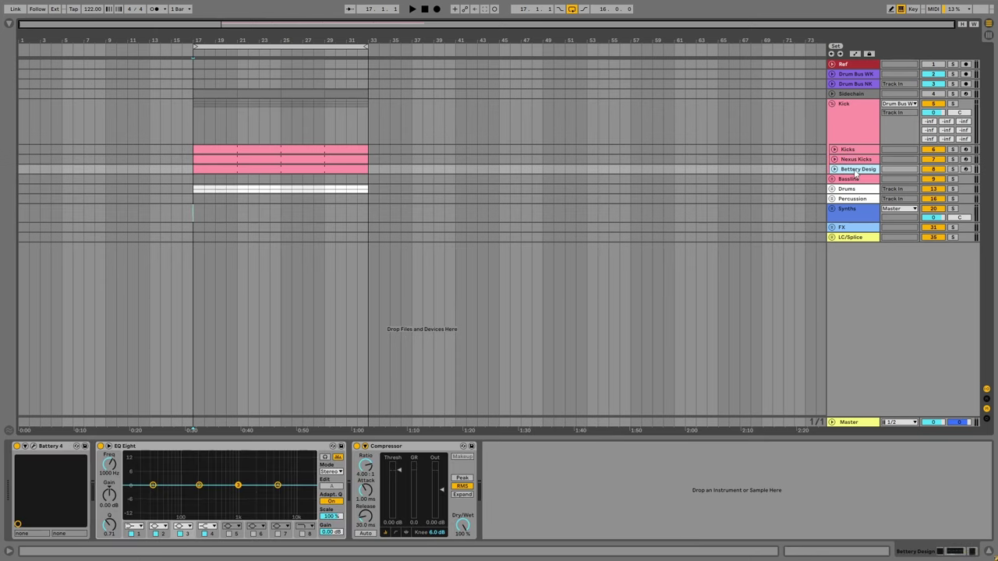
Expand the Kick group and review the devices on its Kicks, Nexus Kicks and Bettery Design tracks, including the Drum Rack pads.
left_click(831, 104)
left_click(832, 114)
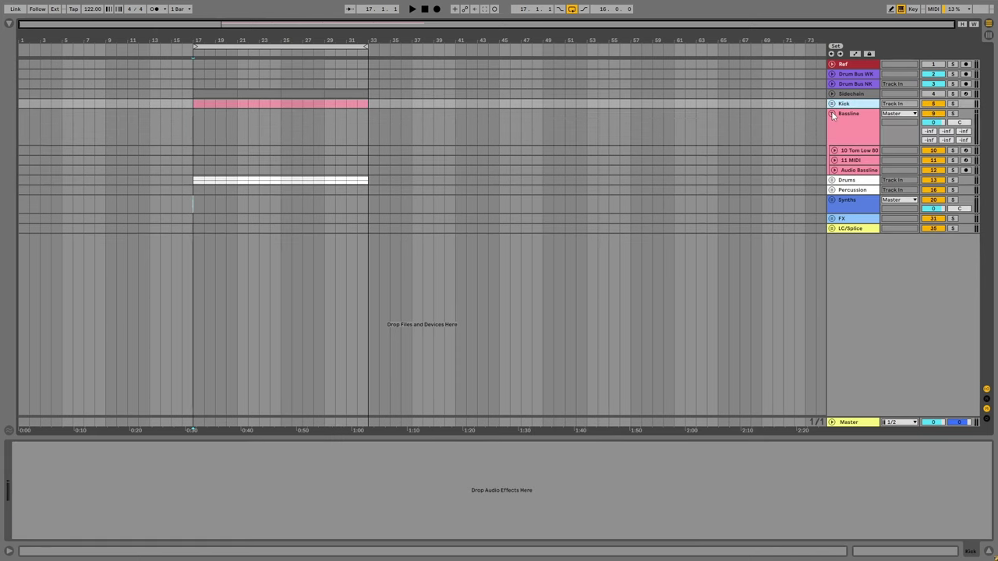
left_click(831, 104)
left_click(847, 149)
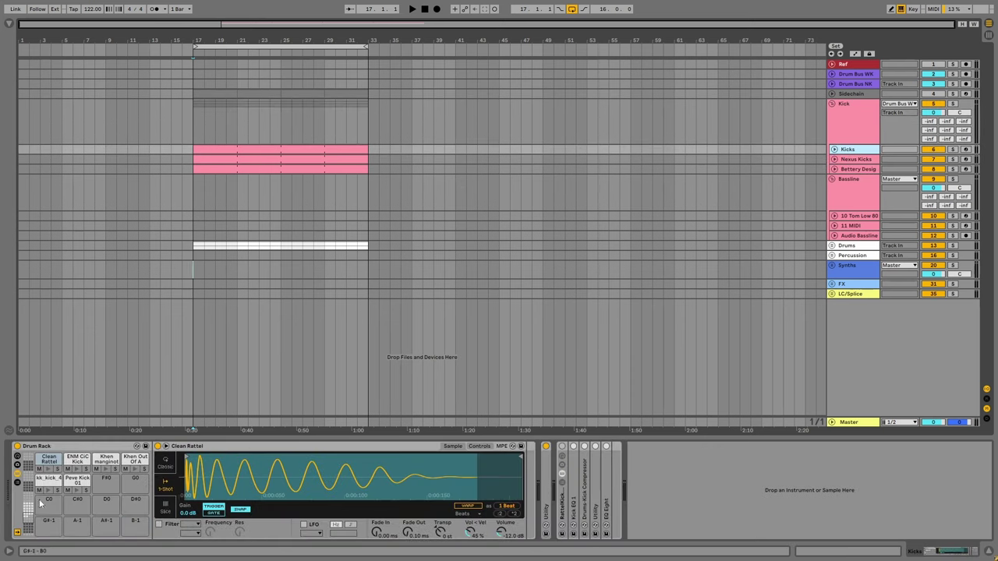
scroll(86, 483, "up", 4)
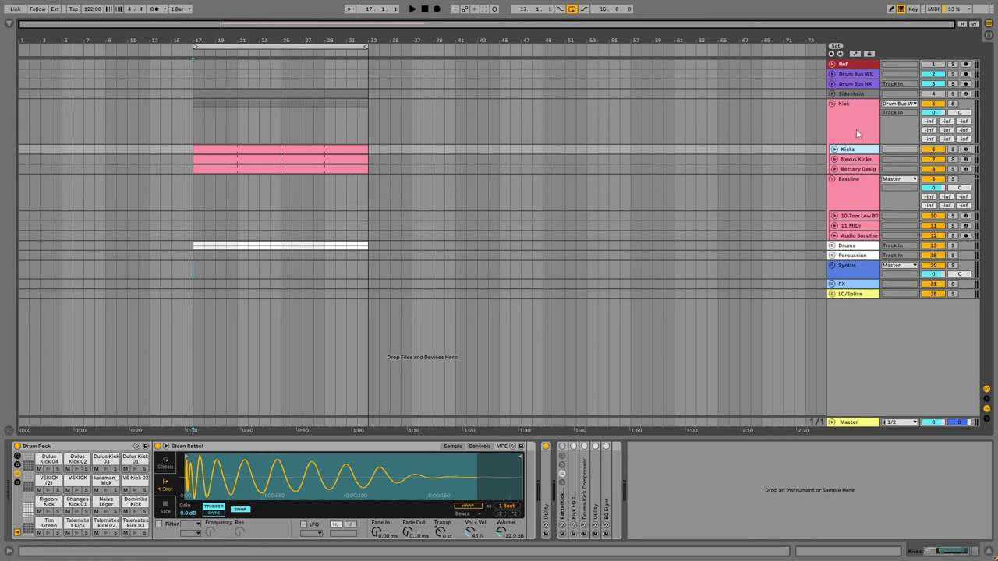
left_click(850, 160)
left_click(853, 170)
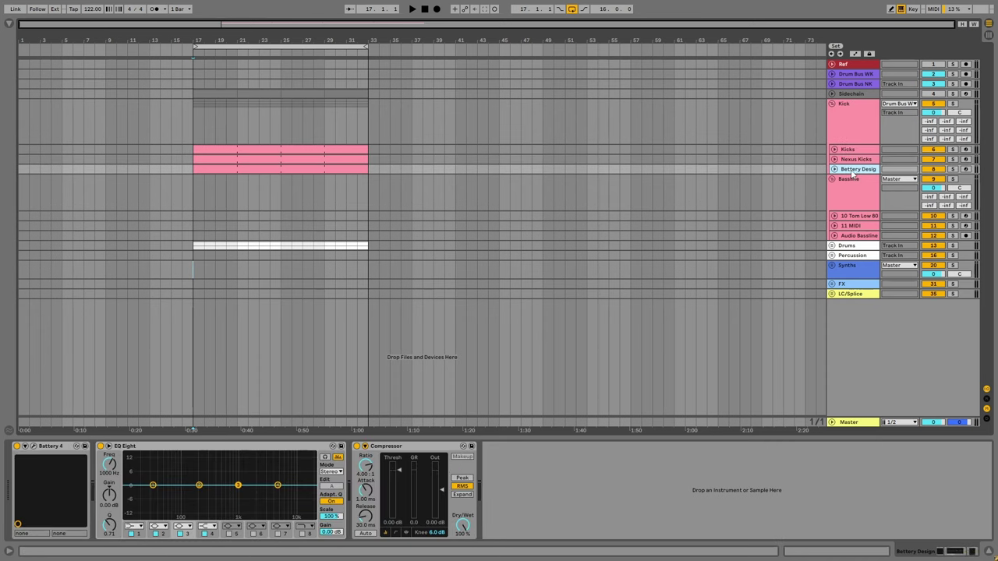
Collapse the Kick group, review the devices on each track of the Bassline group, and fold that group away.
left_click(834, 115)
left_click(831, 103)
left_click(839, 124)
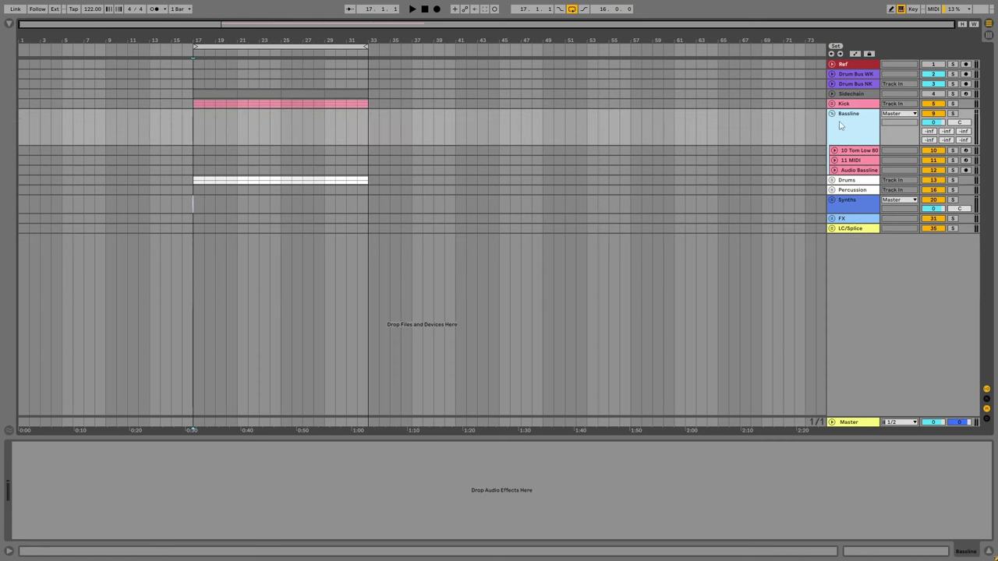
left_click(854, 151)
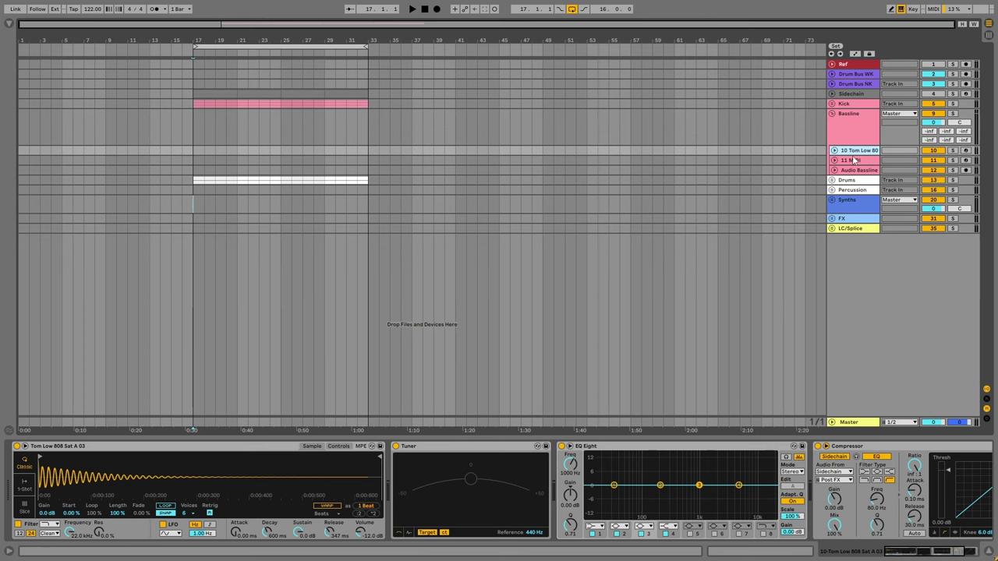
left_click(853, 160)
left_click(854, 170)
key("Up")
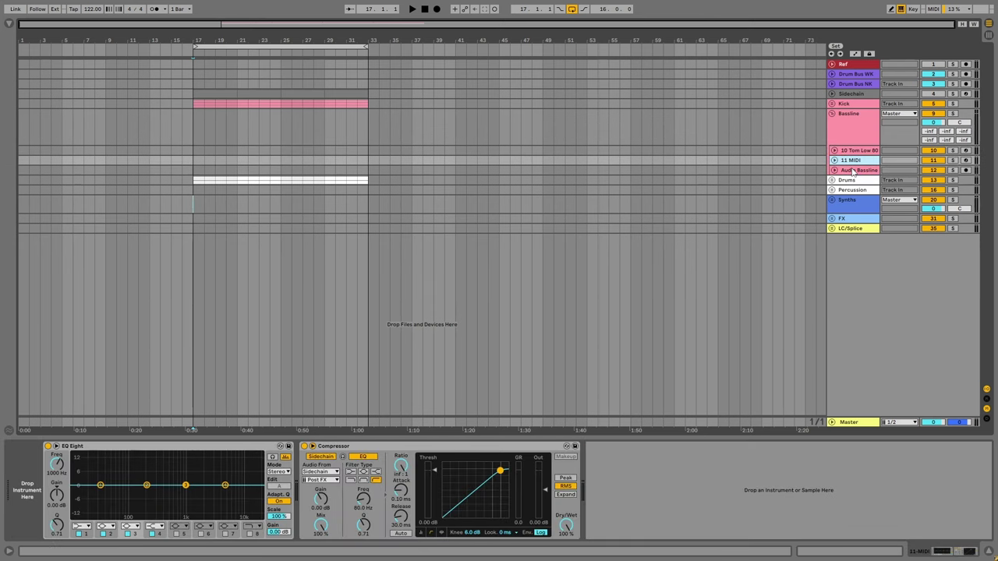
left_click(853, 171)
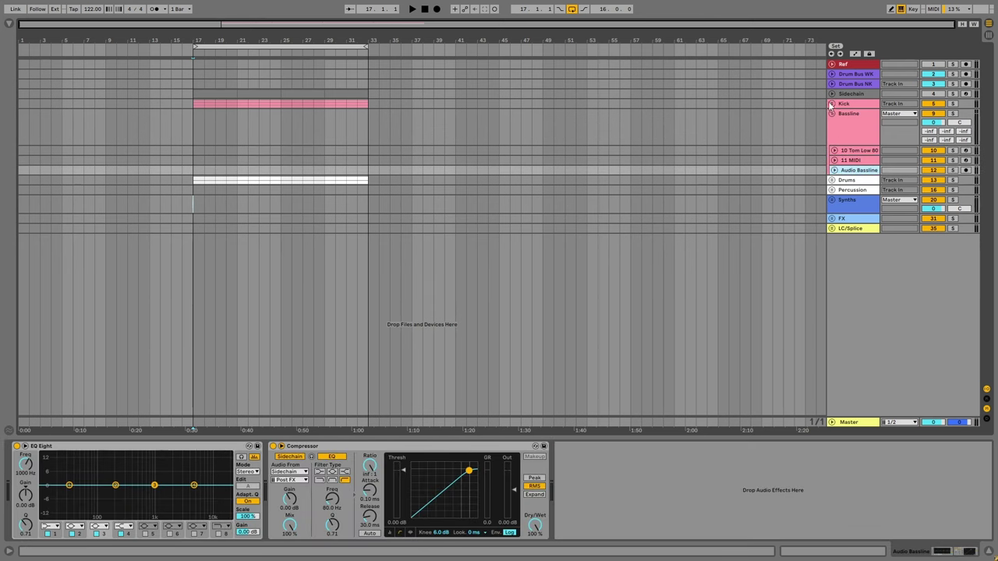
left_click(832, 113)
Expand the Drums group and review the devices on the Main Hat and Main Clap tracks.
left_click(831, 124)
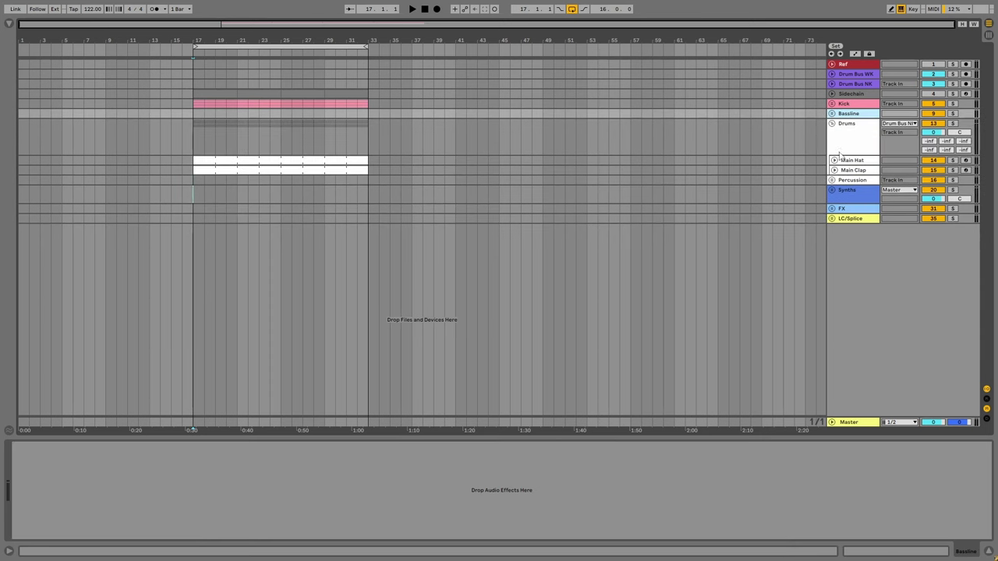
left_click(849, 160)
left_click(850, 169)
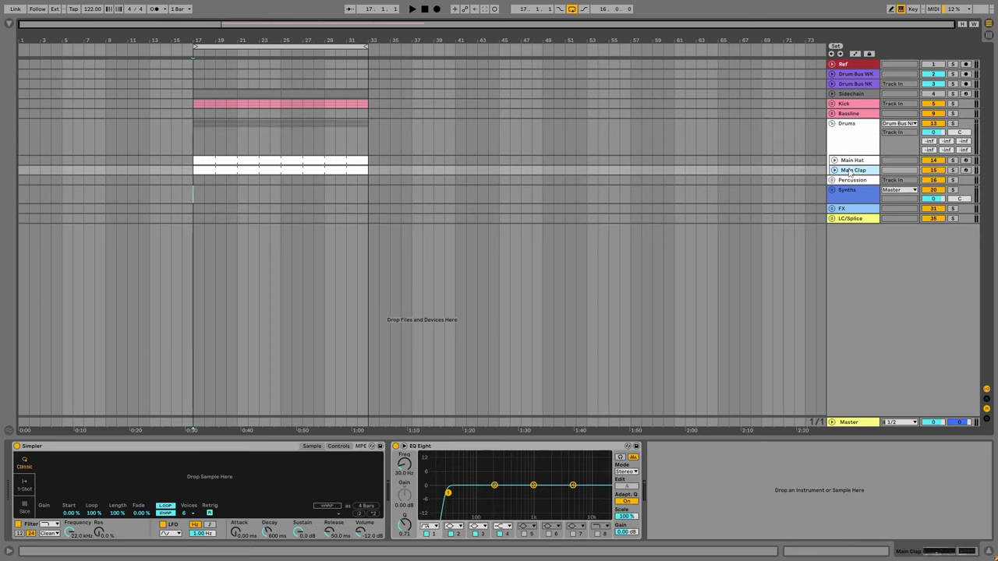
Review the Simpler, Drum Rack and Audio tracks in the Percussion group, and collapse the Percussion and Drums groups.
left_click(833, 180)
left_click(848, 194)
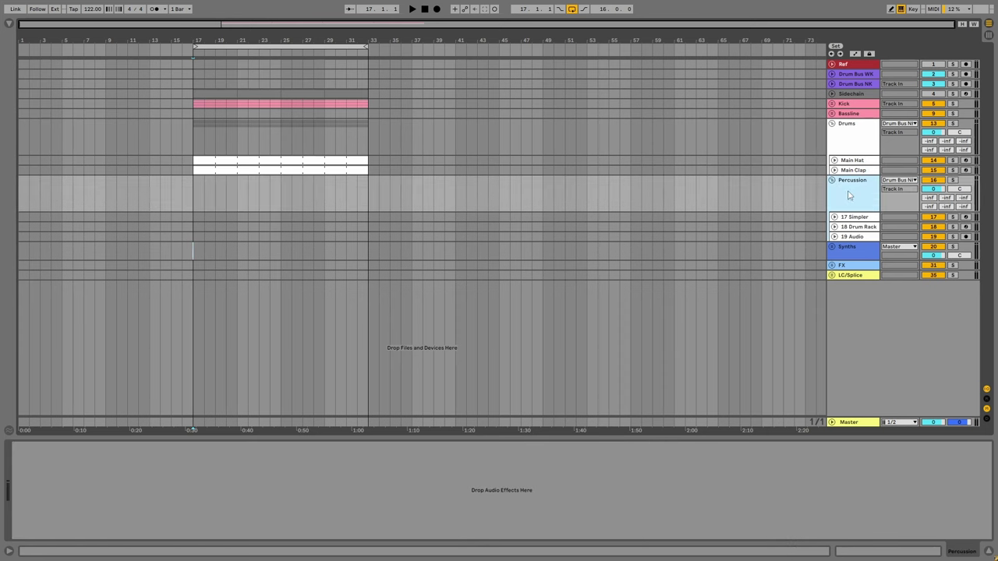
left_click(849, 218)
left_click(852, 198)
left_click(850, 220)
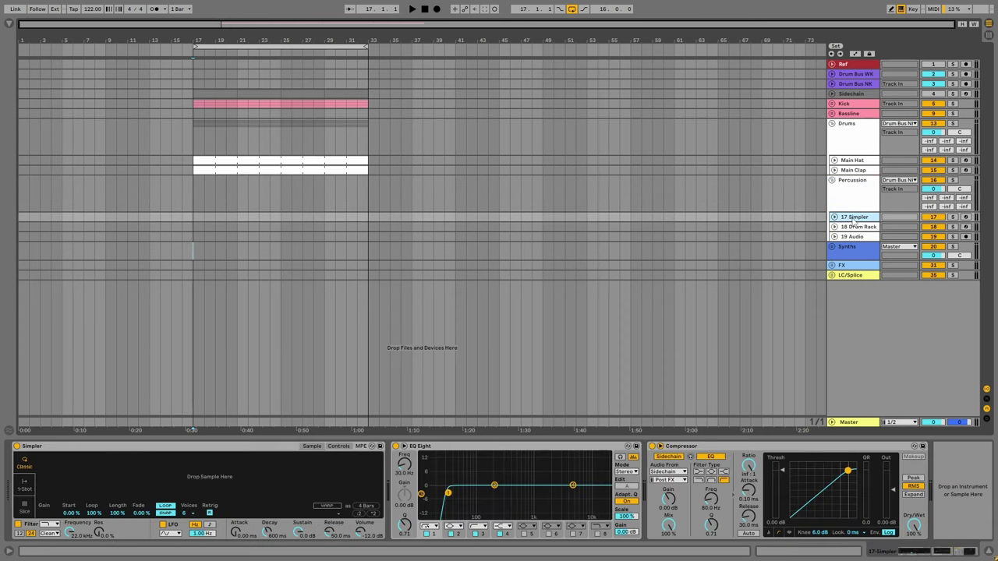
left_click(861, 228)
left_click(859, 237)
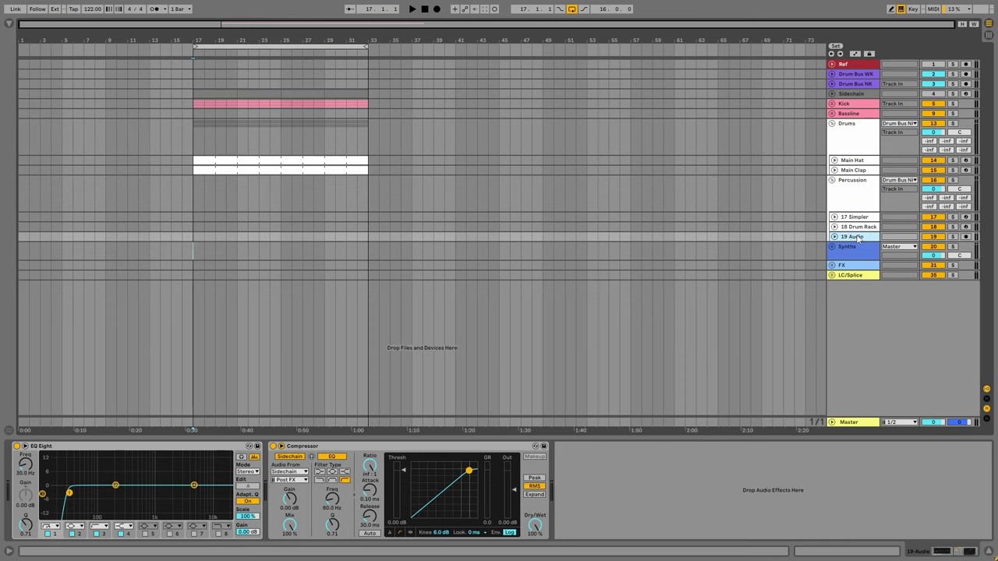
left_click(831, 180)
left_click(832, 123)
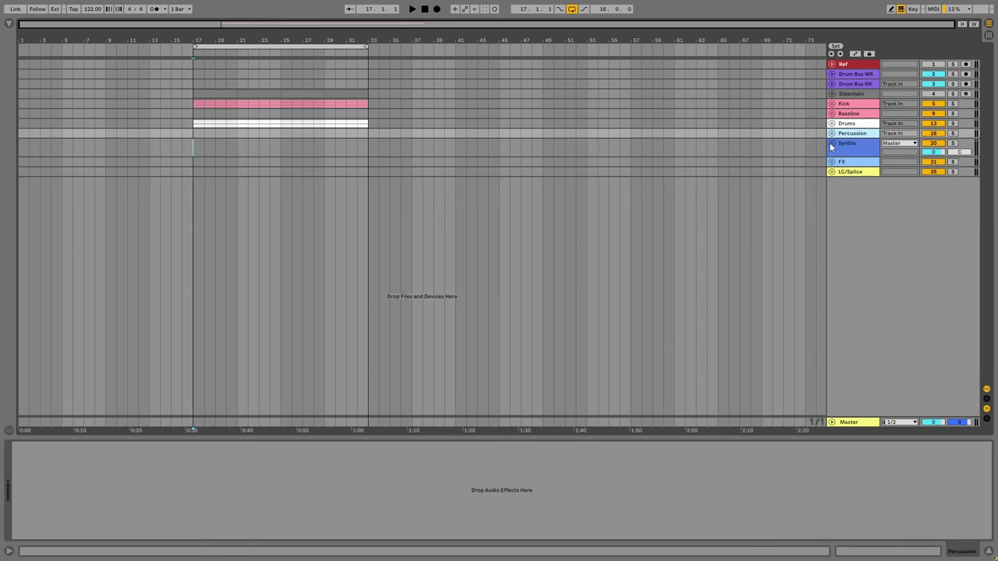
Expand the Synths group and review its Scaler, Cthulhu, Sub37 and Prophet6 tracks.
left_click(831, 144)
left_click(844, 149)
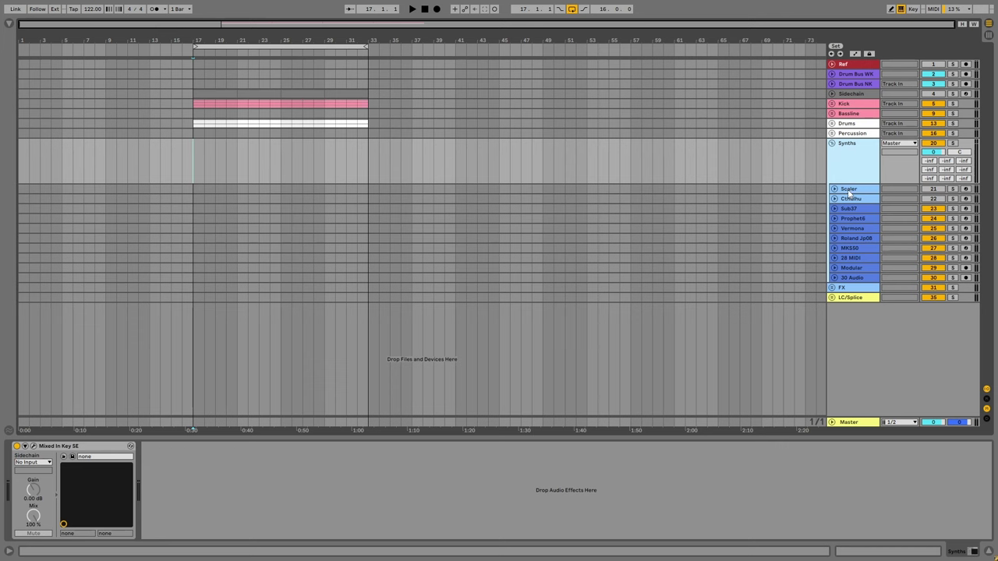
left_click(849, 191)
left_click(850, 201)
left_click(848, 209)
left_click(852, 219)
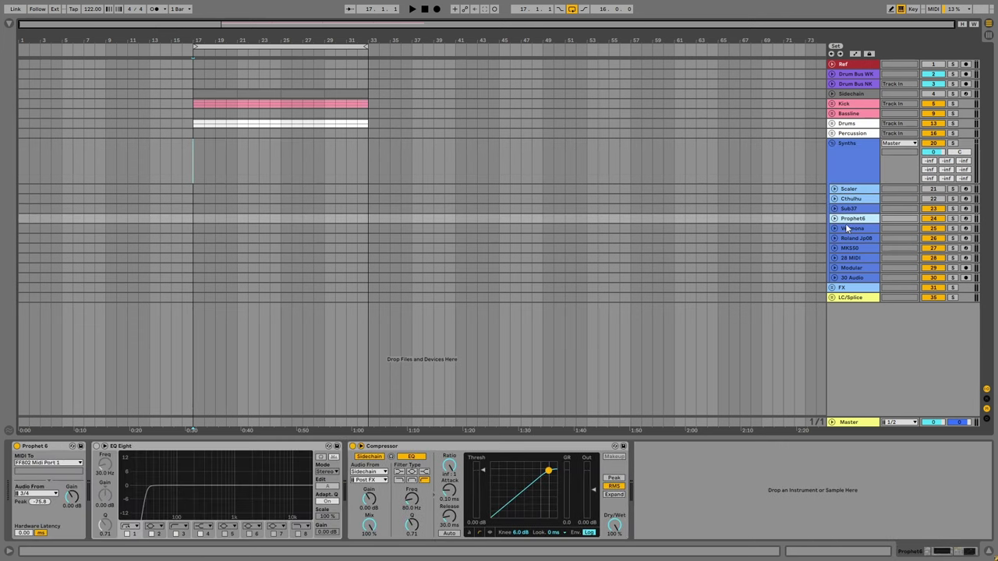
Review the remaining Synths tracks from Vermona to 30 Audio, and collapse the group.
left_click(851, 229)
left_click(851, 238)
left_click(850, 248)
left_click(850, 259)
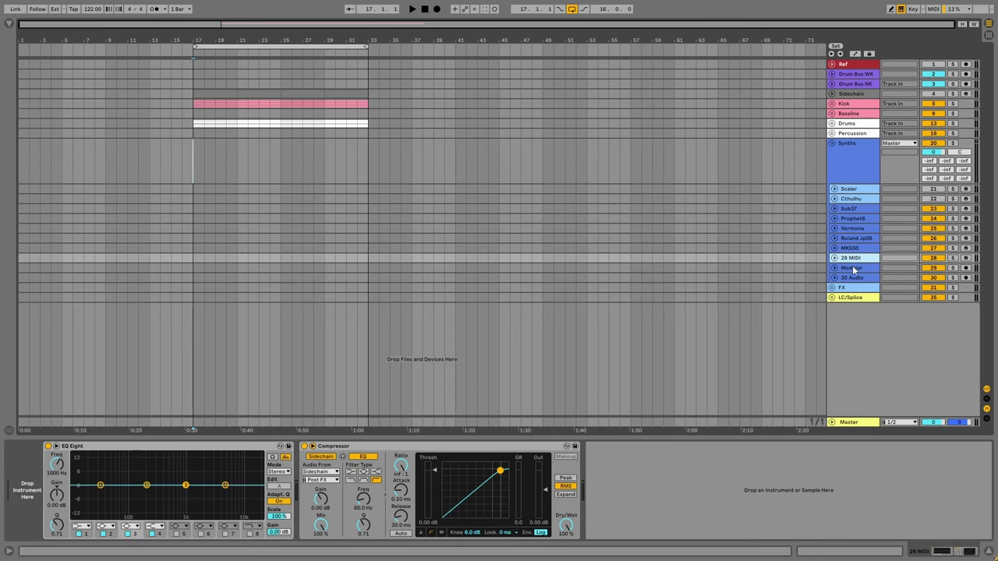
left_click(851, 268)
left_click(853, 278)
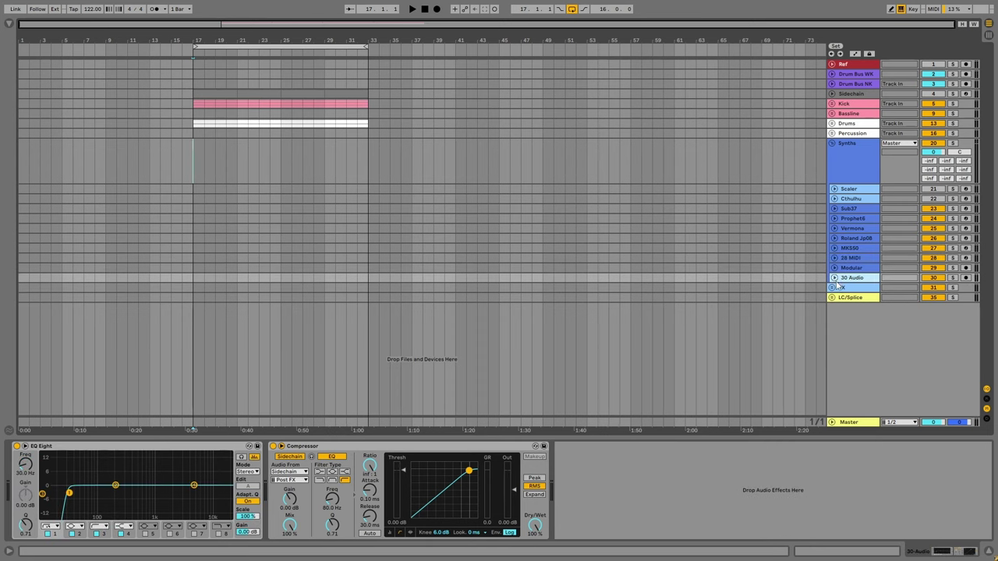
left_click(832, 143)
Look through the tracks inside the FX and LC/Splice groups, collapsing each group again.
left_click(831, 161)
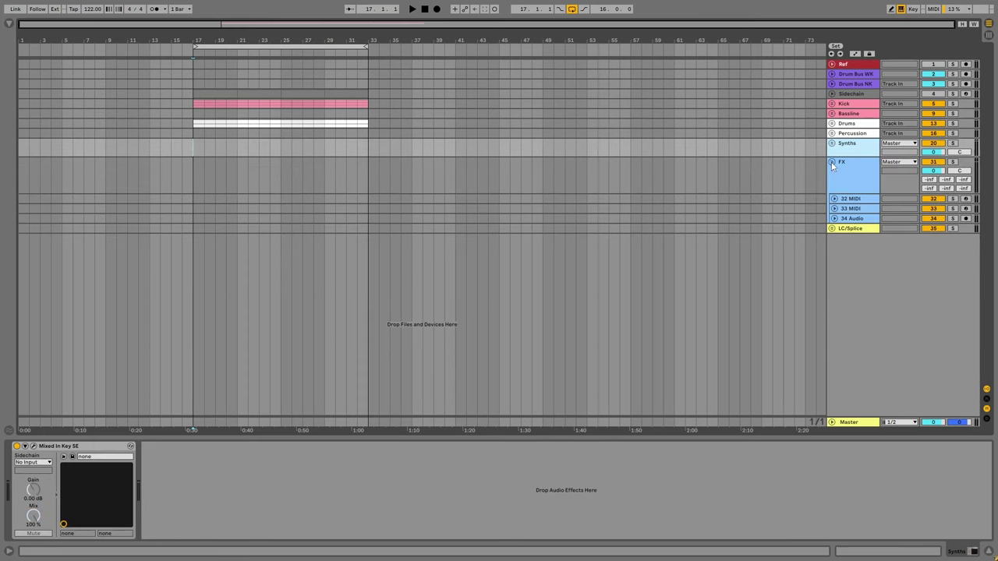
left_click(832, 161)
left_click(831, 172)
left_click(848, 209)
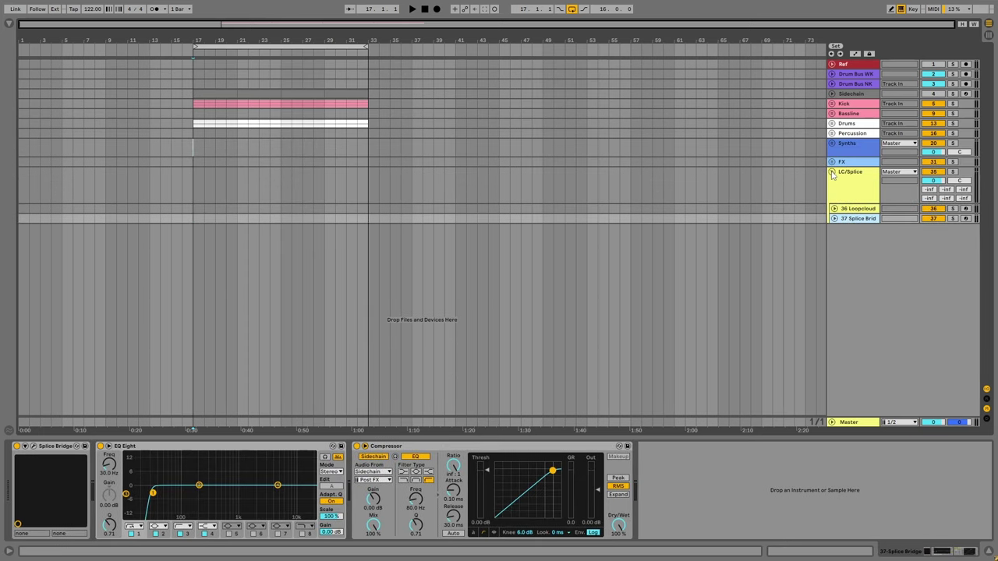
left_click(832, 171)
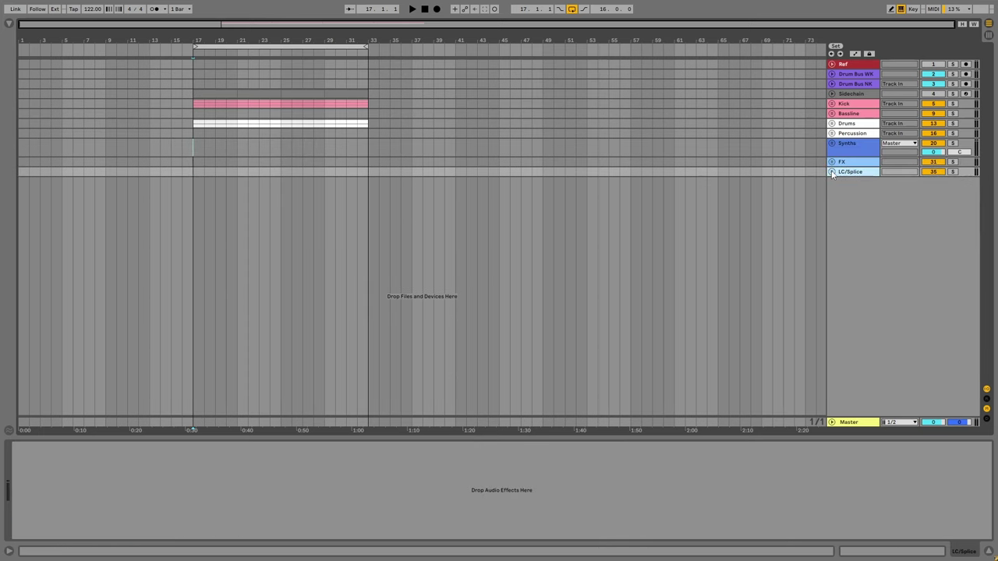
Show the browser and display the contents of the Basic Wavez folder.
left_click(10, 24)
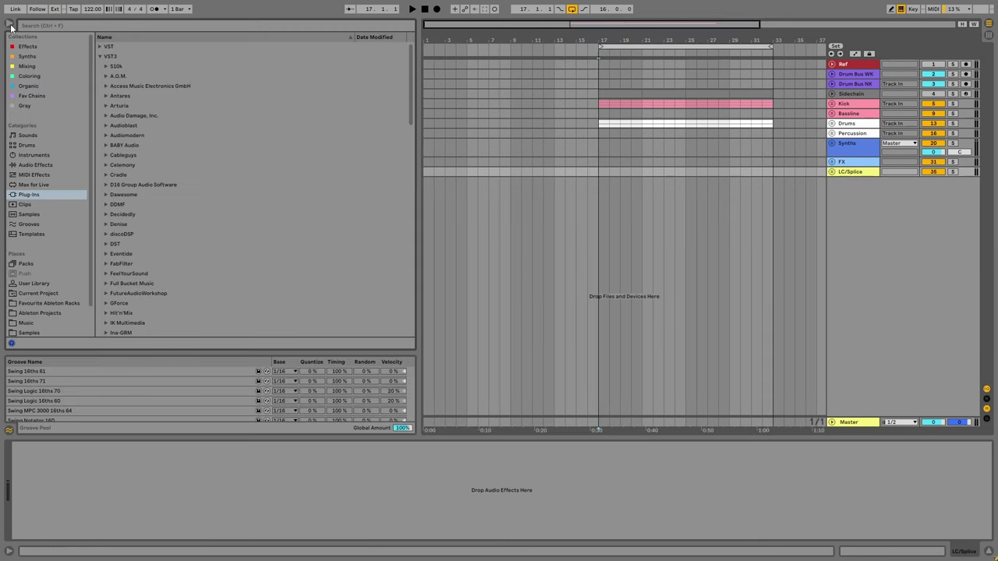
scroll(43, 327, "down", 2)
left_click(45, 322)
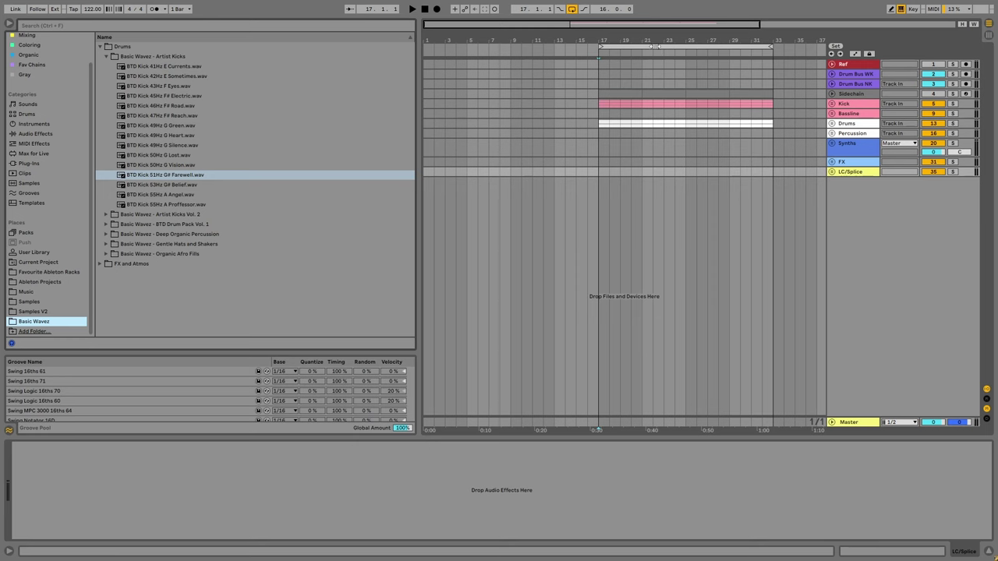
Expand the Synths group and unfold the 28 MIDI track to show its routing settings.
left_click_drag(655, 45, 586, 53)
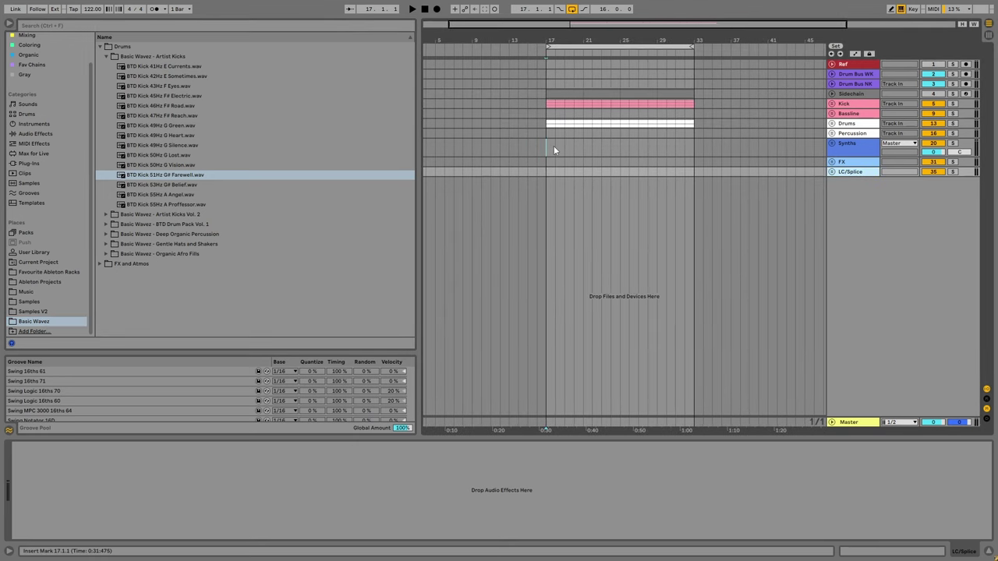
left_click(831, 144)
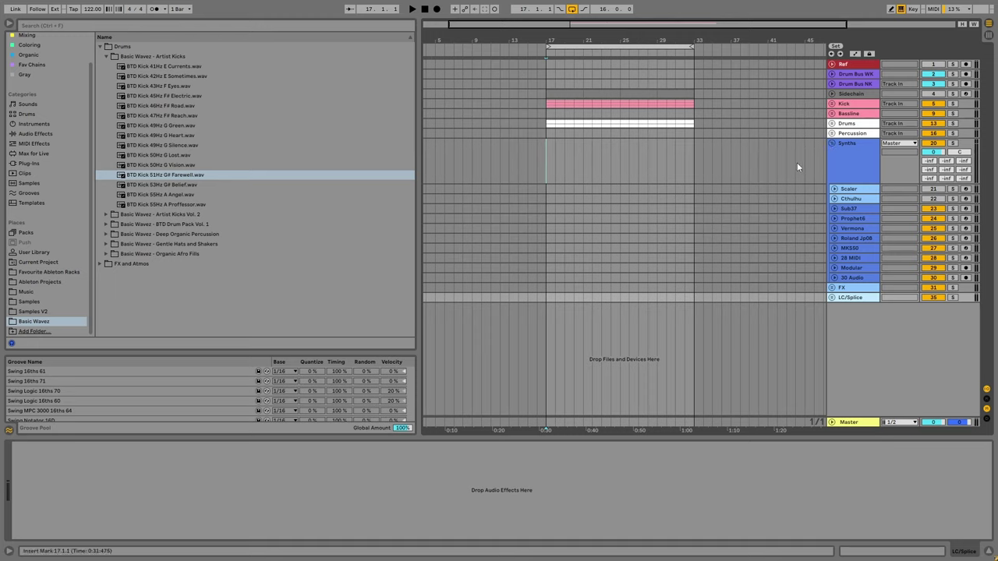
left_click(854, 199)
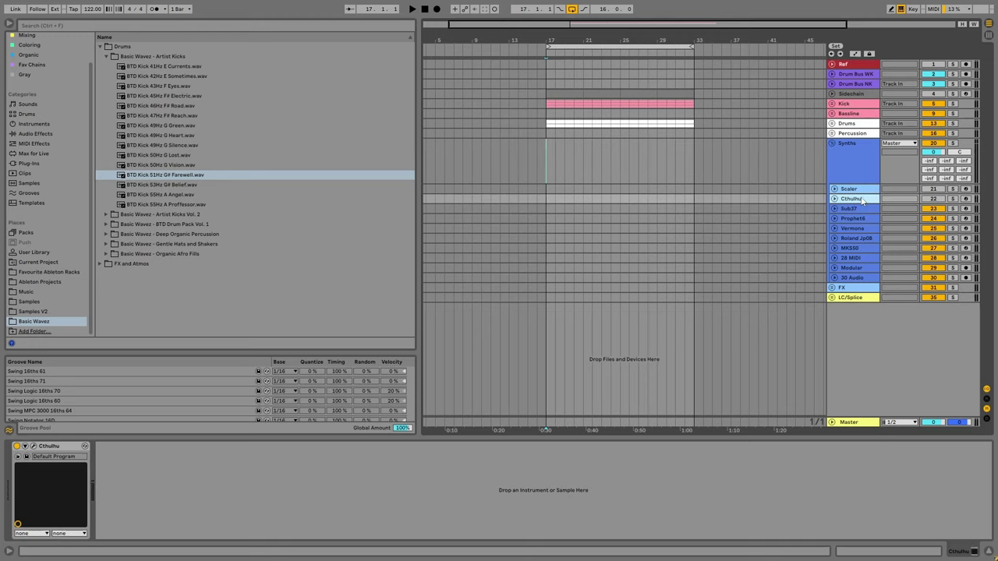
left_click(851, 257)
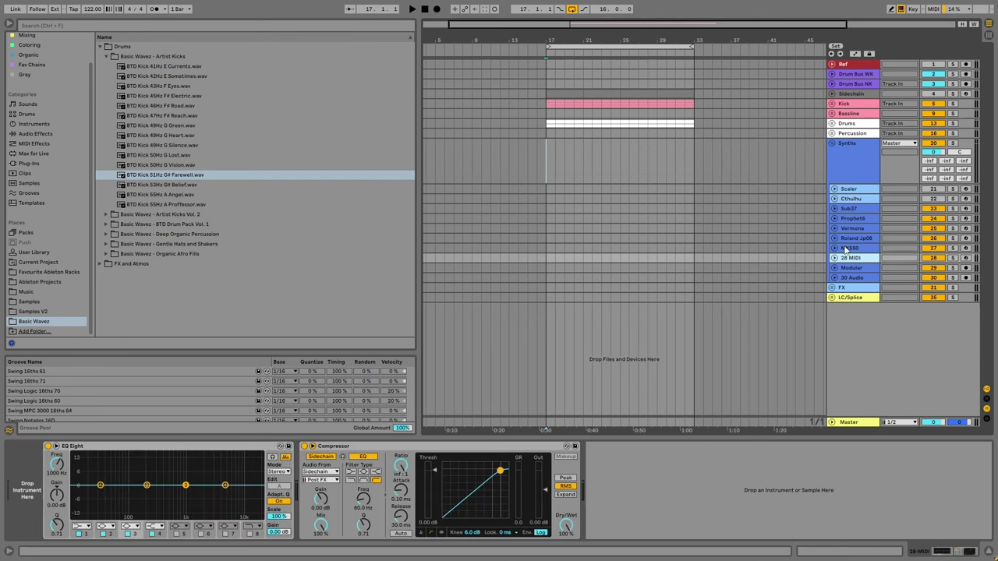
left_click(834, 258)
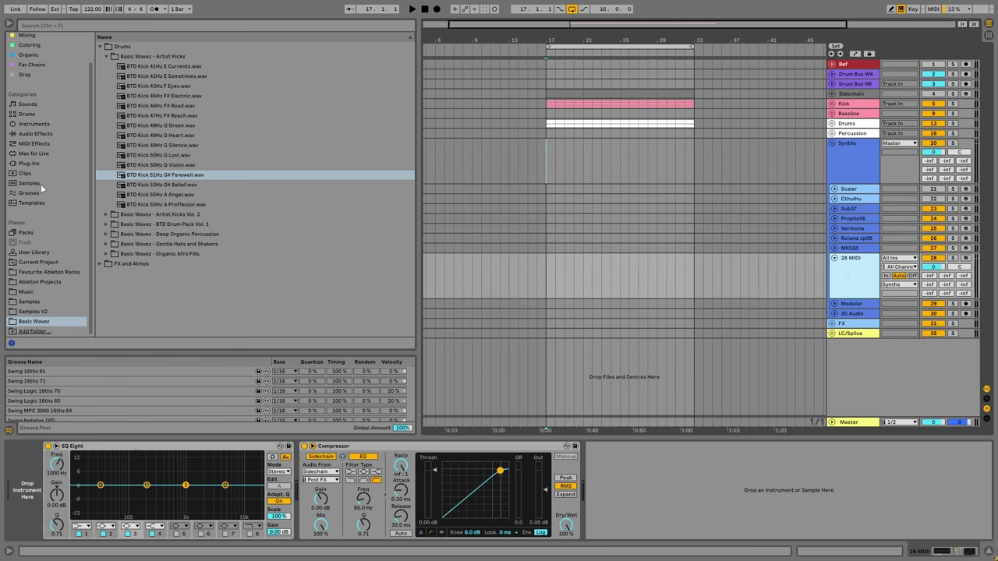
Search the plug-ins for "diva" and load the VST3 version of Diva onto the 28 MIDI track.
key("ctrl+f")
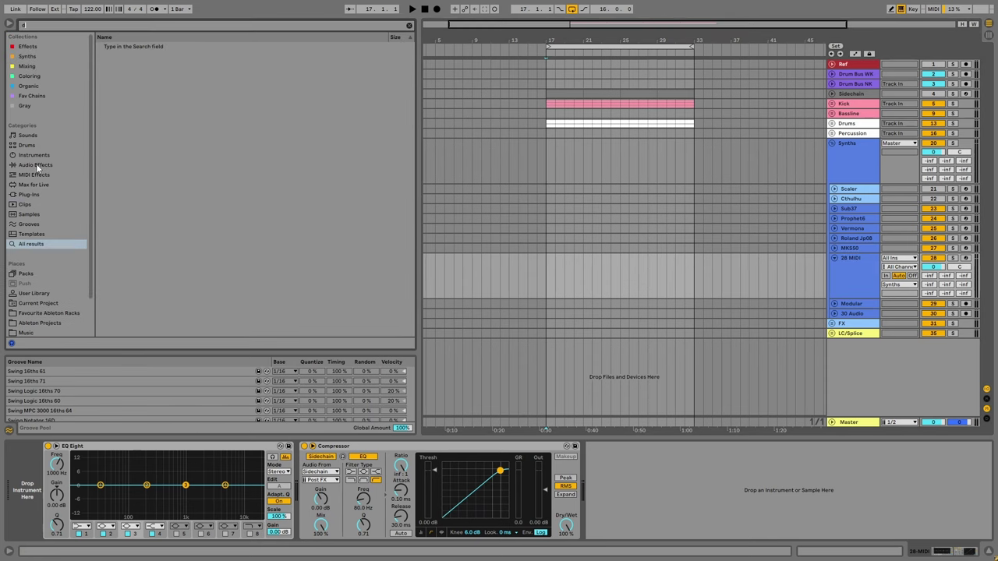
type("diva")
left_click(32, 194)
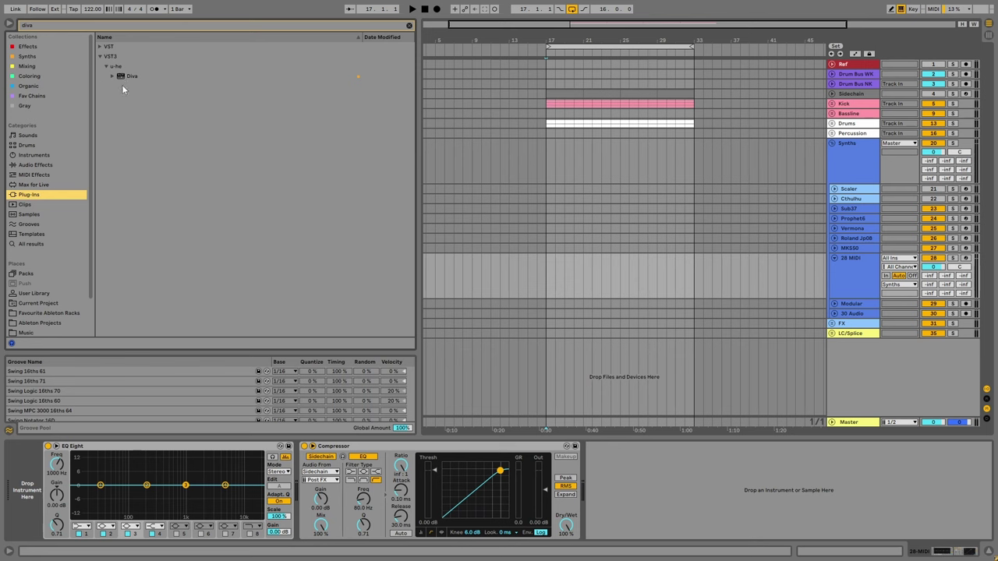
left_click_drag(123, 77, 605, 281)
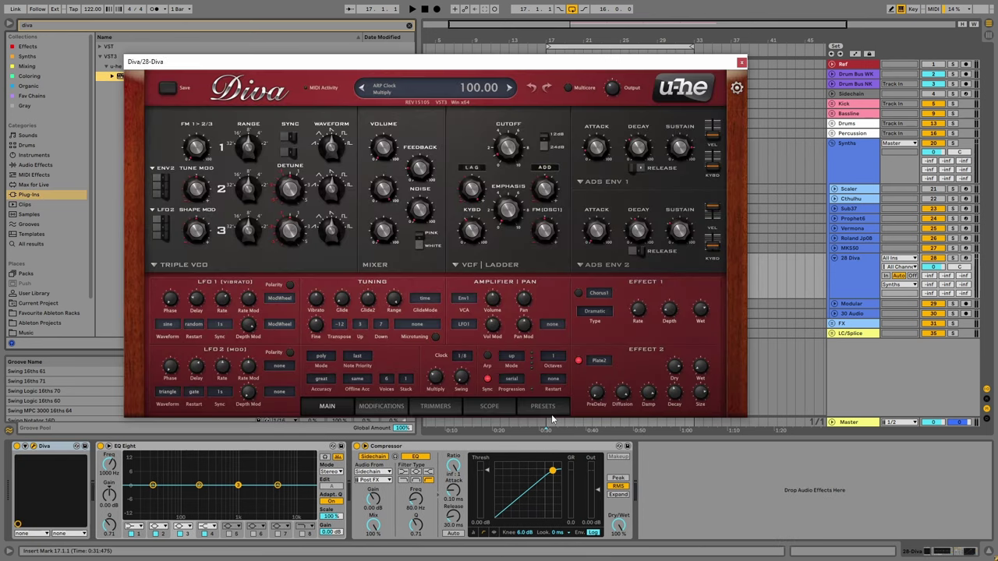
Browse Diva's presets in the Analog Explorations bank of the Basic Wavez folder.
left_click(543, 406)
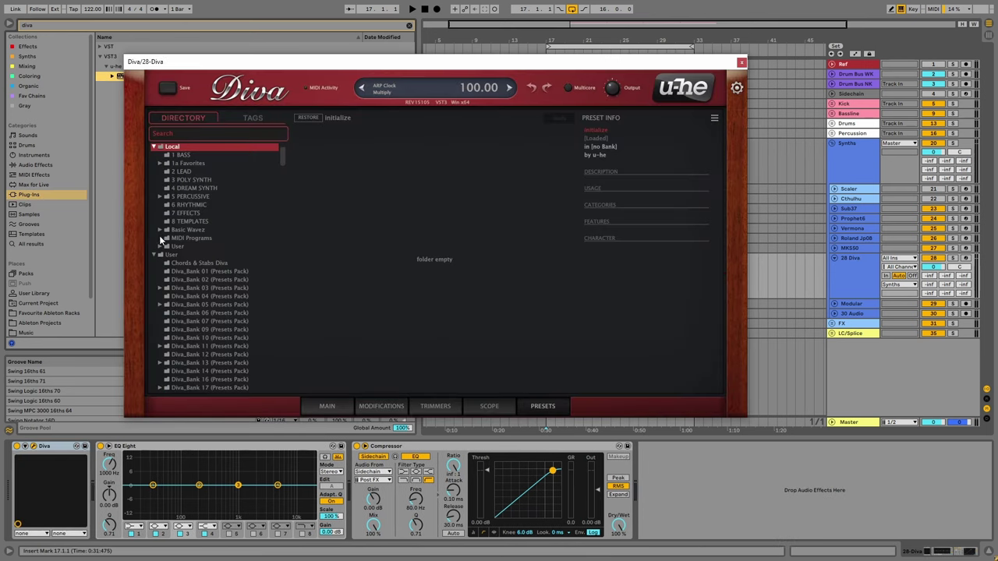
left_click(161, 230)
left_click(161, 232)
left_click(167, 239)
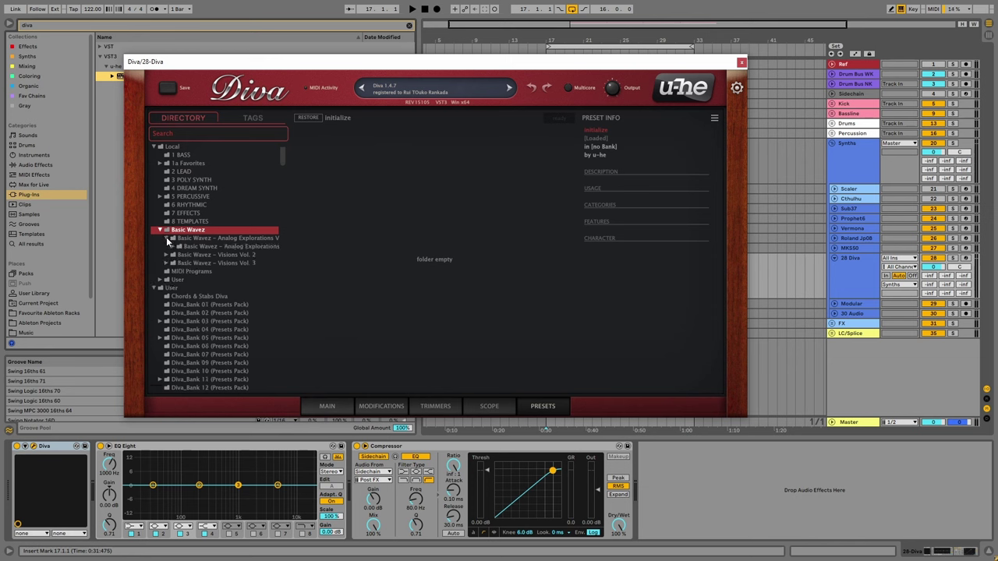
left_click(207, 248)
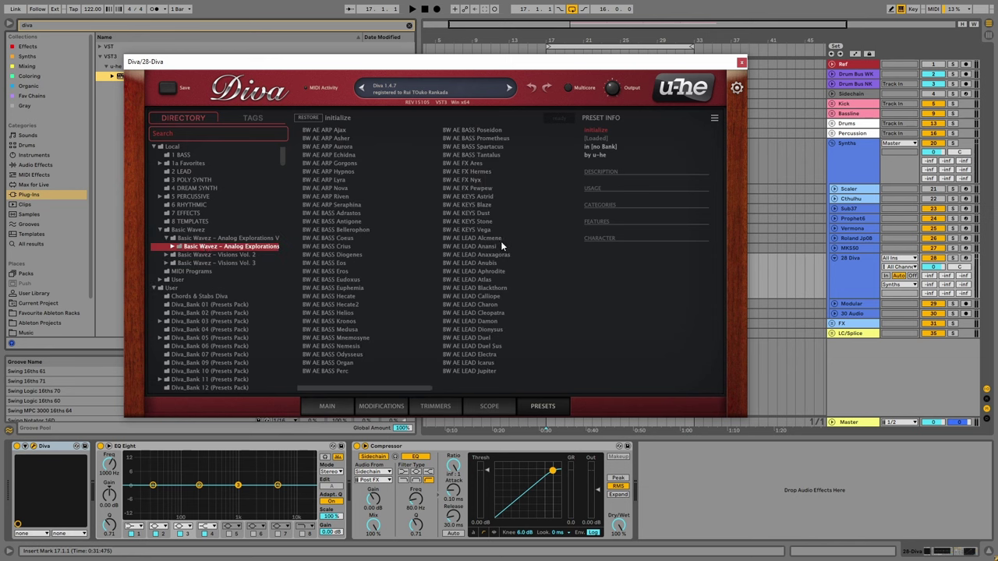
scroll(498, 241, "right", 5)
scroll(498, 242, "left", 2)
Route the 28 Diva track's MIDI input from the Cthulhu track with Cthulhu as its channel, and arm both tracks.
left_click(896, 258)
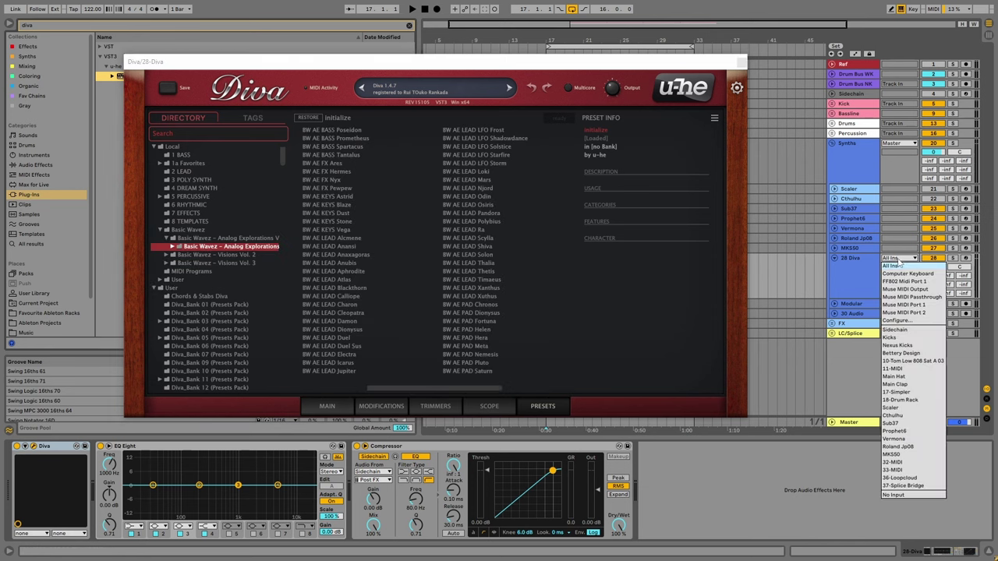
left_click(892, 415)
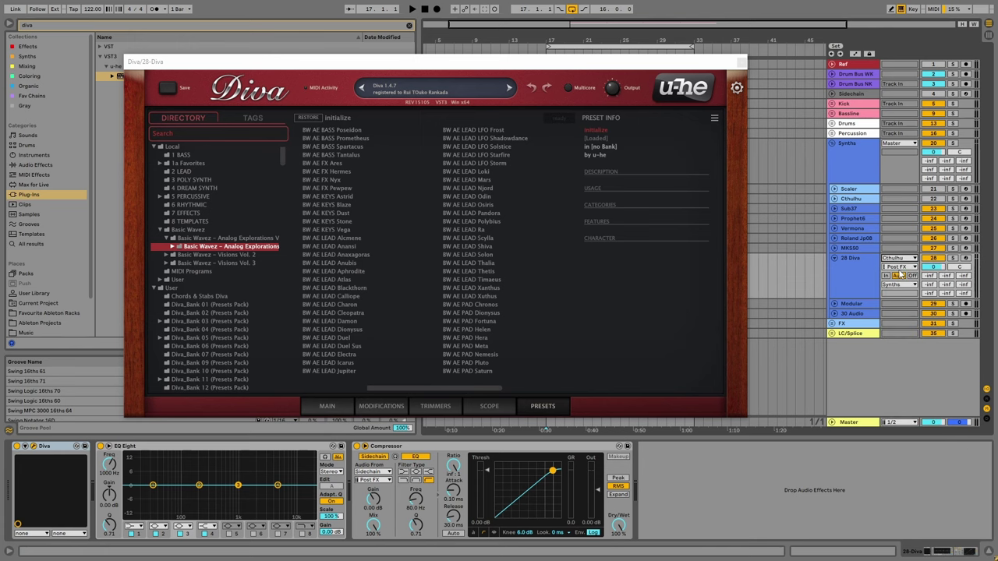
left_click(897, 267)
left_click(898, 298)
left_click(966, 257)
left_click(965, 199)
Open the Cthulhu plug-in on its track and load the chord preset BachChorale_120 from the BachChorales100+ bank.
left_click(865, 200)
left_click(34, 446)
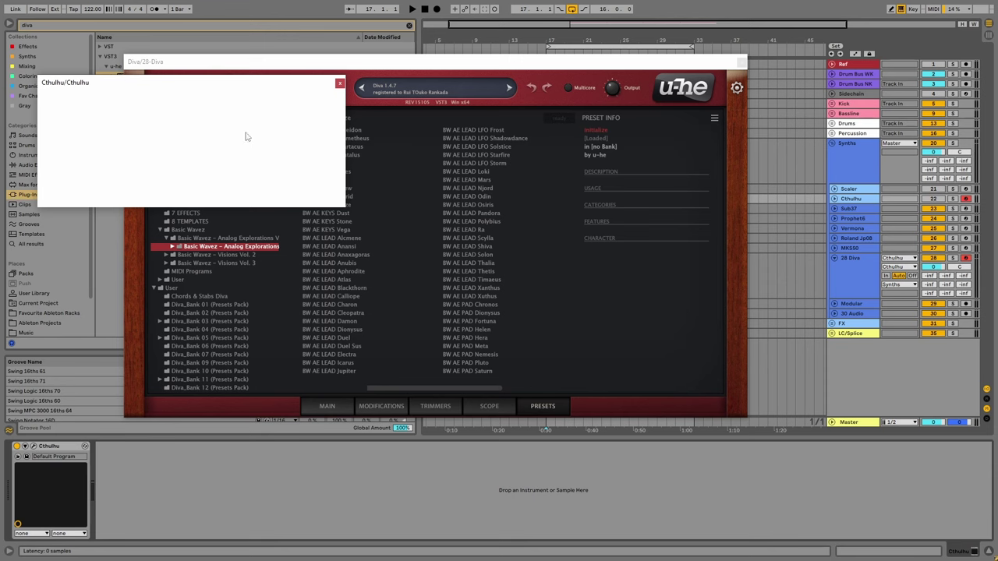
left_click(310, 118)
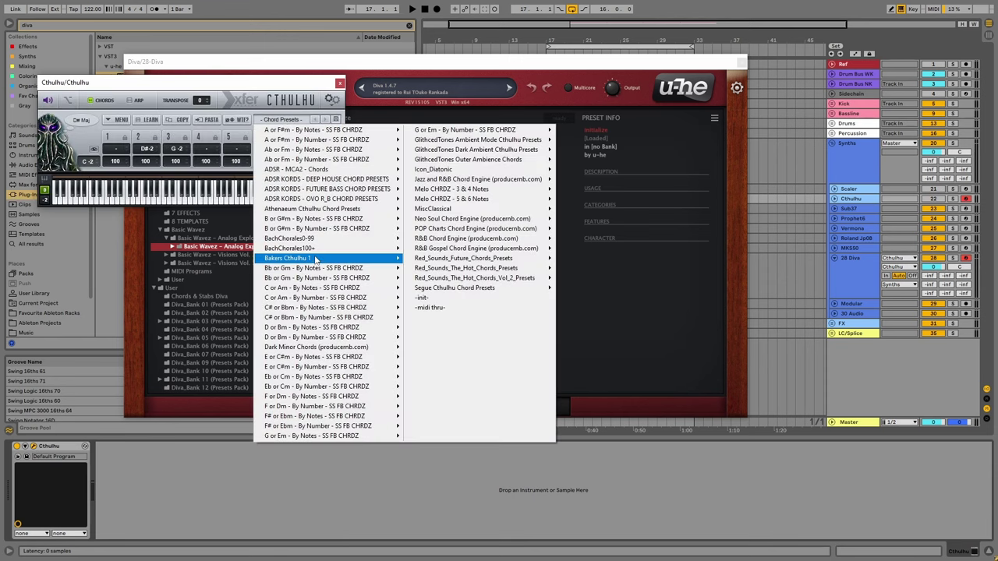
mouse_move(306, 209)
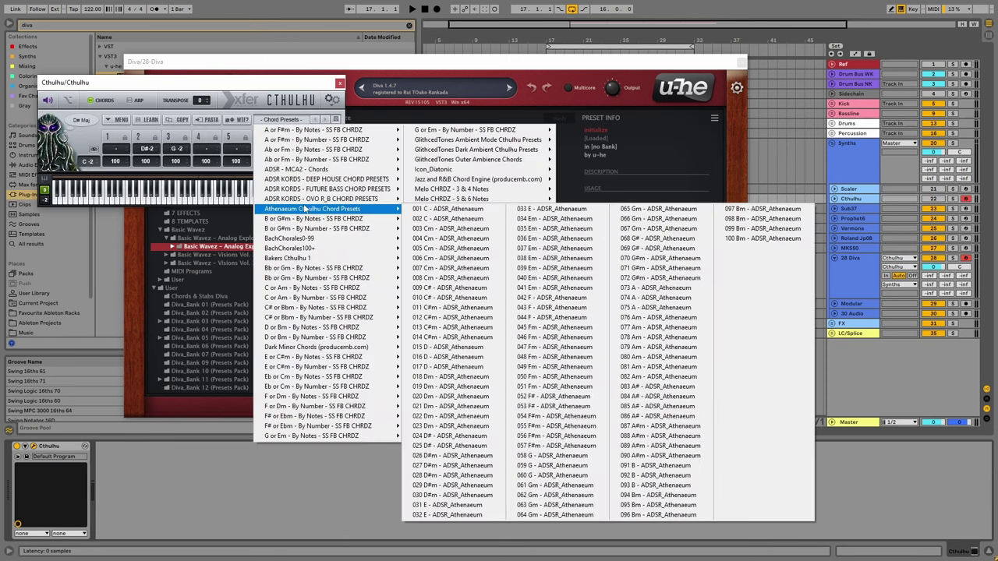
mouse_move(343, 248)
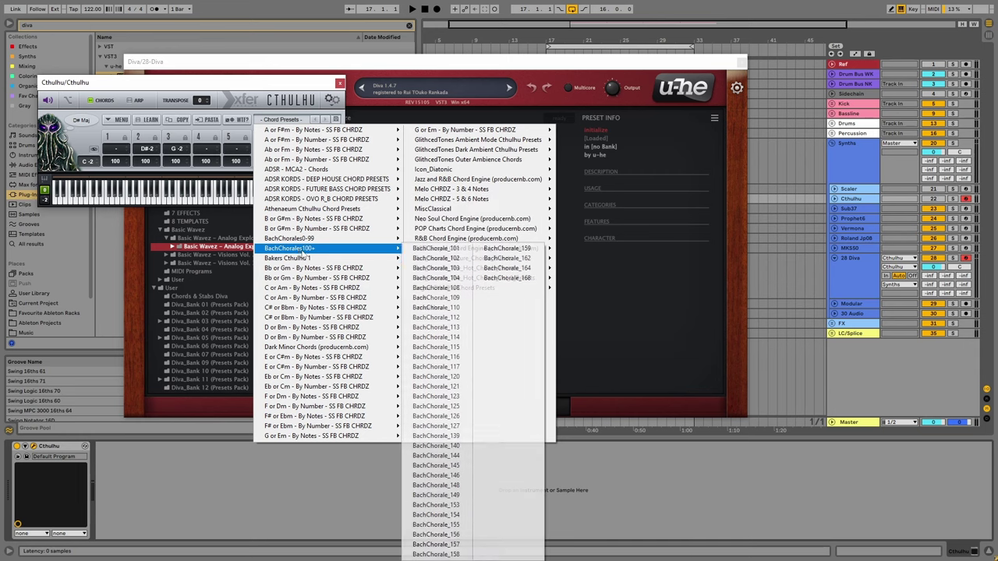
left_click(456, 378)
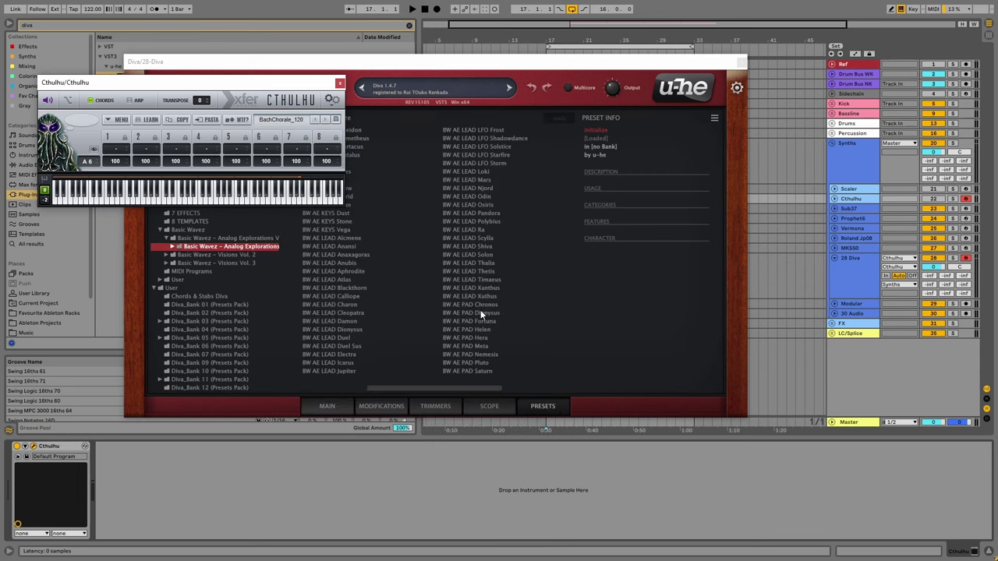
Audition Diva's BW AE PAD presets, load BW AE PAD Meta on the 28 Diva track, and close the Diva window.
left_click(861, 271)
left_click(456, 363)
scroll(440, 329, "right", 3)
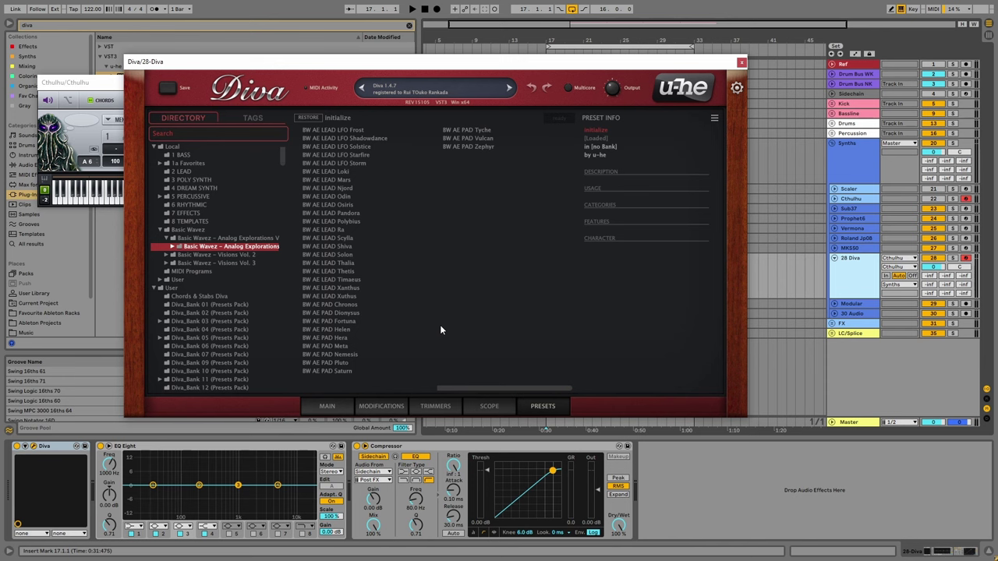
left_click(476, 130)
left_click(478, 139)
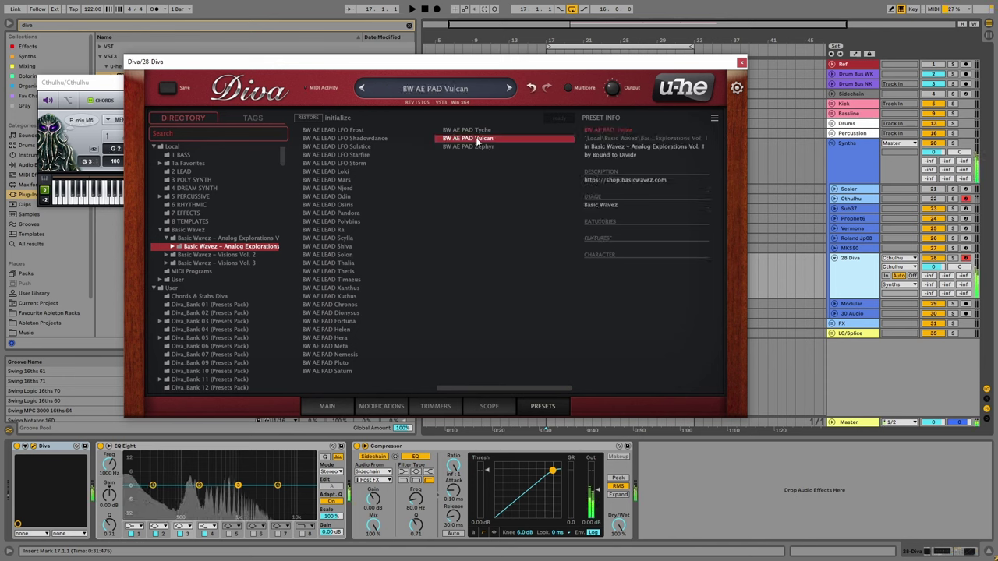
left_click(475, 147)
left_click(374, 314)
left_click(359, 321)
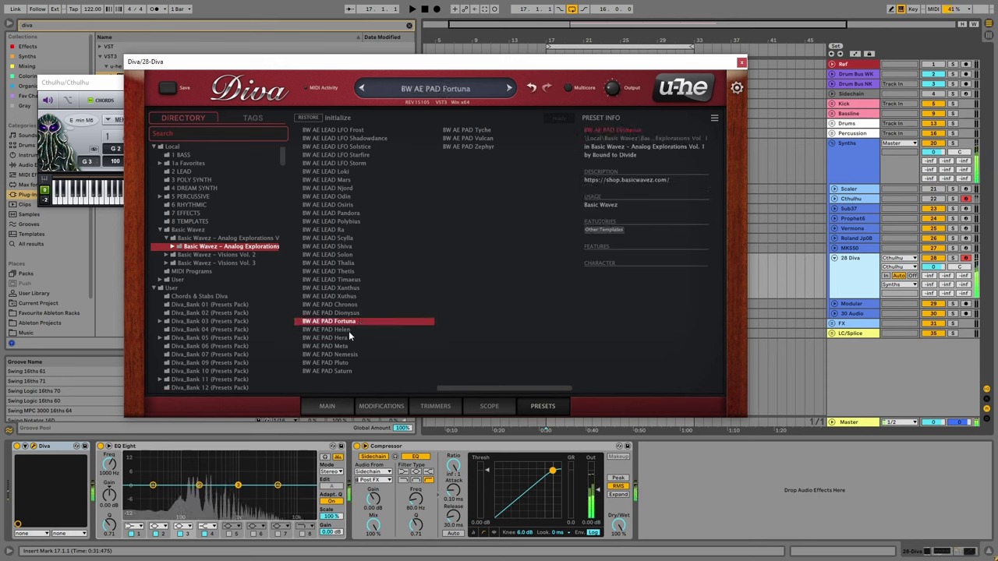
left_click(352, 330)
left_click(350, 339)
left_click(347, 347)
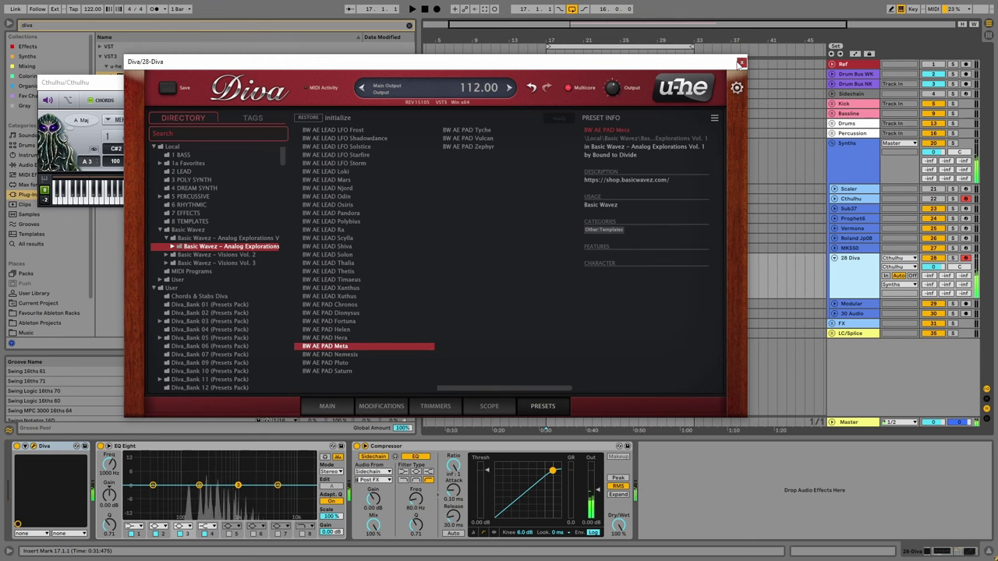
left_click(741, 62)
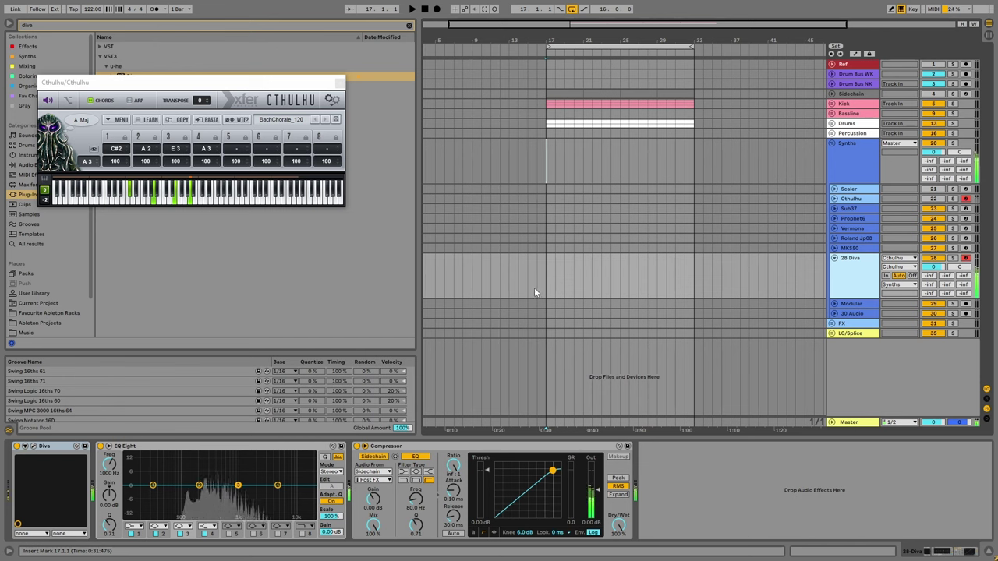
Play several notes through Cthulhu to hear its chords on the Diva pad.
key("x")
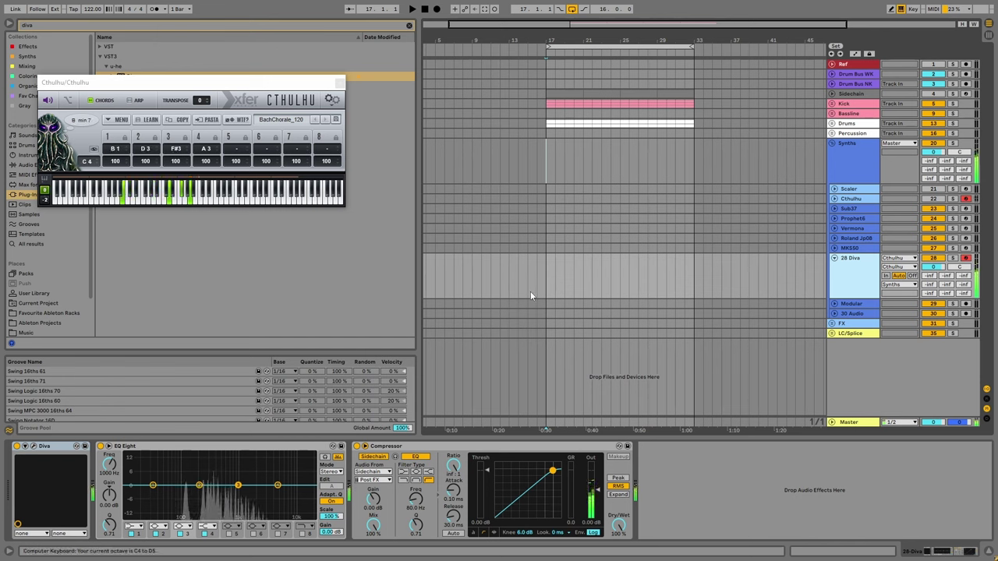
key("h")
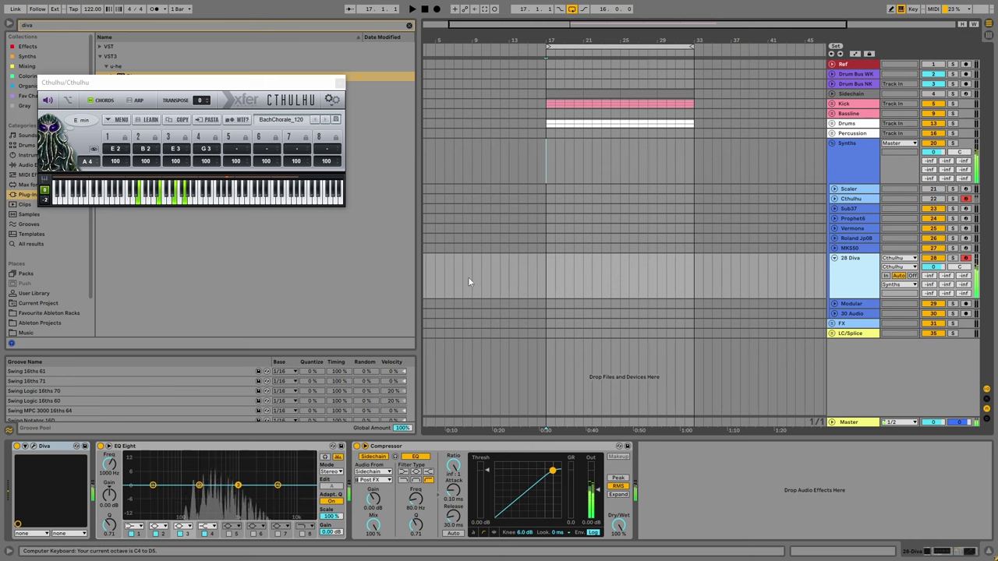
key("t")
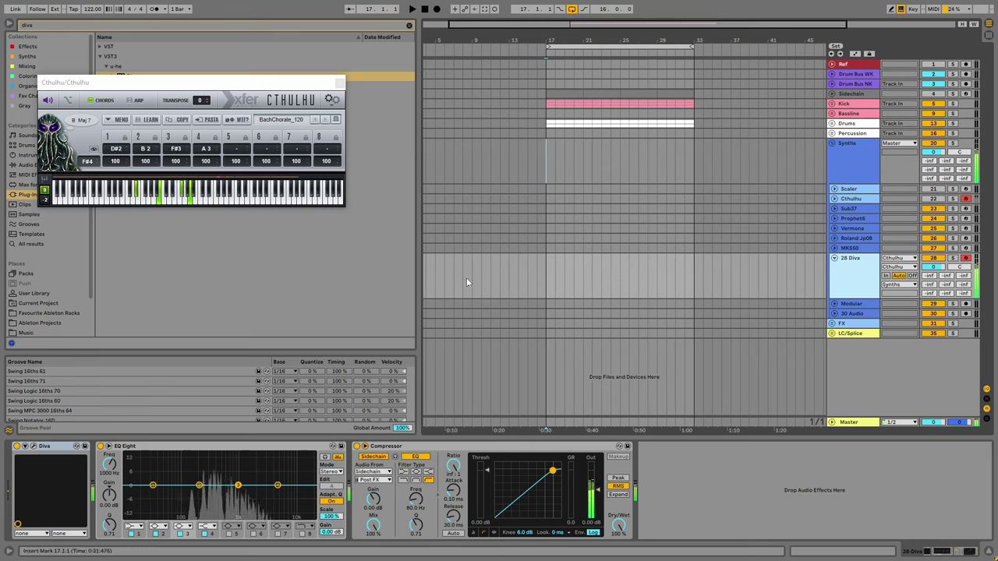
key("h")
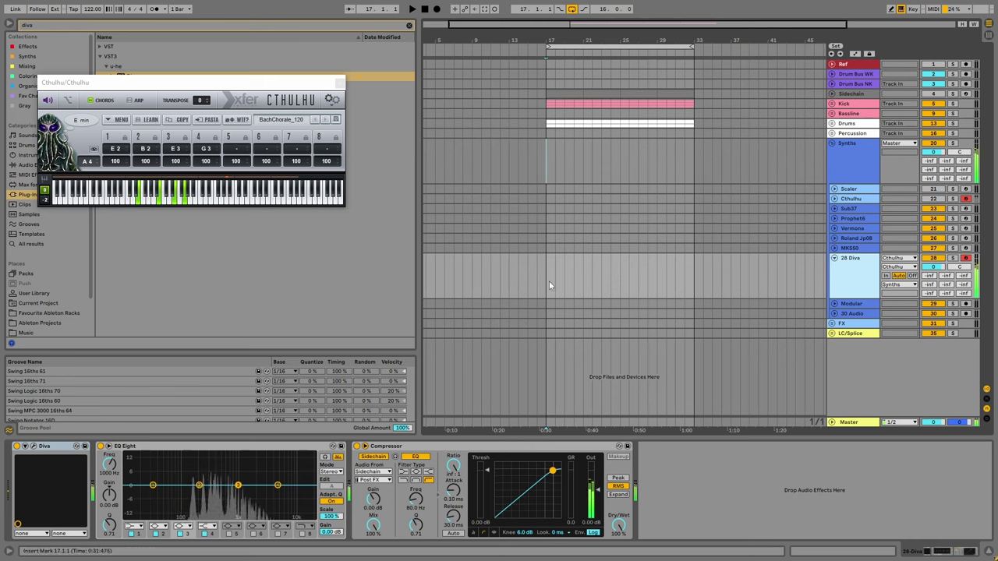
key("t")
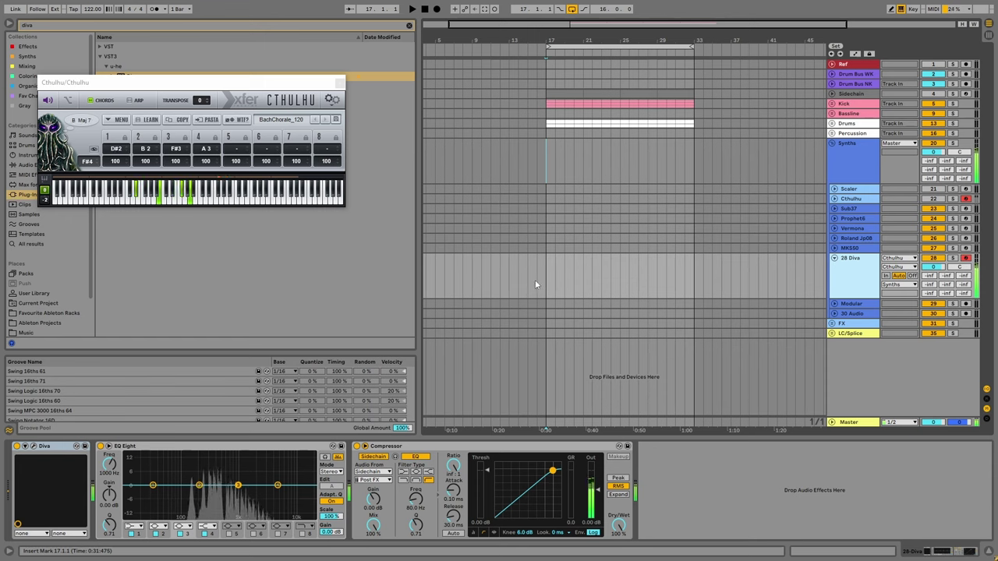
key("s")
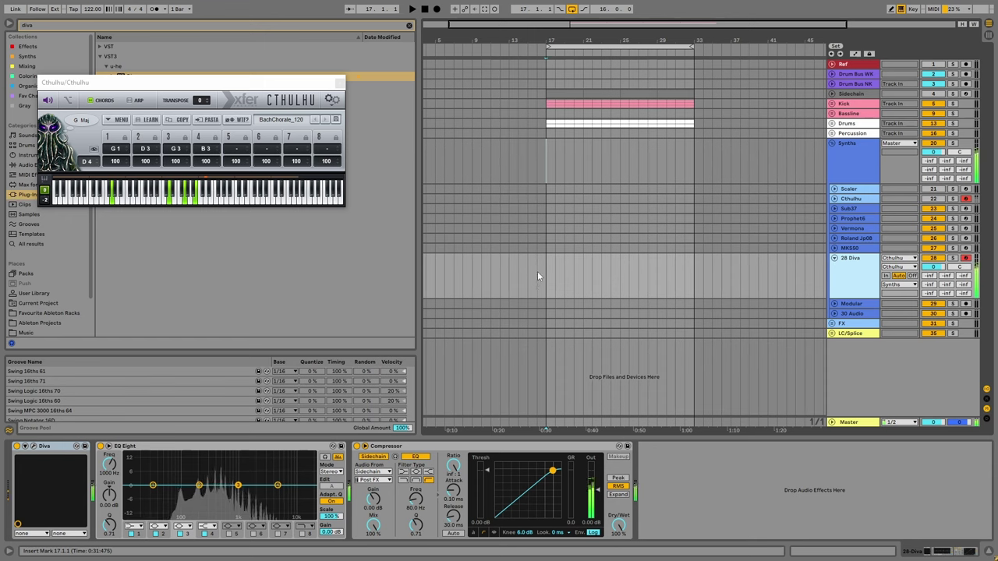
Select bars 17 to 21 on the Cthulhu track and close the Cthulhu window.
left_click_drag(552, 273, 559, 269)
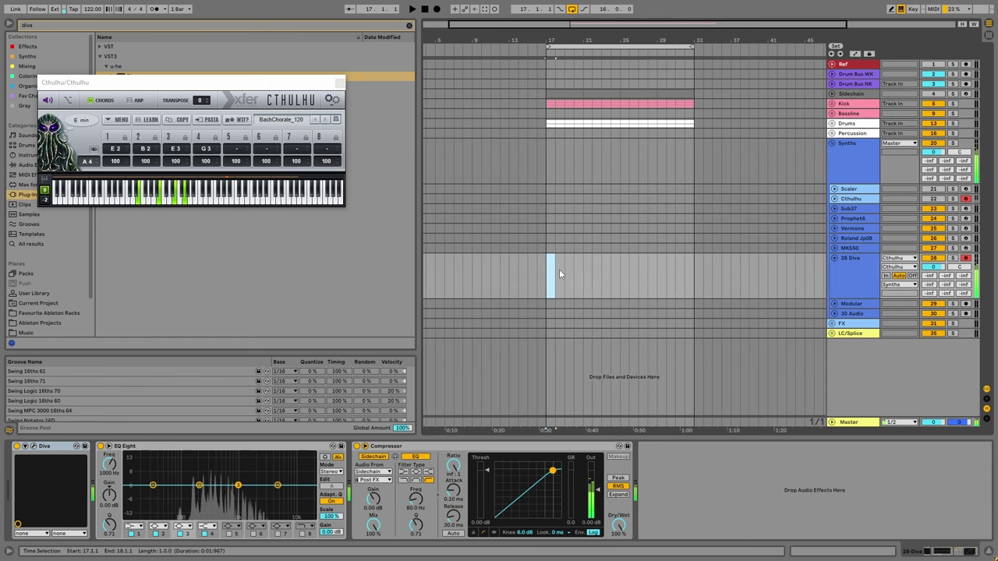
left_click_drag(547, 199, 583, 196)
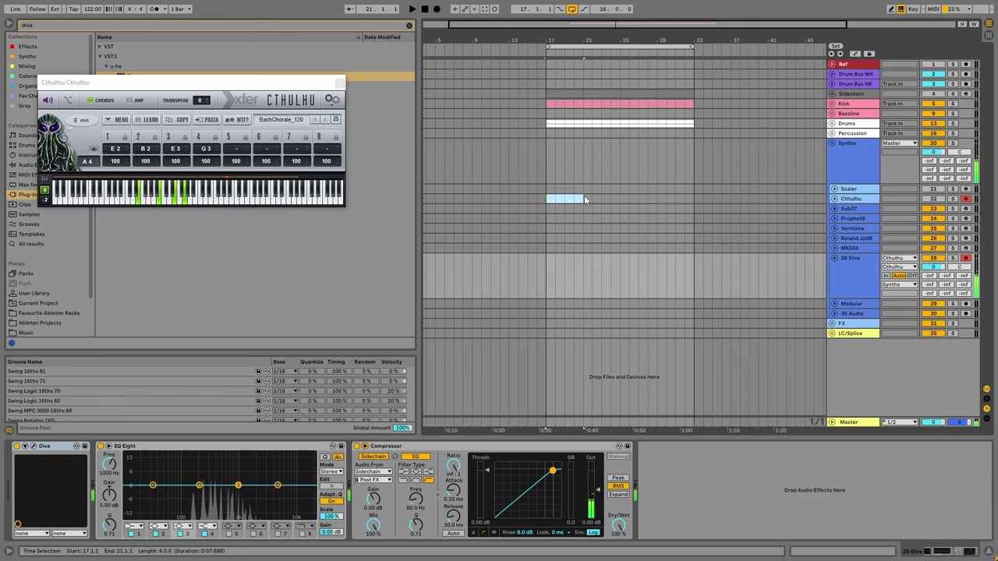
left_click(340, 82)
Duplicate the 28 Diva and Cthulhu tracks, rename the Cthulhu copy as Cthulhu 2, and arm both copies.
left_click(853, 270)
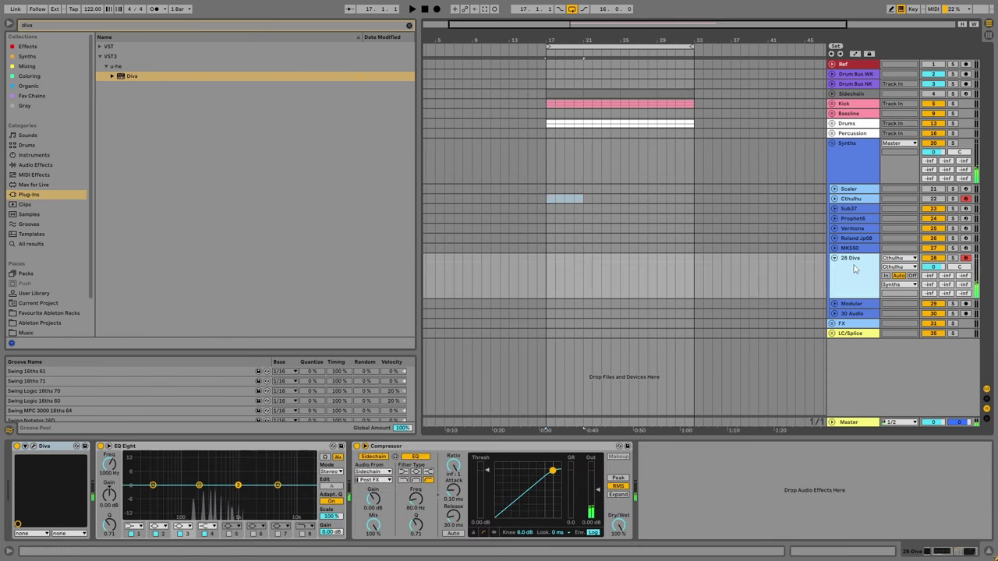
key("ctrl+d")
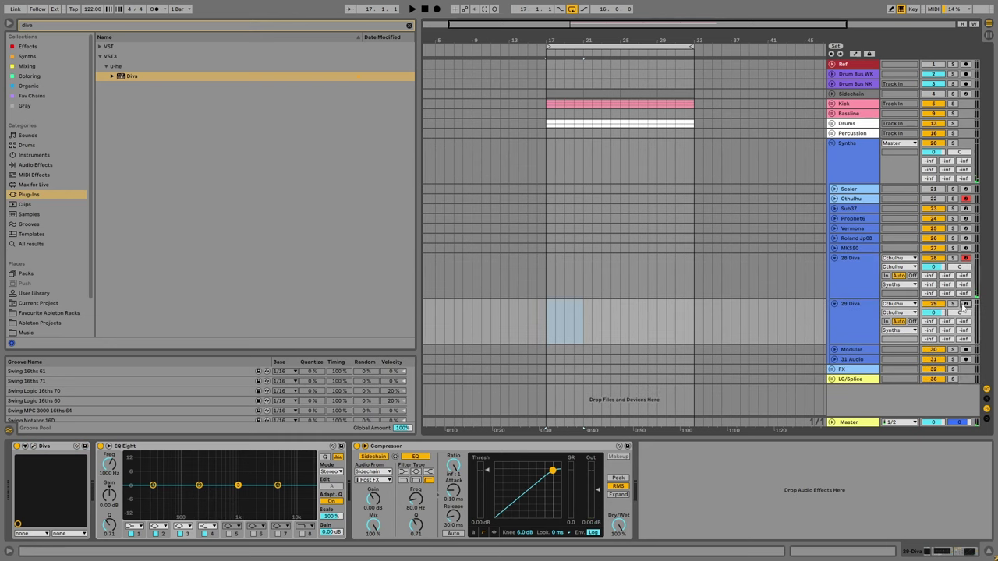
left_click(852, 201)
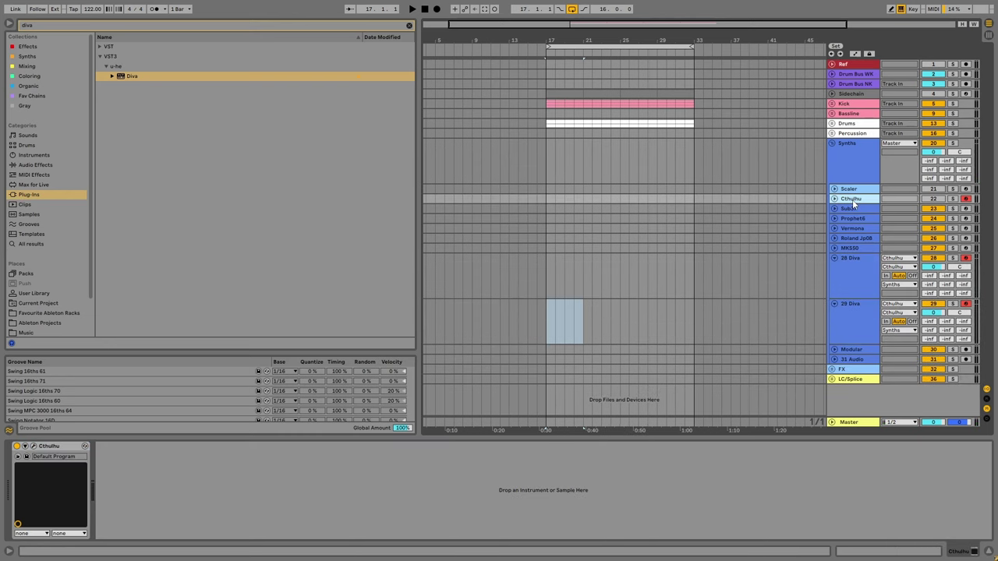
key("ctrl+d")
key("ctrl+r")
type("Cthulhu 2")
key("Return")
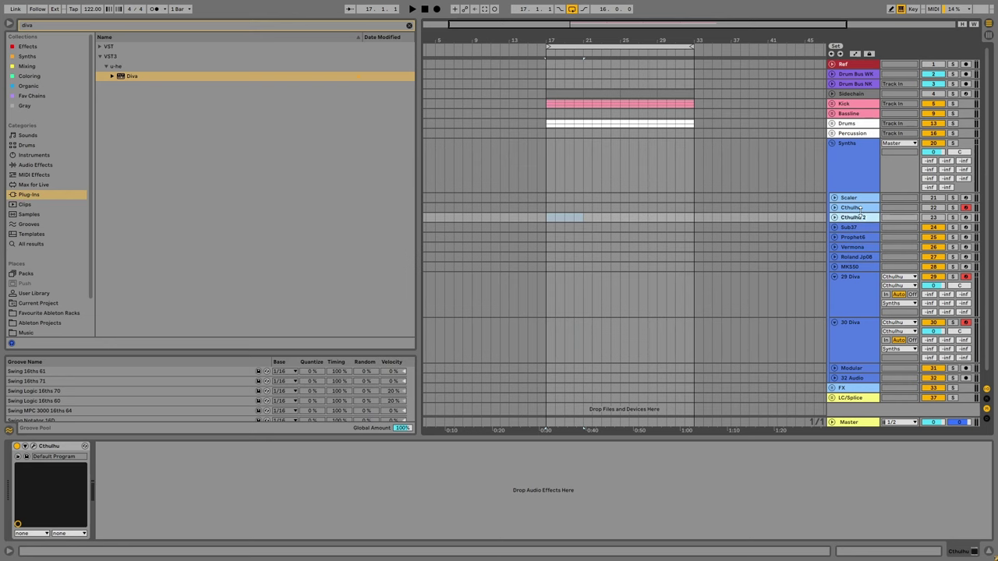
left_click(966, 218)
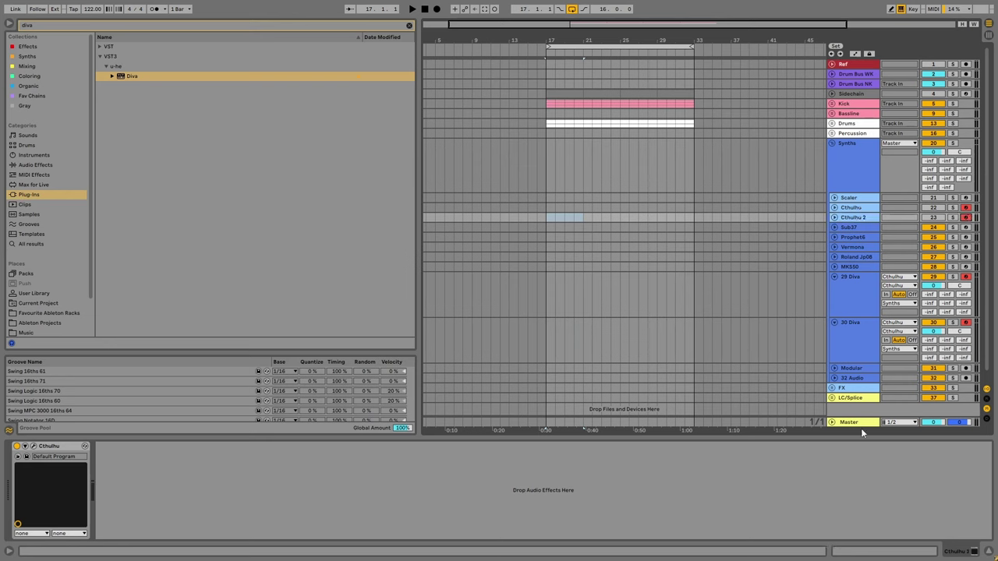
Set the duplicated Diva track's MIDI input to Cthulhu 2 with Cthulhu as its channel.
left_click(899, 322)
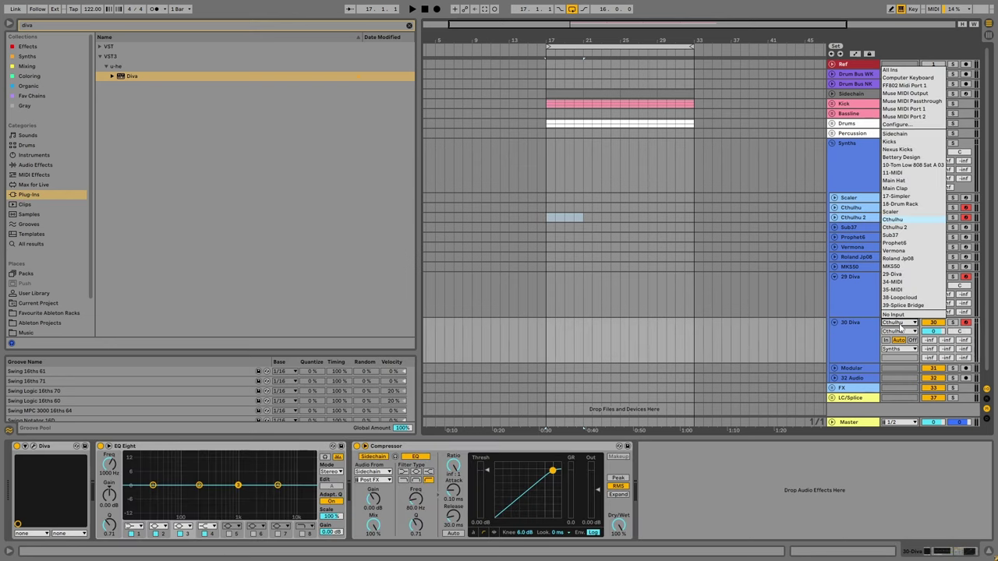
left_click(917, 227)
left_click(898, 331)
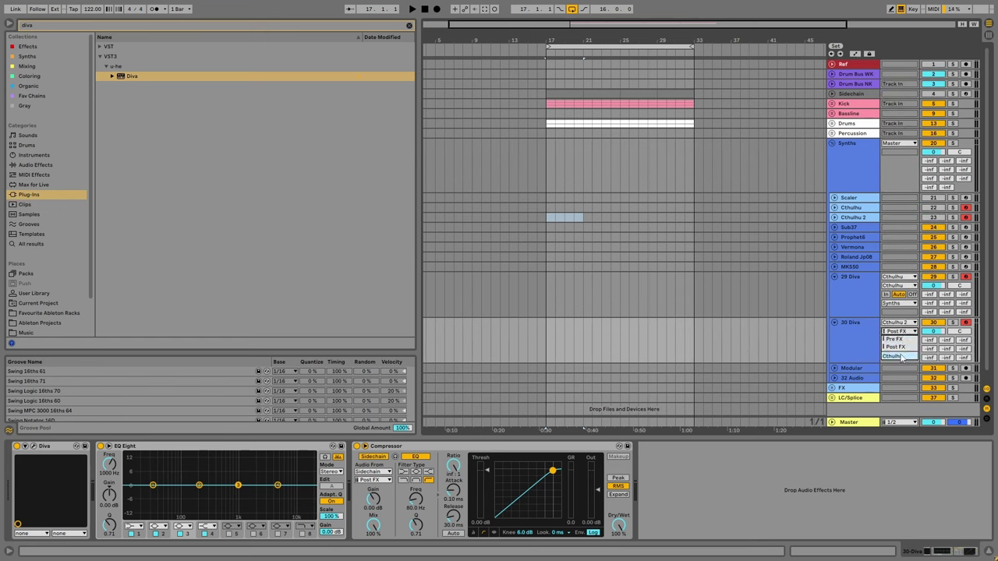
left_click(901, 356)
left_click(862, 334)
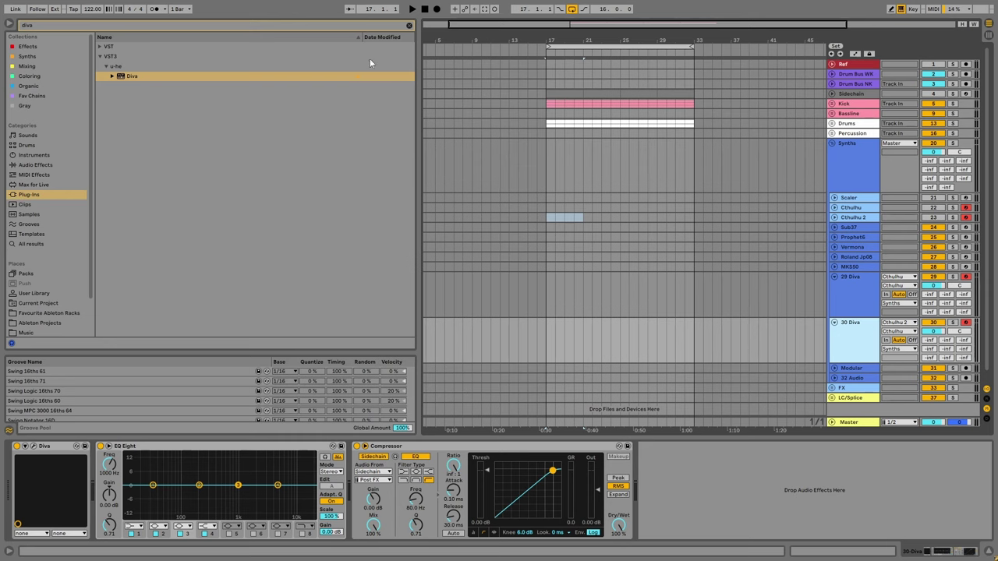
Clear the plug-in search and hide the browser to show more of the arrangement.
left_click(409, 25)
left_click(9, 24)
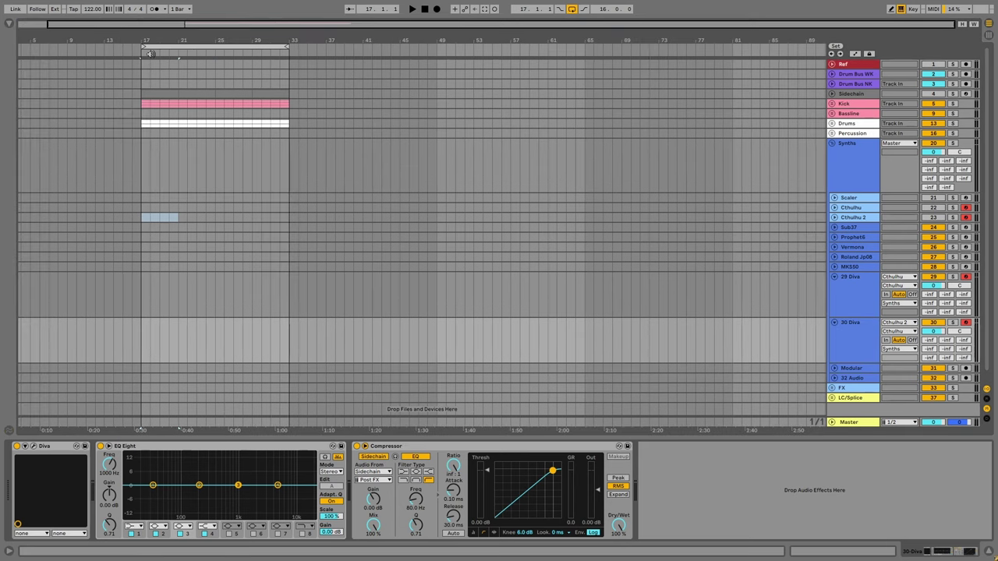
left_click(144, 47)
key("z")
Open the Cthulhu plug-in on the Cthulhu 2 track and enable its arpeggiator, keeping the chords module on.
left_click(843, 220)
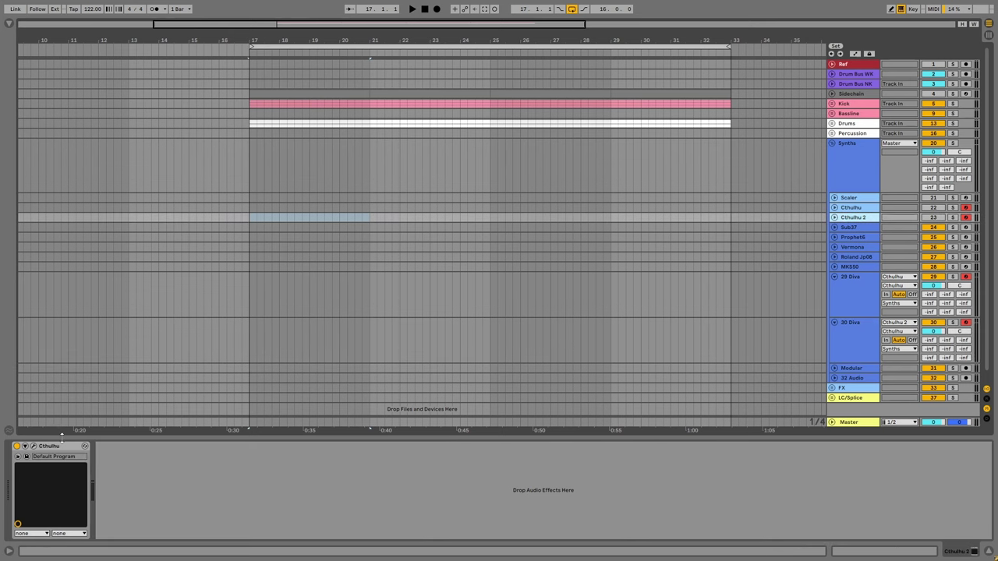
left_click(33, 446)
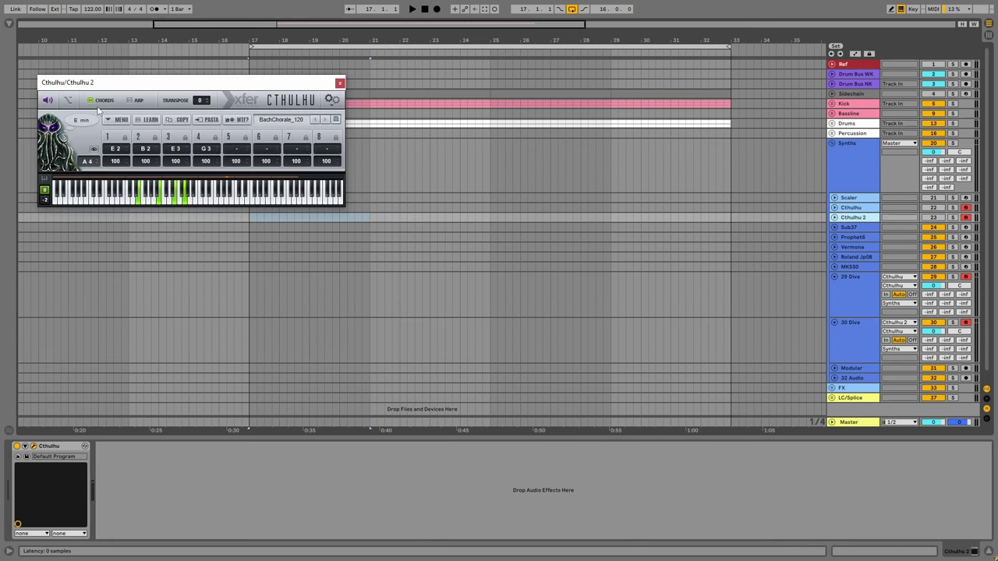
left_click(136, 100)
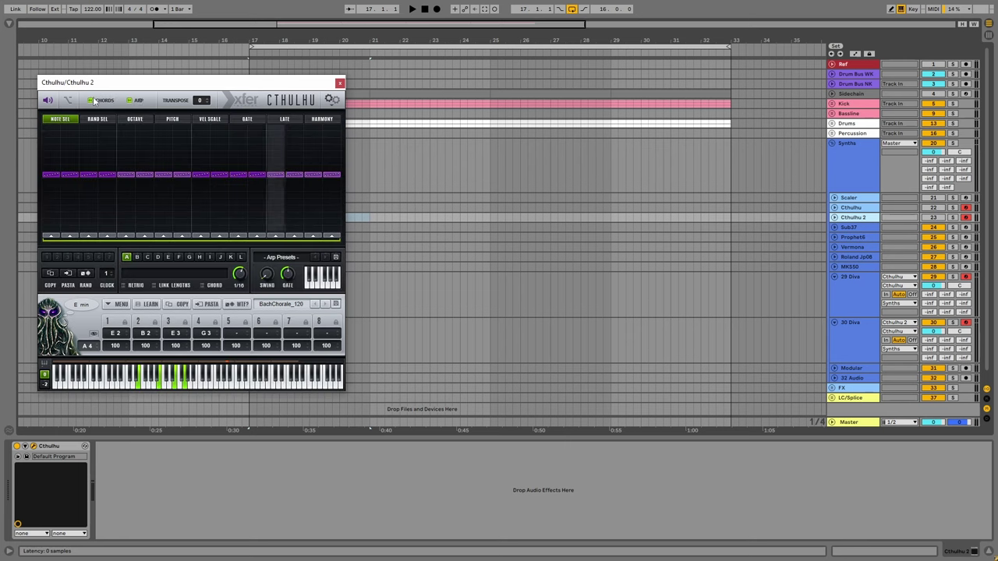
left_click(94, 101)
left_click(93, 101)
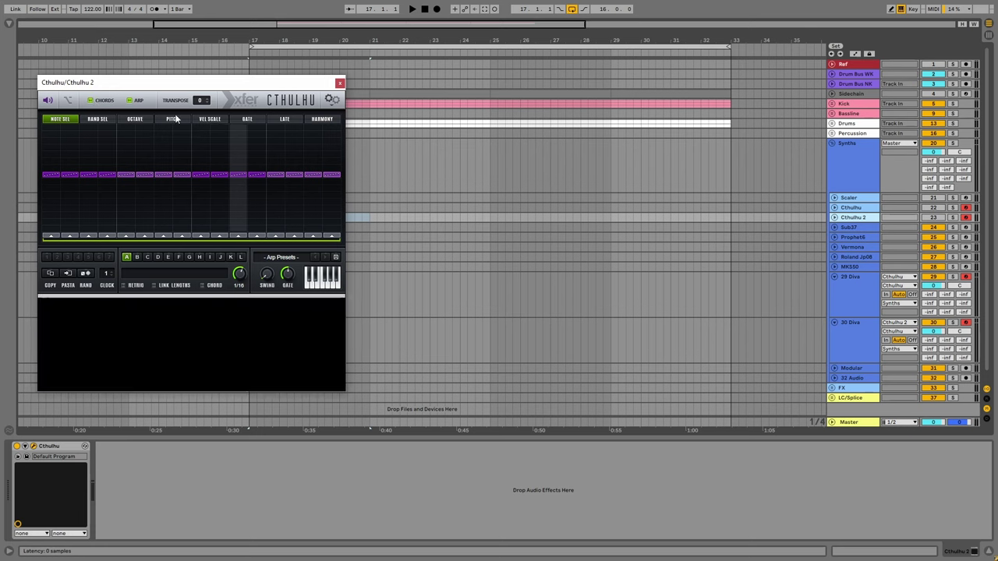
Load the Arp16 - ADSR_Athenaeum preset into the Cthulhu 2 arpeggiator.
left_click(300, 258)
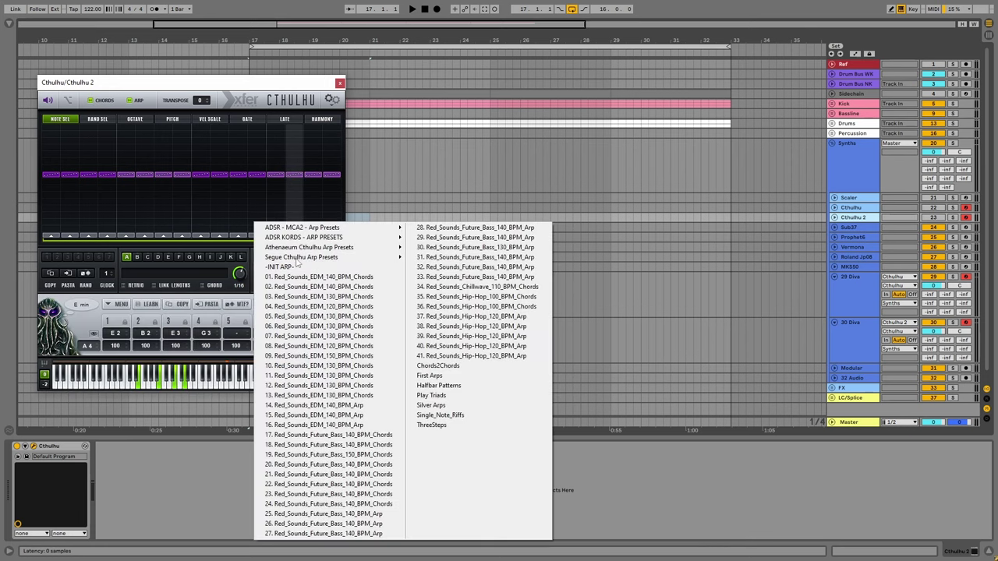
mouse_move(335, 247)
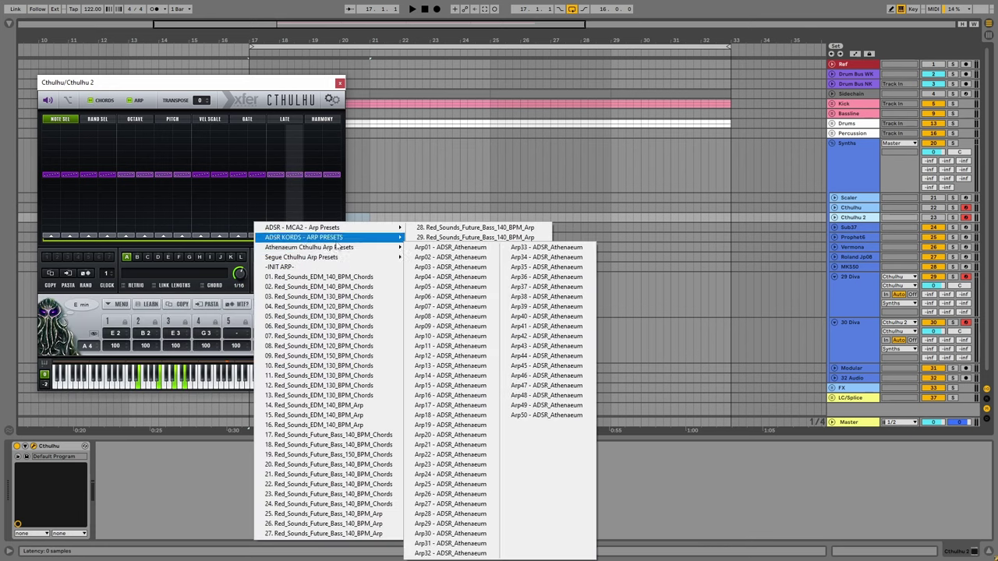
left_click(450, 396)
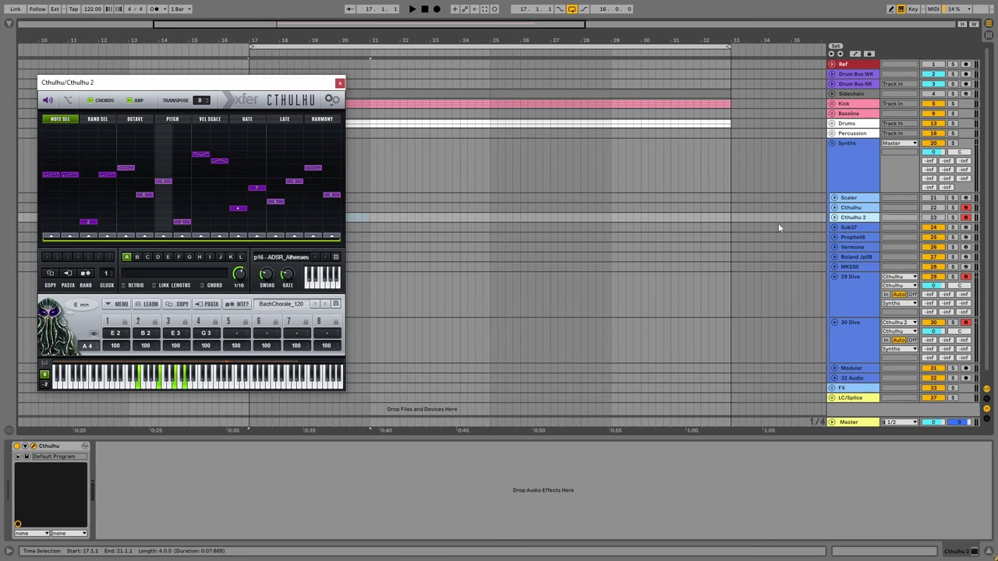
Open Diva on the 30 Diva track and show the Presets folder of Basic Wavez - Visions Vol. 3.
left_click(851, 331)
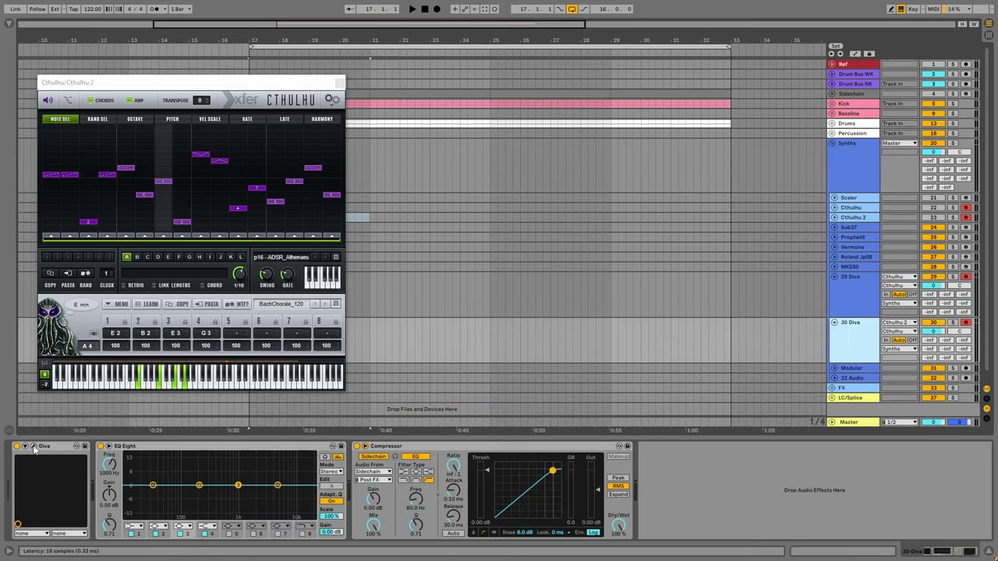
left_click(37, 451)
left_click_drag(449, 61, 511, 49)
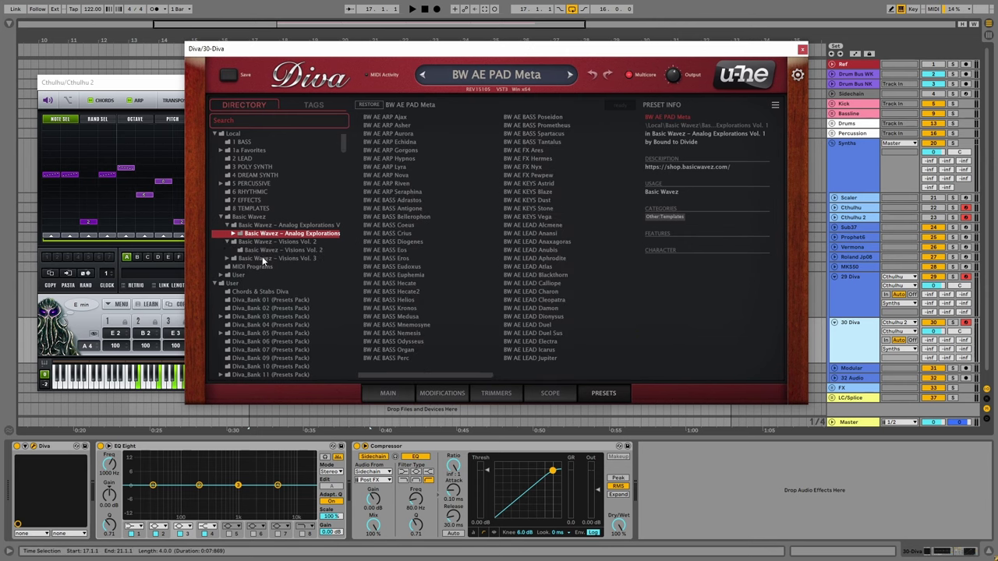
left_click(227, 242)
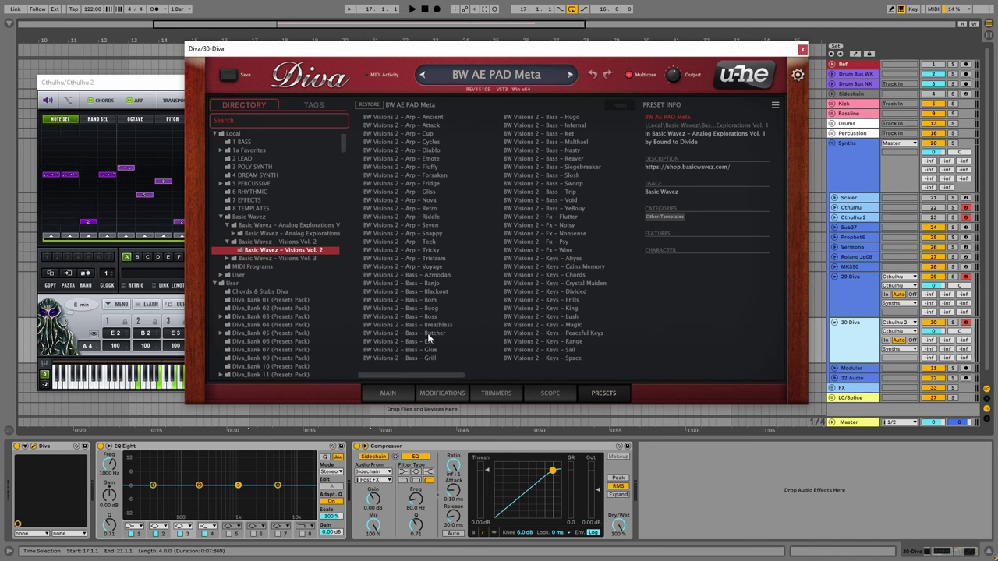
left_click(226, 258)
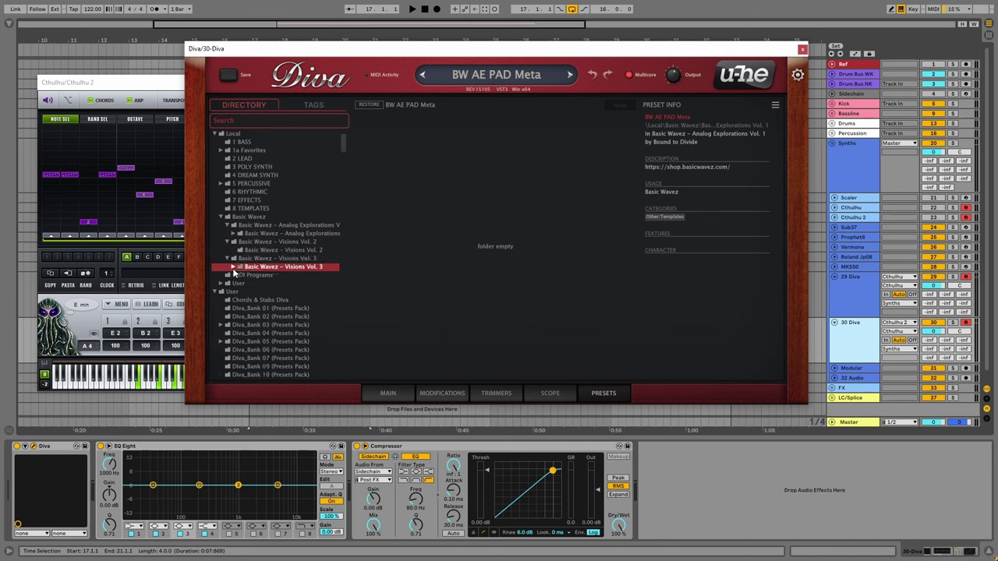
double_click(248, 268)
left_click(262, 292)
left_click(263, 283)
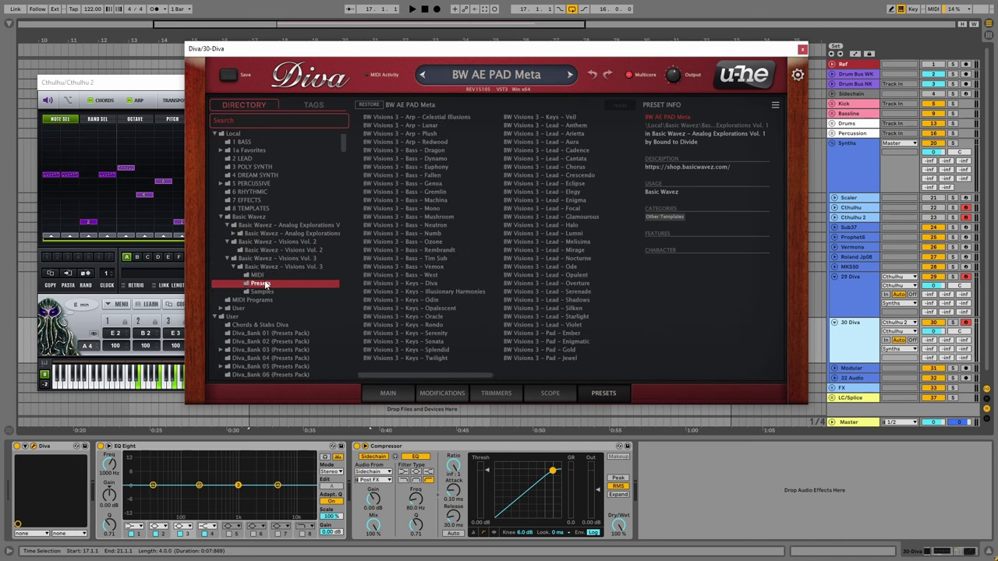
Audition the Visions 3 bass presets from Gremlin to Mushroom and place the Diva window beside Cthulhu 2.
left_click(431, 192)
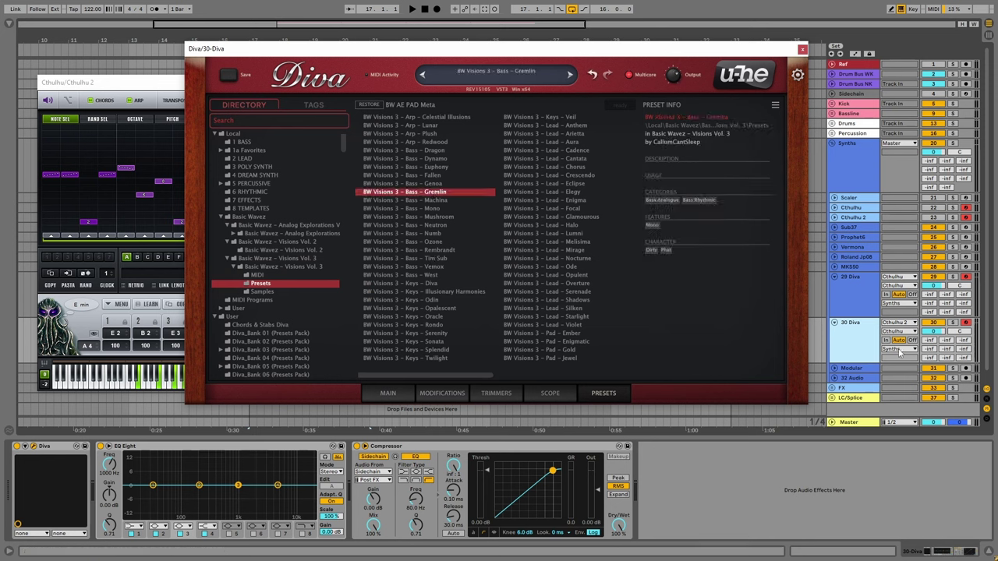
key("Down")
key("Down")
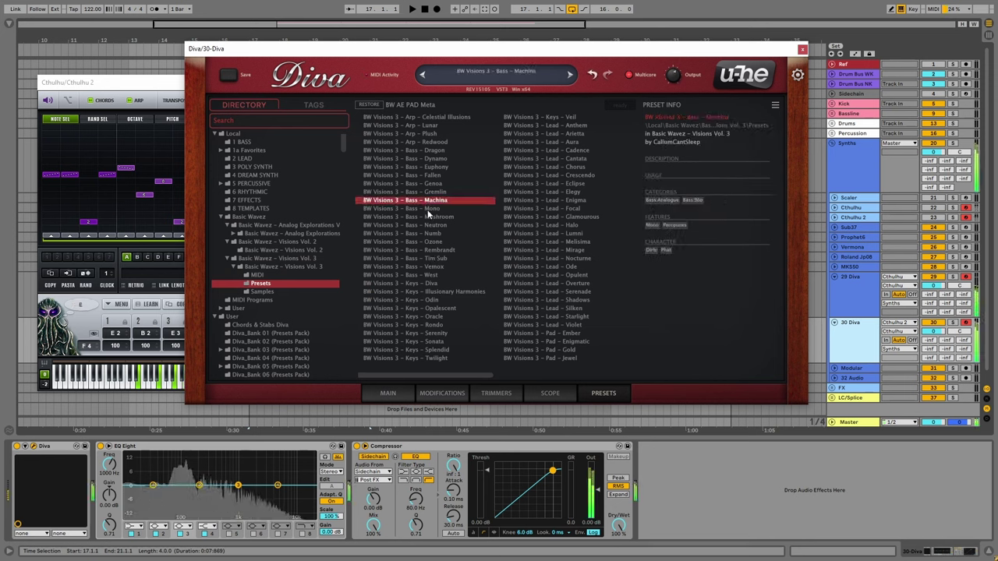
key("Down")
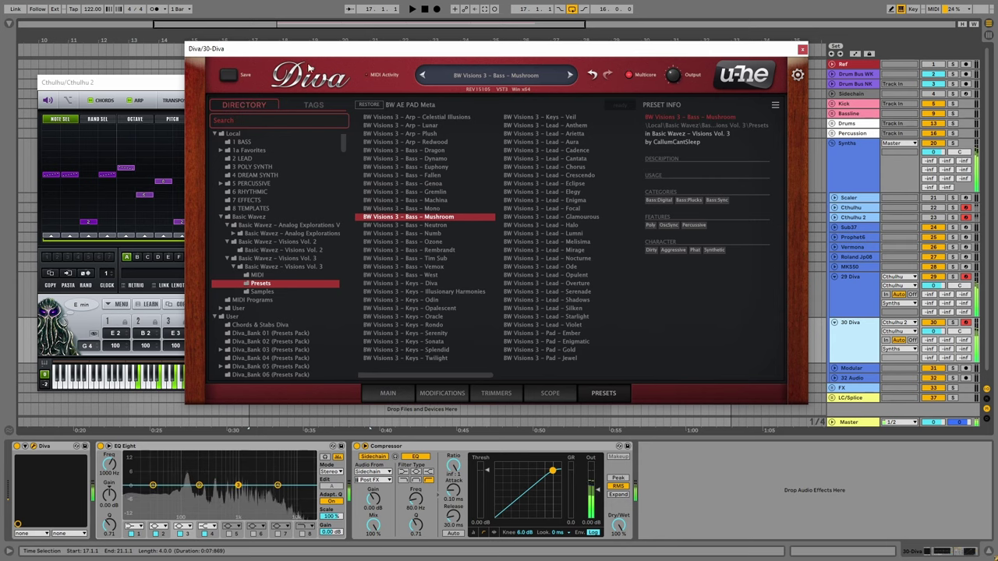
left_click_drag(310, 54, 568, 73)
left_click(293, 265)
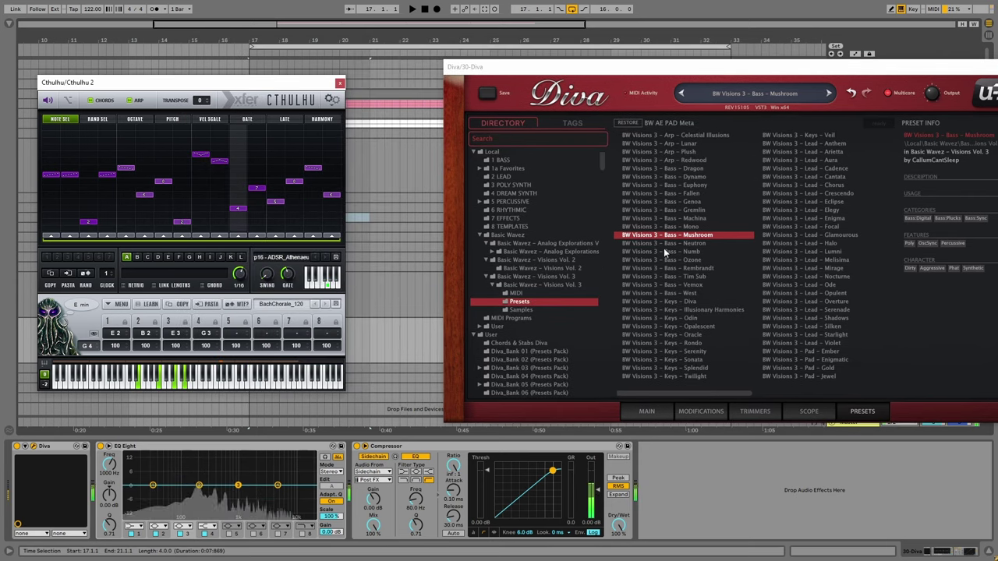
left_click(678, 72)
left_click_drag(677, 73, 618, 79)
Audition further Visions 3 bass presets in Diva, including Numb, Ozone and West.
key("Down")
key("Down")
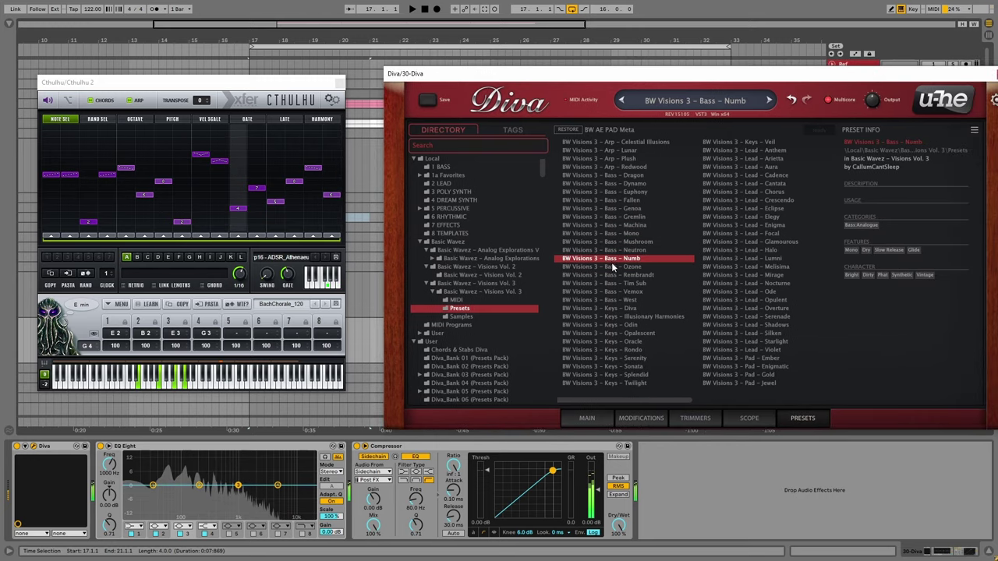
key("Down")
key("Down")
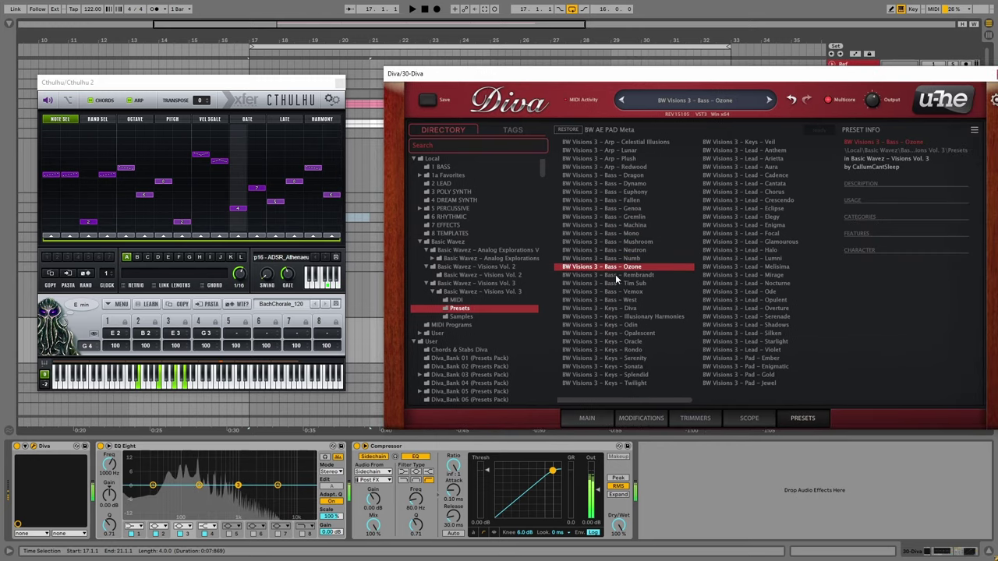
left_click(616, 181)
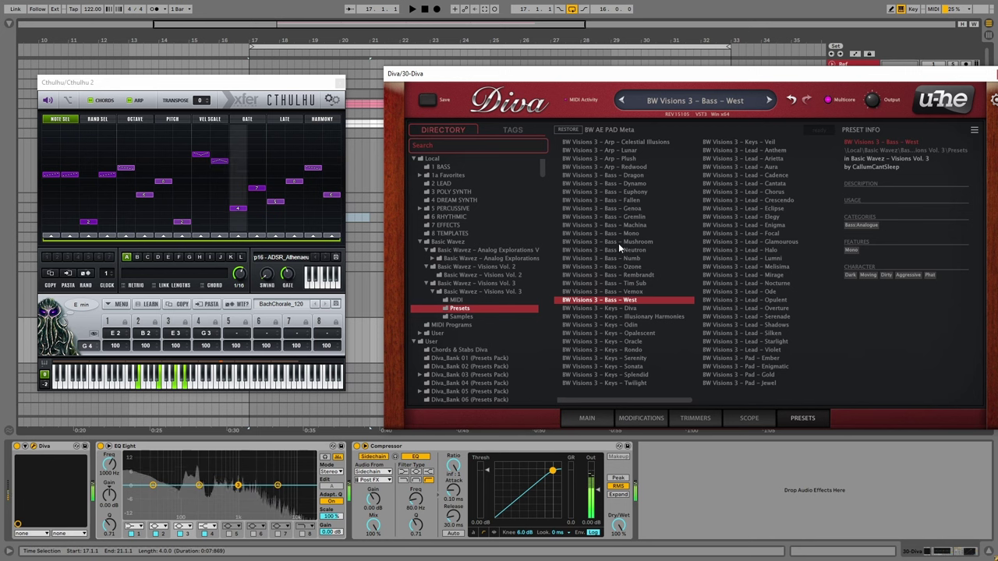
Try the presets from Arp - Redwood to Bass - Dynamo and settle on BW Visions 3 - Bass - Euphony.
left_click(615, 168)
left_click(615, 176)
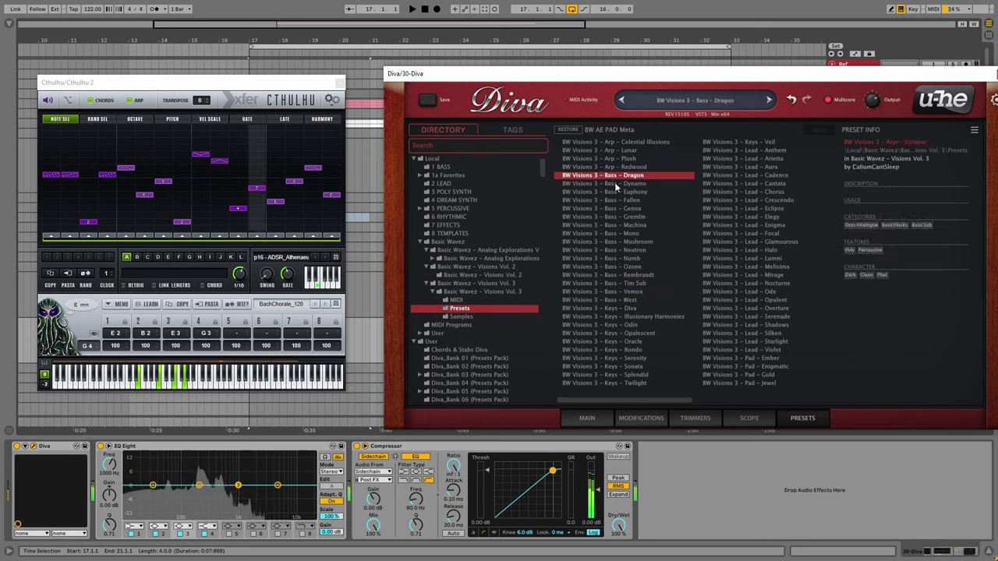
left_click(616, 184)
left_click(618, 191)
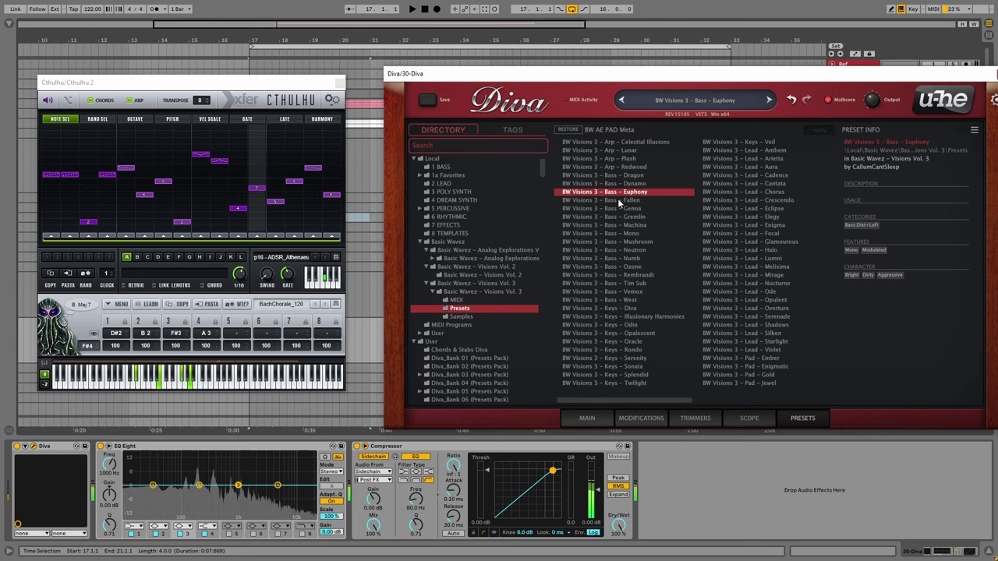
Look over Diva's main synth controls for the loaded patch and close the plug-in window.
left_click(594, 417)
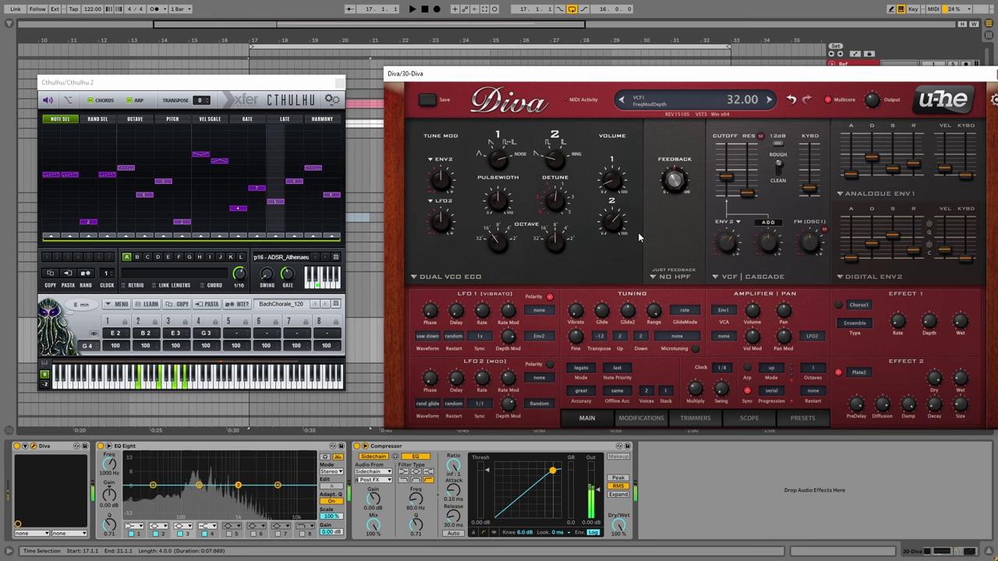
left_click_drag(748, 73, 598, 73)
left_click(854, 74)
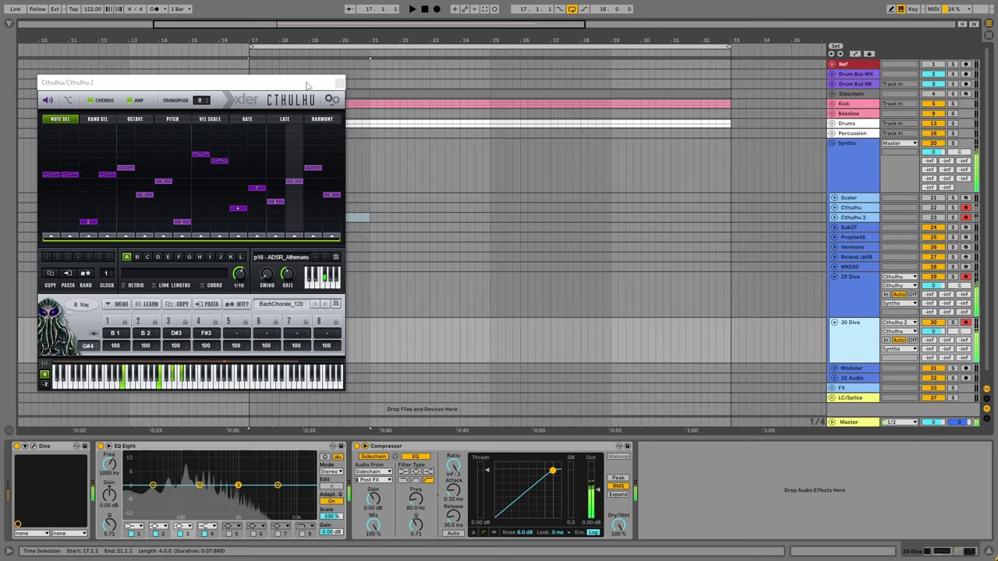
Move the Cthulhu 2 window aside and audition the preceding ADSR_Athenaeum arp presets one by one down to Arp09.
left_click_drag(301, 85, 726, 88)
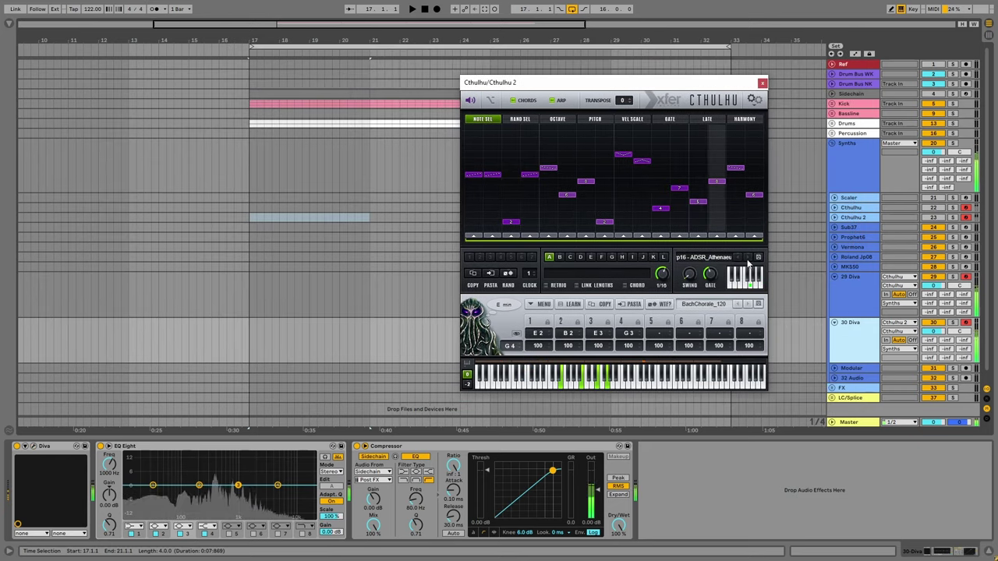
left_click(737, 257)
left_click(737, 258)
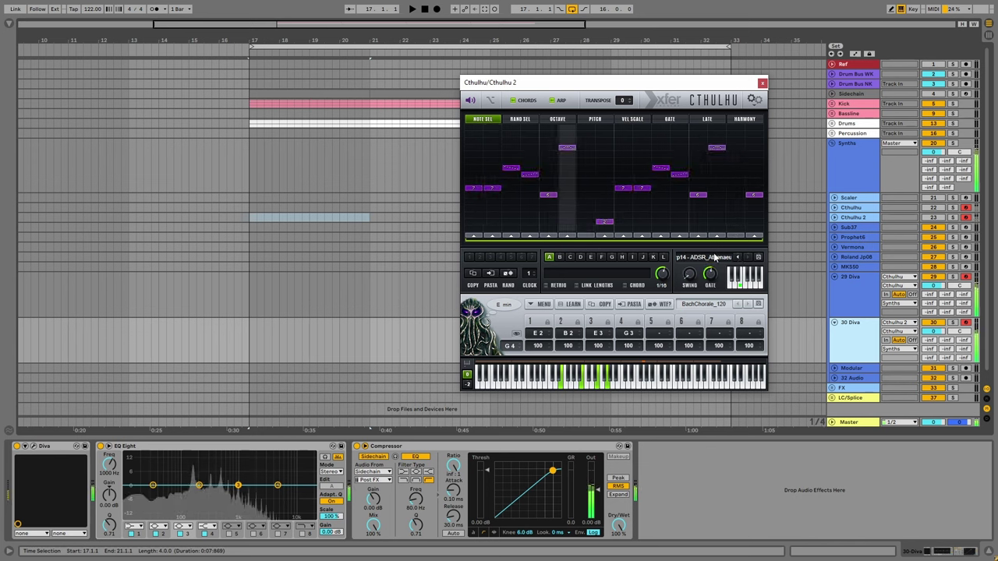
left_click(737, 257)
left_click(738, 257)
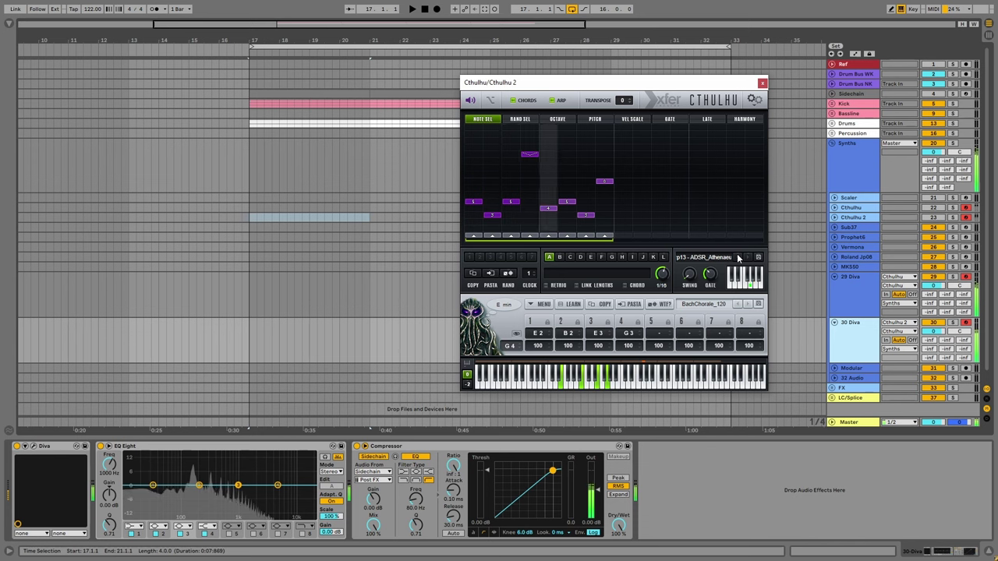
left_click(738, 257)
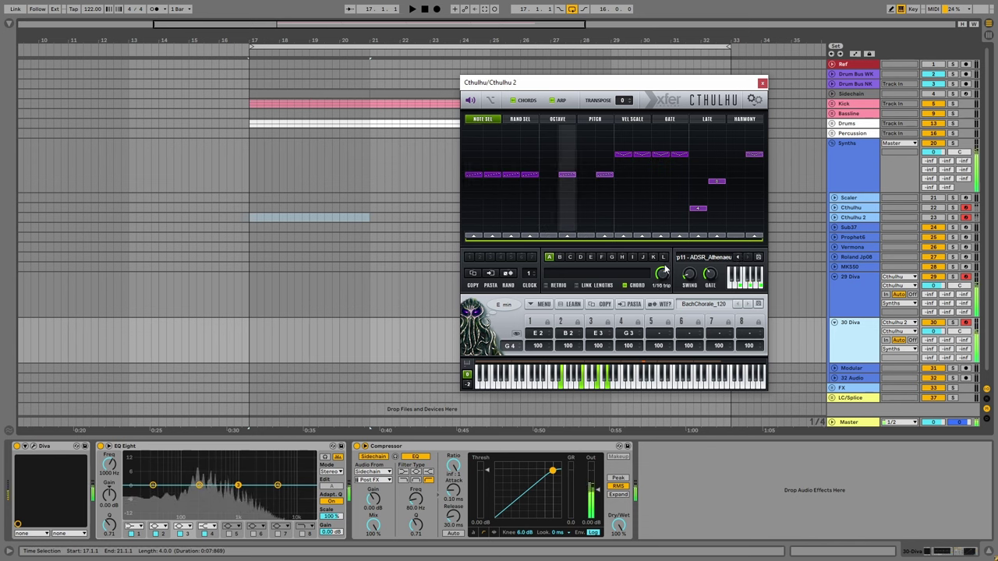
left_click(737, 257)
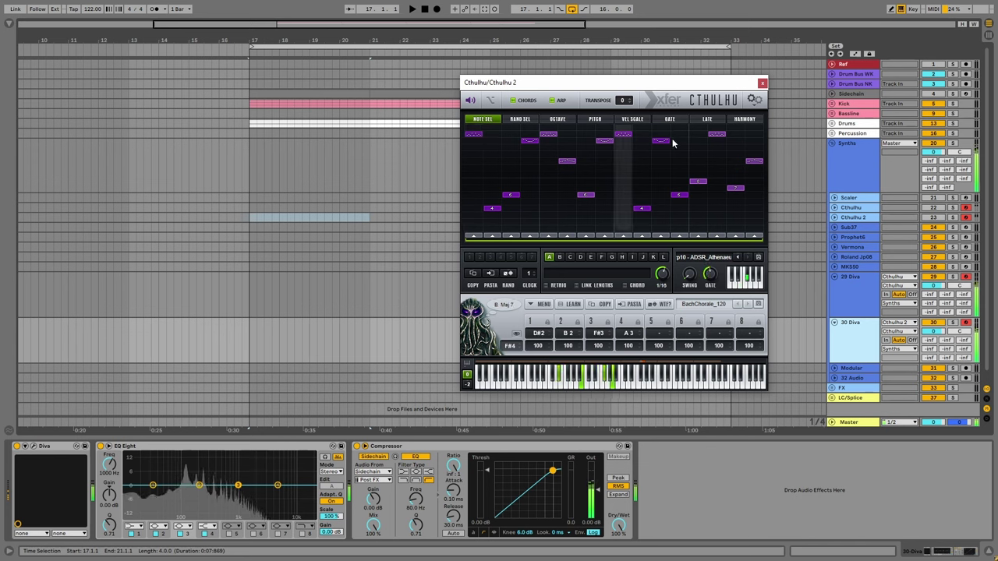
left_click(737, 257)
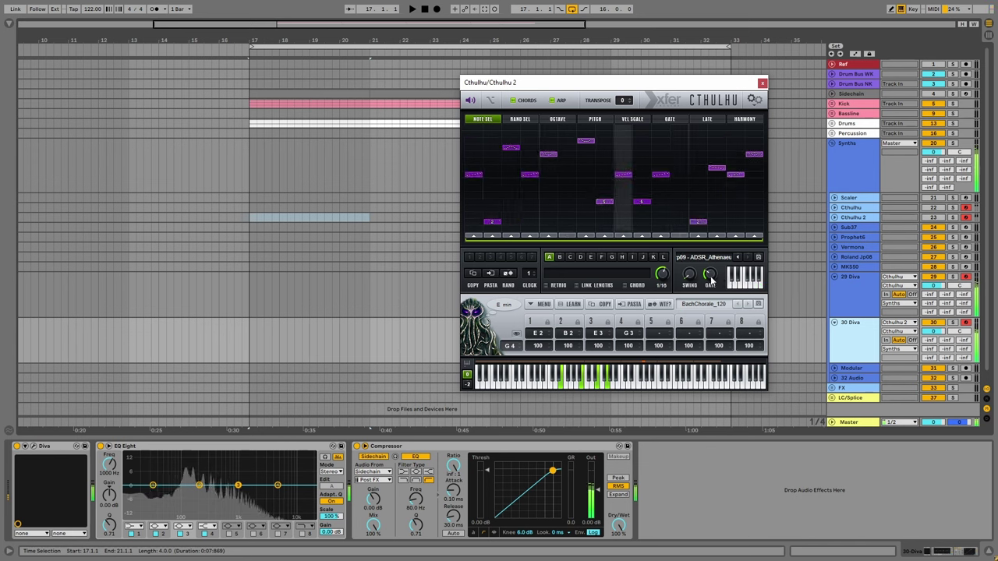
Switch the Cthulhu 2 arpeggiator to the Arp12 - ADSR_Athenaeum preset and set its rate to 1/16.
scroll(719, 259, "down", 3)
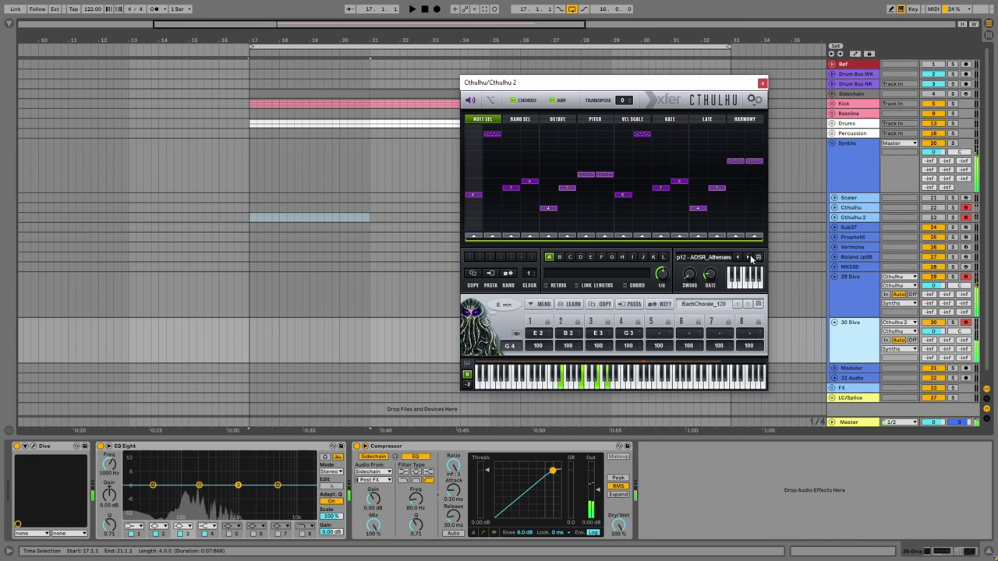
scroll(663, 273, "up", 2)
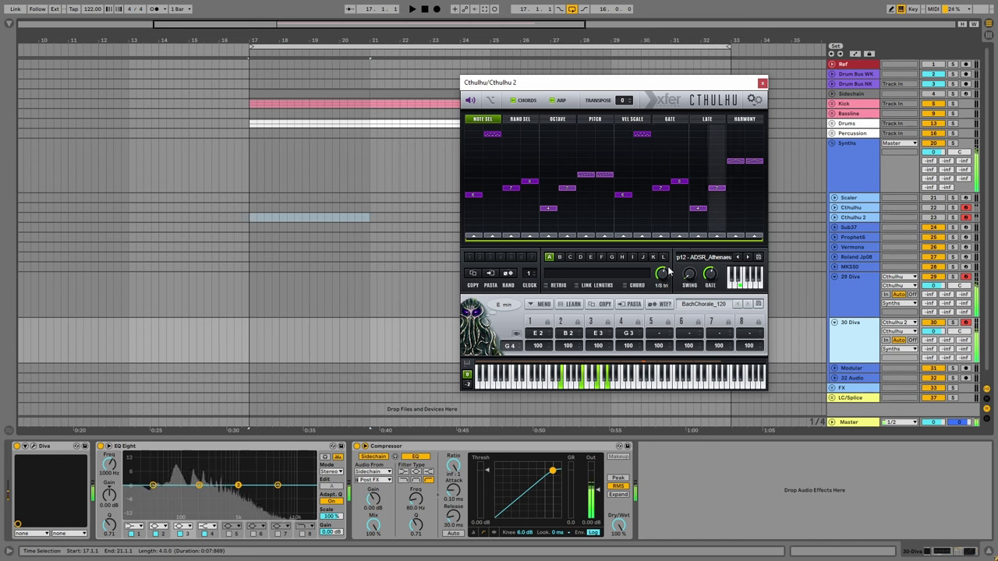
scroll(662, 273, "down", 1)
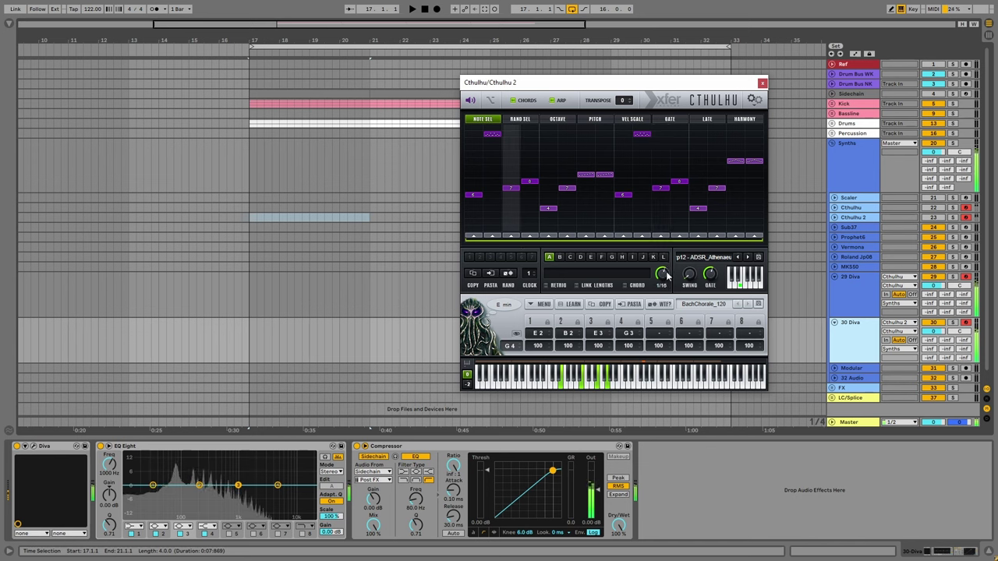
Close Cthulhu 2, set the 29 Diva volume to -2.8 dB, and insert a four-bar MIDI clip at bar 17 on Cthulhu 2.
left_click(762, 82)
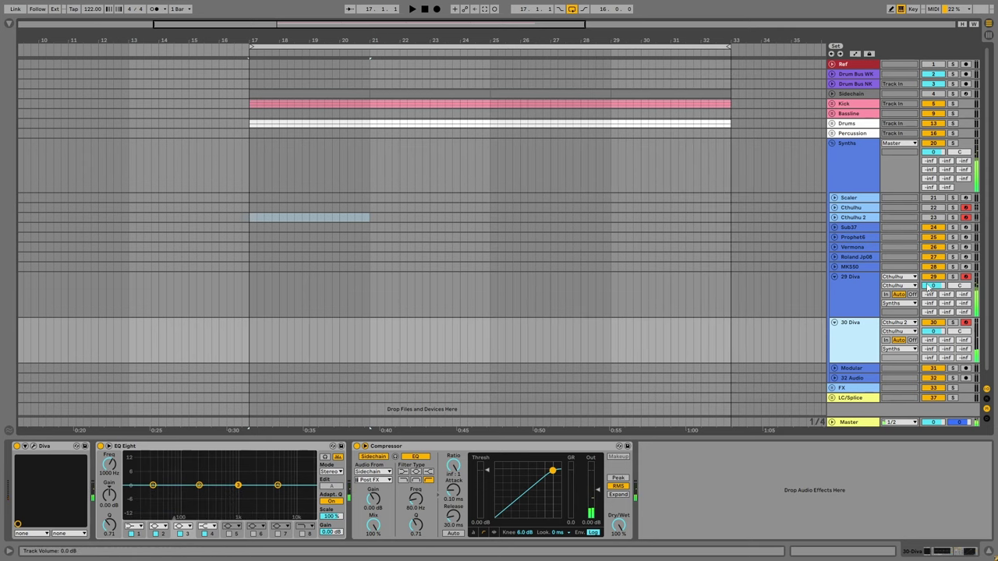
left_click_drag(928, 285, 928, 295)
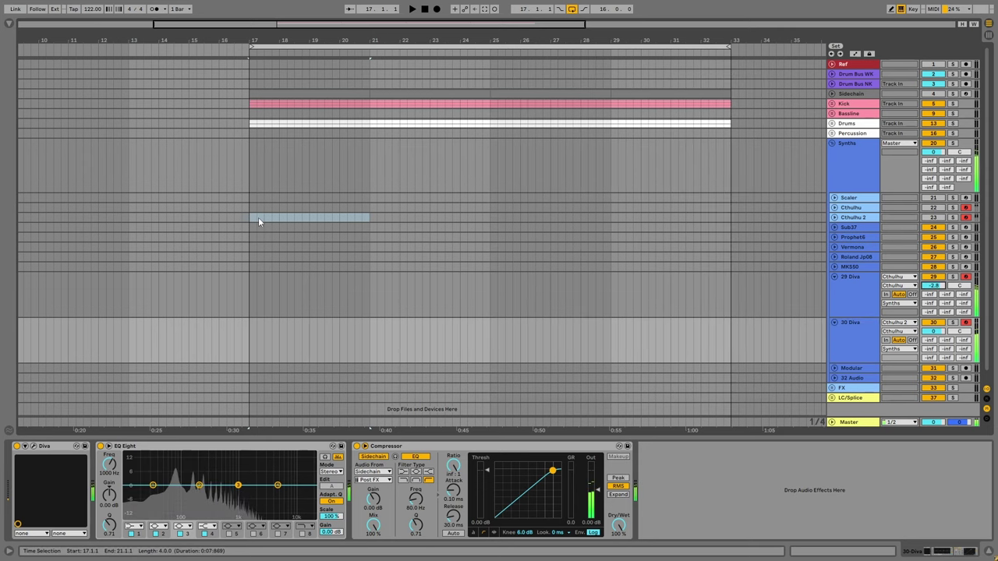
left_click_drag(361, 222, 368, 222)
right_click(367, 221)
left_click(423, 303)
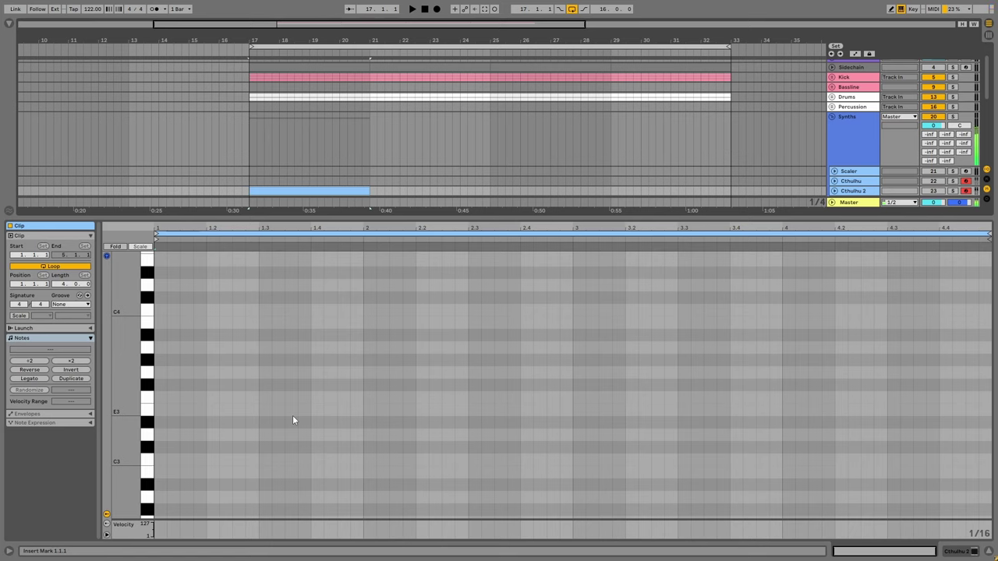
Draw a one-bar G4 note at the start of the new clip and start playback.
left_click_drag(130, 404, 363, 376)
double_click(159, 385)
key("space")
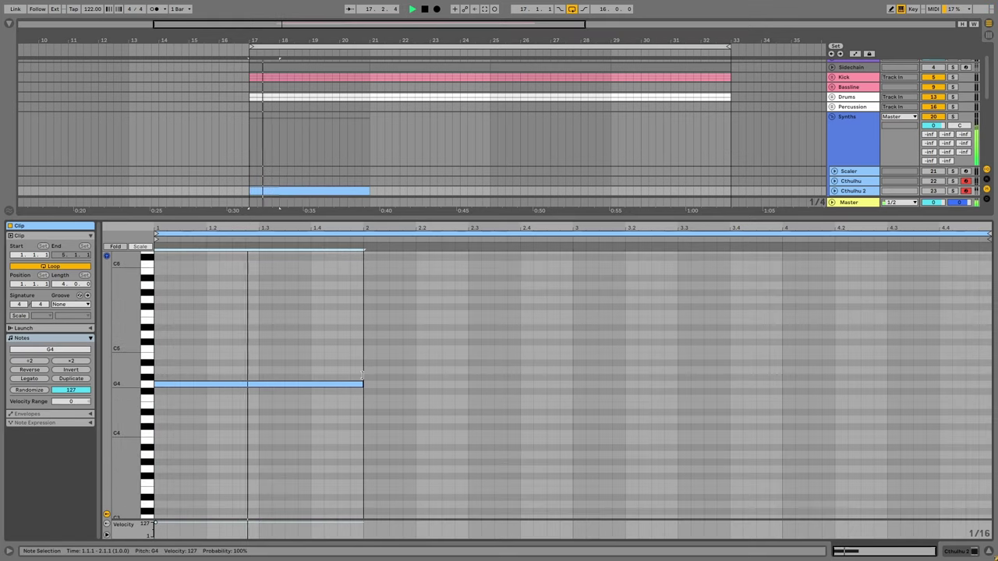
Stop playback and move the MIDI clip from the Cthulhu 2 track to the Cthulhu track.
left_click(348, 287)
key("space")
left_click_drag(321, 189, 319, 181)
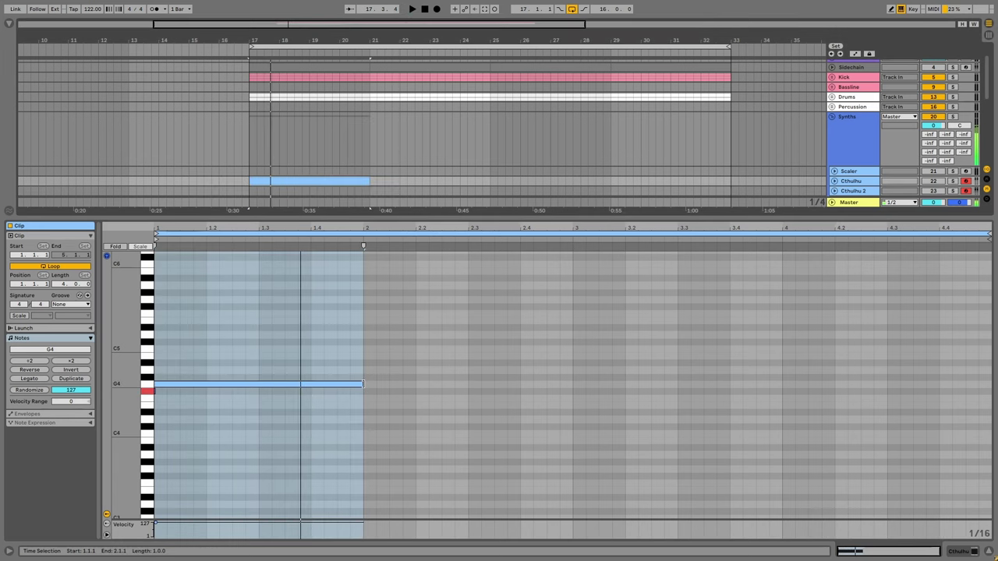
Duplicate the G4 note into the clip's second bar, lower the copy to F#4, and duplicate both notes into bars 3 and 4.
key("ctrl+d")
key("Down")
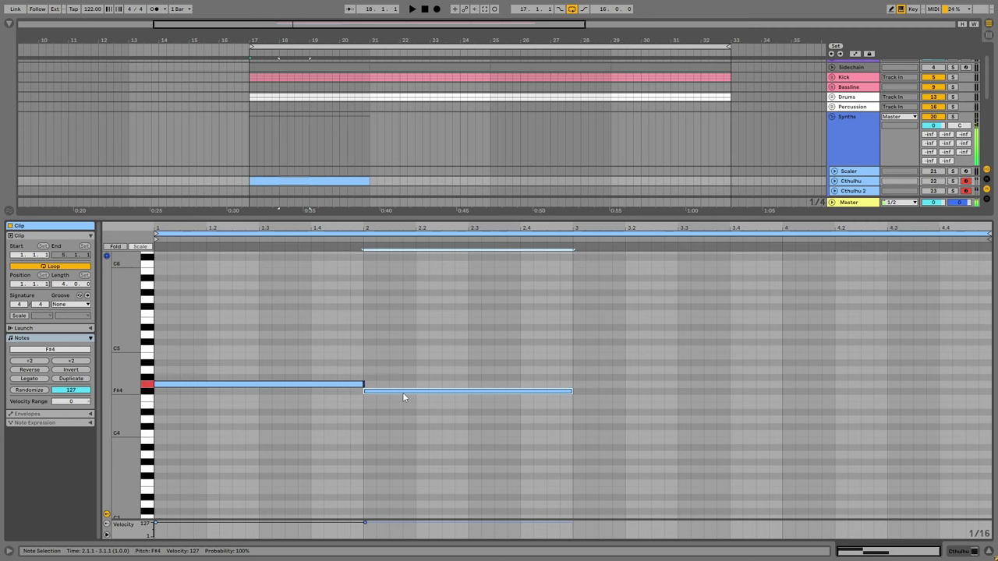
key("ctrl+a")
key("ctrl+d")
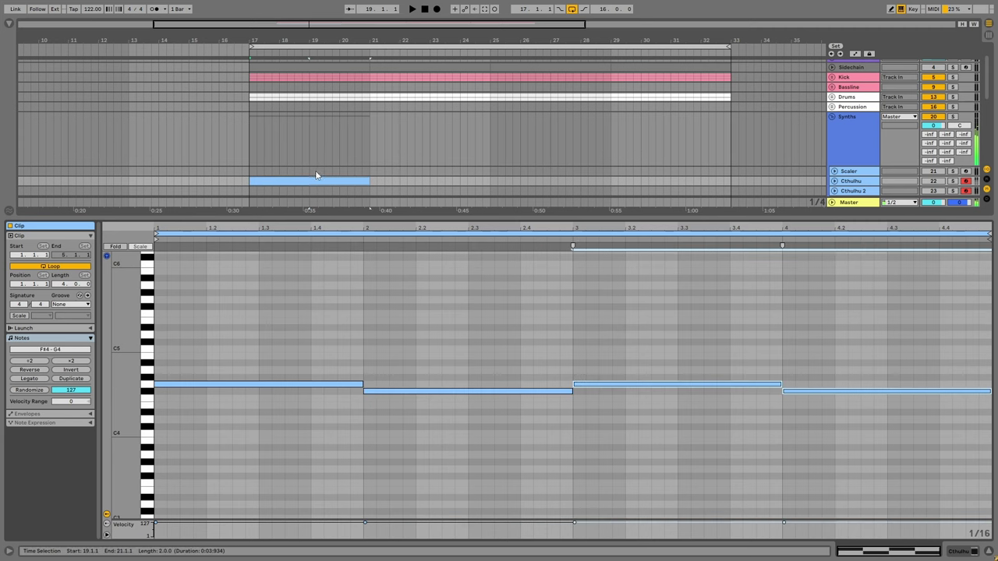
Unfold the Cthulhu track and duplicate its four-bar clip twice, filling bars 21 to 29.
left_click(318, 181)
left_click_drag(341, 219, 343, 350)
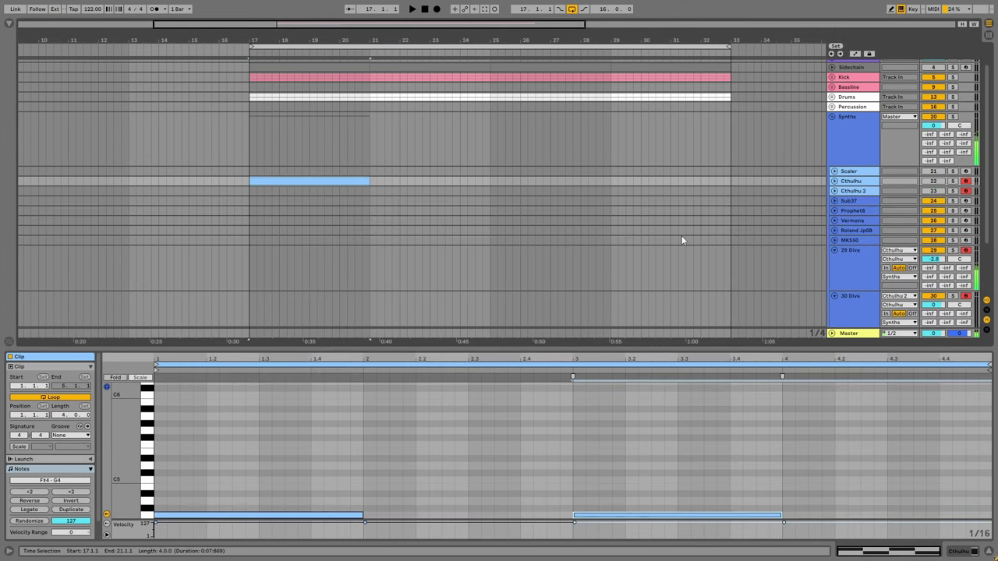
left_click(834, 181)
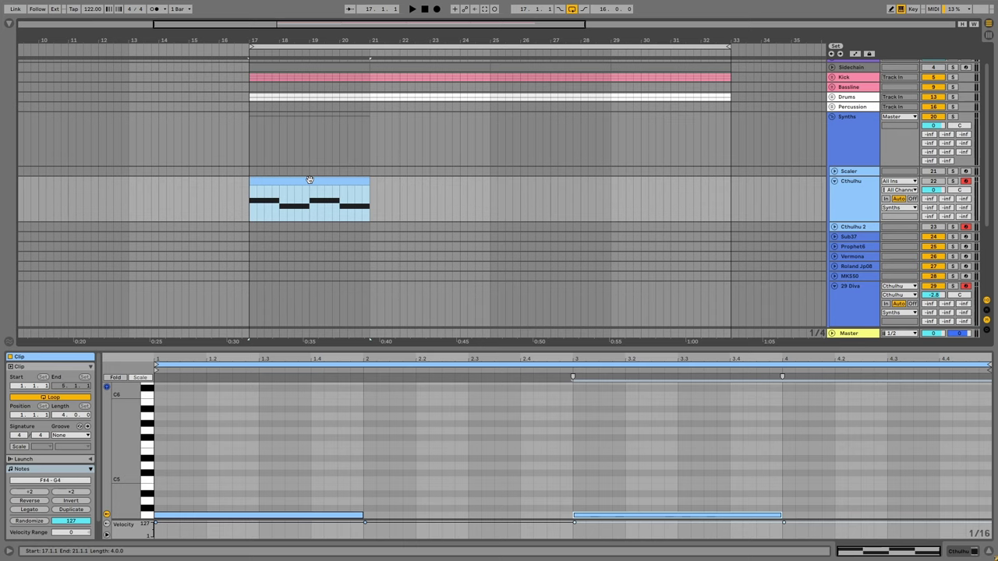
key("ctrl+d")
key("ctrl+d")
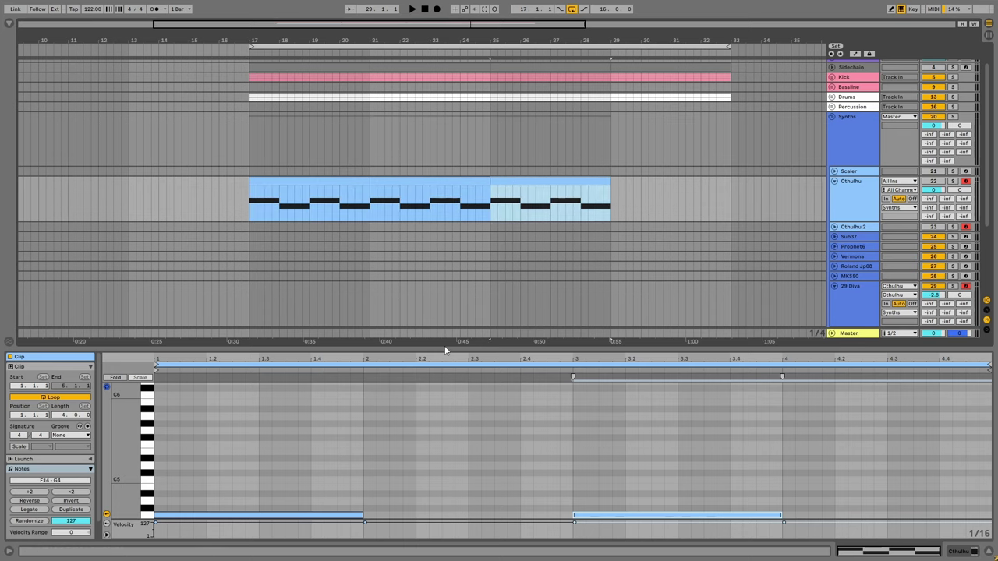
In the clip at bar 25, lower the third note to D4 and the fourth note to C4.
left_click_drag(444, 346, 434, 262)
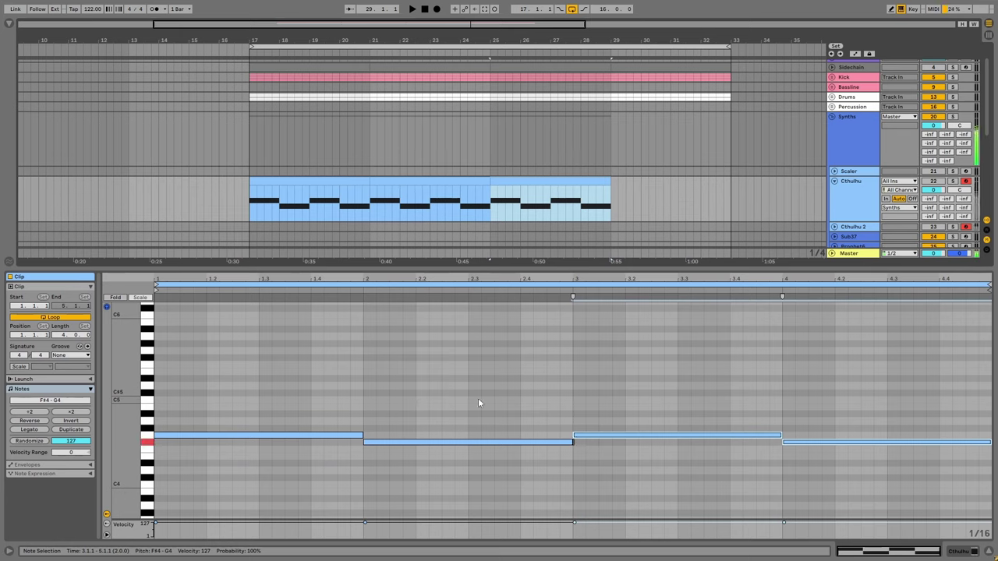
left_click_drag(610, 442, 612, 476)
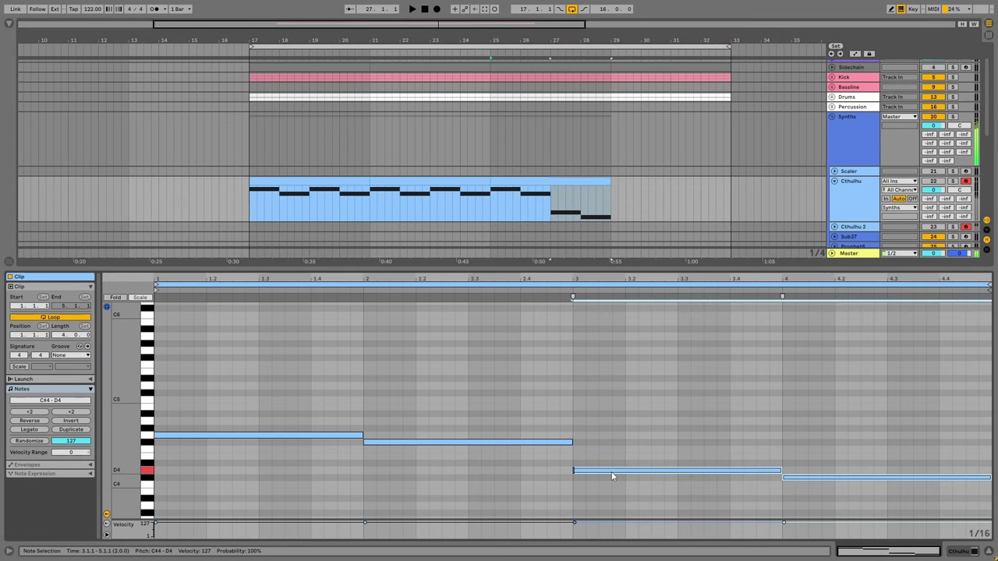
left_click(811, 456)
scroll(811, 460, "down", 2)
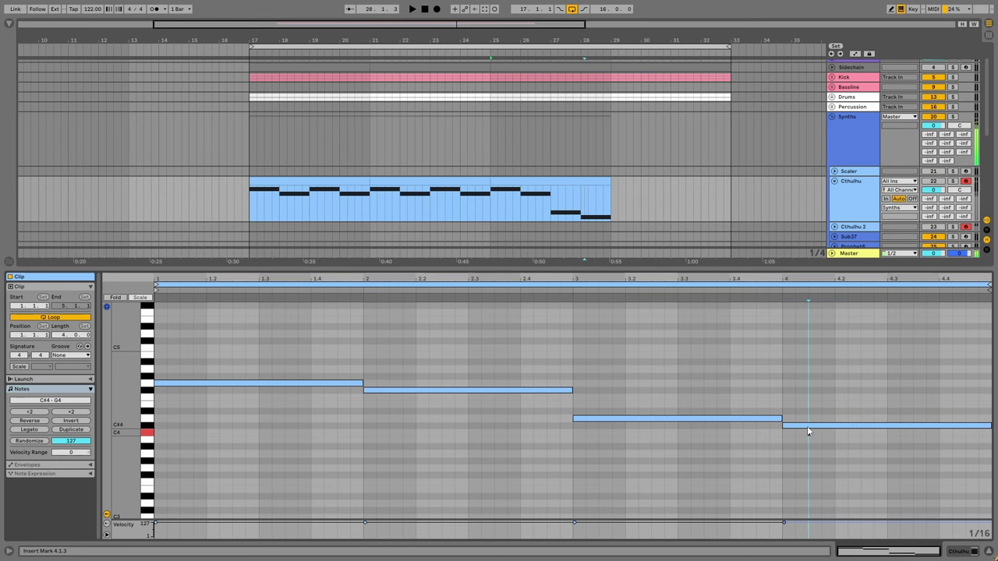
left_click_drag(806, 427, 809, 433)
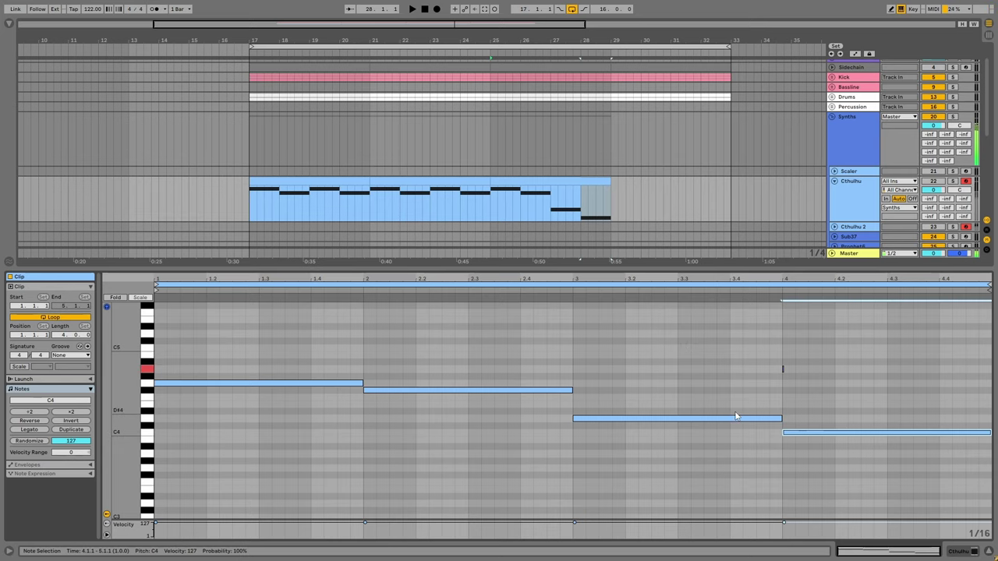
scroll(510, 195, "down", 1)
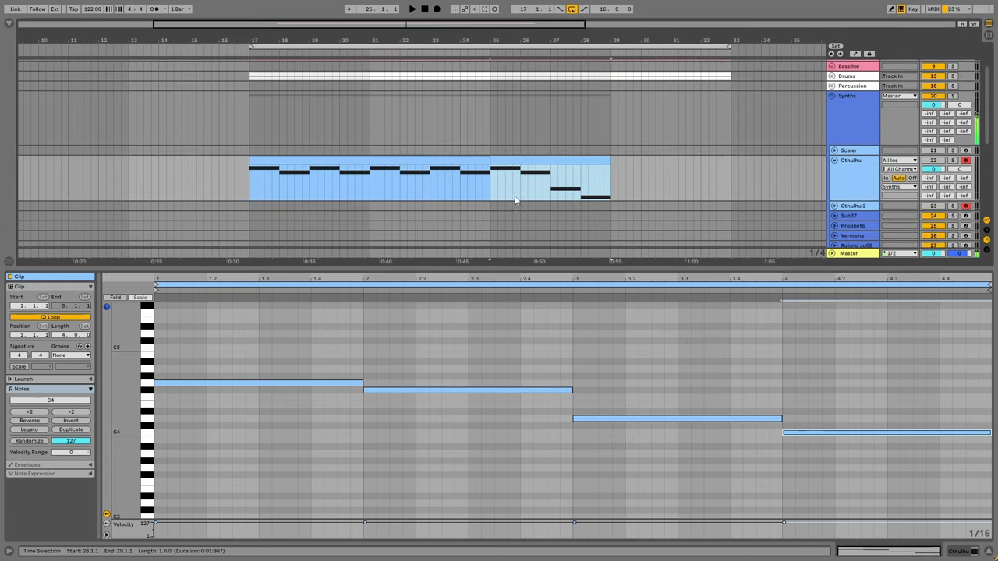
Duplicate the varied clip at bar 25 on the Cthulhu track to bar 29.
left_click(459, 172)
left_click(521, 164)
key("ctrl+d")
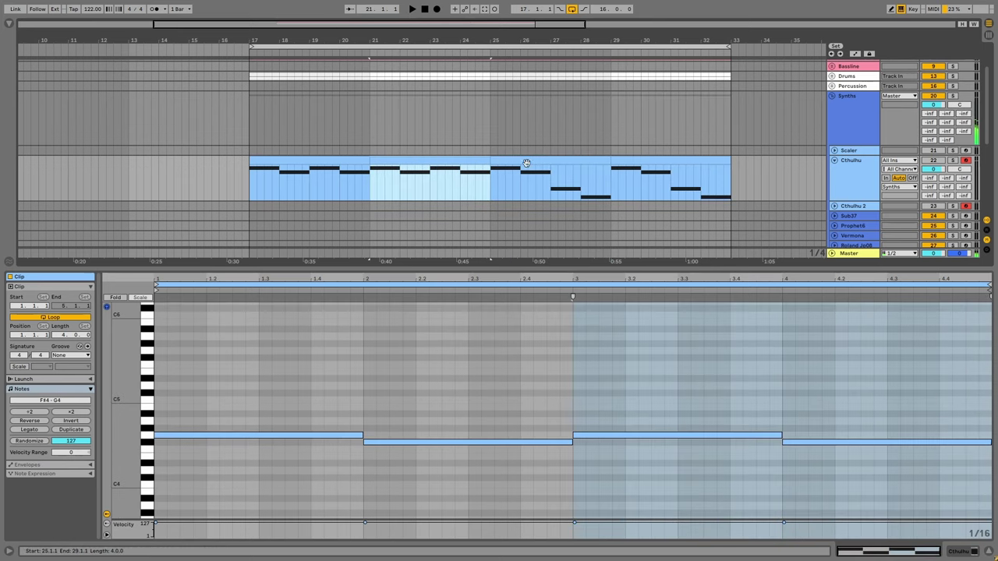
Copy all four Cthulhu clips to the Cthulhu 2 track from bar 17, unfold that track, and play the progression.
left_click(340, 160, "shift")
scroll(339, 160, "down", 3)
left_click(250, 174)
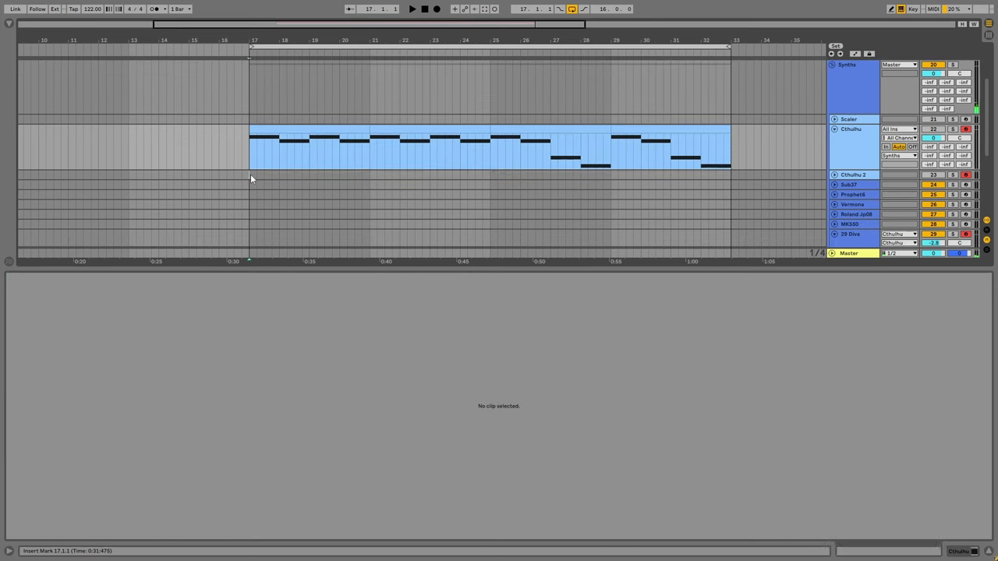
key("ctrl+a")
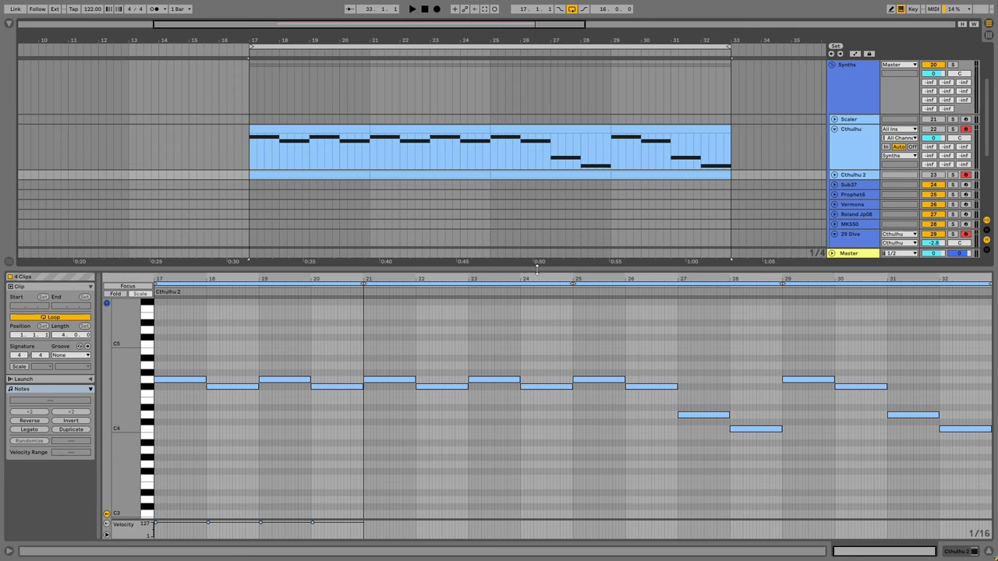
key("ctrl+alt+l")
key("space")
left_click(833, 254)
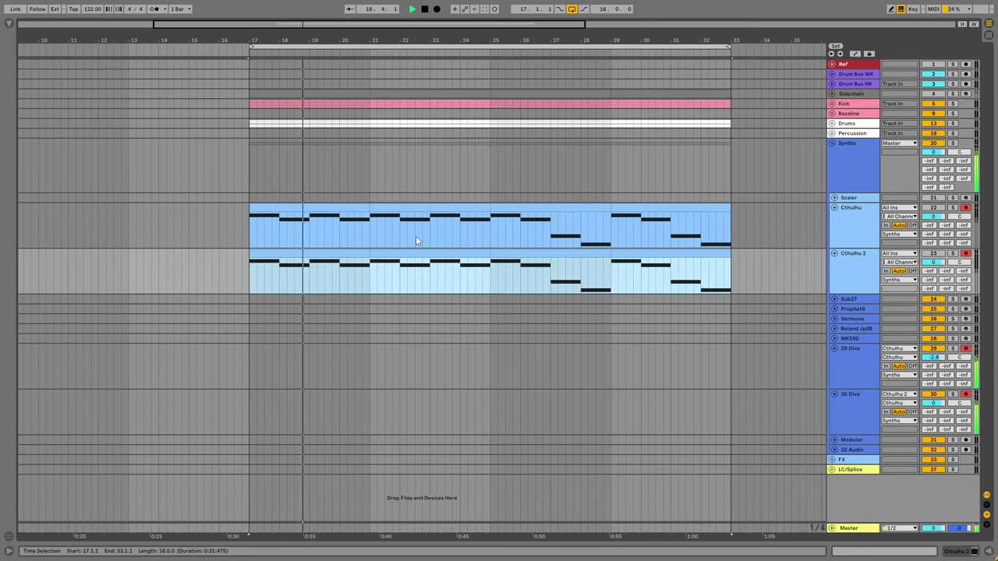
left_click(491, 231)
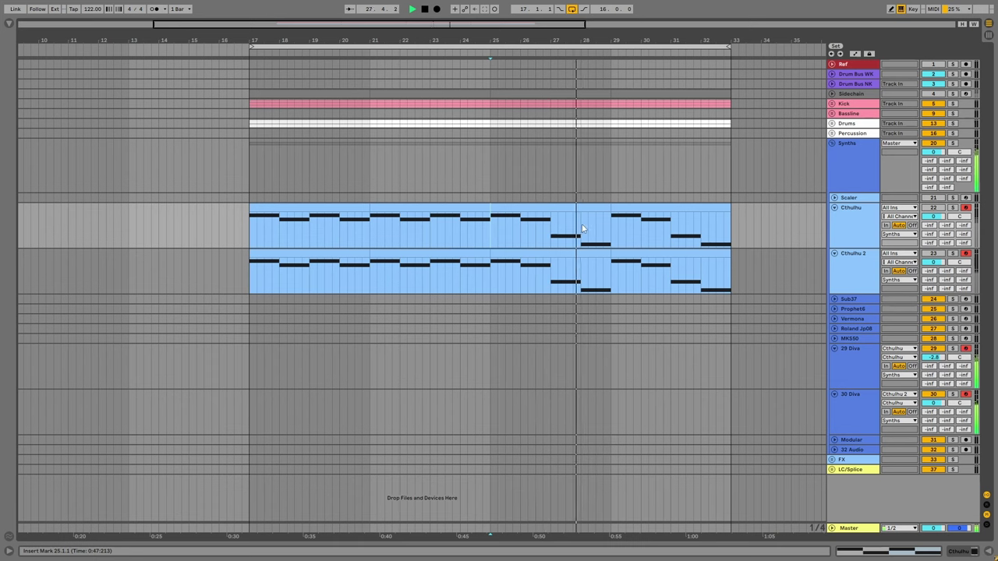
left_click_drag(589, 250, 523, 206)
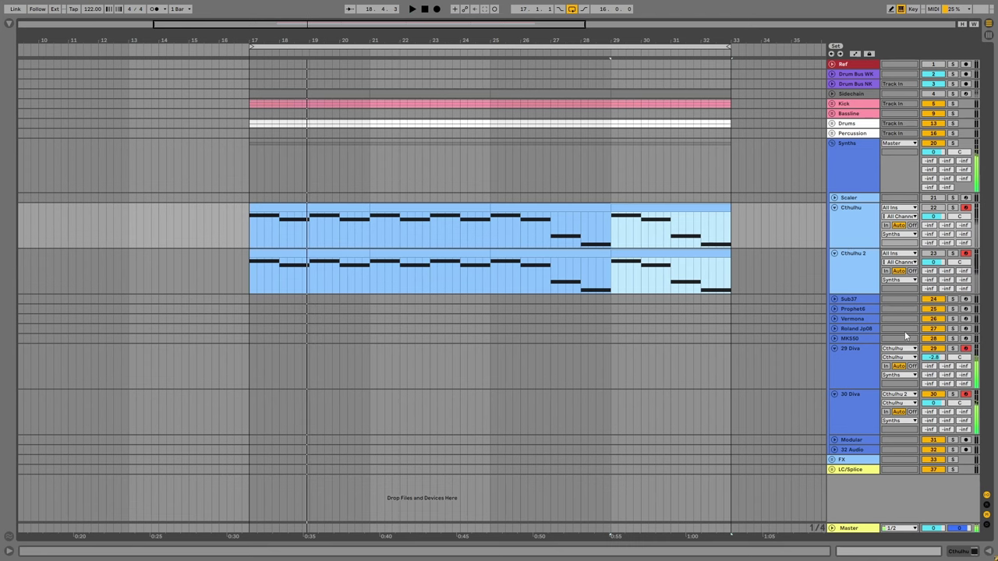
Stop playback and record the incoming MIDI onto both Diva tracks from bar 17 to just past bar 21.
left_click(247, 357)
key("space")
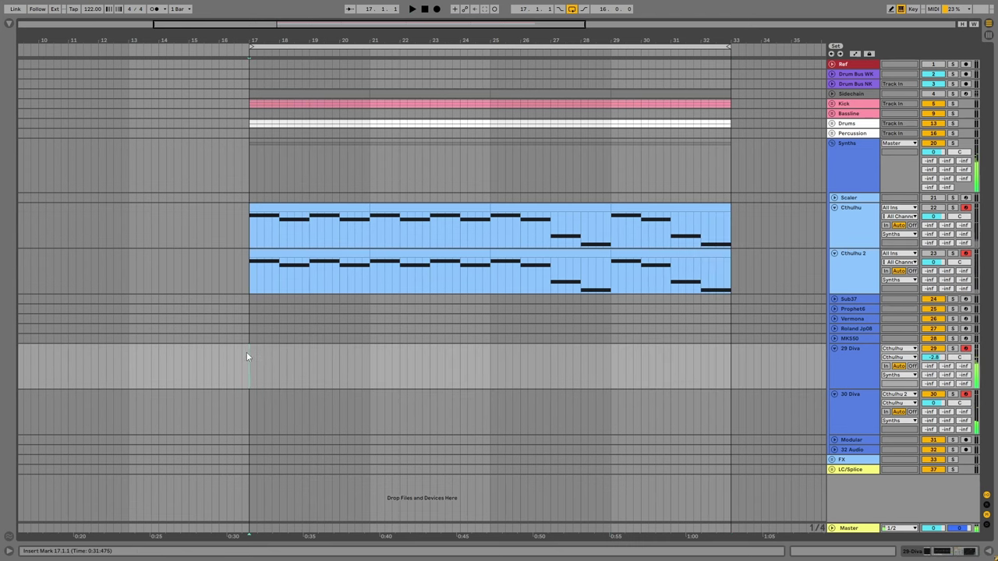
left_click(435, 11)
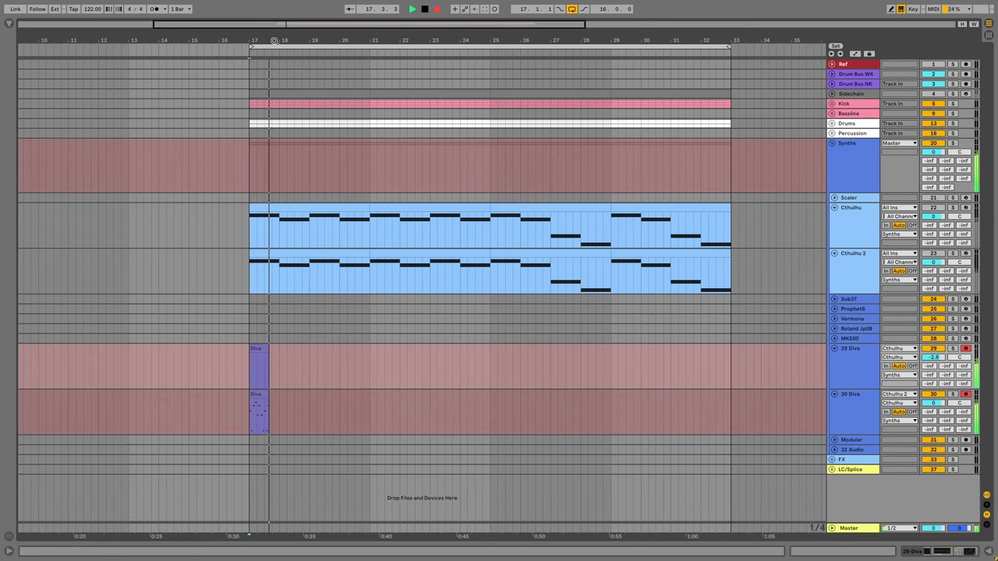
key("plus")
key("plus")
key("minus")
key("minus")
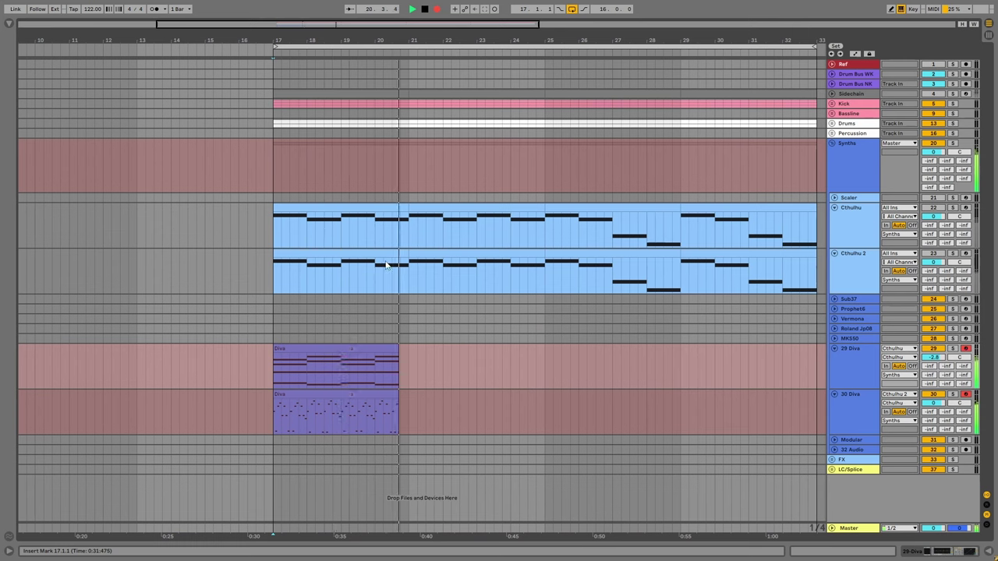
key("F9")
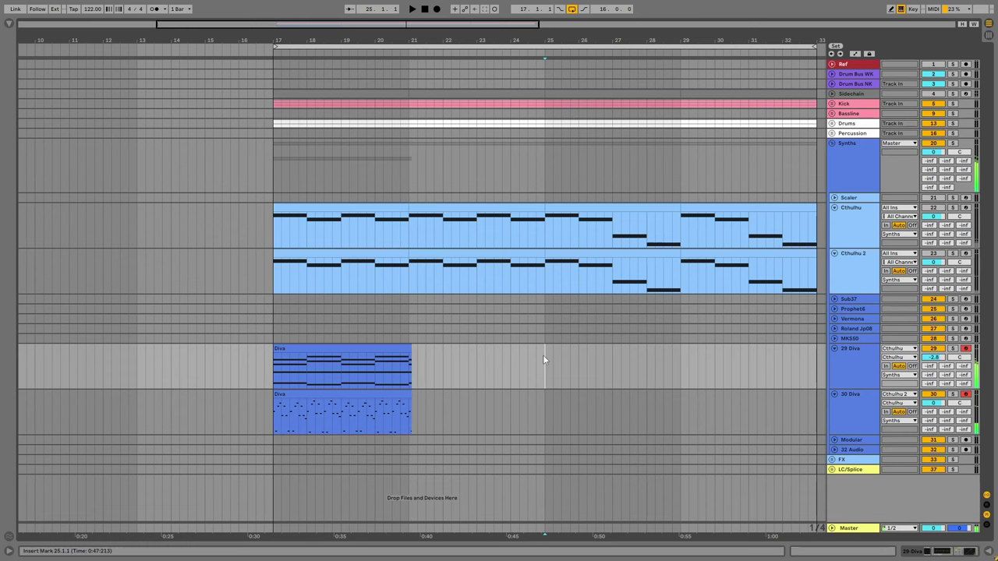
Record both Diva tracks again from bar 25, stop, and clear the excess past bar 29.
left_click(436, 9)
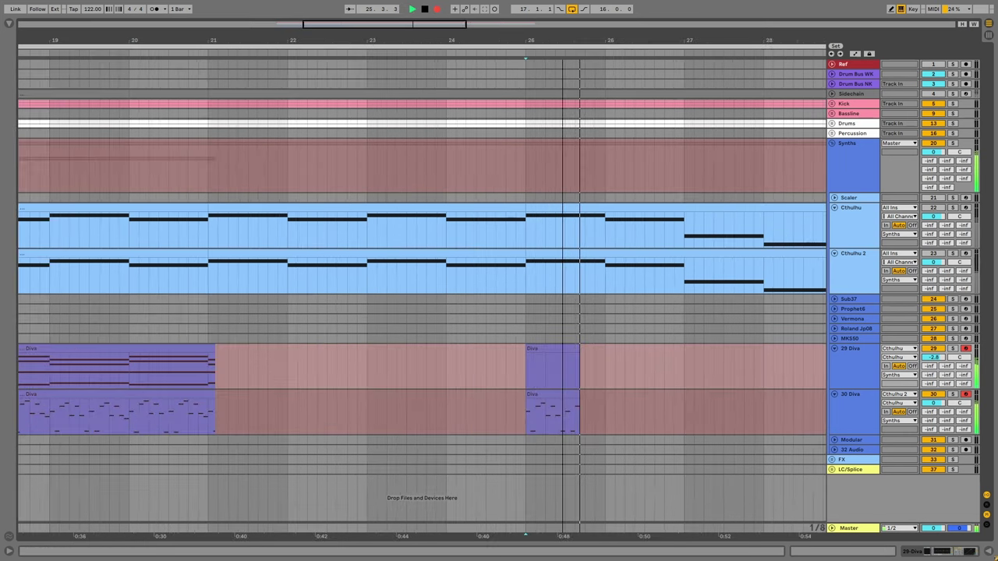
scroll(481, 68, "down", 2)
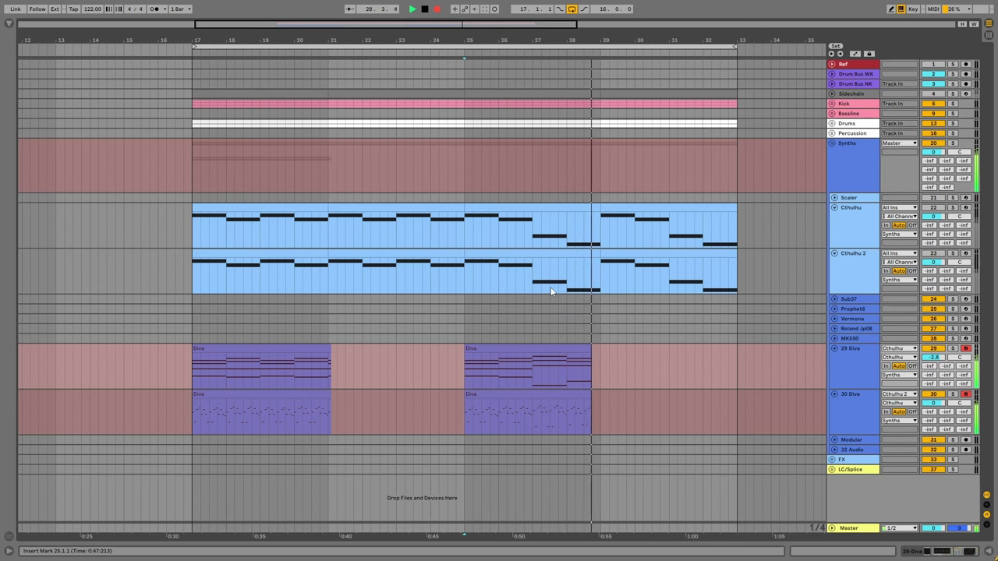
key("space")
left_click_drag(639, 436, 603, 363)
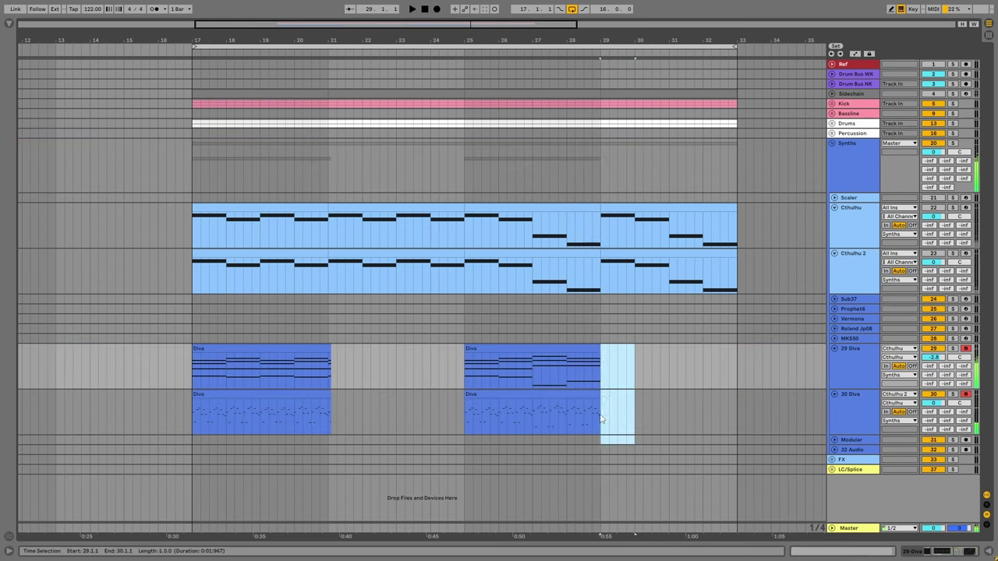
Duplicate the recorded Diva clips of bars 25–29 to bar 29, and those of bars 17–21 to bar 21.
left_click_drag(600, 420, 466, 365)
key("ctrl+d")
left_click_drag(331, 416, 199, 361)
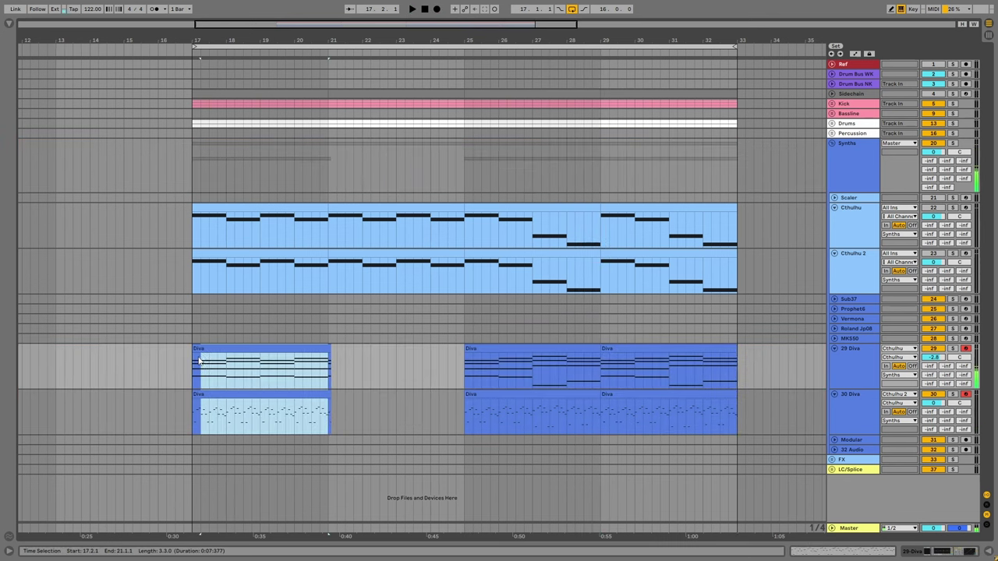
key("ctrl+d")
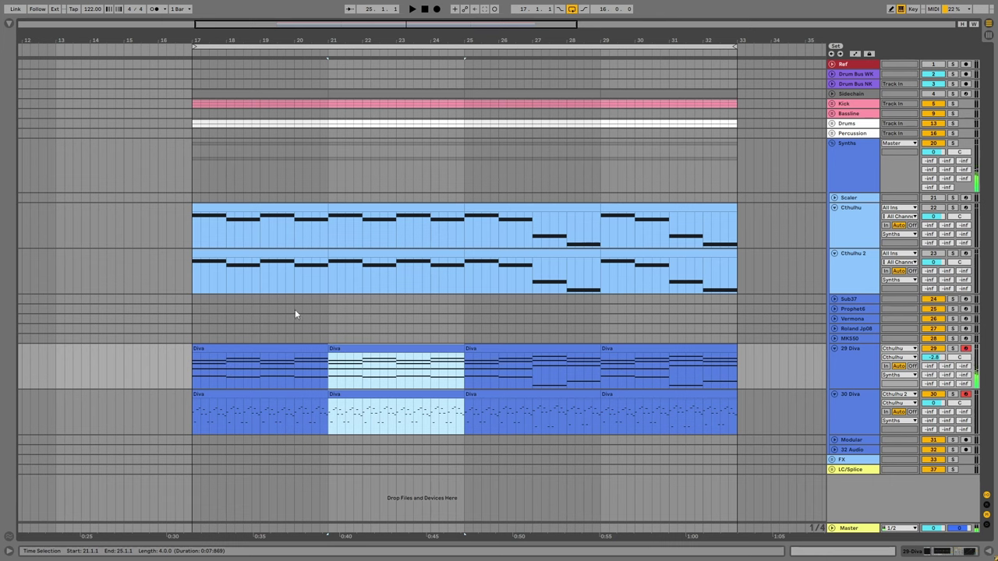
Fold the Cthulhu and Cthulhu 2 tracks and disarm both of them.
left_click(225, 350)
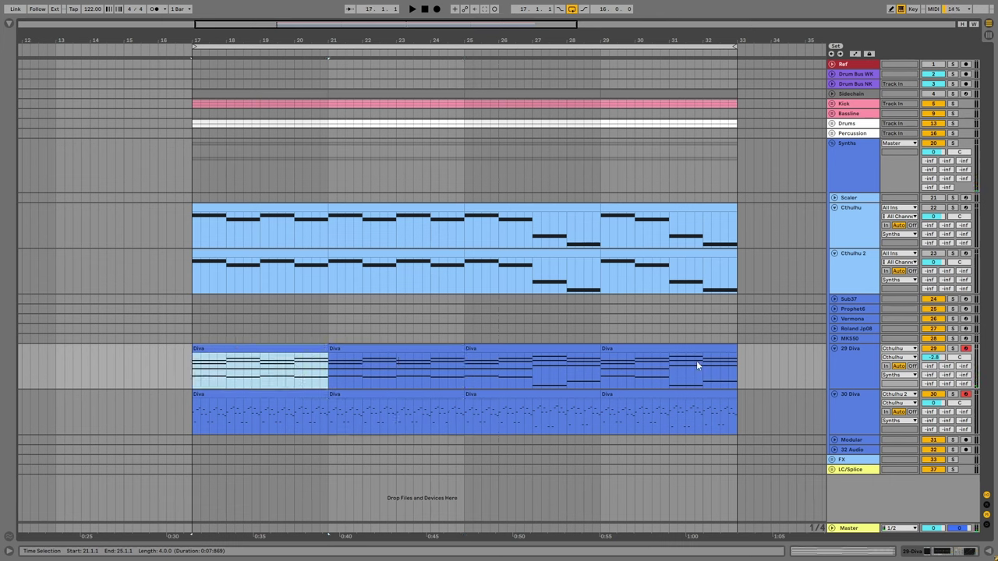
left_click(186, 280)
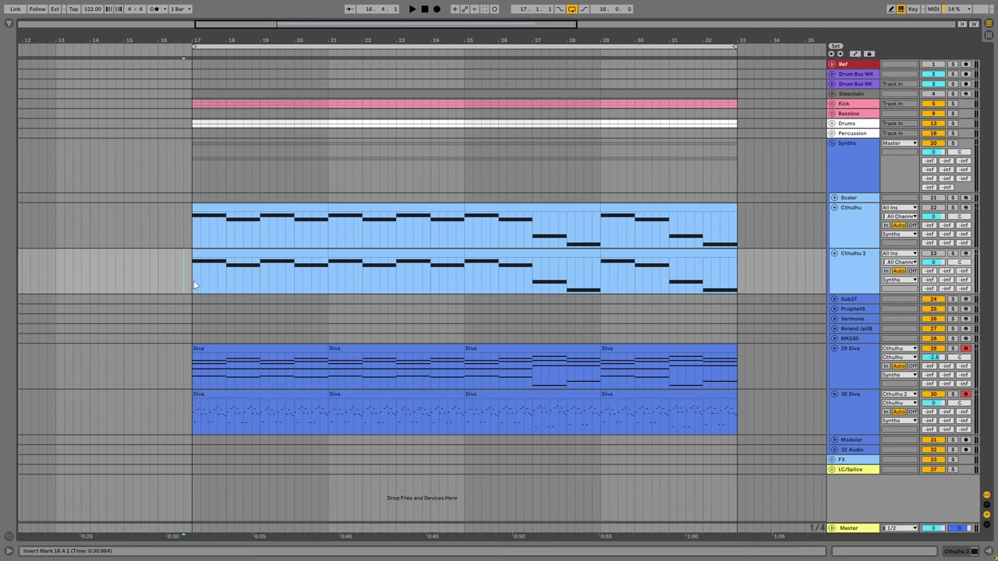
left_click(849, 207, "shift")
left_click(834, 207)
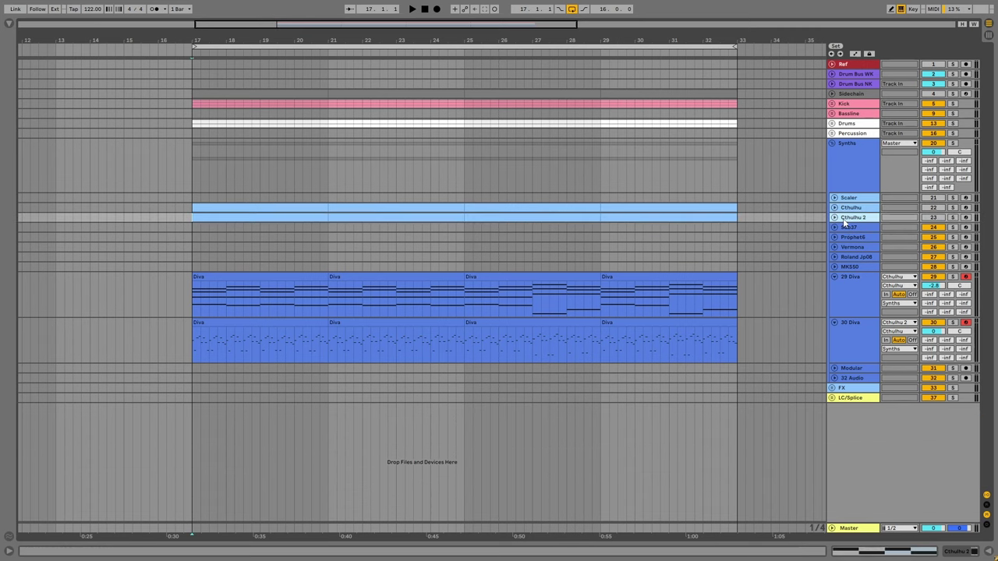
Disarm the 29 Diva and 30 Diva tracks and set their MIDI input to All Ins.
left_click(853, 339)
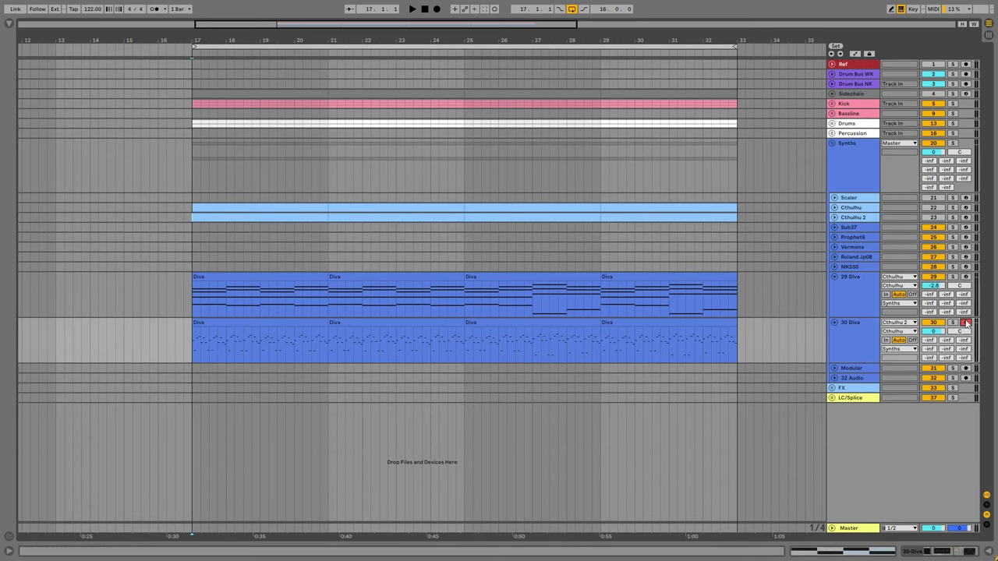
left_click(899, 322)
left_click(899, 322)
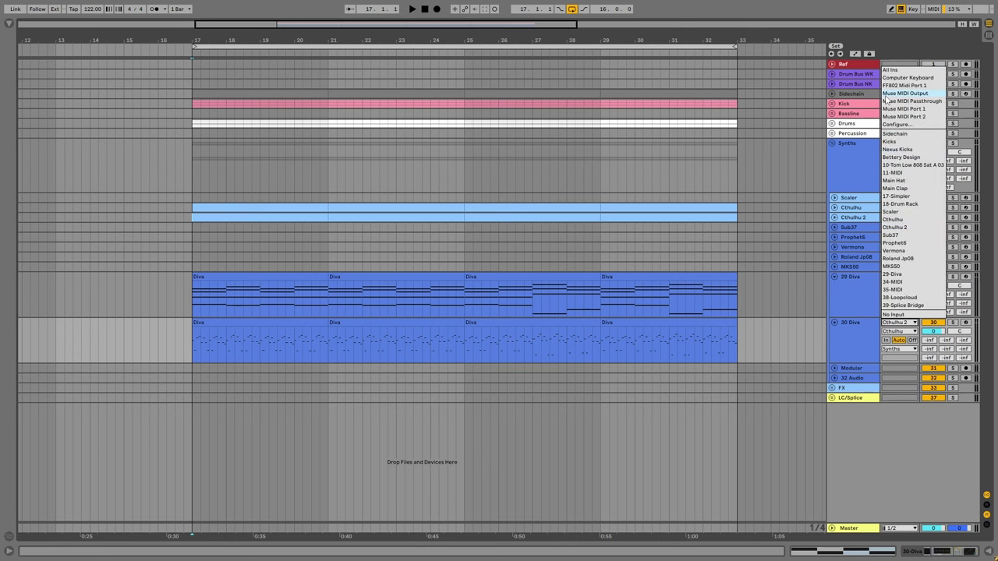
key("Escape")
Solo the 30 Diva track, play it, and open its Diva plug-in window.
left_click(951, 322)
key("space")
double_click(854, 322)
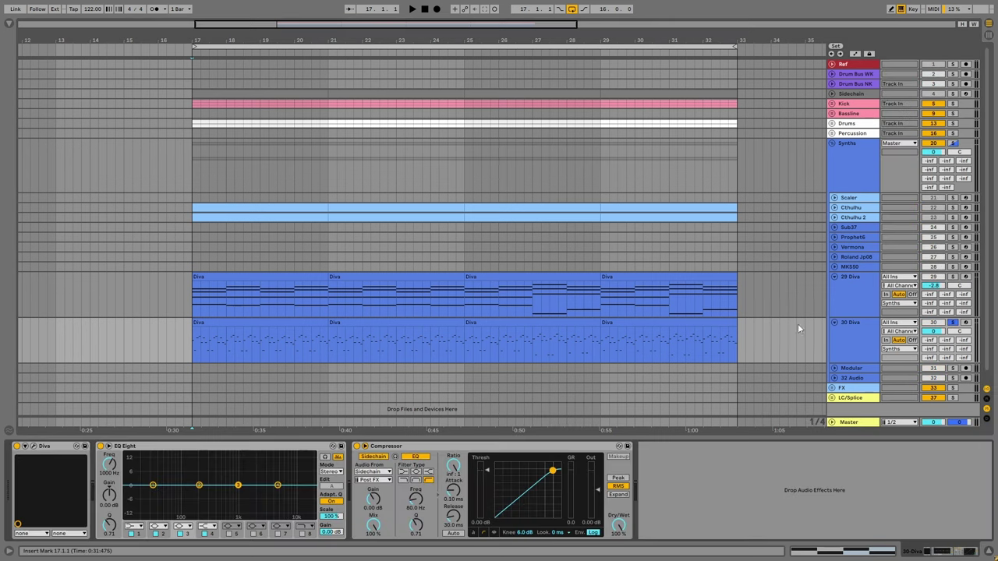
left_click(34, 447)
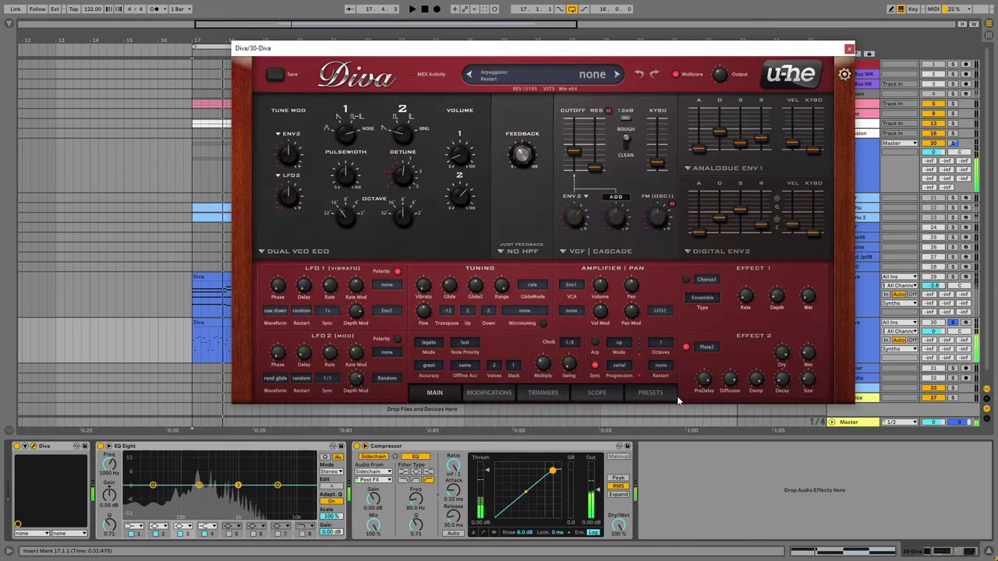
Open Diva's preset browser and audition the Basic Wavez – Visions Vol. 3 bass presets after Euphony.
left_click(650, 392)
key("Down")
key("Down")
key("Down")
key("Down")
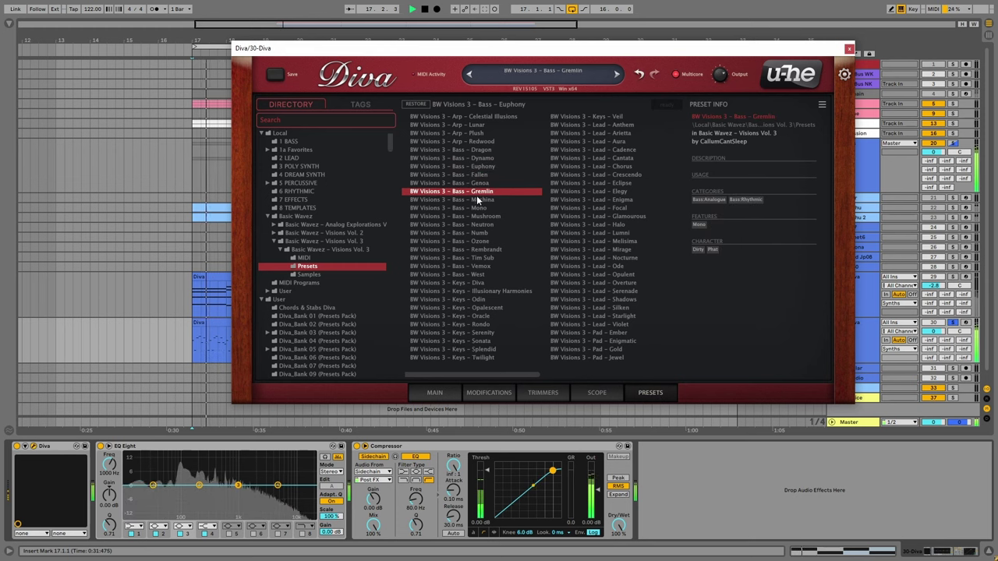
Audition the Basic Wavez – Visions Vol. 2 bass presets Boss, Exo and Glue in Diva and load the Grill bass preset.
left_click(326, 241)
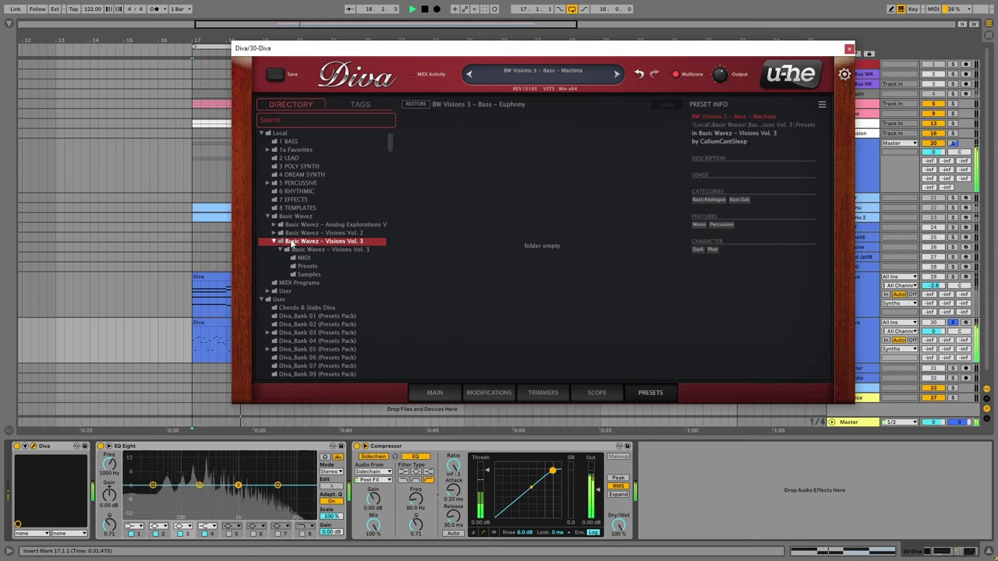
left_click(274, 232)
left_click(316, 242)
left_click(471, 253)
left_click(475, 317)
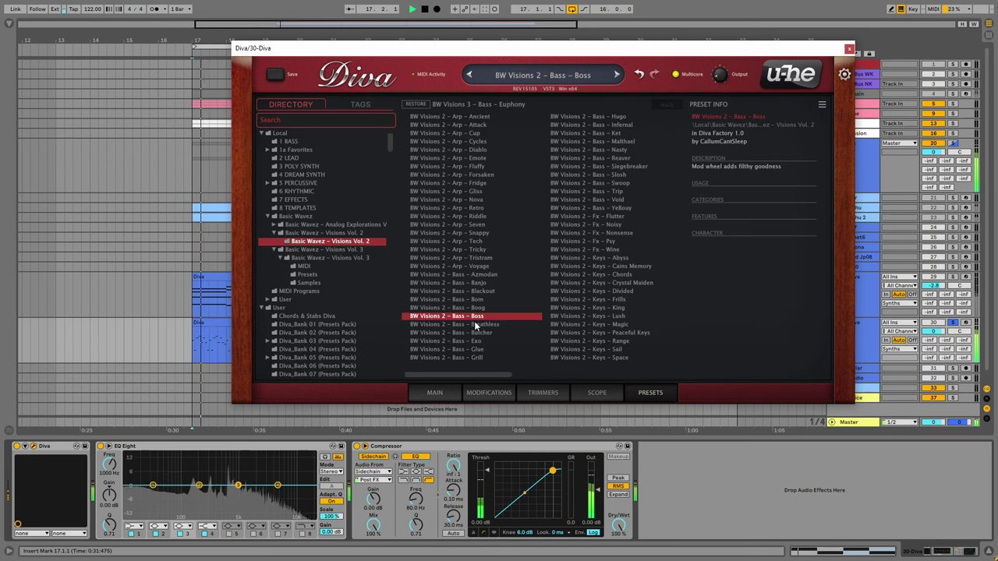
left_click(475, 341)
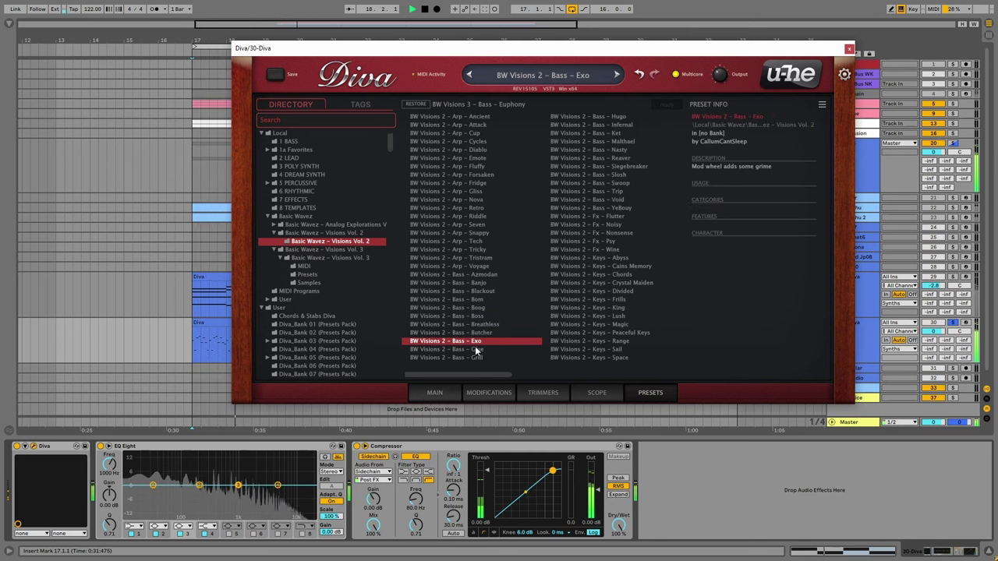
left_click(477, 349)
left_click(477, 358)
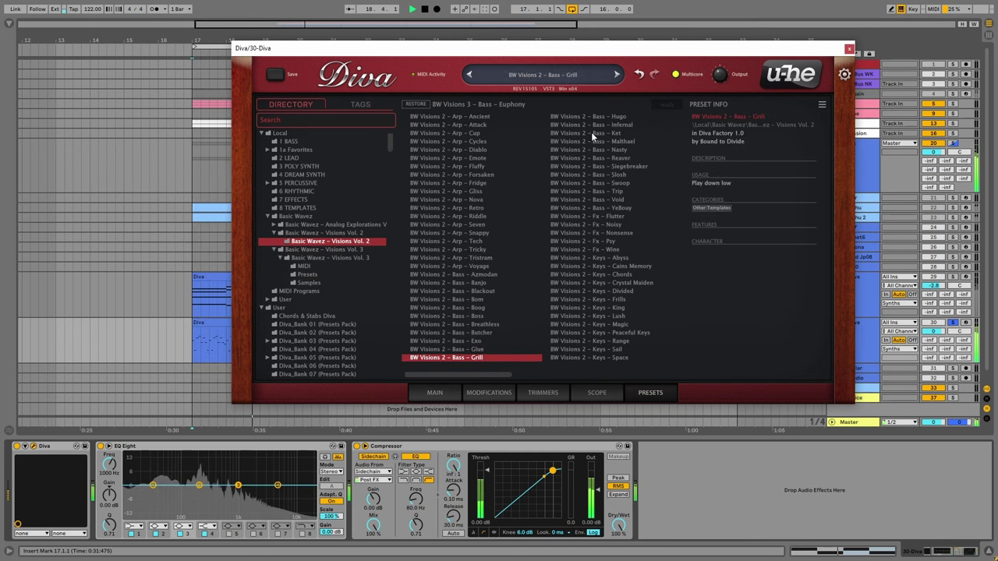
Return to Diva's synth controls and set the filter's Env 2 modulation depth to 80.00.
left_click(446, 393)
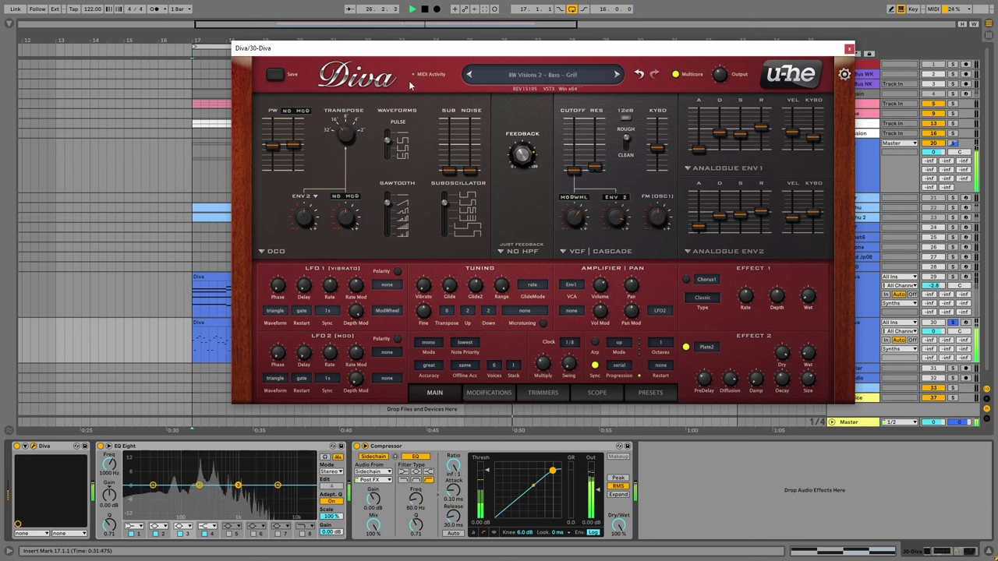
left_click_drag(607, 227, 614, 227)
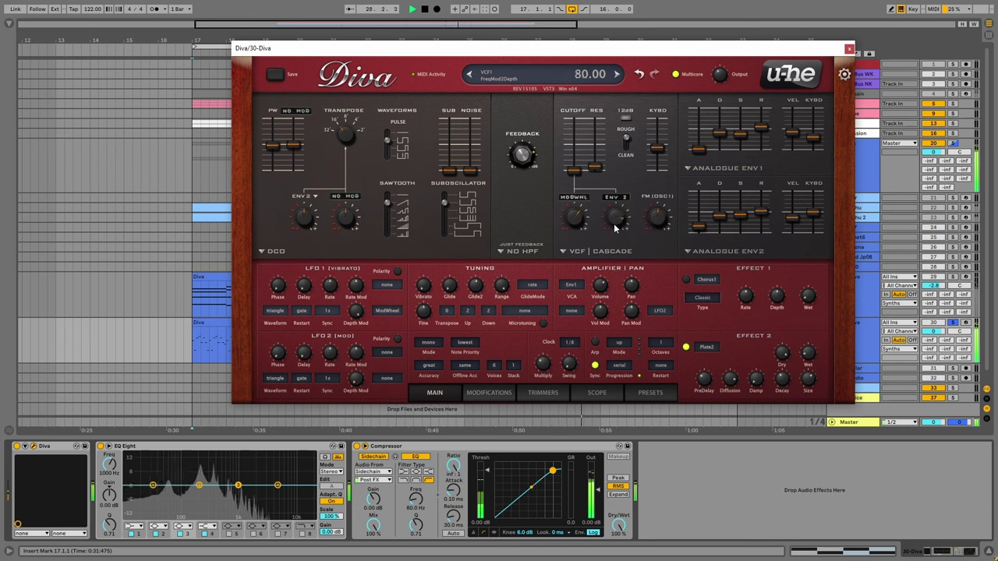
Close the Diva window, balance the 29 Diva and 30 Diva volumes at -5.9 and -1.2, and take both tracks out of solo.
left_click(950, 278)
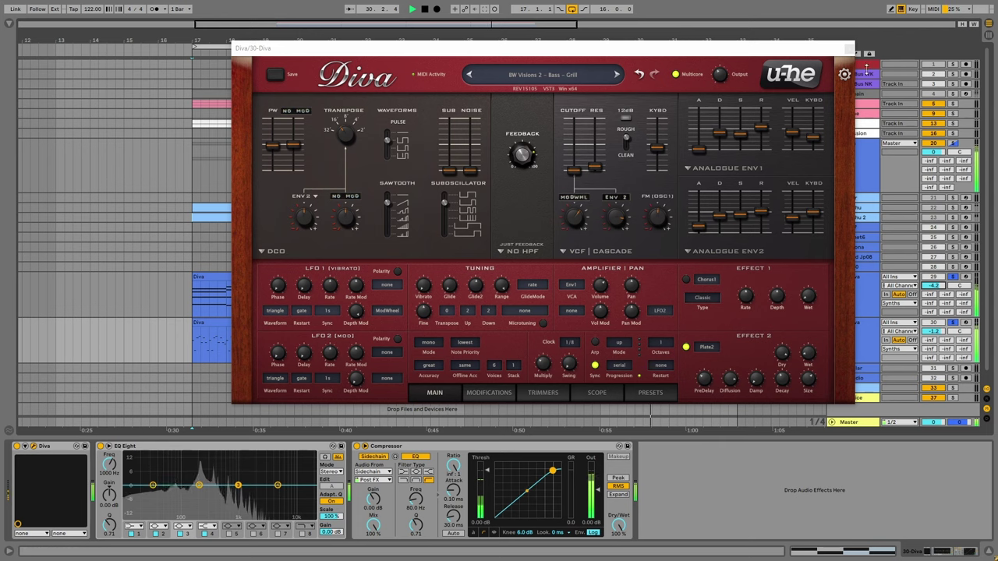
left_click(848, 48)
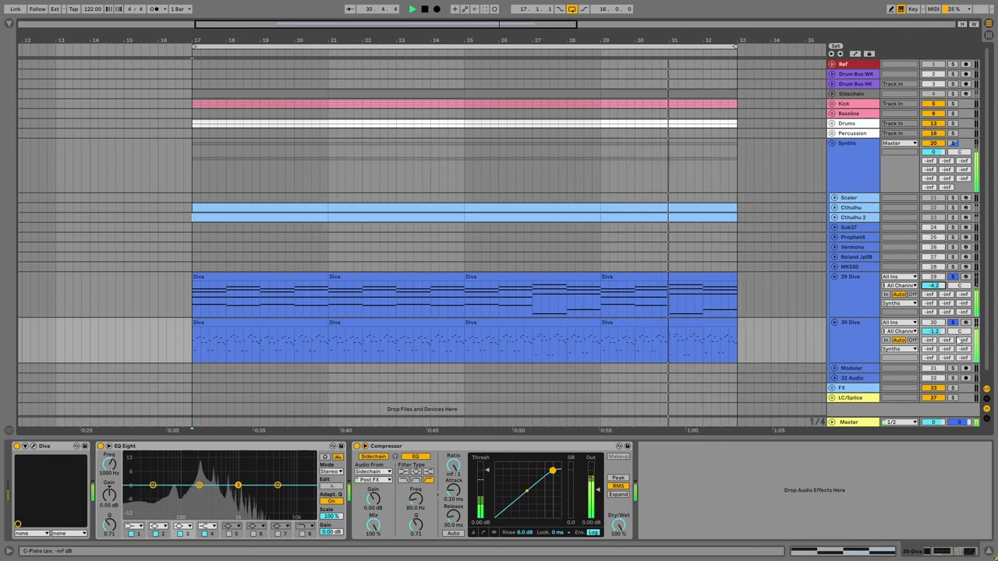
left_click(952, 278)
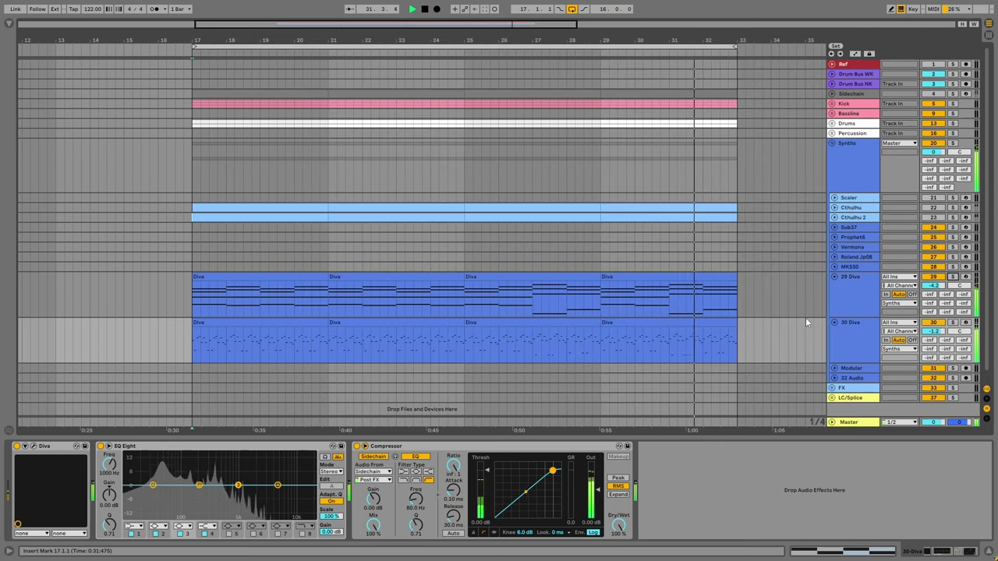
left_click(197, 299)
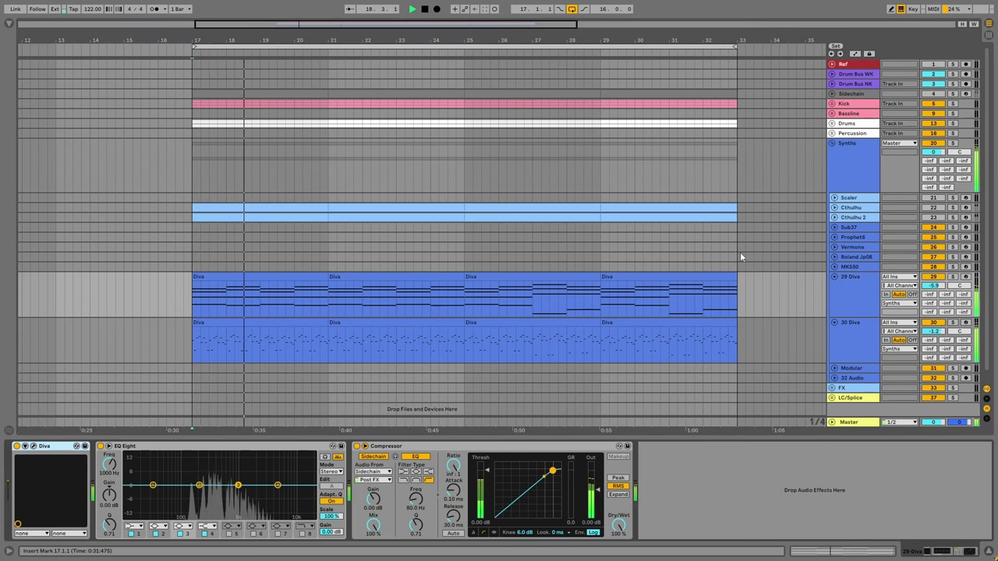
Expand the Percussion group and unfold its 19 Audio track.
left_click(832, 134)
left_click(264, 228)
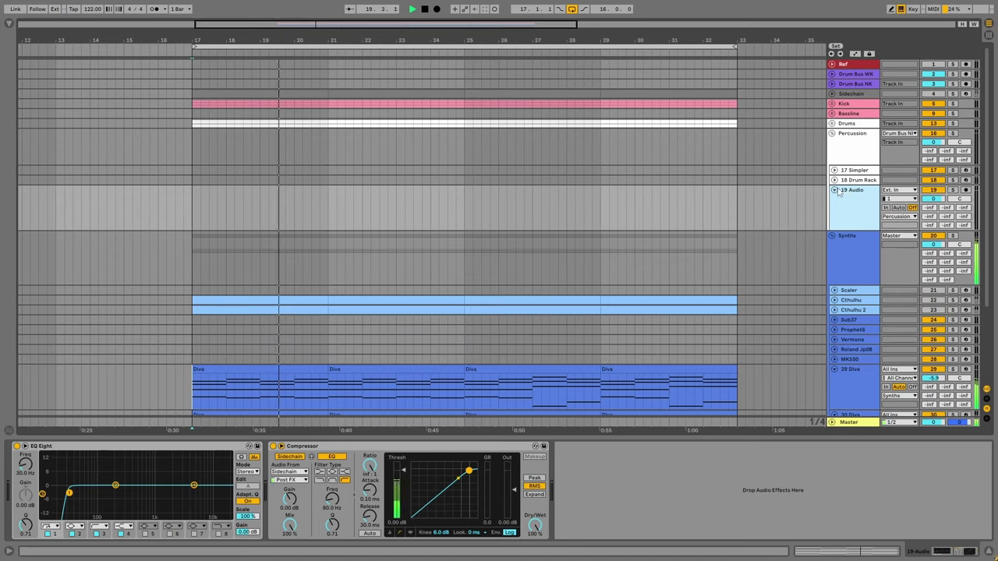
scroll(264, 228, "down", 2)
Show the browser and look through the loop folders of the Basic Wavez Deep Organic Percussion pack.
key("ctrl+alt+b")
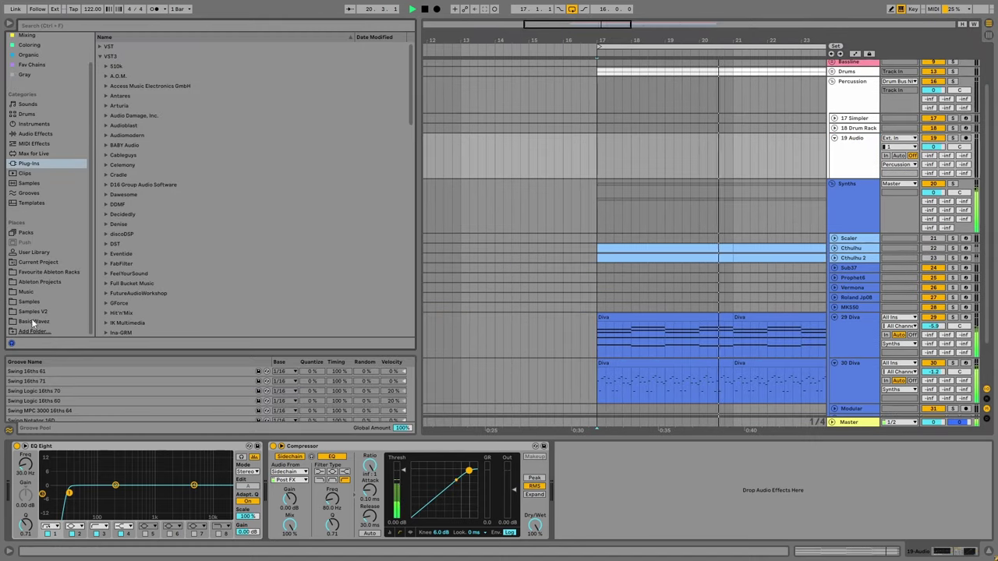
left_click(35, 323)
left_click(106, 56)
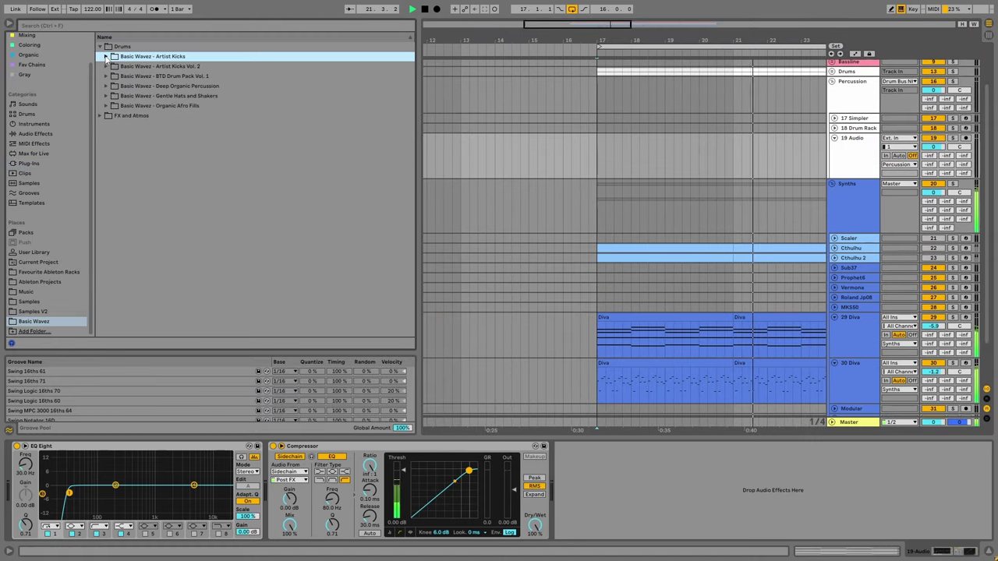
left_click(106, 86)
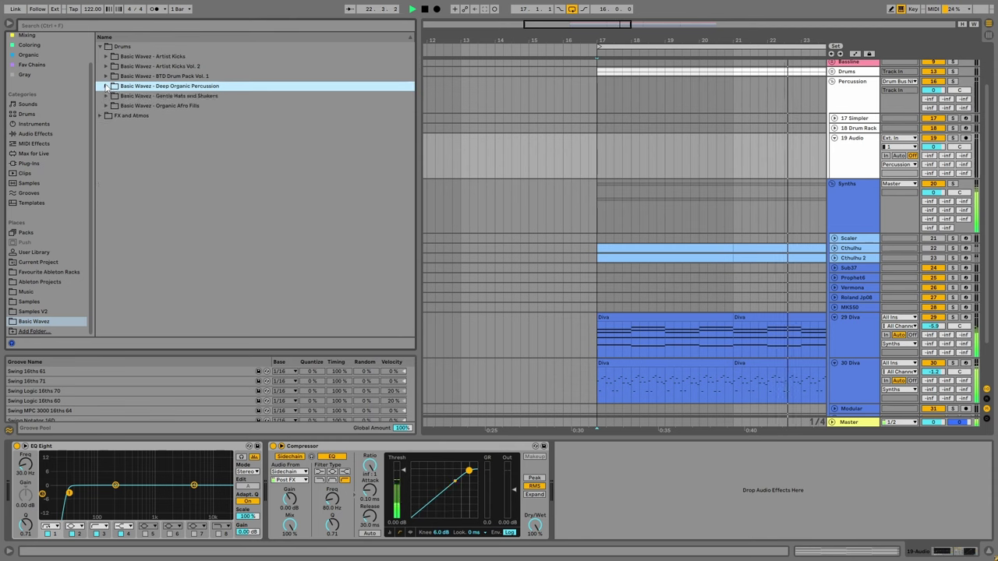
left_click(112, 116)
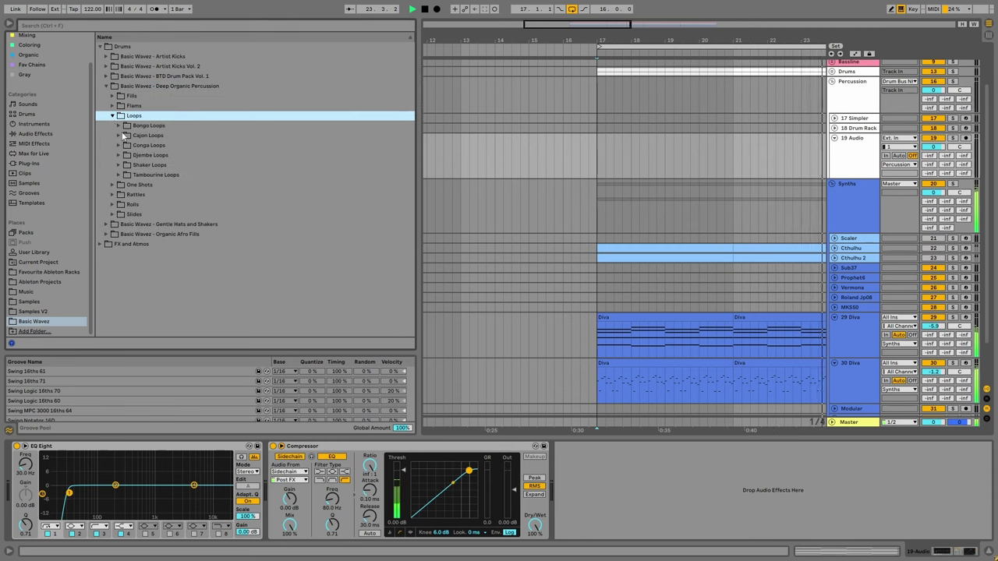
left_click(113, 115)
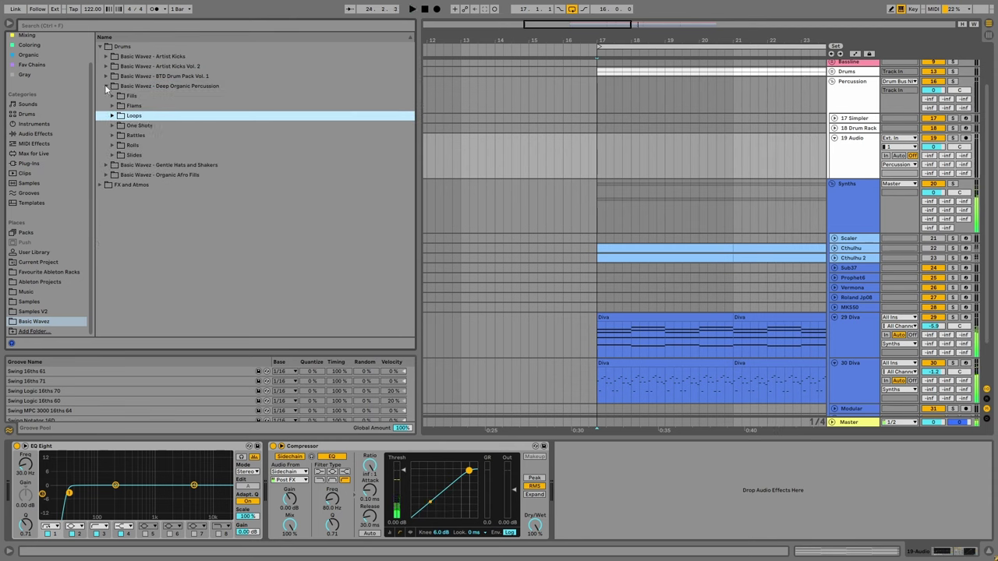
Look through the other Basic Wavez drum packs and preview Top Loop 123 01 from BTD Drum Pack Vol. 1.
left_click(105, 76)
left_click(105, 66)
left_click(105, 57)
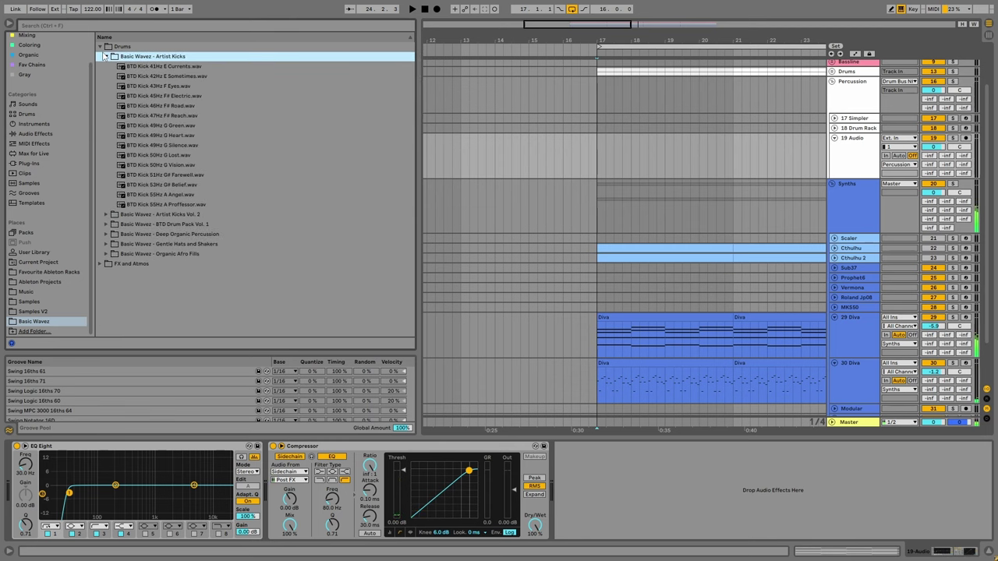
left_click(105, 56)
left_click(106, 77)
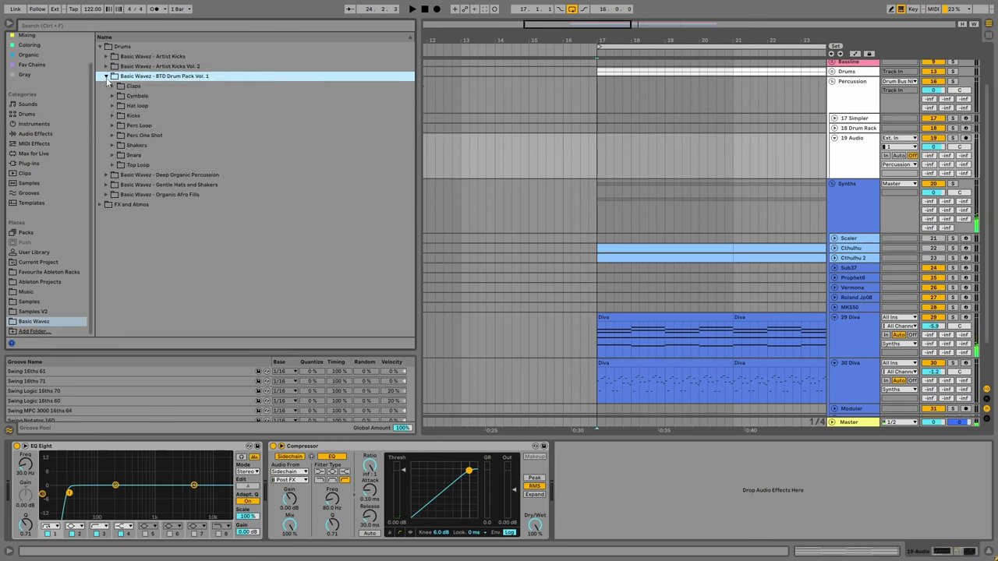
left_click(113, 165)
left_click(178, 176)
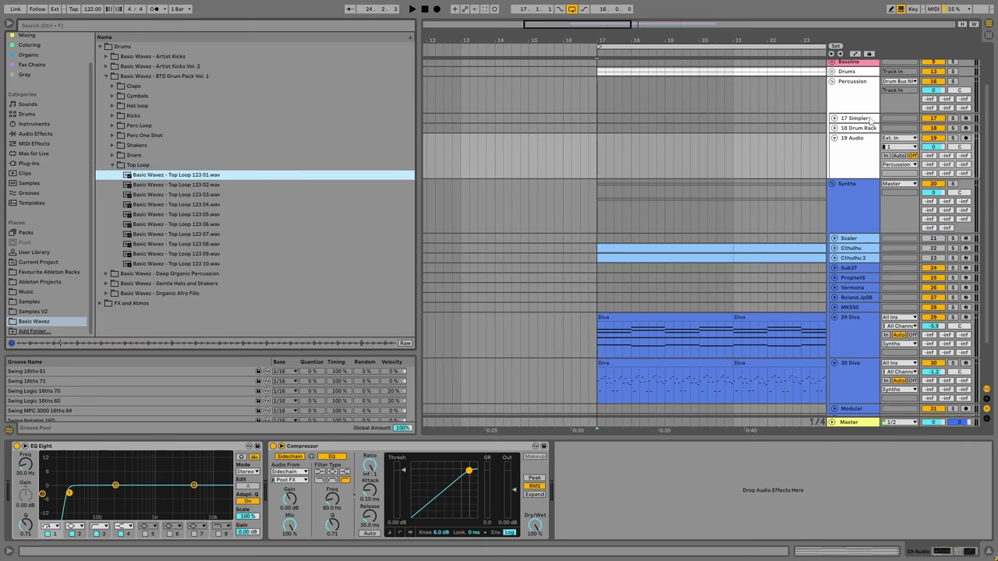
Place Top Loop 123 01 on the 19 Audio track from bar 17 to bar 33 and play it.
left_click(848, 158)
left_click_drag(199, 175, 615, 147)
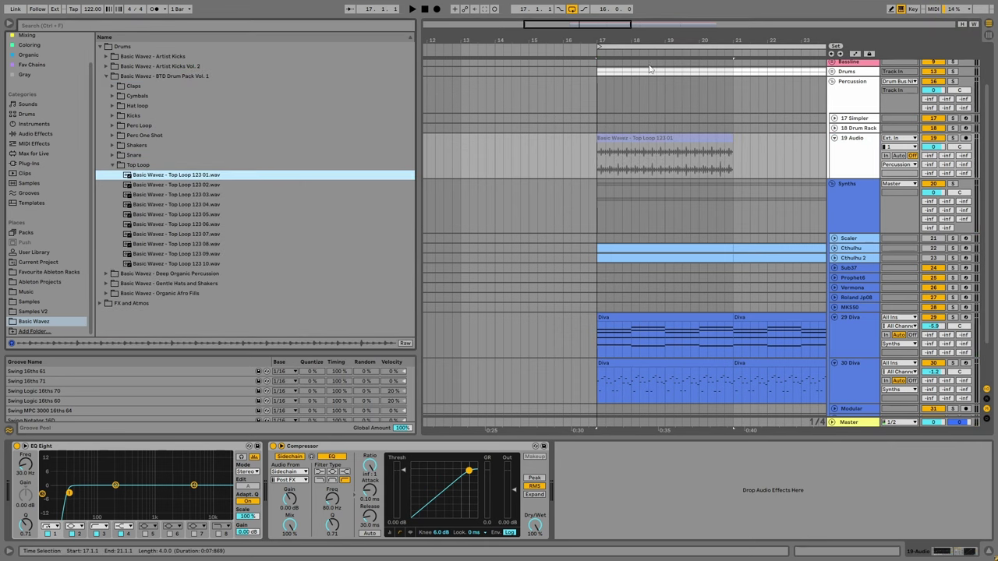
left_click_drag(664, 43, 567, 31)
key("space")
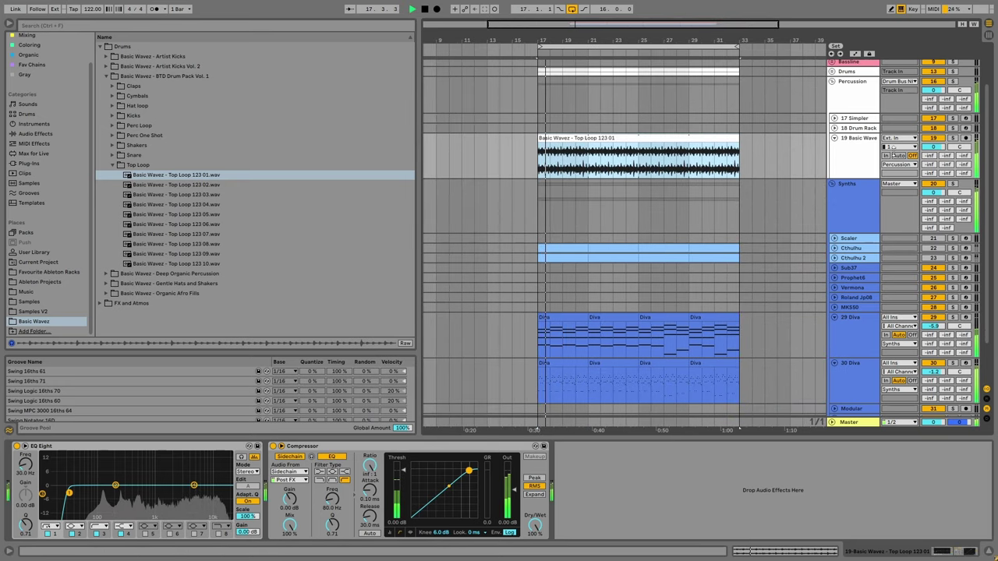
Set the top loop track's EQ Eight low cut to 206 Hz, its Compressor threshold to -26.3 dB and its volume to -9.4.
left_click_drag(69, 492, 115, 493)
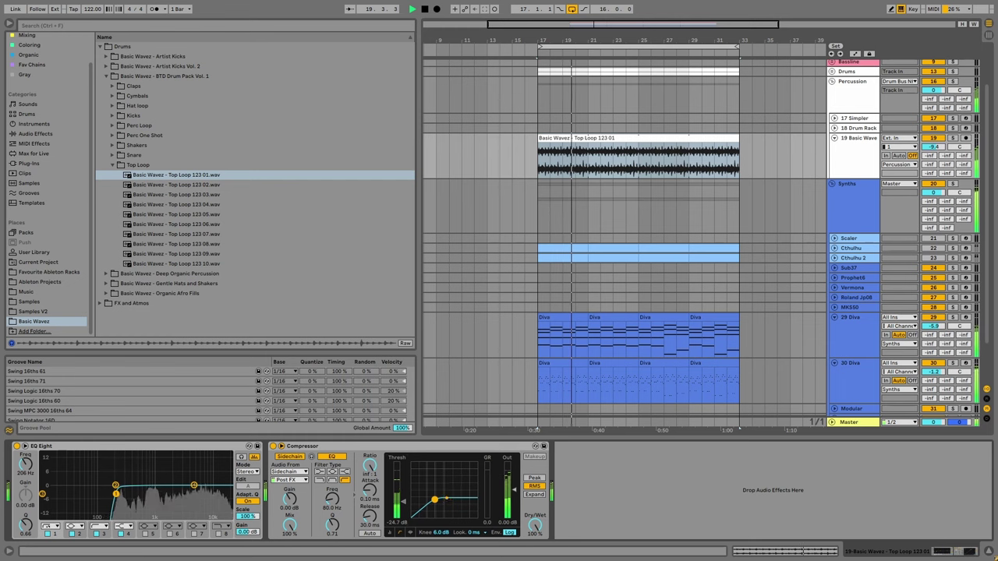
left_click(790, 176)
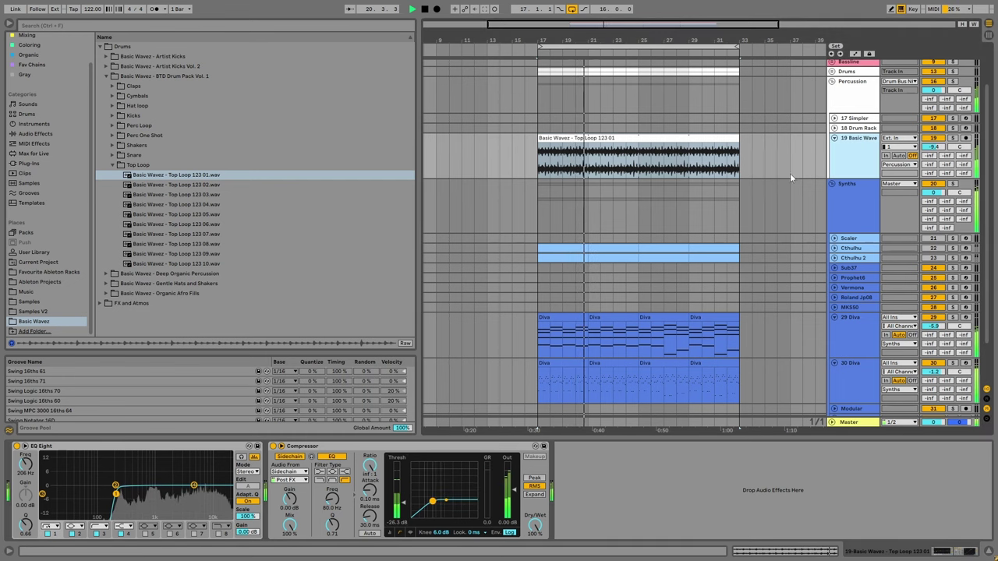
Duplicate the top loop track and preview Top Loop 123 02 and 03 as alternatives.
key("ctrl+d")
key("Down")
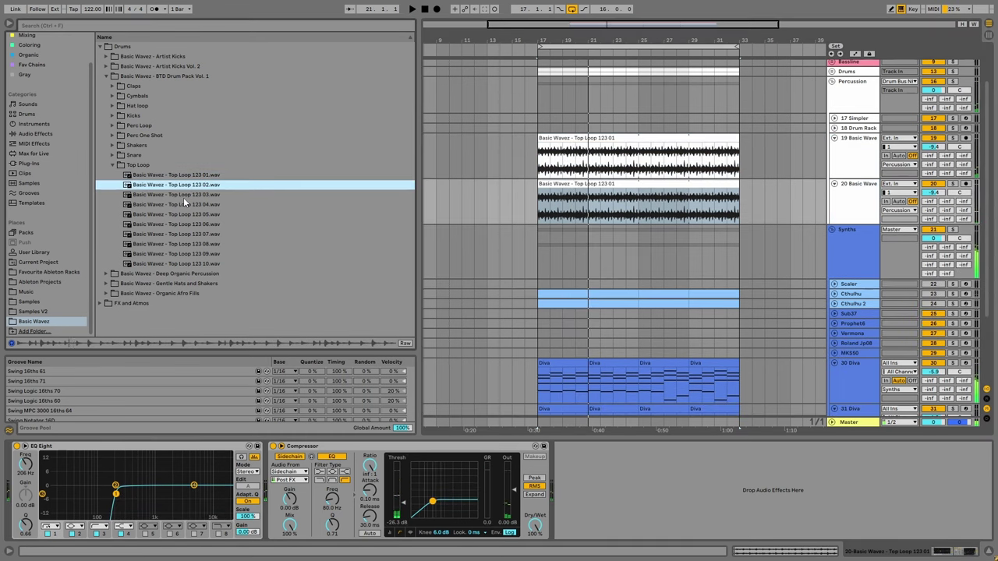
left_click(190, 192)
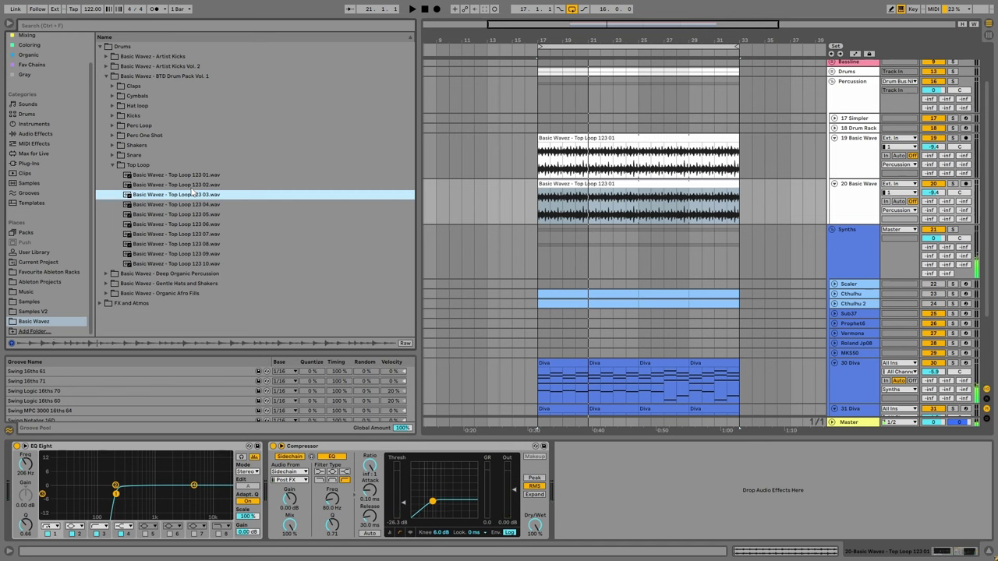
key("Up")
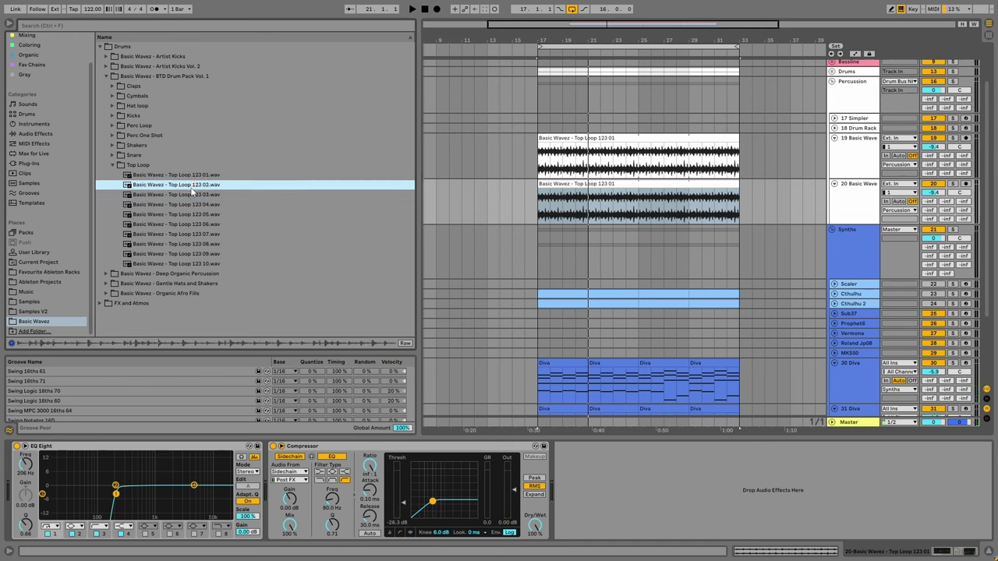
Replace the duplicate's clip with Top Loop 123 02, and bypass its Compressor and set its volume to -10.3 during playback.
left_click_drag(191, 189, 739, 187)
key("space")
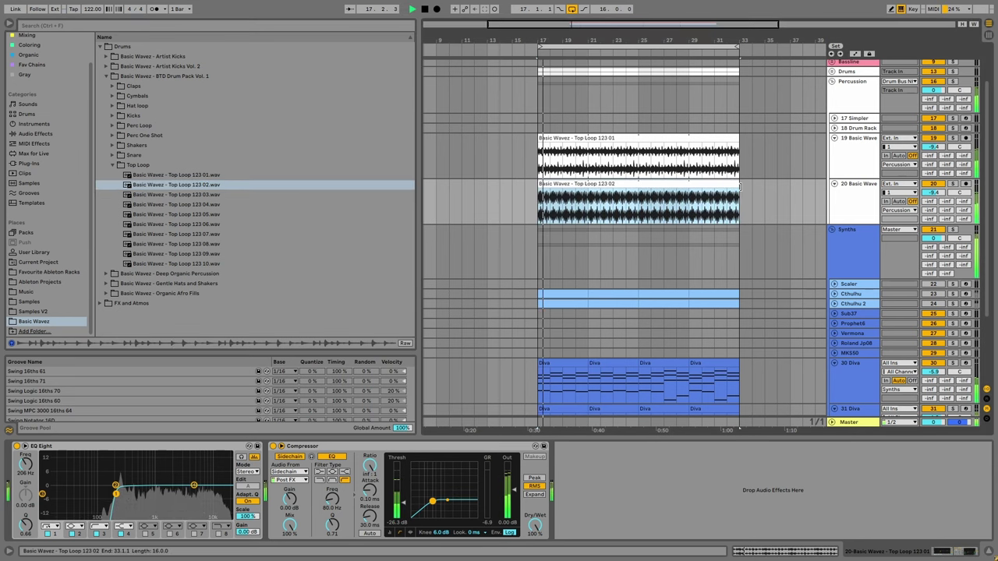
left_click(273, 446)
Open the first 31 Diva clip and consolidate the track's four clips into one 16-bar clip.
scroll(562, 320, "down", 5)
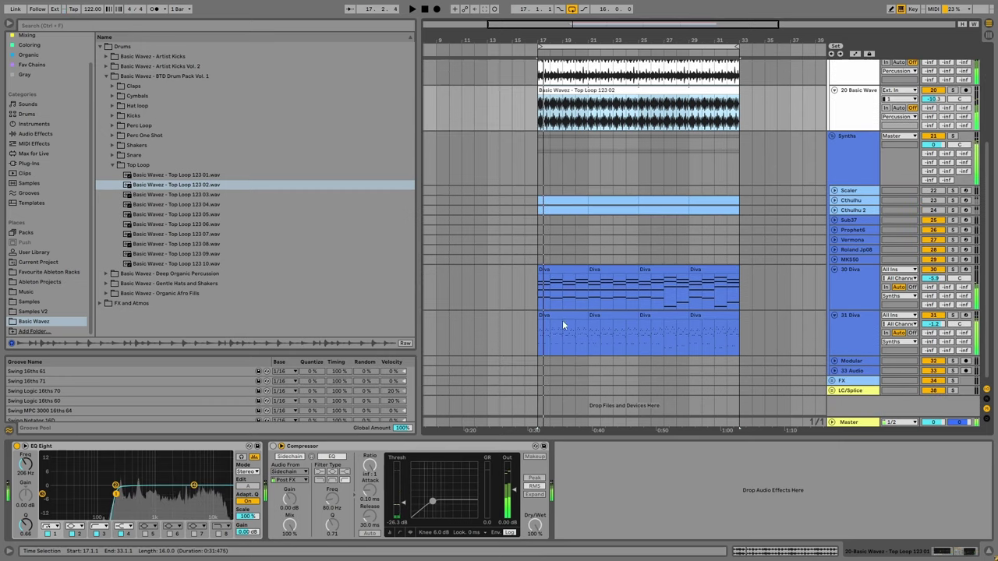
double_click(562, 320)
left_click_drag(137, 385, 166, 386)
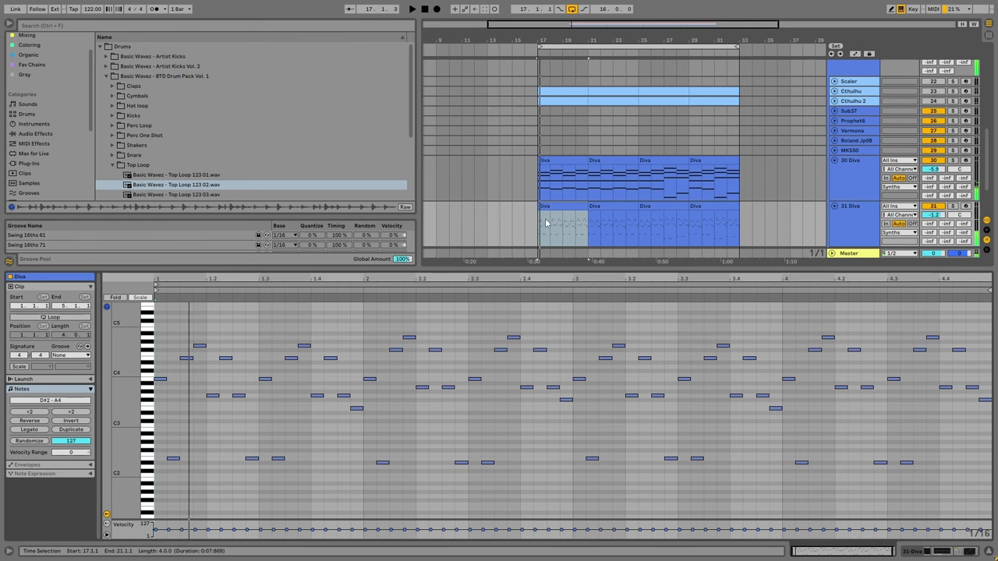
left_click(706, 205, "shift")
key("ctrl+j")
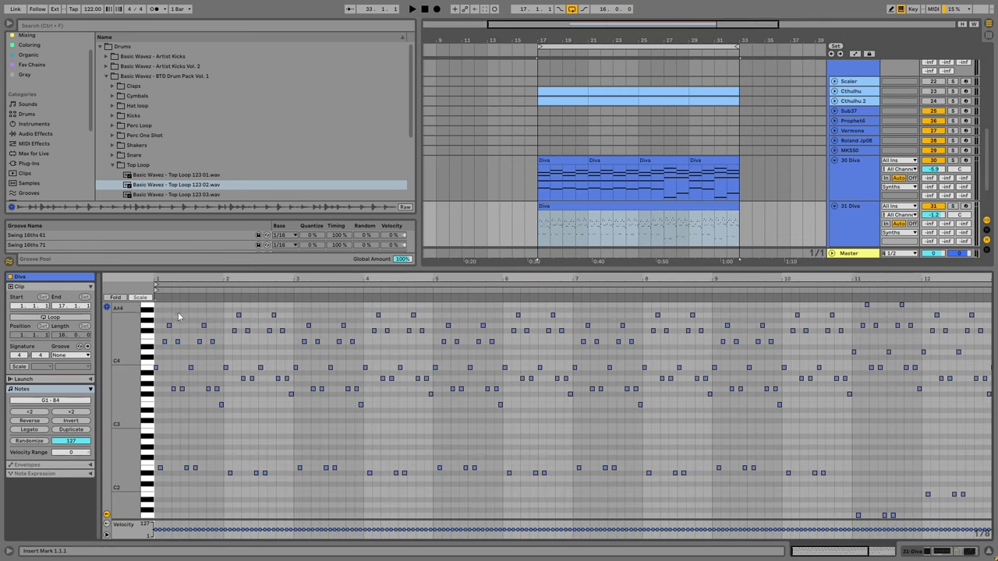
Try shifting all notes of the consolidated arpeggio clip earlier in quarter-note steps during playback.
key("ctrl+a")
left_click_drag(176, 278, 182, 325)
key("Up")
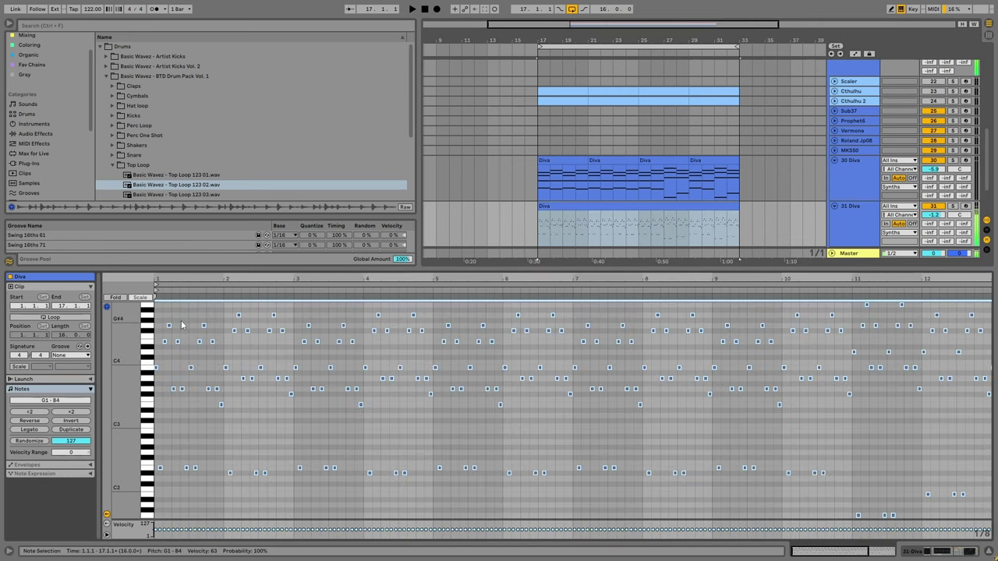
key("Left")
key("space")
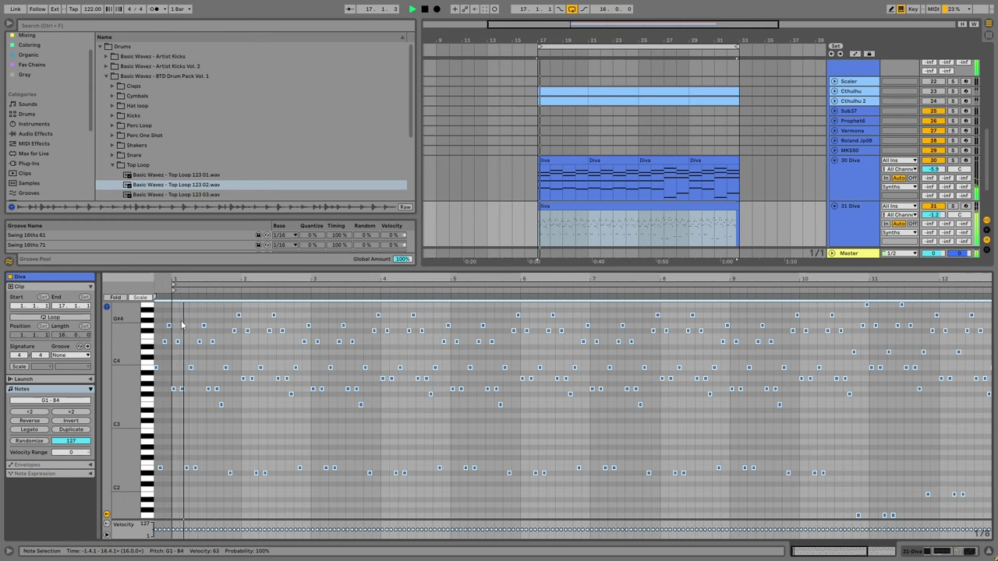
key("Left")
key("Left")
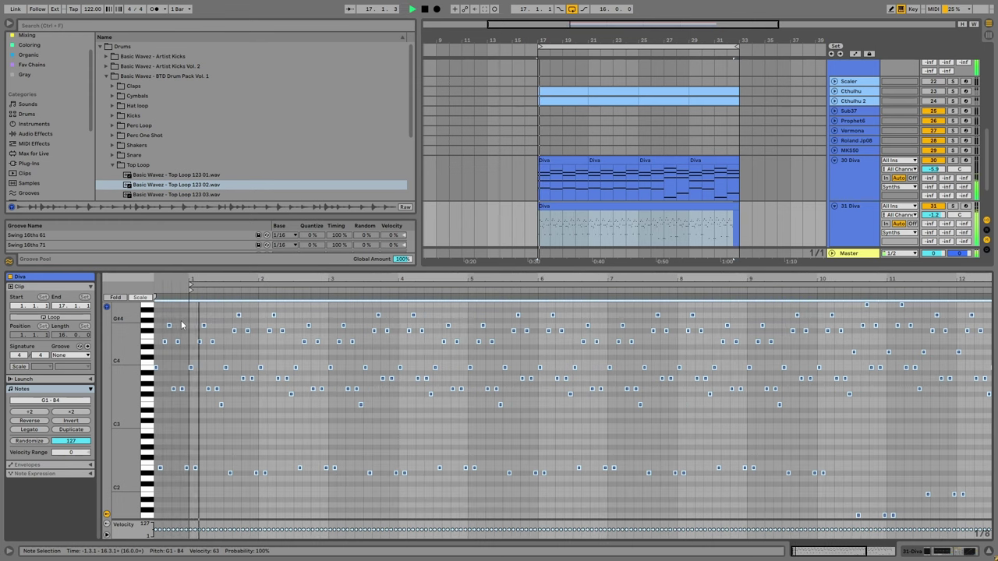
key("Right")
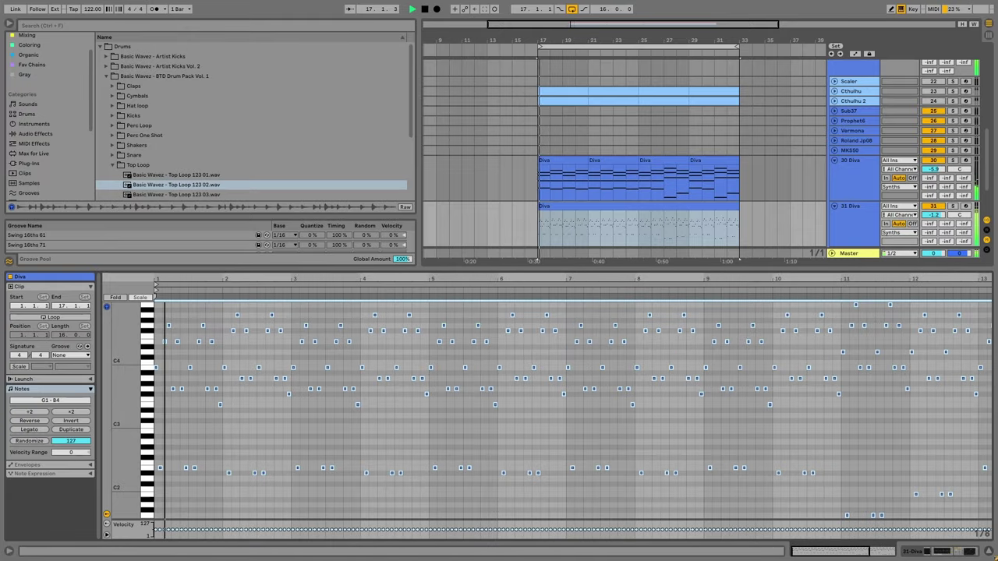
Move the arpeggio clip's start marker to 1.1.2 and play the loop with the new offset.
key("plus")
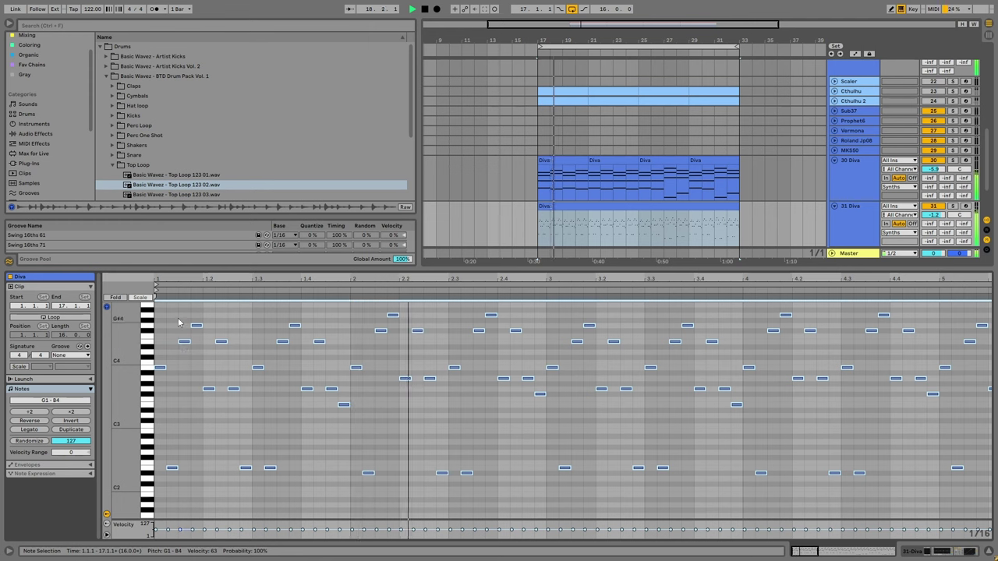
left_click_drag(157, 288, 168, 290)
key("space")
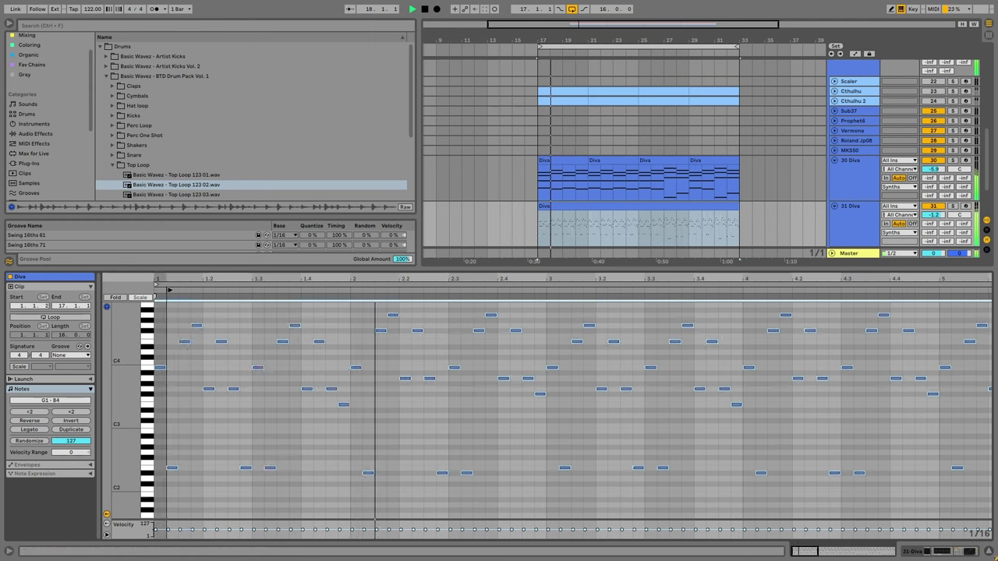
key("space")
key("space")
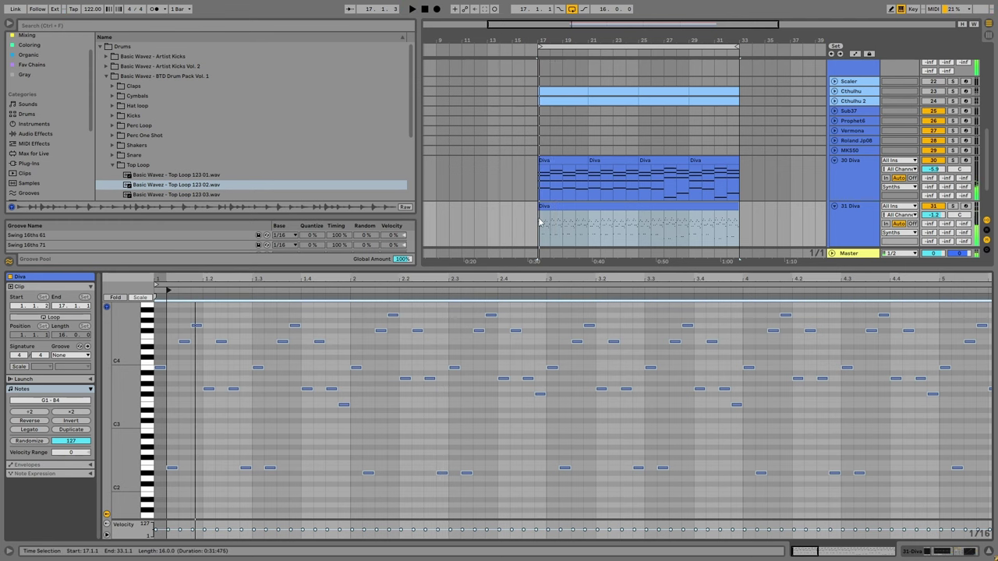
Play back the arpeggio clip and examine its note timing and its end near bar 33.
left_click(715, 203)
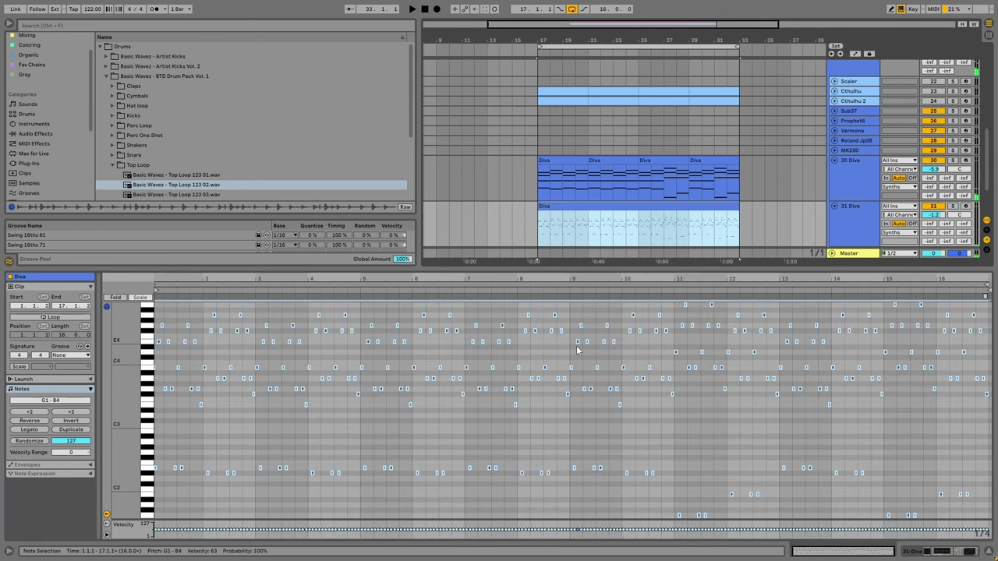
key("space")
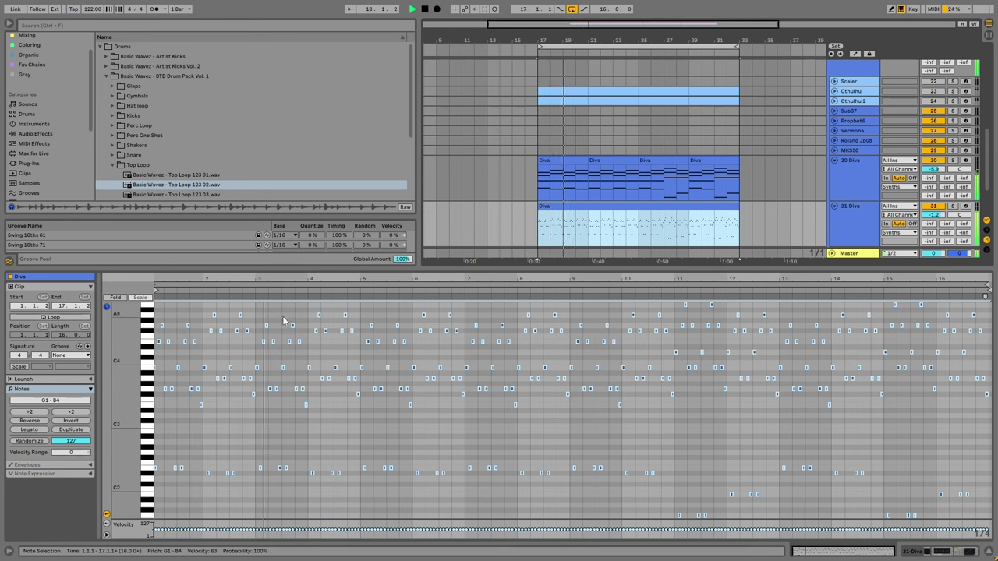
key("plus")
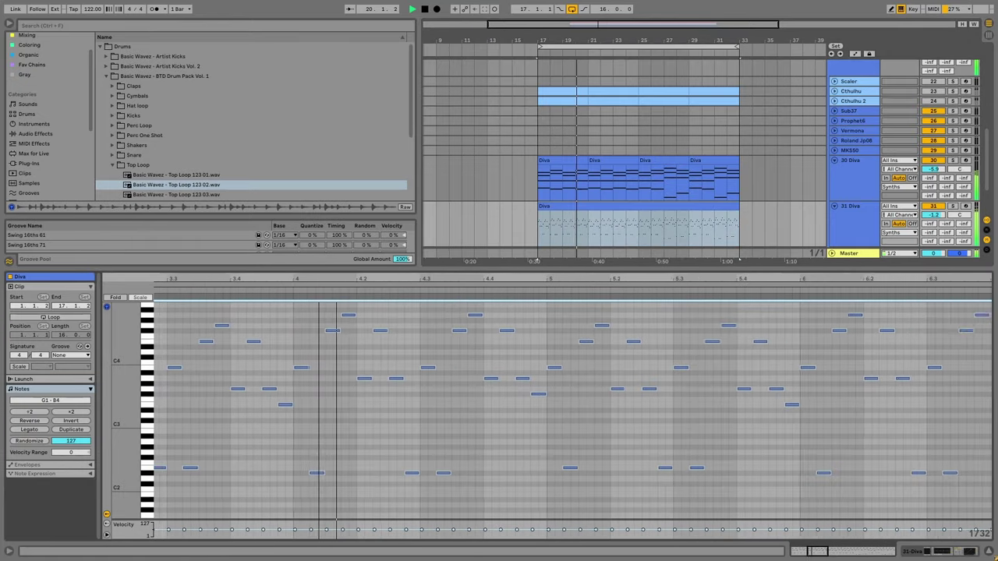
key("minus")
key("plus")
key("plus")
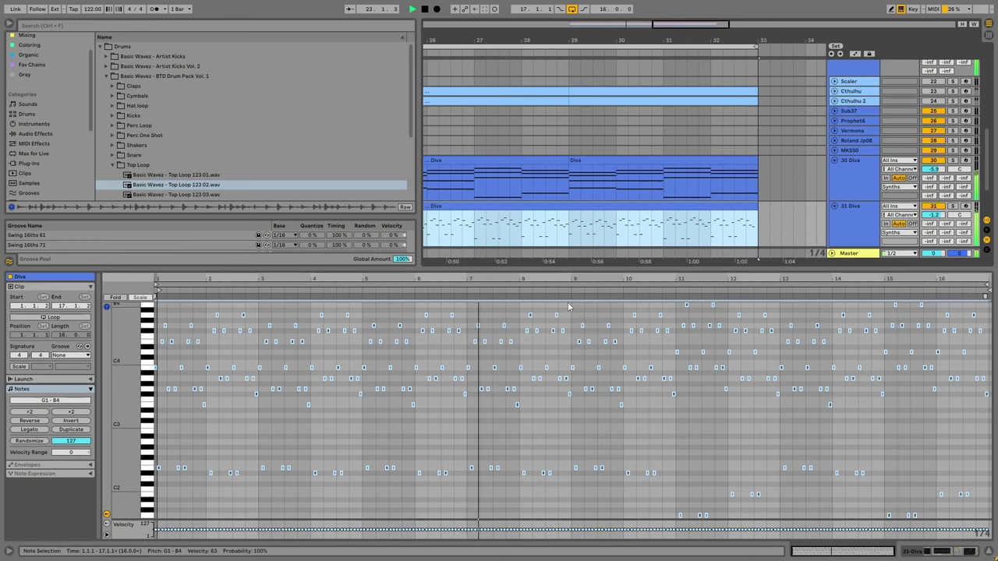
Set the volumes of the Top Loop 123 01 and 02 tracks to -10.1 and -8.5 dB, and expand the Drums group.
key("ctrl+alt+l")
key("minus")
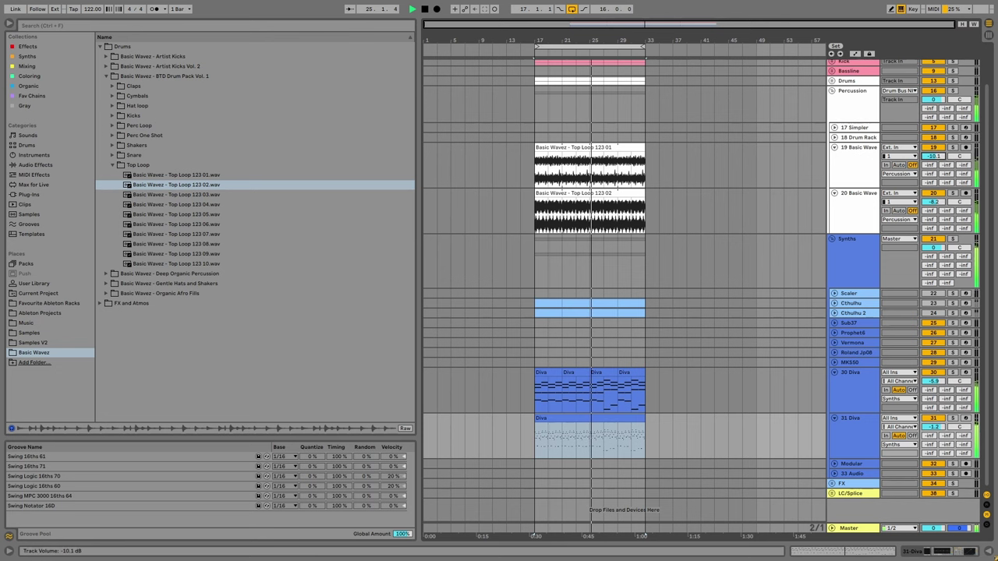
left_click(832, 81)
scroll(766, 132, "down", 1)
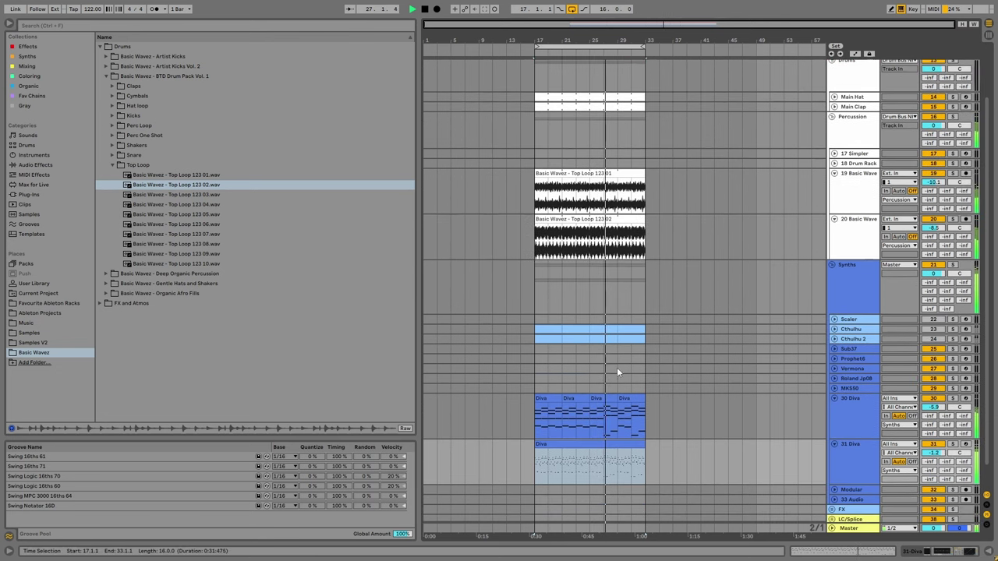
left_click(602, 474)
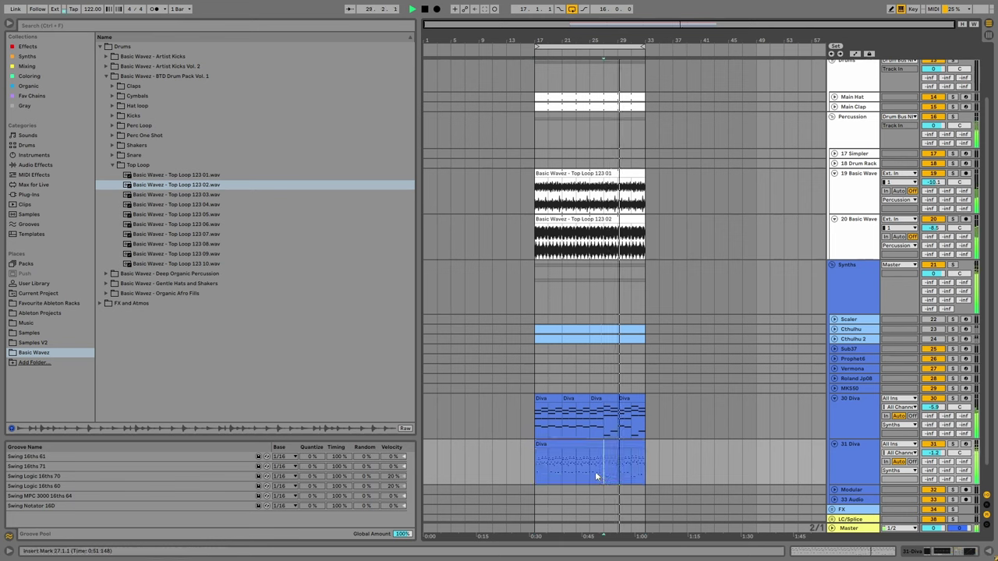
left_click(596, 475)
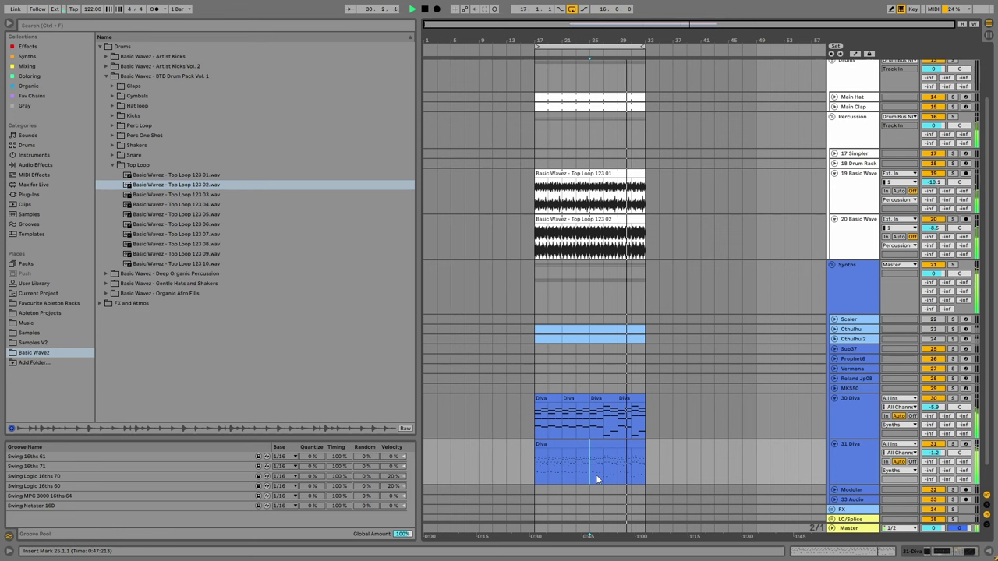
Show the Top Loop 123 02 track's devices and add an audio track directly below it.
left_click(815, 234)
key("ctrl+alt+l")
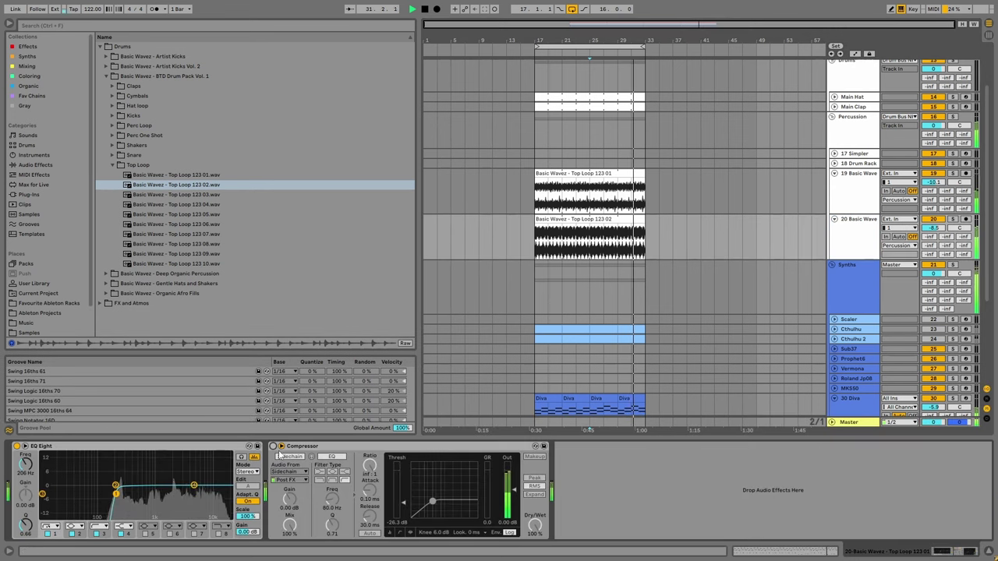
left_click(853, 235)
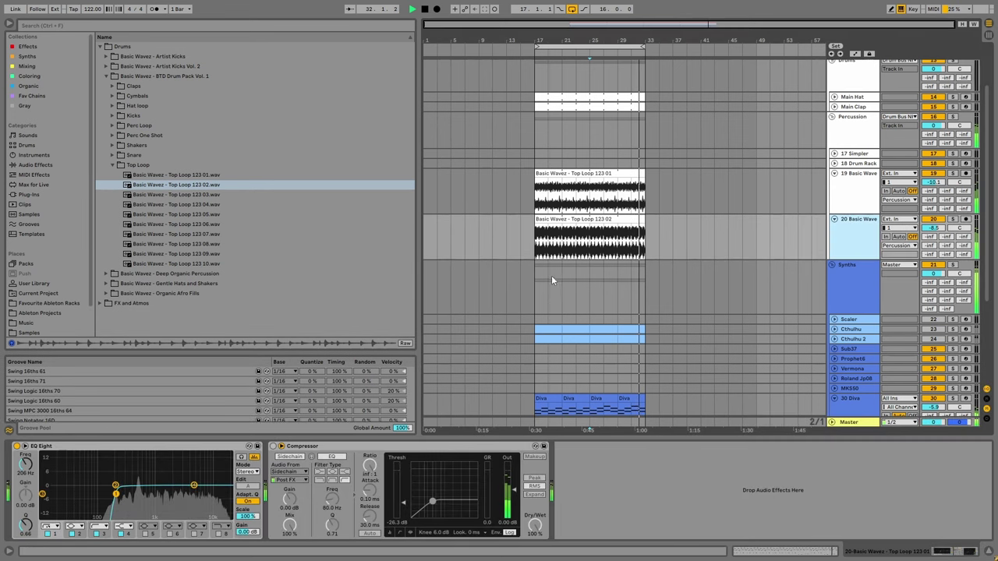
key("ctrl+t")
key("space")
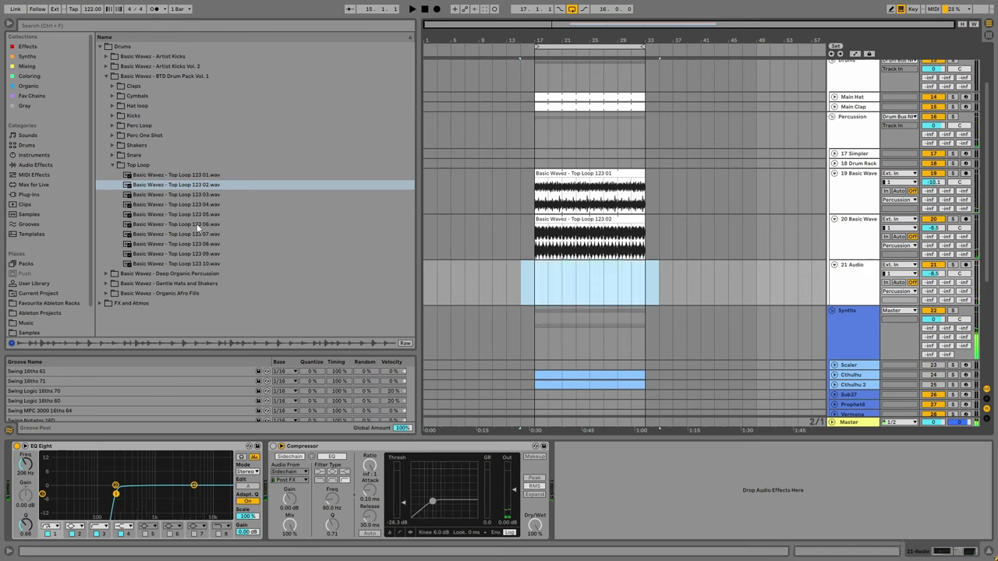
Preview loops in the BTD Drum Pack's Perc Loop folder and place Perc Loop 02 123 on the new track at bar 17.
left_click(113, 164)
left_click(113, 126)
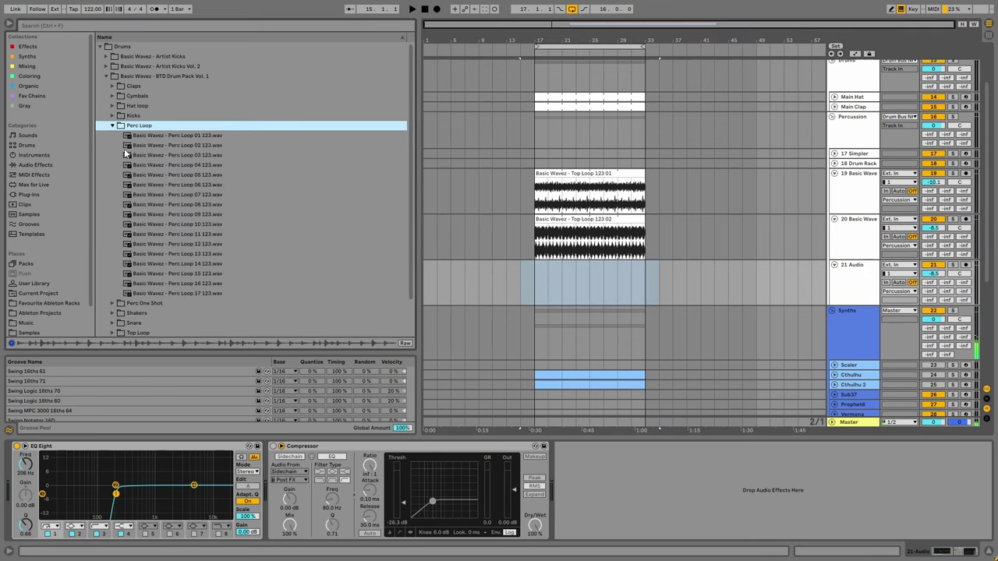
left_click(126, 146)
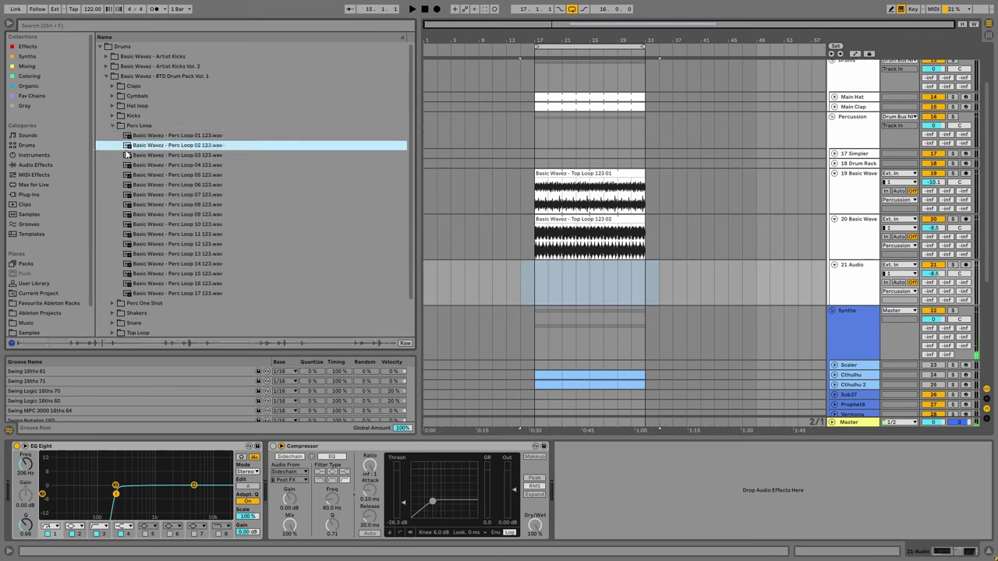
key("Up")
key("Down")
key("Return")
Play back the Perc Loop 02 clip and set its track volume to -12.0 dB.
key("space")
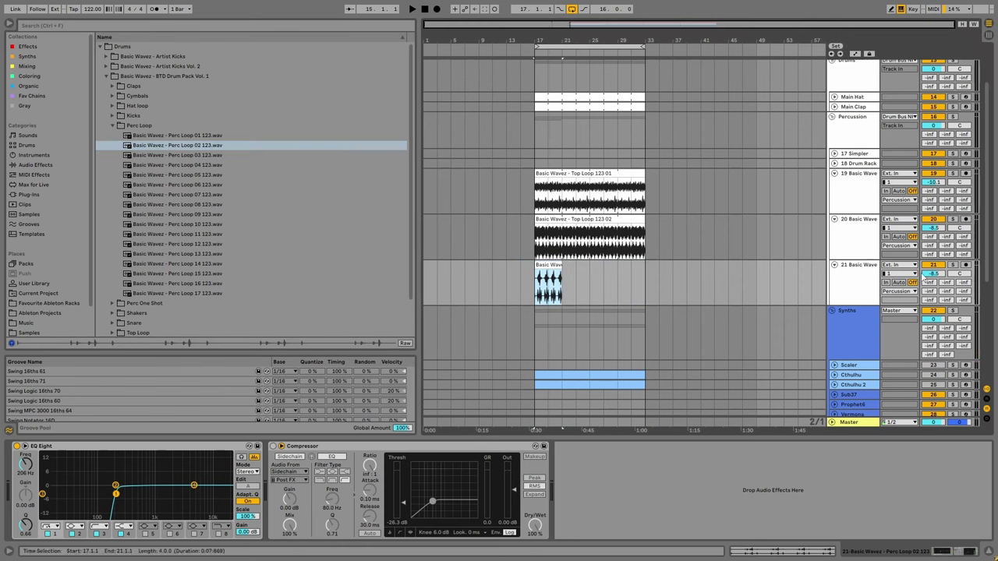
key("z")
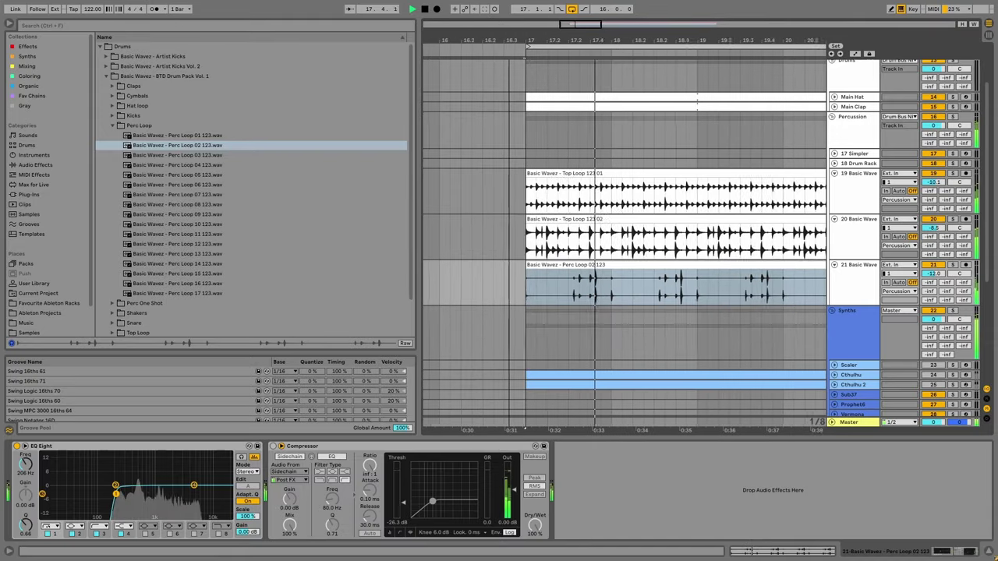
left_click(553, 74)
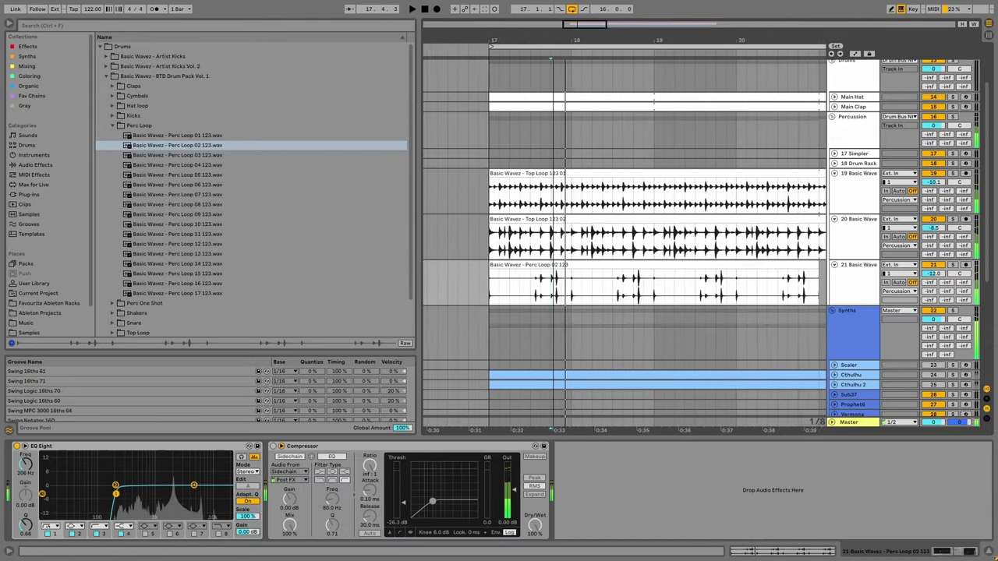
Cut the Perc Loop 02 clip down to the single hit between 17.4.2 and 18.1.1, deleting everything before and after it.
key("plus")
key("plus")
key("plus")
left_click(566, 282)
key("Delete")
left_click(724, 93)
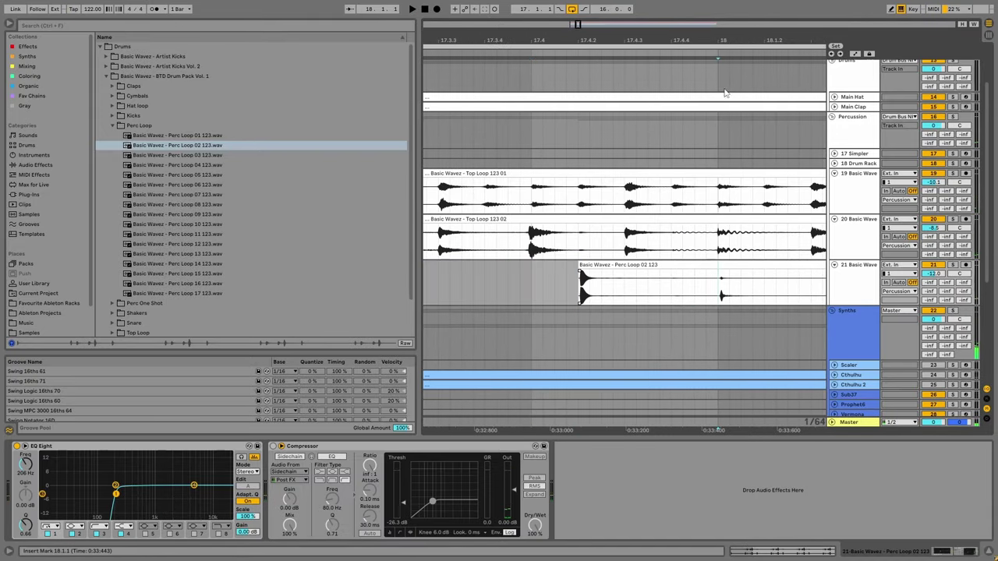
key("minus")
left_click_drag(613, 282, 825, 282)
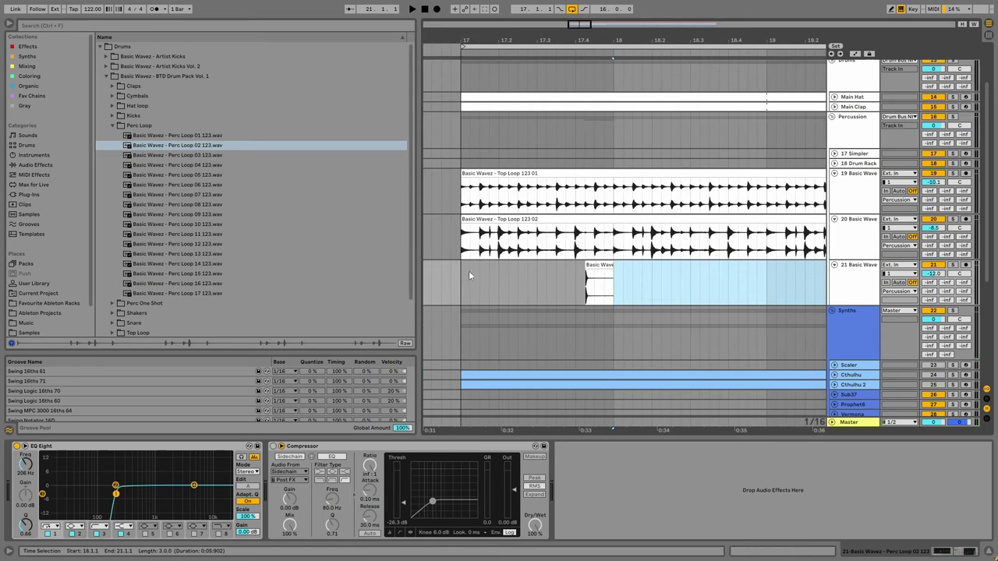
key("Delete")
Duplicate the one-bar section containing the percussion hit repeatedly until it fills the 16 bars up to bar 33.
left_click_drag(465, 282, 594, 268)
key("minus")
key("ctrl+d")
key("ctrl+d")
key("ctrl+d")
key("ctrl+d")
key("ctrl+d")
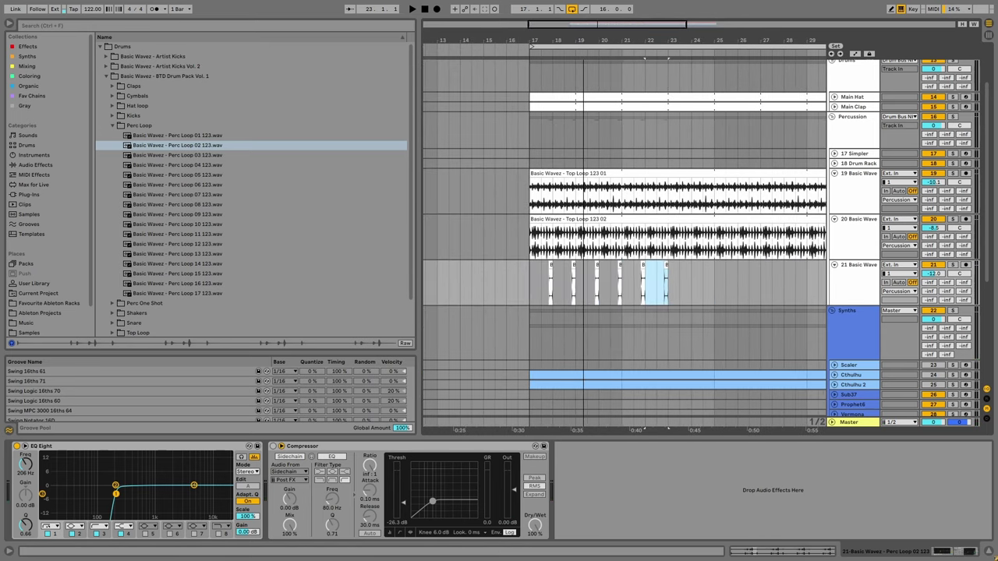
key("minus")
key("ctrl+d")
key("ctrl+d")
key("ctrl+d")
key("ctrl+d")
key("ctrl+d")
key("ctrl+d")
key("ctrl+d")
key("ctrl+d")
key("ctrl+d")
key("ctrl+d")
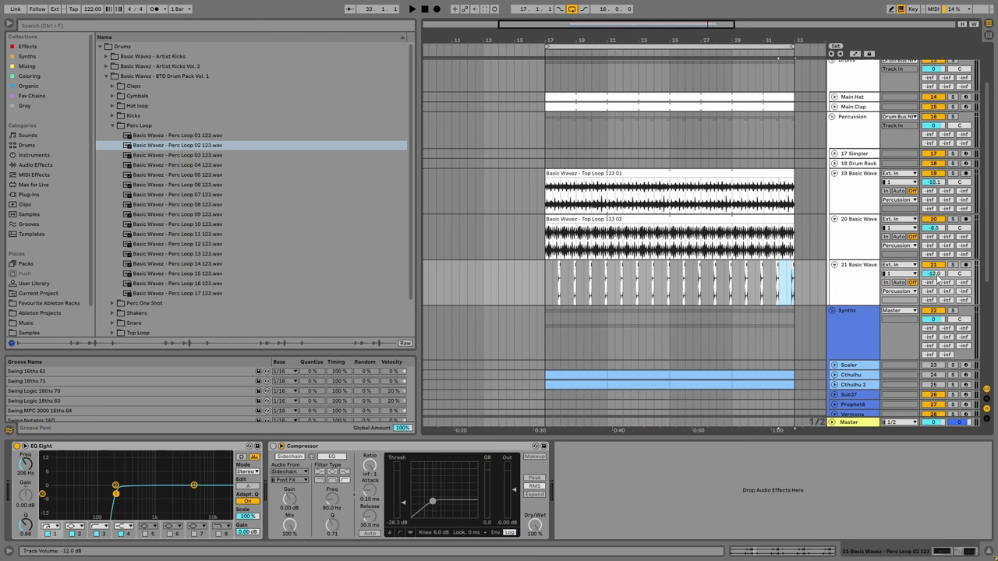
Solo the percussion hit track and set its I-V Supermassive send to -13.0 dB during playback.
left_click_drag(557, 43, 572, 172)
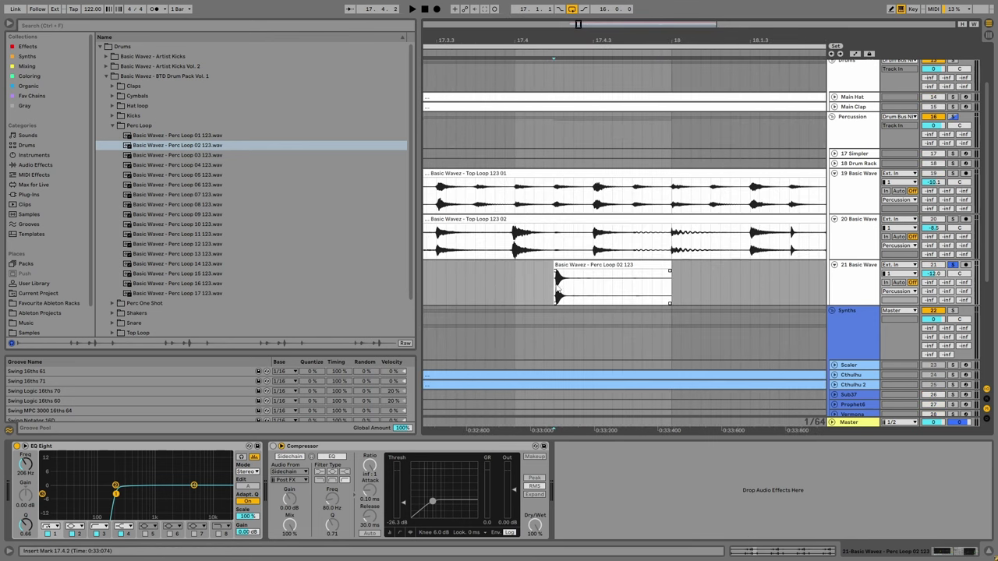
left_click_drag(853, 306, 853, 315)
key("space")
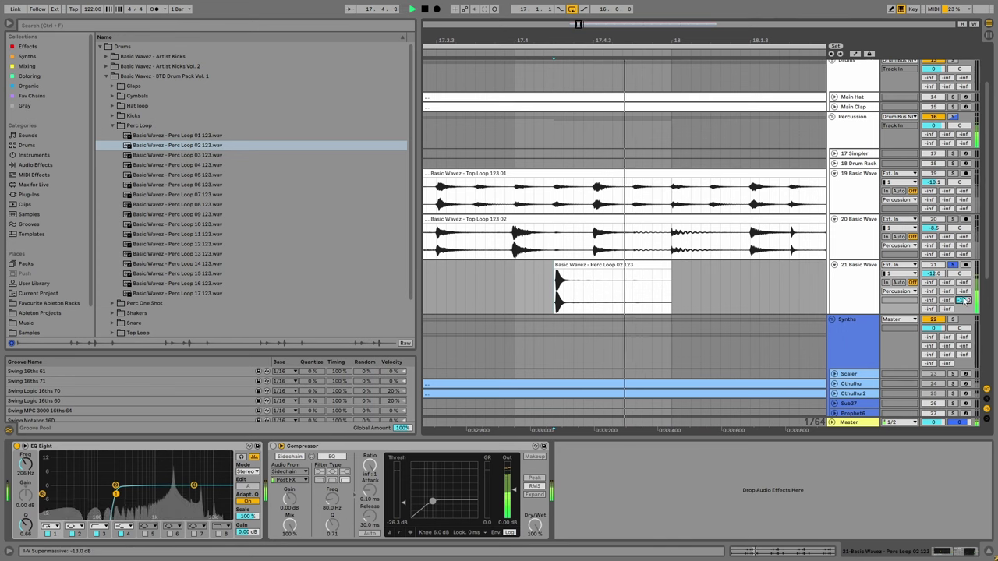
Unsolo the percussion hit track and lower its volume to -16.9 dB while the full loop plays.
scroll(696, 78, "down", 5)
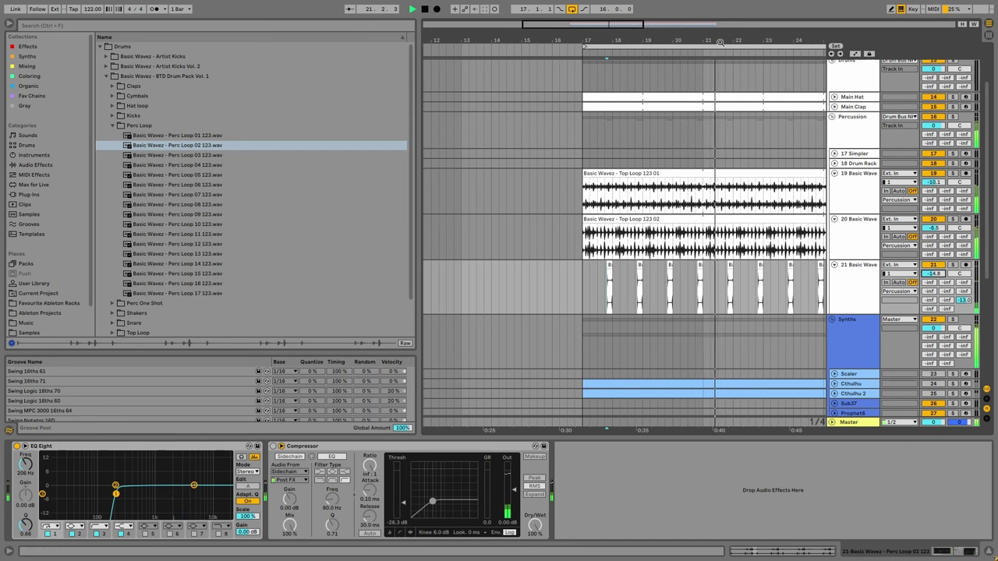
key("minus")
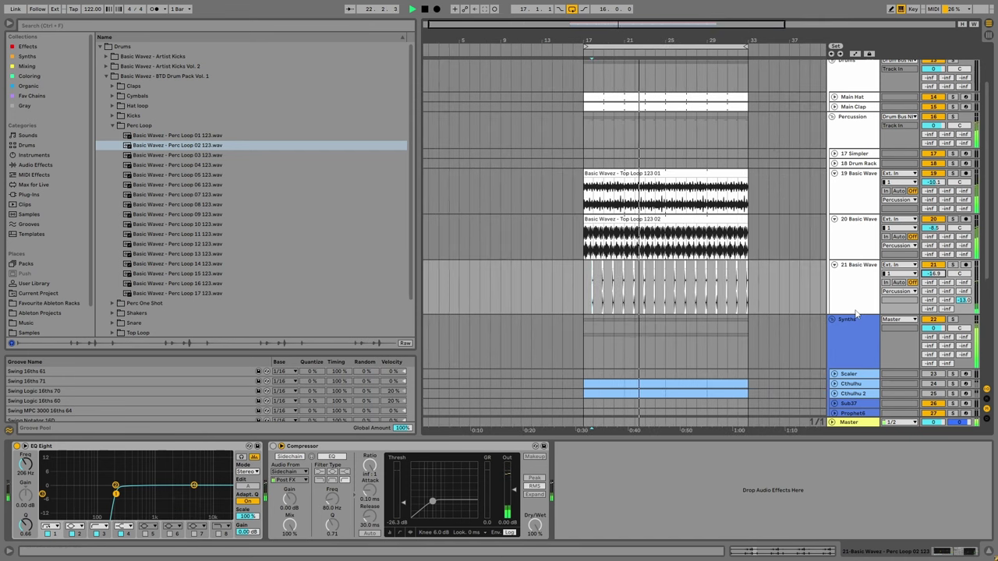
left_click_drag(857, 315, 855, 306)
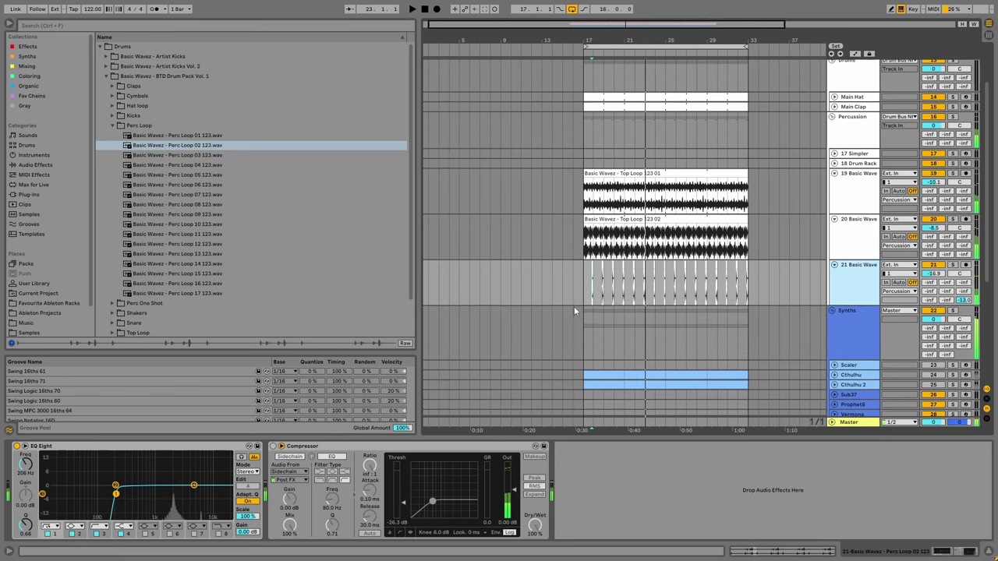
Add an empty audio track below the percussion hit track and audition the perc loops from Perc Loop 09 to Perc Loop 17.
key("ctrl+t")
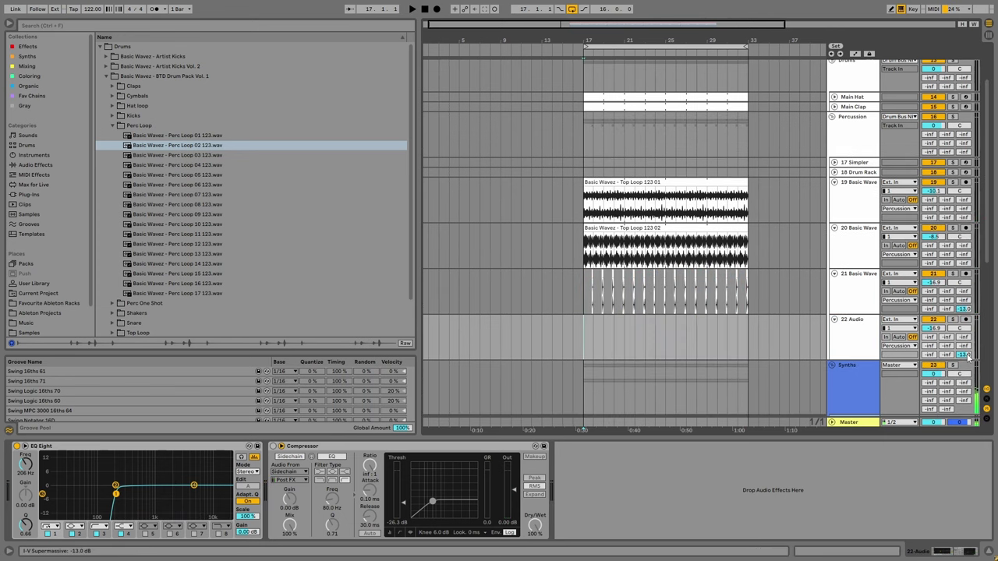
left_click(206, 214)
left_click(209, 224)
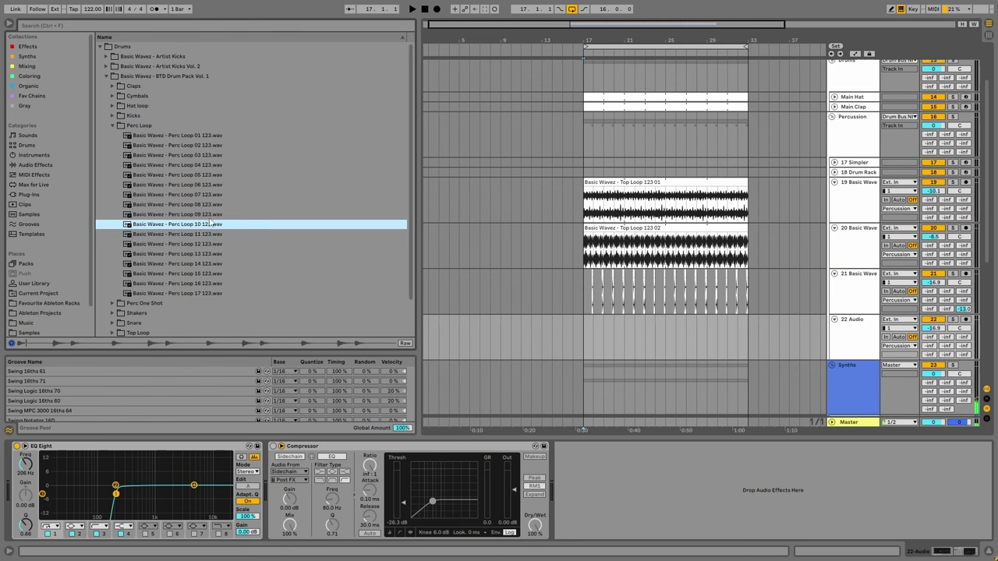
left_click(210, 234)
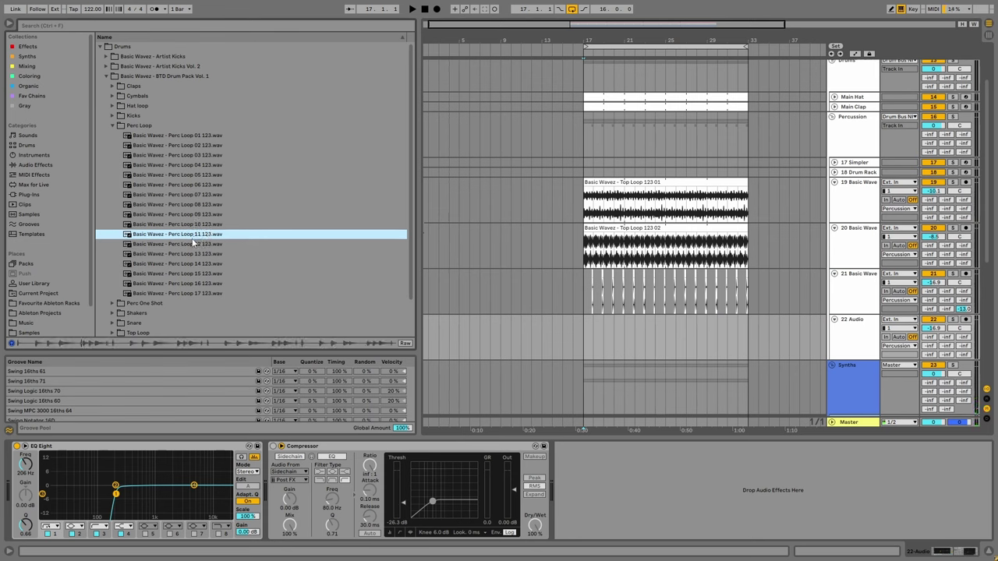
key("Down")
key("Down")
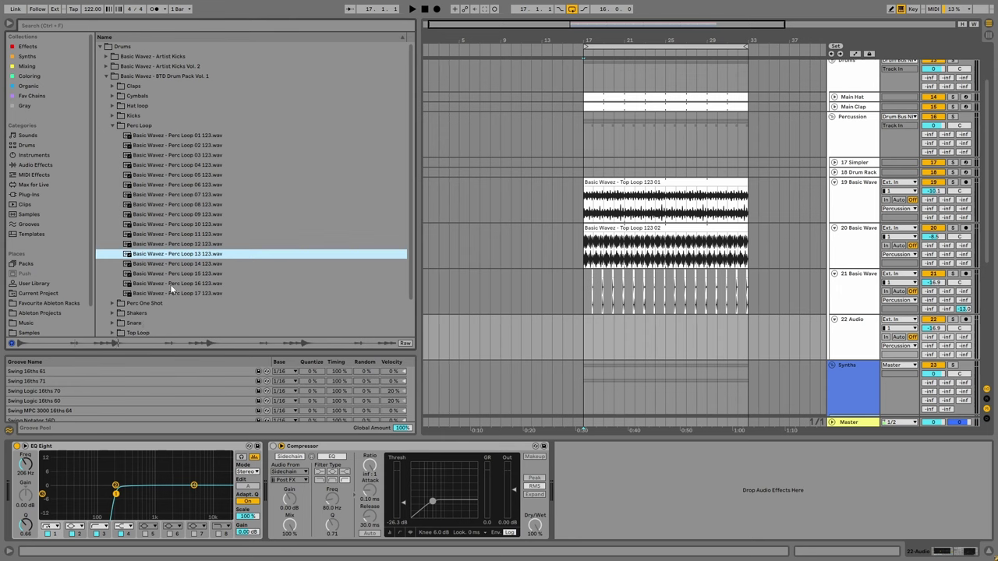
left_click(179, 264)
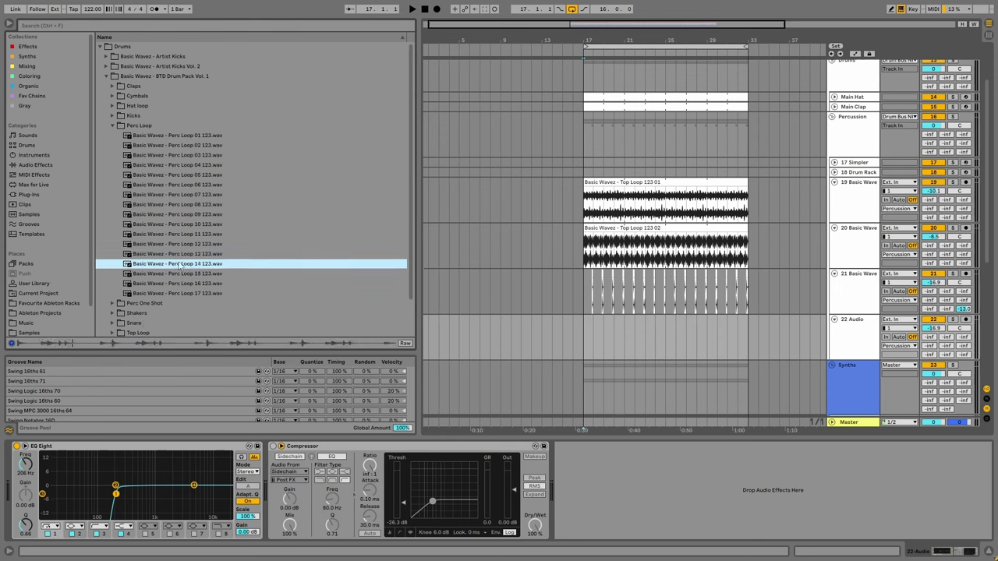
key("Down")
key("Down")
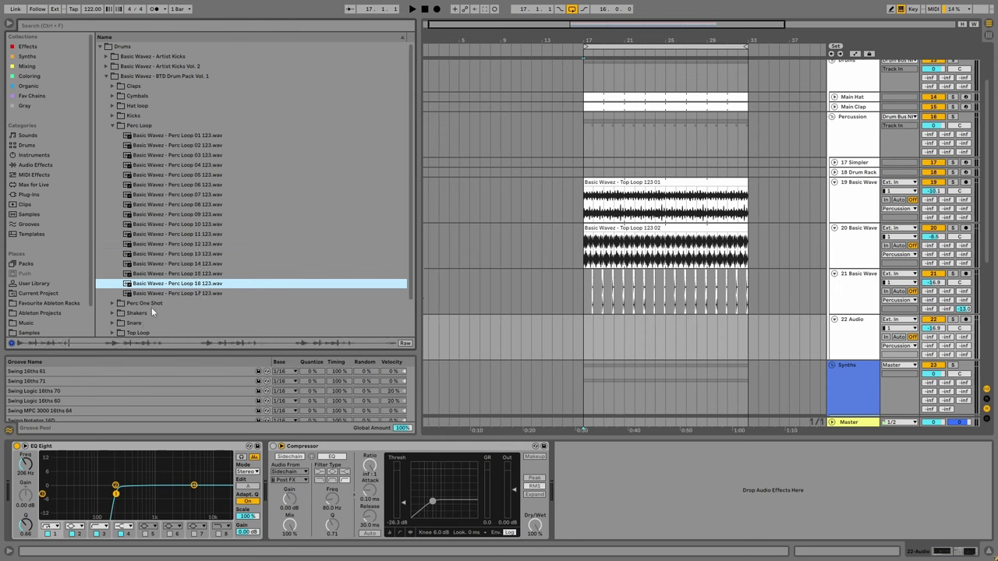
key("Down")
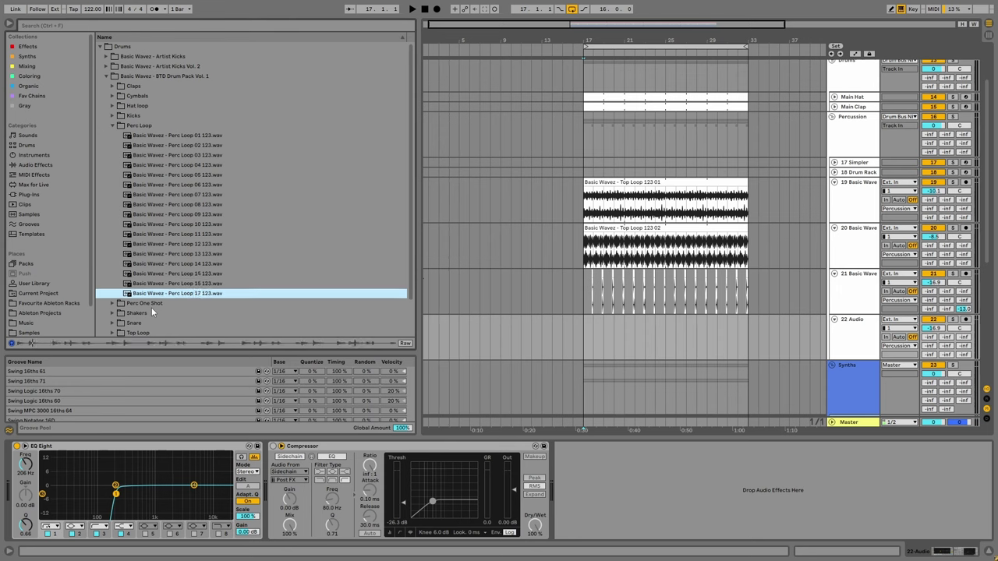
Audition the perc loops in reverse order from Perc Loop 11 back to Perc Loop 01.
left_click(172, 236)
key("Up")
key("Up")
key("Up")
key("Up")
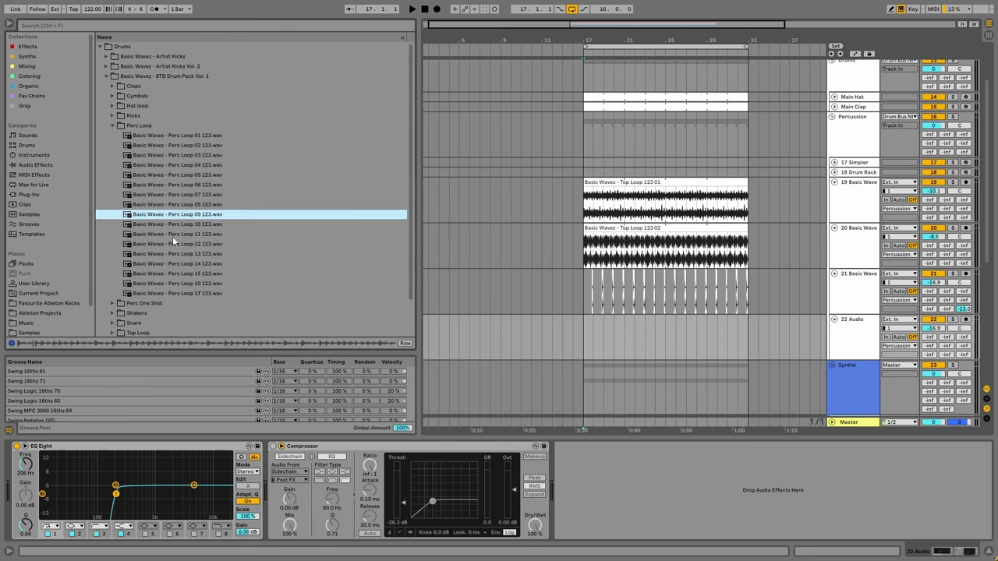
key("Up")
key("Up")
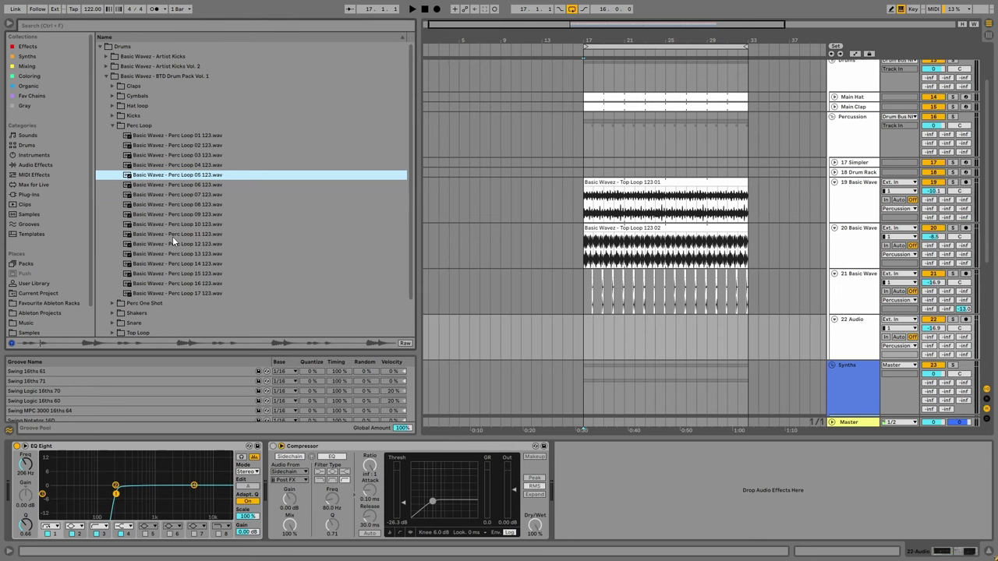
key("Up")
key("Up")
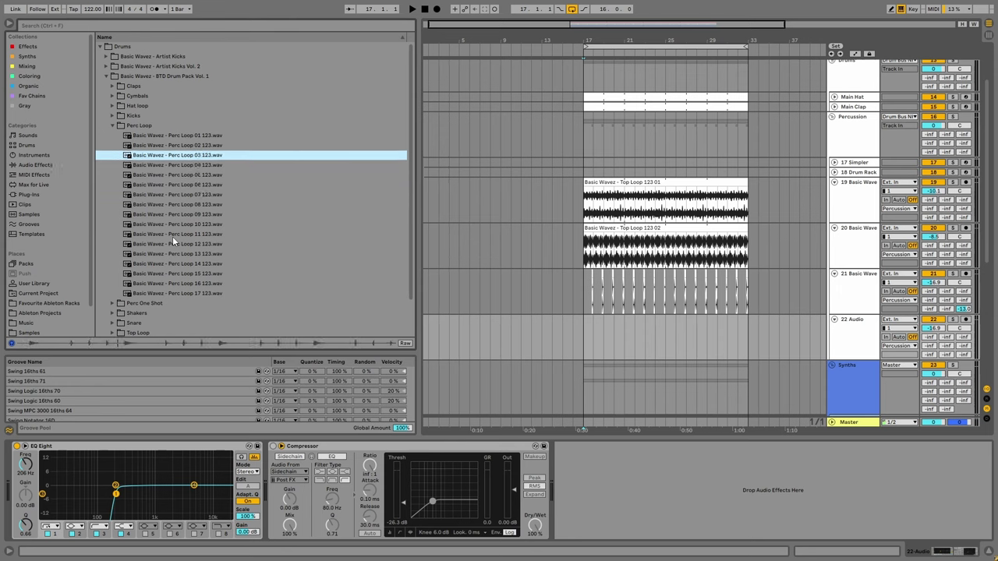
key("Up")
key("Up")
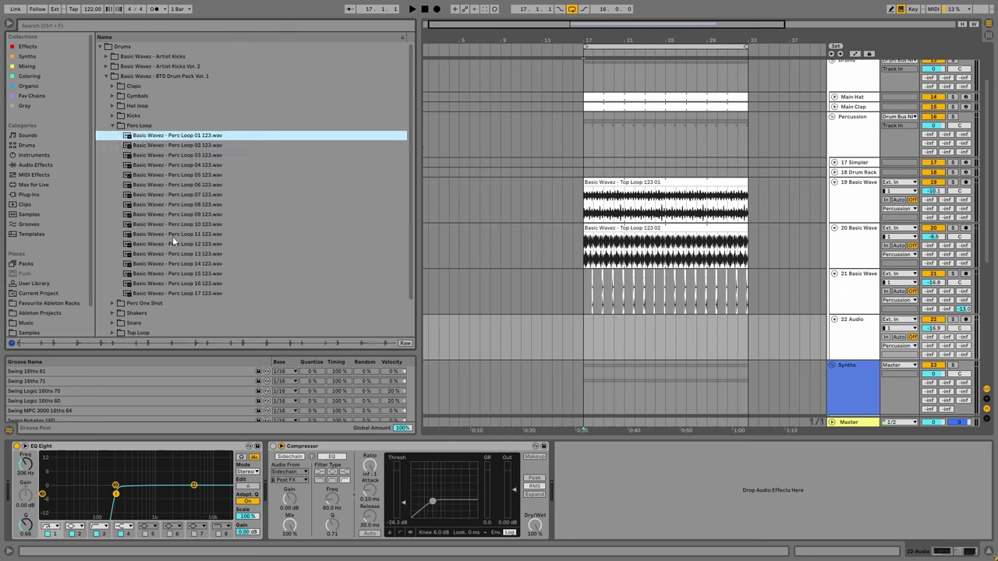
Compare Perc Loops 10 to 13 again and place Perc Loop 13 on the empty audio track at bar 17.
left_click(176, 244)
key("Up")
key("Up")
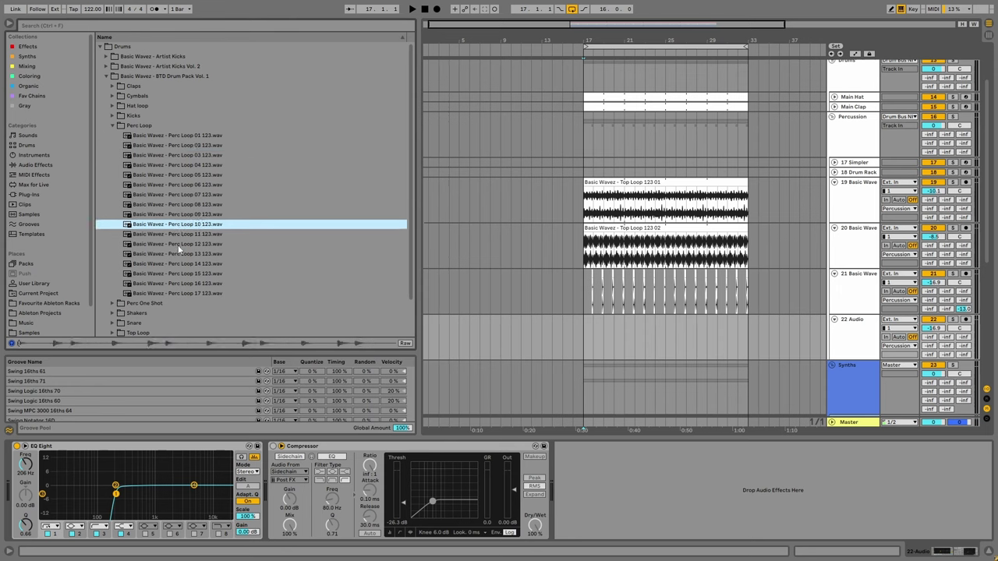
key("Down")
key("Down")
key("Down")
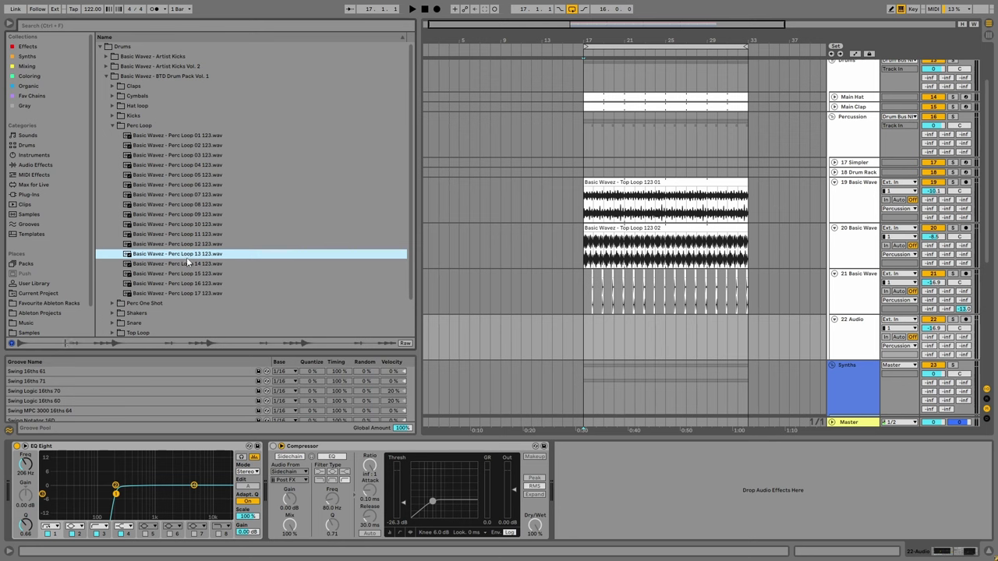
left_click_drag(187, 259, 586, 327)
scroll(538, 353, "up", 5)
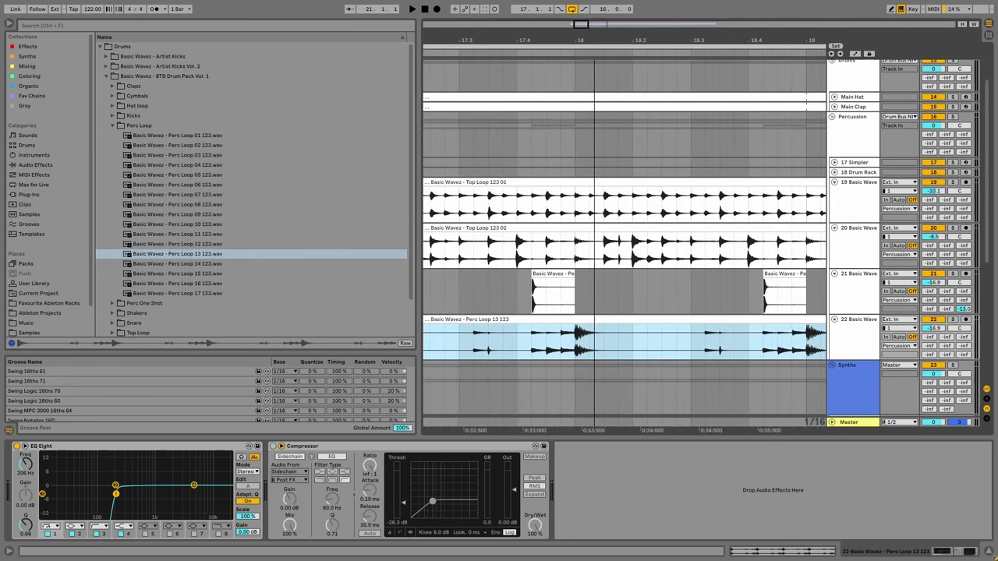
Solo the Perc Loop 13 track during playback, set its volume to -12.9 dB and turn off its EQ Eight.
left_click(506, 347)
key("space")
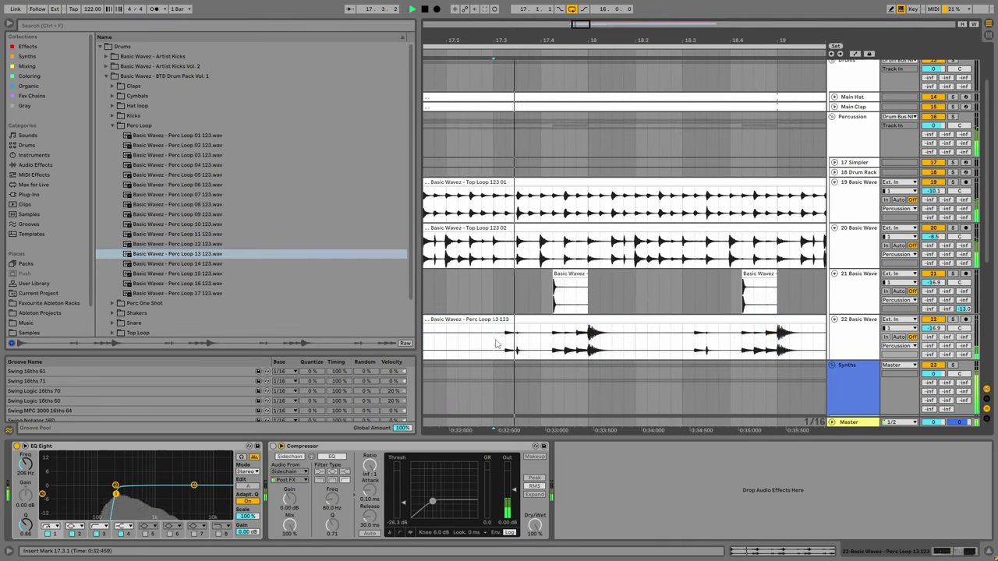
left_click(951, 320)
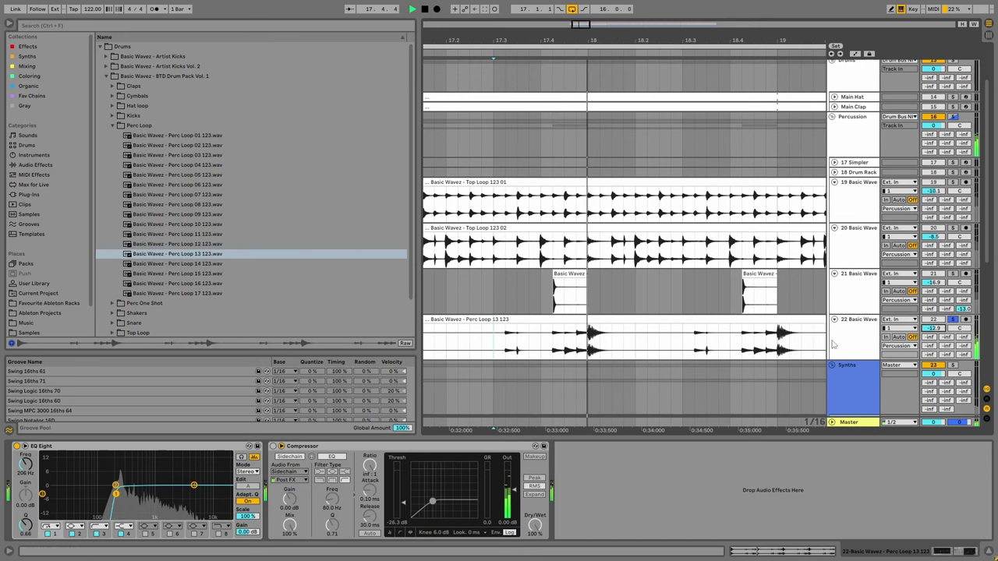
left_click(17, 446)
left_click(561, 347)
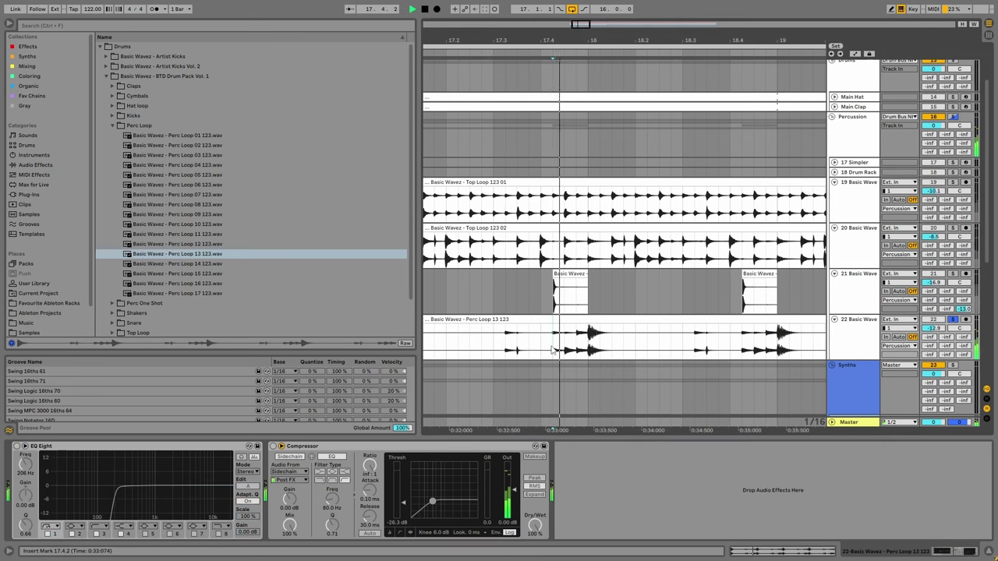
key("space")
Cut the Perc Loop 13 clip down to the hits between 17.4.2 and 18.1.1 and repeat them one bar further on.
left_click(590, 349)
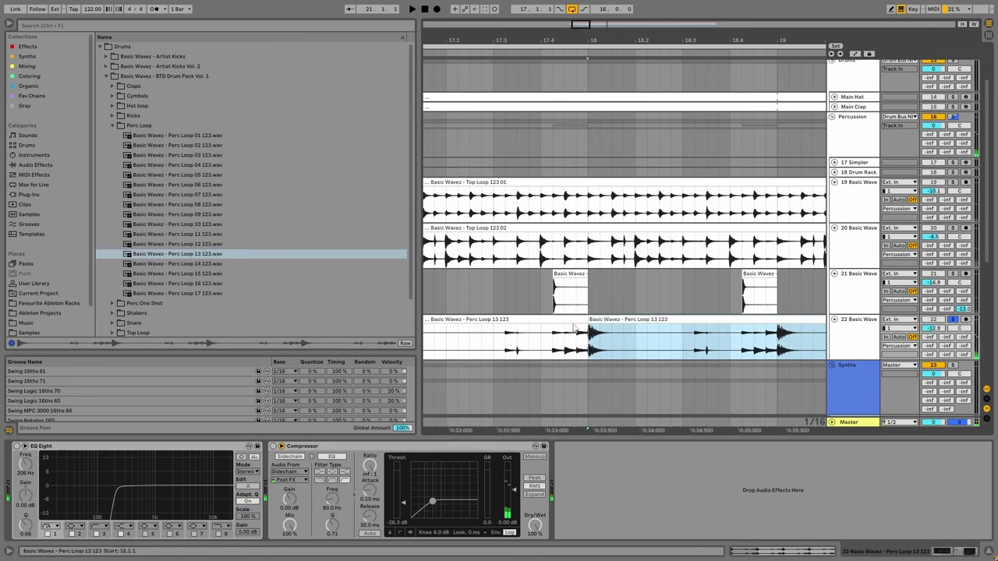
key("Delete")
left_click(550, 341)
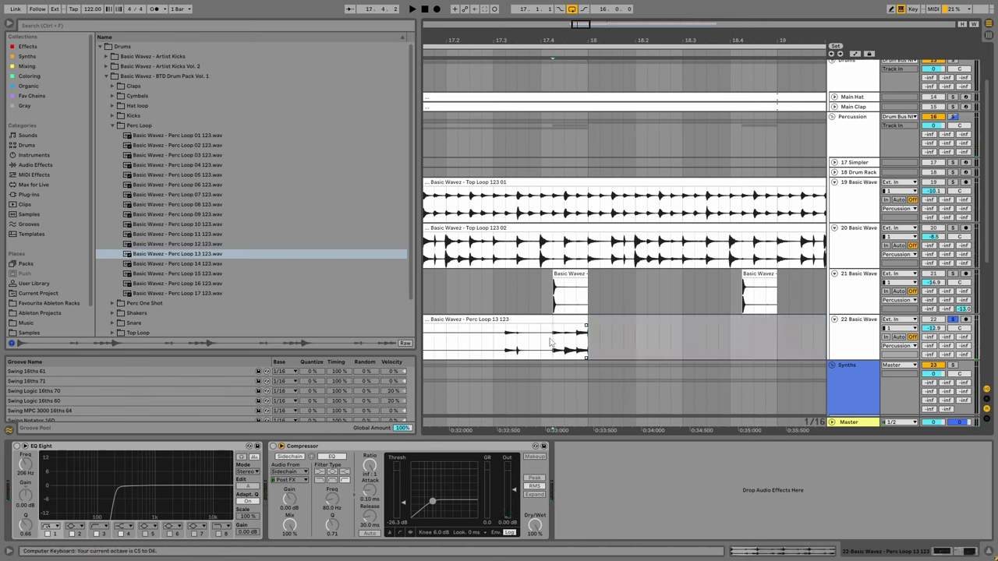
left_click_drag(536, 322, 822, 341)
left_click(783, 340)
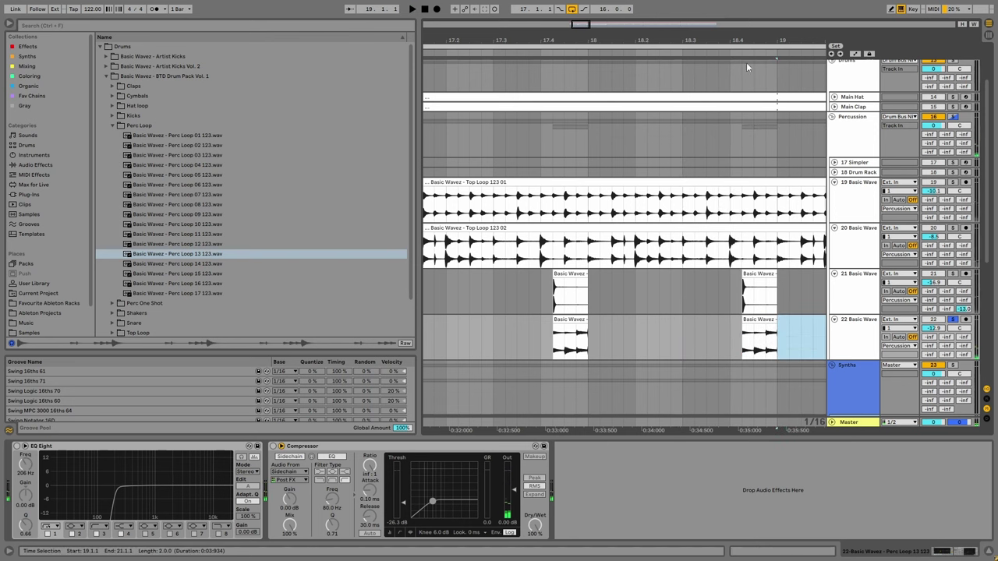
Duplicate the two-bar Perc Loop 13 section from bar 17 to 19 repeatedly until it reaches bar 33.
key("minus")
key("minus")
left_click_drag(575, 349, 617, 331)
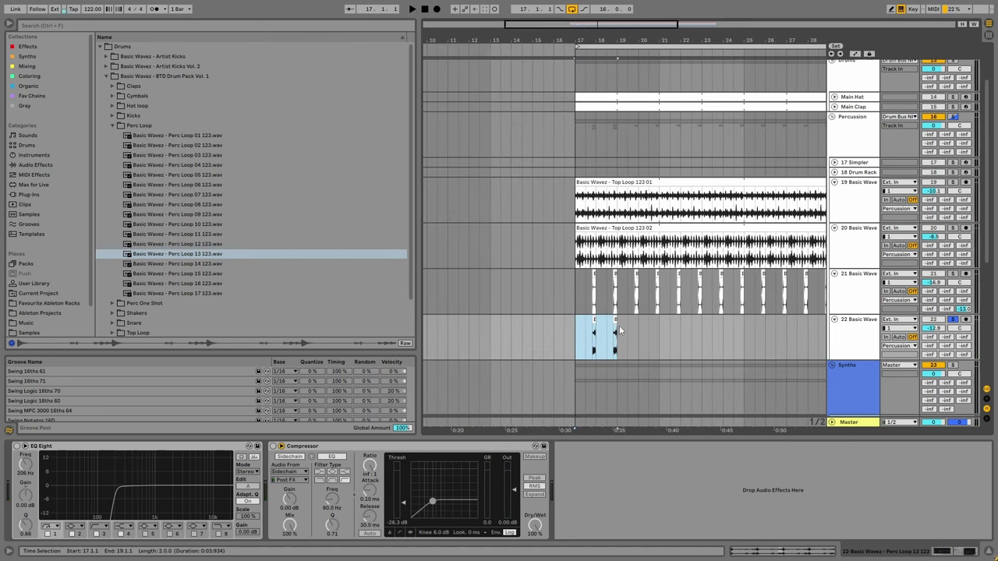
key("ctrl+d")
key("ctrl+d")
key("ctrl+d")
key("ctrl+d")
key("ctrl+d")
key("ctrl+d")
left_click_drag(746, 35, 768, 31)
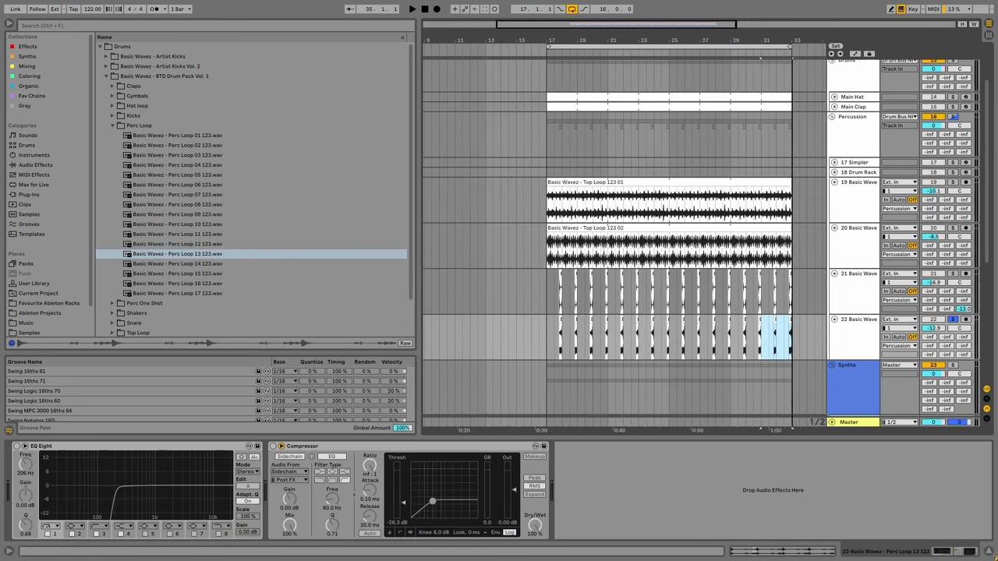
Play the soloed Percussion group from bar 17 and raise the Perc Loop 13 track's volume to -6.8 dB.
left_click(548, 150)
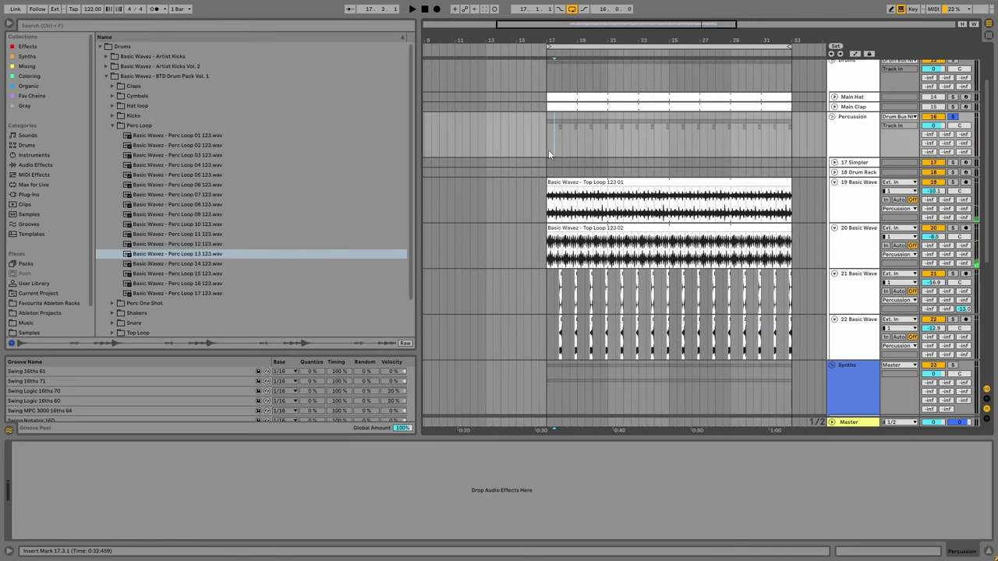
key("space")
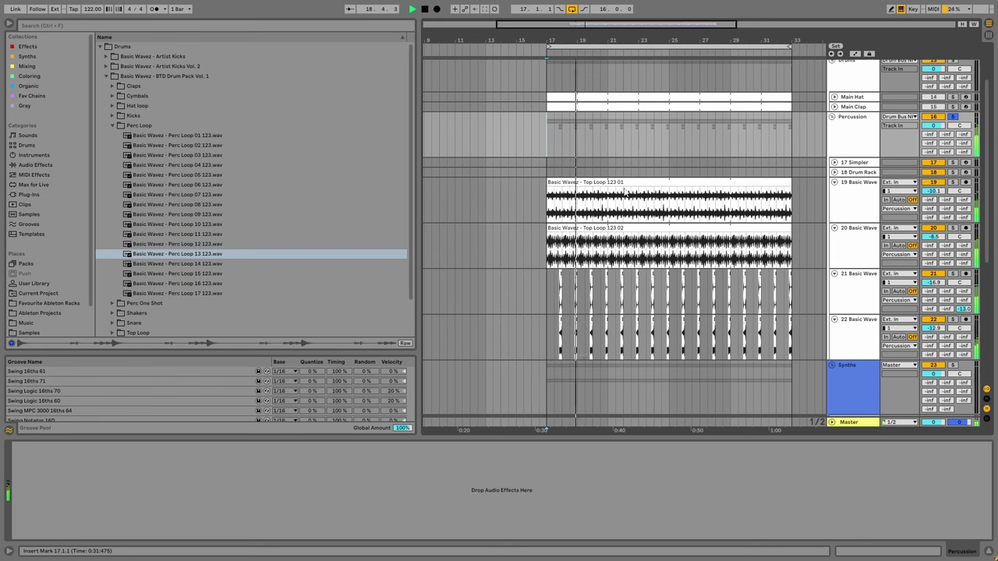
left_click_drag(933, 327, 933, 309)
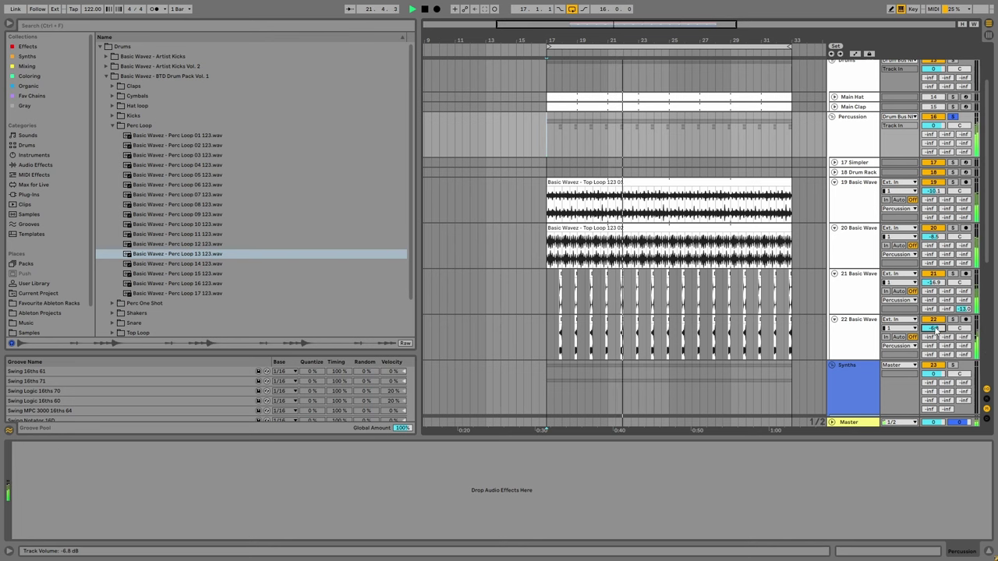
Fold the four audio loop tracks 19 to 22 in the Percussion group.
left_click(842, 185)
left_click(834, 182)
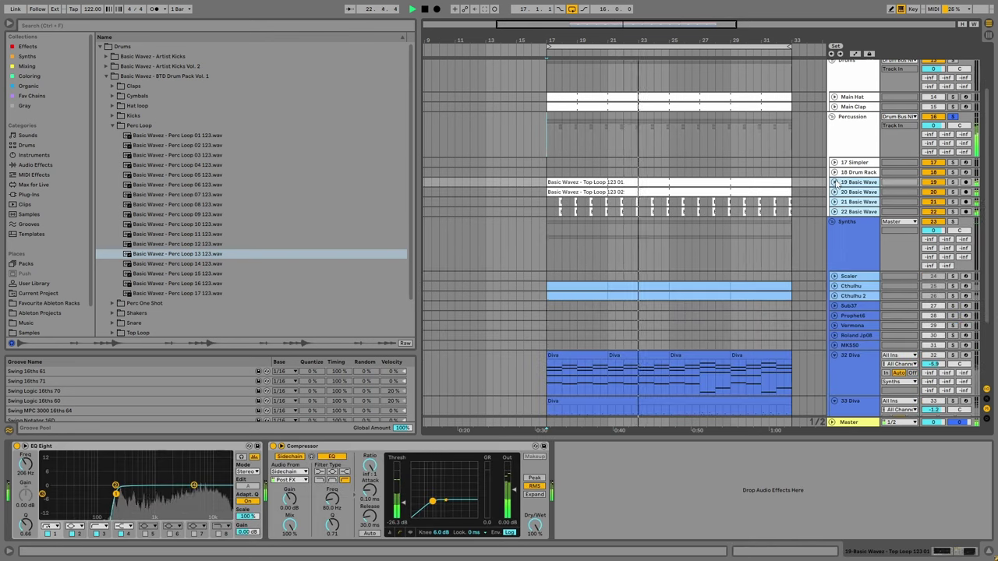
left_click(857, 212)
right_click(859, 213)
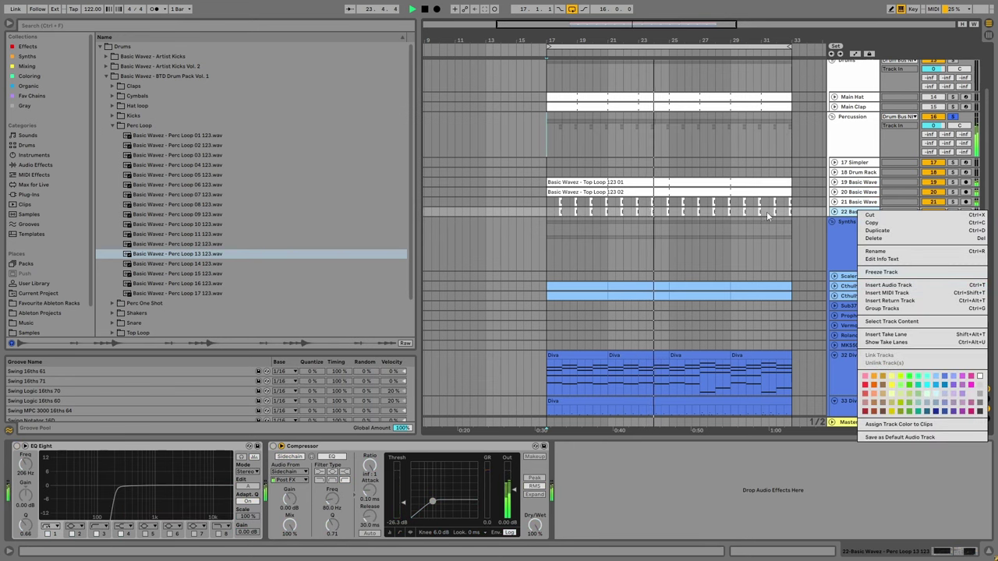
key("Escape")
Stop playback, unfold the Main Clap track and audition the first samples in the drum pack's Claps folder.
double_click(852, 107)
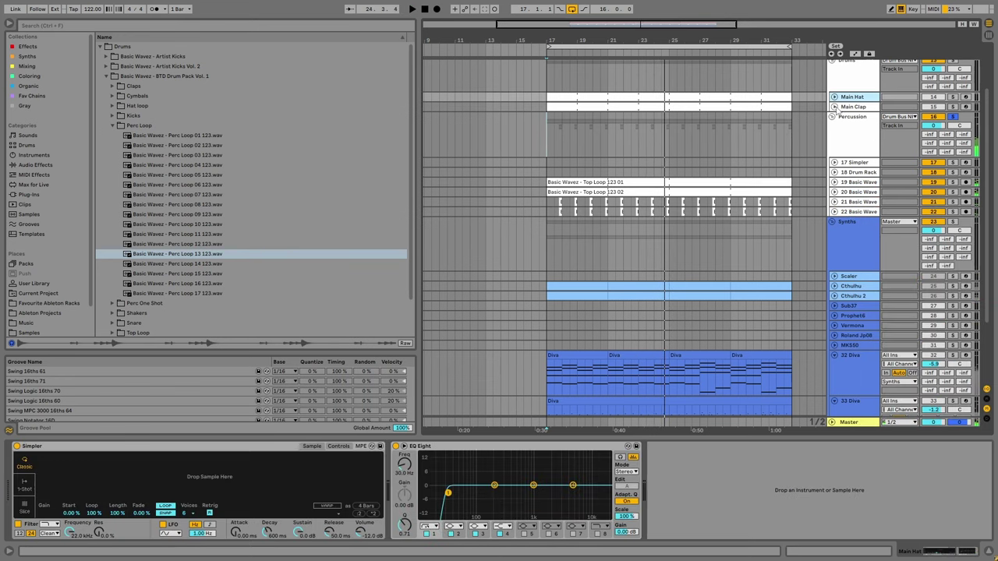
left_click(114, 116)
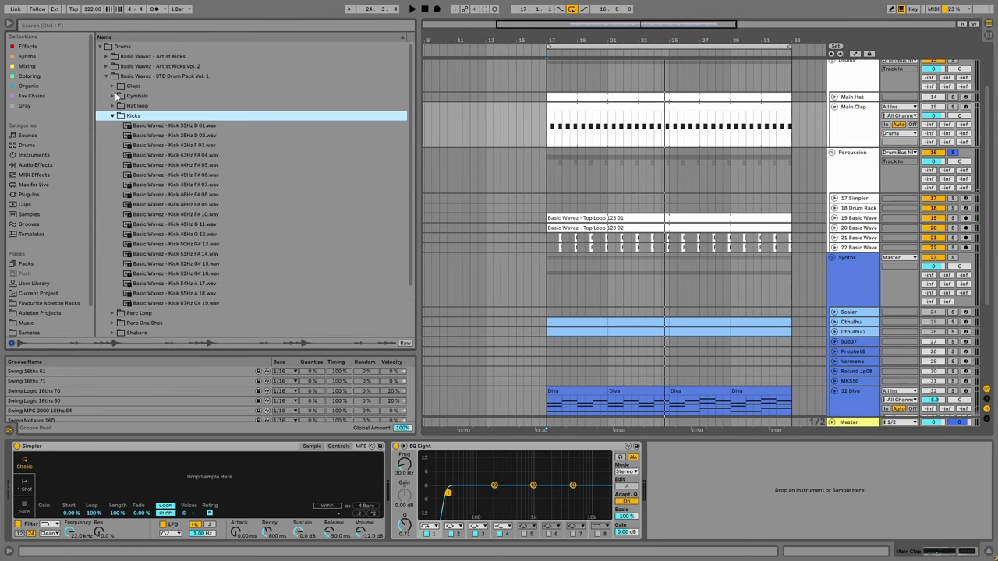
left_click(113, 85)
key("Down")
key("Down")
key("Down")
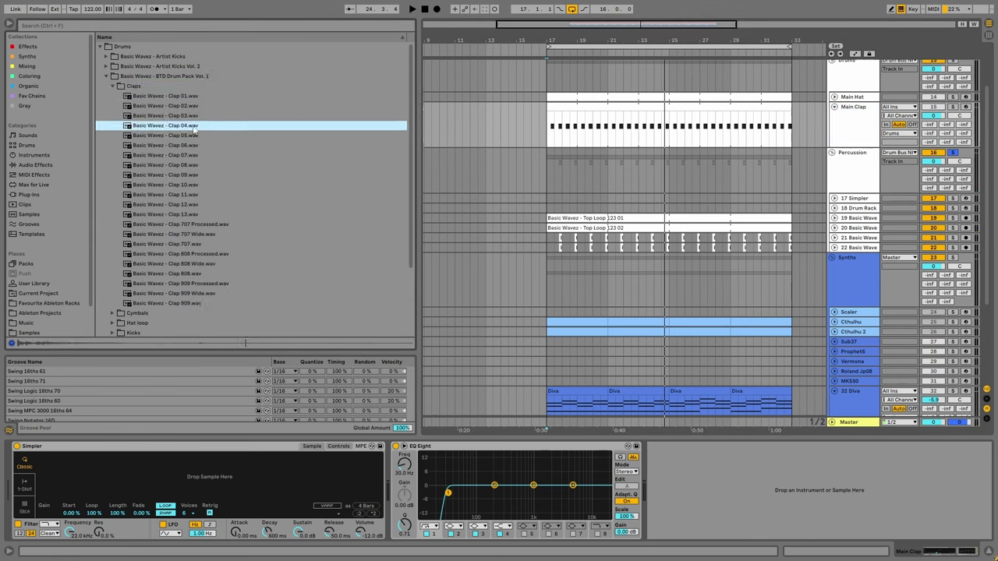
Audition the clap samples from Clap 02 onward and load Clap 10 into the Main Clap track's Simpler.
left_click(164, 109)
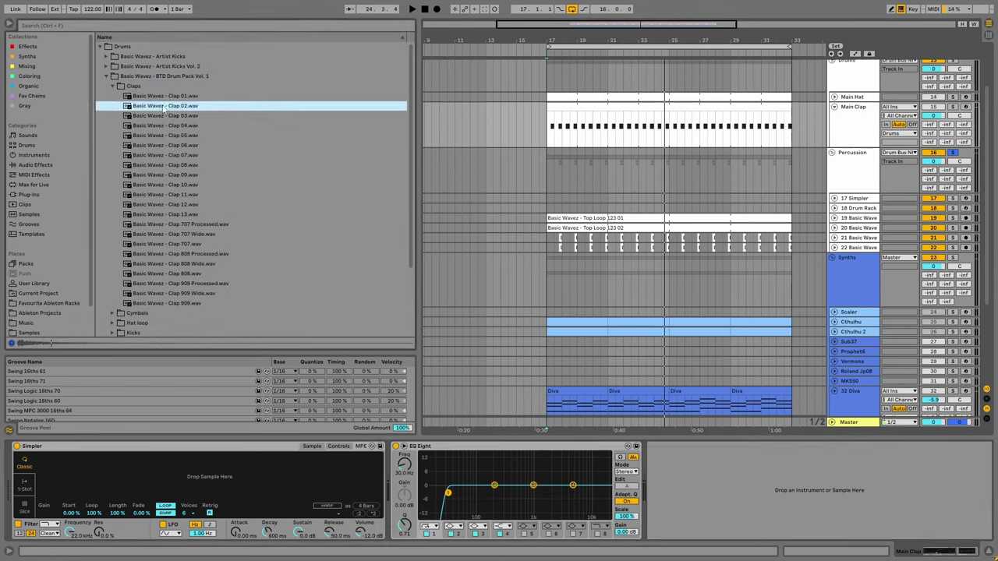
key("Down")
key("Down")
key("Down")
key("Down")
key("Down")
key("Down")
key("Down")
key("Down")
key("Down")
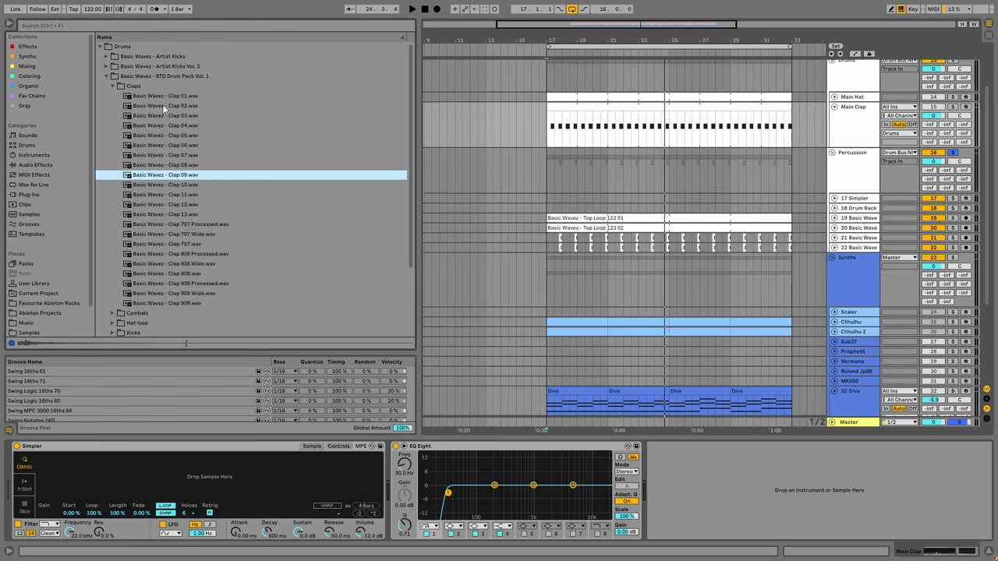
key("Up")
key("Return")
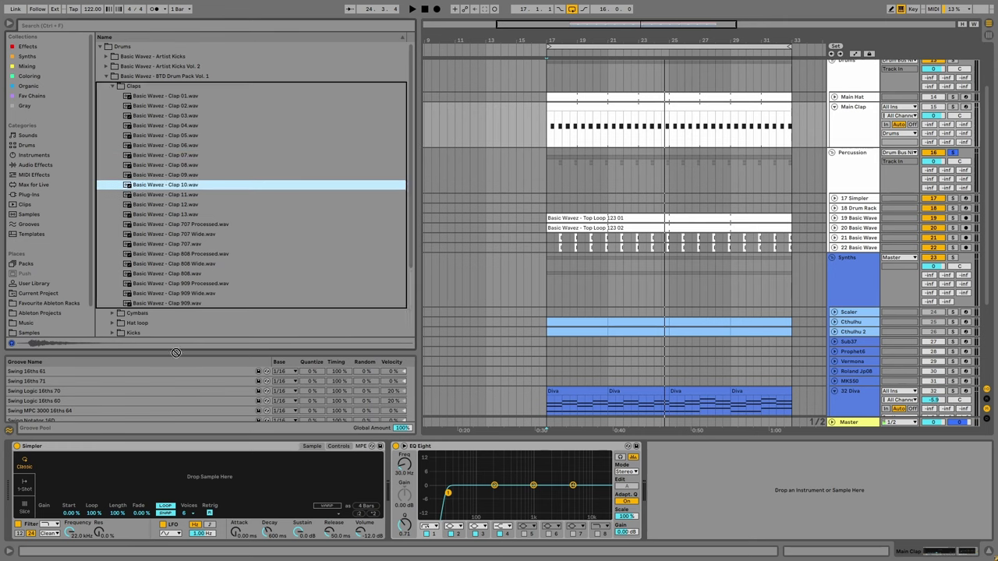
left_click(39, 455)
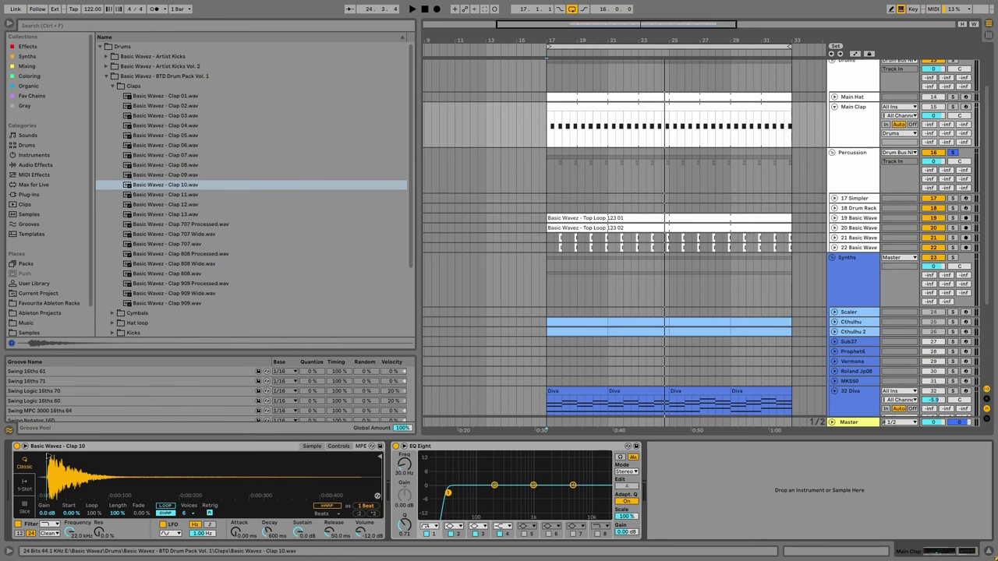
left_click(56, 457)
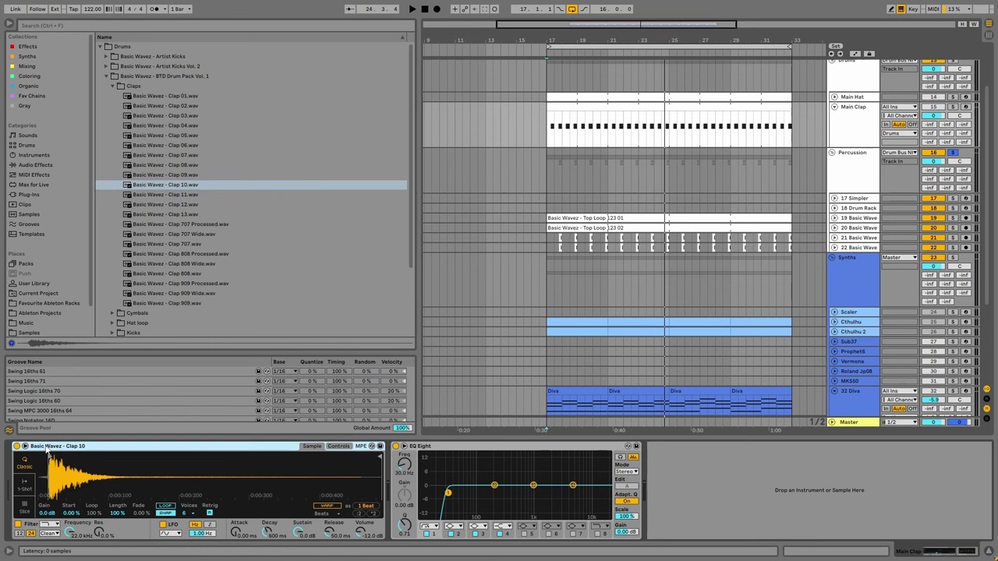
Group the Clap 10 Simpler into an Instrument Rack and layer Clap 08 in it as a second chain.
key("ctrl+g")
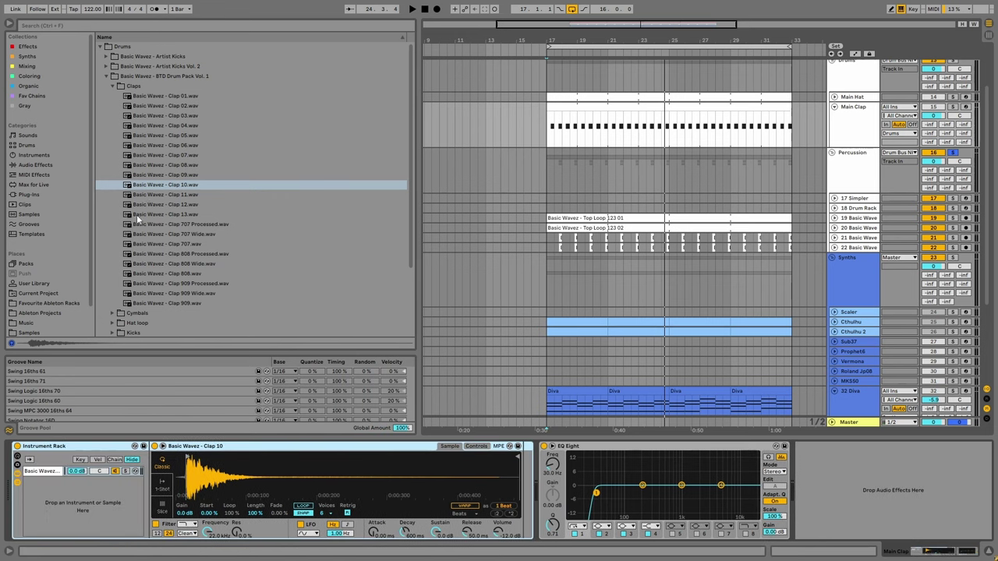
left_click(160, 184)
key("Up")
key("Up")
left_click_drag(177, 167, 82, 491)
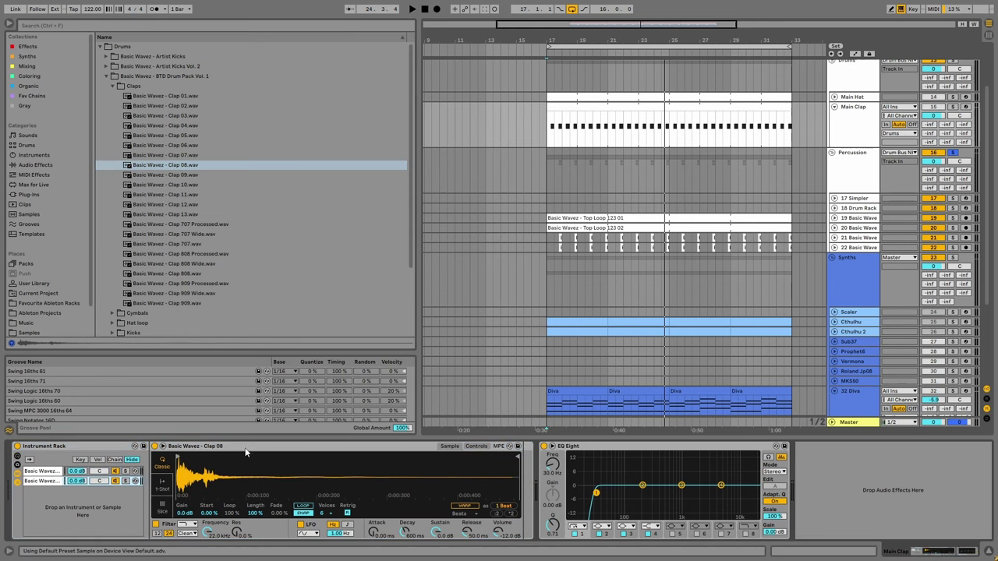
Solo the Main Clap track and add Clap 06 to the Instrument Rack as a third chain.
left_click(951, 106)
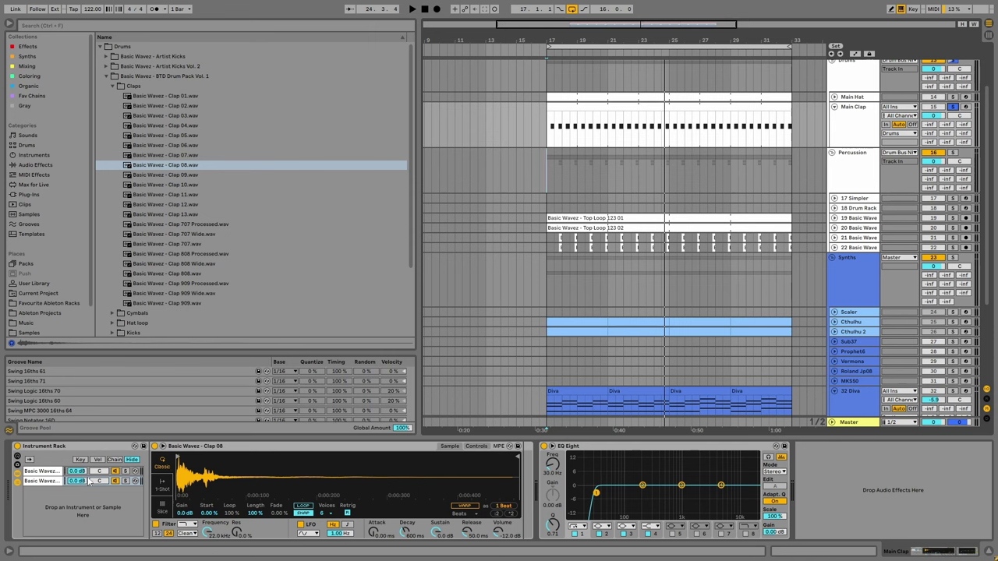
left_click(180, 145)
key("Up")
key("Down")
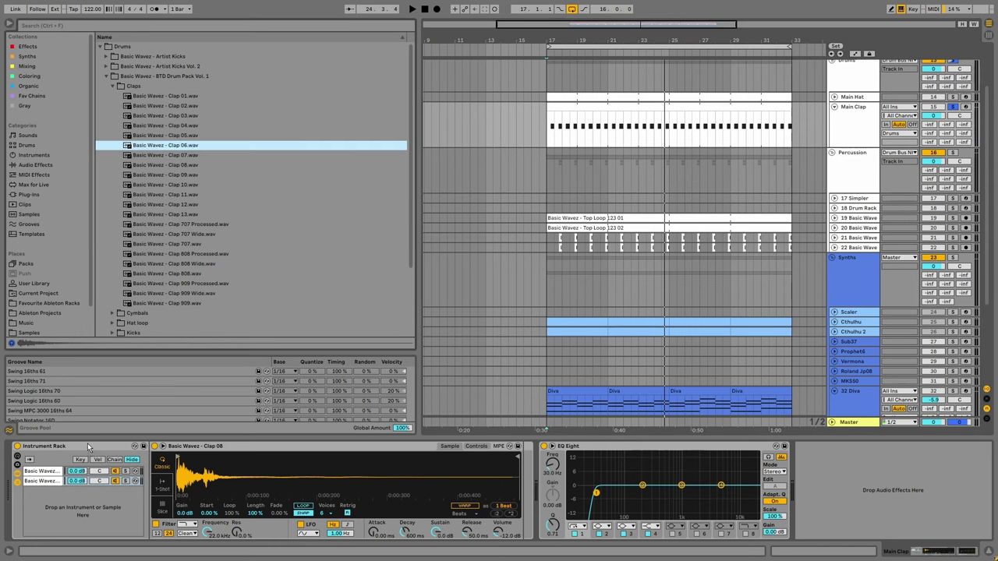
Audition the other samples in the drum pack's Claps folder for another layer, and collapse the folder.
key("Up")
key("Up")
key("Up")
key("Up")
key("Up")
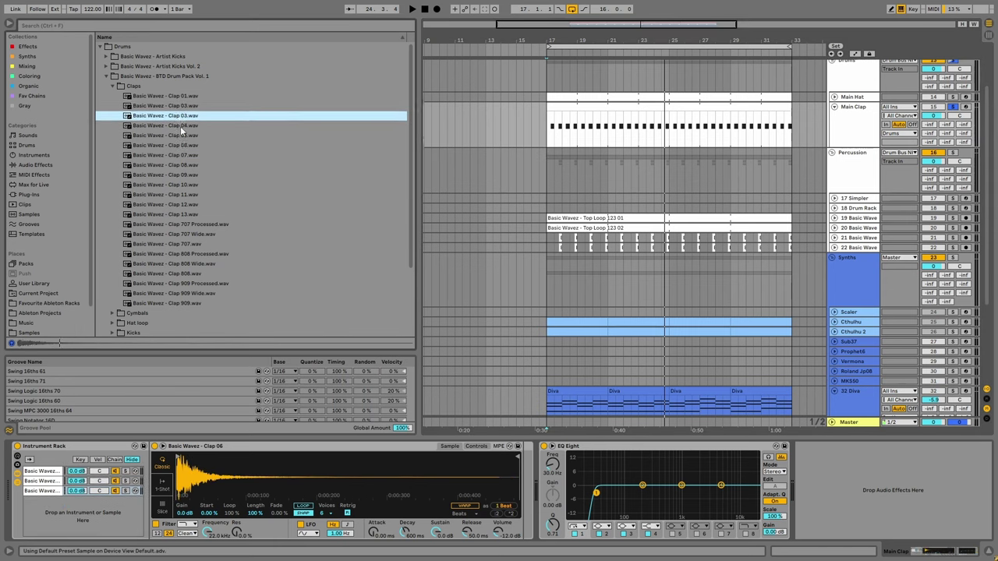
key("Down")
key("Down")
key("Down")
key("Down")
key("Down")
key("Down")
key("Down")
key("Down")
key("Down")
key("Down")
key("Down")
key("Down")
key("Down")
key("Down")
key("Down")
key("Down")
key("Down")
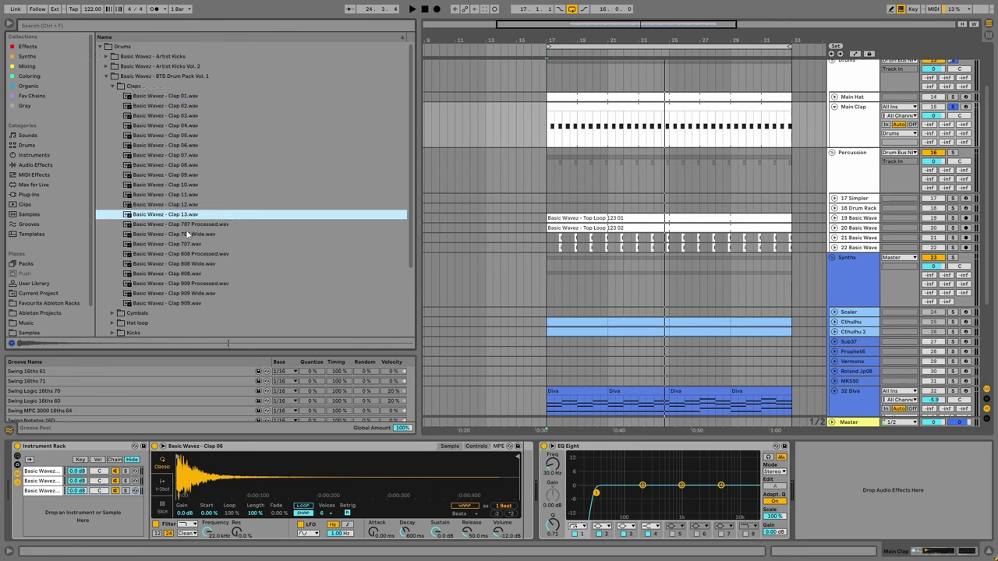
key("Down")
key("Down")
left_click(113, 87)
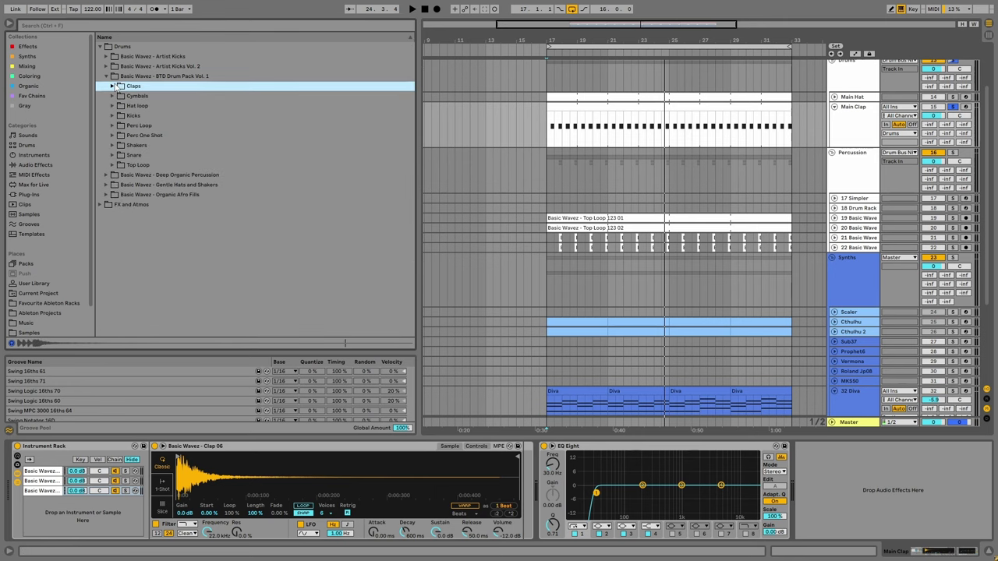
Audition the bongo, clave, conga and rim samples in the drum pack's Perc One Shot folder and collapse it.
left_click(113, 136)
key("Down")
key("Down")
key("Down")
key("Down")
key("Down")
key("Down")
key("Down")
key("Down")
key("Down")
key("Down")
key("Down")
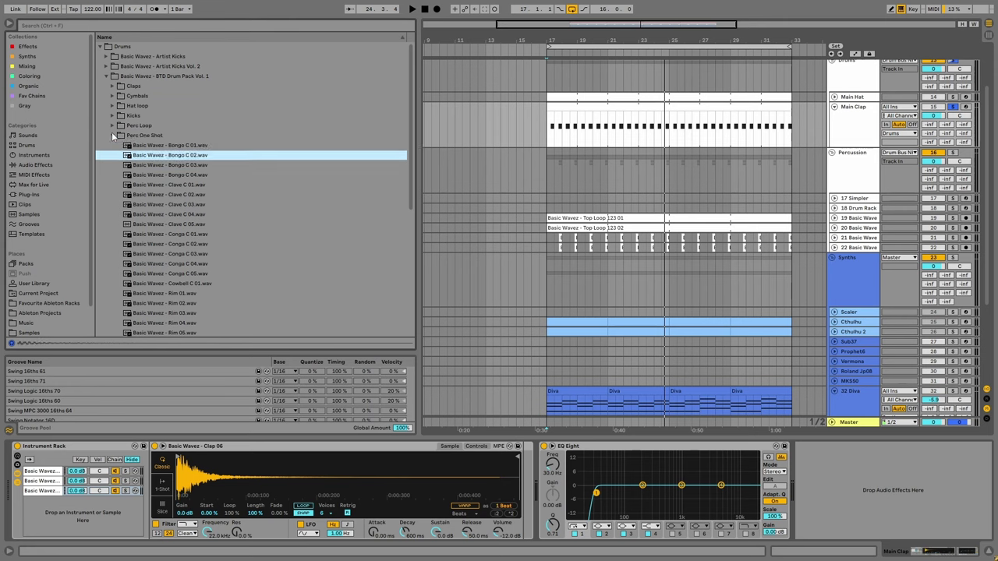
key("Down")
key("Down")
key("Down")
key("Down")
key("Down")
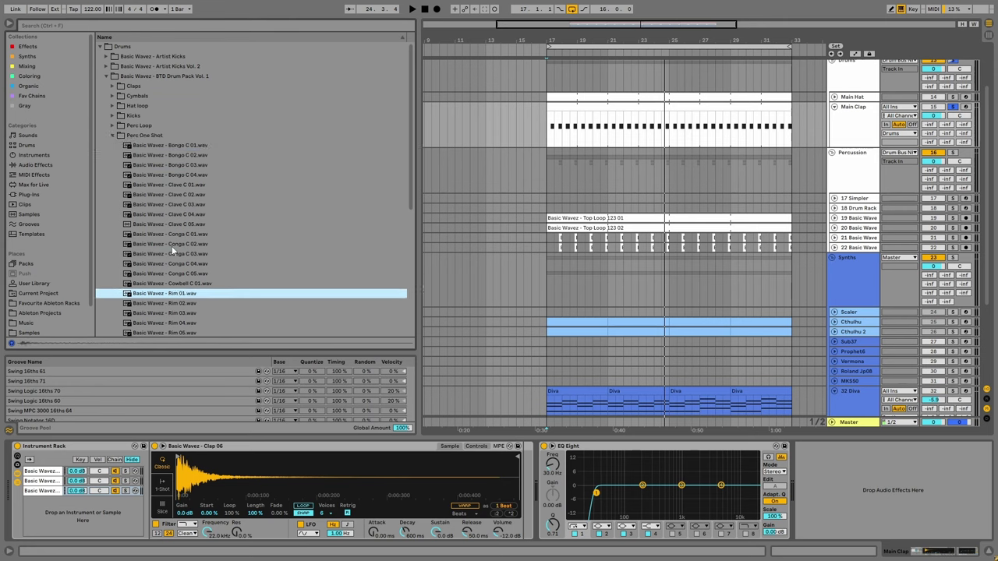
key("Up")
key("Up")
key("Up")
key("Up")
key("Up")
key("Left")
key("Left")
key("Up")
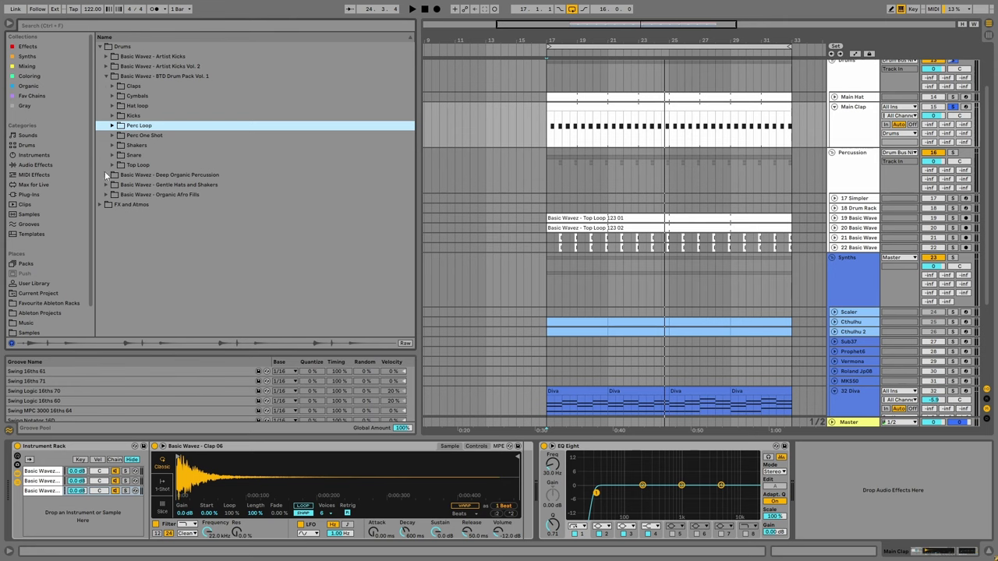
Audition the processed bongo and cajon one shots in the Deep Organic Percussion pack and collapse the One Shots folder.
left_click(106, 174)
left_click(112, 115)
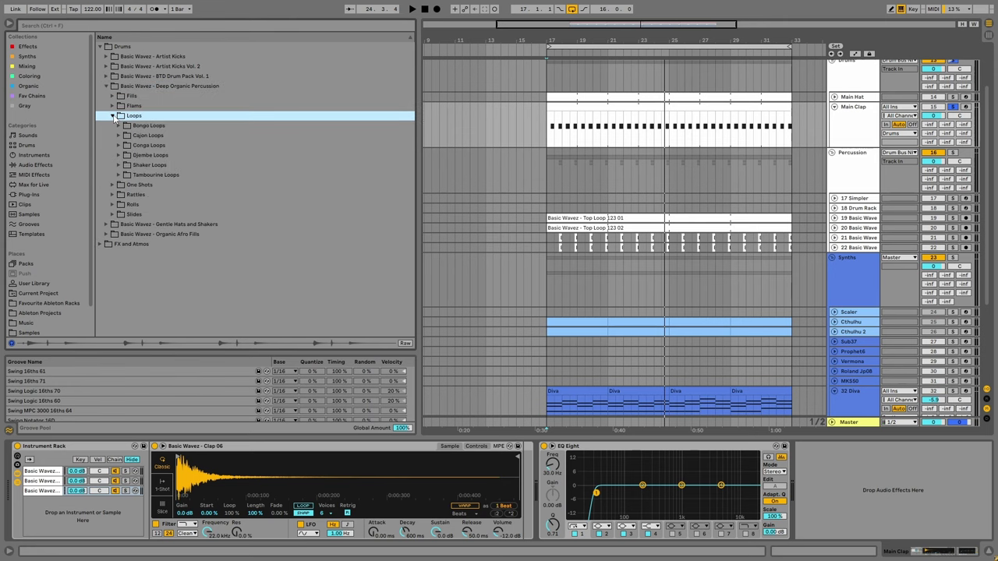
left_click(112, 116)
key("Down")
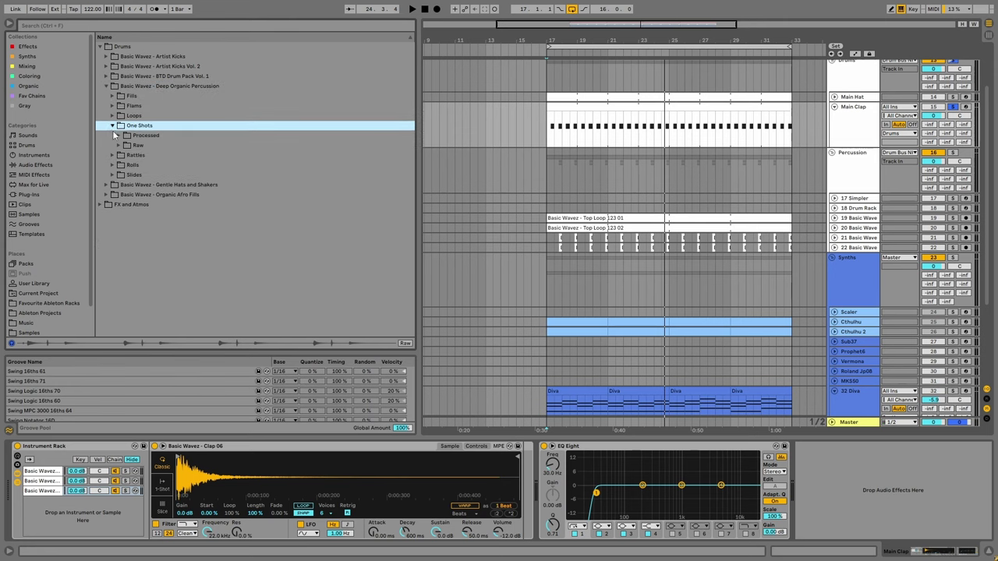
key("Right")
key("Down")
key("Right")
key("Down")
key("Down")
key("Down")
key("Down")
key("Down")
key("Down")
key("Down")
key("Down")
key("Down")
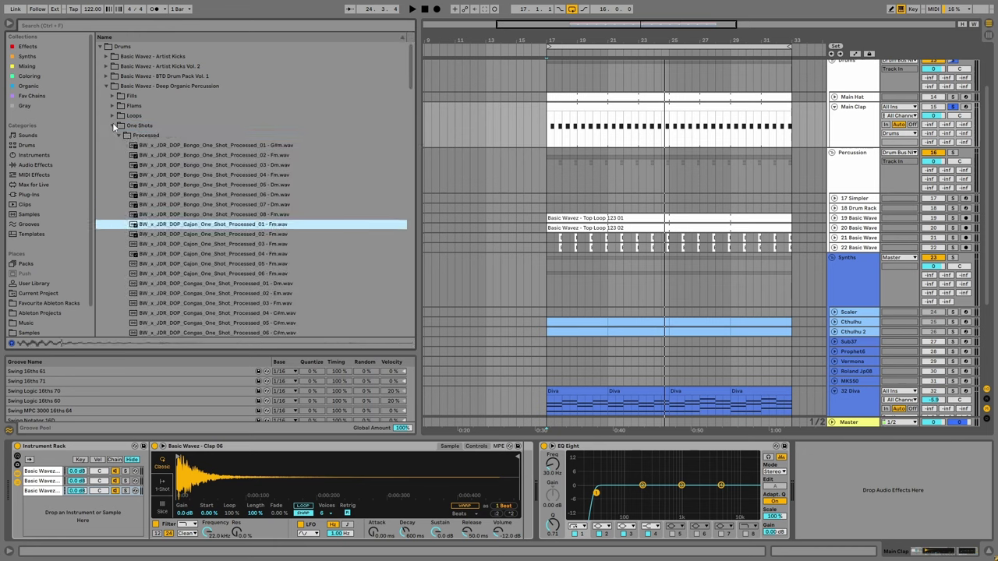
key("Left")
key("Left")
key("Left")
Audition the processed rattles in the Deep Organic Percussion pack and add Rattle_Processed_Random_07 to the clap rack as a fourth chain.
key("Down")
key("Right")
key("Down")
key("Right")
key("Down")
key("Down")
key("Down")
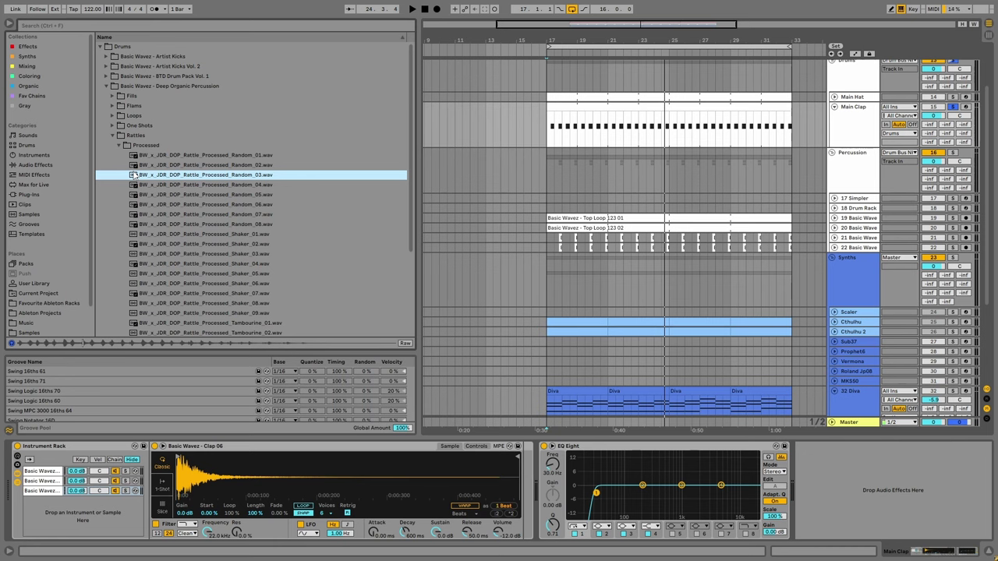
key("Down")
key("Down")
key("Down")
key("Down")
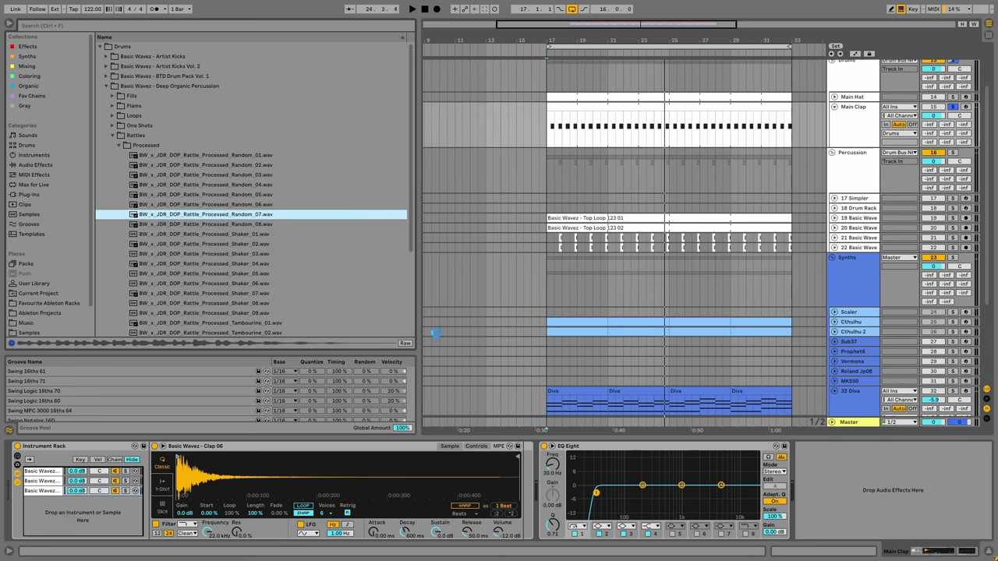
left_click_drag(435, 332, 86, 505)
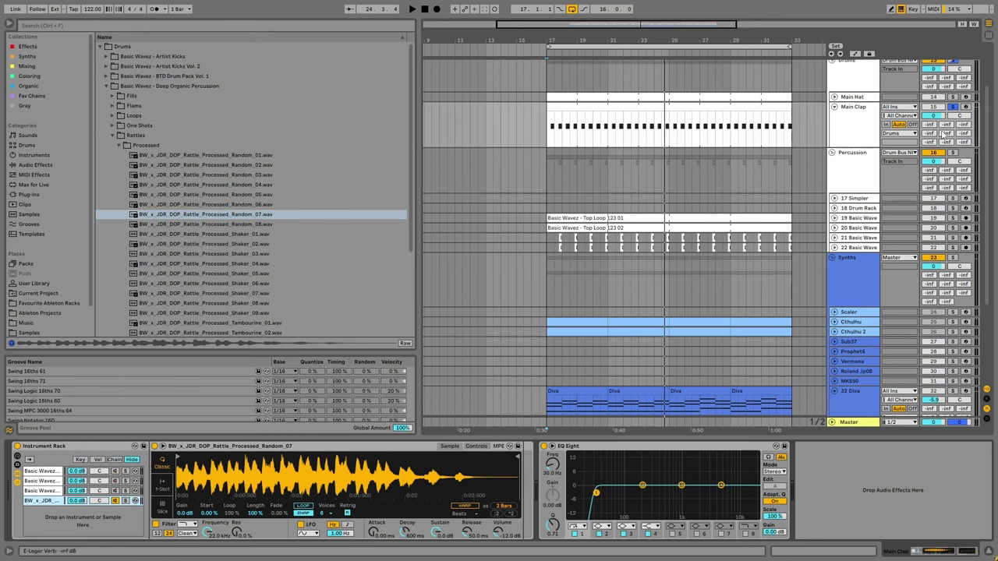
Play the soloed Main Clap with the rattle sample's start trimmed, and set the EQ Eight low cut to 95.8 Hz.
key("space")
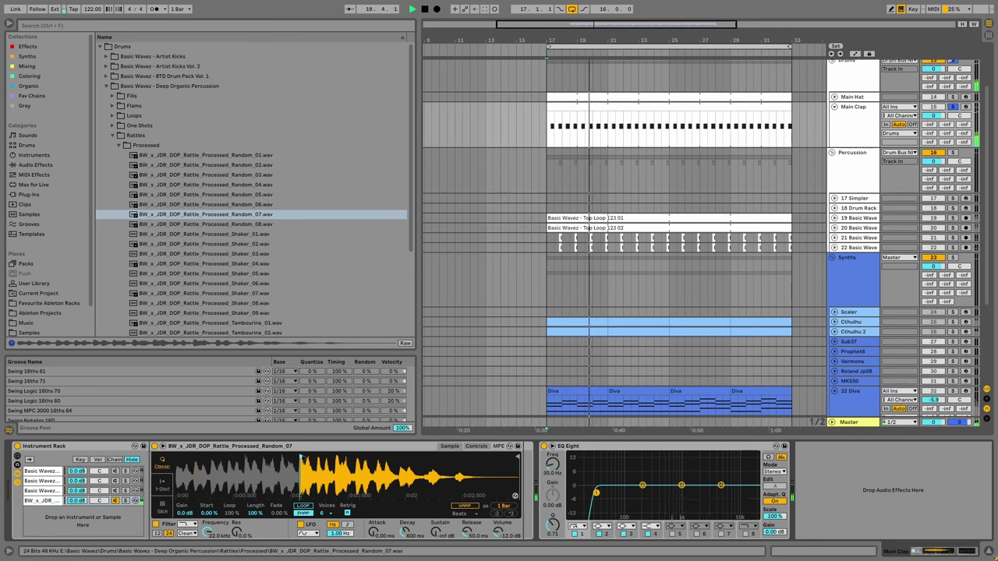
left_click(101, 471)
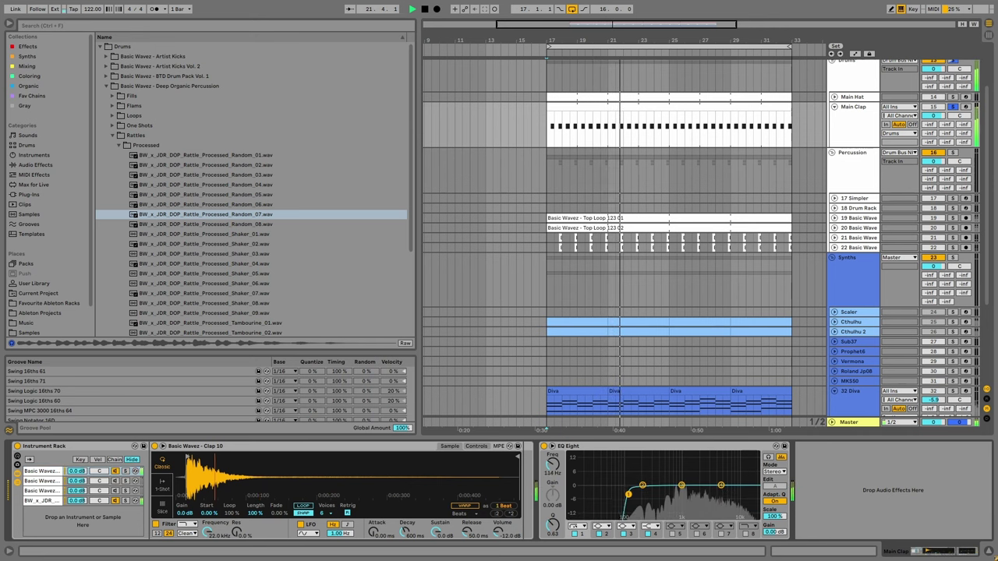
left_click(113, 482)
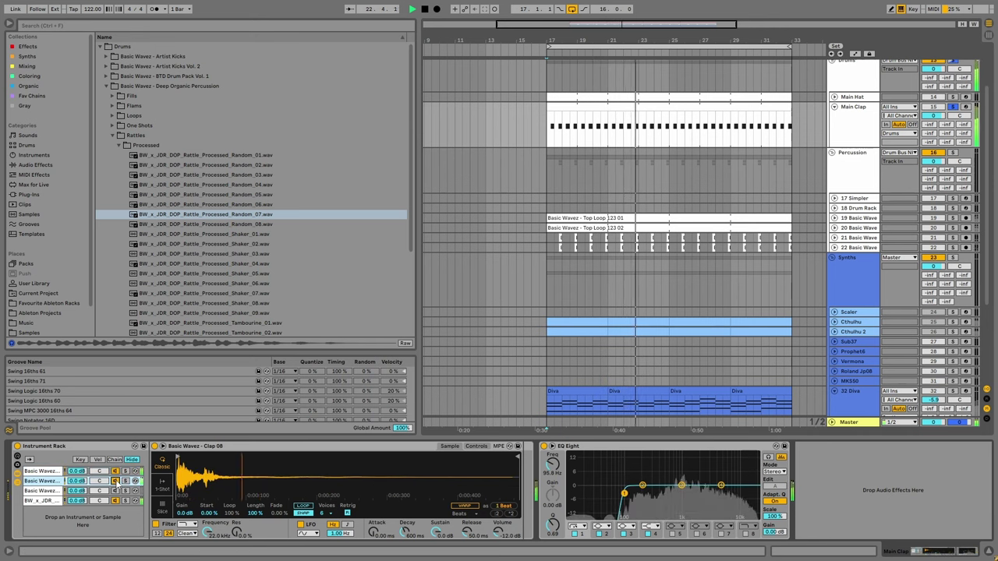
Set the rack chain volumes to -1.5 dB for Clap 10, -4.3 dB for Clap 08, -7.4 dB for Clap 06 and -8.0 dB for the rattle.
left_click(107, 471)
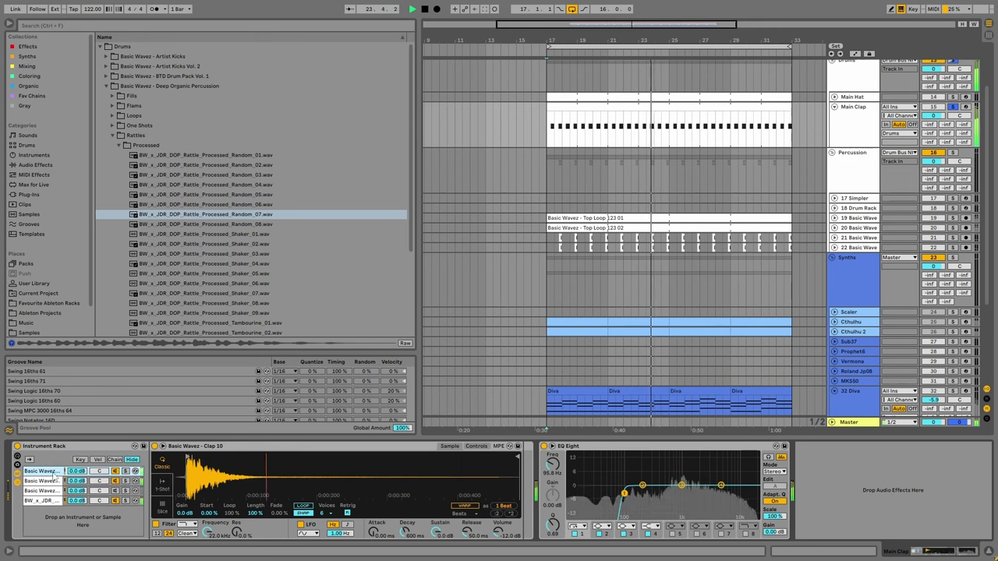
left_click(114, 500)
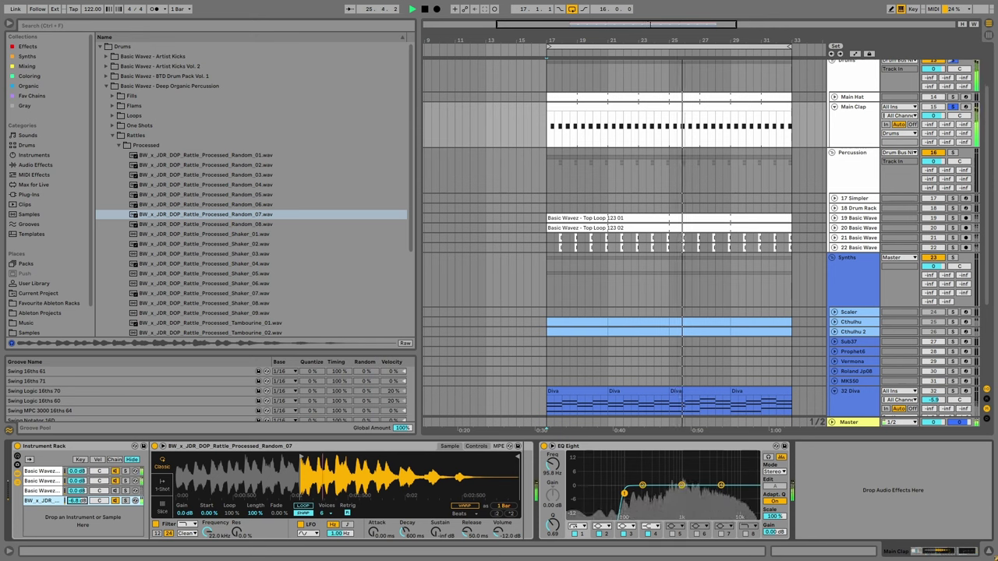
left_click(82, 491)
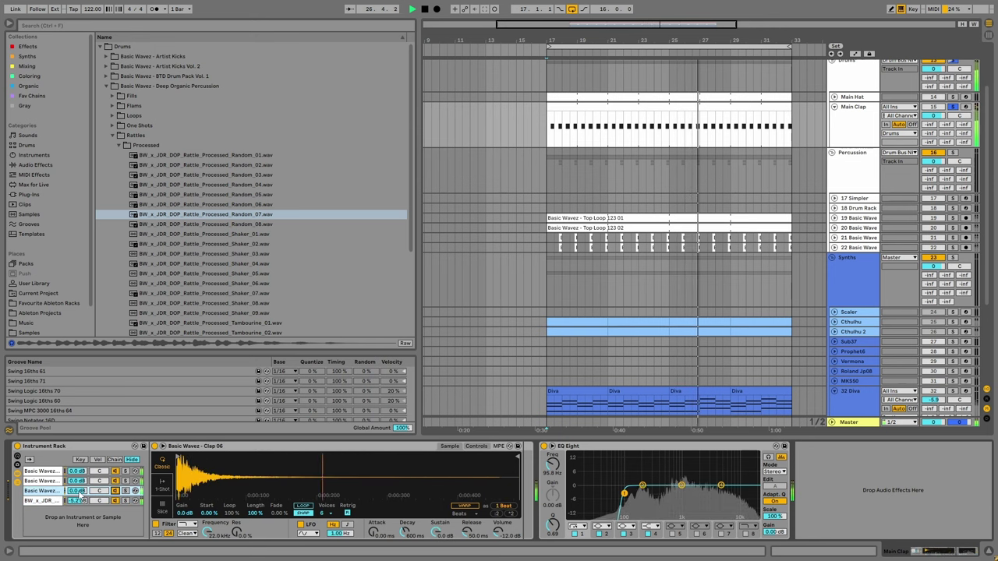
left_click_drag(77, 491, 76, 509)
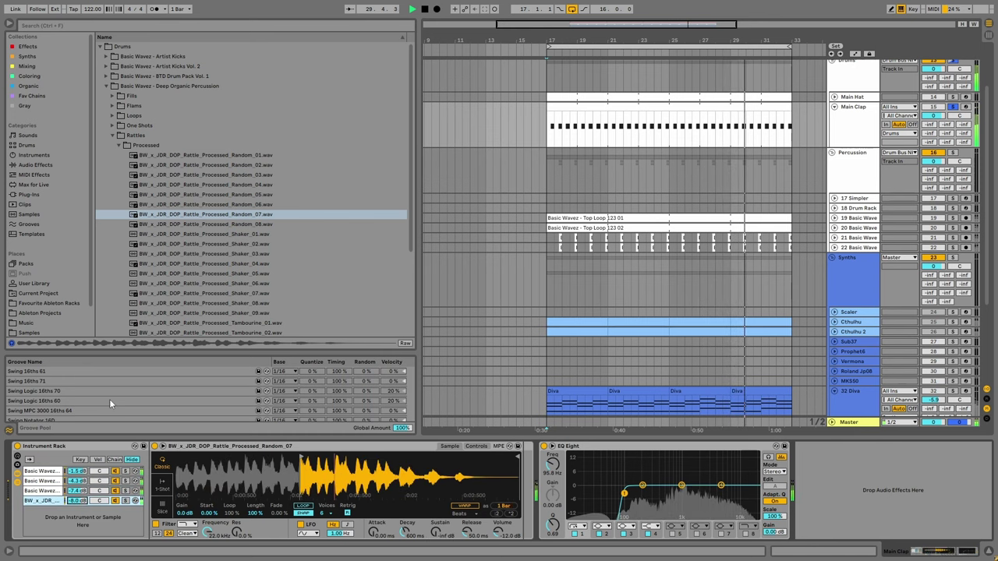
Stop playback and add Shifter, Phaser-Flanger and Reverb in that order after the rattle chain's Simpler.
left_click(48, 163)
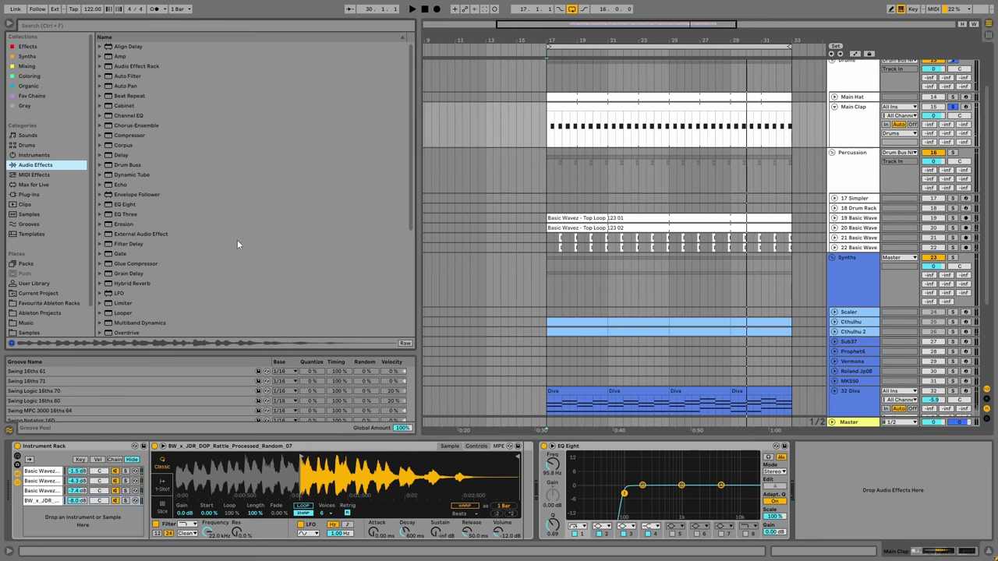
scroll(178, 223, "down", 3)
scroll(179, 196, "down", 3)
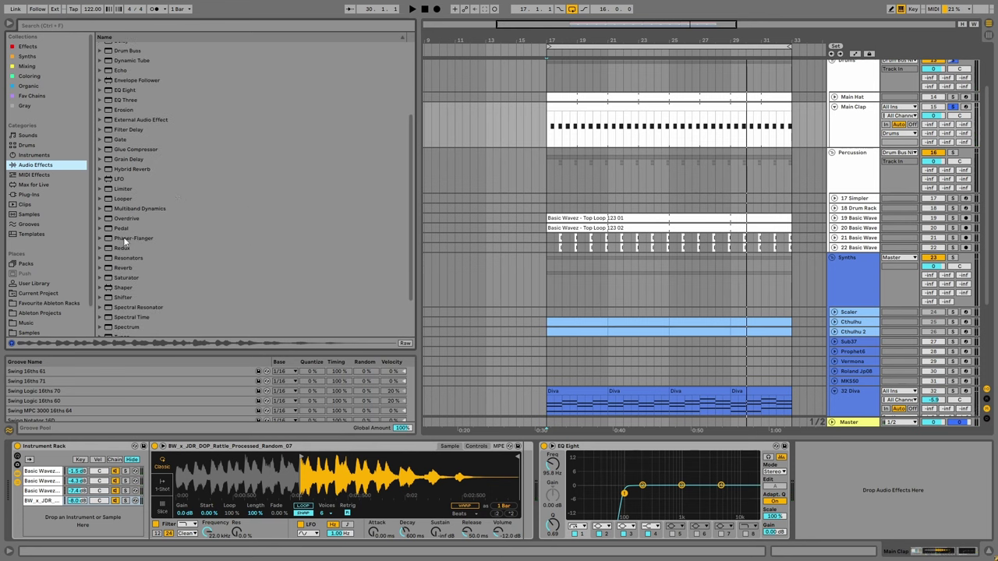
left_click_drag(125, 239, 544, 497)
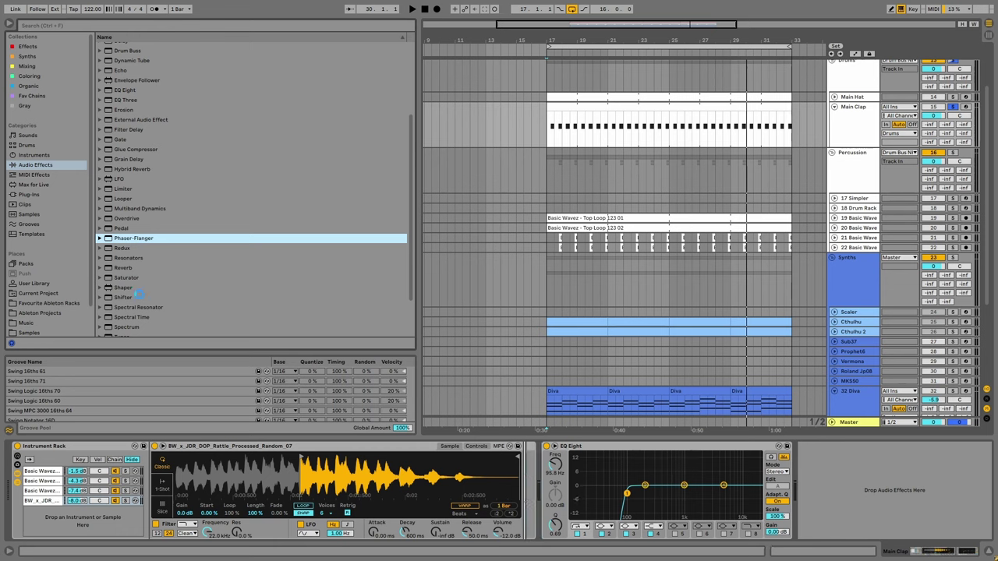
left_click(122, 298)
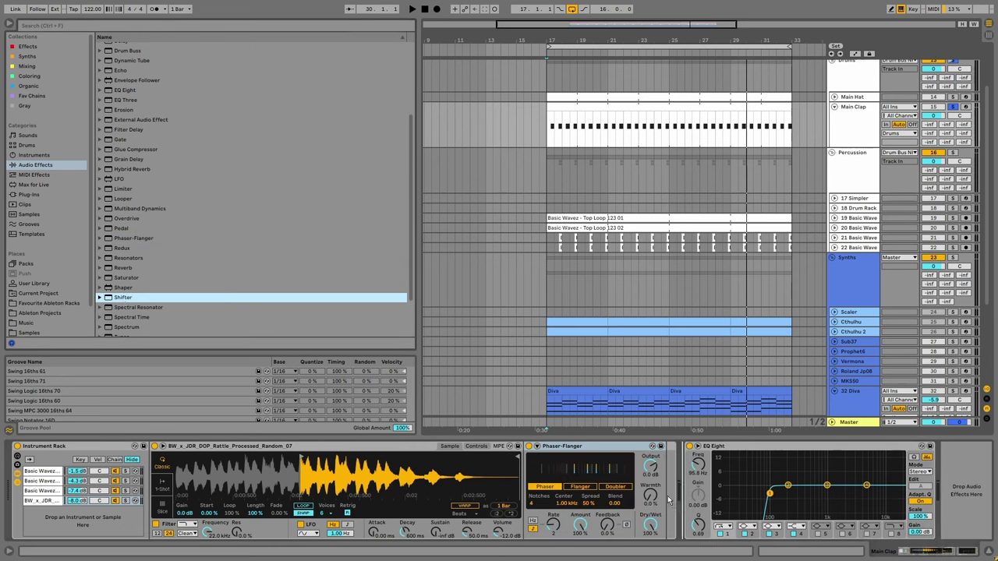
left_click(561, 493)
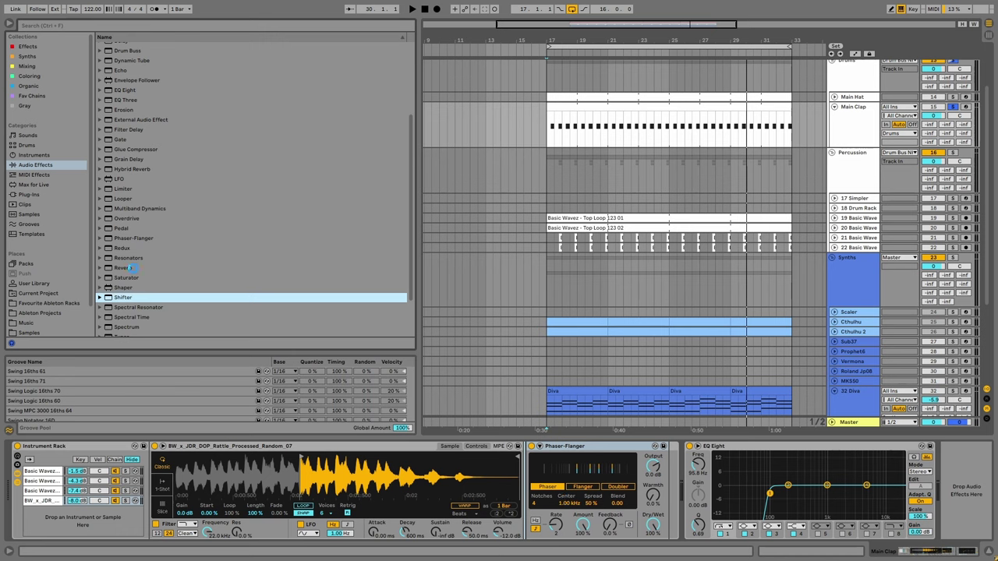
left_click(127, 268)
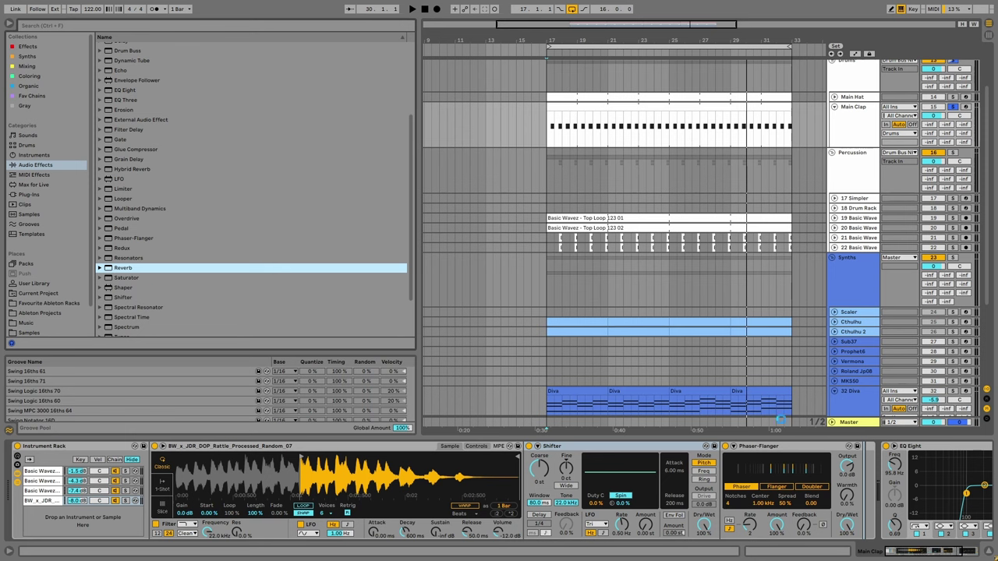
During playback, set Phaser-Flanger Feedback to 72%, Reverb Dry/Wet to 13%, and Shifter to -2 st with 0.21 st LFO amount at 0.21 Hz.
key("space")
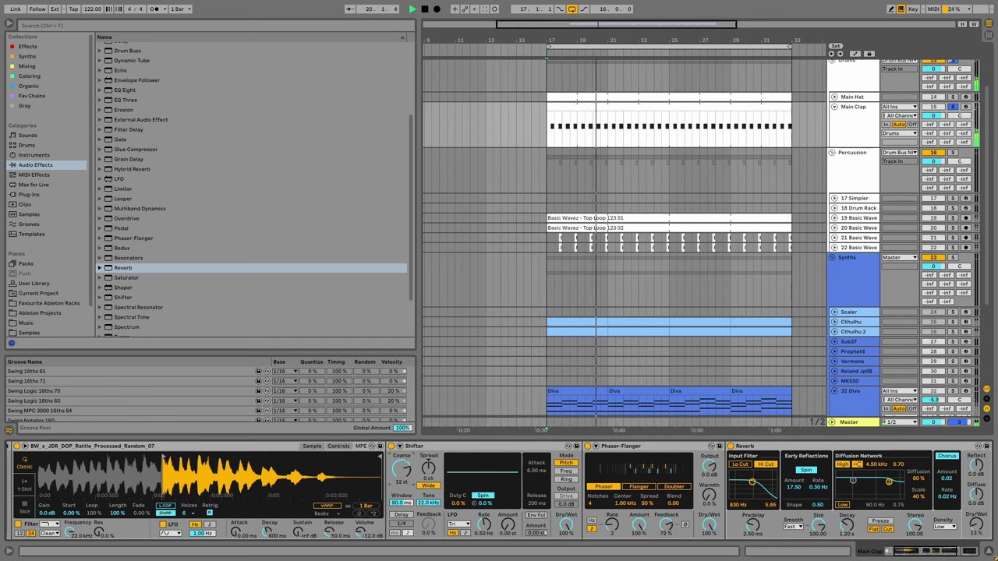
mouse_move(400, 469)
left_mouse_down()
mouse_move(400, 459)
mouse_move(400, 475)
left_mouse_up()
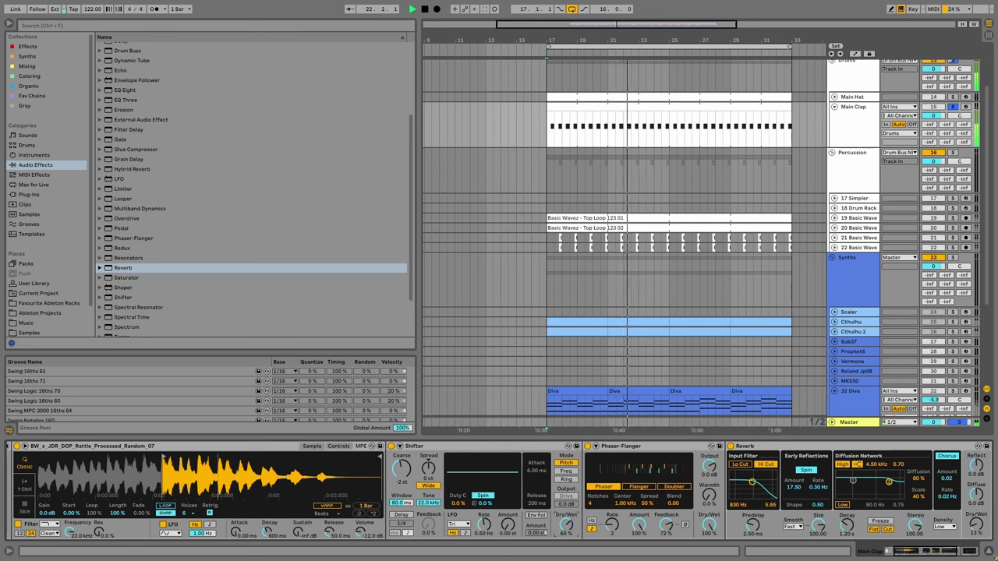
left_click_drag(508, 525, 507, 525)
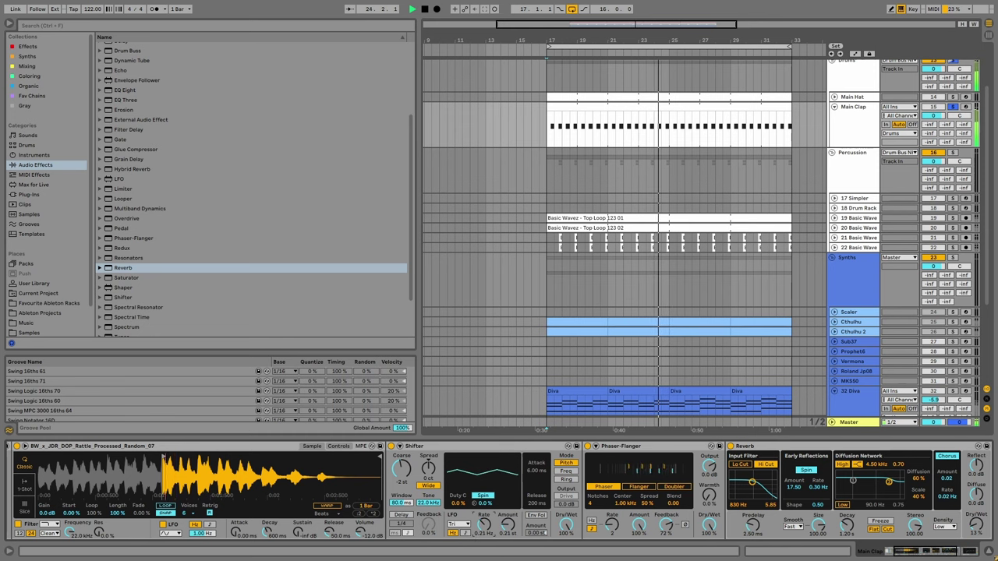
Lower the rattle chain to -15.2 dB, then unsolo the Main Clap track with its volume at -1.6 dB.
scroll(465, 532, "left", 5)
left_click_drag(76, 501, 77, 508)
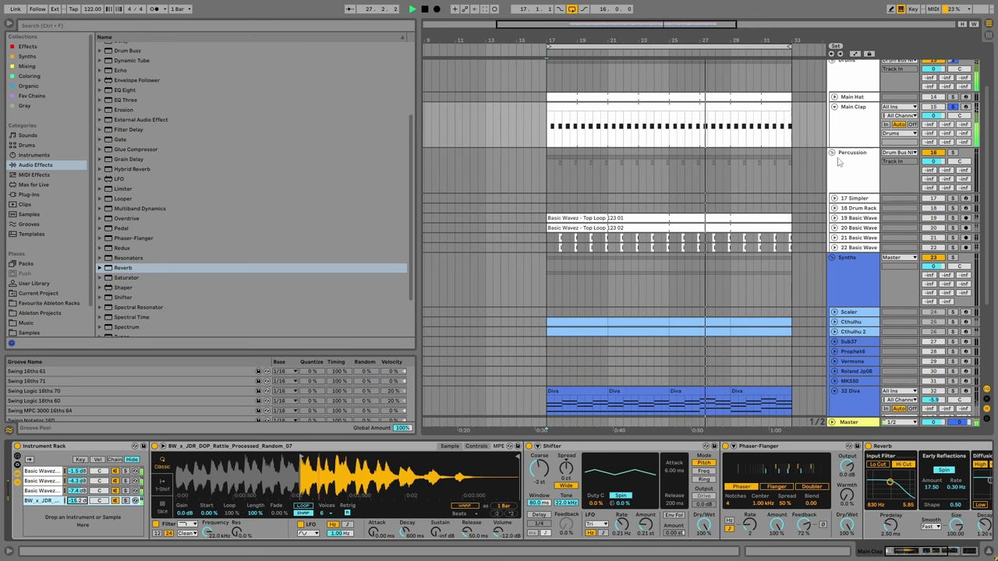
mouse_move(933, 116)
left_mouse_down()
mouse_move(910, 124)
mouse_move(933, 108)
mouse_move(933, 85)
mouse_move(935, 123)
left_mouse_up()
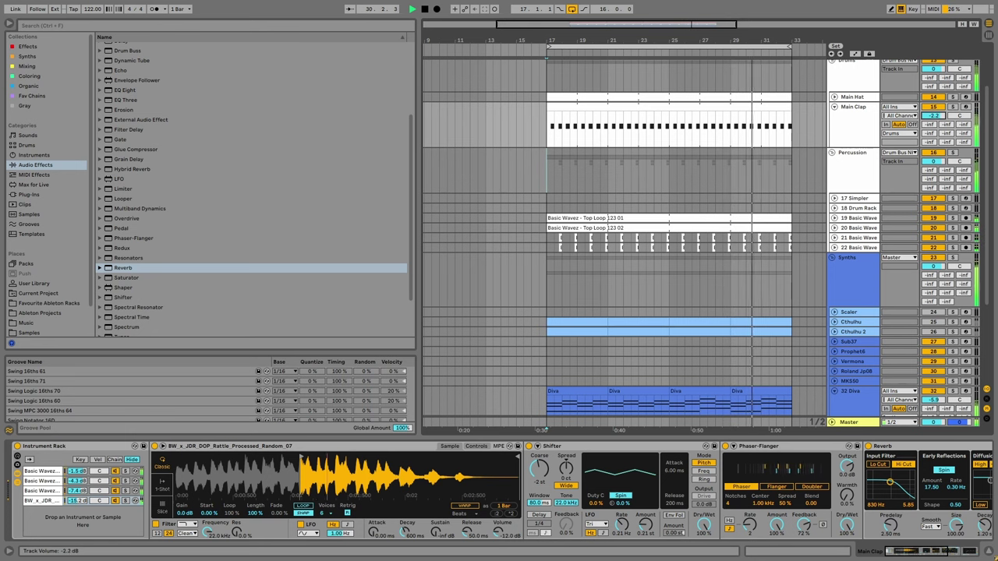
Unfold the Main Hat track and open the Hat loop folder of BTD Drum Pack Vol. 1 in the Basic Wavez samples.
left_click_drag(702, 101, 703, 141)
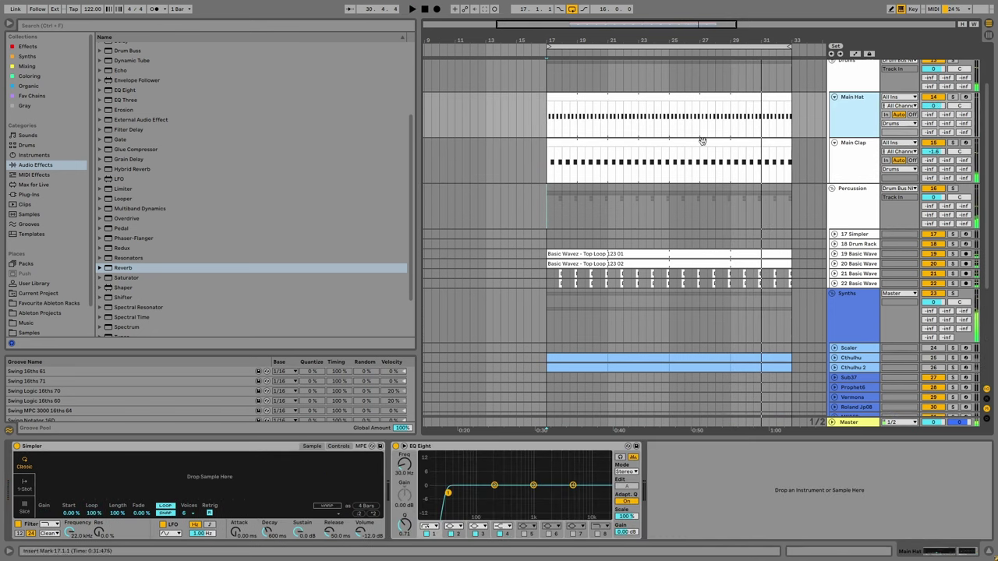
scroll(29, 269, "down", 2)
left_click(55, 312)
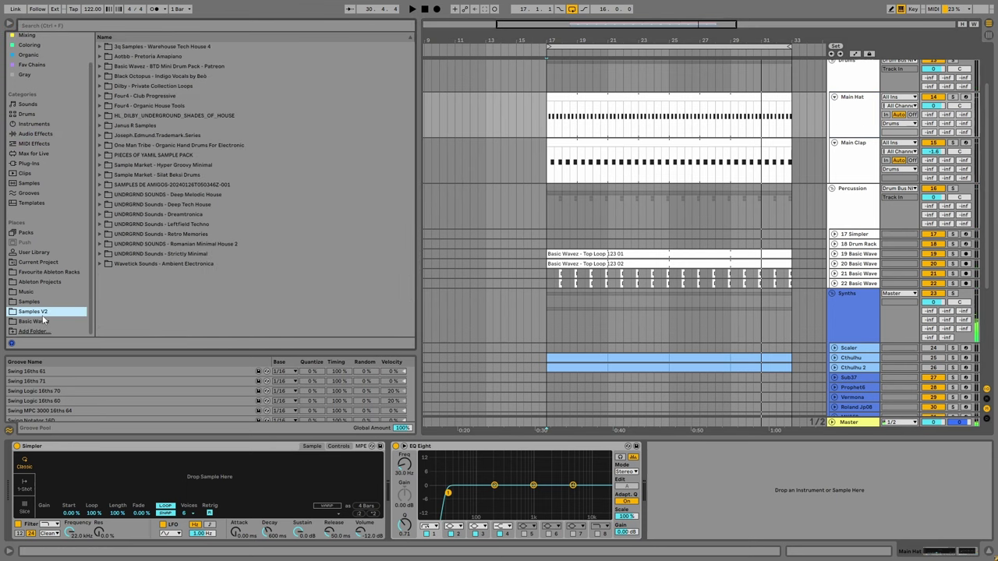
left_click(33, 321)
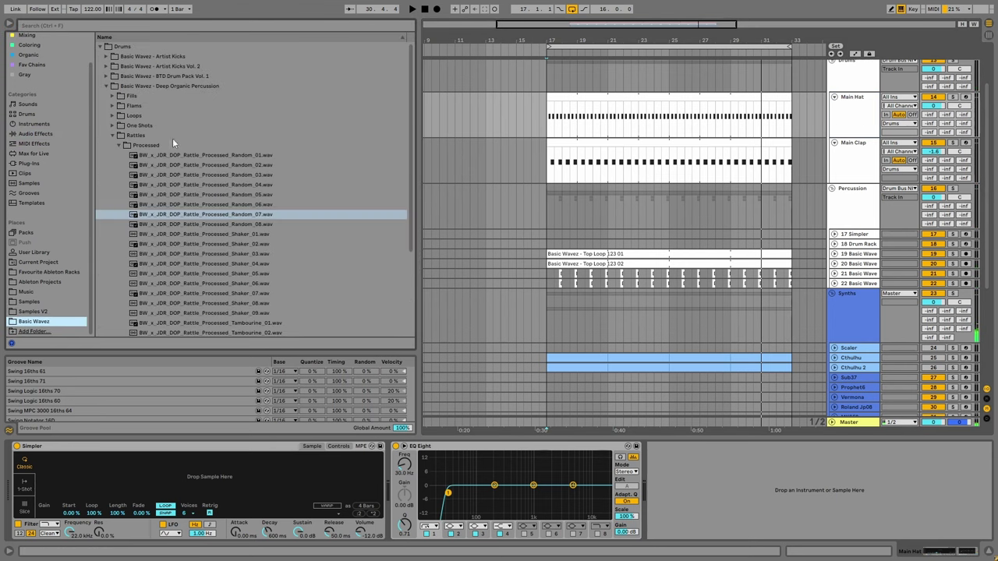
left_click(114, 127)
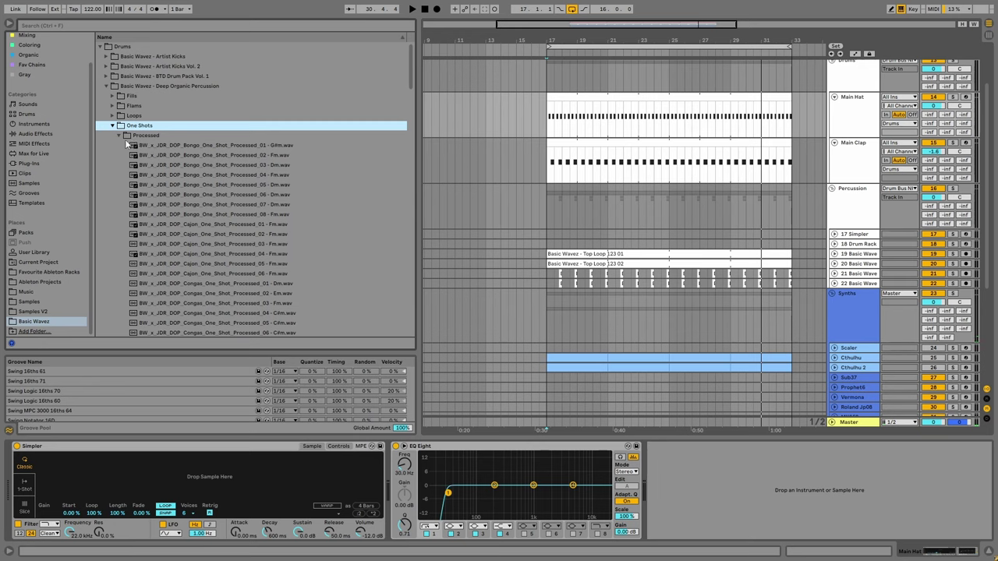
left_click(119, 137)
left_click(107, 76)
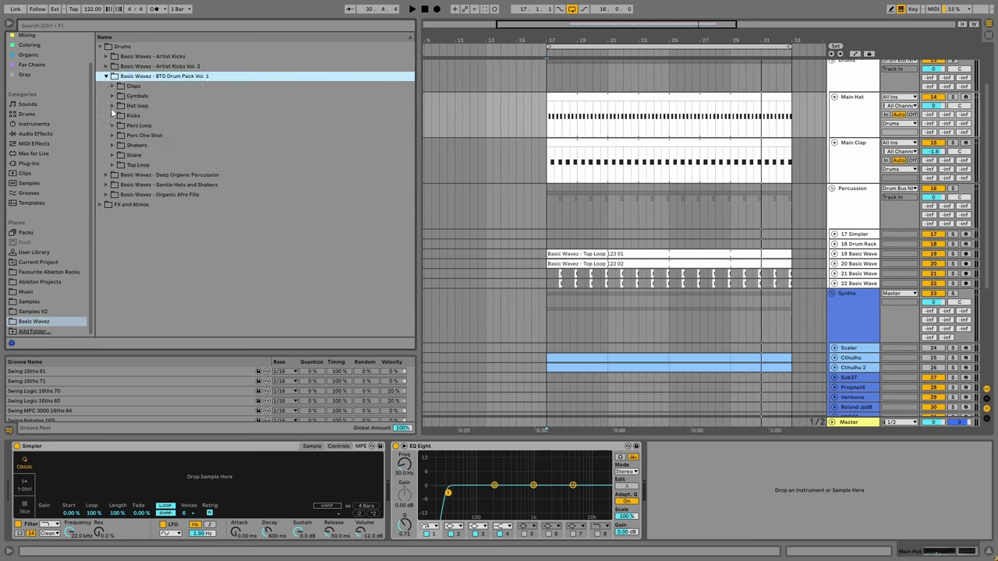
left_click(112, 105)
Audition the hat loops and load Basic Wavez - Hat Loop 06 120 into the Main Hat track's Simpler.
left_click(152, 125)
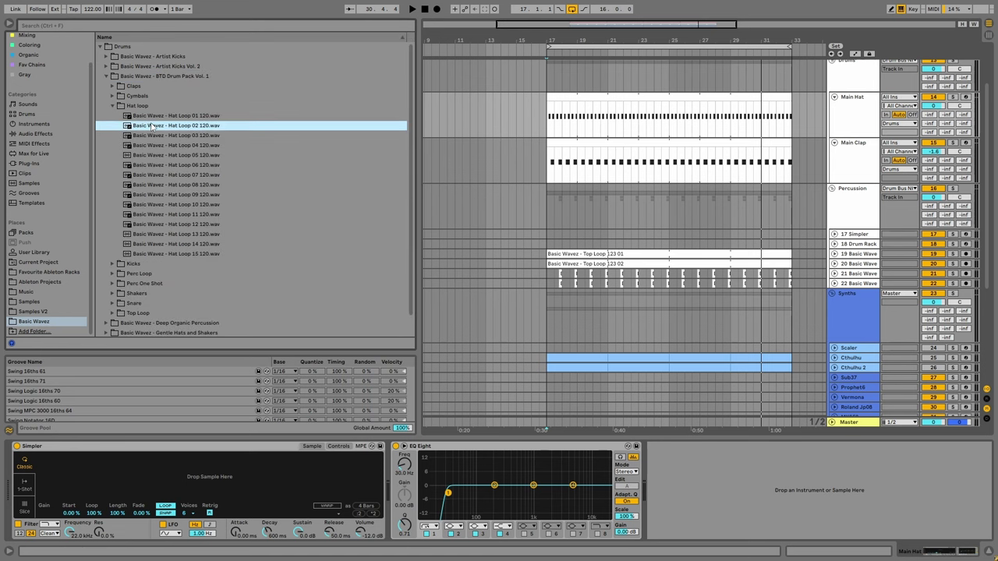
key("Up")
key("Down")
key("Down")
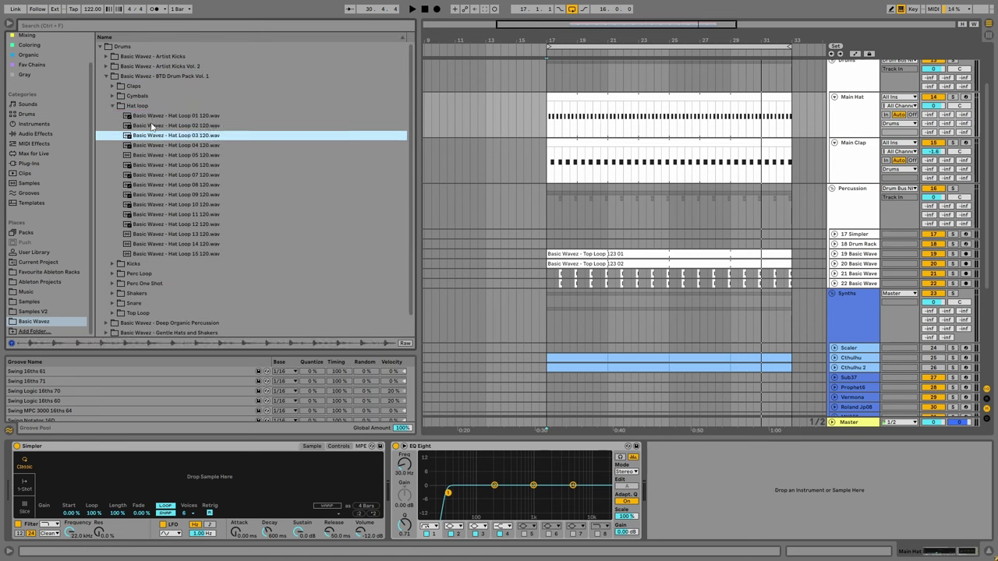
key("Down")
key("Down")
key("Down")
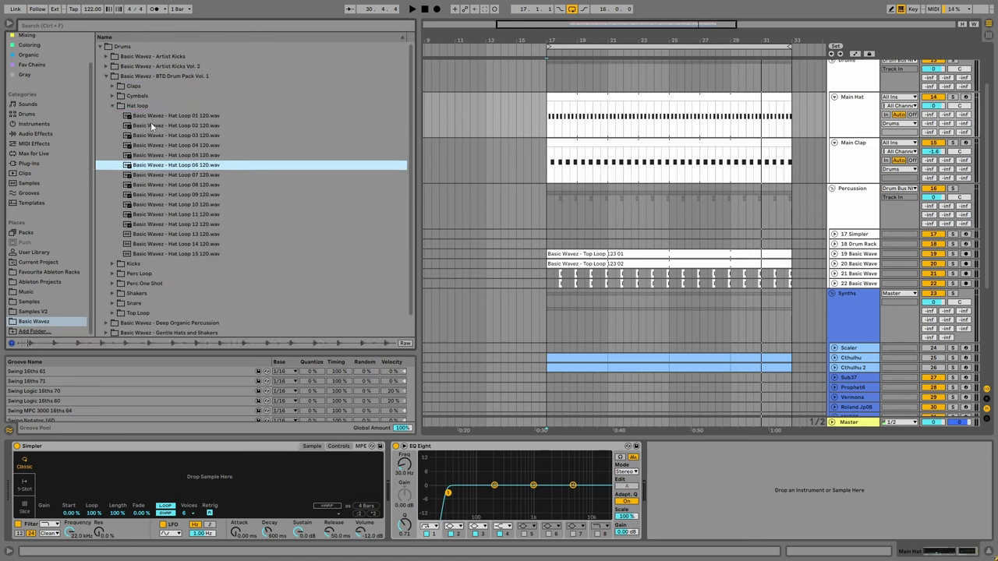
left_click_drag(206, 165, 116, 464)
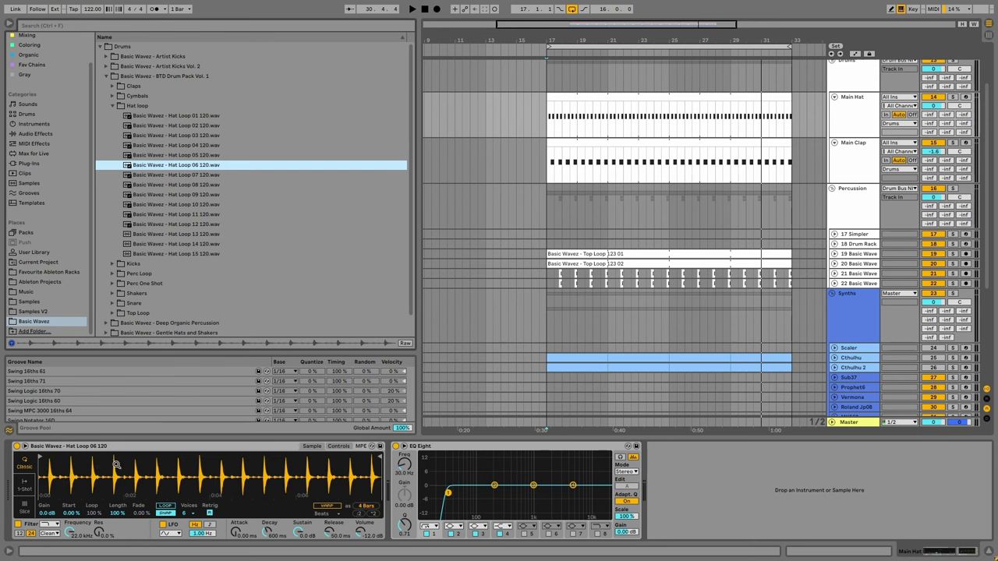
Move the sample start of Hat Loop 06 to its last hat hit so only that hit plays.
left_click(47, 459)
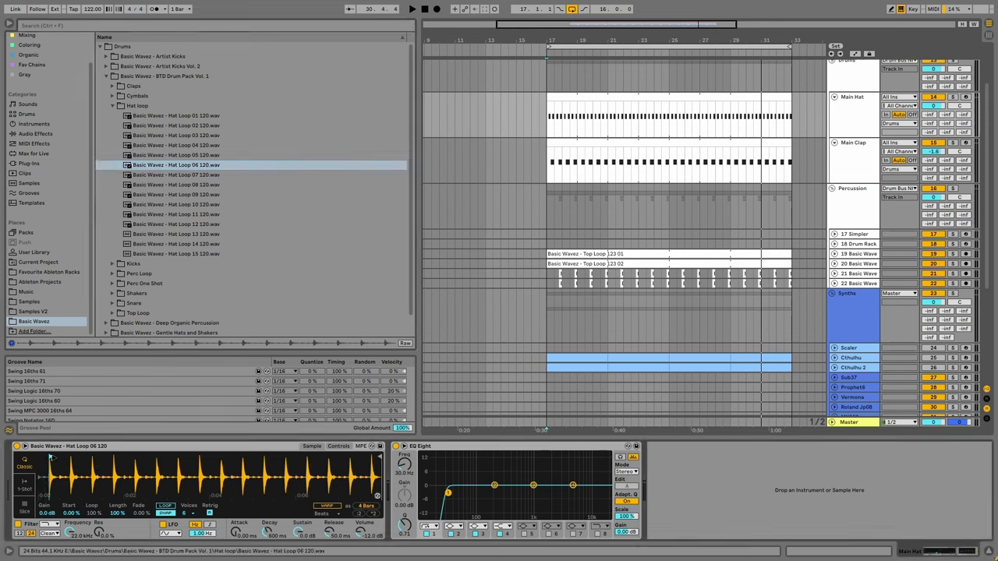
left_click_drag(50, 459, 371, 473)
scroll(364, 467, "up", 5)
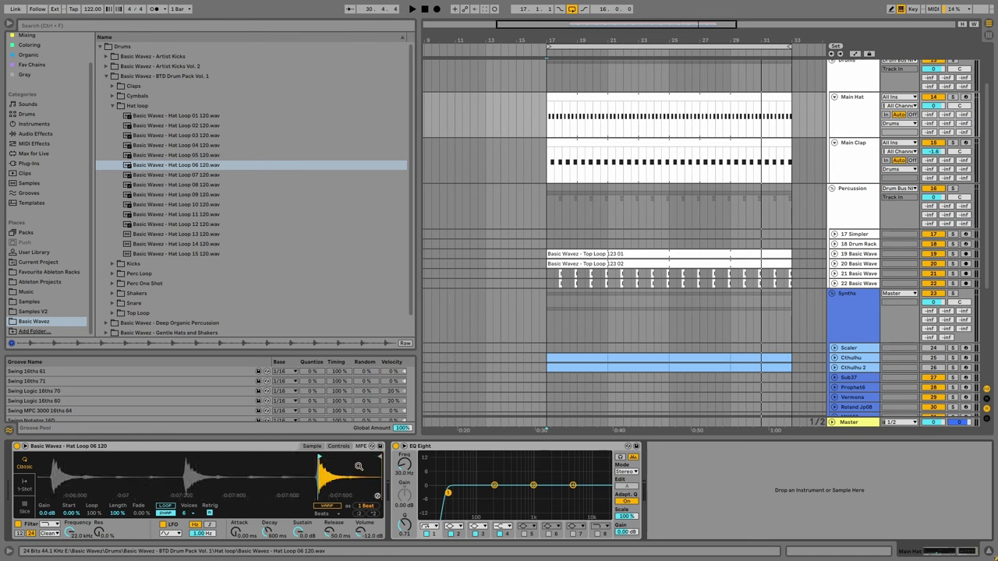
Play the loop, solo the Main Hat track and set its volume to -0.4 dB.
key("space")
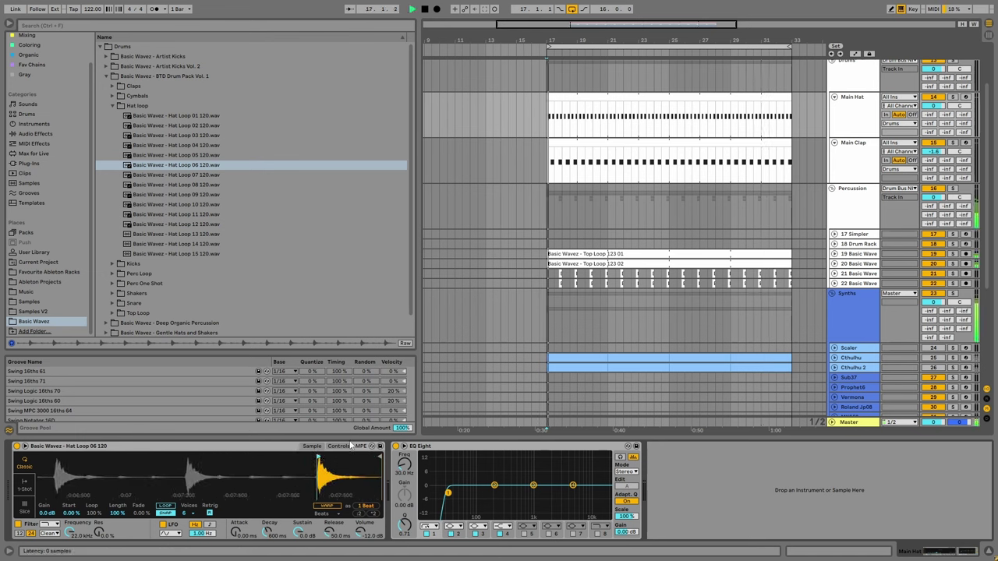
left_click(952, 97)
left_click_drag(936, 105, 938, 107)
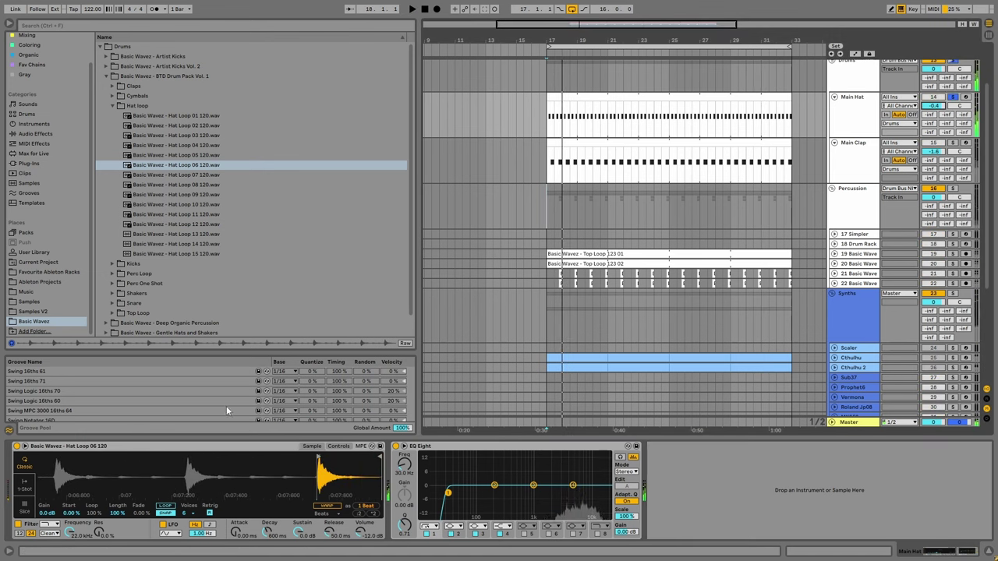
Group the Main Hat Simpler into an Instrument Rack and add Hat Loop 12 120 as a second chain.
left_click(217, 450)
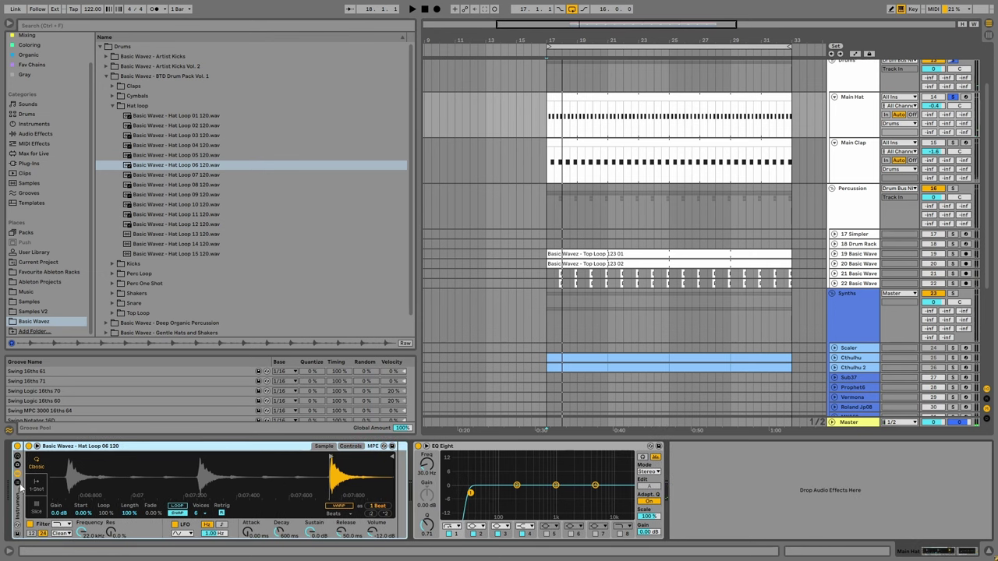
key("ctrl+g")
left_click(162, 185)
left_click(160, 195)
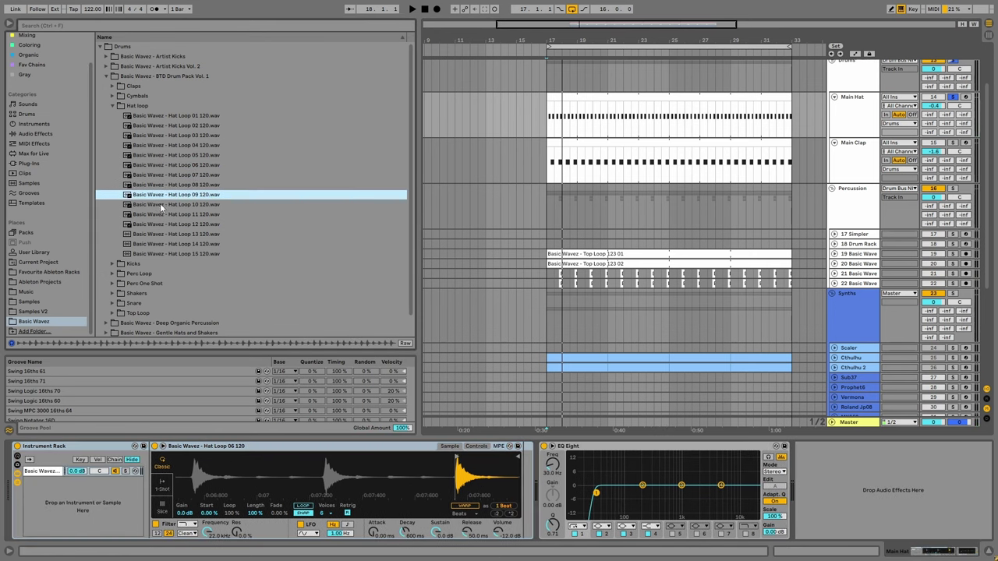
key("Down")
key("Down")
key("Down")
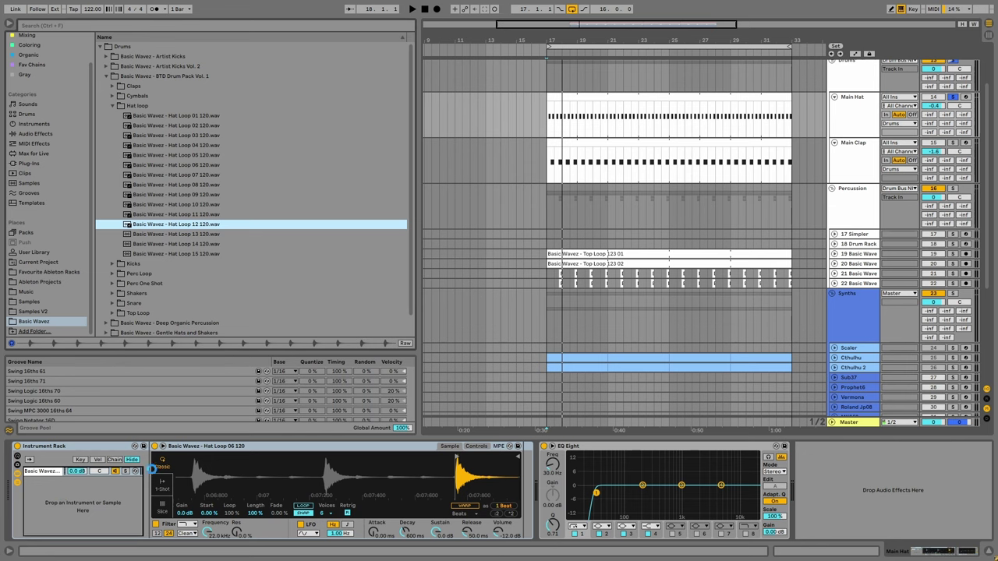
key("Return")
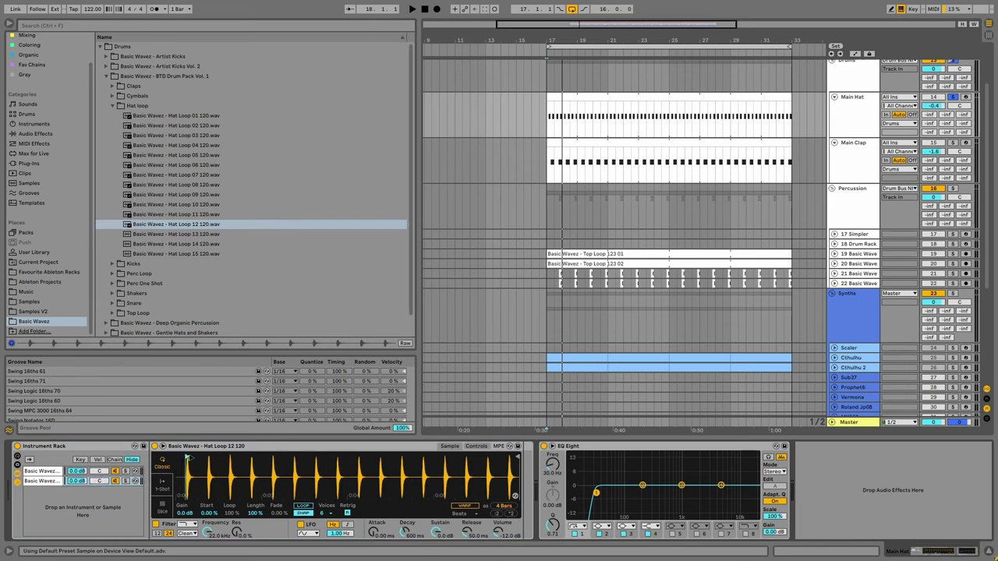
scroll(232, 467, "up", 3)
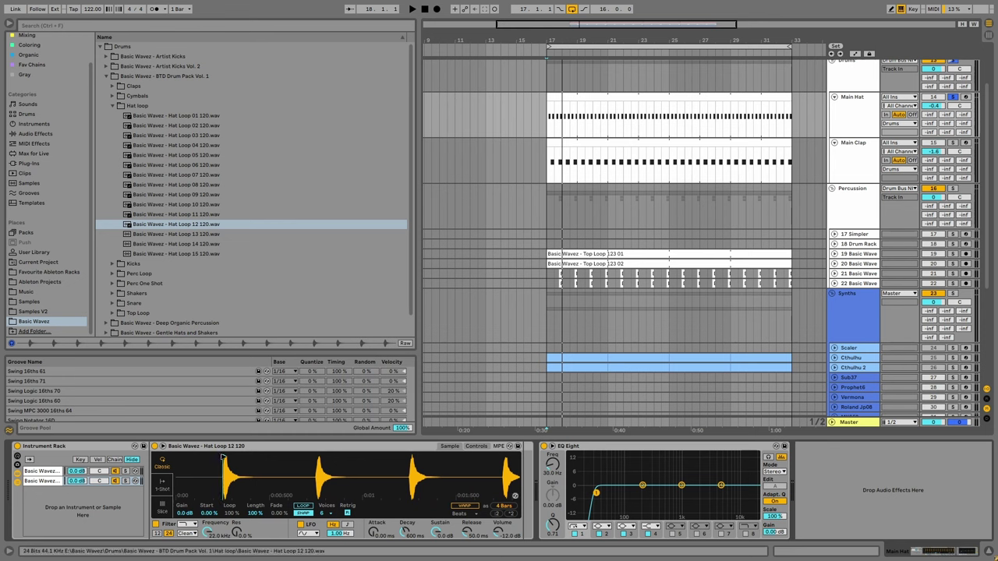
Audition the remaining hat loops and add Hat Loop 15 120 as a third rack chain.
left_click(167, 234)
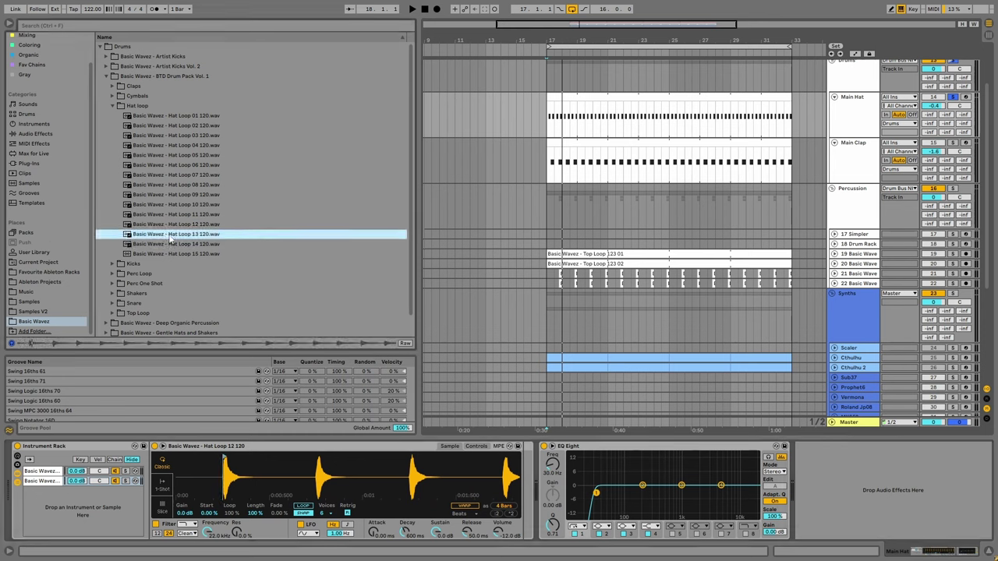
key("Down")
key("Down")
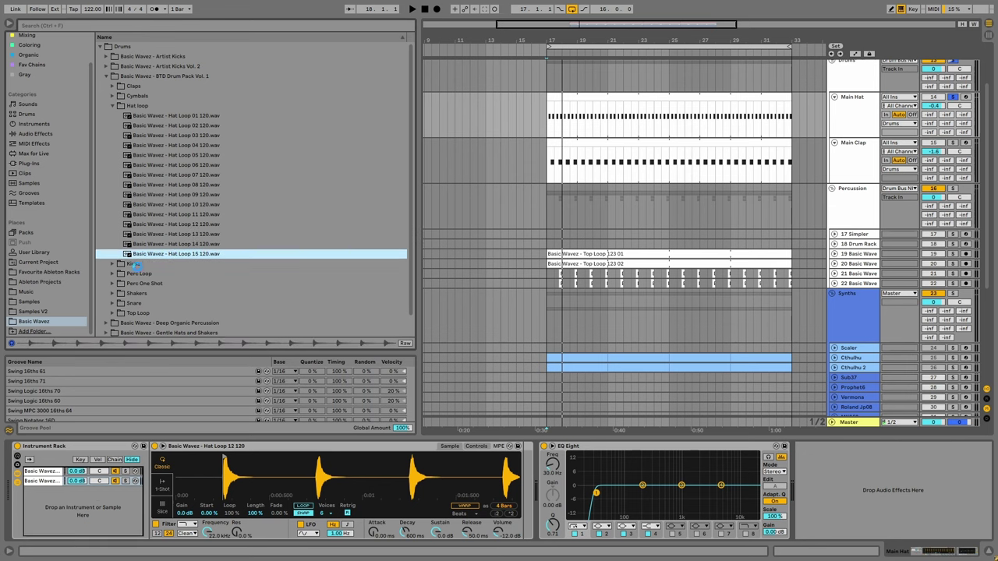
key("Return")
Audition the shaker loops and one-shots in BTD Drum Pack Vol. 1 and add Shaker One Shot 01 as a fourth rack chain.
left_click(114, 290)
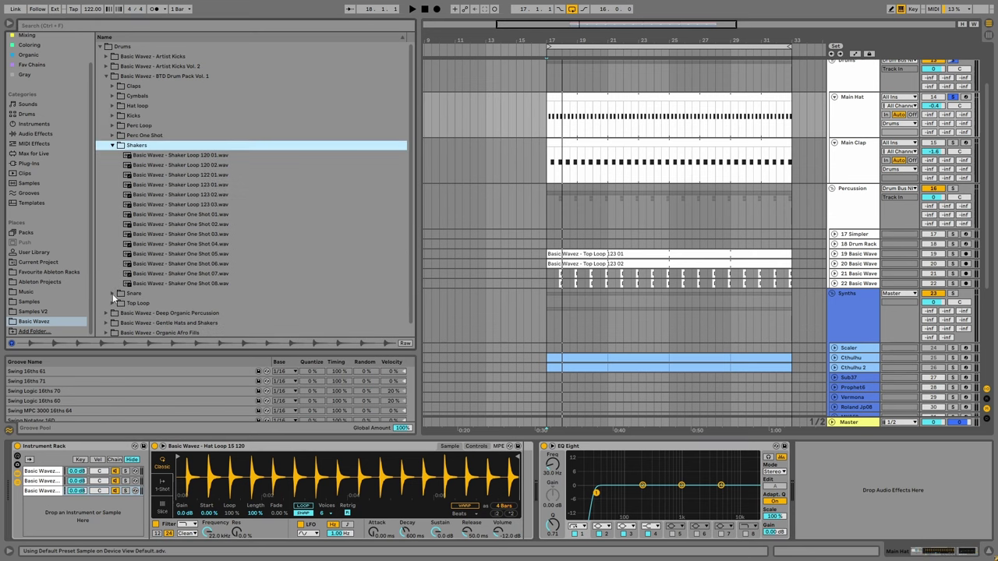
key("Down")
key("Down")
key("Down")
key("Down")
key("Down")
left_click(110, 145)
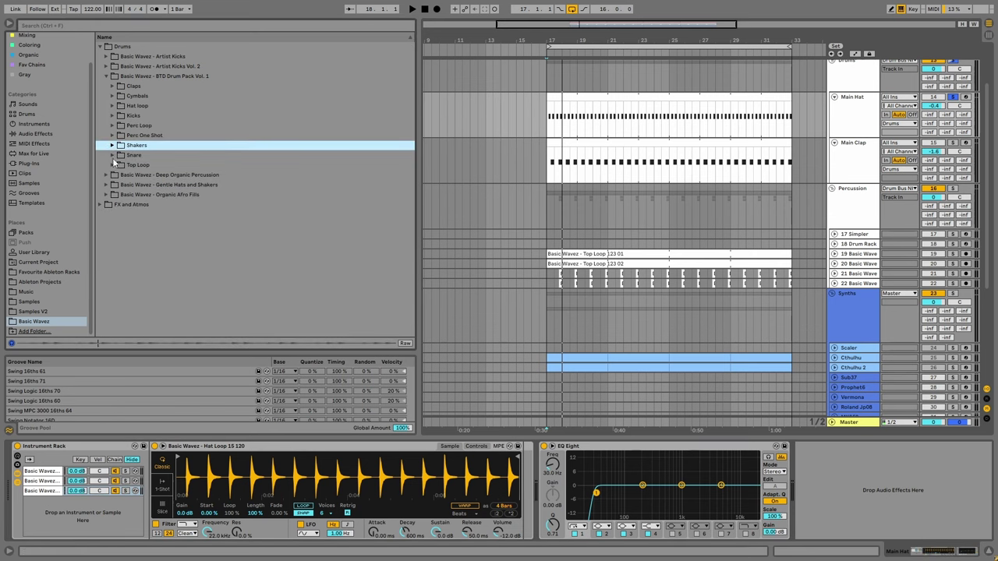
left_click(111, 145)
key("Down")
key("Down")
key("Down")
key("Down")
key("Down")
key("Down")
key("Down")
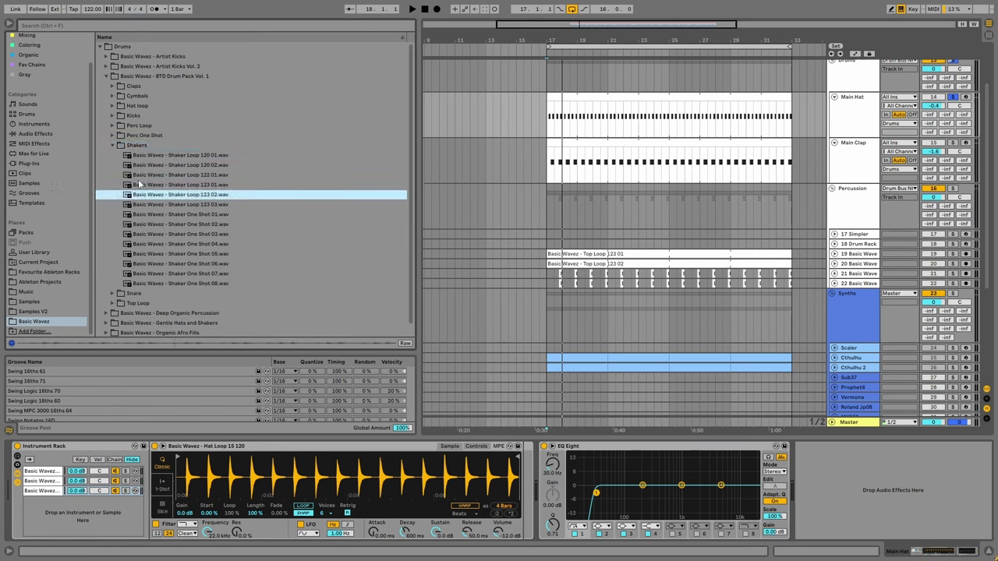
key("Down")
key("Down")
key("Down")
key("Up")
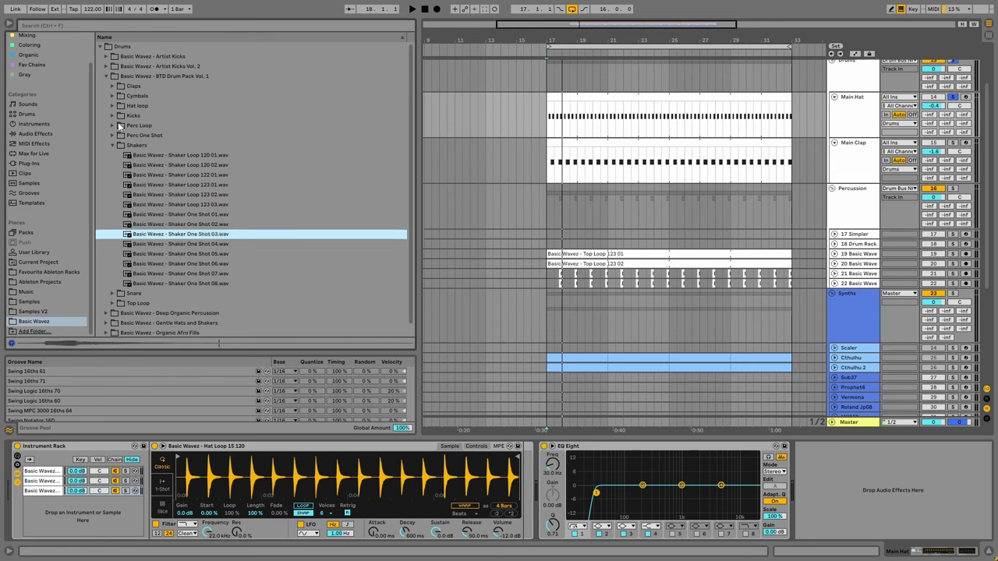
key("Down")
key("Down")
key("Down")
key("Down")
key("Down")
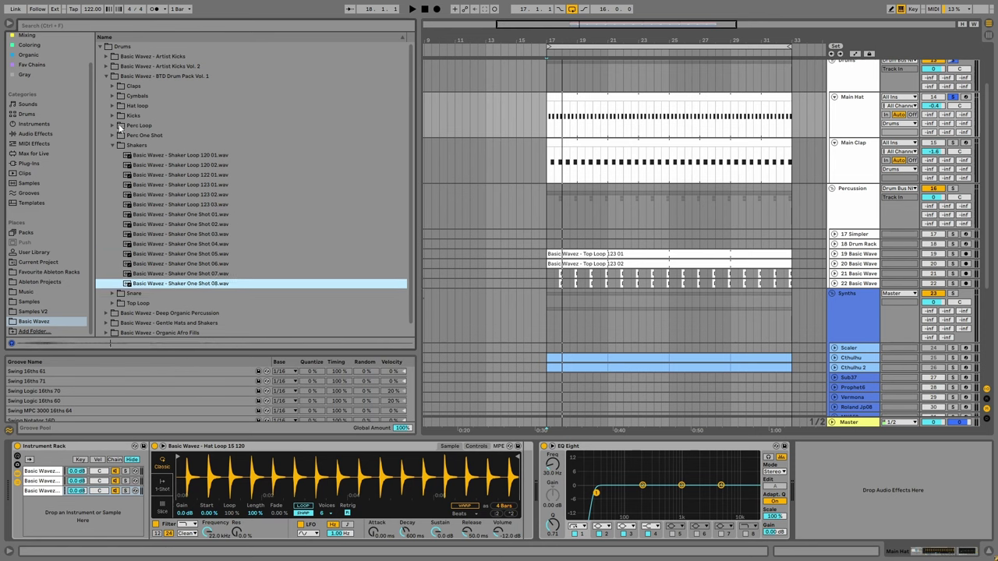
key("Up")
key("Up")
key("Up")
key("Up")
key("Up")
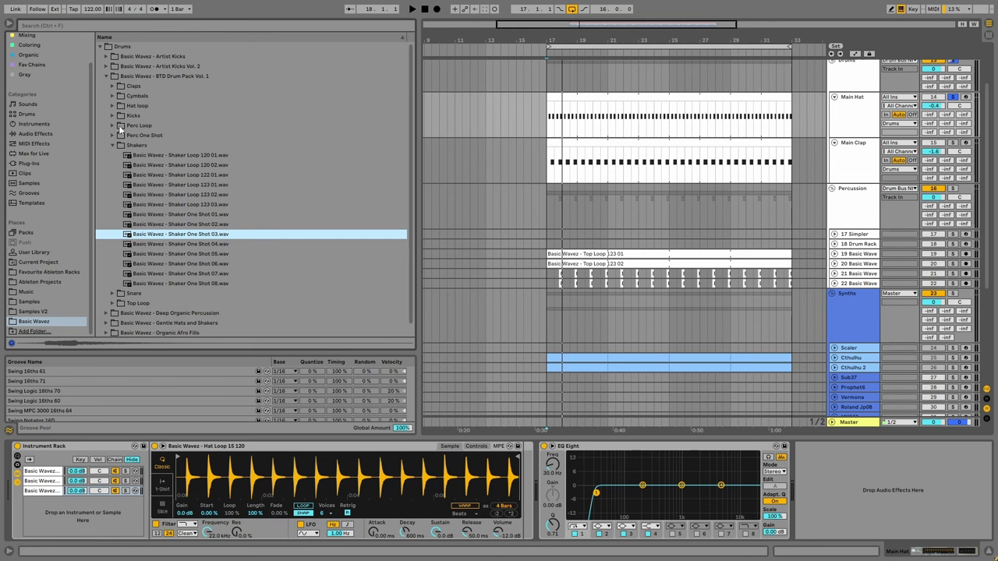
key("Up")
key("Up")
key("Down")
key("Up")
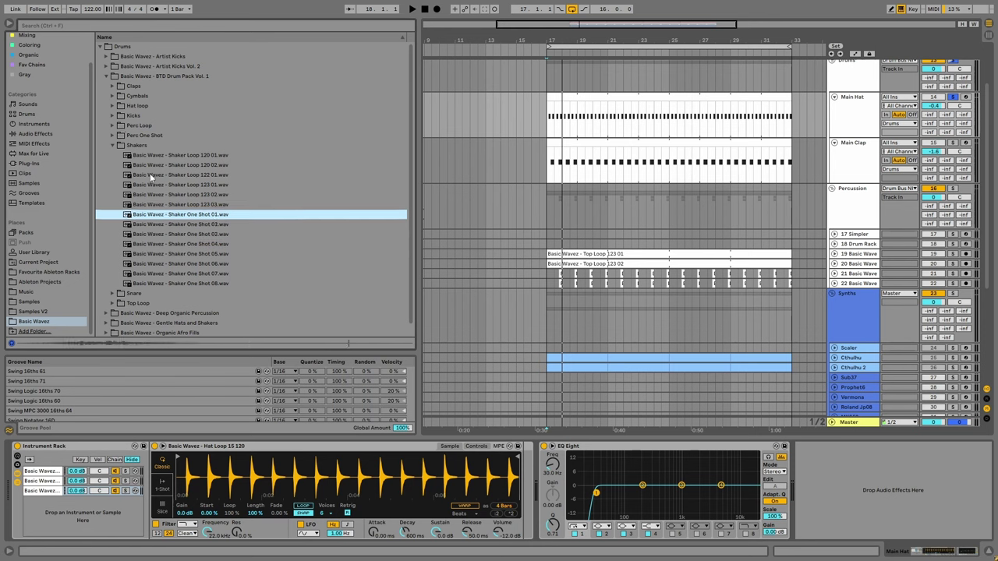
key("Up")
key("Down")
key("Down")
key("Down")
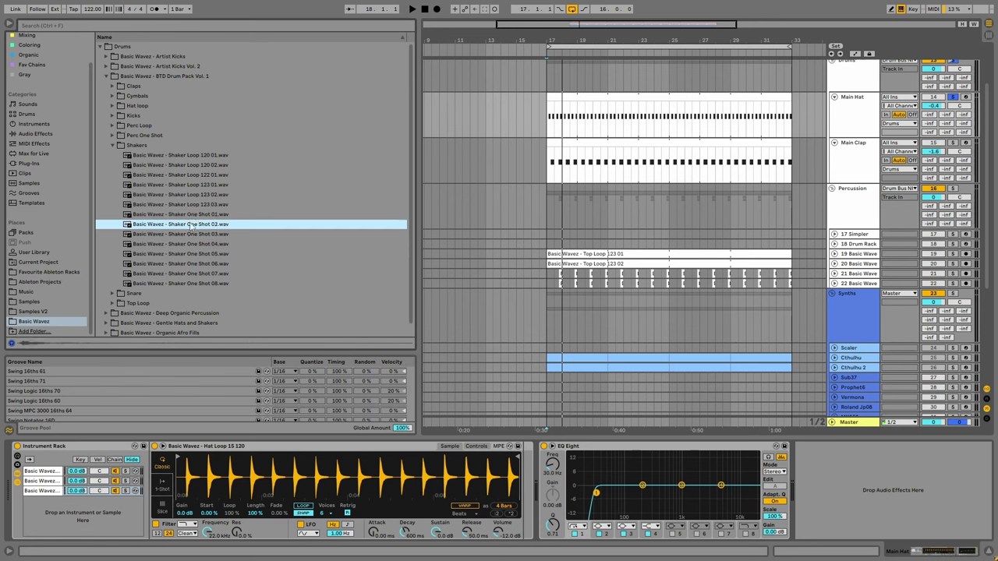
key("Up")
key("Up")
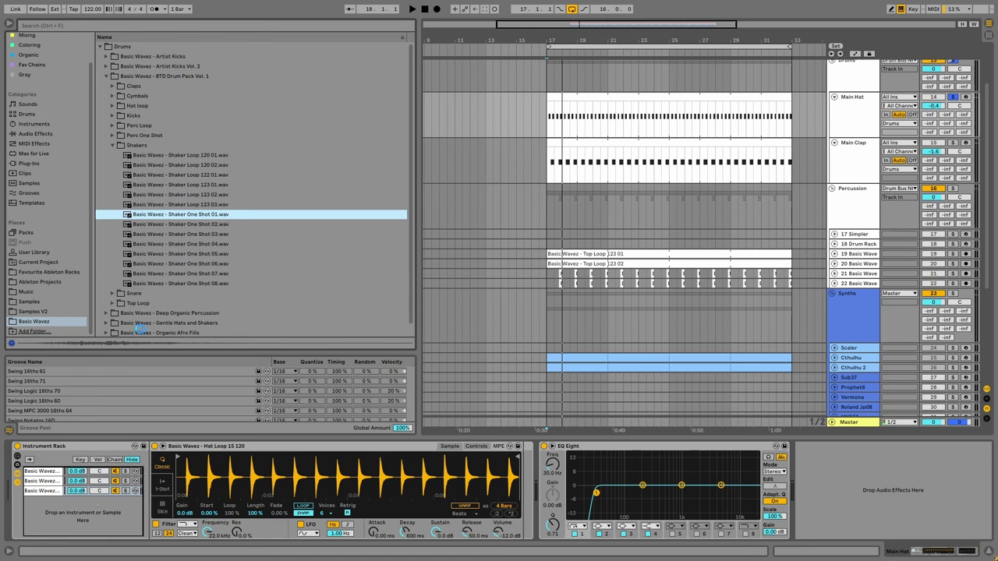
key("Return")
key("Left")
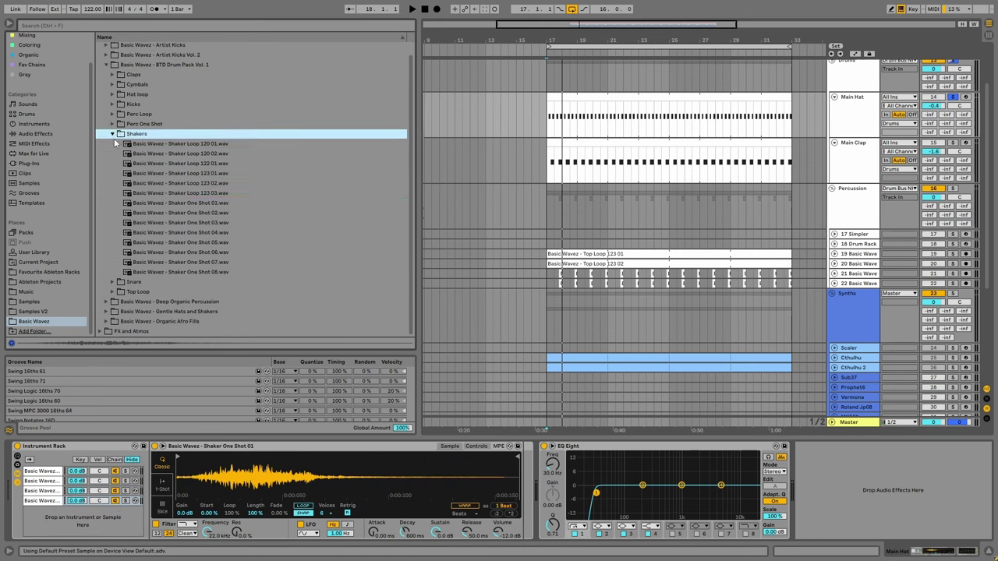
key("Left")
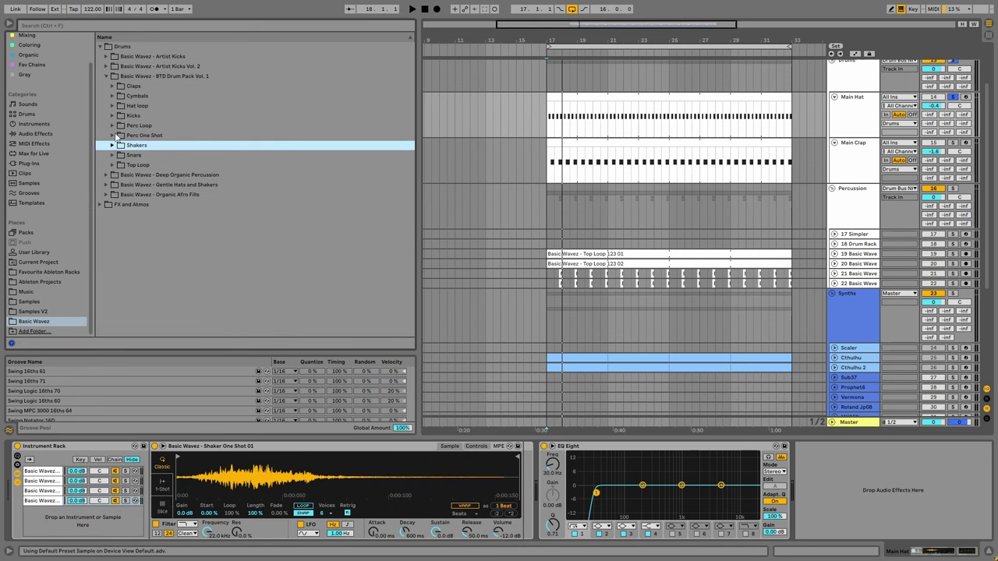
Add BTD_Hat_Closed_04 and BTD_Hat_Open_01 from the Gentle Hats and Shakers one-shots as two further rack chains.
left_click(107, 184)
left_click(113, 116)
left_click(131, 148)
left_click(146, 160)
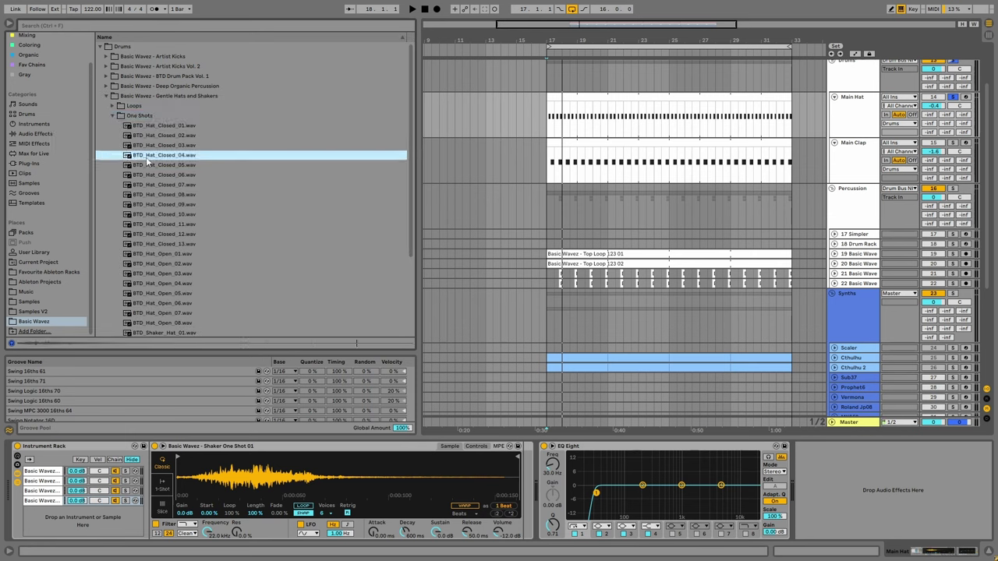
left_click_drag(175, 165, 65, 526)
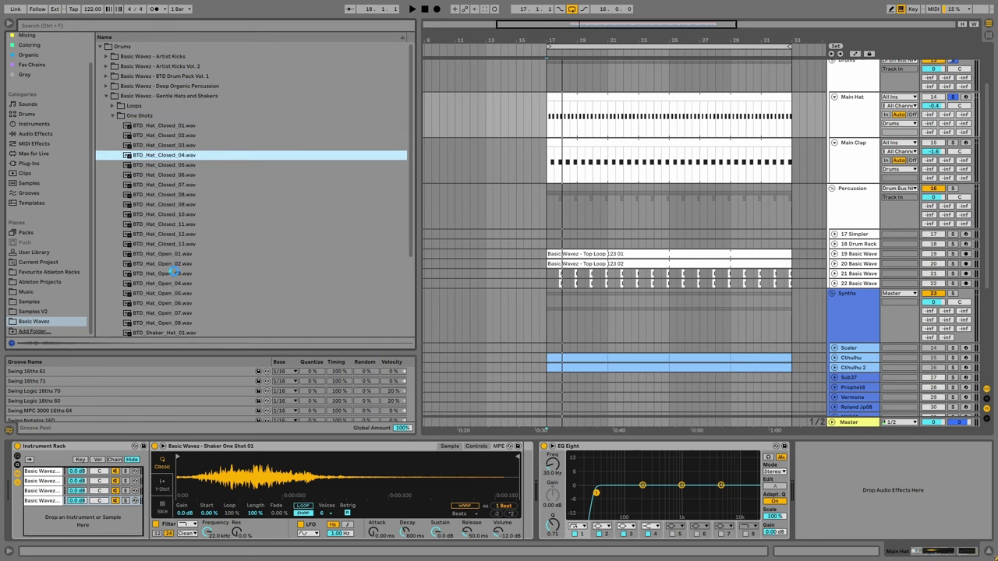
left_click(170, 254)
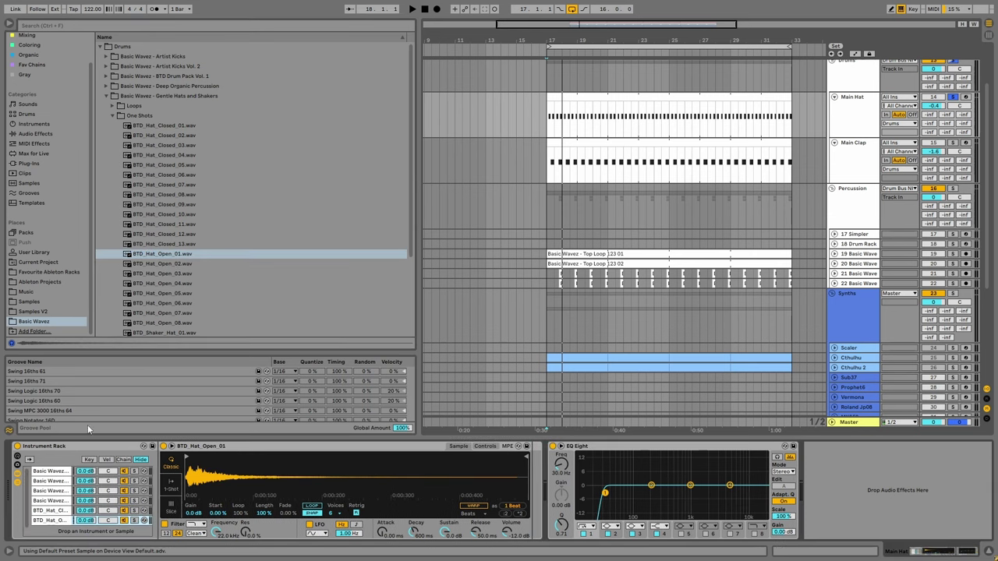
Lower the Hat Loop 12 120 chain to -8.0 dB and the Hat Loop 15 120 chain to -7.0 dB, panning the latter 20L.
left_click(47, 471)
key("space")
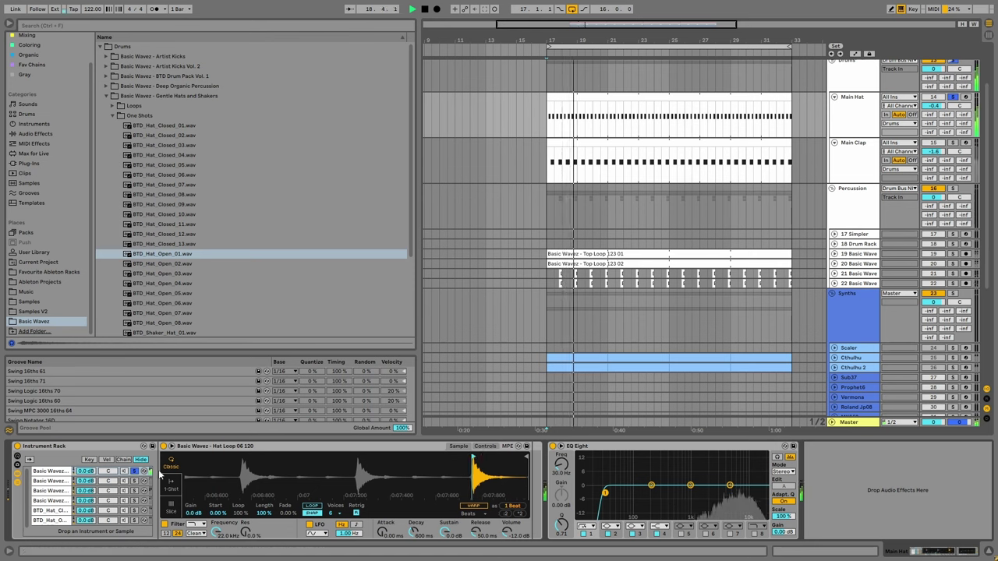
left_click(88, 481)
left_click_drag(88, 481, 88, 492)
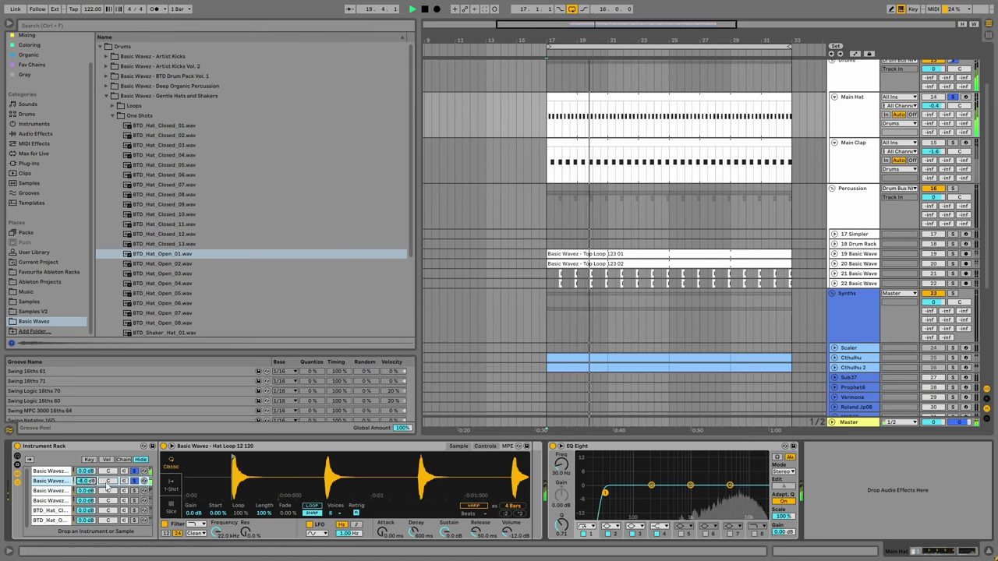
left_click(55, 490)
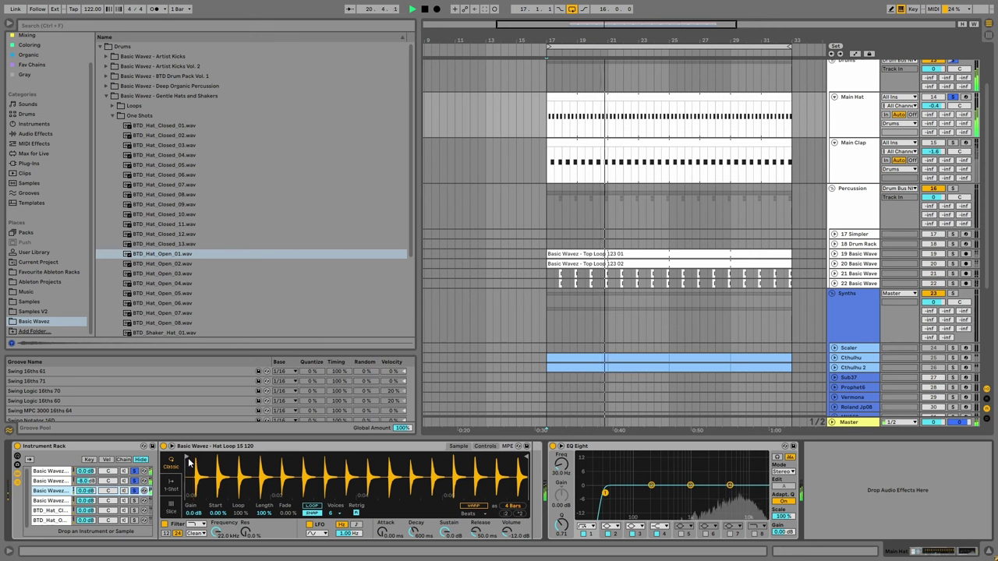
left_click_drag(201, 470, 202, 499)
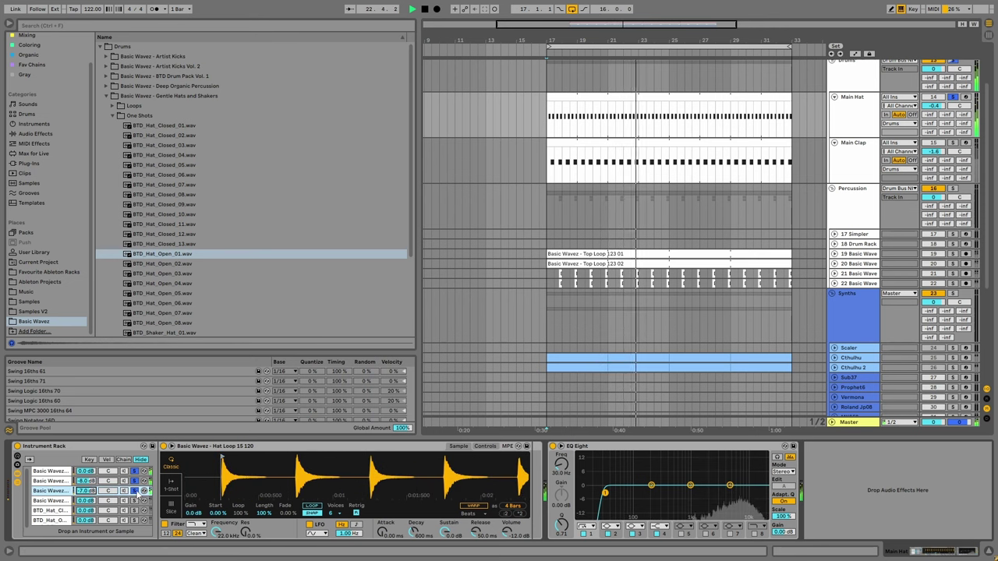
left_click_drag(84, 491, 107, 499)
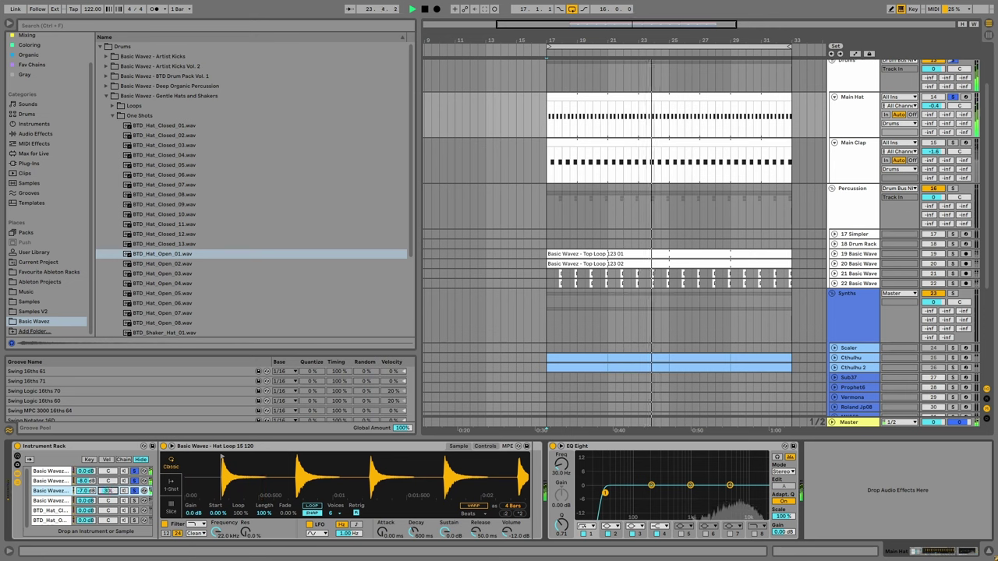
Set the rack chain volumes: shaker -3.4 dB, both BTD hats -3.7 dB, Hat Loop 12 -7.0 dB, Hat Loop 15 -14.3 dB.
left_click(110, 500)
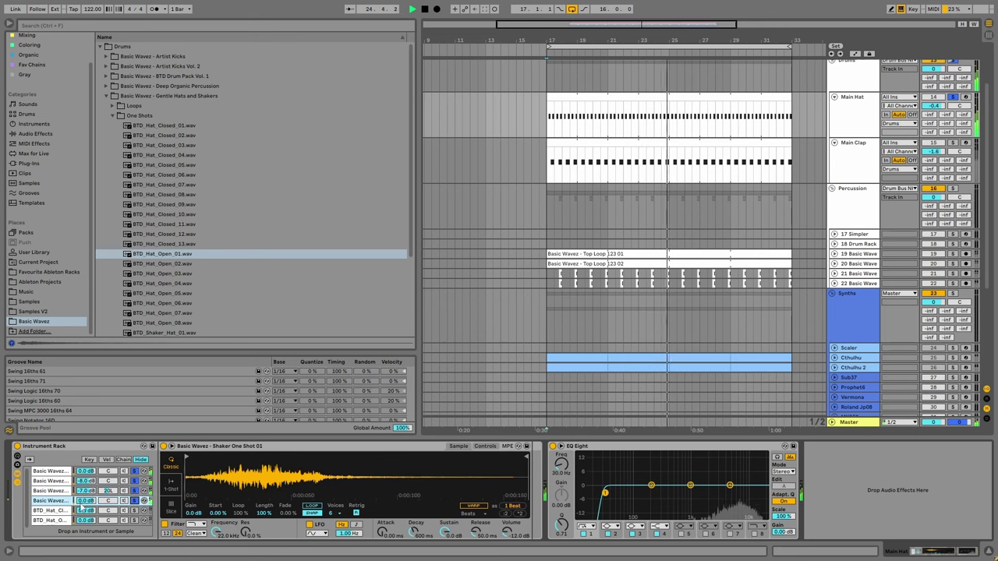
left_click_drag(84, 500, 85, 505)
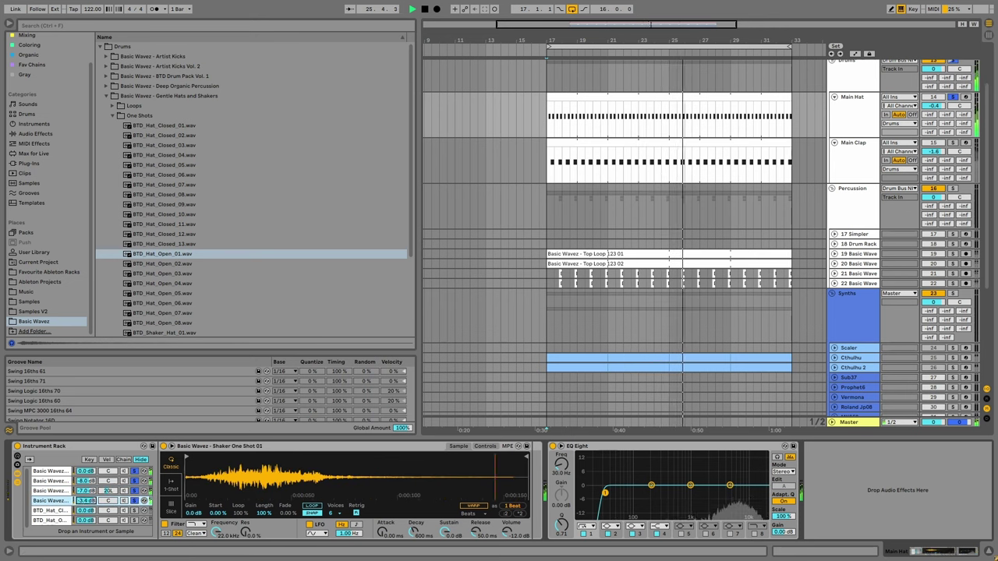
left_click(110, 511)
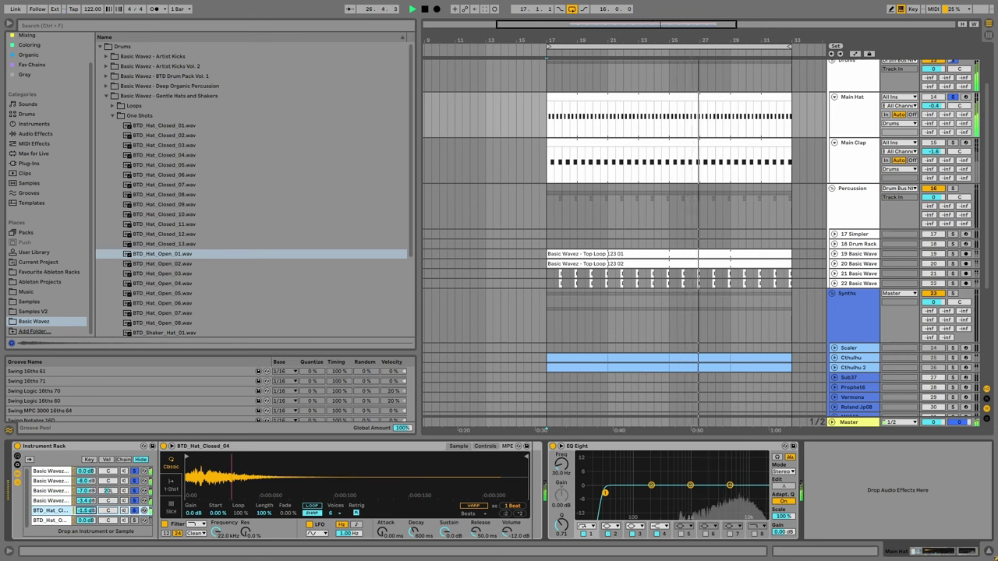
left_click(98, 520)
left_click_drag(84, 510, 84, 525)
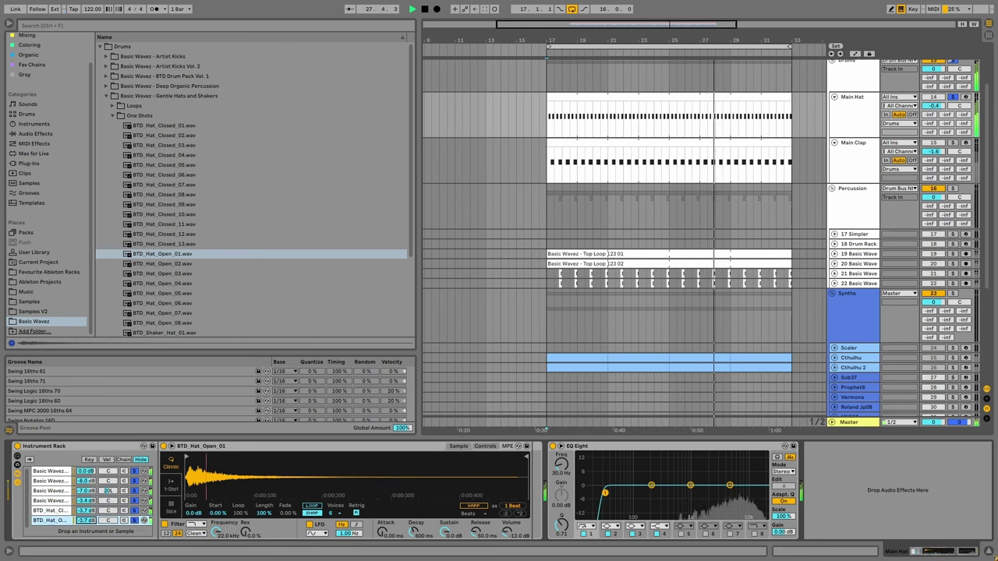
mouse_move(84, 481)
left_mouse_down()
mouse_move(85, 492)
mouse_move(84, 472)
left_mouse_up()
mouse_move(84, 491)
left_mouse_down()
mouse_move(84, 503)
mouse_move(89, 486)
left_mouse_up()
Solo the Hat Loop 06 120 chain and show its sample in the browser.
left_click(86, 471)
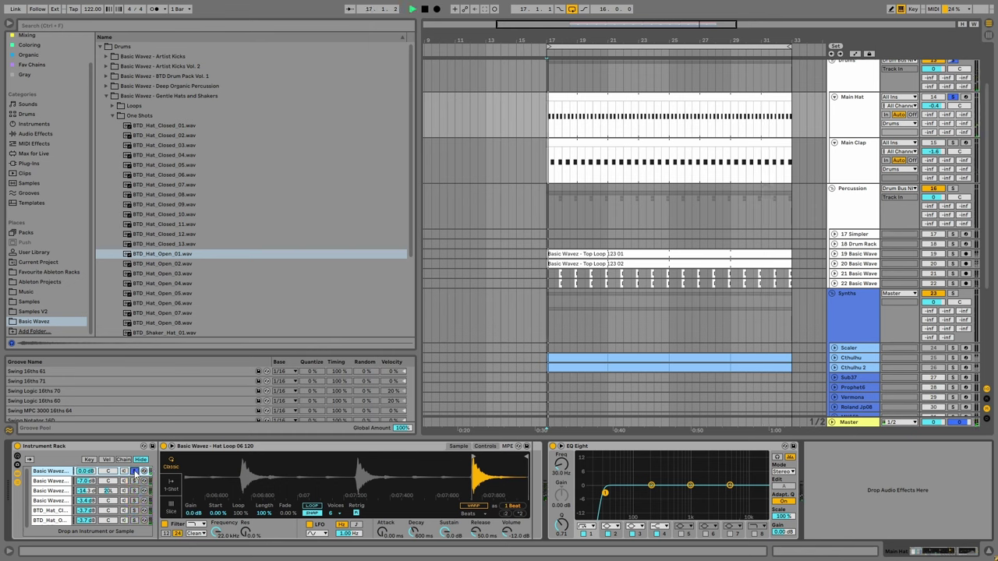
scroll(481, 475, "down", 3)
right_click(479, 477)
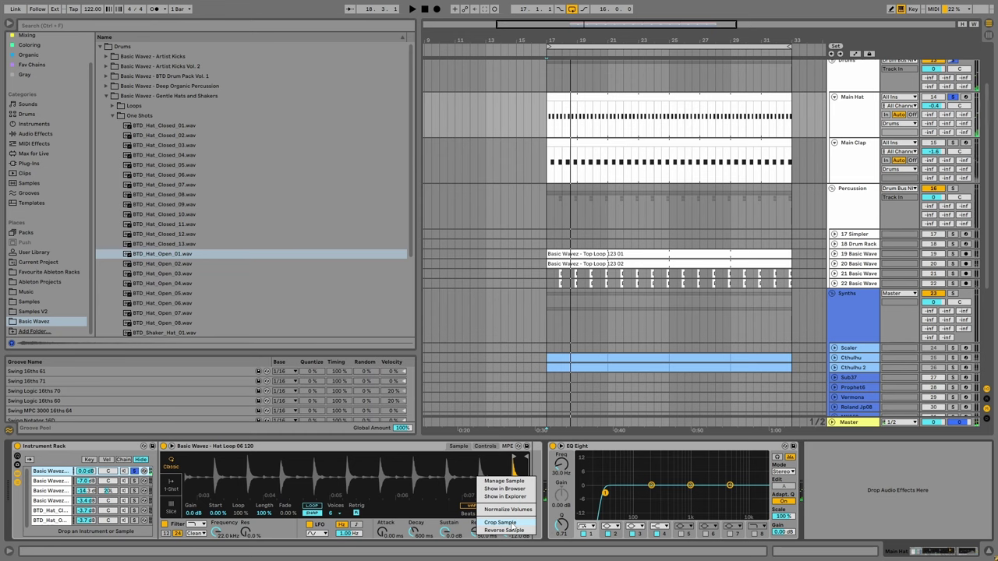
left_click(507, 490)
Place Hat Loop 06 120 across bars 17 to 33 on a duplicated Percussion track, enabling its Compressor and EQ Eight with a 310 Hz low cut.
scroll(858, 229, "down", 3)
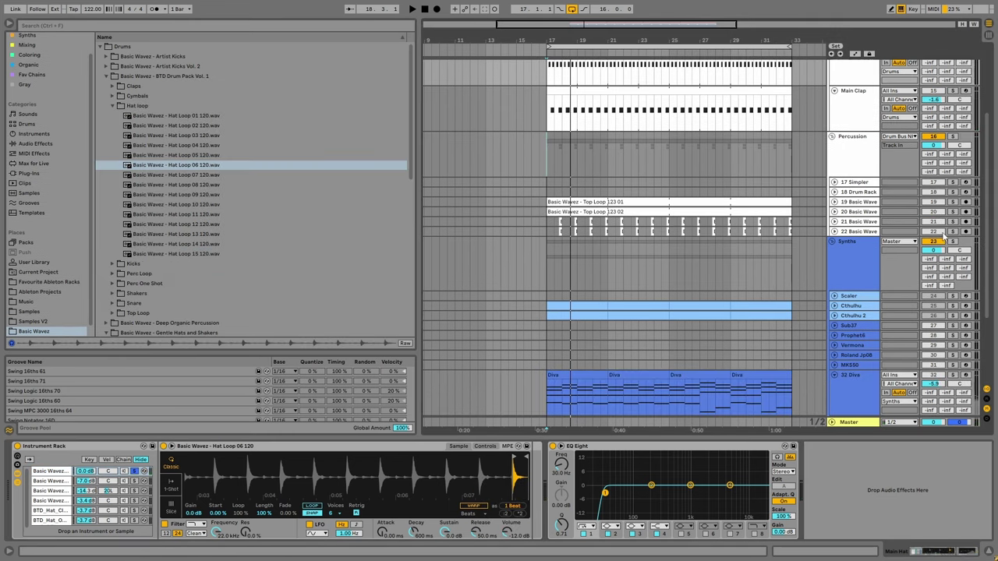
left_click(862, 240)
left_click_drag(208, 164, 547, 240)
key("space")
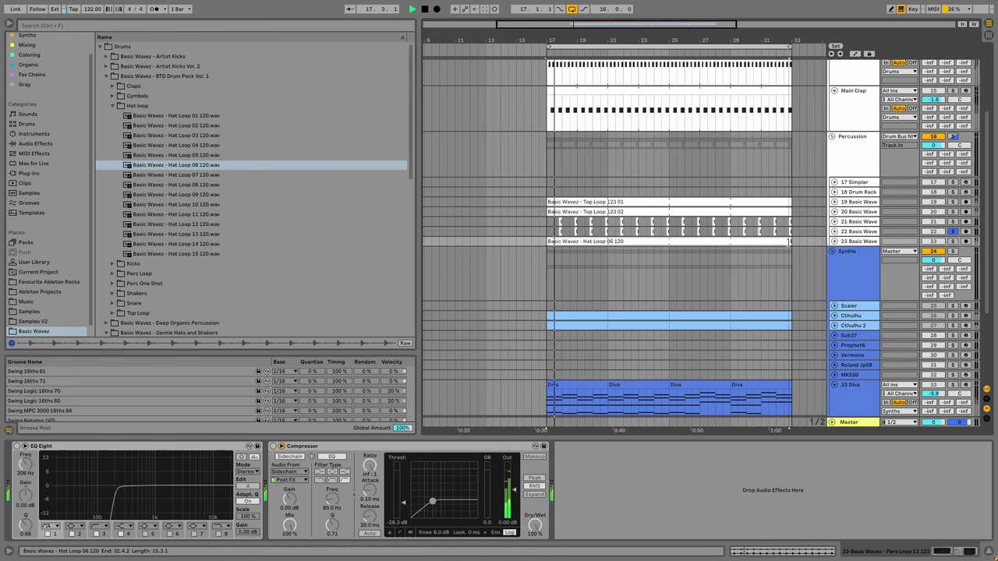
key("u")
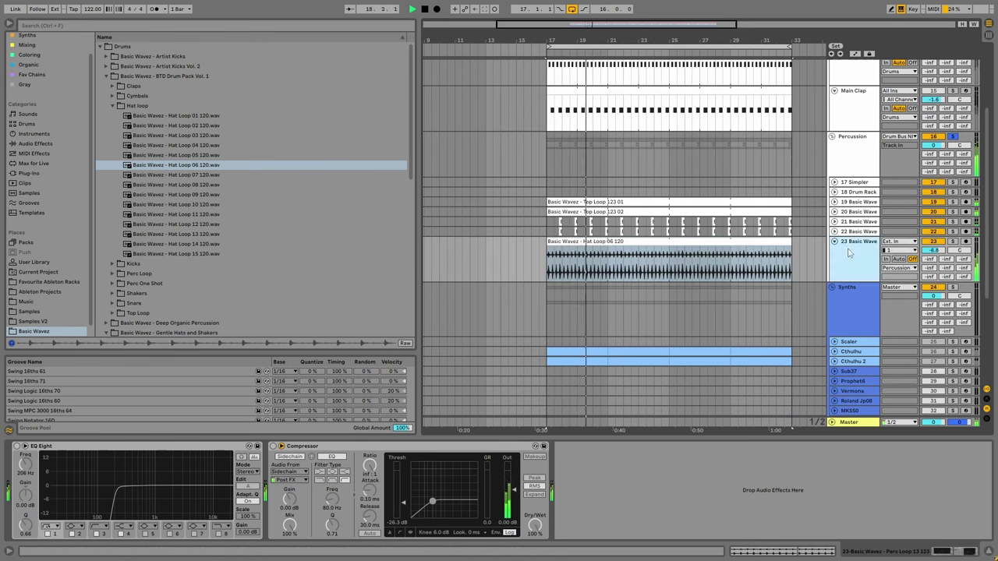
left_click(251, 452)
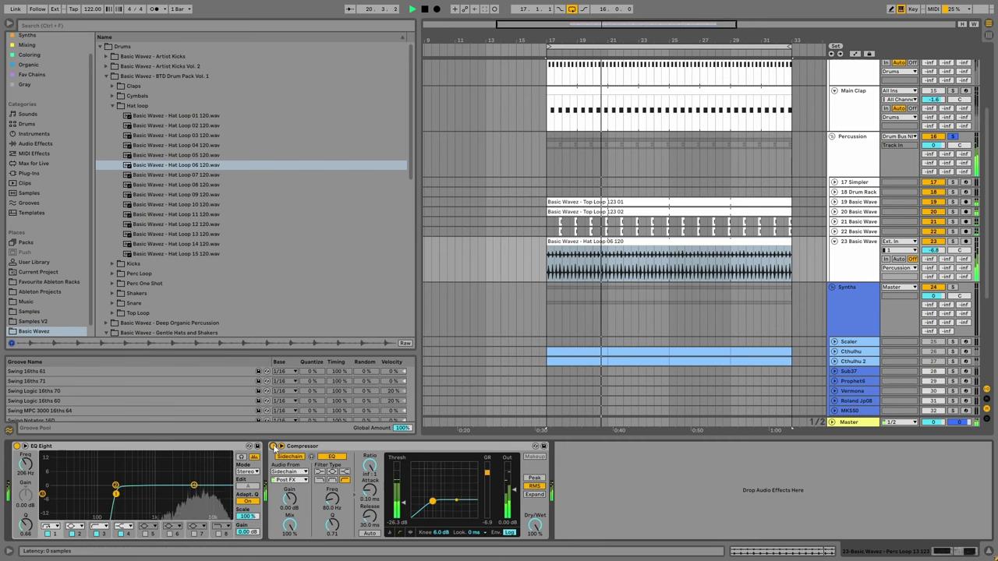
Delete the Hat Loop 06 120 chain from the Main Hat rack and raise its EQ Eight low cut to 111 Hz.
scroll(808, 176, "up", 5)
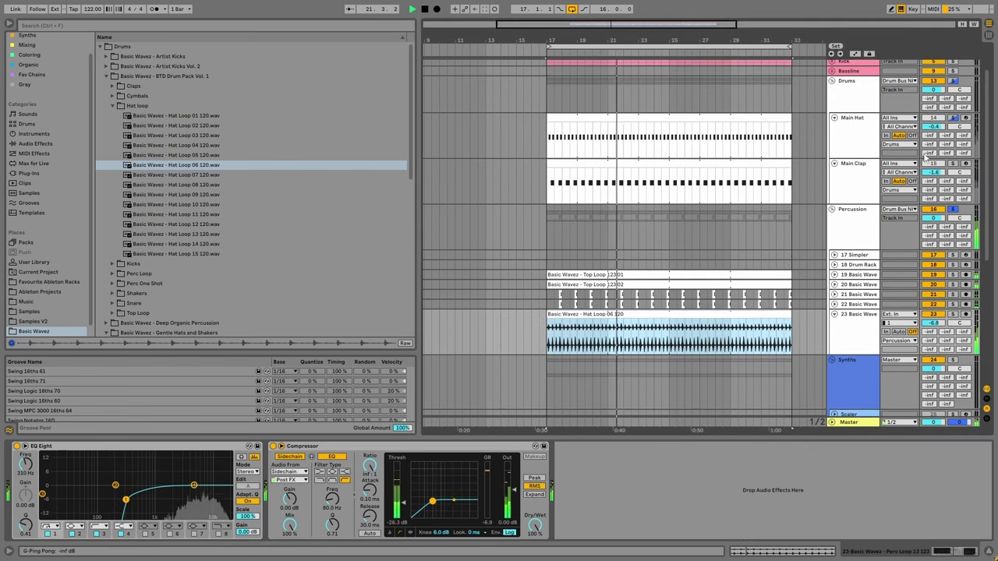
left_click(808, 176)
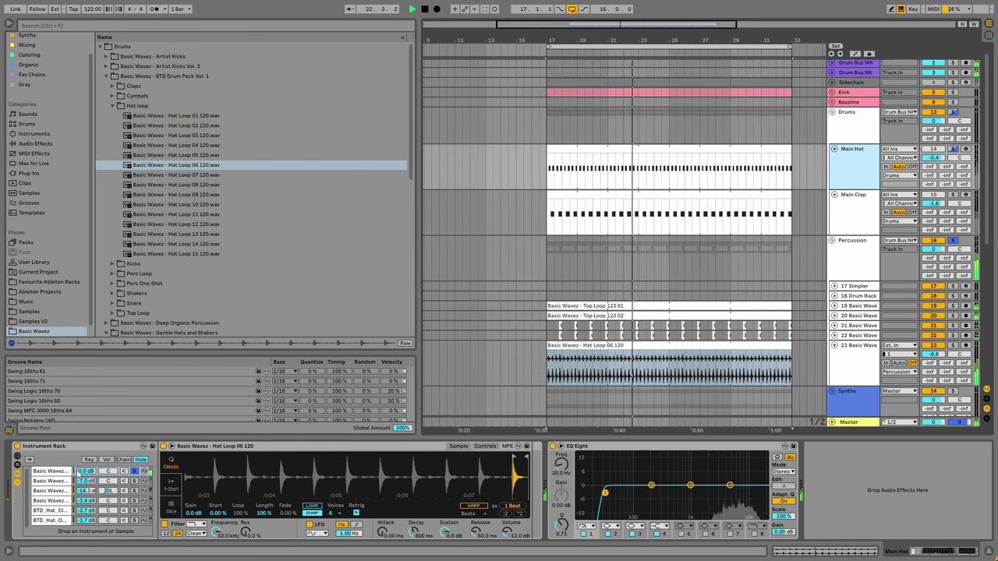
left_click(62, 473)
key("Delete")
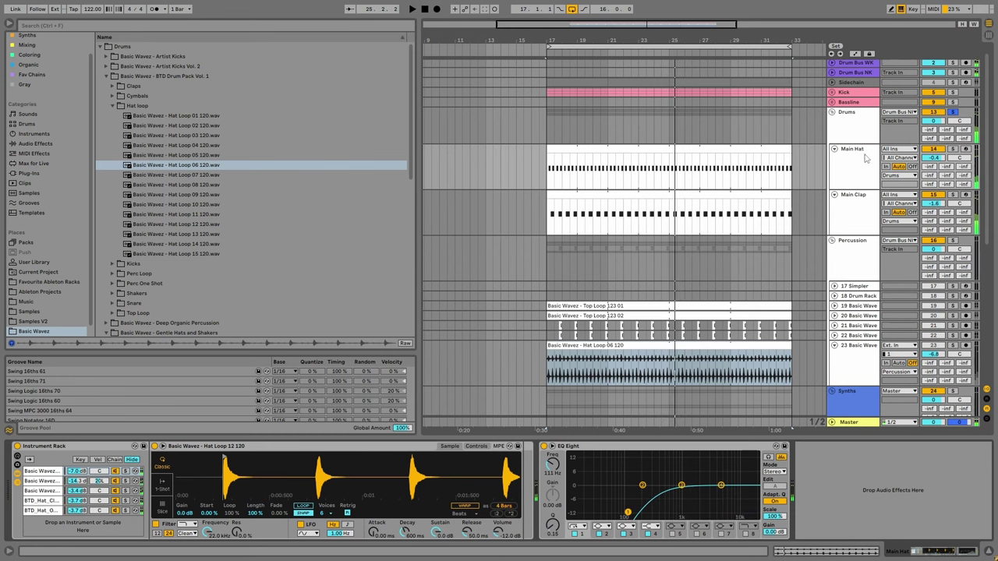
Play the loop from bar 17 without solos and fold the Main Hat and Main Clap tracks plus the Drums, Percussion and Synths groups.
left_click(845, 125)
key("minus")
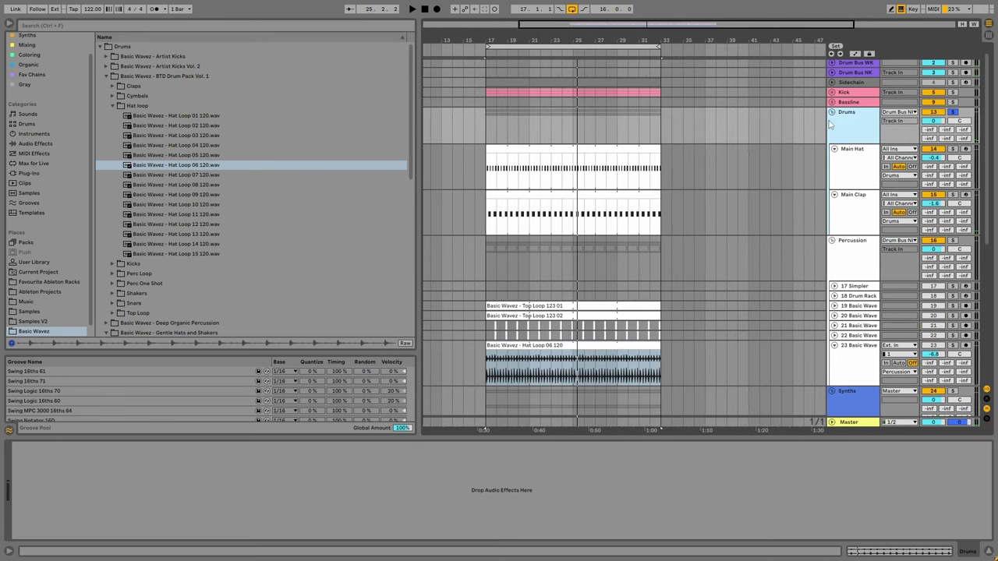
left_click(834, 148, "alt")
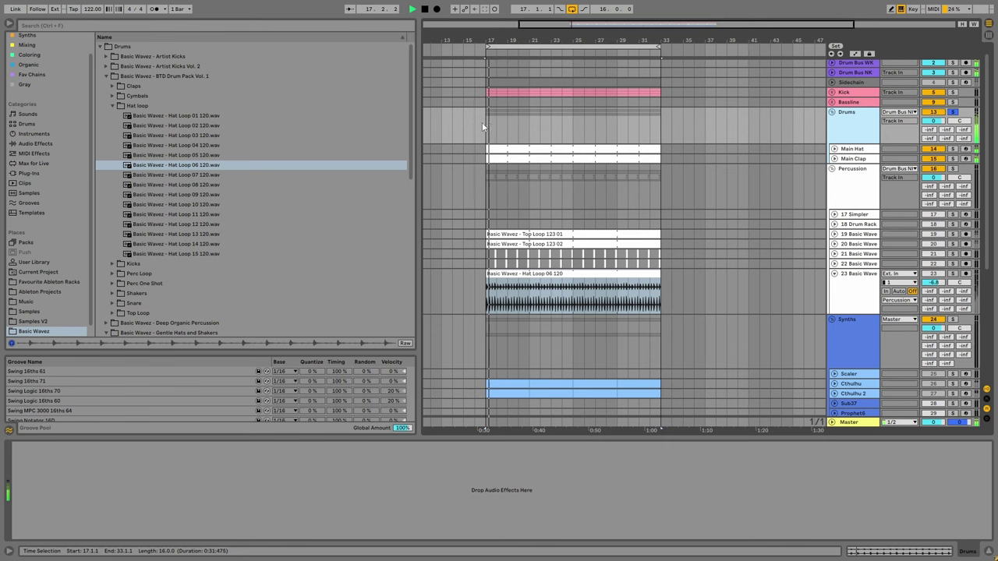
left_click(482, 125)
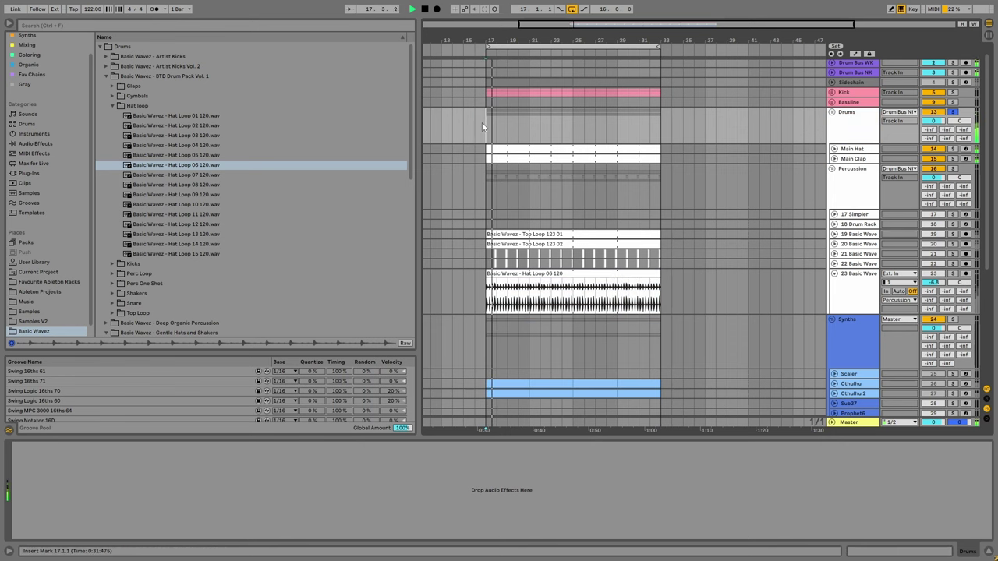
left_click(831, 113)
left_click(832, 123)
left_click(954, 122)
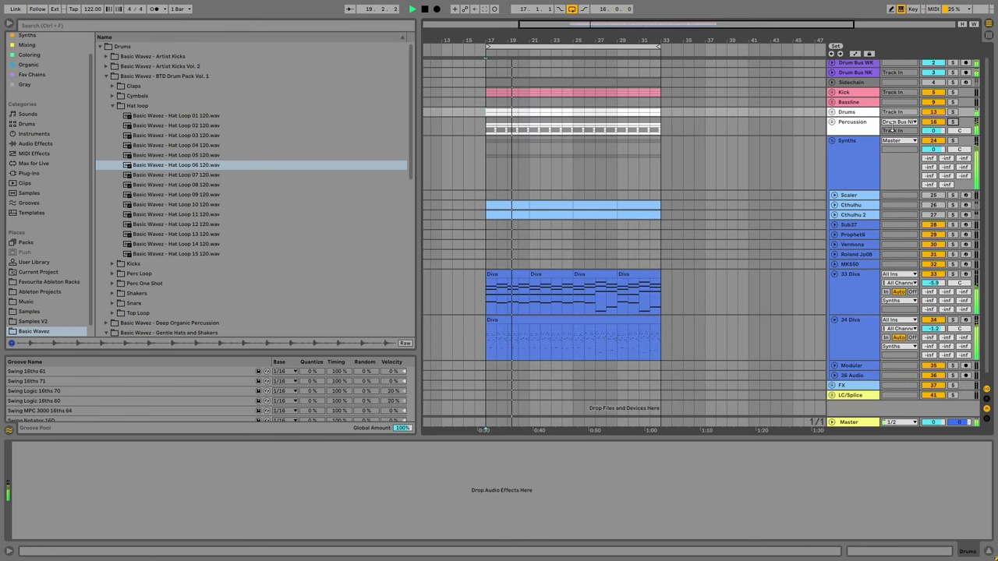
left_click(831, 141)
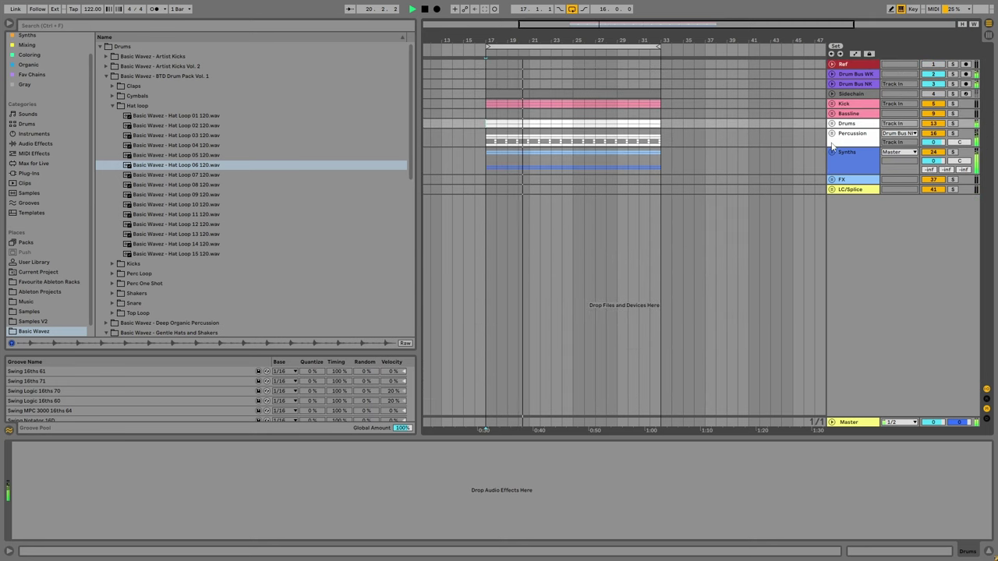
Unfold the Percussion group and insert a new audio track below the Hat Loop 06 120 track.
left_click(832, 133)
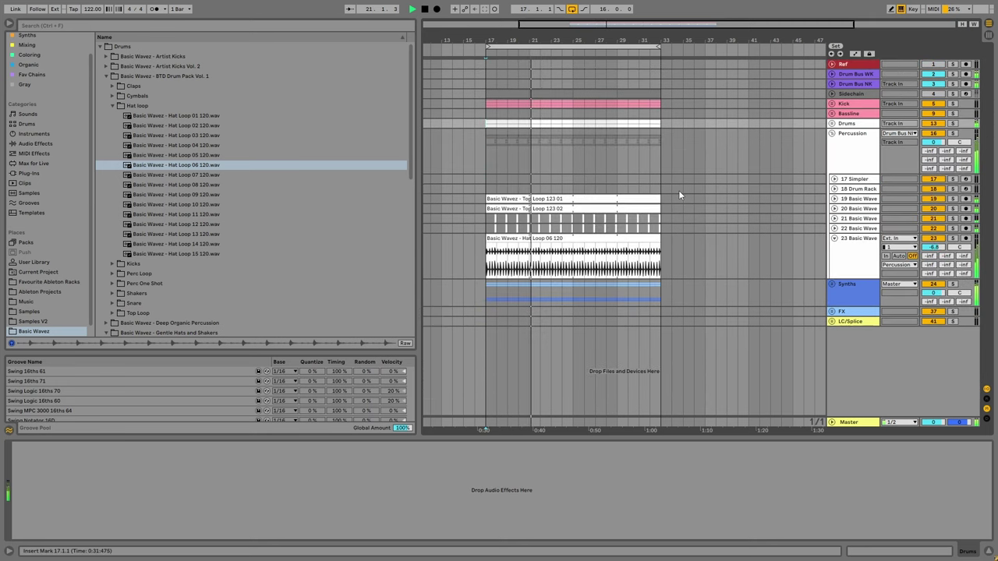
right_click(856, 250)
left_click(701, 306)
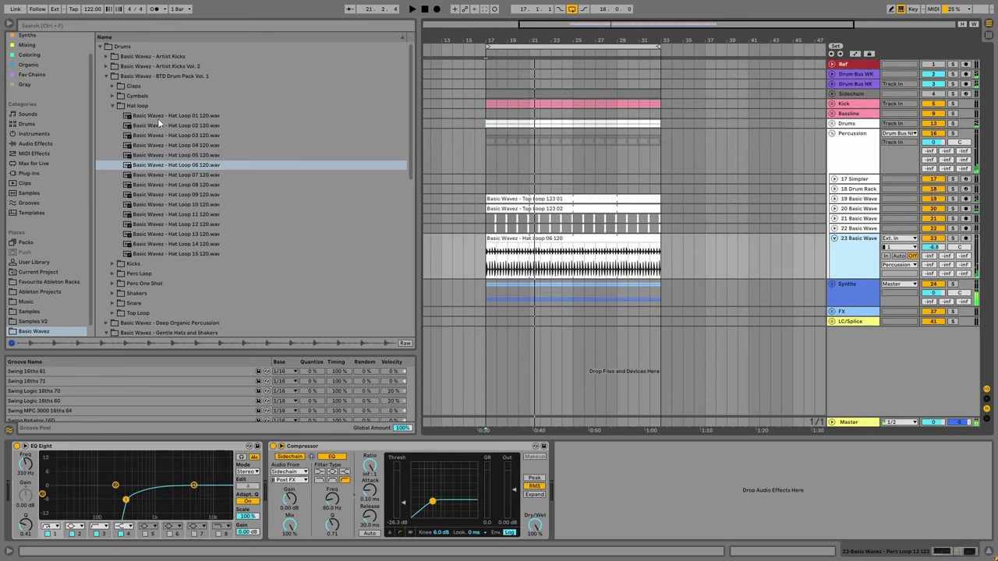
key("ctrl+t")
Audition Perc Loop 04 through Perc Loop 07 in BTD Drum Pack Vol. 1.
left_click(112, 105)
left_click(113, 125)
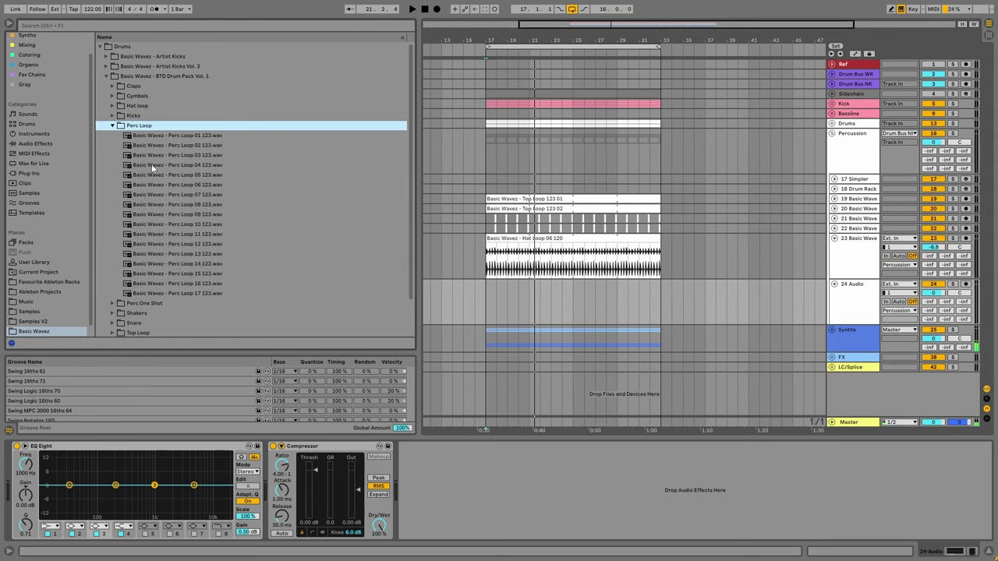
left_click(155, 165)
key("Down")
key("Down")
key("Down")
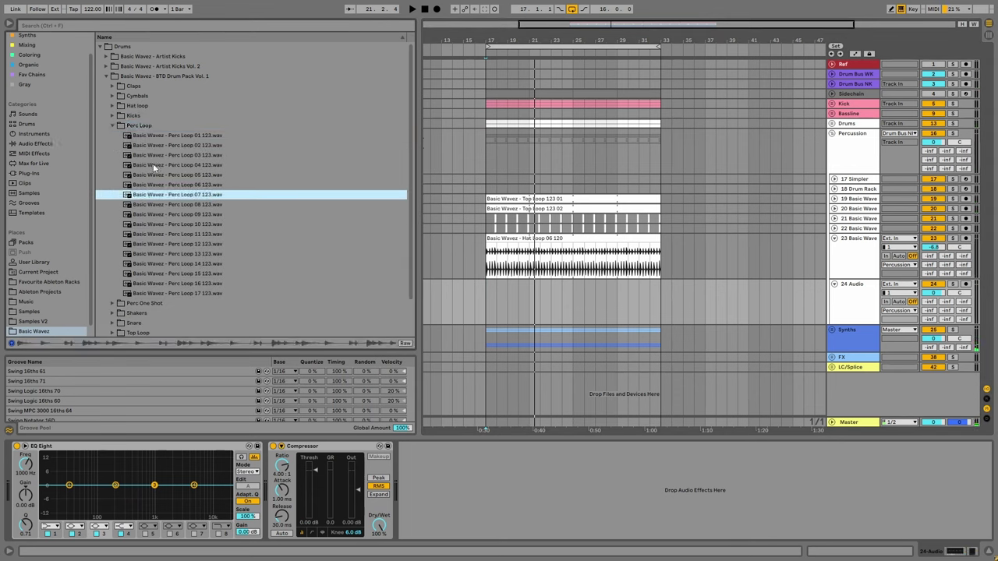
Open the processed bongo loops folder in the Deep Organic Percussion pack.
left_click(116, 76)
left_click(107, 85)
left_click(116, 116)
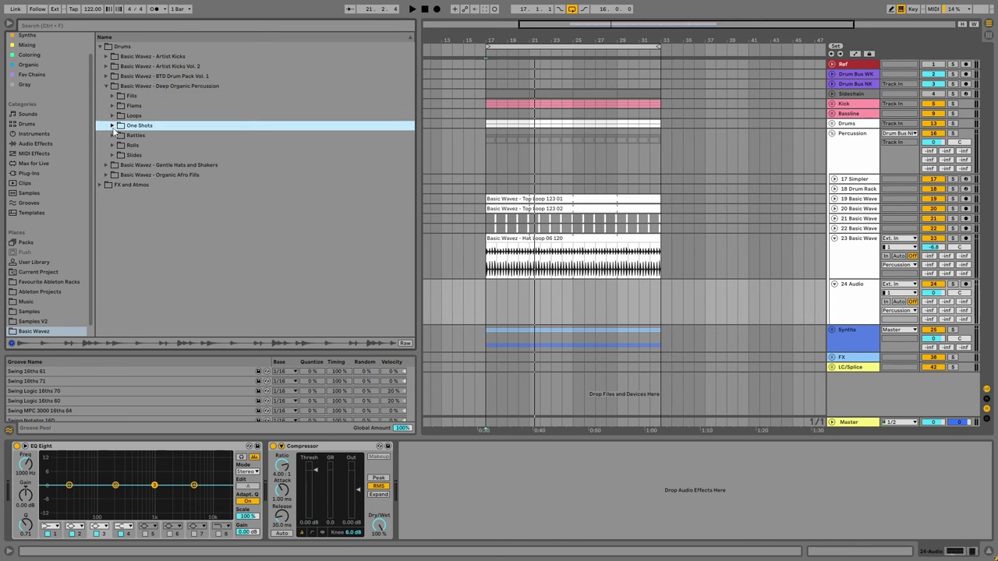
left_click(113, 115)
key("Down")
key("Right")
key("Down")
key("Right")
Audition the processed bongo percussion loops from 120_01 through 120_09.
key("Down")
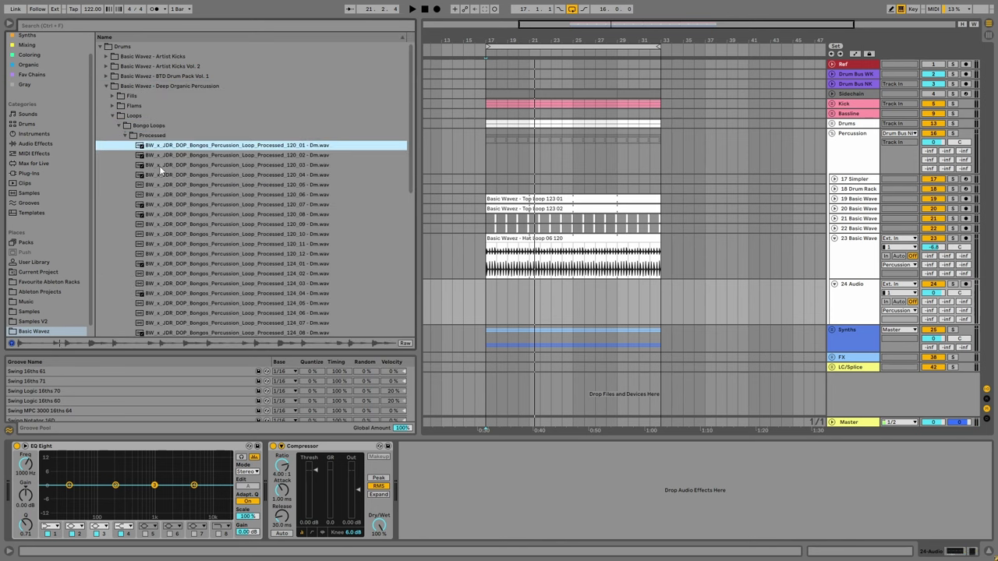
key("Down")
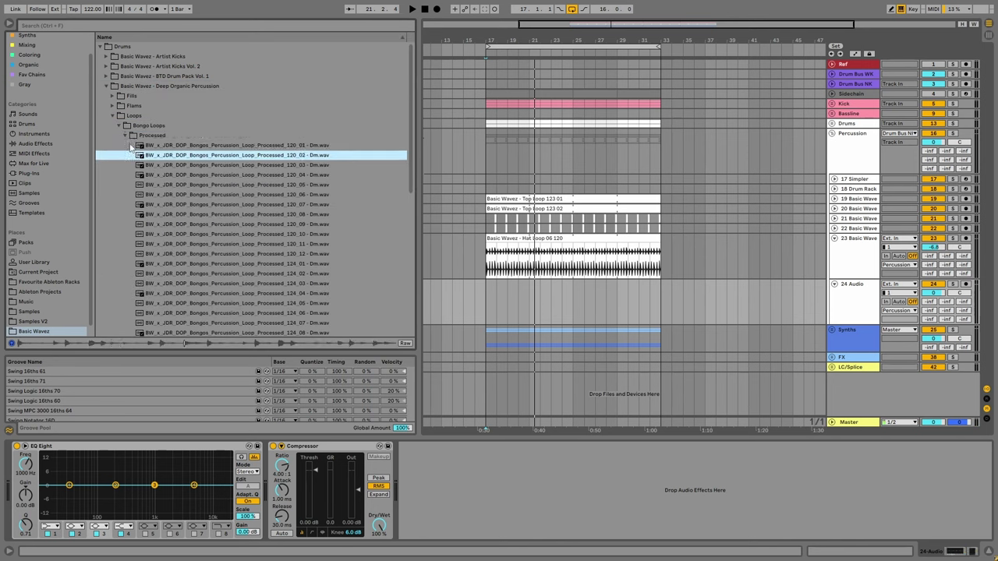
key("Down")
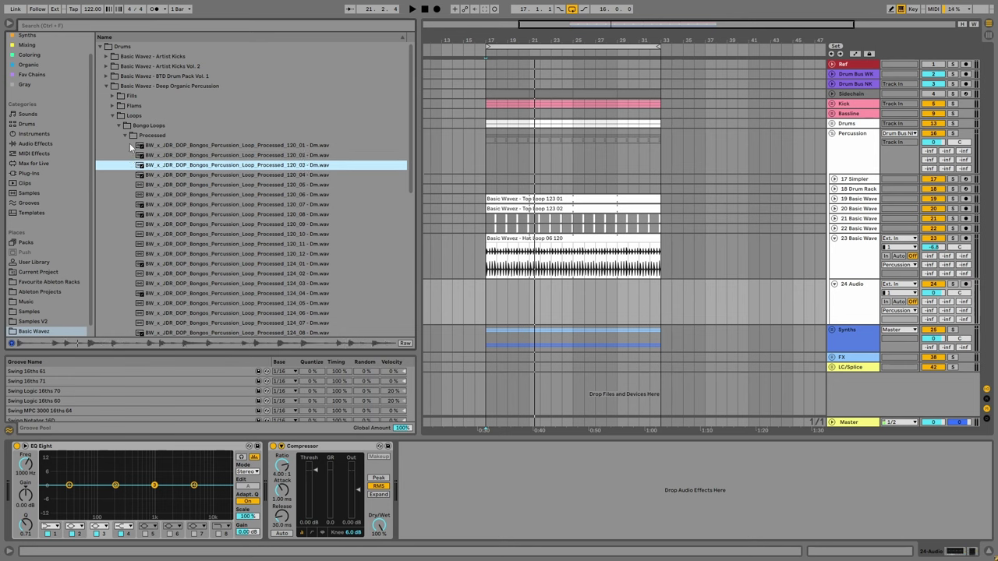
key("Down")
key("Down")
key("Down")
key("Down")
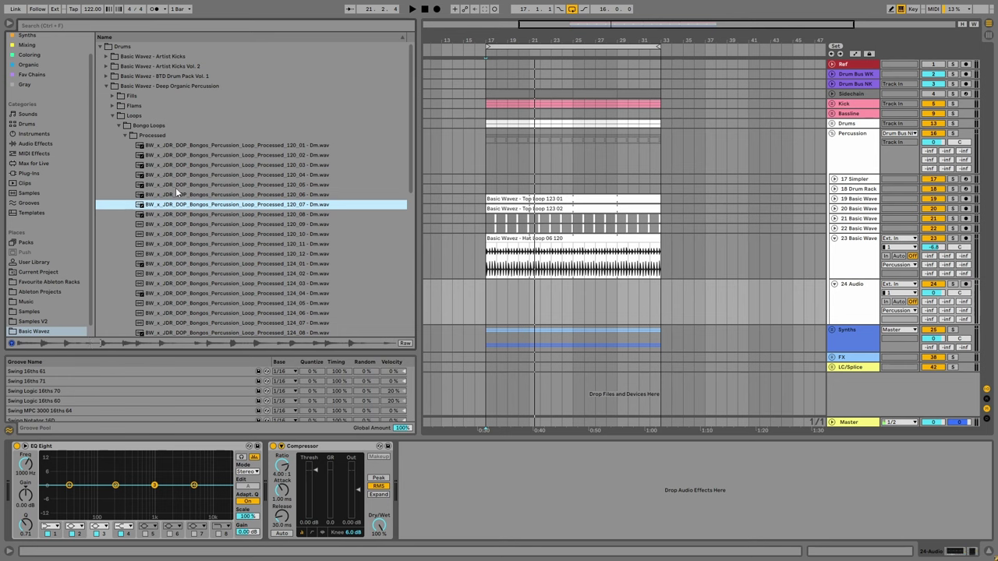
key("Down")
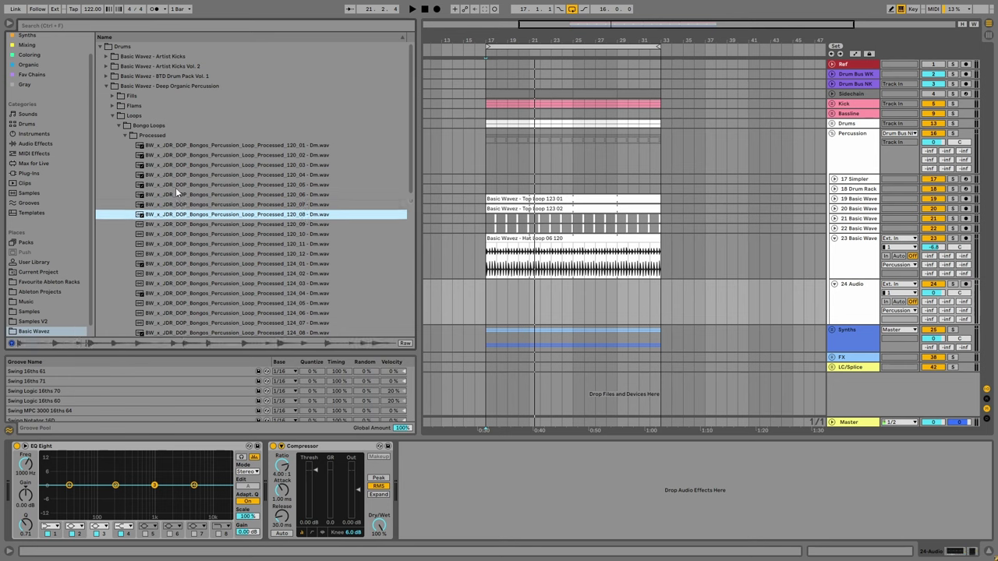
key("Down")
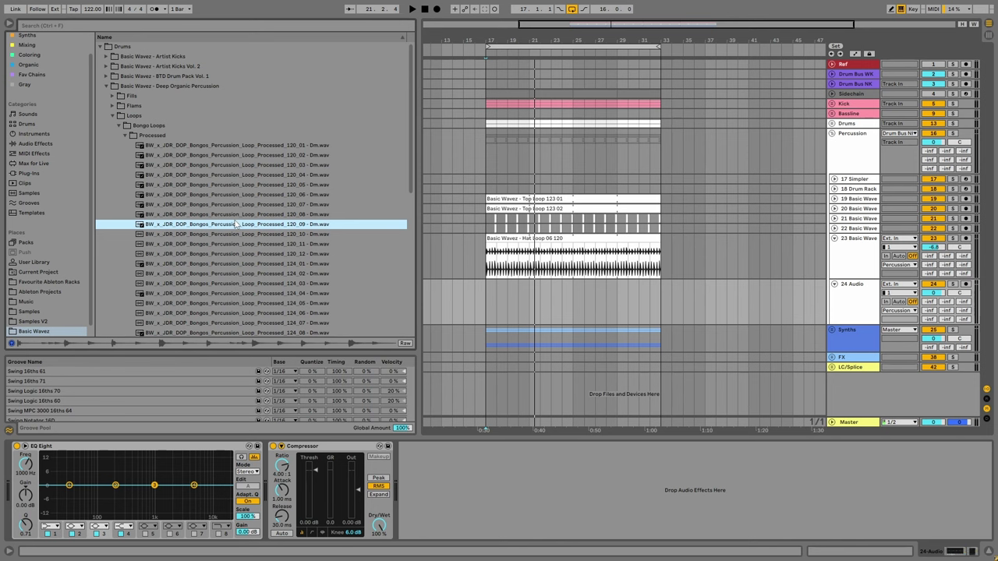
Place the processed bongo loop 120_09 on the new audio track at bar 17 and play it with the full mix.
left_click_drag(488, 306, 490, 306)
key("plus")
key("plus")
key("space")
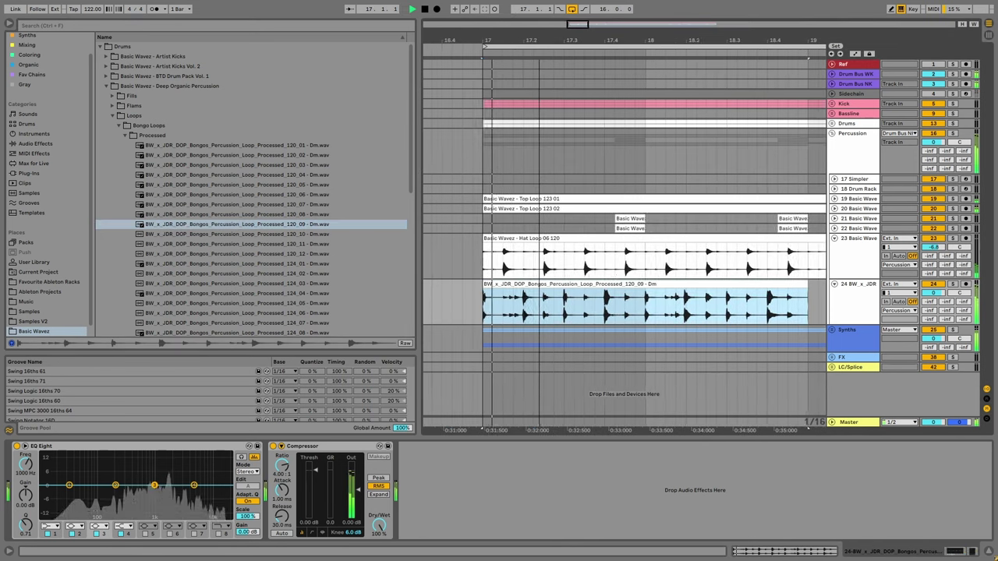
Set the processed bongo track to -11 dB and cut its loop down to a short phrase in bar 17.
left_click(501, 302)
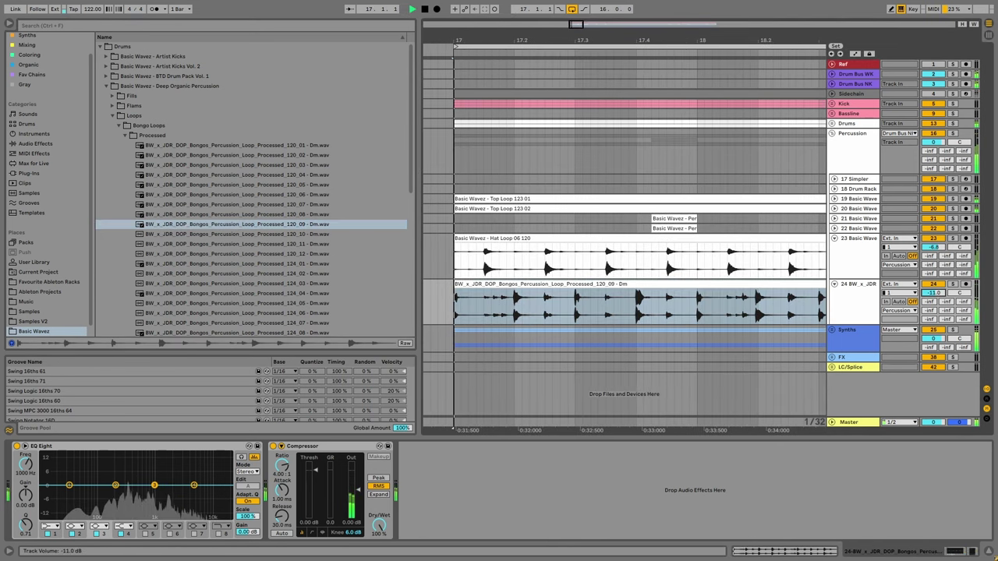
left_click_drag(454, 304, 720, 290)
left_click(513, 306)
key("ctrl+e")
left_click(497, 305)
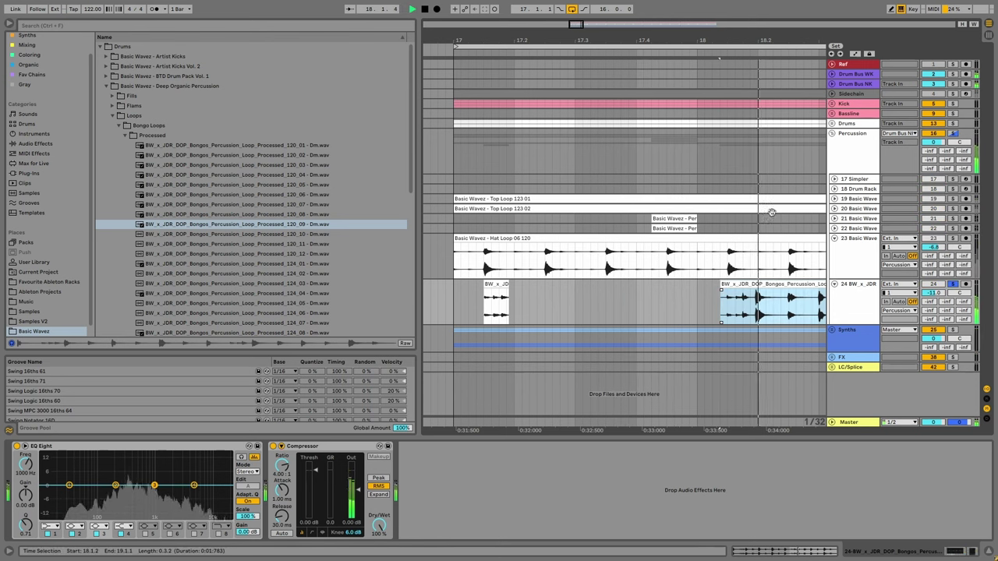
Isolate the short bongo phrase just after 18.1 and delete the rest of the loop up to 19.1.1.
mouse_move(765, 40)
left_mouse_down()
mouse_move(518, 47)
mouse_move(520, 148)
left_mouse_up()
left_click(518, 53)
left_click_drag(530, 301, 825, 301)
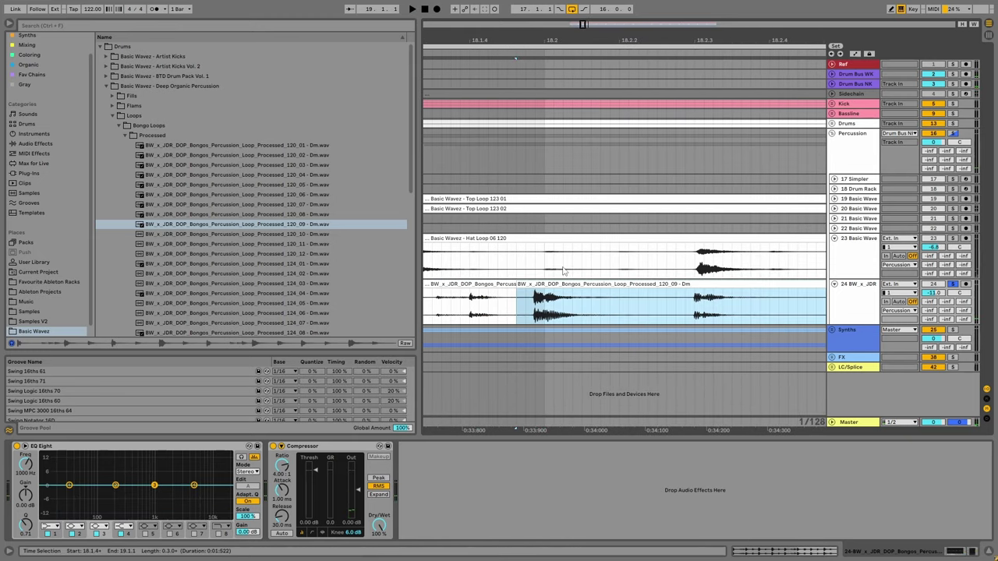
key("minus")
Duplicate the two-bar bongo section from bar 17 to 19 repeatedly until the pattern reaches bar 33.
left_click(631, 296, "shift")
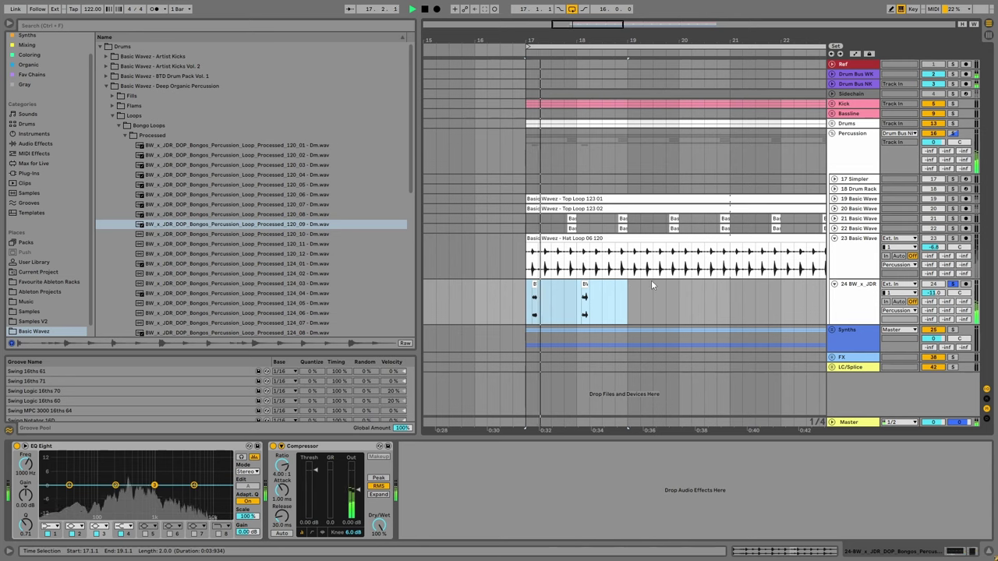
key("ctrl+d")
key("ctrl+d")
key("ctrl+d")
key("ctrl+d")
key("ctrl+d")
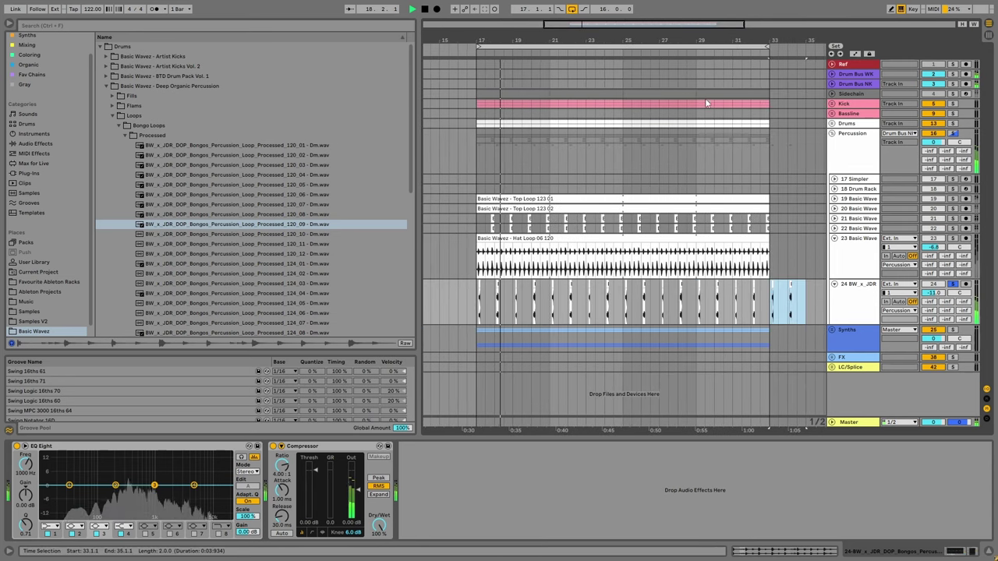
key("ctrl+z")
Duplicate the processed bongo track and delete all clips from the copy to leave an empty audio track.
key("ctrl+d")
left_click_drag(481, 343, 787, 351)
key("Delete")
Open the raw bongo loops folder in Deep Organic Percussion and audition loops 120_02 through 120_05.
left_click(264, 235)
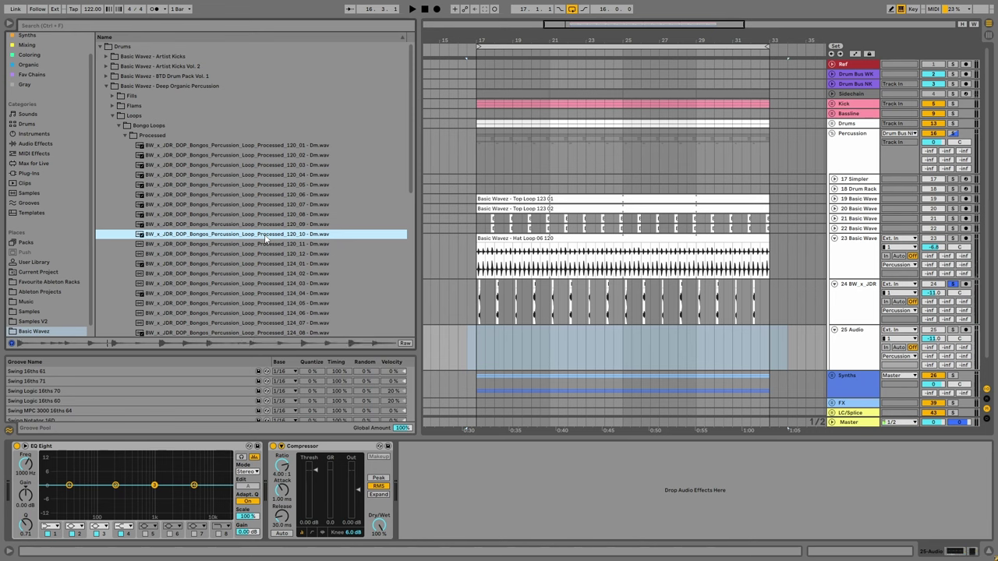
left_click(125, 134)
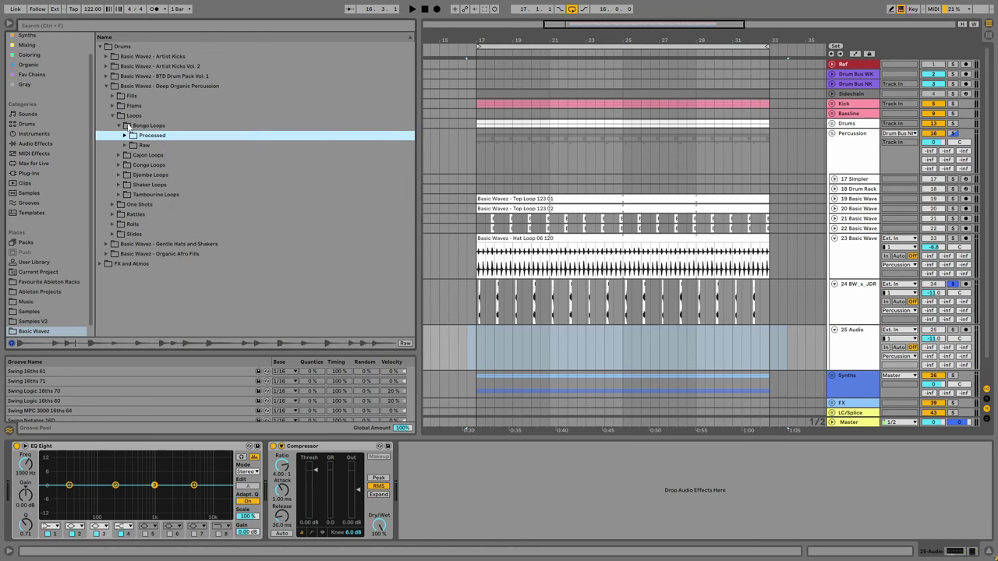
left_click(124, 145)
left_click(132, 164)
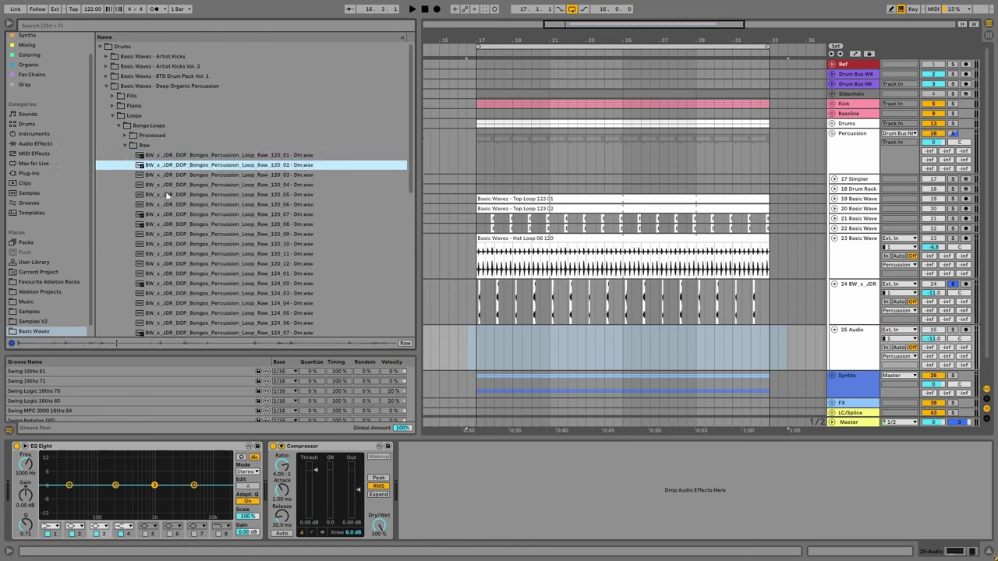
key("Down")
scroll(166, 191, "down", 2)
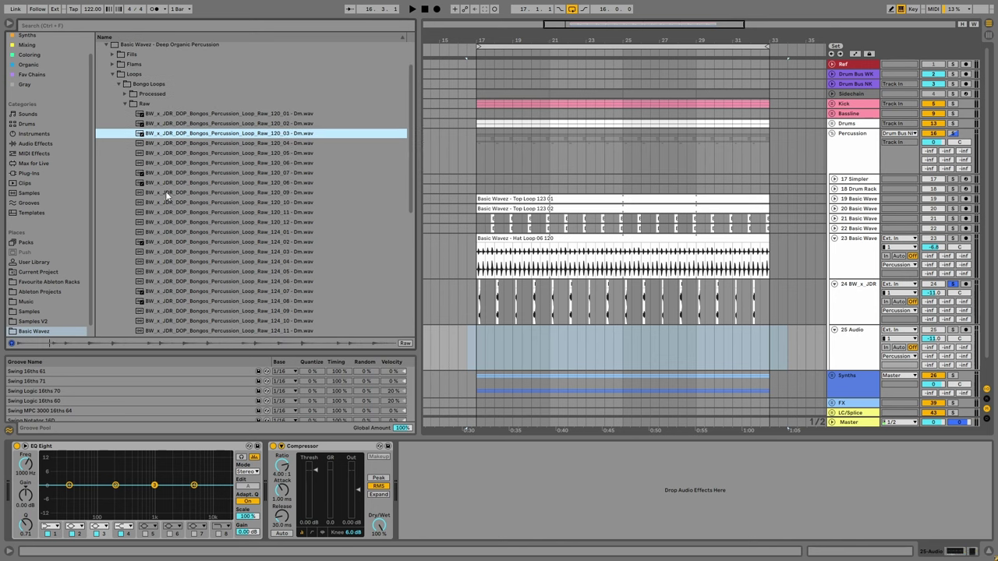
left_click(192, 144)
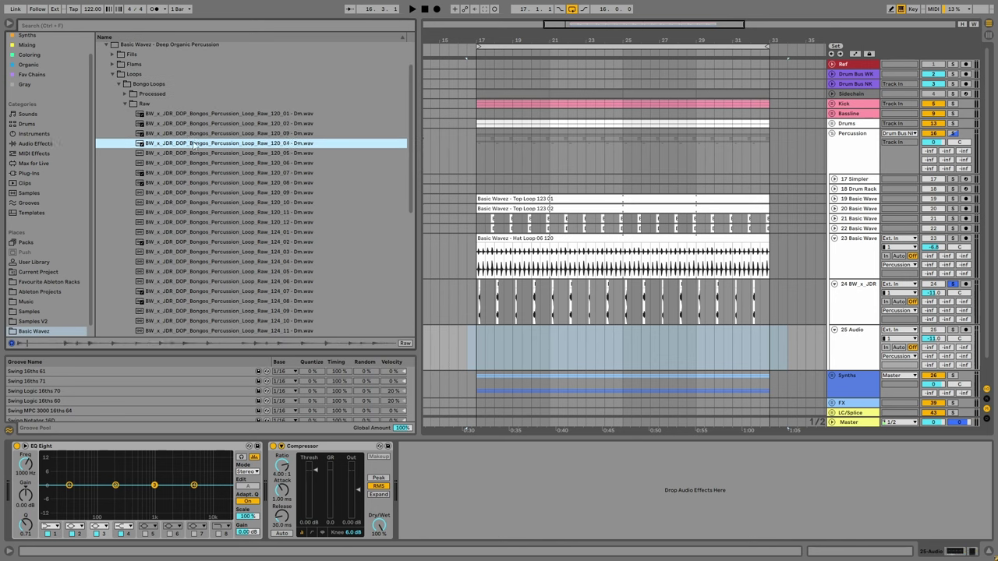
key("Down")
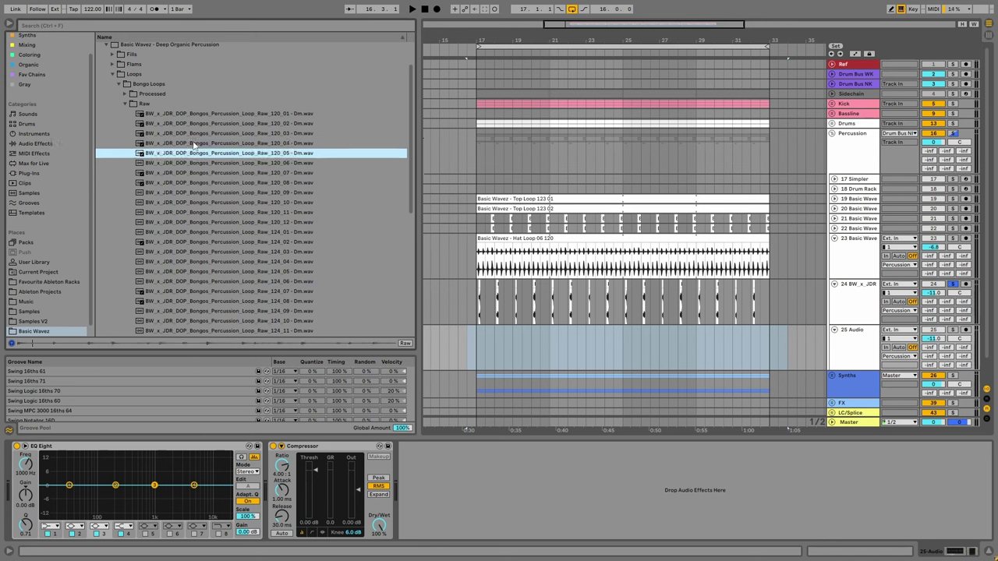
Place the raw bongo loop 120_03 on the empty audio track from bar 17, extend it across the arrangement and play it.
key("Up")
key("Up")
left_click_drag(224, 137, 774, 335)
key("space")
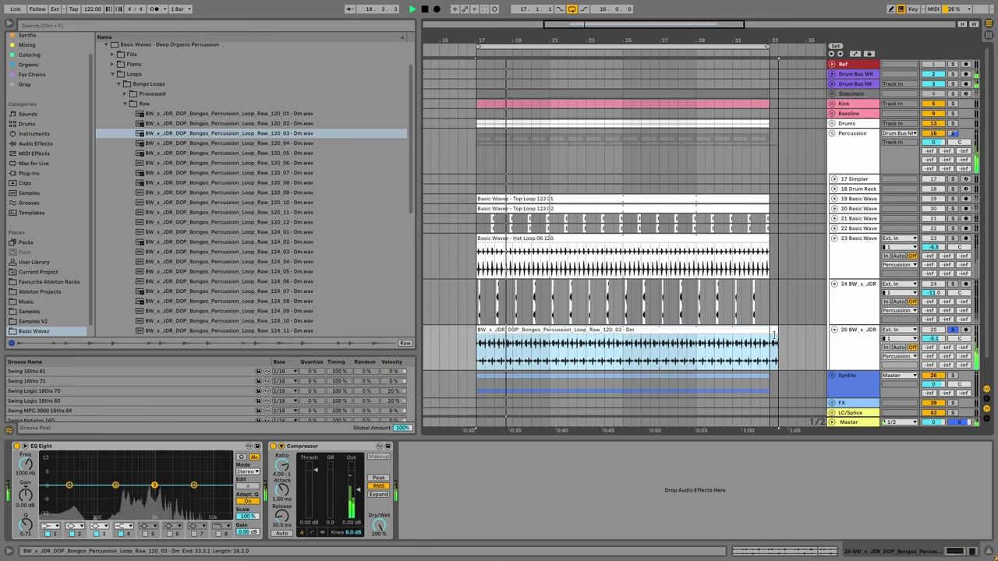
Turn off transient looping in the raw bongo clip, set its transient envelope to 91 and raise its track to -1.7 dB.
double_click(772, 343)
left_click(552, 413)
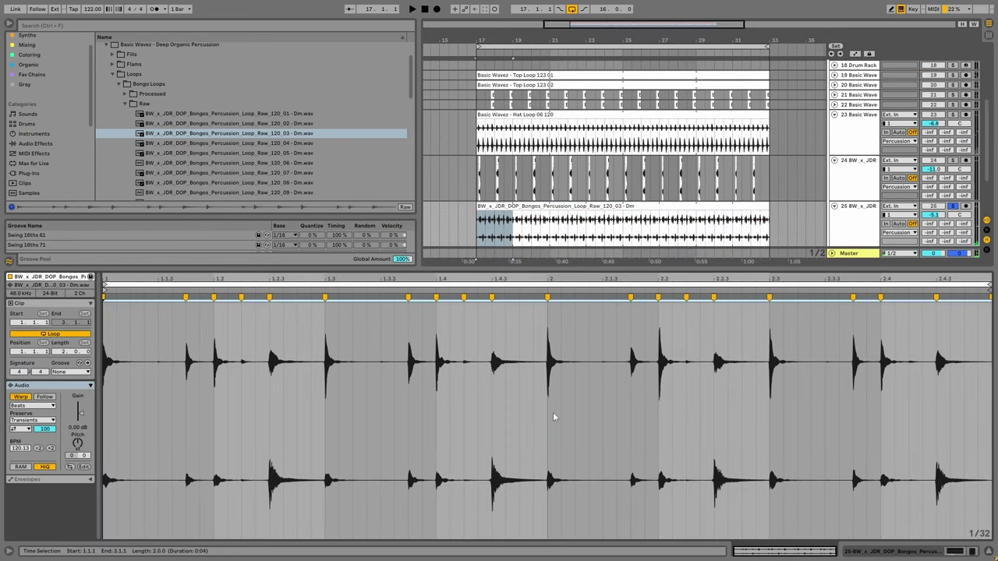
key("space")
left_click_drag(44, 429, 44, 436)
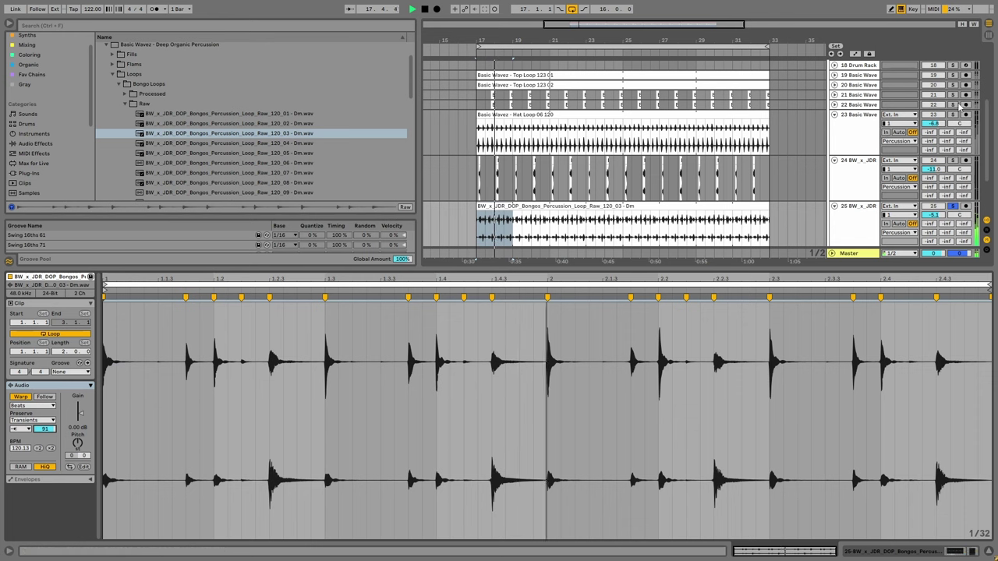
key("ctrl+t")
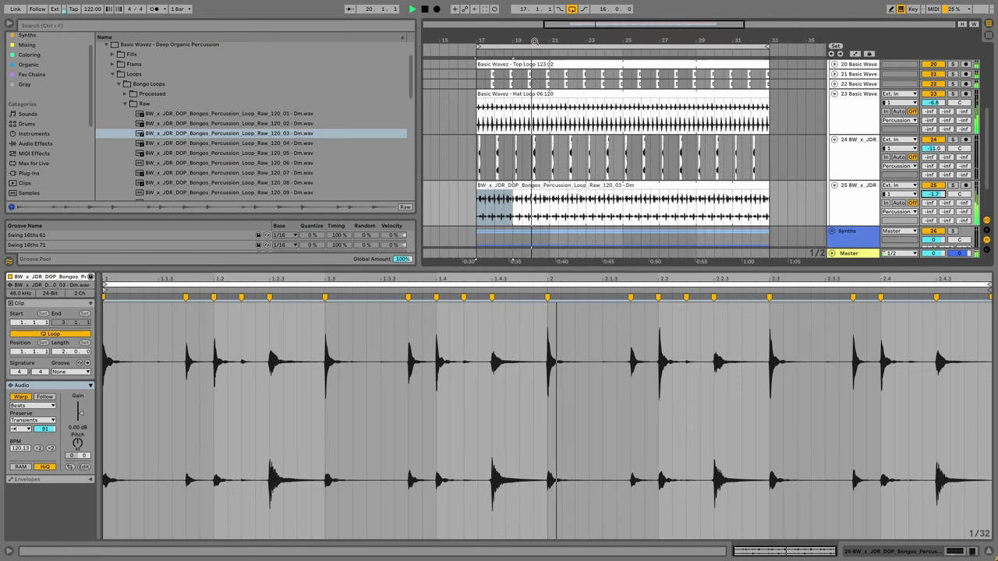
mouse_move(535, 41)
left_mouse_down()
mouse_move(544, 70)
mouse_move(545, 40)
left_mouse_up()
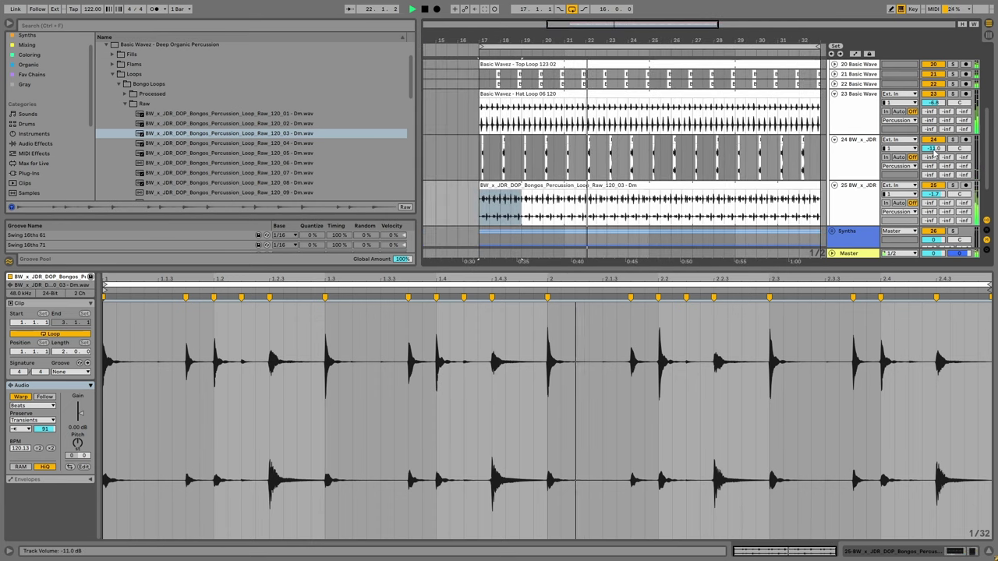
High-pass the raw bongo track at 200 Hz in EQ Eight and sidechain its Compressor from the Sidechain track, Post FX, with threshold about -22.6 dB.
key("shift+Tab")
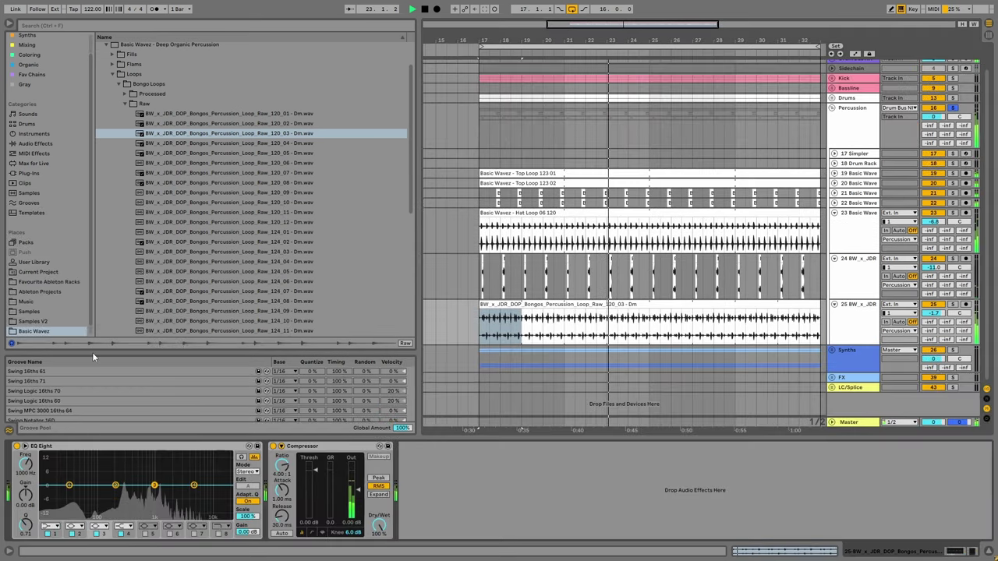
double_click(115, 485)
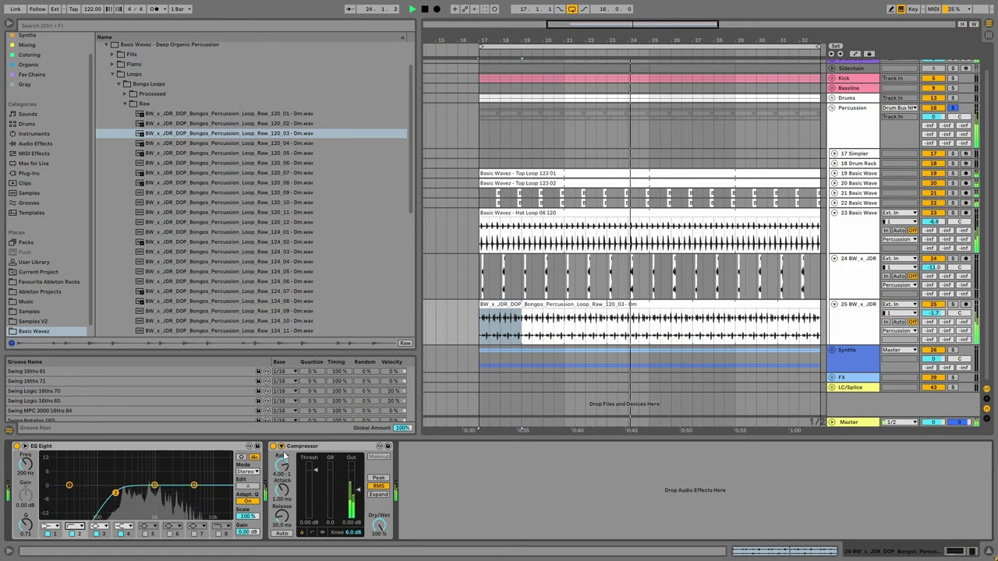
left_click(281, 446)
left_click(289, 471)
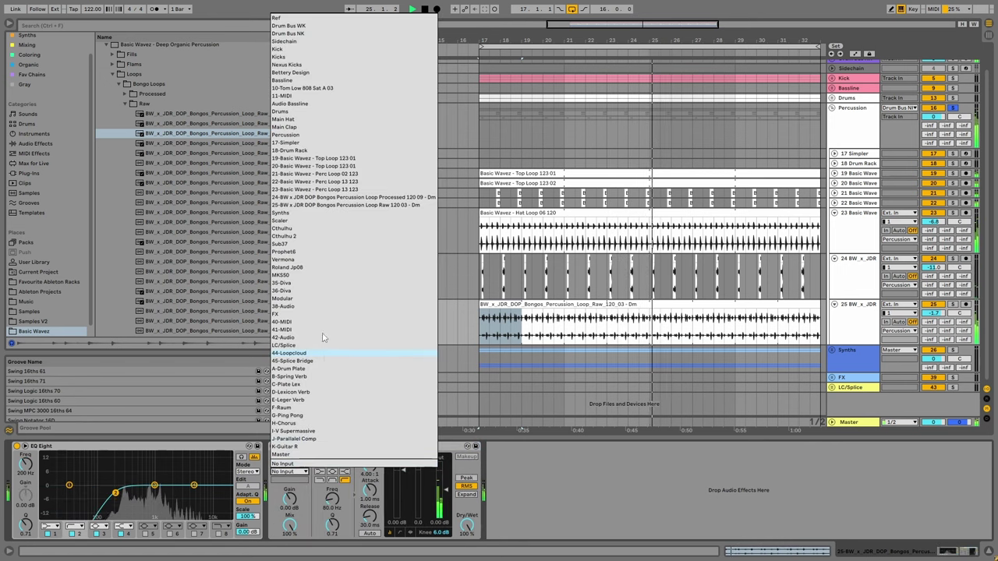
key("Escape")
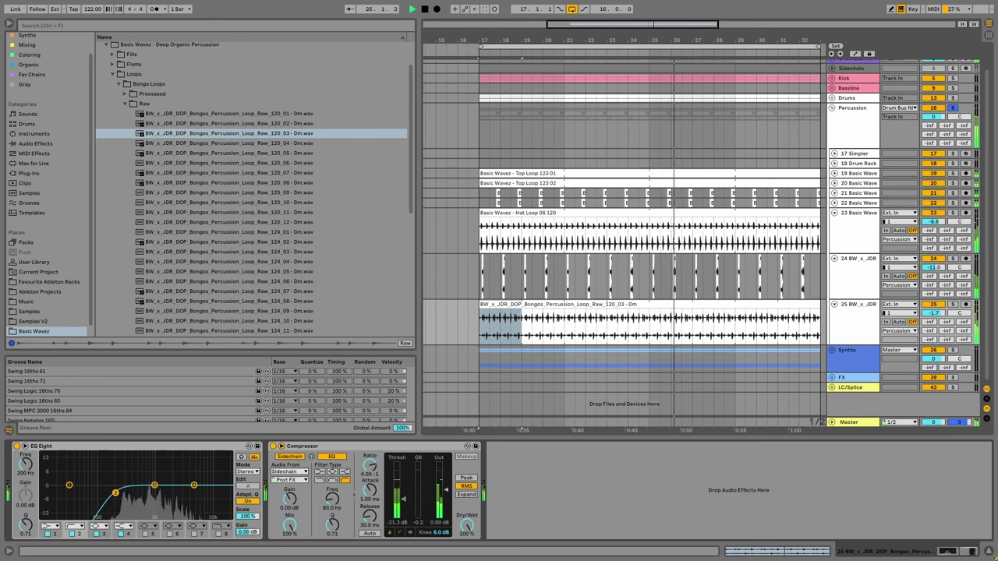
List the available audio effects in the browser.
left_click(34, 134)
left_click(36, 144)
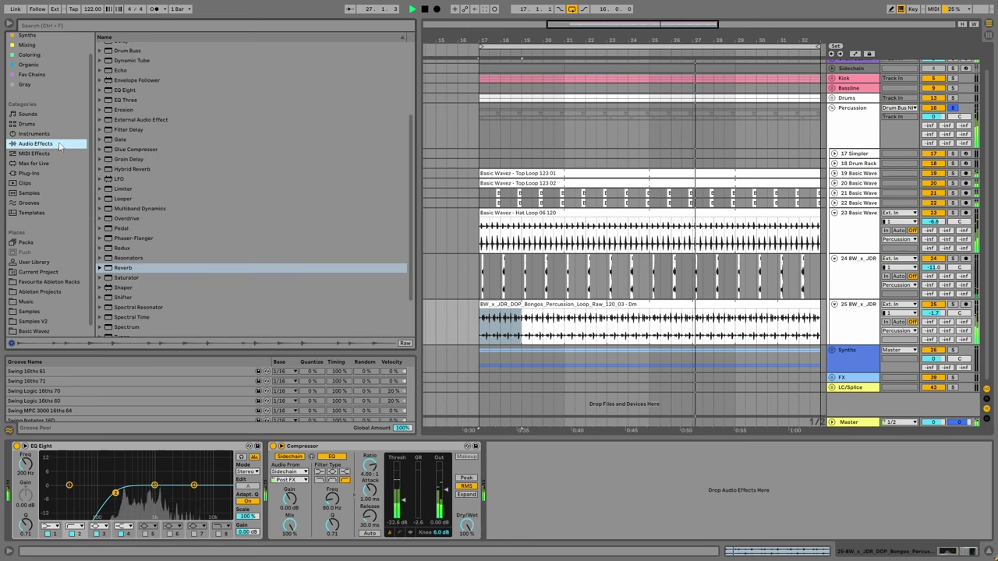
Insert an Overdrive ahead of the EQ Eight on bongo track 25 and set its Dry/Wet to 12%.
key("space")
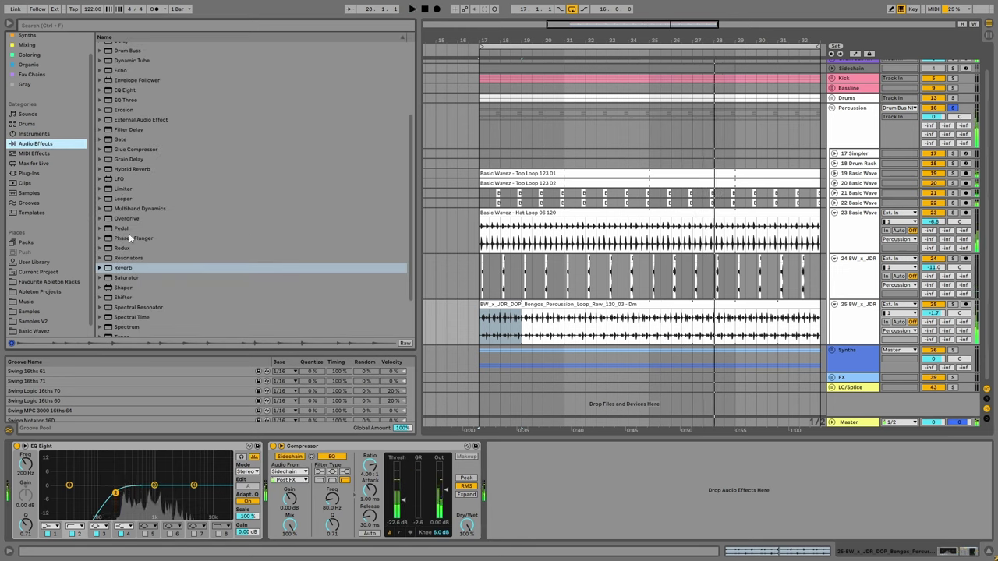
left_click(126, 218)
left_click_drag(46, 474, 46, 474)
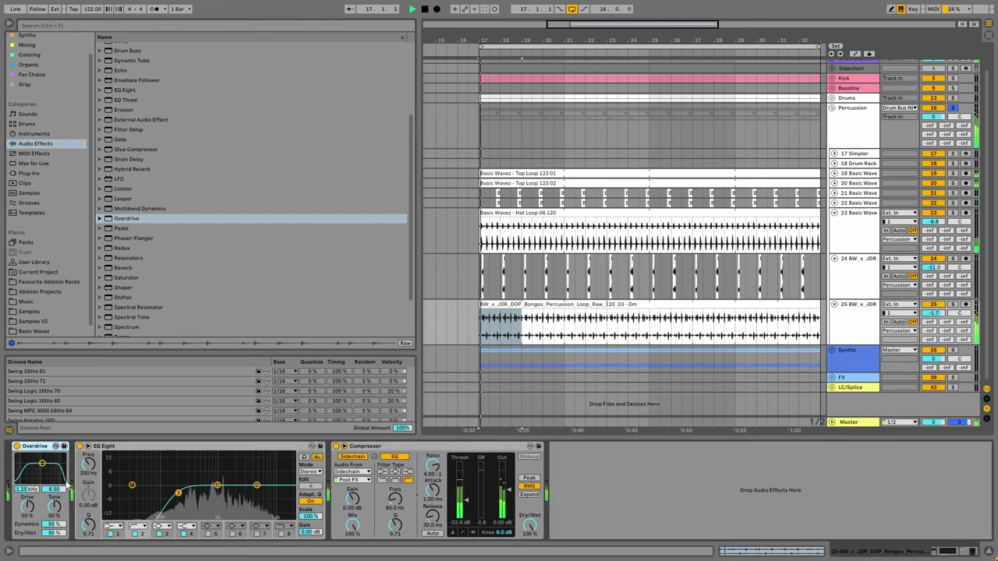
key("space")
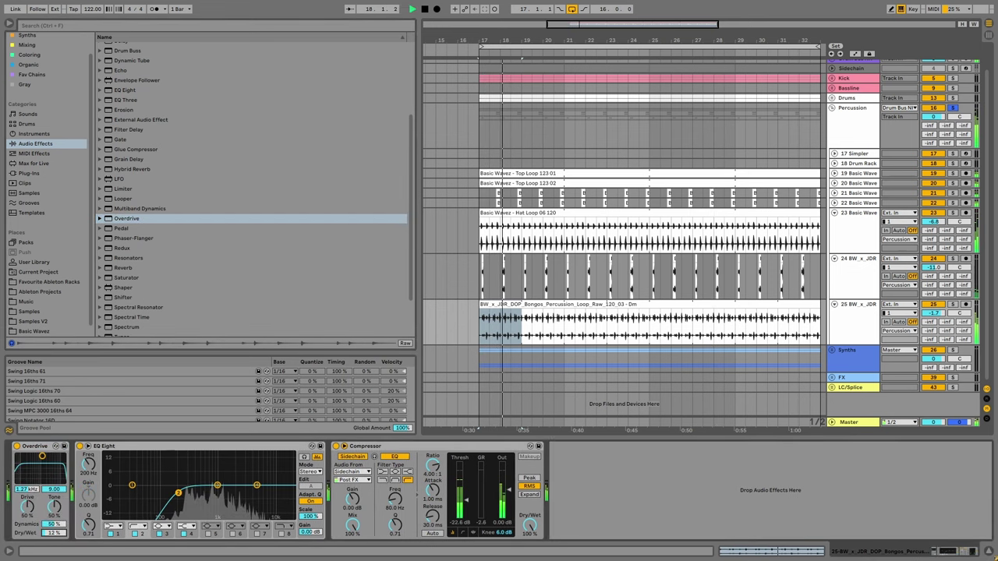
Shape the Overdrive at 4.40 kHz with bandwidth 4.93, Drive 52%, Tone 63% and Dynamics 40%.
left_click_drag(25, 506, 51, 468)
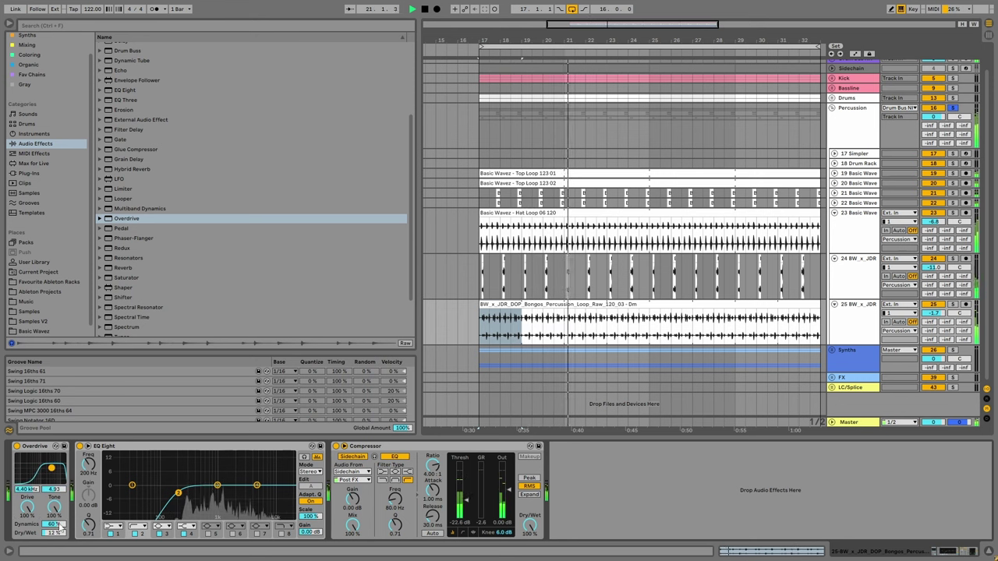
left_click_drag(26, 508, 54, 514)
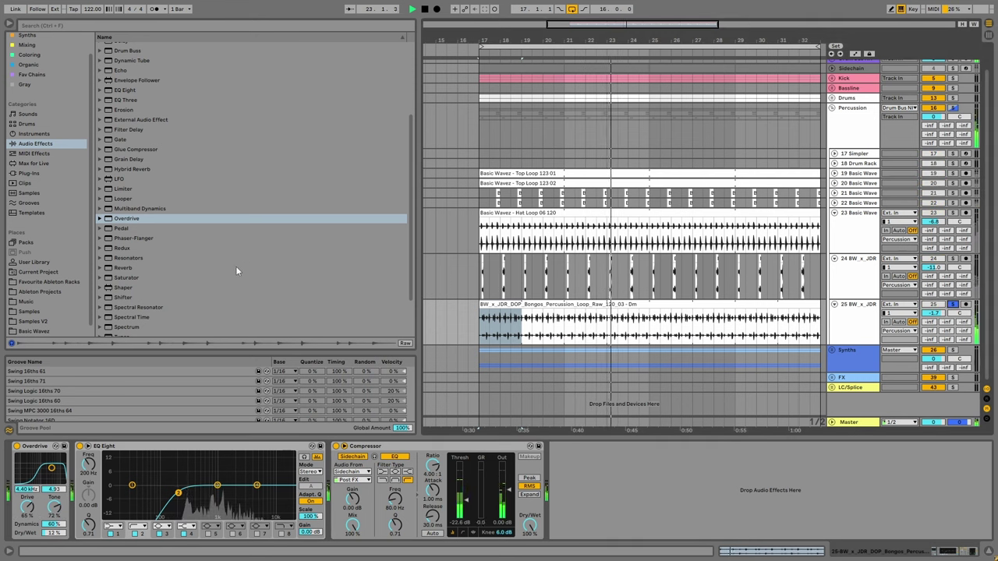
left_click_drag(57, 524, 56, 537)
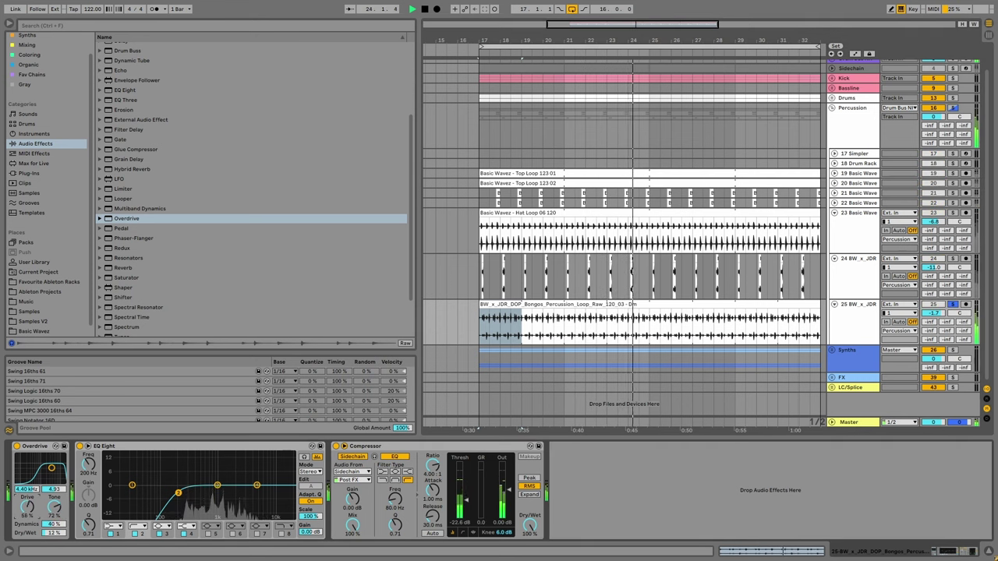
Raise bongo track 25's sends to A-Drum Plate at -21.6 dB and G-Ping Pong at -22.2 dB.
left_click(123, 268)
left_click(901, 329)
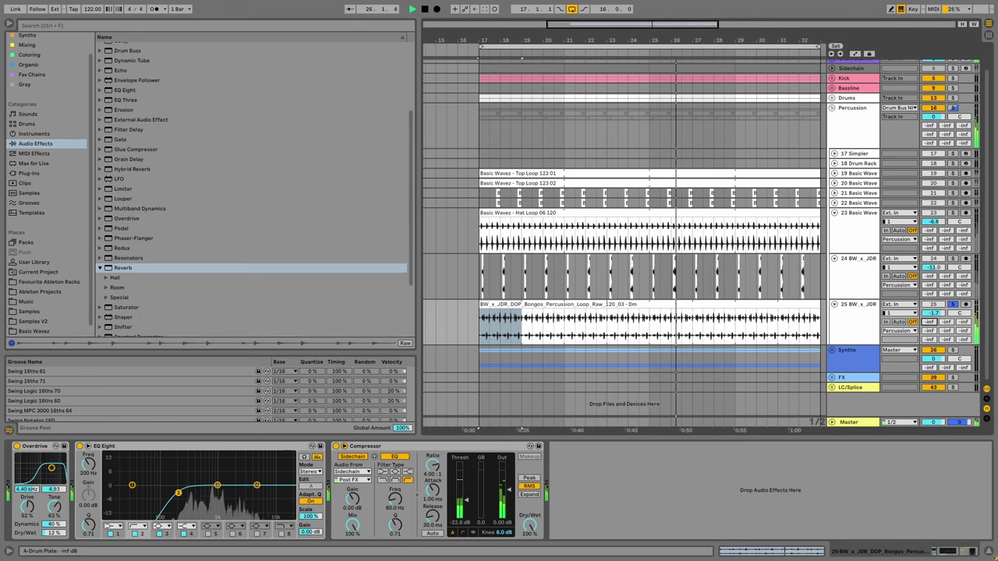
left_click_drag(929, 321, 932, 337)
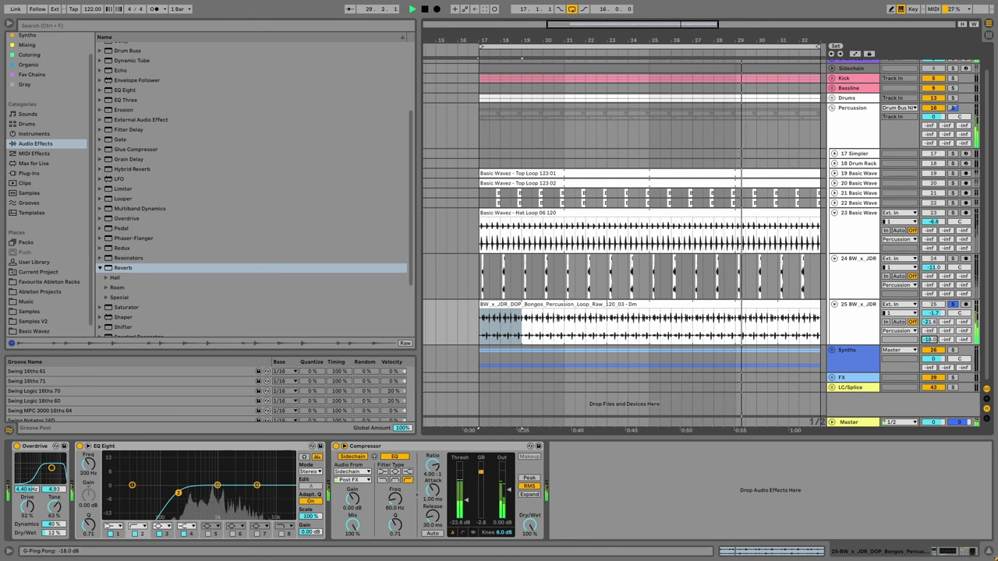
Solo bongo track 24 and raise its sends to A-Drum Plate at -24.8 dB and G-Ping Pong at -23.4 dB.
left_click(952, 258)
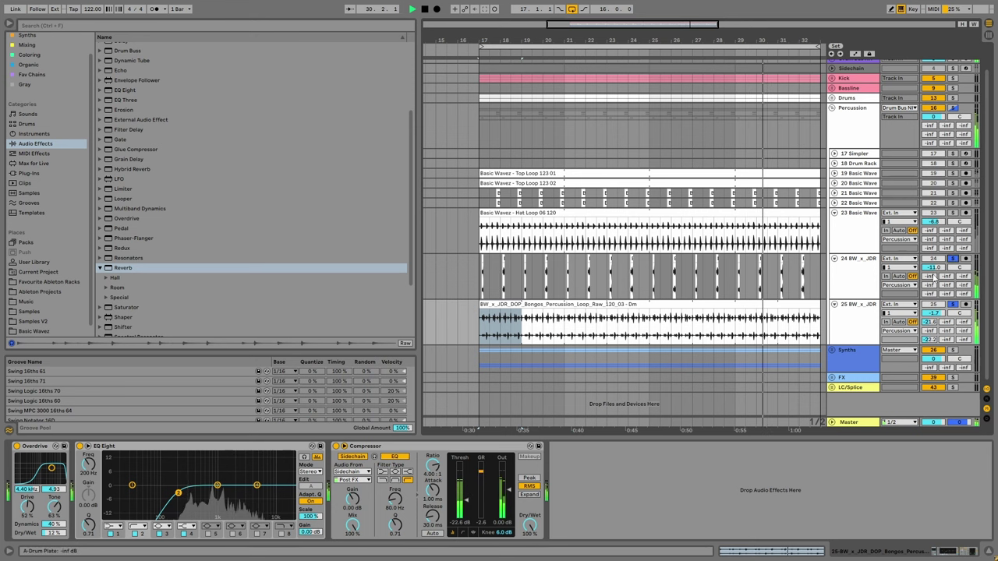
left_click_drag(929, 276, 929, 257)
left_click_drag(929, 293, 931, 297)
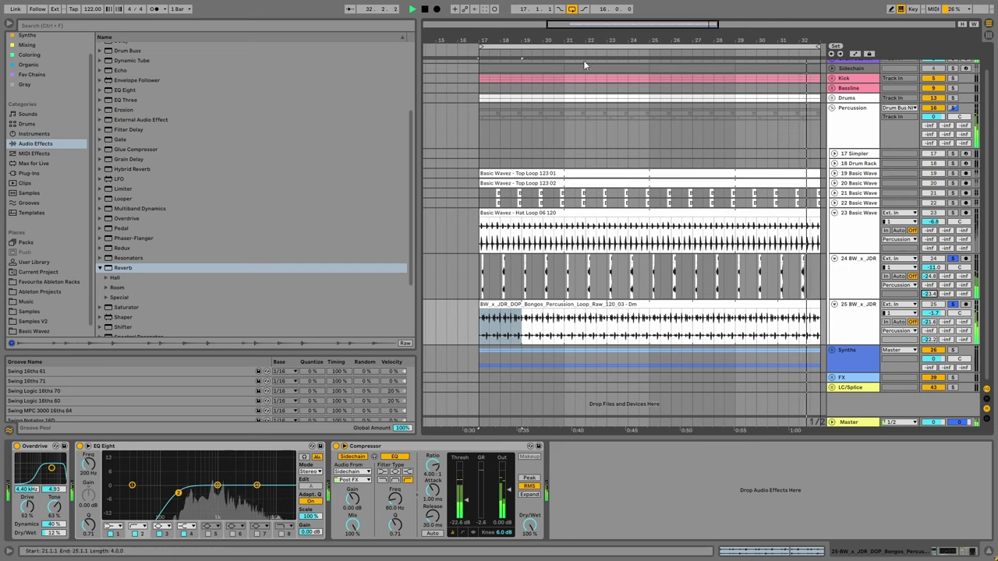
Select all the bongo clips on track 24 and set their warp mode to Complex Pro.
scroll(510, 253, "down", 3)
left_click(510, 253)
double_click(499, 257)
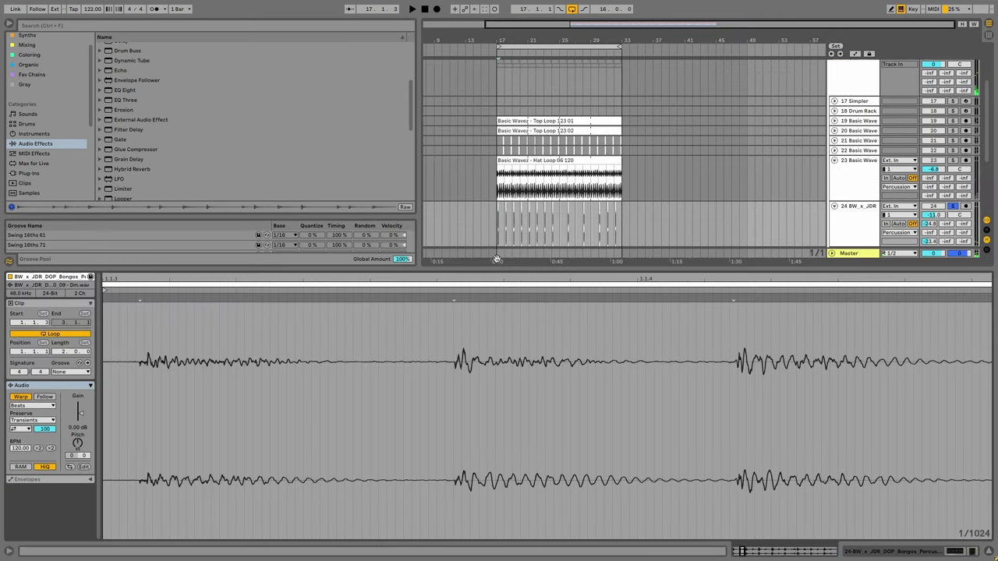
left_click_drag(495, 211, 630, 208)
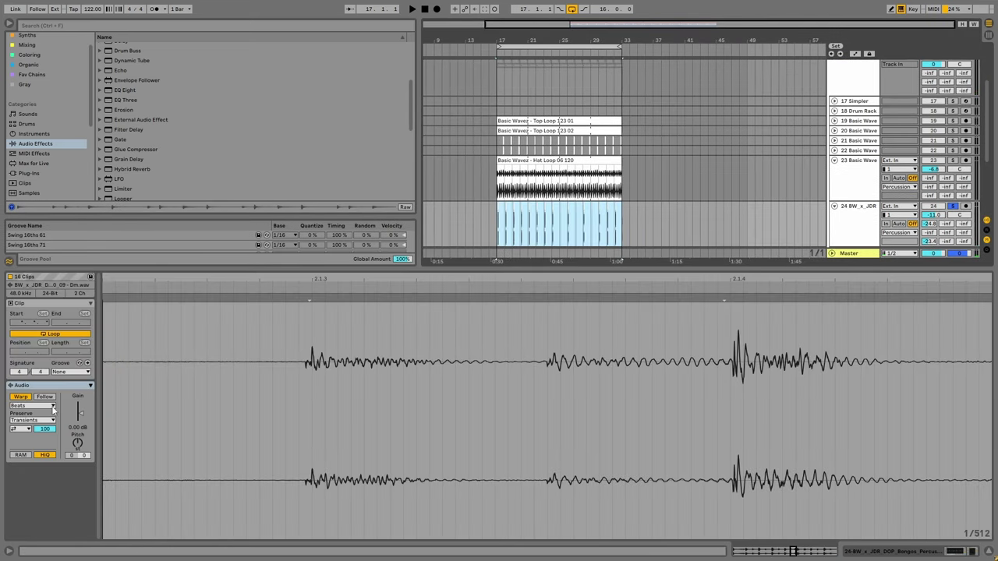
left_click(52, 406)
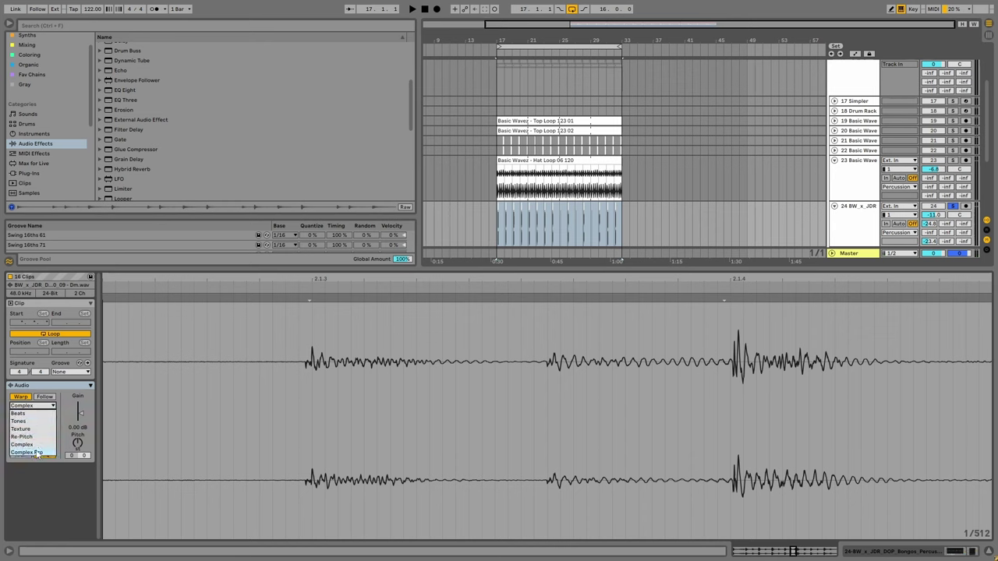
left_click(27, 452)
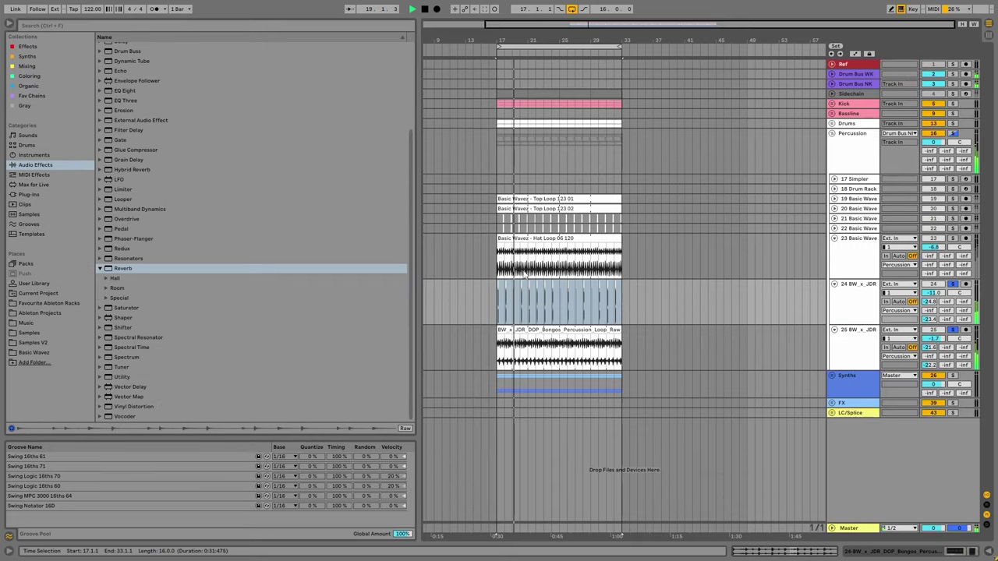
Copy the Overdrive from track 25 to the front of track 24's device chain.
left_click_drag(515, 268, 514, 542)
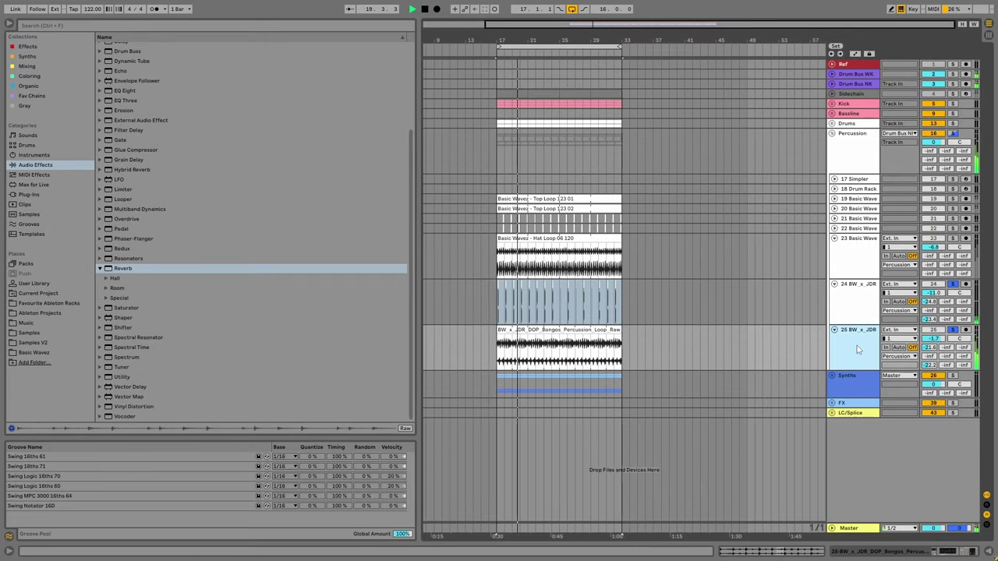
left_click_drag(43, 542, 43, 440)
left_click(846, 302)
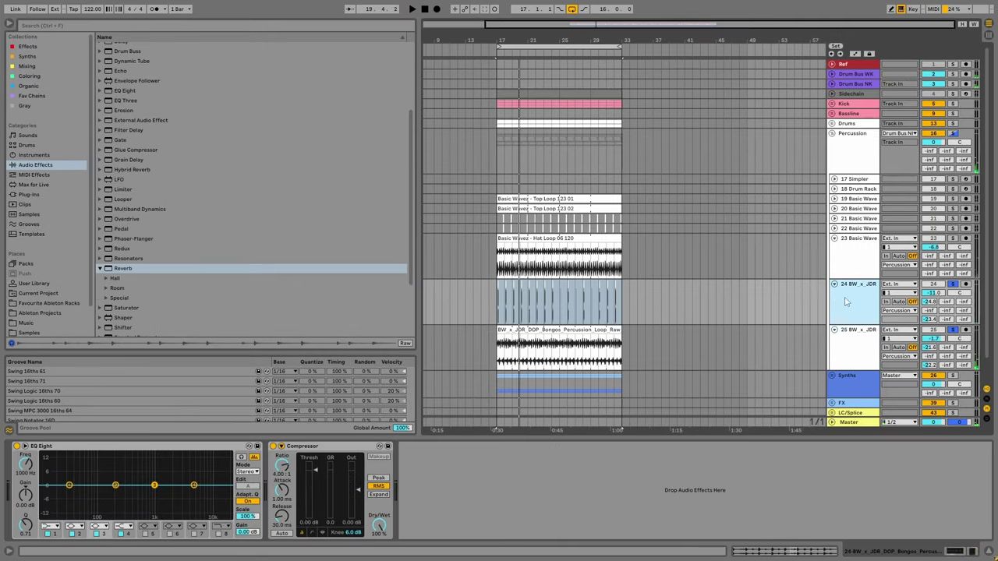
left_click(107, 450)
key("ctrl+v")
Play the loop and set EQ Eight band 2 on track 24 as a low cut at about 278 Hz.
key("space")
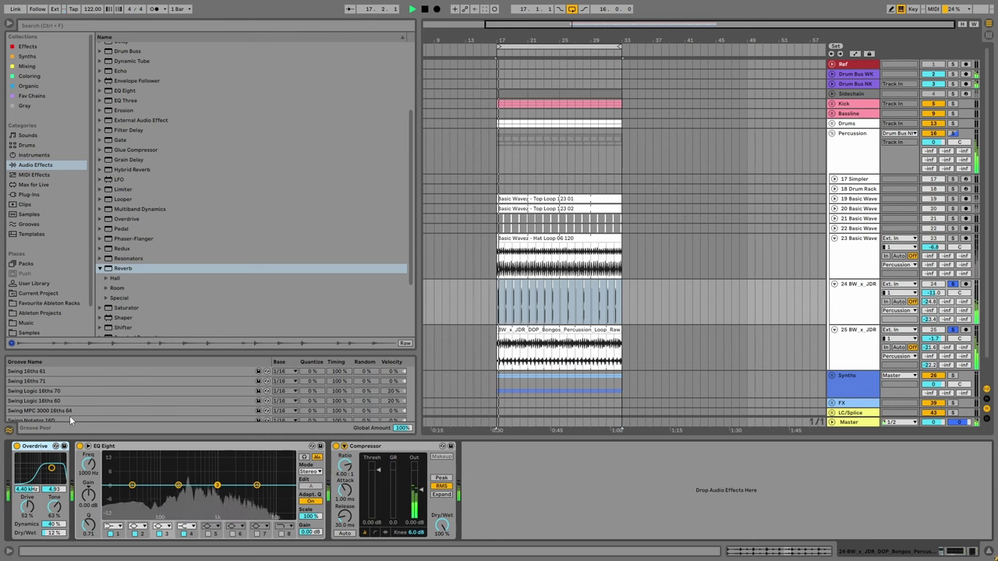
left_click(133, 526)
left_click(137, 474)
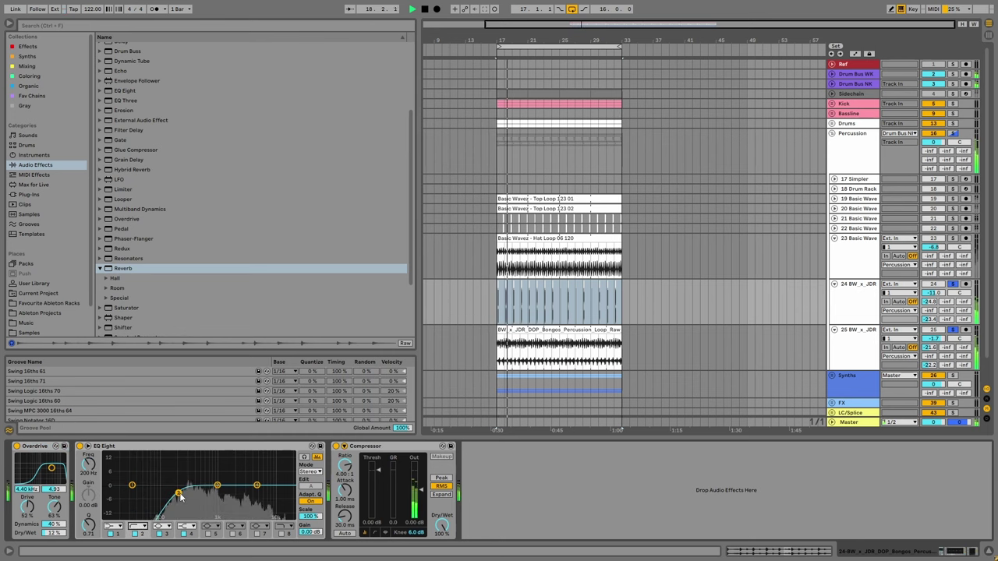
Duplicate bongo track 25 and delete the clips from the copy, keeping its effects and sends.
scroll(827, 319, "down", 1)
left_click(812, 321)
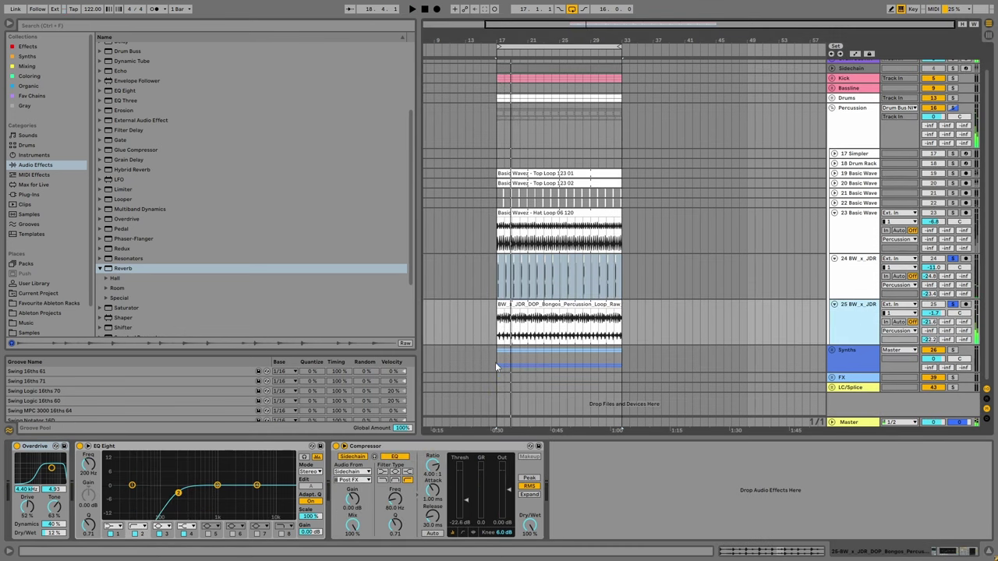
key("ctrl+d")
key("Delete")
Open the raw Conga Loops of the Basic Wavez Deep Organic Percussion pack and preview loop 124_01.
scroll(48, 324, "down", 2)
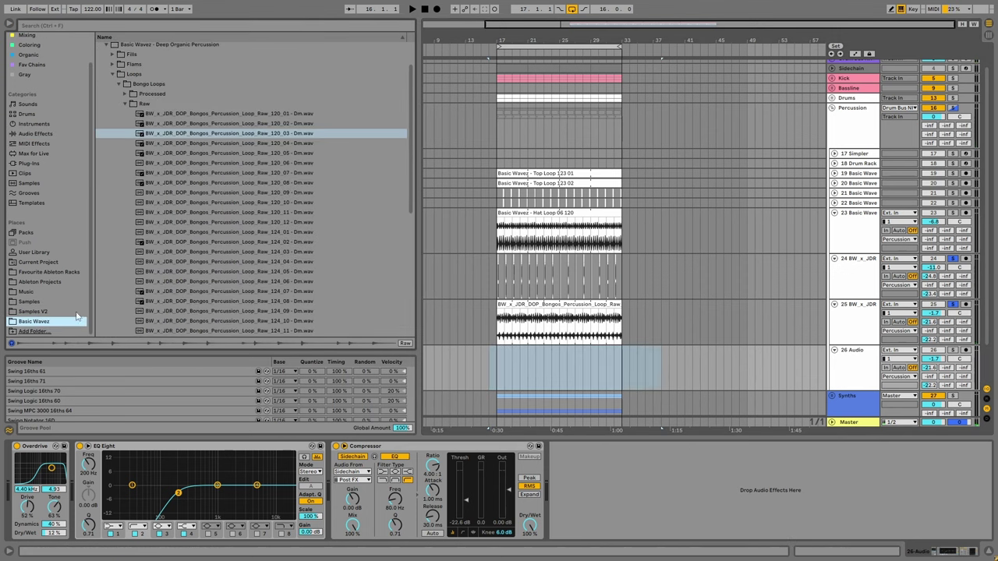
left_click(48, 323)
left_click(121, 155)
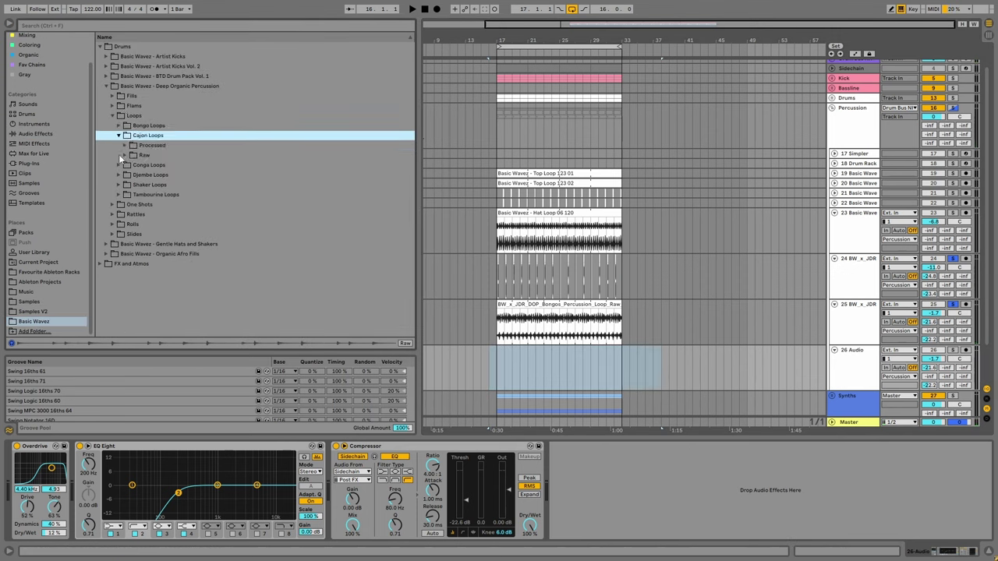
left_click(121, 165)
left_click(124, 165)
left_click(189, 244)
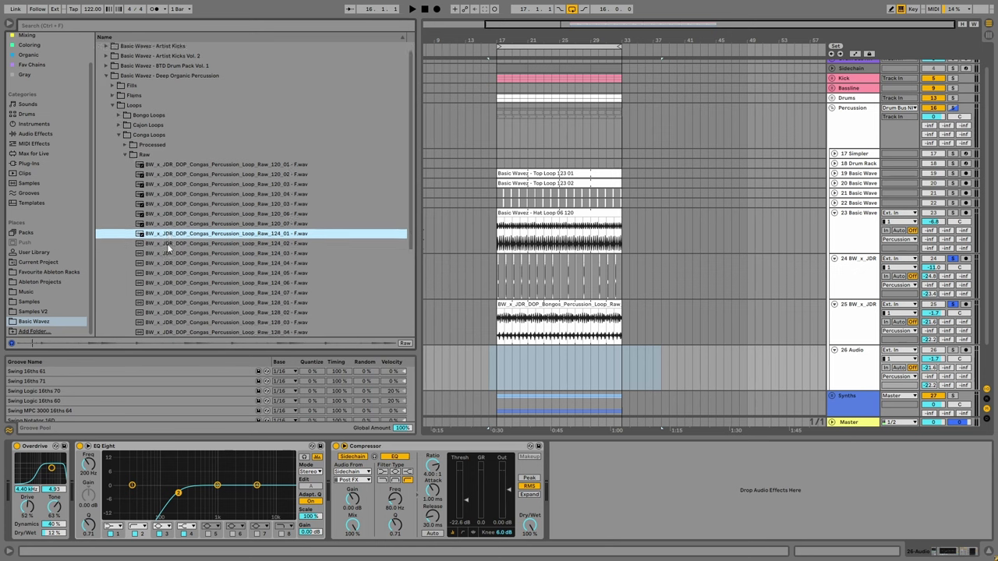
Preview raw conga loop 124_02 and place it on the empty track 26, repeated across bars 17 to 33.
scroll(189, 242, "down", 3)
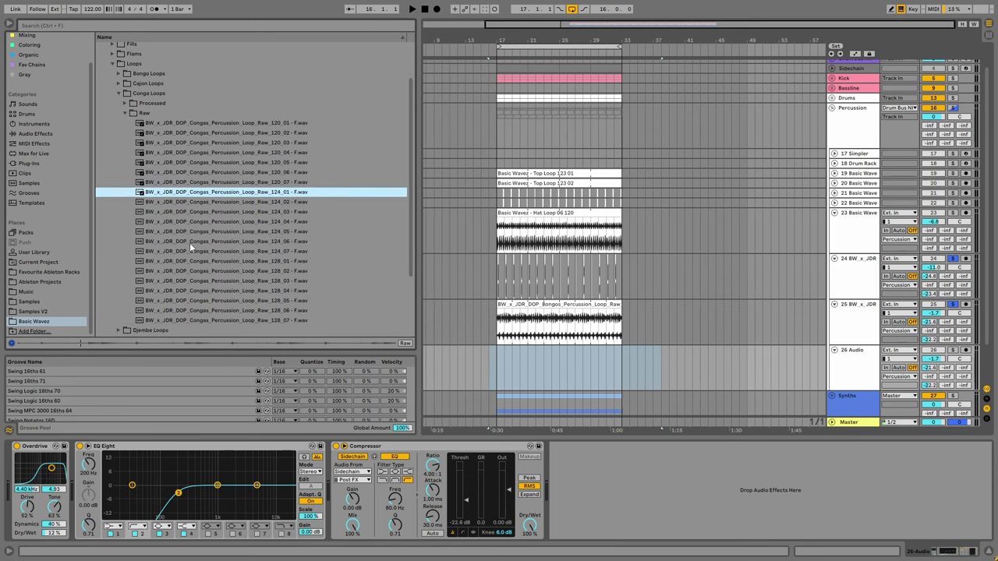
left_click(201, 201)
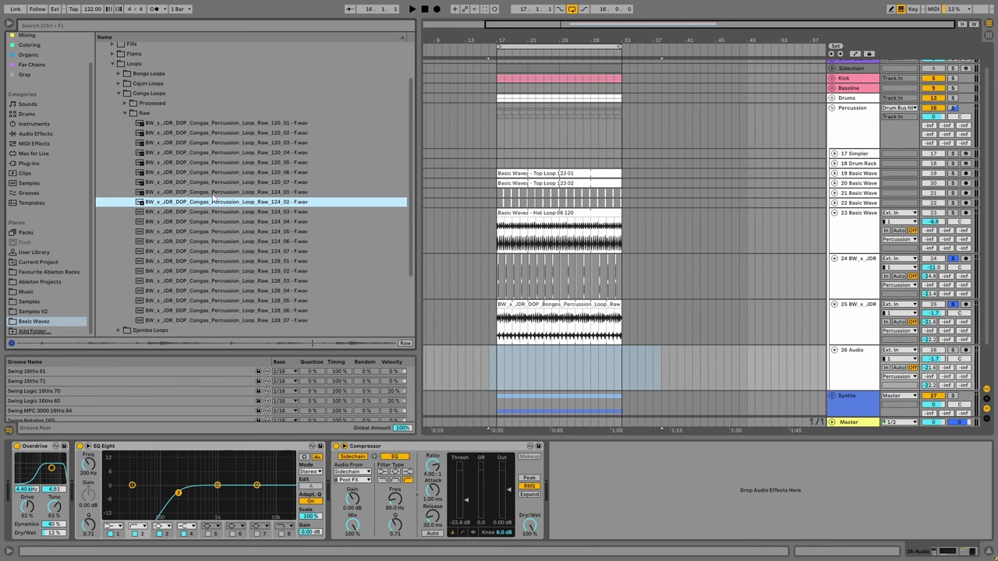
left_click_drag(230, 202, 511, 353)
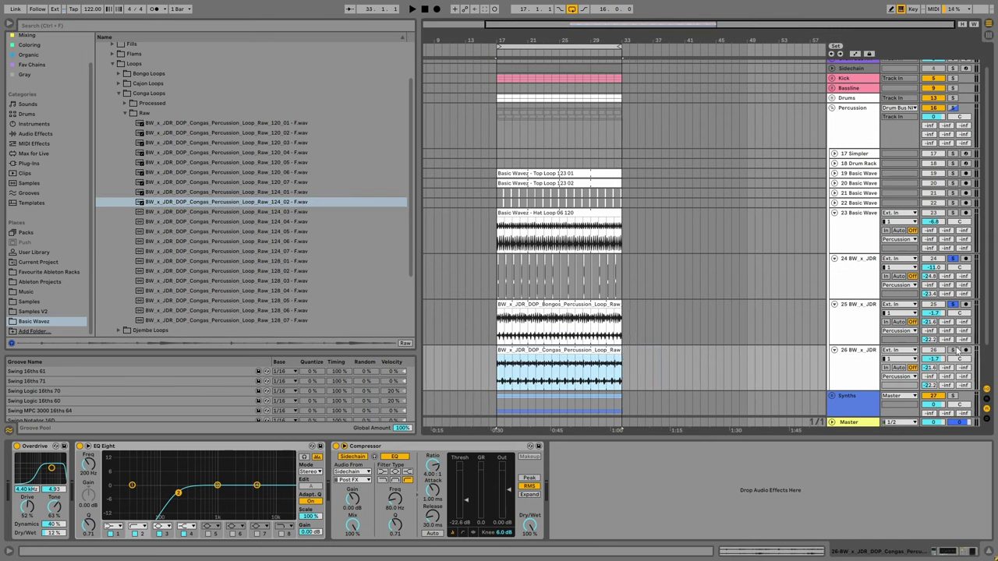
Open the conga clip, solo its track and quantize the clip's transients to the sixteenth-note grid.
double_click(573, 360)
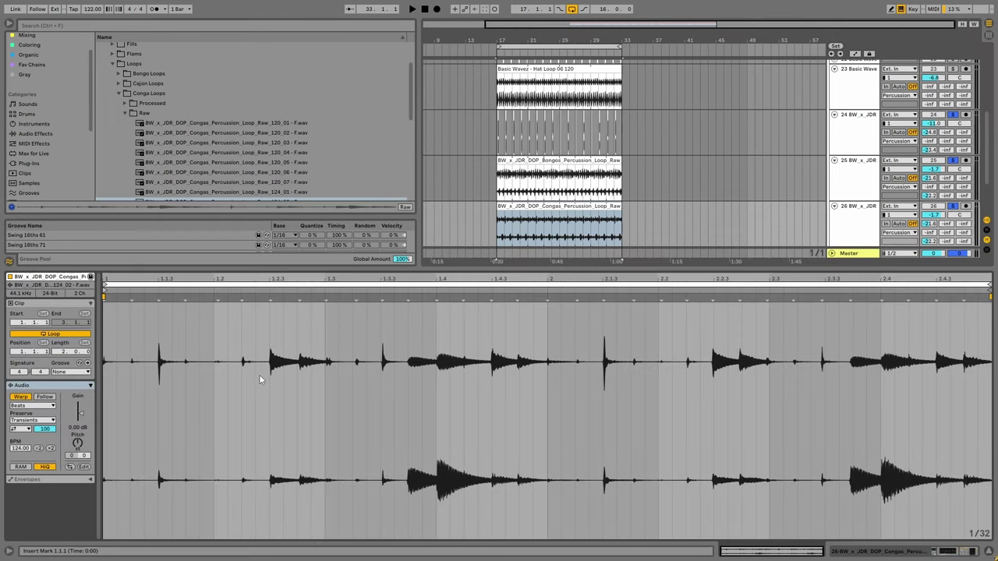
left_click(34, 421)
left_click(34, 421)
Show the clip Gain envelope for the conga loop.
left_click(23, 479)
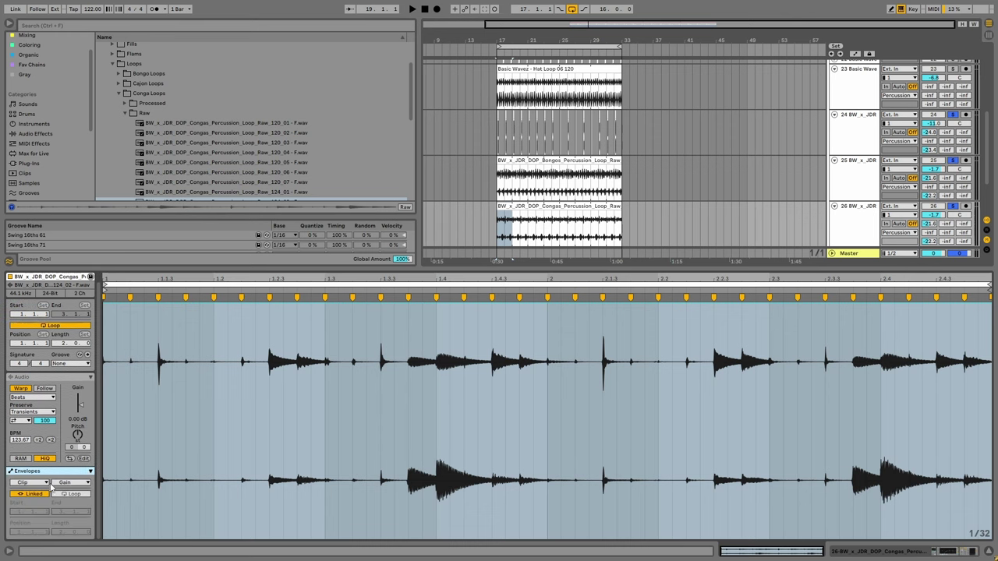
left_click(38, 482)
left_click(68, 483)
left_click(68, 483)
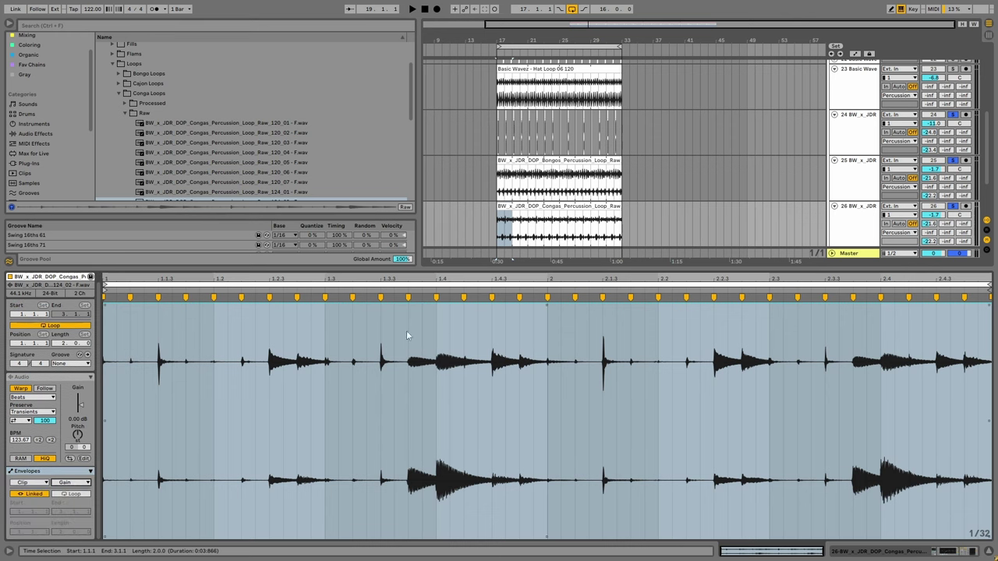
Draw the conga gain envelope down to 0% except over the main hits at 1.2.3–1.3, 1.3.4–2, 2.2.3–2.3 and from 2.3.4 to the end.
left_click(255, 372)
left_click_drag(270, 526, 113, 556)
mouse_move(330, 523)
left_mouse_down()
mouse_move(351, 558)
mouse_move(399, 557)
left_mouse_up()
left_click_drag(492, 512, 501, 526)
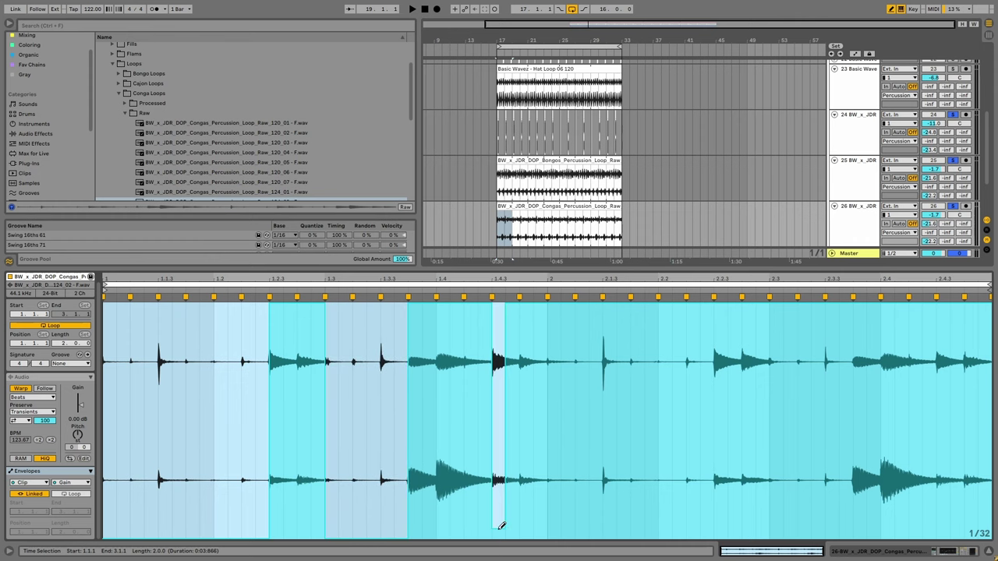
left_click_drag(506, 463, 510, 299)
mouse_move(559, 490)
left_mouse_down()
mouse_move(555, 545)
mouse_move(620, 559)
mouse_move(717, 551)
left_mouse_up()
mouse_move(778, 533)
left_mouse_down()
mouse_move(804, 558)
mouse_move(841, 558)
mouse_move(849, 535)
left_mouse_up()
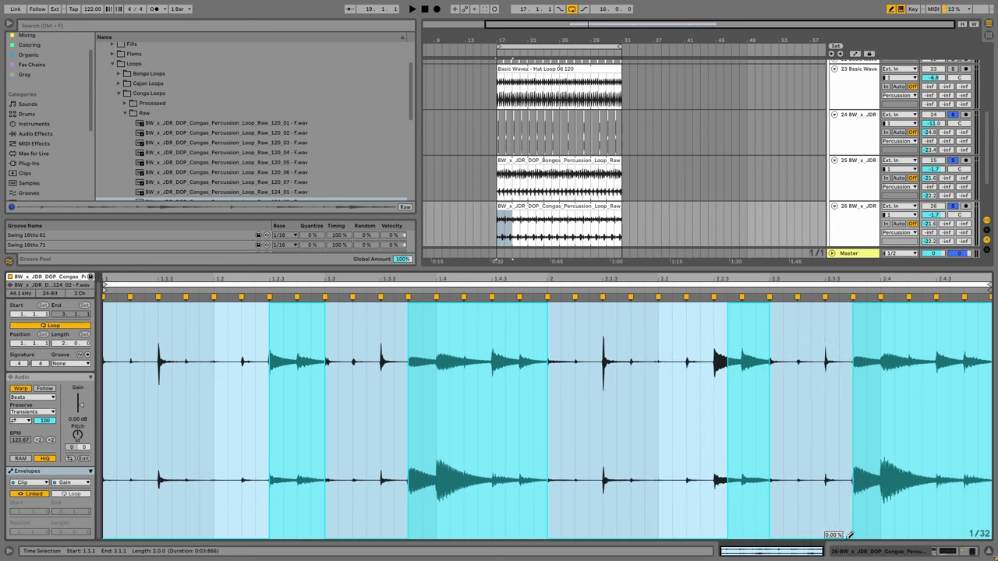
key("space")
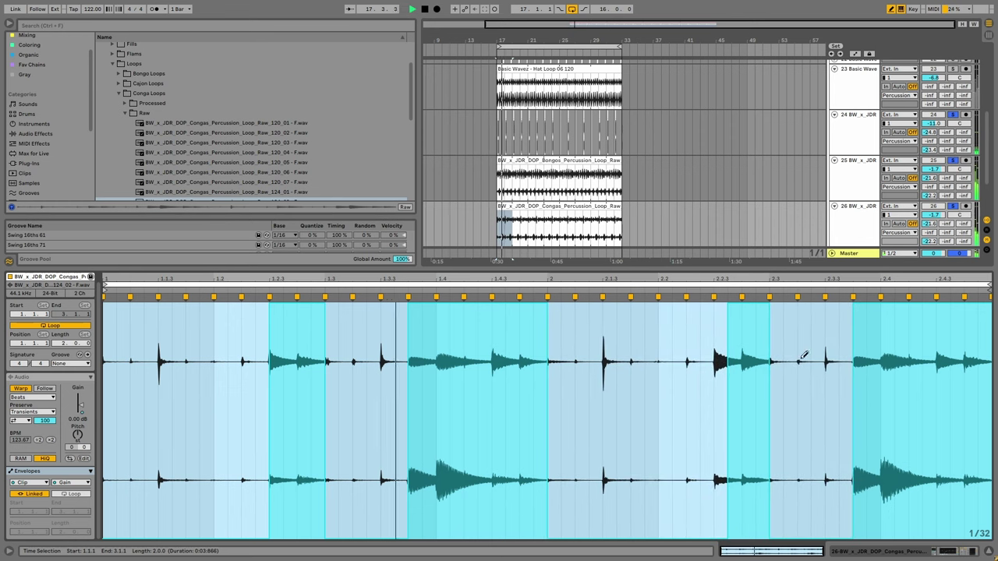
left_click(720, 318)
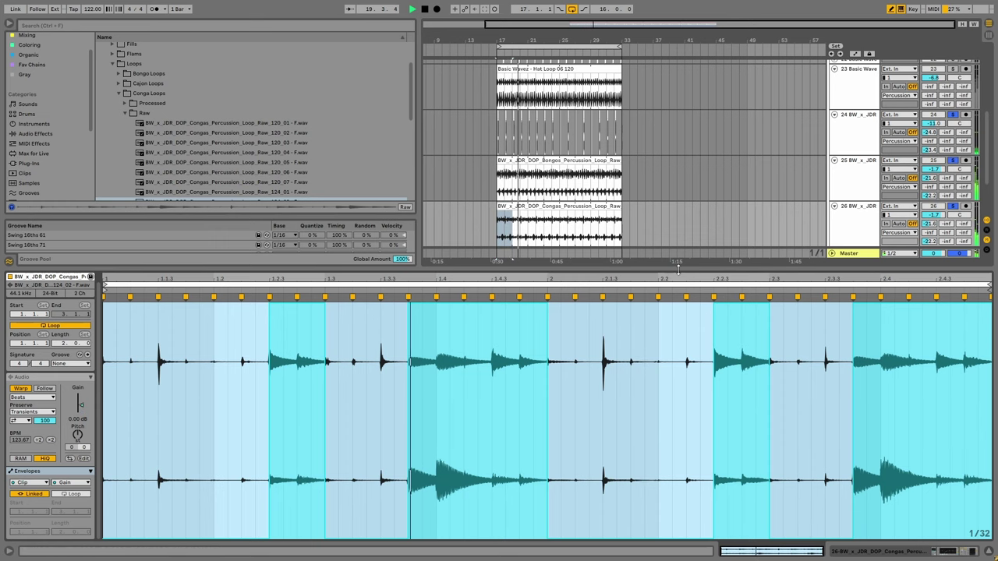
Close the clip view and lower the conga track's volume to -3.4 dB.
key("ctrl+alt+l")
left_click_drag(932, 384, 933, 392)
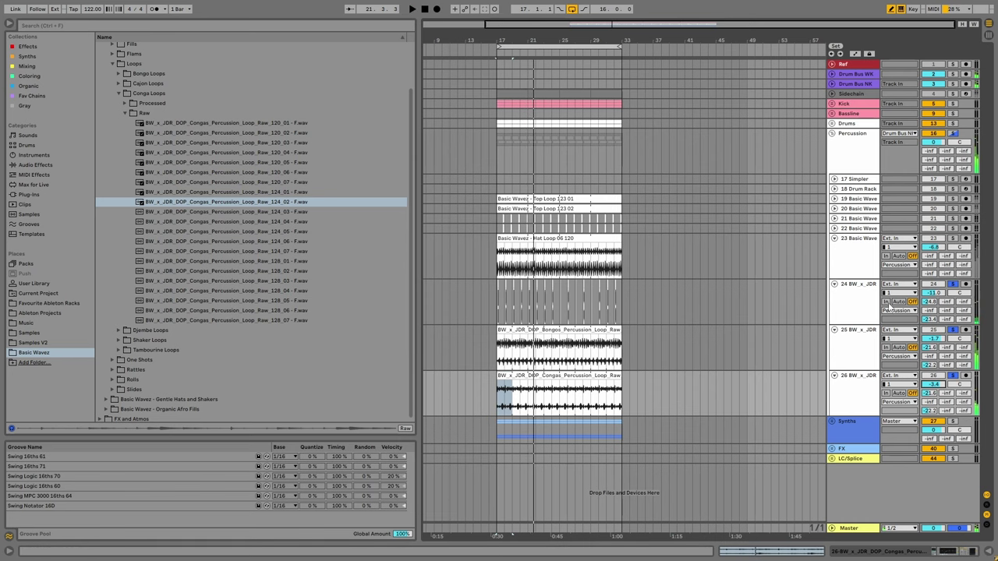
Set track 24's Compressor to sidechain from the Sidechain track, Post FX, with its EQ on and threshold at -22.6 dB.
double_click(864, 300)
left_click(351, 455)
left_click(352, 471)
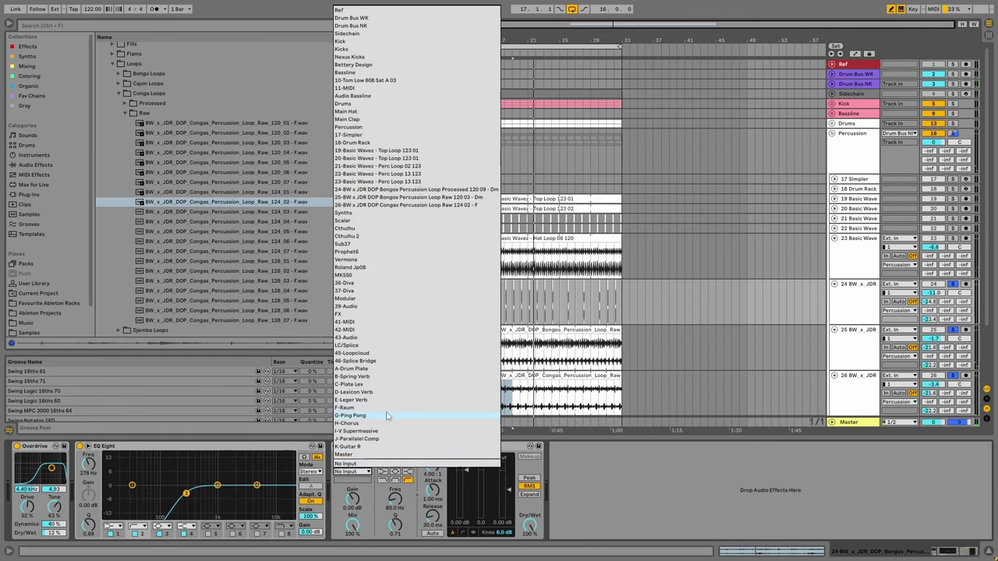
key("Escape")
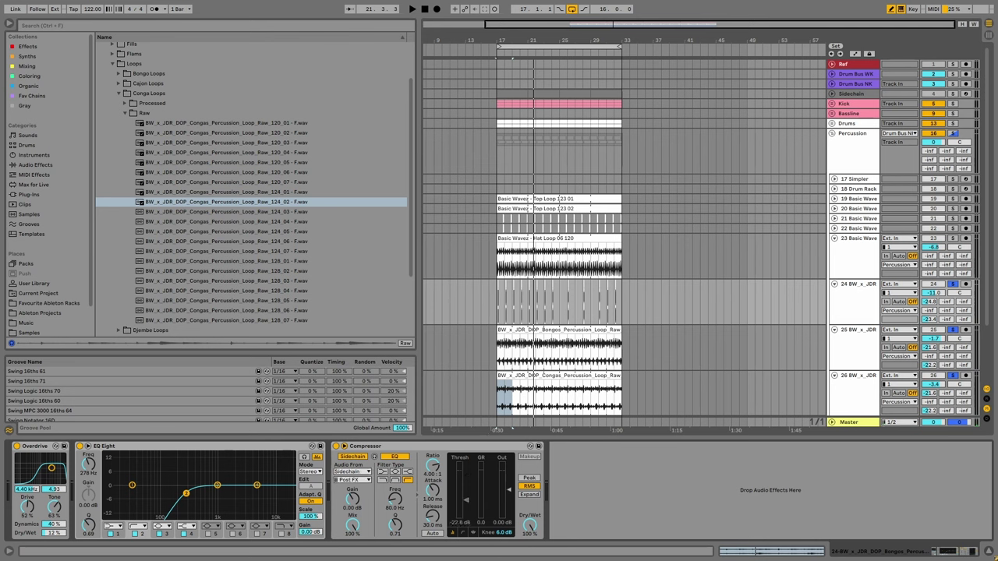
Play the loop and set the Compressor threshold on conga track 26 to -23.2 dB.
key("space")
left_click(861, 368)
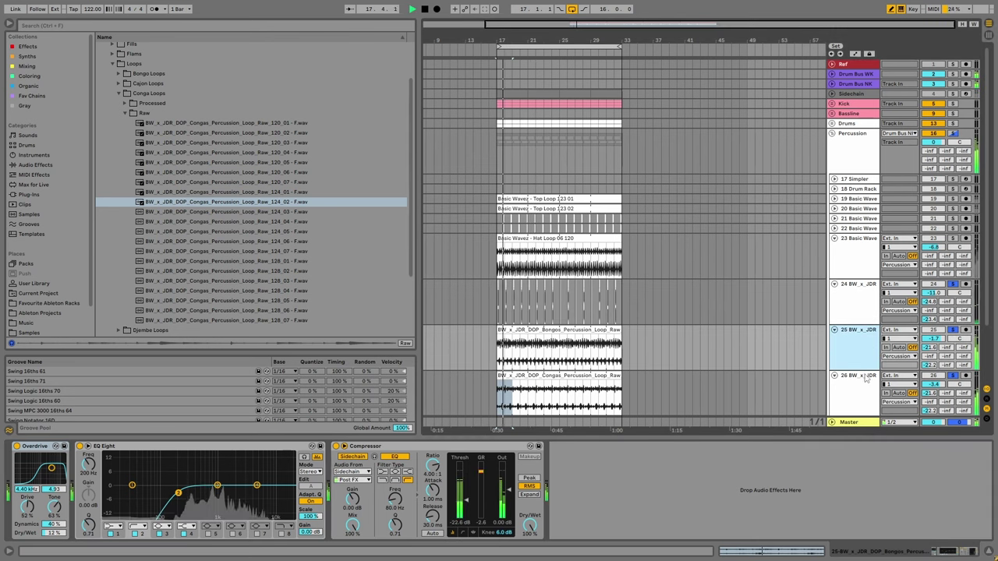
left_click(865, 378)
left_click_drag(464, 501, 465, 505)
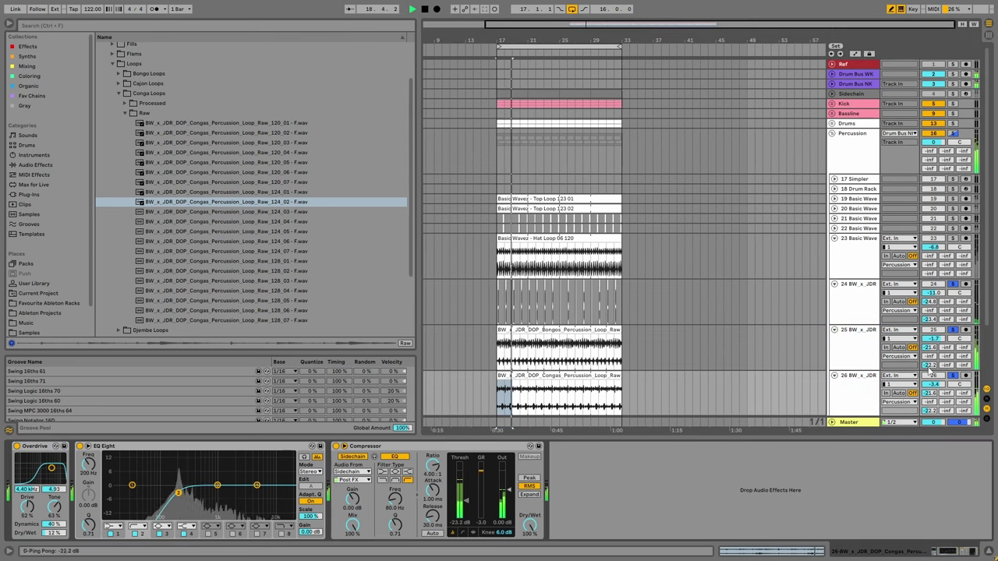
Pan bongo track 24 to about 25R and raise its volume to -9.7 dB.
left_click(960, 294)
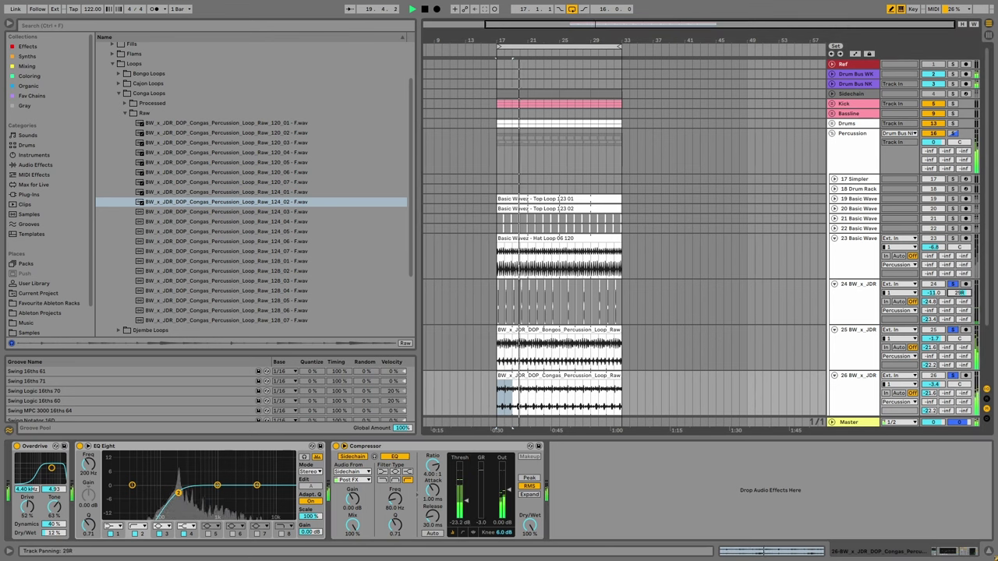
left_click_drag(933, 294, 933, 288)
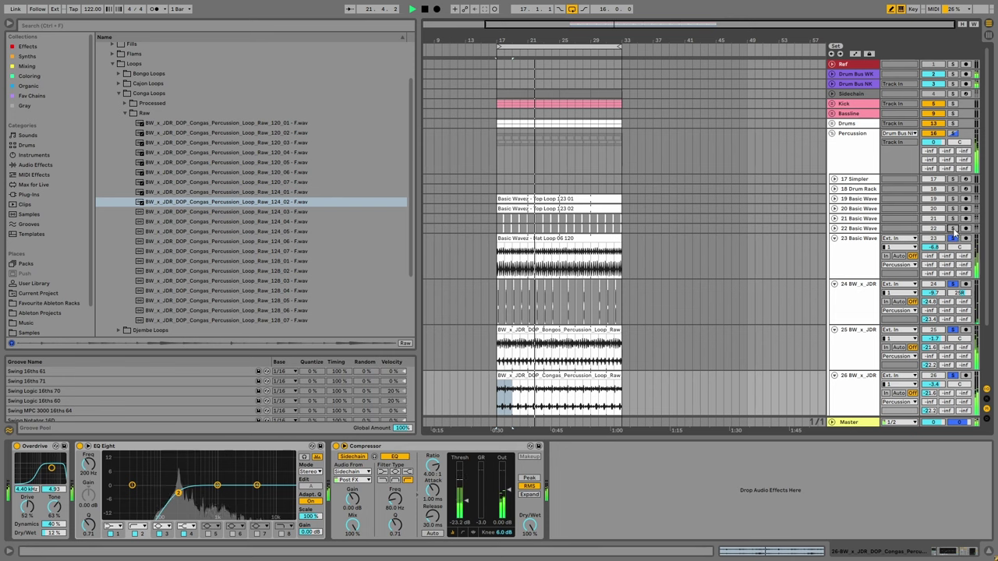
Fold tracks 23 to 25, setting the volume of bongo track 25 to -6.3 dB and conga track 26 to -2.9 dB.
left_click(834, 239)
left_click(834, 248)
left_click_drag(933, 266, 933, 272)
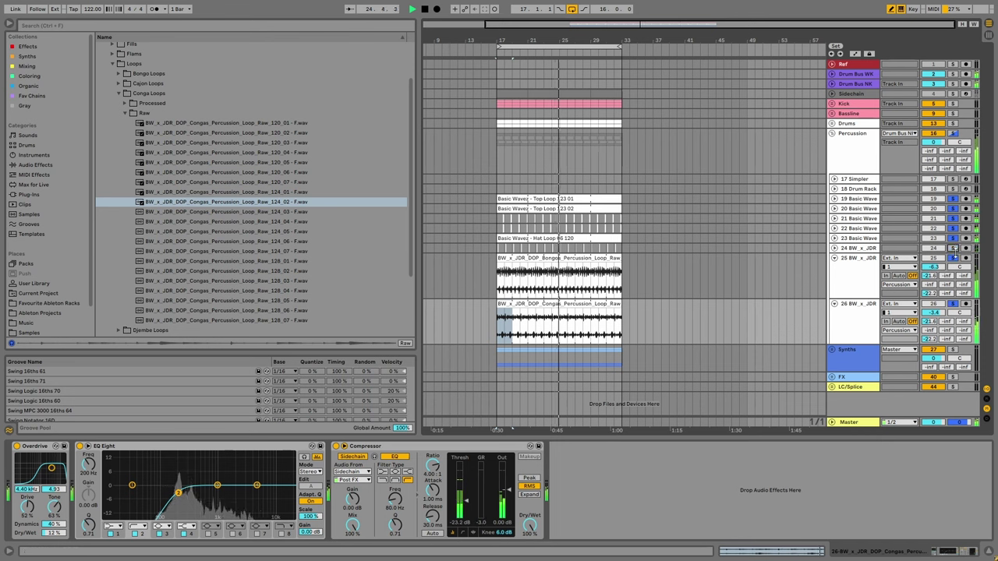
left_click(834, 258)
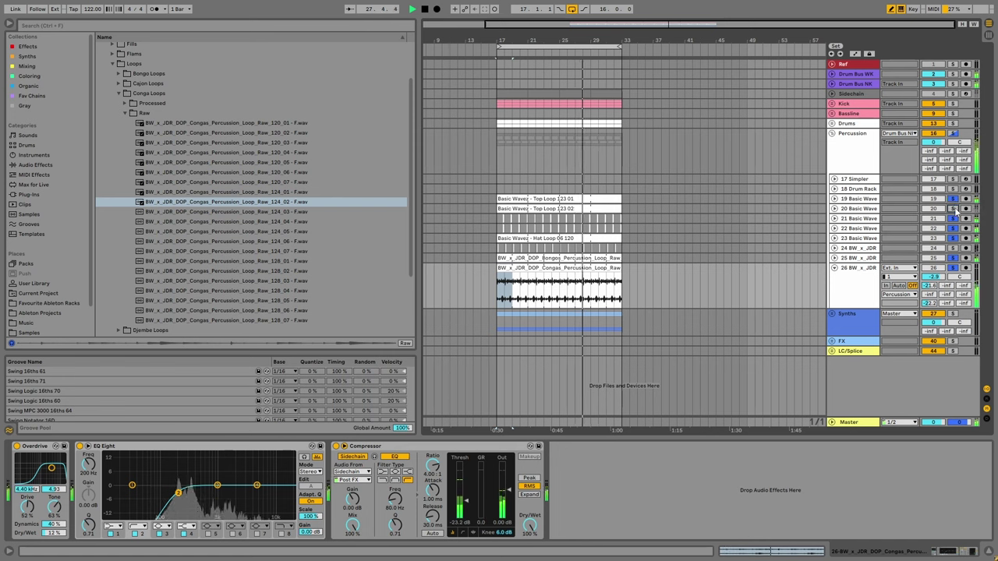
Unfold and solo top loop track 20, and raise its EQ Eight low cut to 843 Hz.
left_click(834, 209)
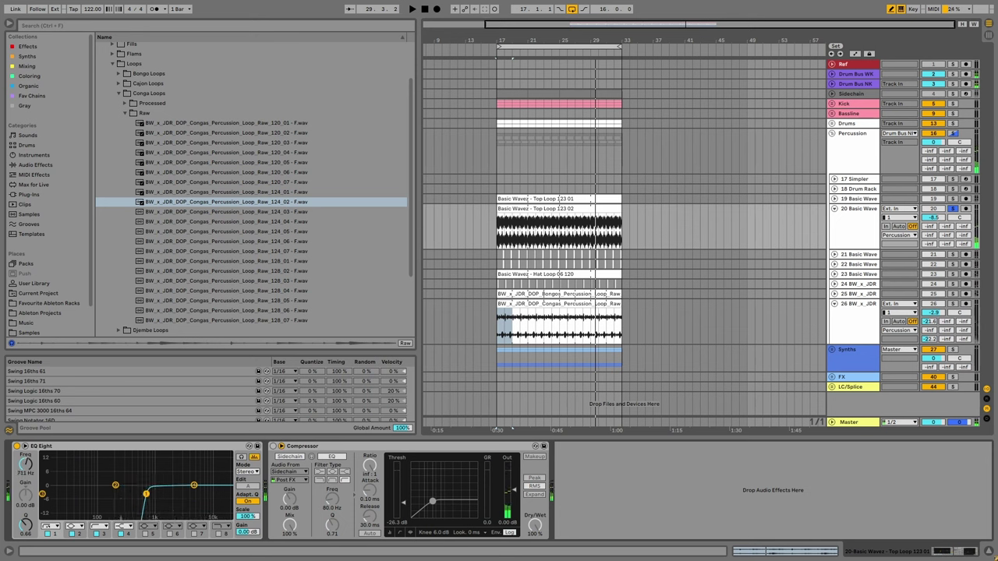
key("space")
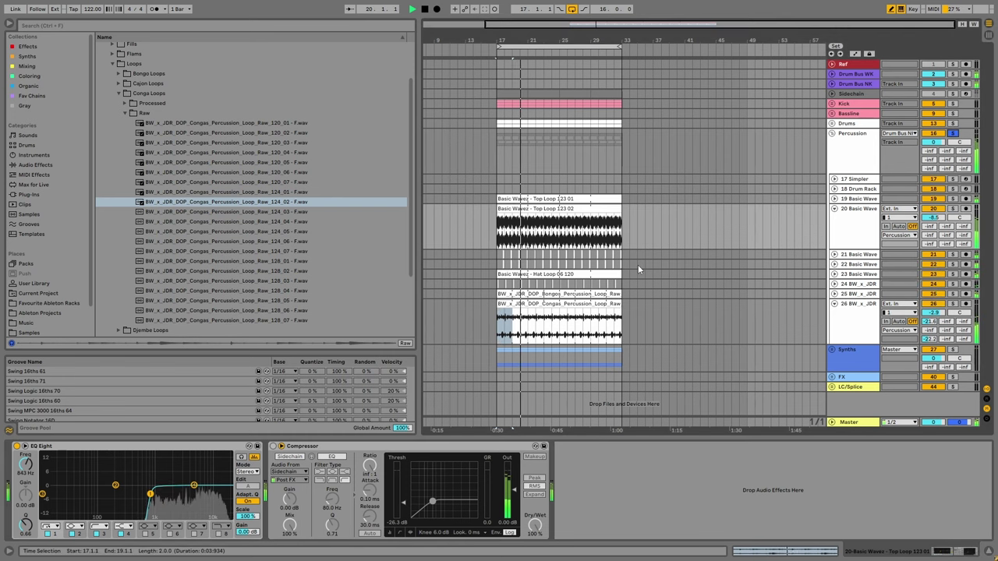
Lower bongo track 25 to -8.9 dB and conga track 26 to -5.3 dB, and fold the Percussion group.
left_click(866, 287)
left_click(834, 283)
scroll(833, 295, "down", 2)
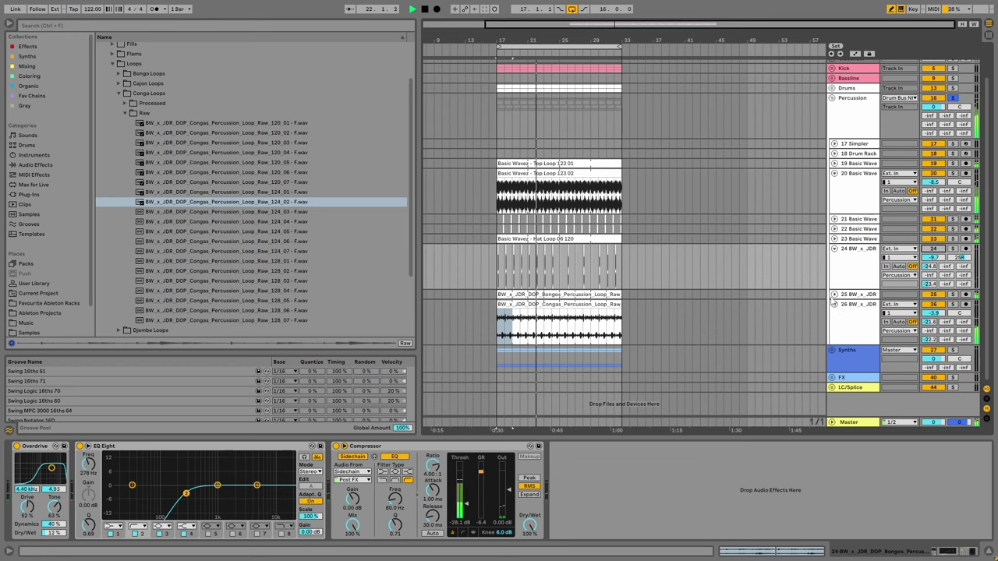
left_click(833, 294)
scroll(833, 296, "down", 2)
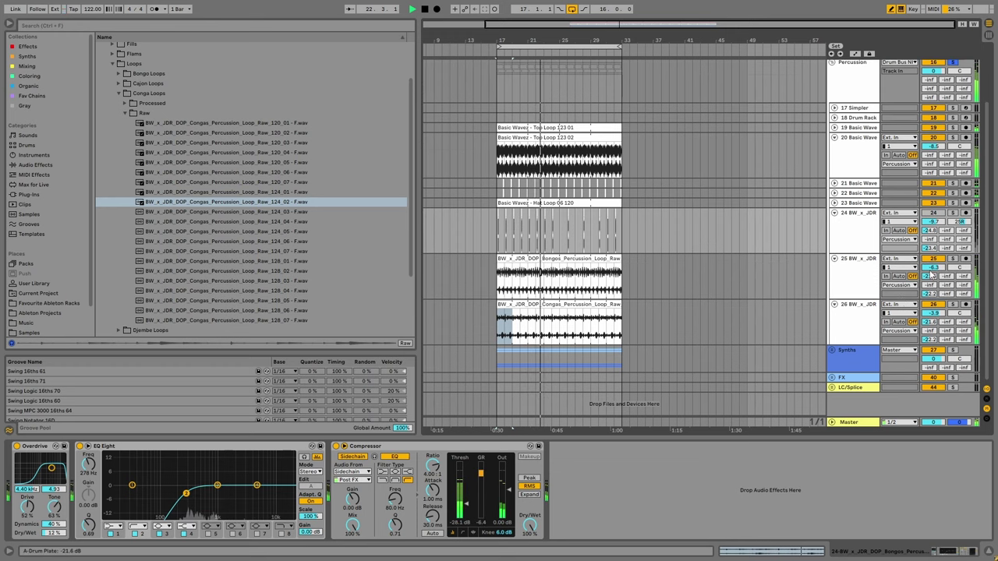
double_click(597, 312)
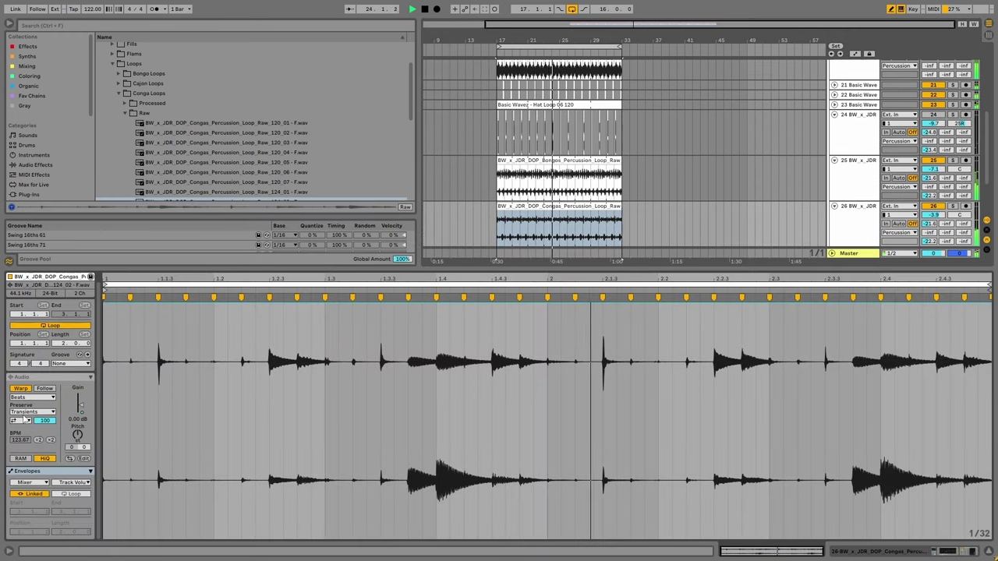
key("ctrl+alt+l")
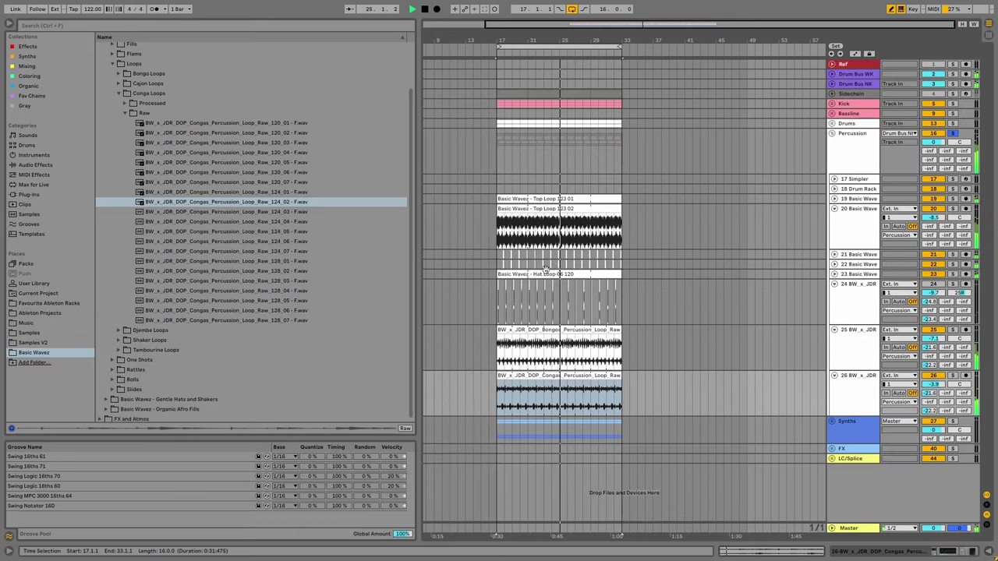
left_click_drag(933, 384, 933, 397)
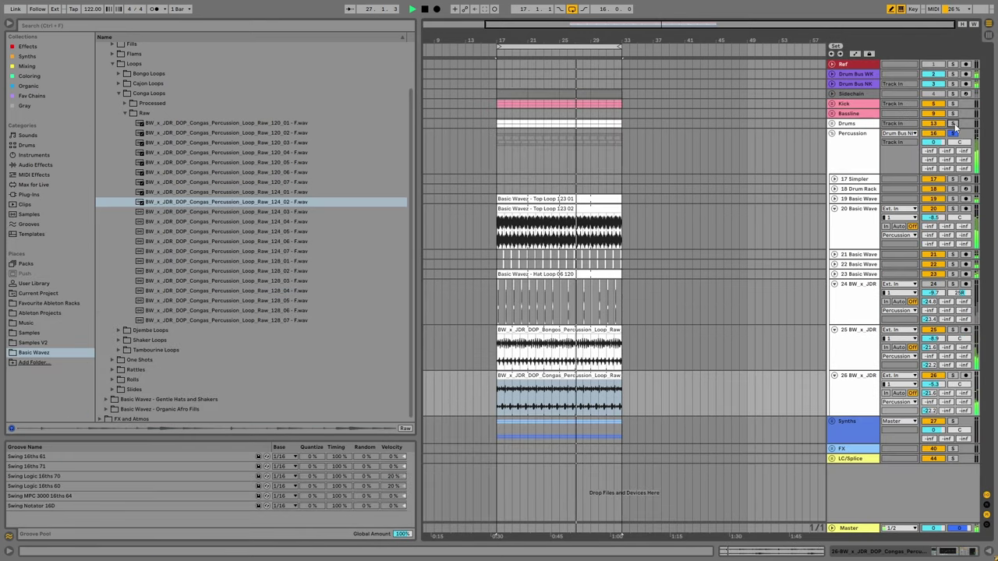
left_click(831, 133)
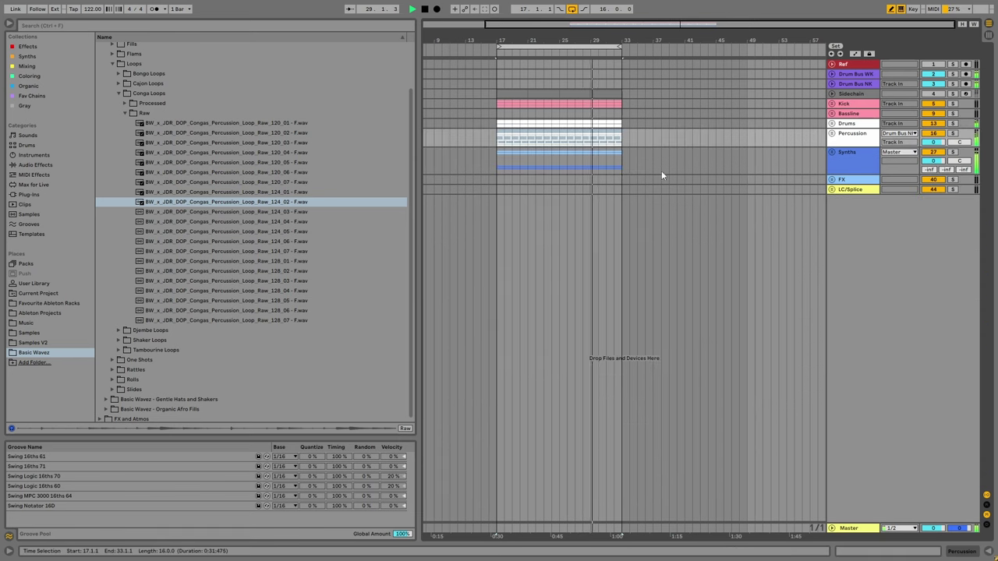
Unfold the Synths group and show the device chain of track 36 Diva.
left_click(848, 150)
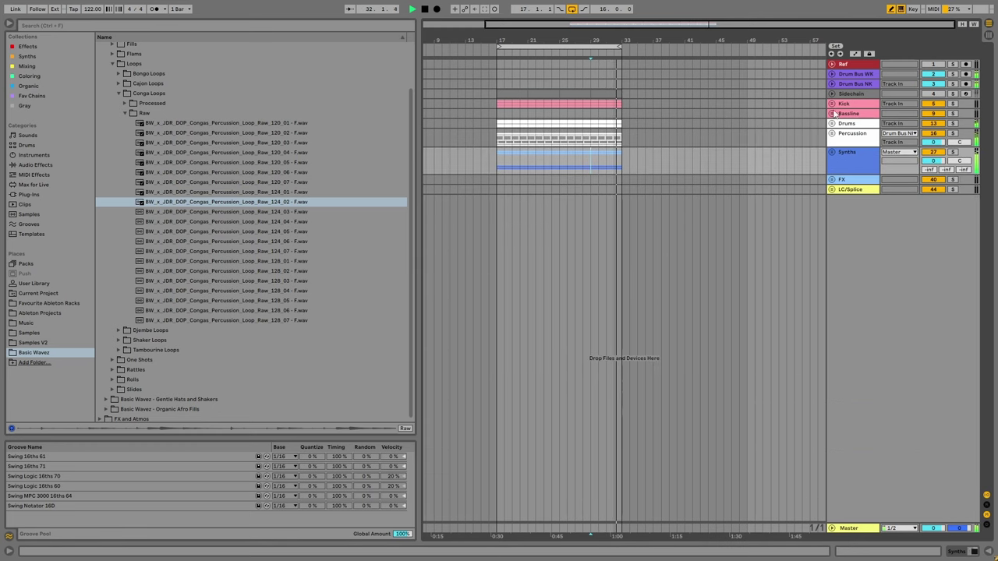
left_click(852, 134)
left_click(831, 152)
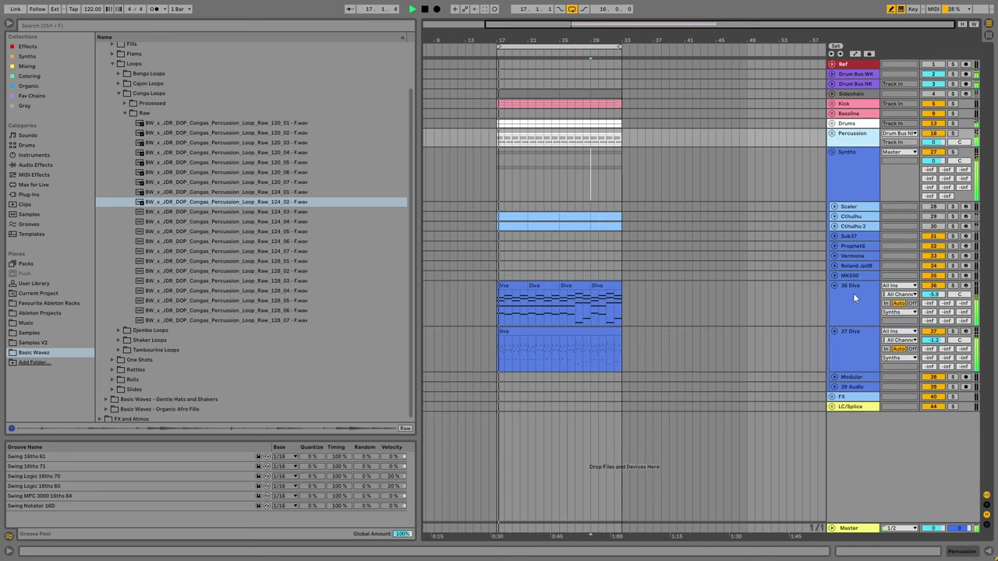
double_click(852, 293)
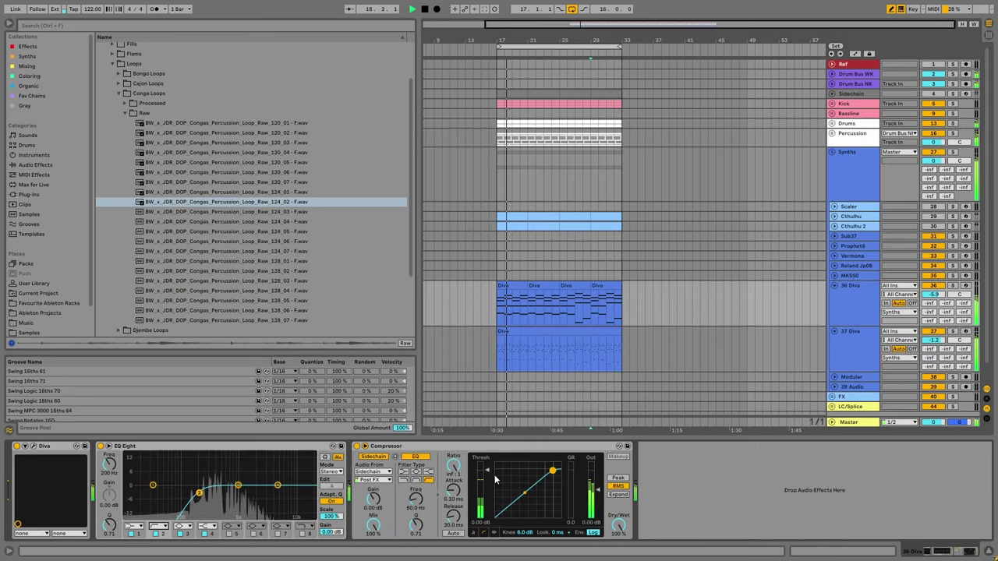
On track 37 Diva, apply an EQ Eight low cut at 141 Hz and set the Compressor threshold to -25.5 dB.
key("Down")
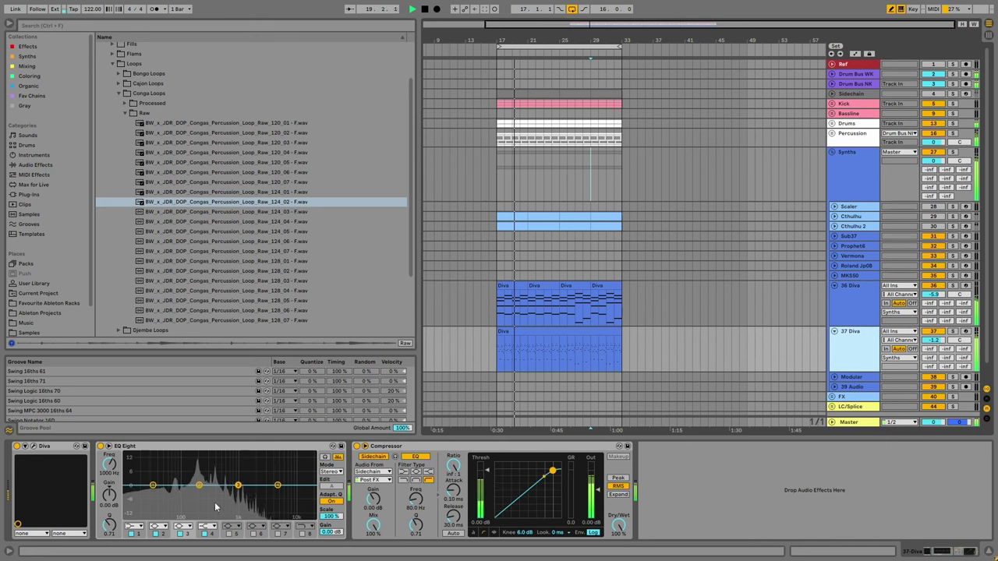
left_click_drag(153, 485, 200, 495)
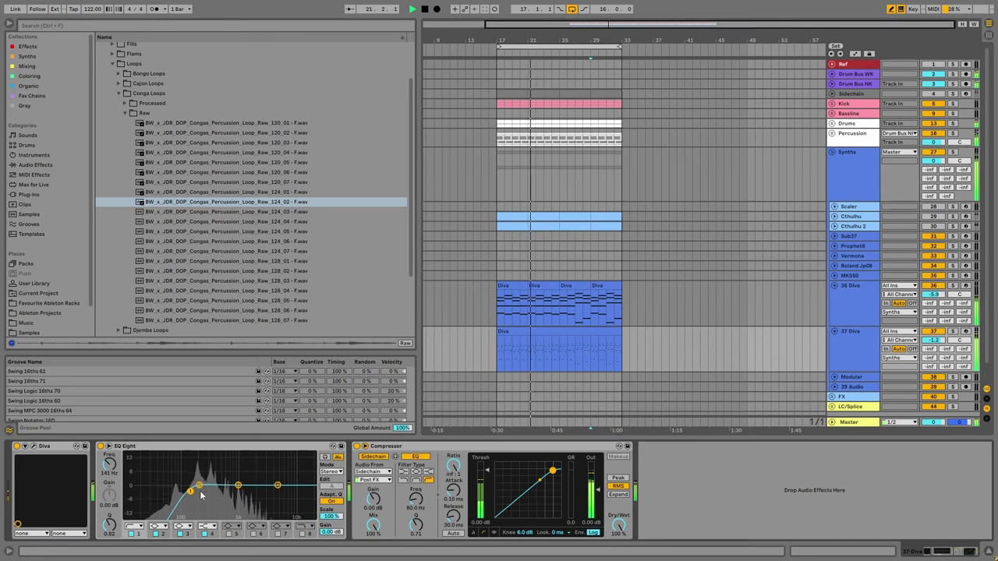
left_click_drag(552, 471, 515, 500)
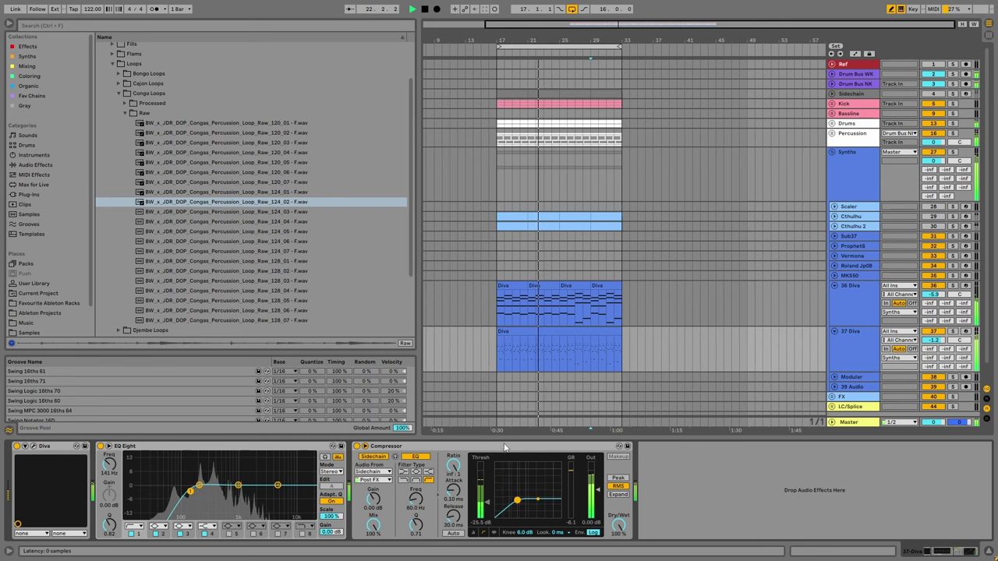
key("super+alt+l")
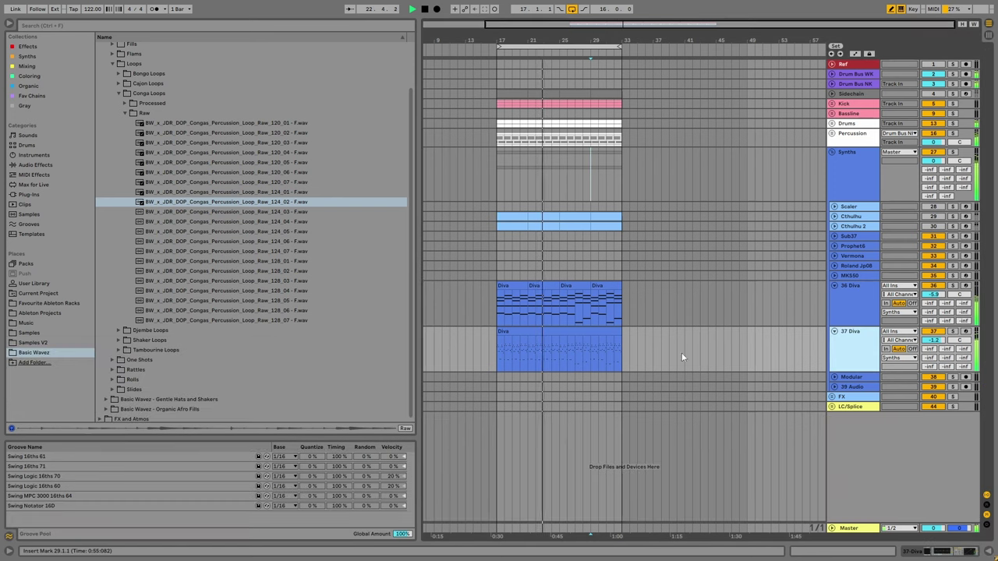
Fold tracks 36 Diva and 37 Diva, and hide the browser to widen the arrangement around bars 17 to 33.
left_click(834, 285)
left_click(834, 295)
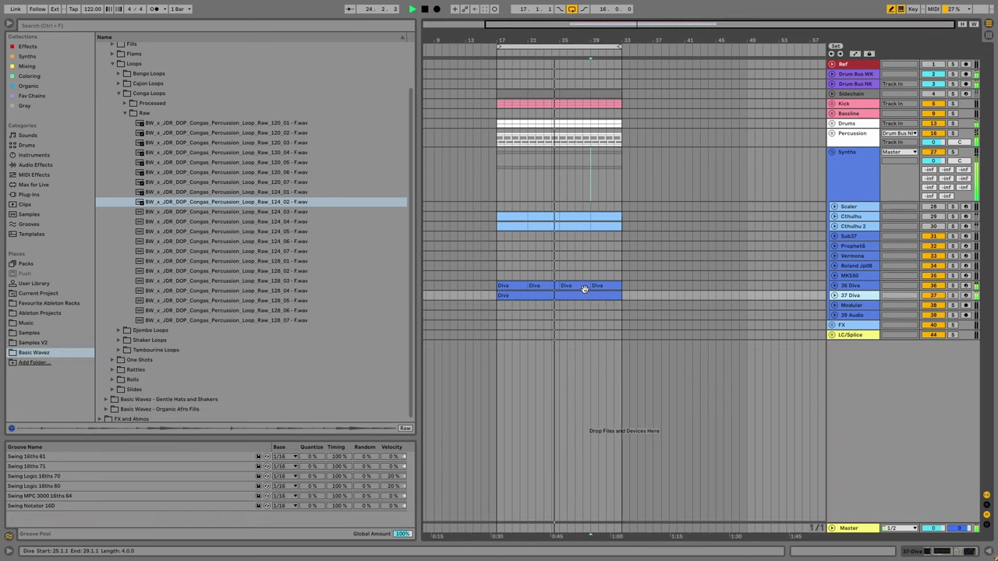
left_click(8, 25)
left_click(94, 153)
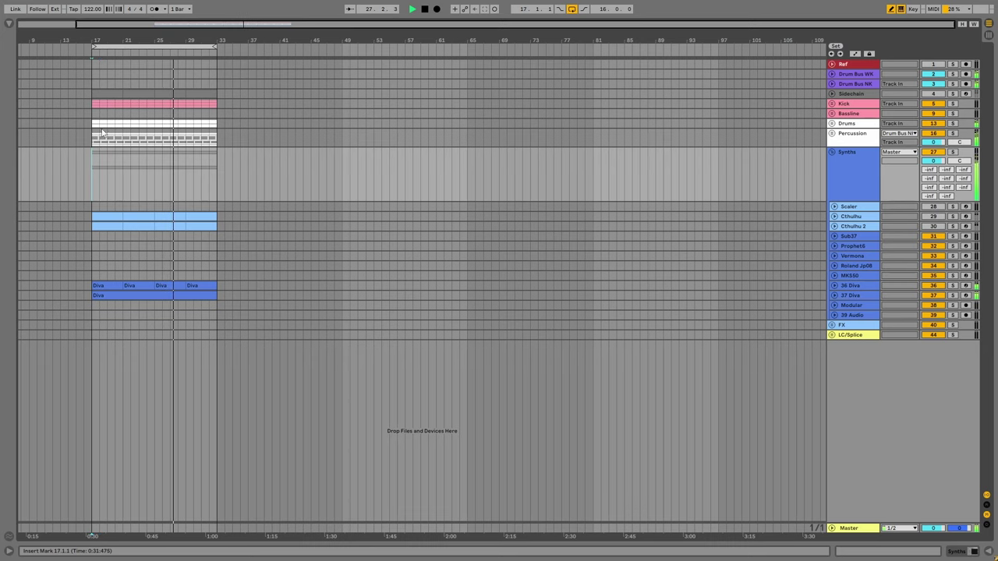
key("plus")
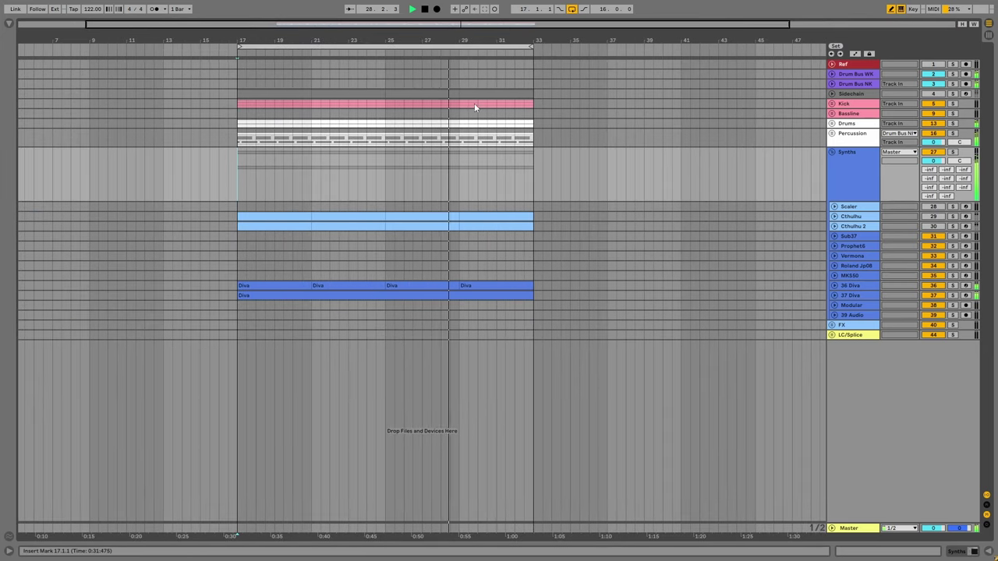
Load the Diva VST3 plug-in onto track 11 MIDI in the Bassline group, searching the browser's plug-ins for "diva".
left_click(831, 113)
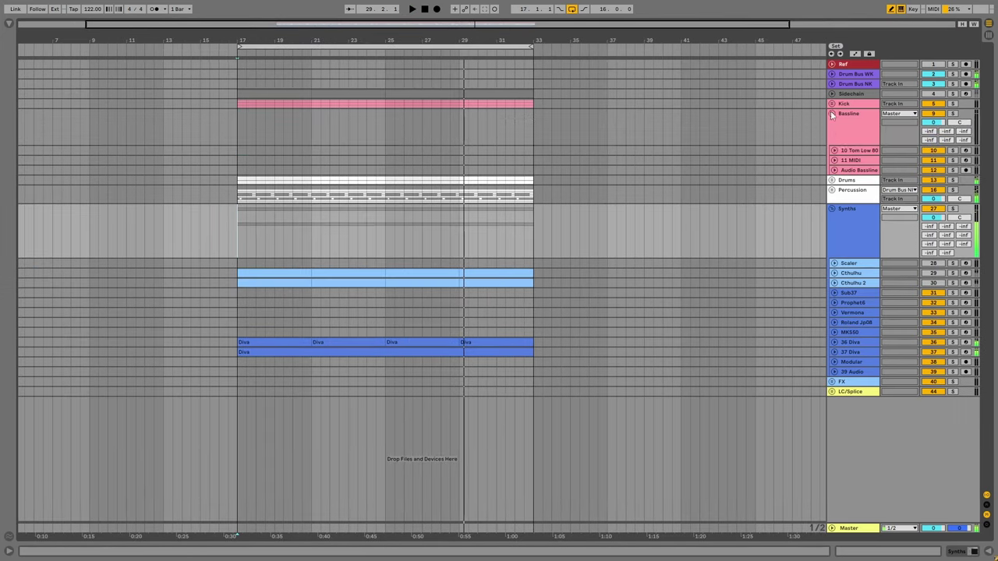
left_click(834, 160)
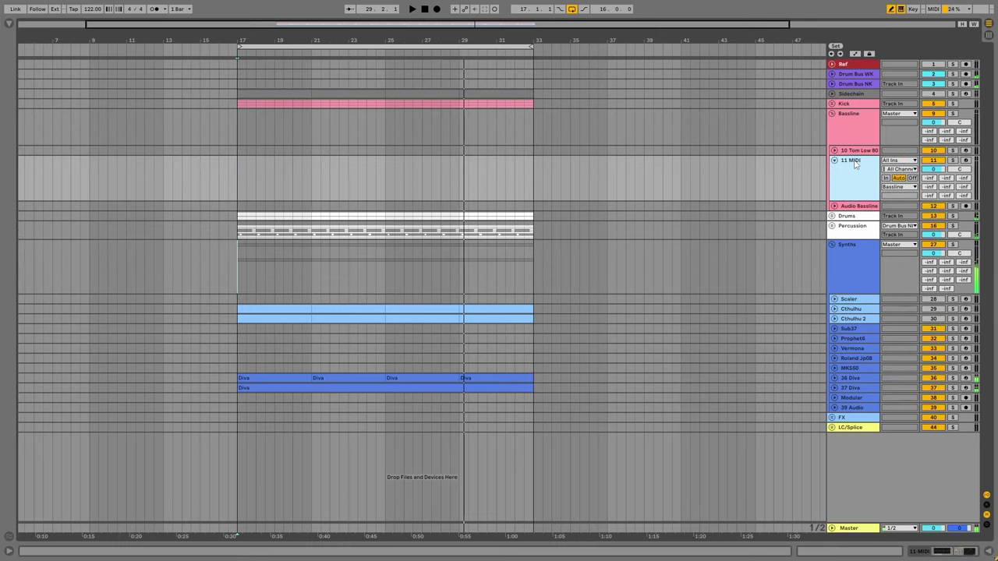
left_click(10, 24)
left_click(35, 206)
key("ctrl+f")
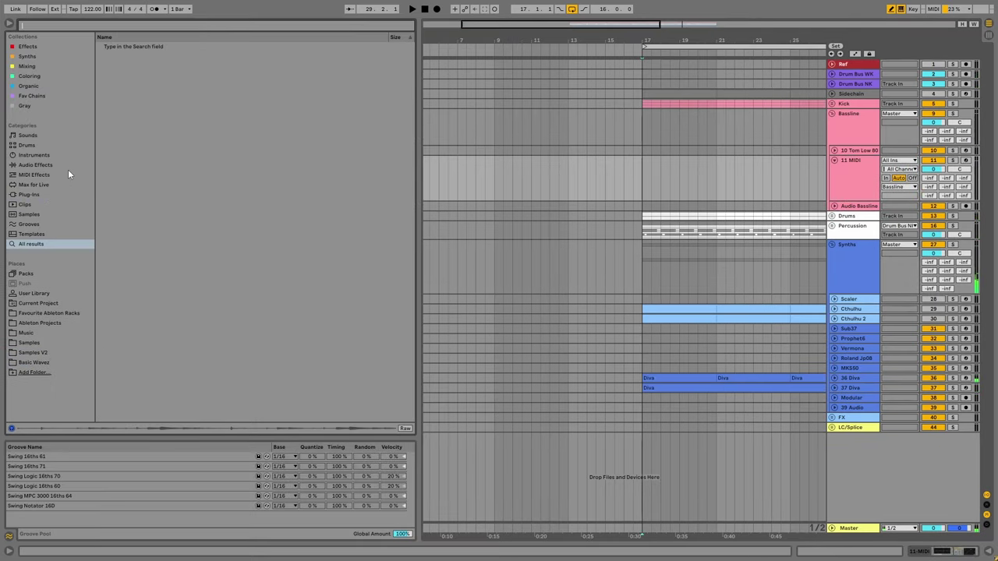
type("diva")
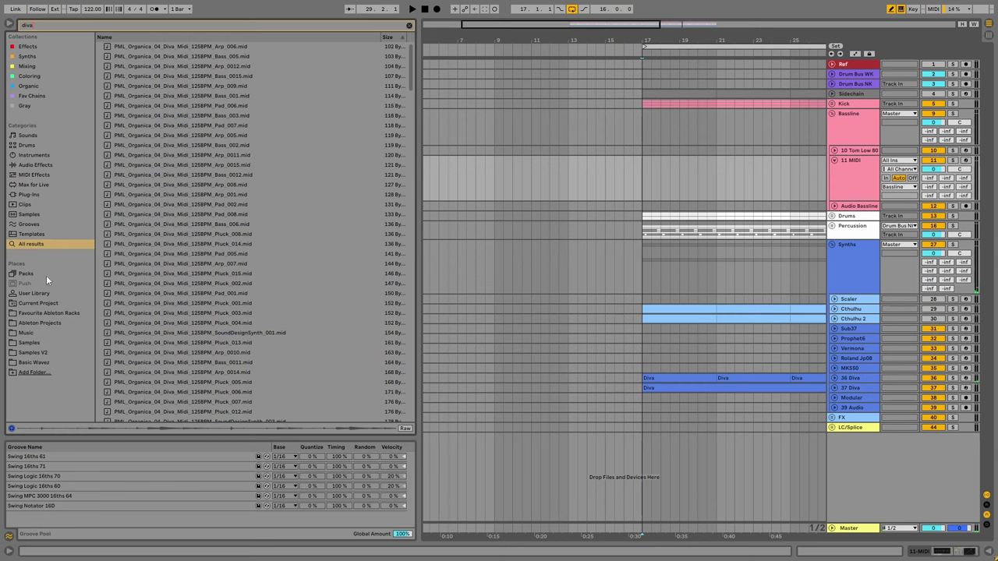
left_click(28, 205)
left_click(31, 194)
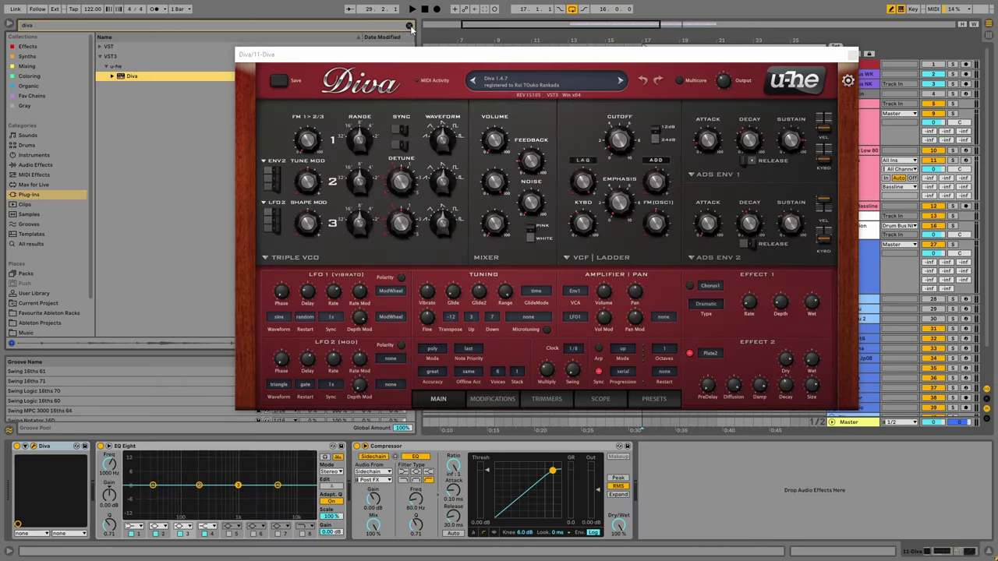
Hide the browser, move the Diva window below the track 11 lane, and place the insert marker there at 17.1.1.
left_click(8, 23)
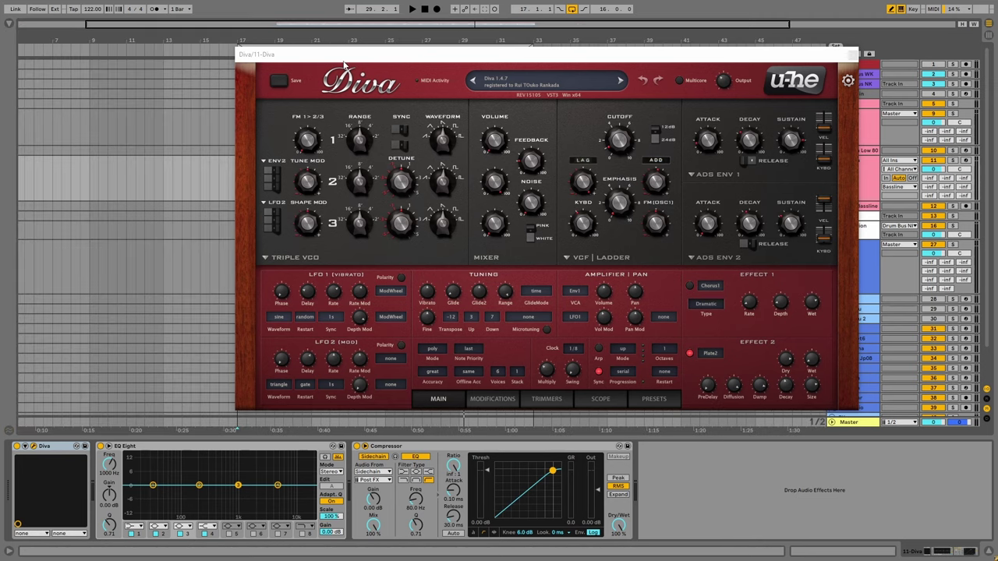
left_click_drag(378, 54, 252, 189)
scroll(252, 164, "down", 2)
left_click(240, 130)
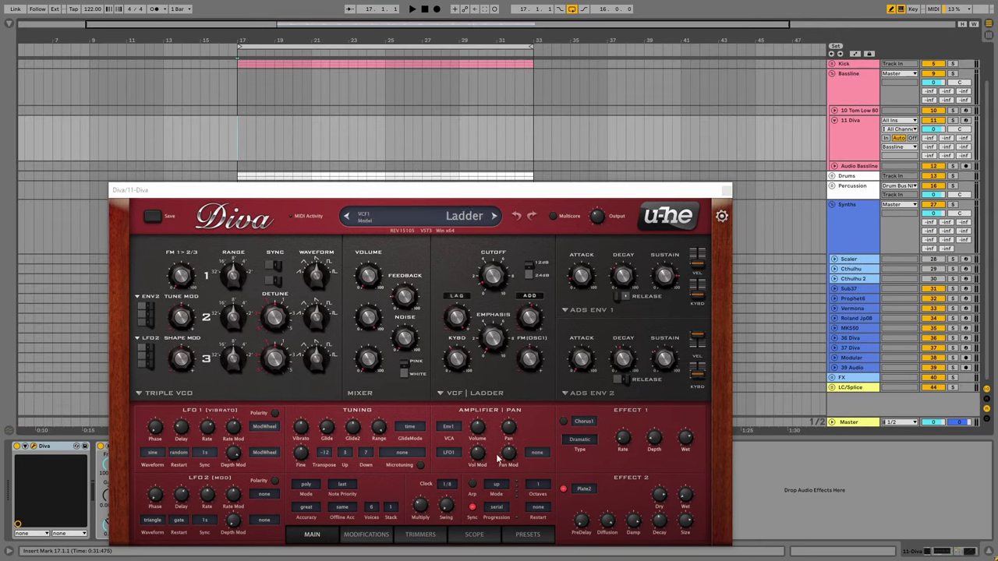
In Diva's preset browser, open the Presets folder of Basic Wavez – Visions Vol. 3.
left_click(527, 535)
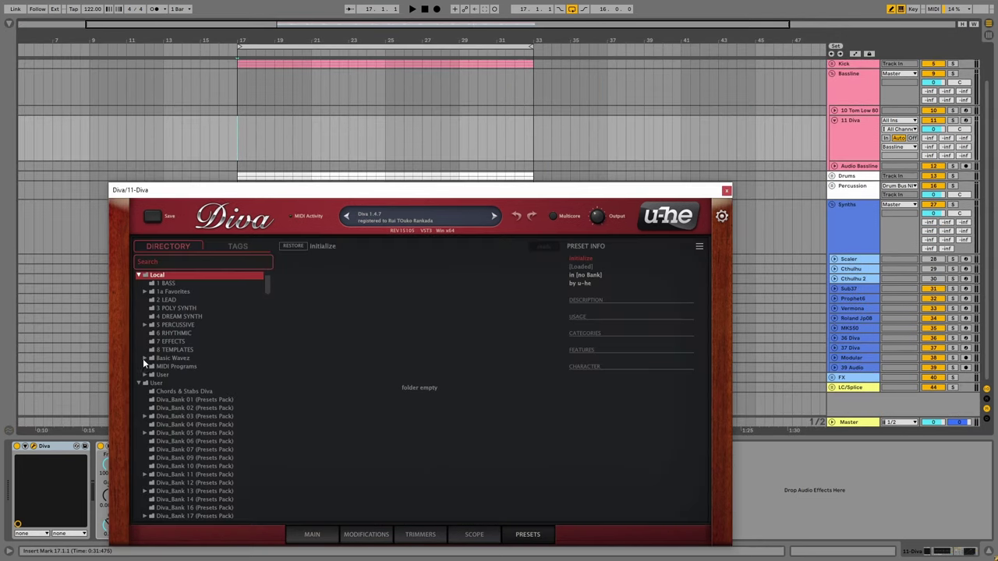
left_click(142, 358)
left_click(192, 381)
left_click(152, 384)
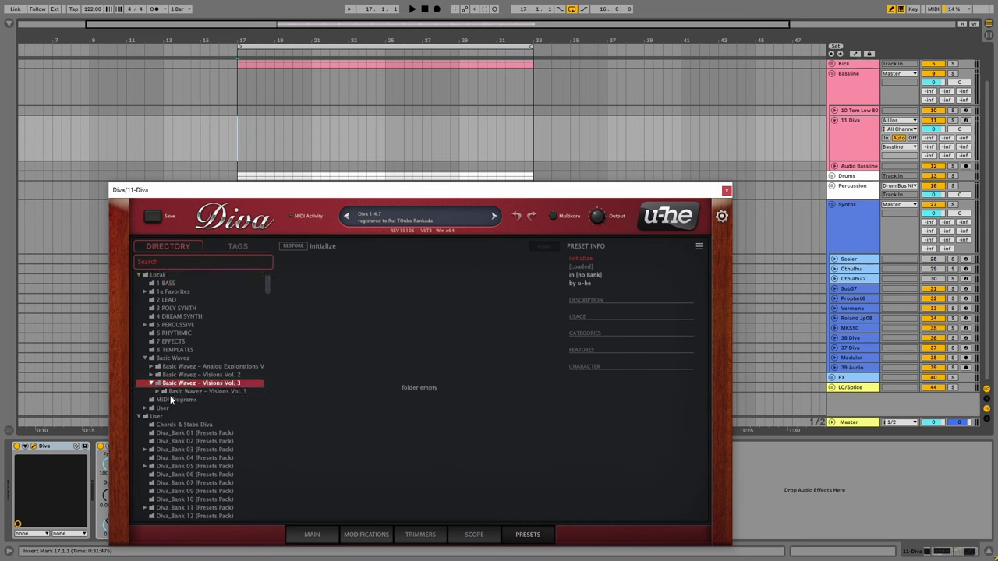
double_click(173, 392)
left_click(185, 409)
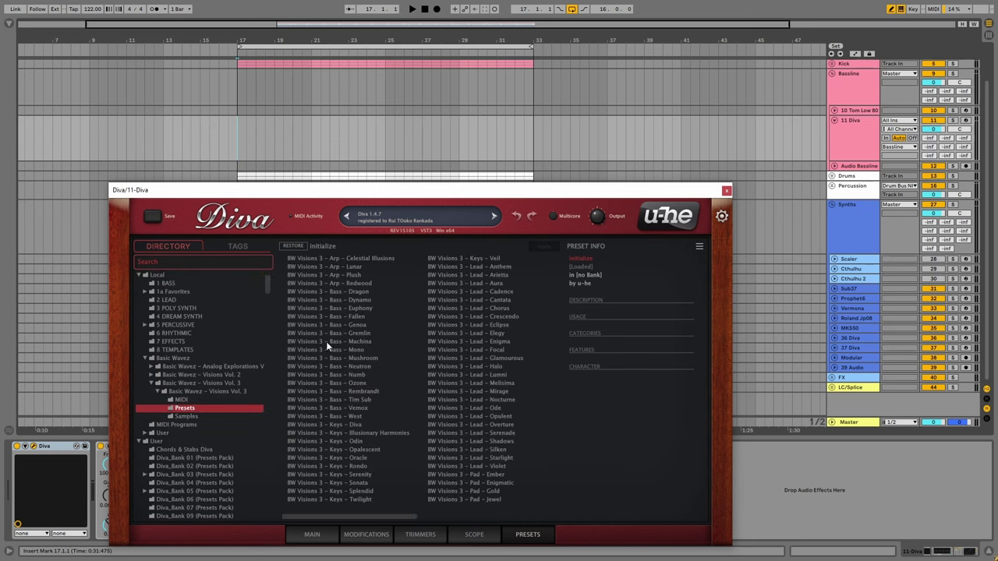
Arm track 11 Diva for recording and set its volume to -3.5 dB.
left_click(965, 121)
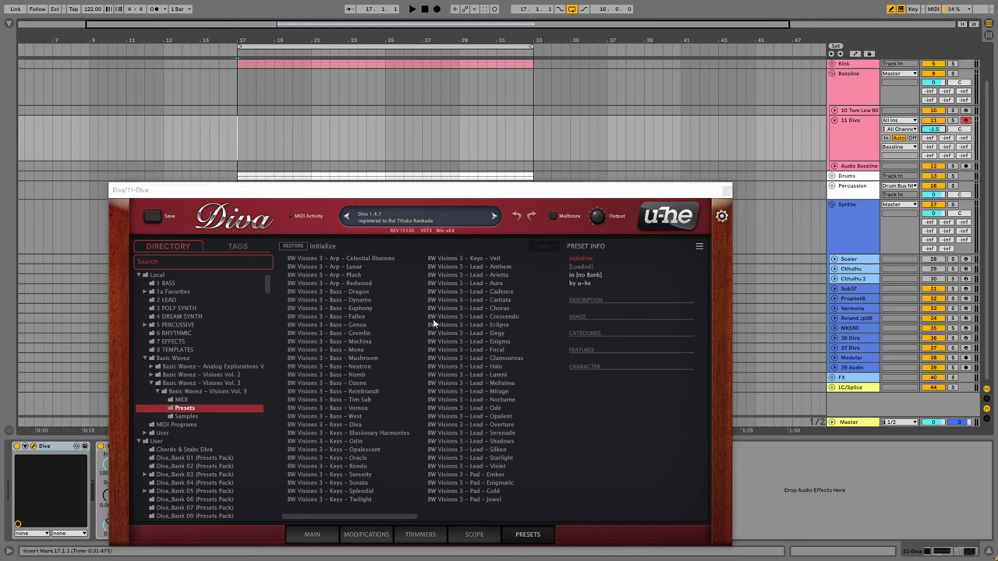
Audition the Visions 3 bass presets from Mono to Tim Sub, keep Tim Sub, and set track 11 Diva's volume to -2.2 dB.
left_click(360, 348)
left_click(362, 357)
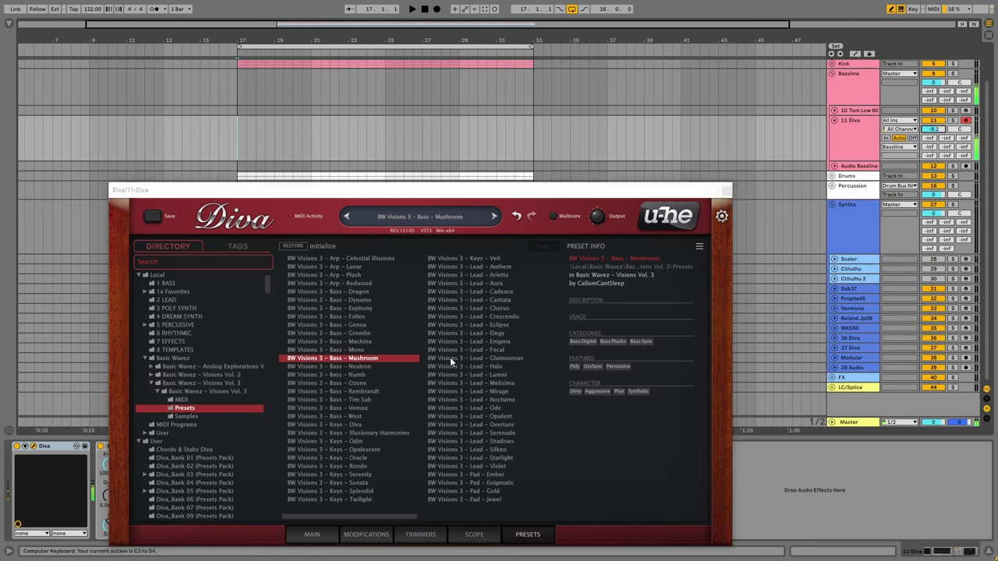
left_click(370, 375)
left_click(368, 381)
left_click(369, 391)
left_click(366, 400)
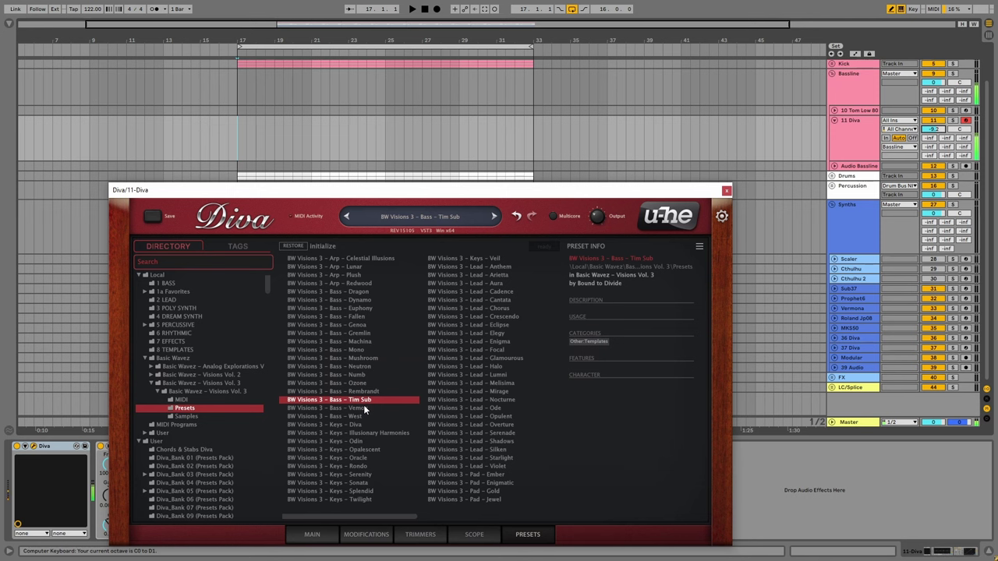
key("z")
left_click(937, 136)
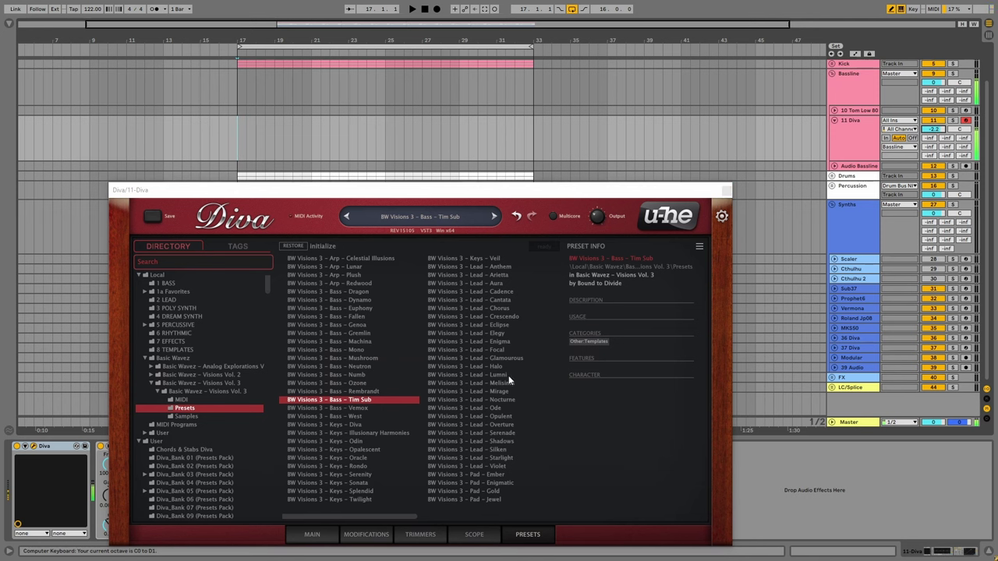
Reset and adjust the Env2 modulation depth of Diva's VCF cutoff on the main synth page, and close the plug-in window.
left_click(312, 534)
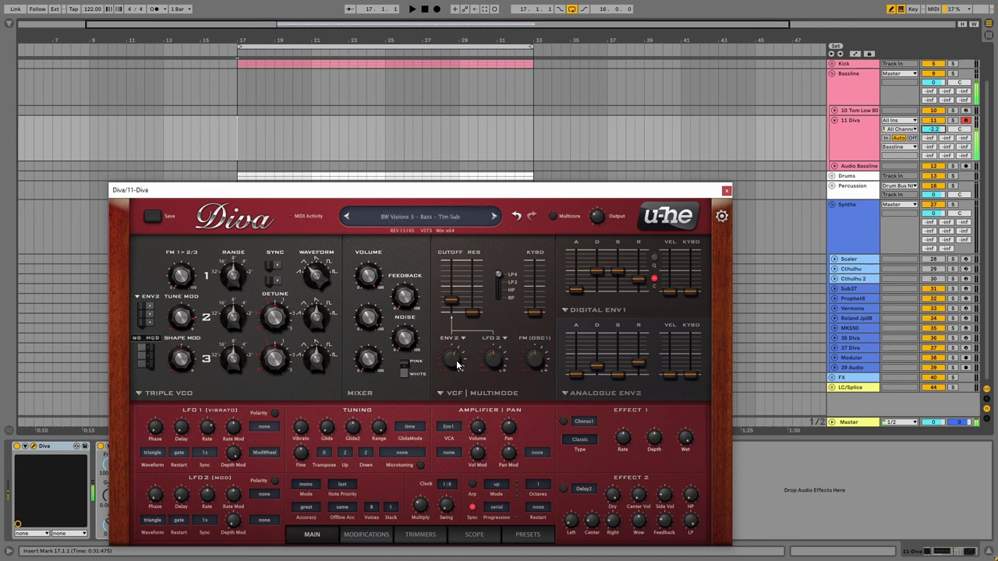
double_click(456, 360)
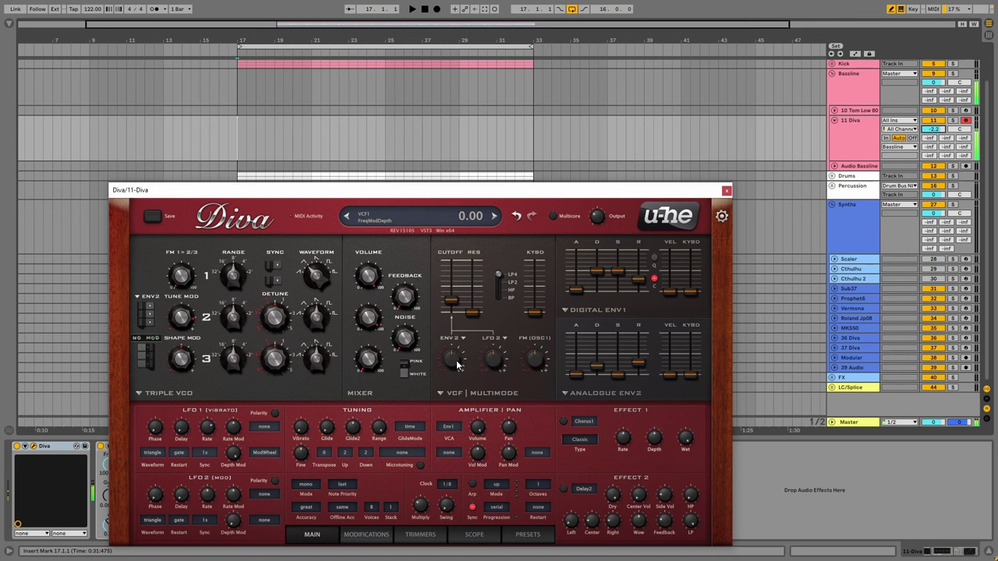
left_click_drag(456, 360, 471, 336)
left_click(725, 191)
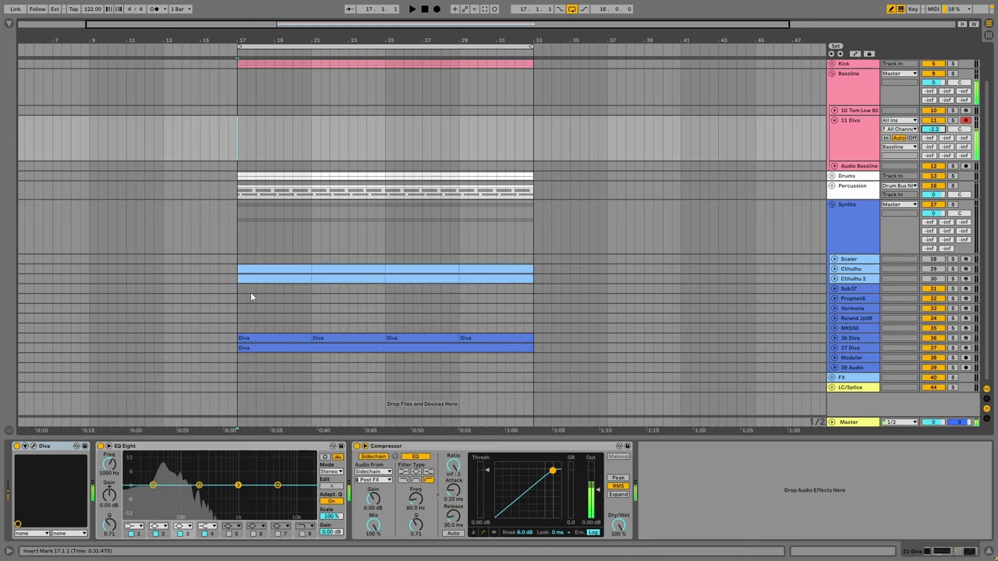
Open the Cthulhu plug-in from the Cthulhu track and play the arrangement to examine the chords being triggered.
left_click(255, 268)
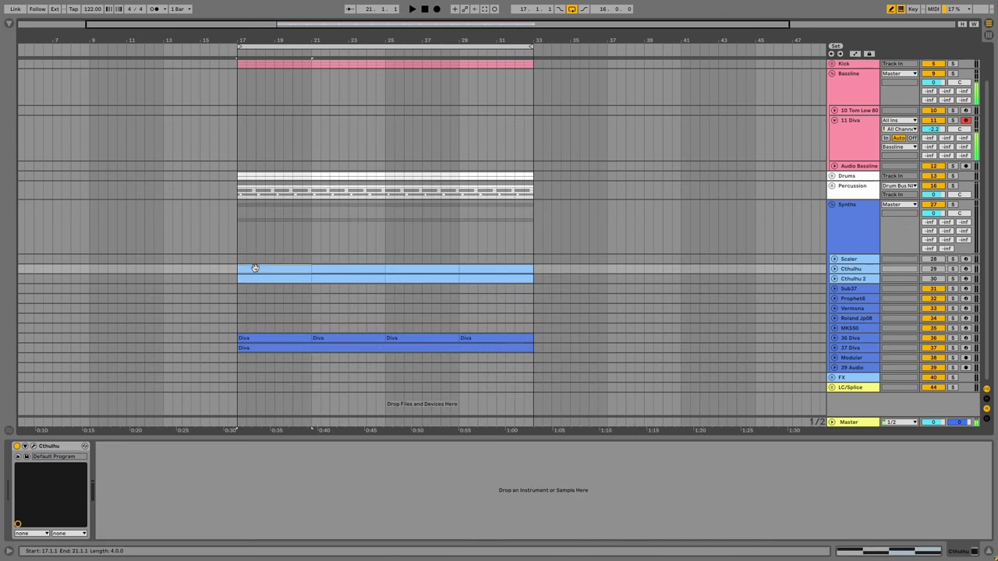
left_click(33, 447)
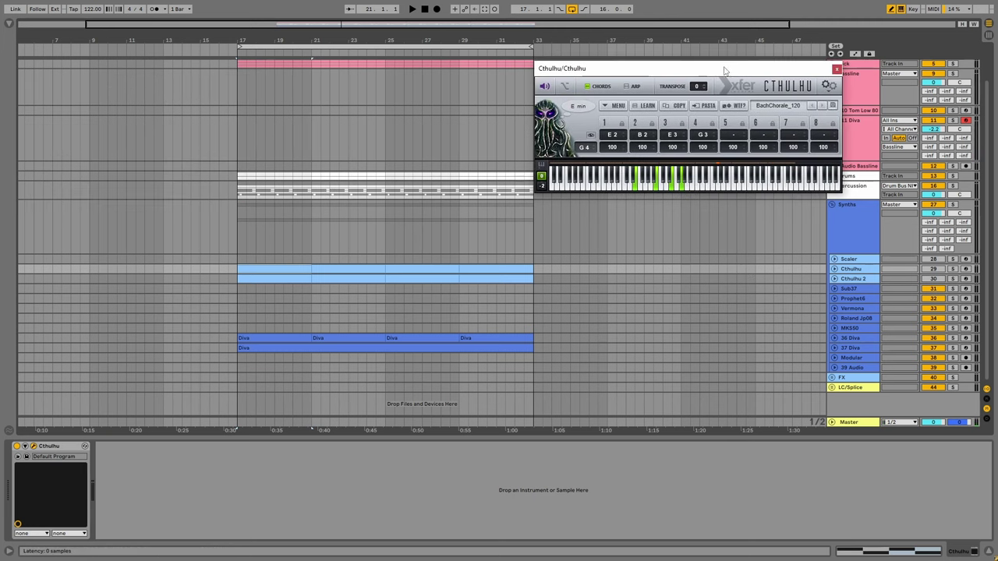
key("space")
Insert an empty four-bar MIDI clip on track 11 Diva from 17.1.1 to 21.1.1.
left_click_drag(238, 131, 311, 126)
right_click(312, 126)
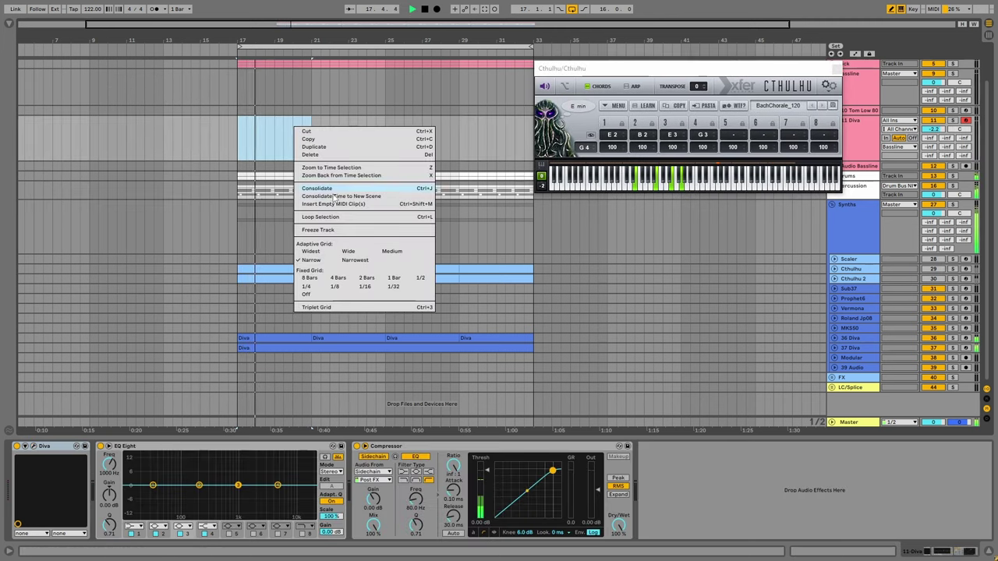
left_click(481, 176)
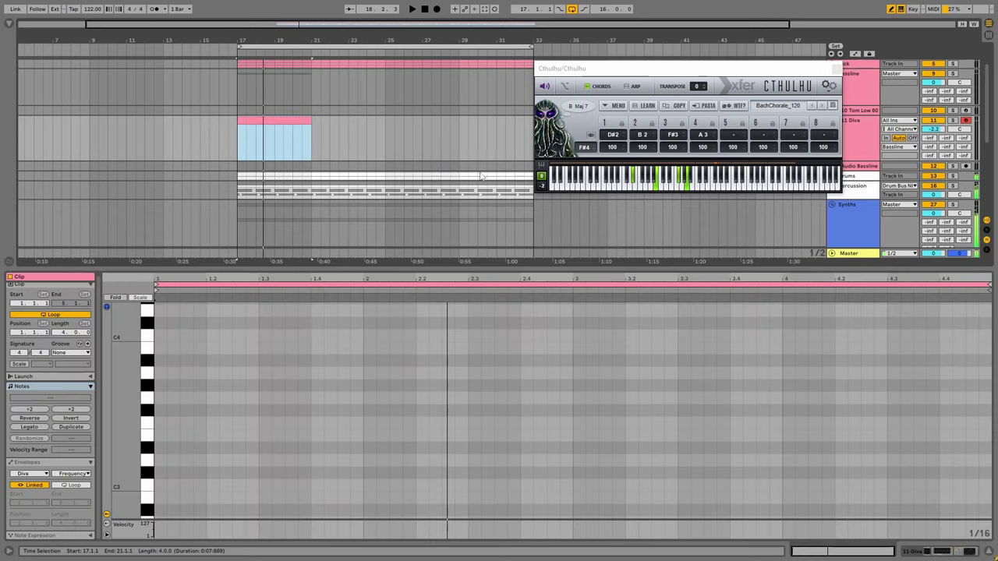
key("space")
Add a sixteenth note on E at 1.1.1 of the Diva clip and transpose it by octaves to E0.
double_click(160, 422)
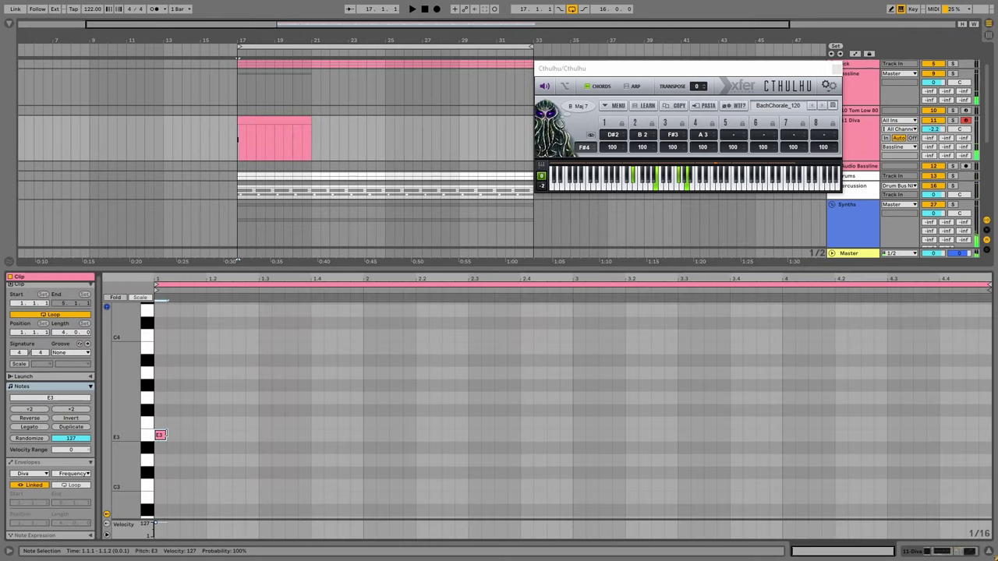
left_click_drag(172, 434, 165, 434)
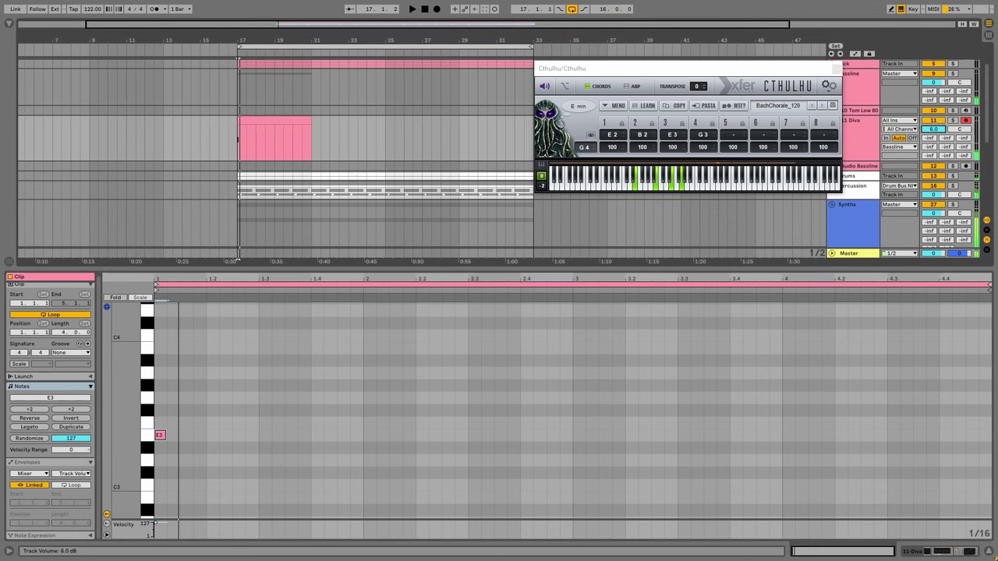
key("shift+Down")
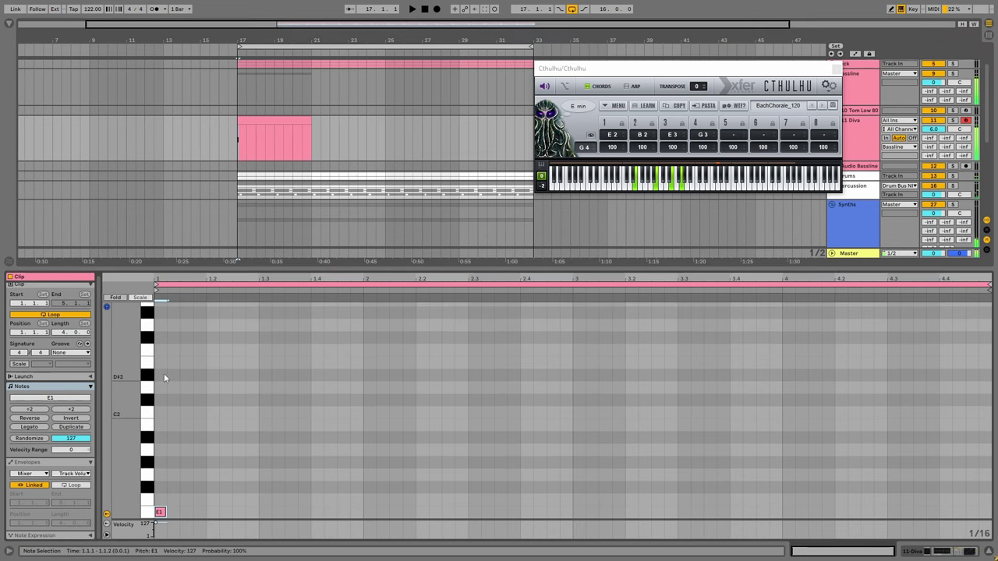
key("space")
key("shift+Down")
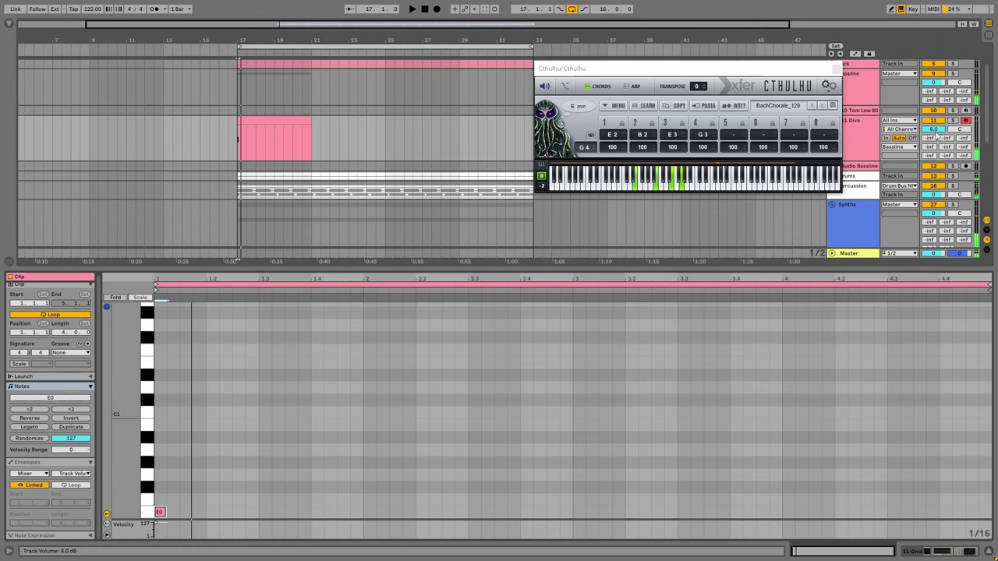
Lower track 11 Diva's volume to about -3 dB.
left_click_drag(934, 129, 934, 148)
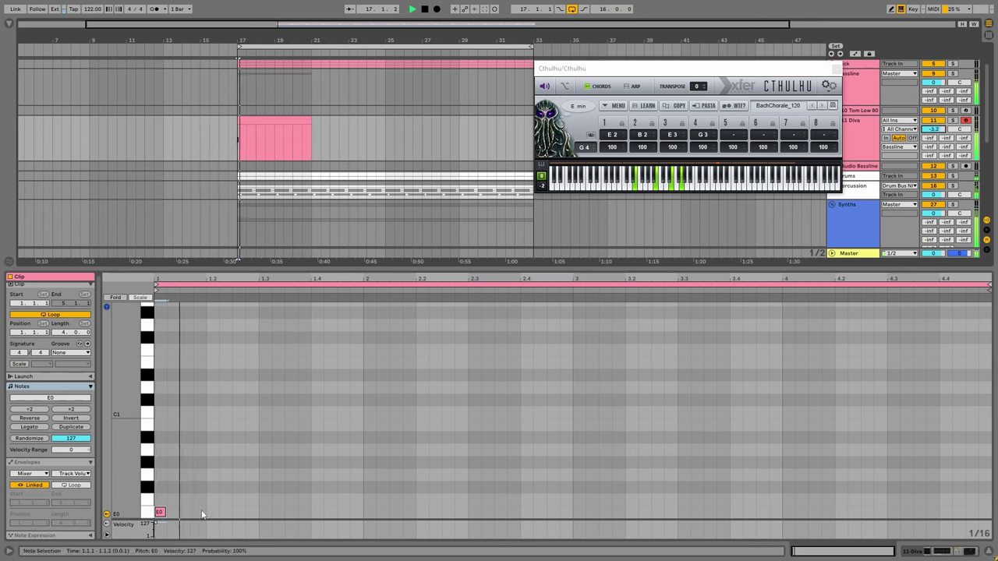
Lengthen the first E0 to an eighth note and add eighth notes E0 at 1.1.4 and E1 at 1.2.3.
key("shift+Right")
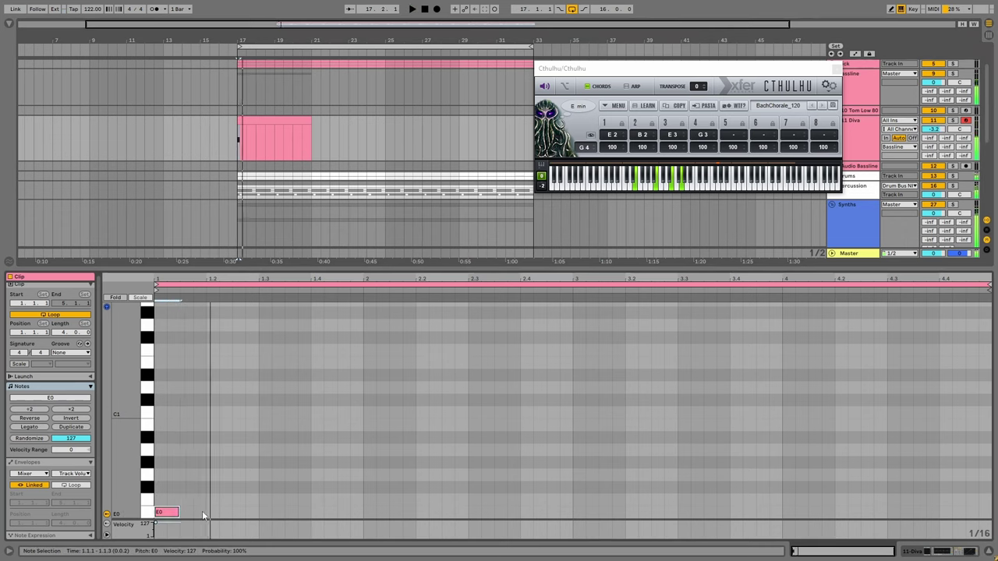
double_click(202, 512)
left_click_drag(207, 512, 227, 512)
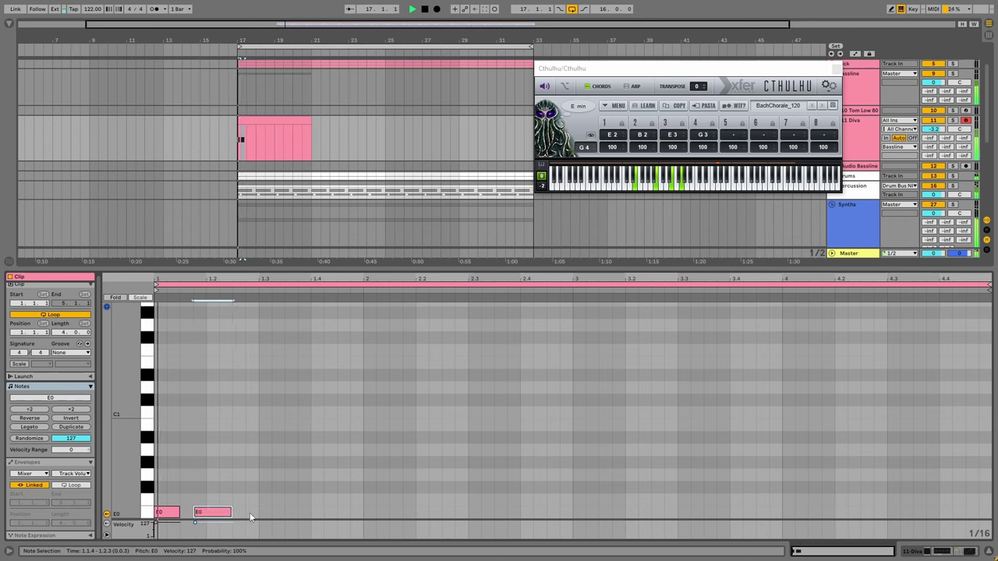
double_click(238, 512)
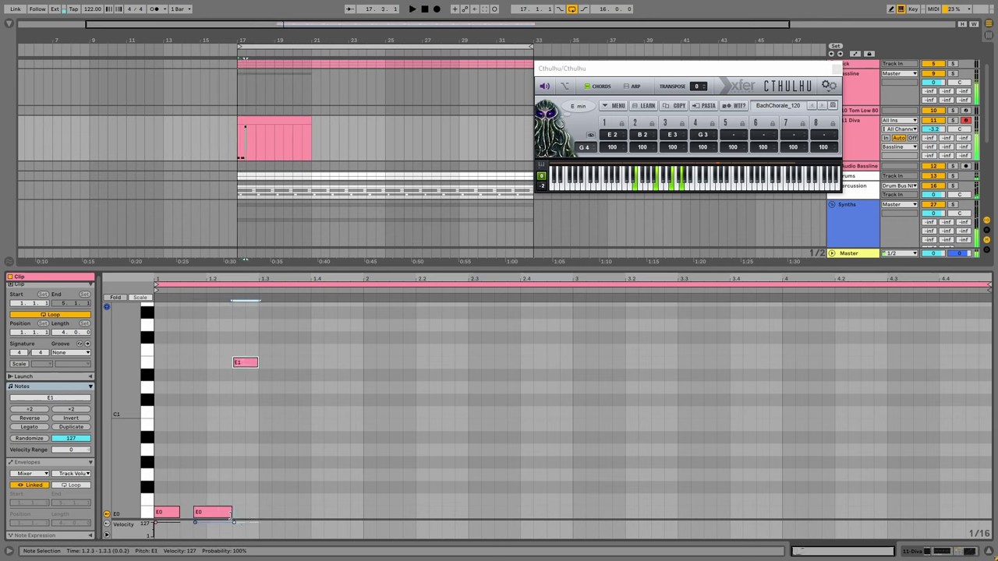
left_click_drag(231, 512, 219, 512)
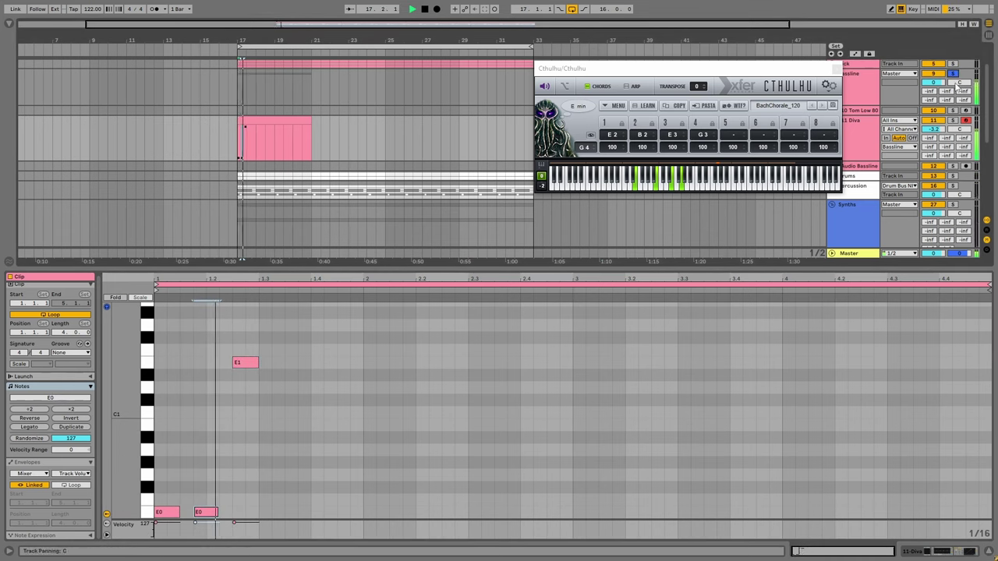
Turn on the metronome and select the second E0 note in the Diva clip.
left_click(155, 8)
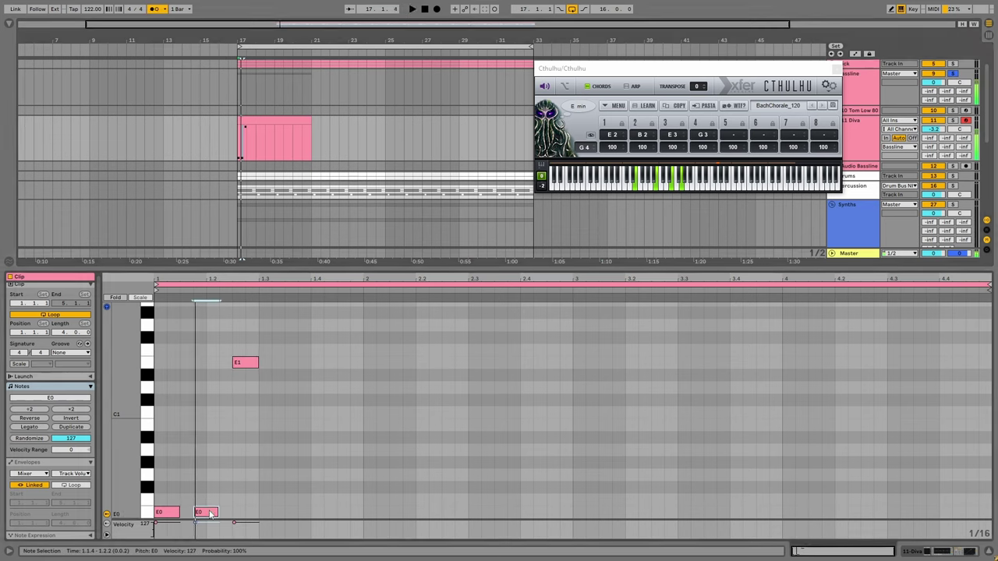
mouse_move(207, 513)
left_mouse_down()
mouse_move(234, 513)
mouse_move(211, 514)
left_mouse_up()
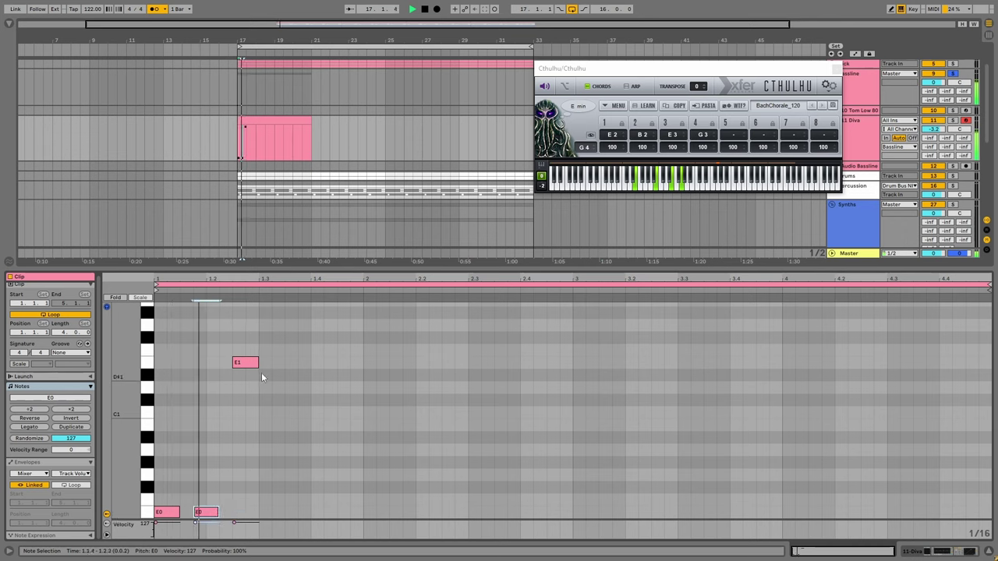
Complete the first bar of the bassline with eighth notes E0 at 1.3.3 and E1 at 1.4.3.
double_click(291, 512)
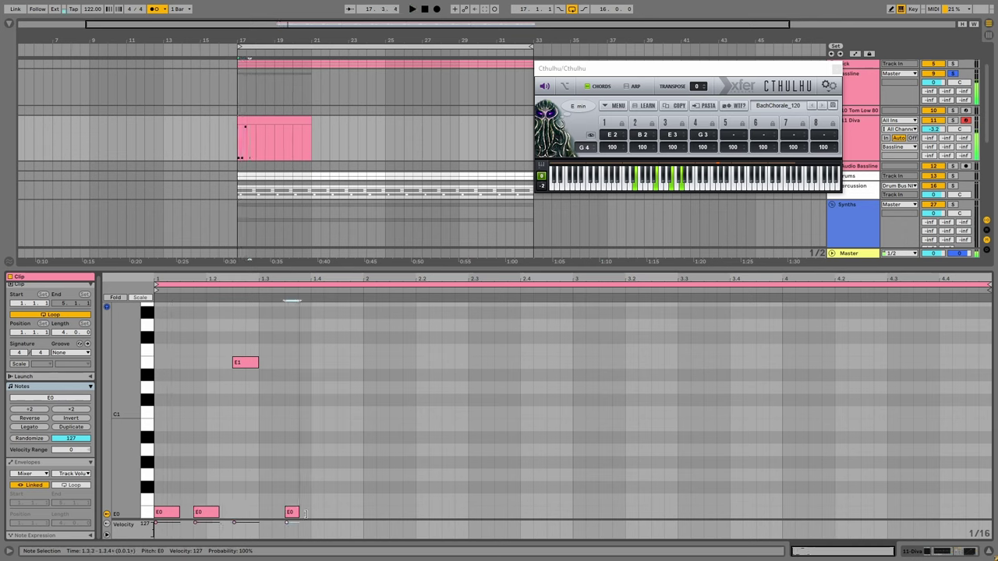
double_click(341, 363)
key("space")
left_click_drag(351, 363, 363, 362)
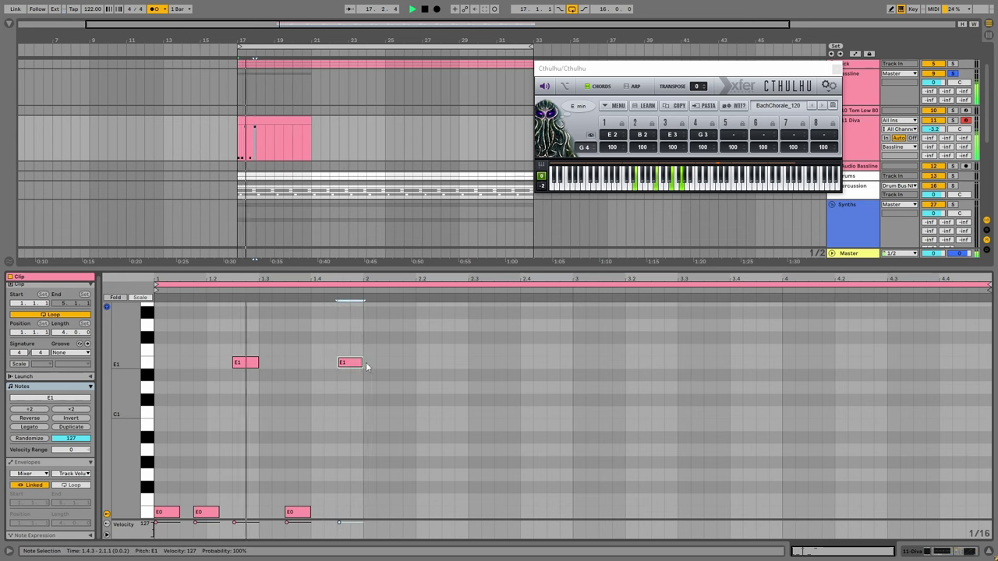
key("space")
Duplicate the one-bar pattern through bar 4, transposing bars 3 and 4 to B0 and B1, and play it back.
key("ctrl+a")
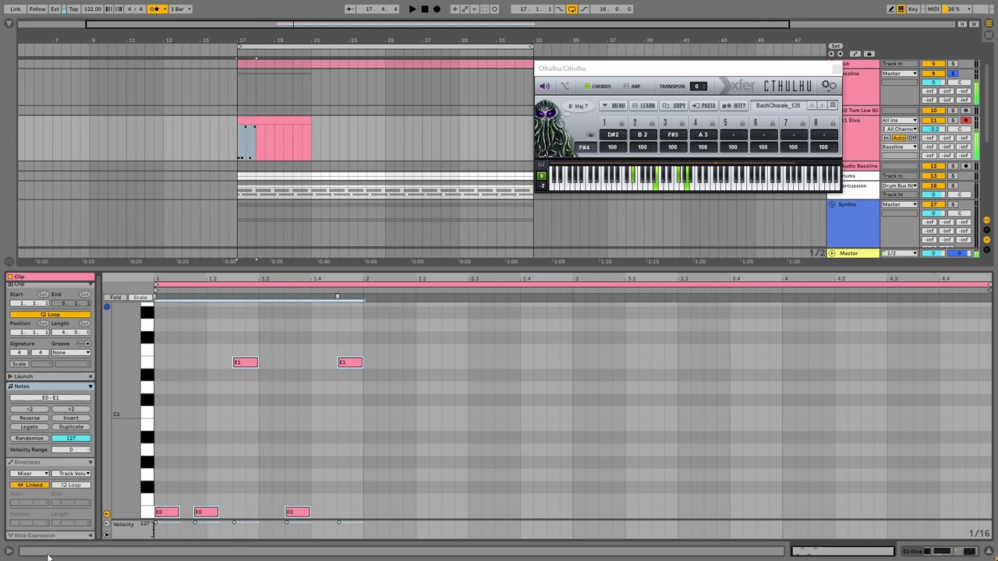
key("ctrl+d")
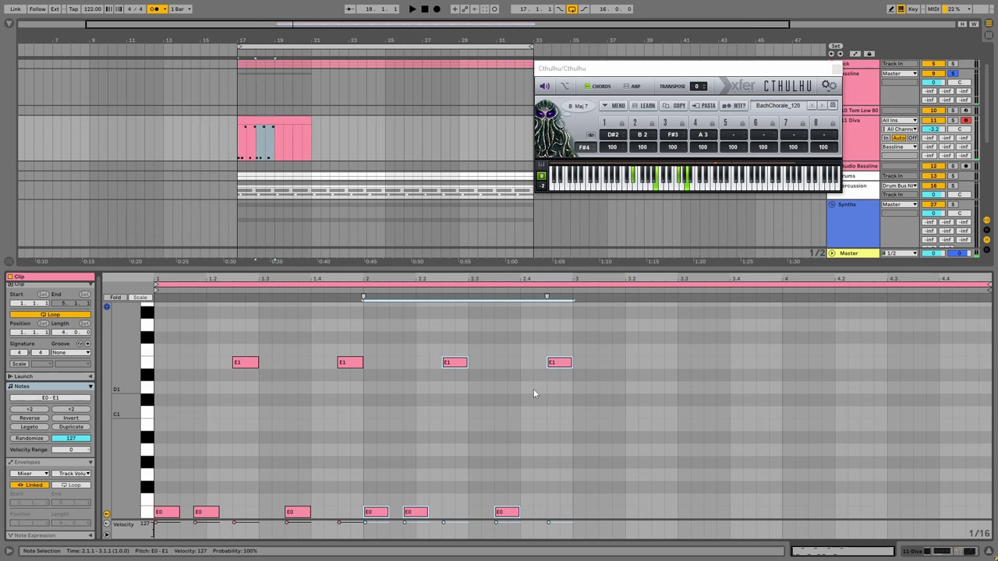
key("ctrl+d")
key("Down")
key("Down")
key("Down")
key("Down")
key("Down")
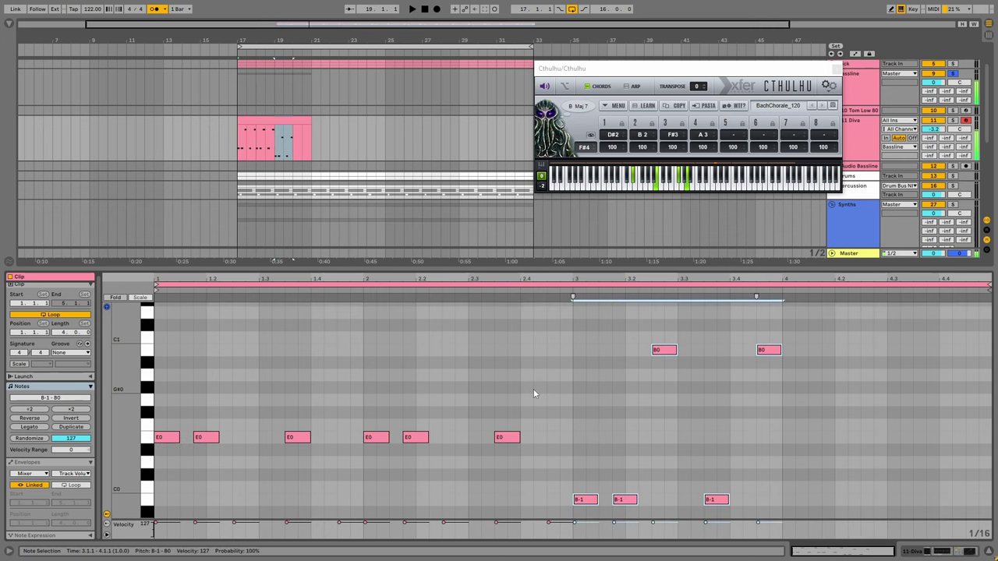
key("shift+Up")
key("ctrl+d")
key("space")
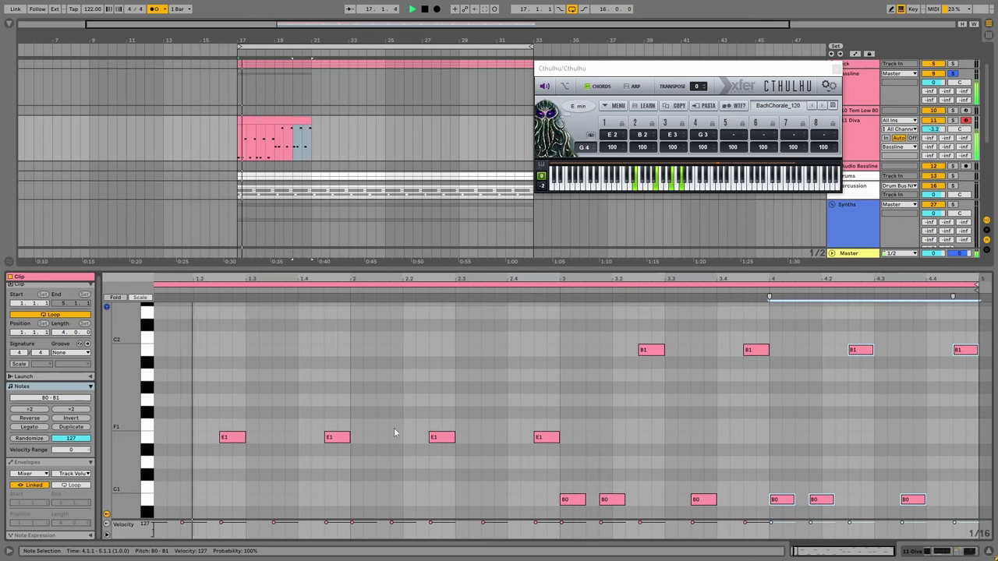
left_click_drag(147, 436, 121, 436)
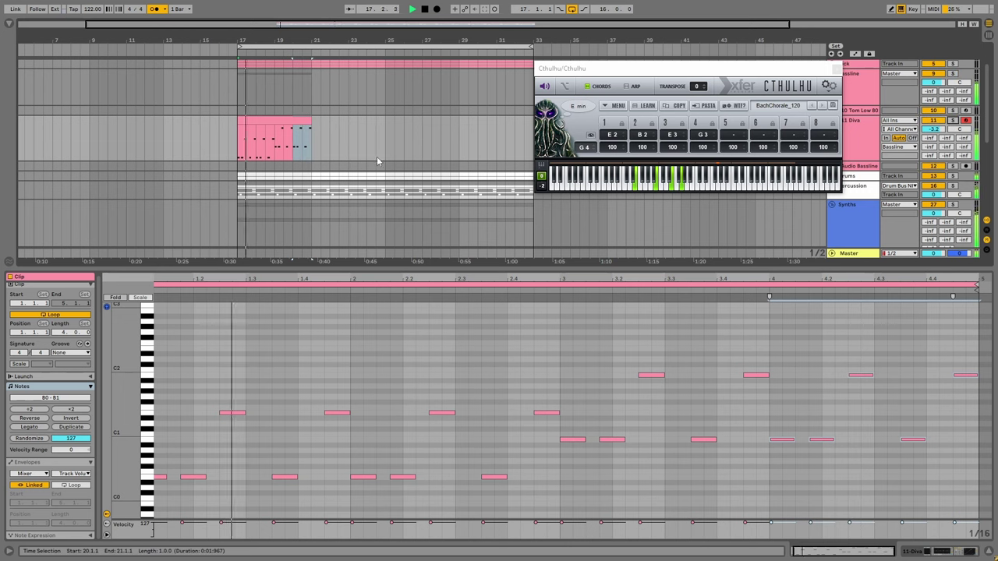
Transpose all of the bar 2 bass notes up from E0 and E1 to B0 and B1.
key("space")
left_click_drag(377, 492, 559, 331)
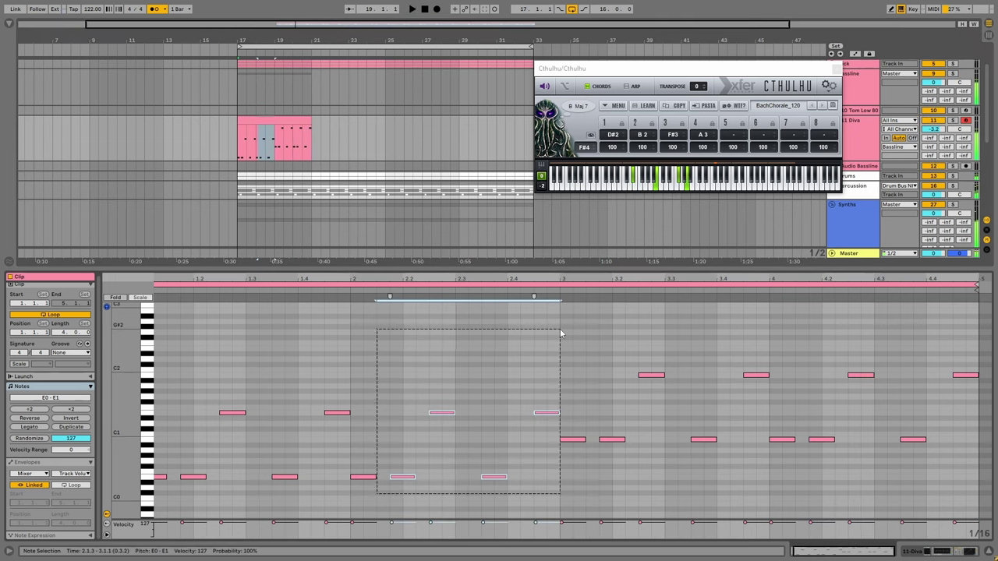
key("Up")
key("Up")
left_click(362, 476)
key("Up")
key("Up")
left_click_drag(360, 491, 562, 343)
key("Up")
key("Up")
key("Up")
key("Up")
key("Up")
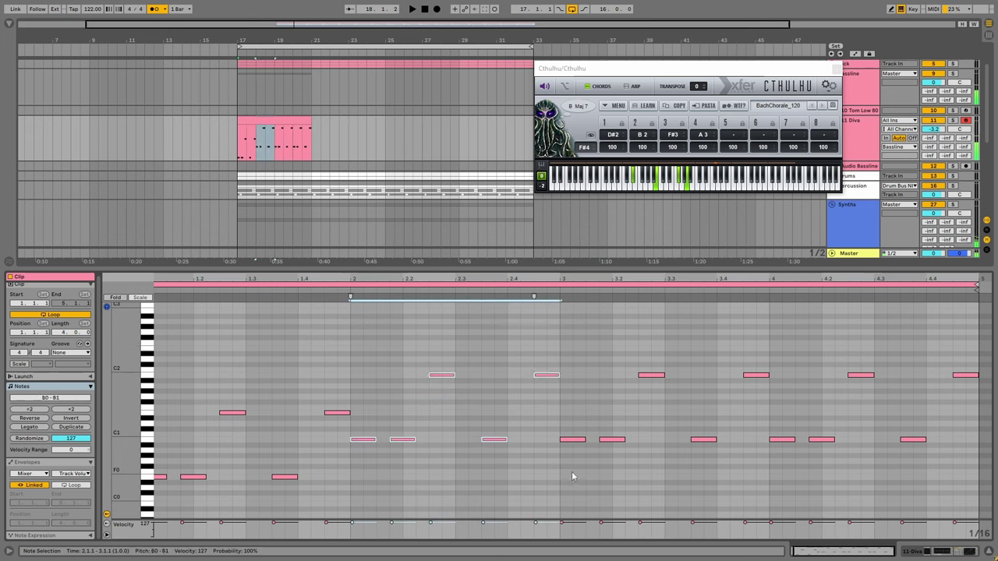
Clear the notes from bars 3 and 4 and play back with track 11 Diva and the Synths group soloed.
left_click(572, 477)
key("space")
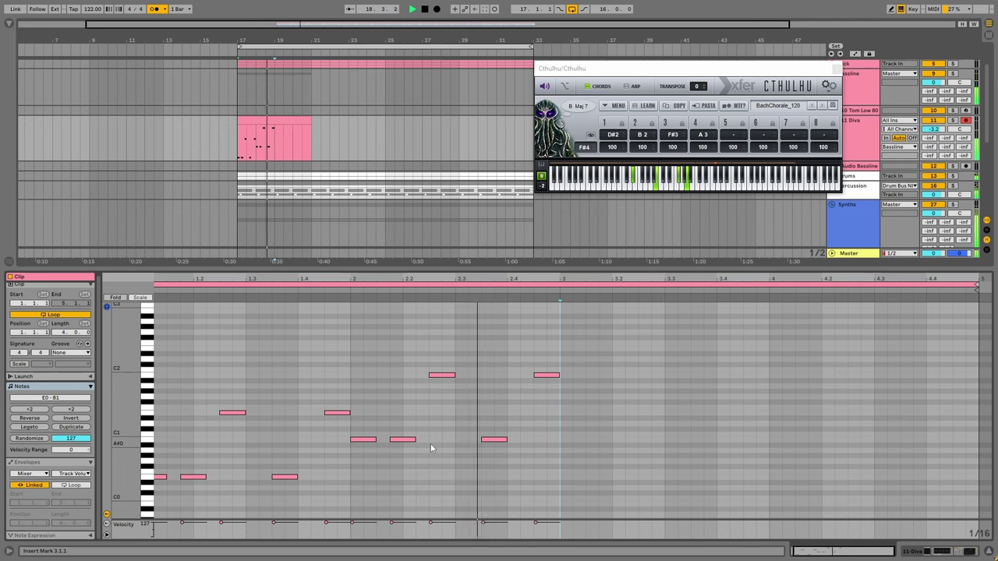
left_click(953, 121)
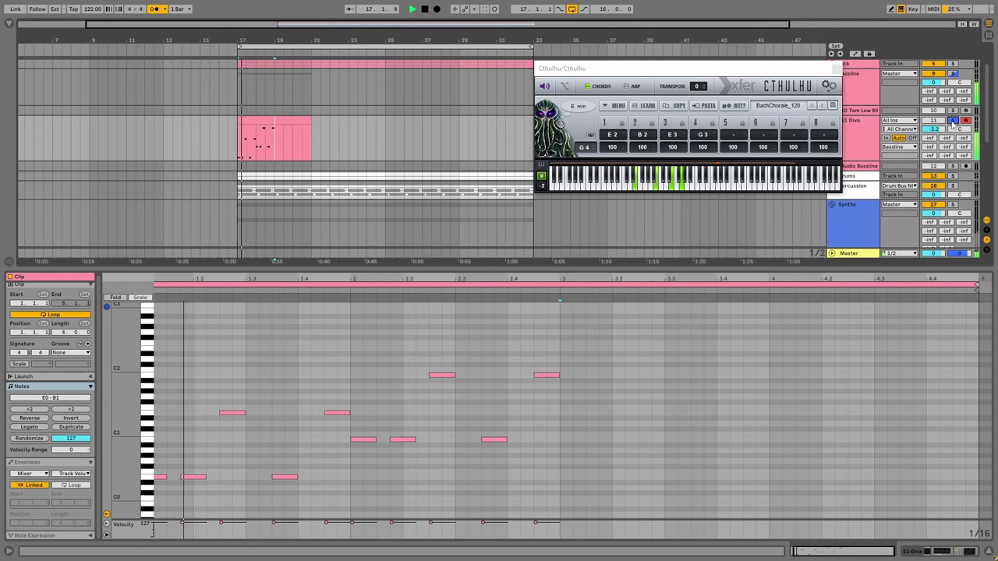
scroll(953, 141, "down", 2)
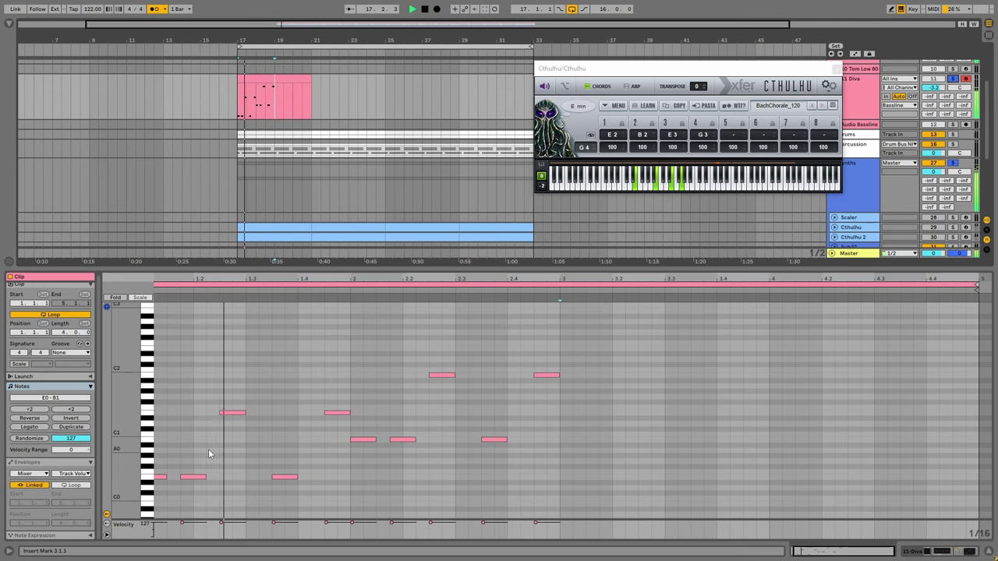
Stop playback and delete all notes from the Diva bass clip.
left_click_drag(211, 278, 222, 296)
key("space")
key("ctrl+a")
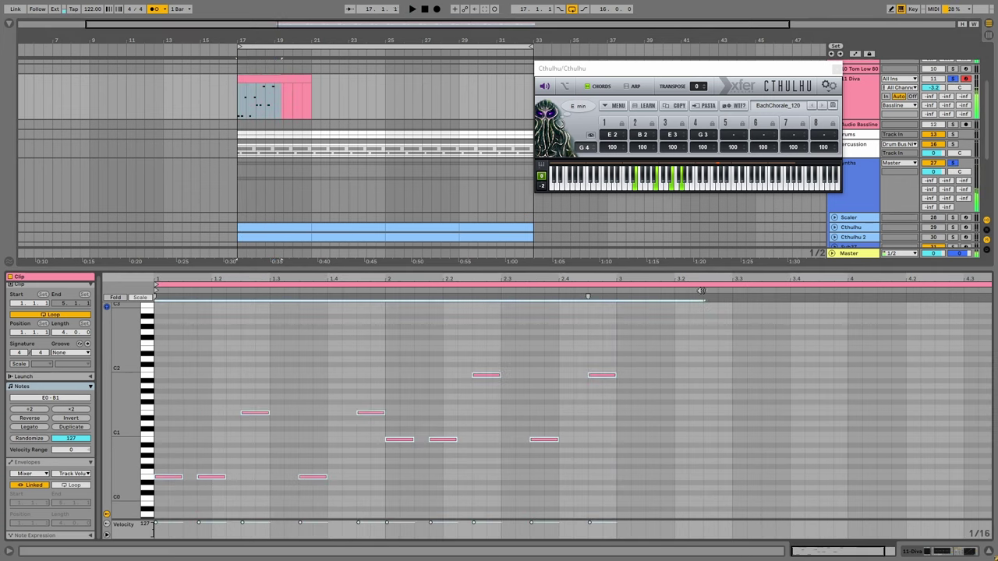
key("Delete")
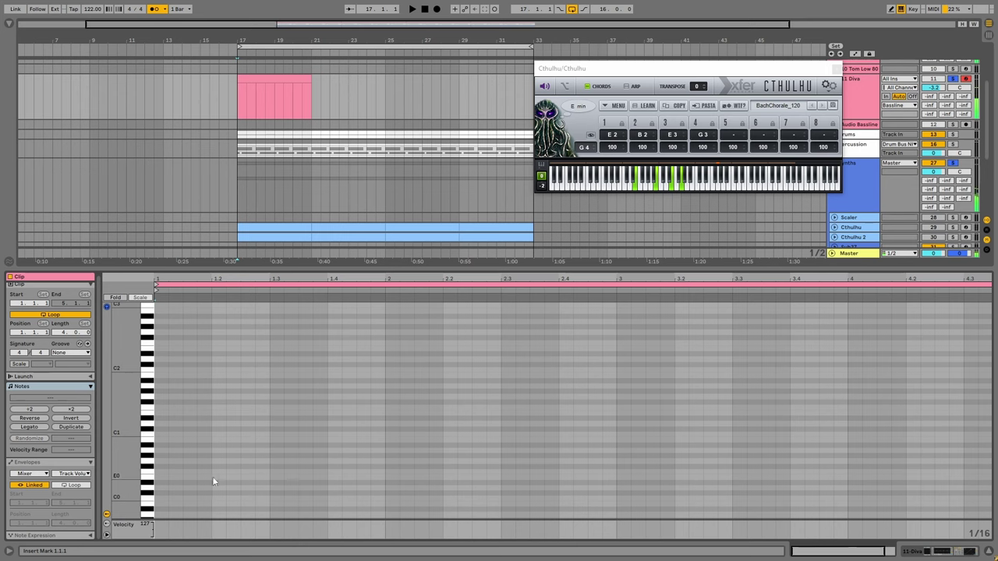
Program E0 bass notes in bar 1 at 1.1, 1.2.3, 1.3 and 1.4.3, lengthening the first and last to eighth notes.
key("space")
double_click(160, 478)
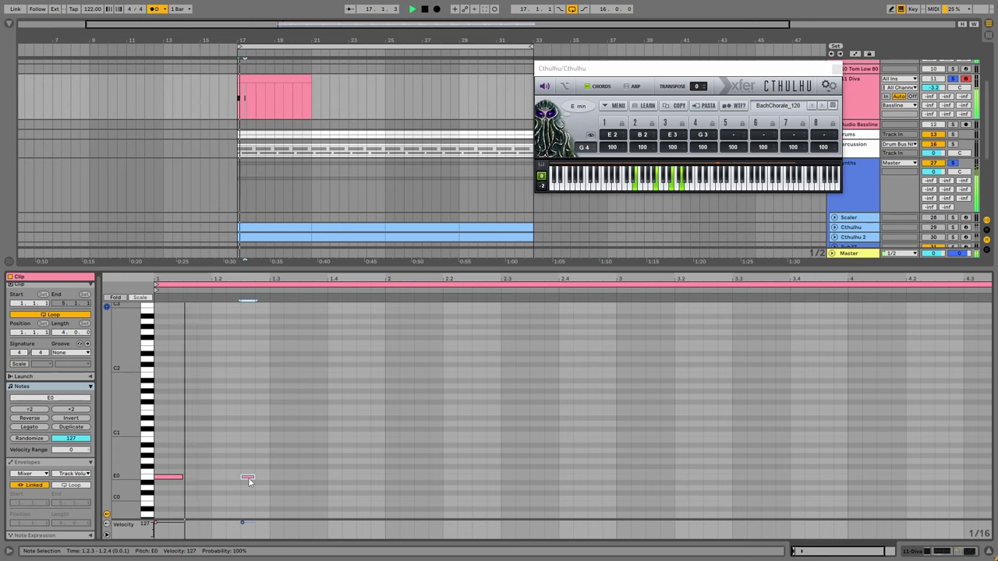
double_click(252, 477)
key("space")
double_click(276, 477)
key("space")
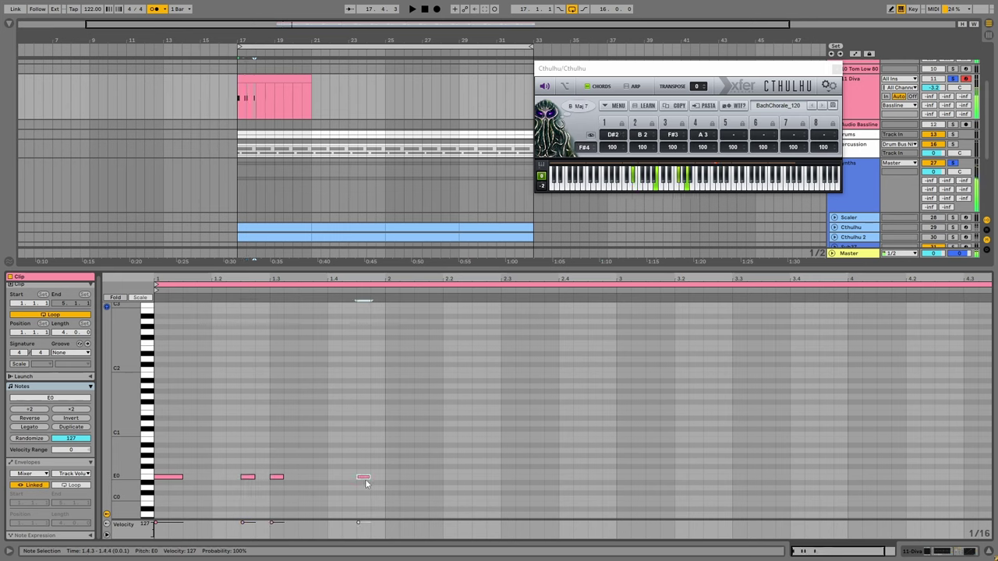
double_click(368, 477)
Duplicate the bar 1 notes into bar 2 and transpose the copies up seven semitones to B0.
left_click_drag(380, 492, 34, 418)
key("ctrl+d")
key("Up")
key("Up")
key("Up")
key("Up")
key("Up")
key("Up")
key("Up")
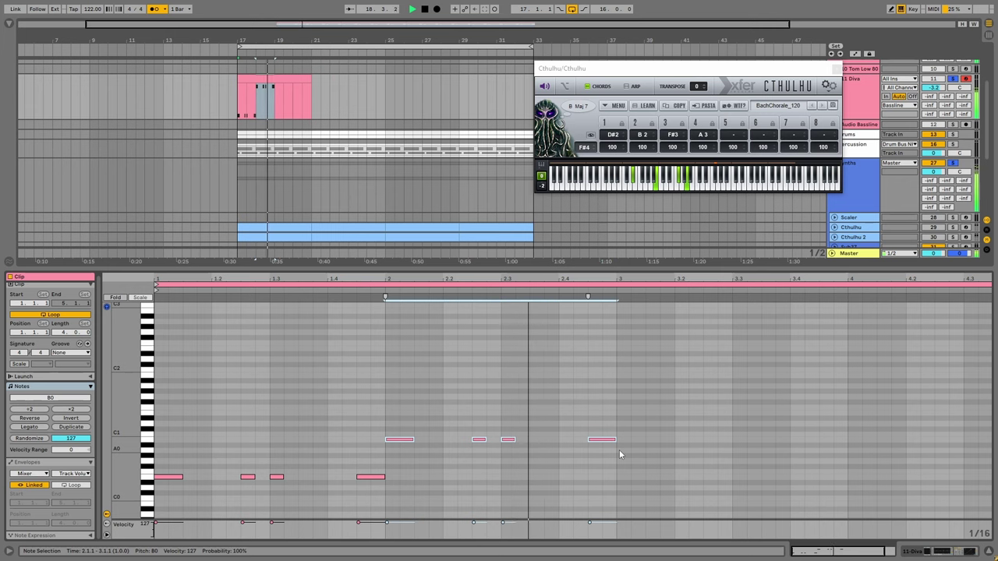
Duplicate the two-bar pattern into bars 3 and 4, and select all of the B0 notes.
key("ctrl+a")
key("ctrl+d")
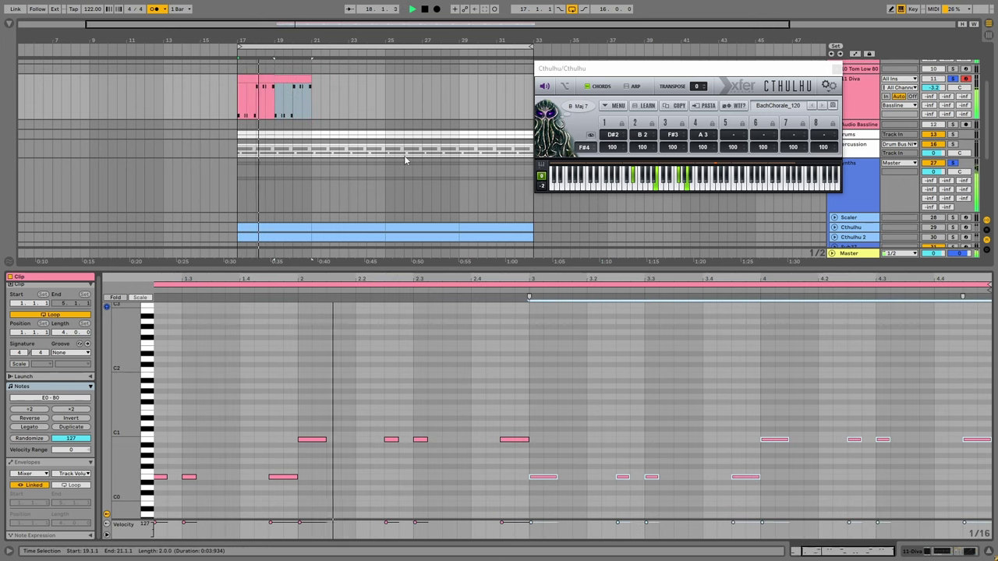
left_click(145, 441)
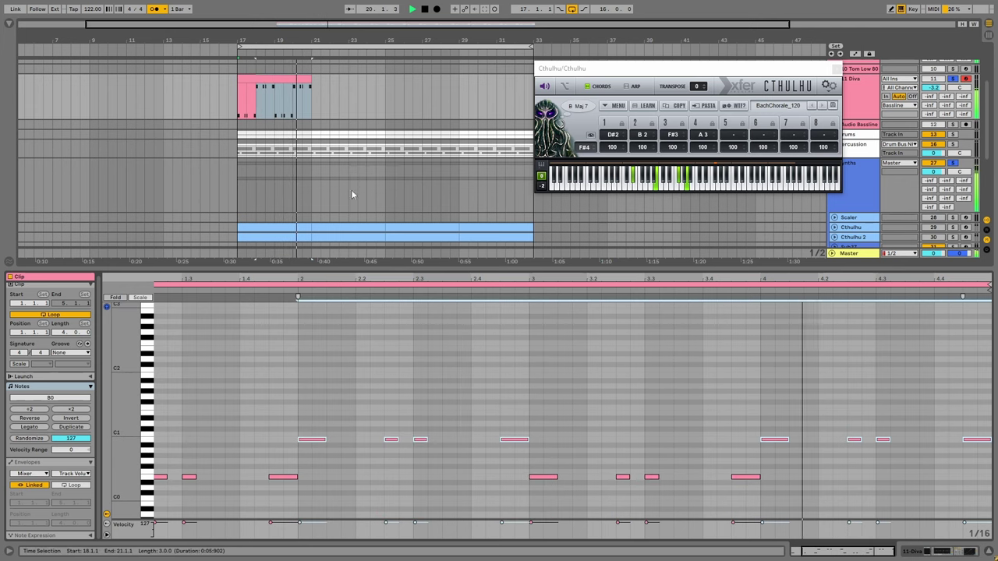
Duplicate the four-bar Diva bass clip twice so the copies fill bars 21 to 29.
left_click(295, 81)
key("ctrl+d")
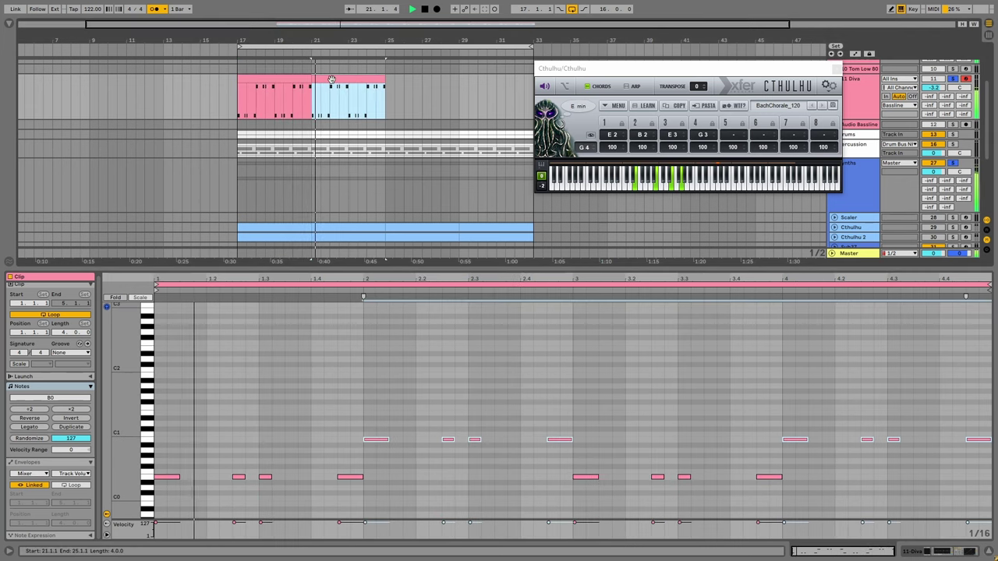
key("ctrl+d")
In the bass clip starting at bar 25, transpose the third bar's E0 notes up to G0 and play it back.
left_click(384, 99)
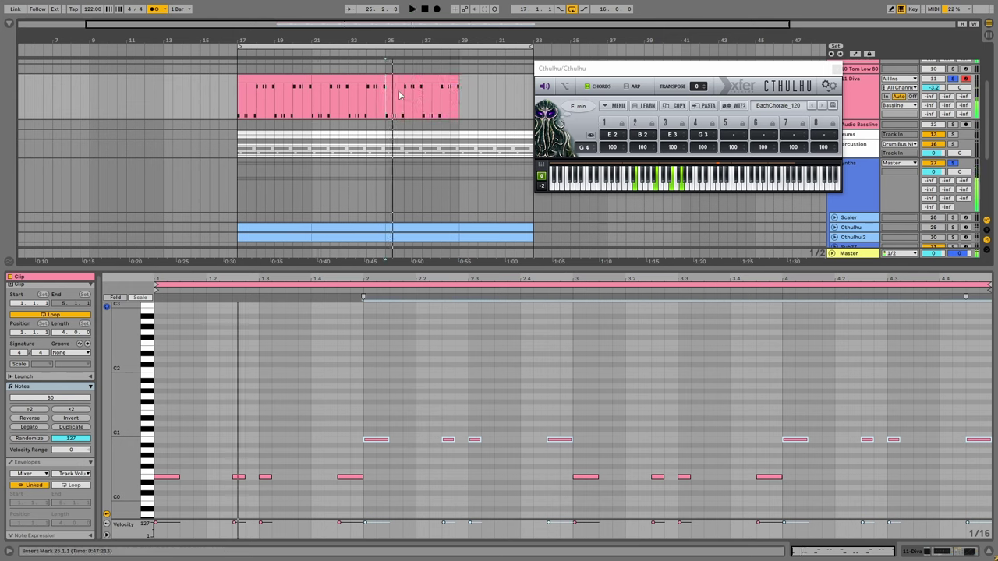
left_click(424, 102)
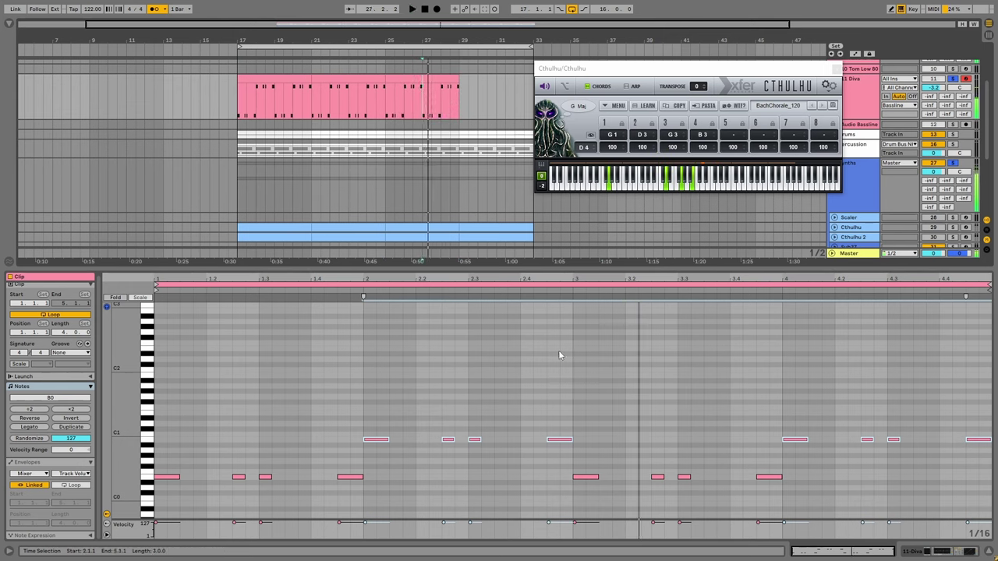
left_click_drag(569, 465, 773, 500)
key("Up")
key("space")
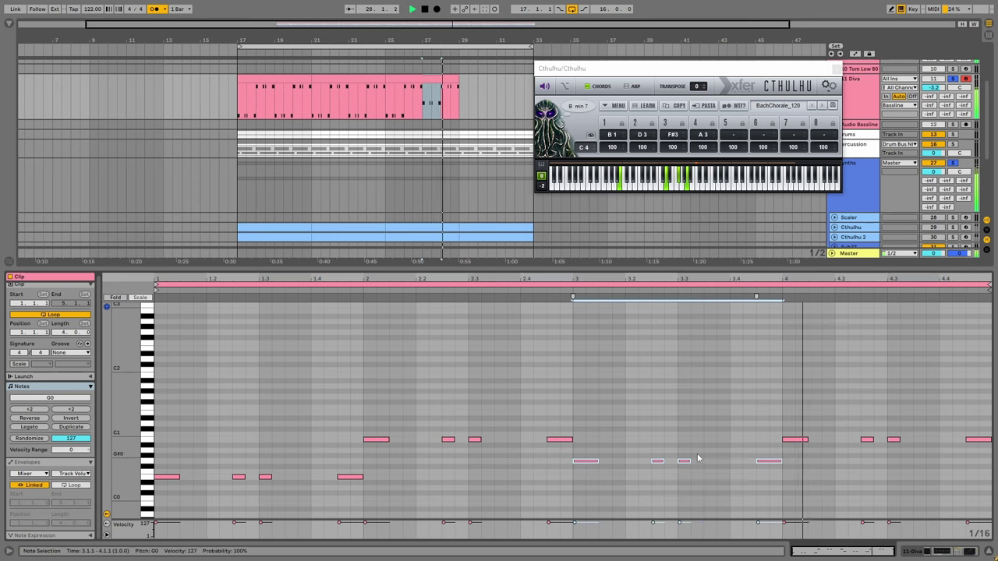
Play back from bar 27 to check the fourth bar's B0 notes against the Cthulhu chord.
left_click_drag(775, 450, 992, 384)
key("space")
left_click(789, 447)
key("space")
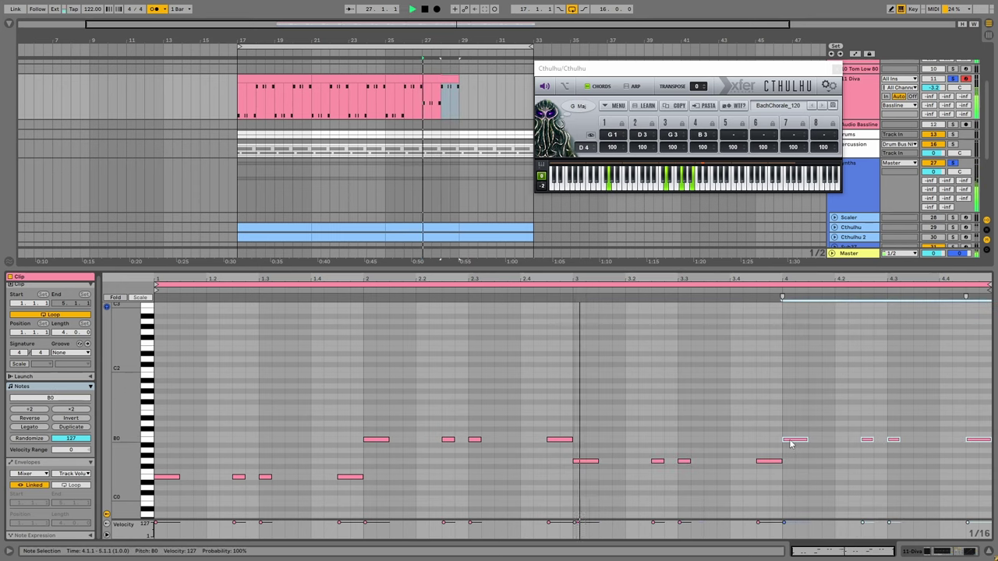
Solo the 37 Diva track and duplicate the third bass clip into bars 29 to 33.
scroll(499, 171, "down", 5)
left_click(958, 207)
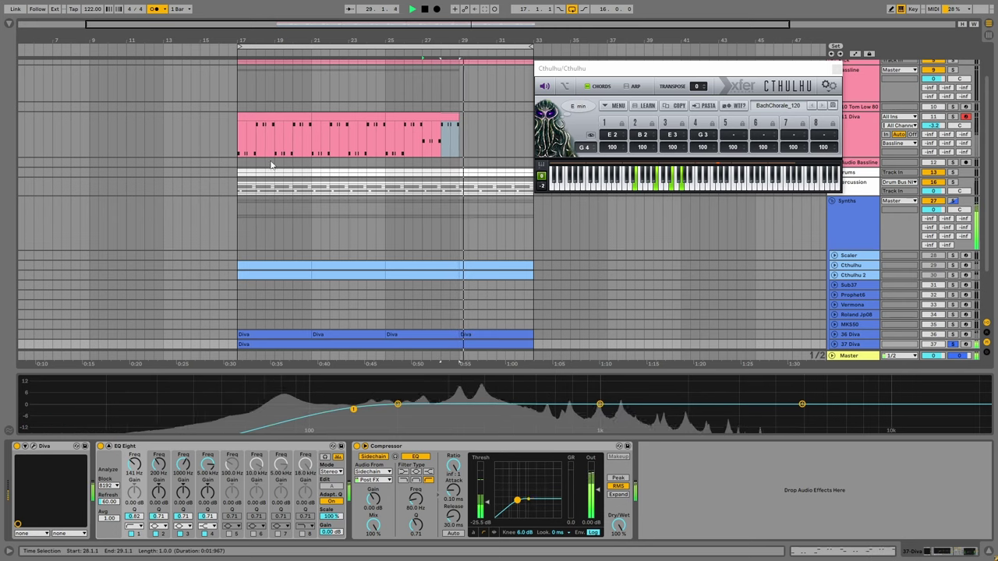
left_click(441, 129)
key("ctrl+d")
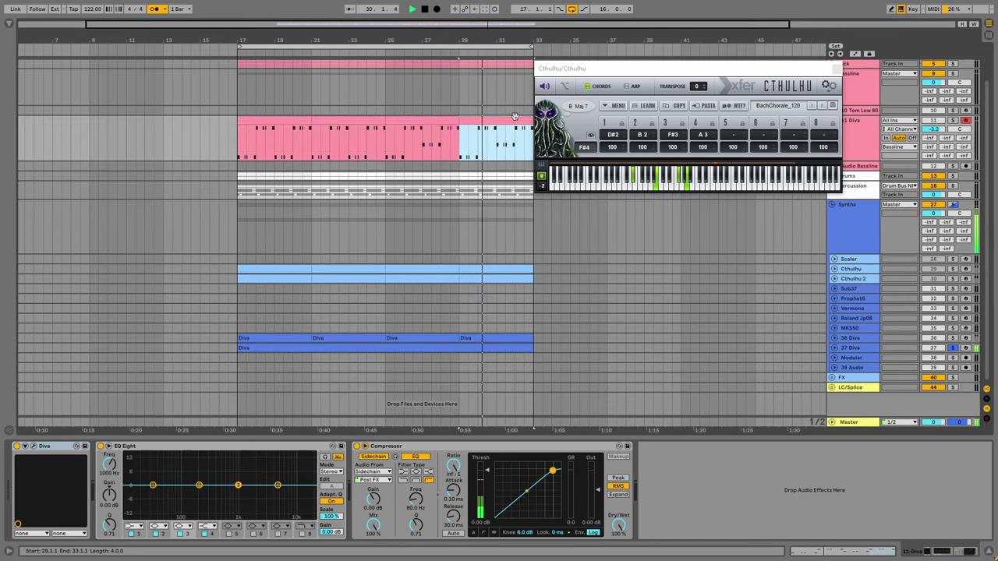
Solo track 11 Diva and examine the bass spectrum in an enlarged EQ Eight display.
left_click(199, 485)
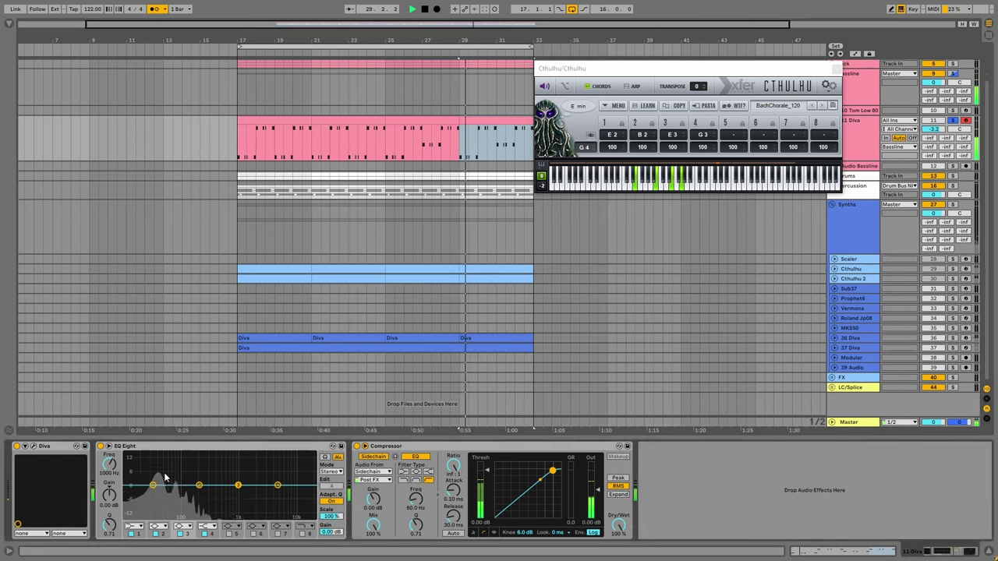
left_click(333, 446)
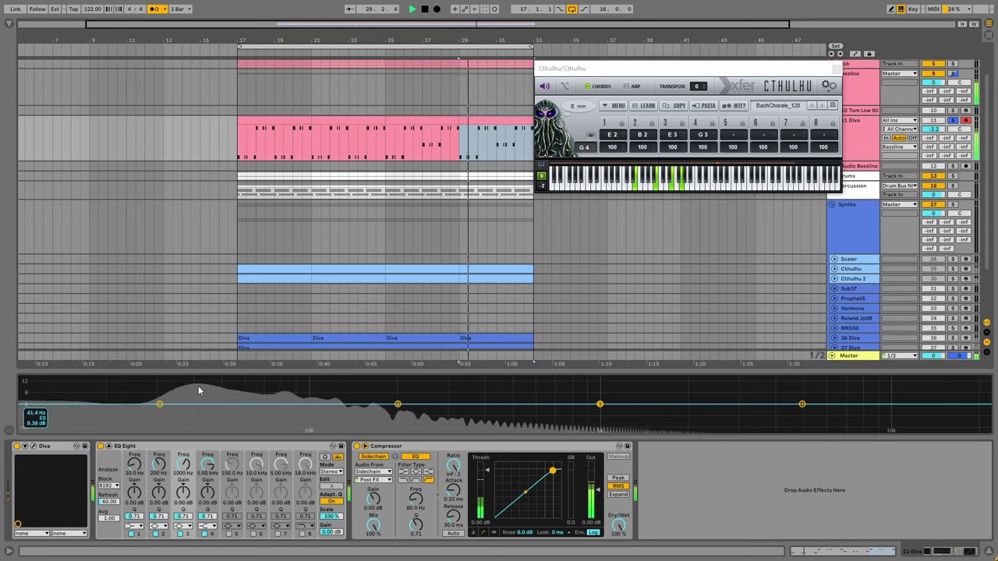
left_click(333, 446)
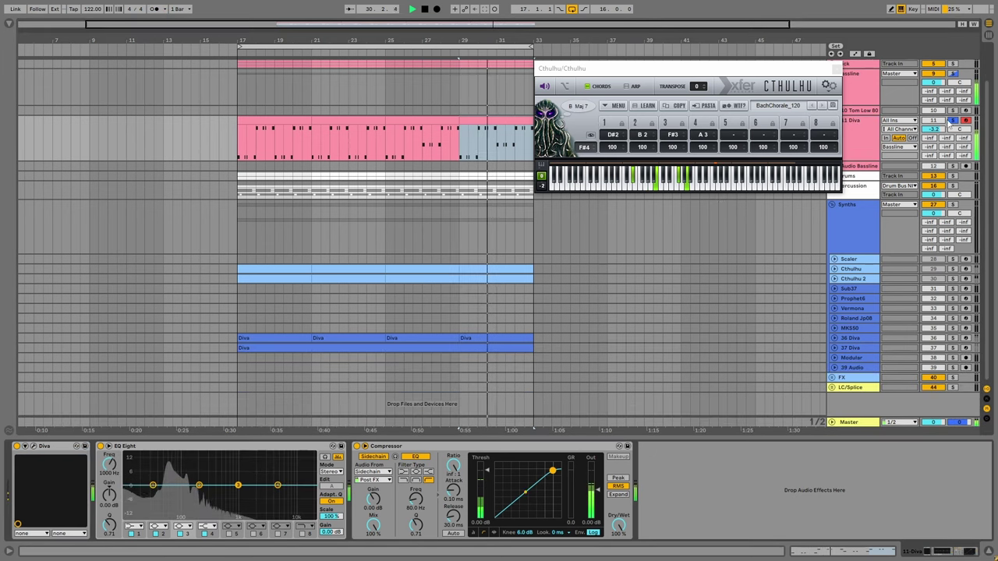
Open the first Diva bass clip and add sixteenth G0 notes at 1.1.4 and 1.3.4 while auditioning it.
double_click(272, 140)
key("space")
key("space")
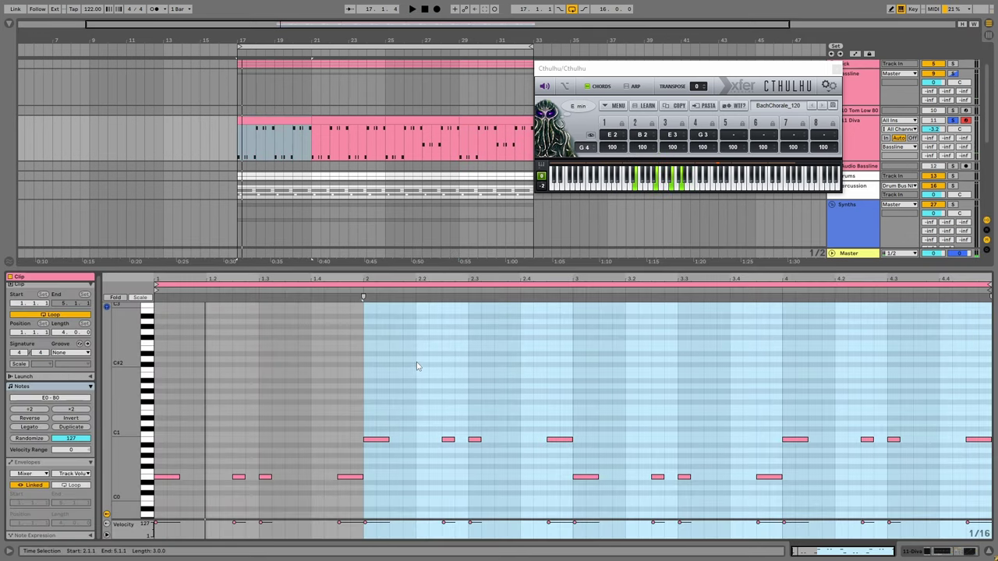
left_click(282, 390)
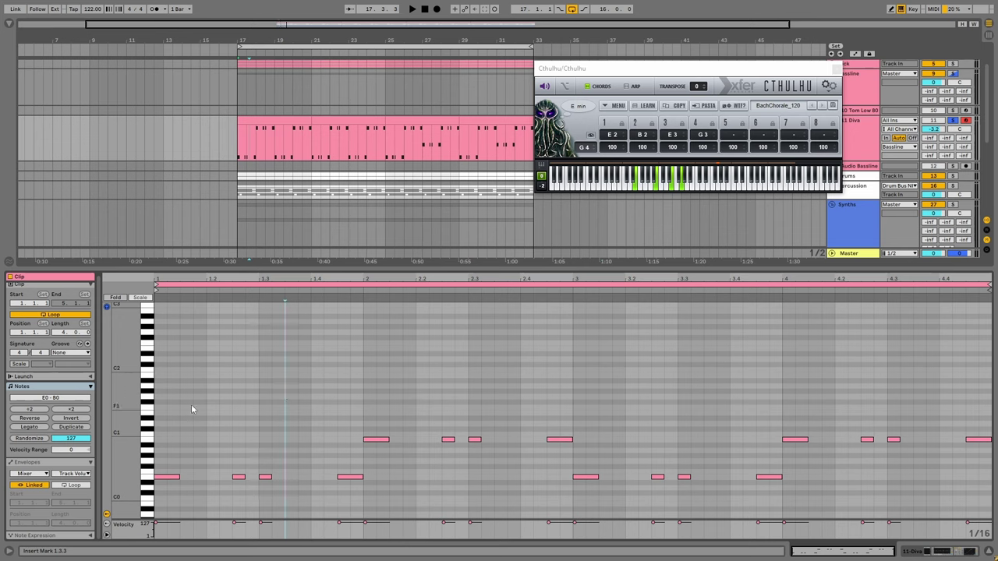
left_click(173, 477)
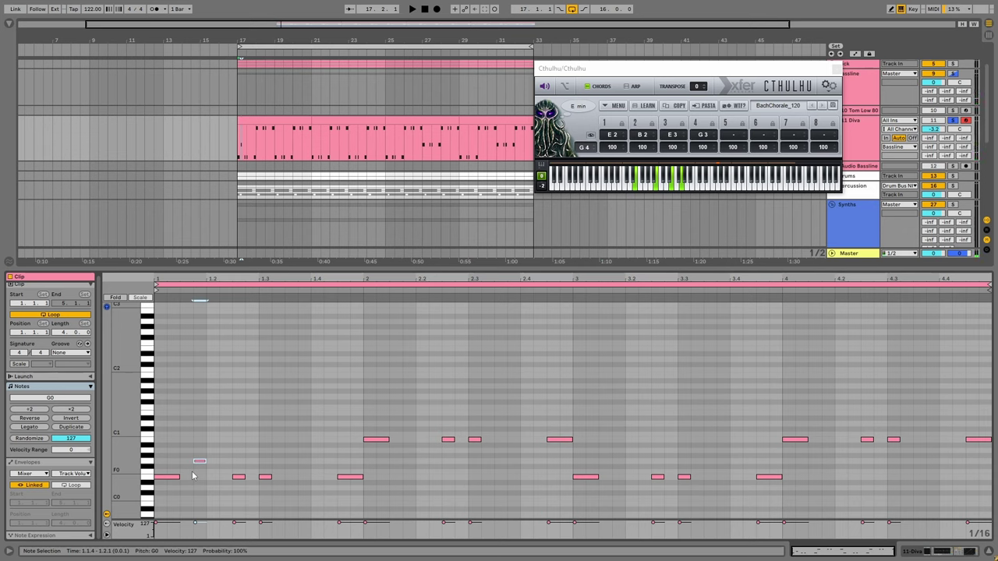
key("space")
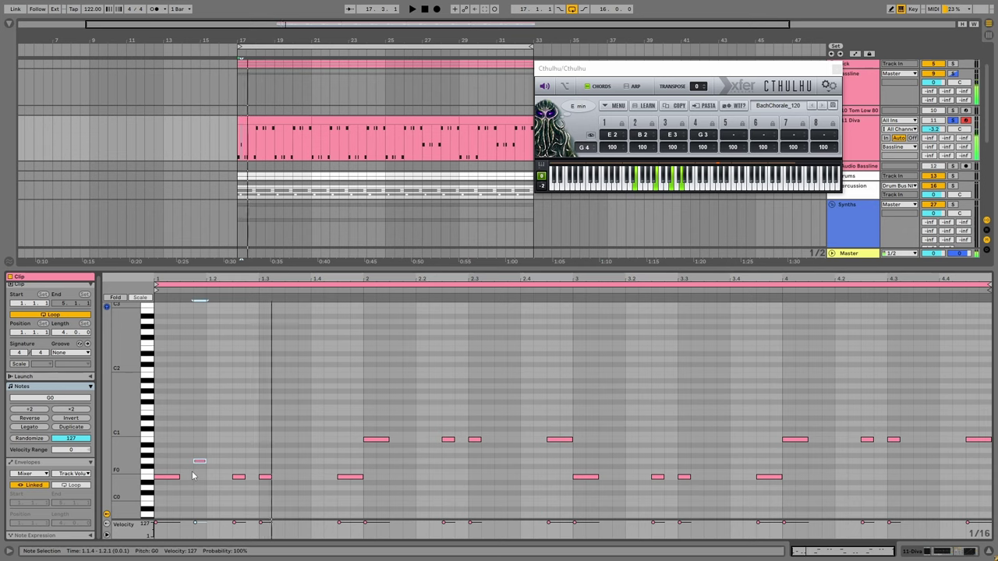
left_click(309, 465)
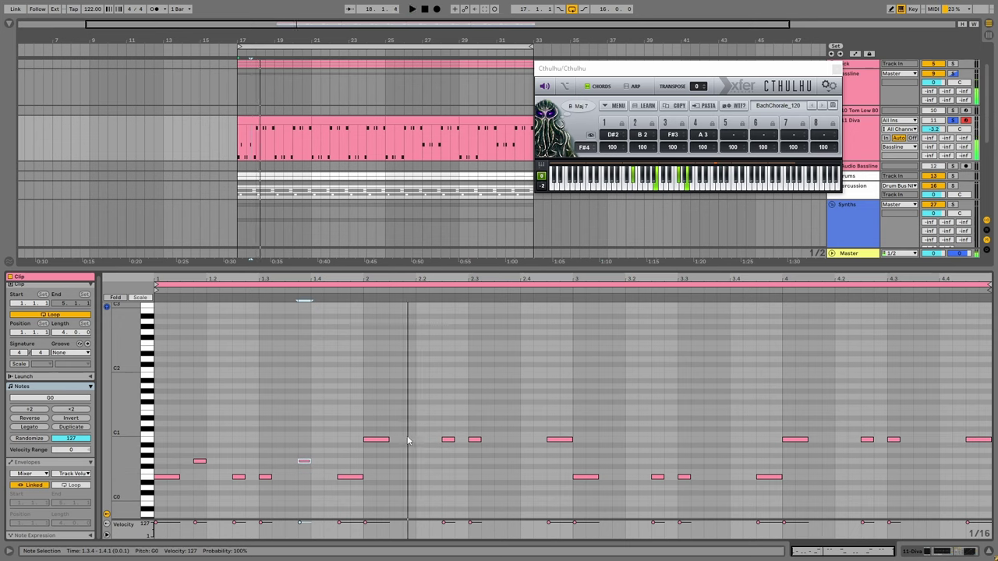
Add sixteenth D#1 notes at 2.1.4 and 2.3.4 in bar 2 of the first clip, auditioning them.
left_click(384, 439)
key("space")
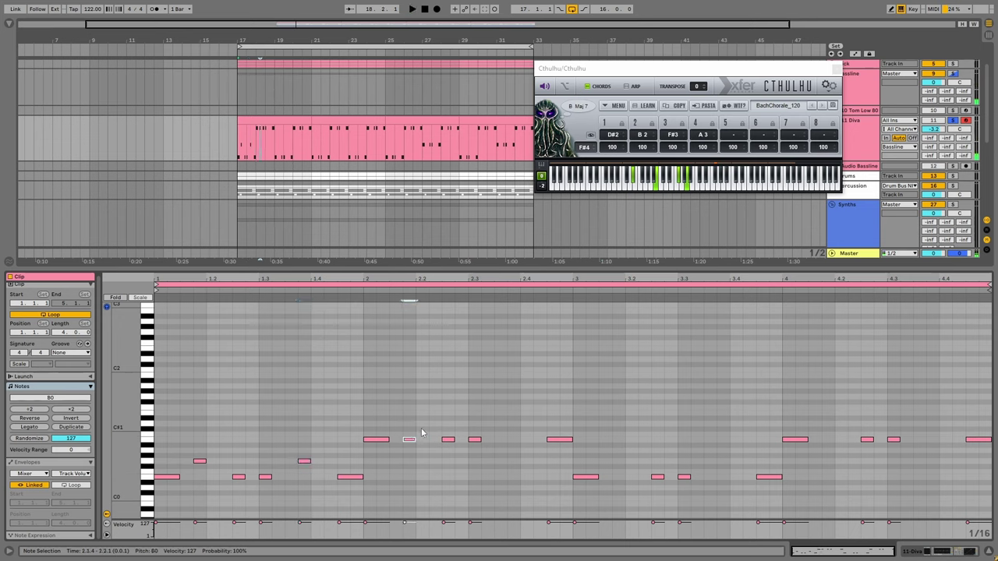
key("Up")
key("Up")
key("space")
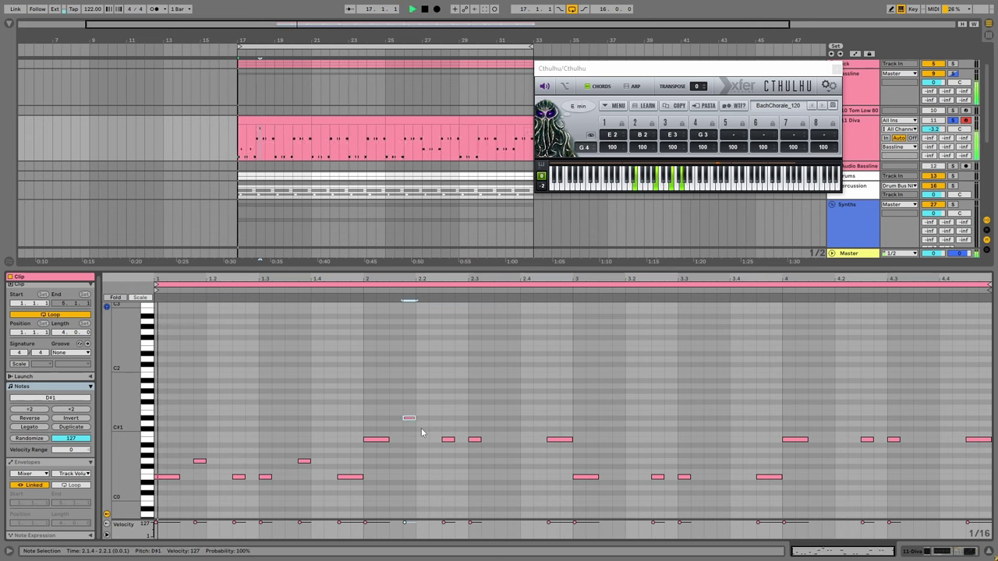
double_click(515, 419)
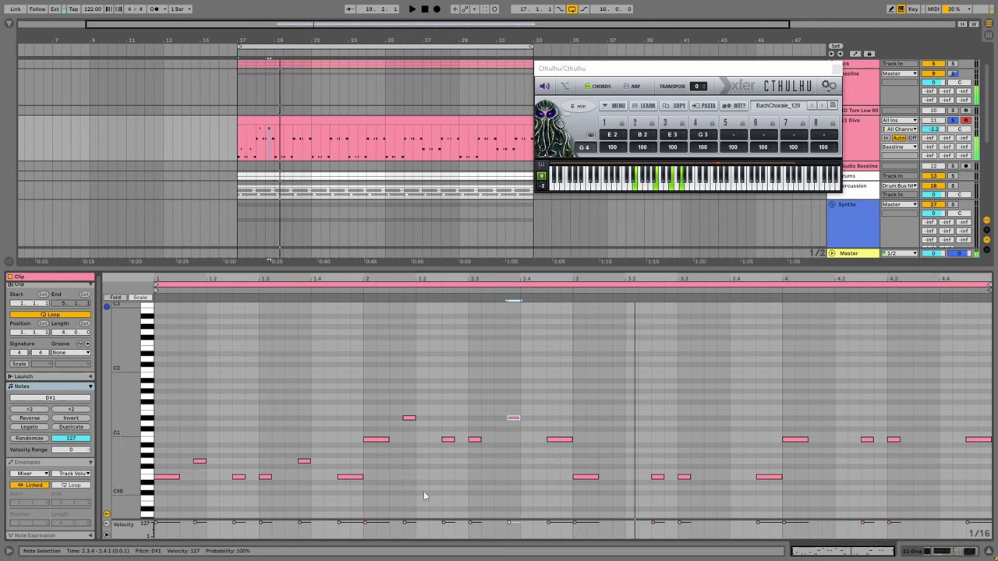
Paste the bar 1 pattern into bar 3, raise the G0 note at 3.3.4 to B0, and play it back.
left_click(571, 466)
key("ctrl+v")
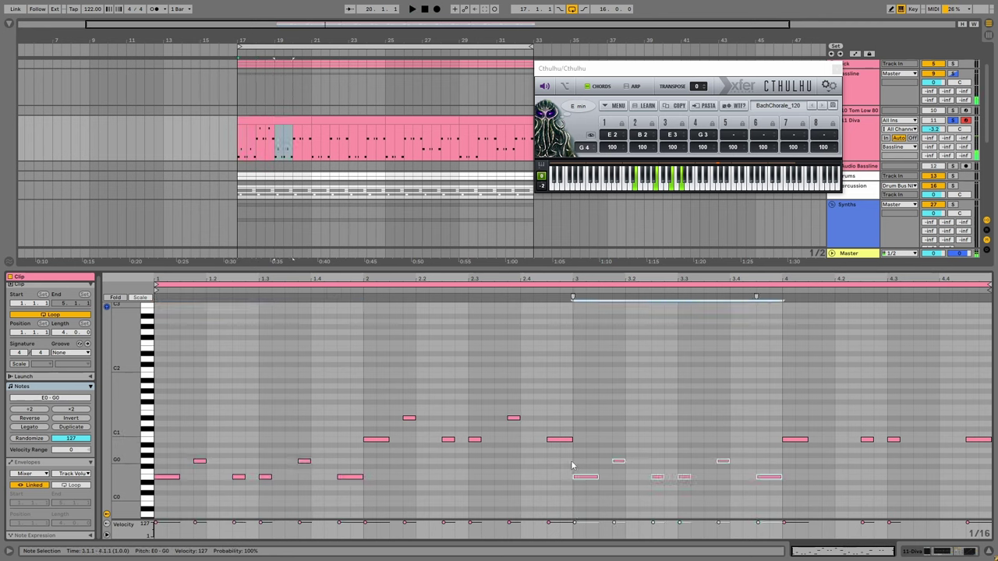
left_click(720, 461)
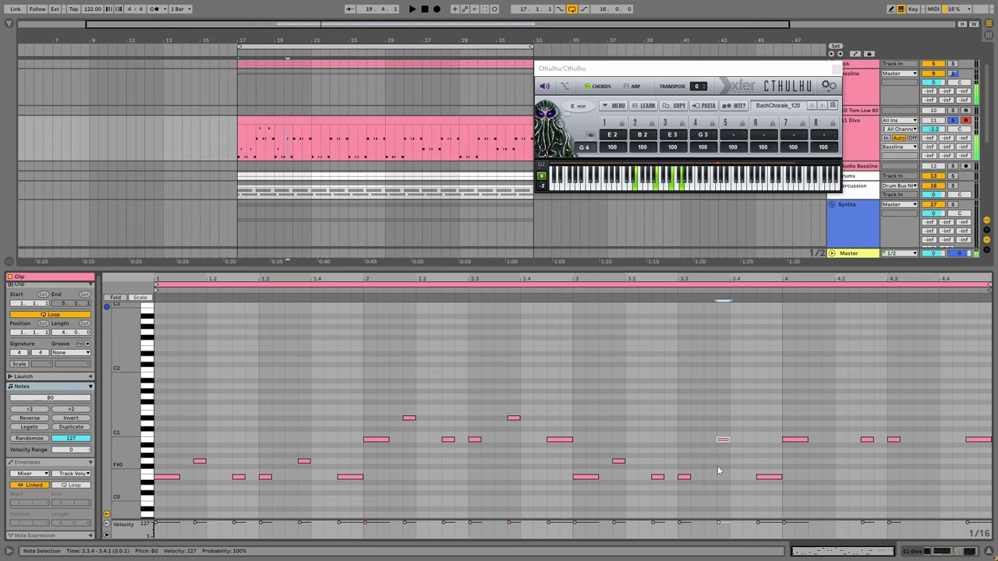
key("space")
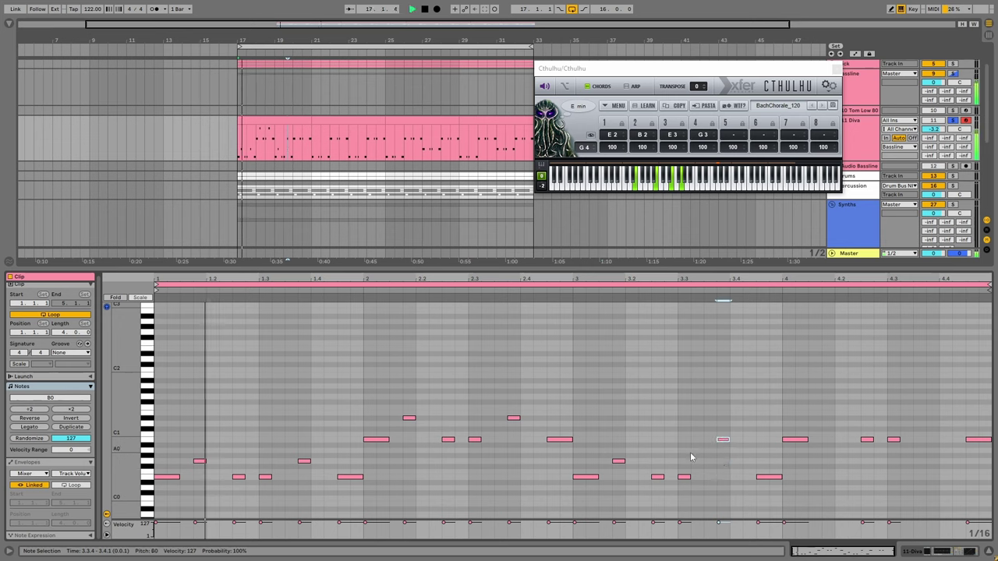
Add bar 4 fill notes D#1 at 4.1.4, F#1 at 4.3.4 and G#1 at 4.4.2, and play back from 4.3.
double_click(832, 420)
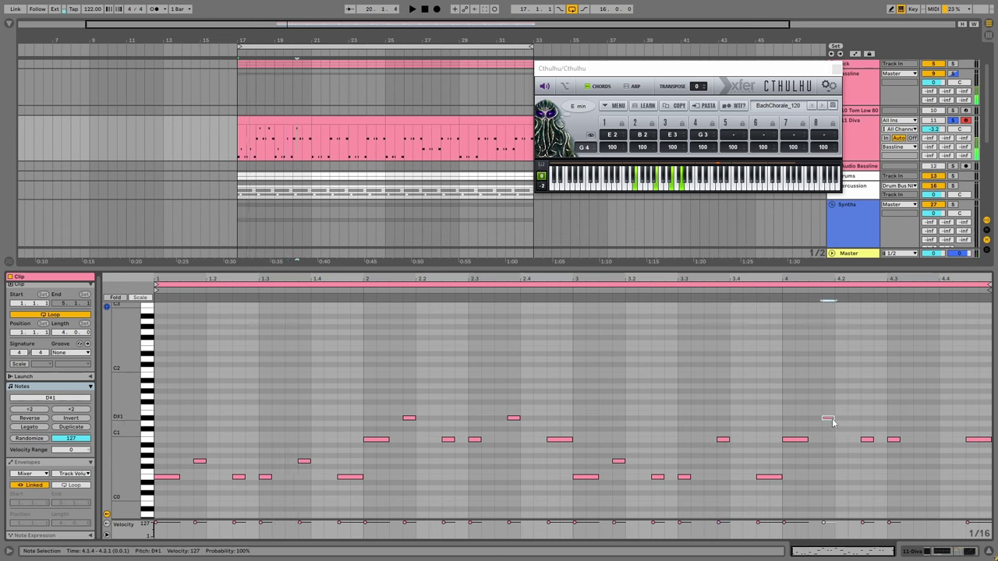
left_click(934, 439)
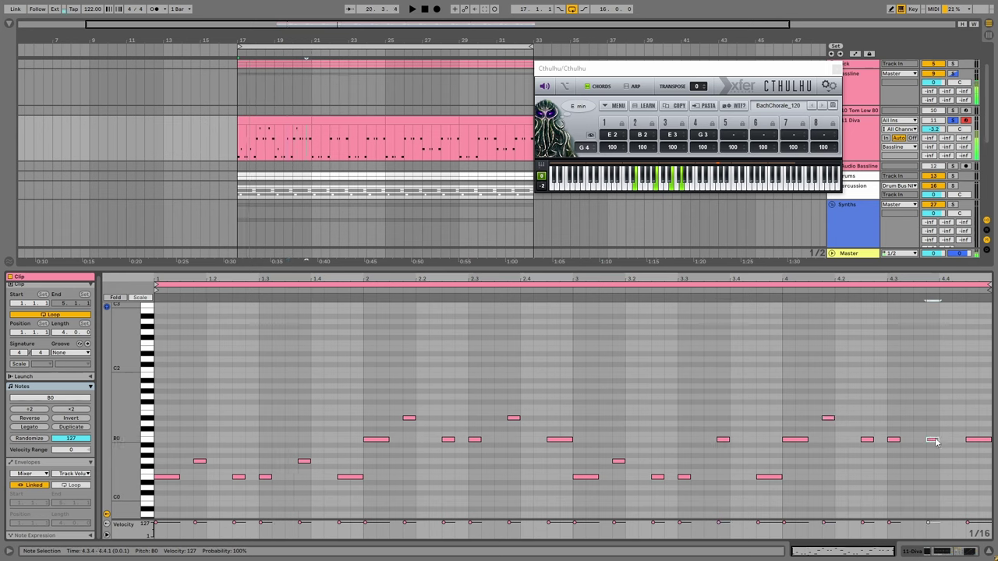
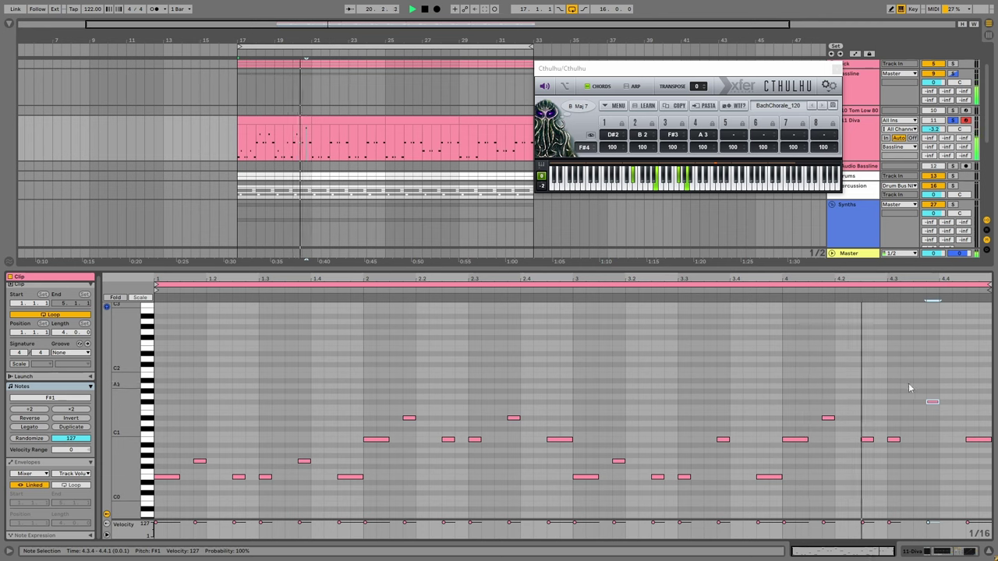
double_click(956, 382)
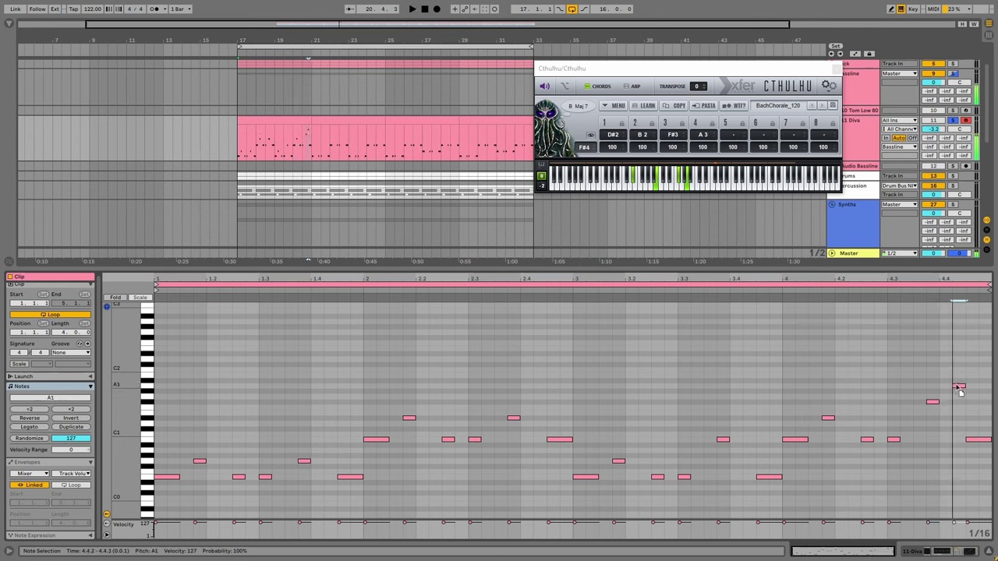
left_click(886, 290)
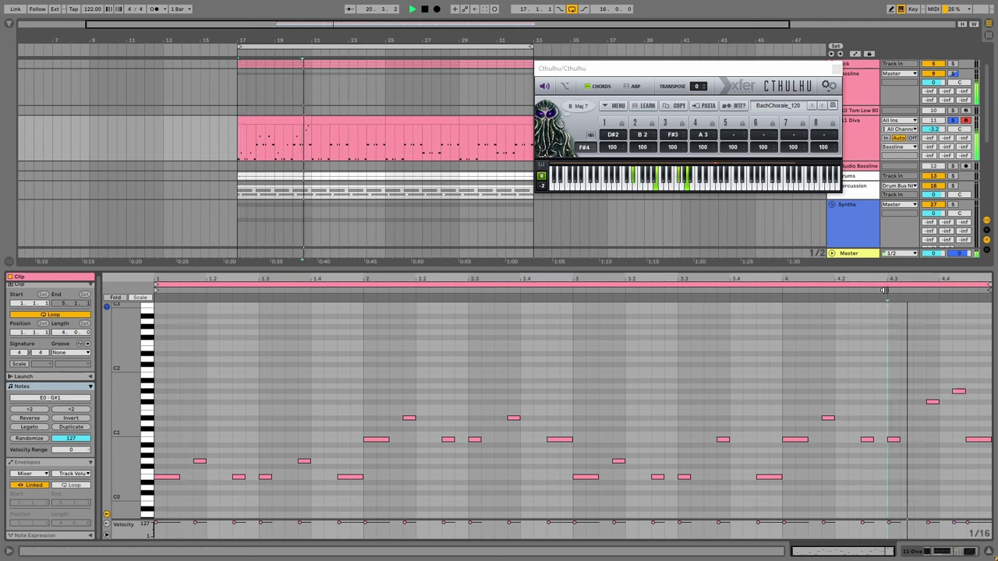
Copy the edited first clip over bars 21 to 25, and paste the bar 23 section at bar 27.
left_click(286, 123)
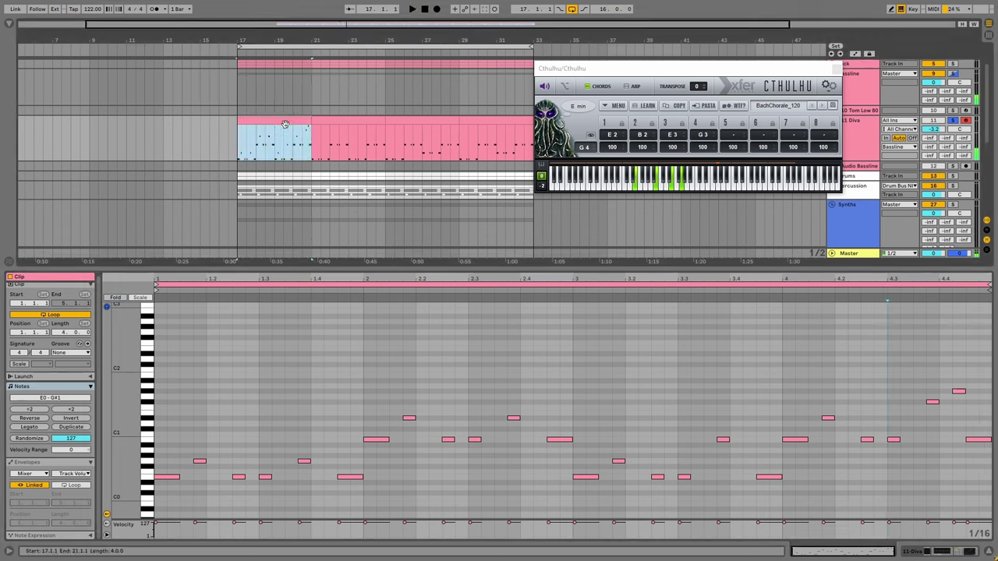
left_click(320, 137)
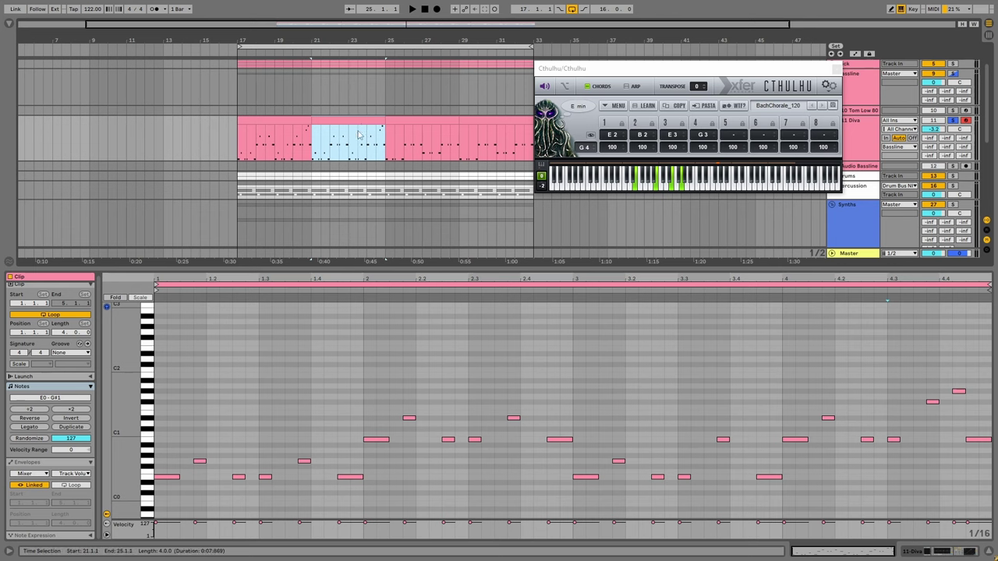
left_click_drag(349, 147, 366, 129)
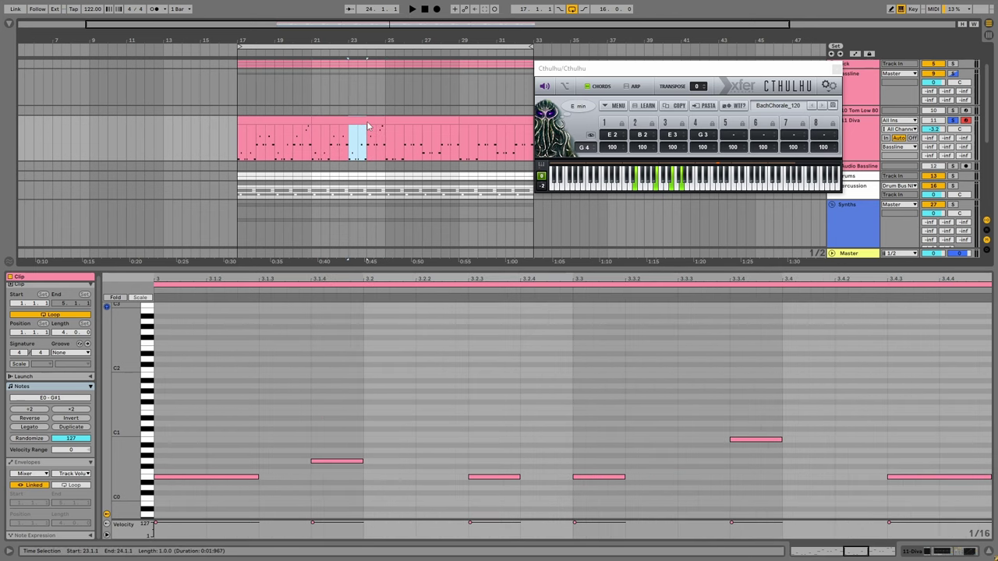
left_click(421, 149)
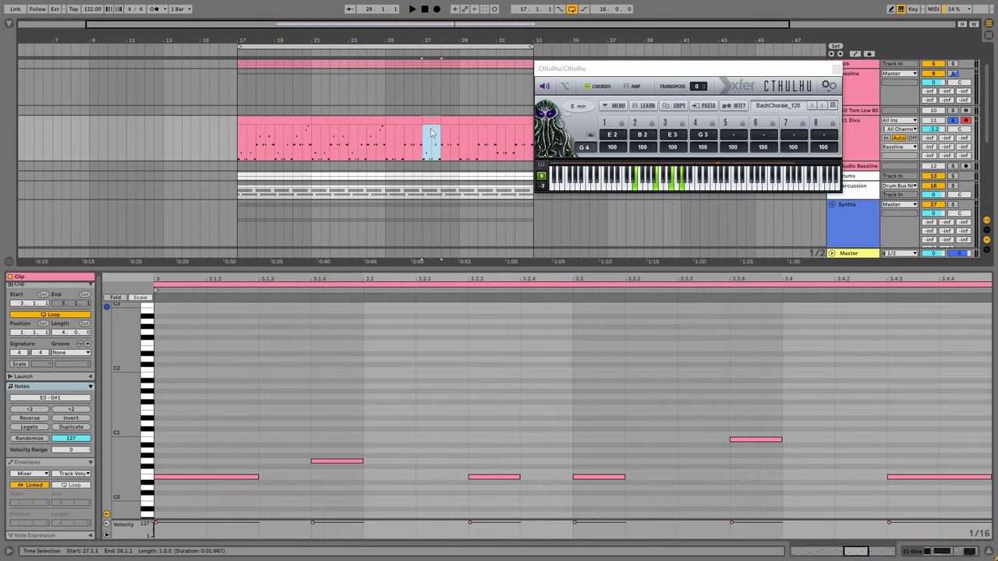
Transpose all notes in the bar 27 clip up three semitones and play back from bar 27.
left_click(438, 376)
key("ctrl+a")
key("Up")
key("Up")
key("Up")
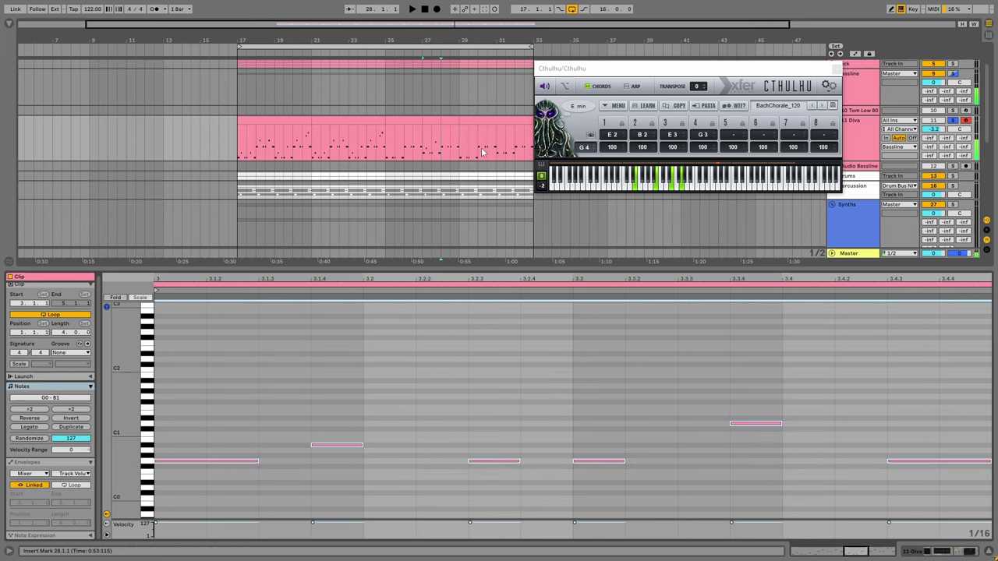
left_click(422, 147)
key("space")
left_click(468, 295)
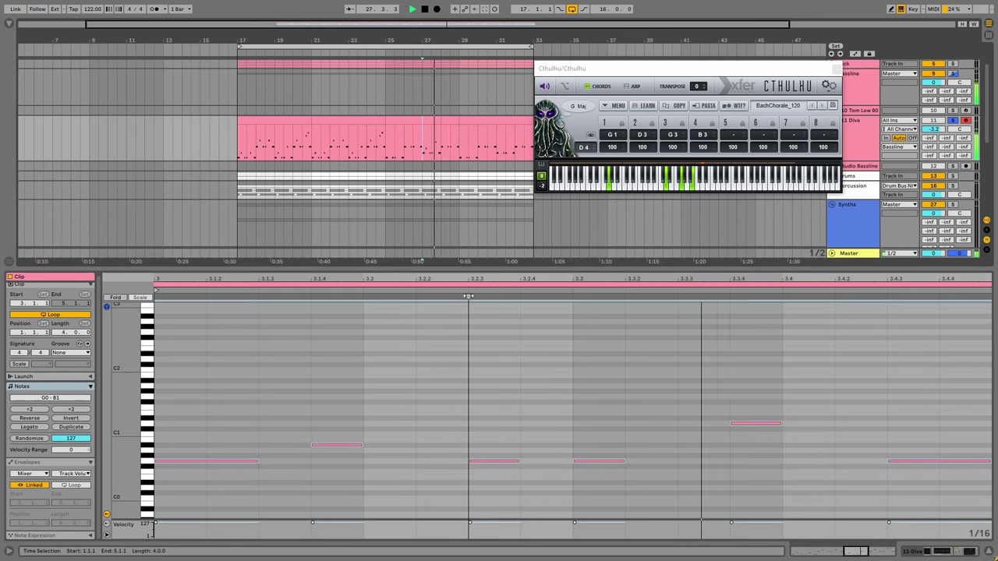
key("space")
Copy the bar 24 fill section to bar 28, and duplicate bars 25 to 29 over bars 29 to 33.
left_click(367, 122)
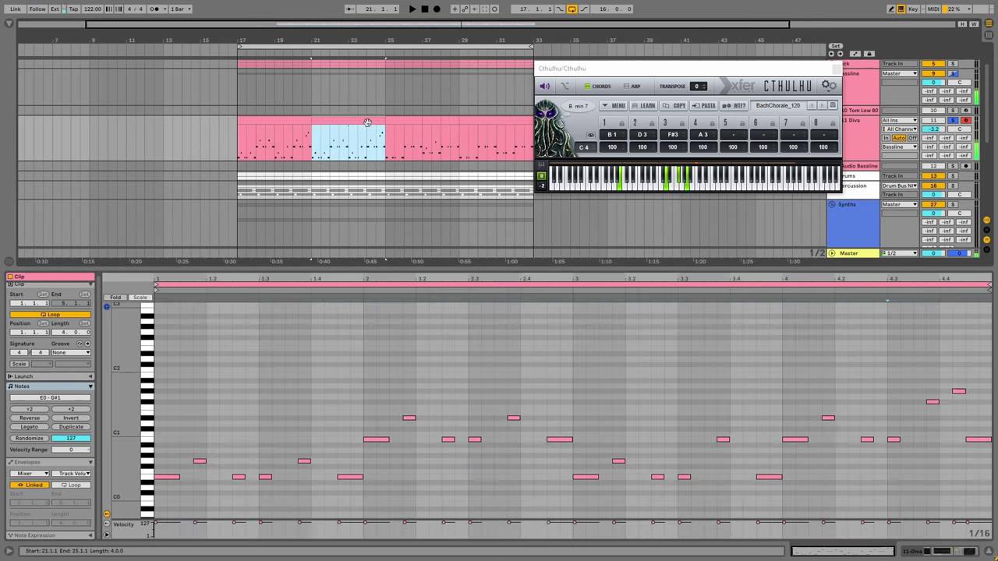
left_click_drag(322, 153, 346, 127)
left_click(396, 152)
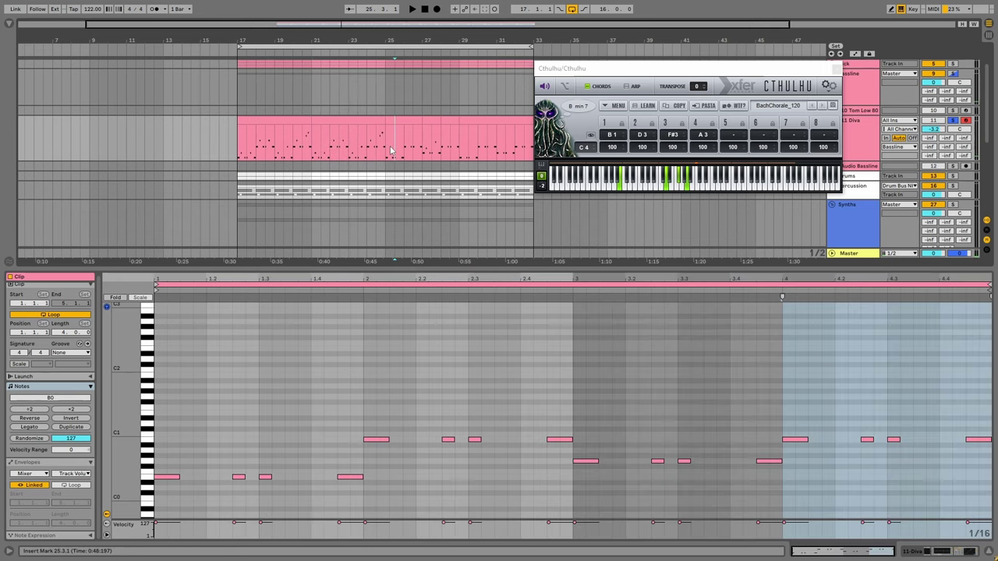
left_click(406, 160)
left_click(382, 155)
left_click_drag(382, 155, 381, 126)
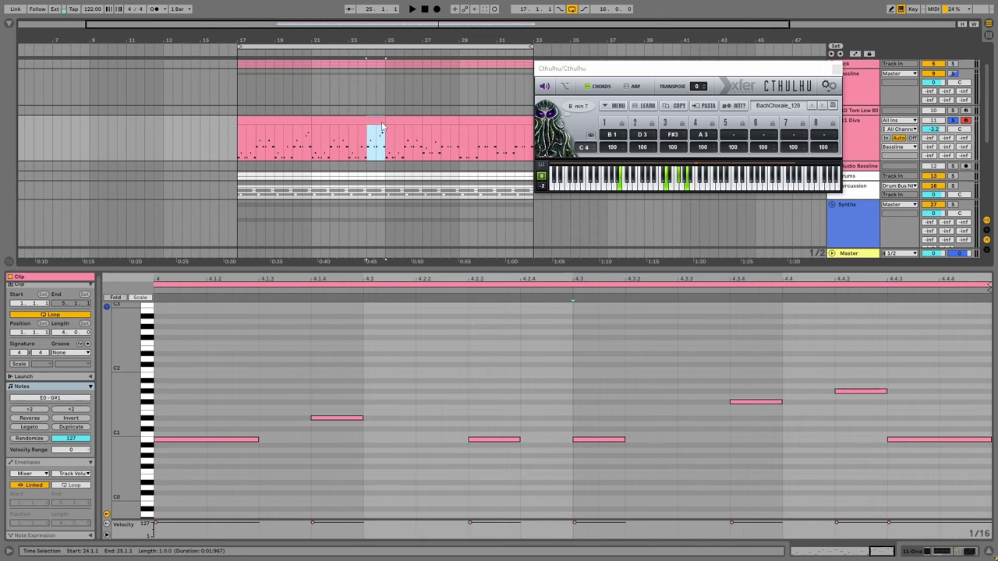
left_click_drag(451, 148, 394, 134)
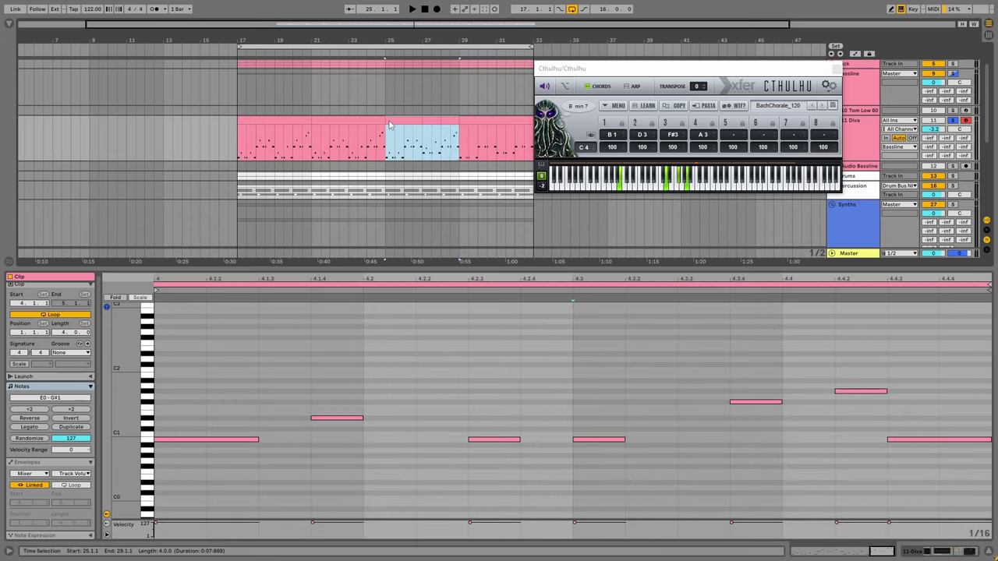
key("ctrl+d")
Consolidate bars 25 to 33 and bars 17 to 25 of the bassline into one eight-bar clip each.
left_click(395, 134)
left_click(527, 118, "shift")
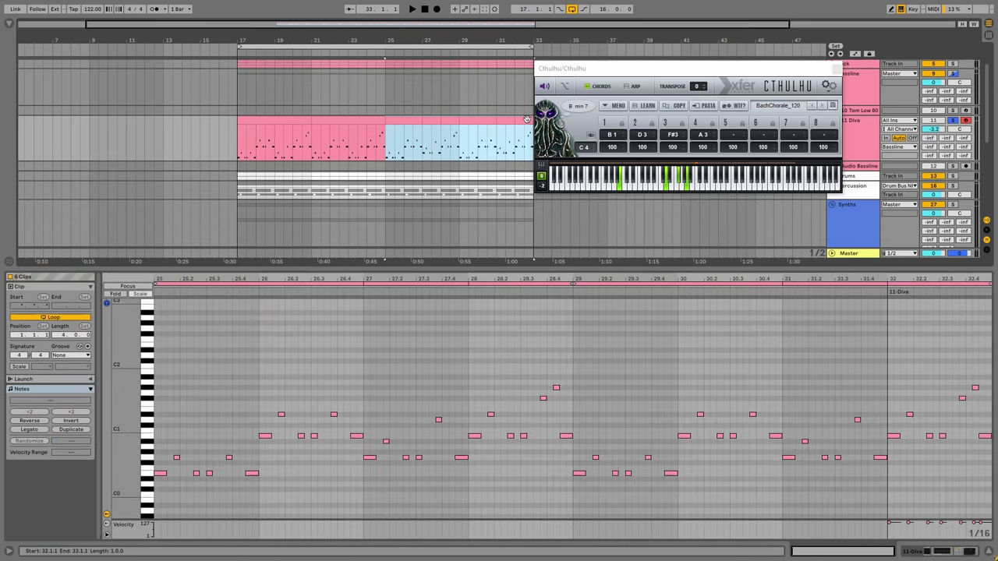
left_click(333, 123)
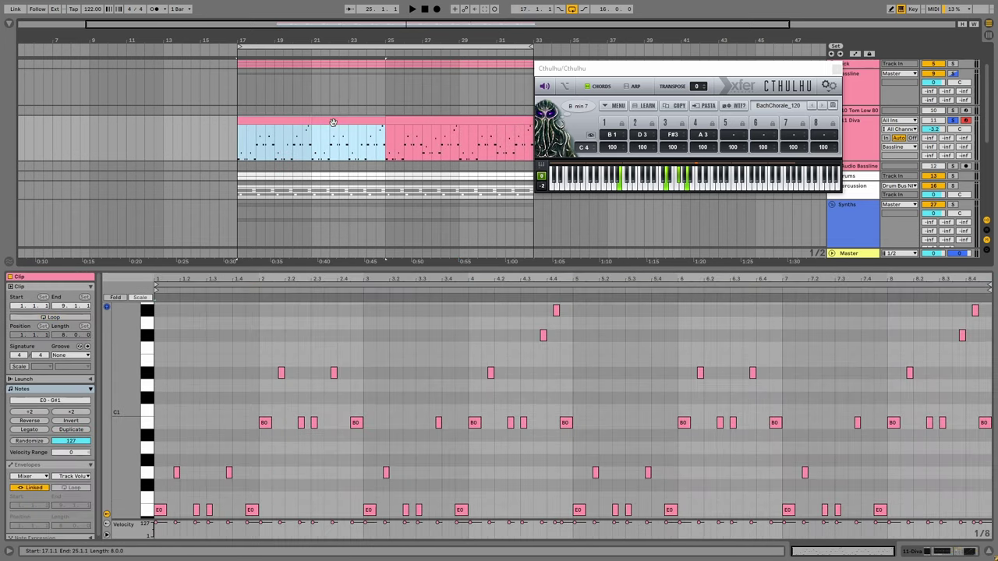
Play the bassline from bar 17, and play it again from bar 25 together with the full mix.
key("space")
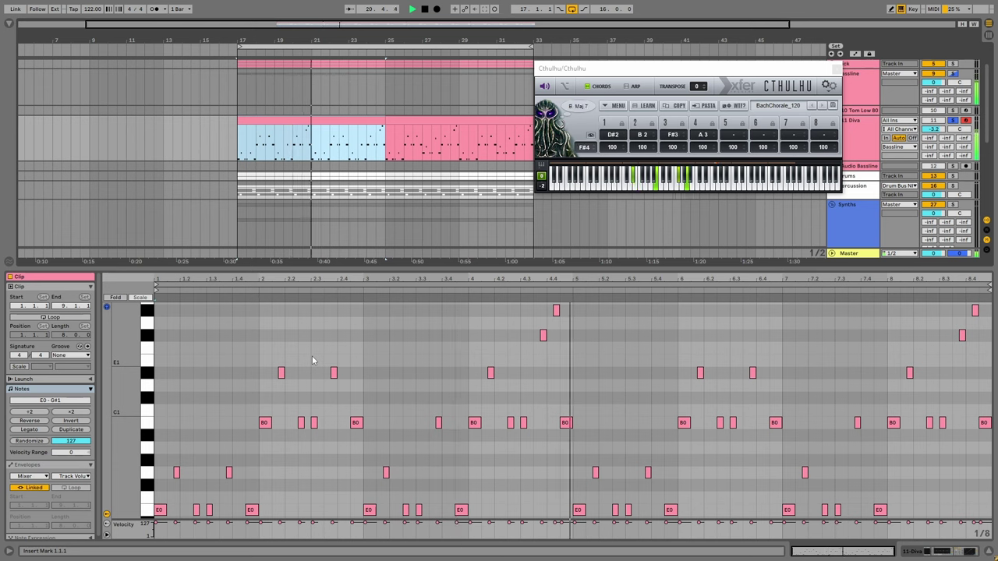
left_click(419, 156)
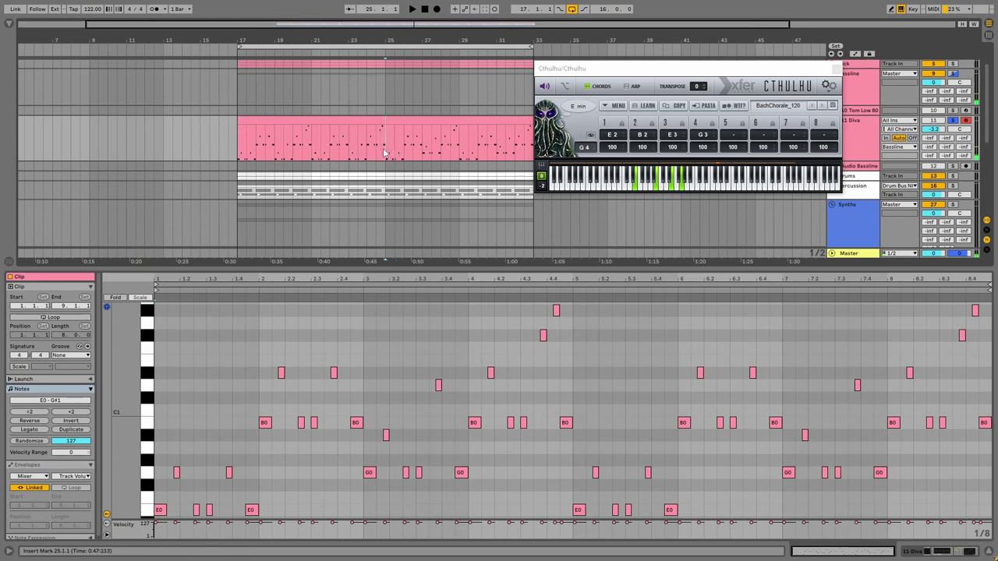
key("space")
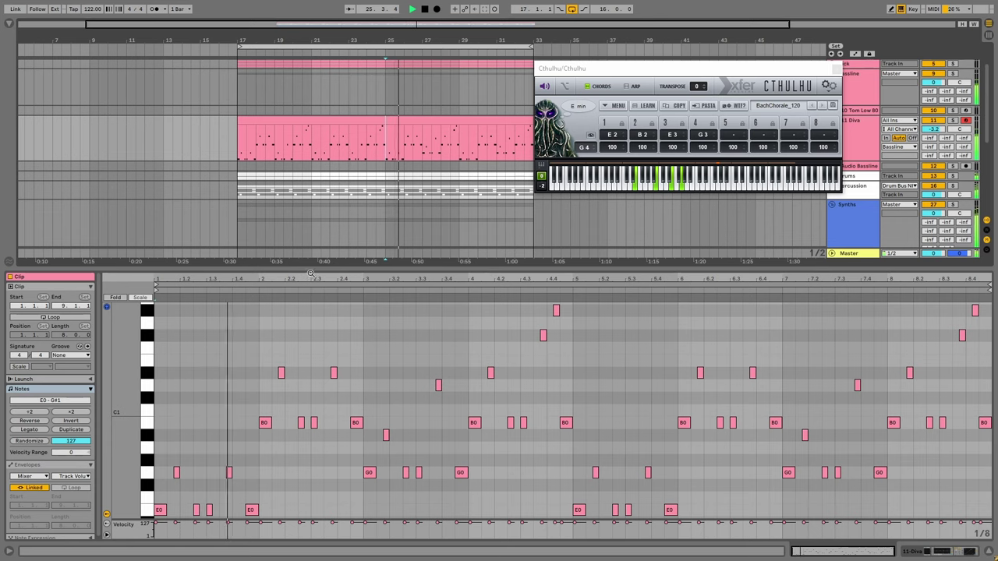
Give the EQ Eight on track 37 Diva a steeper low cut at 188 Hz with Q 0.69 while playing from bar 25.
left_click_drag(307, 269, 257, 350)
left_click(852, 385)
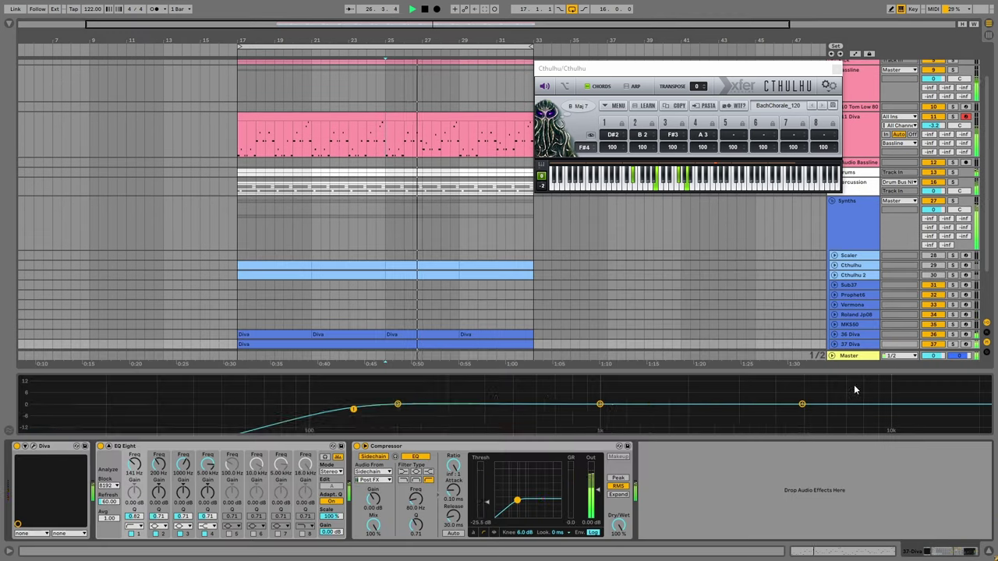
left_click(341, 446)
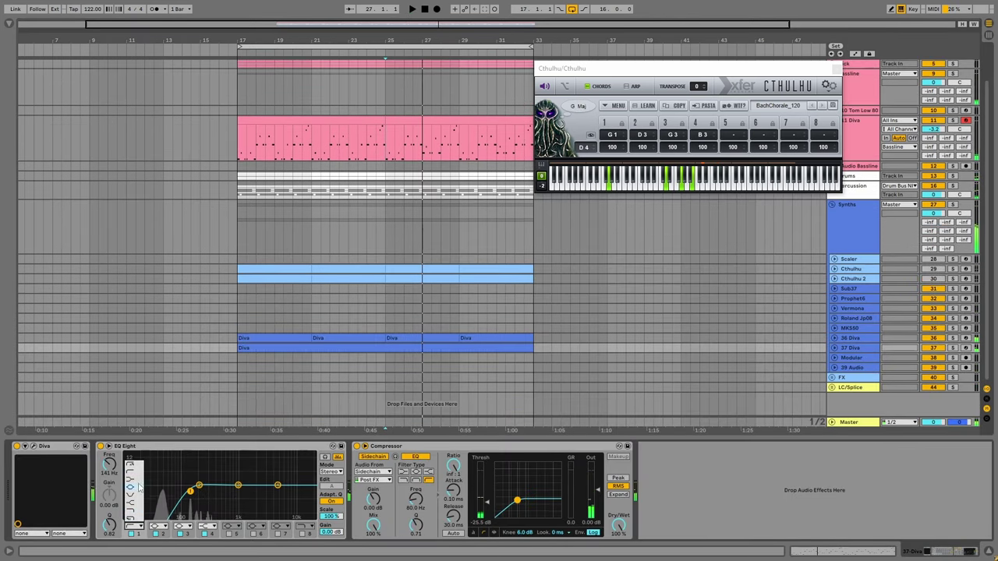
key("space")
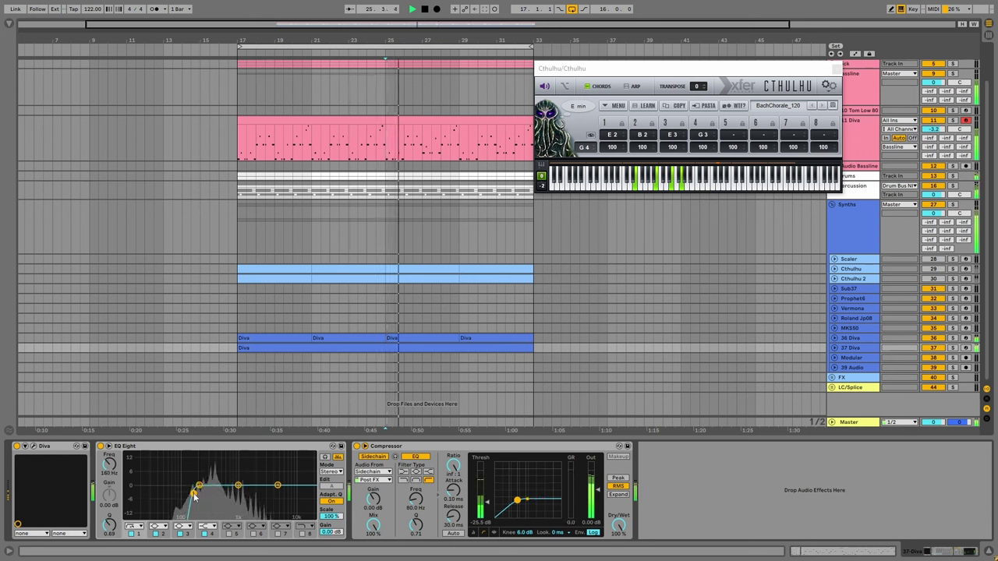
left_click_drag(190, 491, 193, 497)
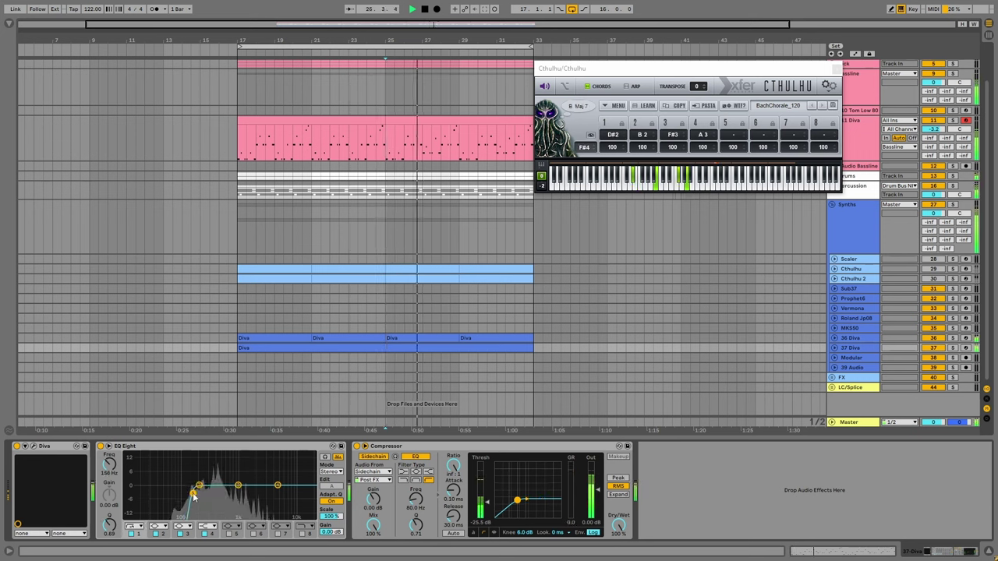
key("space")
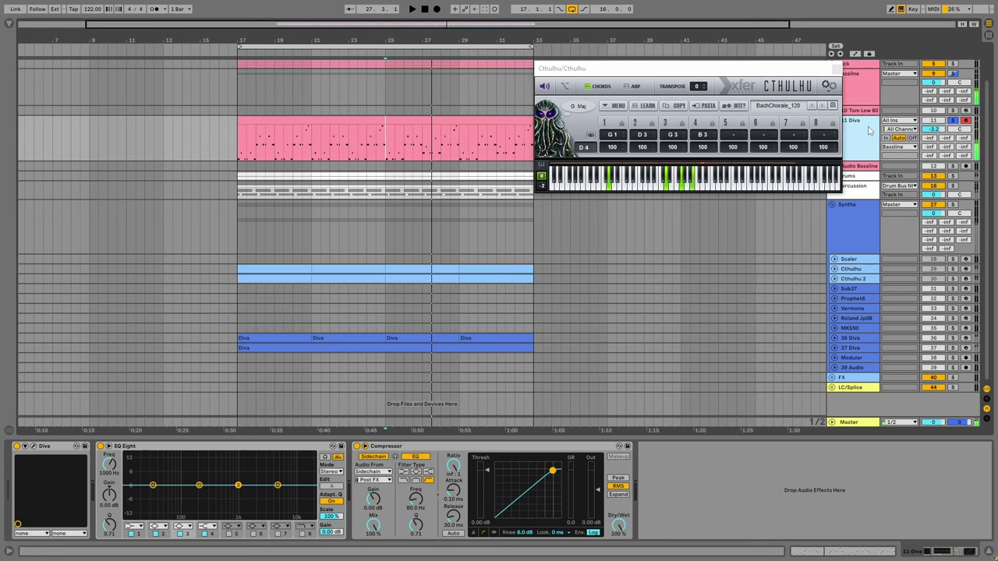
Solo 11 Diva, set its VCF1 cutoff frequency to 67.00 during playback, and close the Diva and Cthulhu windows.
key("space")
key("space")
left_click(47, 449)
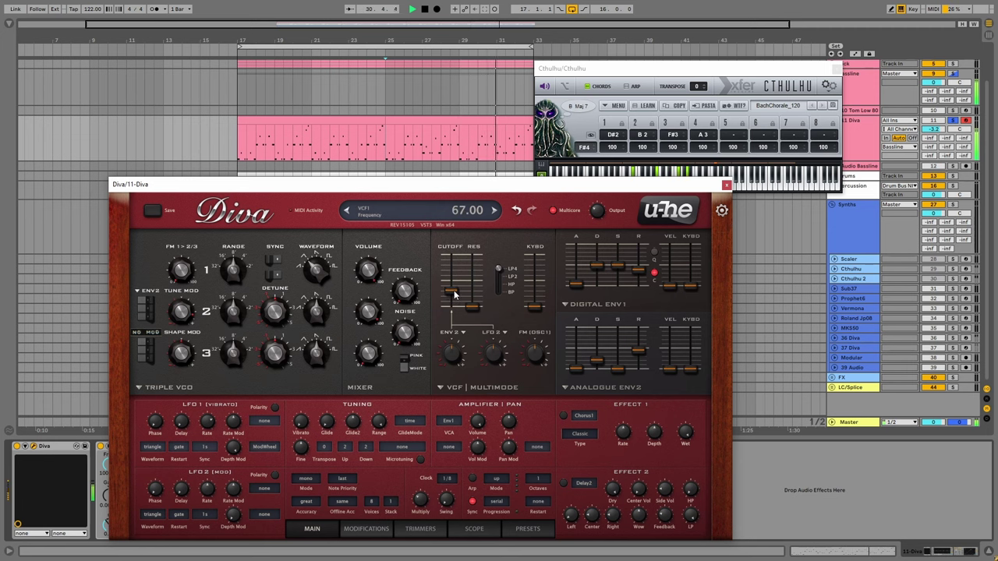
left_click(726, 185)
left_click(836, 68)
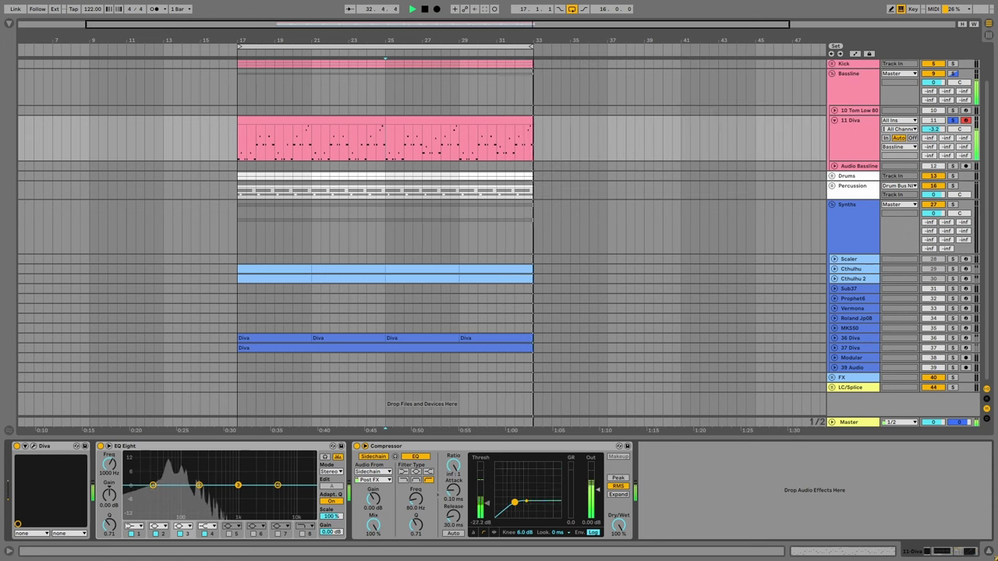
Lower 11 Diva's Compressor threshold to -30 dB and place EQ Eight after it with a high cut at about 278 Hz.
left_click(252, 468)
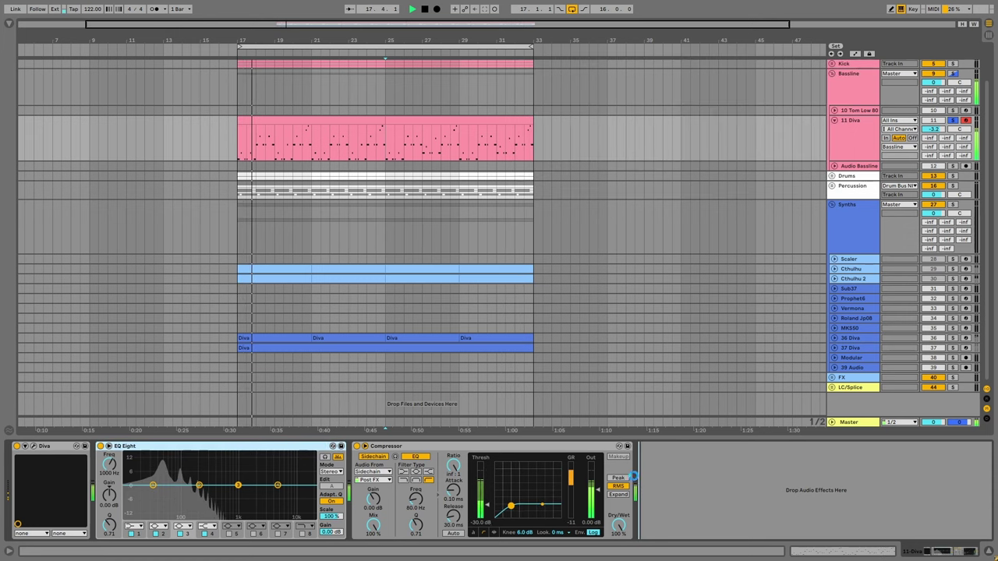
left_click_drag(617, 477, 628, 468)
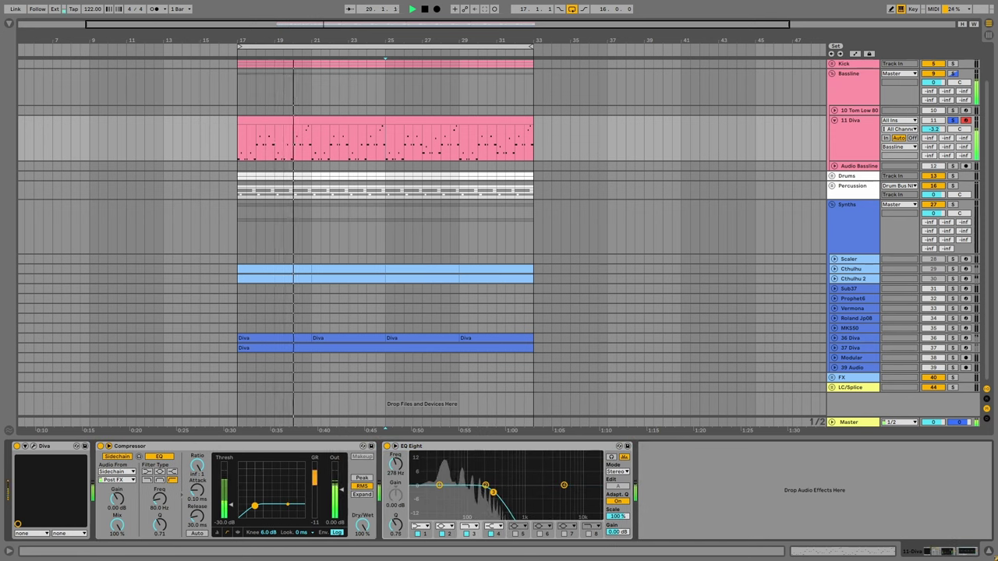
left_click(867, 141)
key("space")
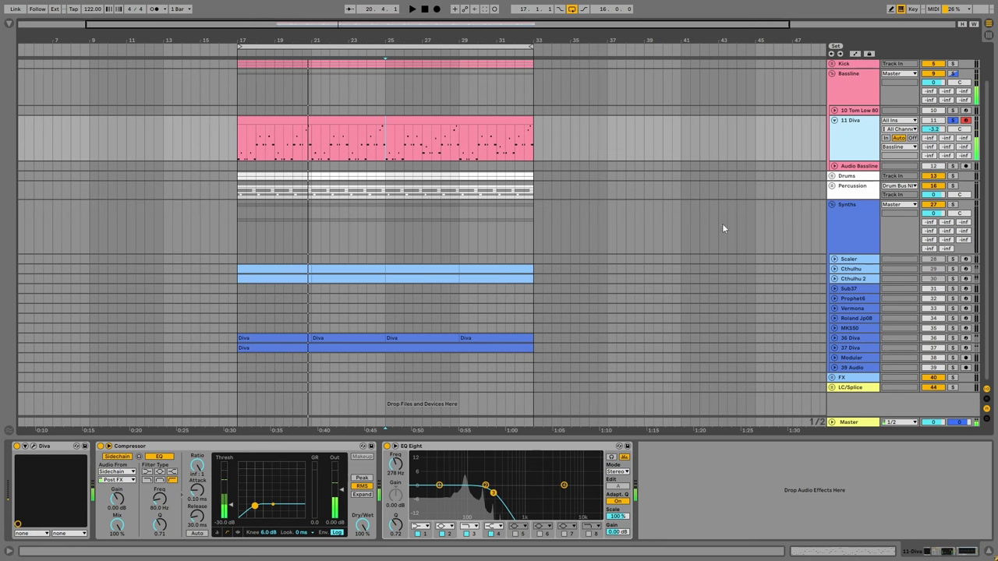
Duplicate the 11 Diva track and give the copy's EQ Eight a low cut at 147 Hz instead of the high cut.
key("ctrl+d")
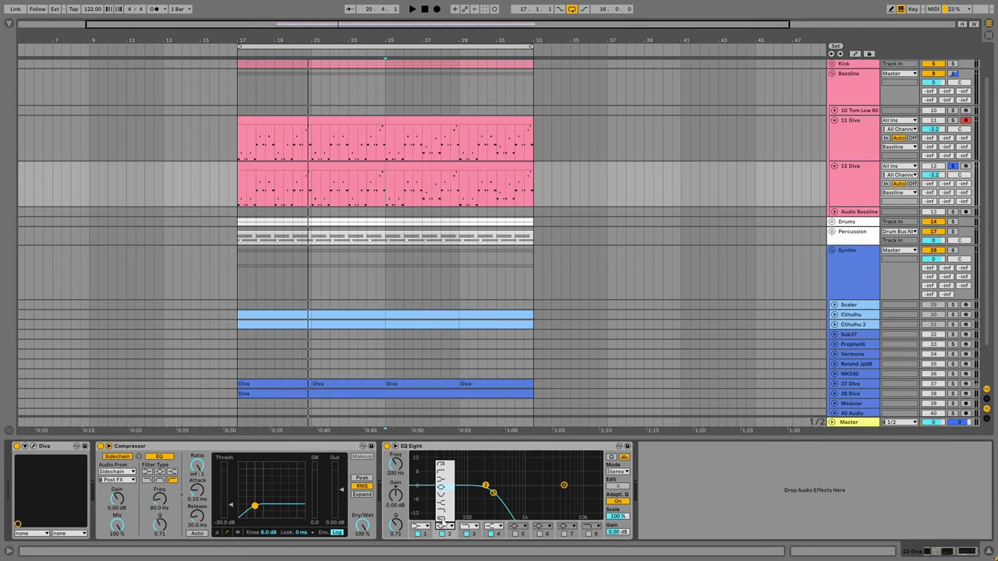
mouse_move(493, 492)
left_mouse_down()
mouse_move(448, 471)
mouse_move(545, 499)
mouse_move(601, 499)
mouse_move(450, 505)
mouse_move(477, 494)
left_mouse_up()
key("space")
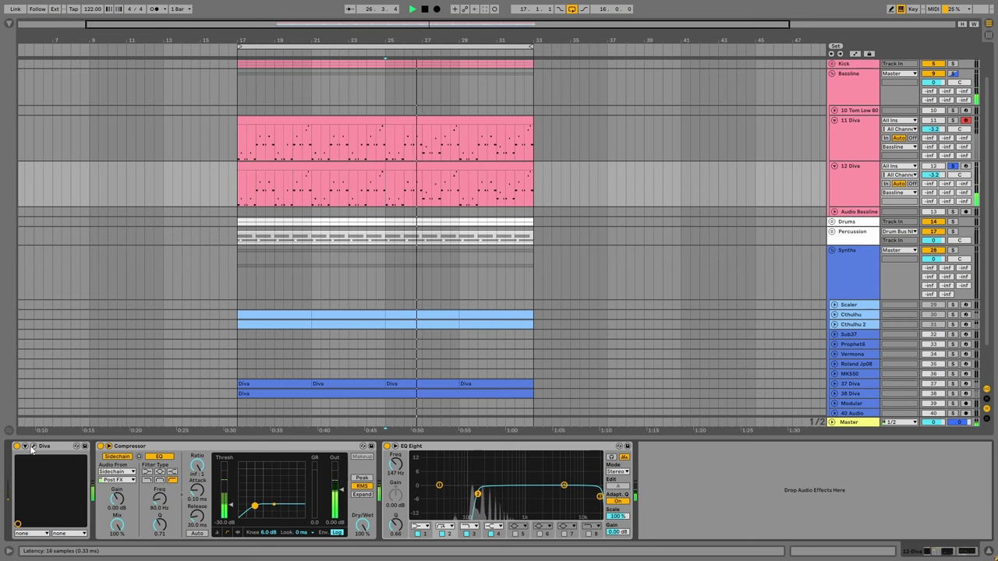
Open the duplicated Diva's preset browser and load the BW Visions 3 - Bass - Vemox preset.
key("ctrl+alt+p")
left_click(527, 529)
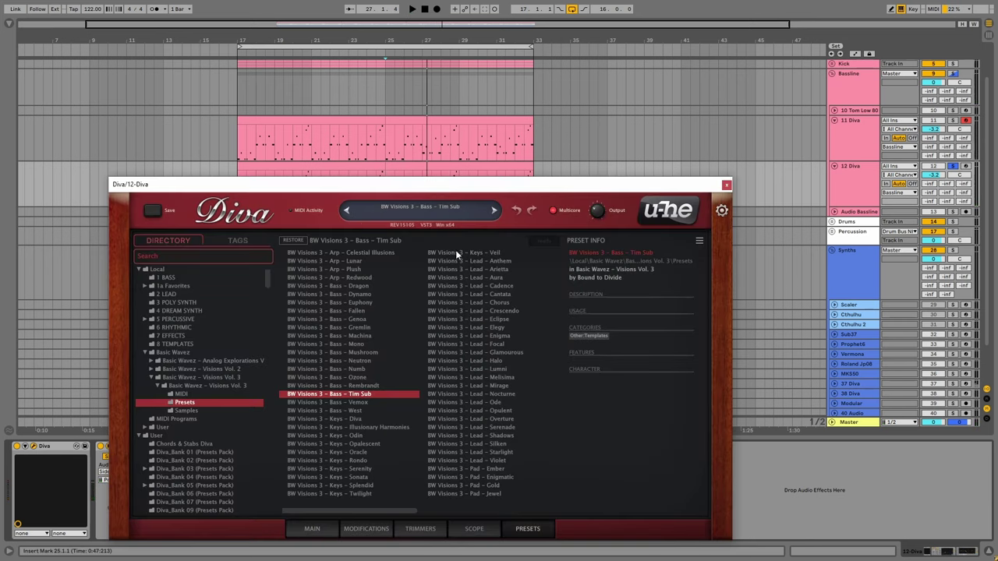
left_click(359, 402)
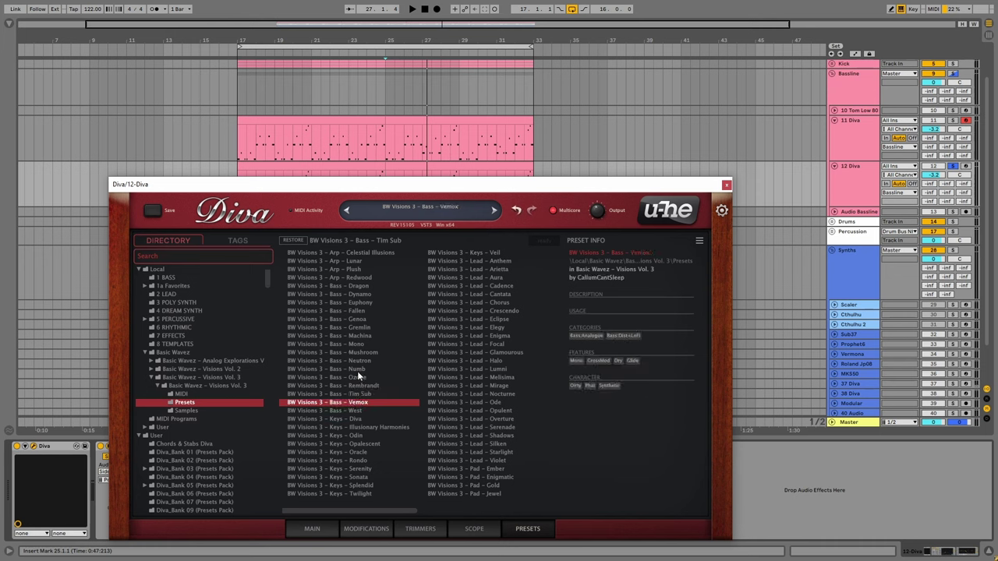
Consolidate 12 Diva's clips across bars 17 to 33 and transpose all their notes up one octave during playback.
key("space")
left_click(369, 165)
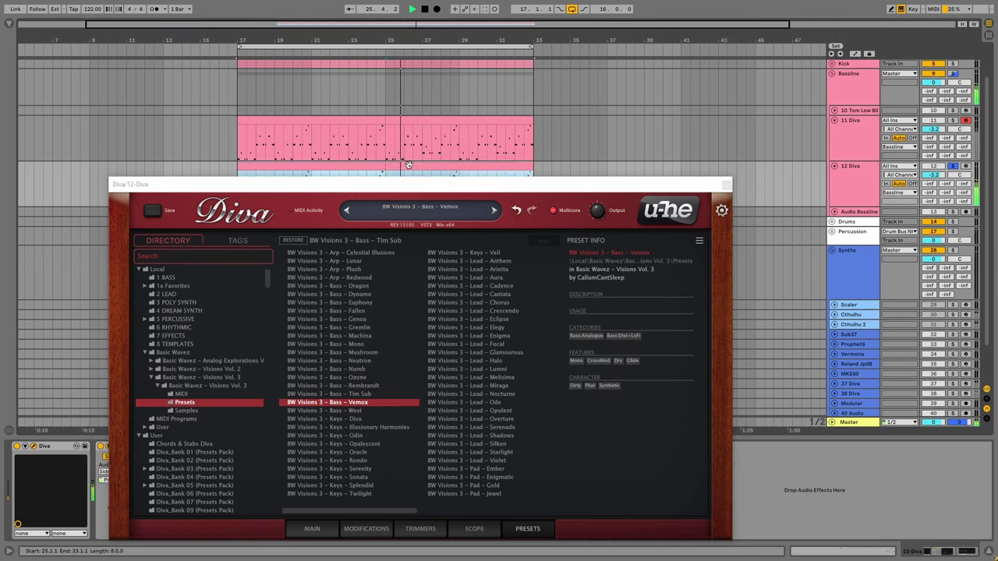
double_click(409, 164)
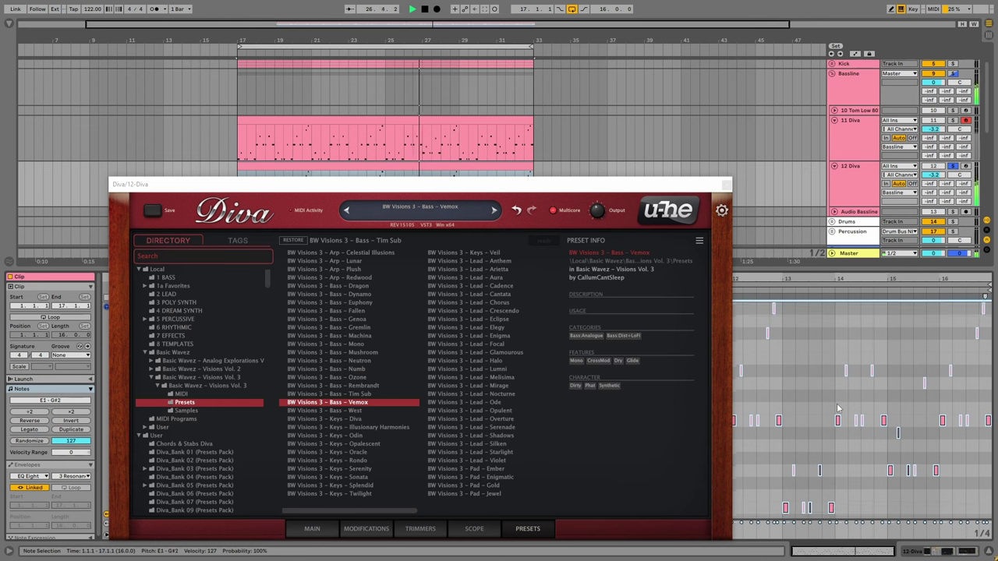
Audition the BW Visions 3 bass presets, including Mushroom and Gremlin, and load Bass - Mono on 12 Diva.
left_click(356, 403)
left_click(355, 410)
left_click(351, 352)
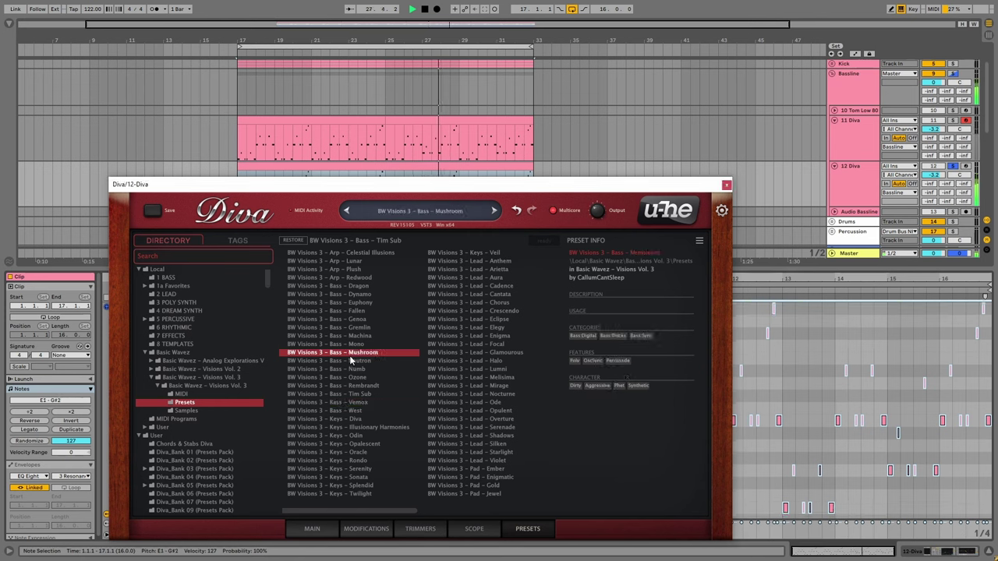
left_click(355, 344)
key("Up")
key("Up")
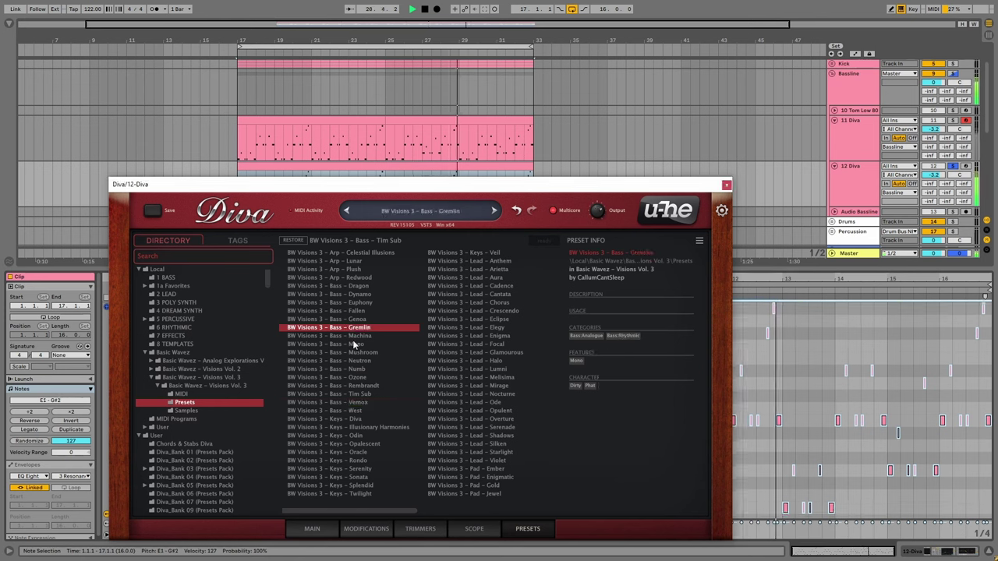
left_click(352, 343)
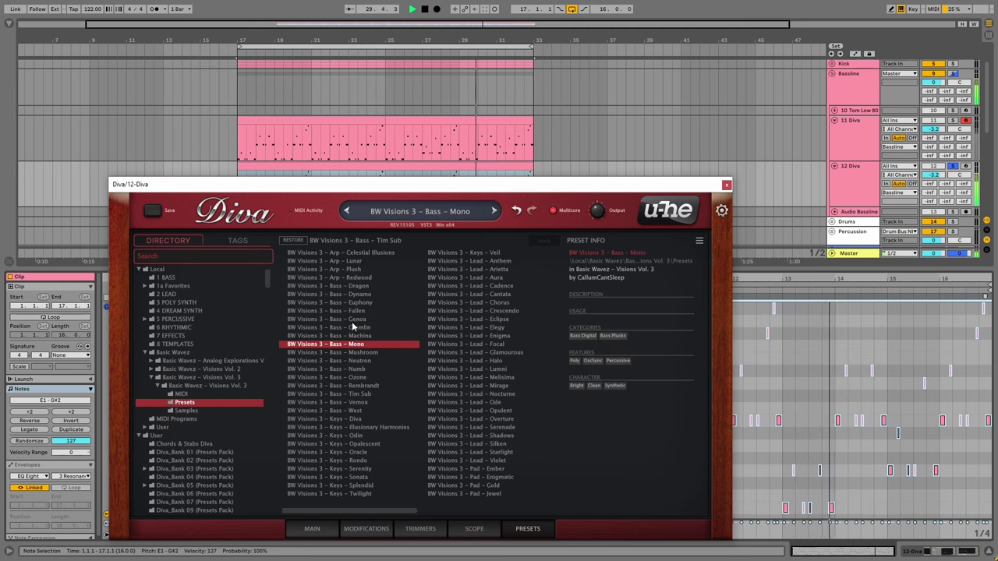
Set 12 Diva's Env1 release to 16.00, close the plug-in, and lower the track volume to -7.1 dB.
left_click(312, 529)
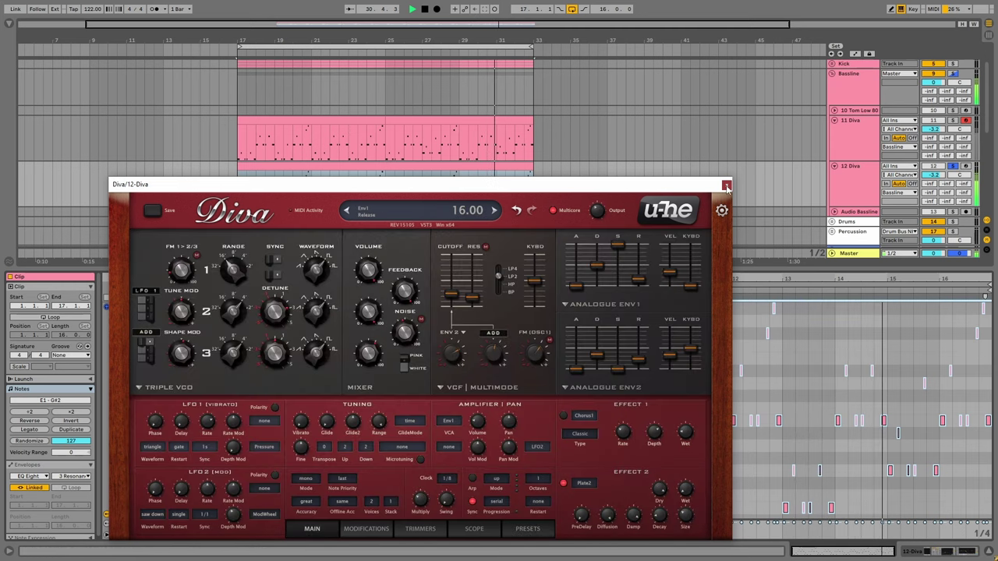
key("ctrl+alt+p")
key("shift+Tab")
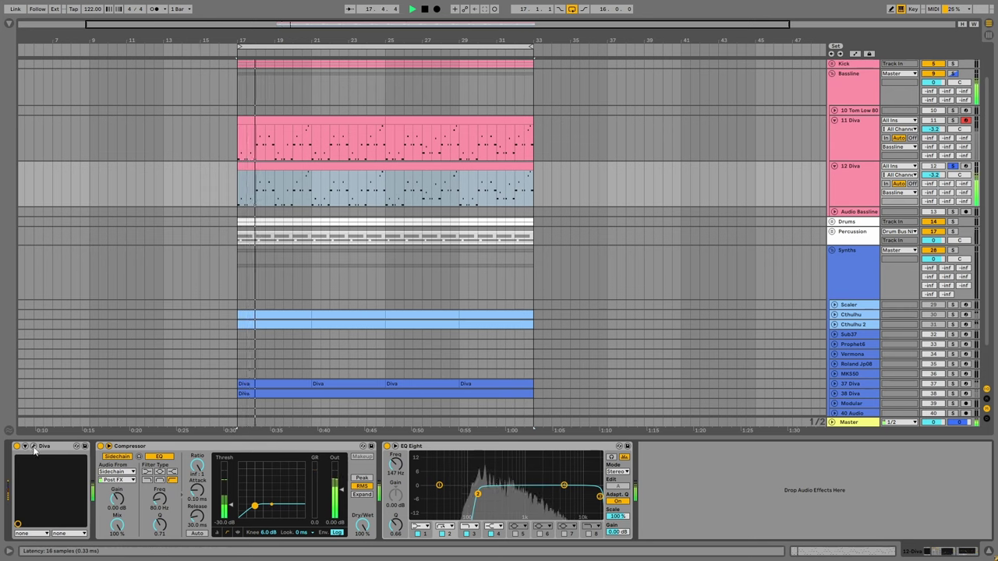
left_click_drag(933, 175, 933, 205)
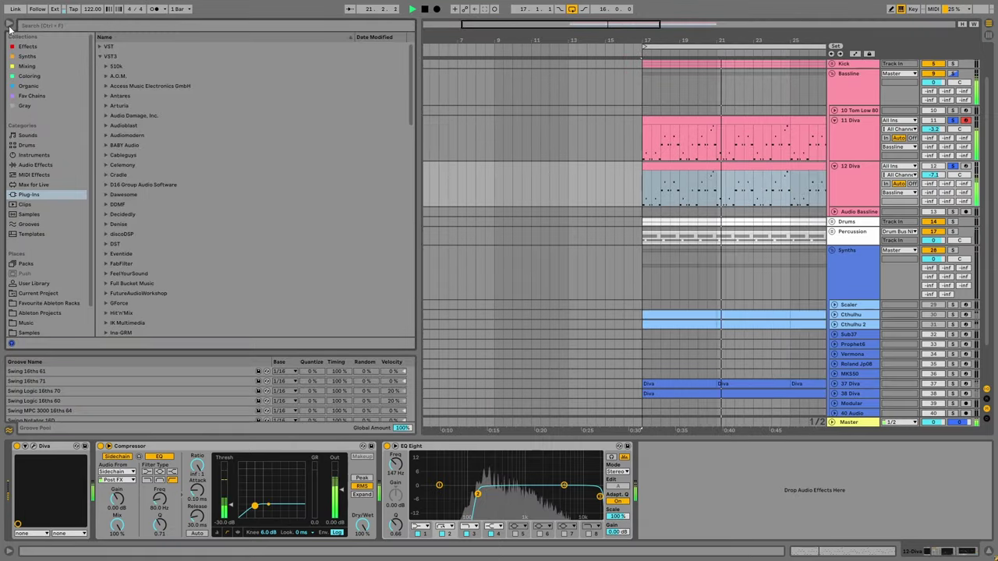
Find the AIRPhaser_x64 plug-in, insert it between Diva and the Compressor on 12 Diva, and close its window after a listen.
left_click(9, 25)
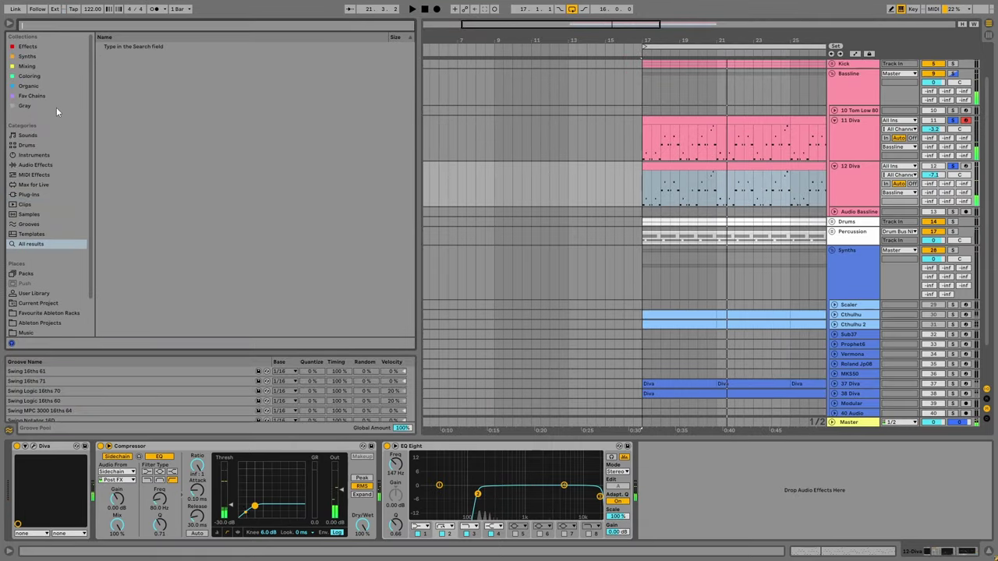
key("ctrl+f")
type("airpehser")
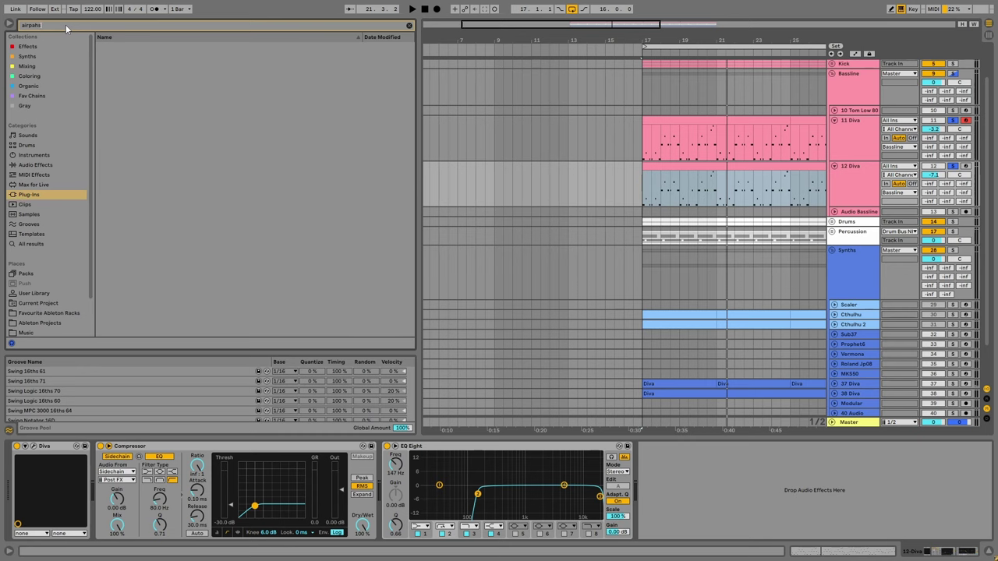
key("BackSpace")
key("BackSpace")
key("BackSpace")
left_click(99, 46)
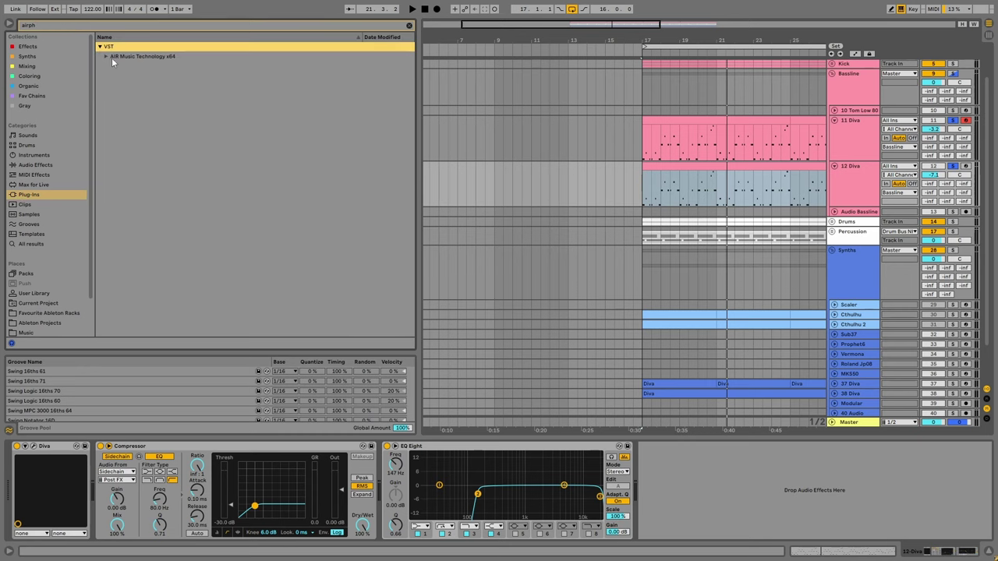
left_click(107, 56)
left_click_drag(144, 66, 84, 478)
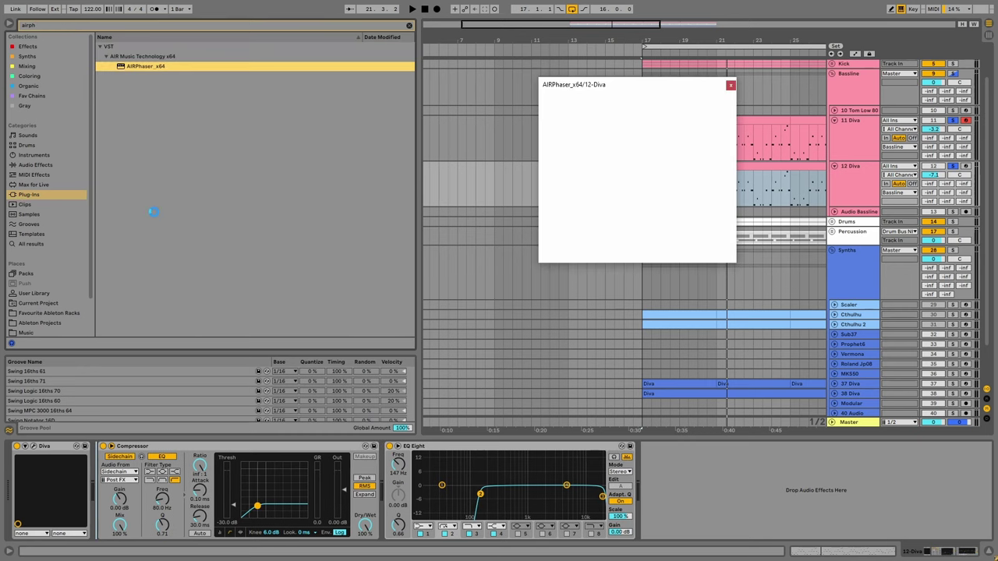
key("space")
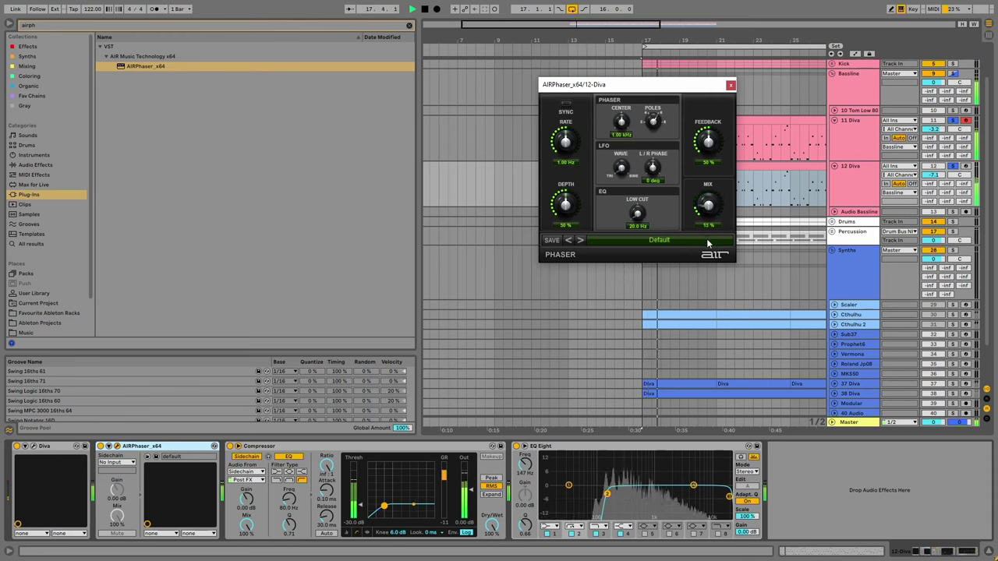
left_click(730, 84)
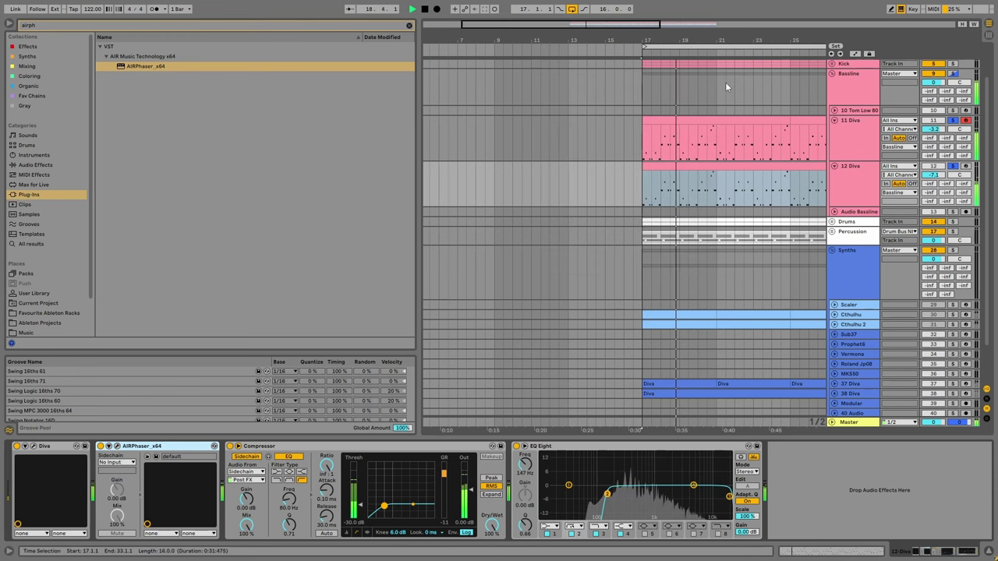
Clear the plug-in search, set 12 Diva's first send to -21.6 dB and try its G-Ping Pong send at -22.0 dB.
left_click(408, 25)
left_click(47, 156)
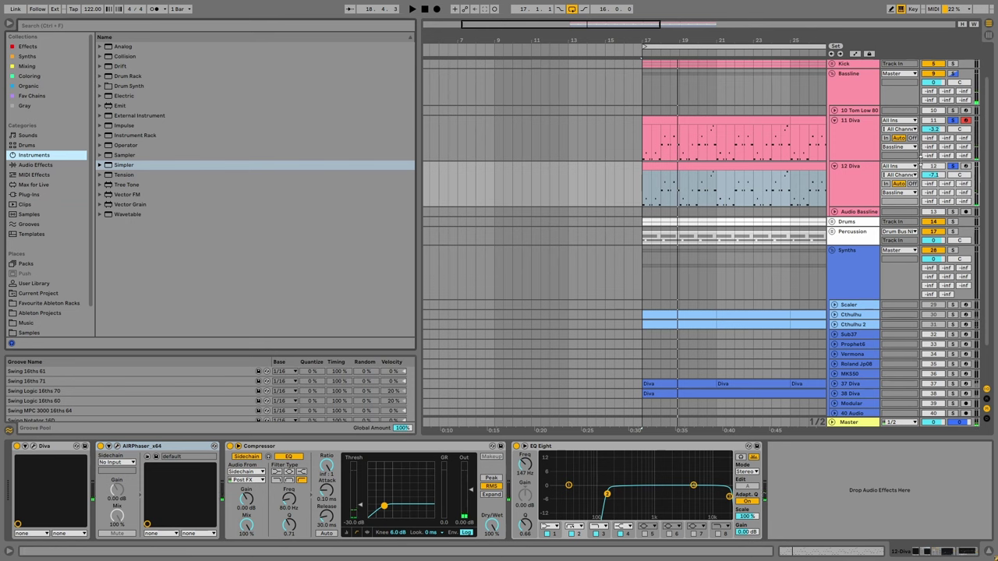
key("space")
left_click_drag(929, 183, 930, 168)
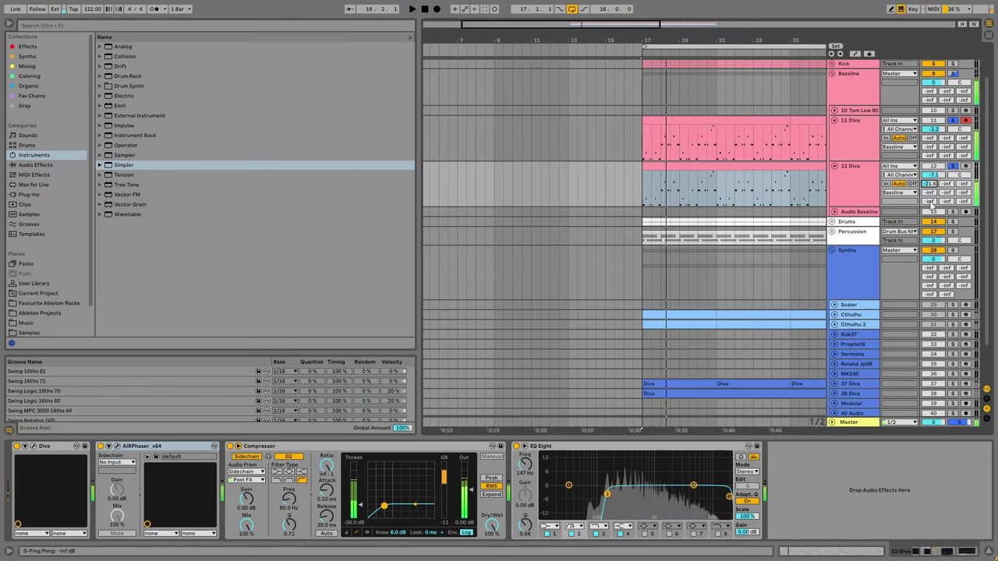
mouse_move(931, 203)
left_mouse_down()
mouse_move(932, 184)
mouse_move(930, 210)
left_mouse_up()
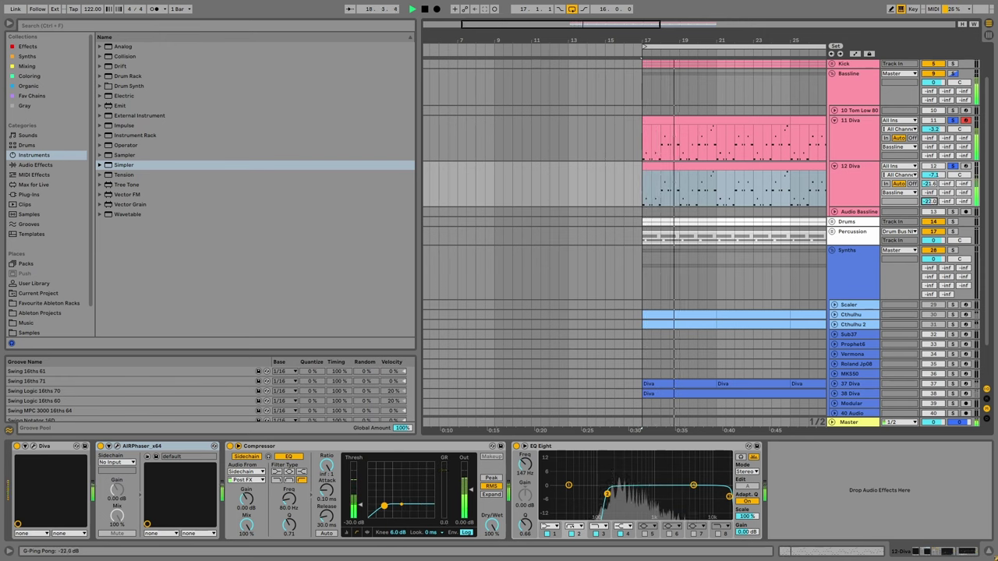
Insert the Echo audio effect between Diva and AIRPhaser on 12 Diva and set its dry/wet to 8.7 %.
left_click(45, 165)
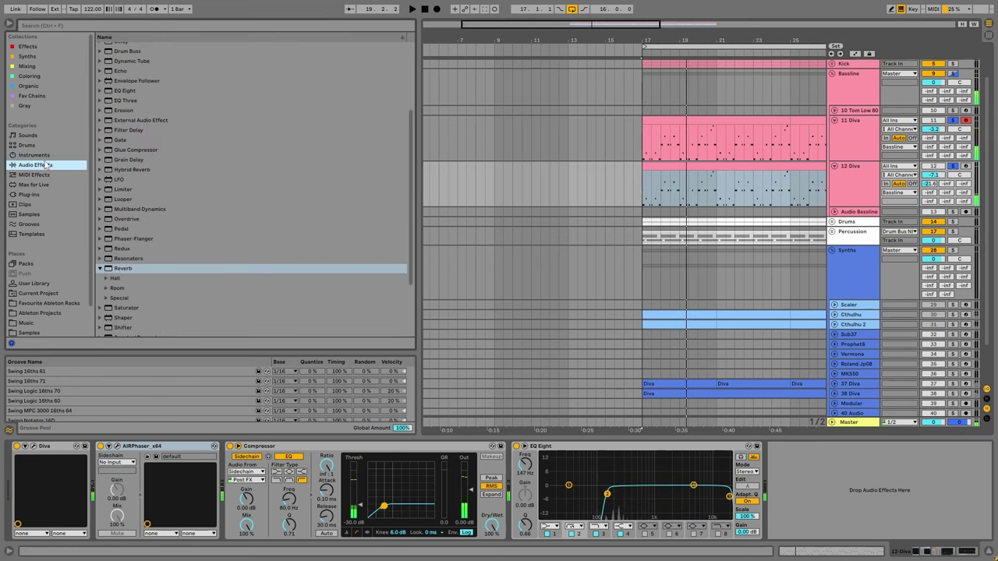
scroll(120, 114, "up", 3)
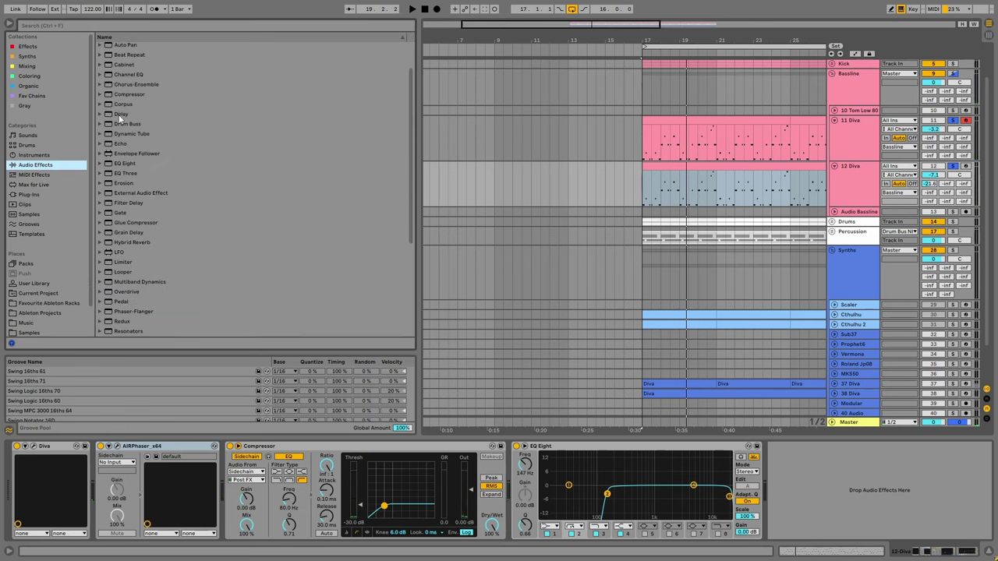
left_click(123, 145)
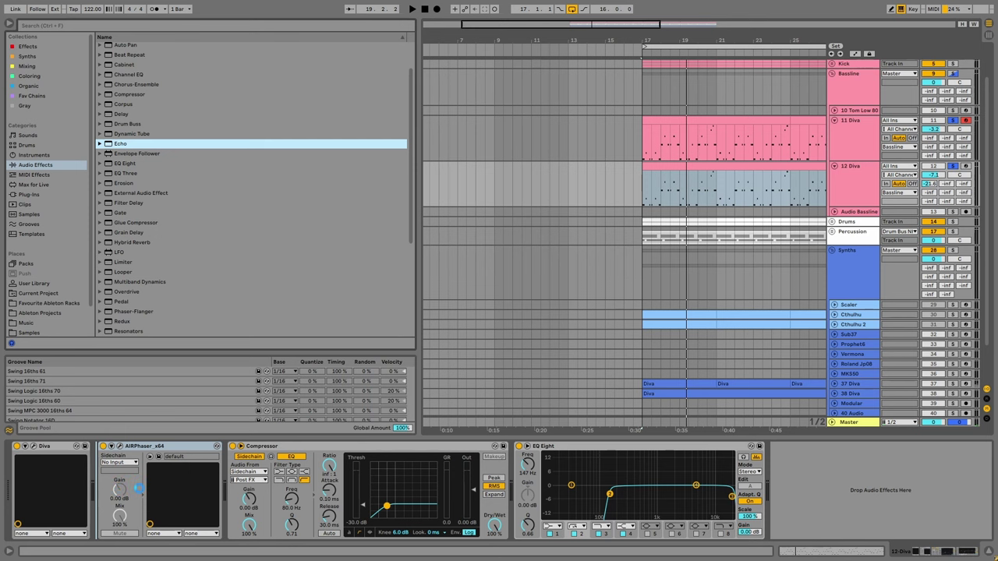
key("Return")
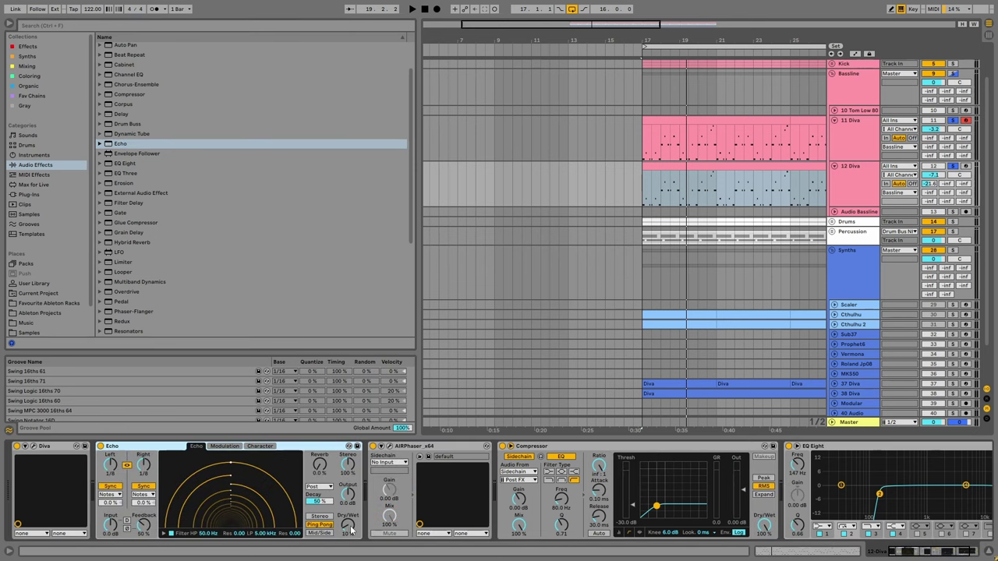
key("space")
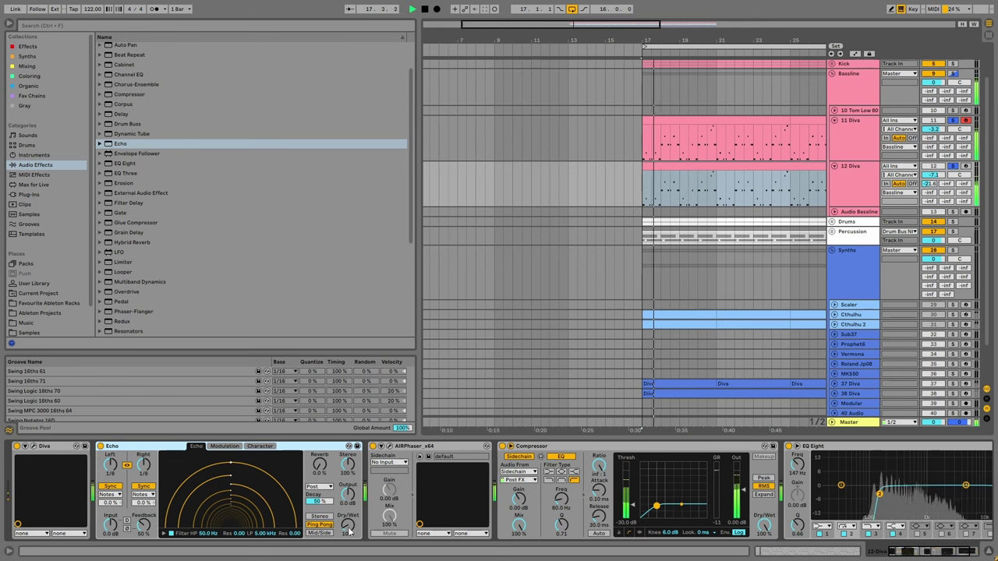
left_click_drag(348, 532, 349, 547)
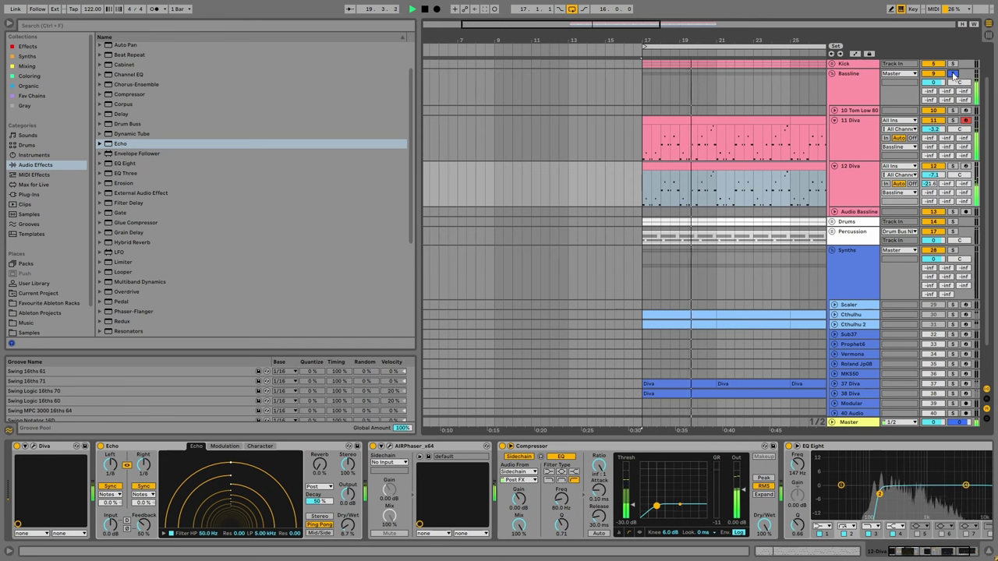
Audition the bassline in the full mix from bars 17 and 25, and solo 12 Diva.
left_click(822, 180)
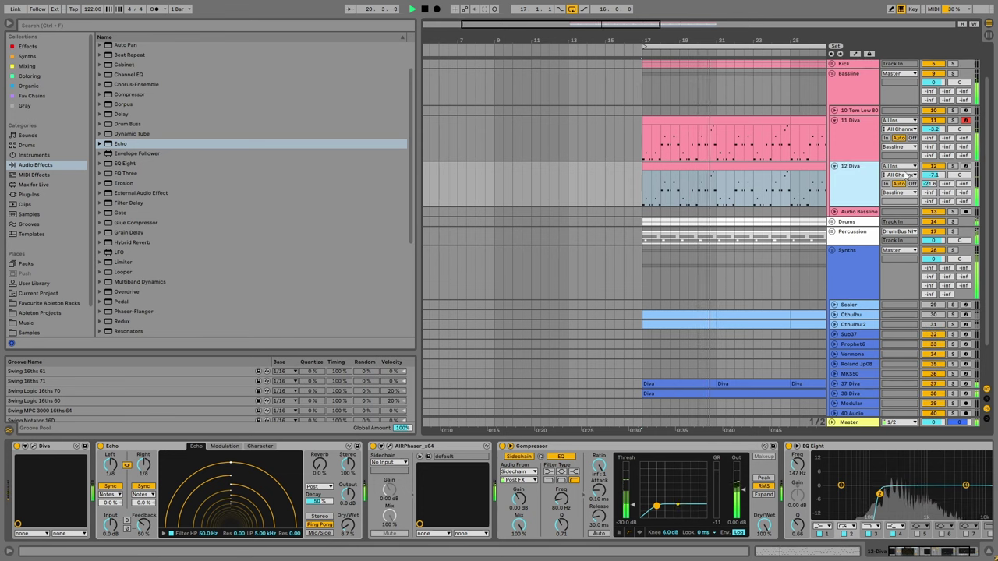
left_click_drag(714, 45, 564, 53)
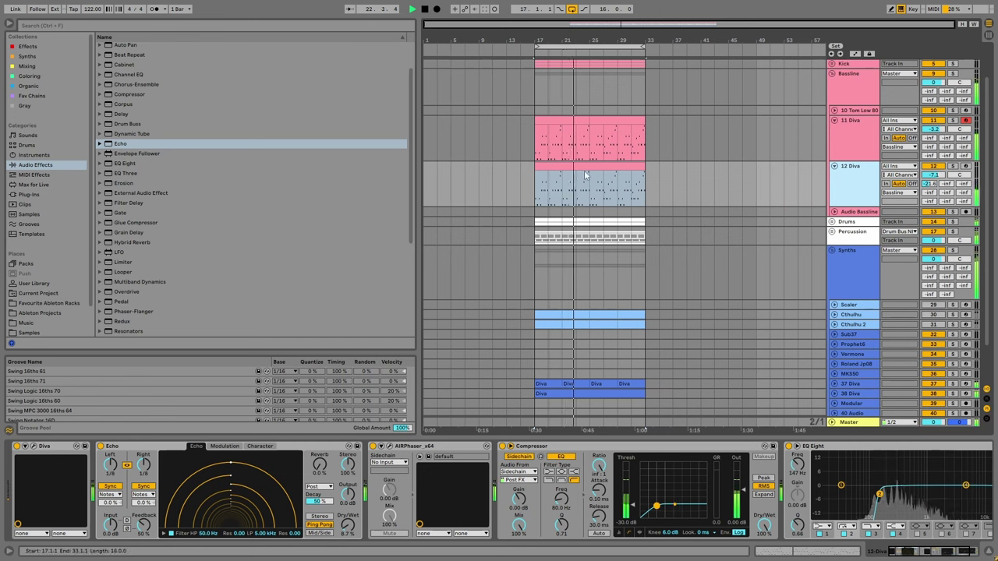
key("space")
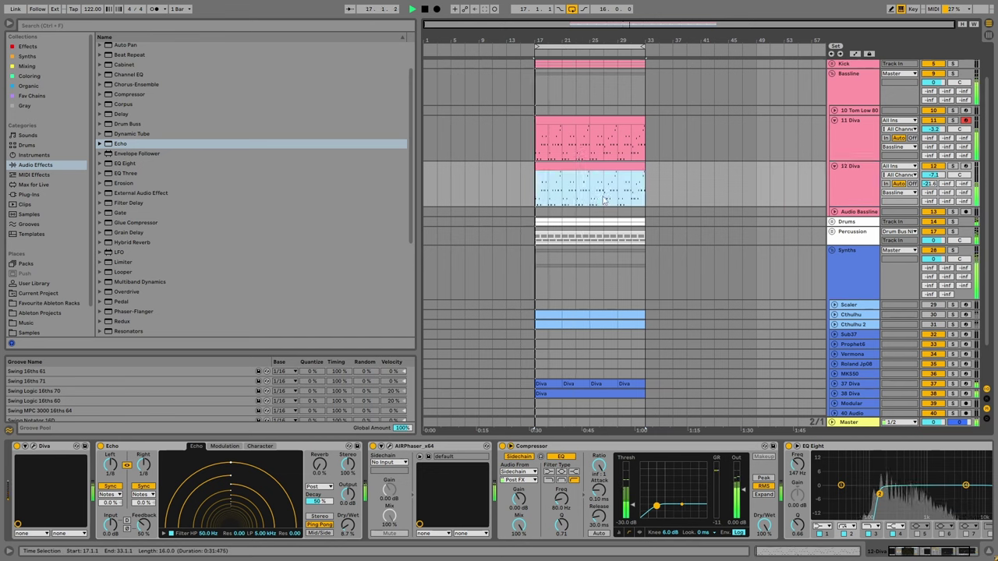
left_click(597, 197)
key("space")
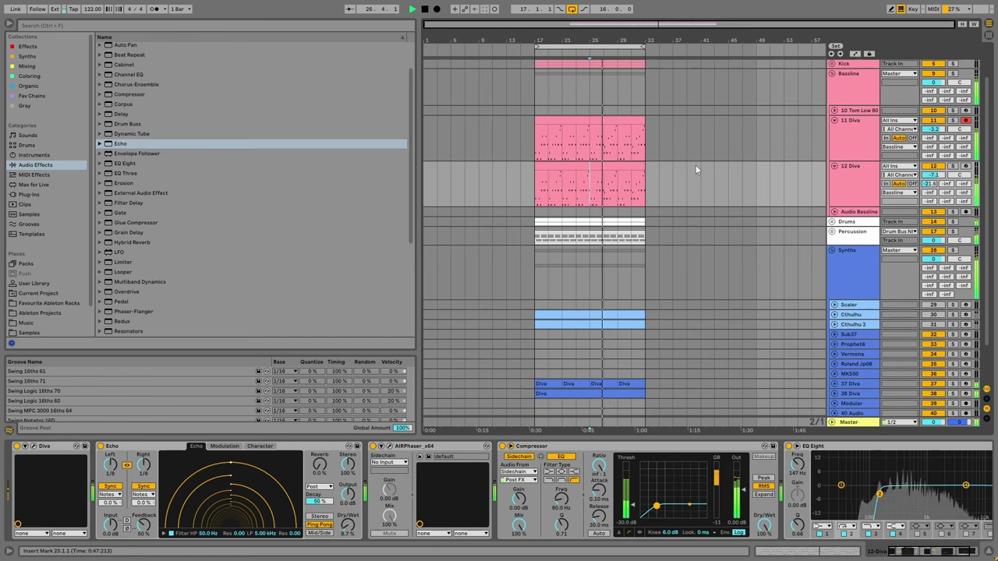
left_click(836, 166)
left_click(952, 166)
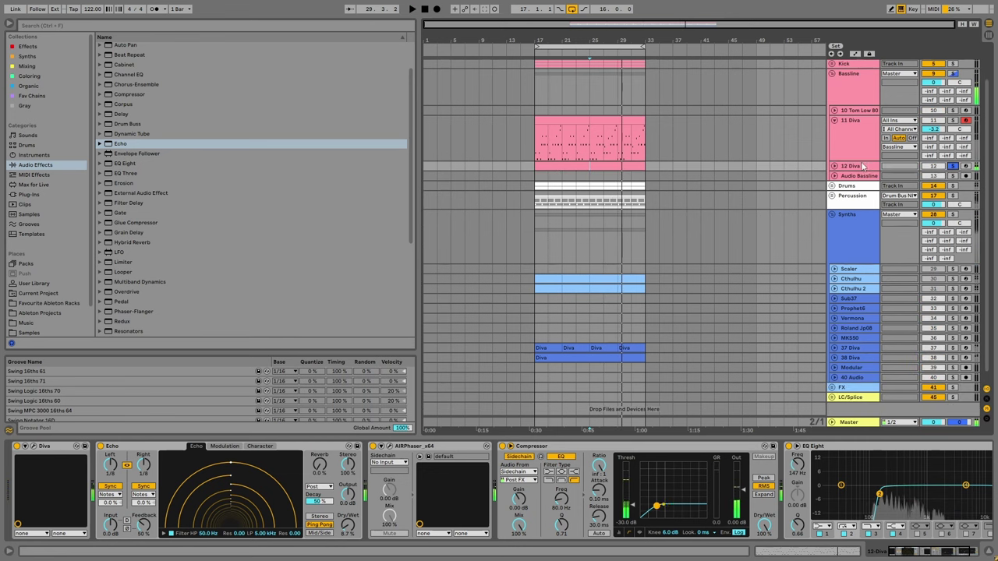
Check 12 Diva's synth settings in the Diva plug-in and examine the MIDI notes of its clip across bars 17 to 33.
left_click(32, 446)
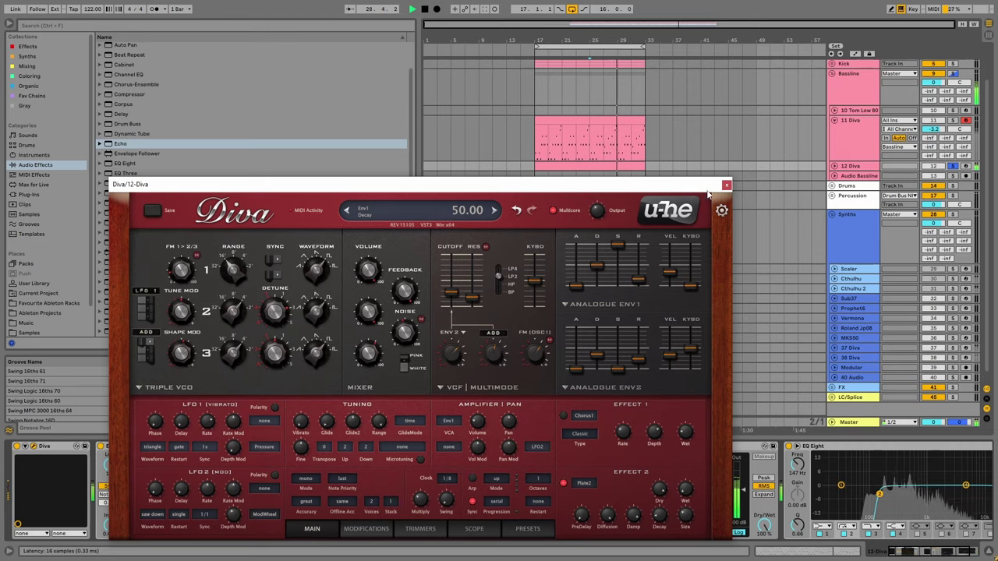
left_click(726, 184)
left_click(590, 187)
double_click(590, 187)
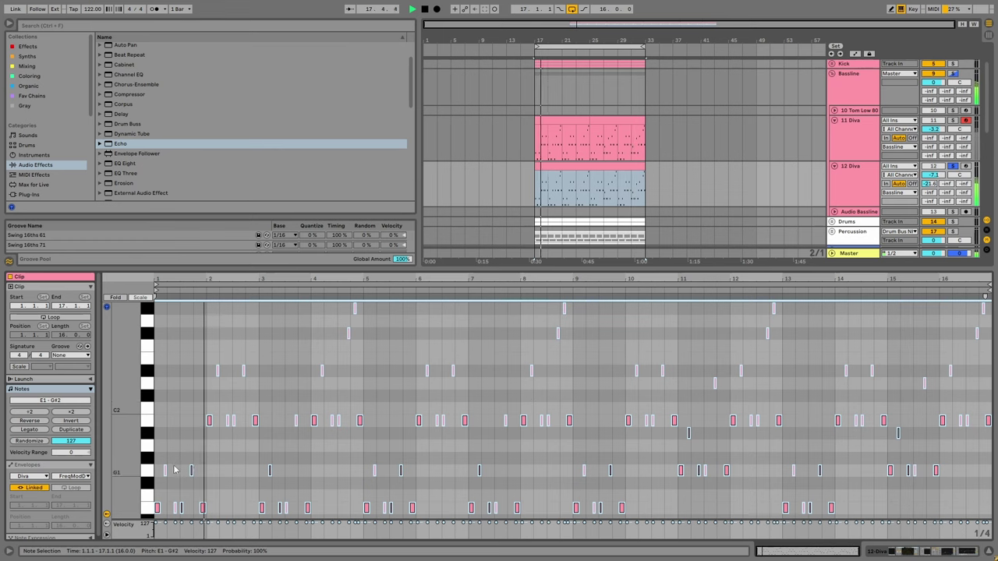
left_click_drag(147, 467, 164, 467)
left_click_drag(273, 277, 272, 300)
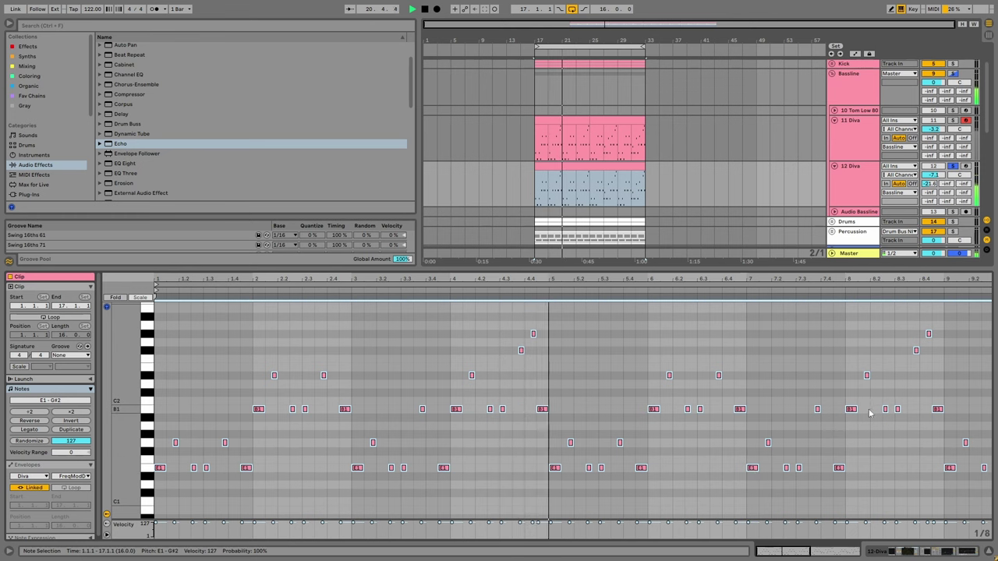
scroll(751, 461, "right", 5)
scroll(704, 460, "right", 1)
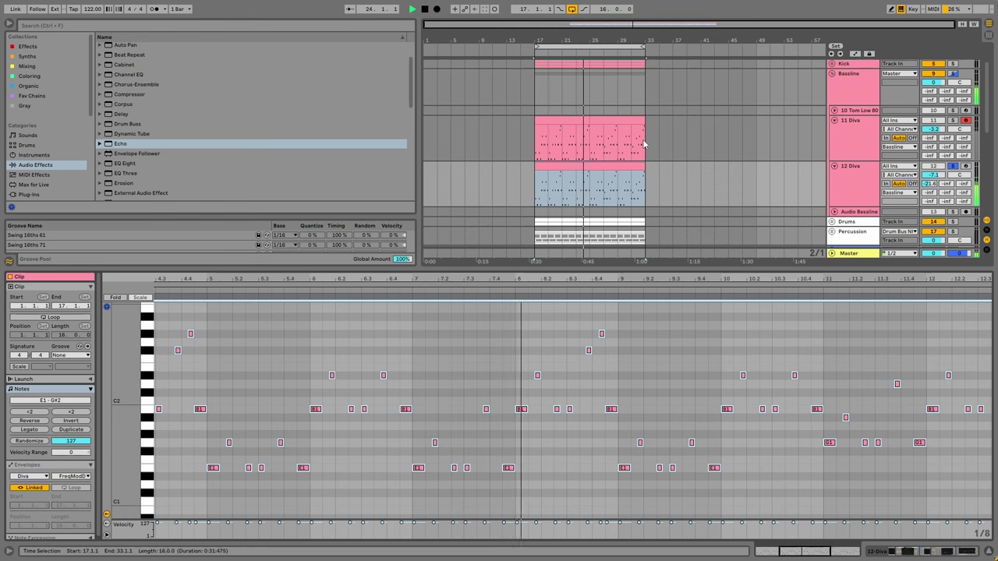
Examine the chords in the Cthulhu plug-in while playing from bars 27 and 21, look at Scaler 2, and close both plug-in windows.
scroll(771, 183, "down", 5)
double_click(850, 211)
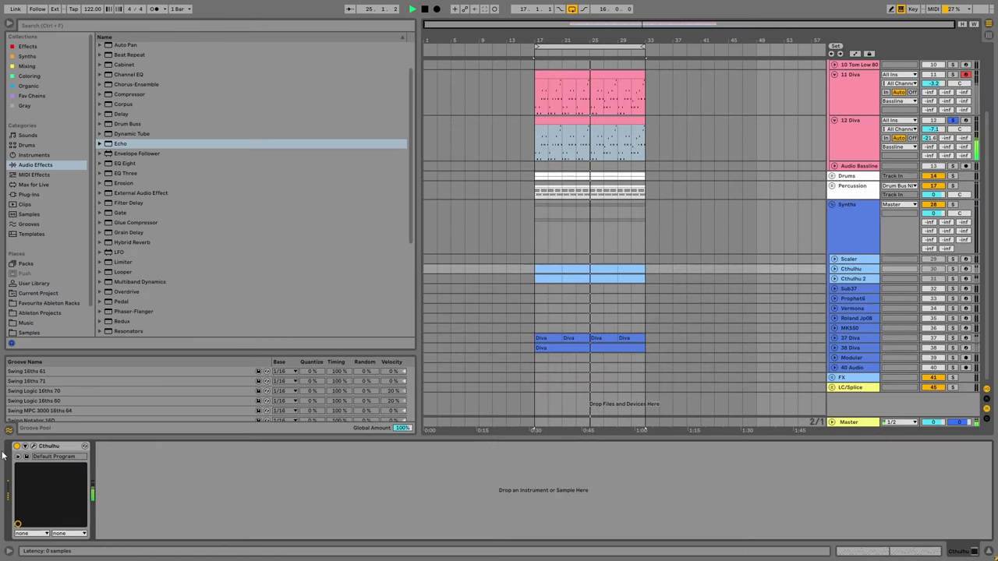
left_click(35, 446)
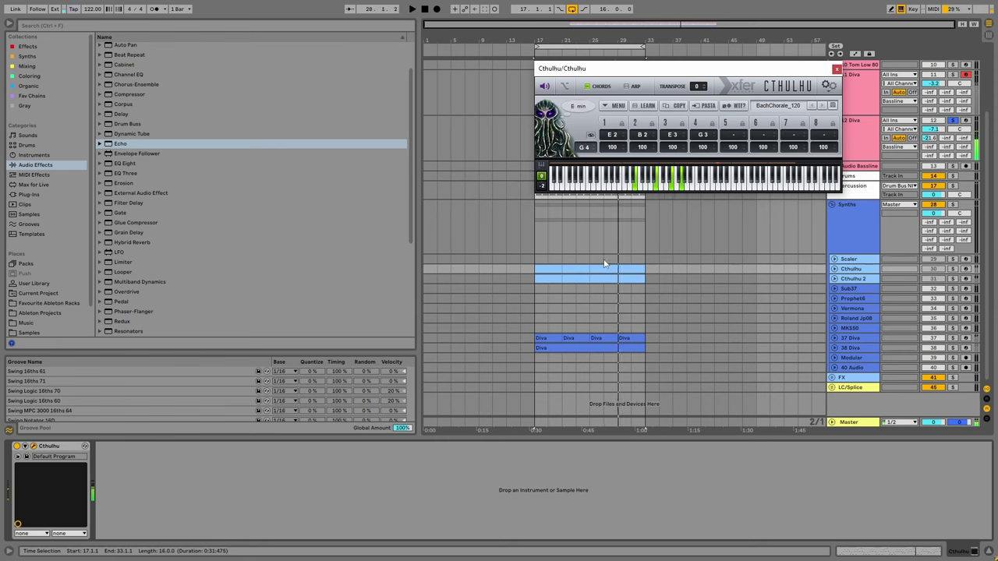
left_click(604, 264)
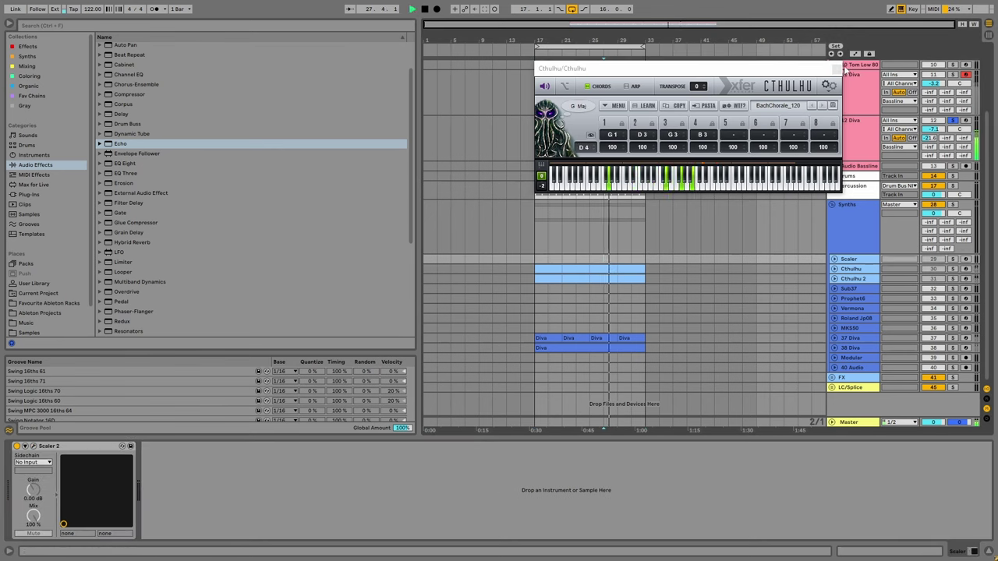
left_click(836, 70)
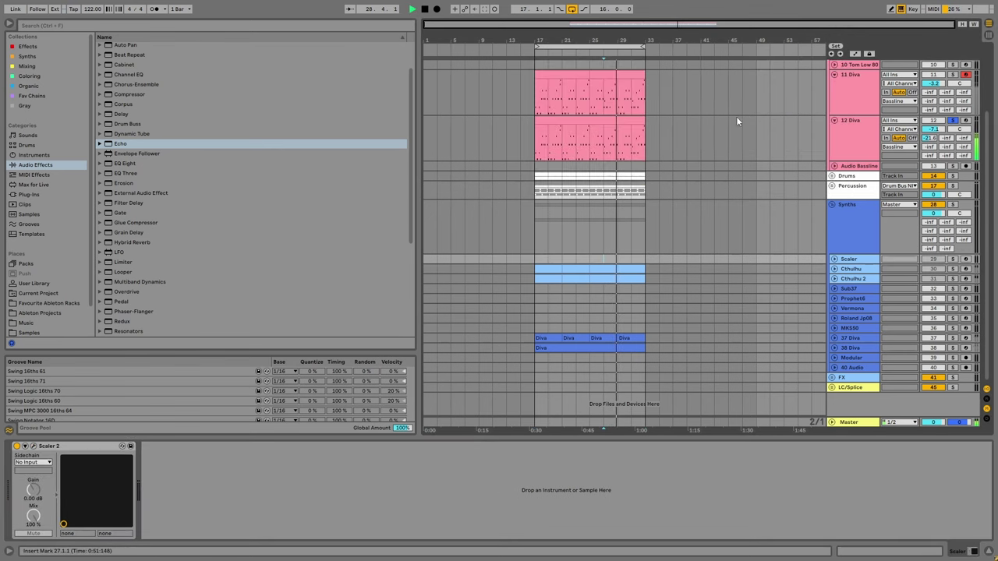
left_click(33, 446)
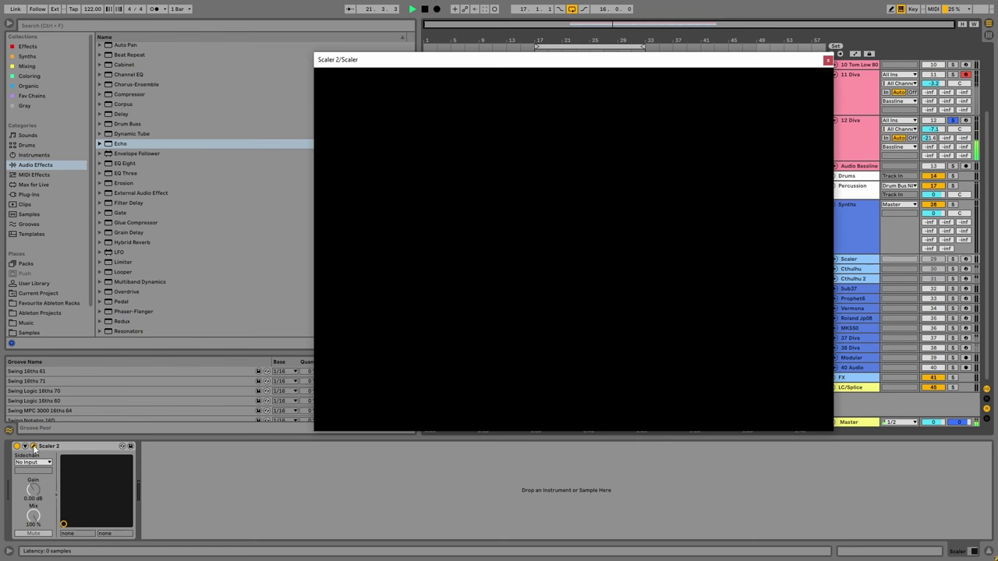
left_click(827, 60)
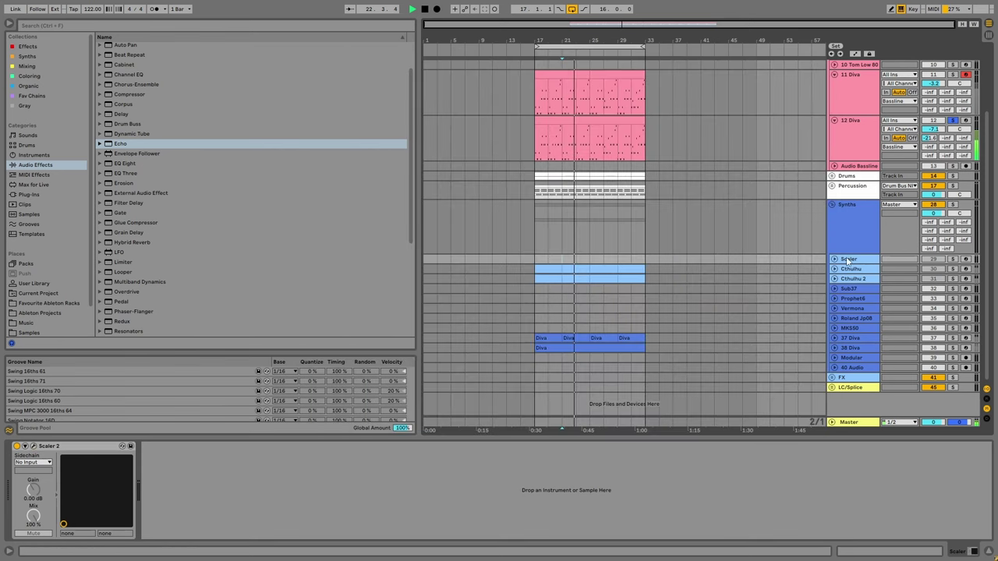
left_click(850, 268)
left_click(33, 447)
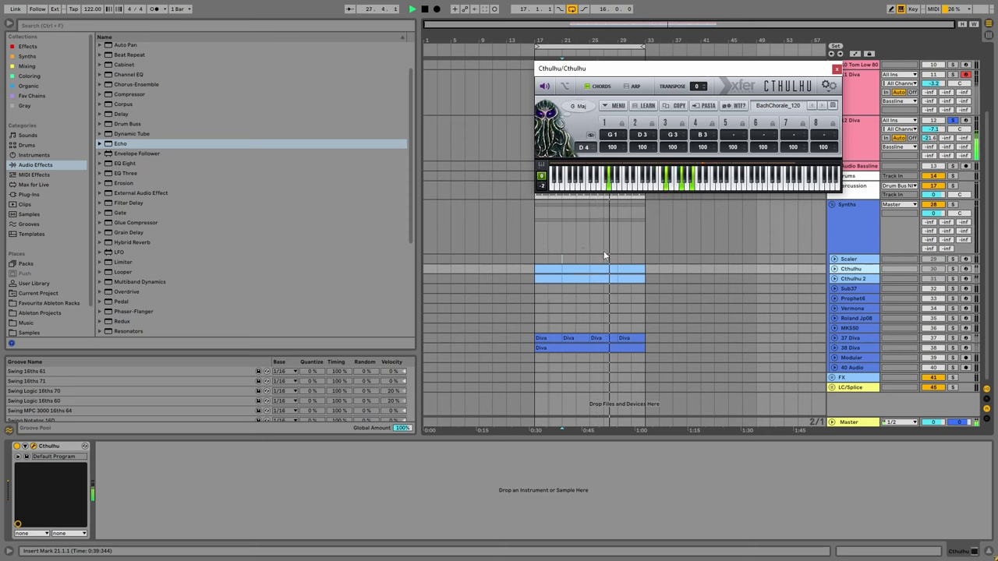
left_click(837, 70)
Lower the high note early in bar 12 of 12 Diva's clip by one semitone to D2.
double_click(589, 142)
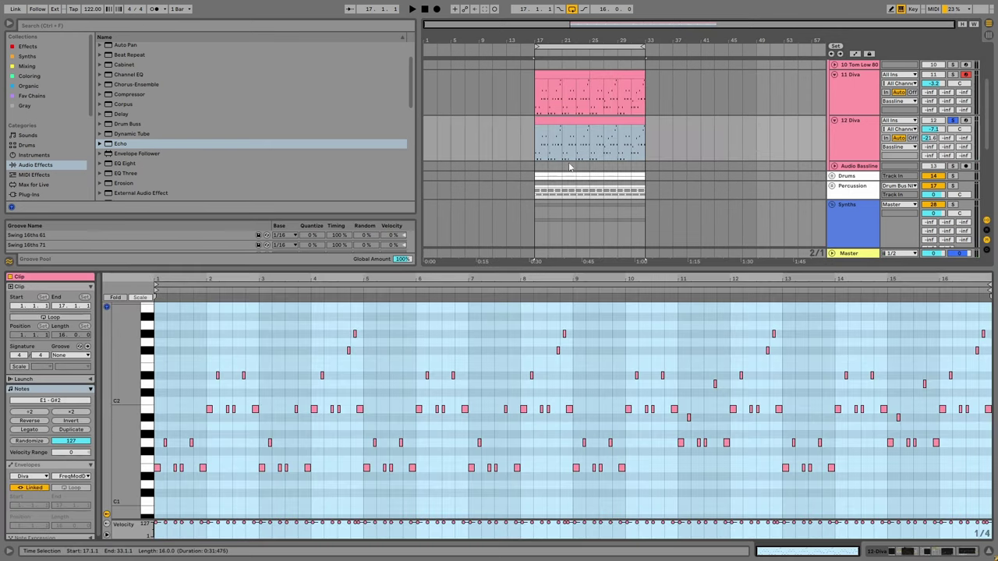
left_click(675, 393)
key("space")
key("f")
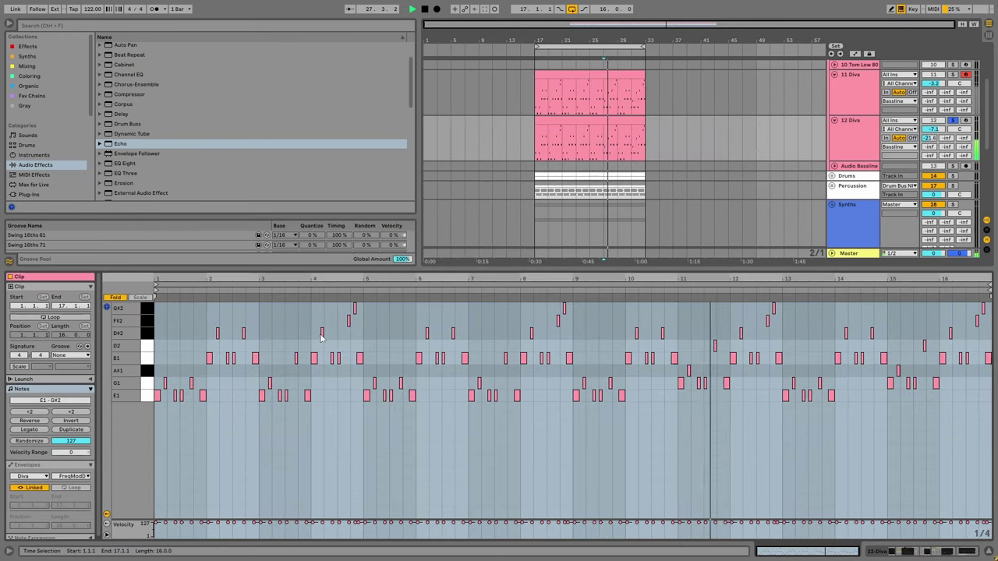
key("f")
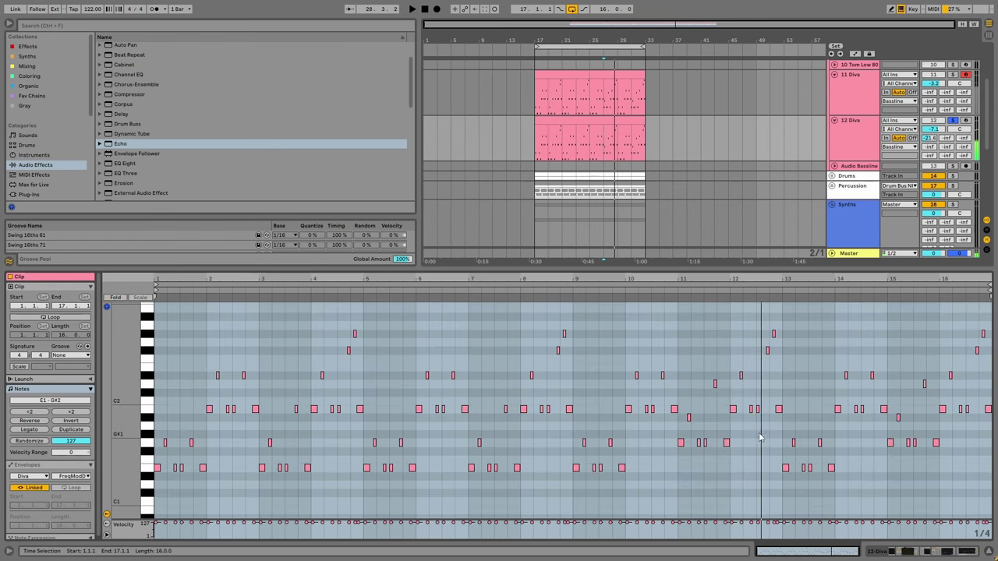
left_click_drag(733, 383, 756, 386)
key("Down")
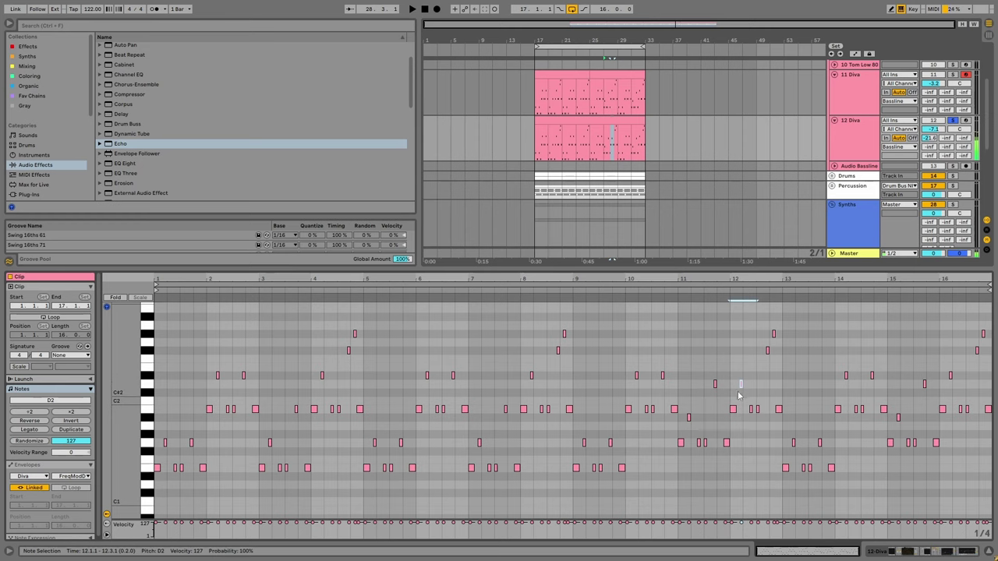
Lower the D#2 note early in bar 16 of 12 Diva's clip by one semitone to D2.
left_click(738, 419)
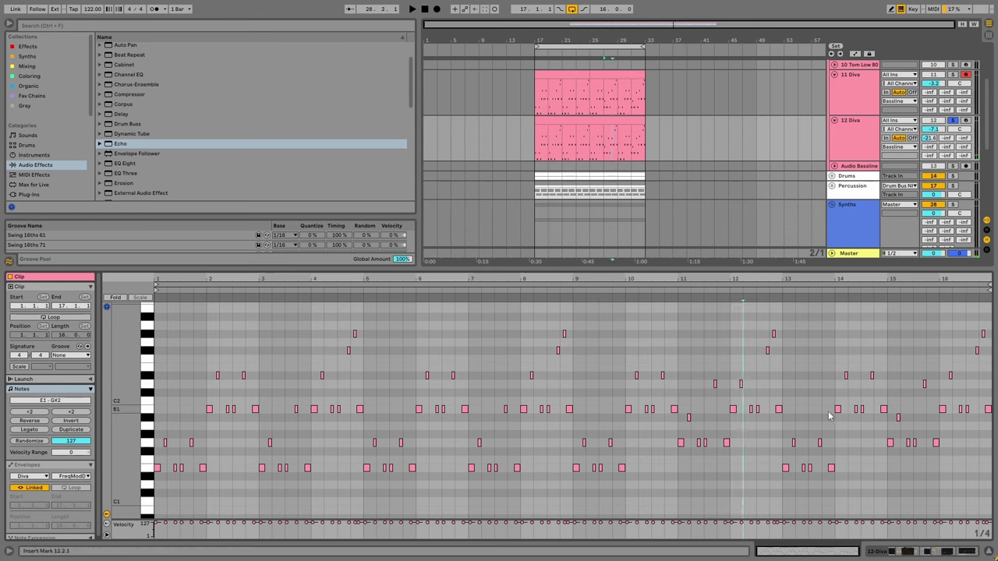
left_click(950, 376)
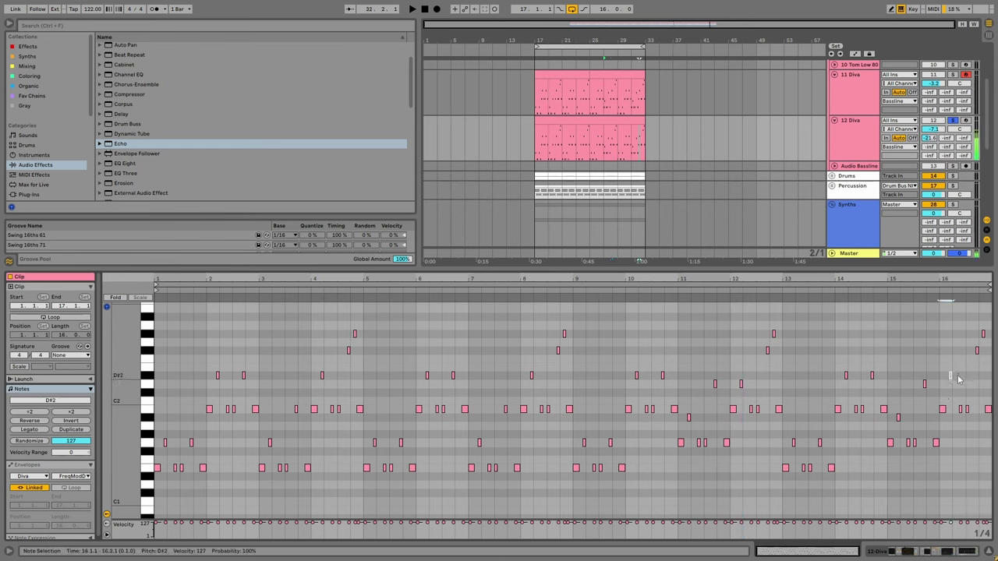
left_click(773, 333, "shift")
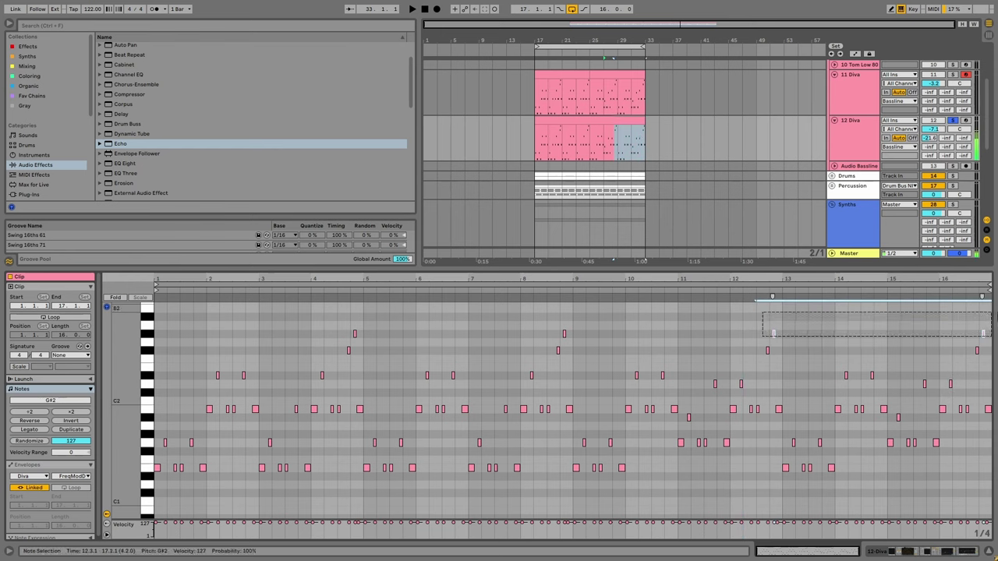
key("Up")
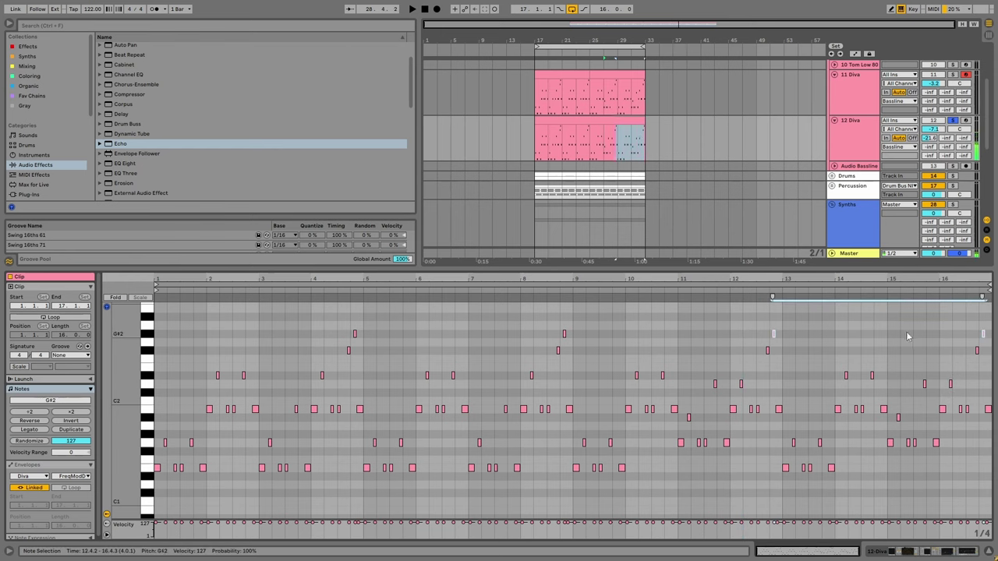
key("ctrl+a")
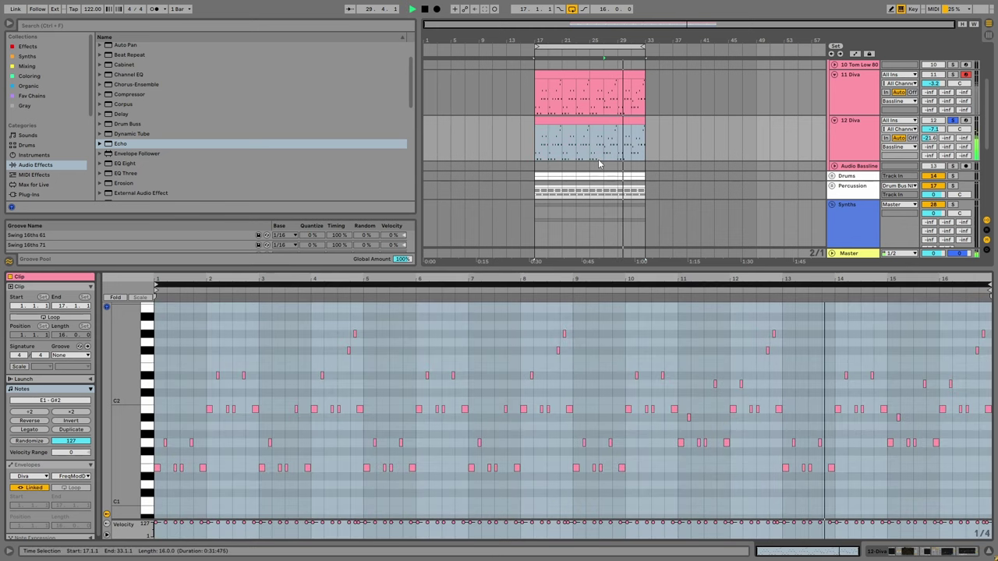
Lower the three D#1 notes in bars 6 and 8 of 11 Diva's clip at bars 25 to 33 by one semitone to D1.
left_click(576, 98)
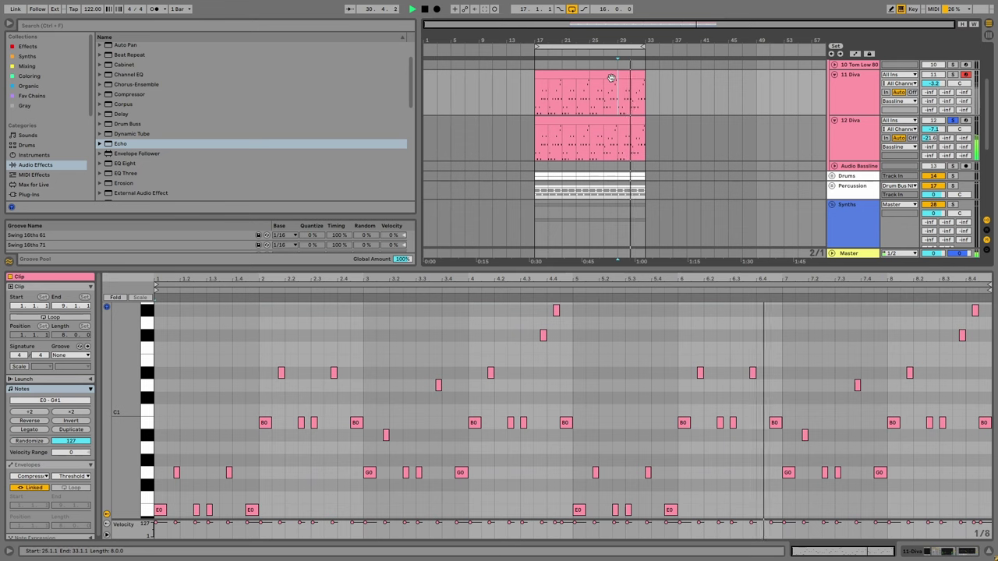
left_click_drag(589, 95, 644, 95)
left_click_drag(691, 391, 956, 370)
key("Down")
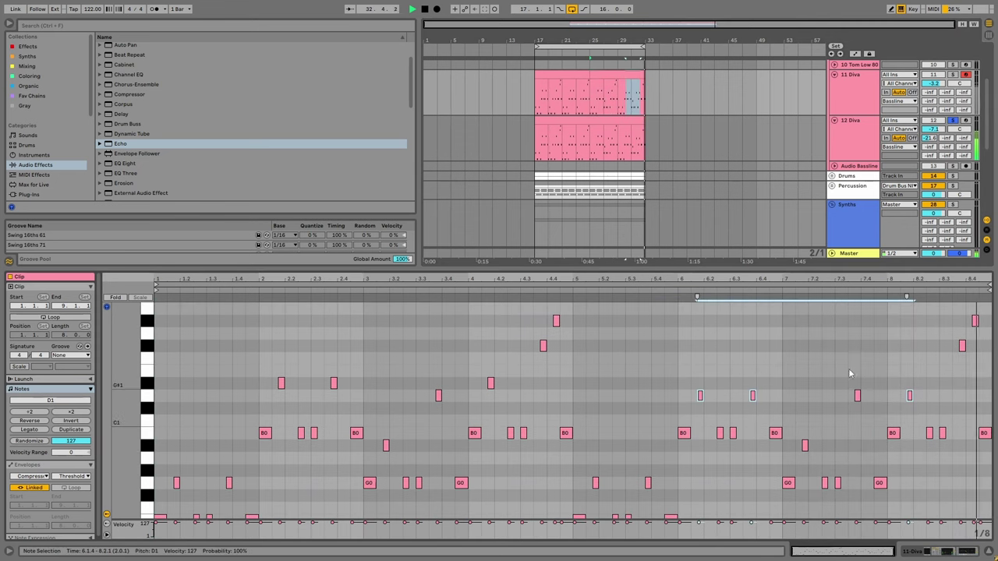
Unsolo 12 Diva and expand the Cthulhu tracks, hiding the clip view to compare the bassline with the chords during playback.
left_click(953, 121)
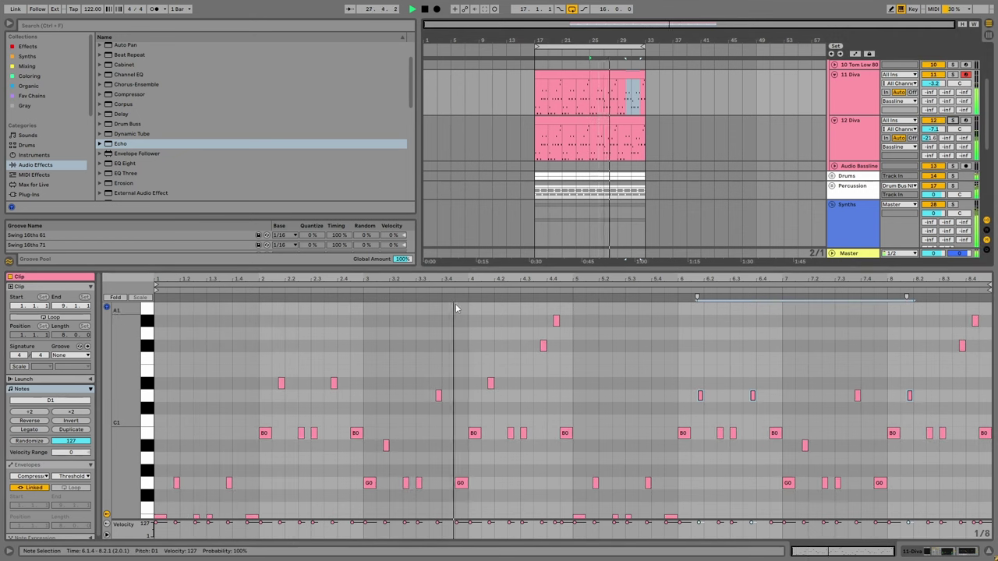
scroll(623, 214, "down", 2)
scroll(623, 214, "down", 2)
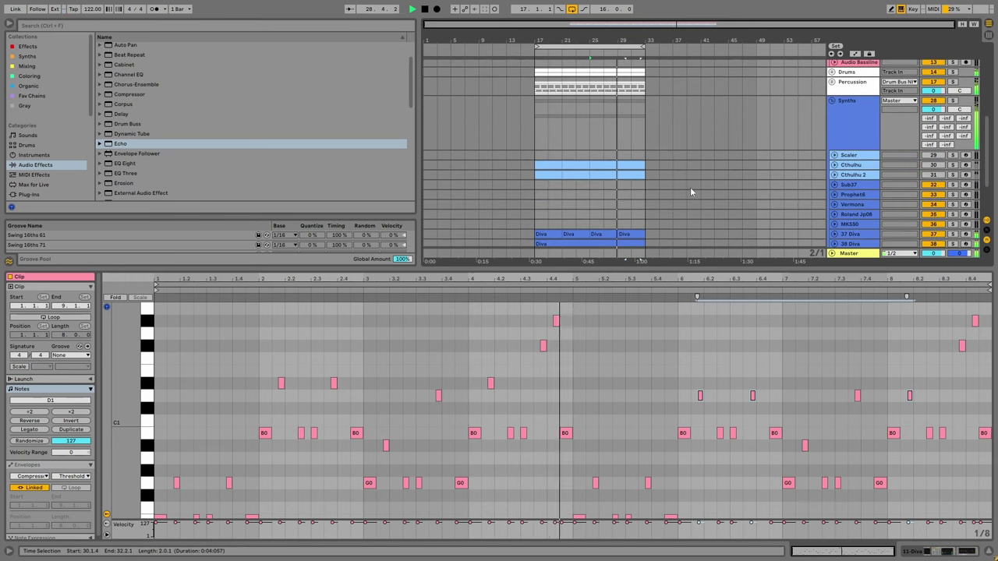
left_click(835, 166)
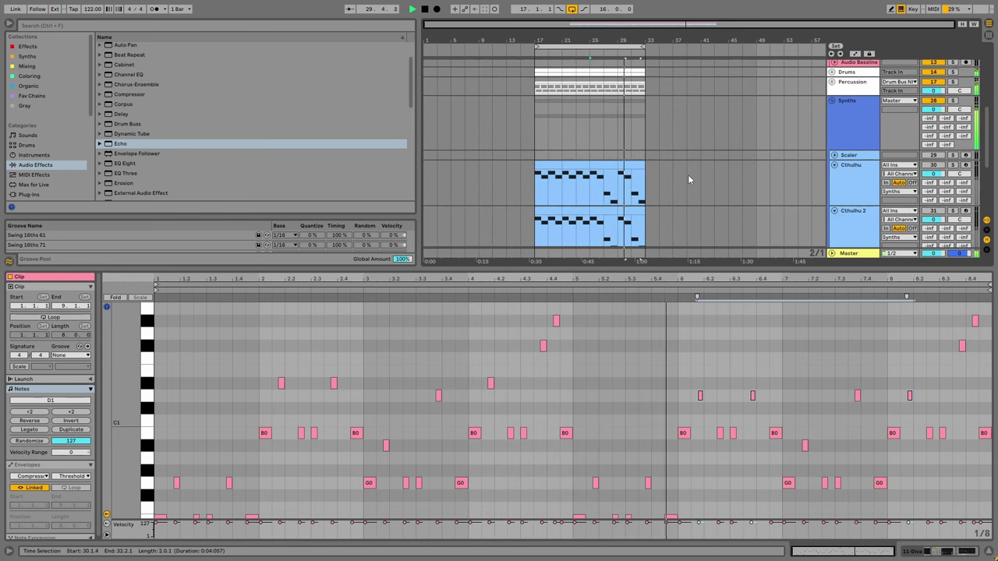
scroll(689, 203, "down", 1)
key("ctrl+alt+l")
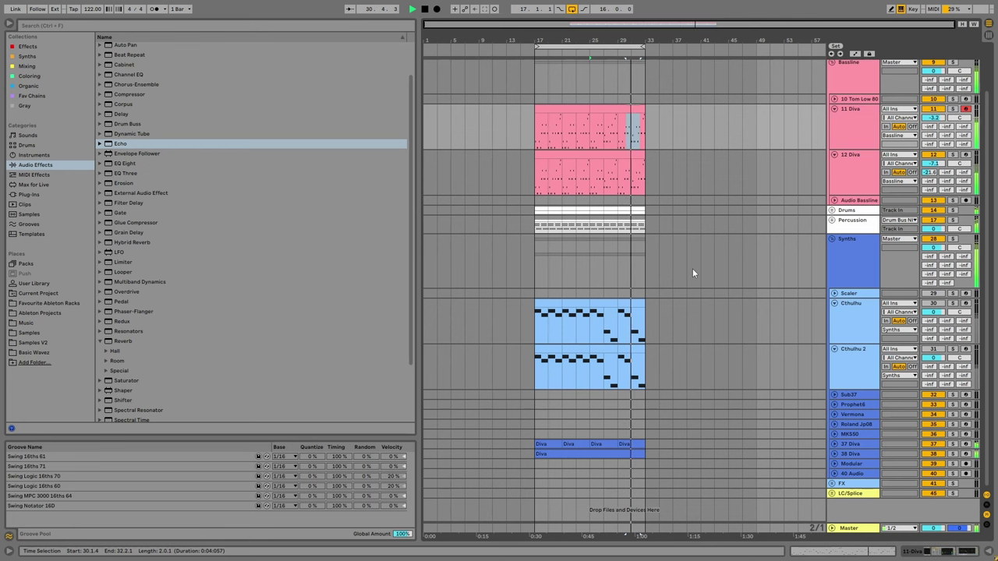
scroll(657, 245, "up", 1)
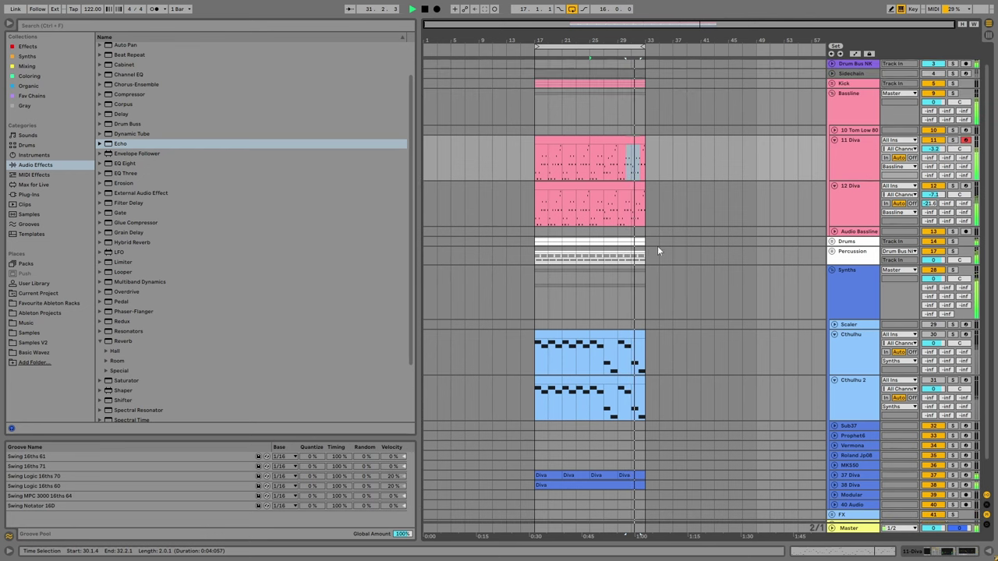
Collapse the Diva bassline and Cthulhu tracks and fold the Bassline and Synths groups.
left_click(834, 141)
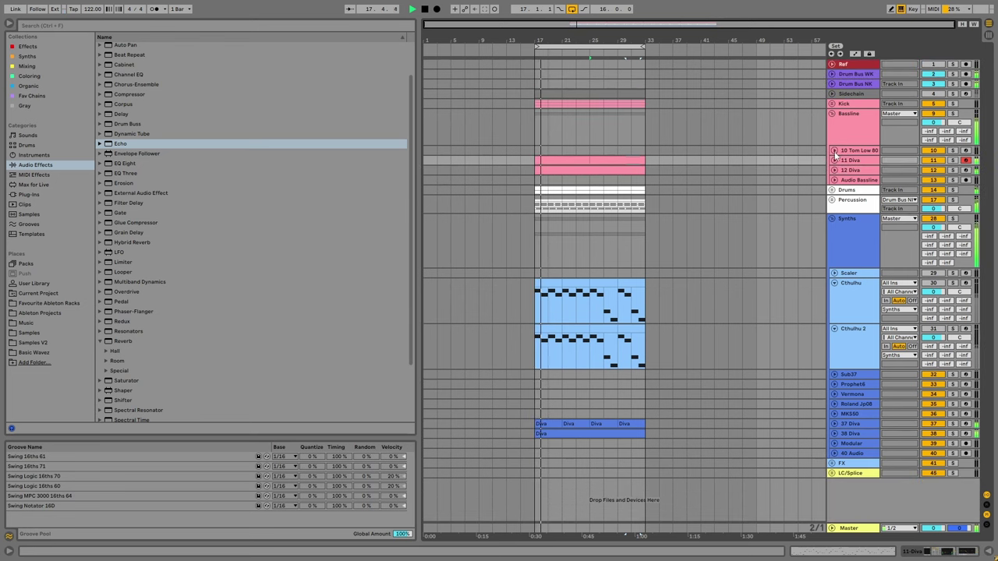
left_click(832, 116)
left_click(835, 217)
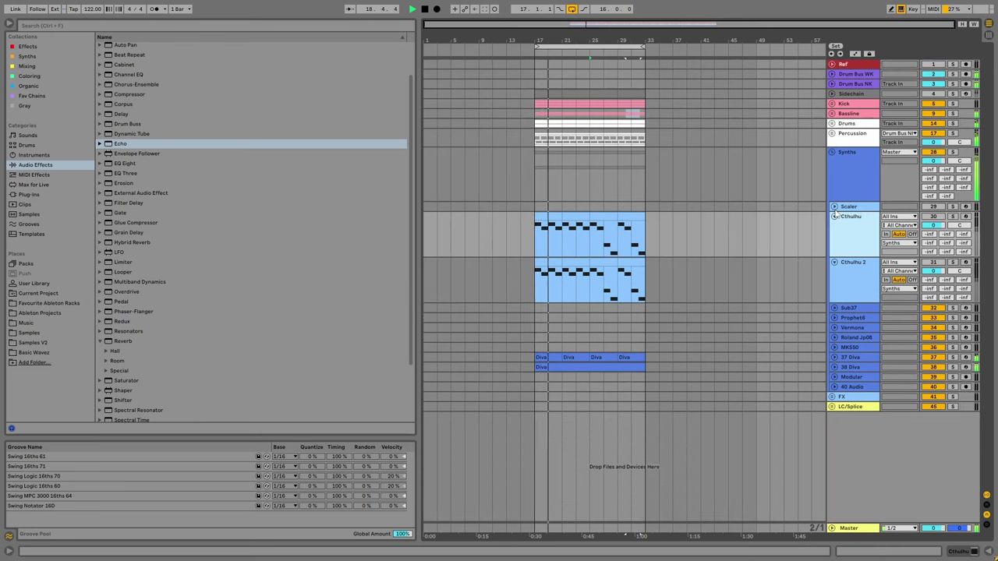
left_click(834, 208)
left_click(834, 208, "alt")
left_click(832, 152)
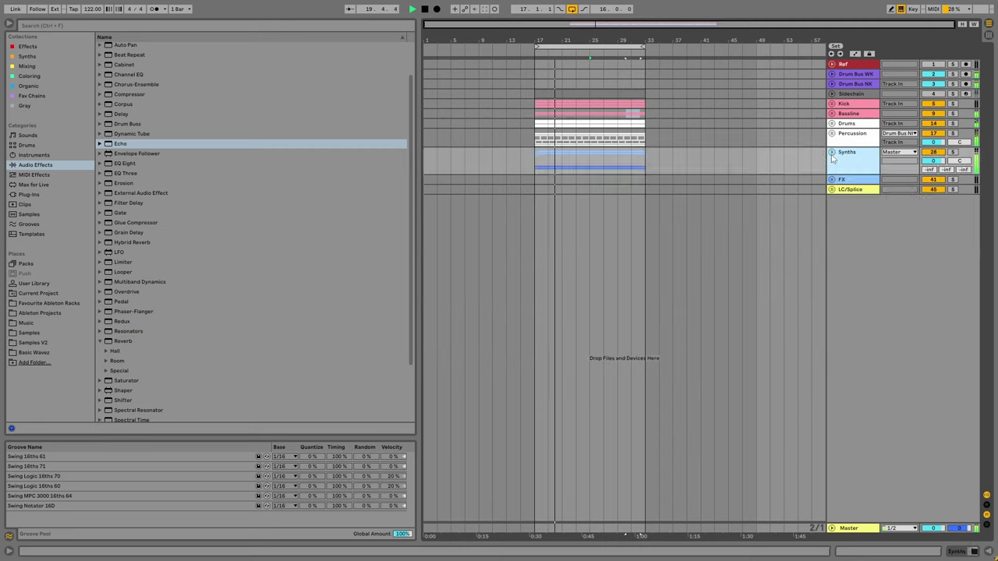
Stop playback with the start at bar 17, unfold the Synths group and show the Sub37 track with its devices.
left_click(556, 163)
left_click(536, 143)
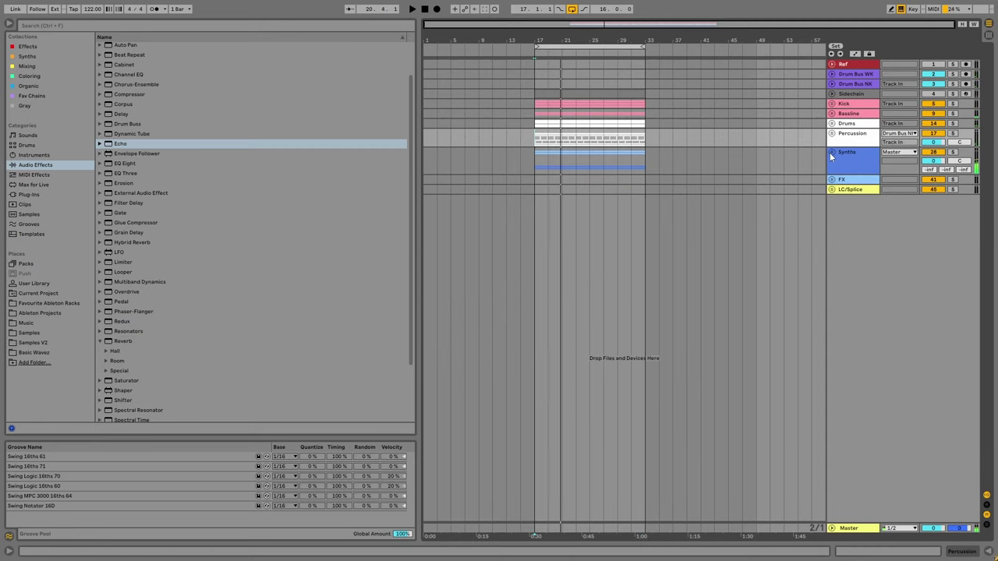
left_click(832, 153)
left_click(535, 297)
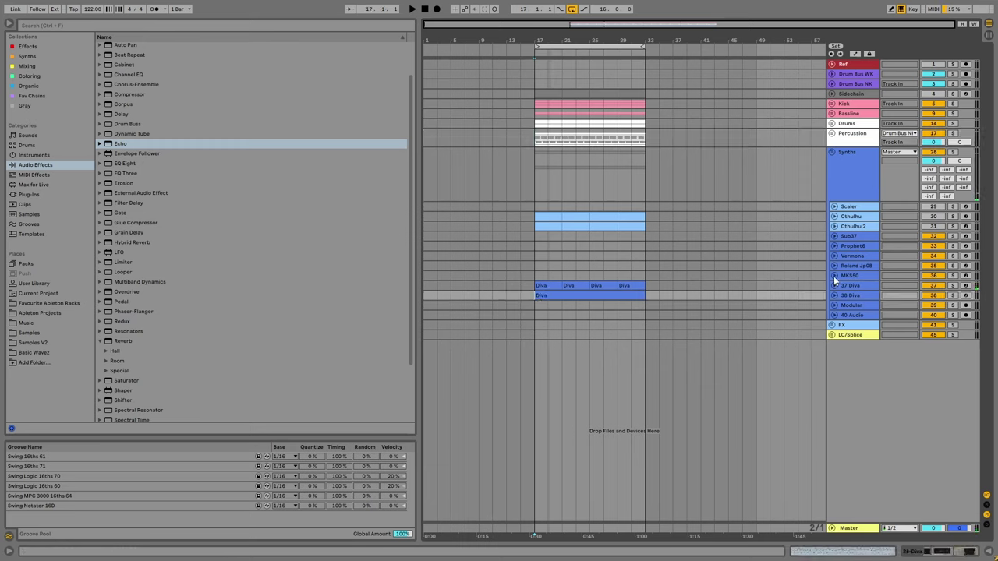
right_click(848, 297)
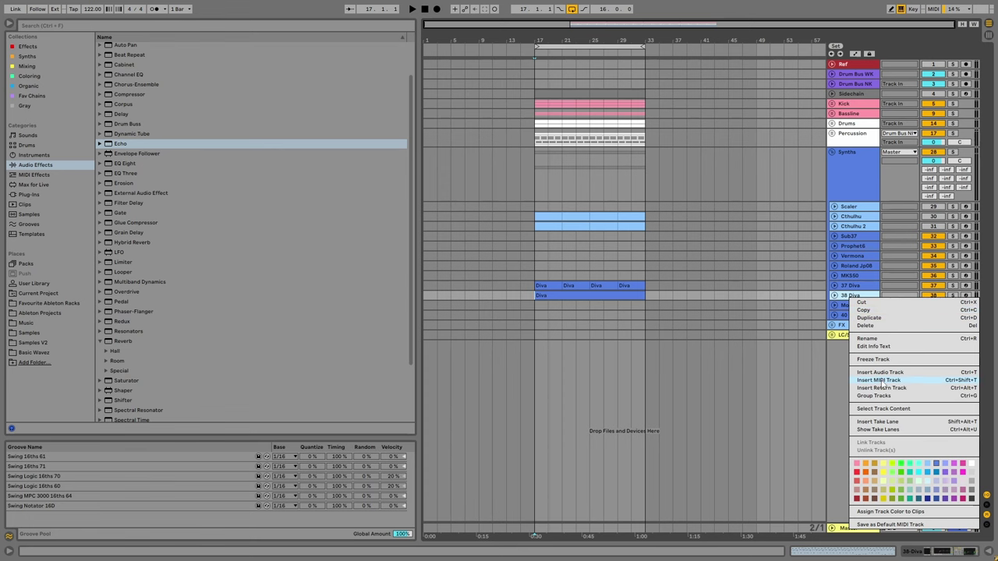
left_click(825, 263)
left_click(850, 236)
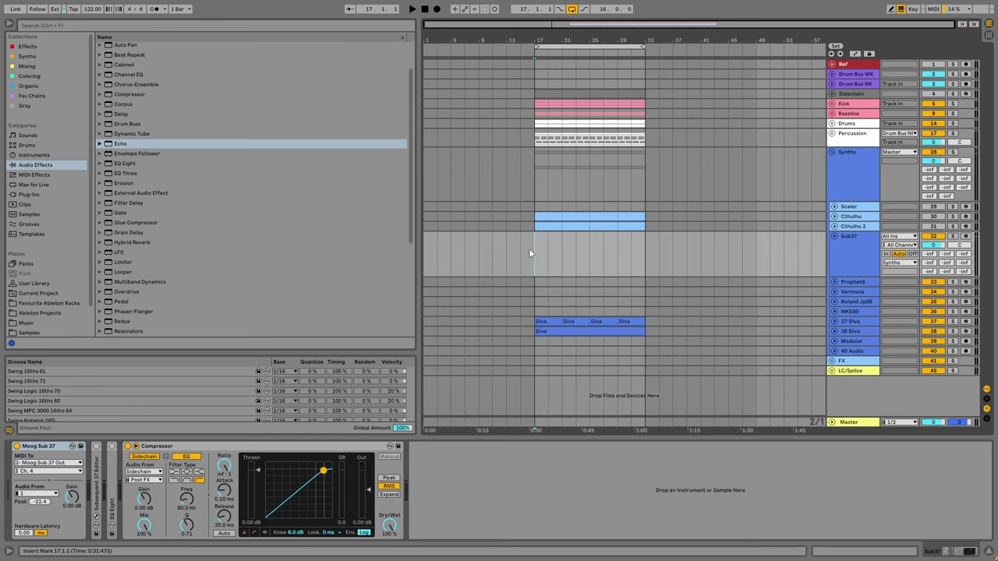
Play from bar 17 with Sub37 soloed and record-armed, and raise two of its sends to -8.7 and -13.7 dB.
key("space")
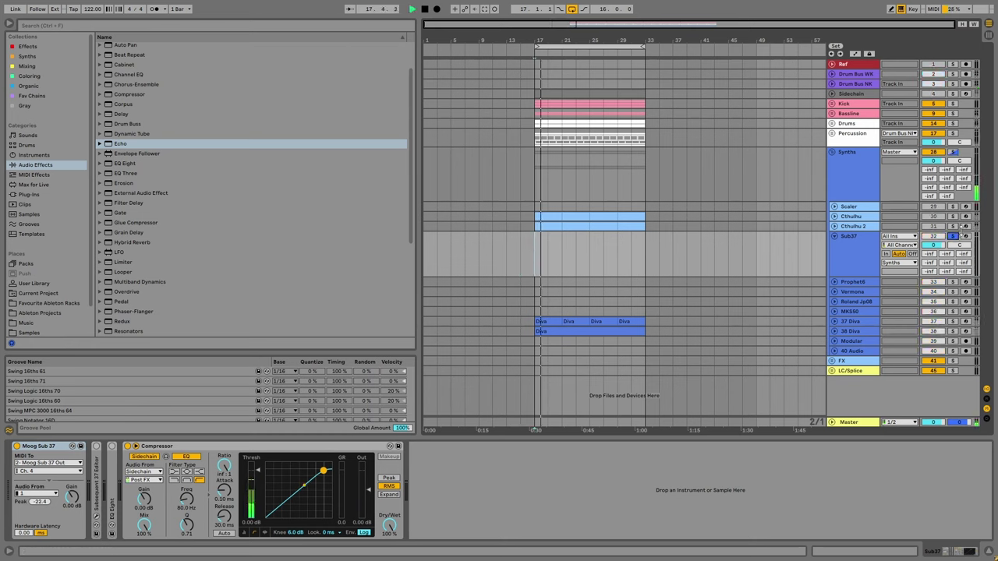
left_click(965, 236)
left_click(861, 255)
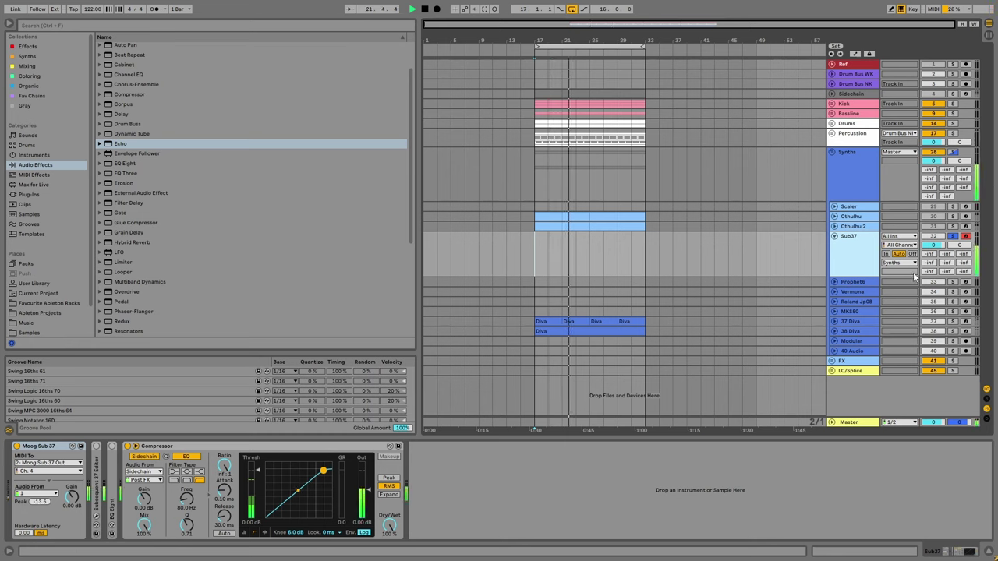
mouse_move(927, 272)
left_mouse_down()
mouse_move(928, 254)
mouse_move(964, 253)
mouse_move(963, 269)
mouse_move(928, 257)
mouse_move(935, 269)
left_mouse_up()
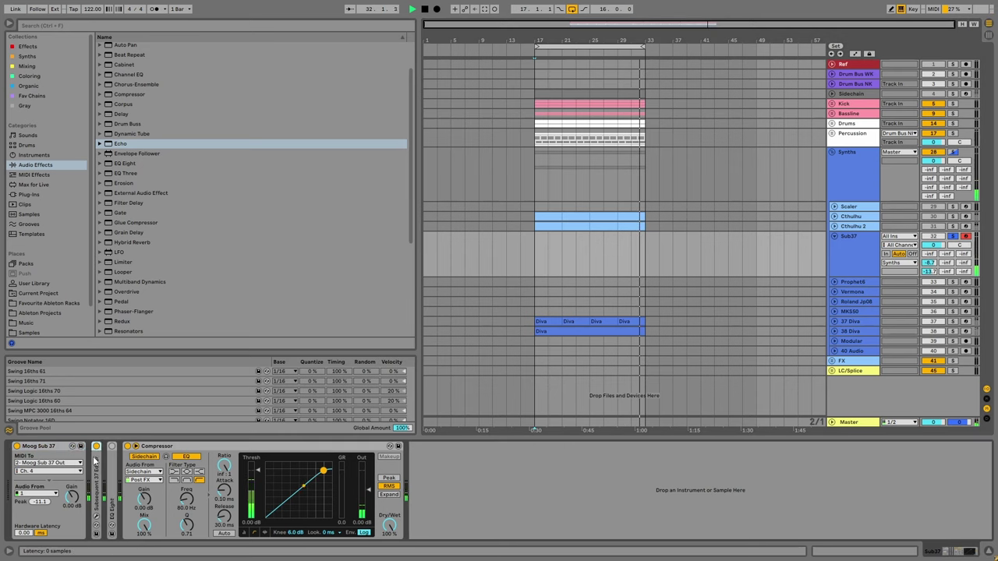
Replace the Subsequent 37 Editor on the Sub37 track with a fresh instance found by searching for "subse".
double_click(98, 453)
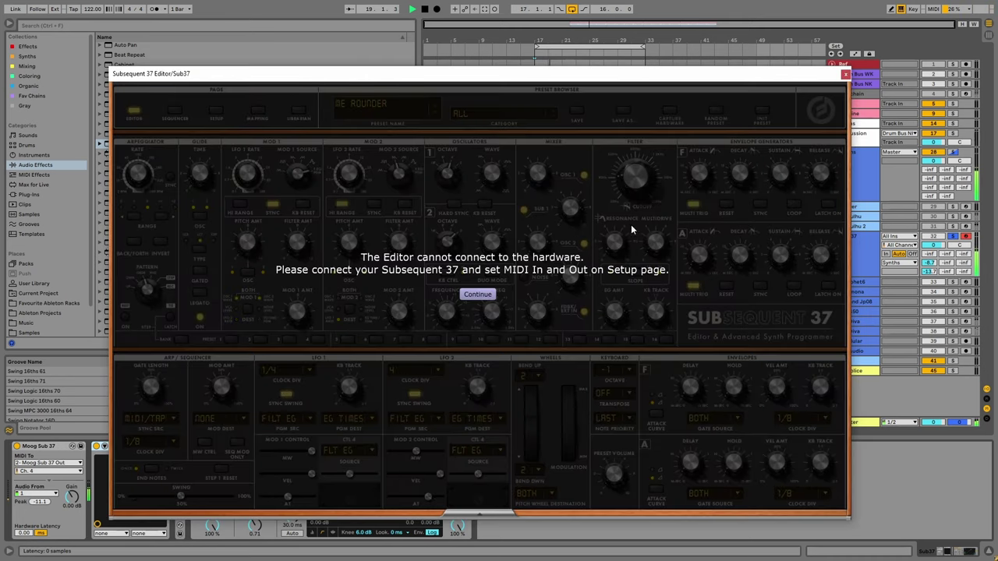
left_click(845, 75)
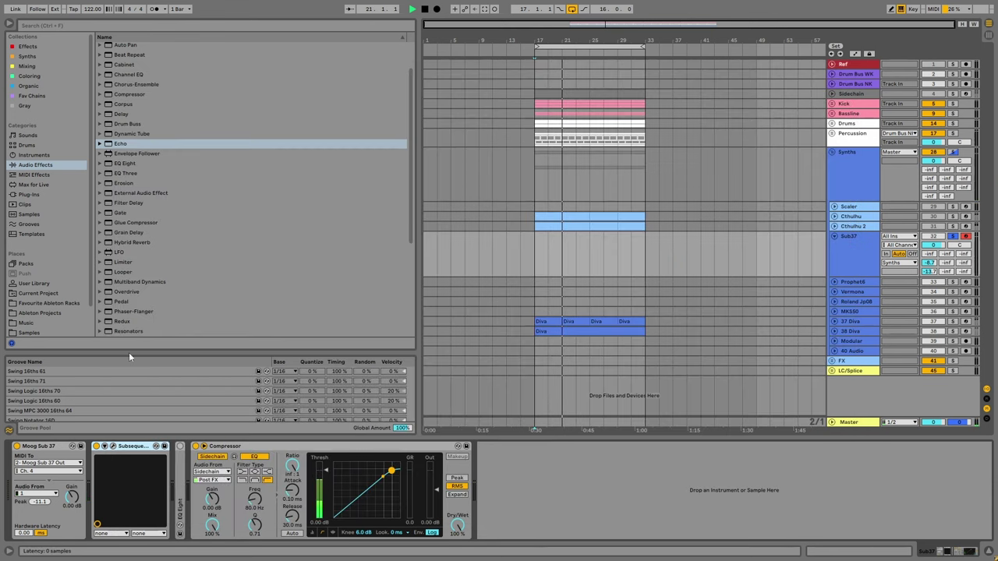
key("Delete")
left_click(38, 195)
key("ctrl+f")
type("su")
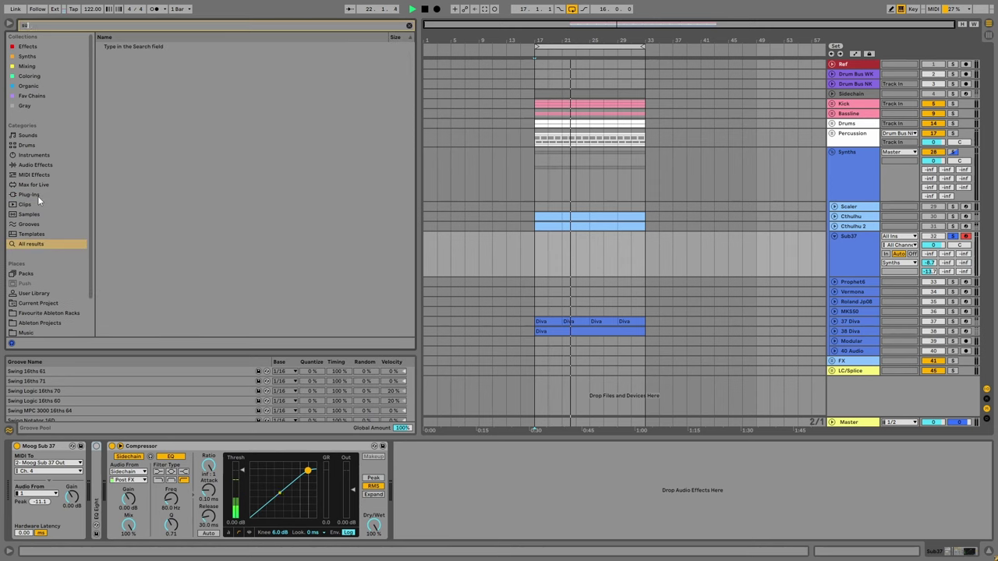
type("bse")
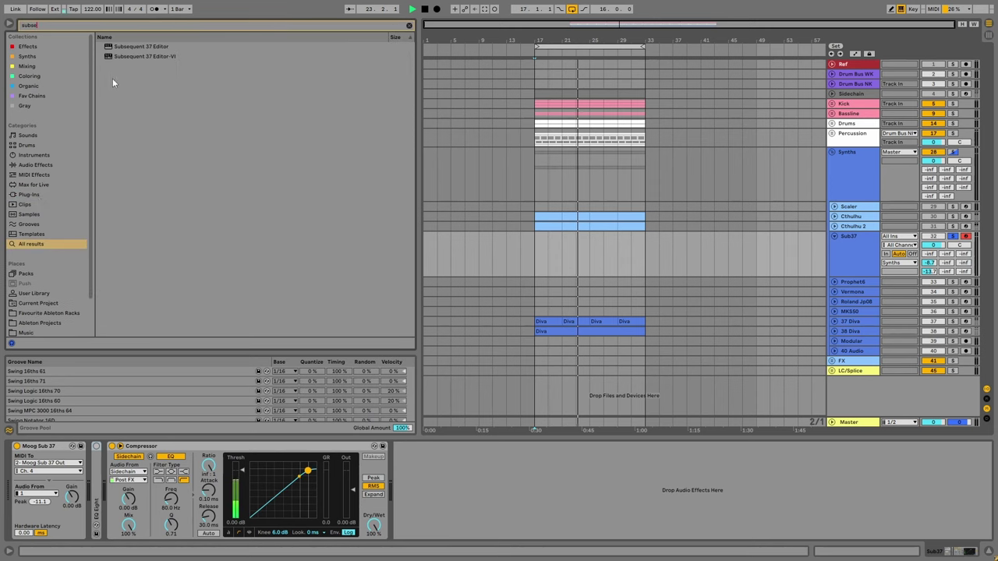
left_click_drag(140, 56, 129, 27)
left_click(141, 46)
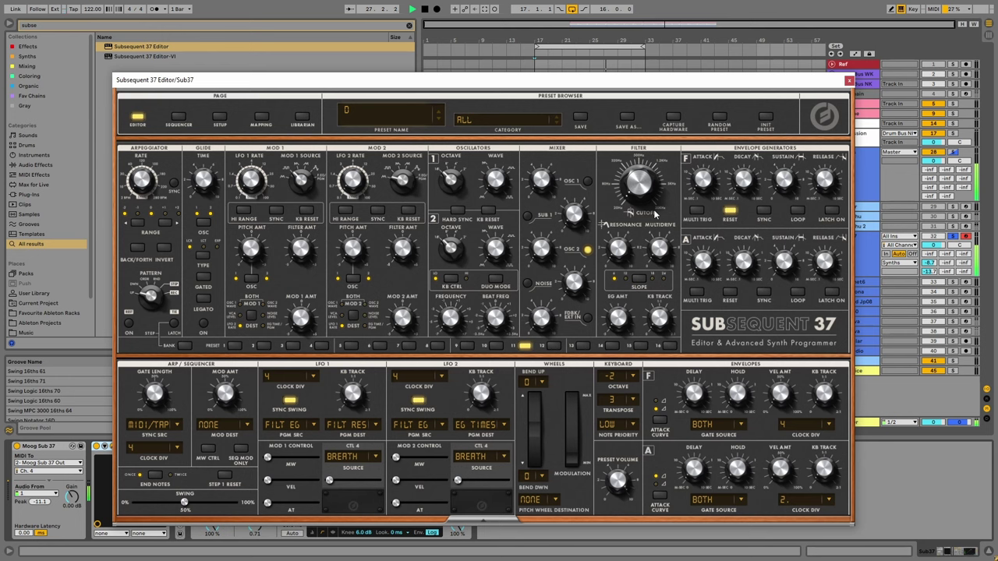
Load the ME Rounder preset in the Subsequent 37 Editor and close its window.
left_click(373, 122)
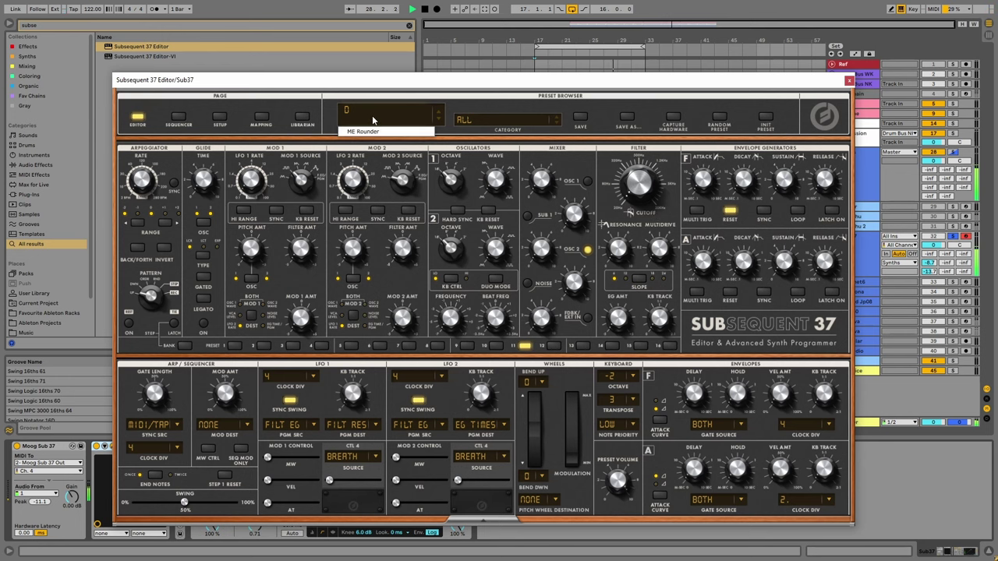
left_click(377, 134)
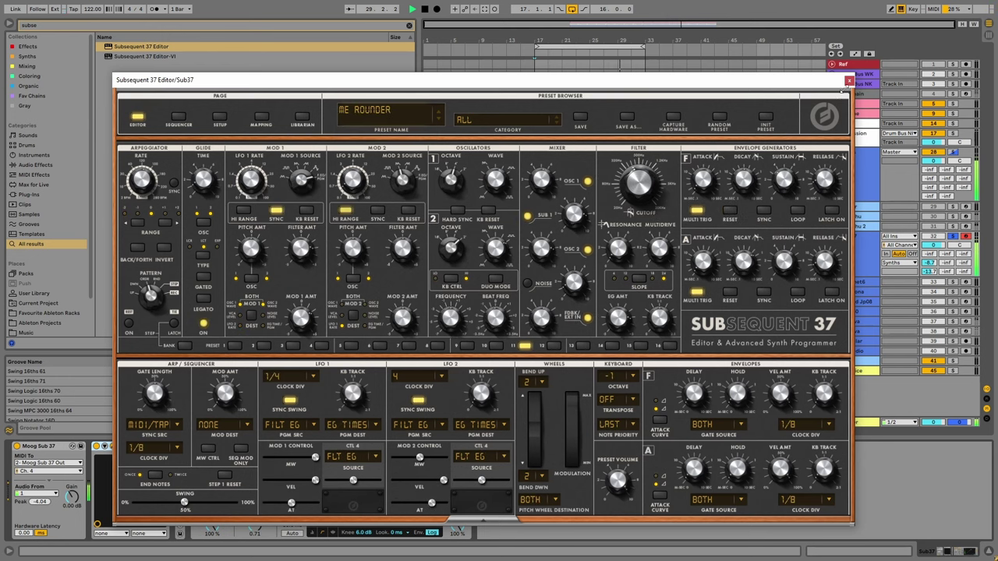
left_click(848, 81)
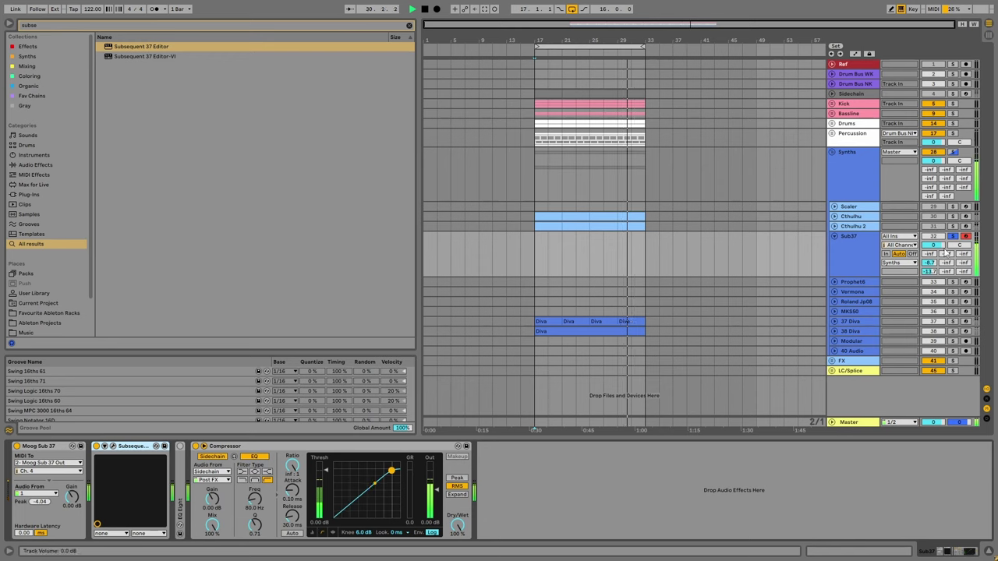
Set Sub37's track volume to -6.2 dB and unsolo the track to hear it in the full mix.
left_click_drag(941, 250, 942, 268)
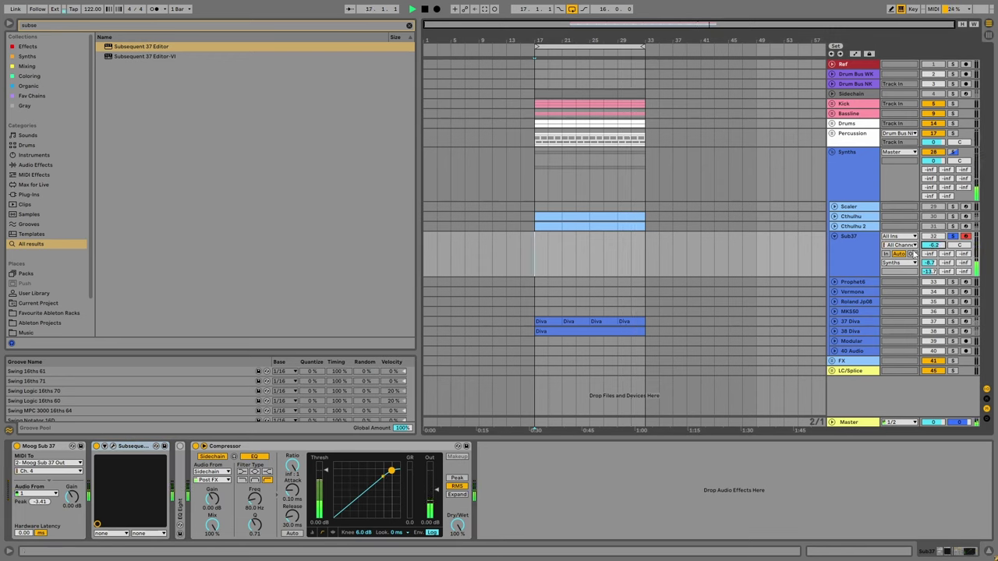
left_click(951, 236)
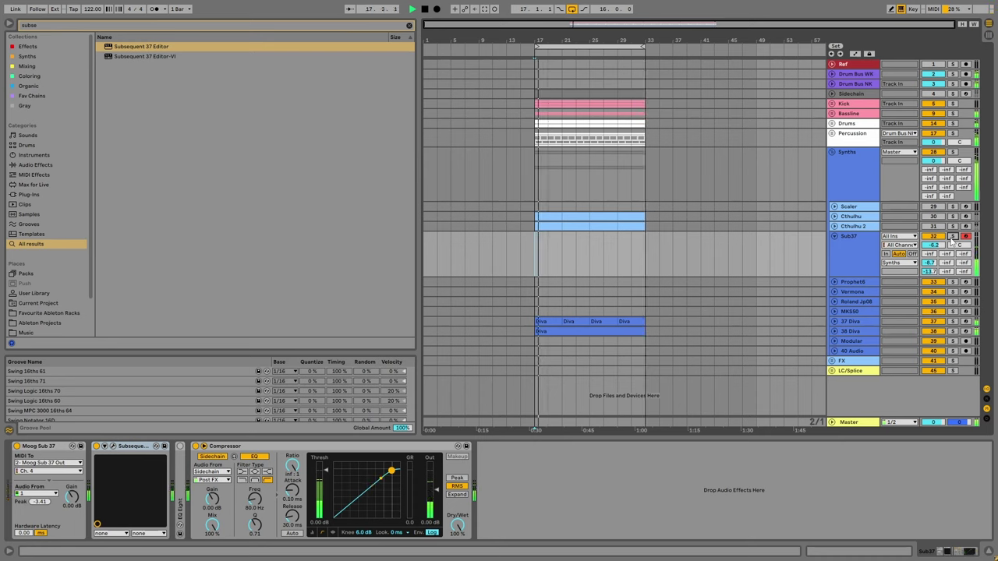
Insert an empty MIDI clip on the Sub37 track across bars 17 to 21 and open it in the note editor.
left_click_drag(537, 244, 561, 244)
right_click(558, 245)
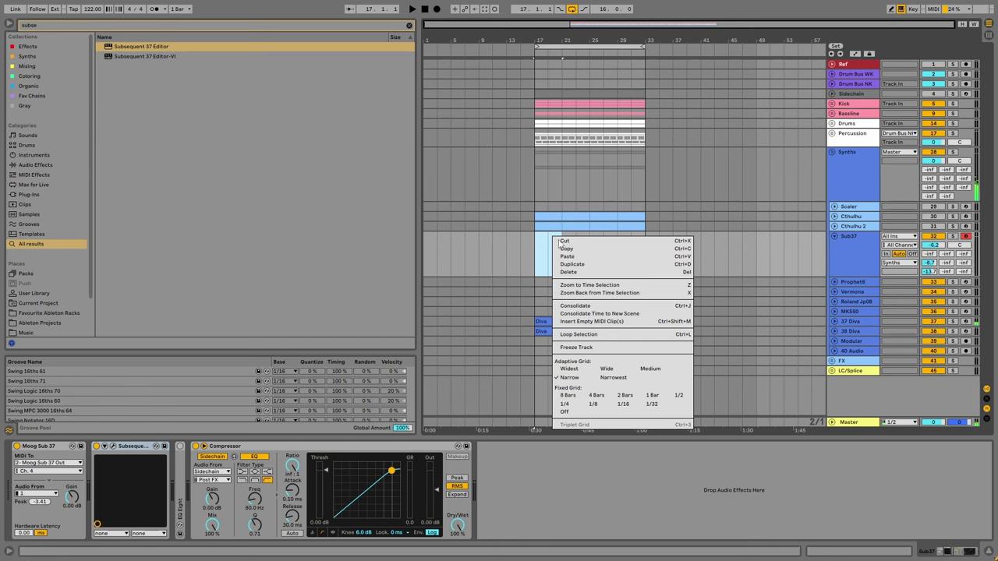
left_click(610, 322)
left_click(611, 321)
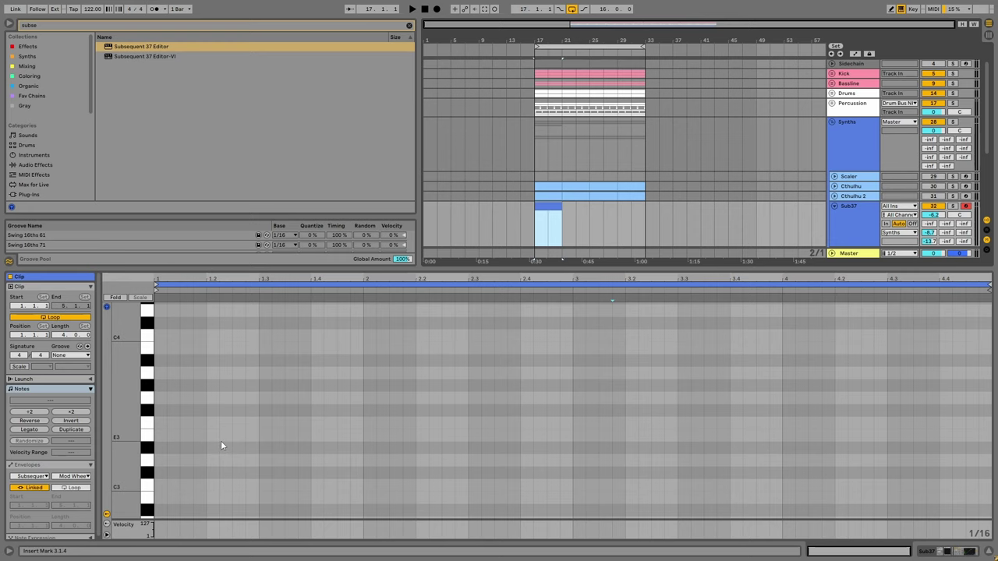
scroll(201, 438, "down", 2)
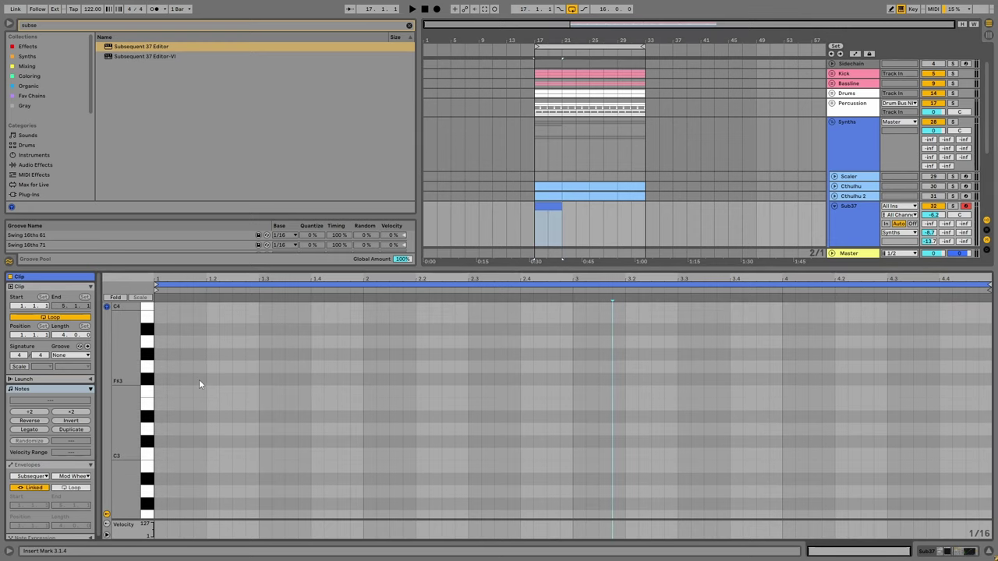
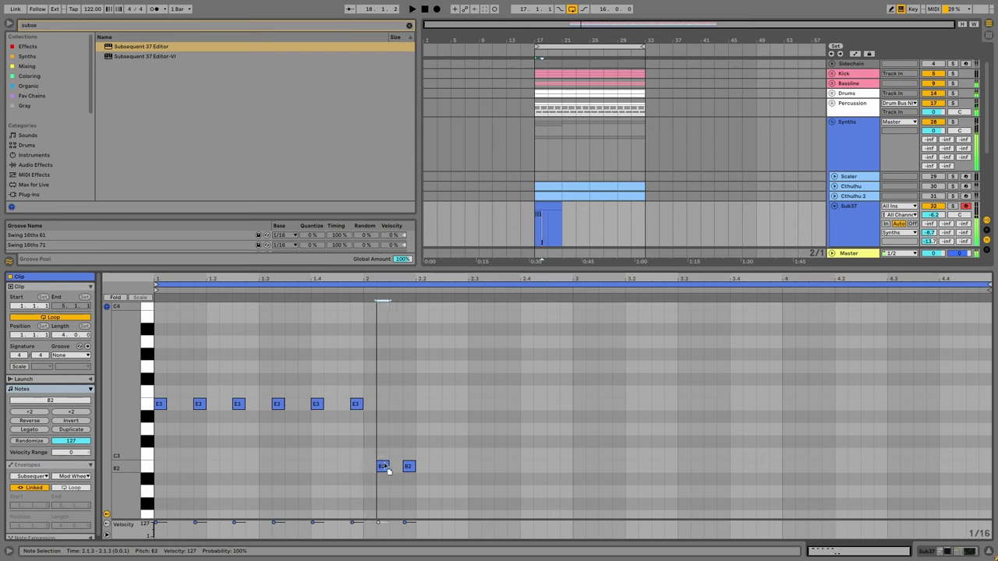
Shift the two B2 notes in bar 2 to 2.1.3 and 2.2.2 and add a third B2 at 2.3.1.
key("space")
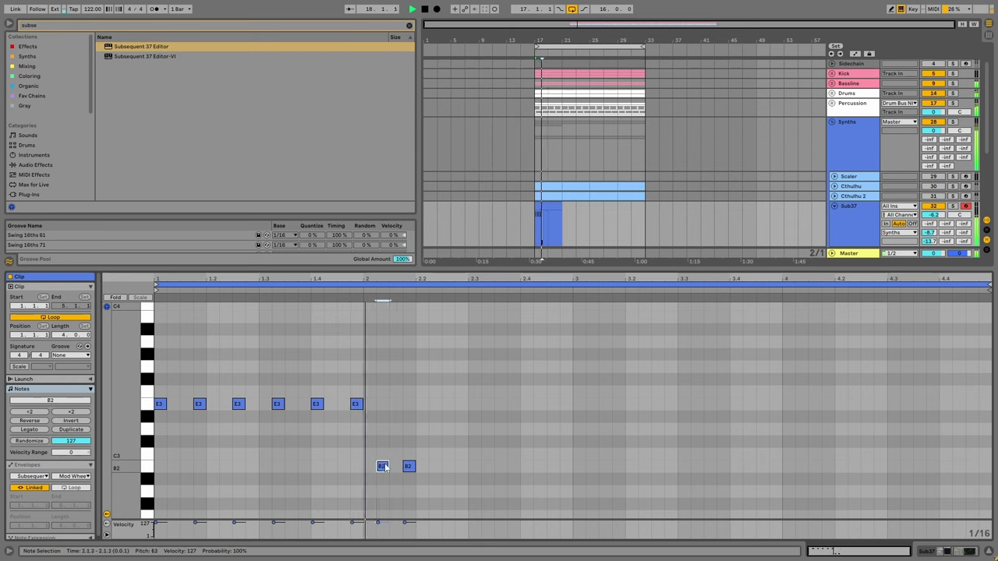
left_click_drag(408, 466, 435, 466)
left_click(382, 466, "shift")
left_click(470, 467)
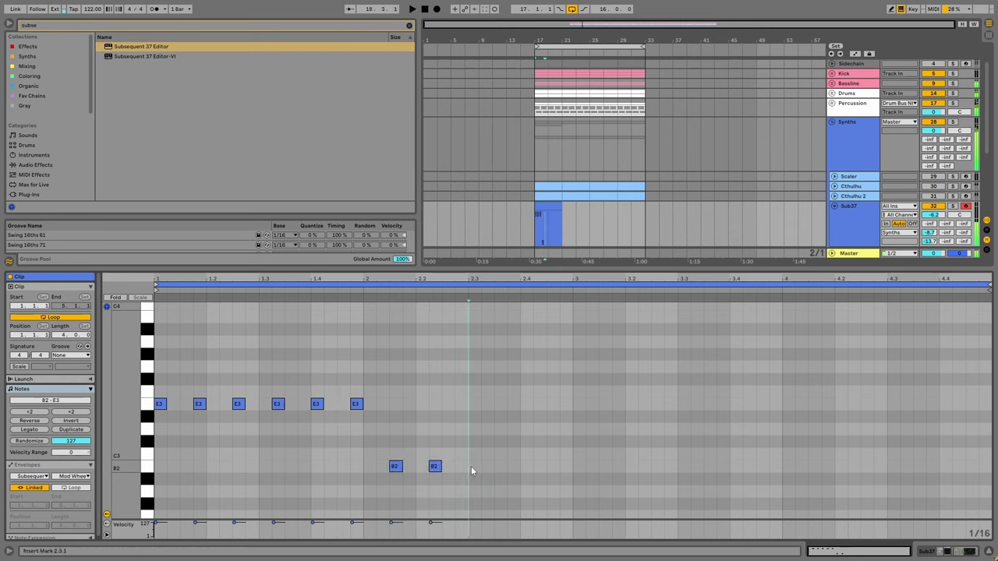
double_click(473, 467)
Add a rising run of sixteenth notes: D3 at 2.3.3, E3 at 2.4.1, F#3 at 2.4.3 and G3 at 3.1.1.
double_click(503, 455)
left_click_drag(503, 456, 505, 438)
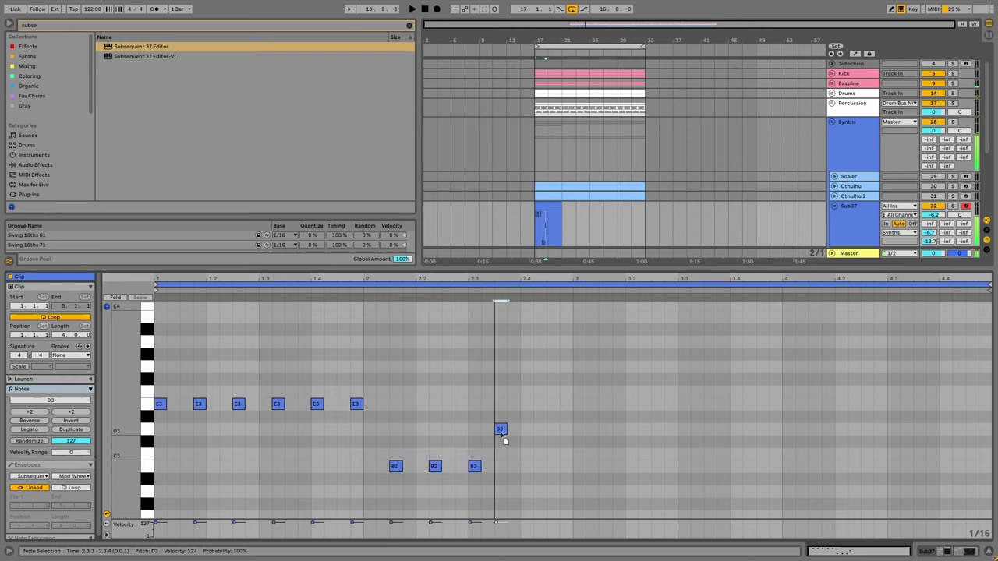
double_click(526, 404)
double_click(552, 378)
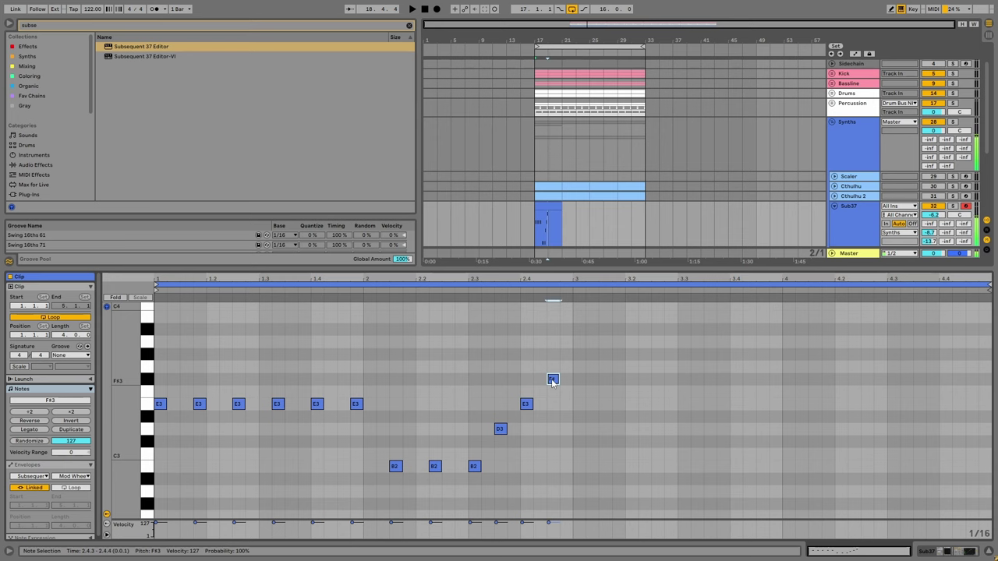
double_click(578, 355)
left_click_drag(577, 356, 578, 367)
key("space")
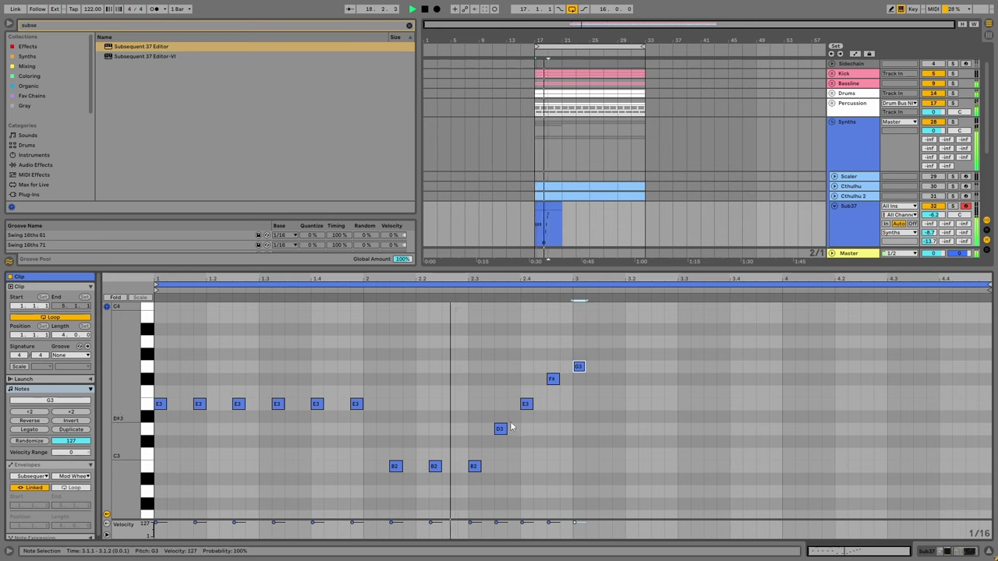
Paste the first two bars' pattern at bar 3 and delete the pasted E3 at 3.1.1 beneath the G3.
key("space")
left_click(569, 415)
key("ctrl+v")
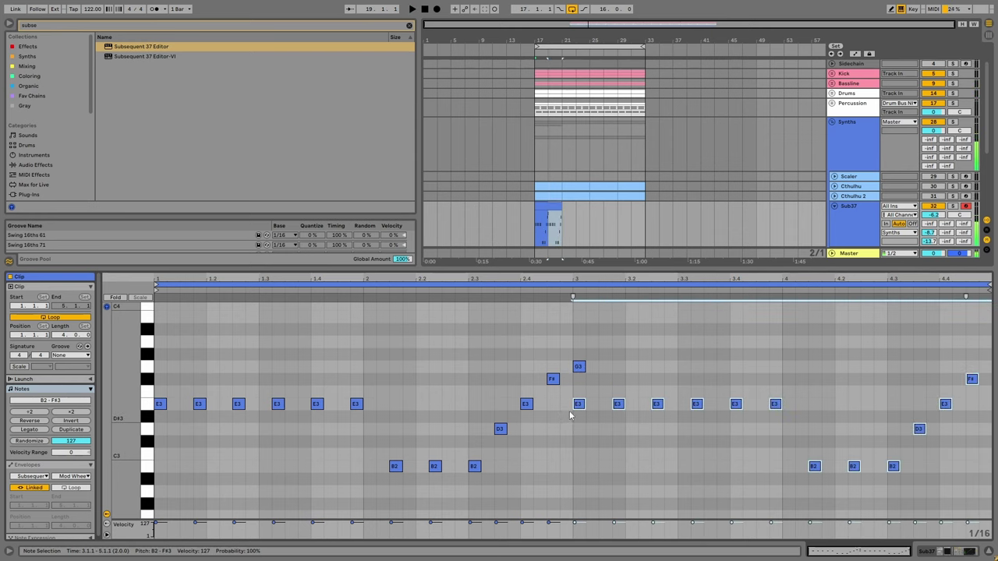
double_click(576, 402)
left_click(569, 414)
key("space")
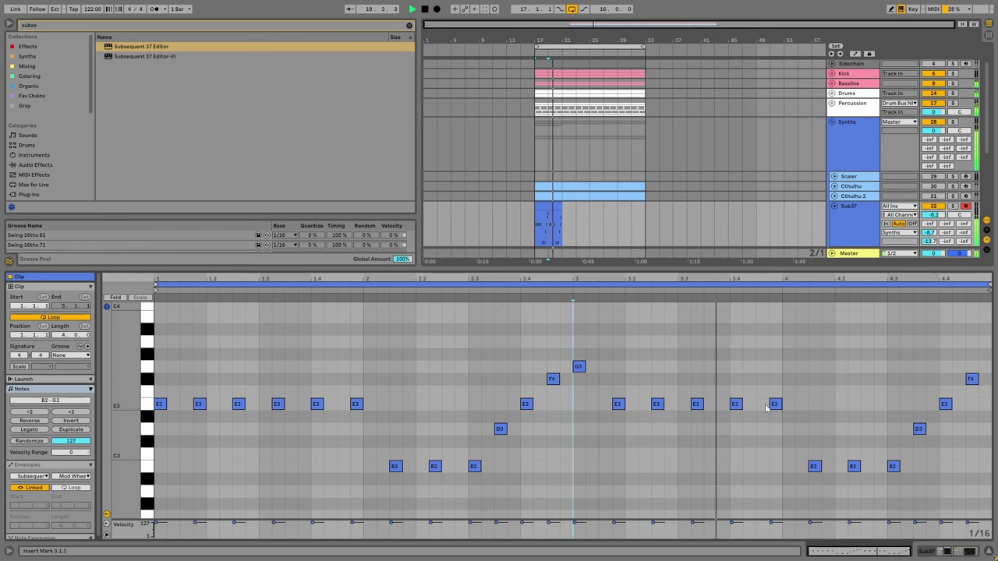
Raise the first two B2 notes in bar 4 to G3 at 4.1.3 and A3 at 4.2.2.
left_click(814, 466)
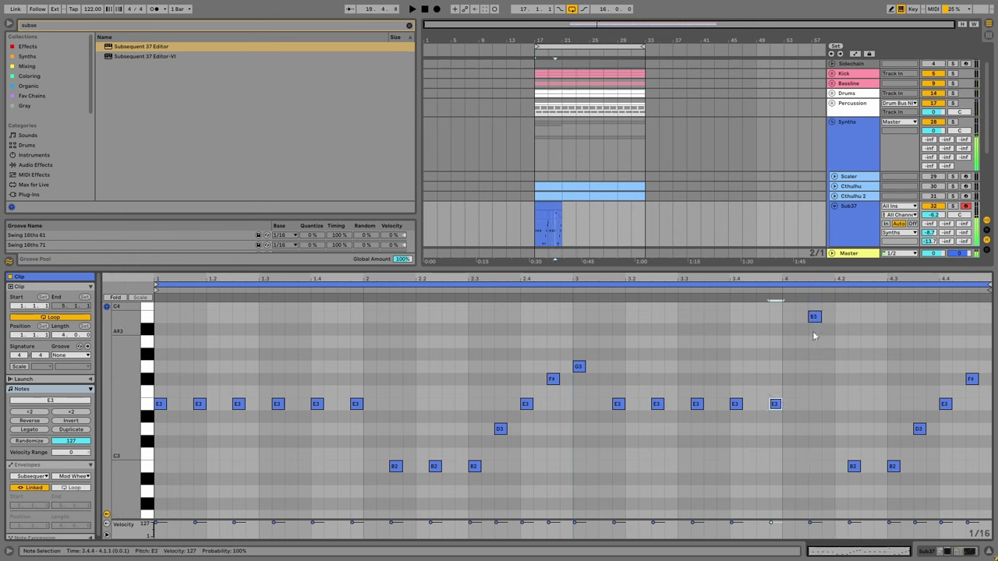
left_click_drag(812, 332, 815, 385)
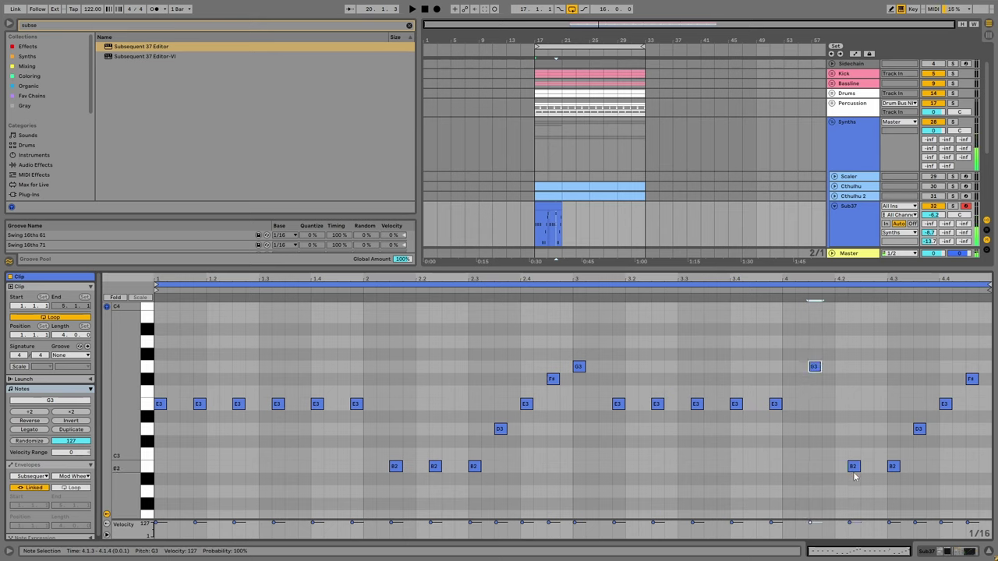
left_click_drag(855, 395, 857, 346)
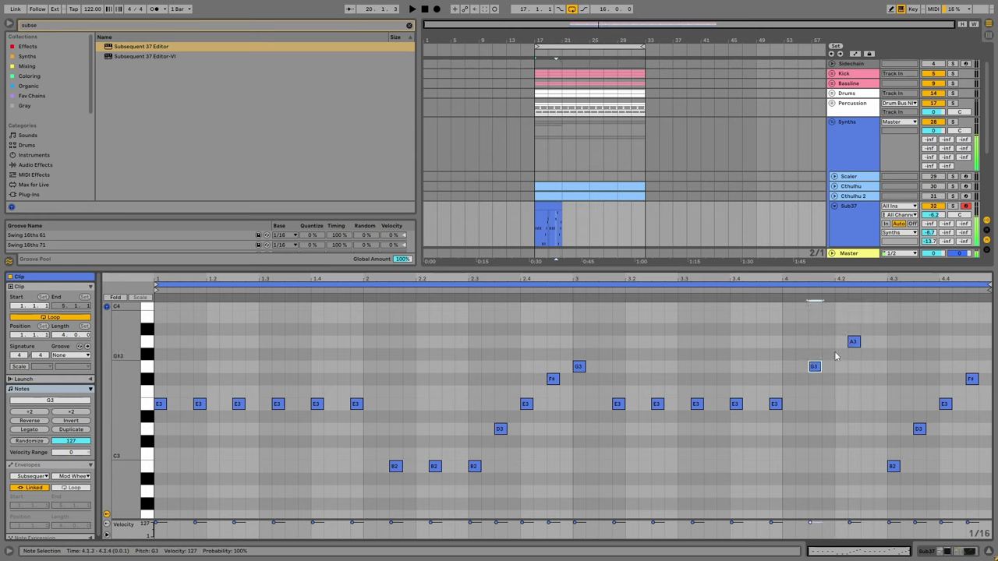
Replace the closing D3, E3 and F#3 notes of bar 4 with B2 notes at 4.3.4 and 4.4.3.
left_click(892, 466)
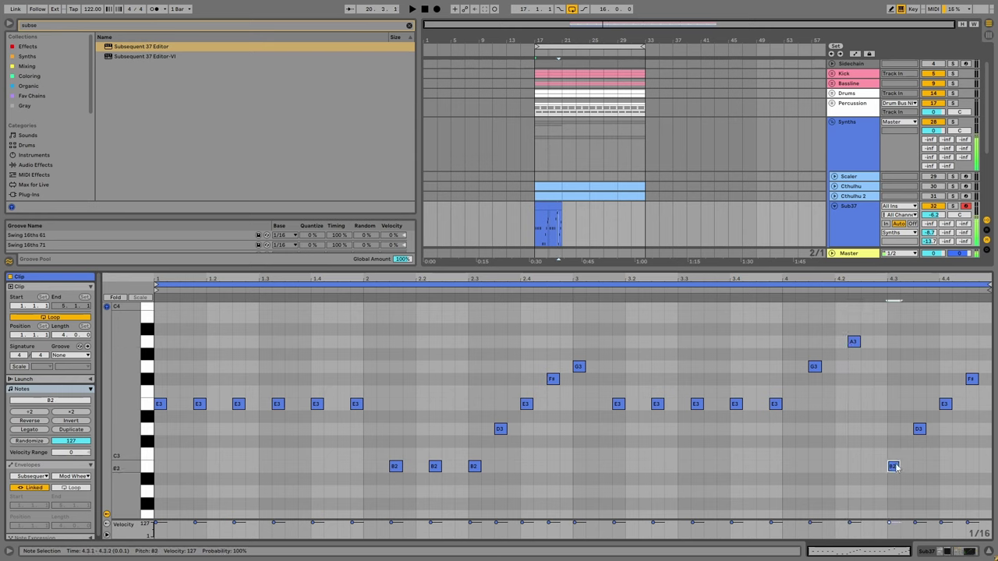
left_click(971, 380)
key("space")
left_click_drag(901, 460, 984, 369)
left_click_drag(945, 404, 958, 466)
double_click(958, 466)
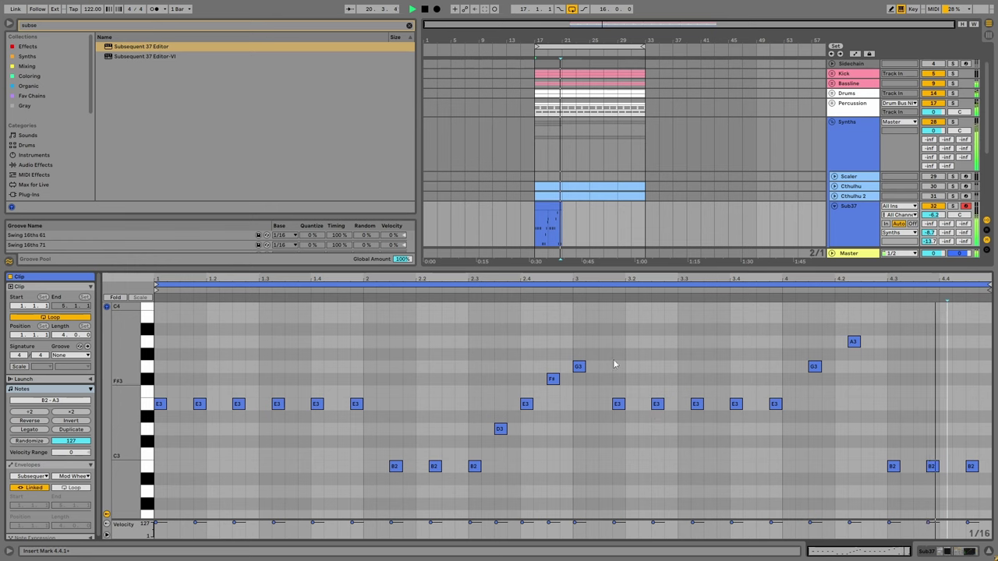
Duplicate the Sub37 clip to bars 21 to 25 and raise the copy's notes at 4.1.3 and 4.3.1 to A3.
left_click(546, 218)
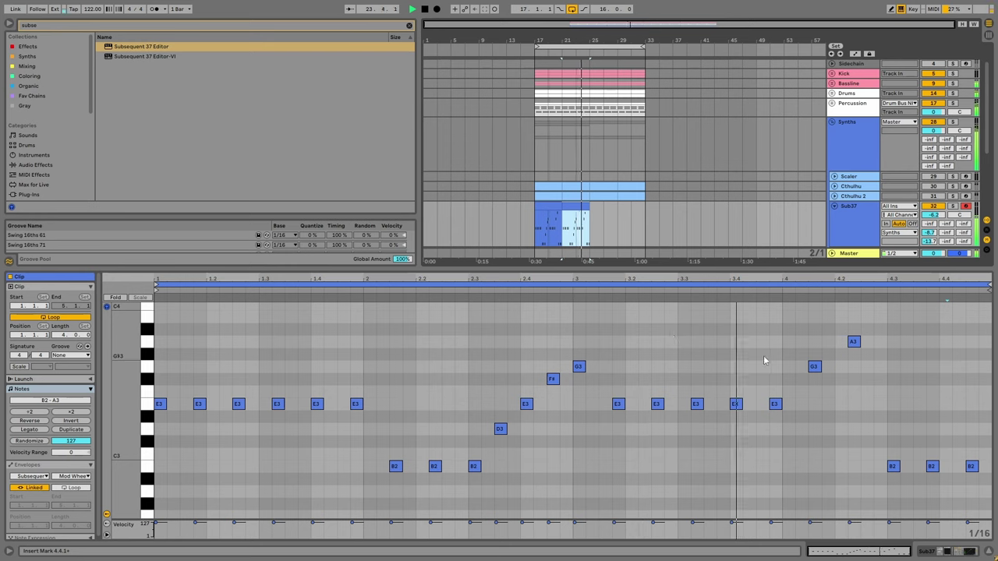
left_click(814, 367)
key("Up")
key("Up")
key("Up")
key("Down")
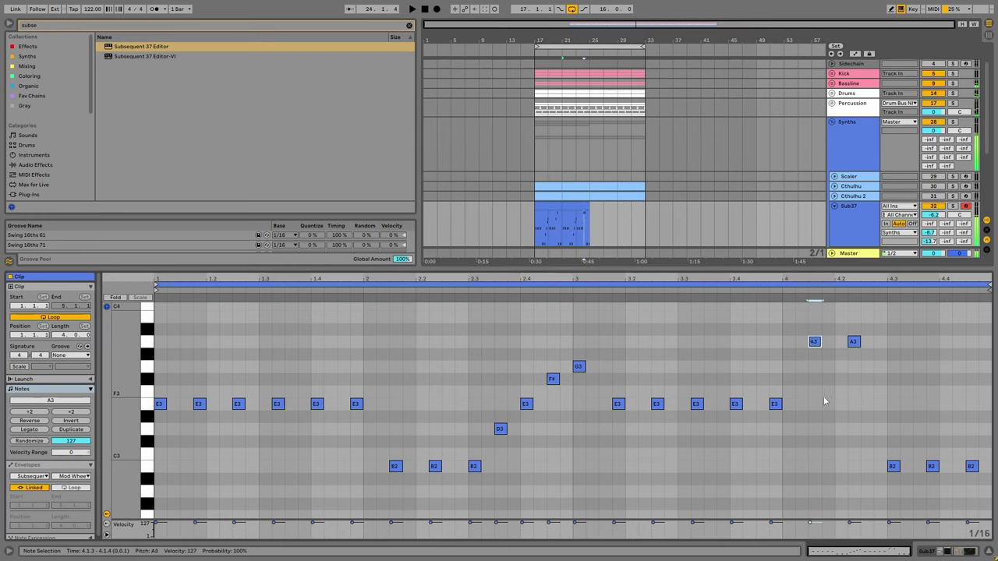
double_click(891, 341)
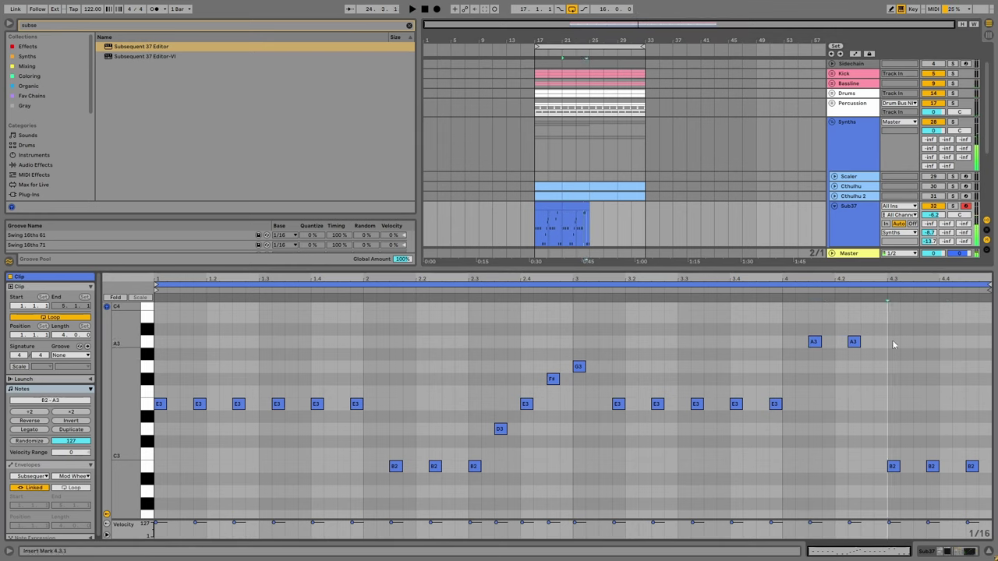
double_click(893, 466)
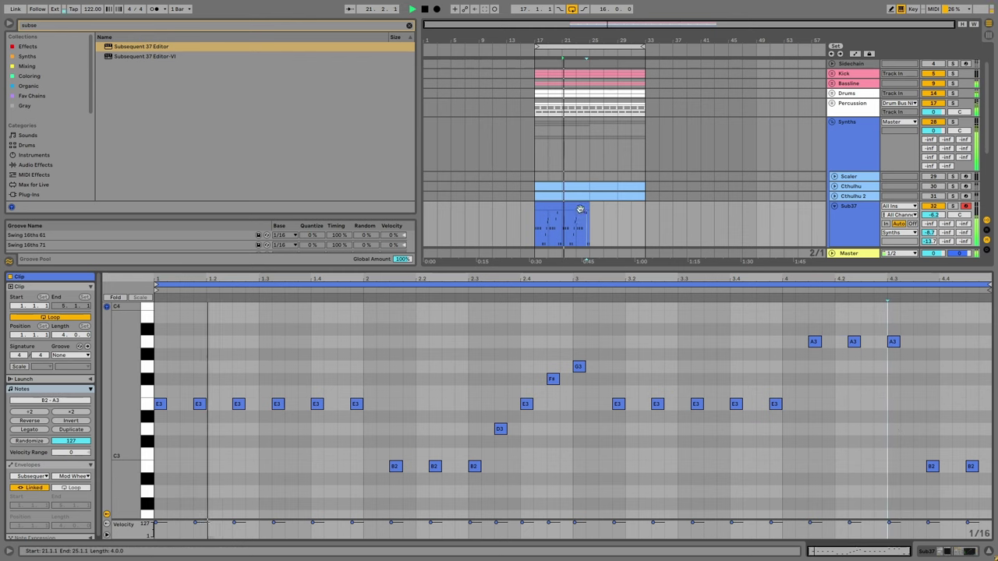
Duplicate the second Sub37 clip to bars 25 to 29 and raise the copy's five E3 notes in bar 3 to G3.
left_click(577, 213)
left_click(584, 220, "shift")
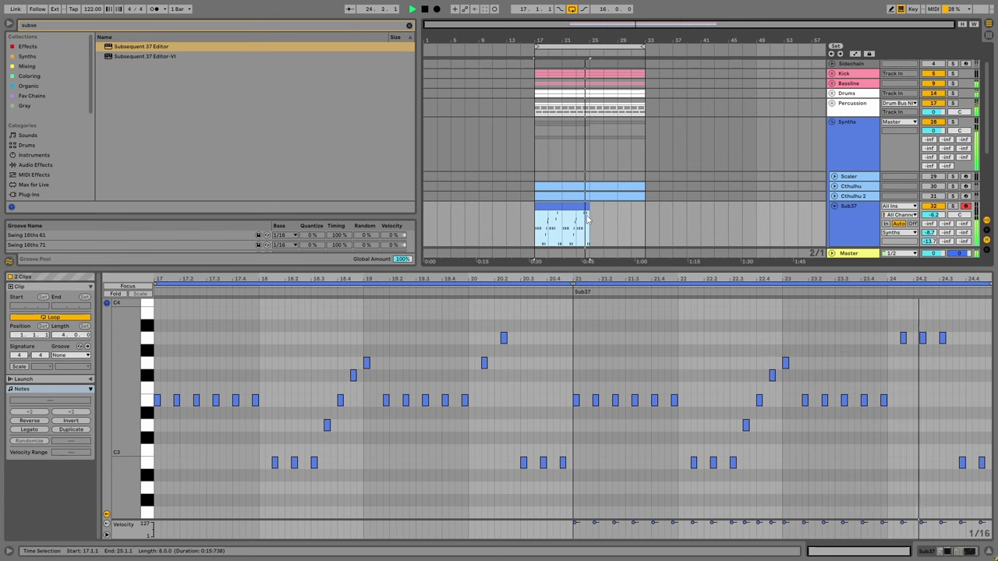
left_click(579, 216)
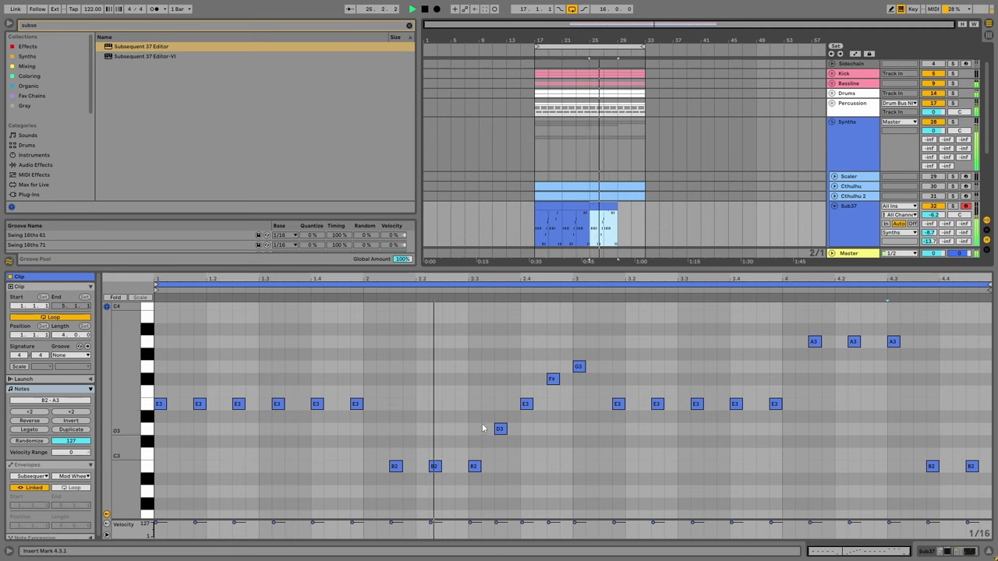
left_click_drag(597, 390, 811, 424)
key("Up")
key("Up")
key("Up")
key("space")
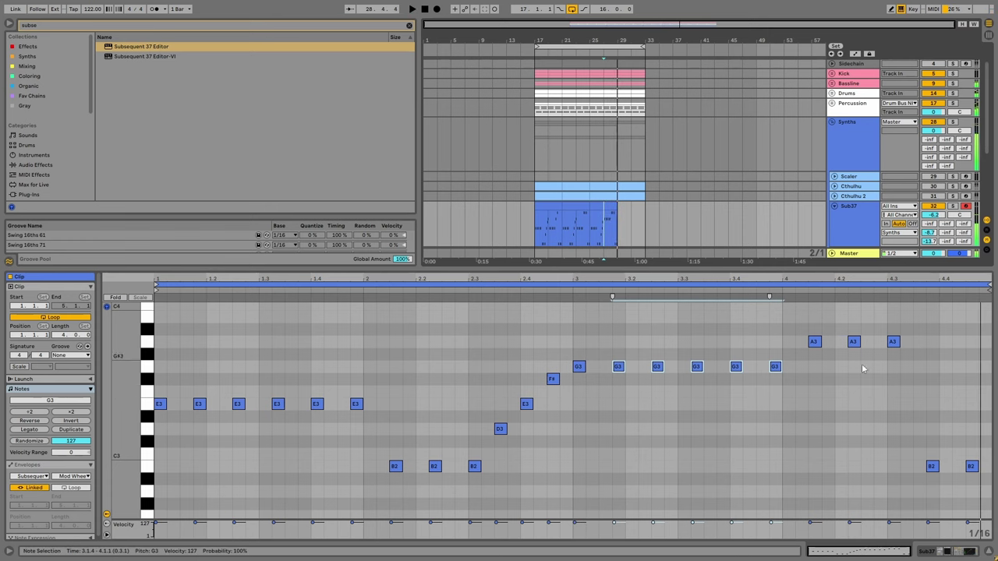
key("space")
left_click(794, 356)
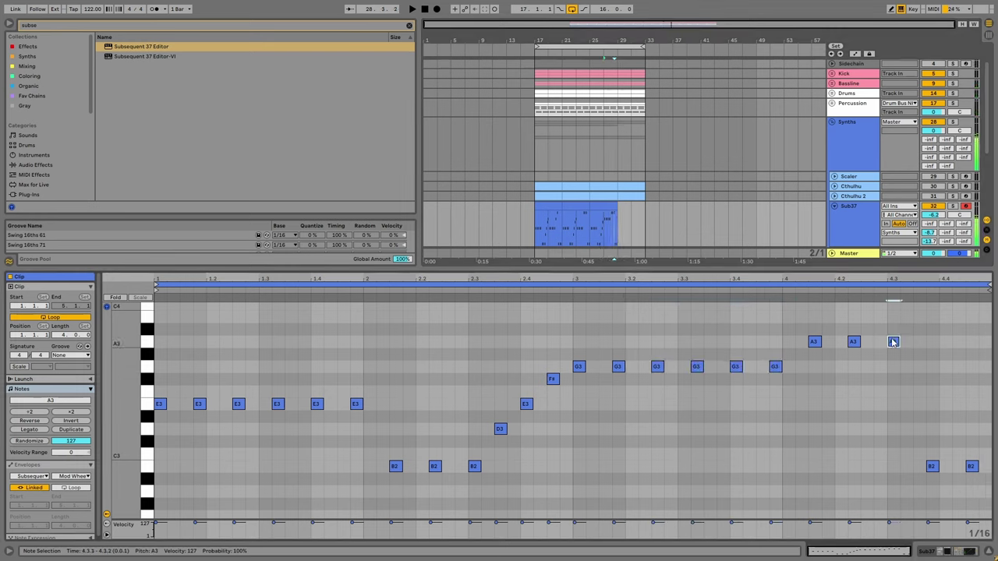
left_click_drag(918, 444, 988, 510)
Duplicate the third Sub37 clip to bars 29 to 33 and replace the last E3 of the copy's bar 1 with A3 at 1.4.4.
left_click(603, 208)
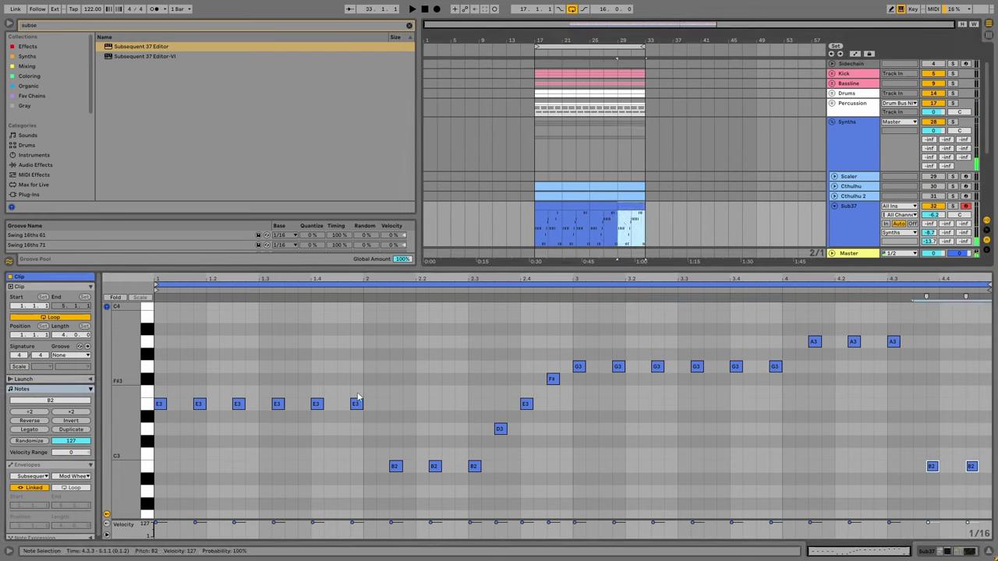
left_click_drag(156, 397, 349, 411)
key("space")
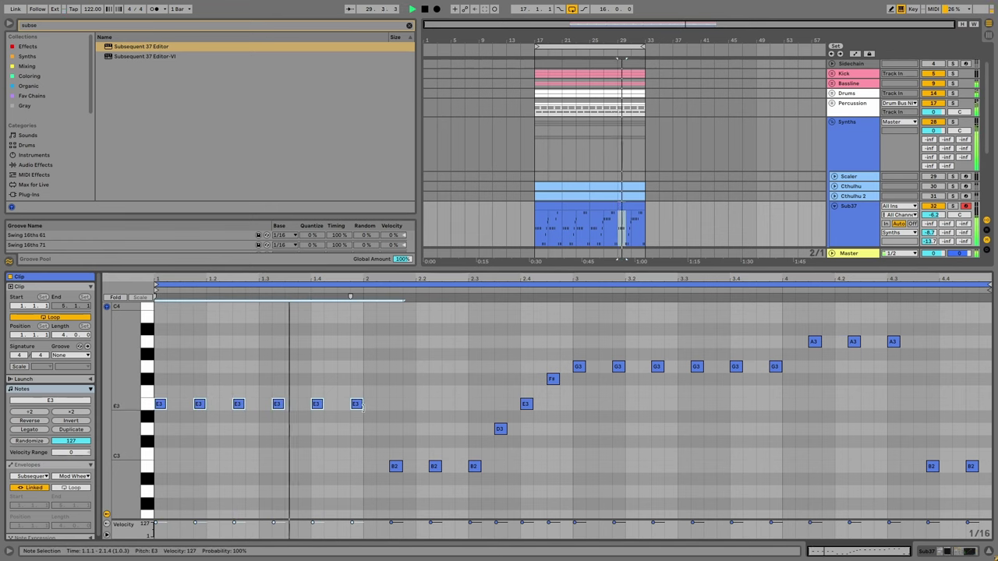
key("space")
double_click(343, 366)
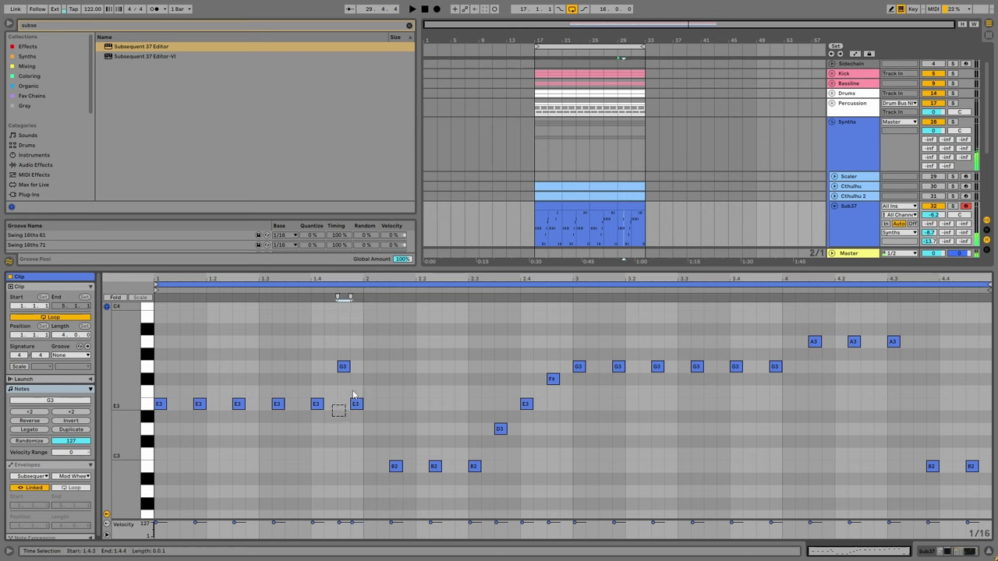
left_click_drag(352, 405, 356, 380)
key("Delete")
left_click(356, 341)
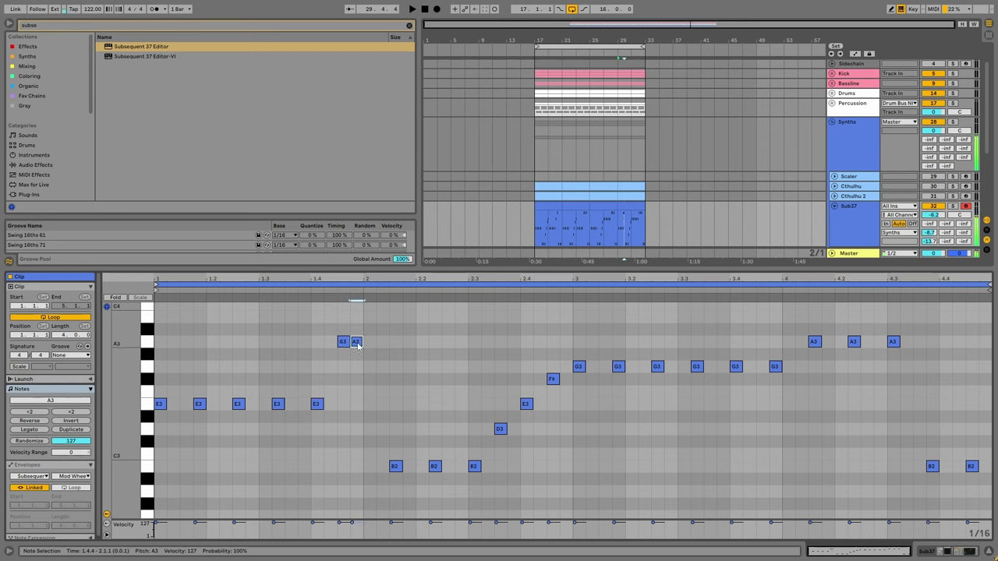
key("space")
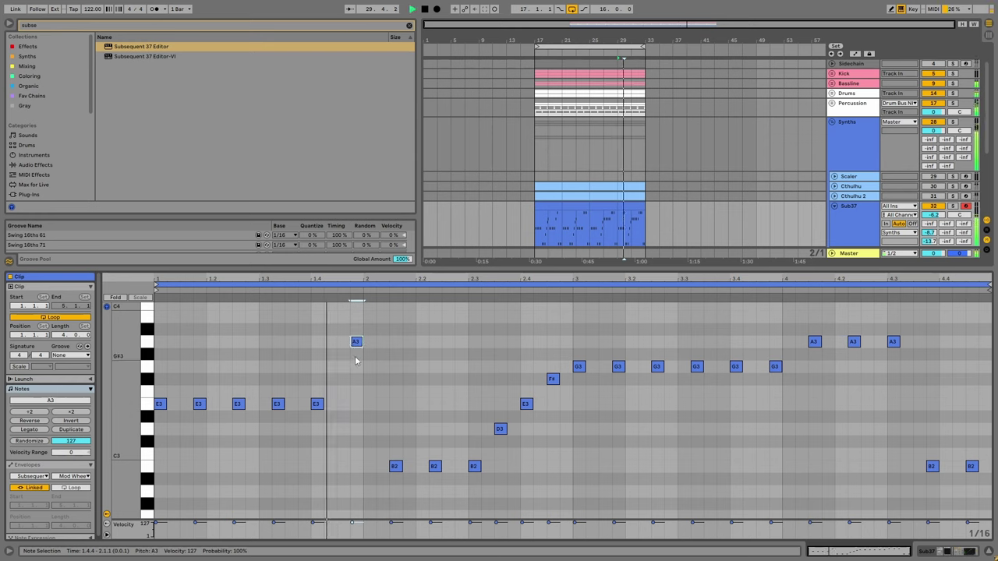
Transpose the three B2 notes in bar 2 of the last Sub37 clip up to F#3.
left_click_drag(381, 457, 485, 477)
key("Up")
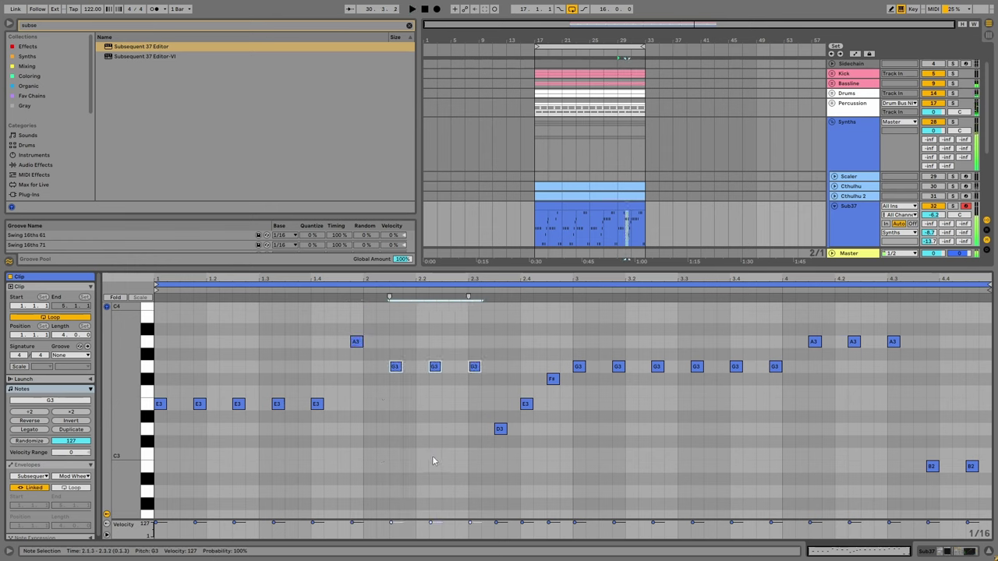
key("Down")
key("Down")
key("Down")
key("Up")
key("Up")
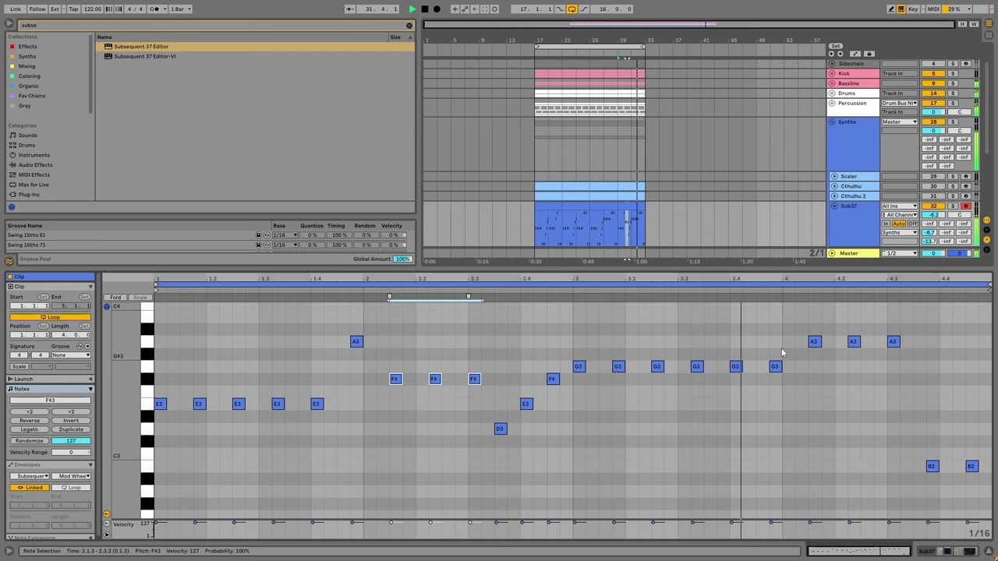
In bar 4 of the last Sub37 clip, raise the note at 4.2.2 to B3 and lower the one at 4.3.1 to G3.
scroll(785, 349, "up", 2)
left_click_drag(854, 362, 853, 337)
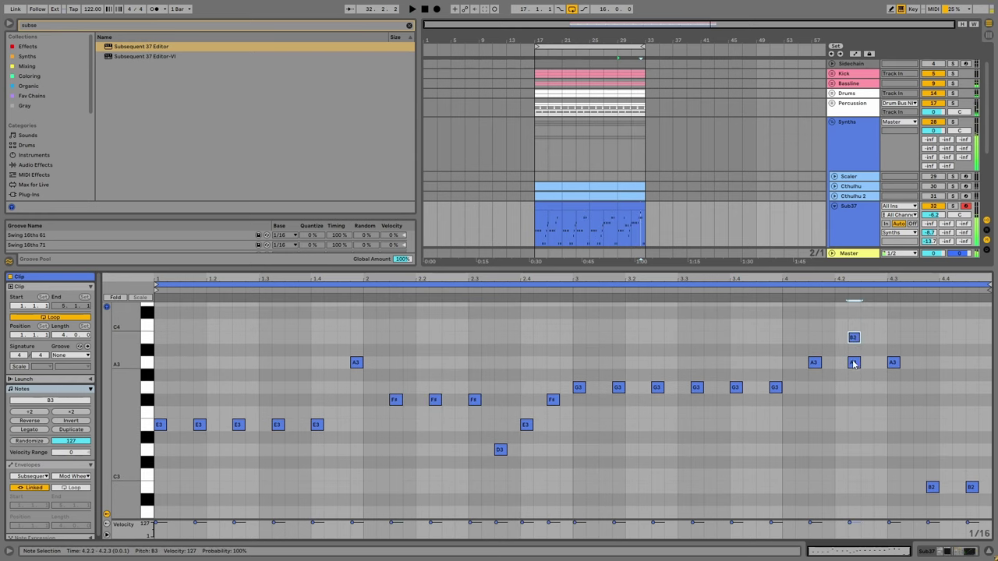
left_click(854, 337)
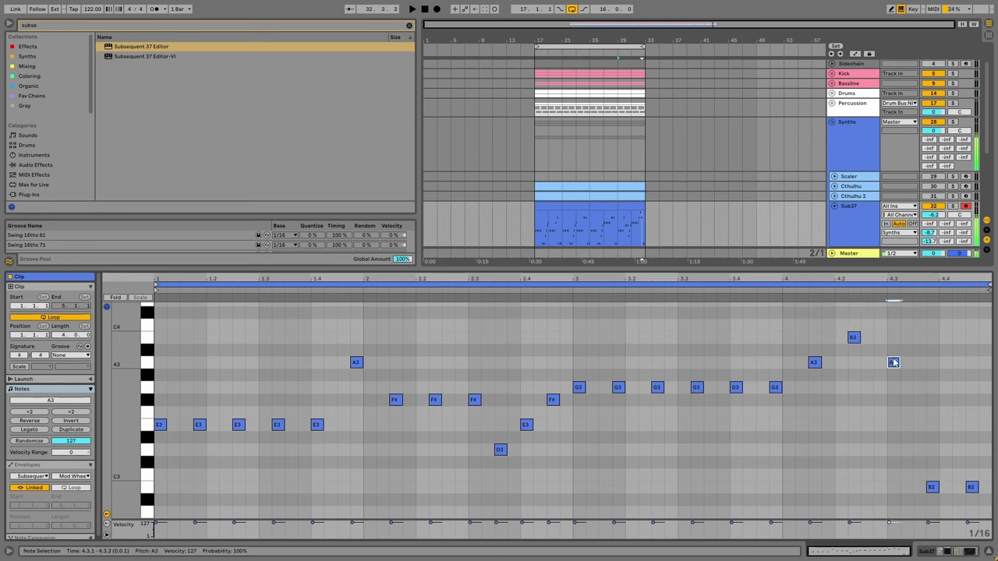
left_click_drag(894, 363, 894, 393)
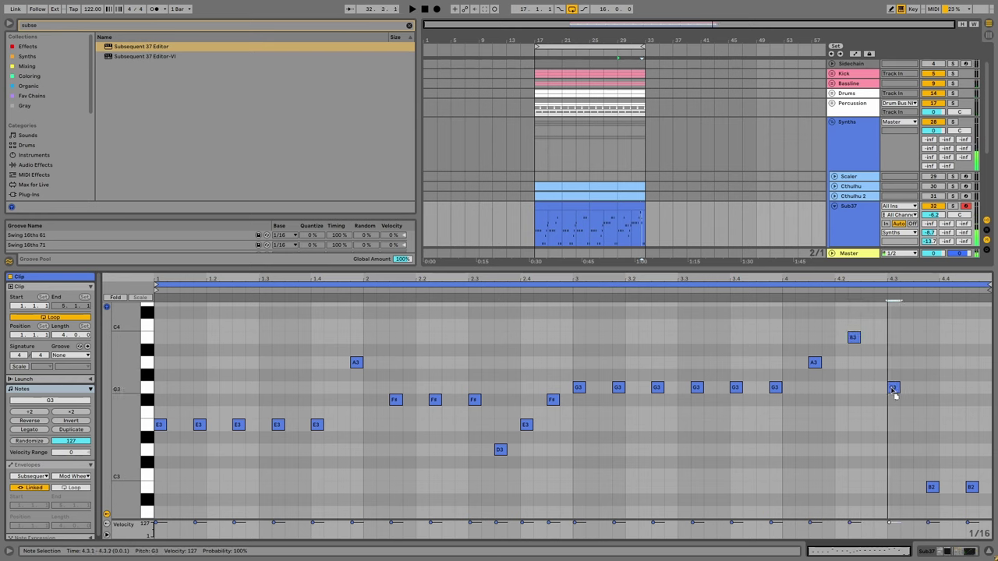
Transpose the final two B2 notes of the last Sub37 clip up to D3 and play back the result.
left_click_drag(920, 491, 973, 473)
key("Up")
key("Up")
key("Up")
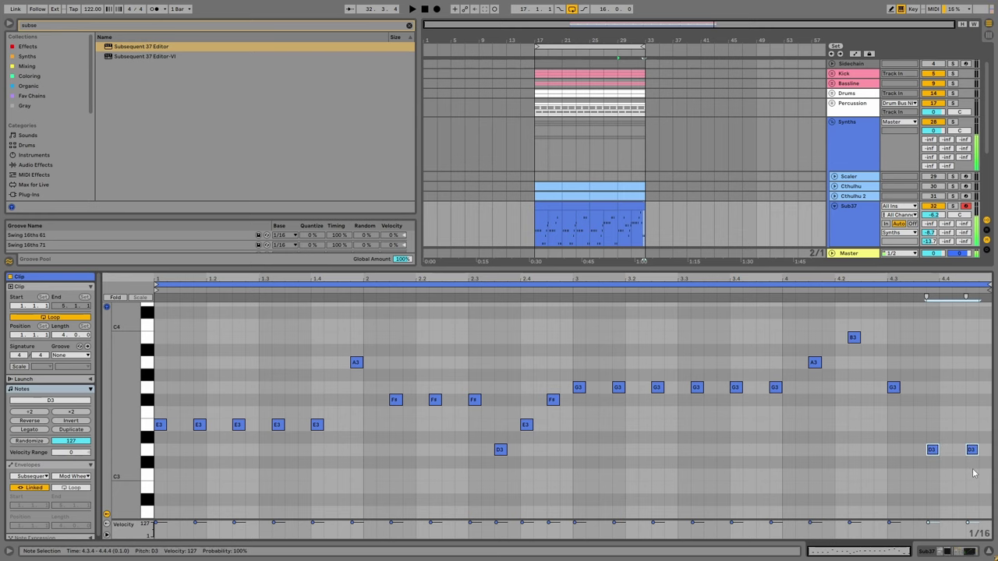
key("space")
Recheck the Sub37 clips from bar 17 and enlarge the arrangement view to show all tracks.
left_click(826, 288)
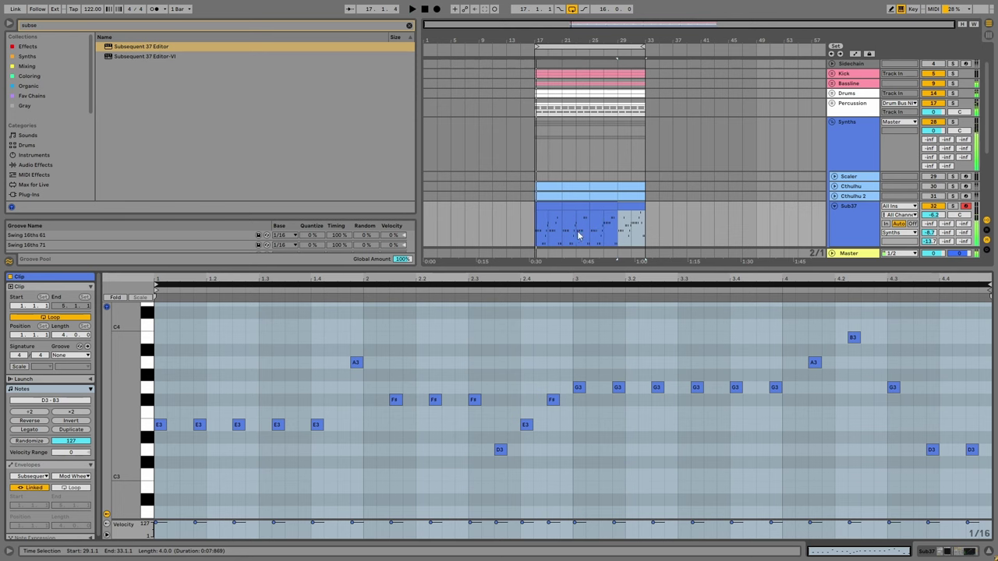
left_click(586, 231)
left_click(544, 229)
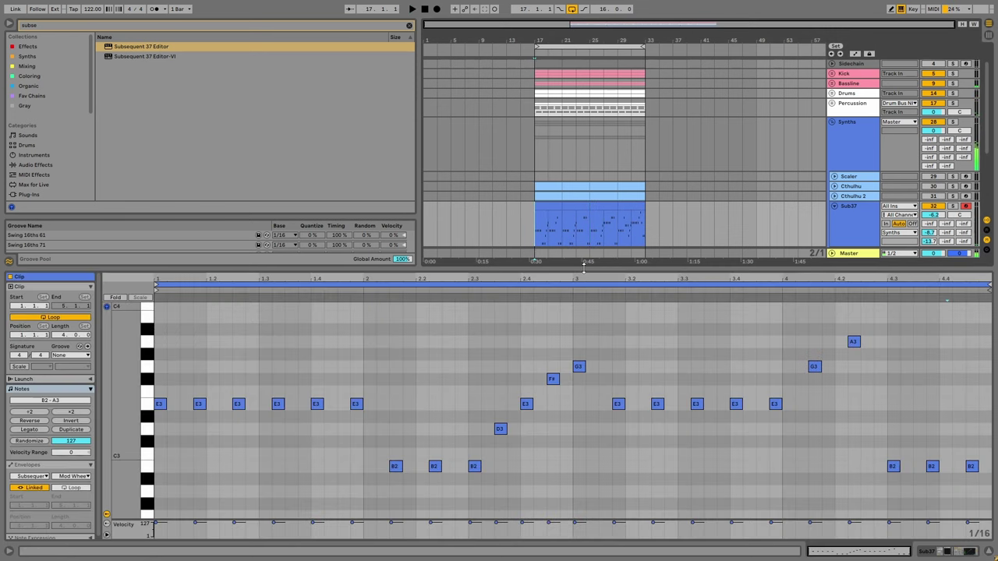
left_click_drag(583, 265, 613, 304)
left_click(595, 271)
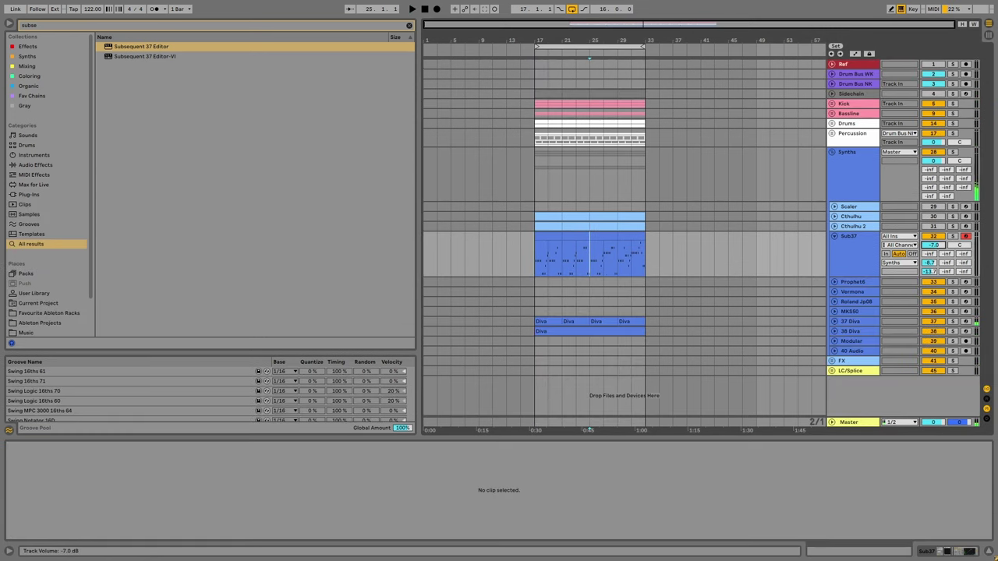
Consolidate the four Sub37 clips from bar 17 into one 16-bar clip and insert a MIDI track below the Sub37 track.
double_click(549, 264)
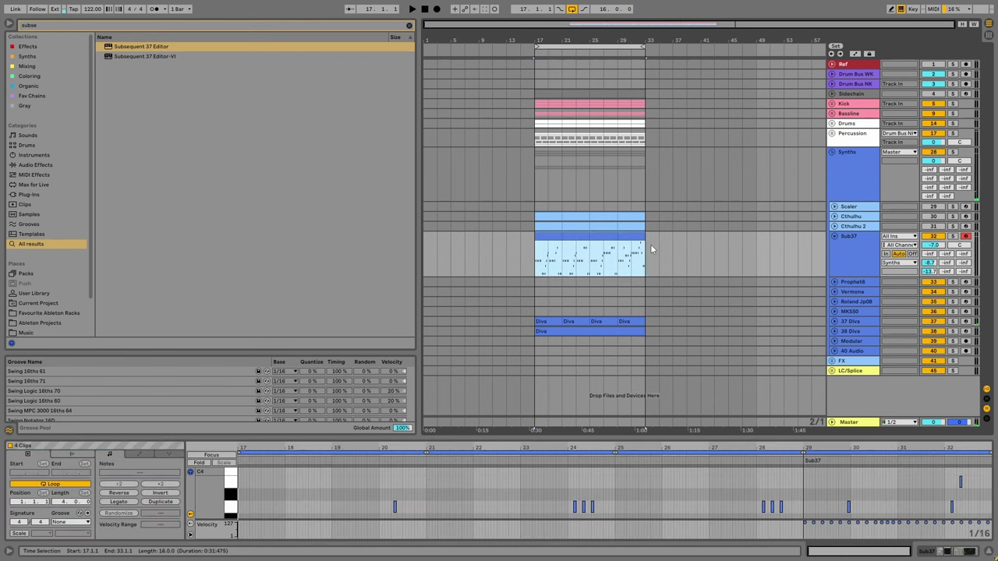
left_click(851, 259)
right_click(851, 249)
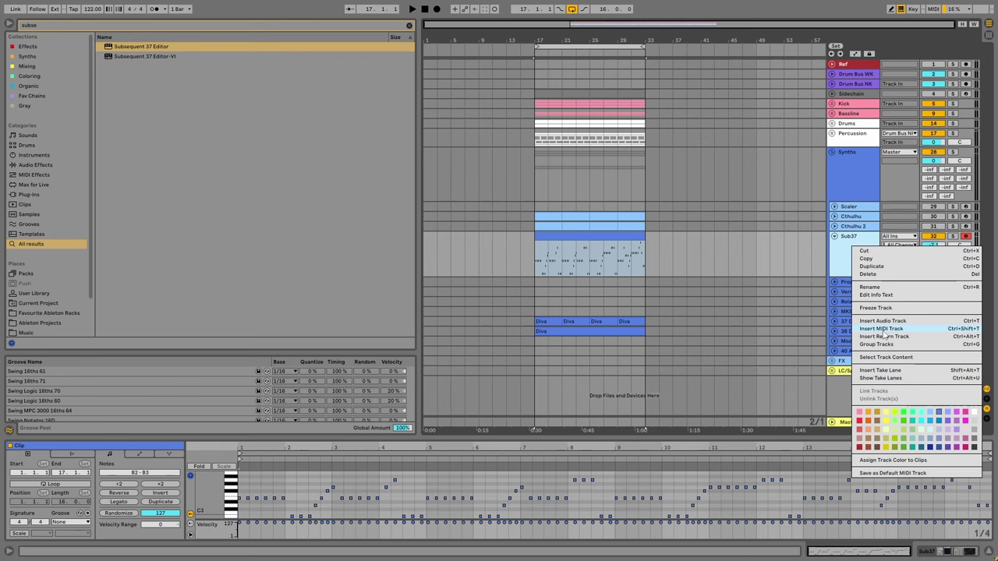
left_click(735, 305)
key("ctrl+shift+t")
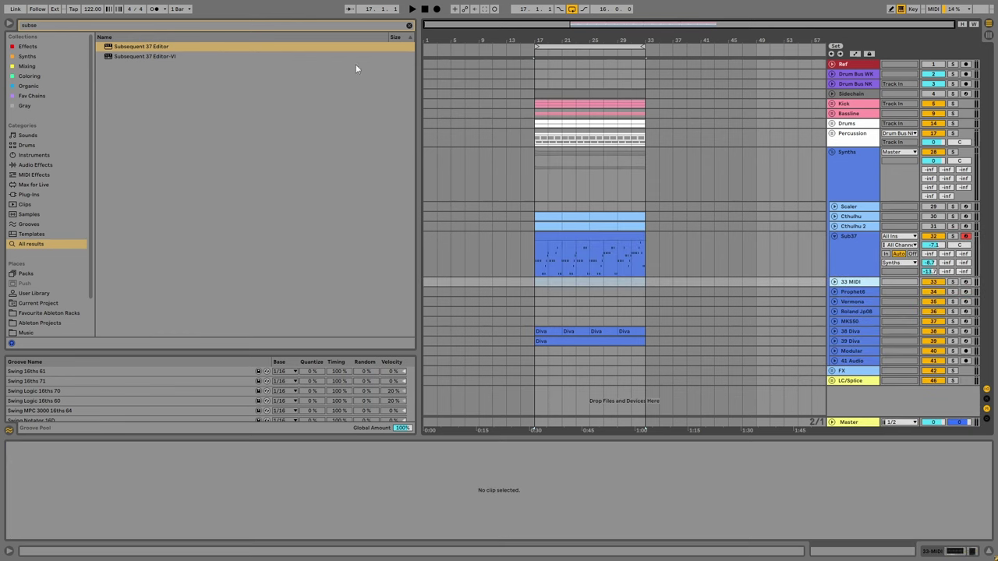
Search the plug-ins for "diva", load the VST3 Diva on the new MIDI track and close its window.
left_click(410, 26)
left_click(35, 195)
key("ctrl+f")
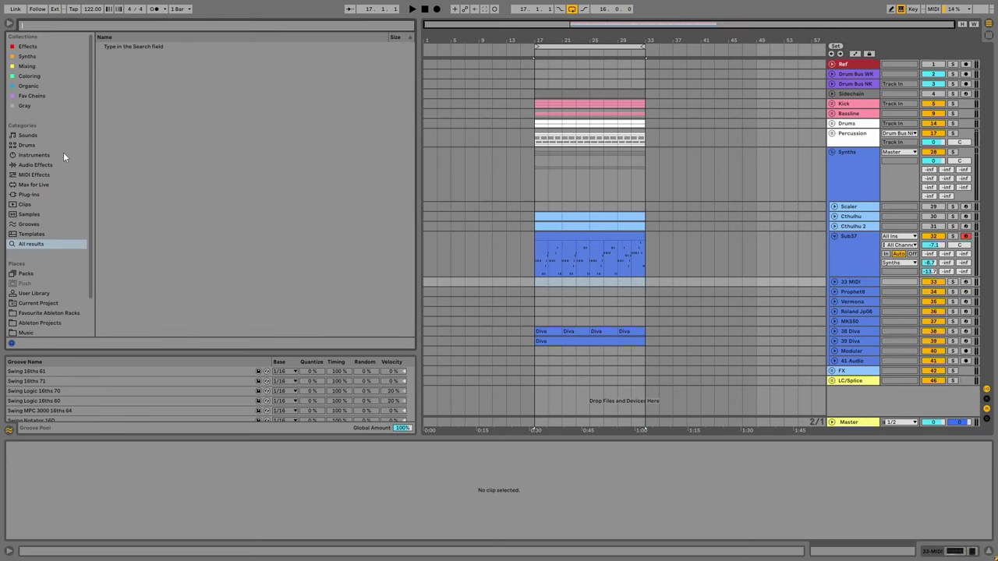
type("diva")
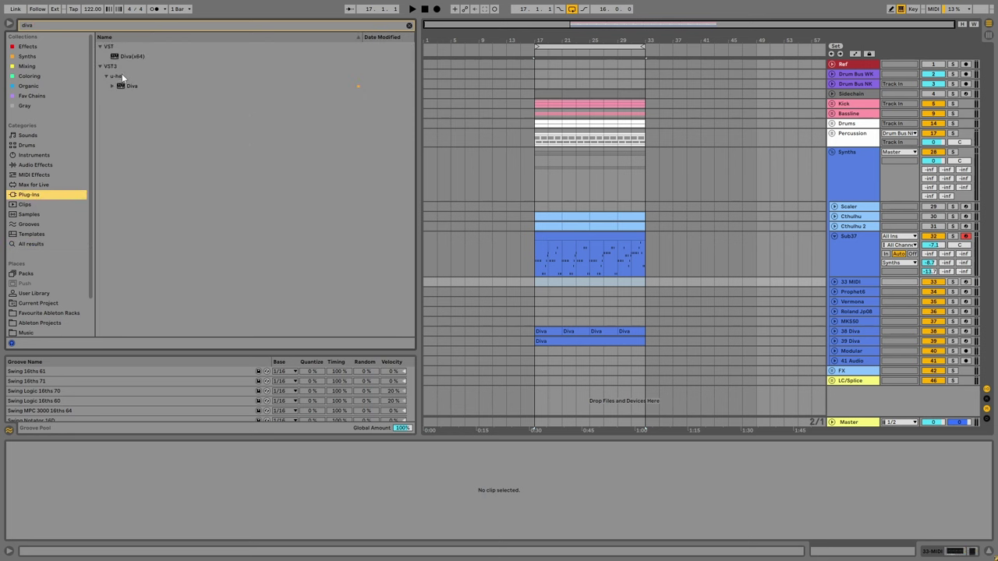
left_click(126, 86)
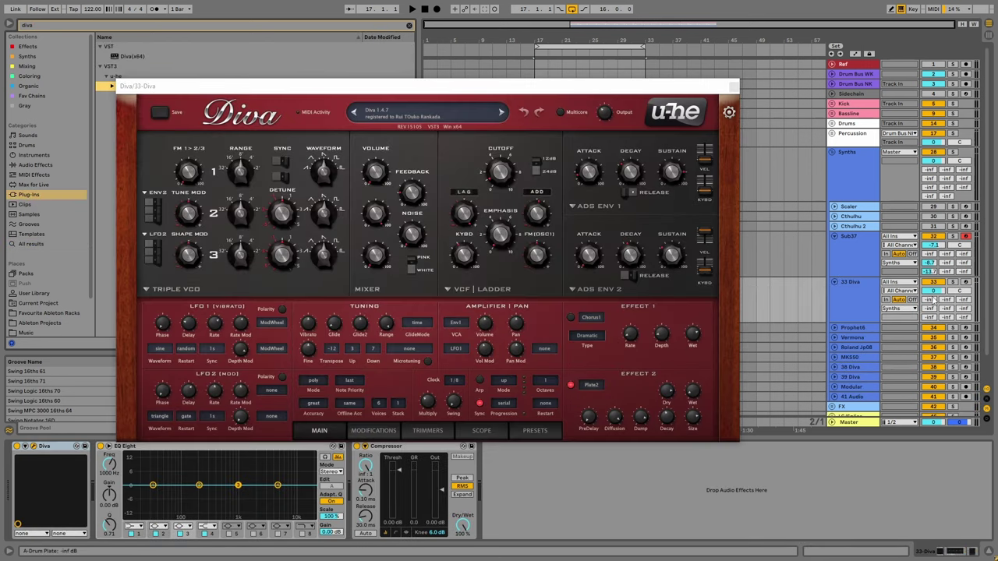
left_click(732, 88)
Copy the 16-bar Sub37 clip onto the 33 Diva track at bar 17 and solo that track at -5.0 dB.
left_click(540, 257)
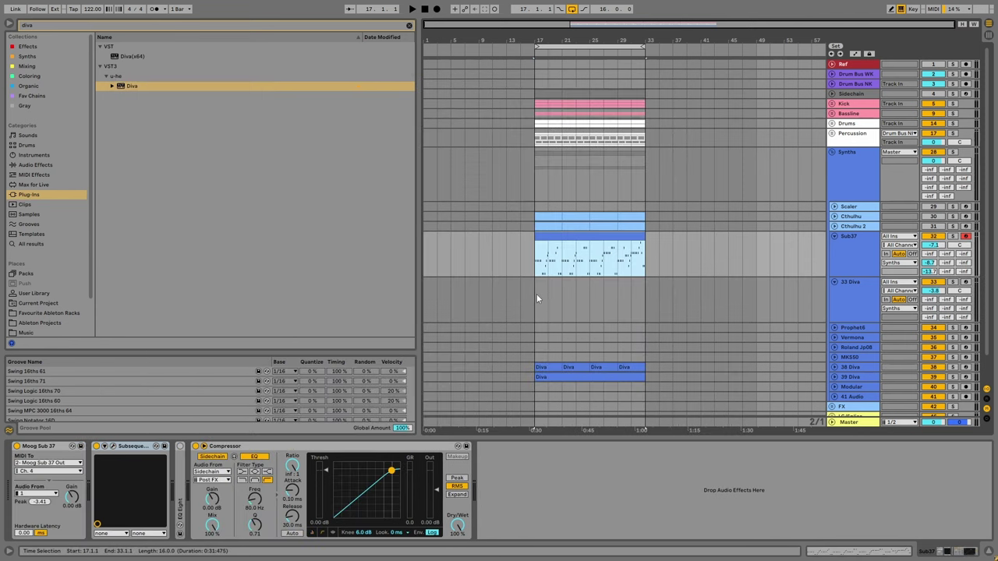
left_click(536, 294)
left_click(743, 325)
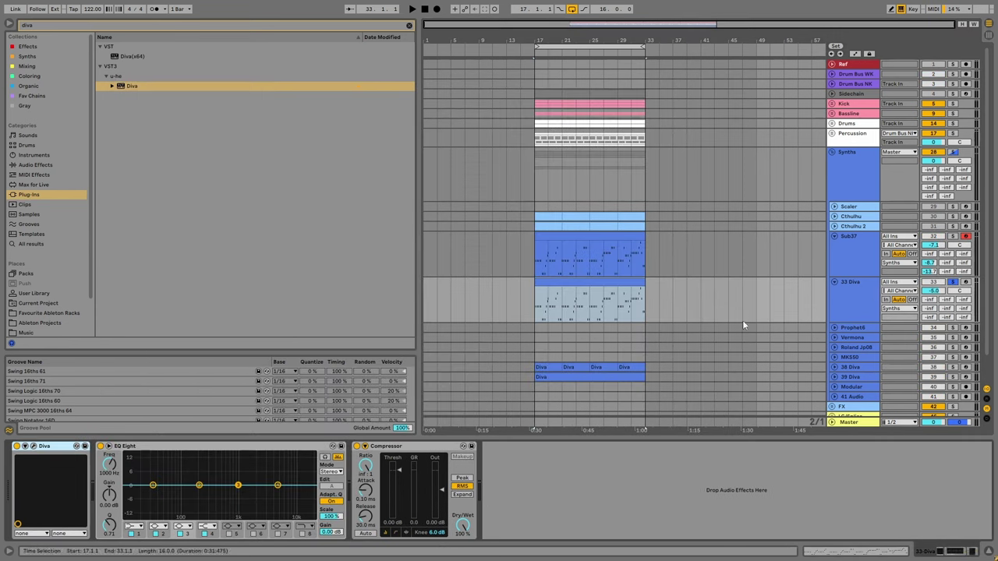
Start playback and open the Basic Wavez – Visions Vol. 2 folder in Diva's preset browser.
left_click(34, 445)
key("space")
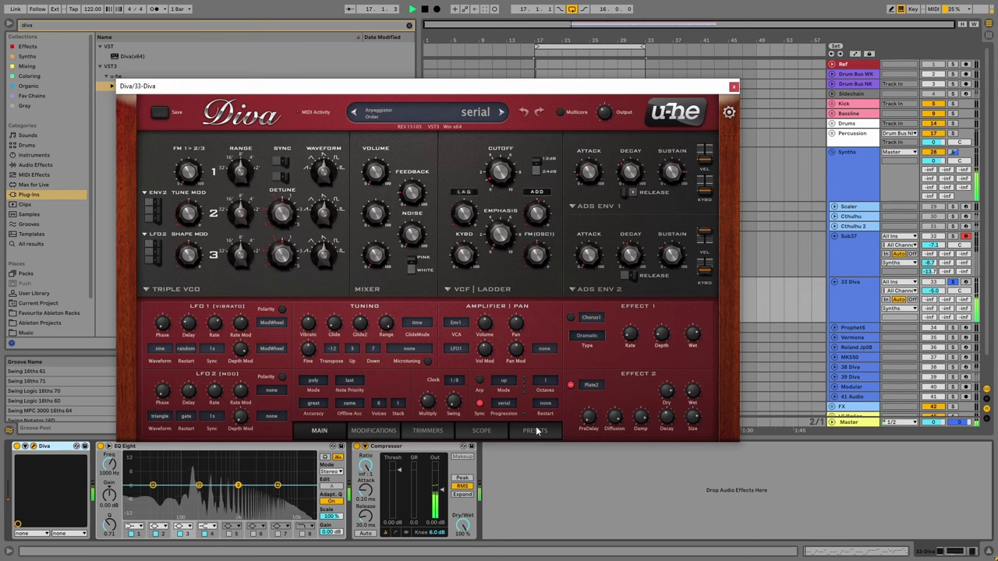
left_click(535, 430)
left_click(177, 255)
left_click(152, 254)
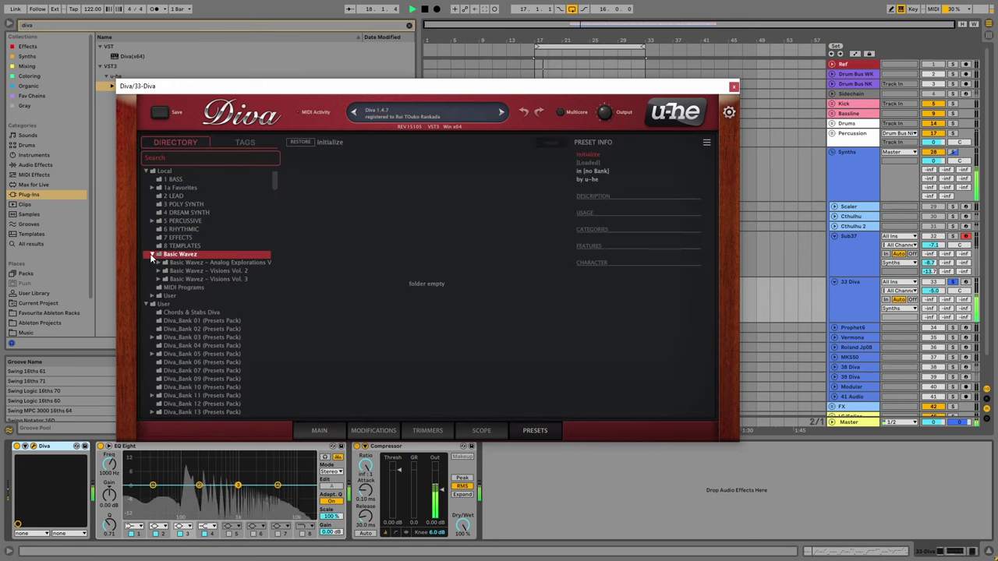
left_click(158, 271)
left_click(168, 278)
Audition the Visions 2 presets Arp – Tricky, Keys – Abyss, Pluck – Soulstone and Pad – Orbital against the melody.
left_click(335, 287)
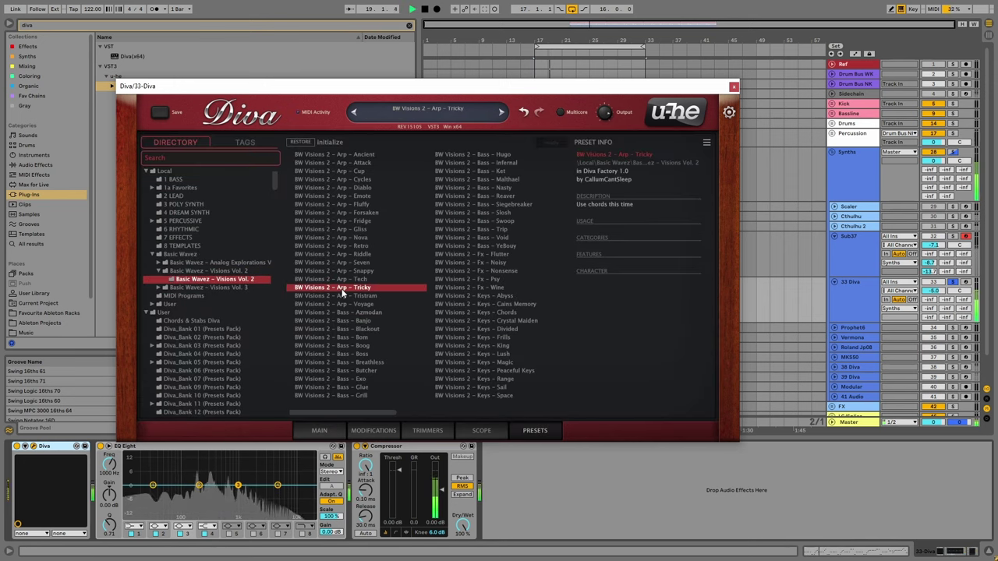
left_click(475, 296)
scroll(497, 210, "down", 5)
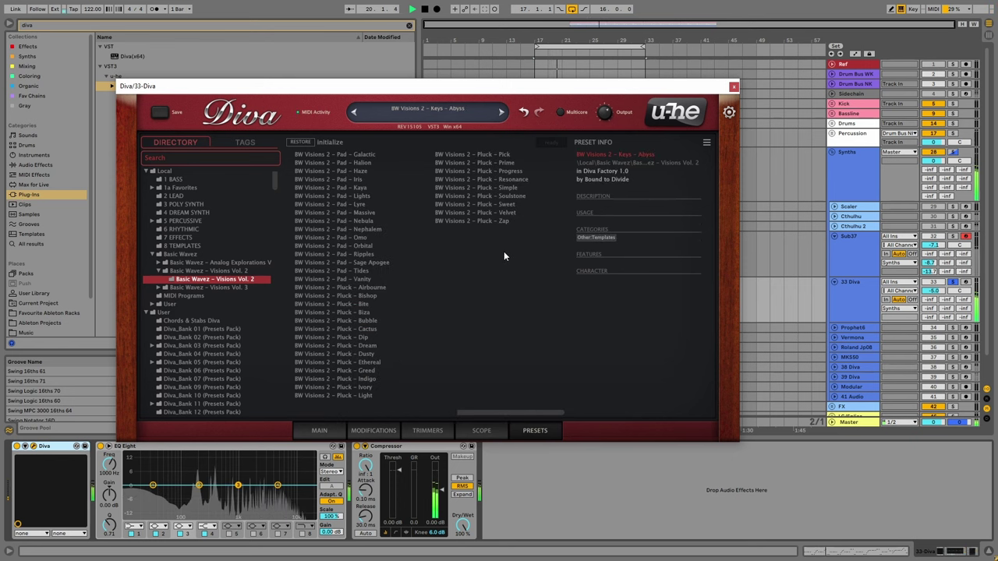
left_click(483, 196)
left_click(347, 246)
key("space")
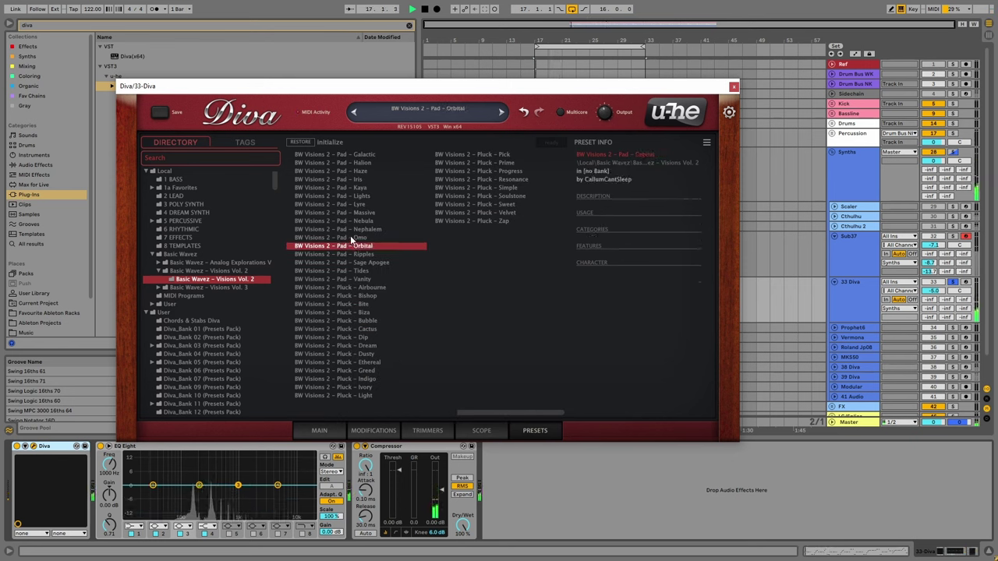
Go through the neighbouring pads, load BW Visions 2 – Pad – Massive in Diva and enable Multicore.
left_click(352, 237)
left_click(357, 229)
left_click(357, 222)
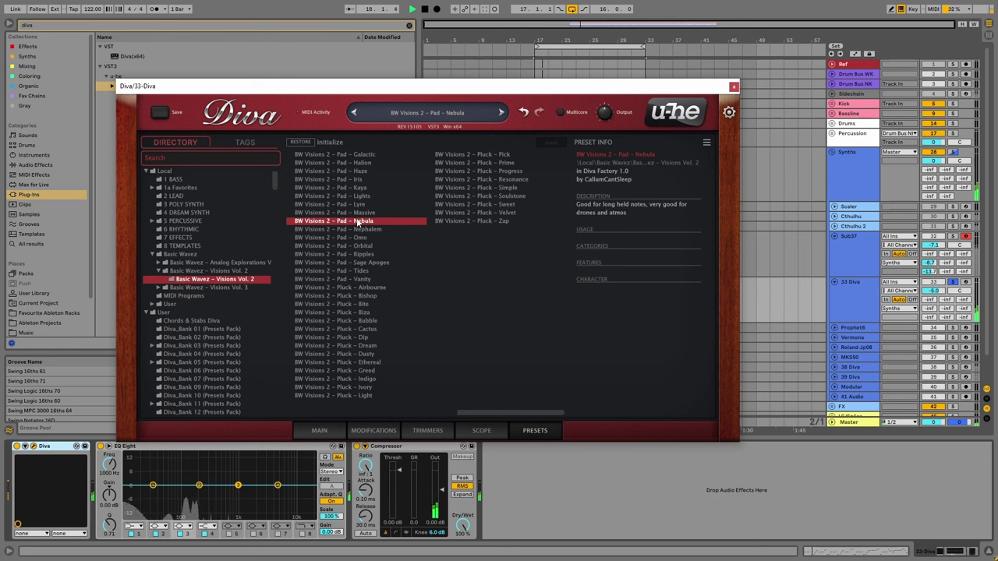
left_click(358, 213)
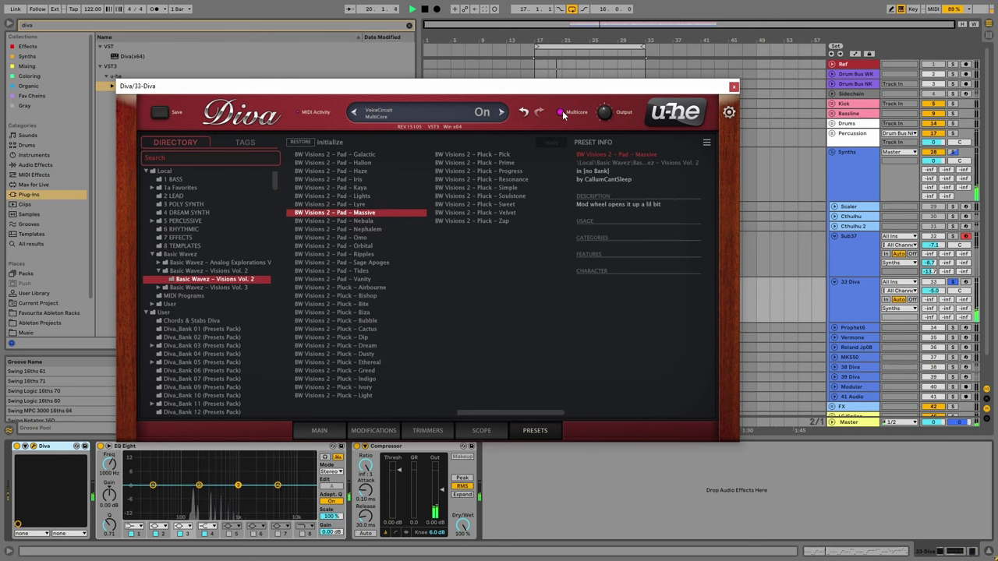
left_click(319, 430)
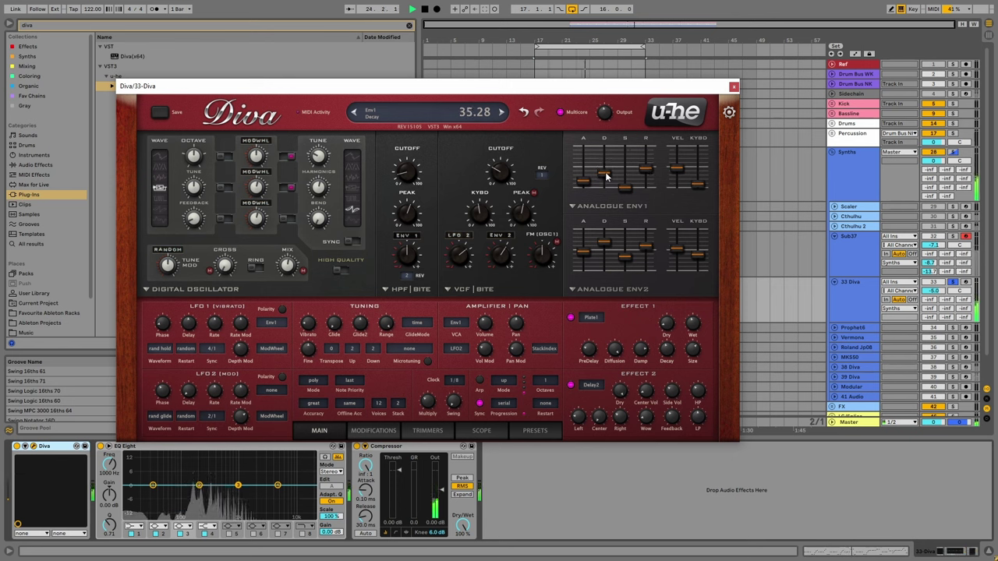
Solo Sub37 together with 33 Diva and transpose all notes of the Diva clip up an octave.
left_click(945, 265)
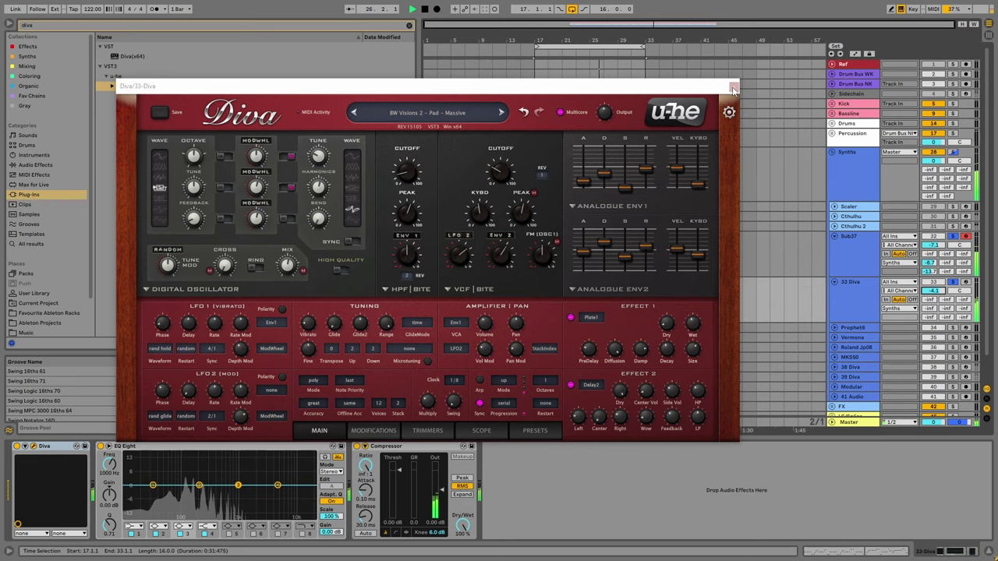
left_click(732, 90)
left_click(597, 314)
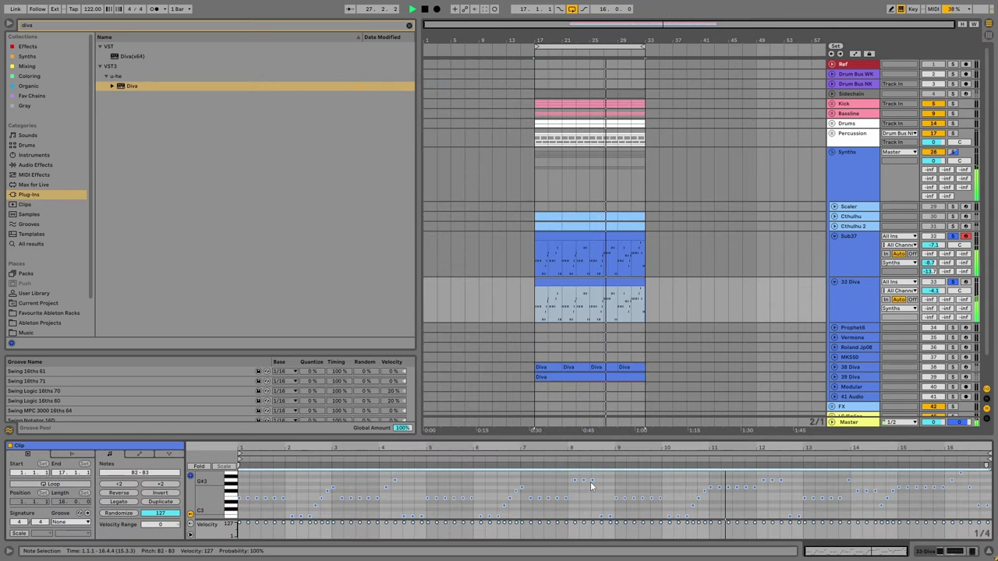
key("shift+Tab")
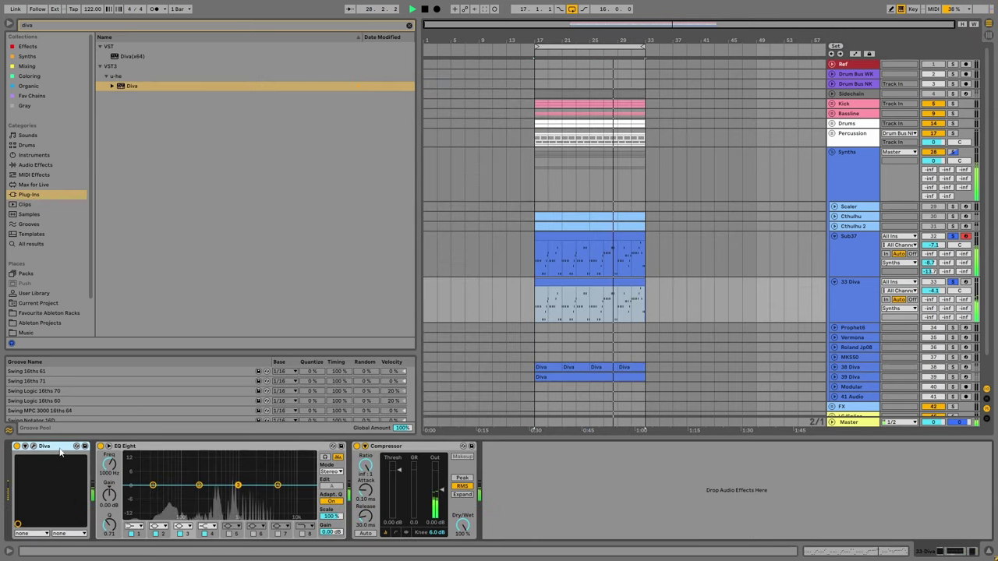
Set Diva's voice mode to mono and try different VCF cutoff settings while the loop plays.
left_click(34, 446)
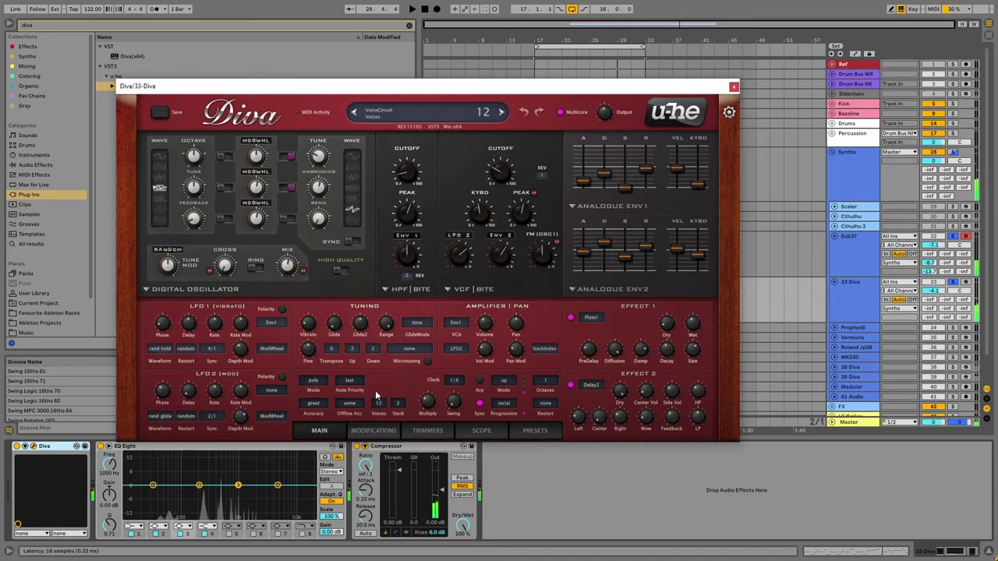
left_click(313, 381)
left_click(328, 400)
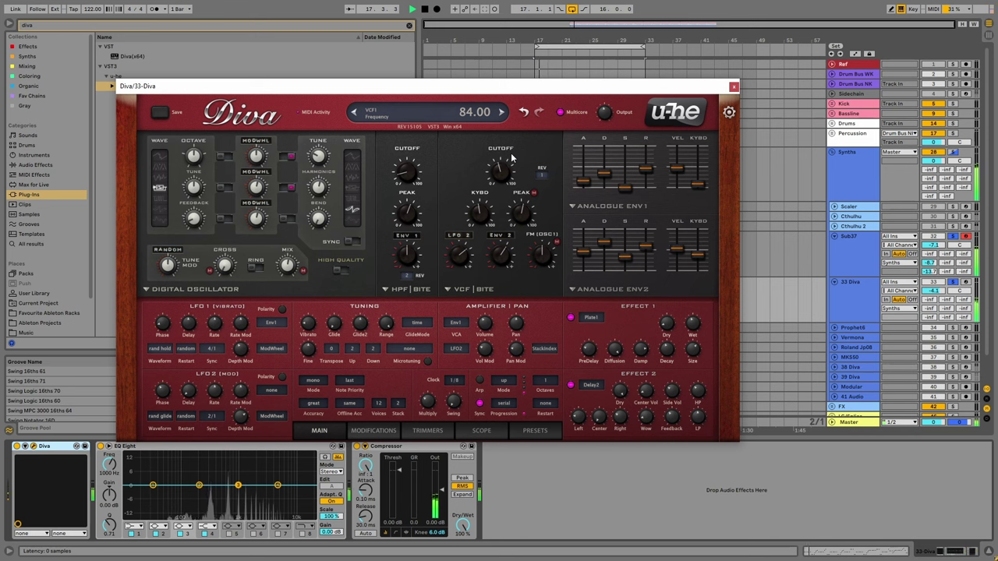
scroll(510, 159, "down", 4)
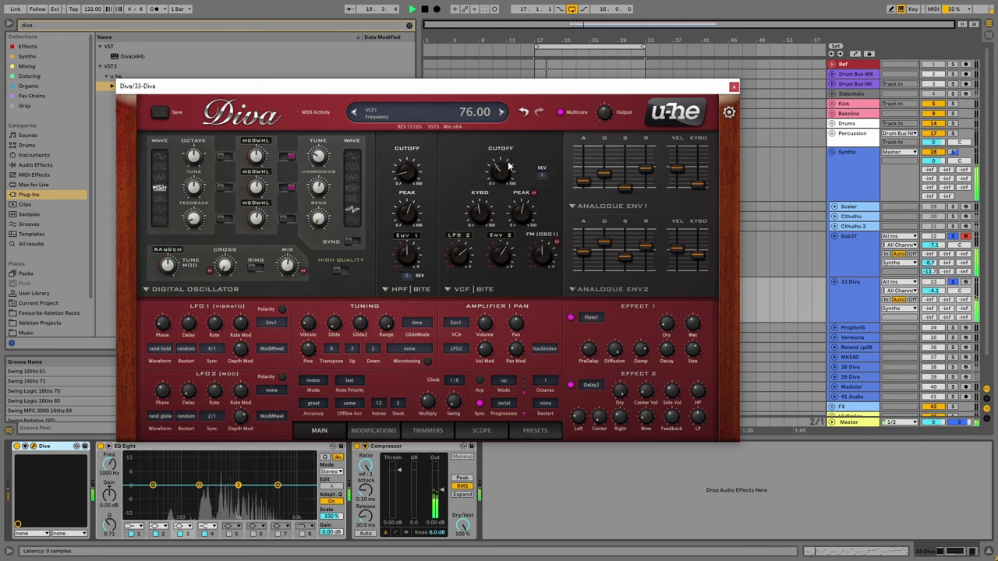
scroll(581, 259, "up", 5)
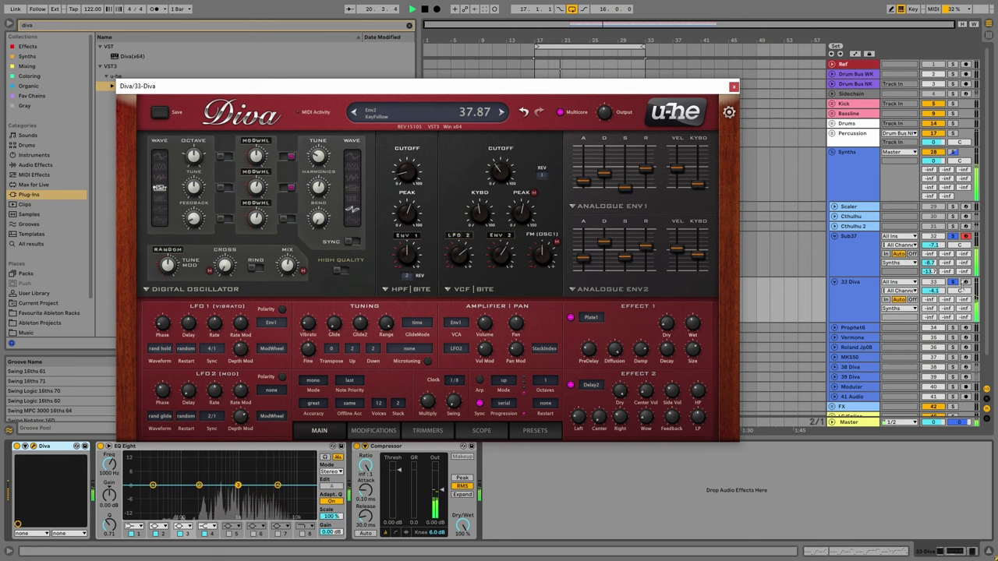
Set the 33 Diva track's volume to -5.0 dB and clear the solos to play the layer within the full mix.
left_click_drag(939, 290, 939, 293)
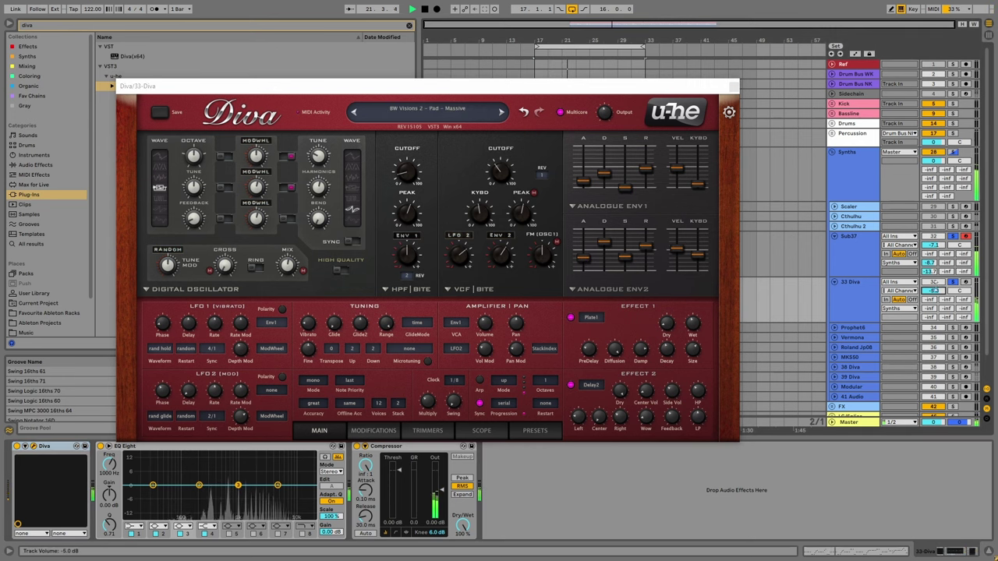
left_click(732, 87)
scroll(672, 297, "down", 2)
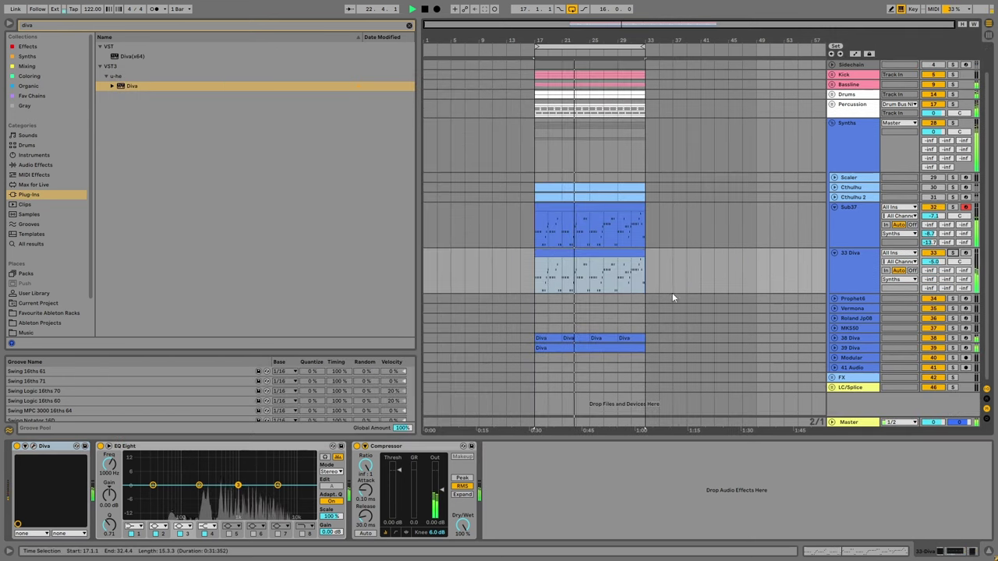
left_click(834, 348)
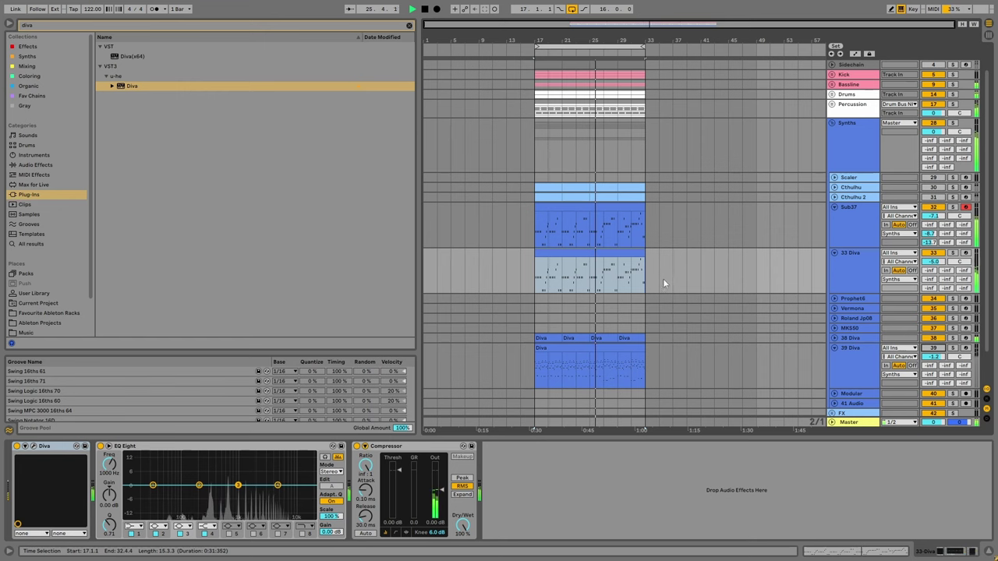
Inspect the 33 Diva clip's notes, then solo Sub37 and play its consolidated clip from bar 27.
double_click(620, 269)
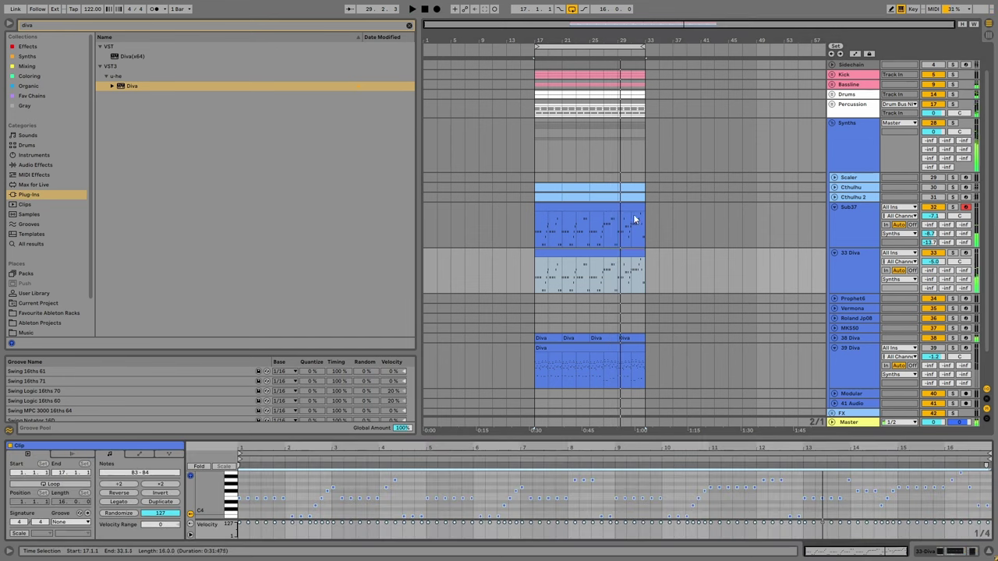
left_click(633, 219)
key("space")
left_click(617, 208)
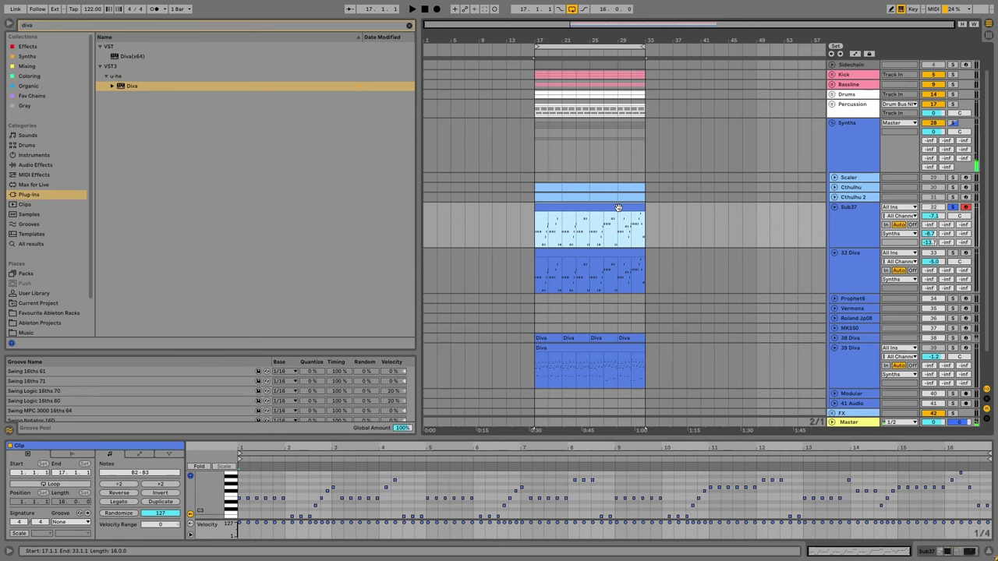
left_click(605, 227)
key("space")
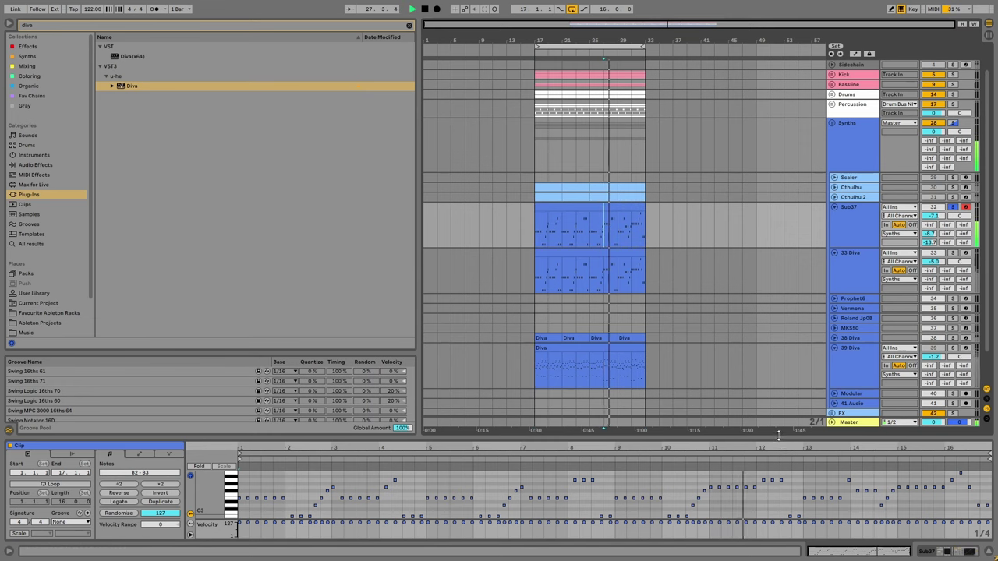
Enlarge the note editor and transpose the B2 notes between 12.3.4 and 12.4.4 of the Sub37 clip up to B3.
left_click_drag(778, 433, 778, 282)
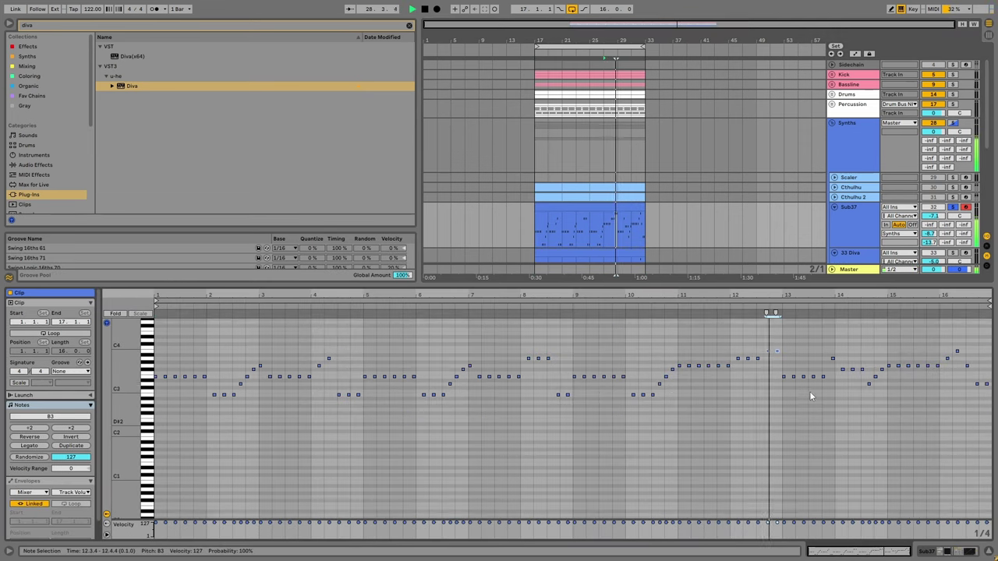
scroll(802, 393, "up", 1)
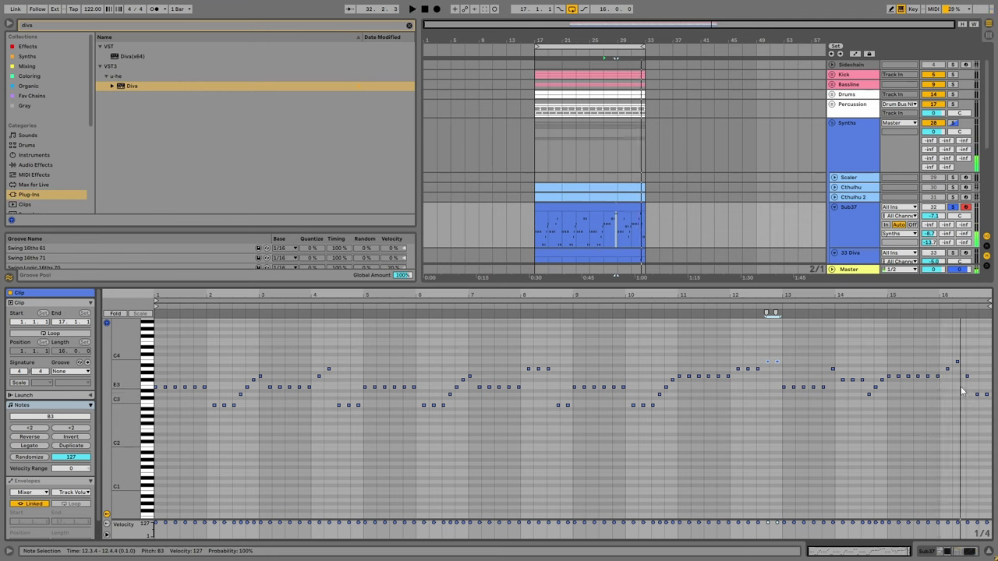
left_click(956, 361)
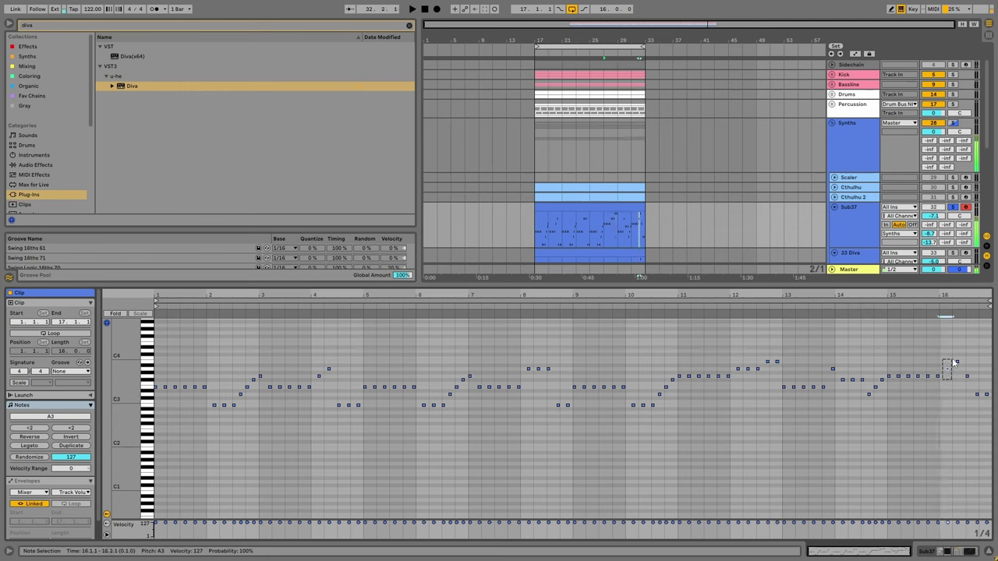
left_click(984, 395)
Replace the 33 Diva clip at bar 17 with a copy of the edited Sub37 clip and play both tracks soloed.
scroll(642, 222, "down", 2)
left_click(610, 235)
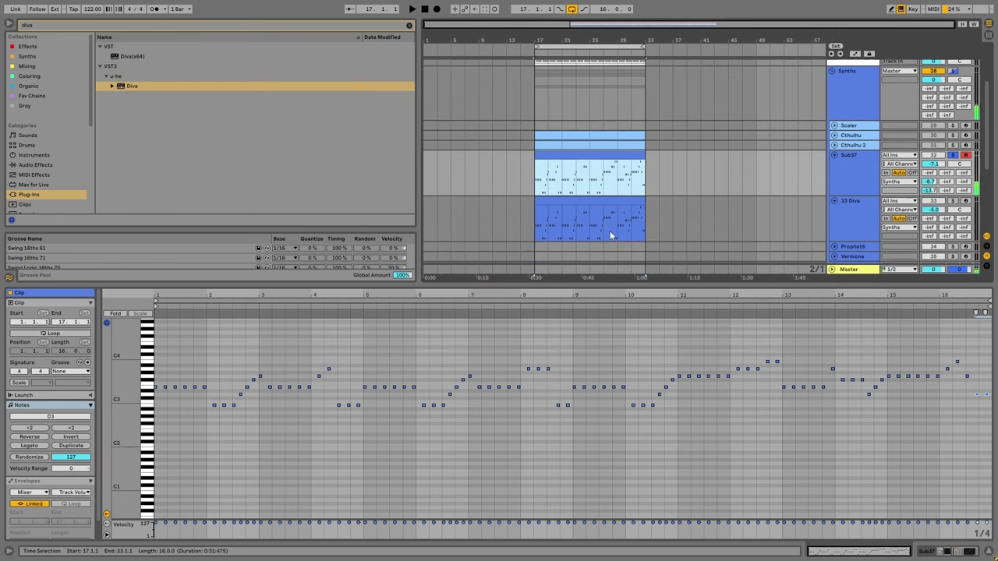
left_click(540, 215)
left_click(605, 222)
key("space")
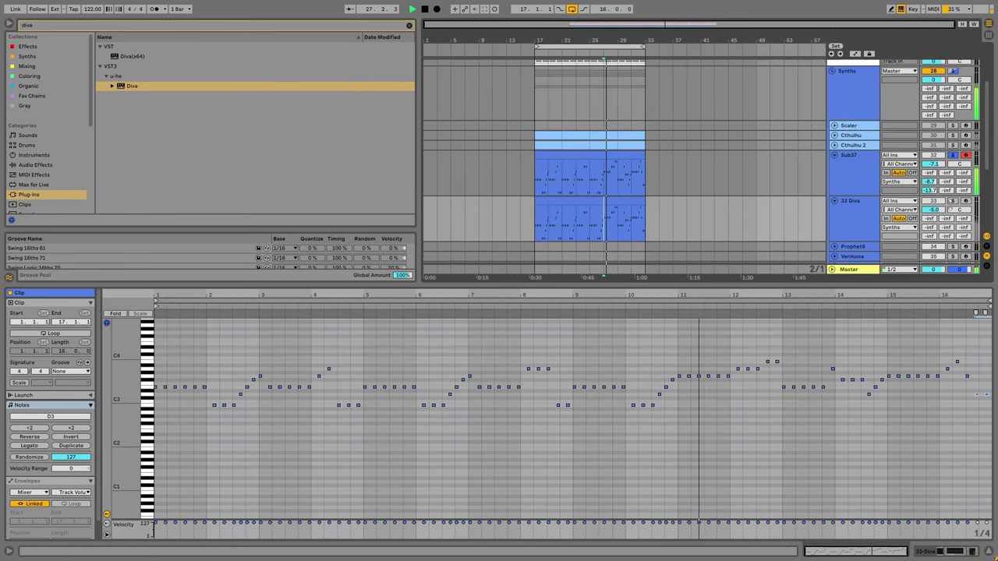
left_click(646, 423)
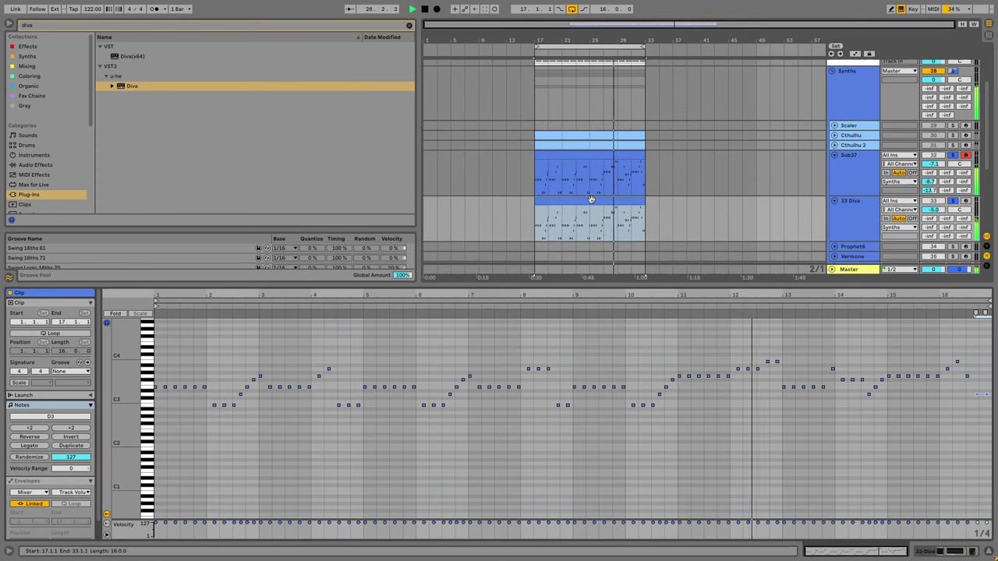
Transpose all notes of the 33 Diva clip up one octave and duplicate the 33 Diva track.
key("shift+Up")
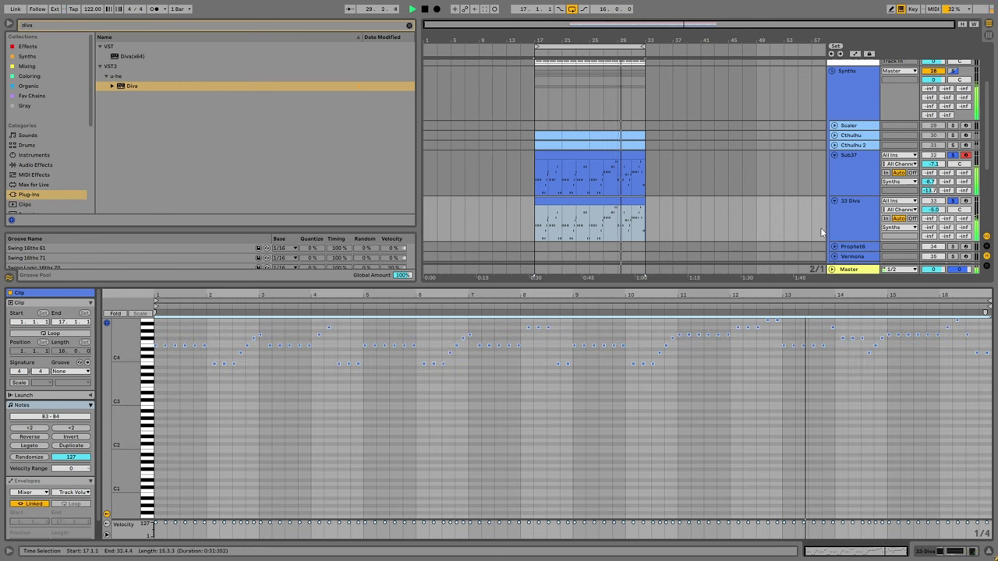
left_click(852, 209)
key("ctrl+d")
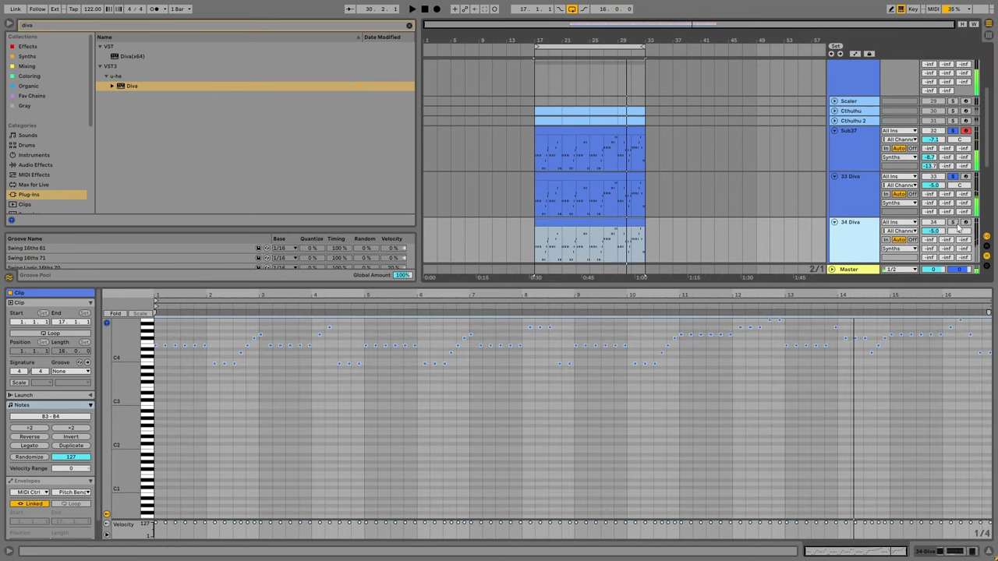
Solo 34 Diva, open its synth's preset browser and audition the Visions 2 lead presets from Blood Rose to Destruction.
left_click(871, 234)
left_click(31, 446)
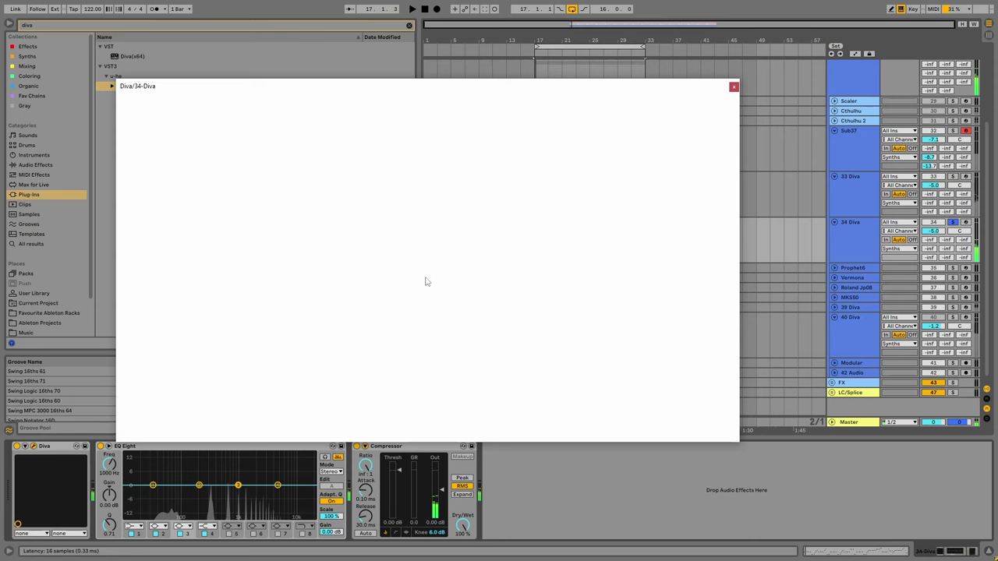
left_click(536, 429)
left_click(500, 212)
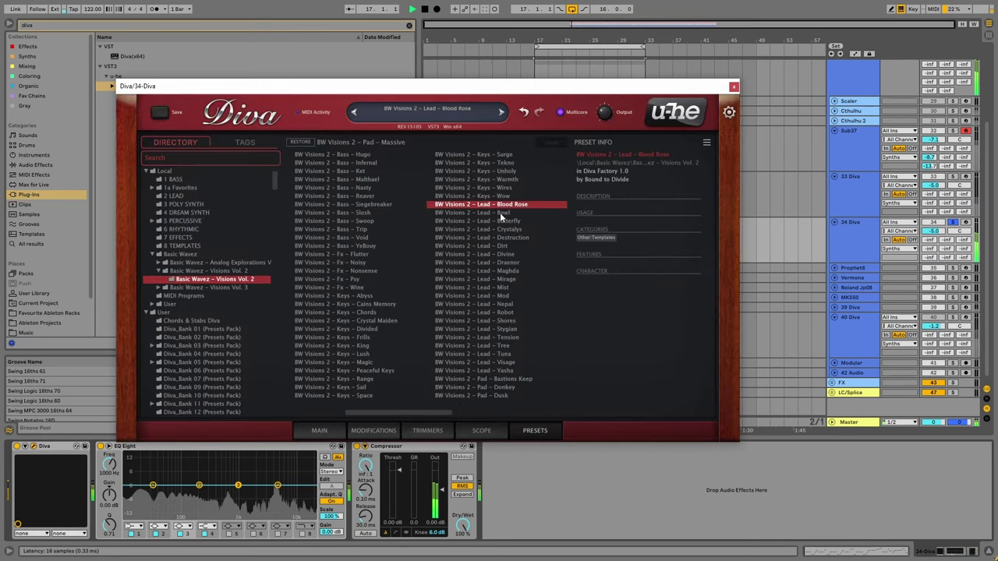
left_click(500, 222)
left_click(499, 230)
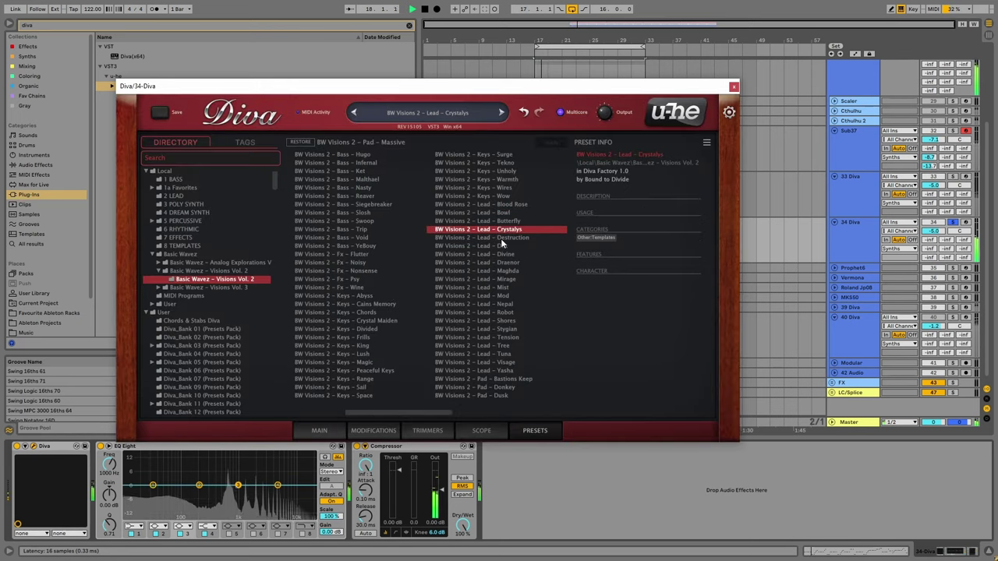
left_click(501, 238)
Set 34 Diva's volume to -6.4 dB and high-pass its EQ Eight at 186 Hz, with 33 Diva and Sub37 also soloed.
left_click(952, 178)
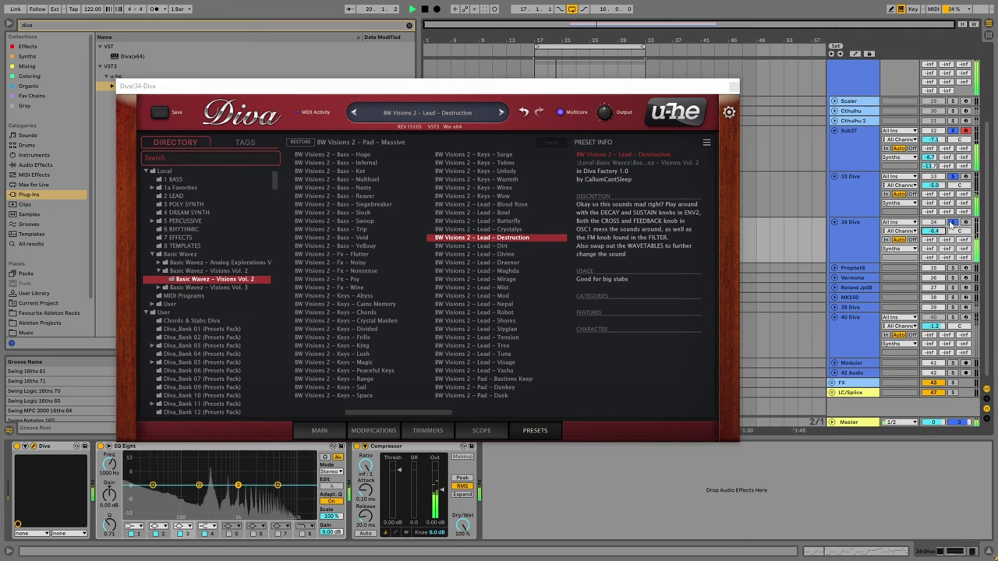
left_click(155, 533)
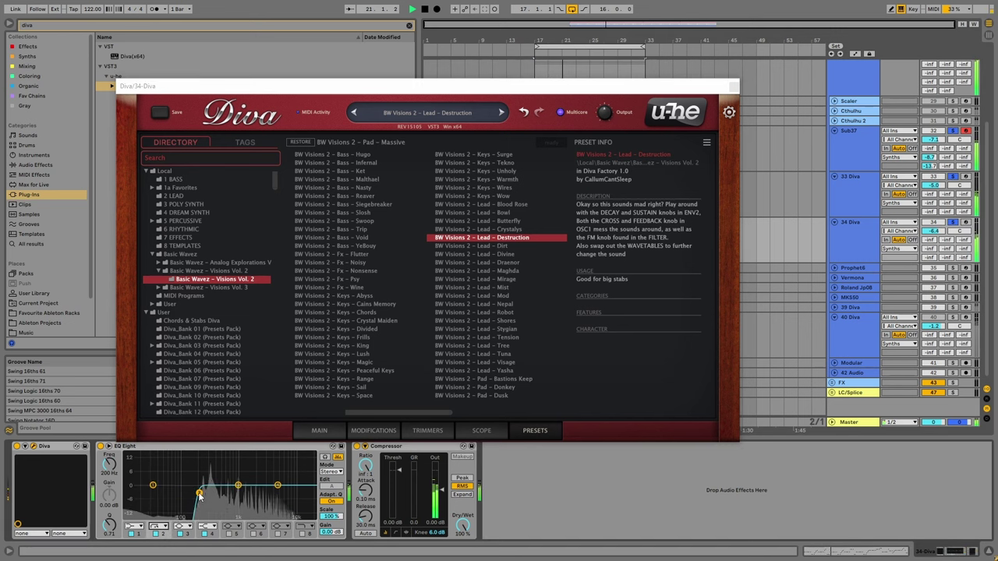
left_click(746, 131)
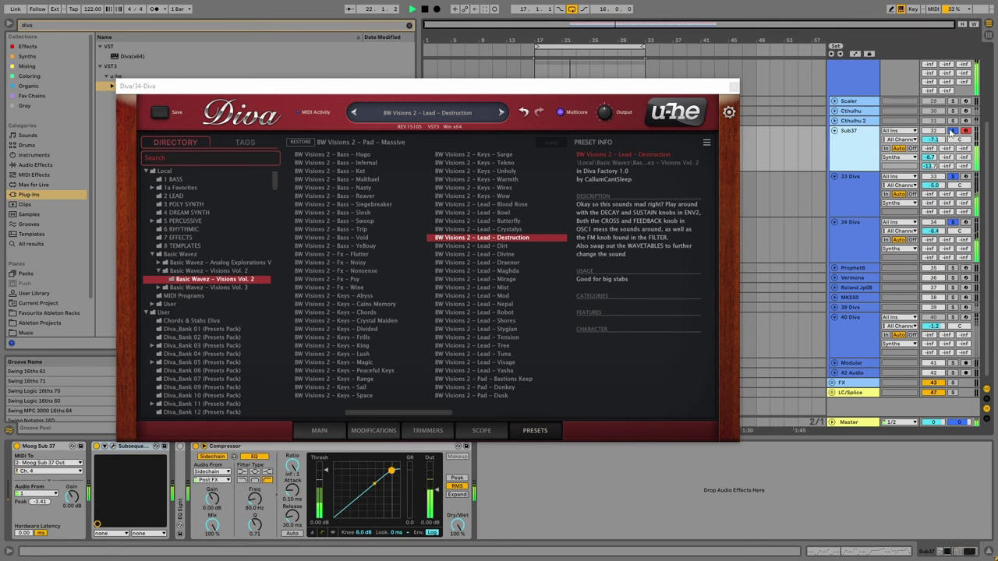
Close the synth window, clear the solos and play the three layered synth tracks within the full mix.
left_click(734, 87)
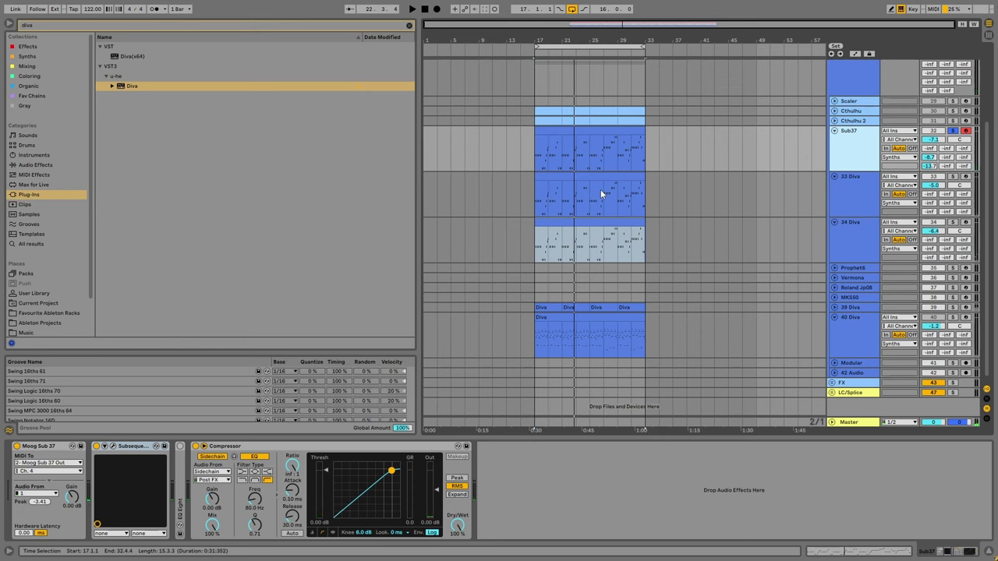
key("space")
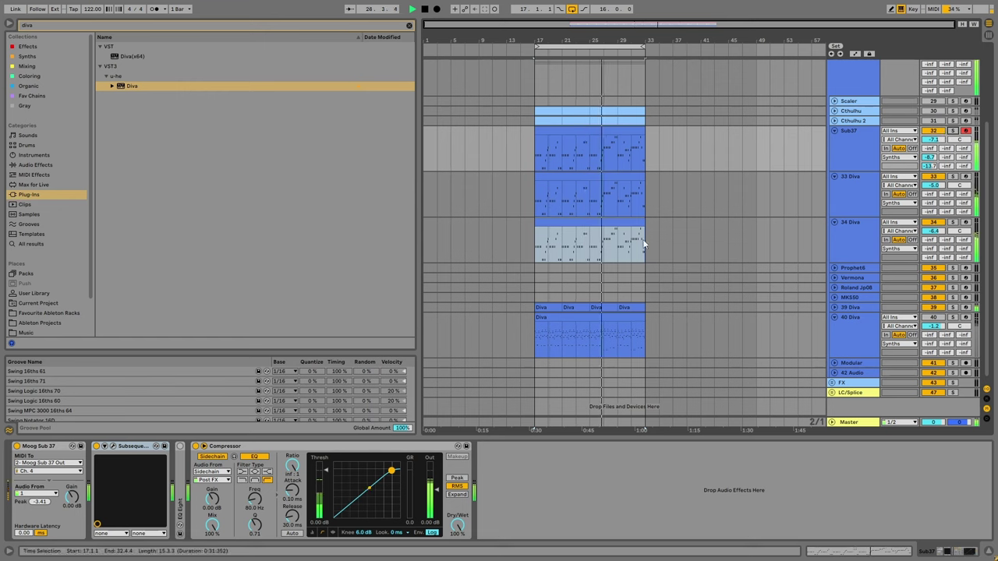
scroll(643, 237, "up", 1)
scroll(636, 220, "up", 1)
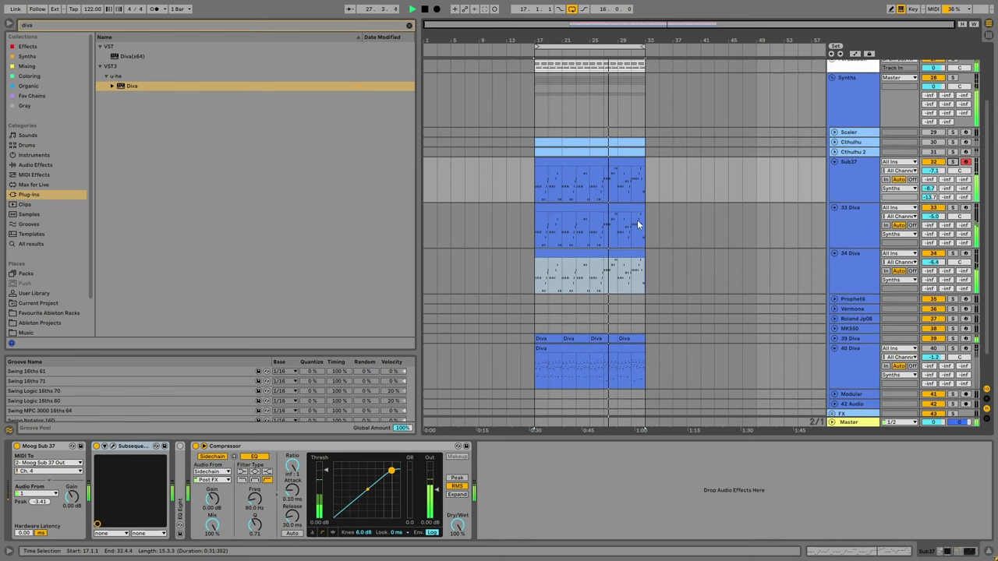
scroll(653, 218, "down", 1)
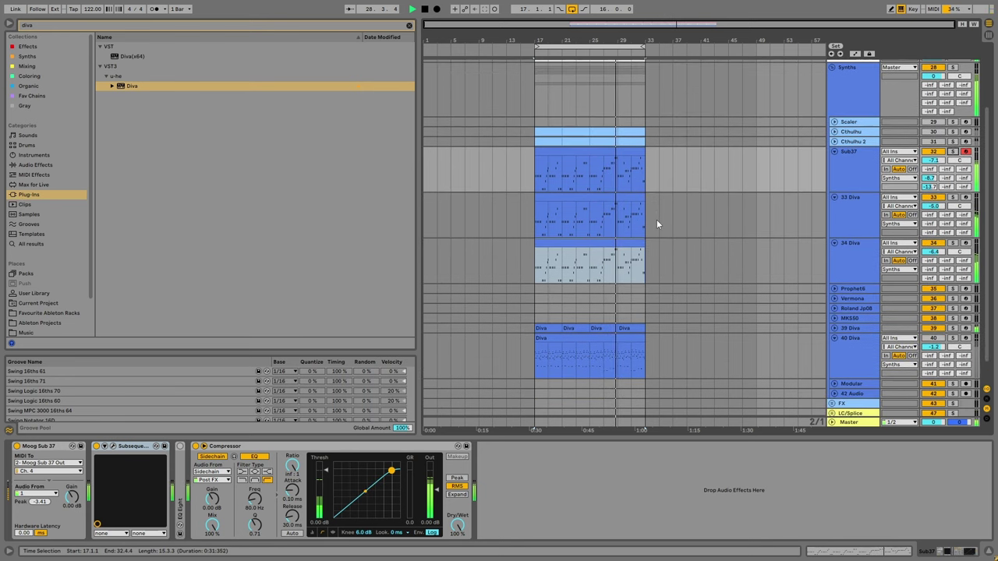
Fold all tracks inside the Synths group and place the insert marker at bar 17.
left_click(837, 159)
left_click(832, 153)
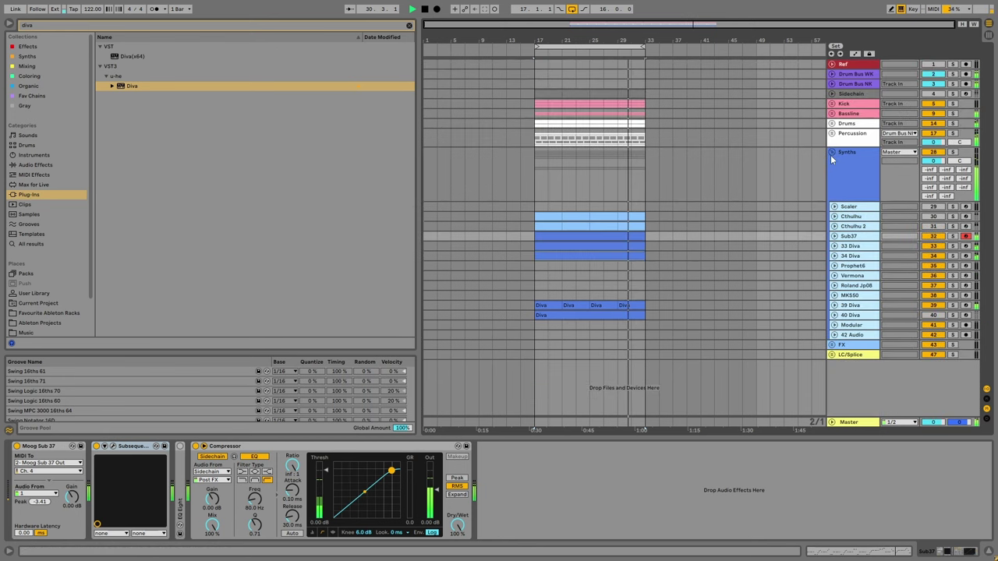
left_click(538, 282)
left_click(537, 271)
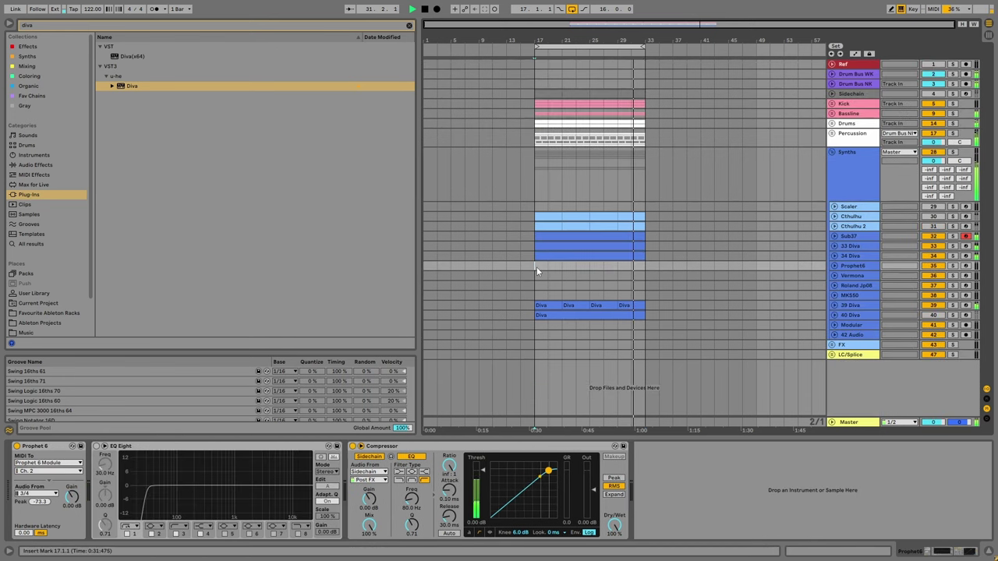
Unfold and solo the 34 Diva track and open its synth's list of lead presets.
left_click(834, 256)
left_click(951, 257)
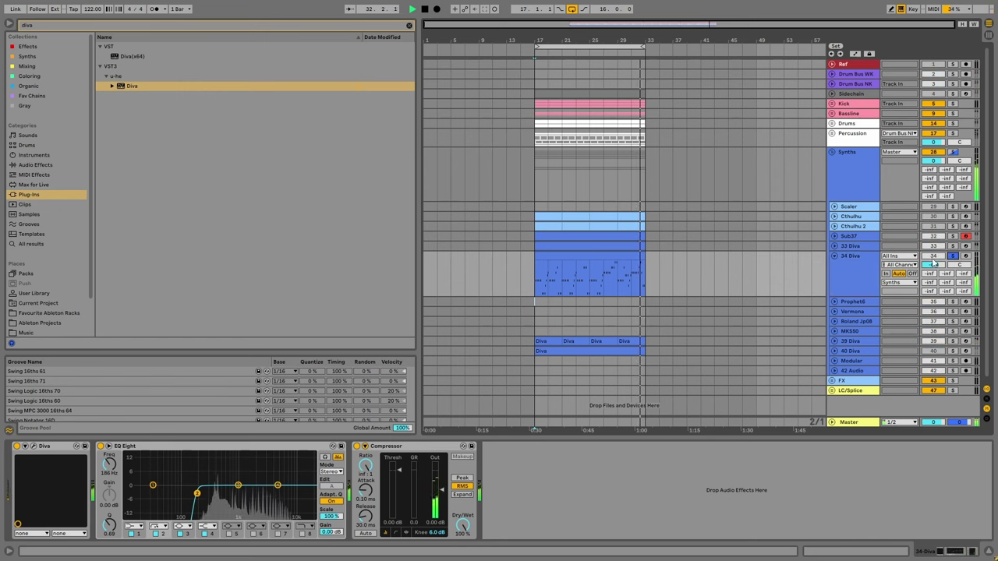
left_click(33, 446)
scroll(456, 267, "down", 3)
scroll(456, 267, "up", 1)
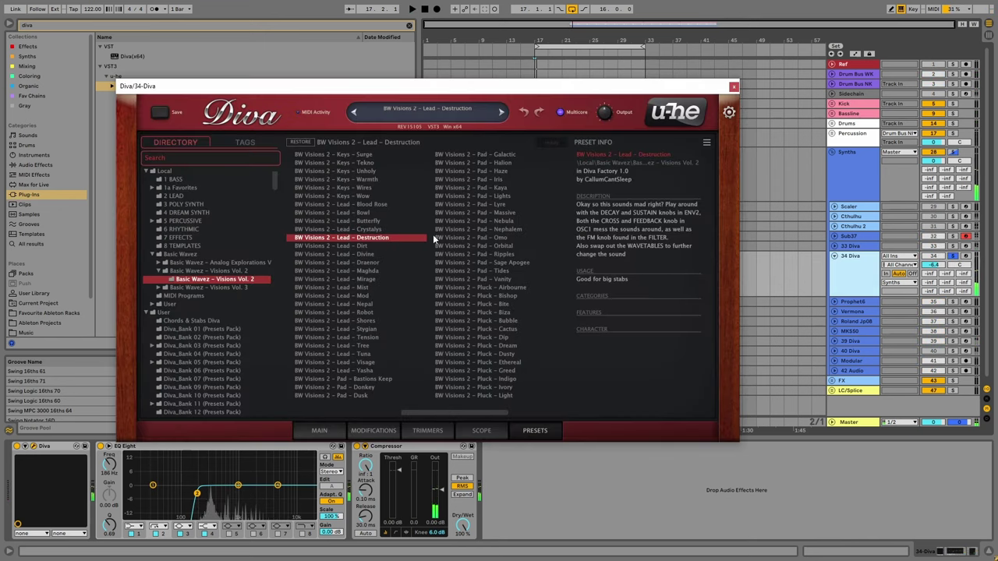
Audition the Visions 2 lead presets from Dirt to Mod on 34 Diva, with Sub37 soloed as well.
left_click(382, 246)
left_click(374, 255)
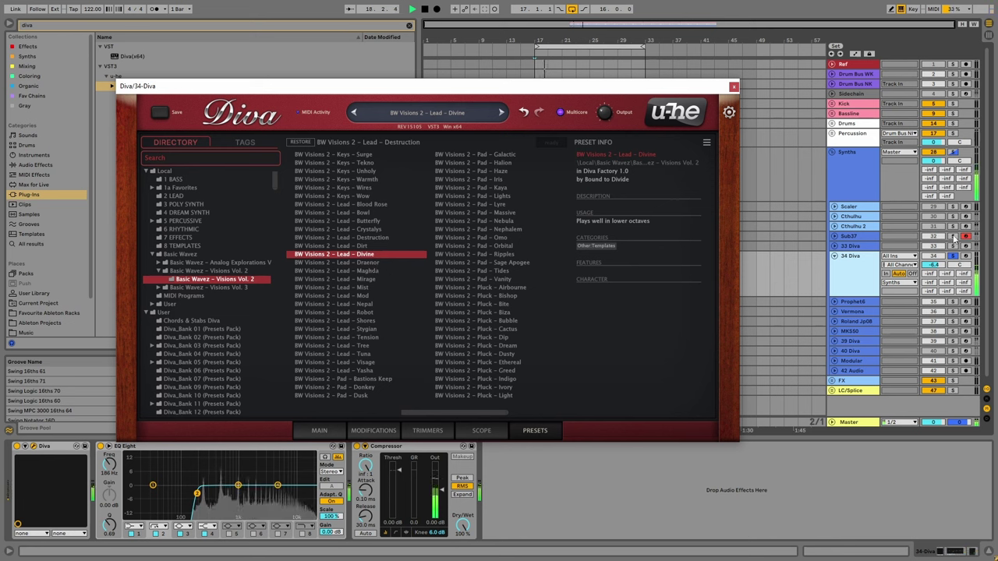
left_click(952, 236)
left_click(373, 263)
left_click(372, 271)
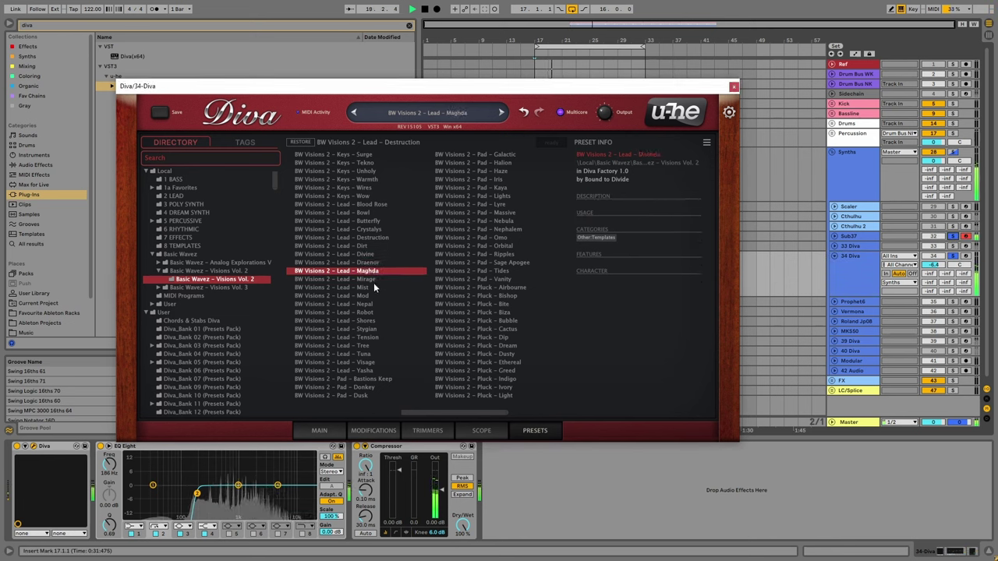
left_click(373, 280)
left_click(368, 289)
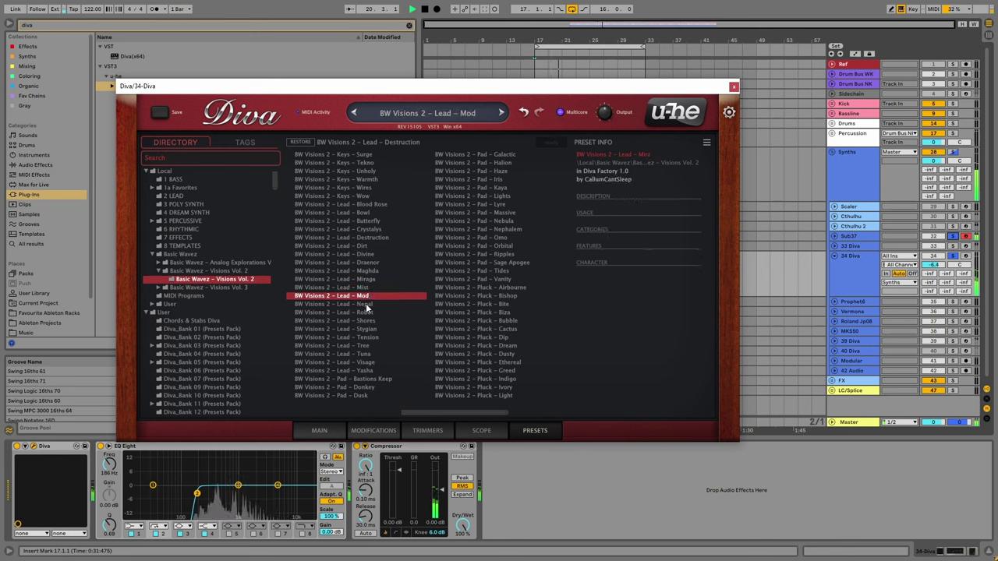
Compare 34 Diva with the 33 Diva and Sub37 layers, solo it alone and load the BW Visions 2 - Lead - Nepal preset.
left_click(951, 247)
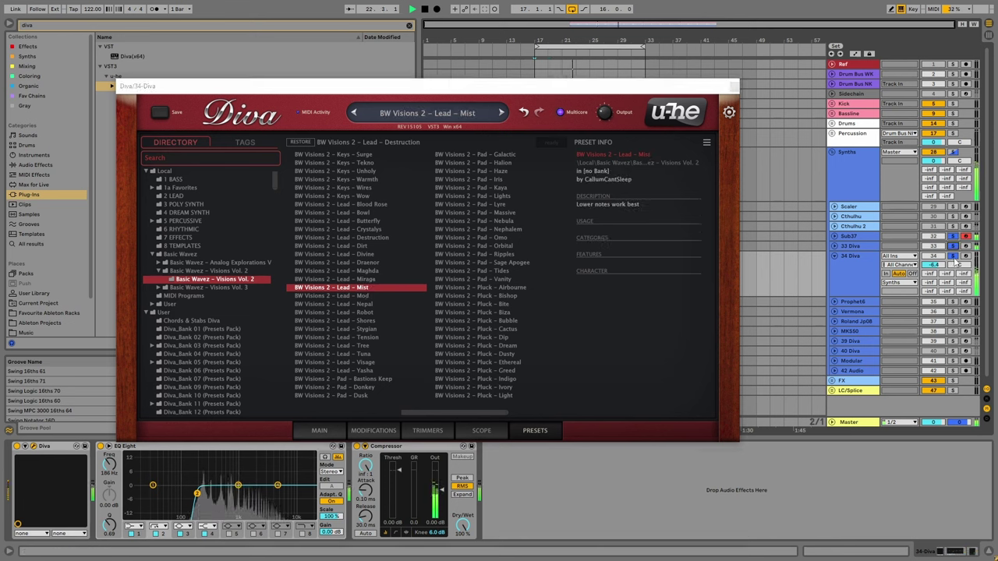
left_click(952, 256)
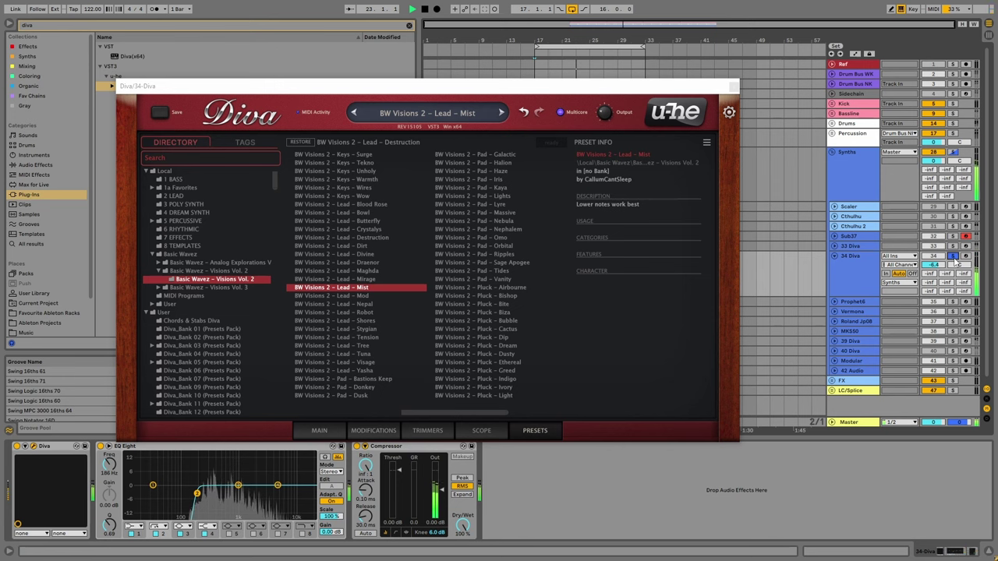
left_click(374, 303)
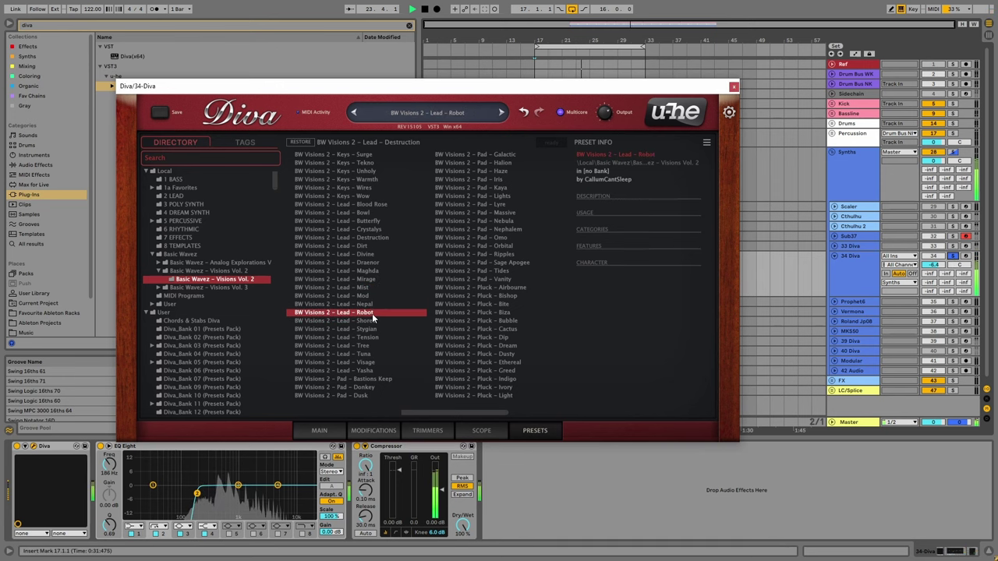
Look through the synth's main, modifications and trimmers pages for the voice stacking and stack tuning controls.
left_click(320, 431)
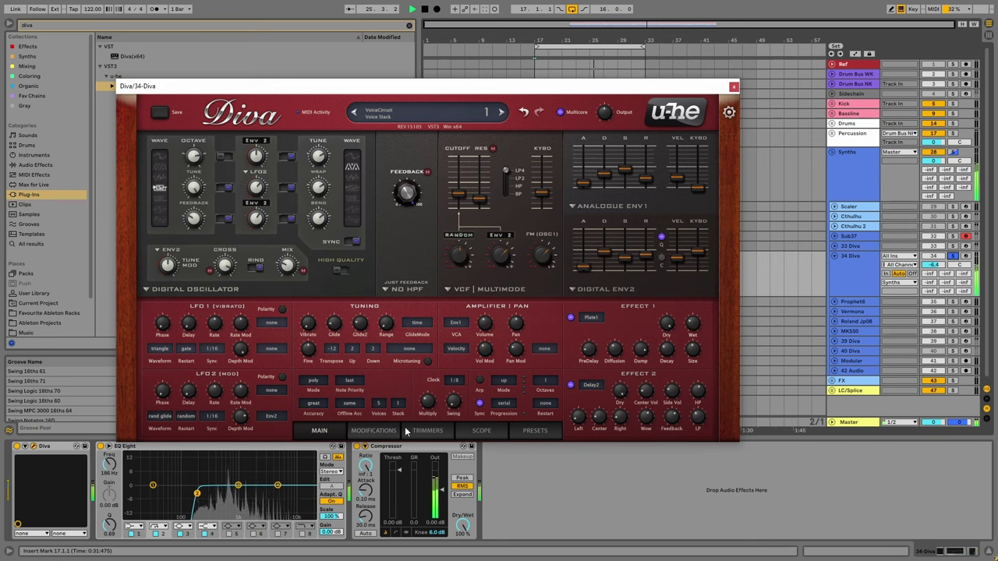
left_click(535, 431)
left_click(534, 431)
left_click(374, 430)
left_click(427, 431)
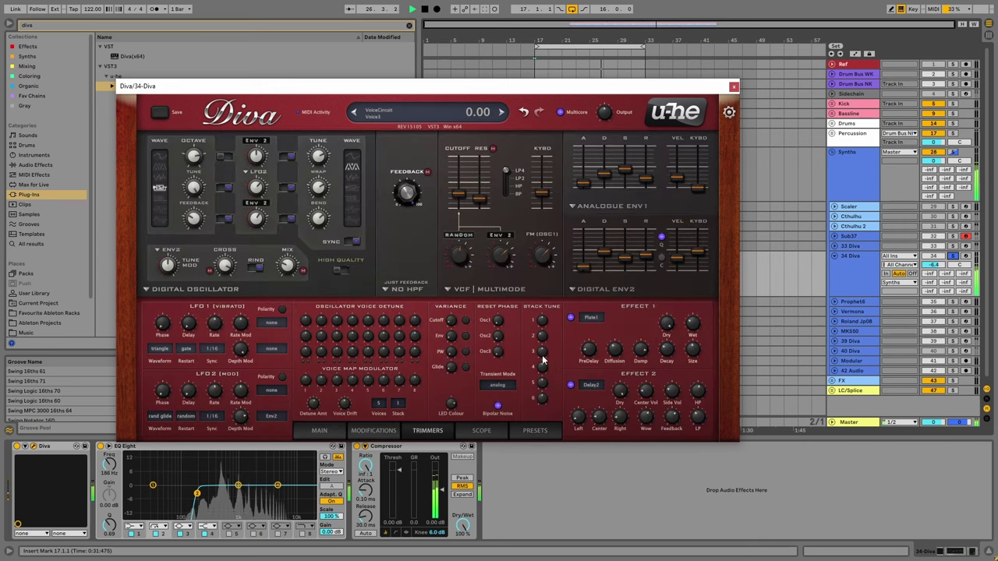
left_click(527, 433)
left_click(373, 430)
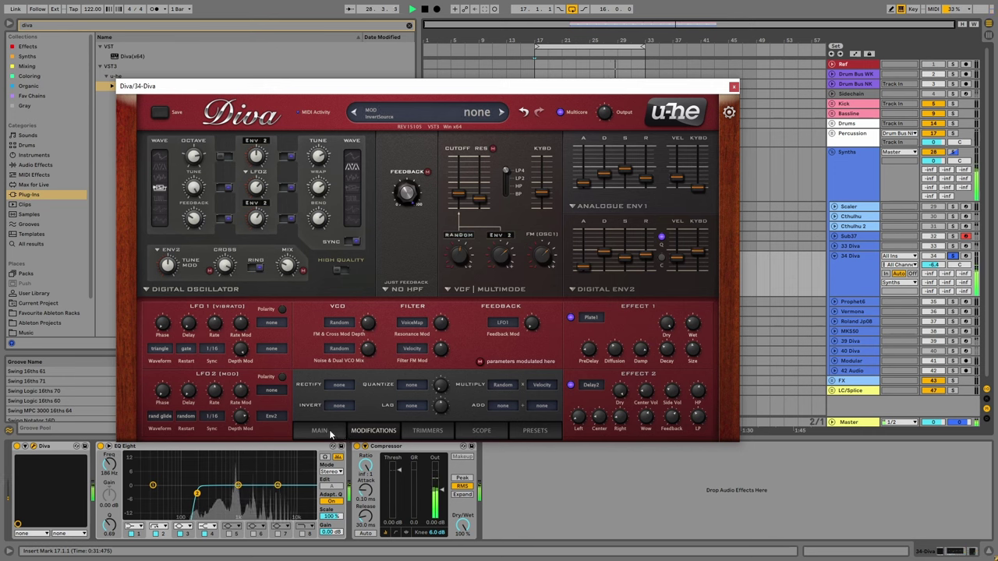
Set the 34 Diva voice Stack to 2 and tune the second stacked voice to -12.00.
left_click(331, 433)
left_click(396, 403)
left_click(401, 422)
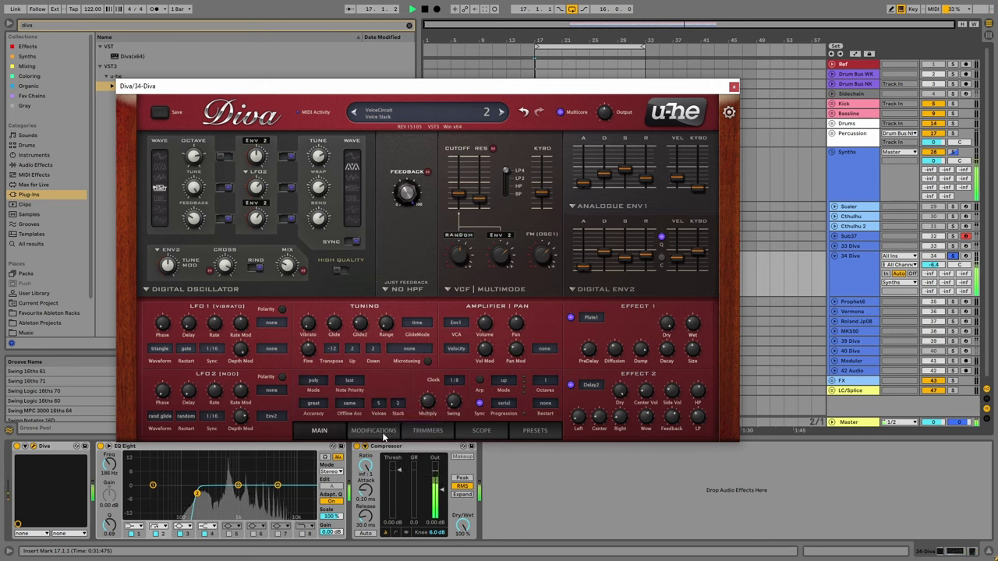
left_click(381, 435)
left_click(413, 436)
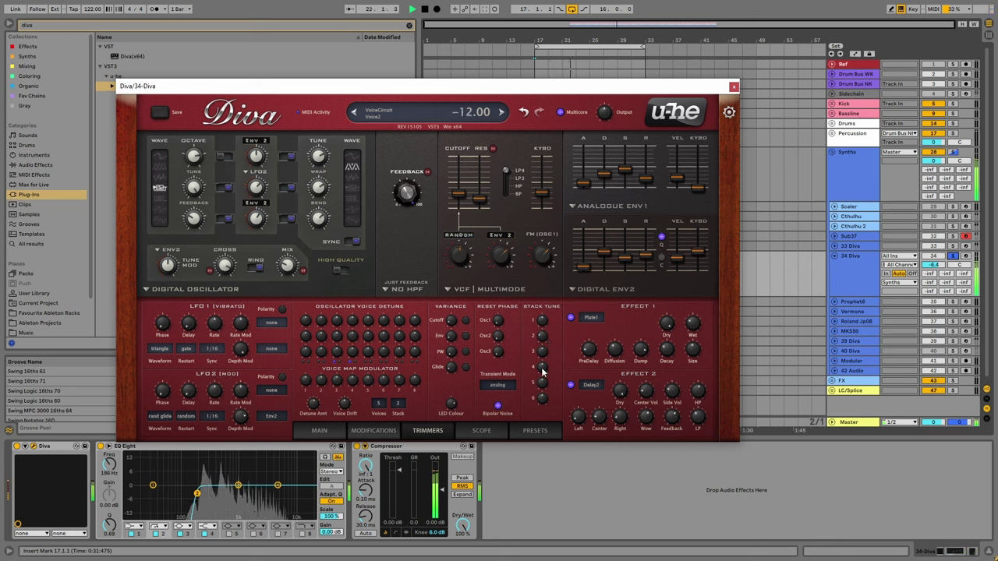
Set 34 Diva's volume to -7.4 dB, check it with Sub37 and in the full mix, and fold the track.
left_click(966, 236)
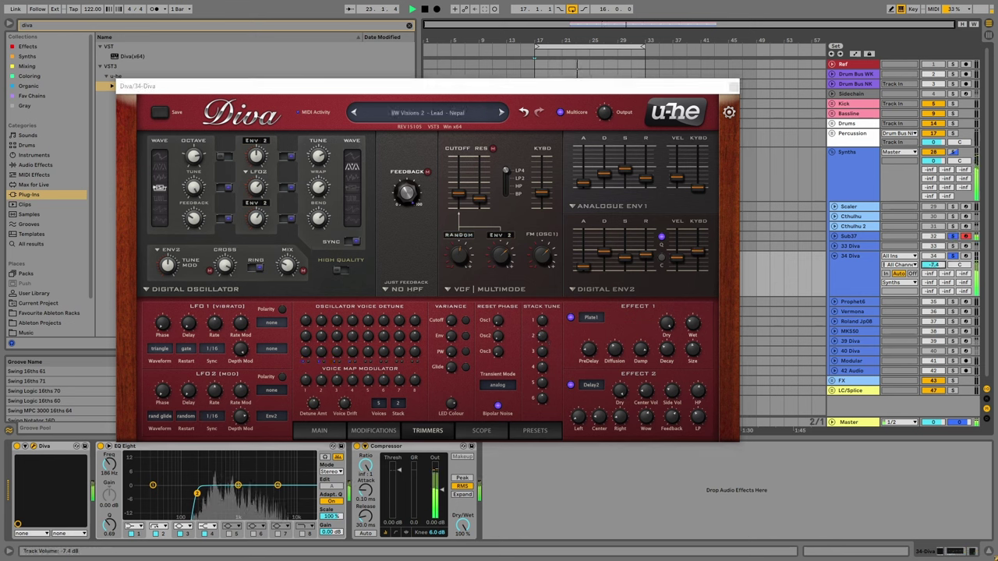
key("ctrl+alt+p")
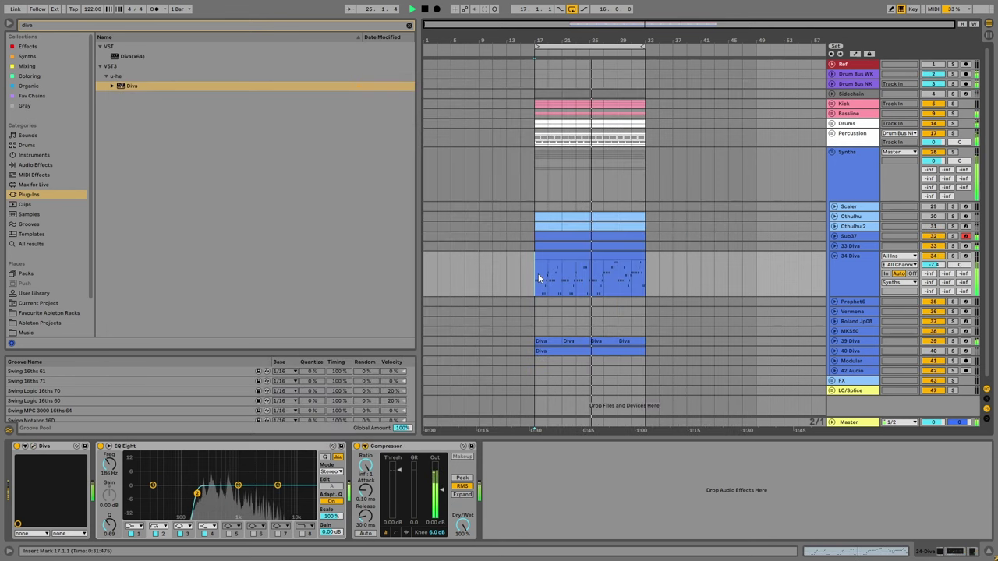
left_click(834, 256)
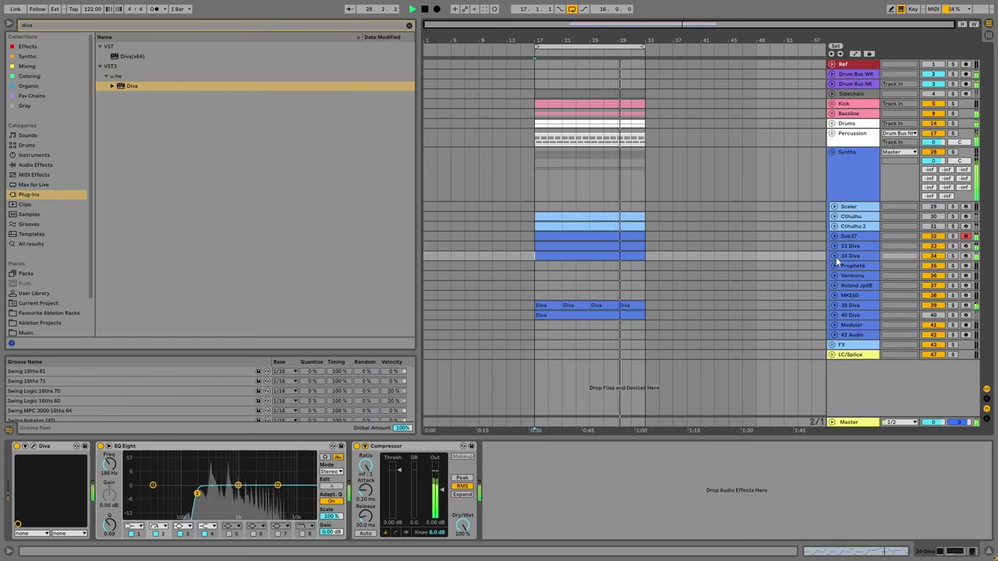
Unfold and solo the 40 Diva track and set its volume to -4.0 dB.
left_click(834, 315)
left_click_drag(933, 324, 933, 335)
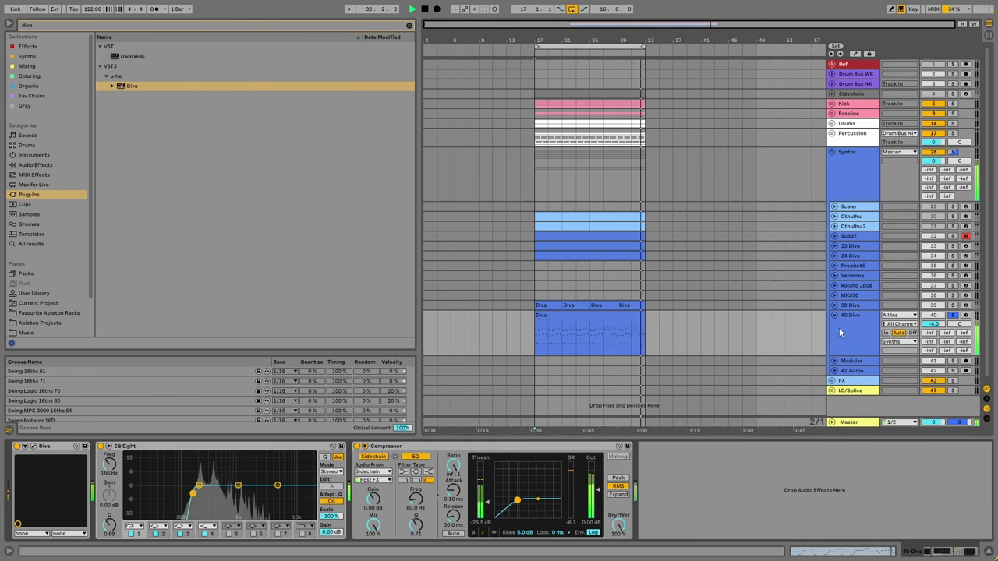
left_click(838, 328)
Try the A-Drum Plate send on 40 Diva, return it to -inf and set the D-Lexicon Verb send to -10.6 dB.
left_click(928, 329)
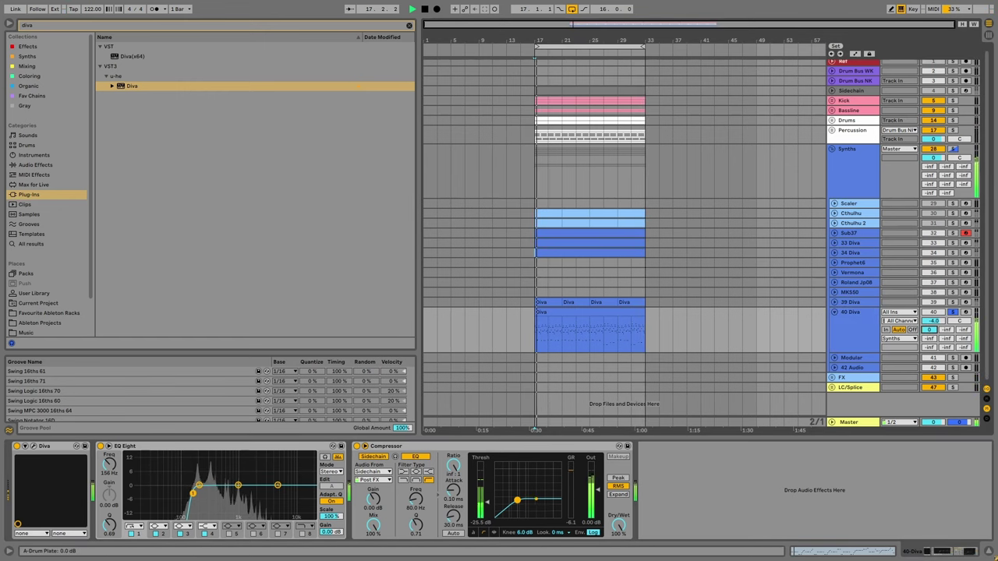
left_click_drag(929, 338, 929, 321)
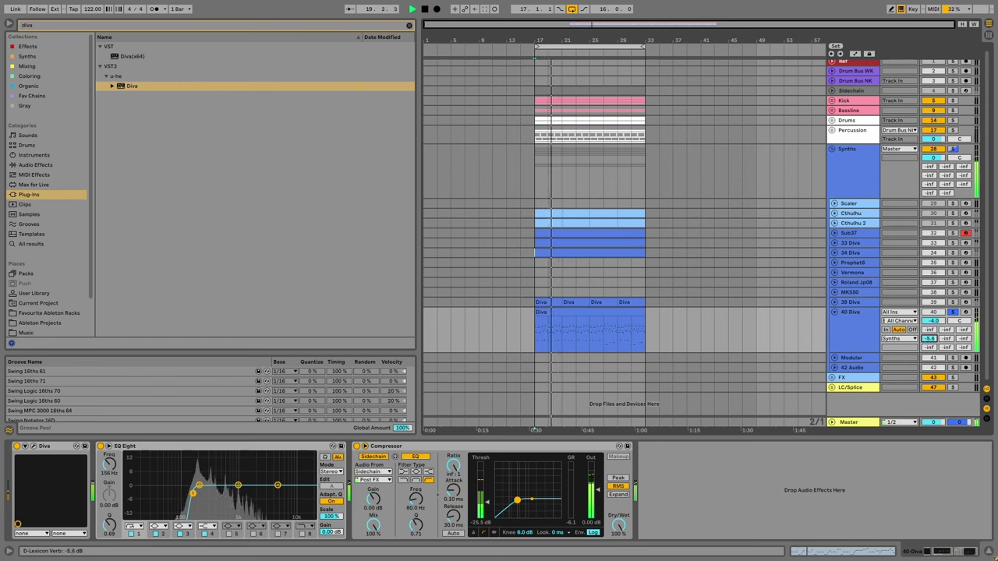
left_click_drag(929, 338, 929, 333)
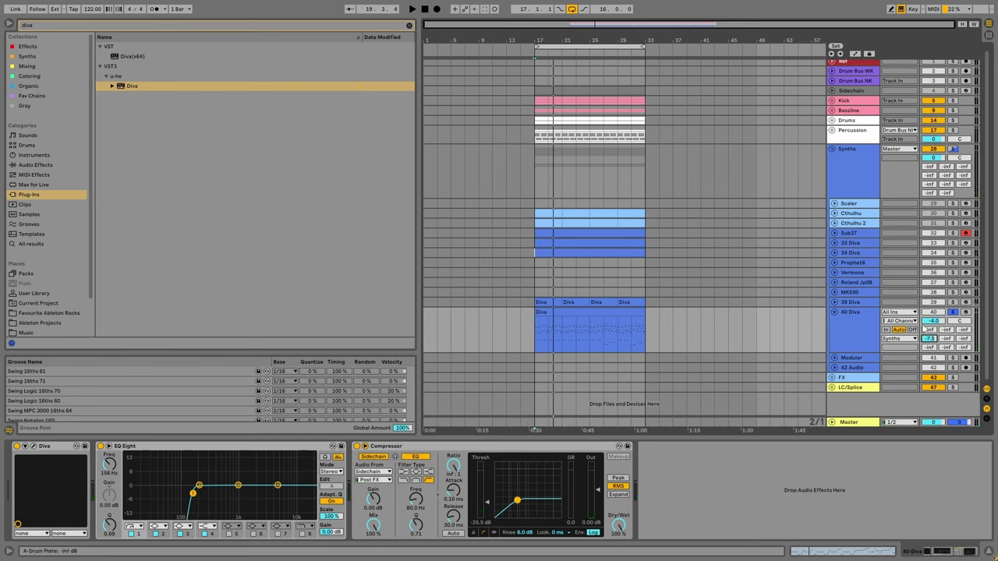
left_click_drag(929, 338, 929, 345)
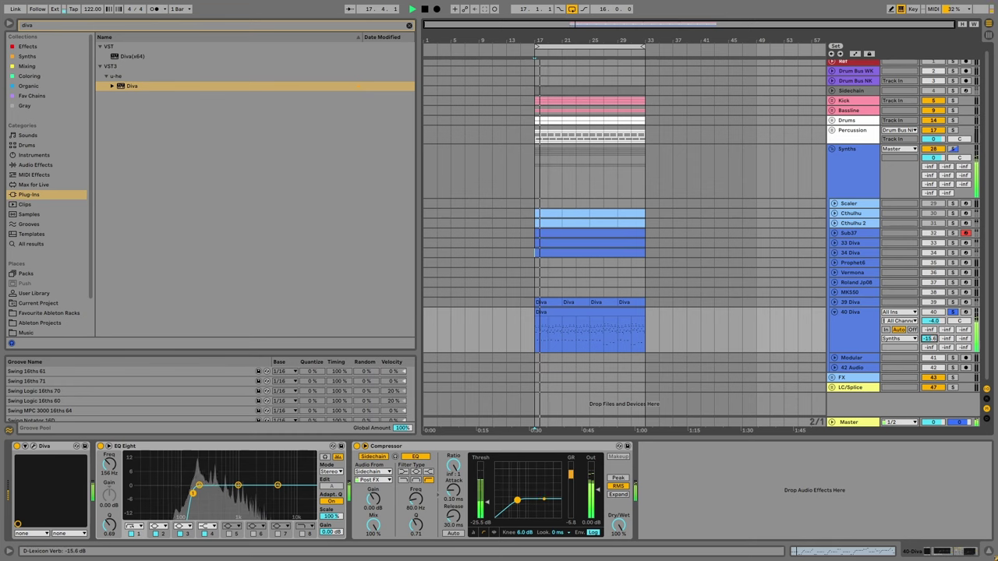
Set the Plate2 reverb Size to 129.00 in 40 Diva's synth and raise its filter cutoff slightly.
key("space")
left_click(33, 446)
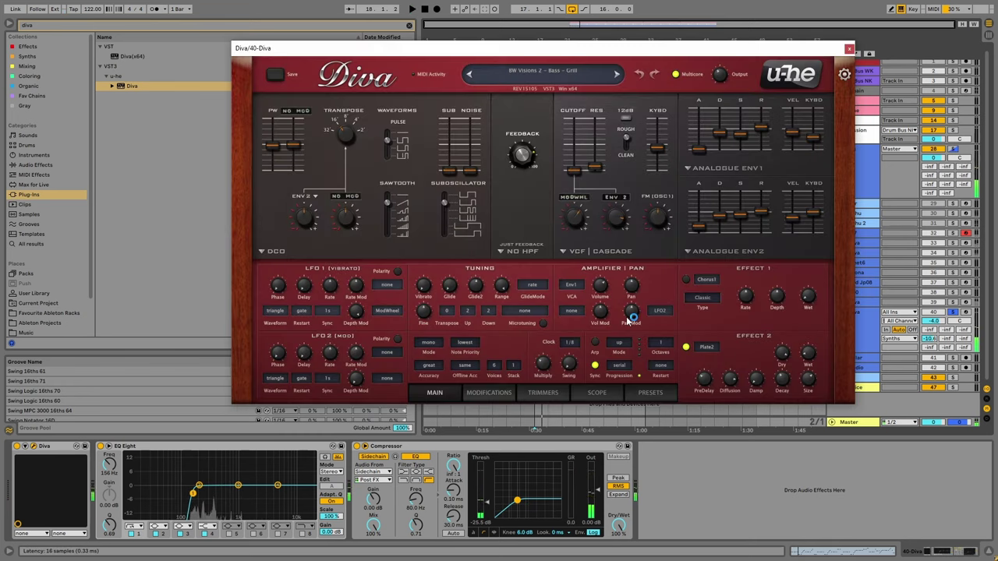
key("space")
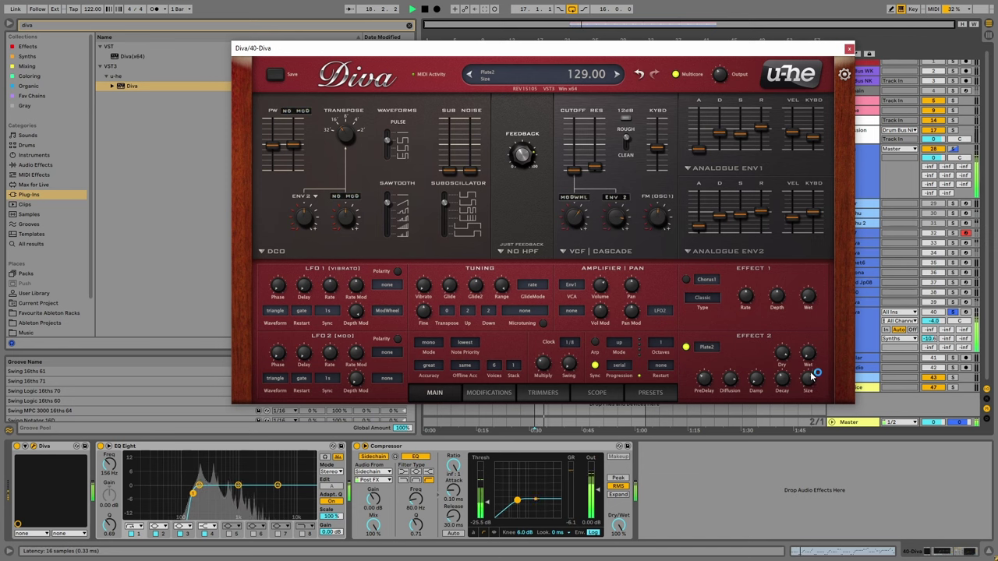
mouse_move(577, 175)
left_mouse_down()
mouse_move(577, 140)
mouse_move(579, 166)
left_mouse_up()
left_click(849, 48)
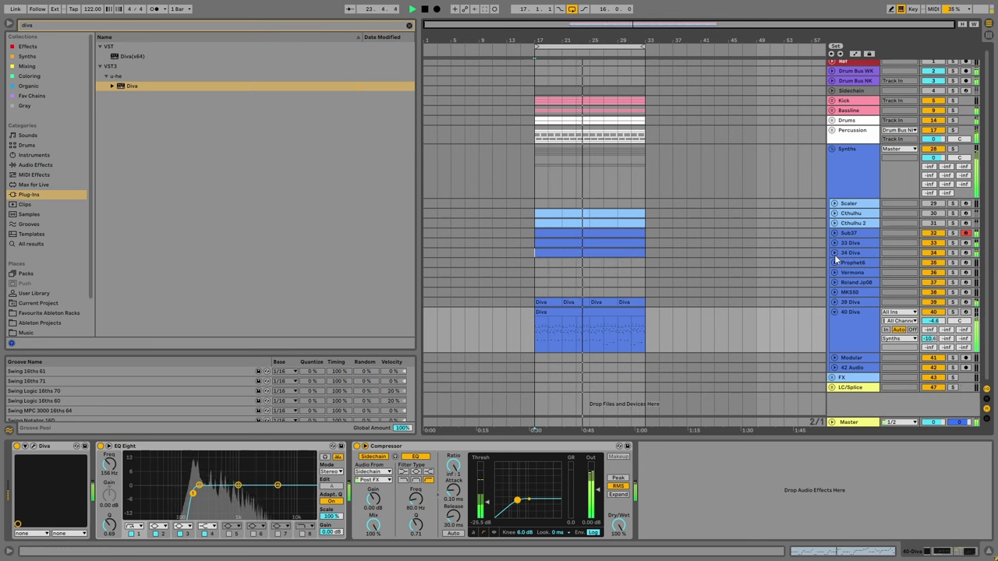
Fold the 40 Diva track and select bars 17 to 33 across all tracks from Sidechain down to 40 Diva.
left_click(834, 312)
left_click_drag(532, 167, 647, 325)
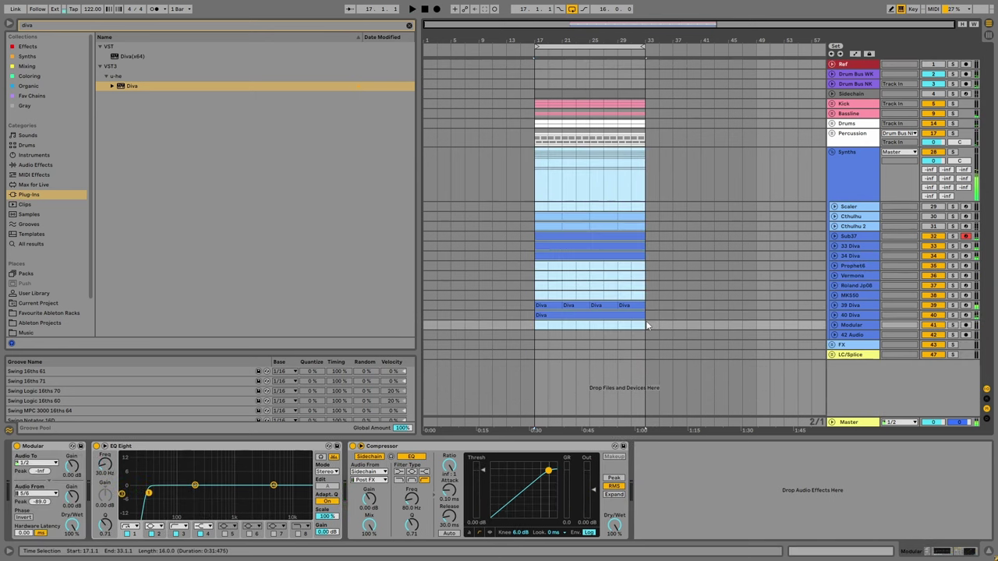
left_click(530, 94)
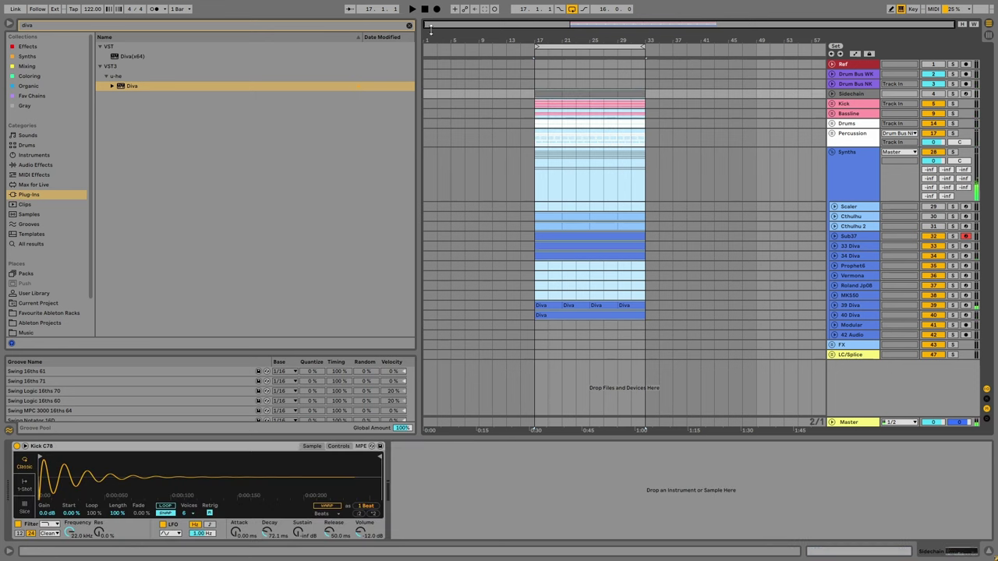
Clear the browser search and open the Basic Wavez - Gentle Hats and Shakers sample folder.
left_click(411, 27)
scroll(81, 204, "down", 2)
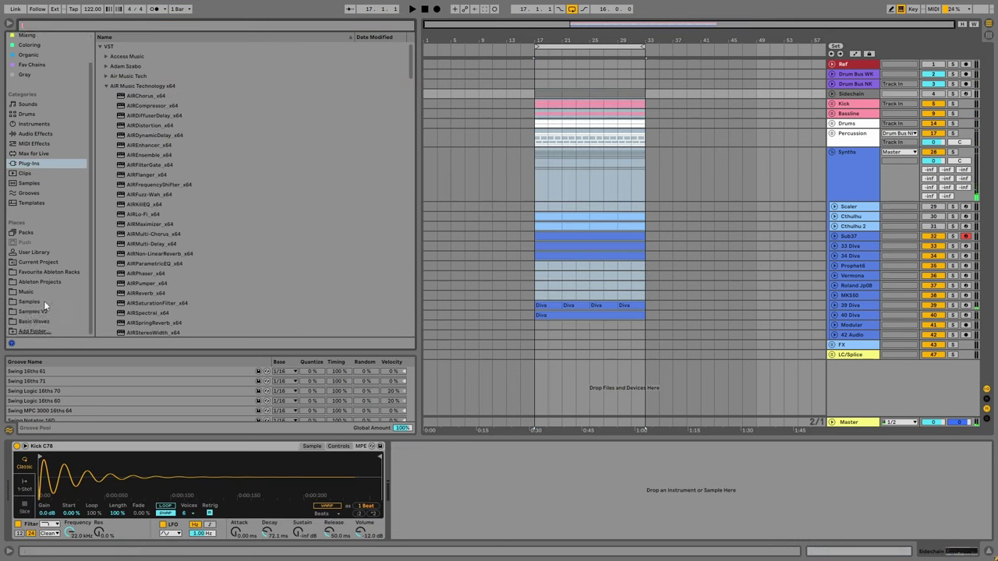
left_click(40, 319)
left_click(119, 93)
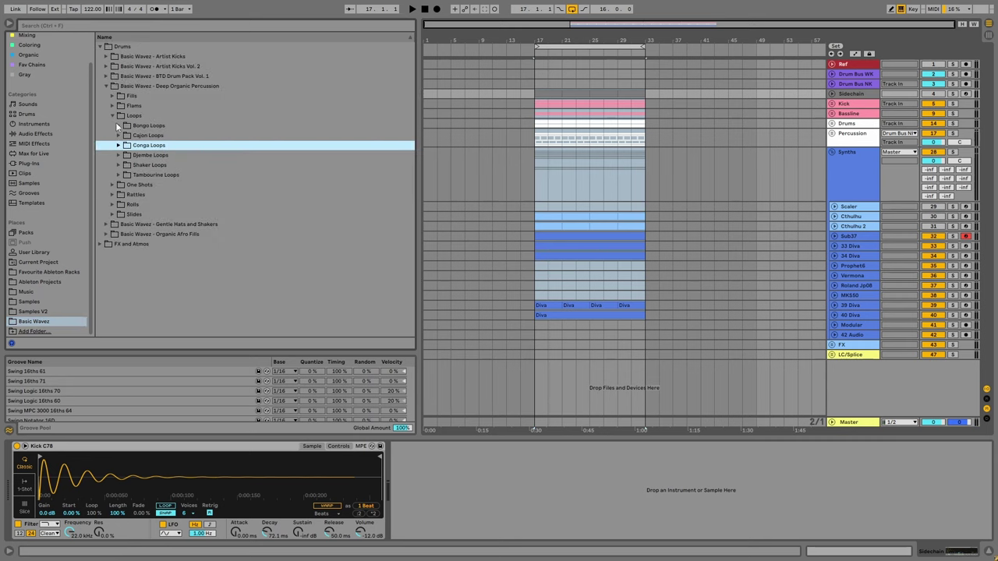
left_click(114, 117)
left_click(108, 89)
left_click(106, 96)
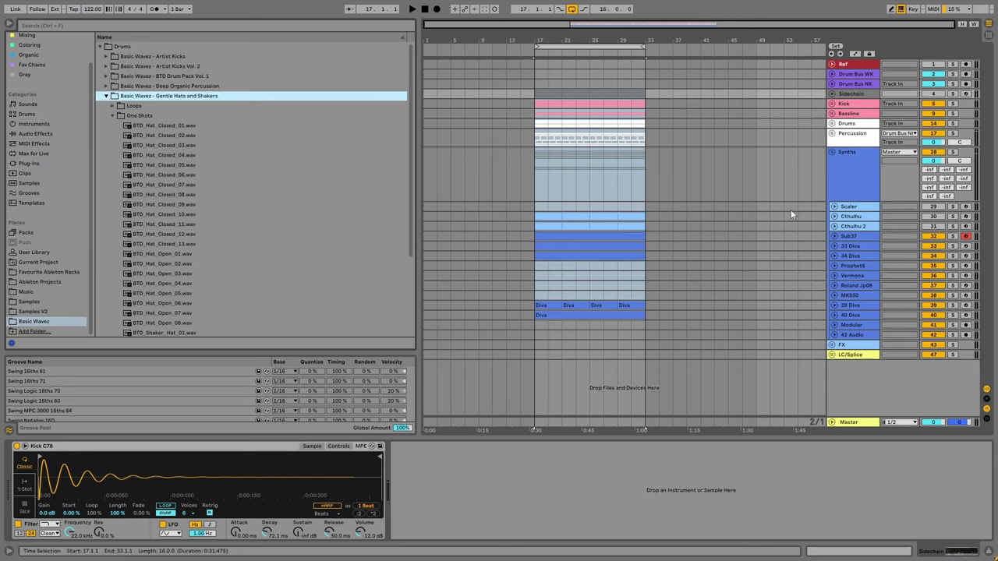
Solo and unfold the Percussion group, and insert an audio track below the Congas loop track.
left_click(538, 166)
key("space")
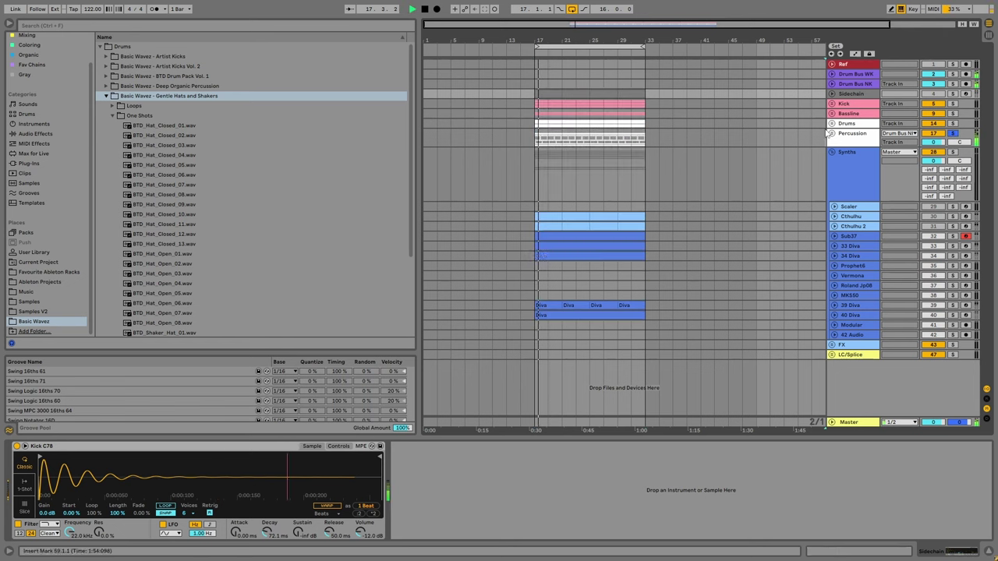
left_click(831, 134)
left_click(833, 248, "alt")
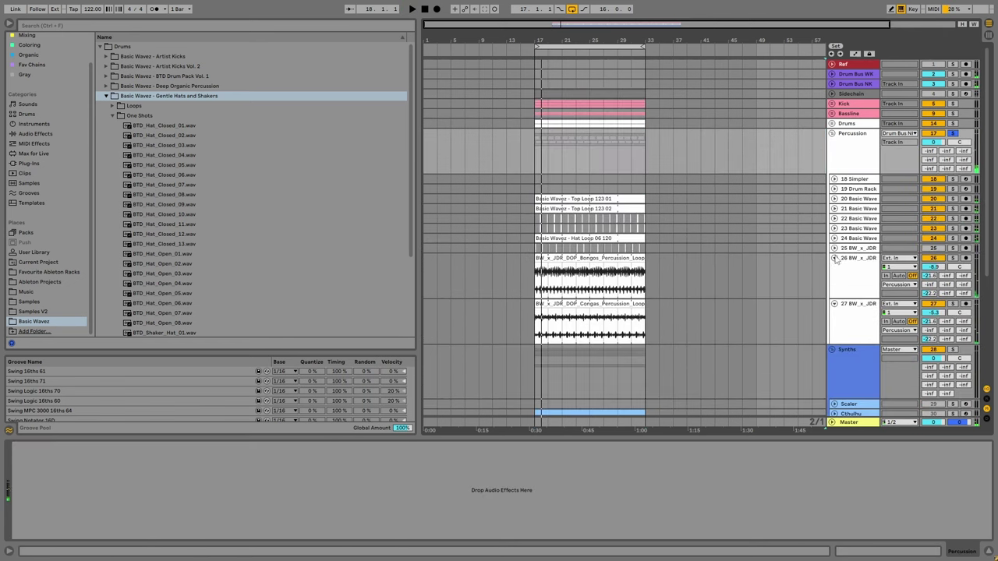
right_click(851, 268)
left_click(896, 344)
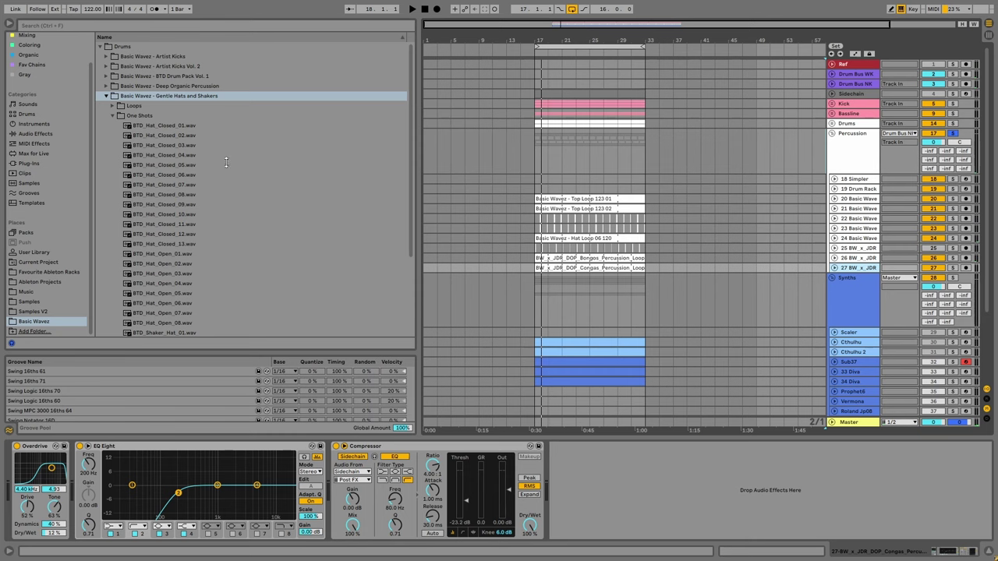
Open the Loops folder of Gentle Hats and Shakers and audition several of its hat loops.
left_click(112, 105)
left_click(168, 145)
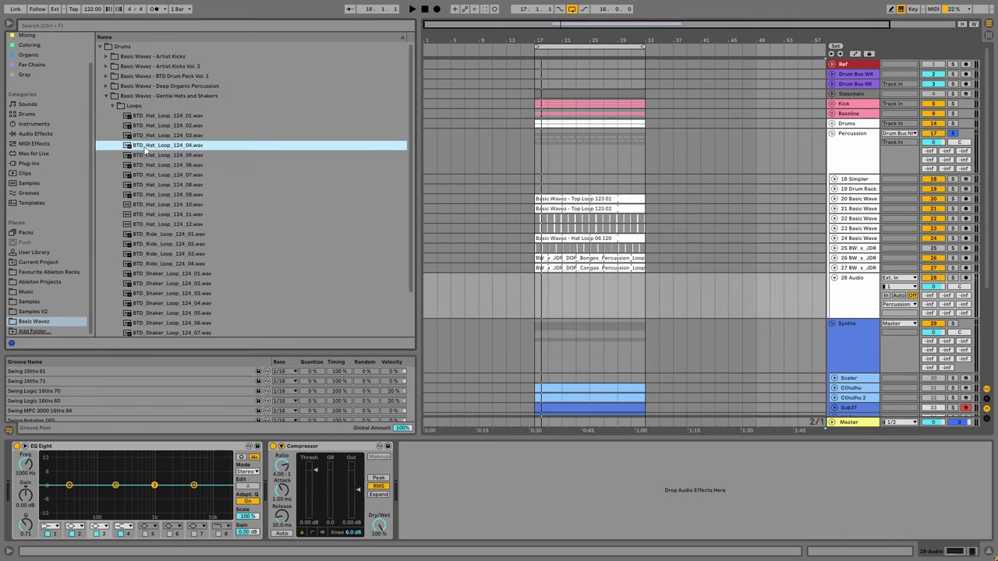
left_click(169, 234)
left_click(169, 194)
left_click(176, 204)
scroll(177, 234, "down", 2)
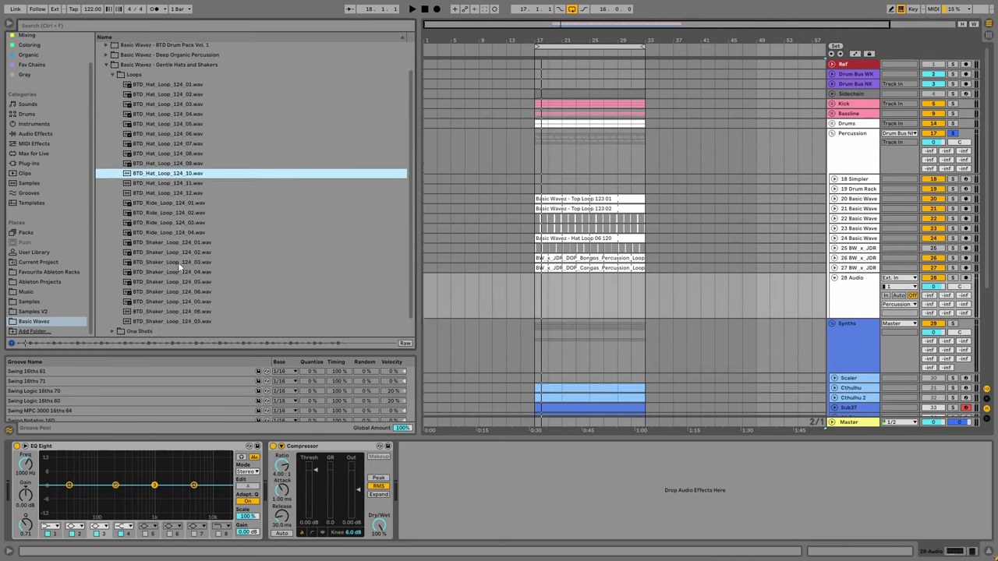
Place BTD_Shaker_Loop_124_02 on the new audio track across bars 17 to 33 and set the track volume to -8.4 dB.
left_click(178, 263)
key("Up")
key("Up")
key("Up")
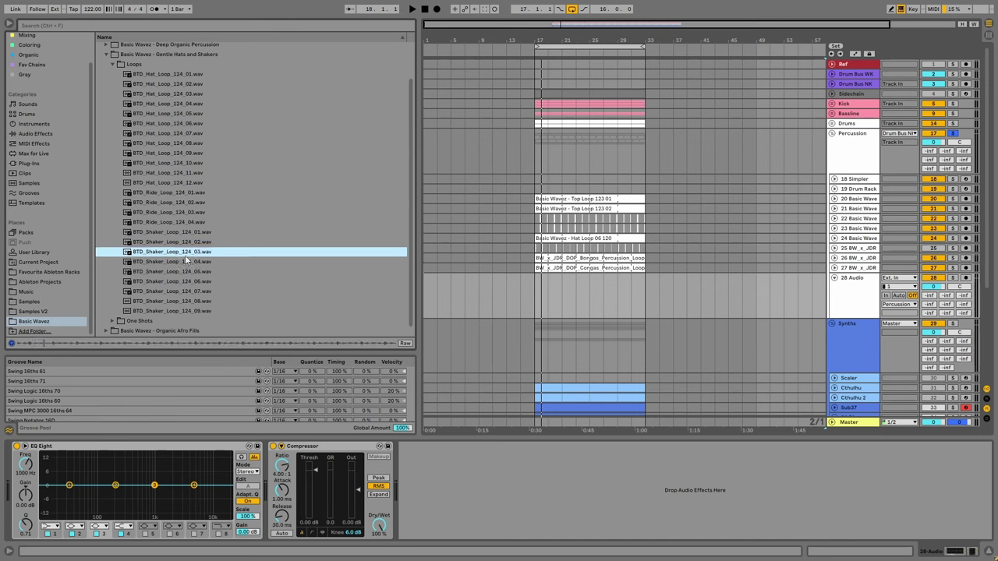
left_click_drag(184, 245, 559, 279)
key("space")
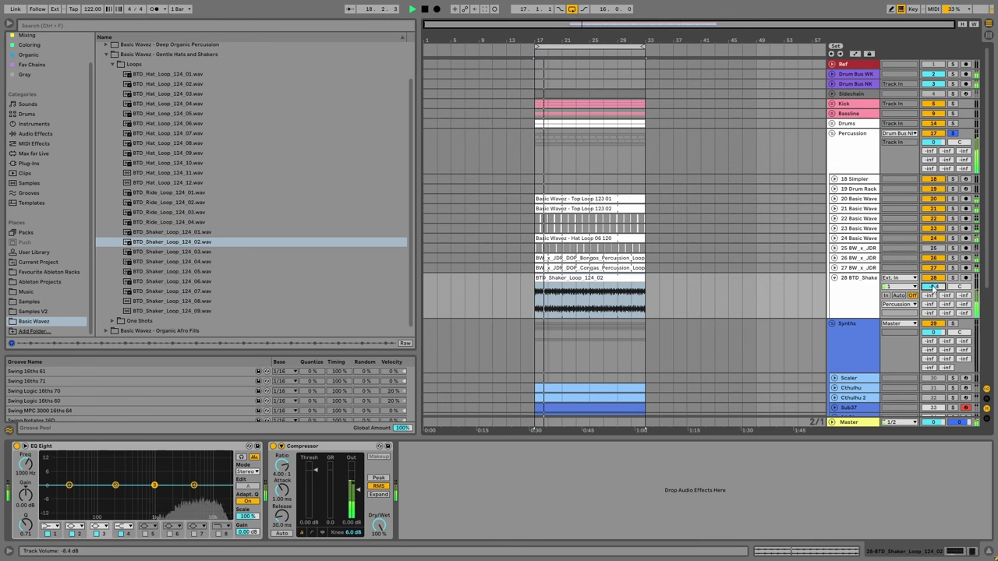
Duplicate the shaker track and place BTD_Shaker_Loop_124_03 on the copy at bar 17.
left_click(748, 299)
key("ctrl+d")
left_click(192, 252)
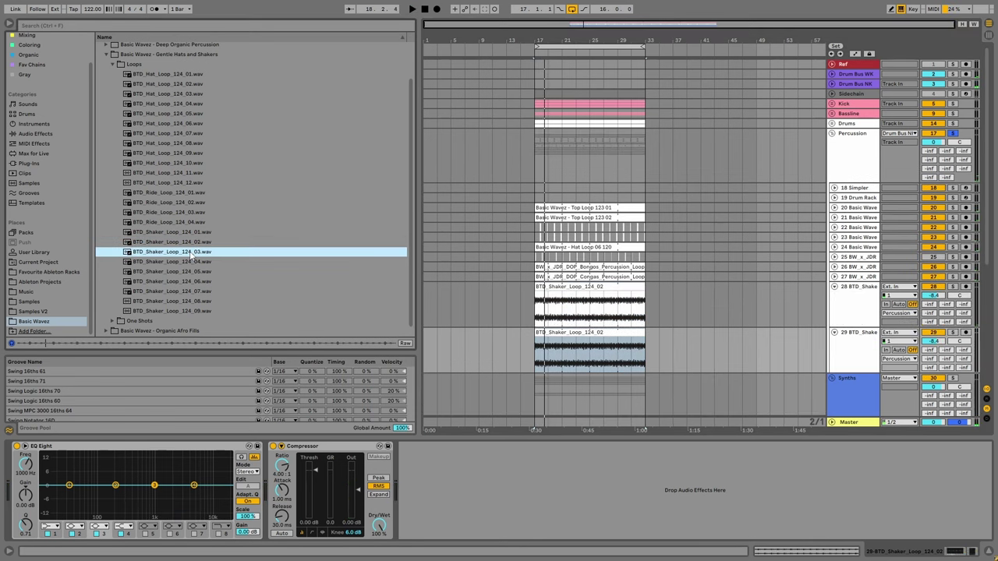
left_click(562, 347)
key("ctrl+e")
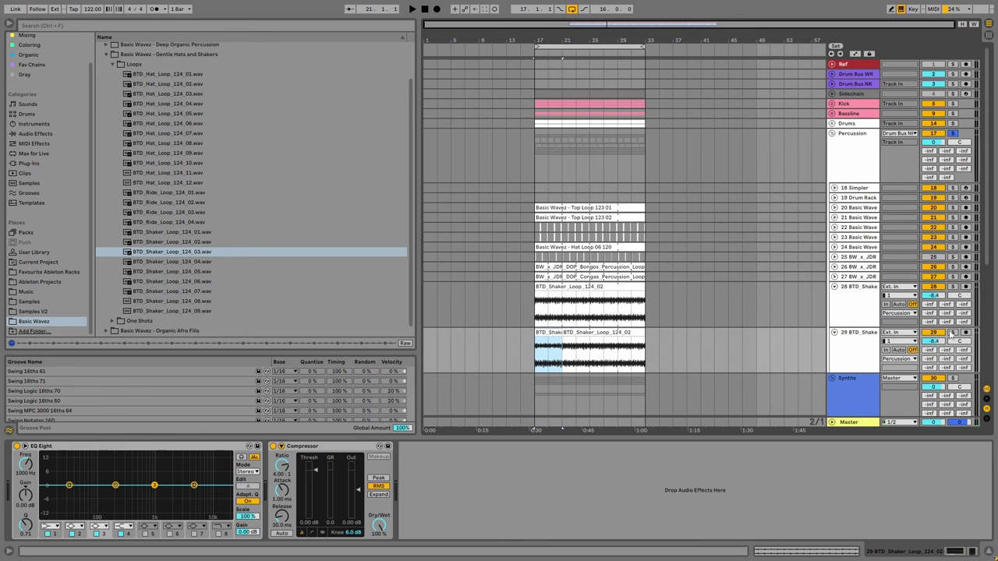
Extend the BTD_Shaker_Loop_124_03 clip to bar 33 and play the two shaker tracks soloed.
left_click(952, 333)
key("space")
key("Return")
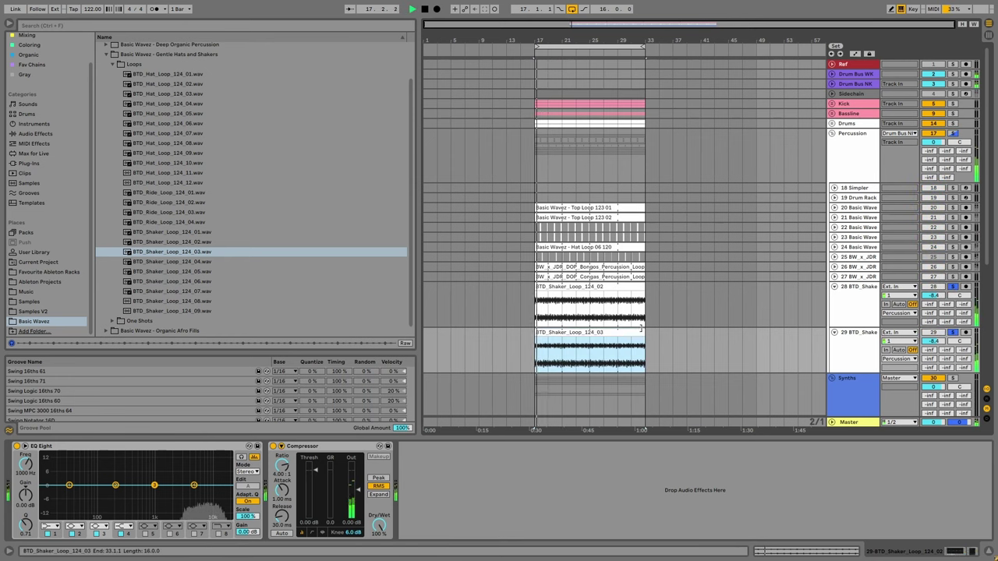
key("space")
Replace the loop on the second shaker track with BTD_Shaker_Loop_124_04 across bars 17 to 33 and play it.
left_click(201, 270)
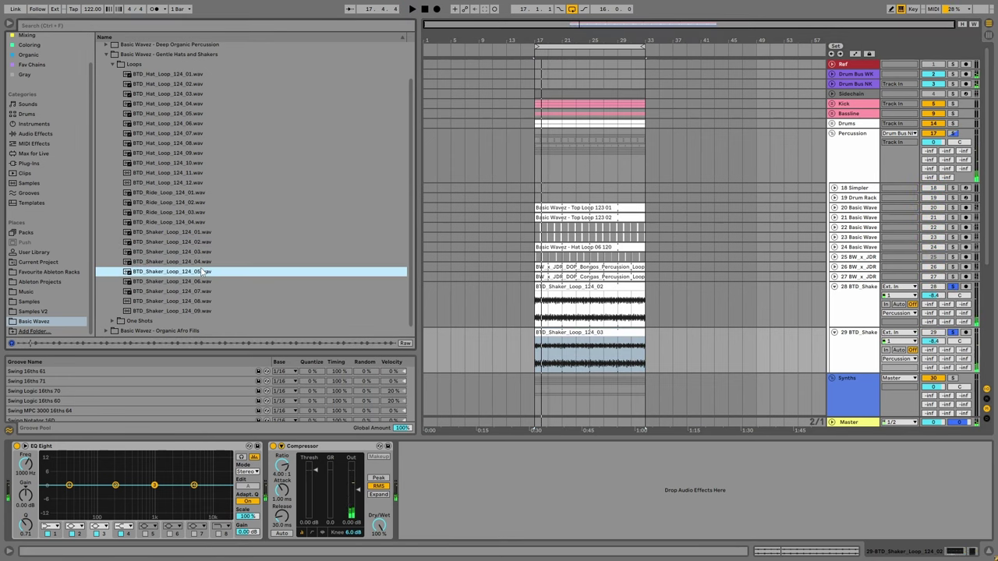
key("Up")
left_click_drag(202, 265, 638, 343)
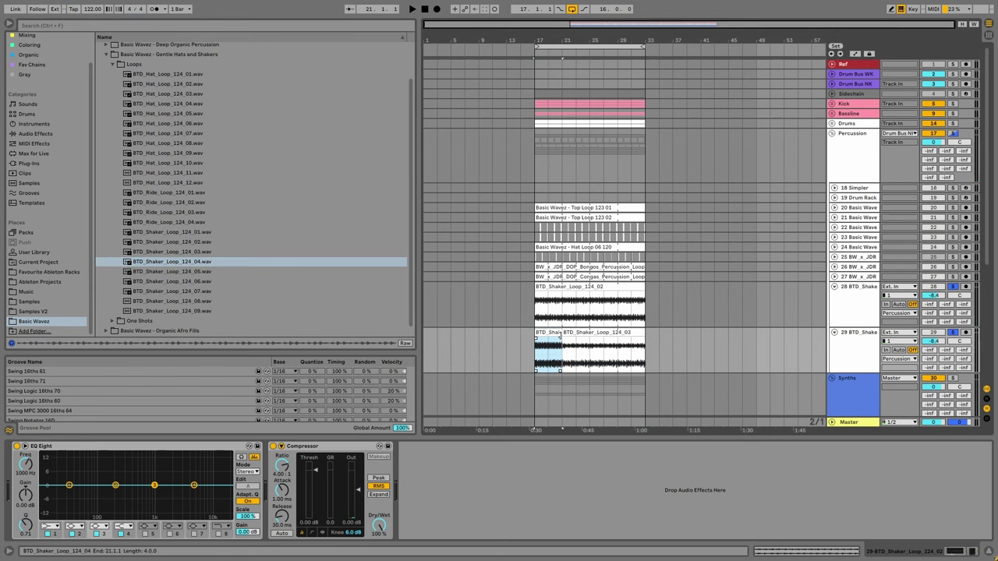
key("space")
Set the second shaker track's volume to -10.1 dB and turn its EQ Eight band 3 into a low cut at about 1.98 kHz.
left_click_drag(933, 340, 933, 349)
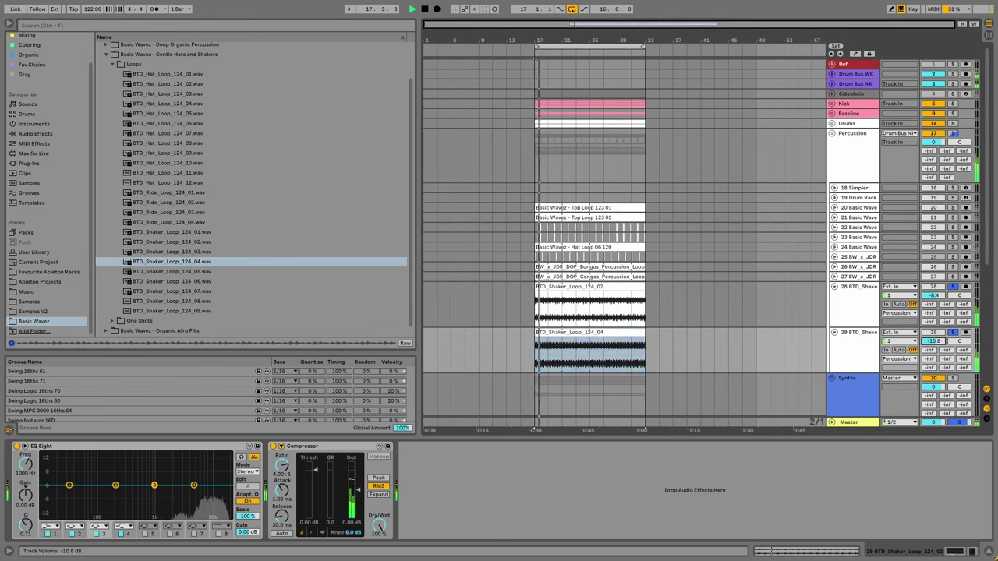
left_click_drag(155, 484, 162, 500)
left_click(952, 287)
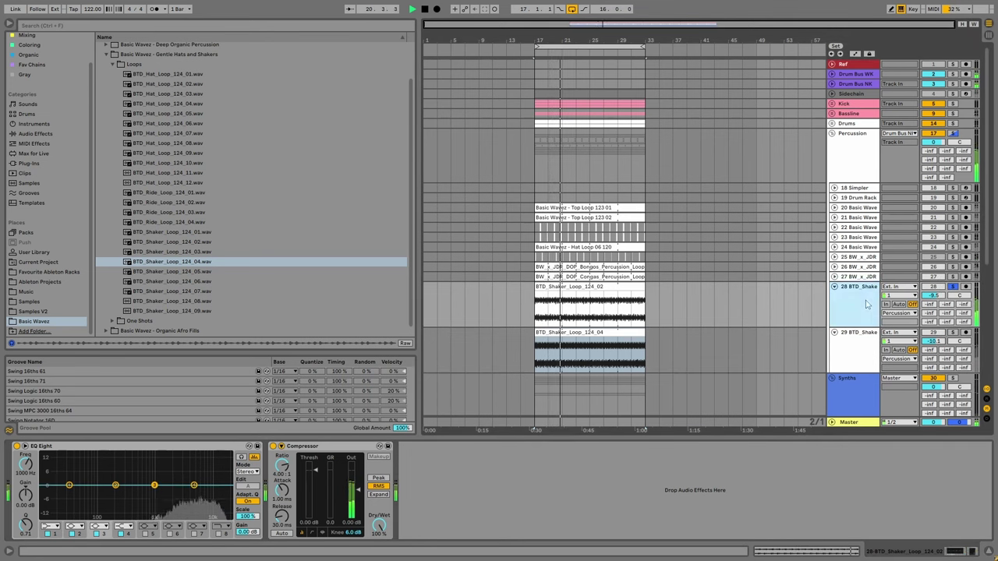
Add a Utility before the EQ Eight on the first shaker track and set its Width to 42%.
left_click(35, 134)
scroll(167, 280, "down", 10)
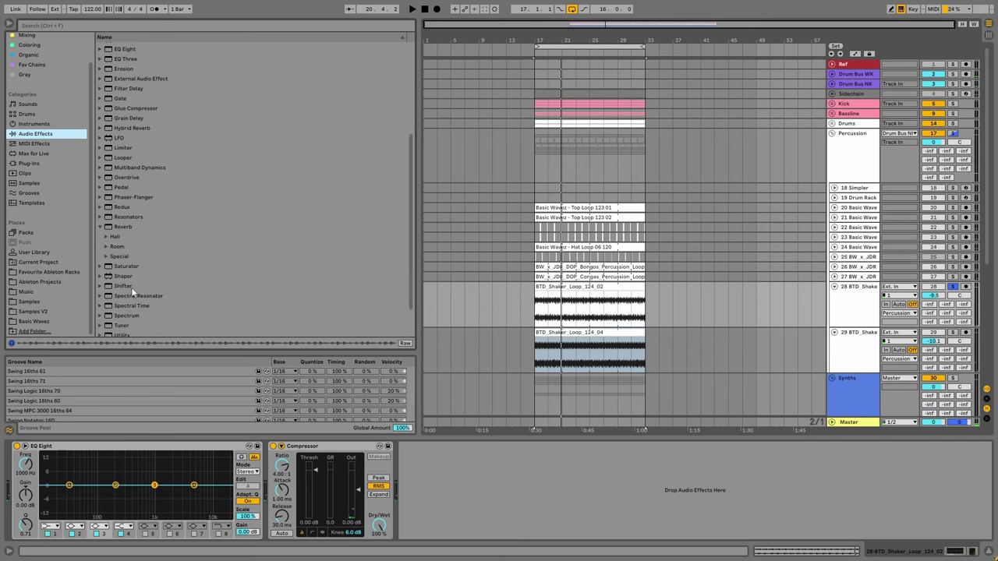
left_click(122, 292)
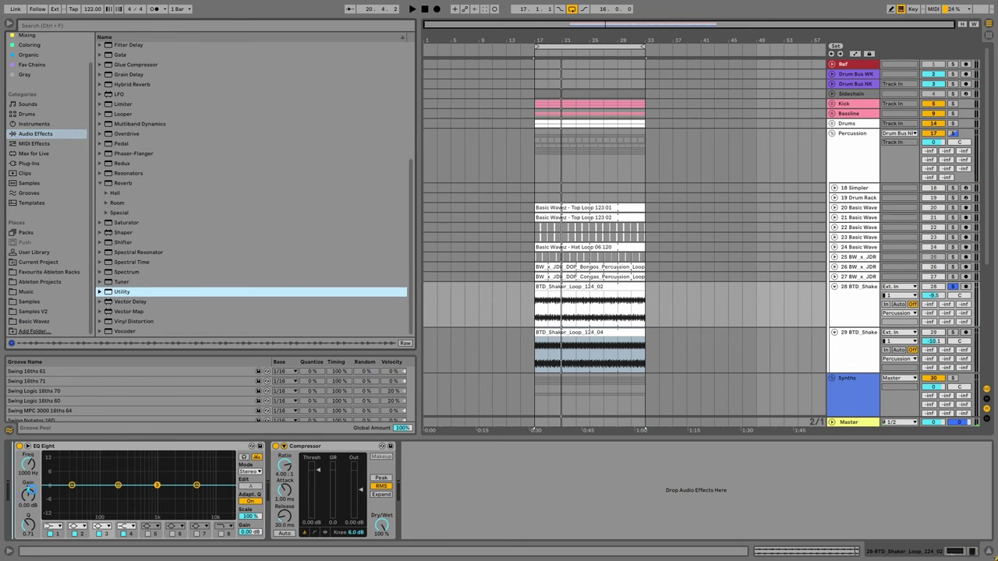
left_click_drag(31, 491, 31, 493)
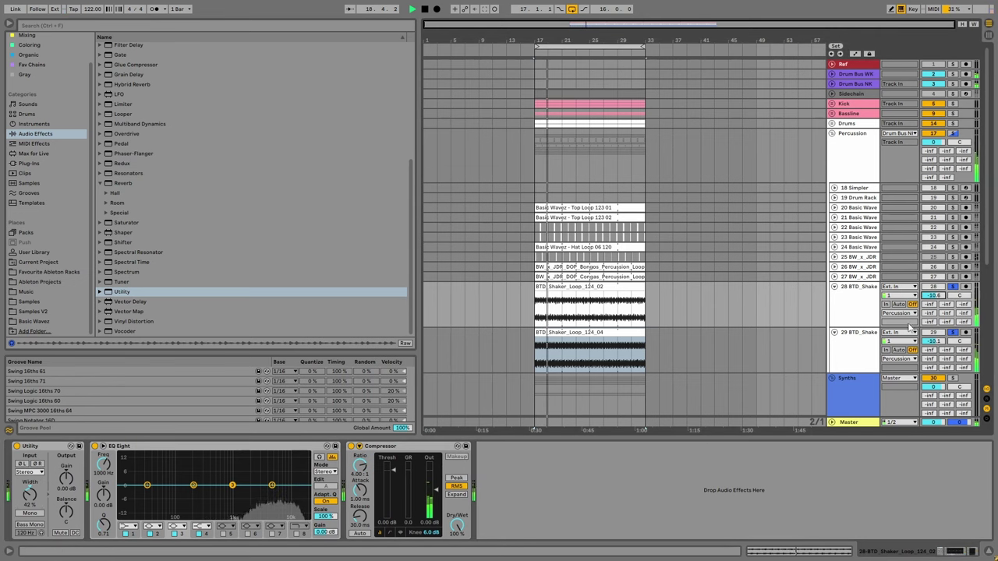
Compare the waveforms of the two shaker loops up close around bar 18.
key("plus")
key("plus")
key("plus")
key("plus")
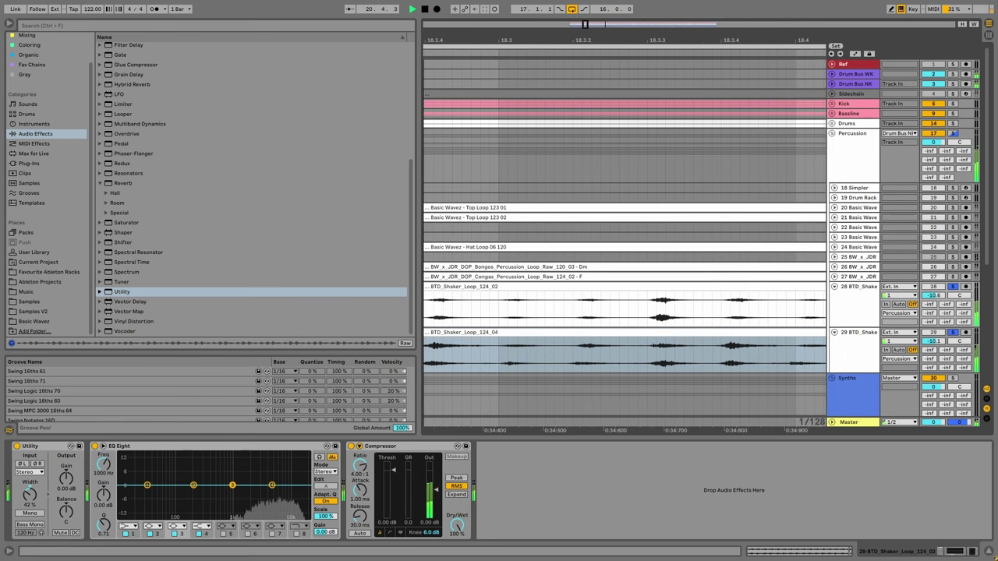
key("minus")
key("minus")
key("minus")
key("minus")
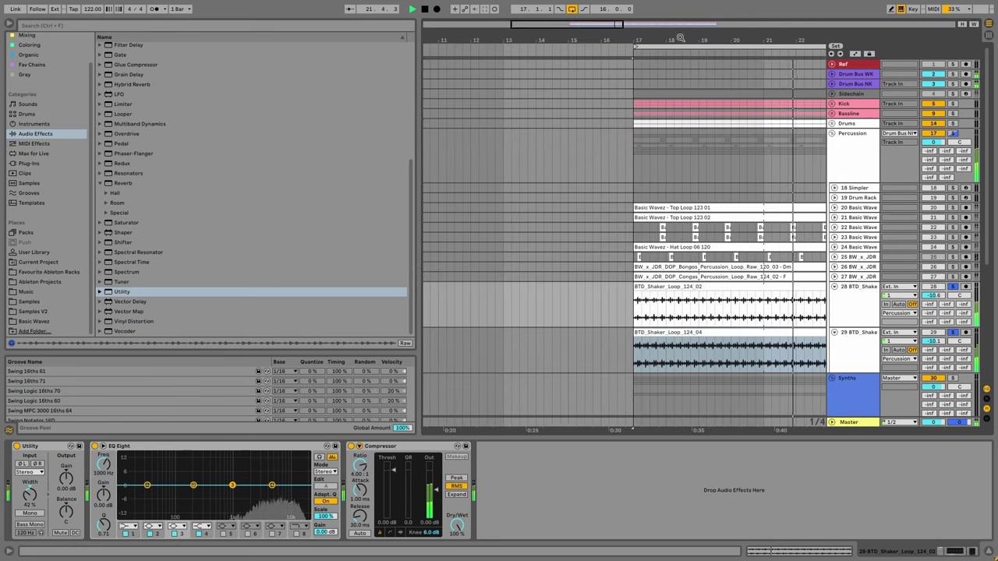
Set both shaker clips to Complex Pro warping and lower their track volumes to -11.9 dB and -11.7 dB.
double_click(702, 308)
left_click(32, 421)
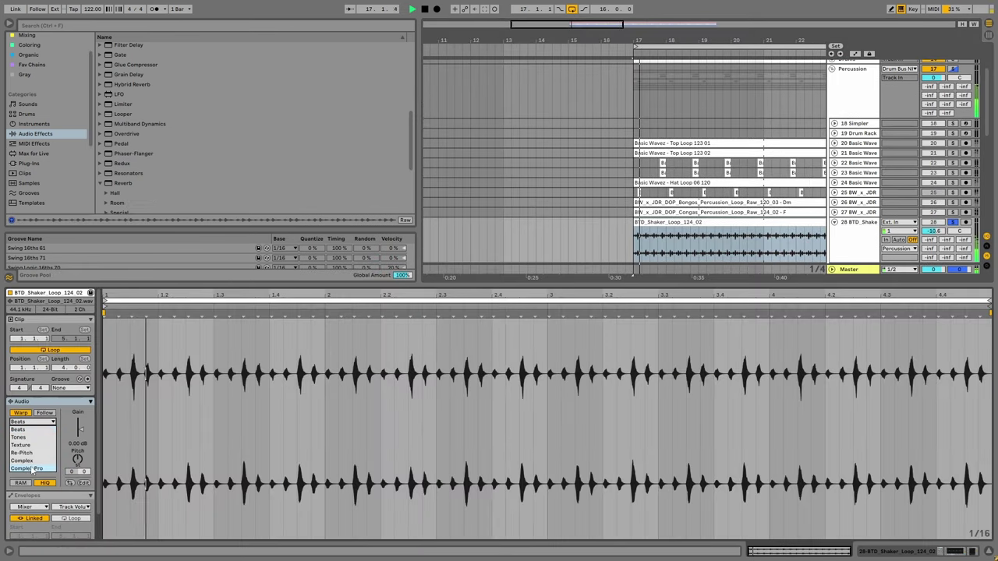
left_click(31, 469)
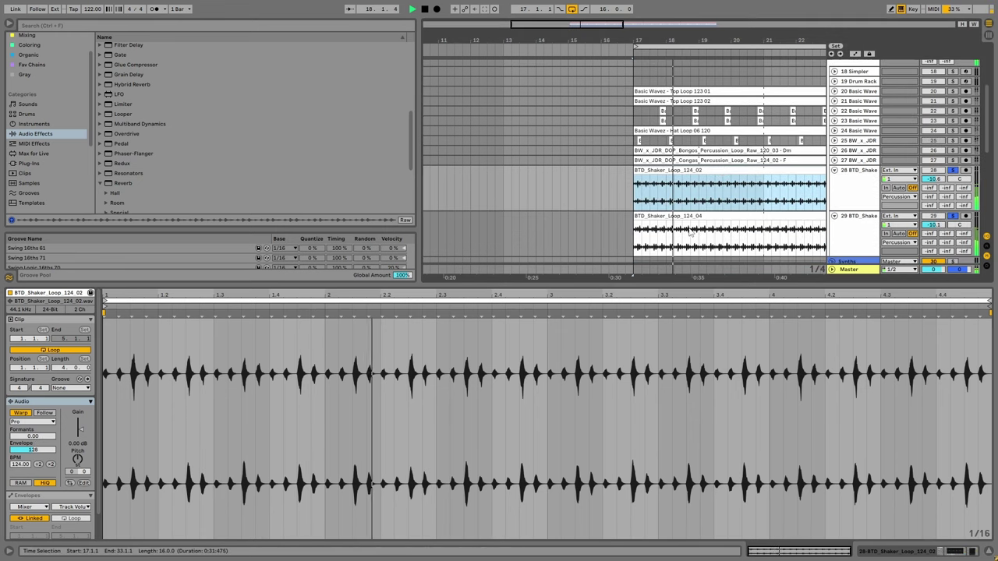
left_click(32, 421)
left_click(27, 468)
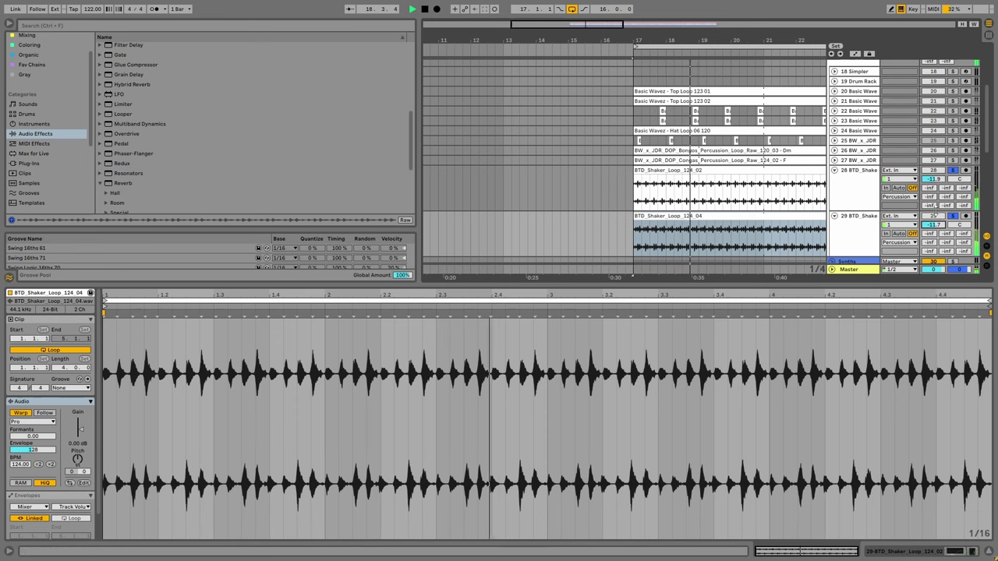
Sidechain the second shaker track's Compressor to the Sidechain track with a threshold of -29.0 dB.
left_click(854, 261)
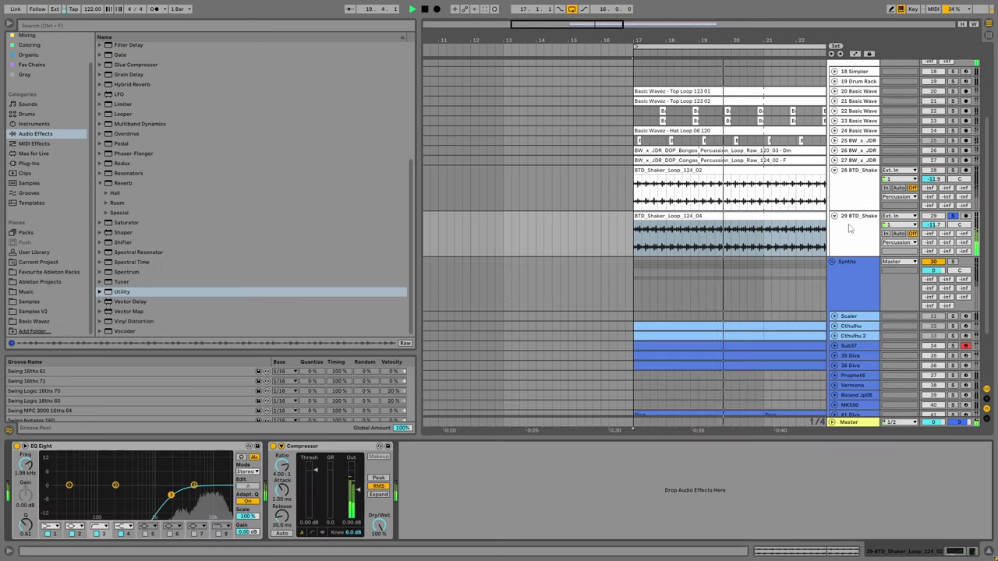
left_click(281, 446)
left_click(289, 471)
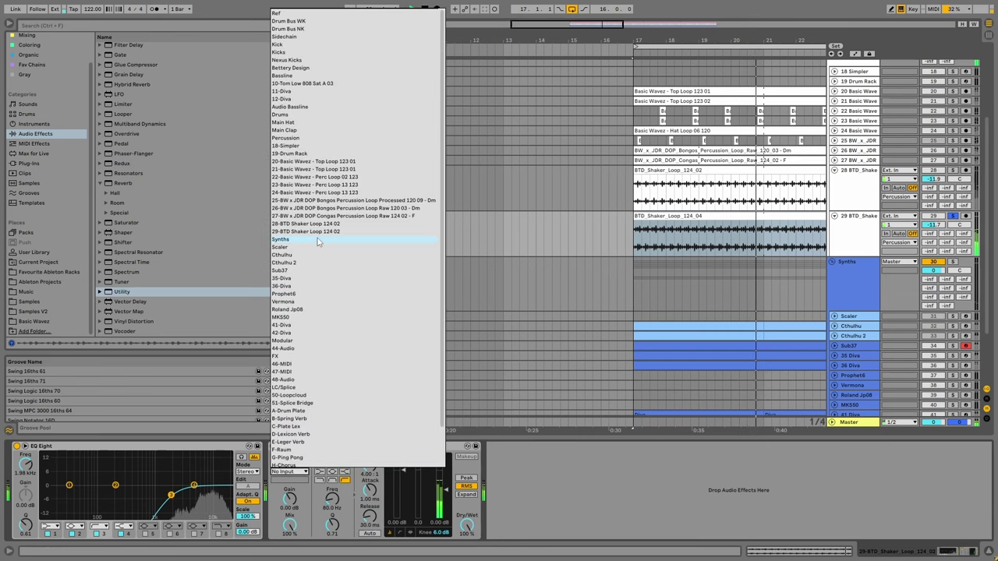
left_click(286, 37)
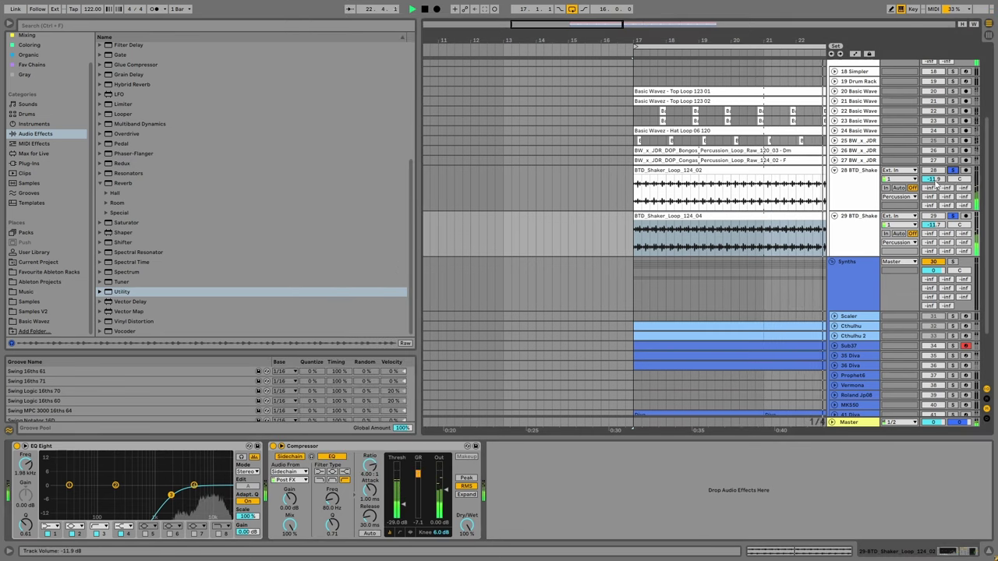
Sidechain the first shaker track's Compressor to the Sidechain track with a threshold of -26.3 dB, and unsolo the shaker tracks.
key("Up")
key("Up")
left_click(360, 446)
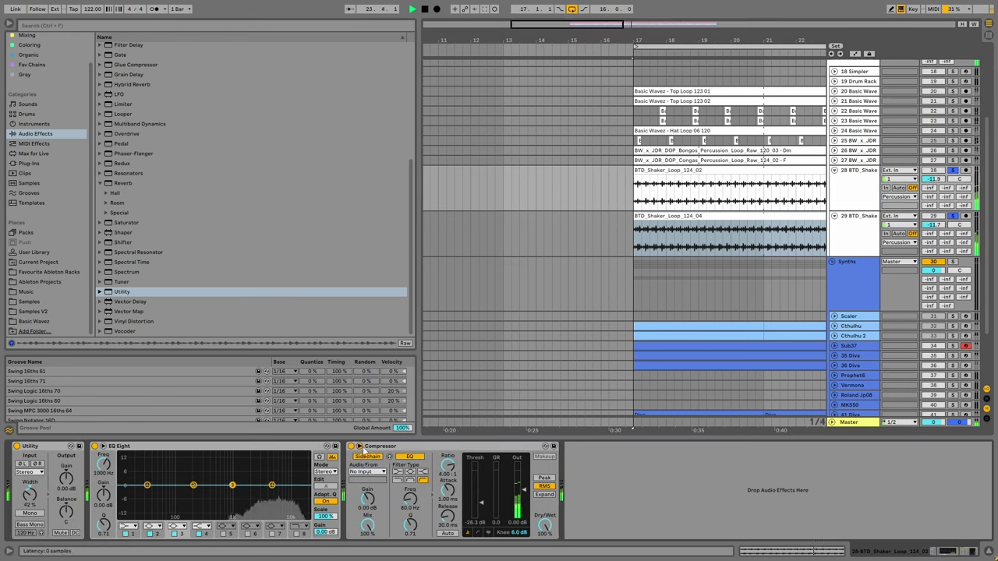
left_click(368, 471)
key("Escape")
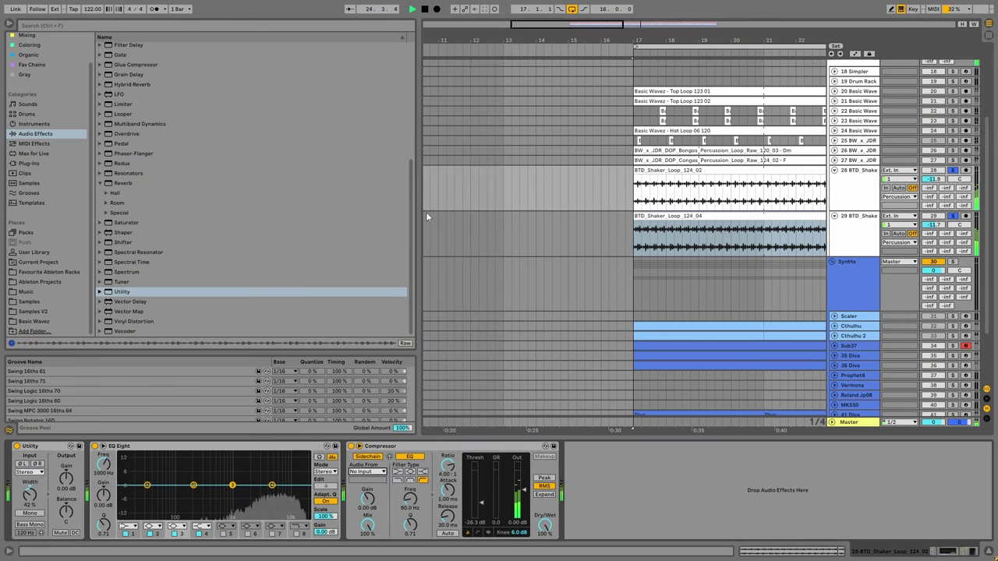
left_click(953, 217)
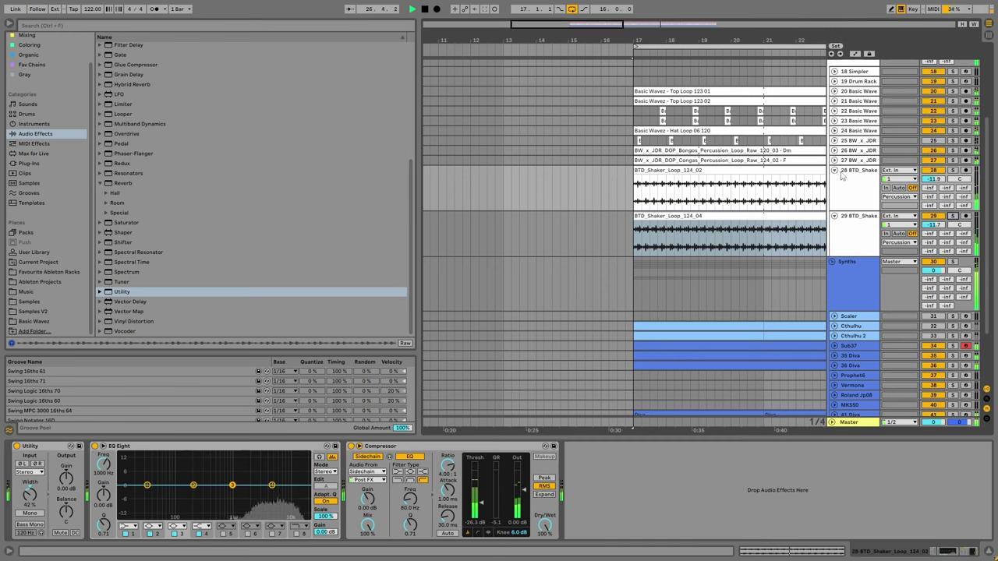
Solo the second shaker track and add a Utility before its EQ Eight with the Width at 56%.
left_click(862, 212)
left_click(952, 217)
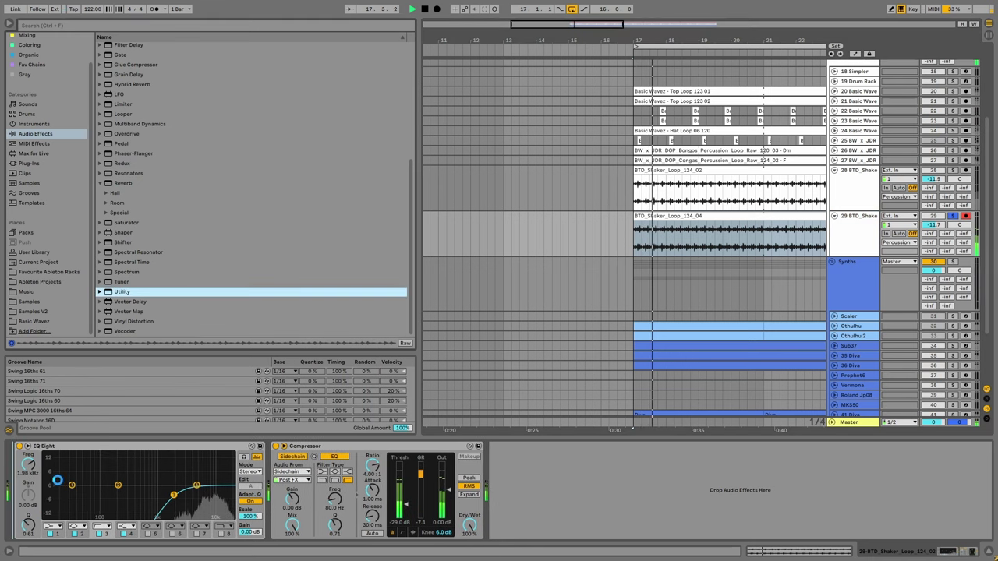
left_click_drag(31, 493, 32, 492)
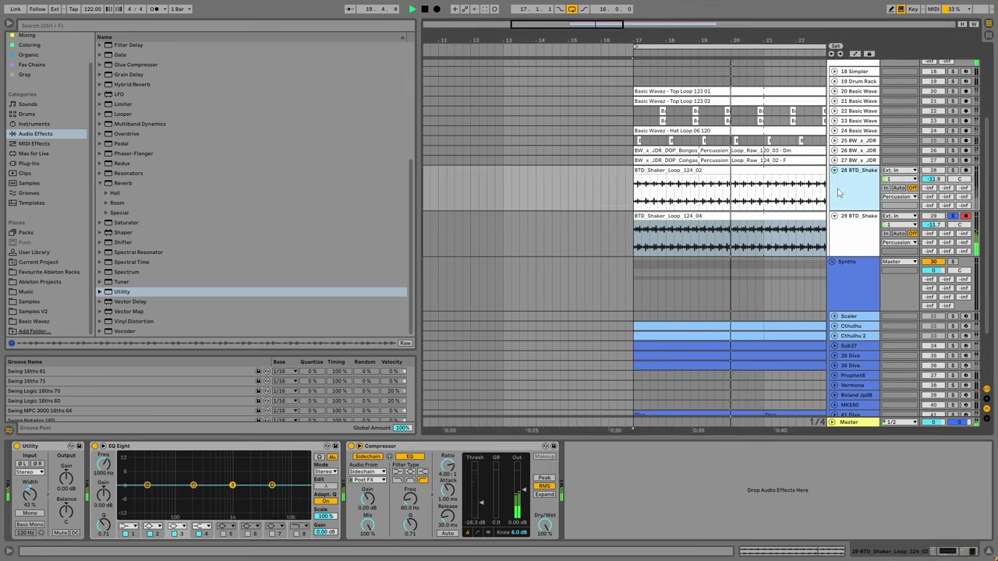
Set the first shaker track's Utility Width to 24%, and unsolo and fold both shaker tracks.
left_click(952, 170)
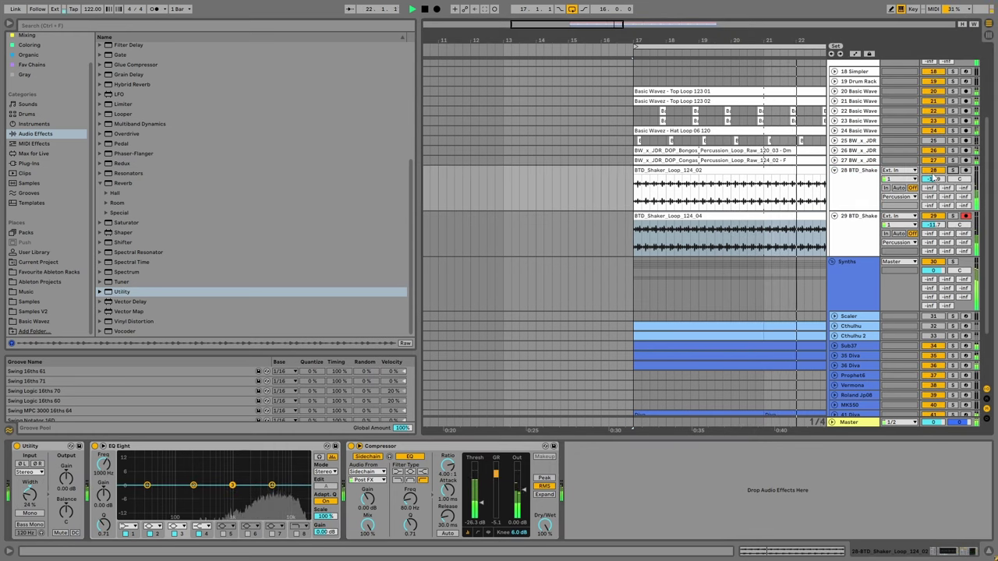
left_click(833, 169)
left_click(834, 180)
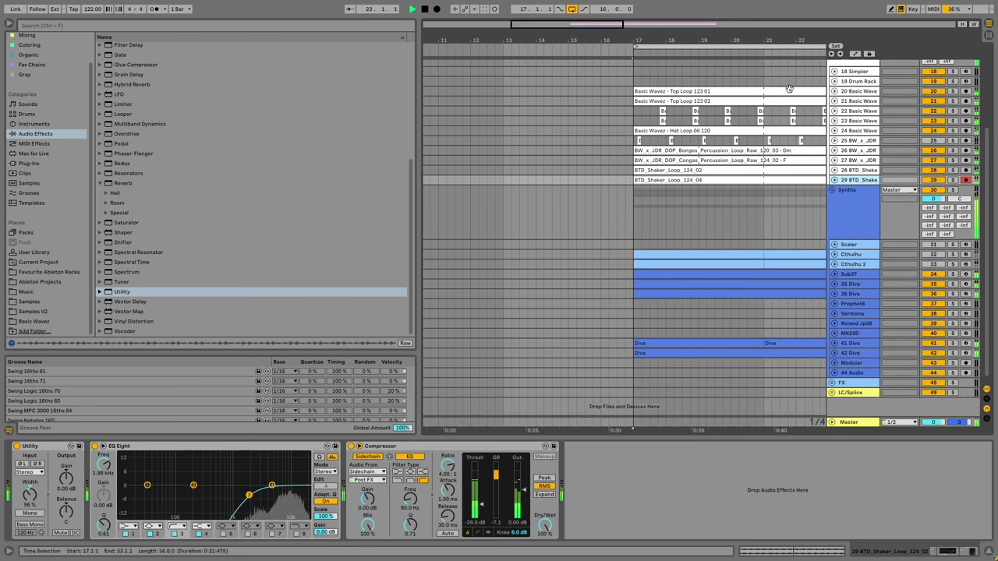
Fold the Percussion and Synths groups in the arrangement.
scroll(624, 234, "down", 5)
scroll(623, 234, "up", 2)
scroll(702, 241, "up", 3)
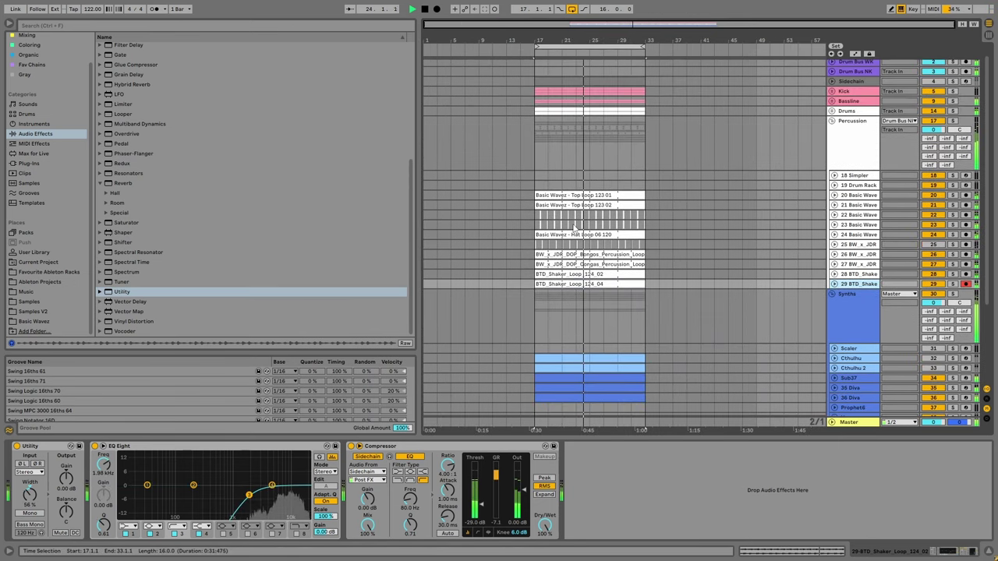
left_click(832, 130)
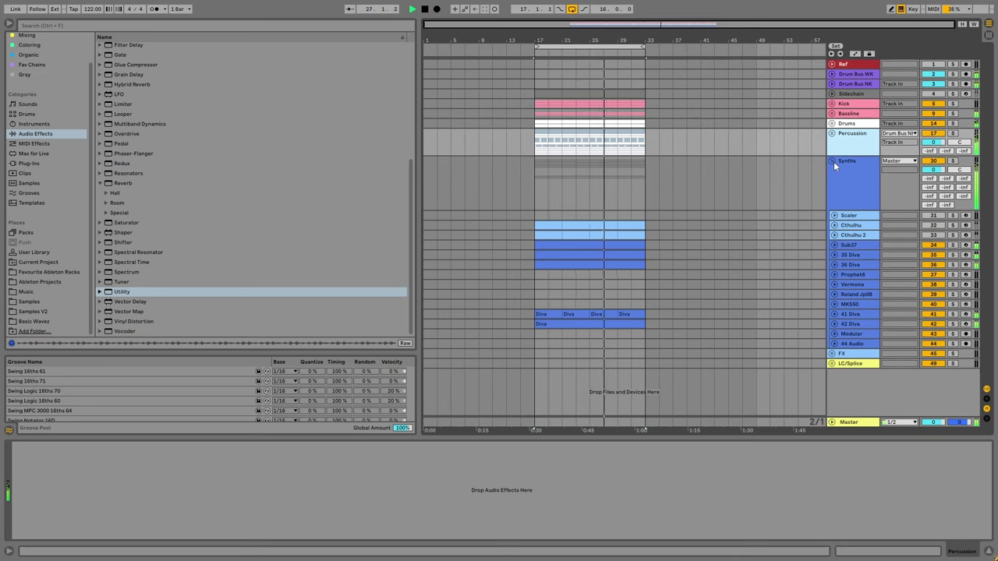
left_click(835, 248)
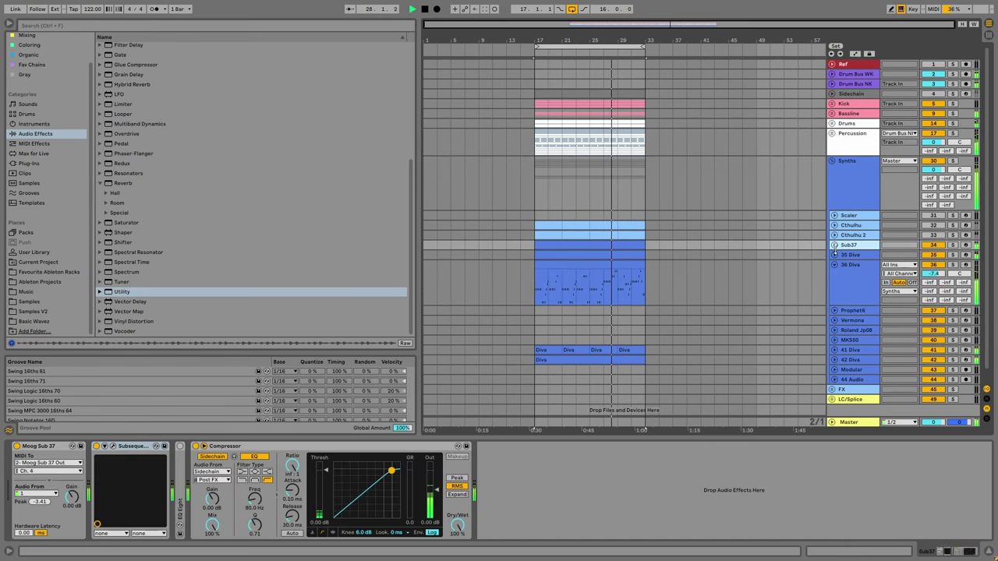
left_click(835, 264)
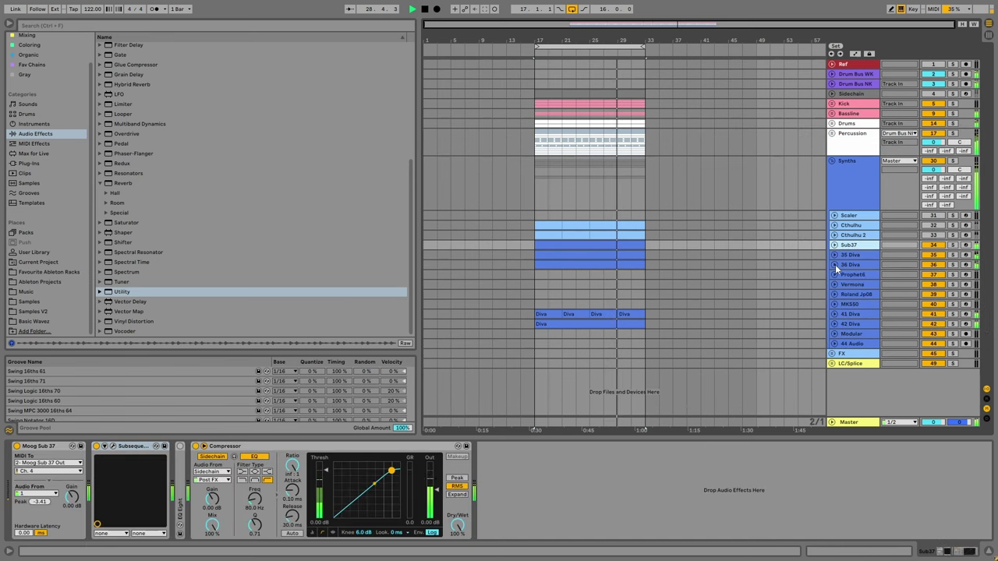
left_click(831, 161)
Audition the wet Bongo High fills in the Organic Afro Fills pack of the Basic Wavez library.
left_click(35, 320)
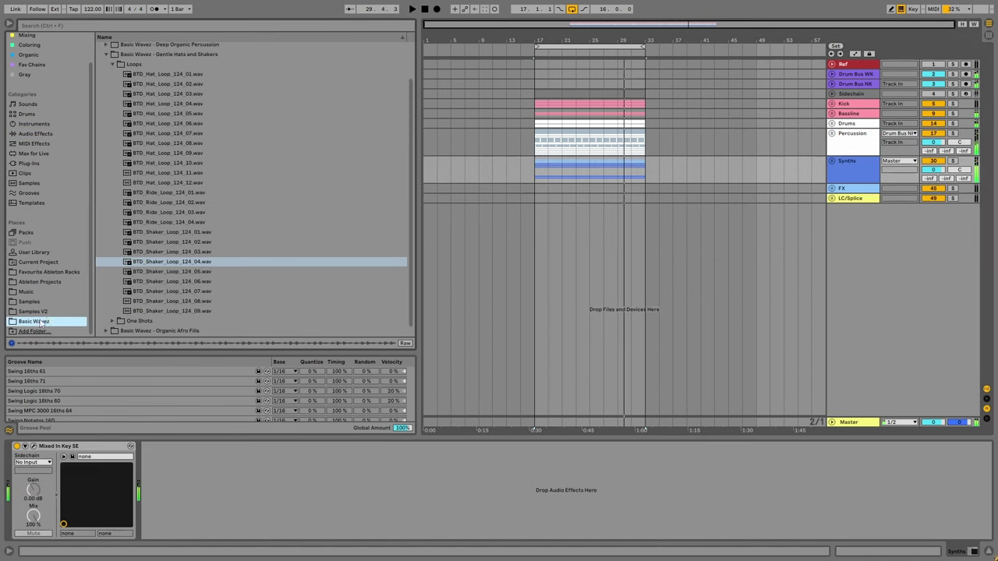
left_click(111, 105)
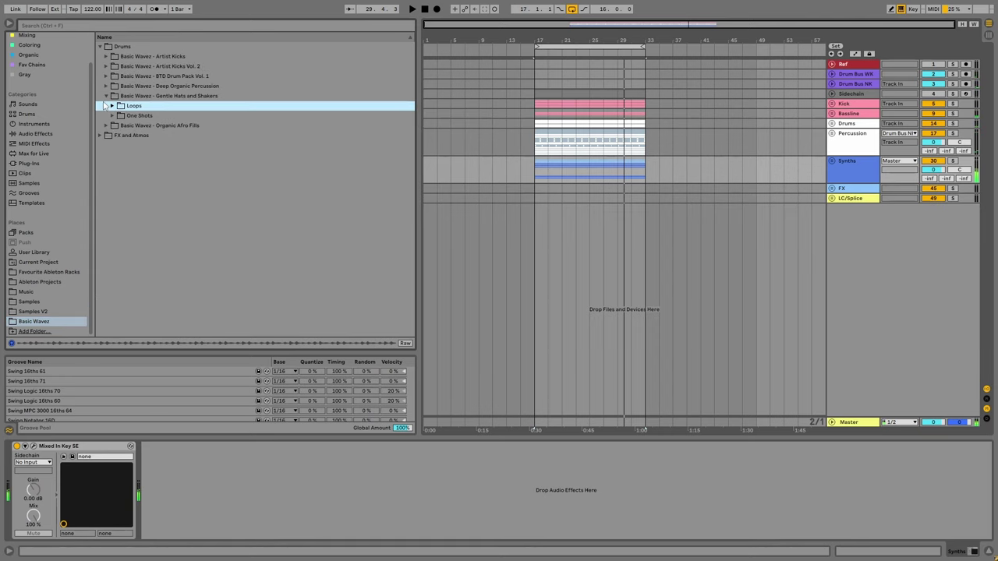
left_click(105, 96)
left_click(106, 105)
left_click(111, 115)
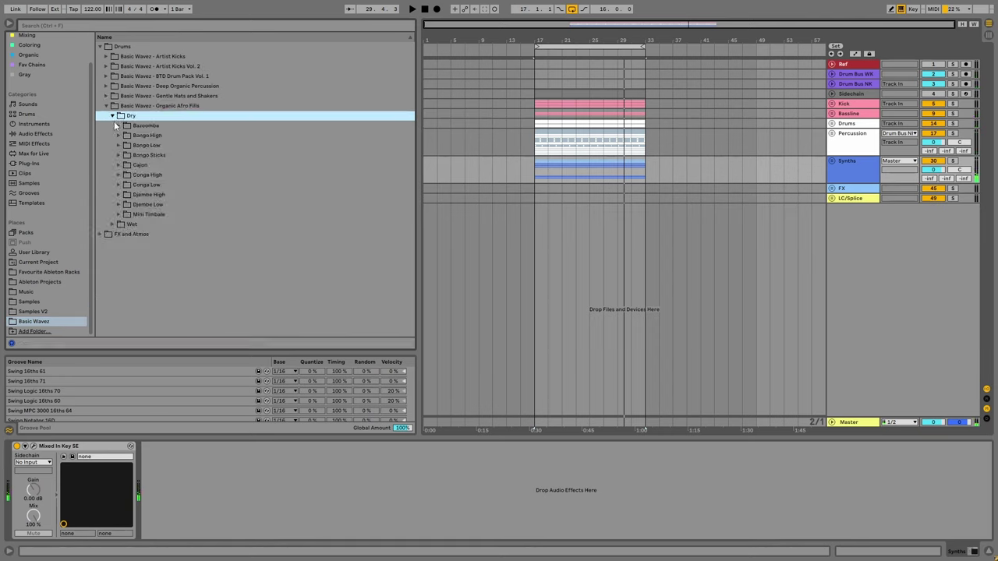
left_click(112, 115)
left_click(111, 126)
left_click(117, 145)
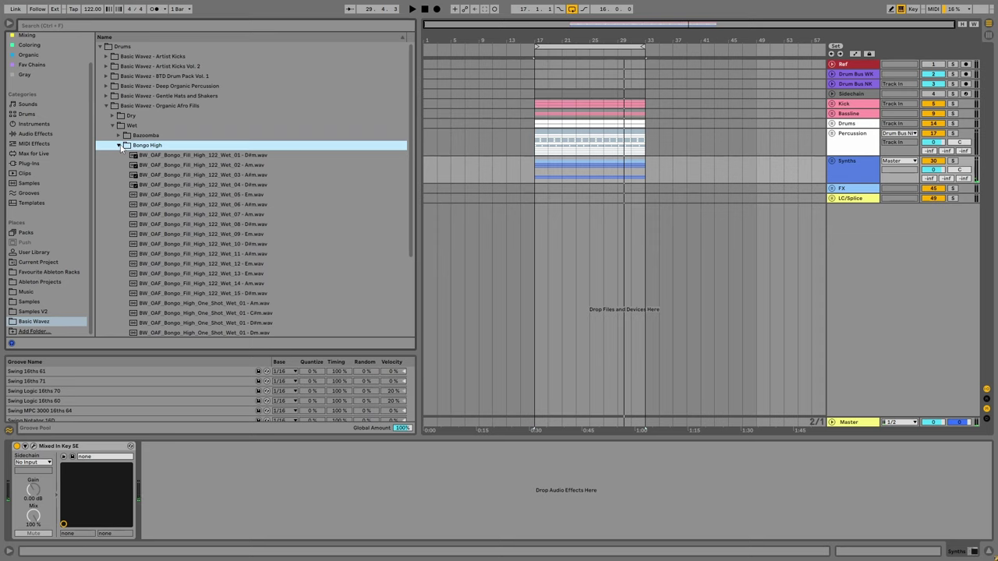
left_click(141, 165)
key("Down")
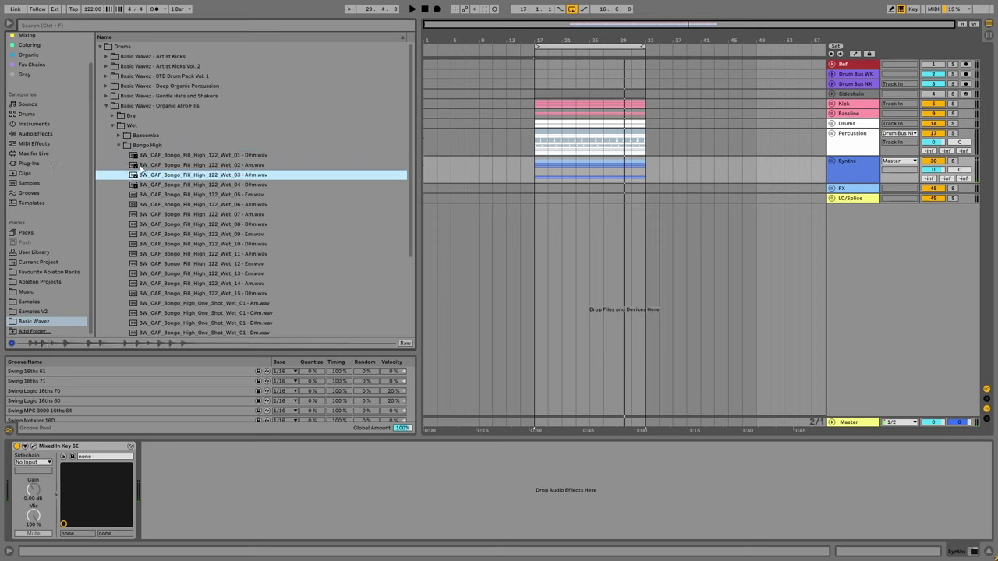
key("Down")
key("Down")
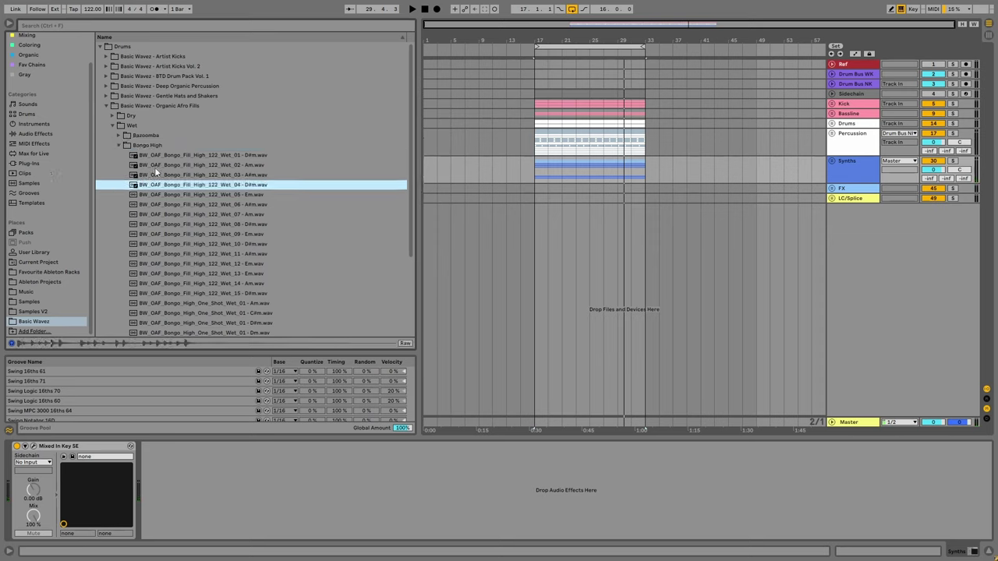
key("Down")
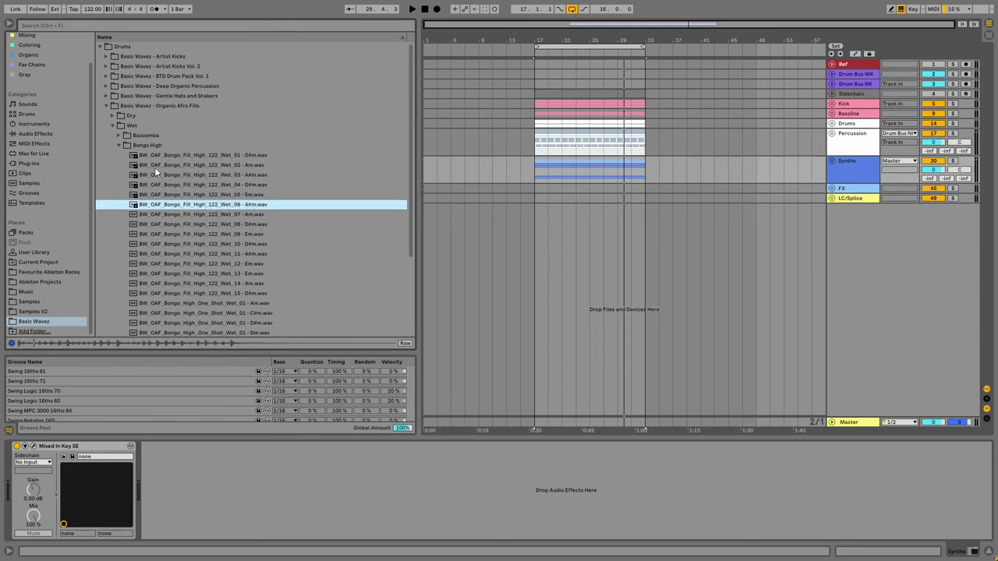
Unfold the FX group and place BW_OAF_Bongo_Fill_High_122_Wet_06 on its audio track, starting at 32.4.1.
left_click(832, 189)
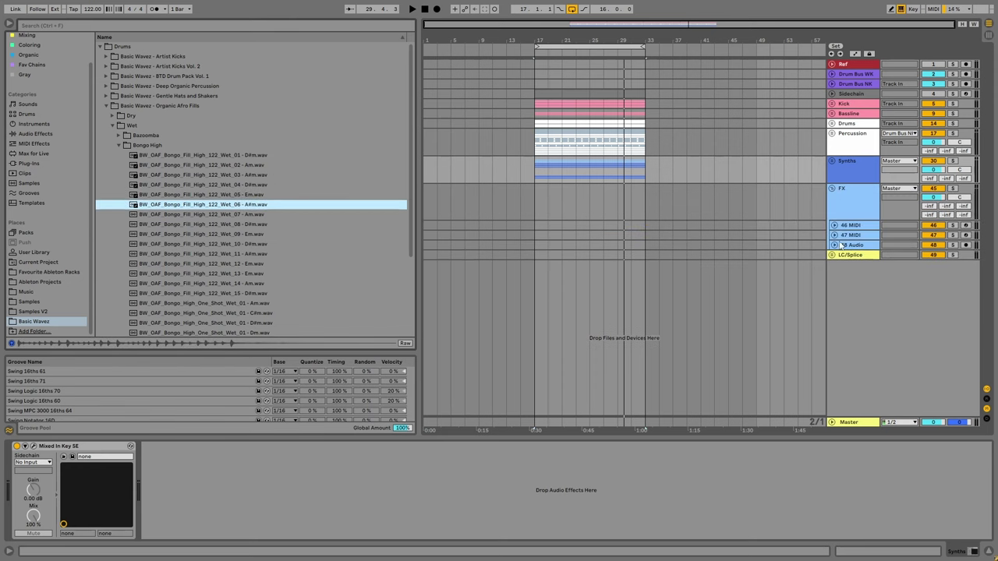
left_click(816, 249)
left_click_drag(229, 208, 652, 254)
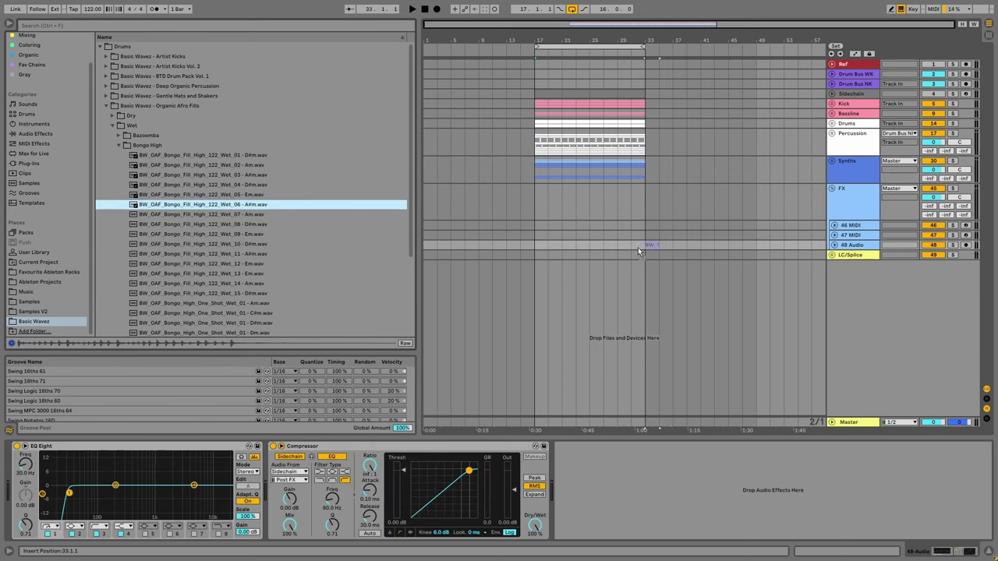
left_click_drag(805, 247, 770, 244)
Trim the end of the bongo fill clip back to the start of bar 33.
scroll(637, 249, "up", 5)
key("space")
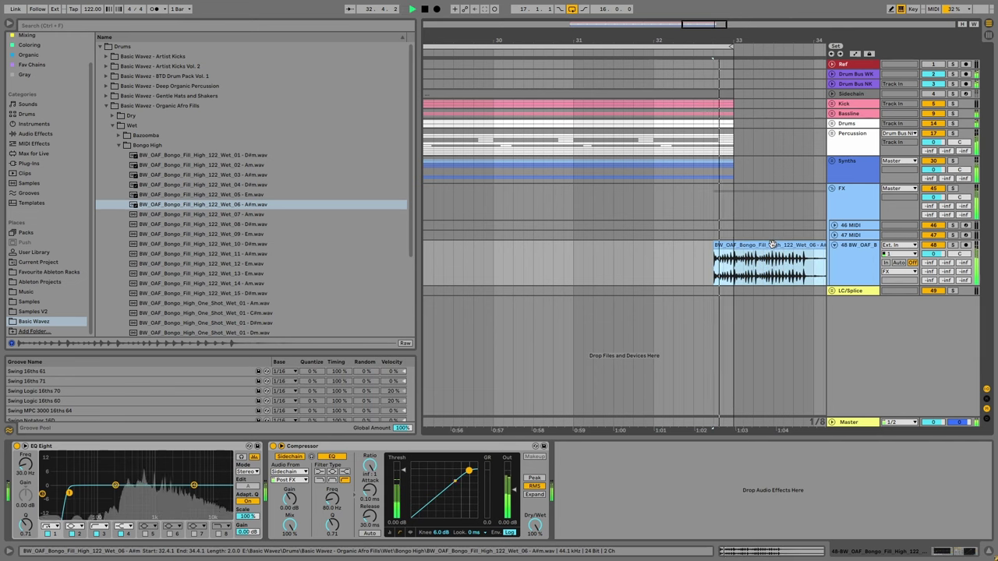
left_click_drag(826, 265, 733, 265)
left_click(712, 271)
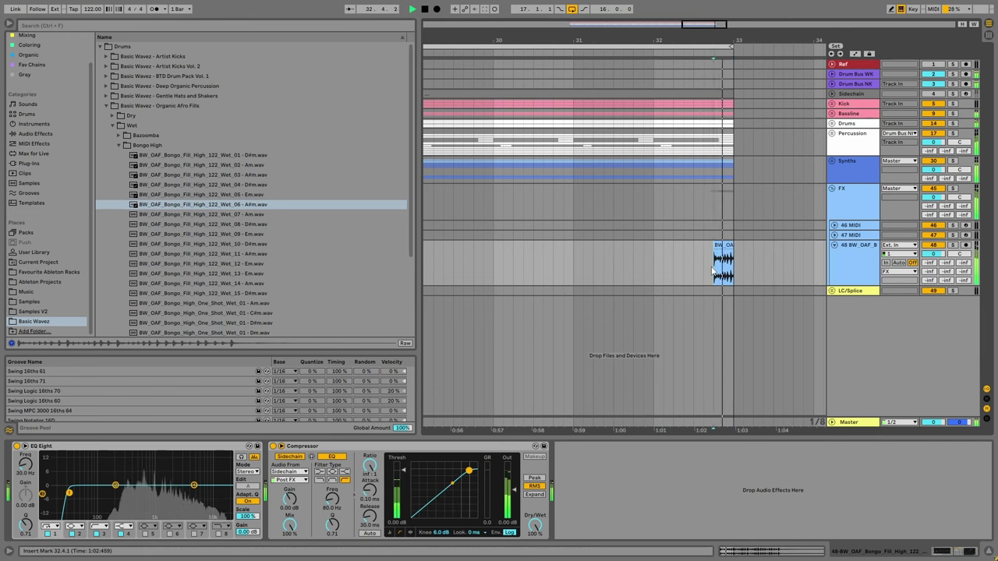
key("minus")
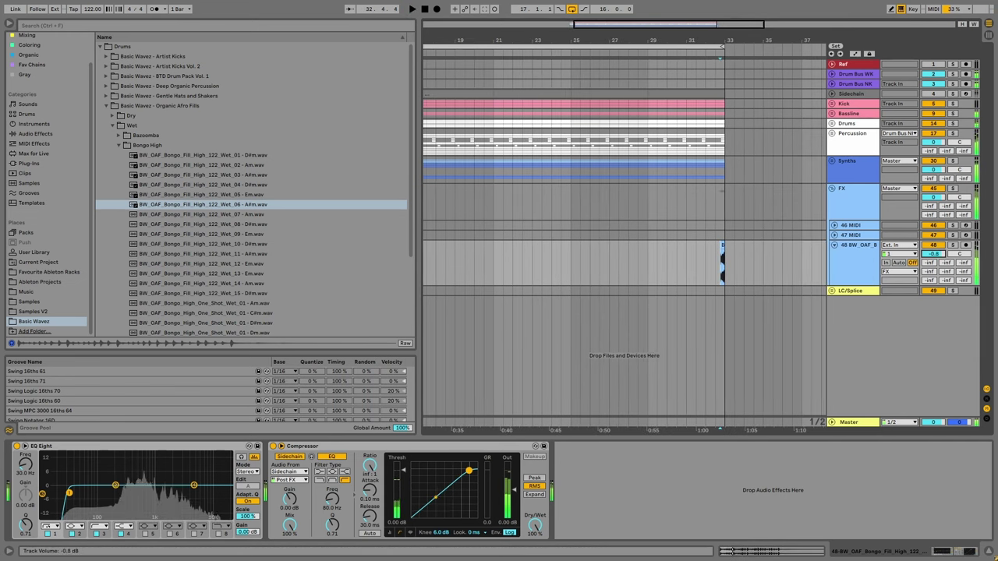
Set the bongo fill track's volume to -3.6 dB and add a duplicate of the track emptied of its clip.
left_click_drag(933, 253, 862, 266)
key("ctrl+d")
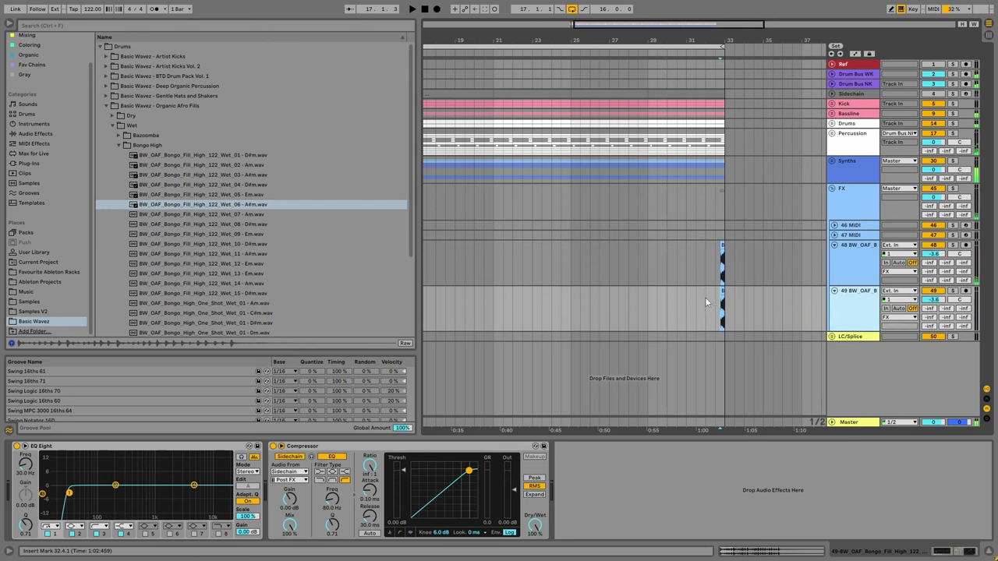
key("Delete")
Browse the faller samples in the Fallers folder of the Basic Wavez FX Mega Pack.
left_click(119, 145)
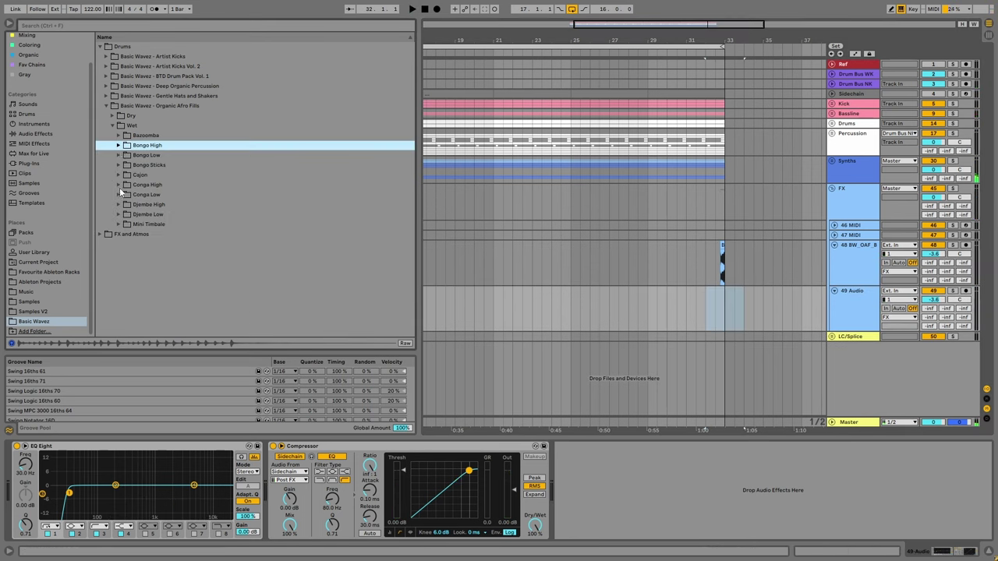
left_click(102, 233)
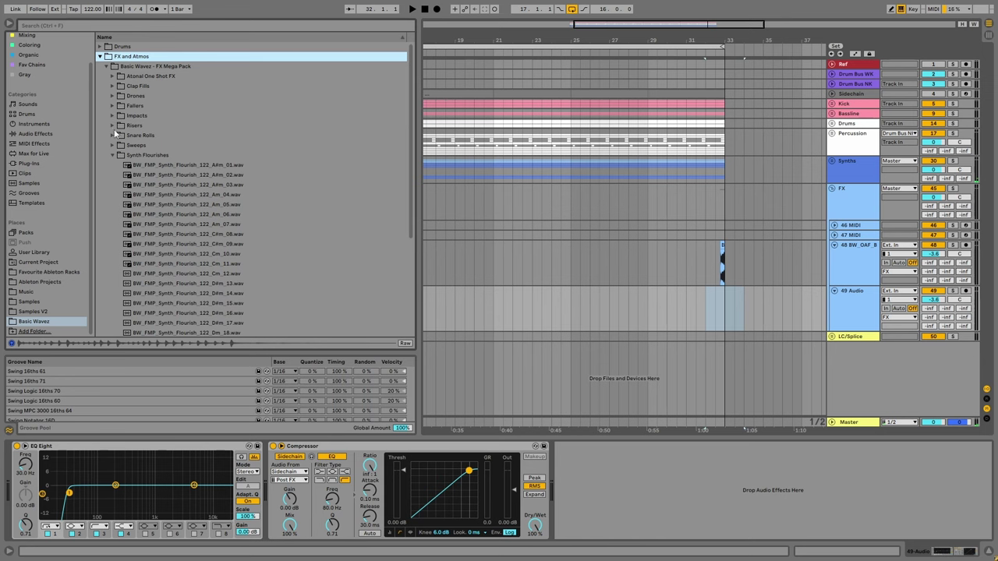
left_click(110, 107)
key("Down")
key("Down")
key("Down")
key("Down")
key("Down")
key("Down")
key("Down")
key("Down")
key("Down")
key("Down")
key("Down")
key("Down")
key("Down")
scroll(200, 206, "down", 2)
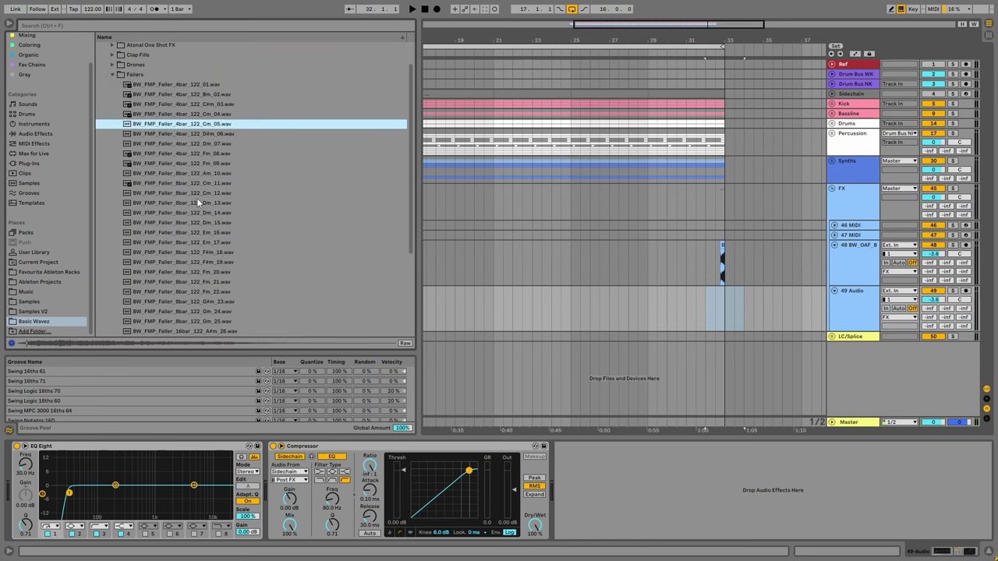
key("Down")
key("Down")
key("Down")
key("Down")
key("Down")
key("Down")
key("Down")
key("Down")
key("Down")
key("Down")
key("Down")
key("Down")
key("Down")
key("Down")
key("Down")
key("Down")
key("Down")
scroll(201, 204, "down", 3)
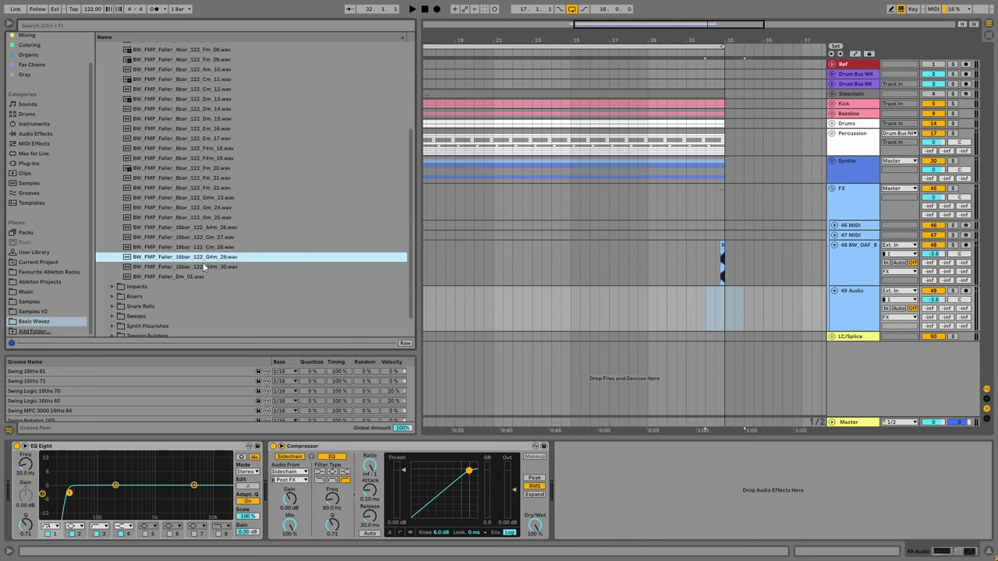
Audition the SweepDown samples in the FX Mega Pack's Sweeps folder.
left_click(116, 294)
key("Down")
key("Down")
key("Down")
key("Down")
key("Down")
key("Down")
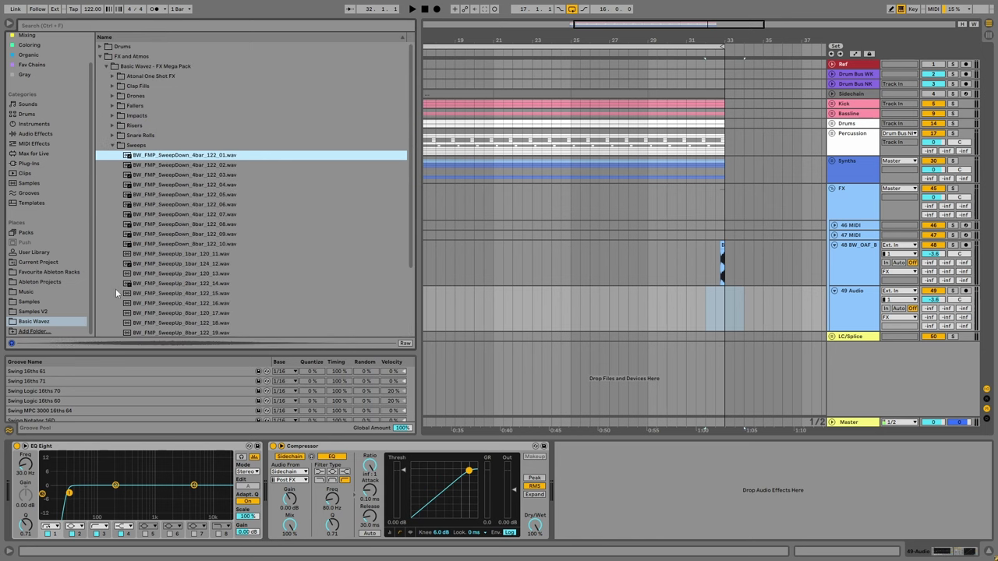
scroll(152, 245, "down", 2)
left_click(190, 194)
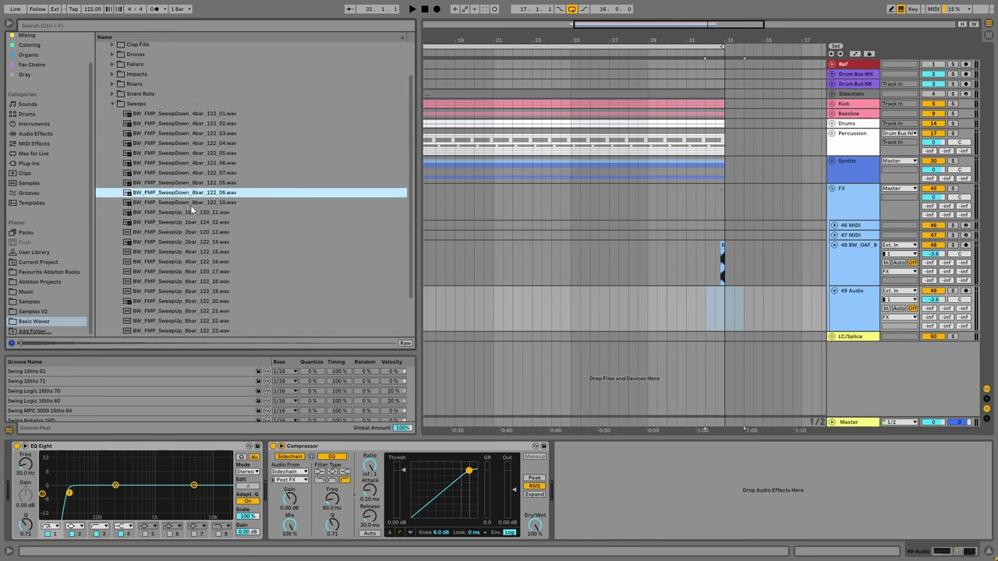
Load BW_FMP_SweepDown_8bar_122_10 onto the first MIDI track of the FX group and solo that track.
left_click(191, 206)
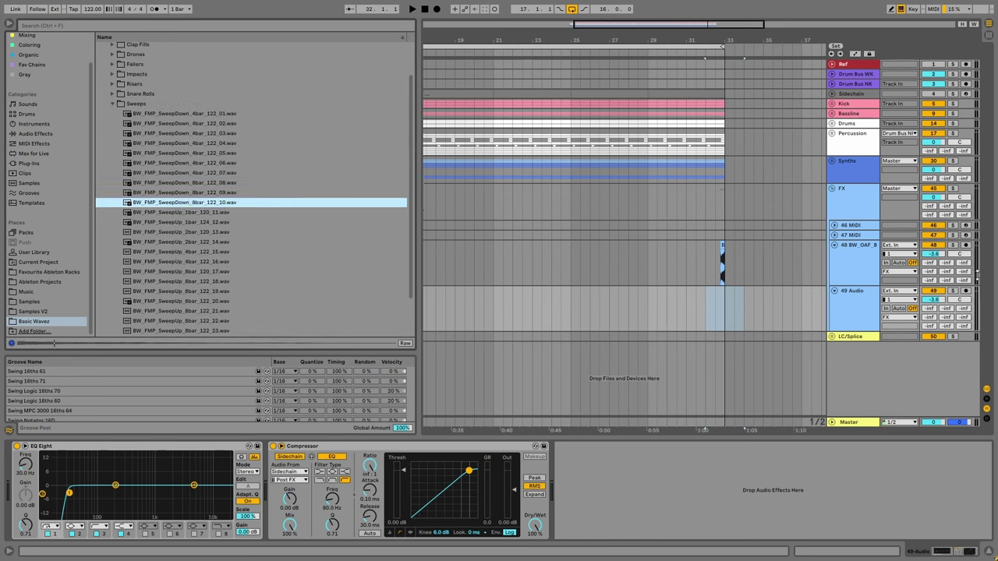
left_click(841, 226)
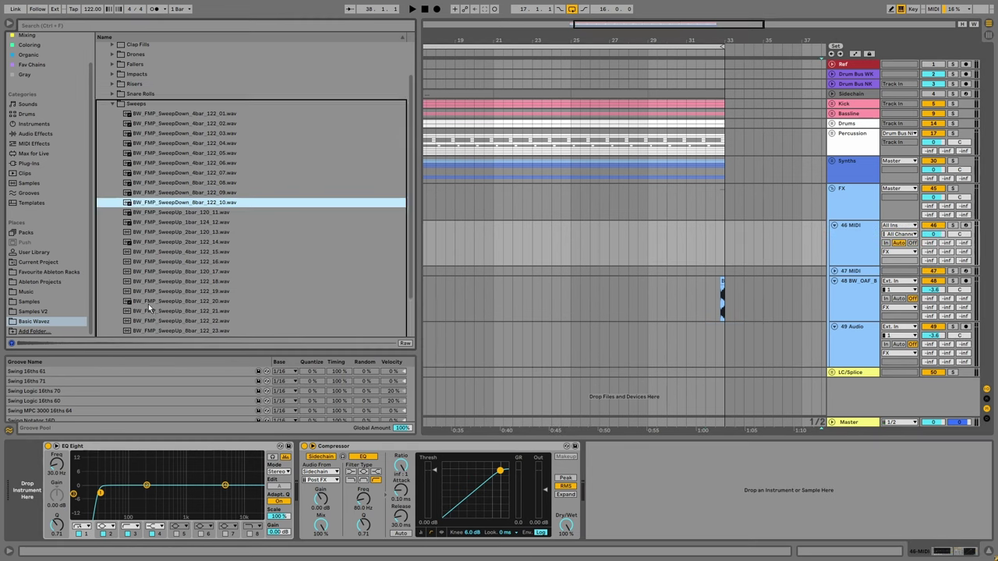
key("Return")
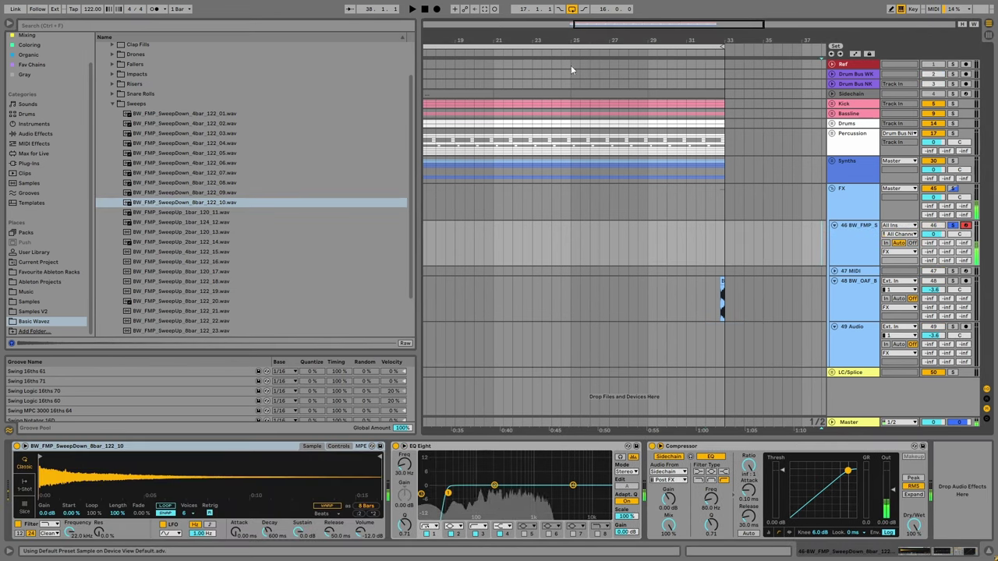
Create a four-bar MIDI clip at bar 17 on the sweep track with one C3 note spanning its full length.
key("minus")
key("minus")
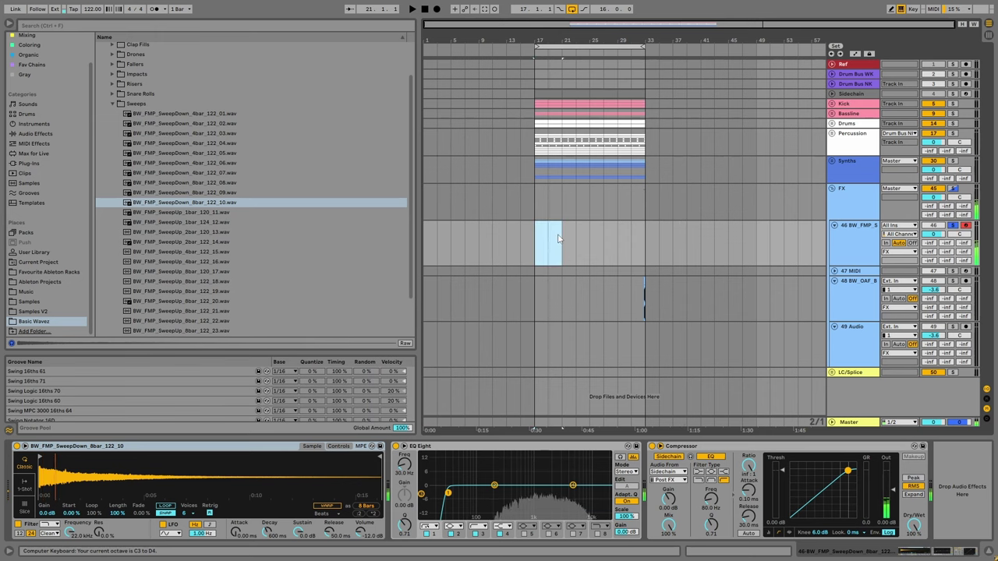
right_click(558, 238)
left_click(600, 319)
double_click(159, 493)
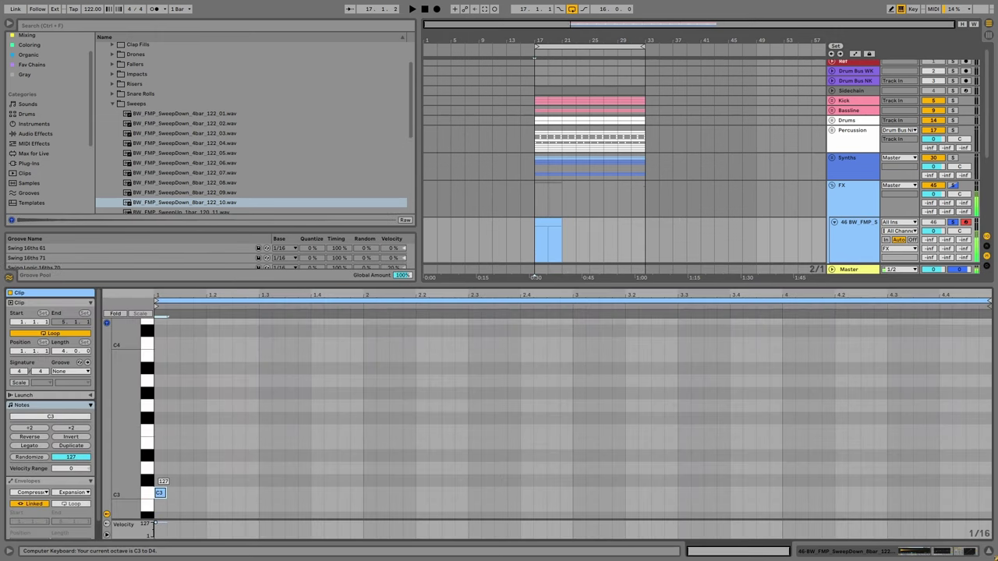
left_click_drag(187, 494, 990, 492)
Set the sweep track's volume to -8.6 dB during playback, and unsolo and disarm the track.
key("space")
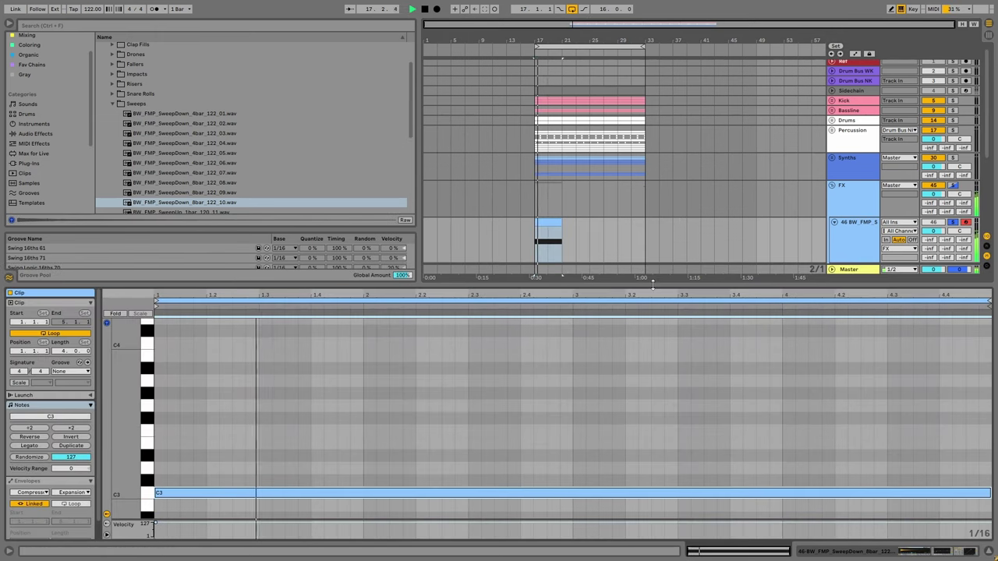
key("ctrl+alt+l")
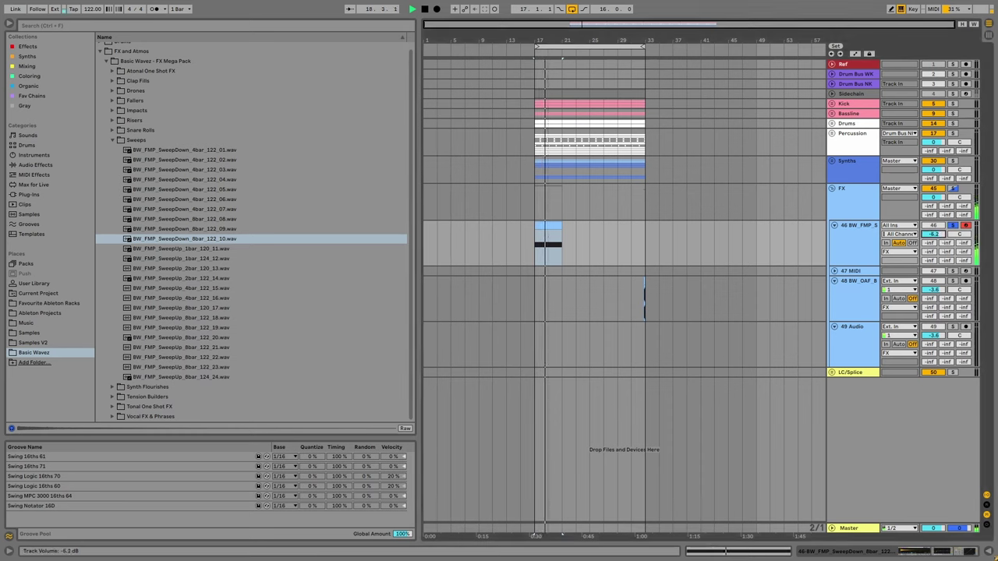
left_click_drag(933, 234, 933, 257)
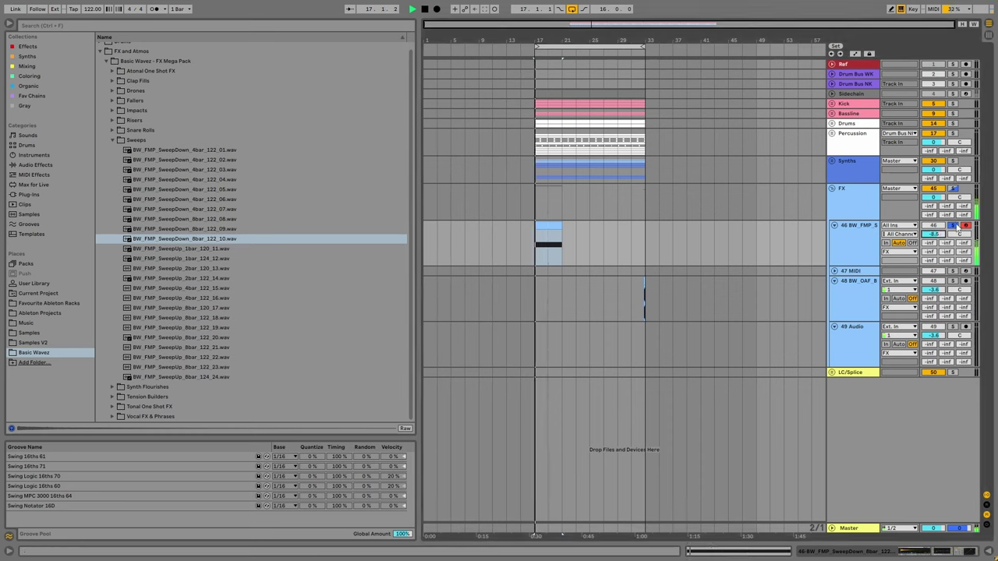
left_click(964, 226)
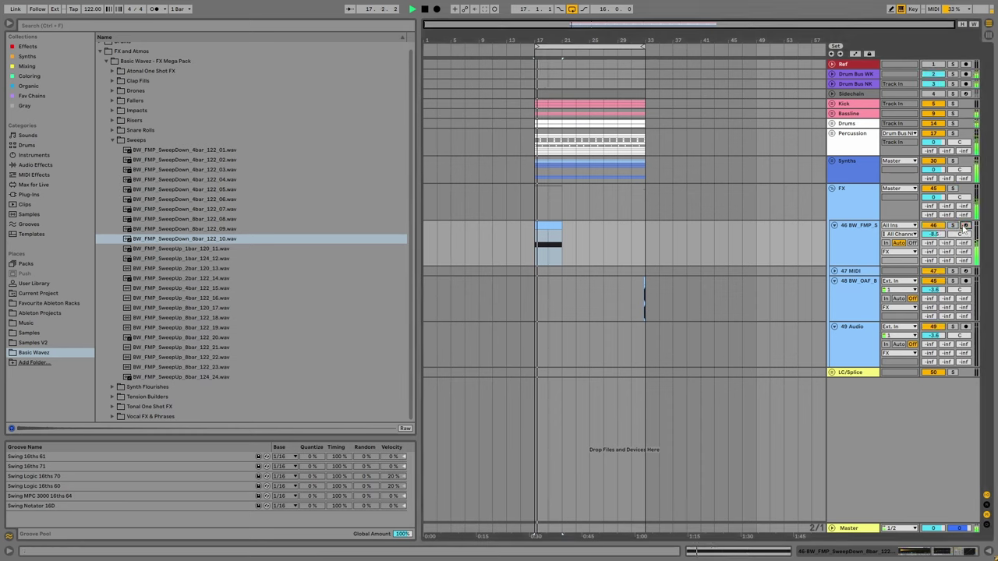
left_click(643, 283)
left_click(634, 285)
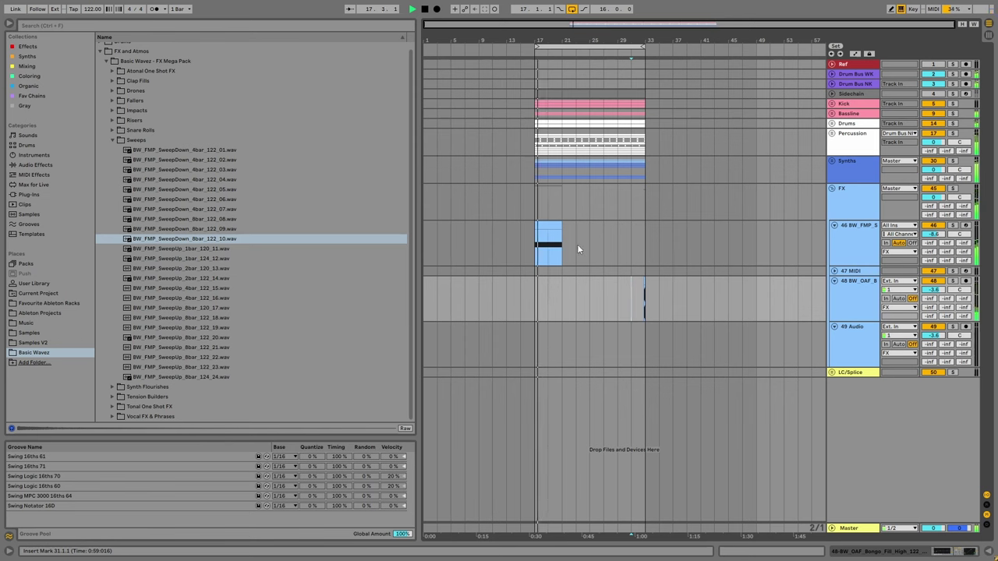
Audition the SweepDown samples in the Sweeps folder from BW_FMP_SweepDown_8bar_122_09 back to 4bar_122_01.
left_click(212, 233)
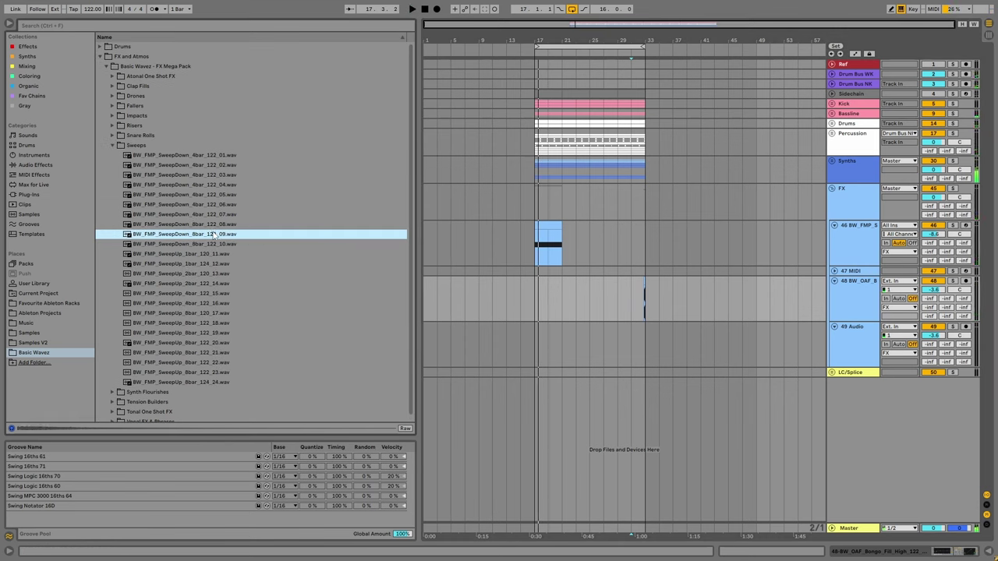
key("Up")
key("Up")
key("Up")
key("Up")
key("Up")
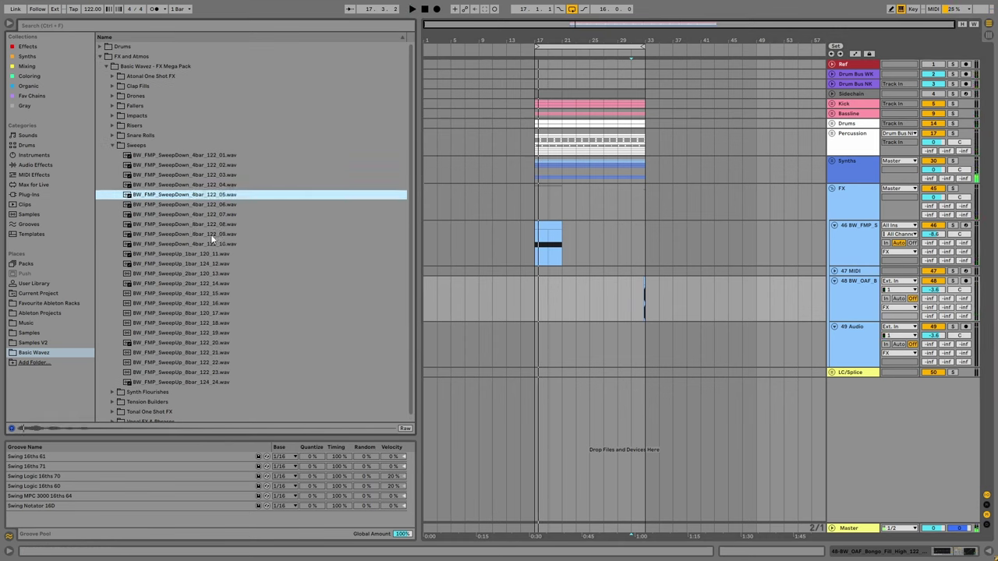
key("Up")
key("Up")
key("Up")
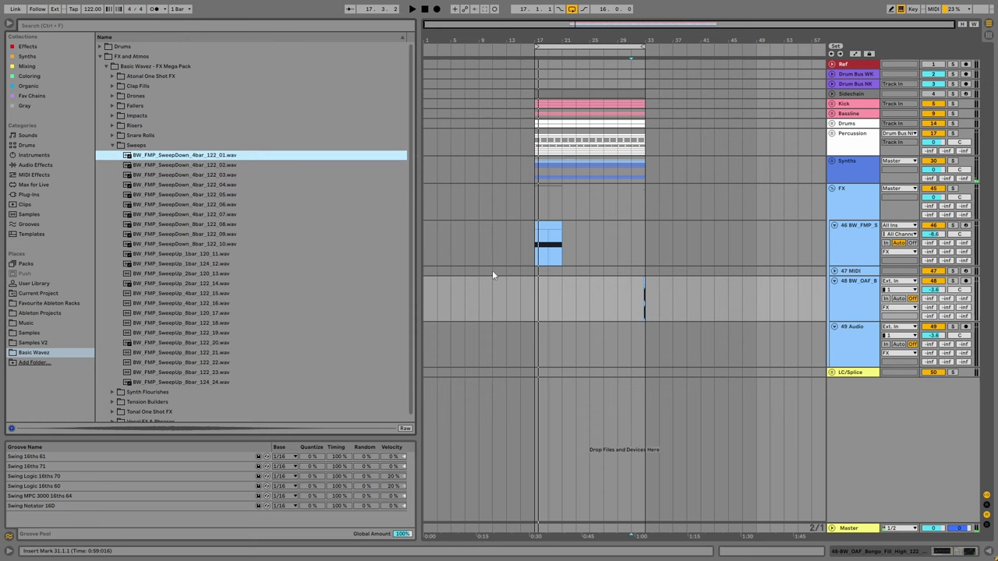
Solo the sweep track, transpose its sample +19 st, and raise its EQ Eight low cut to 186 Hz.
left_click(550, 225)
double_click(549, 224)
key("space")
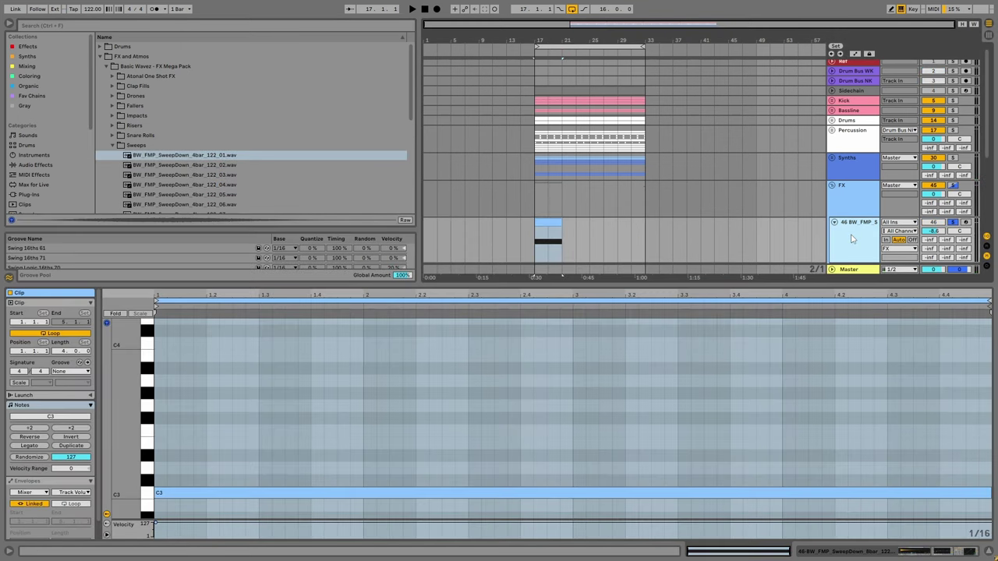
key("shift+Tab")
left_click(333, 448)
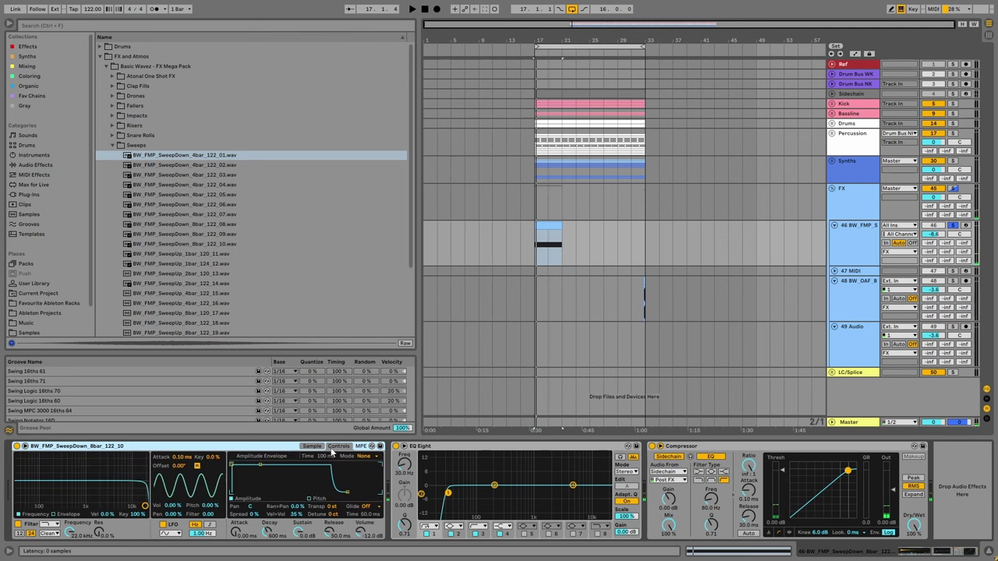
mouse_move(334, 505)
left_mouse_down()
mouse_move(334, 483)
mouse_move(333, 498)
left_mouse_up()
key("space")
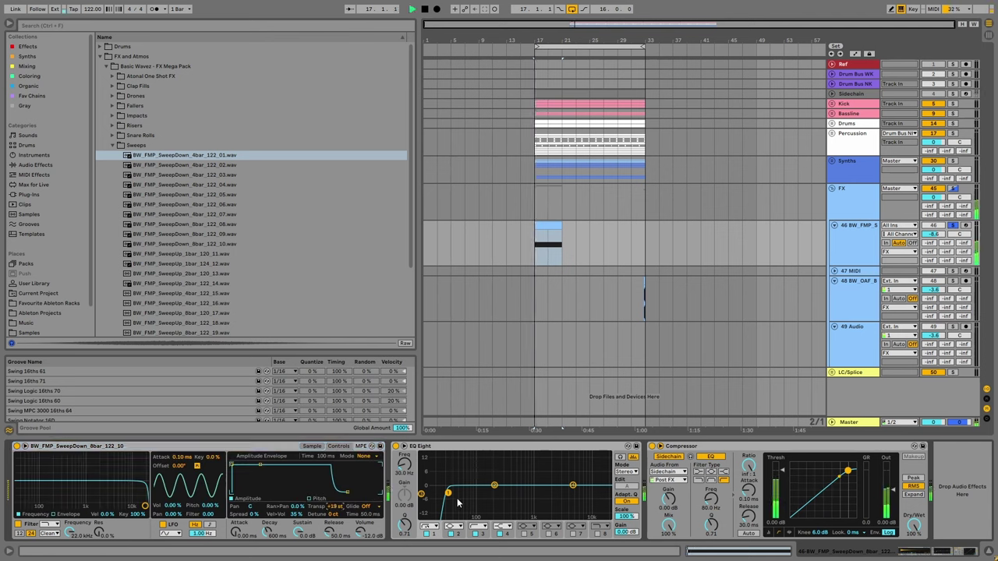
left_click(311, 446)
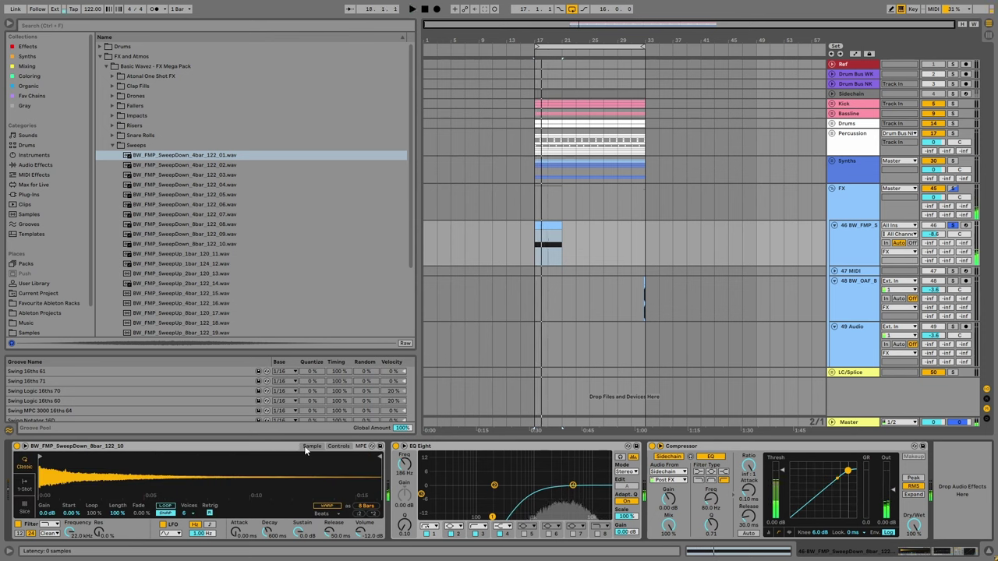
key("space")
Audition the SweepUp samples in the Sweeps folder through BW_FMP_SweepUp_8bar_124_24.
left_click(251, 282)
scroll(237, 274, "down", 1)
left_click(238, 273)
scroll(238, 277, "down", 2)
left_click(237, 279)
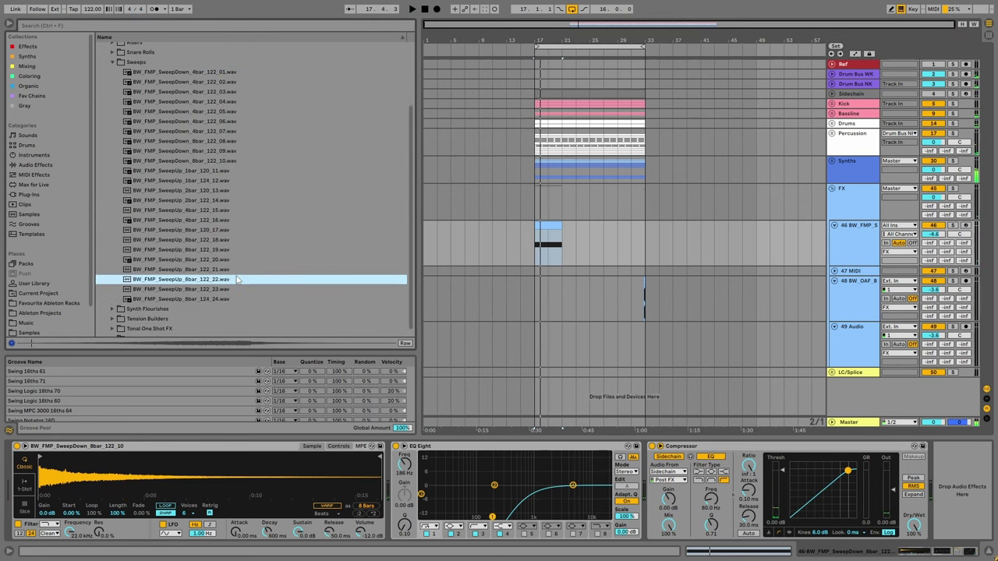
left_click(257, 293)
left_click(240, 302)
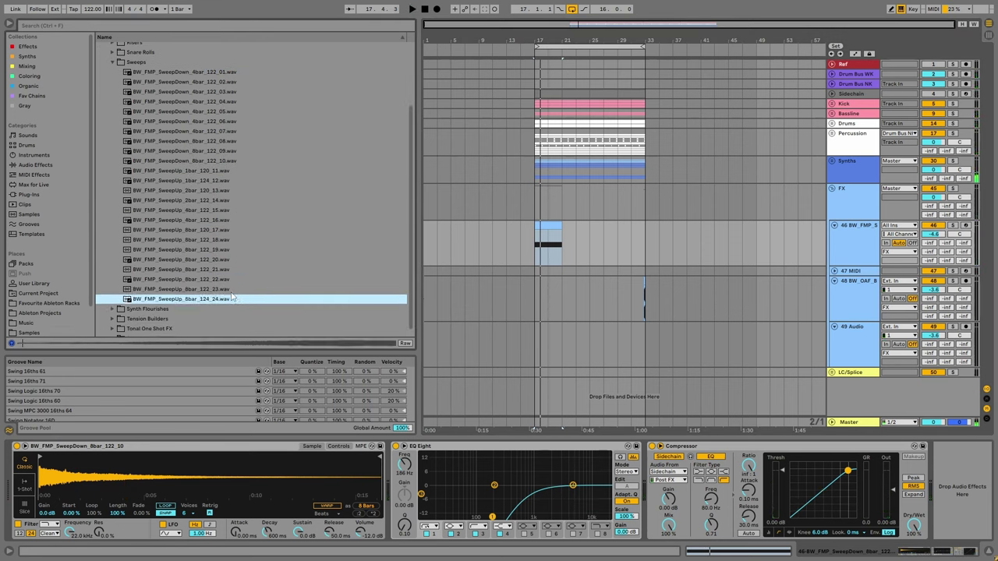
Open the Synth Flourishes folder and audition its first samples in A#m and Am.
scroll(156, 304, "down", 1)
left_click(111, 302)
key("Down")
key("Down")
key("Down")
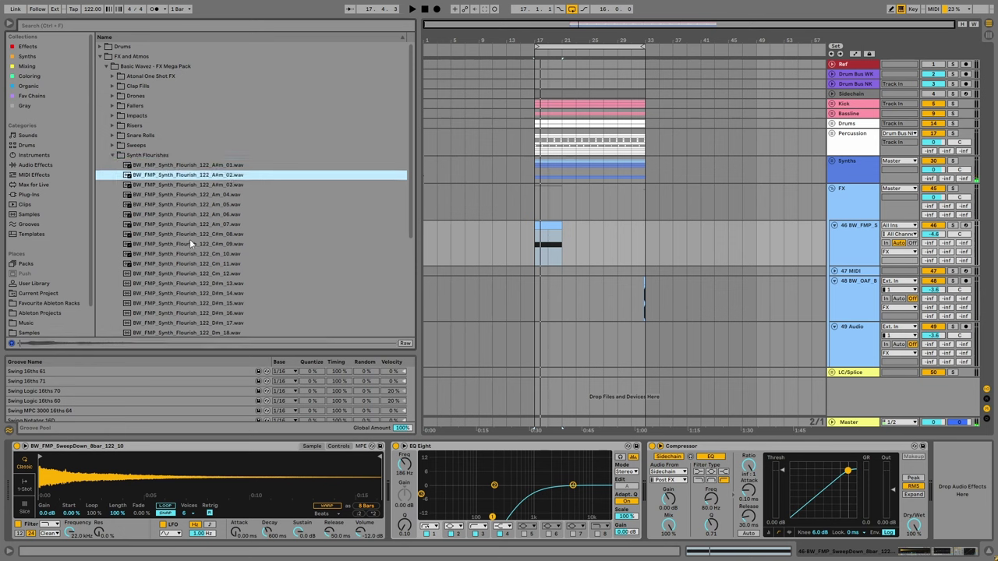
scroll(191, 238, "down", 1)
key("Down")
key("Down")
key("Down")
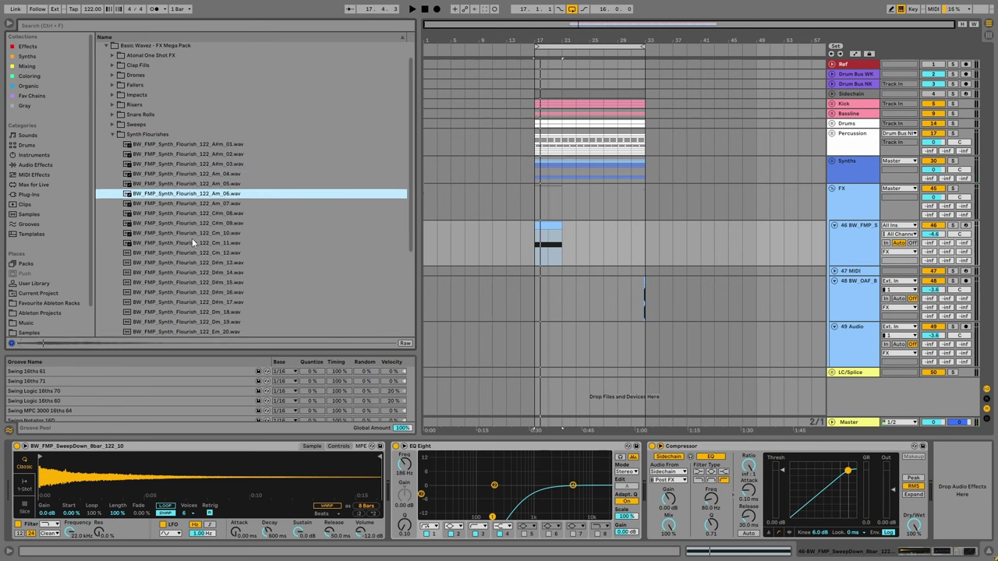
key("Down")
Audition the Synth Flourish samples from D#m_14 onward through Em_21, comparing D#m_16 and D#m_17.
scroll(192, 238, "down", 2)
left_click(194, 235)
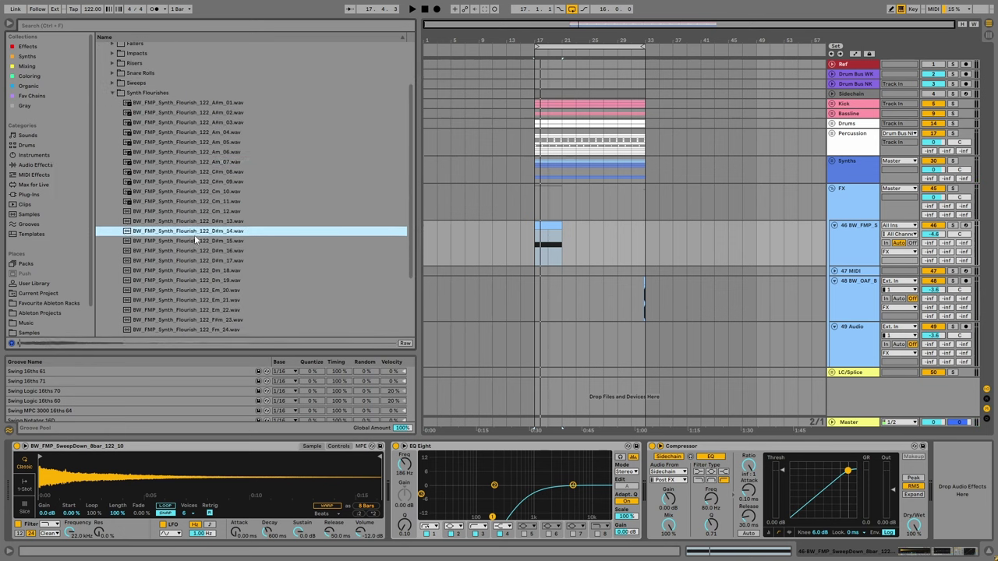
key("Down")
key("Up")
left_click(192, 251)
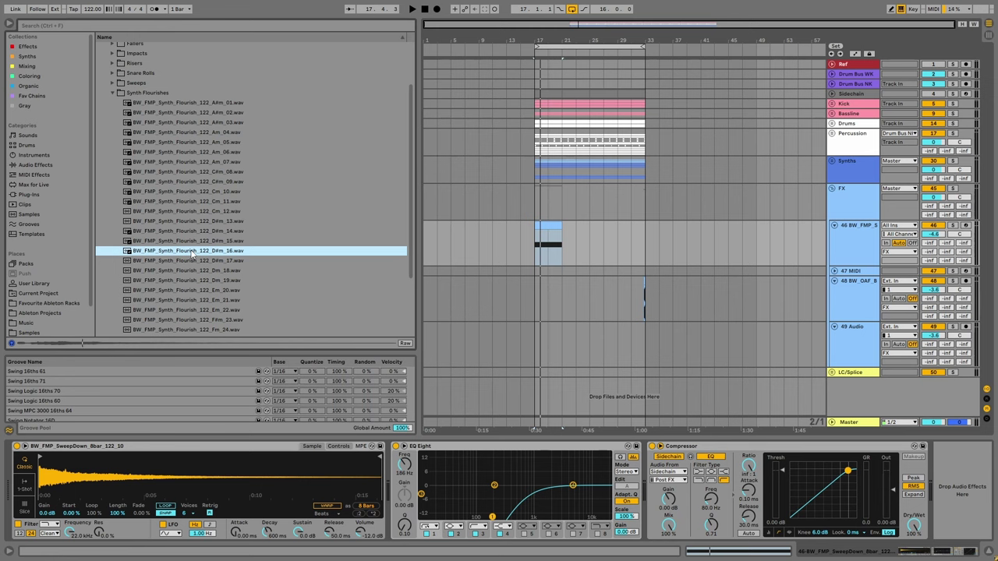
key("Down")
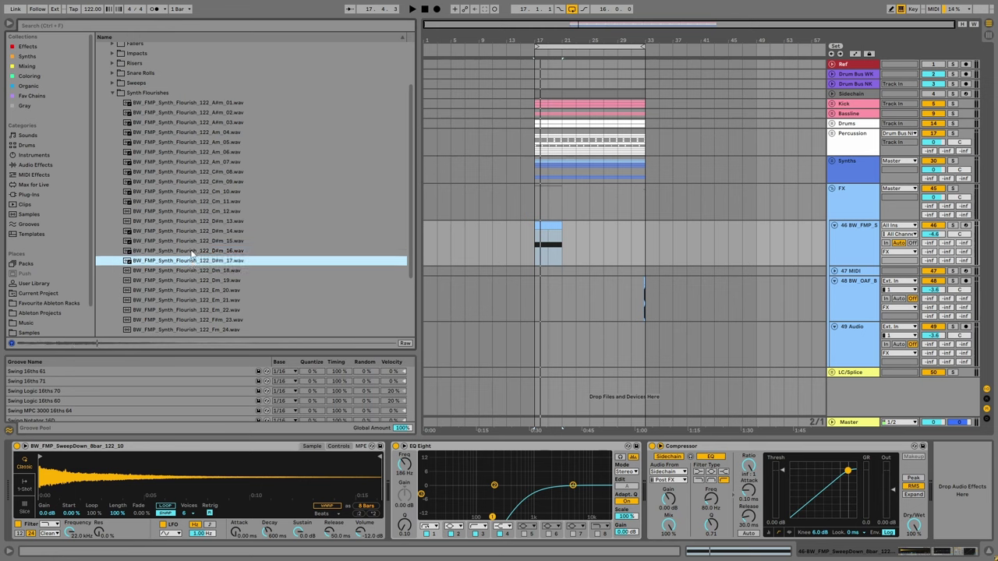
left_click(191, 251)
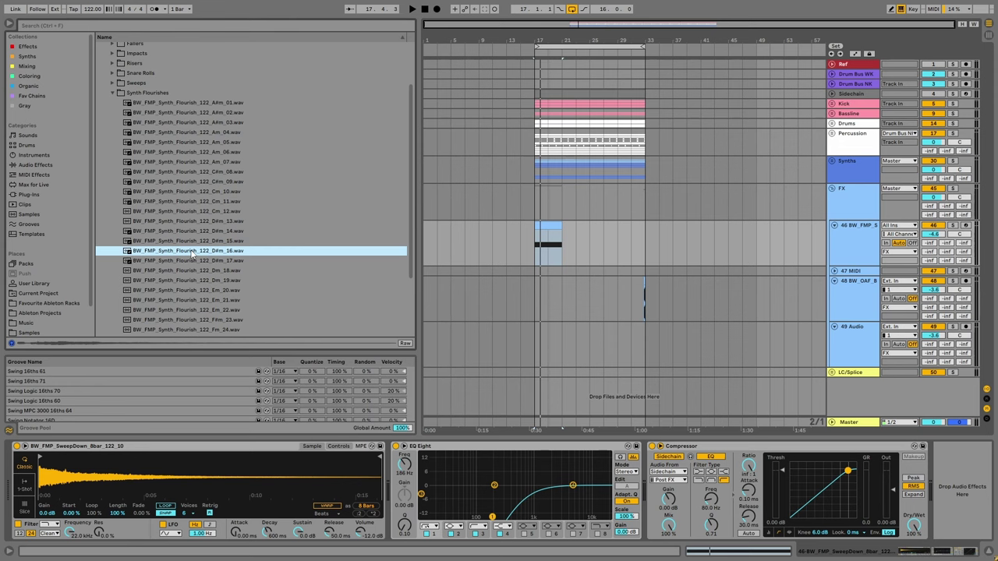
scroll(216, 253, "down", 2)
left_click(216, 257)
left_click(217, 266)
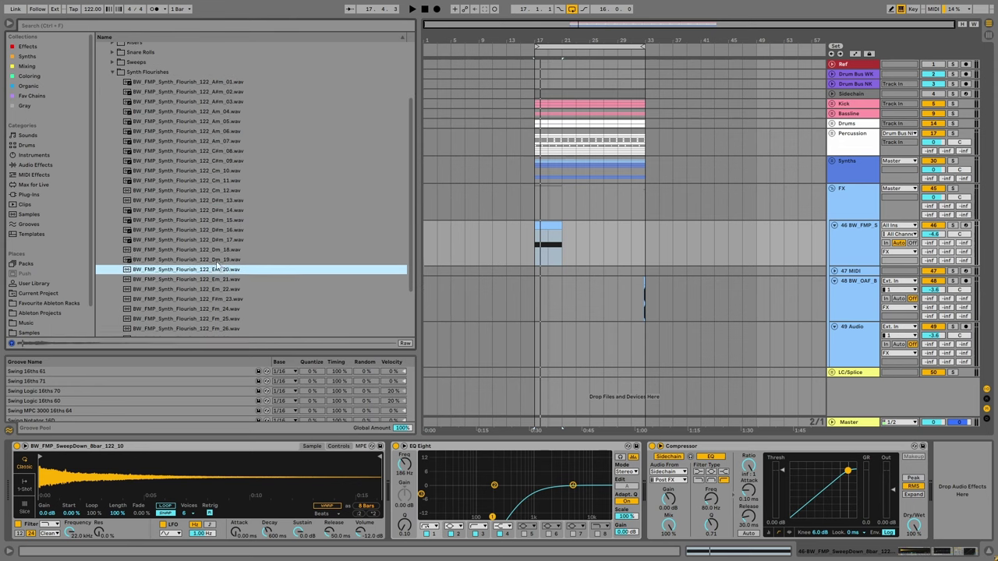
scroll(217, 266, "down", 2)
key("Down")
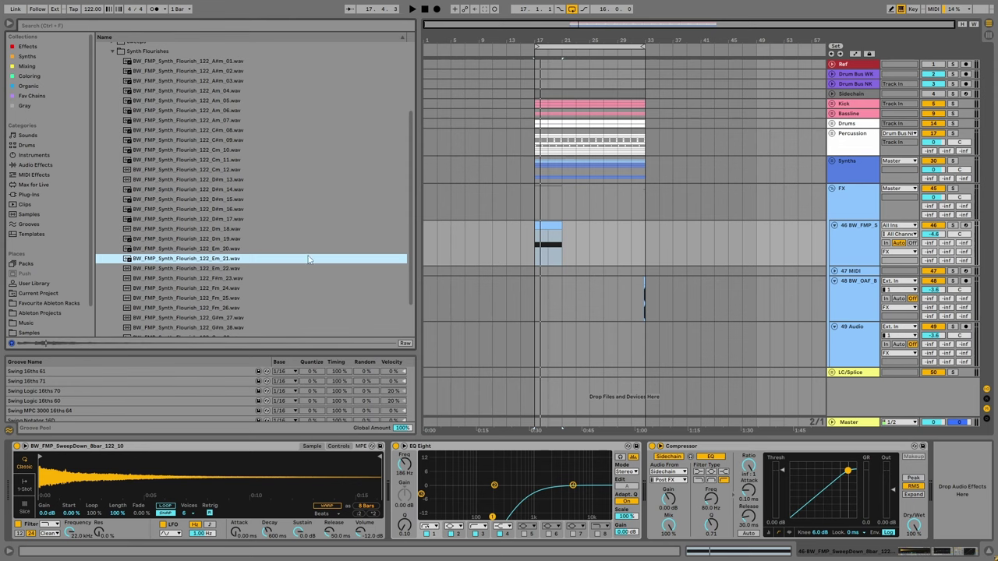
Expand the Synths group and place BW_FMP_Synth_Flourish_122_Em_21 at bar 32 on its empty audio track.
left_click(831, 161)
scroll(836, 253, "down", 2)
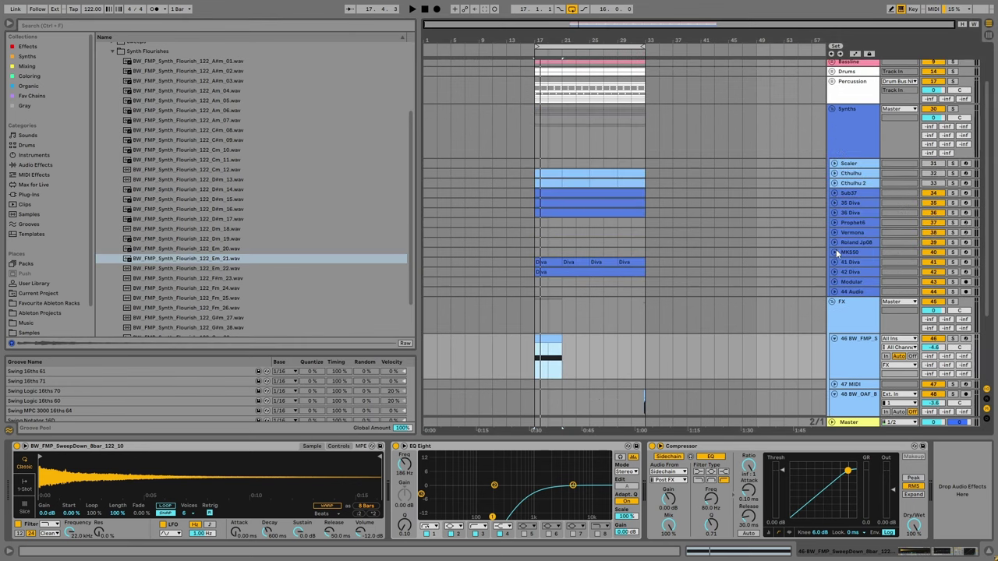
left_click(847, 292)
left_click_drag(228, 262, 634, 298)
left_click_drag(658, 47, 679, 291)
Set the flourish clip's warp mode to Complex Pro and transpose it +7 semitones.
double_click(679, 291)
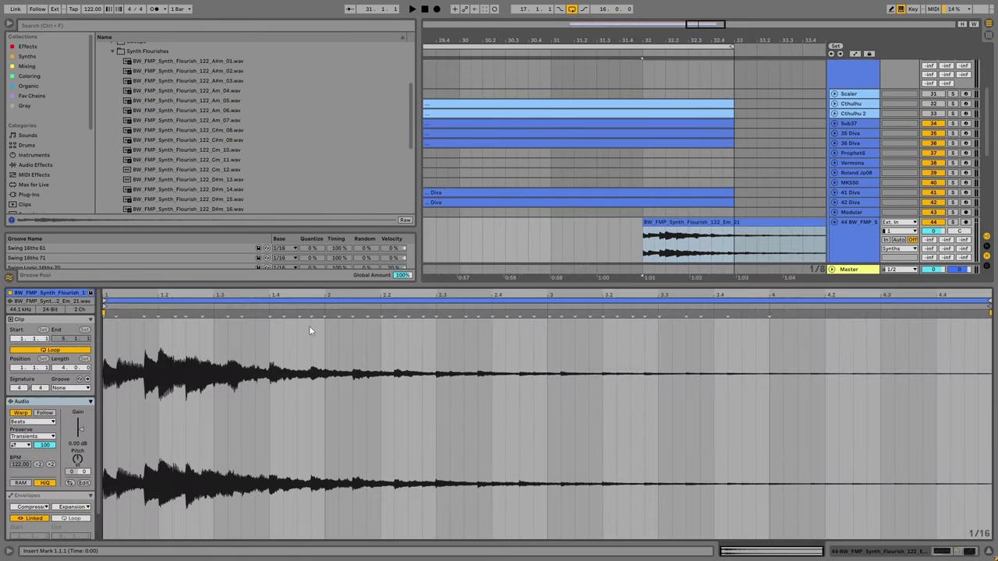
left_click(42, 422)
left_click(32, 469)
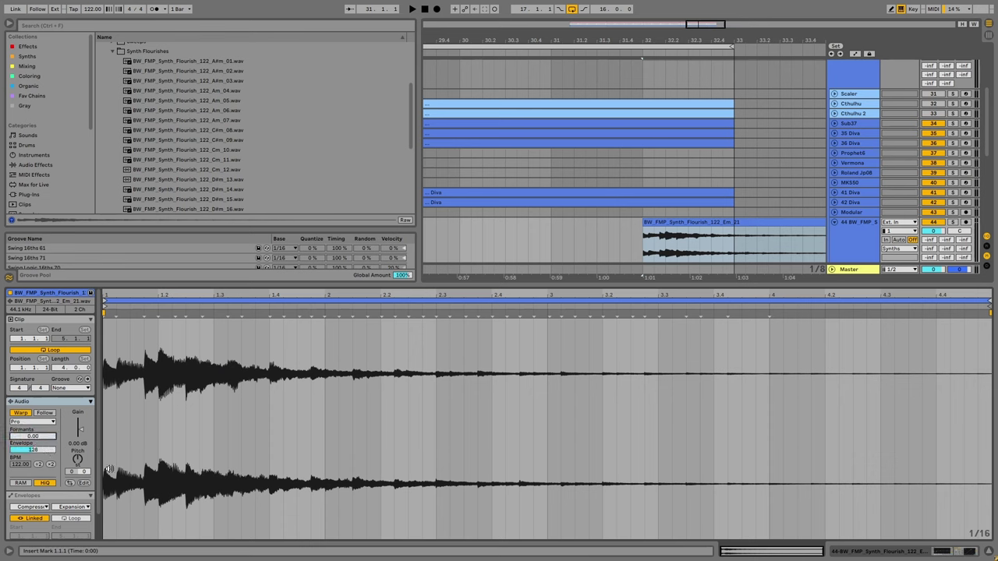
left_click_drag(77, 457, 80, 461)
key("space")
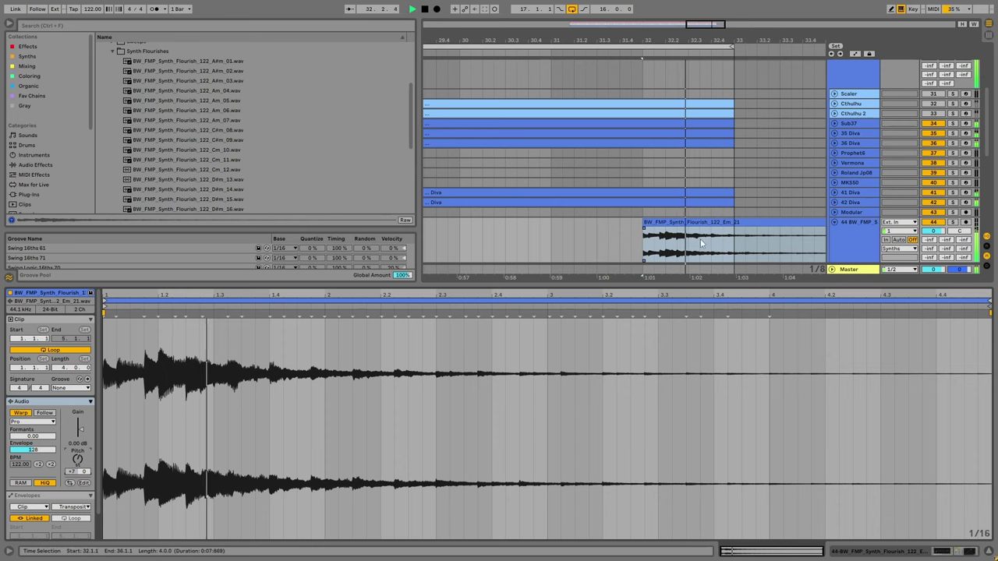
Set the flourish track's volume to -4.0 dB while playing the end of the loop around bar 32.
left_click_drag(938, 232, 945, 233)
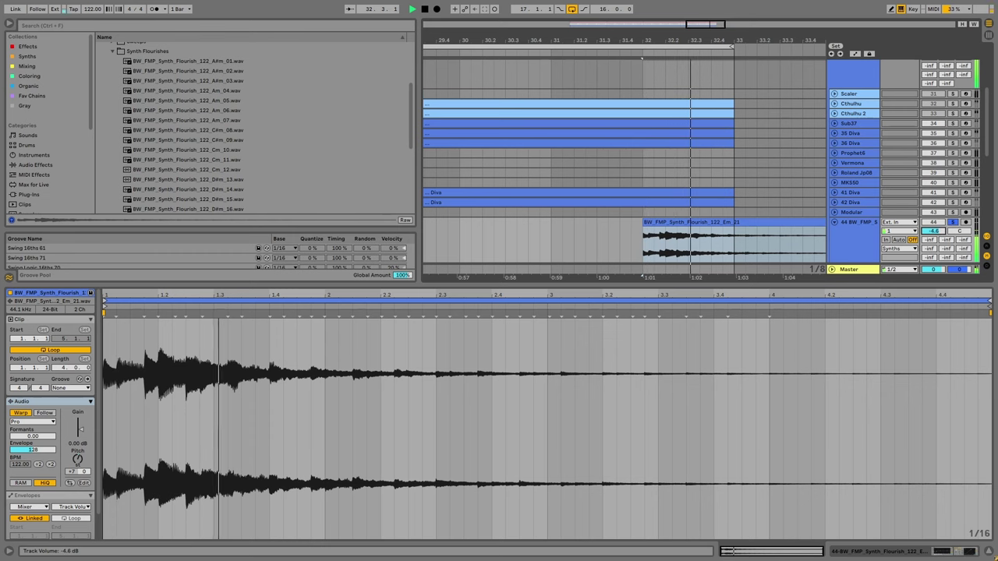
left_click(727, 65)
key("minus")
key("minus")
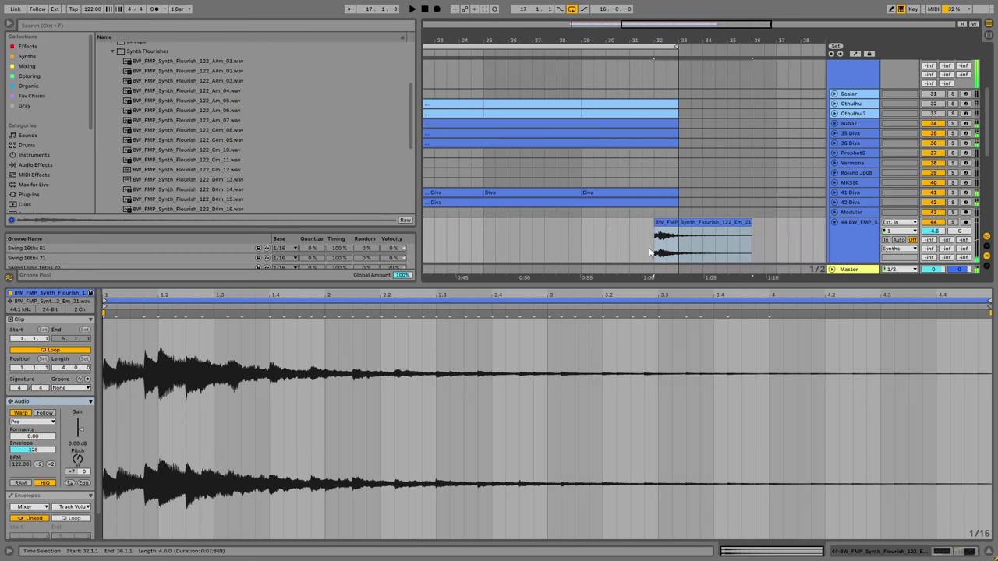
key("space")
key("ctrl+alt+l")
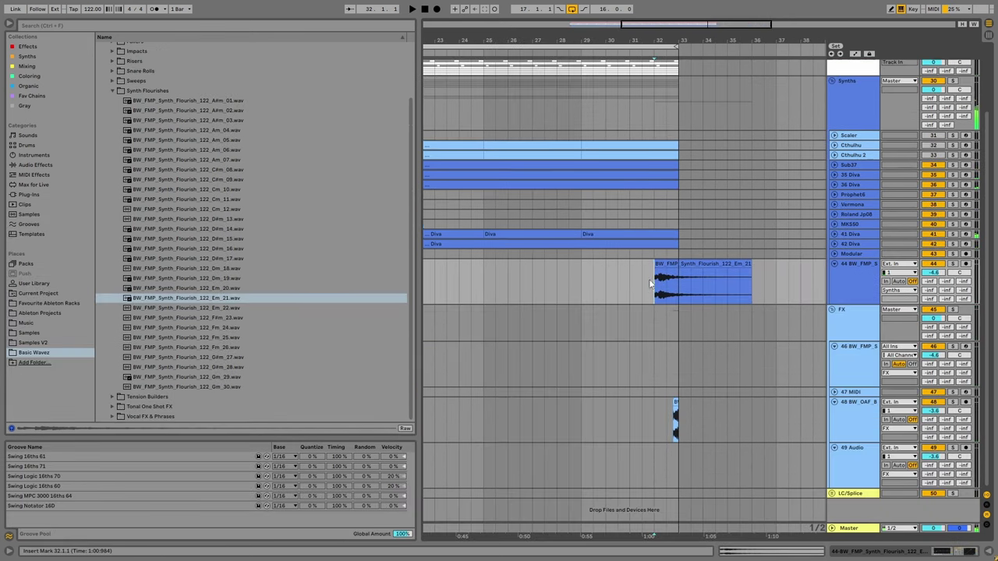
left_click(649, 286)
key("space")
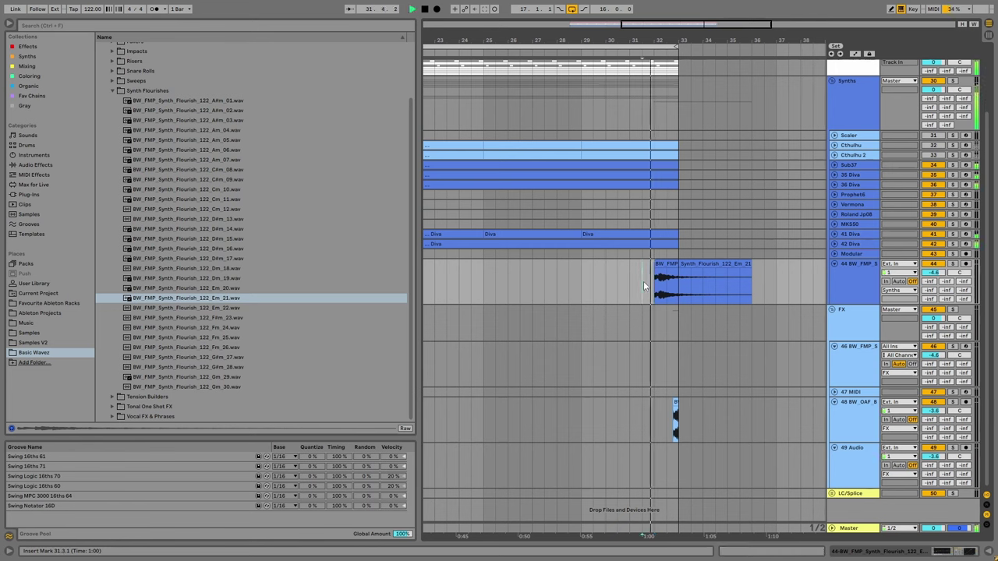
left_click(690, 279)
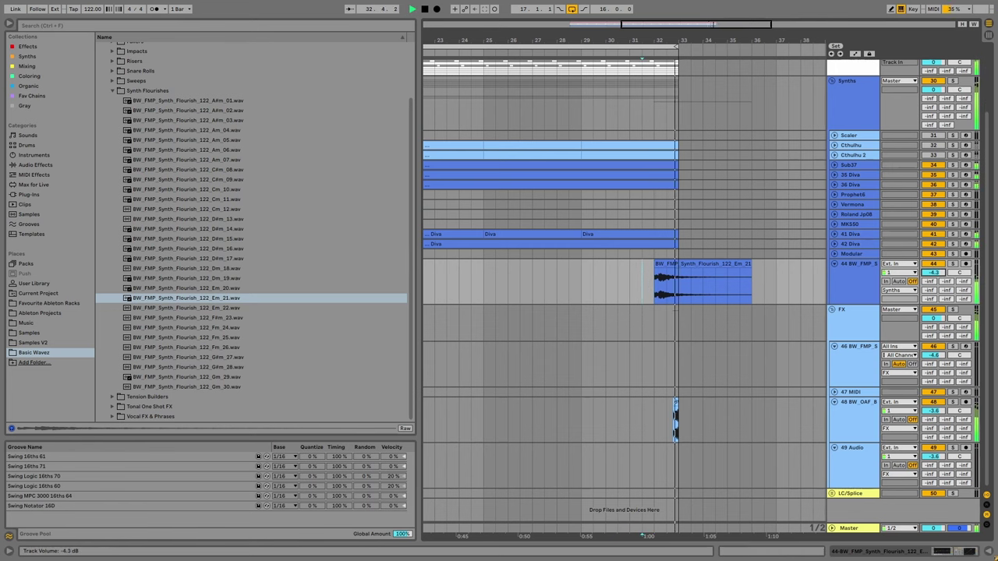
left_click(654, 287)
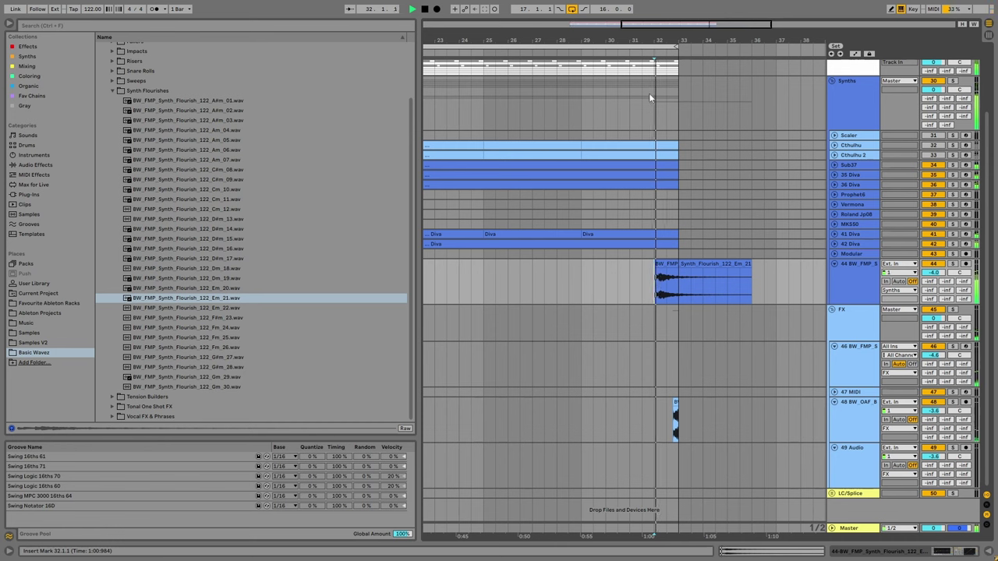
Solo the flourish track together with Sub37, 35 Diva and 36 Diva and play from bar 32.
key("space")
left_click(952, 264)
left_click(952, 164, "ctrl")
left_click(953, 174, "ctrl")
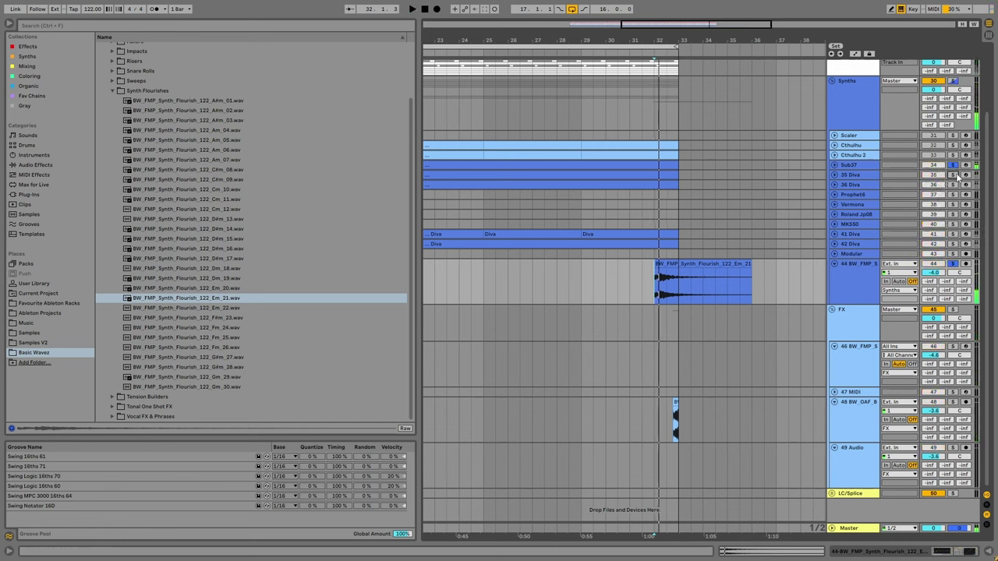
left_click(953, 184, "ctrl")
key("space")
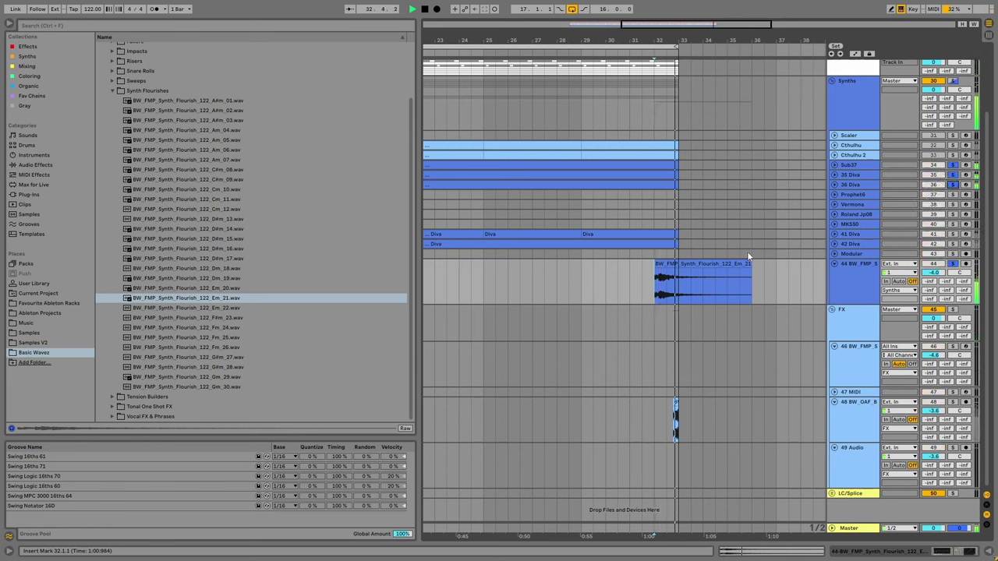
Audition the Synth Flourish samples Em_22, F#m_23 and Fm_24 as candidates for a second flourish.
key("plus")
key("minus")
key("minus")
key("minus")
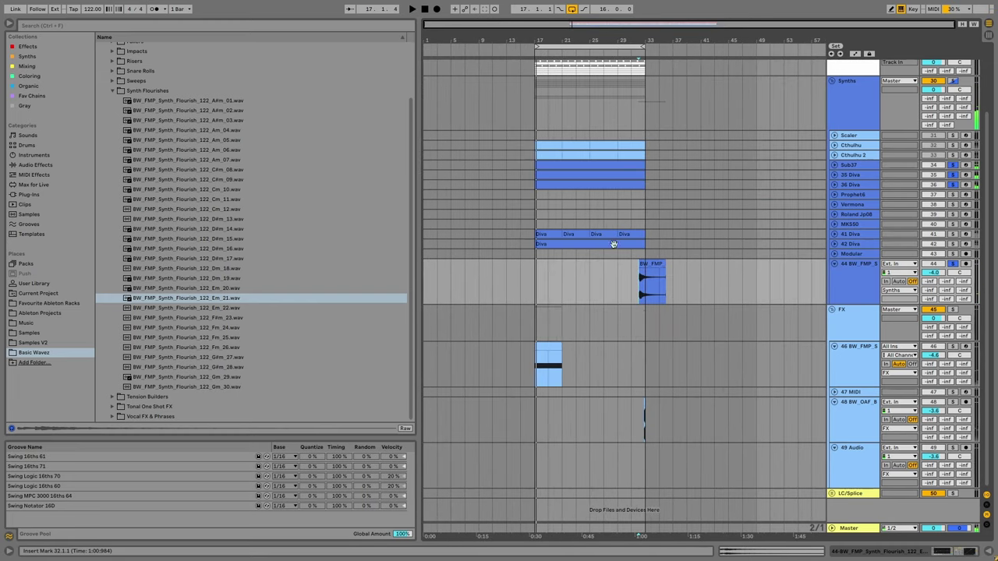
left_click(215, 307)
left_click(219, 318)
left_click(221, 327)
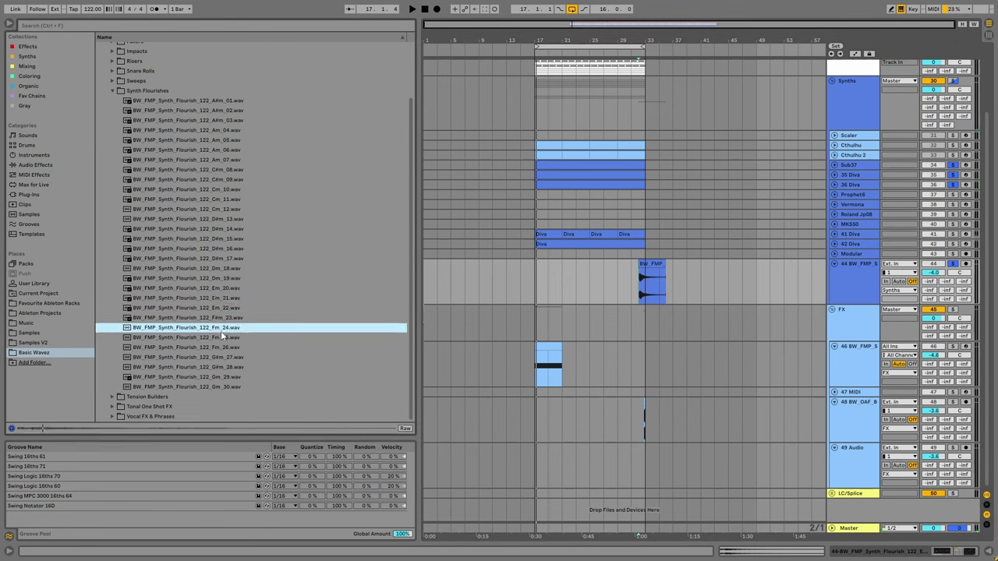
Duplicate the synth flourish track and delete the clip on the copy.
left_click(848, 278)
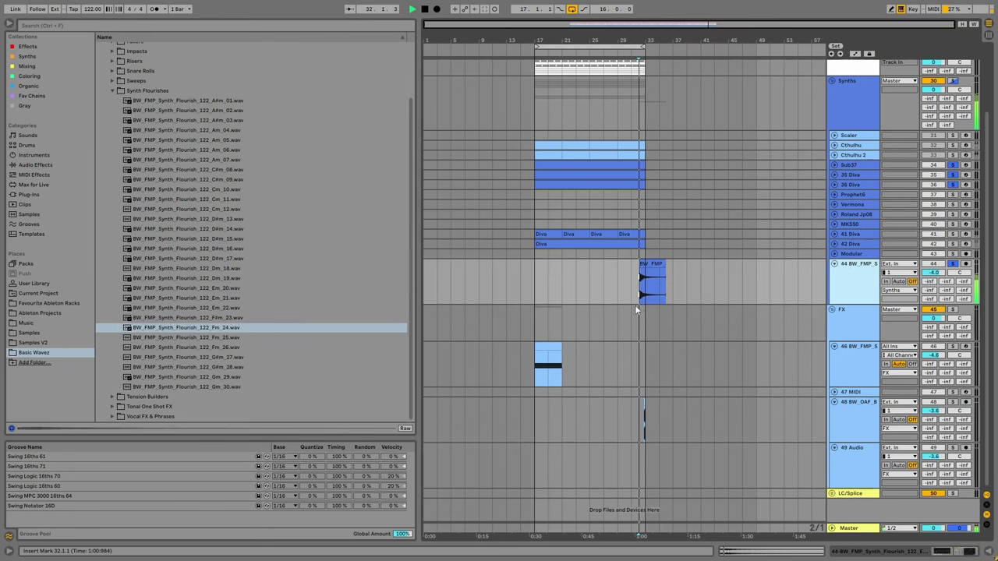
key("ctrl+d")
key("space")
key("Delete")
Play the section around bars 23 to 25 on the duplicated track to locate a spot for the second flourish.
left_click(582, 324)
key("space")
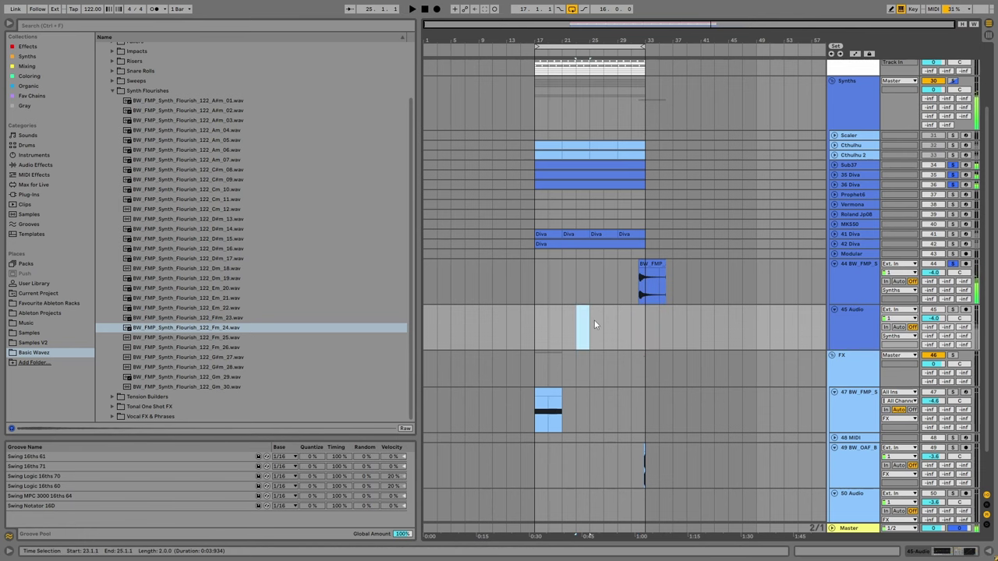
scroll(584, 312, "up", 5)
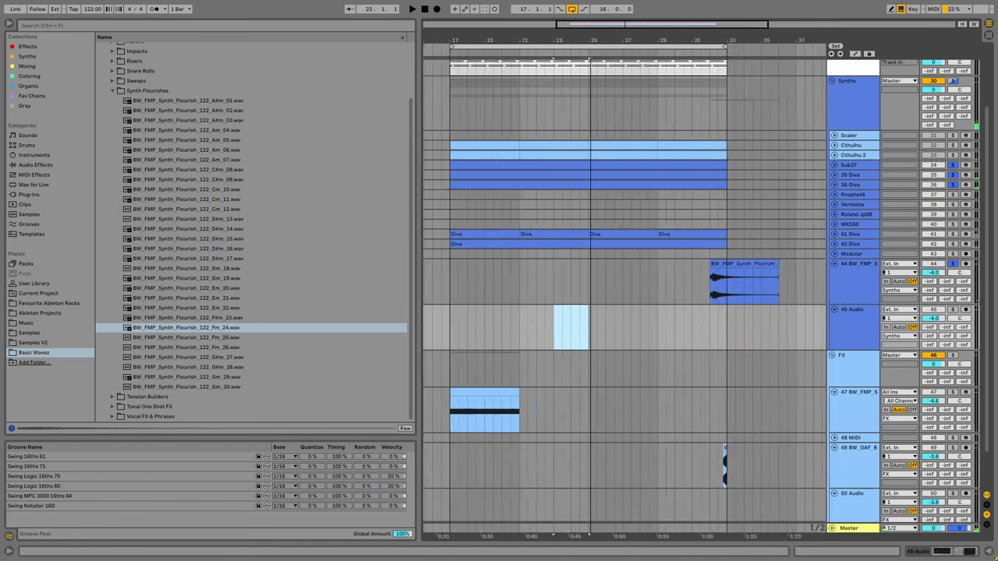
left_click(573, 315)
Audition the Synth Flourish samples between Fm_24 and Em_20, and place Em_20 on the duplicated track at 24.2.1.
left_click(195, 338)
left_click(209, 328)
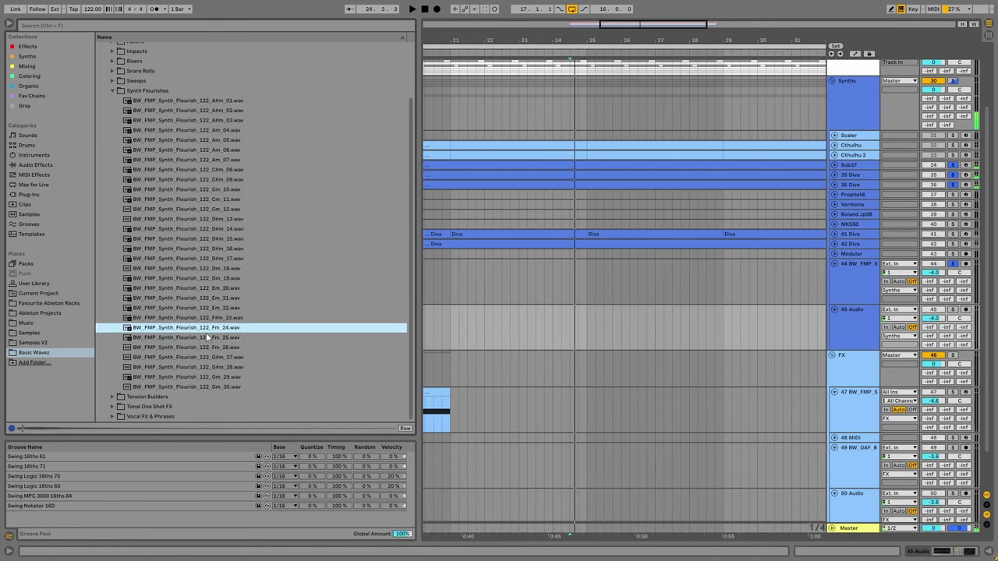
left_click(209, 317)
left_click(206, 357)
left_click(214, 318)
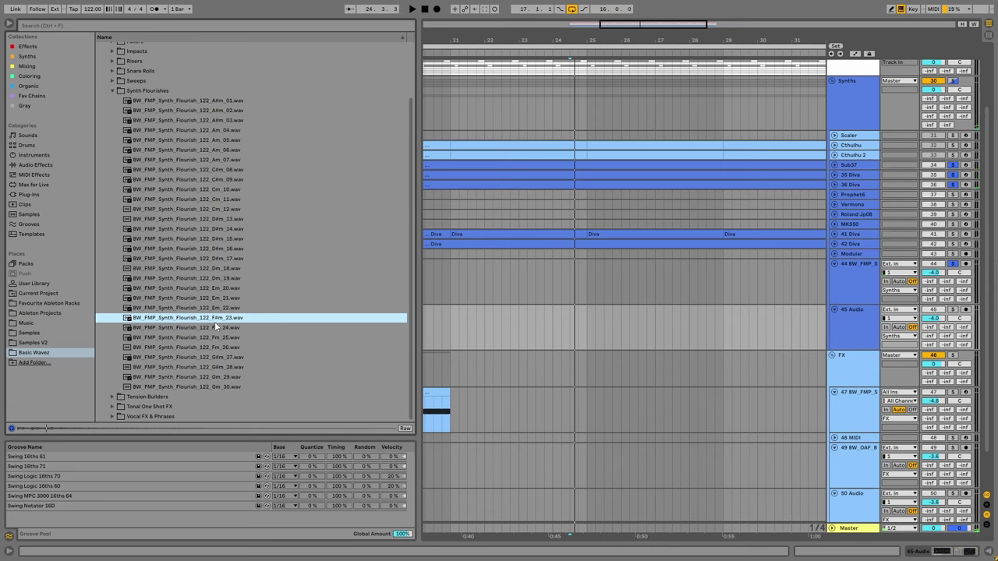
key("Up")
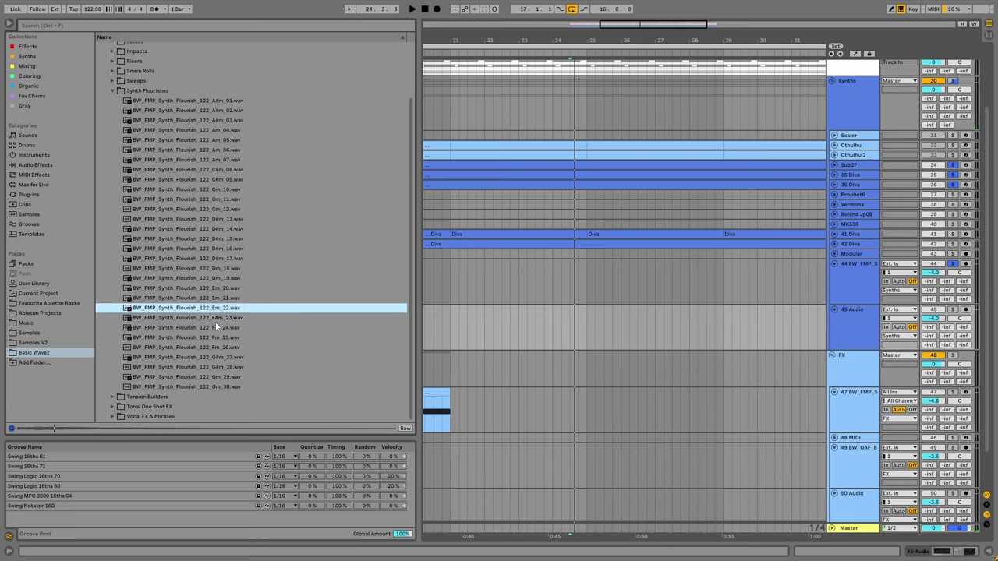
key("Up")
key("Up")
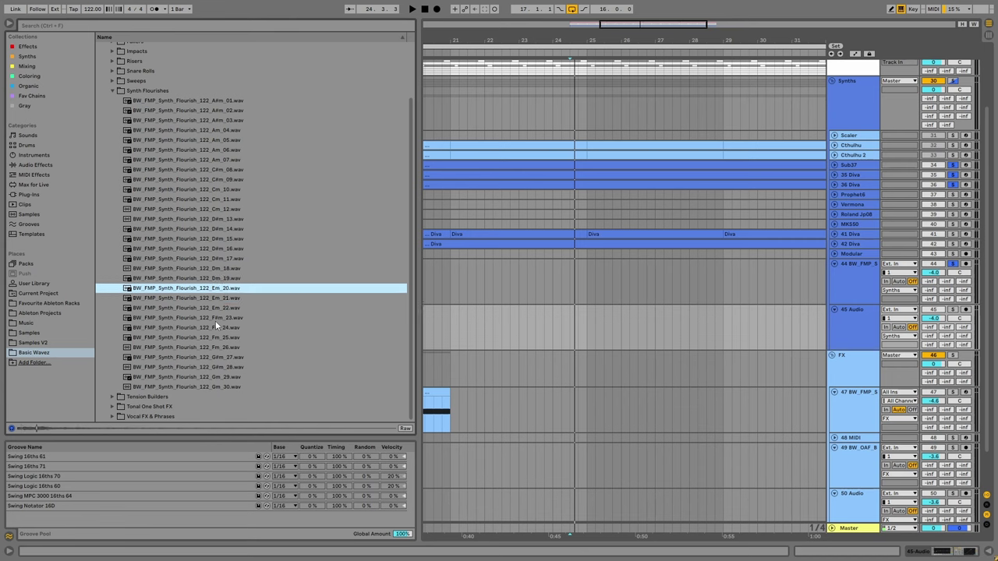
left_click_drag(329, 300, 581, 309)
Unfold the Cthulhu track and check the chord its plug-in plays around bar 24, closing the plug-in window again.
left_click(834, 144)
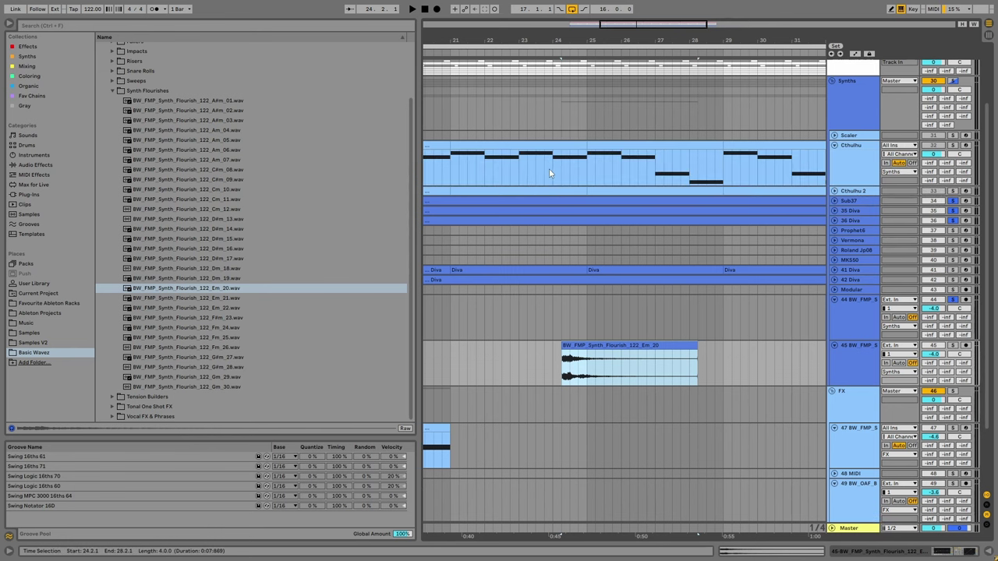
double_click(850, 165)
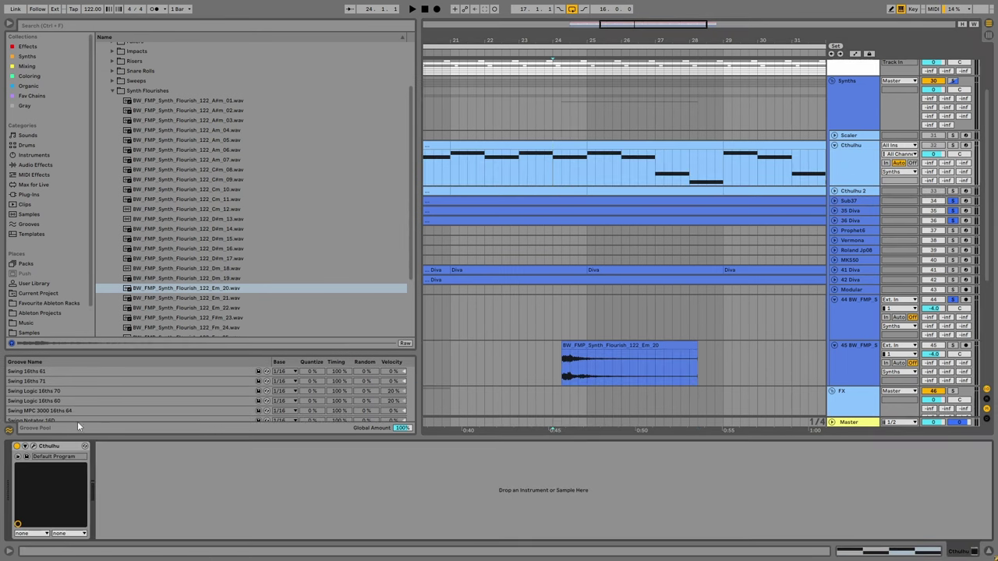
left_click(34, 445)
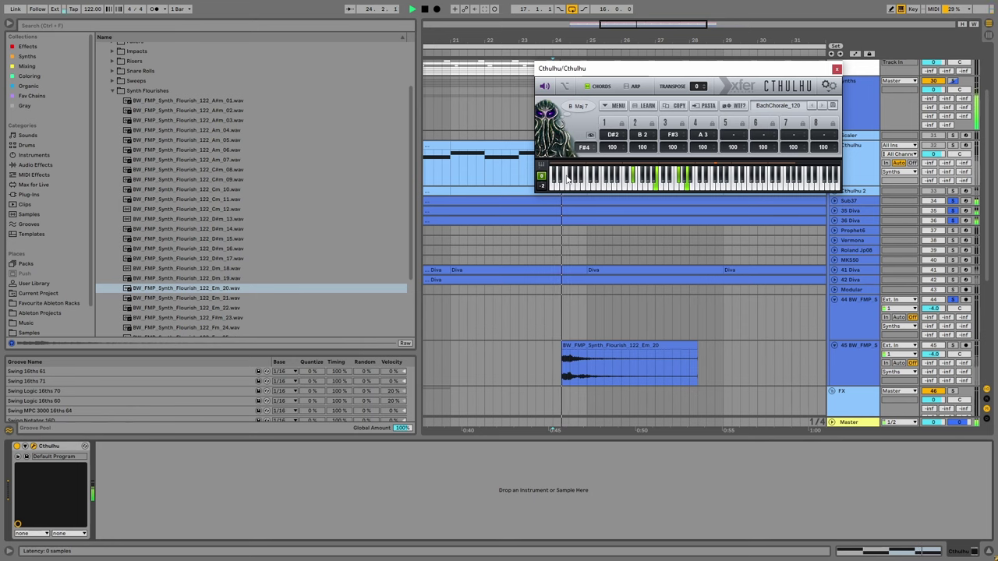
left_click(837, 68)
Open the Em_20 flourish clip in a reduced-height clip view and move the clip to start at 24.3.1.
scroll(616, 257, "down", 3)
double_click(575, 310)
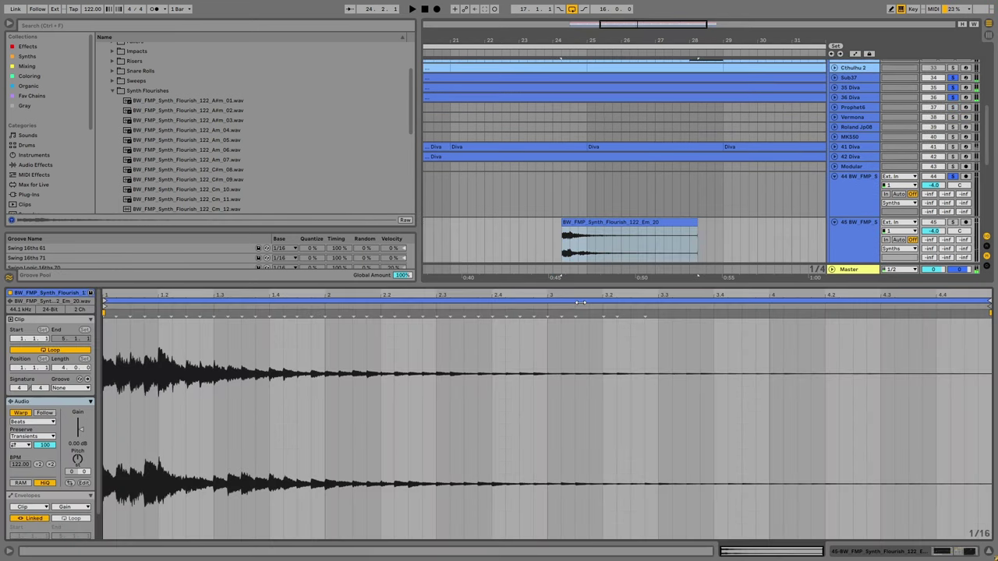
key("ctrl+alt+r")
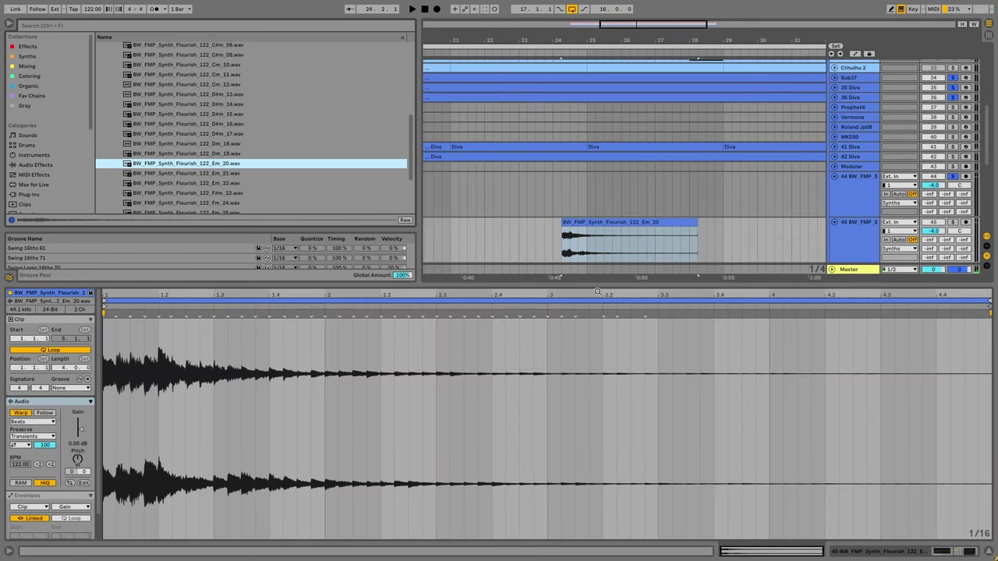
left_click_drag(594, 284, 594, 440)
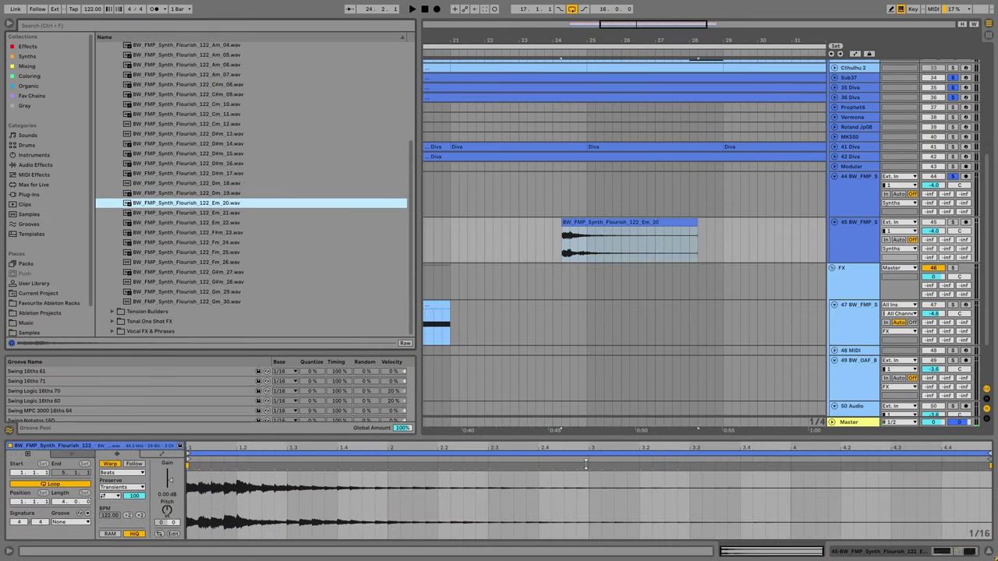
left_click(594, 223)
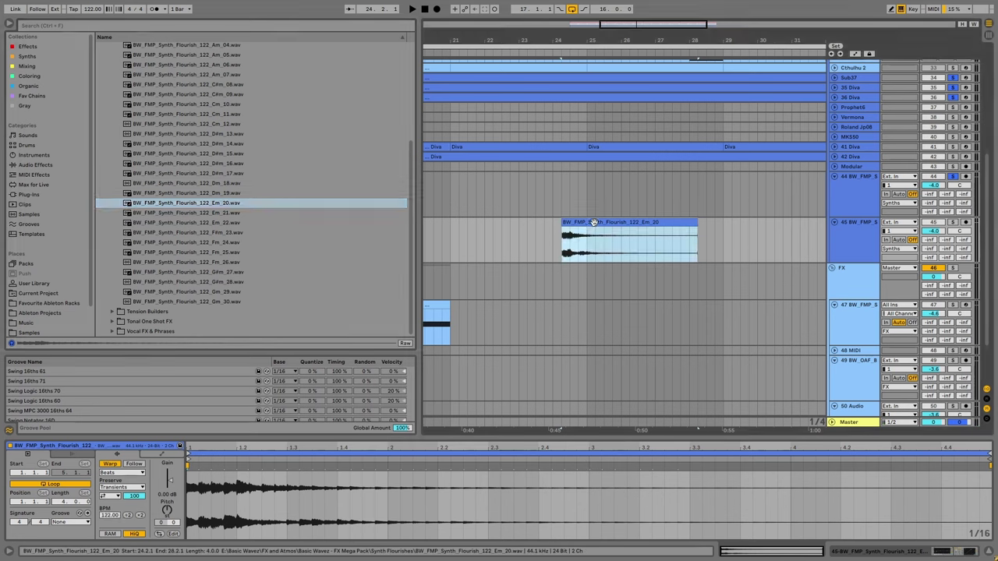
left_click_drag(594, 222, 601, 222)
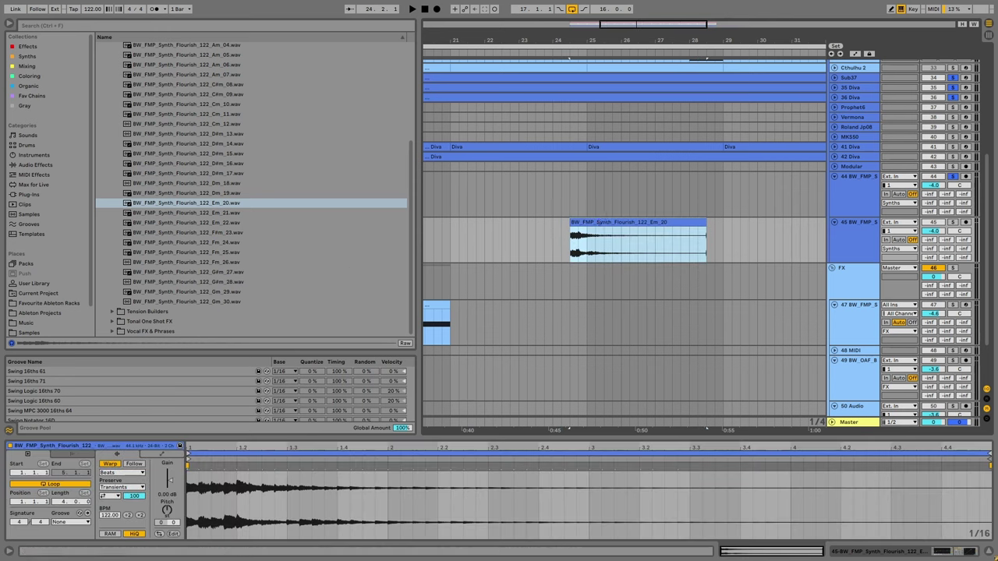
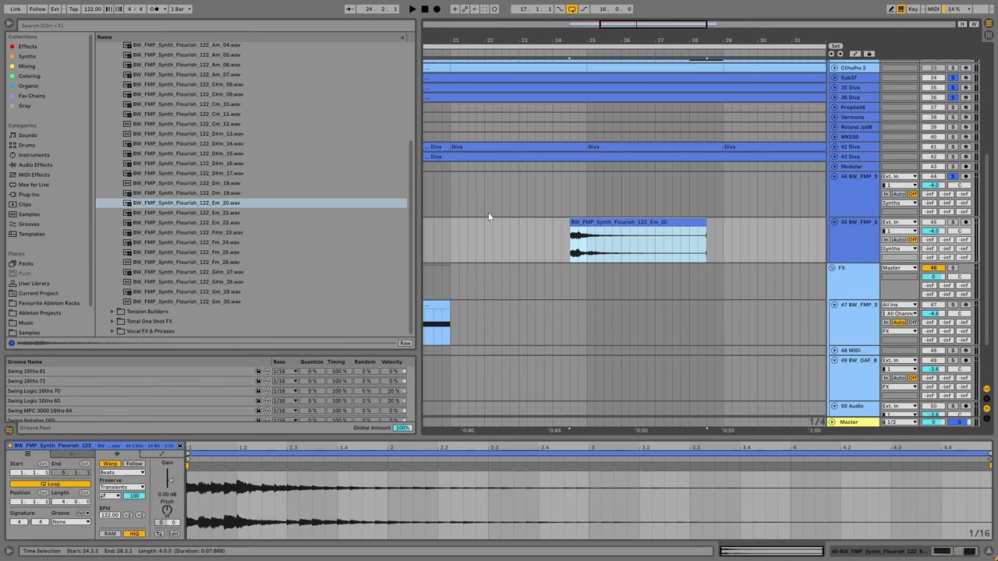
Set the Em_20 clip's warp mode to Complex Pro and transpose it by +4 semitones, playing it soloed with the synths.
scroll(600, 195, "up", 3)
left_click(842, 101)
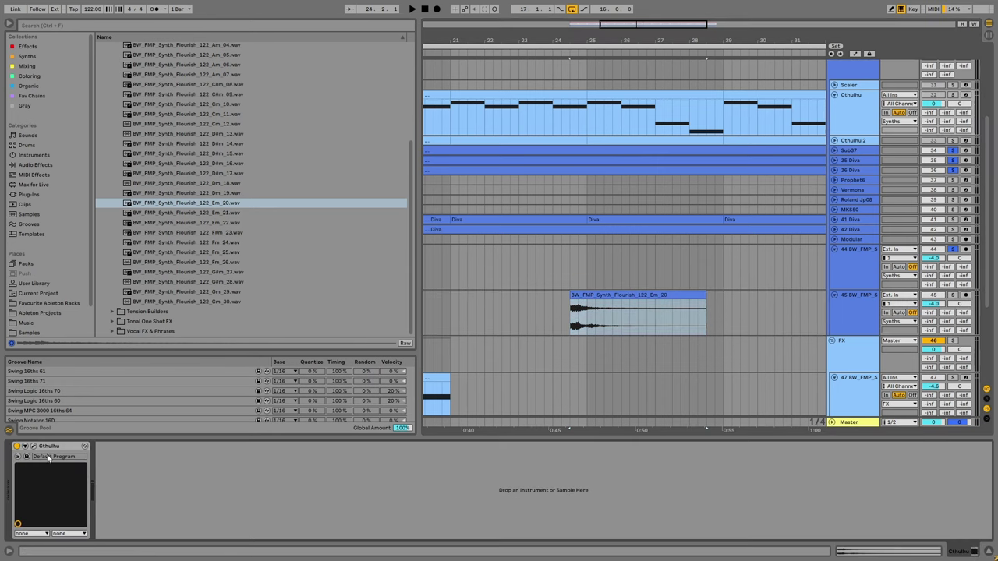
left_click(637, 316)
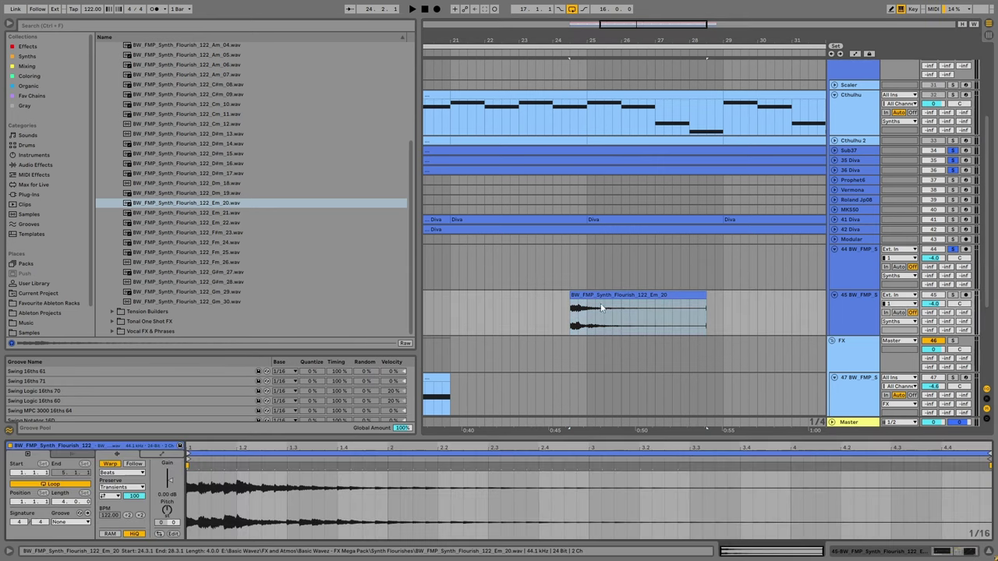
left_click(123, 472)
left_click(118, 516)
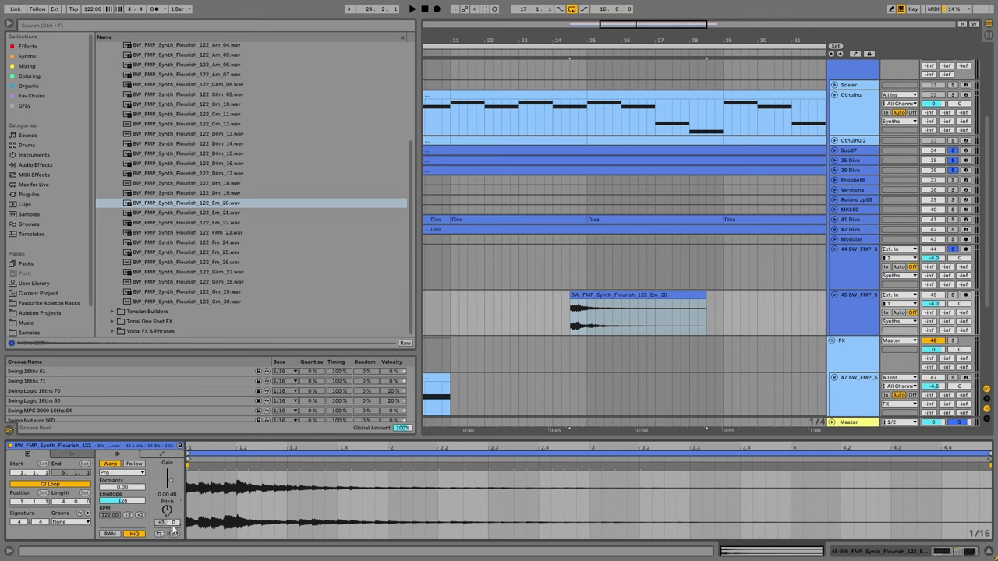
key("space")
left_click(661, 310)
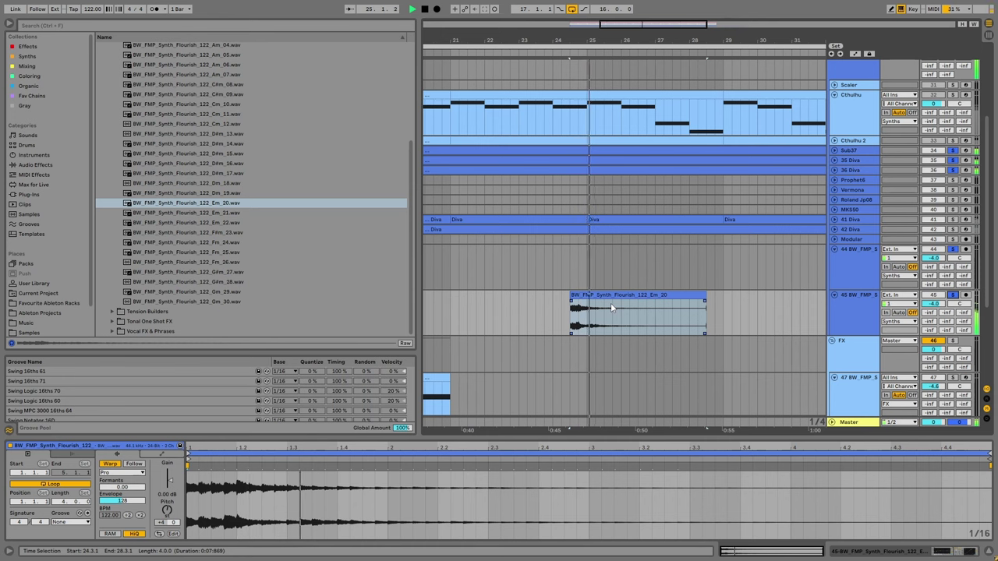
Clear the solos and play the transposed flourish in the full mix from 24.3.1.
scroll(610, 303, "down", 3)
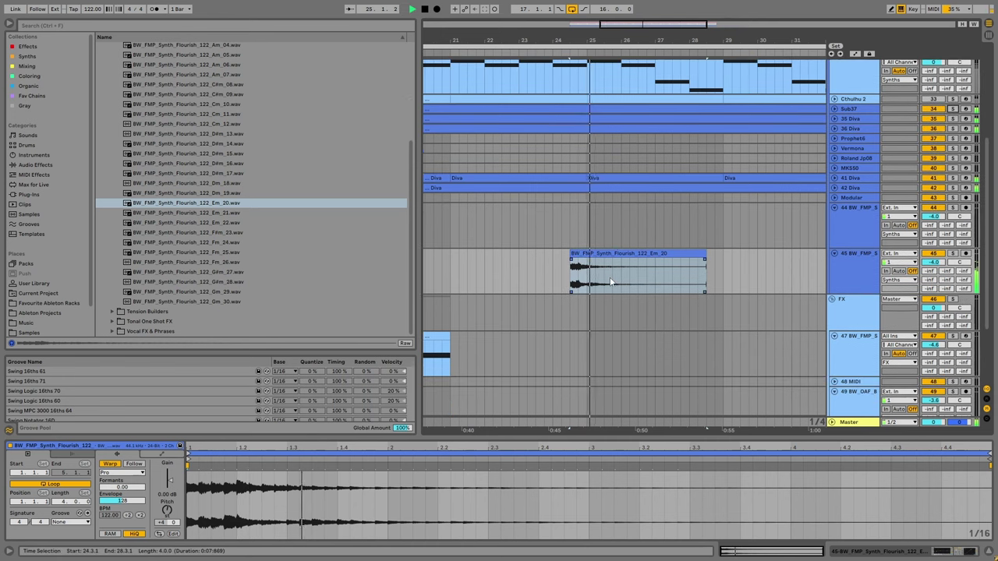
left_click(656, 306)
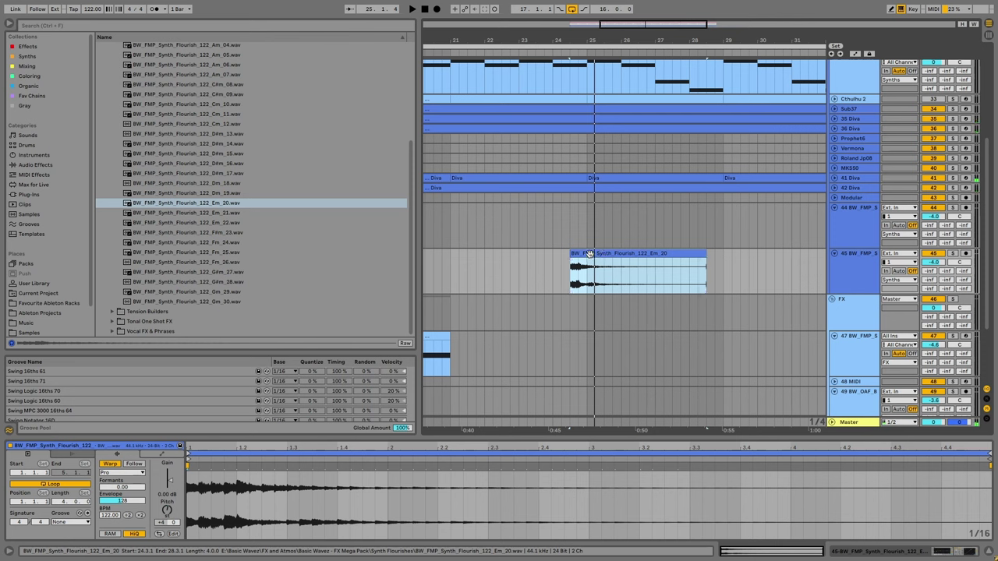
left_click(570, 277)
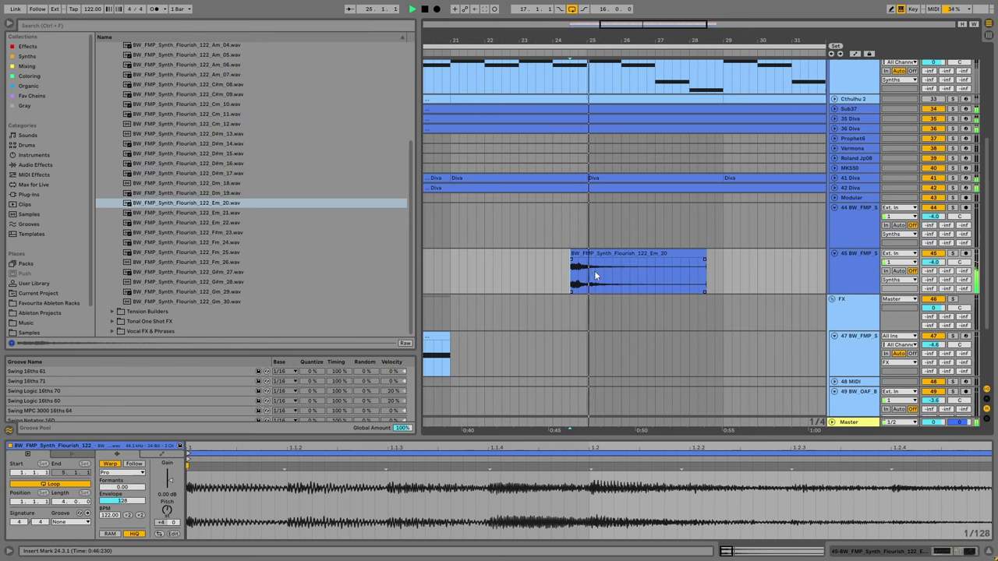
Fold the two flourish tracks and the FX group in the arrangement.
key("minus")
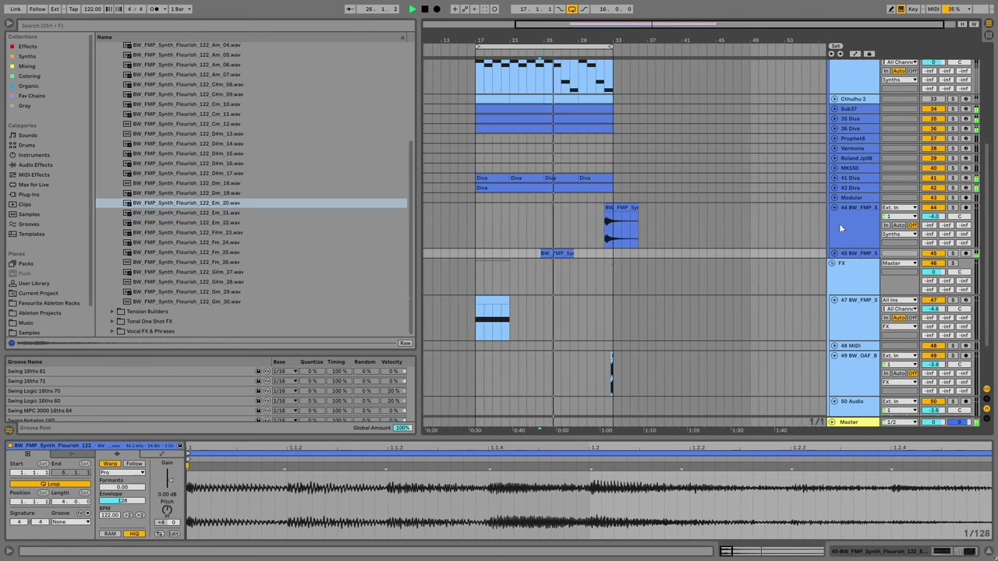
left_click(834, 207)
left_click(834, 218)
left_click(831, 226)
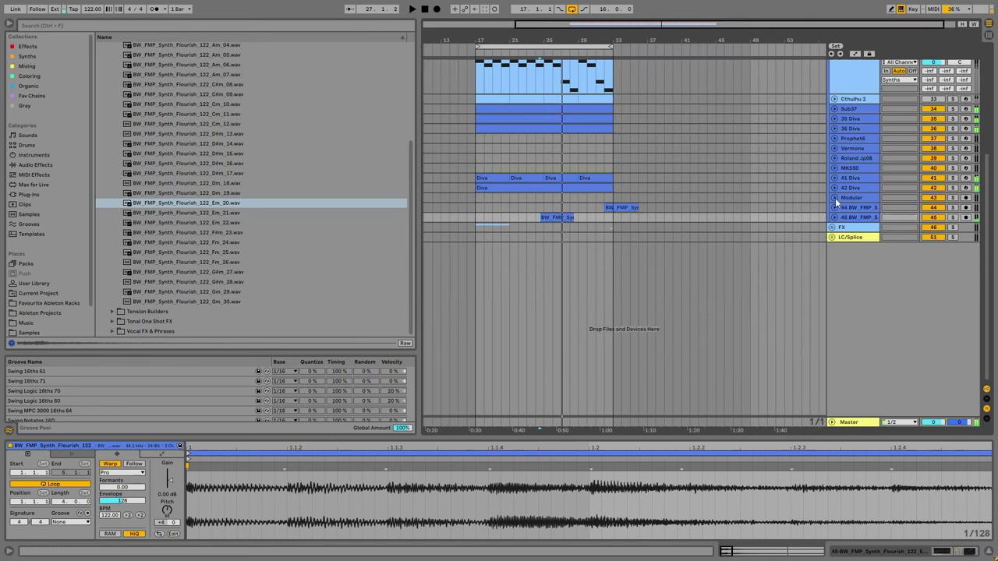
Insert a new audio track below 42 Diva in the Synths group.
scroll(834, 147, "up", 1)
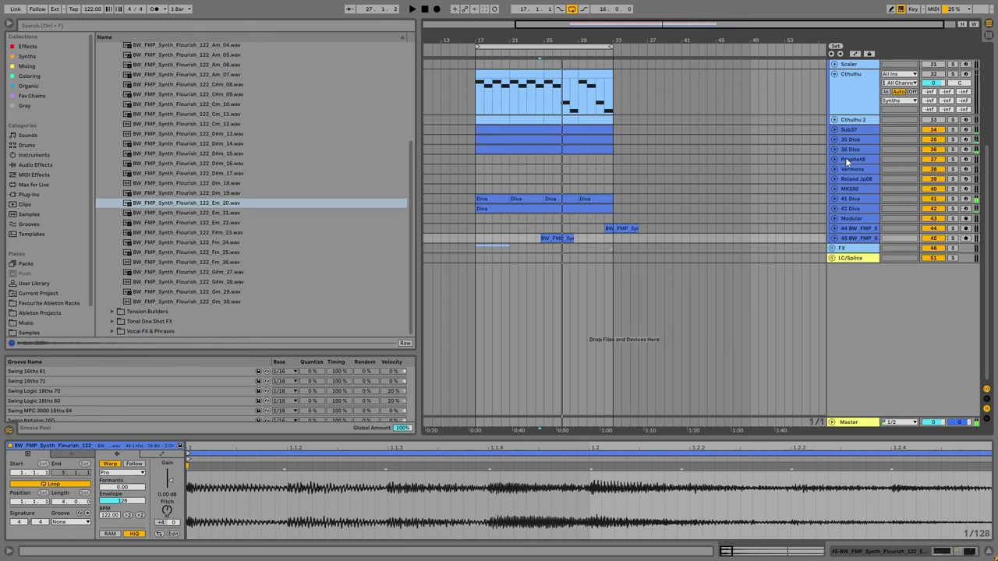
right_click(853, 208)
left_click(886, 281)
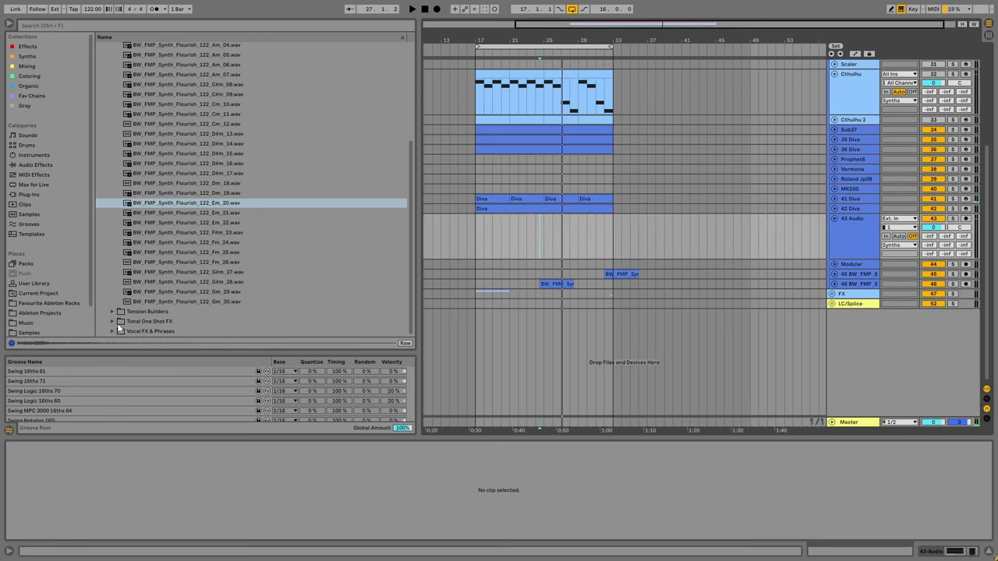
Collapse the Synth Flourishes folder, expand the Drones folder and audition the Drone A#_01 sample.
scroll(114, 234, "up", 3)
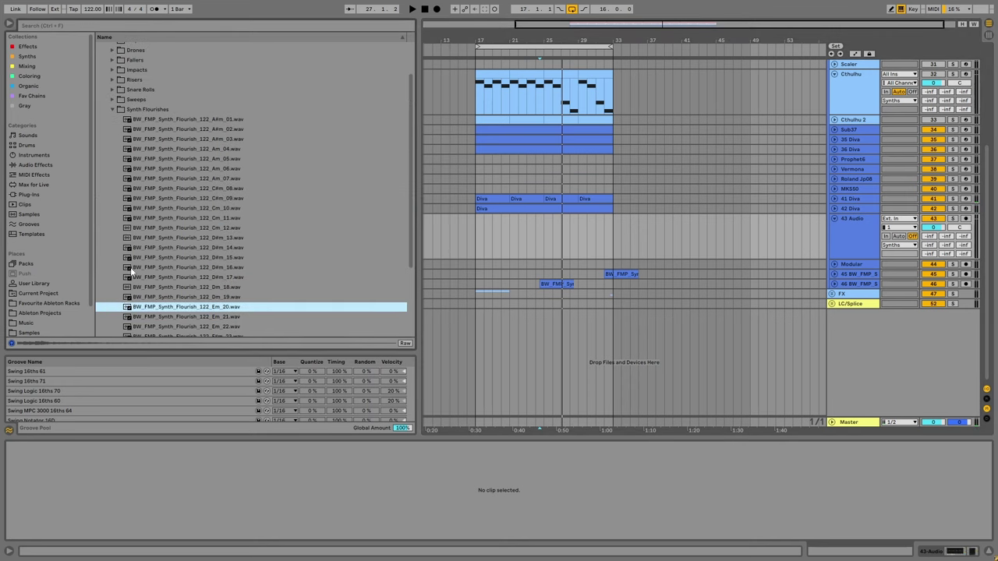
left_click(114, 107)
left_click(112, 96)
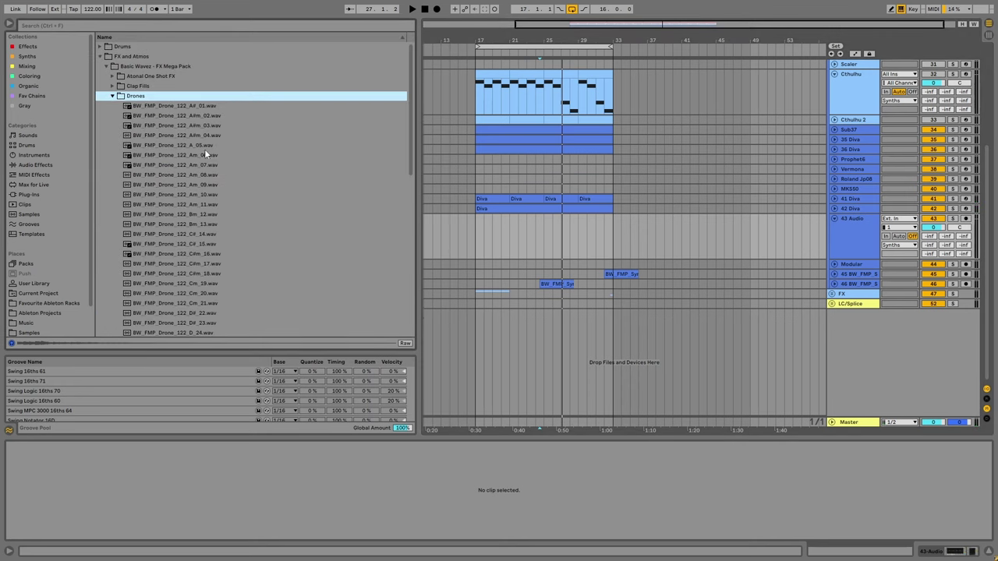
left_click(201, 107)
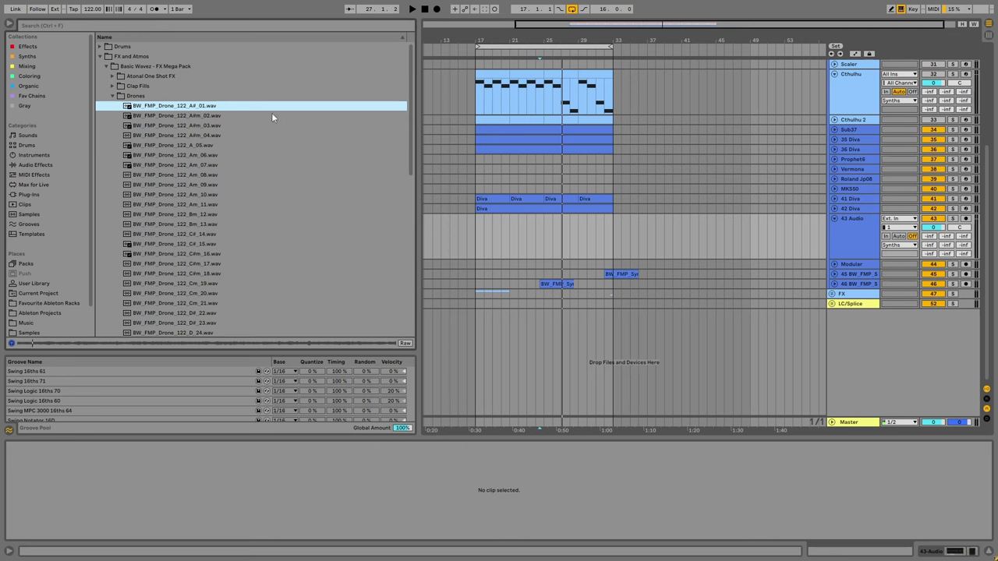
Play the Cthulhu clip from bar 17 and check its opening chord in the plug-in window, moving the window aside.
left_click(479, 78)
key("space")
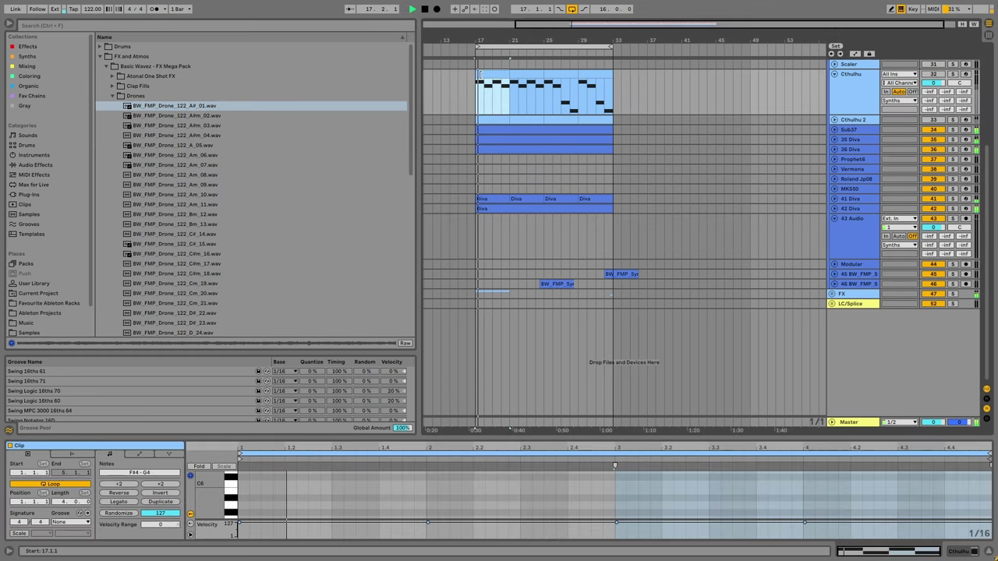
key("shift+Tab")
left_click(32, 446)
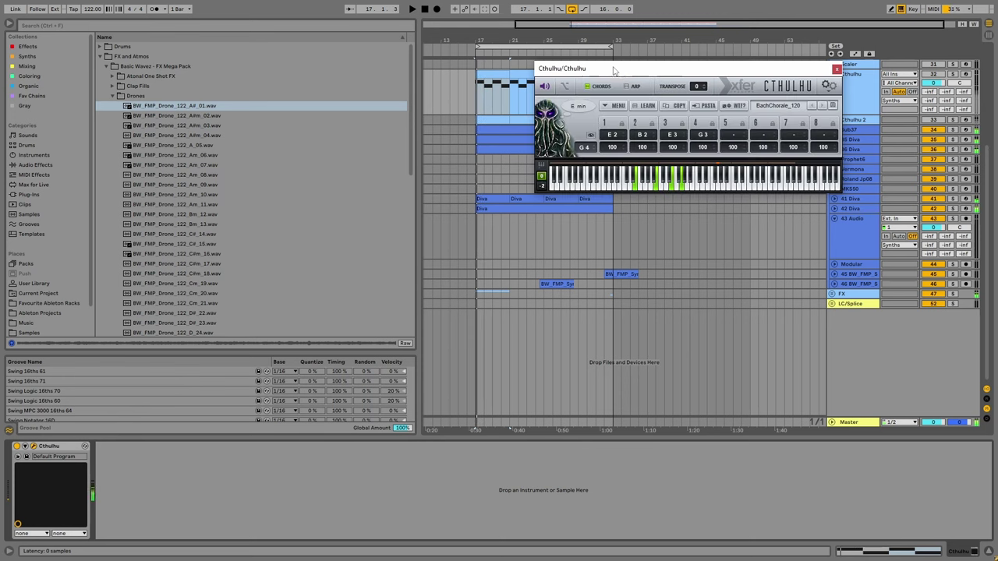
left_click_drag(615, 71, 660, 123)
Audition the Em_28, Em_29 and Em_30 drone samples, then Am_11 and Am_10, in the Drones folder.
scroll(191, 265, "down", 5)
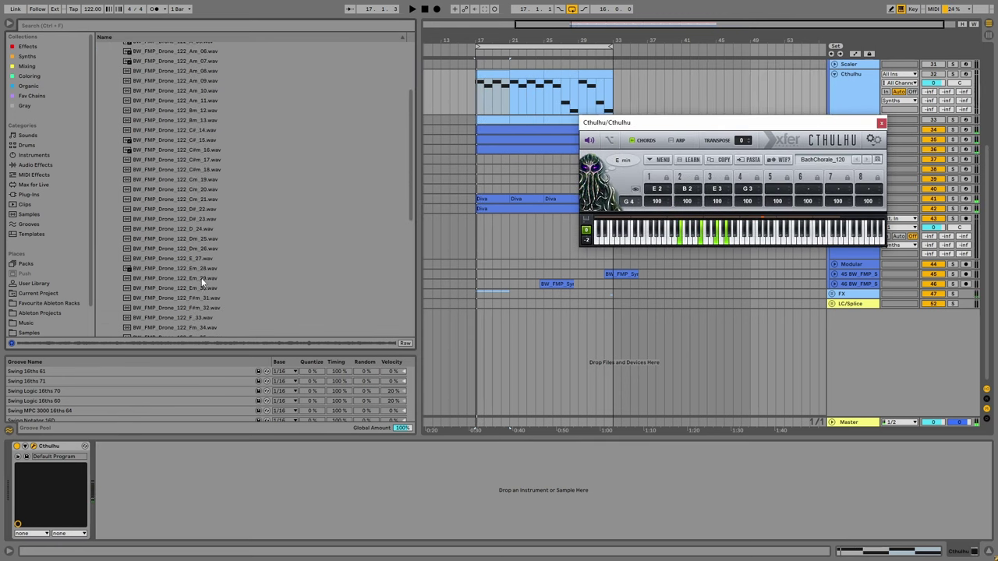
left_click(201, 268)
left_click(202, 287)
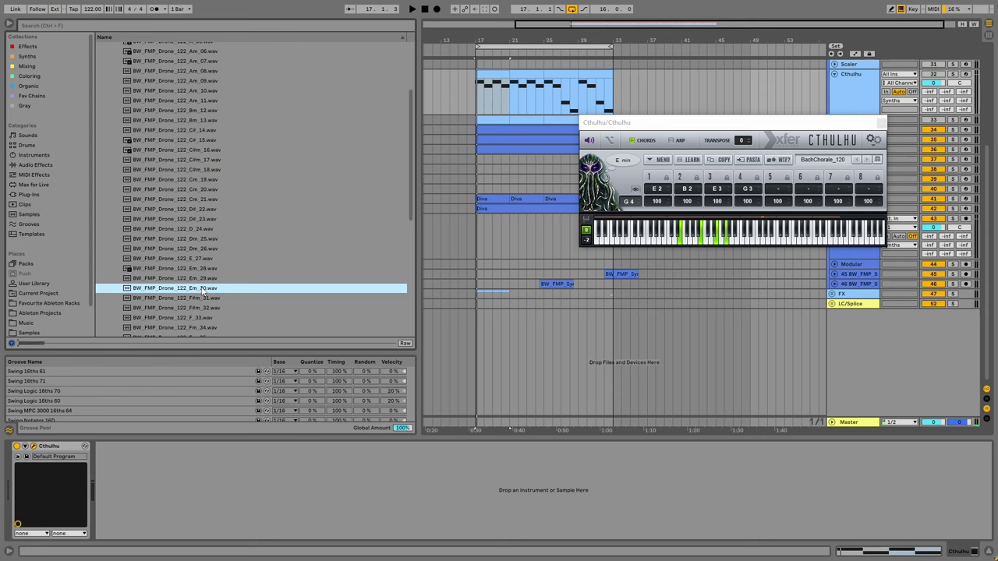
key("Up")
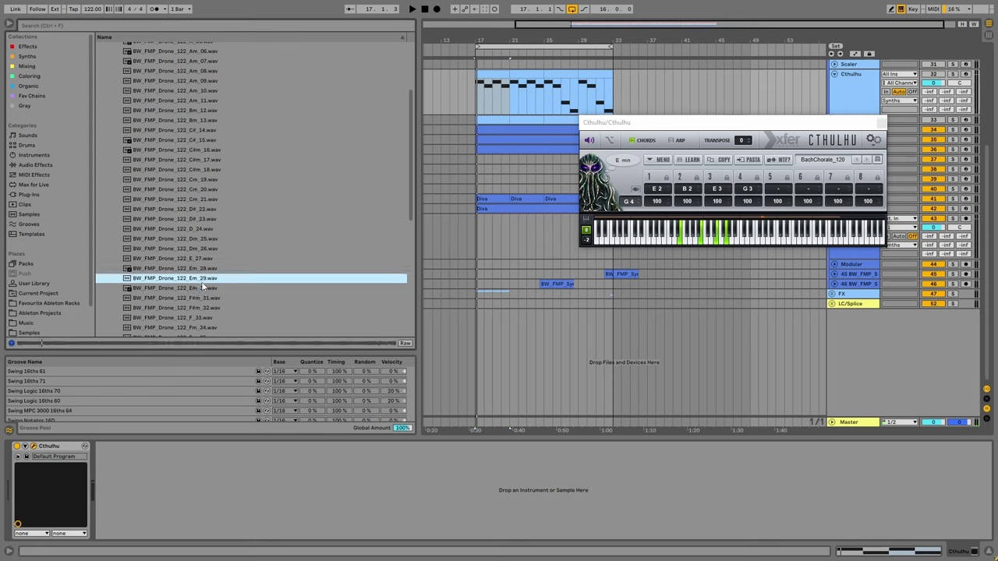
scroll(195, 194, "up", 4)
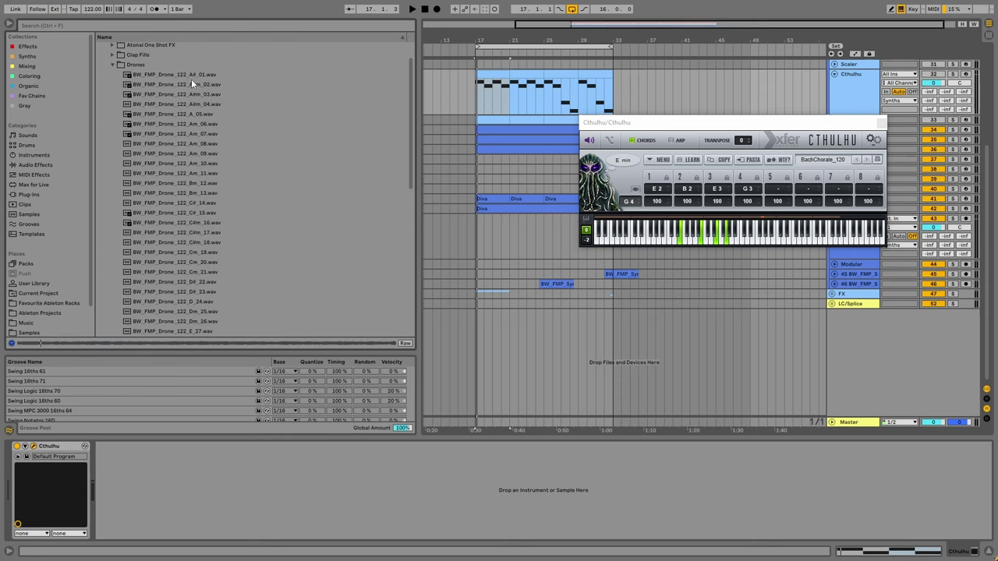
left_click(200, 173)
left_click(203, 163)
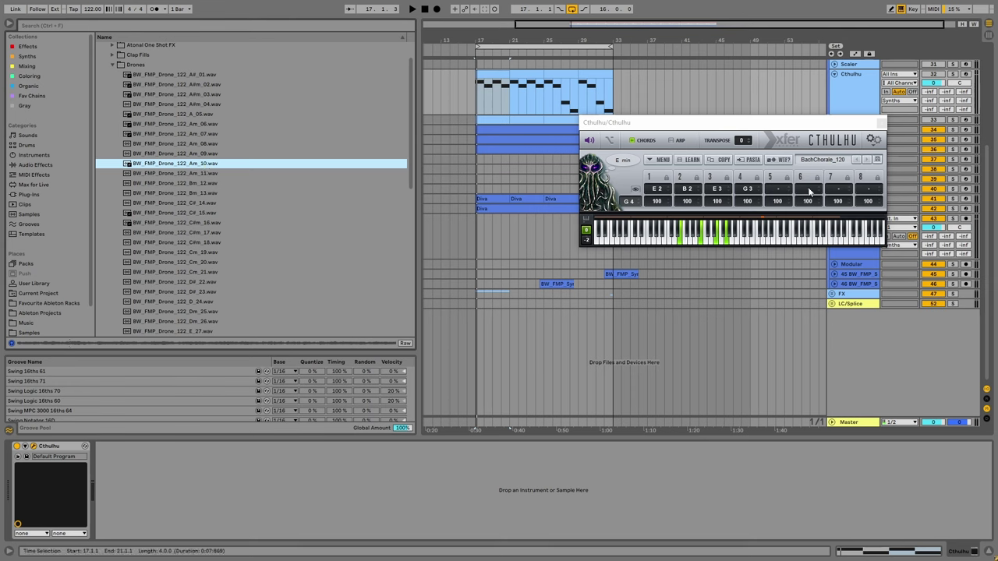
Close the Cthulhu window, place BW_FMP_Drone_122_Am_10 on audio track 43 at bar 17 and play it.
left_click(881, 123)
left_click(852, 218)
left_click_drag(195, 164, 472, 238)
scroll(493, 71, "up", 5)
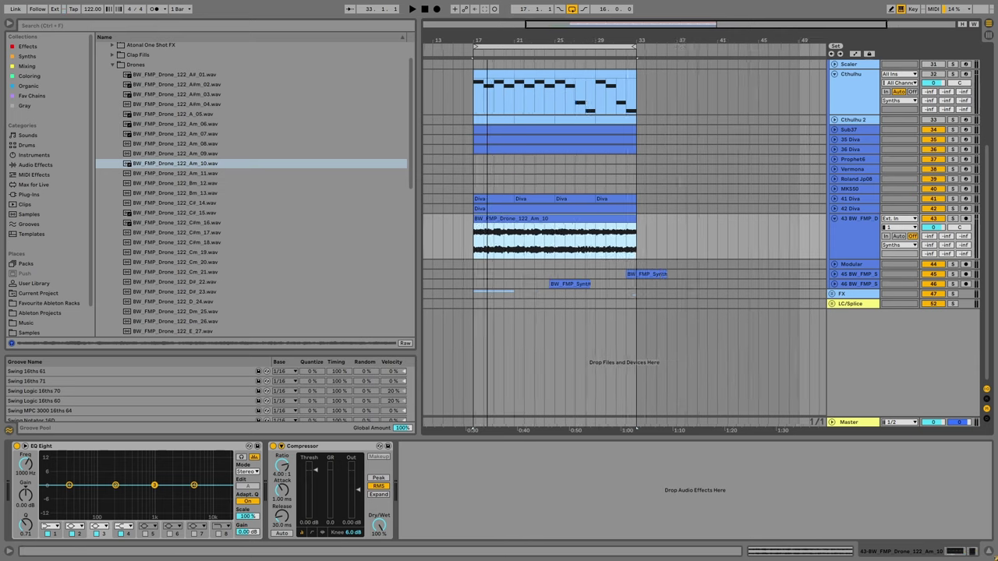
key("space")
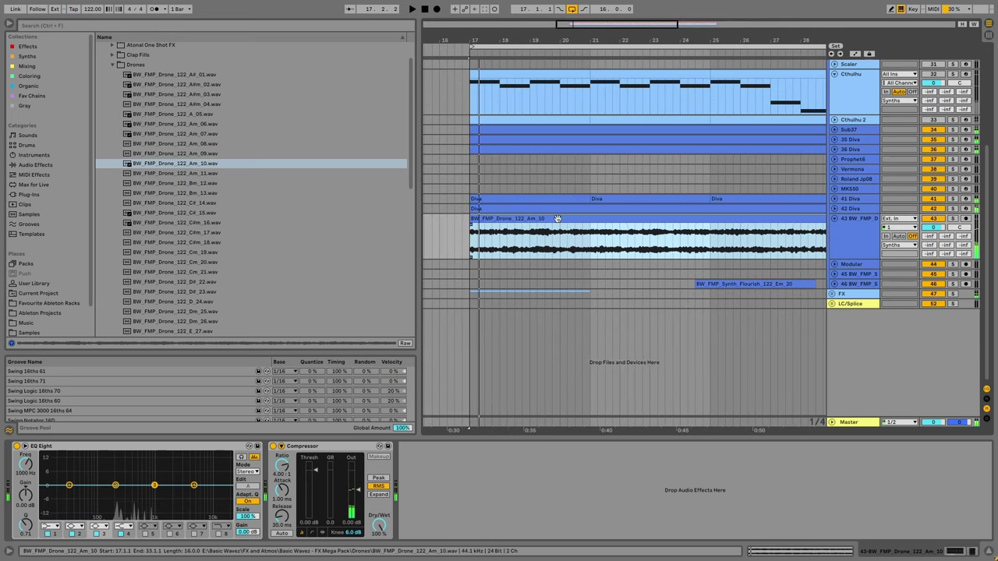
Transpose the Am_10 drone clip up 7 semitones and warp it in Complex Pro mode with Formants at 0.00.
key("shift+Tab")
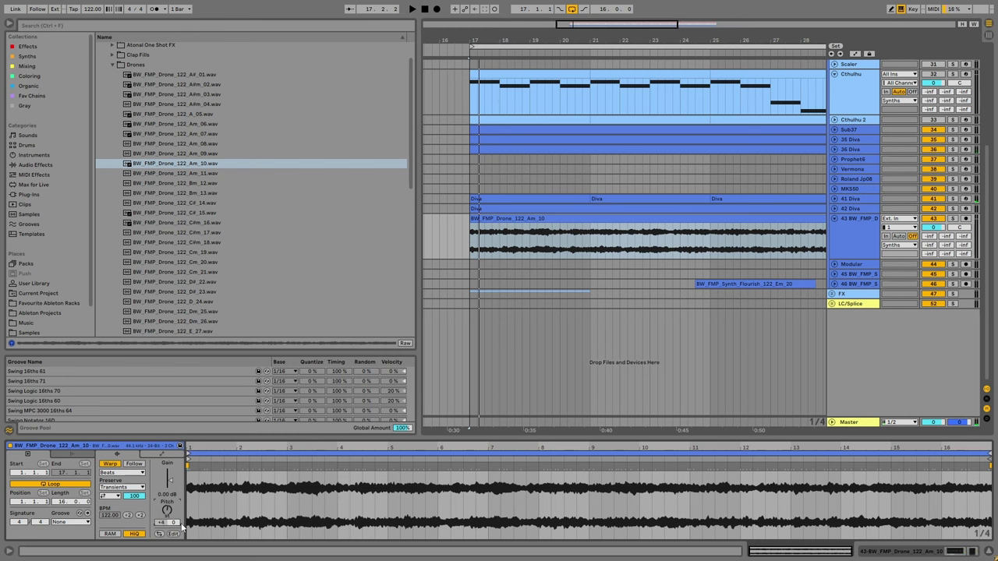
left_click(120, 473)
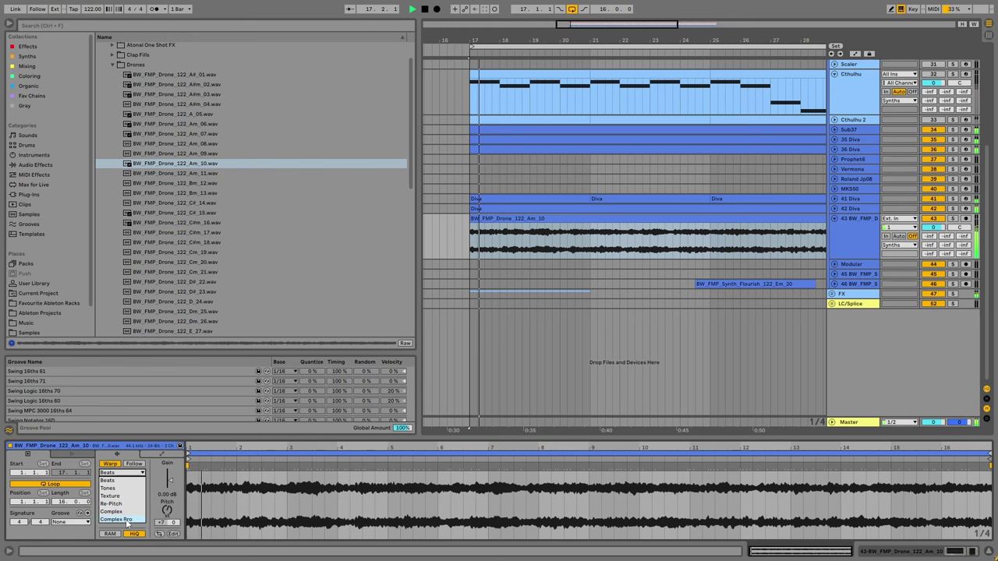
left_click(117, 519)
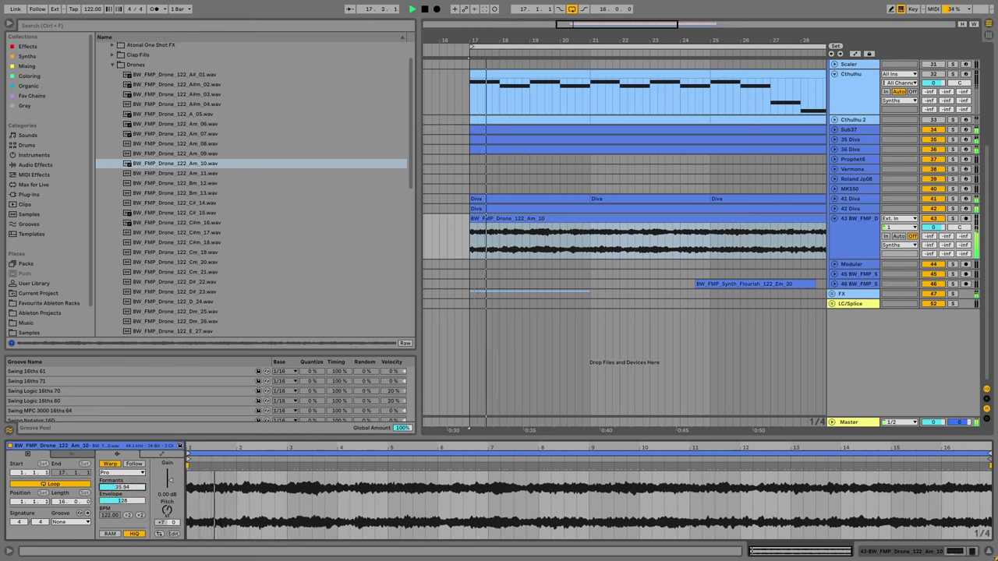
Solo track 41 Diva together with drone track 43 and set the drone track's volume to -6.0 dB.
left_click(952, 198)
left_click(951, 218, "ctrl")
left_click_drag(932, 227, 933, 243)
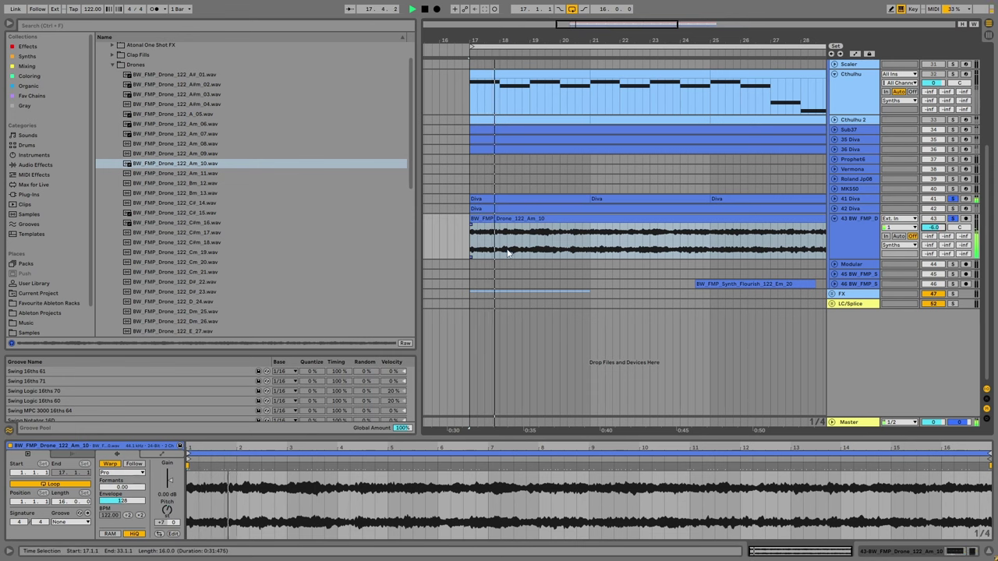
Split the drone clip at bar 18, try its second part at 0 semitones and compare it with the second Cthulhu chord.
left_click(511, 220)
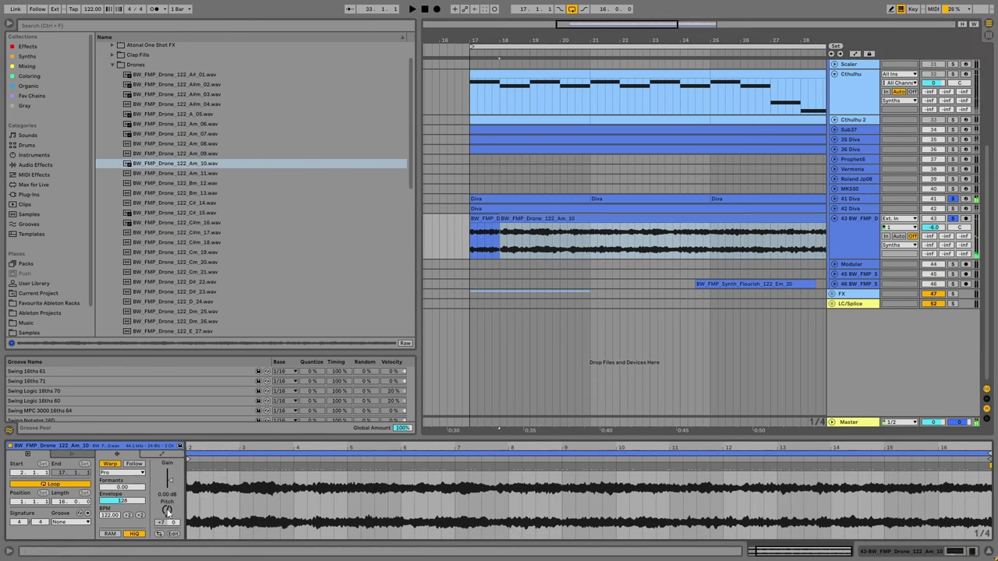
left_click_drag(166, 512, 166, 514)
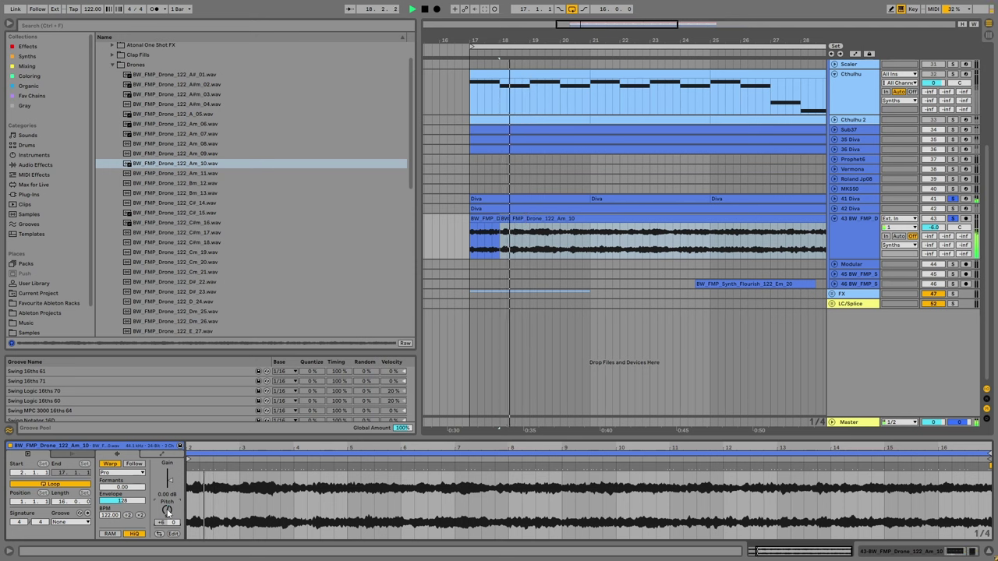
key("space")
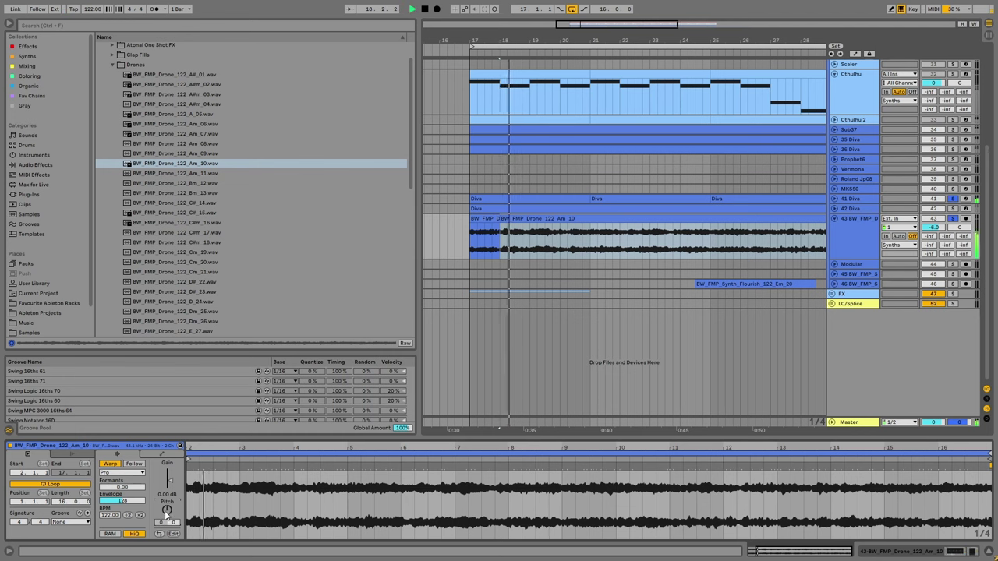
left_click_drag(511, 94, 531, 83)
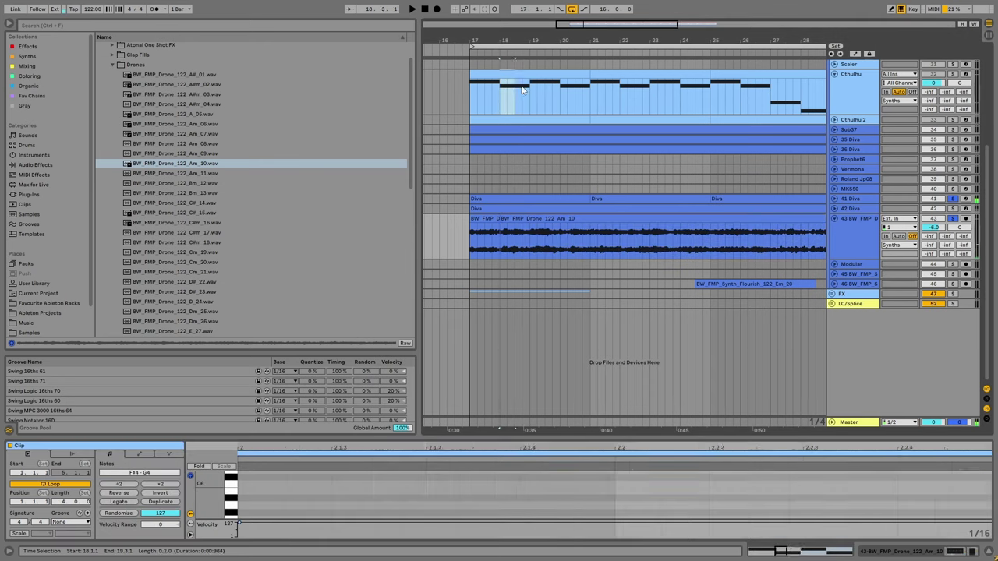
key("space")
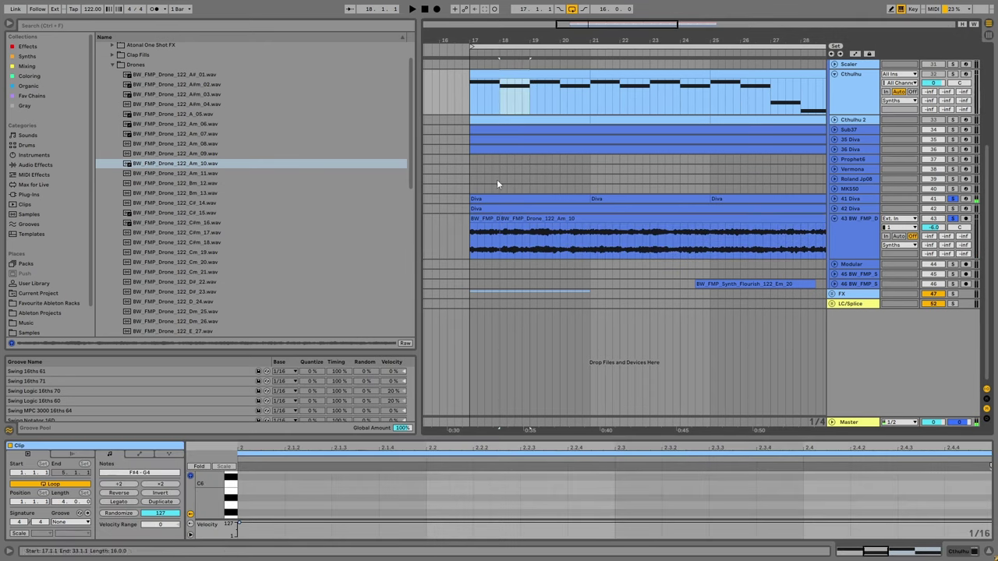
Try transposing the drone's second part to -1 semitone and listen to the chord change at bar 18.
left_click(506, 218)
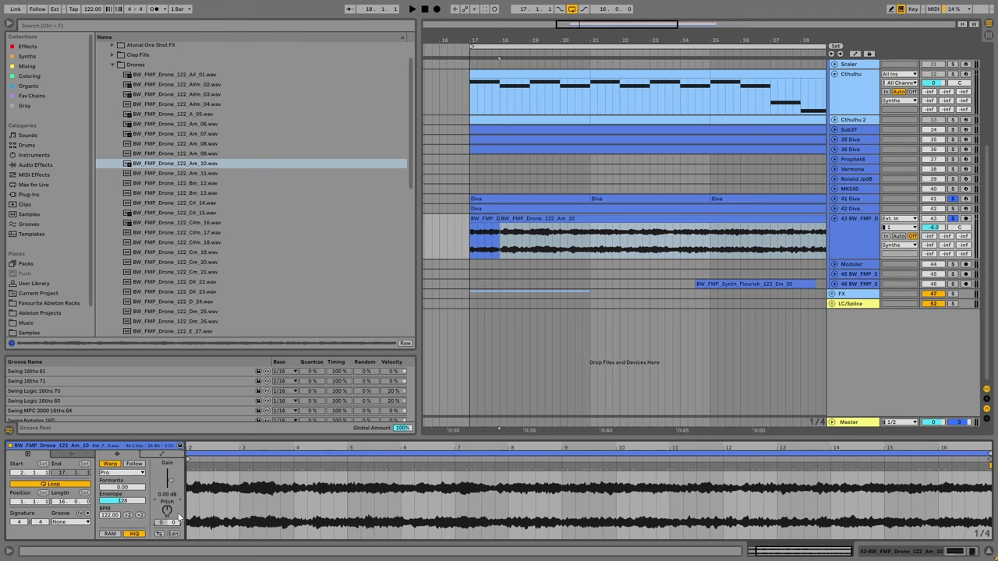
key("space")
left_click(524, 240)
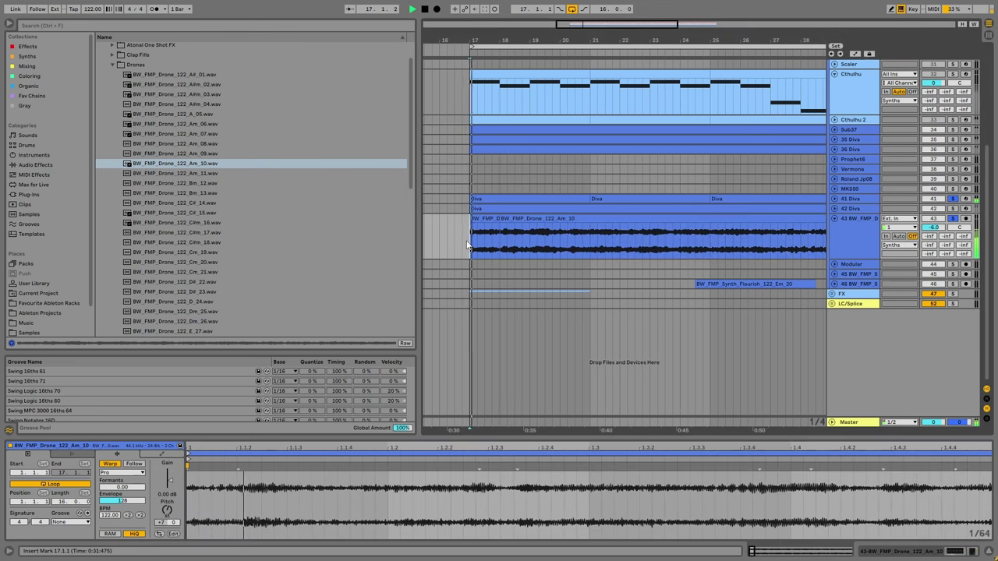
left_click(524, 236)
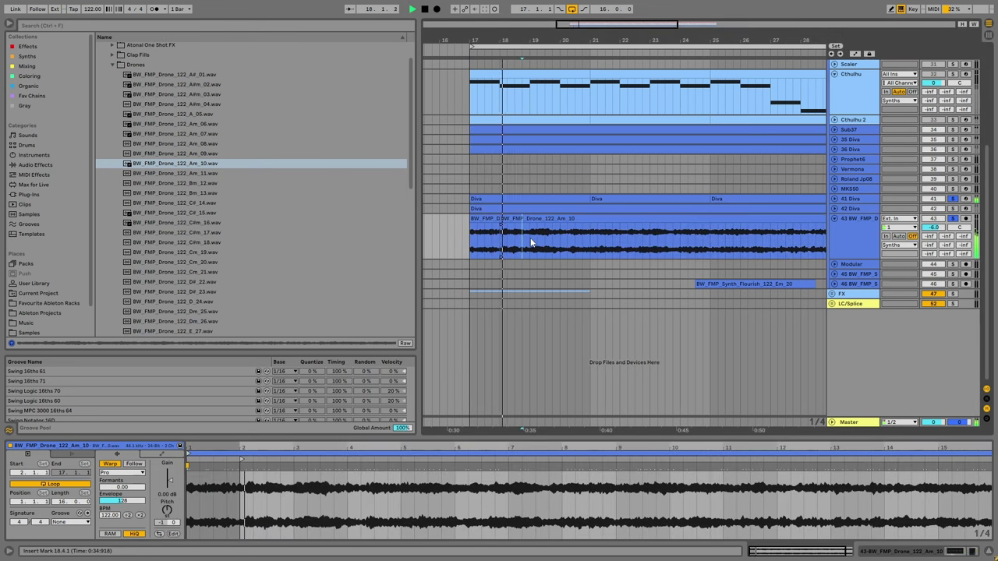
left_click(514, 220)
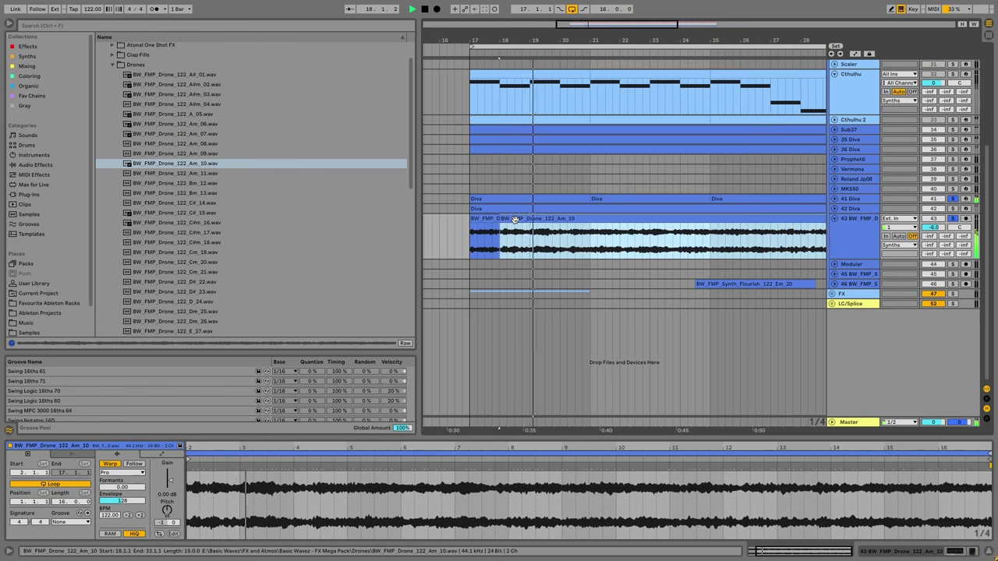
key("space")
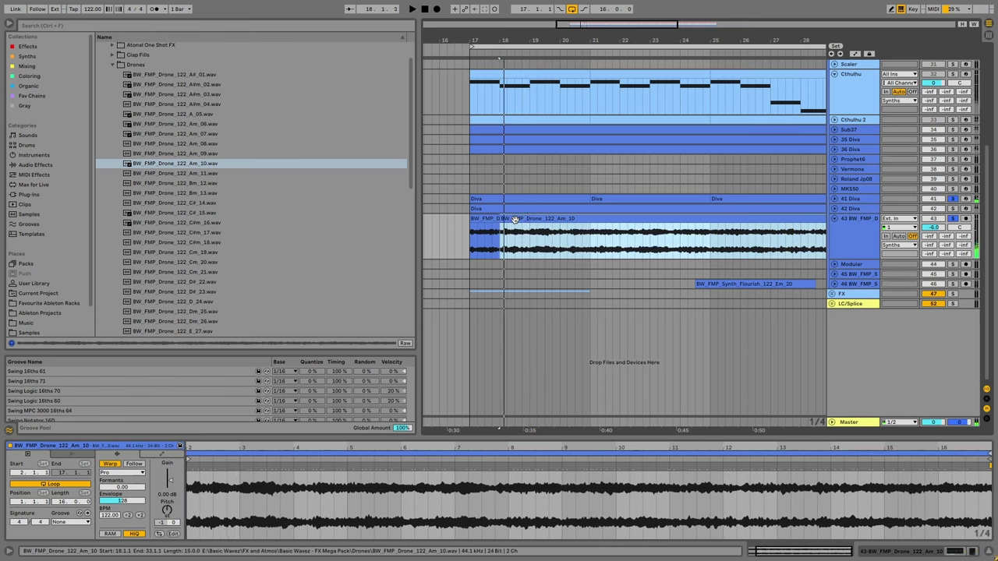
Play the first two Cthulhu chords from bars 17 and 18 with the plug-in window open, and close the window.
left_click(517, 78)
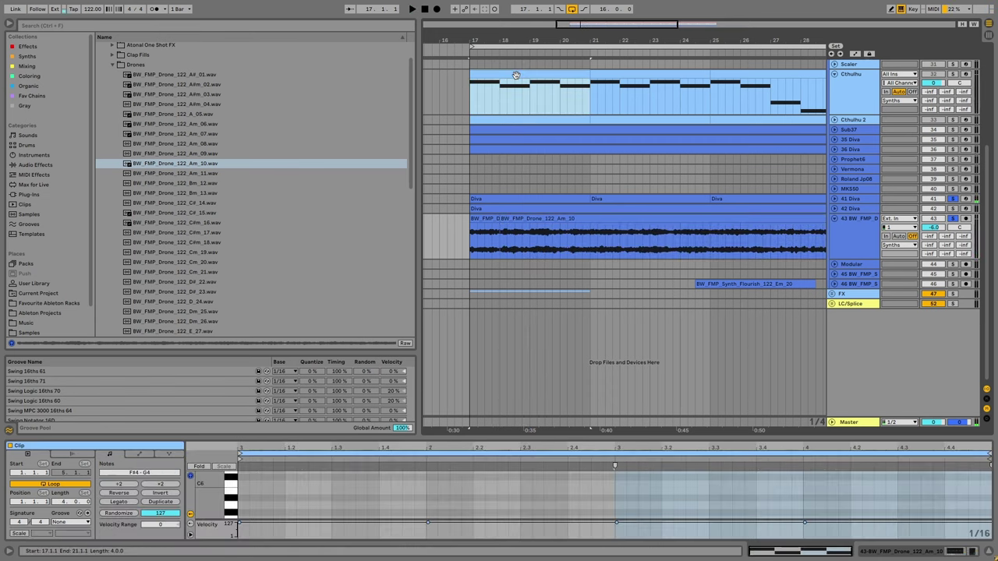
key("shift+Tab")
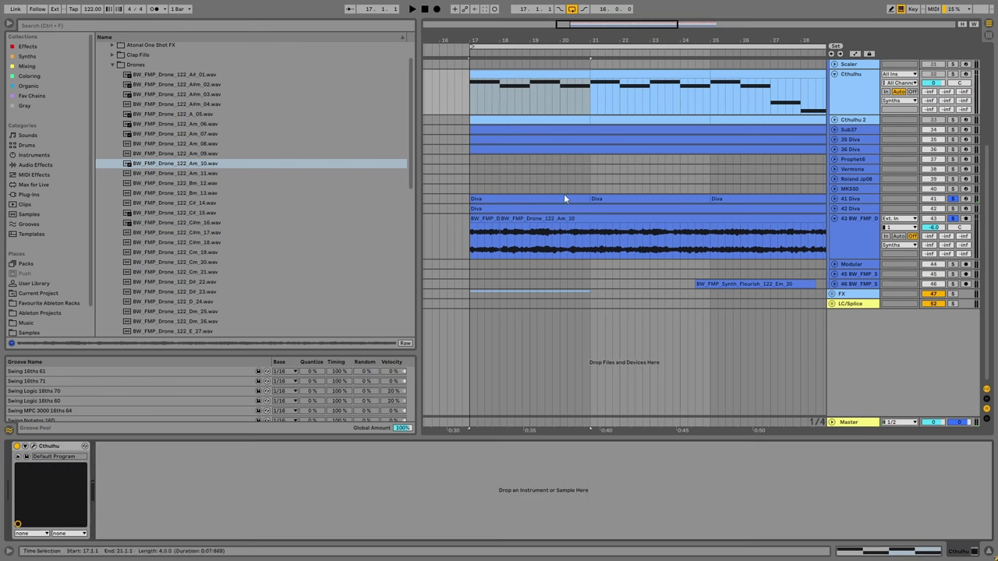
left_click(34, 448)
key("space")
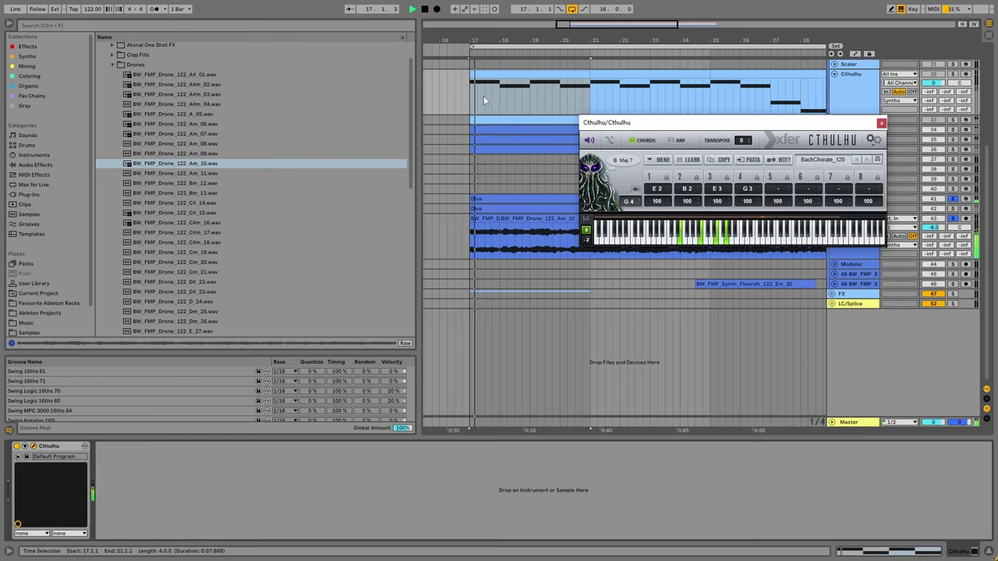
left_click(498, 91)
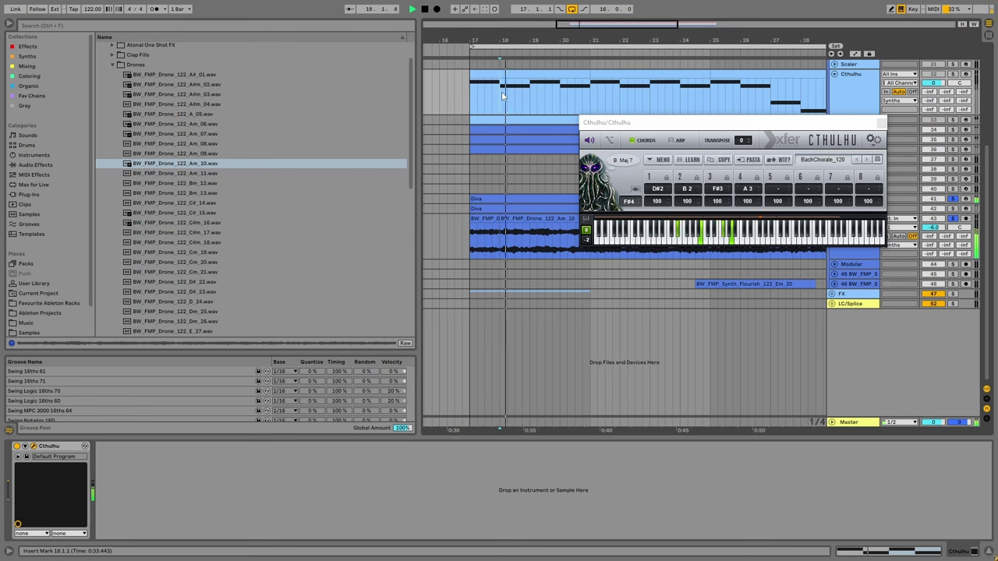
left_click(465, 95)
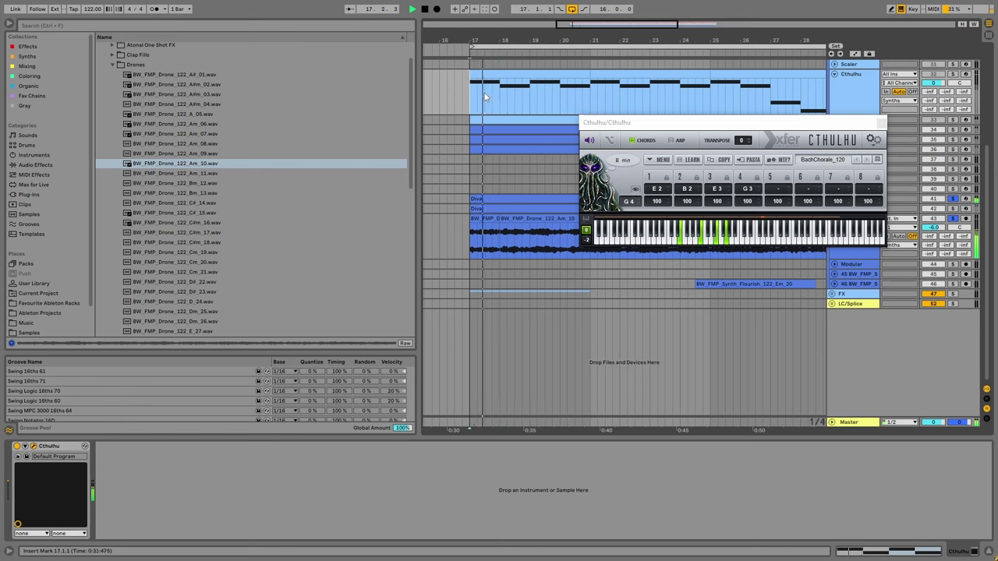
left_click(882, 123)
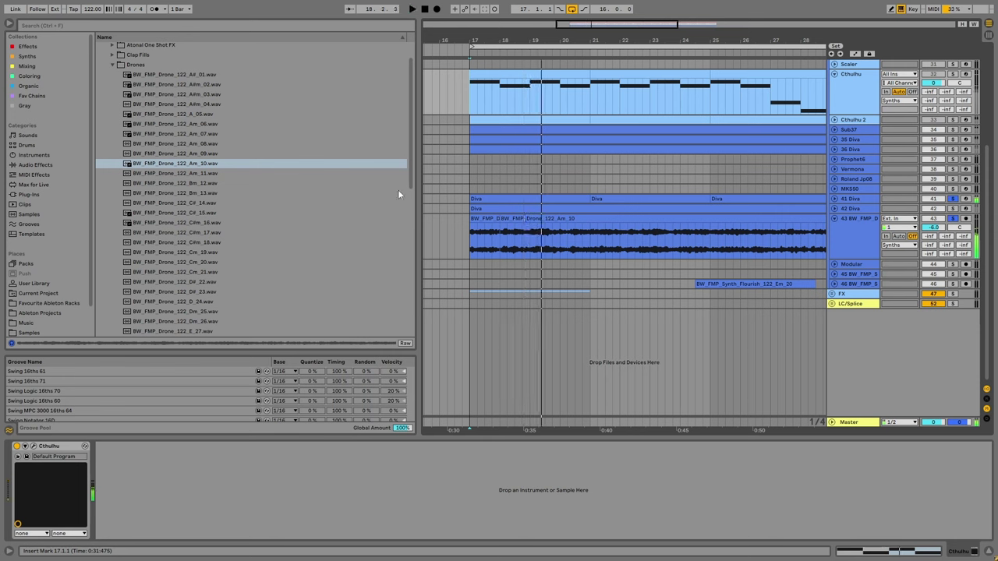
Place BW_FMP_Drone_122_A#_01 on track 43 at bar 18, warp it in Complex Pro mode and transpose it up 1 semitone.
left_click_drag(201, 78, 501, 238)
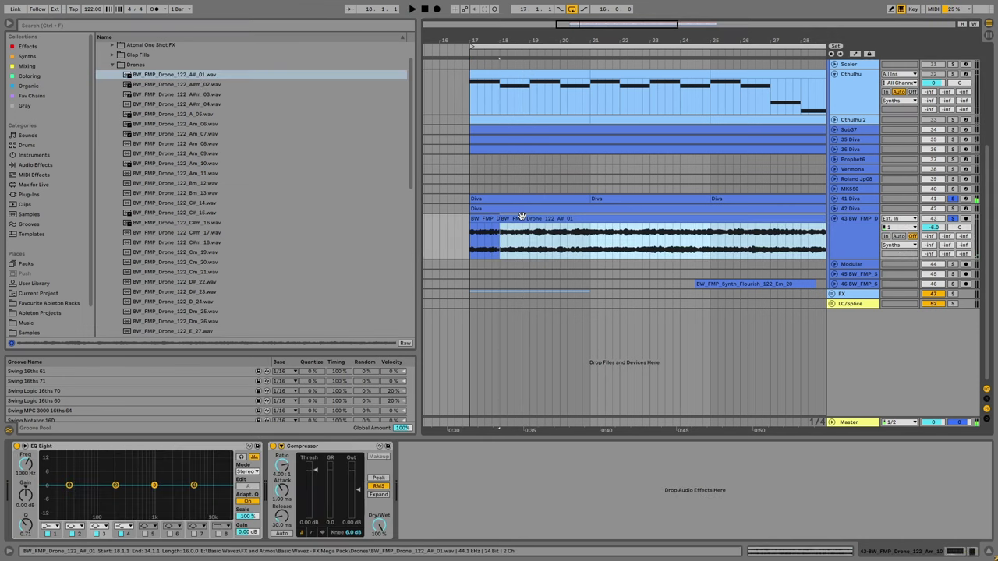
left_click(514, 219)
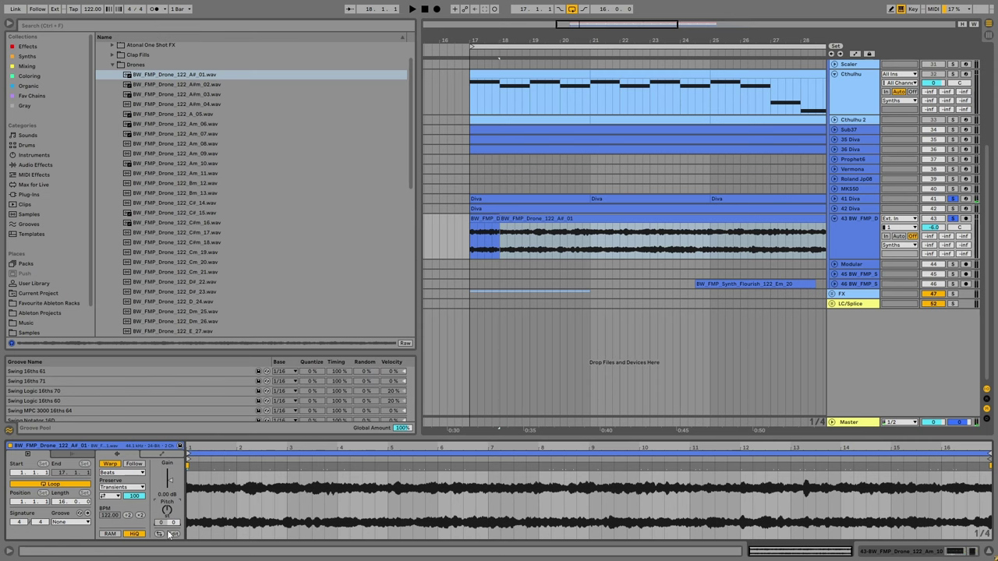
left_click(120, 472)
left_click(121, 519)
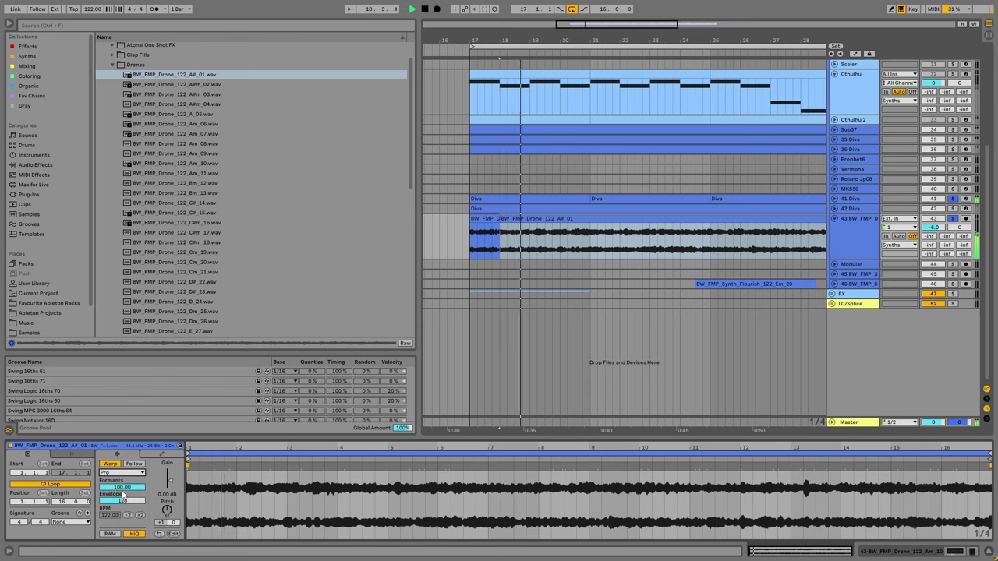
Replay the two drones from bar 17 and set track 43's volume to -6.7 dB.
left_click(488, 265)
left_click(483, 234)
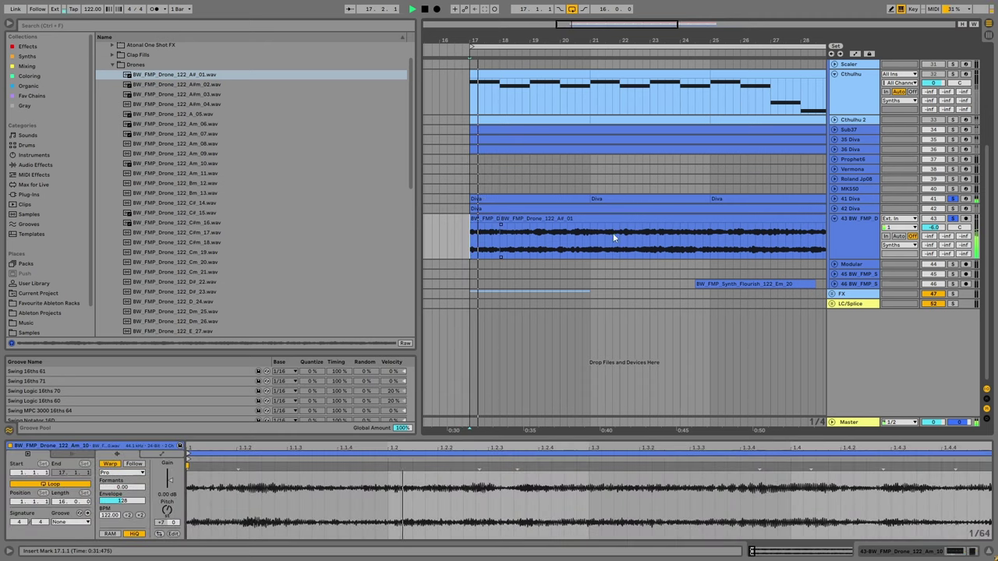
left_click_drag(931, 229, 932, 232)
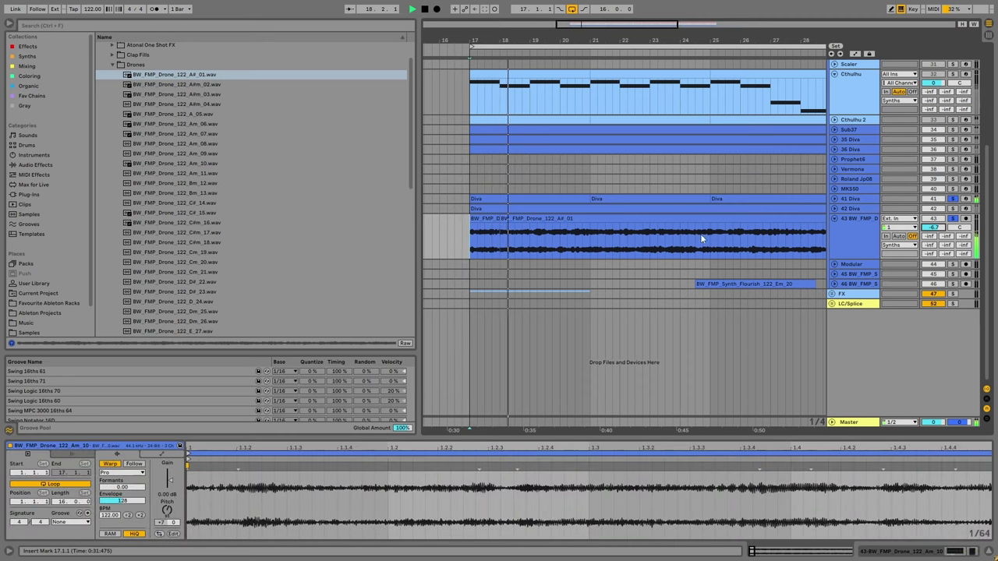
Duplicate the two-bar drone pair four times so it alternates up to bar 27, and play the chord change from bar 27.
left_click(532, 233, "shift")
key("ctrl+d")
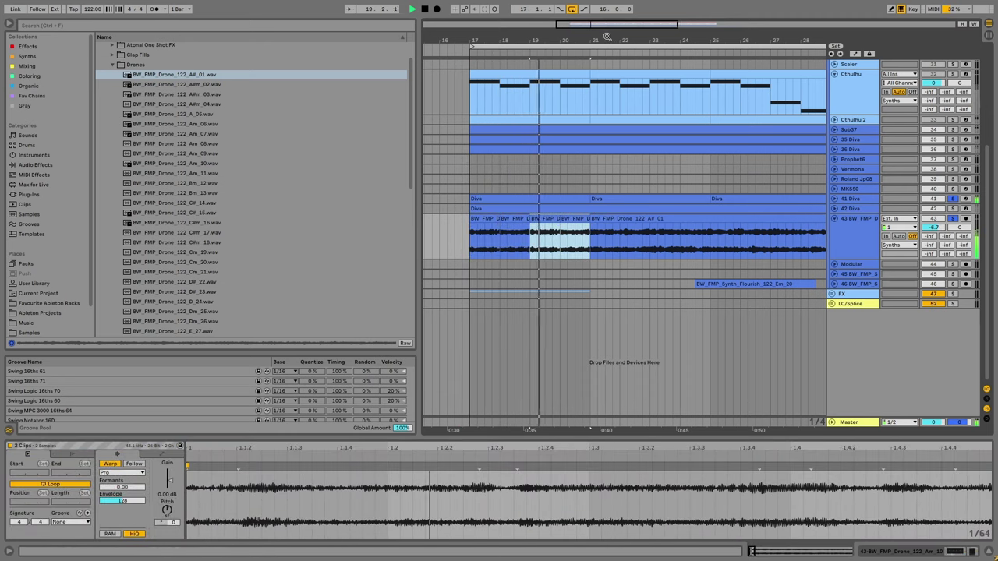
key("ctrl+d")
key("ctrl+d")
key("ctrl+d")
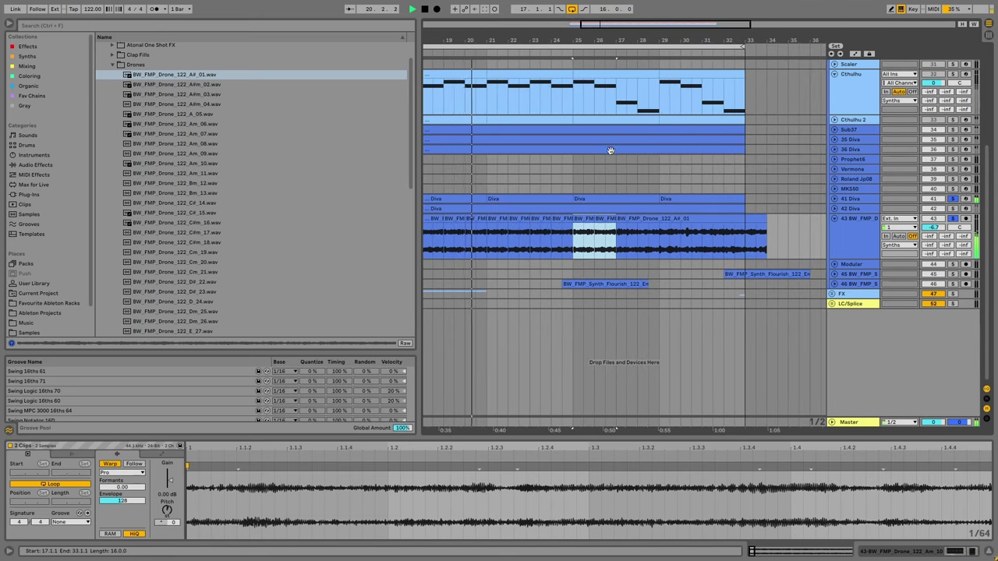
left_click(616, 225)
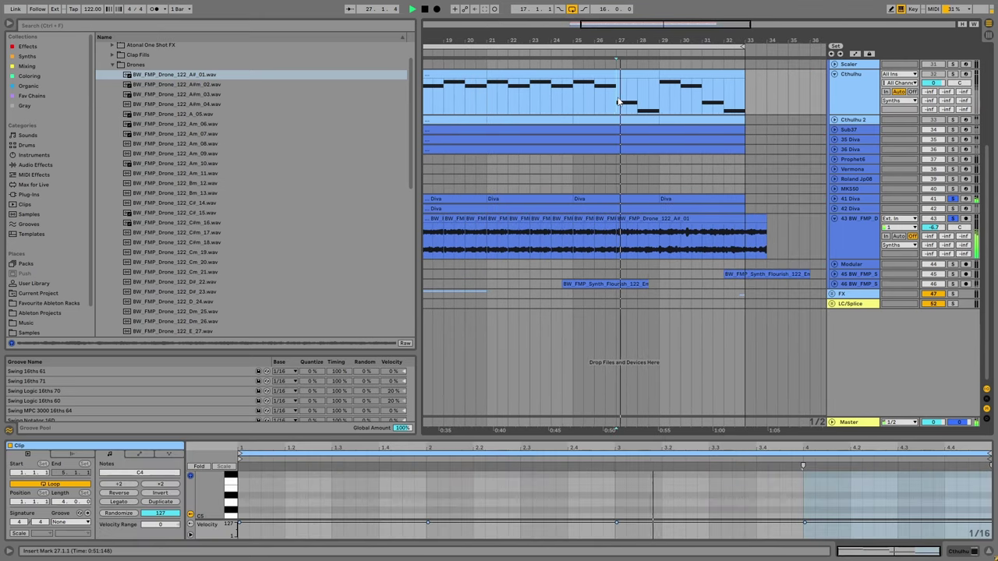
Transpose the track 43 drone clip in bar 27 down 3 semitones and play it against the chord.
left_click(624, 218)
left_click(165, 479)
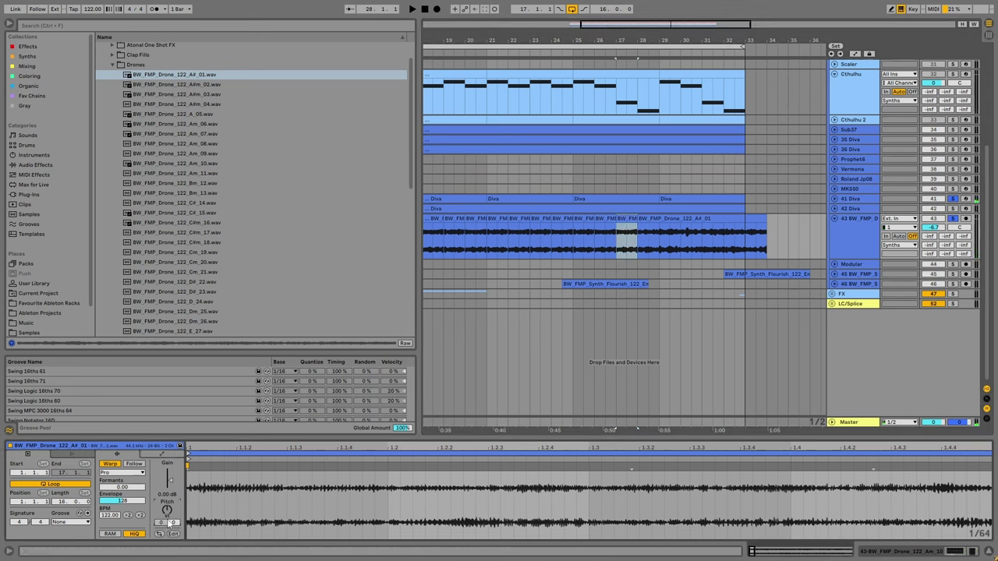
key("space")
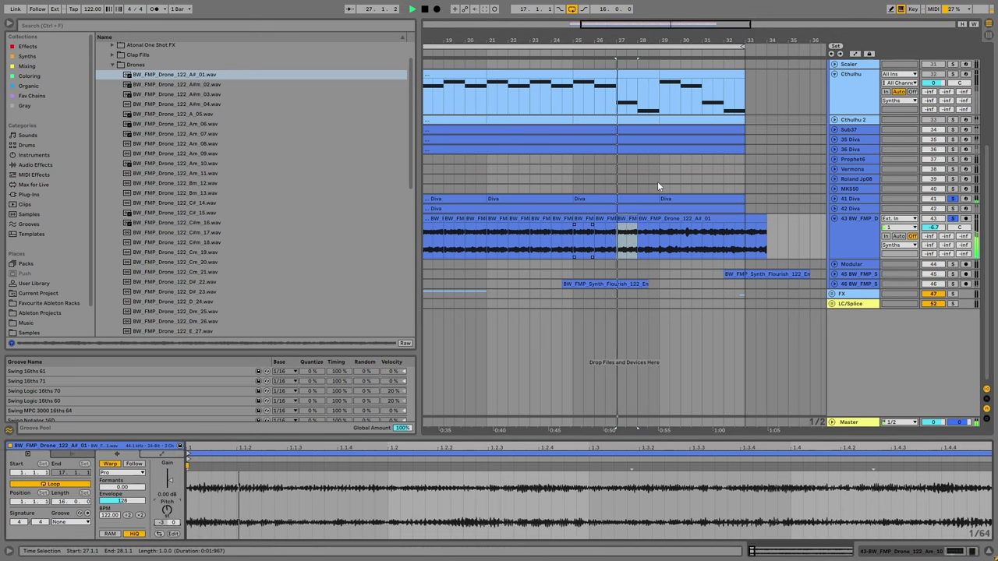
key("space")
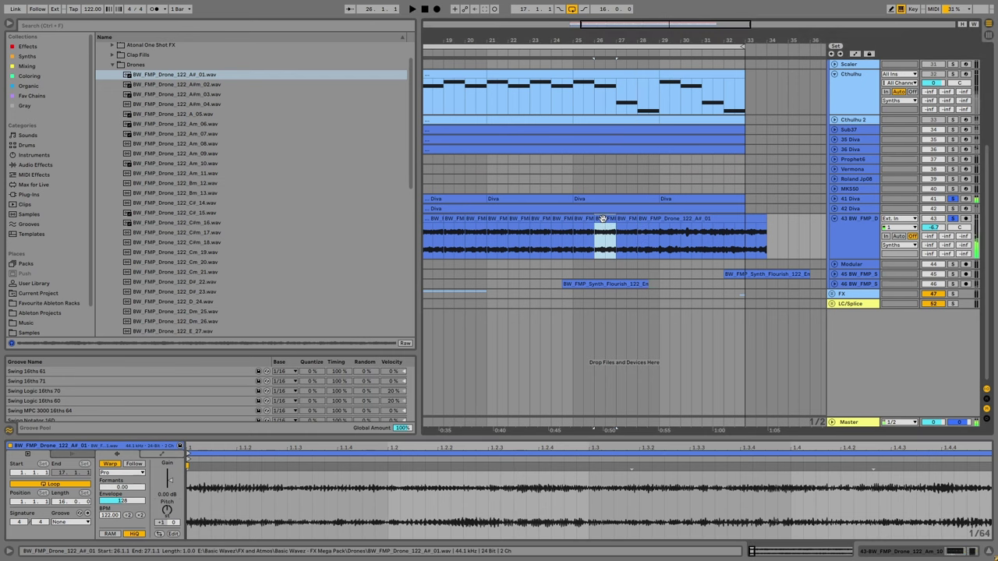
Place BW_FMP_Drone_122_Bm_12 on track 43 at bar 28, matching the Cthulhu chord, and delete the drone audio beyond bar 29.
left_click(578, 218)
left_click(600, 218)
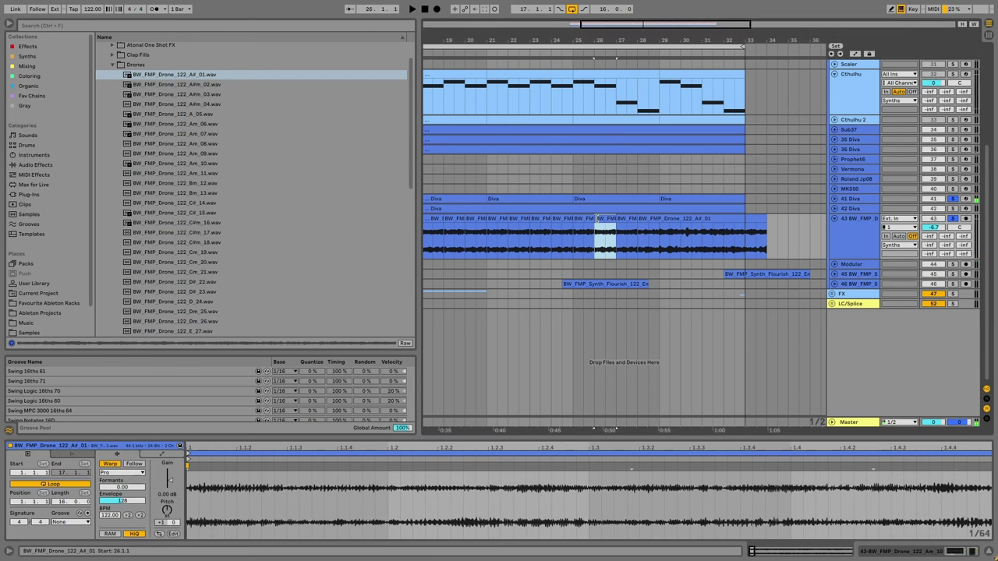
left_click(638, 243)
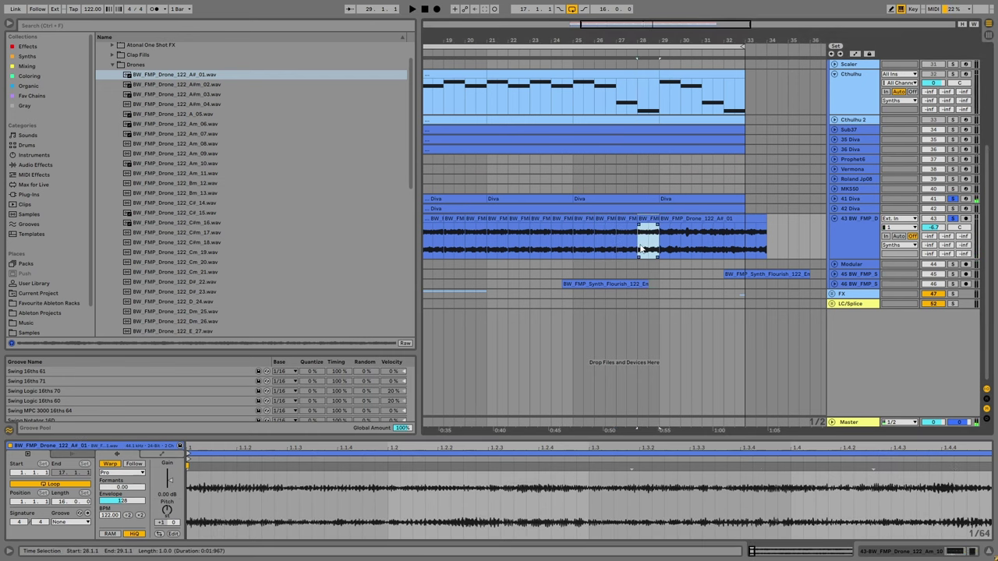
left_click(638, 108)
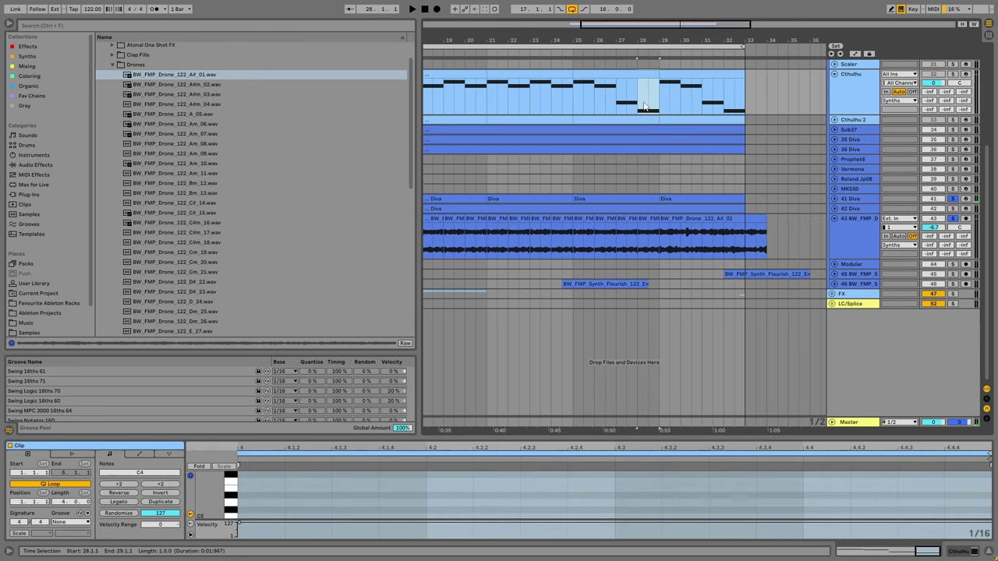
left_click(645, 236)
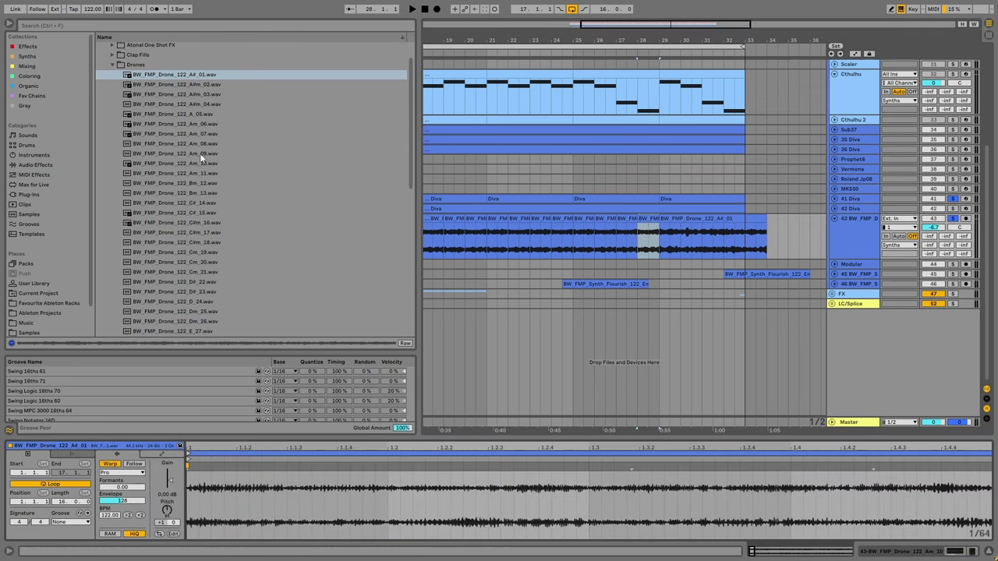
left_click_drag(197, 184, 660, 232)
key("Delete")
Duplicate the four drone clips of bars 25 to 28 to bar 29 and play the loop from bar 17.
left_click_drag(572, 228, 662, 219)
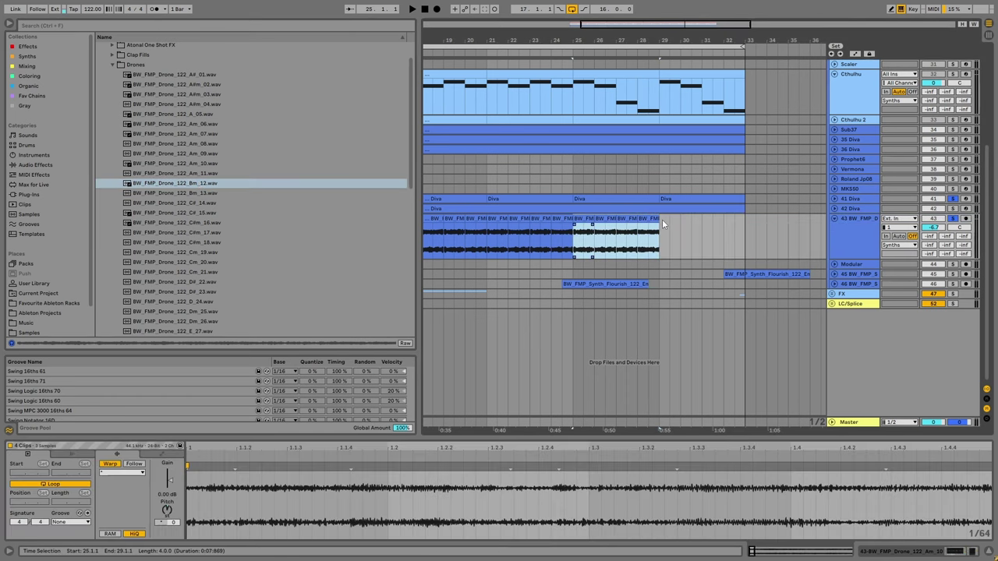
key("ctrl+d")
key("minus")
left_click(535, 247)
key("space")
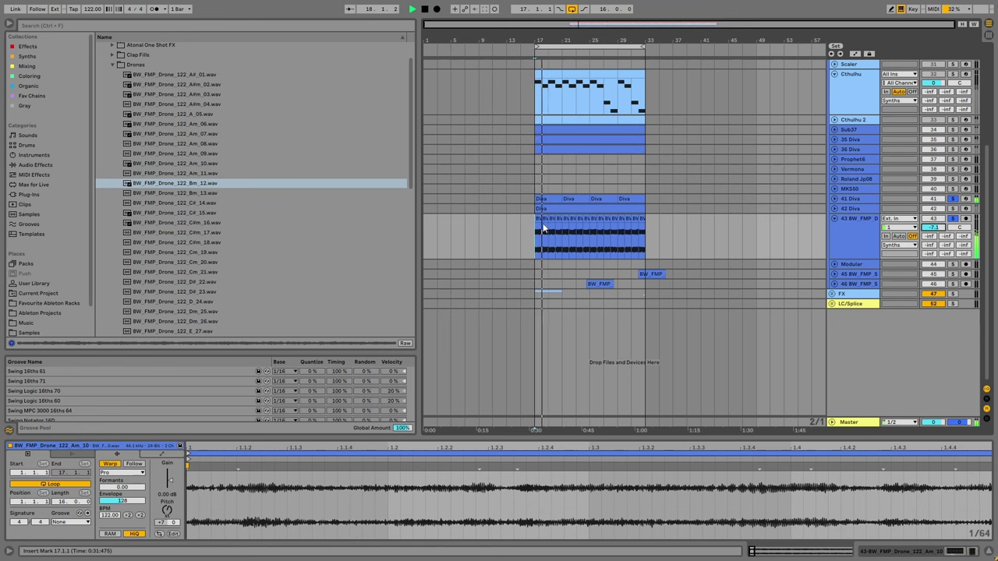
Set all 16 drone clips on track 43 to Complex Pro warp mode and listen through the loop.
left_click(642, 215, "shift")
left_click(121, 472)
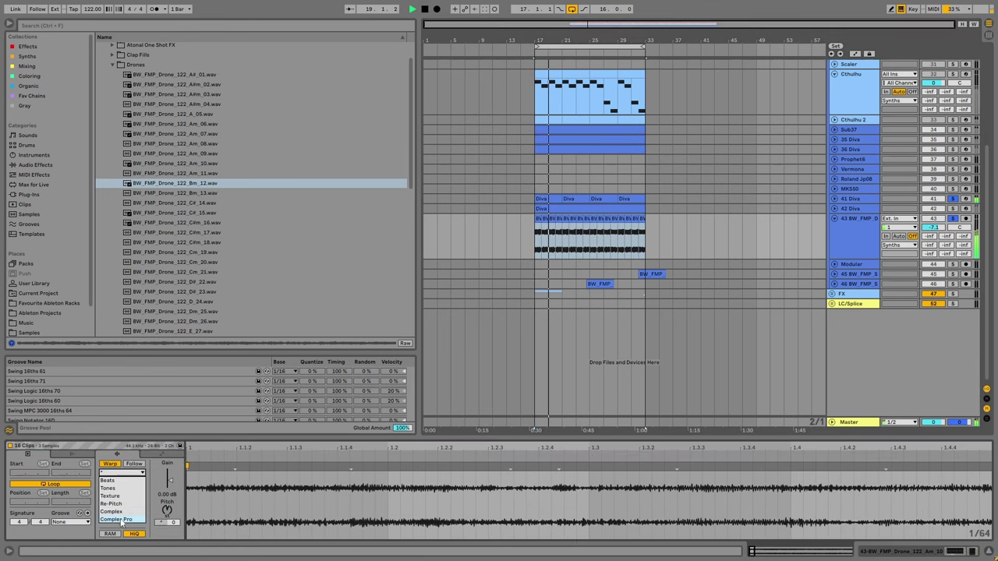
left_click(117, 525)
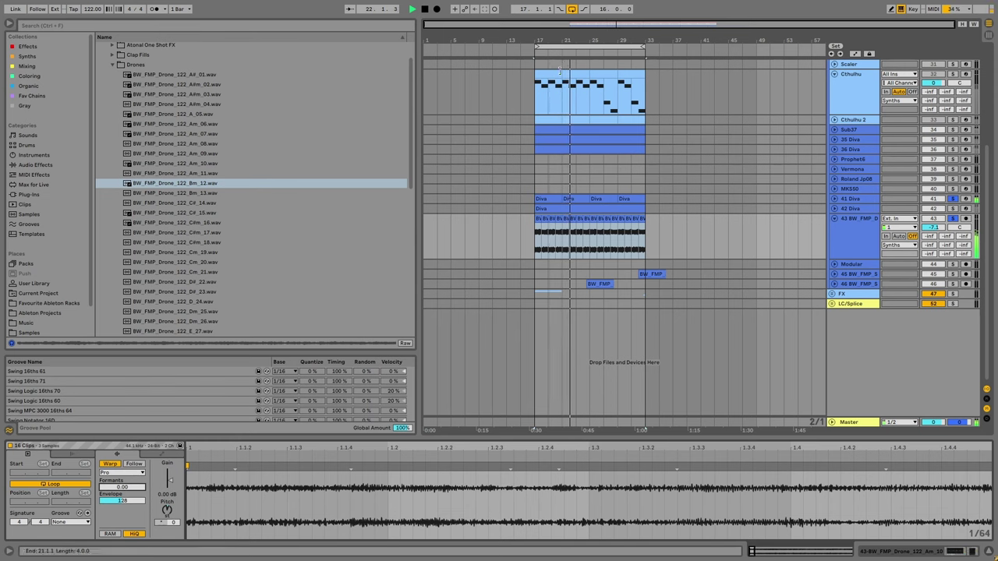
mouse_move(581, 40)
left_mouse_down()
mouse_move(581, 110)
mouse_move(581, 43)
left_mouse_up()
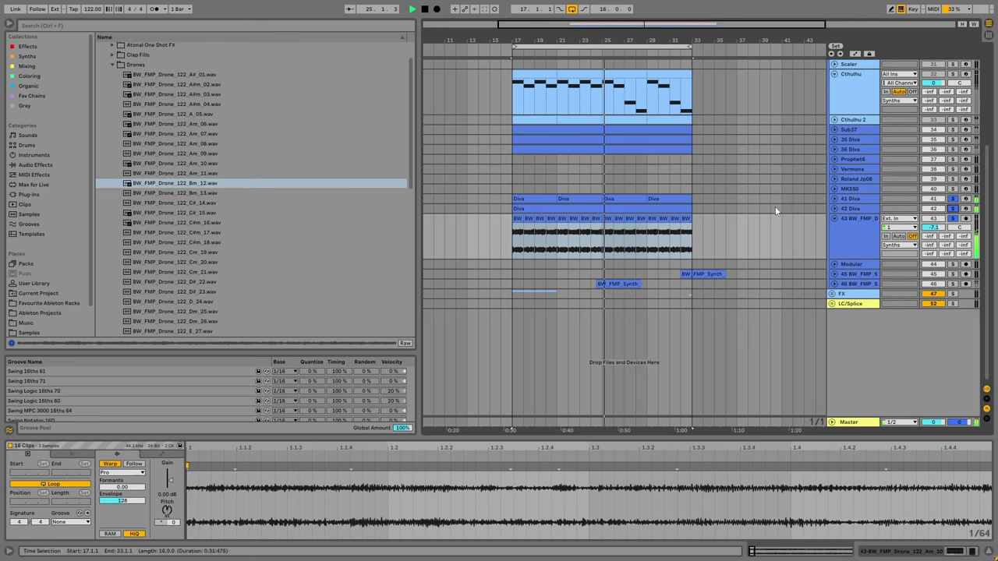
mouse_move(623, 40)
left_mouse_down()
mouse_move(623, 93)
mouse_move(638, 56)
left_mouse_up()
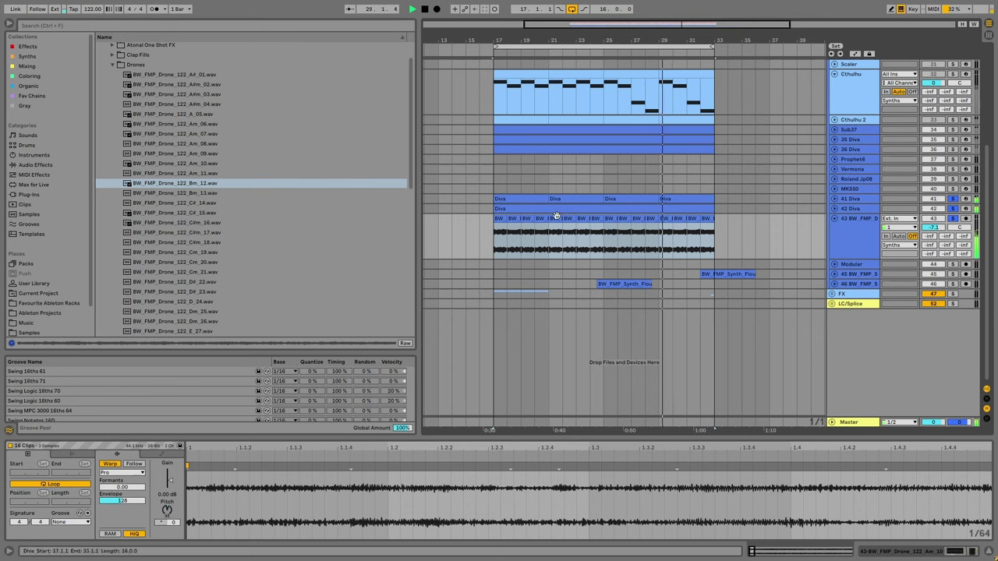
Transpose all 16 drone clips up 12 semitones and replay them with track 43's volume at -12.1 dB.
left_click(704, 219, "ctrl")
left_click(698, 216, "ctrl")
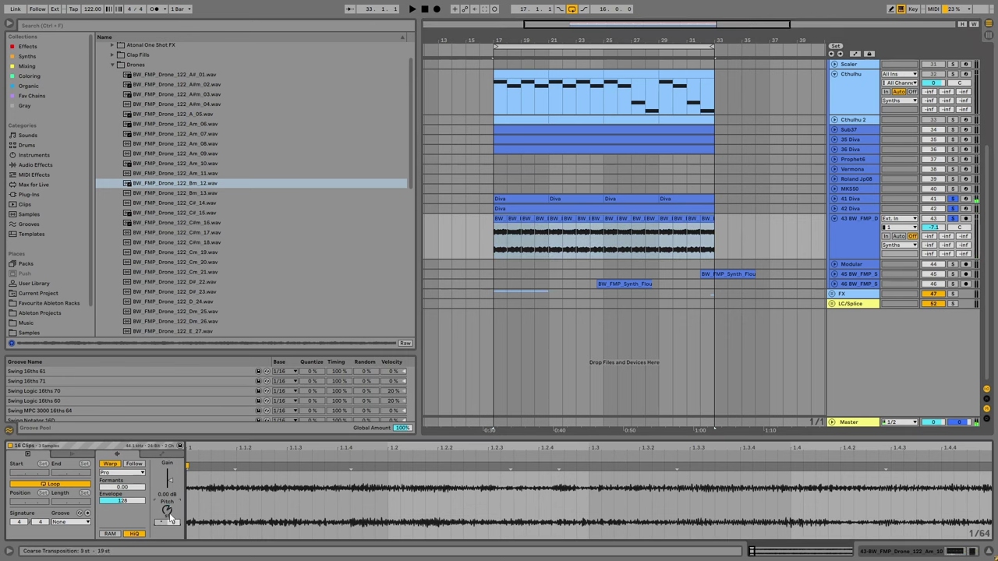
key("space")
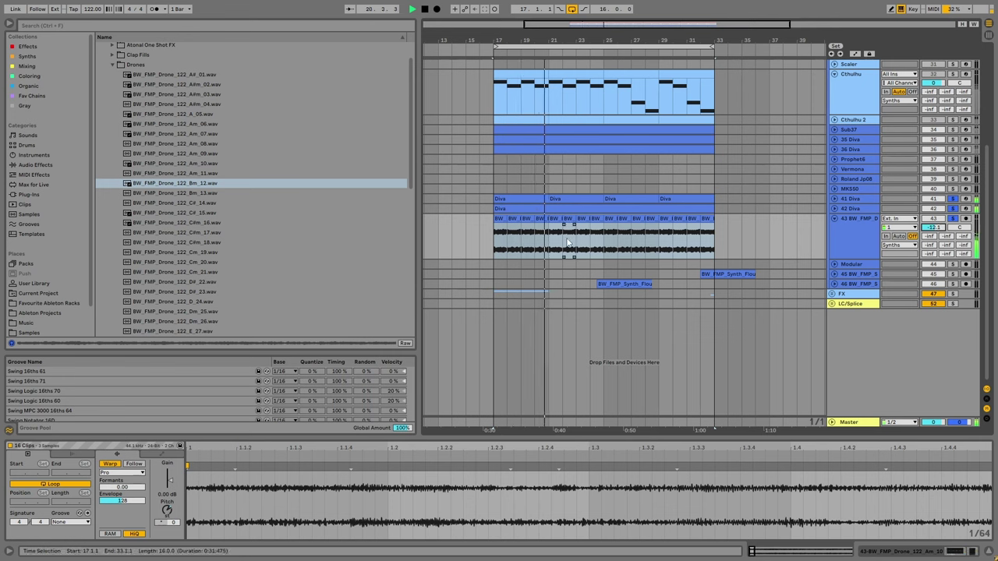
Add short fades to the start and end of the drone clips in bars 17 and 18.
key("plus")
left_click(532, 221)
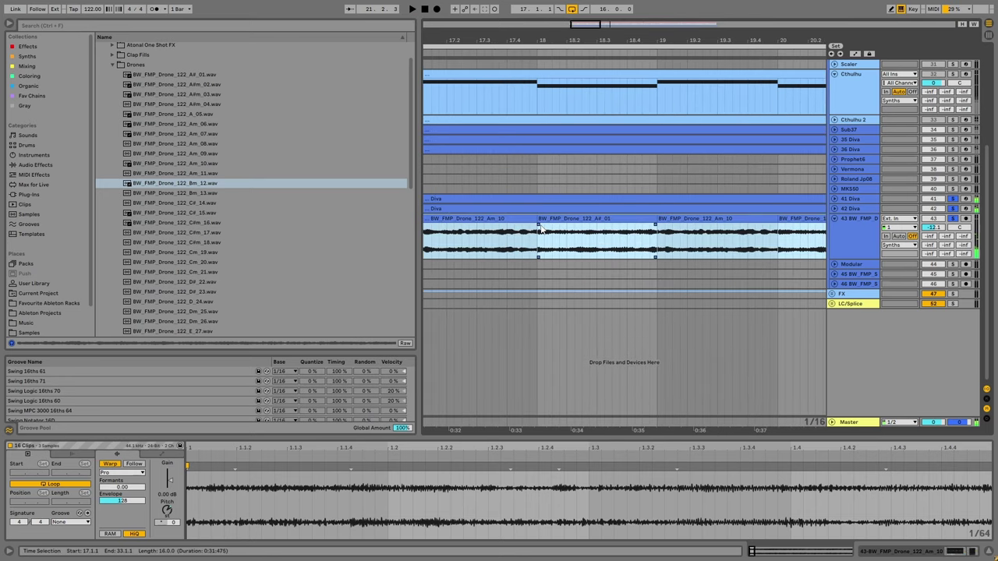
left_click(542, 229)
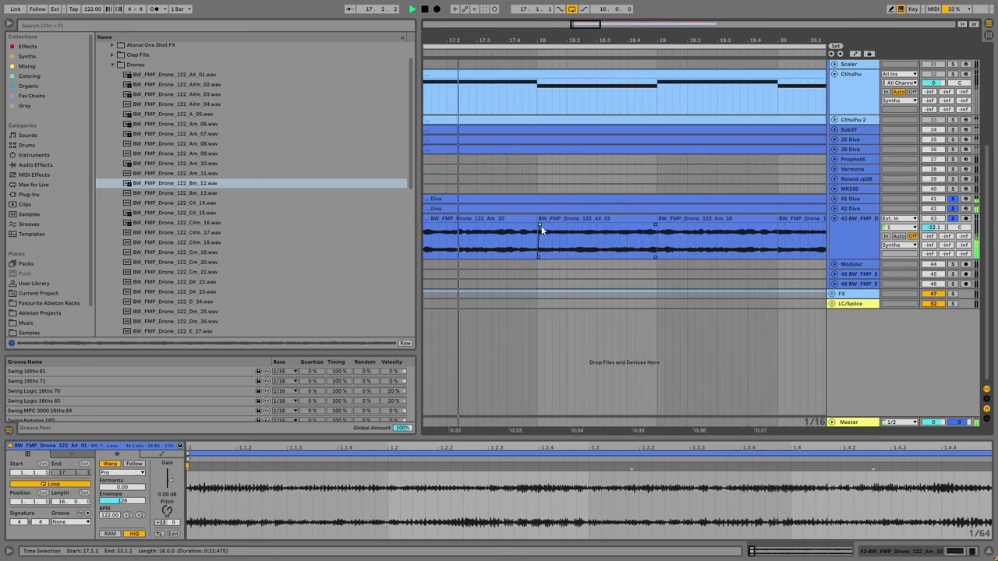
left_click(535, 229)
key("minus")
key("space")
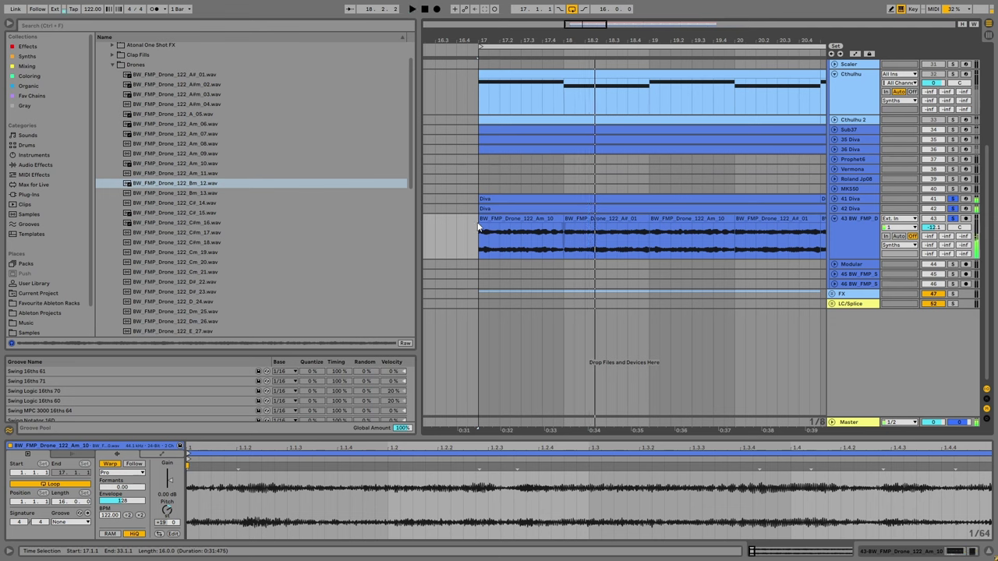
left_click(481, 224)
key("space")
left_click(612, 218, "shift")
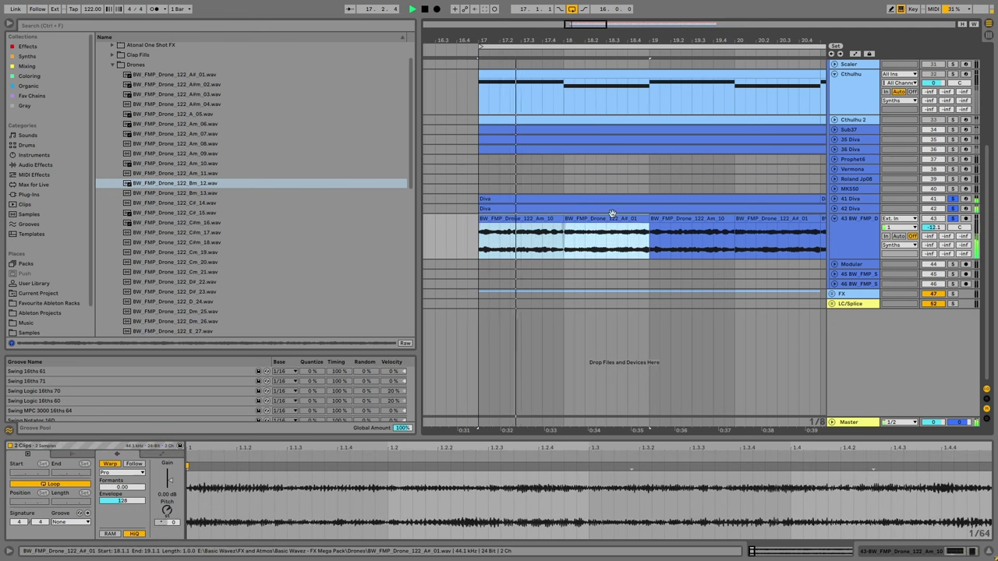
left_click(645, 228)
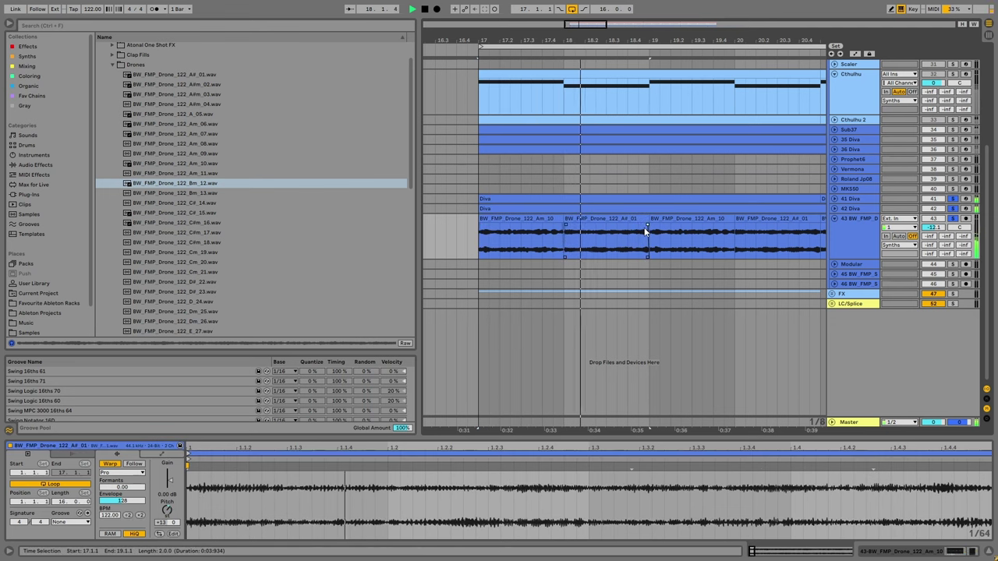
Duplicate the faded two-bar drone pair four times, replacing the clips up to bar 27.
left_click(563, 223, "shift")
key("ctrl+d")
key("minus")
key("minus")
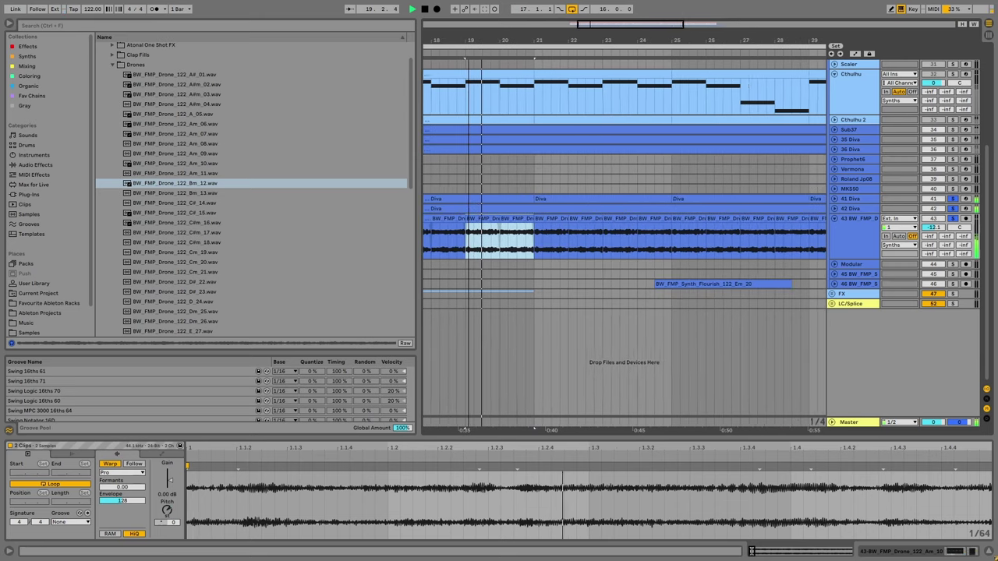
key("ctrl+d")
key("ctrl+d")
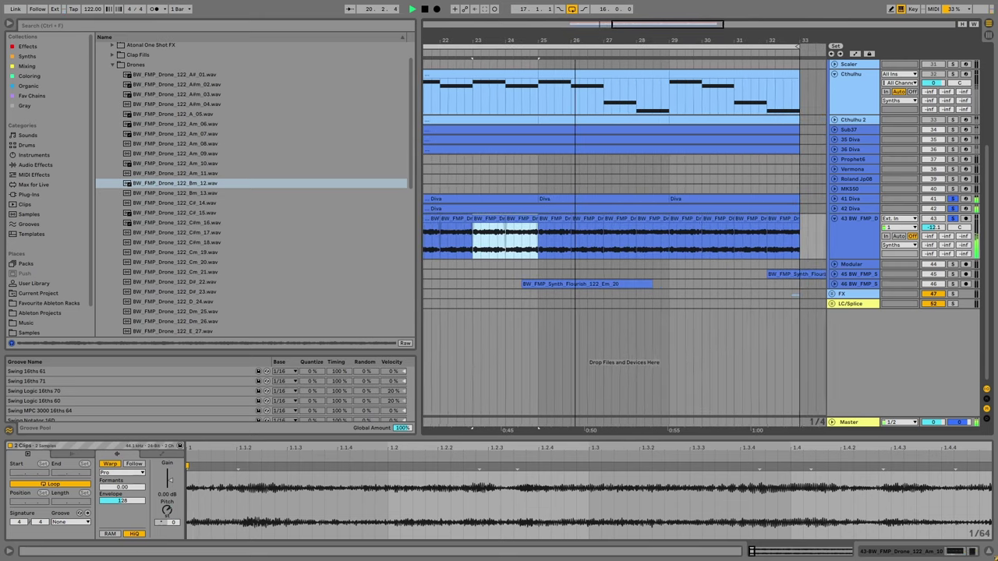
key("ctrl+d")
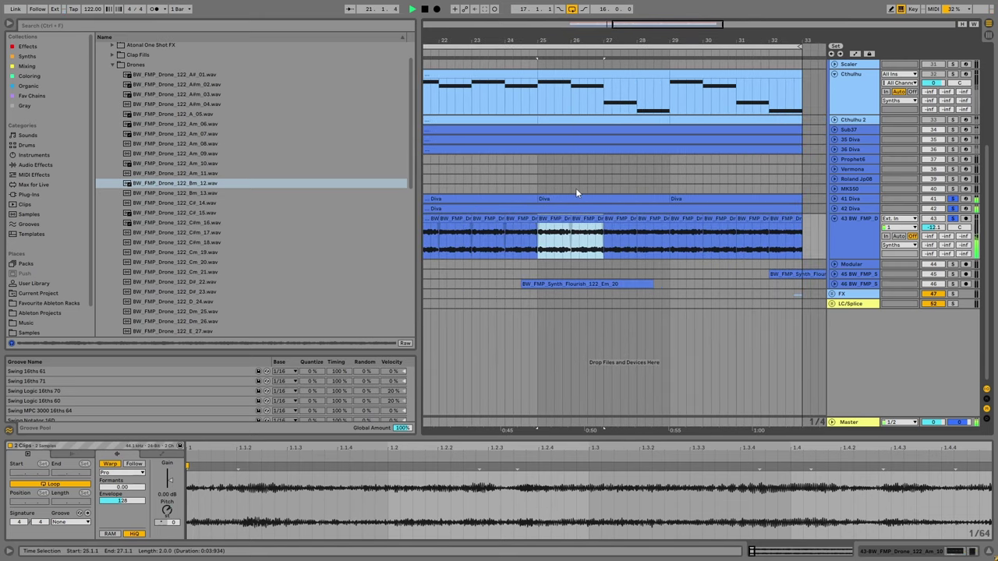
Add short fades around the drone clips in bars 27 and 28, and duplicate bars 25 to 28 to bar 29.
left_click(604, 228)
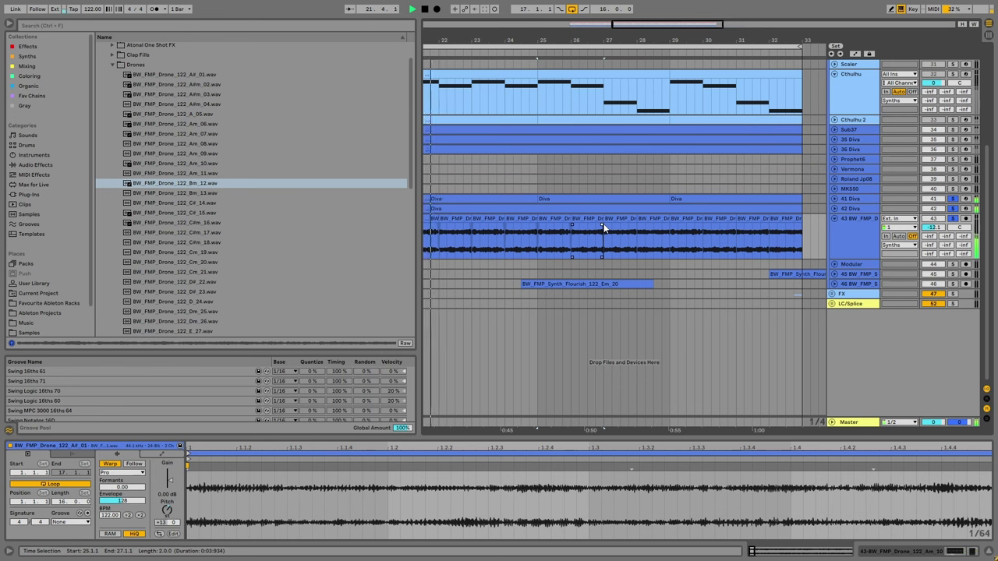
left_click(644, 226)
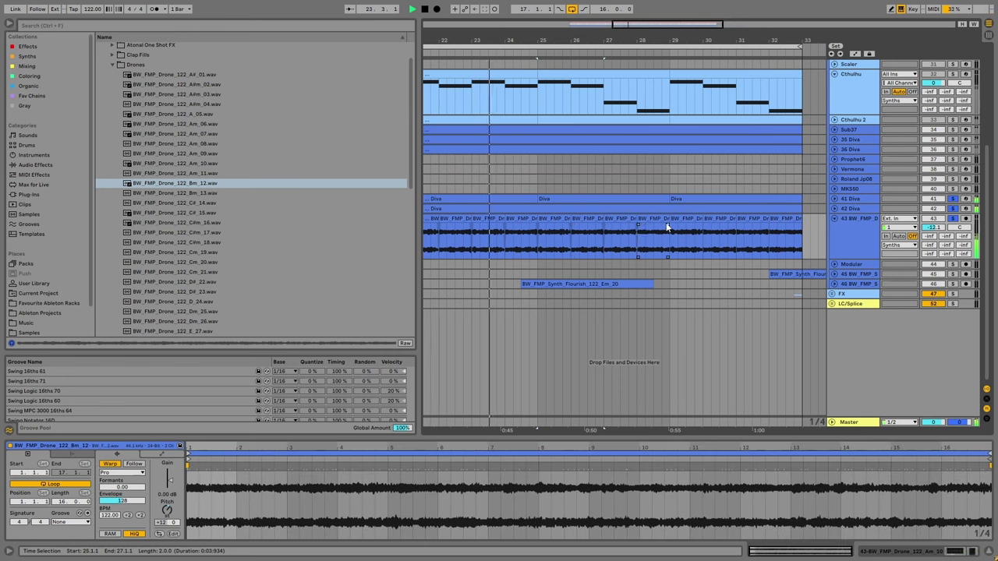
left_click_drag(667, 227, 538, 227)
key("ctrl+d")
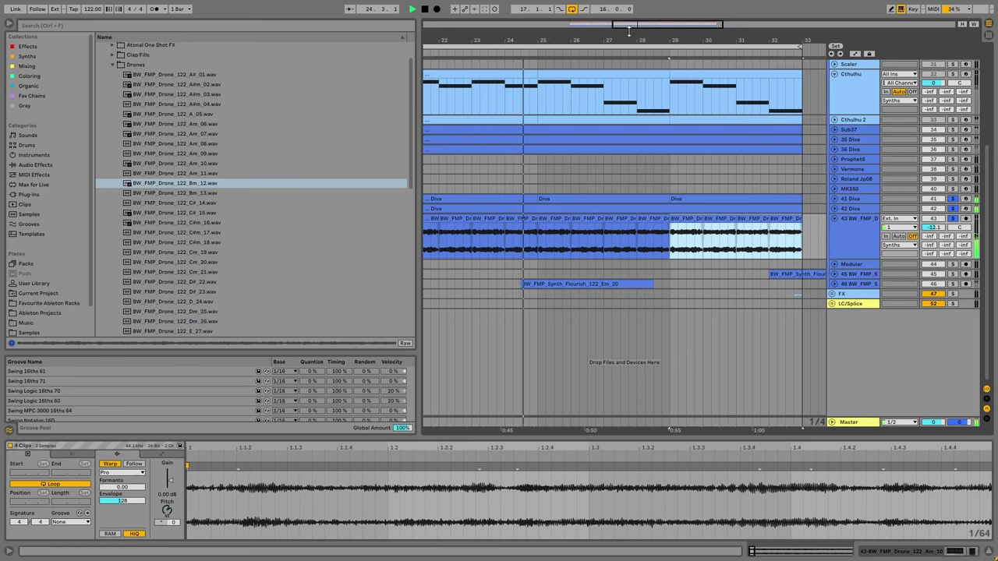
Solo only track 43 and turn band 2 of its EQ Eight into a low cut at about 245 Hz.
left_click_drag(628, 30, 631, 17)
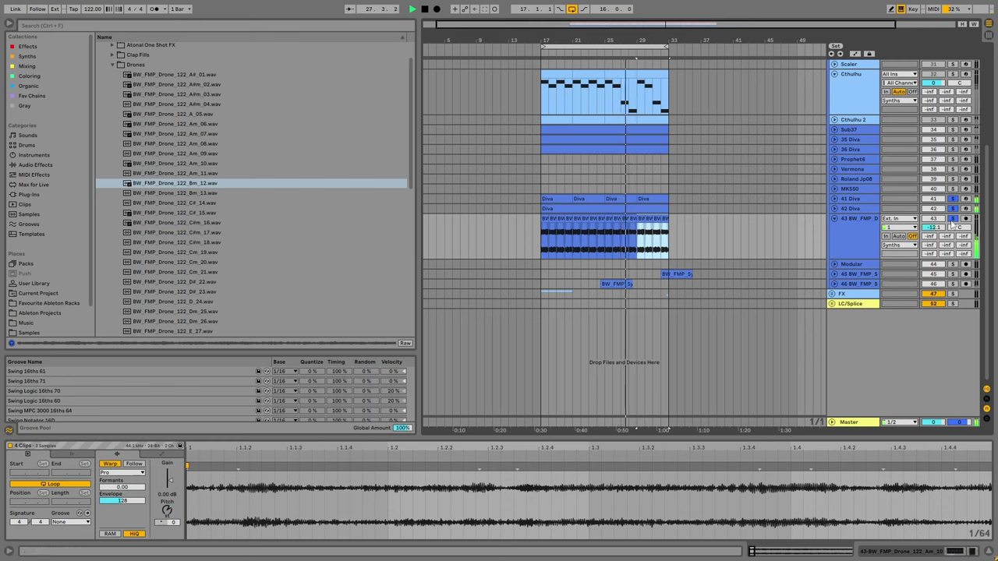
left_click(874, 233)
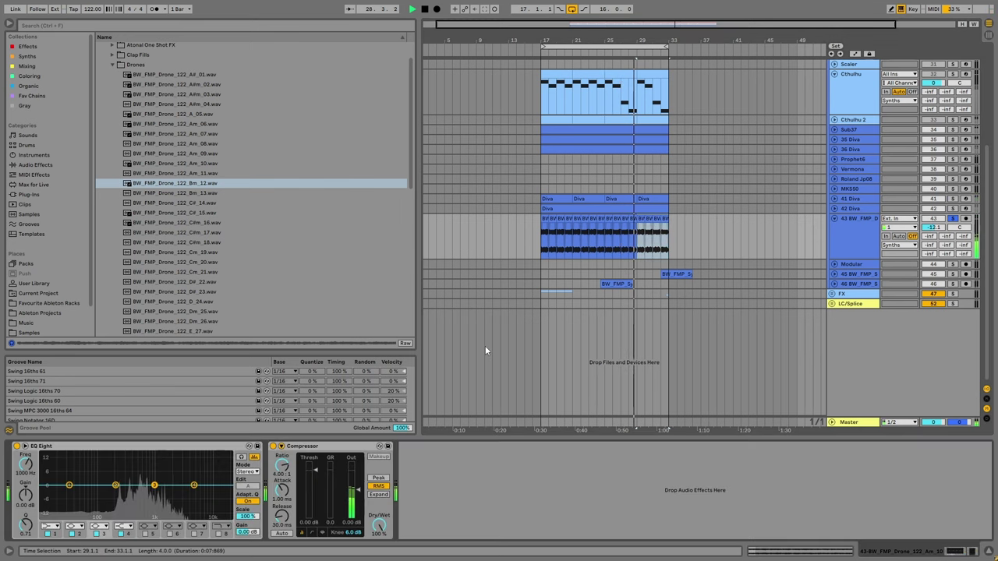
left_click(74, 526)
left_click(74, 484)
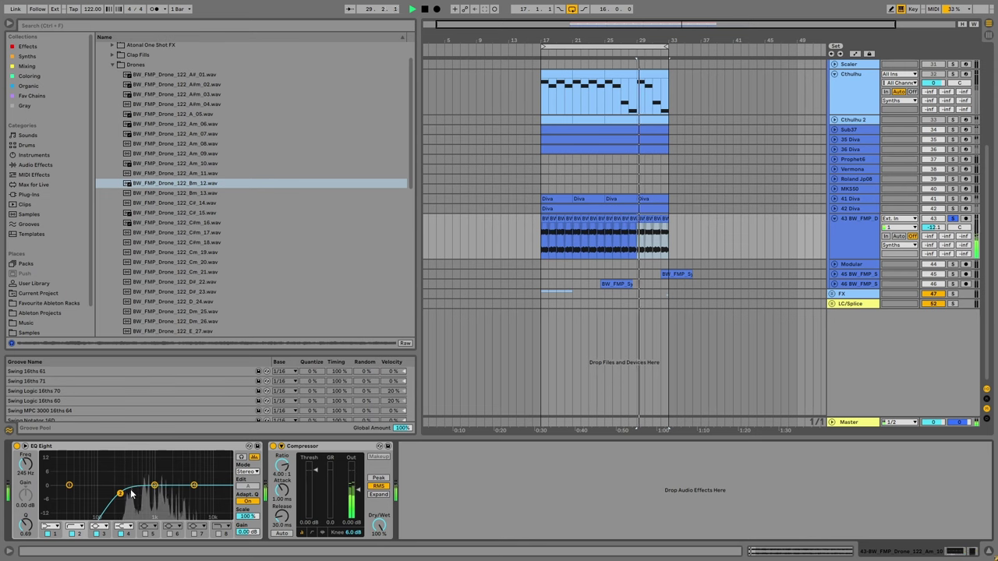
Search the plug-ins for "d16" and load the VST3 version of Fazortan 2 onto track 43.
left_click(624, 219)
left_click(666, 227)
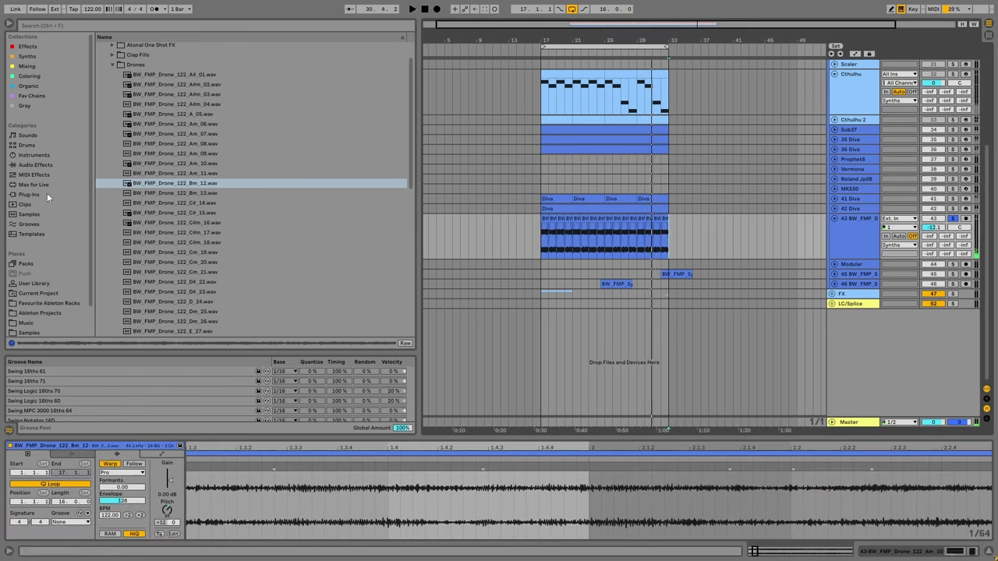
left_click_drag(543, 234, 670, 227)
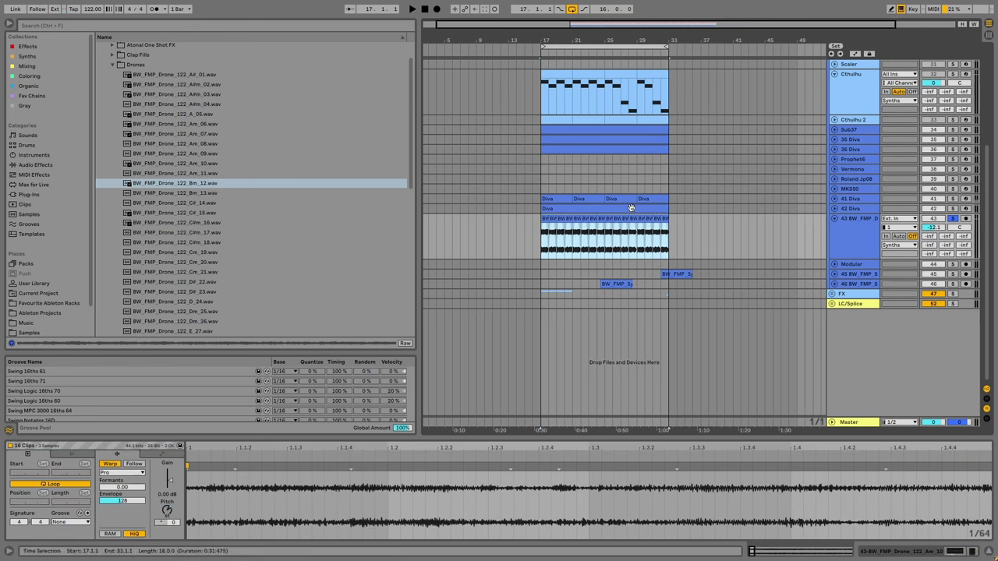
left_click(44, 195)
left_click(78, 26)
type("d16")
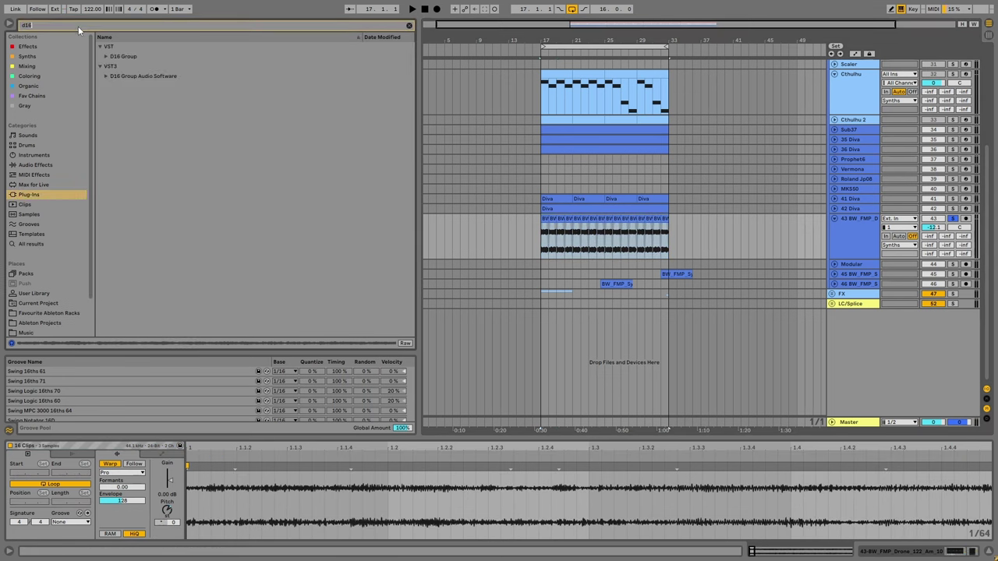
left_click(105, 71)
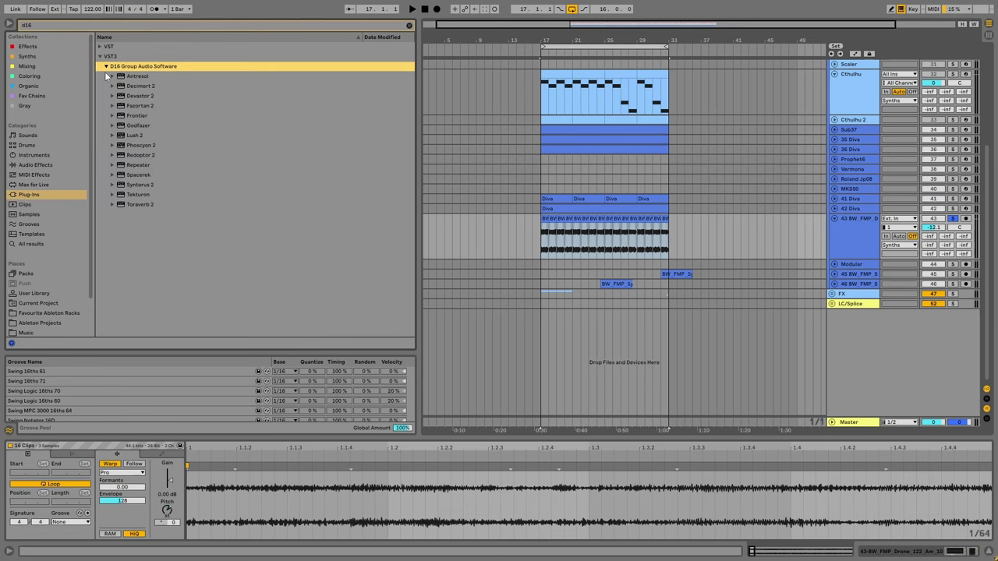
left_click(142, 107)
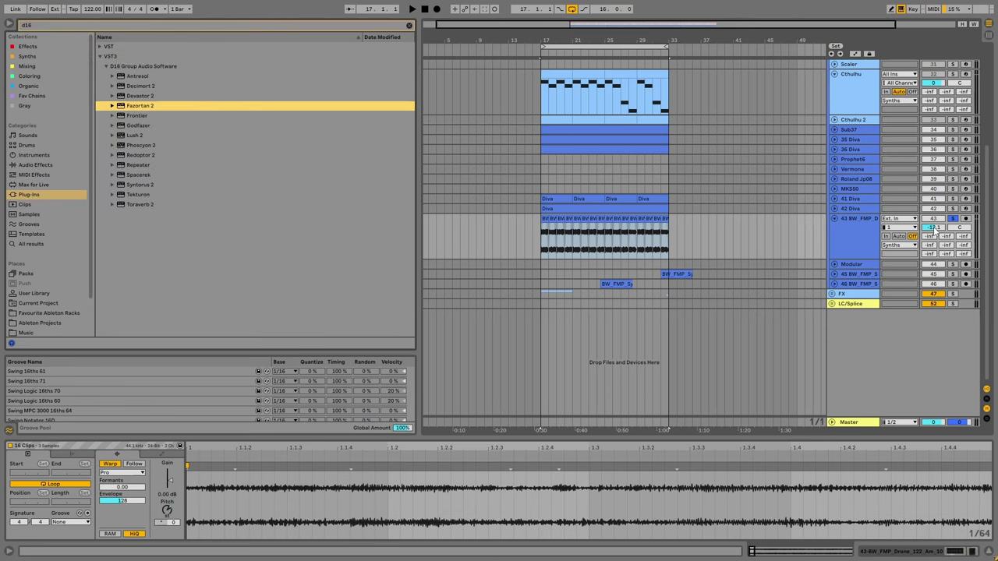
key("Return")
Play the drones and step through Fazortan 2's presets to Detuned Solina.
key("space")
left_click_drag(405, 52, 387, 123)
left_click(556, 171)
left_click(555, 171)
left_click(556, 171)
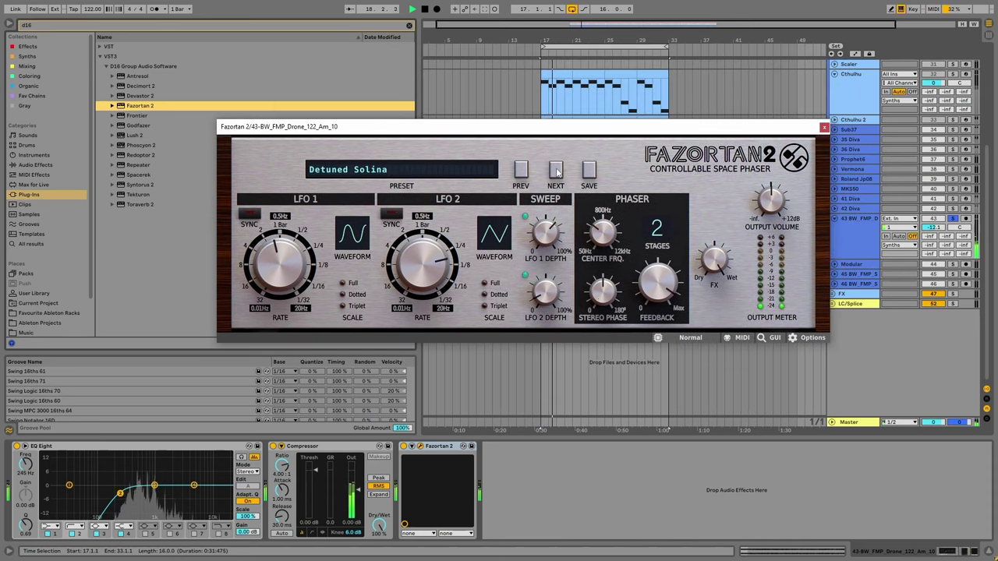
Step through Fazortan 2's presets to Funkotronique while the drones play.
left_click(556, 172)
left_click(555, 171)
left_click(556, 171)
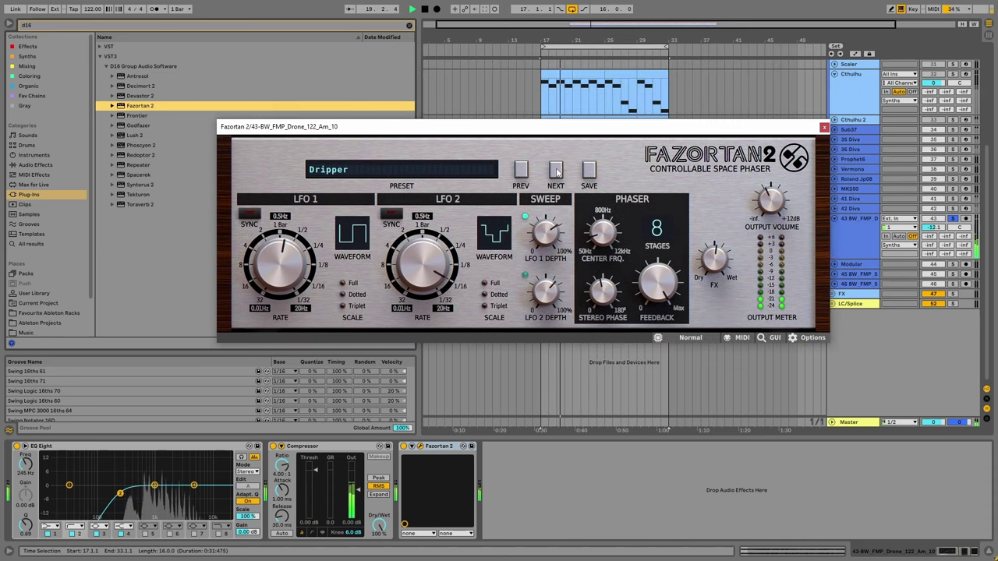
left_click(555, 172)
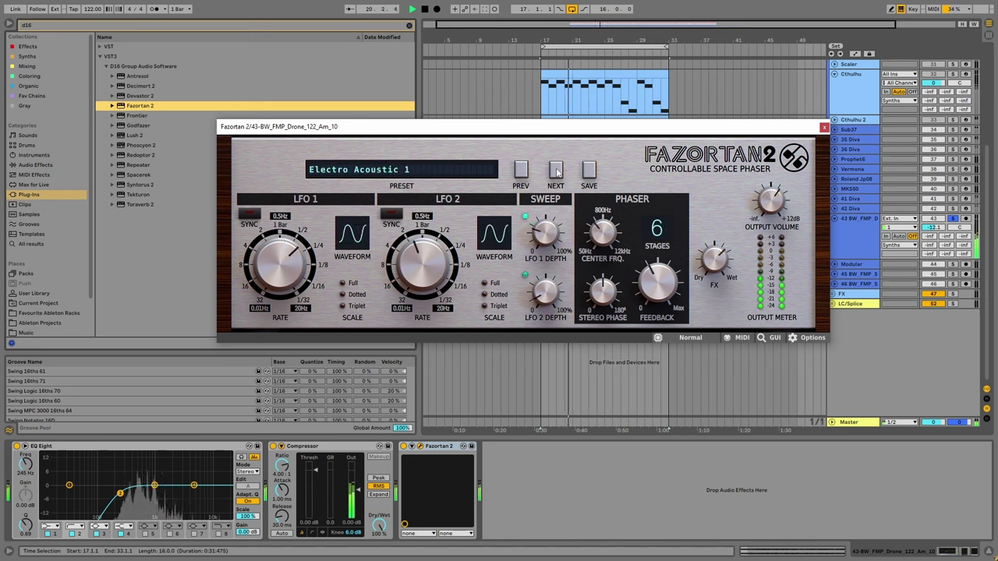
left_click(556, 172)
left_click(556, 172)
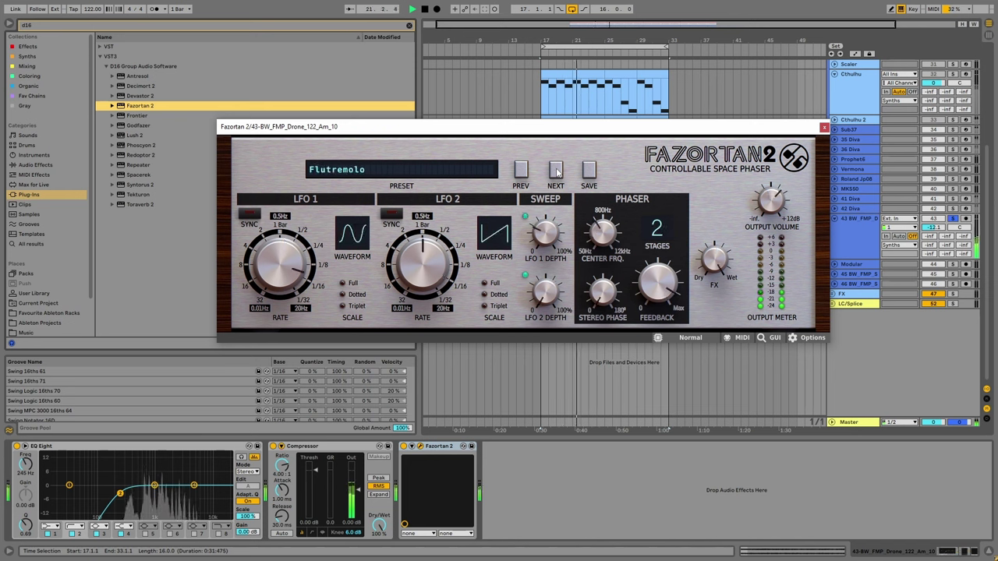
left_click(556, 171)
left_click(556, 172)
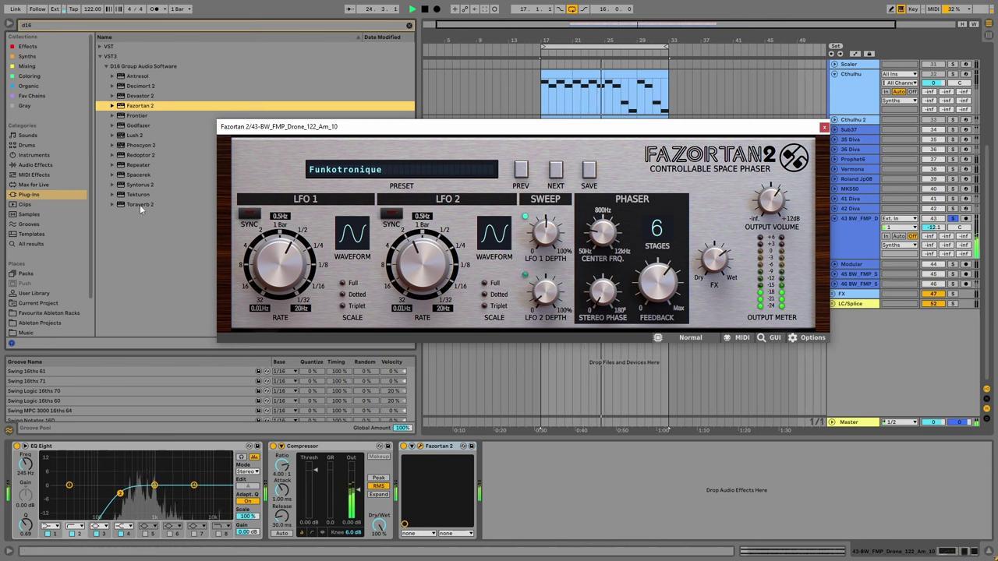
Load Godfazer after Fazortan 2 on track 43 and close both plug-in windows.
left_click(138, 126)
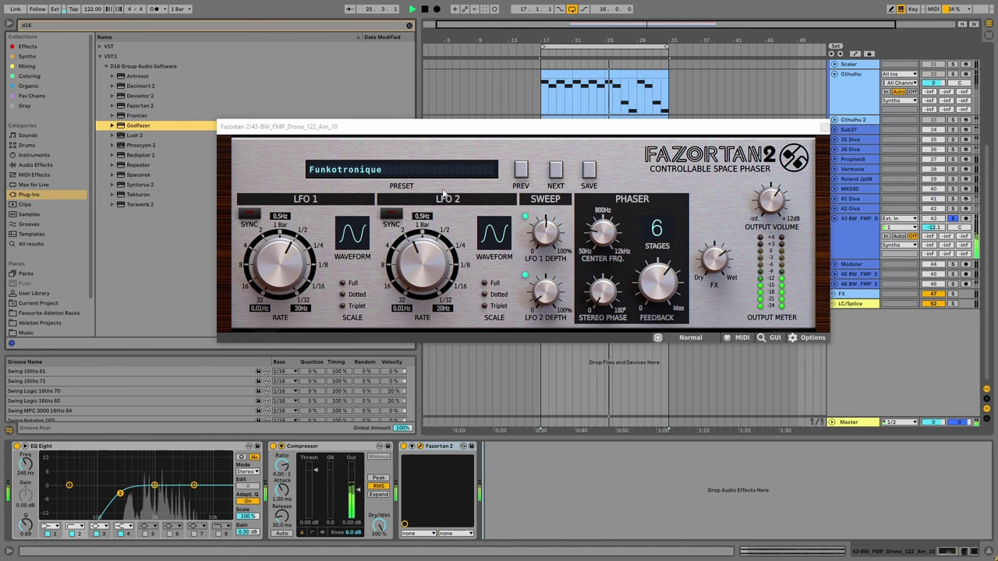
key("Return")
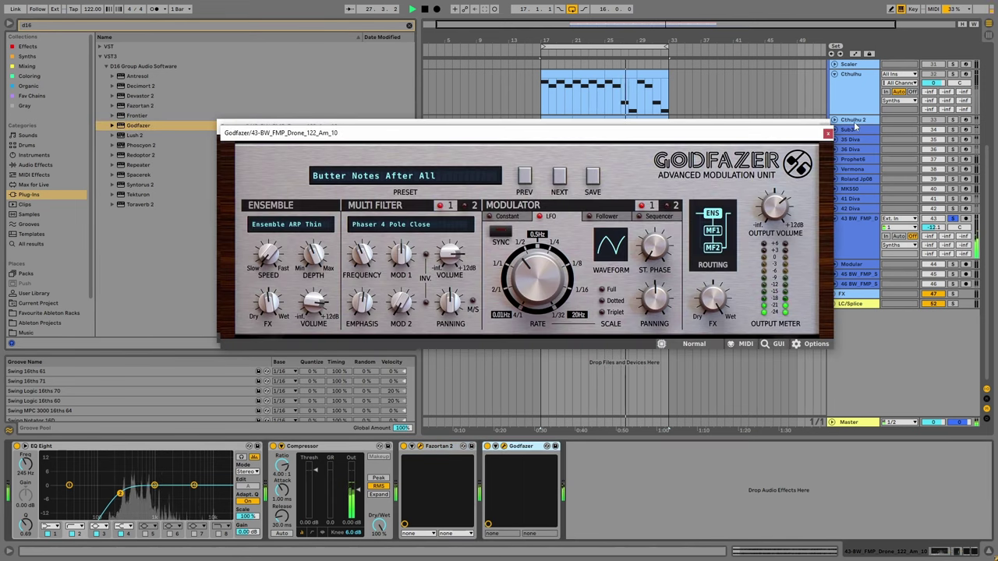
left_click(827, 133)
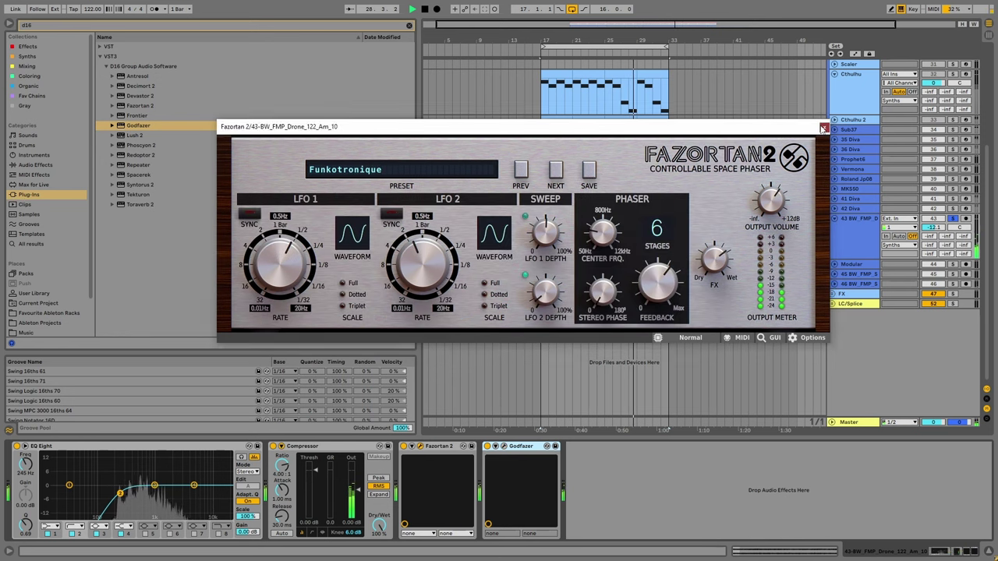
left_click(808, 127)
Clear the browser search and add a Grain Delay audio effect after Godfazer.
left_click(409, 25)
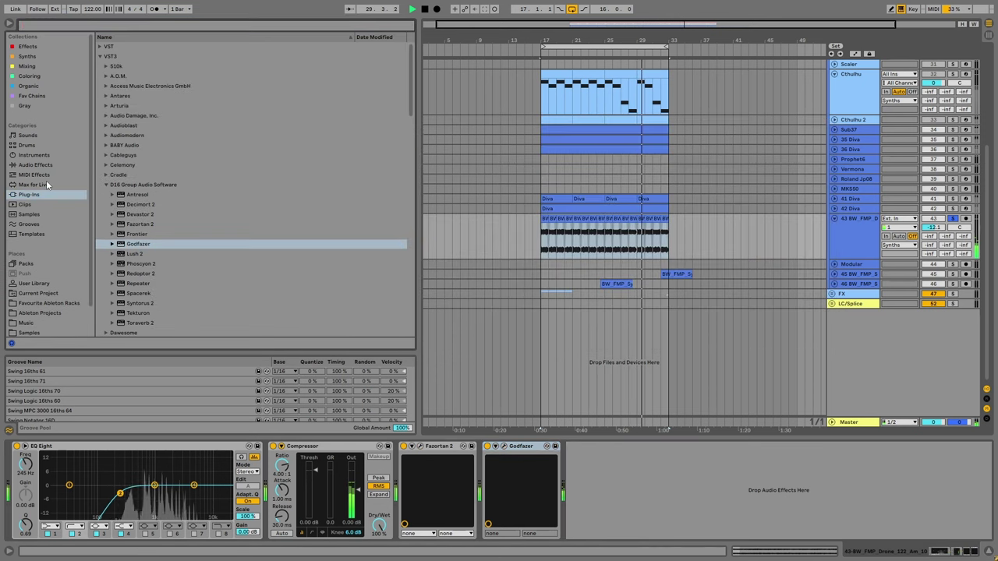
left_click(35, 165)
scroll(117, 85, "up", 3)
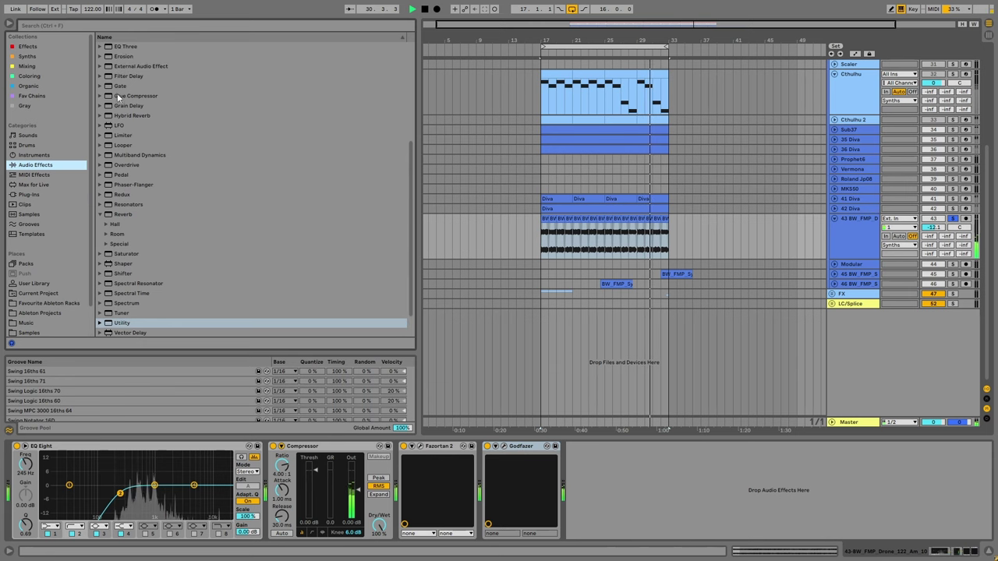
left_click(125, 105)
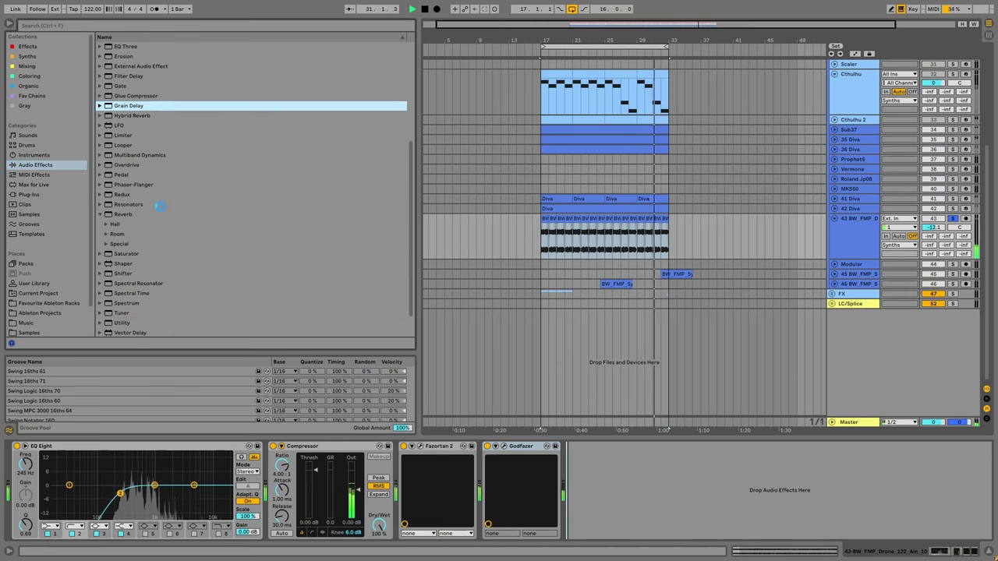
key("Return")
Add Echo and Reverb after Grain Delay, with the Reverb's size at 100, decay at 4.15 s and dry/wet at 31%.
scroll(135, 168, "up", 6)
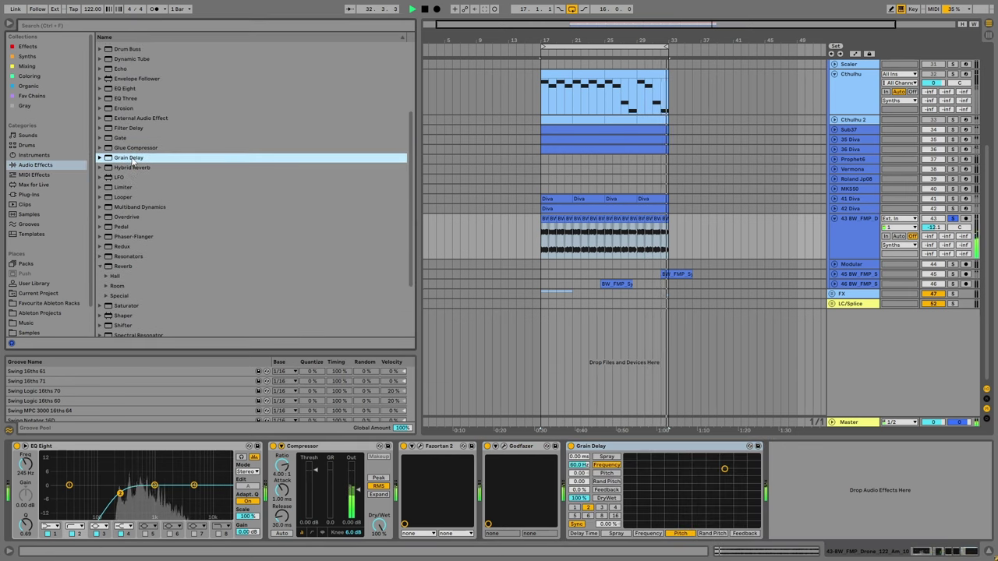
double_click(117, 80)
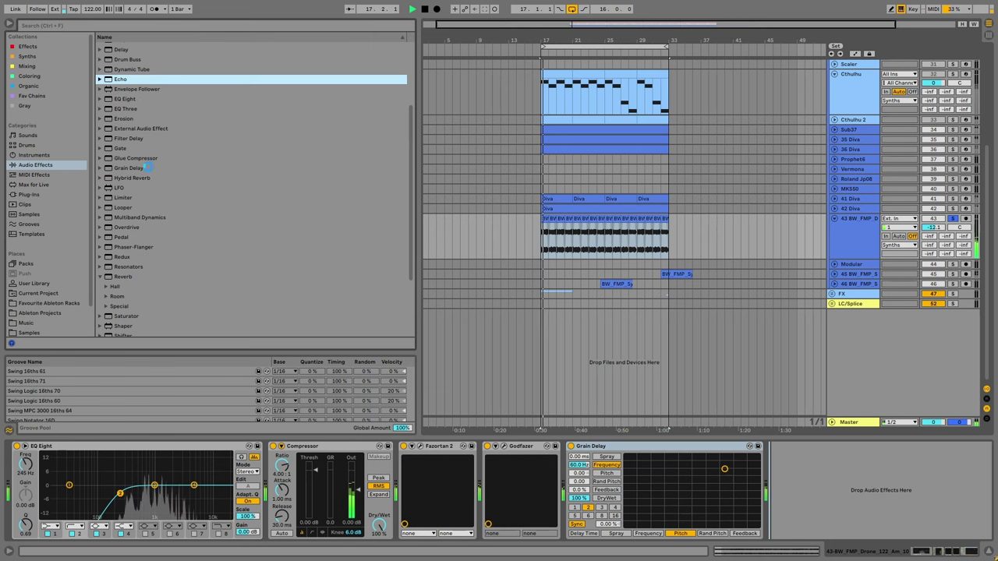
scroll(208, 267, "down", 2)
left_click(123, 225)
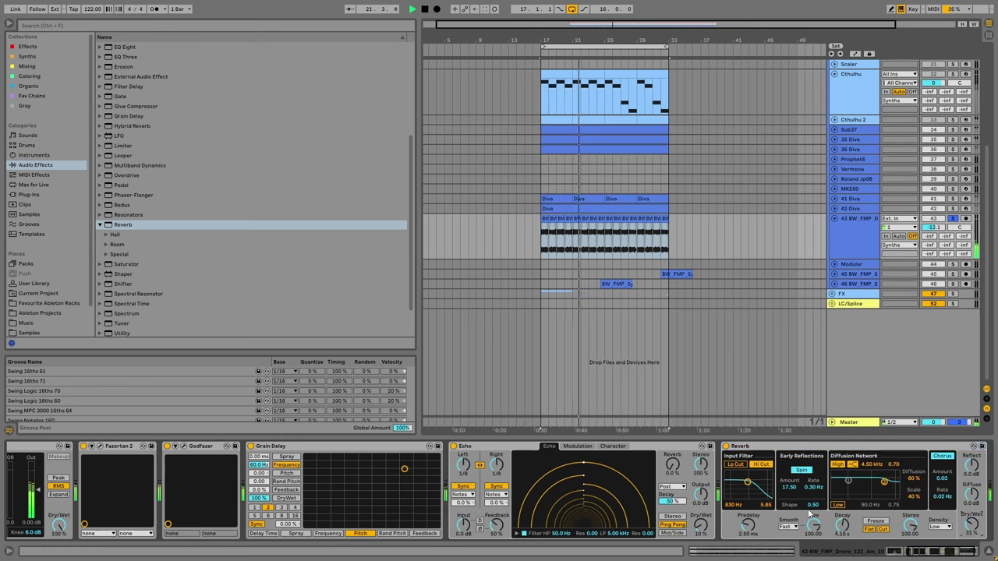
Insert an LFO between Grain Delay and Echo, and set Grain Delay's pitch to 12.0 and feedback to 79%.
scroll(124, 167, "up", 3)
left_click(125, 167)
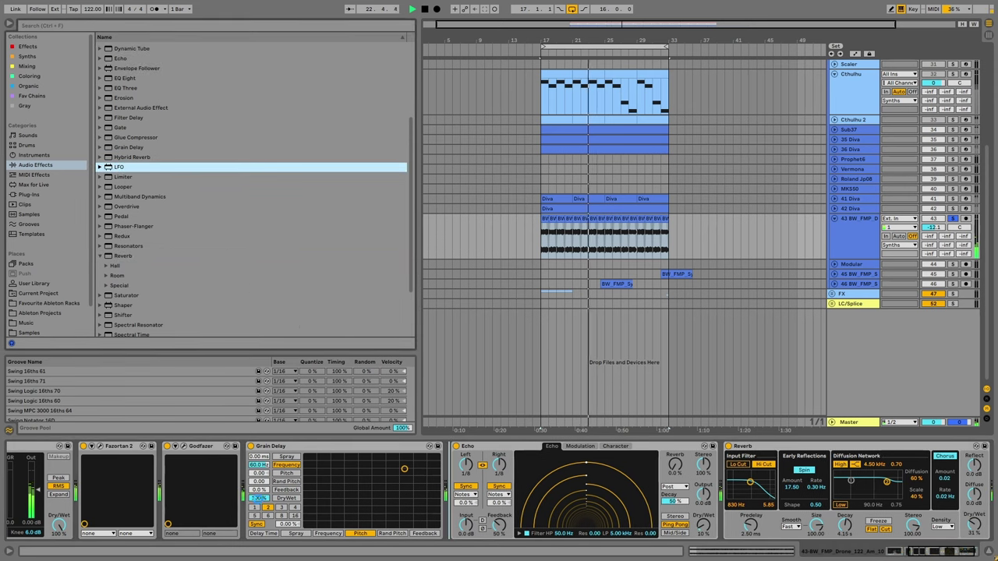
key("Return")
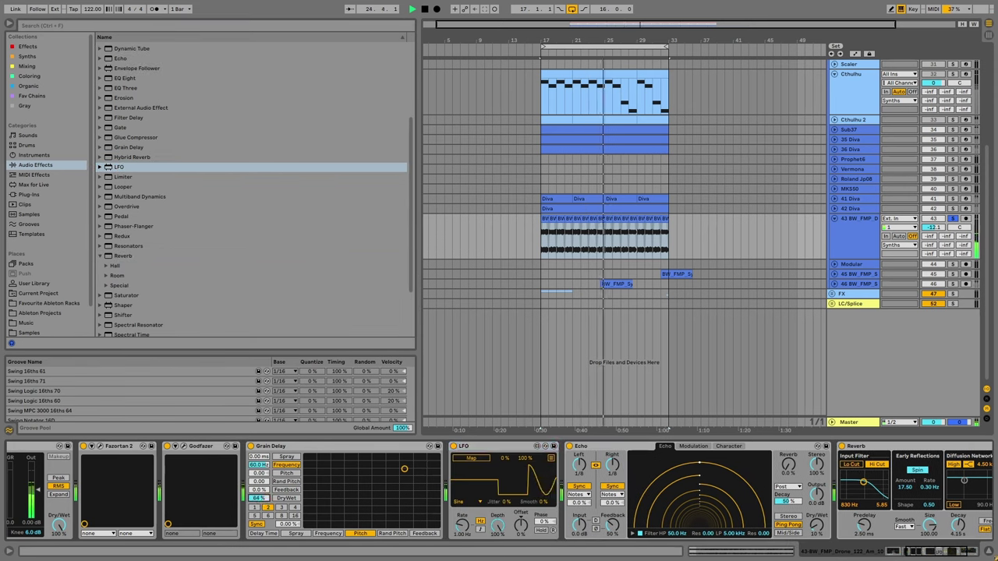
left_click_drag(259, 489, 263, 481)
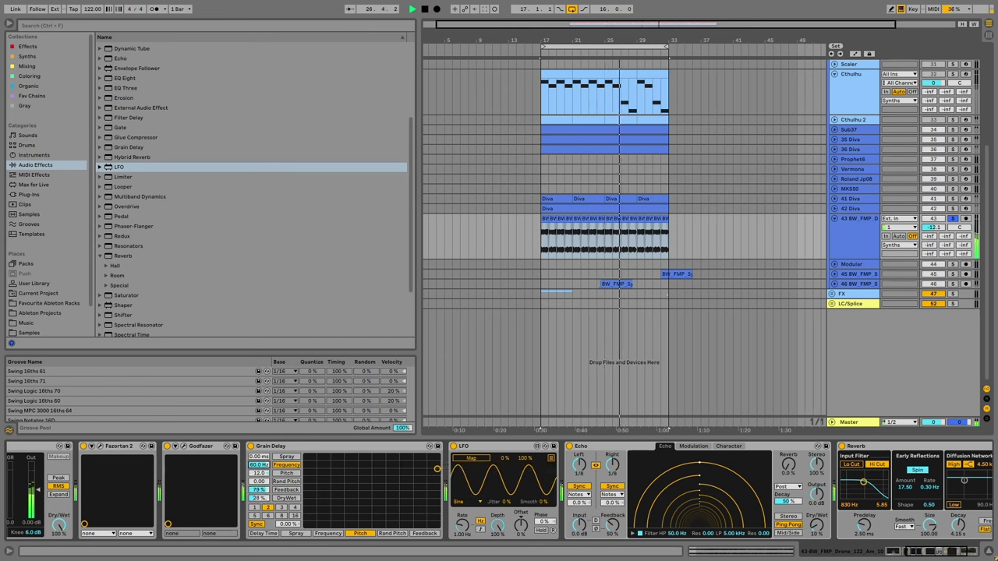
left_click_drag(405, 468, 437, 503)
Map the LFO to Grain Delay's DryWet, switch its rate to tempo sync and limit the mapping's maximum to 36%.
left_click(471, 457)
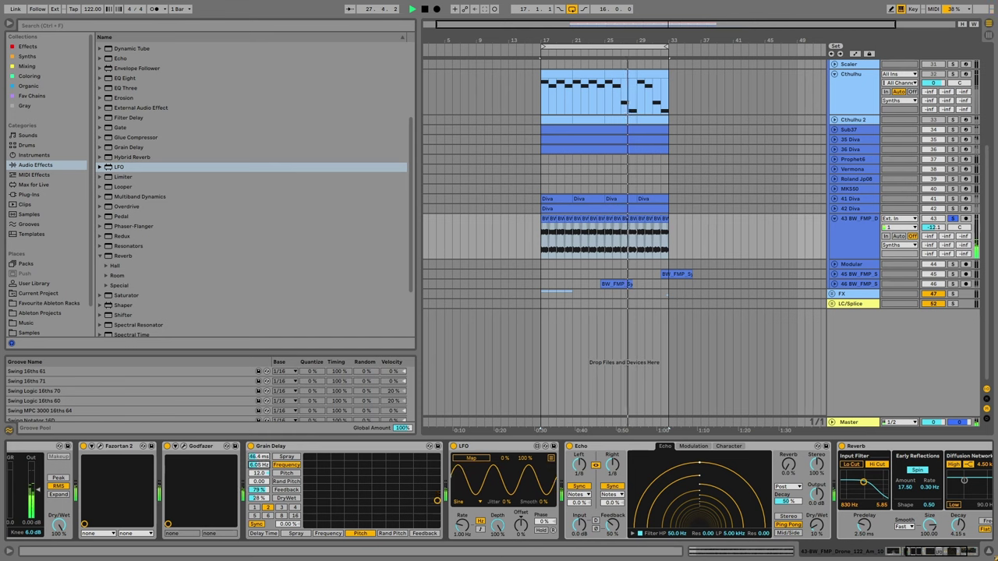
left_click(287, 498)
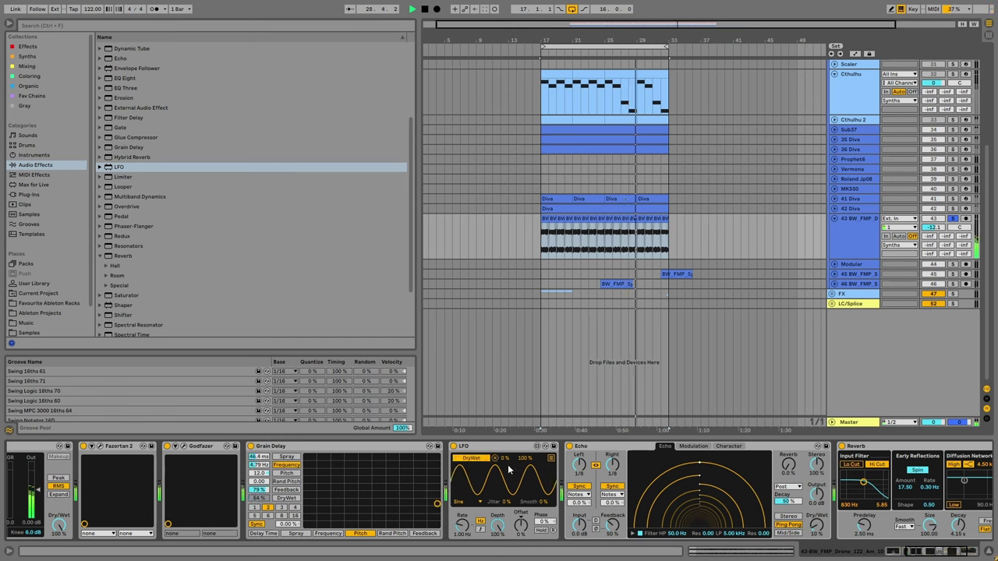
left_click(479, 530)
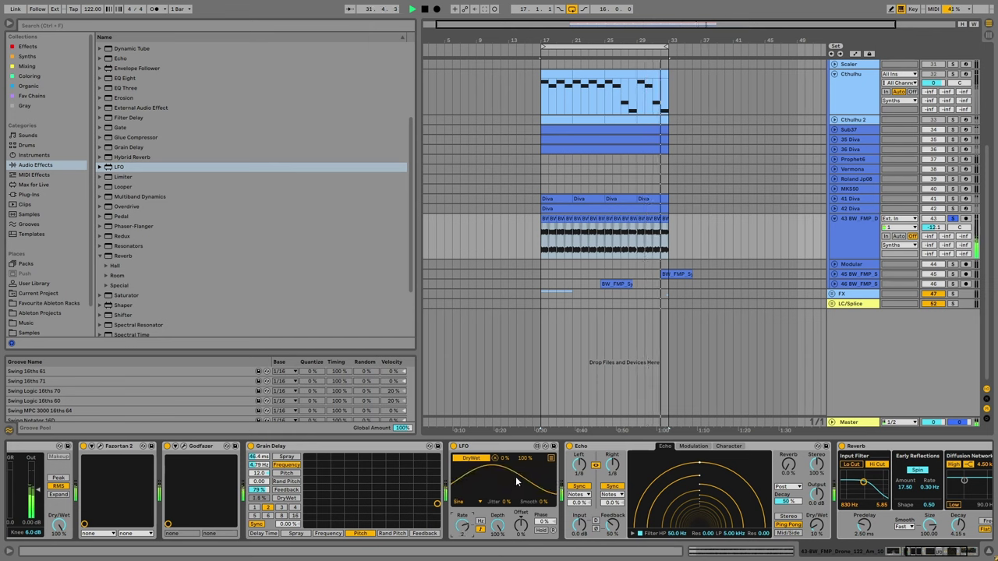
mouse_move(524, 457)
left_mouse_down()
mouse_move(524, 499)
mouse_move(522, 459)
left_mouse_up()
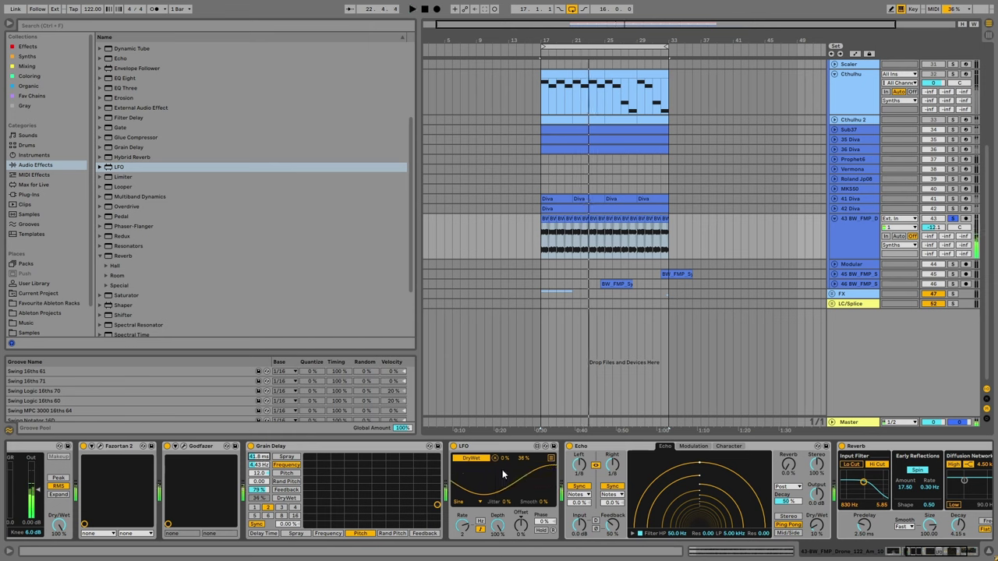
Map Grain Delay's Spray (30–48%), Frequency (29–33%), Feedback (57–100%) and unsynced Time Delay (18–20%) to the LFO.
left_click(550, 460)
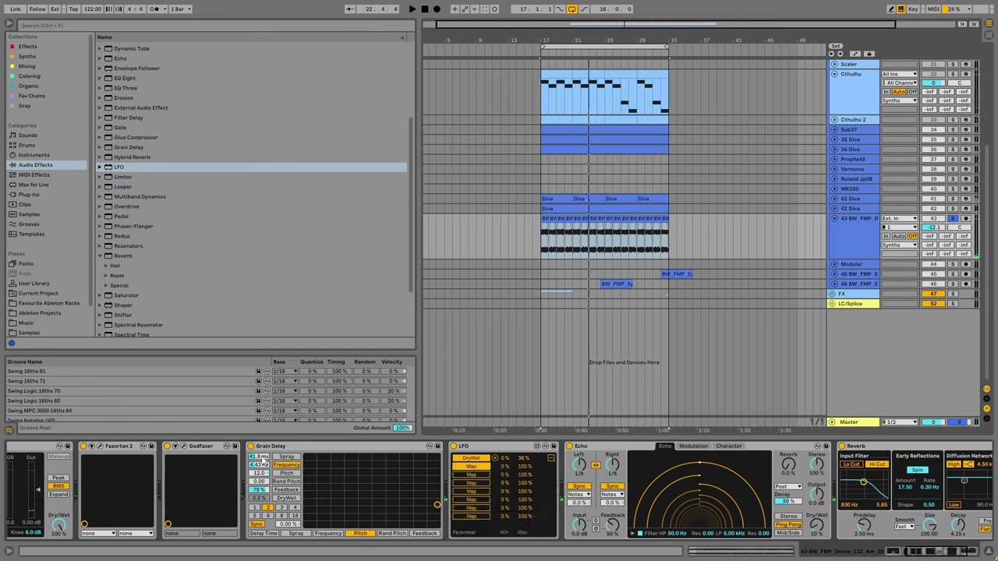
left_click(286, 457)
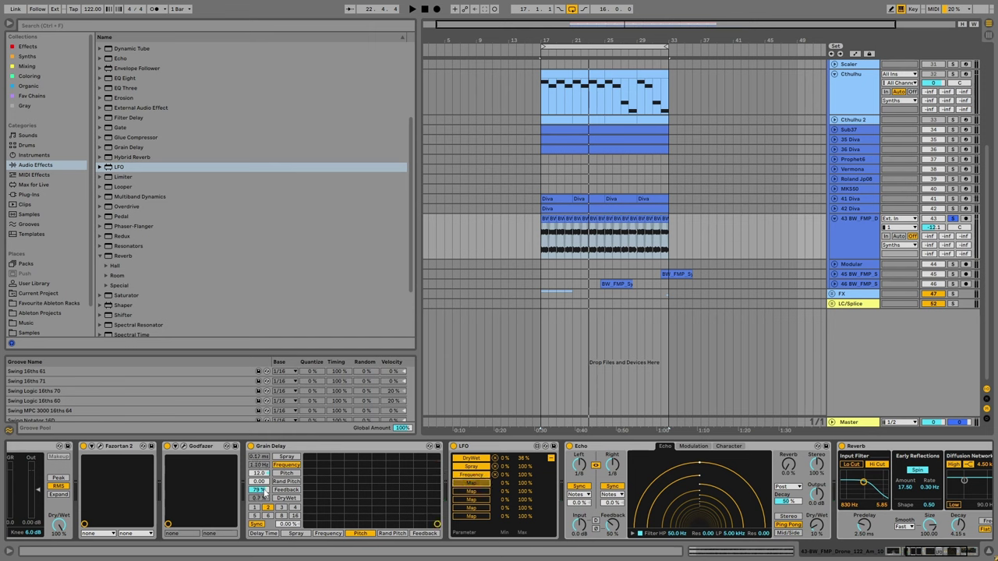
left_click(262, 491)
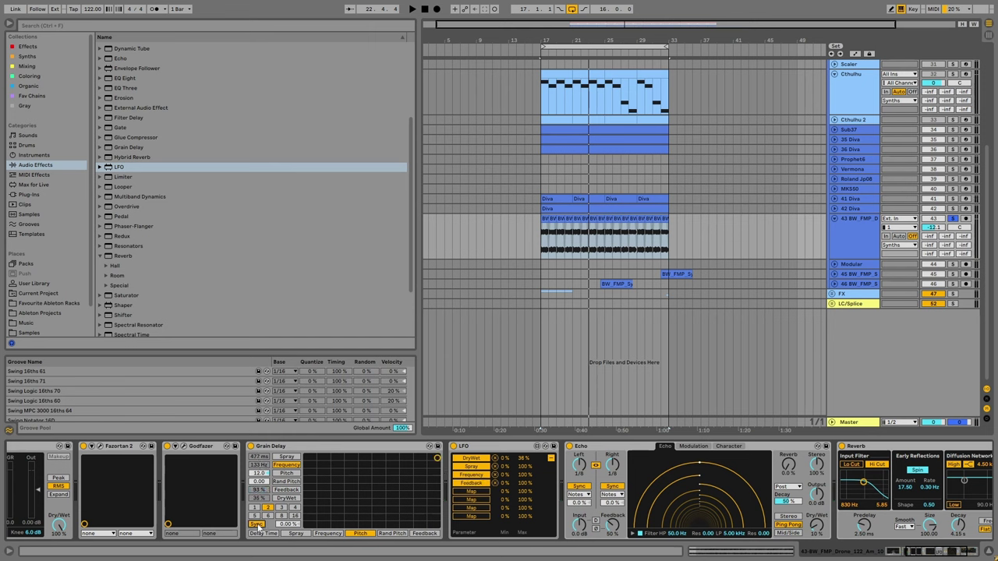
left_click(256, 524)
left_click(284, 524)
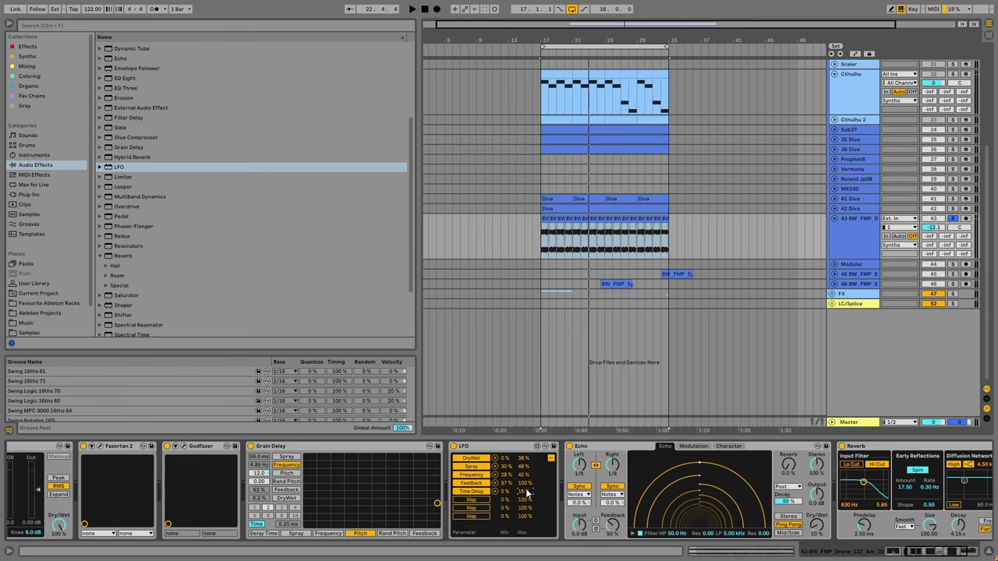
key("space")
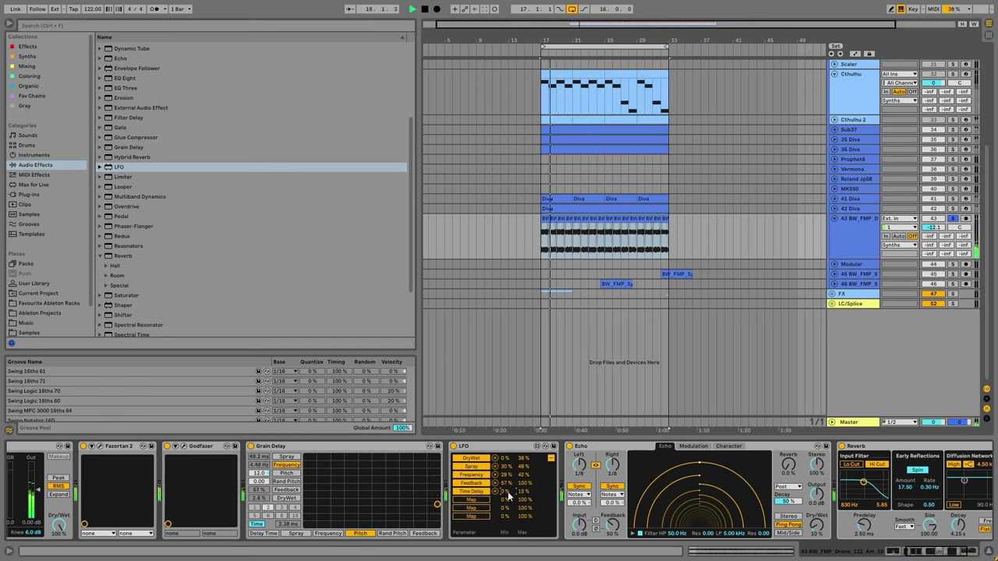
mouse_move(507, 491)
left_mouse_down()
mouse_move(511, 501)
mouse_move(524, 482)
left_mouse_up()
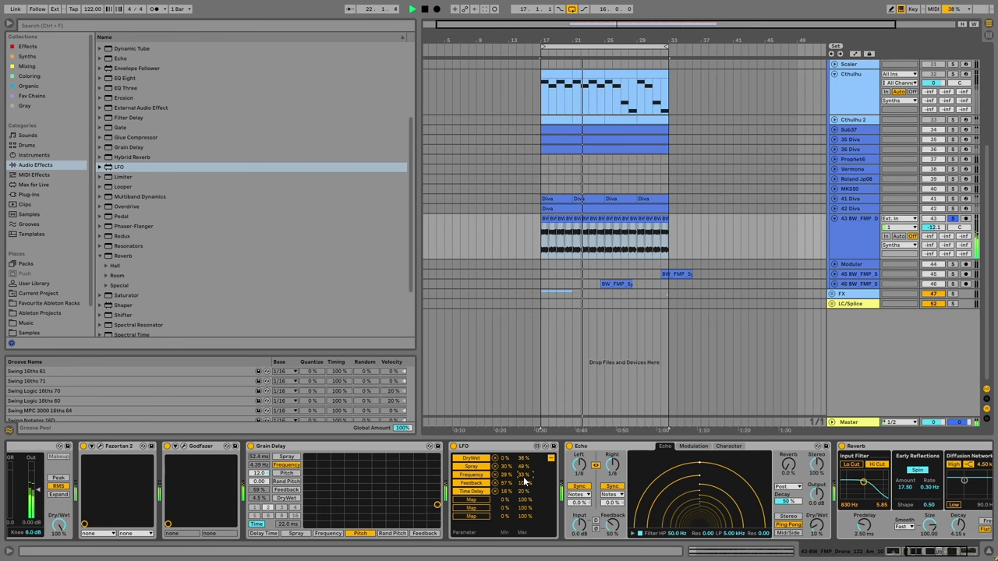
Collapse Godfazer, Grain Delay, LFO and Echo, and add an EQ Eight after Reverb with a band 2 low cut at about 297 Hz.
double_click(280, 445)
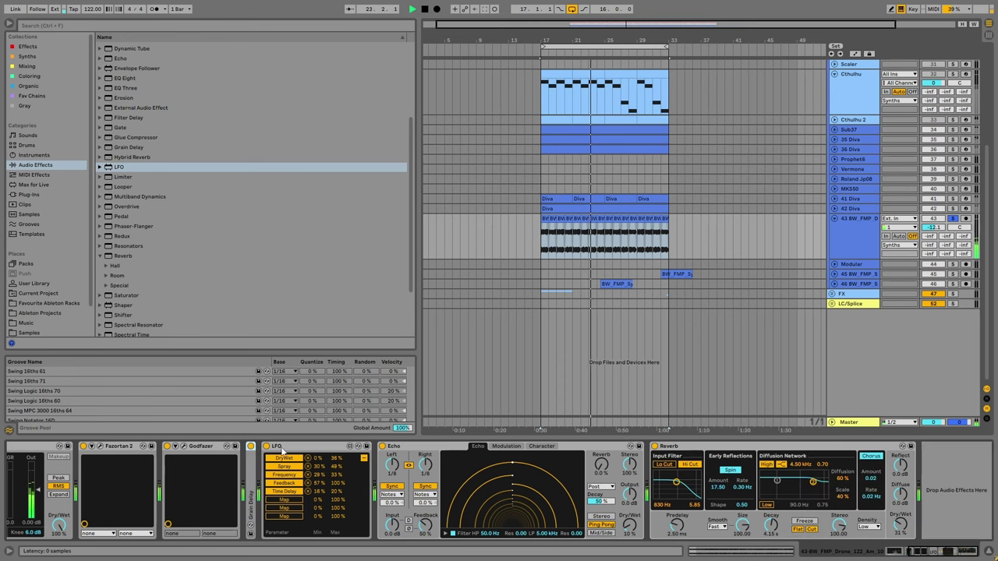
double_click(277, 446)
double_click(201, 445)
double_click(233, 446)
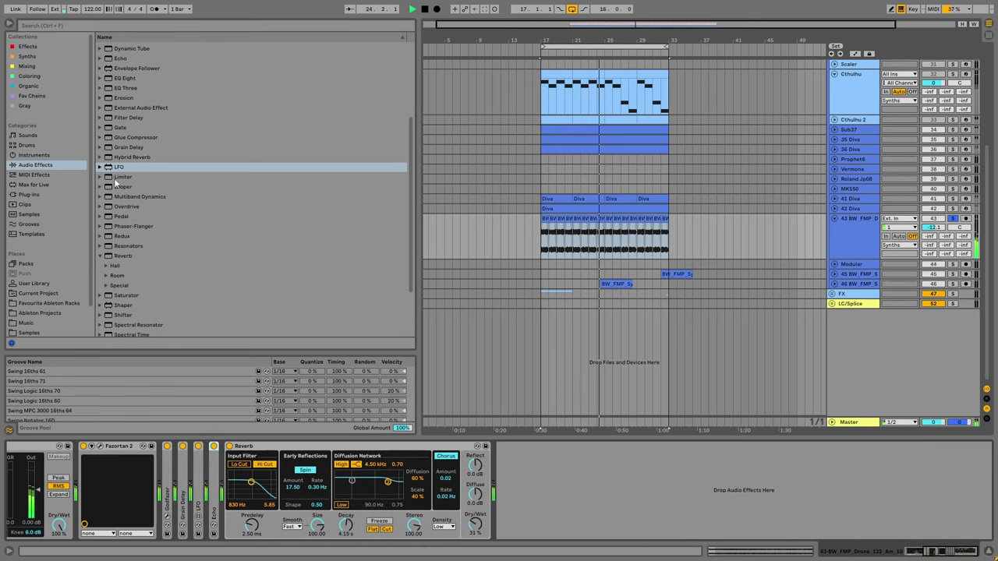
scroll(132, 115, "up", 2)
left_click_drag(128, 99, 547, 515)
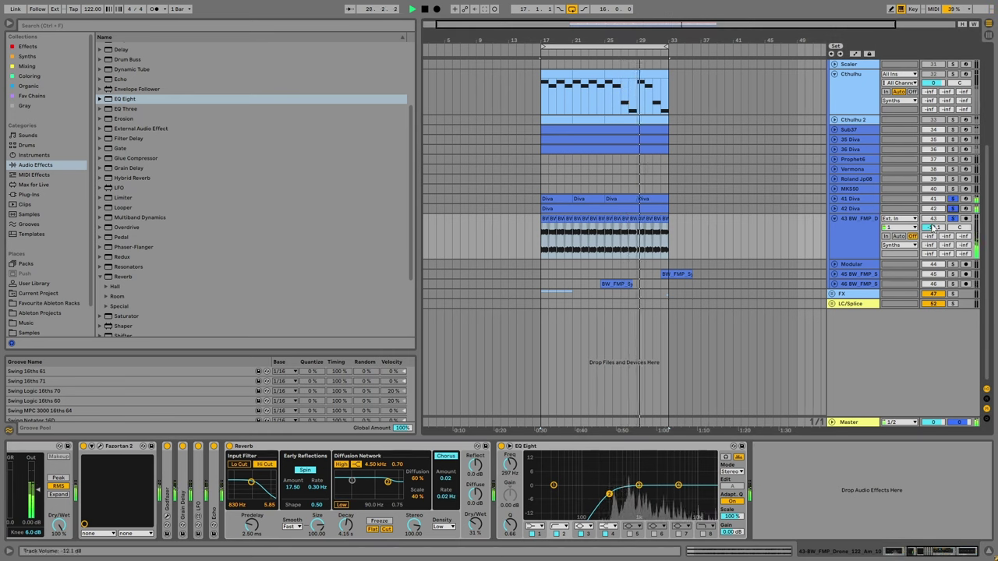
Expand Echo and set its feedback to 63% and dry/wet to 34% while playing.
double_click(214, 506)
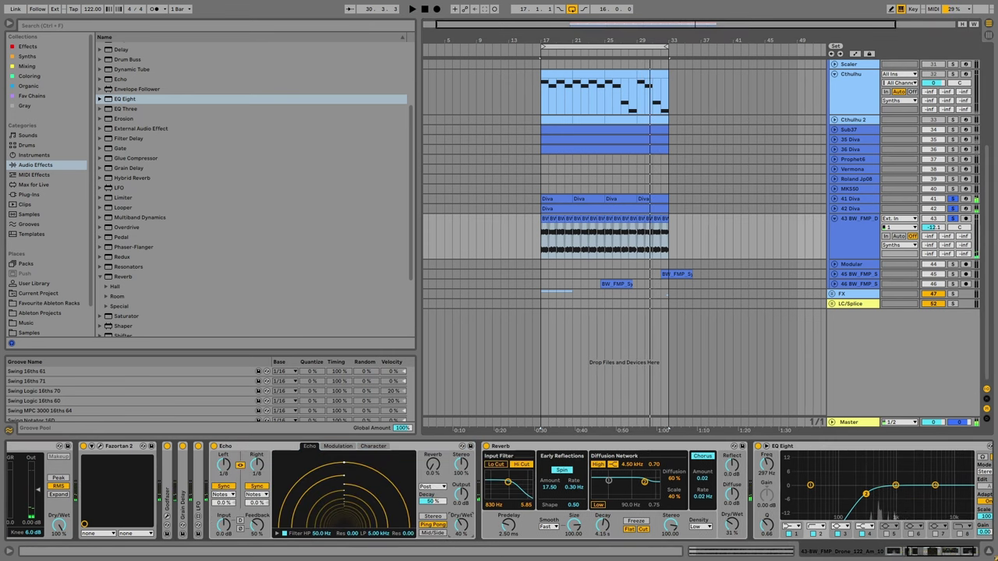
key("space")
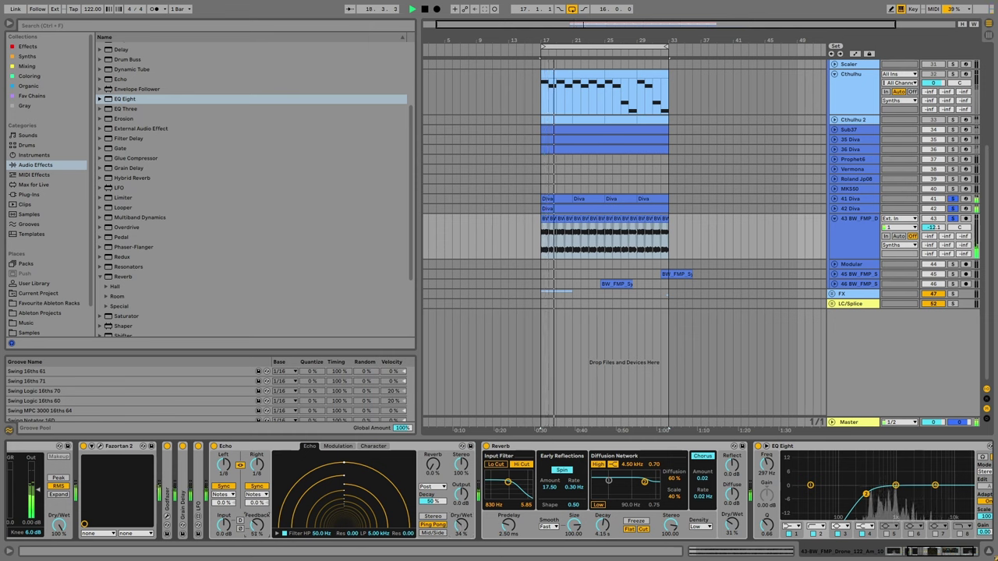
left_click_drag(257, 508, 257, 499)
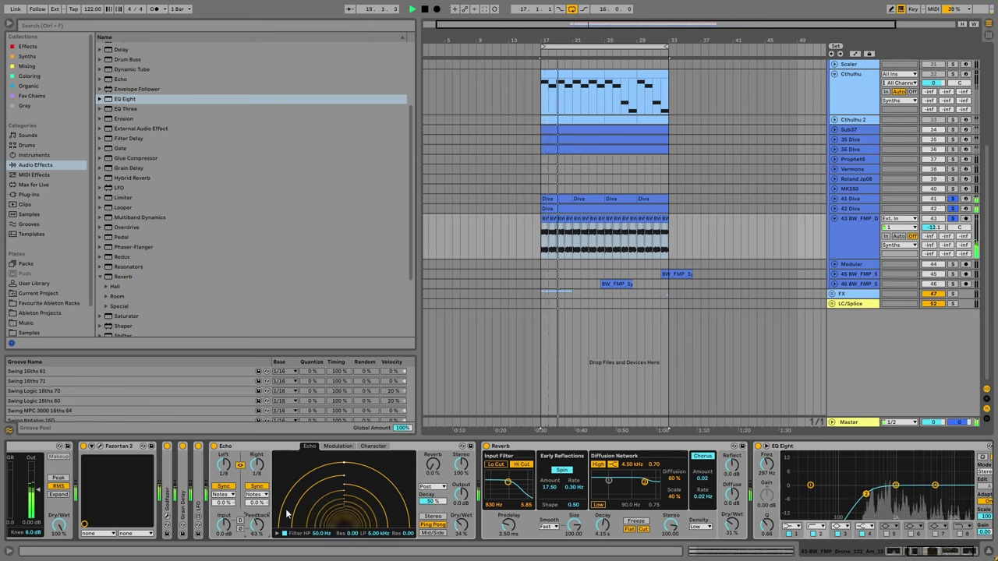
Clear the track solos to play the full mix, collapse track 43 and expand track 46.
left_click(953, 219)
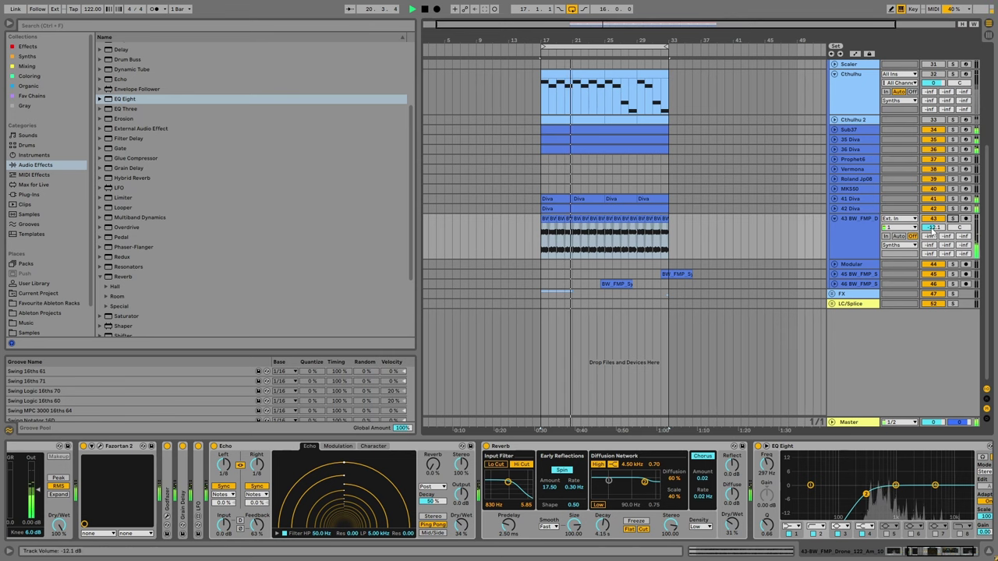
left_click(834, 219)
scroll(675, 226, "up", 5)
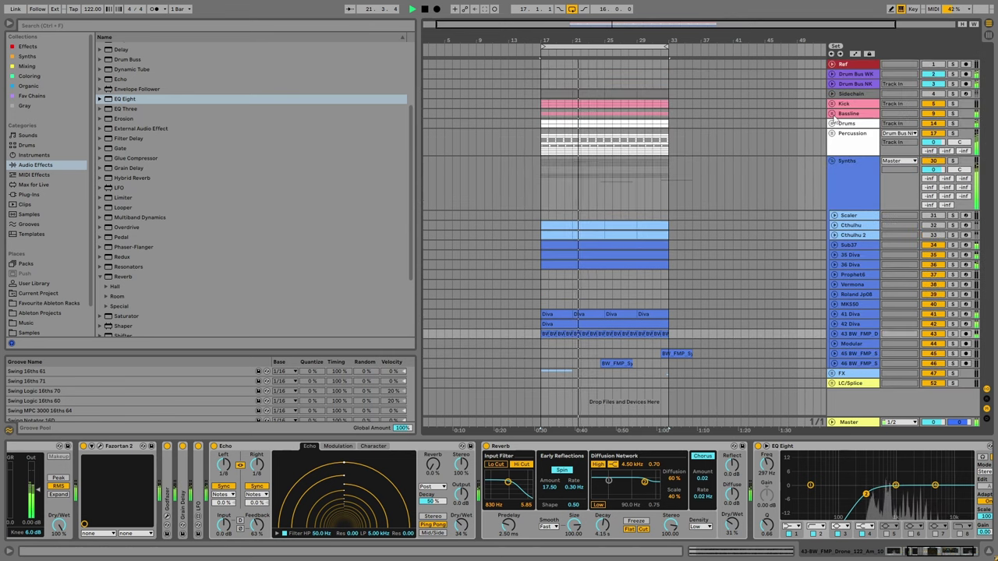
left_click(834, 363)
scroll(656, 336, "down", 1)
scroll(625, 280, "up", 1)
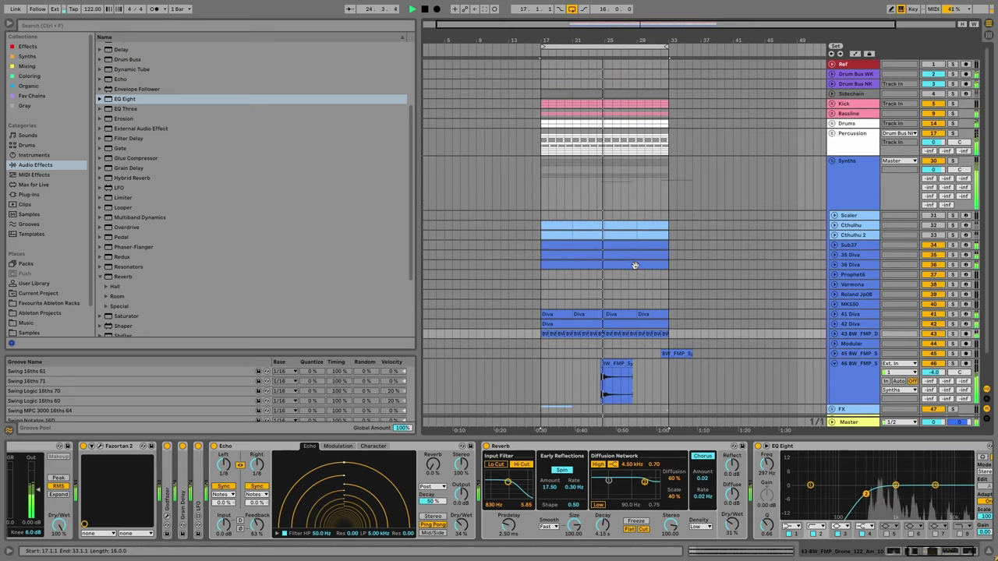
Collapse track 46 and the Synths group, stop playback at bar 17, and expand the FX group.
left_click(834, 363)
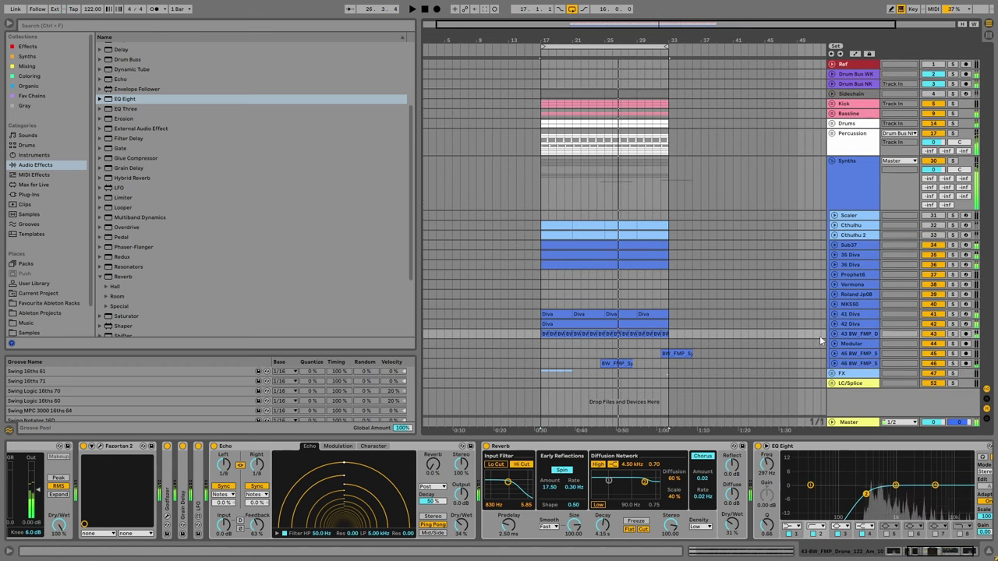
left_click(542, 203)
key("space")
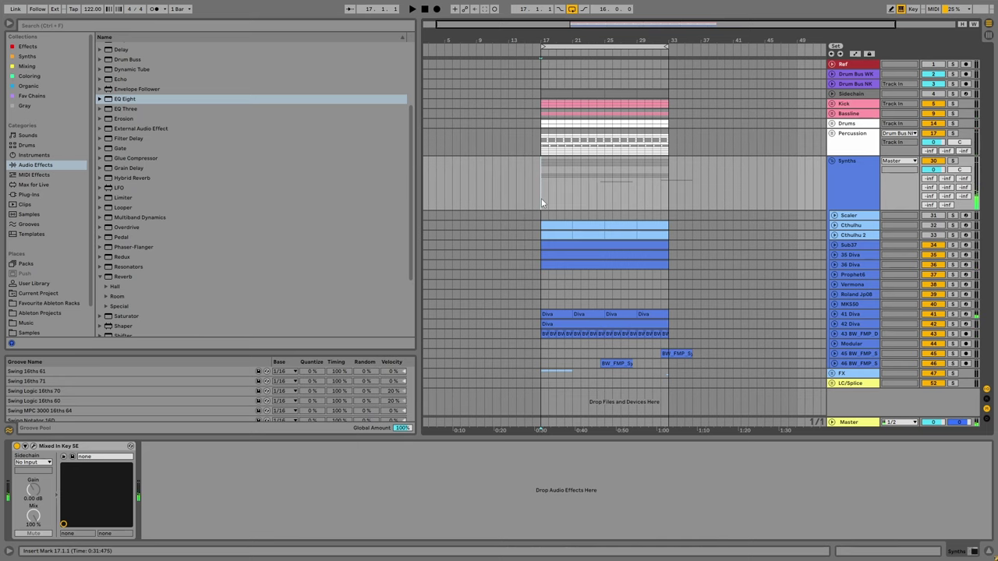
left_click(830, 161)
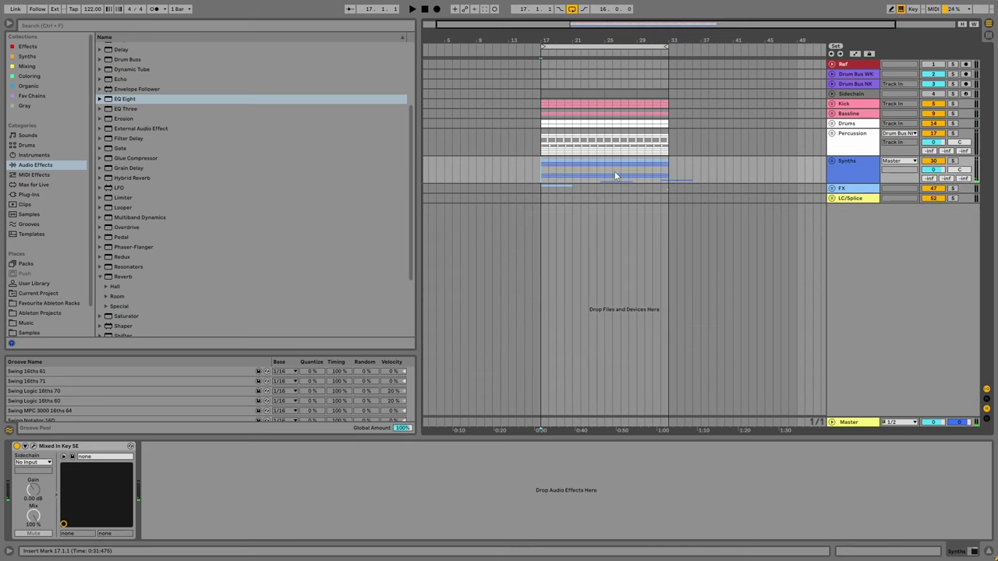
left_click(831, 188)
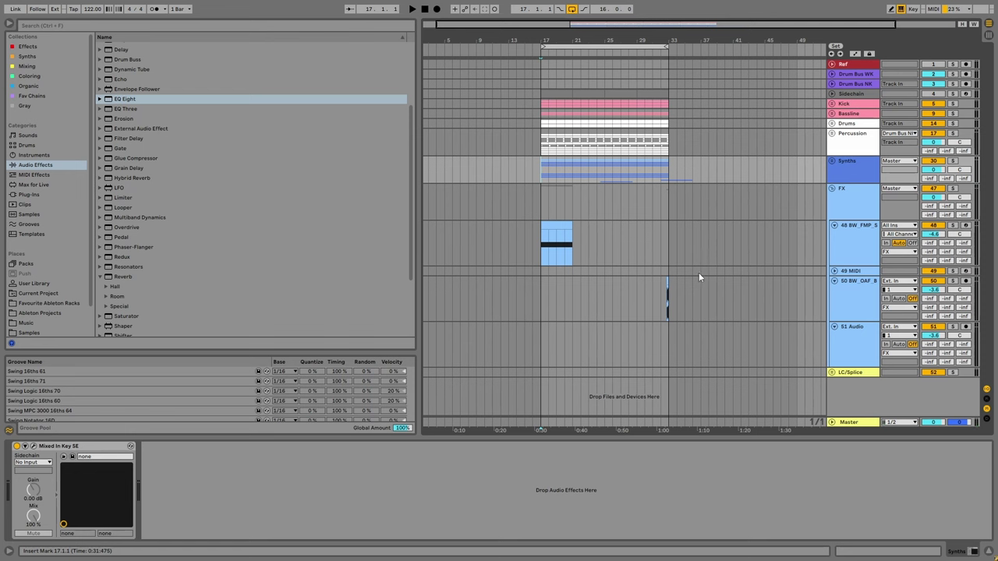
Copy the overhang of track 45's flourish clip after bar 33 to bar 17, delete the overhang, and collapse the track.
left_click(831, 161)
scroll(784, 359, "down", 2)
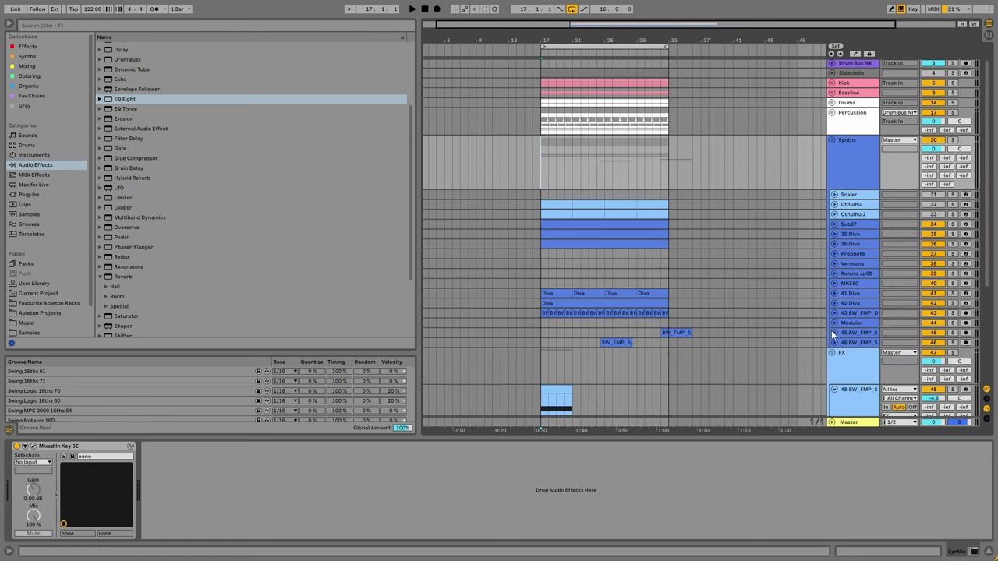
left_click(833, 332)
left_click(692, 336)
left_click(543, 339)
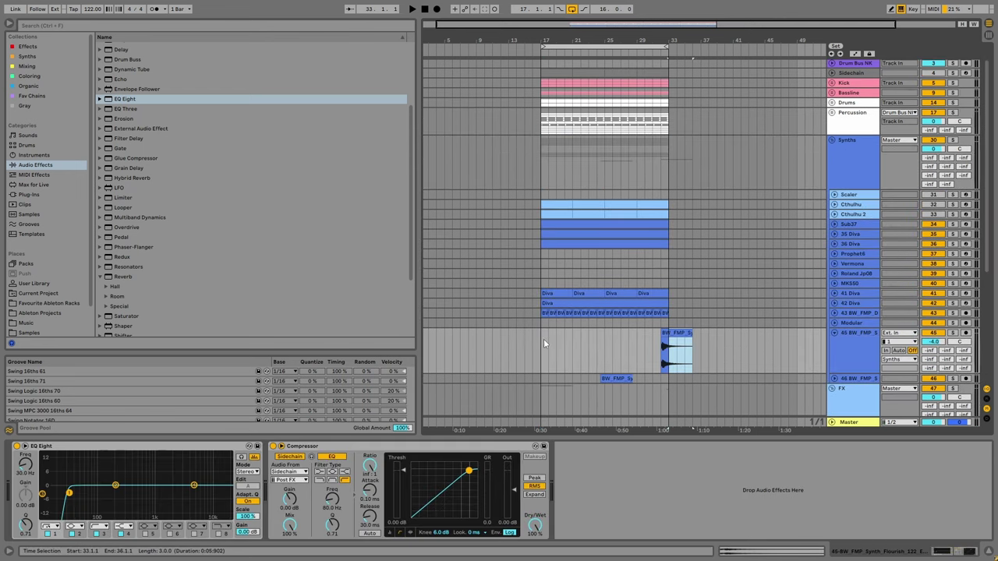
key("ctrl+v")
scroll(615, 357, "down", 2)
left_click(688, 313)
key("ctrl+v")
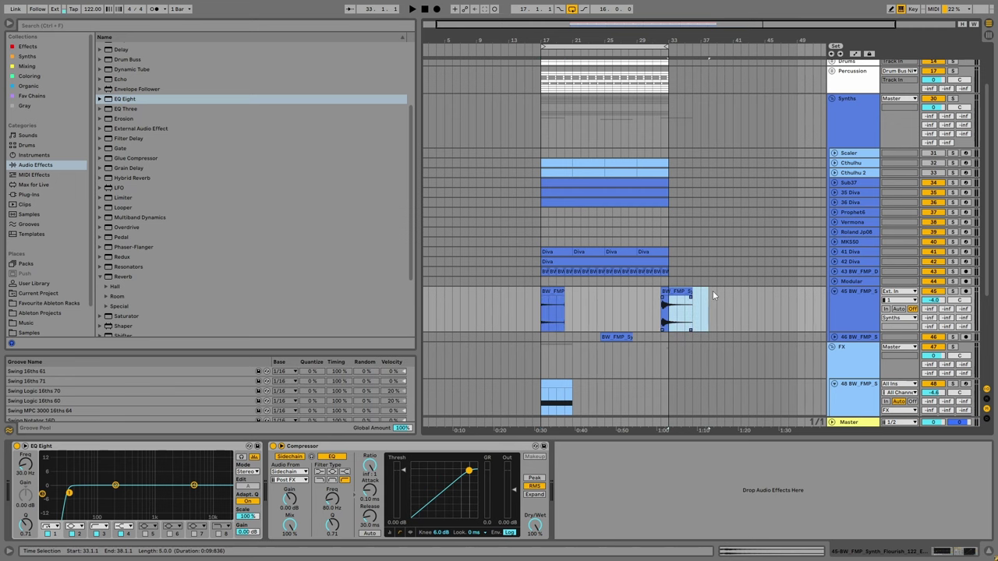
left_click(834, 291)
scroll(686, 366, "up", 3)
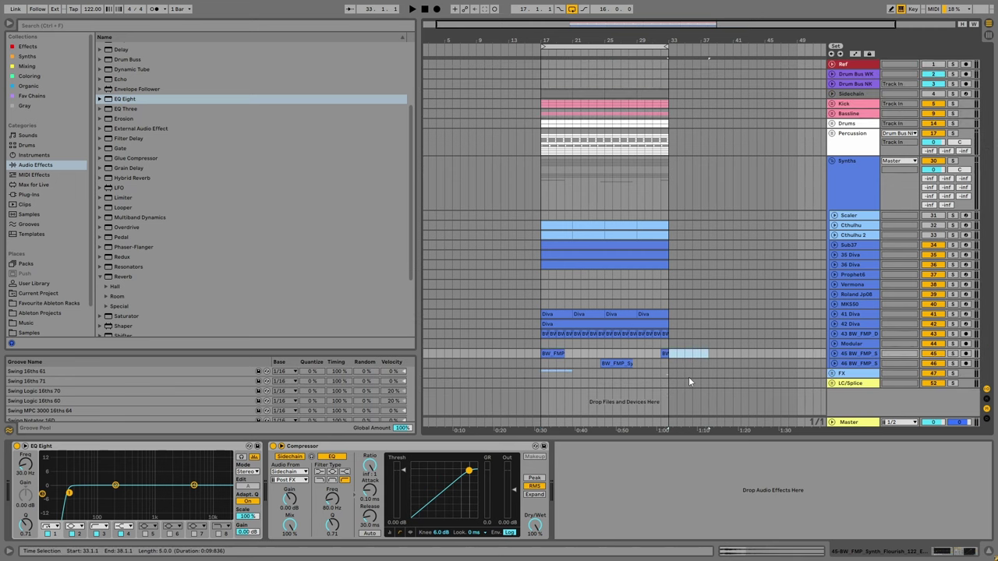
Duplicate bars 17–33 of all tracks seven times up to bar 145, and fit the arrangement to the window with the browser hidden.
left_click(672, 372)
key("ctrl+a")
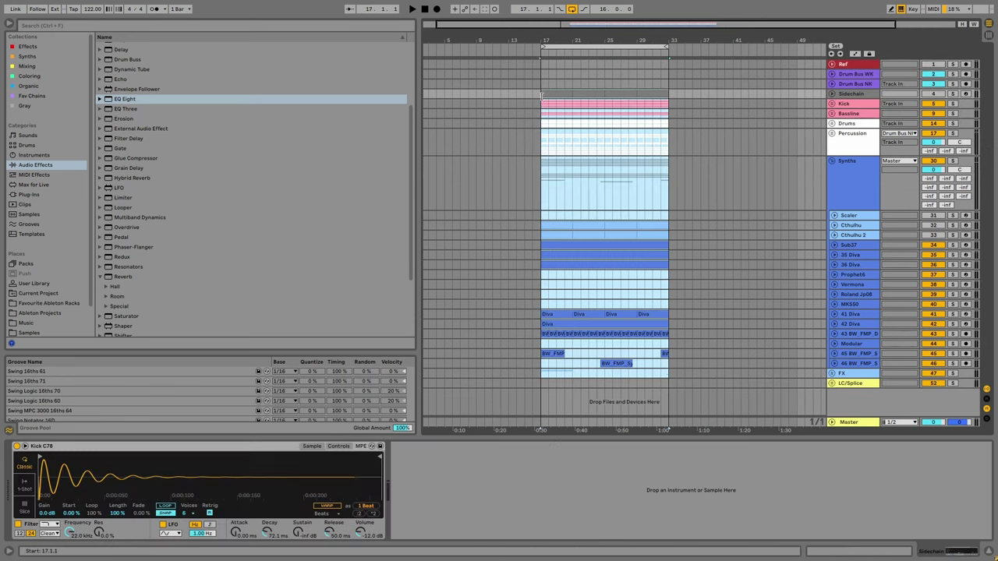
key("ctrl+d")
key("ctrl+d")
key("ctrl+d")
key("ctrl+d")
key("ctrl+d")
key("ctrl+d")
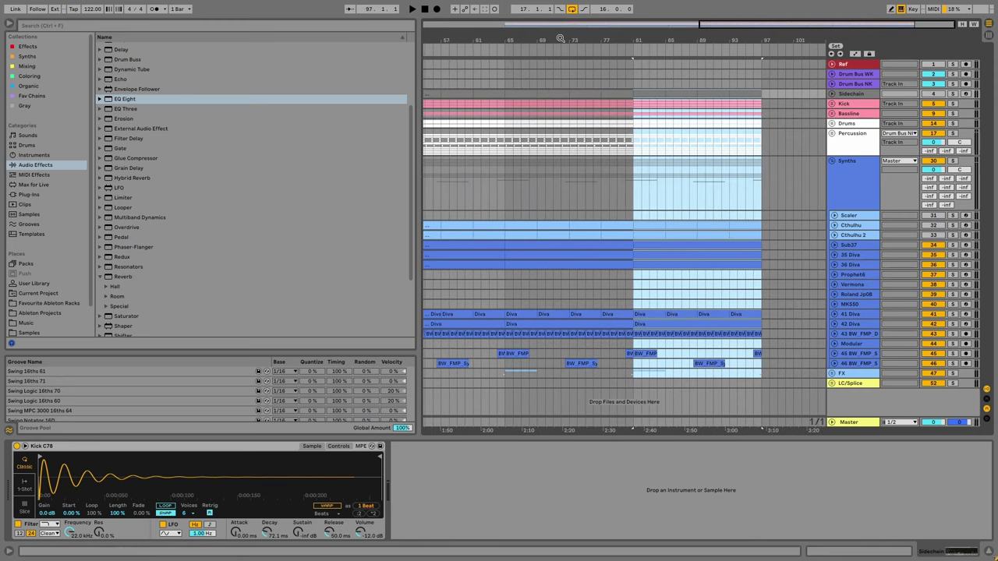
key("ctrl+d")
key("w")
key("ctrl+alt+b")
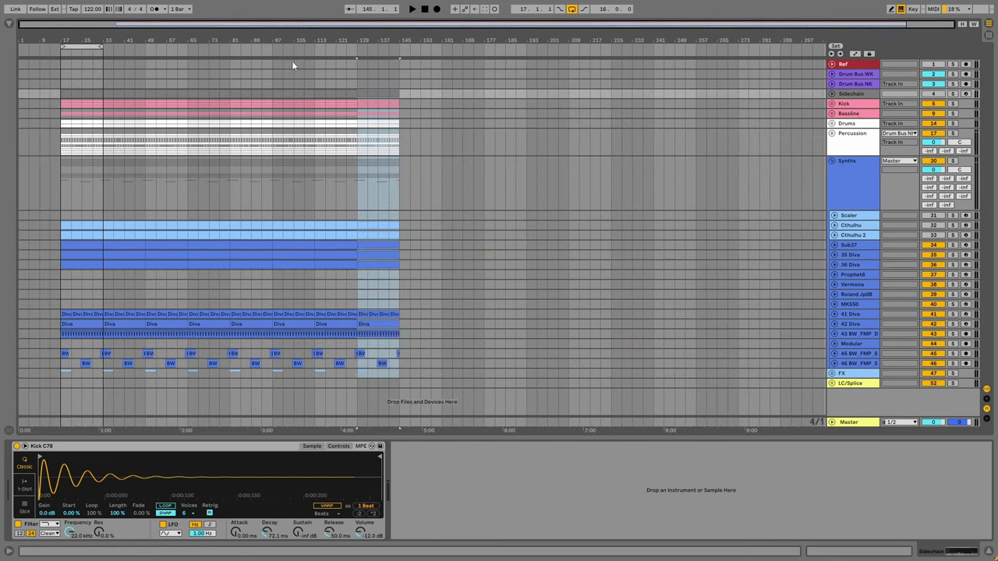
Duplicate the whole section from bar 17 to 145 once more and turn off the arrangement loop.
key("ctrl+a")
left_click(57, 92)
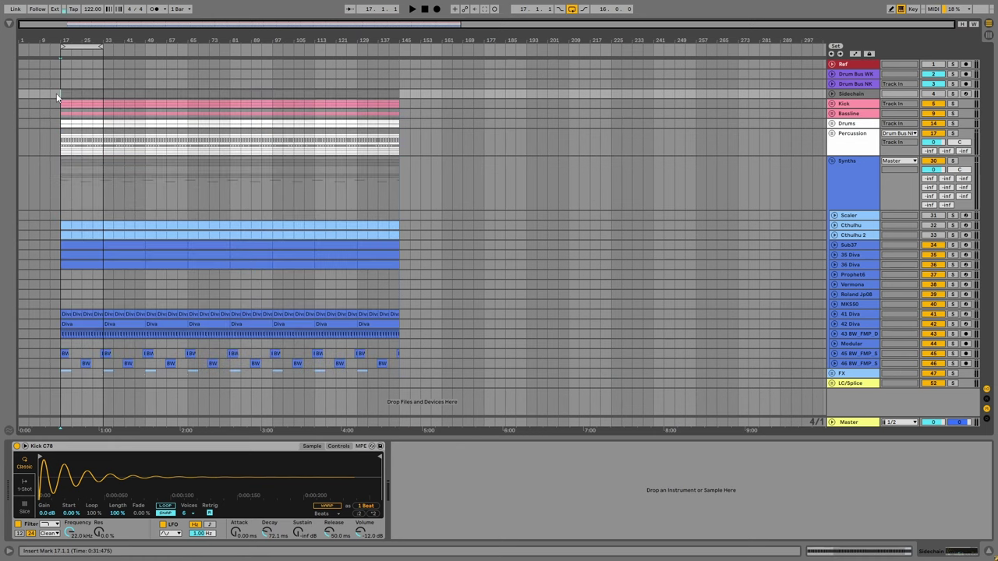
left_click_drag(56, 92, 401, 377)
key("ctrl+d")
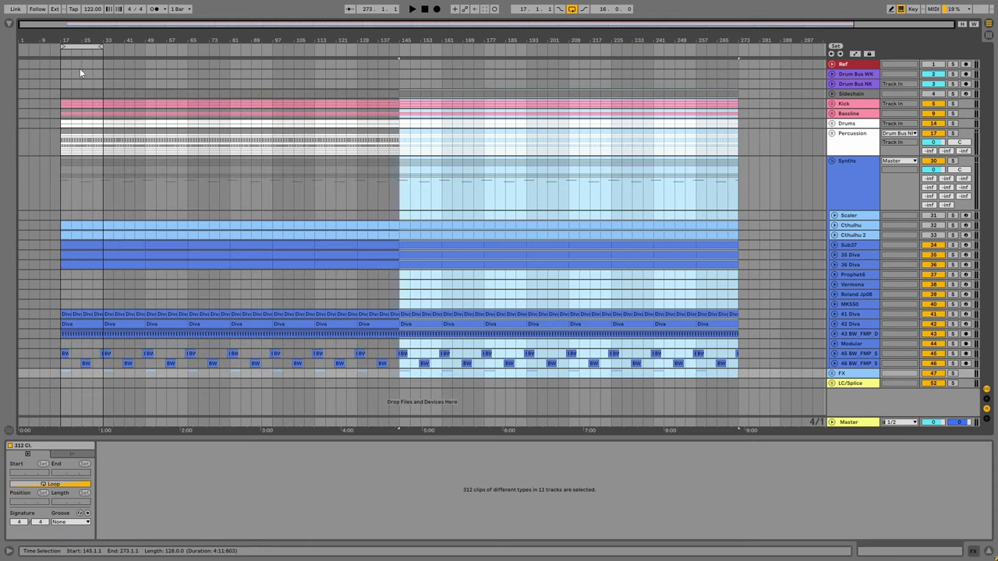
right_click(81, 50)
left_click(86, 52)
left_click(51, 204)
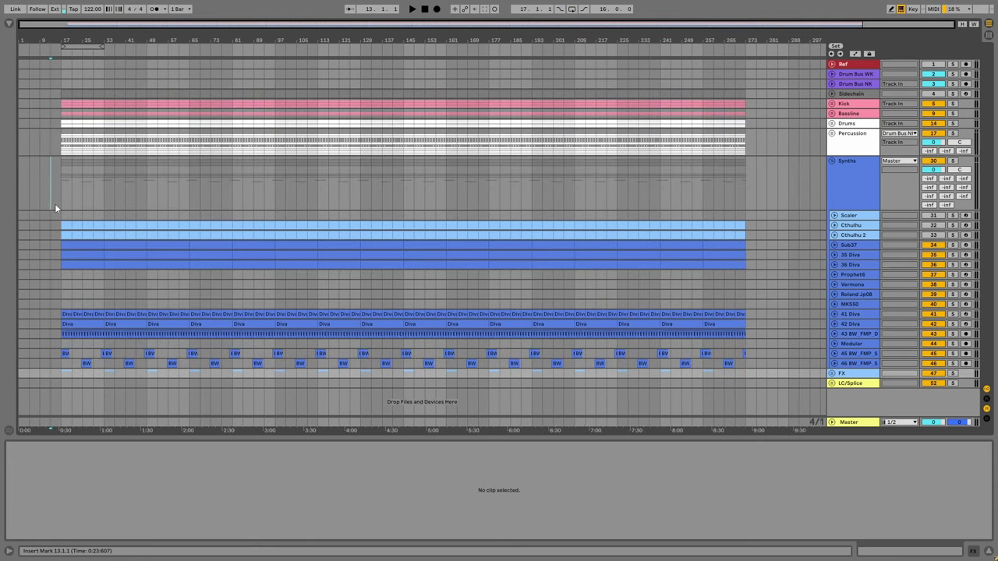
Delete the Cthulhu, Sub37 and Diva synth clips in bars 17–33 and the flourish clips on tracks 45 and 46 in bars 17–97.
left_click_drag(62, 224, 190, 264)
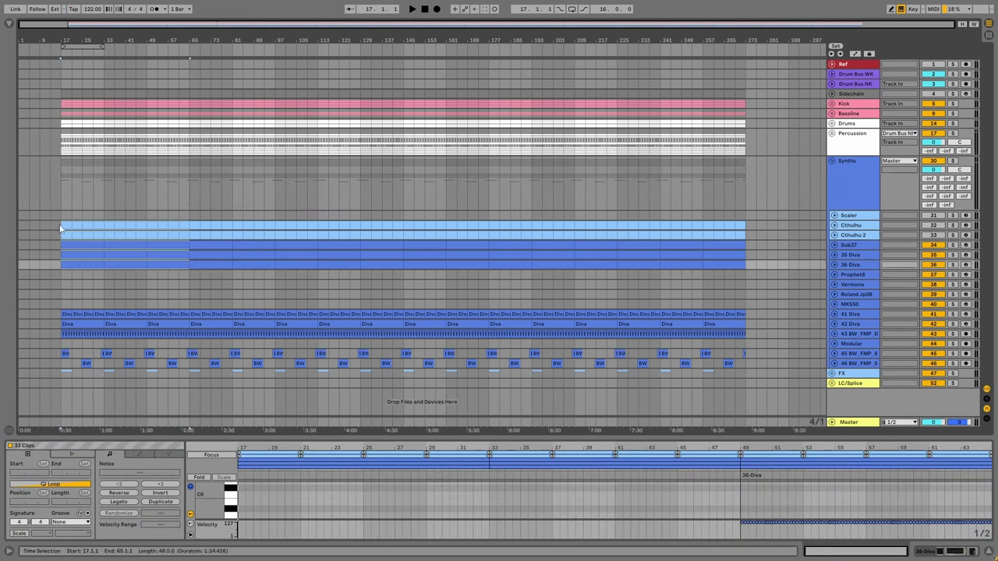
left_click_drag(62, 224, 104, 268)
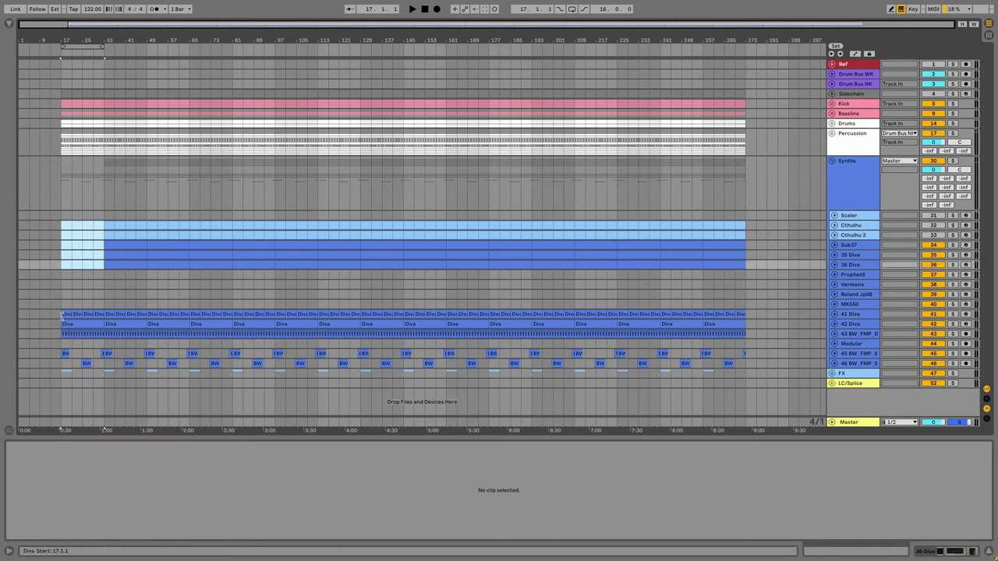
left_click_drag(57, 324, 100, 312)
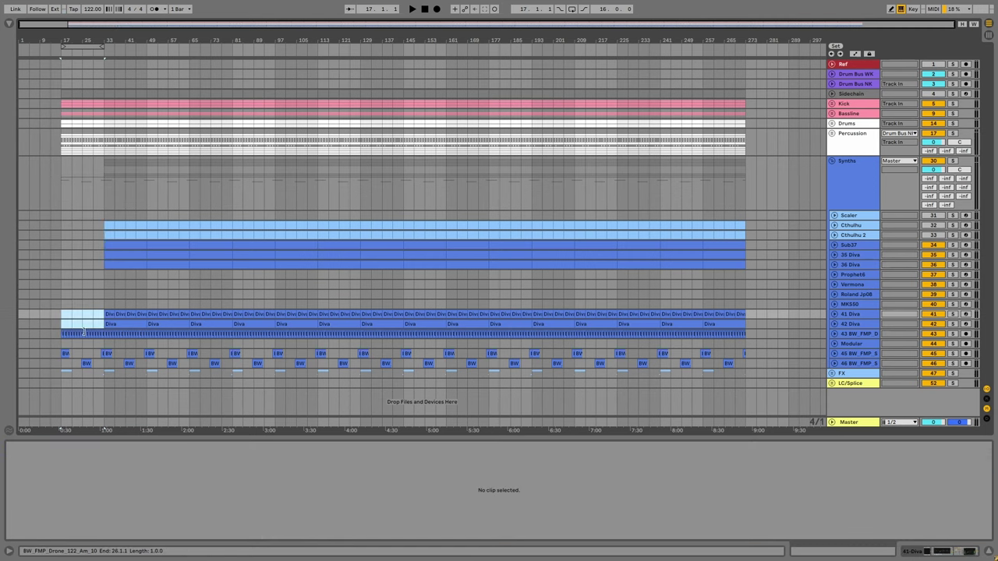
left_click_drag(59, 353, 220, 365)
key("Delete")
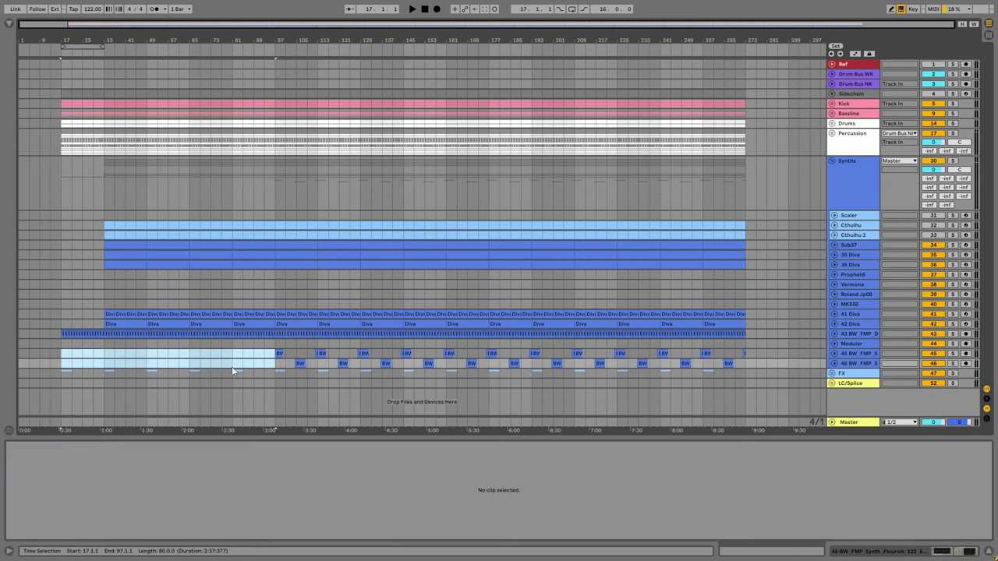
Delete the sweep-down clips on track 48 through bar 273, and collapse the FX tracks and group.
left_click_drag(66, 371, 746, 359)
left_click(831, 373)
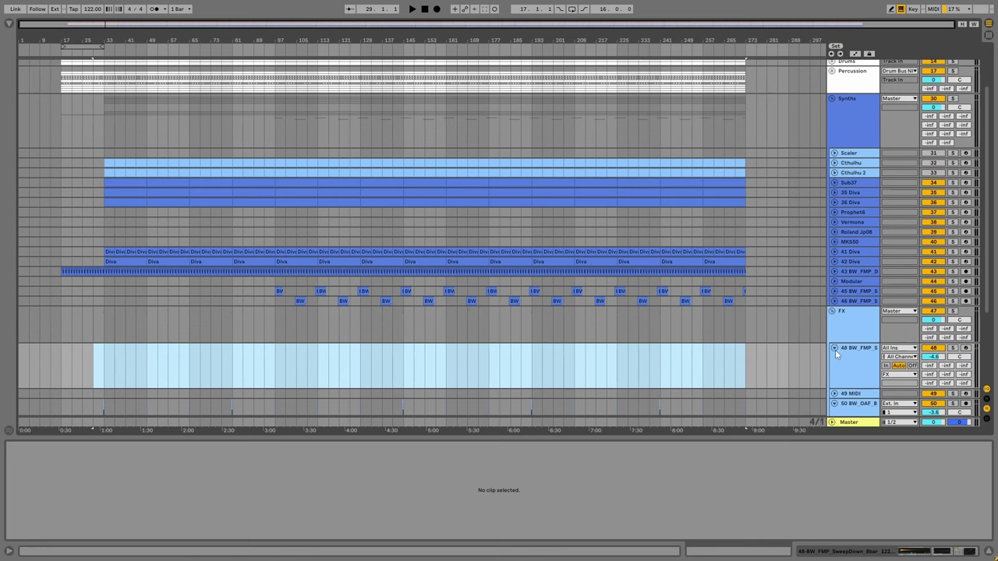
left_click(833, 348)
left_click(834, 337)
left_click(831, 280)
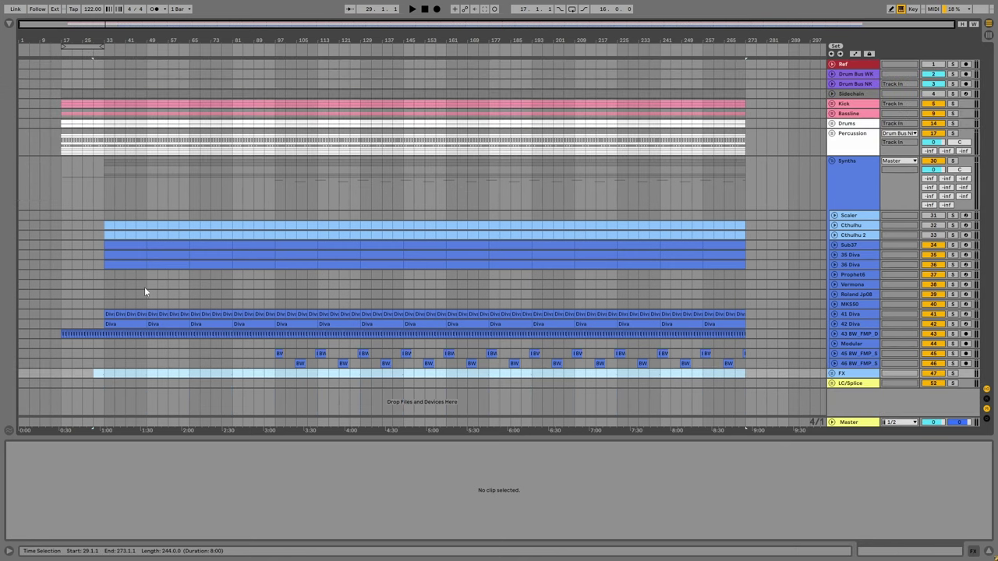
Play from bar 17, clear the 11 Diva and 12 Diva bassline clips from bar 13 to 49, and collapse the Bassline group.
left_click(64, 257)
key("space")
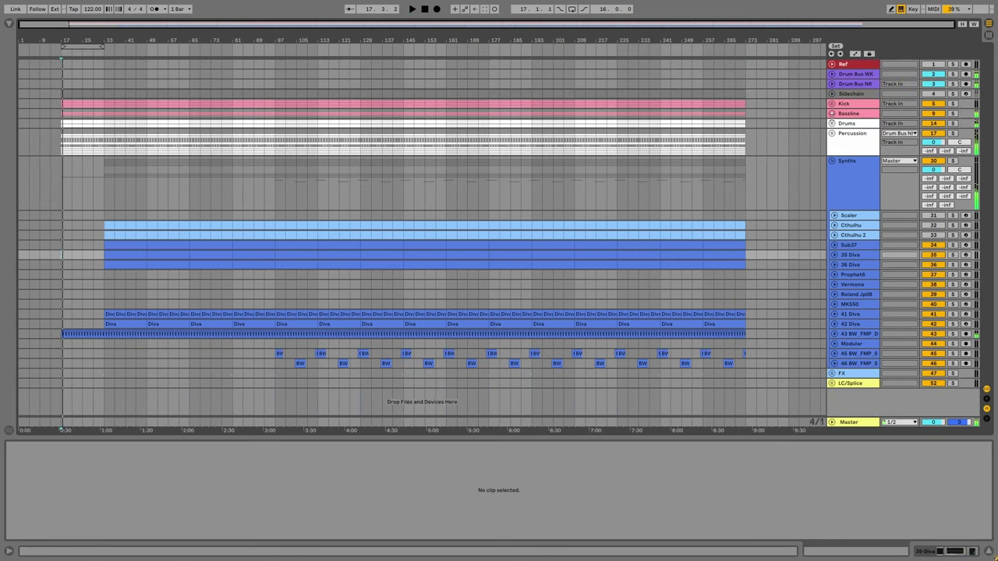
left_click(830, 113)
left_click_drag(51, 160, 150, 175)
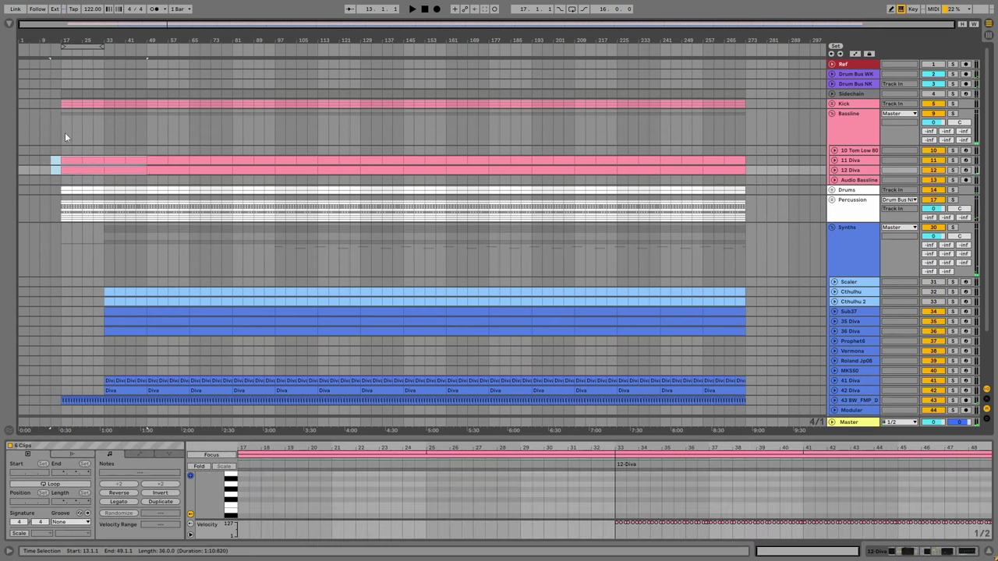
key("Delete")
key("space")
left_click(831, 113)
Expand the Kick group and open Artist Kicks Vol. 2 from the Basic Wavez Drums folder in the browser.
left_click(831, 105)
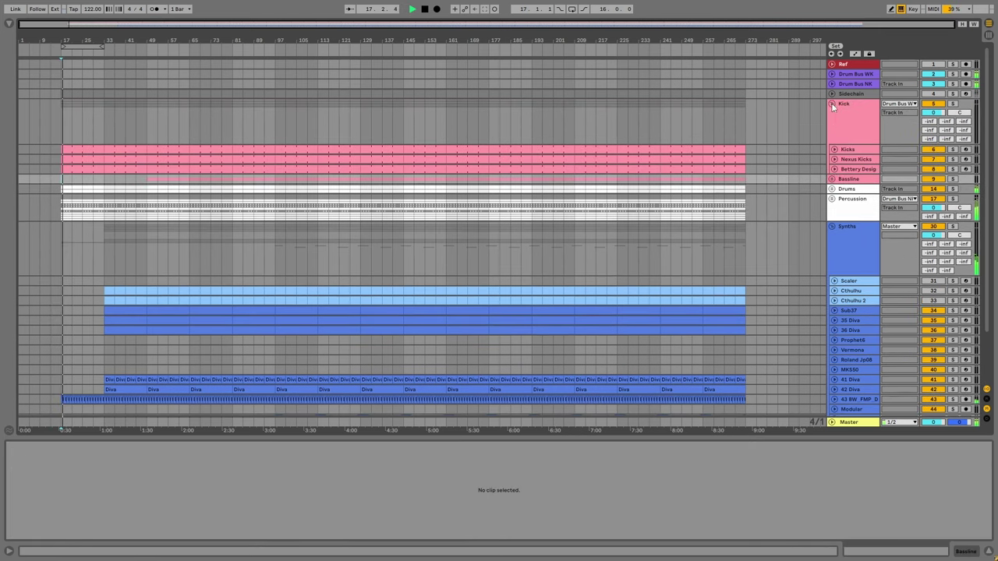
left_click(834, 149)
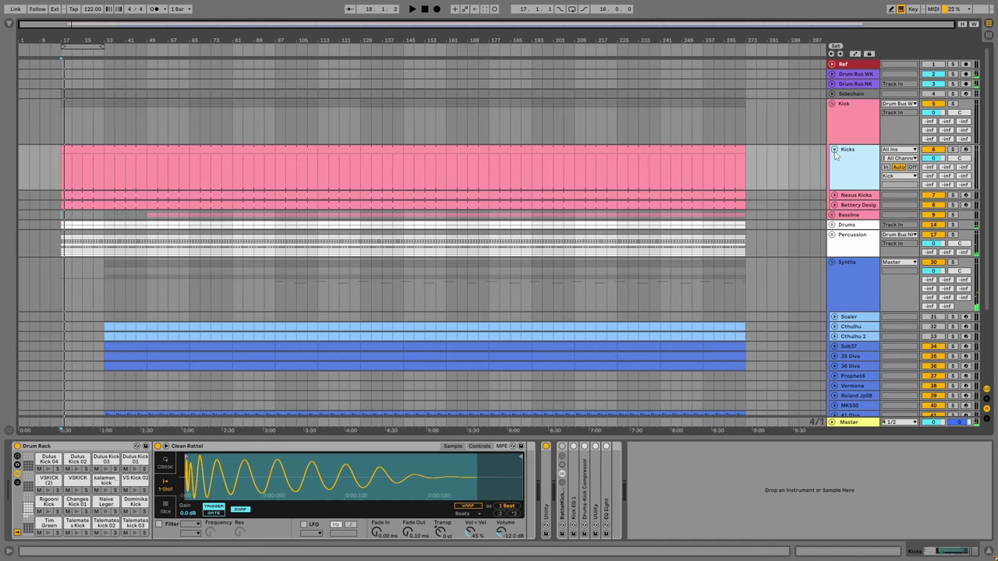
left_click(833, 149)
left_click(9, 24)
scroll(51, 277, "down", 1)
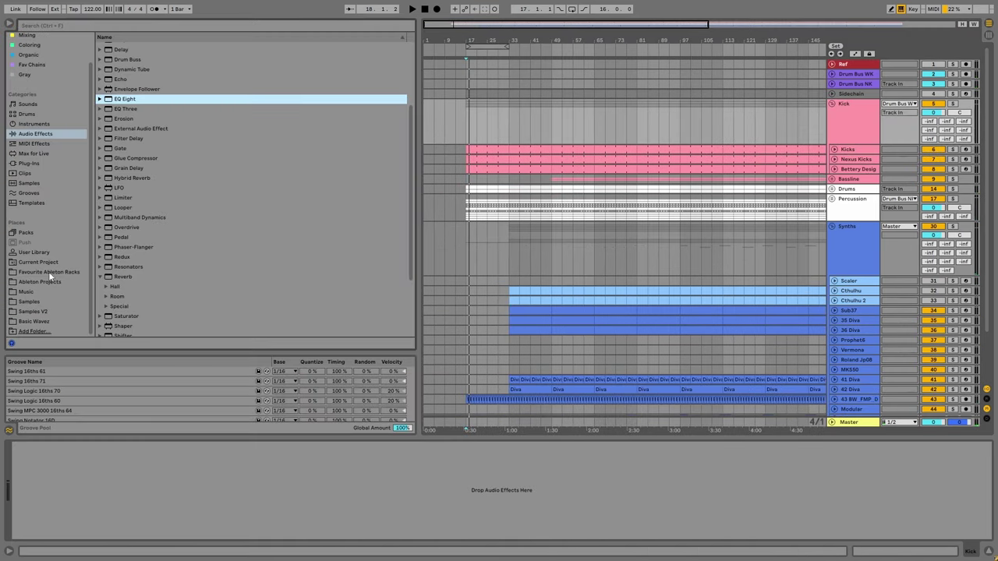
left_click(35, 320)
scroll(148, 172, "up", 1)
left_click(100, 56)
left_click(99, 47)
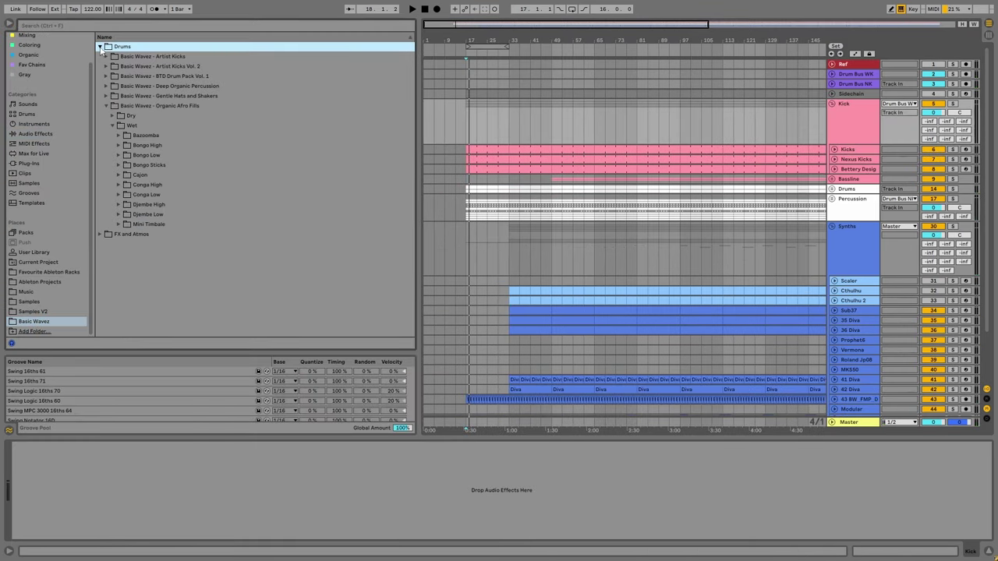
left_click(105, 68)
Audition the kick samples in Artist Kicks Vol. 2 from BTD Kick 49Hz G Hail.wav through BTD Kick 59Hz A# Stay.wav.
left_click(159, 135)
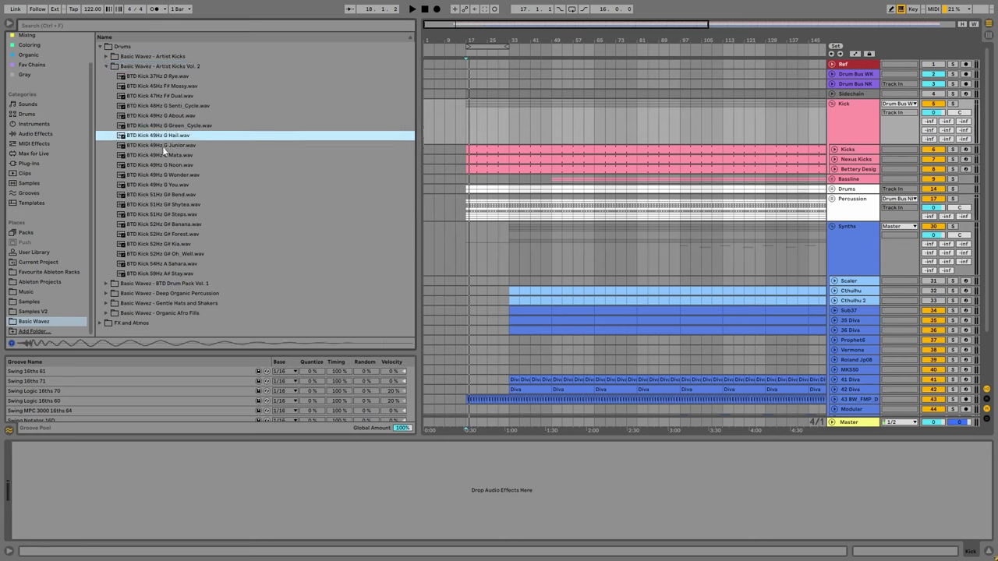
left_click(161, 145)
left_click(163, 154)
key("Down")
key("Down")
key("Down")
key("Down")
key("Down")
key("Down")
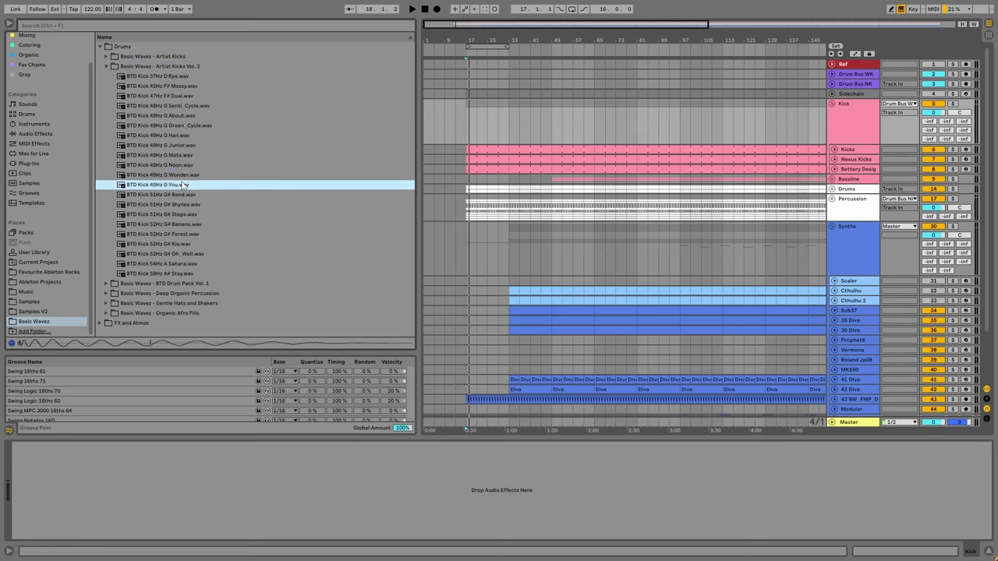
key("Up")
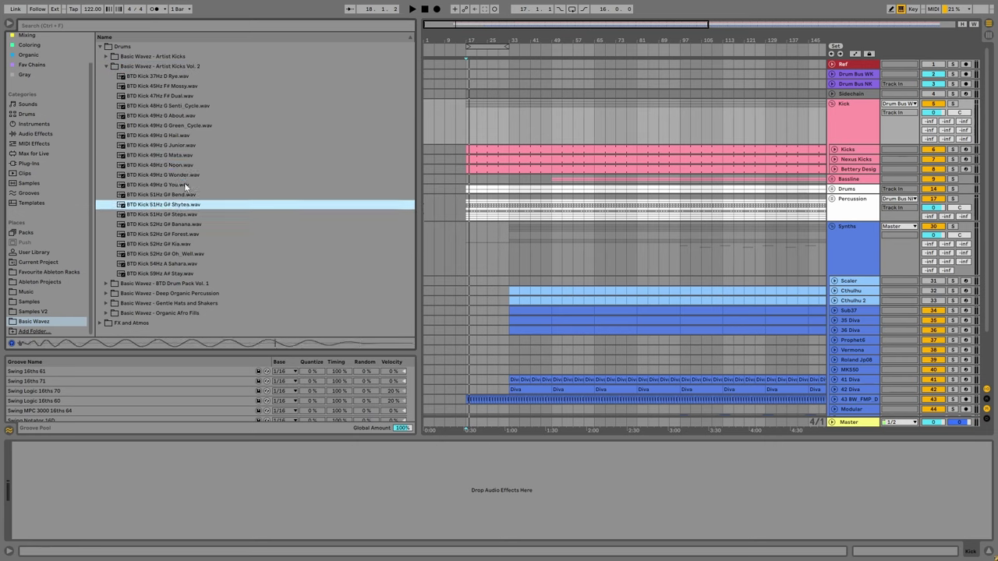
key("Down")
key("Down")
key("Down")
key("Down")
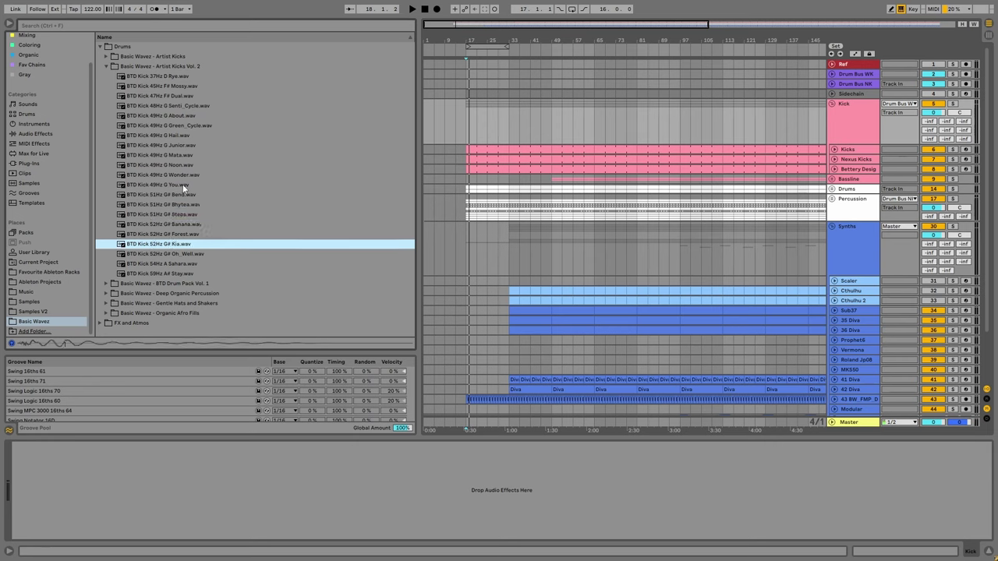
key("Down")
key("Down")
key("Down")
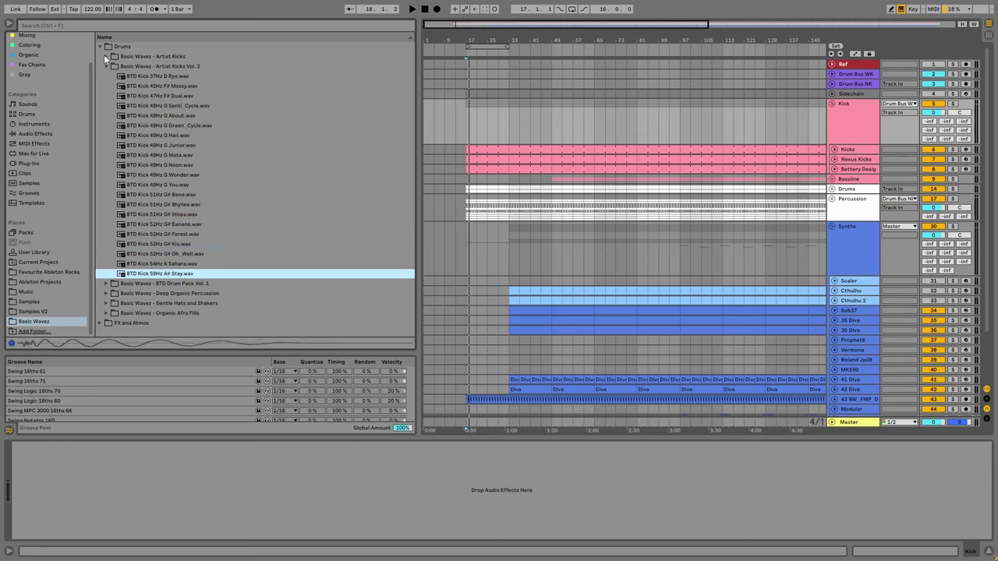
Audition samples in the Artist Kicks folder and replace the Kicks track's Drum Rack with BTD Kick 50Hz G Lost.wav.
left_click(106, 56)
left_click(184, 145)
key("Down")
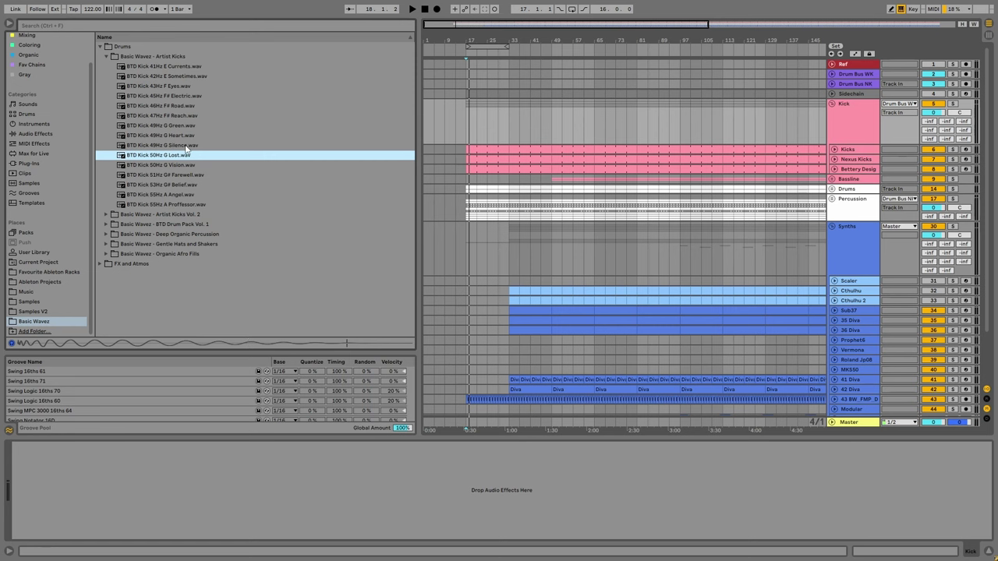
left_click(835, 150)
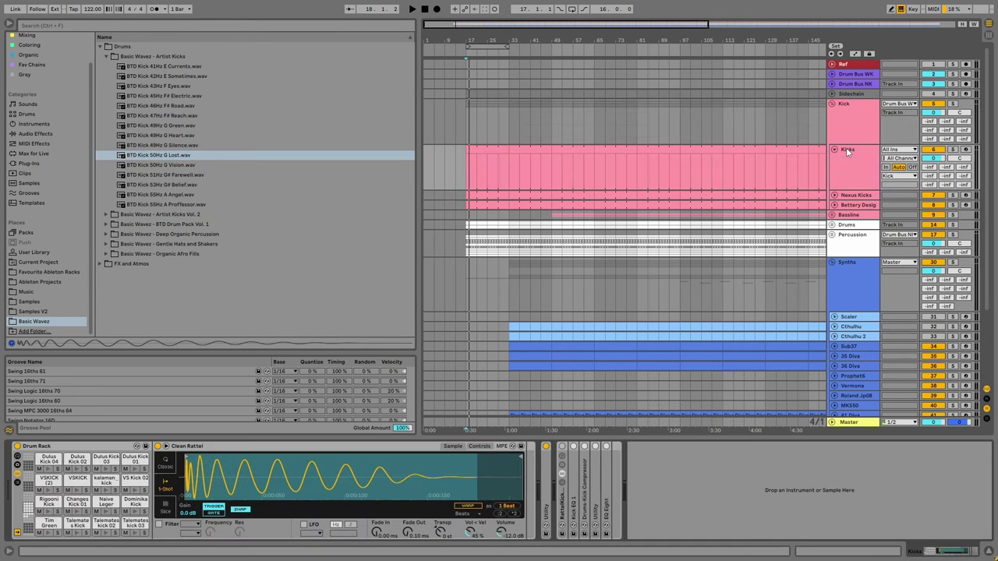
left_click(193, 156)
left_click(131, 442)
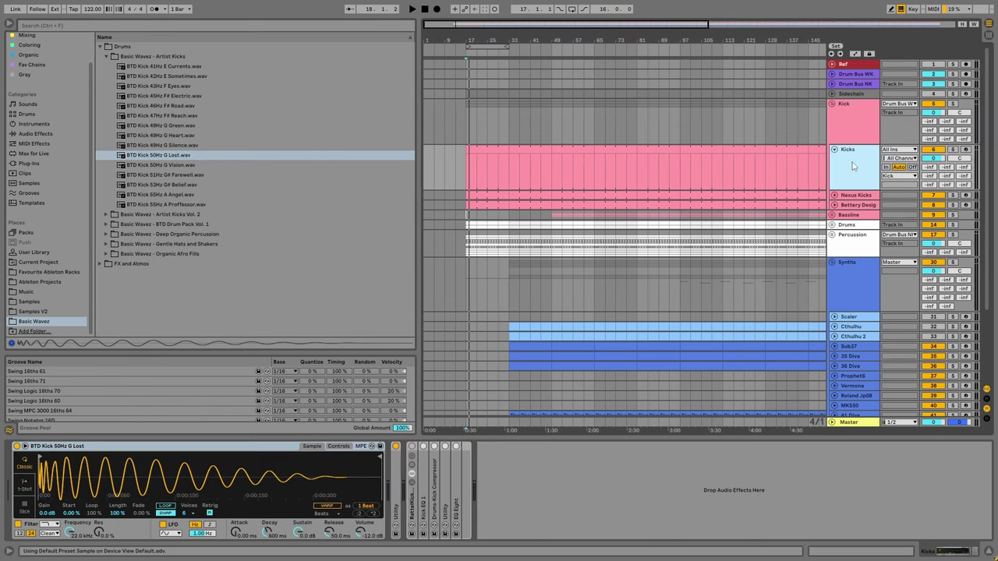
Create a MIDI clip on the Kicks track from bar 17 to 33 and draw a one-beat C3 note at its start.
left_click(485, 158)
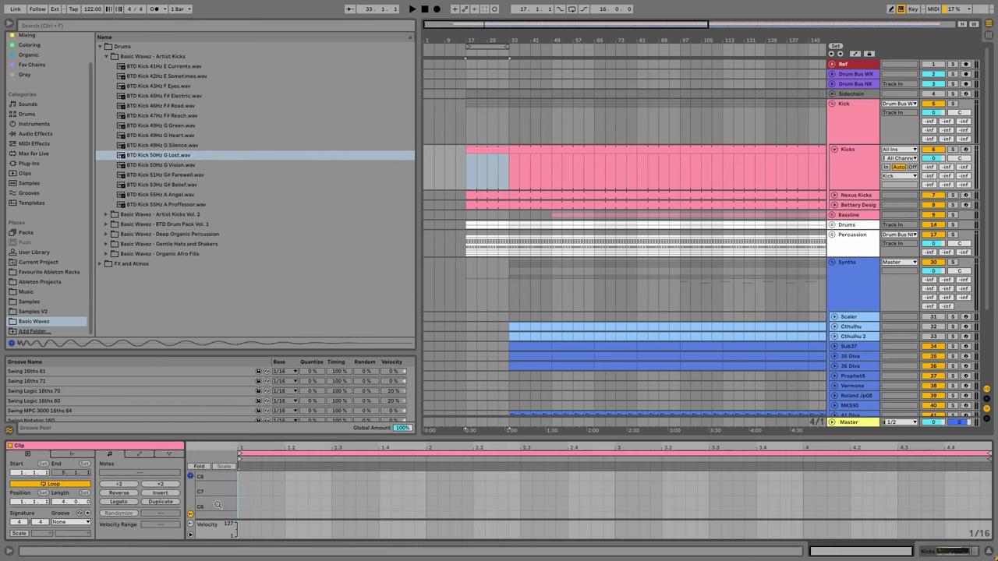
left_click_drag(218, 505, 241, 502)
left_click(241, 515)
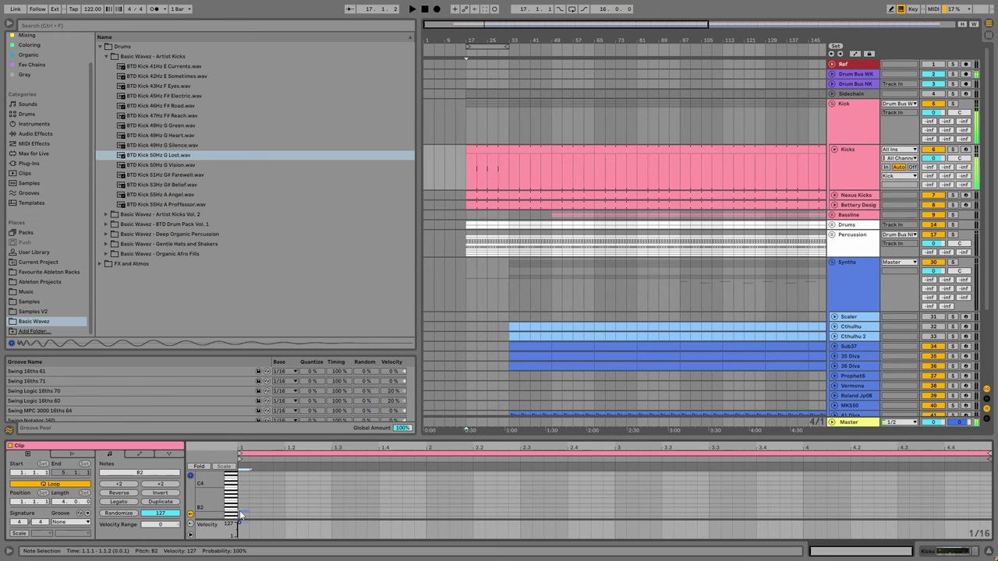
left_click_drag(250, 509, 283, 507)
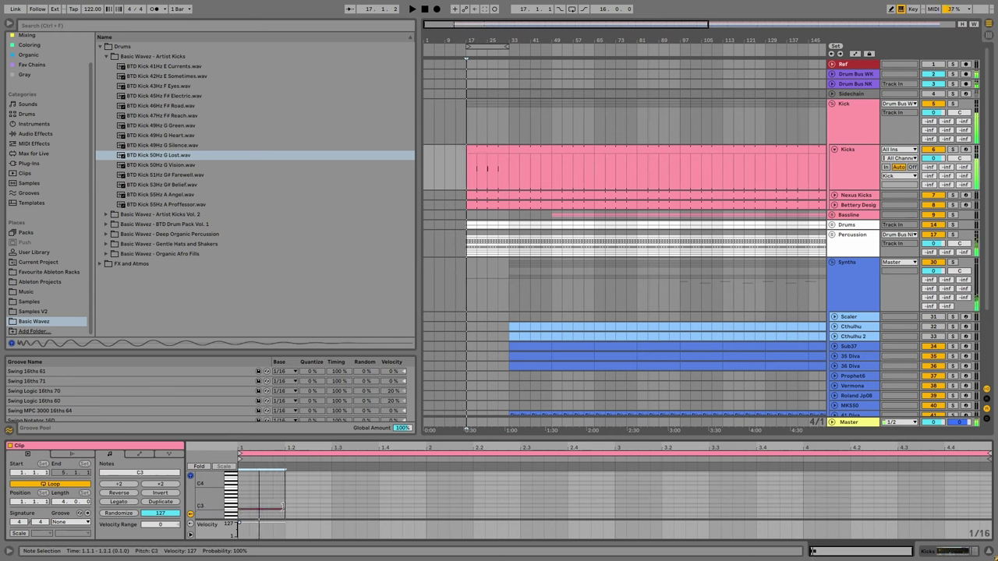
Duplicate the C3 note on every beat of the four-bar loop, extend the kick clip to bar 273, and collapse the Kick group.
key("ctrl+d")
key("ctrl+d")
key("ctrl+d")
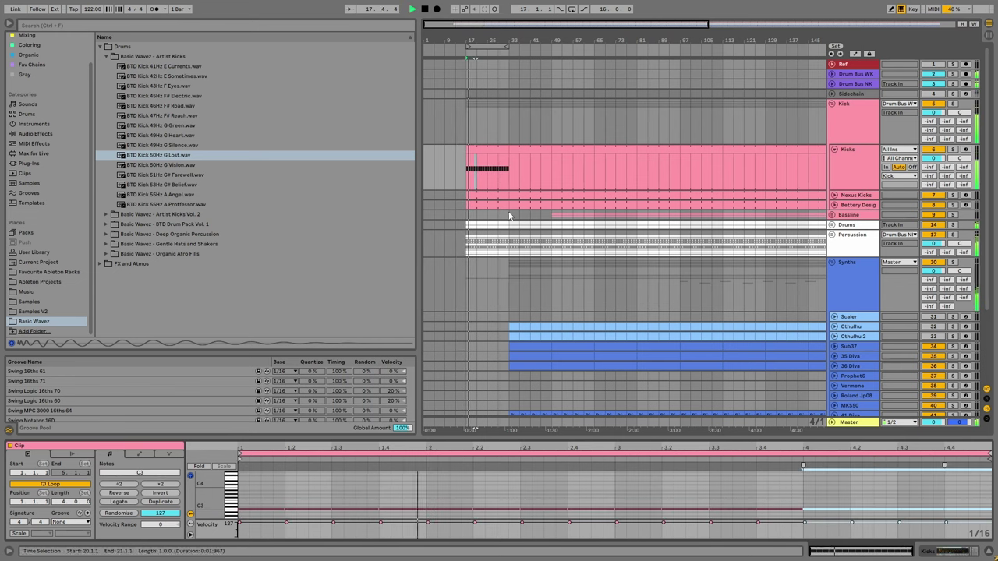
left_click_drag(505, 151, 806, 151)
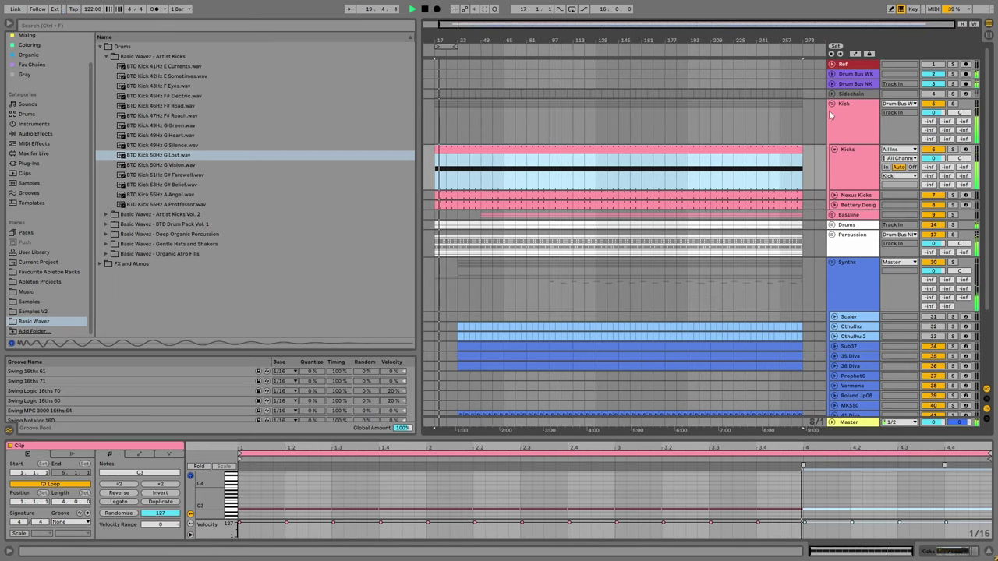
key("Left")
Duplicate bars 17 to 21 of the drone on track 43 repeatedly up to bar 65.
left_click(438, 334)
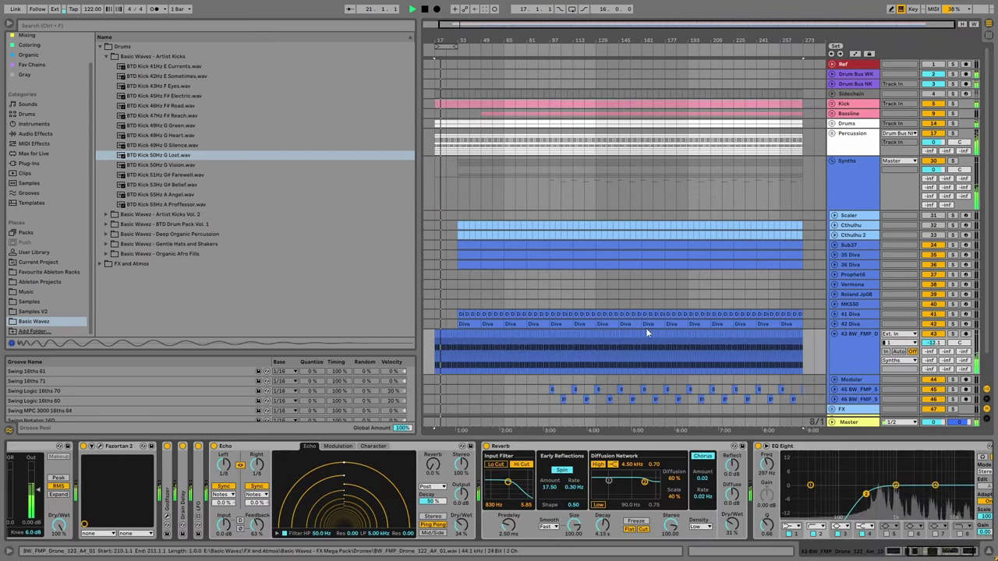
scroll(439, 329, "up", 3)
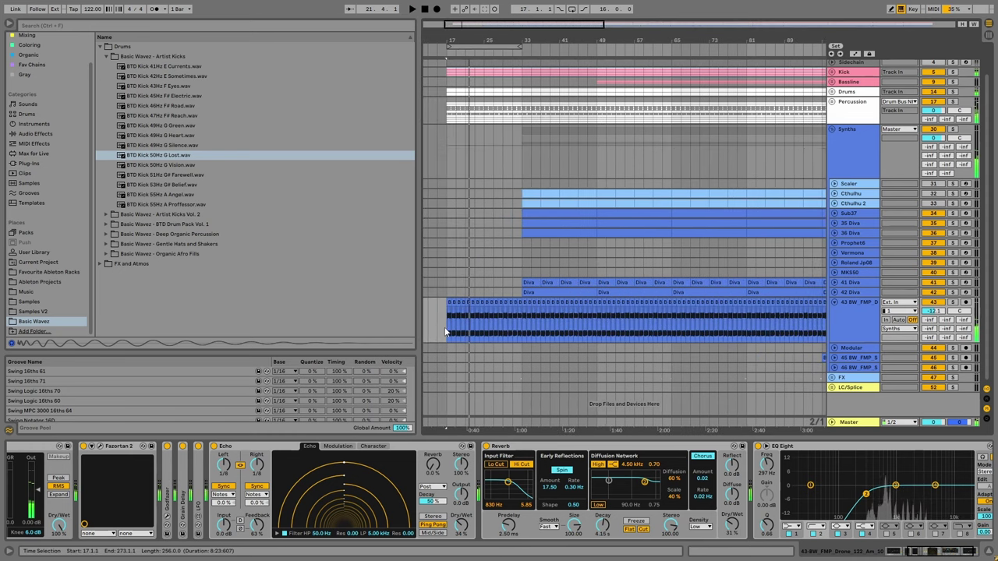
left_click_drag(448, 316, 468, 312)
key("Right")
key("Right")
key("Right")
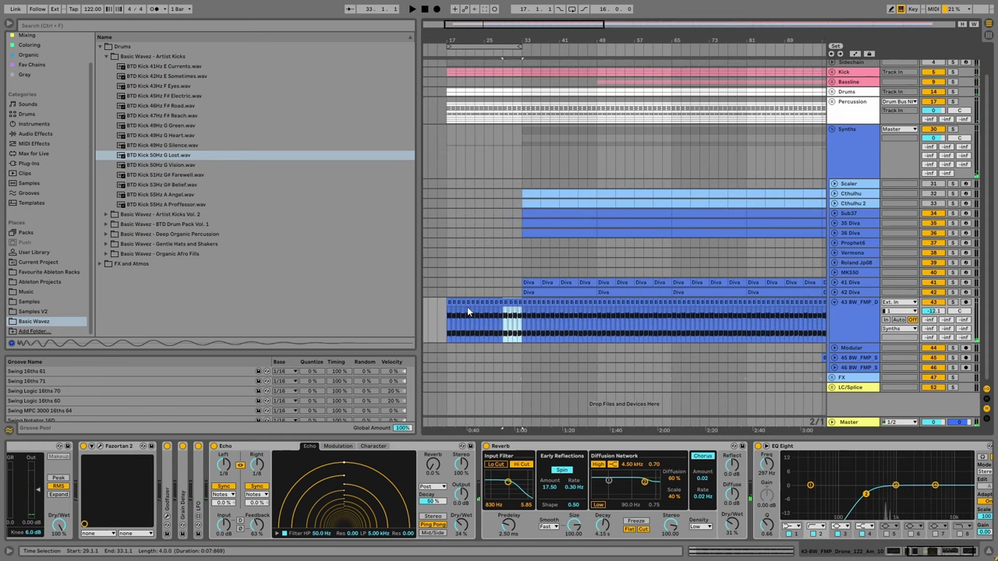
key("Right")
key("Right")
key("Right")
key("Right")
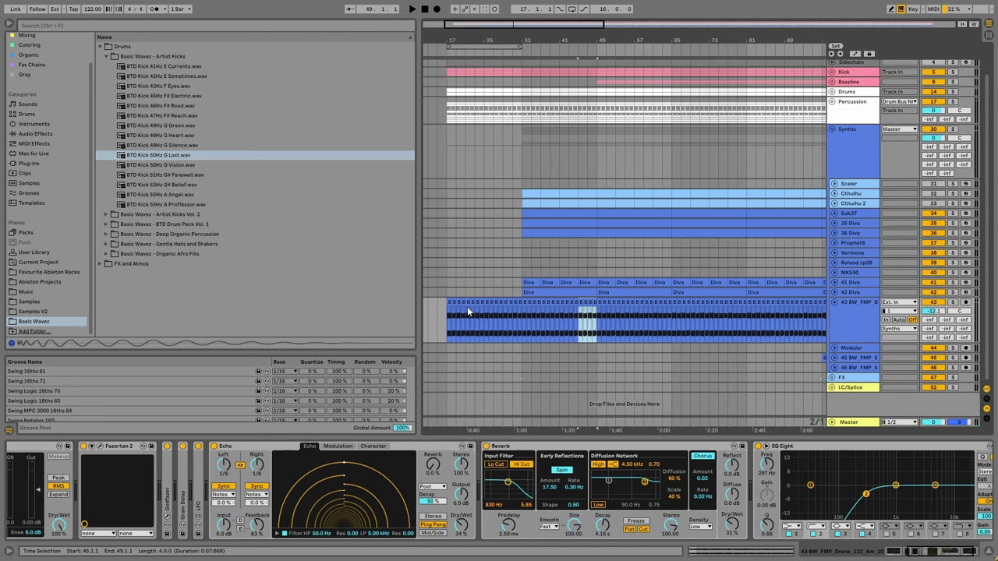
key("Right")
key("Right")
key("Right")
key("Right")
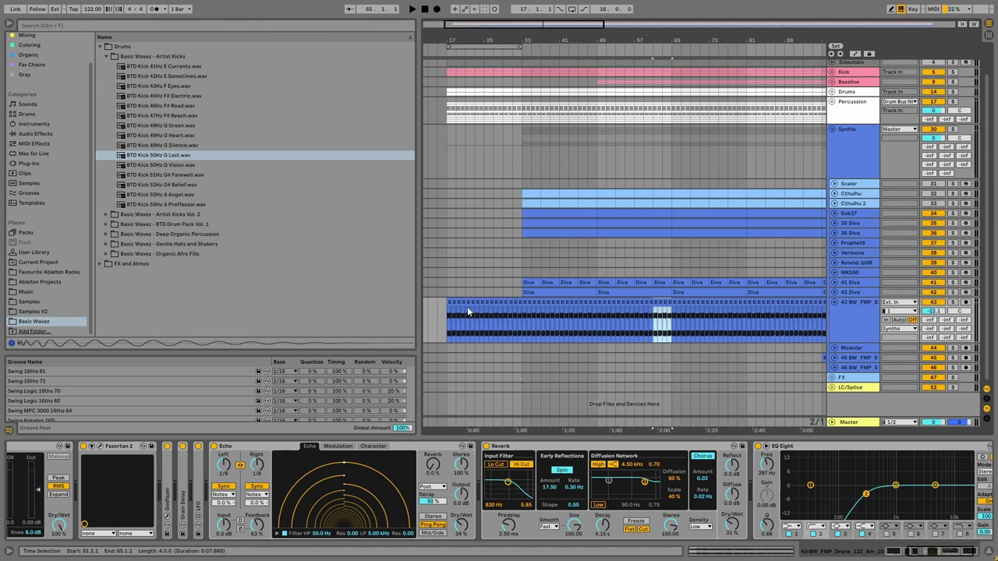
Unfold the 41 Diva and 42 Diva tracks and duplicate their clips from bars 33 to 41 repeatedly up to bar 81.
left_click(835, 288)
left_click(834, 282)
scroll(567, 291, "down", 2)
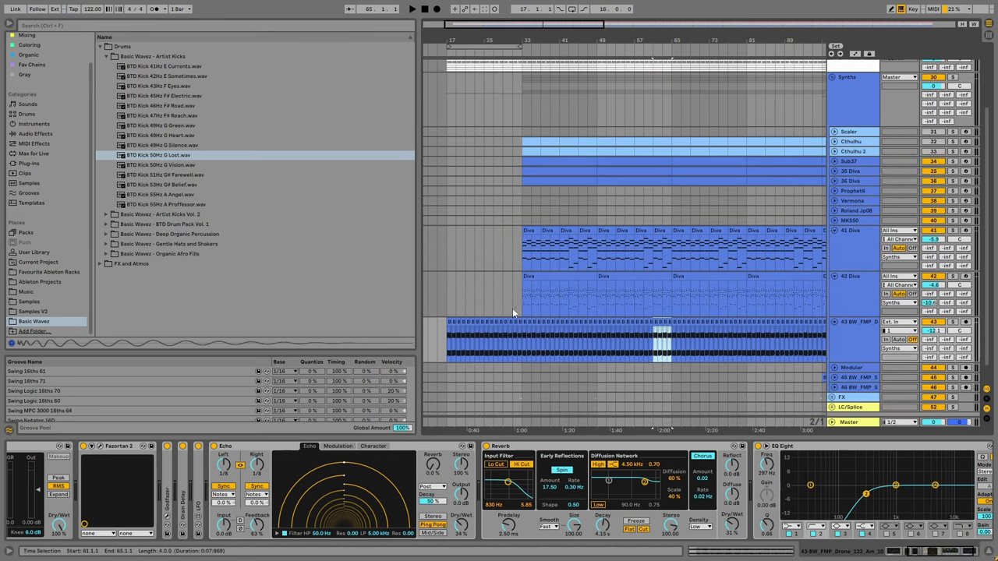
left_click_drag(524, 293, 561, 232)
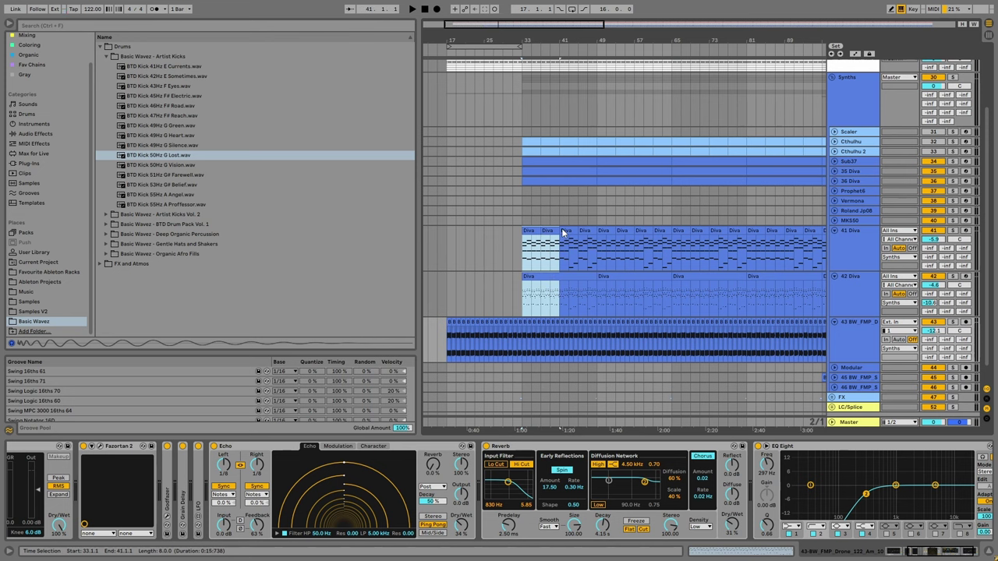
key("Right")
key("Right")
key("Right")
key("Right")
key("Right")
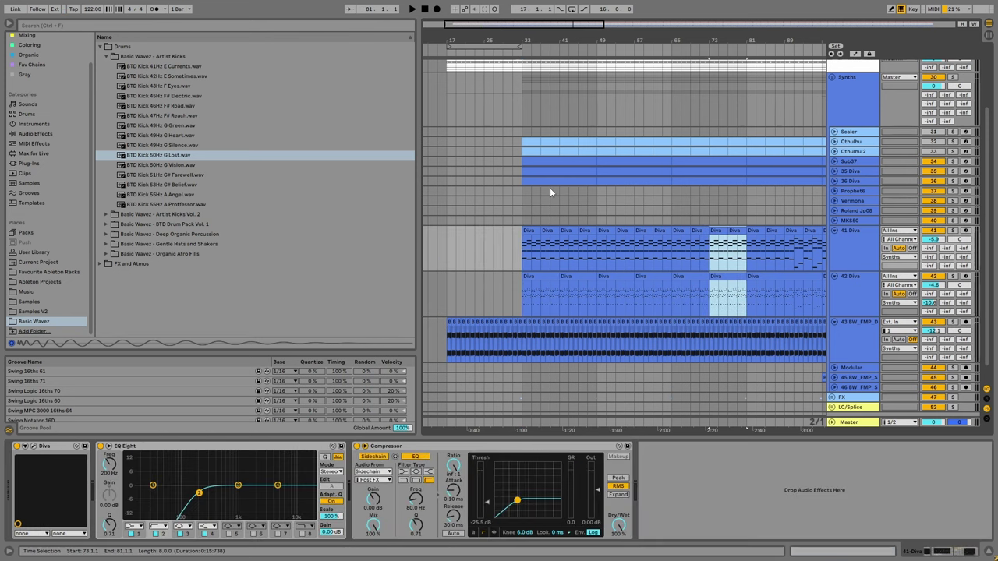
Clear the Sub37, 35 Diva and 36 Diva clips from bar 33 to 65.
left_click_drag(447, 221, 744, 224)
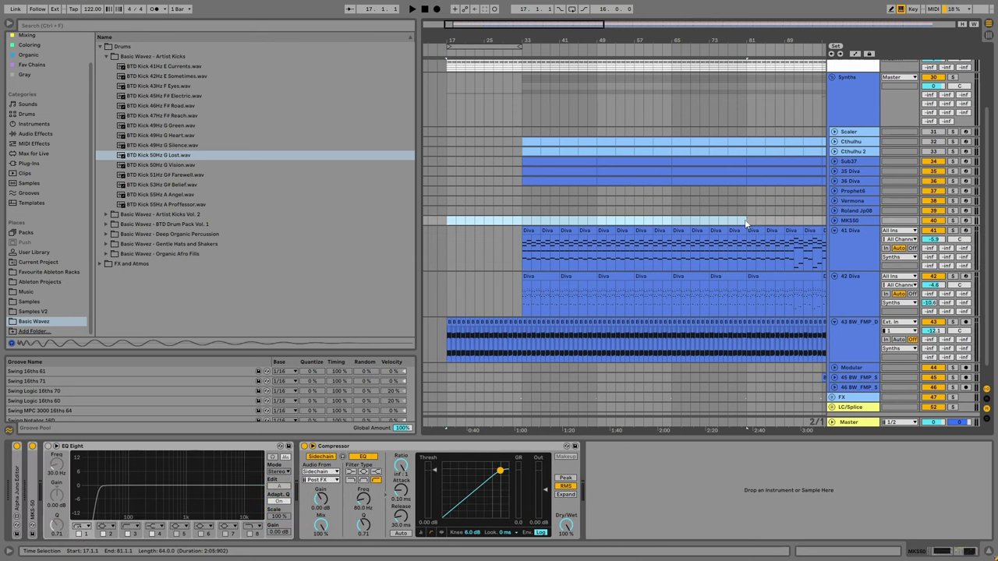
left_click(834, 179)
left_click_drag(524, 251, 655, 176)
scroll(501, 264, "down", 3)
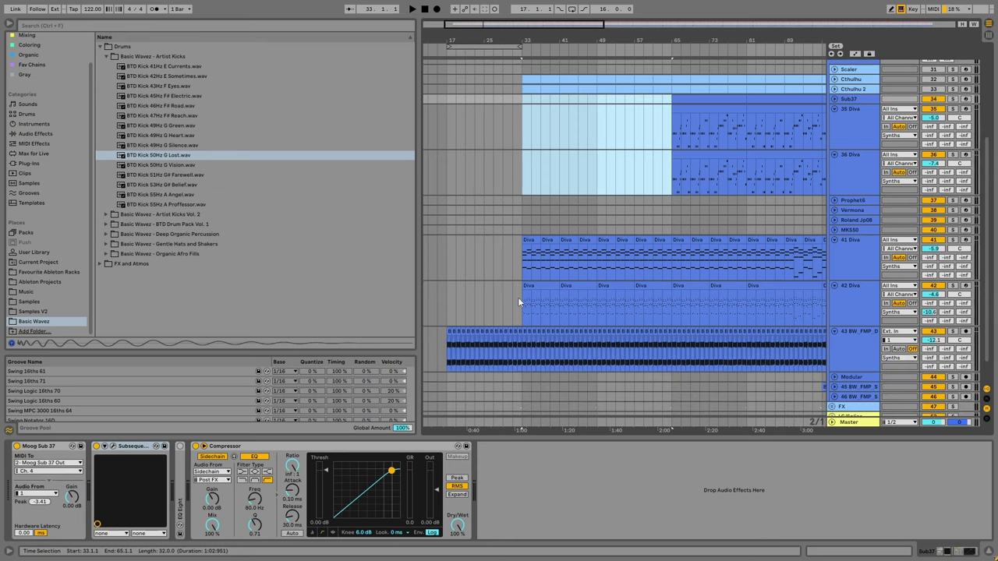
Play from bar 17 with the drone track 43 soloed.
left_click(447, 291)
key("space")
key("Down")
left_click(952, 331)
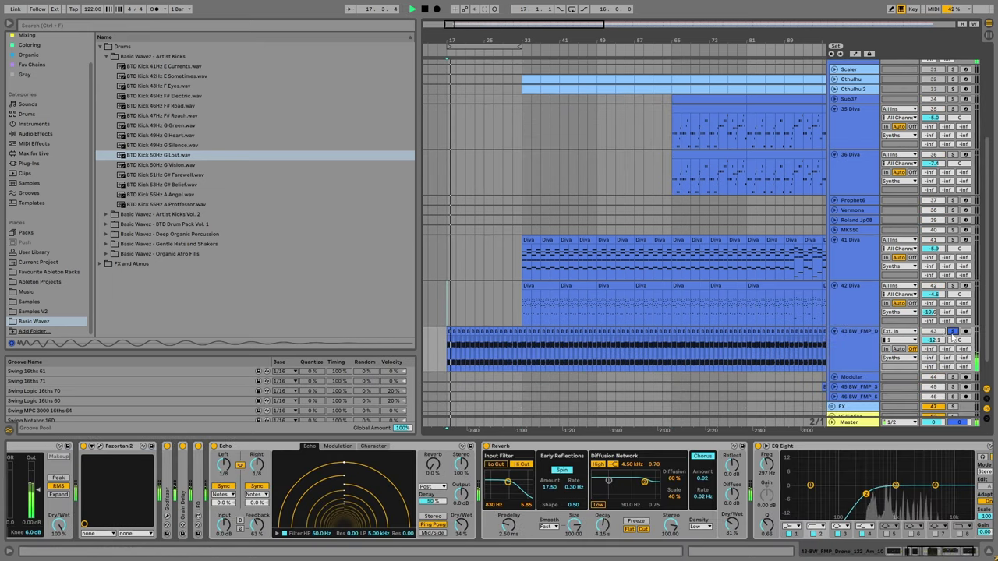
Add an Auto Filter after the EQ Eight on the drone track 43.
left_click(56, 134)
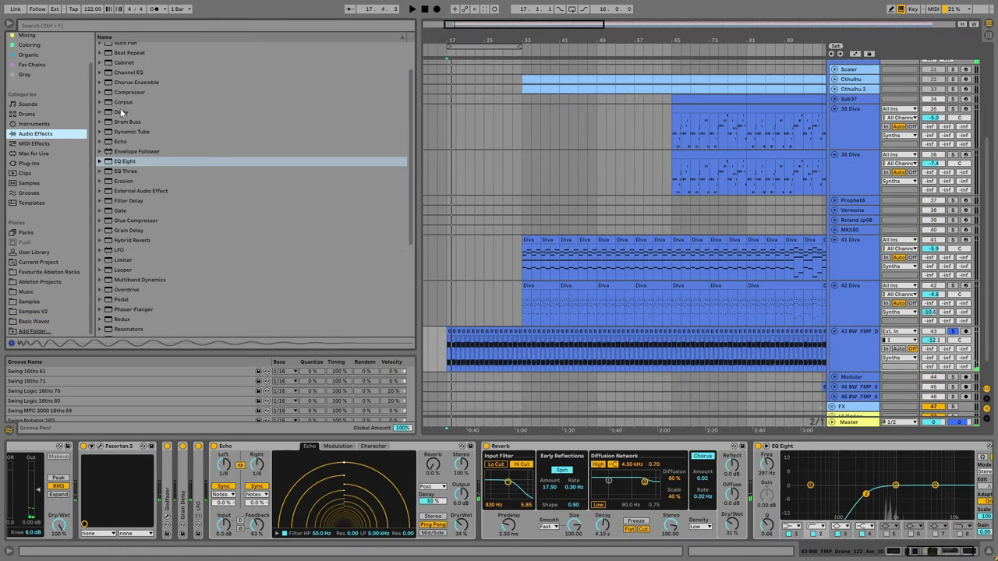
left_click(125, 65)
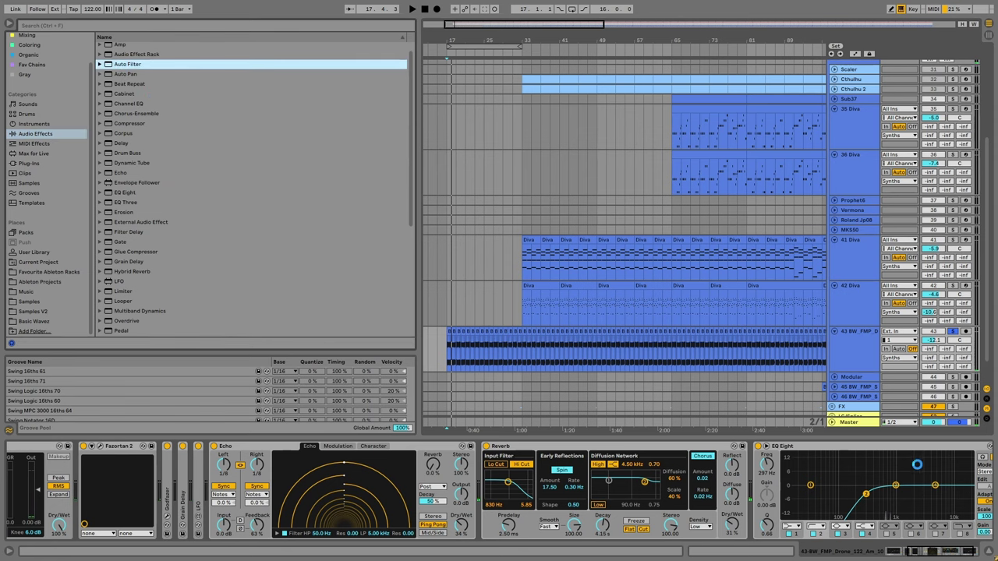
key("Return")
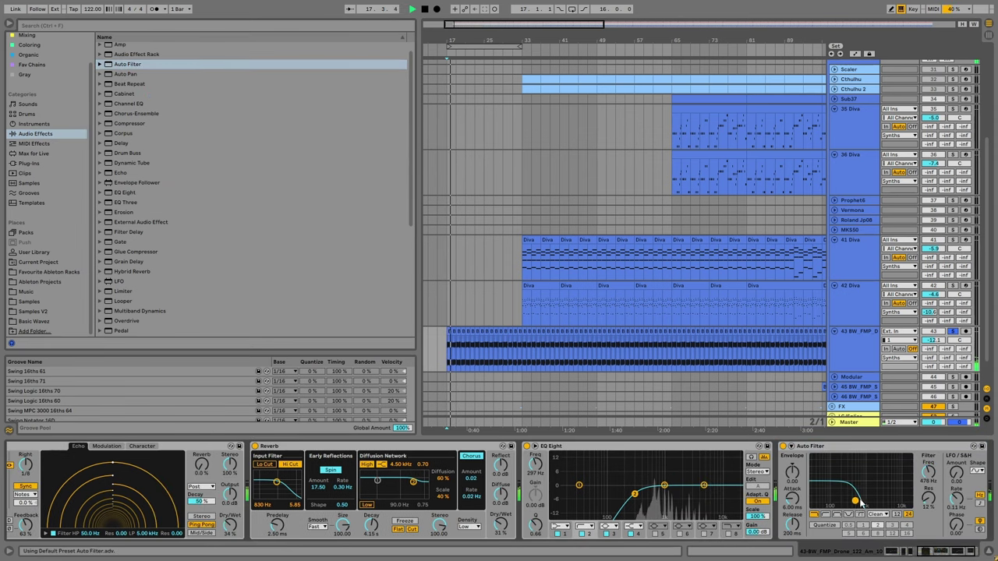
Automate the drone's Auto Filter frequency to rise gradually from bar 17 to bar 33.
right_click(926, 472)
left_click(888, 476)
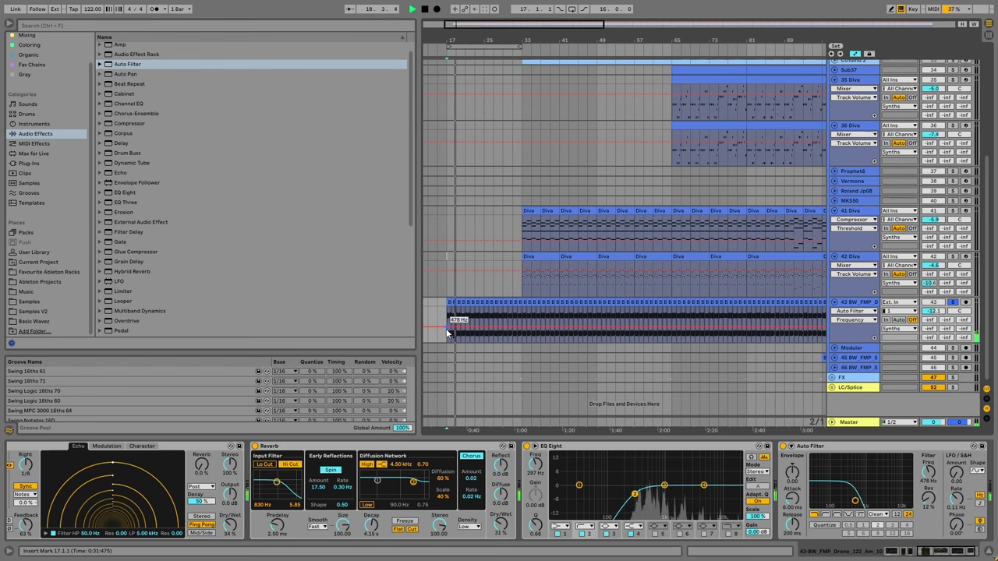
left_click_drag(452, 326, 446, 335)
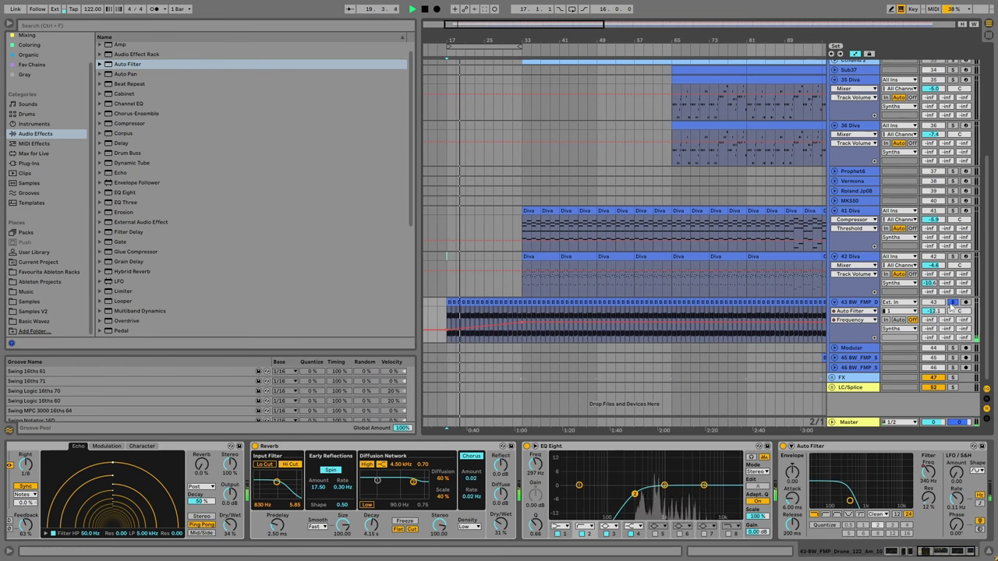
Unsolo the drone track and collapse the Synths group.
scroll(473, 296, "up", 2)
scroll(456, 234, "up", 3)
left_click(468, 129)
scroll(469, 129, "up", 2)
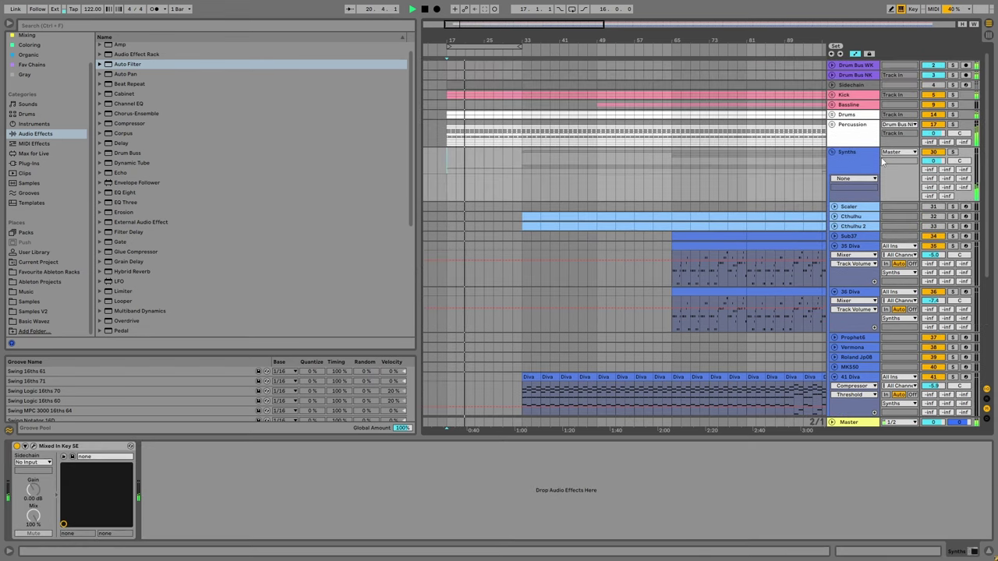
left_click(832, 154)
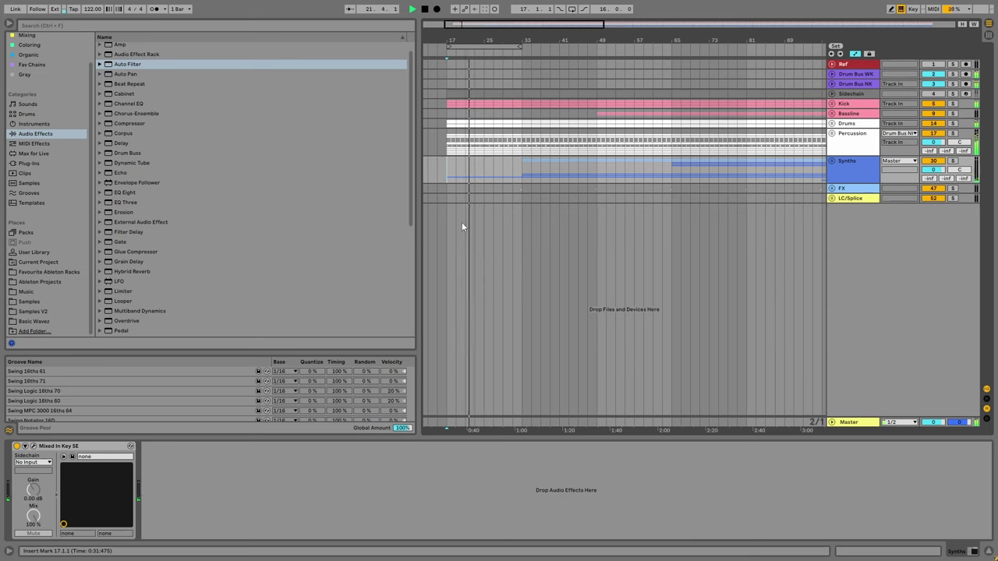
Expand the Synths group and play the arrangement from bar 33.
left_click(512, 173)
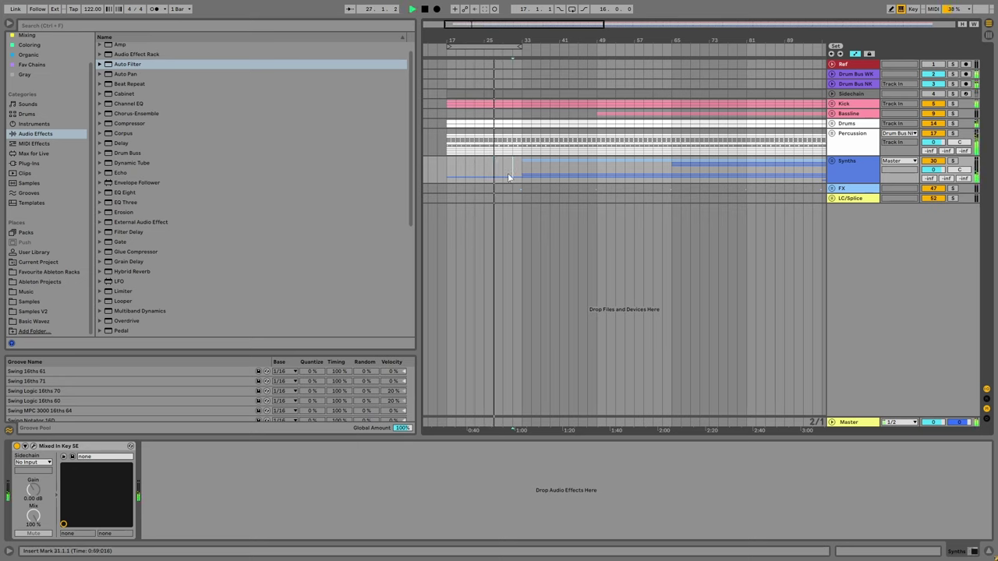
left_click_drag(452, 170, 589, 169)
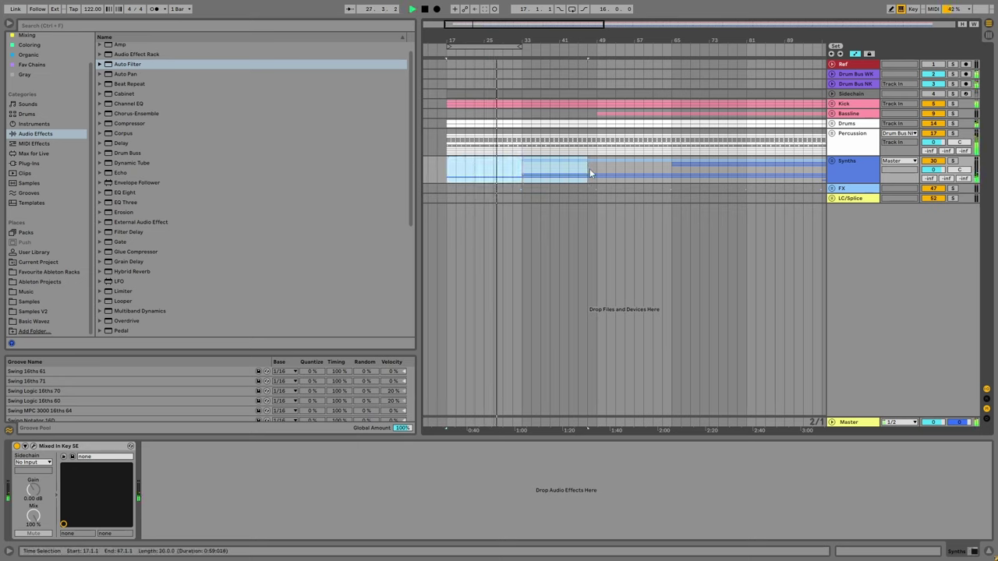
left_click(535, 169)
key("Right")
scroll(601, 247, "down", 5)
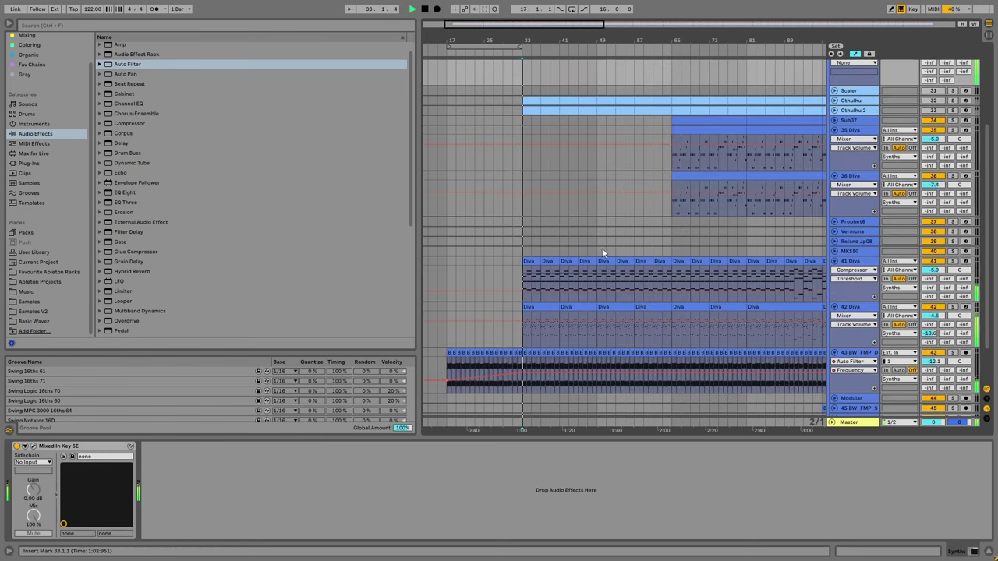
Assign Frequency to the horizontal axis of the 41 Diva device's XY pad and check the preset in the plugin window.
left_click(860, 269)
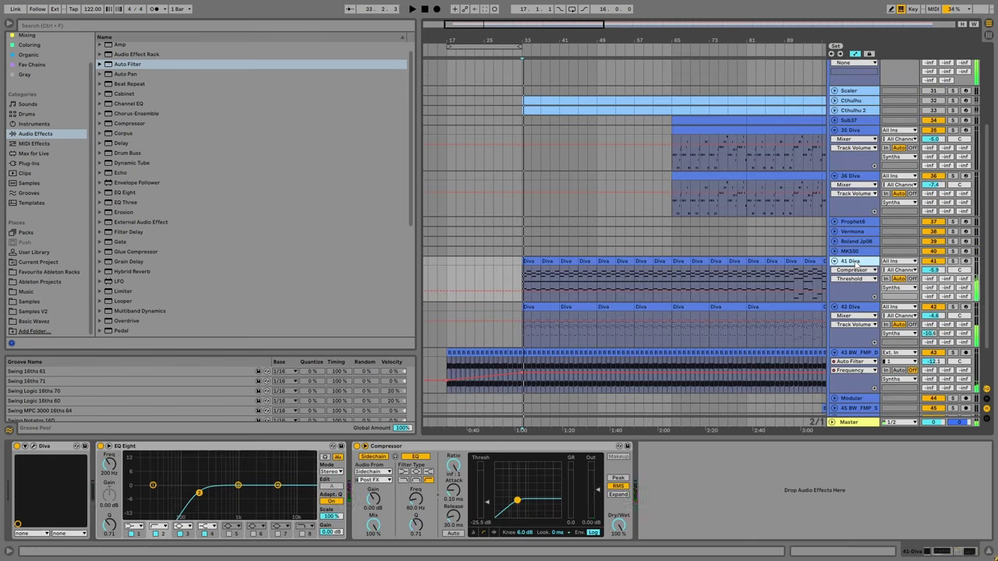
left_click(36, 447)
left_click(31, 534)
left_click(32, 463)
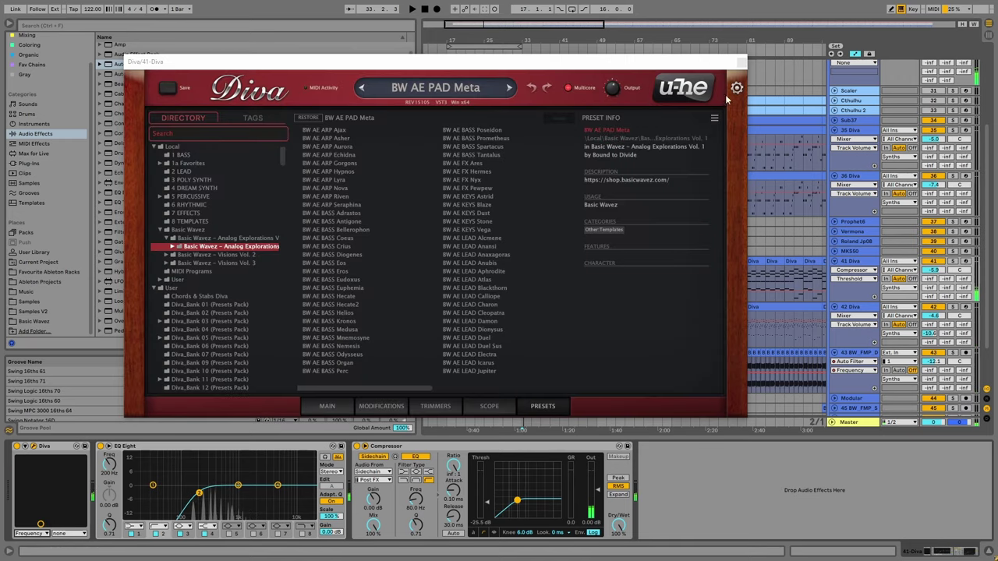
left_click(741, 61)
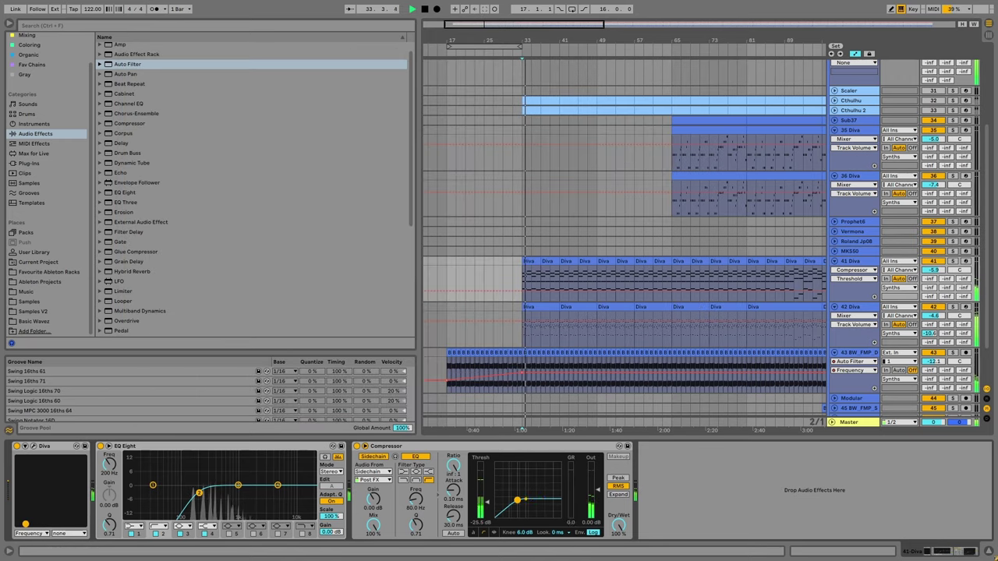
Assign Frequency to the horizontal axis of the 42 Diva device's XY pad and play from bar 33.
key("Down")
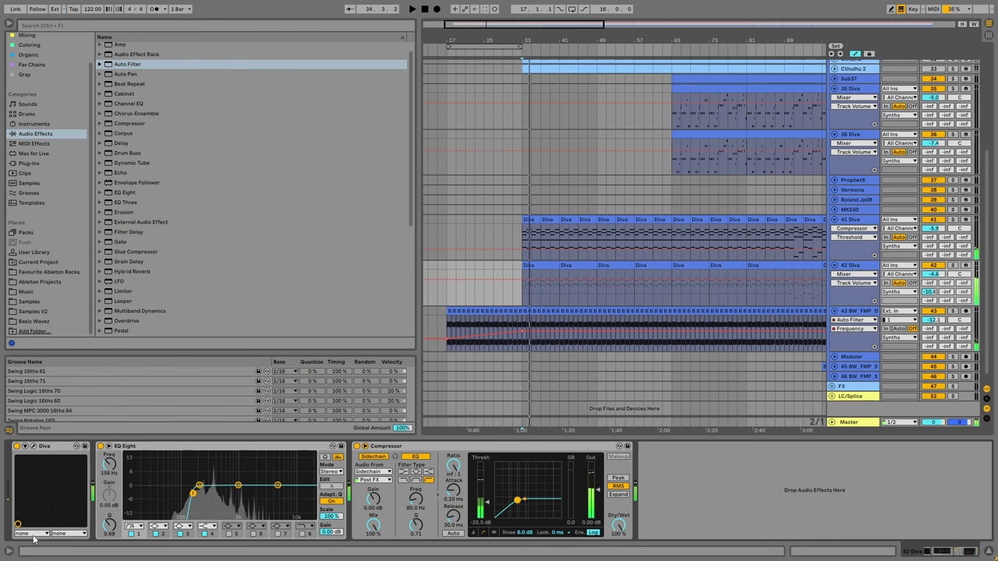
left_click(31, 533)
key("space")
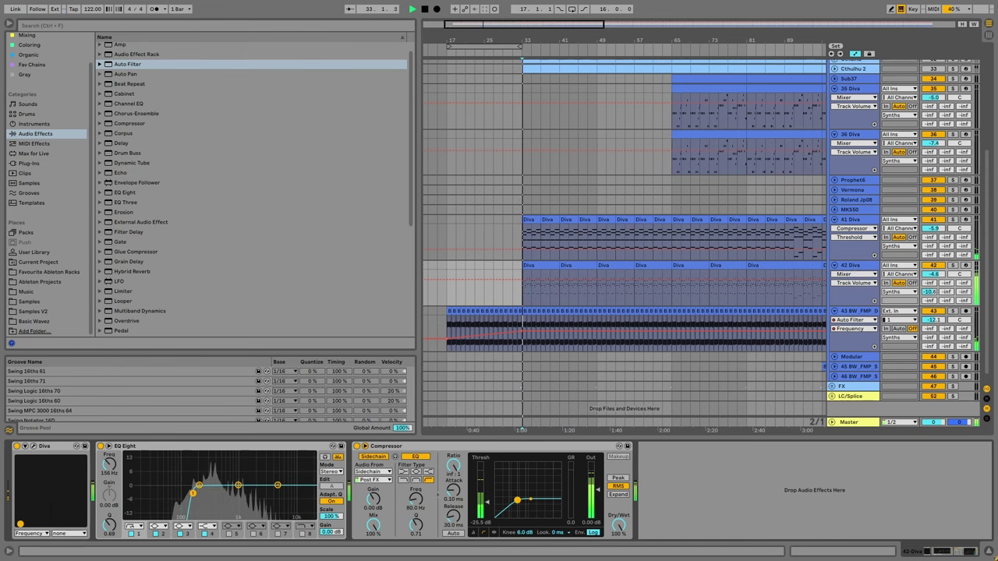
Expose the VCF1 FreqMod2Depth parameter in the 42 Diva plugin and assign it to the vertical axis of the XY pad.
left_click(34, 446)
mouse_move(616, 218)
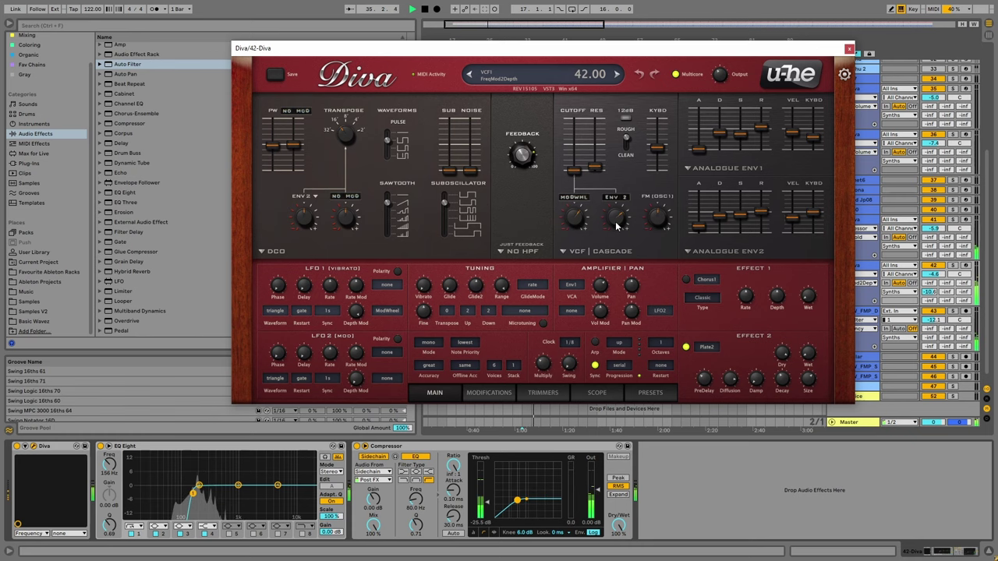
left_click(849, 49)
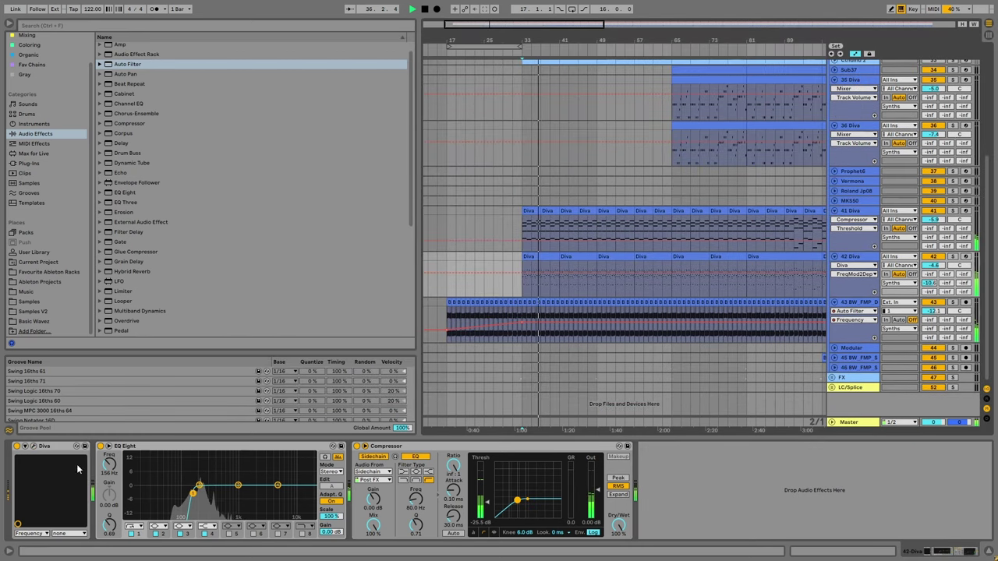
left_click(68, 533)
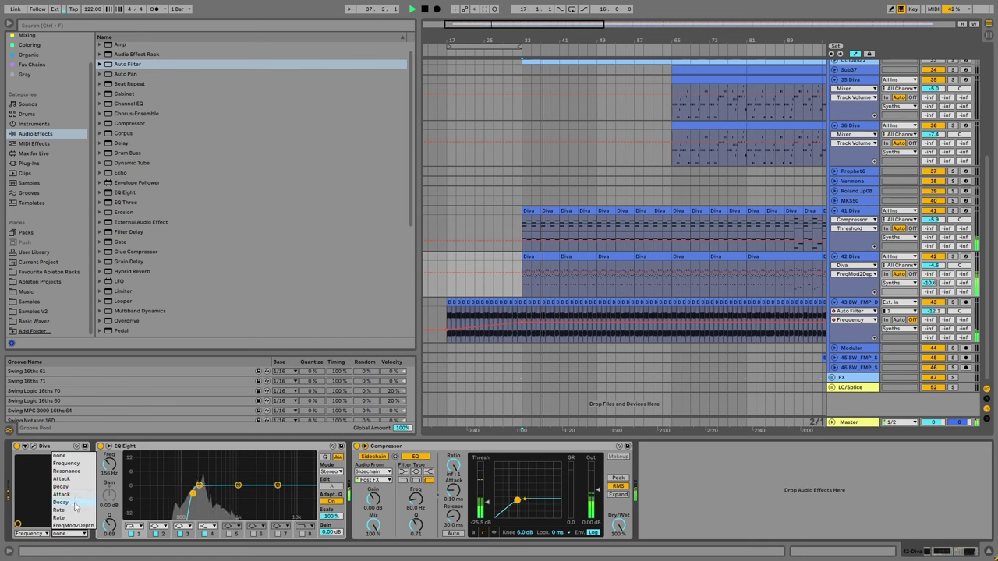
left_click(74, 526)
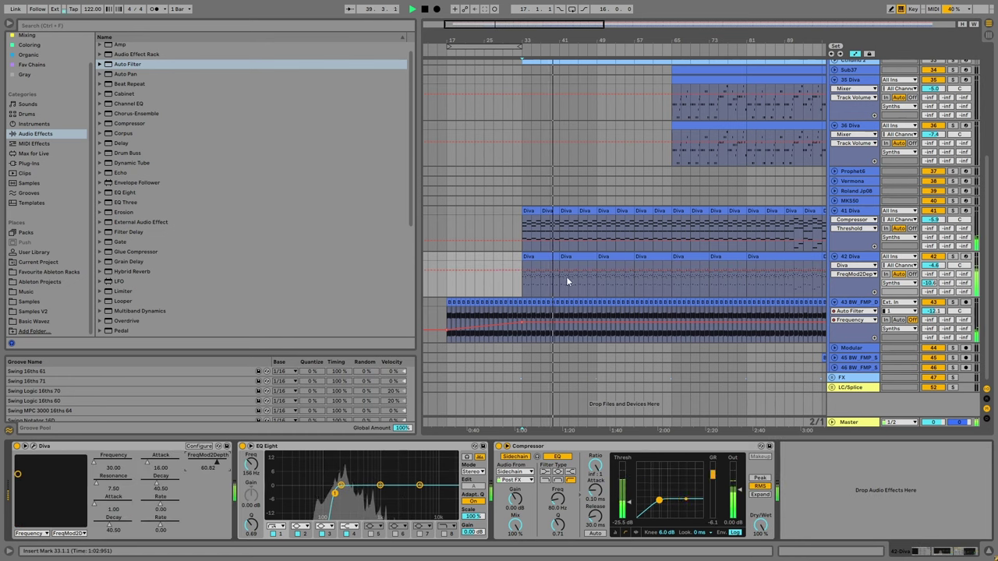
Extend the drone track's rising Auto Filter Frequency automation up to bar 65.
scroll(565, 278, "up", 2)
left_click(639, 355)
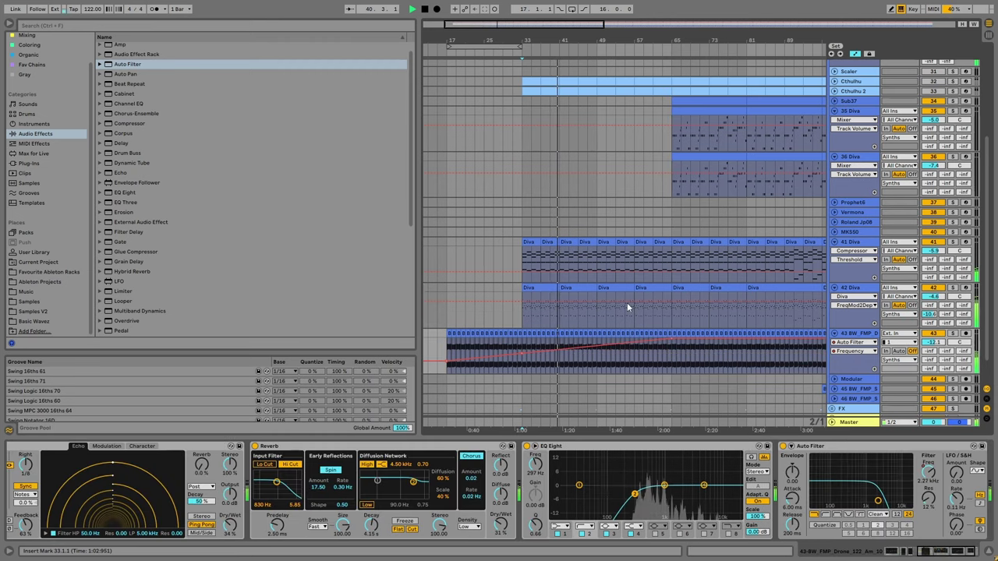
Delete the Kick and Drums group clips between bars 41 and 49.
scroll(627, 303, "up", 8)
left_click_drag(577, 107, 597, 106)
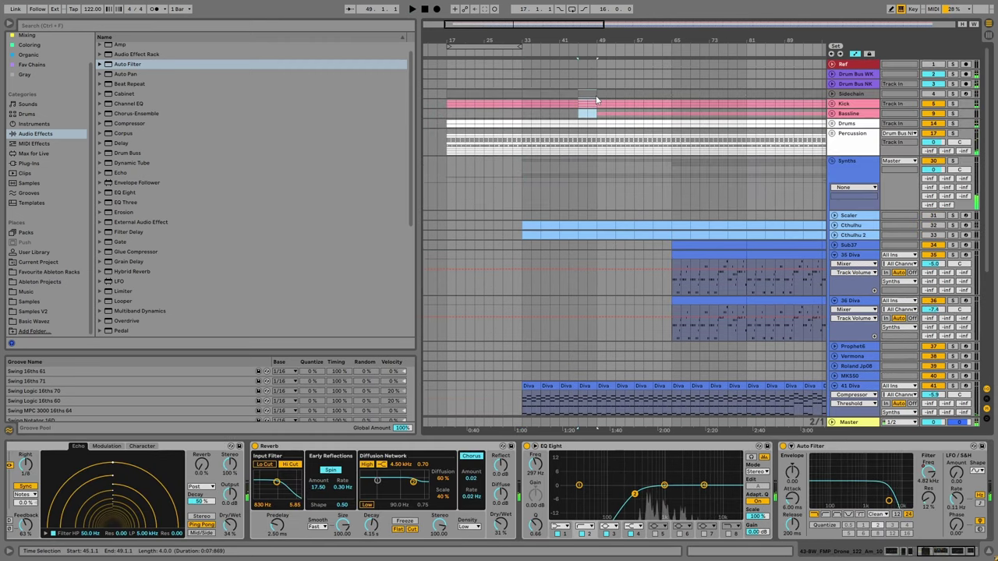
key("Delete")
key("space")
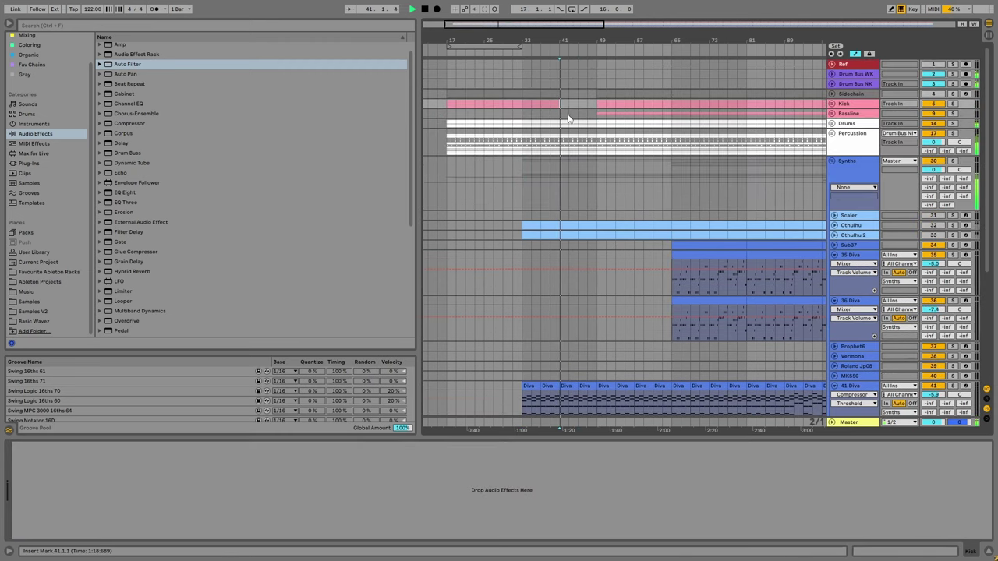
left_click(558, 123, "shift")
key("Delete")
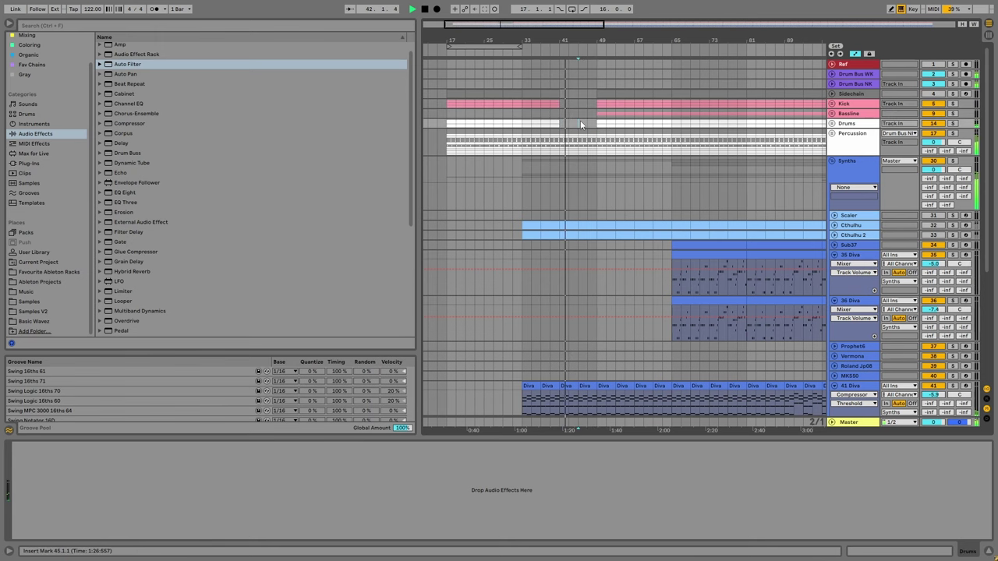
Draw a rising FreqMod2Depth automation ramp on the 42 Diva track from bar 41 to bar 49.
scroll(585, 233, "down", 5)
left_click(589, 350)
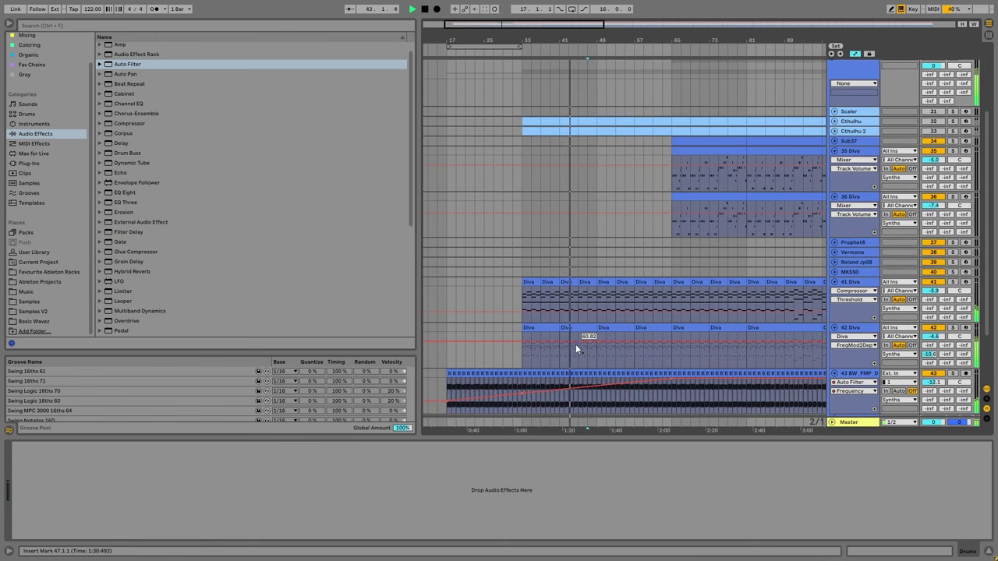
left_click(558, 343)
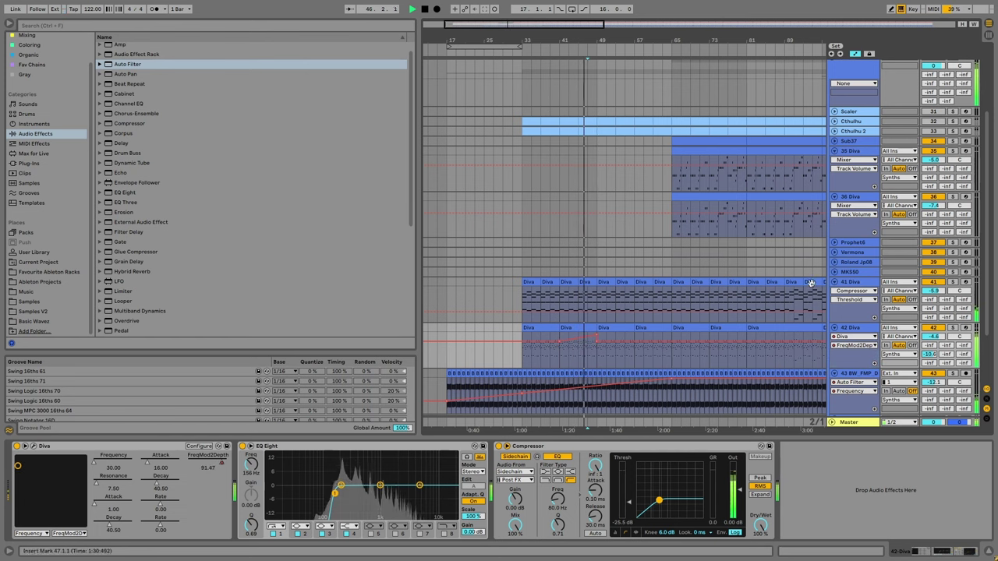
Show the 41 Diva device's Frequency automation and draw a rising ramp from bar 41 to bar 49.
left_click(596, 308)
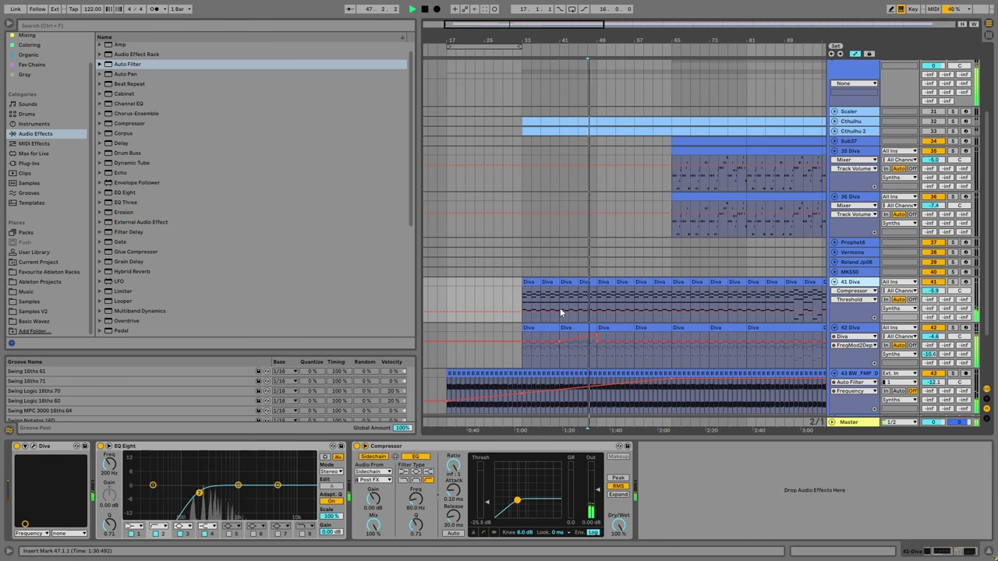
left_click_drag(596, 308, 586, 290)
key("ctrl+z")
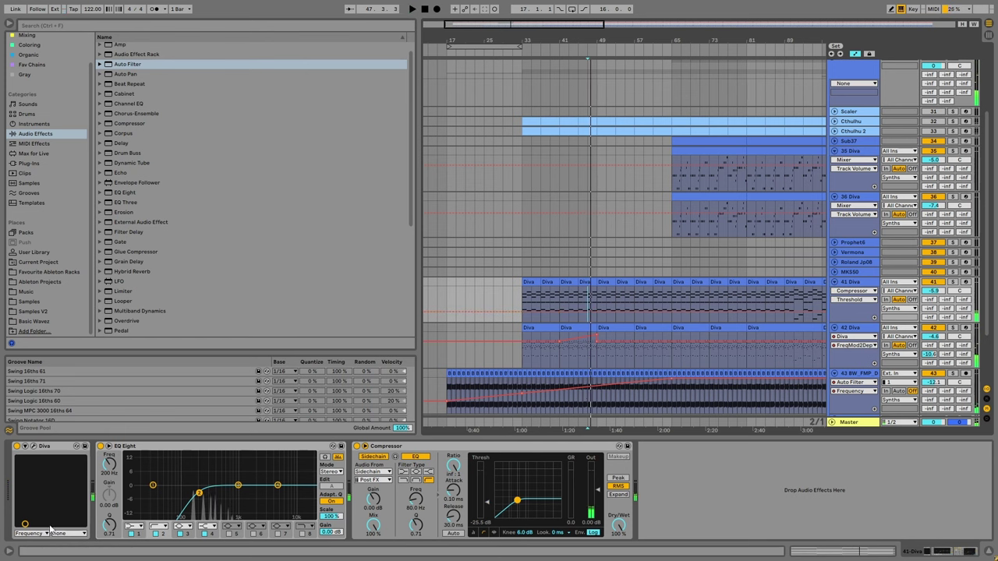
left_click(25, 446)
left_click(115, 468)
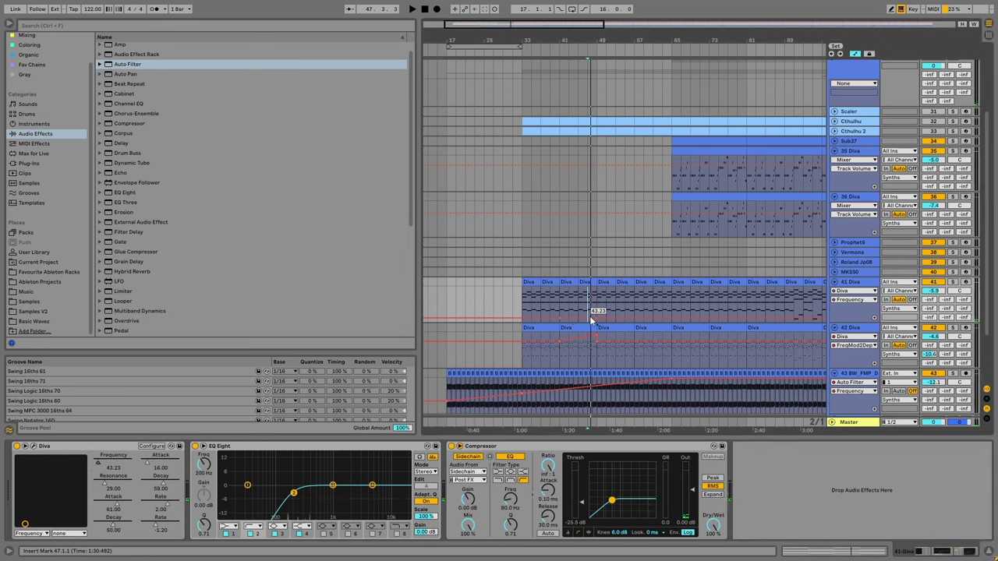
key("space")
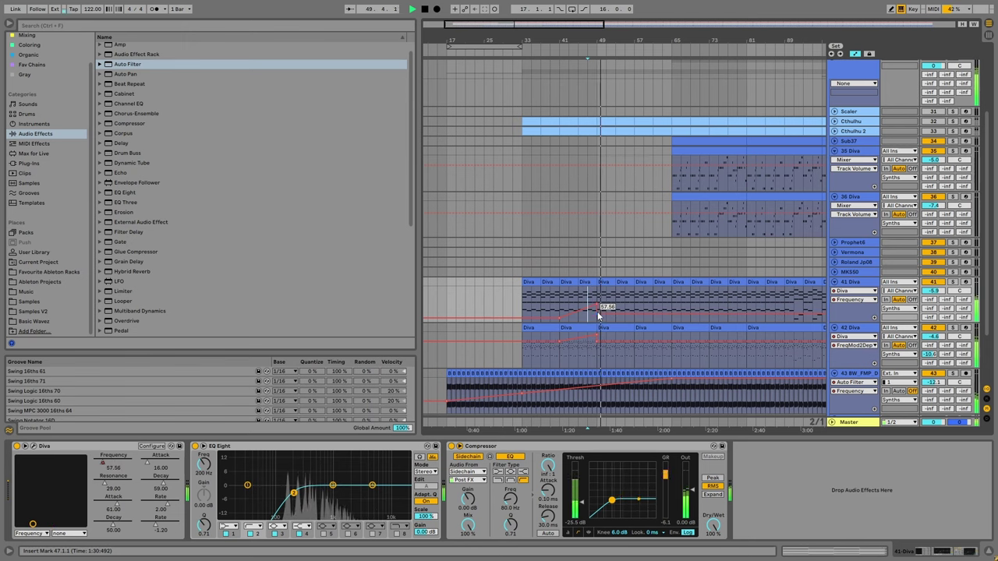
Delete the Sub37, 35 Diva and 36 Diva clips from bar 65 to 81 and select that range on the 11 and 12 Diva bassline tracks.
scroll(611, 219, "up", 3)
scroll(612, 219, "up", 3)
scroll(596, 175, "up", 4)
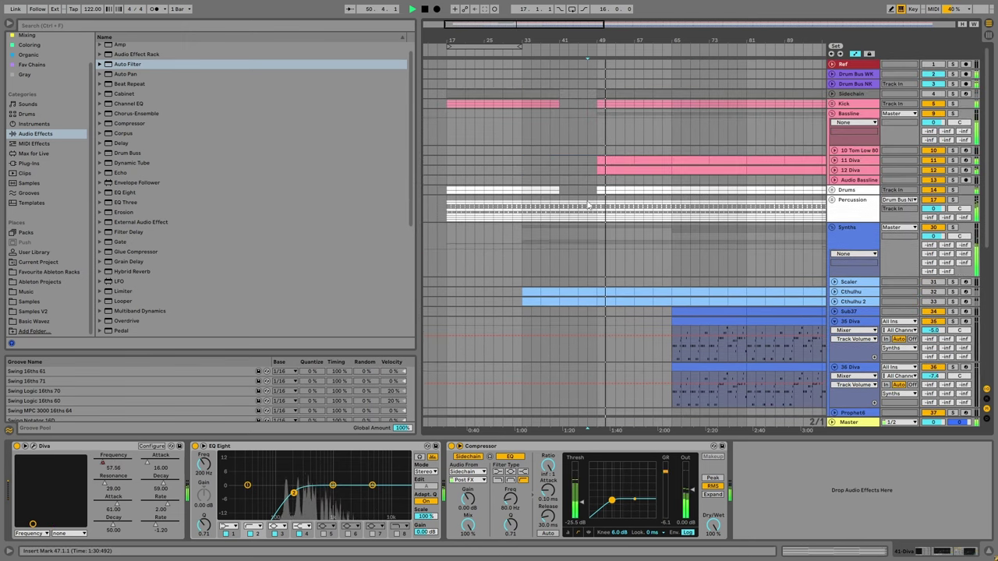
left_click(661, 164)
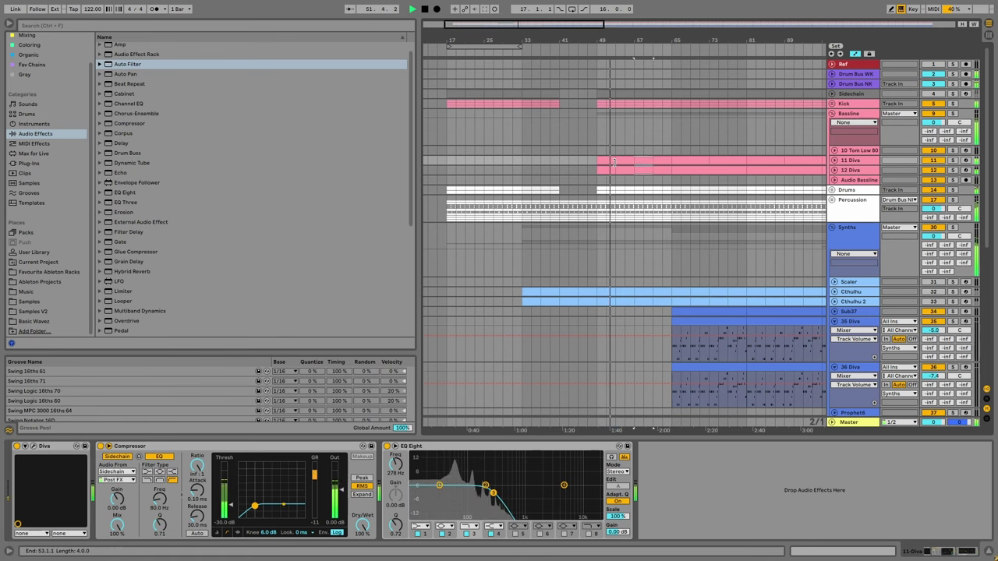
scroll(620, 206, "down", 6)
scroll(625, 206, "up", 3)
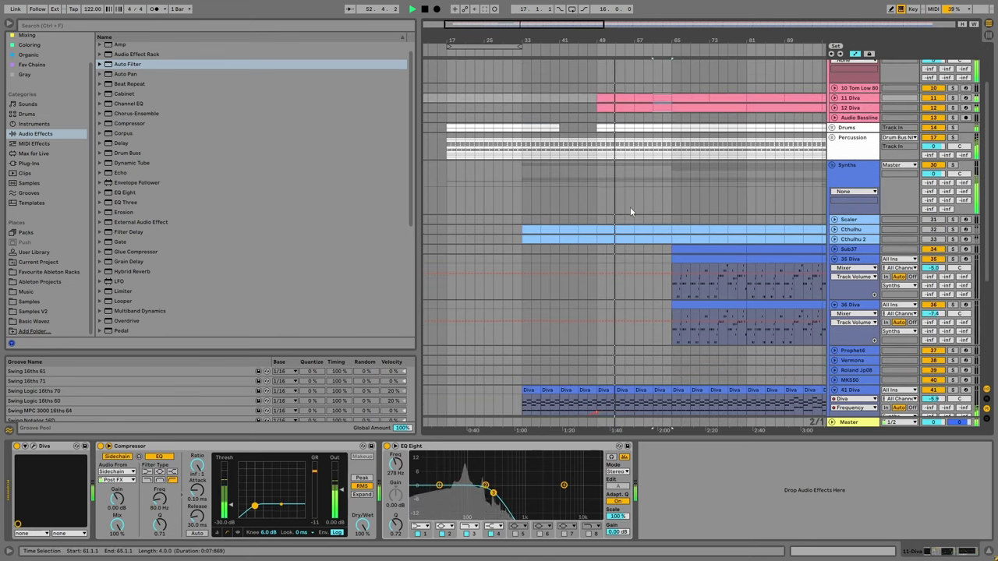
left_click_drag(671, 335, 742, 259)
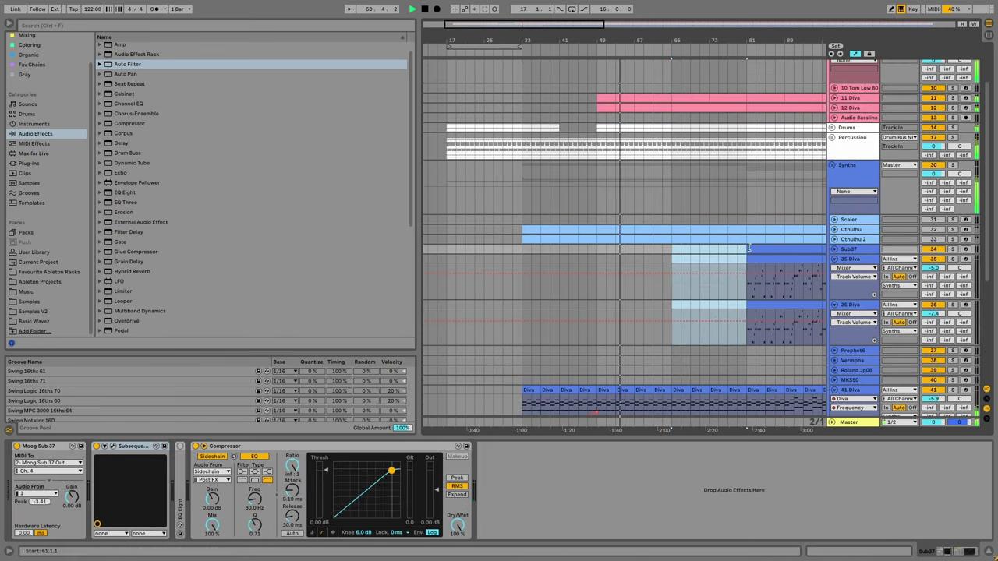
scroll(706, 265, "down", 3)
scroll(706, 259, "up", 3)
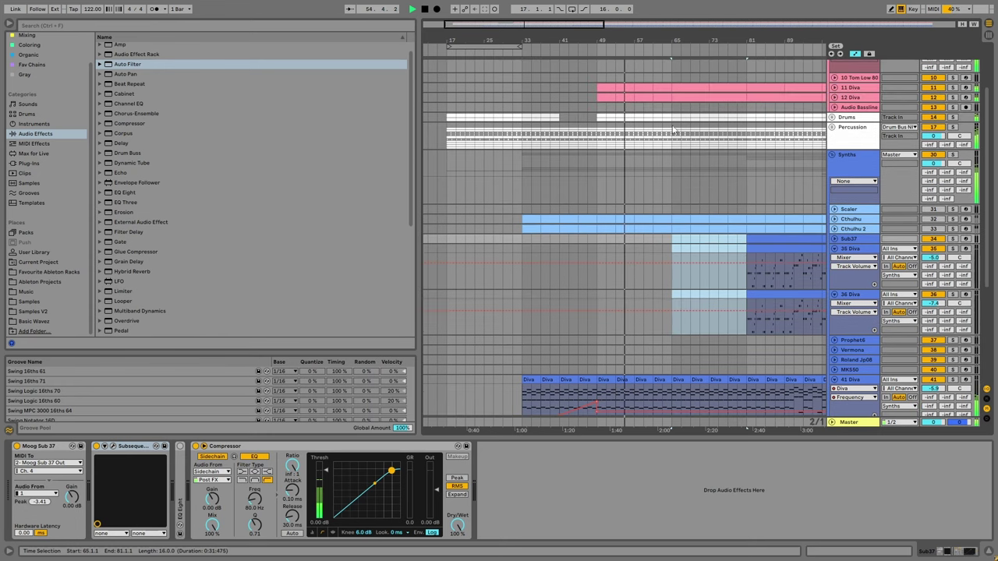
left_click_drag(672, 87, 747, 98)
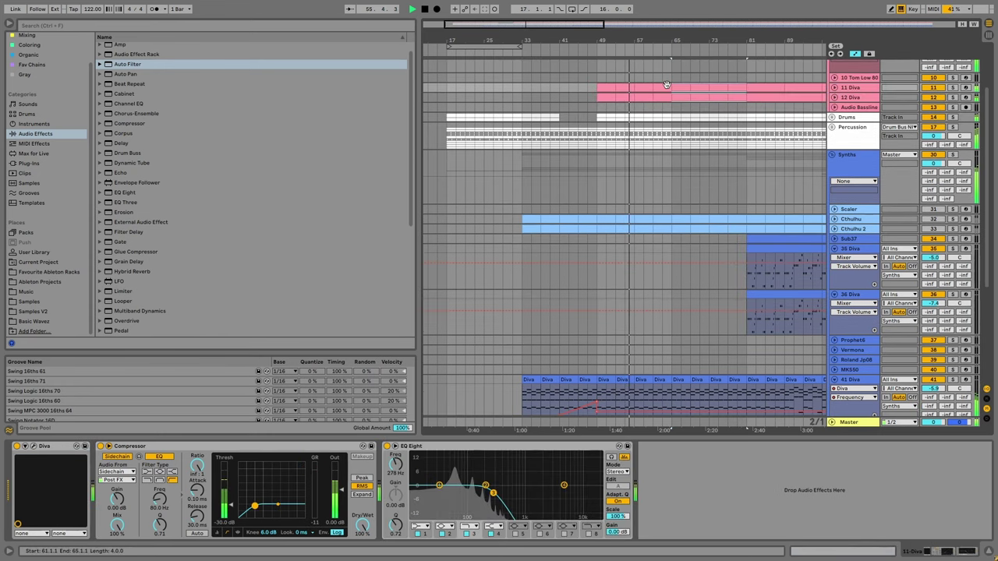
scroll(687, 135, "up", 4)
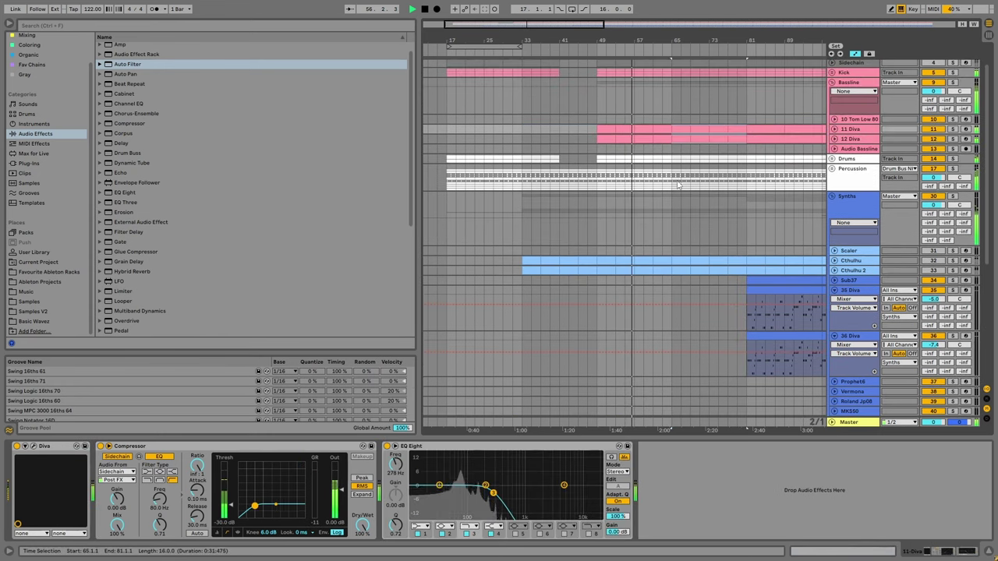
Solo the 12 Diva bassline track and open its Diva plugin window.
left_click(834, 140)
left_click(834, 140)
left_click(939, 141)
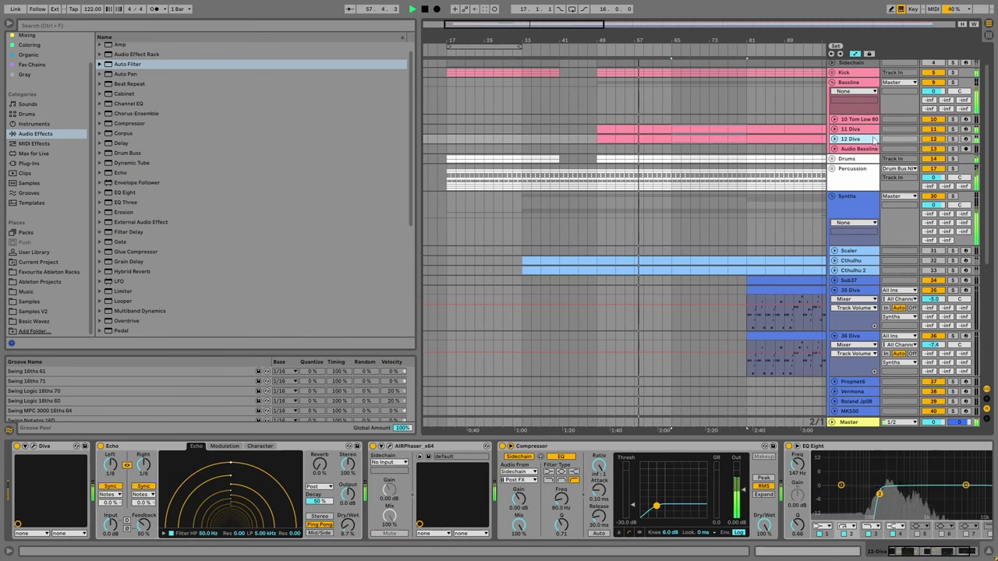
left_click(32, 446)
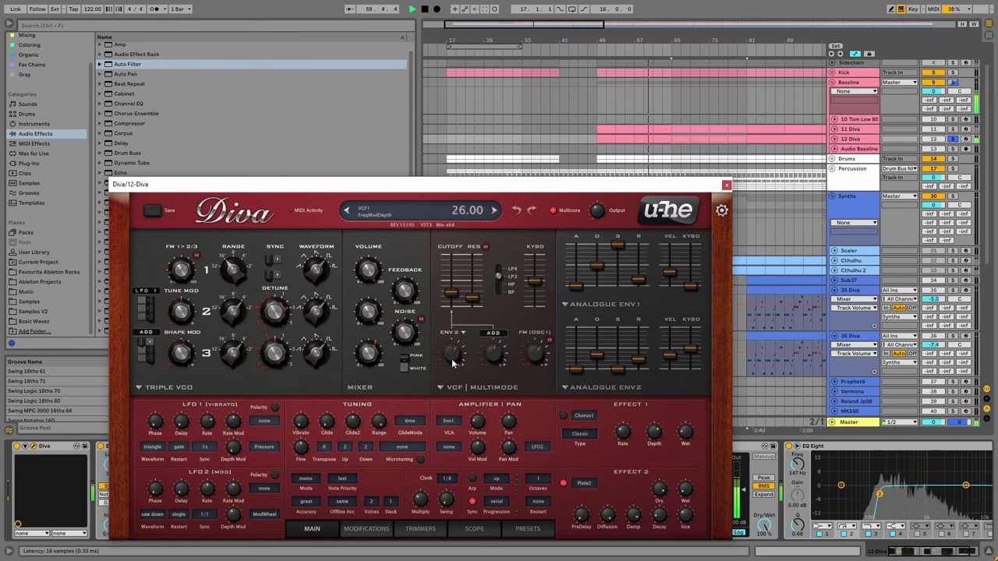
Set the 12 Diva's VCF1 FreqModDepth to 16.00, enable its Chorus1 effect and close the plugin window.
scroll(451, 359, "down", 3)
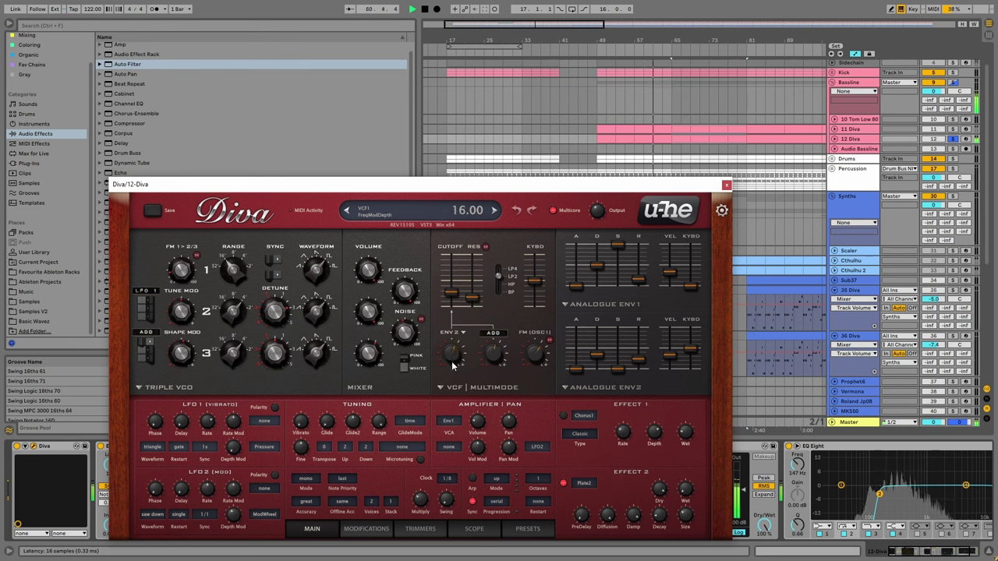
scroll(451, 362, "down", 8)
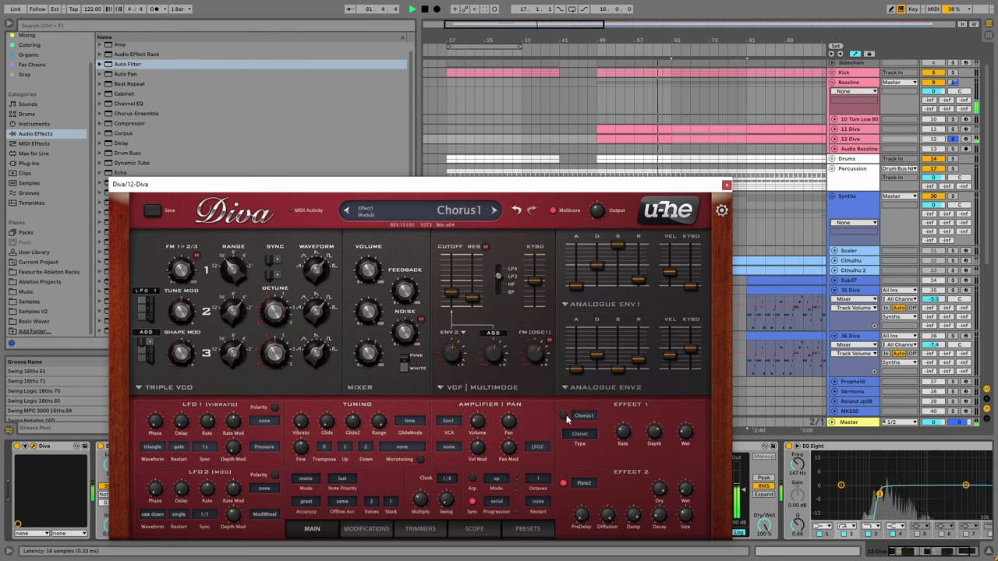
left_click(564, 416)
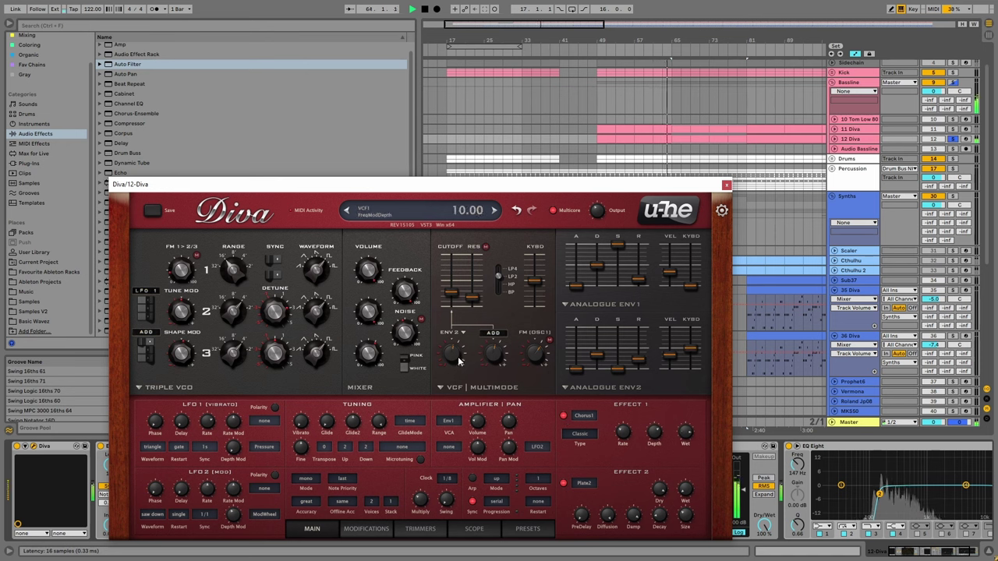
scroll(455, 350, "down", 2)
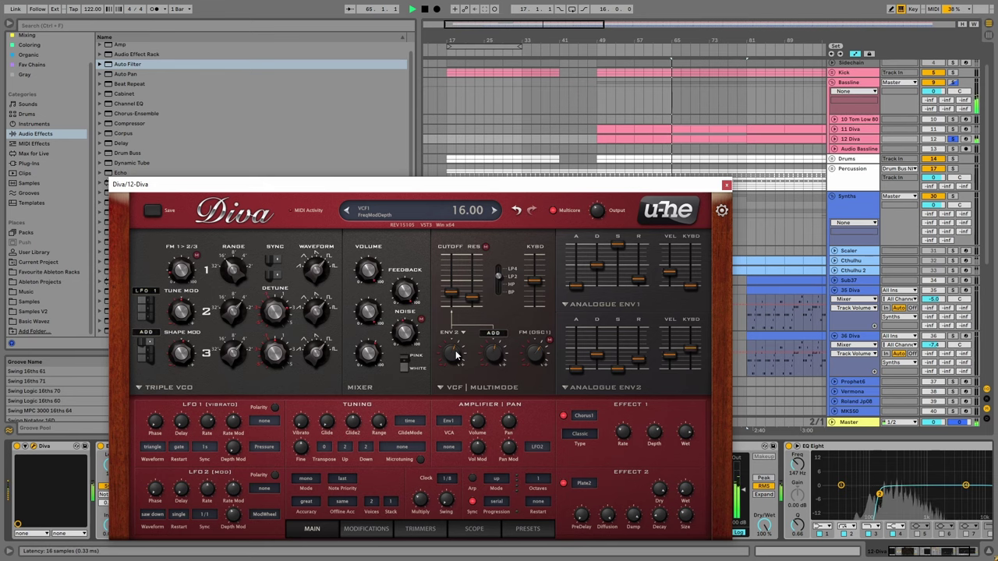
left_click(726, 184)
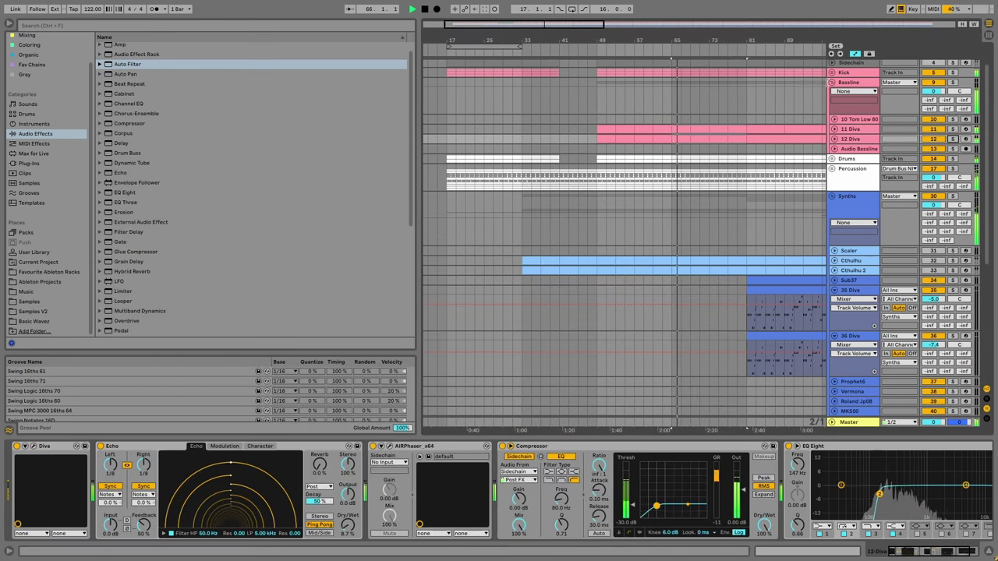
Extend the 12 Diva bassline clip back to bar 41 and play from there.
left_click(831, 83)
scroll(572, 129, "up", 1)
left_click(524, 94)
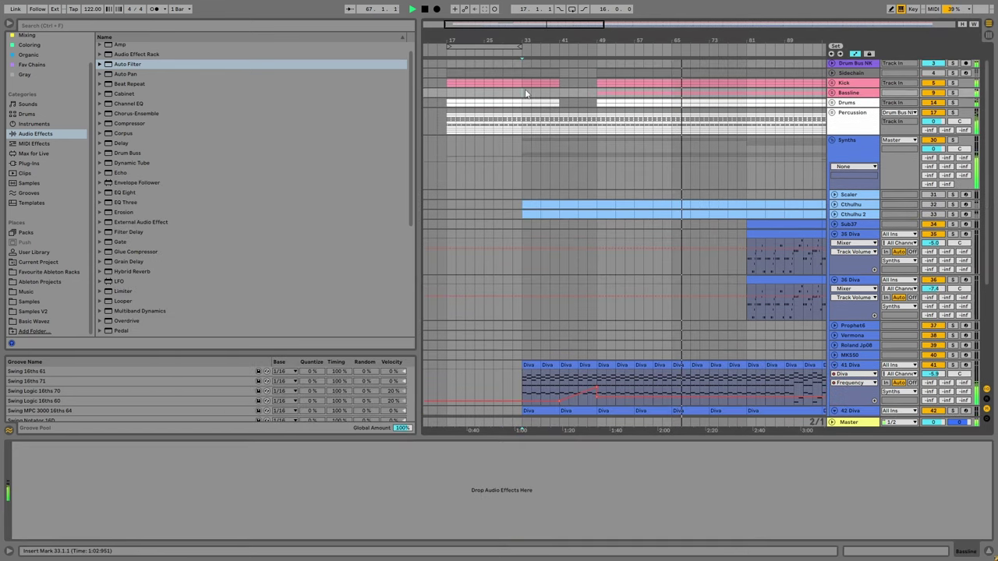
left_click(832, 92)
left_click(621, 148)
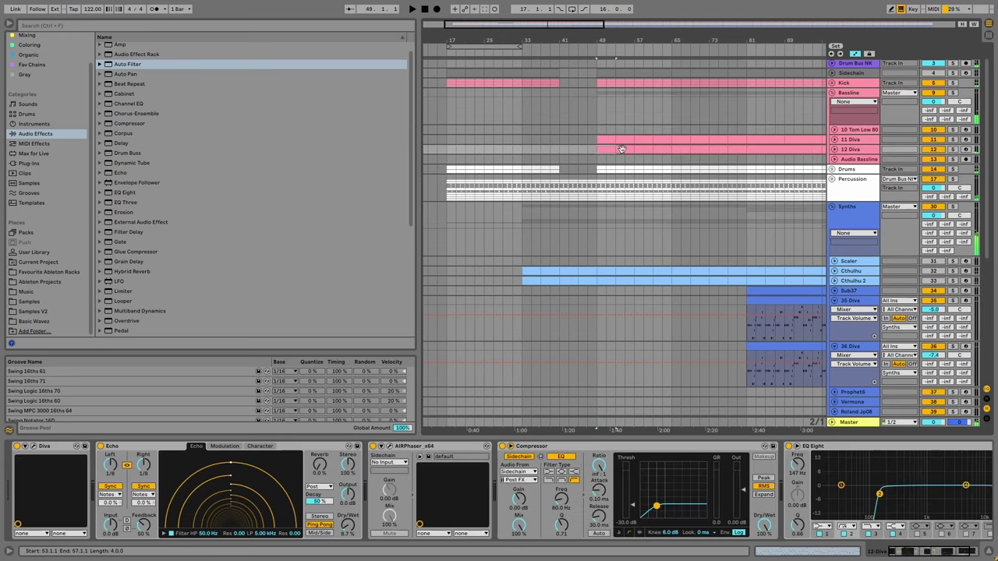
left_click_drag(557, 150, 573, 152)
key("space")
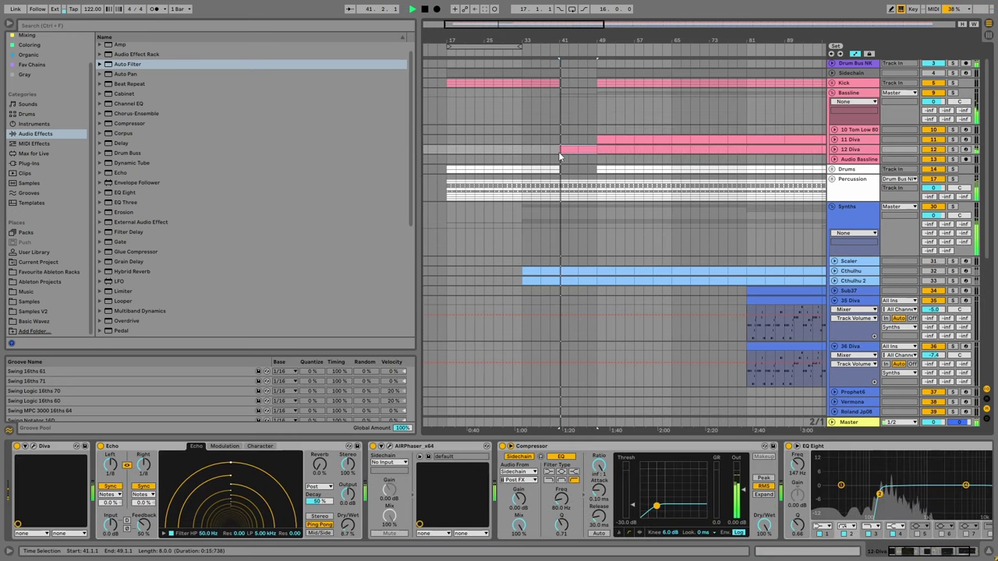
Extend the 12 Diva bassline clip back to bar 33 and play from bar 31.
key("ctrl+shift+m")
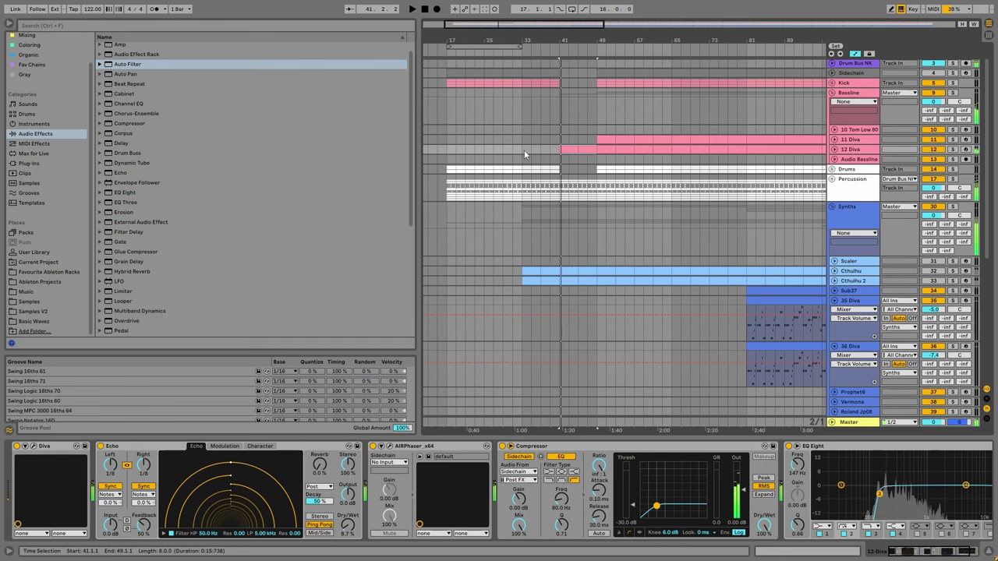
key("space")
left_click_drag(560, 149, 522, 149)
left_click(519, 160)
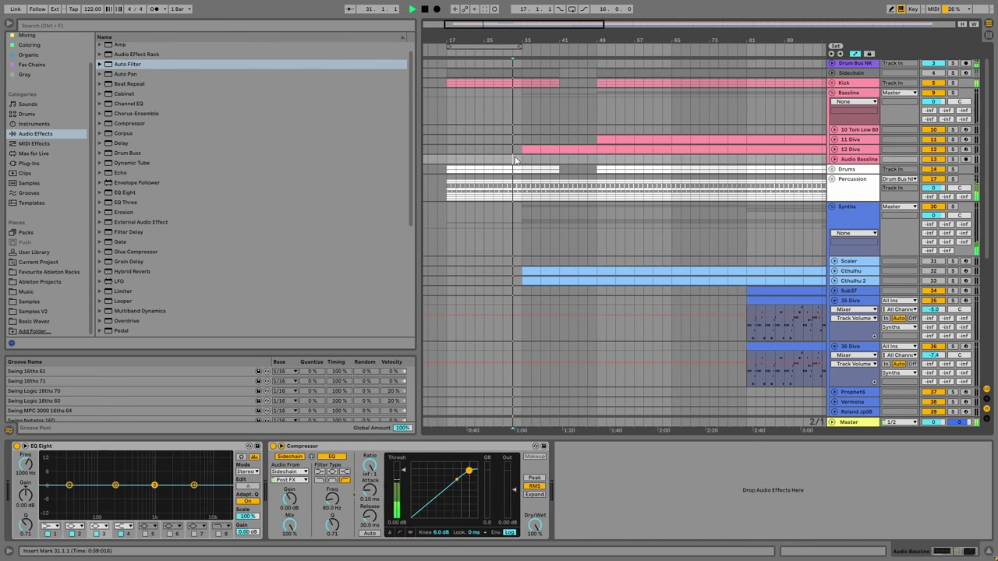
key("space")
Collapse the Bassline group and expand the FX group.
left_click(832, 94)
scroll(576, 257, "down", 8)
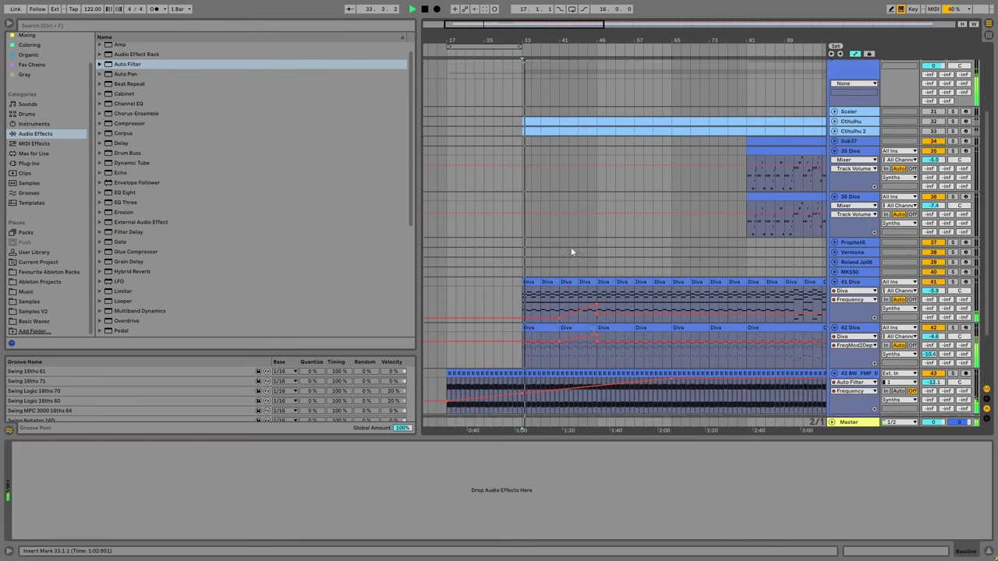
left_click(832, 377)
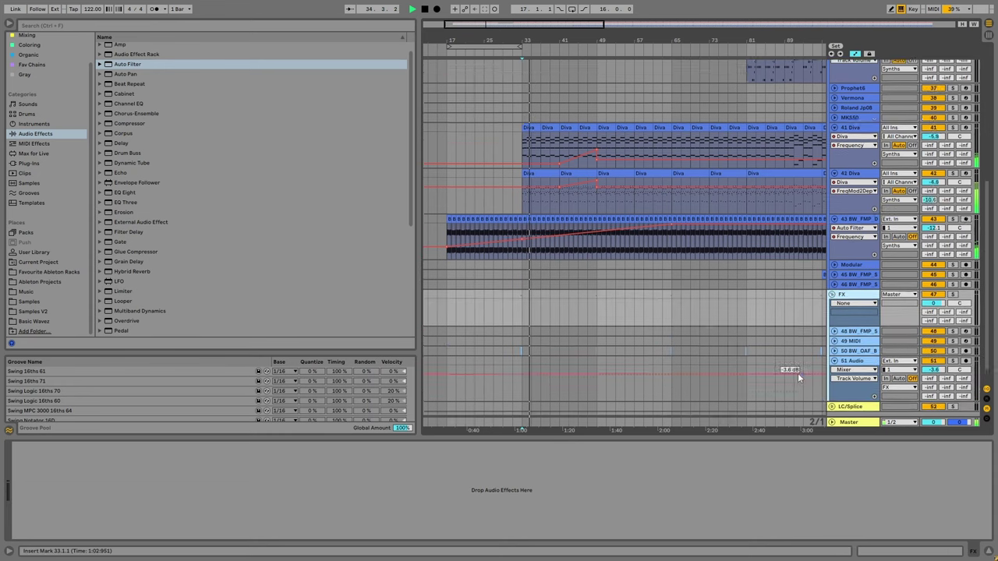
scroll(797, 372, "down", 3)
key("minus")
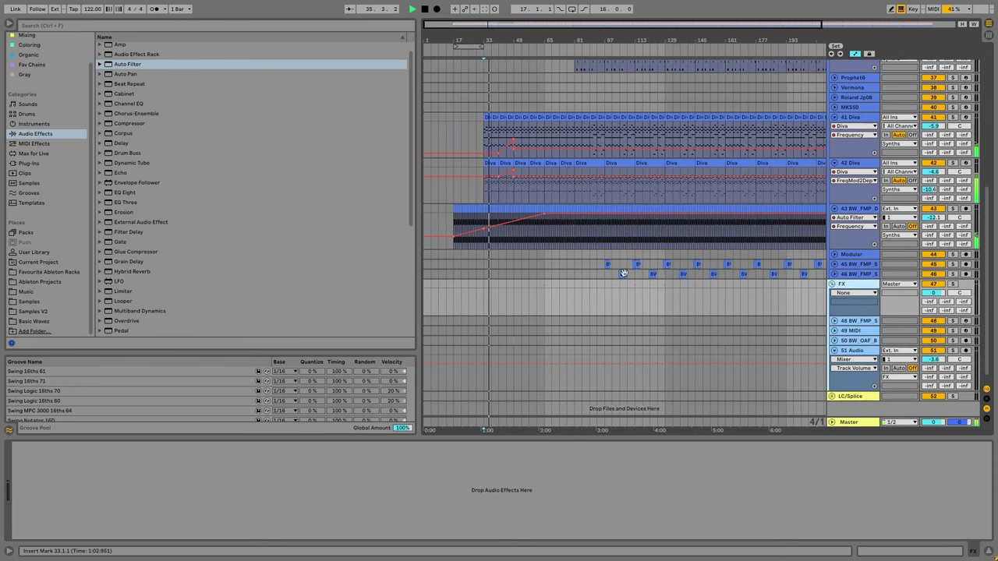
Unfold the 48 BW_FMP sweep track in the FX group and place the insert marker on it at bar 41.
left_click(832, 321)
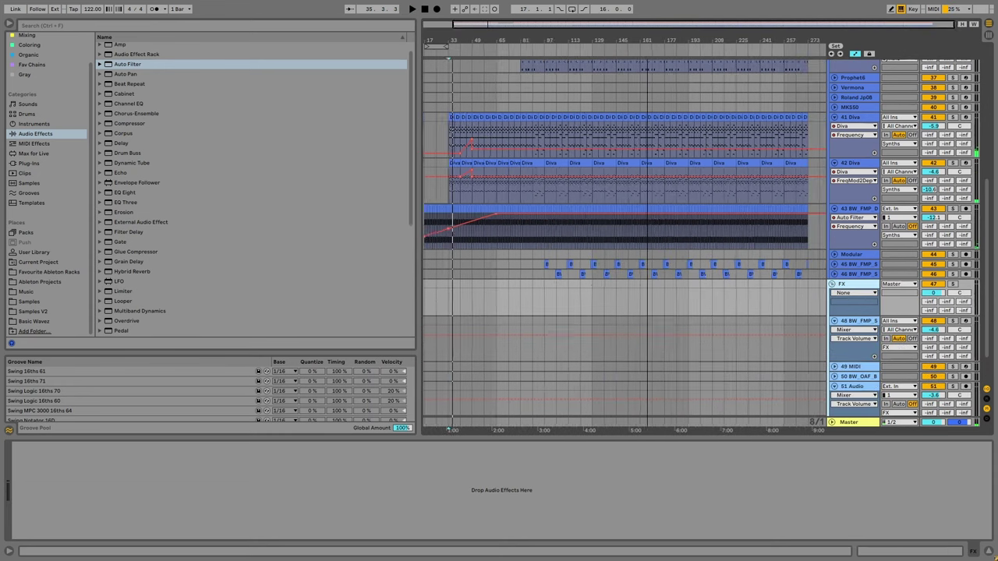
key("minus")
left_click(466, 326)
Collapse the Synths group.
scroll(470, 324, "up", 5)
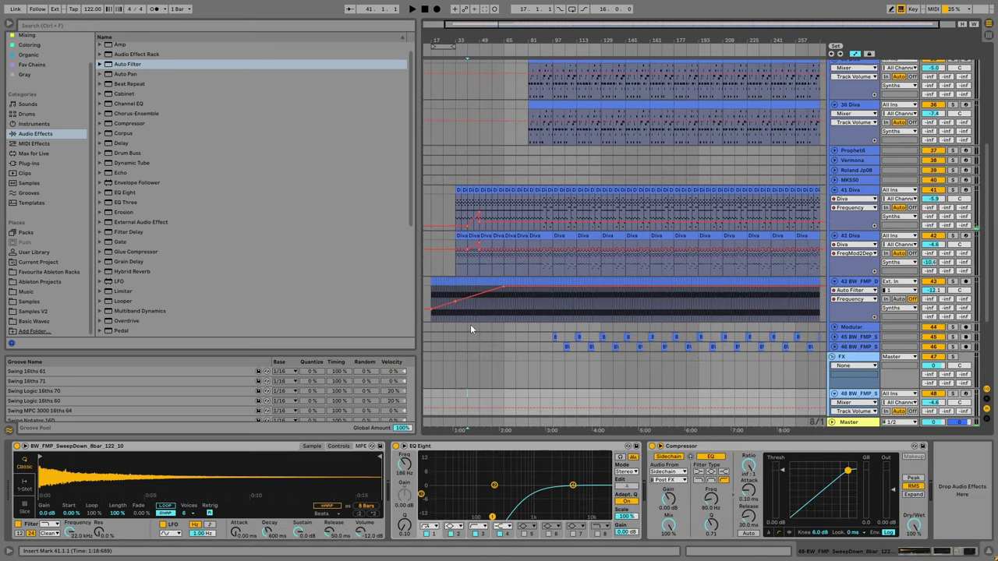
left_click(832, 78)
scroll(454, 249, "up", 3)
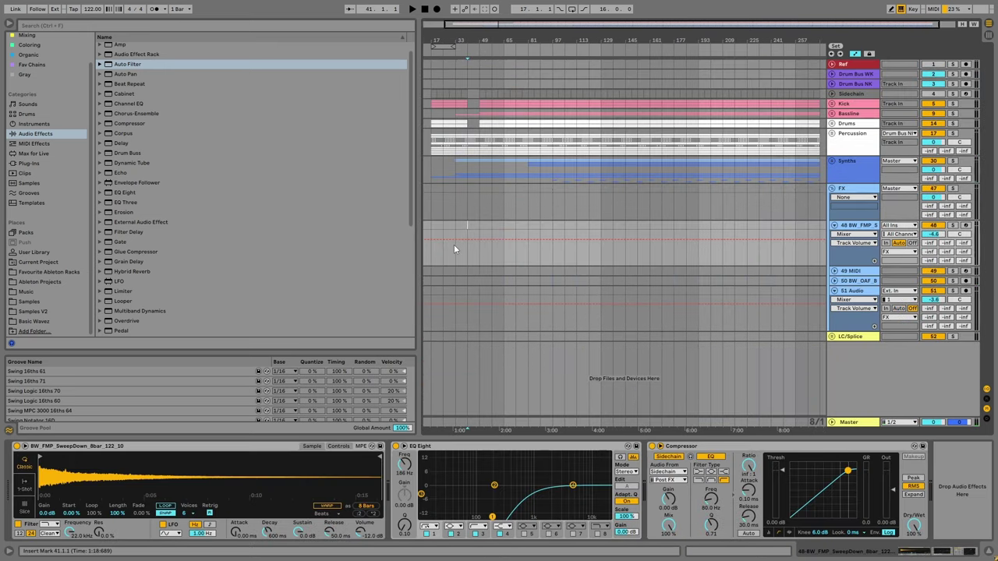
Arm the 48 BW_FMP sweep track and add an eight-bar MIDI clip at bar 49 holding one C3 note for its full length.
left_click(965, 224)
key("space")
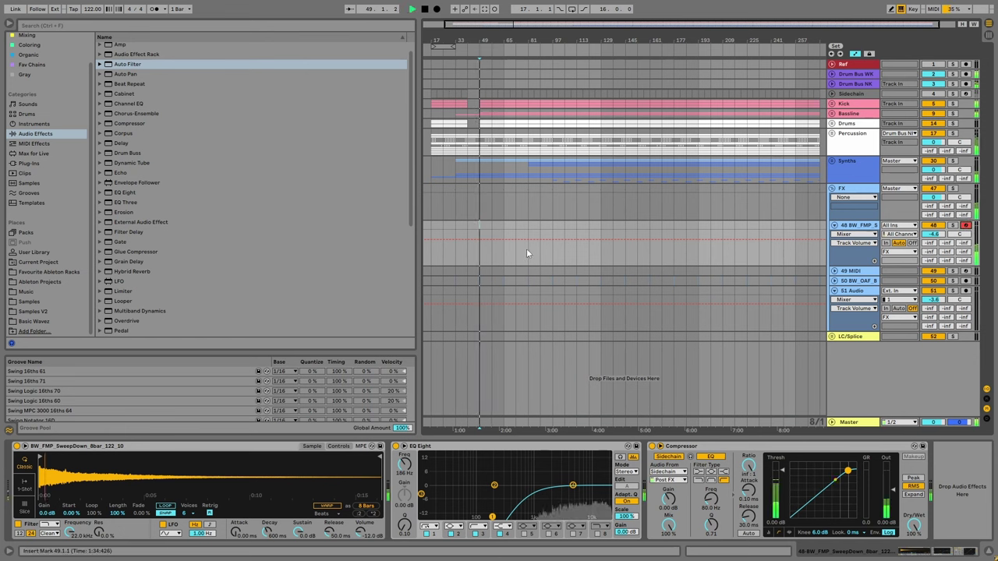
right_click(481, 227)
left_click(532, 312)
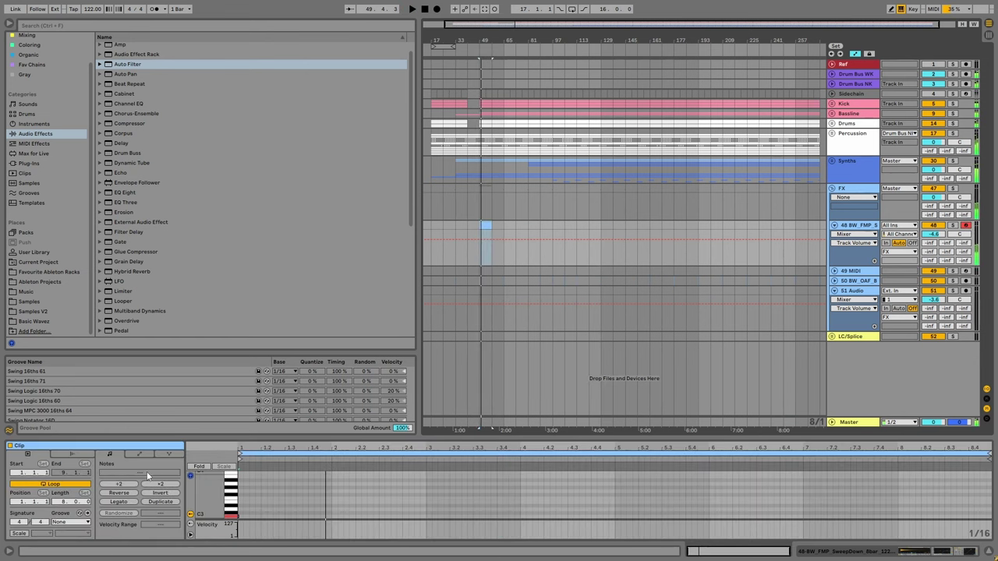
left_click_drag(245, 516, 994, 501)
key("ctrl+alt+l")
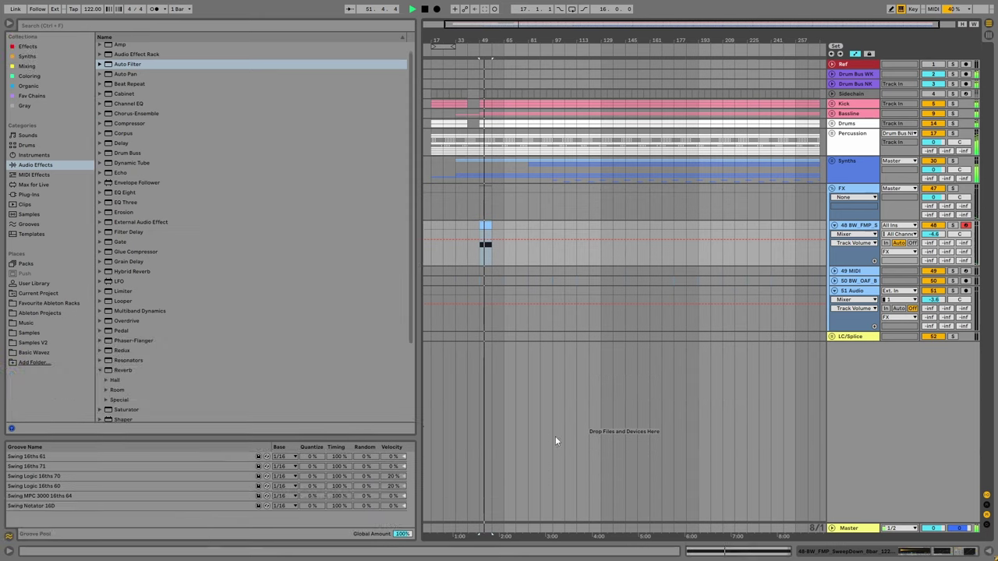
Fold the 48 BW_FMP sweep track, insert a new audio track below it in the FX group and stop playback.
left_click(833, 225)
right_click(855, 226)
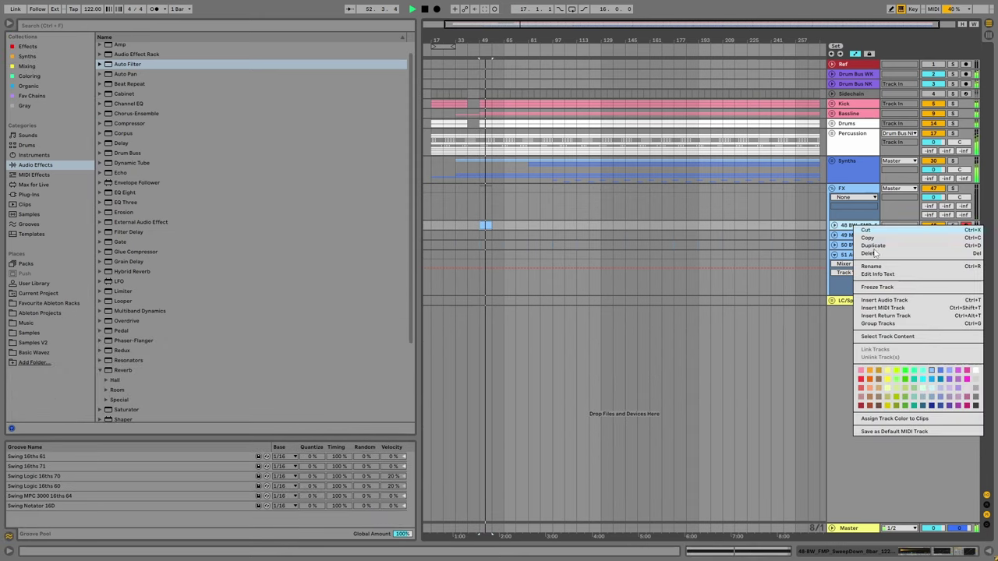
left_click(890, 303)
key("space")
Browse the Basic Wavez samples to the Risers folder of the FX Mega Pack, folding the Drums and Drones folders.
left_click(31, 353)
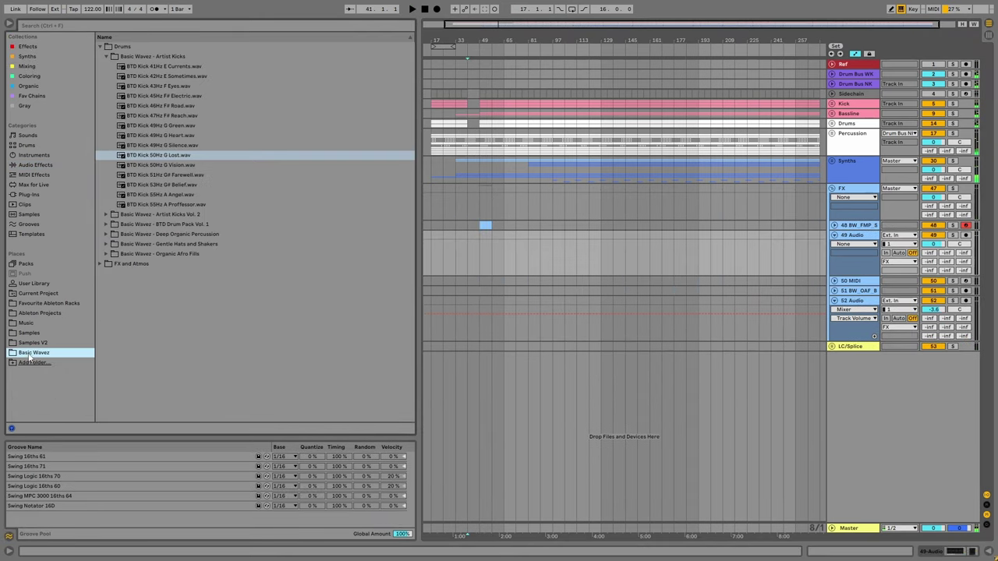
left_click(99, 46)
left_click(100, 56)
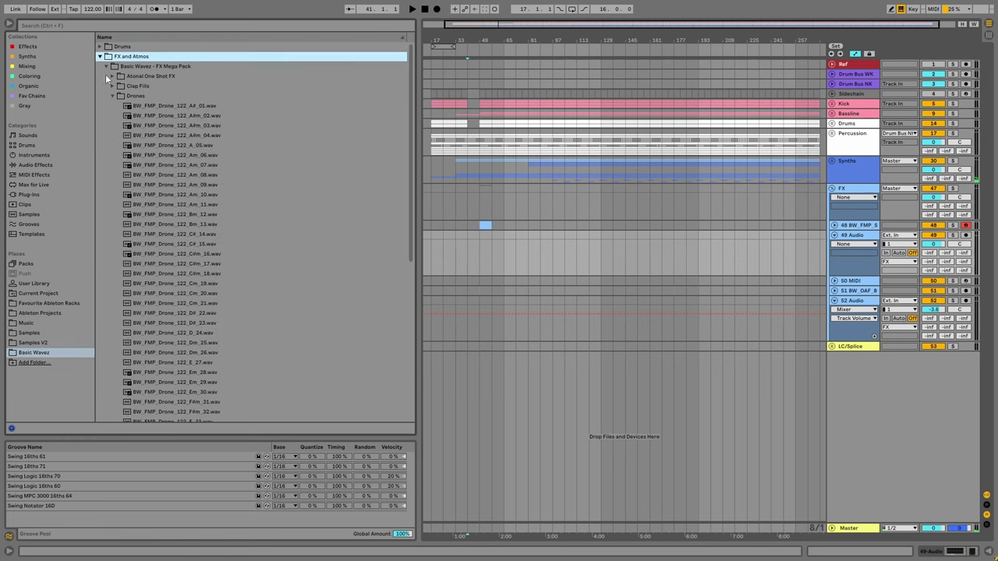
left_click(111, 75)
left_click(117, 96)
left_click(113, 125)
Audition the 4-bar, 8-bar and 16-bar riser samples, working back up to BW_FMP_Riser_4bar_122_A#m_01.wav.
left_click(142, 155)
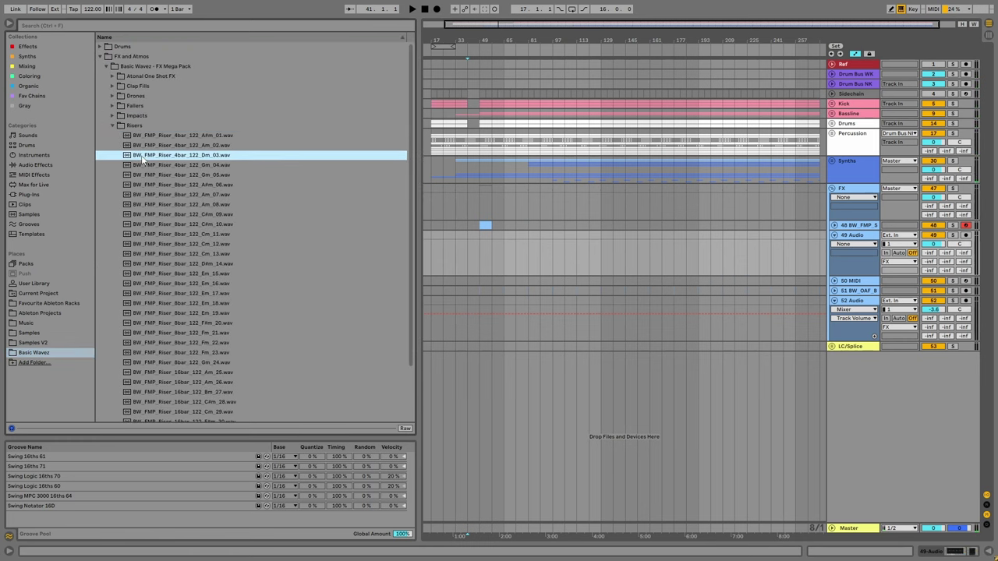
left_click(203, 254)
scroll(204, 284, "down", 3)
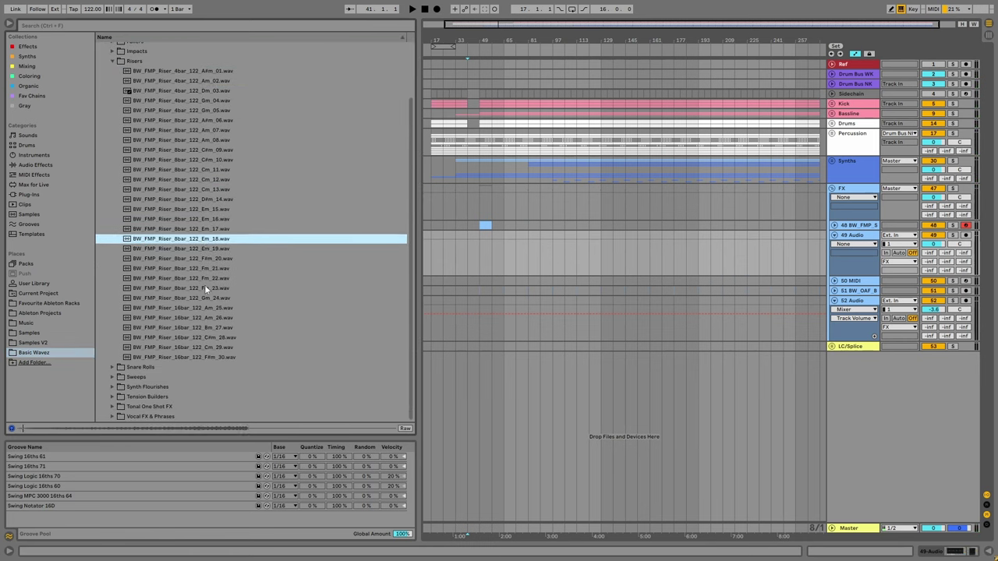
left_click(209, 309)
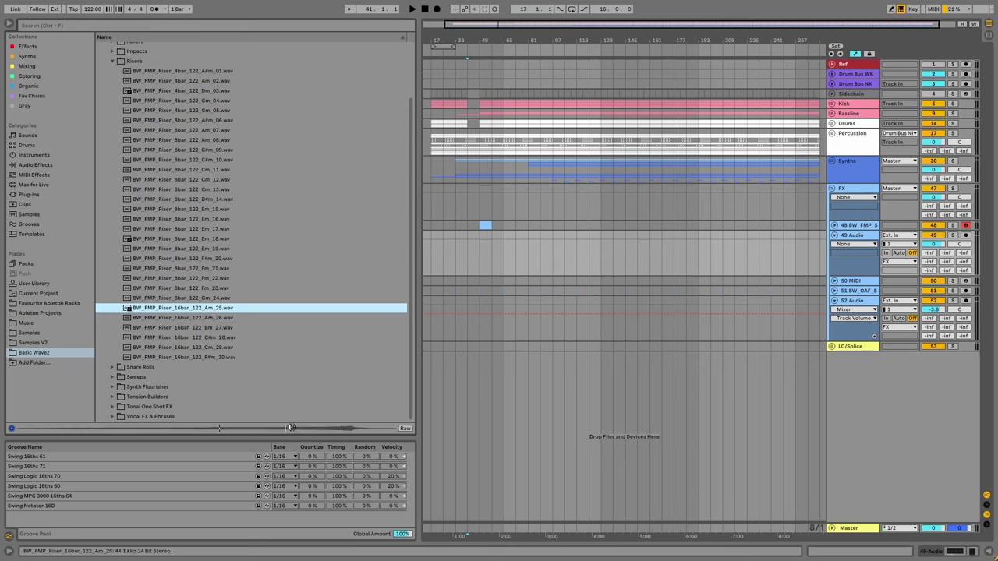
left_click(199, 139)
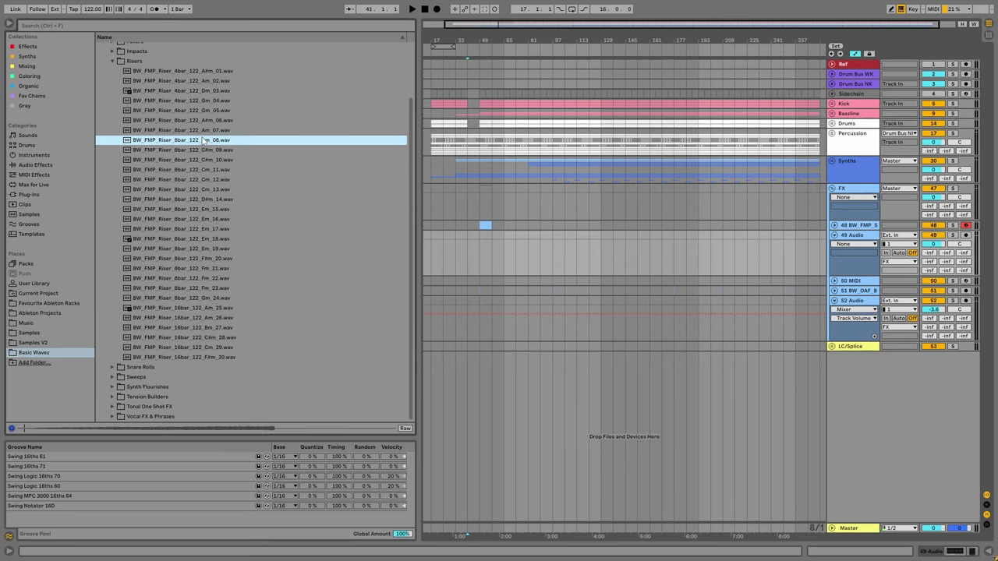
left_click(200, 110)
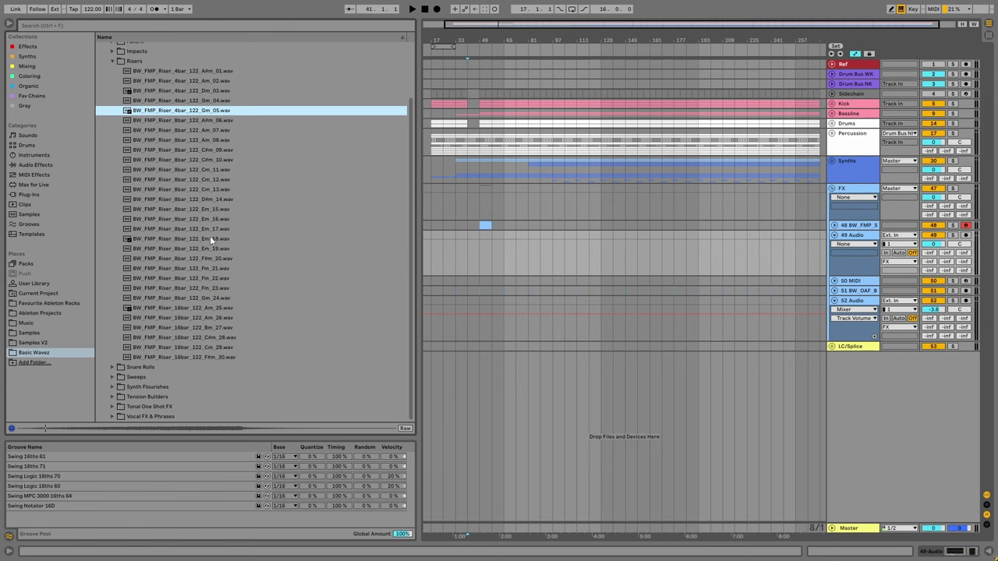
key("Up")
key("Up")
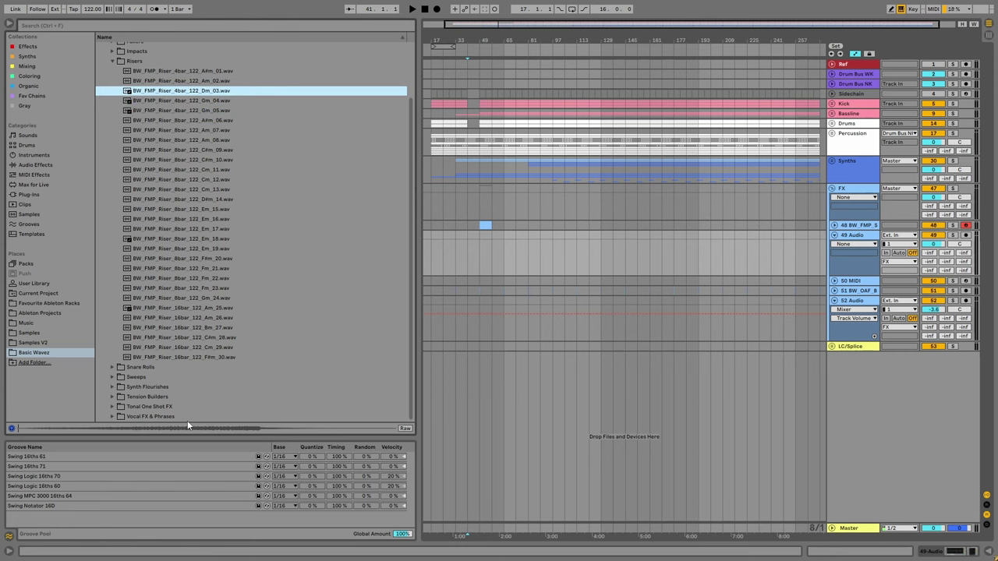
key("Up")
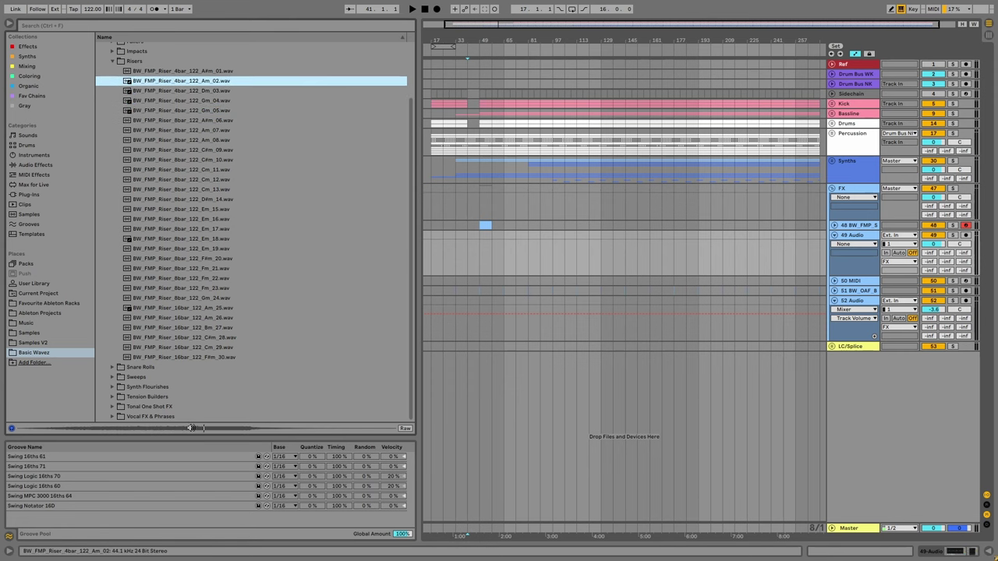
key("Up")
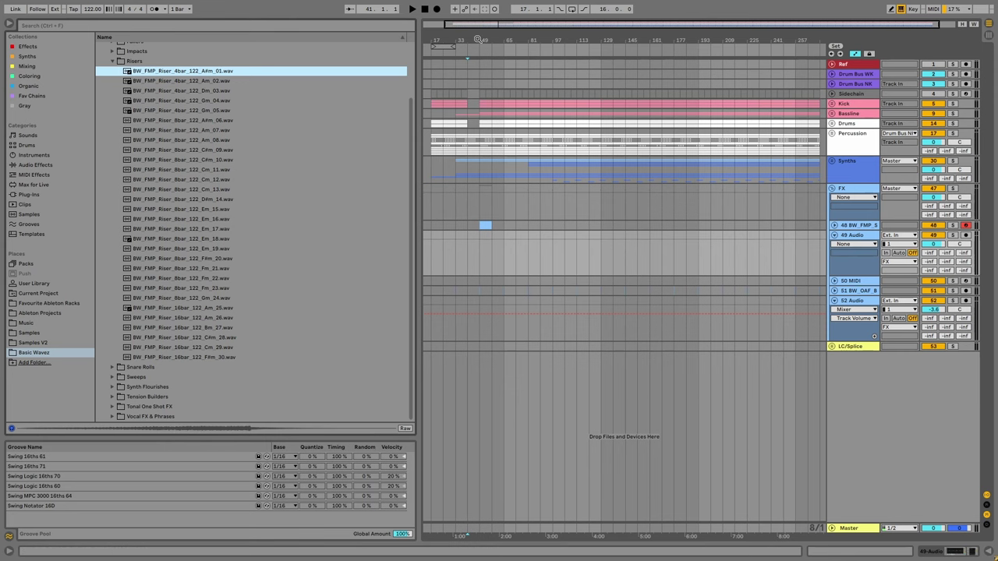
Place BW_FMP_Riser_4bar_122_A#m_01.wav on track 49 in the FX group at bar 45 and set its warp mode to Complex Pro.
left_click_drag(234, 71, 477, 234)
left_click(109, 464)
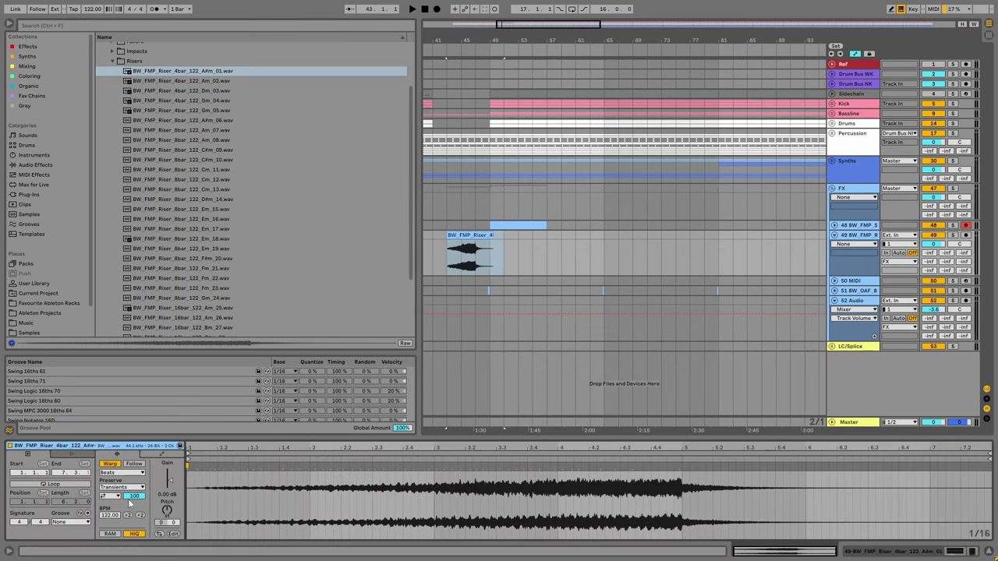
left_click_drag(465, 42, 466, 74)
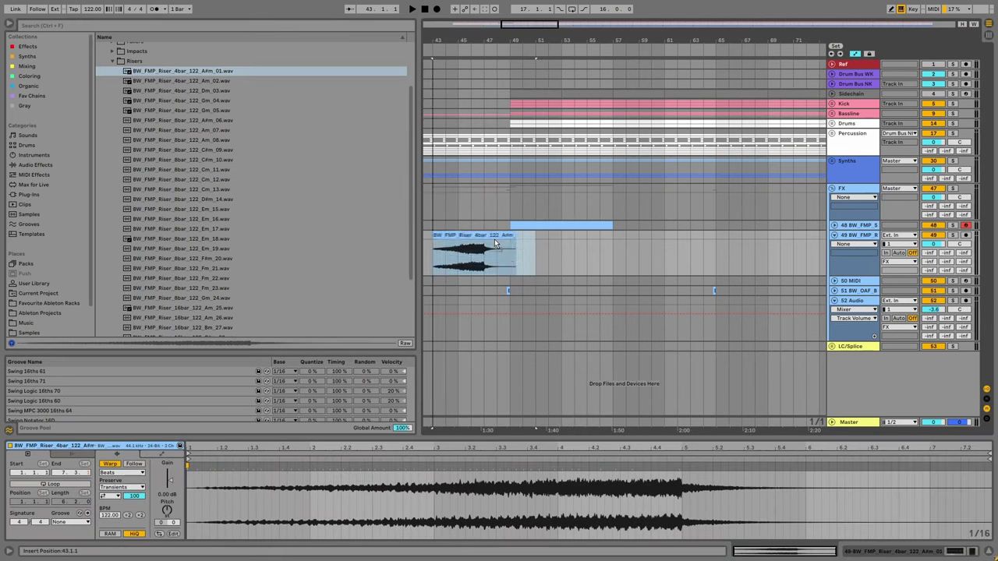
mouse_move(518, 240)
left_mouse_down()
mouse_move(491, 260)
mouse_move(500, 236)
left_mouse_up()
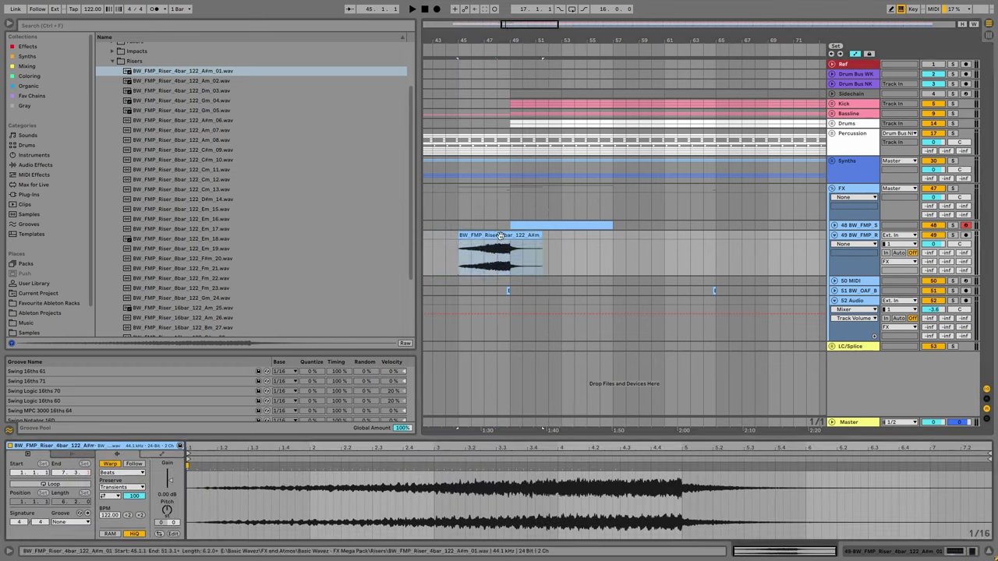
left_click(122, 472)
left_click(122, 518)
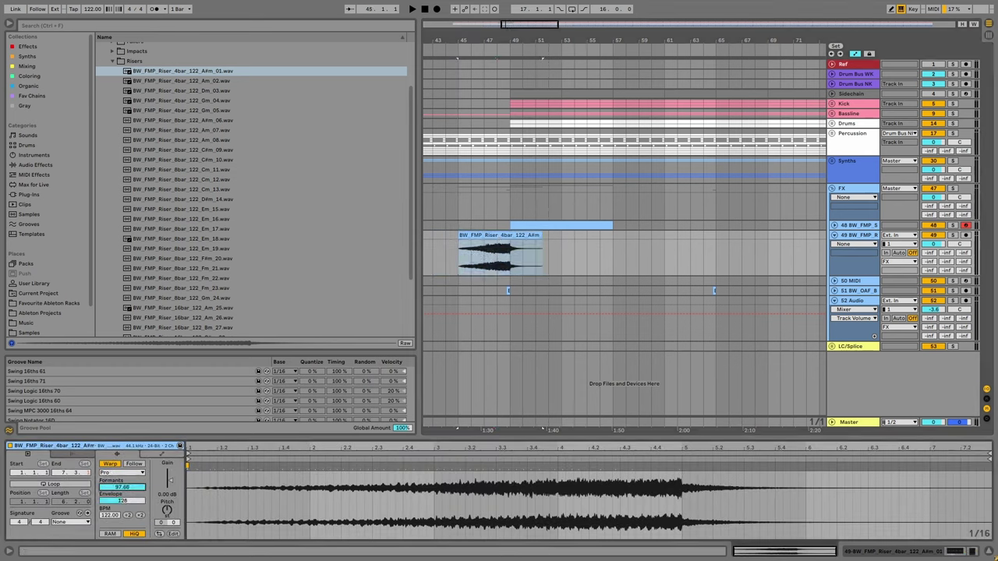
Check the notes of the 12 Diva bassline clip, then transpose the riser clip by +1 semitone with formants at 0.
left_click(832, 114)
left_click(483, 170)
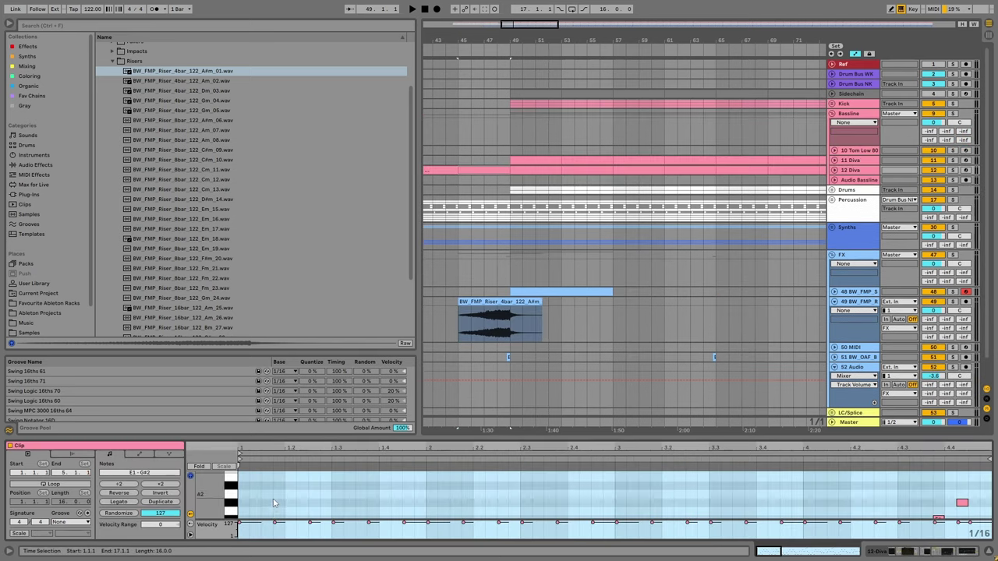
scroll(272, 502, "down", 10)
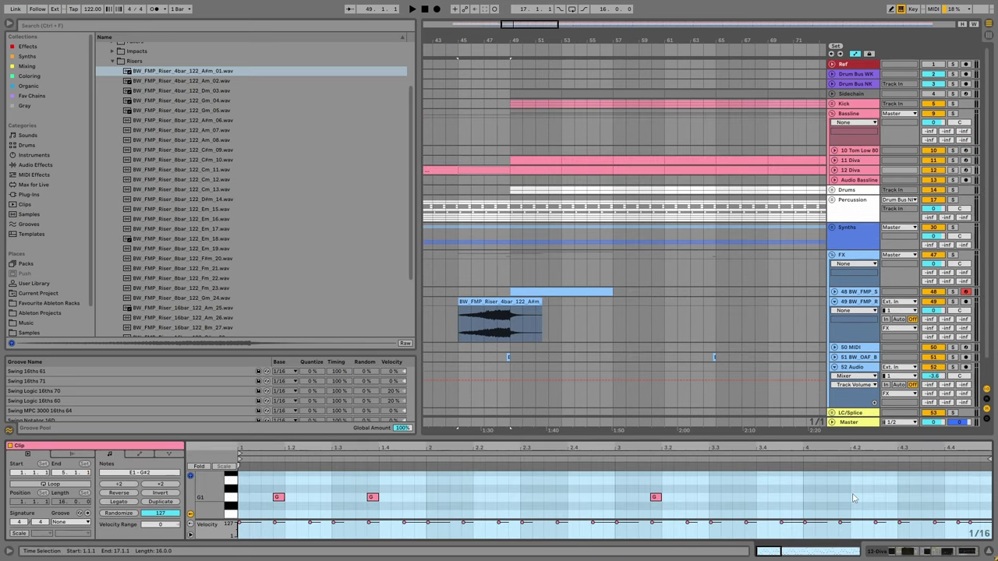
scroll(854, 497, "down", 5)
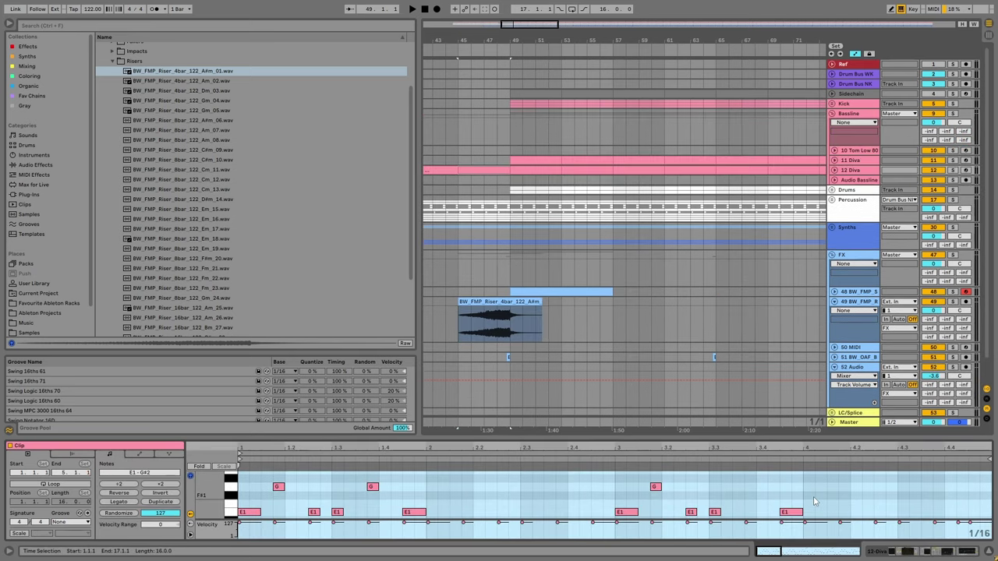
left_click(526, 339)
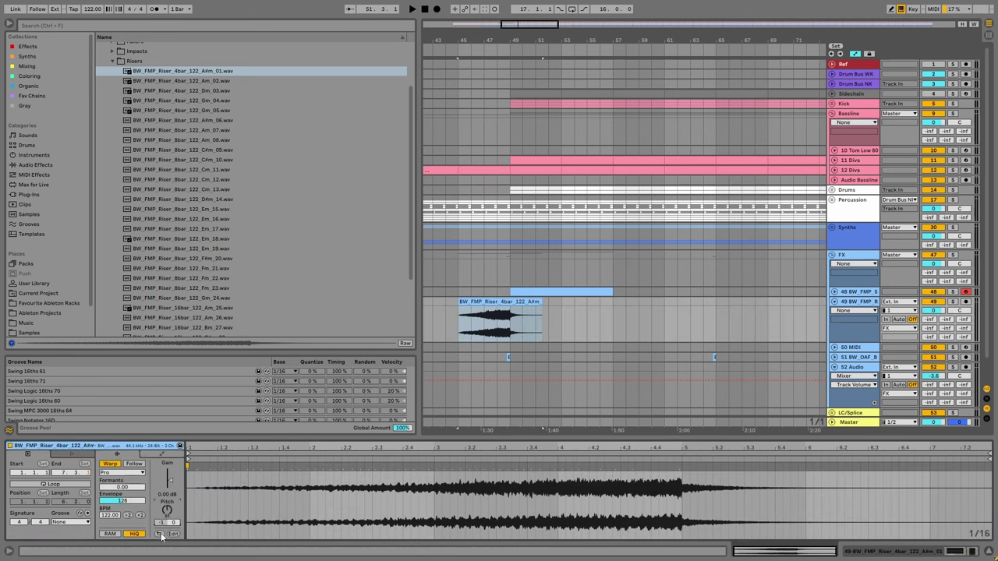
key("space")
left_click(484, 323)
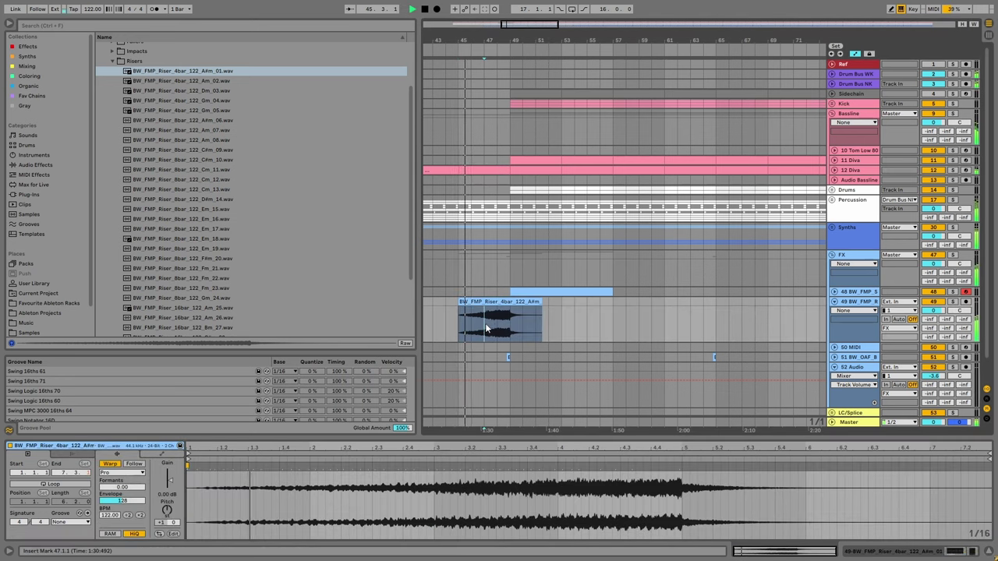
Lower the riser track's volume to -21.0 dB during playback and fold the track.
left_click_drag(934, 310, 934, 342)
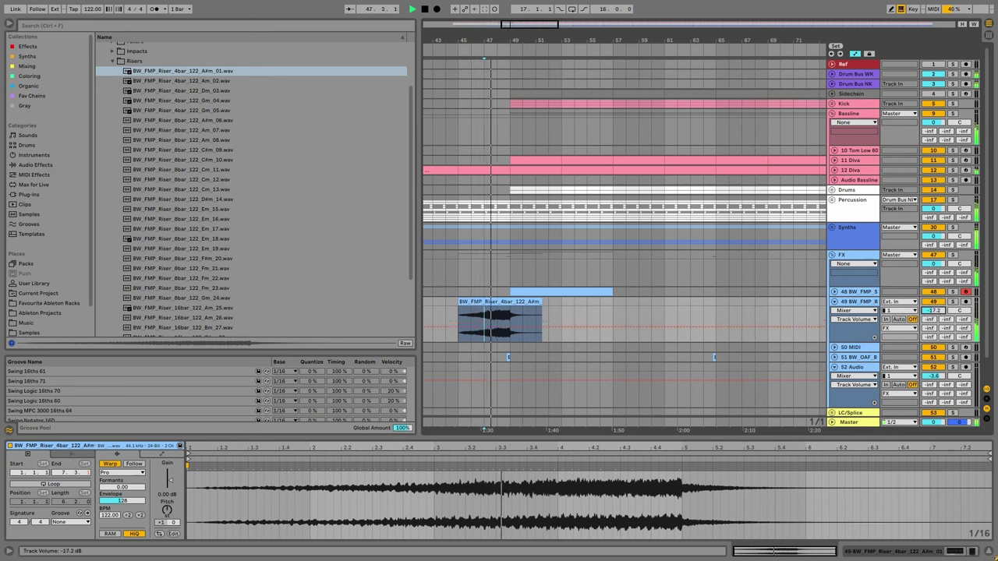
left_click_drag(935, 343, 935, 357)
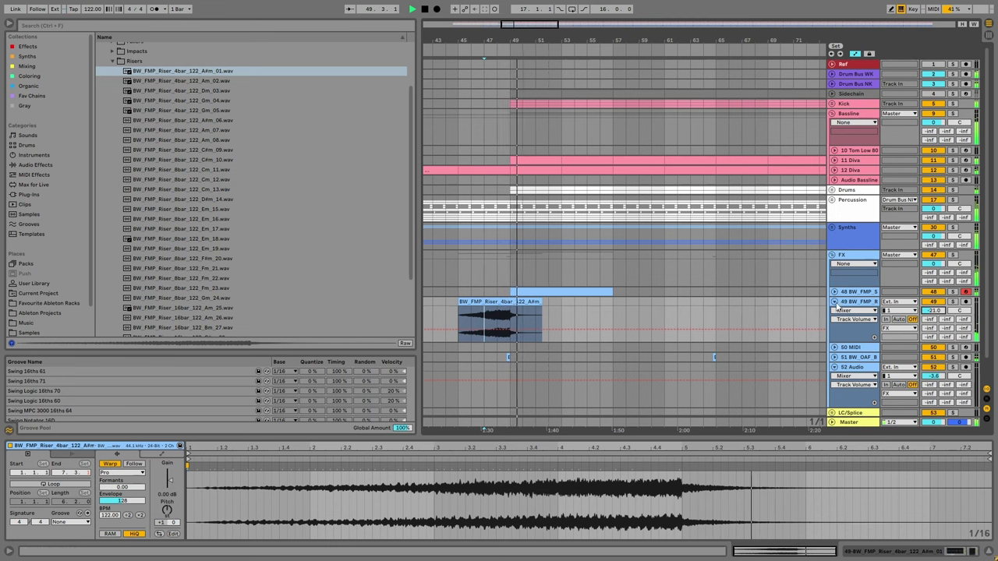
key("Left")
key("minus")
key("minus")
key("minus")
Solo-check loops in the Percussion group and delete the perc loop on track 24 from bar 17 to bar 49.
left_click(529, 134)
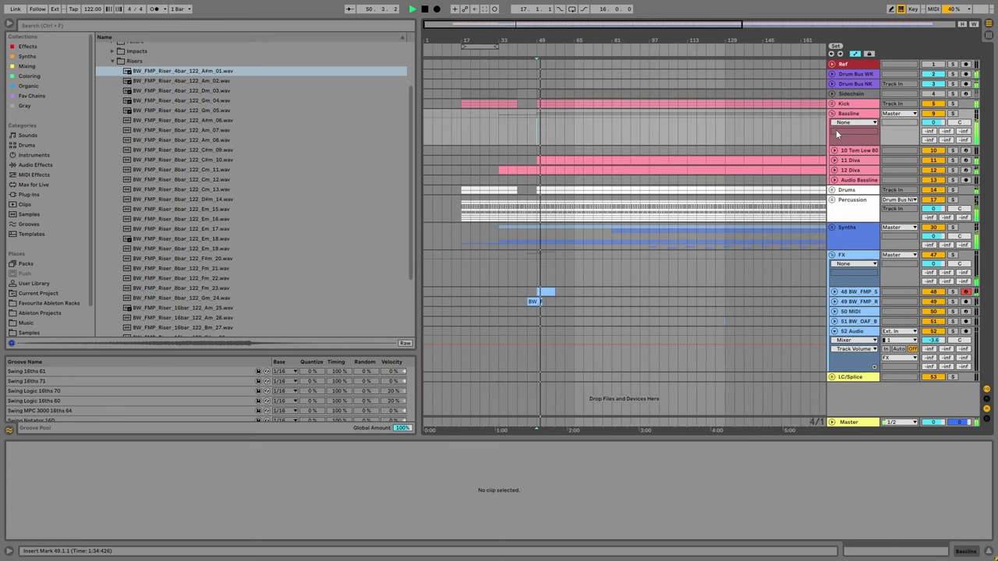
left_click(832, 113)
left_click(832, 134)
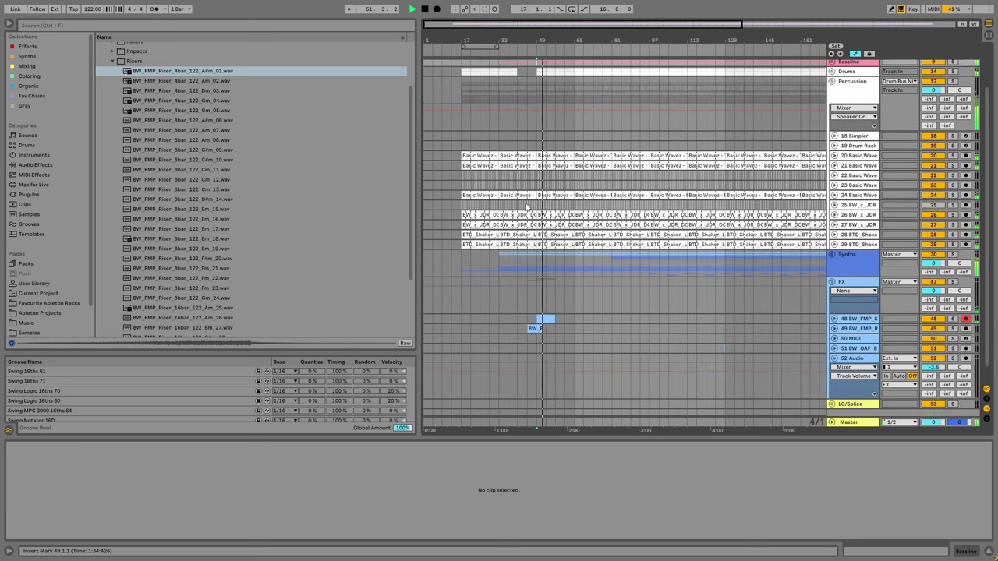
left_click(542, 263)
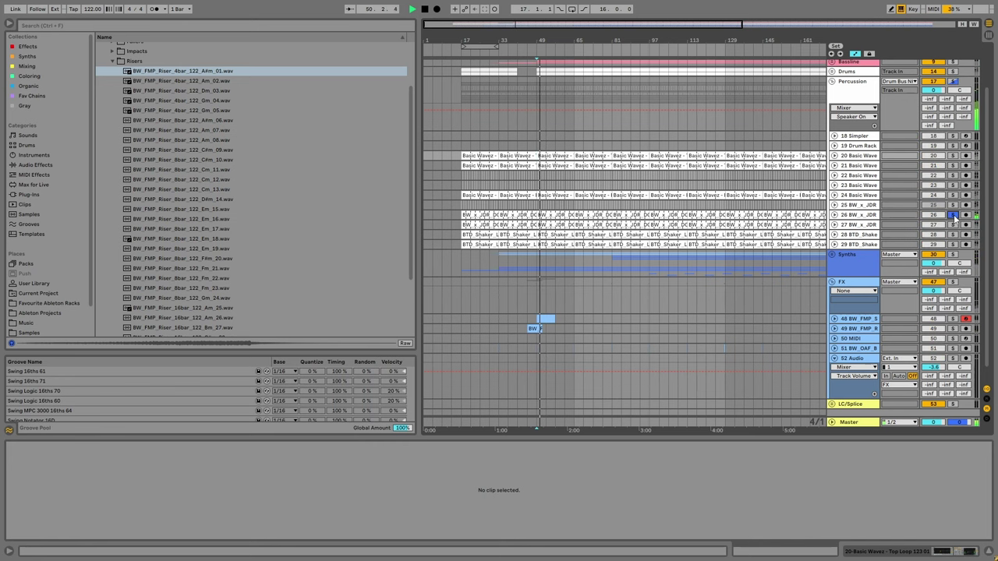
left_click(952, 194)
left_click(953, 194)
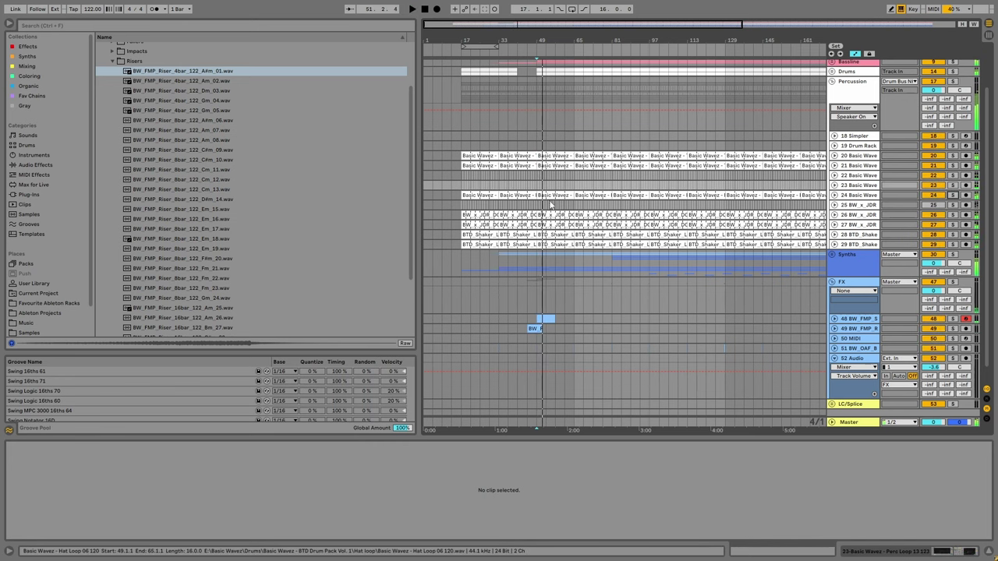
left_click(510, 194)
key("Delete")
left_click(510, 195)
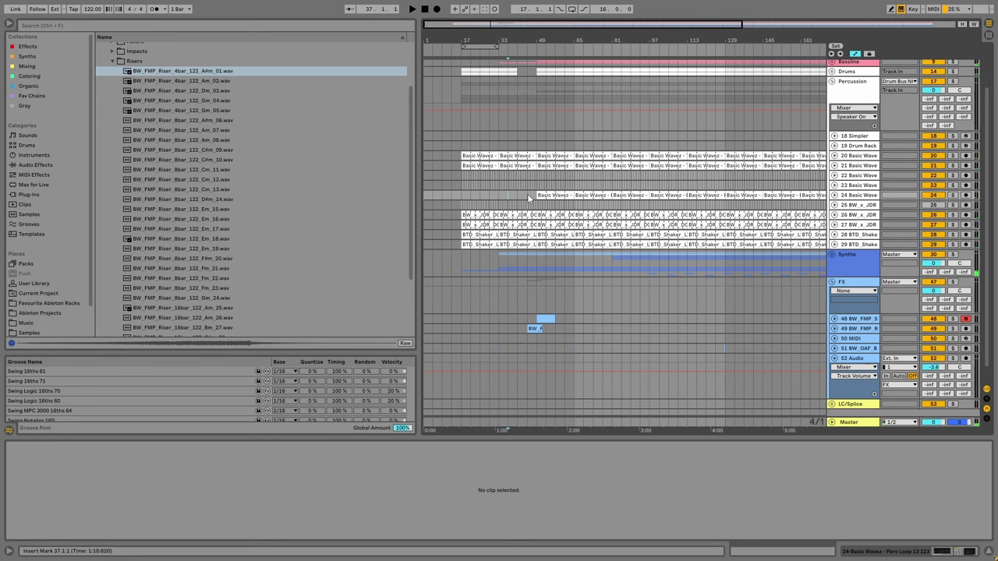
scroll(546, 191, "up", 1)
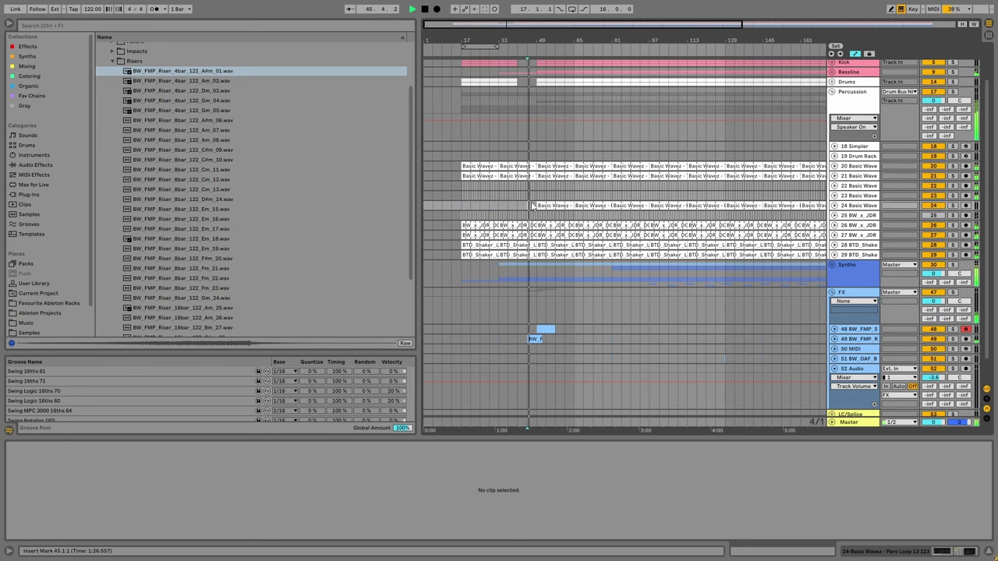
Solo-check track 21 and delete its top loop from bar 17 to bar 49, then collapse the Percussion group.
left_click(953, 176)
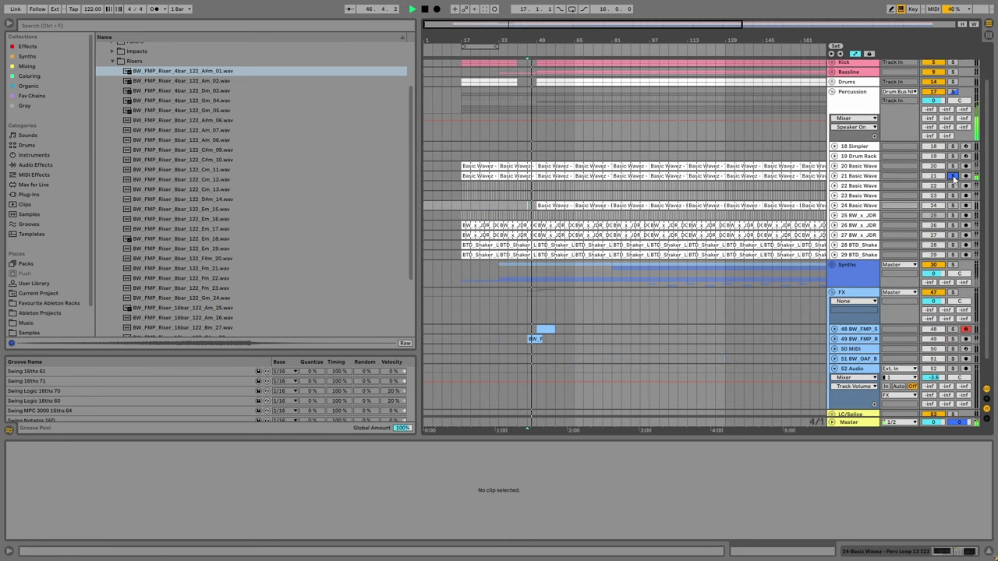
left_click(952, 176)
left_click_drag(504, 180, 462, 178)
key("Delete")
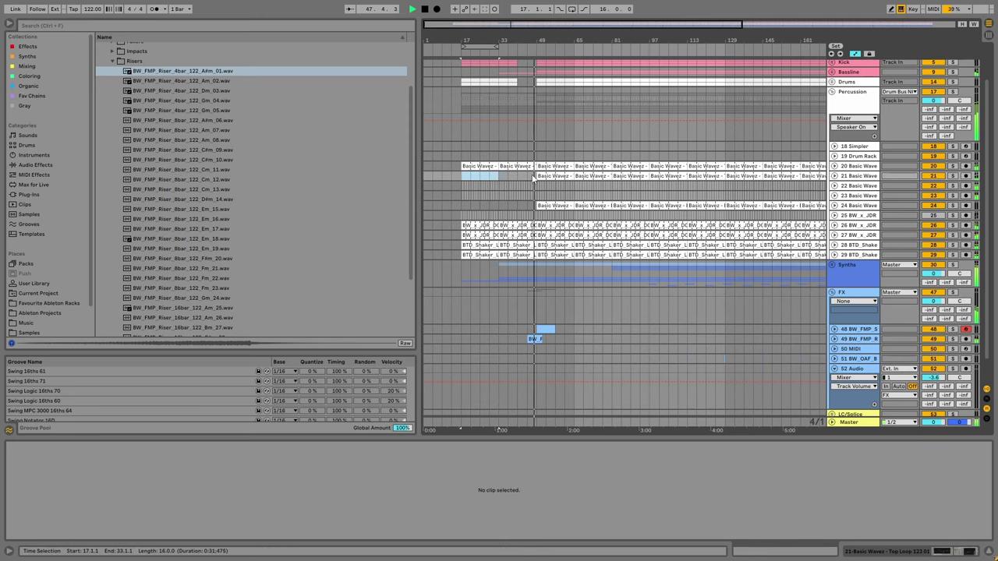
left_click(533, 178)
scroll(533, 180, "up", 3)
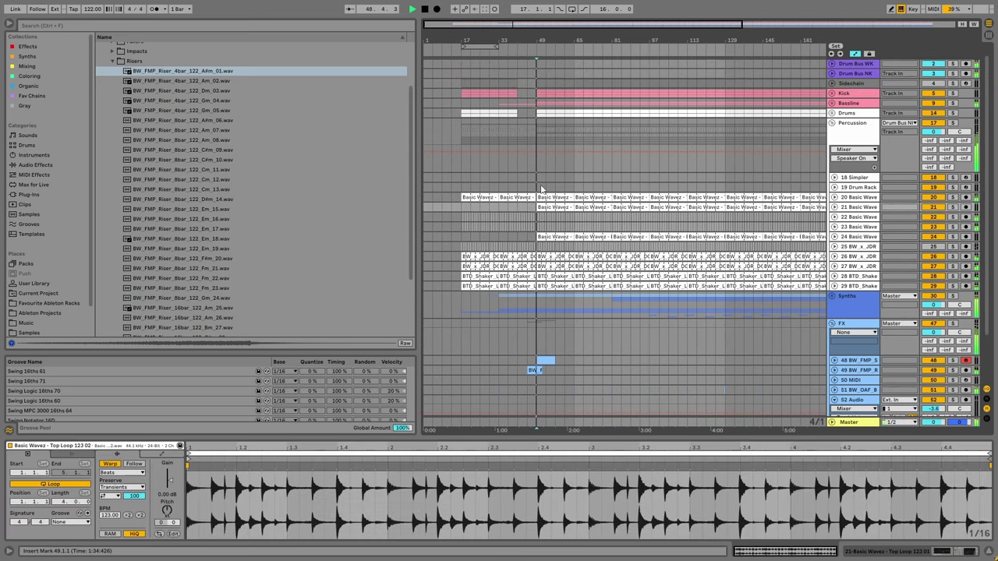
key("Left")
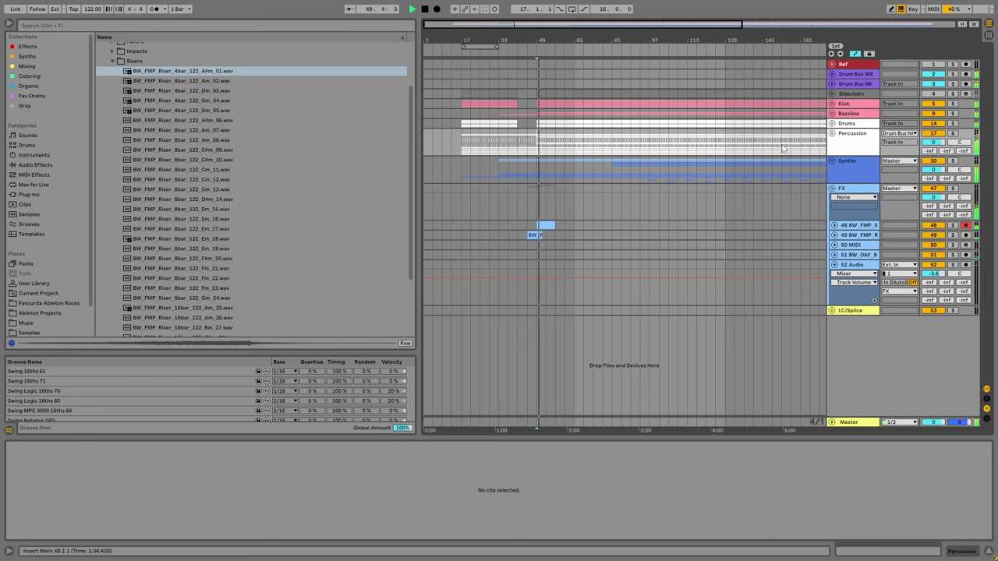
Collapse the FX group and expand the Synths group to reach its lower tracks.
left_click(831, 189)
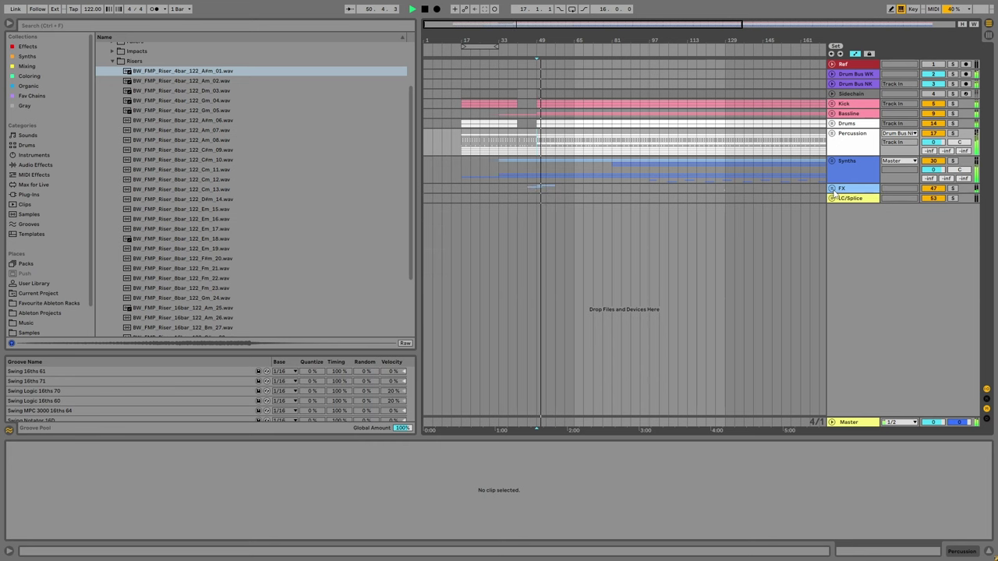
left_click(831, 161)
left_click(832, 161)
left_click(832, 160)
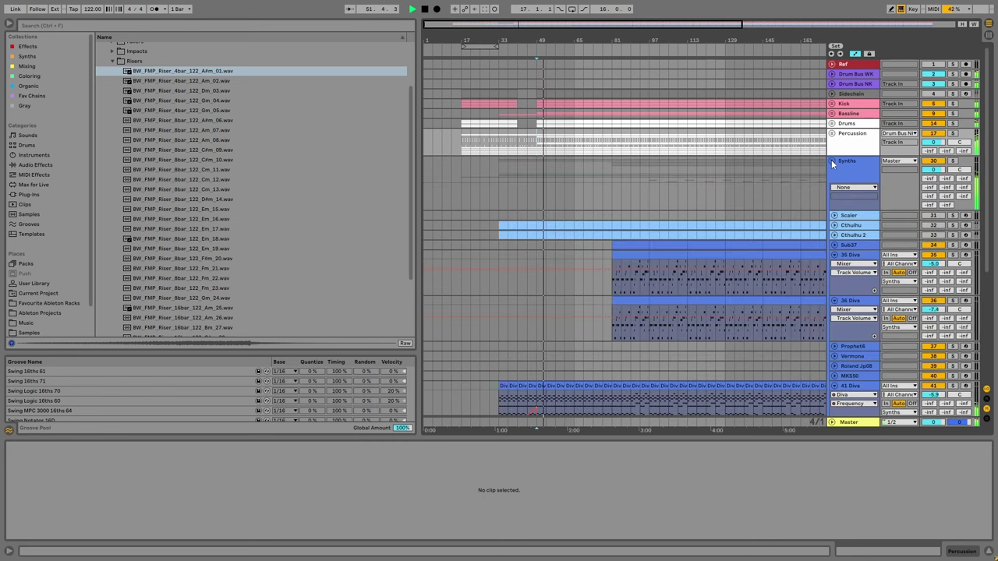
left_click(831, 161)
left_click(832, 161)
scroll(659, 268, "down", 5)
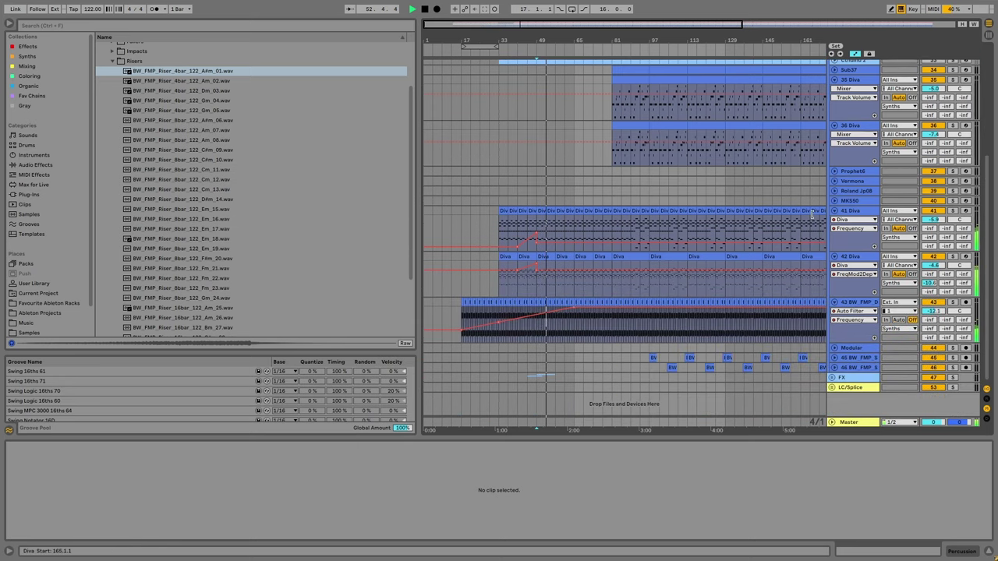
Fold the 41 Diva and 42 Diva tracks and keep track 45 folded in the Synths group.
left_click(833, 211)
left_click(833, 220)
left_click(833, 276)
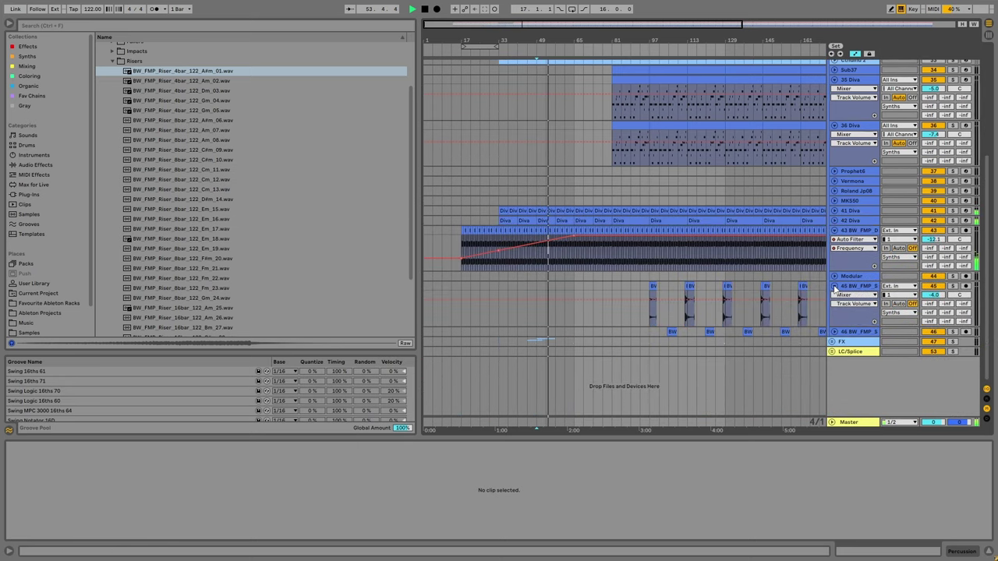
left_click(833, 276)
scroll(633, 266, "up", 3)
Unfold 42 Diva and extend its FreqMod2Dep automation from bar 65 to a peak of 100.22 at bar 81.
left_click(572, 304)
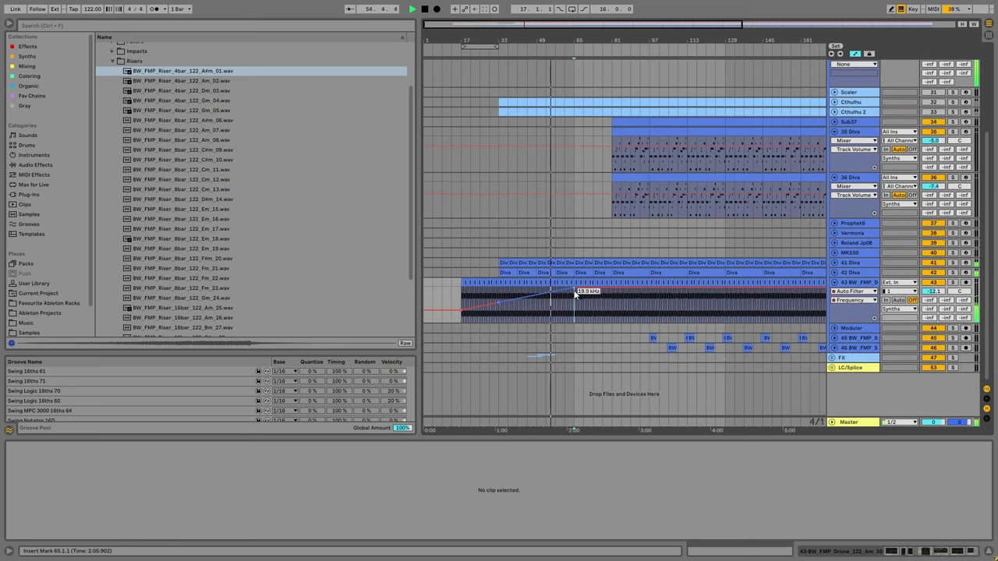
left_click(833, 274)
left_click(570, 285)
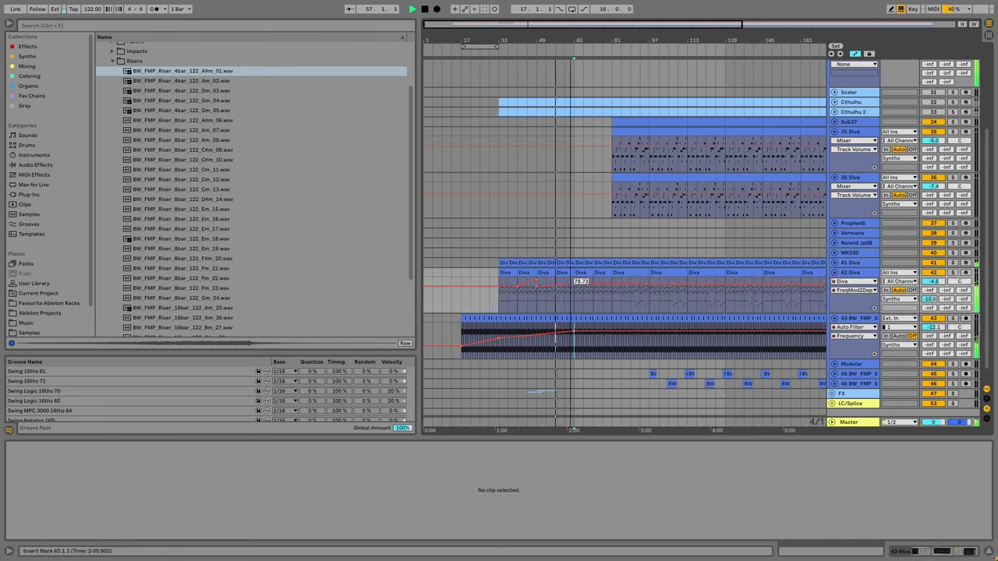
double_click(601, 288)
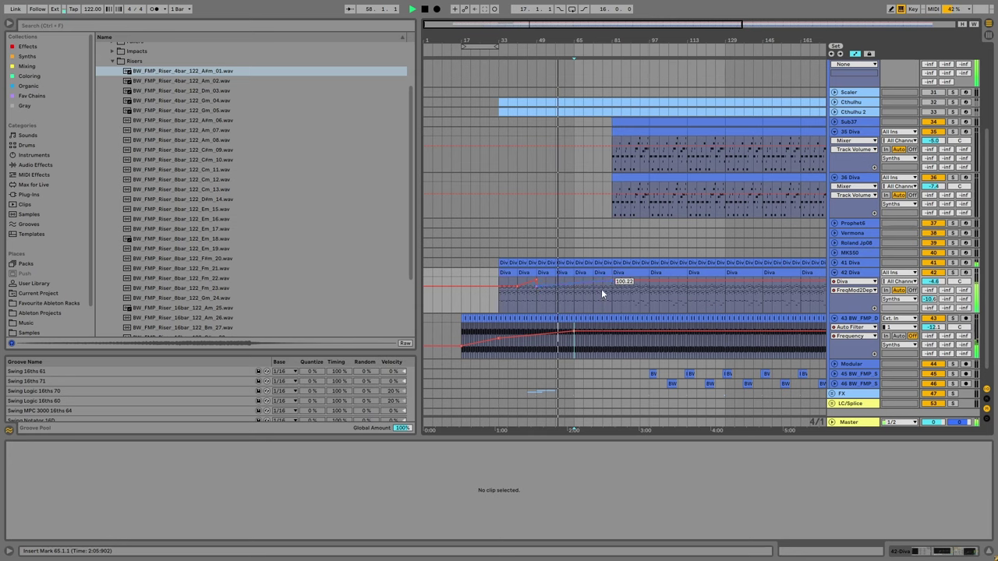
Cut the kick out between bars 77 and 81.
scroll(600, 292, "up", 5)
left_click(607, 109)
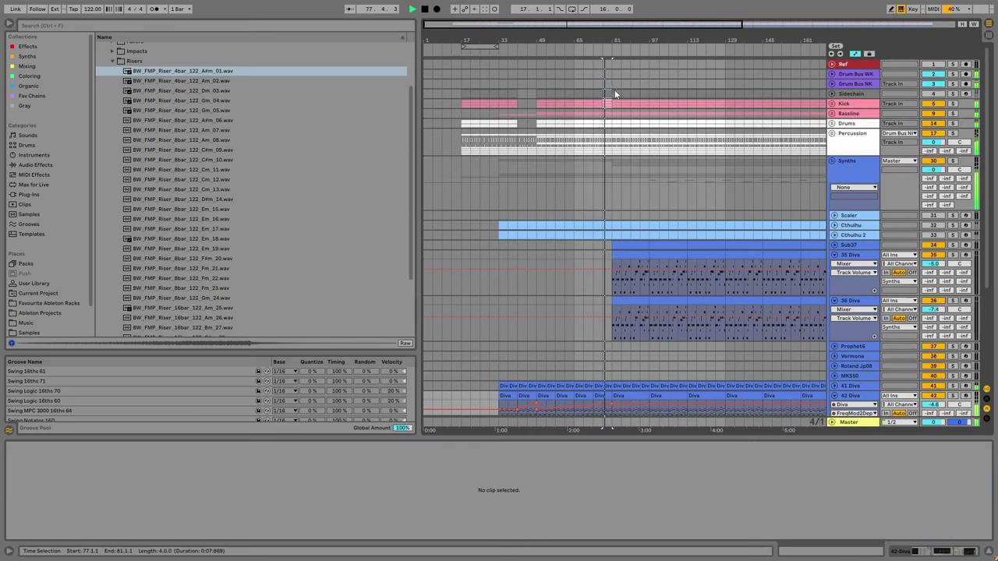
Drop 42 Diva's FreqMod2Dep automation back down at bar 81 and lower the track's volume to about -7.8 dB.
scroll(604, 234, "down", 2)
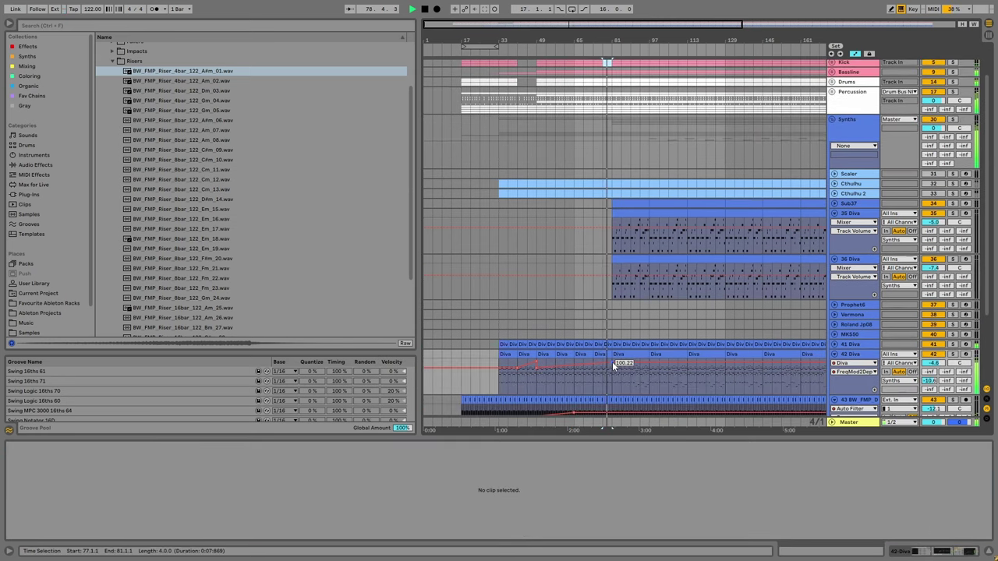
left_click(627, 367)
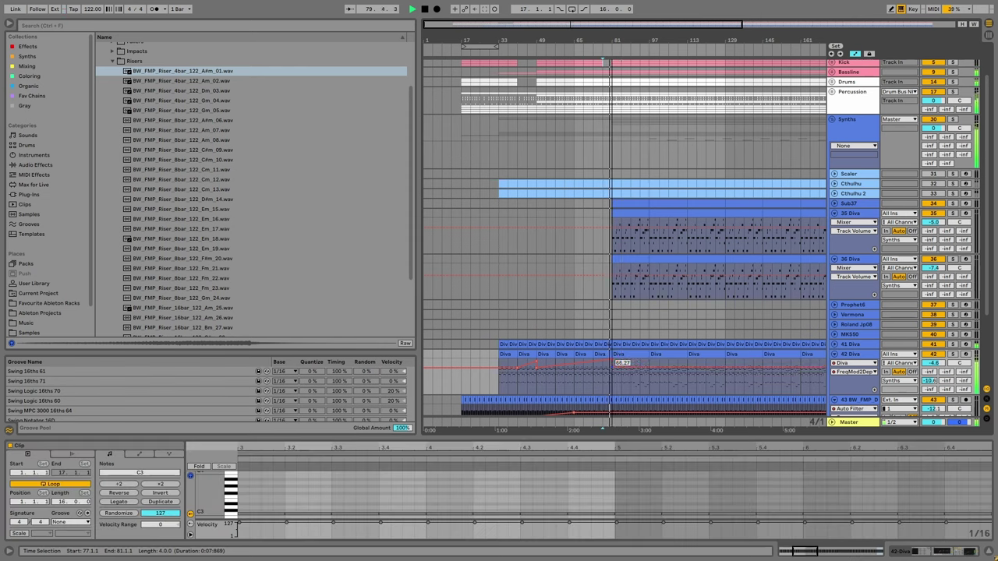
left_click_drag(933, 362, 933, 367)
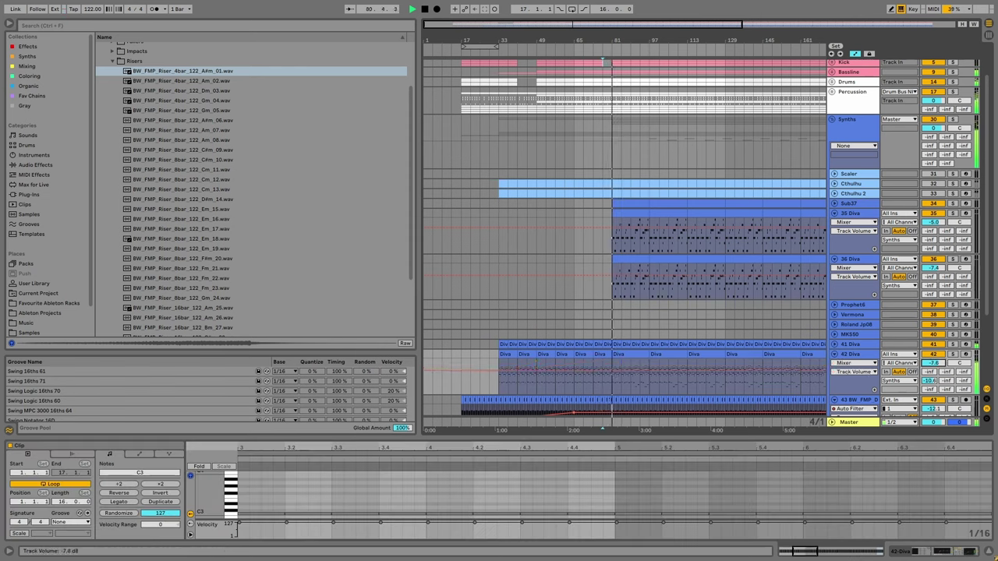
Unfold Sub37 and copy bars 81 to 89 of its clip into bars 65 to 73 and 73 to 81.
left_click(649, 241)
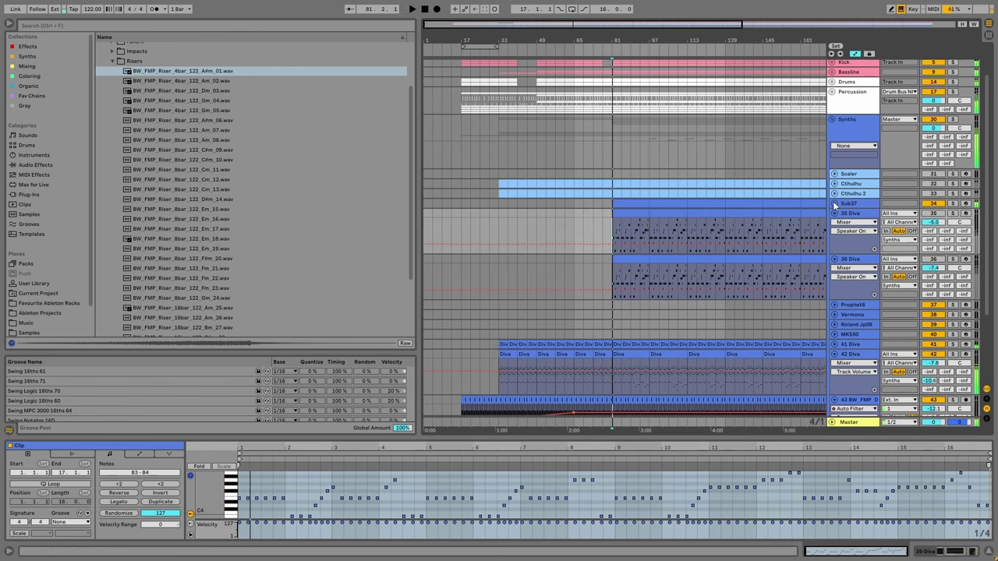
left_click(834, 203)
left_click(621, 221)
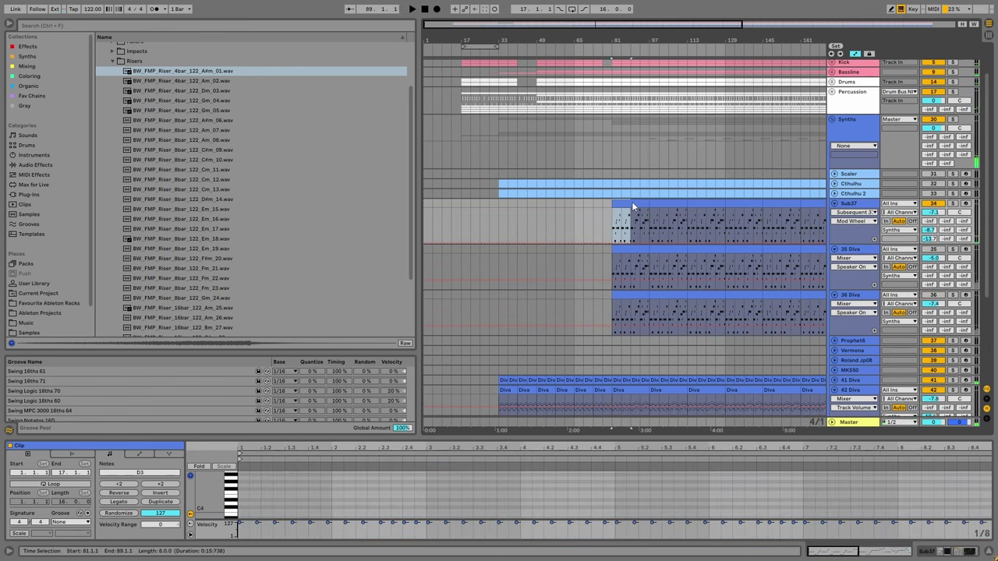
left_click(586, 220)
double_click(577, 219)
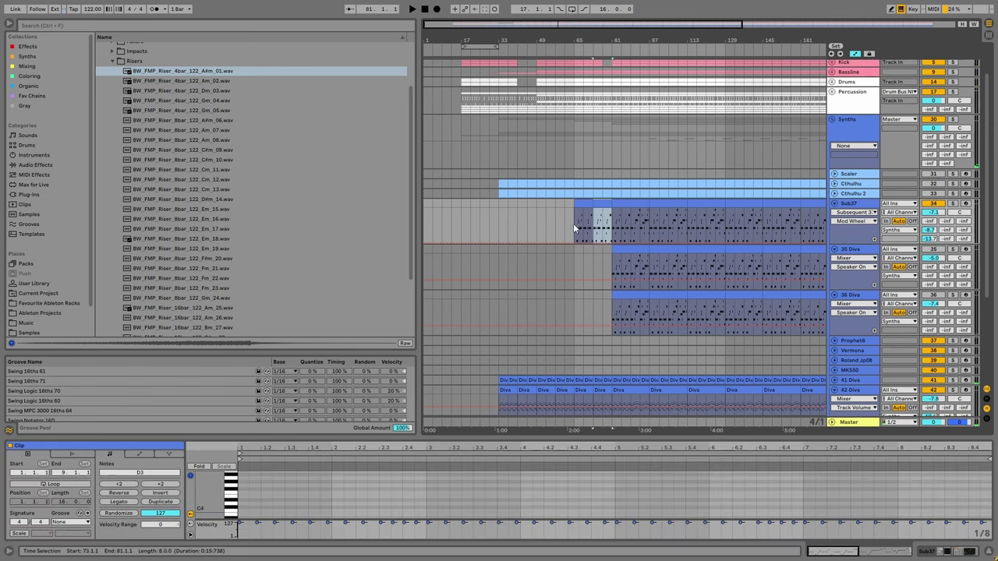
Play Sub37 soloed from bar 65 and lower its sidechain Compressor threshold to -31.0 dB.
key("space")
left_click(853, 209)
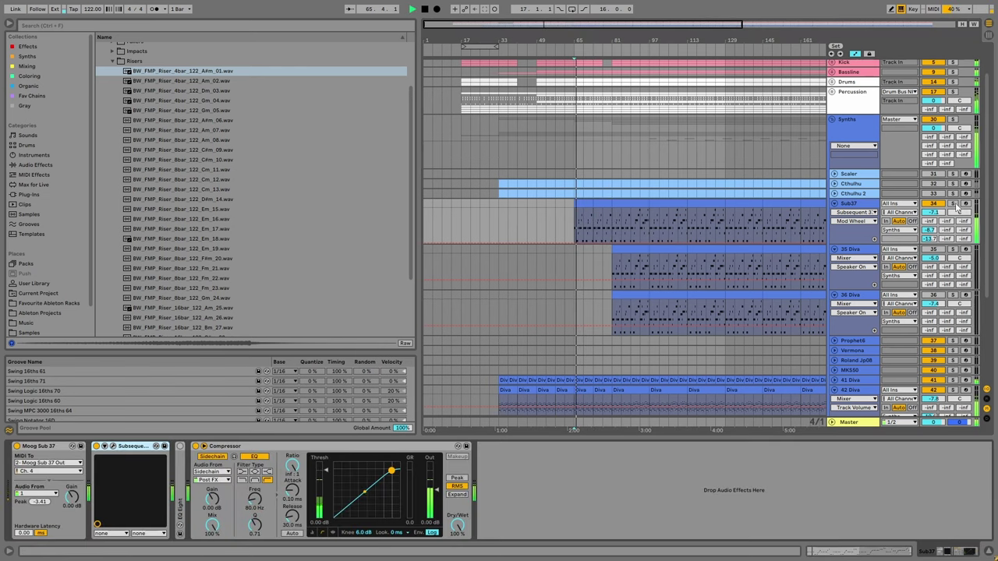
key("space")
left_click_drag(325, 471, 325, 507)
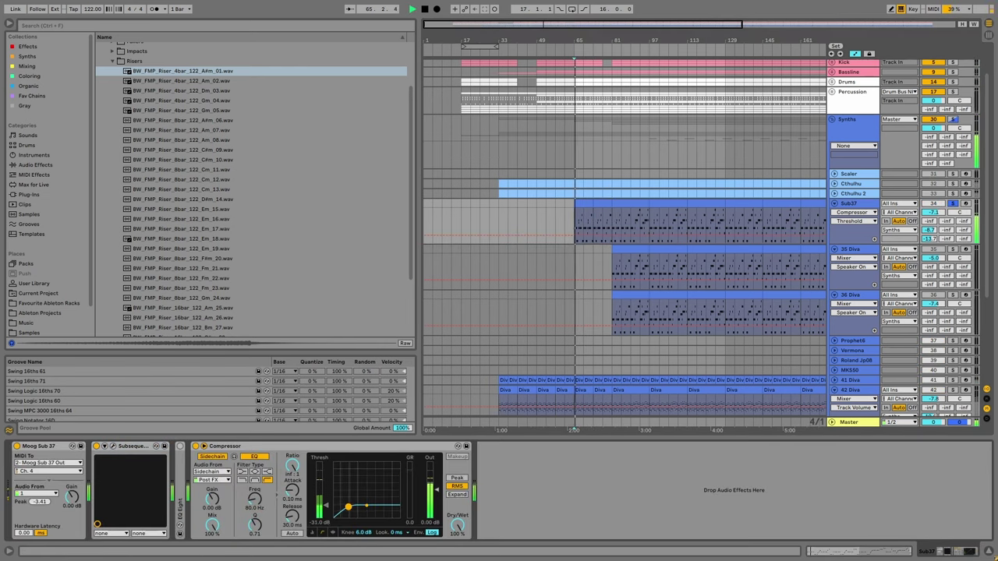
Insert an Auto Filter before the Compressor on Sub37 and bring up its Frequency automation.
left_click(35, 164)
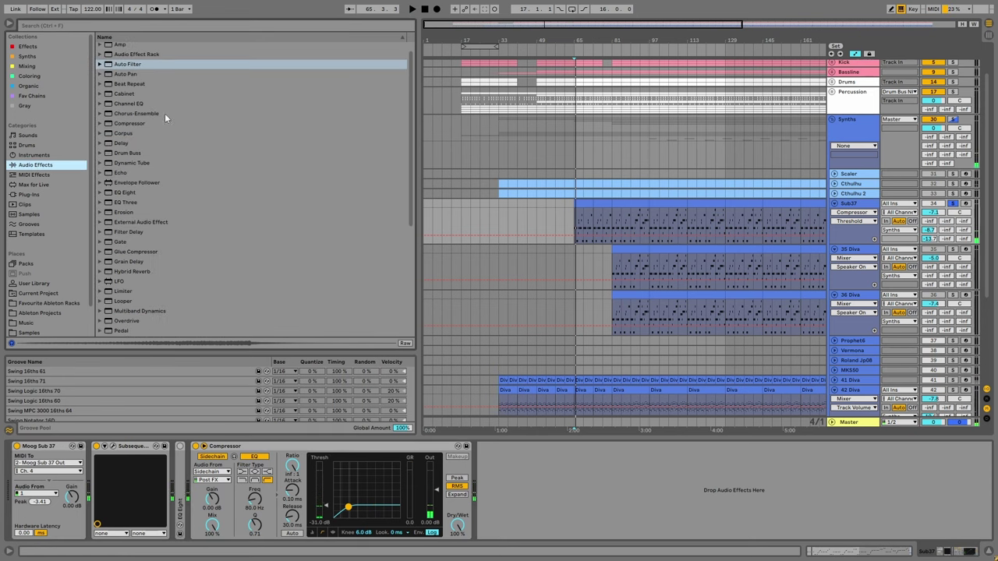
left_click(135, 76)
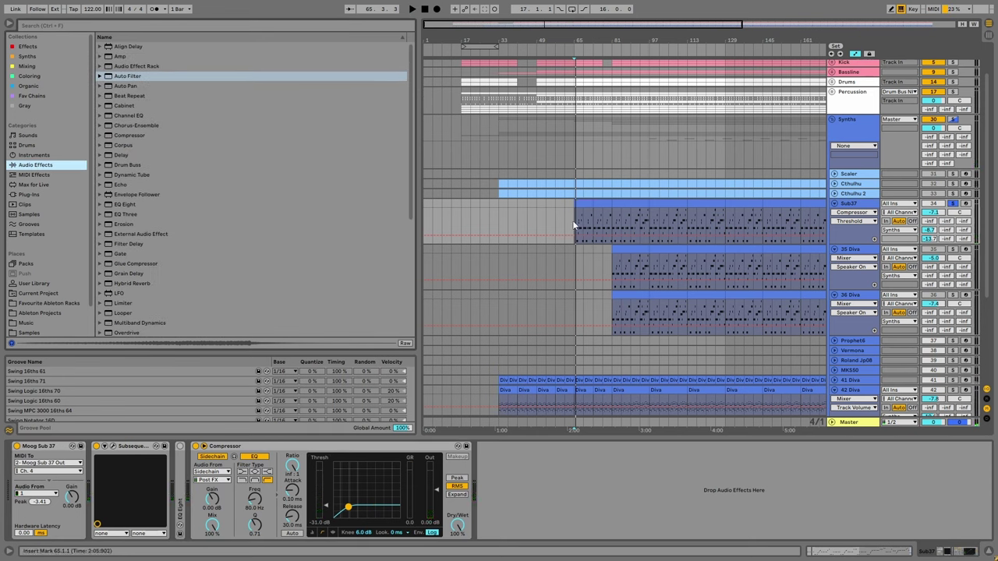
left_click_drag(124, 80, 246, 482)
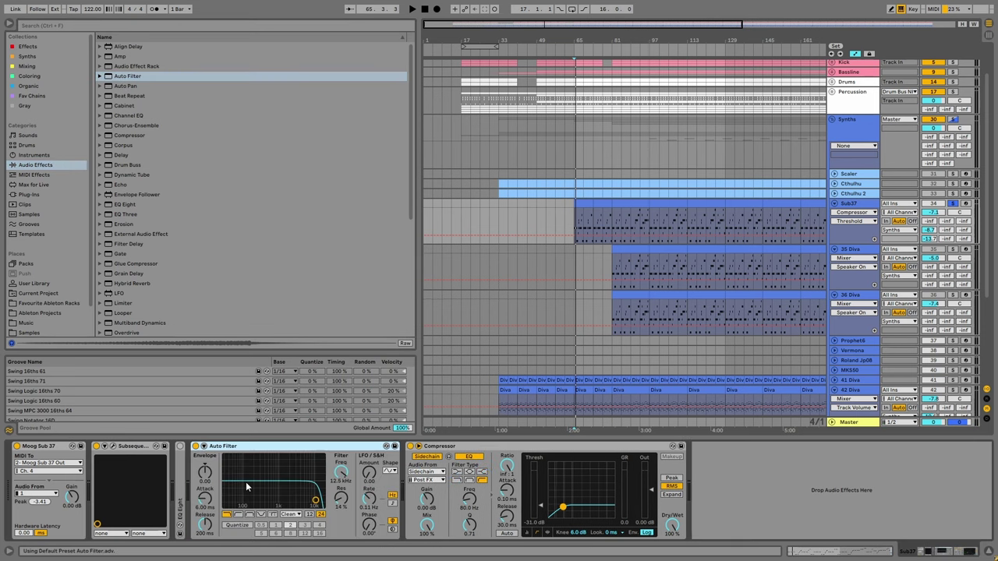
left_click(341, 475)
Automate Sub37's Auto Filter Frequency to rise from a low cutoff at bar 65 to a high one at bar 81 during playback.
left_click_drag(574, 216, 575, 228)
key("space")
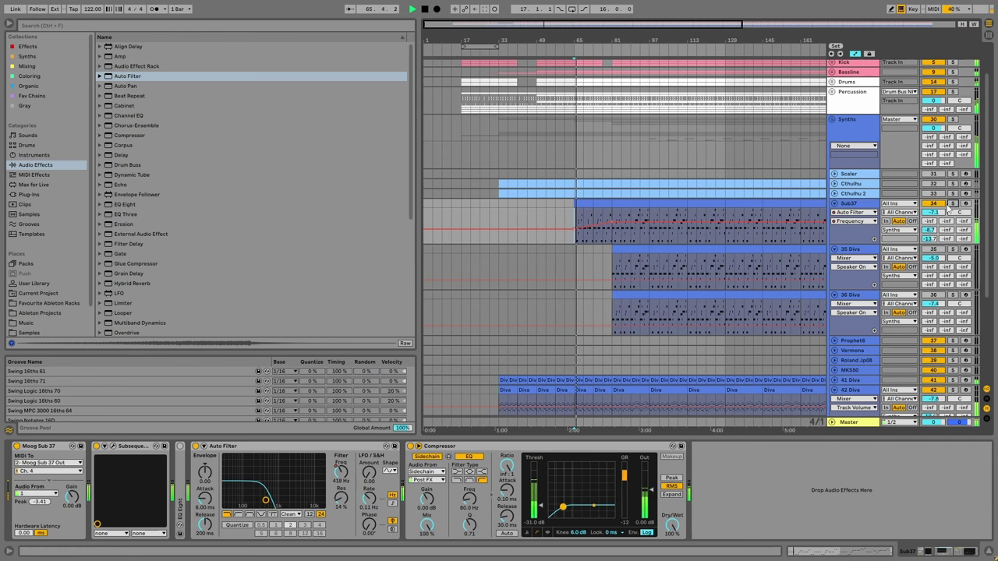
left_click(613, 220)
scroll(613, 221, "up", 1)
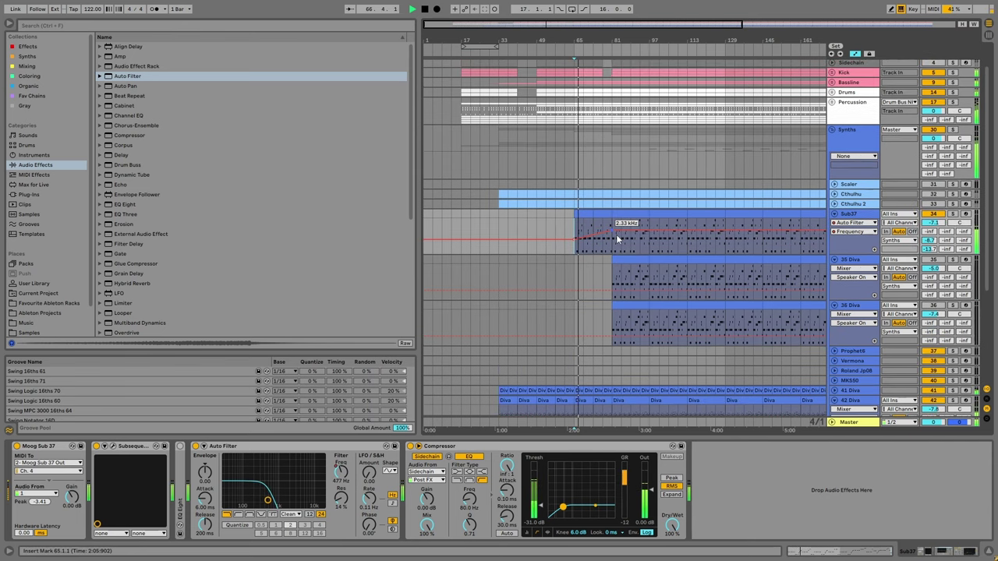
scroll(612, 245, "up", 3)
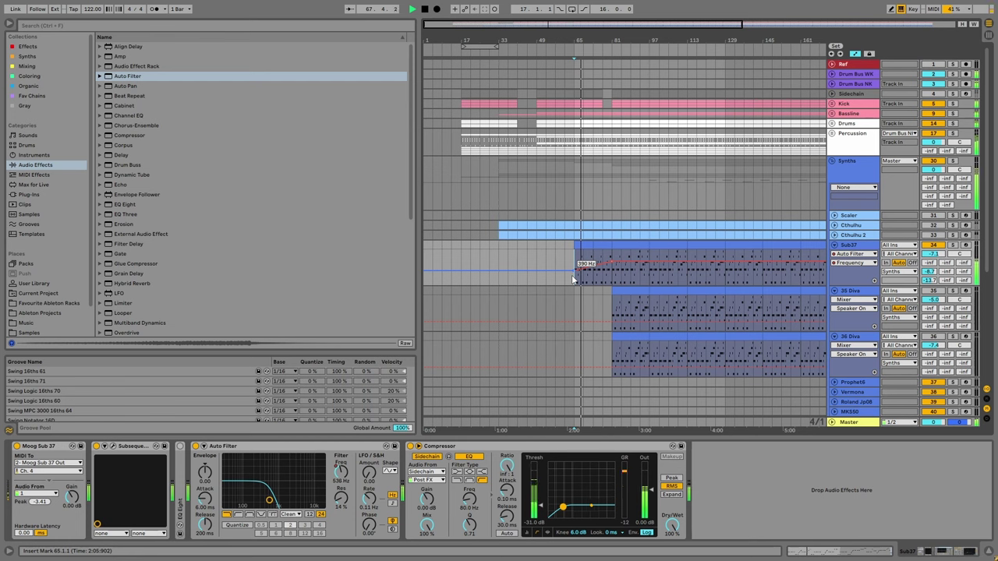
mouse_move(606, 262)
left_mouse_down()
mouse_move(622, 259)
mouse_move(612, 254)
left_mouse_up()
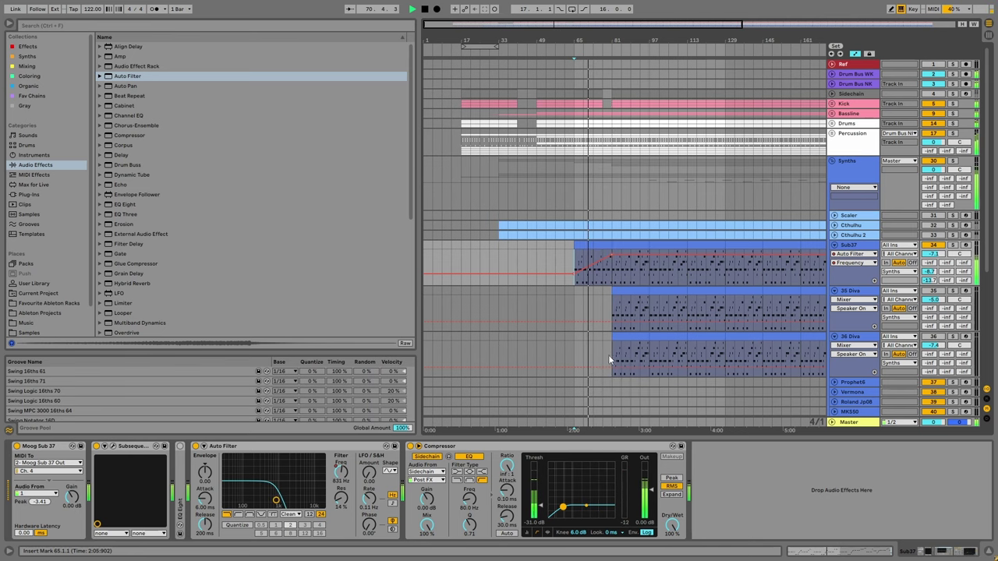
Delete bars 81 to 97 from the 35 Diva and 36 Diva clips, and fold the Sub37 and Diva tracks and the Synths group.
left_click_drag(609, 357, 645, 310)
scroll(628, 212, "down", 2)
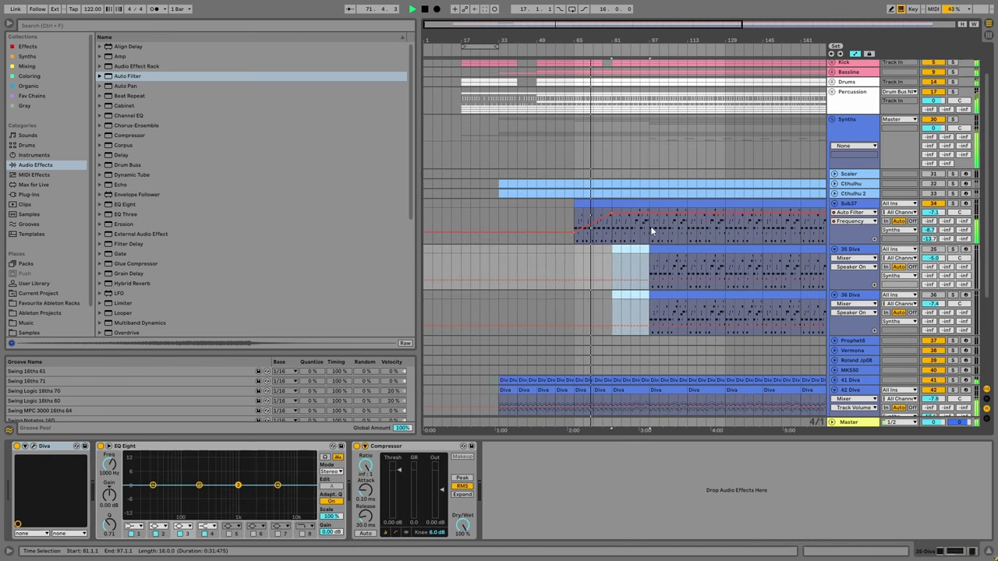
left_click(833, 203)
left_click(833, 213)
left_click(855, 231)
left_click(834, 226)
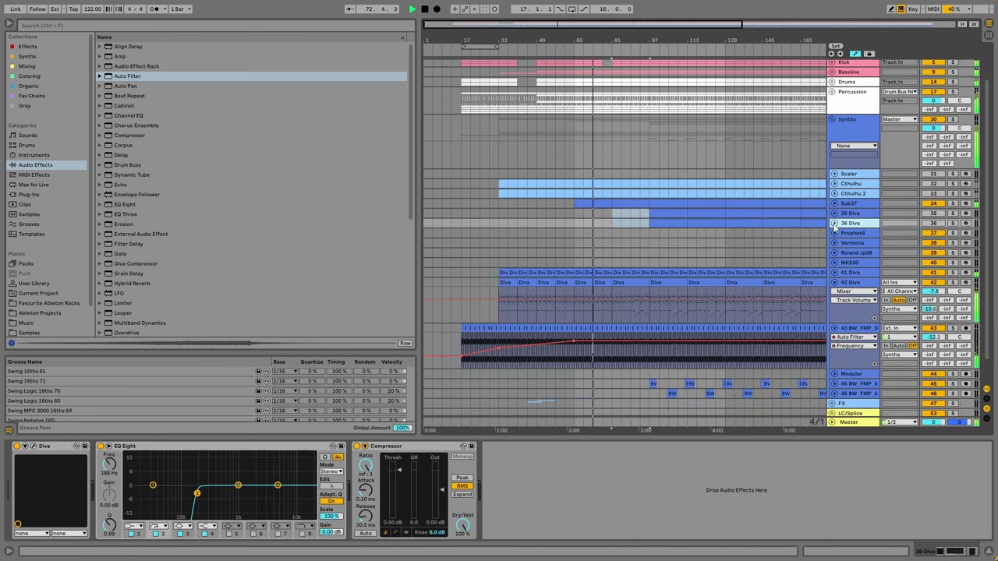
scroll(725, 191, "up", 2)
left_click(832, 161)
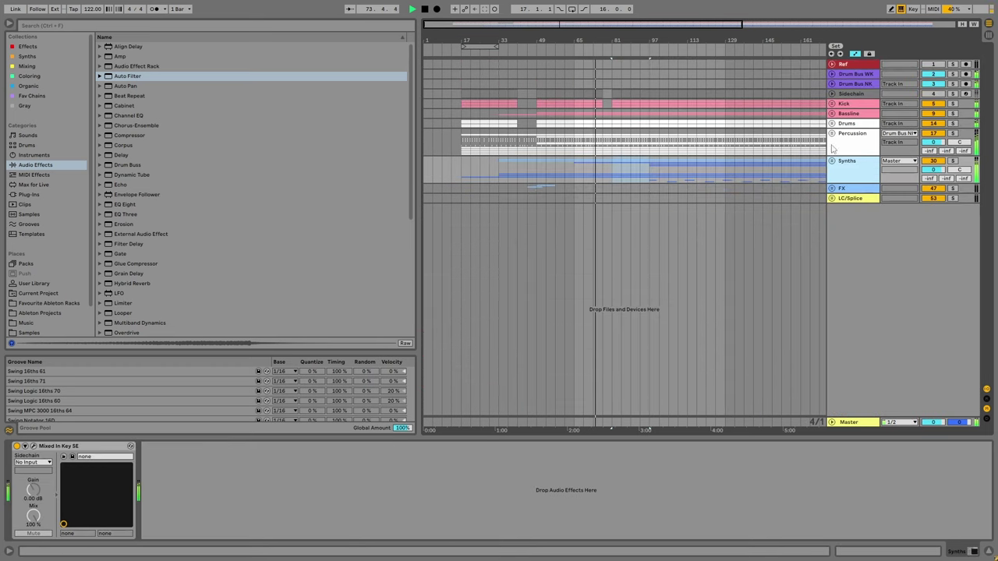
Unfold the Kick group, solo and play Kicks from bar 81, and unfold and solo the Bettery Design track.
left_click(832, 103)
left_click(596, 193)
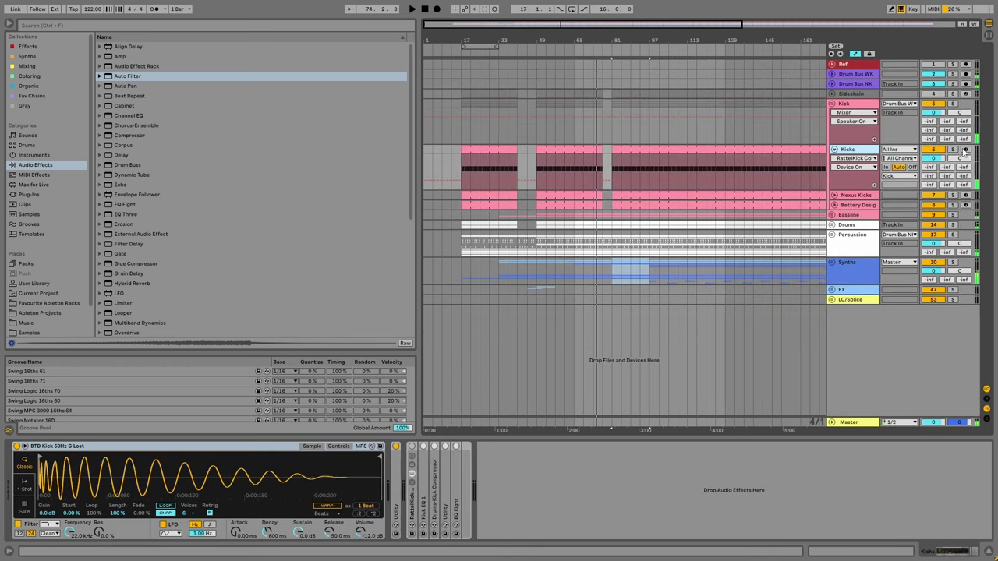
left_click(613, 168)
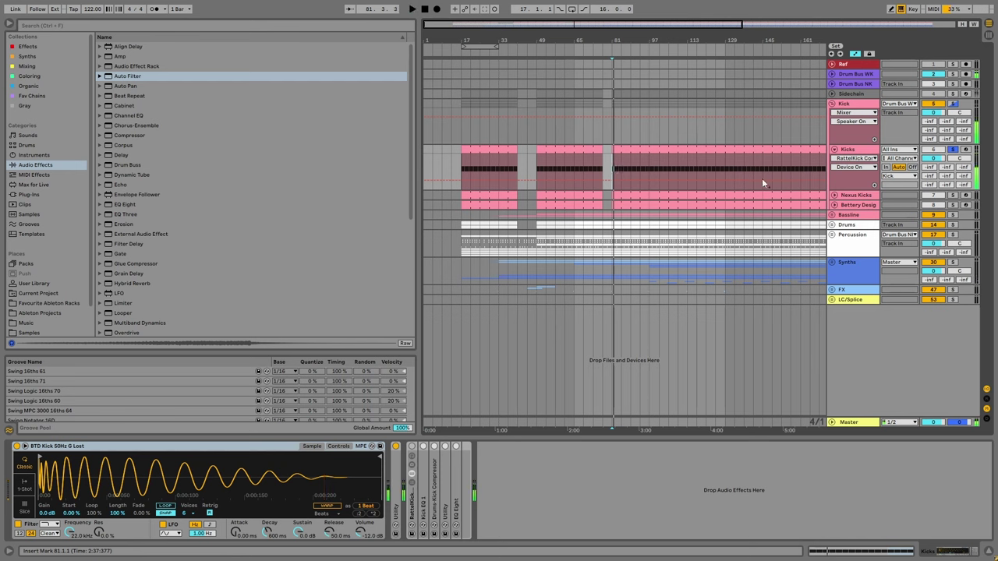
left_click(834, 205)
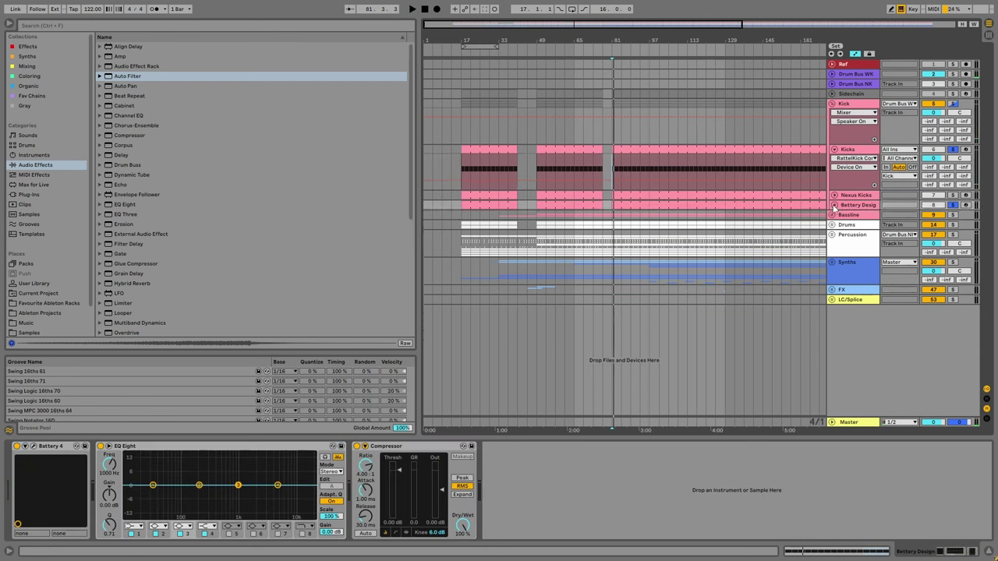
left_click(745, 215)
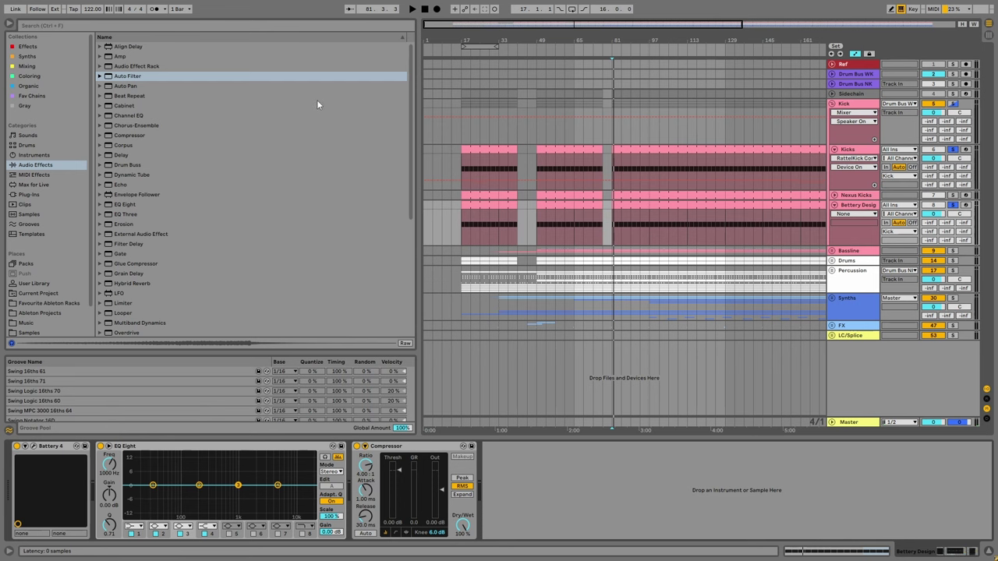
Open Battery 4 on Bettery Design, load VMT1 BD SoftDeepPunchy 013 into cell A1 and play from bar 81.
key("ctrl+alt+p")
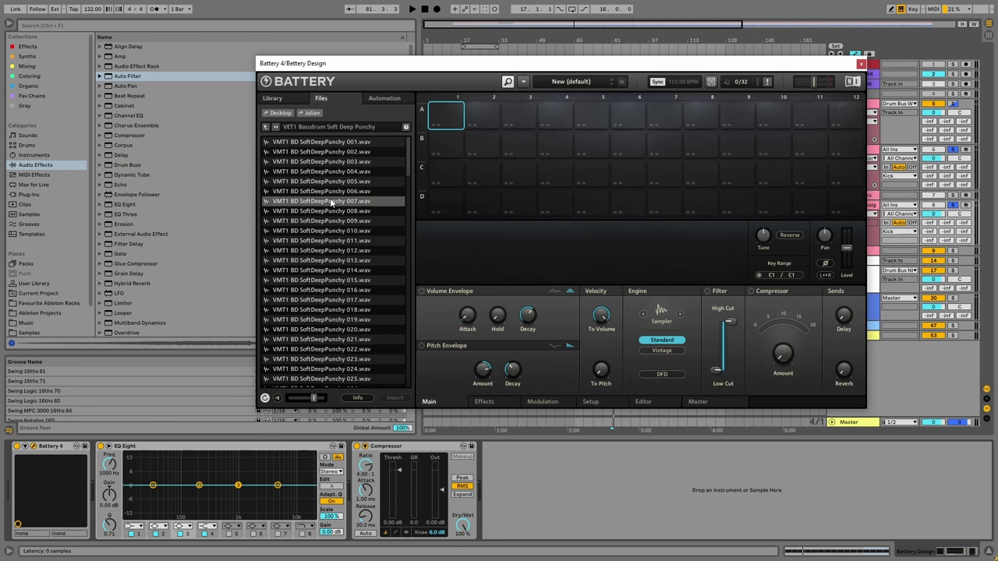
double_click(321, 231)
double_click(327, 263)
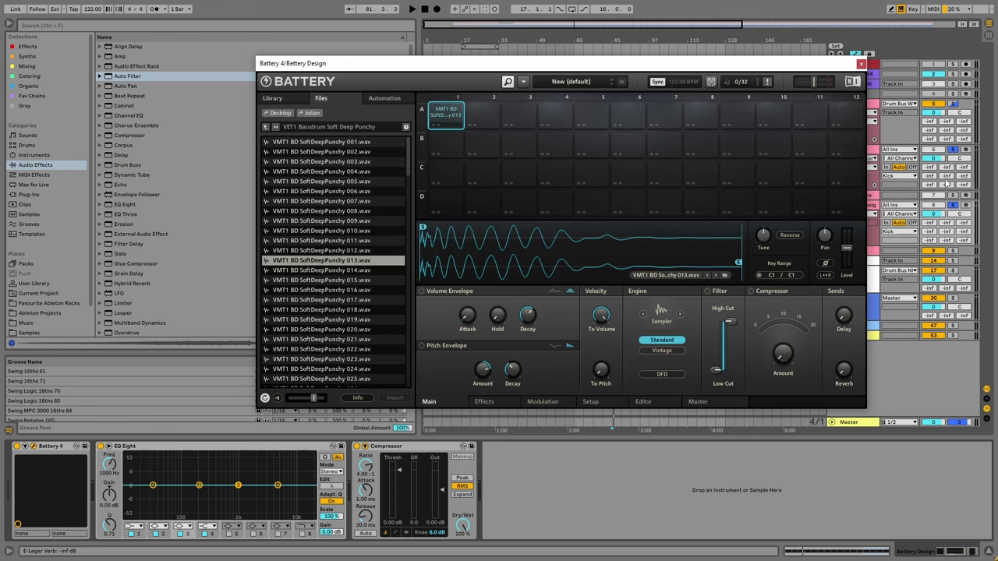
left_click_drag(468, 63, 475, 341)
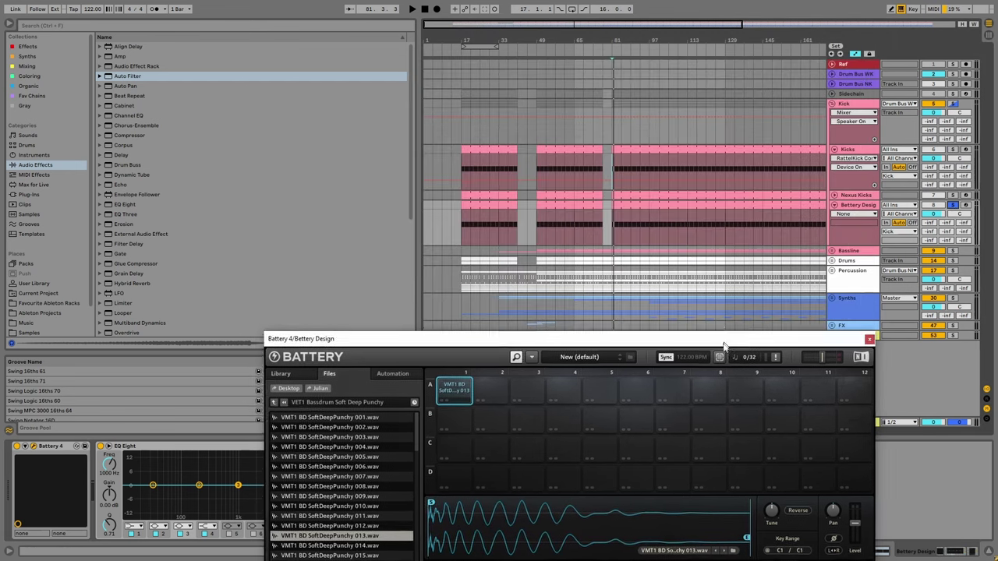
left_click(612, 173)
key("space")
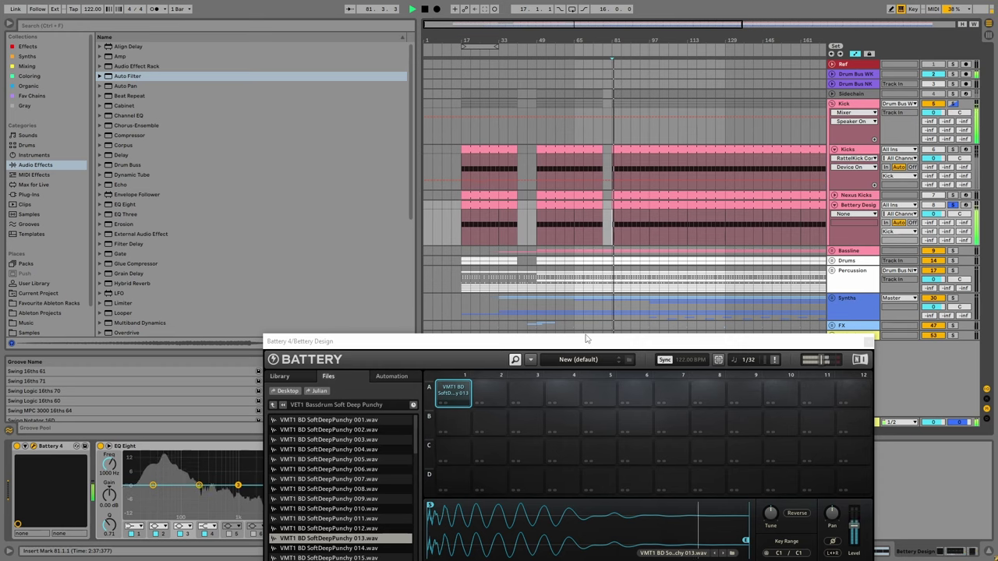
Turn on the filter for the kick cell in Battery, raise its Low Cut to about 1.4 kHz and play it back.
left_click_drag(582, 341, 474, 108)
left_click_drag(612, 421, 613, 385)
key("space")
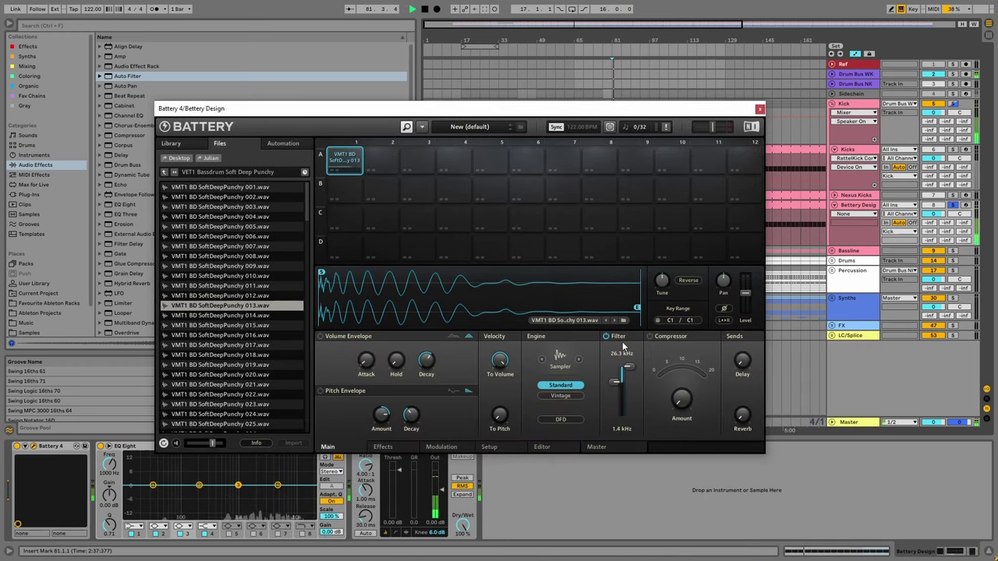
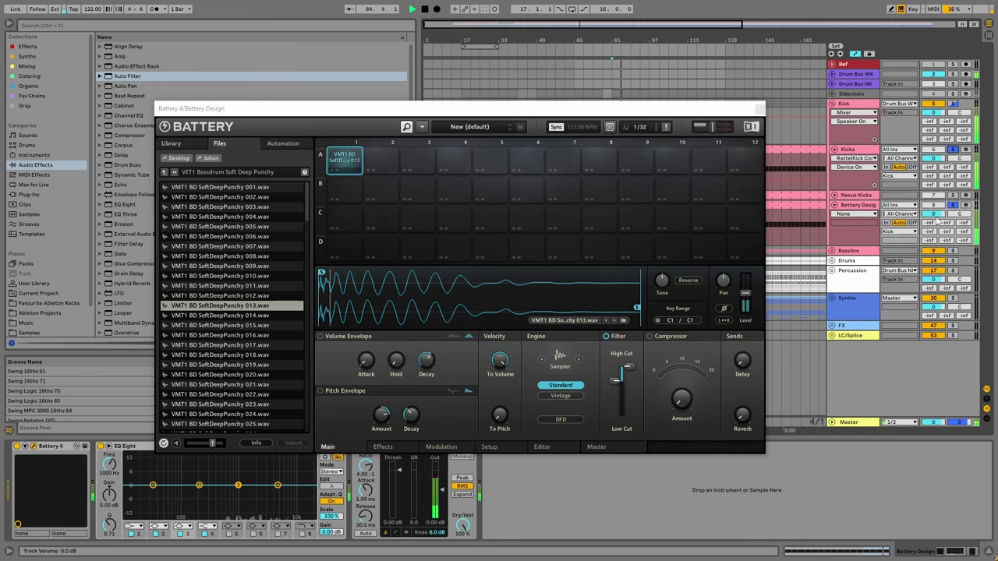
Audition SoftDeepPunchy samples 015 to 020 in cell A1 against the main kick and leave 020 loaded.
left_click(258, 325)
left_click(257, 336)
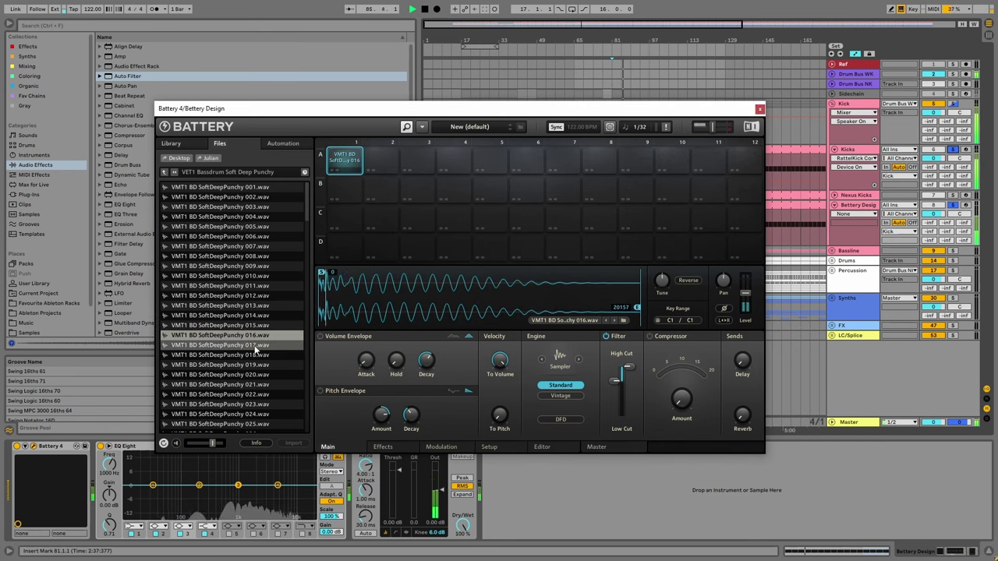
left_click(259, 345)
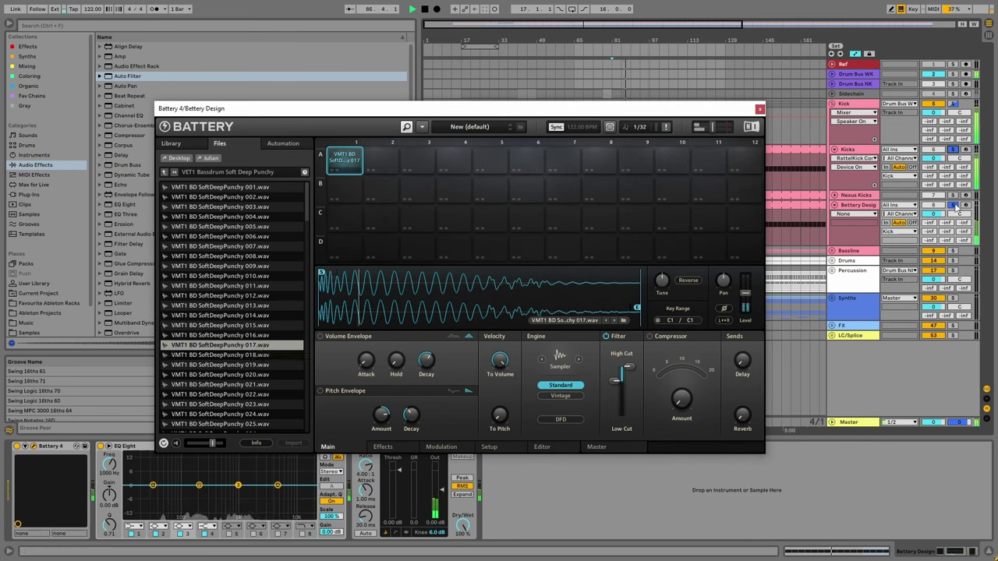
left_click(955, 206)
left_click(258, 335)
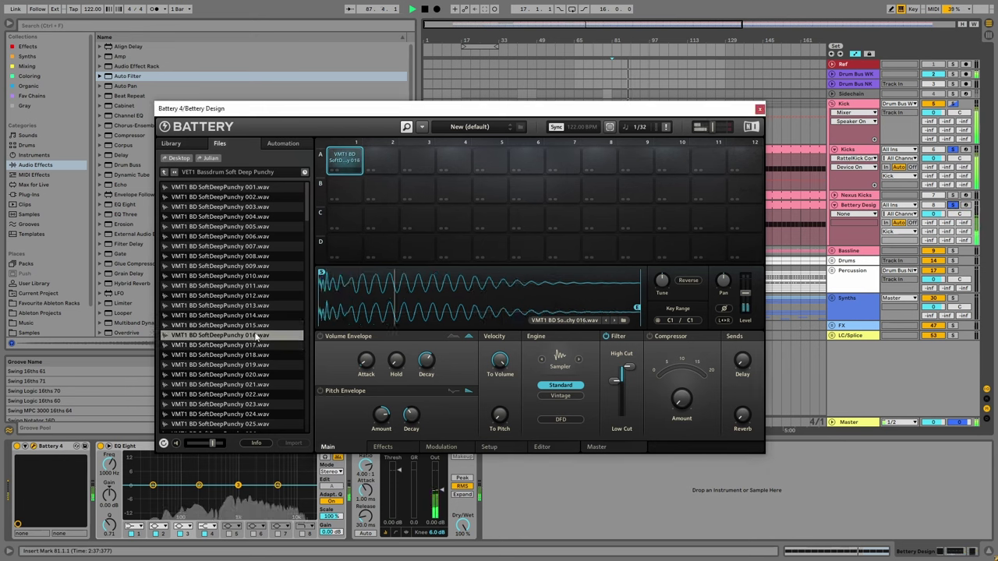
left_click(257, 354)
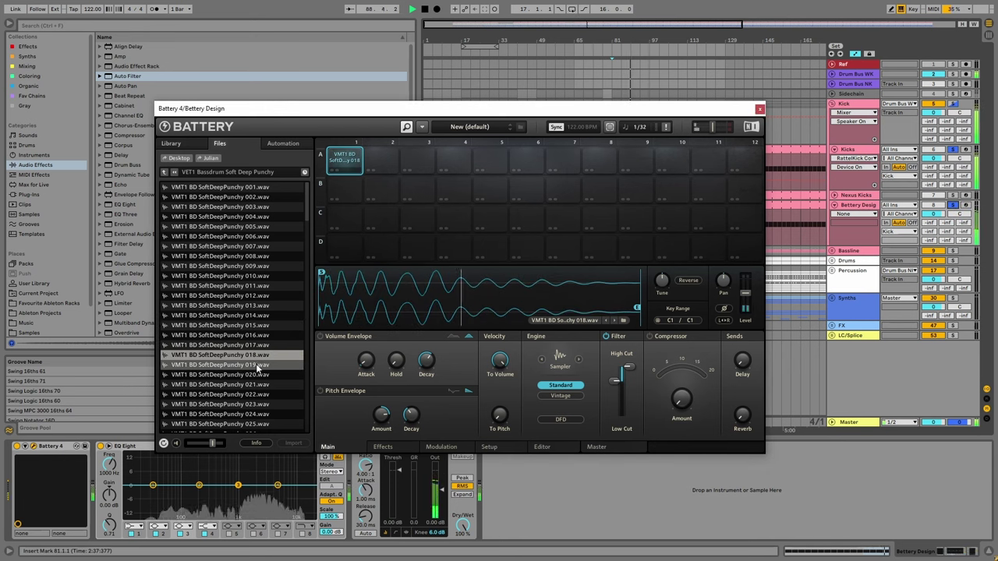
left_click(257, 365)
left_click(260, 376)
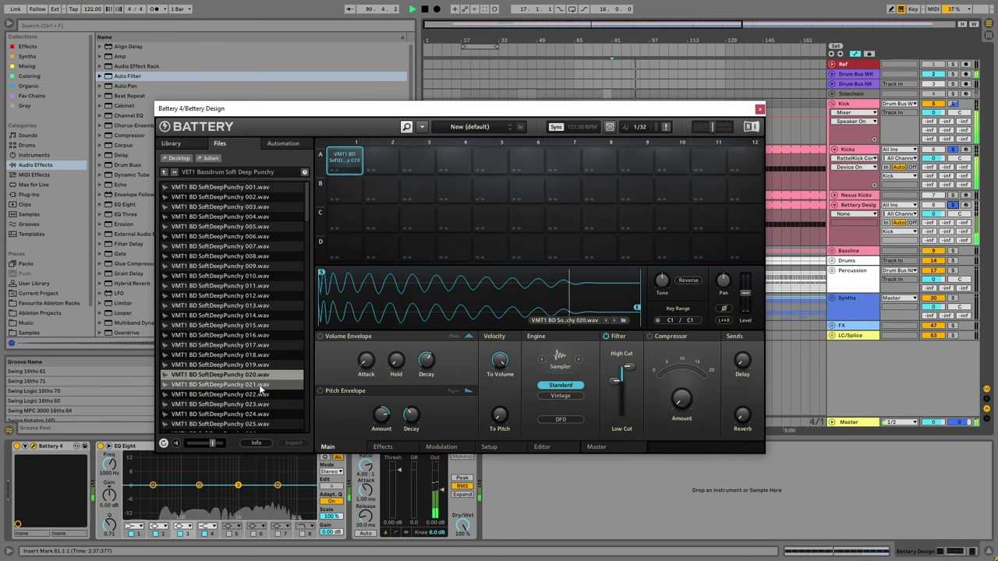
Layer a second kick in cell A2 by auditioning SoftDeepPunchy 020 to 025, keep 025 and lower its level to -6.7 dB.
left_click(382, 159)
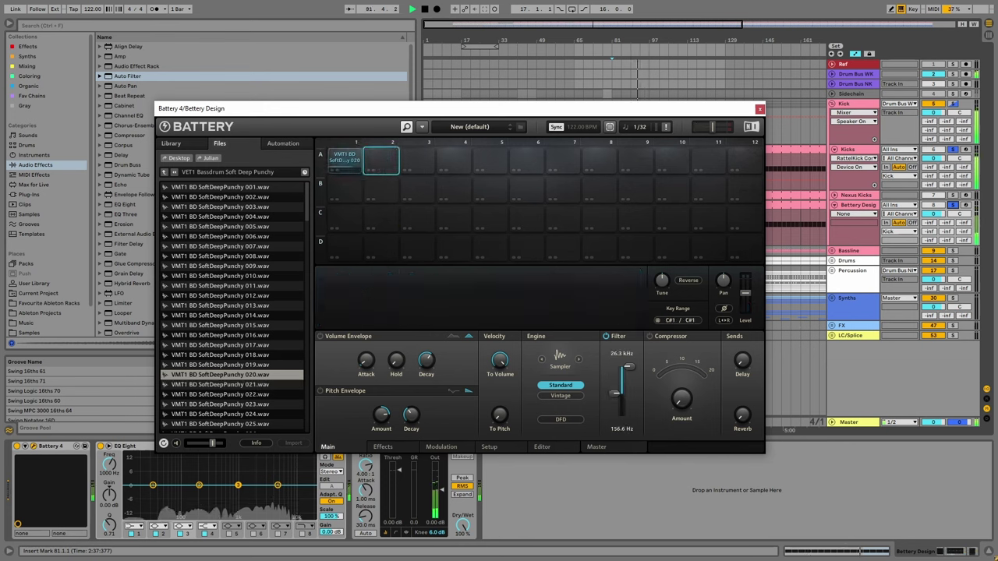
left_click_drag(269, 376, 380, 161)
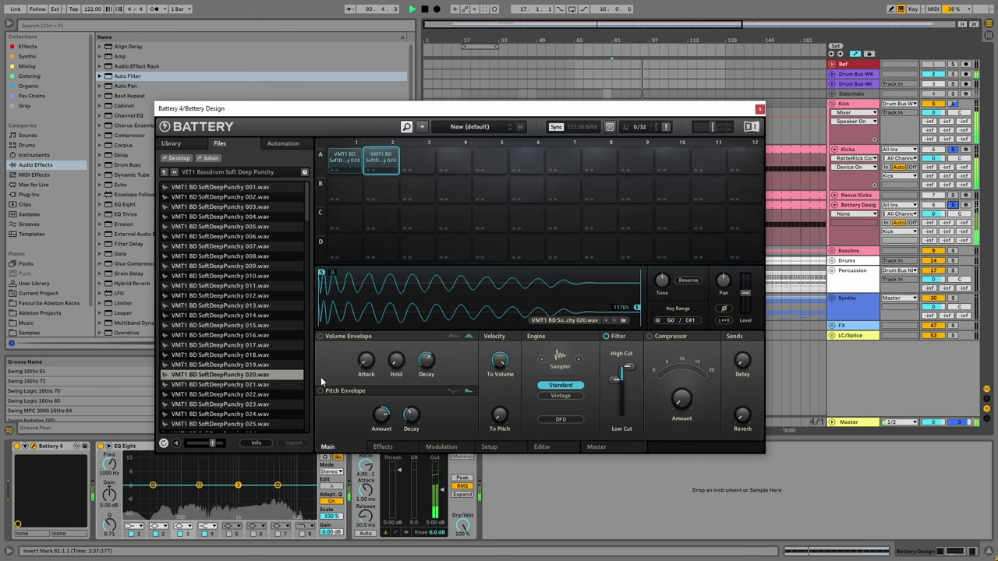
left_click(257, 384)
left_click(261, 394)
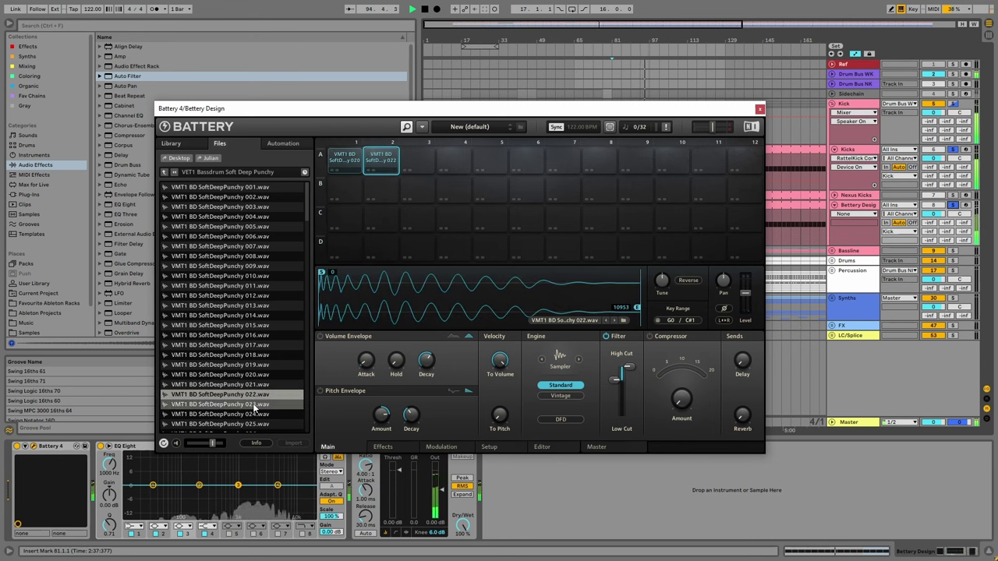
left_click(255, 405)
left_click(257, 413)
scroll(256, 408, "down", 1)
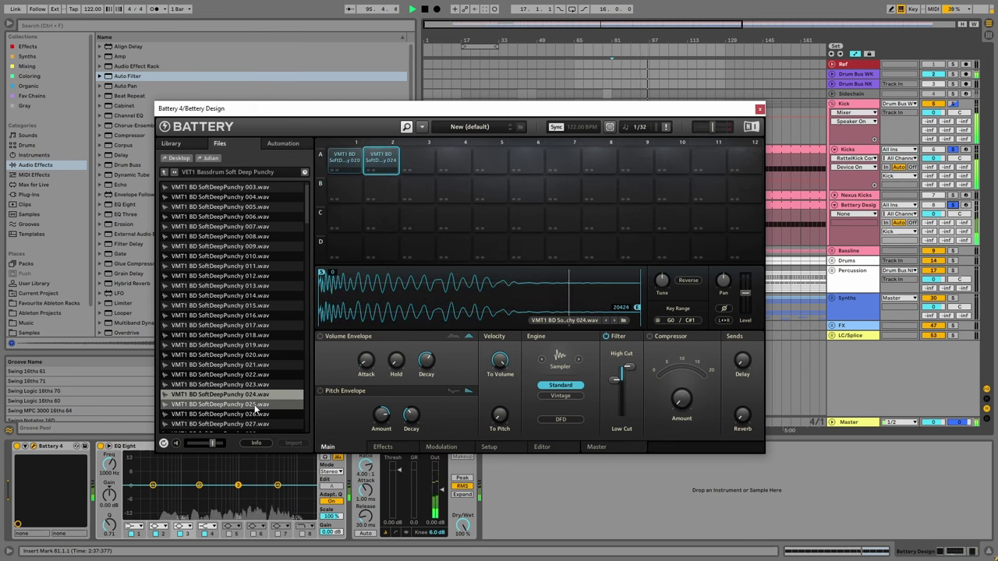
left_click(255, 405)
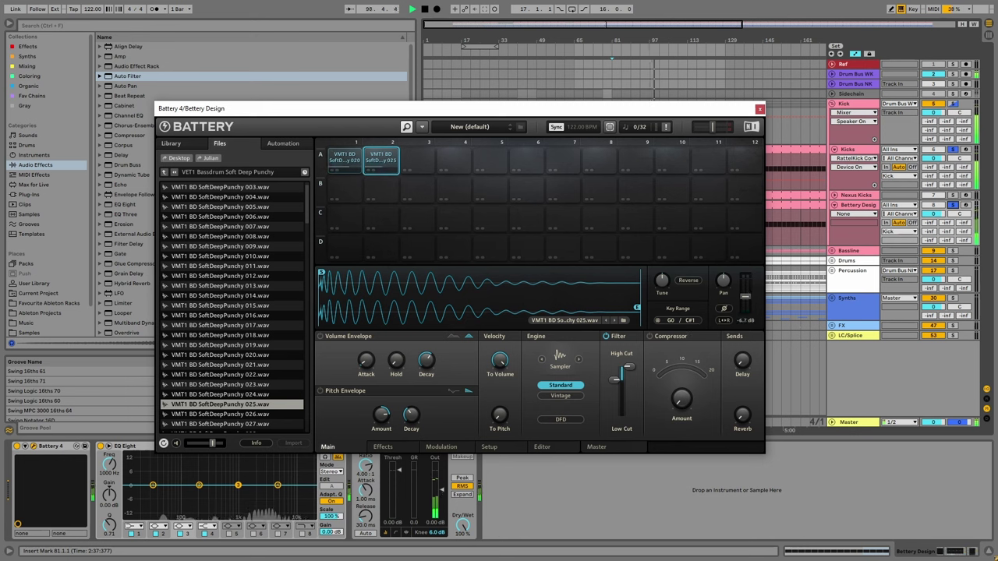
Set the Bettery Design track volume to -2.2 dB and fold the Kicks and Bettery Design tracks.
left_click_drag(942, 218, 941, 228)
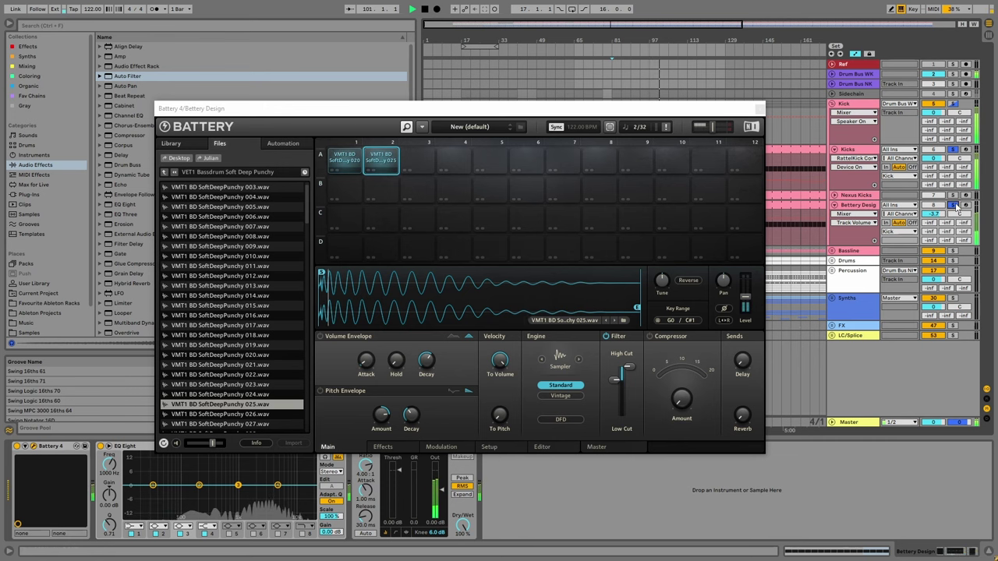
left_click_drag(933, 213, 933, 205)
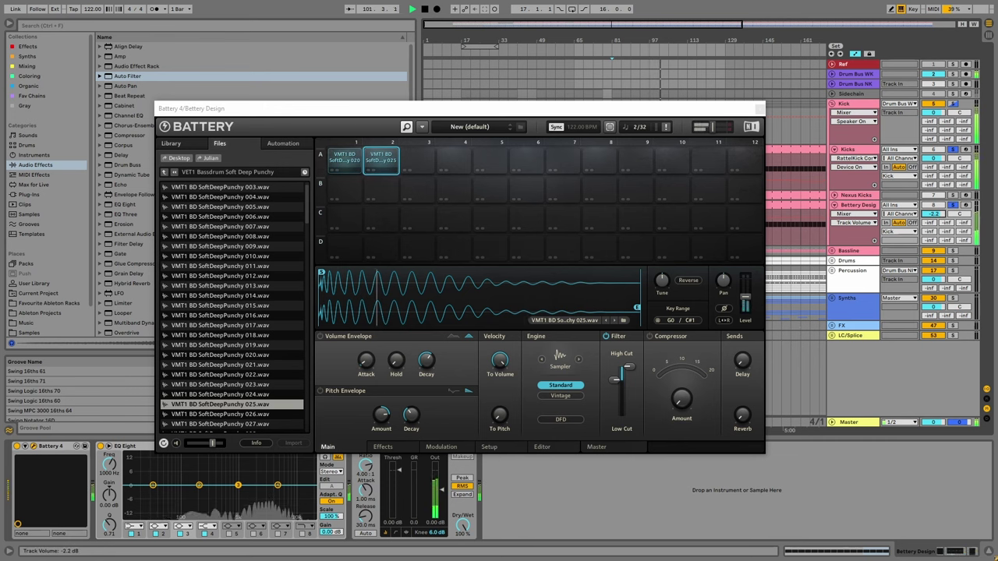
left_click(834, 149)
left_click(834, 169)
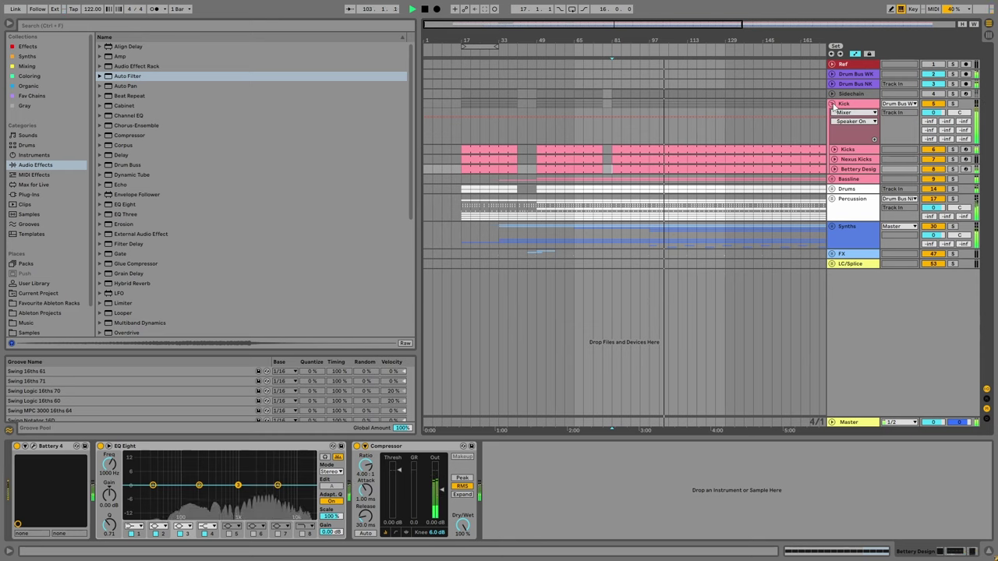
Fold the Kick group, unfold the Synths group and play the arrangement from bar 73.
left_click(832, 104)
left_click_drag(674, 62, 686, 183)
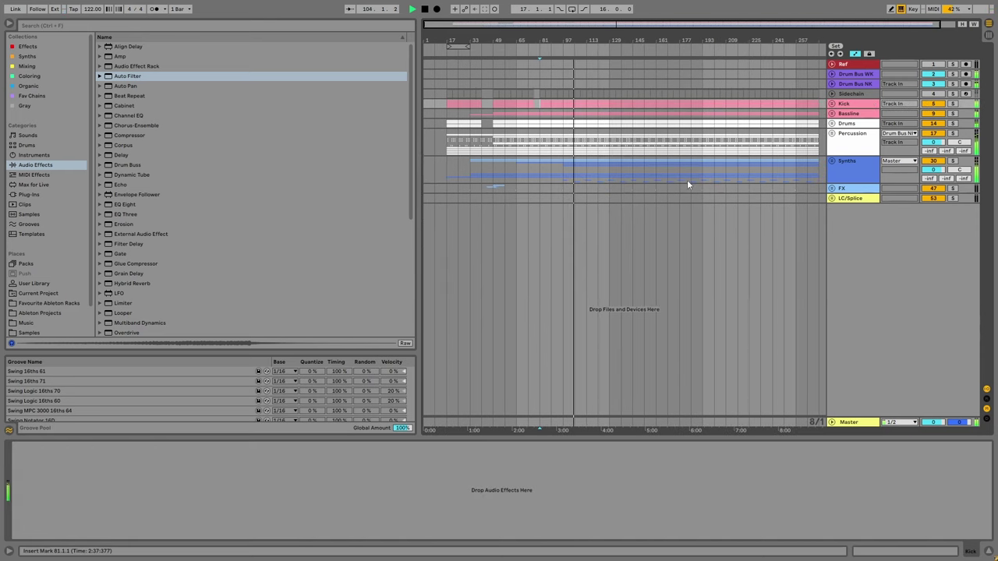
left_click(832, 161)
scroll(535, 242, "down", 2)
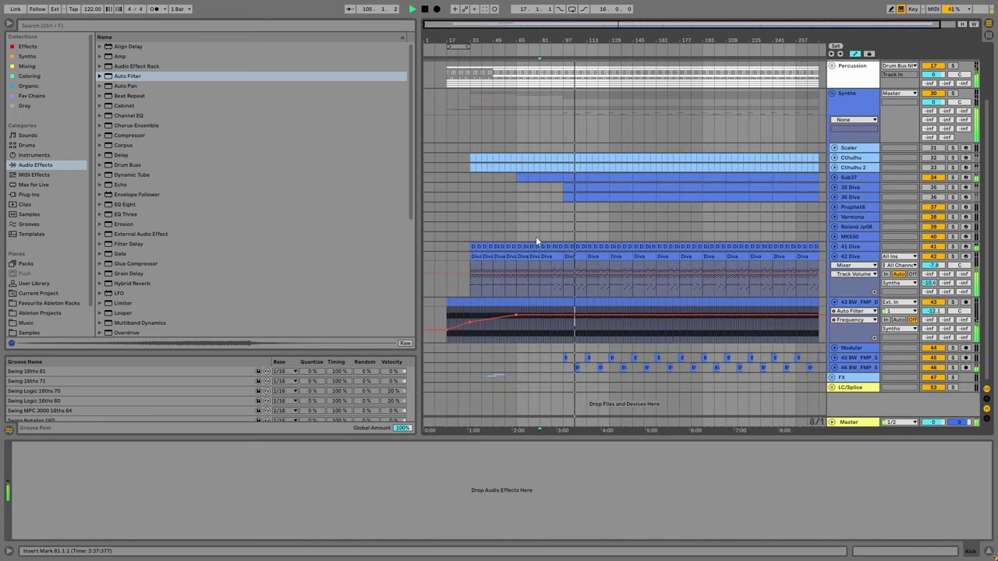
scroll(536, 233, "up", 1)
left_click(526, 240)
scroll(526, 243, "down", 1)
scroll(543, 294, "down", 1)
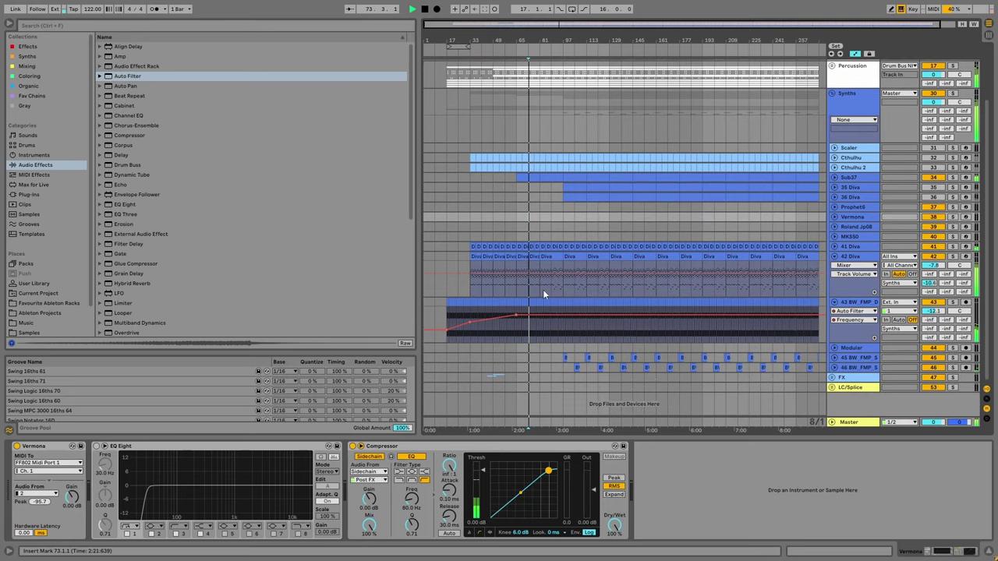
Extend the FreqMod2Depth automation on 42 Diva up to bar 81 and drop it there to 8.96.
left_click(849, 266)
left_click(849, 291)
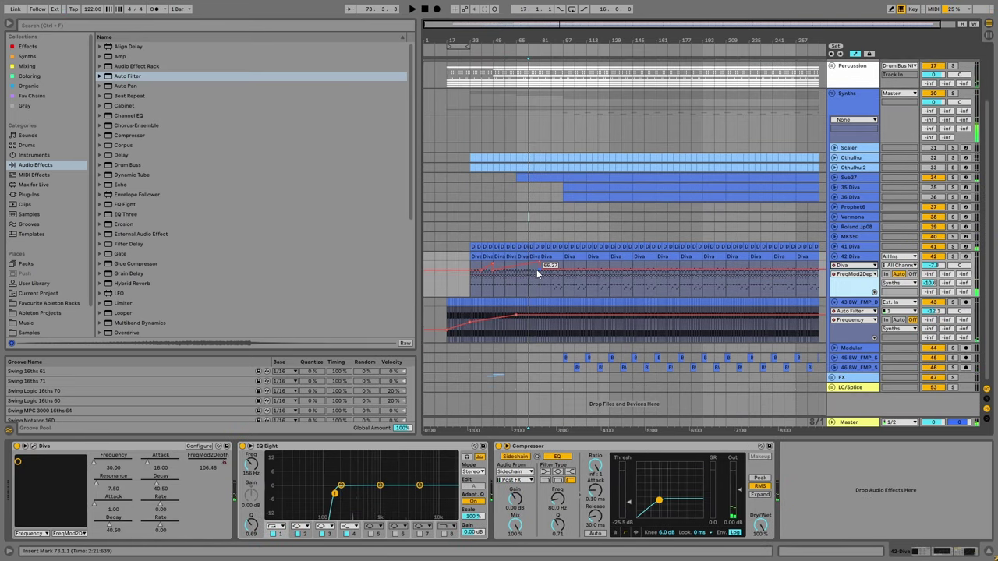
left_click_drag(537, 273, 540, 286)
left_click(538, 287)
key("space")
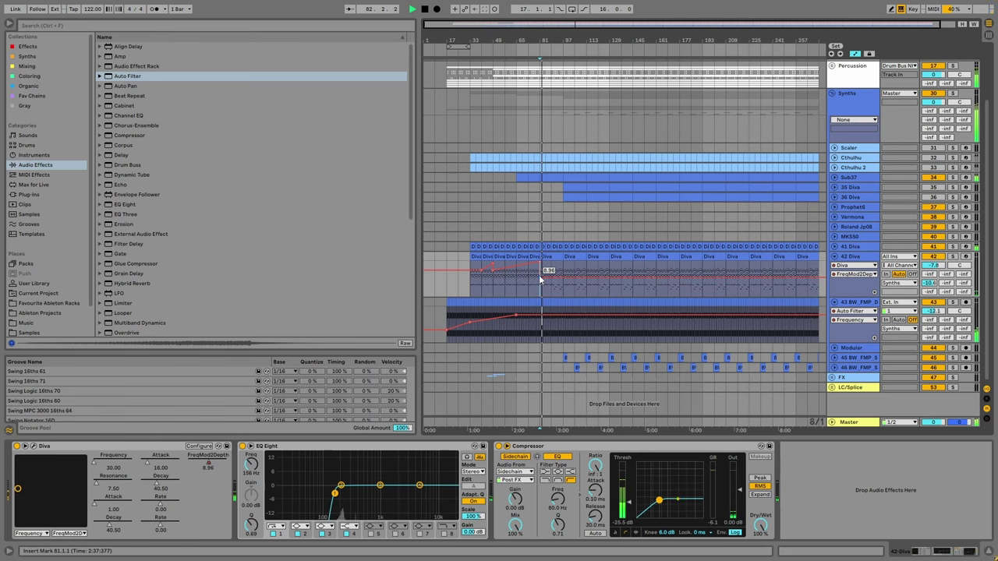
Play from bar 73 and raise the FreqMod2Depth automation on 42 Diva after bar 81 to 41.19.
scroll(530, 234, "up", 2)
left_click(528, 226)
scroll(535, 230, "up", 2)
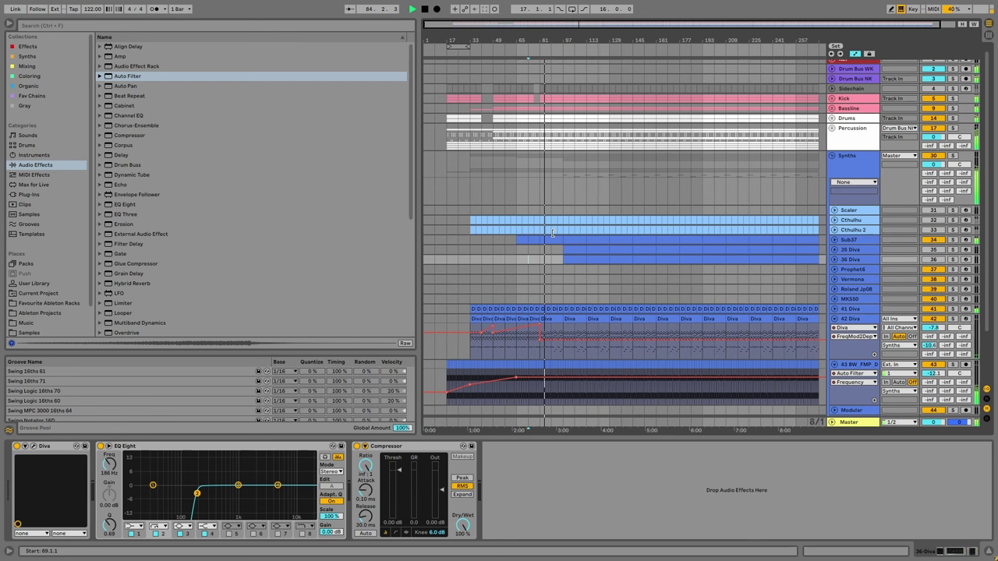
left_click(543, 346)
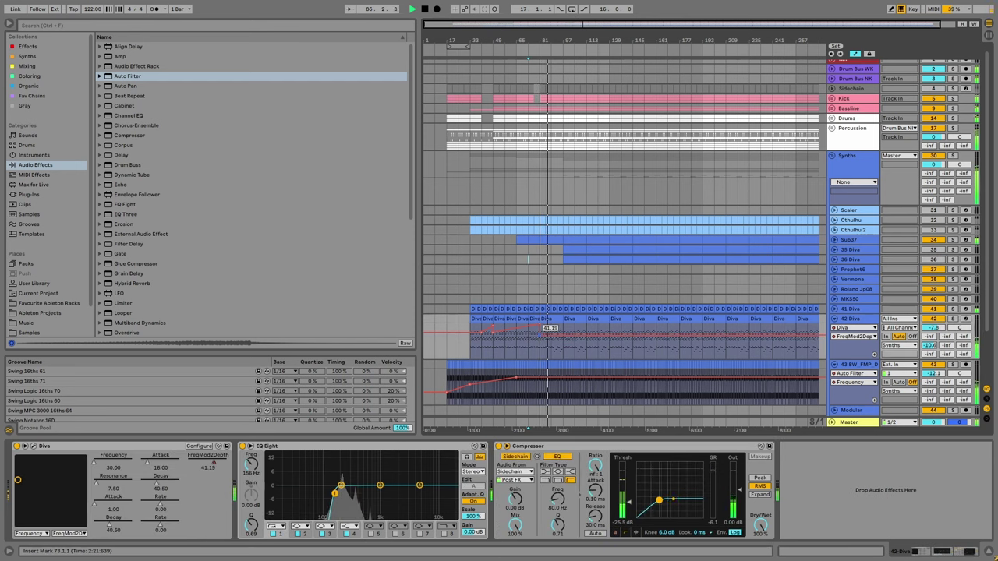
Play from bar 97, set the 36 Diva track's volume to -8.9 dB and unfold the 35 Diva, Sub37 and 41 Diva tracks.
left_click(853, 279)
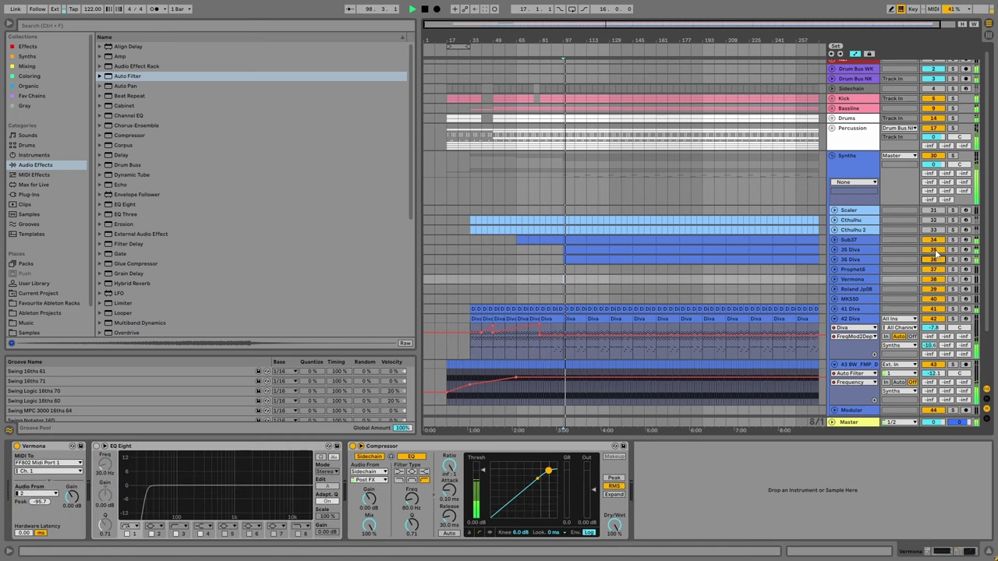
left_click(833, 259)
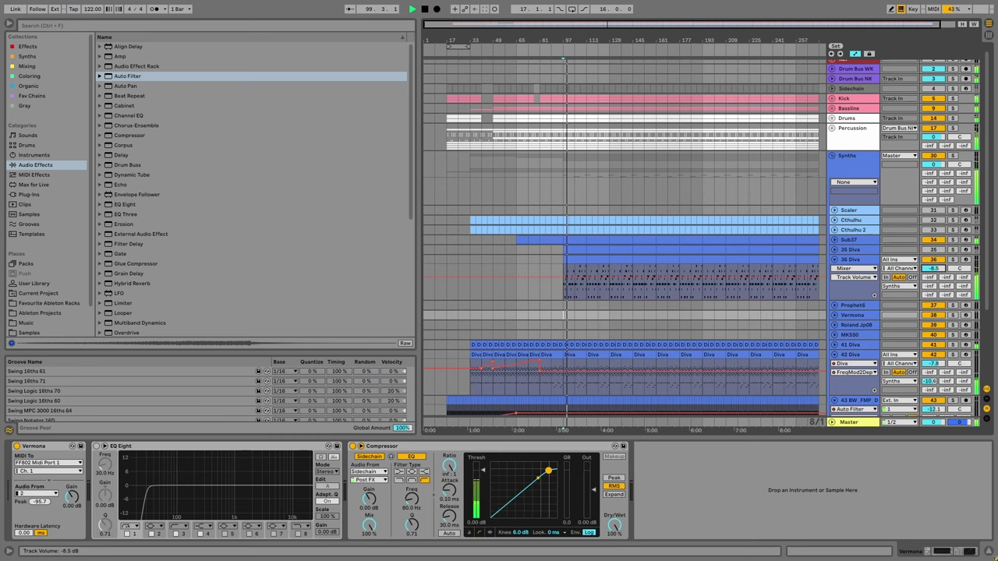
left_click(833, 250)
left_click(833, 241)
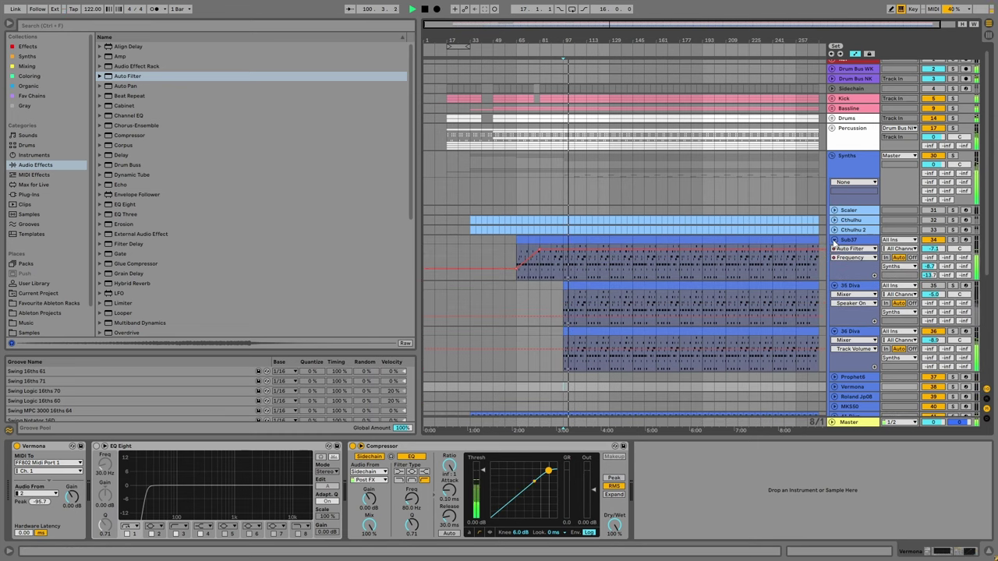
scroll(715, 279, "down", 5)
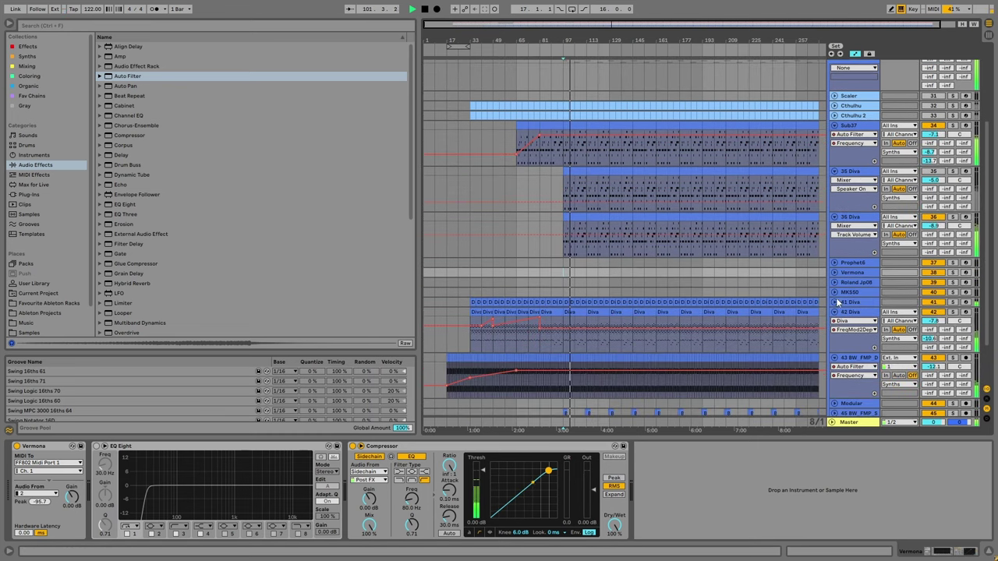
scroll(598, 289, "down", 2)
Raise 41 Diva's Frequency automation to 82.63 at bar 97 and set that track's volume to -6.2 dB.
left_click_drag(604, 40, 604, 69)
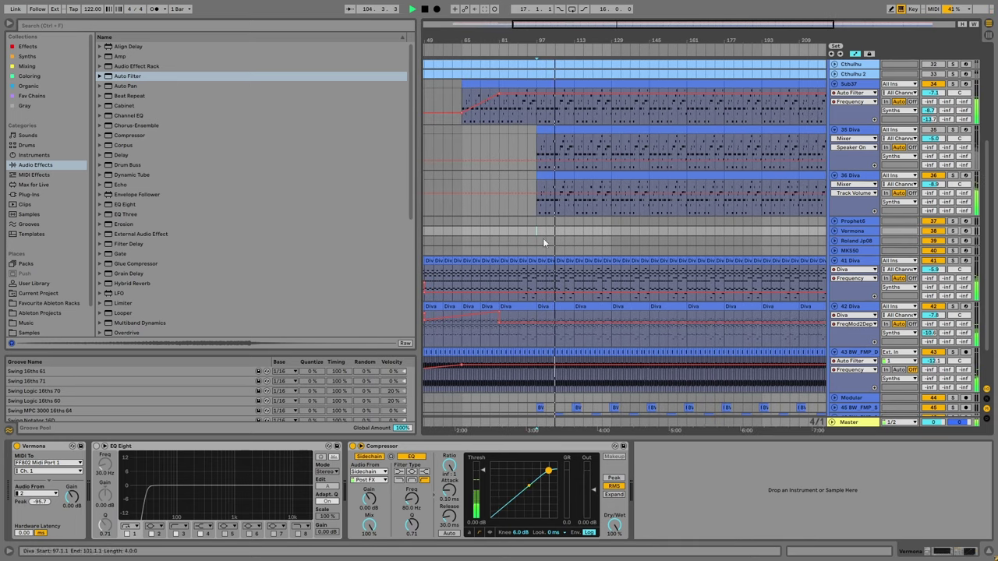
scroll(604, 262, "left", 3)
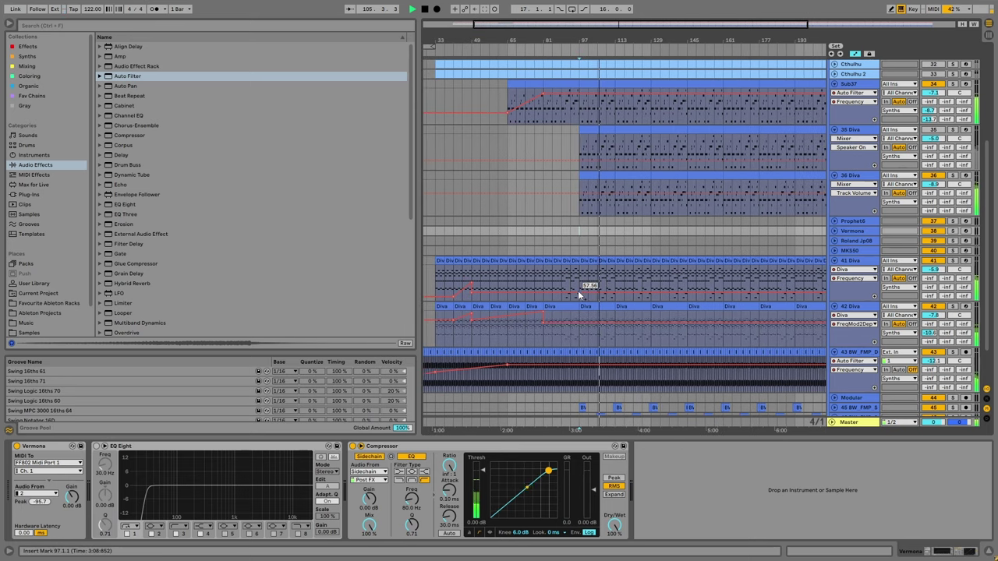
left_click(580, 290)
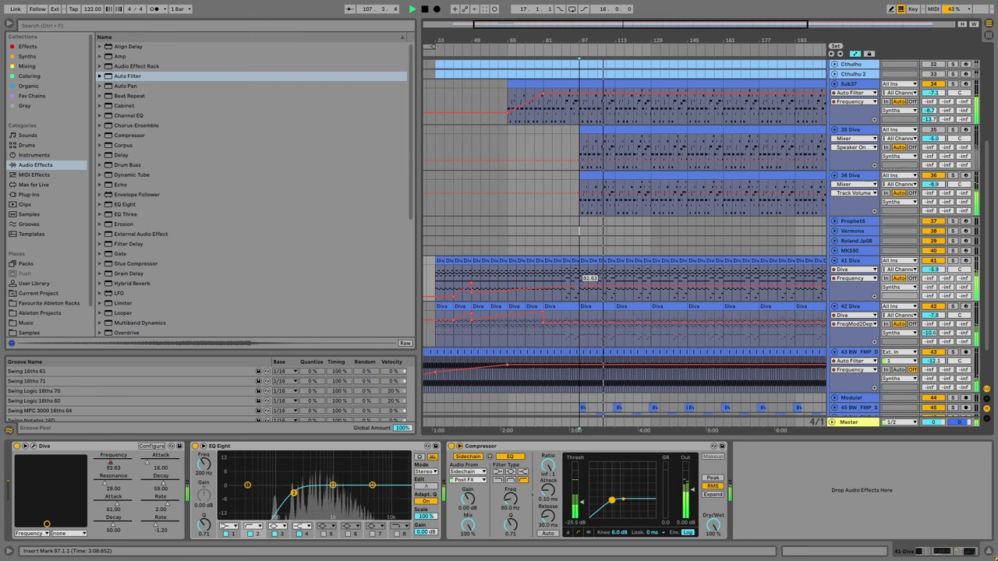
left_click(620, 275)
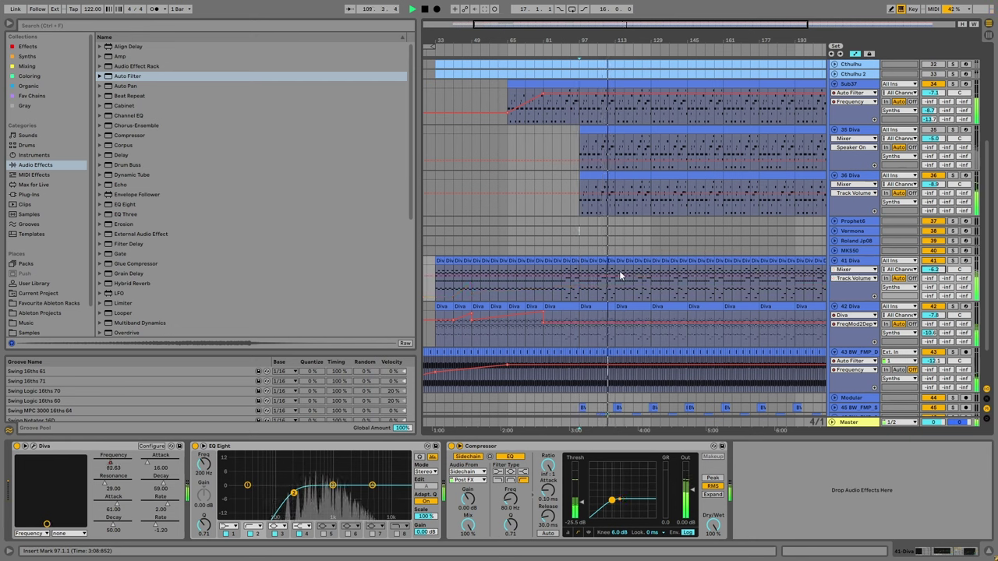
left_click(854, 269)
left_click(854, 289)
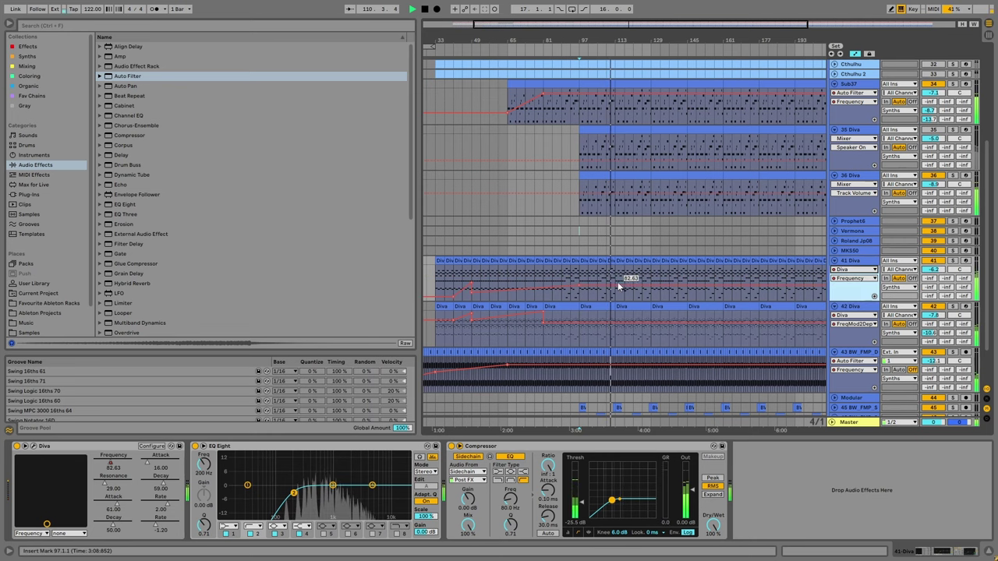
Delete the Sidechain and Kick clips between bars 111 and 113 to make a two-bar kick break.
scroll(619, 179, "up", 5)
scroll(625, 104, "up", 2, "ctrl")
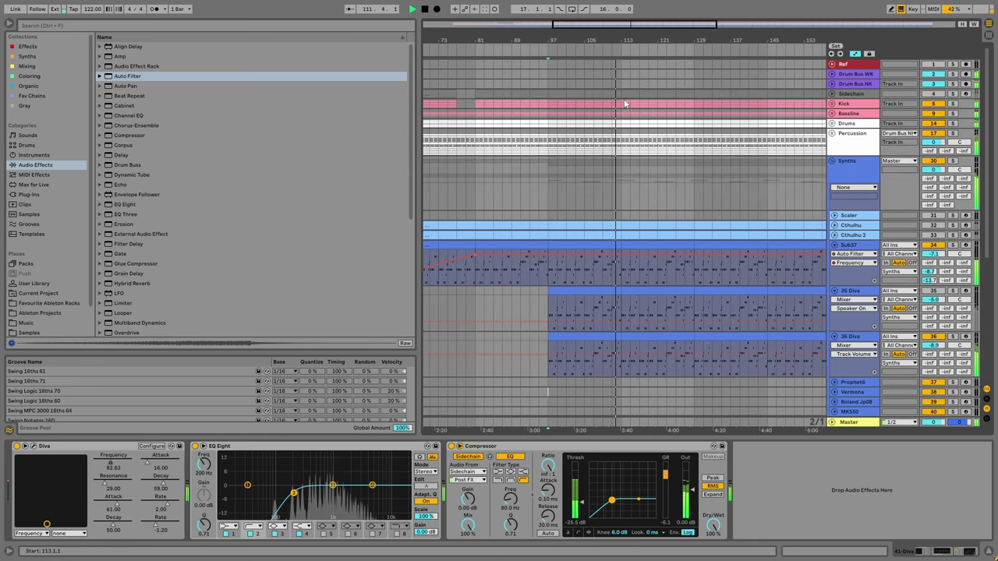
left_click(624, 104)
scroll(632, 159, "down", 2)
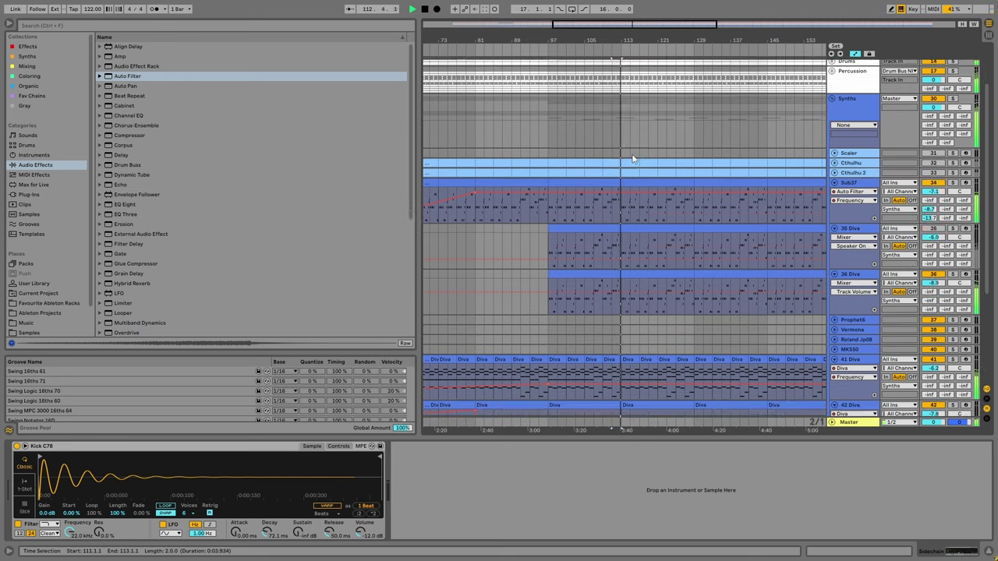
scroll(639, 307, "up", 1)
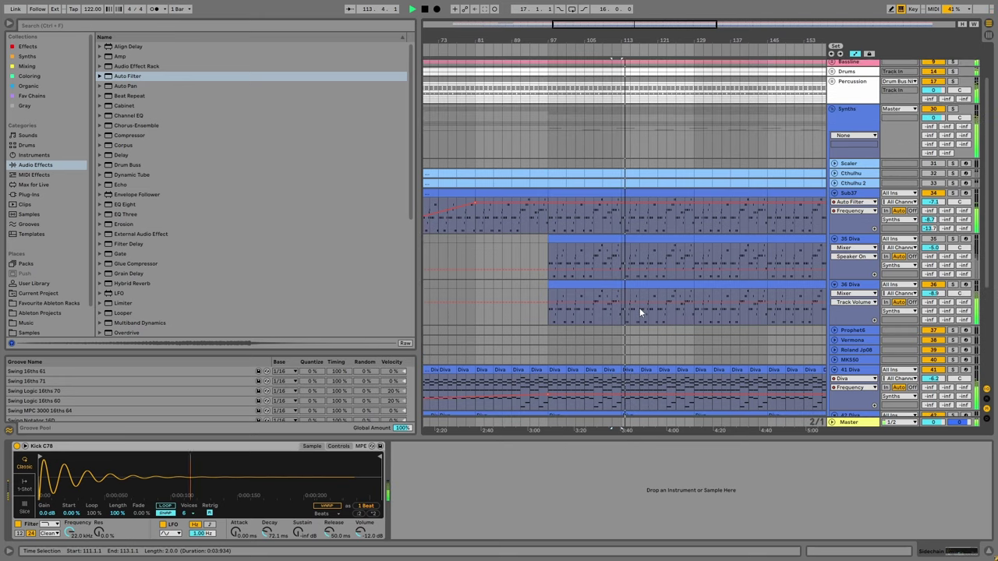
scroll(639, 307, "up", 3)
scroll(561, 308, "down", 2, "ctrl")
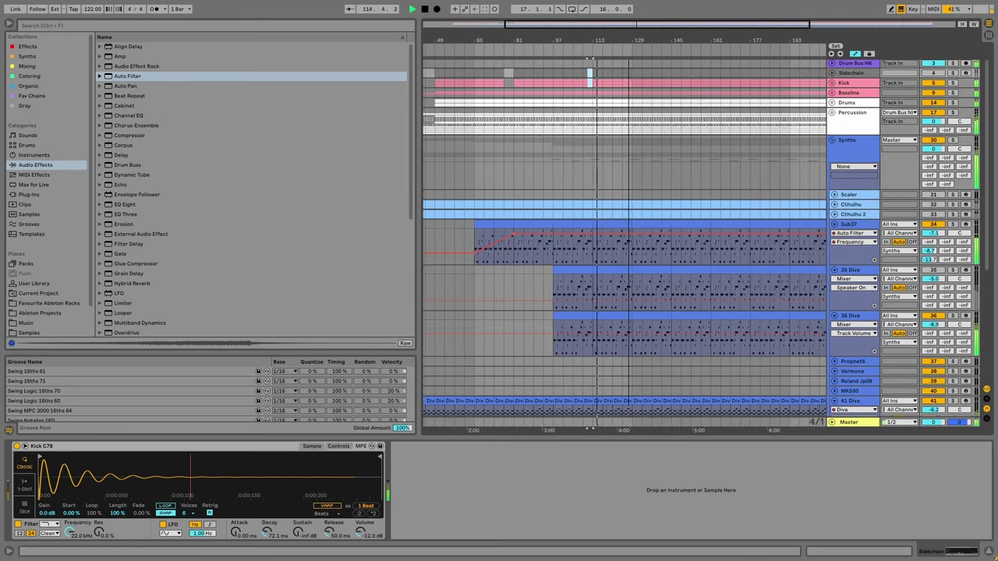
scroll(616, 174, "down", 3, "ctrl")
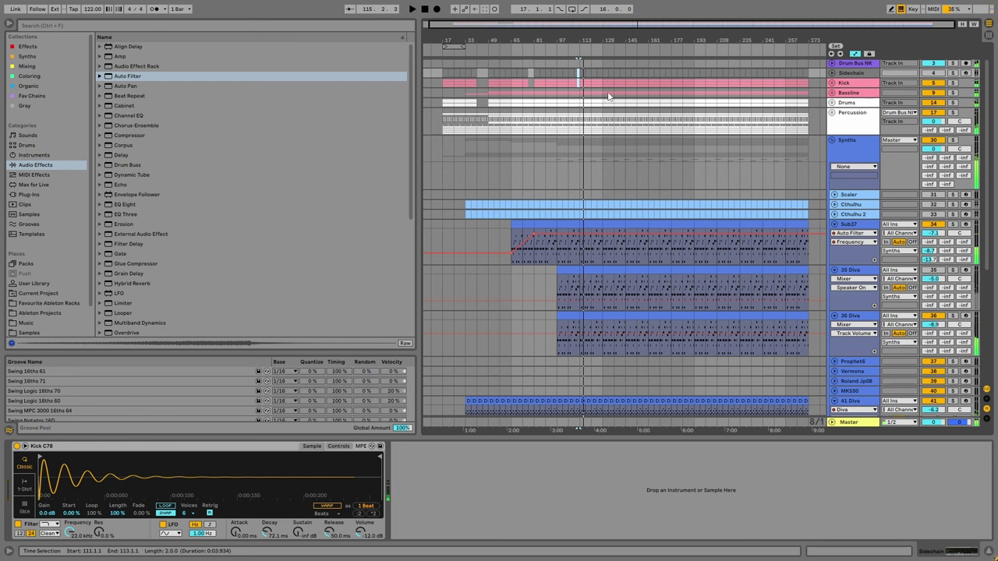
Delete the Kick and Bassline clips from bar 129 to 161 and raise Sub37's Auto Filter frequency automation to 19.9 kHz at bar 129.
left_click_drag(605, 85, 647, 94)
key("space")
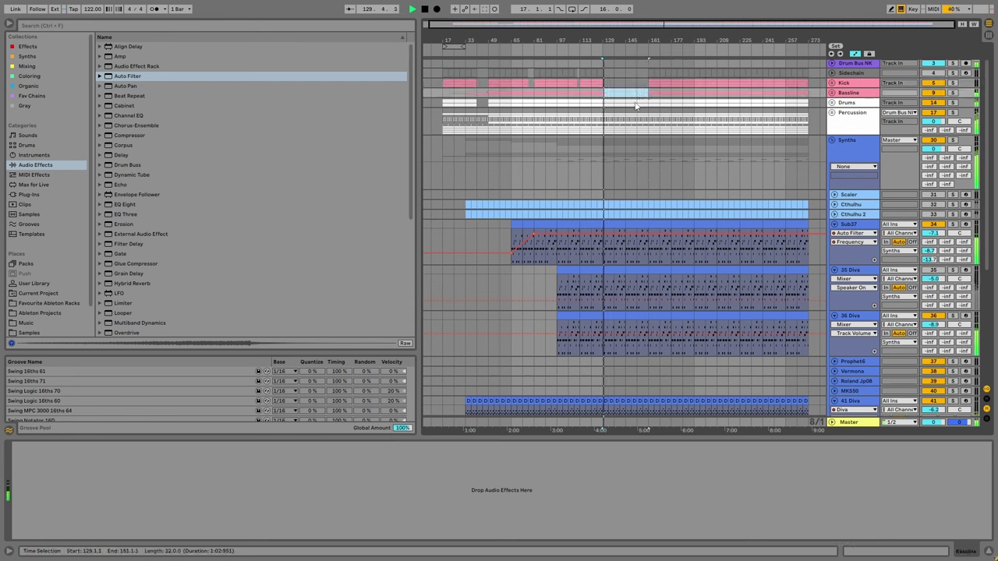
left_click(604, 235)
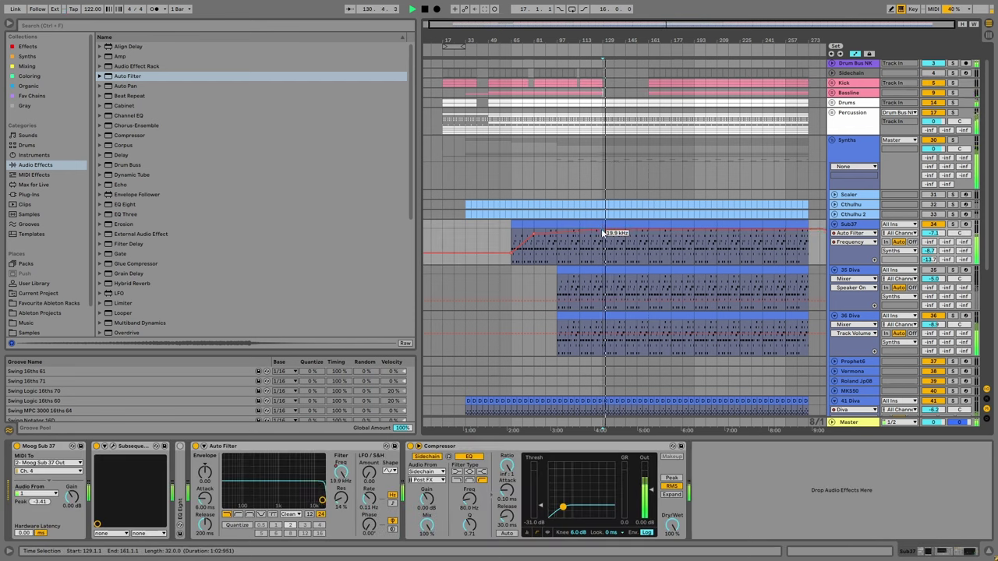
Delete the 35 Diva clip section from bar 97 to 113 and play from bar 113.
key("space")
left_click_drag(556, 285, 580, 284)
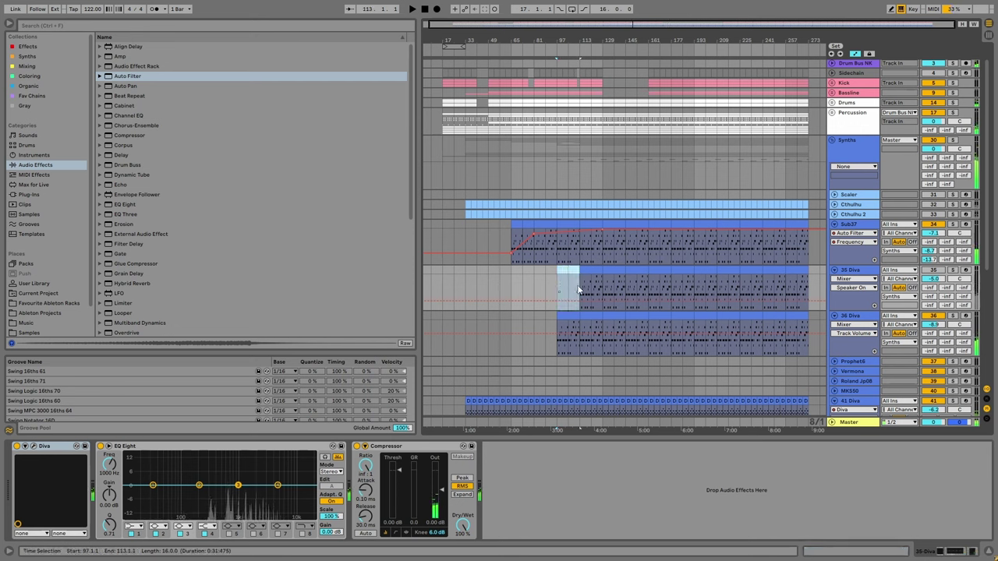
key("space")
Solo 35 Diva and 36 Diva, setting them to -7.5 dB panned 11L and -9.3 dB panned 11R respectively.
left_click(952, 270)
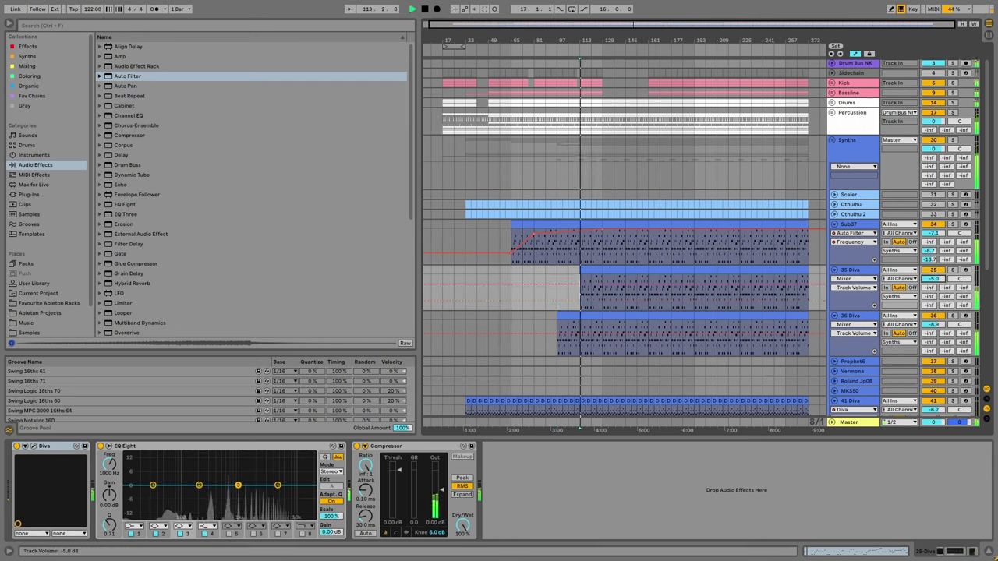
left_click_drag(933, 278, 958, 287)
left_click(952, 314, "ctrl")
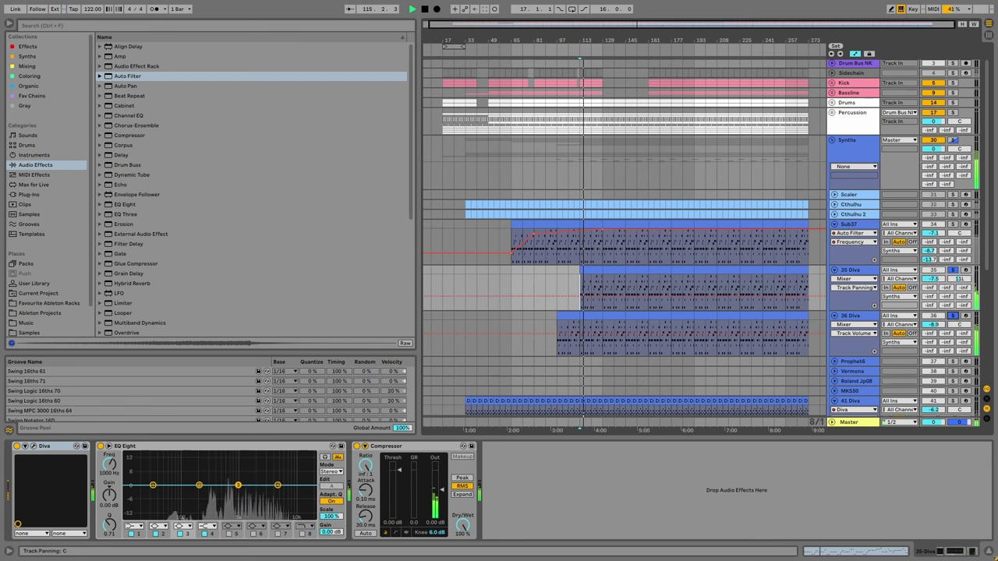
left_click_drag(933, 324, 933, 327)
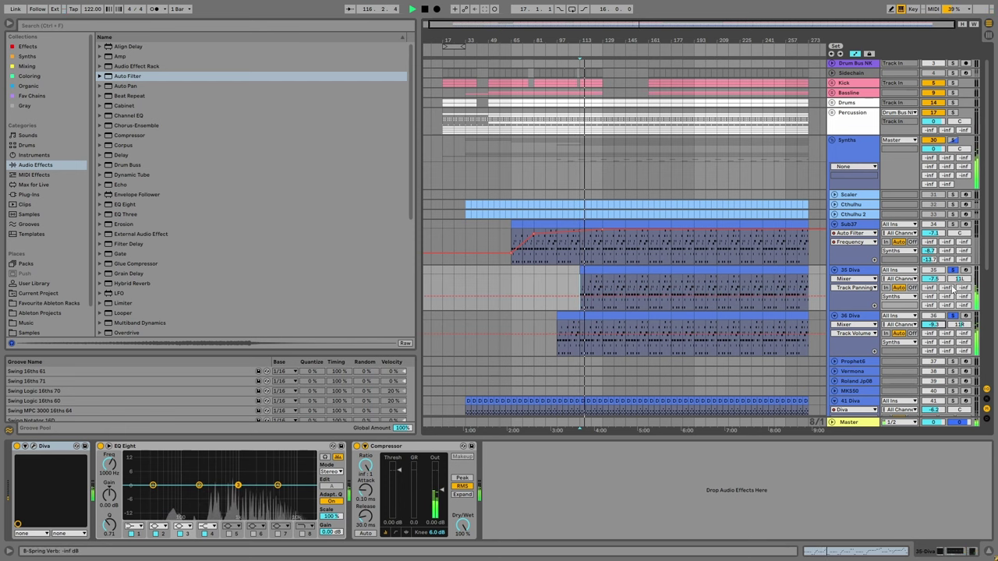
Delete the Drums clips from bar 129 to 161 and play from bar 129.
scroll(666, 246, "up", 1)
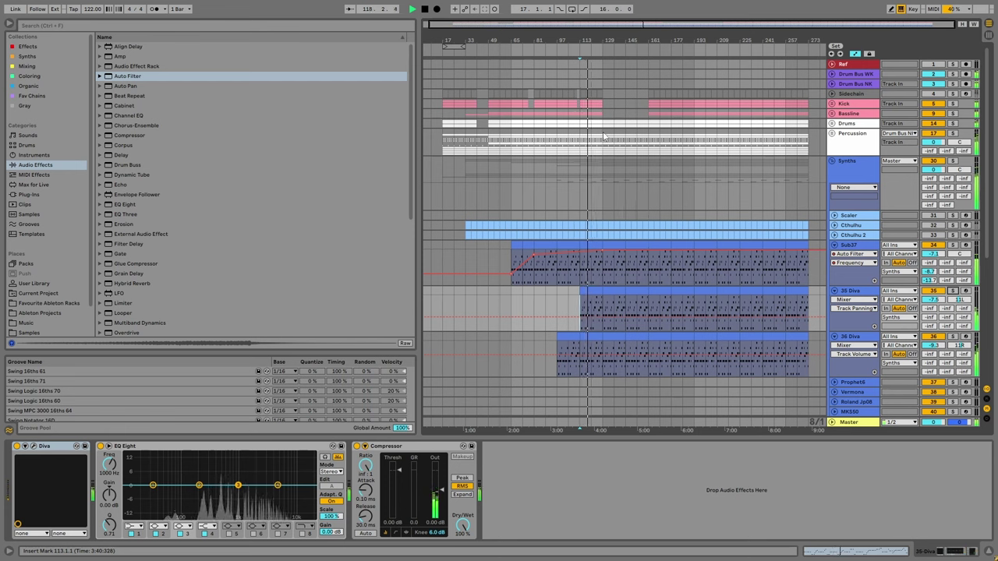
left_click_drag(603, 125, 655, 127)
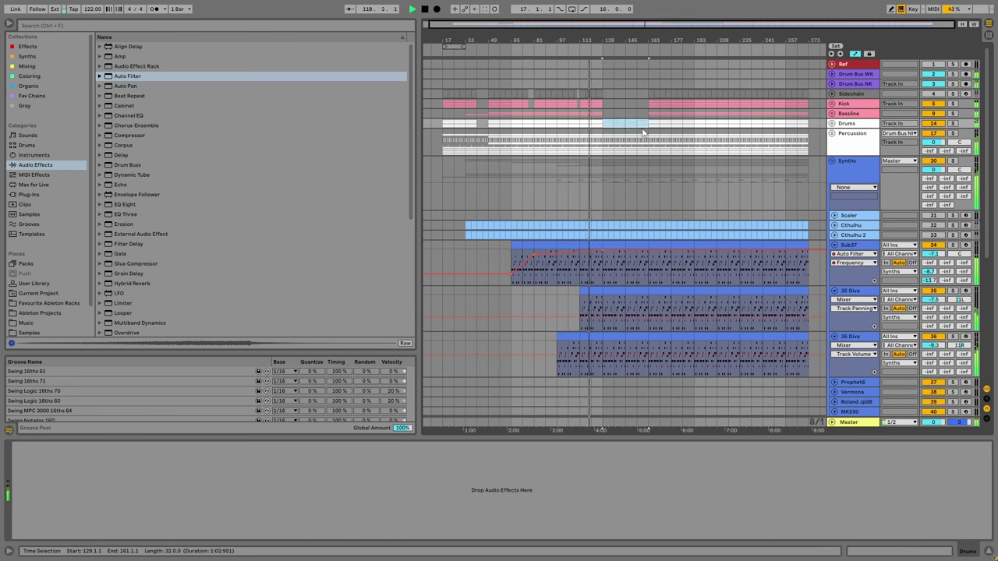
left_click(603, 148)
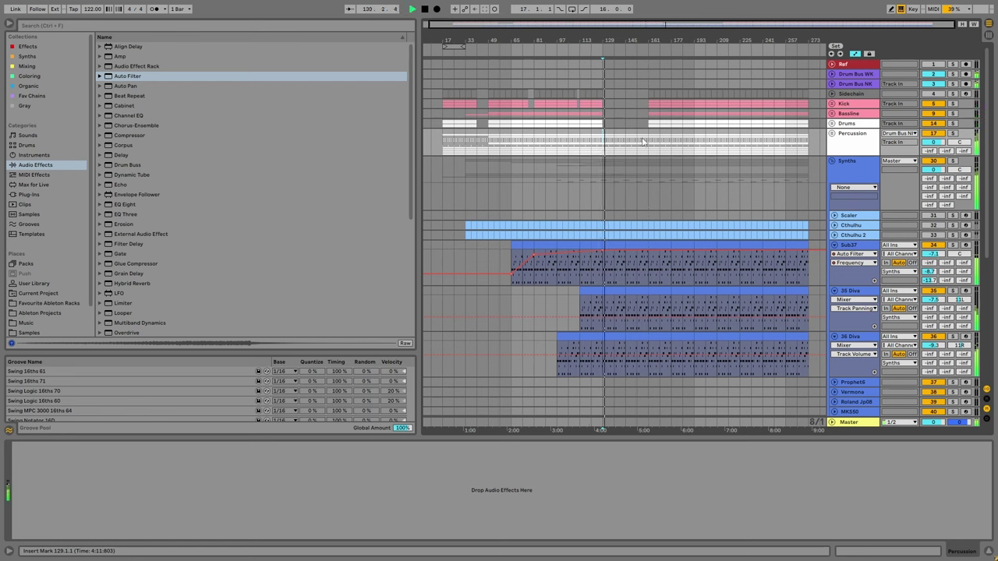
Delete the 35 Diva clip from bar 129 to 161 and drop Sub37's Auto Filter frequency automation to 755 Hz at bar 129.
left_click(616, 257)
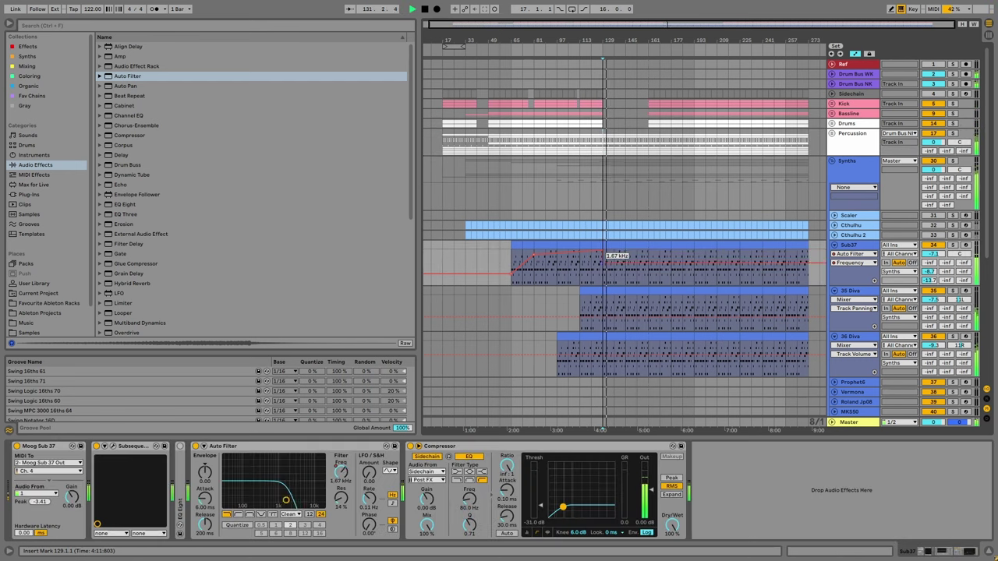
left_click(607, 297)
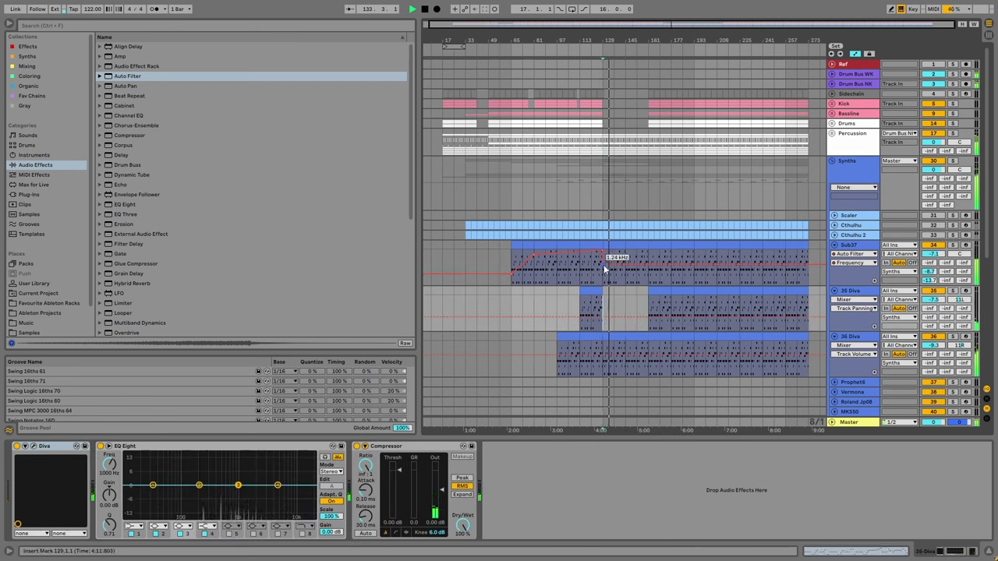
left_click(604, 270)
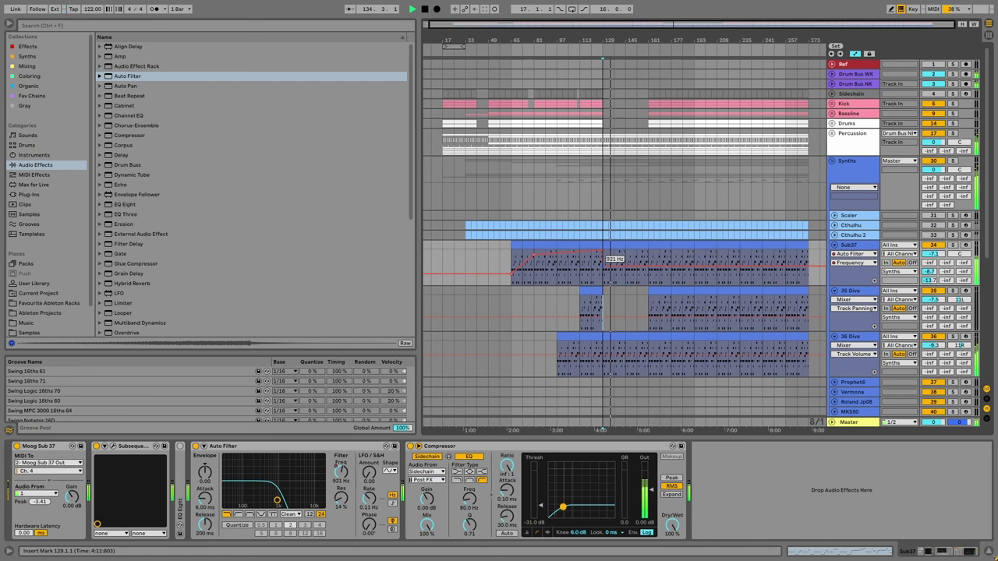
left_click_drag(606, 258, 605, 258)
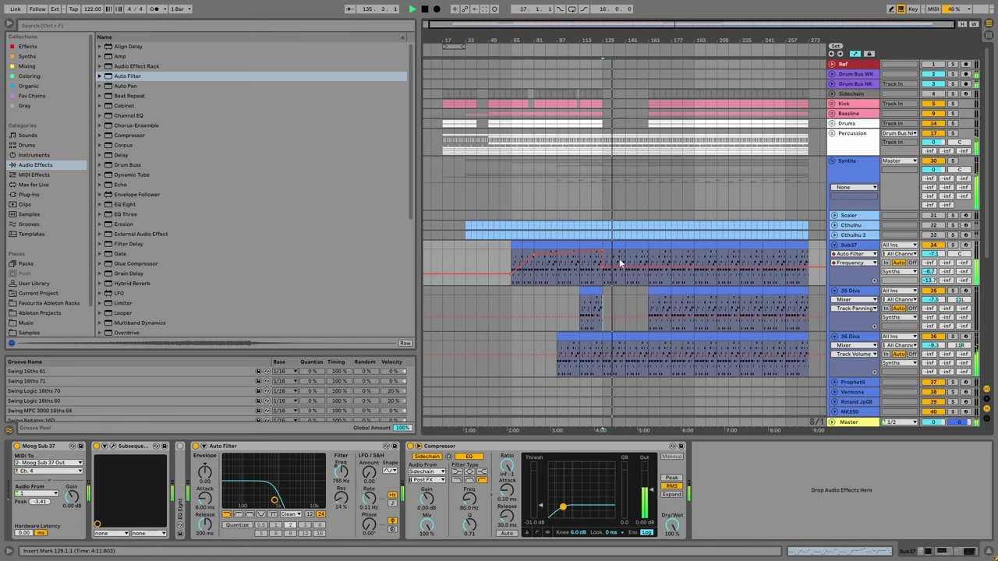
Delete the track 21 Basic Waves Top Loop clips from bar 129 to 161 inside the Percussion group, and collapse the group.
left_click(637, 181)
scroll(637, 181, "down", 3)
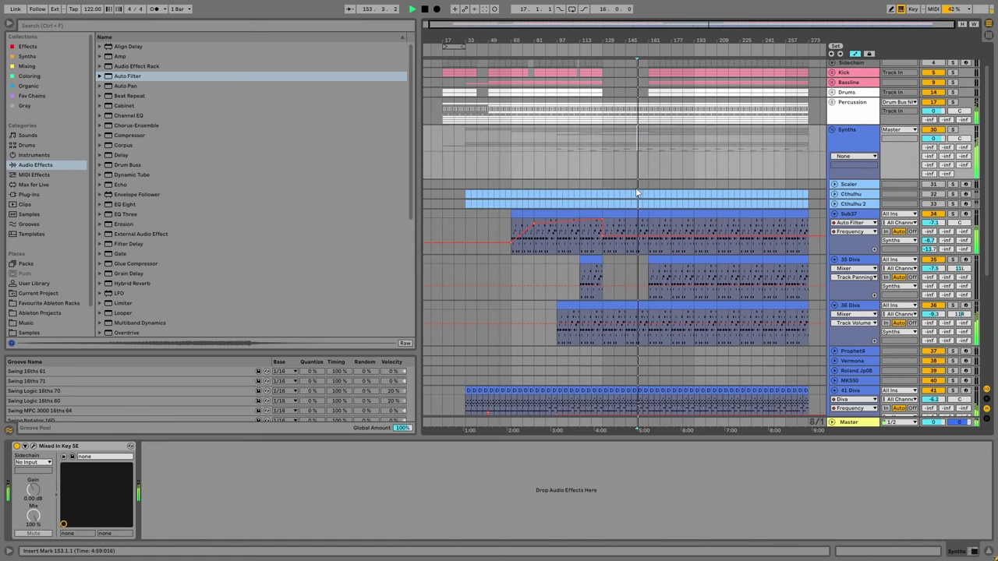
scroll(635, 188, "up", 2)
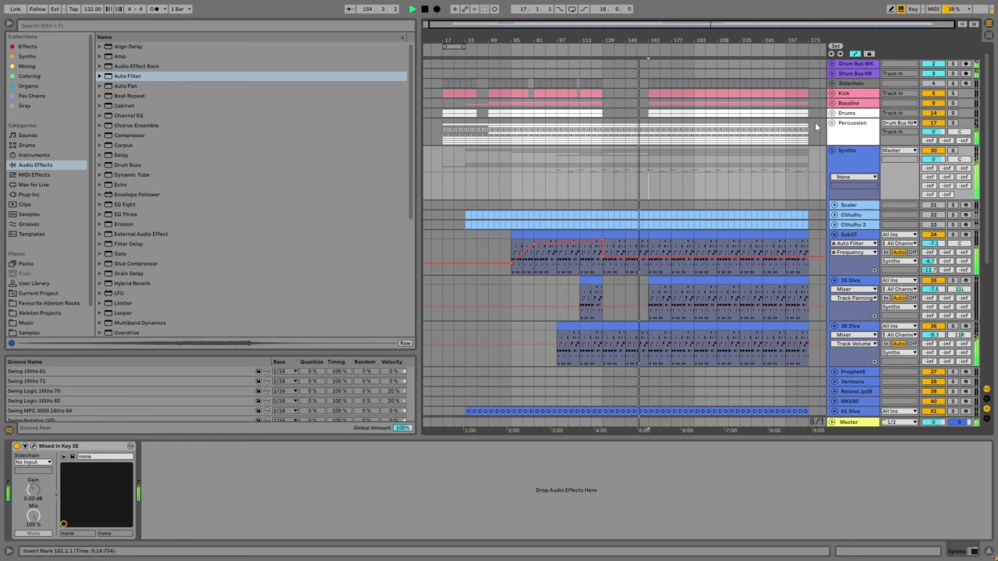
left_click(648, 134)
key("Right")
left_click(613, 209)
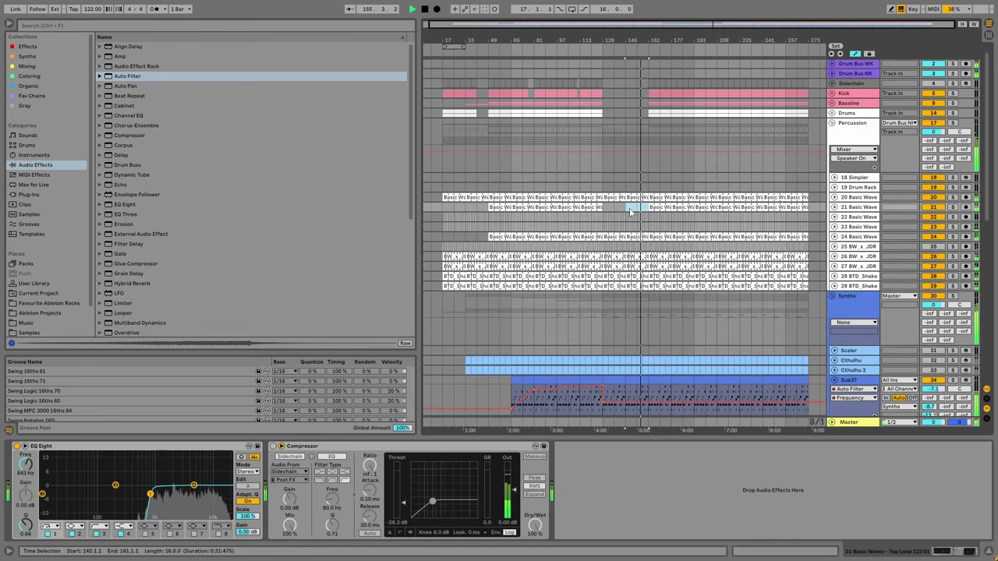
left_click(600, 177)
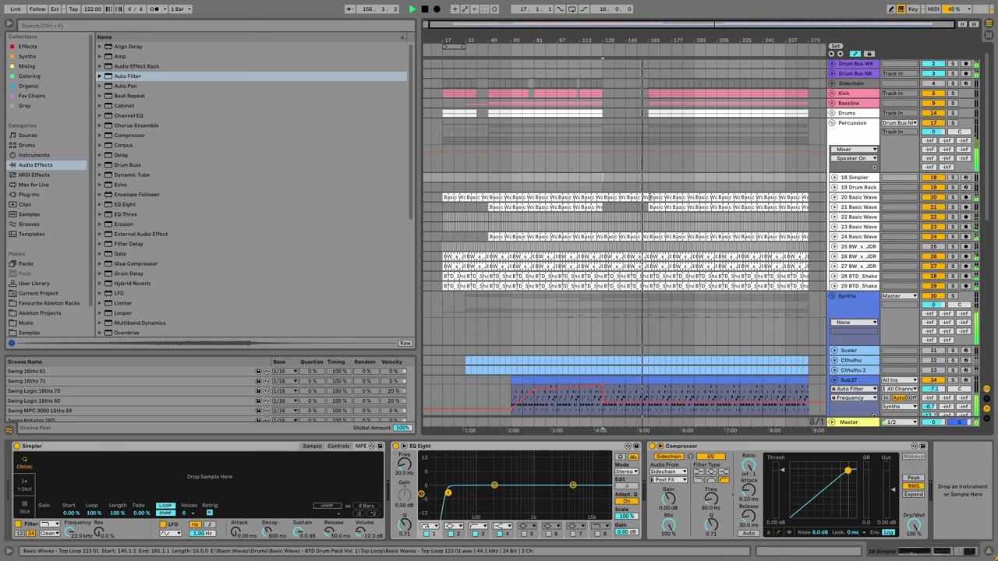
scroll(800, 143, "up", 1)
left_click(833, 135)
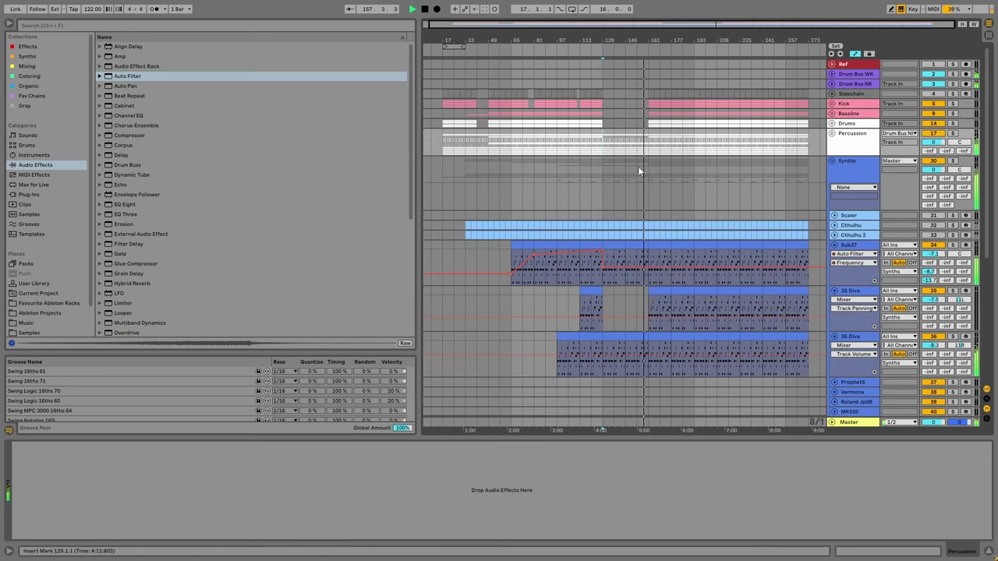
Ramp Sub37's Auto Filter frequency automation up to 19.9 kHz at bar 161.
left_click(645, 267)
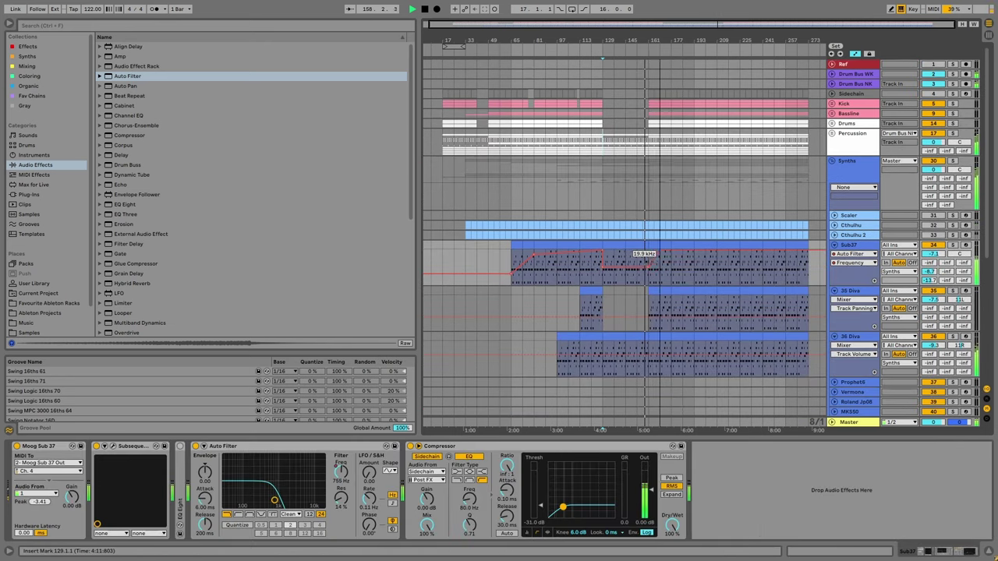
scroll(647, 295, "down", 2)
left_click(649, 288)
scroll(673, 248, "down", 2)
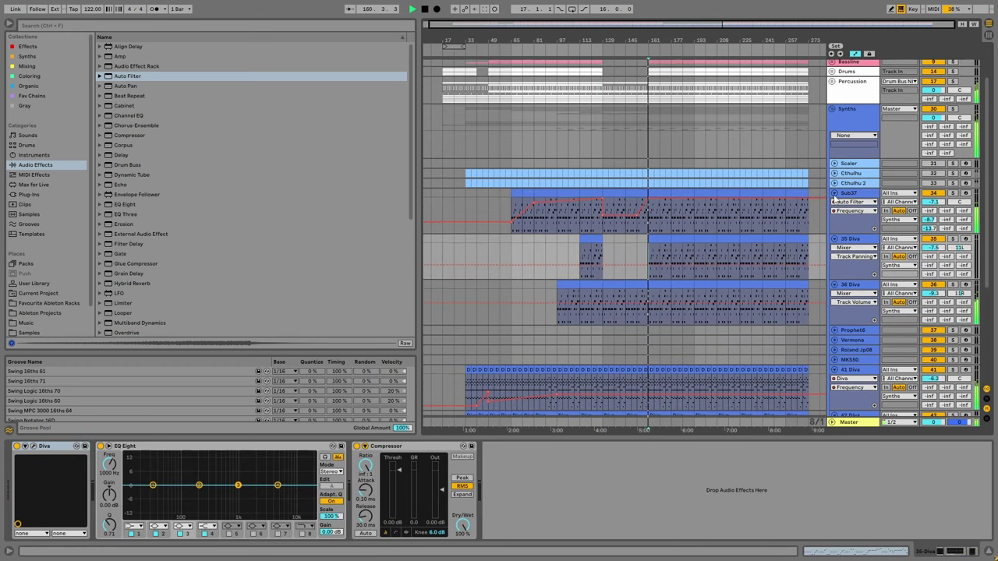
Collapse the Sub37, 35 Diva and 36 Diva tracks and expand the 45 BW_FMP synth flourish track around bar 161.
left_click(834, 193)
left_click(834, 202)
scroll(833, 312, "down", 2)
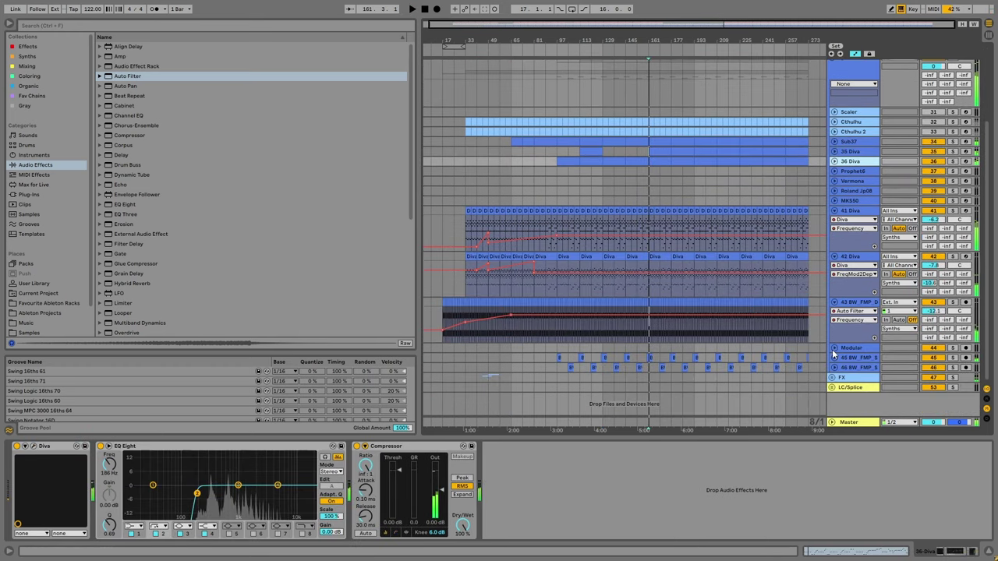
left_click(834, 357)
scroll(676, 166, "down", 2)
scroll(658, 352, "up", 5)
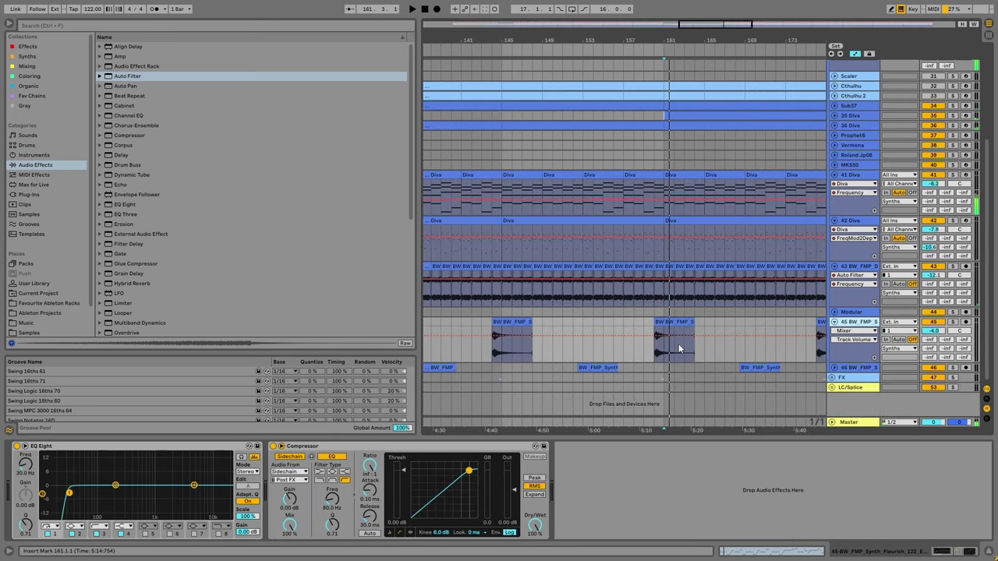
Solo the 45 BW_FMP flourish track and add a Delay with both sides tempo-synced, the left at 2 and the right at 3 sixteenths.
left_click(952, 322)
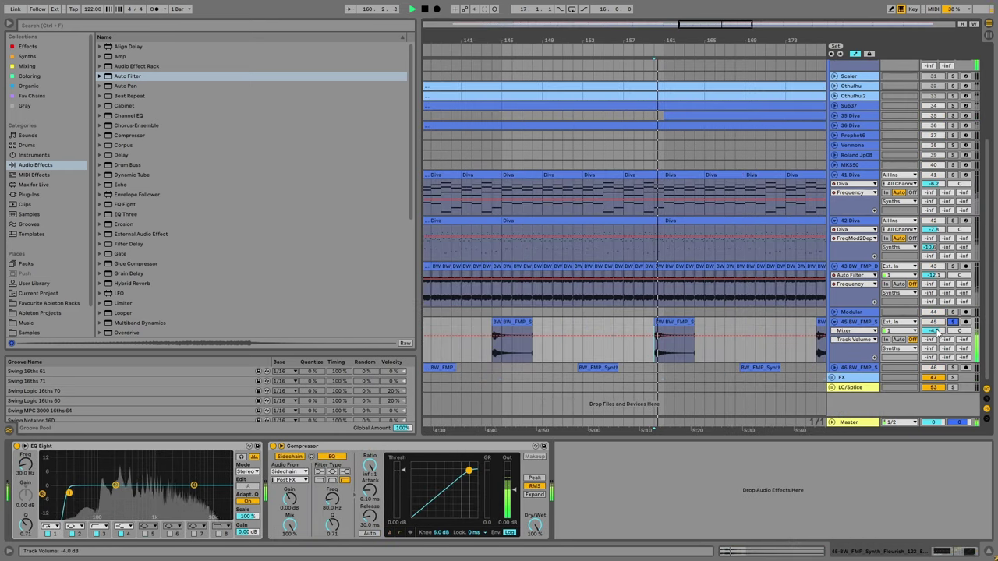
left_click(123, 156)
key("Return")
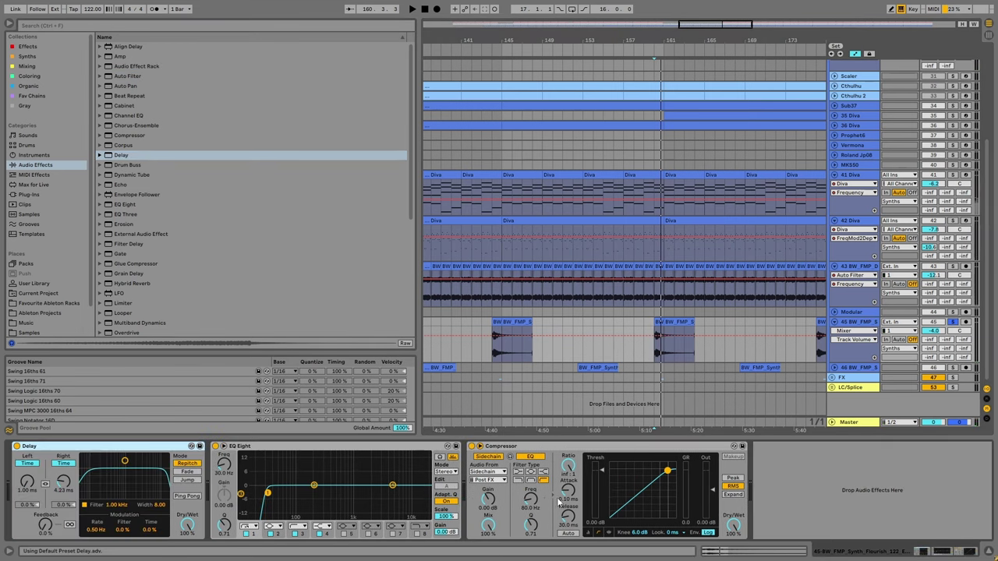
left_click(63, 463)
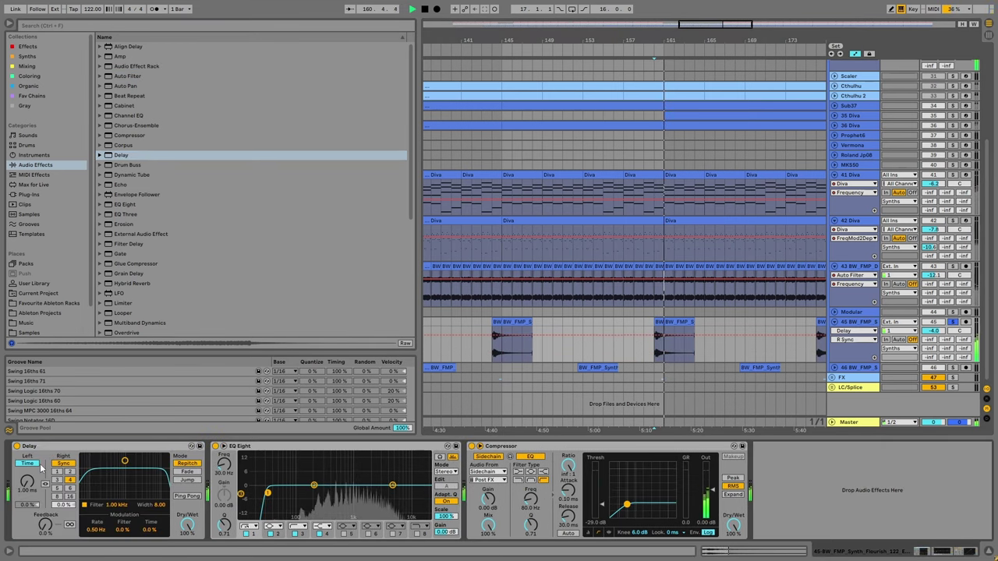
left_click(28, 463)
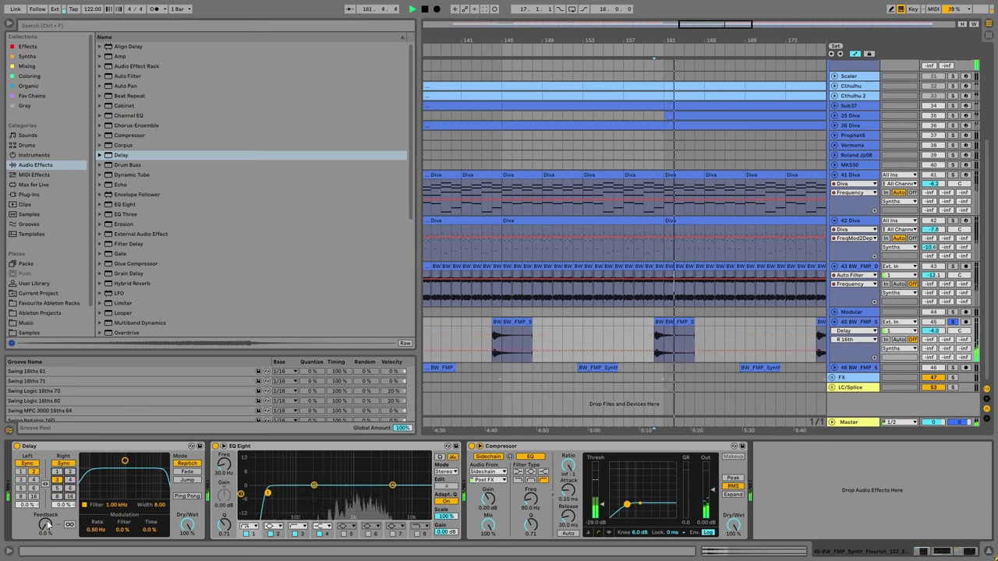
Set the flourish Delay to 69% feedback and 65% dry/wet with Ping Pong enabled.
left_click_drag(46, 526, 45, 491)
left_click(187, 496)
left_click_drag(187, 525, 187, 544)
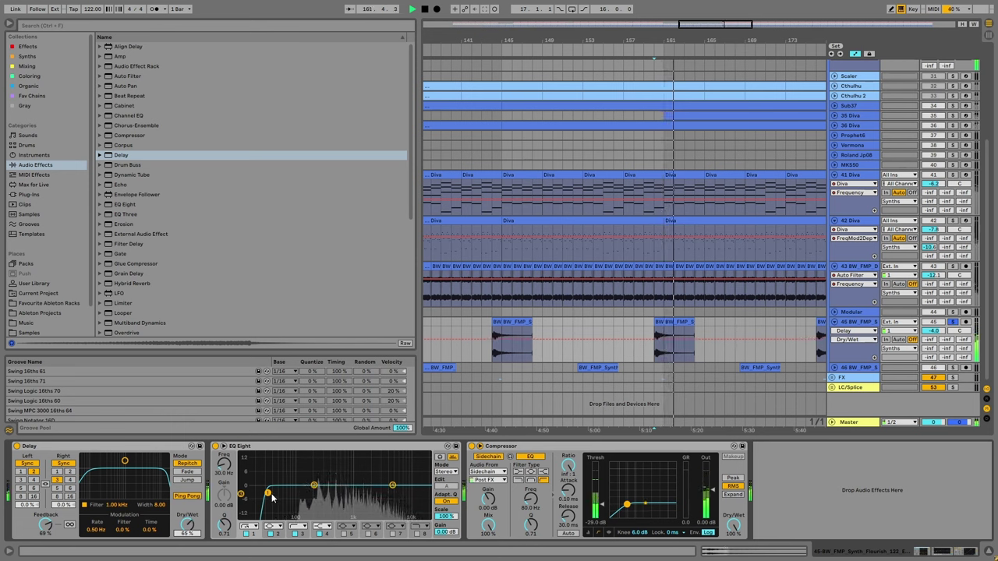
Move the flourish track's EQ Eight low cut to 167 Hz, lower its volume to -5.7 dB and unsolo it.
left_click_drag(272, 497, 310, 498)
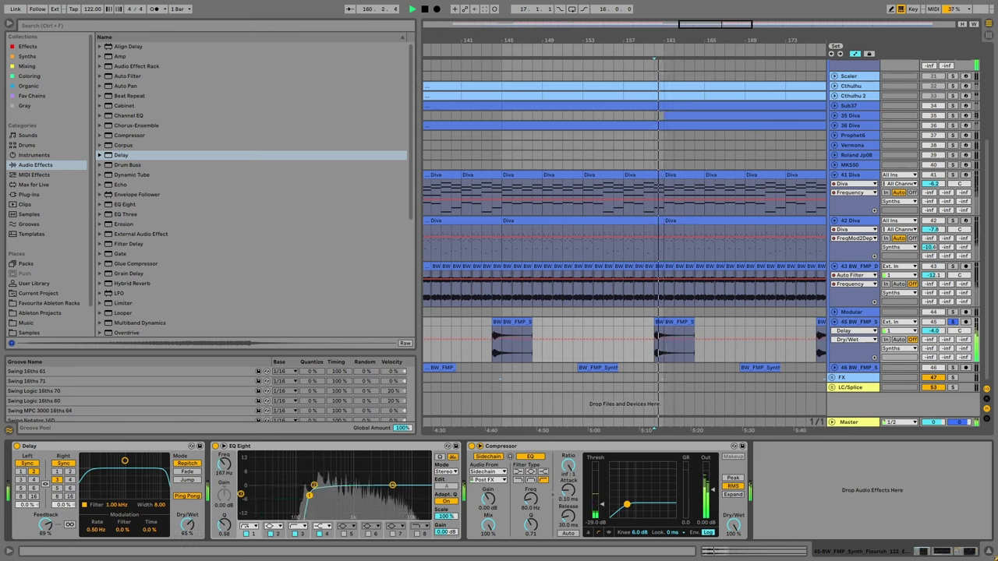
left_click_drag(933, 331, 932, 337)
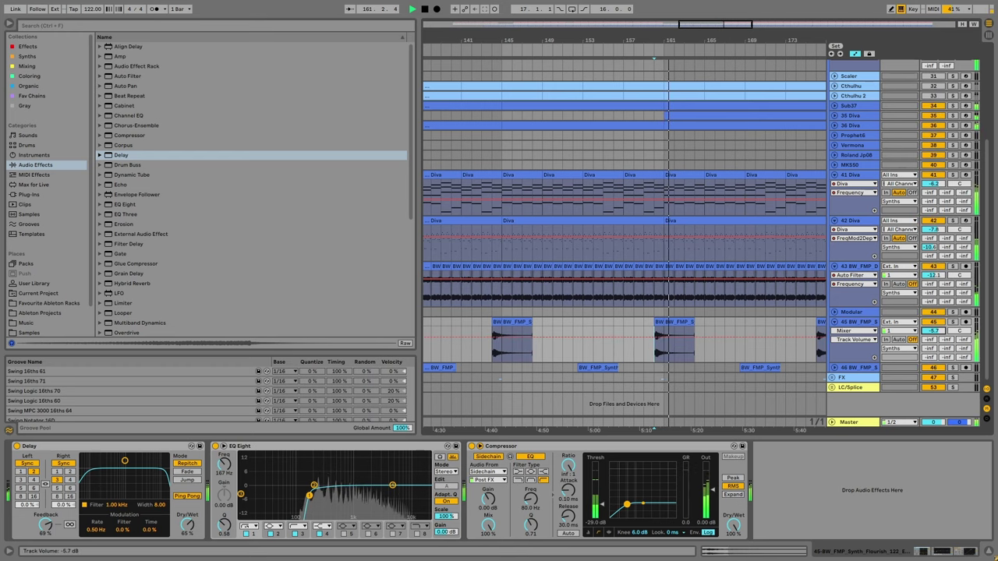
Drop 41 Diva's Frequency automation to about 62.93 at bar 129 and play from there.
scroll(663, 203, "up", 4)
scroll(653, 117, "down", 5, "ctrl")
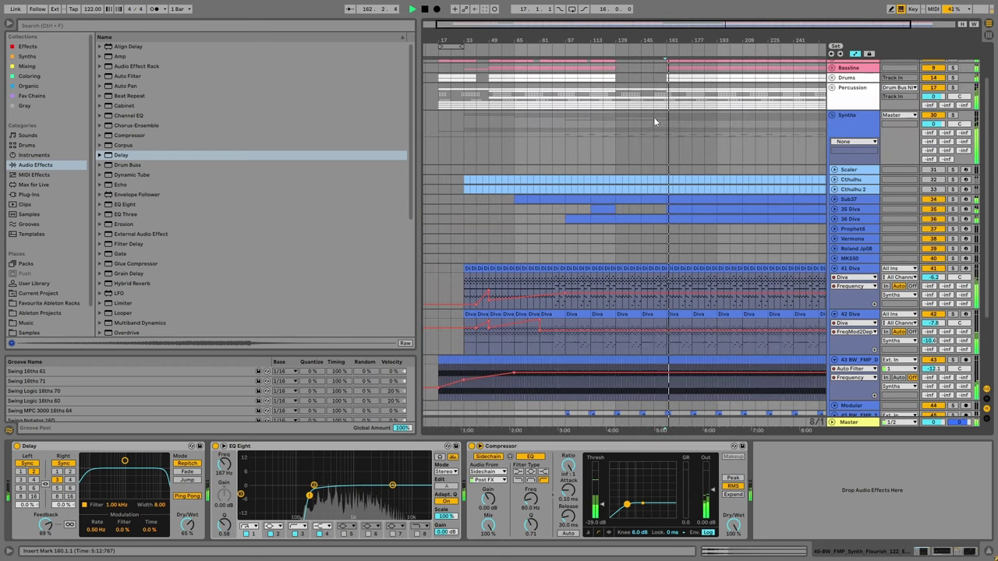
left_click(645, 148)
scroll(649, 141, "up", 1)
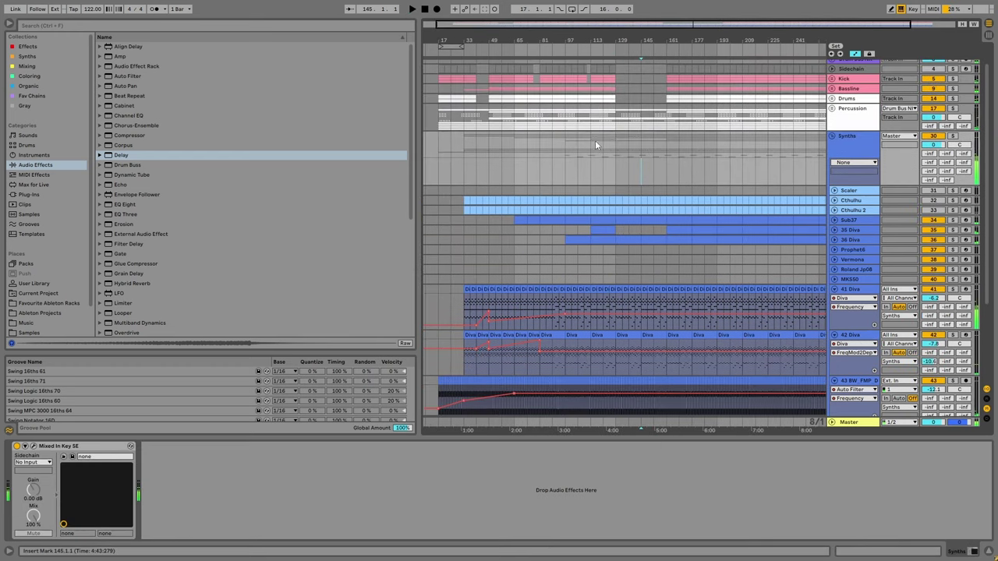
left_click_drag(664, 139, 729, 139)
scroll(649, 145, "down", 1, "ctrl")
left_click(649, 145)
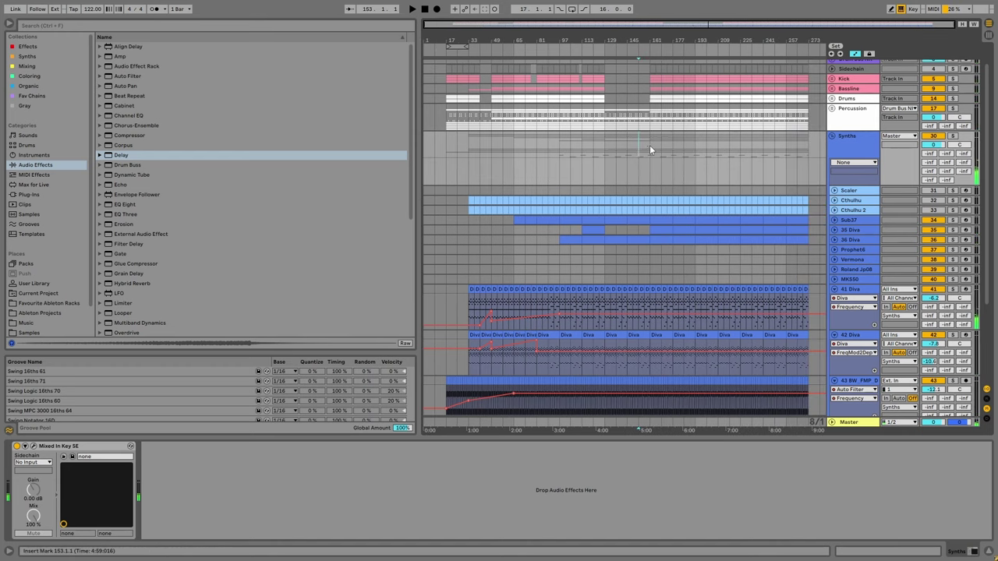
scroll(664, 209, "down", 3)
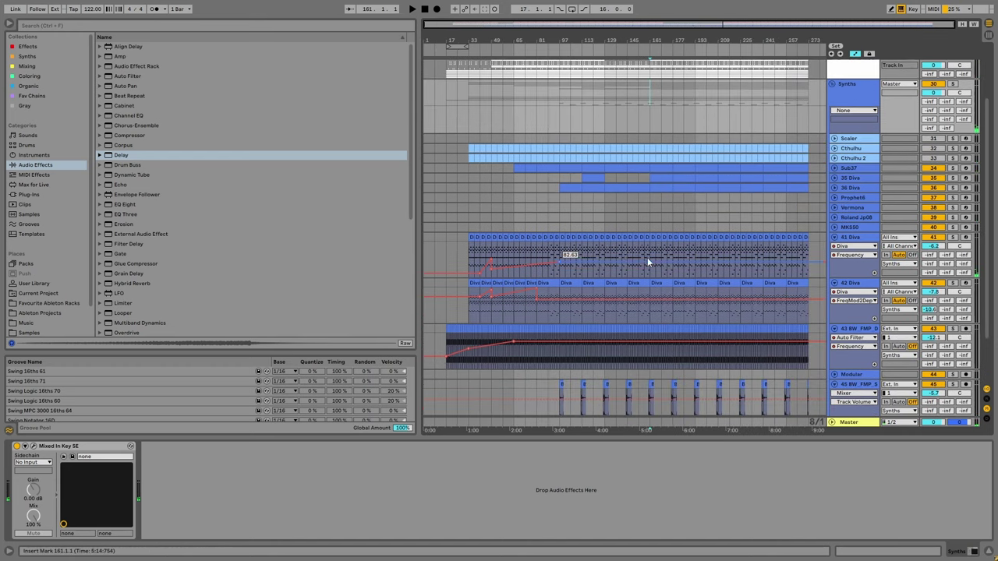
left_click(606, 268)
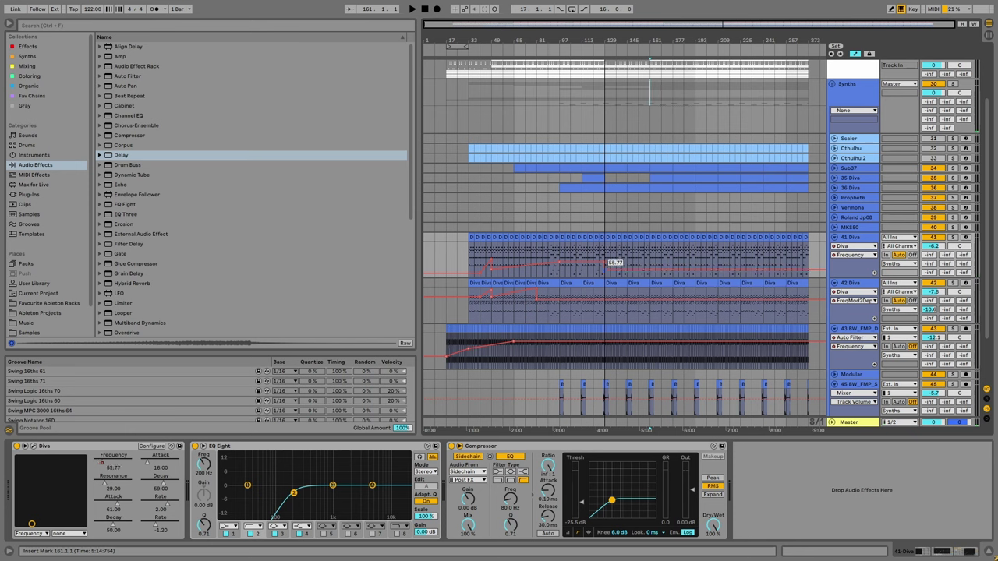
key("space")
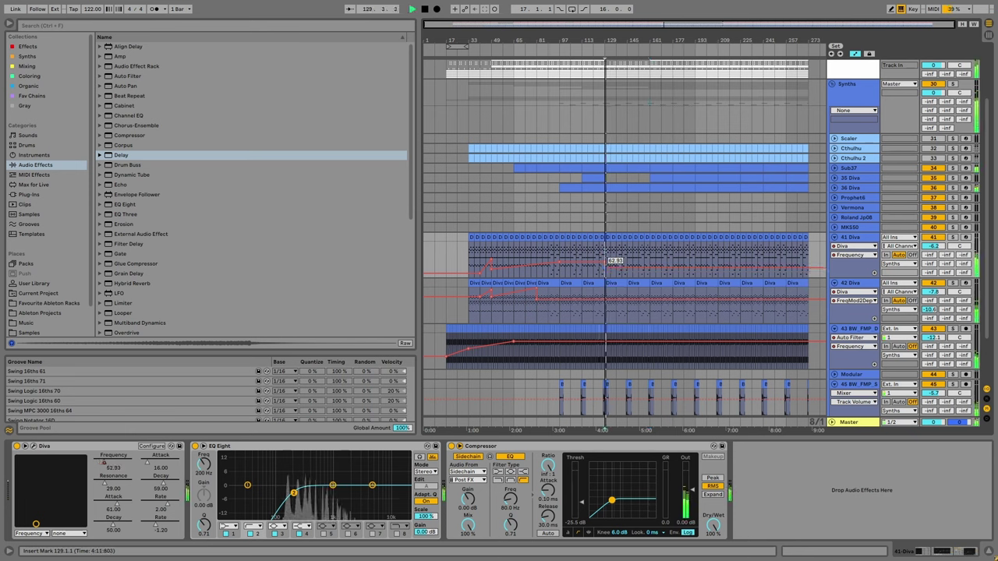
Sidechain 36 Diva's Compressor from the Sidechain track with a -27.2 dB threshold, auditioning the track in solo.
left_click(613, 189)
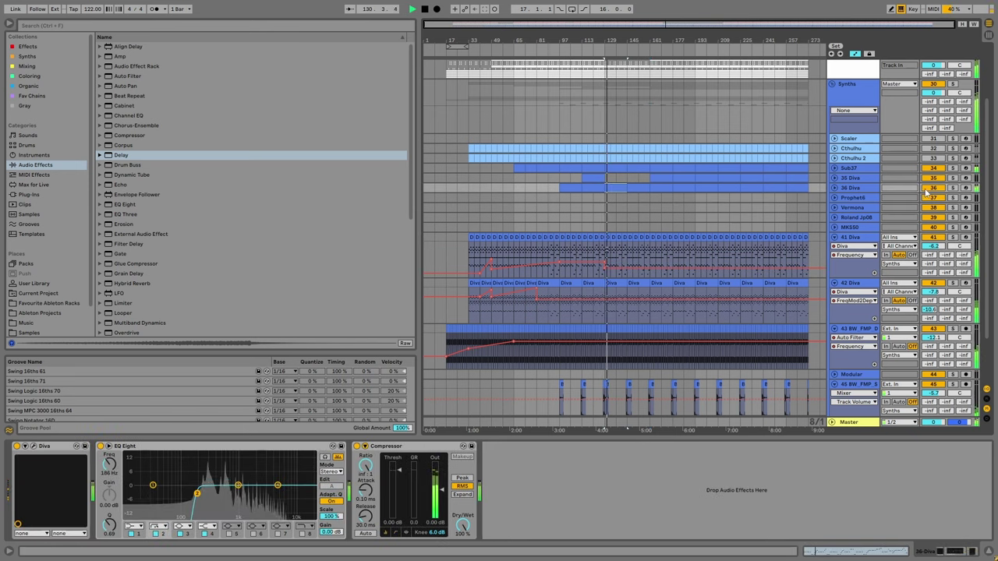
key("Right")
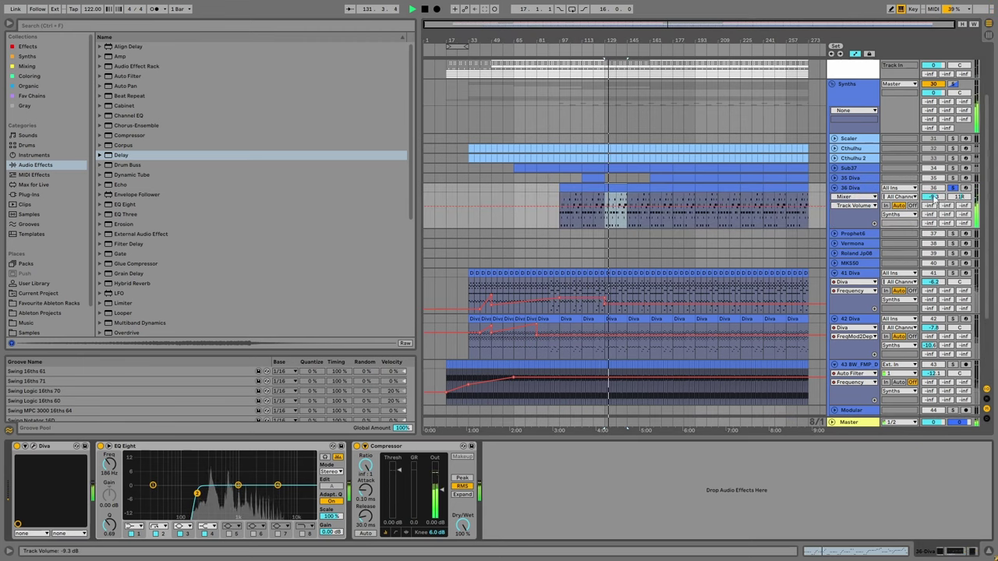
left_click(382, 446)
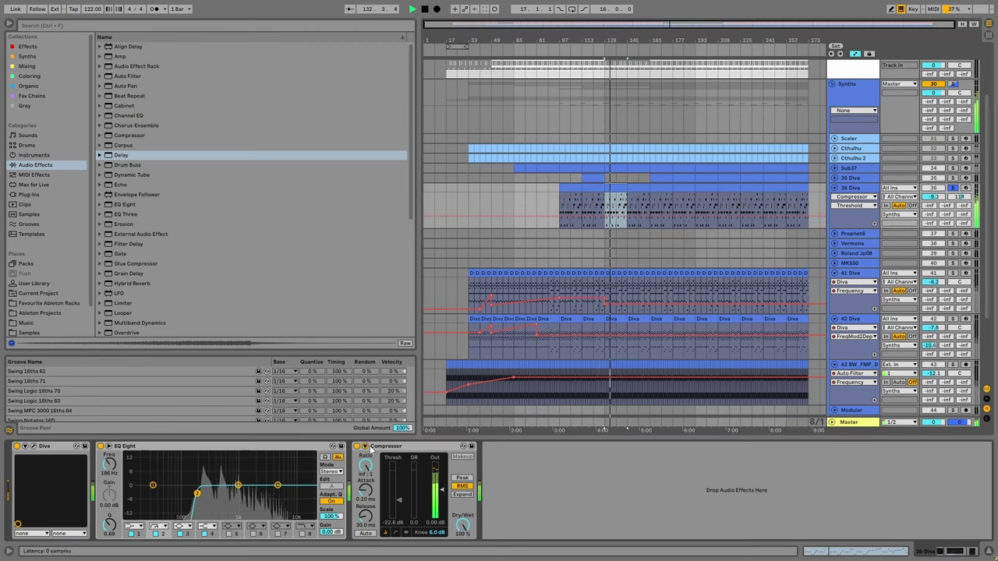
left_click(365, 446)
left_click(373, 471)
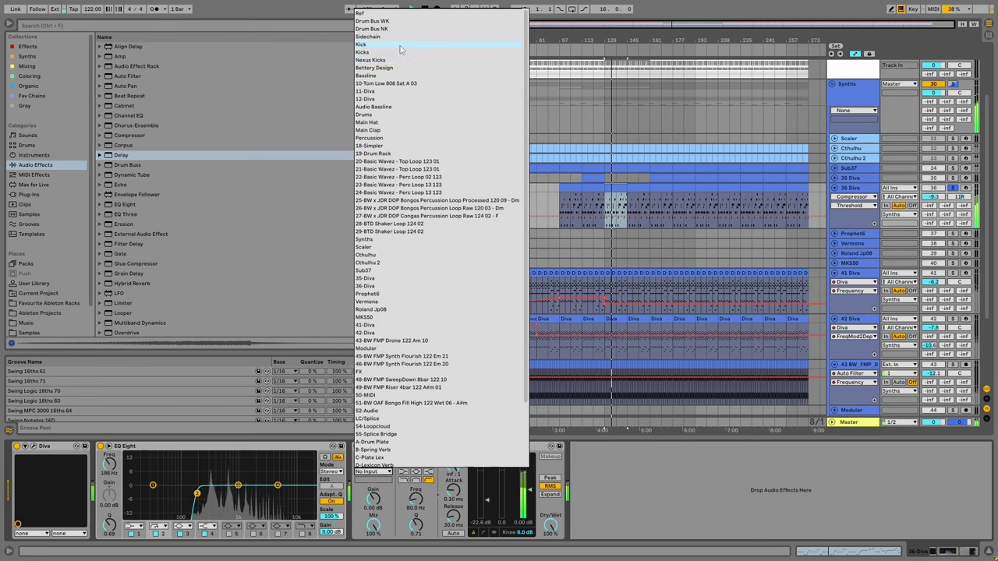
key("Escape")
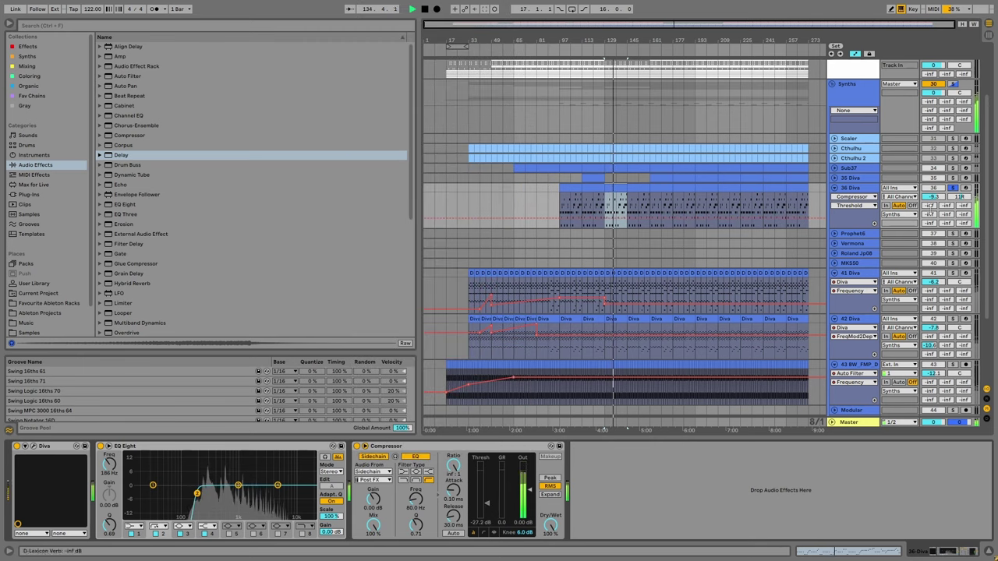
left_click(952, 187)
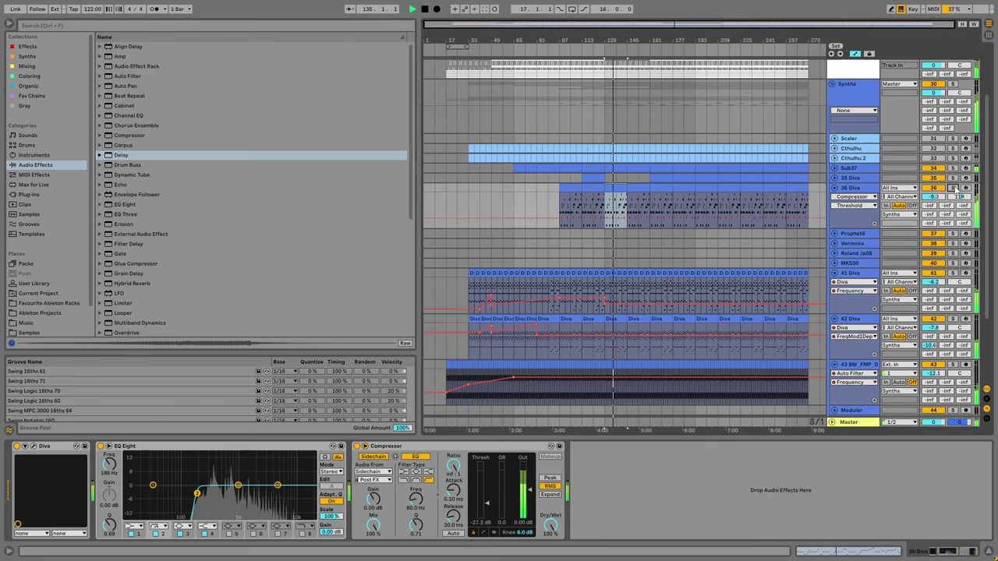
Shape 42 Diva's FreqMod2Depth automation to rise gradually from bar 129 up to 84.18.
left_click(624, 335)
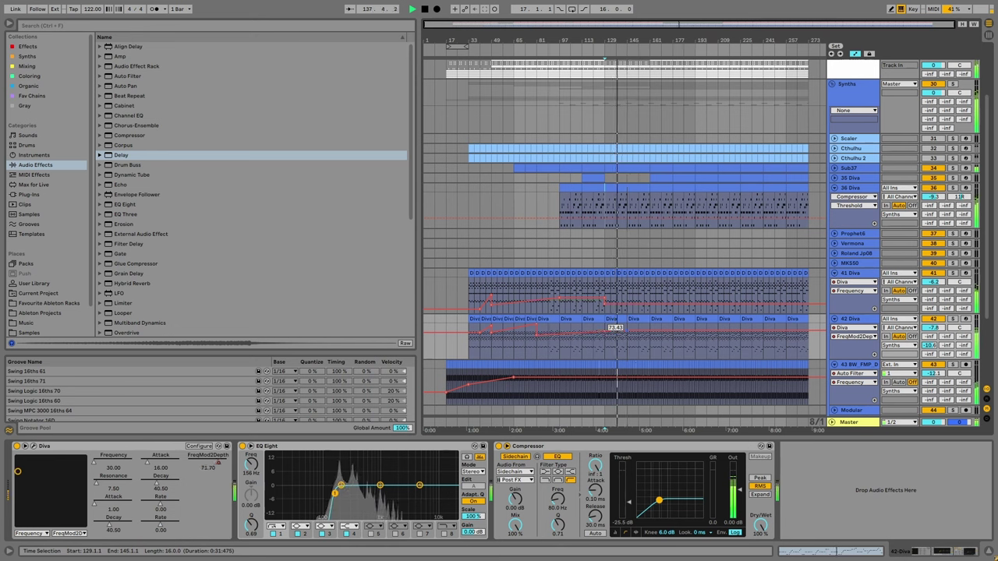
left_click(639, 333)
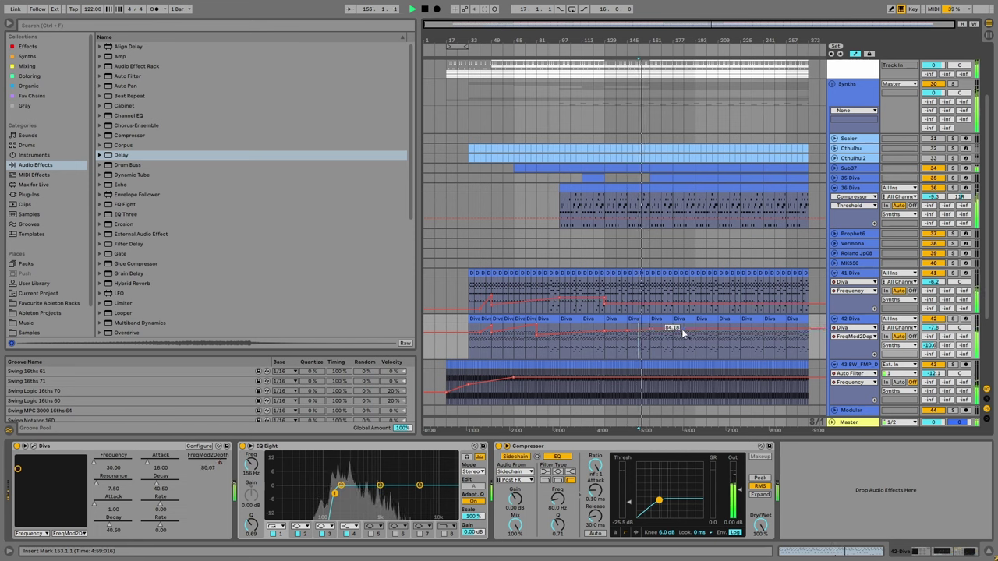
scroll(740, 312, "up", 2)
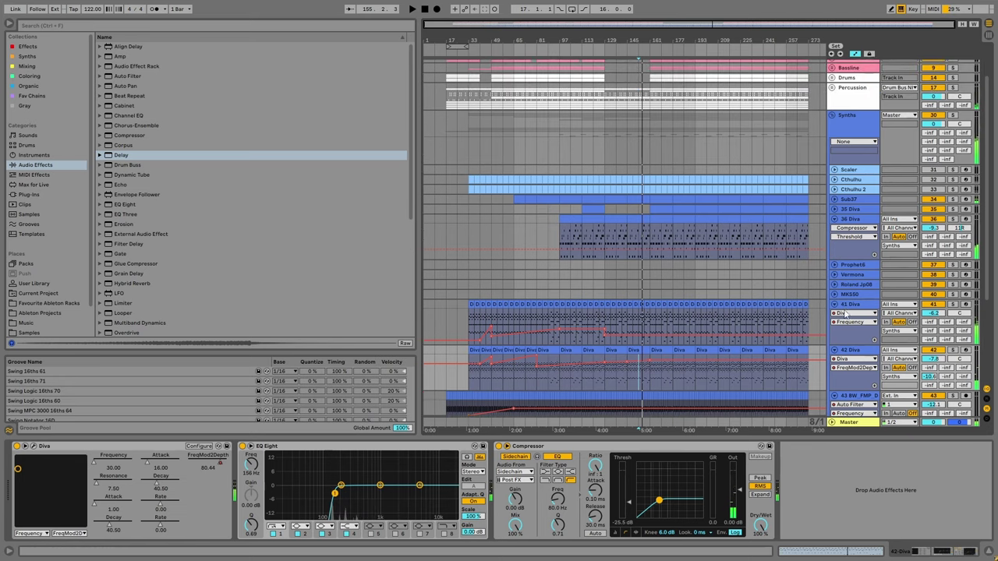
Collapse the 41 Diva and 42 Diva tracks and place the insert marker at bar 129.
left_click(835, 305)
left_click(604, 229)
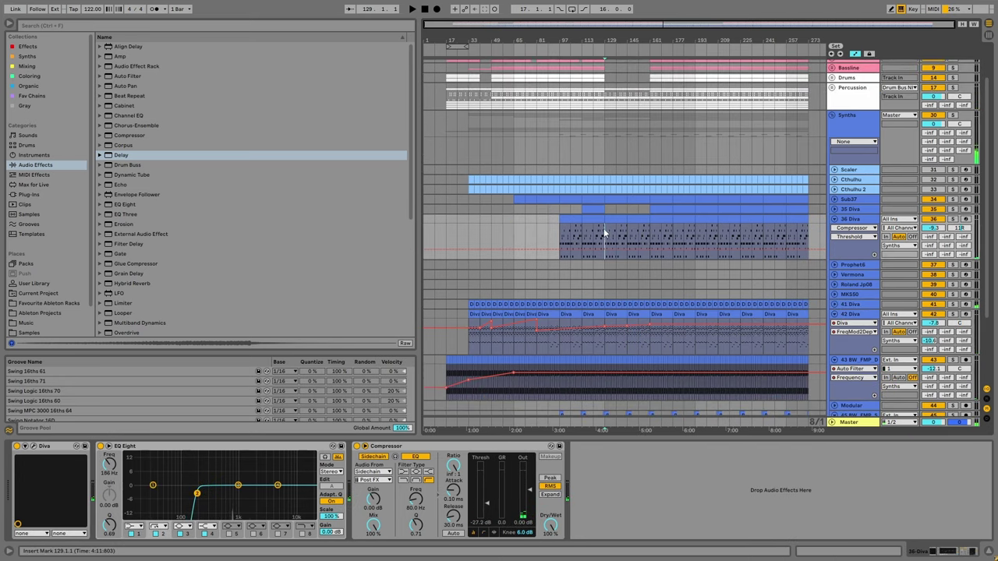
left_click(835, 314)
left_click(836, 324)
left_click(837, 324)
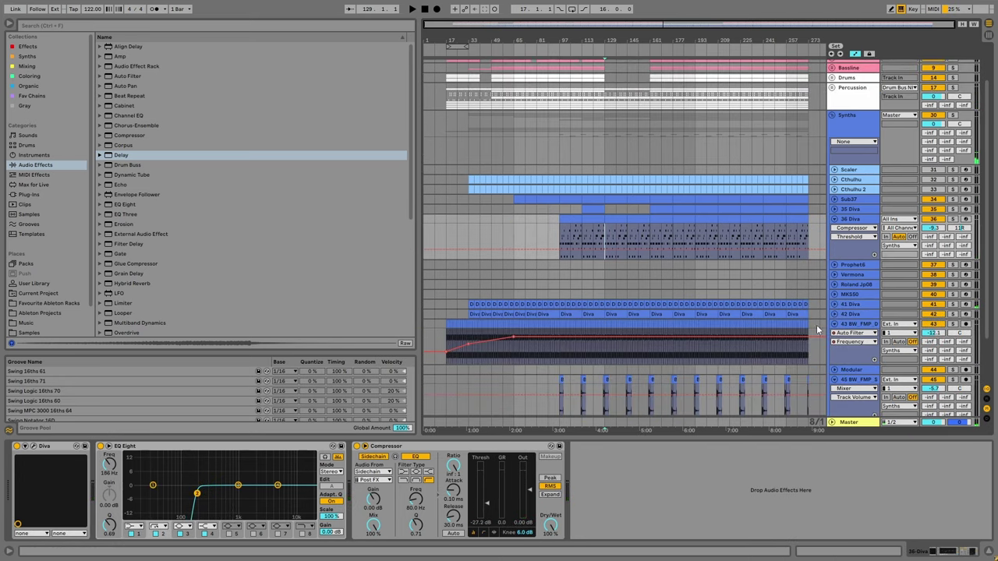
Raise the 43 BW_FMP drone's Auto Filter frequency automation toward bar 129, drop it to 2.48 kHz there, and play.
left_click(604, 335)
left_click_drag(613, 330, 613, 343)
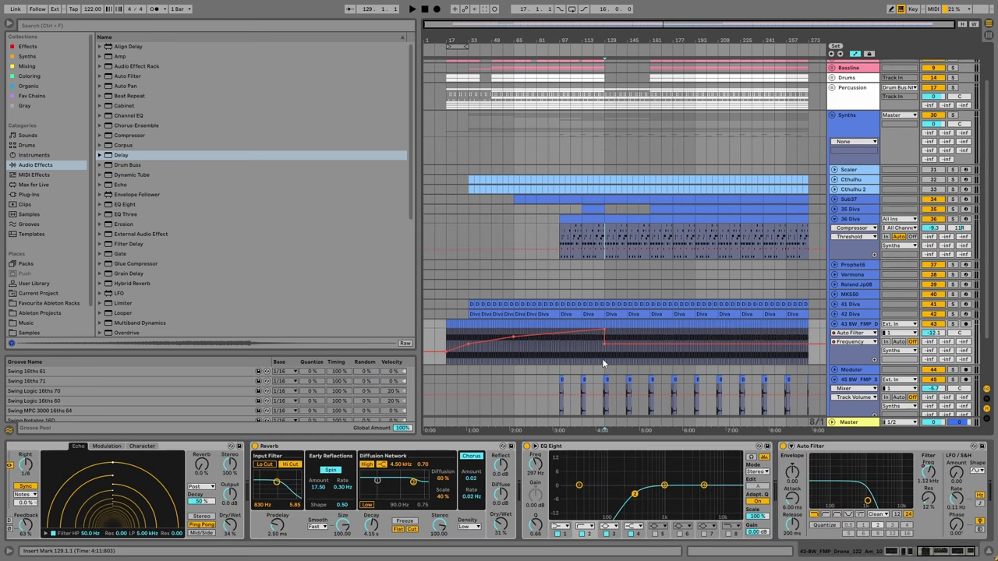
key("space")
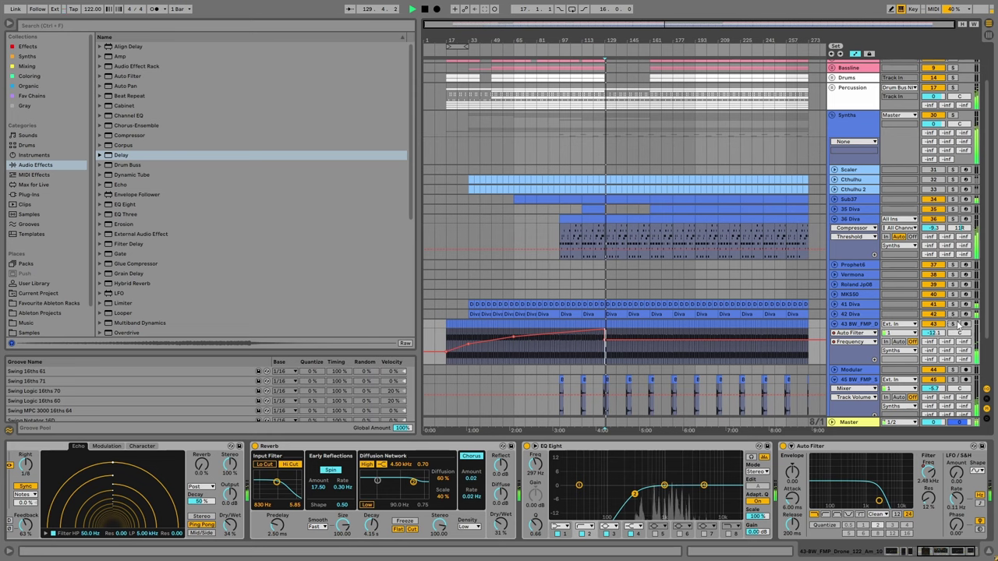
Unfold the FX group, select the eight-bar sweep-down clip at bar 49 on track 48, and hide the clip detail view.
scroll(850, 129, "up", 3)
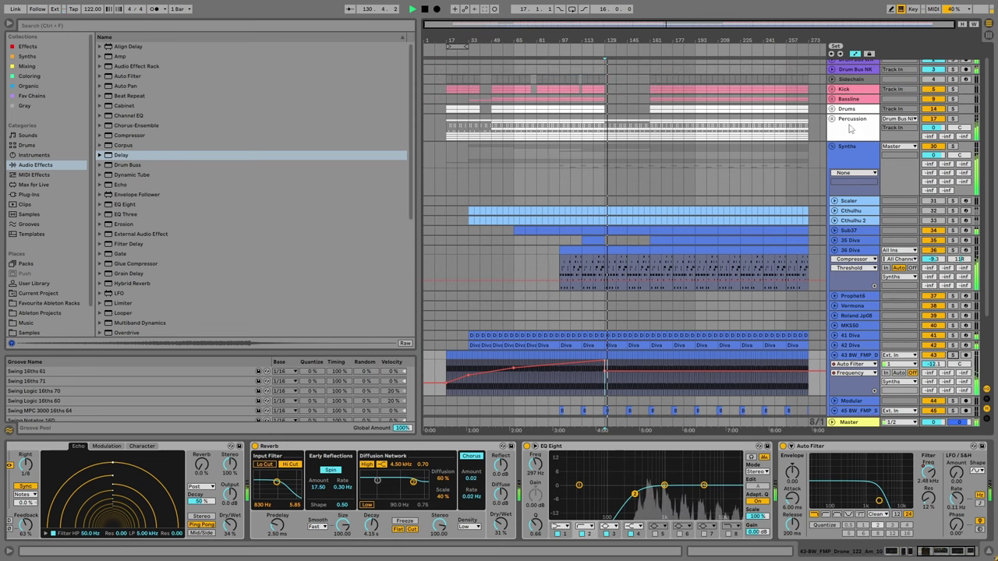
left_click(601, 189)
scroll(601, 189, "down", 5)
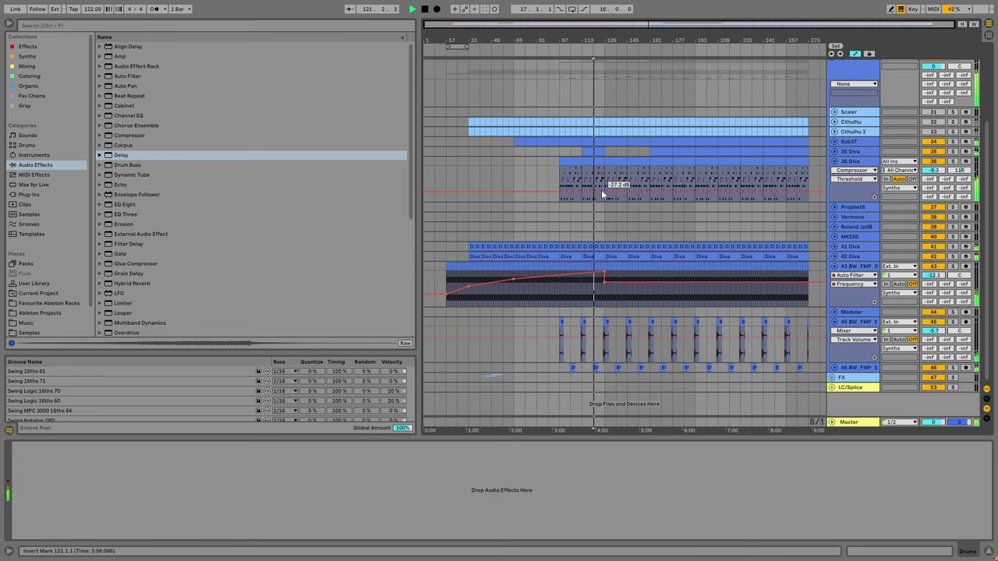
left_click(833, 378)
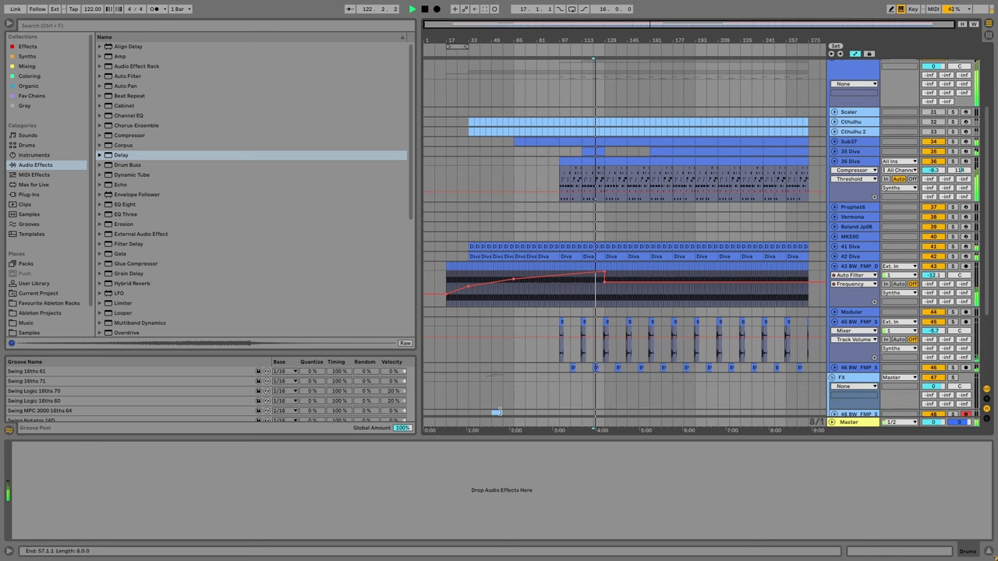
left_click(498, 411)
key("ctrl+alt+l")
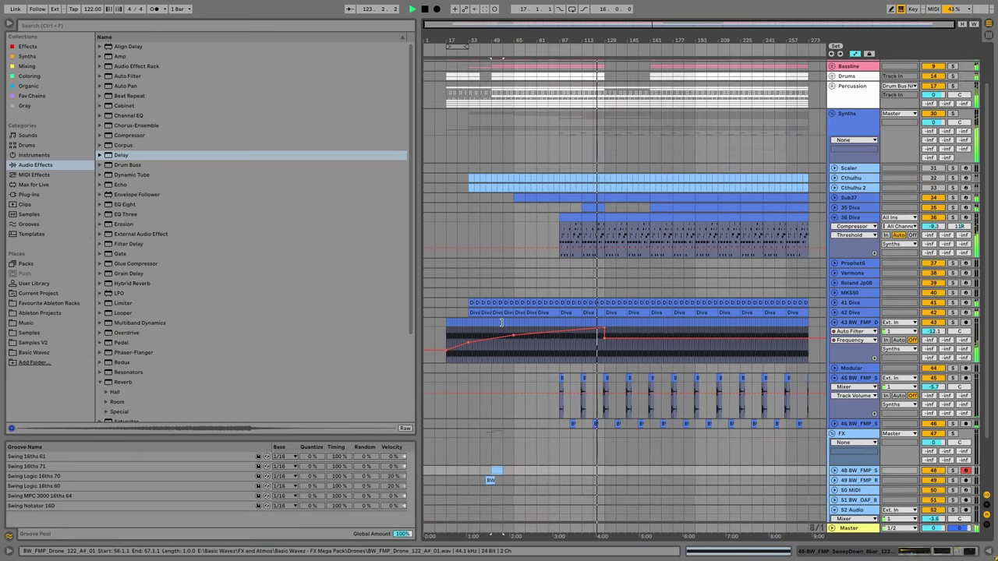
Place copies of the sweep-down clip at bars 81 and 113 on track 48.
scroll(505, 321, "down", 3)
left_click(537, 403)
scroll(538, 403, "up", 3)
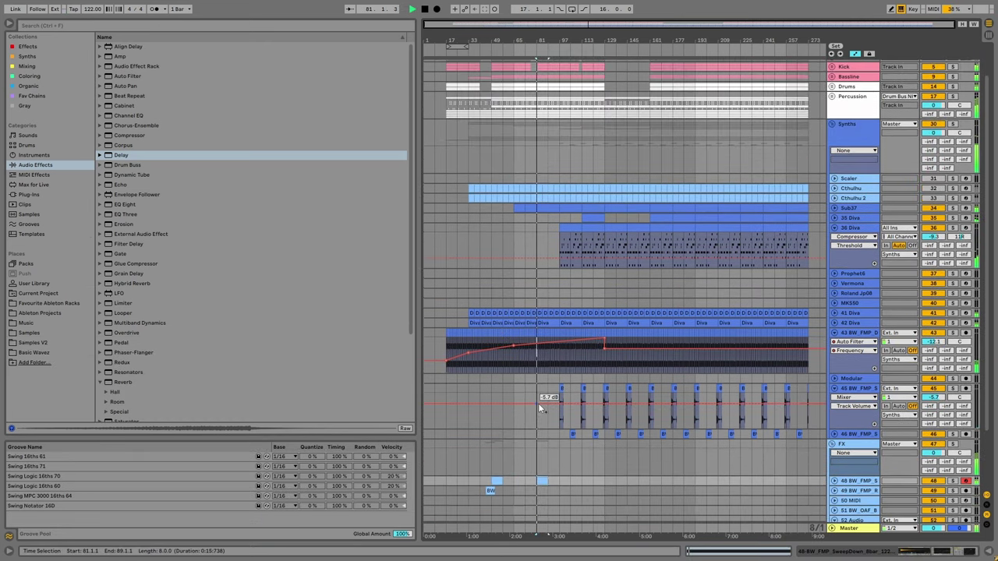
scroll(538, 403, "down", 3)
left_click_drag(541, 444, 581, 446)
scroll(581, 446, "up", 6)
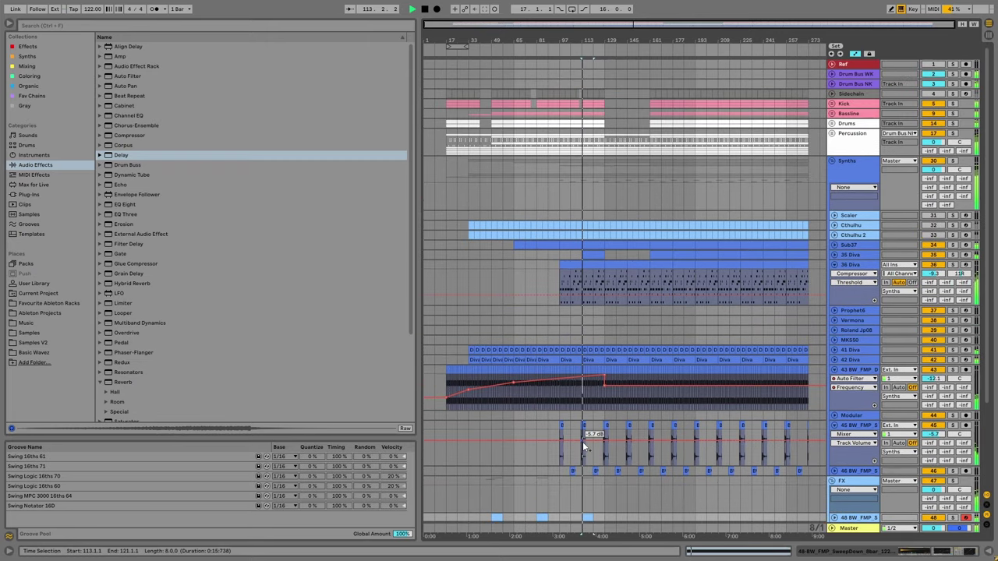
Paste the sweep-down clip on track 48 at bars 161, 193, 225 and 257.
scroll(585, 432, "down", 2)
left_click(650, 464)
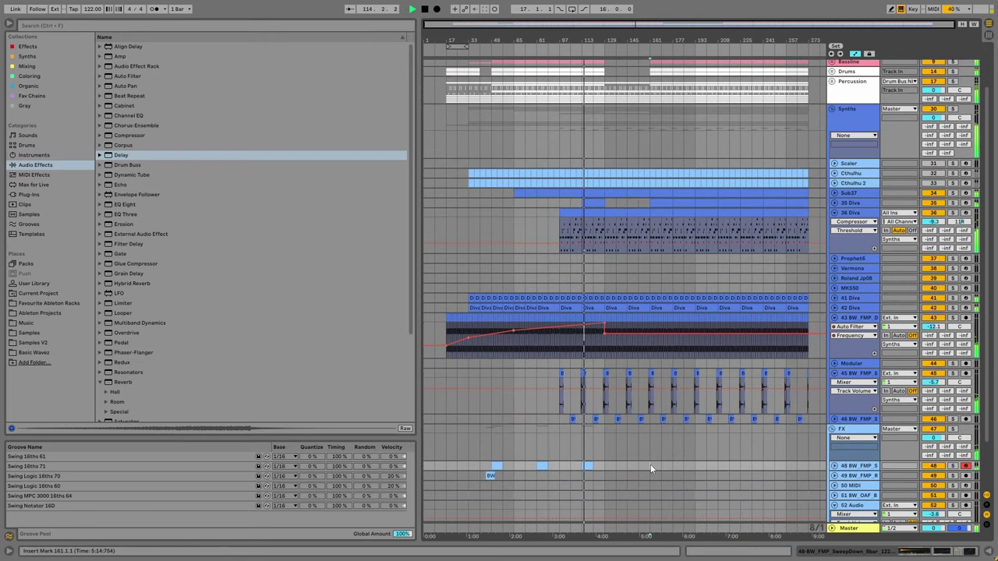
key("ctrl+v")
left_click(707, 462)
key("ctrl+v")
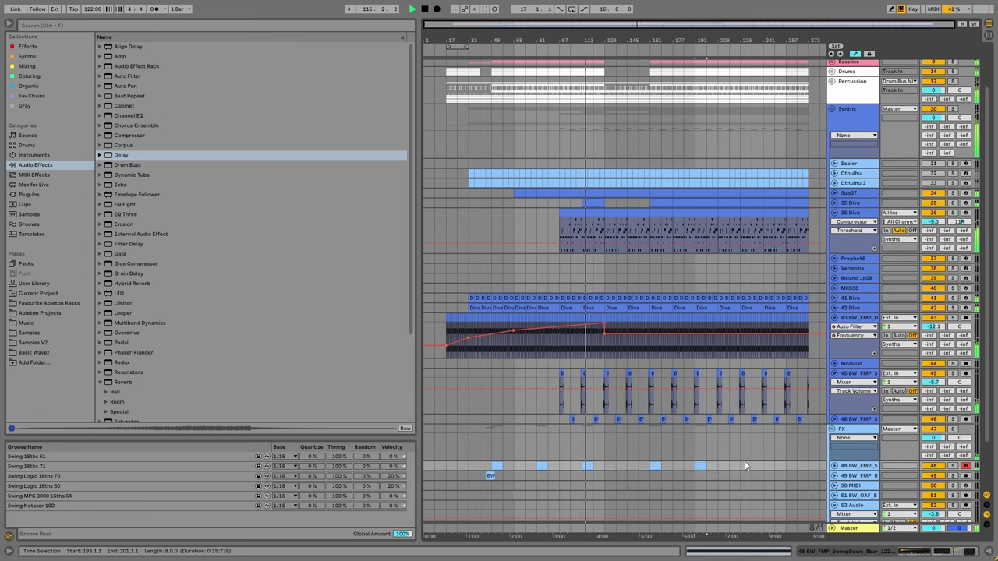
left_click(744, 462)
key("ctrl+v")
left_click(768, 462)
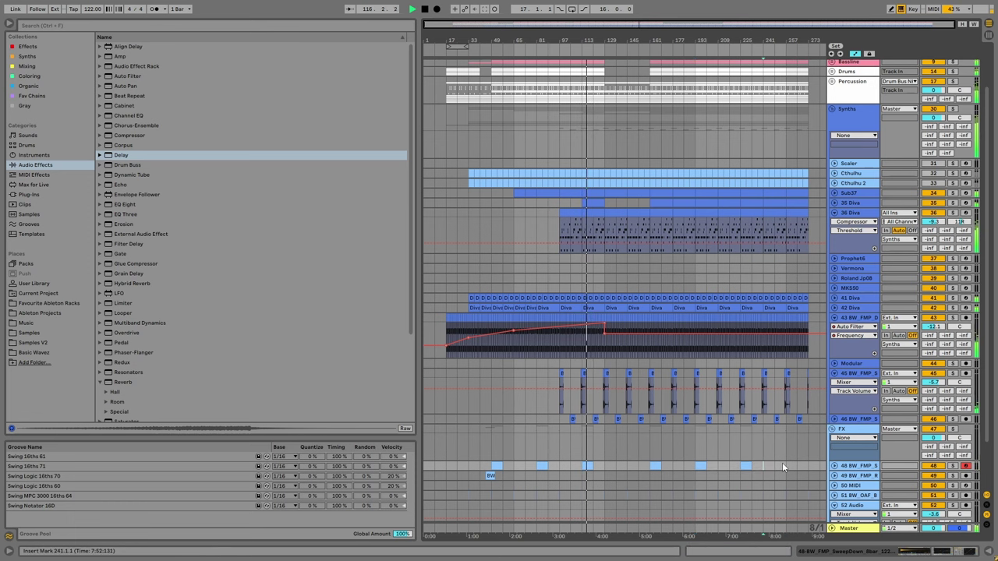
left_click(781, 463)
key("ctrl+v")
Play briefly from bar 137, stop, and select the 52 Audio track in the FX group.
scroll(620, 178, "up", 3)
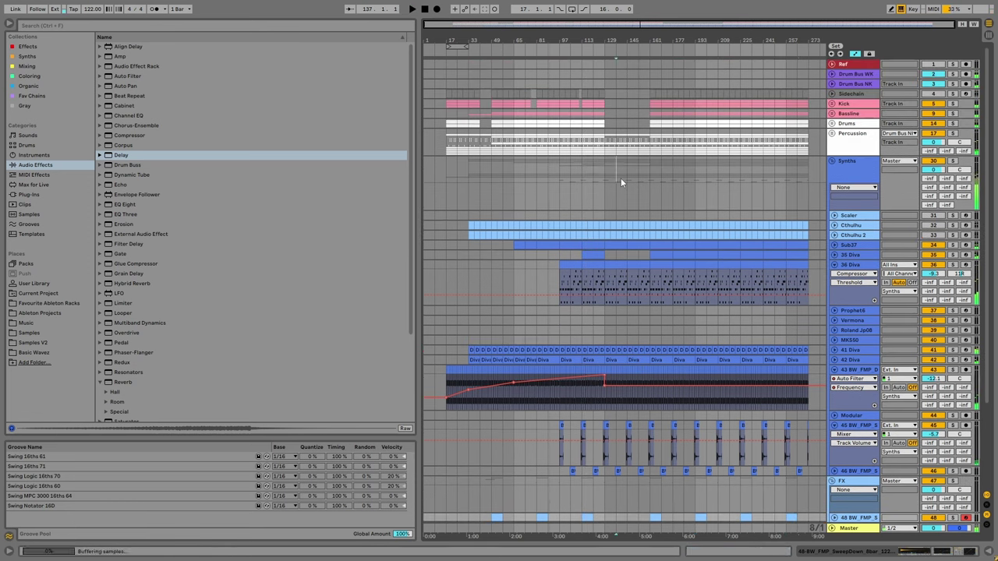
scroll(631, 219, "down", 6)
key("space")
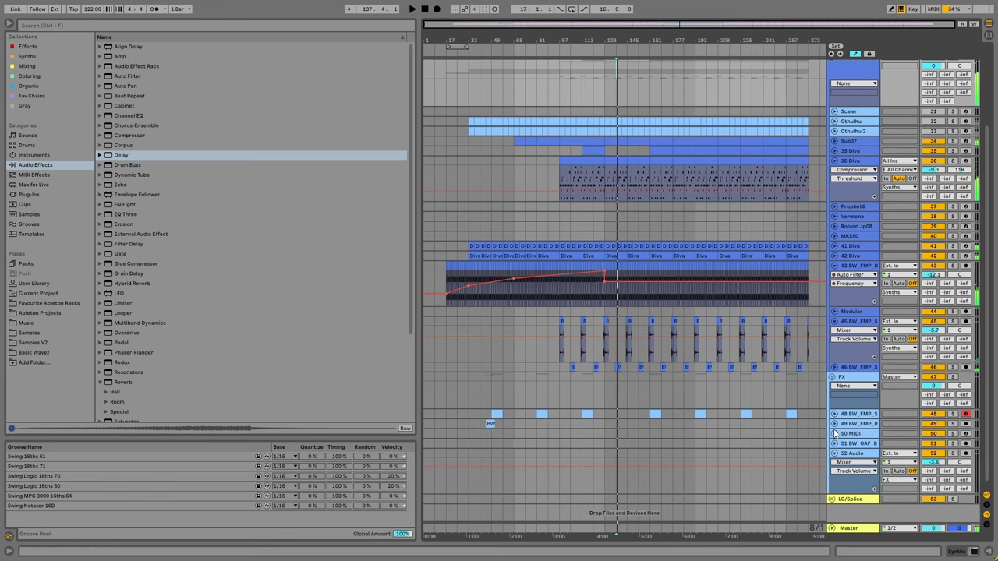
left_click(850, 455)
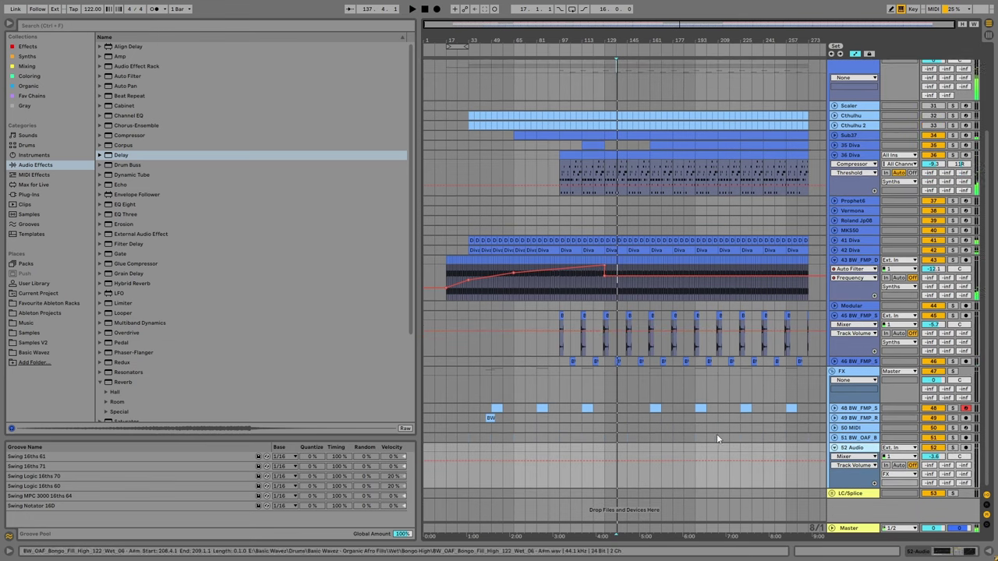
Audition the 16-bar riser samples in the Basic Waves folder, from Am_25 through Cm_29.
left_click(45, 353)
left_click(204, 307)
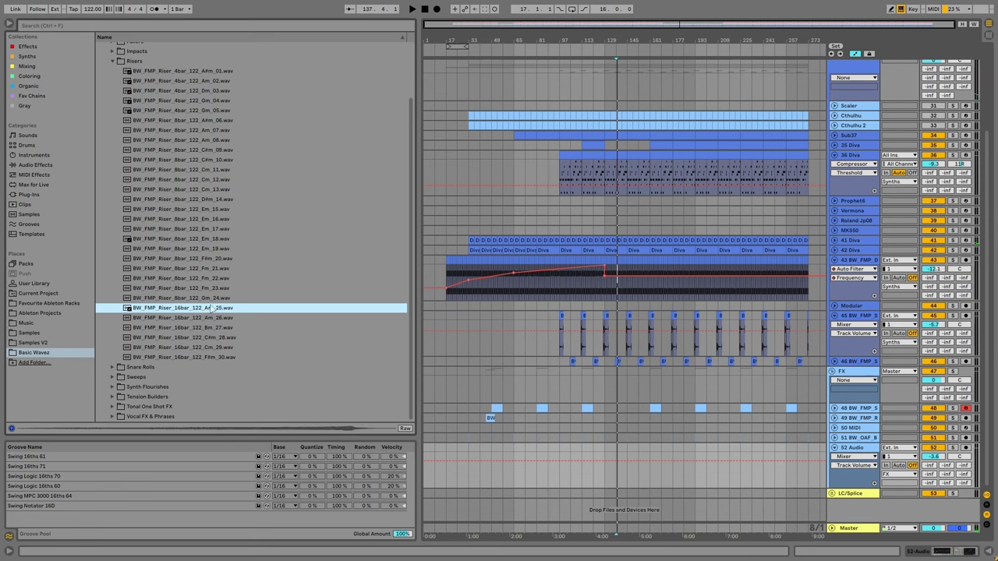
key("Down")
left_click(242, 421)
left_click(203, 299)
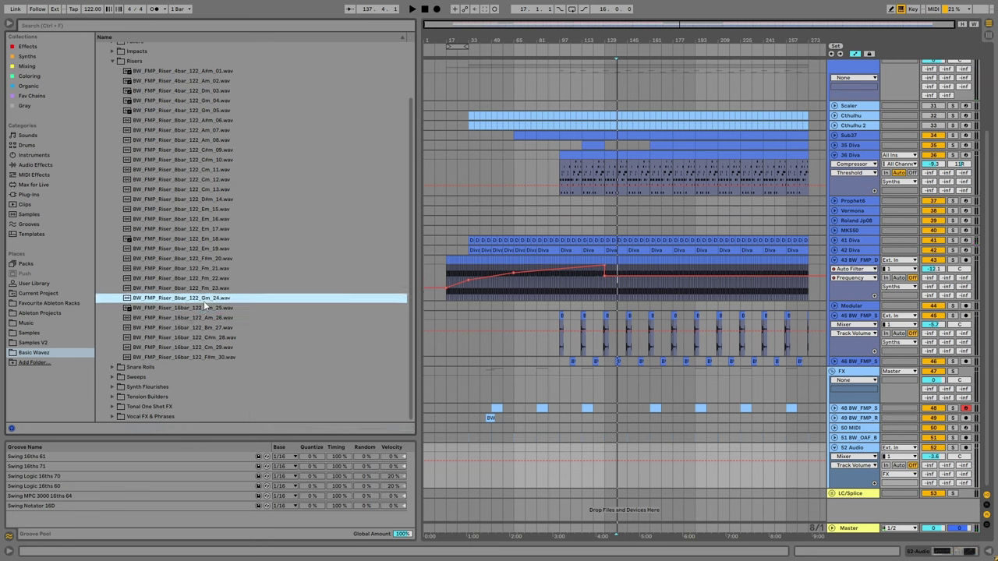
key("Down")
key("Down")
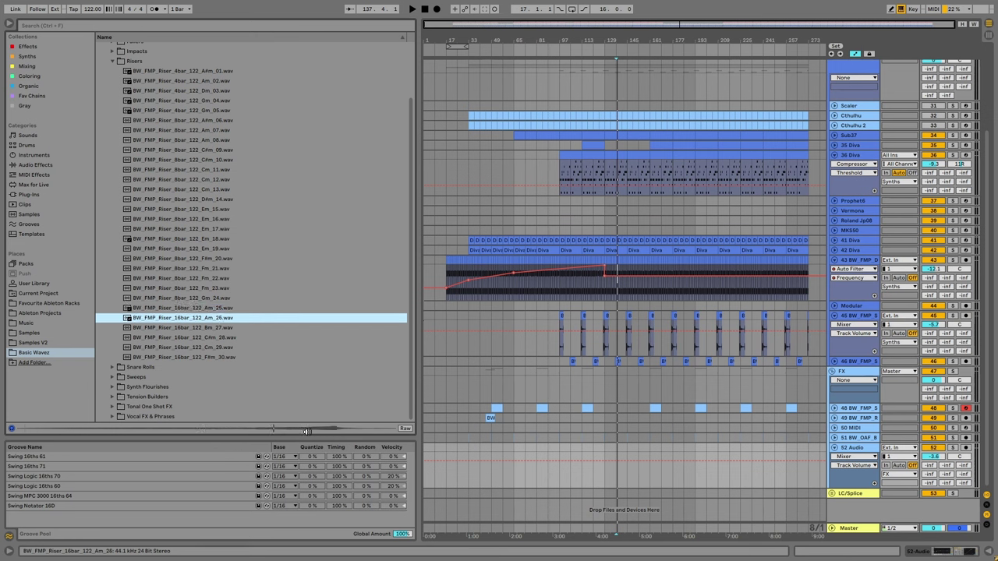
left_click(214, 327)
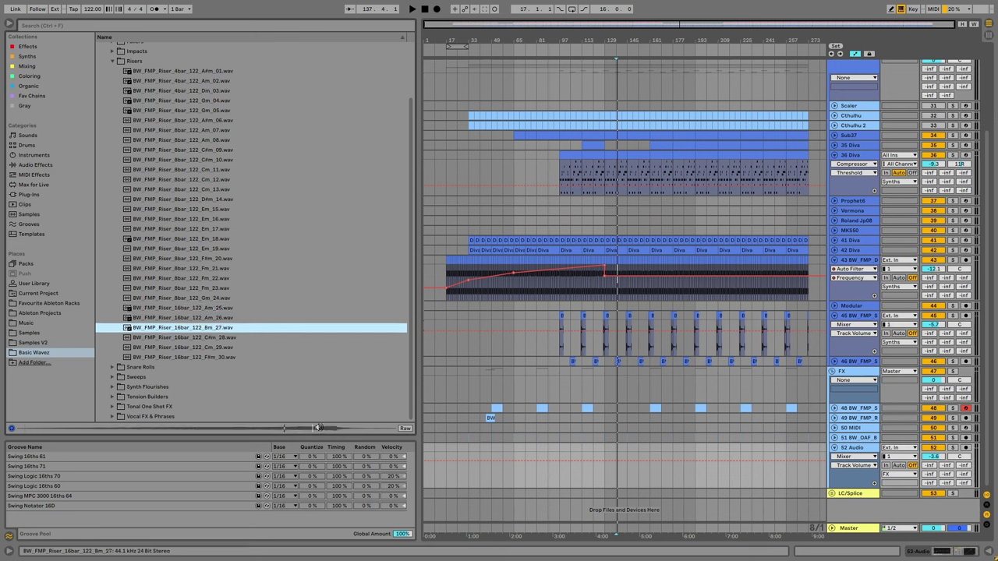
key("Down")
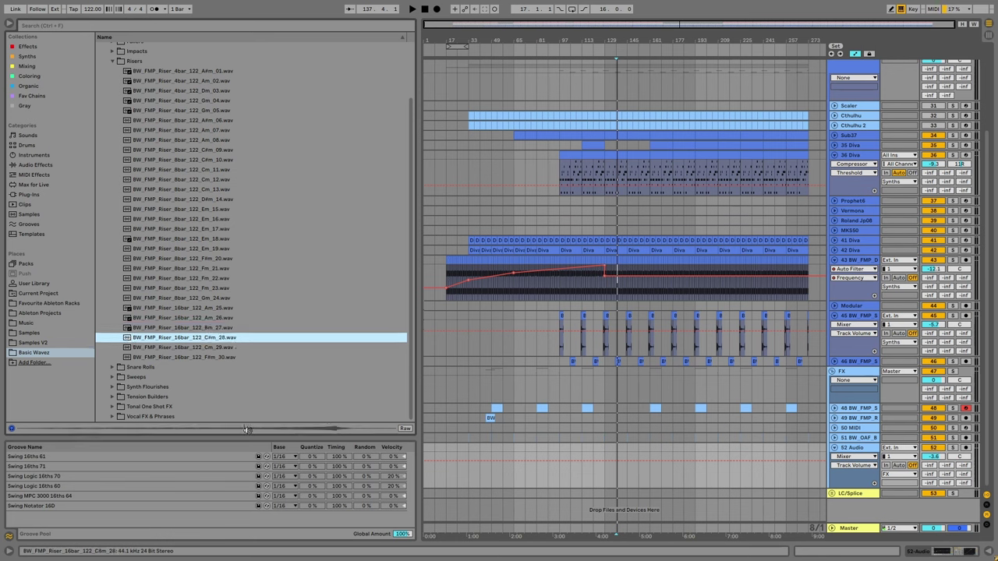
key("Down")
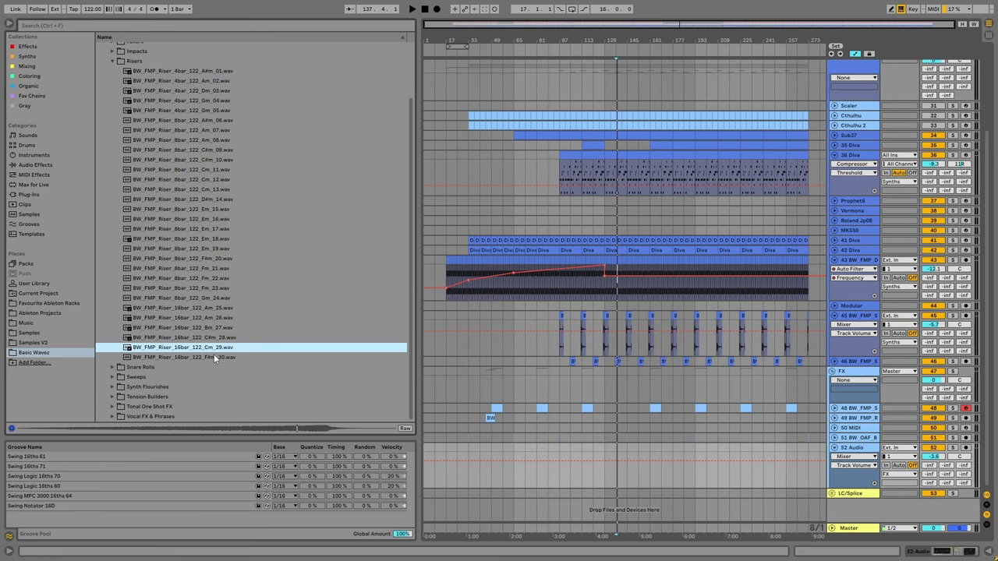
Place BW_FMP_Riser_16bar_122_Am_25 on track 52 from bar 145 to bar 161.
left_click(213, 309)
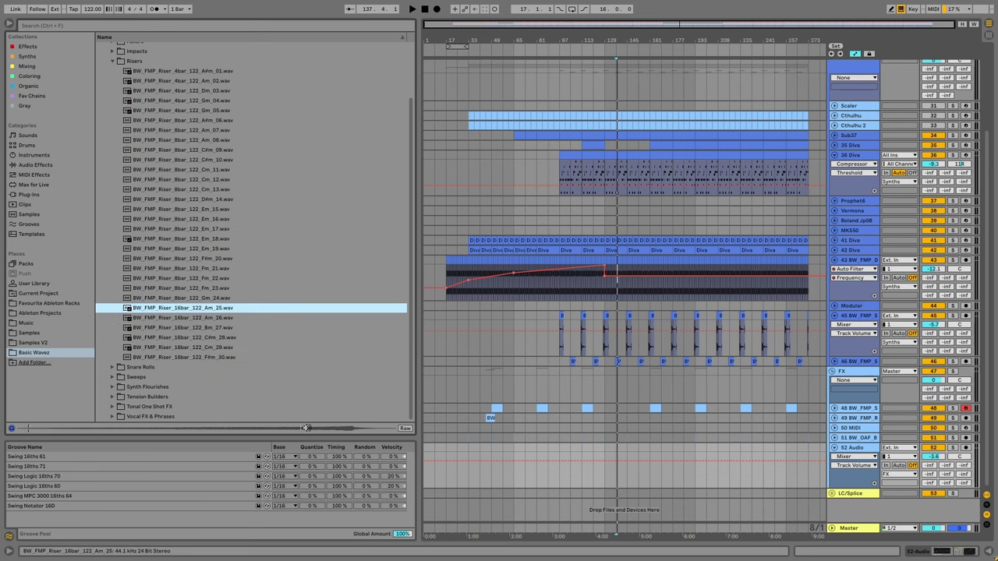
mouse_move(219, 312)
left_mouse_down()
mouse_move(561, 439)
mouse_move(679, 450)
mouse_move(629, 463)
mouse_move(637, 463)
left_mouse_up()
left_click_drag(646, 43, 654, 379)
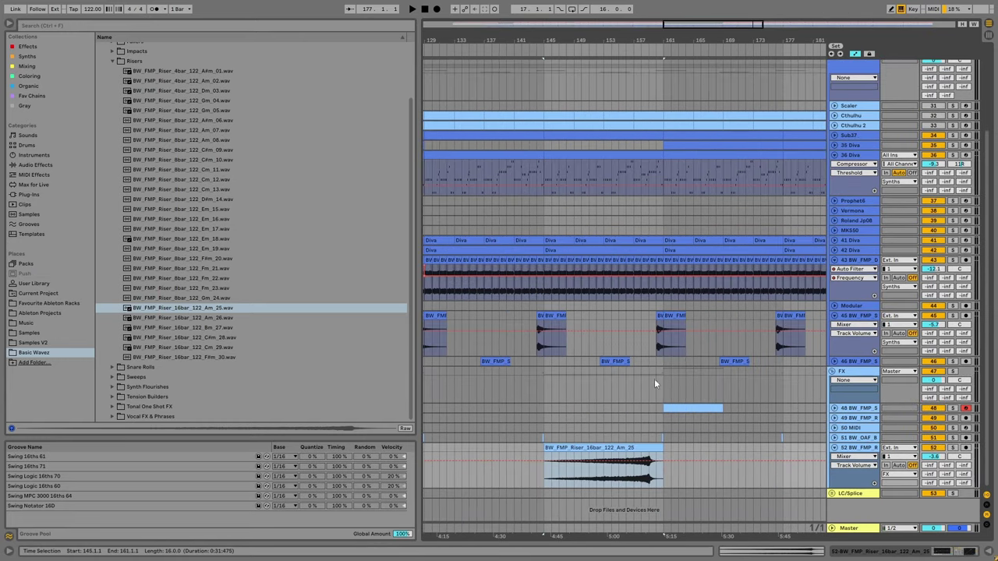
Open the riser clip's settings and set its warp tempo to 122 BPM.
double_click(624, 480)
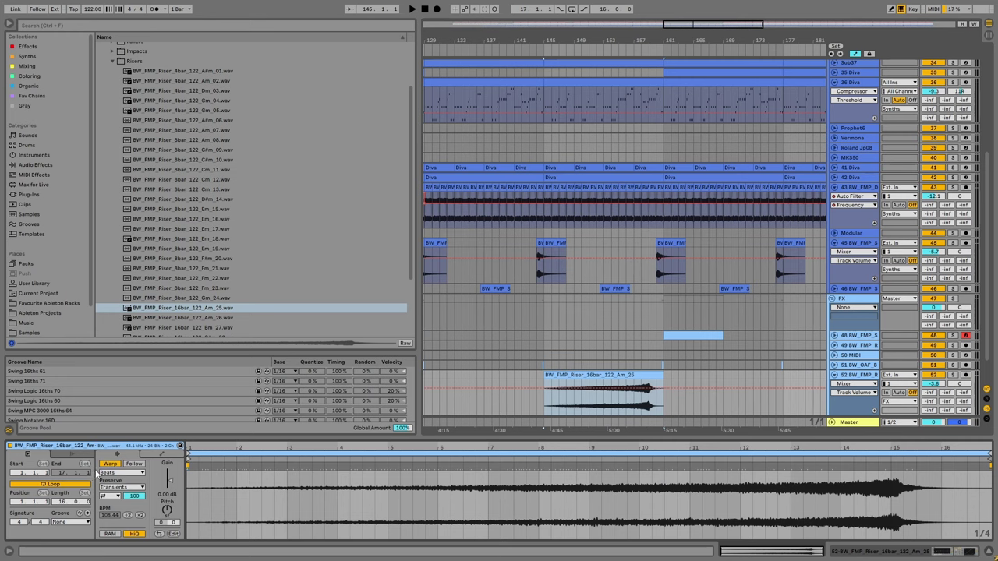
left_click(109, 515)
type("122")
key("Return")
Play the riser in solo from about bar 158 and lower track 52's volume to -6.0 dB.
left_click(641, 402)
key("space")
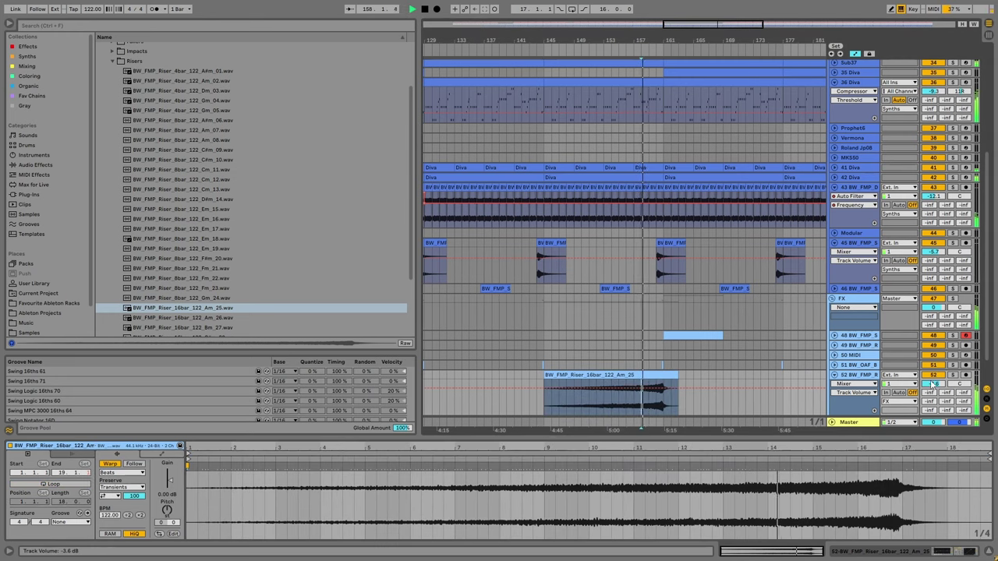
left_click(952, 375)
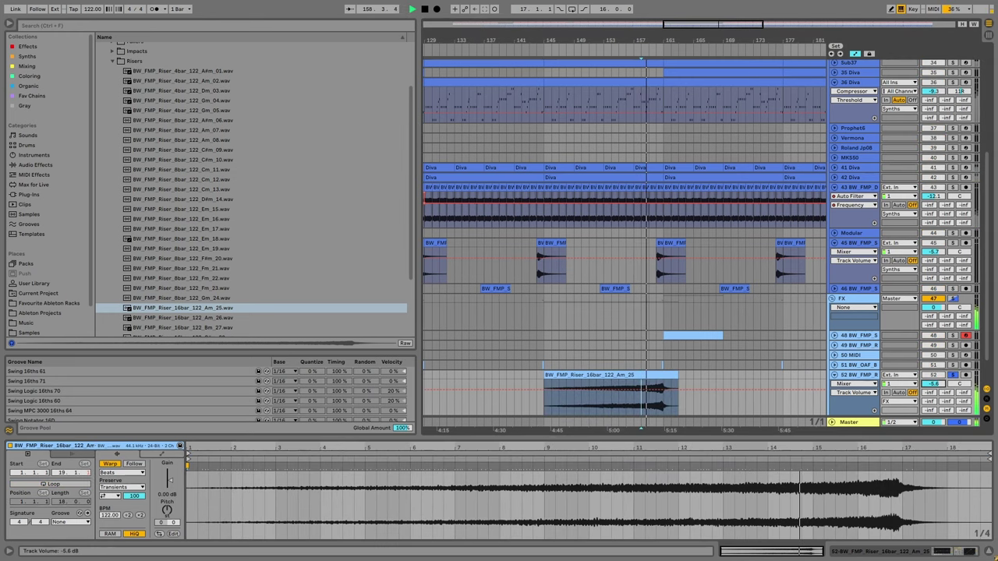
Add Auto Pan before EQ Eight on track 52 with a 1/16 rate, 0° phase, 100% amount and sawtooth waveform.
left_click(857, 375)
left_click(74, 164)
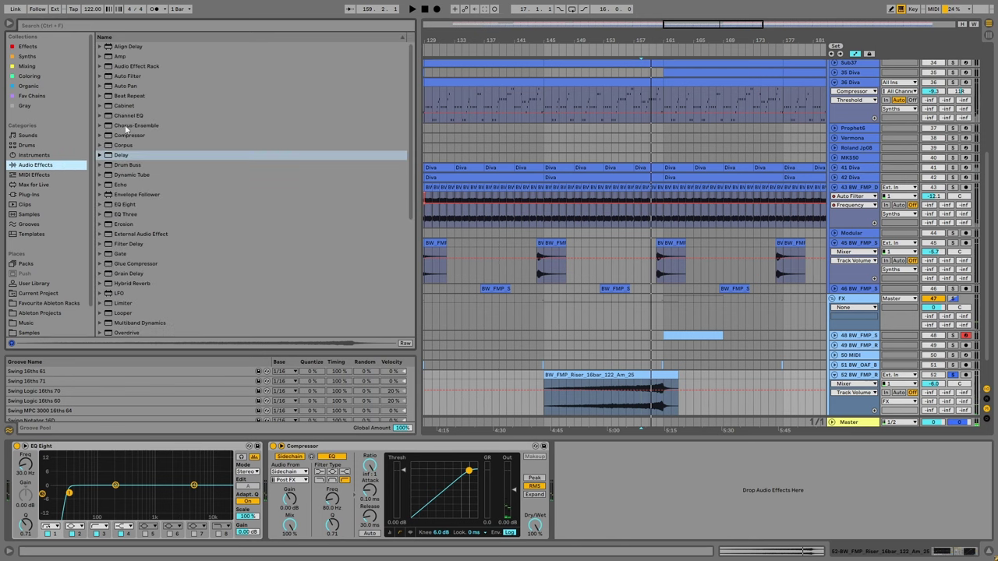
left_click(120, 76)
left_click(126, 88)
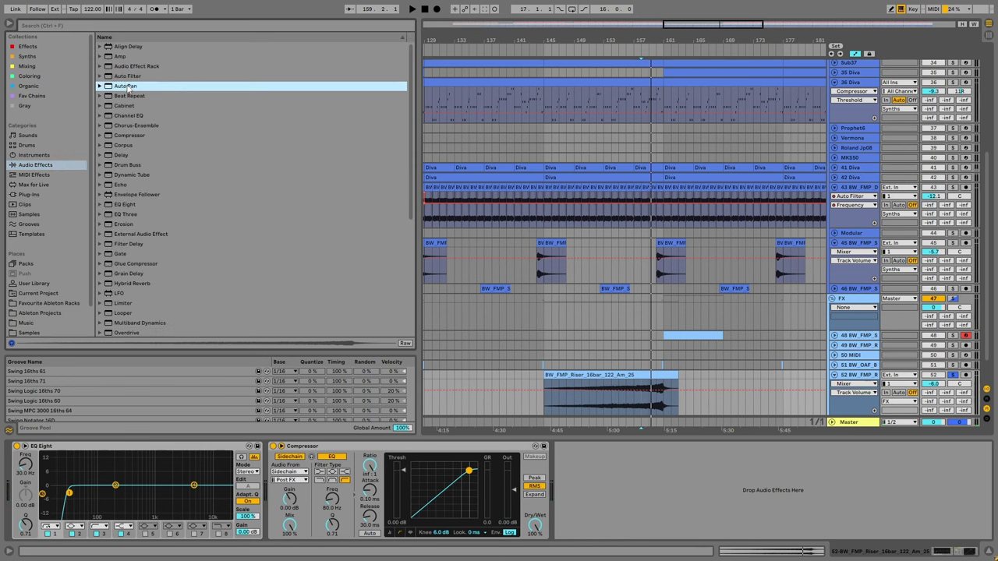
left_click_drag(44, 496, 51, 477)
left_click(109, 526)
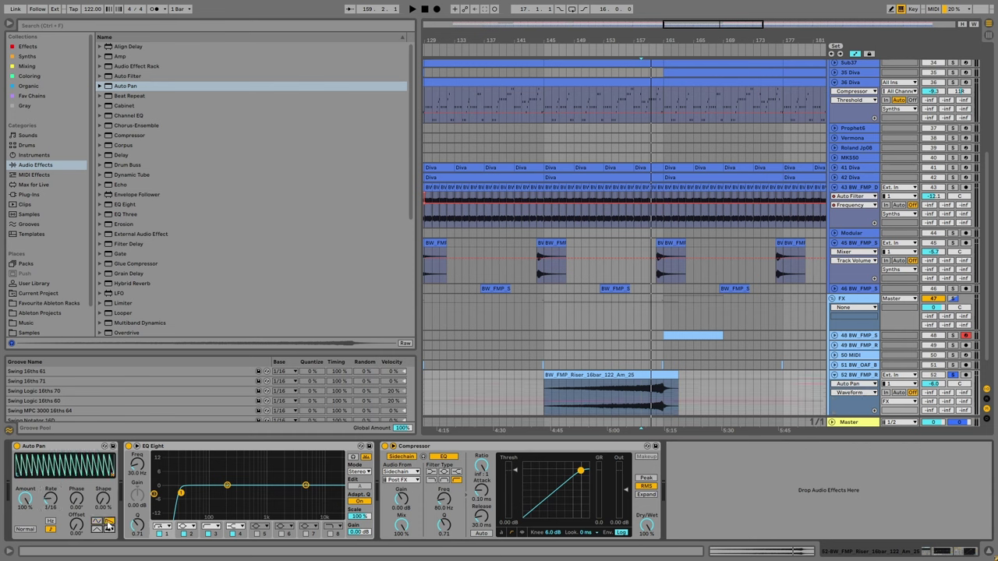
Audition the riser in solo and in the full mix while lowering track 52's volume to -9.8 dB.
key("space")
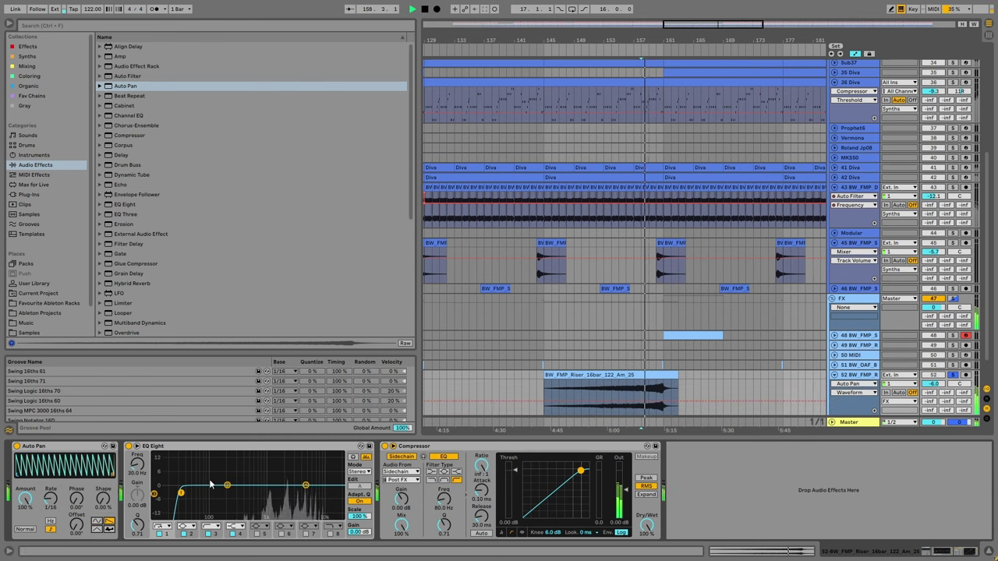
left_click_drag(952, 383, 953, 391)
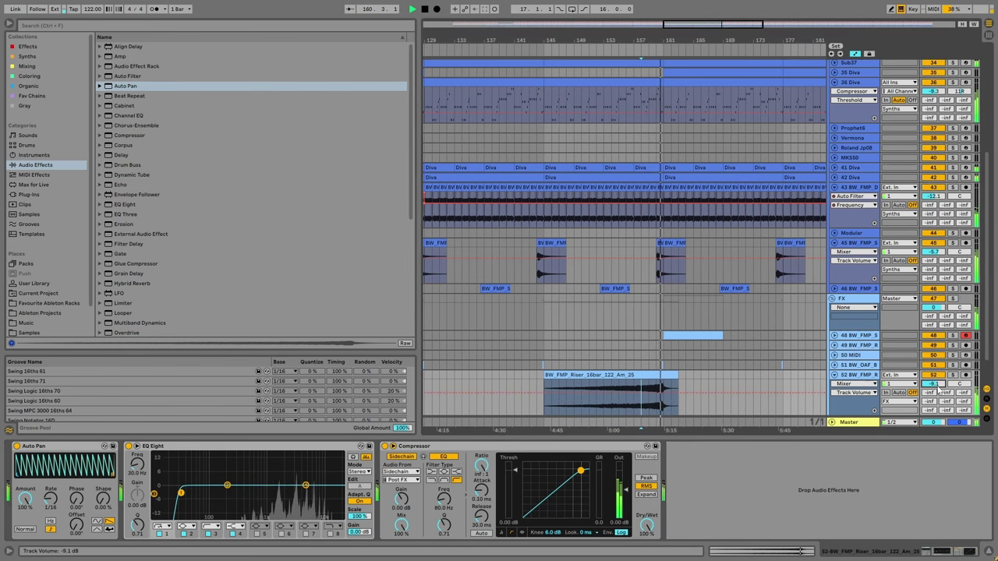
scroll(685, 338, "down", 2)
left_click_drag(932, 351, 933, 327)
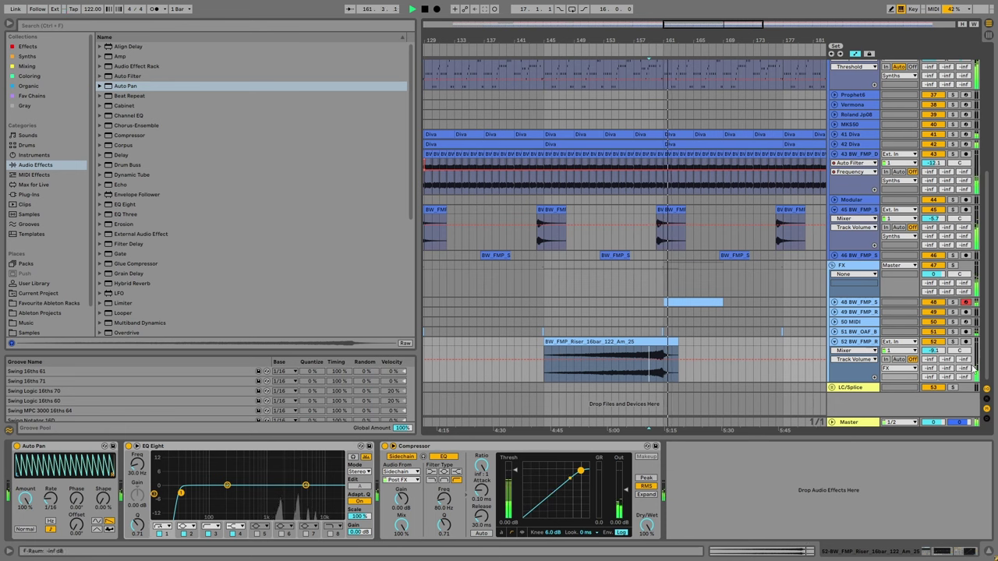
Set the riser's Compressor threshold to -21.9 dB and move EQ Eight's low cut to 367 Hz with a Q of 0.45.
key("space")
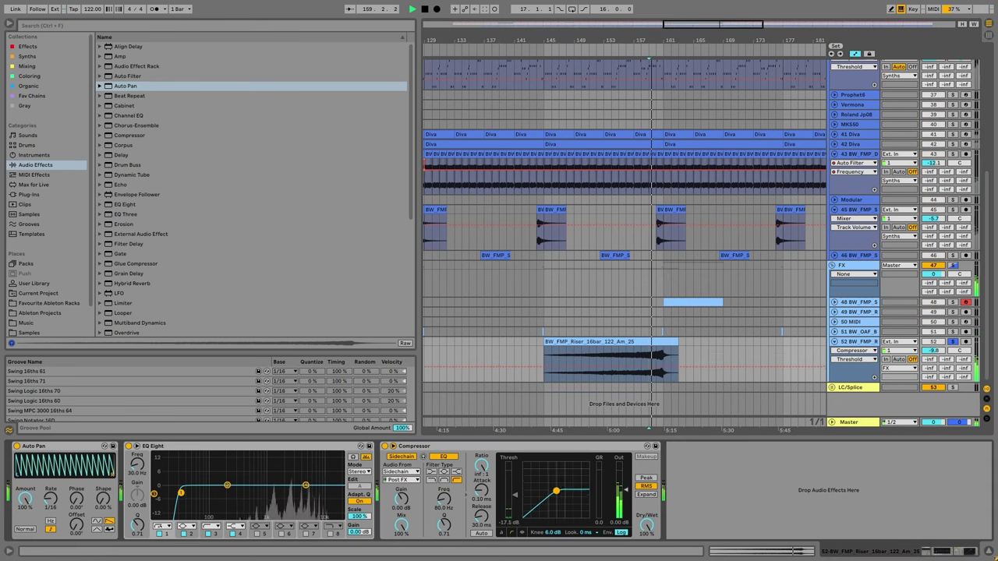
left_click_drag(184, 500, 242, 497)
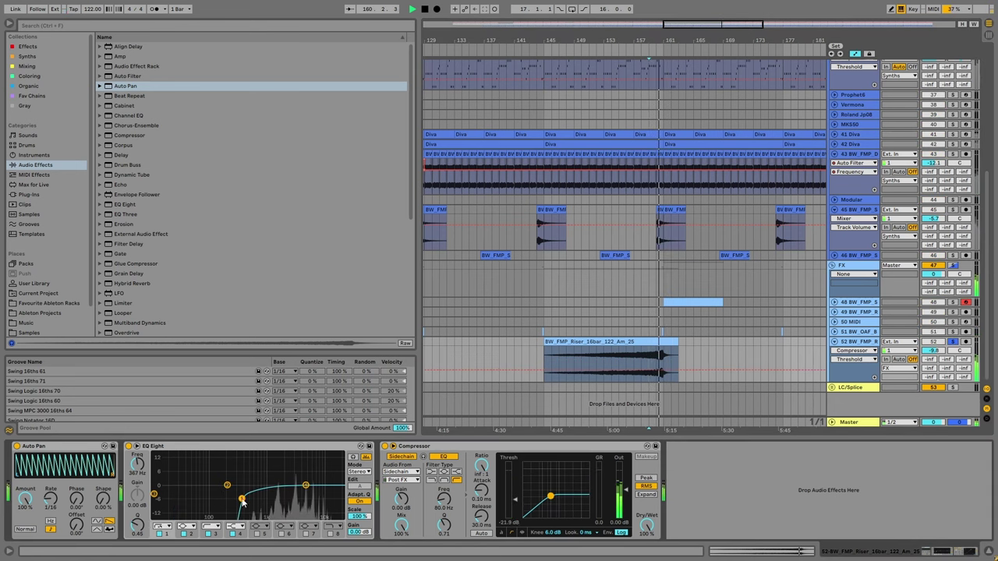
key("space")
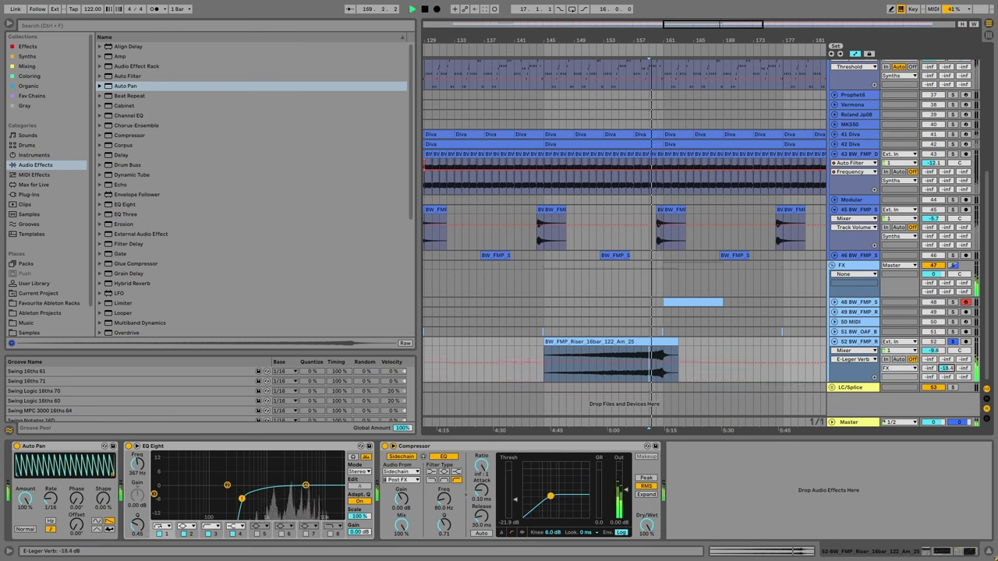
Set track 52's E-Leger Verb send to -20.3 dB and reduce the Auto Pan amount to 77%, auditioning the riser.
left_click_drag(945, 367, 945, 355)
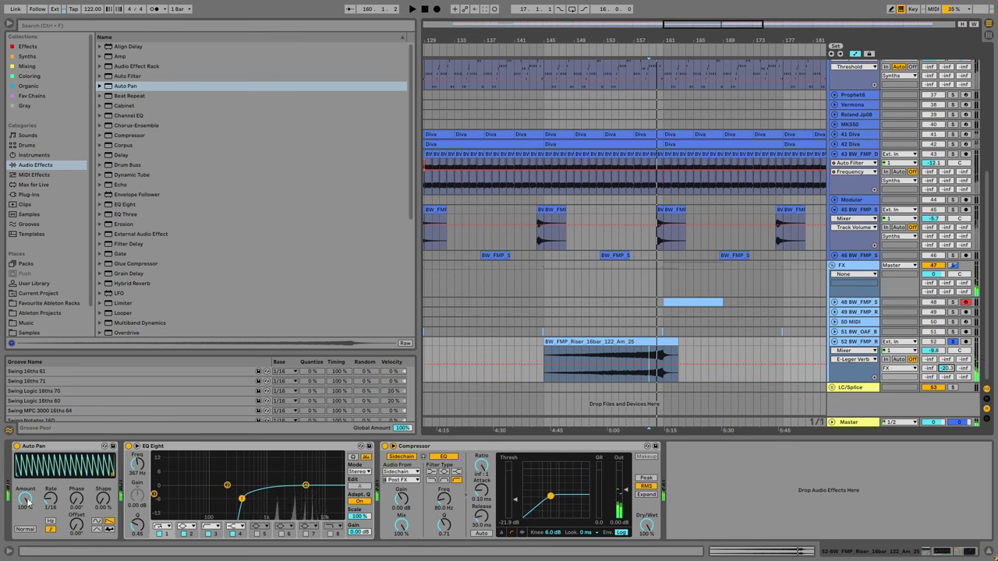
left_click_drag(26, 503, 26, 520)
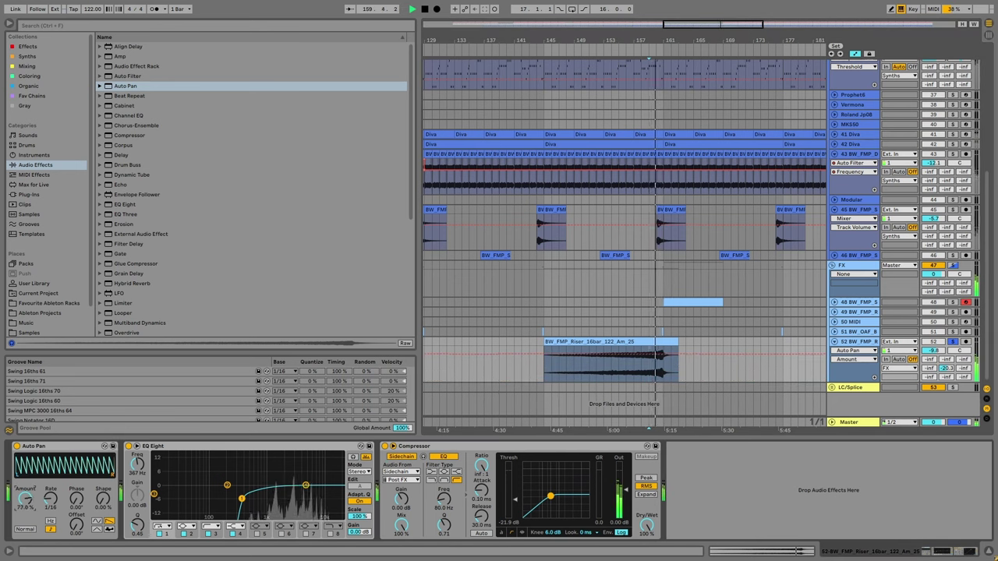
key("space")
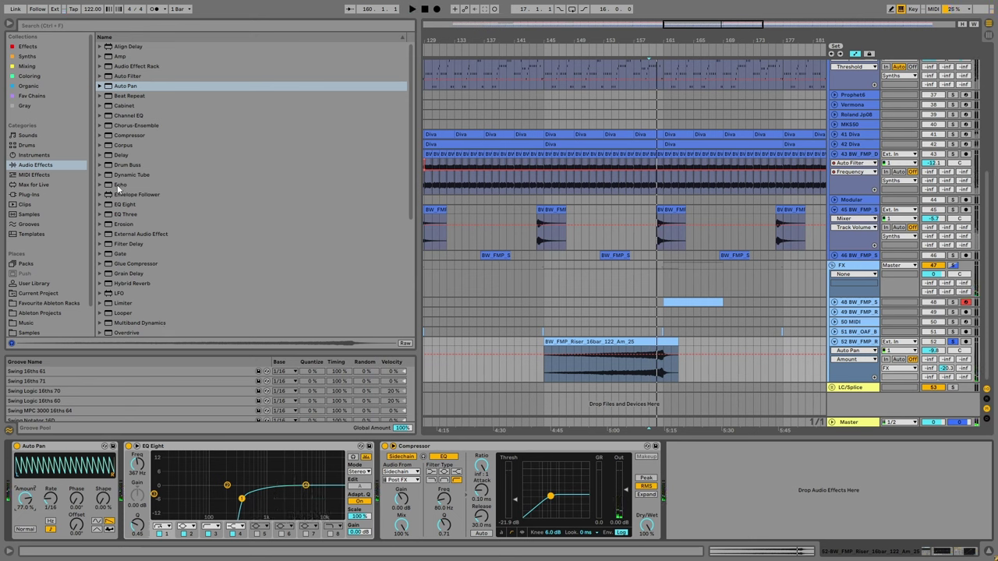
Duplicate riser track 52, and load Operator onto the empty MIDI track 50 in the FX group.
key("space")
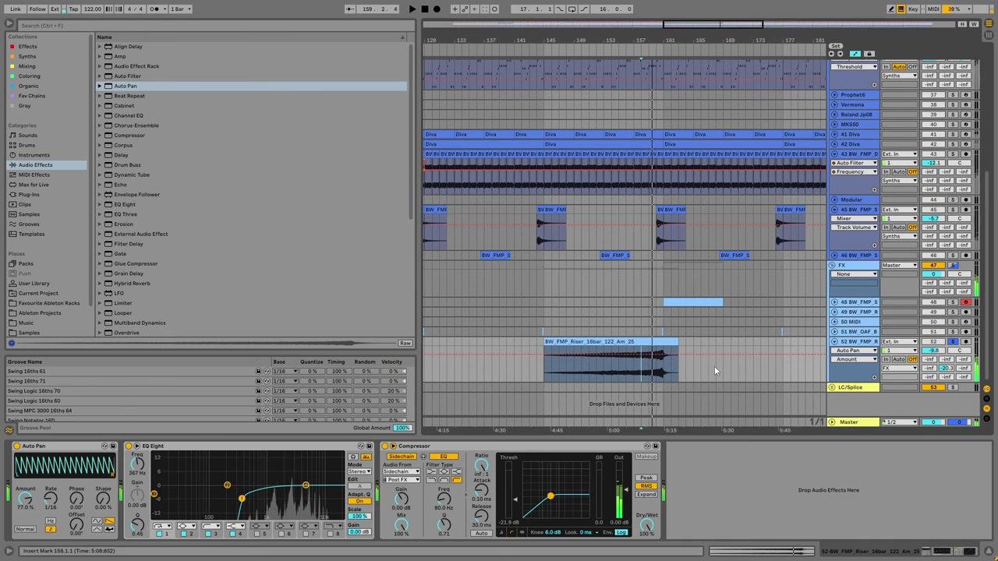
key("ctrl+d")
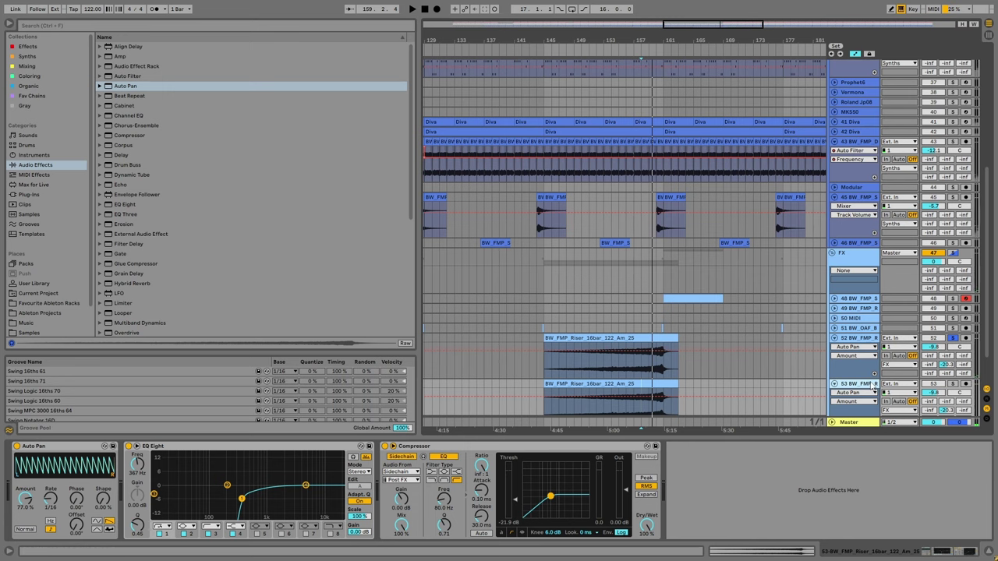
left_click(833, 319)
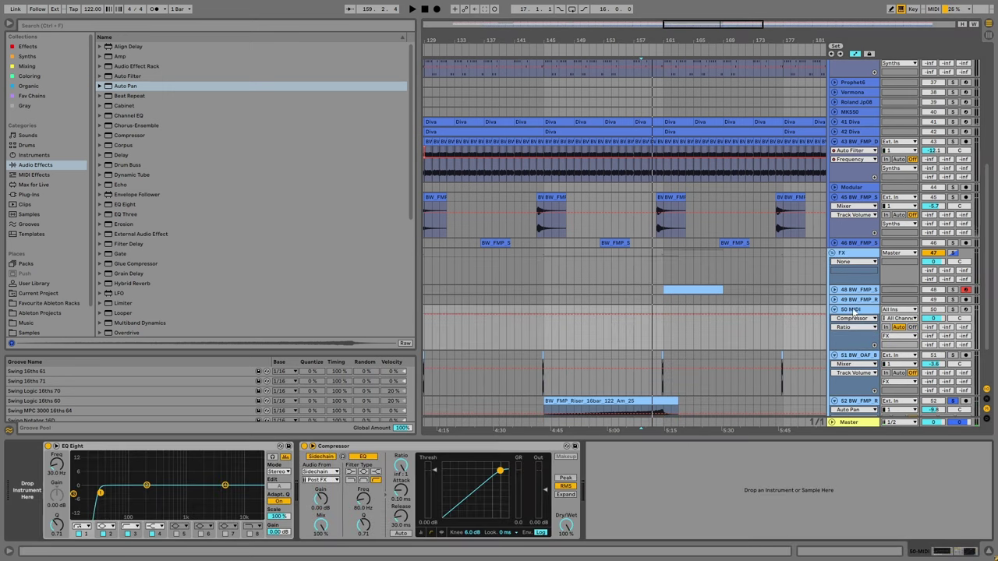
left_click(35, 155)
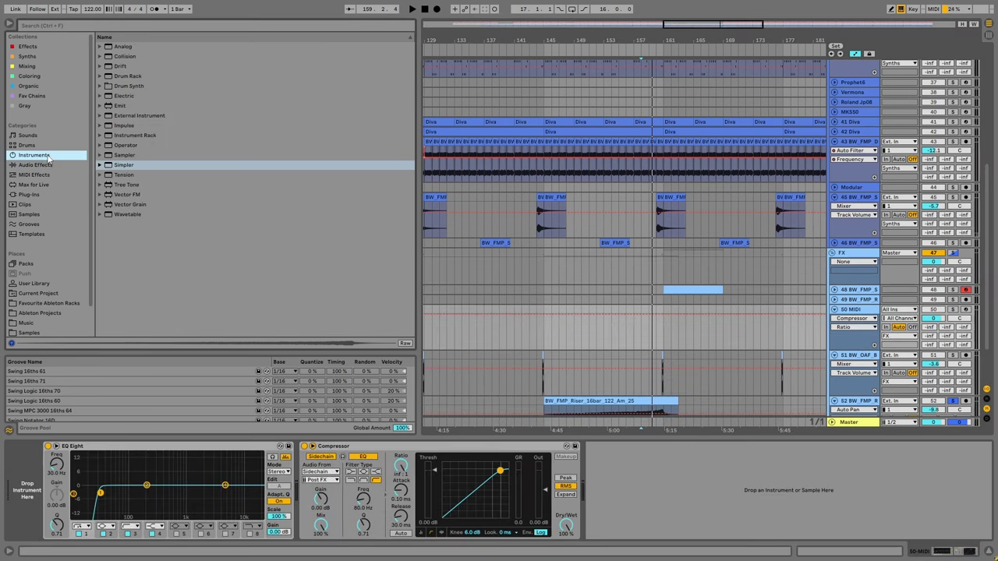
left_click(127, 145)
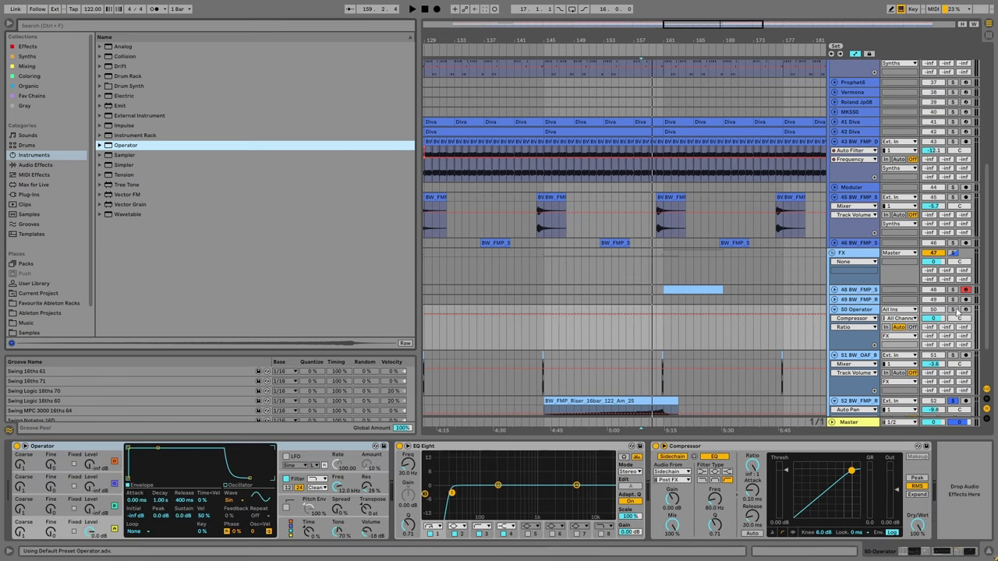
key("Return")
Copy track 36 Diva's clip at bars 145–161 to bar 145 on the Operator track and lower that track's volume to -6.5 dB.
scroll(642, 258, "up", 2)
scroll(643, 258, "up", 2)
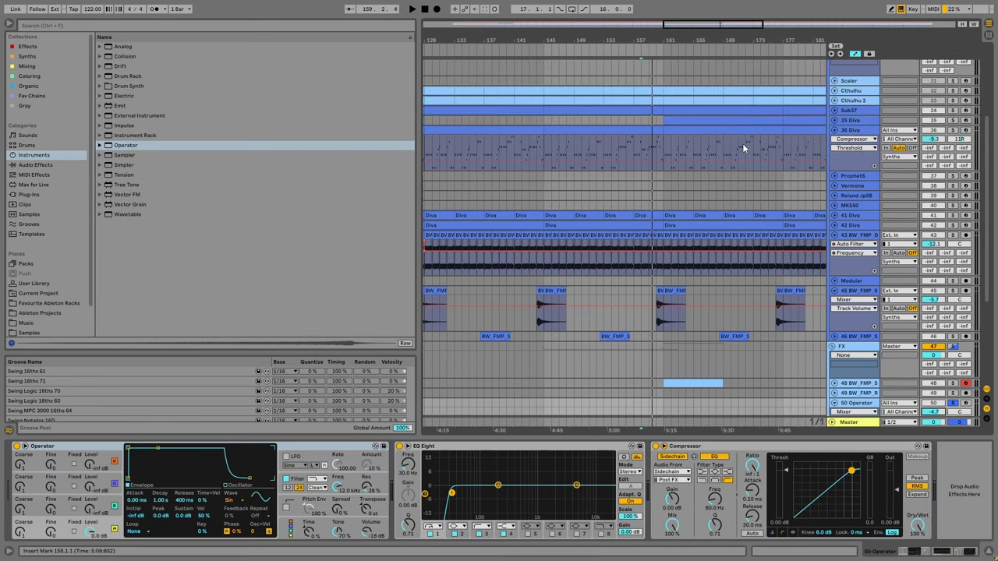
left_click(620, 144)
scroll(618, 289, "down", 4)
left_click(590, 314)
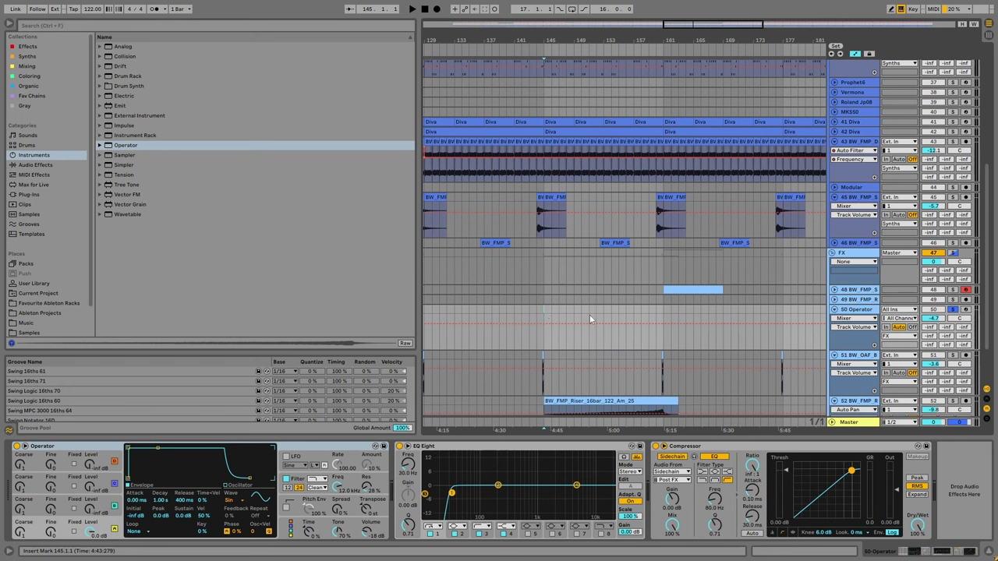
key("ctrl+v")
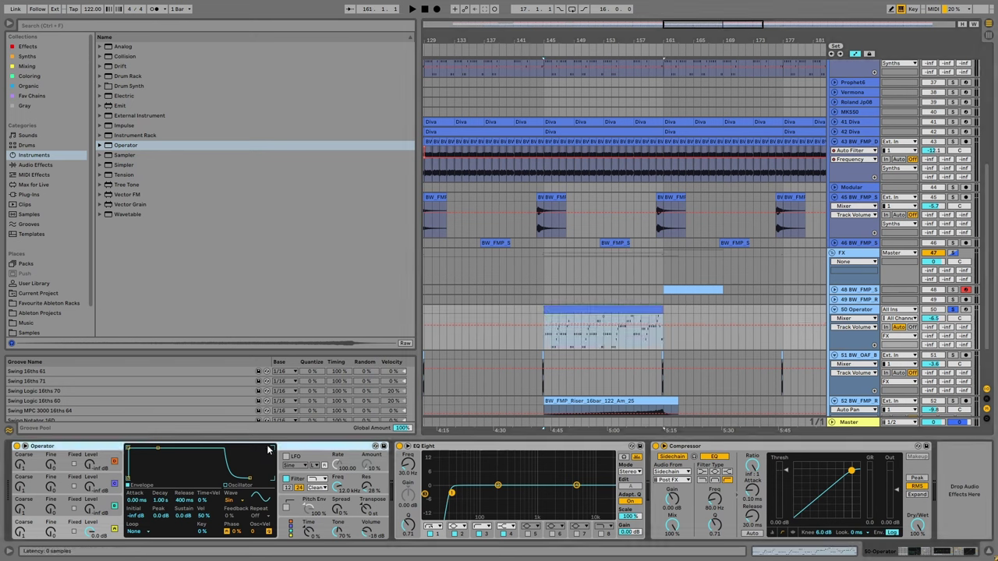
Set Operator's oscillator A to white noise with an 18.5 kHz filter, and move EQ Eight's low cut to 240 Hz with a Q of 0.10.
left_click(346, 491)
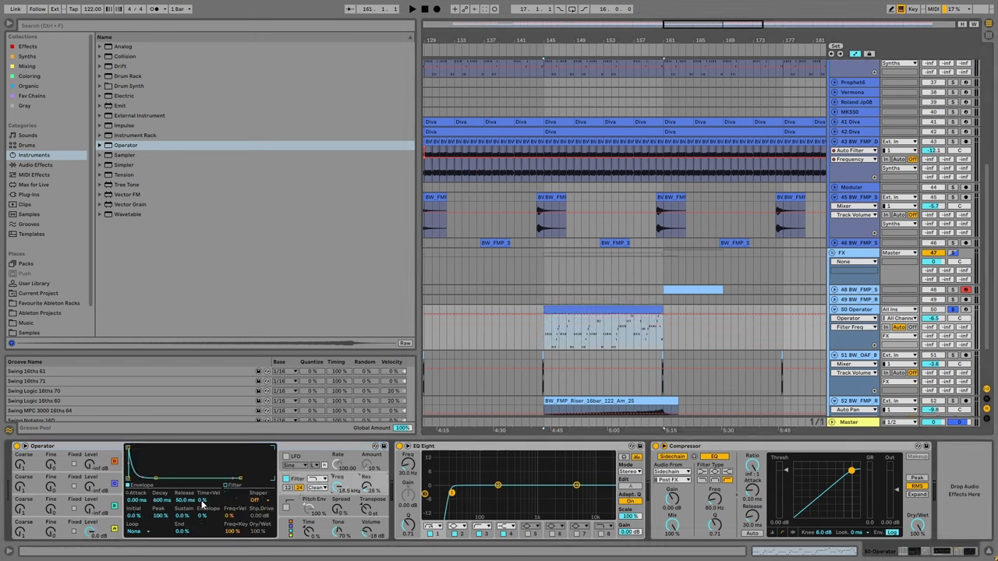
left_click(106, 529)
left_click(236, 502)
left_click(261, 503)
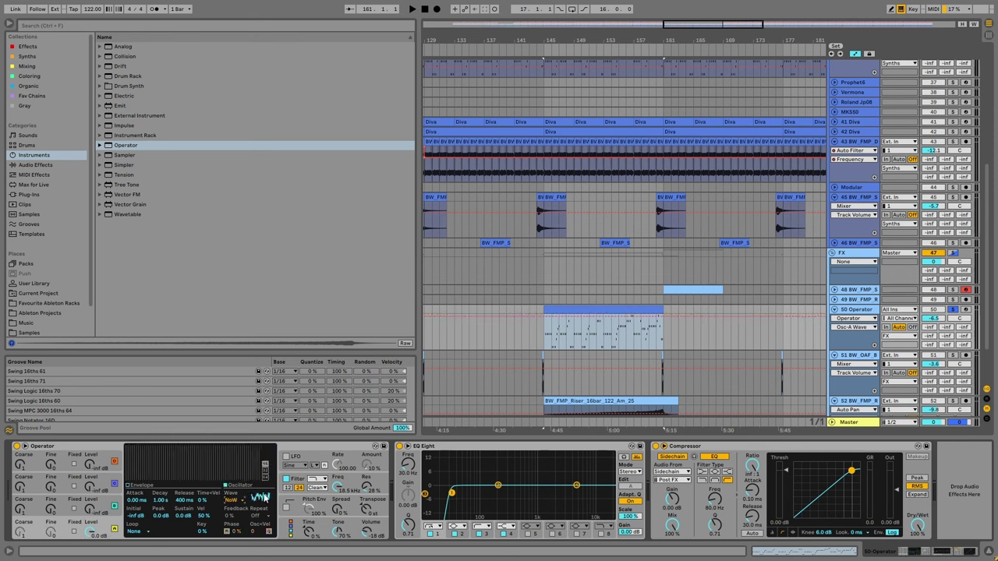
key("space")
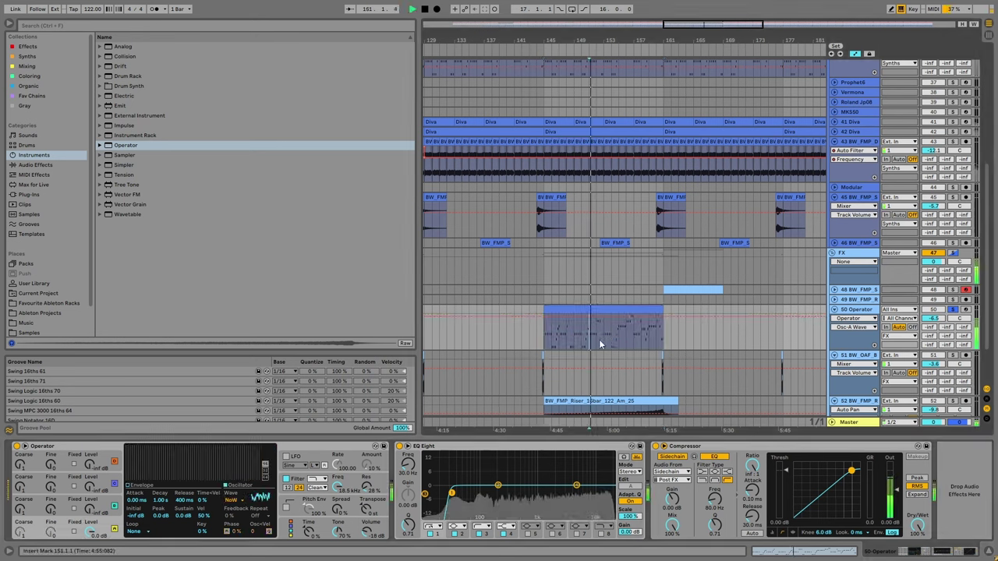
left_click_drag(451, 493, 501, 515)
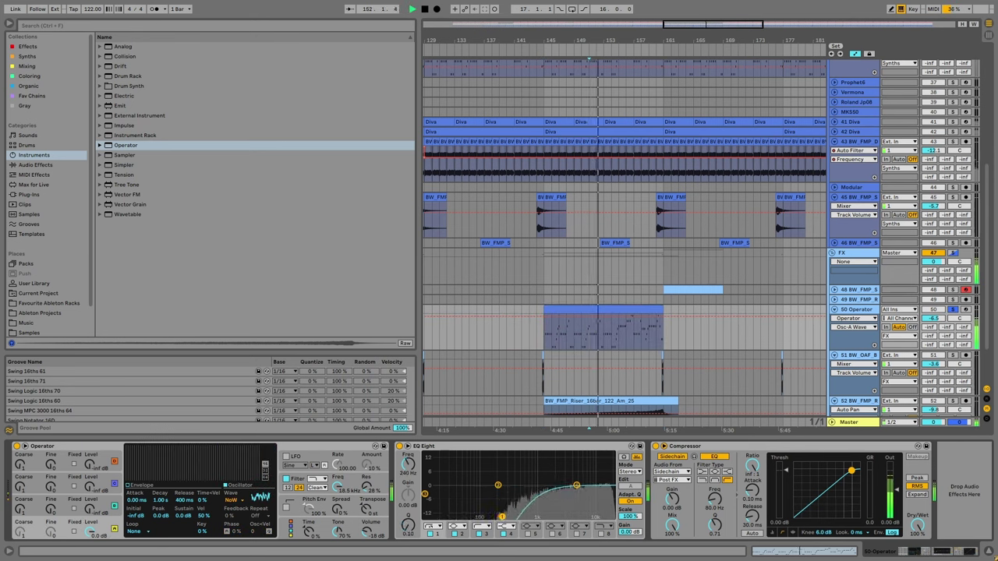
Automate Operator's filter frequency to rise from bar 145 to 18.5 kHz at bar 161.
left_click(337, 489)
right_click(337, 489)
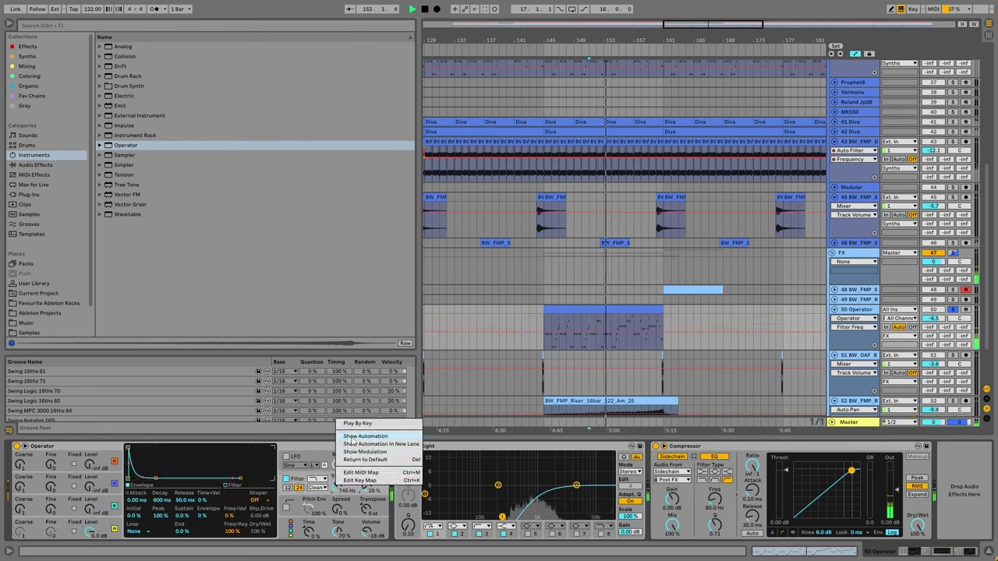
left_click(367, 435)
left_click_drag(661, 334, 661, 315)
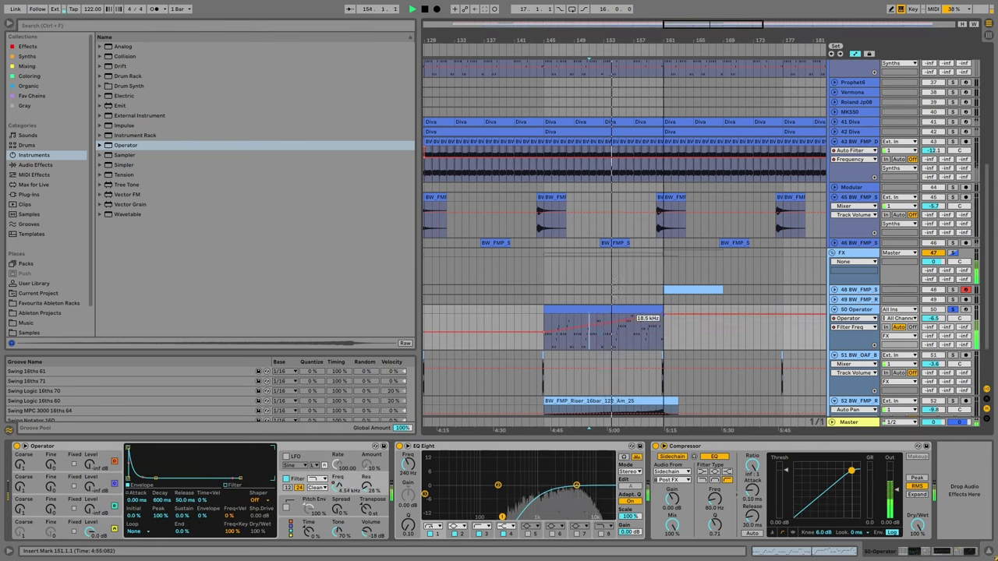
left_click(544, 333)
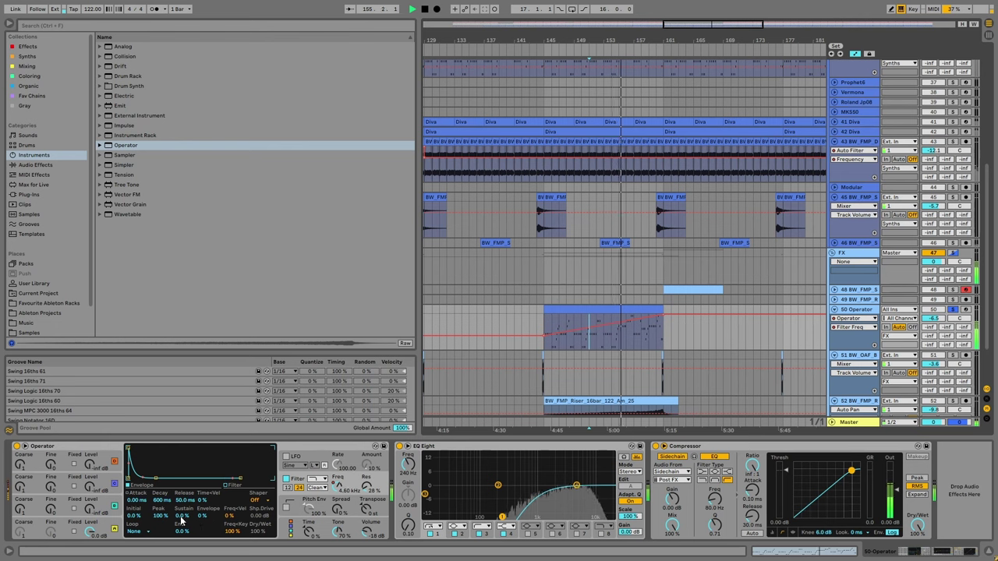
Set oscillator A's envelope to 1.15 s decay, -inf dB sustain and 969 ms release, and try duplicating the noise clip to bars 161–177.
left_click(111, 529)
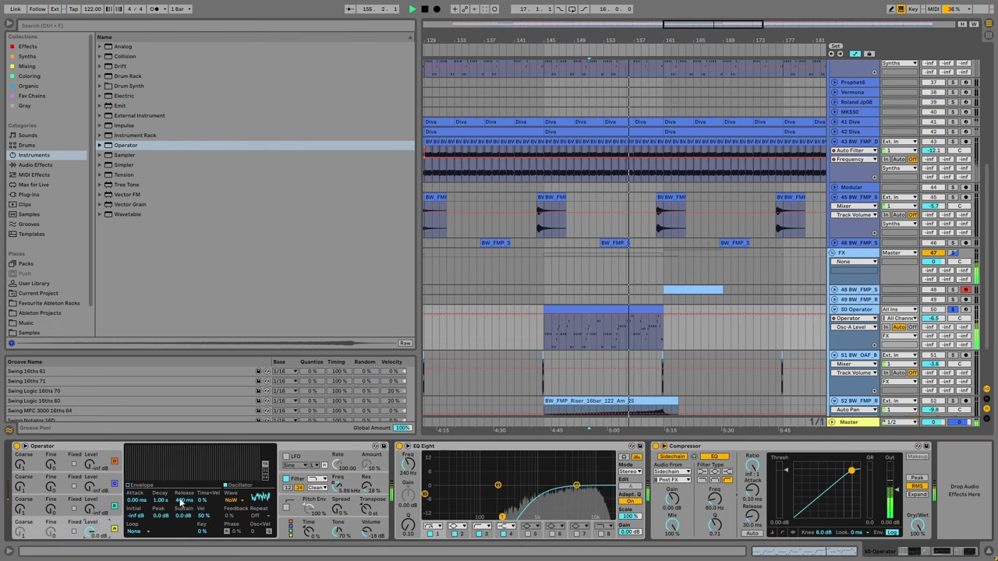
left_click_drag(152, 449, 177, 505)
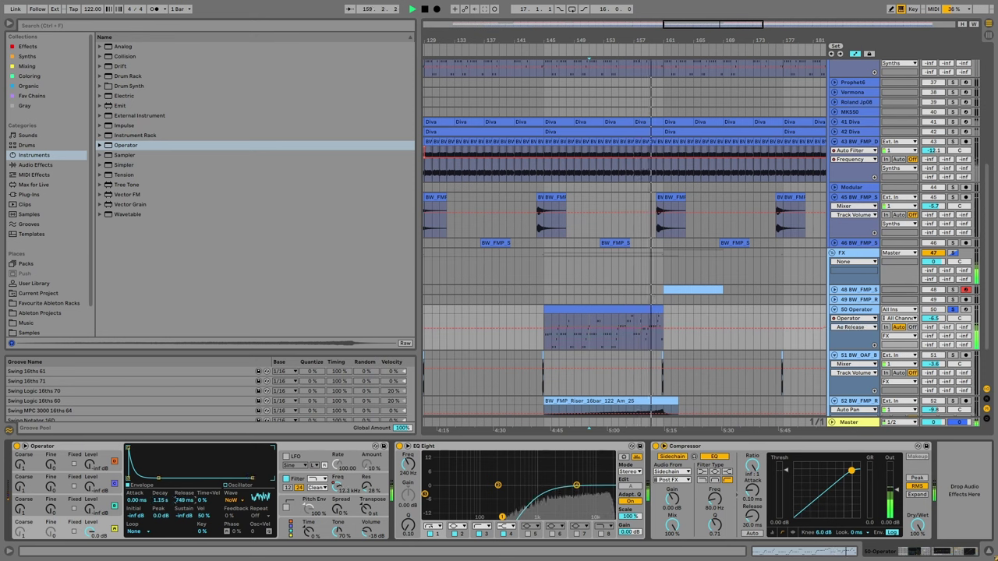
left_click(647, 341)
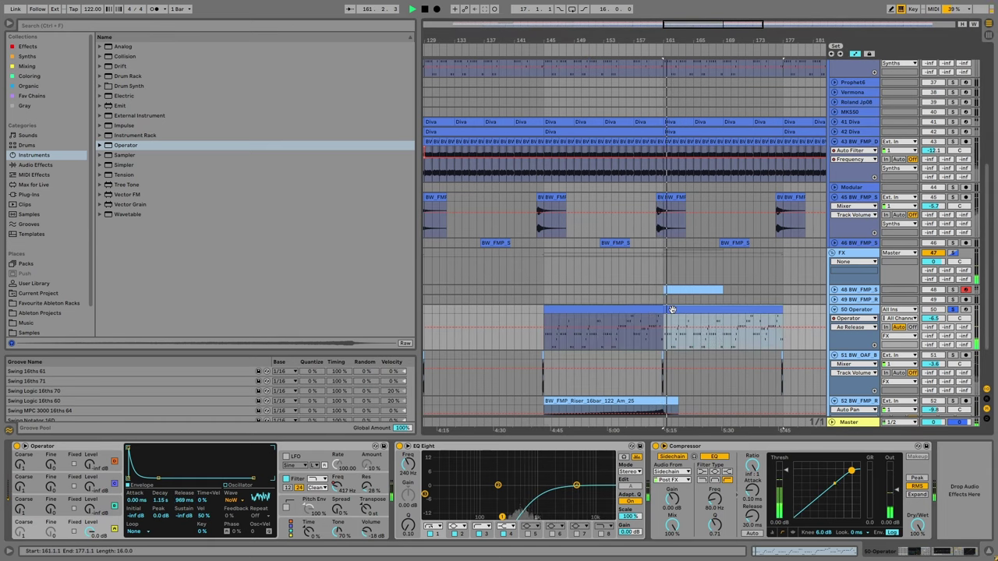
Insert a new MIDI track directly below track 36 Diva.
scroll(642, 347, "up", 2)
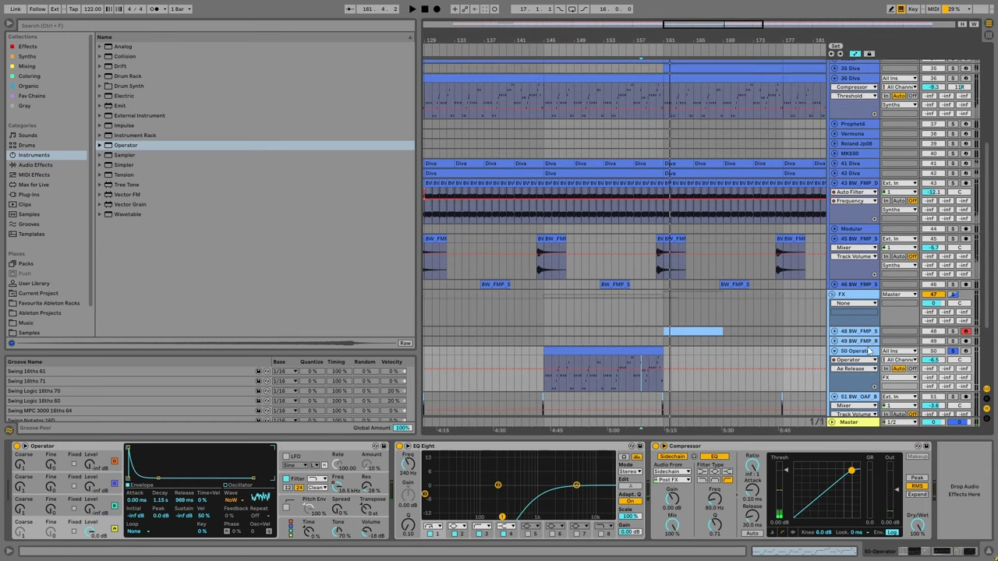
scroll(737, 339, "up", 3)
right_click(863, 120)
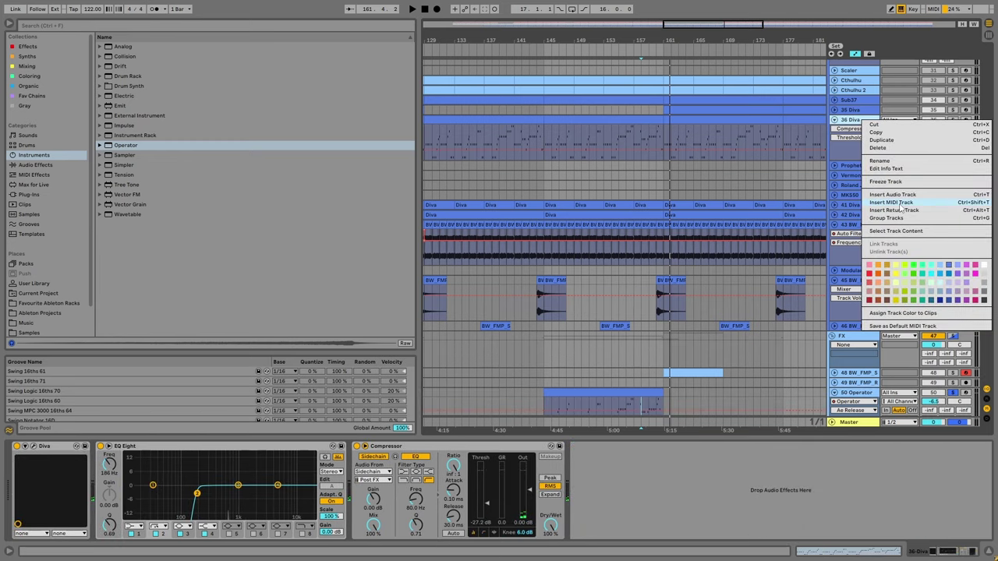
left_click(896, 203)
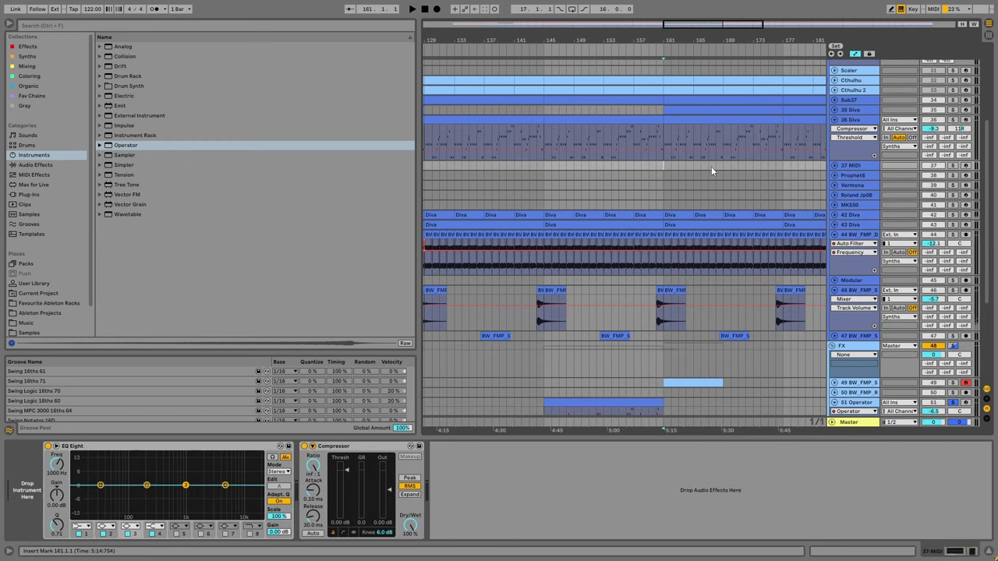
Paste the 16-bar melody clip at bar 161 on the new MIDI track and duplicate it to fill up to bar 193.
key("ctrl+v")
left_click(768, 175)
key("ctrl+d")
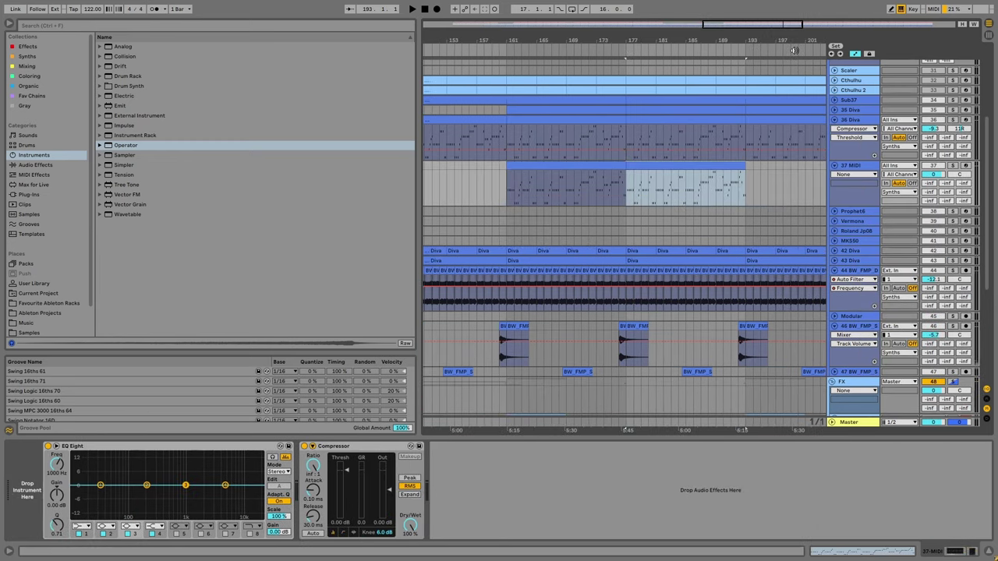
scroll(663, 194, "down", 5)
scroll(663, 194, "up", 3)
scroll(671, 211, "down", 3)
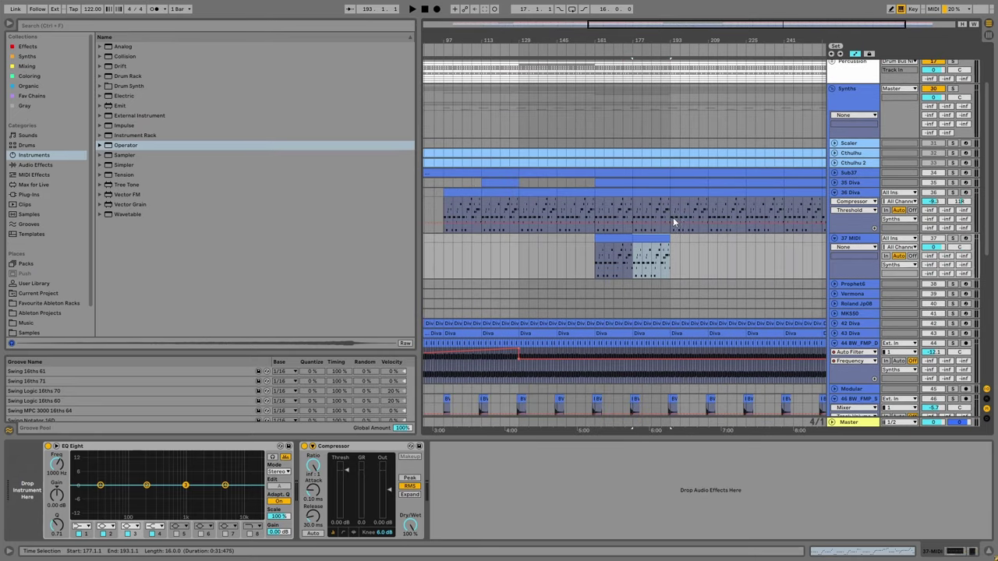
Select the new MIDI track 37 and search the browser for "tanzbar hihat" samples.
left_click(600, 234)
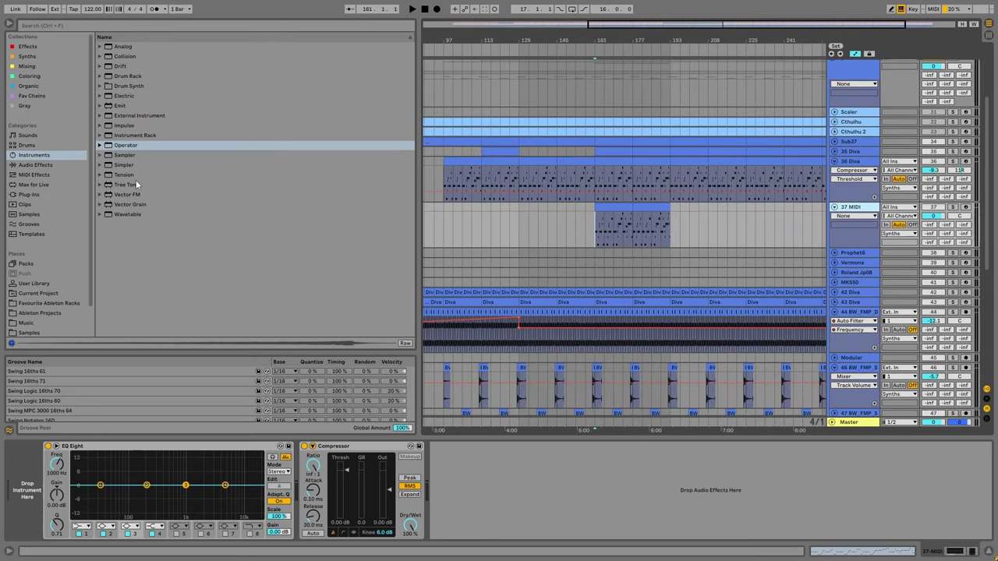
key("ctrl+f")
type("tanzba")
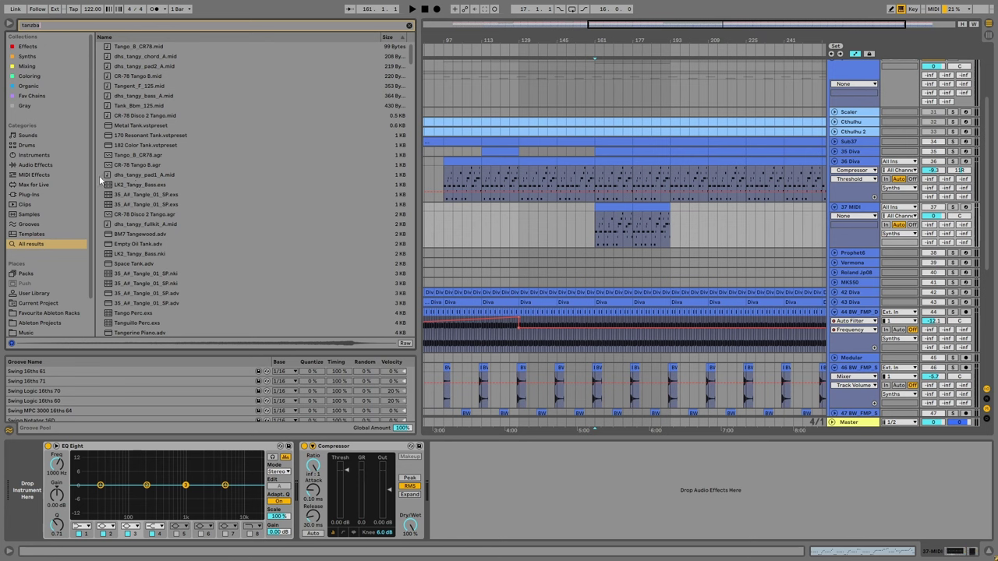
type("r hihat")
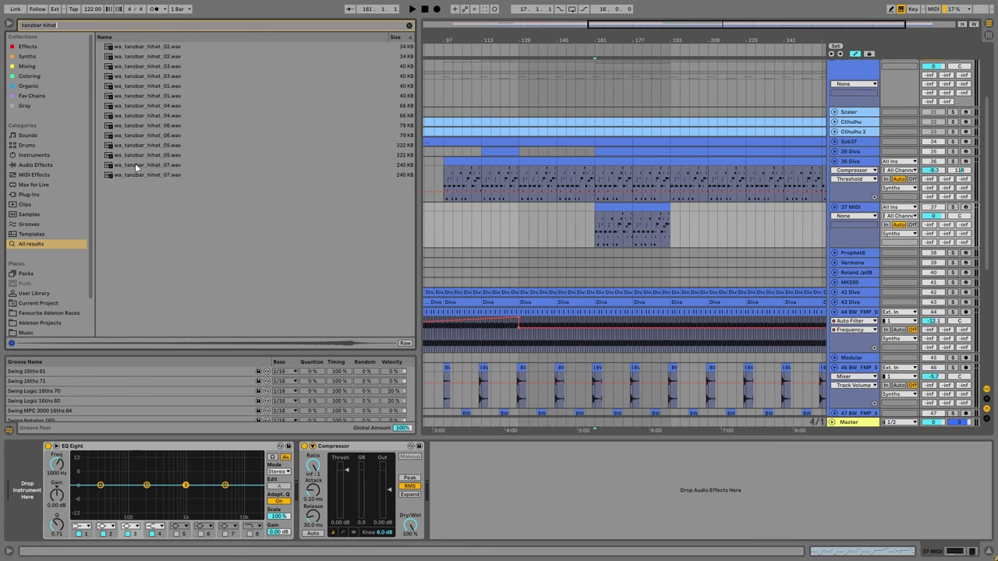
Audition the Tanzbar hi-hat samples and load wa_tanzbar_hihat_07.wav as an instrument on MIDI track 37.
left_click(175, 145)
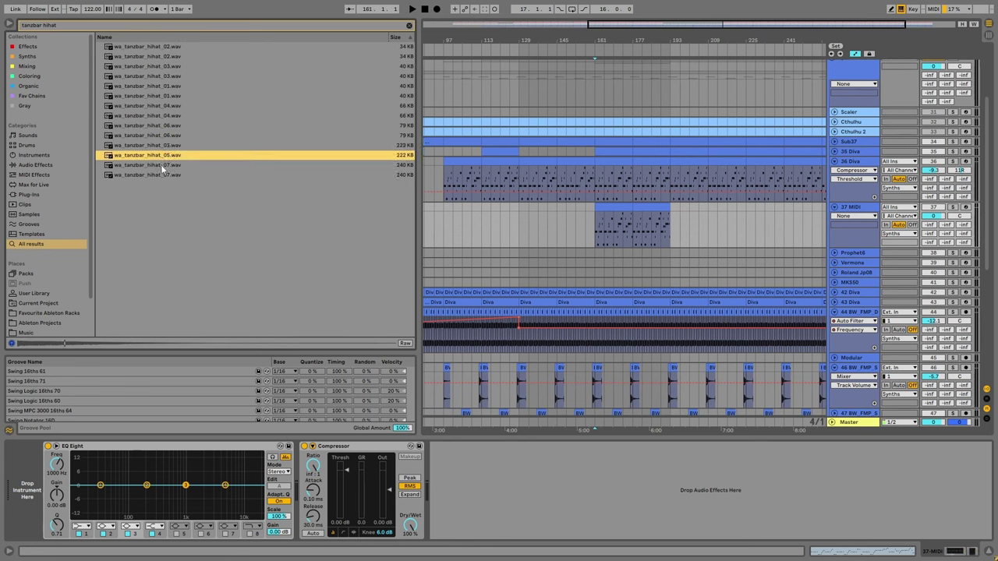
left_click(162, 164)
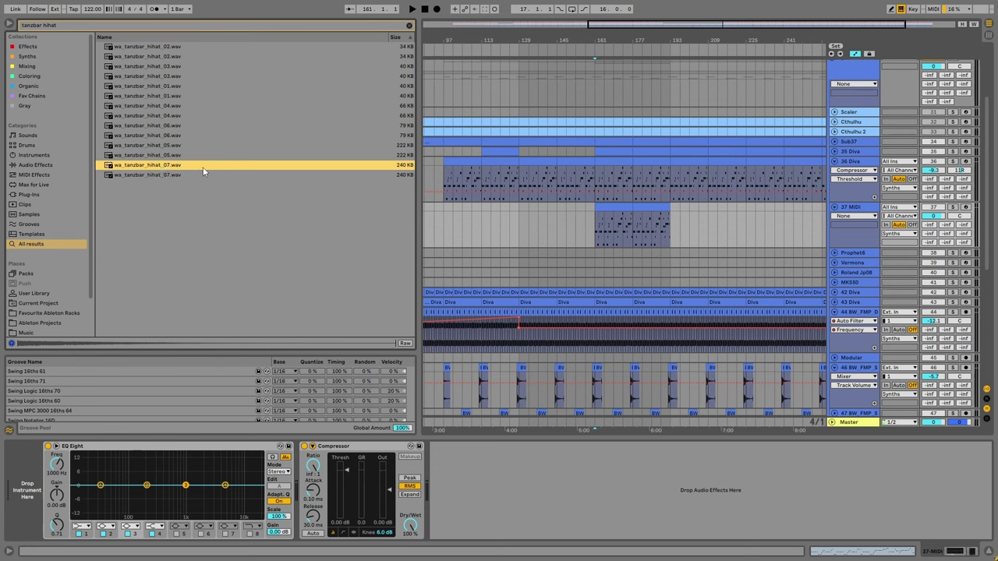
key("Down")
key("Up")
key("Up")
key("Up")
key("Up")
key("Up")
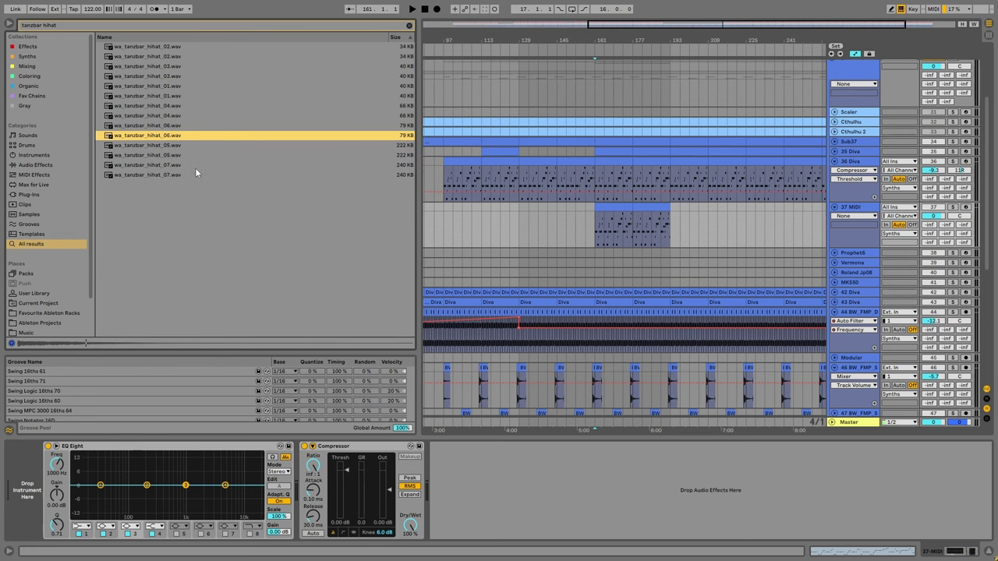
key("Up")
key("Up")
key("Down")
key("Down")
key("Down")
key("Down")
key("Down")
key("Down")
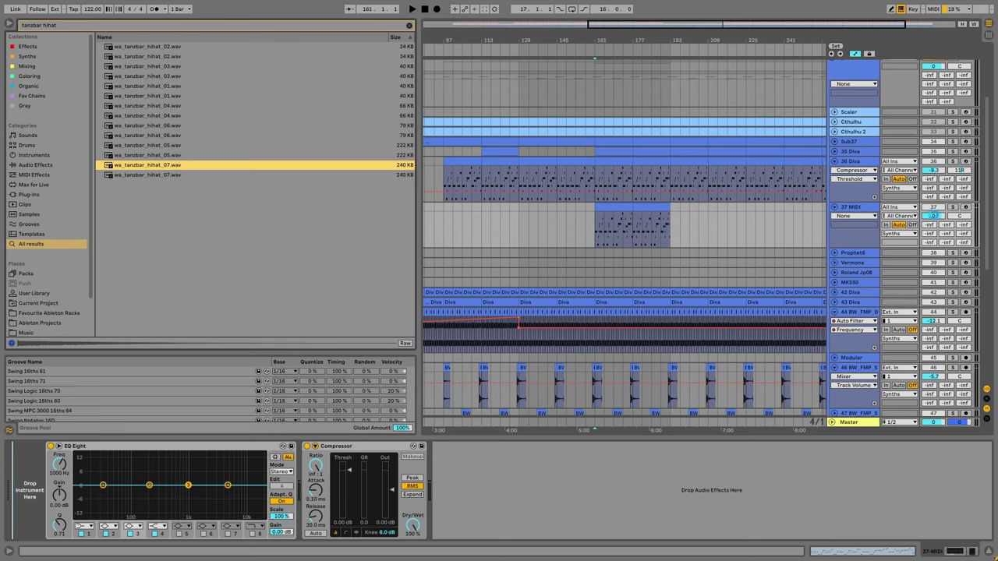
key("Return")
Group the Sub37, both Diva and the hi-hat sampler tracks into a group named Main Melody.
scroll(940, 125, "up", 1)
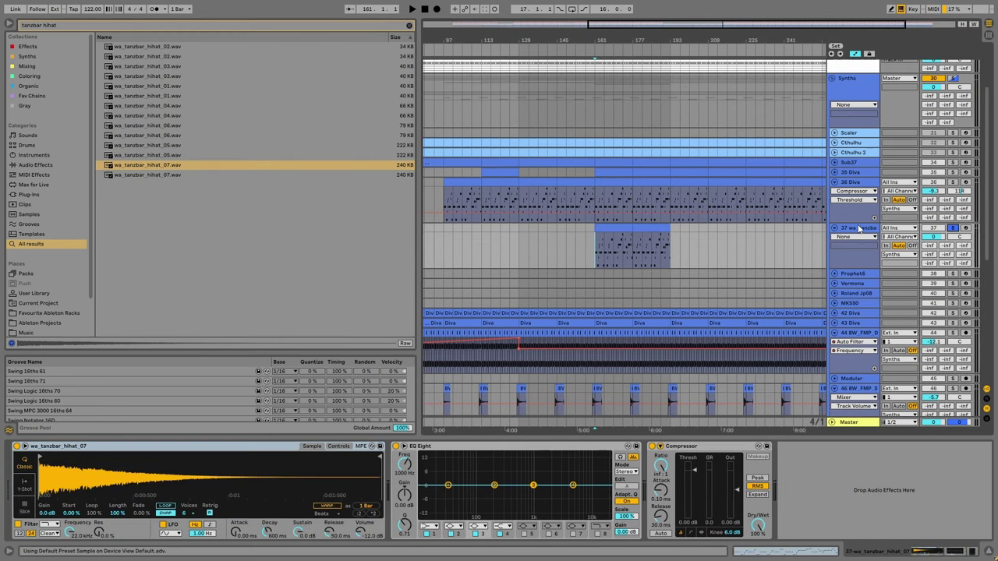
right_click(851, 163)
key("Escape")
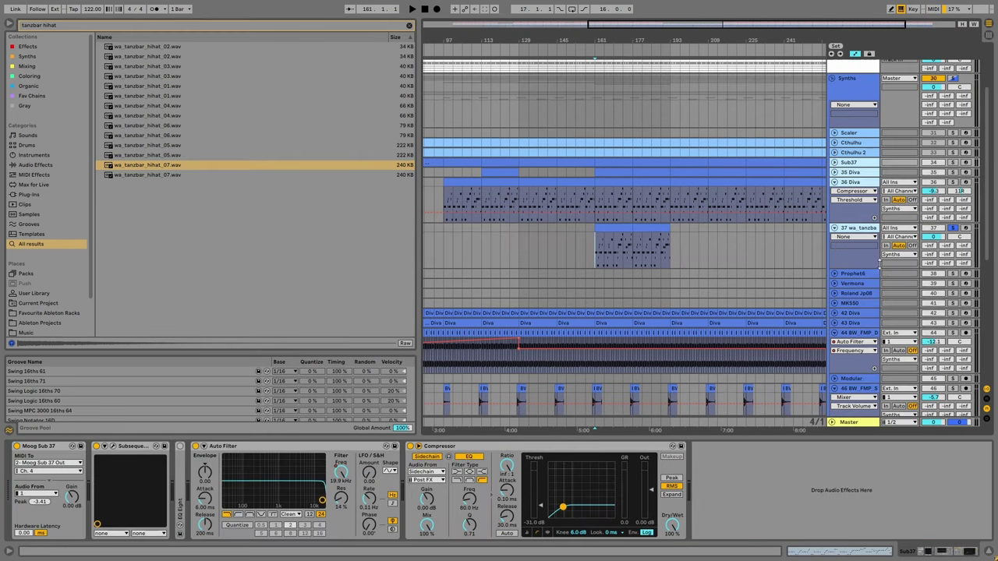
key("ctrl+g")
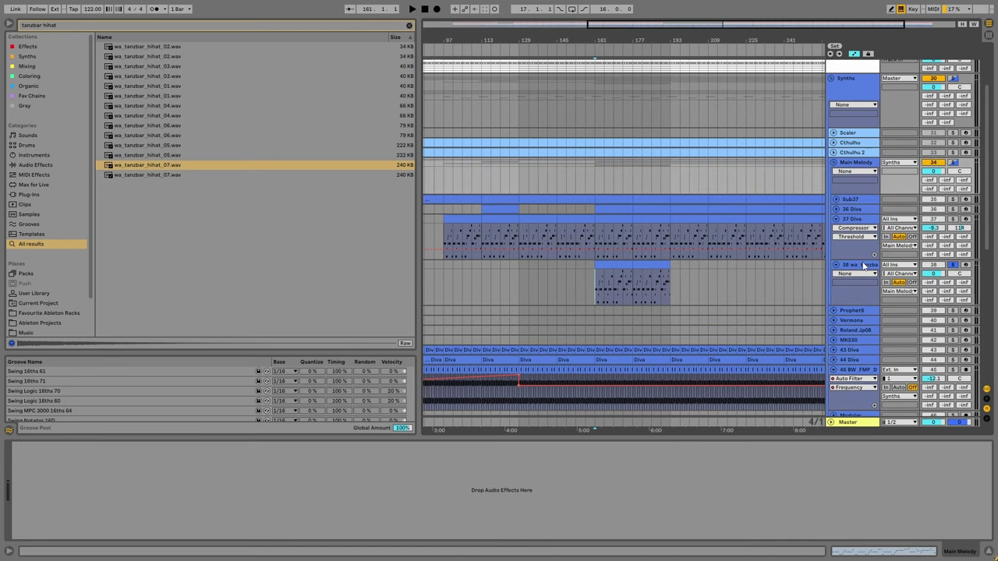
Set the hi-hat track's volume to -7.7 dB while auditioning it from bar 161, and open its first clip's notes.
left_click(861, 268)
key("space")
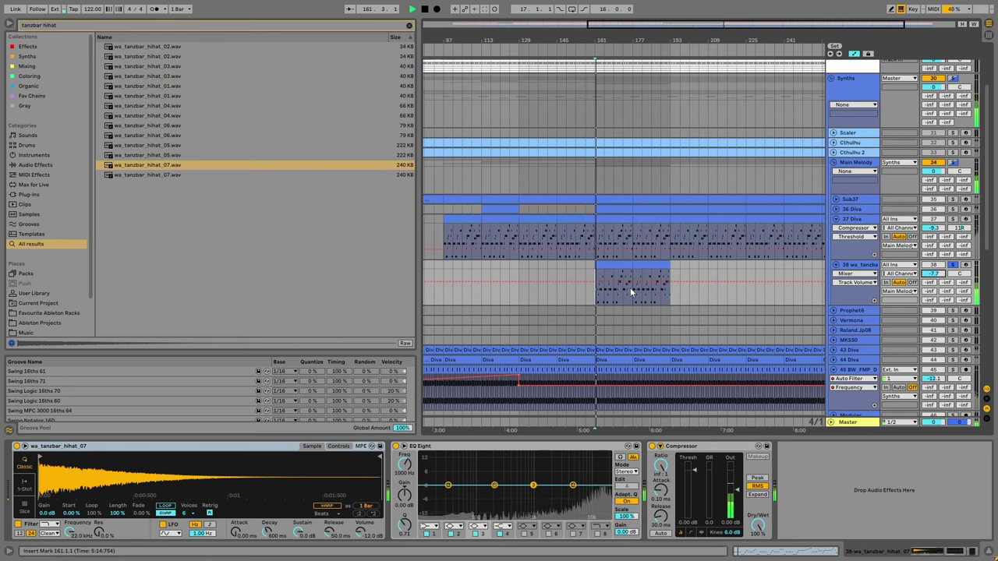
key("space")
double_click(610, 269)
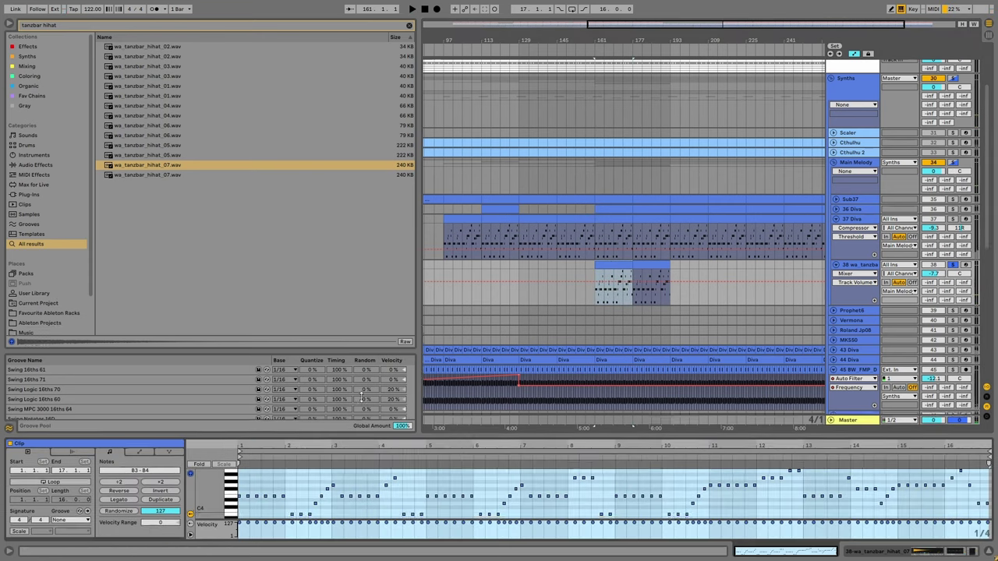
Enlarge the hi-hat clip's note editor and transpose all its notes down one octave.
left_click_drag(352, 443, 343, 228)
scroll(207, 316, "up", 3)
left_click_drag(209, 346, 165, 334)
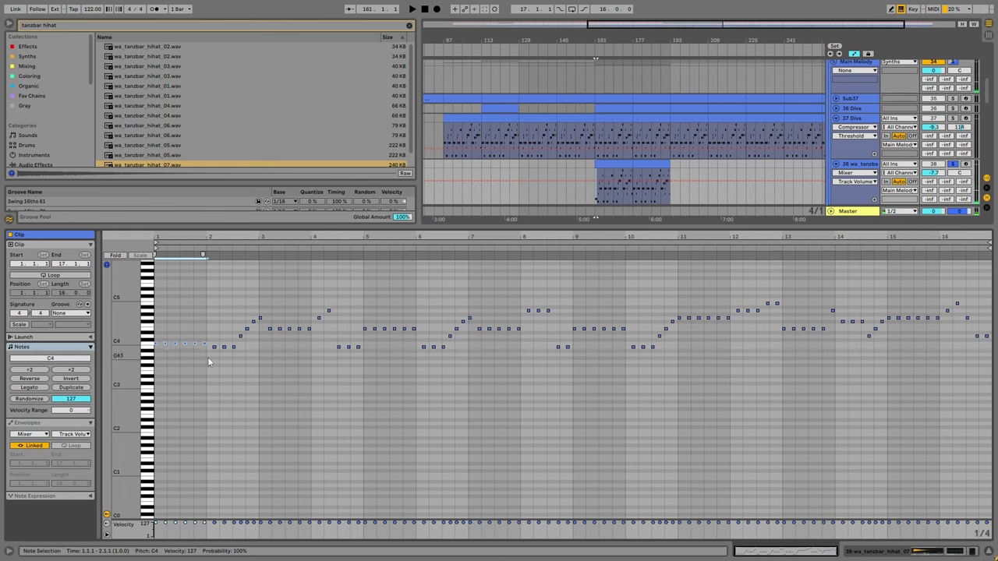
key("ctrl+a")
key("shift+Down")
left_click(218, 402)
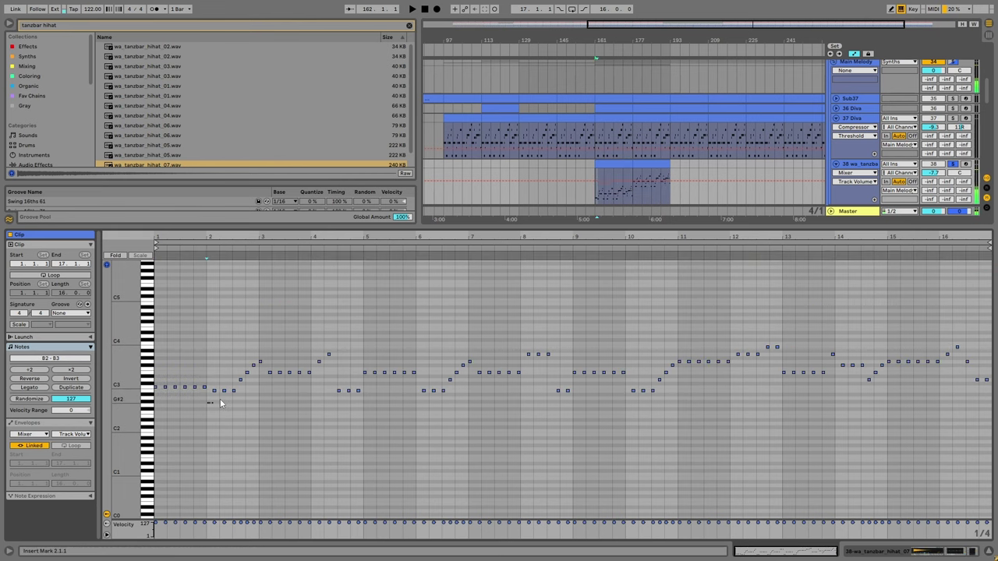
Flatten the melody notes in the first six bars of the hi-hat clip onto the single pitch C3.
left_click_drag(219, 402, 337, 346)
key("Up")
key("Down")
key("Down")
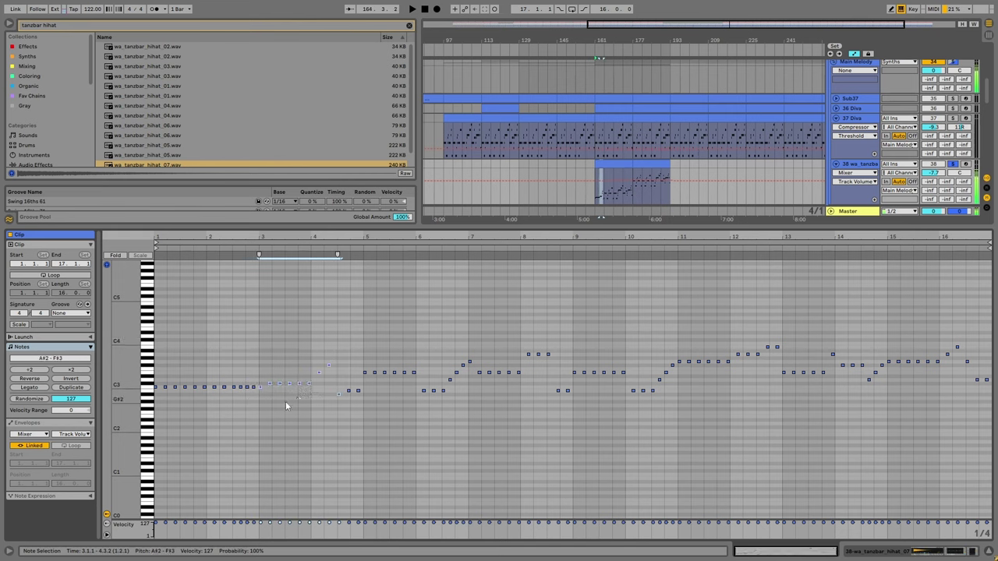
left_click_drag(279, 401, 478, 343)
left_click_drag(278, 396, 355, 348)
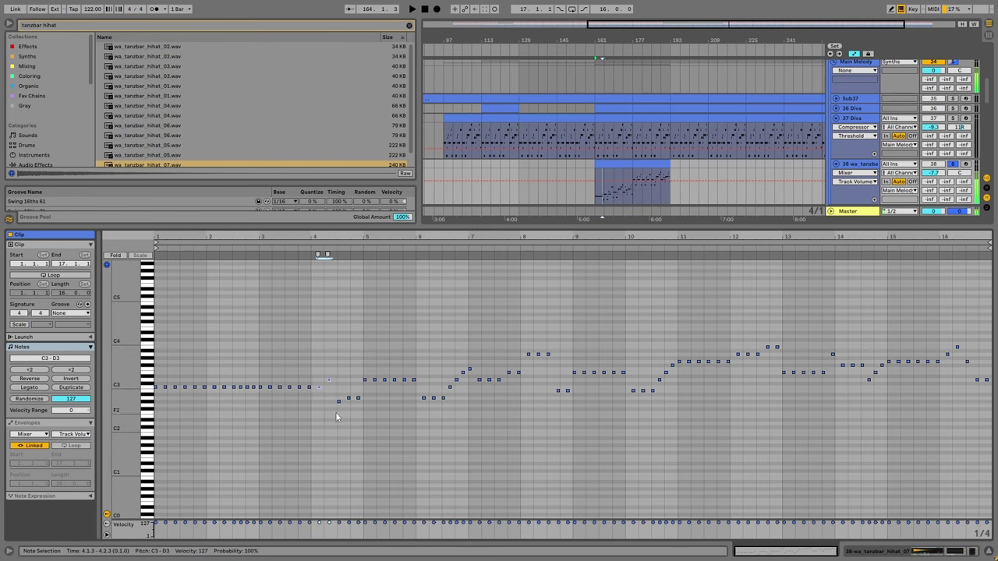
left_click_drag(336, 416, 461, 364)
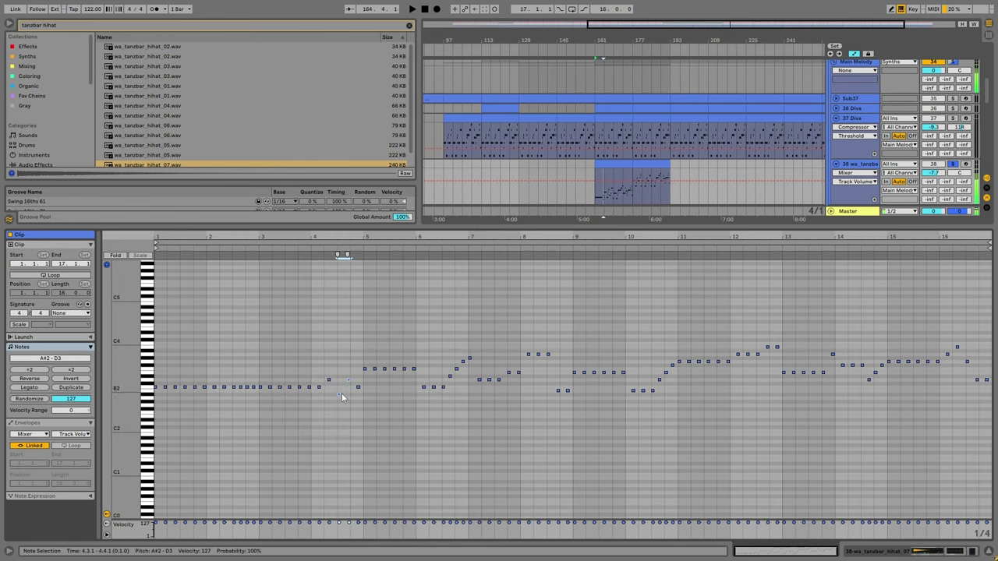
left_click_drag(315, 389, 382, 358)
Replace the hi-hat notes from bar 7 onward with repeats of the six-bar C3 pattern across both clips, and play from bar 161.
mouse_move(336, 383)
left_mouse_down()
mouse_move(390, 361)
mouse_move(446, 377)
mouse_move(471, 355)
mouse_move(462, 386)
mouse_move(908, 344)
left_mouse_up()
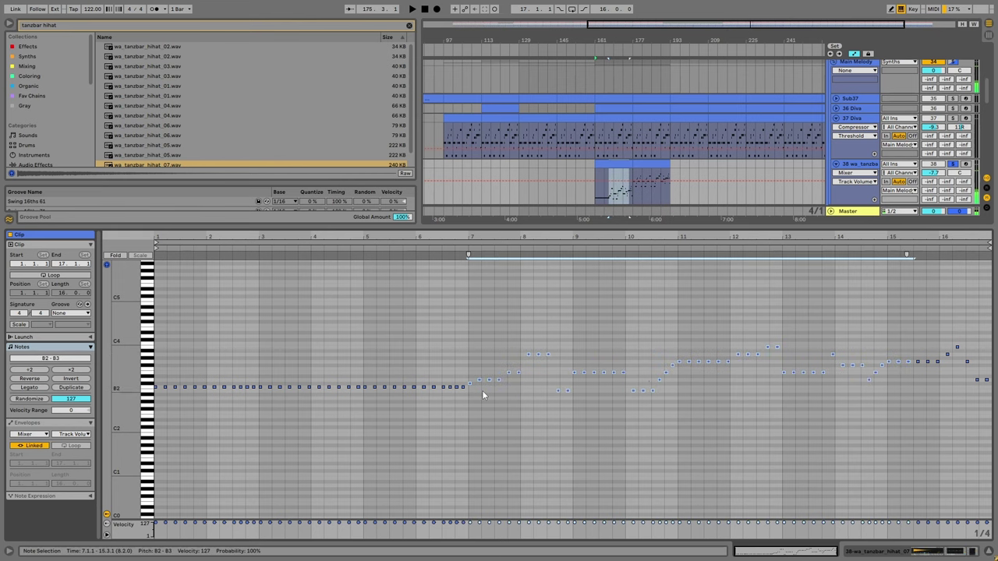
key("Delete")
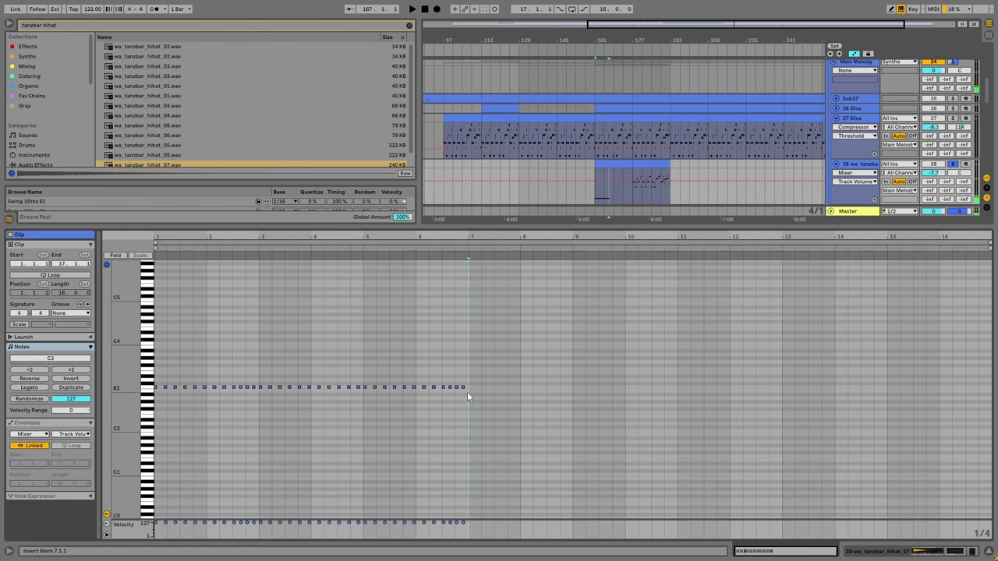
key("ctrl+v")
key("ctrl+d")
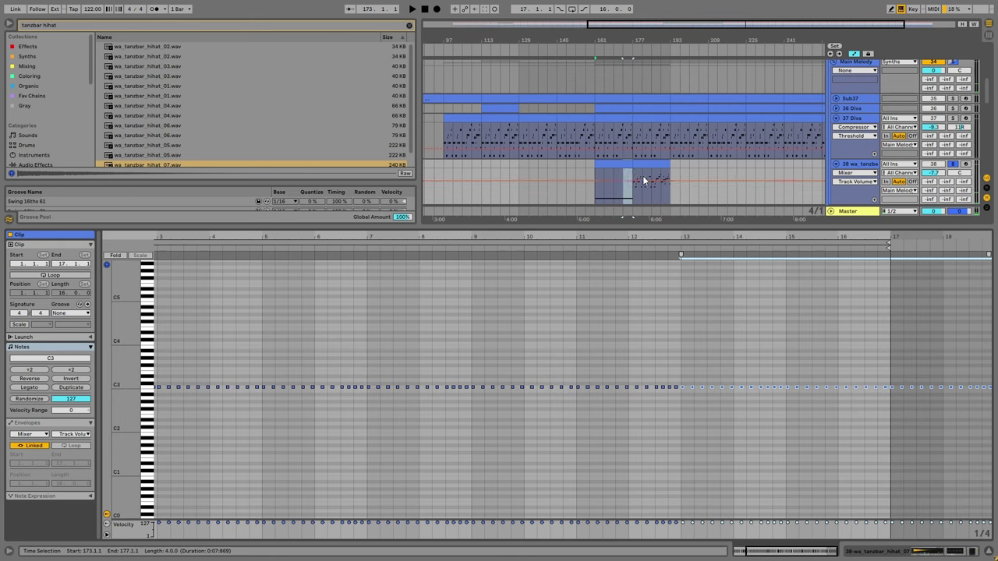
left_click(595, 190)
key("space")
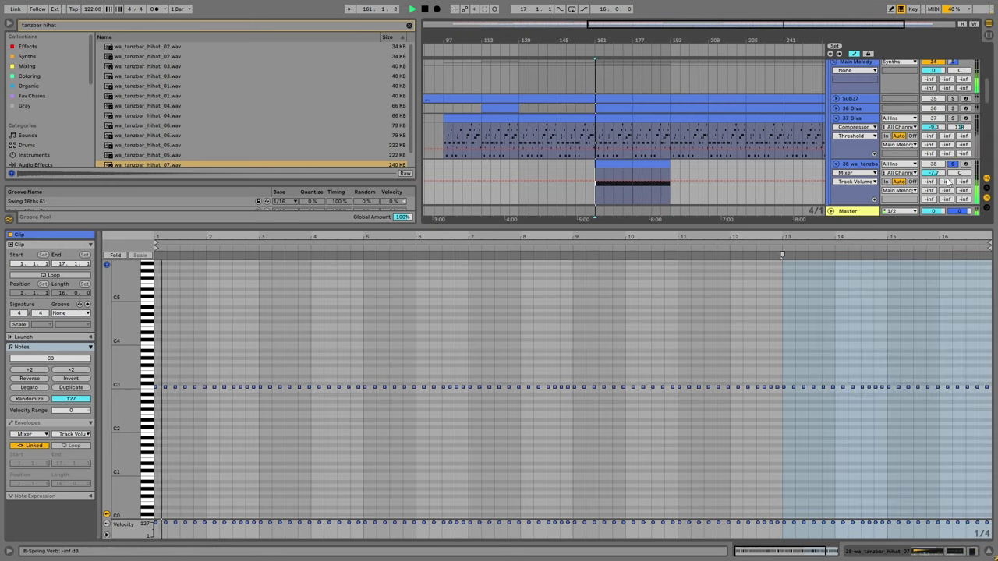
Set the hi-hat sampler's decay to 640 ms, sustain to -inf dB, release to 451 ms and random pan to 43%.
left_click(856, 167)
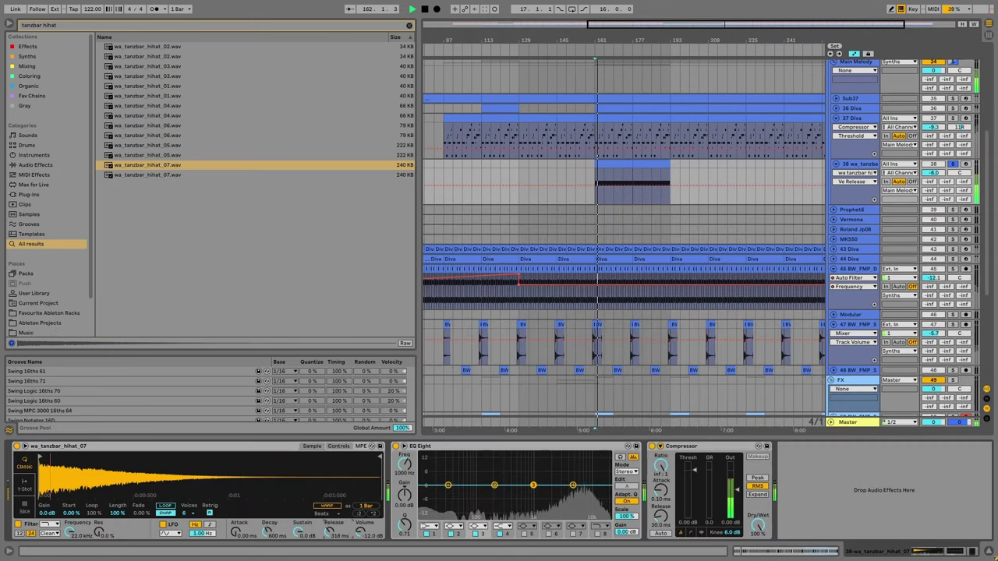
left_click(338, 446)
left_click_drag(295, 505, 295, 487)
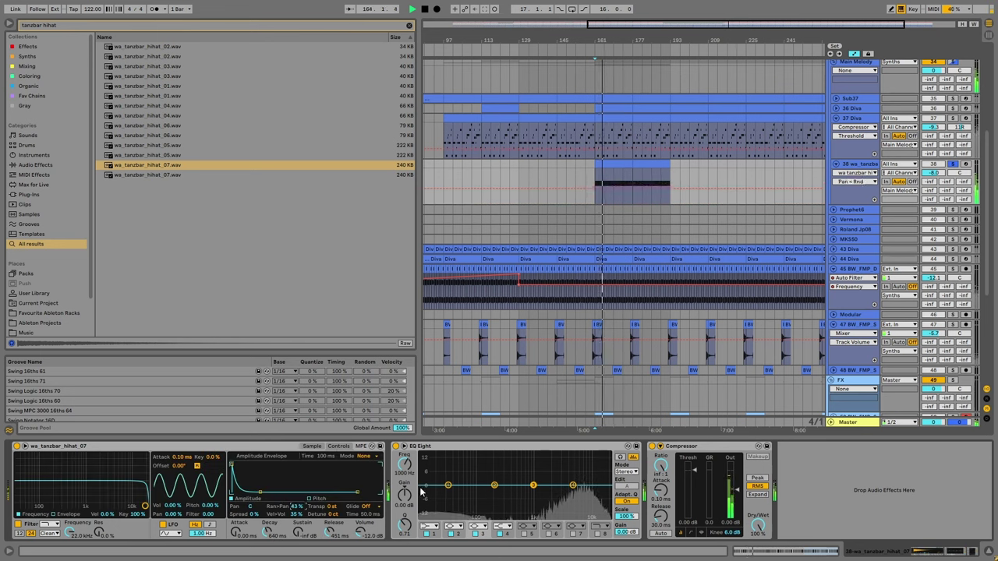
Turn band 2 of the hi-hat track's EQ Eight into a low-cut filter at 1.67 kHz.
left_click(453, 526)
left_click(441, 465)
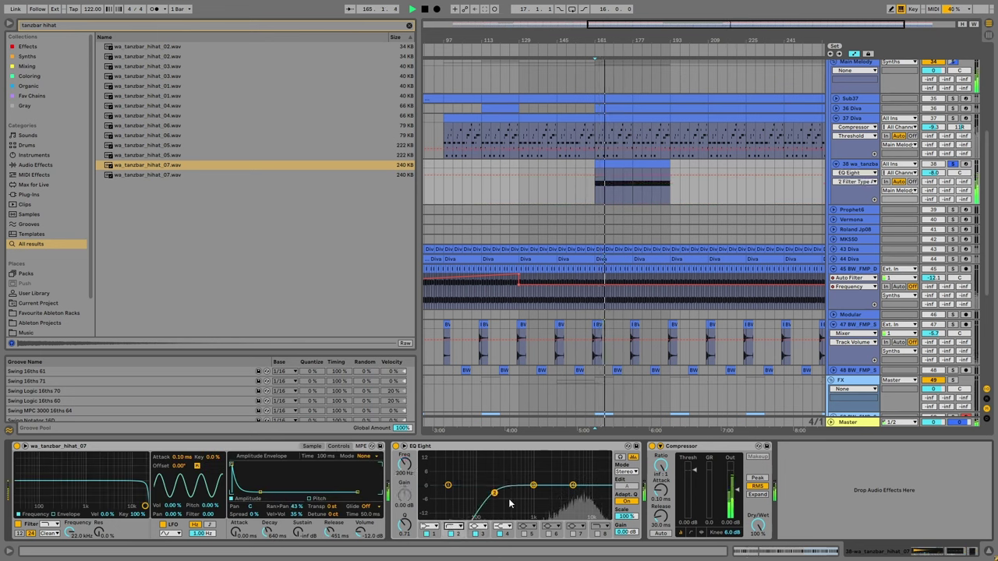
left_click_drag(521, 496, 546, 496)
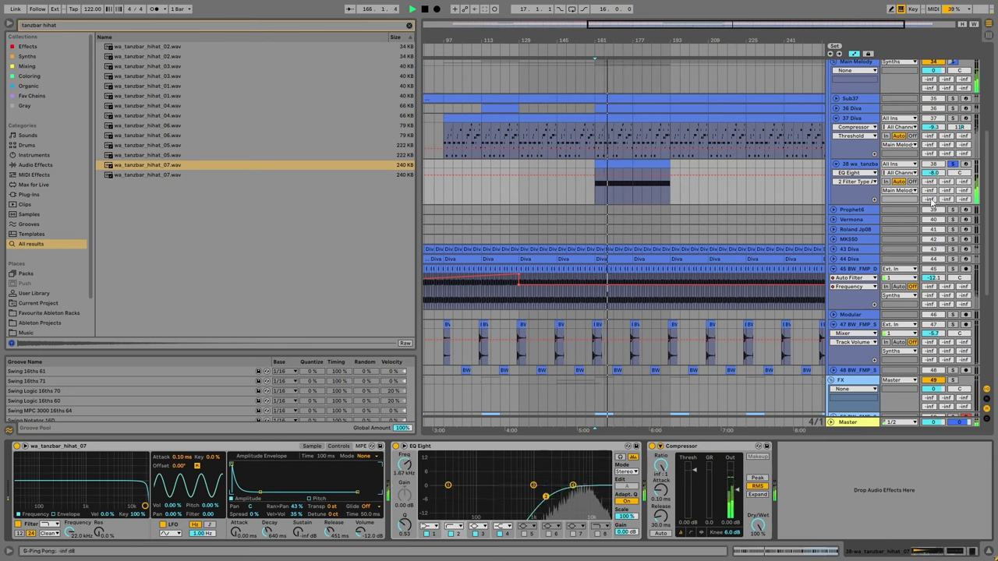
Set the hi-hat track's Lexicon Verb send to -19.0 dB, Ping Pong send to -17.8 dB and volume to -11.5 dB, soloing the Main Melody group.
left_click_drag(929, 199, 929, 195)
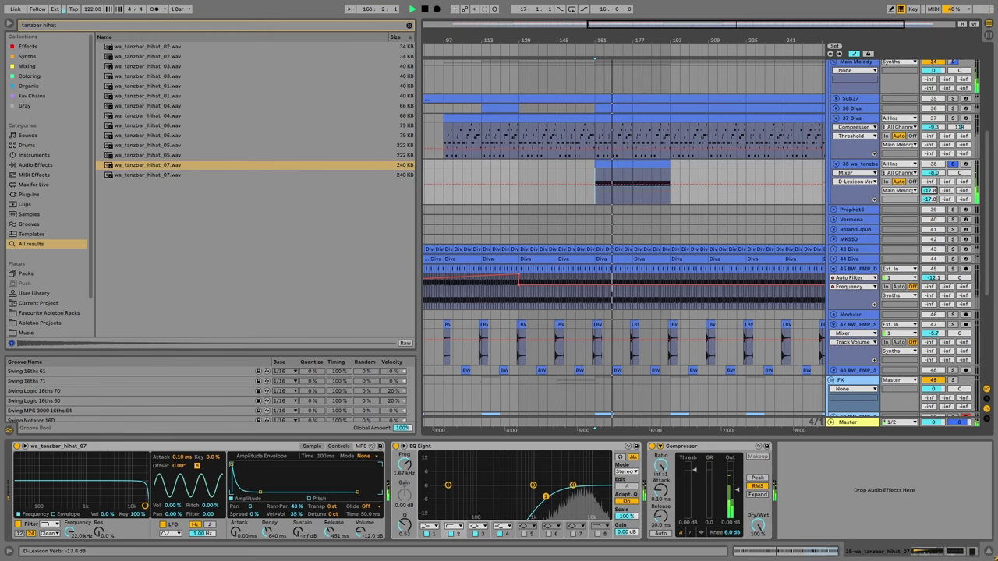
scroll(954, 86, "up", 1)
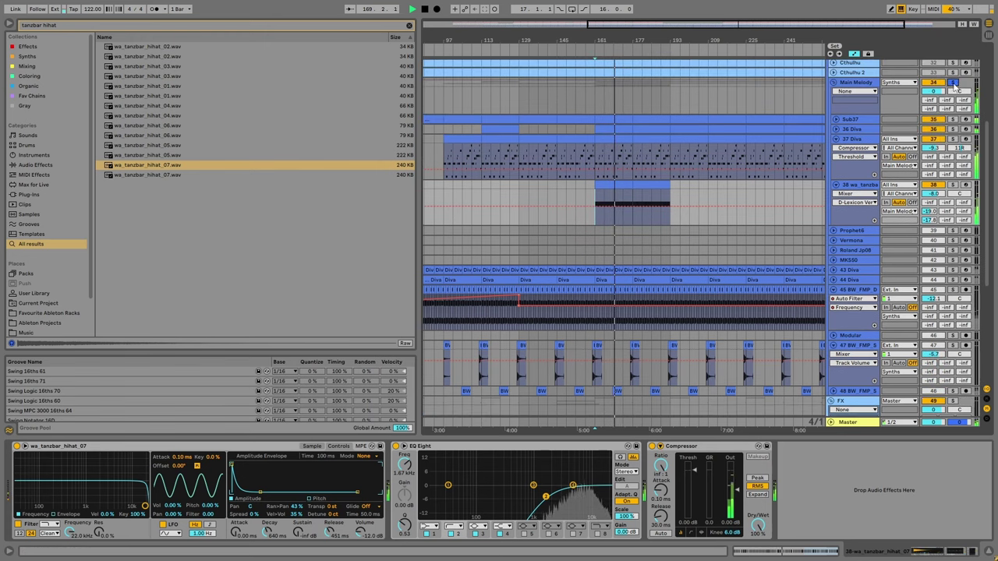
left_click_drag(933, 193, 933, 204)
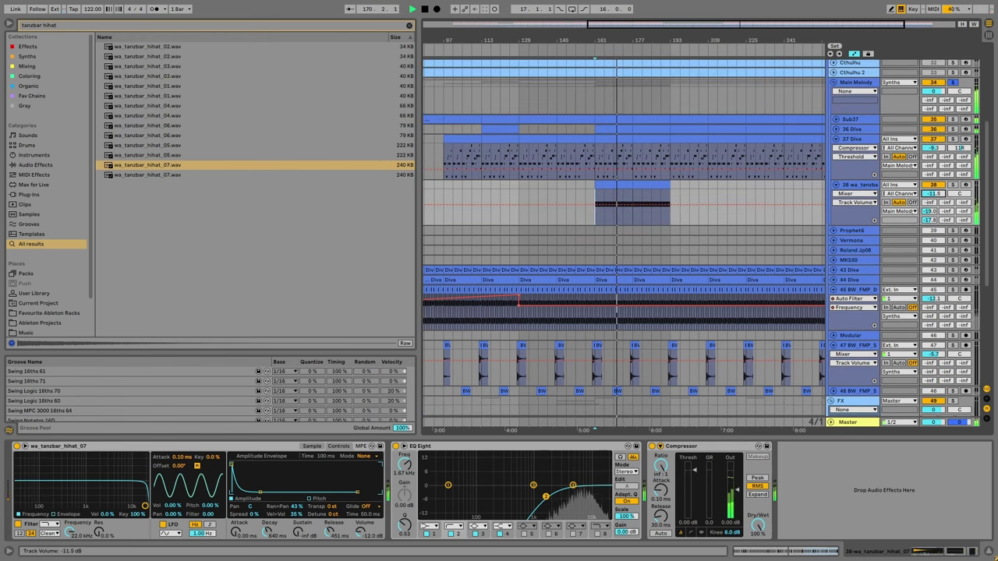
Route the hi-hat compressor's sidechain input from the Sidechain track post FX and set the threshold to -31.0 dB.
left_click(659, 446)
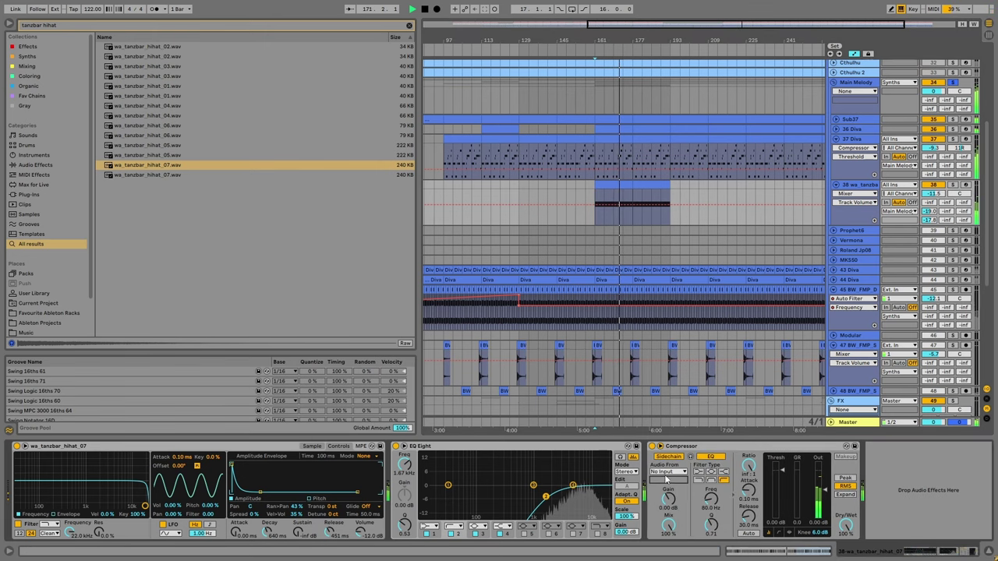
left_click(666, 474)
left_click(773, 504)
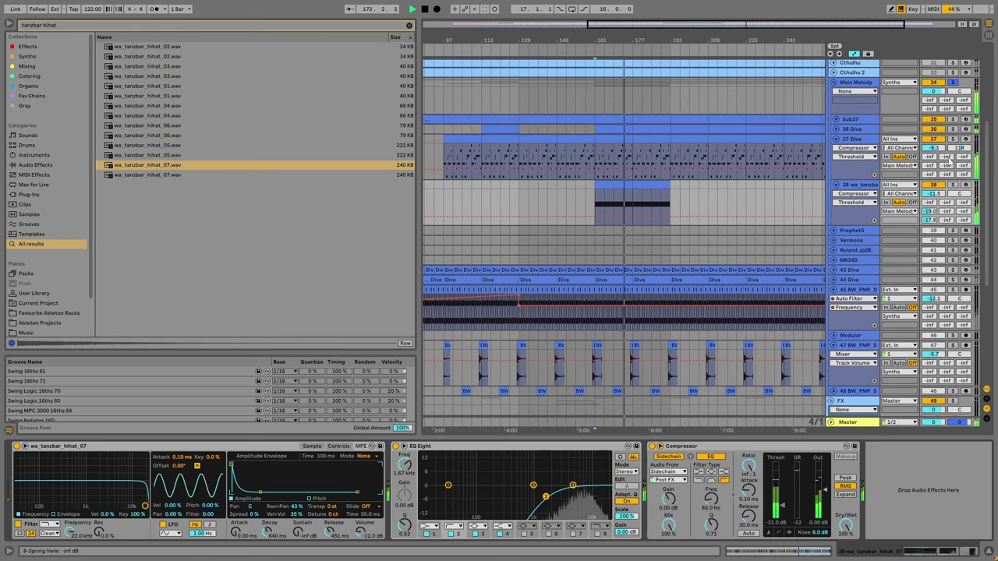
Fold the Main Melody group and play the full mix from bar 157.
scroll(853, 202, "up", 3)
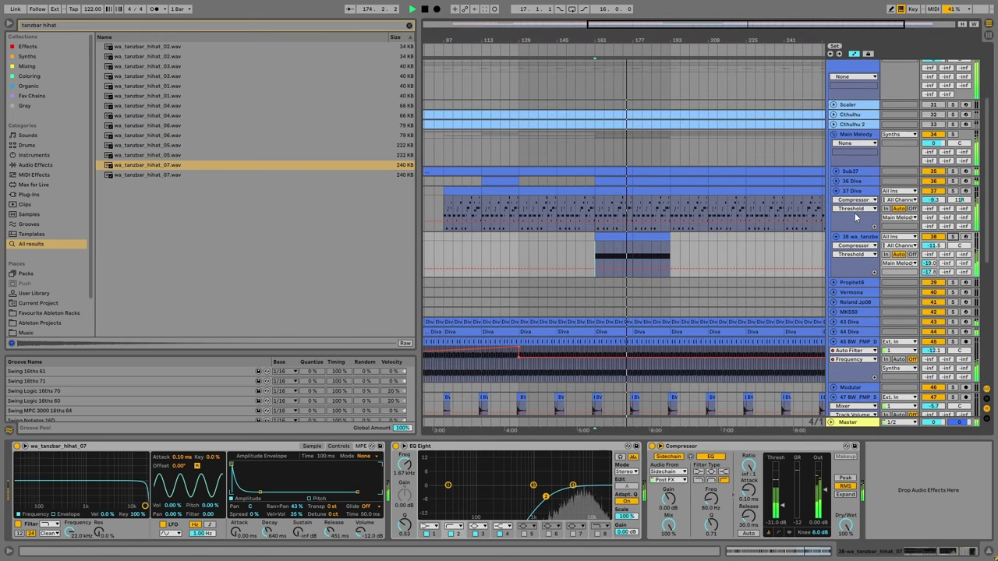
left_click(833, 134)
scroll(779, 171, "up", 2)
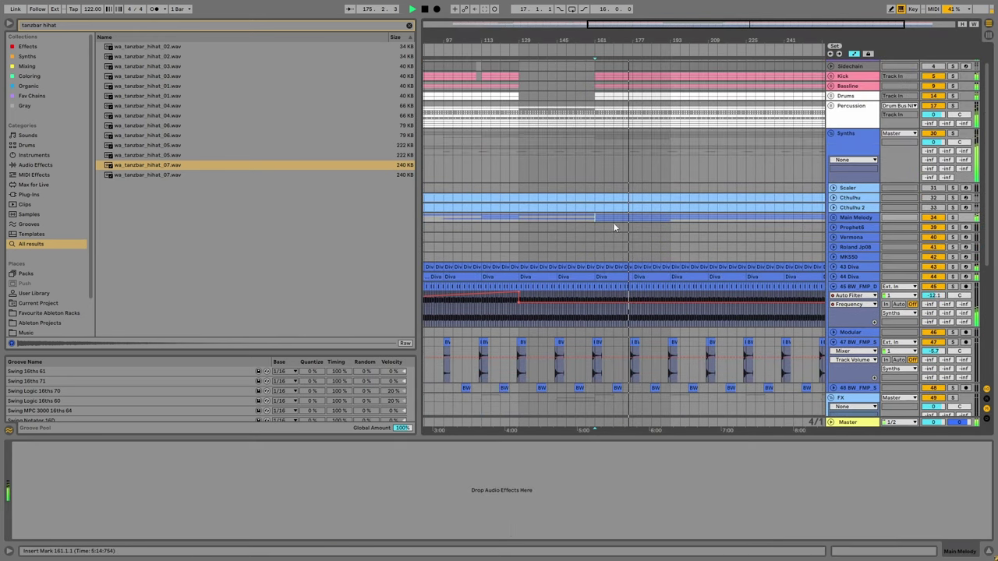
left_click(585, 233)
scroll(577, 249, "down", 7)
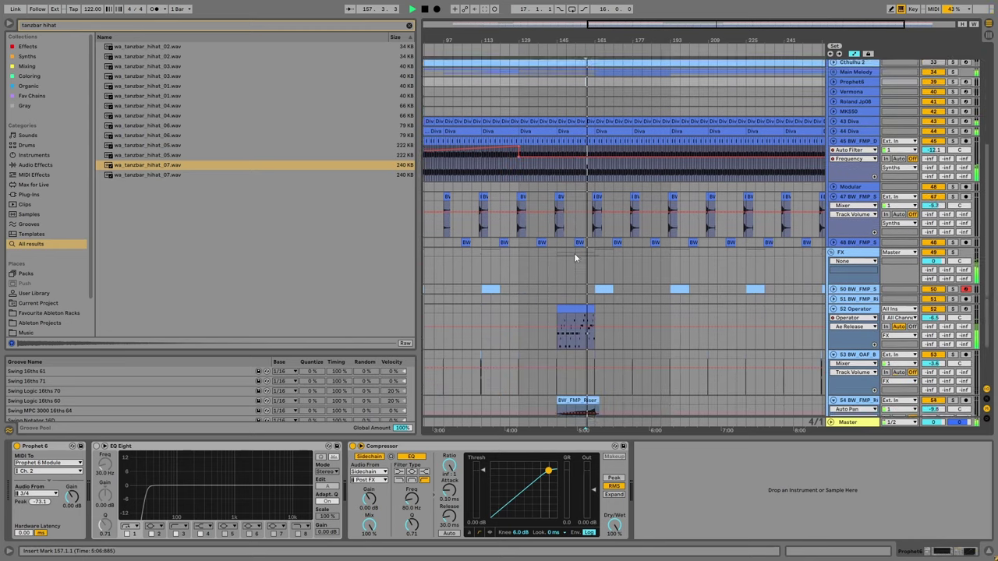
On the Operator track, set the amplitude release to 6.42 s, filter resonance to 17%, compressor threshold to -32.0 dB and volume to -7.9 dB.
left_click_drag(934, 307, 934, 315)
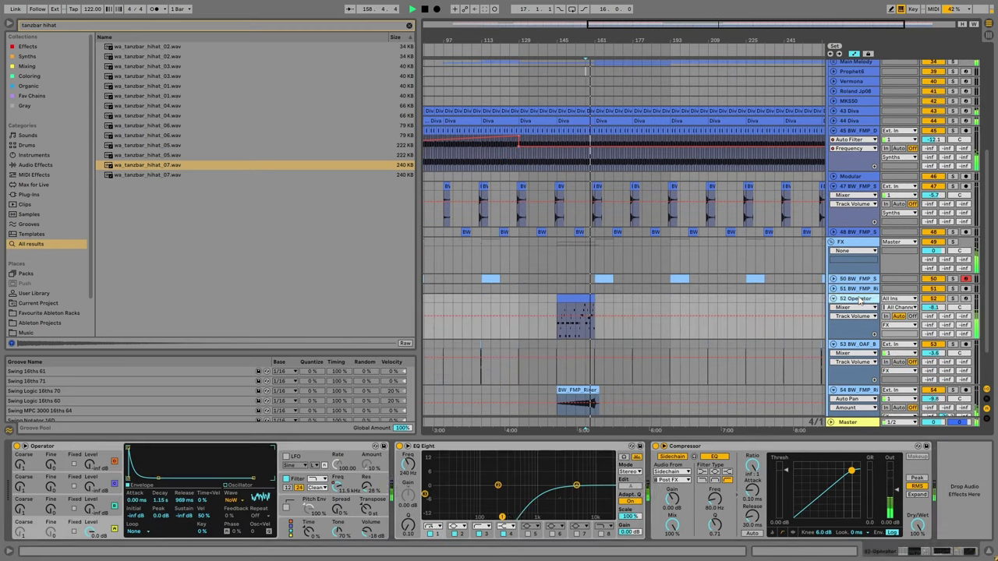
left_click(91, 530)
left_click_drag(184, 504, 184, 479)
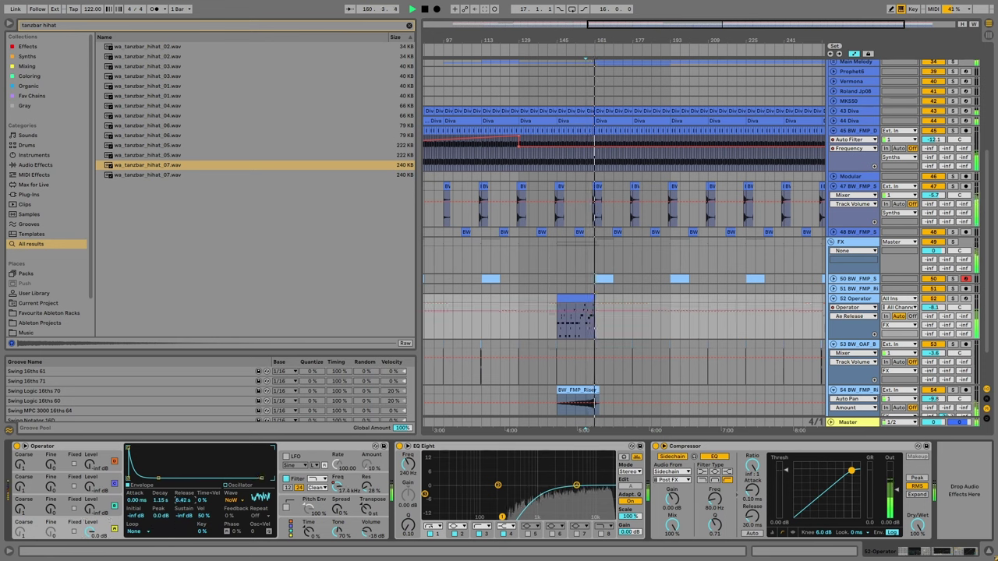
left_click_drag(934, 308, 934, 300)
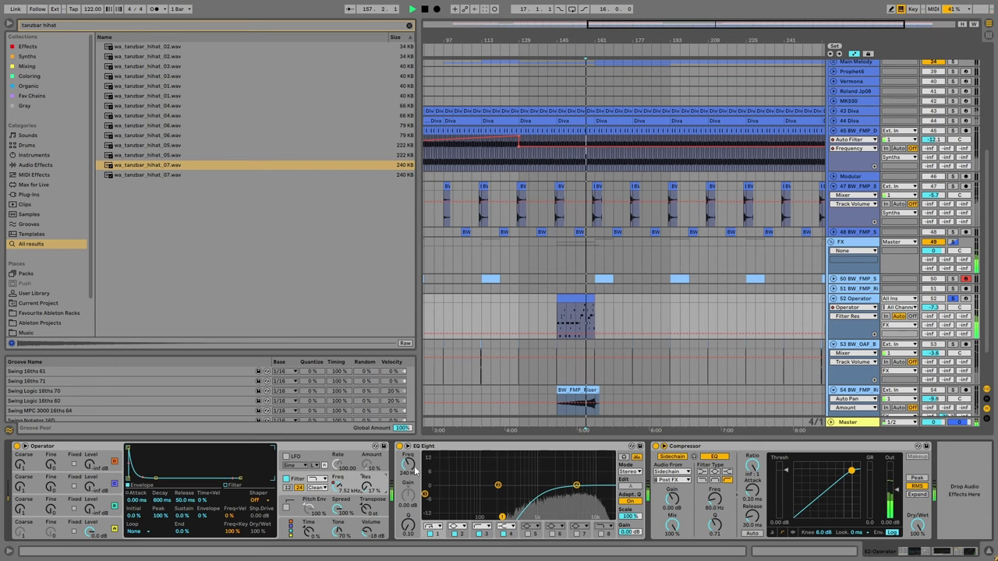
left_click_drag(781, 467, 781, 507)
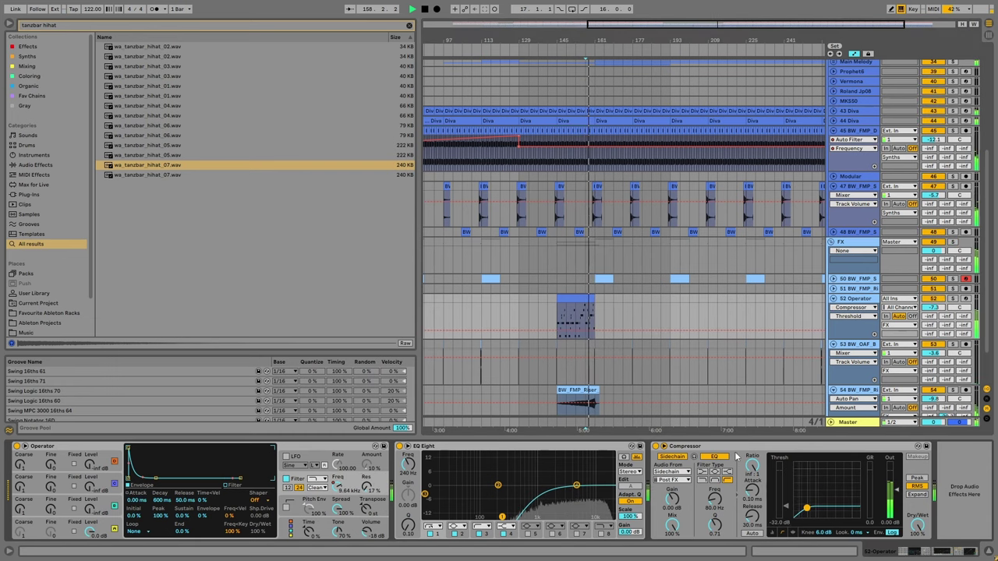
key("super+alt+l")
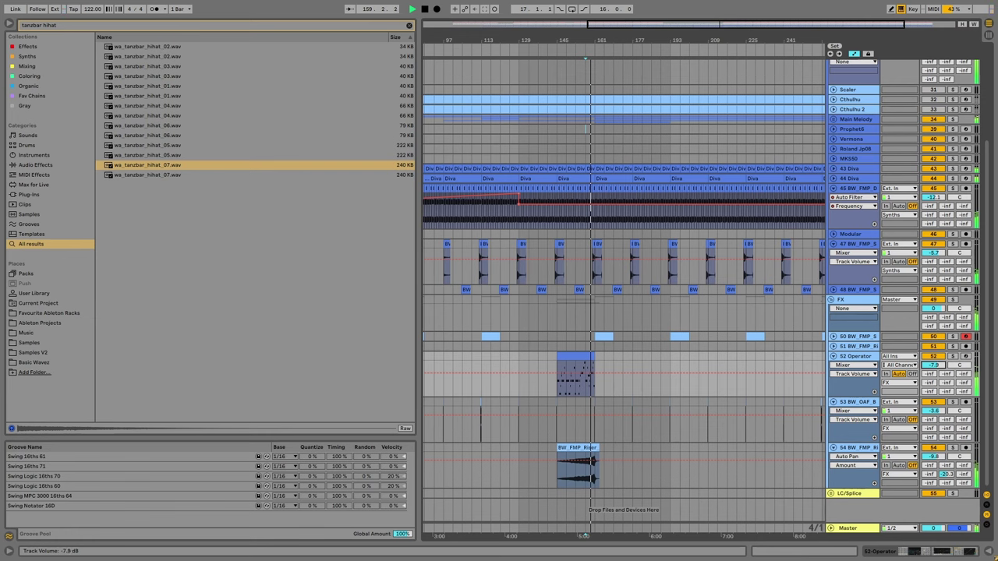
Fold the Operator and BW_OAF tracks in the FX group and unfold the 43 Diva and 44 Diva tracks.
left_click(833, 357)
left_click(832, 365)
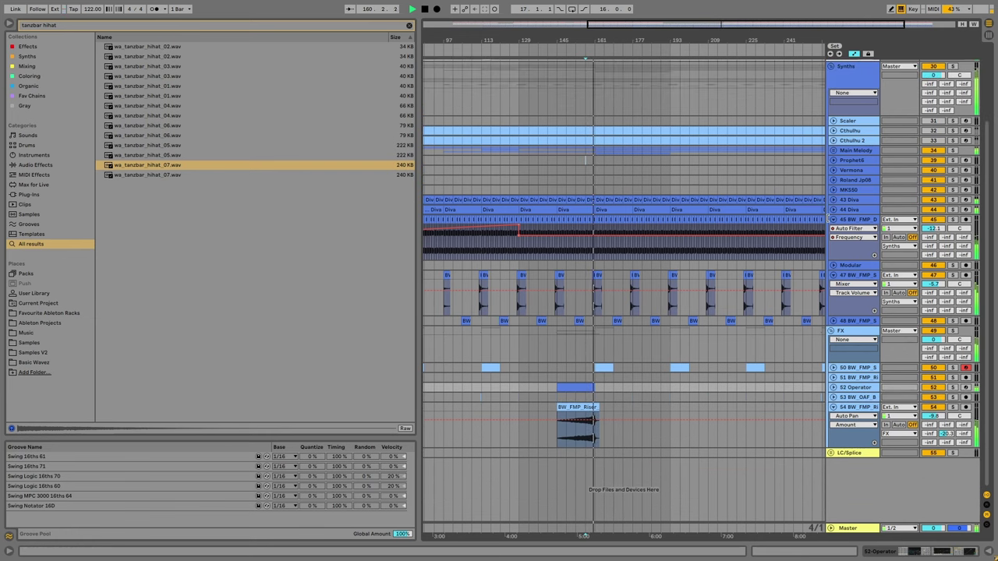
left_click(833, 209)
left_click(832, 199)
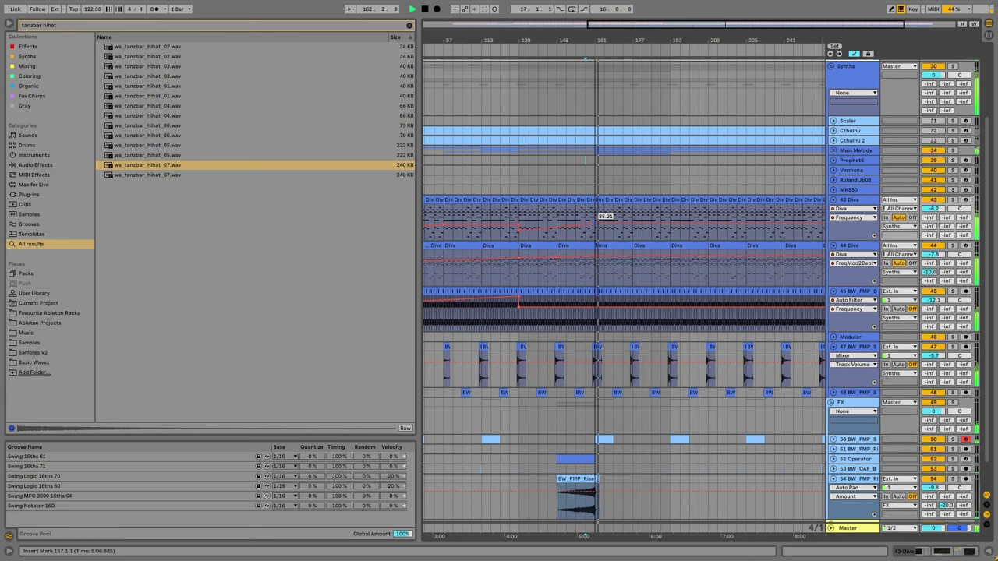
Solo and duplicate the 43 Diva track, and clear the browser search.
key("s")
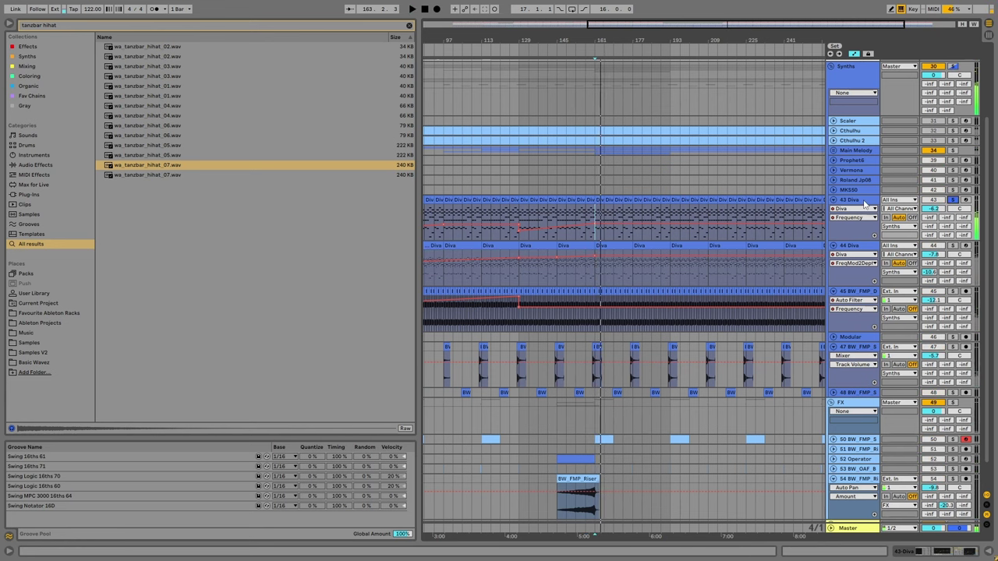
left_click(862, 202)
key("ctrl+d")
left_click(409, 25)
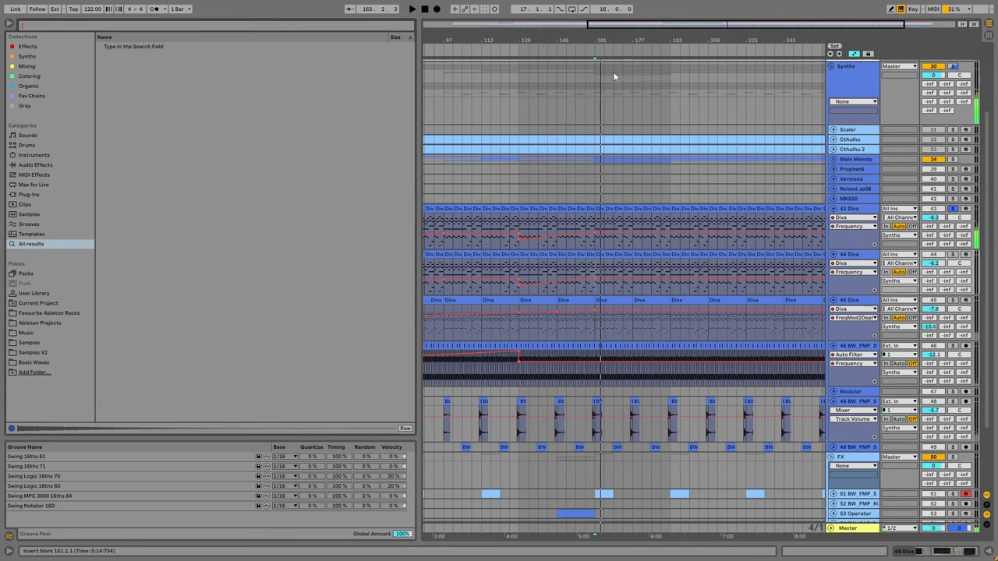
Delete the duplicated Diva track's clips between bars 25 and 161.
key("minus")
left_click_drag(653, 264, 499, 255)
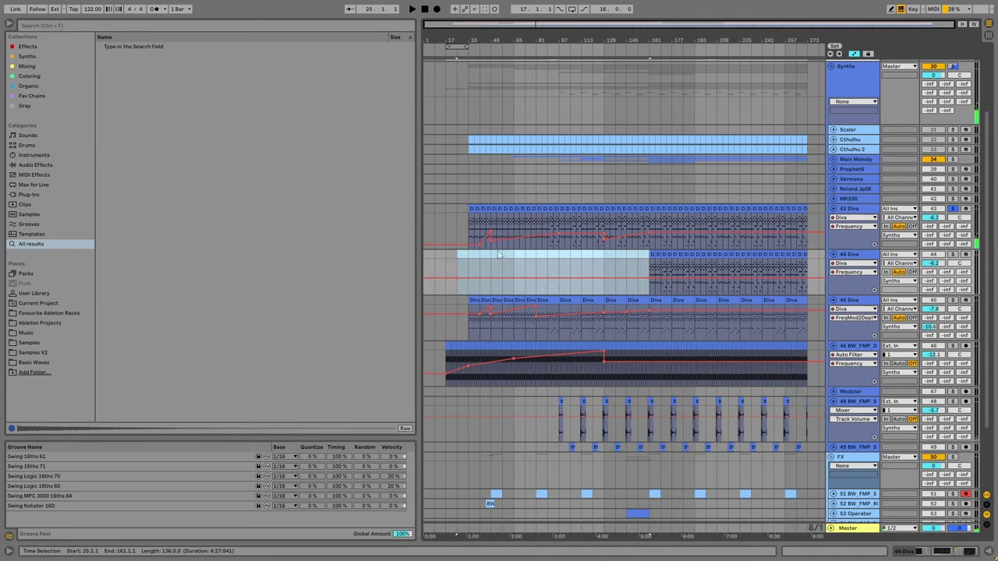
key("Delete")
Delete the Frequency automation from the duplicated track's Diva instrument.
key("ctrl+alt+l")
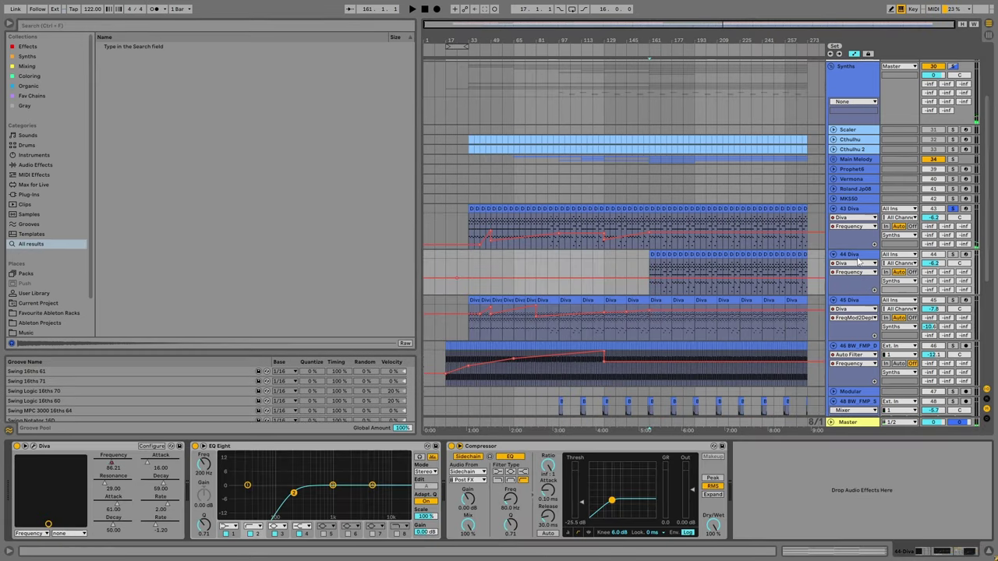
right_click(109, 462)
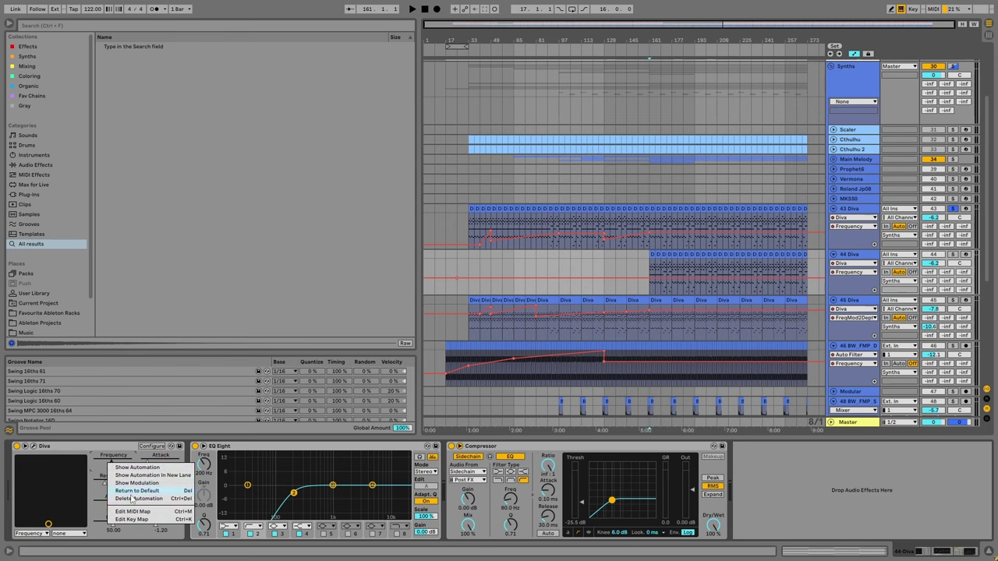
left_click(133, 500)
Load the preset BW AE PAD Hera in the duplicated track's Diva and play it from bar 161.
left_click(33, 445)
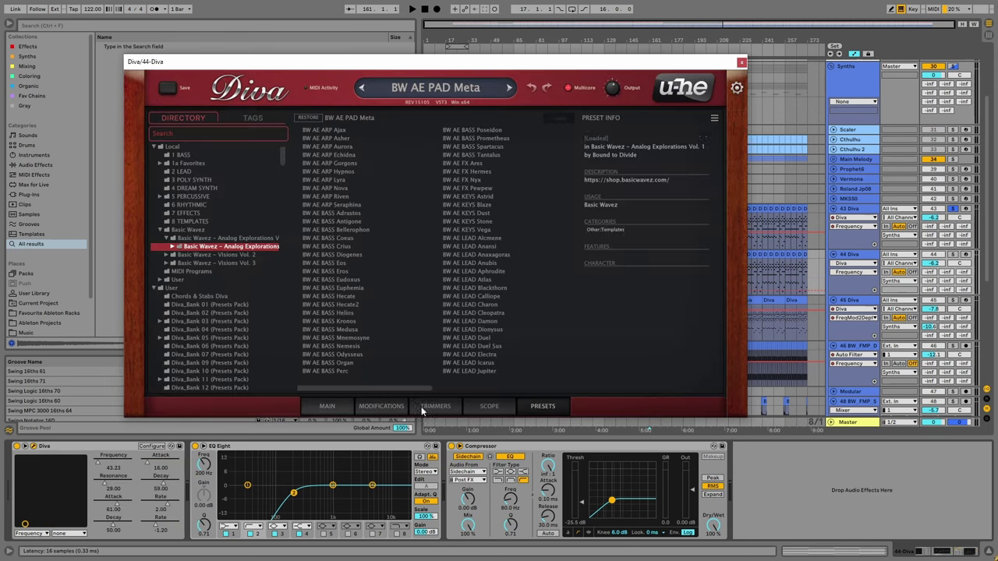
left_click(358, 279)
left_click(349, 337)
key("space")
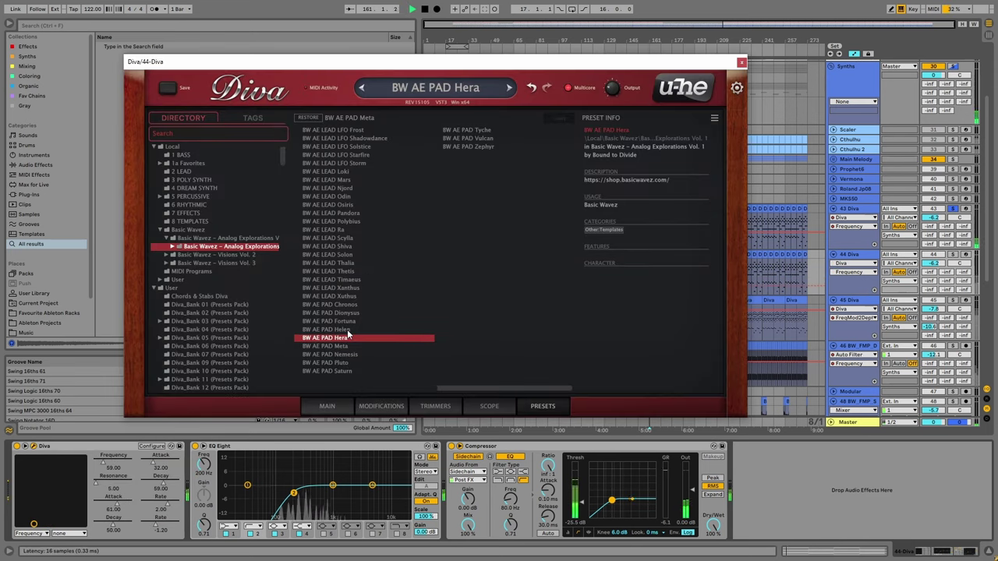
Audition BW AE PAD presets in the soloed 44 Diva track, load BW AE PAD Chronos and set the track volume to -9.8 dB.
left_click(349, 329)
left_click(343, 320)
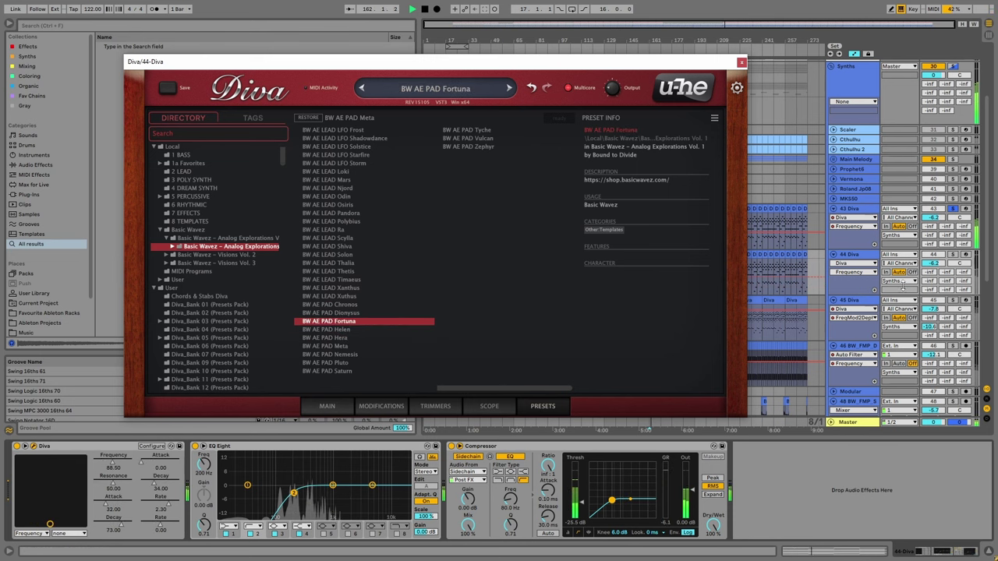
left_click(957, 259)
left_click(357, 329)
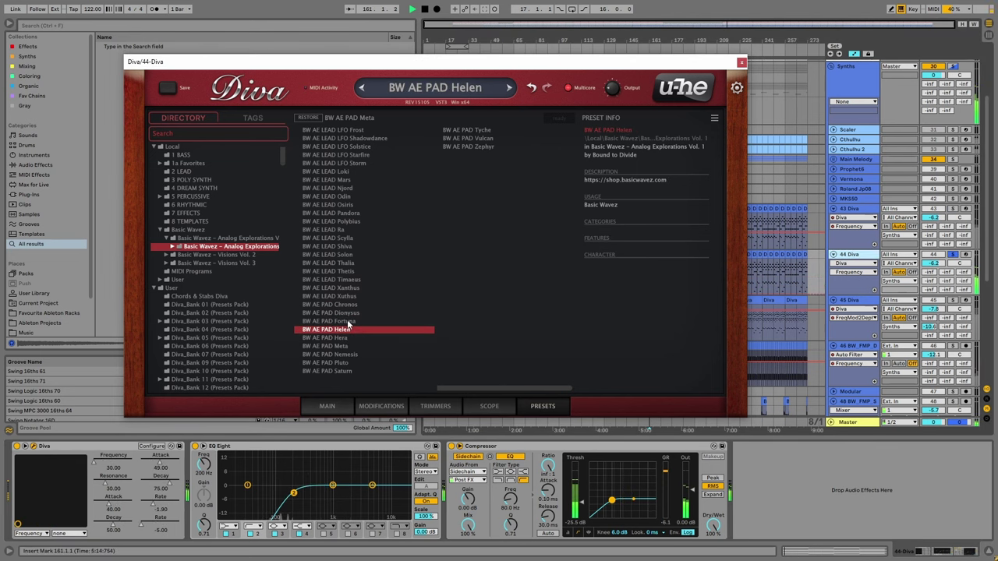
left_click(350, 313)
key("Up")
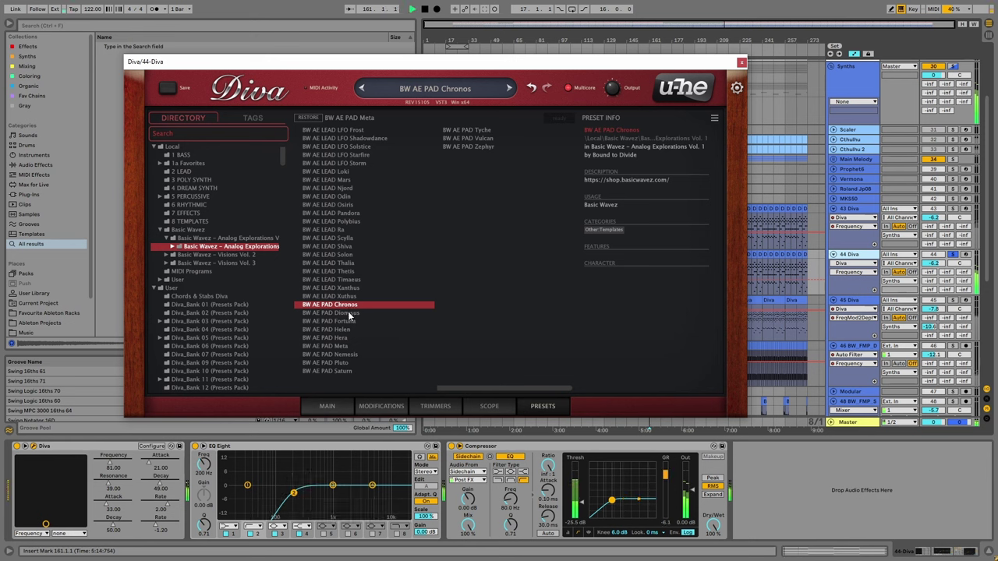
left_click_drag(933, 262, 933, 279)
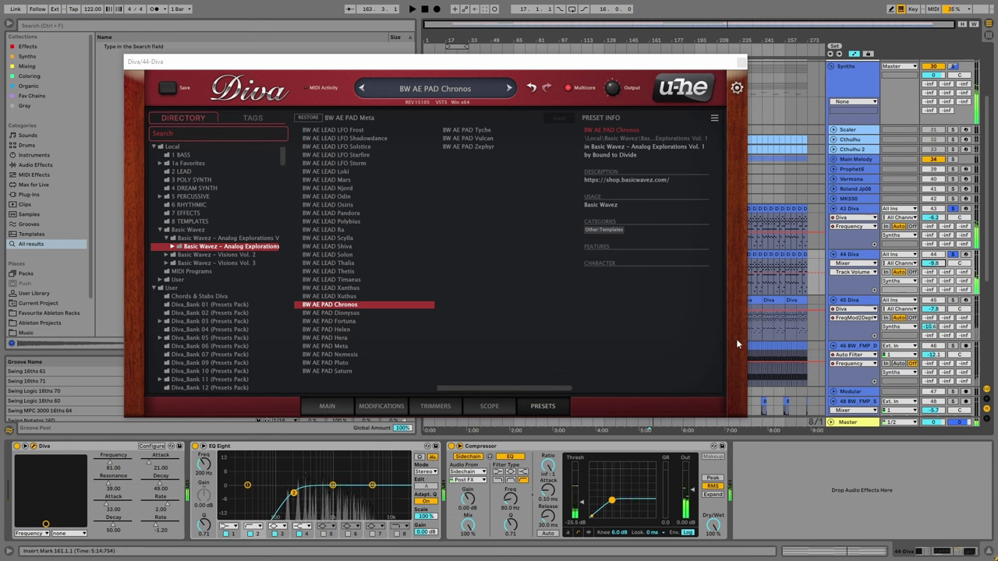
Raise the 43 Diva track's EQ Eight low cut to 278 Hz with a Q of 0.63 and resume playback.
left_click(853, 218)
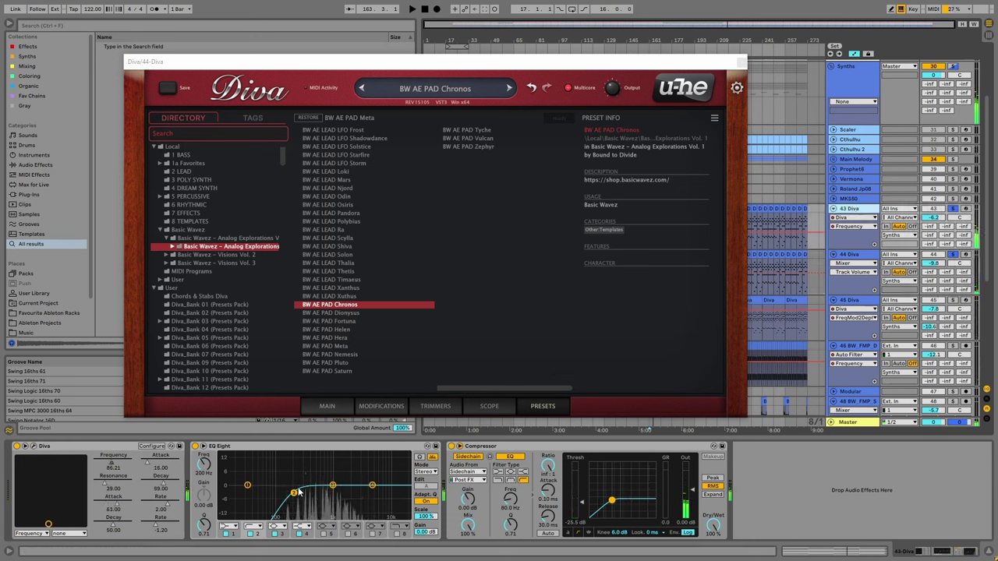
left_click_drag(294, 499, 307, 500)
key("space")
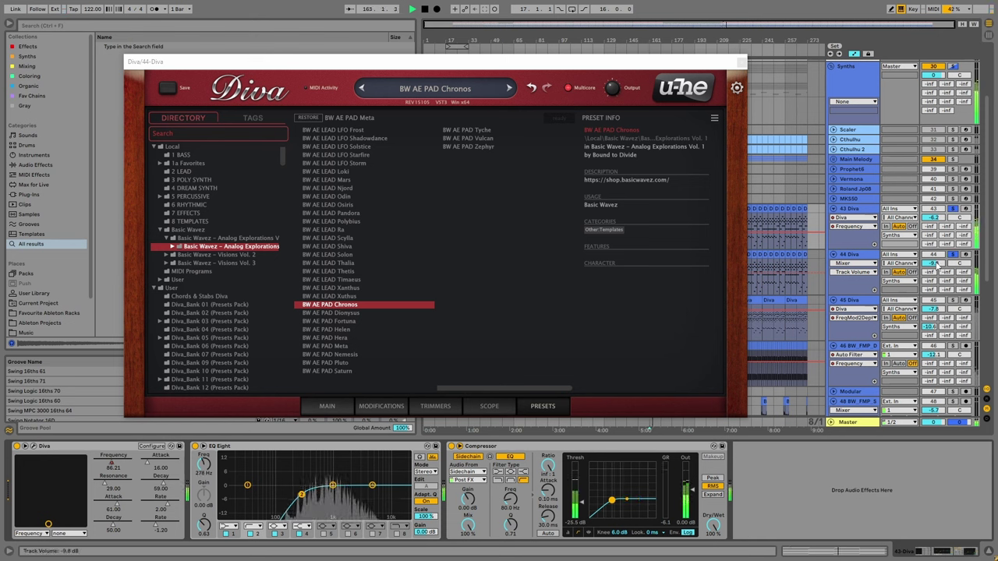
Unsolo the Diva tracks, close the Diva window and set the 44 Diva track's volume to -10.5 dB.
left_click(952, 255)
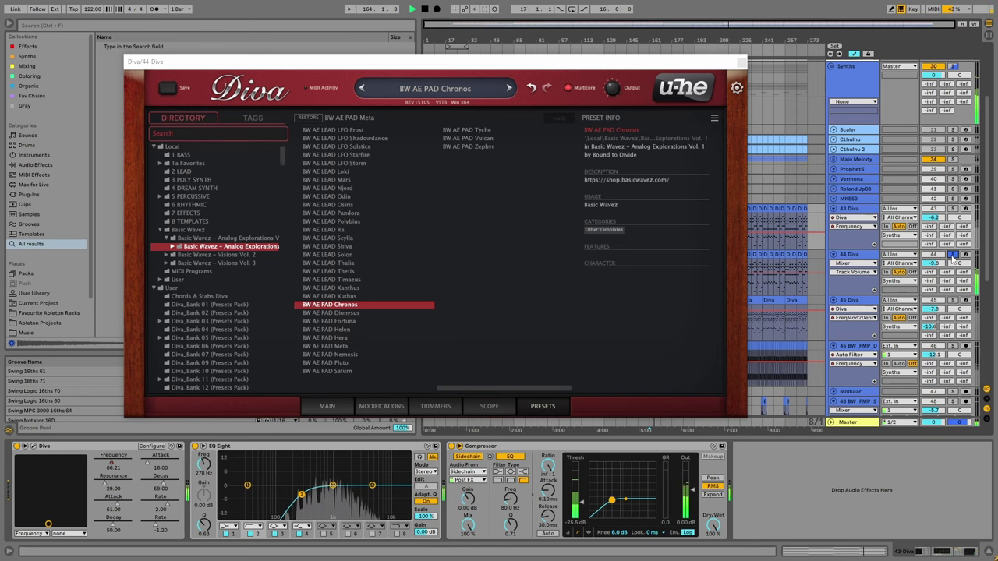
left_click(740, 60)
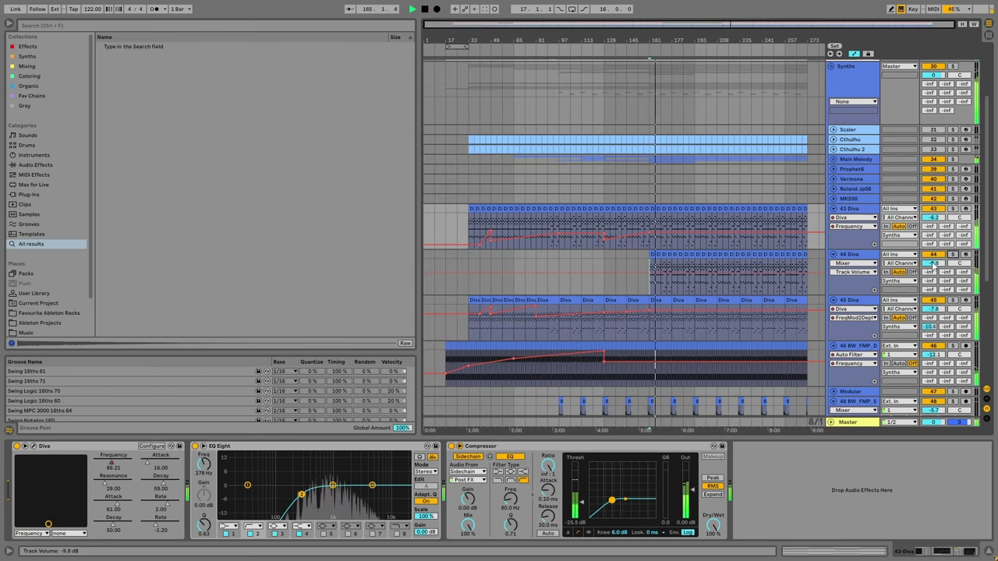
left_click_drag(935, 263, 934, 265)
Fold the 43, 44 and 45 Diva tracks in the arrangement.
left_click(833, 209)
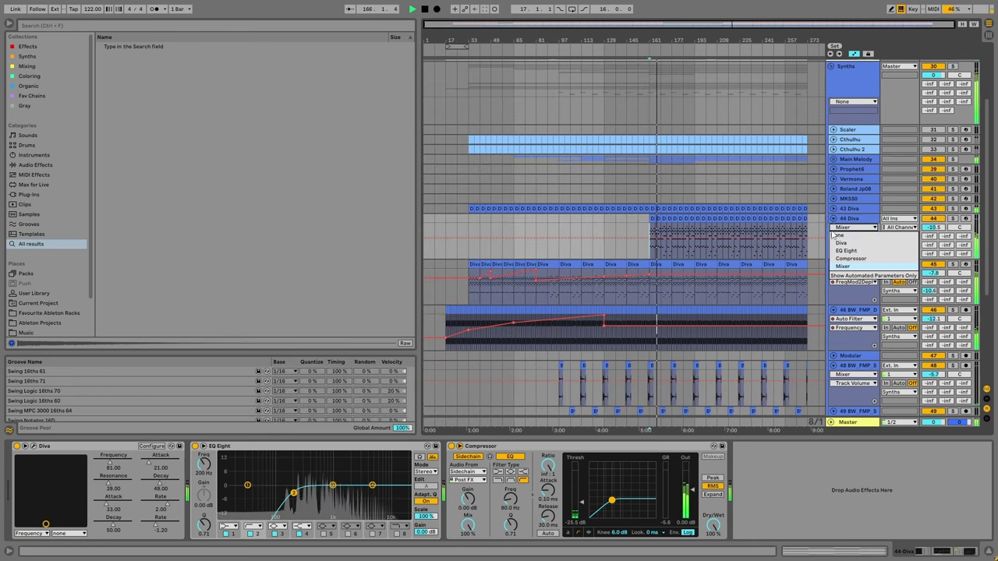
left_click(833, 218)
left_click(833, 229)
Unfold the Main Melody group and fold the wa_tanzba track inside it.
scroll(659, 223, "up", 2)
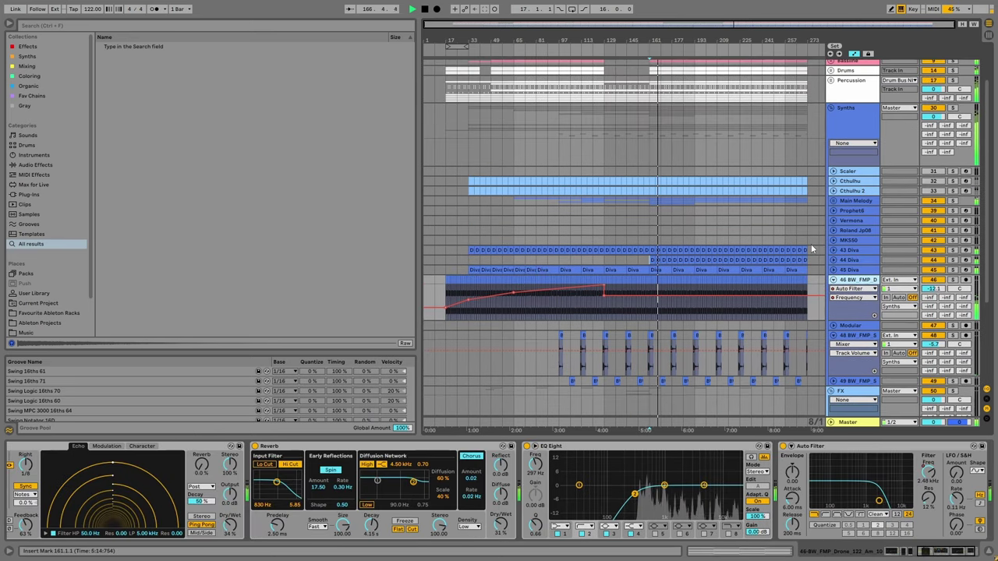
left_click(648, 214)
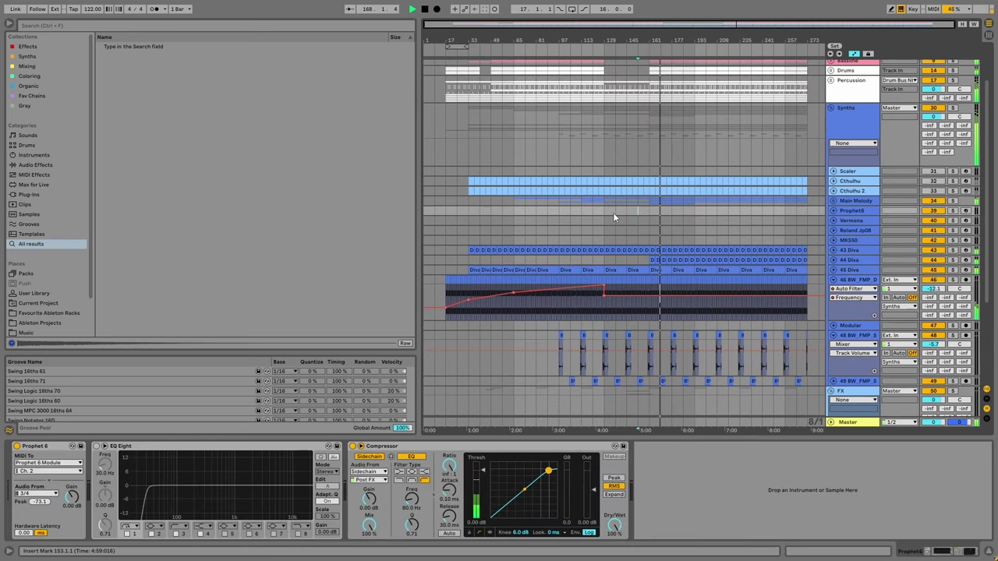
left_click(833, 200)
scroll(842, 247, "down", 1)
left_click(835, 246)
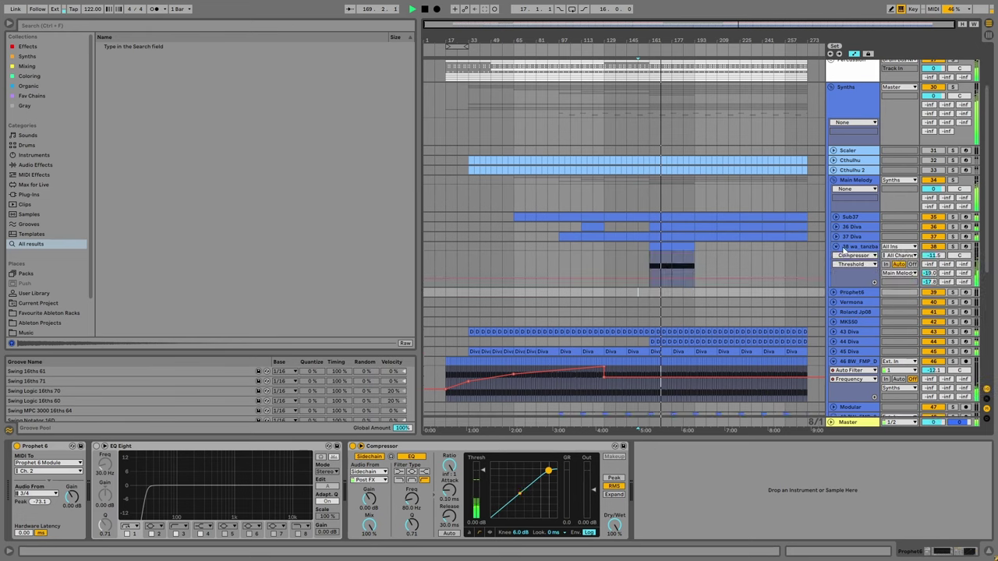
left_click(932, 255)
left_click(835, 246)
scroll(791, 269, "down", 1)
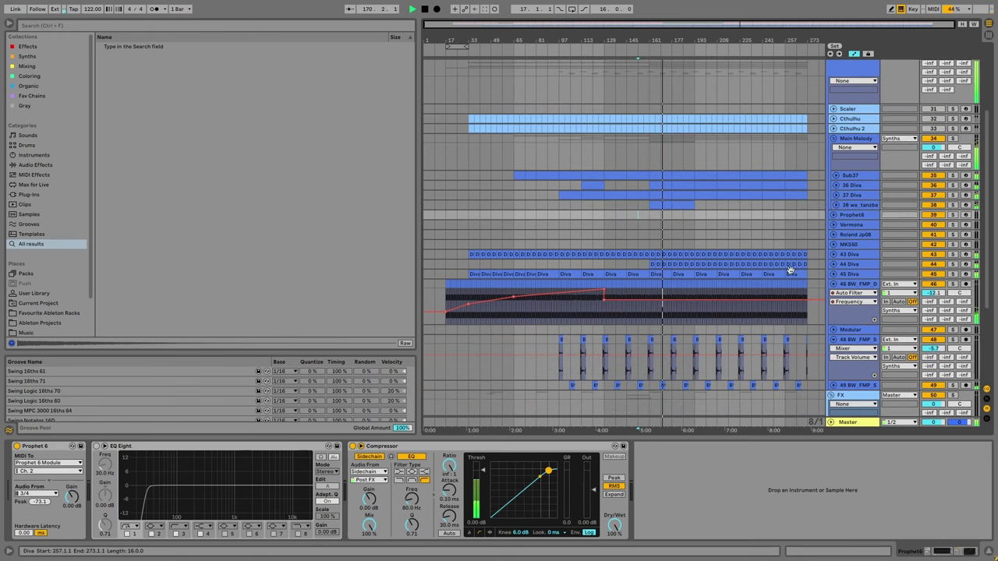
scroll(642, 258, "up", 3)
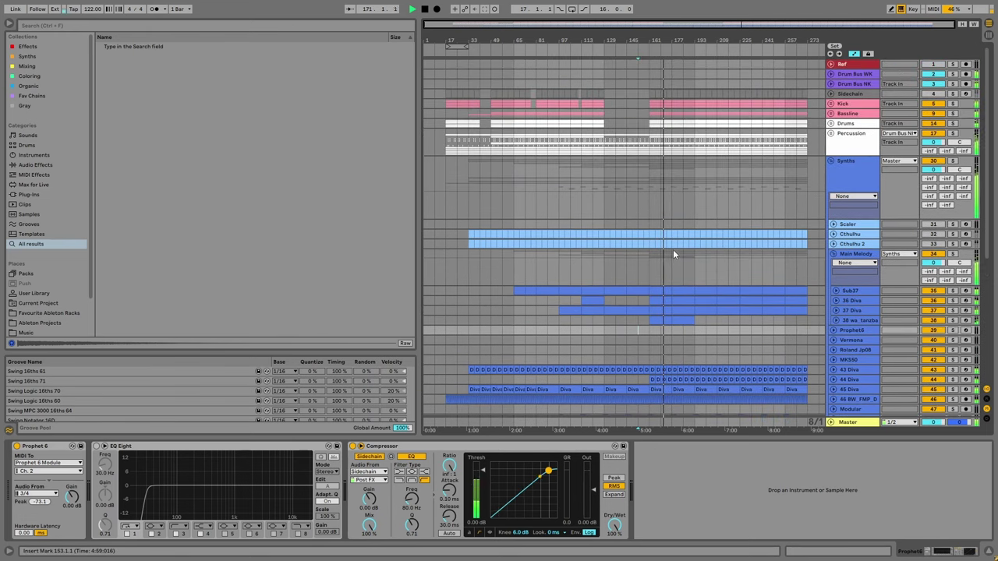
Solo the Kick and Bassline groups and unfold the Kick group's tracks.
left_click(831, 113)
left_click(952, 113)
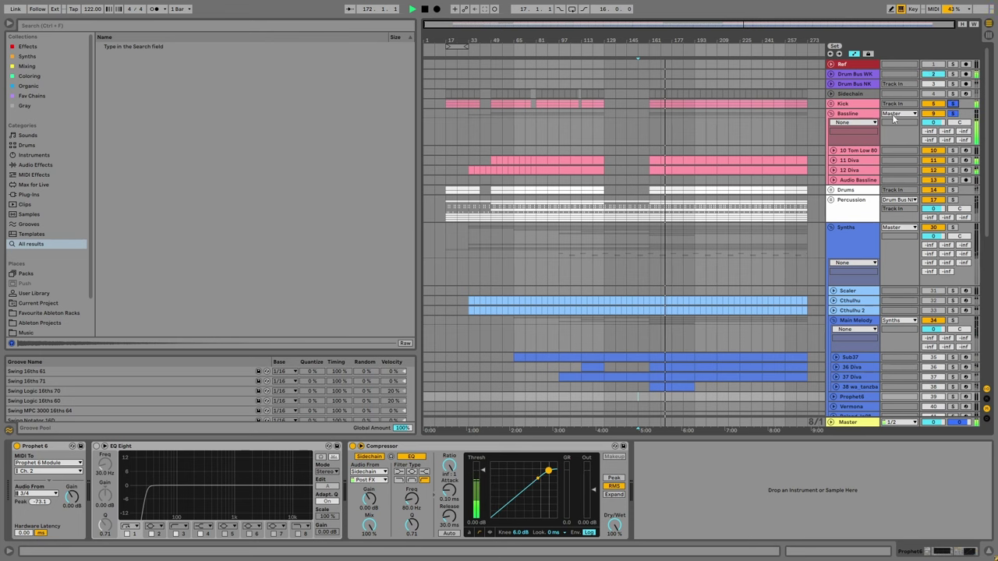
left_click(831, 113)
left_click(831, 104)
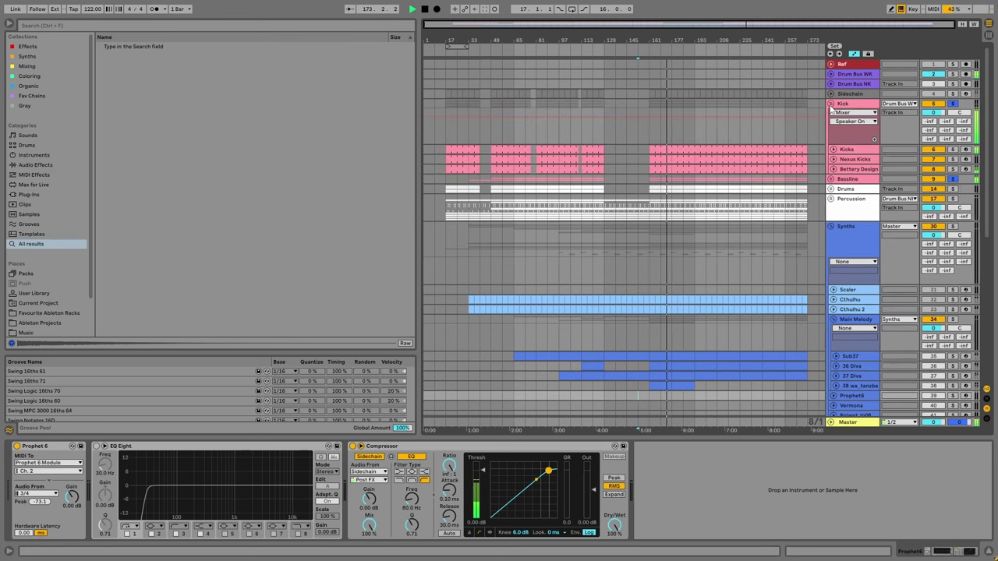
Play the soloed kick and bassline from bar 161 while checking the Bassline group's tracks.
left_click(649, 172)
key("space")
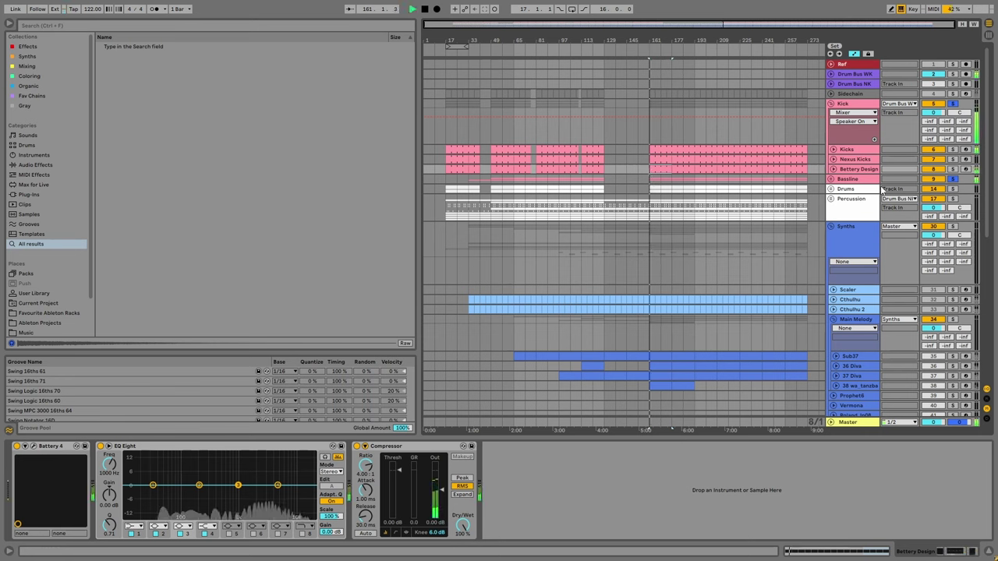
left_click(830, 178)
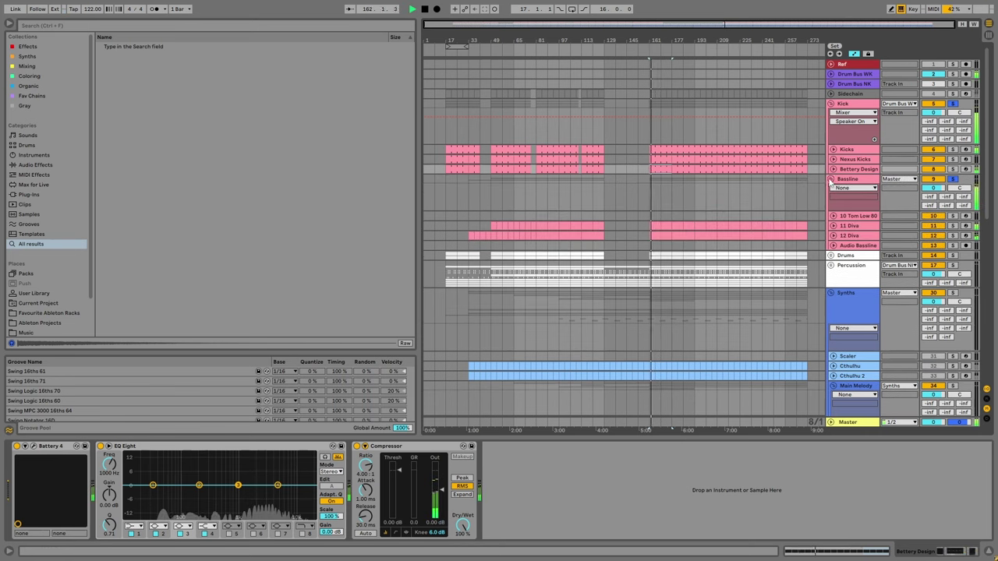
left_click(831, 179)
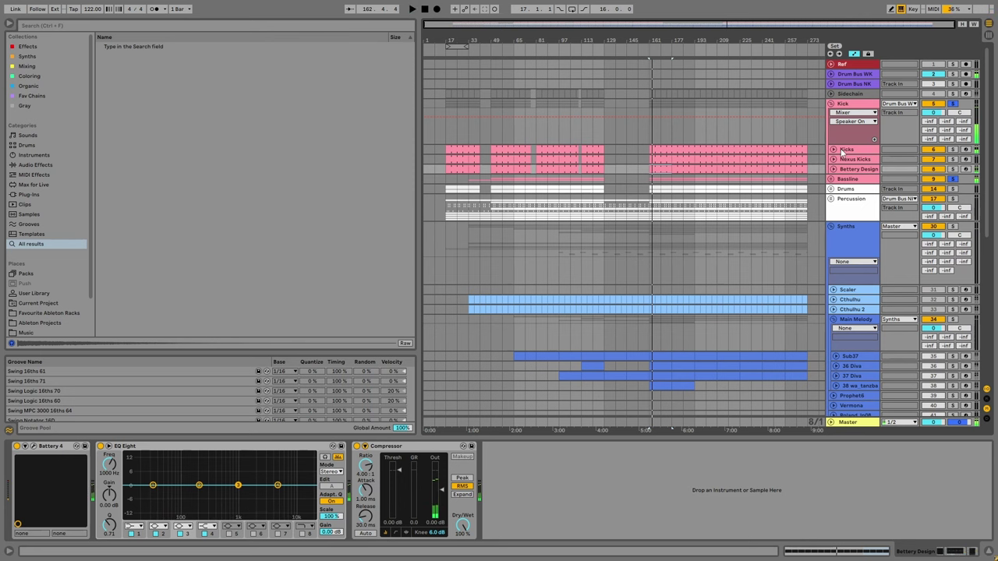
Unfold the Kicks track and insert a new MIDI track directly below it.
left_click(834, 149)
right_click(849, 150)
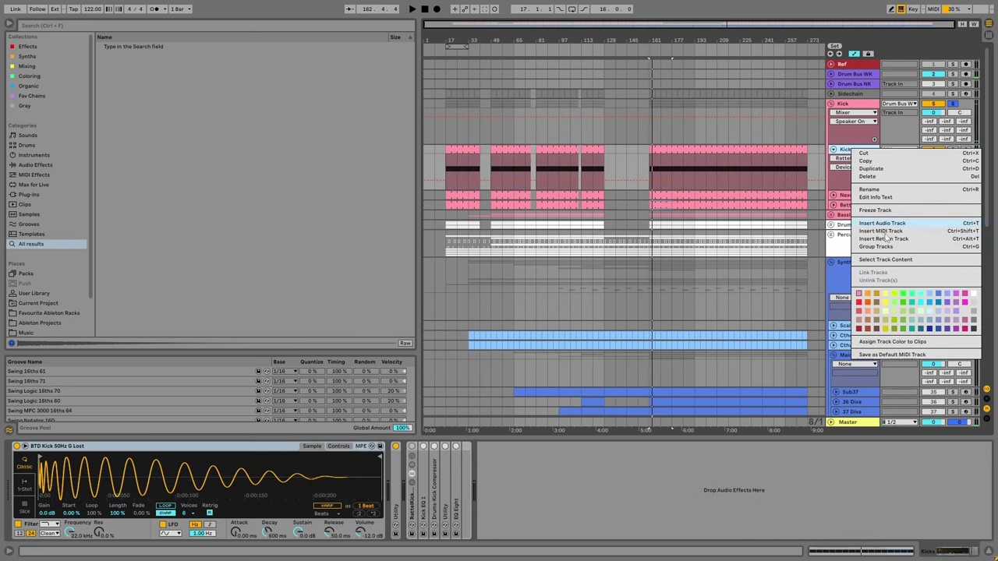
left_click(884, 232)
Search the browser for "kick rat ozone", load Kick Rat Ozone.adg onto the new MIDI track and close its plug-in windows.
left_click(42, 96)
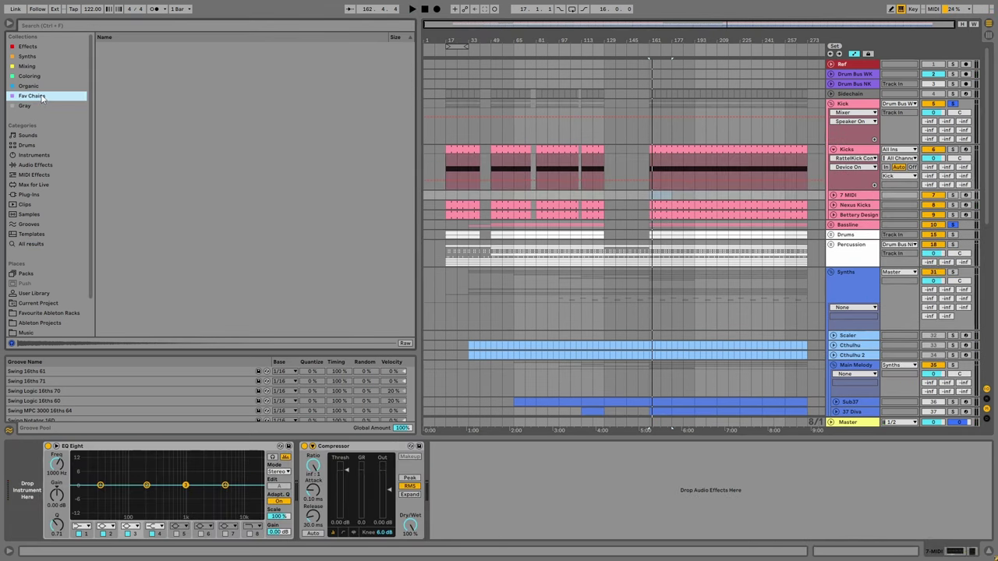
key("ctrl+f")
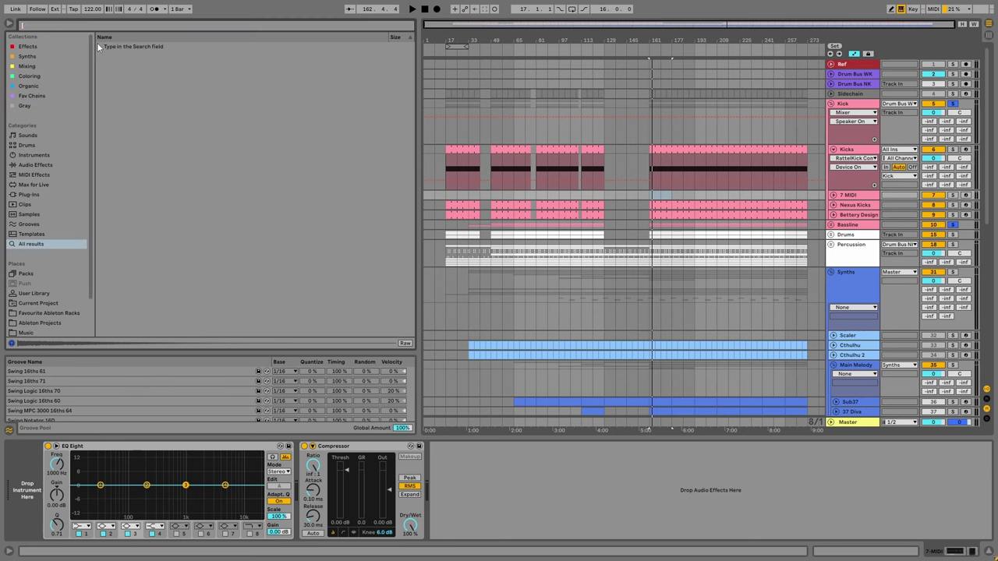
type("kick rat")
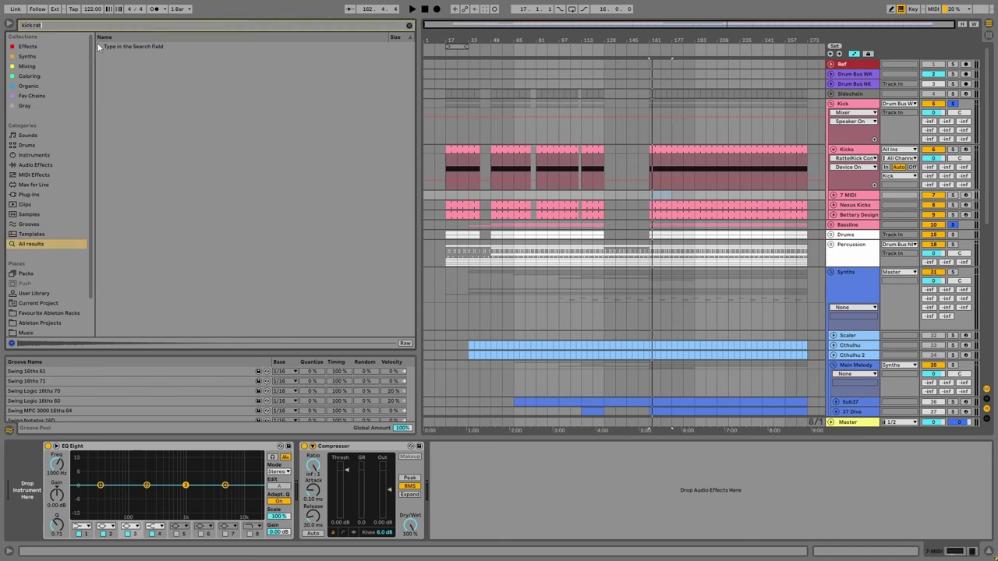
type(" ozone")
left_click(133, 50)
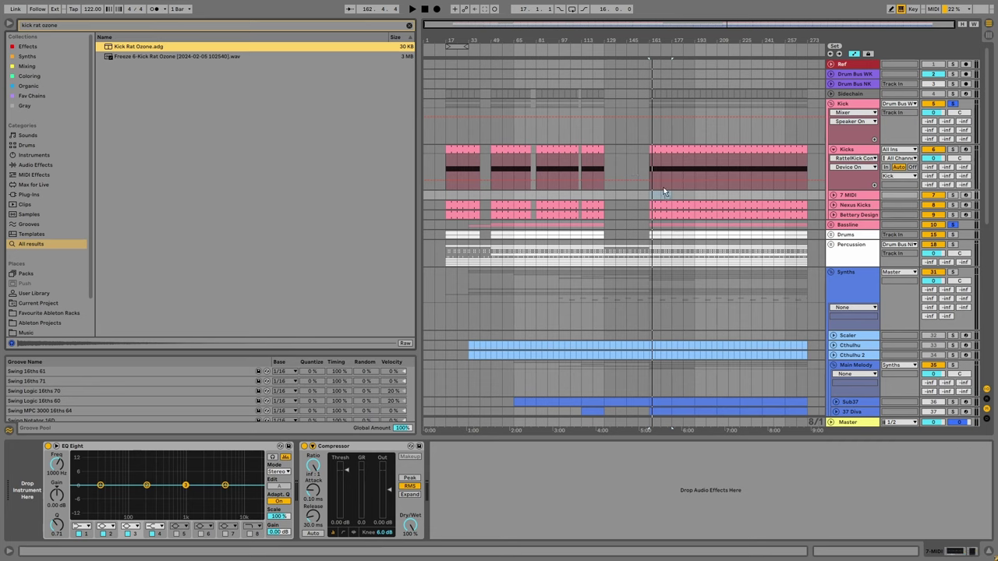
left_click(656, 194)
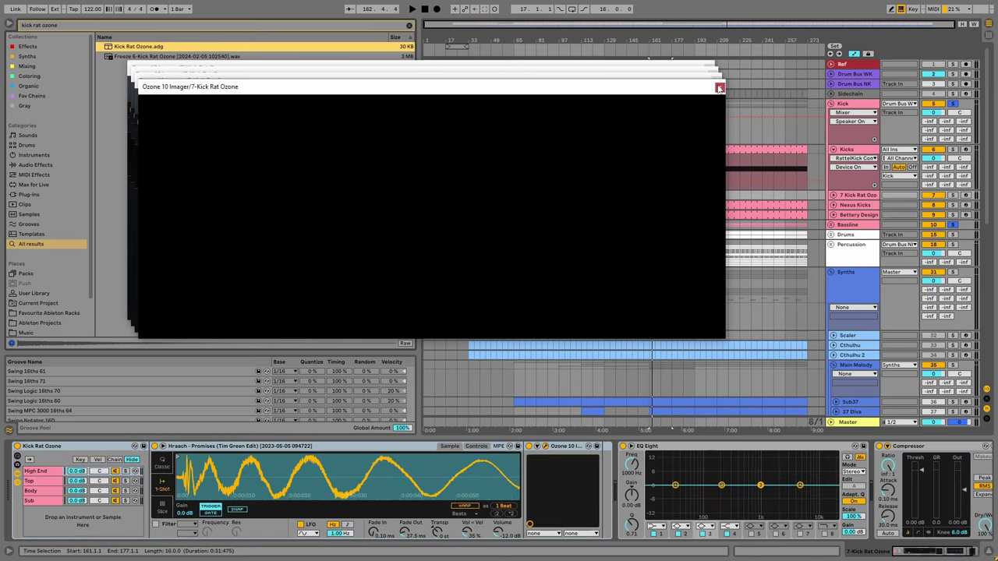
left_click(719, 86)
left_click(712, 75)
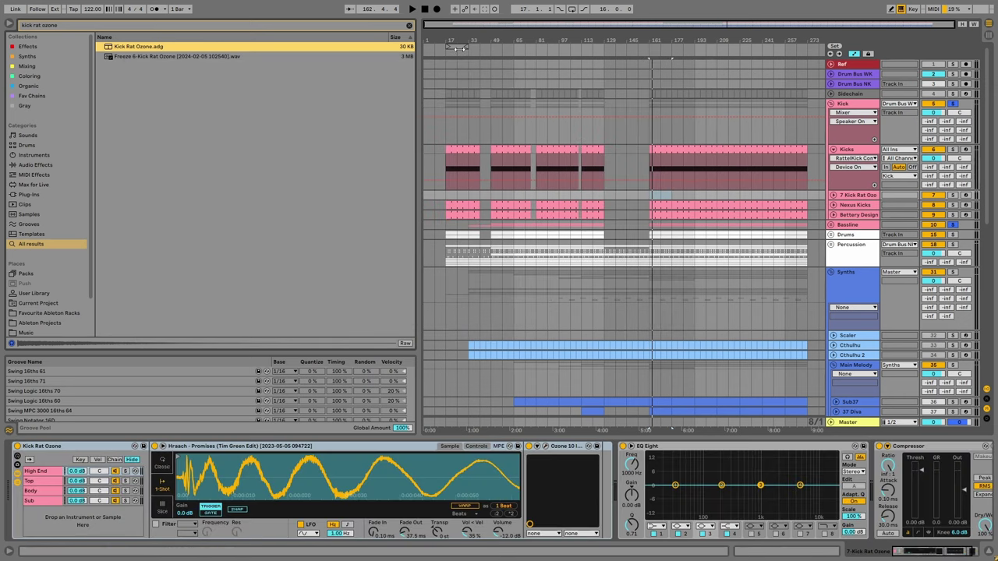
Search for "morning elegance" and load Morning Elegance - Fuego [Lost Miracle].aiff into the Kick Rat Ozone rack's Simpler.
key("ctrl+f")
type("mor")
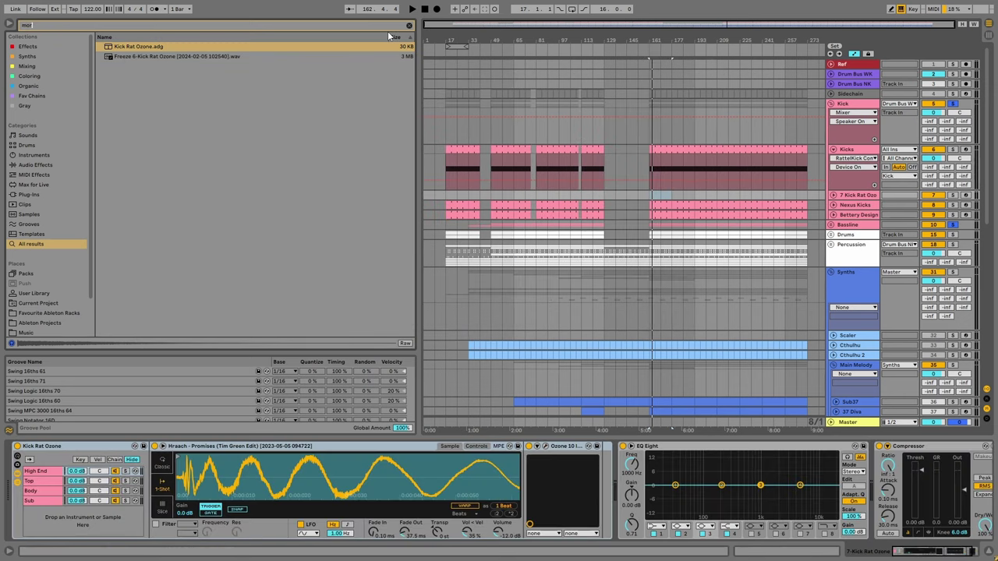
type("ning elegance")
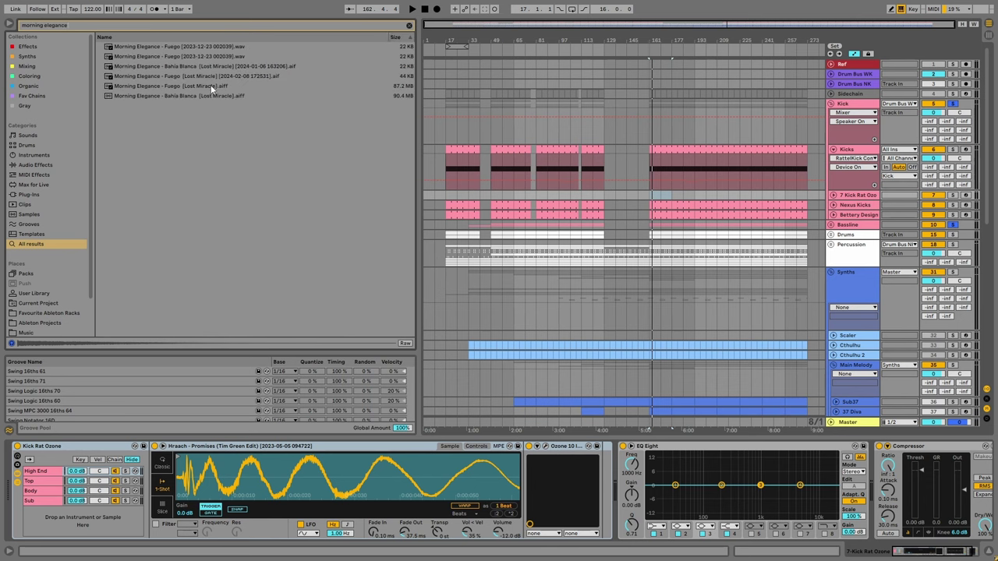
left_click(211, 86)
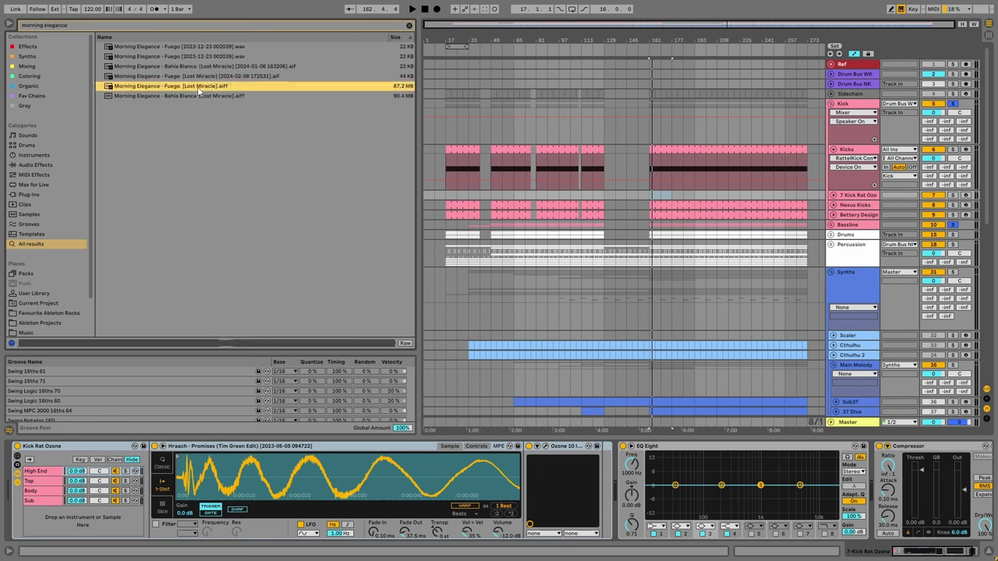
left_click(833, 195)
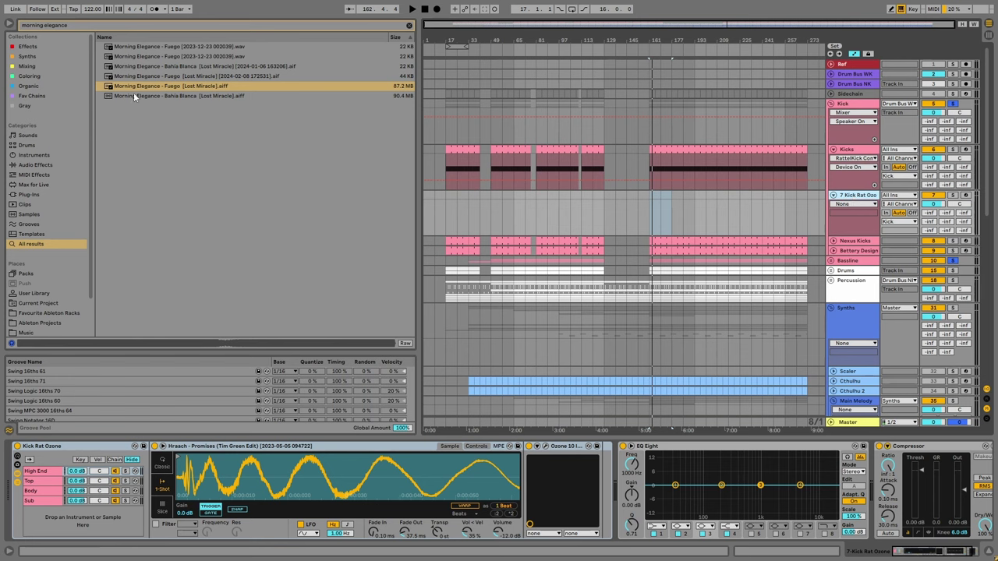
left_click(189, 85)
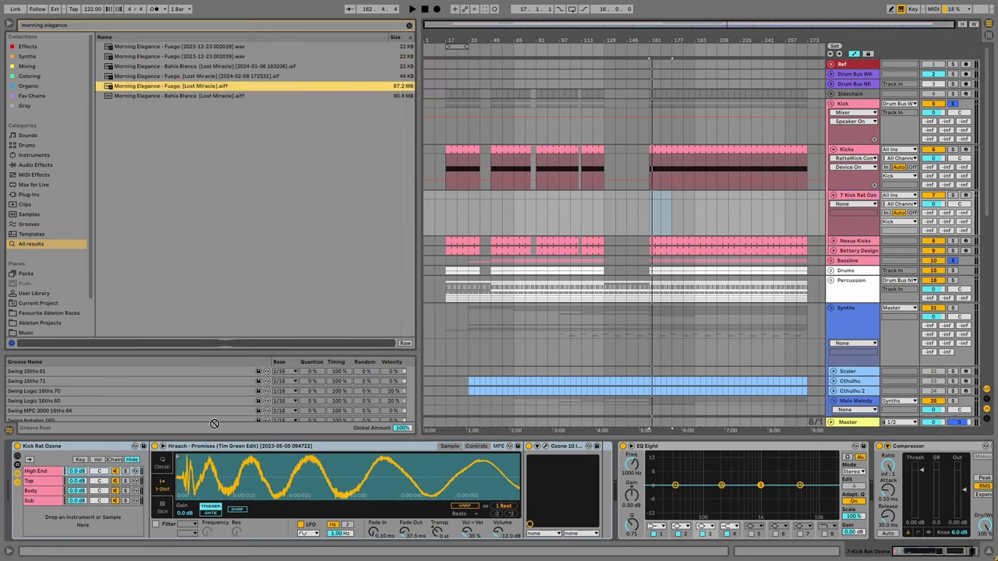
key("Return")
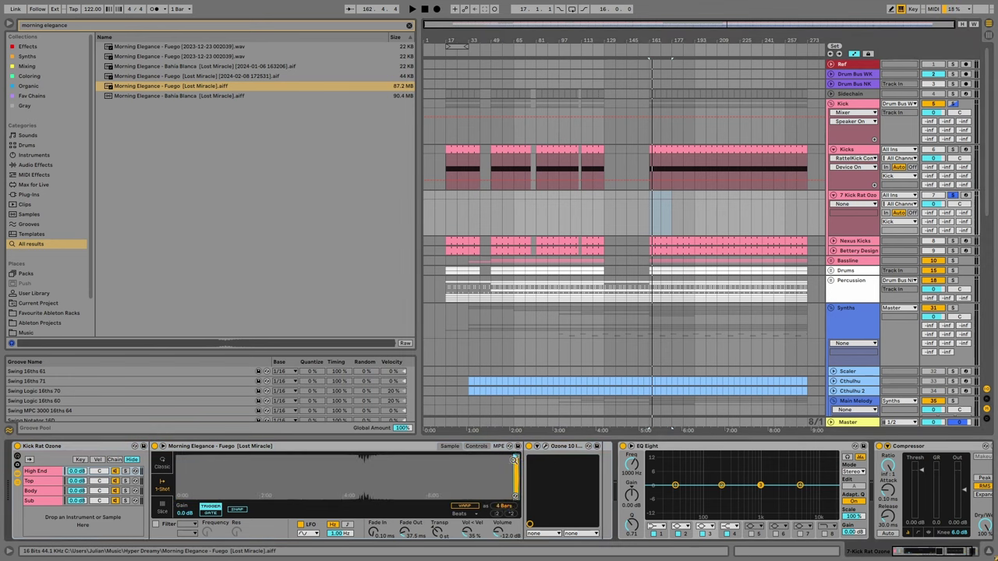
Place the Simpler's sample start marker exactly on a kick transient near 6:10 in the Fuego sample.
left_click_drag(519, 468, 463, 458)
scroll(458, 459, "up", 5)
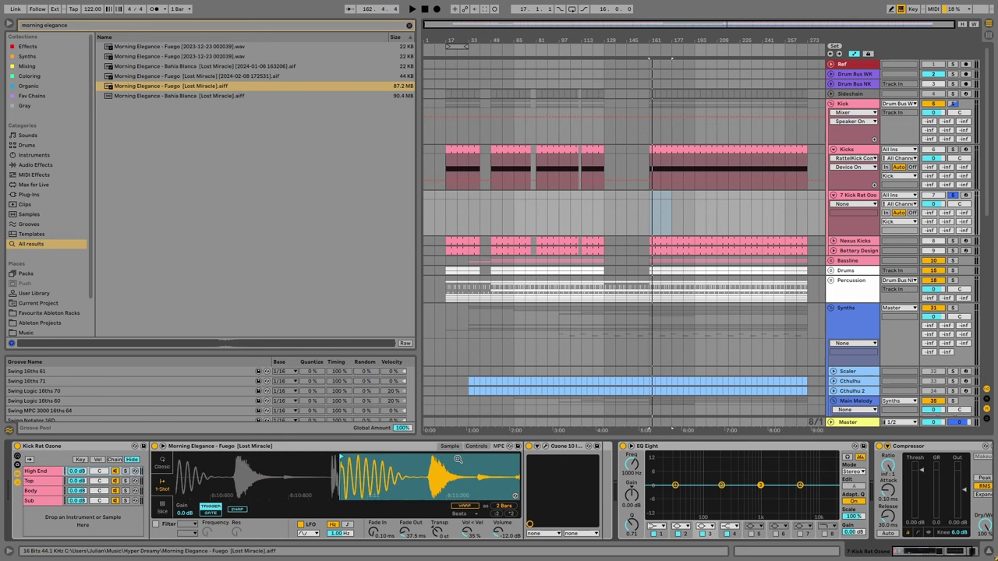
left_click_drag(341, 458, 334, 456)
scroll(276, 468, "up", 3)
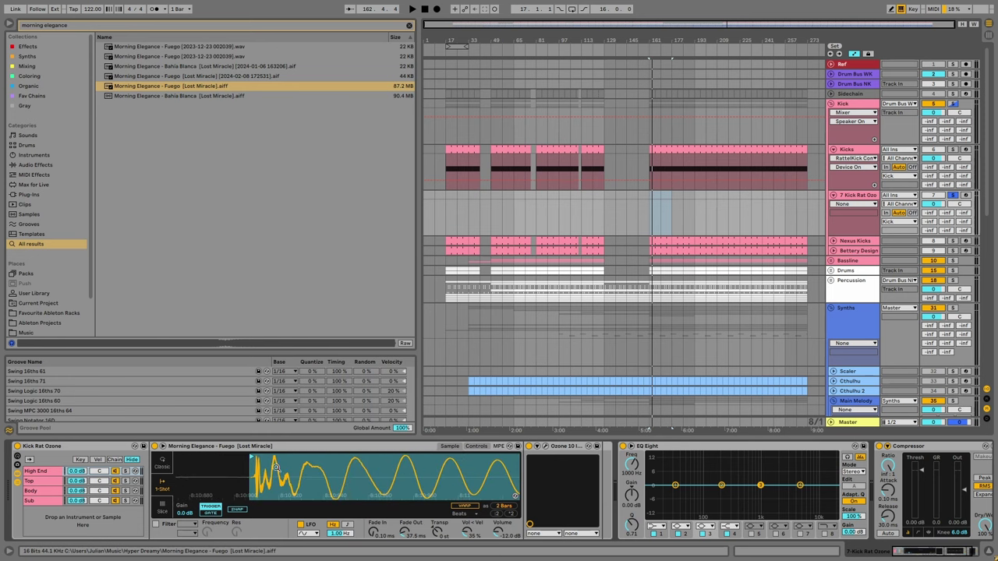
left_click_drag(250, 455, 257, 455)
scroll(255, 458, "down", 5)
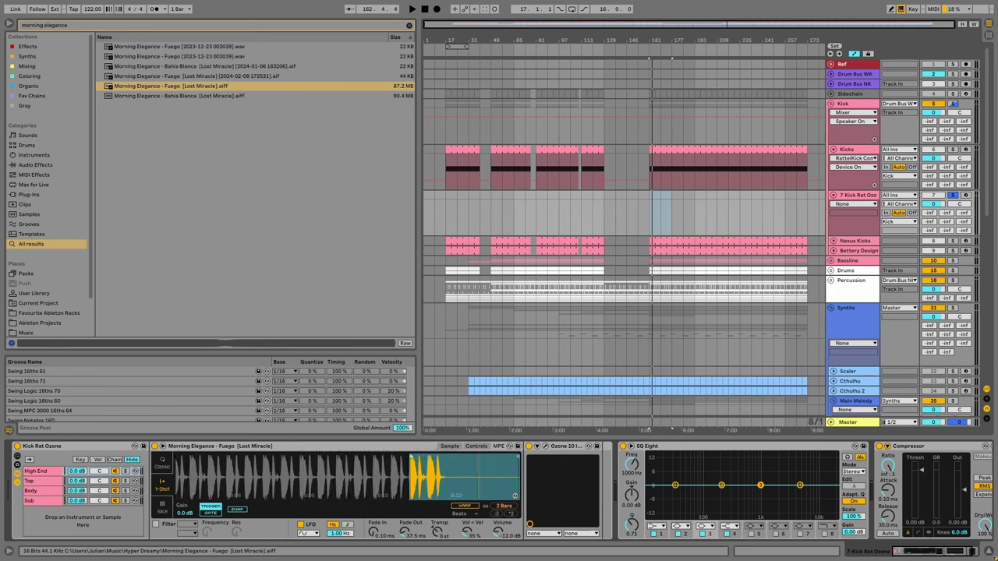
Shorten the Simpler's sample region to the single kick hit and crop the Fuego sample to it.
left_click_drag(514, 457, 411, 457)
scroll(422, 461, "up", 3)
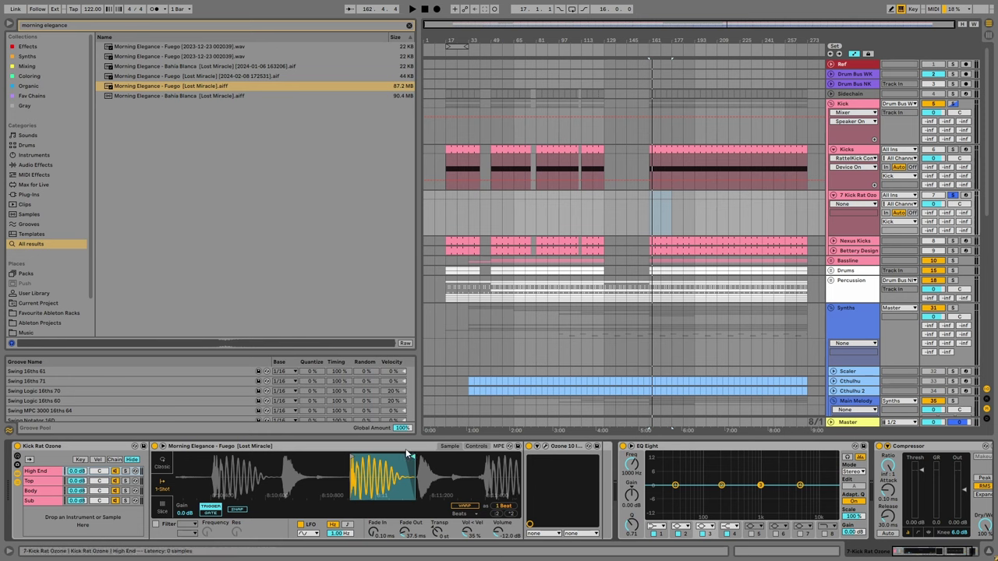
right_click(406, 448)
left_click(326, 458)
right_click(323, 446)
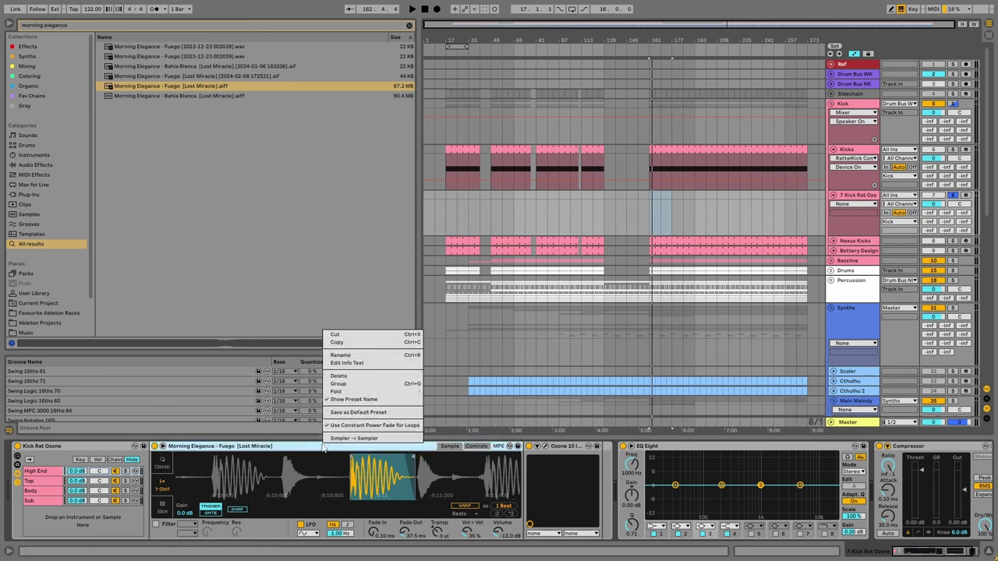
left_click(322, 460)
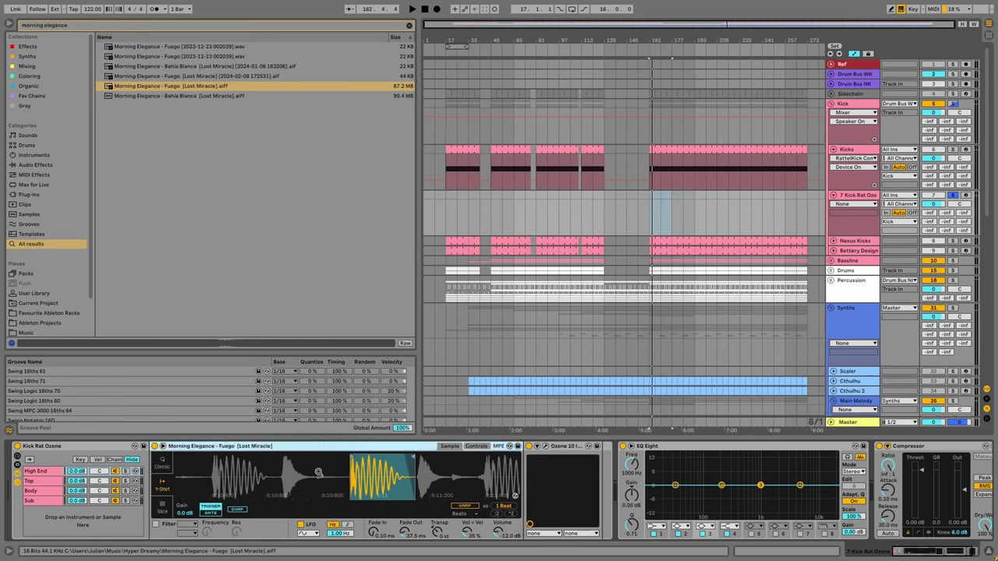
right_click(320, 472)
left_click(353, 518)
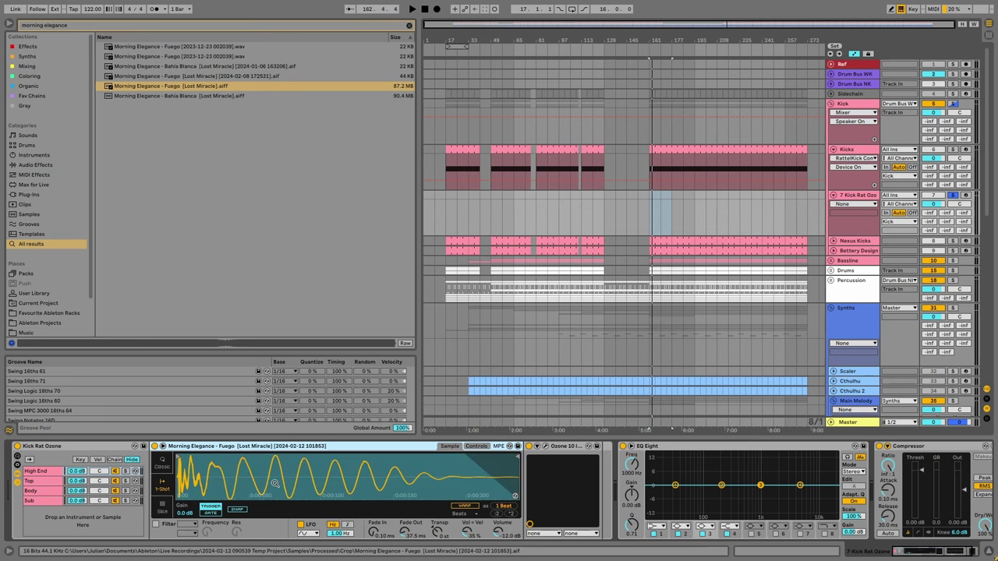
Check the samples in the rack's Top, Body and Sub chains and arm the Kick Rat Ozone track for recording.
key("Down")
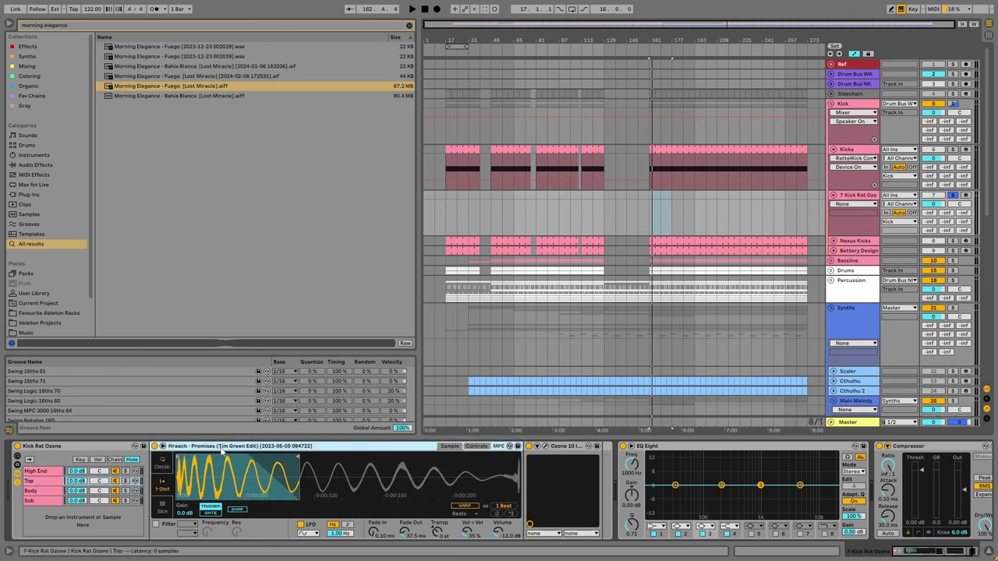
left_click(40, 493)
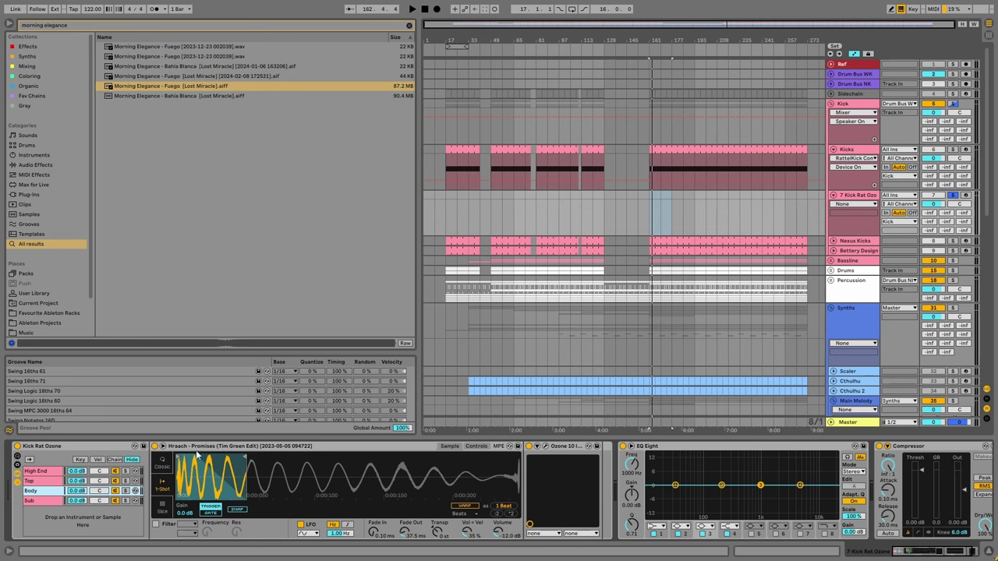
left_click(42, 500)
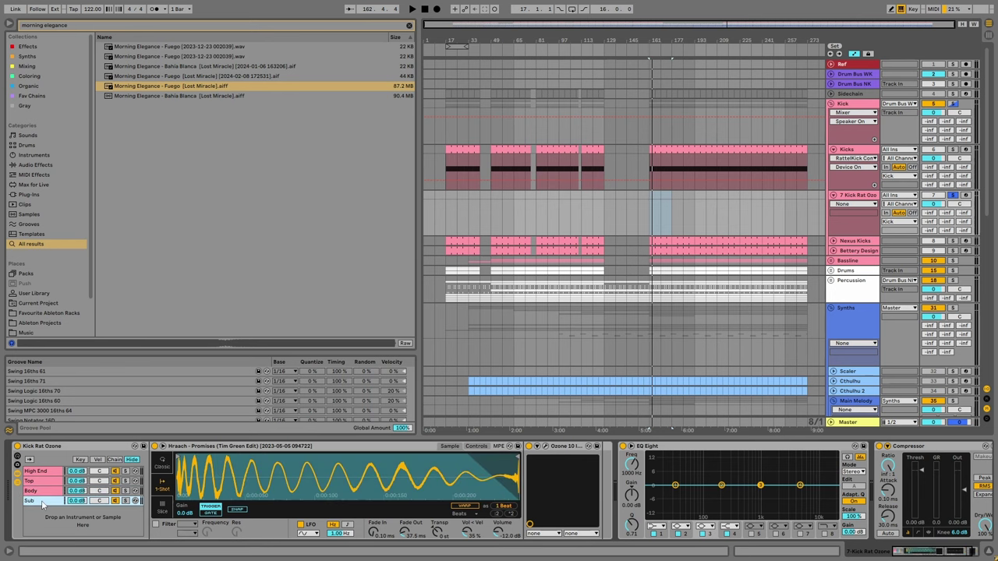
left_click(967, 196)
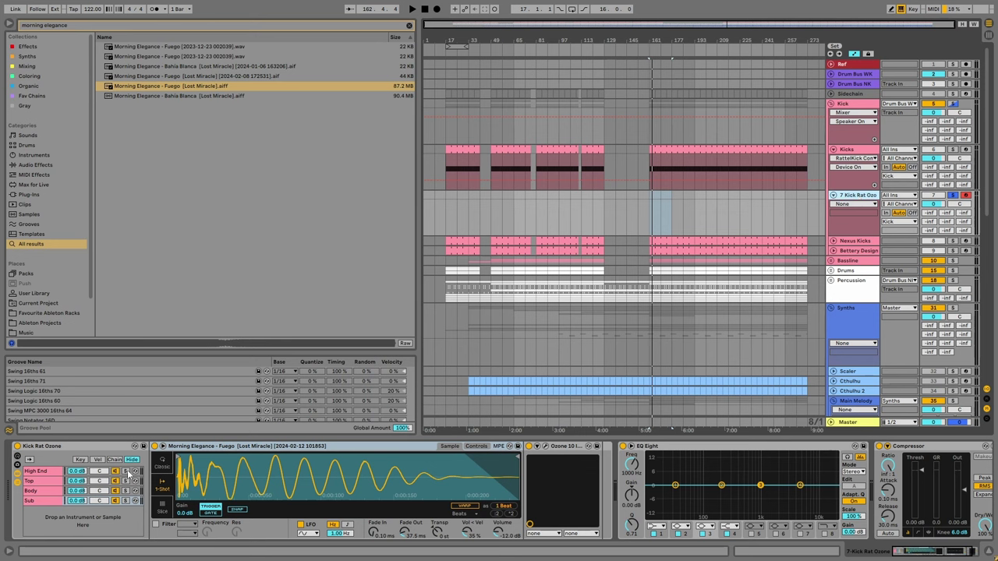
Audition the rack's High End, Top, Body and Sub chains in solo, and inspect the High End chain's Ozone 10 Imager.
left_click(126, 472)
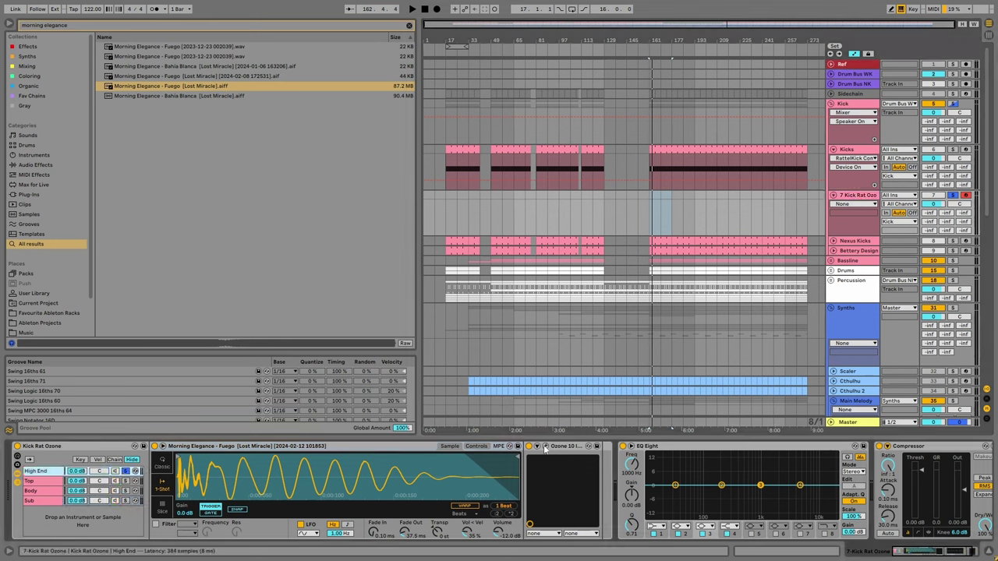
left_click(544, 447)
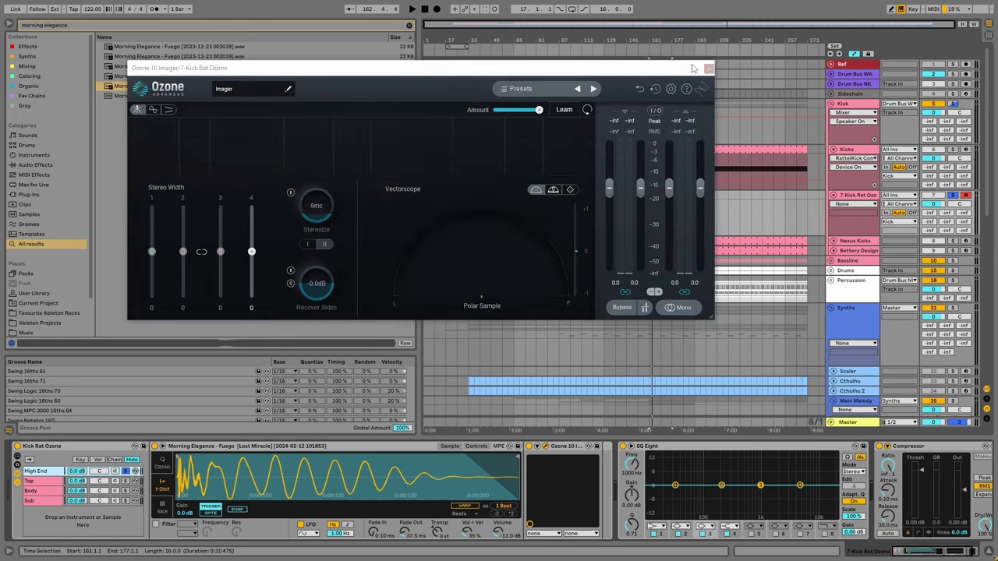
left_click(707, 68)
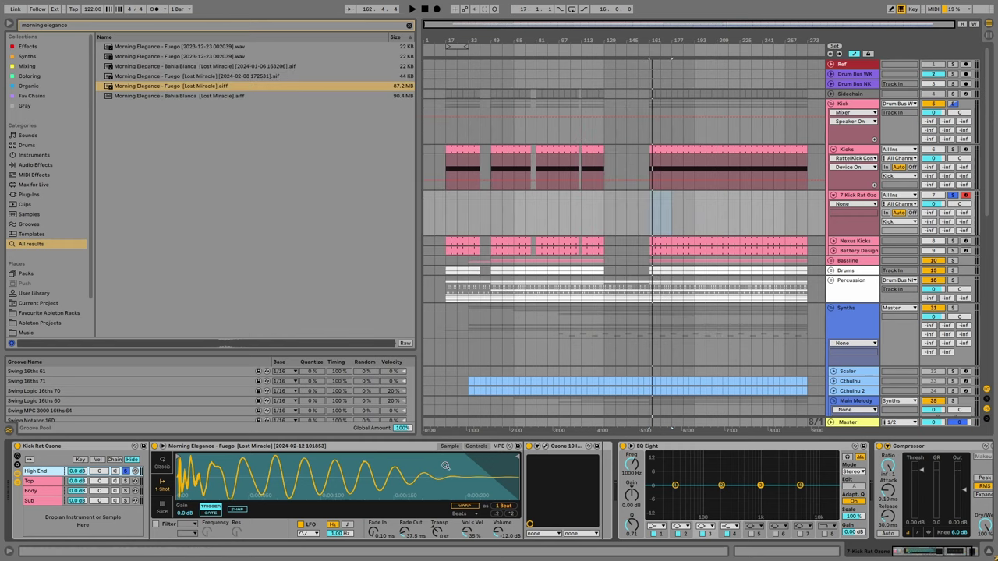
left_click(126, 481)
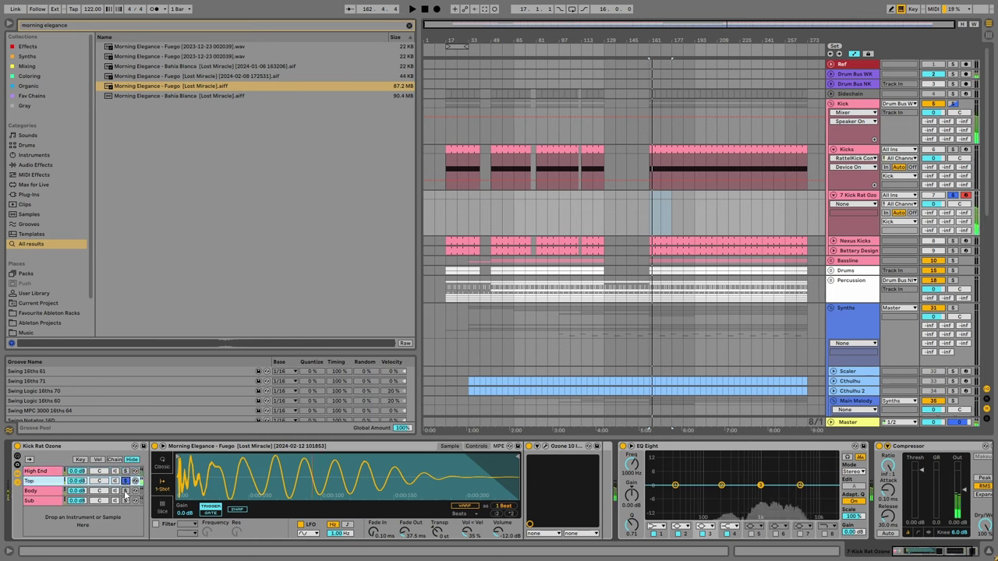
left_click(125, 491)
left_click(127, 501)
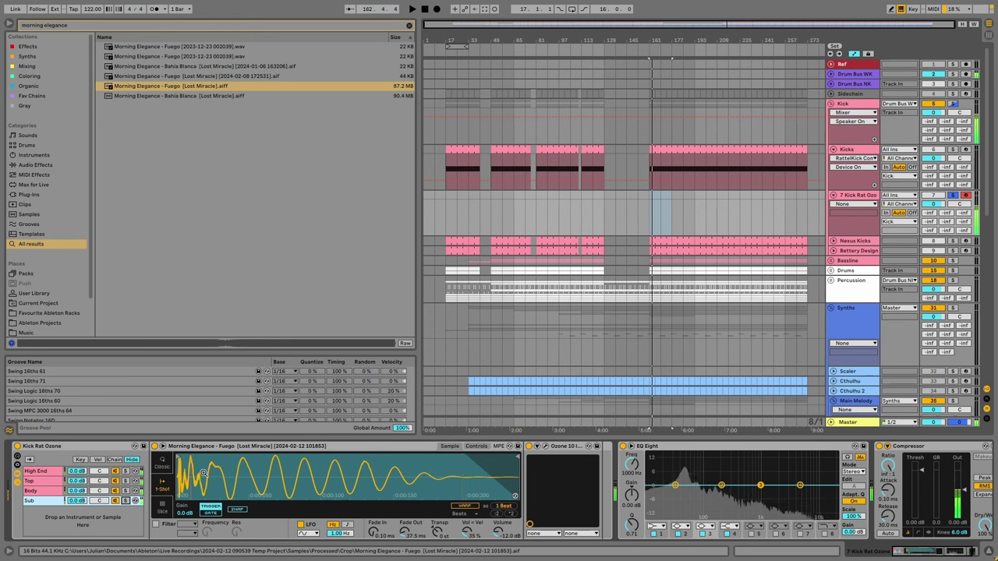
left_click(126, 470)
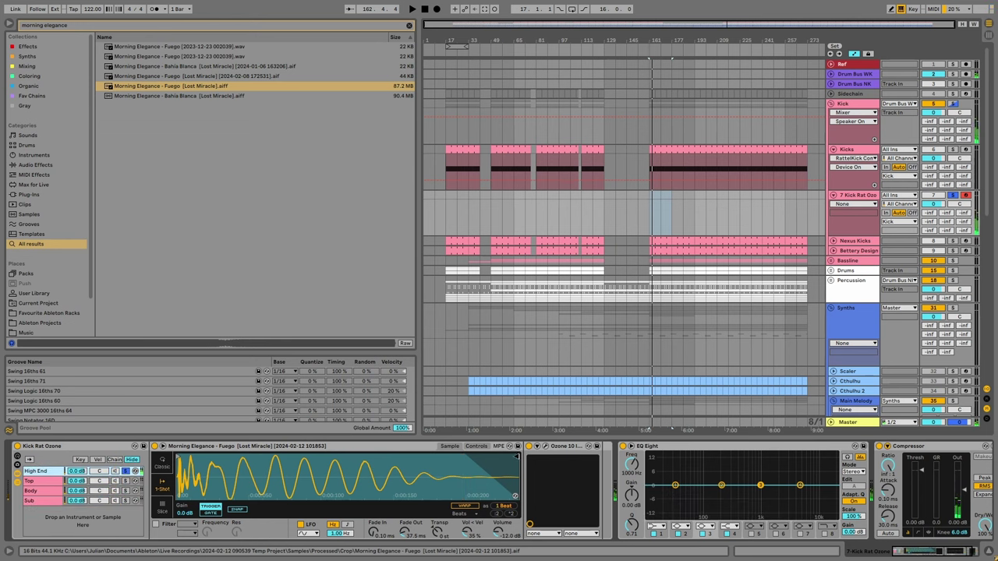
left_click(125, 470)
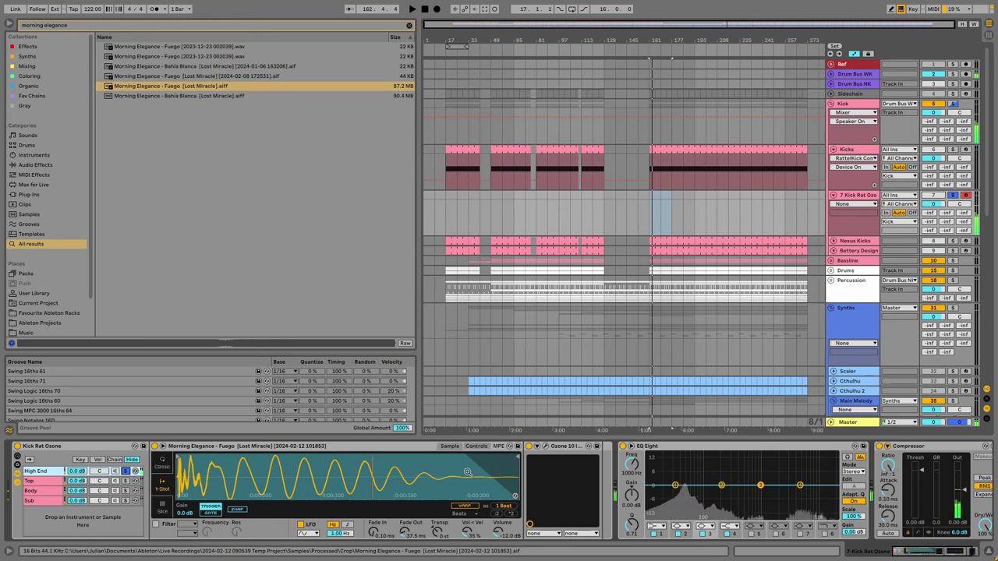
mouse_move(515, 455)
left_mouse_down()
mouse_move(220, 459)
mouse_move(514, 459)
mouse_move(230, 462)
mouse_move(244, 463)
left_mouse_up()
left_click(126, 501)
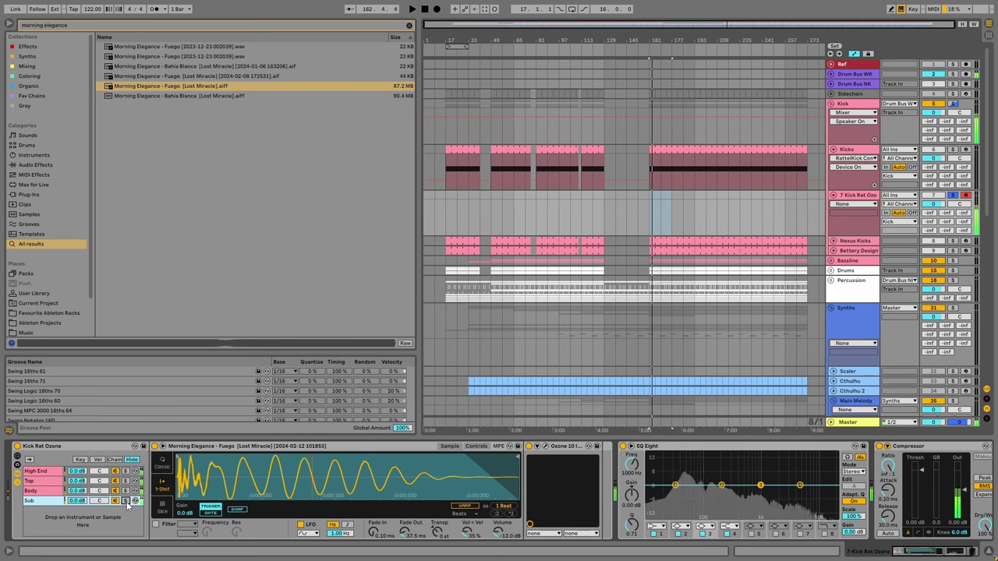
Copy the Kicks track's clips onto the Kick Rat Ozone track at bars 161 and 17 while playing the drop.
key("ctrl+v")
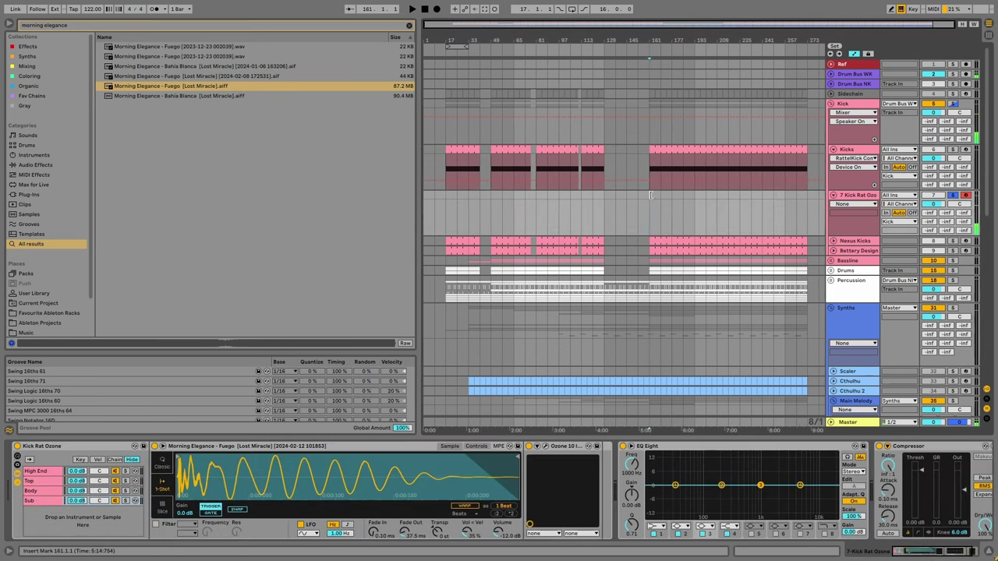
key("space")
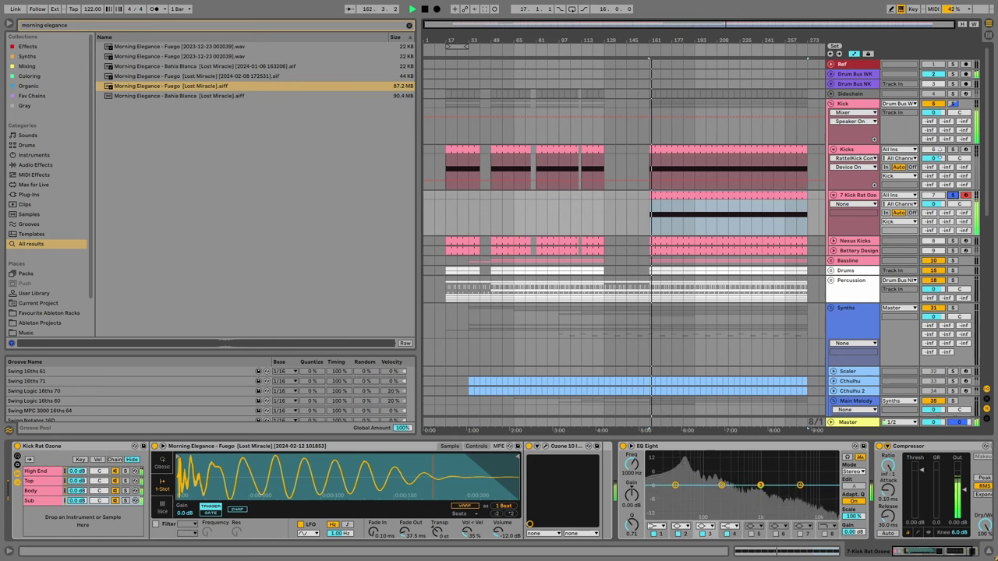
left_click(593, 167)
left_click(448, 175, "shift")
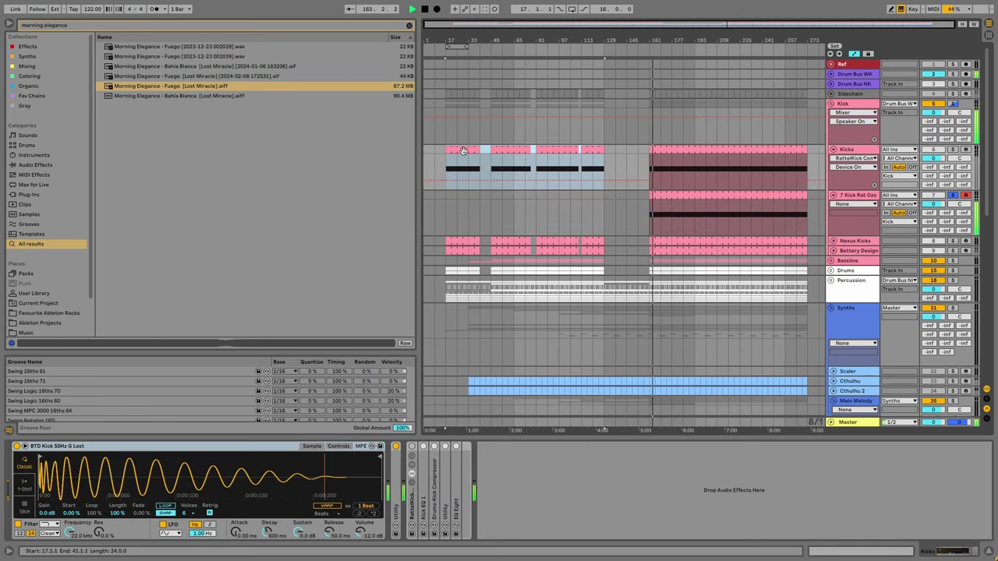
key("ctrl+c")
left_click(443, 200)
key("ctrl+v")
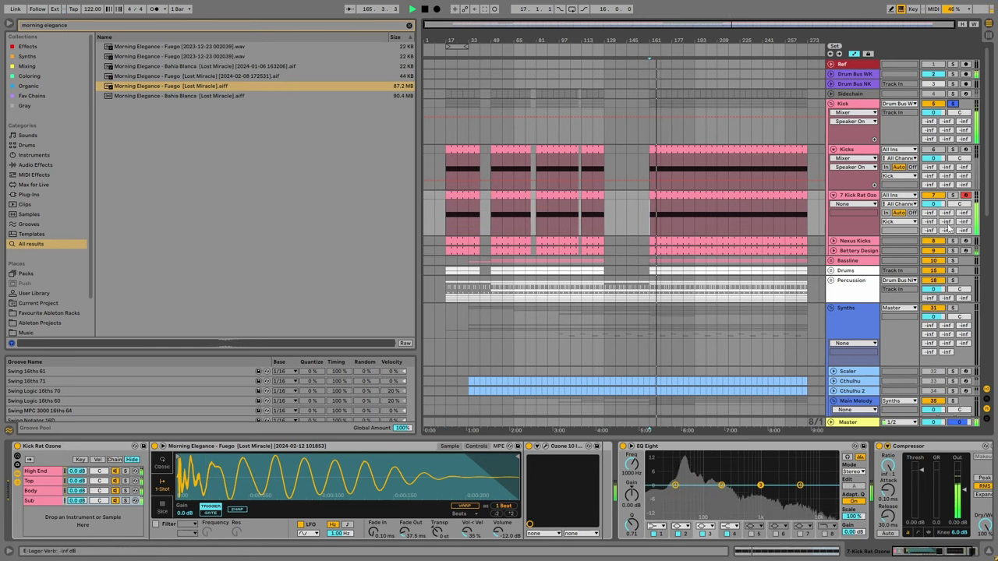
Unfold the Bassline group and set the track volumes of Kick Rat Ozone to -1.4 dB and Bettery Design to -5.2 dB.
left_click(833, 260)
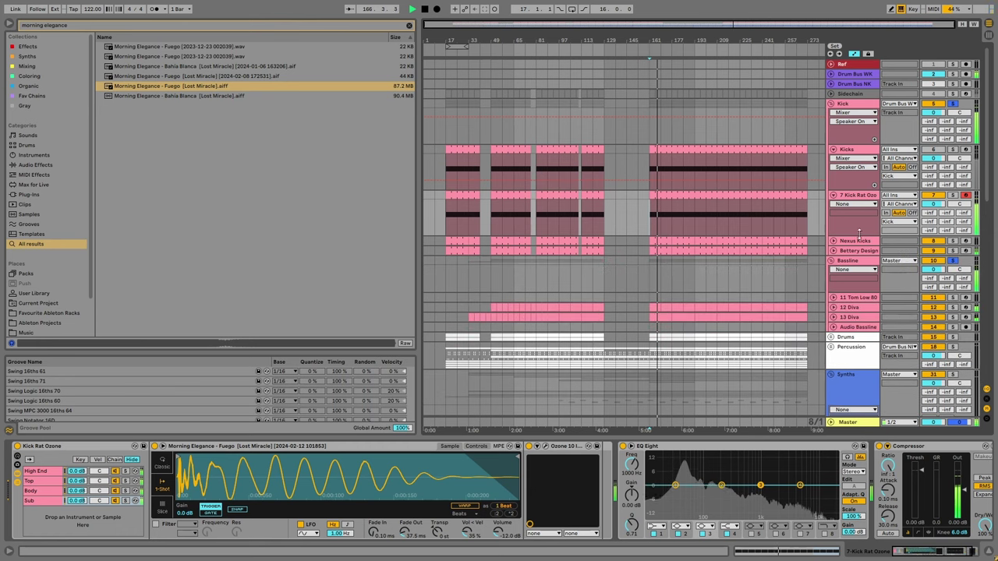
left_click_drag(933, 203, 933, 207)
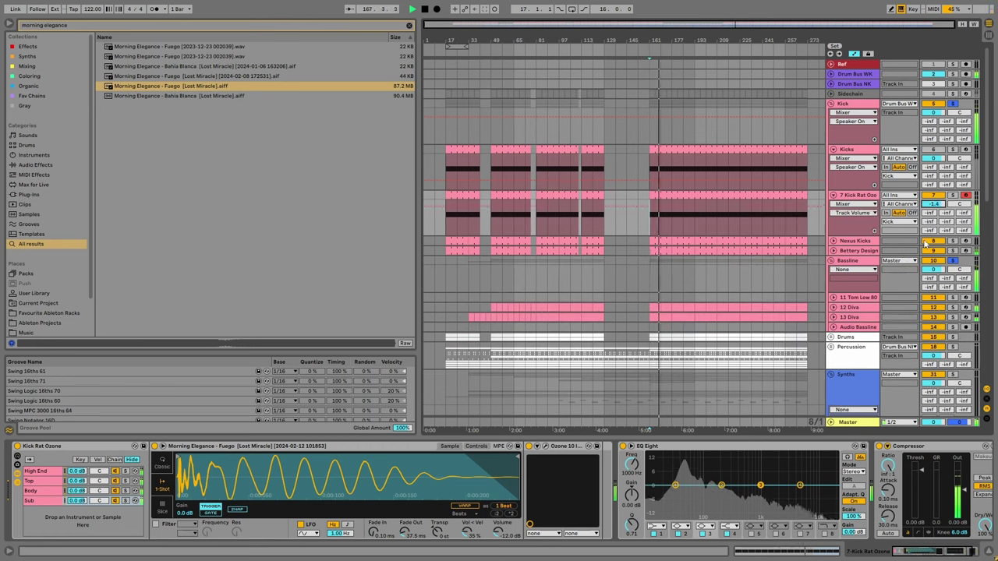
left_click_drag(929, 253, 933, 261)
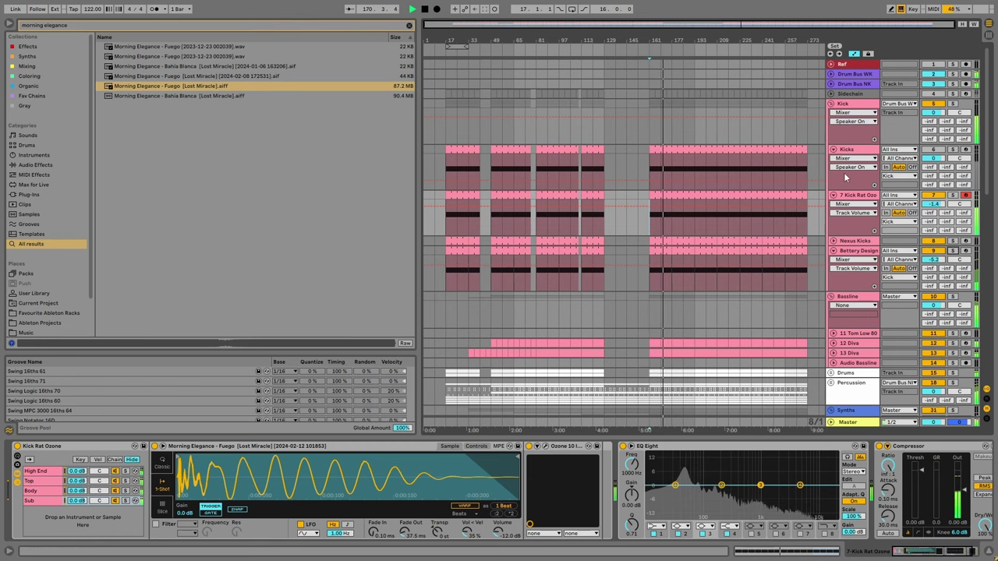
Fold the Kick group and play from bar 153, with the browser search cleared and the browser hidden.
left_click(831, 104)
left_click(640, 123)
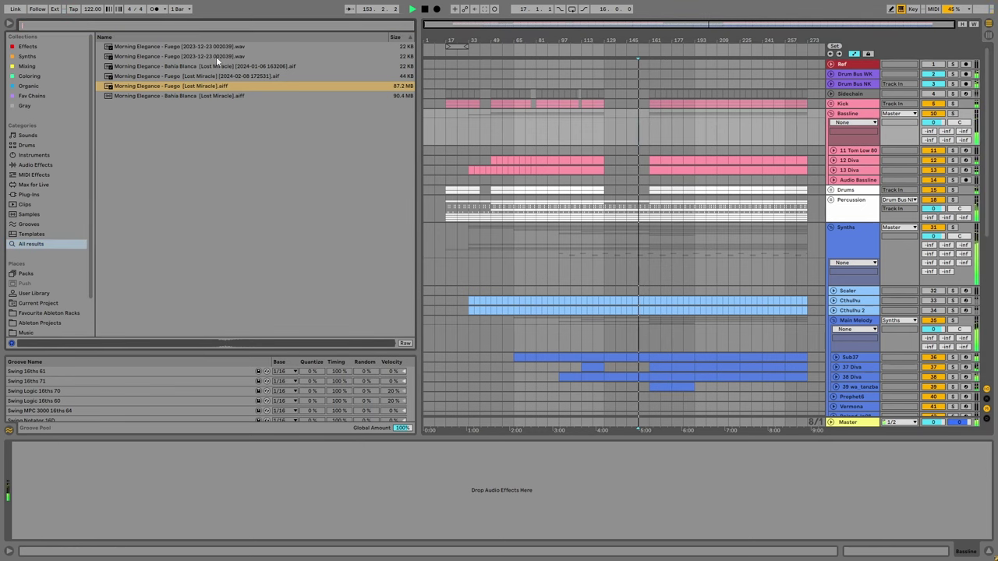
left_click(408, 25)
left_click(10, 24)
scroll(229, 156, "down", 2)
scroll(228, 157, "down", 2)
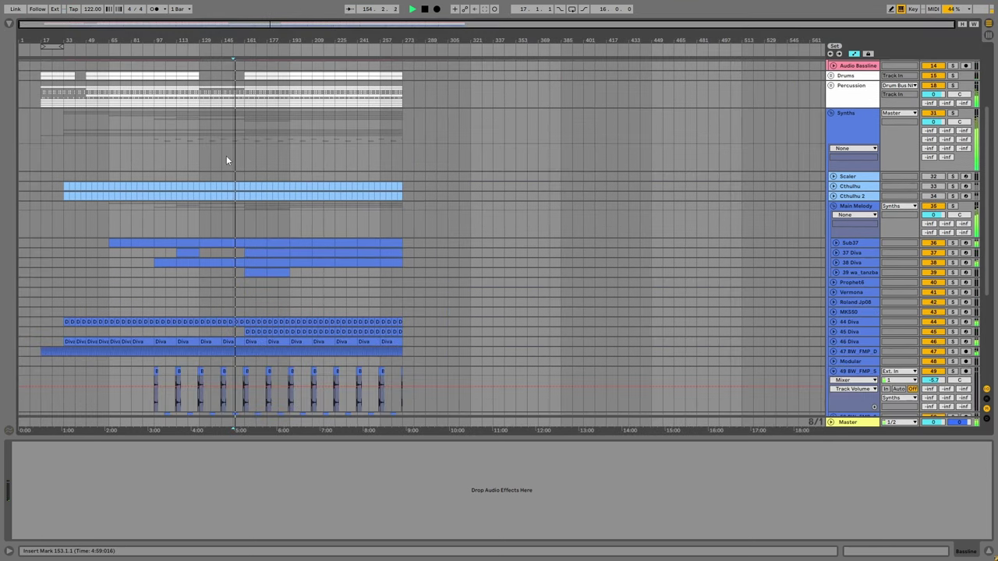
left_click(832, 206)
left_click(829, 113)
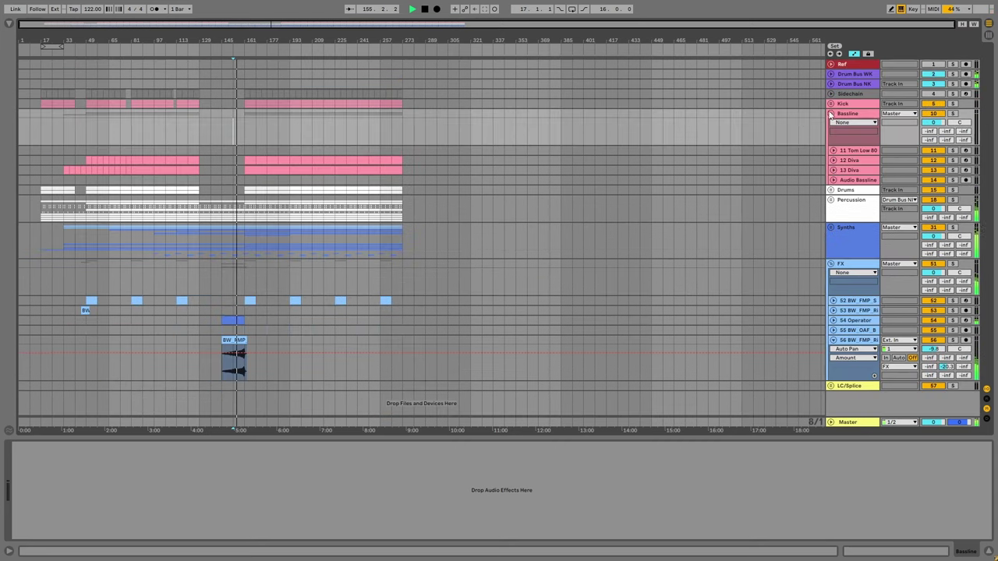
left_click(831, 226)
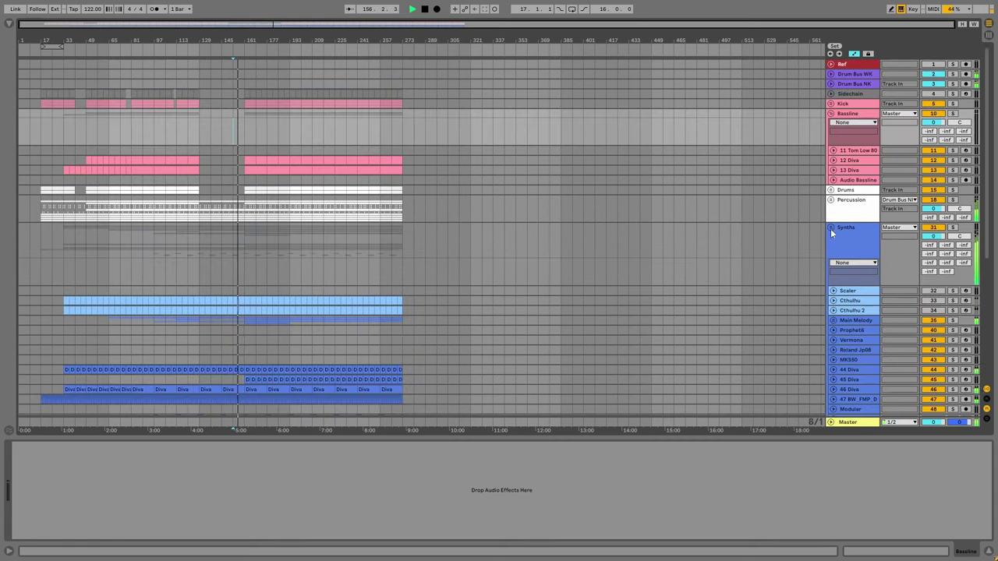
scroll(420, 284, "down", 2)
left_click(834, 268)
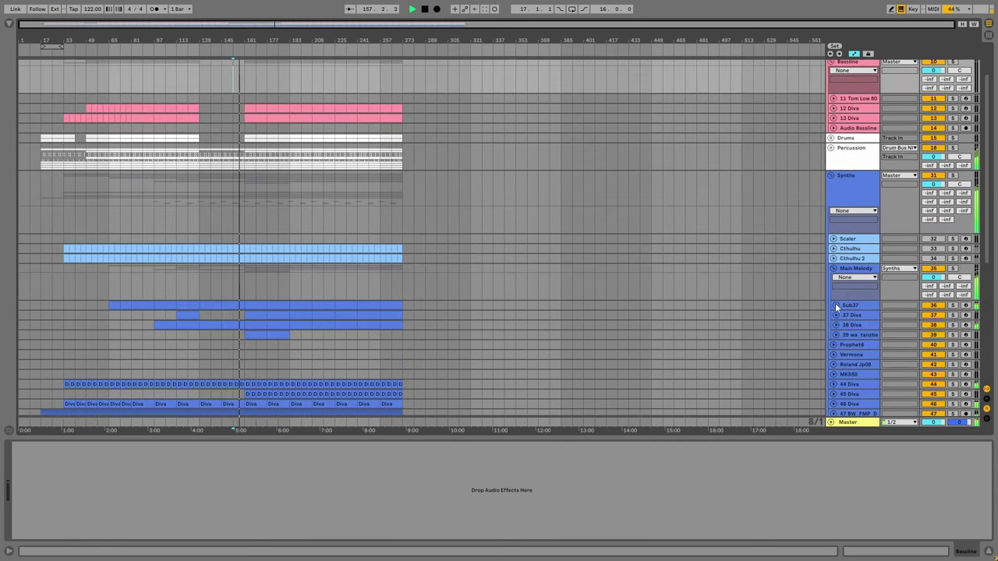
Make Sub37's Auto Filter Frequency automation rise from bar 145 to 161 and copy 37 Diva's 16-bar clip section from bar 161 to 145.
left_click(835, 304)
left_click(231, 324)
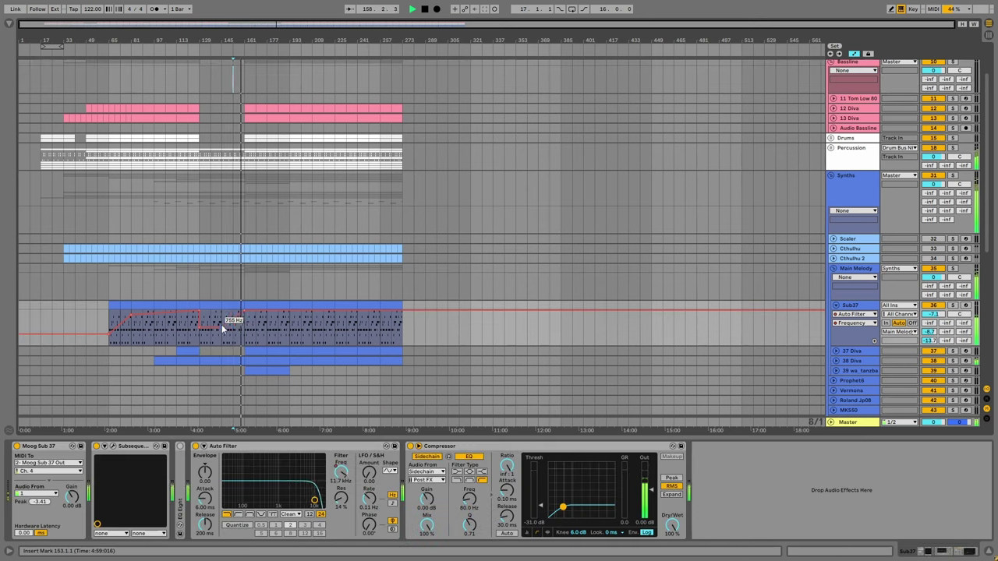
left_click(833, 349)
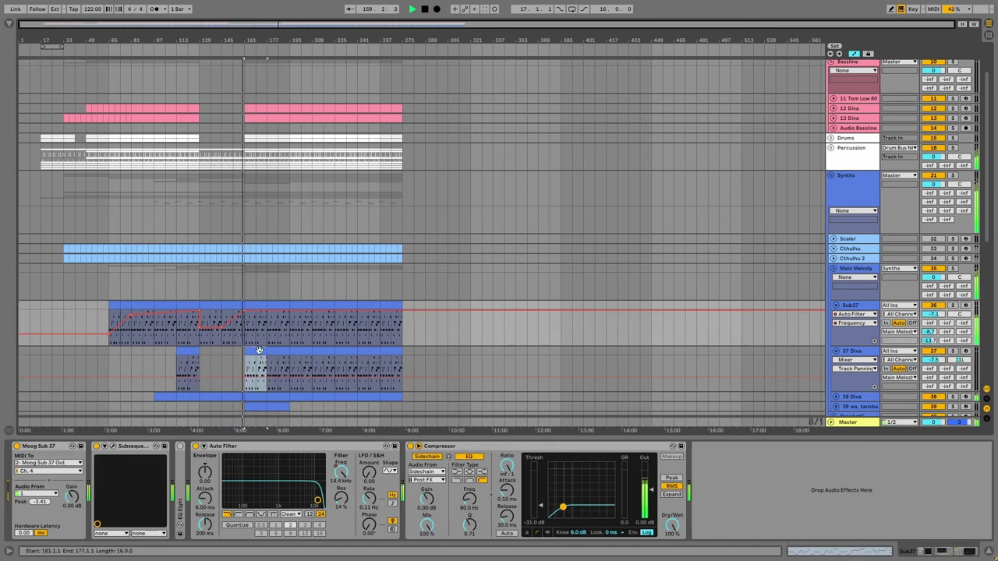
left_click_drag(243, 355, 221, 350)
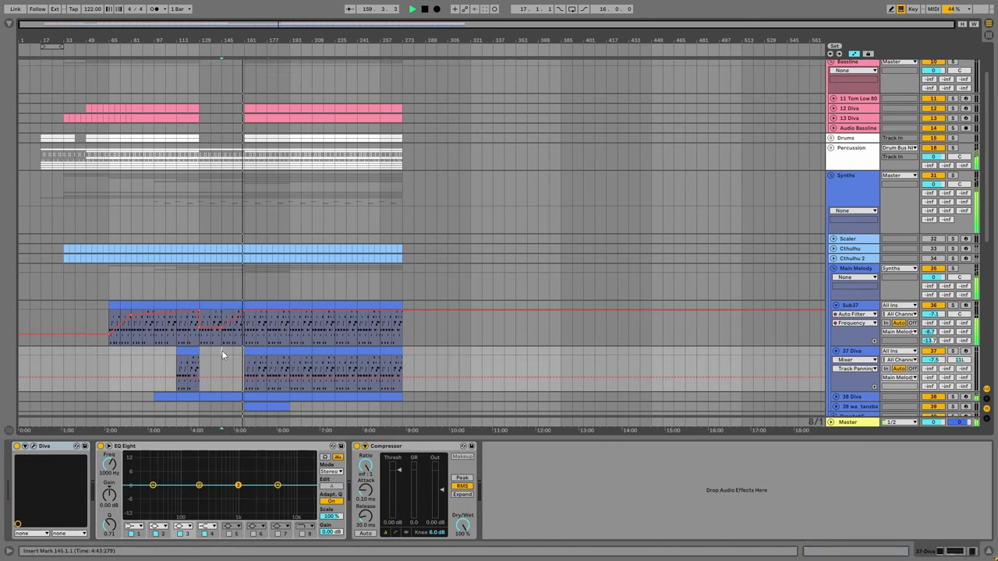
Set the 37 Diva Compressor's threshold to -19.1 dB and enable its sidechain with the Sidechain track as the audio source.
left_click_drag(398, 470, 398, 497)
left_click(365, 447)
left_click(372, 472)
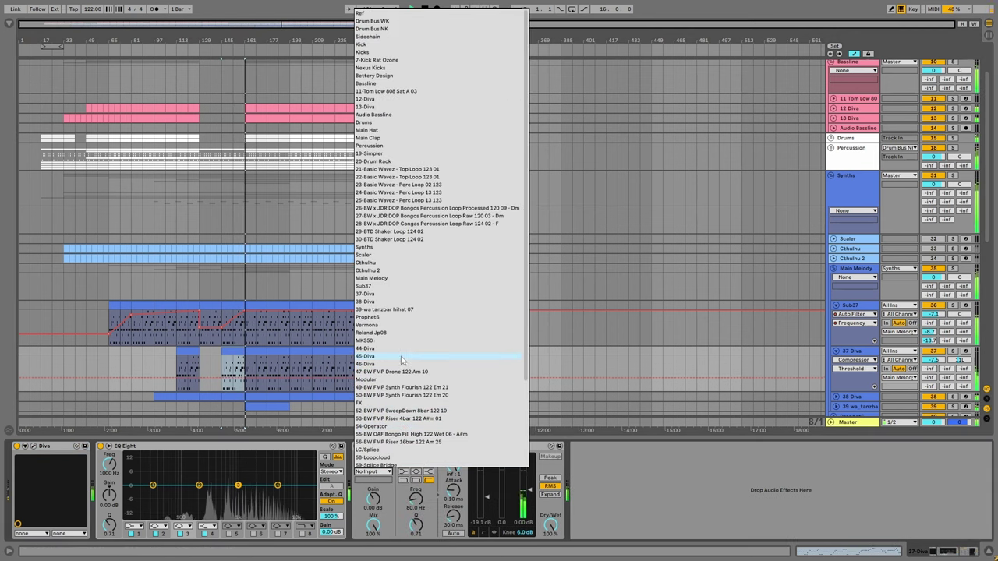
left_click(404, 46)
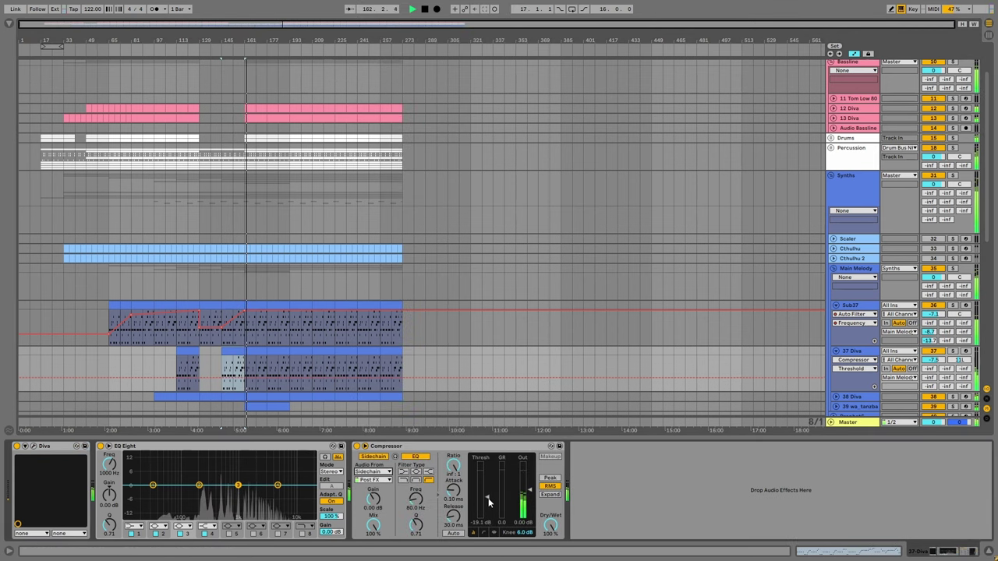
Change band 2 of 37 Diva's EQ Eight to a low cut, raise its frequency slightly and hide the device view.
left_click(158, 526)
left_click(160, 493)
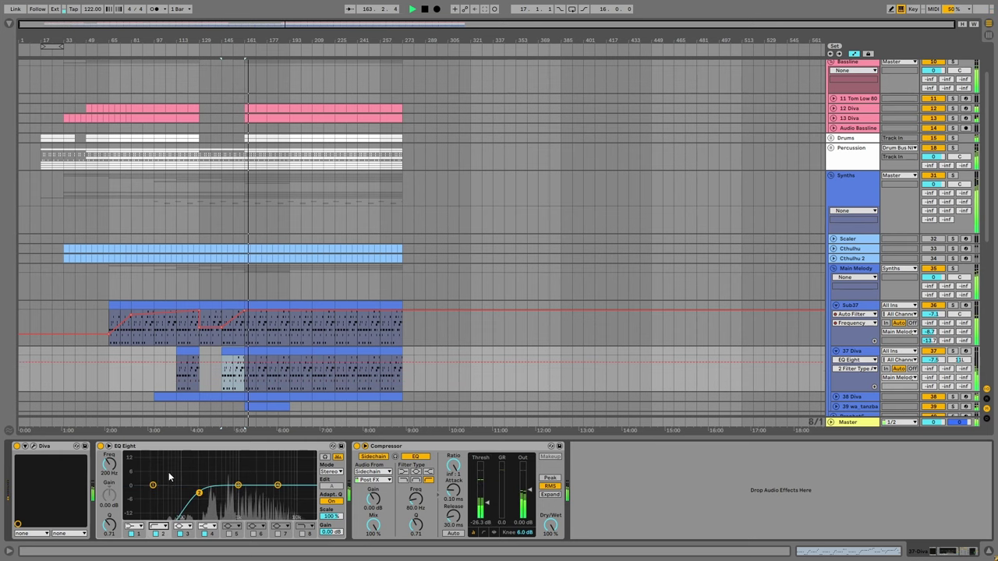
left_click_drag(199, 484, 211, 493)
key("ctrl+alt+l")
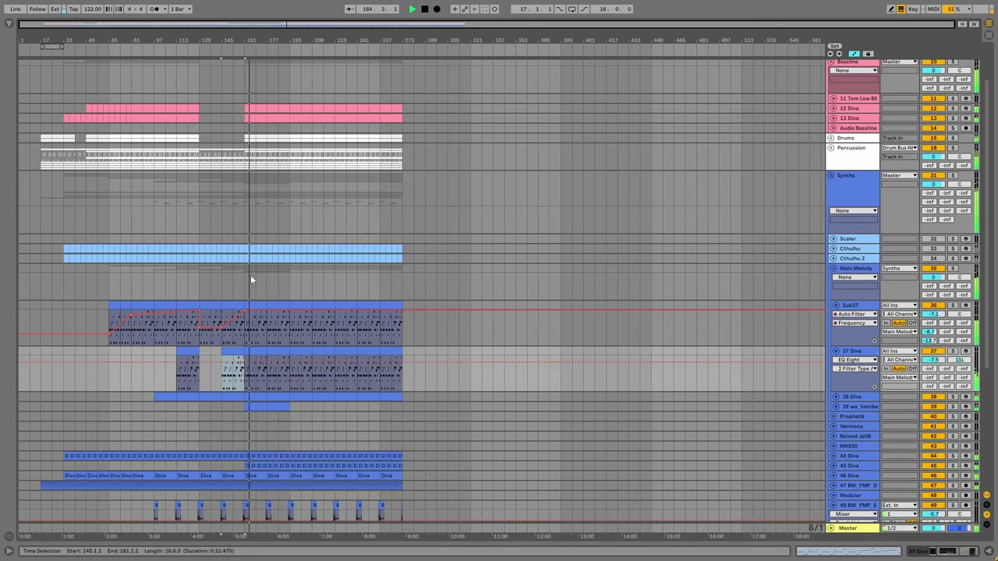
Unfold and solo the 44 Diva and 45 Diva tracks.
scroll(250, 275, "down", 3)
scroll(419, 156, "up", 3)
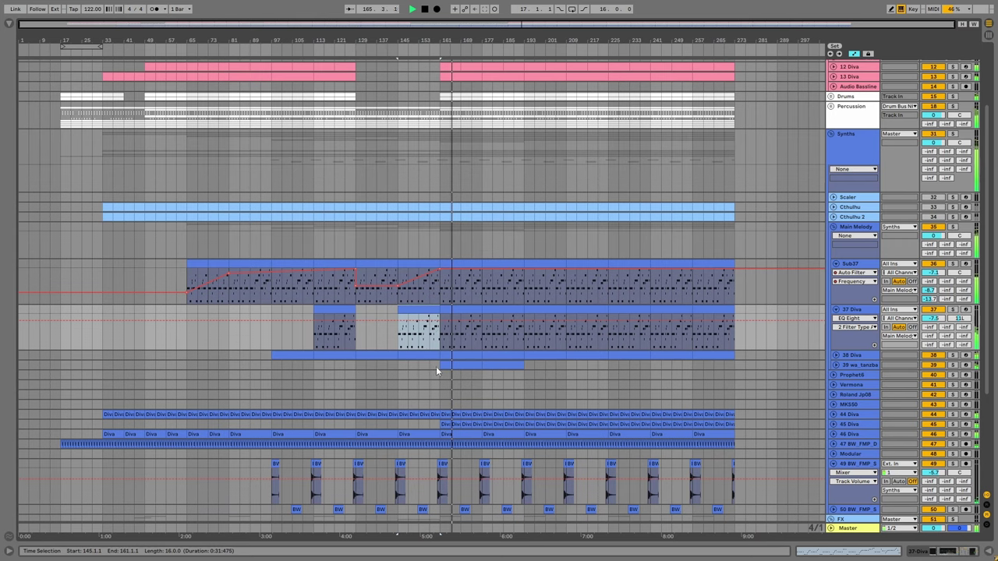
scroll(474, 382, "down", 1)
left_click(833, 413)
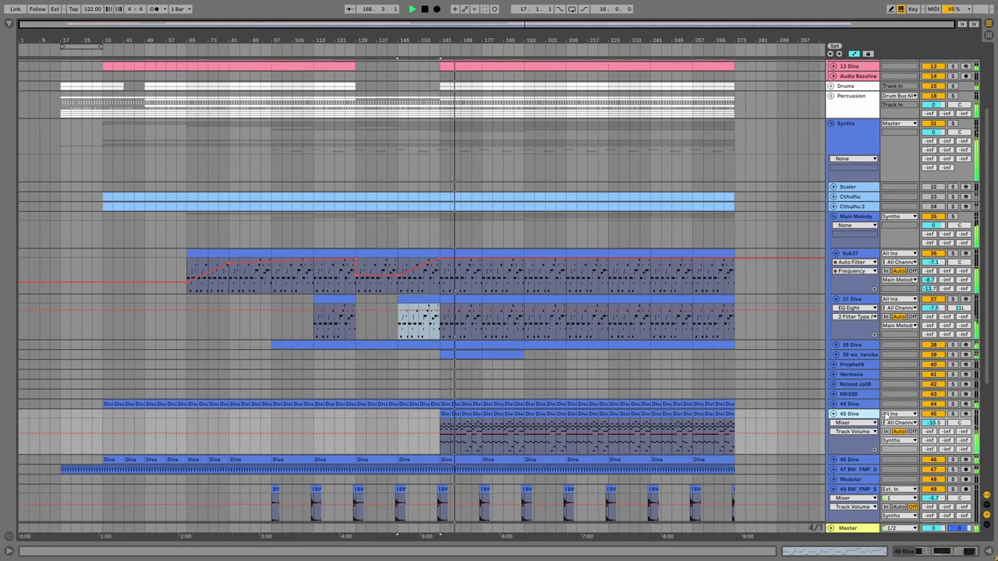
left_click(952, 414)
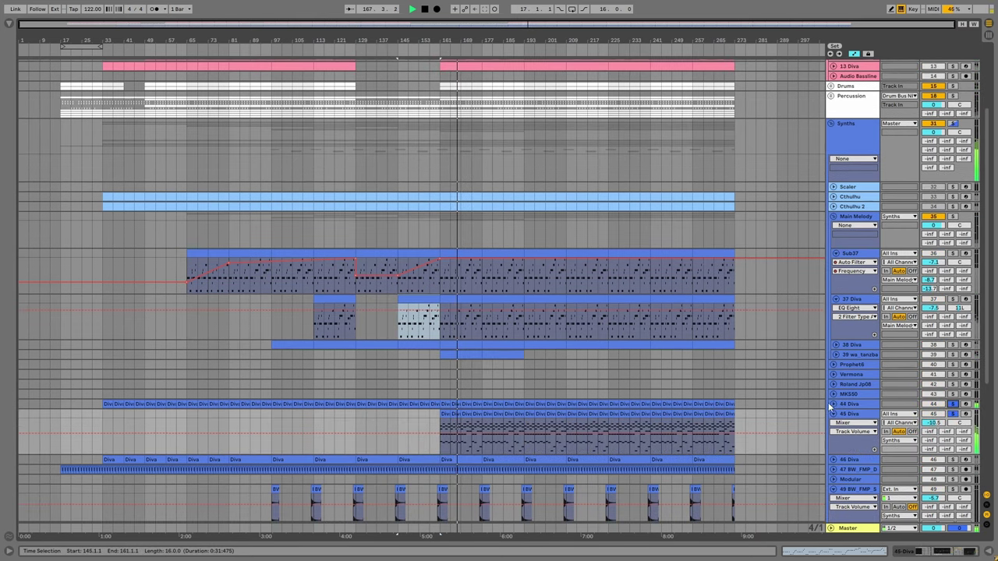
left_click(833, 404)
scroll(833, 403, "down", 3)
Group the 44 Diva and 45 Diva tracks and name the group Pads.
left_click(852, 371)
left_click(852, 372)
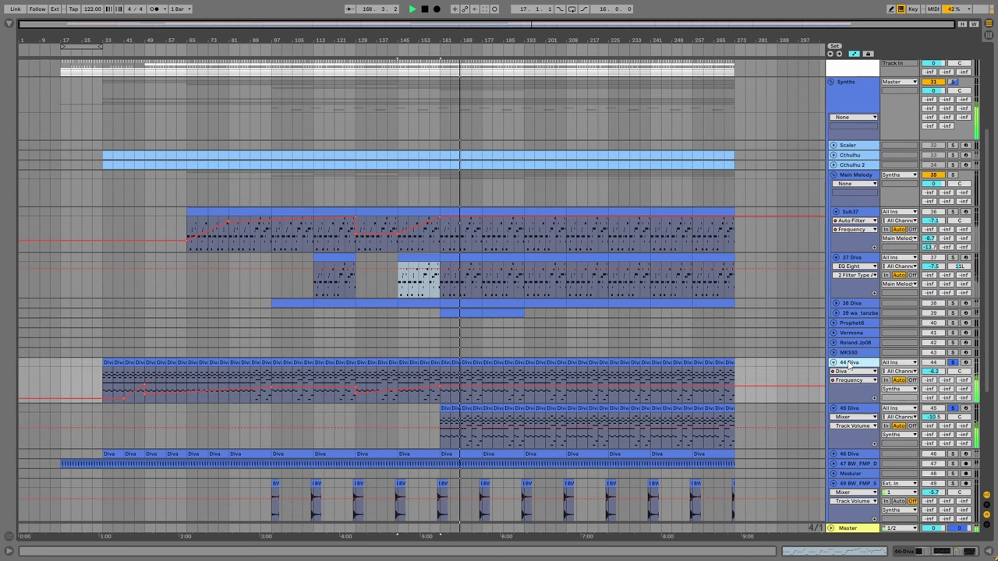
right_click(851, 411)
left_click(875, 295)
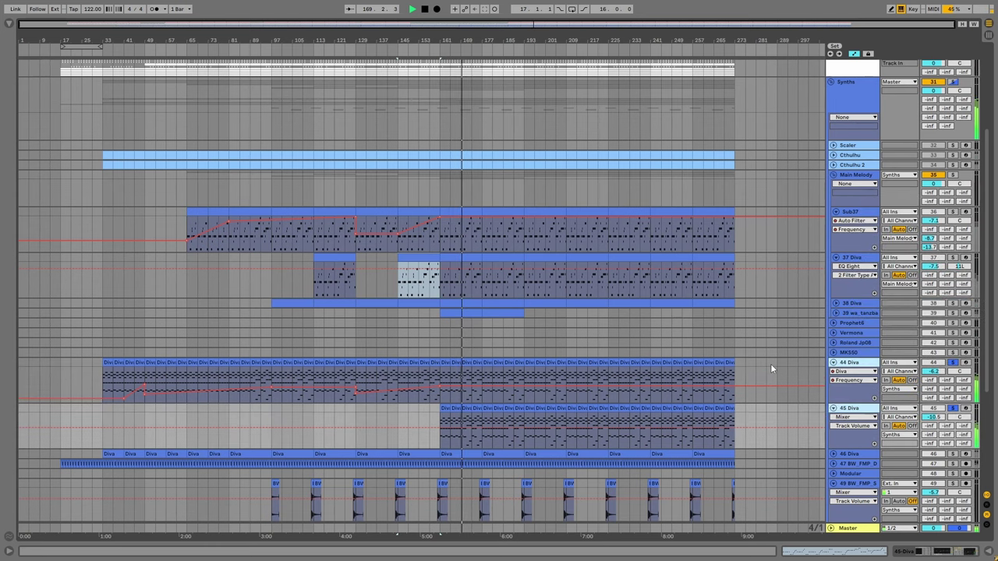
type("Pads")
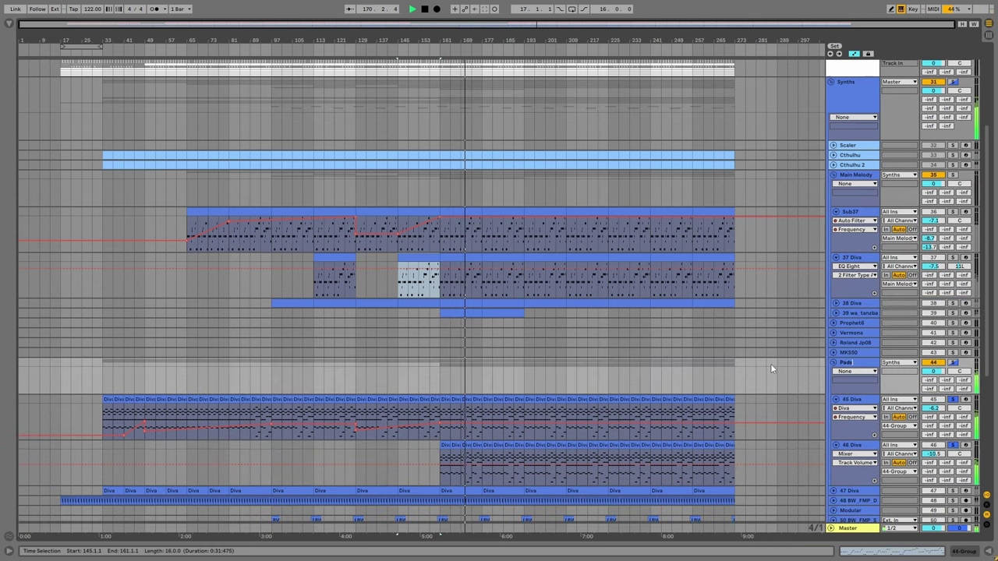
Pan 45 Diva to 5L and 46 Diva to 12R, then unsolo both tracks and fold the Pads group.
left_click_drag(957, 407, 957, 411)
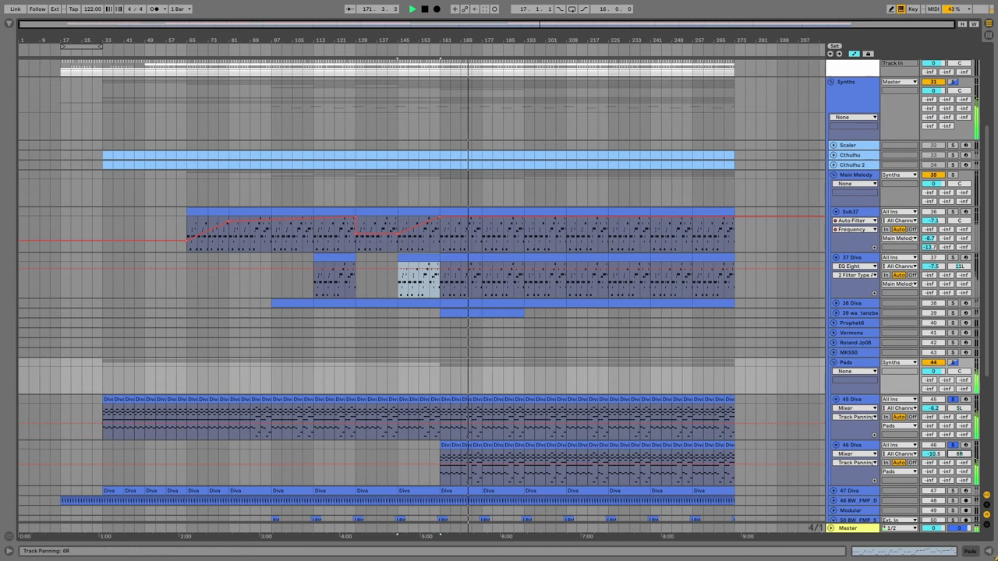
left_click_drag(957, 454, 957, 443)
scroll(861, 421, "down", 3)
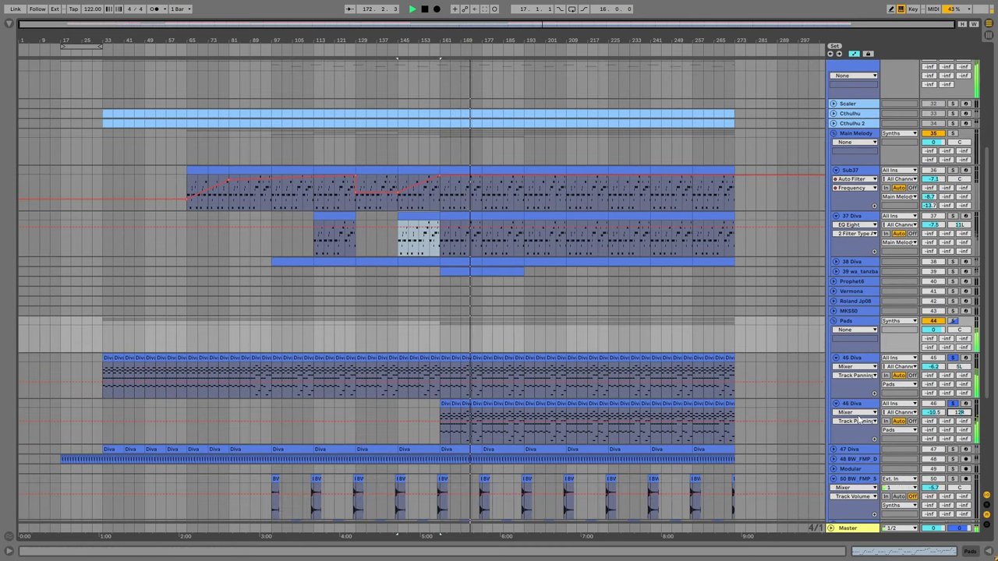
double_click(860, 358)
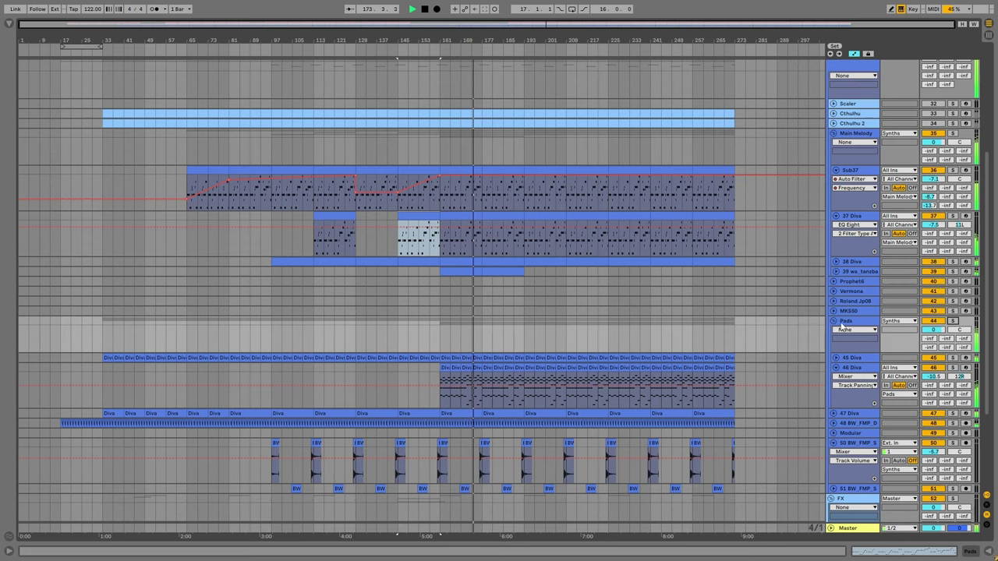
left_click(833, 320)
Play the arrangement around the bar 161 drop and from bar 177 to check the layers.
scroll(468, 301, "up", 2)
left_click(408, 324)
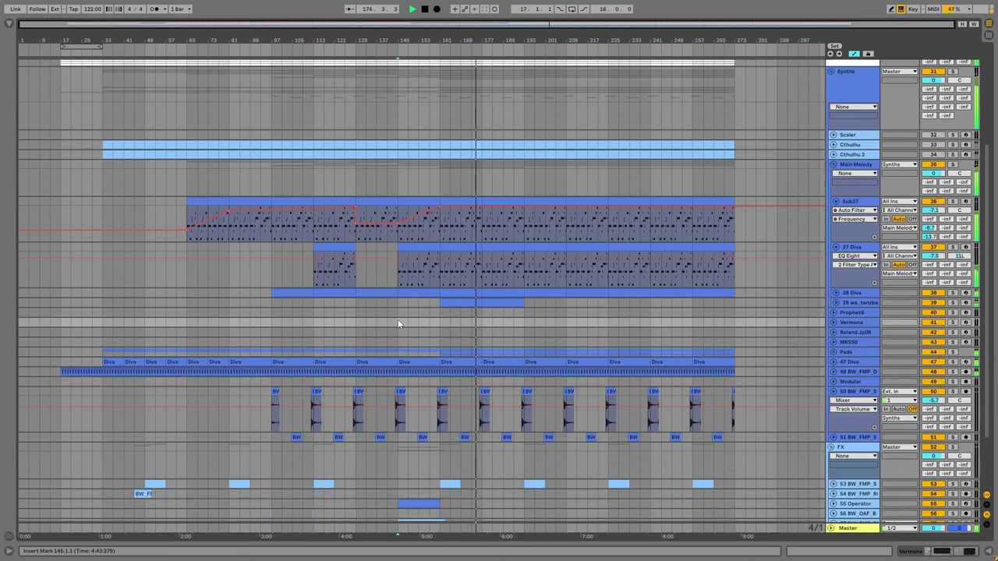
scroll(407, 330, "up", 1)
scroll(407, 332, "up", 4)
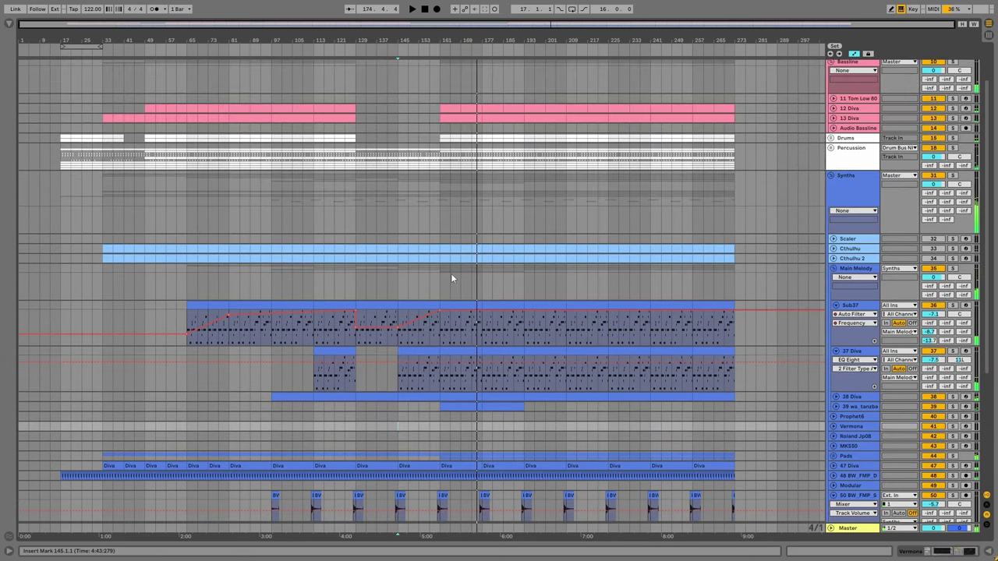
left_click(437, 275)
key("space")
scroll(452, 284, "down", 3)
scroll(491, 414, "down", 5)
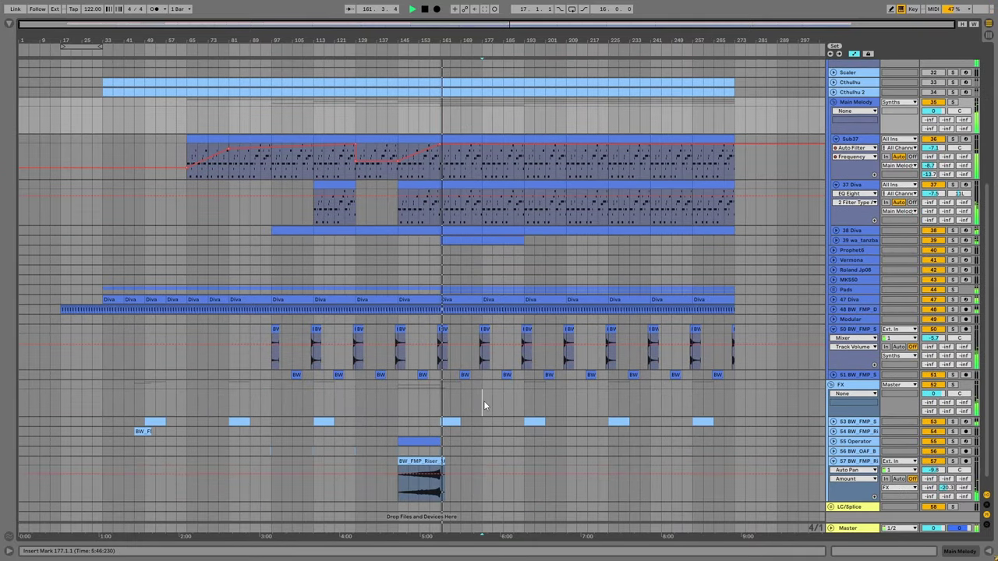
left_click(483, 401)
scroll(483, 400, "up", 2)
scroll(487, 403, "up", 3)
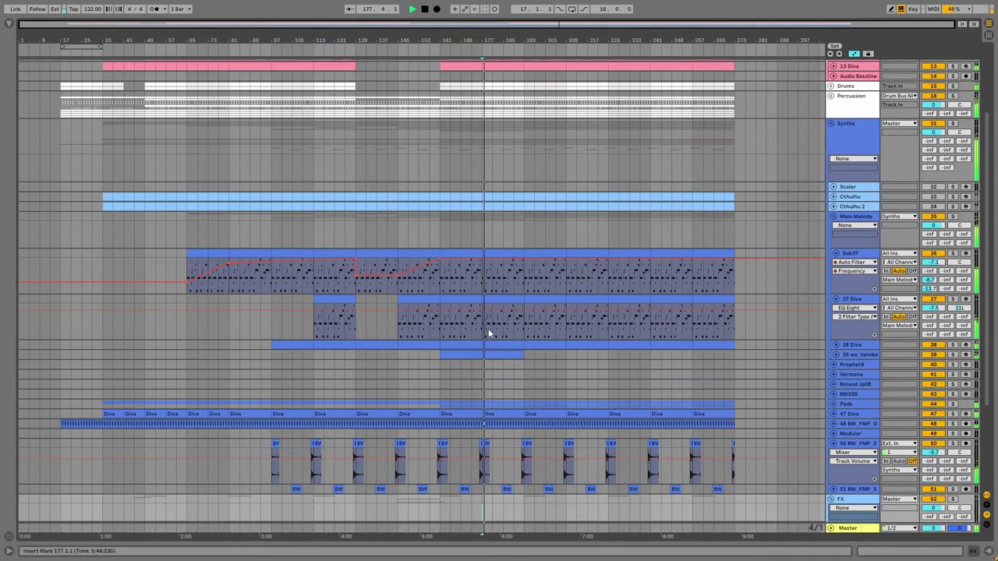
Set the wa_tanzbar_hihat_07 amplitude release to 2.37 s and lower its track volume to -14.2 dB.
left_click(835, 346)
left_click(835, 346)
left_click(835, 355)
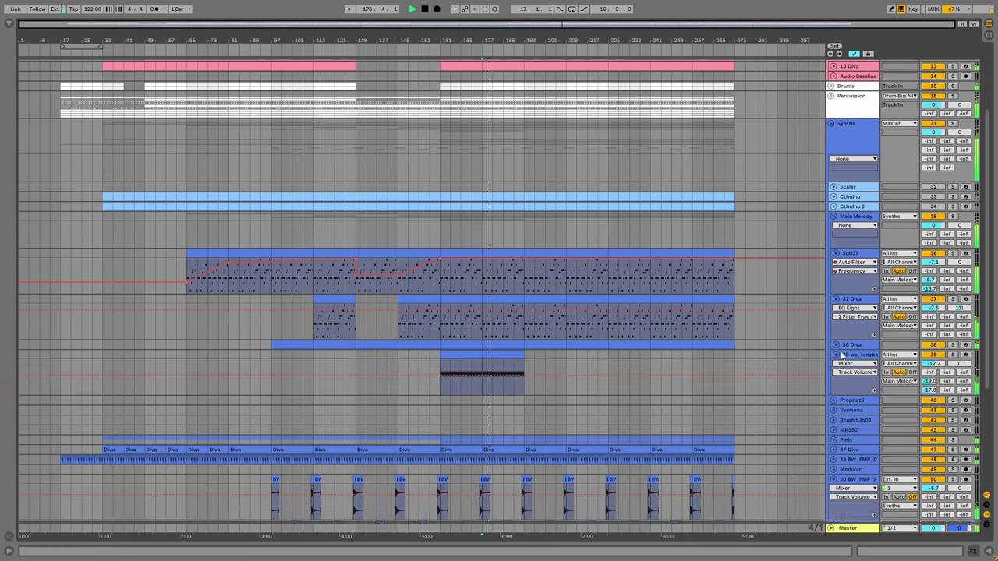
left_click(851, 357)
double_click(852, 357)
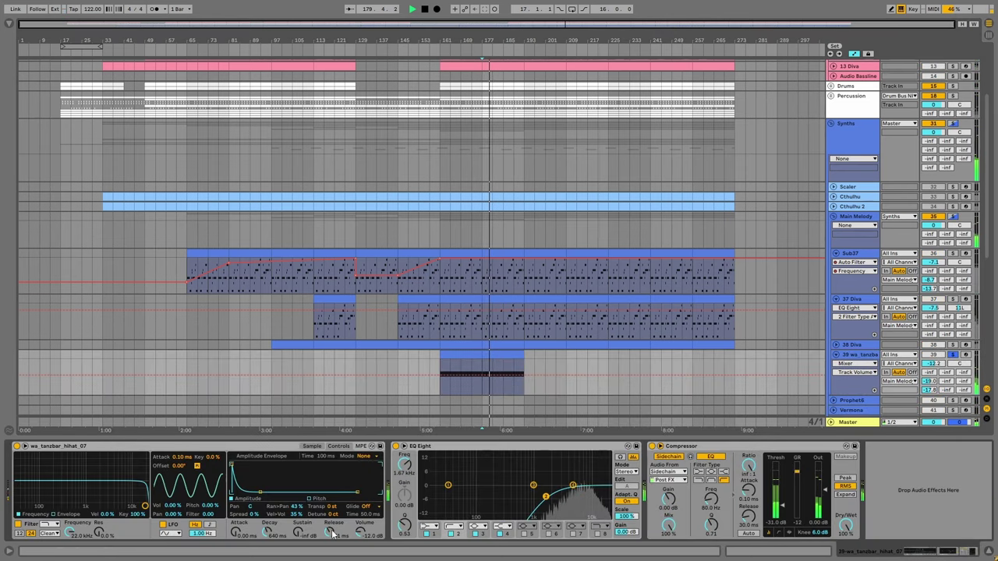
scroll(957, 199, "down", 1)
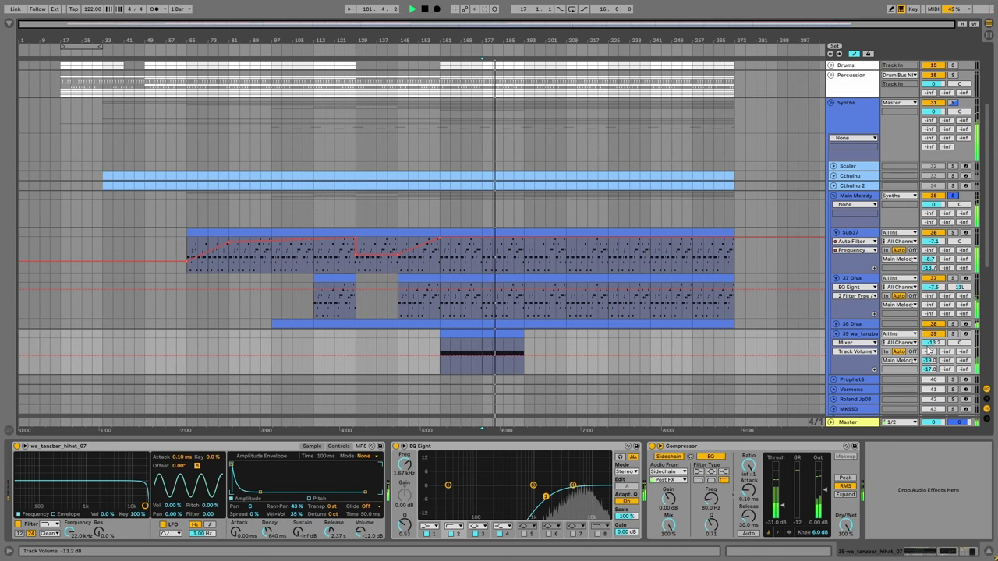
scroll(931, 341, "down", 1)
scroll(858, 257, "up", 2)
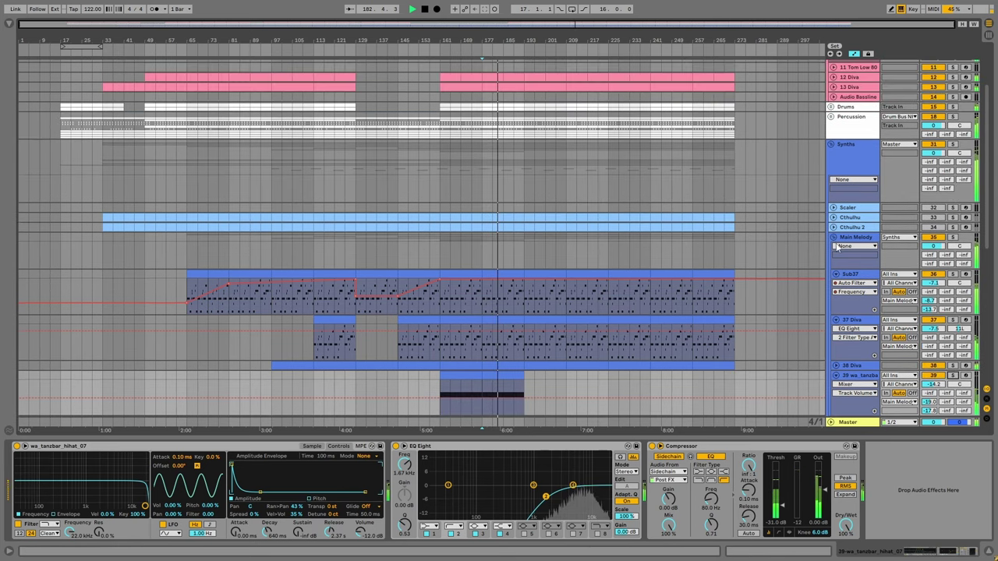
Fold the Main Melody group and remove the Kick section from bar 189 to 193.
left_click(834, 237)
scroll(600, 222, "up", 1)
scroll(517, 187, "up", 2)
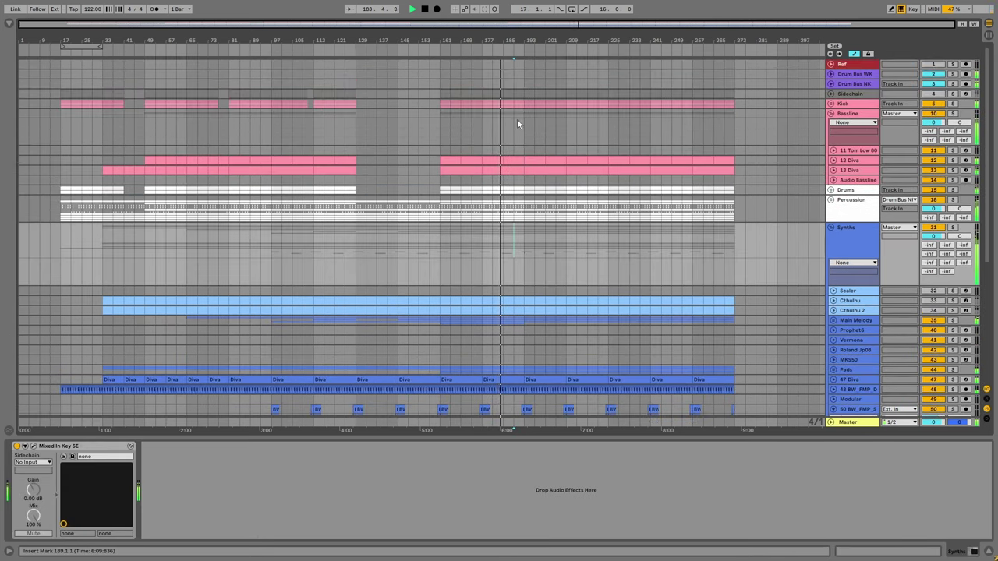
left_click(518, 95)
left_click(517, 103)
scroll(819, 304, "down", 2)
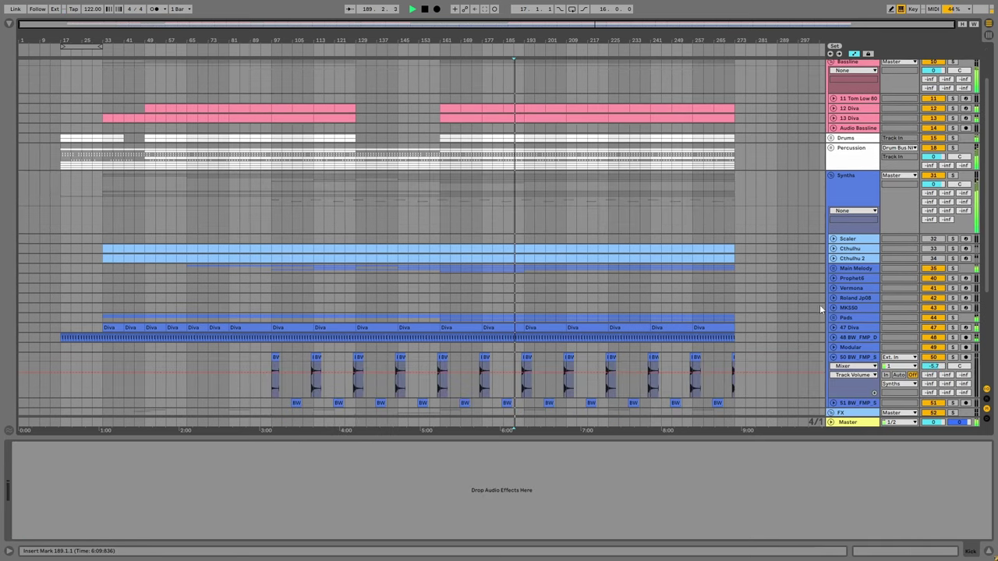
Drop Sub37's Auto Filter Frequency automation from bar 193 onward to about 630 Hz.
left_click(833, 268)
scroll(542, 280, "down", 2)
scroll(542, 279, "down", 1)
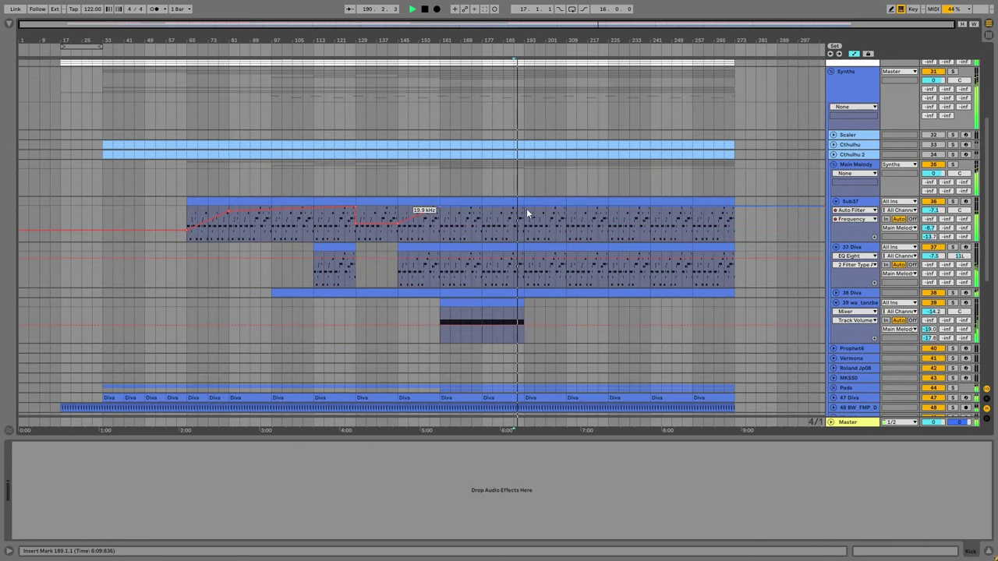
left_click(526, 209)
left_click(523, 233)
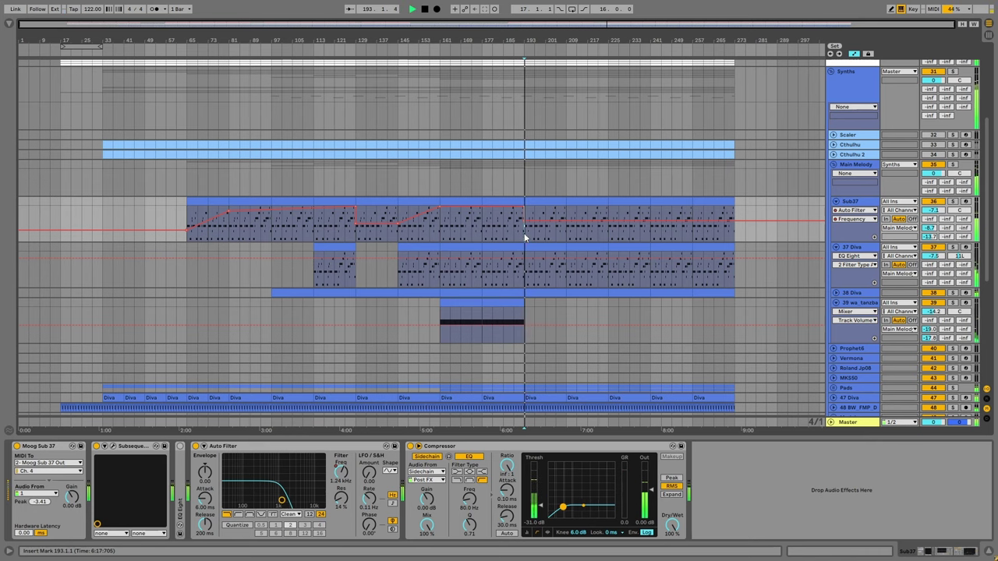
scroll(542, 338, "down", 3)
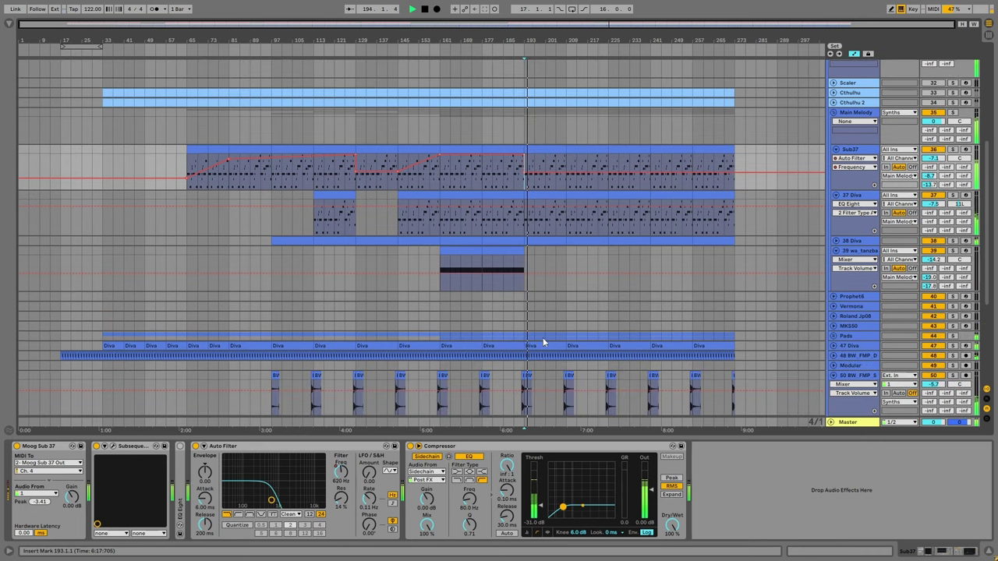
Unfold 47 Diva, lower its volume to -8.5 dB and solo it.
left_click(513, 353)
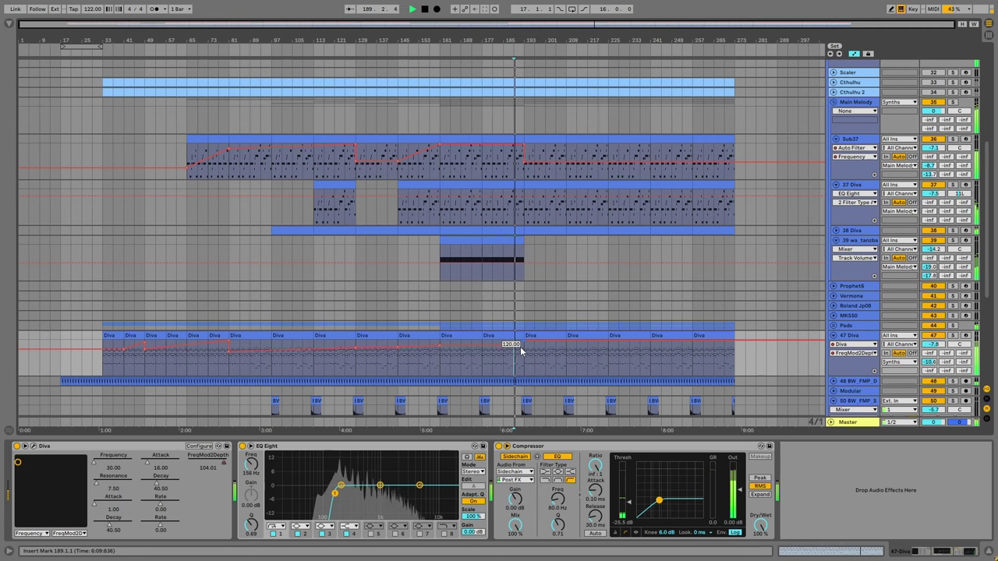
left_click_drag(926, 341, 925, 345)
left_click(951, 335)
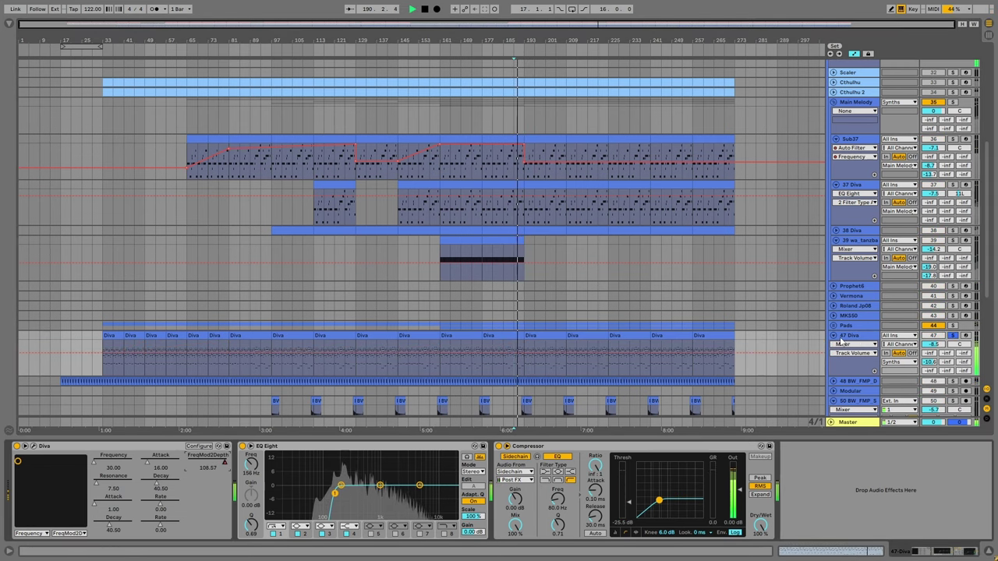
key("space")
In 47 Diva's synth window, set the pan modulation source to Random with a Pan Mod depth of 74.
left_click(34, 447)
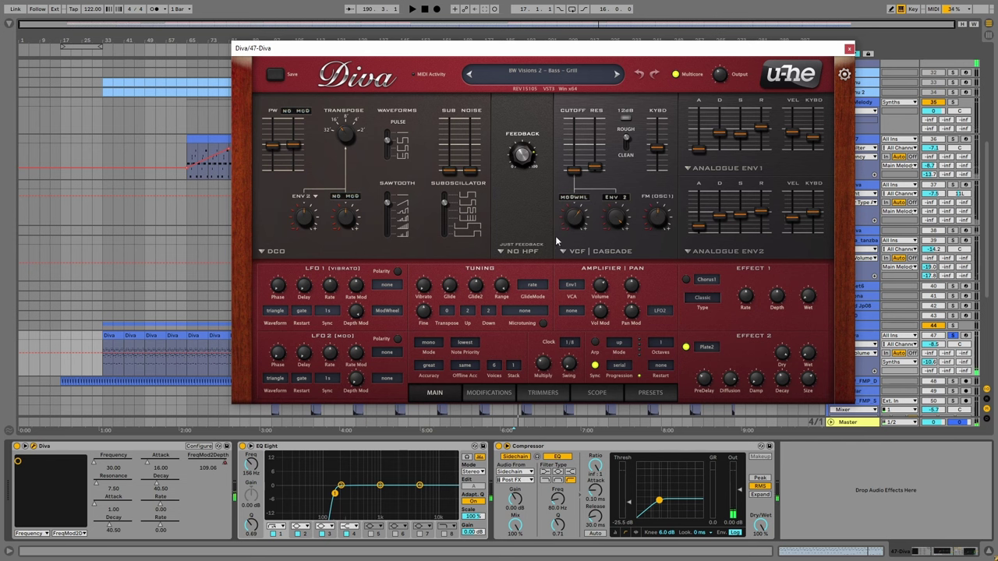
key("space")
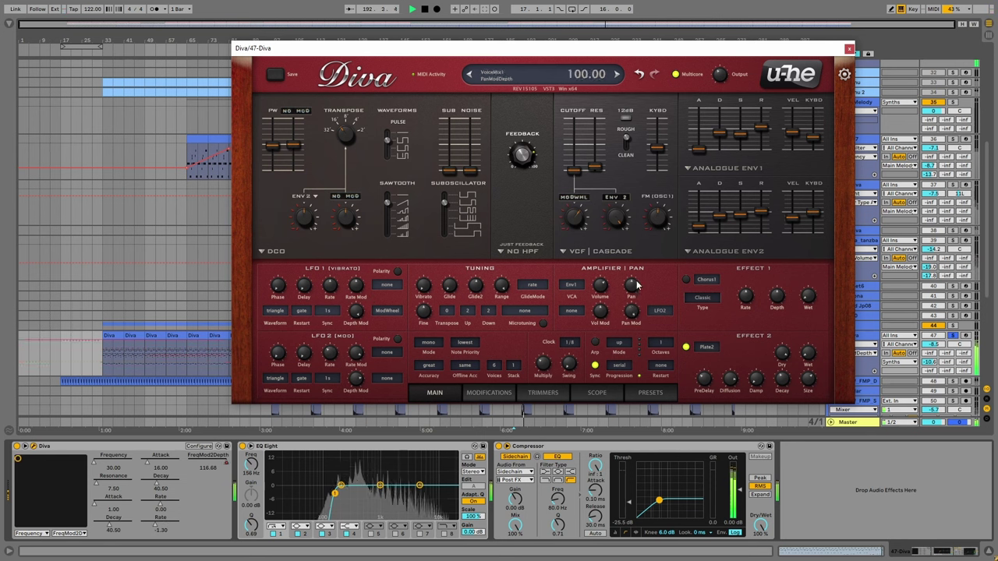
left_click(659, 310)
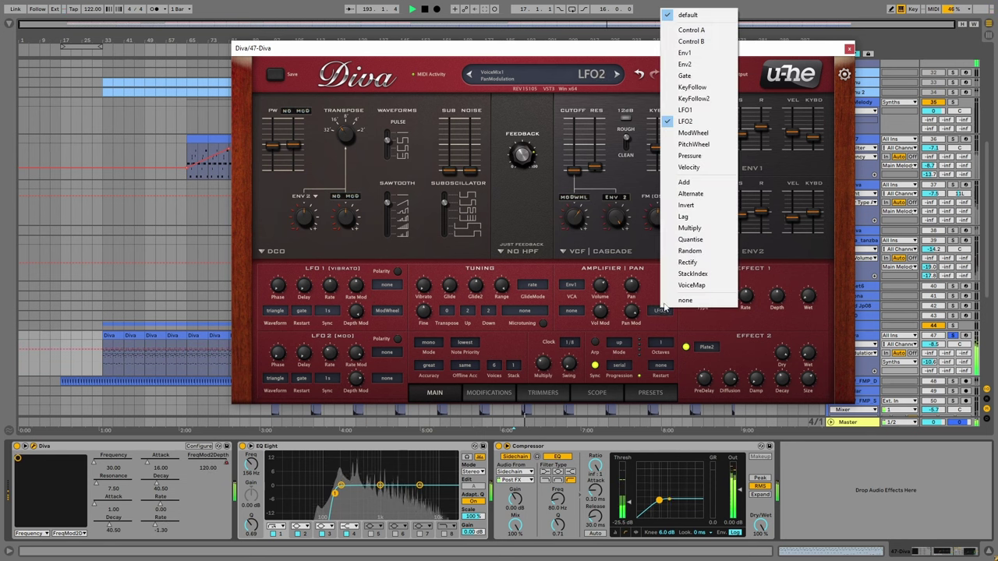
left_click(689, 251)
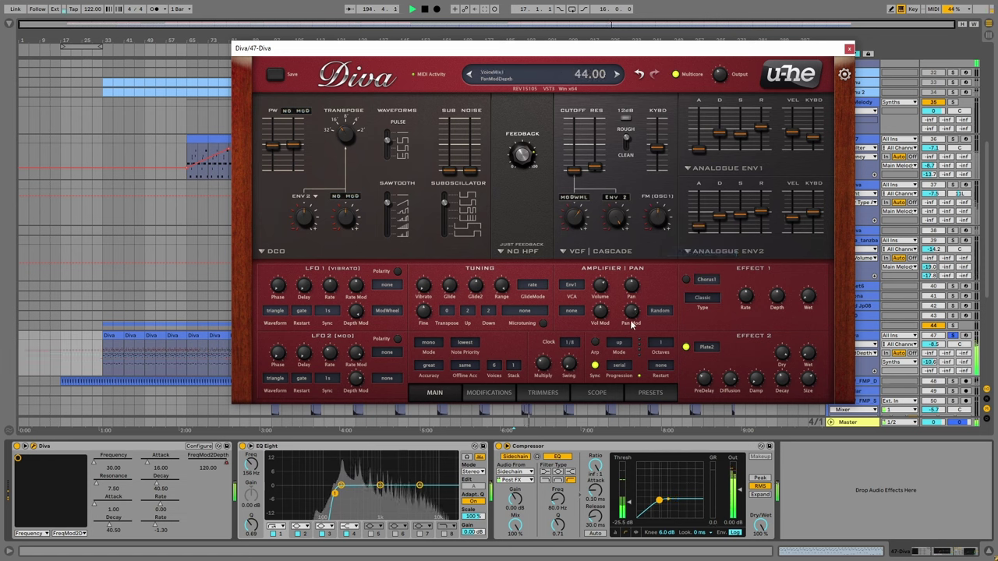
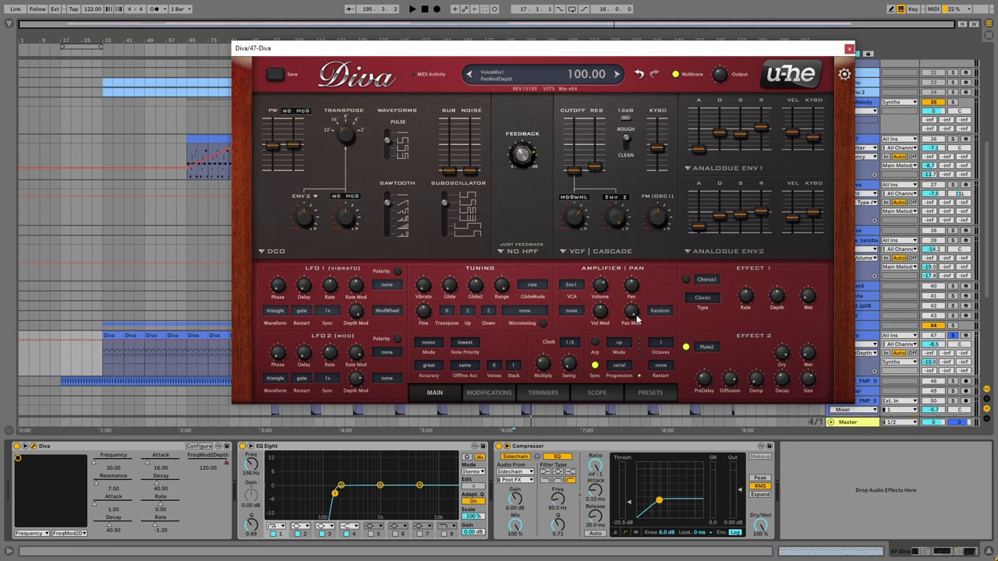
key("space")
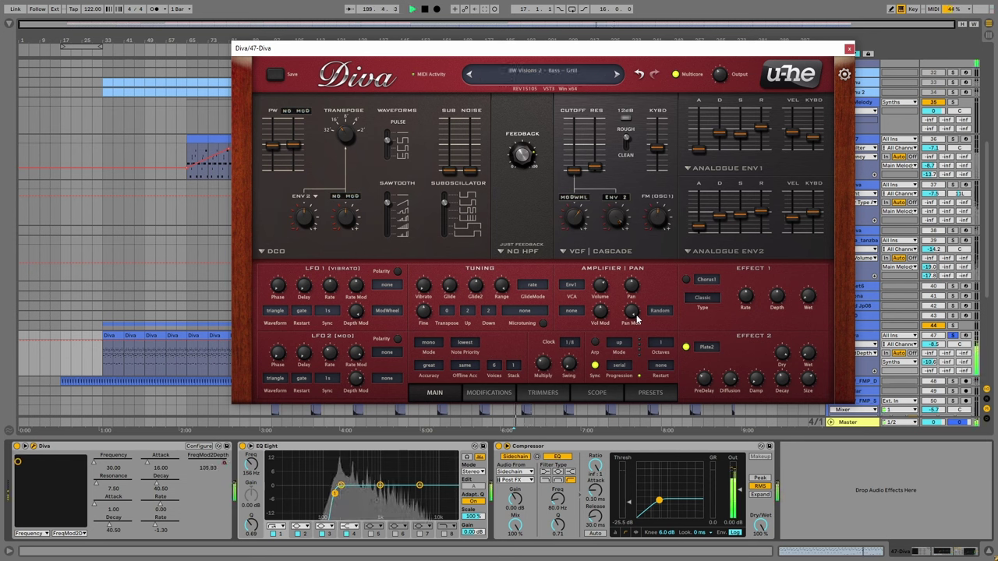
key("space")
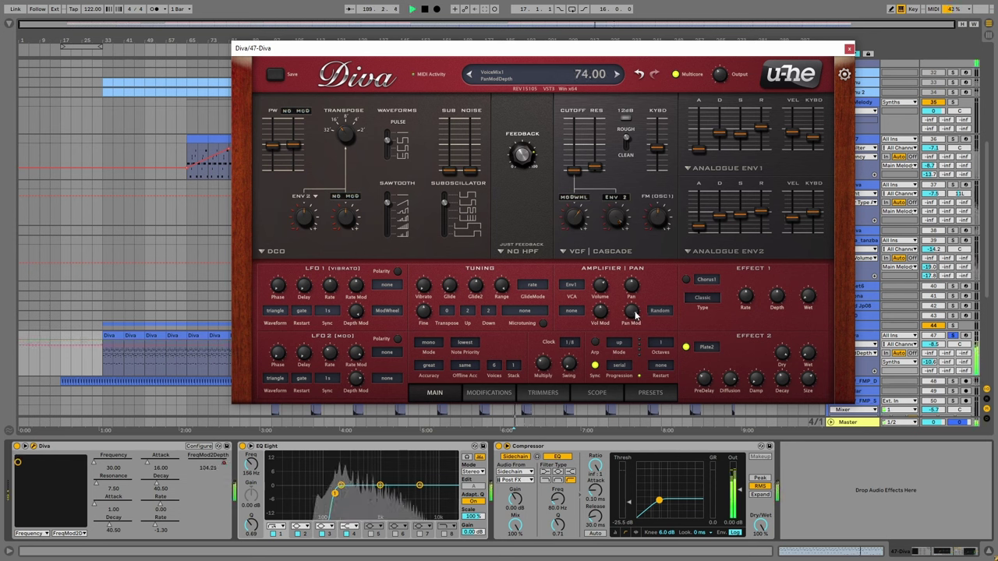
Enable Diva's Chorus1 effect with Wet at 13 and change the oscillator's sawtooth waveform shape.
left_click(686, 279)
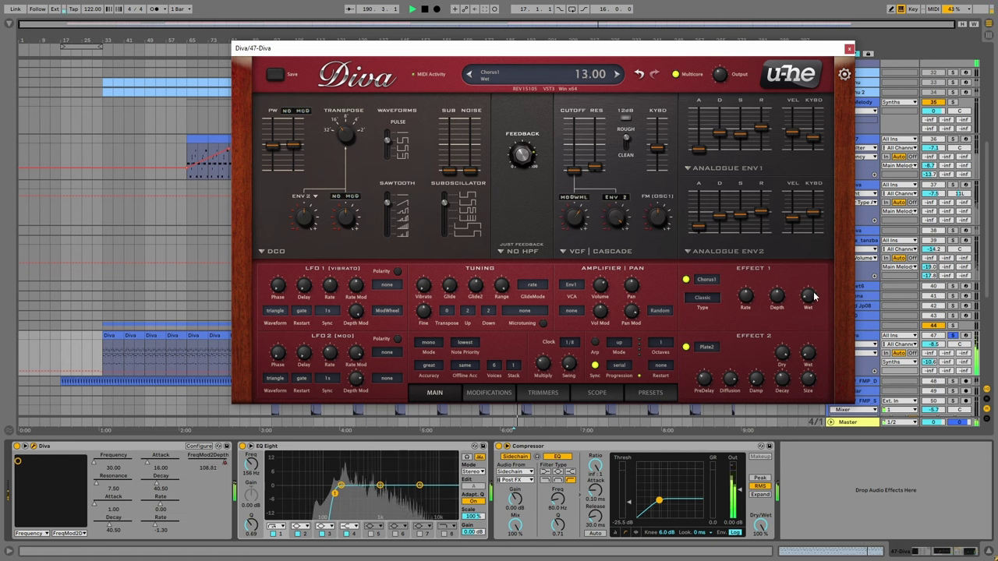
left_click(685, 280)
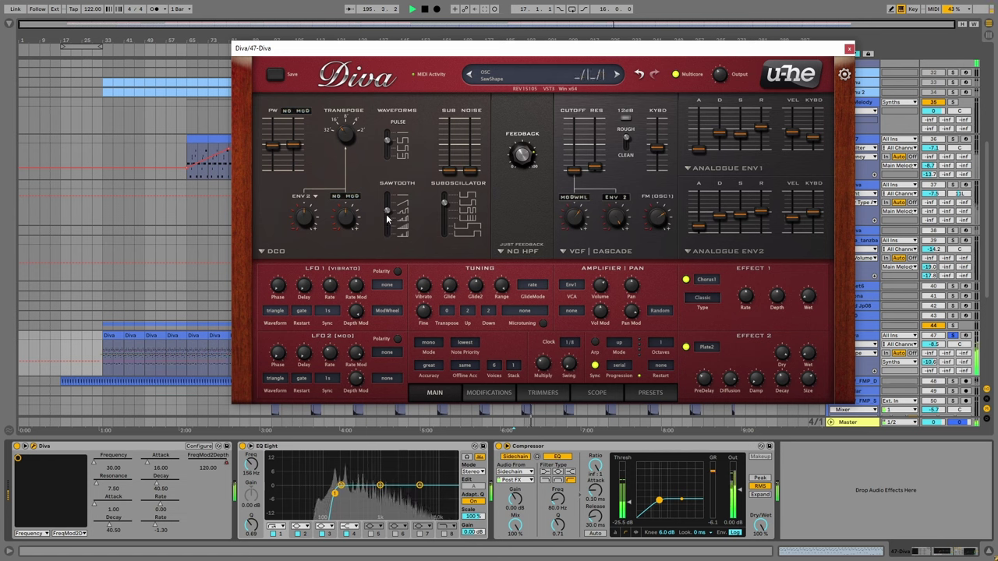
left_click_drag(391, 211, 393, 233)
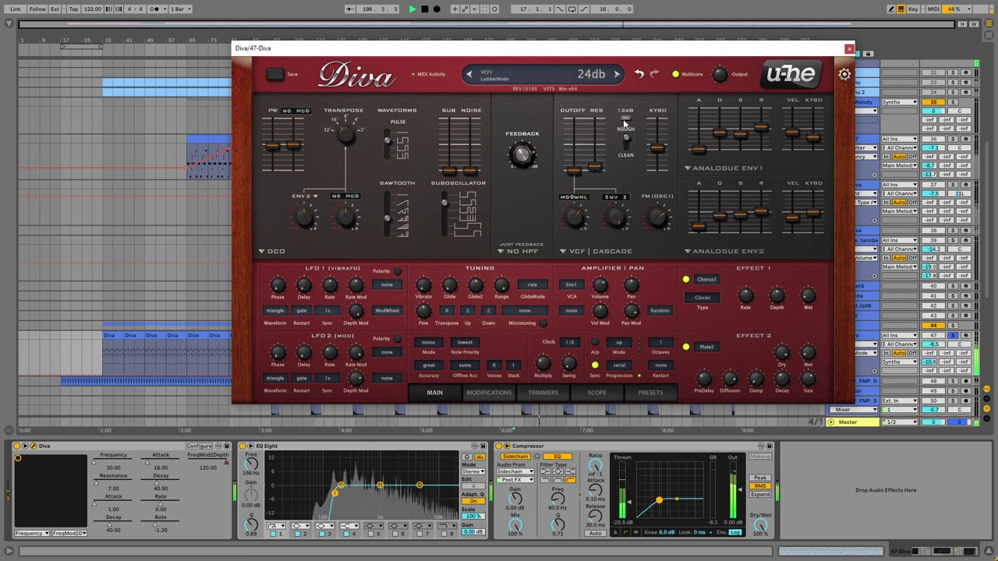
Raise the KYBD amount of Diva's filter, unsolo 47 Diva and close the synth window.
mouse_move(657, 147)
left_mouse_down()
mouse_move(657, 124)
mouse_move(657, 133)
left_mouse_up()
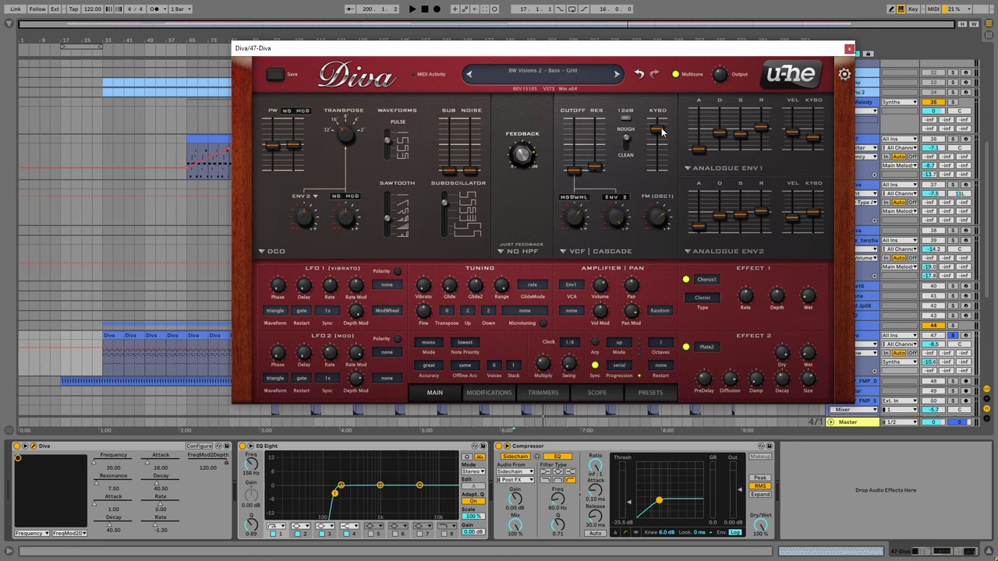
key("space")
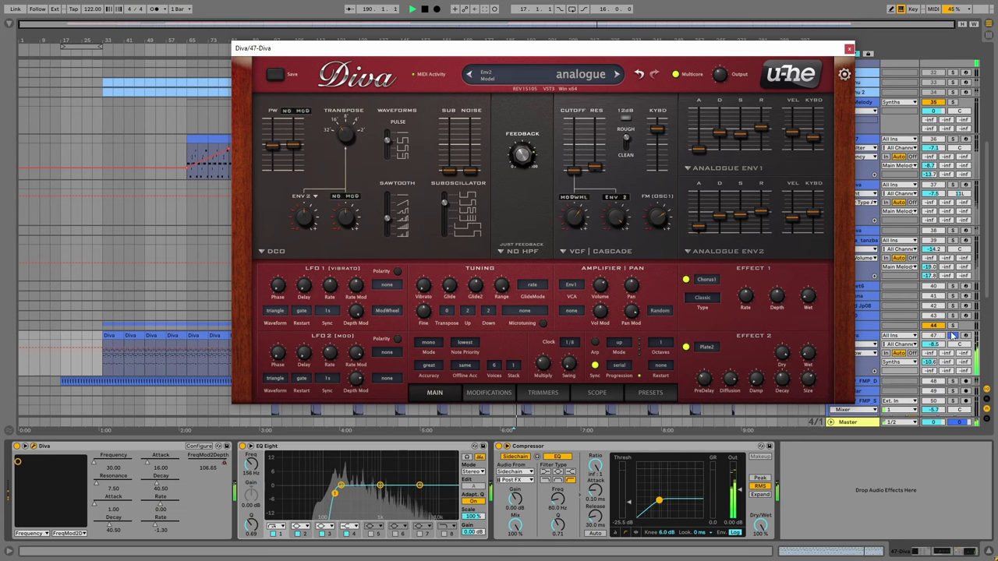
left_click(849, 48)
Copy the BW_FMP riser clip near bar 45 on track 54 to bar 185.
scroll(550, 237, "up", 3)
scroll(550, 238, "up", 5)
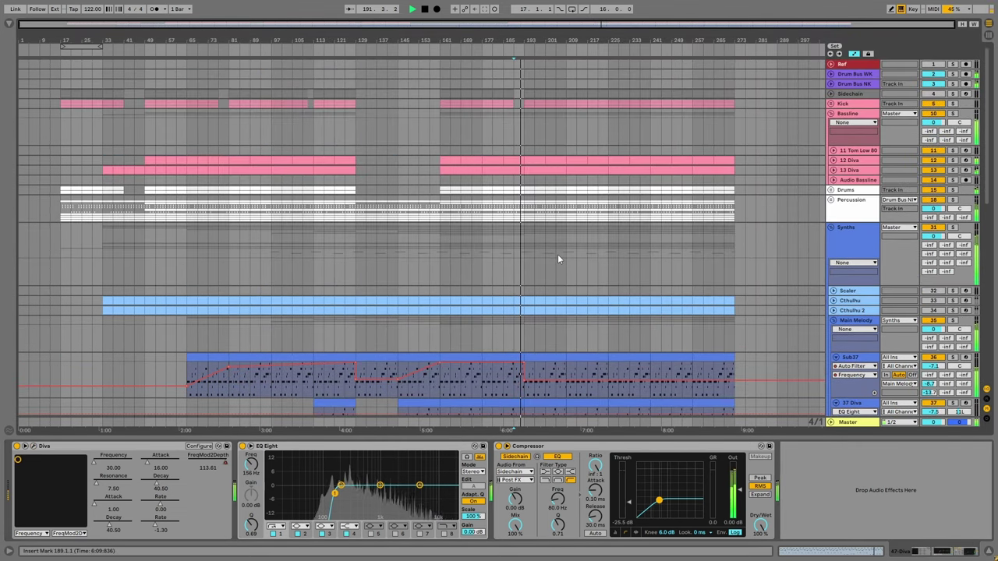
scroll(556, 254, "down", 3)
scroll(539, 247, "down", 10)
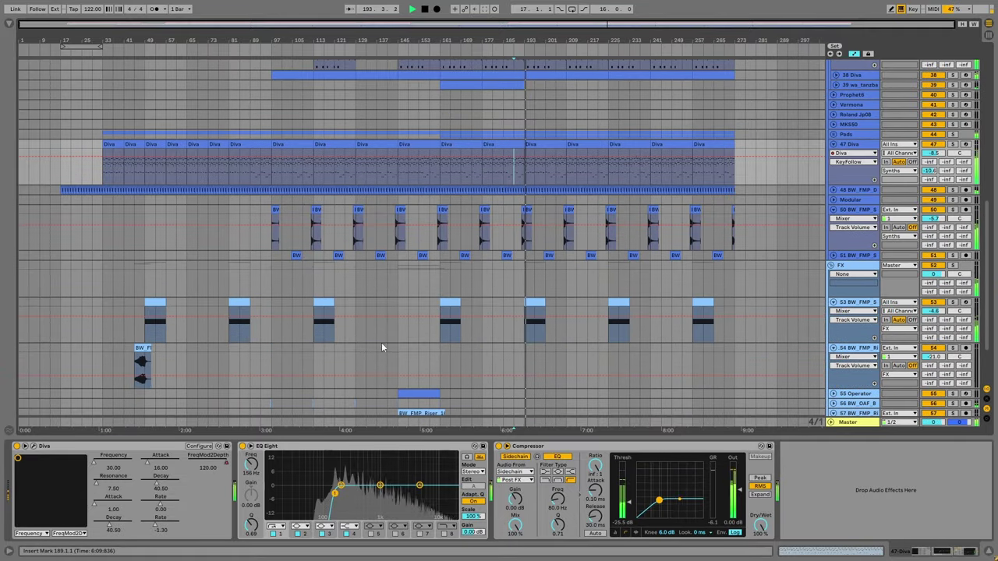
scroll(381, 343, "down", 2)
left_click(143, 287)
left_click(506, 286)
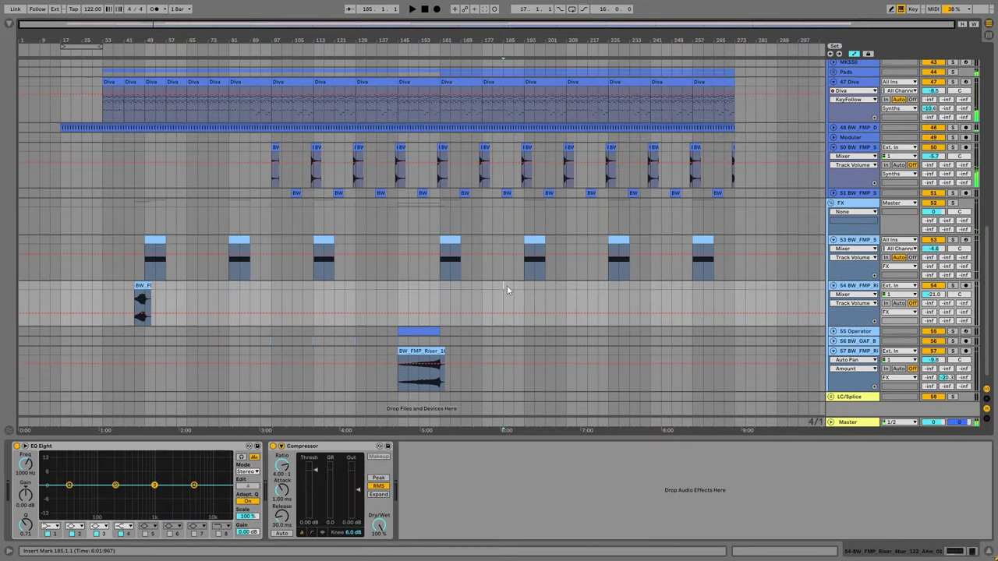
Paste a copy of the 4-bar riser clip on its own track so that it starts at bar 189.
key("ctrl+v")
left_click_drag(525, 289, 531, 289)
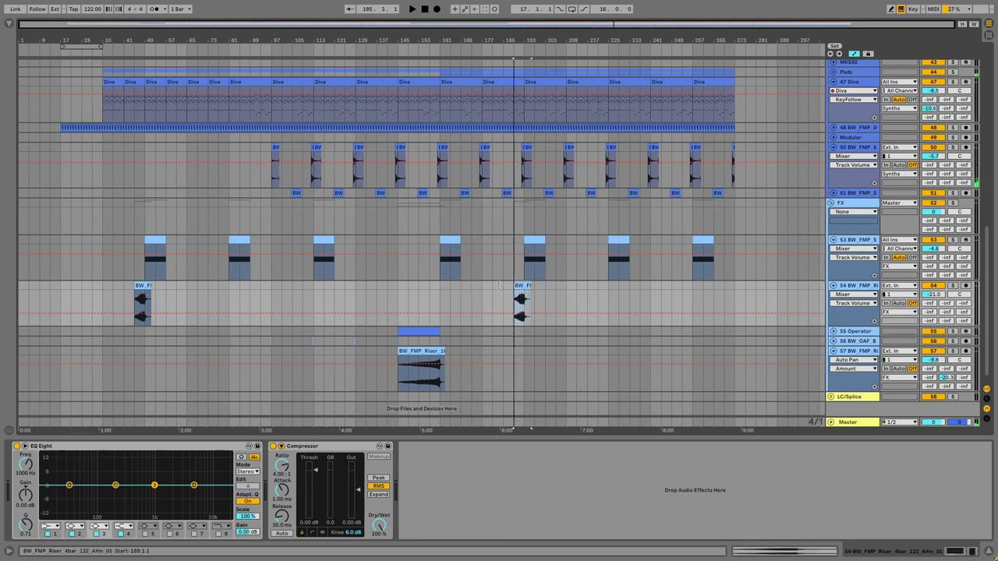
left_click(520, 304)
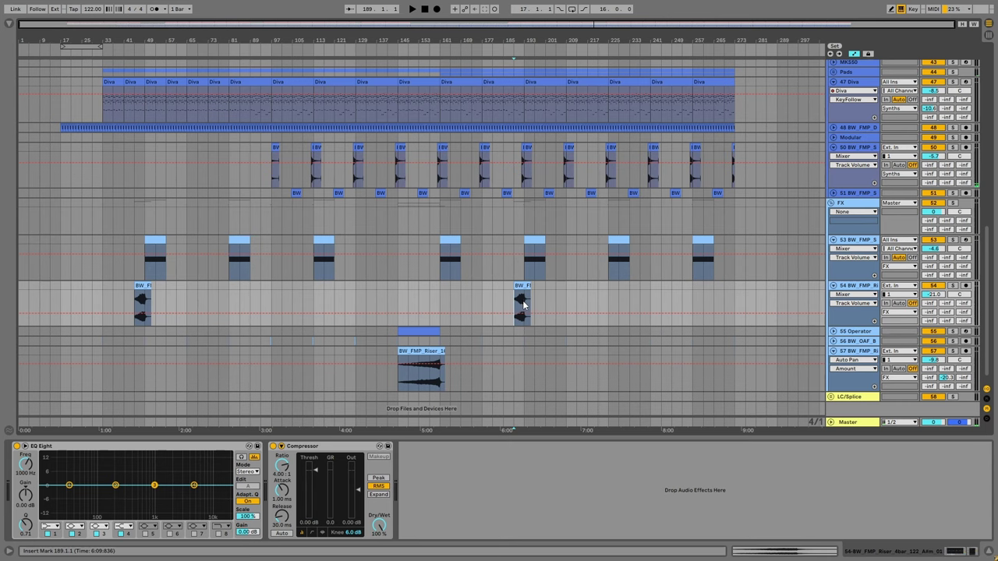
Play the pasted riser and set its track's E-Leger Verb send to -17.5 dB.
key("space")
key("plus")
key("plus")
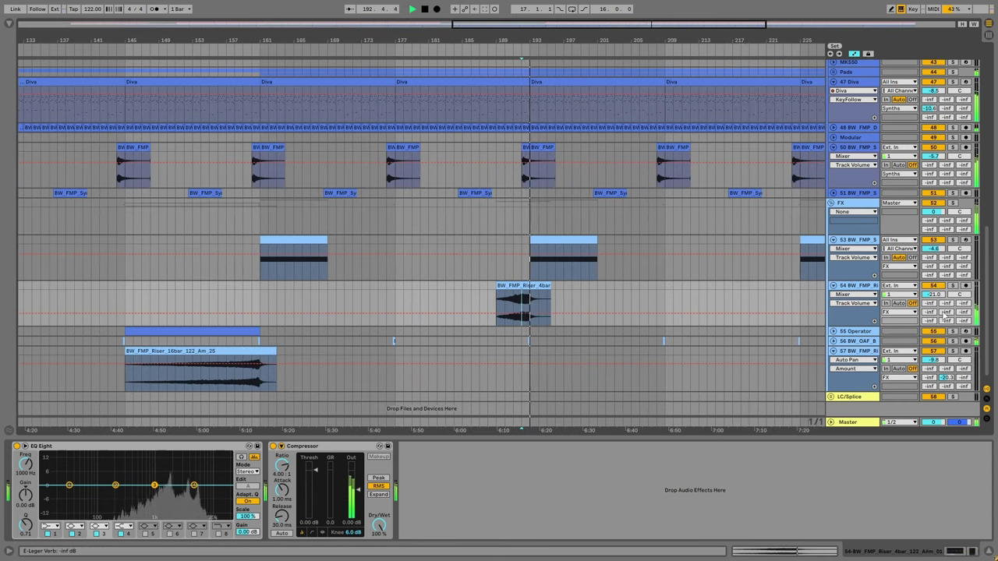
left_click_drag(945, 312, 945, 306)
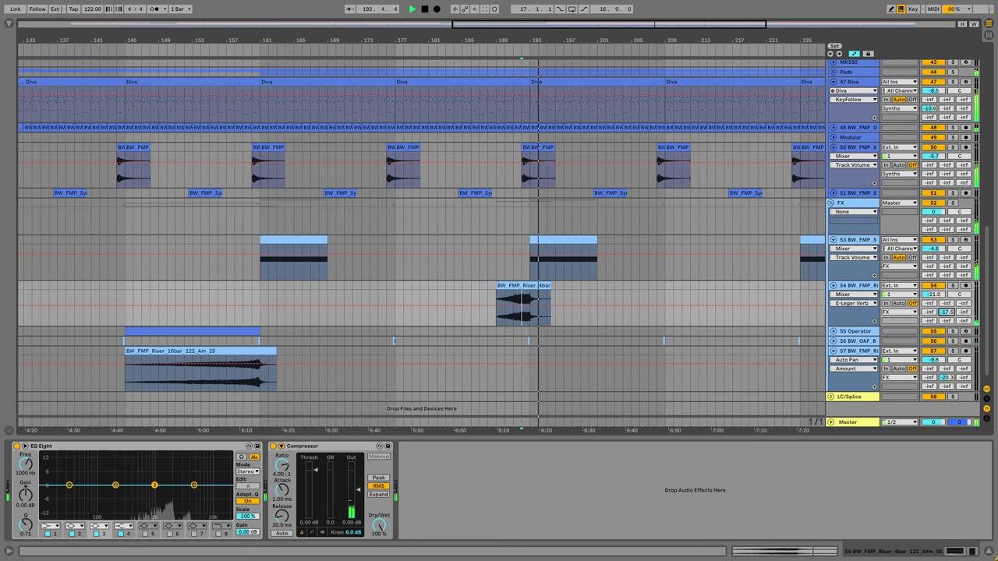
Fold the 4-bar riser track and duplicate the SweepDown track in the FX group.
left_click_drag(567, 44, 567, 41)
left_click(833, 286)
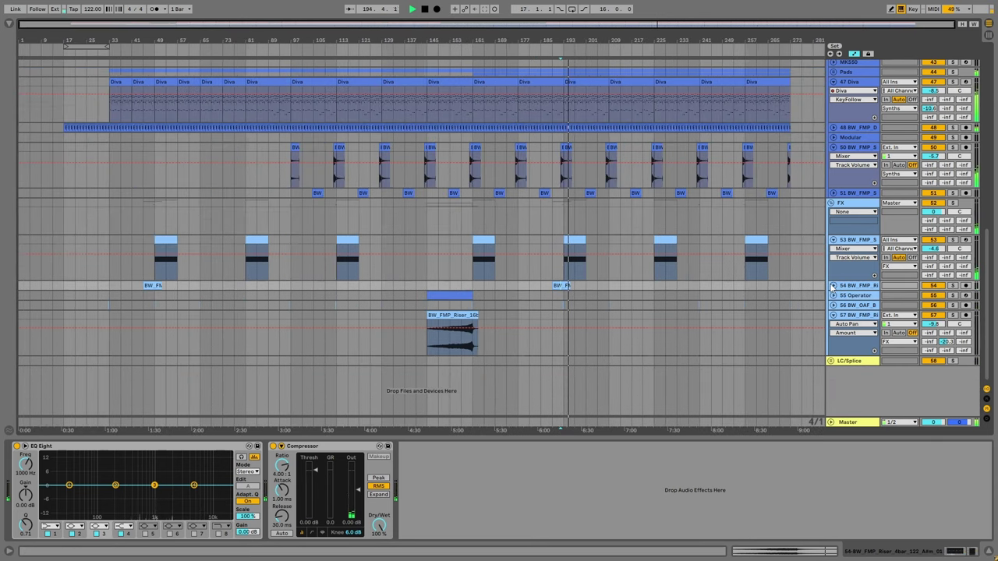
left_click(842, 245)
key("ctrl+d")
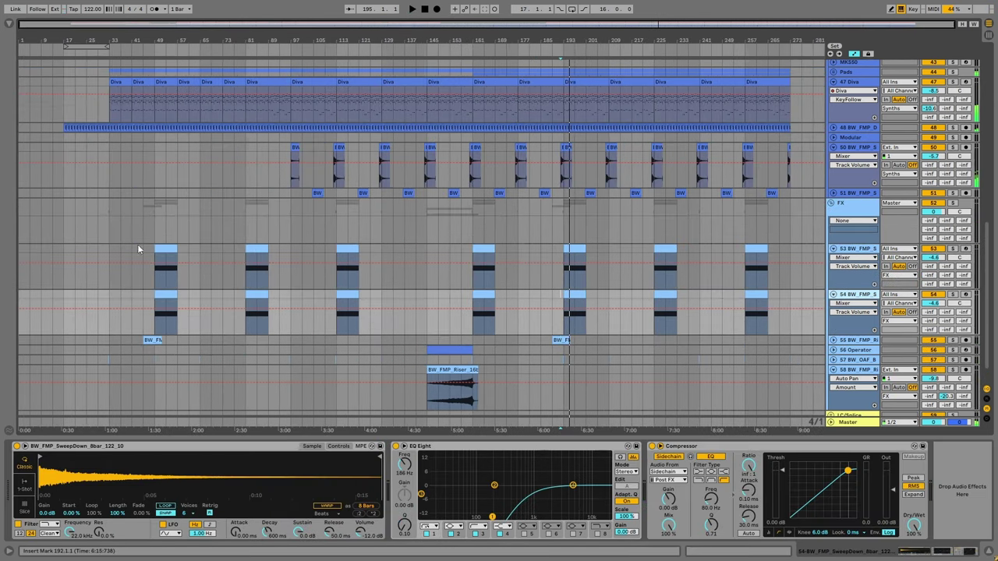
Audition samples from the Impacts folder of the Basic Wavez FX Mega Pack for the duplicated track.
left_click(10, 26)
scroll(81, 241, "down", 2)
left_click(35, 327)
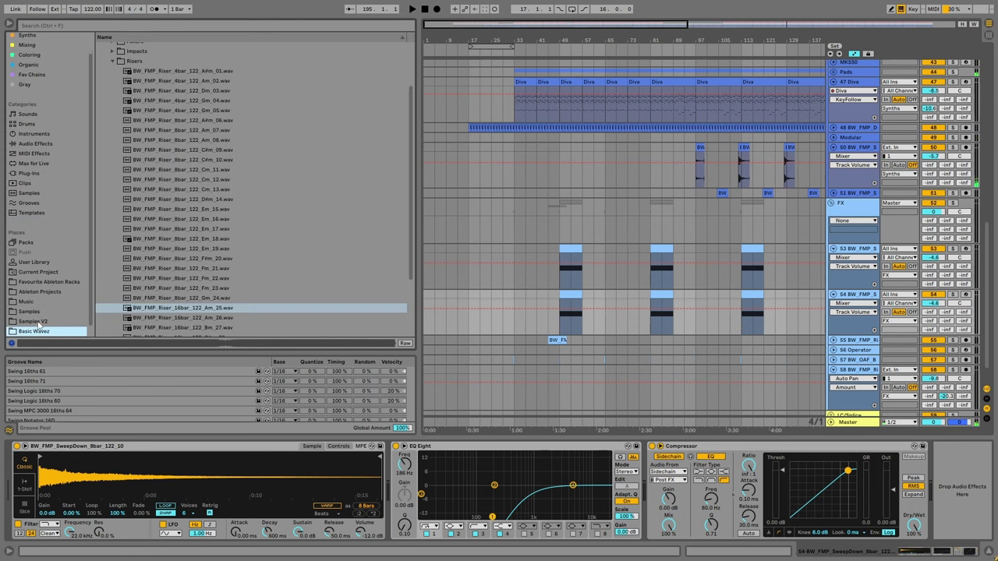
left_click(118, 60)
left_click(120, 115)
left_click(168, 205)
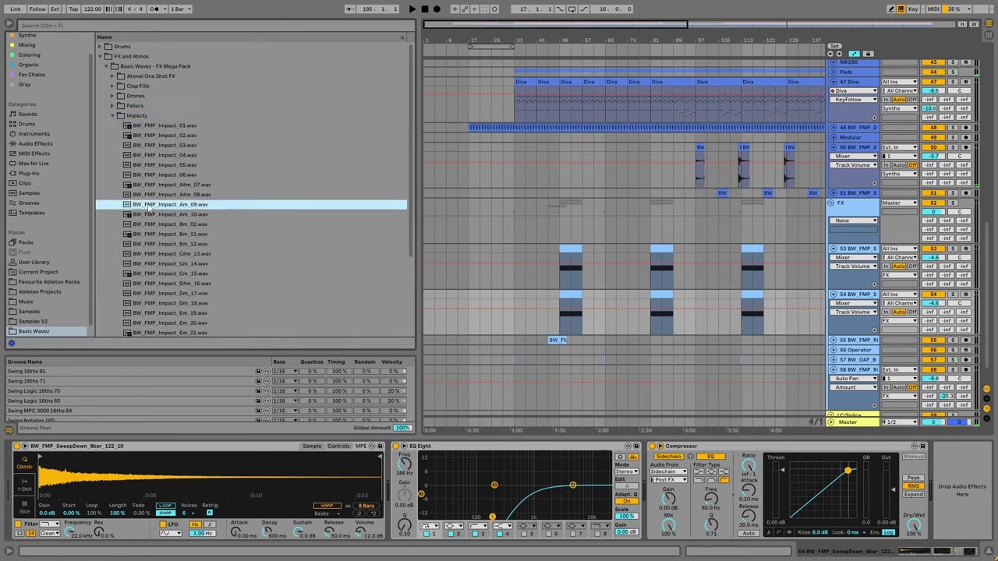
scroll(170, 233, "down", 2)
left_click(170, 234)
scroll(170, 249, "down", 3)
left_click(169, 259)
left_click(171, 247)
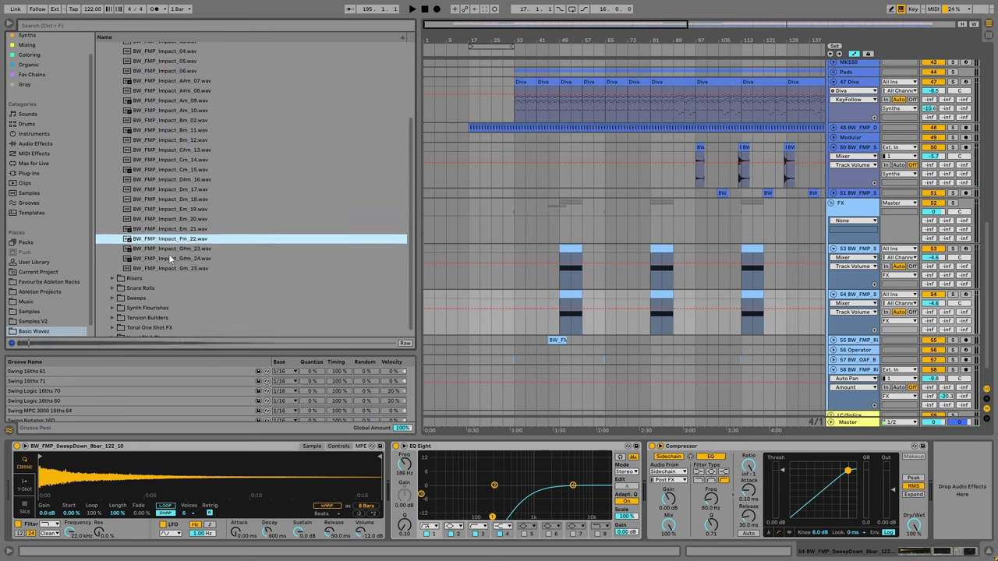
scroll(173, 249, "down", 1)
left_click(176, 256)
left_click(175, 262)
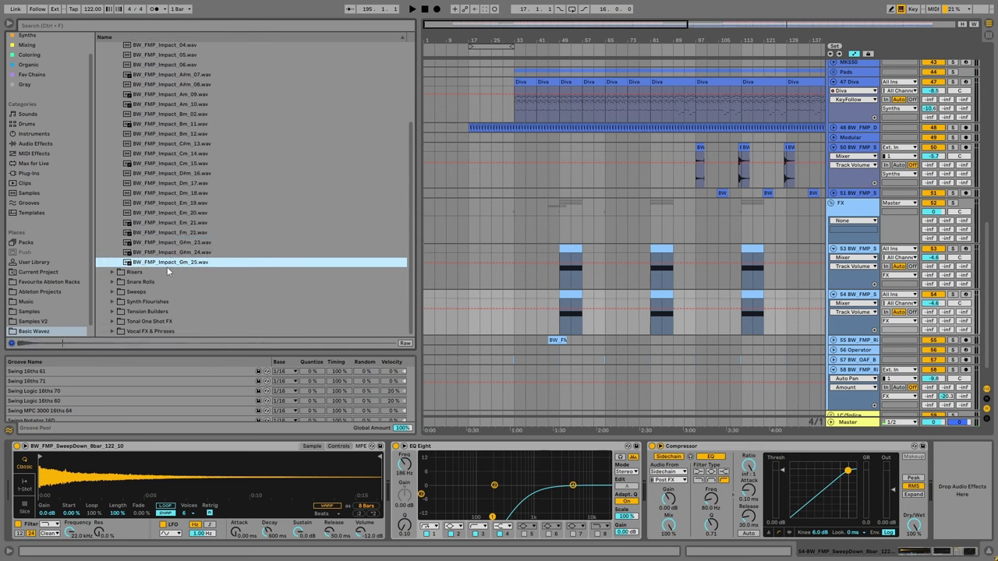
Audition several samples from the pack's Vocal FX & Phrases folder.
left_click(113, 330)
left_click(148, 244)
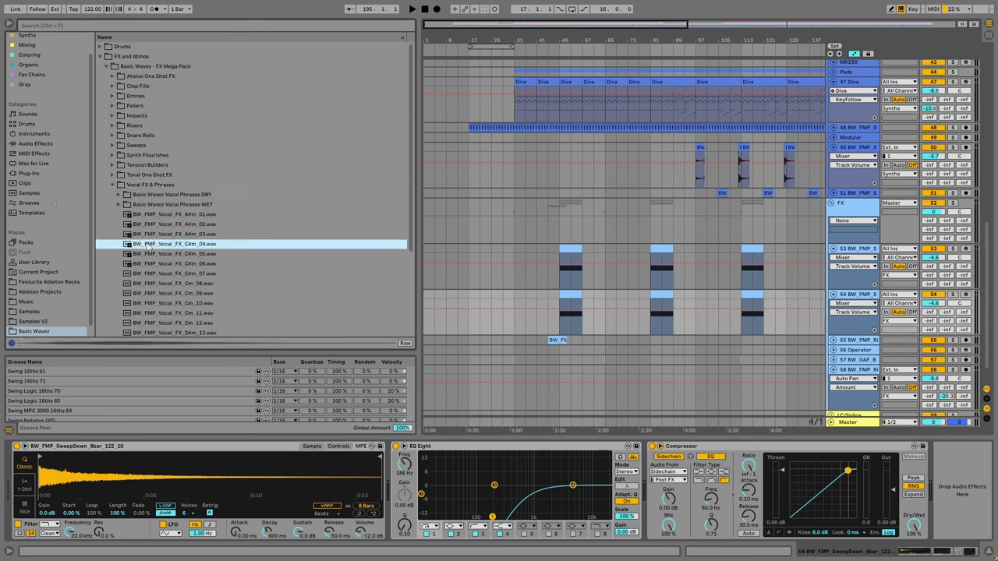
scroll(148, 242, "down", 2)
left_click(148, 242)
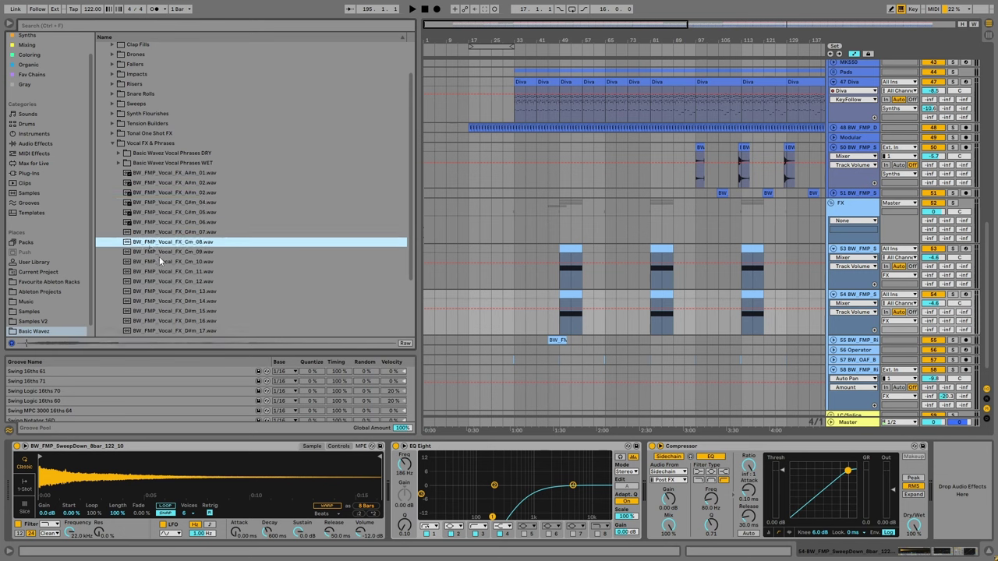
left_click(171, 263)
scroll(172, 264, "up", 2)
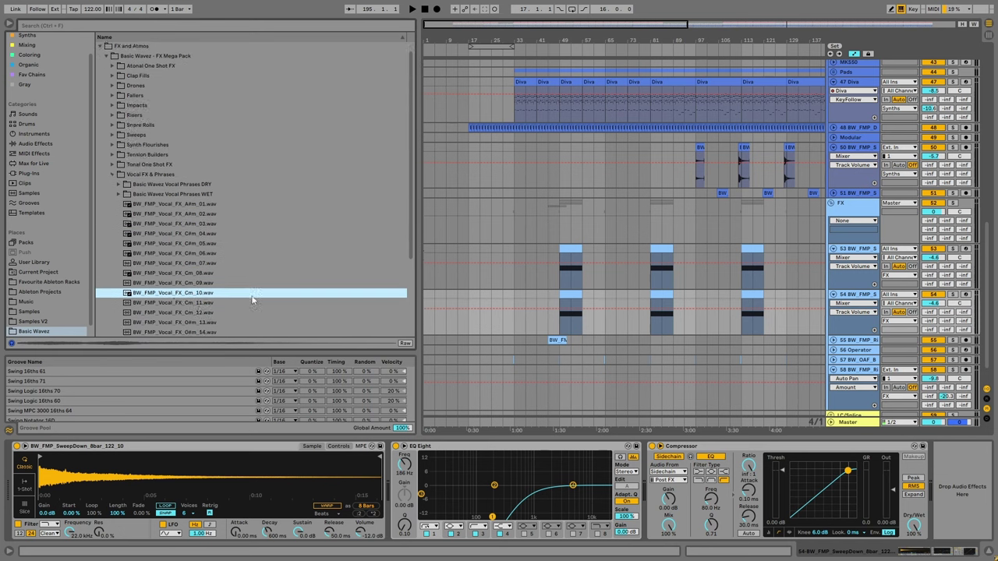
Audition the Atonal One Shot FX samples and load BW_FMP_Atonal_OneShot_11 into the duplicated track's sampler.
left_click(117, 79)
left_click(146, 116)
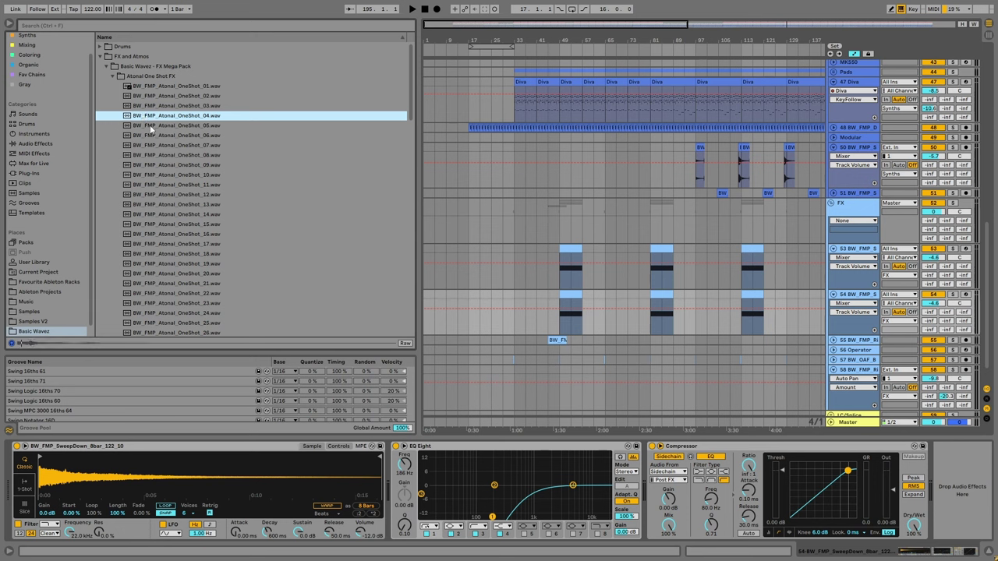
key("Down")
key("Down")
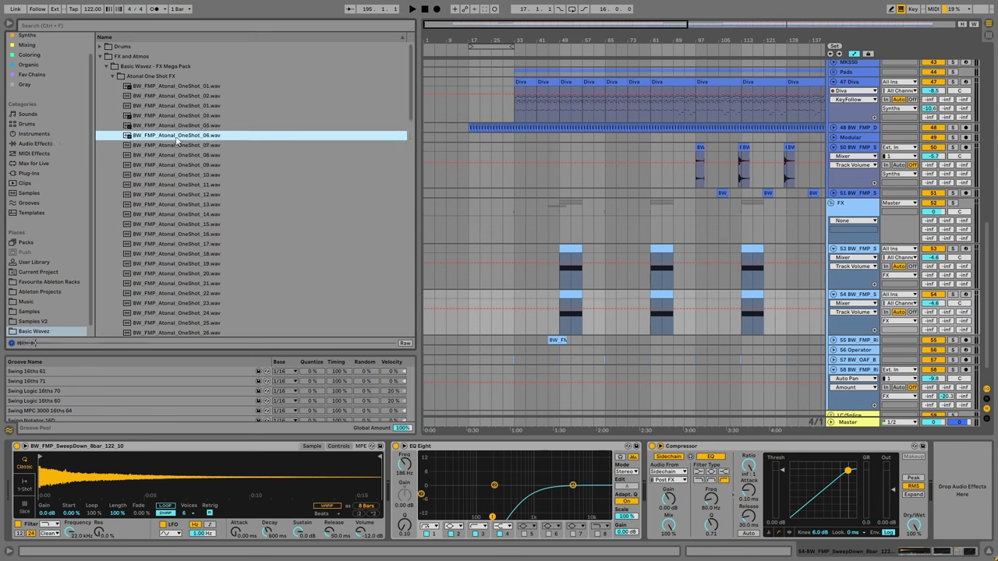
key("Down")
key("Down")
key("Down")
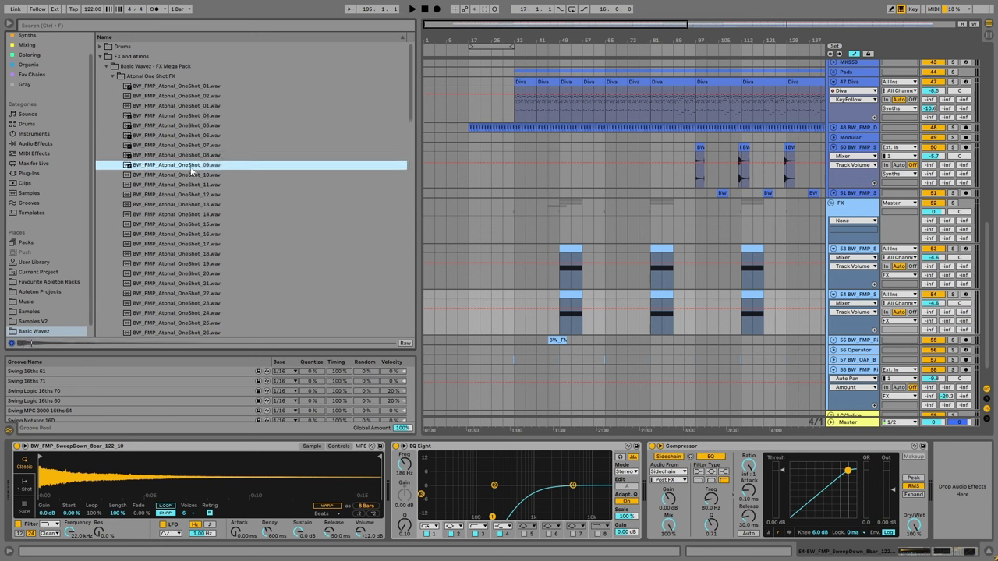
key("Down")
key("Down")
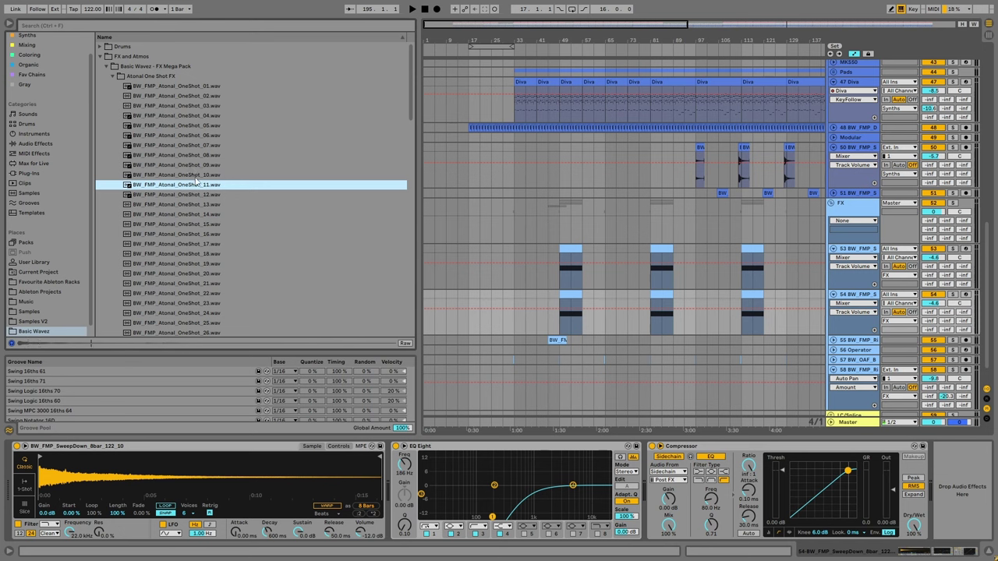
key("Return")
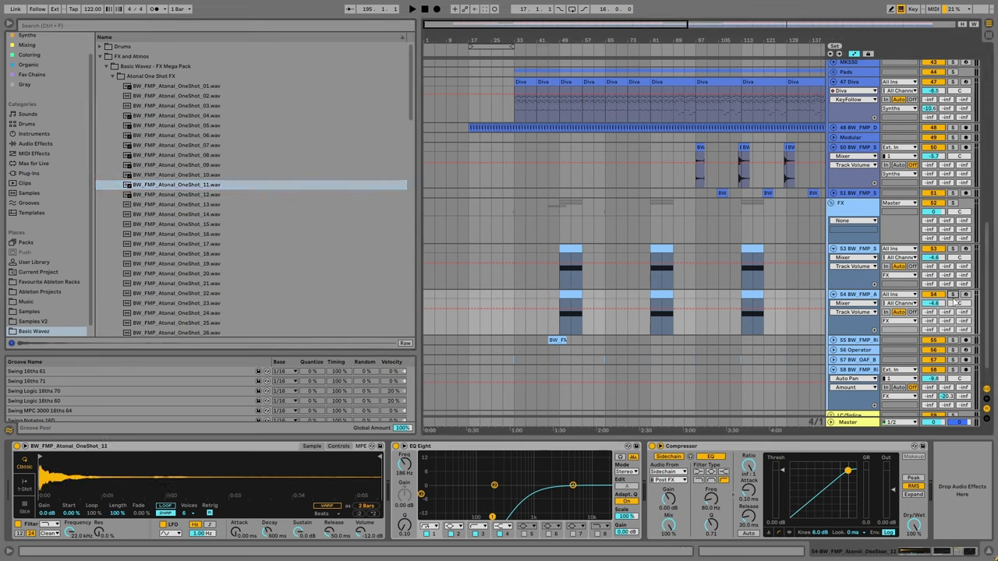
Solo the atonal one-shot track and play it from bar 113.
left_click(952, 294)
key("space")
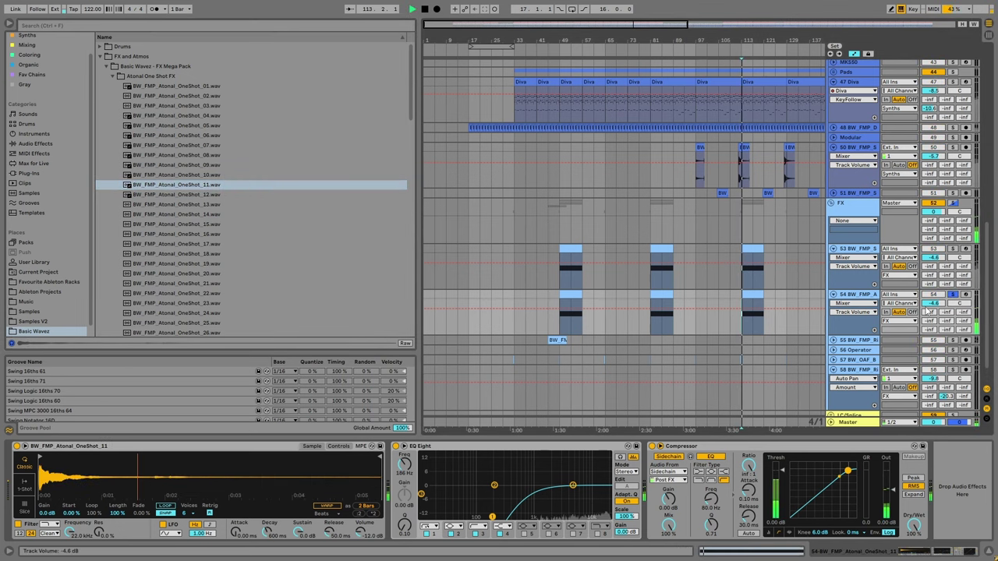
double_click(491, 381)
left_click(403, 461)
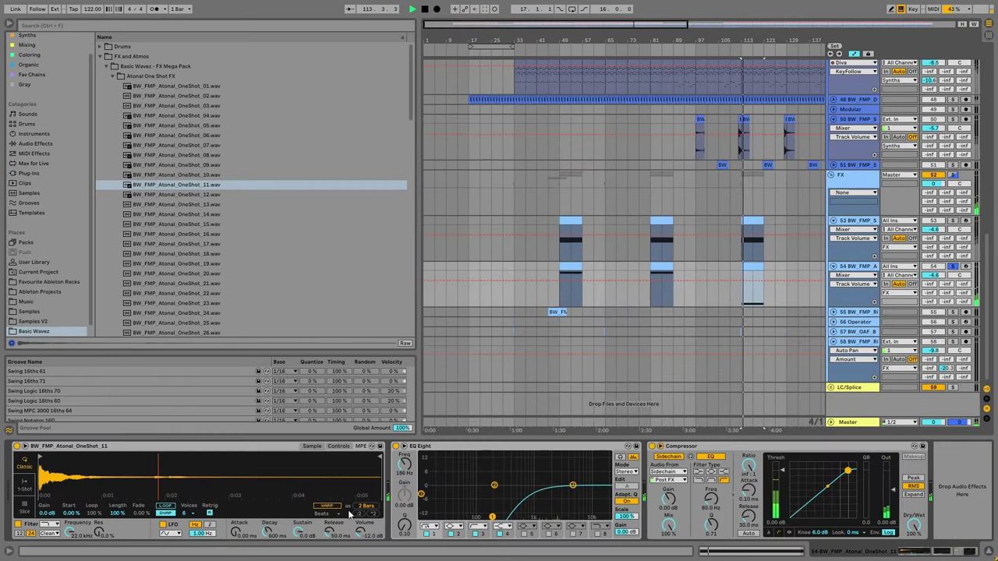
Try a different transposition of the one-shot sample and open the bar 113 MIDI clip to check its note.
left_click(340, 452)
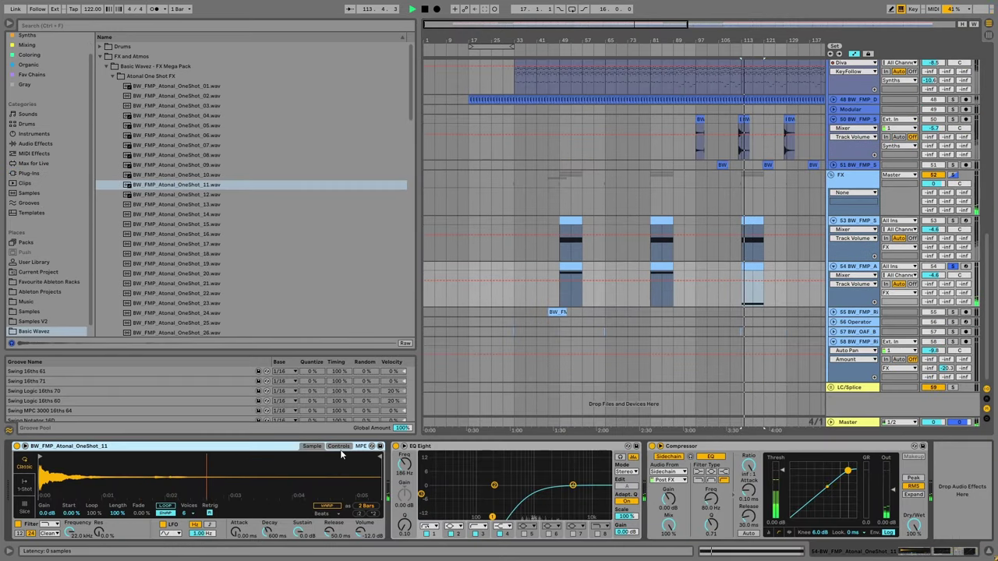
key("Delete")
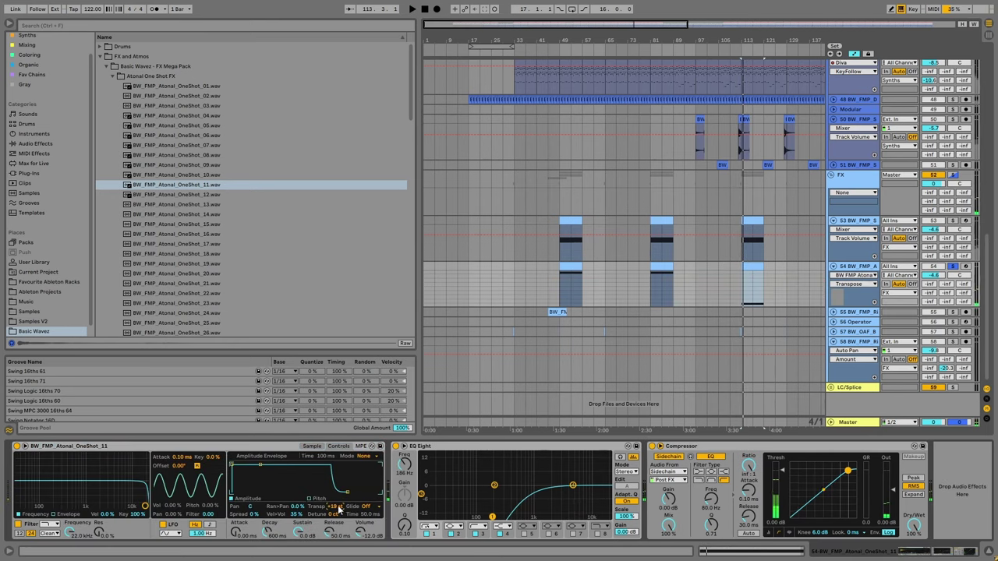
double_click(753, 282)
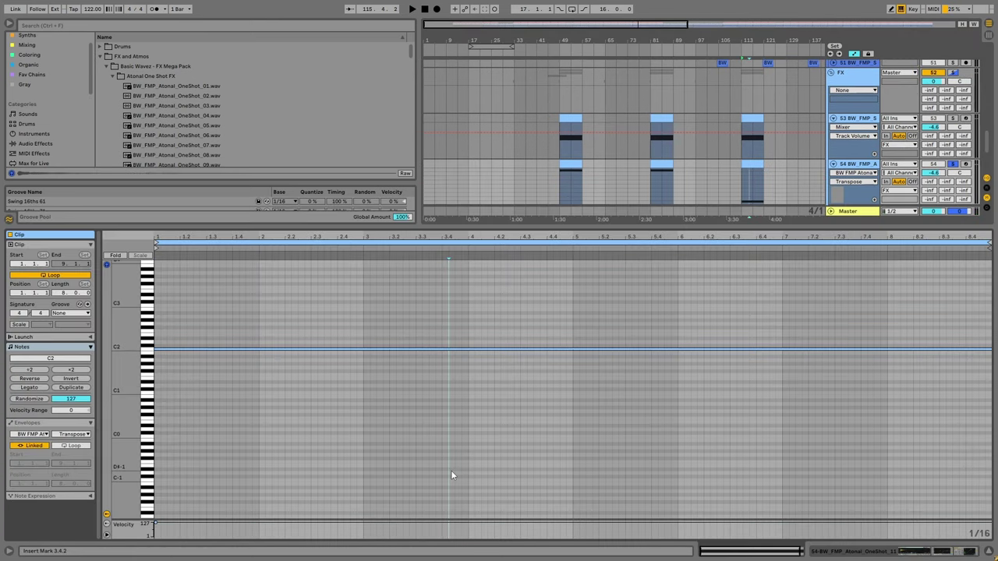
key("space")
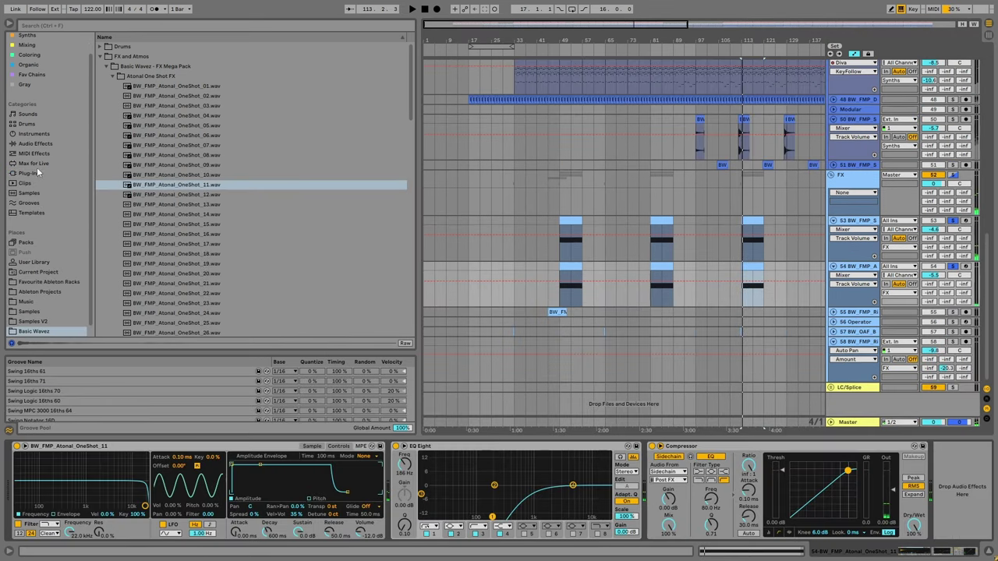
Search the plug-ins for valhallashimmer and insert ValhallaShimmer between the one-shot's sampler and EQ Eight.
left_click(37, 171)
left_click(57, 26)
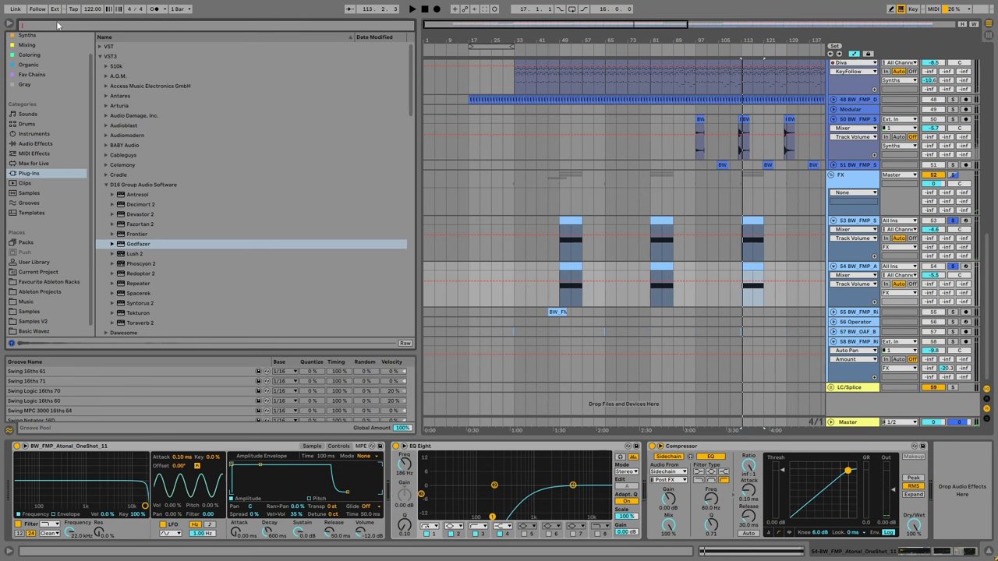
type("valhallashimmer")
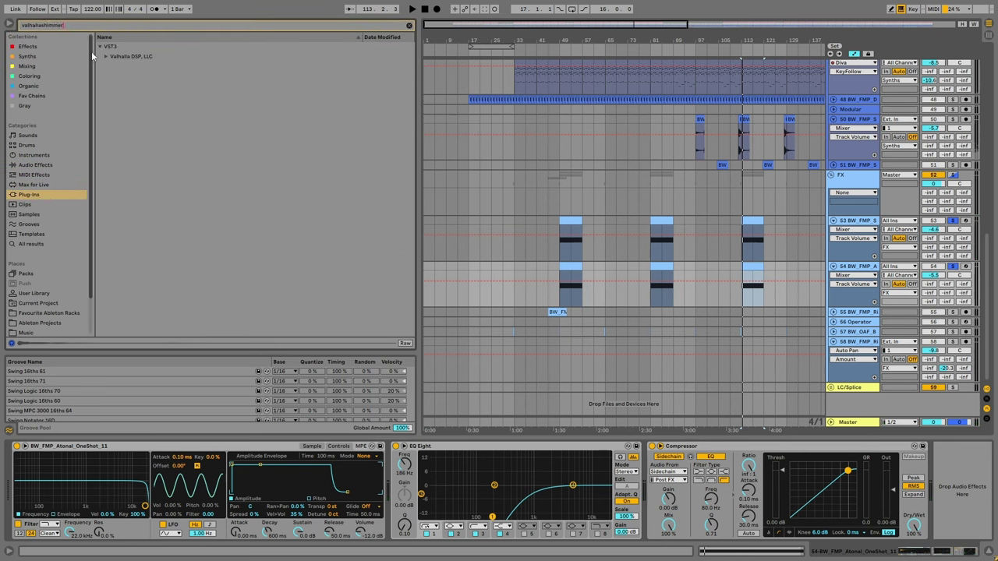
left_click_drag(139, 68, 370, 470)
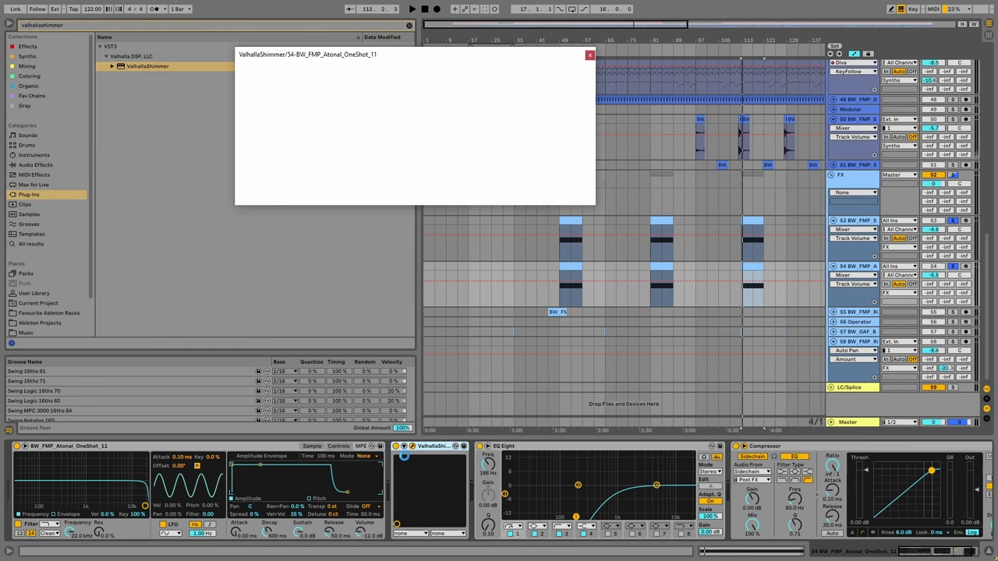
Set ValhallaShimmer's low cut to 500 during playback and close the plug-in window.
key("space")
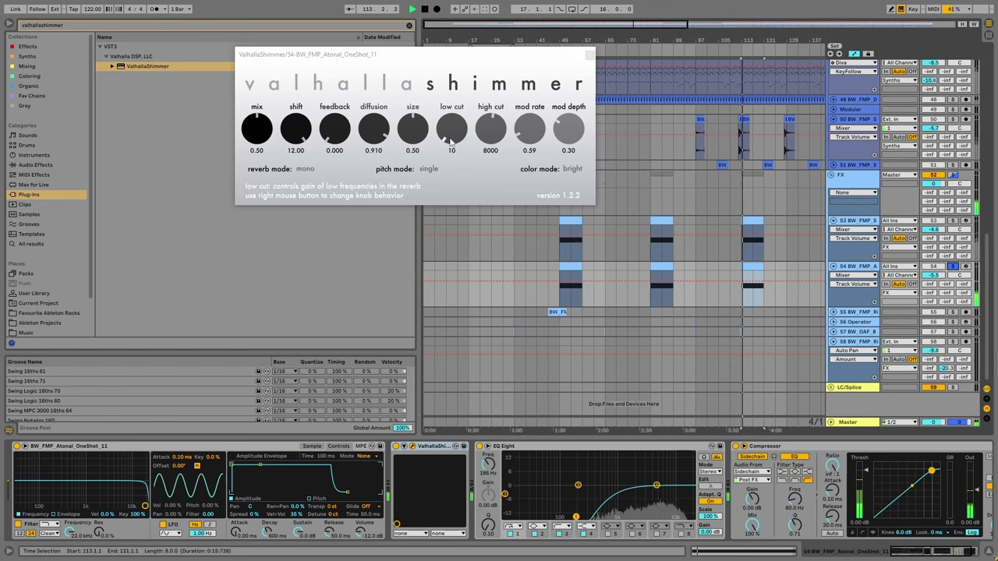
left_click_drag(450, 143, 452, 103)
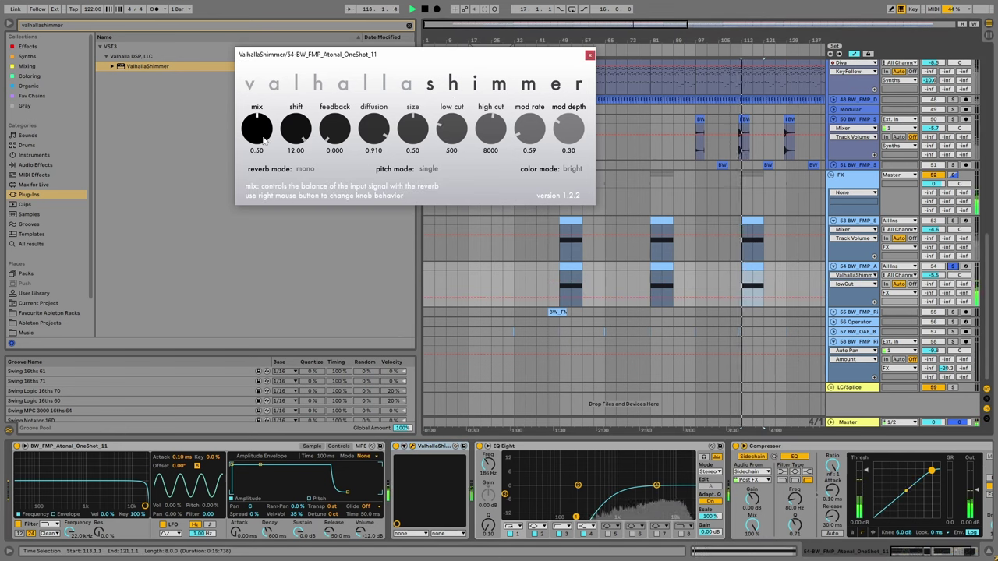
left_click(590, 56)
Play the sweep and one-shot from bar 161 with the full mix and fold both tracks.
key("minus")
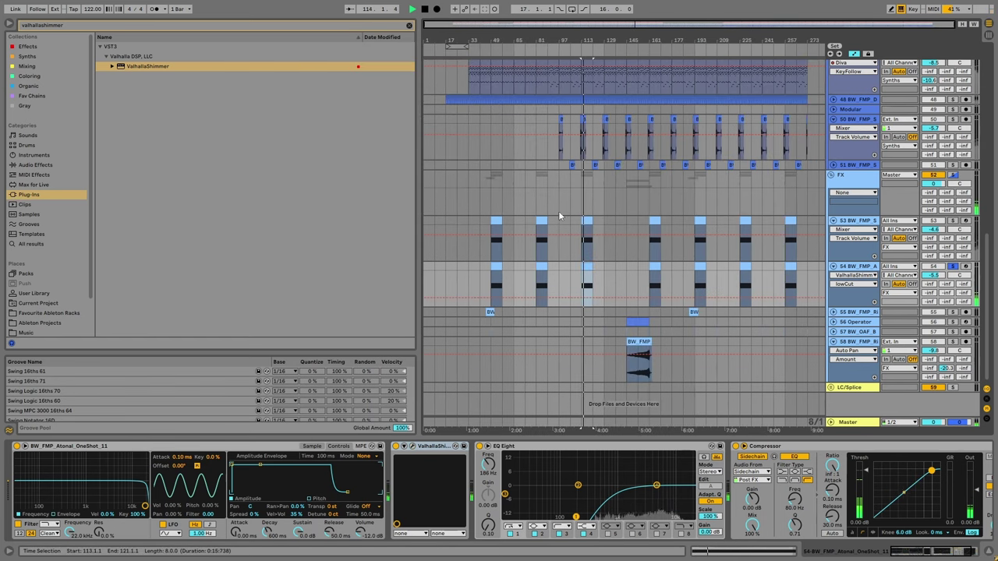
left_click(659, 278)
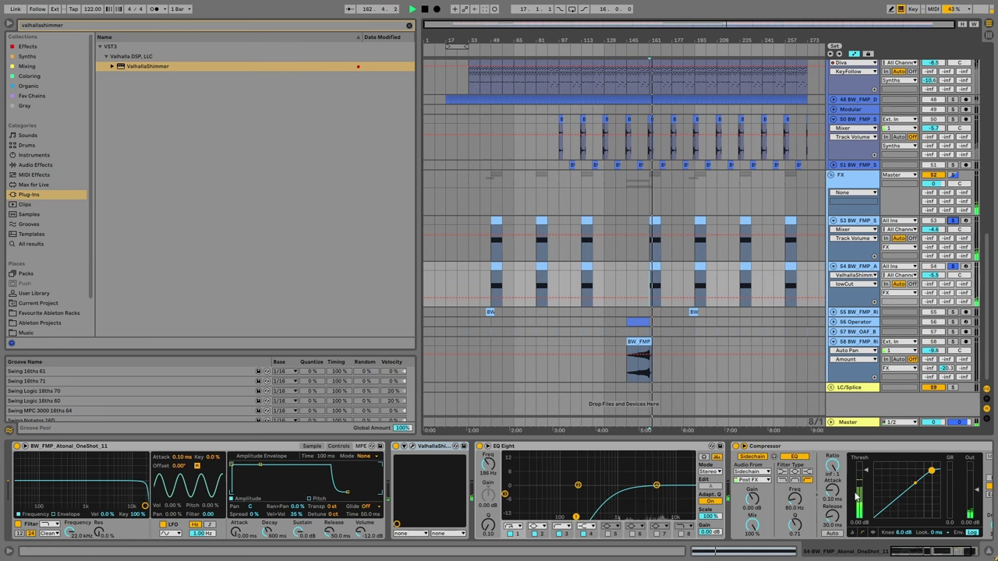
key("space")
scroll(869, 251, "up", 1)
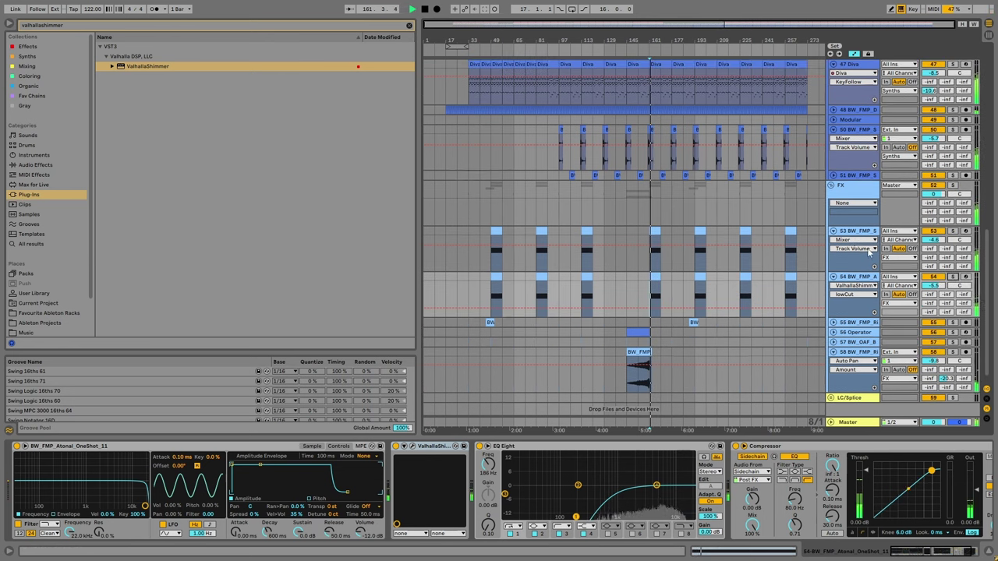
left_click(832, 232)
left_click(832, 279)
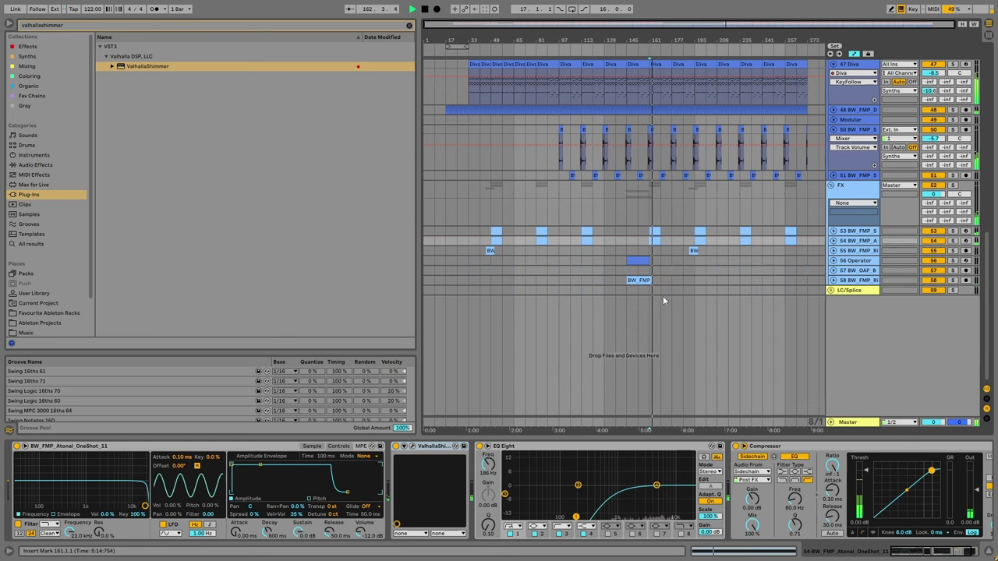
Play the arrangement from bar 153 and collapse the Main Melody group.
left_click(642, 271)
key("space")
scroll(646, 265, "up", 10)
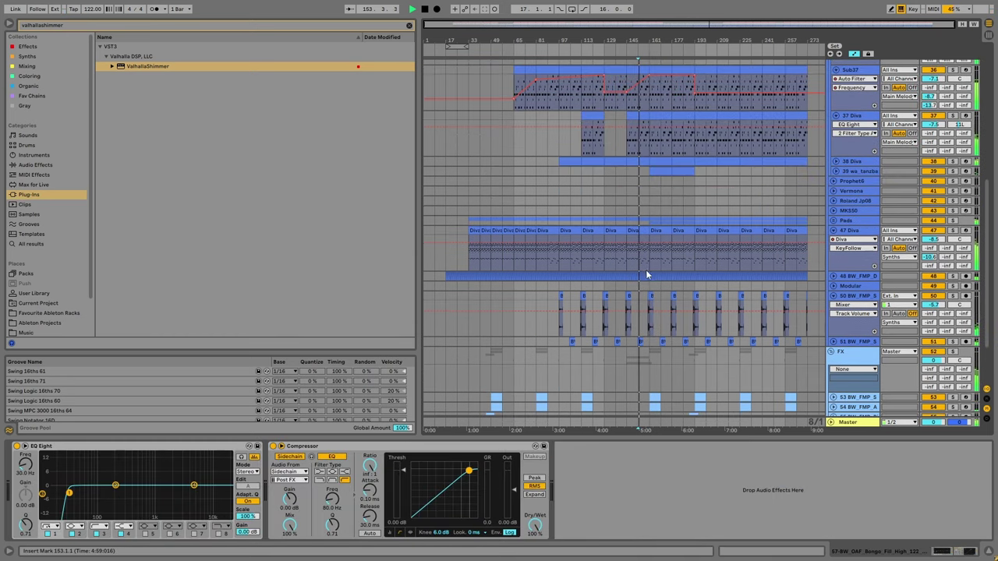
scroll(662, 267, "up", 1)
left_click(832, 137)
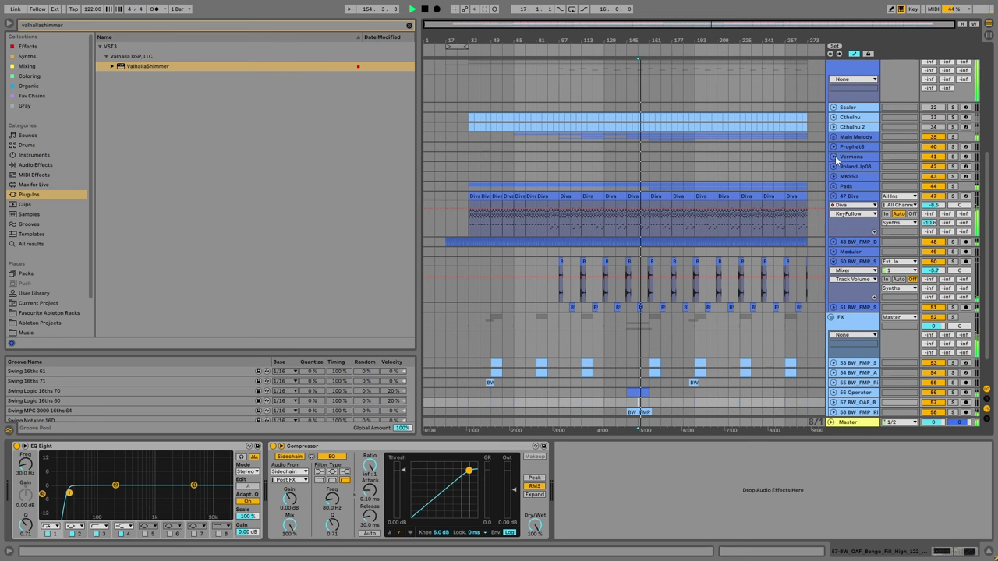
Fold the 47 Diva and track 50 lanes, then insert a new audio track below Modular in the Synths group.
left_click(832, 196)
left_click(833, 225)
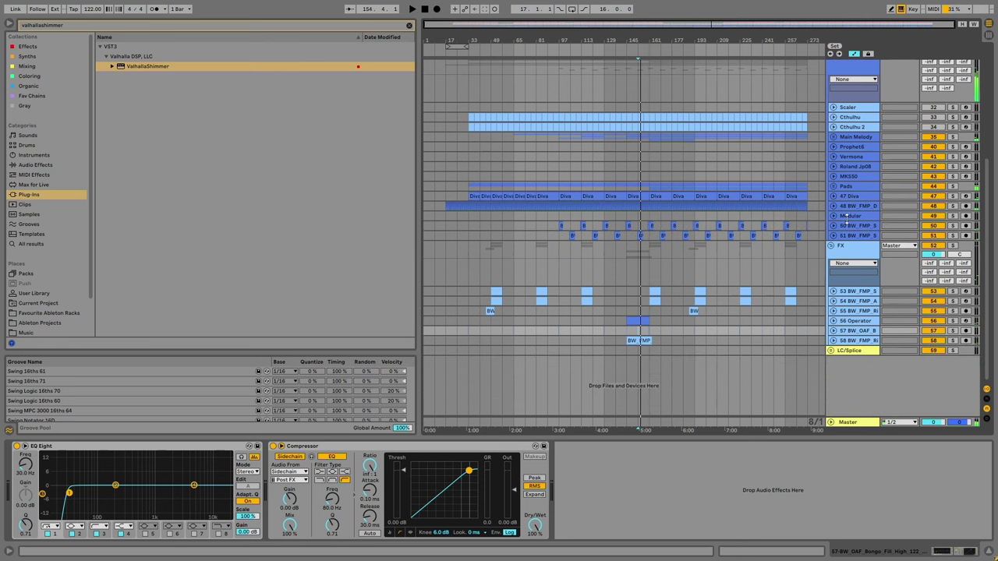
right_click(846, 219)
left_click(873, 297)
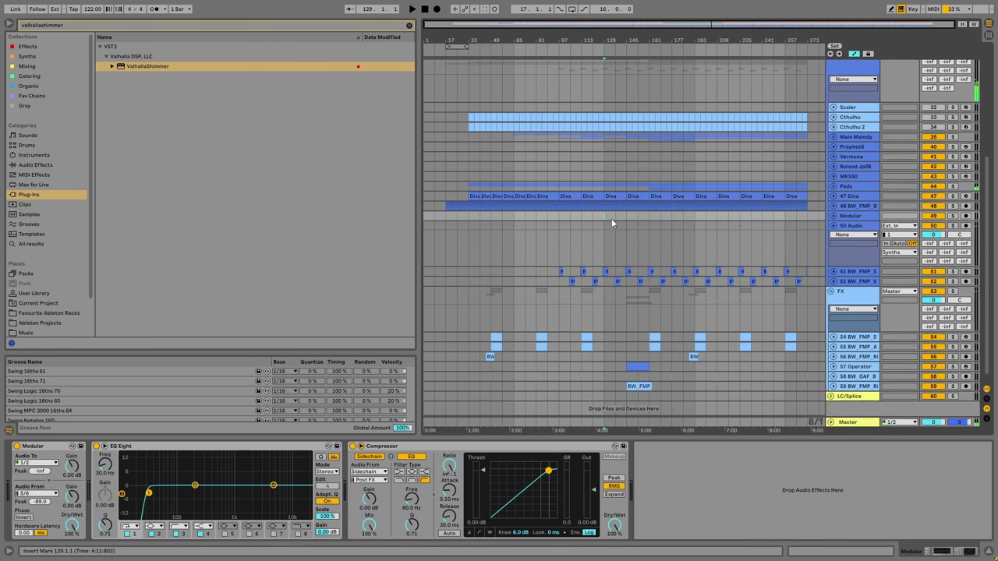
left_click(615, 243)
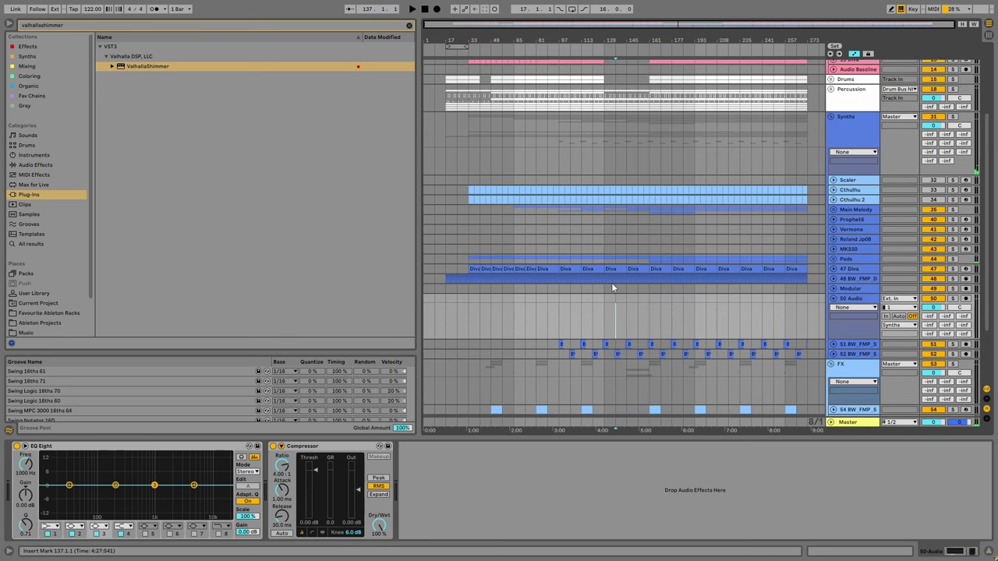
Clear the browser search, open the Vocal FX & Phrases folder in Basic Wavez and preview BW_FMP_Vocal_FX_Cm_11 and Cm_12.
scroll(39, 296, "down", 2)
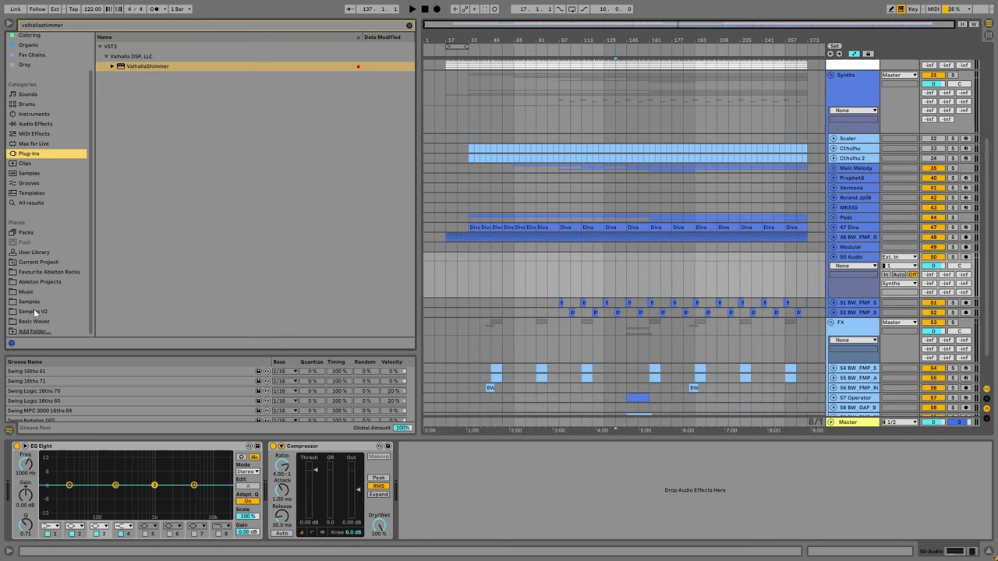
left_click(33, 321)
left_click(408, 26)
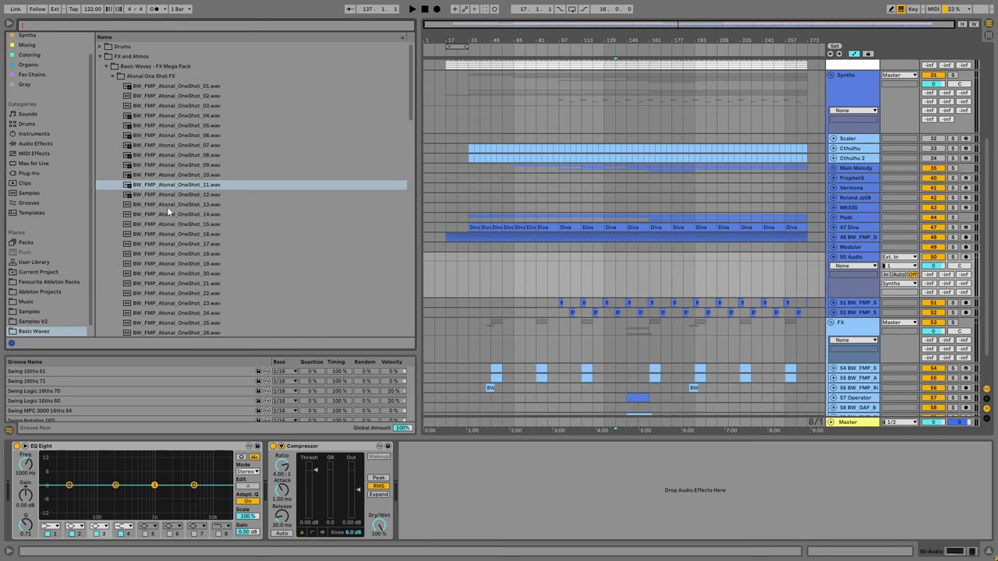
left_click(107, 66)
left_click(108, 66)
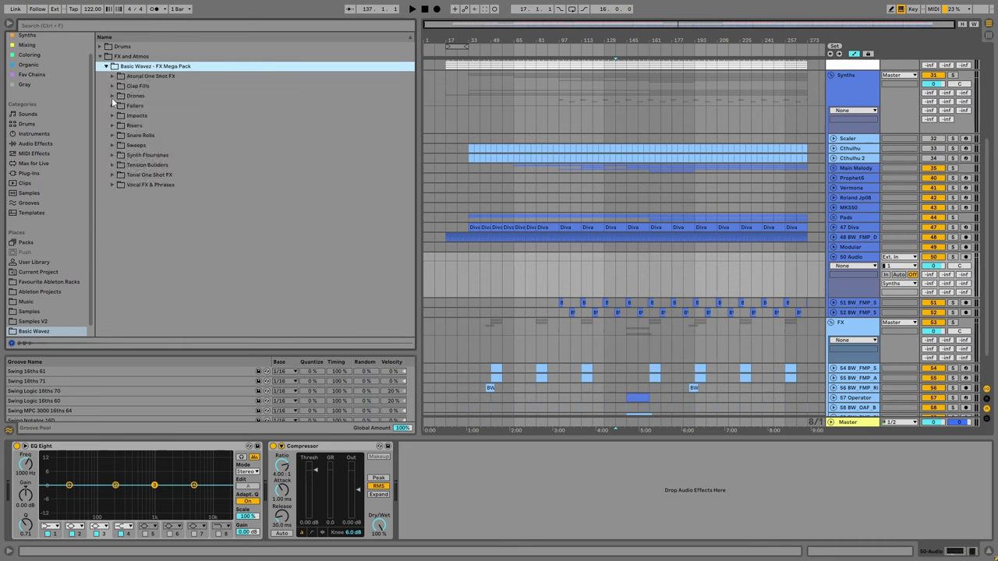
left_click(113, 185)
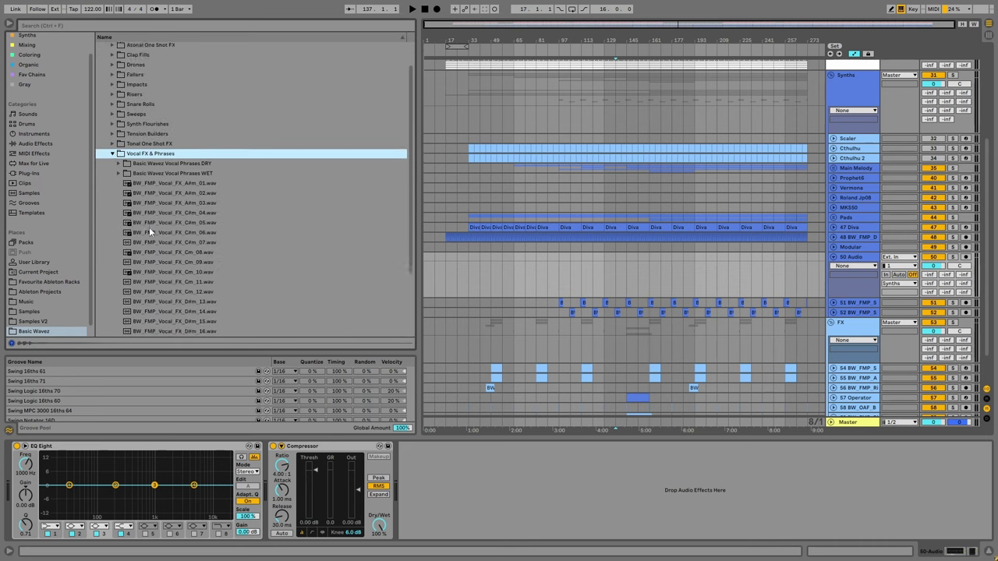
left_click(171, 251)
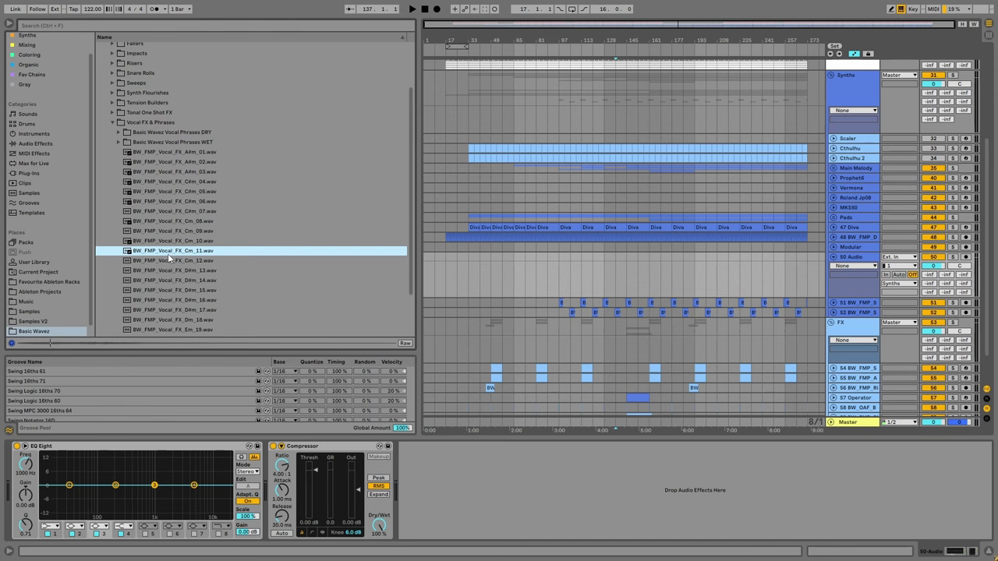
left_click(168, 260)
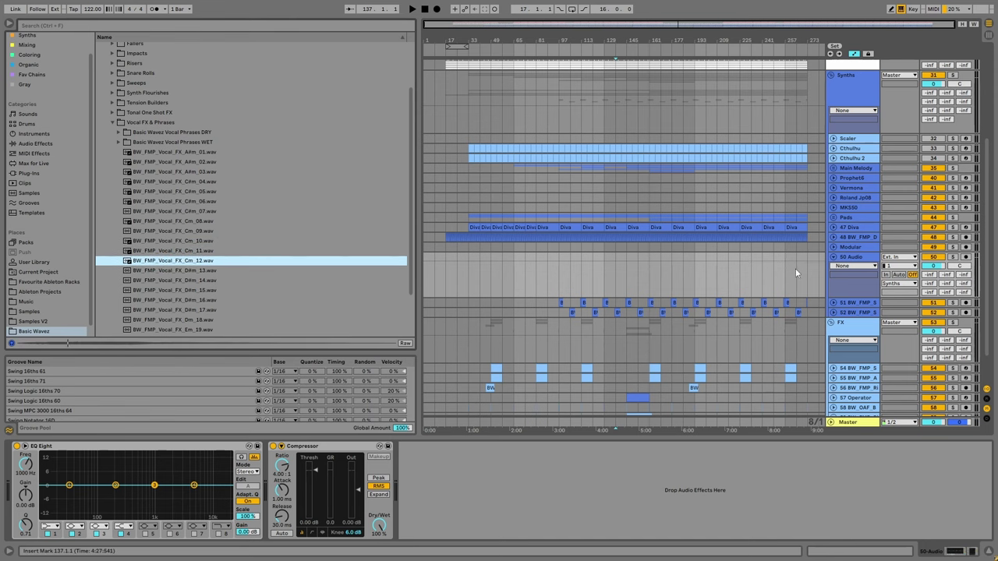
Unfold the Pads group and examine the chord notes in the 45 Diva clip at bar 129.
left_click(832, 217)
scroll(784, 244, "down", 2)
scroll(631, 191, "down", 2)
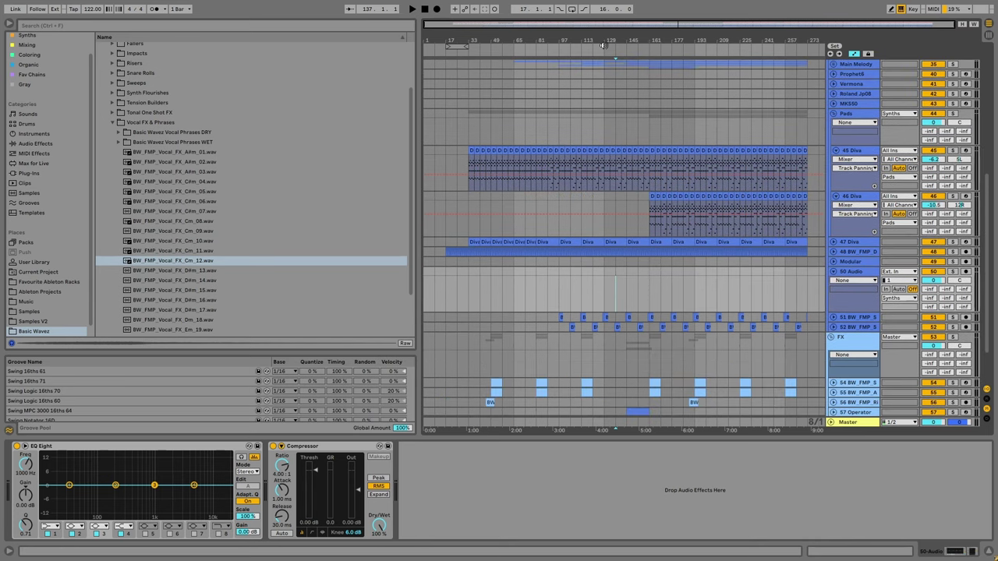
scroll(545, 180, "up", 5)
double_click(559, 150)
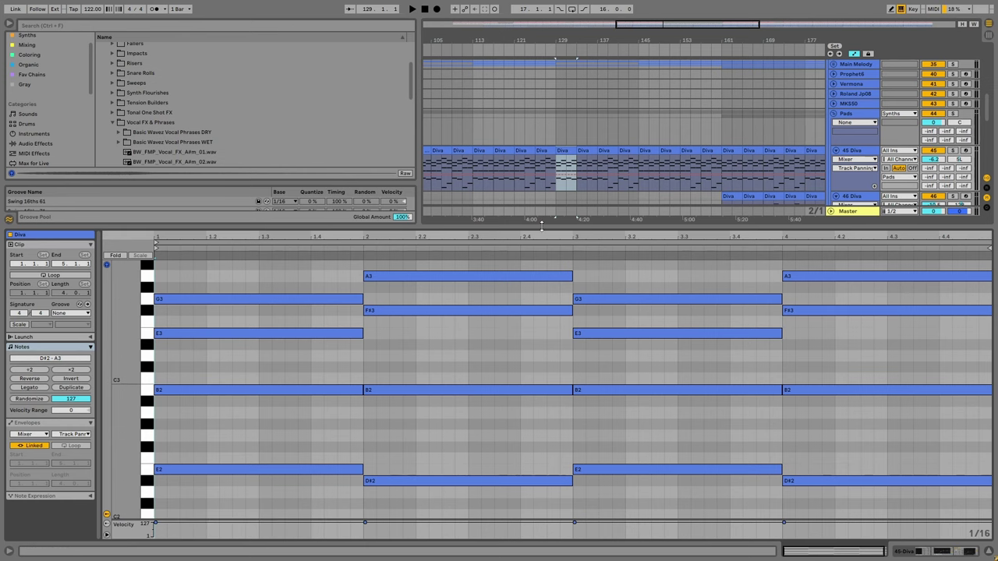
key("ctrl+alt+l")
left_click(557, 323)
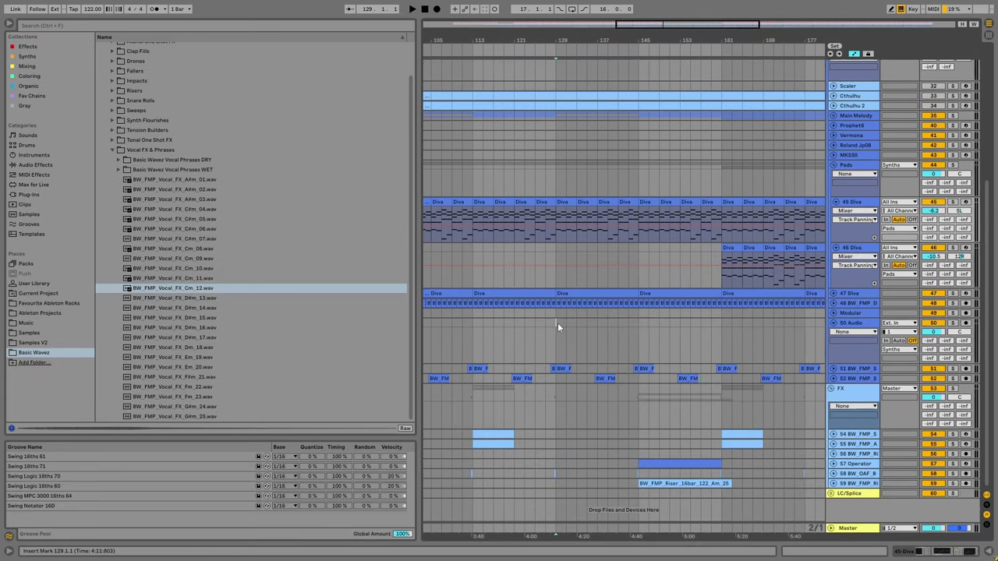
Unfold the Cthulhu track to examine its notes and plug-in window, and briefly play from bar 129.
scroll(557, 327, "up", 2)
left_click(833, 149)
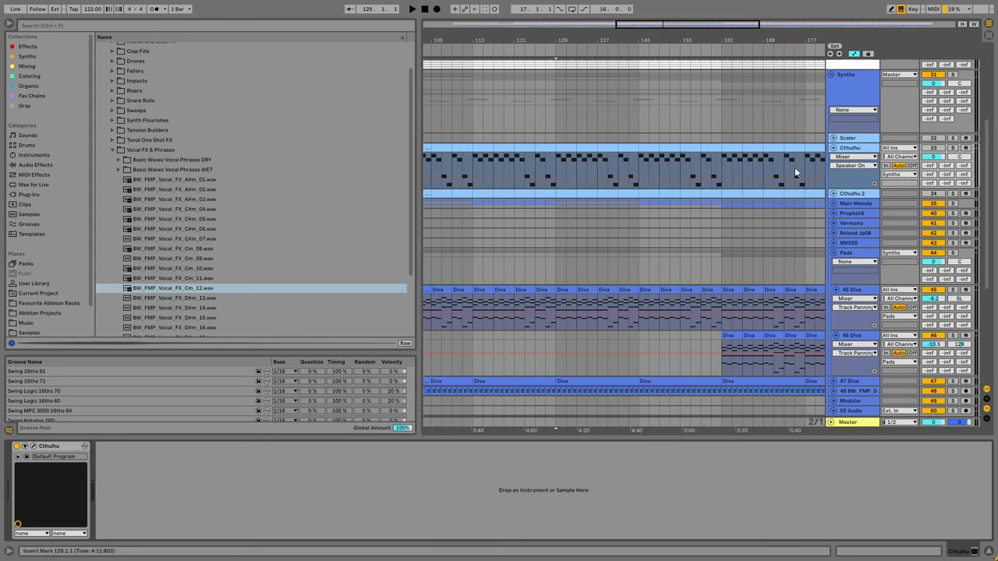
left_click(33, 447)
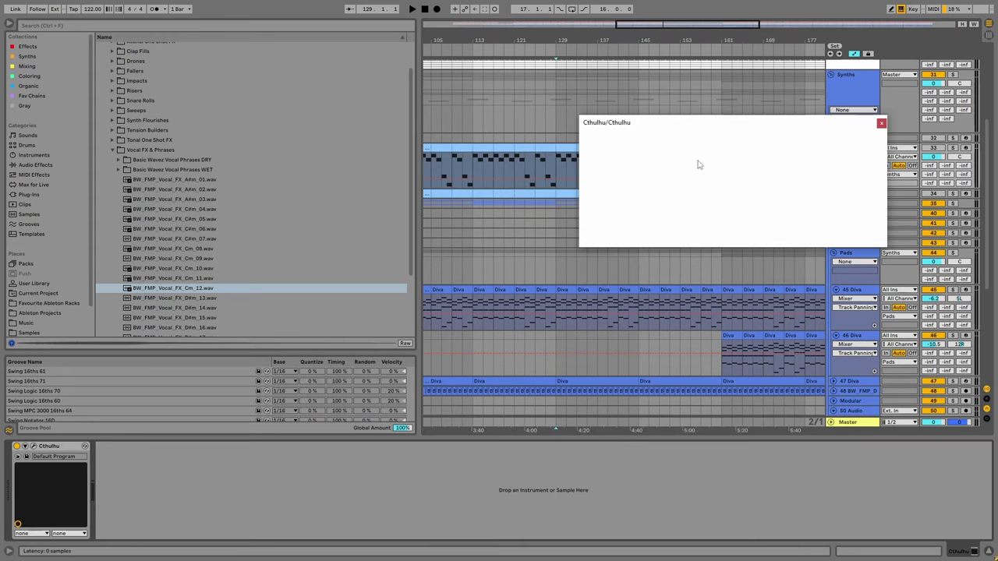
key("space")
left_click(880, 123)
Preview the vocal FX samples Em_19, Em_20 and Cm_09.
scroll(184, 280, "down", 3)
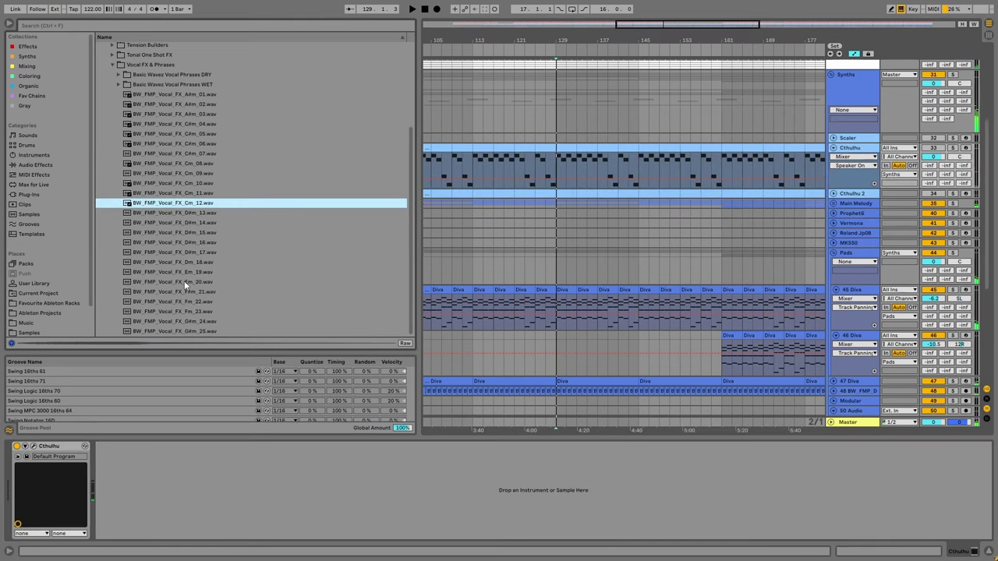
left_click(184, 282)
scroll(507, 295, "down", 2)
scroll(506, 294, "down", 2)
left_click(191, 273)
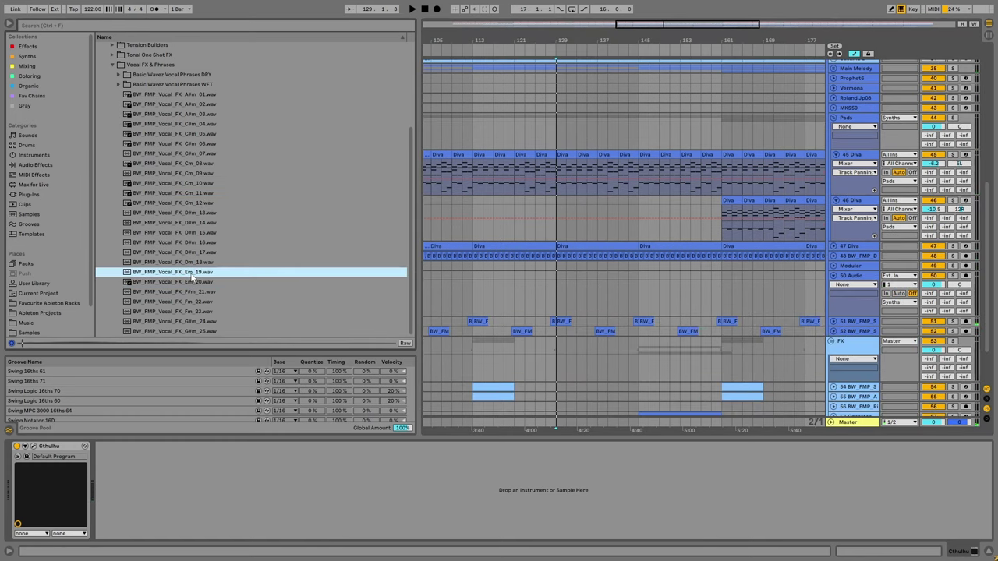
left_click(187, 282)
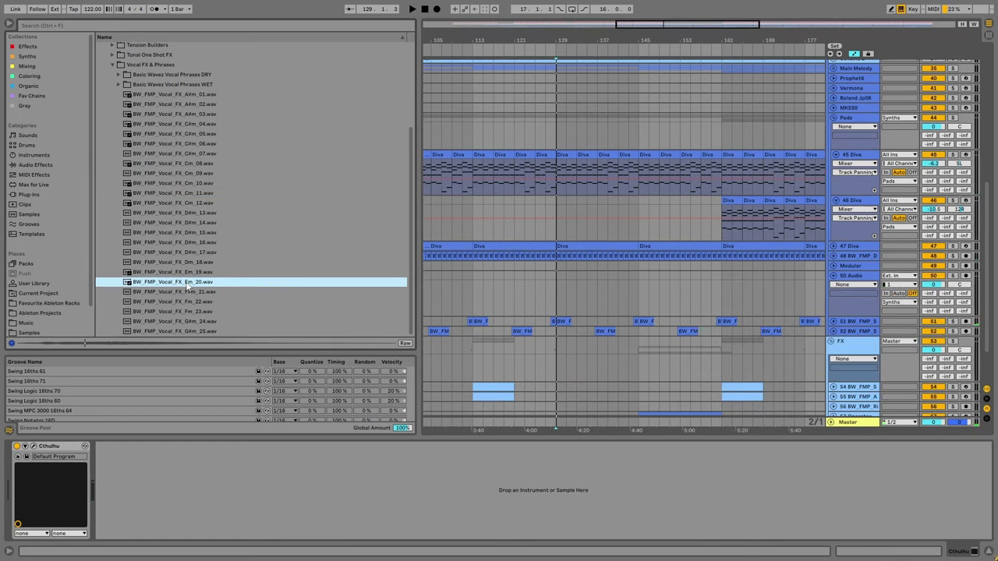
left_click(195, 163)
left_click(191, 171)
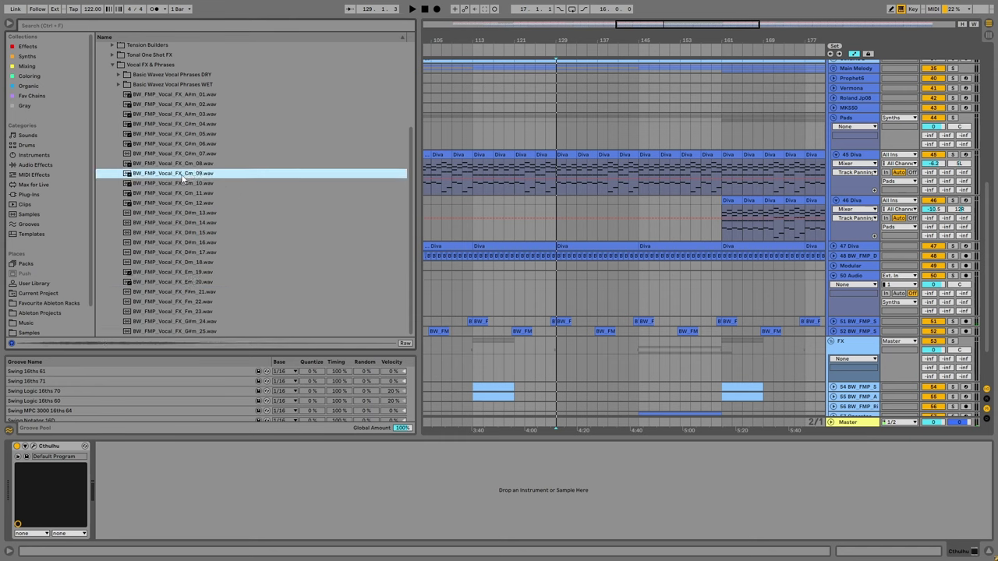
Place BW_FMP_Vocal_FX_Cm_09 at bar 129 on the new audio track and play it with the mix.
left_click_drag(183, 178, 553, 275)
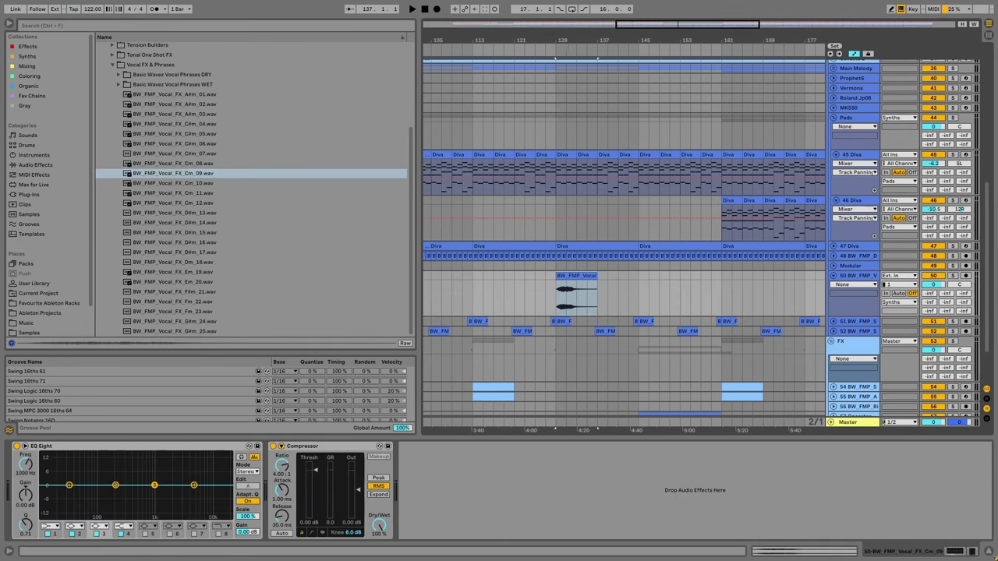
left_click_drag(560, 64, 558, 62)
left_click(544, 290)
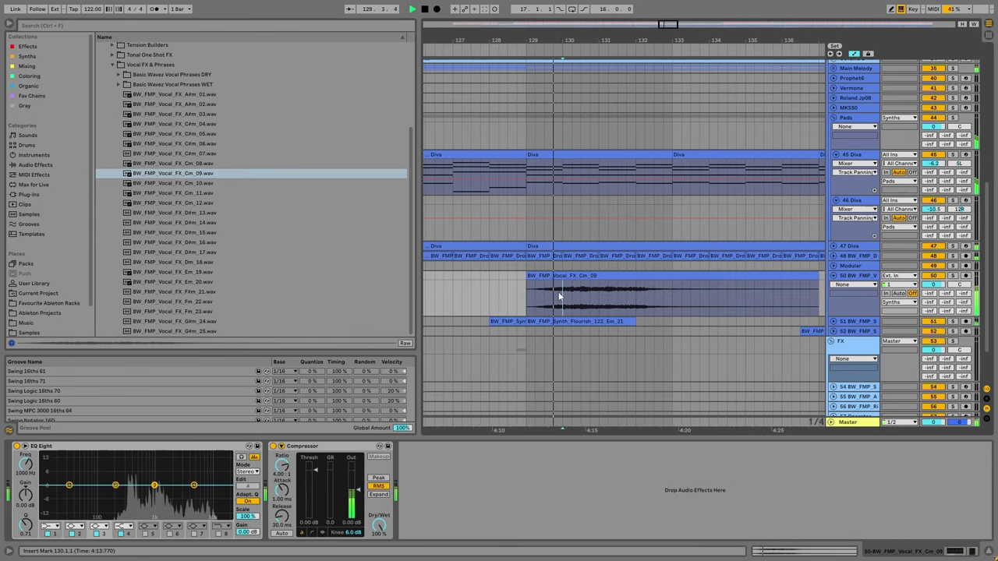
Turn off Warp for the vocal FX clip and transpose it up 4 semitones, playing it from bar 129.
double_click(558, 295)
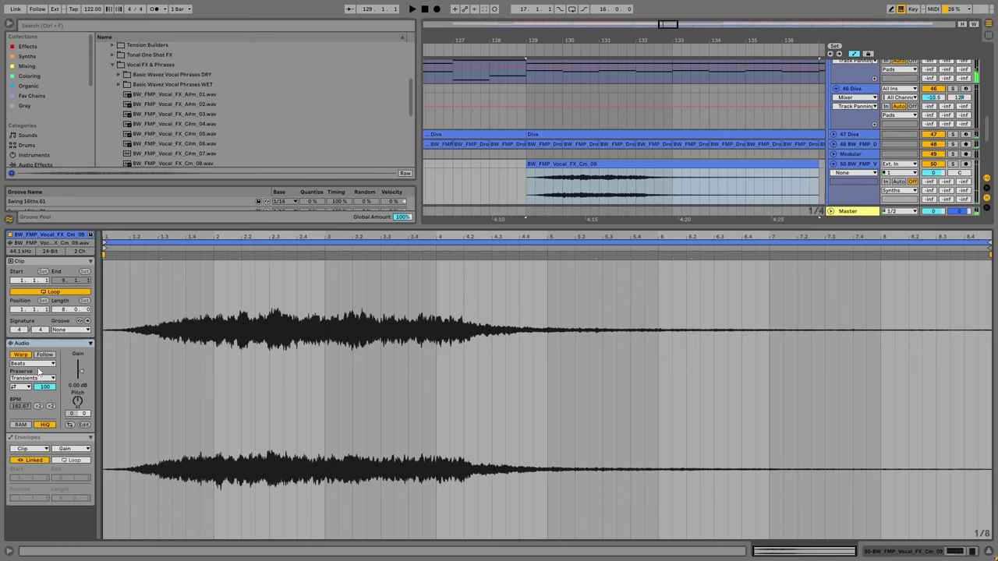
left_click(25, 356)
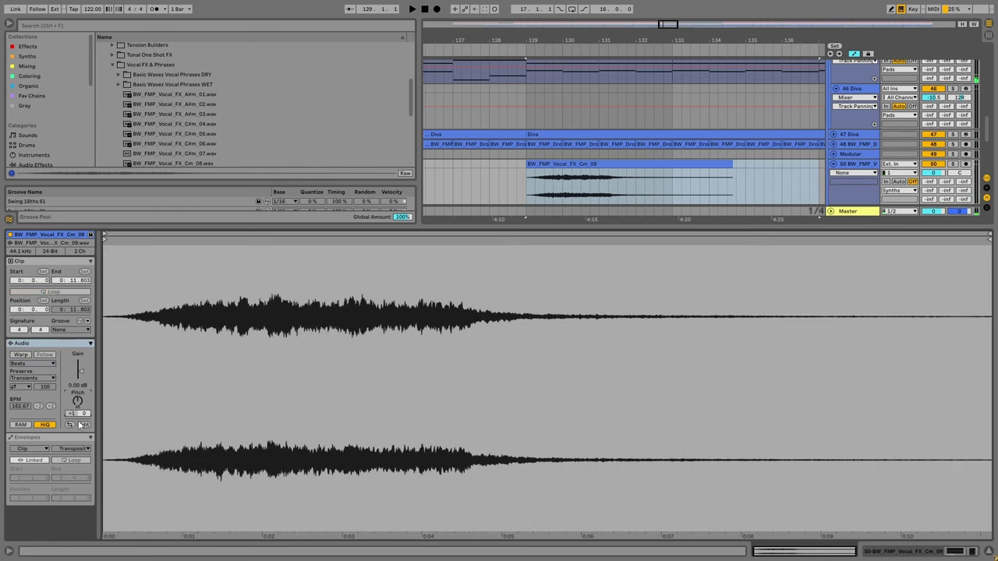
key("space")
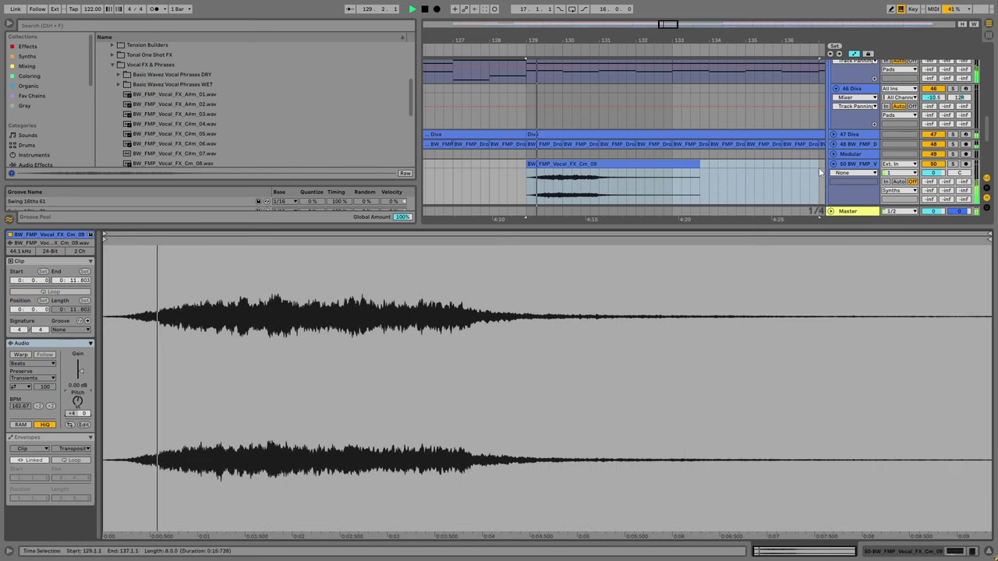
Lower the vocal FX track's volume to -7.8 dB and solo the track.
left_click(931, 172)
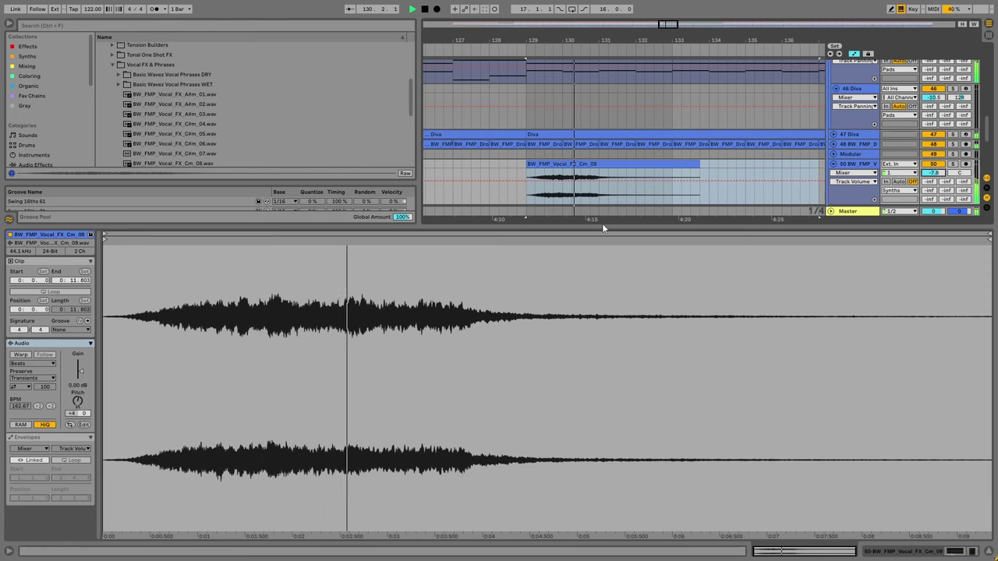
key("ctrl+alt+l")
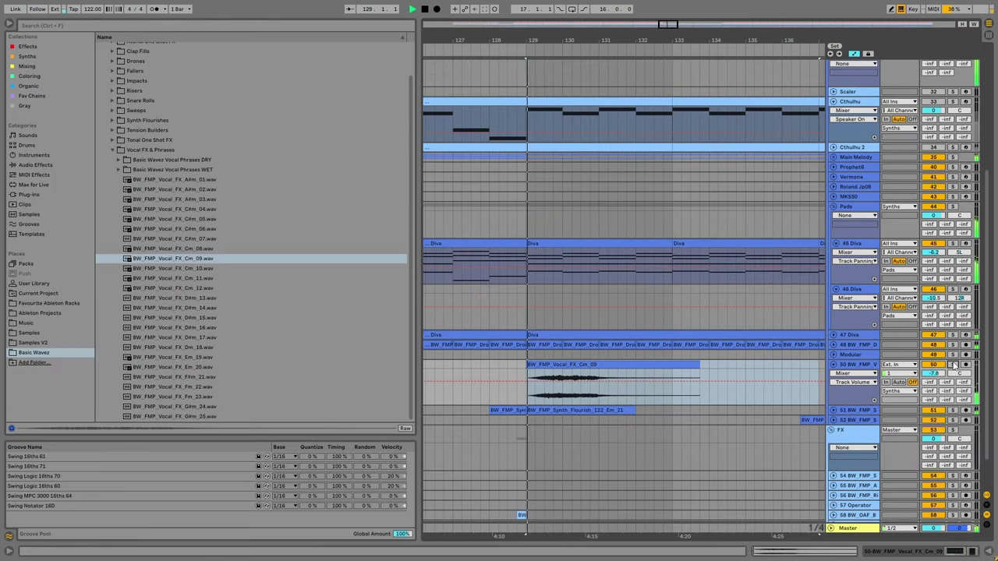
key("ctrl+alt+l")
Insert Delay before EQ Eight on the vocal FX track, with delay times 2 left and 3 right and Ping Pong enabled.
left_click(35, 164)
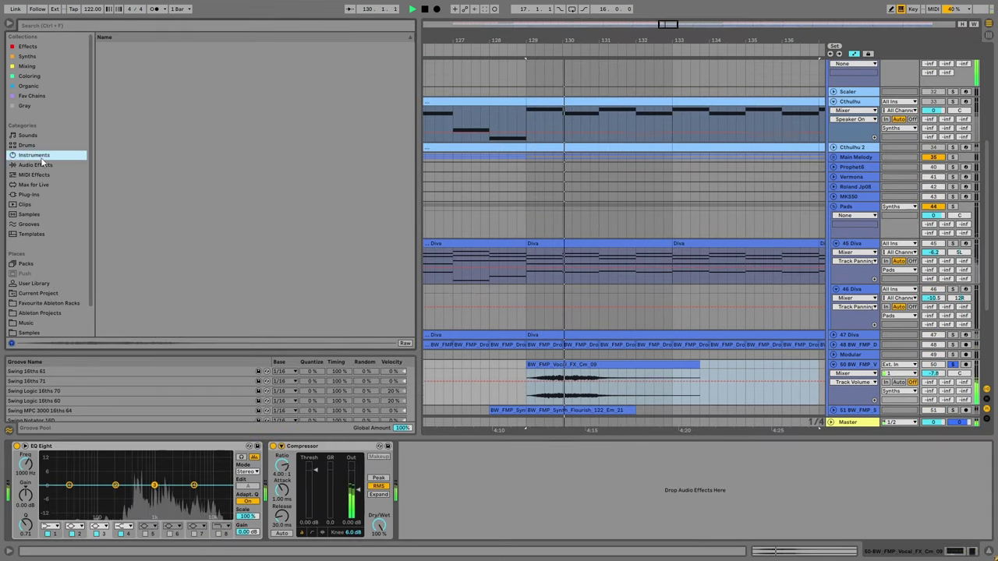
left_click(121, 154)
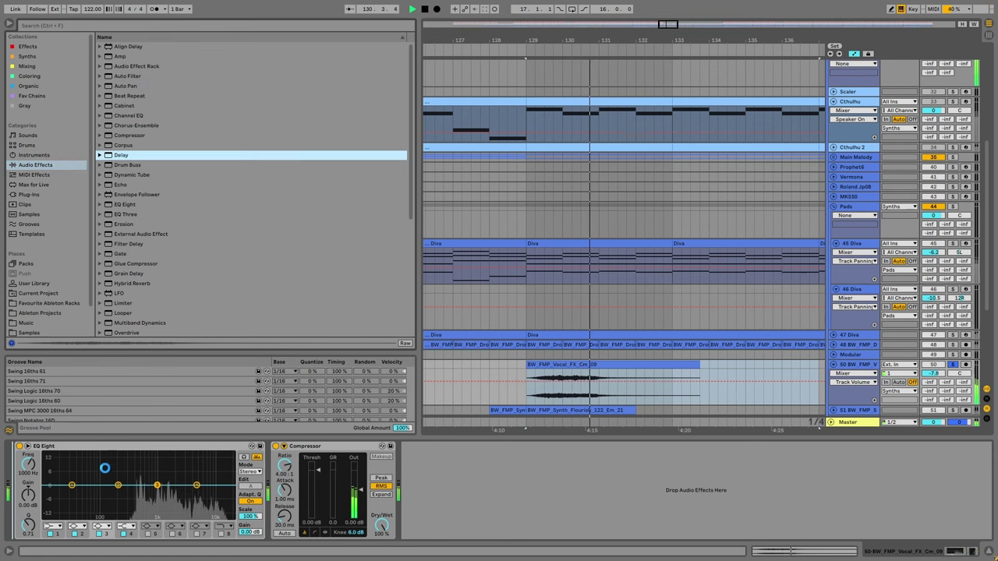
key("Return")
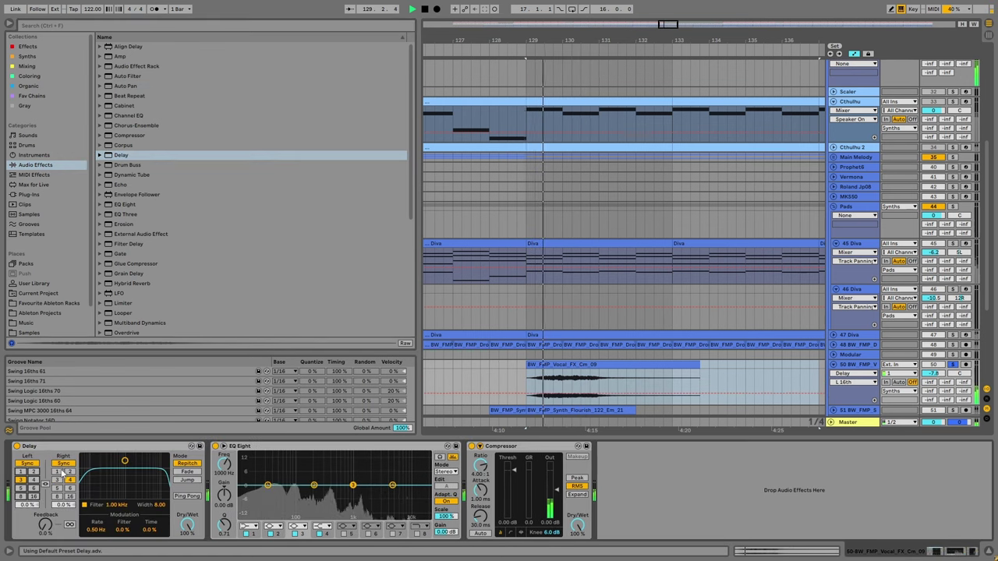
left_click(33, 471)
left_click_drag(45, 524, 45, 499)
left_click(187, 496)
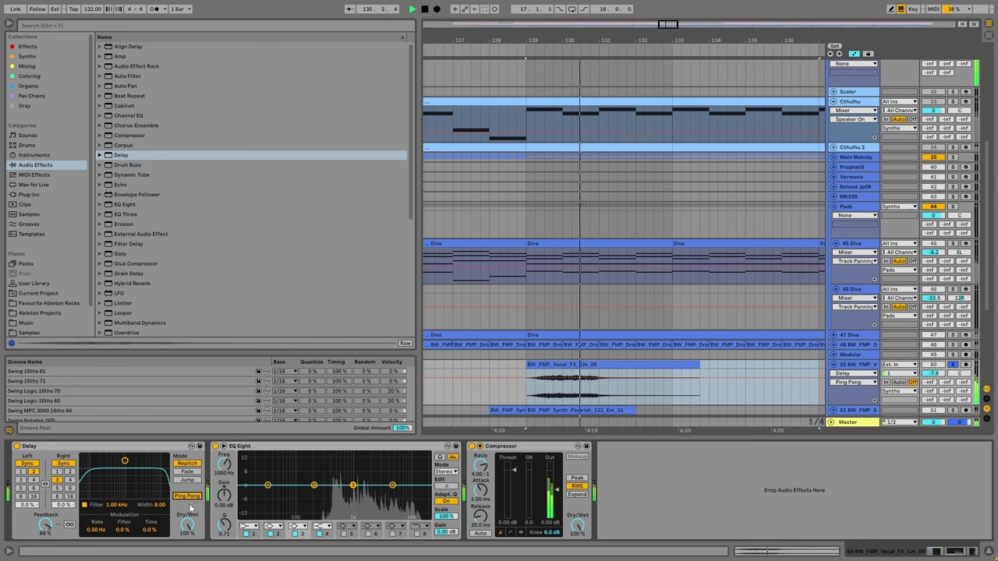
Set the Delay's feedback to 75%, dry/wet to 52%, and its filter to 1.58 kHz with a width of 5.87.
left_click_drag(187, 524, 187, 534)
left_click_drag(45, 523, 45, 530)
left_click_drag(187, 523, 188, 531)
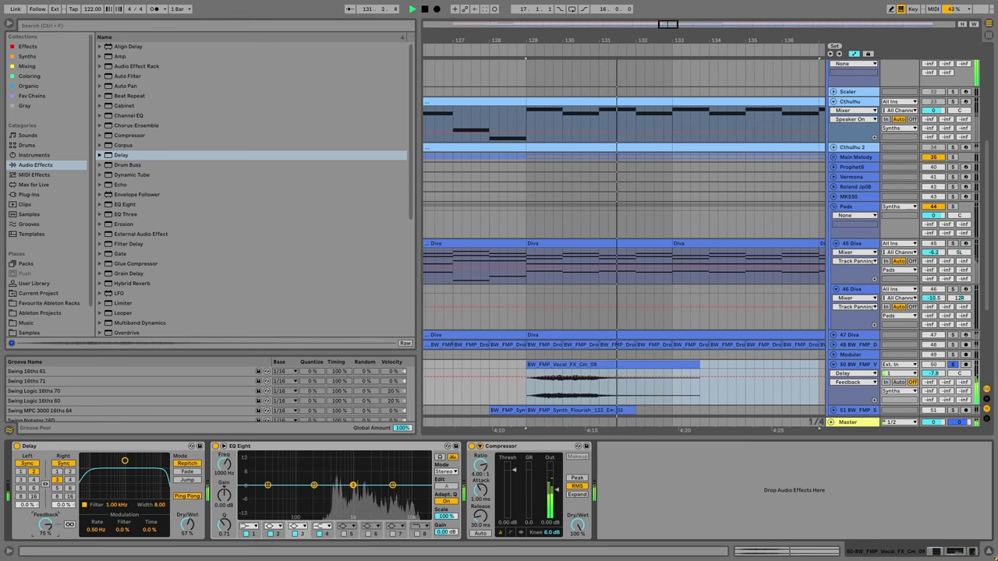
left_click_drag(125, 461, 131, 471)
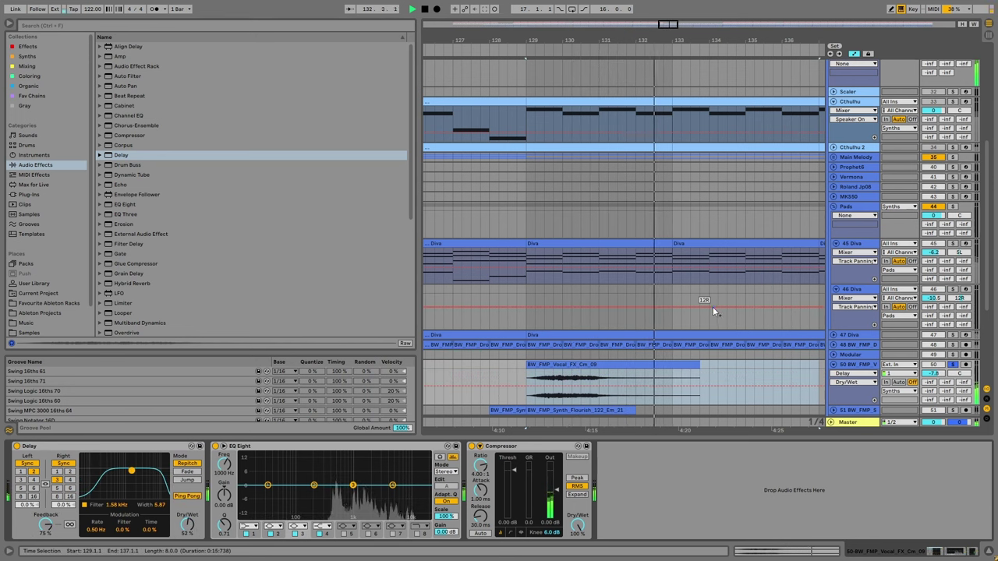
Unsolo the vocal FX track and lower its volume to -10.1 dB while playing the full mix.
left_click_drag(588, 384, 589, 386)
key("space")
left_click_drag(932, 373, 933, 381)
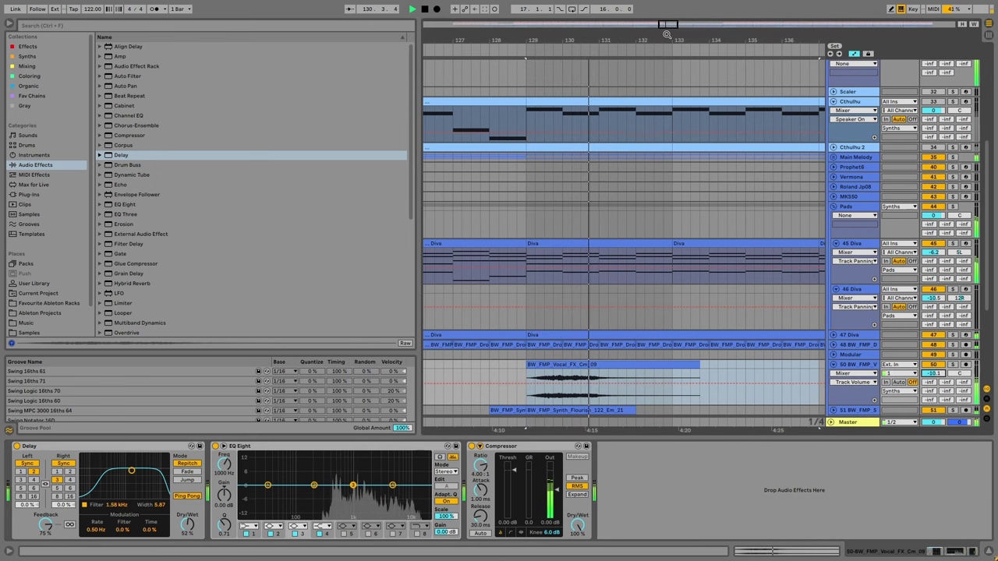
Audition the Cm vocal FX samples in the Basic Wavez folder and place BW_FMP_Vocal_FX_Cm_10 at bar 133 on the vocal FX track.
left_click_drag(546, 58, 543, 51)
left_click(547, 382)
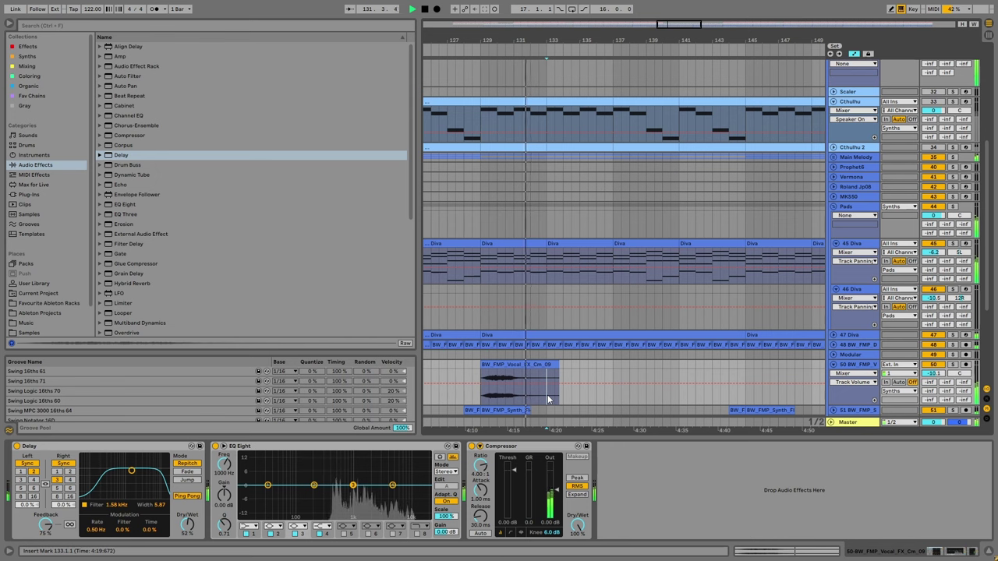
scroll(56, 291, "down", 2)
left_click(34, 321)
left_click(201, 248)
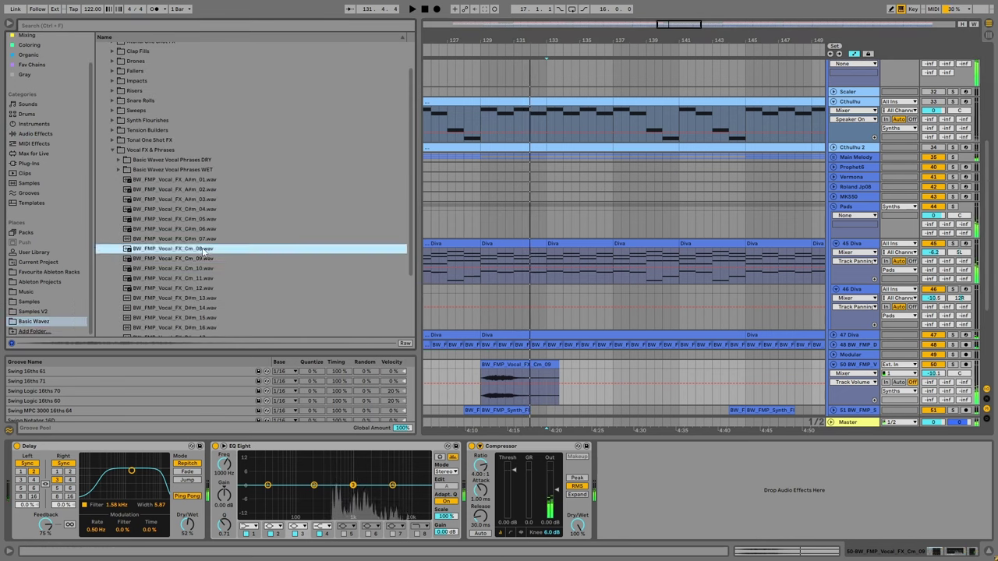
left_click(191, 269)
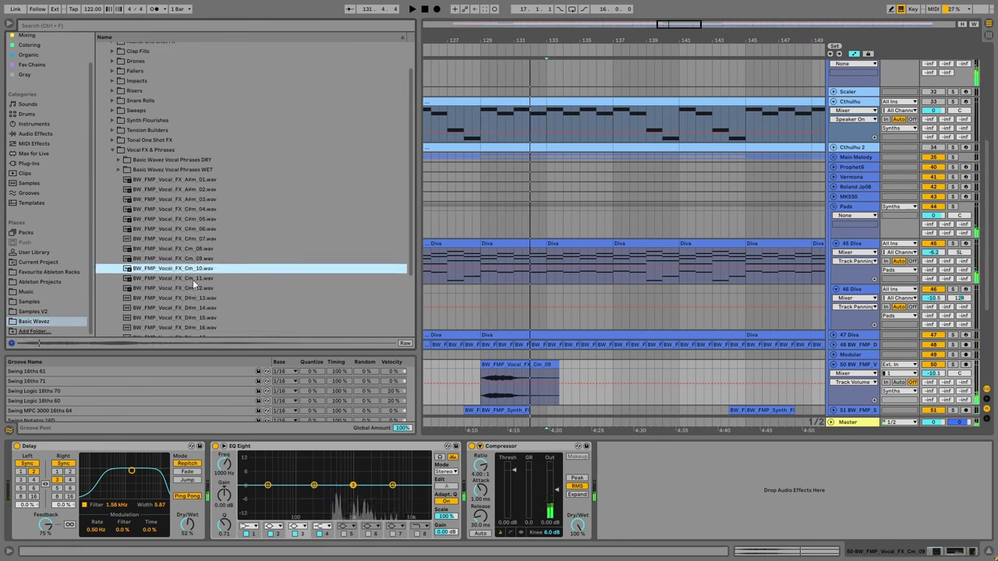
left_click_drag(193, 279, 527, 364)
Turn off Warp on the Cm_10 clip and transpose it +4 semitones, lowering the vocal FX track's volume to -15.9 dB during playback.
double_click(527, 364)
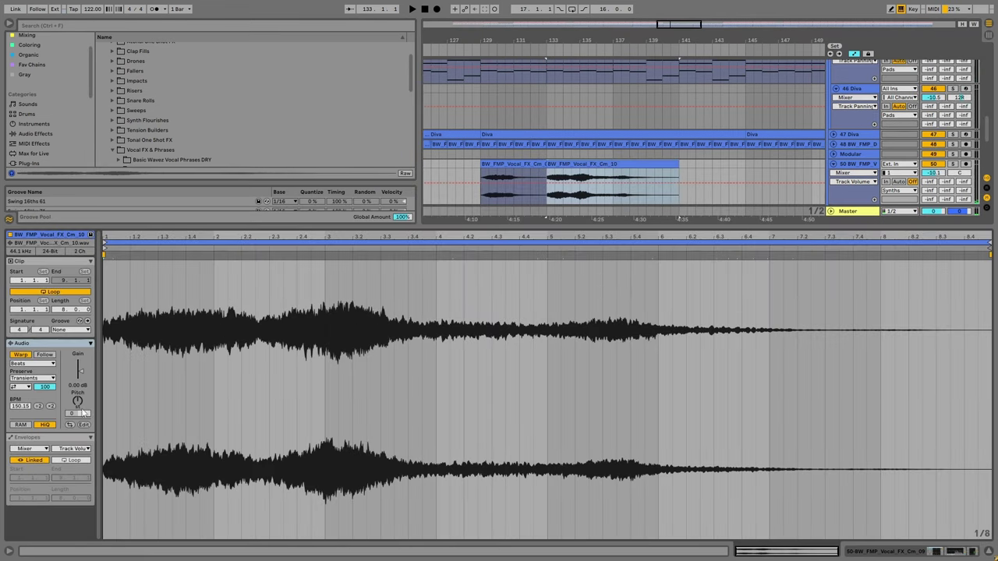
left_click(83, 410)
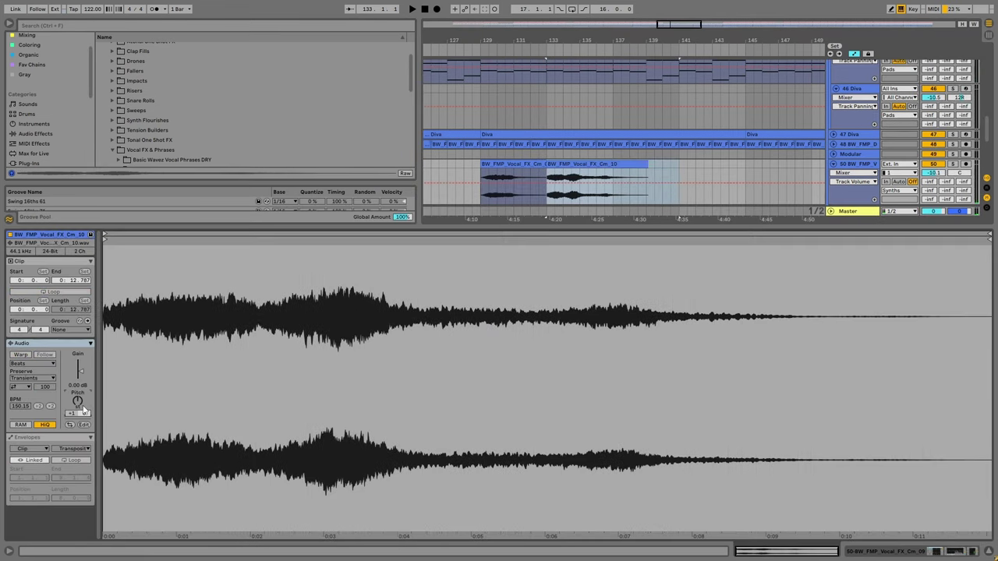
key("space")
left_click_drag(933, 172, 933, 197)
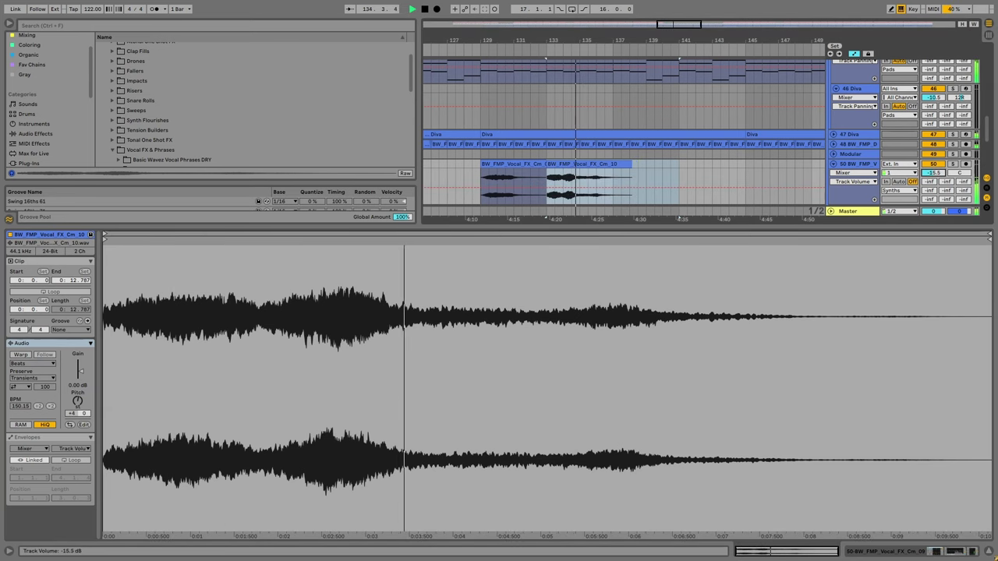
double_click(634, 224)
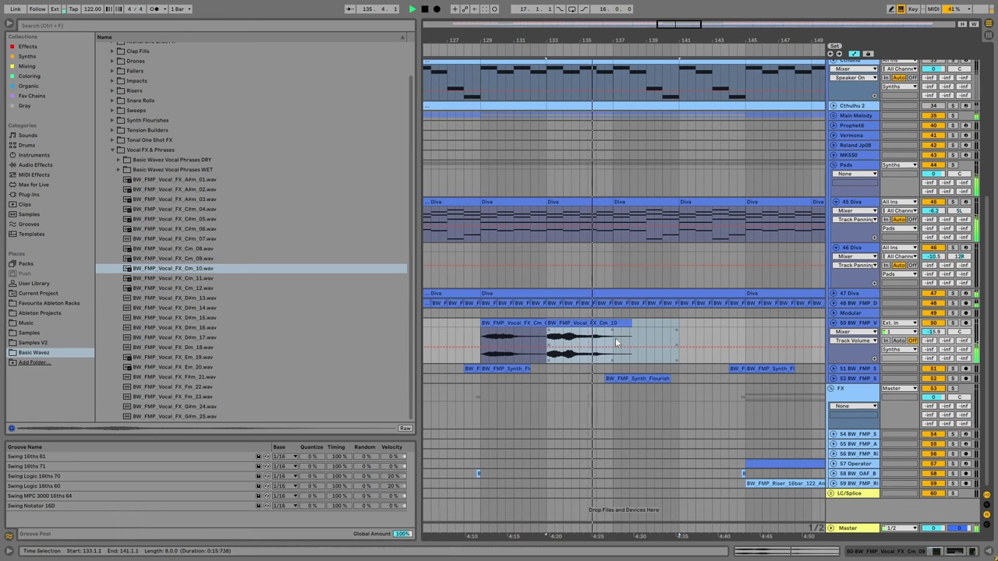
key("space")
Duplicate the vocal FX clips in bars 129 to 137 so the copy starts at bar 137.
left_click_drag(615, 343, 481, 330)
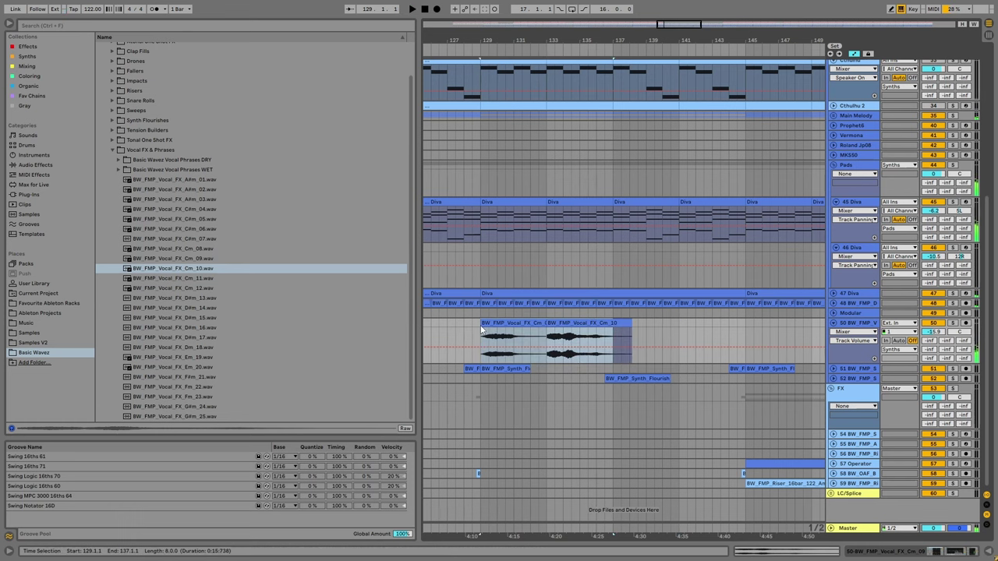
key("ctrl+d")
key("shift+Left")
key("shift+Left")
key("shift+Left")
key("shift+Left")
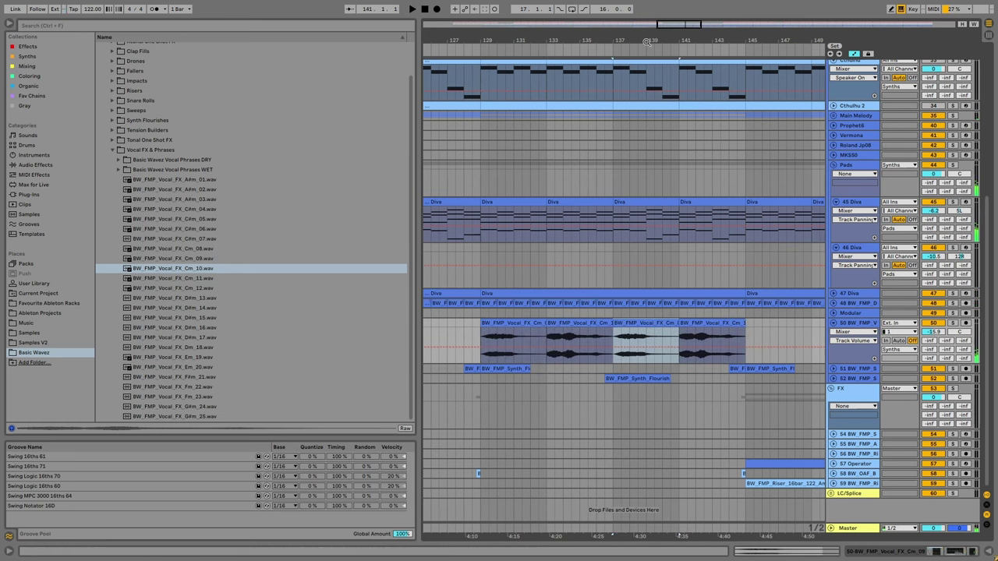
Play the copied vocal phrase and move its Cm_10 clip to start at bar 140.
left_click_drag(646, 41, 617, 48)
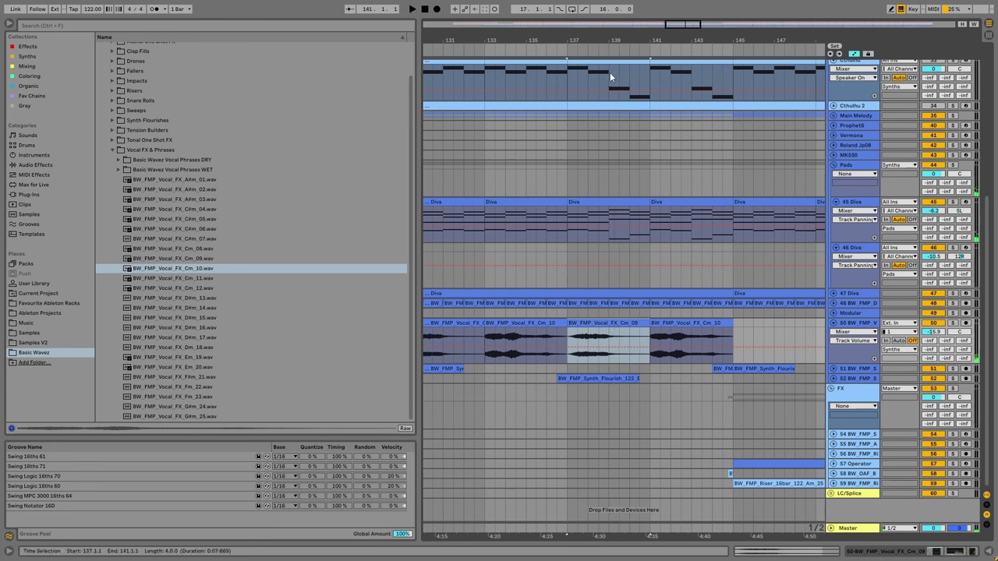
left_click(599, 335)
key("space")
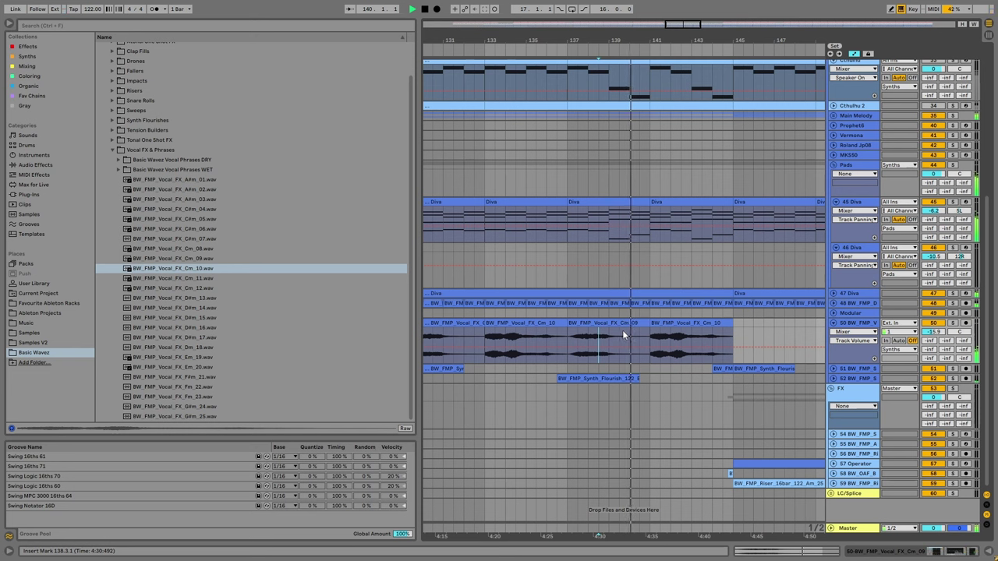
left_click_drag(657, 325, 636, 326)
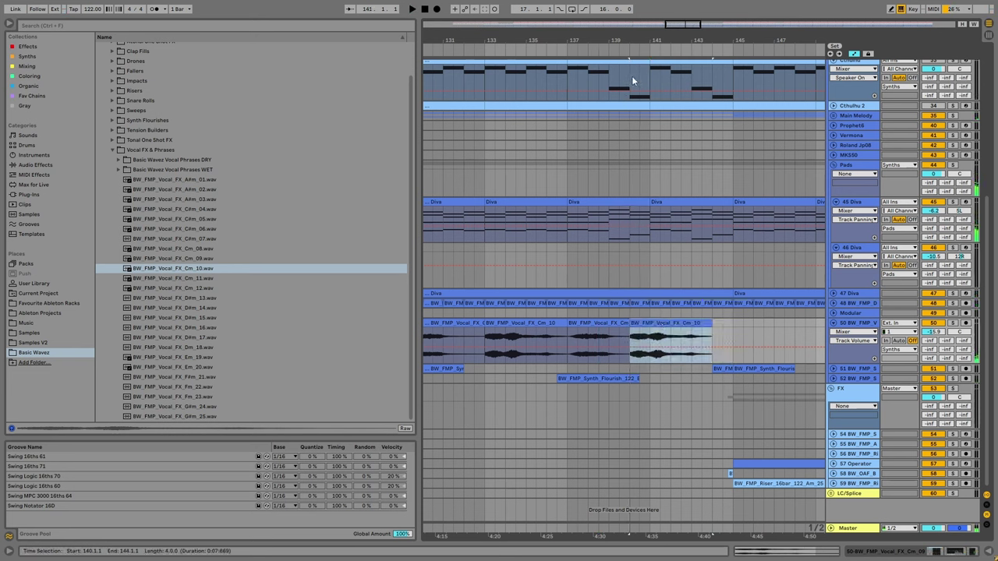
Transpose the Cm_10 clip at bar 140 to -1 semitone and play it back from bar 140.
key("shift+Tab")
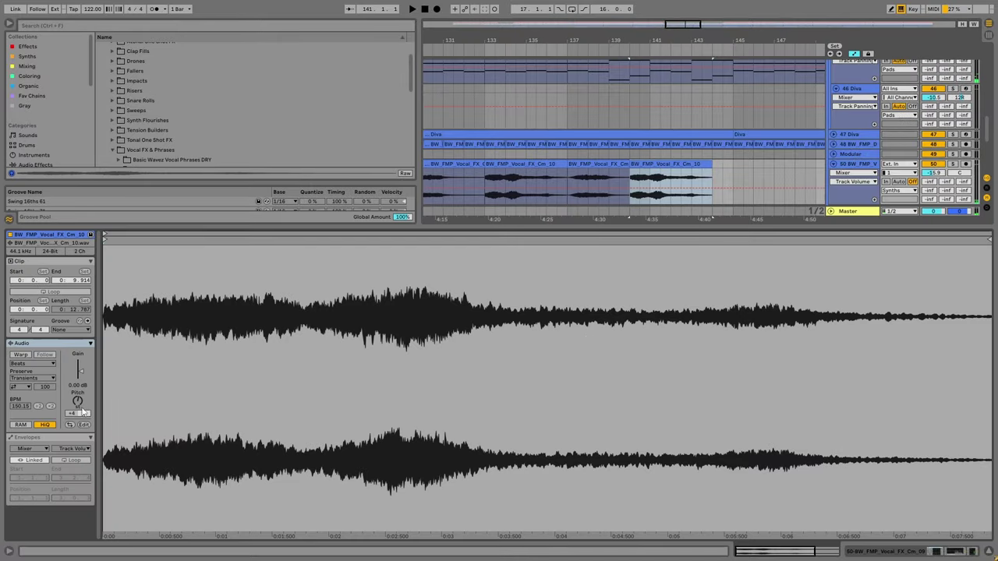
left_click_drag(83, 414, 83, 415)
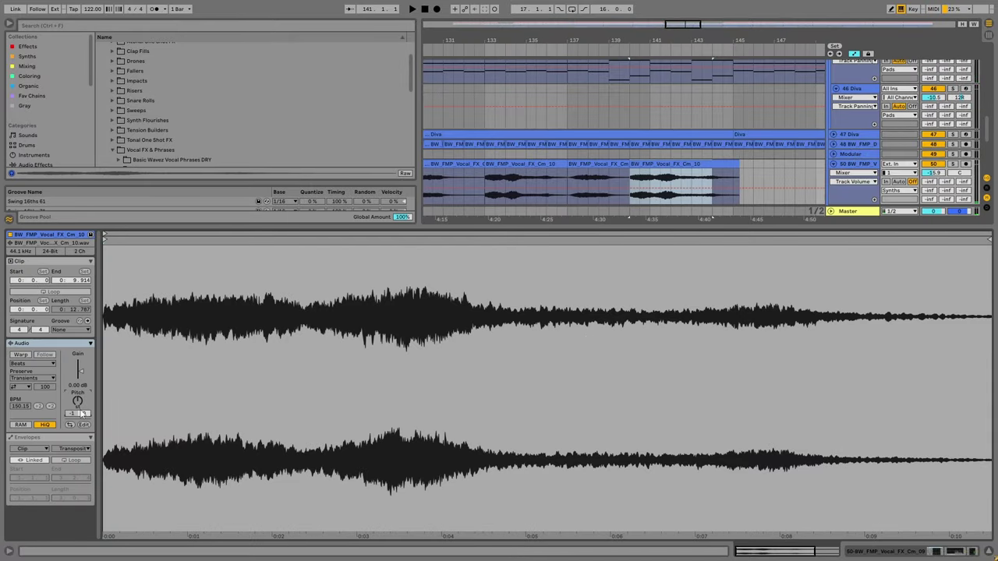
left_click(632, 178)
key("space")
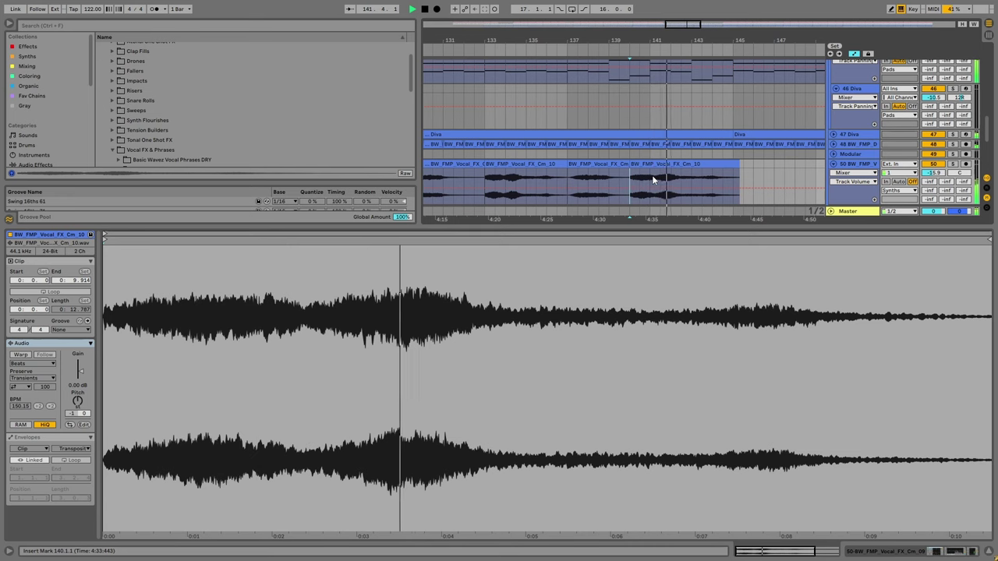
key("ctrl+alt+l")
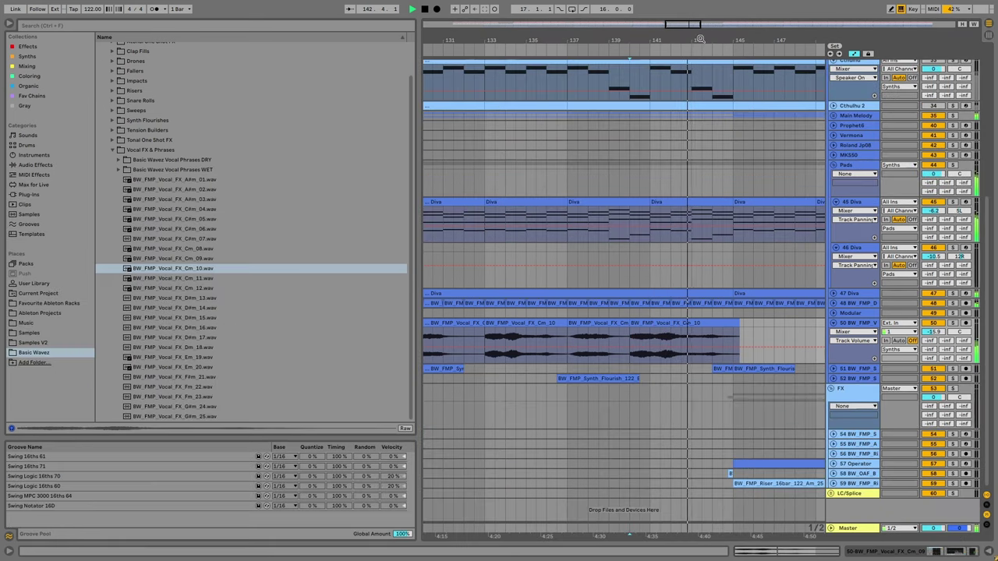
Duplicate the vocal FX section in bars 129 to 145 so the copy starts at bar 145.
scroll(499, 331, "down", 3)
left_click(546, 325)
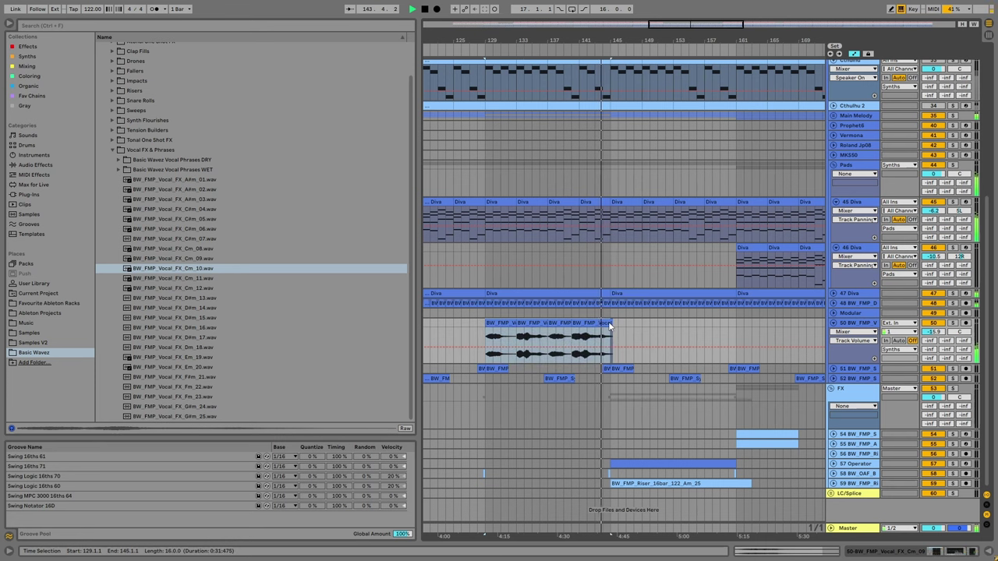
key("ctrl+d")
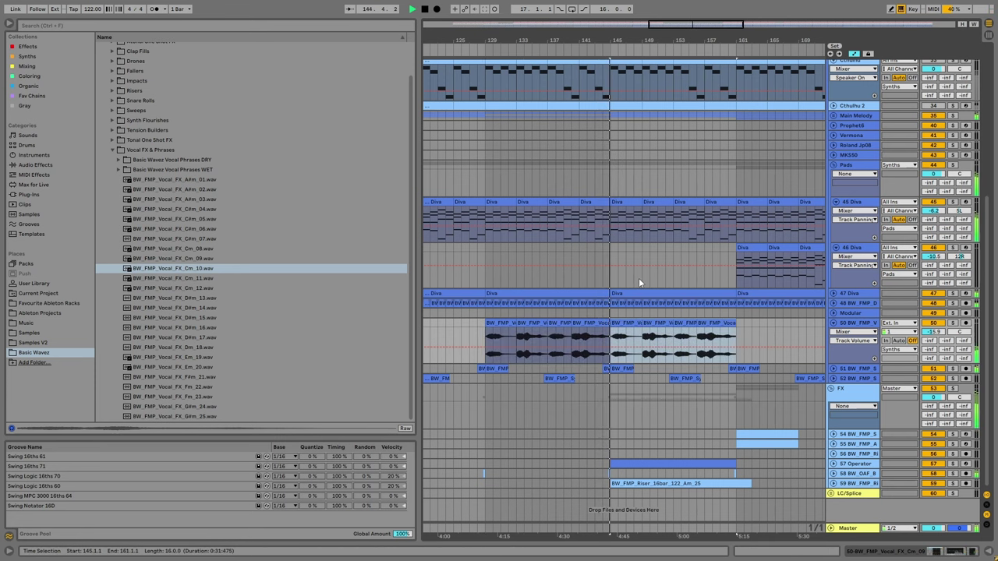
Unfold both synth flourish tracks and copy the Delay from track 51 to the start of track 52's device chain.
left_click(853, 378)
left_click(832, 368)
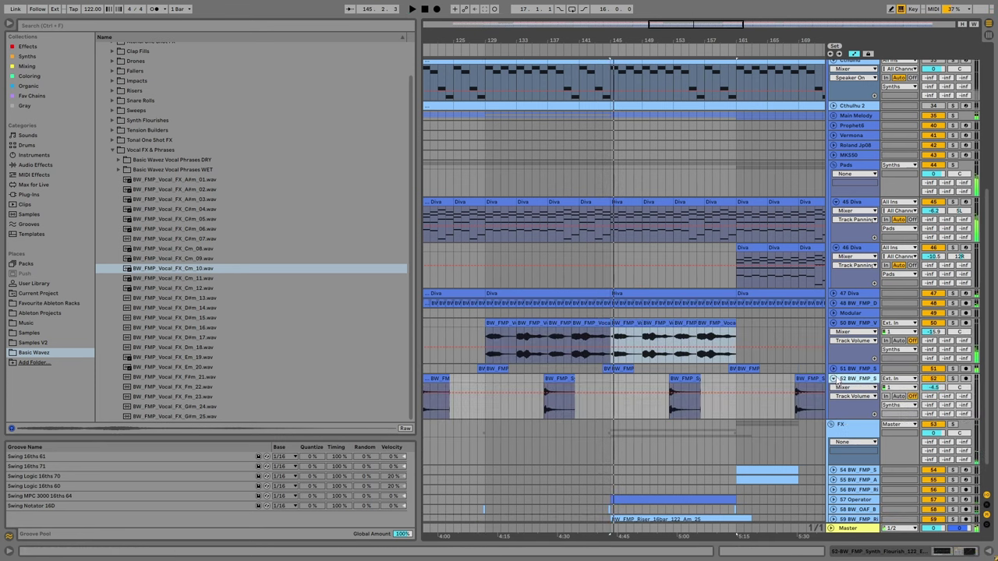
key("shift+Tab")
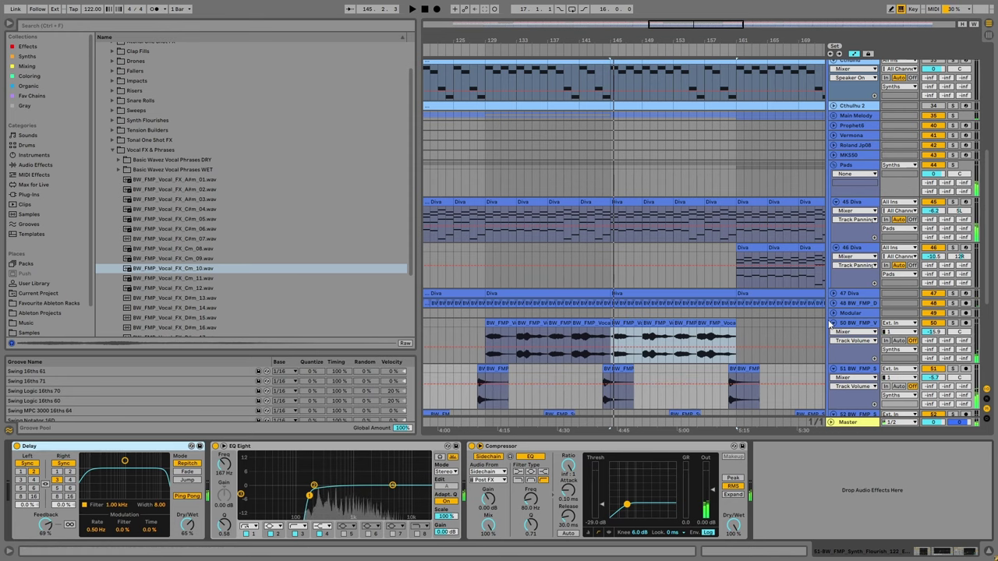
key("Down")
left_click(191, 450)
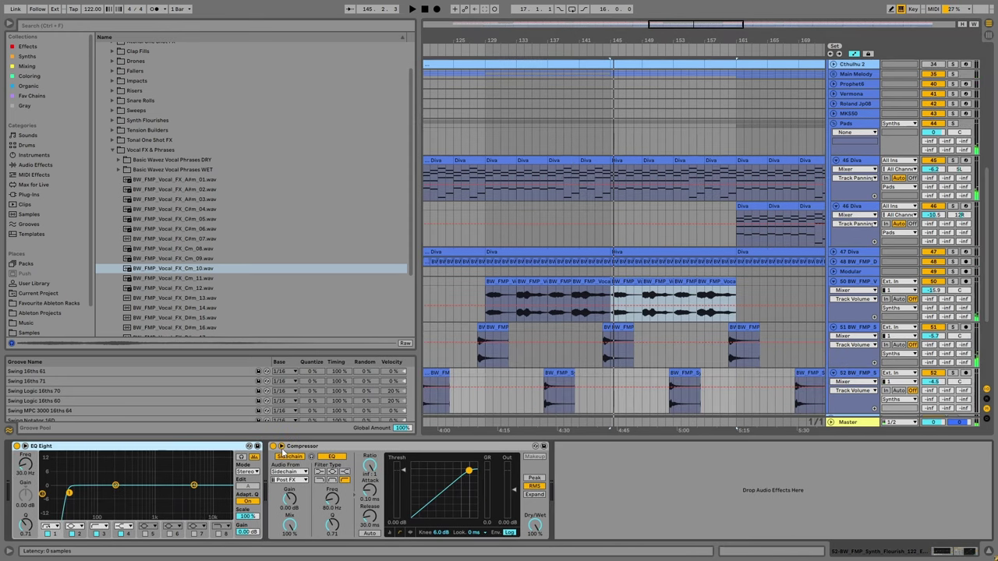
scroll(433, 502, "up", 2)
Set track 52's sidechain Compressor threshold to -25.5 dB and its EQ Eight low cut to 225 Hz while playing from the flourish clip.
left_click_drag(666, 471, 632, 500)
left_click(556, 369)
key("space")
scroll(556, 369, "down", 1)
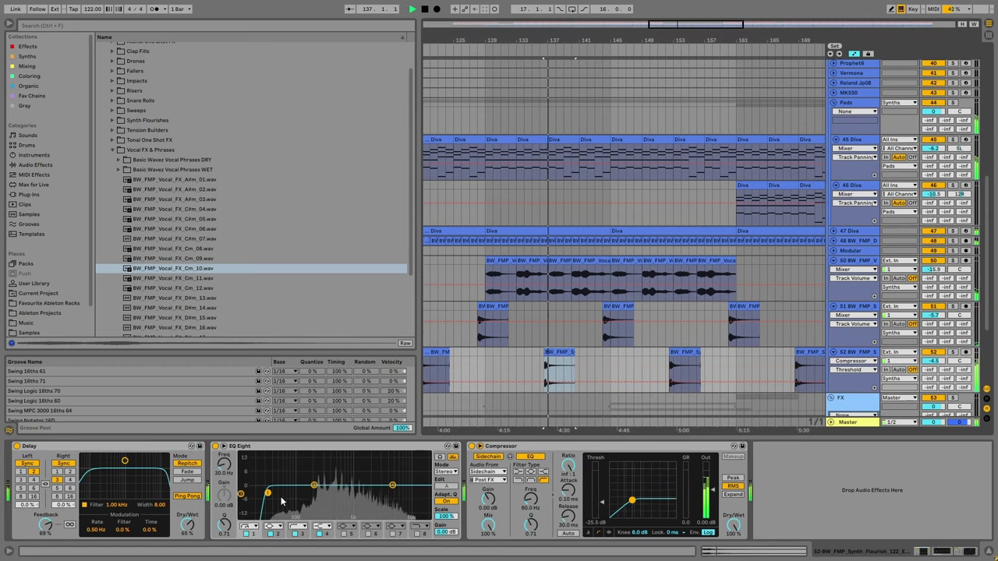
scroll(837, 305, "down", 1)
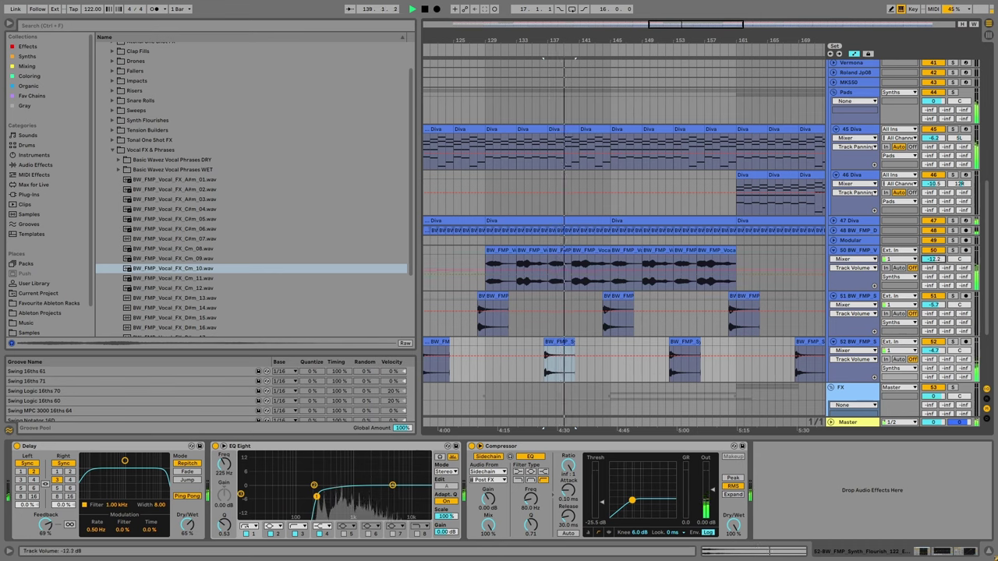
Solo the vocal FX track, search the plug-ins for "tantra", and insert DS Tantra 2 before its Delay.
left_click(871, 253)
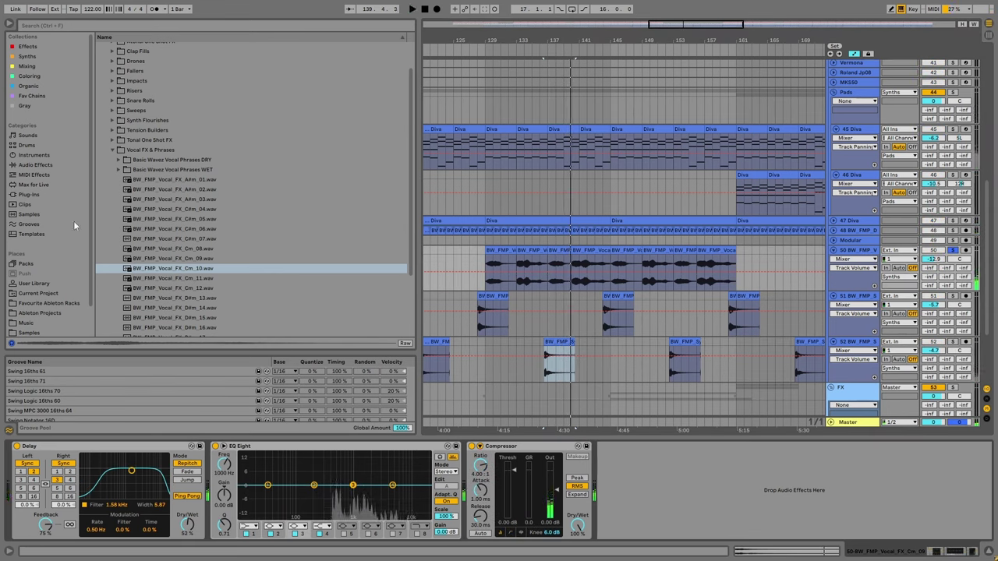
left_click(45, 195)
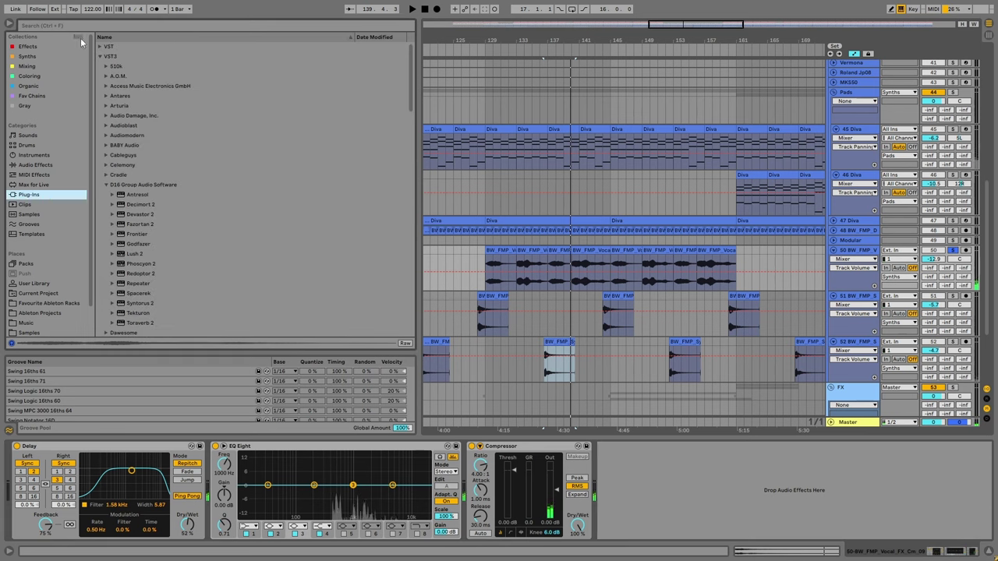
key("ctrl+f")
type("tantra")
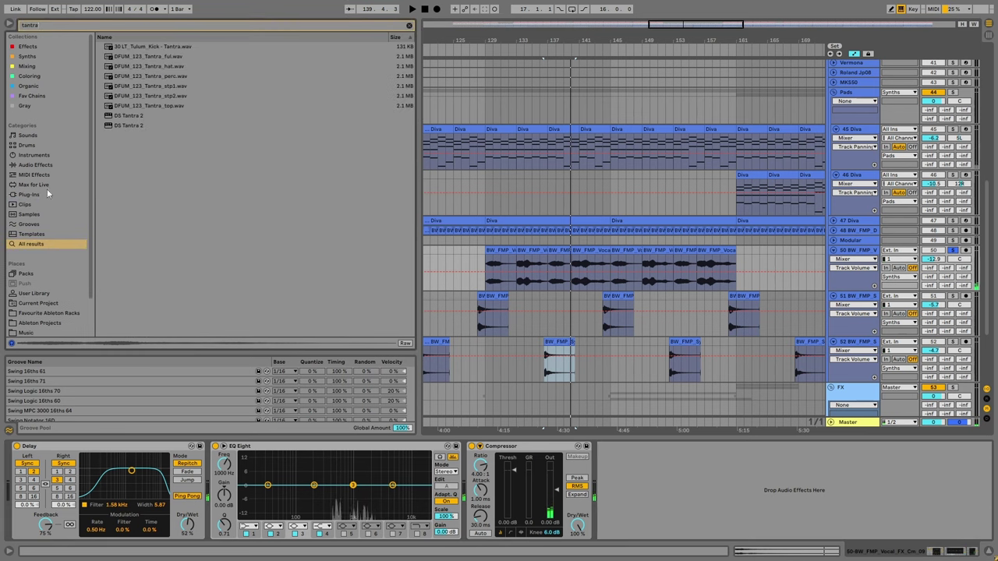
left_click(39, 195)
left_click(107, 67)
left_click_drag(136, 76, 39, 466)
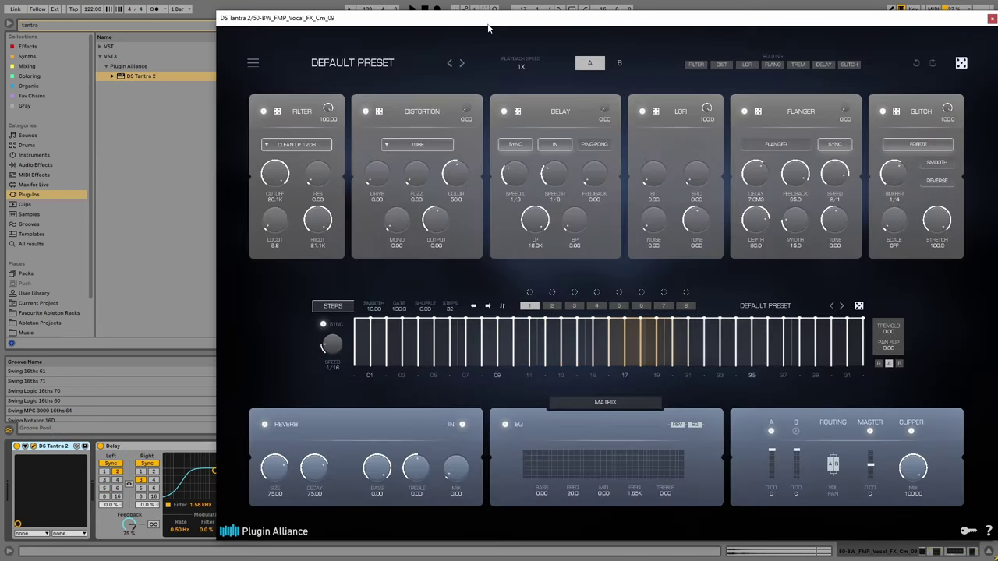
Browse the DS Tantra 2 presets during playback, load FLT Clouds, and reduce the plug-in's overall mix.
left_click_drag(488, 26, 414, 296)
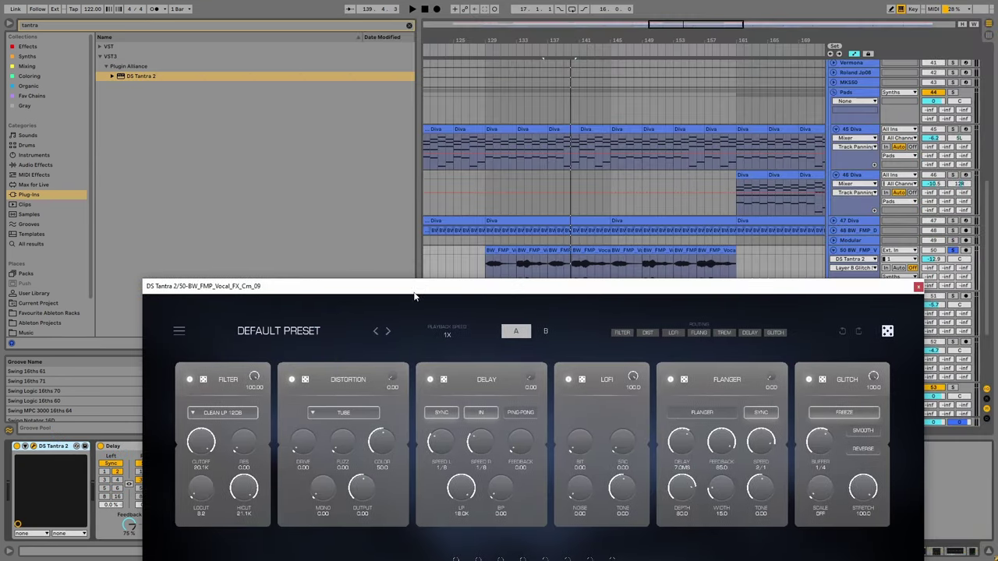
scroll(491, 233, "down", 3)
left_click(389, 332)
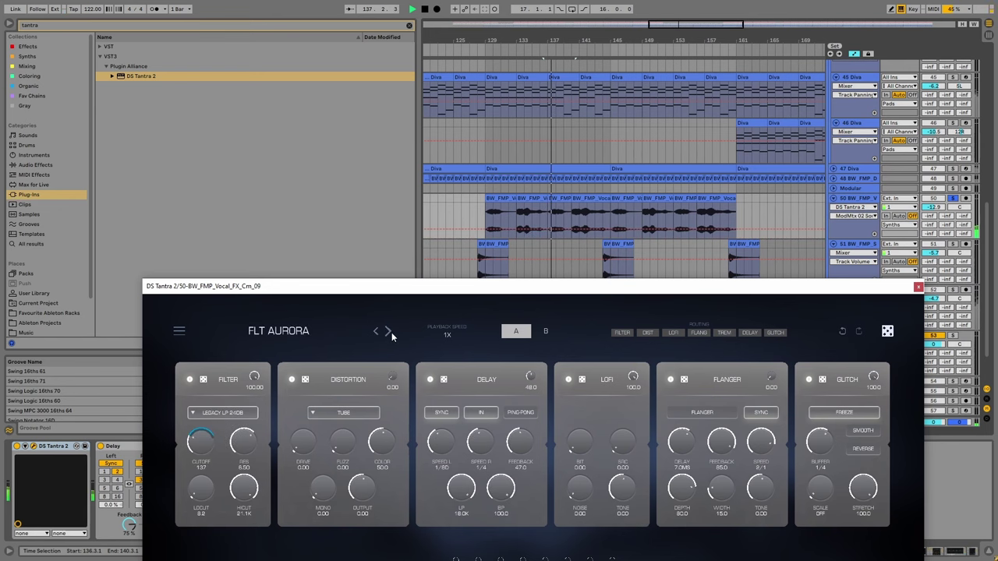
left_click(390, 331)
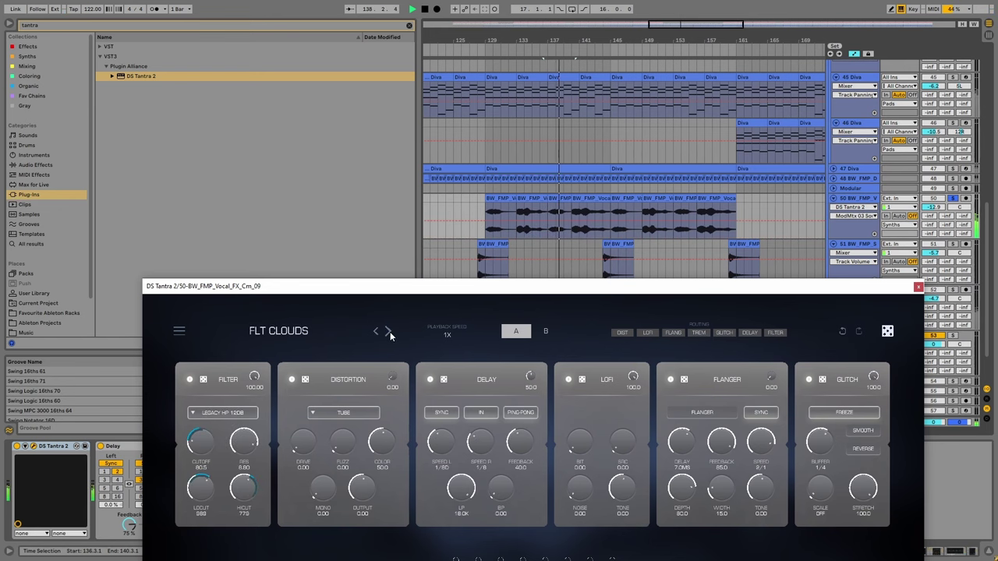
left_click_drag(390, 287, 326, 15)
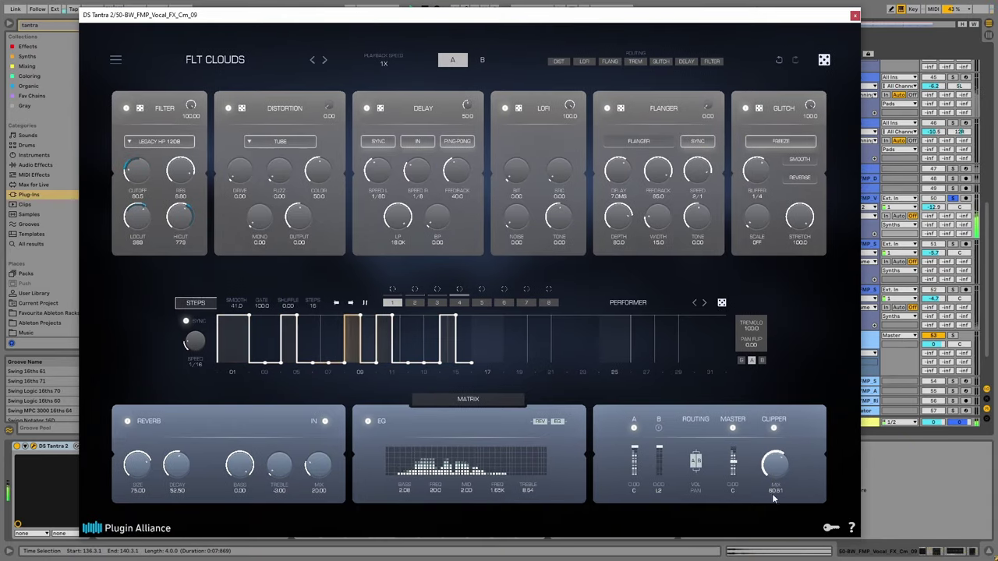
key("ctrl+alt+p")
Change band 2 of the vocal FX track's EQ Eight to a low cut at 284 Hz with Q 0.75.
left_click(360, 527)
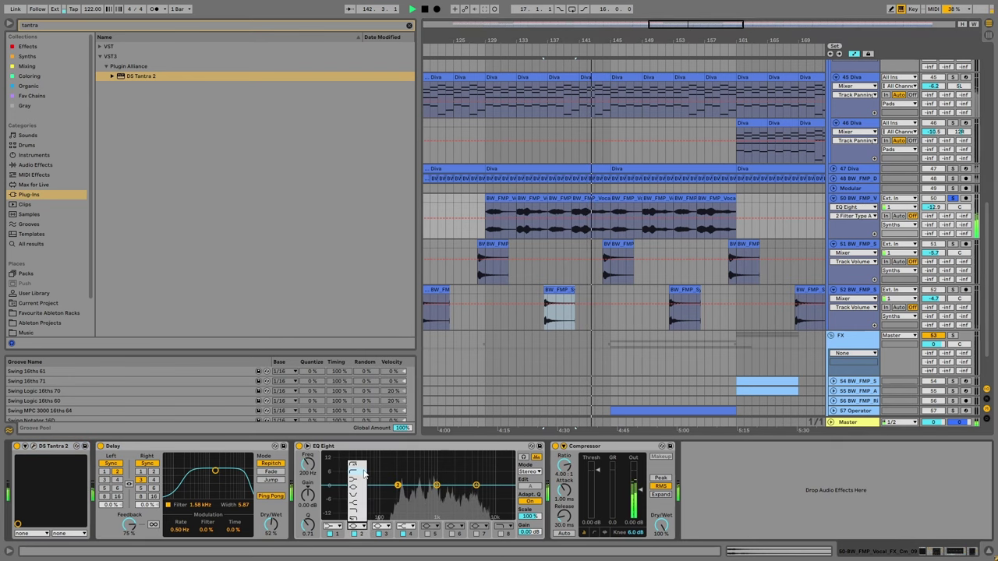
left_click(343, 425)
left_click_drag(403, 499, 412, 497)
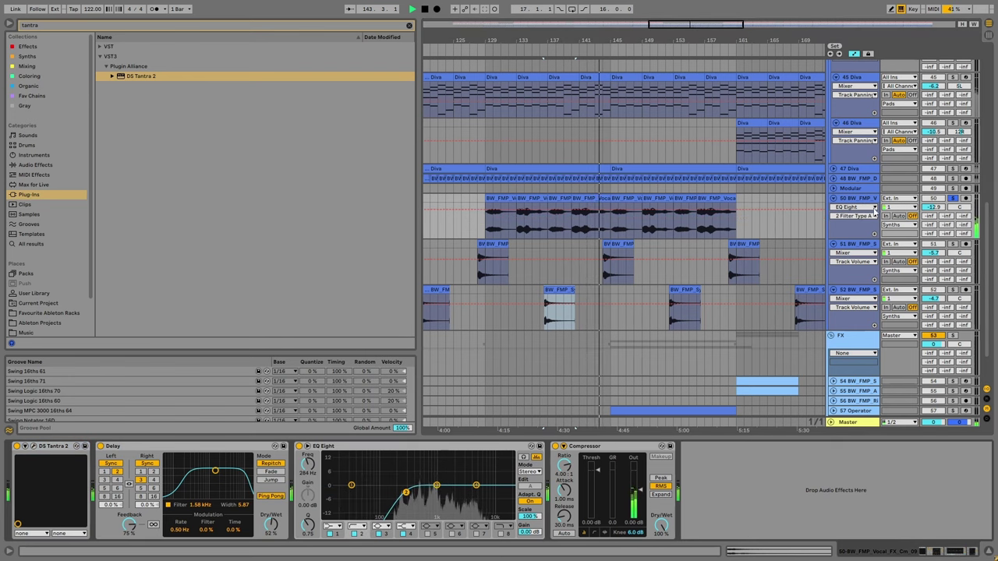
Copy the vocal FX clips spanning bars 129 to 161 and paste them on the same track at bar 193.
left_click_drag(705, 40, 705, 30)
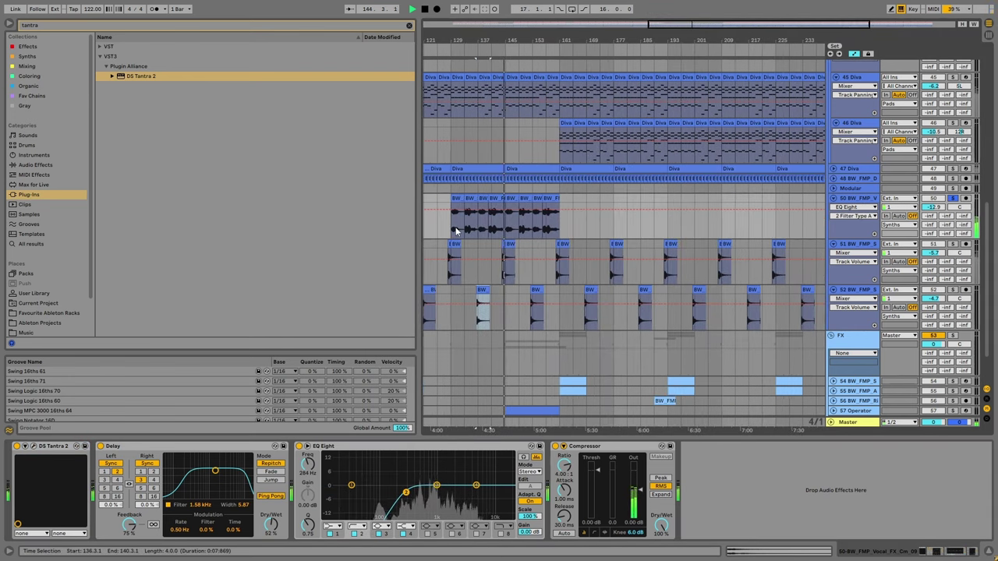
left_click_drag(451, 211, 557, 197)
scroll(577, 225, "up", 5)
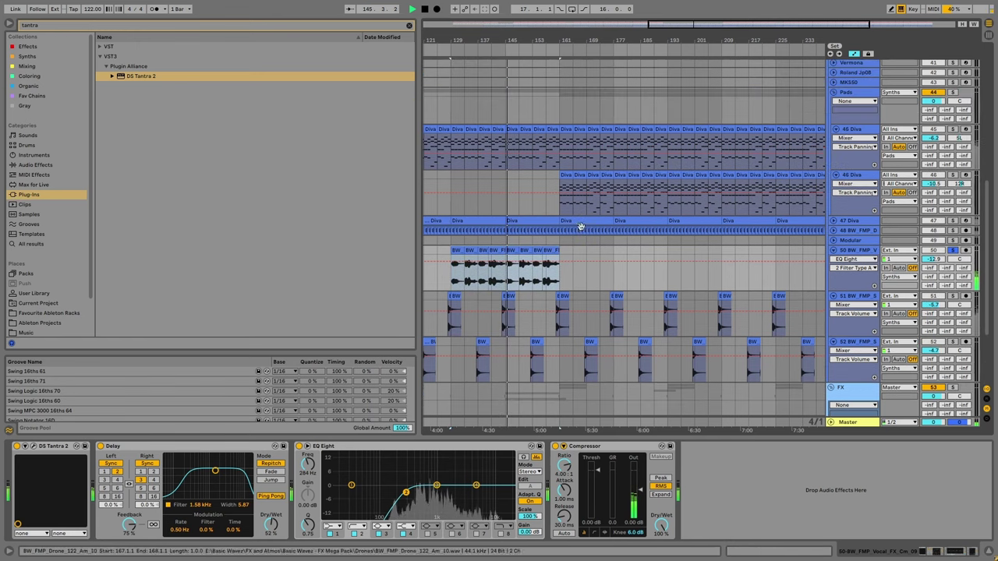
scroll(623, 289, "down", 1)
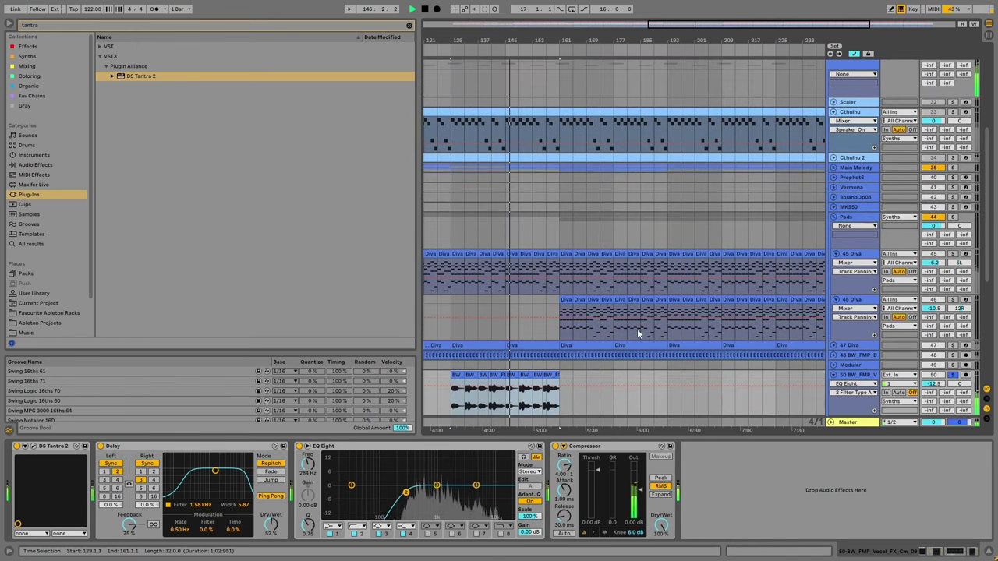
left_click(671, 375)
key("ctrl+v")
left_click_drag(703, 47, 703, 75)
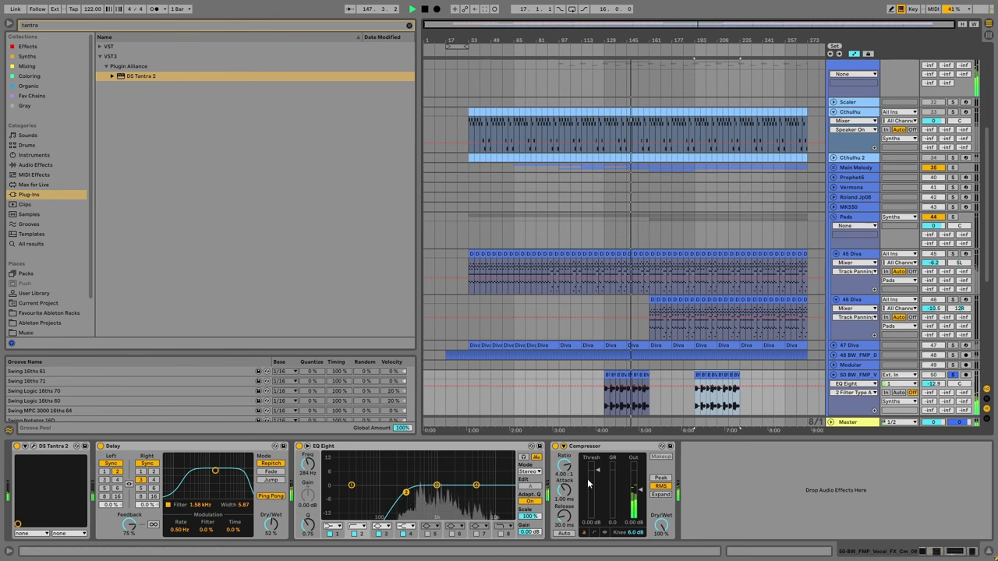
Set the vocal FX track's Compressor threshold to -26.3 dB and its sidechain input to the Sidechain track.
left_click_drag(597, 470, 597, 503)
left_click(563, 445)
left_click(566, 471)
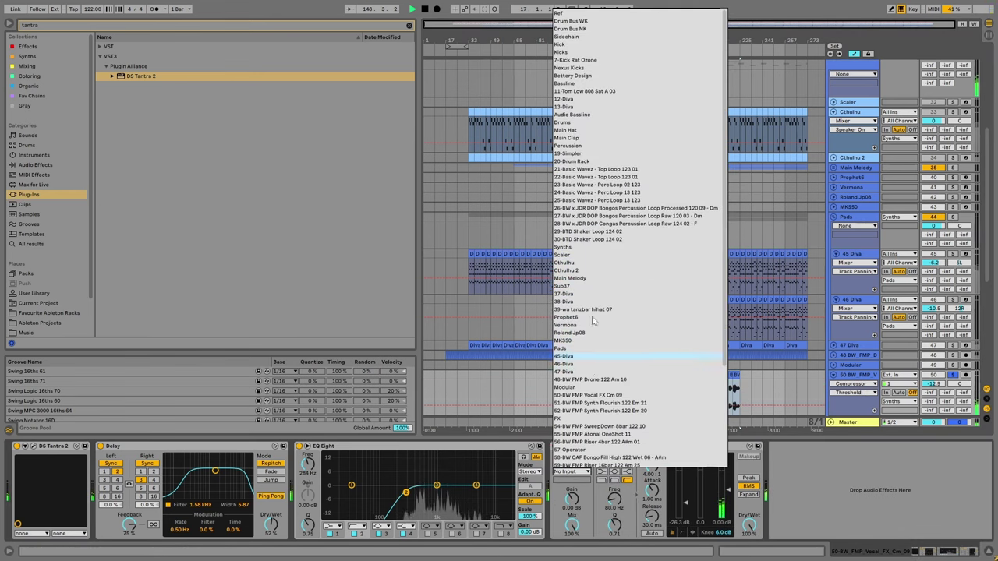
left_click(582, 39)
Rename the vocal FX track Vocals, unsolo it and collapse it.
scroll(953, 345, "down", 1)
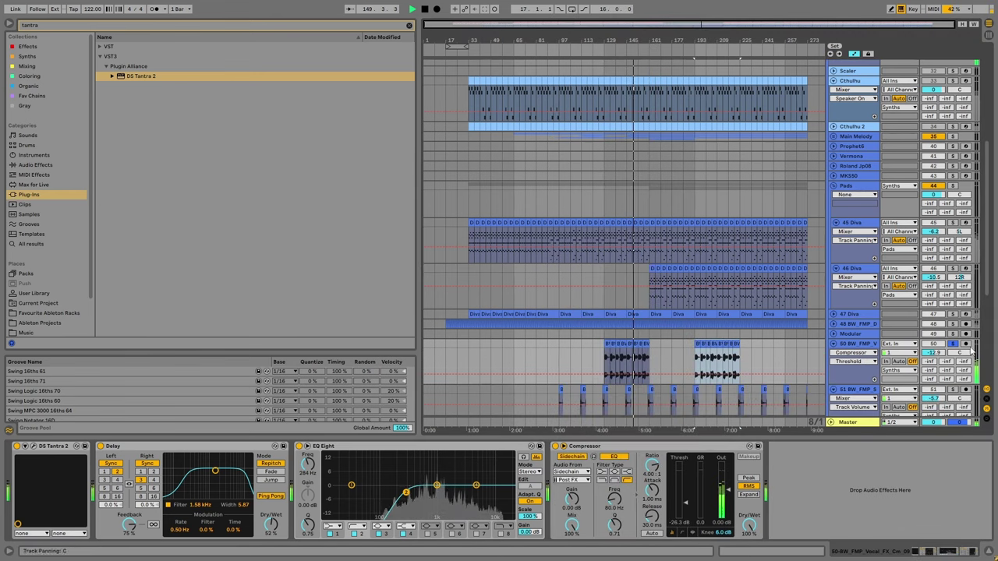
left_click(836, 345)
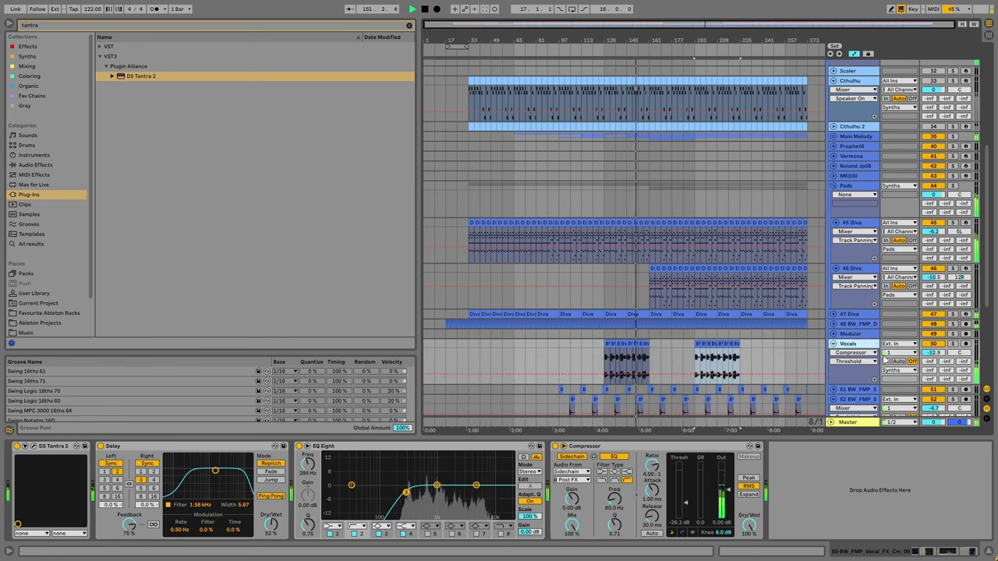
left_click(833, 342)
Group the two synth flourish tracks and name the group Flourishes.
left_click(851, 363)
right_click(851, 363)
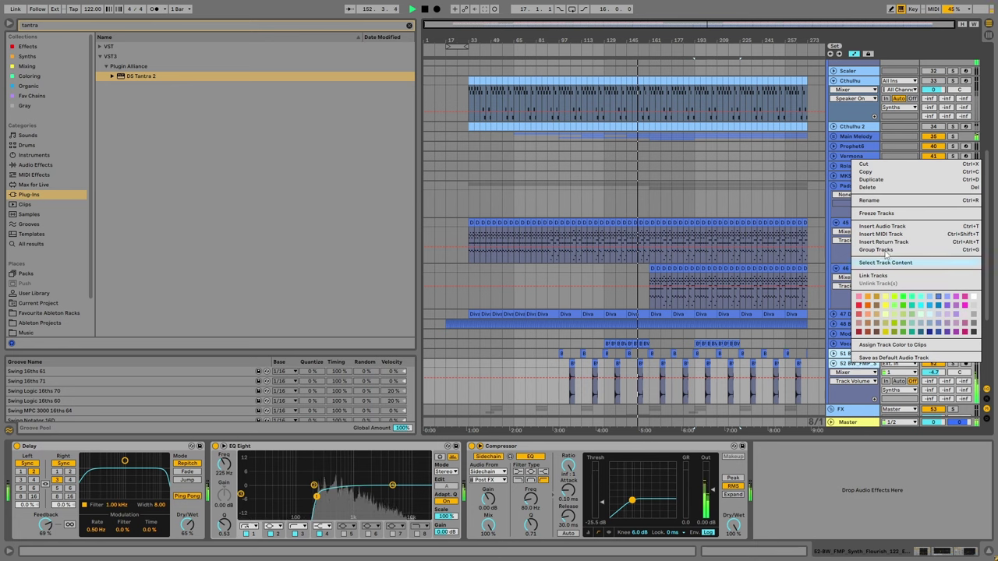
left_click(916, 400)
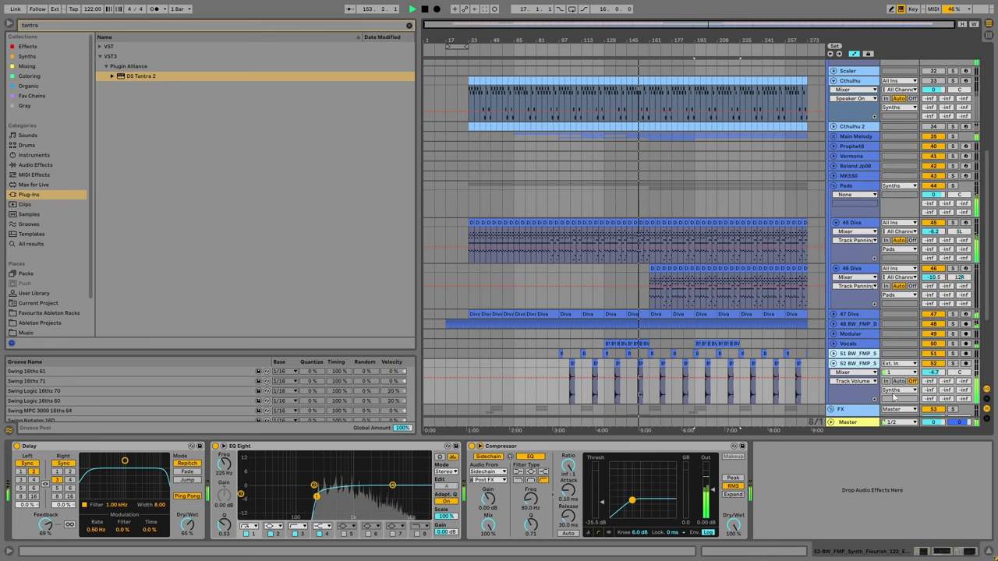
key("ctrl+g")
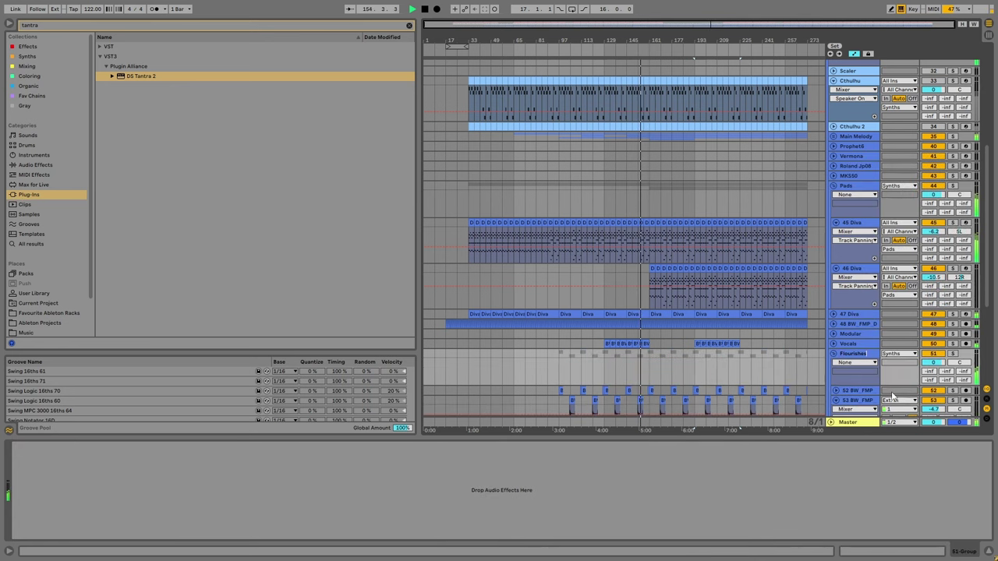
left_click(833, 353)
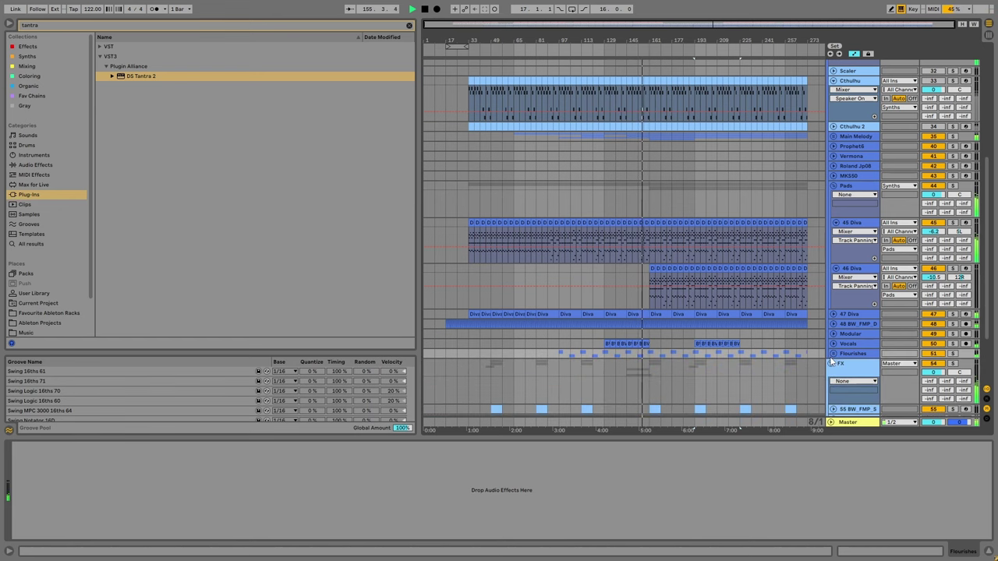
left_click(832, 354)
Delete the empty Modular, Prophet6, Vermona, Roland Jp08 and MKS50 tracks, collapsing the Pads group.
left_click(848, 335)
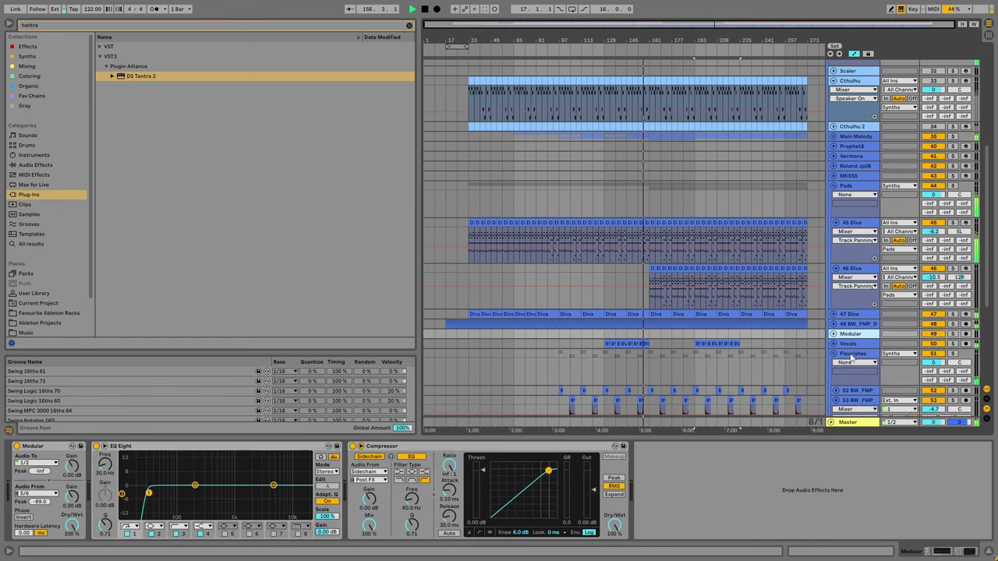
key("Delete")
left_click(833, 185)
left_click(852, 145)
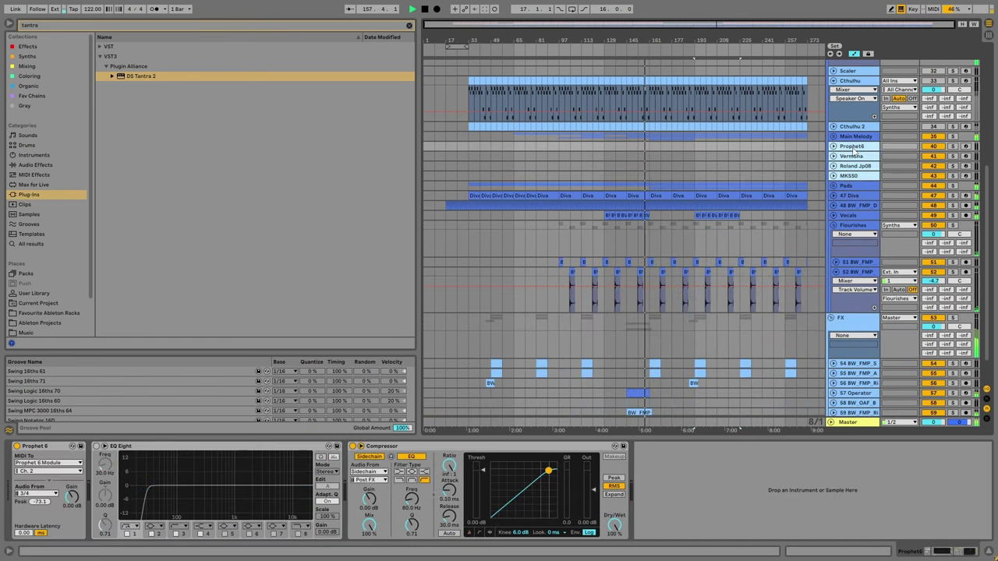
key("Delete")
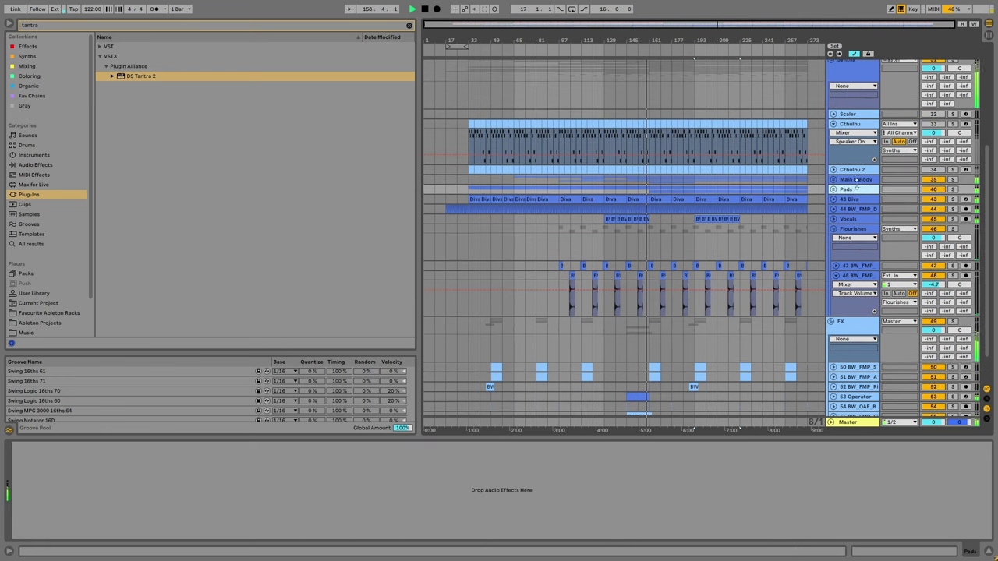
Collapse the Cthulhu track and the Synths group in the arrangement.
left_click(833, 123)
scroll(763, 219, "up", 4)
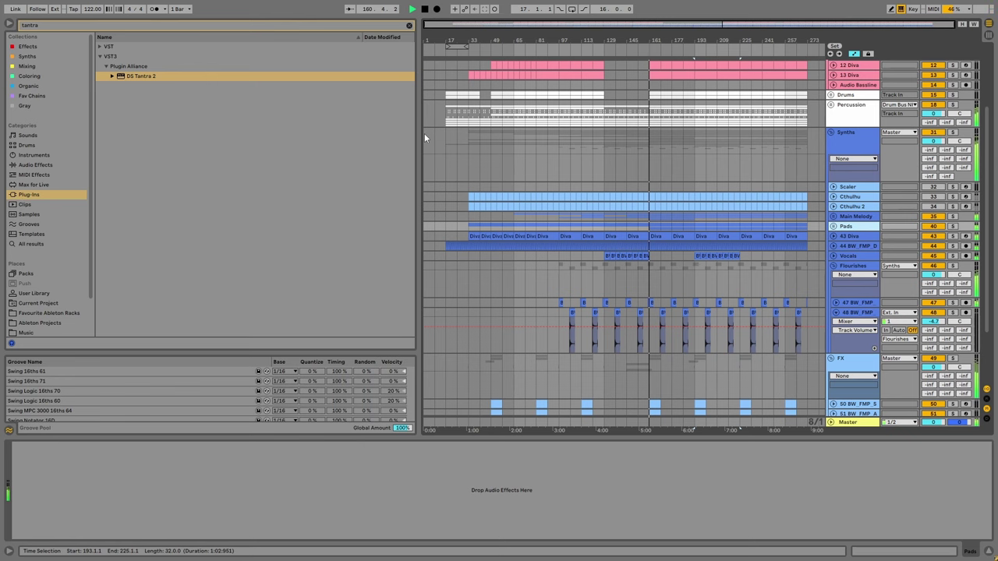
left_click(833, 133)
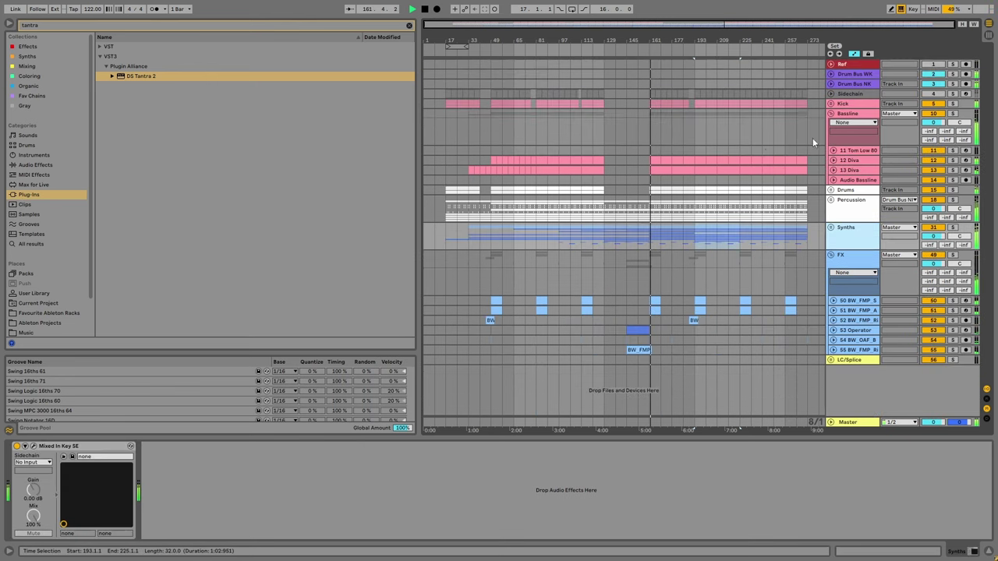
Stop playback, duplicate the 13 Diva bass track, fill the copy's breakdown gap with bass clips, and open the 16-bar clip at bar 129.
key("space")
left_click(845, 160)
left_click(833, 169)
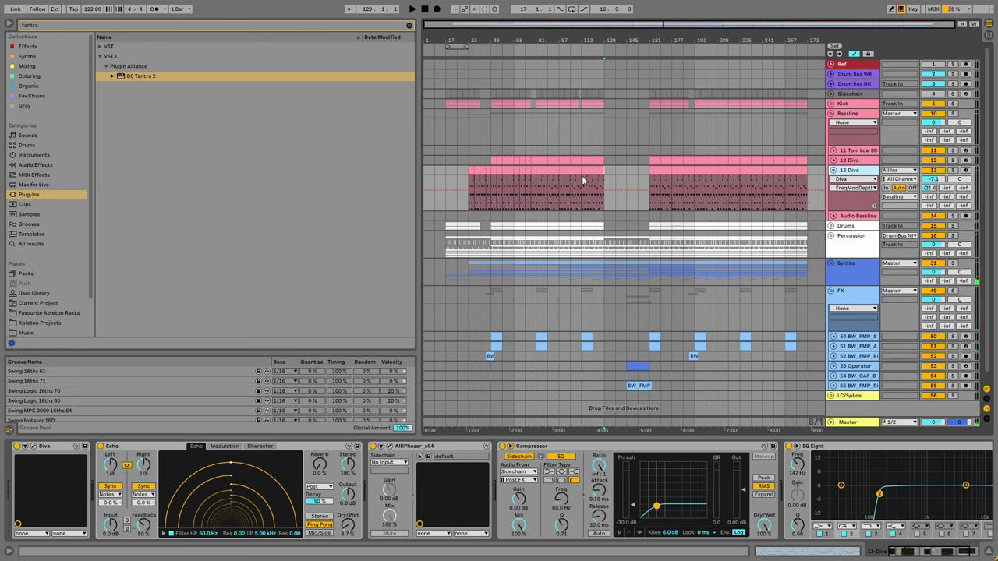
key("ctrl+d")
left_click_drag(603, 215, 621, 215)
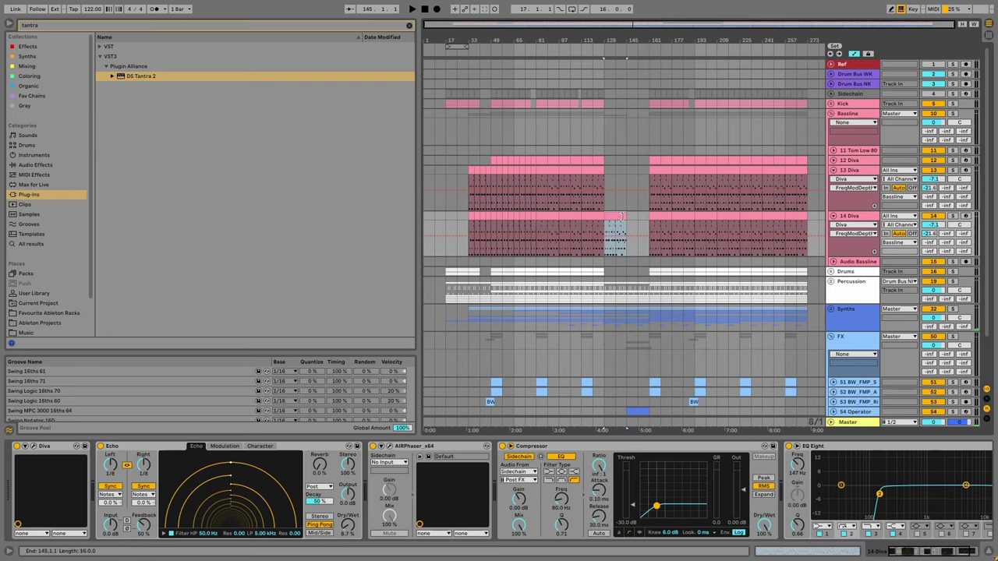
double_click(619, 216)
Delete the G1 accents and the high notes from bars 1 to 4 of the breakdown bass clip.
left_click_drag(162, 413, 205, 396)
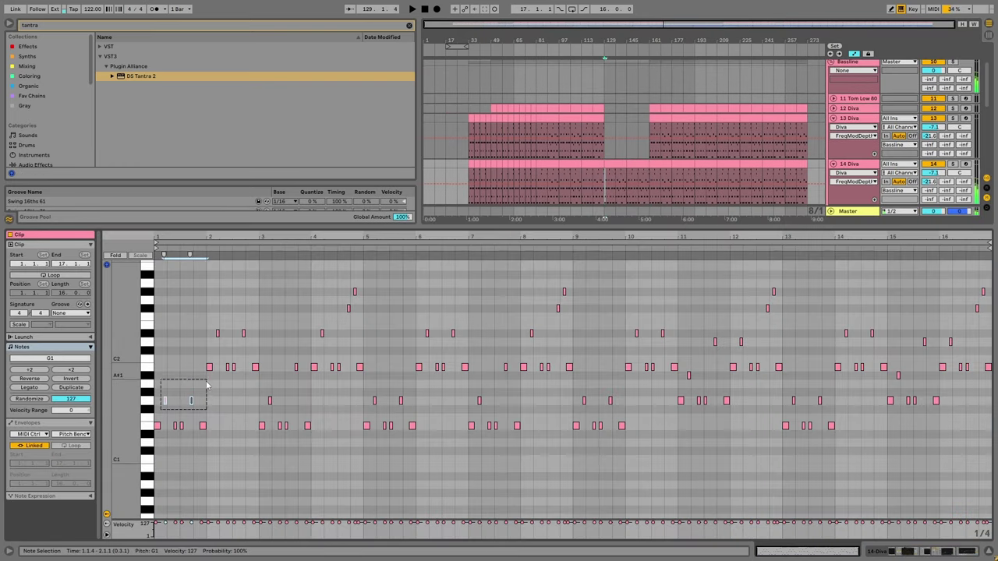
key("Delete")
left_click_drag(205, 345, 275, 307)
key("Delete")
left_click_drag(229, 414, 272, 398)
key("Delete")
left_click_drag(284, 352, 313, 330)
left_click_drag(315, 287, 360, 339)
key("Delete")
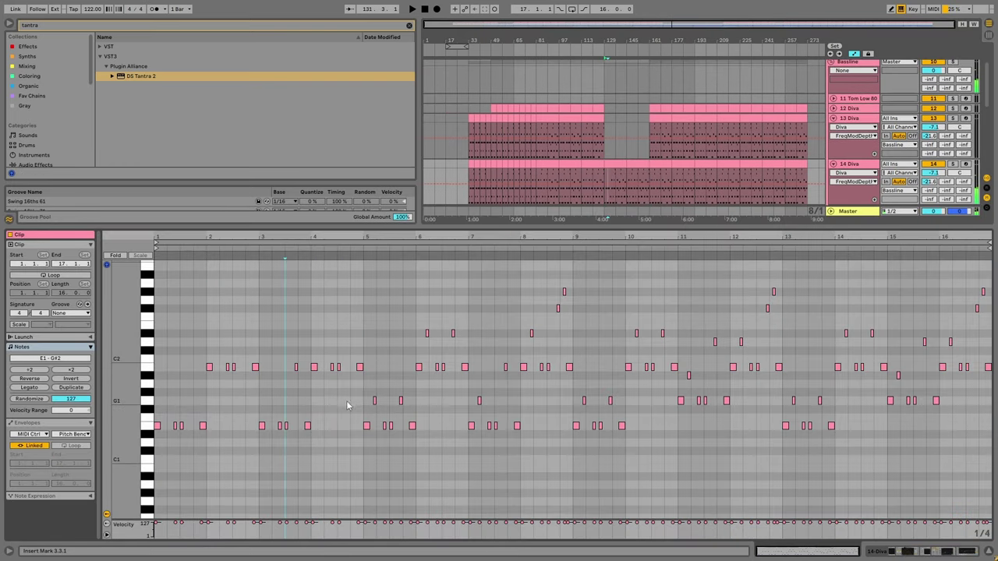
Delete the G1 accents and the high notes from bars 5 to 9 of the breakdown bass clip.
left_click_drag(346, 394, 419, 406)
key("Delete")
left_click_drag(401, 327, 471, 338)
key("Delete")
left_click_drag(523, 301, 572, 340)
key("Delete")
left_click_drag(577, 394, 615, 407)
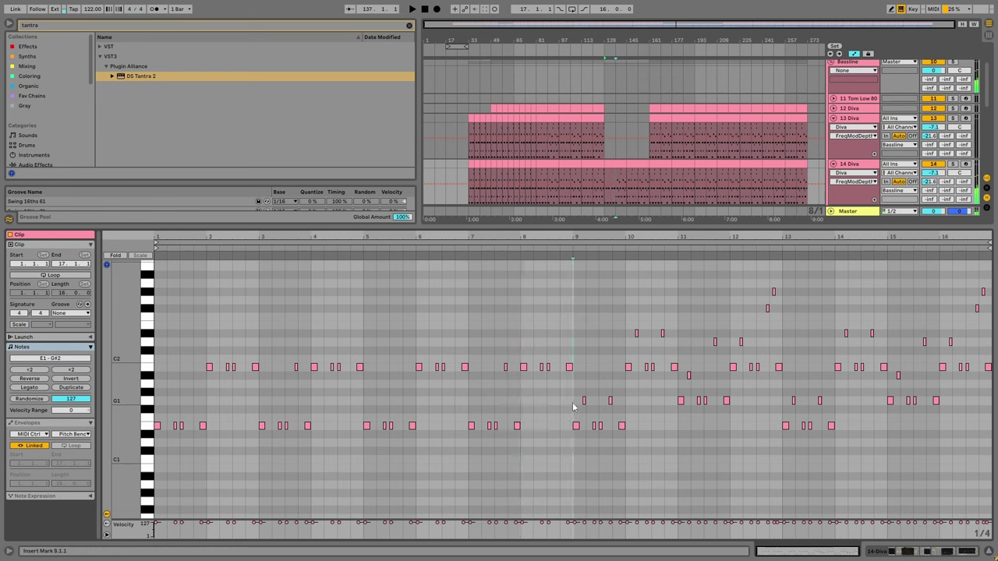
key("Delete")
Delete the remaining high notes and short accent notes from bars 10 to 16, keeping the main E1, G1 and B1 patterns.
left_click_drag(624, 343, 684, 305)
key("Delete")
left_click_drag(678, 382, 774, 324)
key("Delete")
key("Delete")
left_click_drag(756, 282, 780, 336)
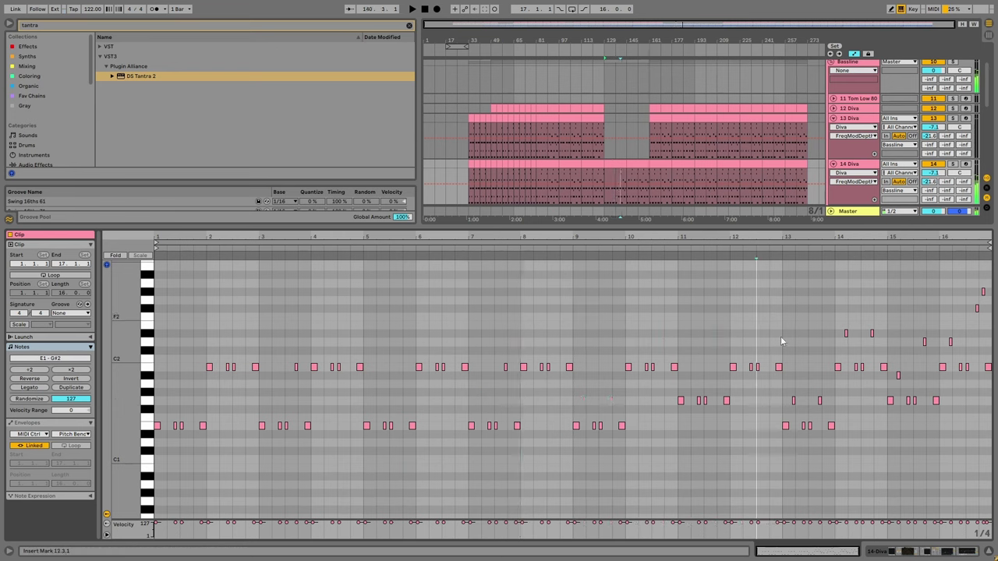
key("Delete")
left_click_drag(783, 409, 827, 390)
key("Delete")
left_click_drag(838, 326, 878, 339)
key("Delete")
left_click_drag(892, 383, 952, 319)
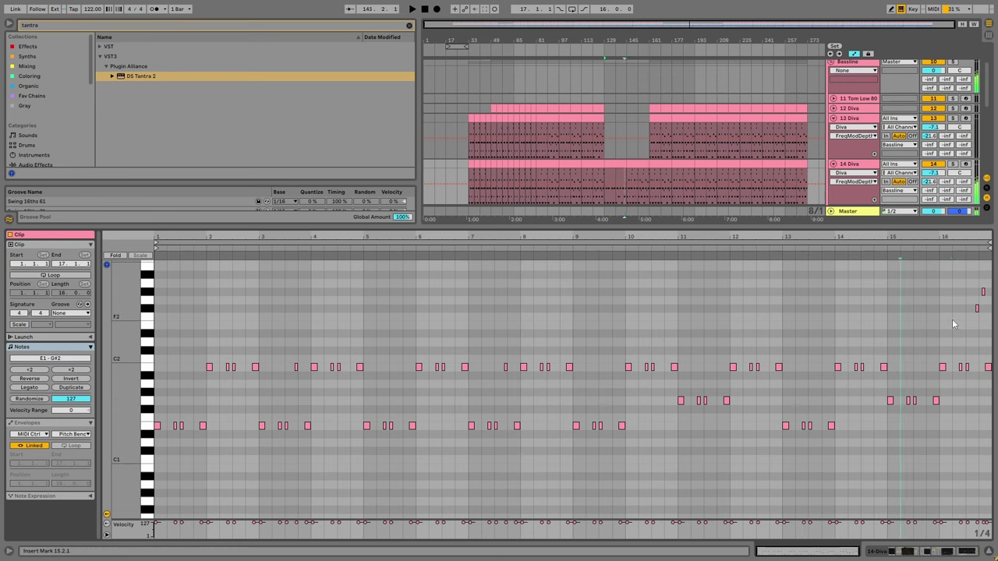
key("Delete")
left_click(952, 319)
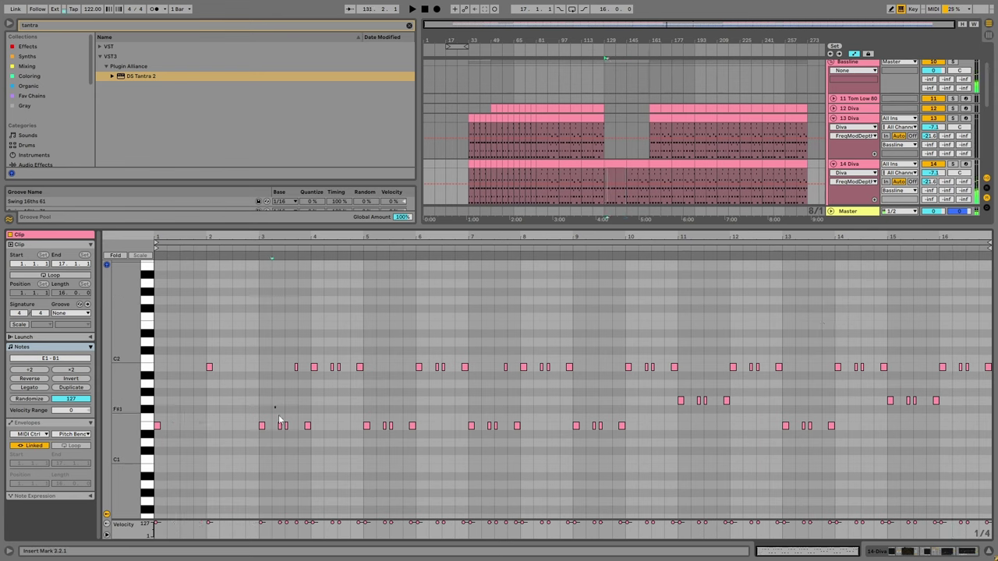
Thin bars 3 to 5 of the breakdown bass clip to only the first note of each bar.
left_click_drag(279, 419, 311, 431)
key("Delete")
left_click_drag(285, 360, 299, 373)
key("Delete")
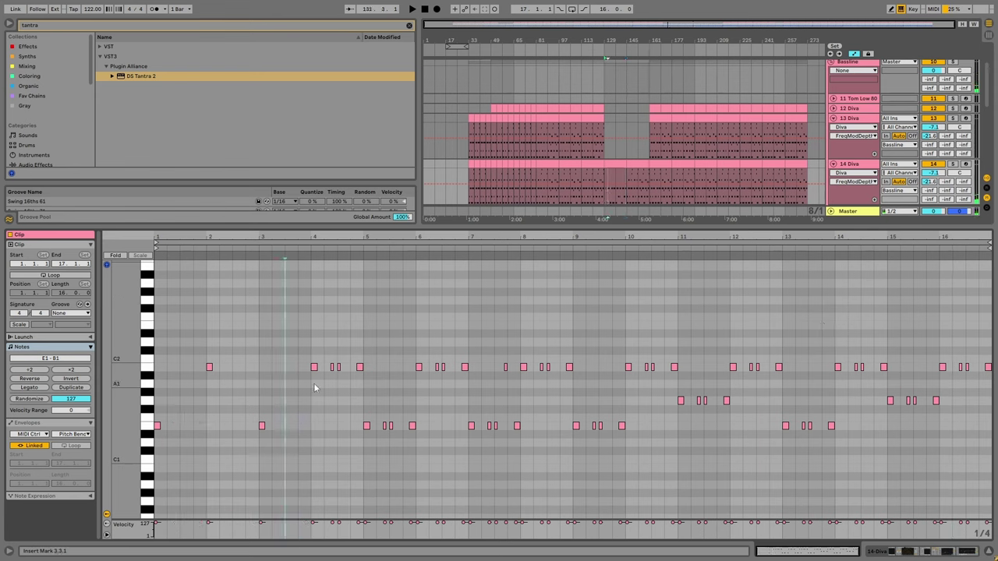
left_click_drag(354, 392, 367, 360)
key("Delete")
left_click_drag(375, 420, 417, 433)
key("Delete")
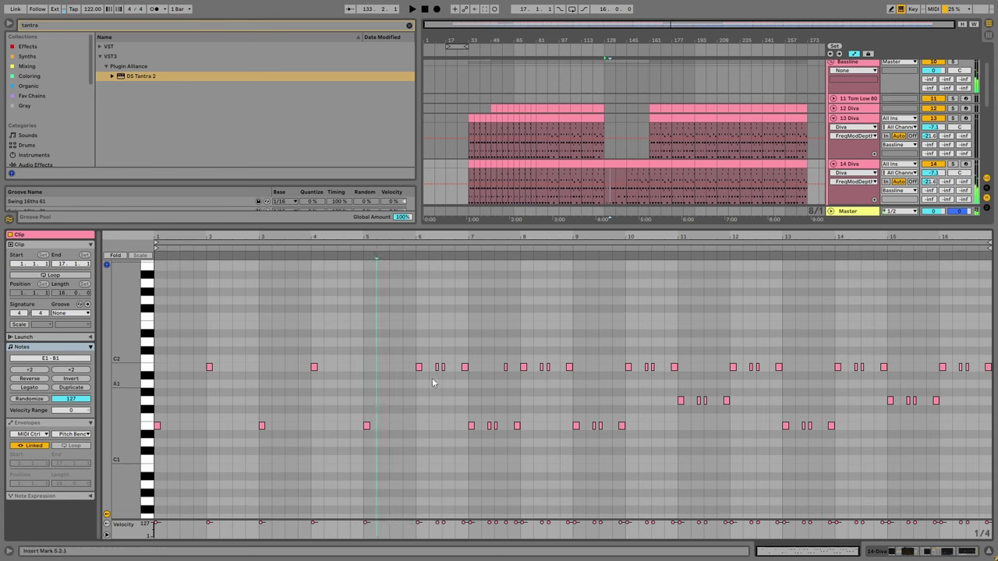
Thin bars 6 to 9 of the breakdown bass clip to only the first note of each bar.
key("Delete")
left_click(485, 413)
mouse_move(428, 360)
left_mouse_down()
mouse_move(468, 373)
mouse_move(580, 373)
left_mouse_up()
key("Delete")
key("Delete")
key("Delete")
left_click_drag(590, 415, 631, 435)
key("Delete")
Thin bars 10 to 16 of the breakdown bass clip to only the first note of each bar.
left_click_drag(642, 354, 686, 377)
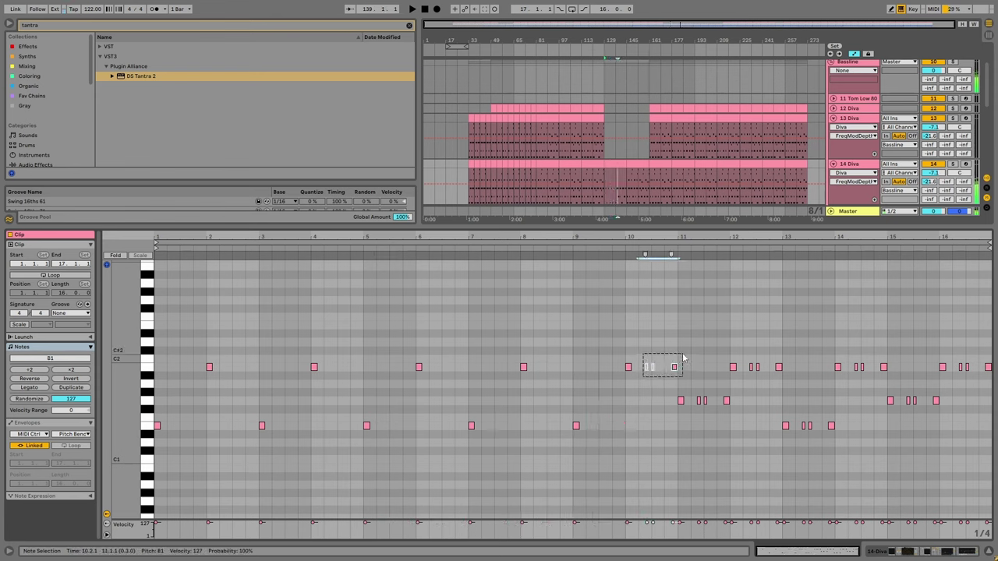
key("Delete")
key("Delete")
left_click_drag(695, 413, 783, 360)
key("Delete")
mouse_move(795, 414)
left_mouse_down()
mouse_move(853, 449)
mouse_move(807, 438)
left_mouse_up()
key("Delete")
key("Delete")
key("Delete")
left_click_drag(846, 358, 968, 409)
key("Delete")
left_click_drag(953, 358, 993, 374)
key("Delete")
Apply Legato to all the clip's notes, then solo the duplicated bass track and play it from bar 129.
key("ctrl+a")
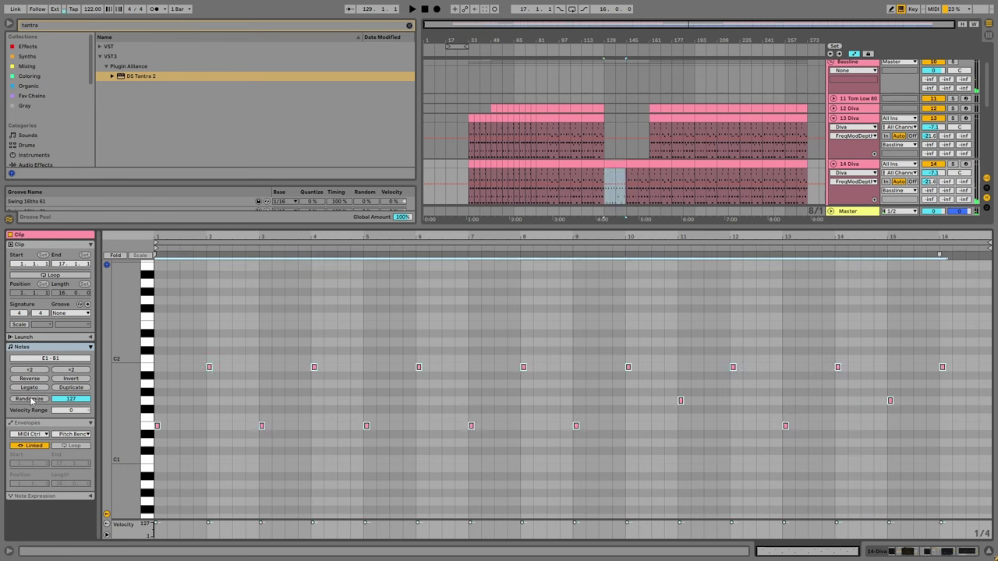
left_click(30, 388)
left_click(952, 164)
key("space")
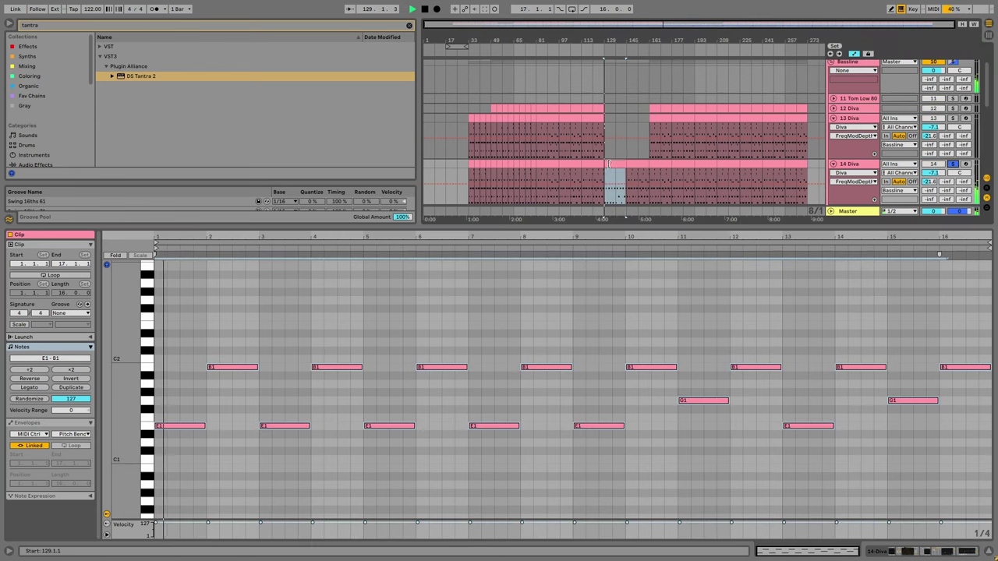
Duplicate the sustained bass clip to fill bars 145 to 161 and delete the track's clips before bar 129 and after bar 161.
key("ctrl+d")
left_click_drag(600, 166, 468, 165)
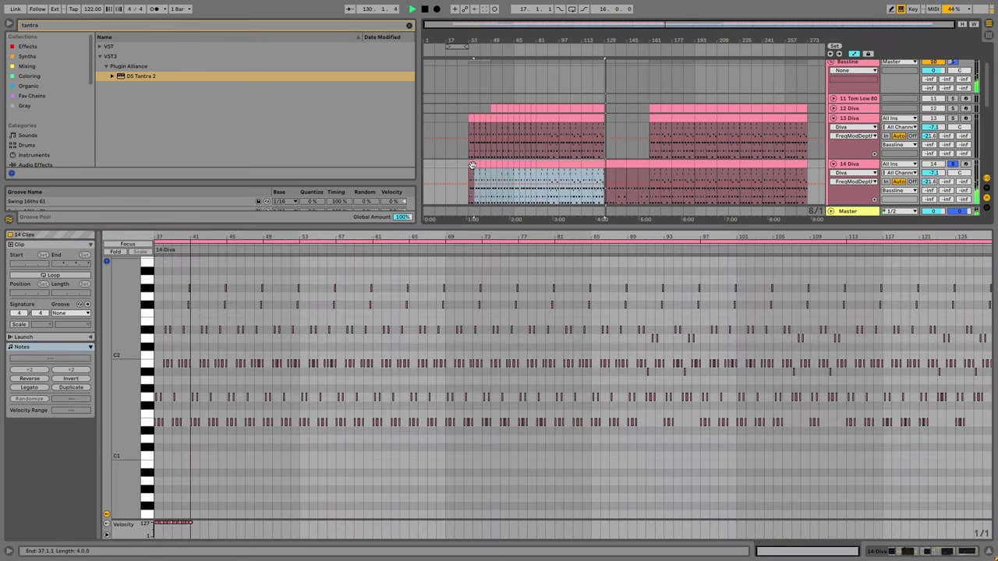
key("Delete")
left_click_drag(648, 179, 824, 179)
key("Delete")
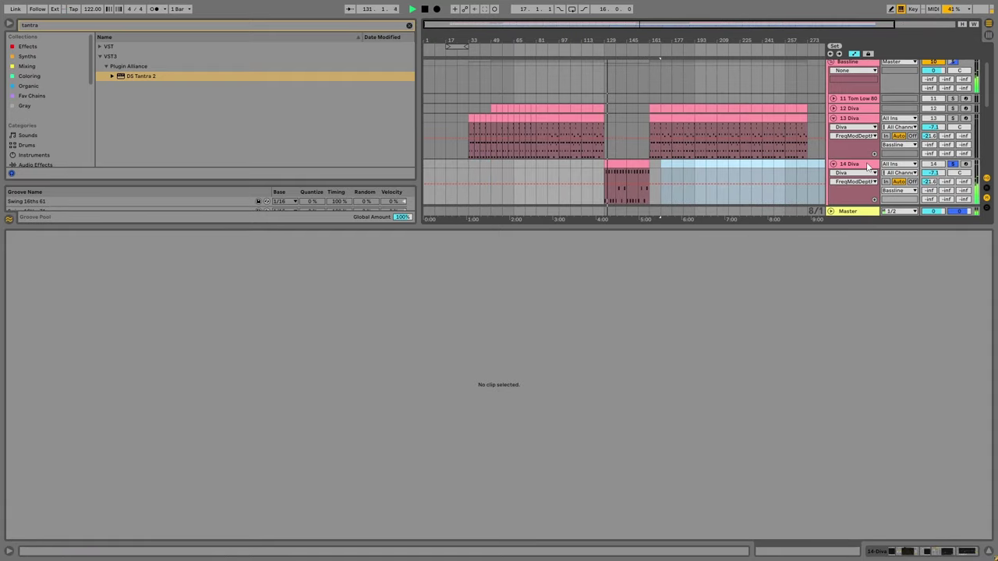
Show the duplicated bass track's devices and turn off its Echo and EQ Eight.
key("shift+Tab")
left_click(101, 446)
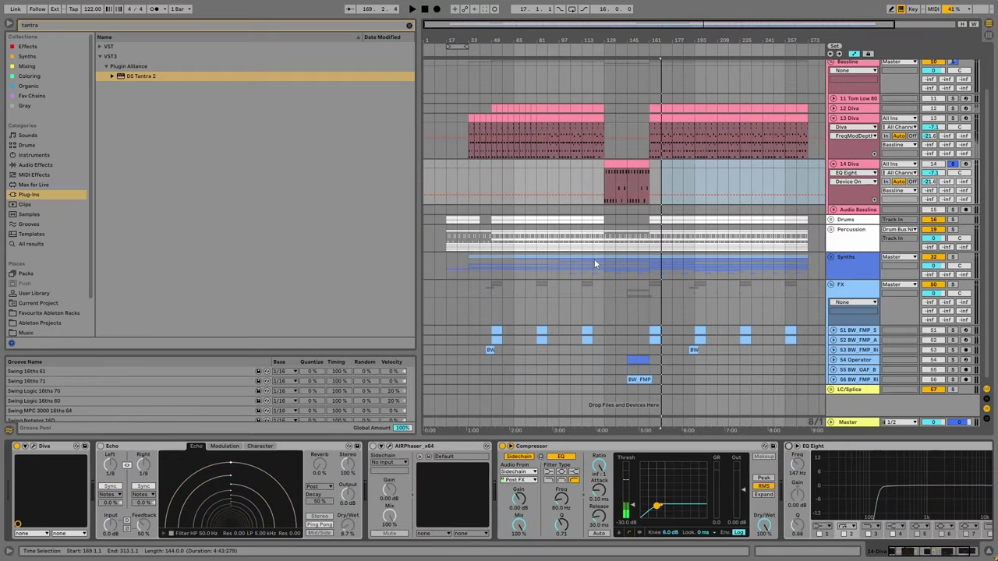
left_click(595, 260)
Toggle Effect 1 in the duplicated bass track's Diva during playback and lower the track volume to -18.4 dB.
left_click(33, 447)
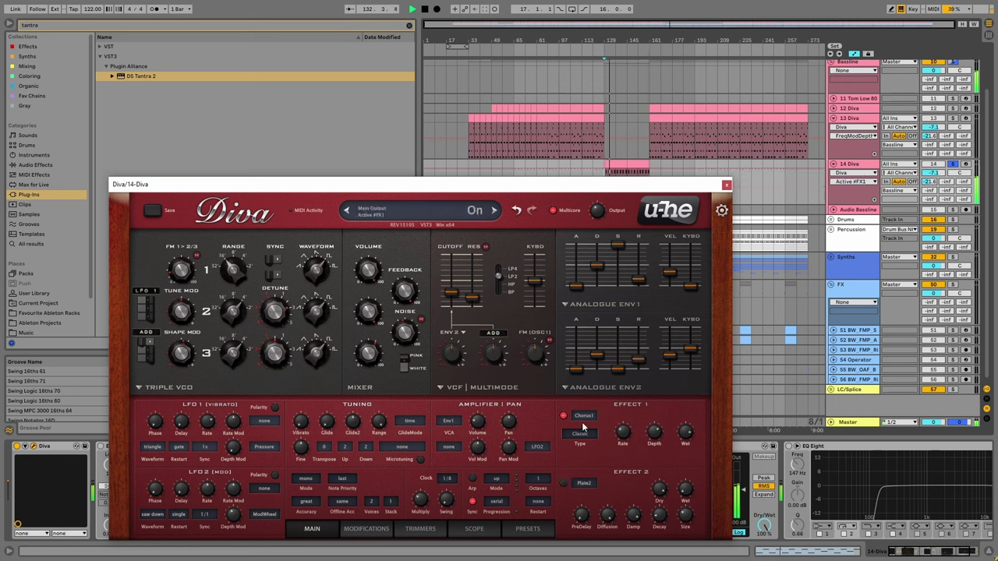
mouse_move(932, 172)
left_mouse_down()
mouse_move(932, 184)
mouse_move(941, 176)
left_mouse_up()
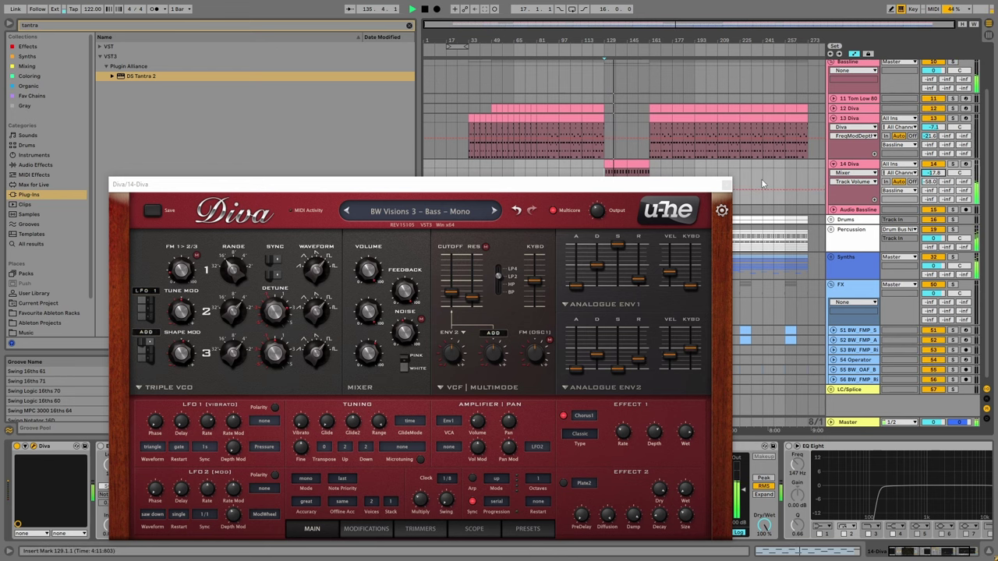
left_click(725, 184)
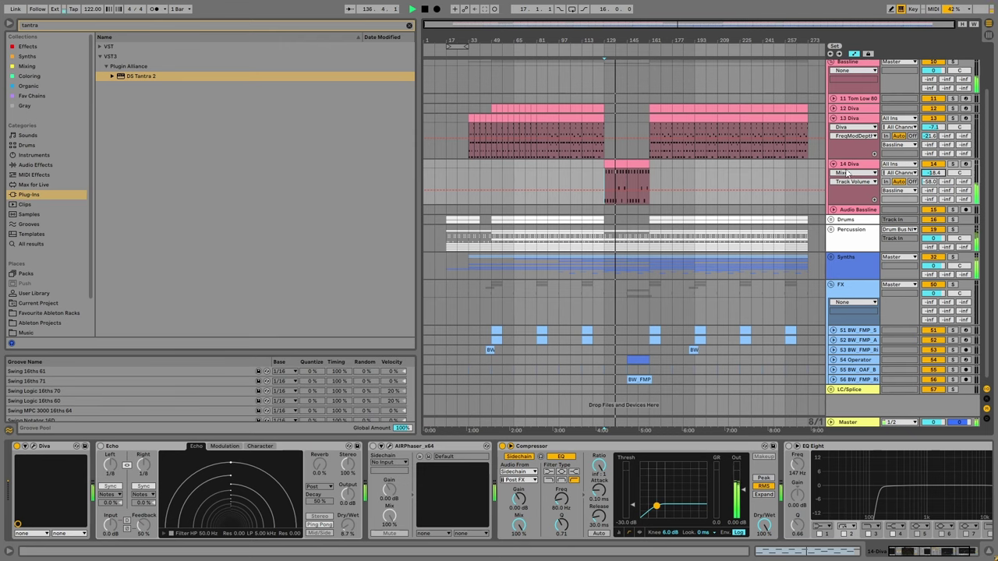
Fold the two unfolded Diva bass tracks and rename track 13 as Bass Layer.
left_click(832, 164)
left_click(832, 118)
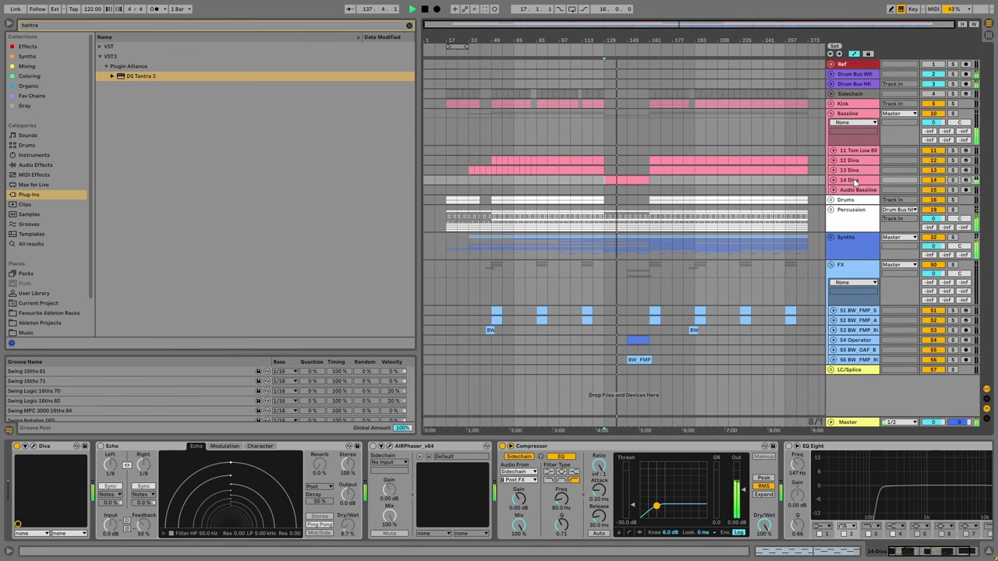
left_click(854, 181)
left_click(849, 170)
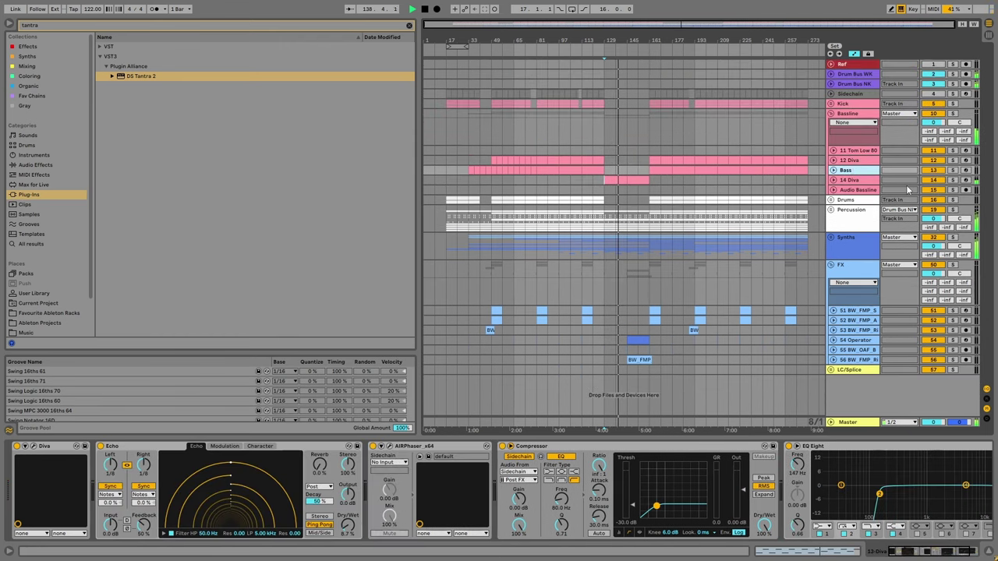
key("BackSpace")
key("BackSpace")
key("BackSpace")
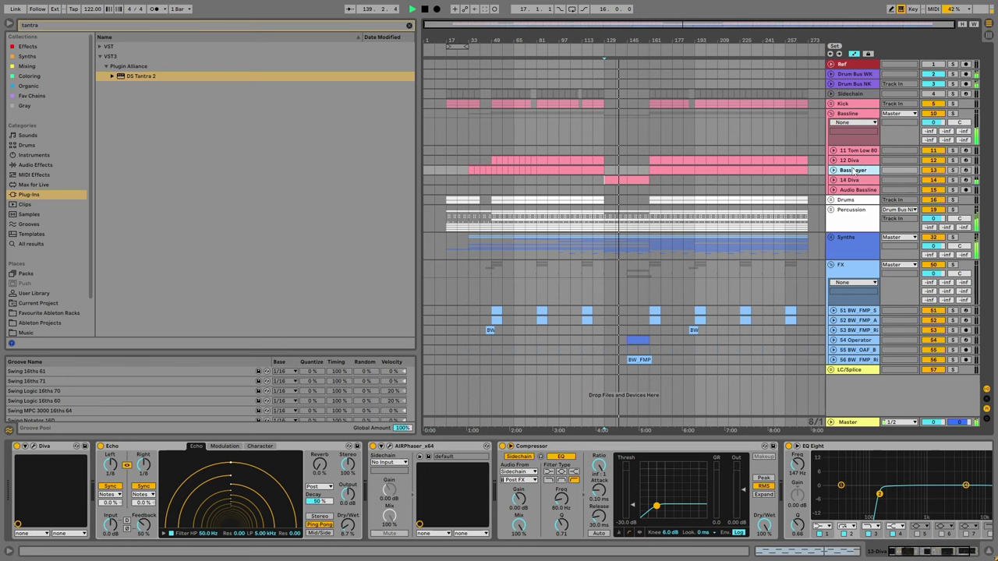
Rename track 12 as Main Sub and track 14 as Sub Break.
key("shift+Tab")
type("Main Sub")
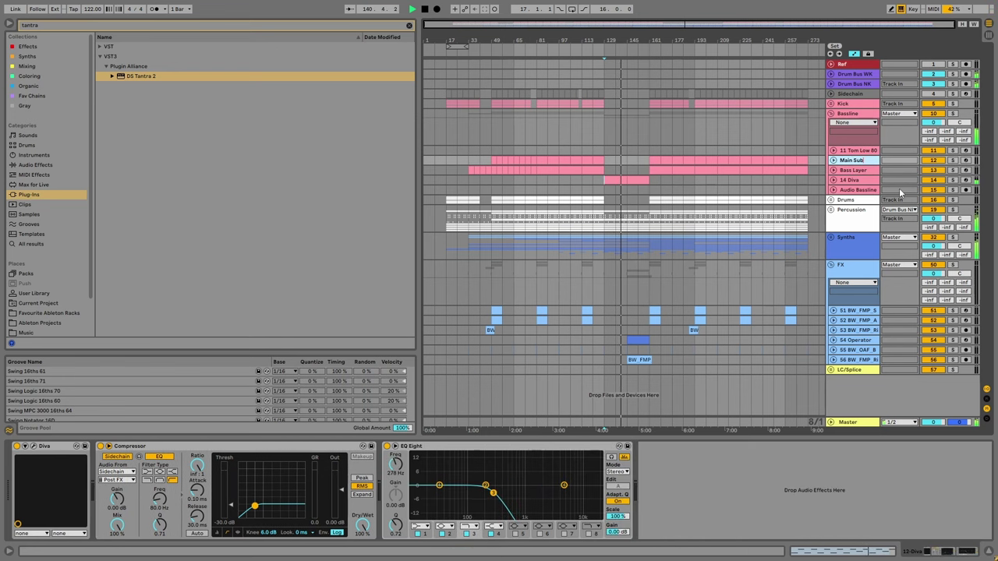
key("Tab")
key("Tab")
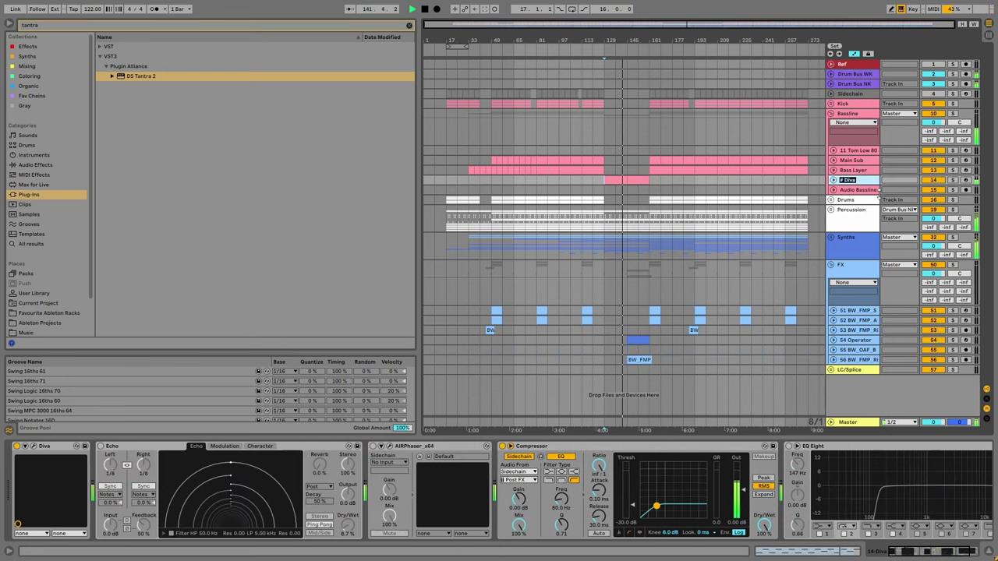
type("Sub Break")
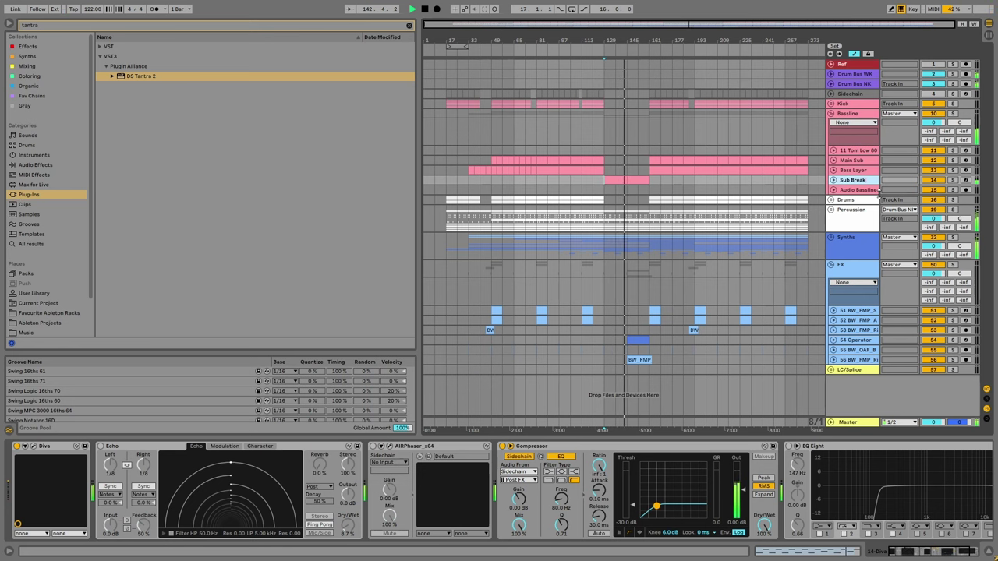
Delete the empty Audio Bassline track and unfold the 11 Tom Low 808 track.
key("Tab")
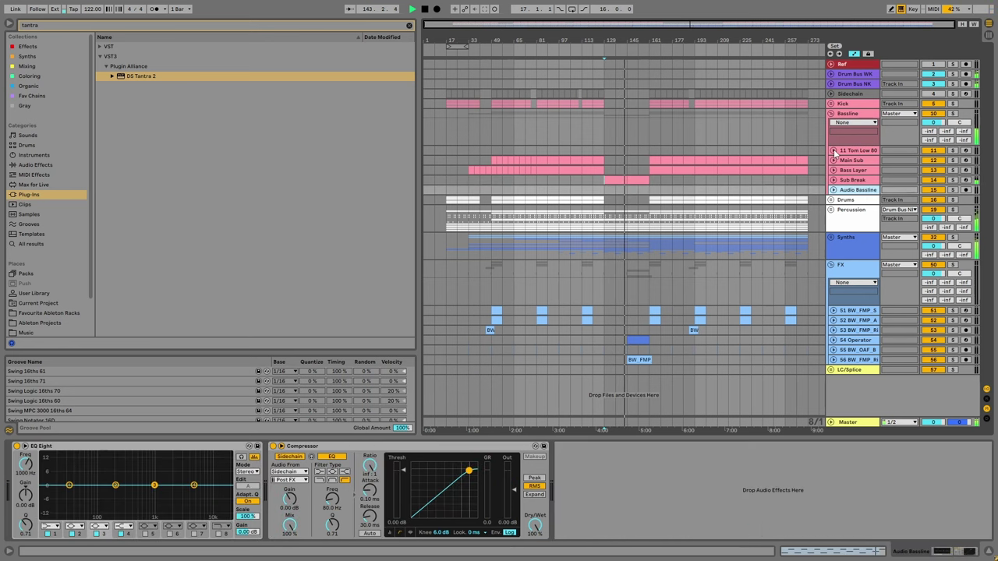
key("Delete")
left_click(834, 151)
Insert an empty MIDI clip from bar 17 to 25 on the Tom Low 808 track and enlarge the arrangement area above its notes.
left_click(455, 152)
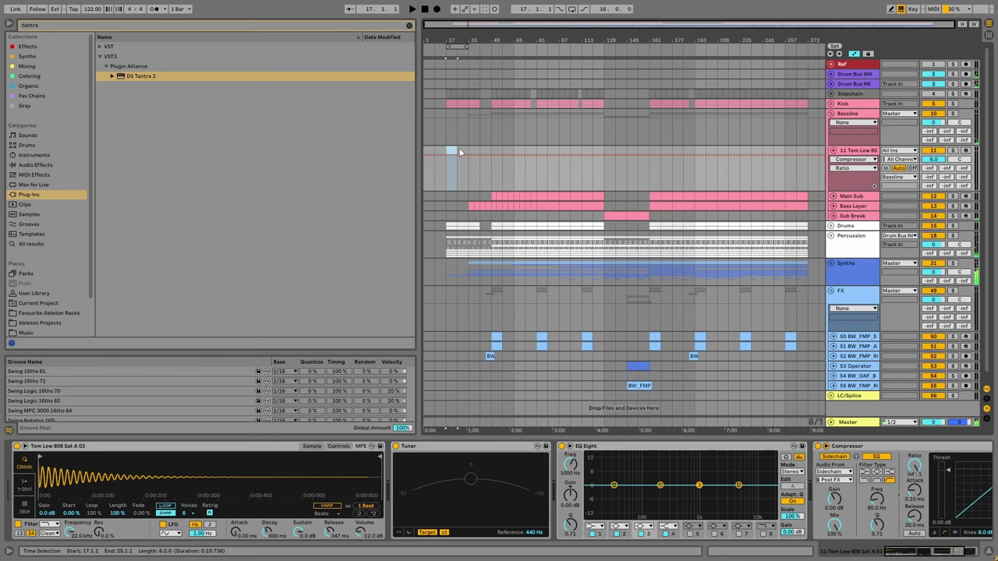
right_click(459, 150)
left_click(496, 227)
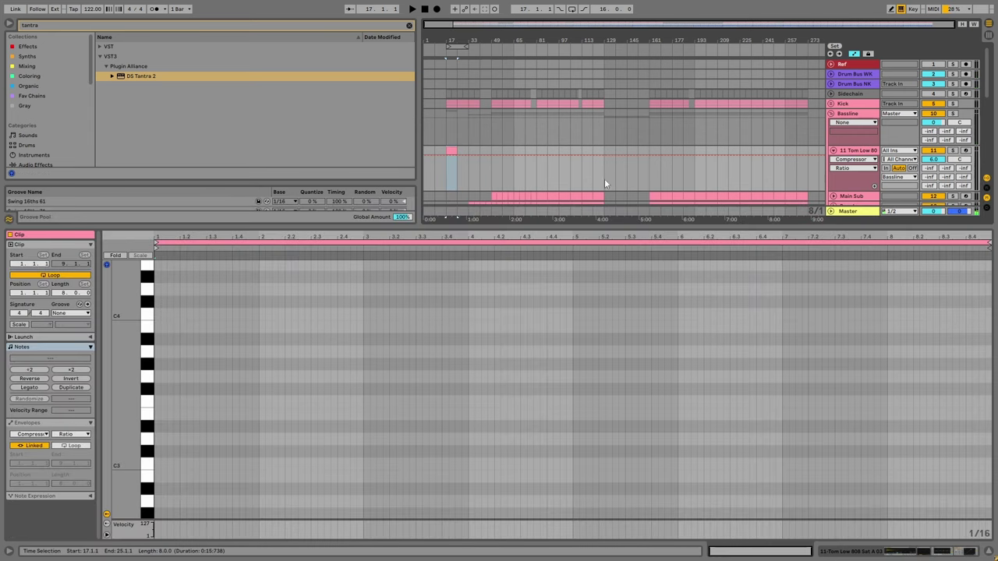
scroll(605, 184, "down", 1)
left_click_drag(537, 228, 537, 304)
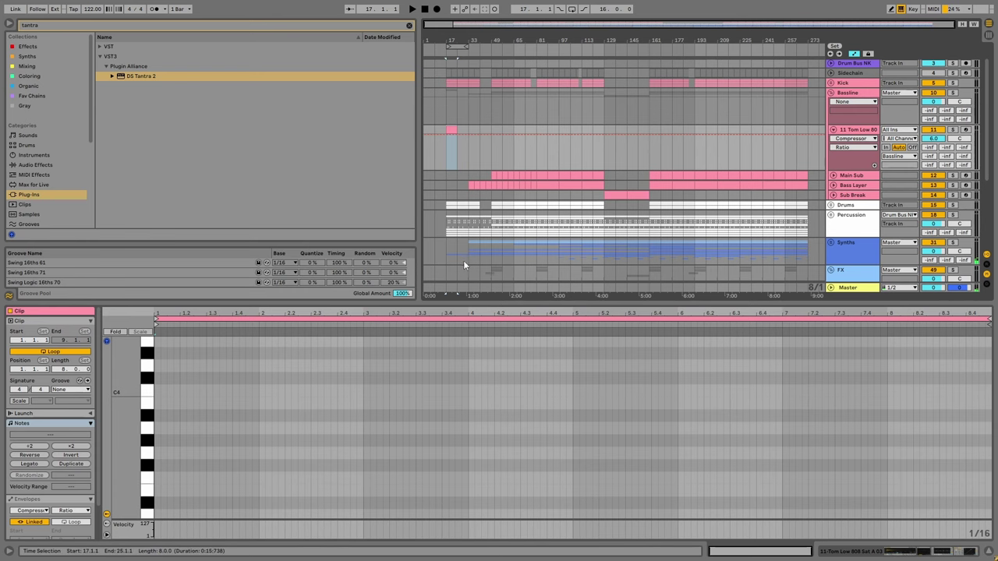
scroll(165, 483, "down", 2)
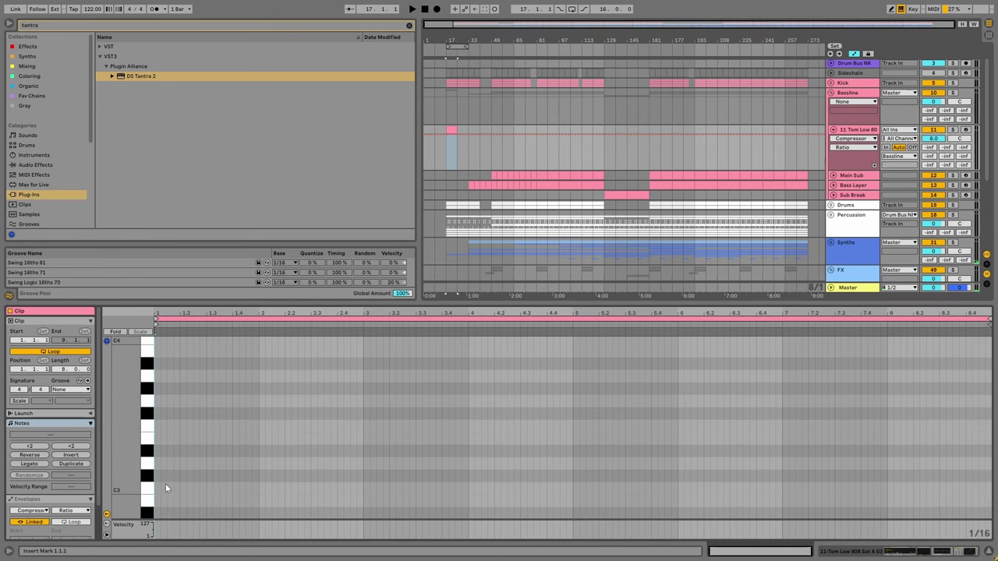
Fill bars 17 to 33 of the Tom Low 808 track with Main Sub's opening clips and consolidate them into one clip.
left_click(493, 175)
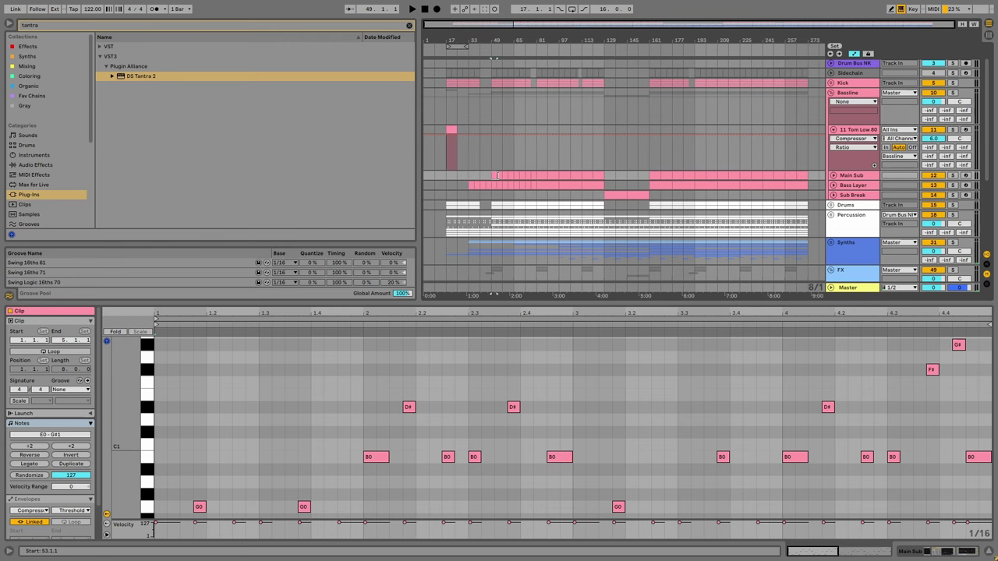
left_click(451, 148)
left_click(449, 156, "shift")
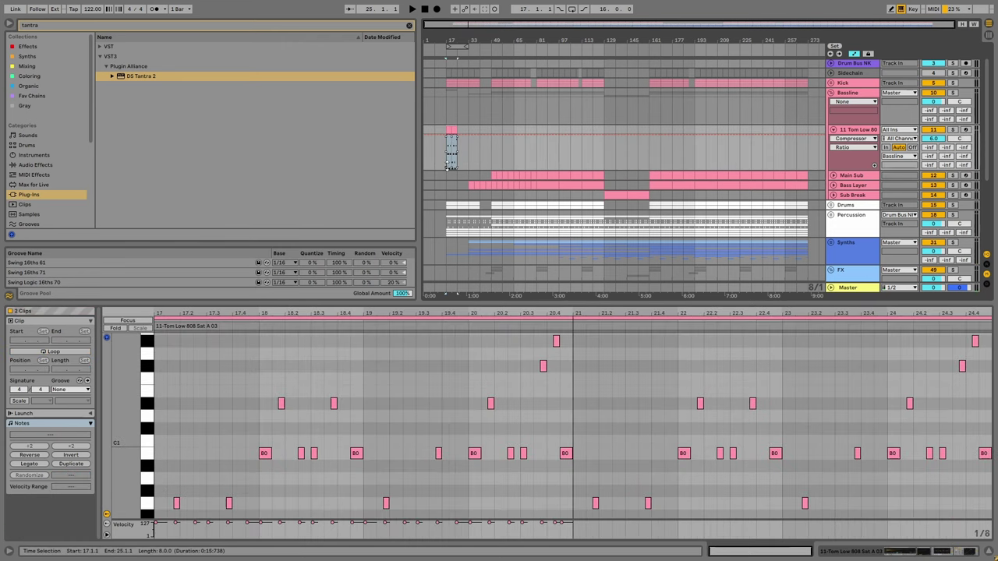
key("ctrl+d")
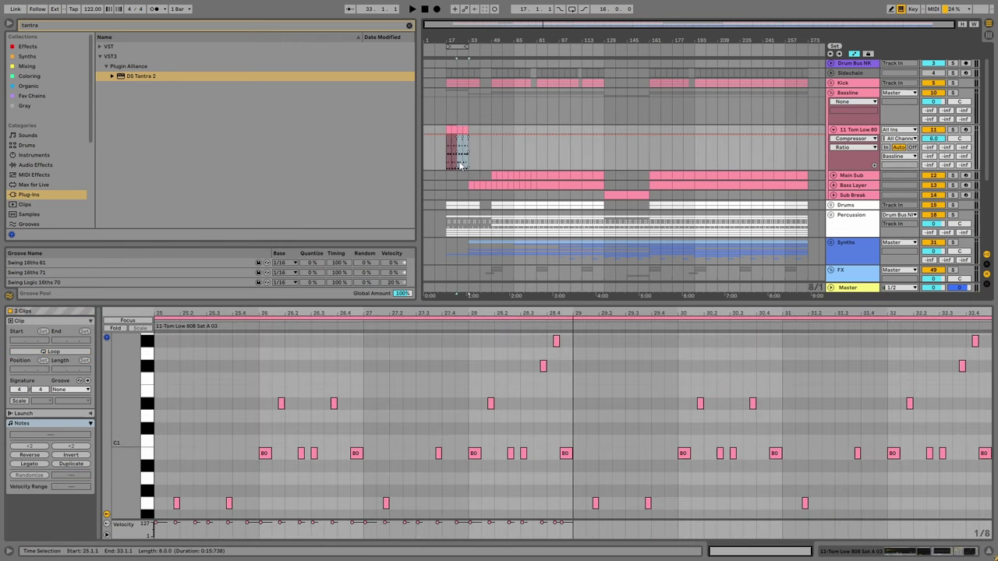
left_click(450, 156, "shift")
key("ctrl+j")
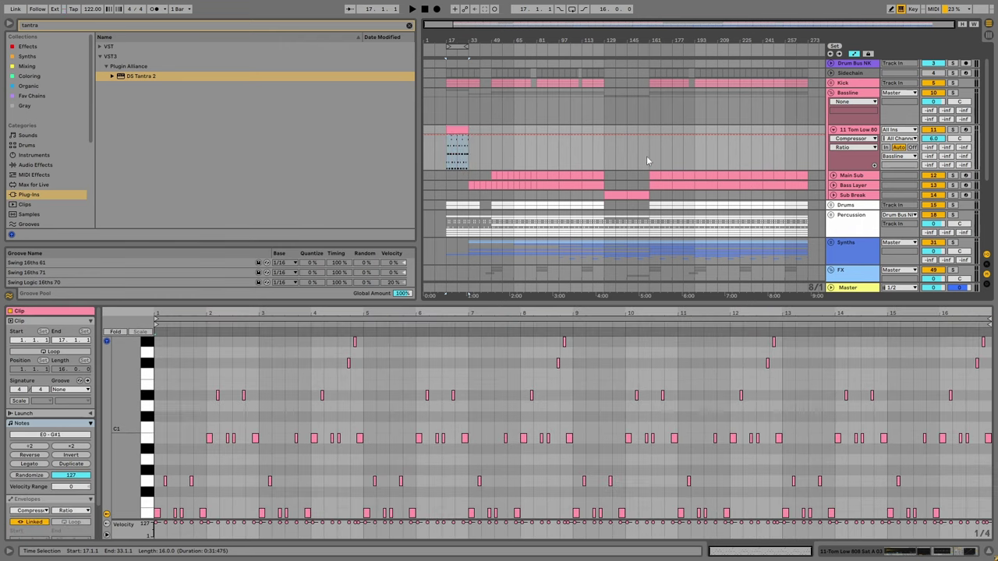
Solo the Tom Low 808 track, play it from bar 17 and transpose all the clip's notes up two octaves.
key("space")
left_click(250, 428)
key("ctrl+a")
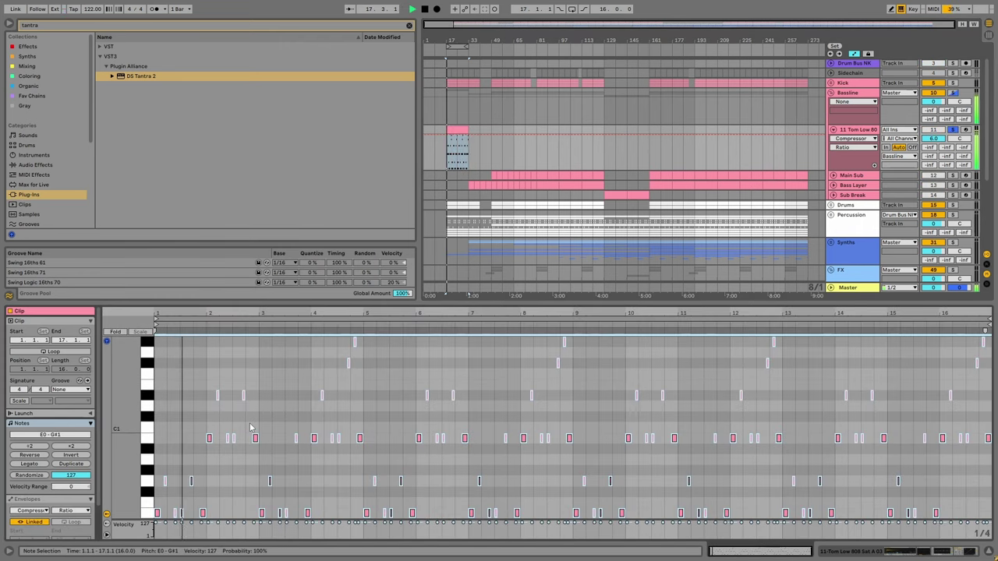
key("shift+Up")
key("shift+Up")
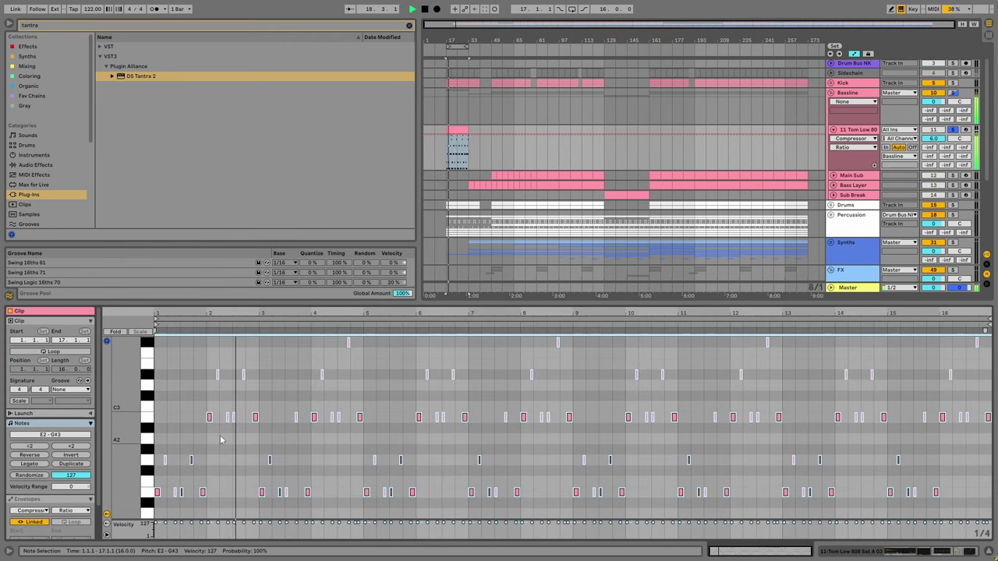
Raise the second E2 note in the clip's bar 1 to C3 at 1.2.3 and audition it.
key("plus")
key("plus")
left_click(220, 492)
key("space")
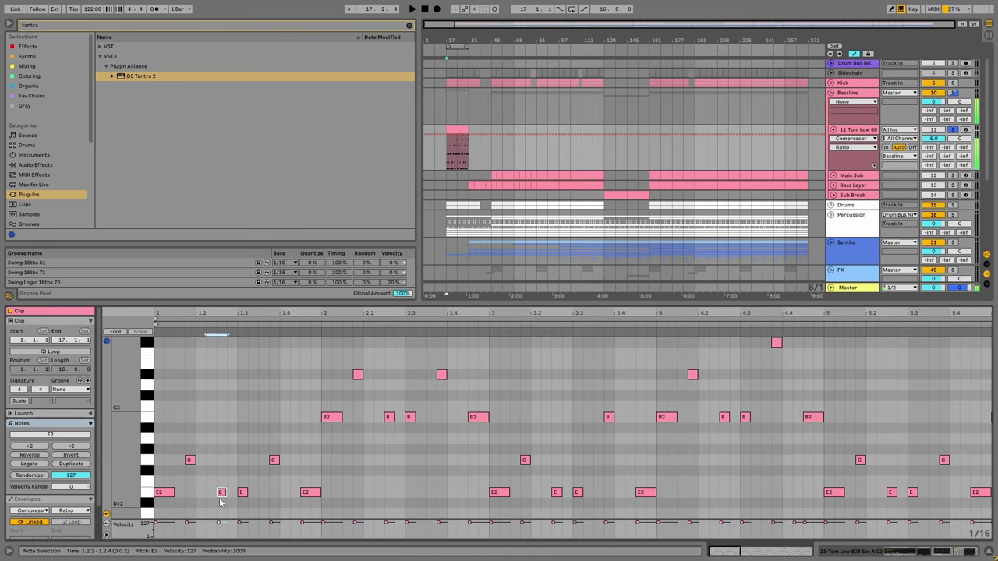
key("Up")
key("Up")
key("Up")
key("Up")
key("Up")
key("Up")
key("space")
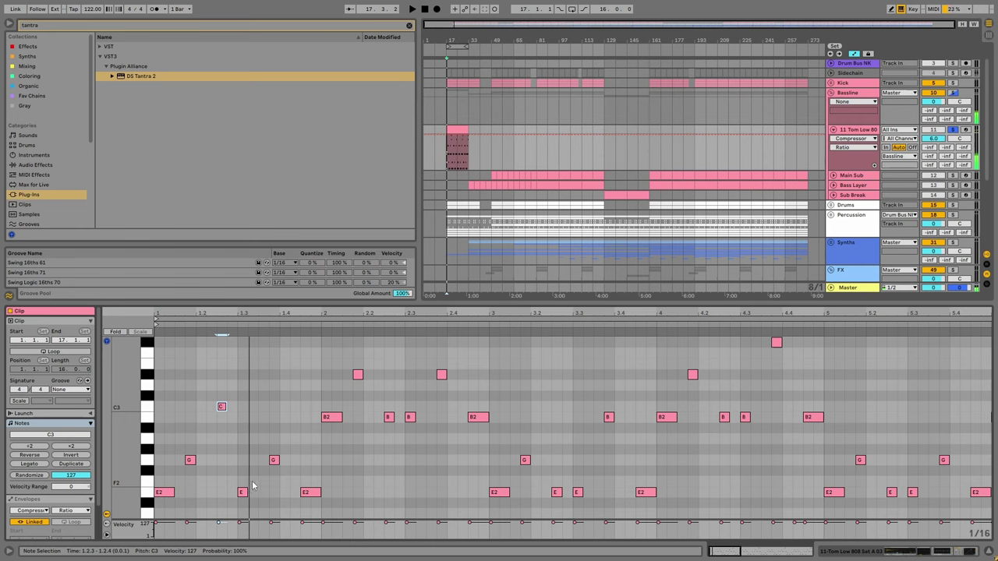
key("space")
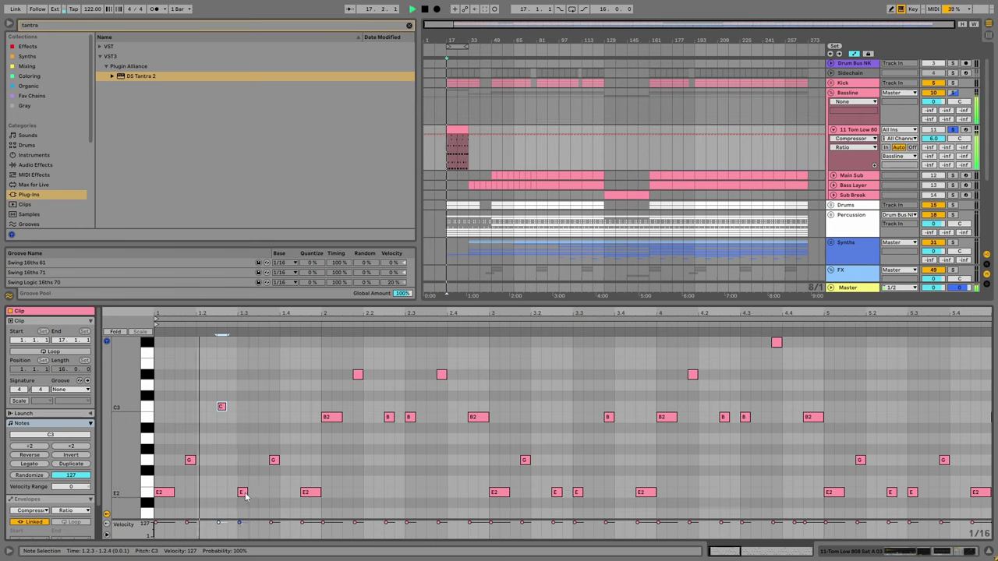
In bar 1, move the E2 at 1.3 two sixteenths later, delete the G2 after it and shorten the last E2 to a sixteenth.
left_click_drag(241, 493, 265, 494)
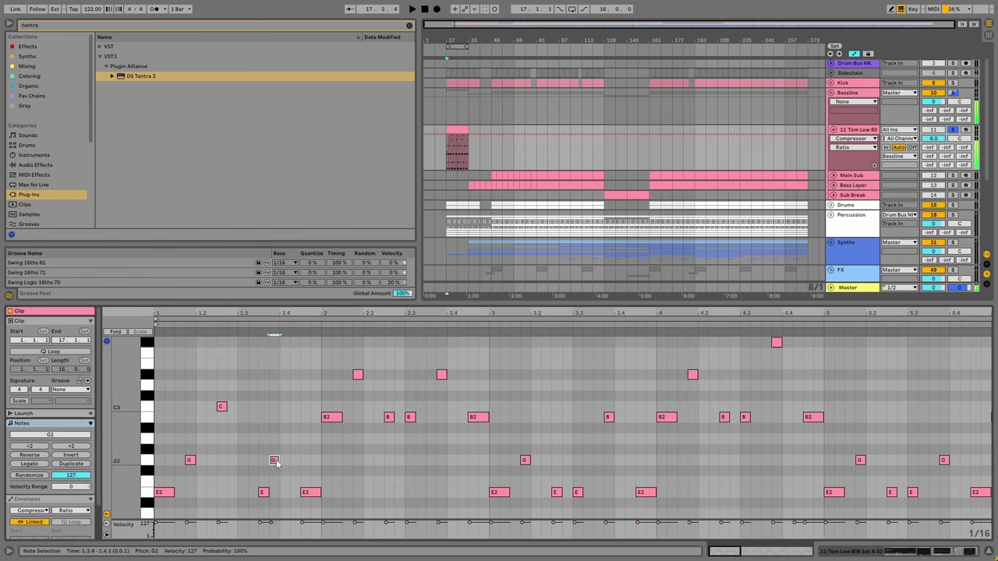
left_click(276, 459)
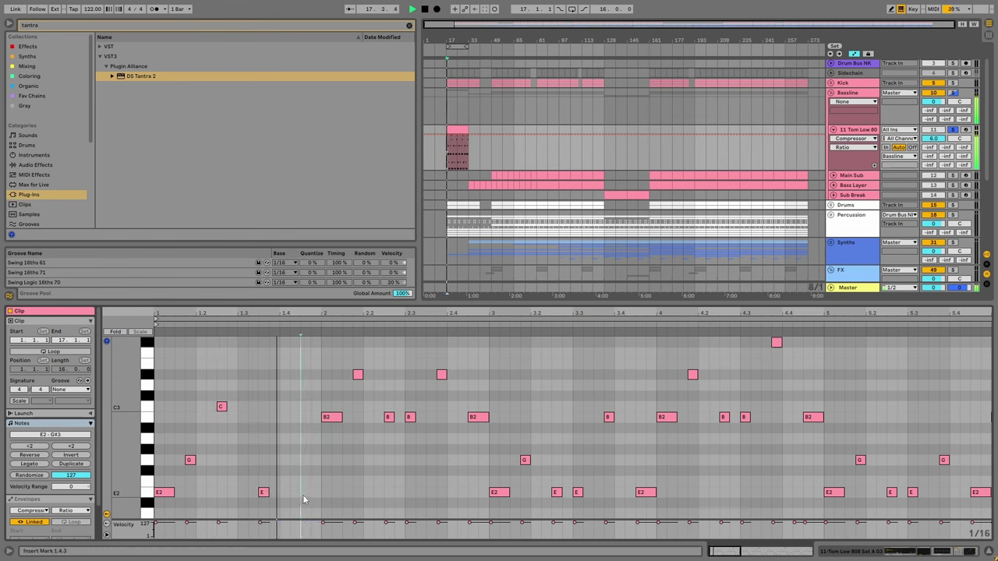
left_click(307, 495)
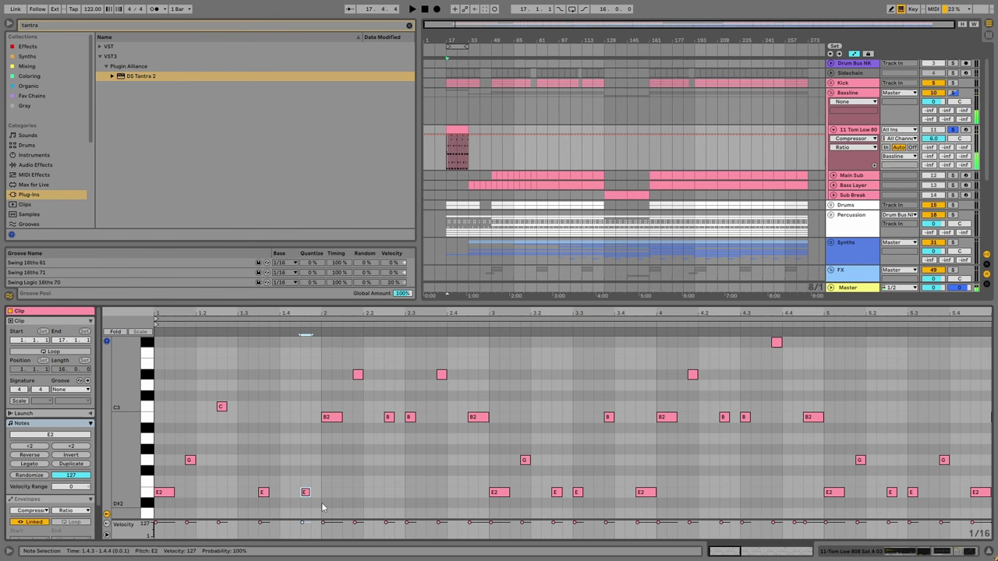
Duplicate the bar 1 notes into bar 2 and transpose the copy up seven semitones to start on B2.
left_click_drag(323, 505, 156, 402)
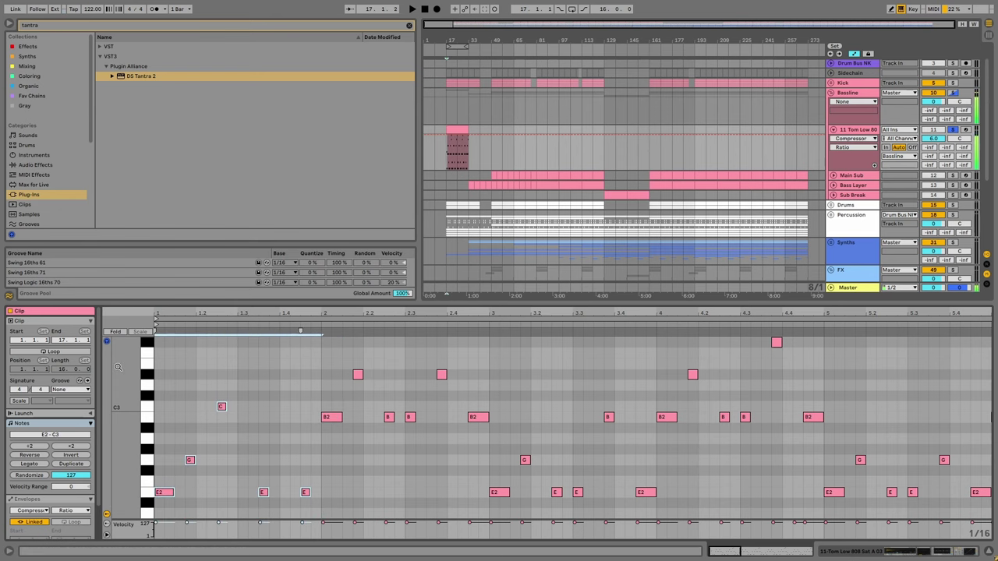
key("ctrl+d")
key("Up")
key("Up")
key("Up")
key("Up")
key("Up")
key("Up")
key("Up")
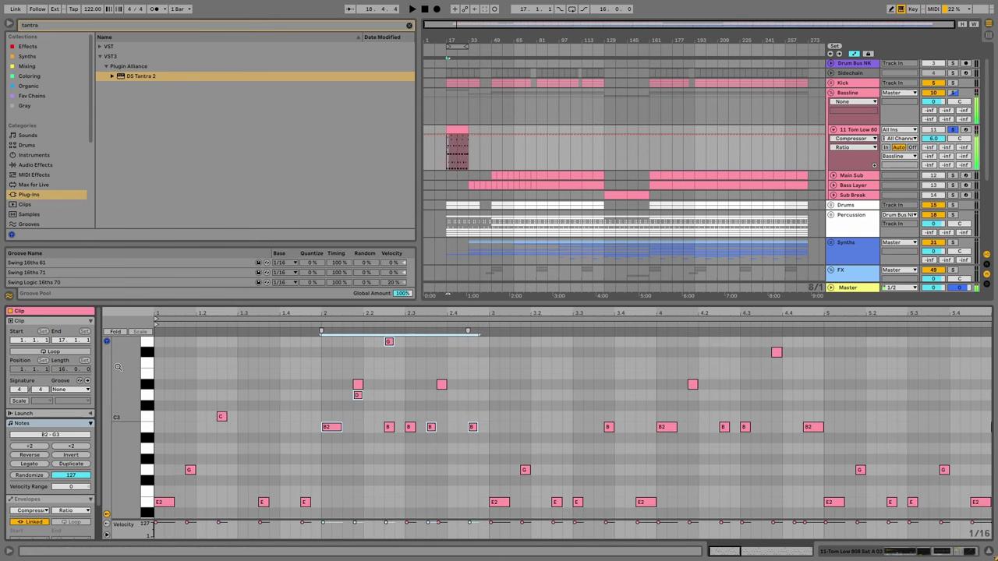
Delete the surplus notes in bar 2: the D3, the B2 notes at 2.2.3 and 2.3, and the D#3 before 2.4.
left_click(338, 401)
double_click(358, 394)
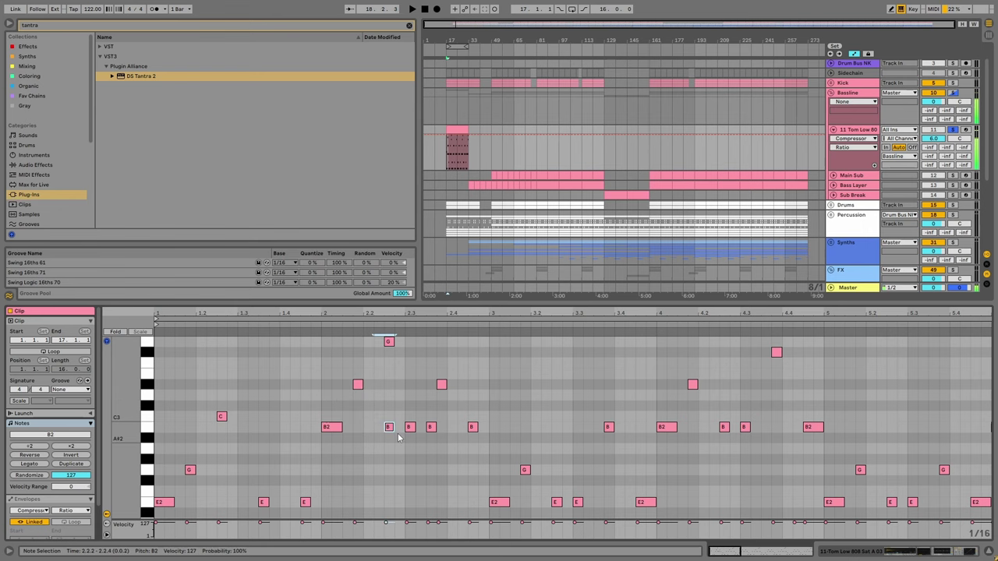
double_click(389, 426)
double_click(410, 427)
double_click(441, 385)
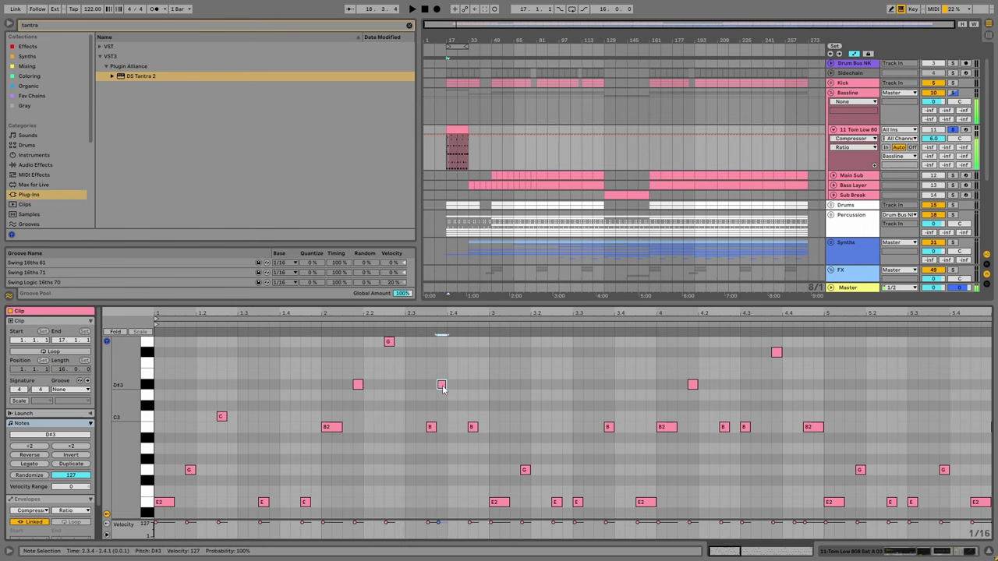
Delete the notes in bars 3 to 5 and duplicate the new two-bar pattern into bars 3 and 4.
left_click_drag(124, 396, 524, 459)
left_click(489, 456)
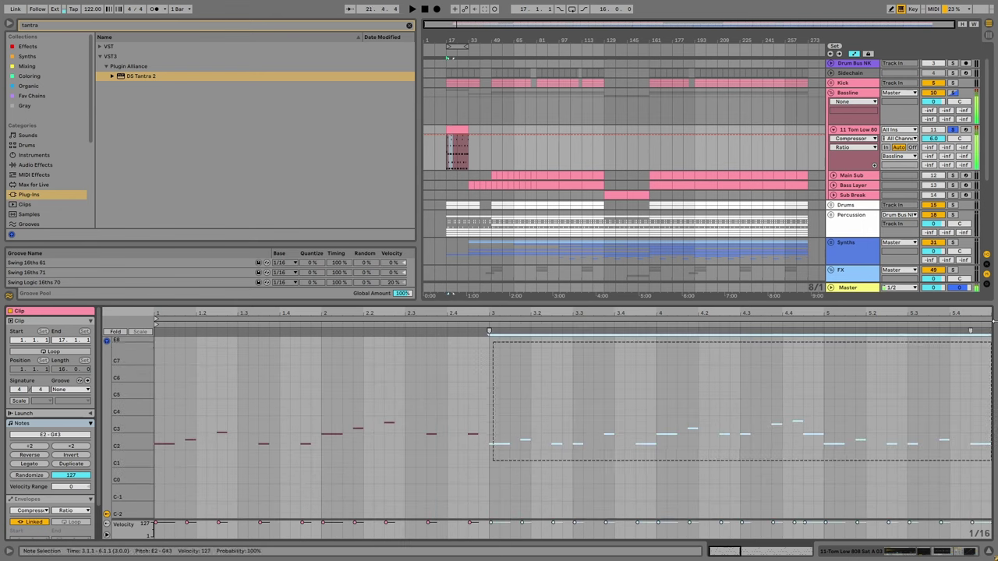
key("Delete")
key("ctrl+a")
key("ctrl+d")
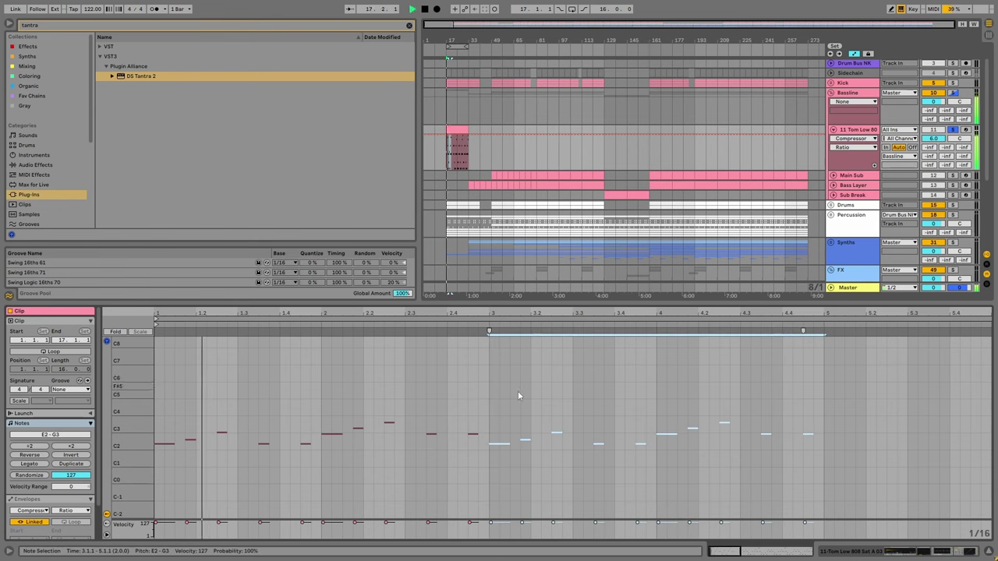
Transpose all the clip's notes up one octave and play the clip.
key("shift+Up")
key("space")
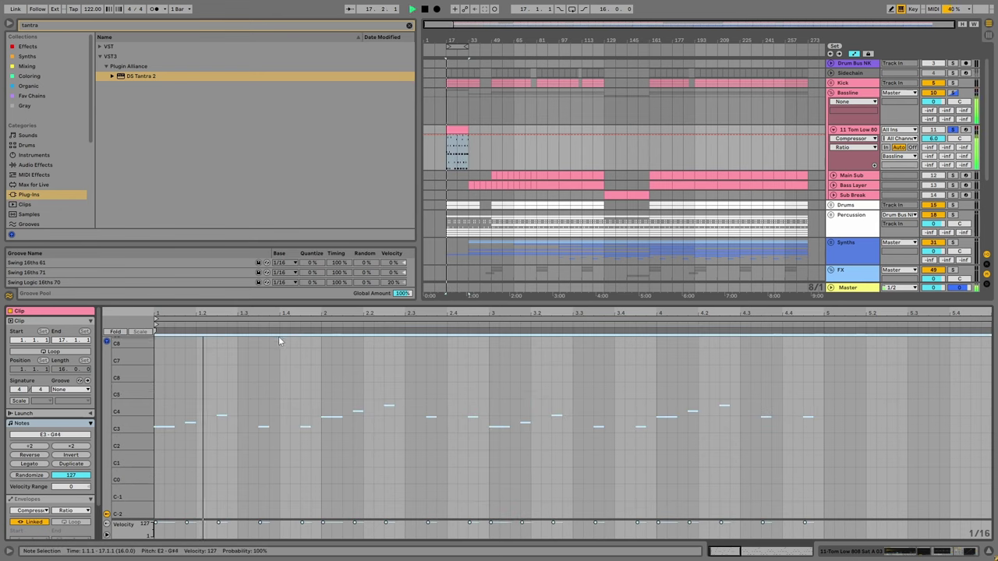
left_click(235, 394)
scroll(234, 394, "up", 3)
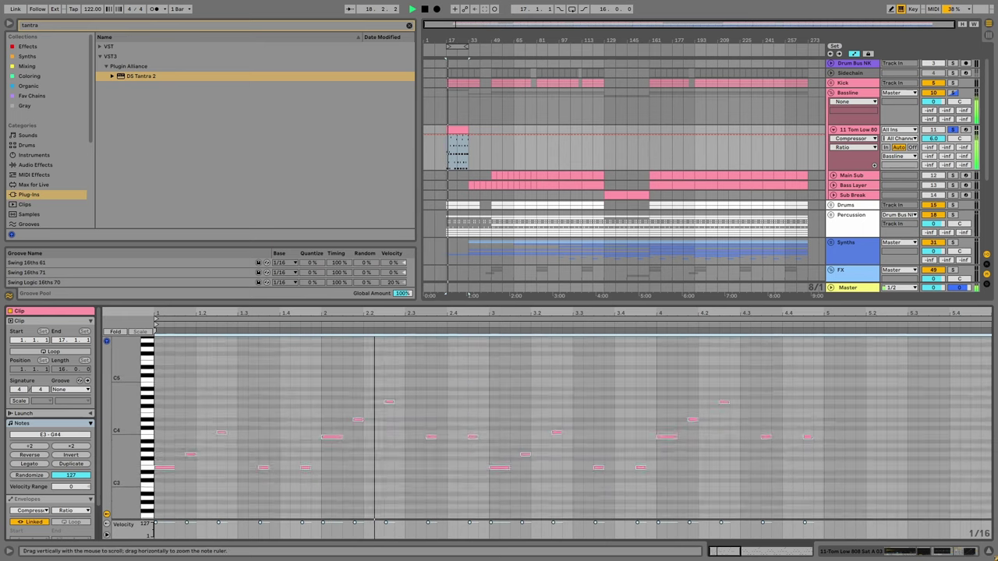
Duplicate the Tom Low 808 clip to fill bars 33 to 49.
left_click(459, 160)
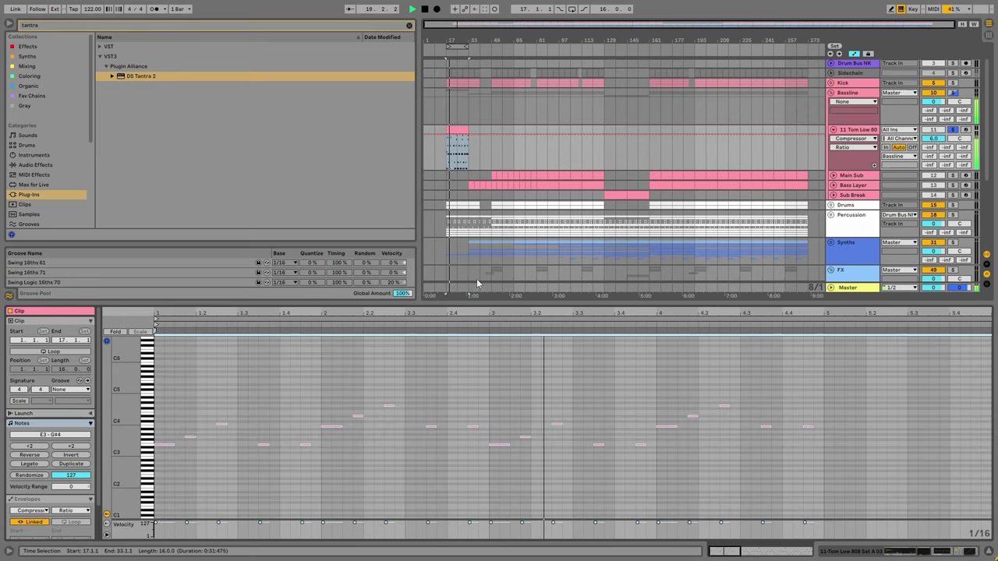
left_click(452, 130)
key("ctrl+d")
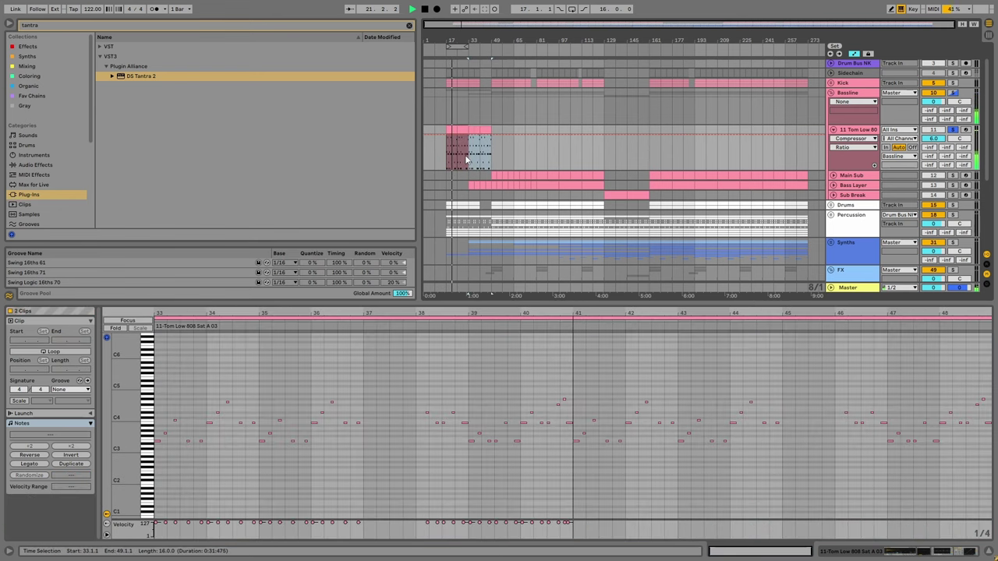
Lower the Tom Low 808 track's volume to -6.4 dB while playing it with the Kick and Bassline groups soloed.
mouse_move(933, 138)
left_mouse_down()
mouse_move(929, 169)
mouse_move(933, 148)
left_mouse_up()
key("space")
left_click(951, 92)
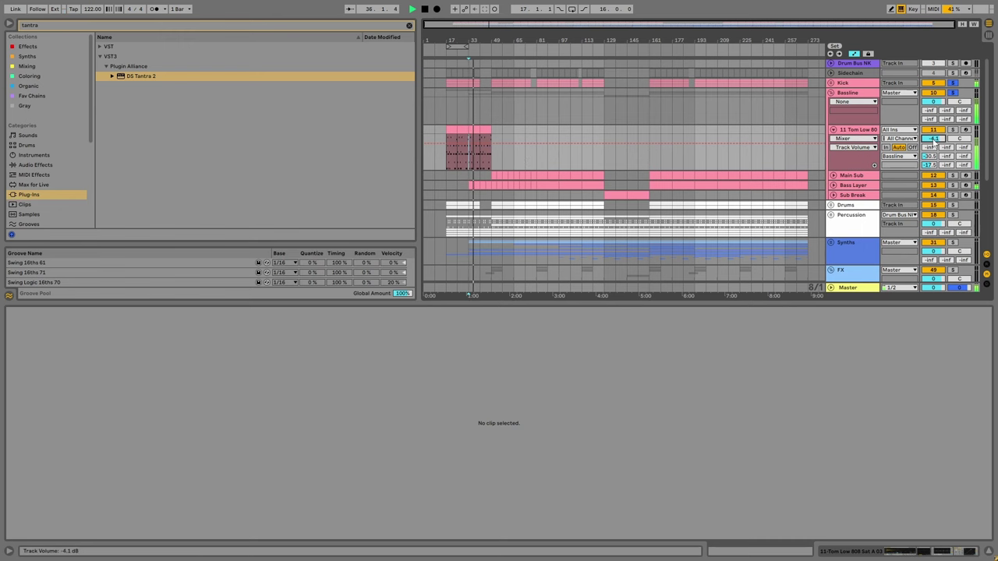
key("space")
Copy the Tom Low 808 clips to the outro at bar 241 and delete the Main Sub and Bass Layer clips from bar 241 onward.
left_click(455, 167)
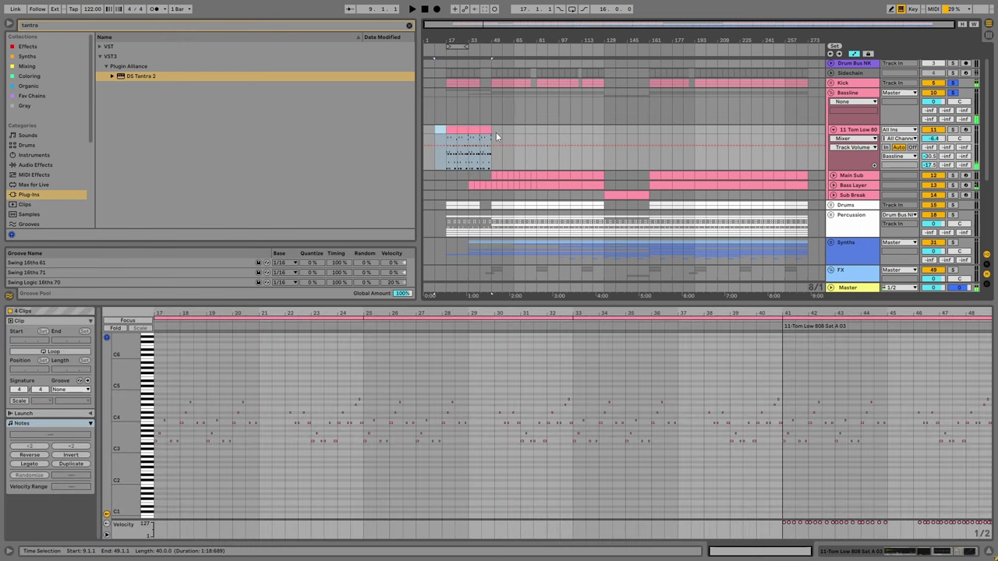
left_click(773, 143)
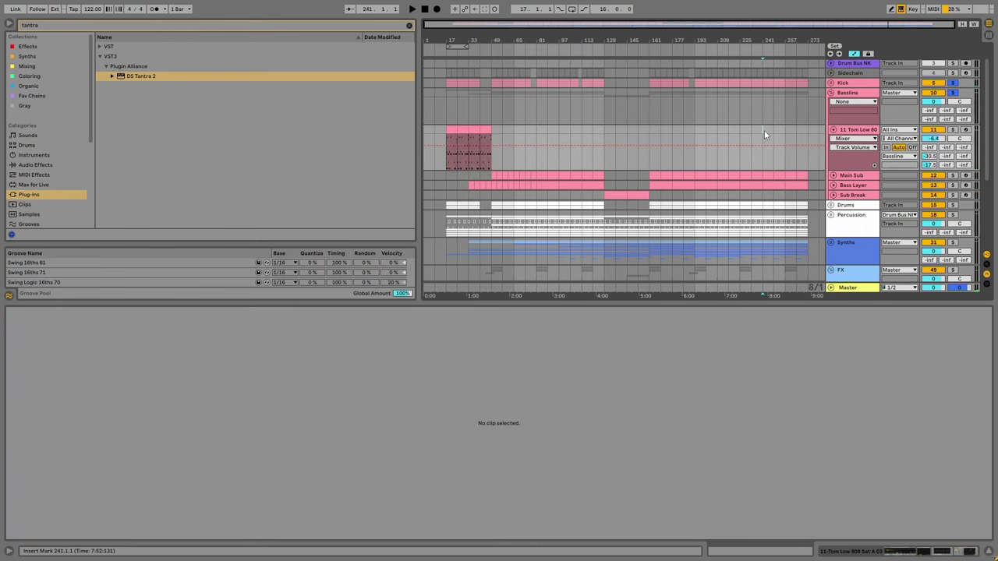
key("ctrl+v")
left_click(764, 177)
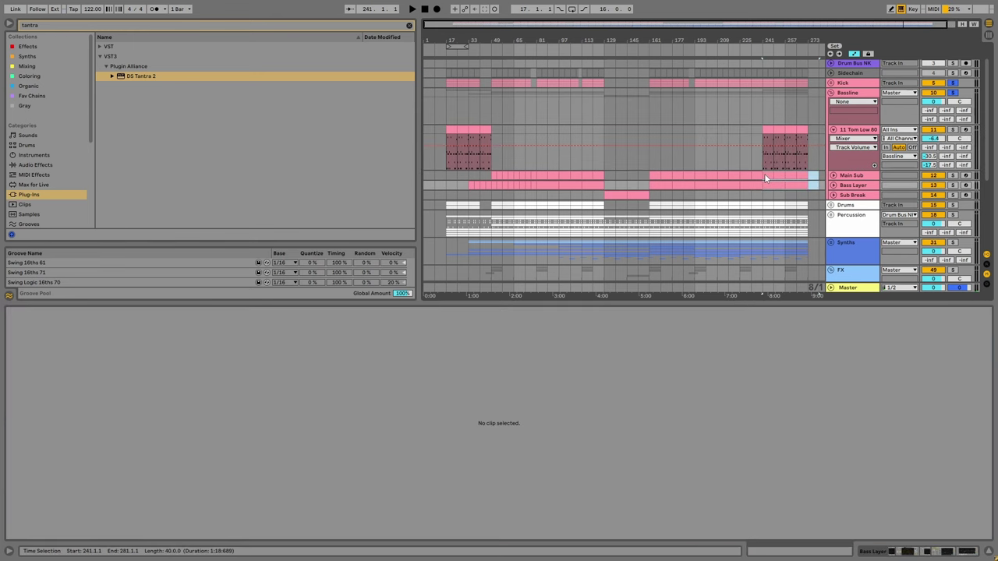
Play the outro transition from bar 233, unsolo the Kick and Bassline groups, and lower the Tom Low 808 volume to -7.7 dB.
left_click(763, 143)
left_click(763, 144)
key("space")
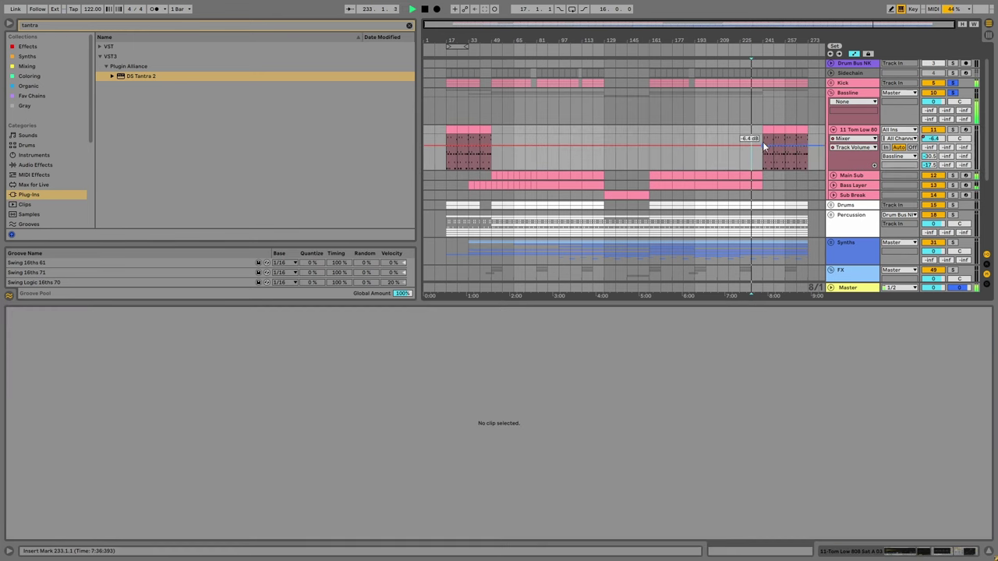
left_click(762, 142)
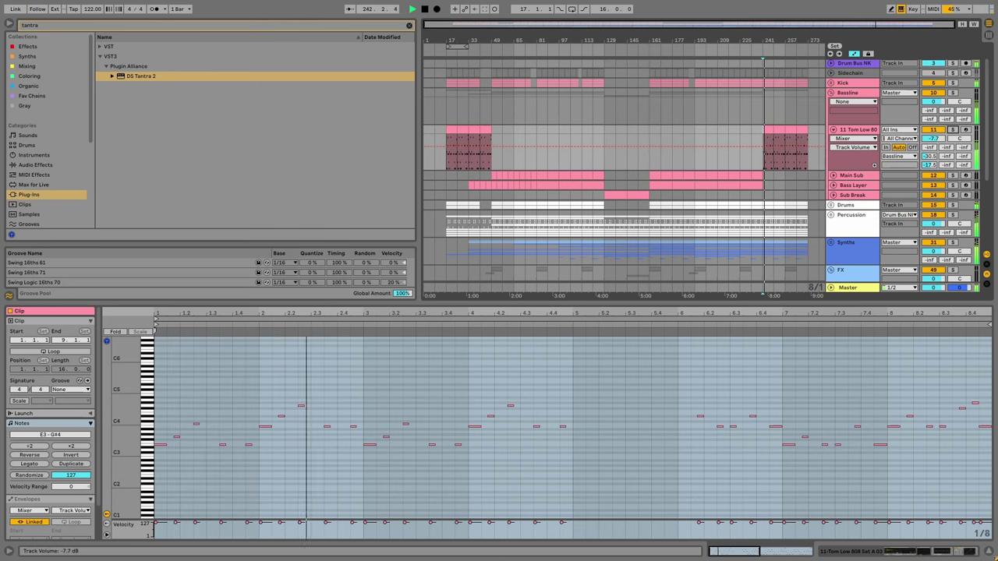
Collapse the Bassline group and expand the FX group, with the plug-in browser search cleared and the clip view hidden.
left_click(831, 202)
scroll(832, 202, "down", 3)
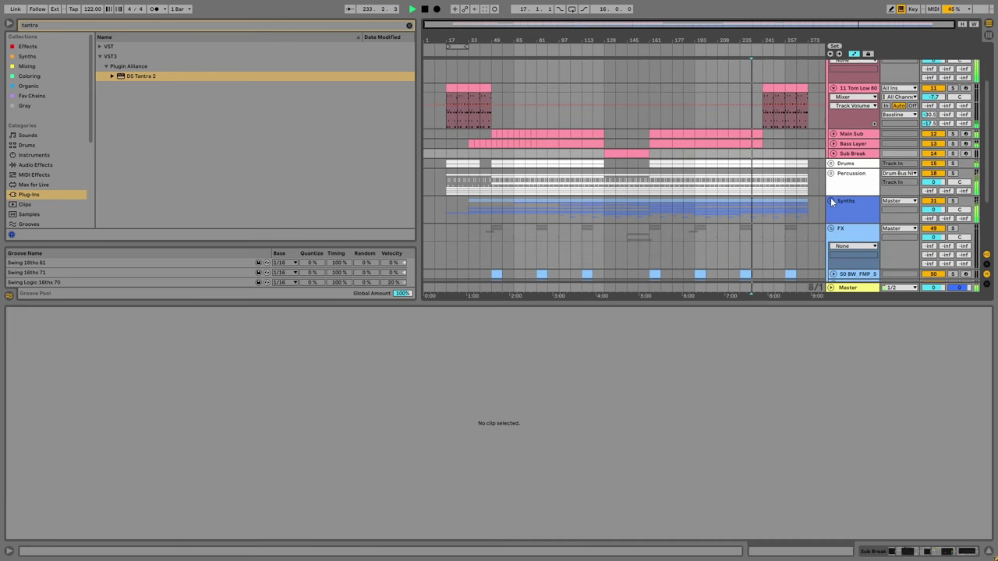
scroll(823, 202, "up", 3)
left_click(833, 93)
left_click(831, 168)
left_click(641, 115)
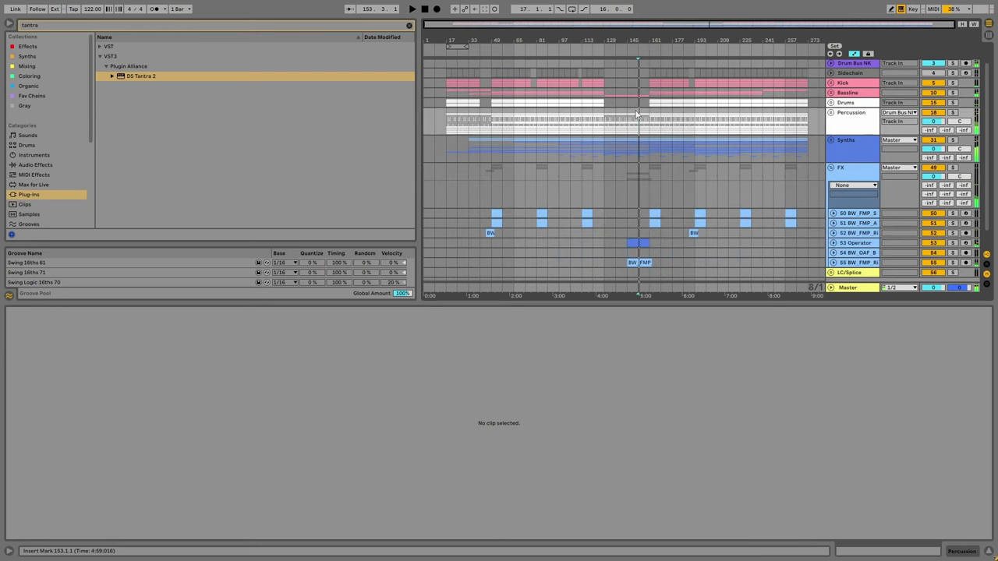
left_click(409, 26)
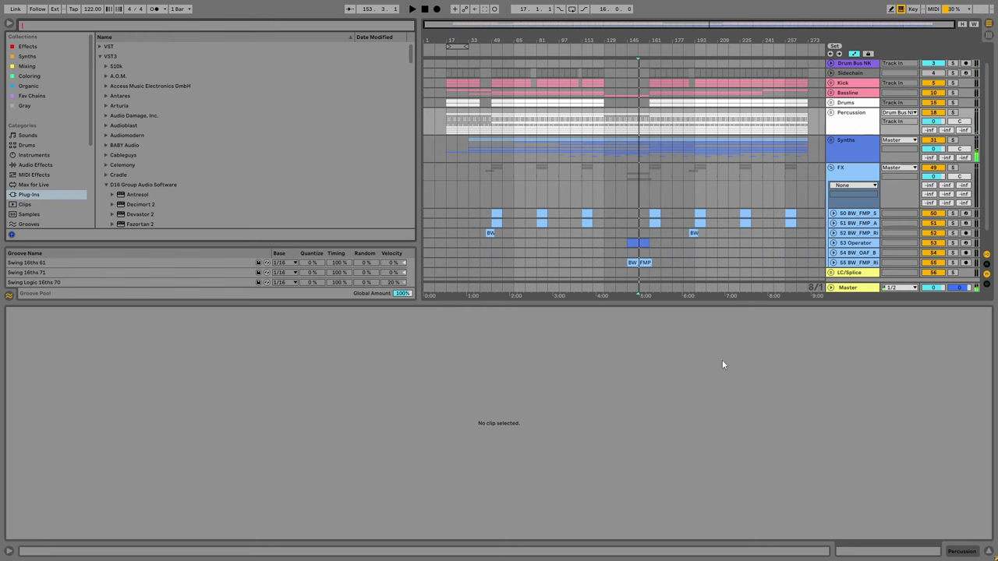
key("ctrl+alt+l")
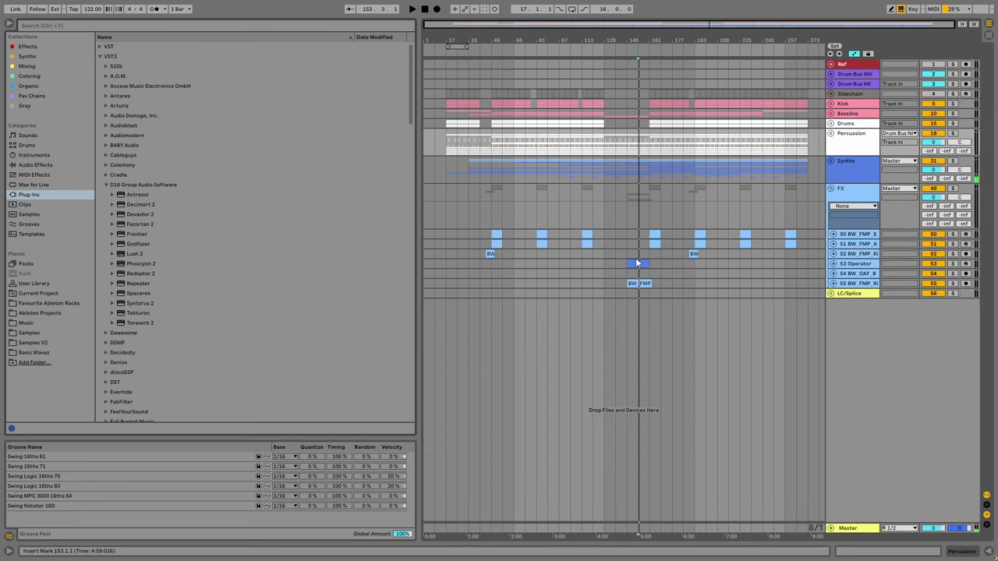
Examine the Synths group's tracks and the Main Melody filter automation around the breakdown, and play from bar 153.
left_click(635, 198)
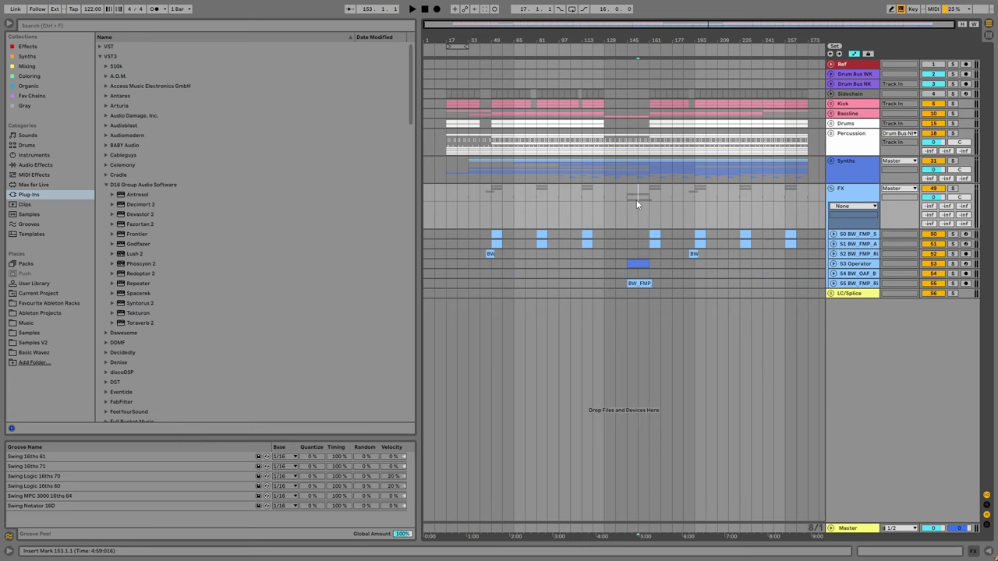
left_click_drag(604, 199, 661, 170)
left_click(552, 171)
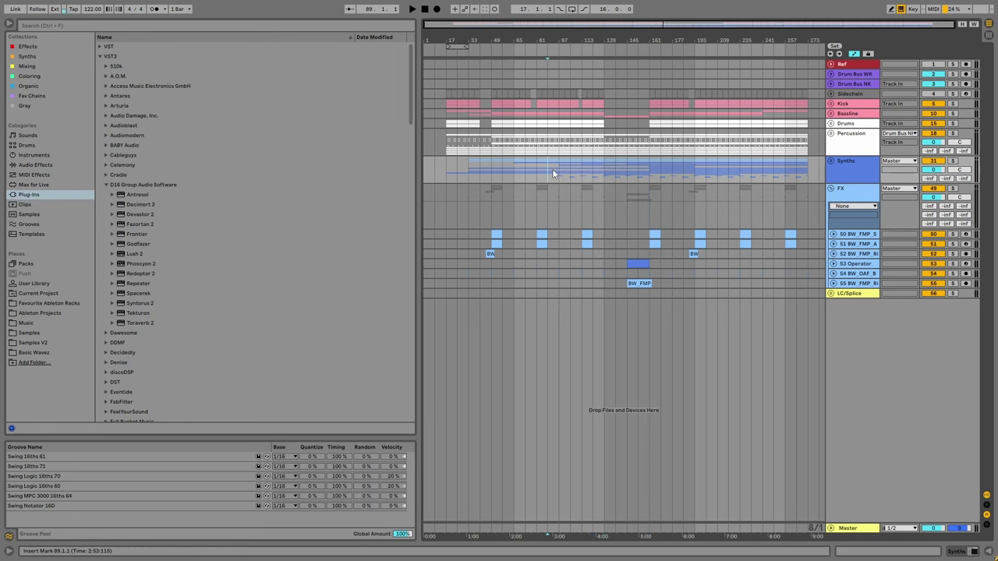
left_click(829, 162)
left_click(829, 294)
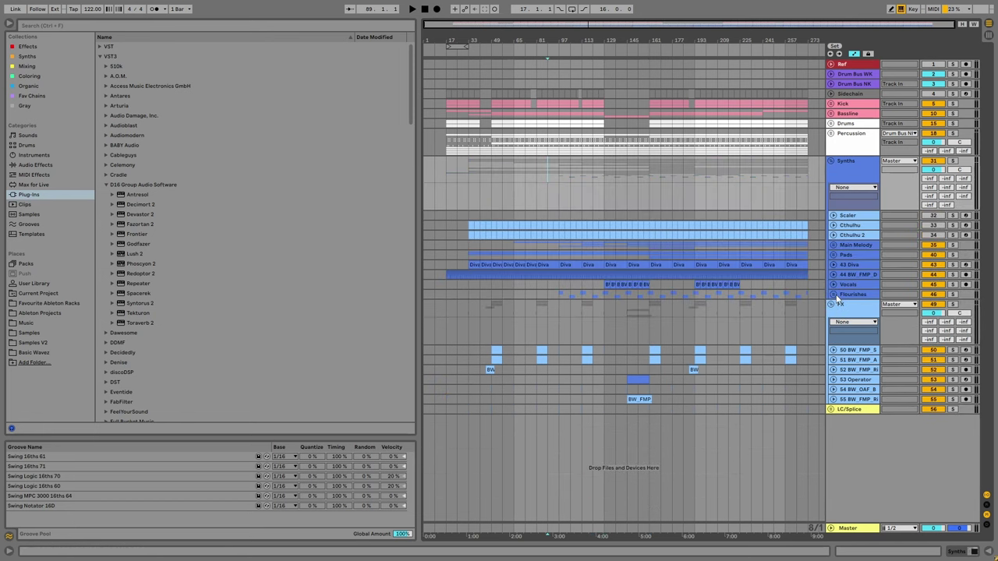
left_click(831, 304)
mouse_move(539, 178)
left_mouse_down()
mouse_move(610, 159)
mouse_move(705, 171)
mouse_move(678, 171)
left_mouse_up()
left_click(559, 179)
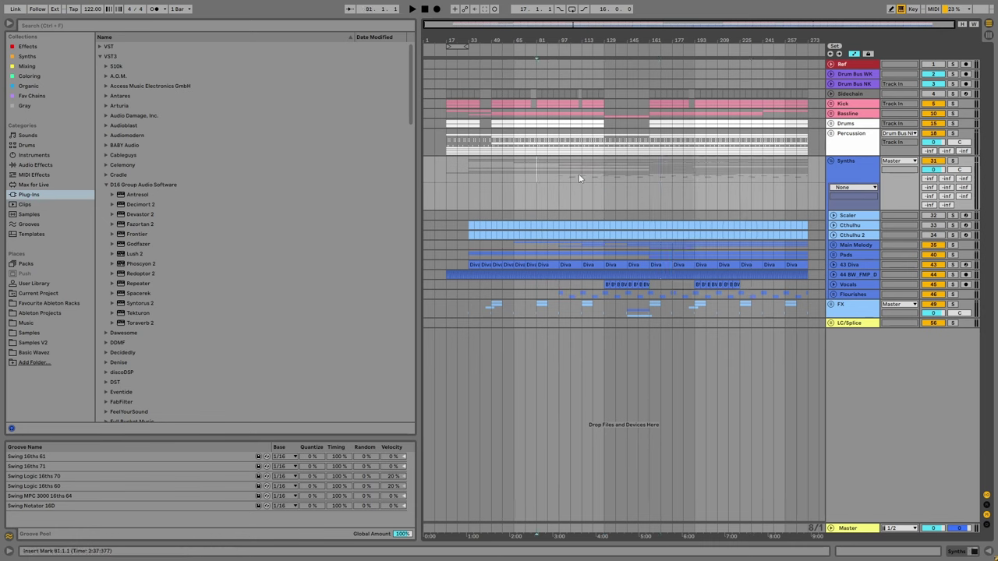
left_click_drag(569, 187, 695, 177)
left_click(696, 194)
left_click(834, 246)
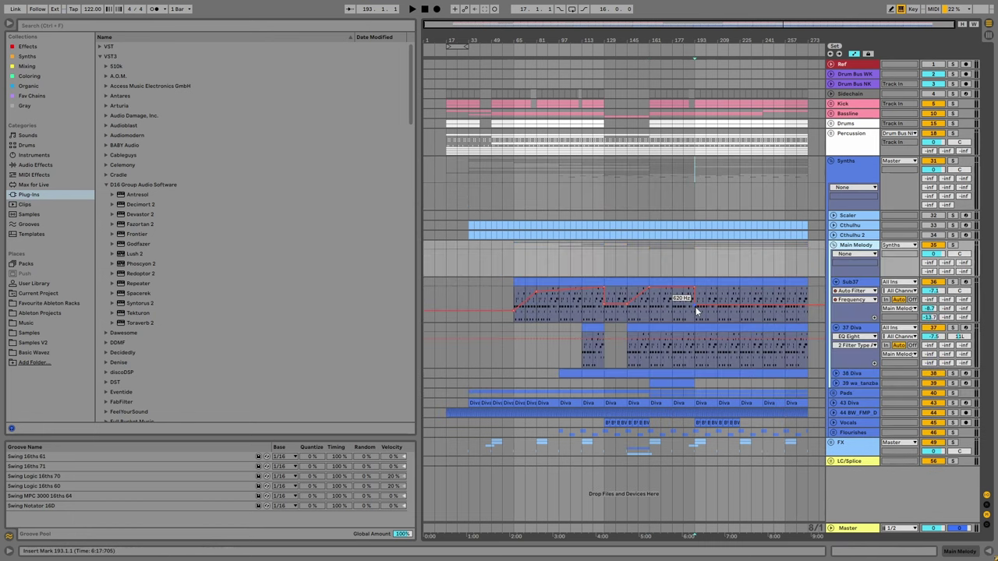
left_click_drag(695, 191, 728, 190)
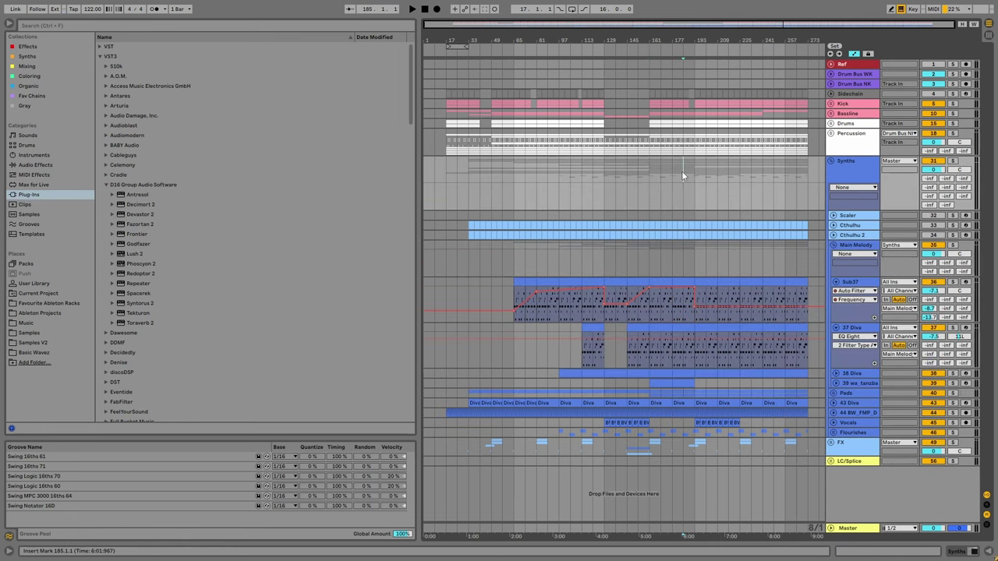
left_click(830, 162)
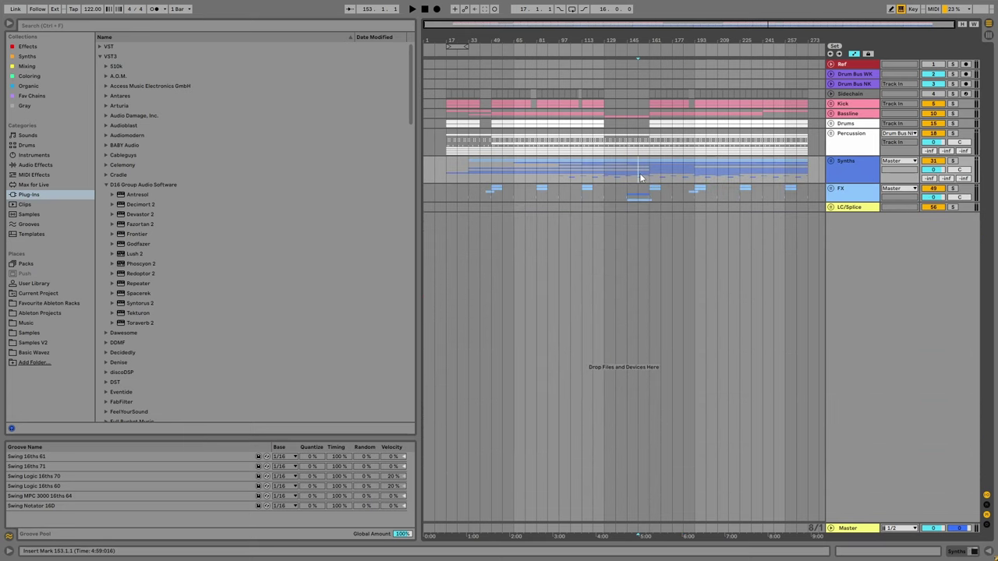
key("space")
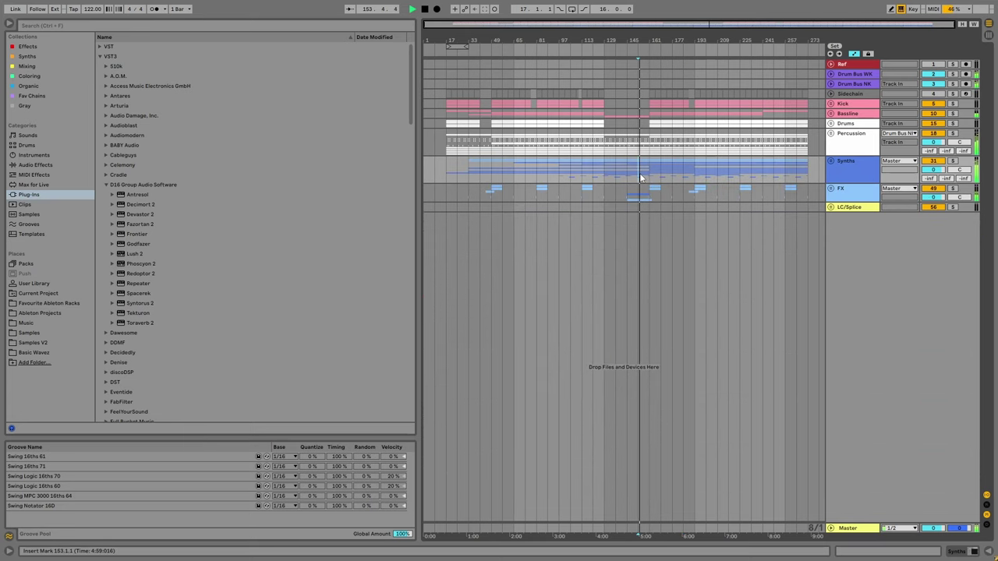
key("space")
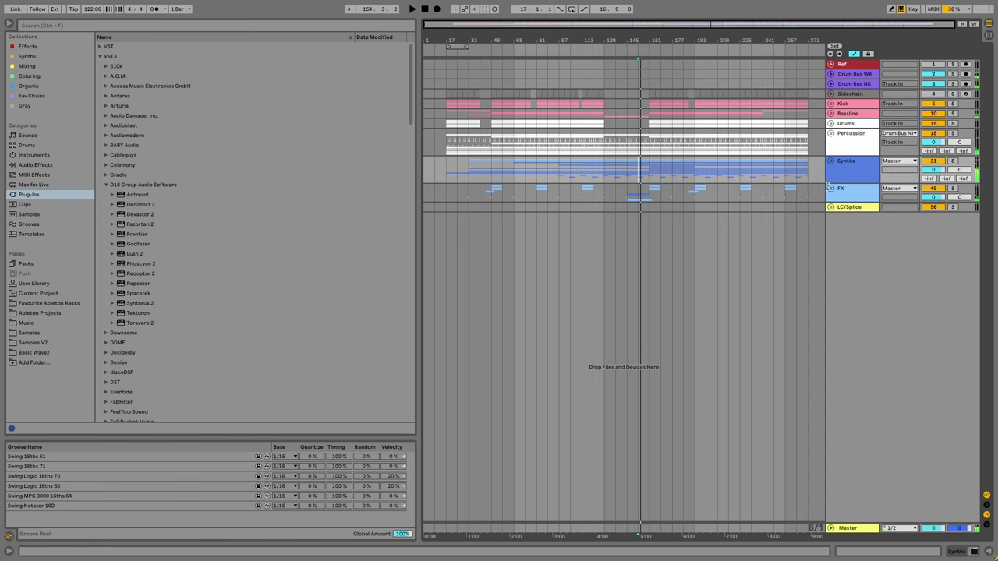
Expand the FX group and copy the atonal one-shot clip at bar 113 to bar 129 on the same track.
left_click(829, 187)
left_click(606, 243)
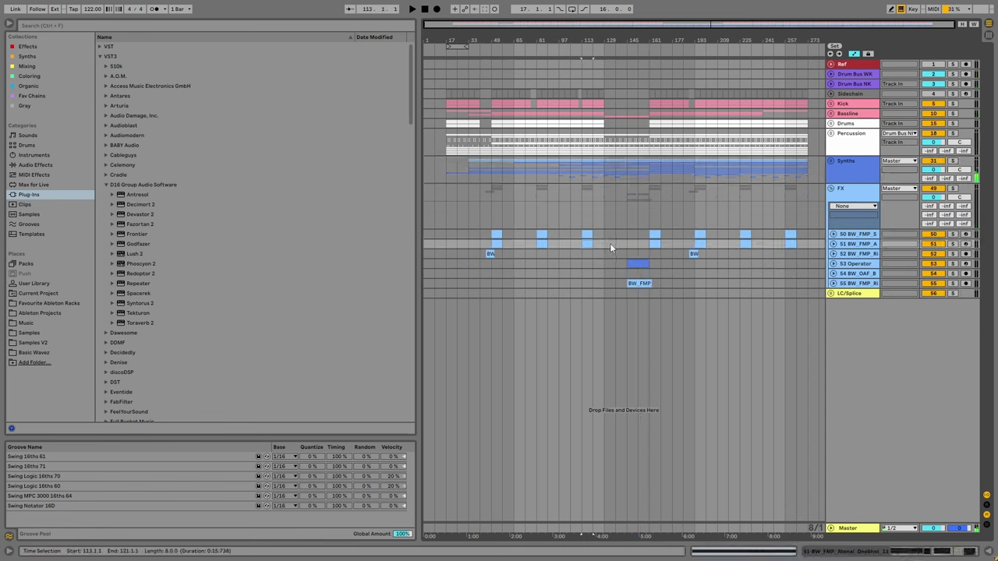
left_click(587, 237)
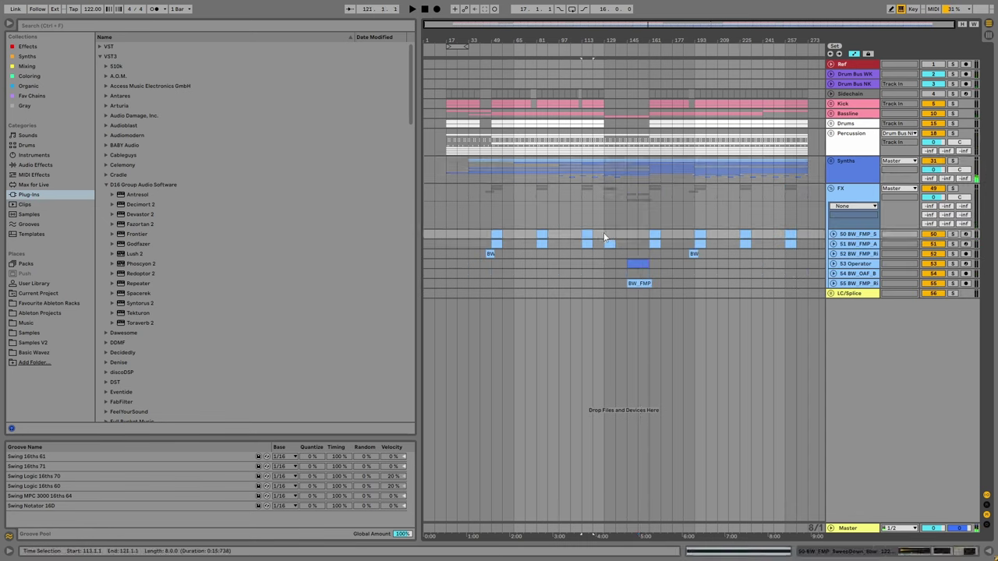
Insert a new audio track below the atonal one-shot track in the FX group.
left_click(833, 234)
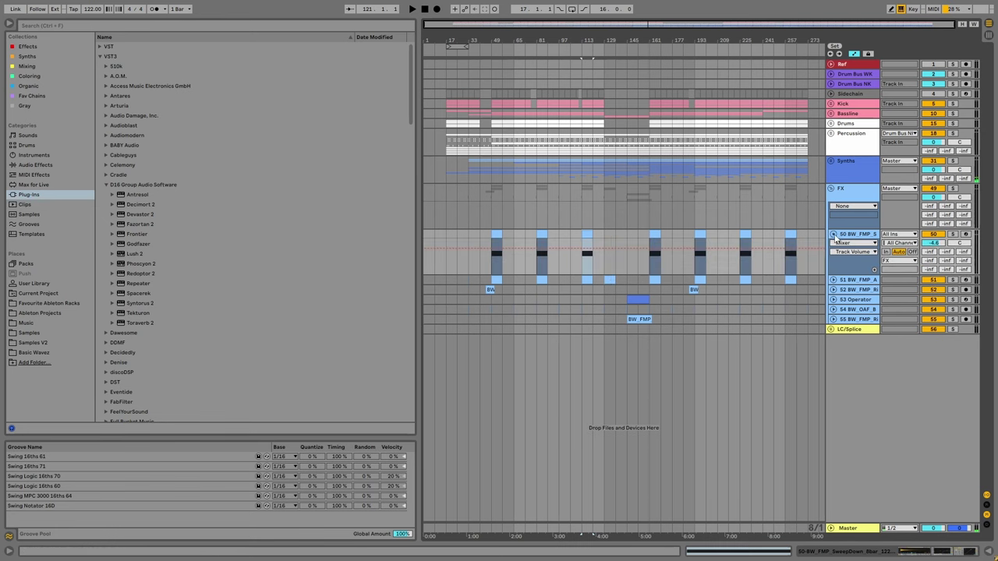
left_click(833, 234)
right_click(857, 245)
left_click(482, 321)
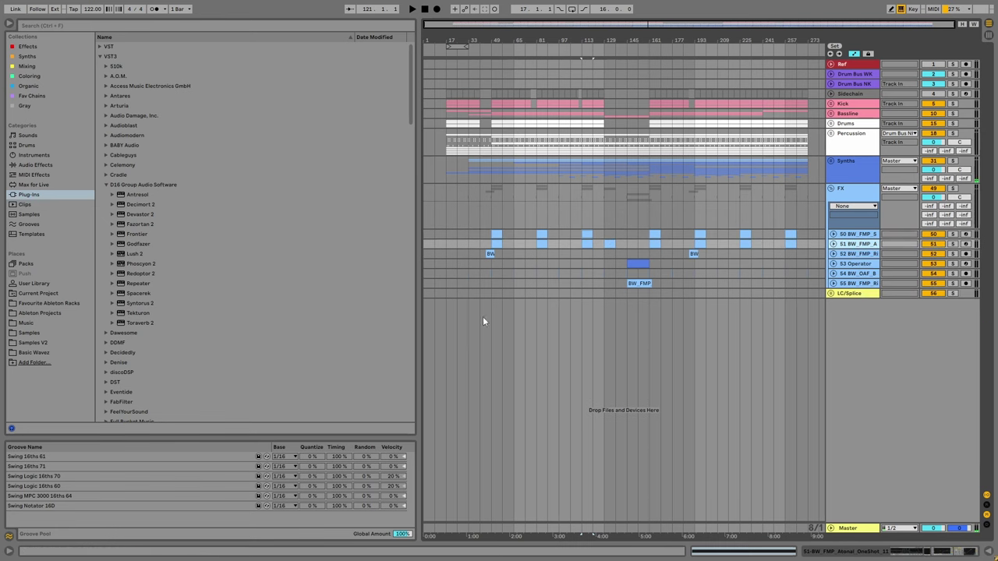
Audition samples in the Basic Wavez Fallers folder and place BW_FMP_Faller_8bar_122_Fm_20.wav on the new audio track at bar 129.
left_click(45, 352)
left_click(113, 150)
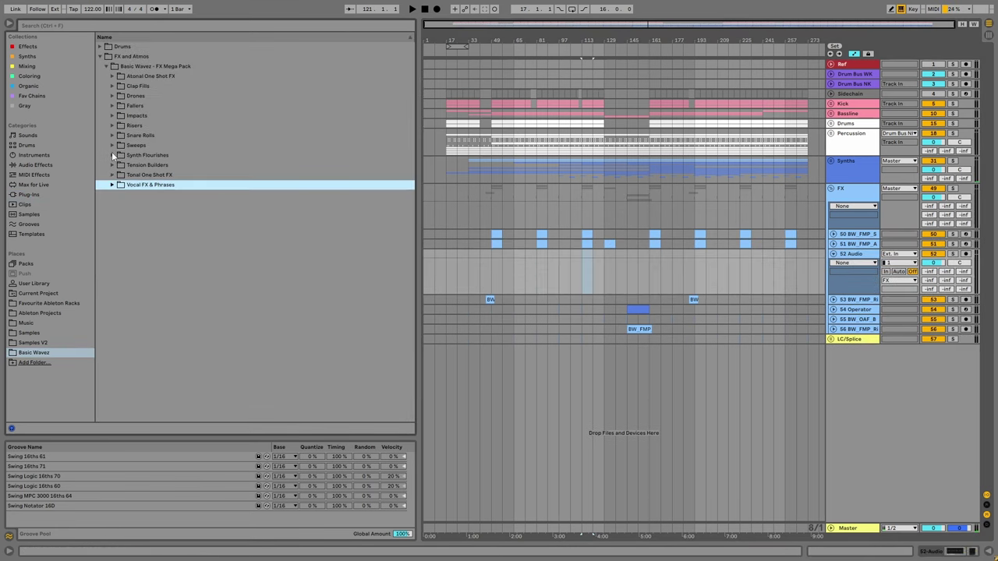
left_click(111, 106)
left_click(181, 174)
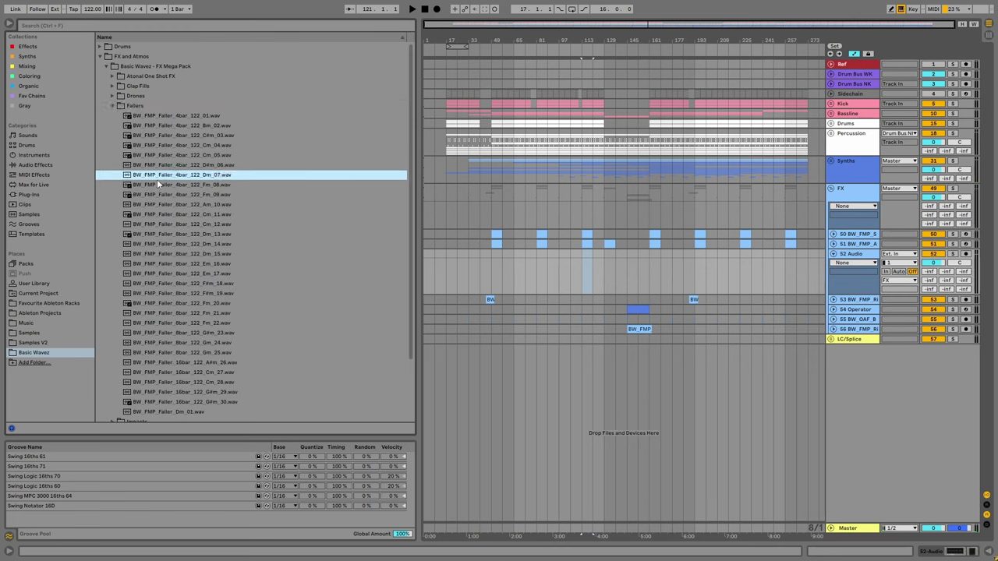
scroll(182, 261, "down", 2)
left_click(182, 262)
scroll(181, 261, "down", 1)
left_click(183, 268)
left_click(199, 229)
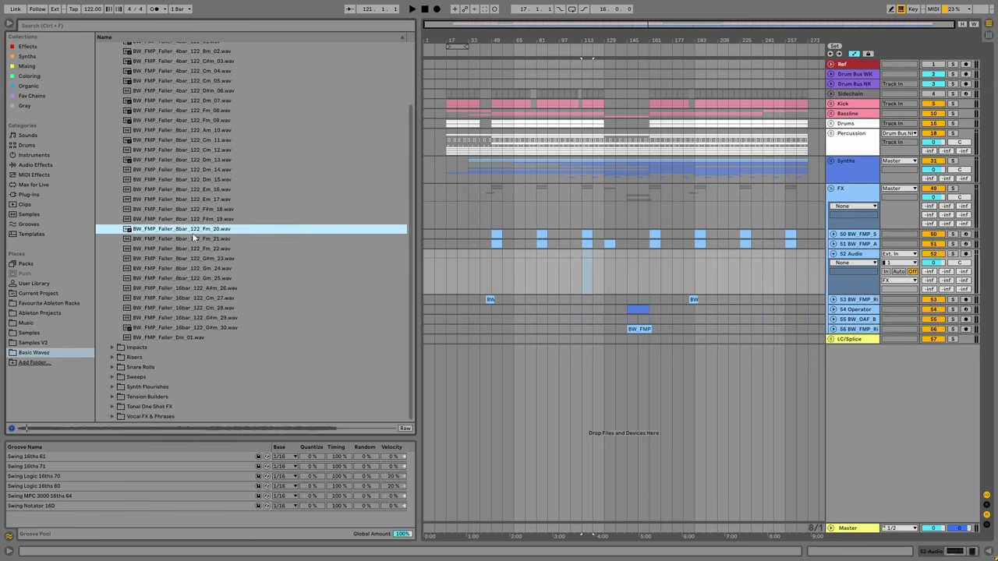
left_click_drag(200, 231, 605, 273)
Set the faller clip to 122 BPM without looping, and play its track soloed with the volume at -6.4 dB.
double_click(609, 267)
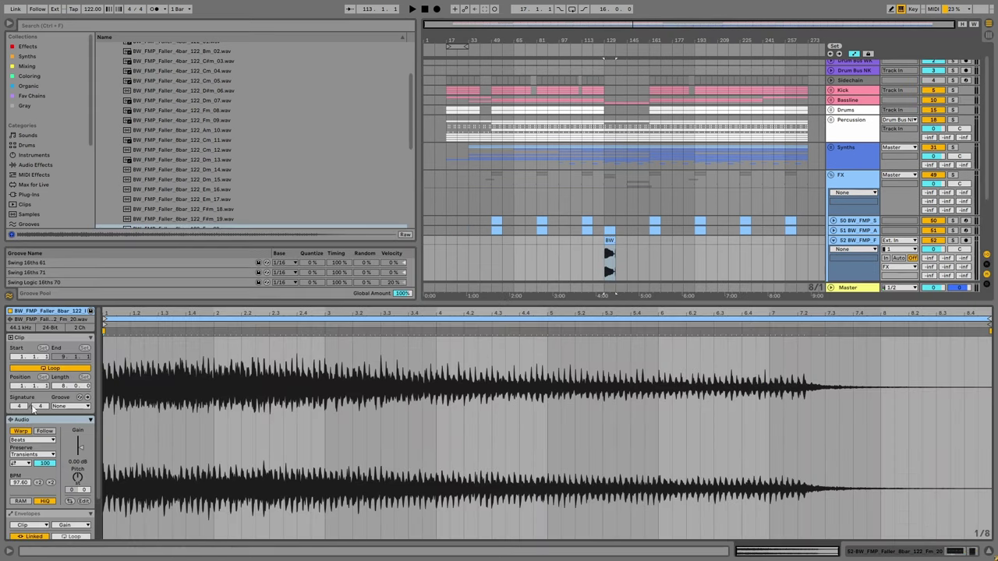
scroll(966, 234, "down", 2)
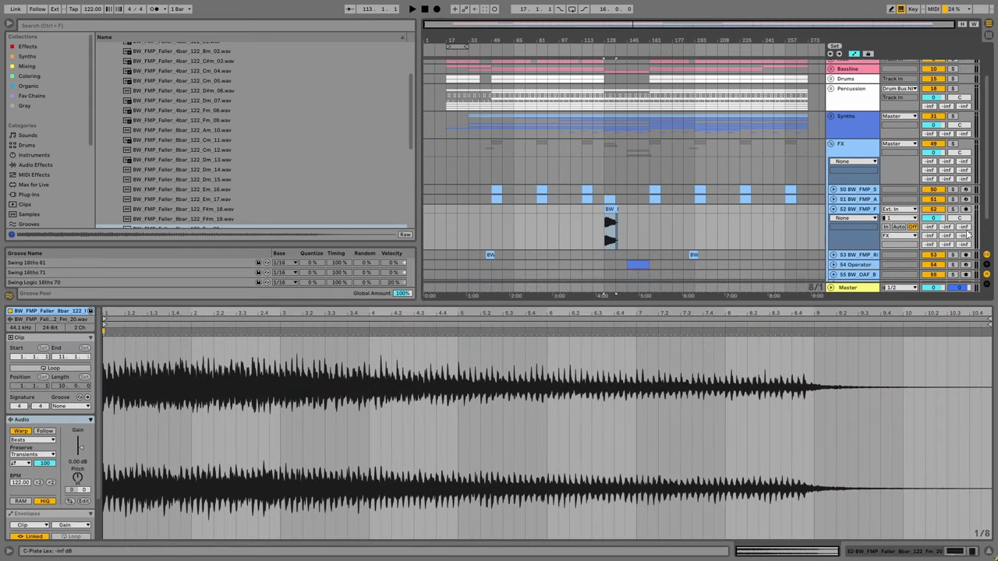
left_click(940, 221)
left_click_drag(940, 220, 940, 227)
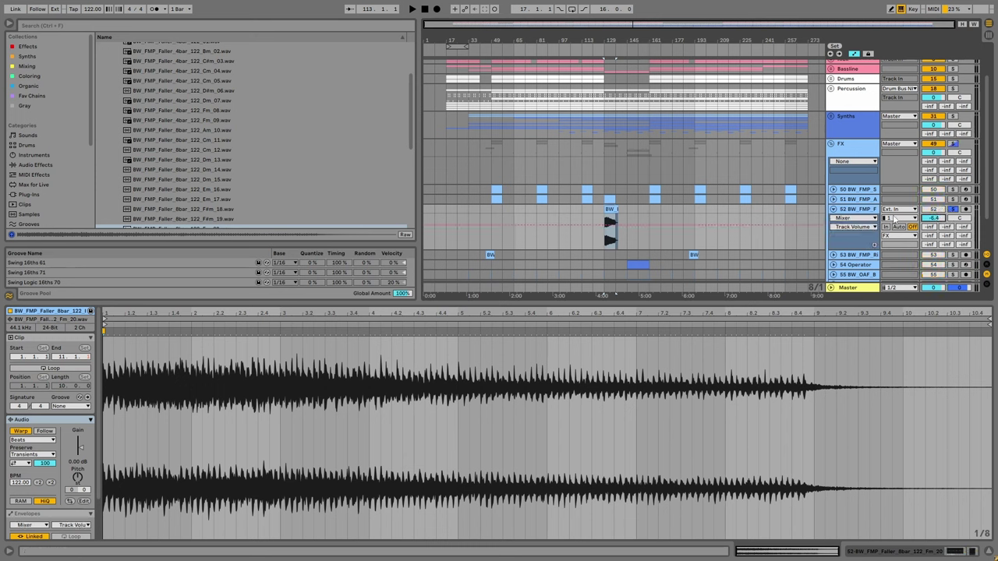
key("space")
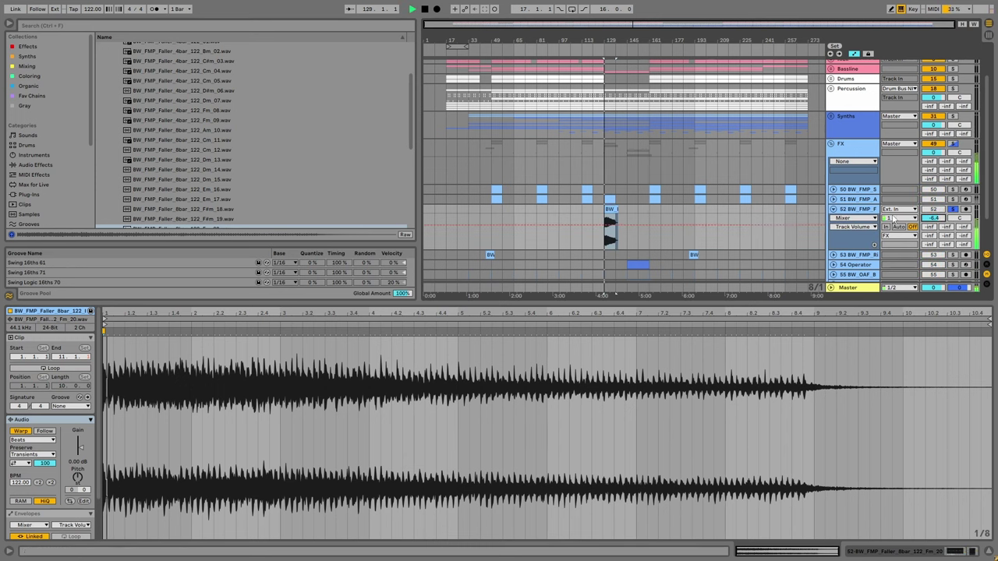
Transpose the faller clip down 1 semitone with Complex Pro warping and lower its track volume to -13.9 dB.
left_click(79, 493)
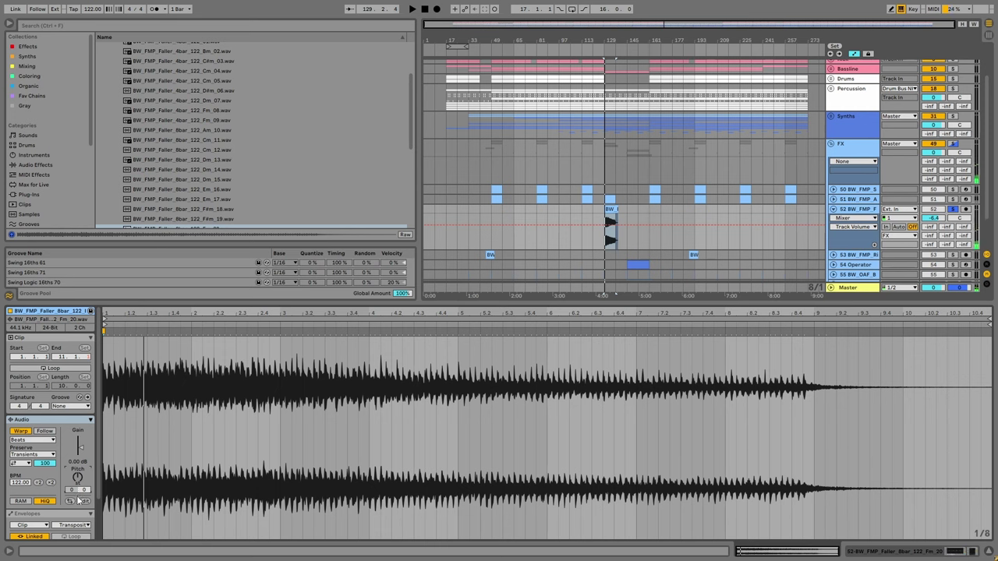
left_click(31, 440)
left_click(32, 486)
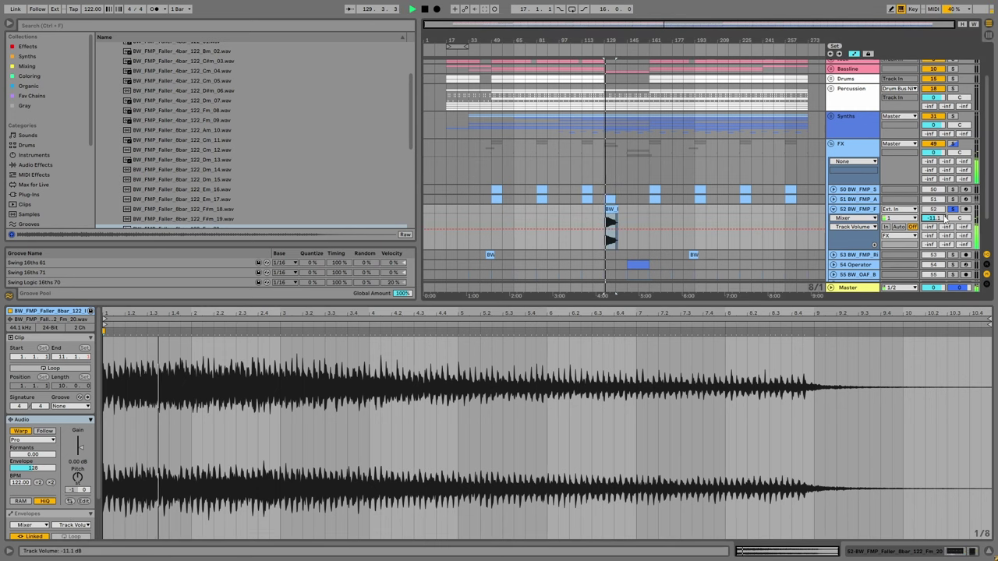
left_click_drag(938, 218, 940, 228)
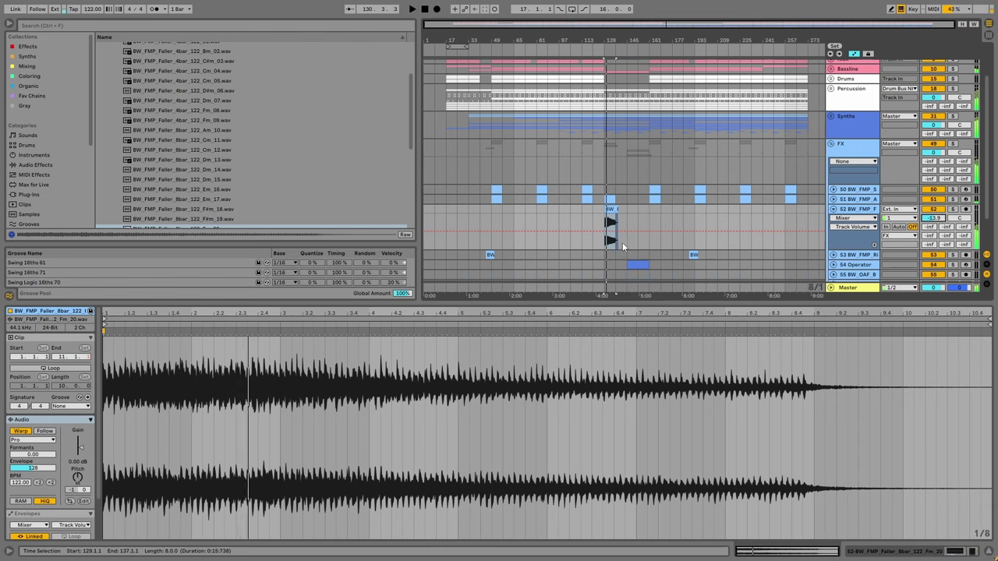
Play the breakdown transition from bar 127 without solo and lower the faller track's volume to -14.2 dB.
left_click_drag(601, 46, 602, 98)
left_click(602, 101)
scroll(602, 101, "up", 2)
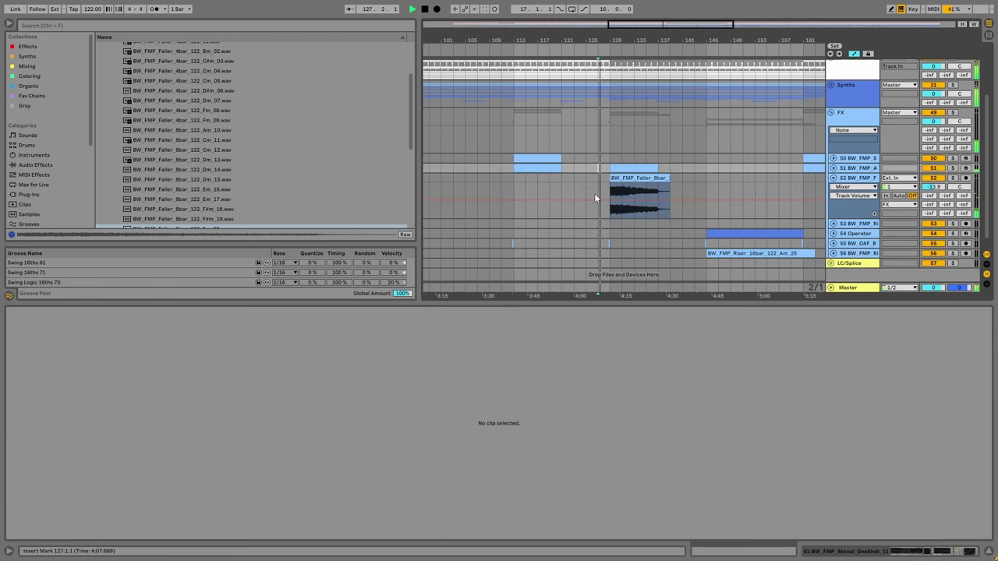
left_click(605, 93)
scroll(614, 195, "down", 2)
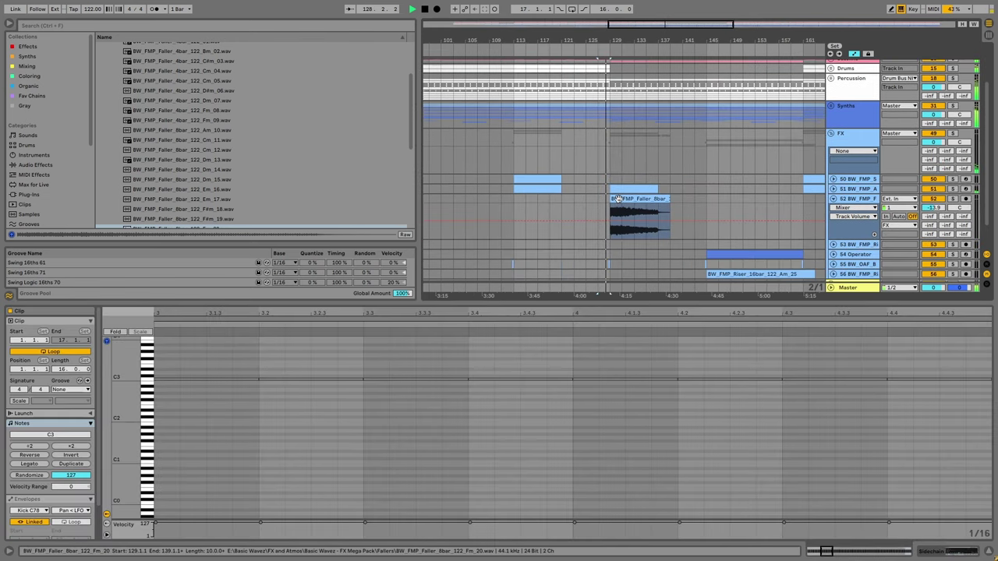
left_click(614, 211)
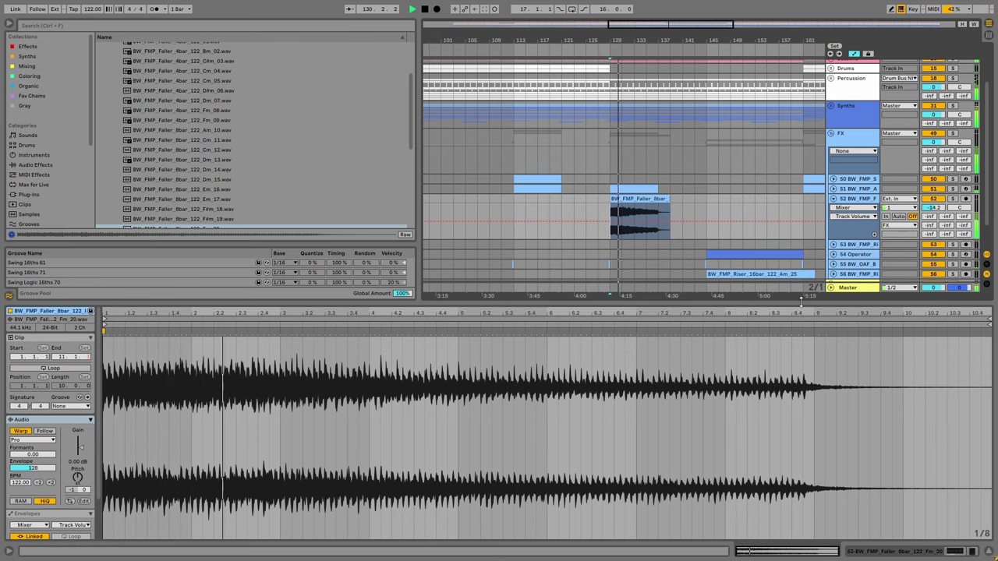
Copy the four-bar riser clip on track 53 to bar 125 and play the breakdown transition from bar 127 with the FX group folded.
key("ctrl+alt+l")
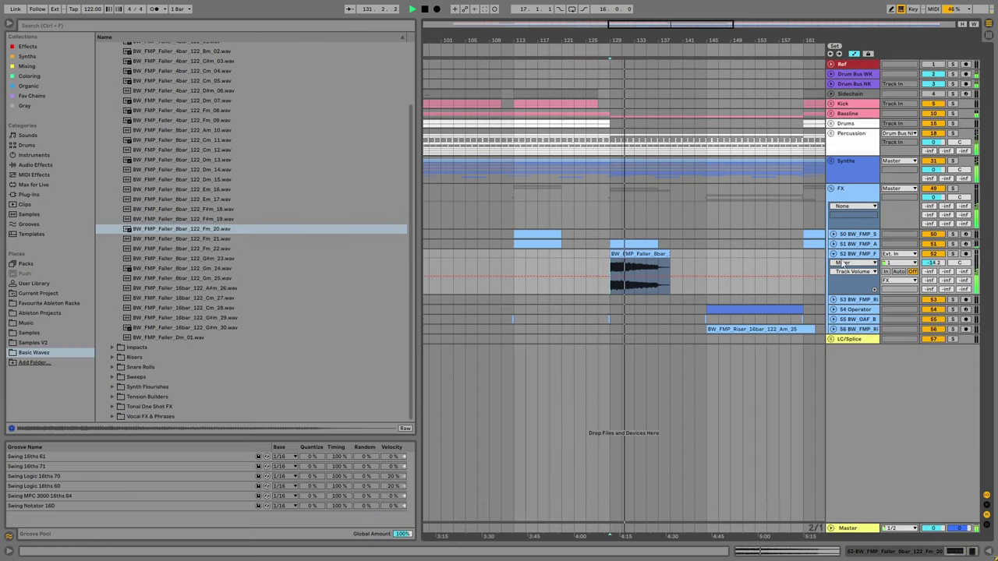
key("u")
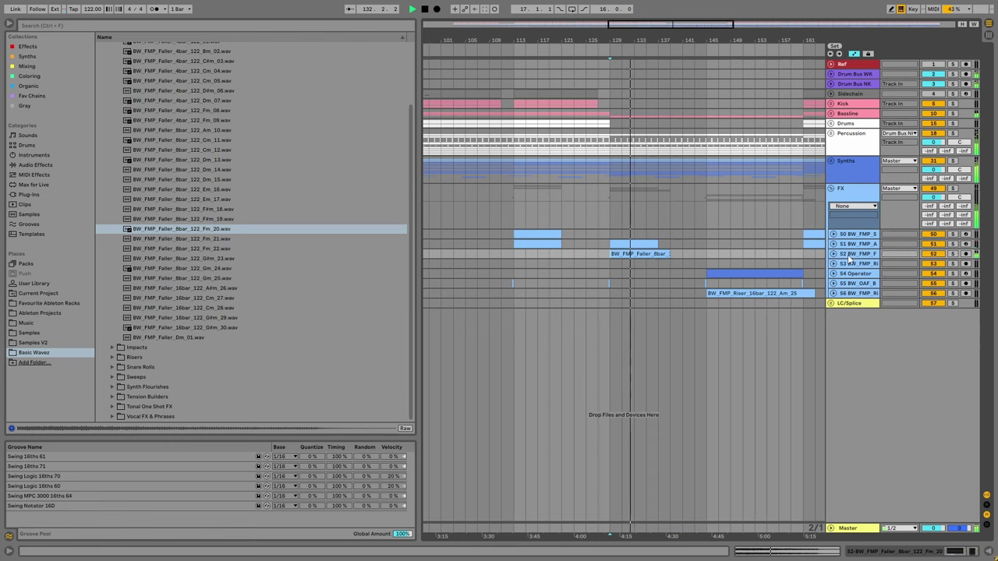
key("space")
left_click(833, 294)
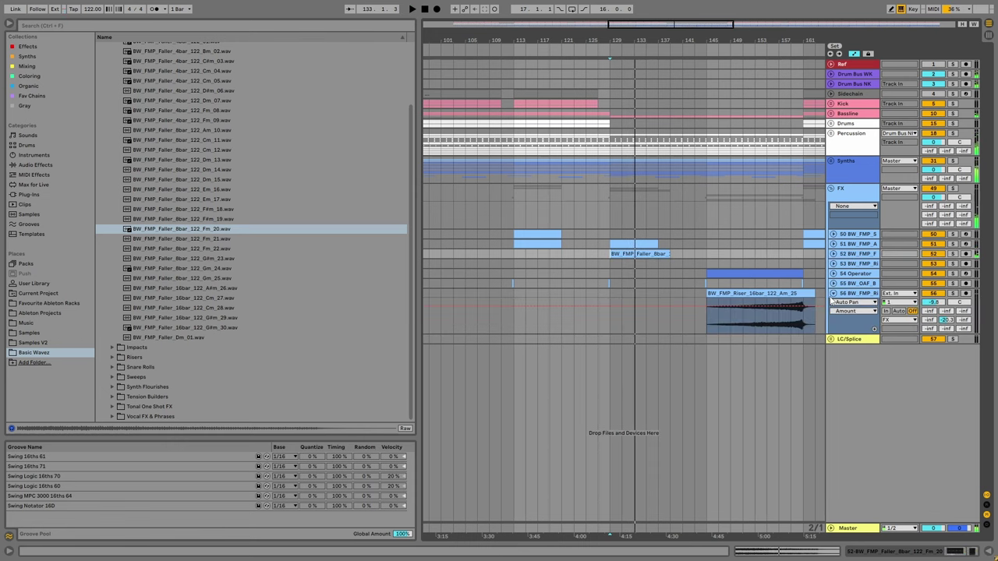
scroll(626, 40, "down", 3)
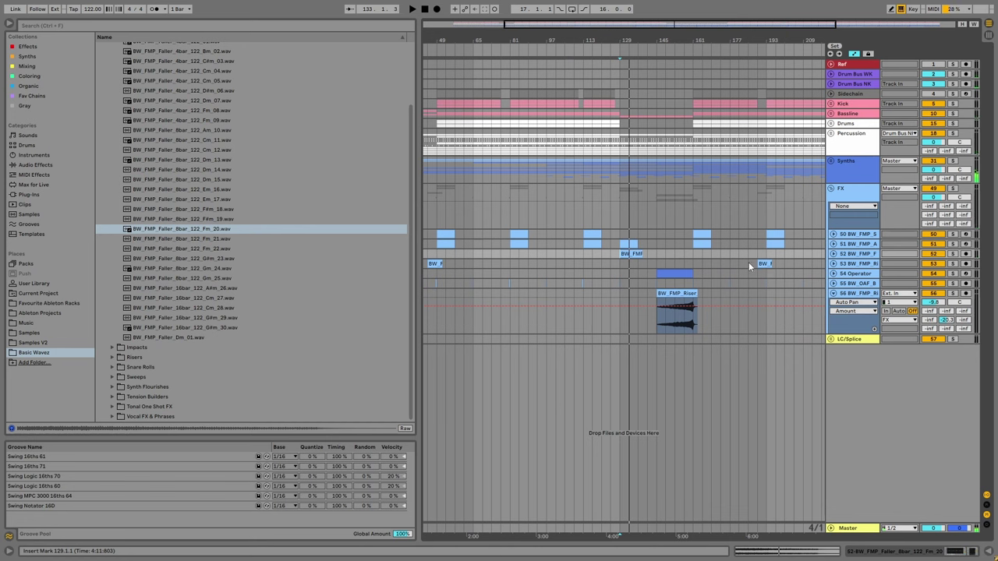
left_click_drag(759, 265, 607, 265)
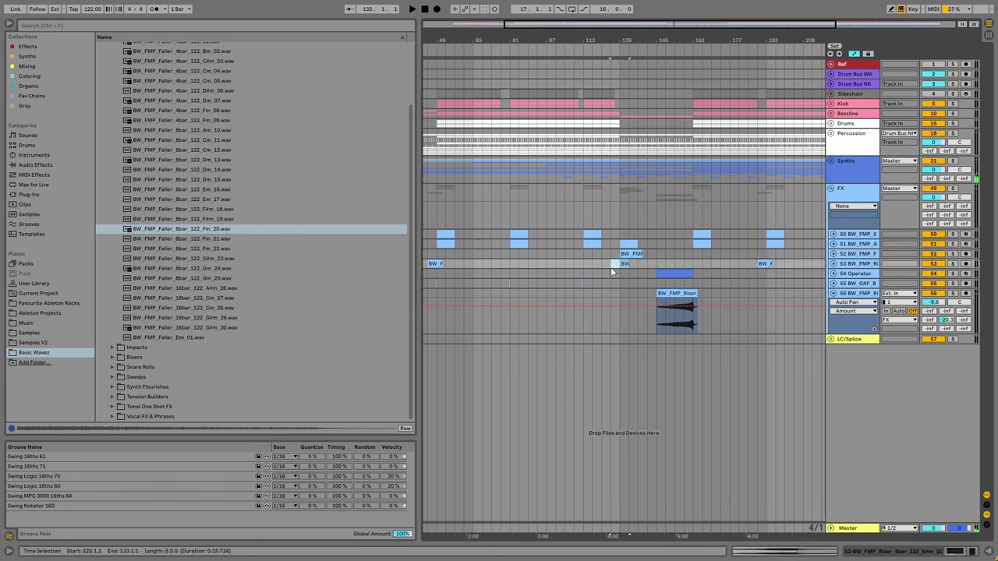
key("space")
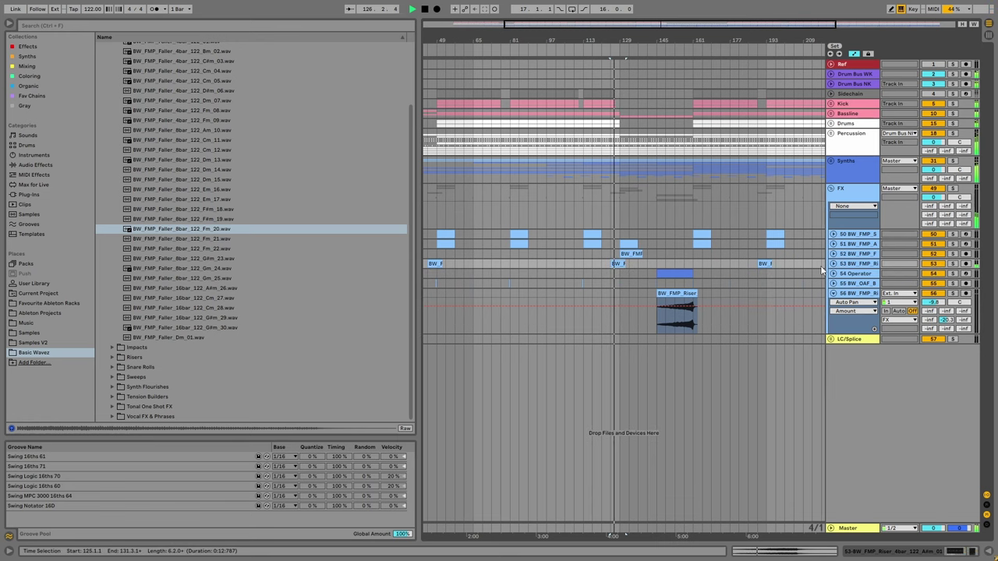
left_click(830, 189)
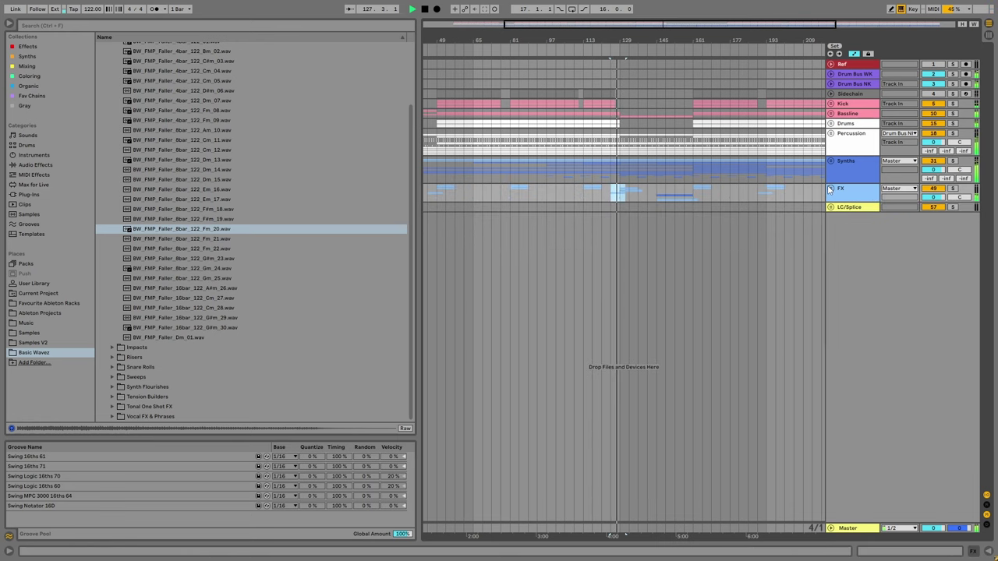
key("ctrl+alt+b")
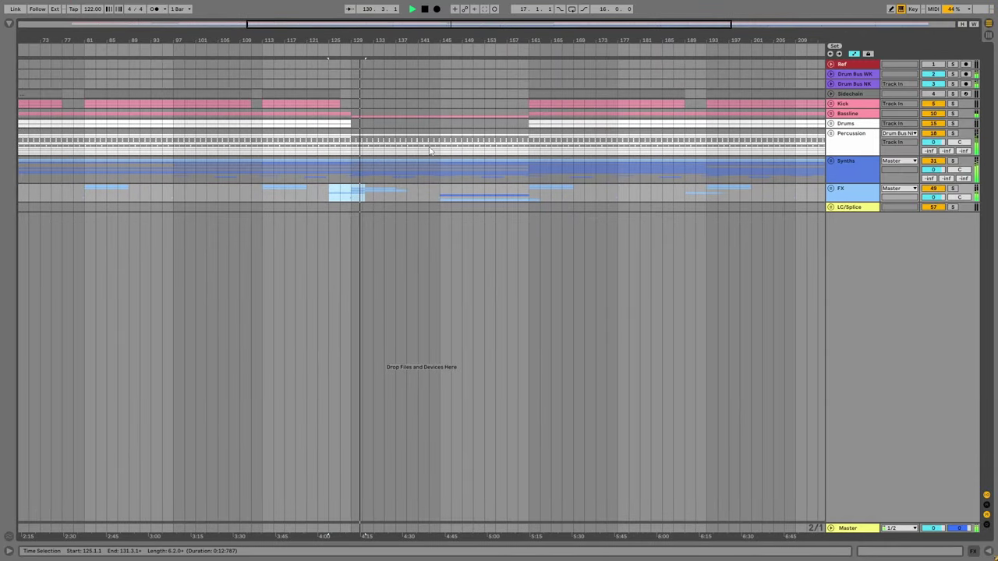
left_click(343, 143)
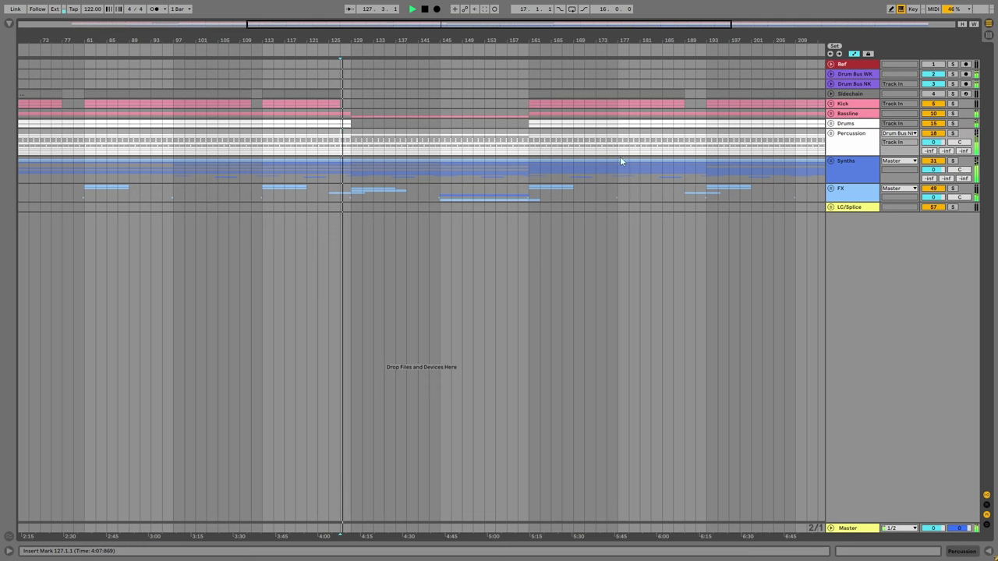
Extend the Main Hat clip in the Drums group to bar 145 and unfold the Percussion group.
left_click(831, 123)
left_click(393, 160)
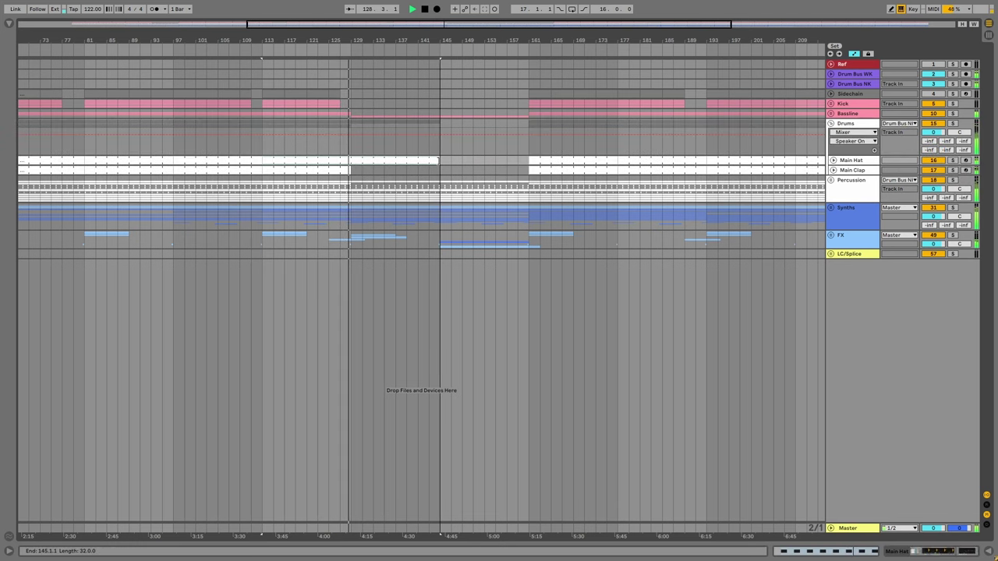
left_click(831, 180)
left_click(378, 175)
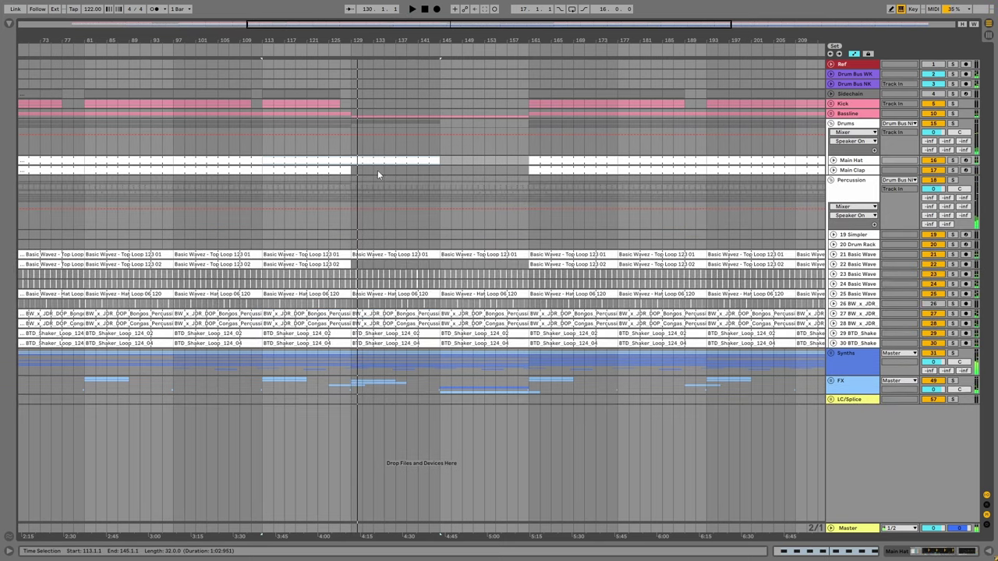
Add a Utility audio effect to the Percussion group.
key("ctrl+alt+l")
left_click(11, 24)
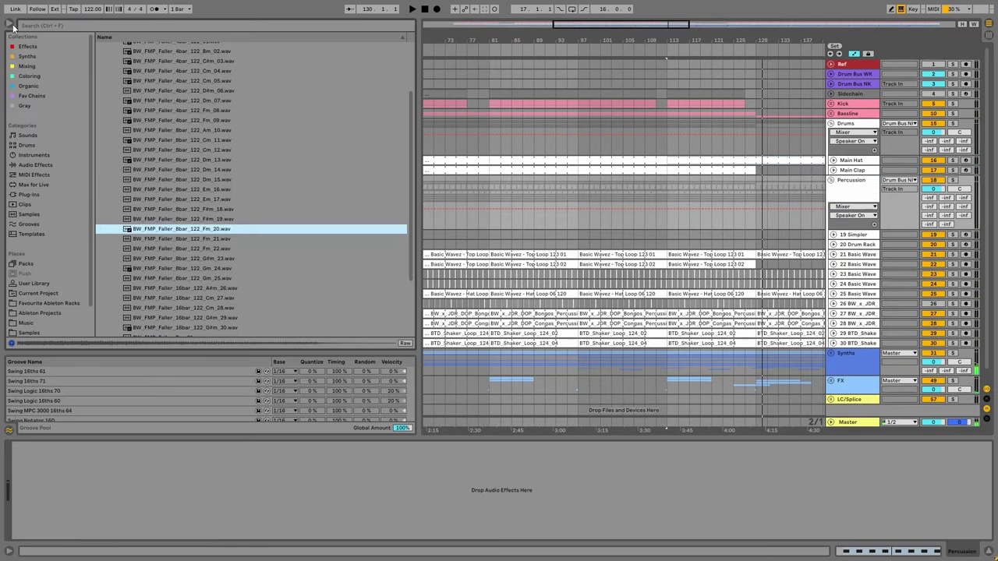
left_click(36, 165)
scroll(156, 187, "down", 5)
left_click(109, 225)
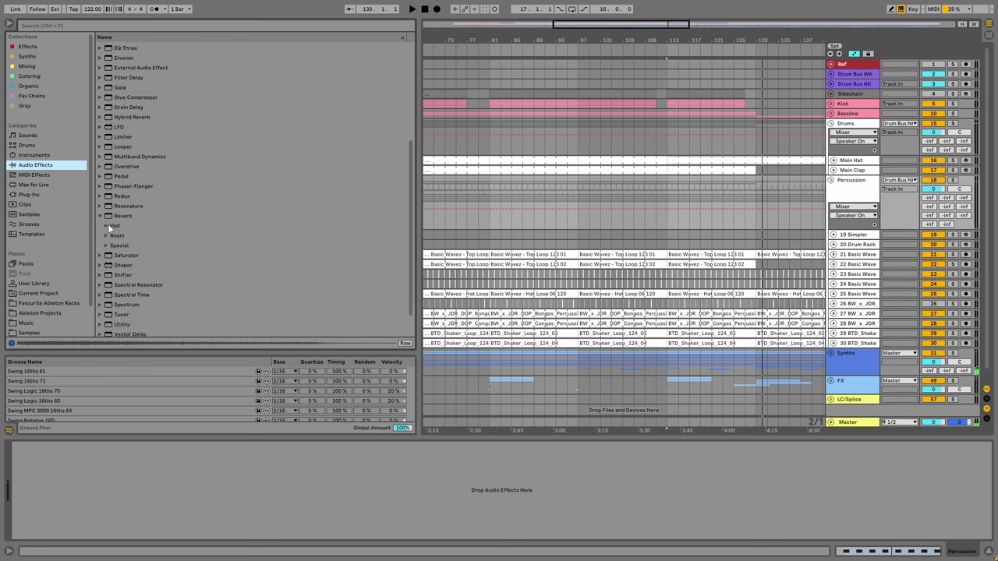
scroll(105, 224, "down", 1)
left_click(123, 293)
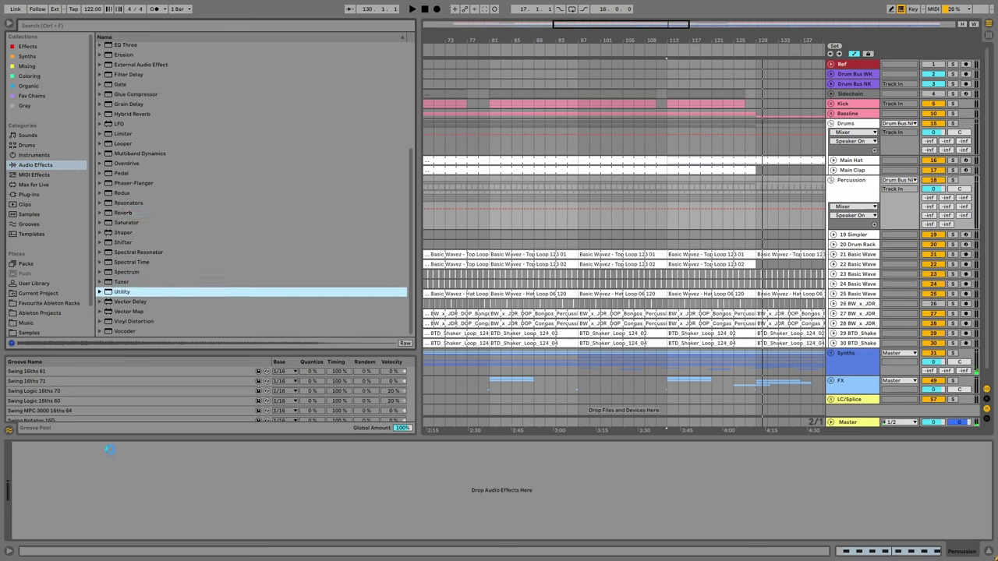
left_click_drag(97, 454, 97, 456)
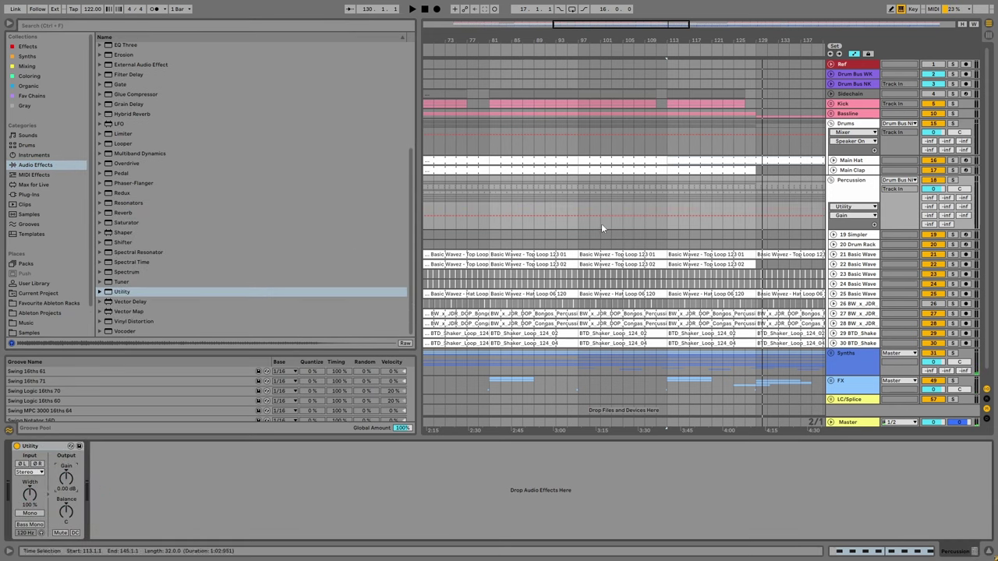
Automate the Percussion Utility gain down gradually from 0 dB at bar 129 to bar 145, hold it until bar 161, restore it, and audition.
left_click_drag(762, 53, 561, 59)
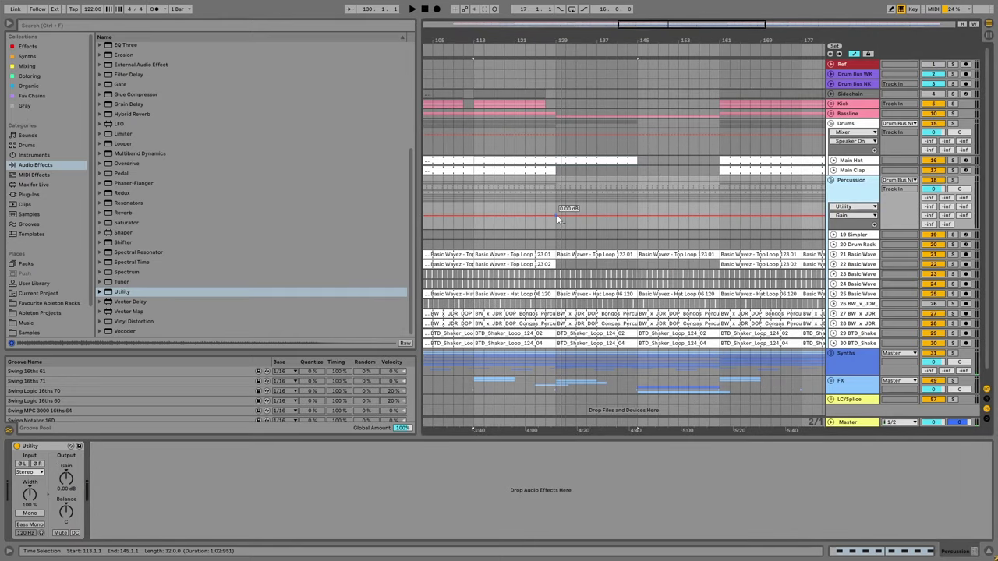
left_click_drag(559, 219, 718, 219)
key("space")
left_click(577, 181)
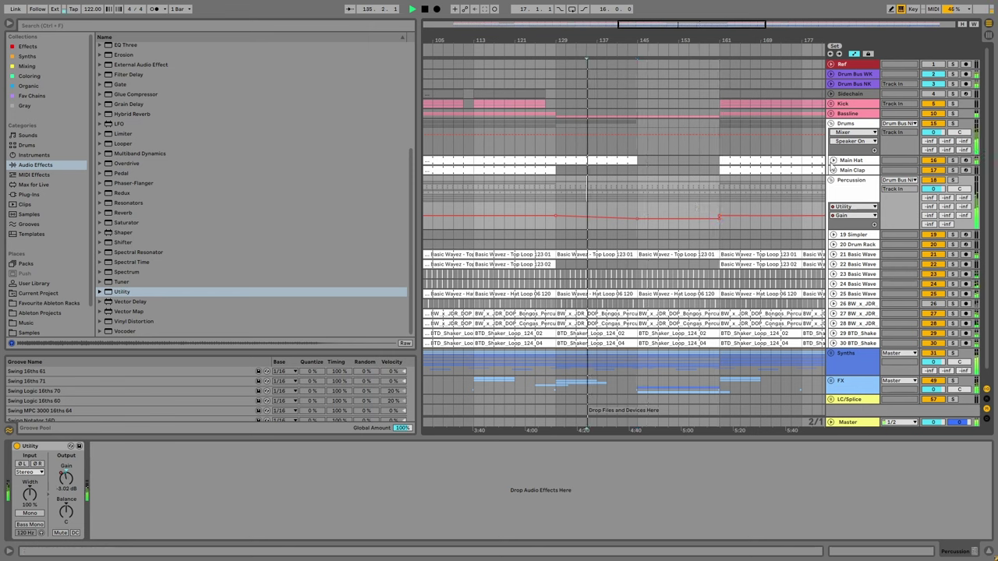
Add a Utility effect to the Drums group and show its Gain automation lane.
left_click(833, 160)
left_click(851, 164)
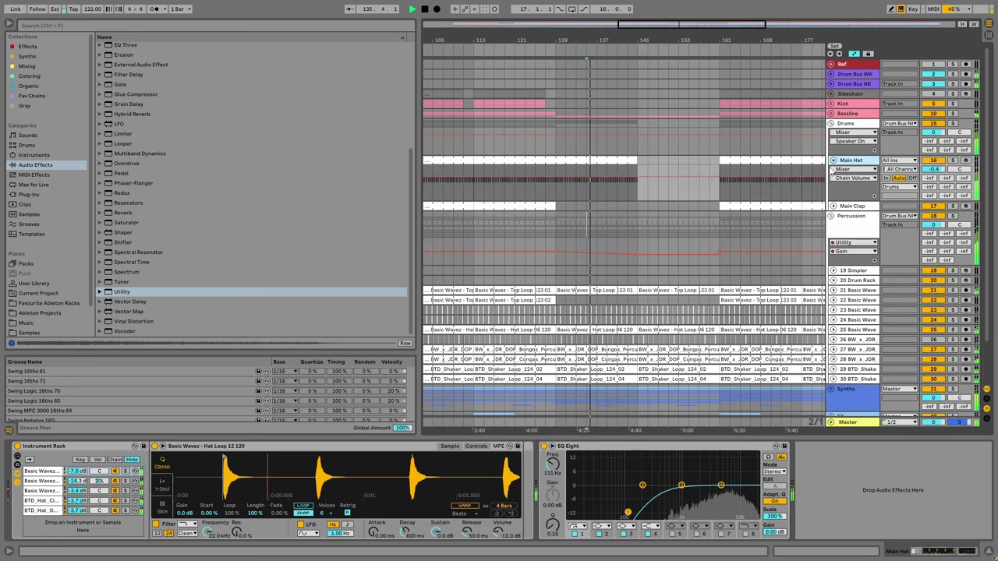
left_click(127, 290)
key("space")
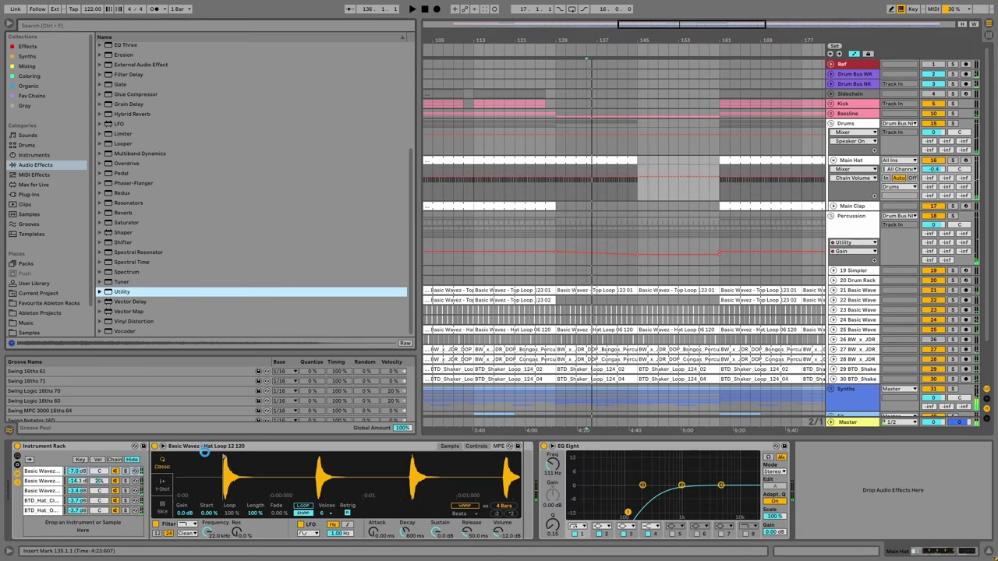
right_click(67, 479)
left_click(94, 484)
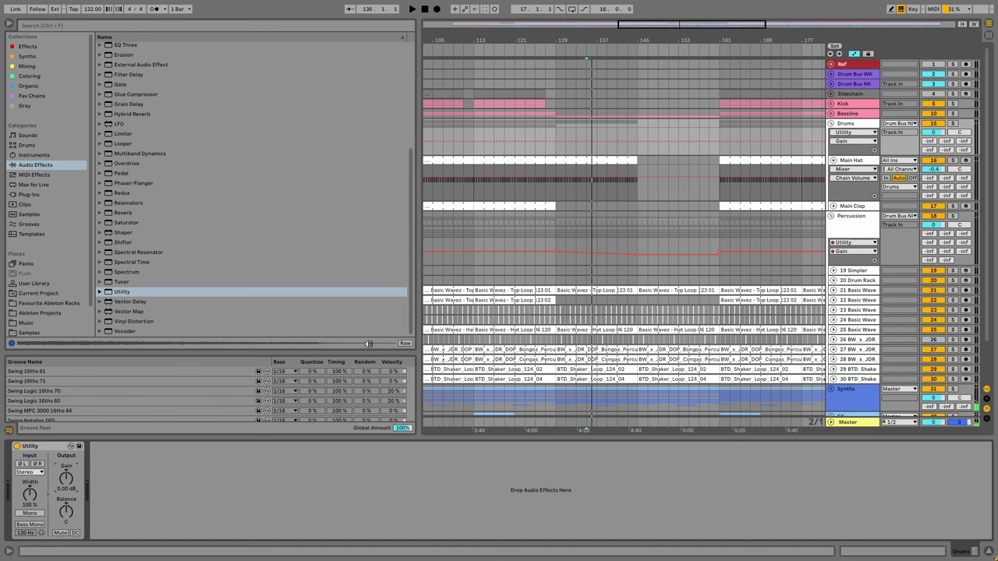
right_click(67, 481)
left_click(93, 493)
Automate the Drums Utility gain from 0 dB at bar 129 to about -33.5 dB at bar 145, returning straight to 0 dB, and audition it.
left_click(555, 143)
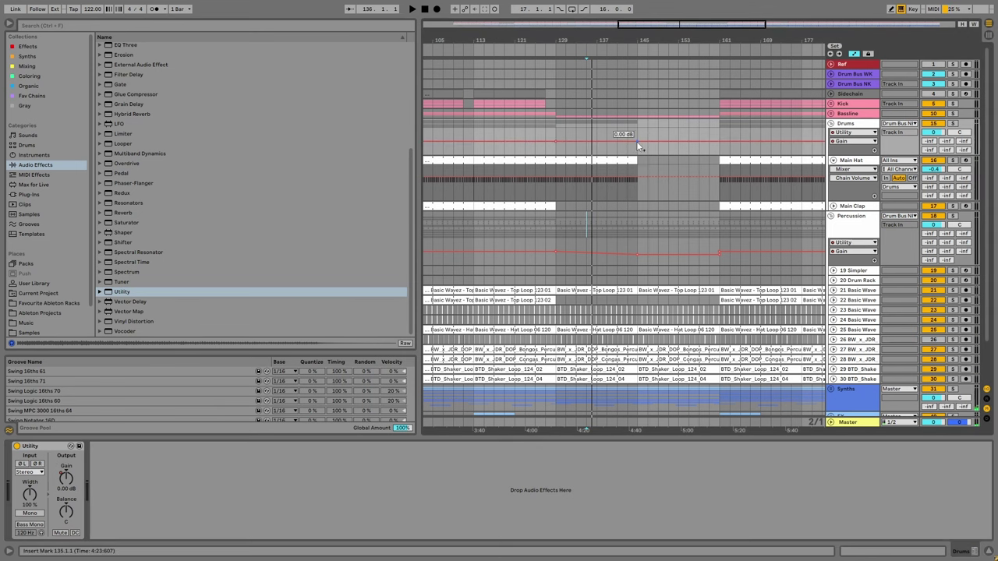
left_click_drag(635, 143, 635, 149)
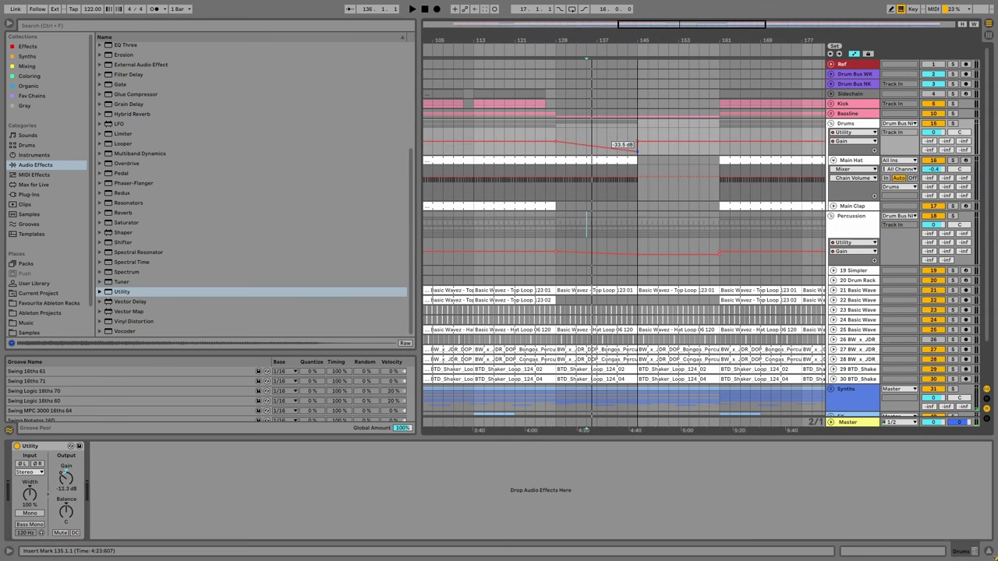
left_click(627, 143)
key("space")
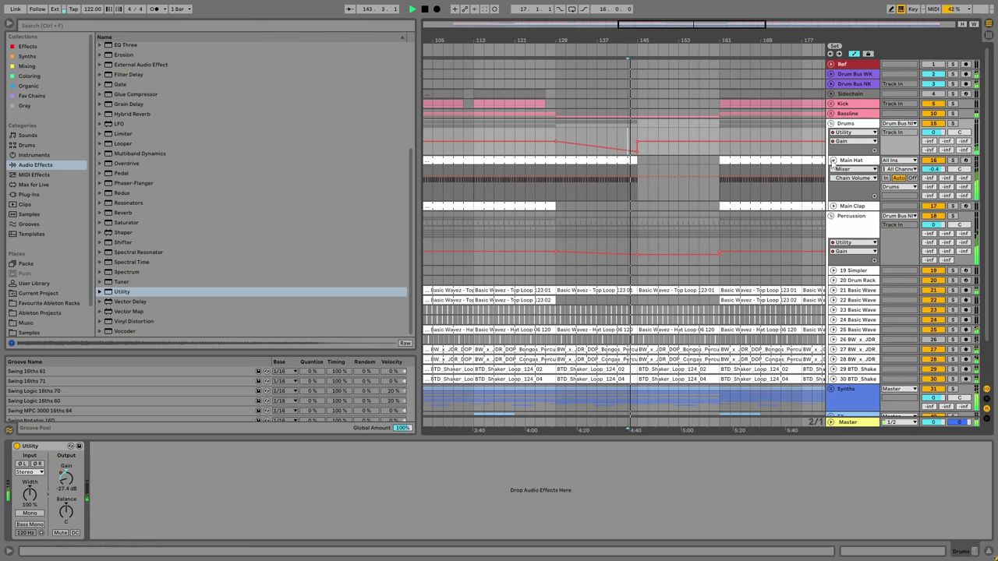
left_click(832, 160)
key("space")
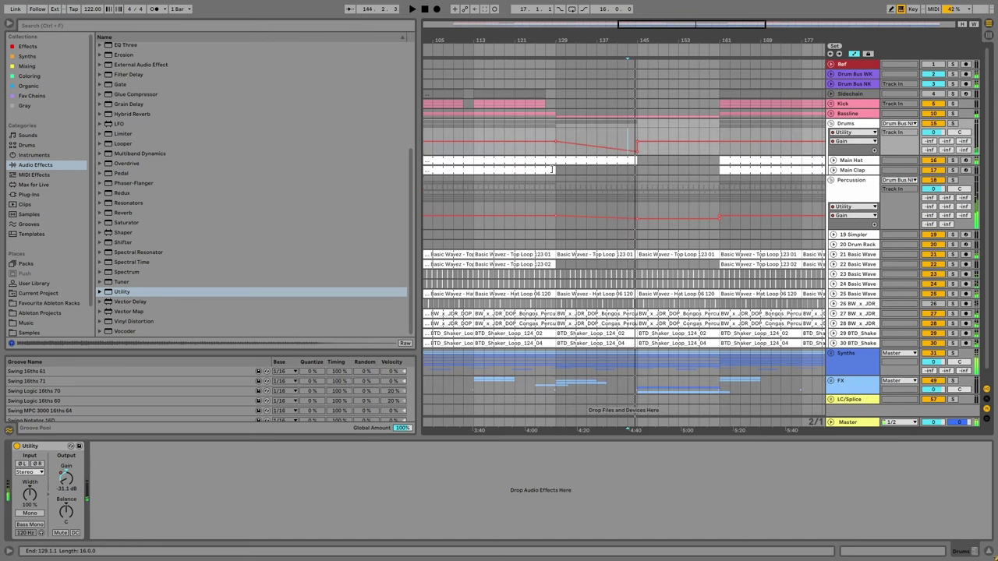
Extend the Main Clap clip to bar 145 and play the fading drums from bar 141 and bar 129.
left_click(630, 172)
left_click(614, 189)
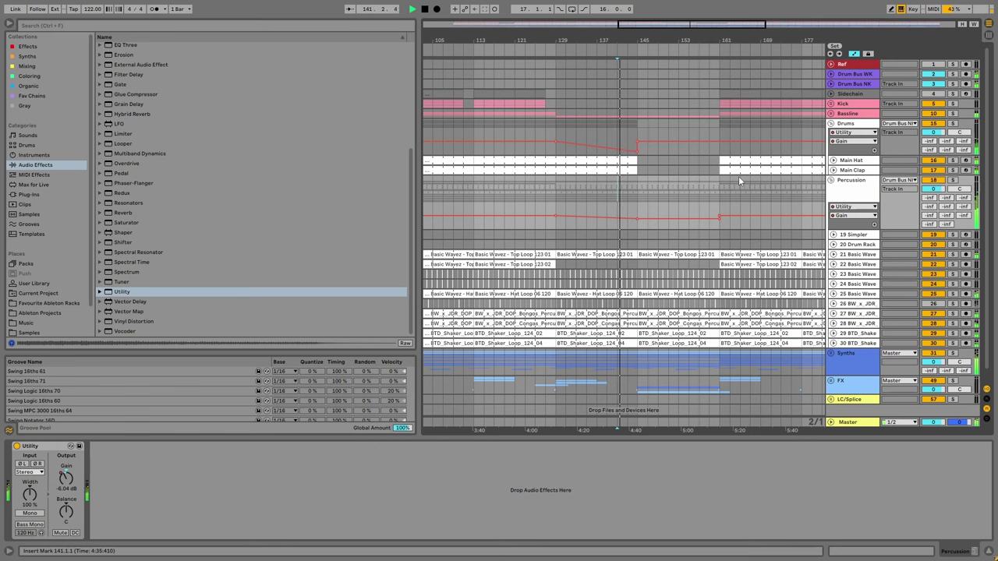
left_click(558, 184)
Fold the Drums and Percussion groups, hide the browser, and play the arrangement from bar 121 while checking the Synths group.
left_click(831, 124)
left_click(524, 163)
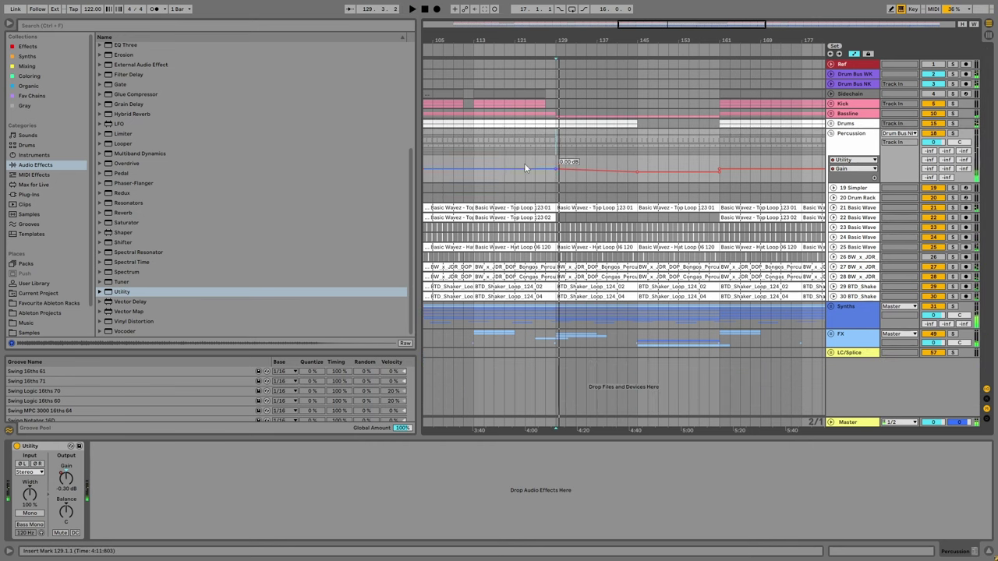
left_click(831, 133)
left_click(504, 149)
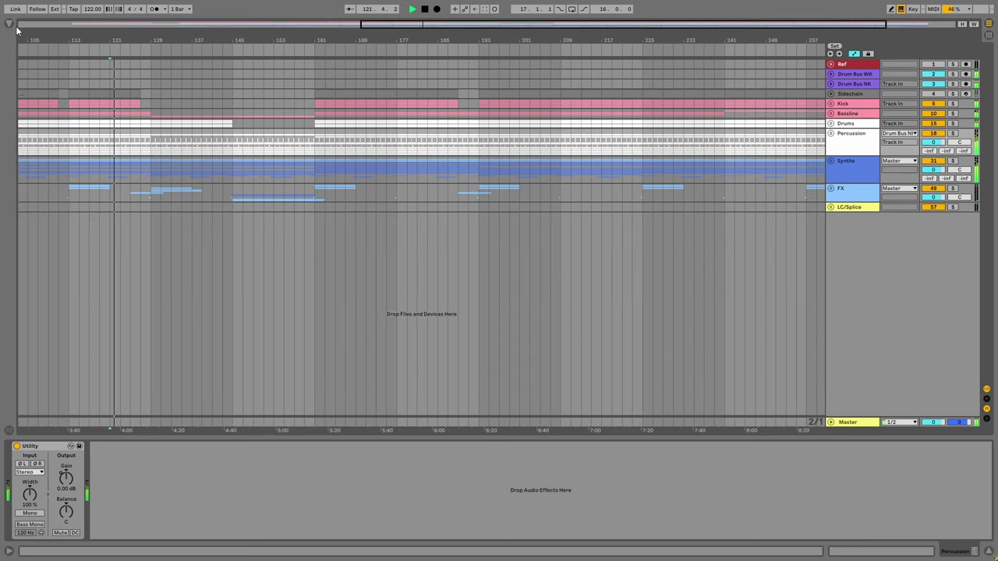
left_click(8, 23)
left_click_drag(118, 42, 333, 40)
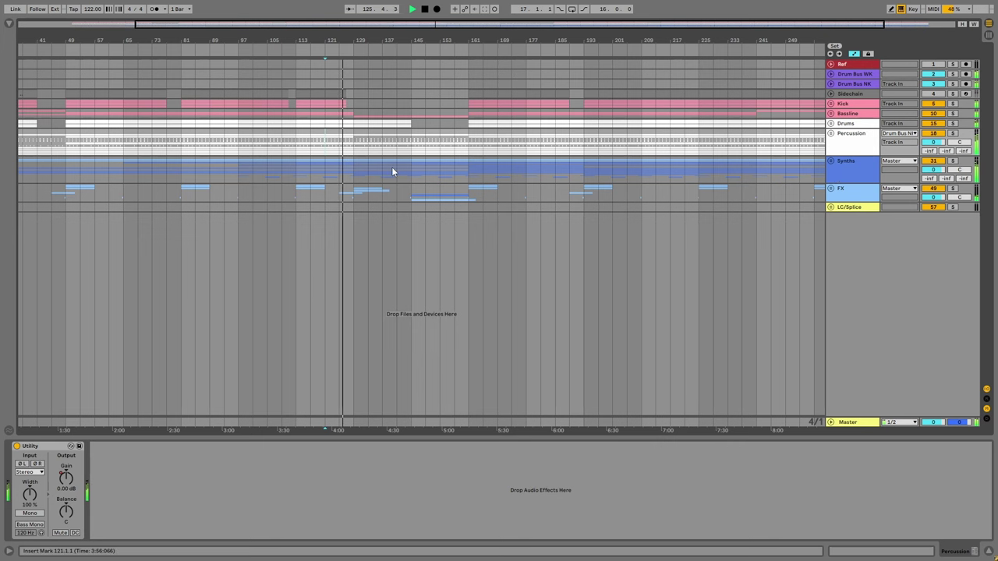
left_click(830, 161)
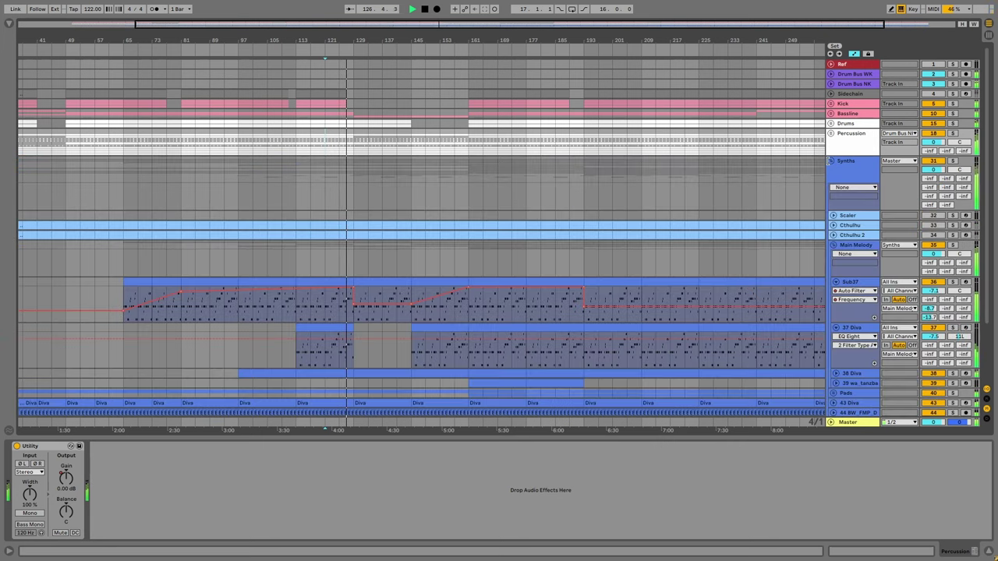
left_click(830, 162)
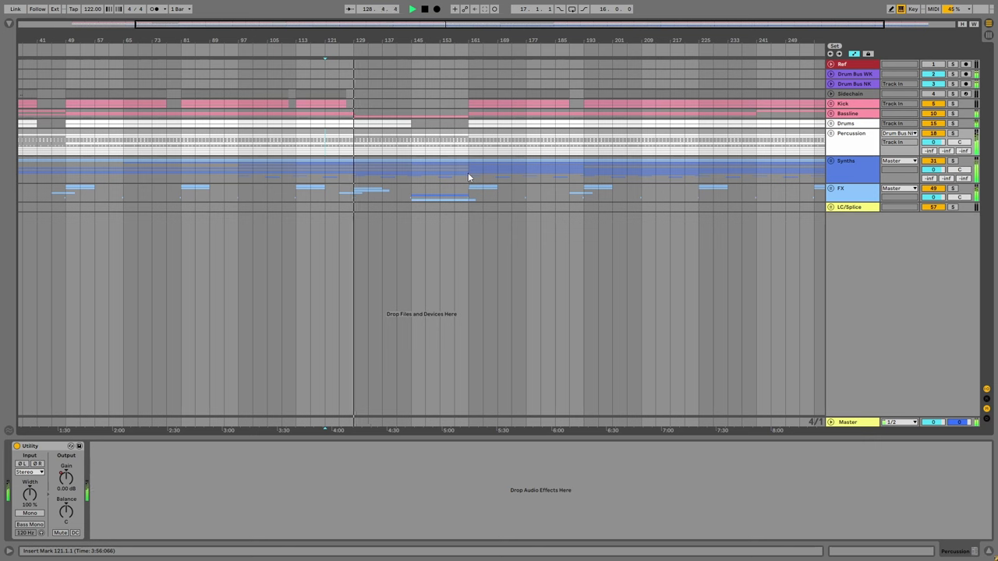
Solo riser track 53 and sidechain its Compressor from the Sidechain track, Post FX, with the threshold at -25.5 dB.
left_click(830, 188)
left_click(833, 265)
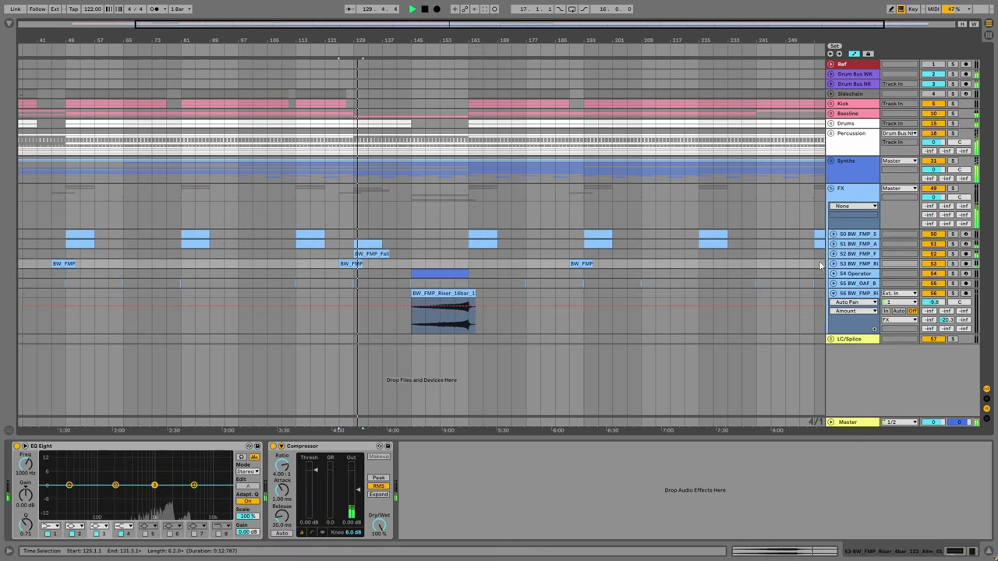
left_click(832, 263)
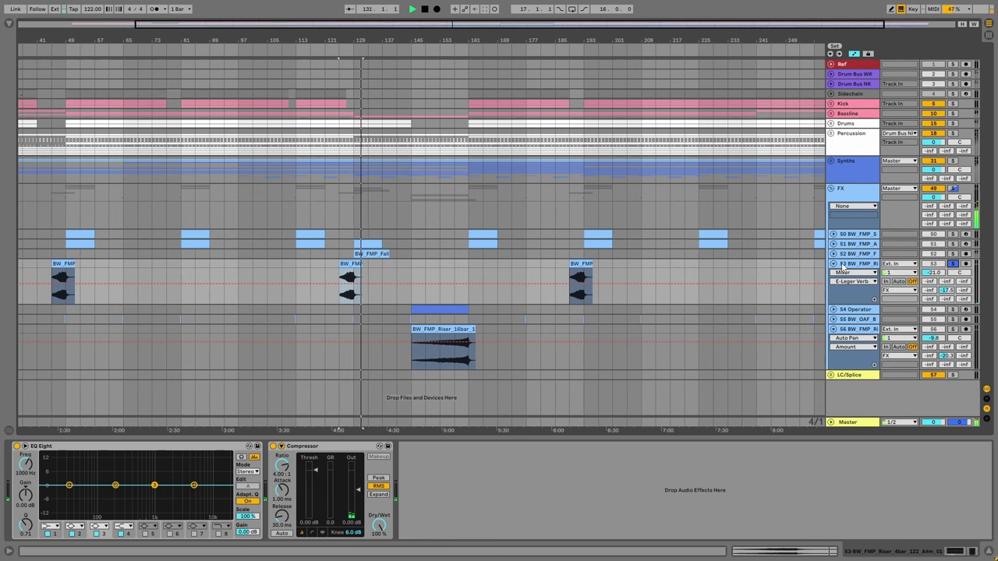
left_click(302, 532)
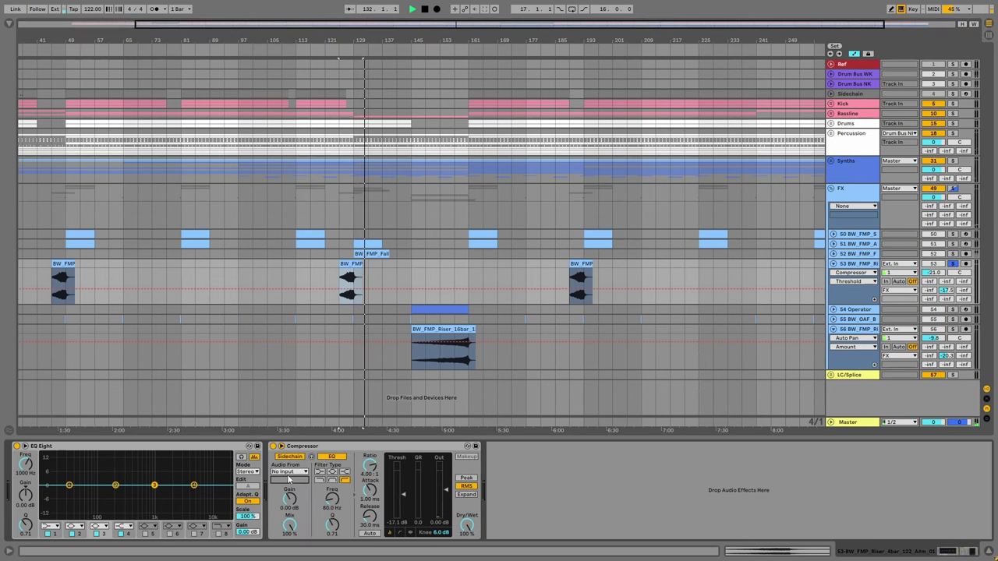
left_click(288, 471)
scroll(316, 382, "up", 5)
key("Escape")
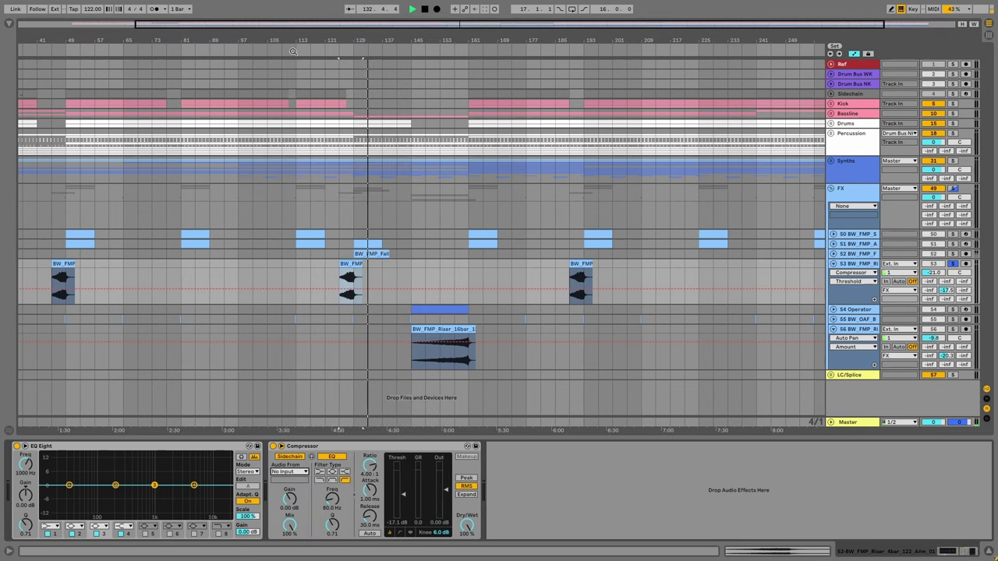
Low-cut riser track 53 at 255 Hz with EQ Eight's filter 2 and insert an Echo at the start of its device chain.
left_click(74, 526)
left_click(78, 461)
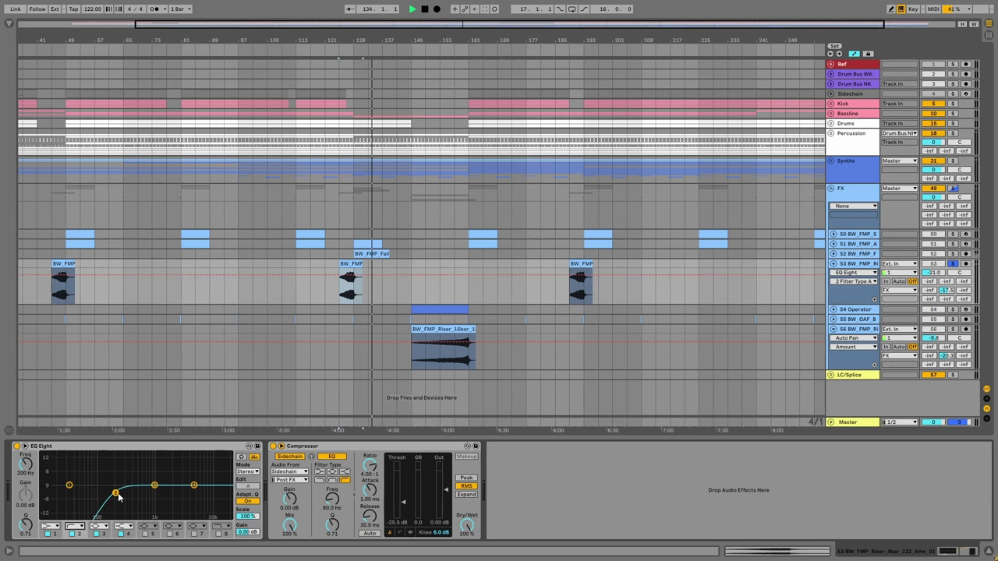
left_click(8, 24)
left_click(35, 155)
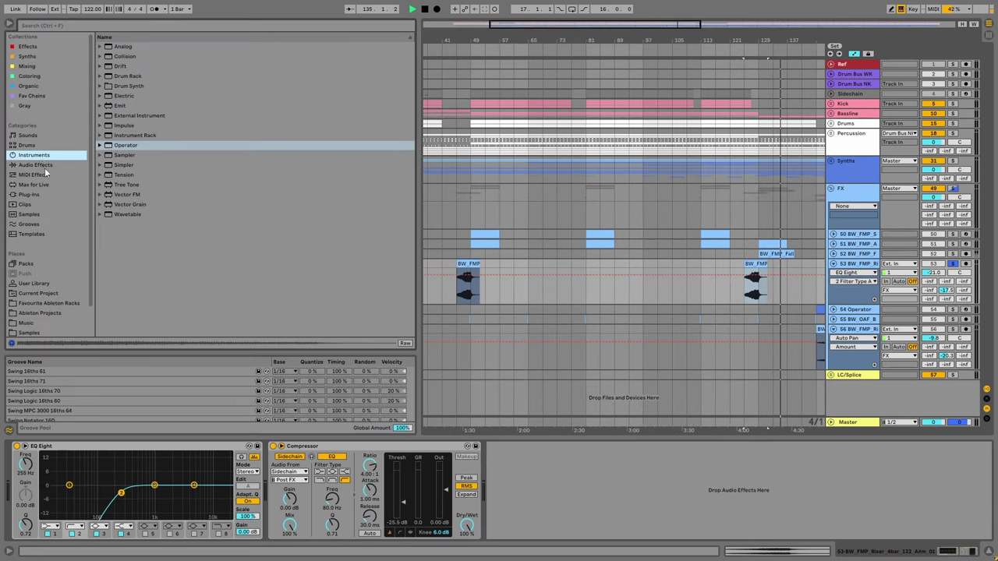
left_click(35, 164)
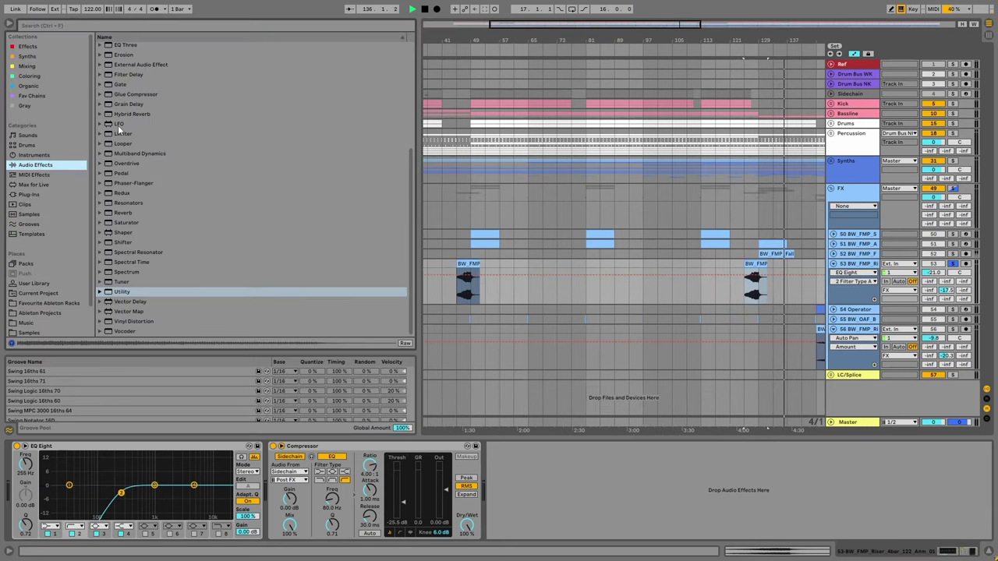
scroll(119, 129, "up", 5)
left_click_drag(121, 99, 137, 474)
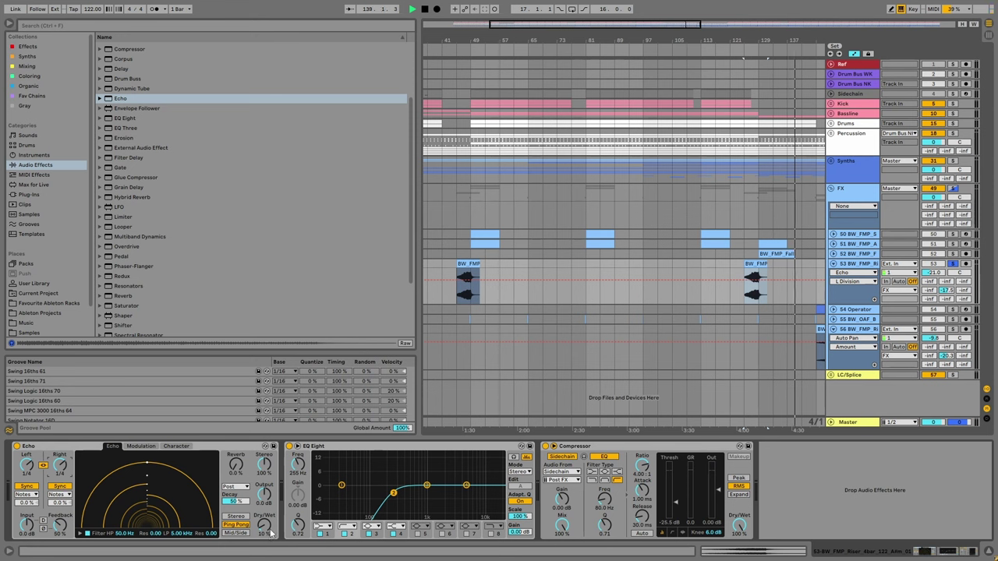
Set the riser's Echo to Stereo mode with dry/wet at 40% and its low-pass filter at 20 kHz.
left_click(243, 530)
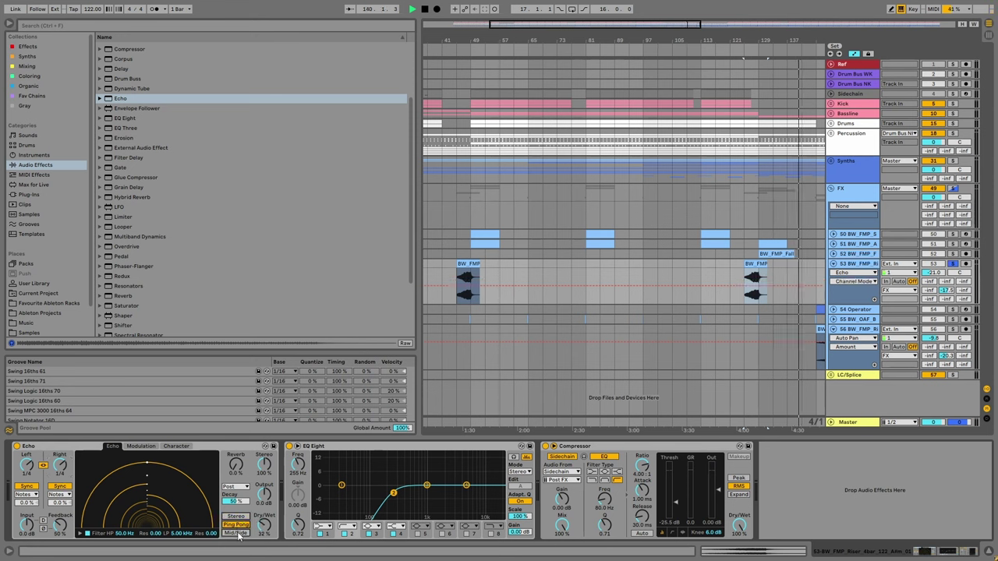
left_click_drag(264, 527, 263, 520)
left_click(235, 516)
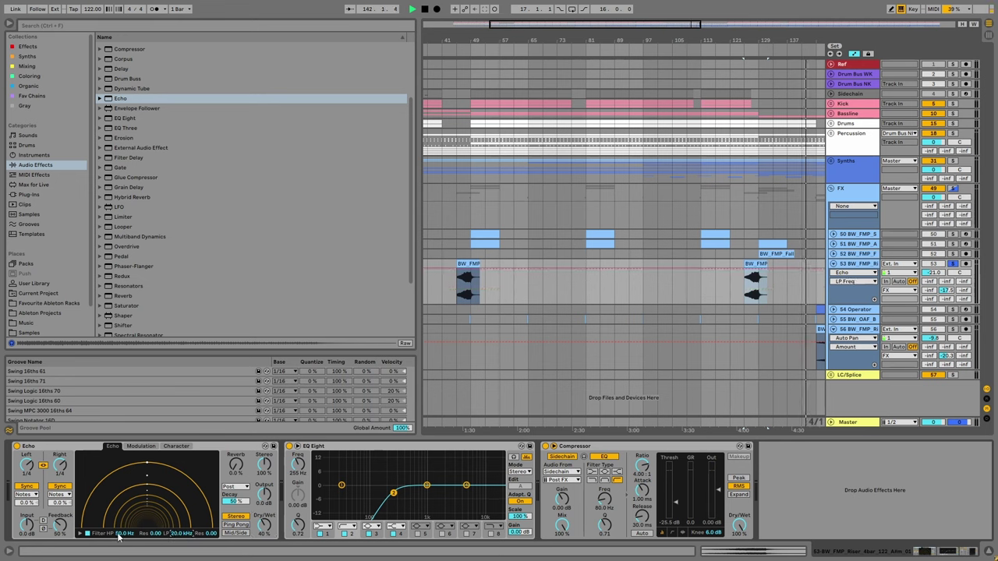
Insert a Delay before the riser's EQ Eight, bypass Echo, and set both delay sides to 4 sixteenths, feedback 66% and dry/wet 63%.
left_click(121, 69)
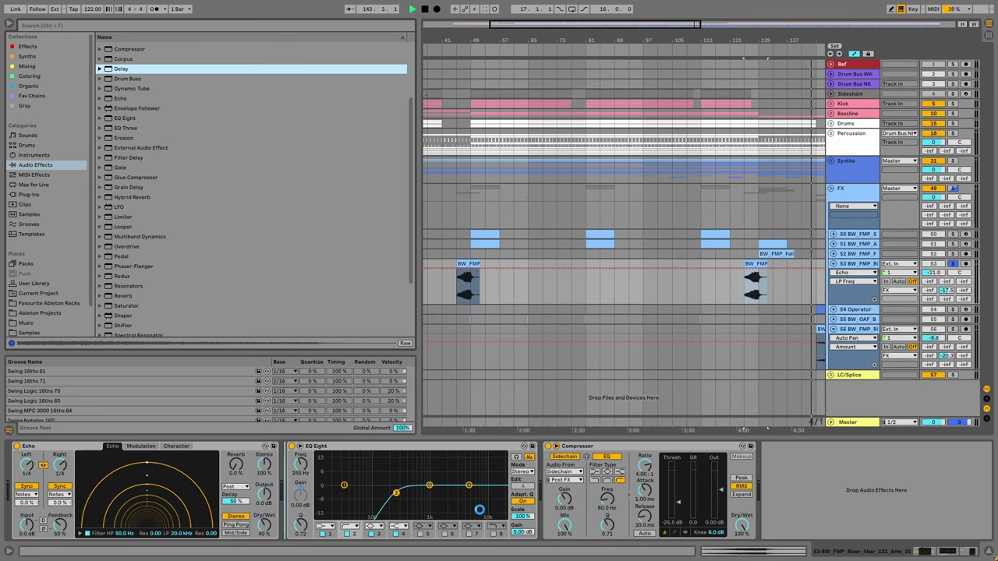
double_click(120, 68)
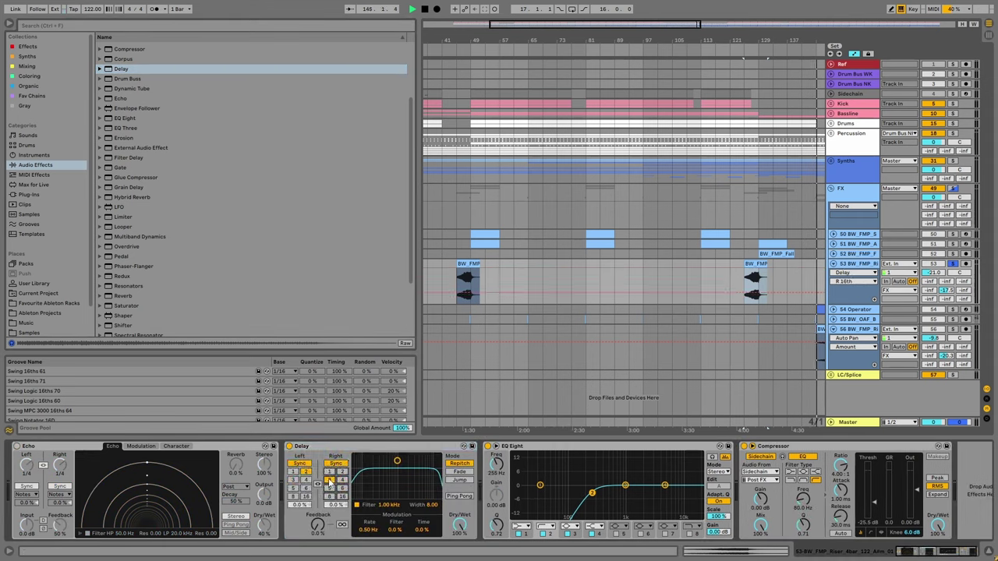
left_click(342, 480)
left_click(305, 481)
left_click_drag(318, 523, 318, 499)
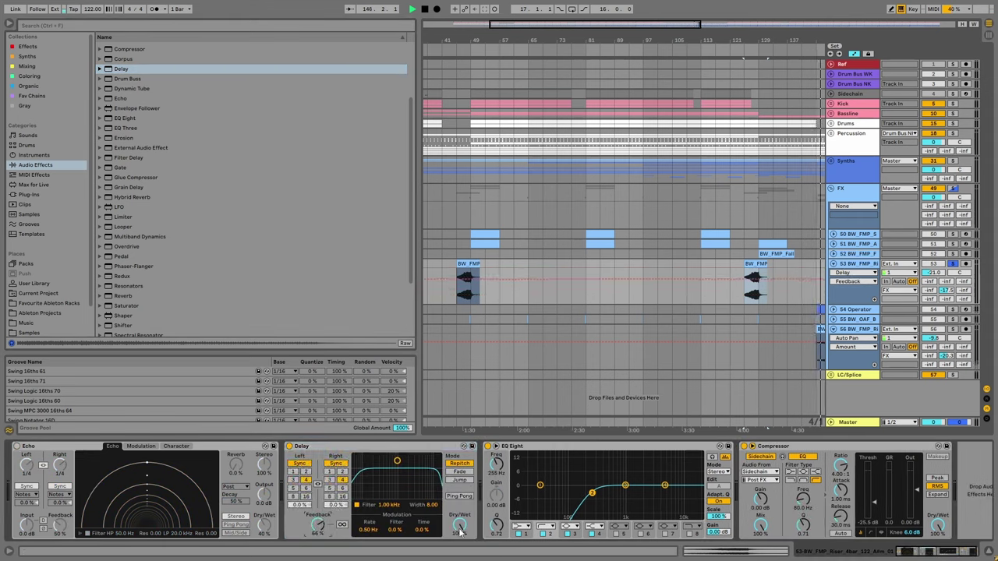
left_click_drag(460, 531, 459, 545)
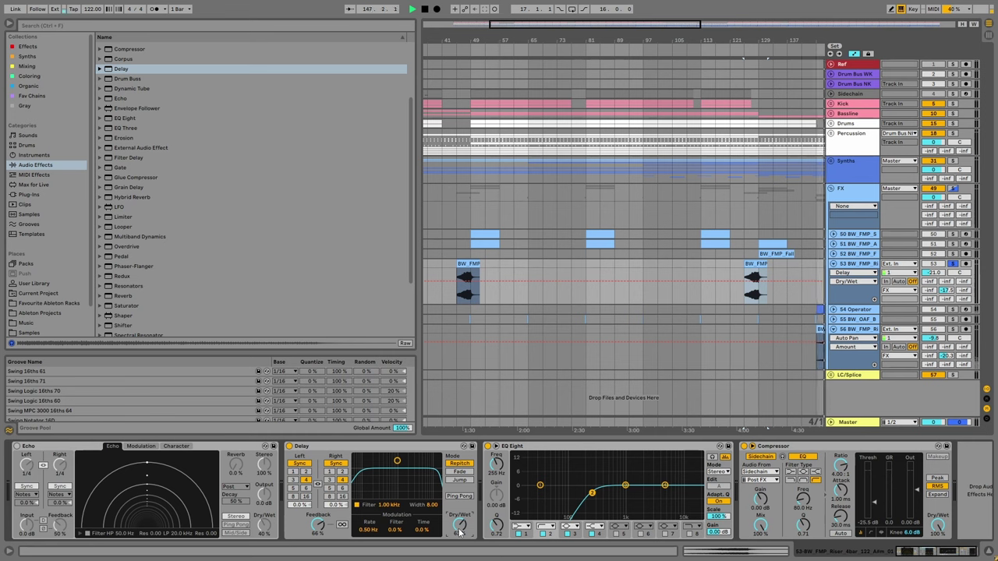
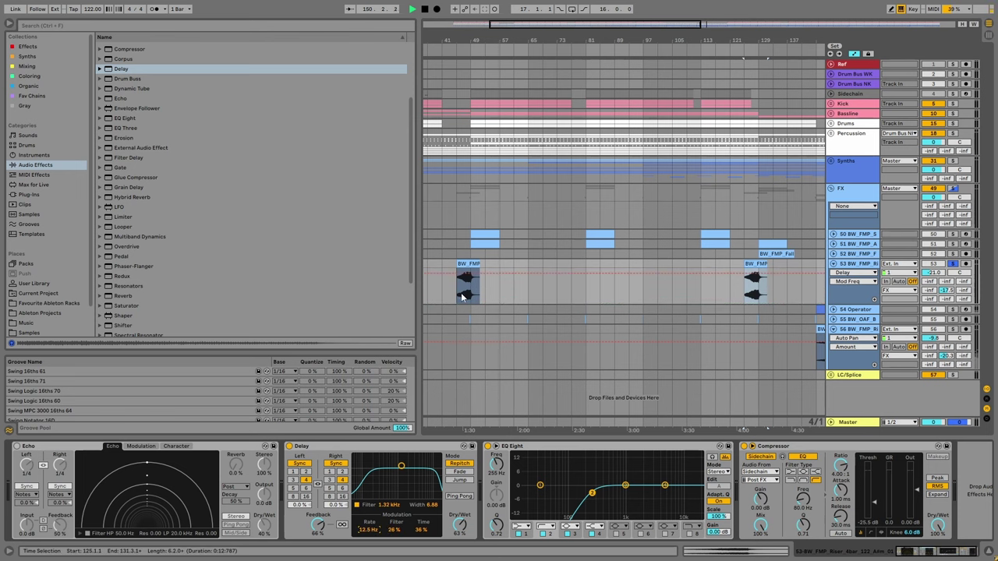
Audition the riser from bar 48, setting its Delay to Ping Pong, dry/wet 40%, filter width 7.21 and time modulation 66%.
left_click(461, 293)
left_click_drag(468, 39, 467, 293)
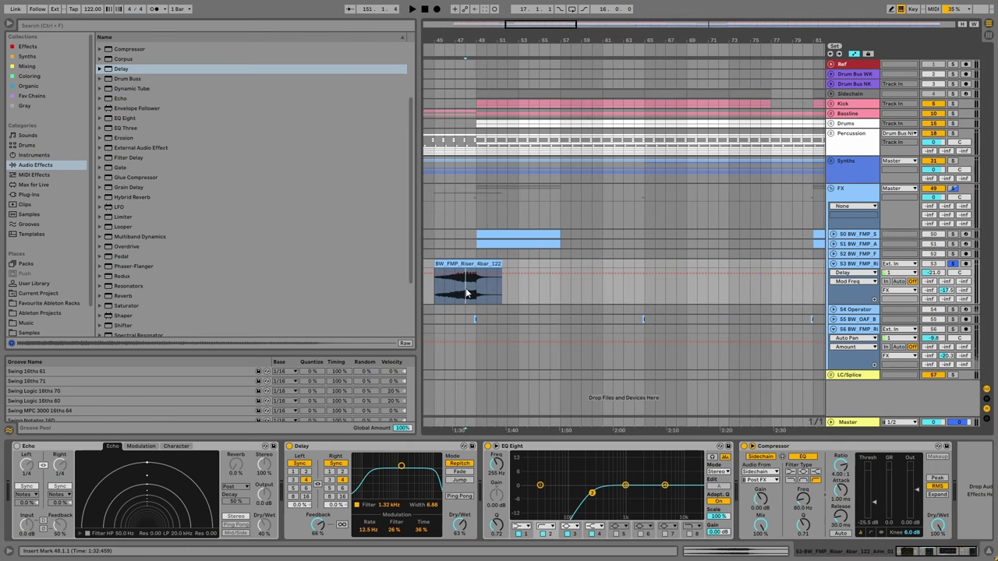
key("space")
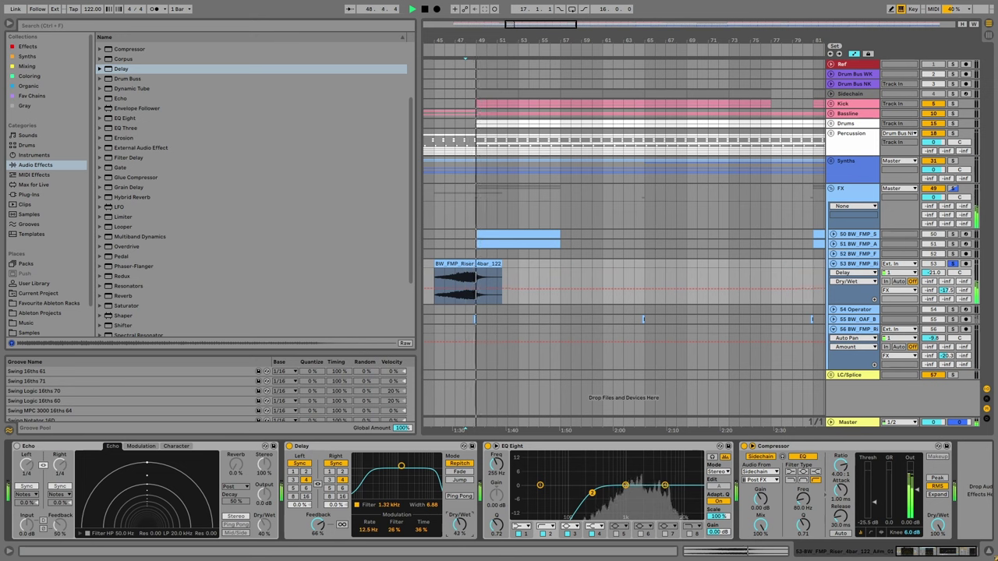
left_click_drag(421, 529, 404, 468)
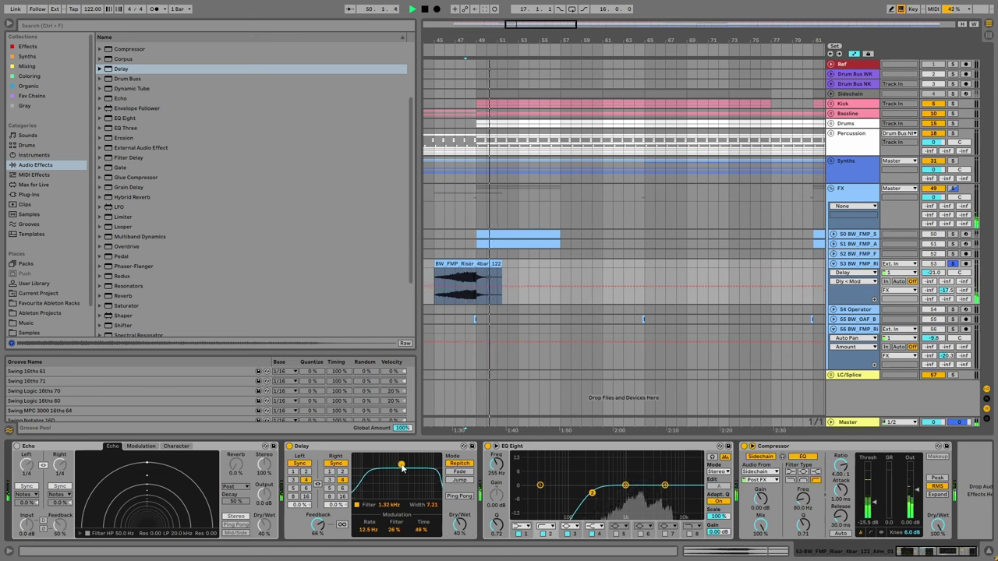
left_click(451, 497)
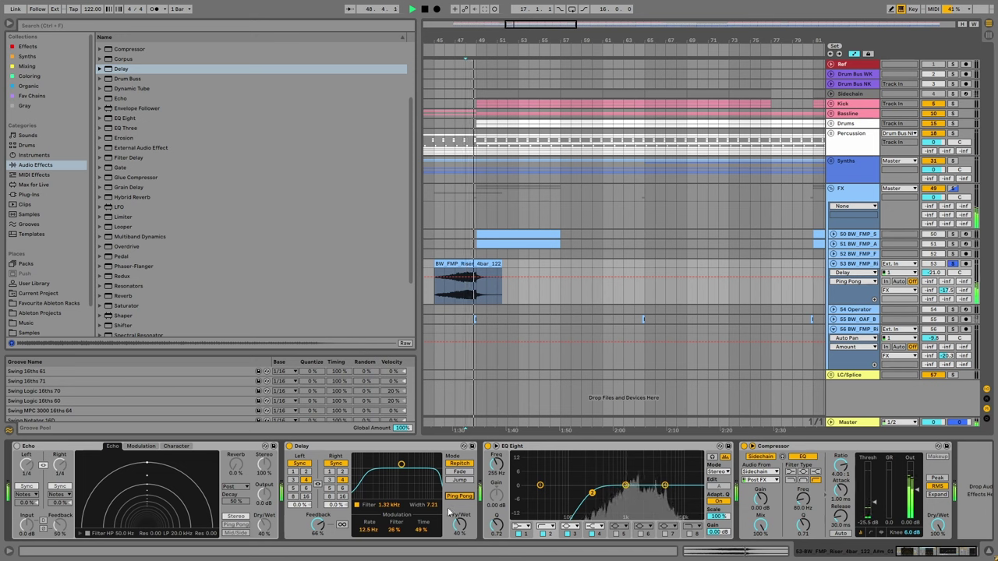
left_click_drag(421, 529, 421, 504)
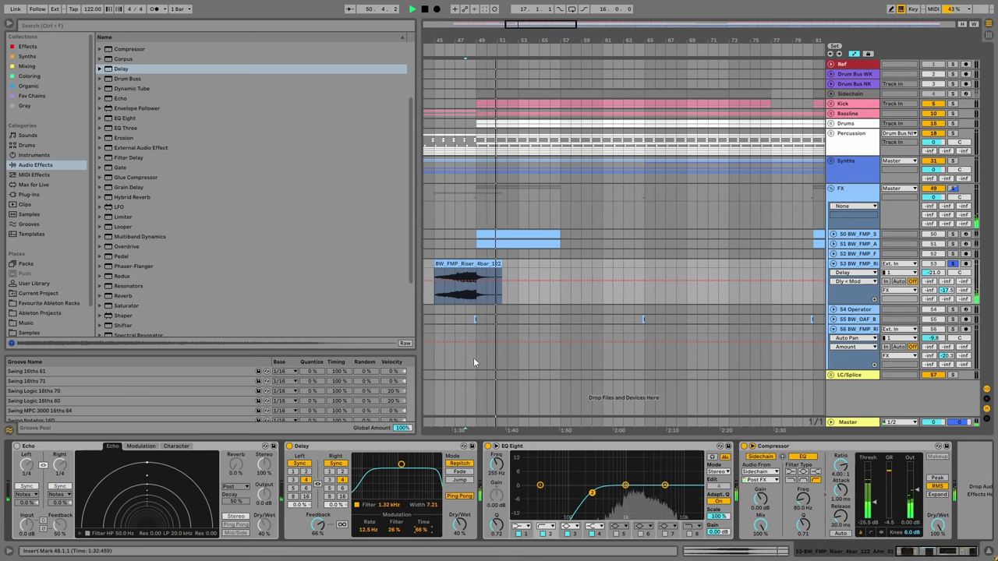
Set riser track 53 to -17.8 dB with its low cut at 323 Hz, and play it unsoloed from bar 48.
left_click_drag(933, 272, 933, 267)
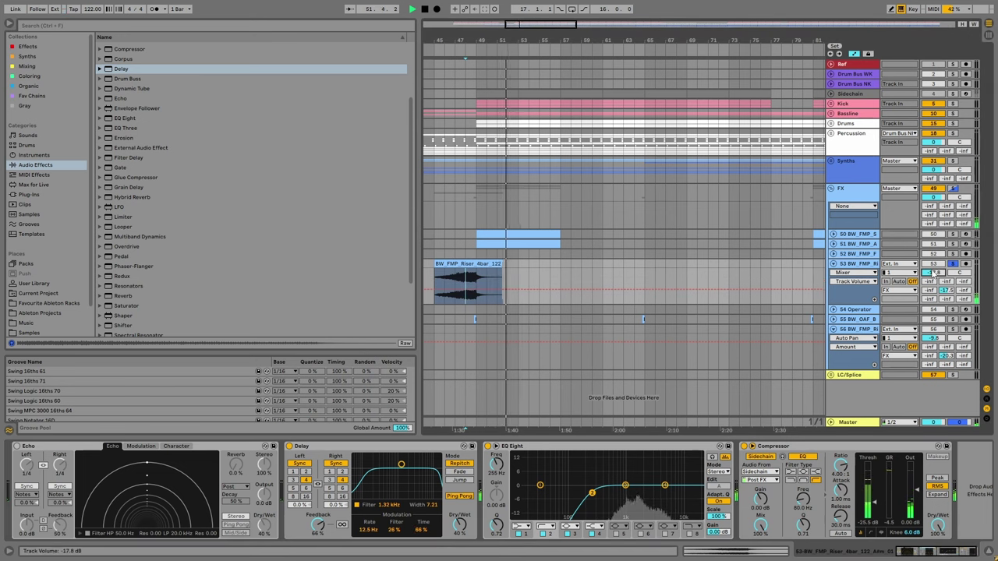
left_click_drag(591, 493, 601, 483)
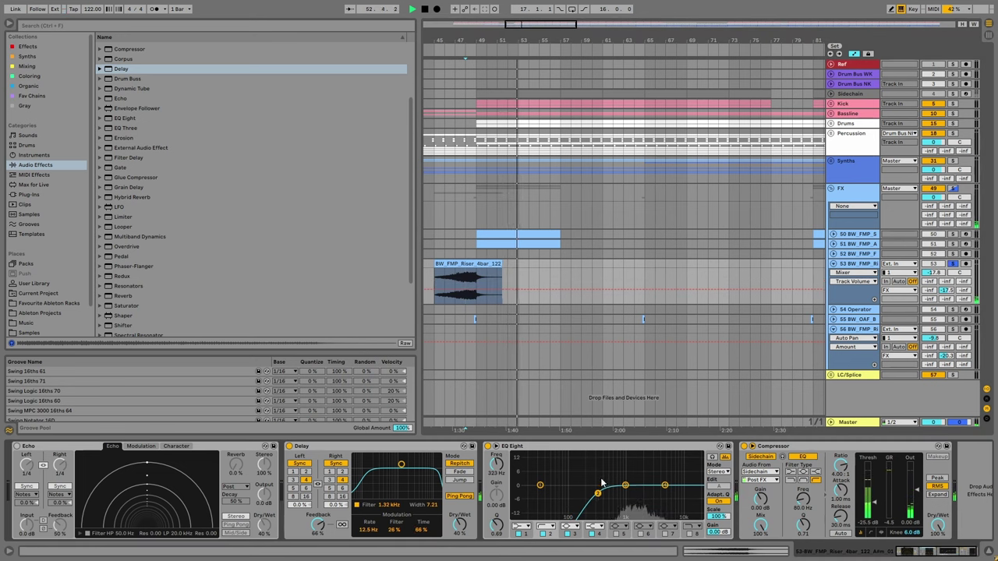
key("ctrl+alt+l")
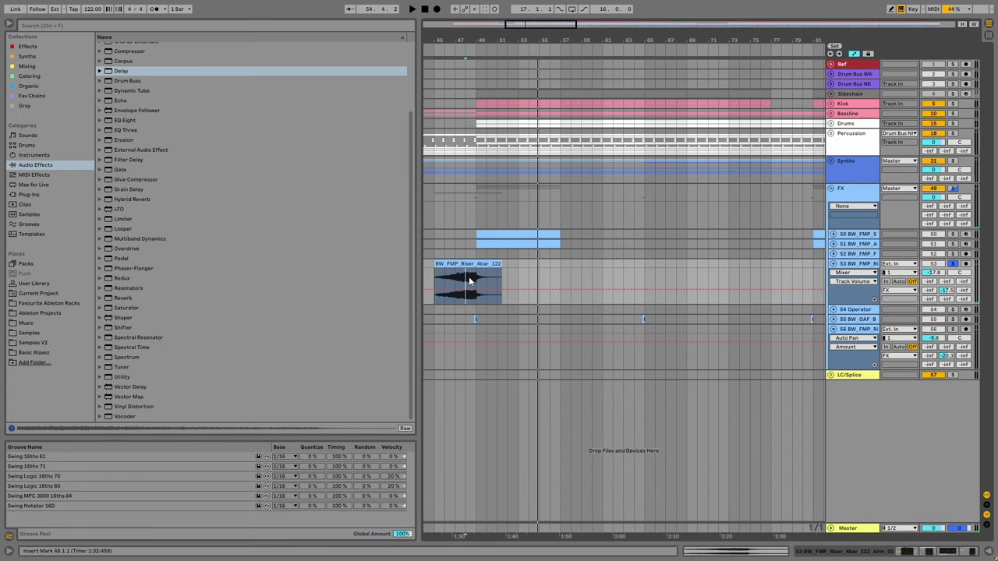
key("space")
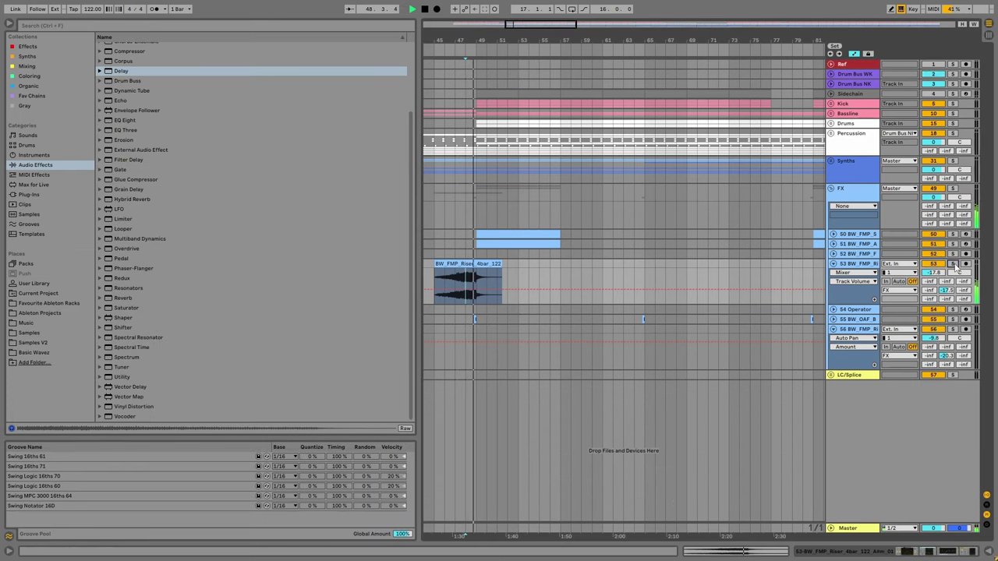
left_click_drag(494, 49, 493, 39)
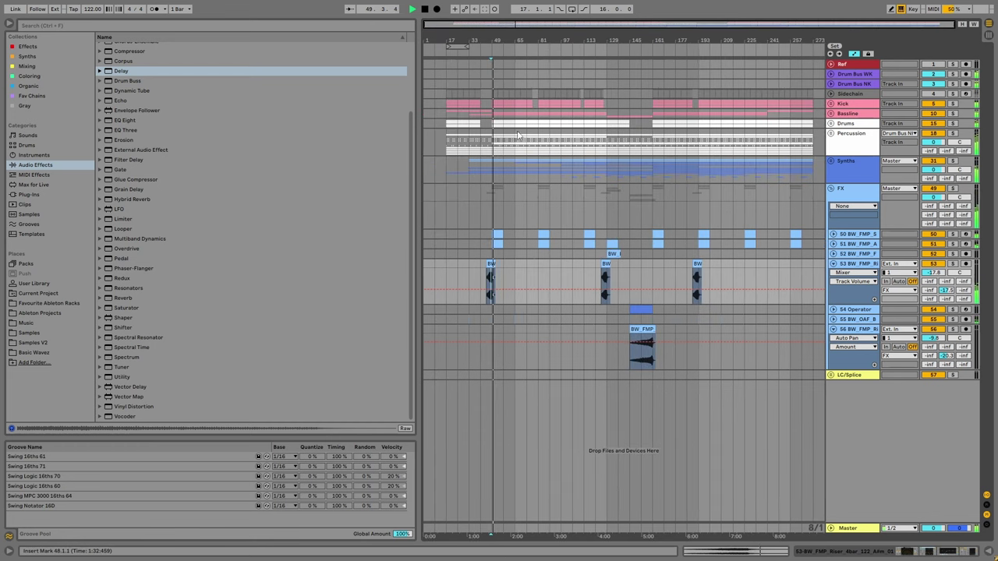
left_click(494, 117)
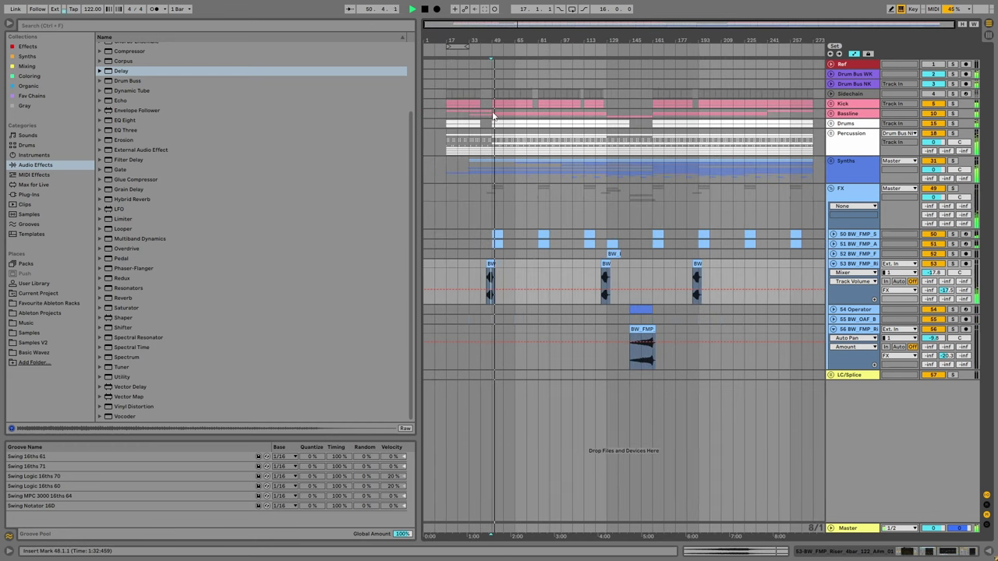
Unfold the Bassline group and clear the Bass Layer track between bars 49 and 65.
left_click(831, 113)
left_click_drag(495, 208, 505, 210)
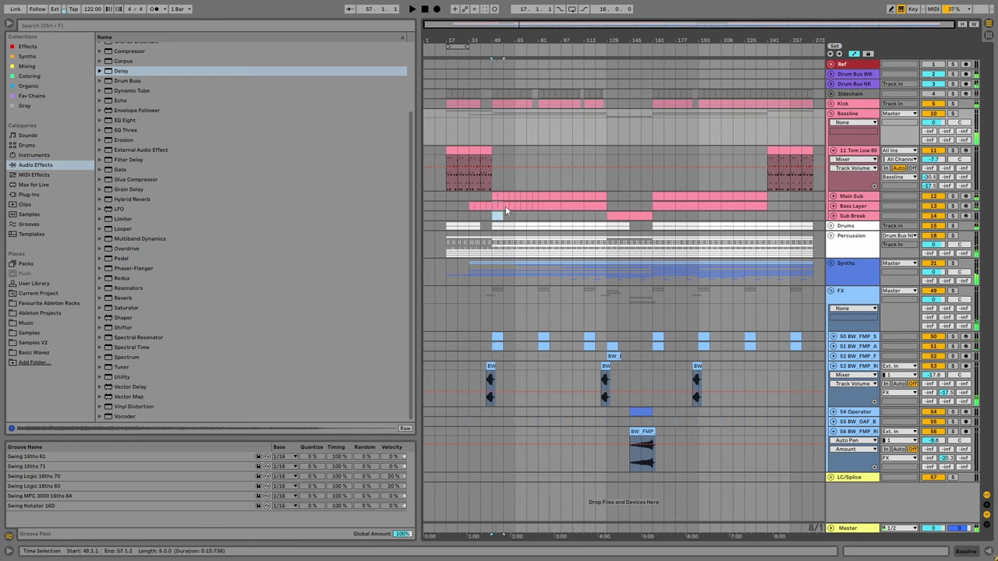
key("Delete")
left_click(497, 217)
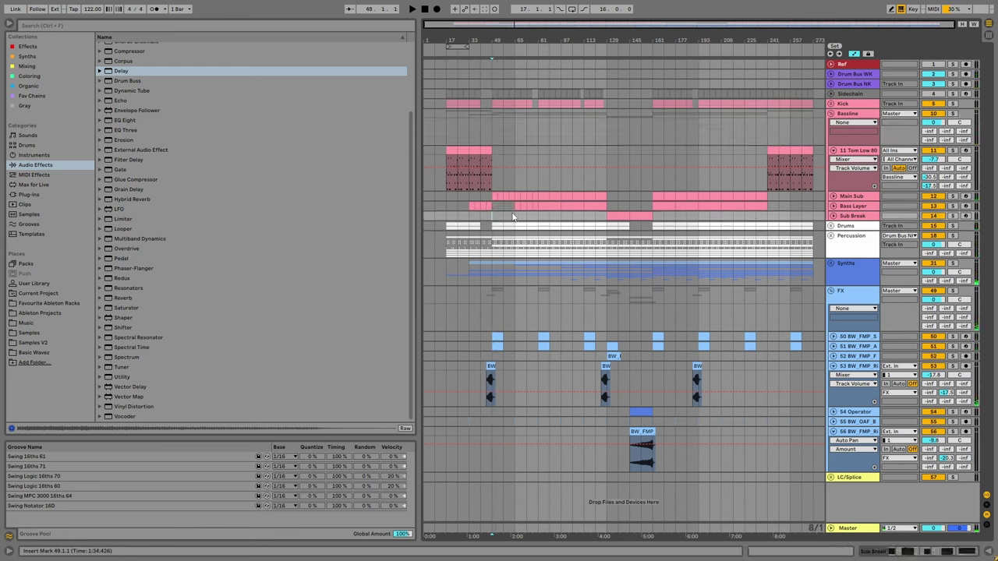
Play the arrangement from bar 49 and fold the Bassline and FX groups.
key("space")
left_click(831, 113)
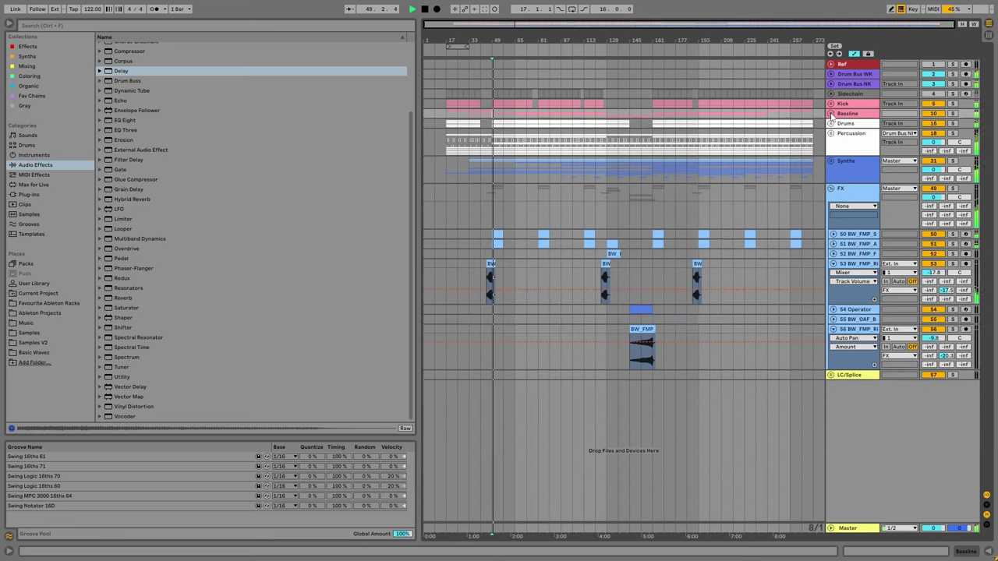
left_click(490, 178)
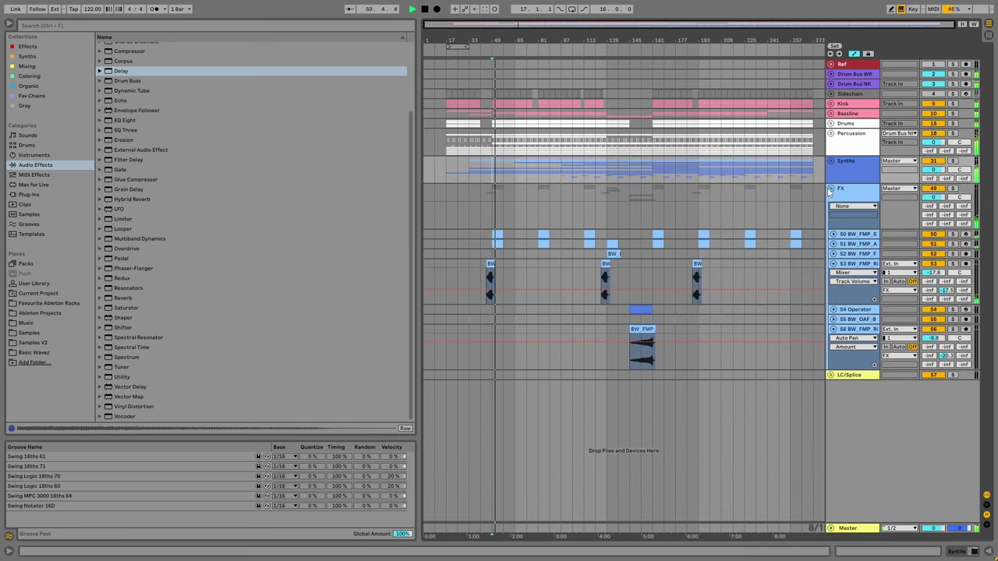
left_click(831, 189)
Play the arrangement from bar 113, hide the browser, and unfold the Synths group.
left_click(592, 141)
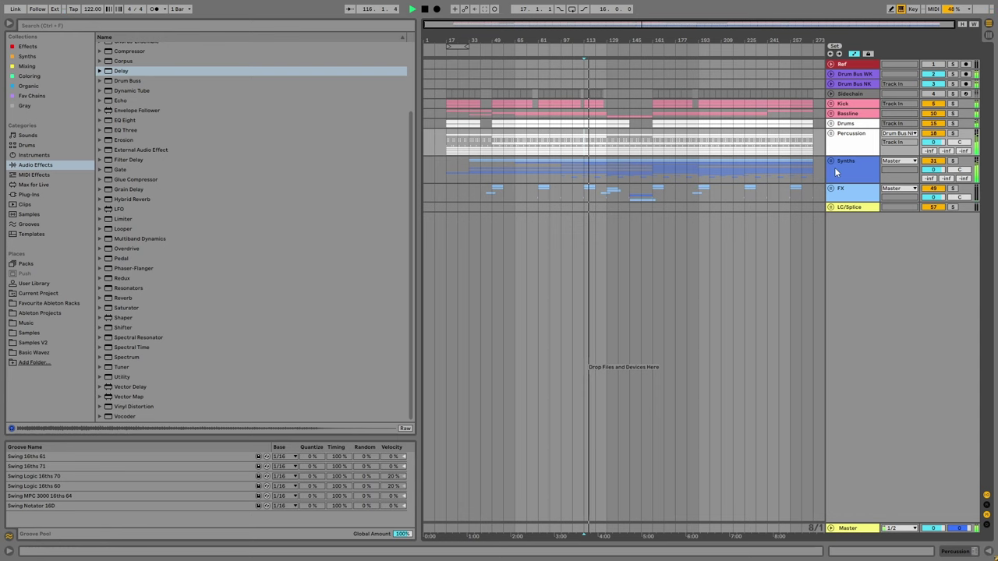
key("ctrl+alt+b")
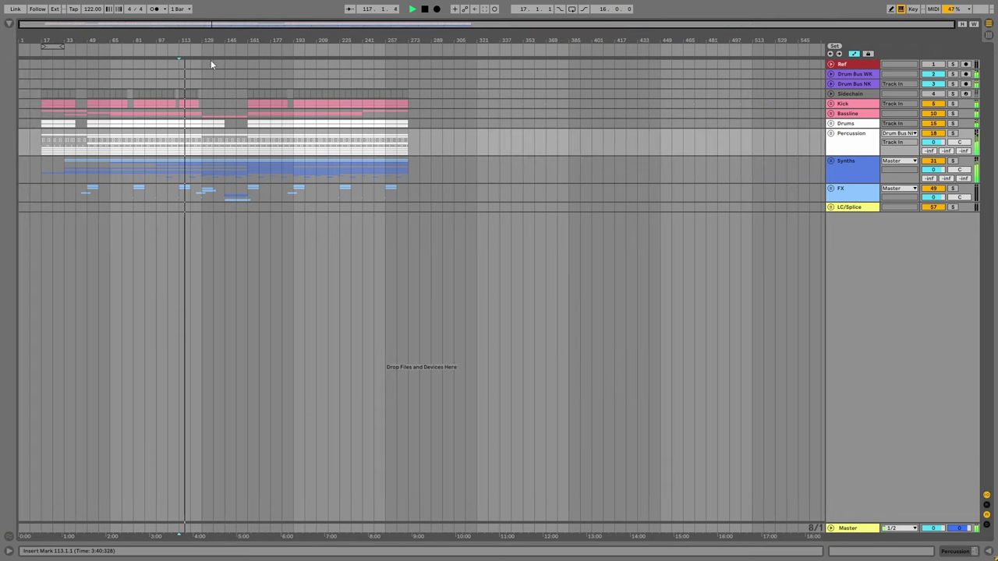
scroll(323, 127, "up", 3)
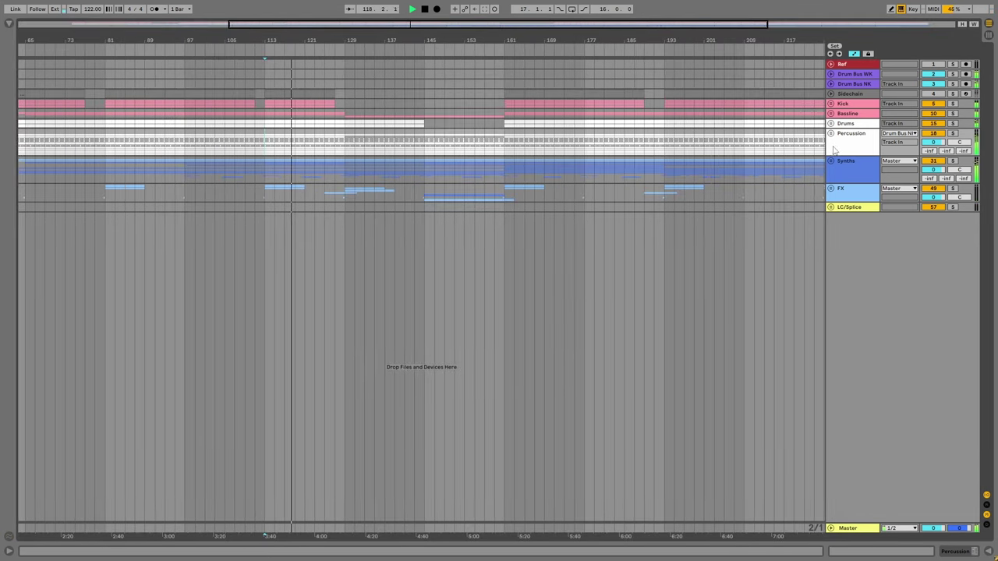
key("Right")
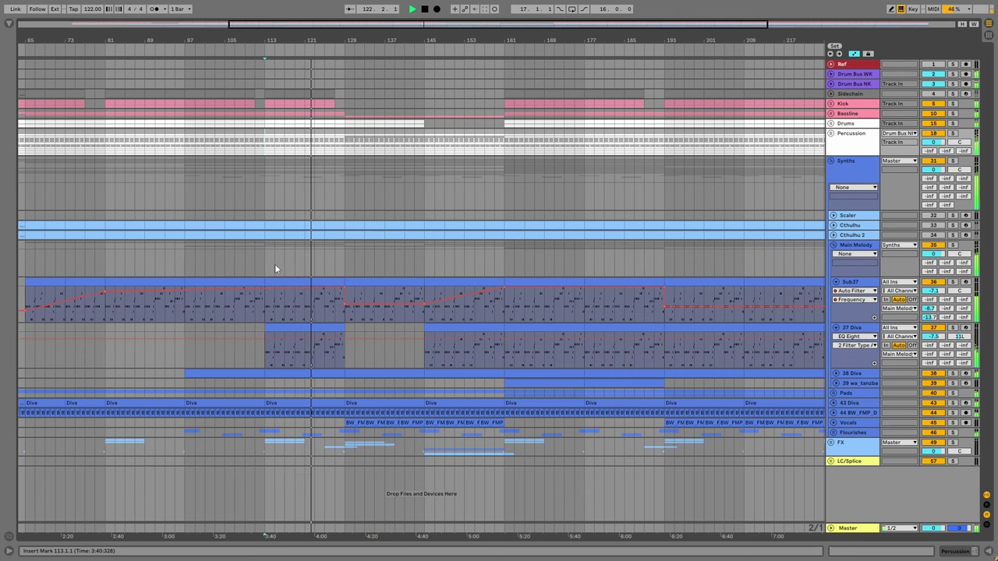
mouse_move(312, 292)
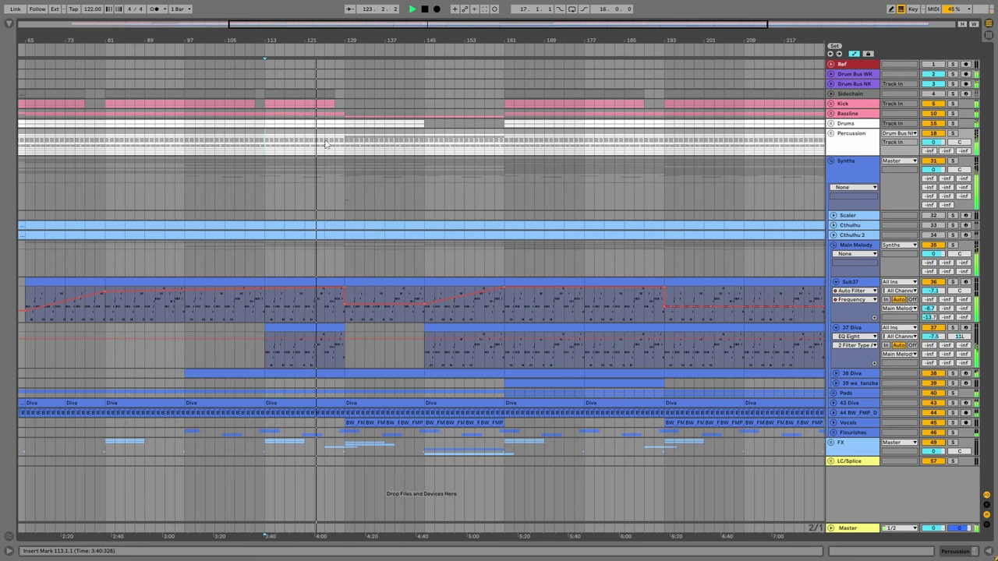
key("minus")
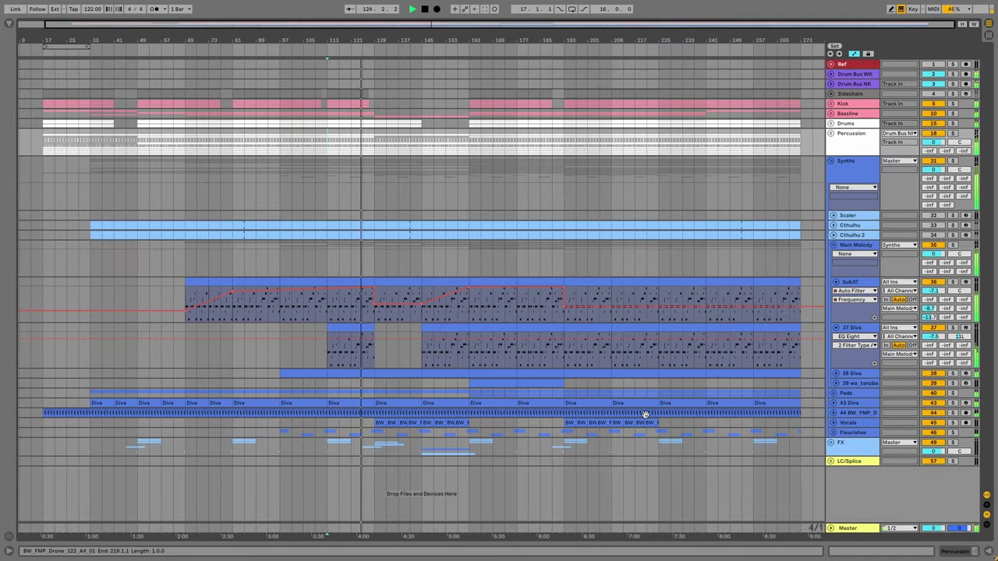
Unfold the Pads group to show its Diva tracks.
left_click(835, 383)
left_click(836, 383)
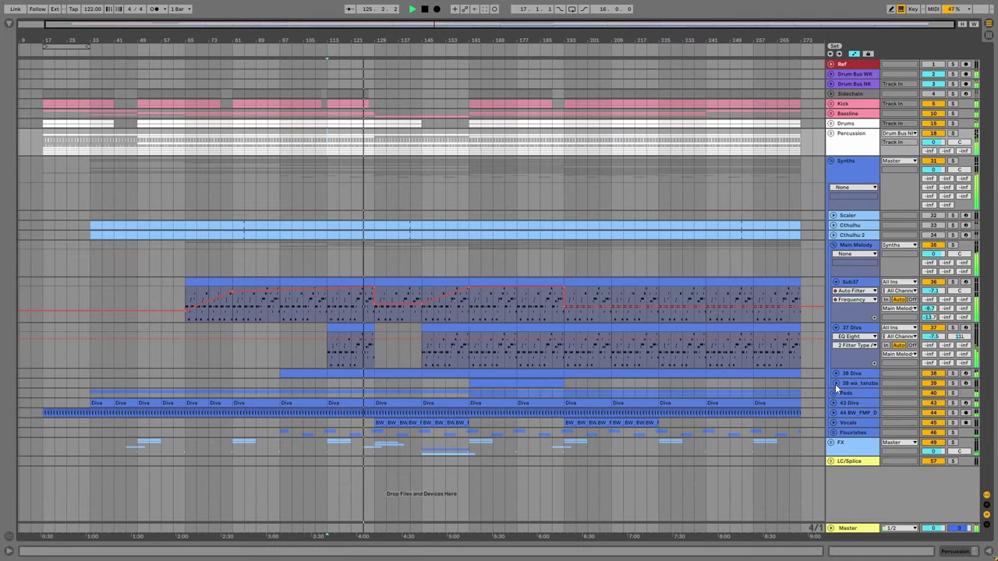
left_click(835, 383)
left_click(836, 384)
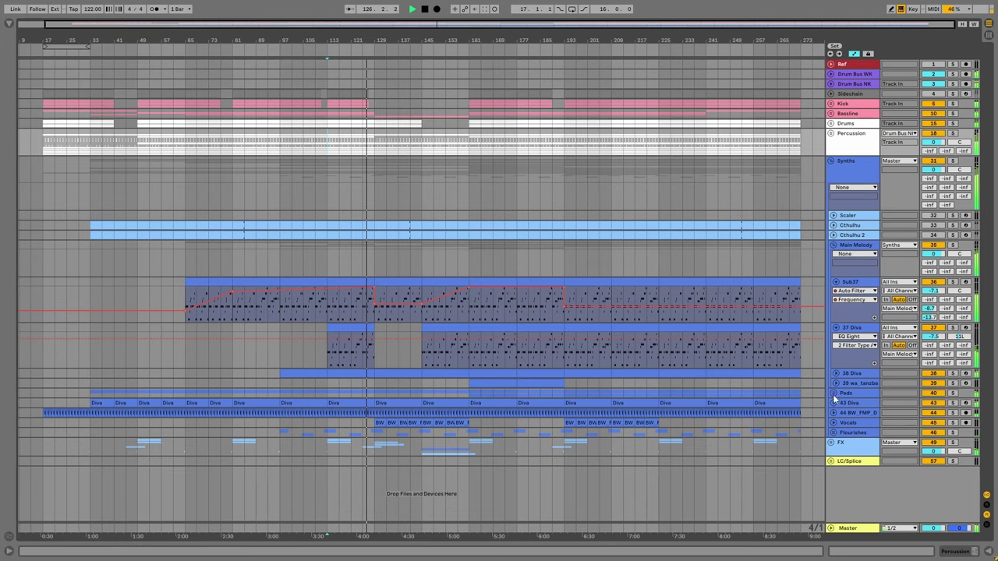
left_click(833, 393)
scroll(574, 434, "down", 3)
Show the Diva Frequency automation on pad track 42 and draw a rising sweep from bar 145 to bar 161.
left_click_drag(481, 427, 517, 430)
left_click_drag(427, 431, 469, 431)
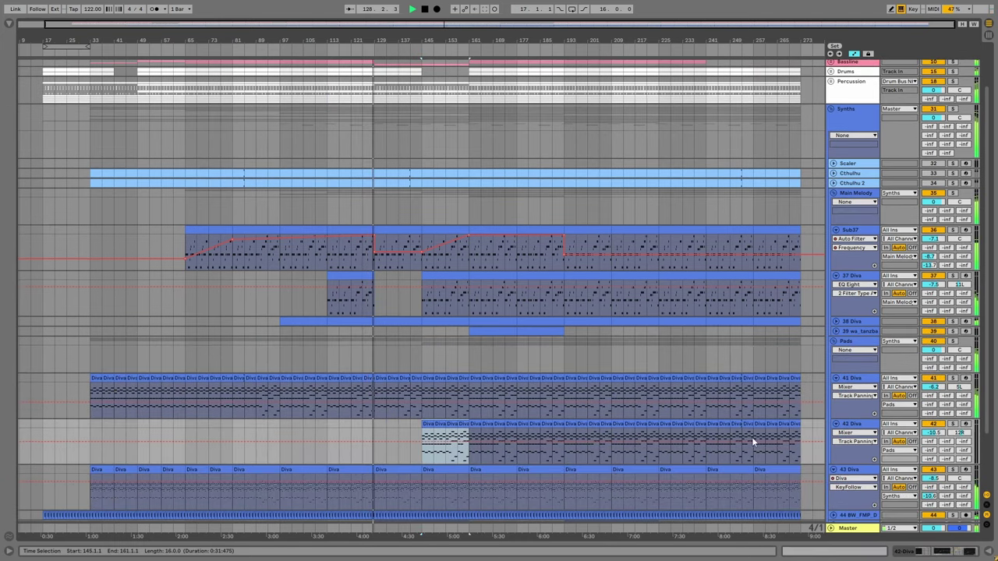
left_click(855, 431)
left_click(848, 450)
left_click(851, 442)
left_click(851, 456)
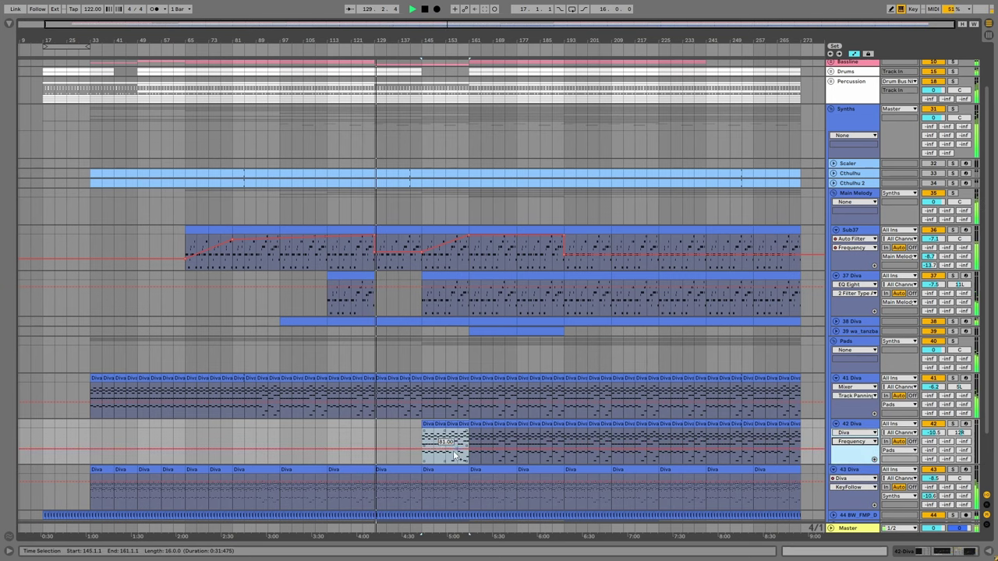
left_click_drag(429, 456, 422, 465)
scroll(416, 429, "up", 3)
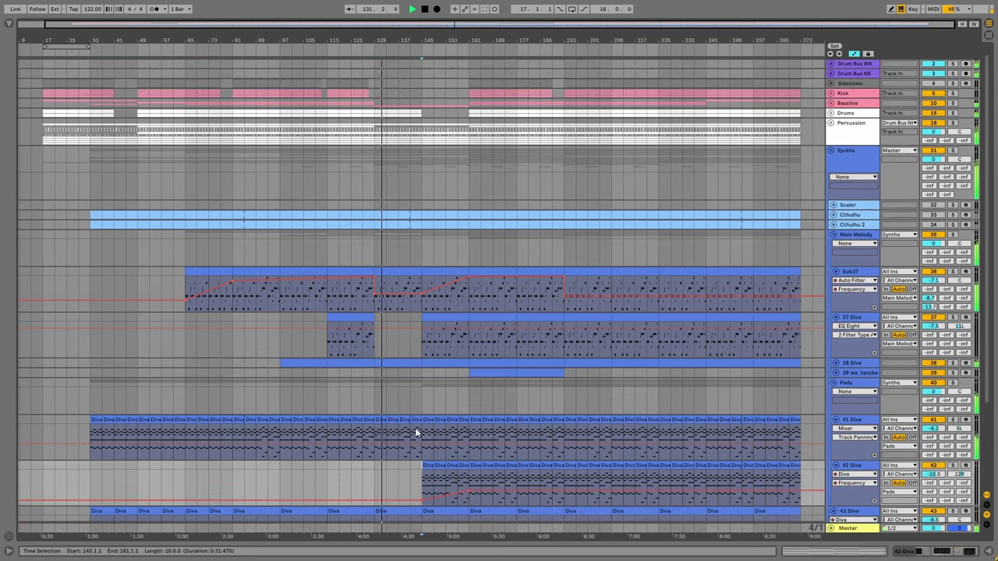
Fold the Sub37 and 37 Diva tracks and set the Vocals track's volume to -9.4 dB.
left_click(836, 282)
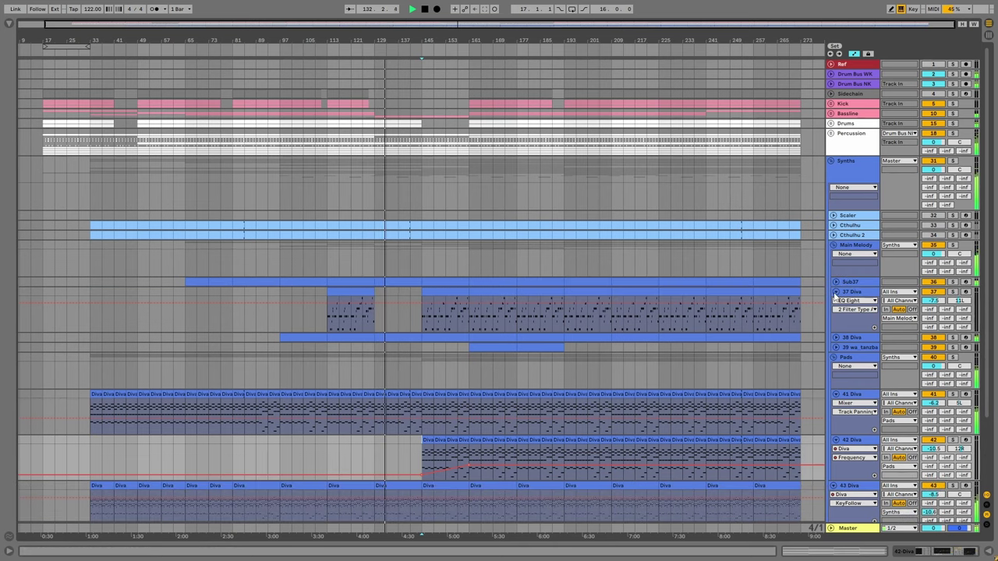
left_click(837, 290)
scroll(467, 375, "down", 3)
left_click(833, 455)
scroll(833, 459, "down", 2)
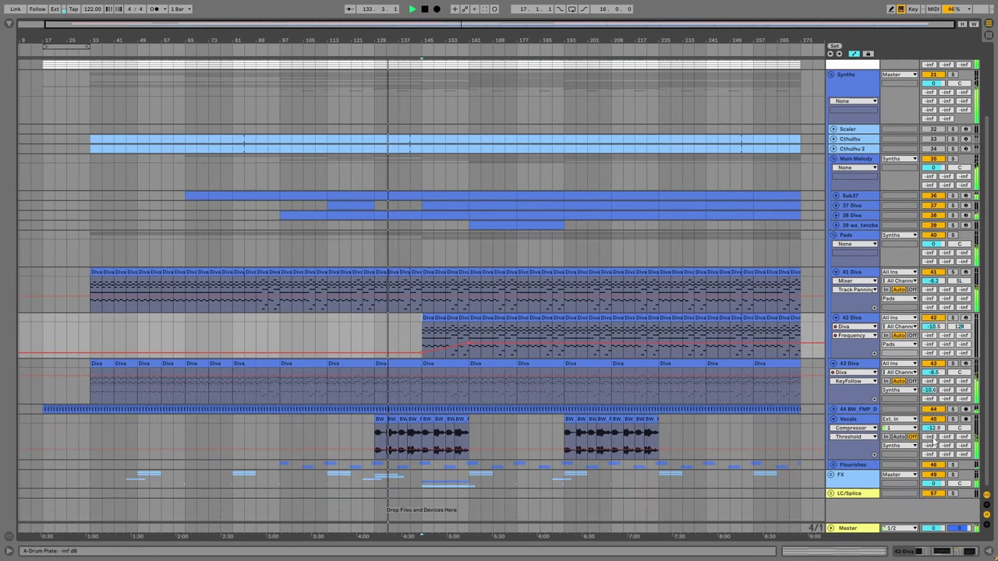
left_click_drag(934, 431, 934, 425)
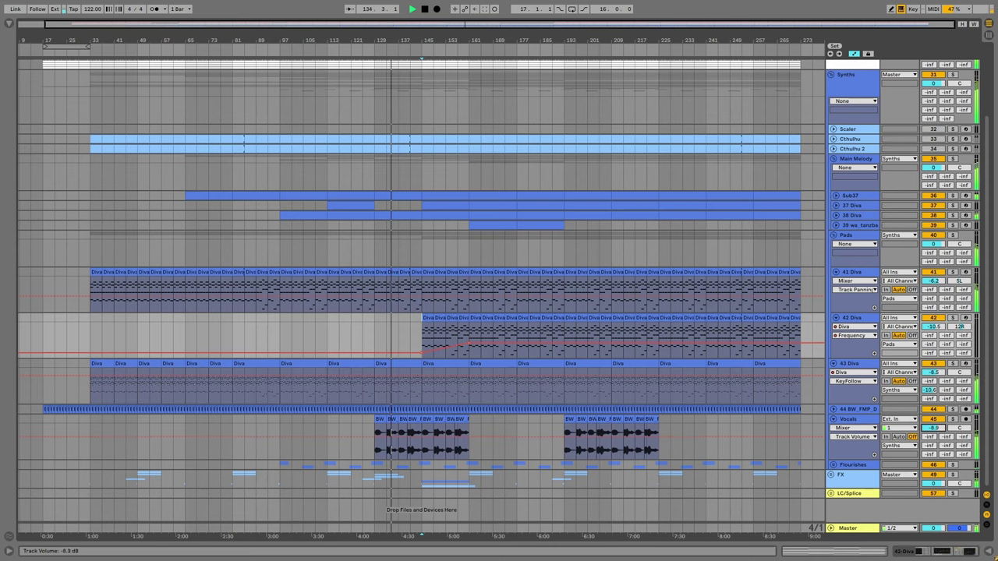
scroll(441, 398, "up", 5)
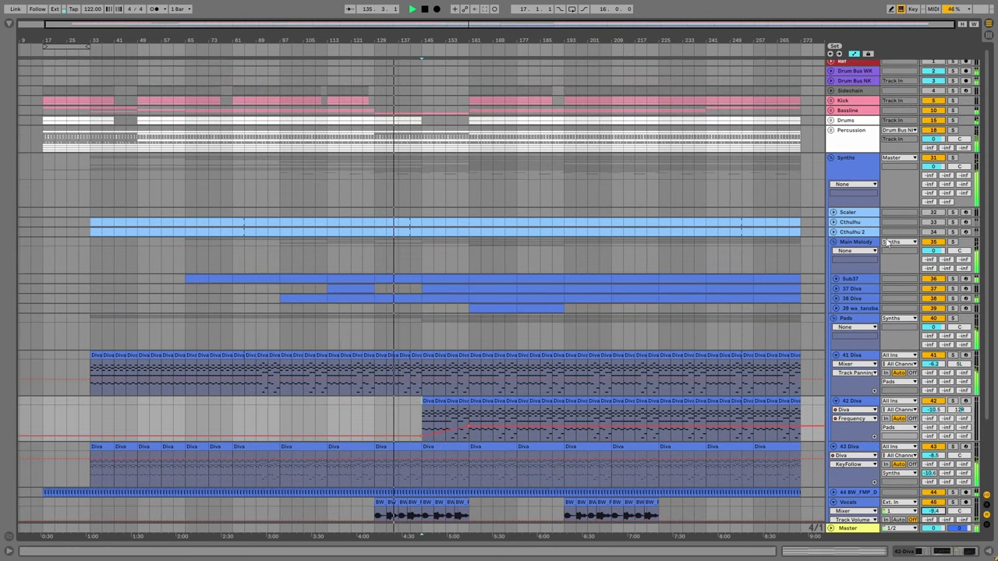
Fold the Pads, Main Melody and Synths groups.
left_click(833, 318)
left_click(835, 312)
left_click(835, 312)
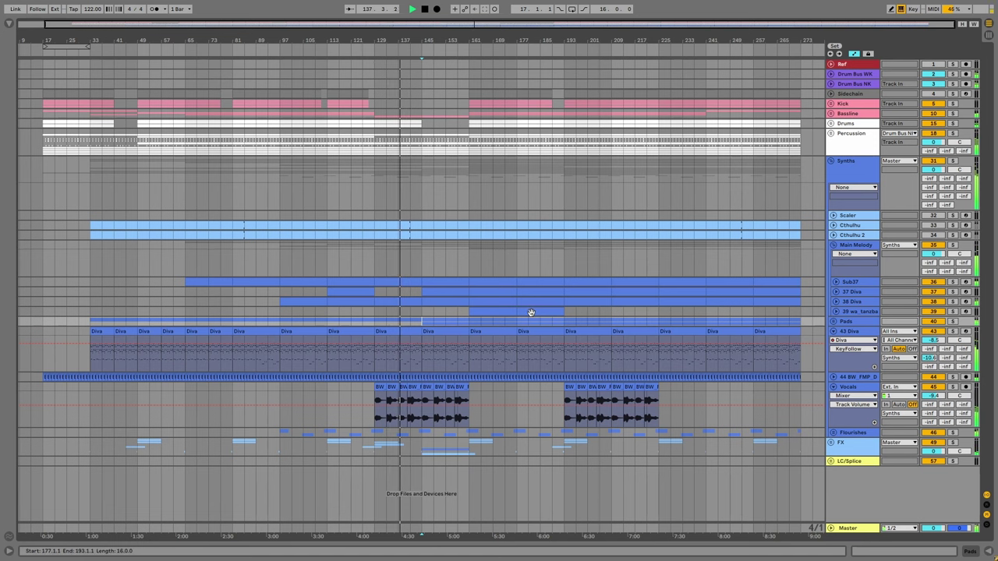
left_click(833, 245)
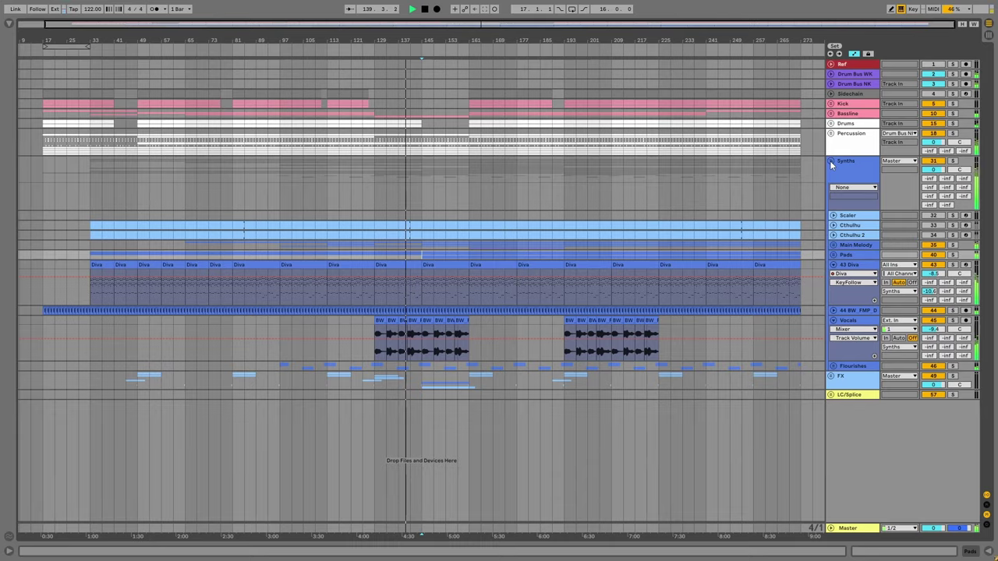
left_click(831, 160)
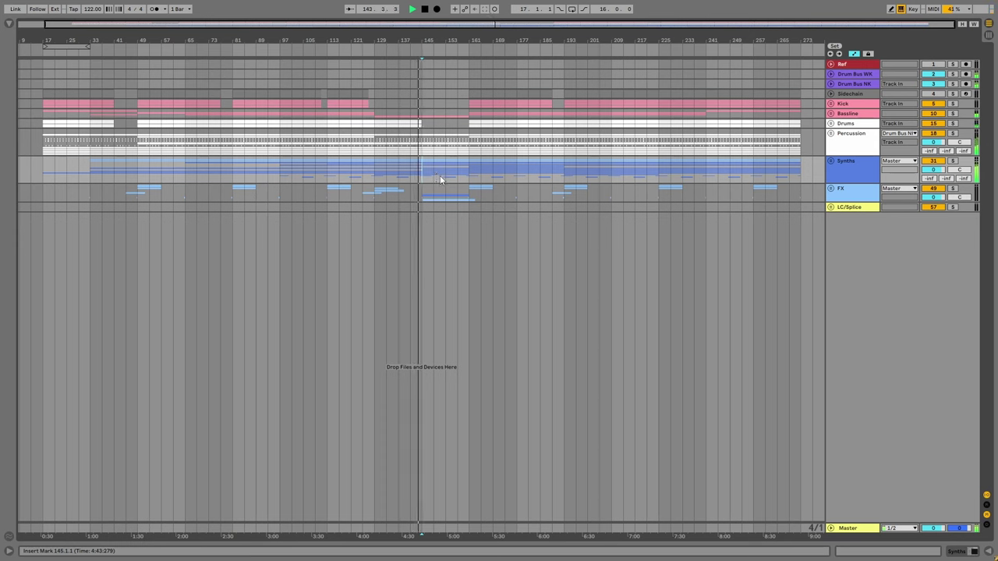
Set bongo fill track 55's low cut to 194 Hz, with sends of -14.0 dB to D-Lexicon and -17.2 dB to G-Ping Pong.
left_click(831, 188)
left_click(364, 279)
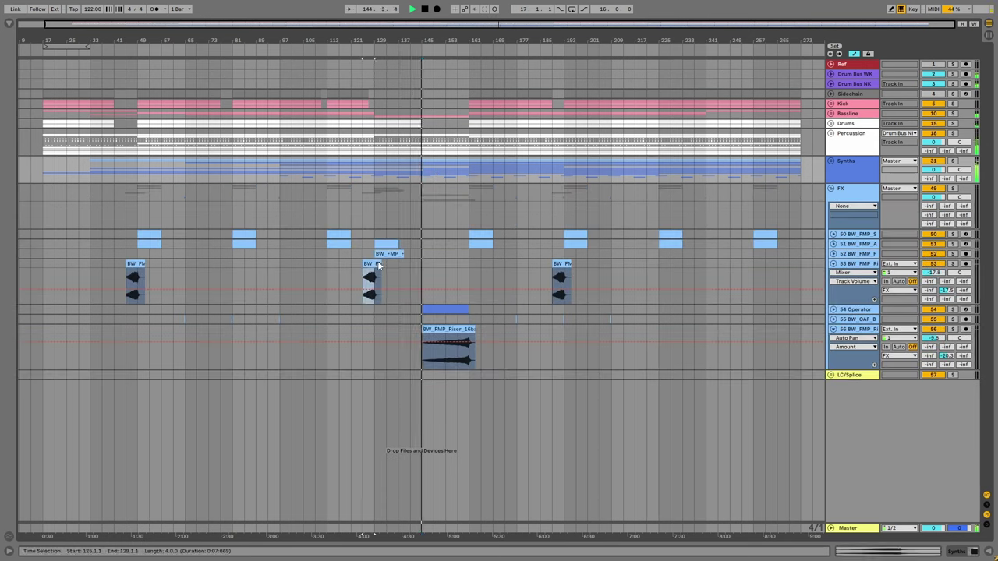
left_click(832, 319)
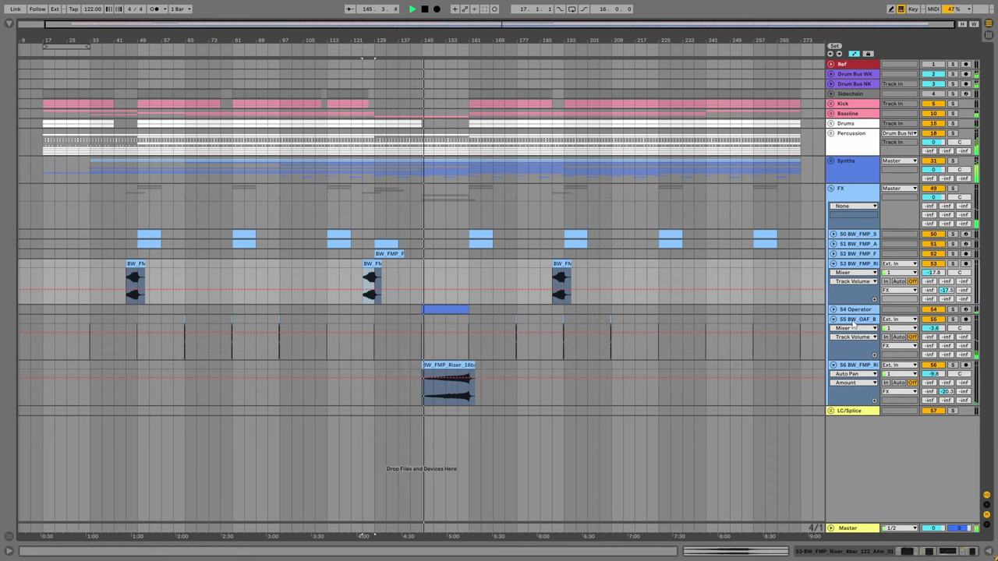
double_click(855, 319)
left_click_drag(69, 494, 115, 501)
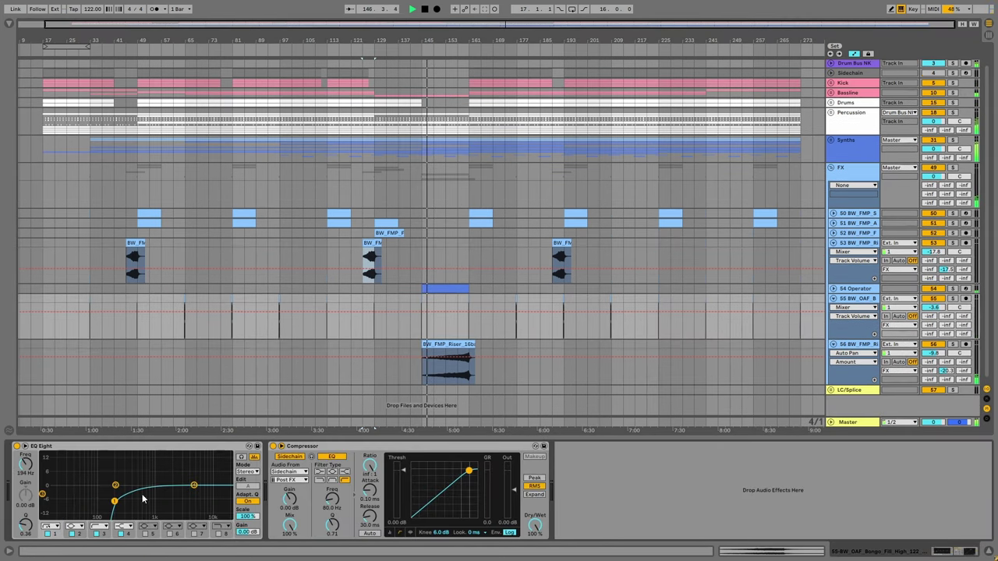
left_click_drag(929, 324, 930, 319)
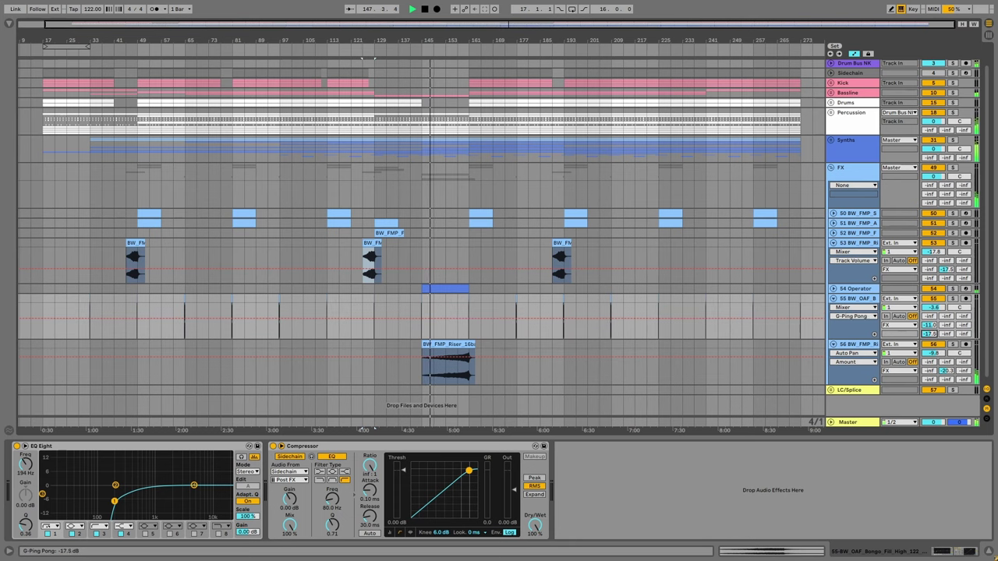
scroll(742, 198, "up", 1)
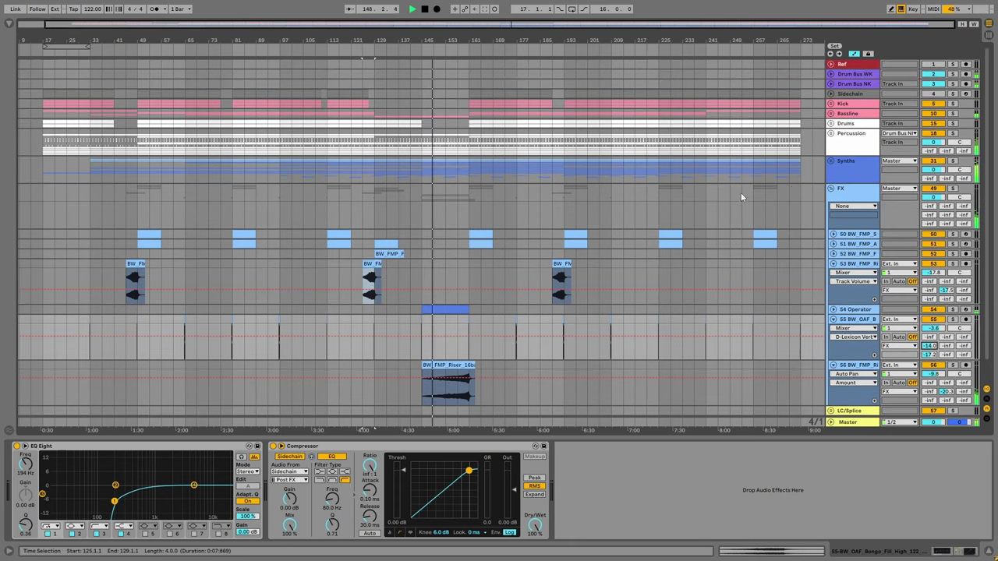
Unfold the Main Melody group and adjust Sub37's Auto Filter frequency rise between bars 145 and 161.
left_click(833, 161)
left_click(832, 246)
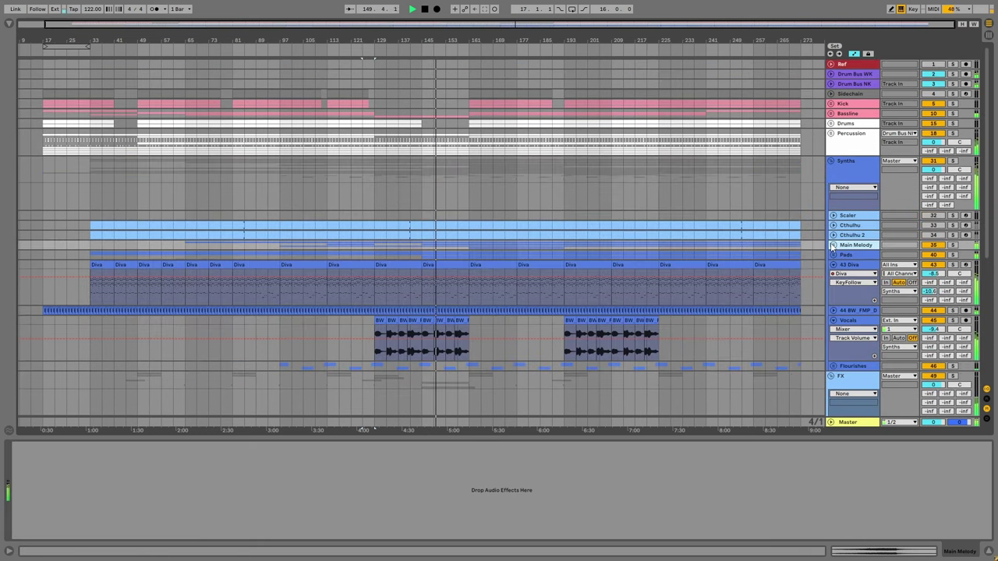
left_click(832, 245)
left_click(836, 291)
left_click(835, 282)
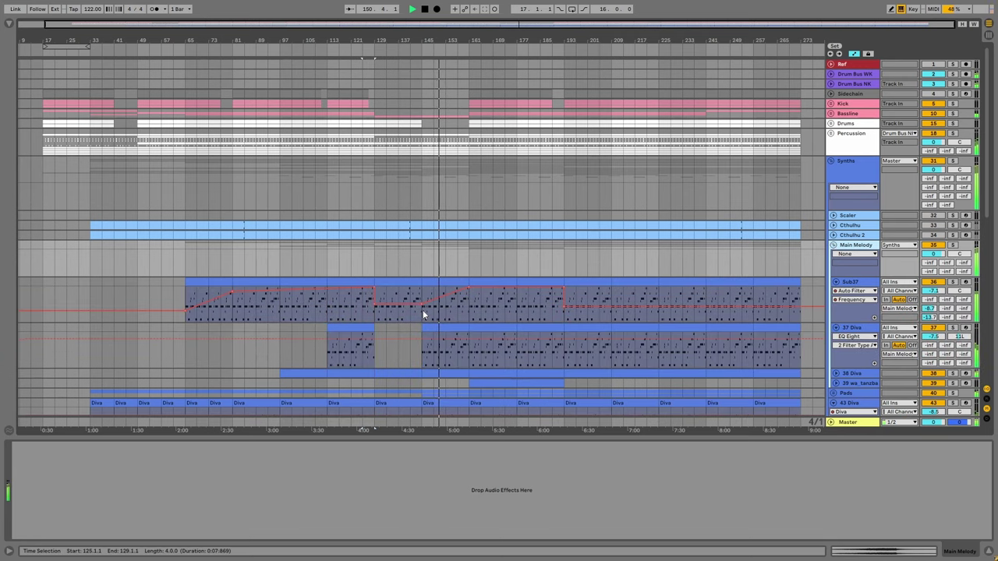
left_click(420, 306)
left_click_drag(424, 307, 442, 303)
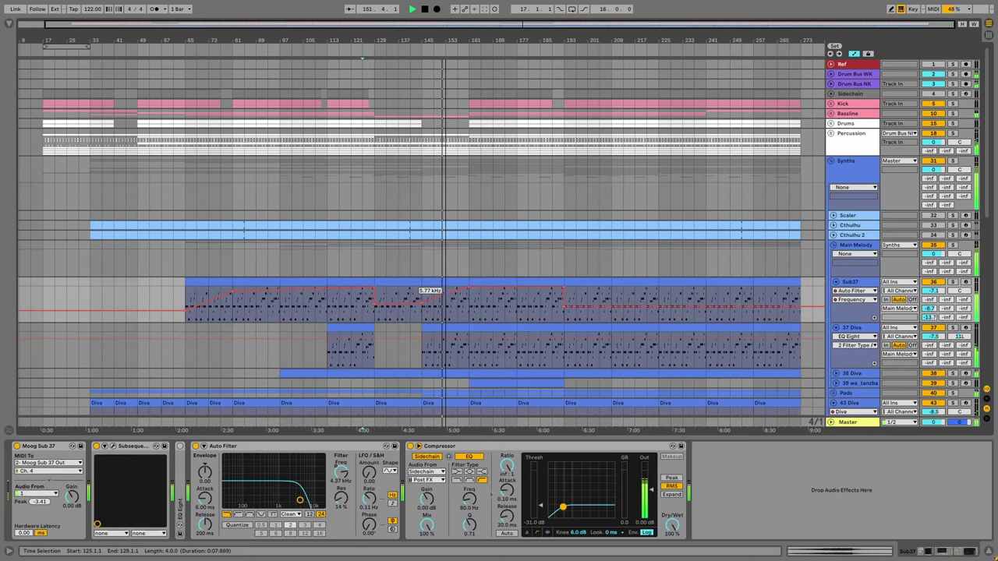
Unfold the 38 Diva track to check its part, and fold the Main Melody group.
scroll(830, 333, "down", 2)
left_click(835, 342)
scroll(773, 329, "down", 2)
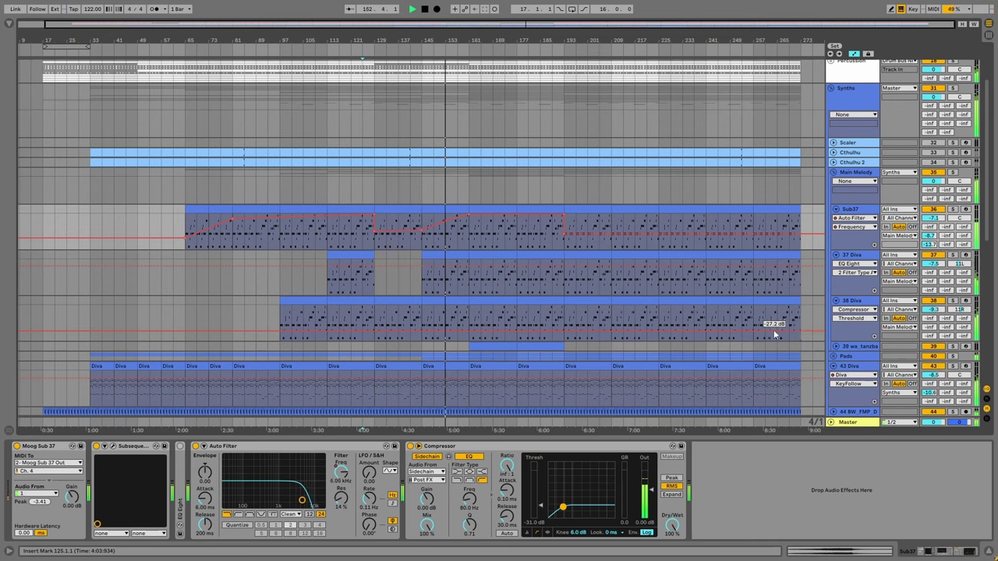
scroll(832, 198, "up", 1)
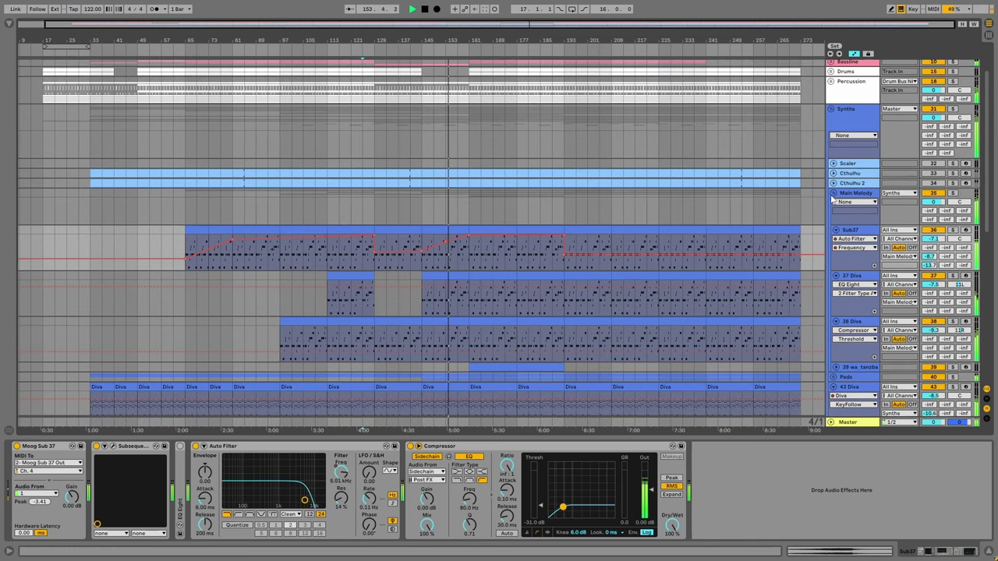
left_click(833, 193)
scroll(504, 193, "up", 2)
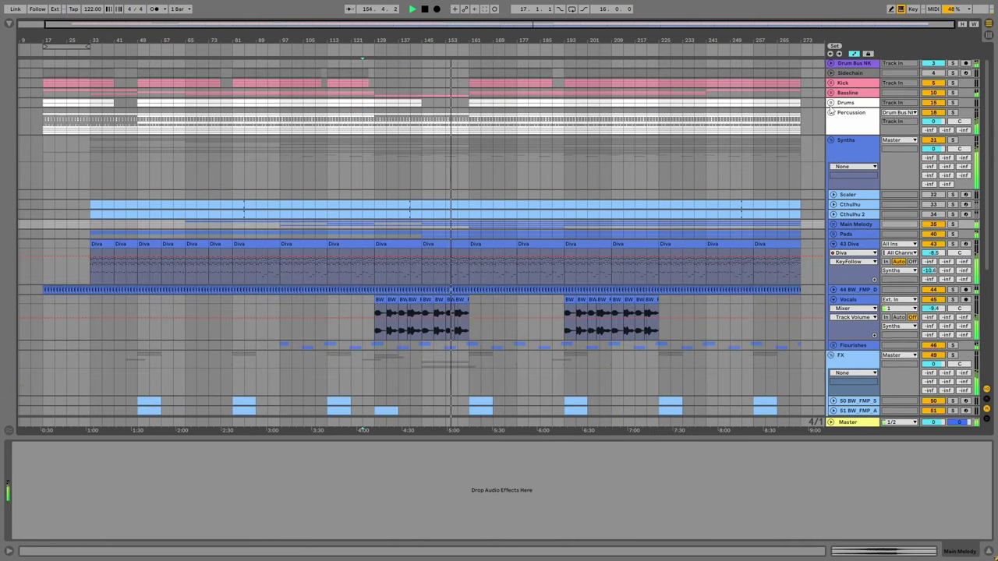
Slope the Percussion group's Utility gain automation down from bar 145 to about -13.6 dB at bar 161, and fold the group.
left_click(831, 103)
left_click(831, 103)
left_click(833, 112)
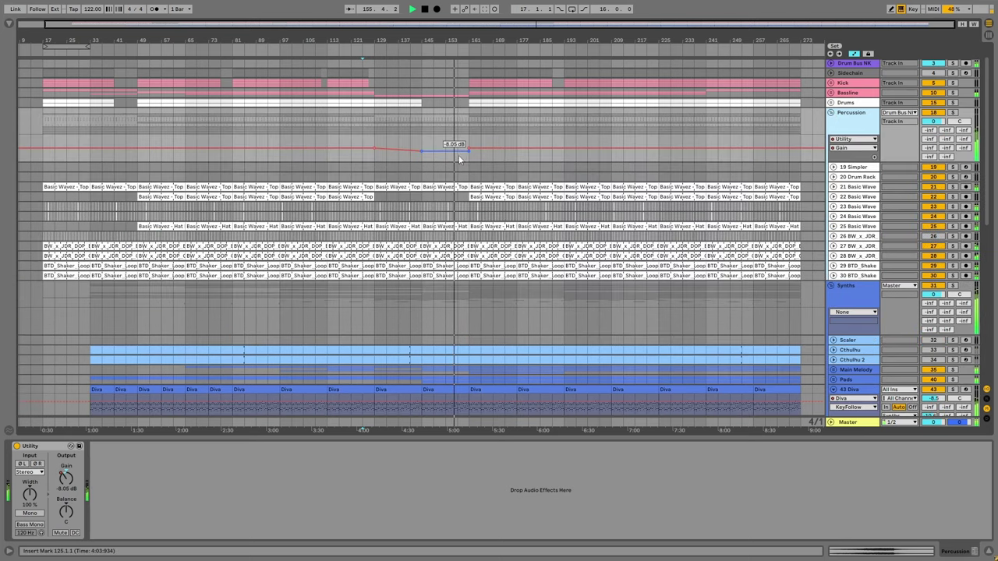
mouse_move(454, 151)
left_click_drag(457, 153, 467, 155)
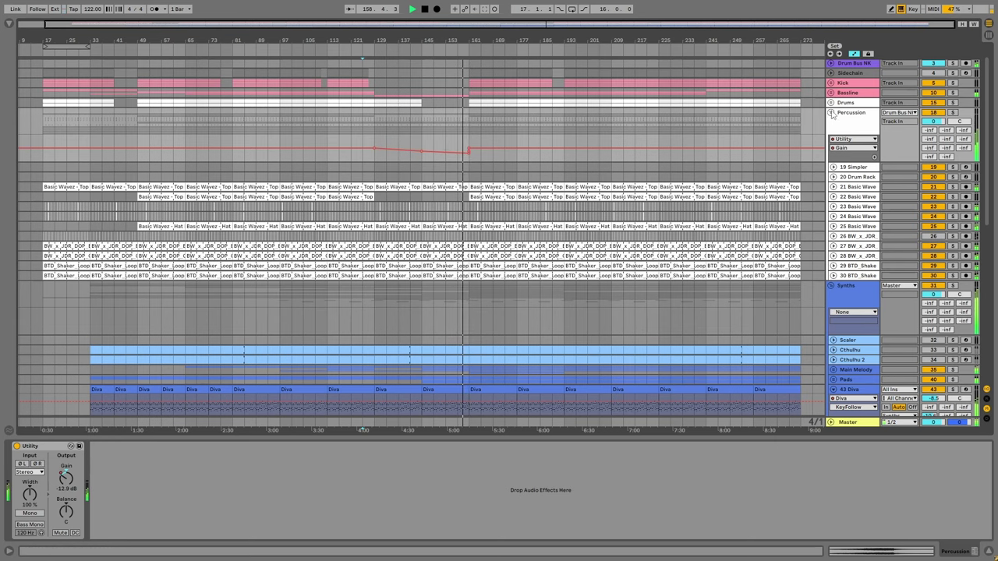
left_click(831, 113)
Unfold drone track 44 and shape its Auto Filter frequency automation to rise from bar 129 to 19.9 kHz at bar 161.
scroll(478, 186, "down", 10)
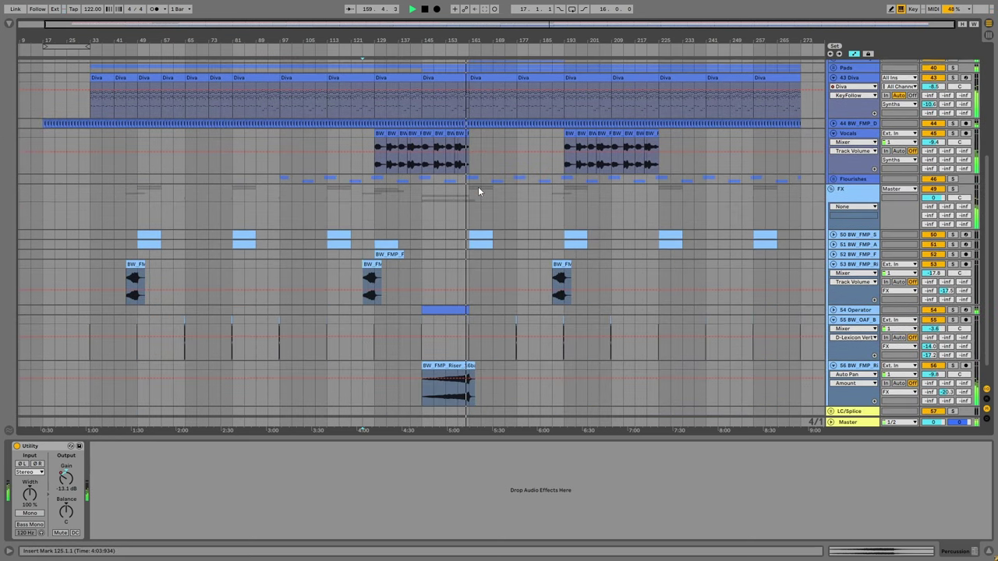
scroll(478, 187, "up", 5)
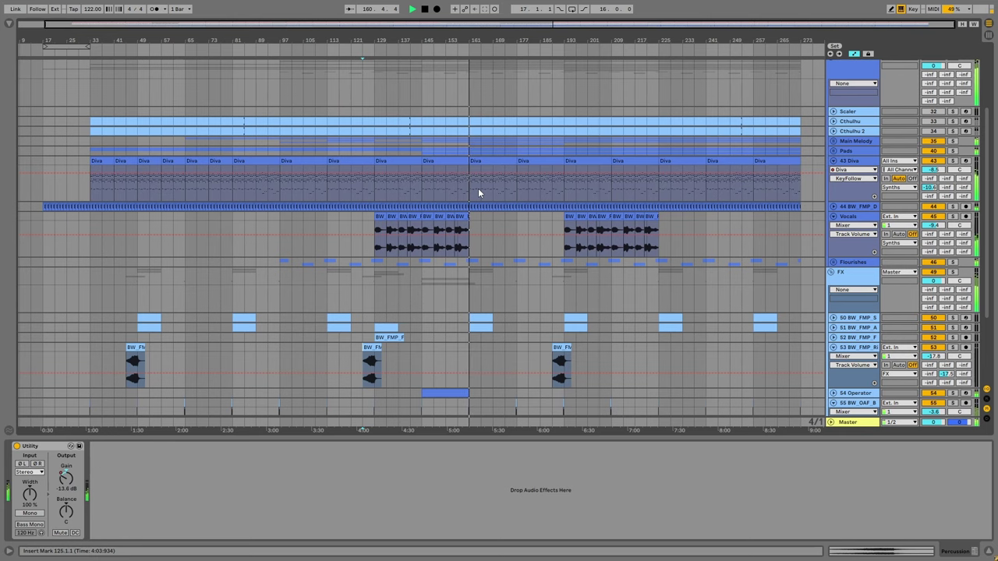
scroll(478, 195, "down", 4)
scroll(472, 226, "up", 3)
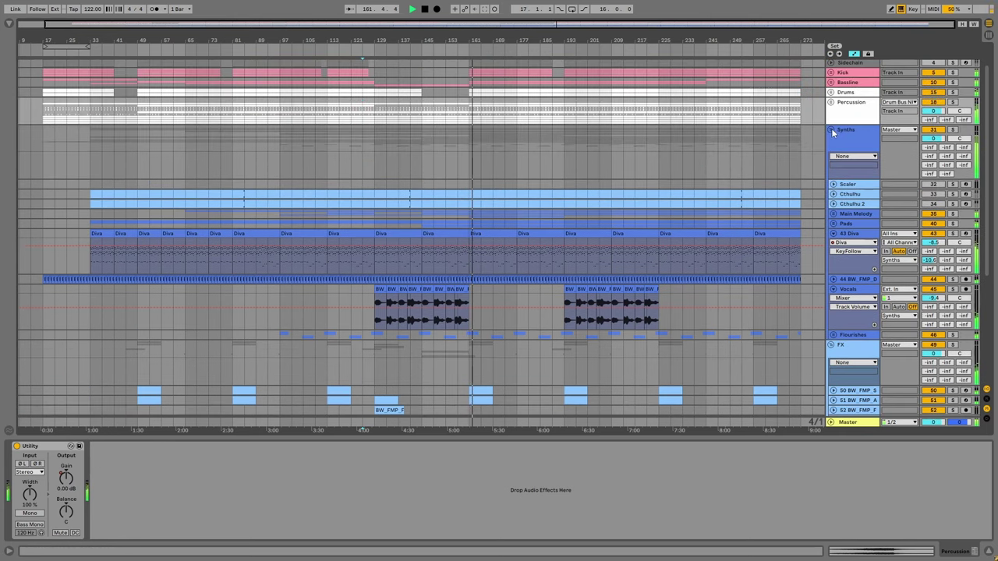
scroll(531, 282, "down", 5)
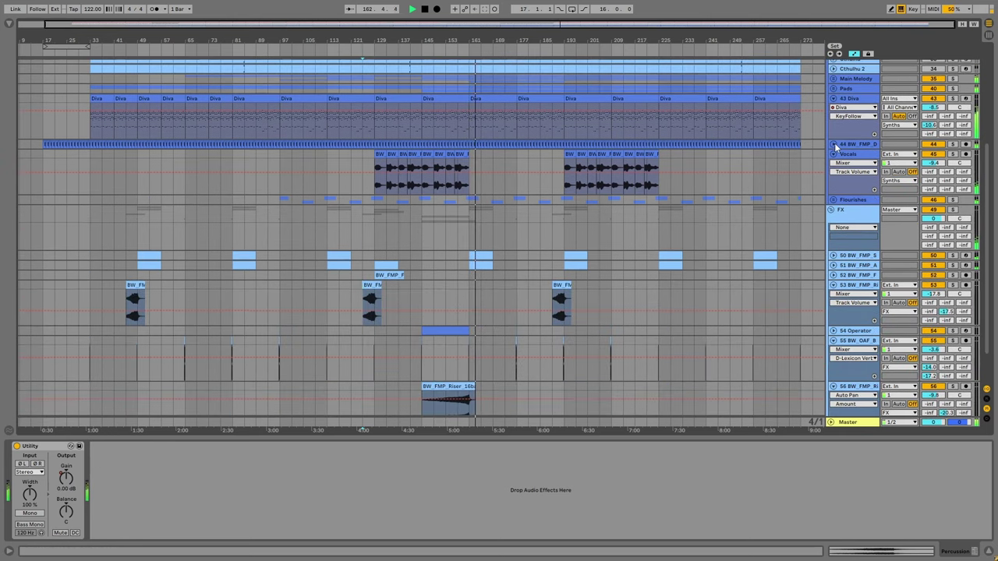
left_click(834, 145)
scroll(483, 226, "up", 4)
left_click_drag(473, 226, 470, 215)
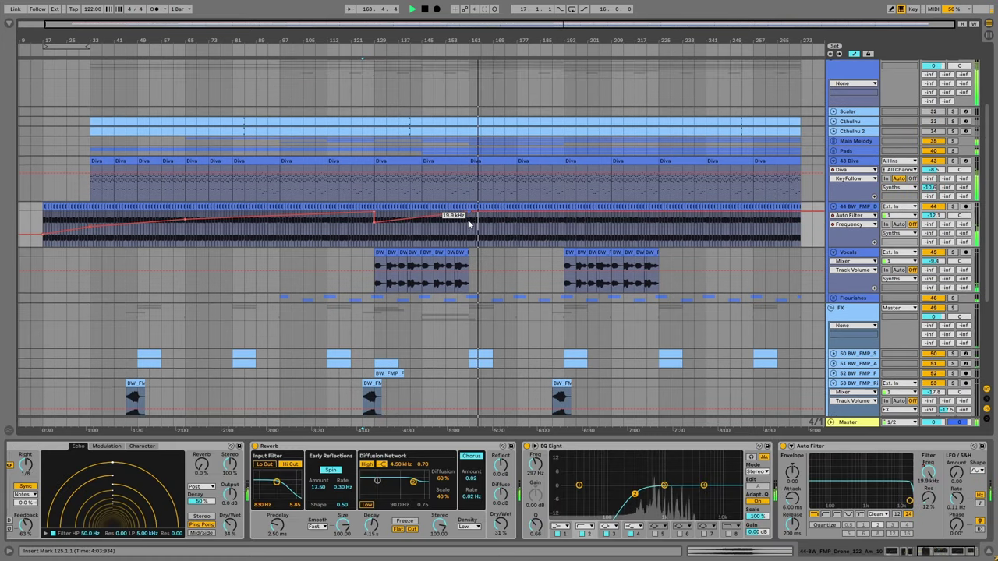
scroll(479, 228, "up", 1)
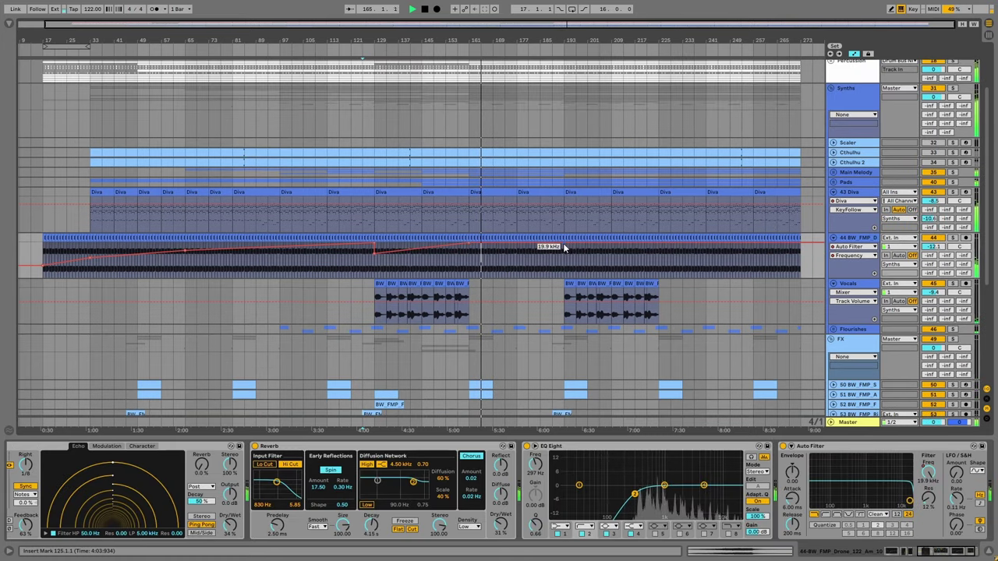
Fold the 43 Diva, drone 44 and Vocals tracks.
scroll(486, 261, "up", 1)
left_click(833, 212)
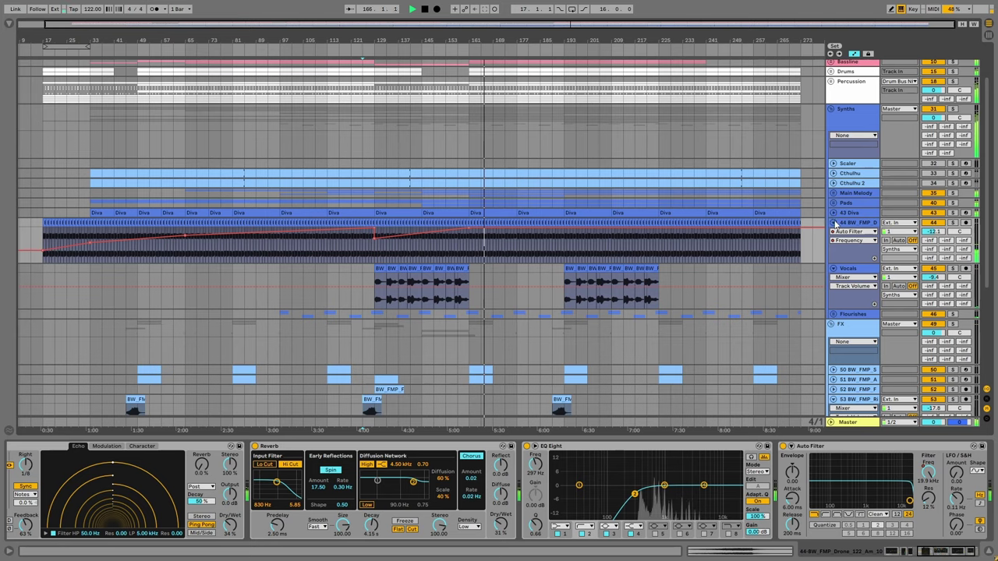
left_click(833, 222)
left_click(833, 232)
scroll(544, 232, "up", 1)
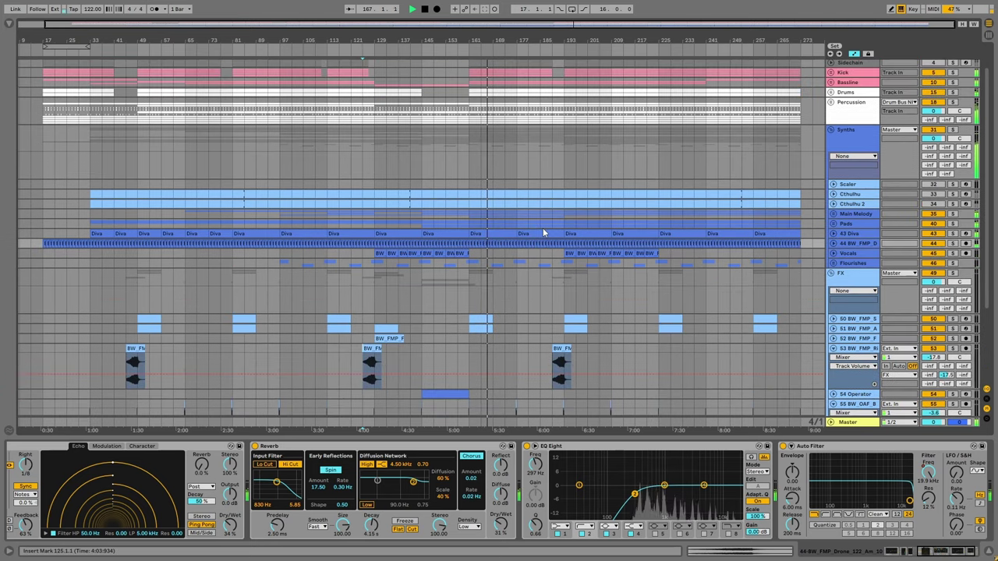
Unfold the Main Melody group, stop playback, and insert an audio track directly below Sub37.
left_click(832, 215)
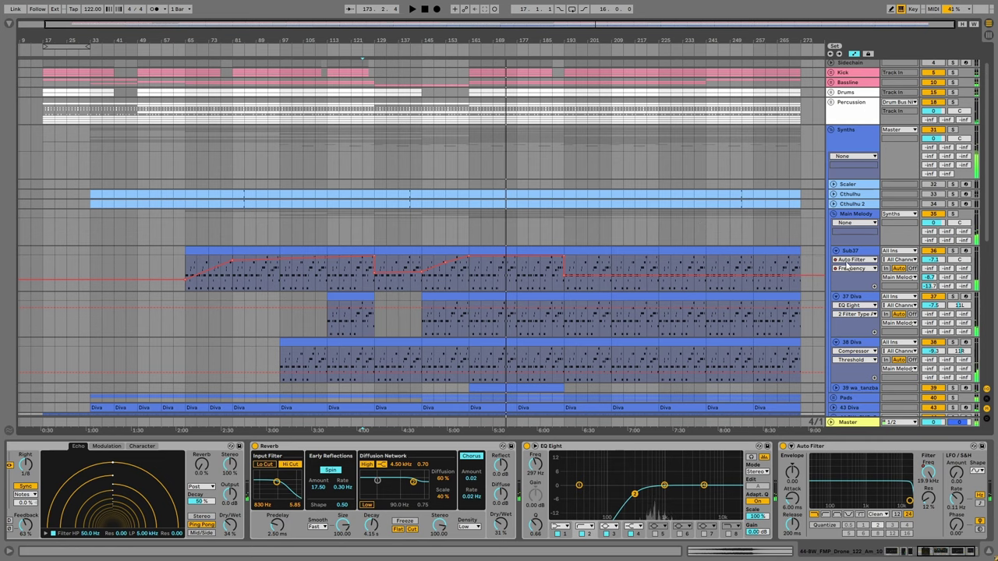
right_click(870, 252)
left_click(896, 339)
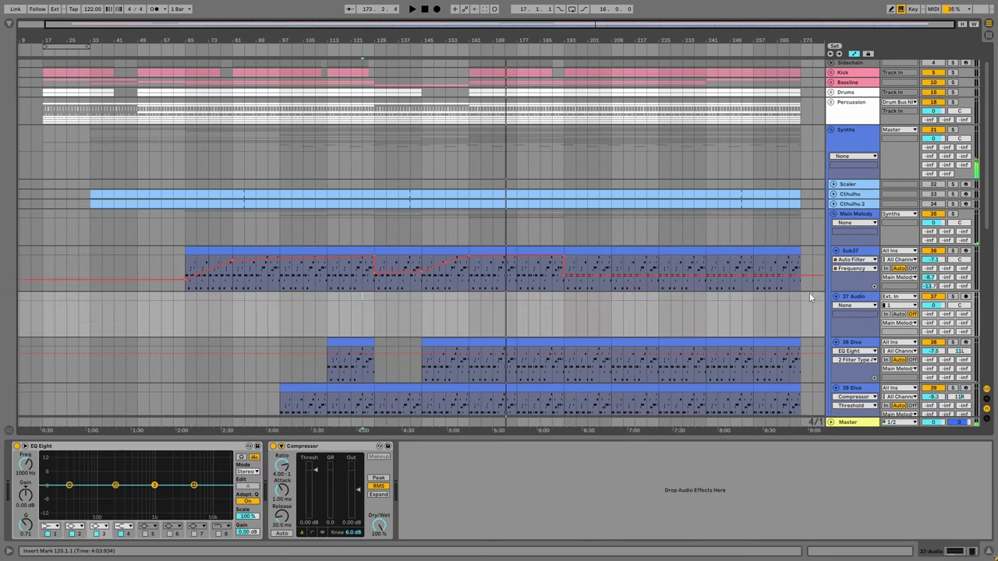
Route Sub37 into the 37 Audio track from its Pre FX point and arm 37 Audio for recording.
left_click(898, 286)
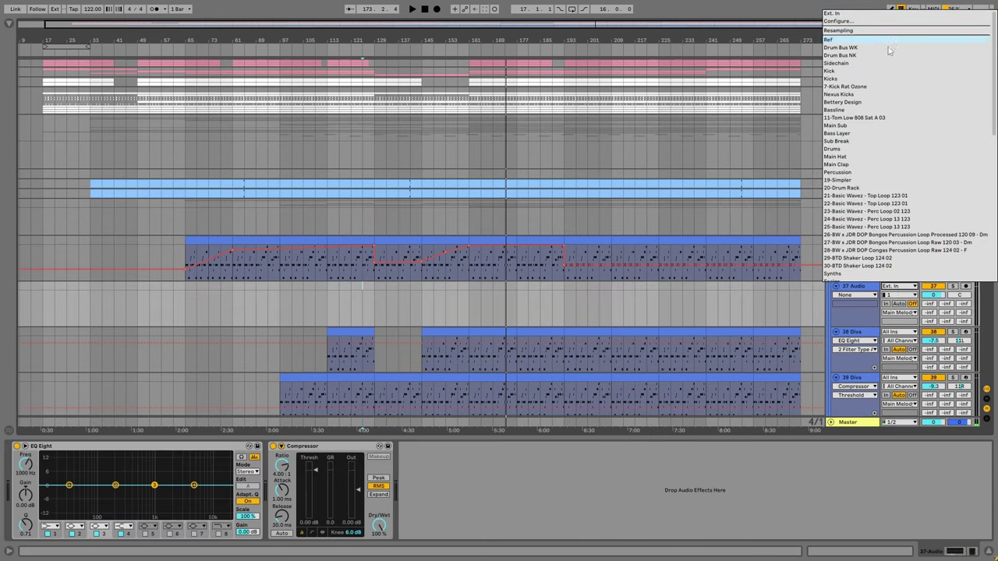
scroll(859, 269, "down", 4)
left_click(854, 238)
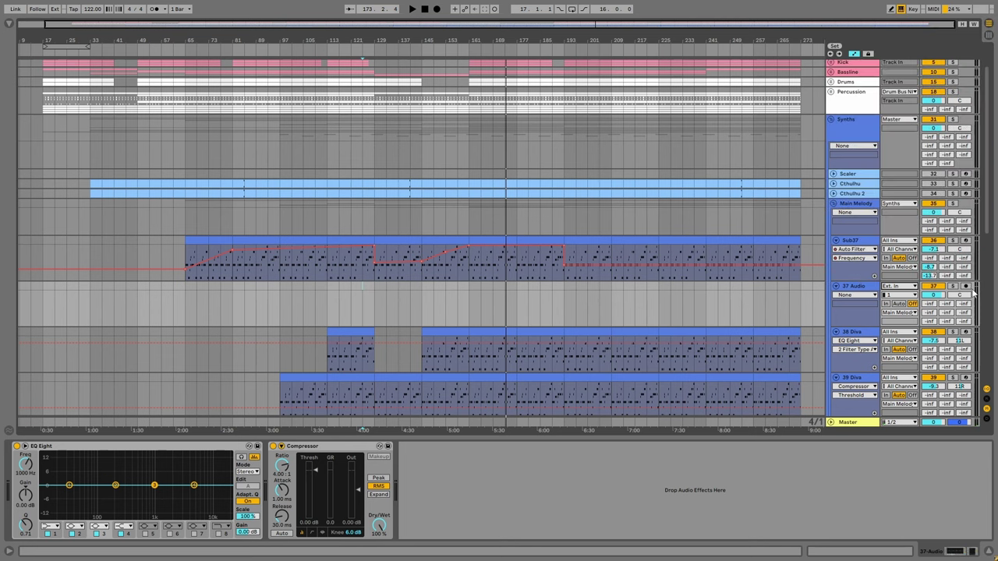
left_click(382, 289)
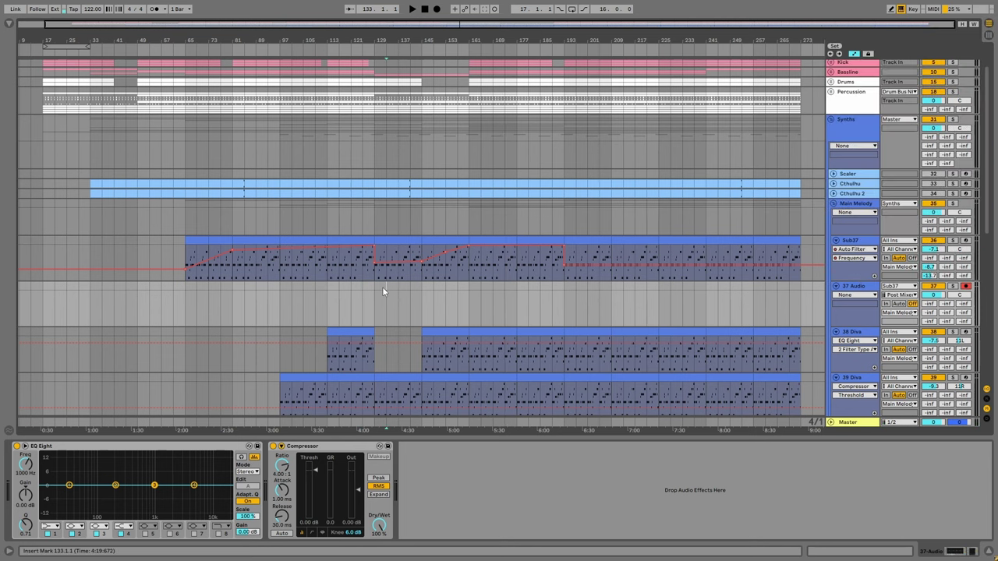
left_click(565, 276)
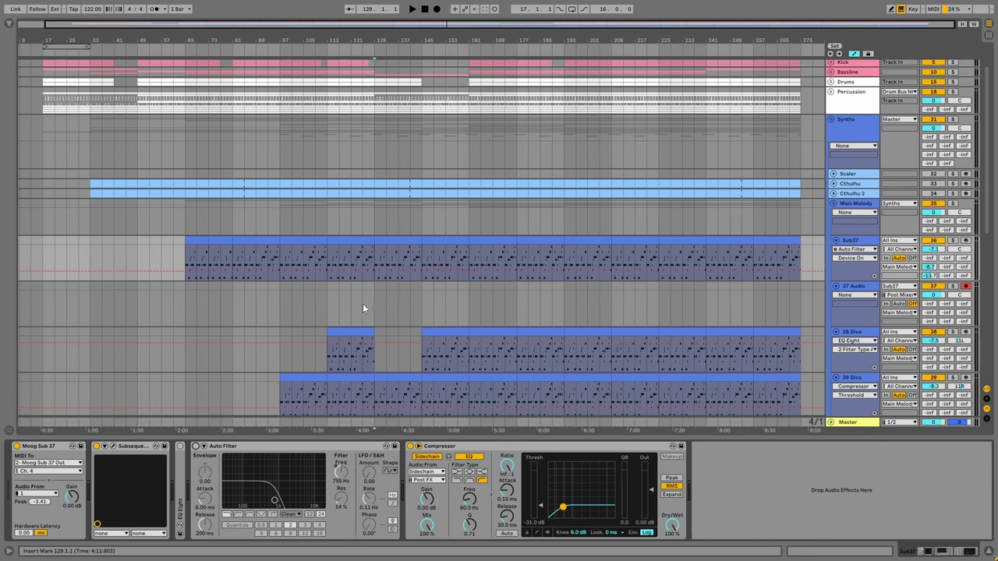
left_click(369, 289)
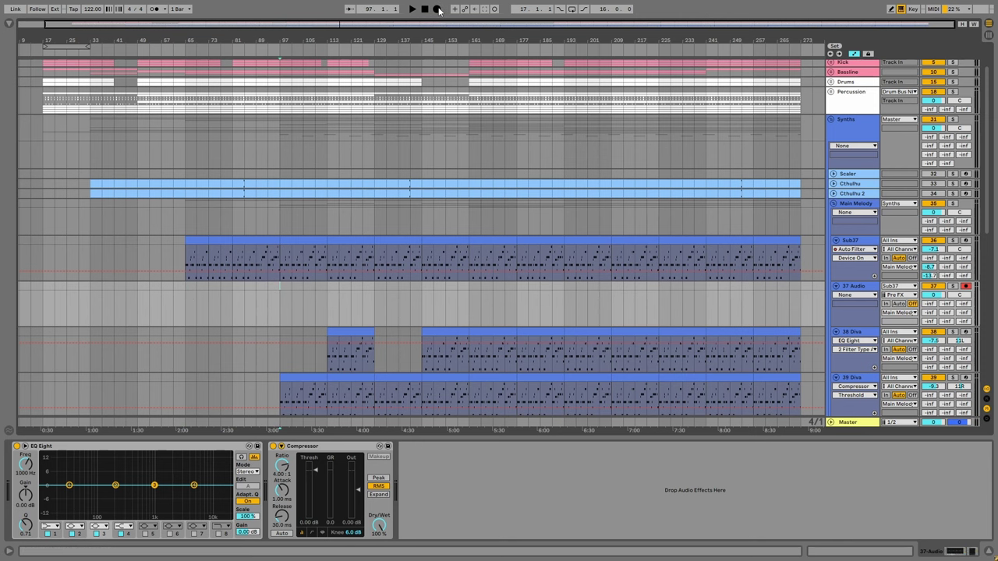
Record Sub37's output onto the 37 Audio track from bar 97 to bar 209.
scroll(301, 295, "up", 1)
left_click_drag(282, 312, 467, 310)
left_click_drag(537, 308, 569, 310)
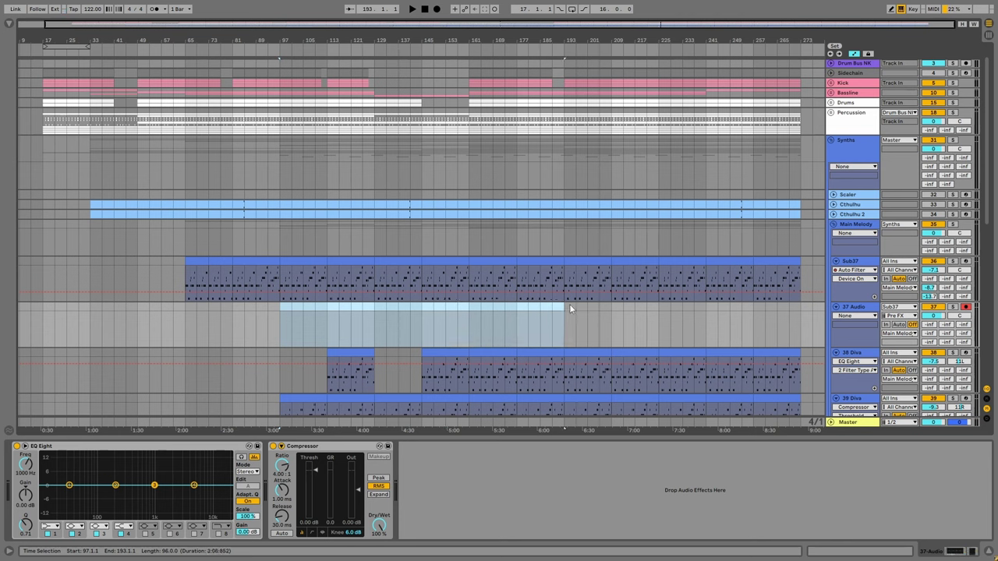
left_click(286, 312)
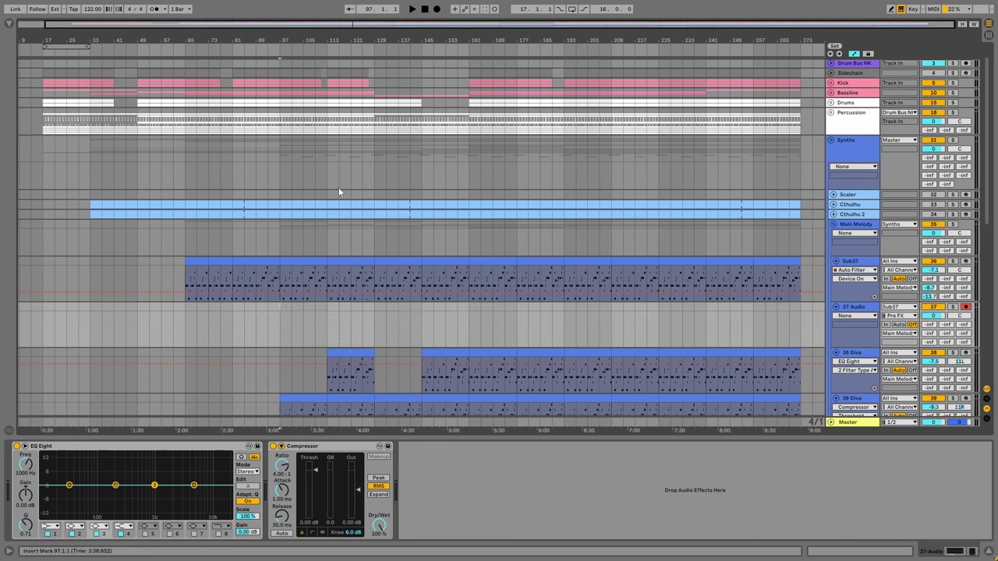
left_click(433, 12)
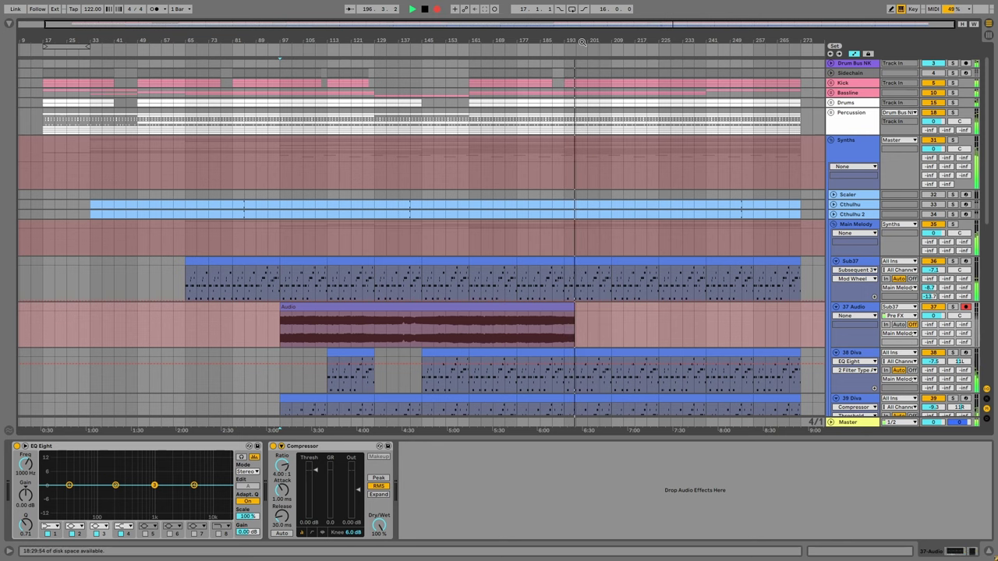
scroll(583, 42, "up", 10)
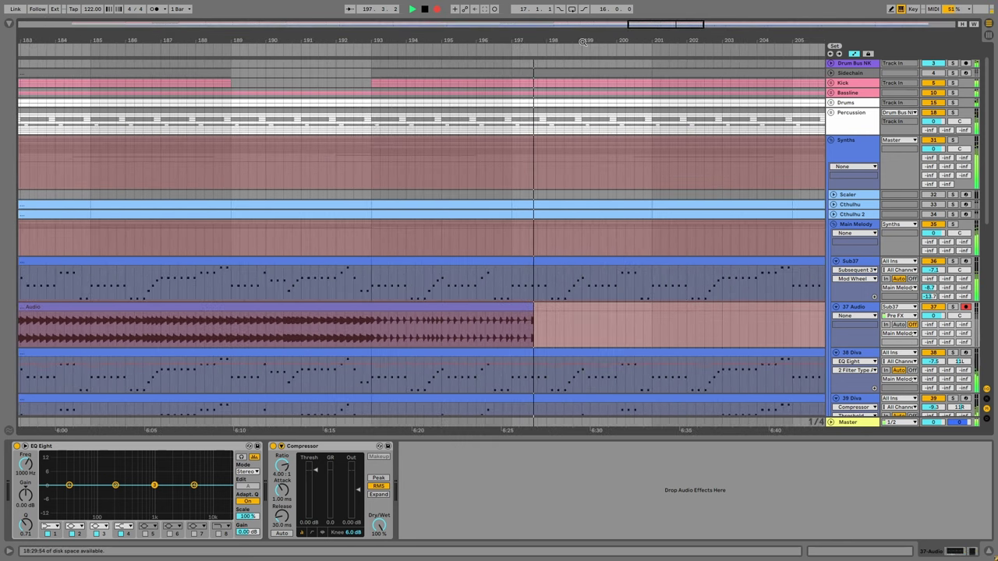
scroll(582, 42, "down", 5)
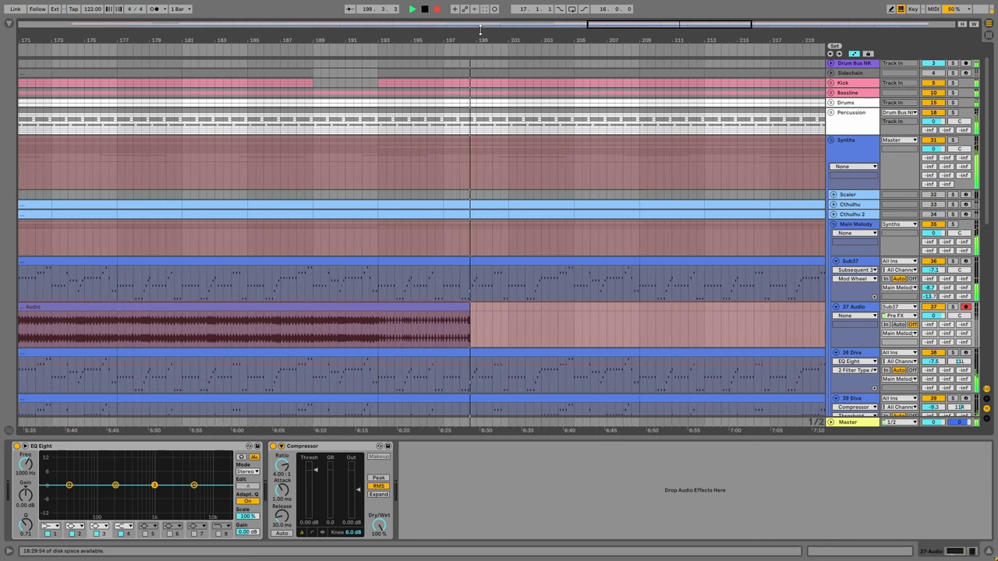
scroll(480, 30, "up", 12)
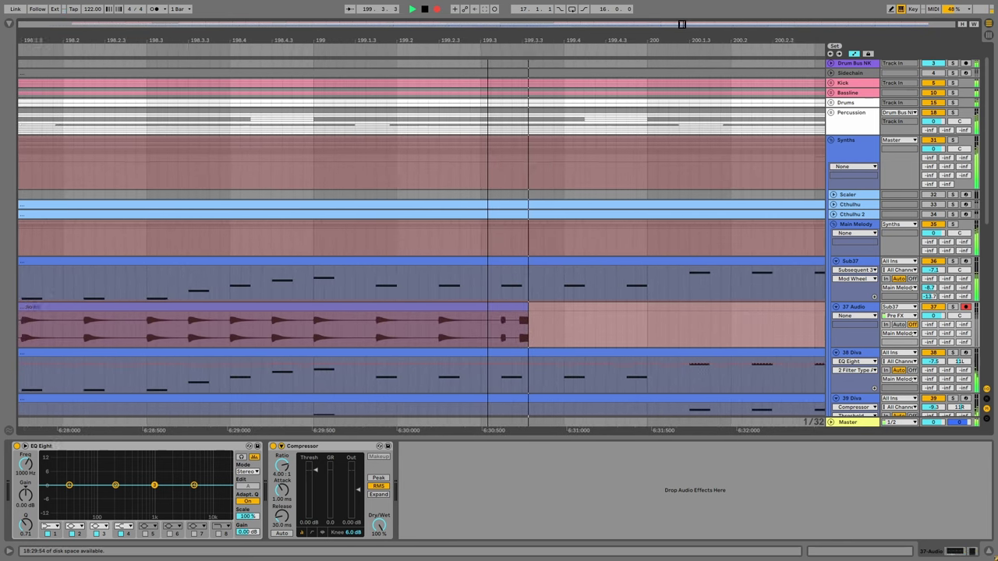
scroll(480, 30, "down", 20)
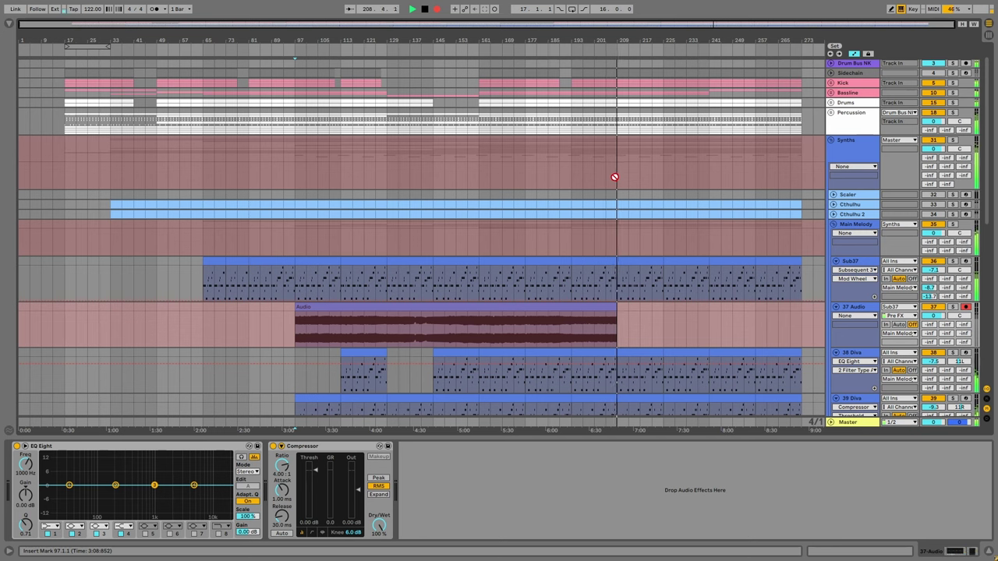
key("space")
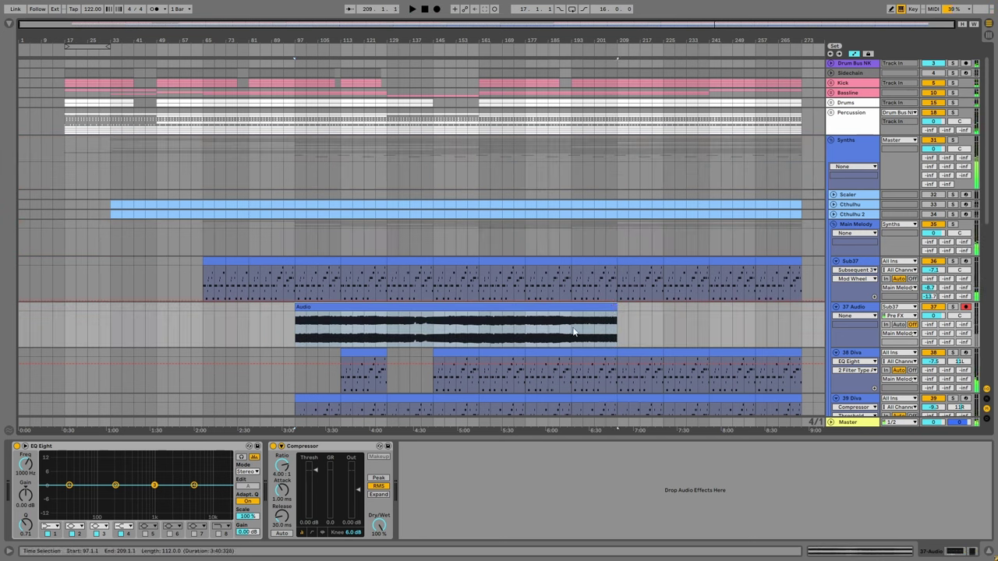
Copy a section from the end of the 37 Audio recording and paste it to fill bars 65 to 97.
left_click_drag(572, 327, 615, 314)
key("ctrl+c")
left_click(251, 313)
key("ctrl+v")
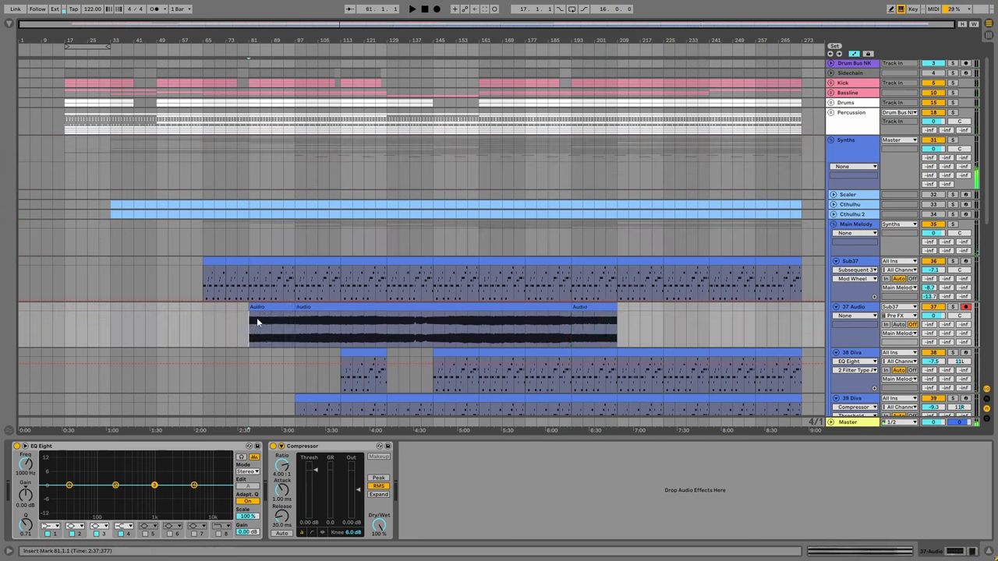
left_click(206, 310)
key("ctrl+v")
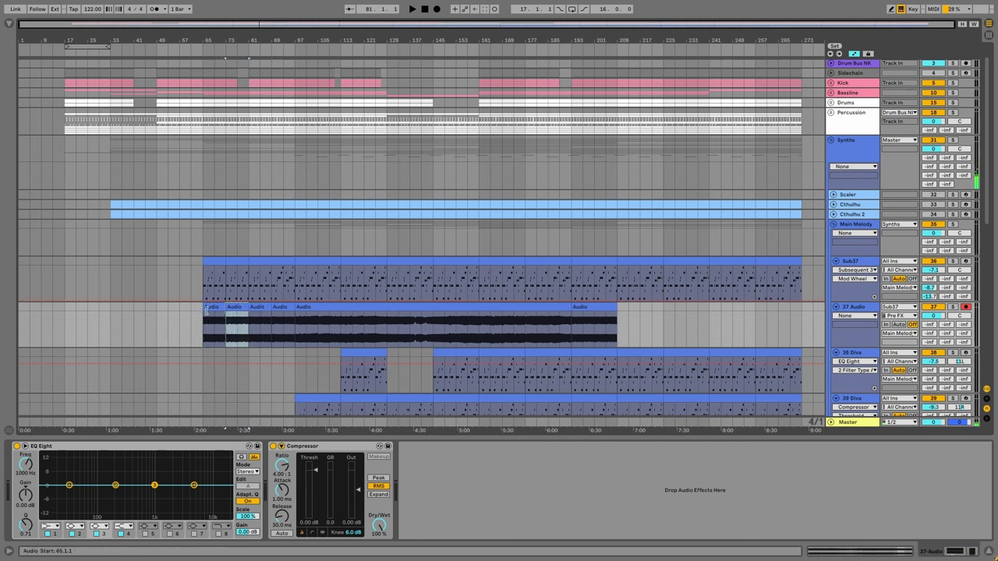
Duplicate the last 37 Audio section repeatedly to extend the recorded melody to bar 273.
left_click(601, 310)
key("ctrl+d")
key("ctrl+d")
key("ctrl+d")
Delete the 37 Audio, Sub37, 38 Diva and 39 Diva clips from bar 241 to bar 273.
key("Delete")
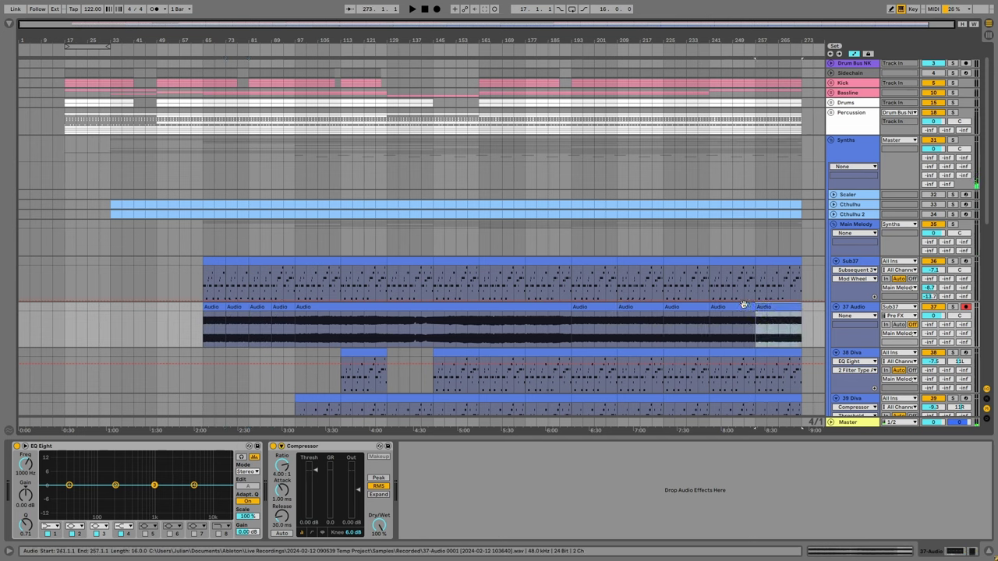
left_click(722, 257)
key("Delete")
scroll(736, 319, "down", 3)
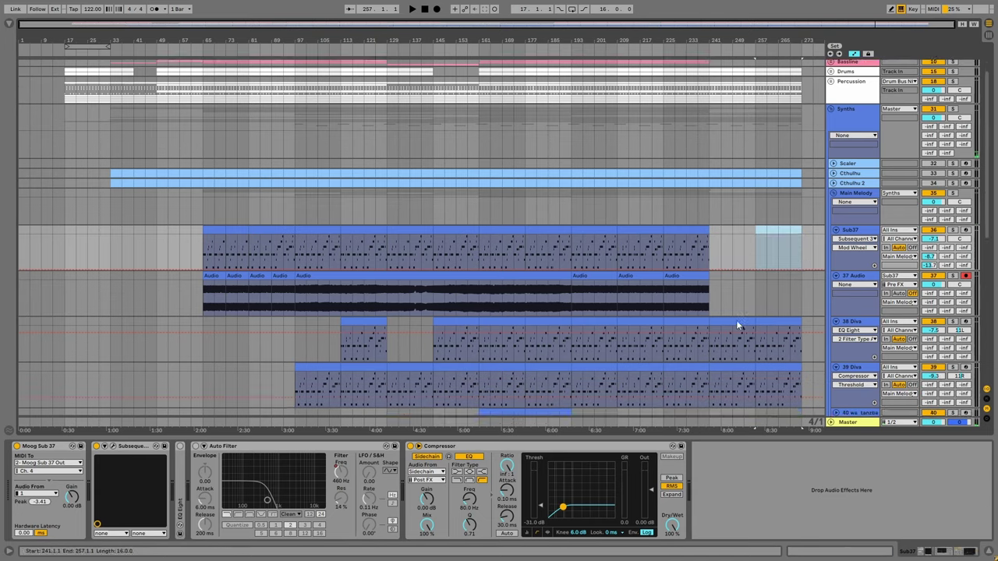
left_click_drag(709, 328, 798, 260)
key("Delete")
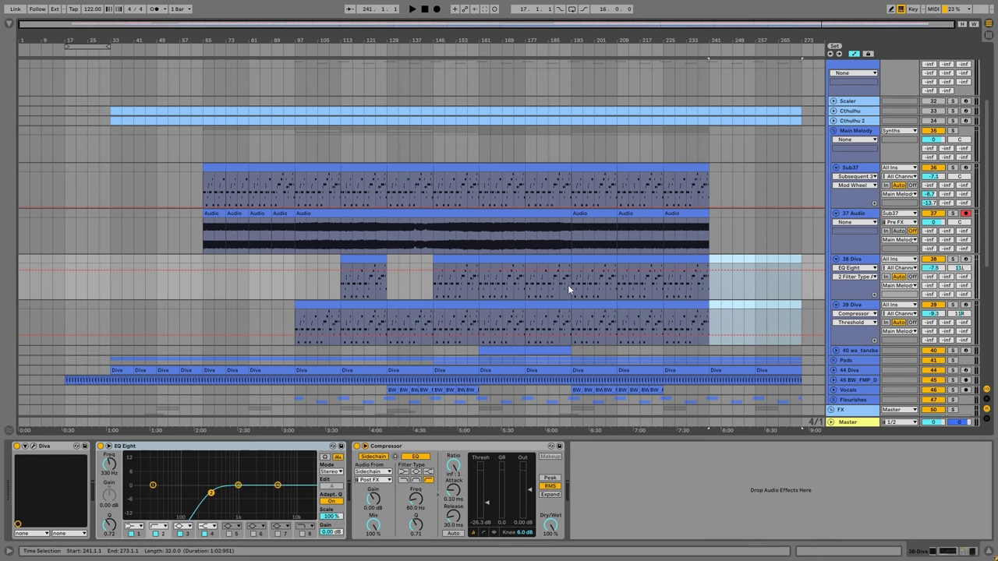
Delete the 38 Diva clips from bar 193 to bar 241, and the 37 Audio and Sub37 clips from bar 225 to bar 241.
left_click_drag(568, 284, 708, 282)
key("Delete")
left_click_drag(708, 226, 672, 214)
key("Delete")
left_click_drag(709, 179, 663, 179)
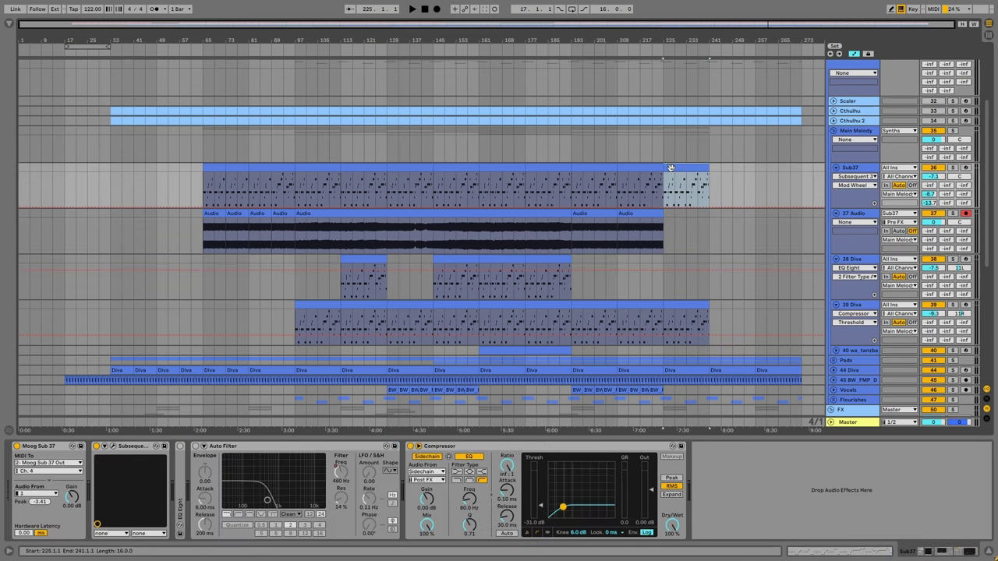
key("Delete")
Delete the 39 Diva clip from bar 225 to bar 241.
scroll(661, 251, "up", 3)
scroll(660, 251, "down", 1)
scroll(660, 250, "up", 1)
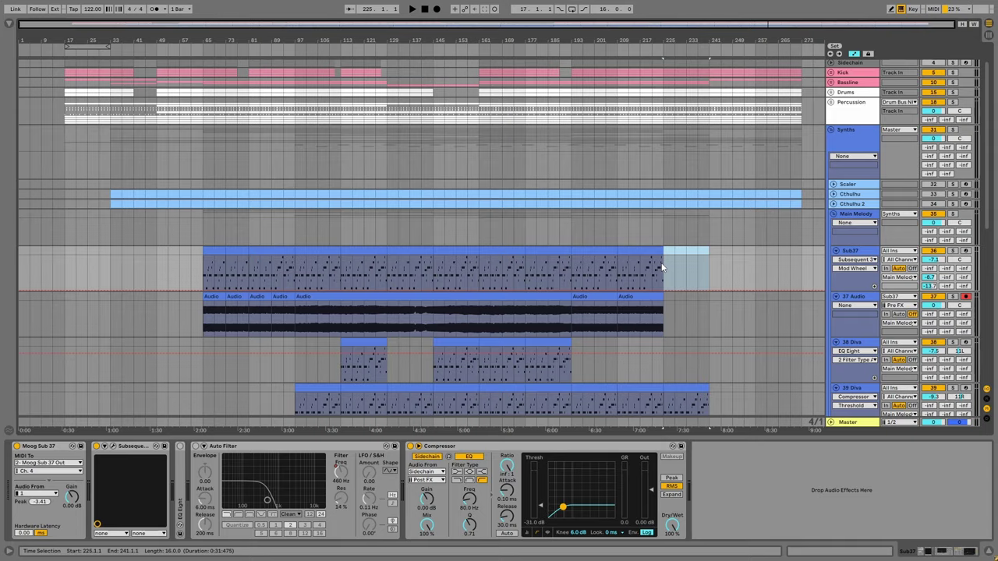
scroll(658, 311, "down", 2)
key("Down")
key("Down")
key("Down")
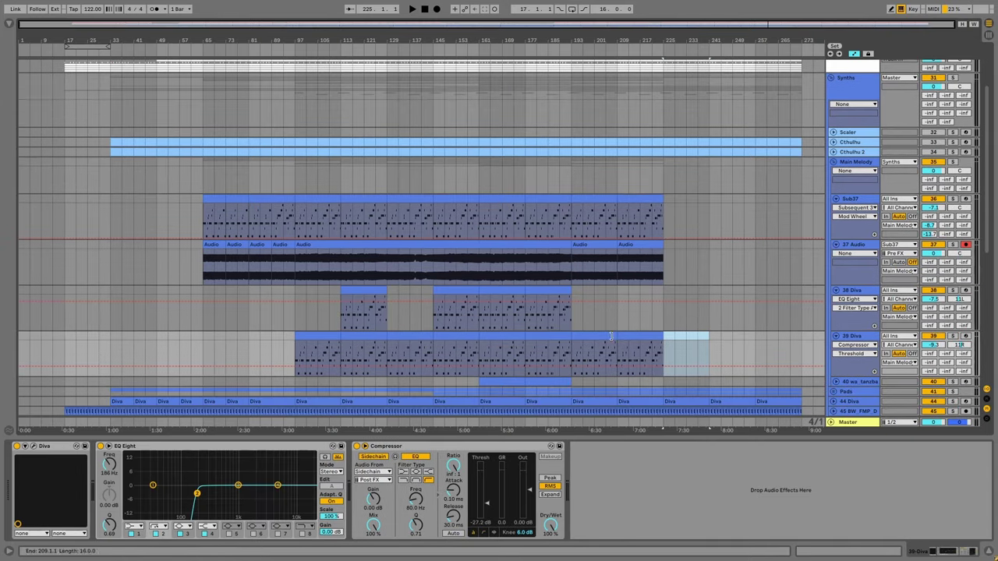
Play the outro from bar 225, unfold Diva track 44 and rename it Arp.
left_click(666, 294)
key("space")
scroll(665, 300, "up", 3)
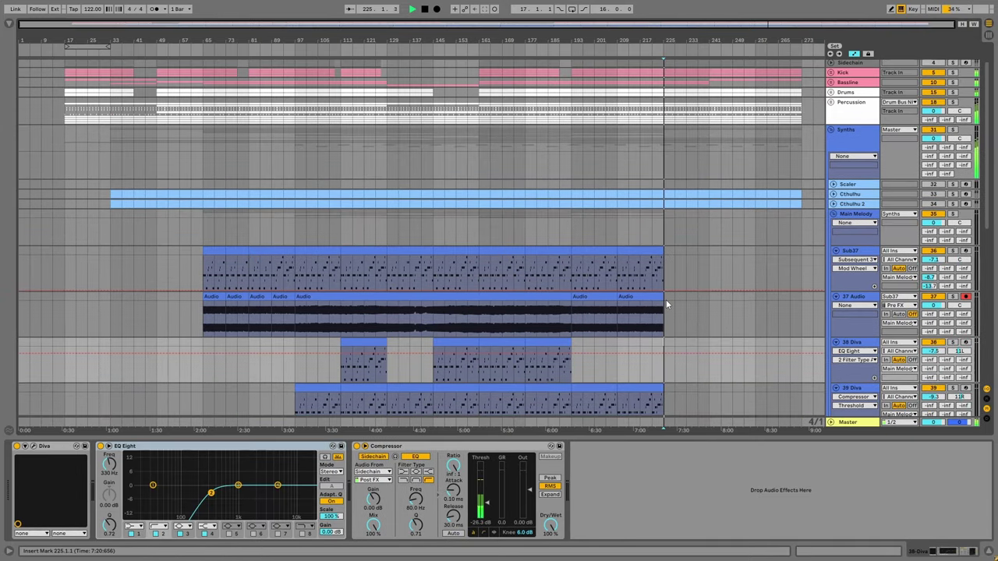
scroll(686, 277, "down", 6)
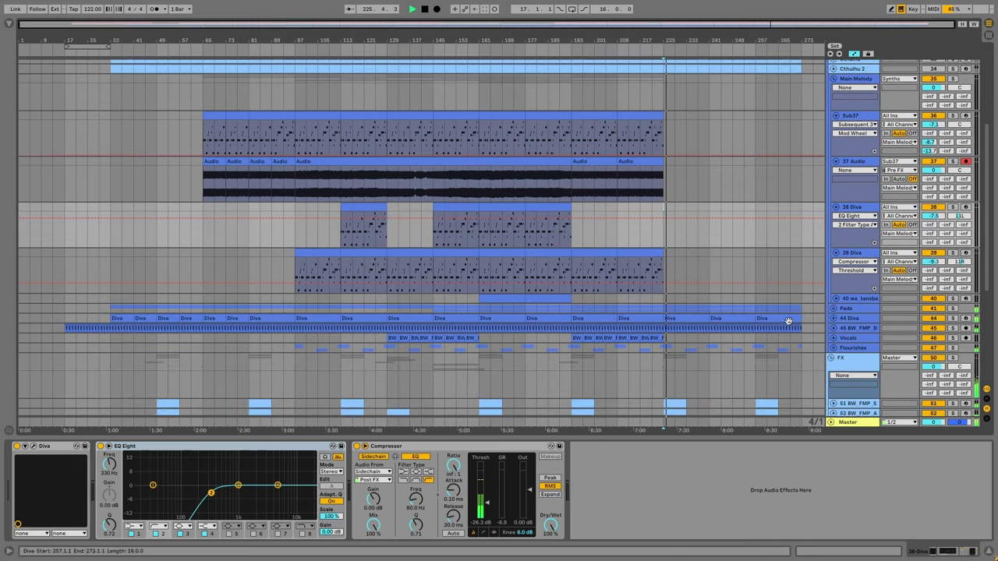
left_click(834, 318)
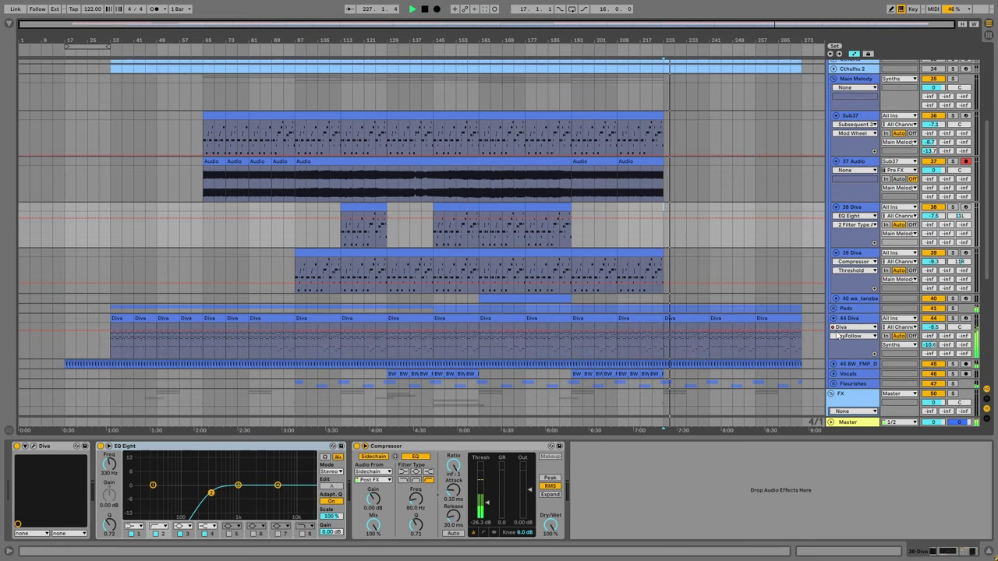
left_click(851, 327)
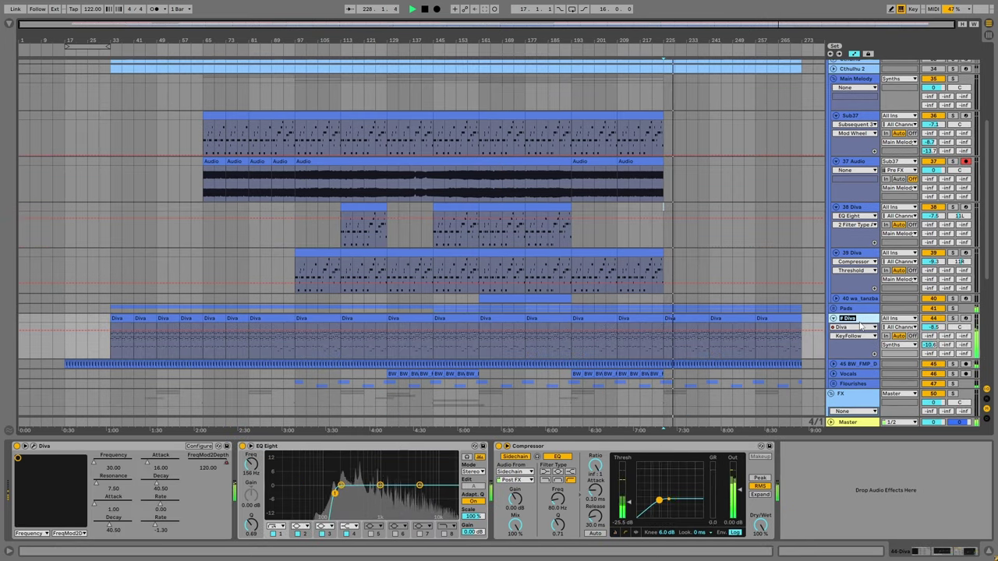
Show the Arp's Diva FreqMod2Depth automation and slope it down from bar 225 to bar 241.
left_click(853, 336)
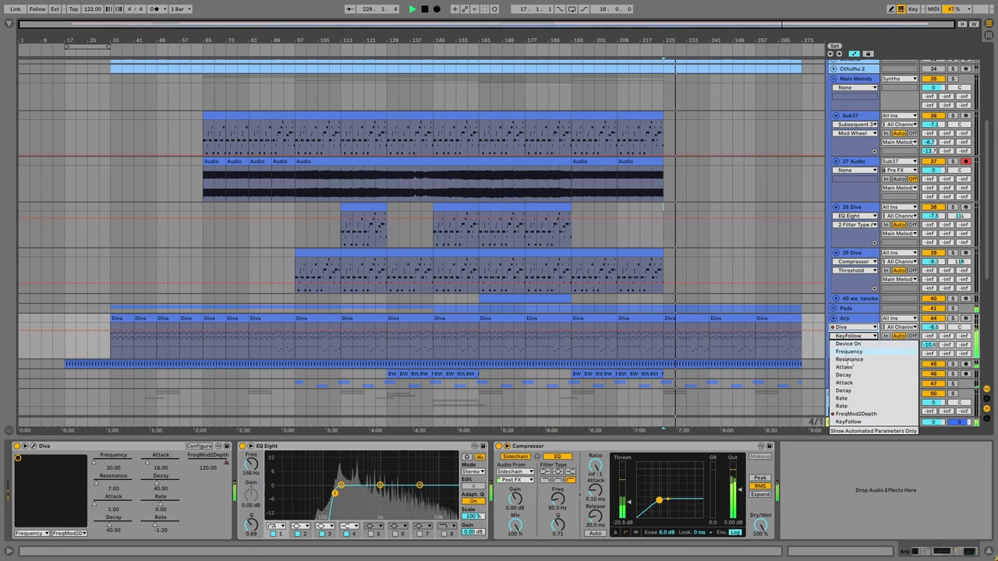
left_click(853, 414)
mouse_move(663, 324)
left_mouse_down()
mouse_move(682, 335)
mouse_move(803, 335)
left_mouse_up()
Unfold the Pads group and delete the 43 Diva clips from bar 225 to bar 273.
left_click(834, 309)
scroll(671, 334, "down", 3)
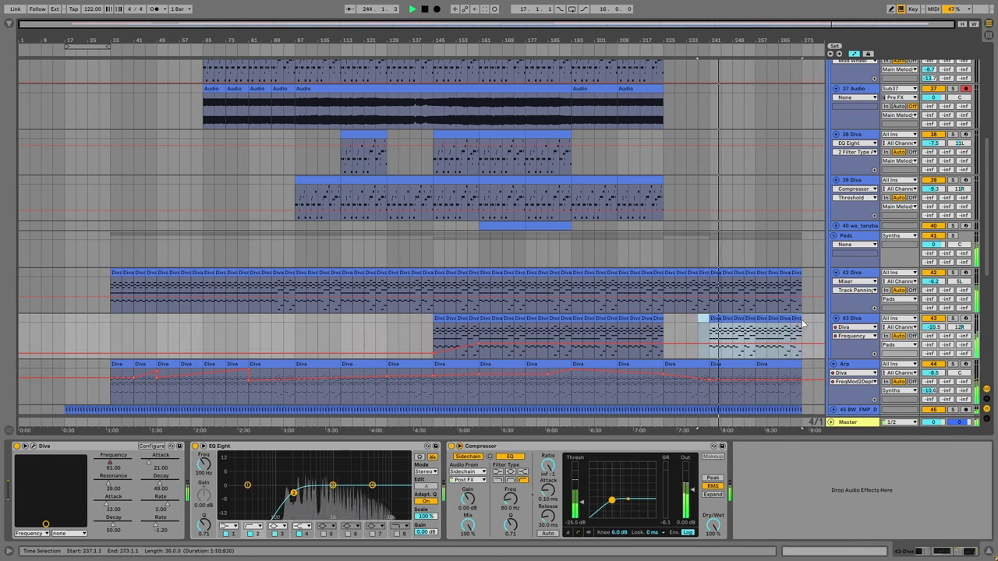
left_click(707, 290)
left_click(662, 285)
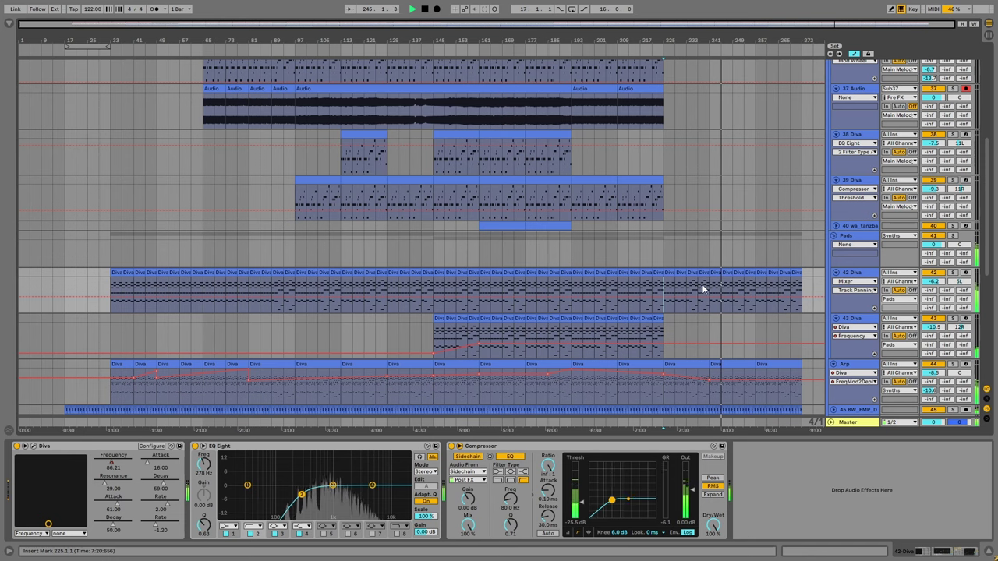
Duplicate the 42 Diva section from bars 241 to 249 three times, filling the track to bar 273.
left_click_drag(721, 283, 733, 285)
key("ctrl+d")
key("ctrl+d")
key("ctrl+d")
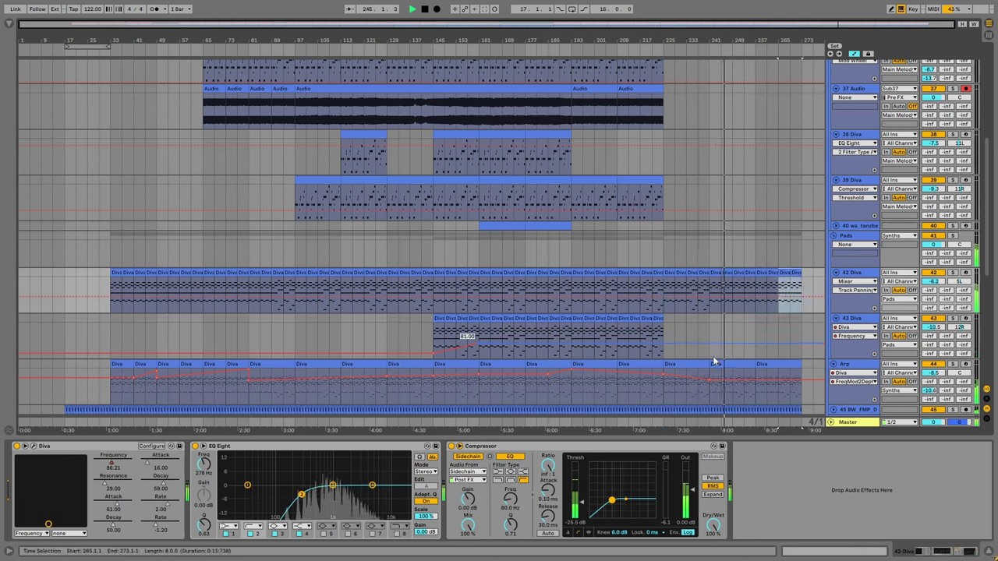
Duplicate the Arp's four-bar section from bars 241 to 245 repeatedly up to bar 273.
left_click_drag(710, 397, 723, 368)
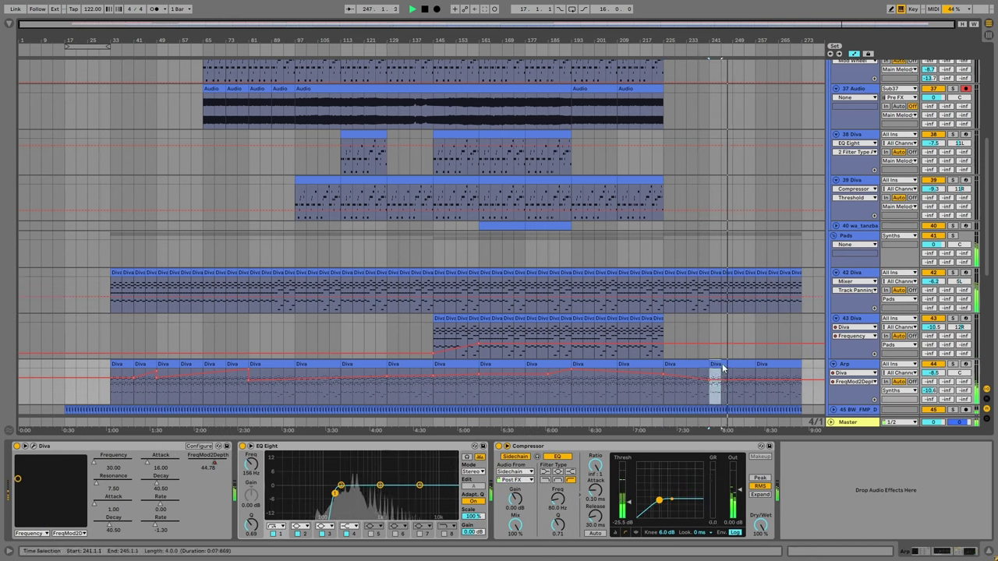
key("ctrl+d")
key("ctrl+d")
key("ctrl+d")
key("ctrl+d")
key("ctrl+d")
key("ctrl+d")
key("ctrl+d")
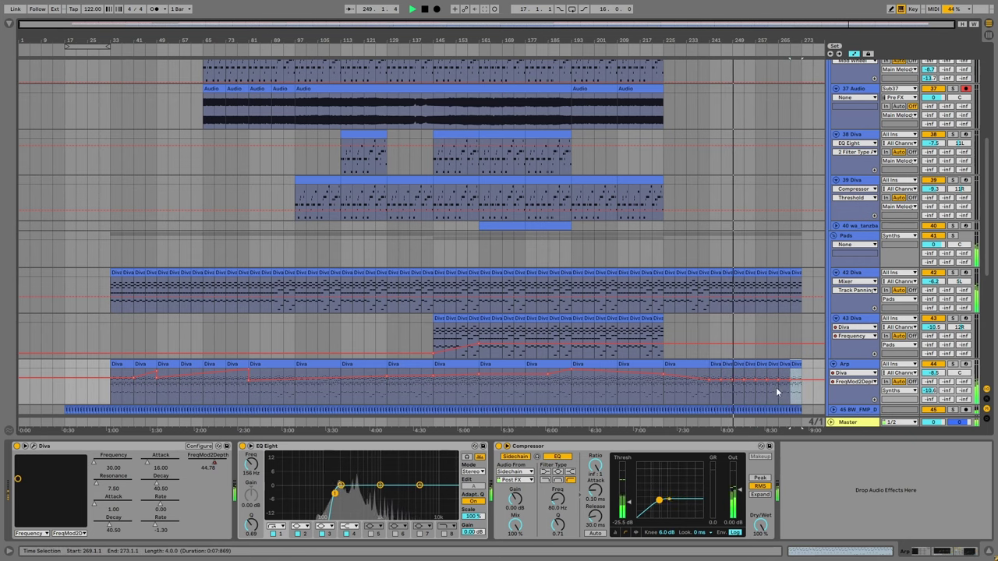
key("ctrl+d")
Slope the Arp's FreqMod2Depth automation down from bar 245 to the end, and fold the Arp track.
scroll(779, 386, "down", 1)
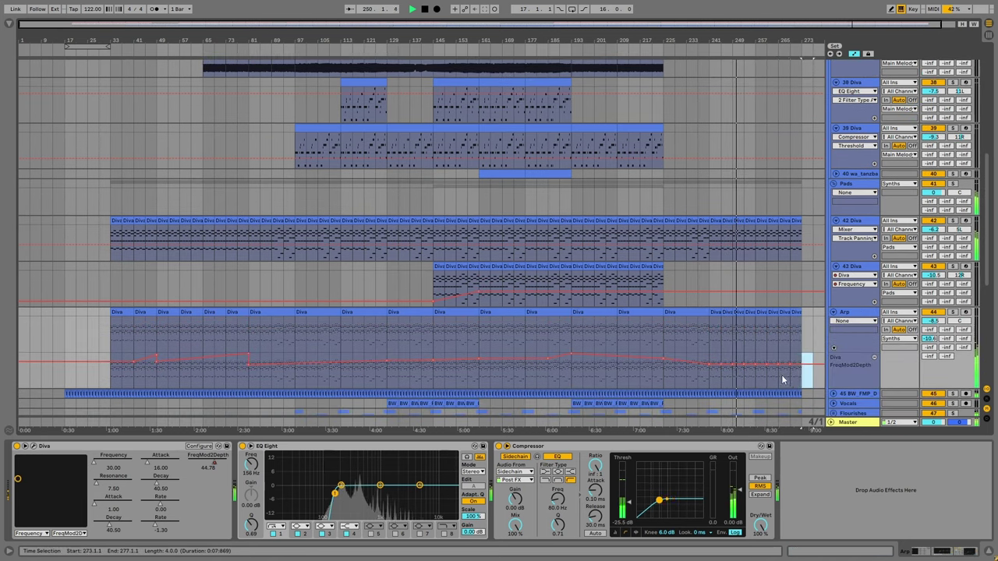
left_click_drag(783, 380, 715, 374)
left_click(721, 374)
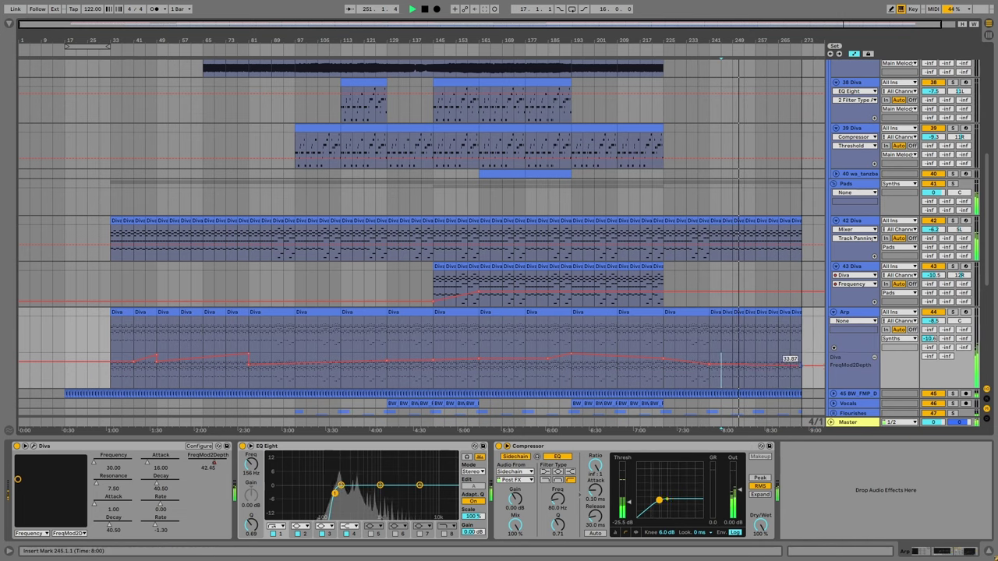
key("Left")
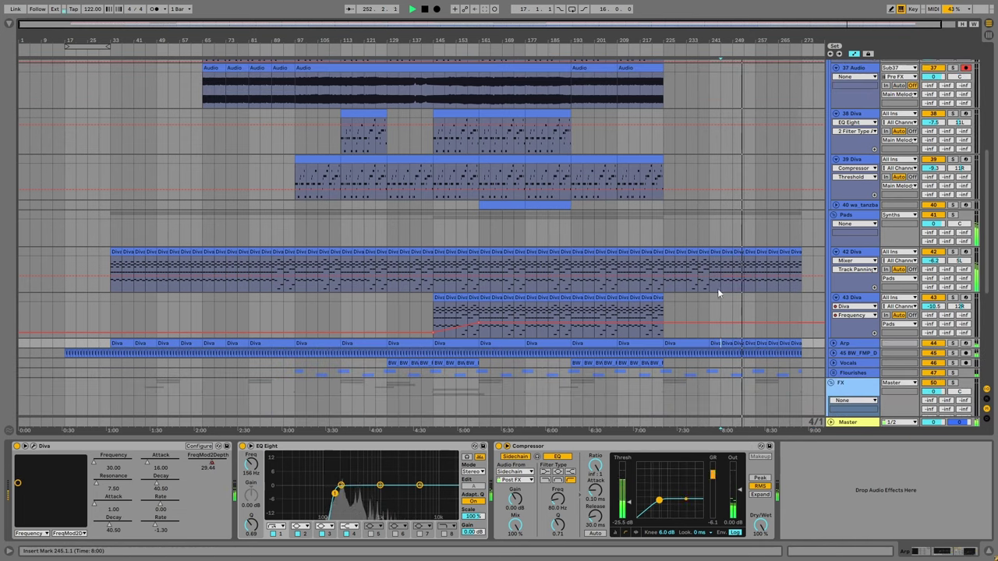
Slope the 42 Diva track's Diva Frequency automation down from bar 241 to 30 at bar 273, and fold the two pad tracks.
left_click(709, 284)
left_click(855, 260)
left_click(850, 279)
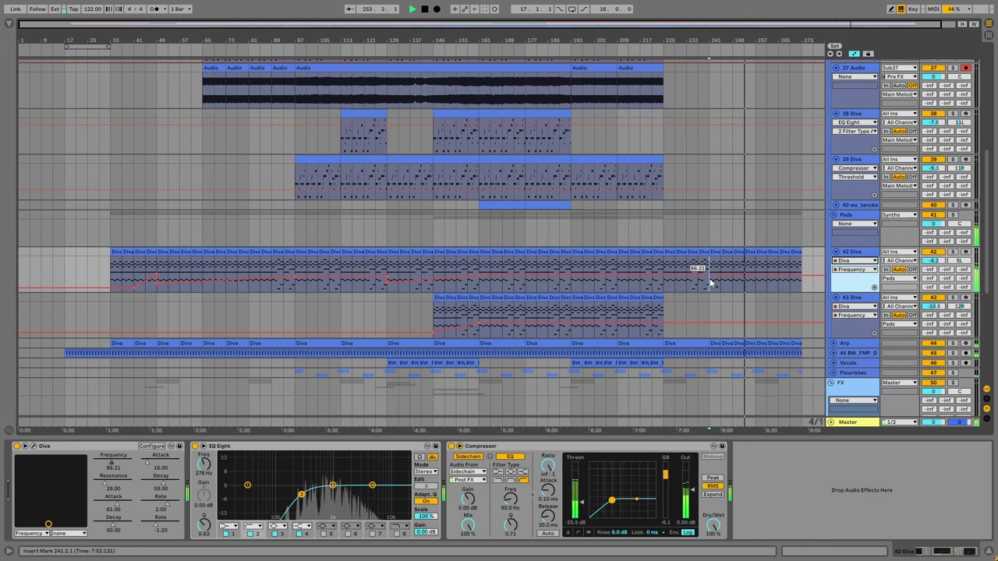
mouse_move(709, 284)
left_mouse_down()
mouse_move(749, 276)
mouse_move(800, 291)
left_mouse_up()
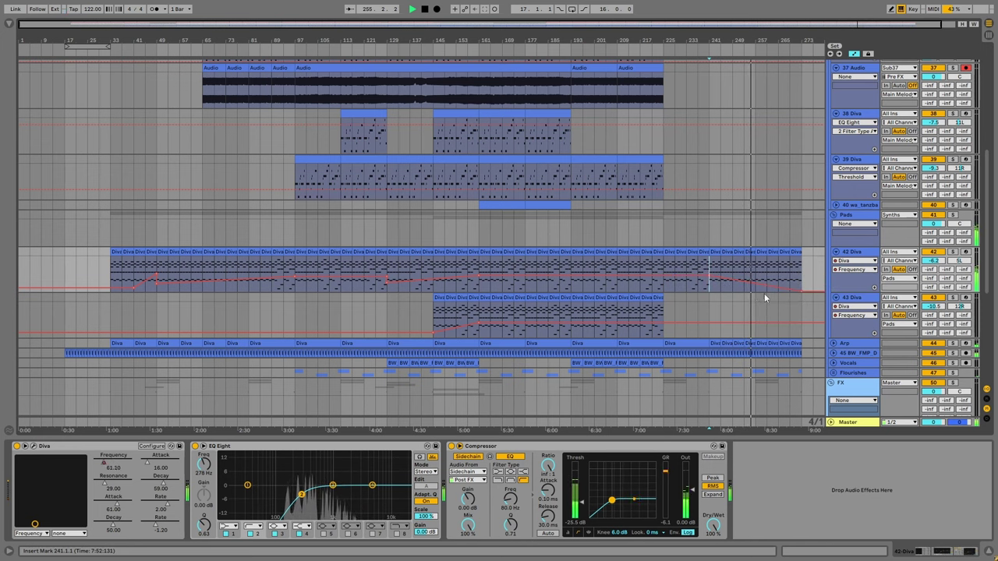
scroll(764, 293, "up", 1)
left_click(835, 272)
left_click(835, 283)
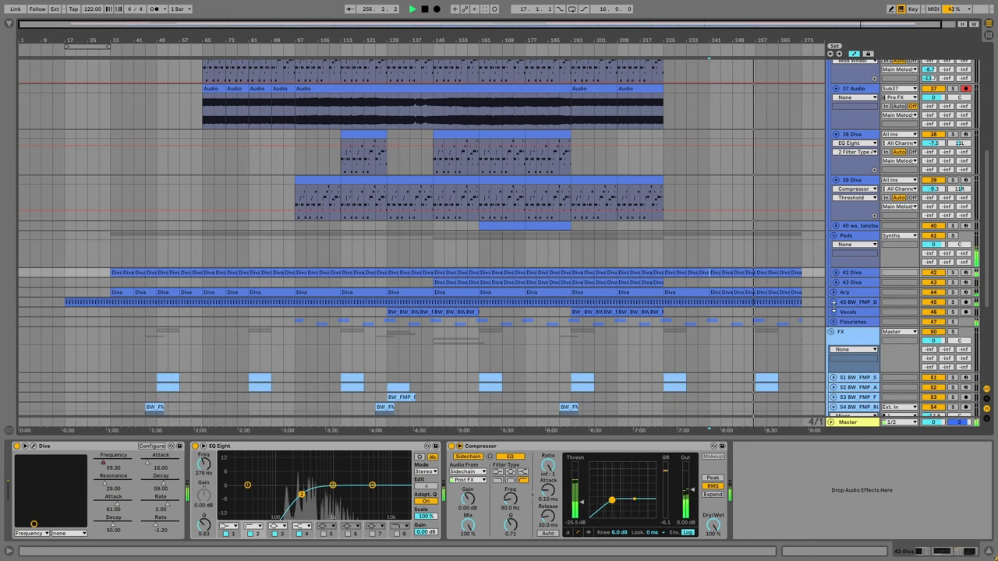
Slope track 45's Auto Filter Frequency automation down from bar 241 to 1.12 kHz at the end, and fold the track.
left_click(833, 302)
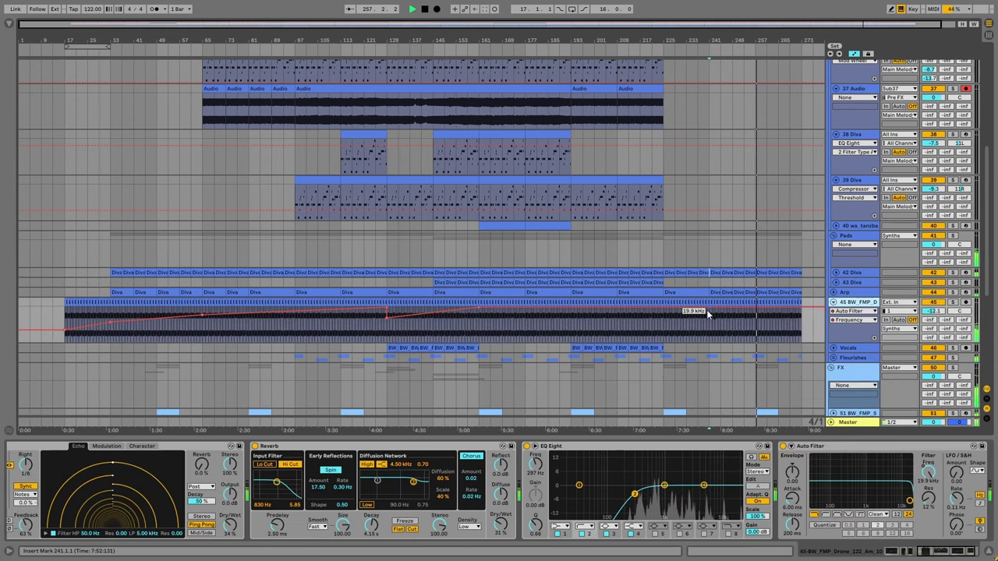
left_click_drag(799, 310, 800, 322)
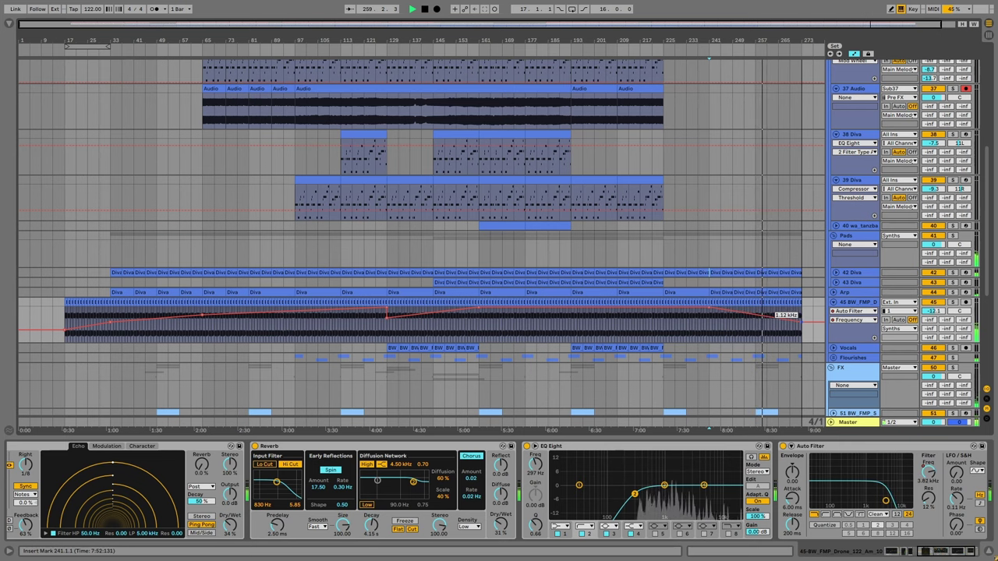
key("Left")
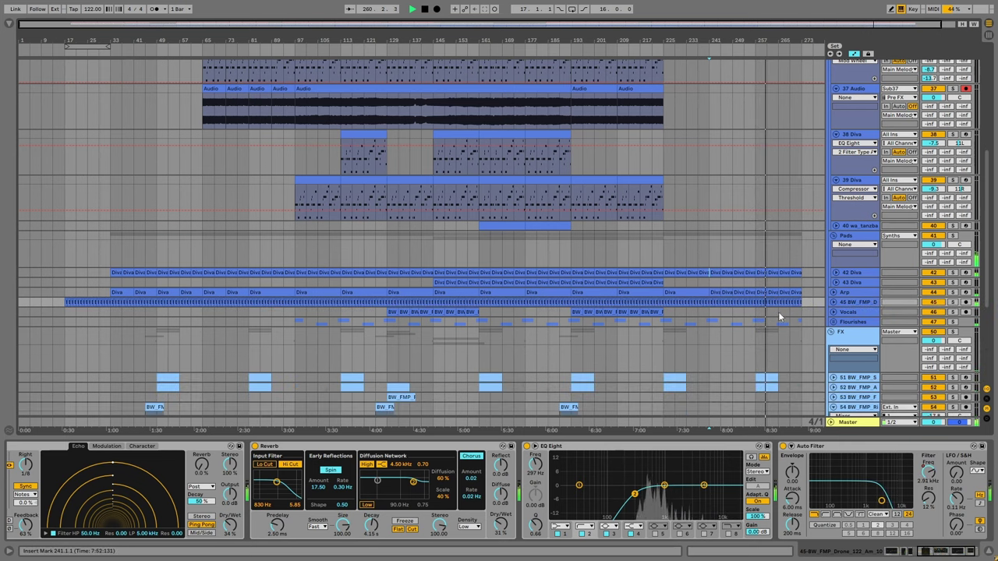
Copy the riser clip at bar 189 on FX track 54 and paste it at bar 221.
scroll(780, 320, "down", 3)
scroll(780, 322, "down", 3)
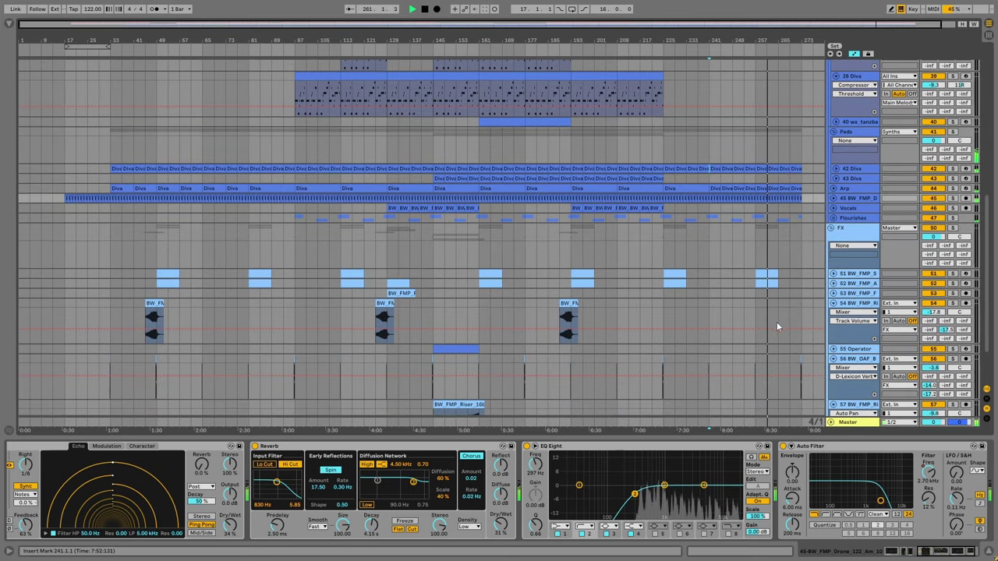
left_click(567, 319)
left_click(650, 308)
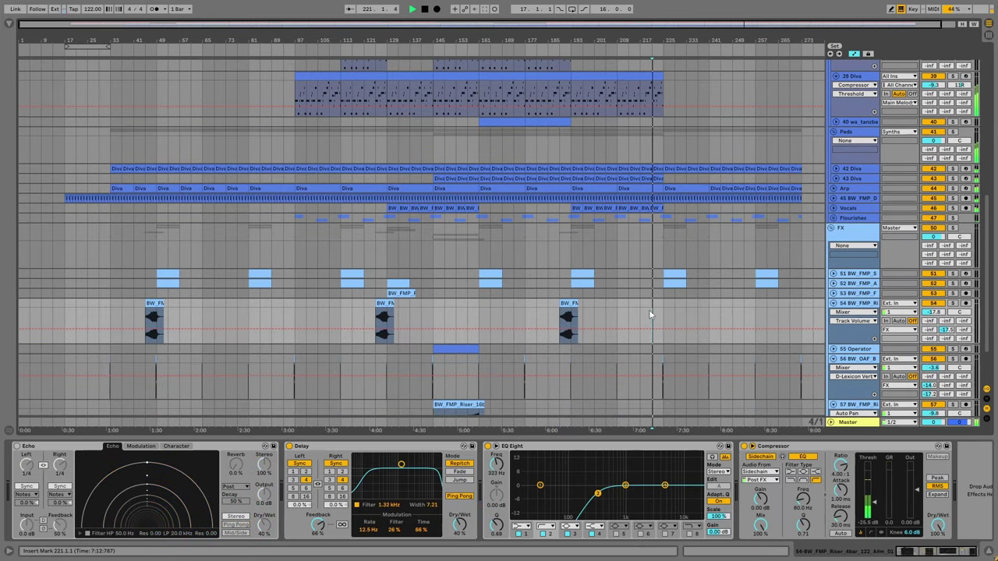
key("ctrl+v")
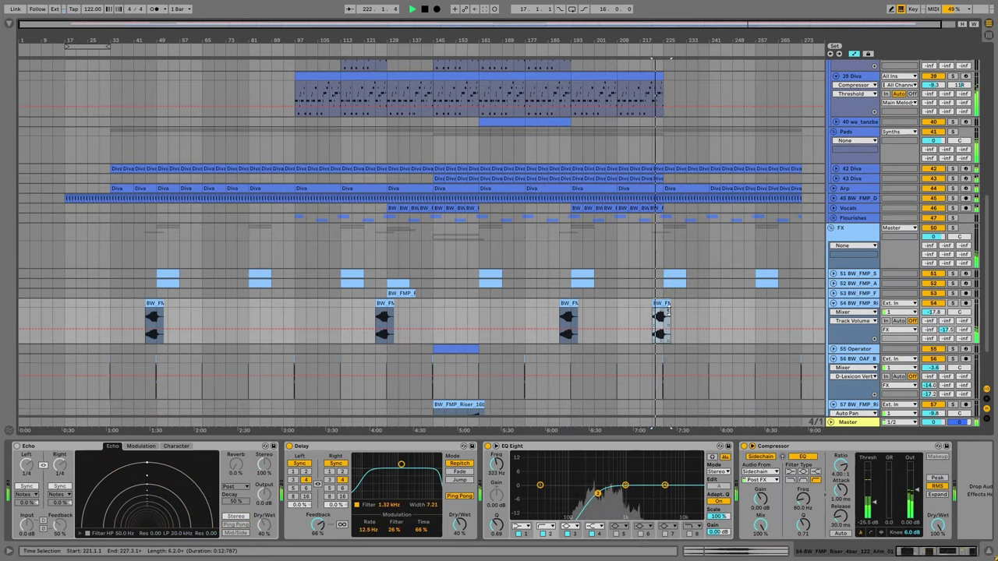
Unfold the Arp, 43 Diva and 42 Diva tracks and play from bar 261 to check the outro's automation.
scroll(667, 313, "down", 3)
scroll(667, 316, "up", 6)
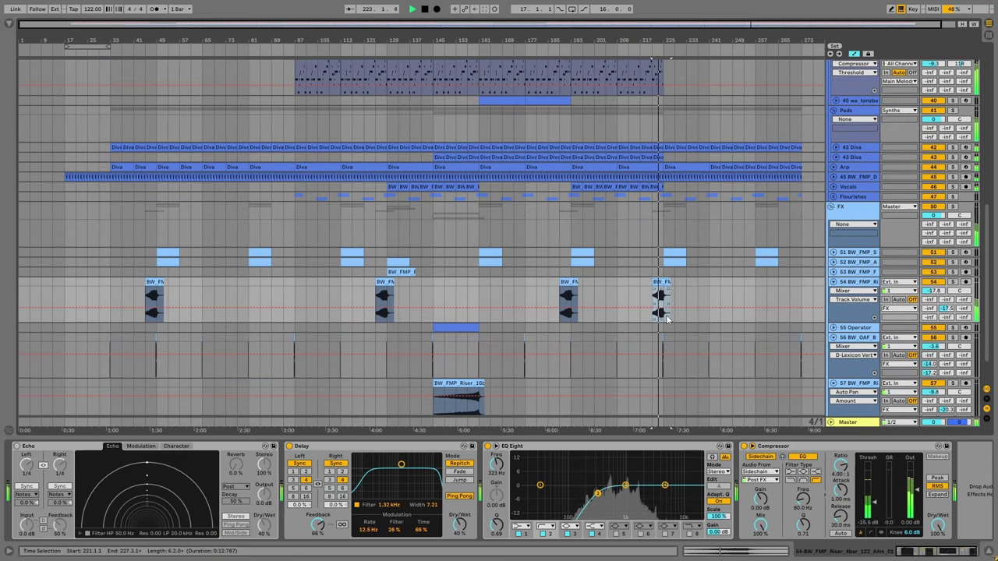
scroll(668, 319, "up", 3)
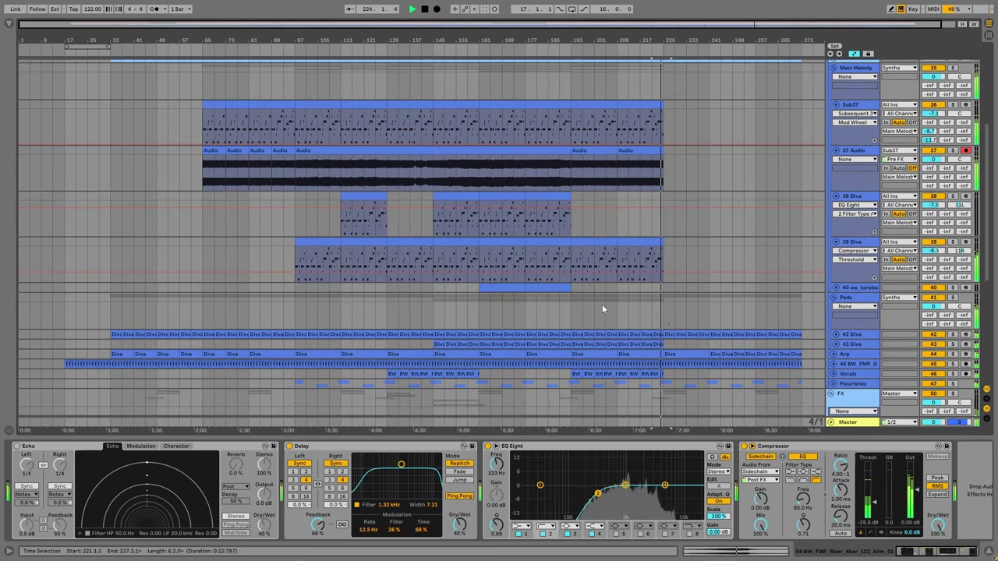
scroll(715, 295, "down", 3)
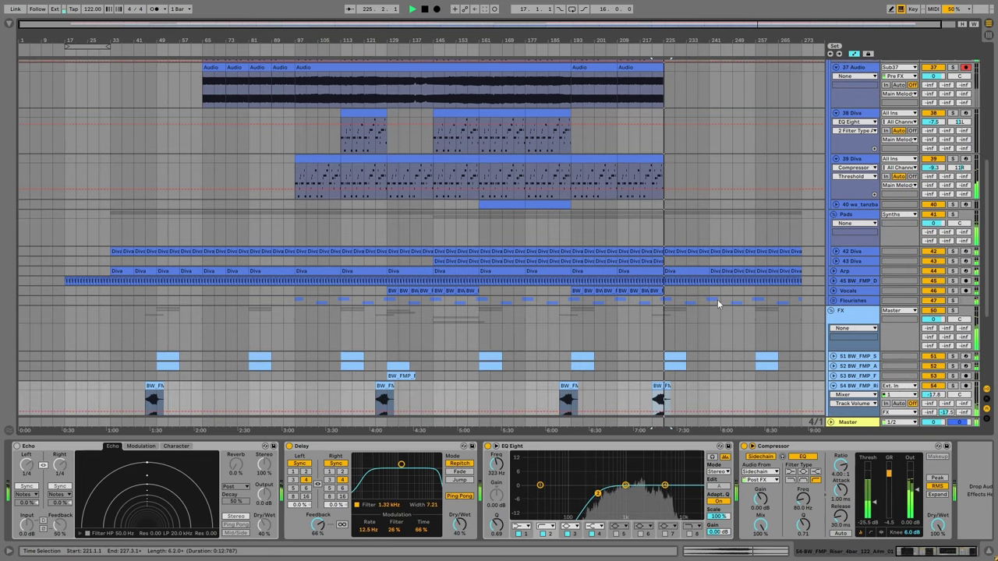
scroll(717, 299, "up", 5)
scroll(719, 315, "down", 4)
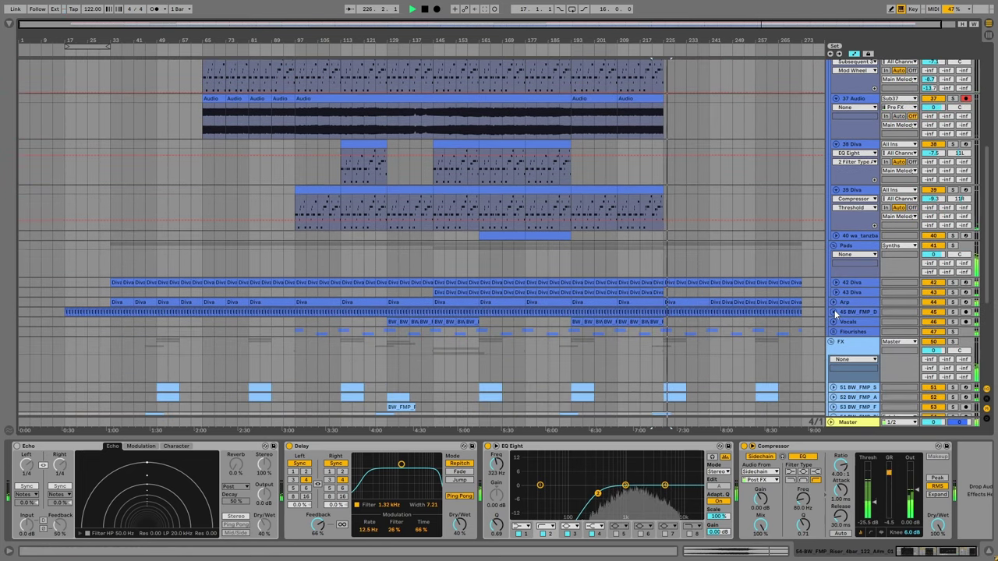
left_click(834, 302)
left_click(836, 292)
left_click(835, 283)
scroll(830, 286, "down", 1)
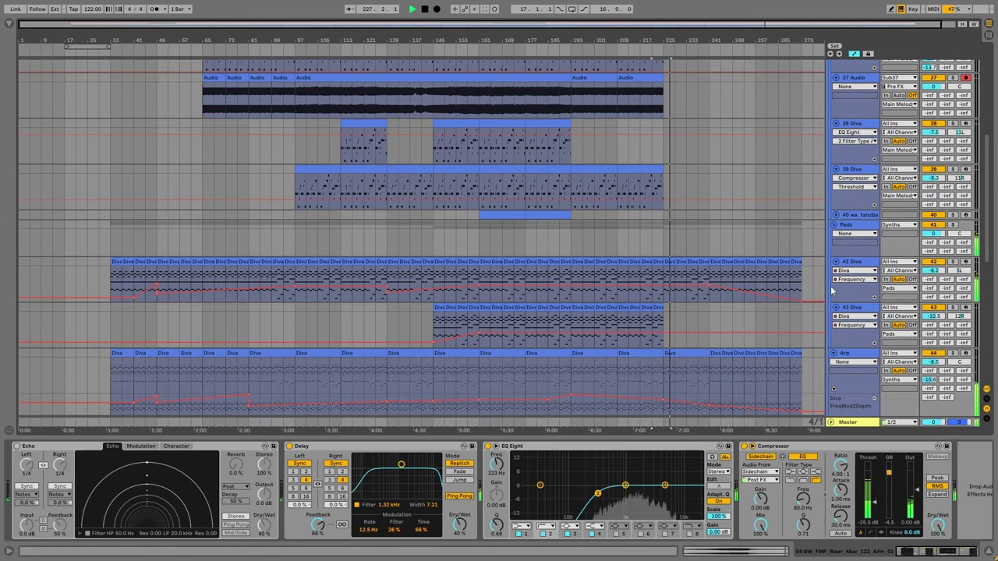
left_click(760, 278)
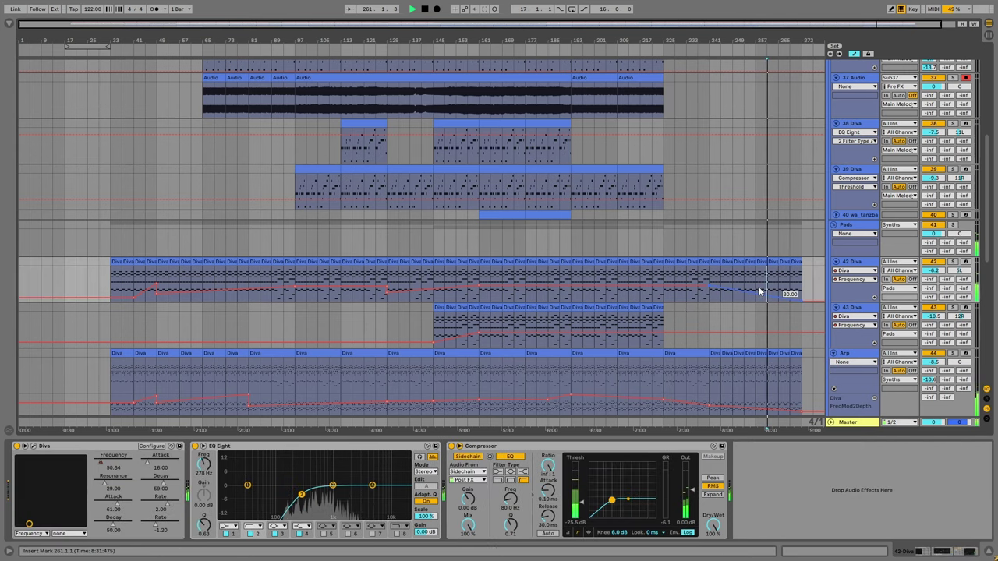
Clear the Kick and Sidechain clips between bars 237 and 241 to create a four-bar gap.
scroll(749, 278, "up", 10)
left_click(697, 178)
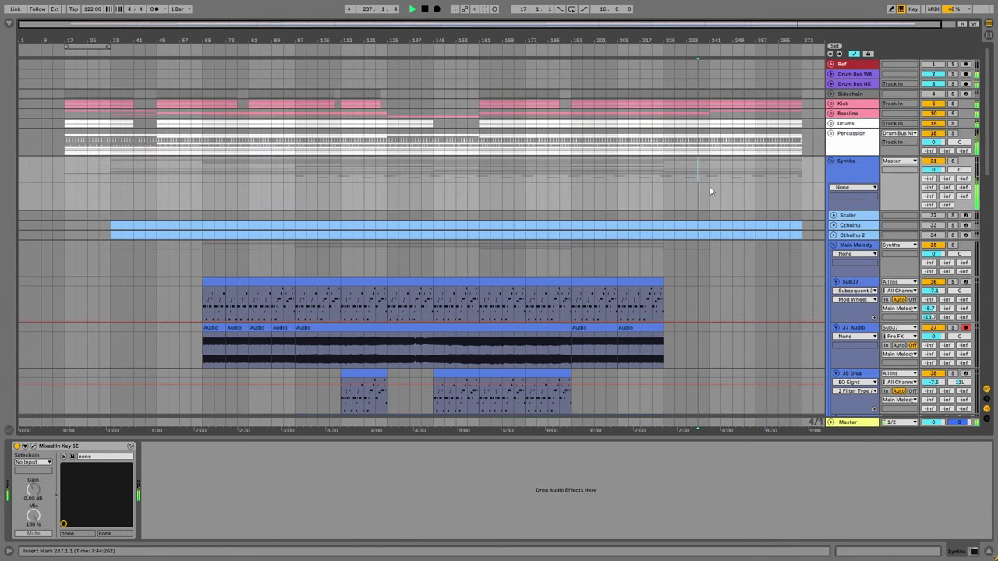
left_click(707, 91)
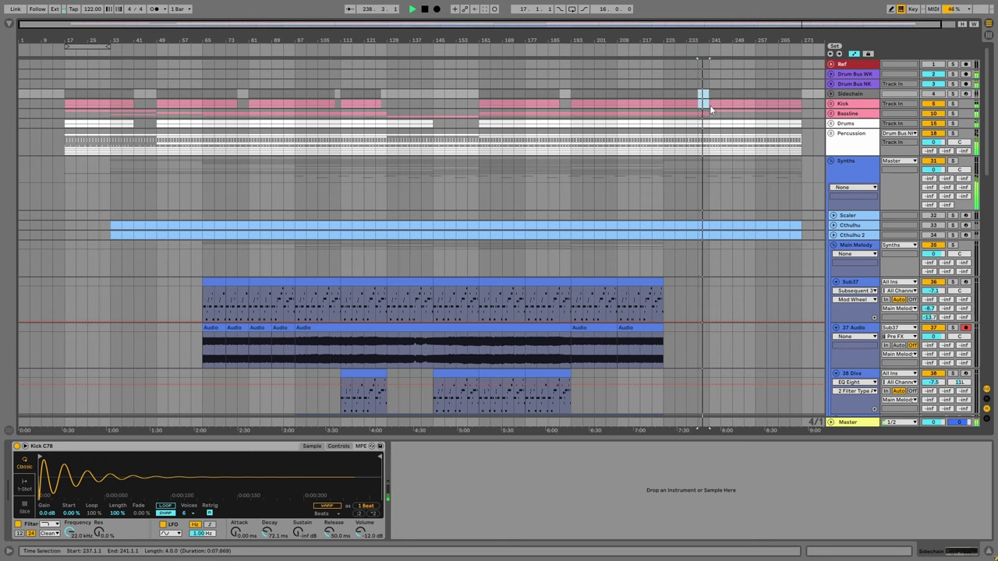
left_click(707, 106)
Copy the four-bar riser clip on track 54 in the FX group so the copy spans bars 237 to 241.
scroll(744, 253, "down", 10)
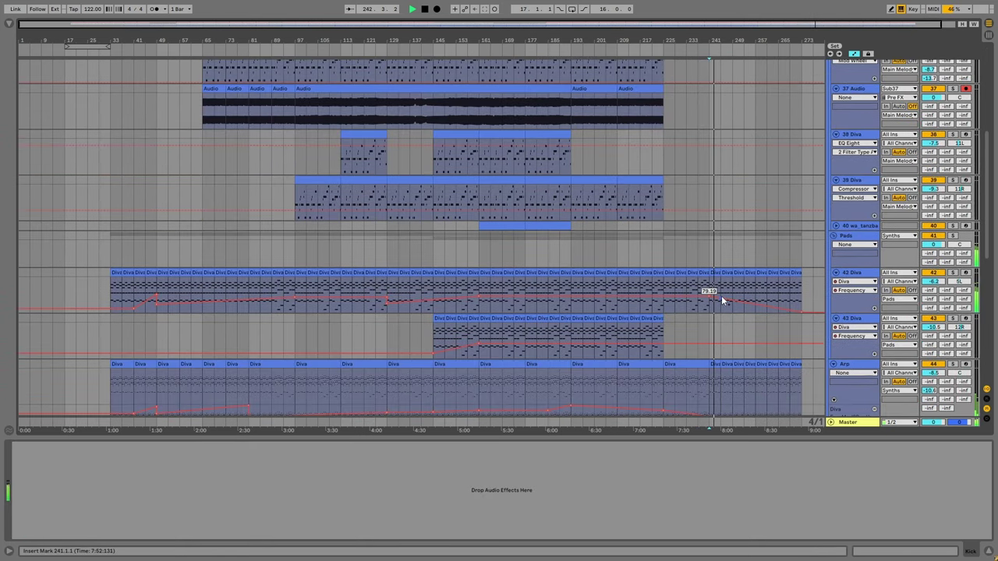
left_click(722, 300)
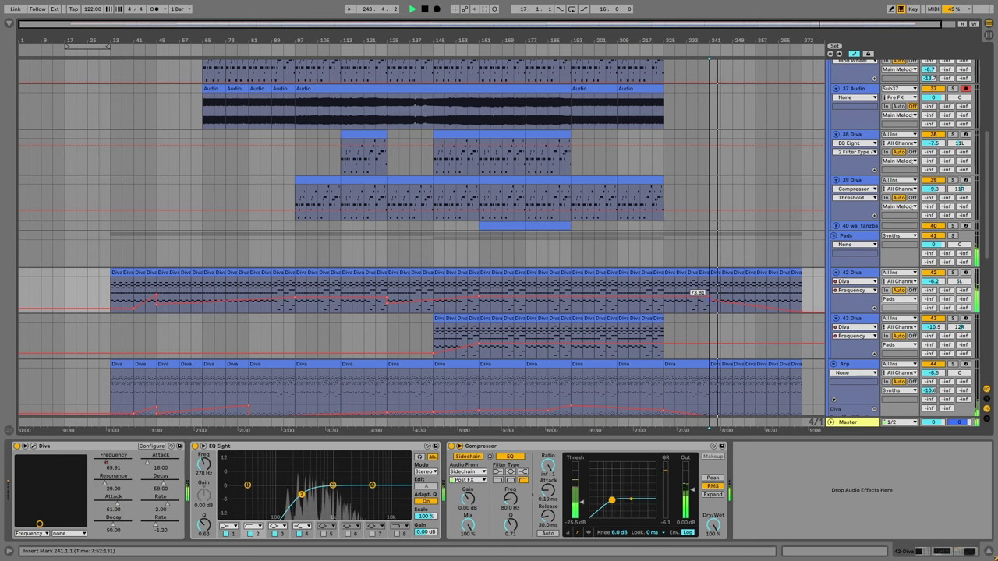
scroll(702, 308, "down", 10)
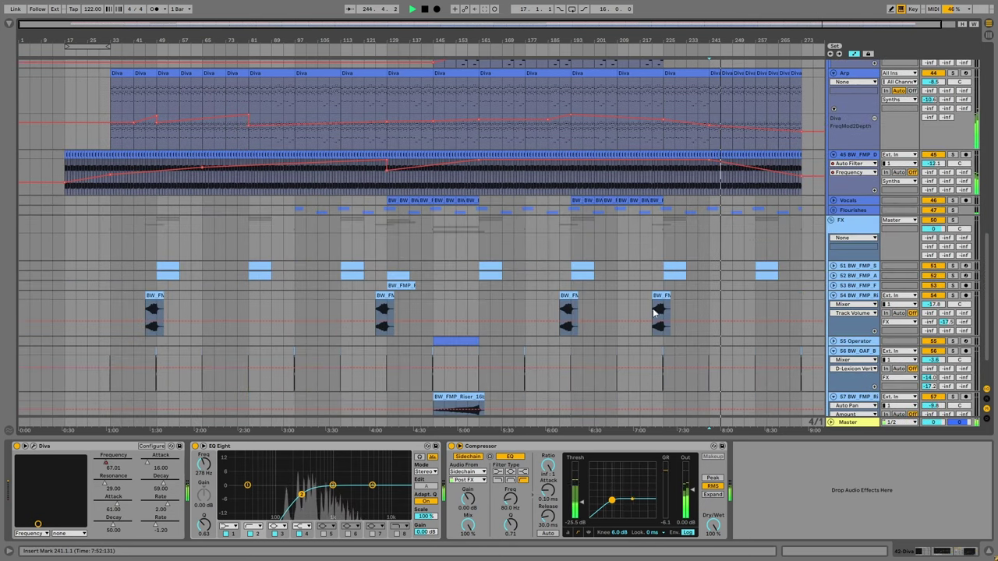
left_click(689, 298)
left_click(706, 308)
key("ctrl+v")
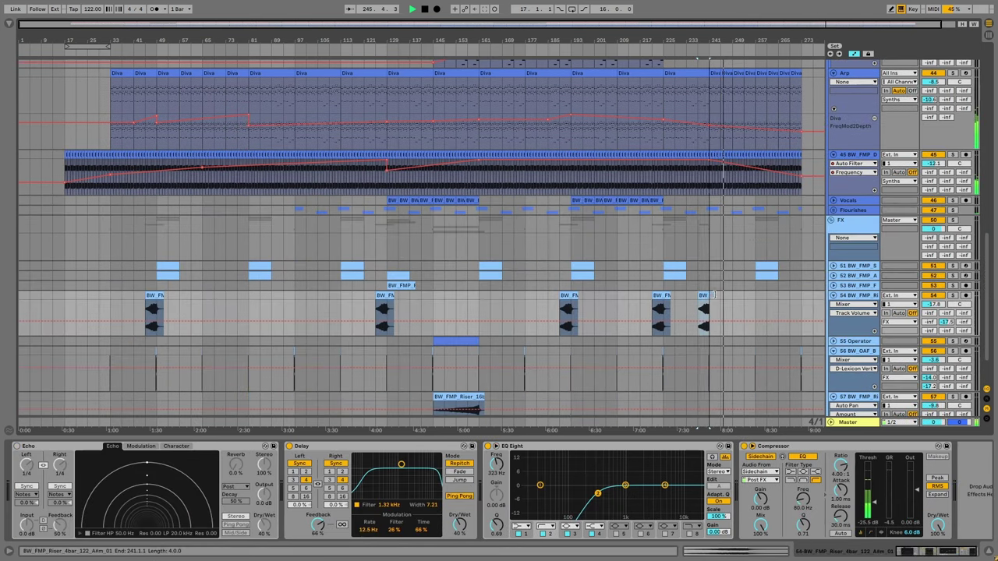
Fold the two Diva pad tracks and the Arp track, and delete the Flourishes clips from bar 257 to 273.
scroll(713, 298, "up", 5)
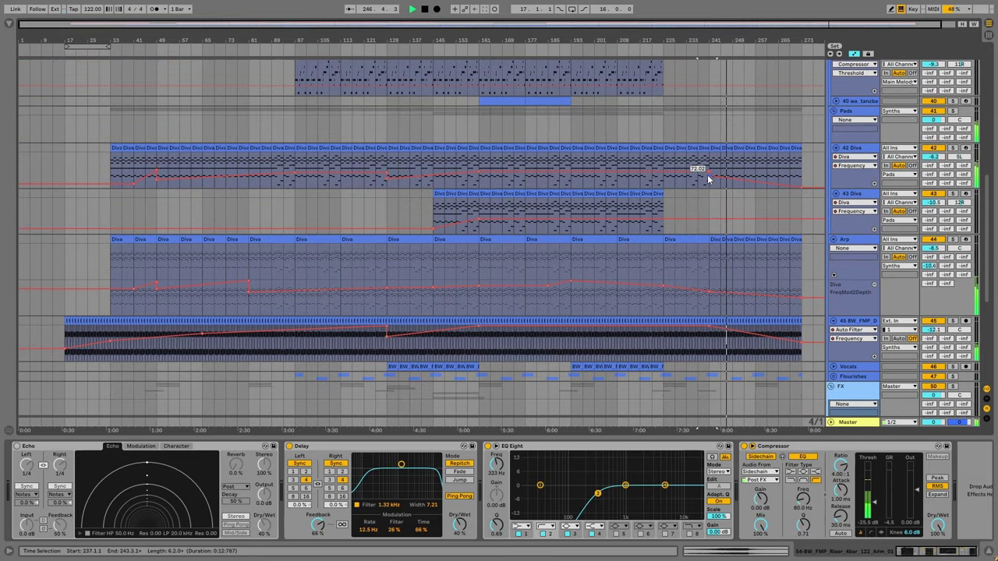
left_click(707, 179)
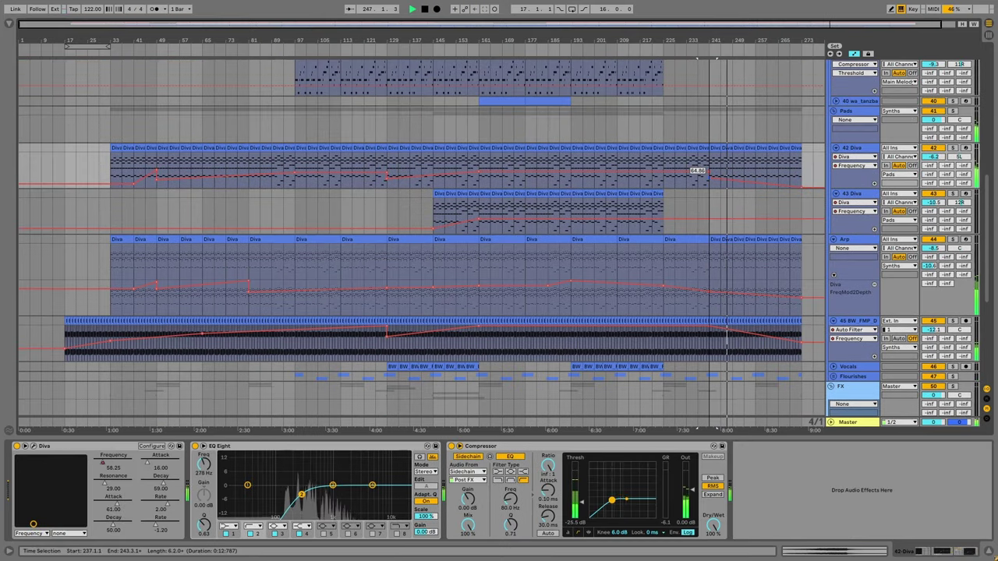
left_click(835, 147)
left_click(836, 158)
left_click(836, 167)
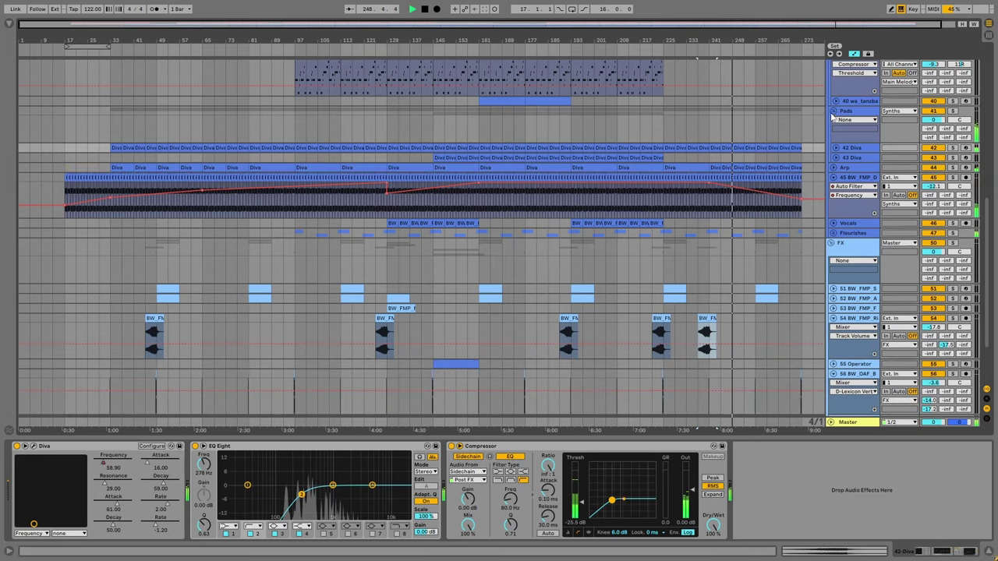
left_click(833, 234)
left_click_drag(757, 283, 804, 271)
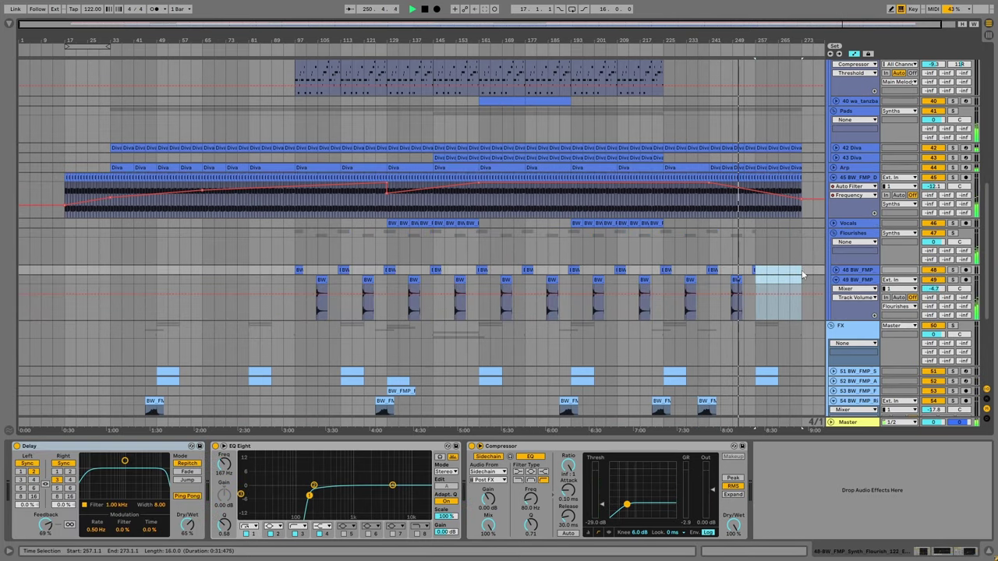
In the Percussion group, delete the hat loop on track 25 and the top loop on track 22 from bar 257 to 273.
scroll(752, 263, "up", 8)
scroll(772, 164, "up", 5)
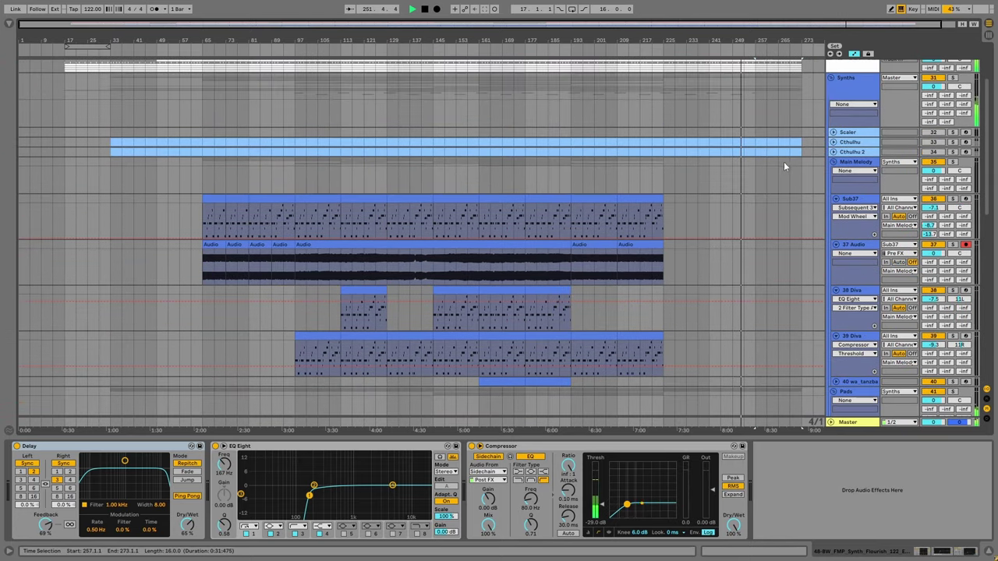
left_click(831, 122)
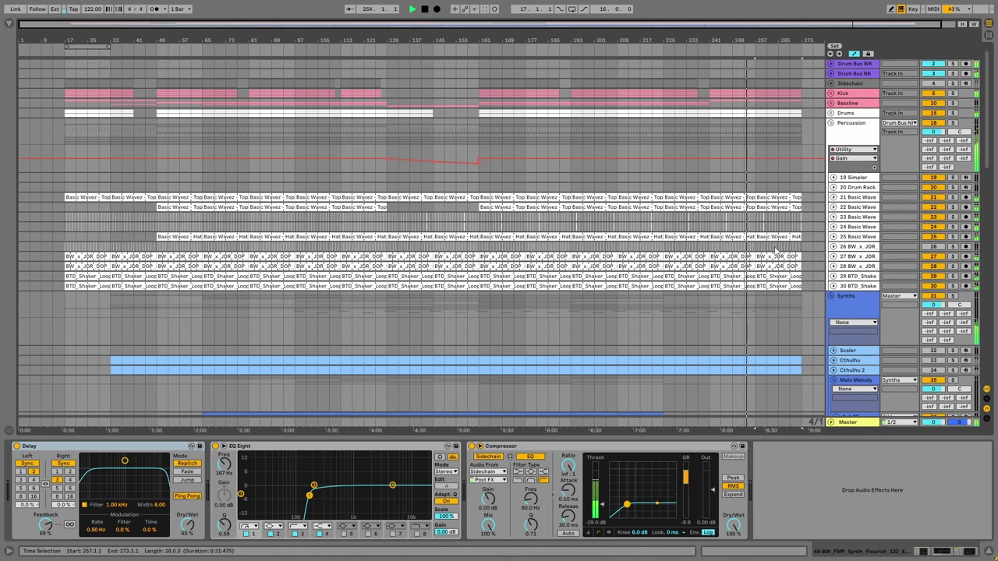
left_click_drag(755, 237, 789, 241)
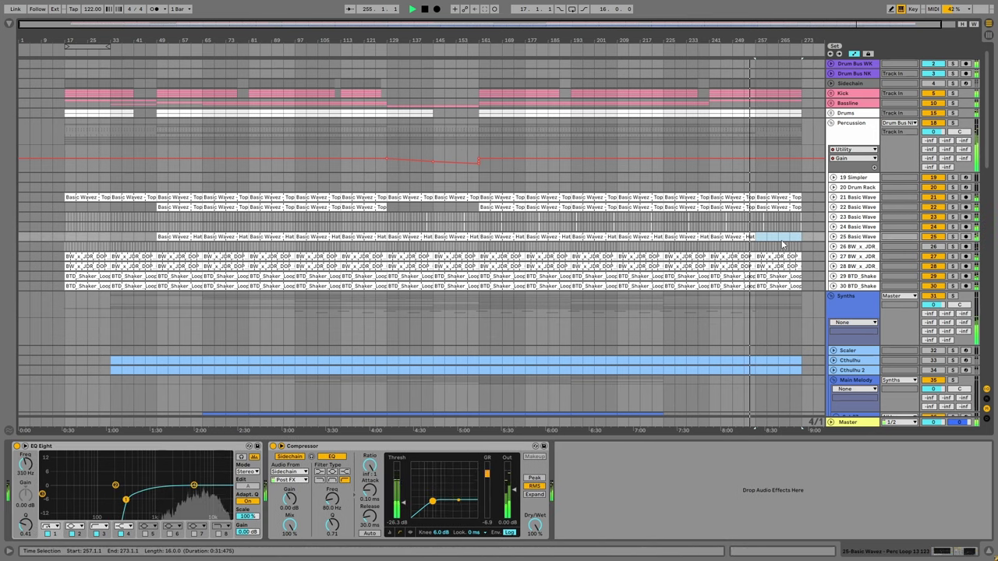
scroll(787, 240, "up", 1)
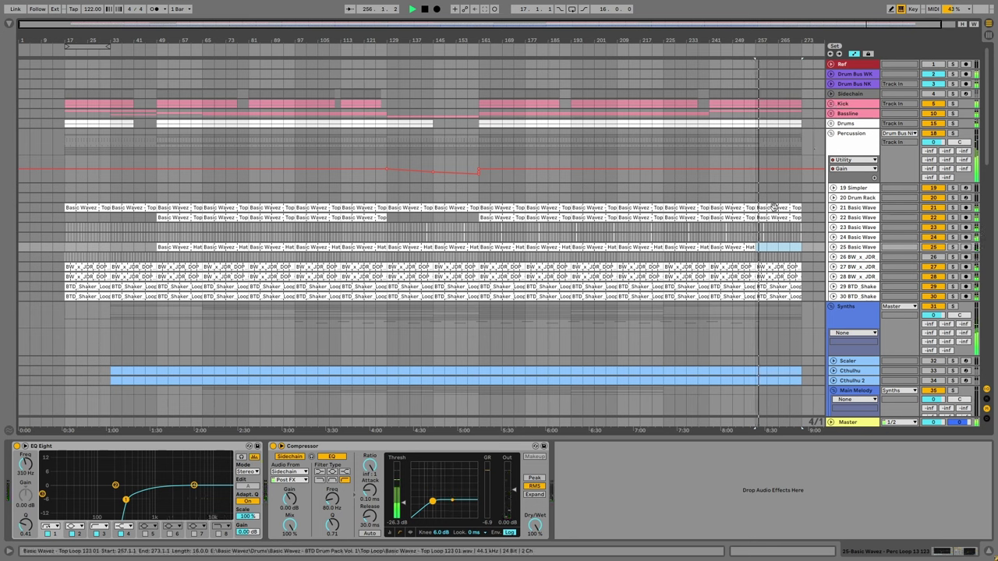
left_click(772, 219)
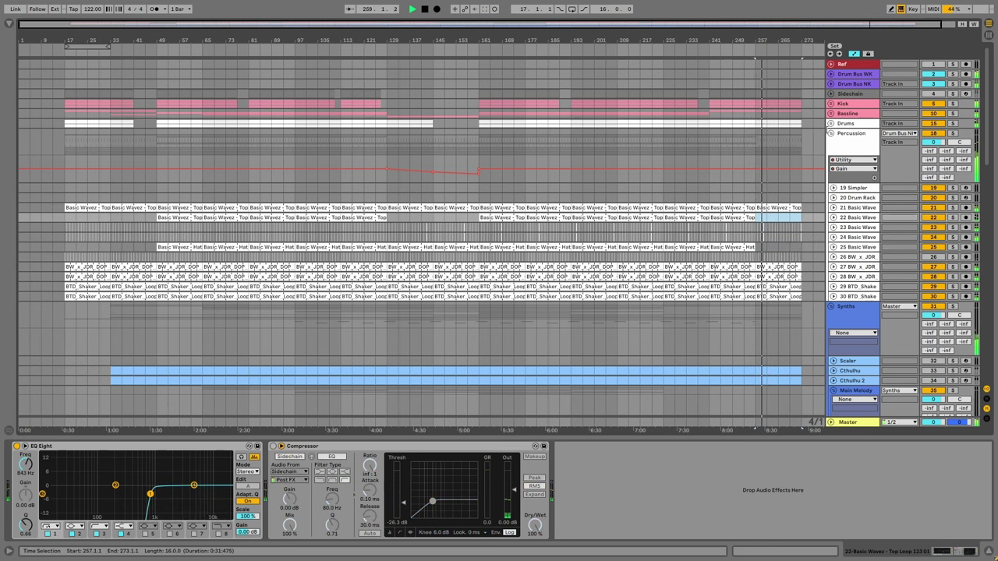
Delete the Main Hat clips in the Drums group from bar 257 to 273 and fold the group.
left_click(831, 123)
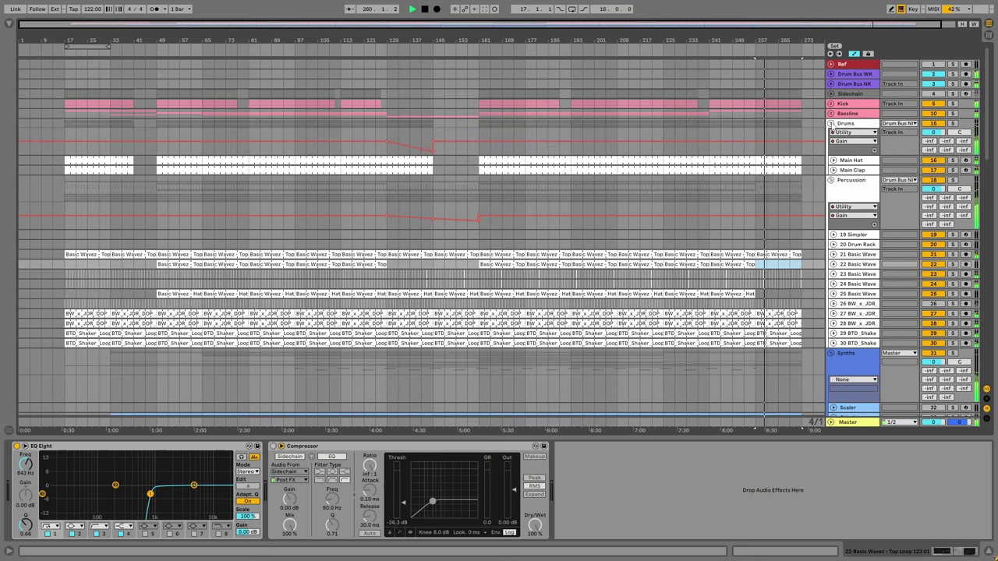
left_click(788, 165)
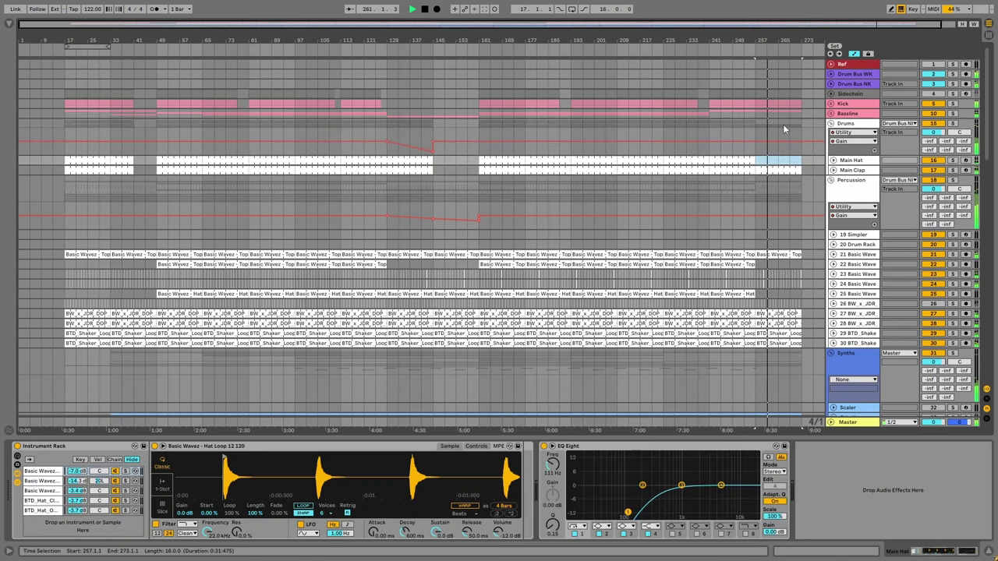
left_click(830, 123)
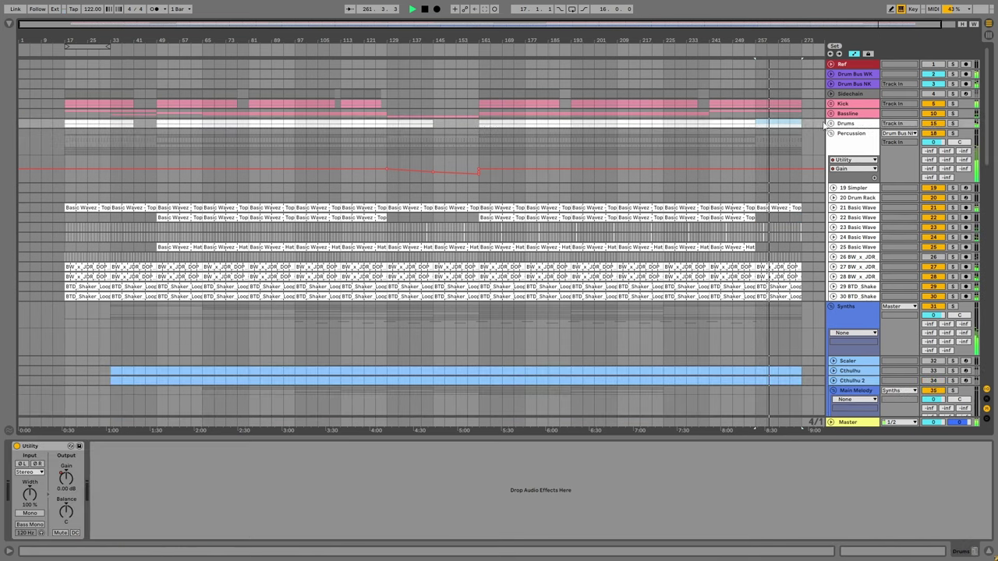
Delete the Sidechain and Kick clips from bar 265 to 273 and fold the Percussion group.
left_click_drag(779, 94, 804, 99)
left_click(779, 117)
left_click(831, 133)
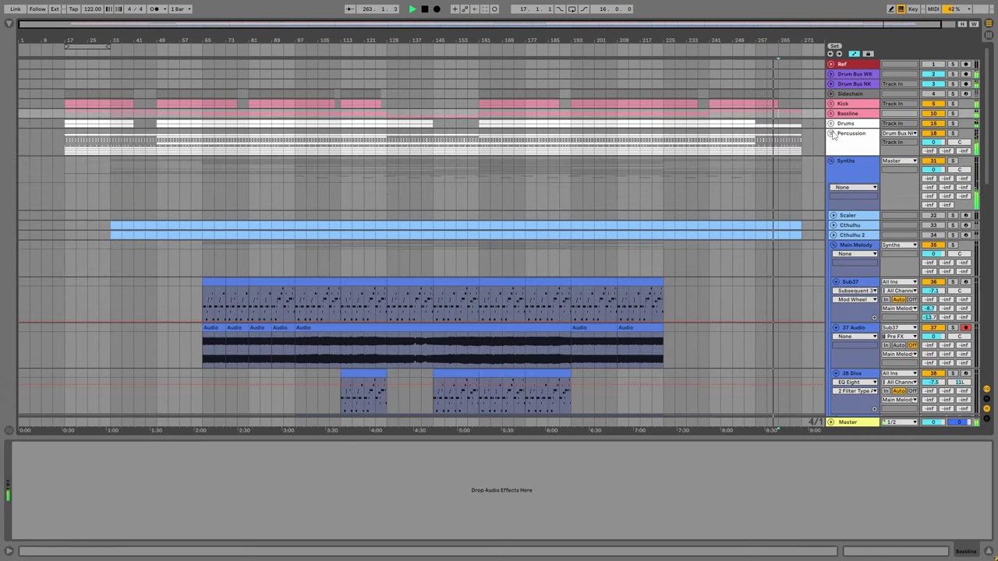
Extend the Bettery Design kick and the Sidechain clips up to bar 273, and fold the Kick group.
left_click(831, 104)
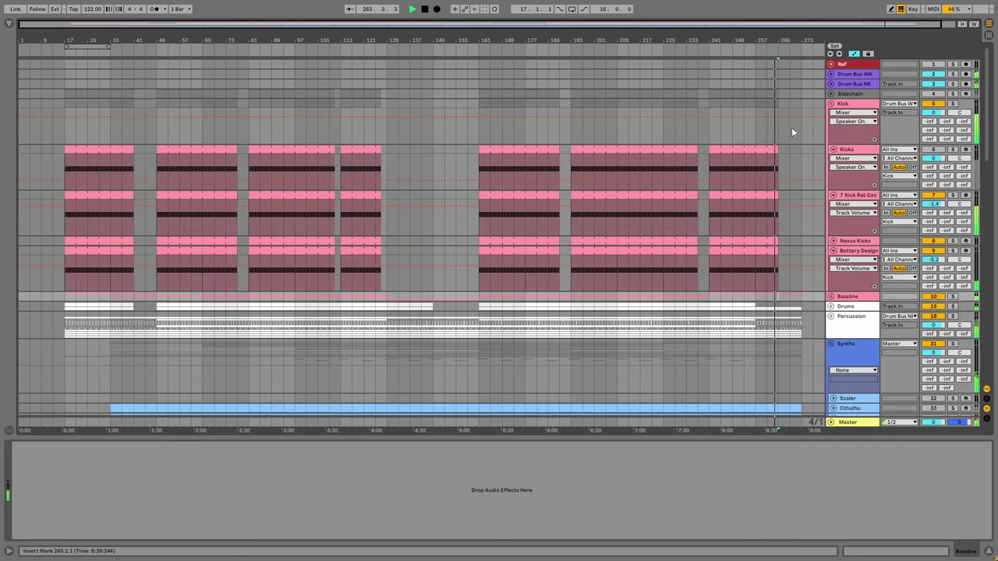
left_click(781, 252)
key("ctrl+d")
left_click(770, 92)
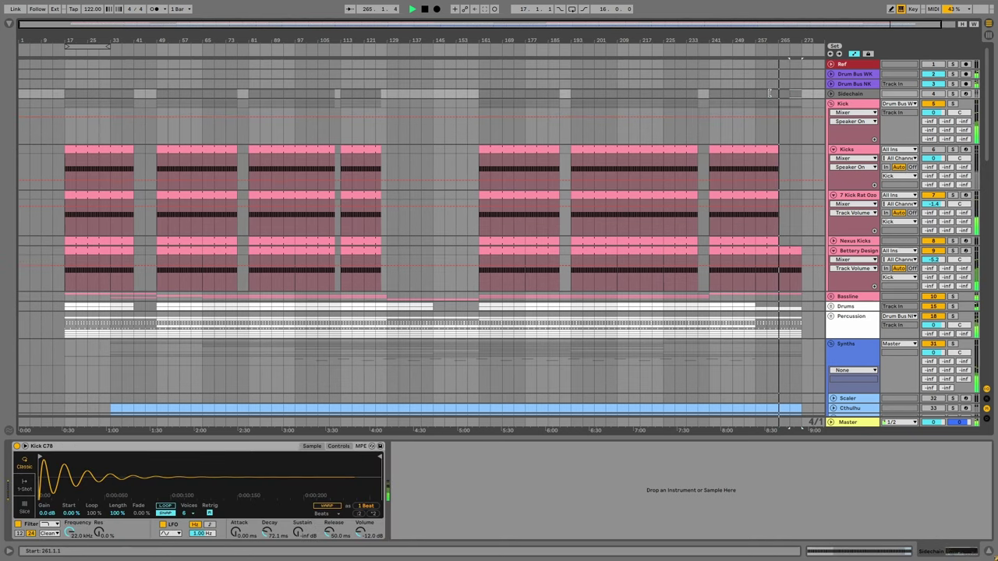
left_click(830, 104)
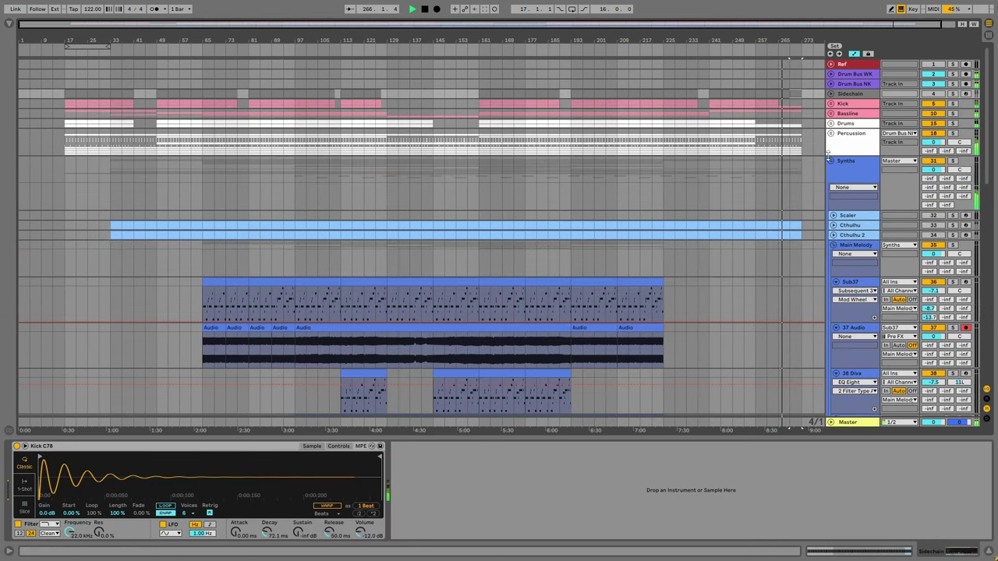
Fold the Synths group, track 56 and the FX group for a compact overview of the arrangement.
left_click(831, 161)
scroll(824, 202, "down", 1)
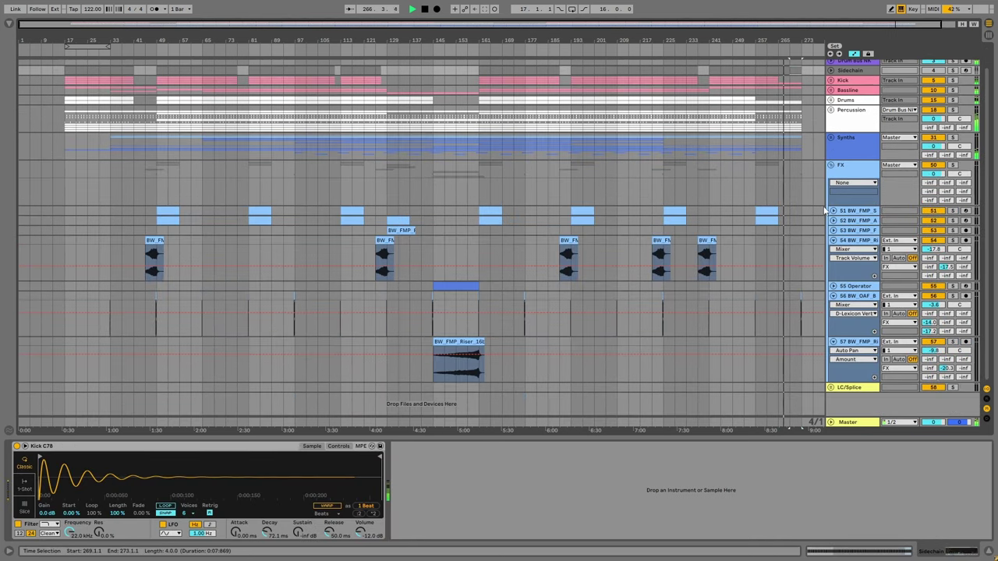
left_click(832, 296)
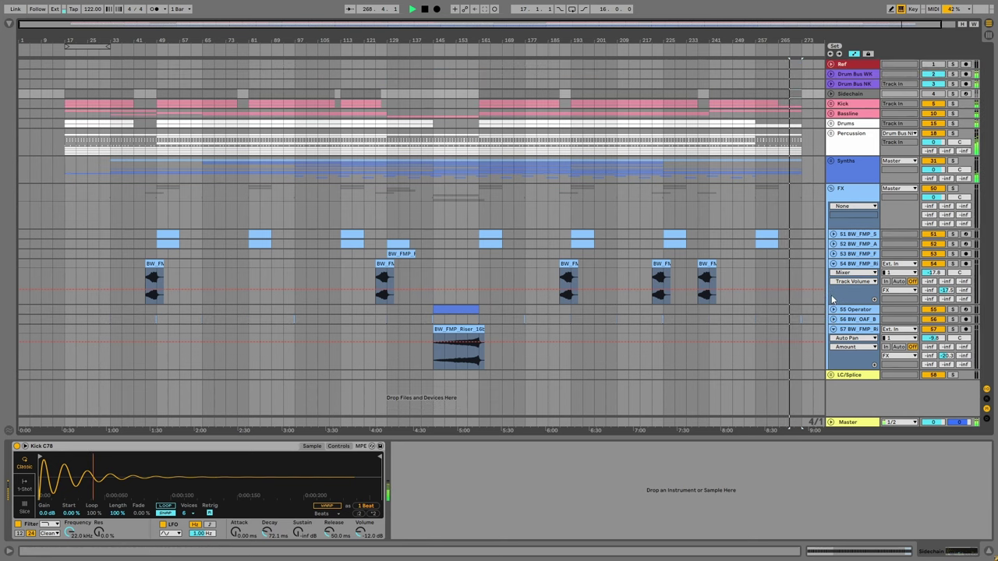
left_click(831, 189)
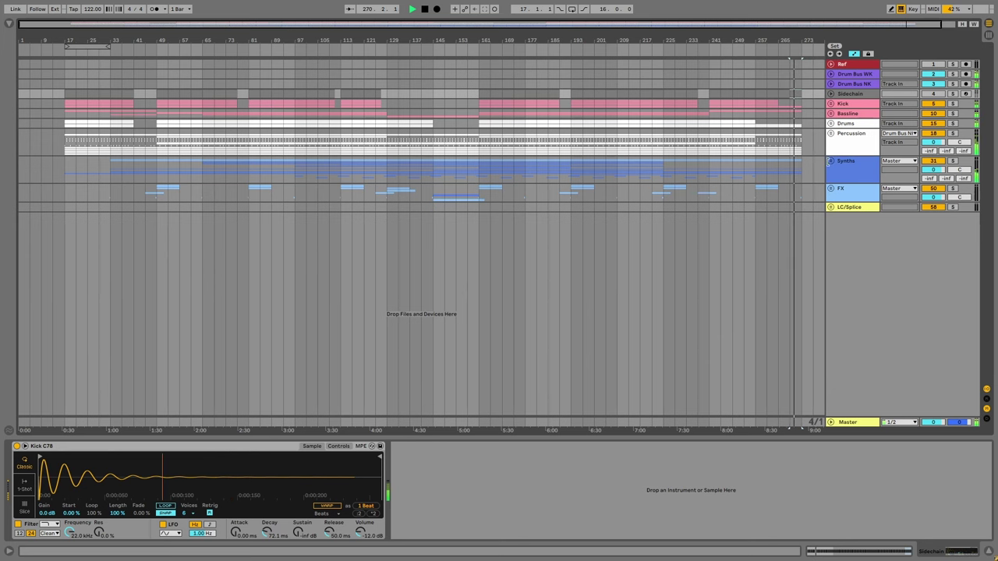
left_click(830, 162)
left_click(830, 161)
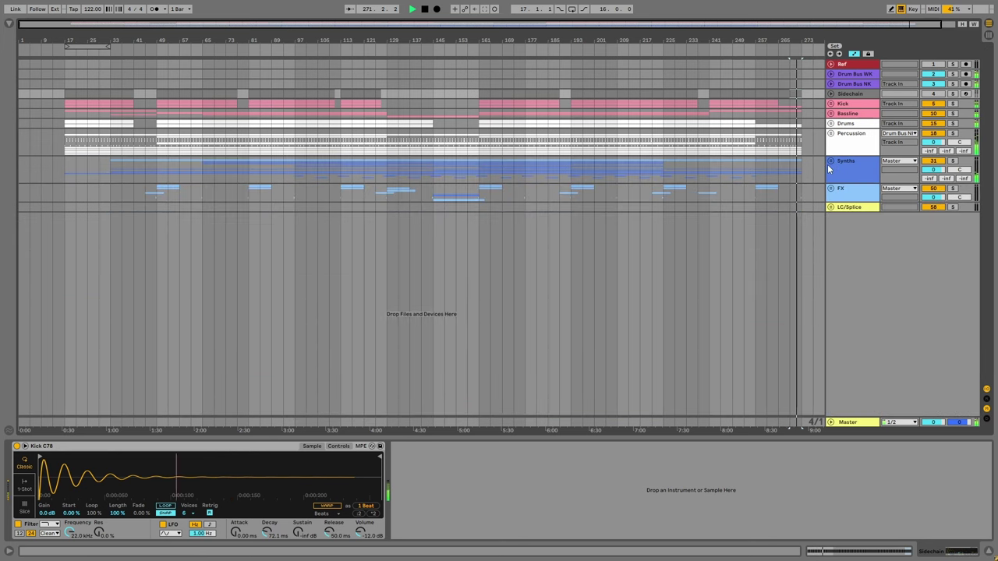
In the last Tom Low 808 bass clip, replace the notes of bars 5 to 8 with a duplicate of the first four bars.
left_click(831, 114)
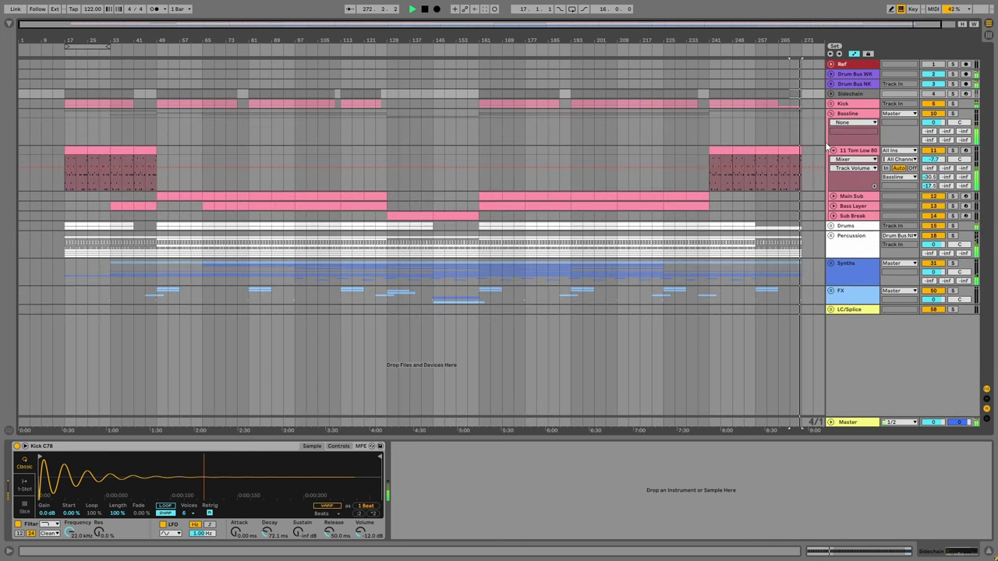
double_click(788, 170)
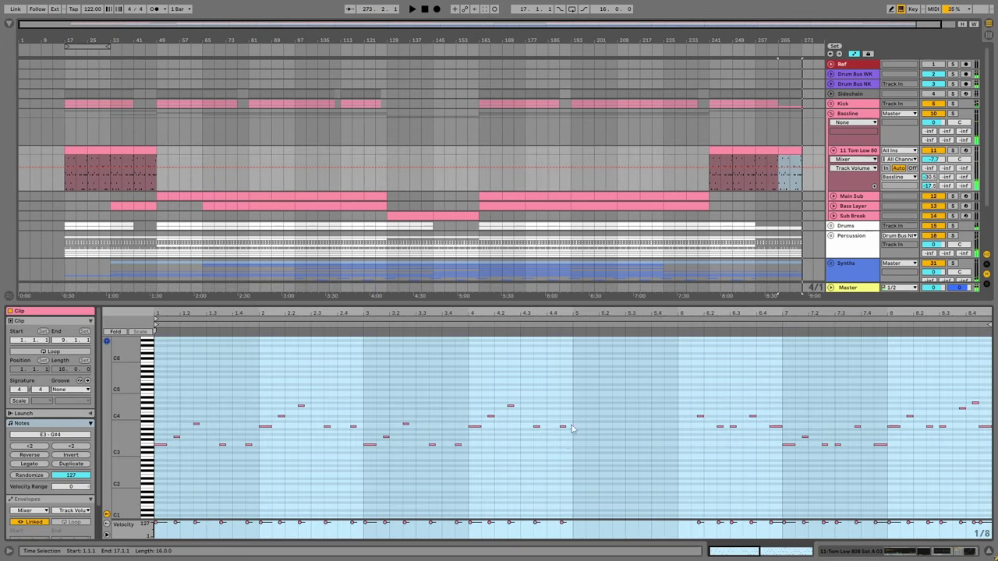
left_click(610, 460)
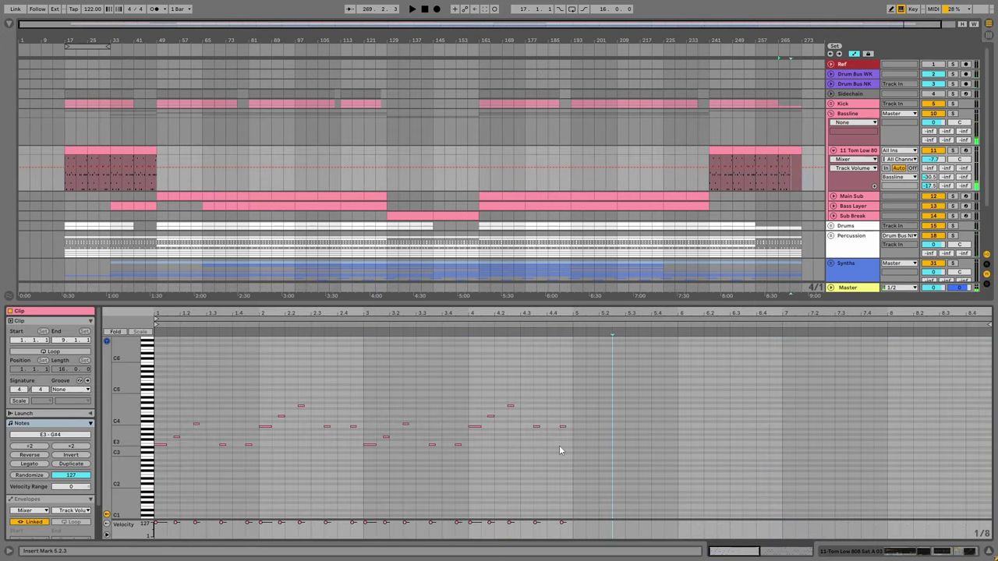
key("ctrl+a")
key("ctrl+d")
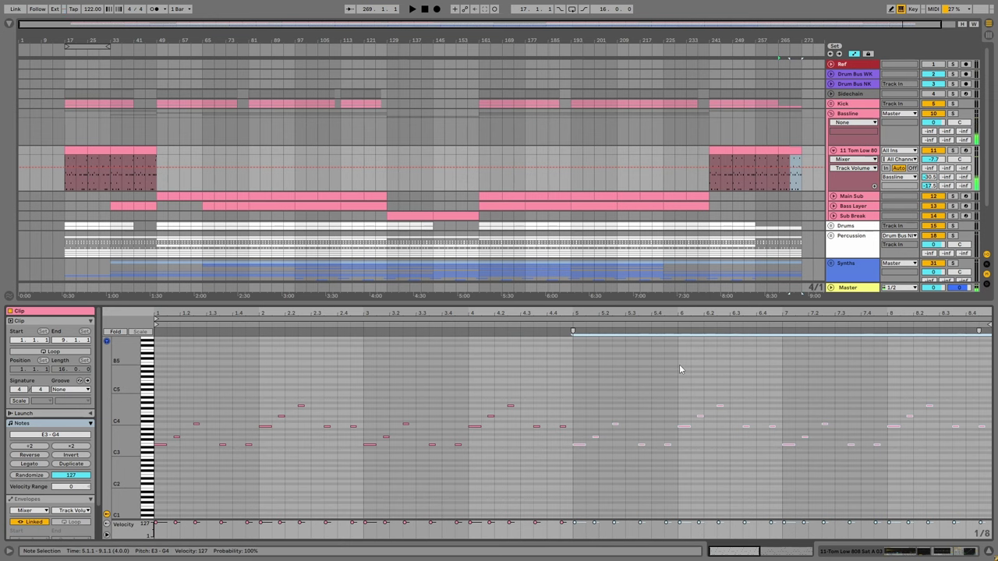
Replace the other Tom Low 808 clips in the intro (bars 17 to 49) and outro (from bar 241) with copies of the edited clip.
left_click(729, 150)
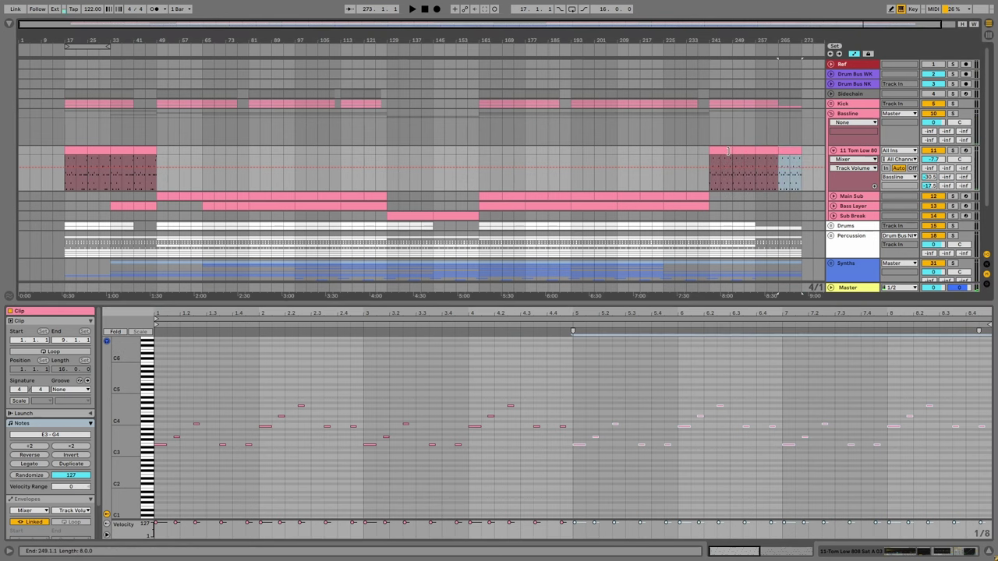
left_click_drag(751, 48, 726, 60)
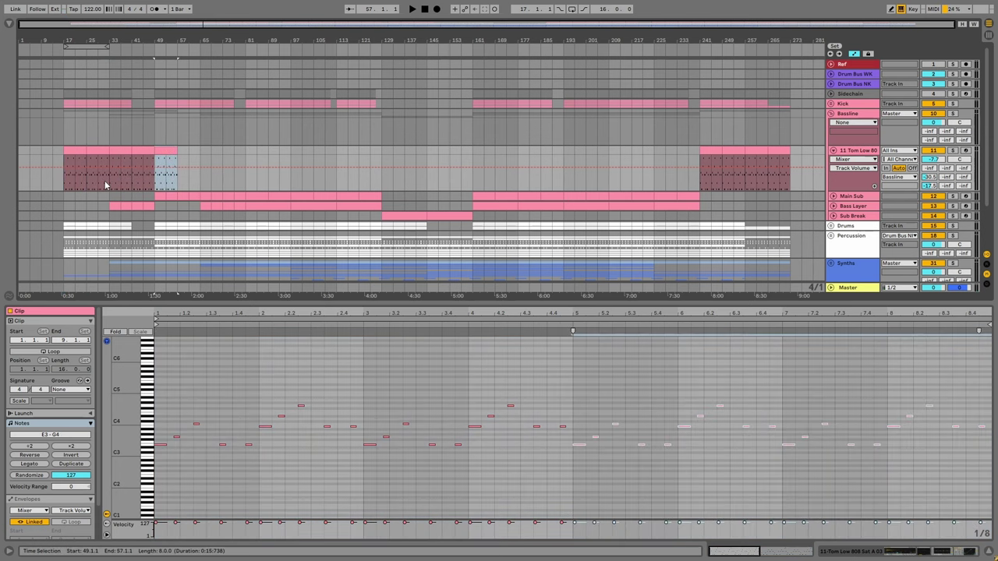
left_click(121, 184)
Play the outro from bar 265 and unfold the Tom Low 808 track in the Bassline group for closer listening.
key("space")
left_click(769, 187)
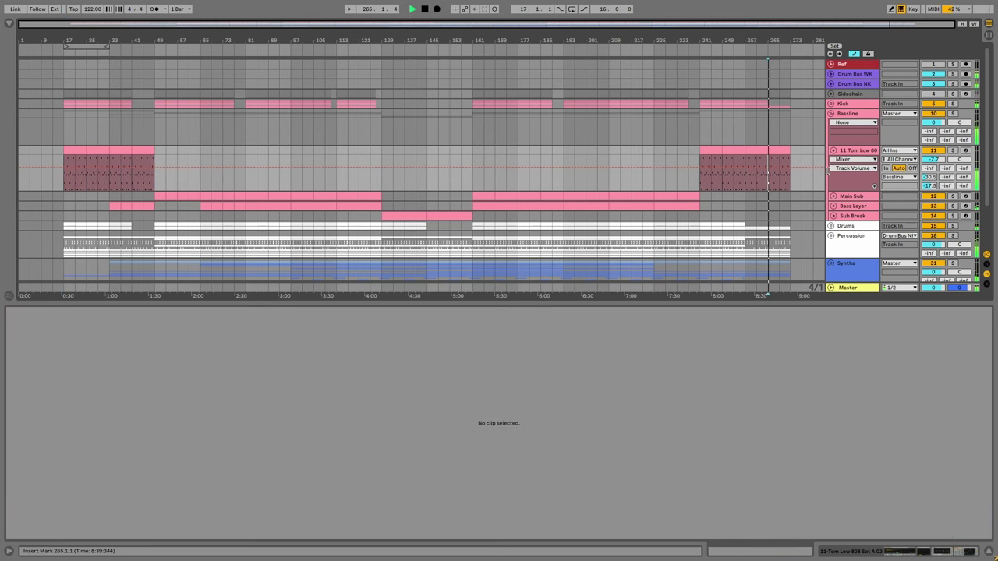
left_click(832, 151)
left_click(831, 113)
left_click(831, 114)
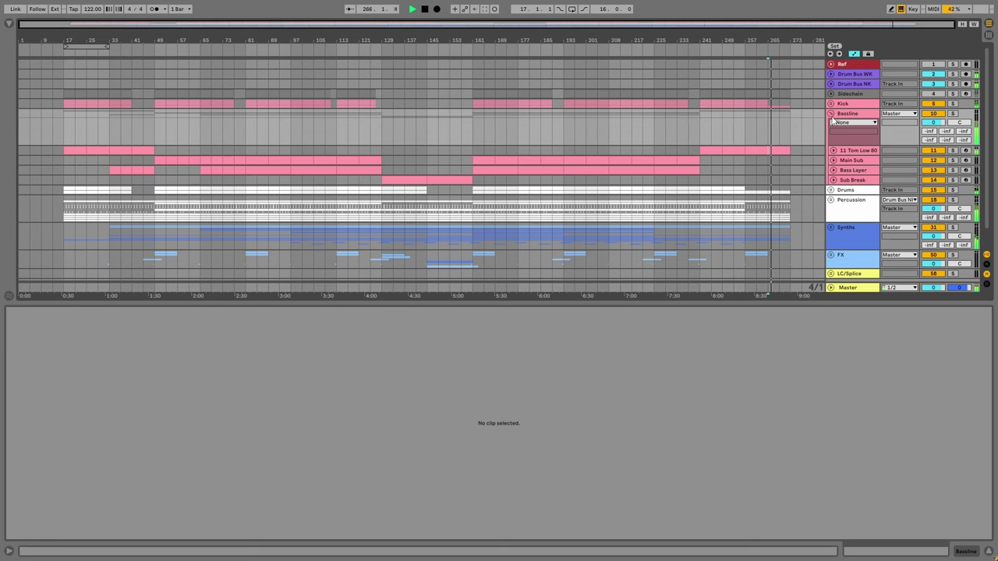
left_click(832, 150)
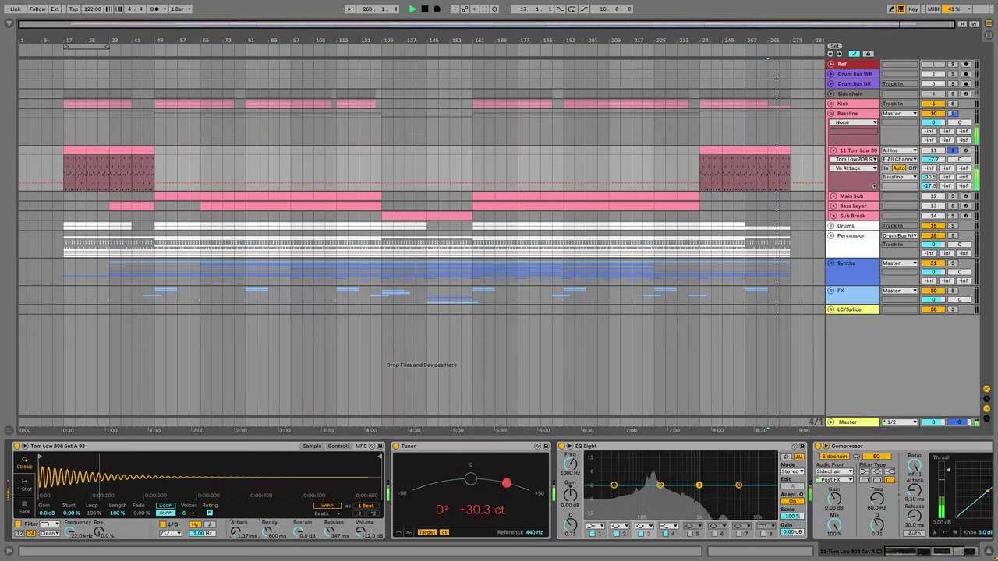
Shorten the Tom Low 808 instrument's attack to 1.24 ms and lower its sidechain Compressor threshold to -31.0 dB.
left_click_drag(236, 533, 236, 530)
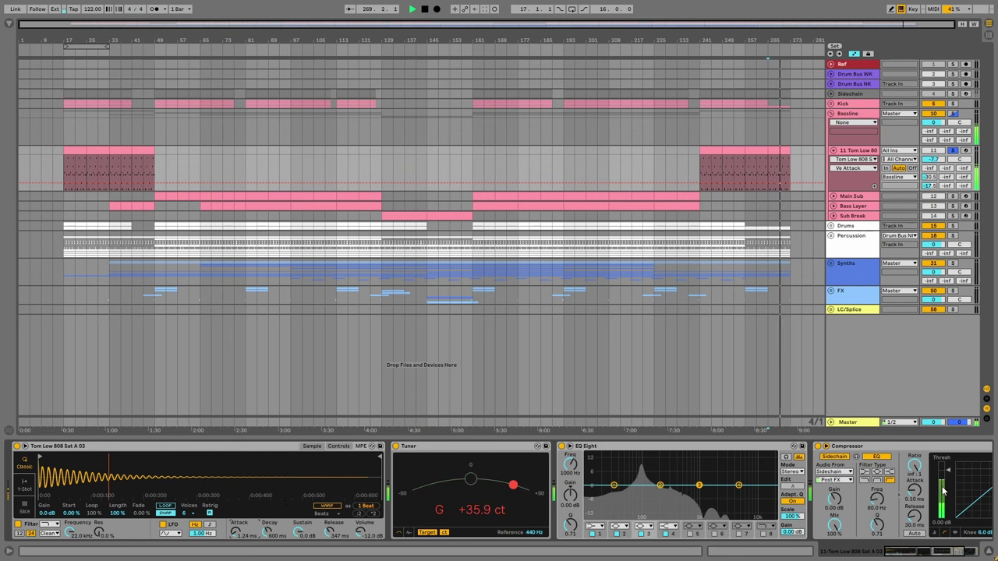
left_click_drag(946, 471, 946, 505)
left_click(852, 129)
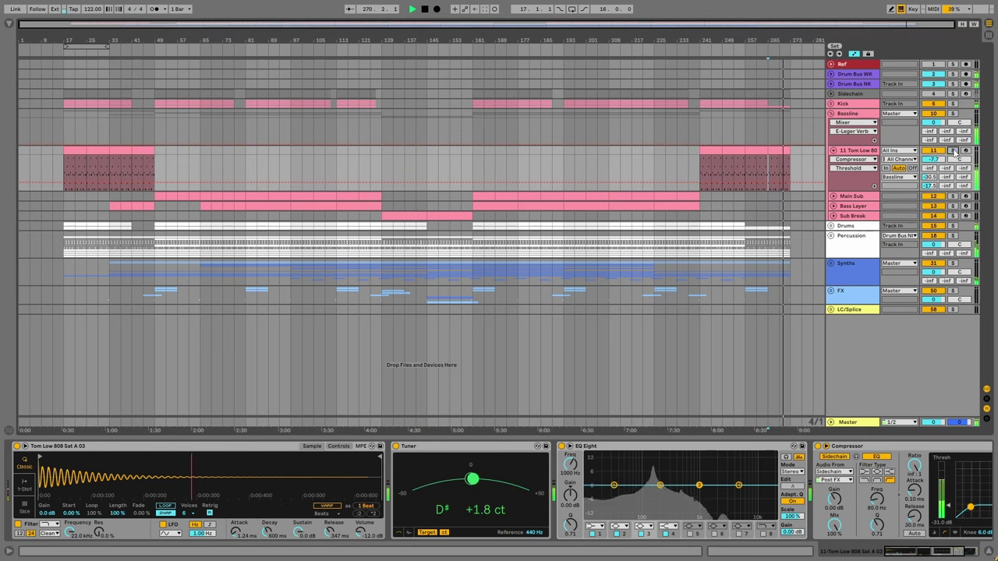
Stop playback, fold all tracks except the Synths group, deactivate Sub37 and set both effect sends of the 37 Audio track to -10.6 dB.
key("alt+u")
key("space")
left_click(461, 122)
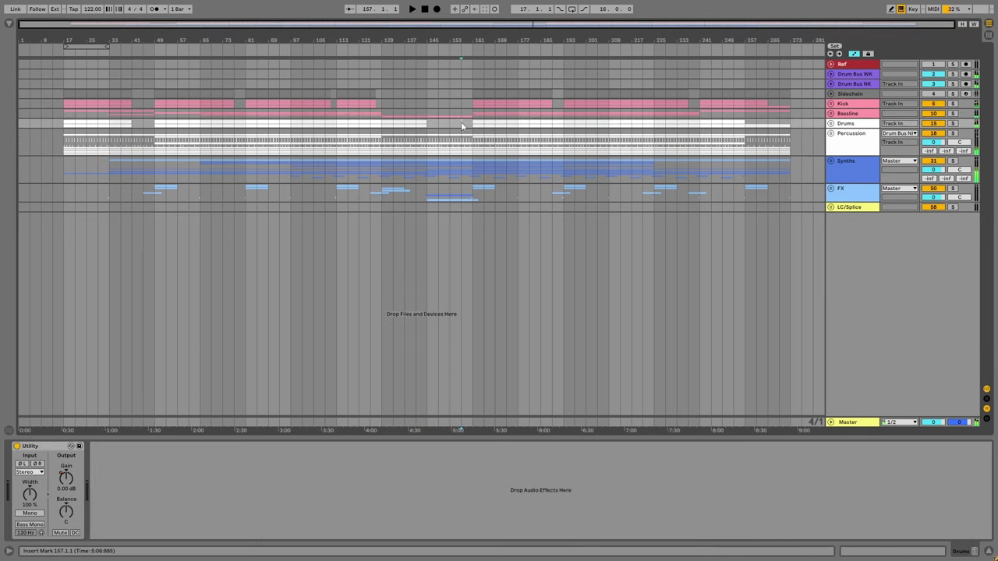
left_click(830, 161)
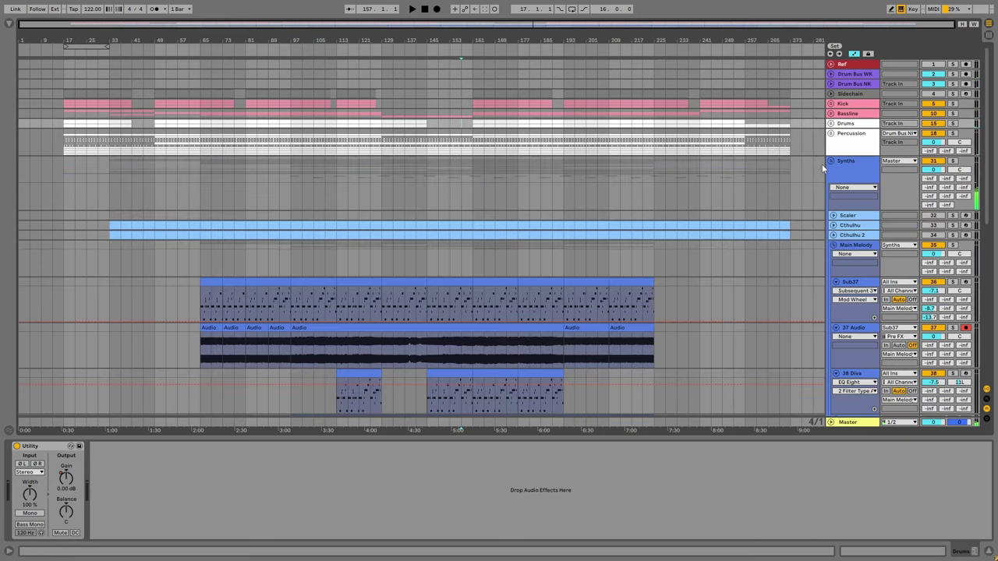
scroll(449, 247, "down", 4)
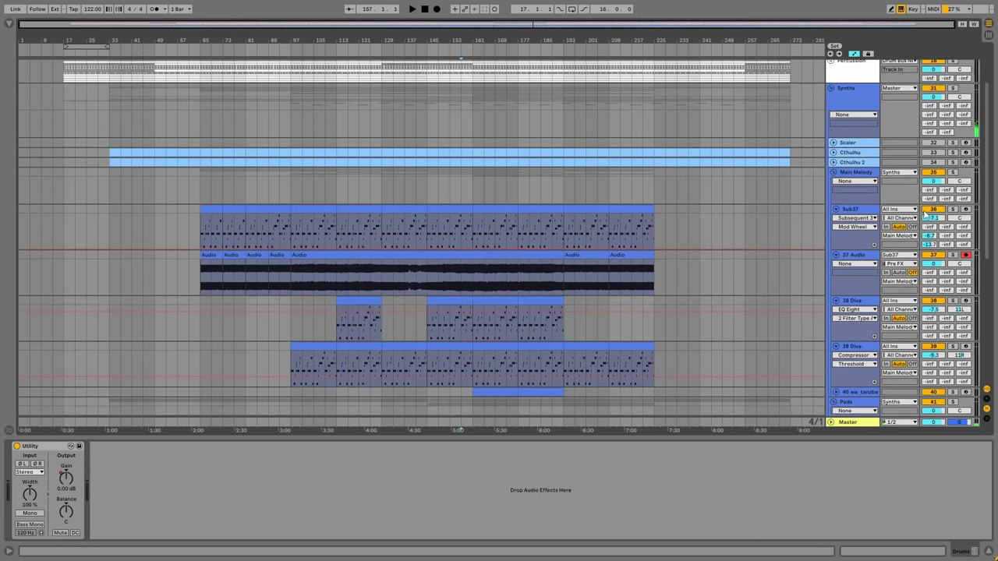
mouse_move(930, 284)
left_mouse_down()
mouse_move(930, 265)
mouse_move(930, 282)
left_mouse_up()
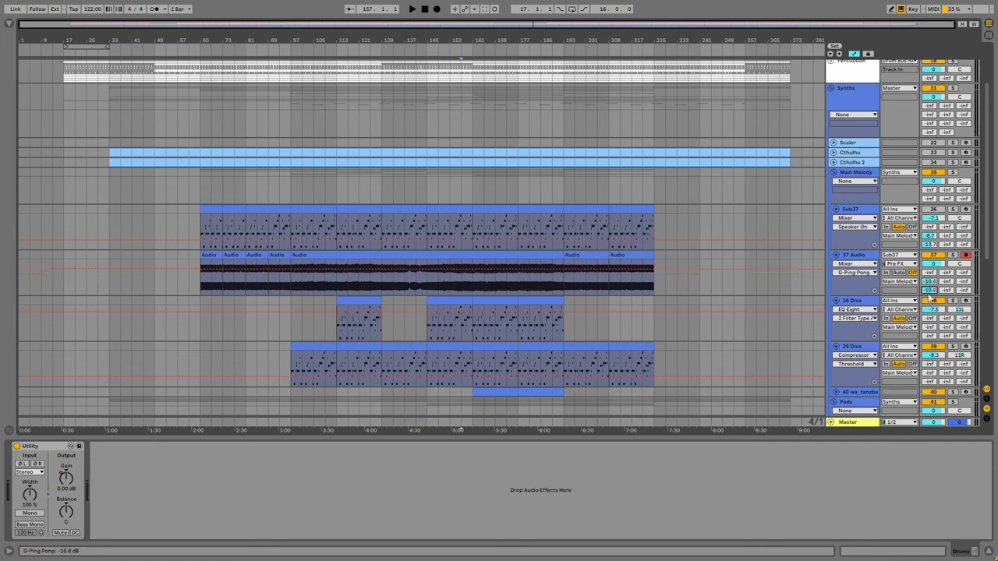
Copy the sidechain Compressor from Sub37 to the end of the 37 Audio device chain and solo 37 Audio.
left_click(861, 216)
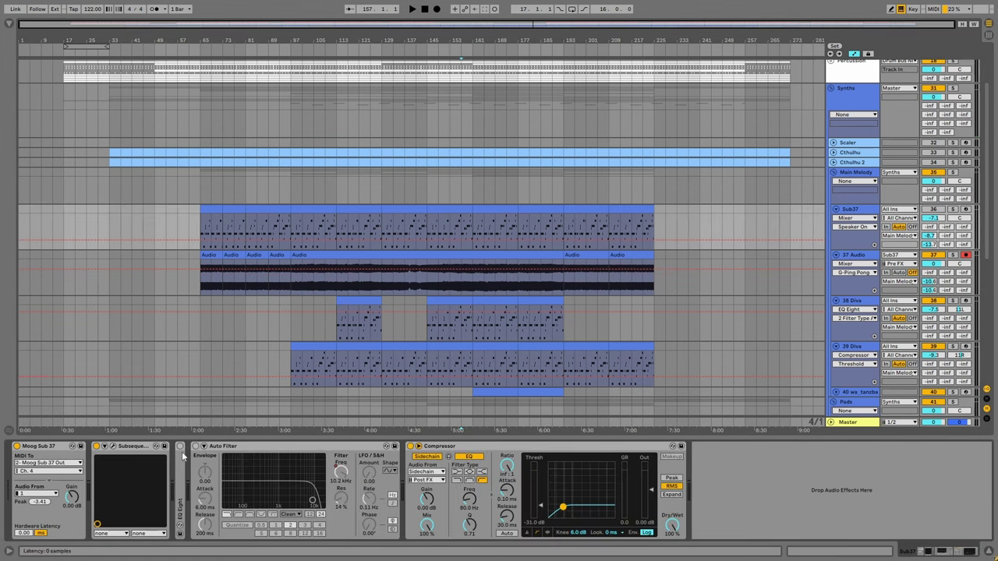
left_click(811, 286)
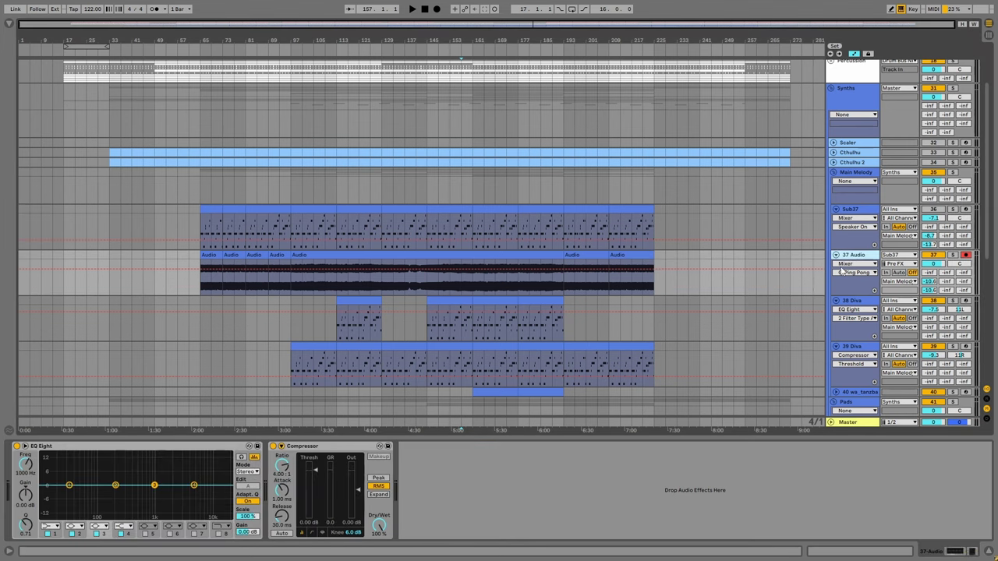
left_click(952, 255)
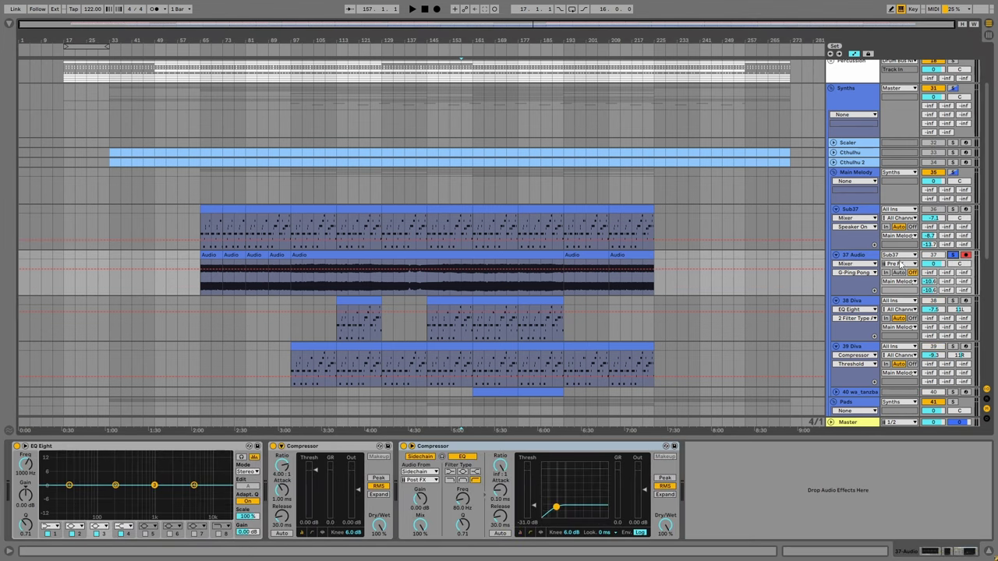
During playback, lower the 37 Audio volume to -9.1 dB and turn EQ Eight band 2 into a low cut at 211 Hz.
key("space")
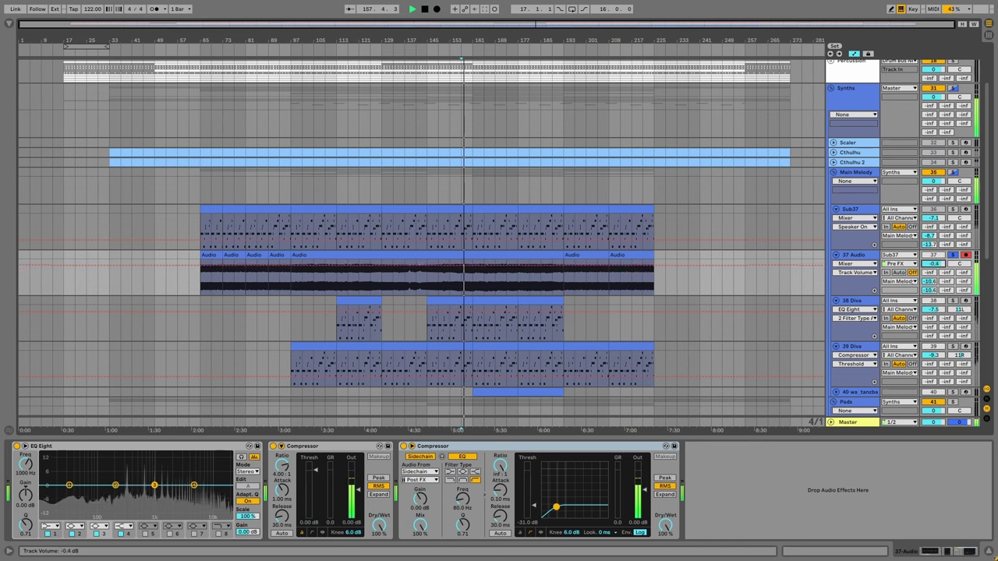
left_click_drag(933, 263, 933, 274)
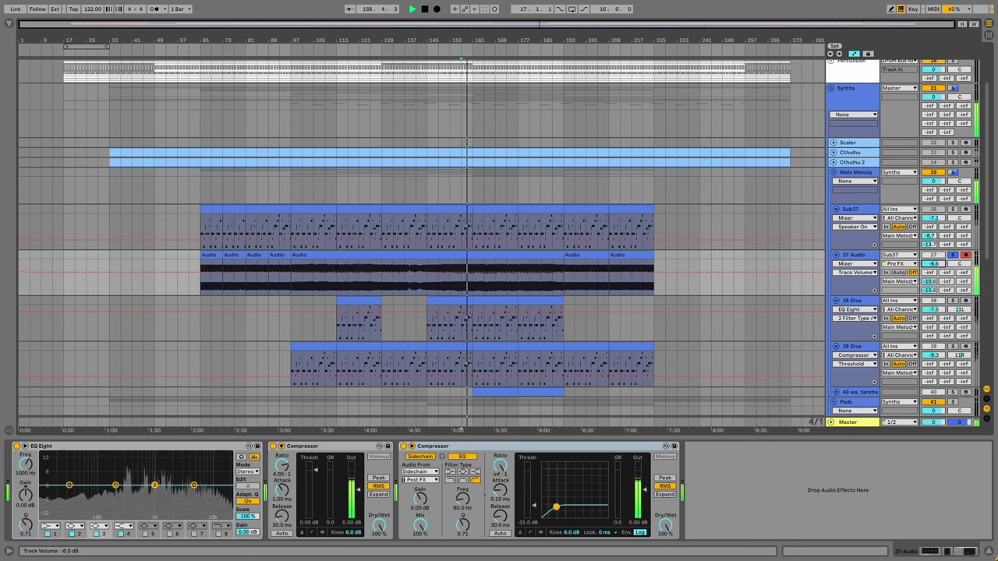
left_click(75, 526)
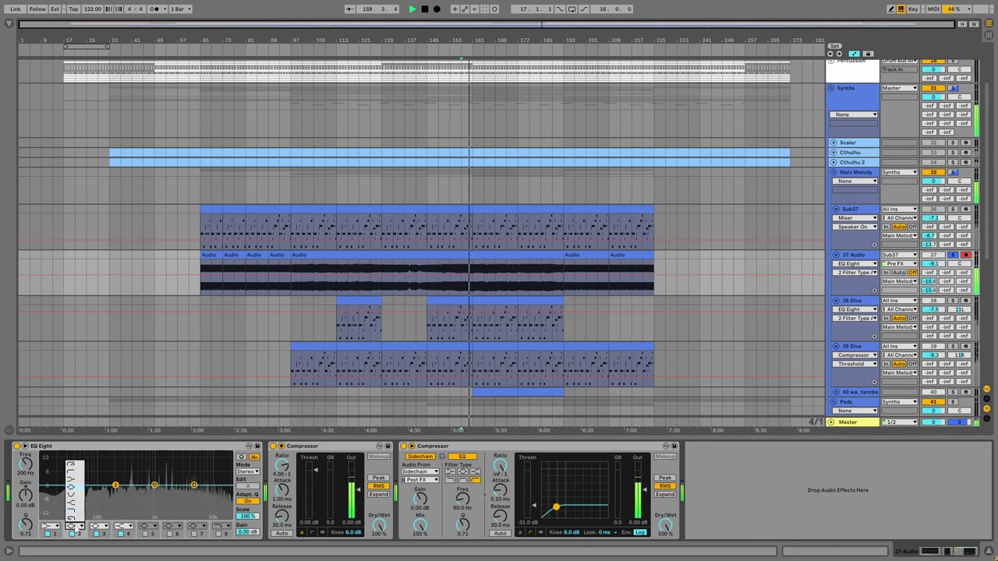
left_click(71, 465)
left_click_drag(116, 496, 118, 504)
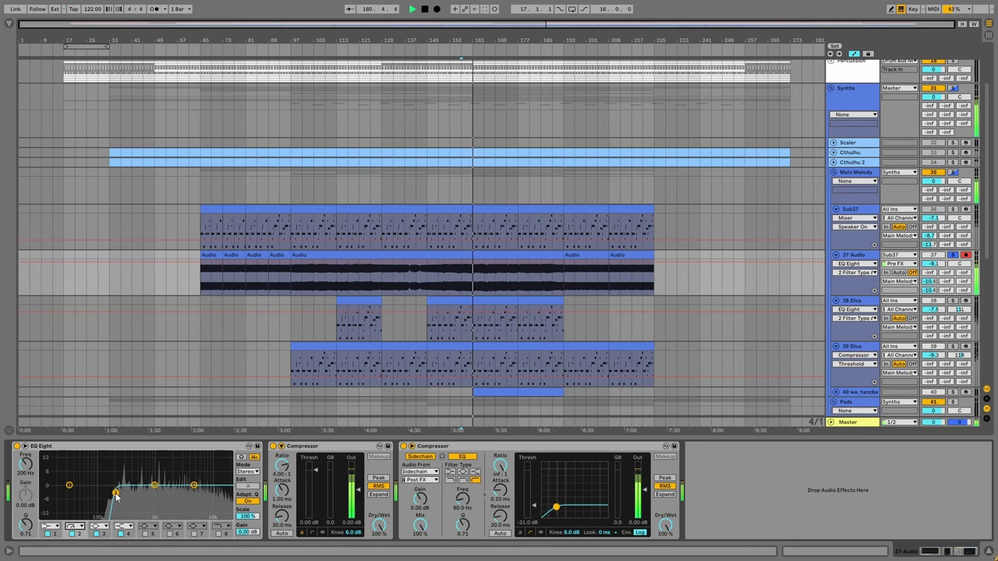
Search the plug-ins for "uad distre" and insert UADx Empirical Labs Distressor before EQ Eight on the 37 Audio track.
key("ctrl+f")
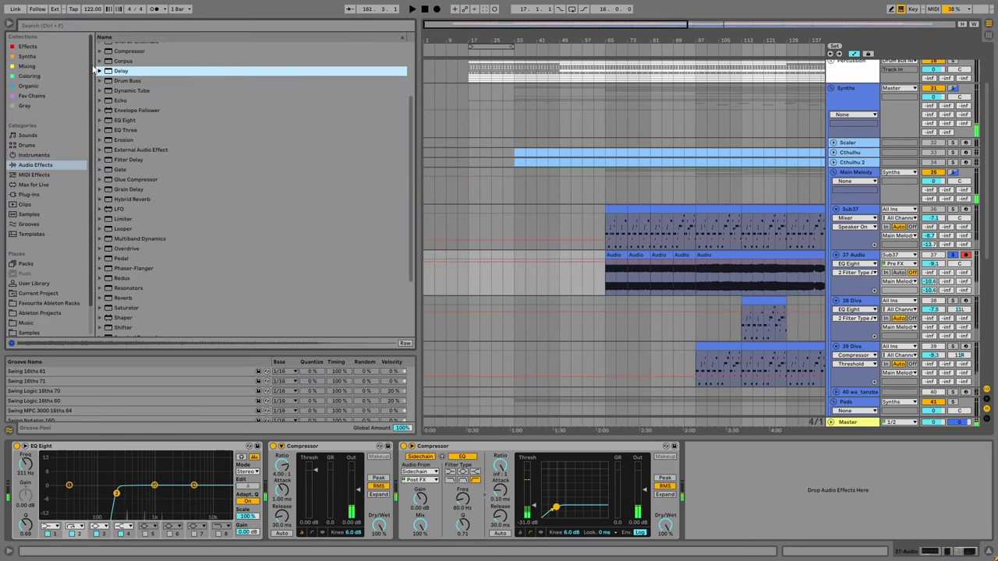
type("uad")
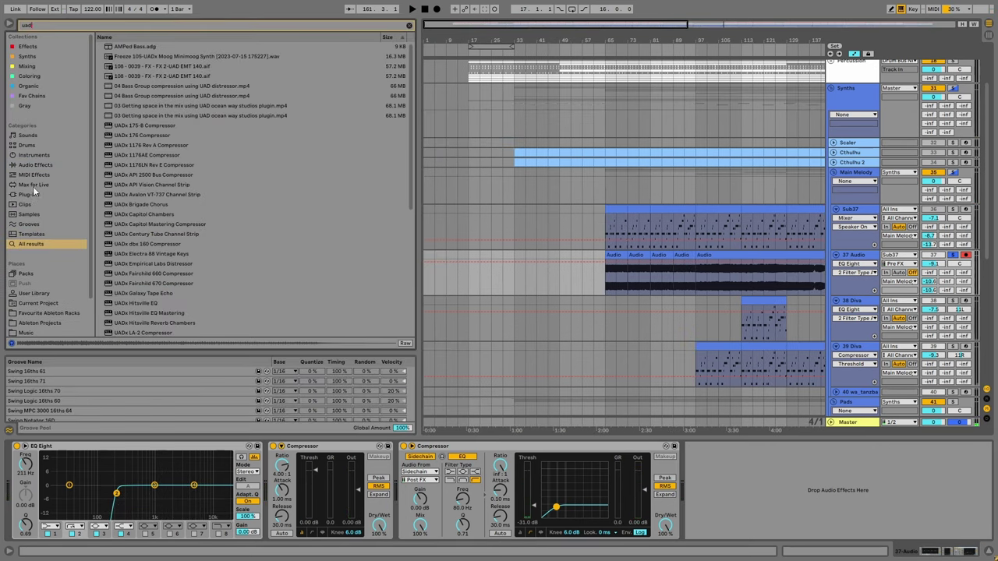
left_click(43, 194)
left_click(104, 56)
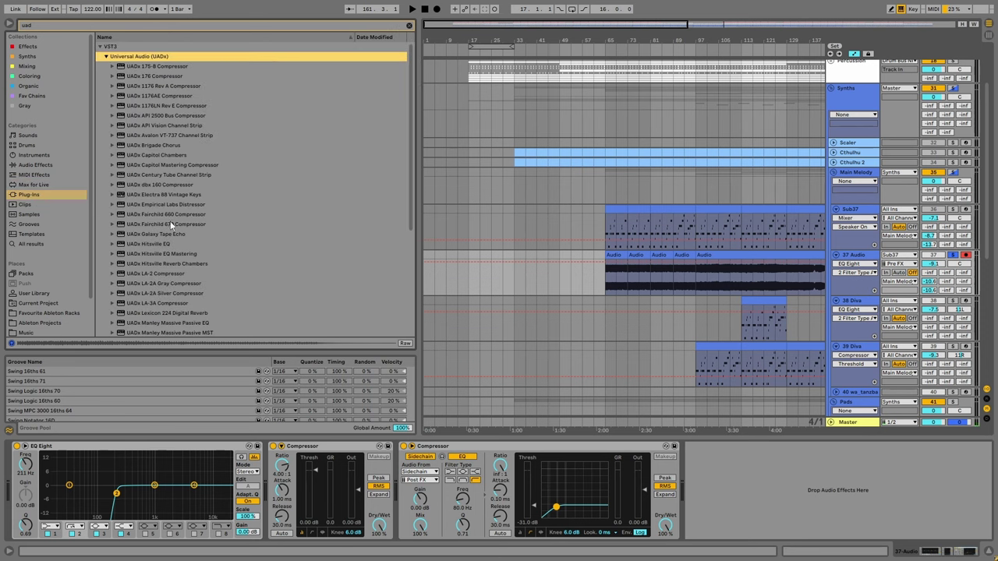
left_click(122, 26)
type("distre")
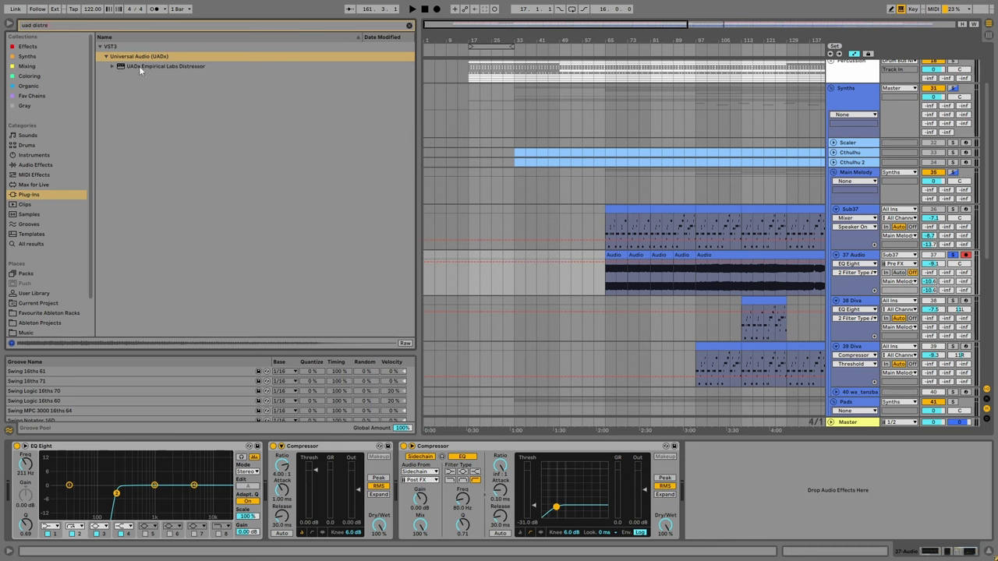
left_click_drag(139, 65, 67, 438)
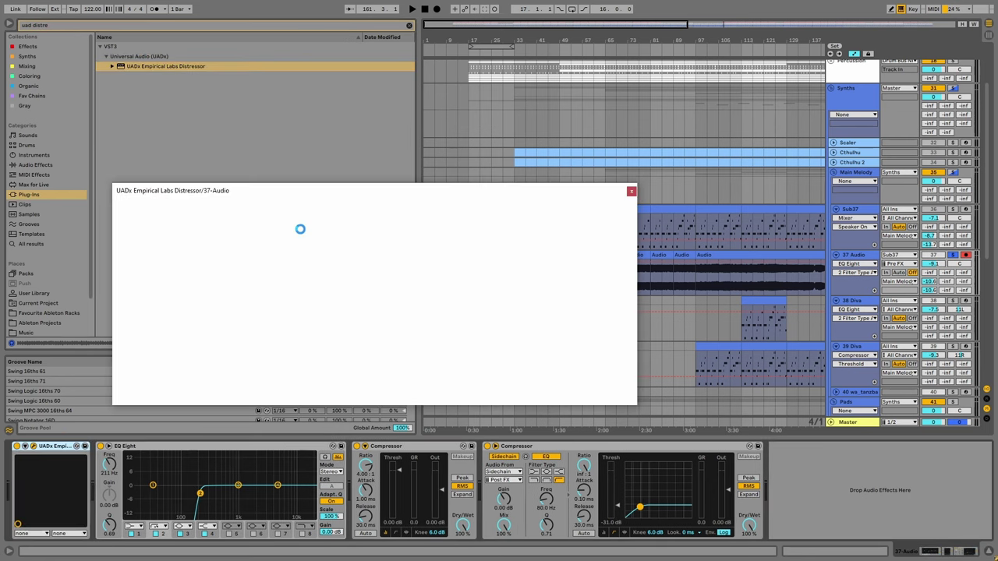
Play the soloed 37 Audio track from bar 101 and compare its sound with the Distressor bypassed and enabled.
key("space")
left_click(716, 275)
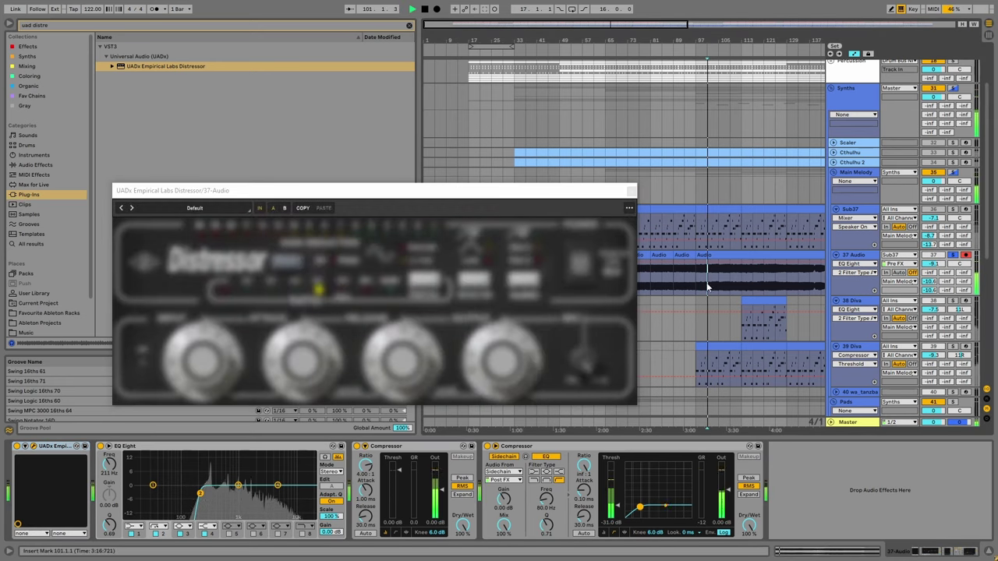
left_click(17, 445)
left_click(17, 446)
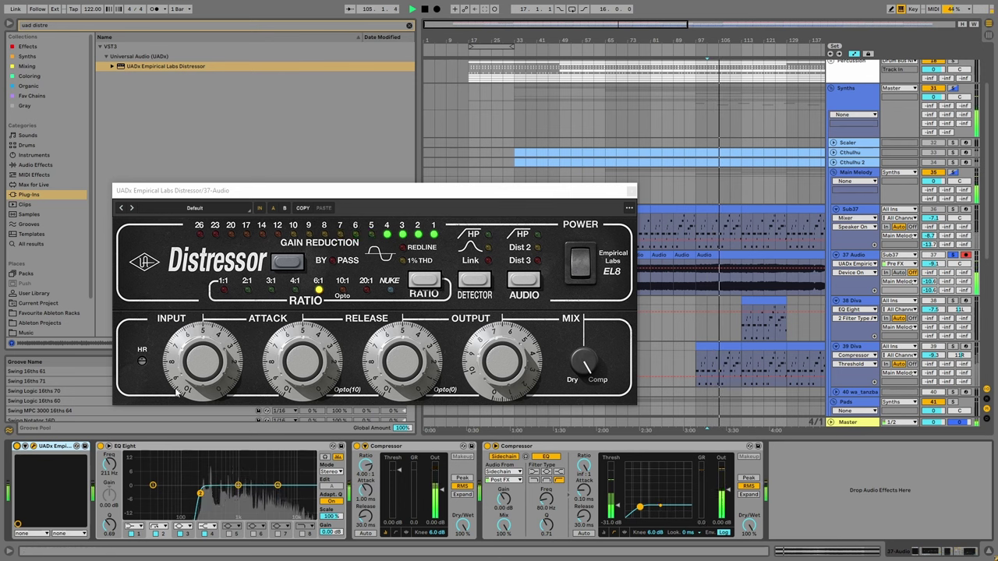
Set the Distressor's audio mode to Dist 3 and its ratio to 3:1.
left_click(521, 280)
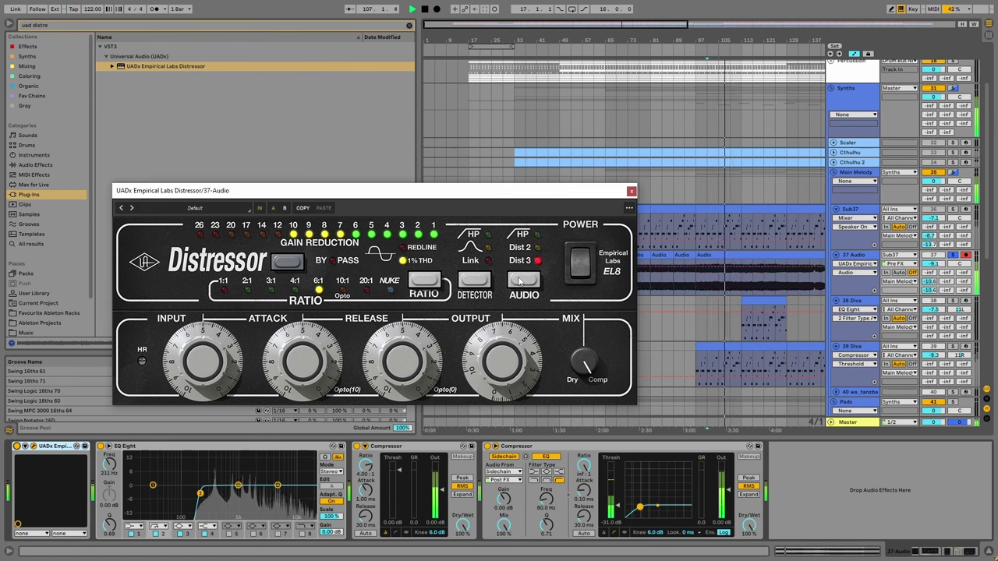
left_click(425, 281)
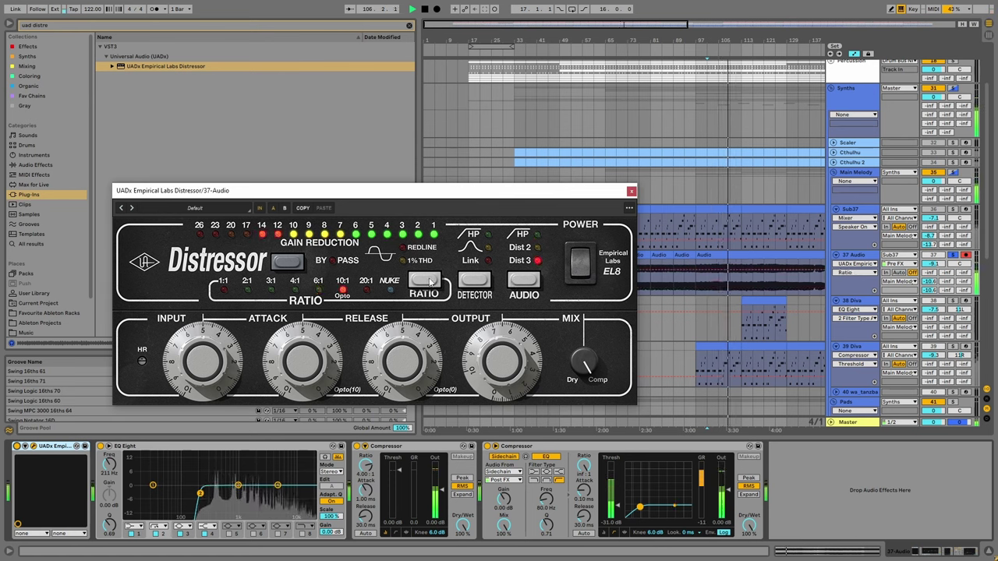
left_click(425, 280)
left_click(425, 280)
left_click(425, 280)
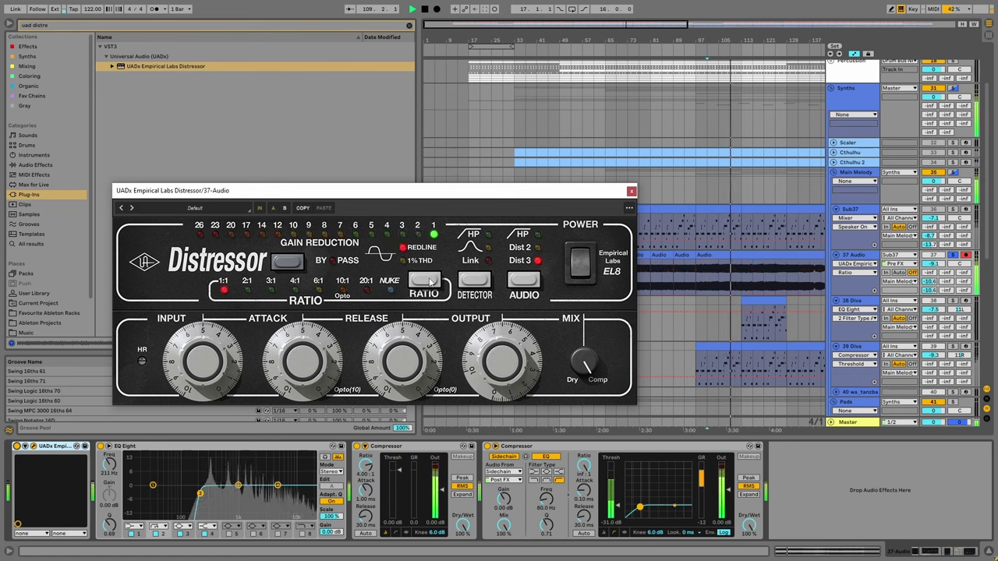
left_click(429, 283)
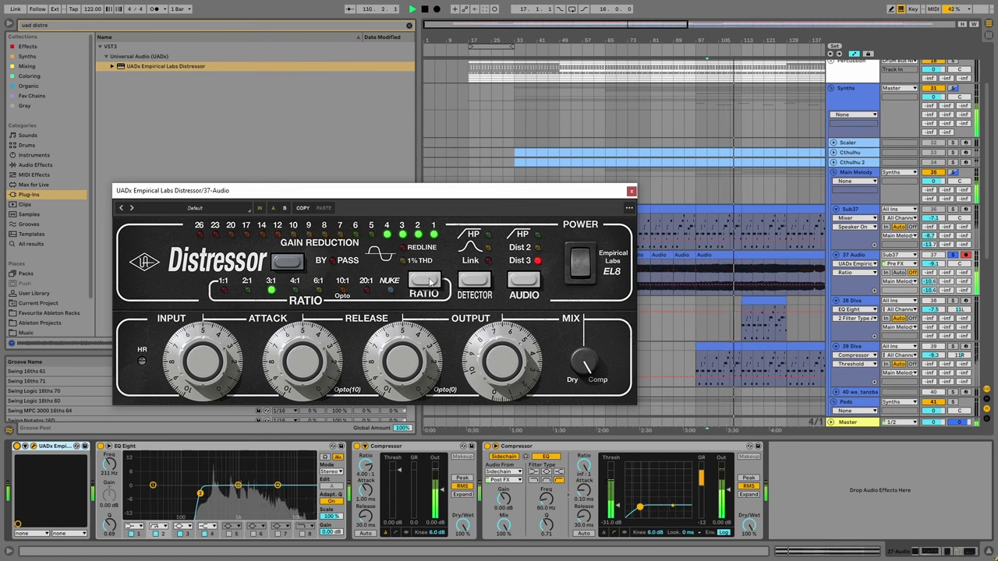
Compare the adjusted Distressor bypassed and enabled again, including a replay of 37 Audio from bar 65.
left_click(16, 446)
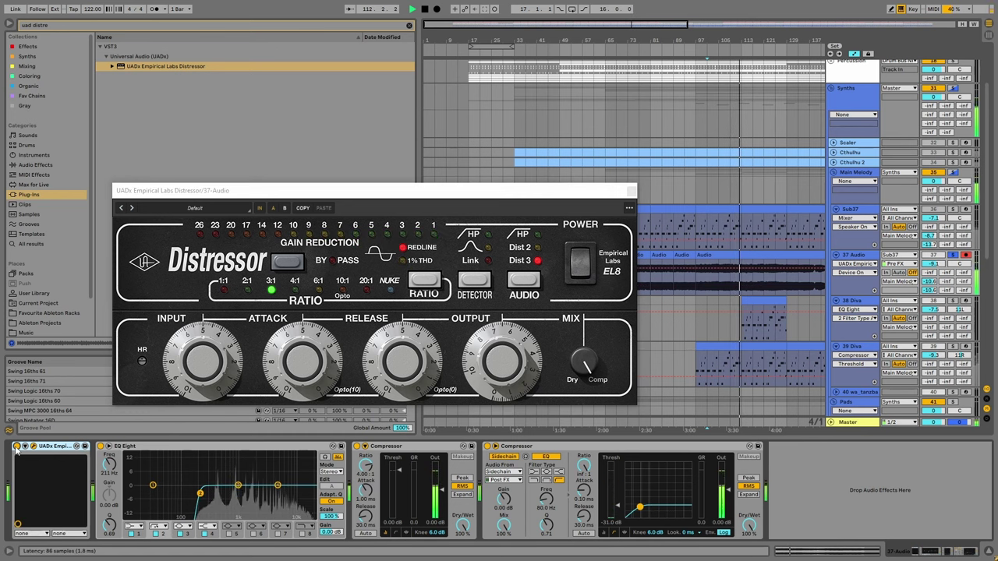
left_click(17, 446)
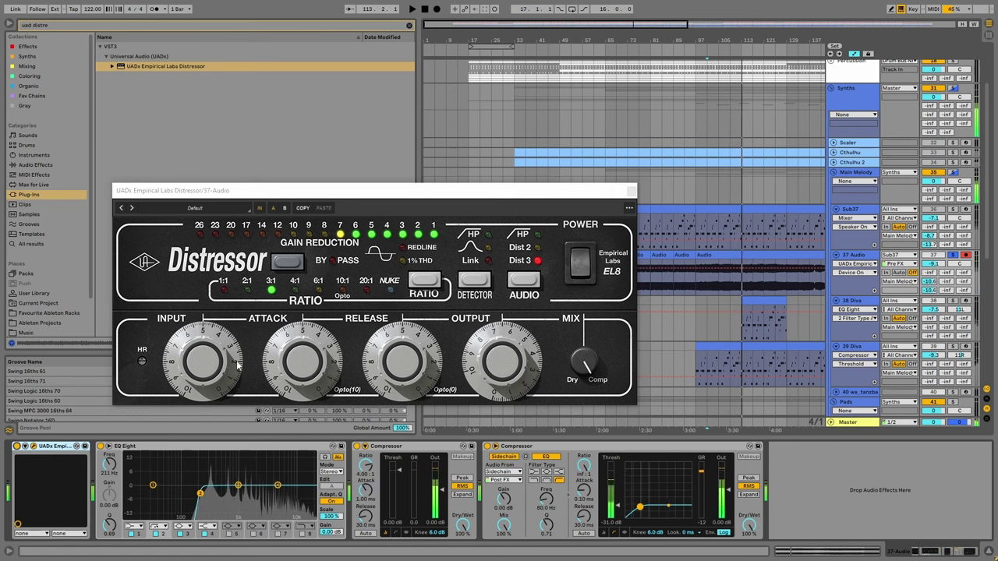
left_click_drag(513, 202, 639, 347)
left_click(606, 278)
key("space")
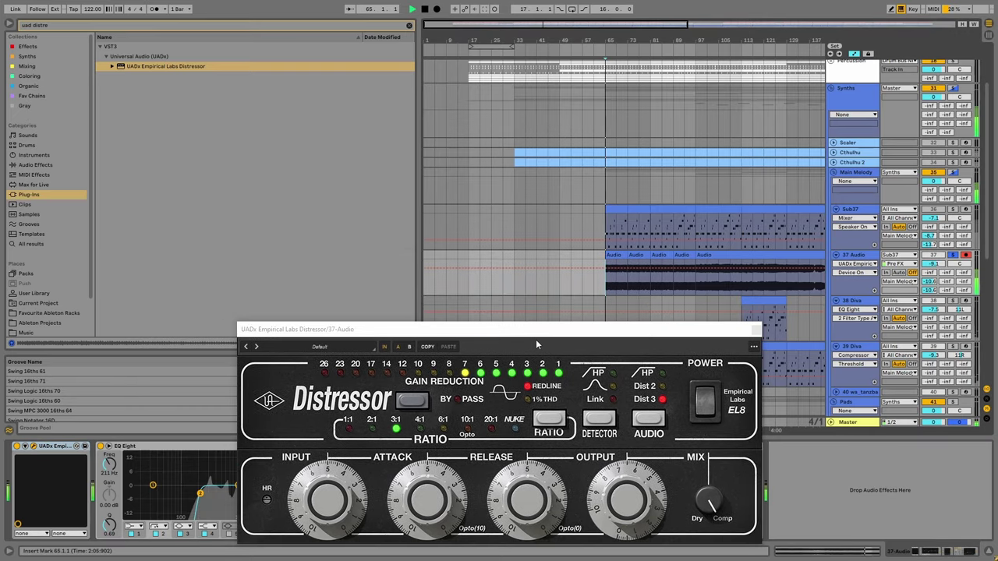
left_click_drag(544, 338, 400, 149)
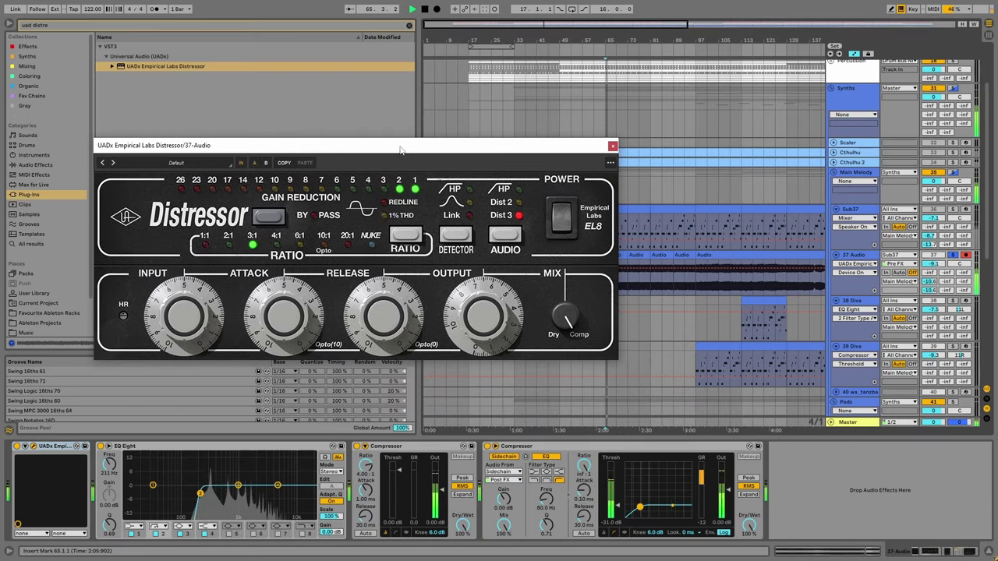
left_click(17, 447)
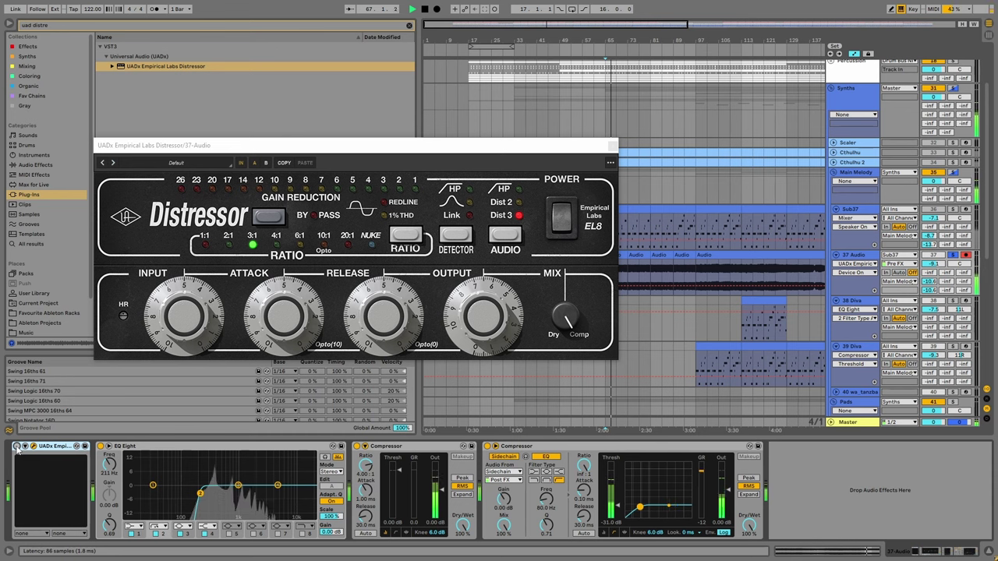
left_click(17, 447)
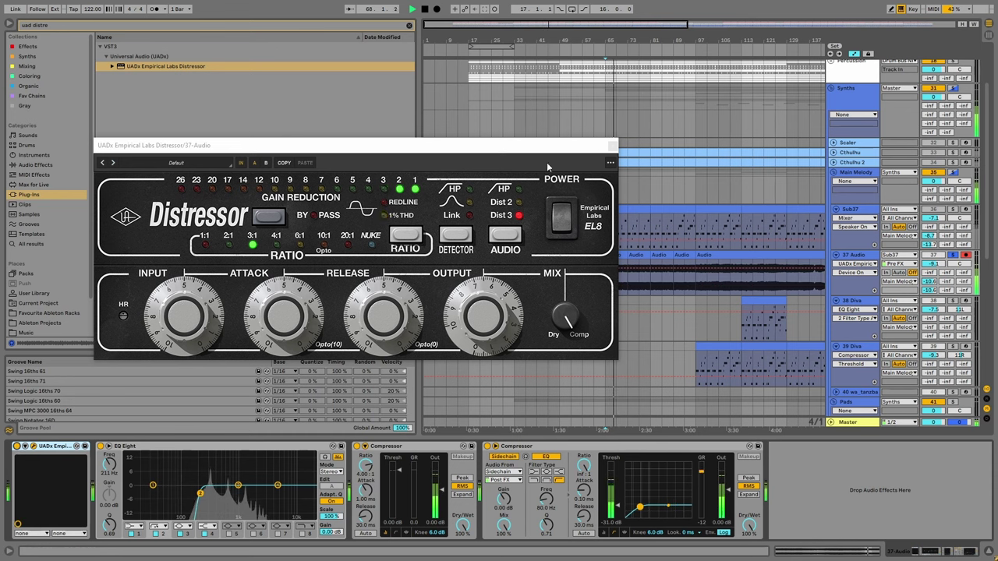
Close the Distressor window, search the plug-ins for "deca" and insert SoundToys Decapitator after the Distressor on 37 Audio.
left_click(613, 147)
left_click(130, 26)
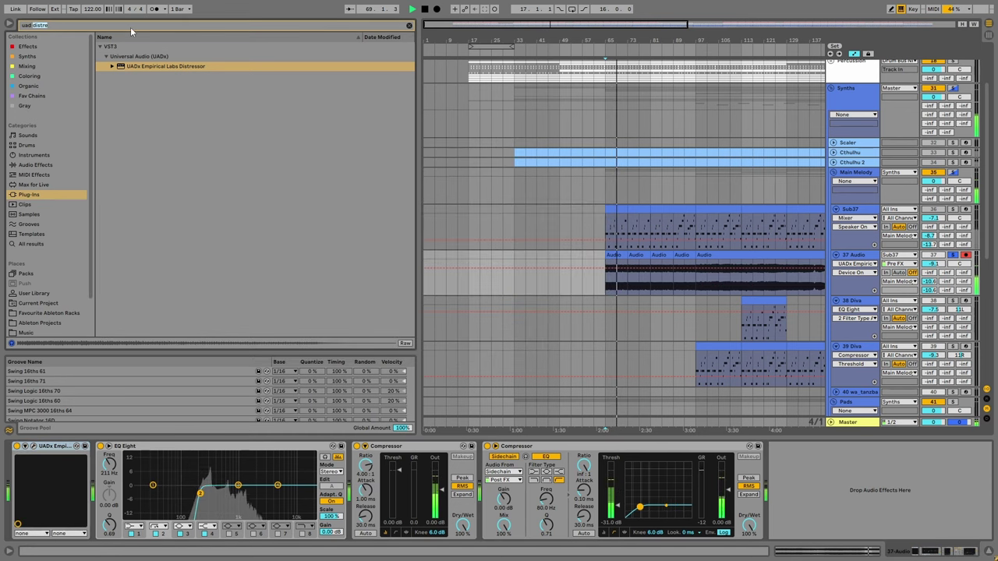
type("deca")
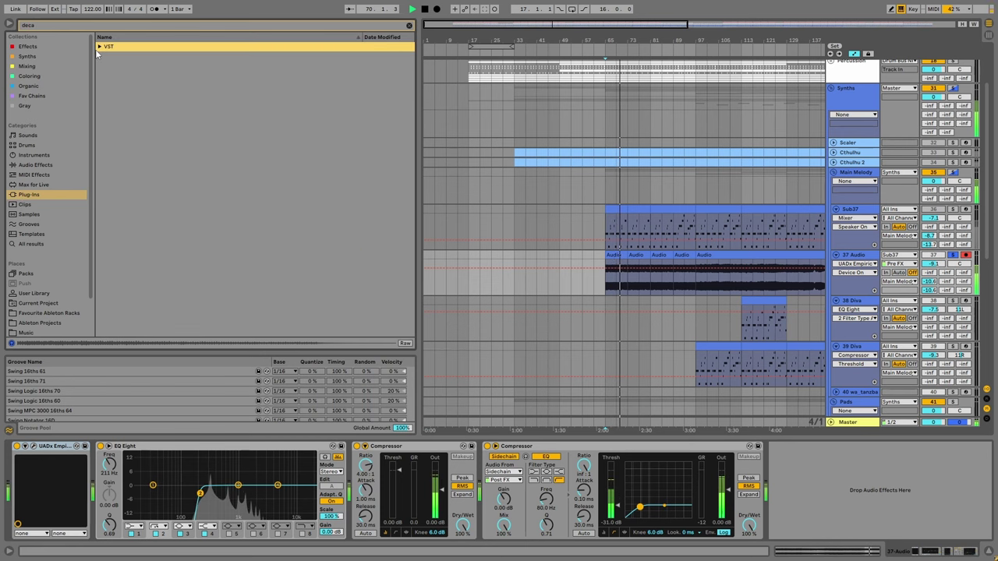
left_click(102, 54)
left_click(124, 66)
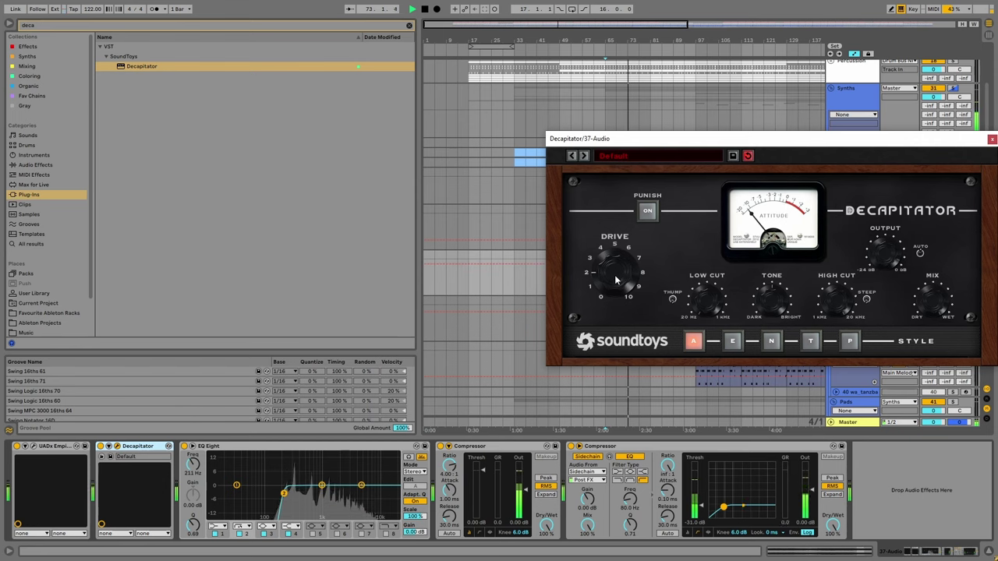
Move the Decapitator window off the 37 Audio clips and listen to the track from bar 125 and from around bar 161.
left_click_drag(623, 138, 514, 332)
left_click(774, 269)
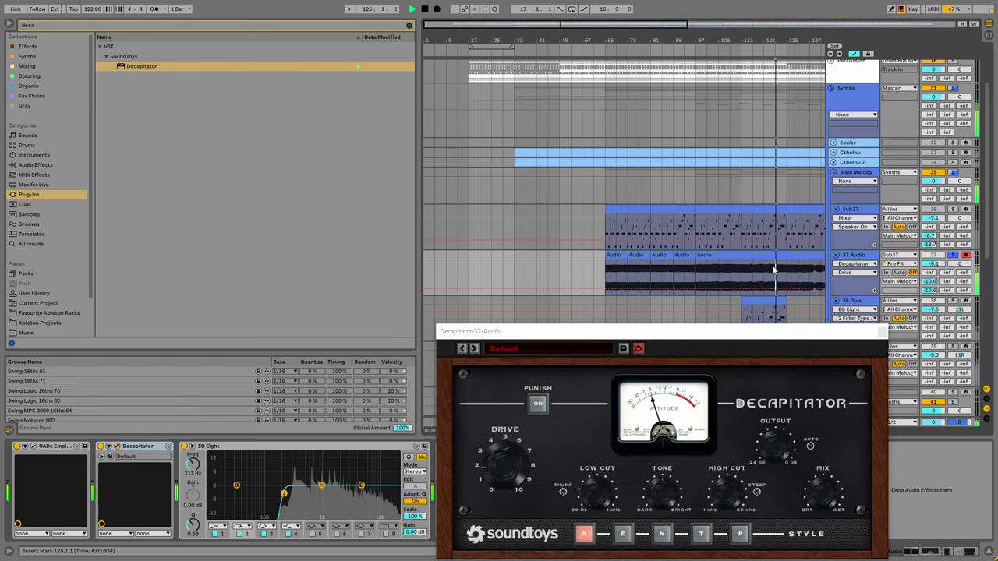
left_click_drag(788, 37, 664, 270)
left_click(664, 269)
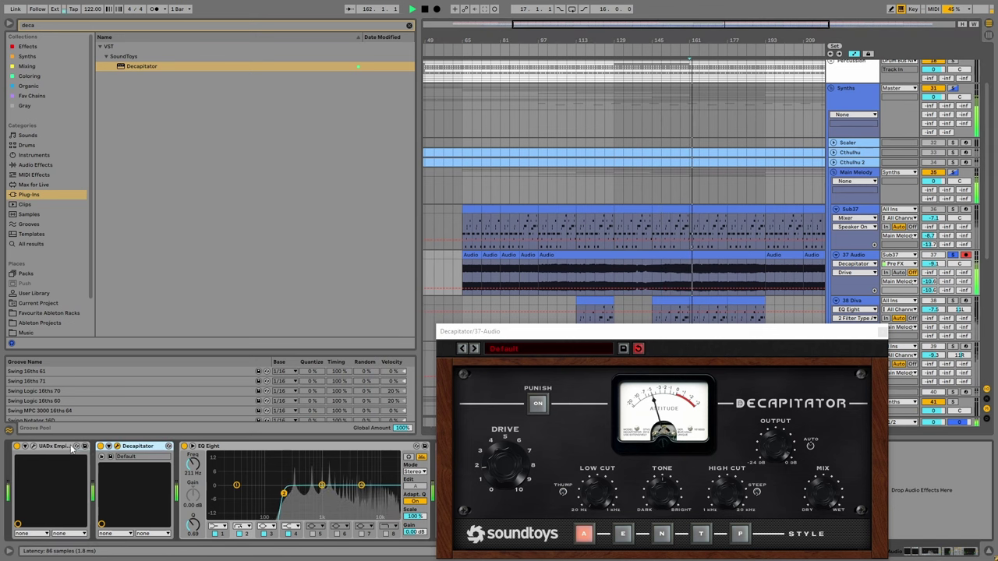
Compare 37 Audio with the Distressor and Decapitator bypassed and enabled, and close the Decapitator window.
left_click(100, 447)
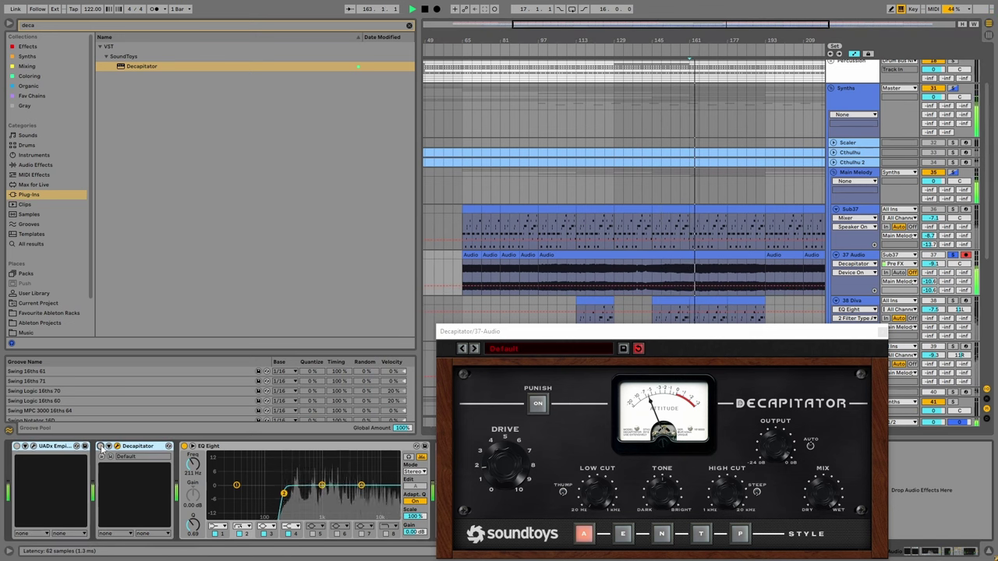
left_click(101, 446)
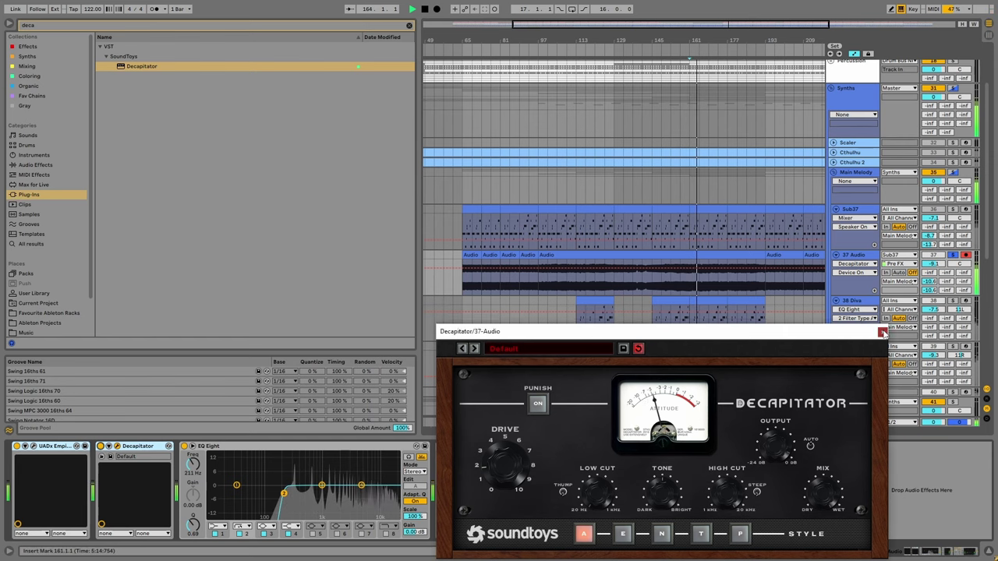
left_click(696, 367)
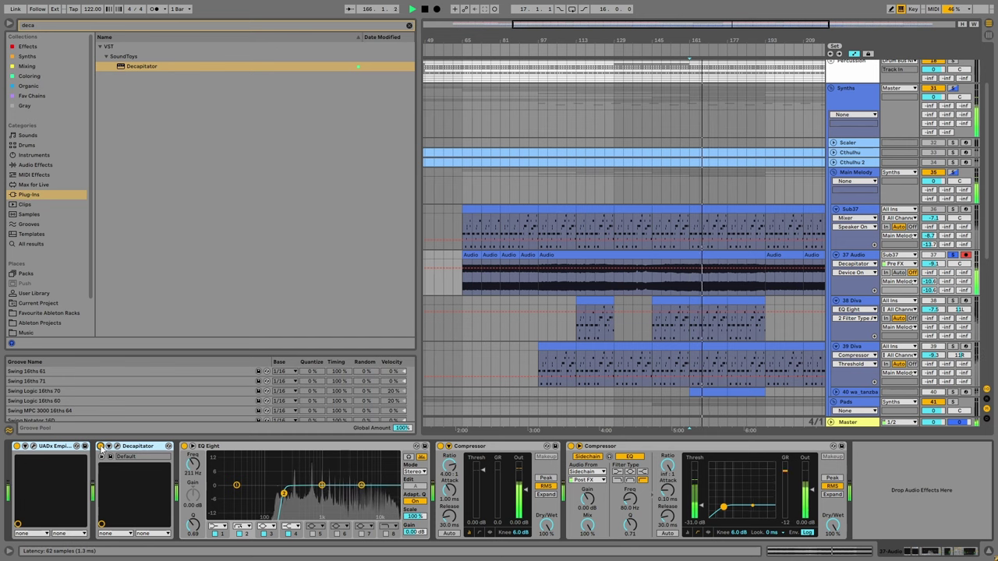
Play the 37 Audio melody from around bar 165 and examine its waveform closely around bars 166 to 167.
left_click(705, 284)
key("space")
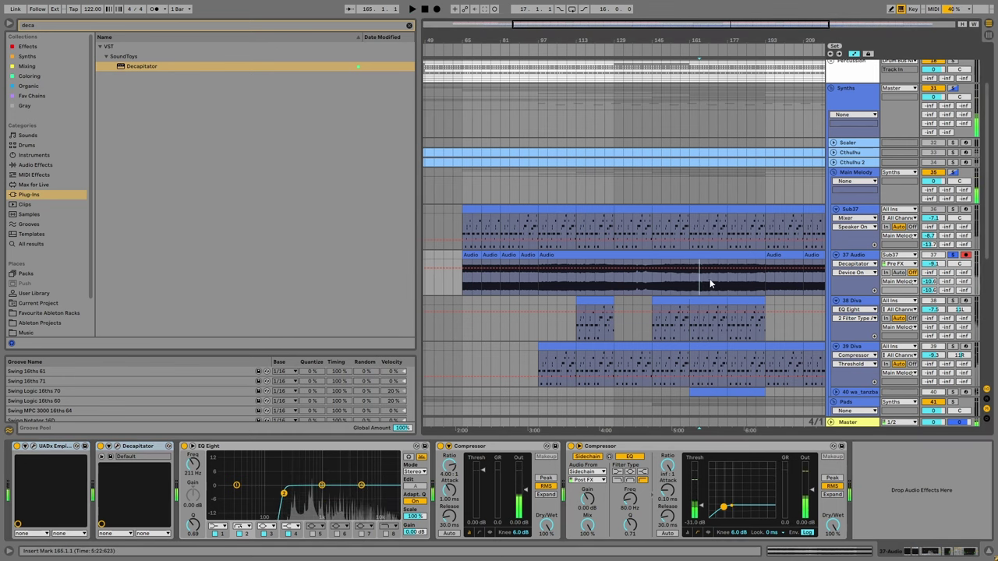
key("plus")
key("plus")
key("plus")
key("plus")
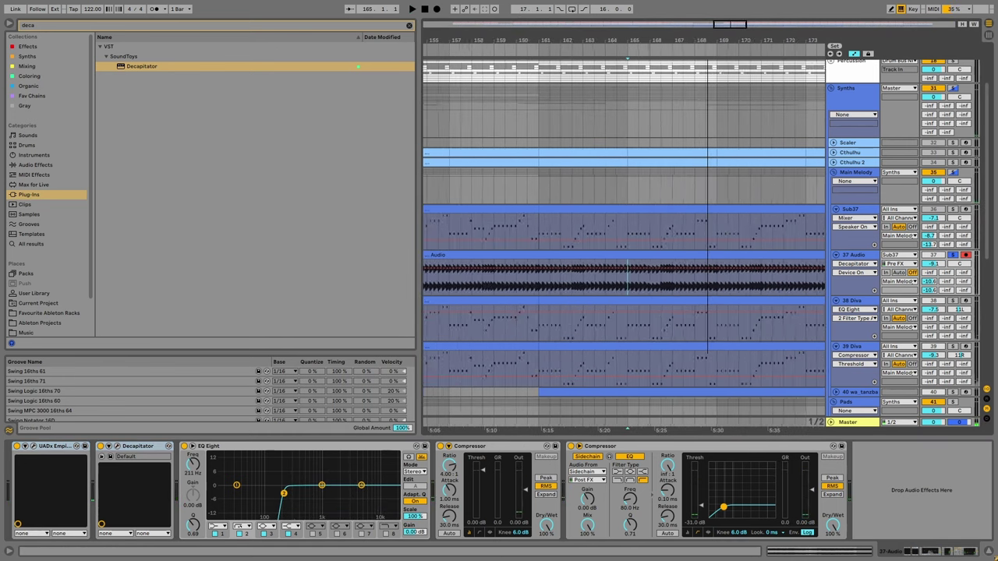
key("space")
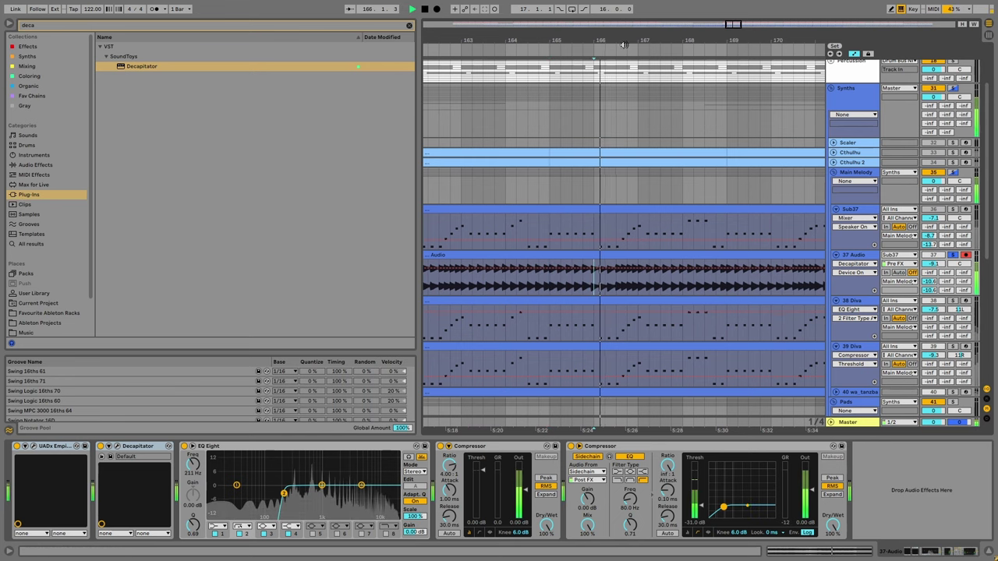
key("plus")
key("plus")
key("plus")
key("minus")
key("minus")
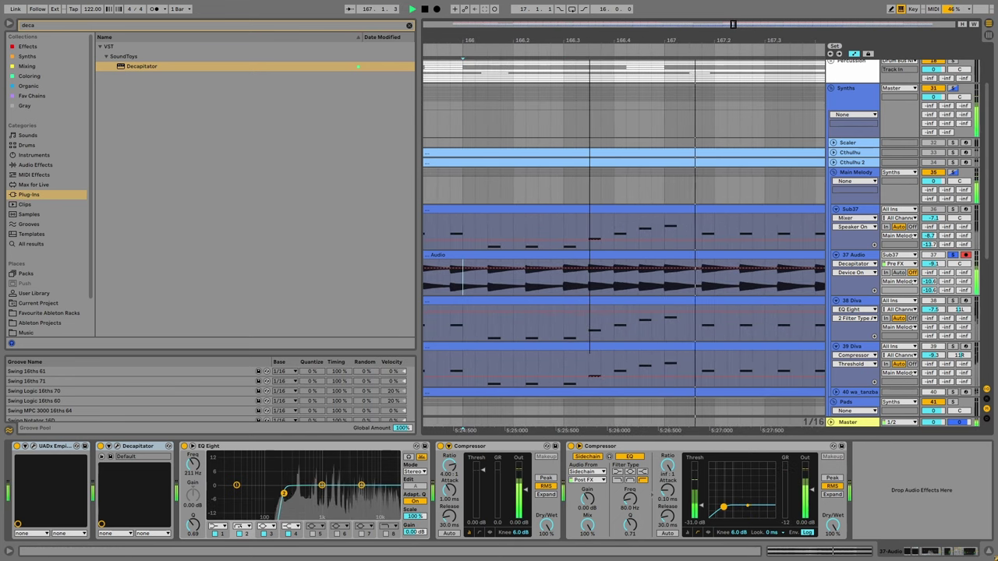
Replay 37 Audio from 166.4 to check the note transition into bar 167.
left_click(606, 284)
key("space")
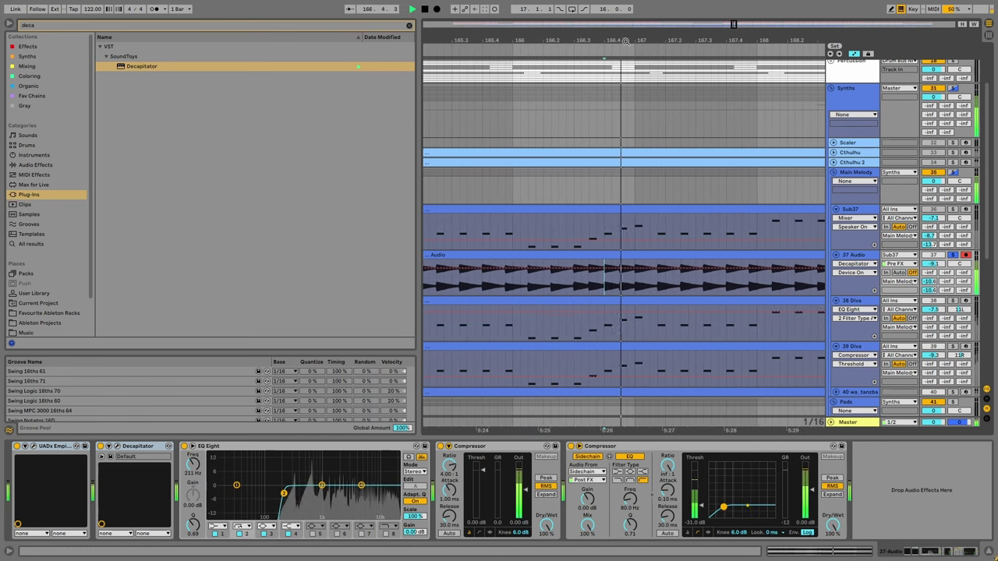
key("minus")
key("minus")
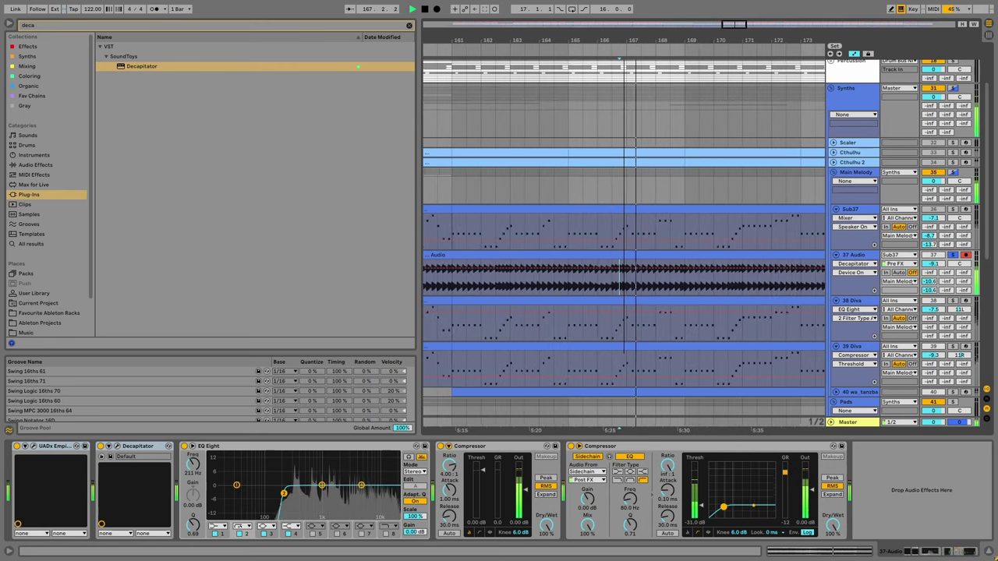
key("plus")
key("space")
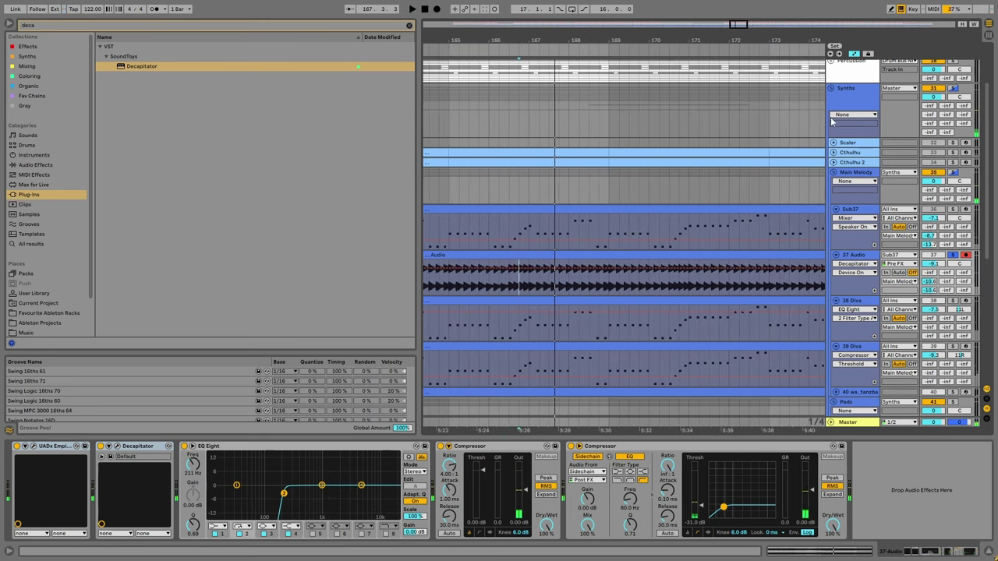
Audition 37 Audio around 174.4 and split out the section from 174.4 to bar 175 as its own clip.
left_click_drag(810, 47, 680, 52)
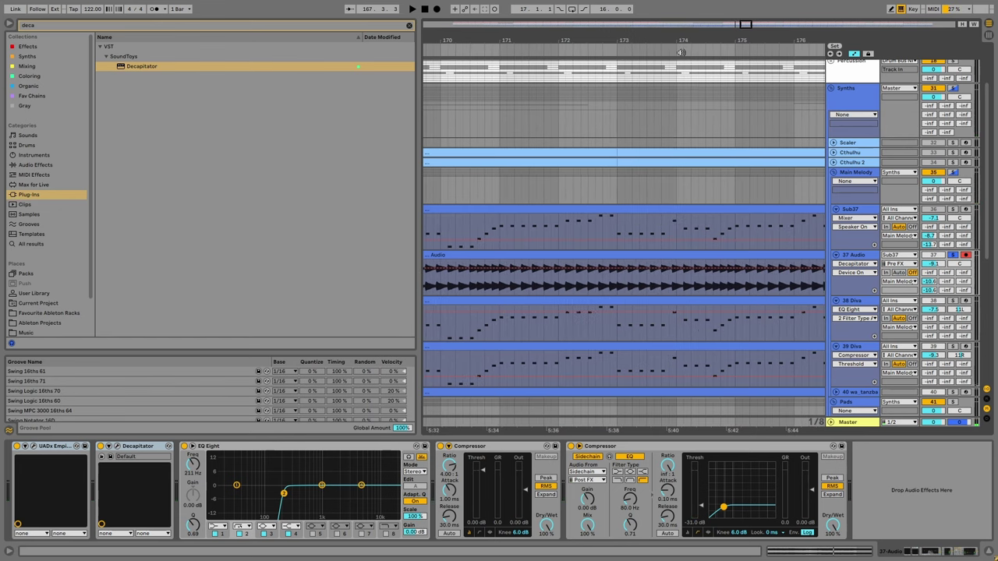
left_click(722, 287)
key("space")
key("plus")
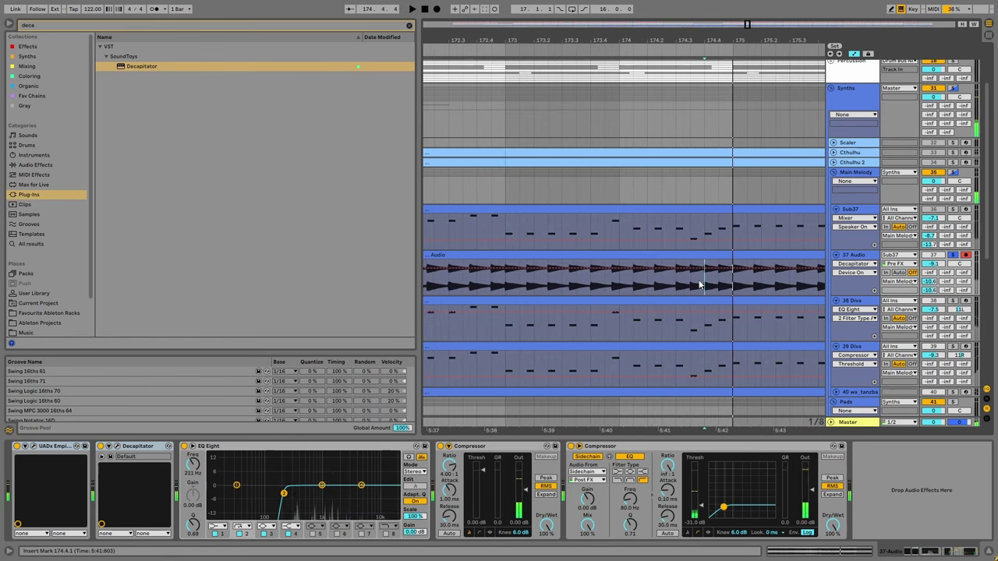
left_click_drag(702, 283, 726, 258)
key("ctrl+e")
left_click_drag(716, 40, 715, 19)
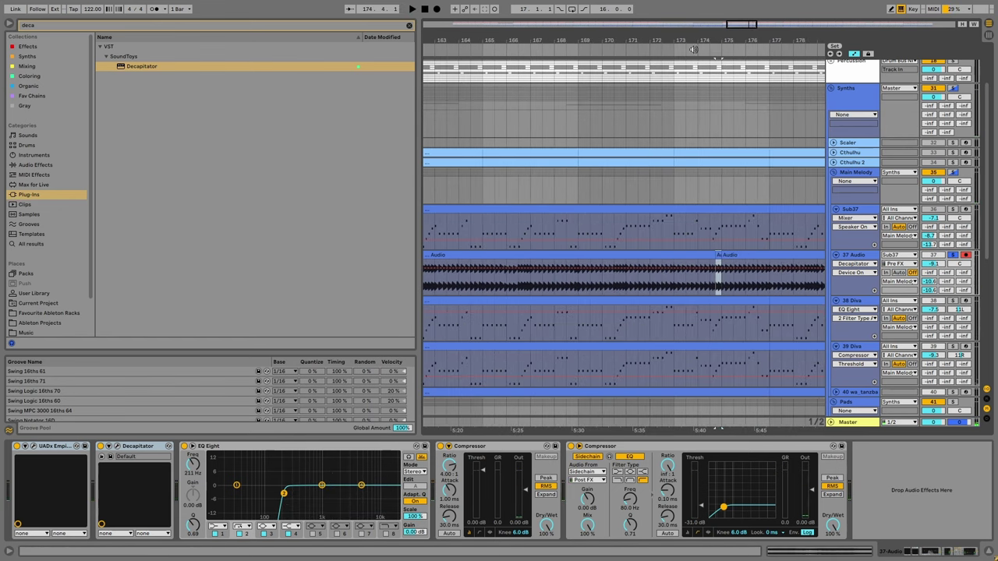
Play 37 Audio from 166.3, isolate the 166.4 to 167 slice and extend the clip before it to about 166.4.3.
left_click(612, 284)
key("space")
left_click(518, 281)
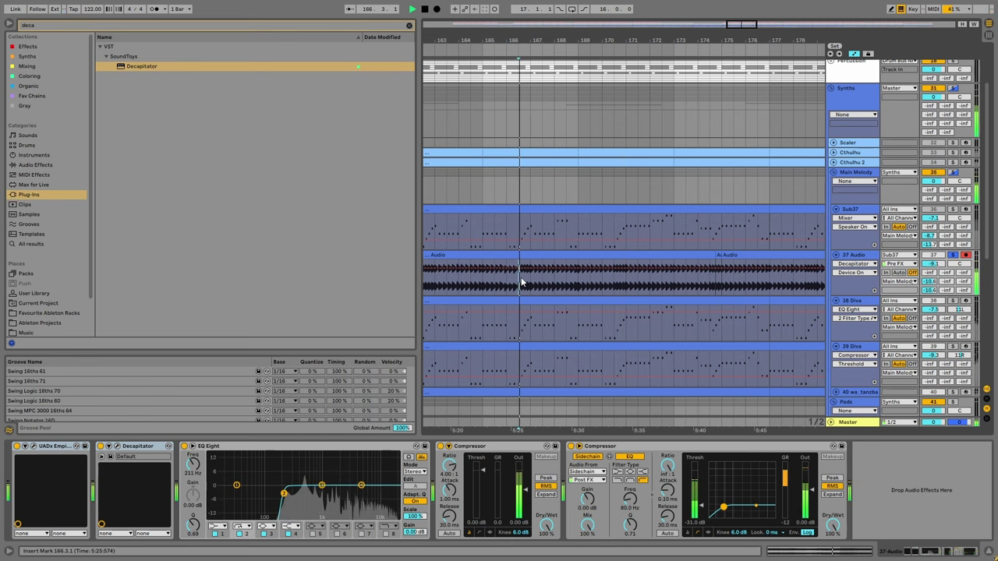
key("plus")
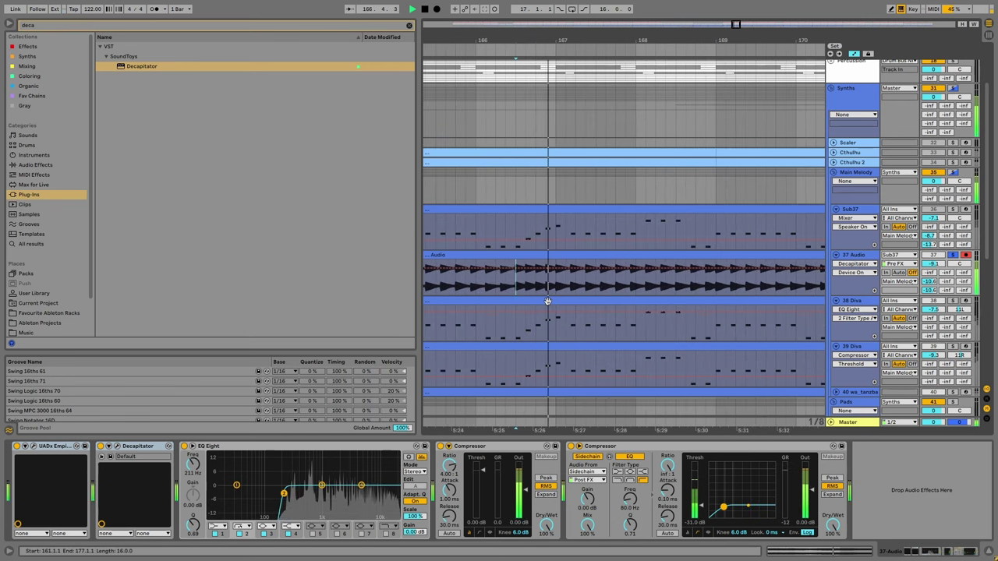
left_click(518, 285)
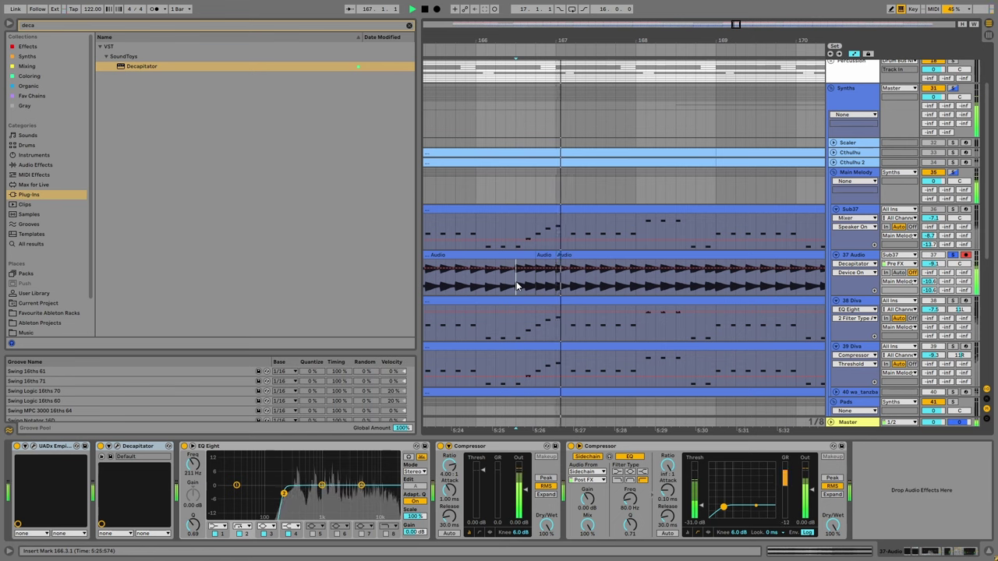
left_click_drag(538, 256, 546, 256)
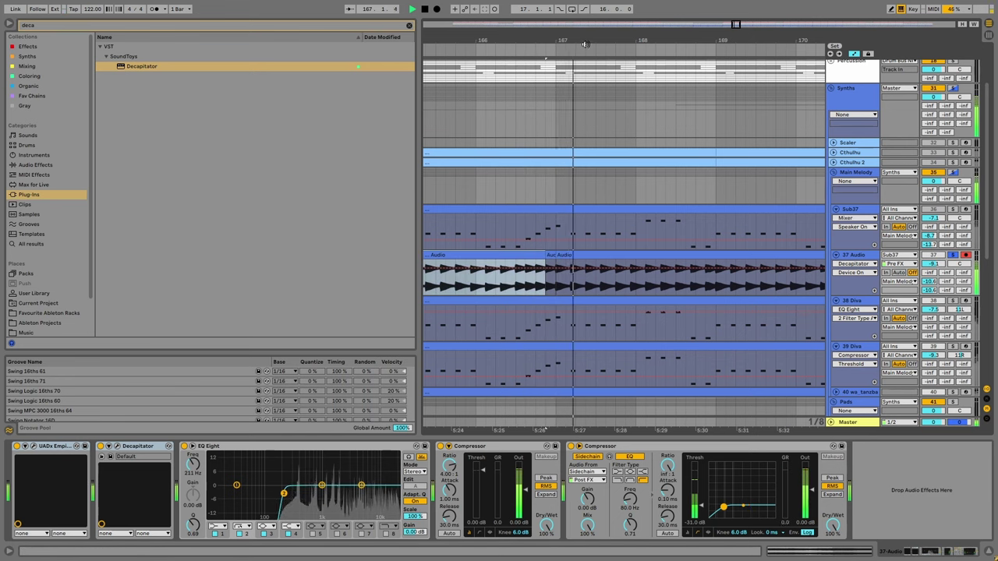
Listen to 37 Audio from bar 171 and split out the section from 175.1 to 175.4.
key("minus")
left_click(528, 284)
key("space")
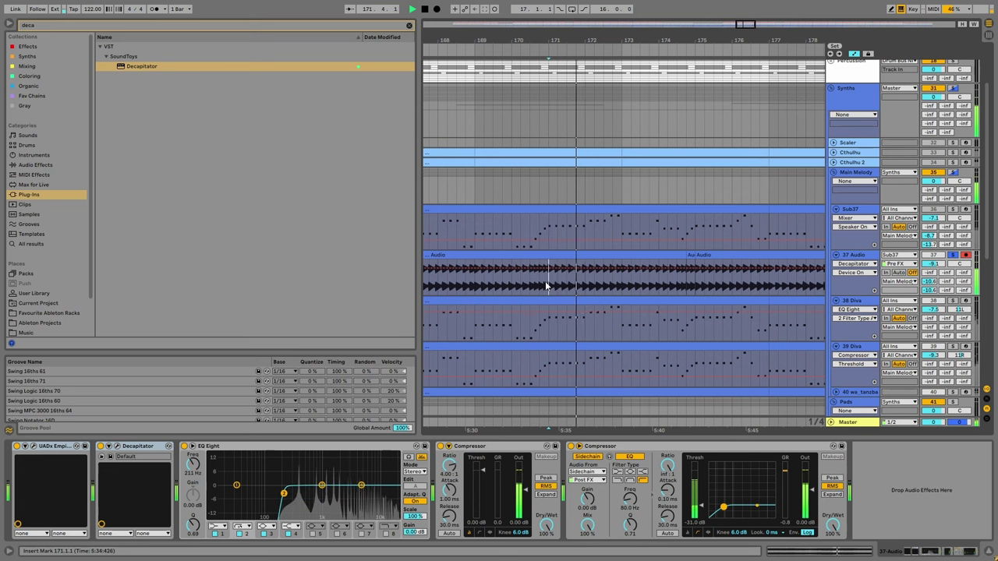
key("space")
left_click_drag(695, 285, 714, 282)
key("ctrl+e")
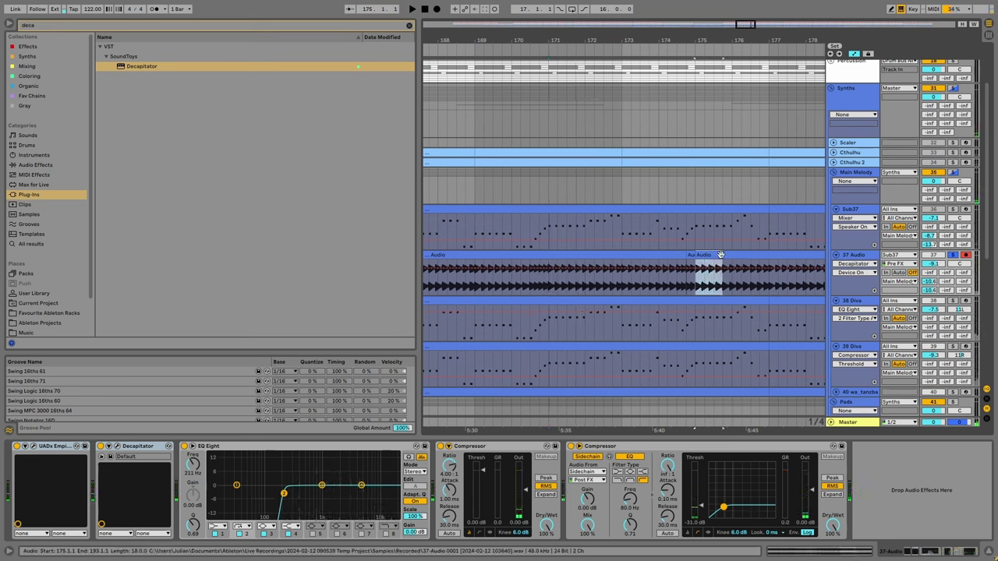
Split out 171.1 to 171.4 on 37 Audio, extend that clip's start back to about 170.4.3 and replay the transition.
left_click_drag(548, 285, 577, 285)
key("ctrl+e")
left_click(539, 286)
key("space")
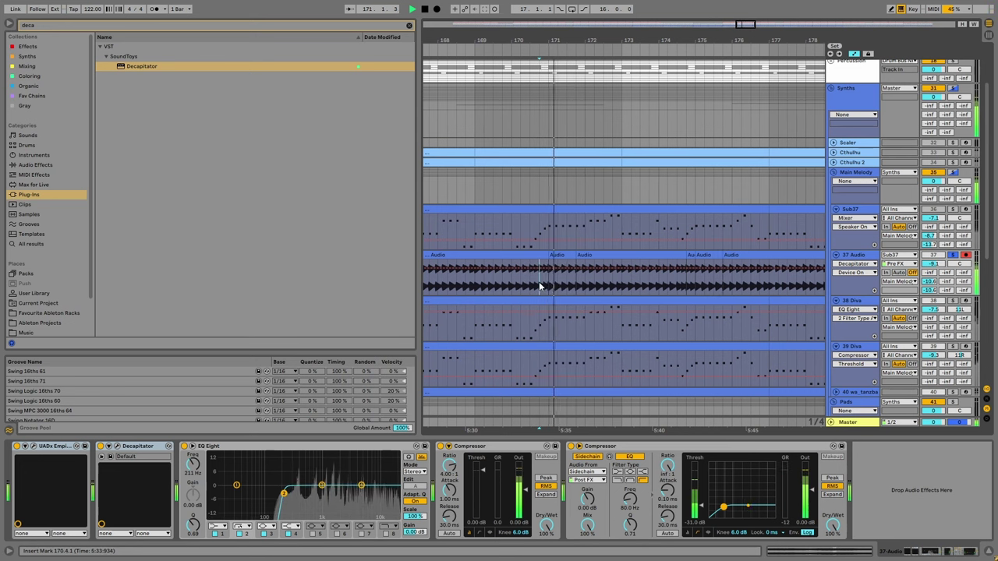
left_click_drag(538, 44, 541, 49)
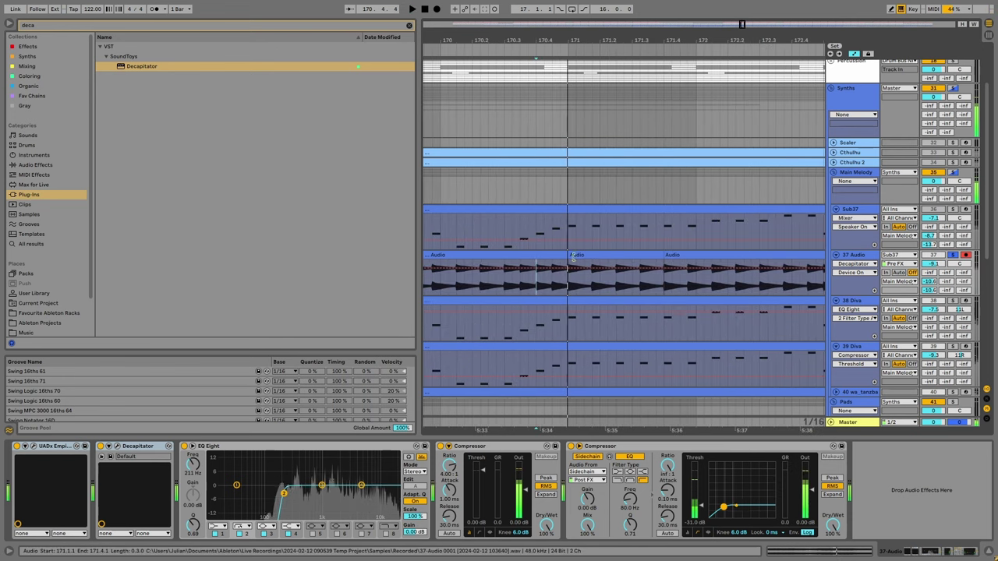
left_click(527, 288)
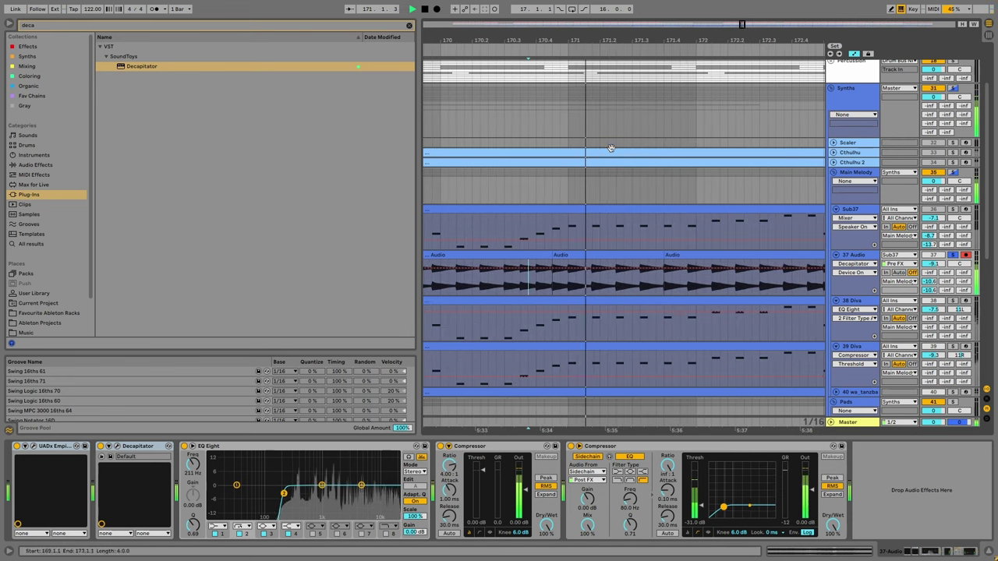
Select bars 161 to 177 on 37 Audio and listen to the track from bar 187.
scroll(563, 156, "down", 10)
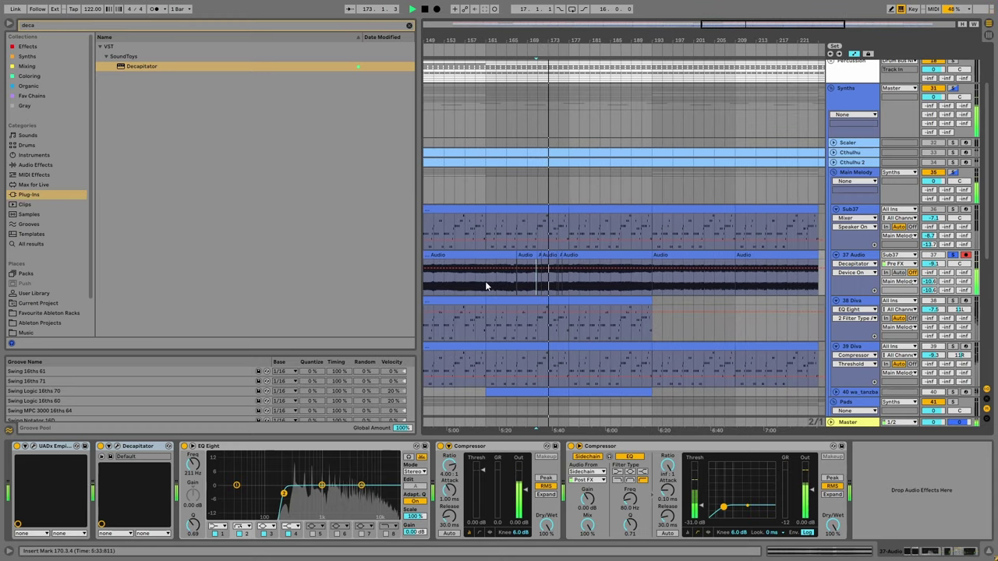
left_click_drag(485, 283, 571, 262)
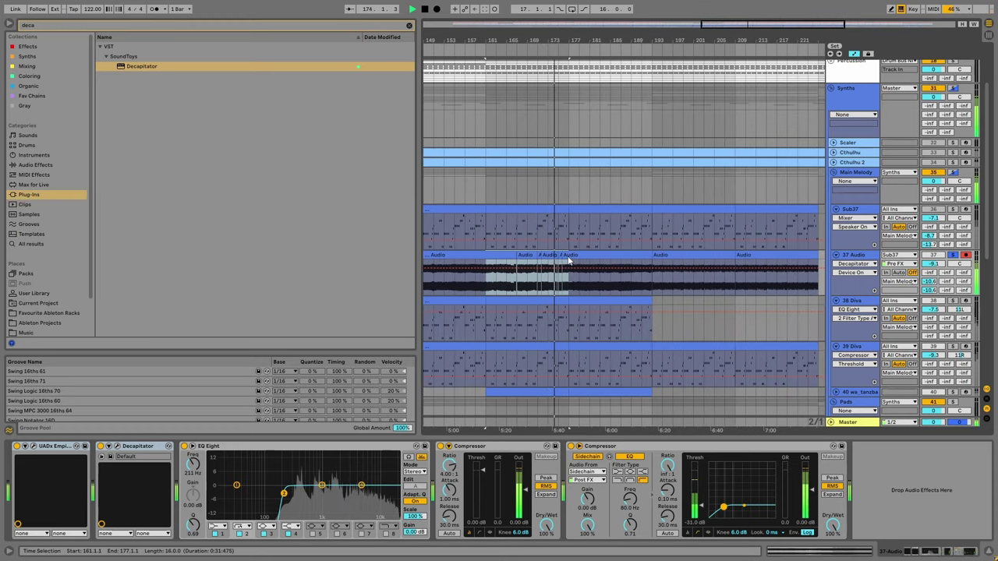
left_click(614, 292)
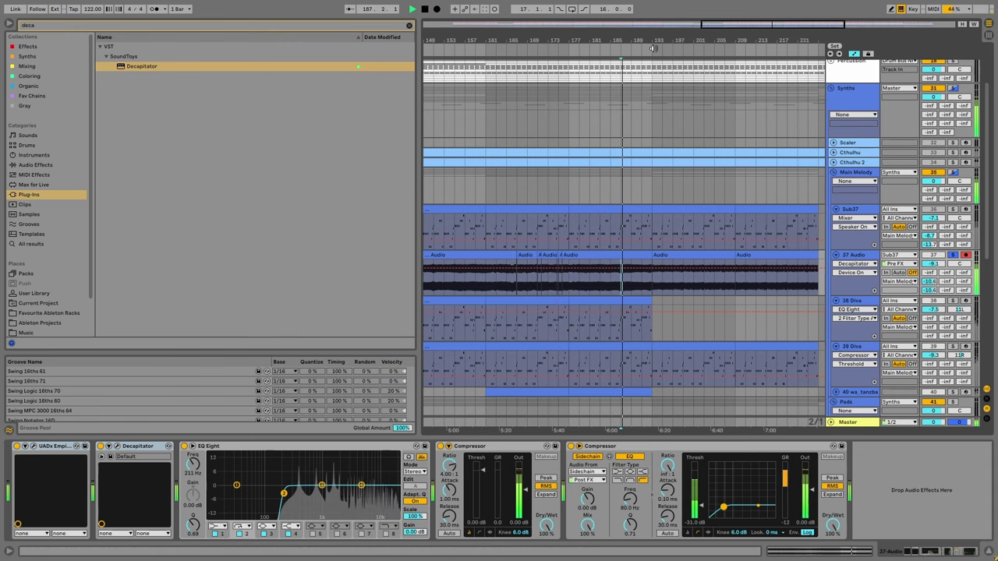
Set the 37 Audio track volume to -9.6 dB while checking it against the full mix and toggling its solo.
key("minus")
key("minus")
key("space")
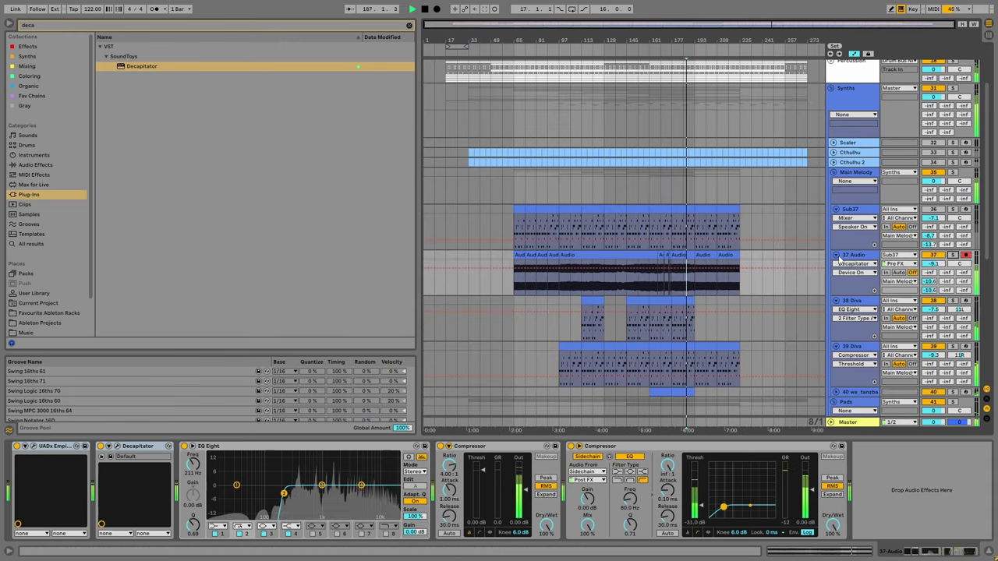
key("space")
left_click_drag(933, 264, 933, 268)
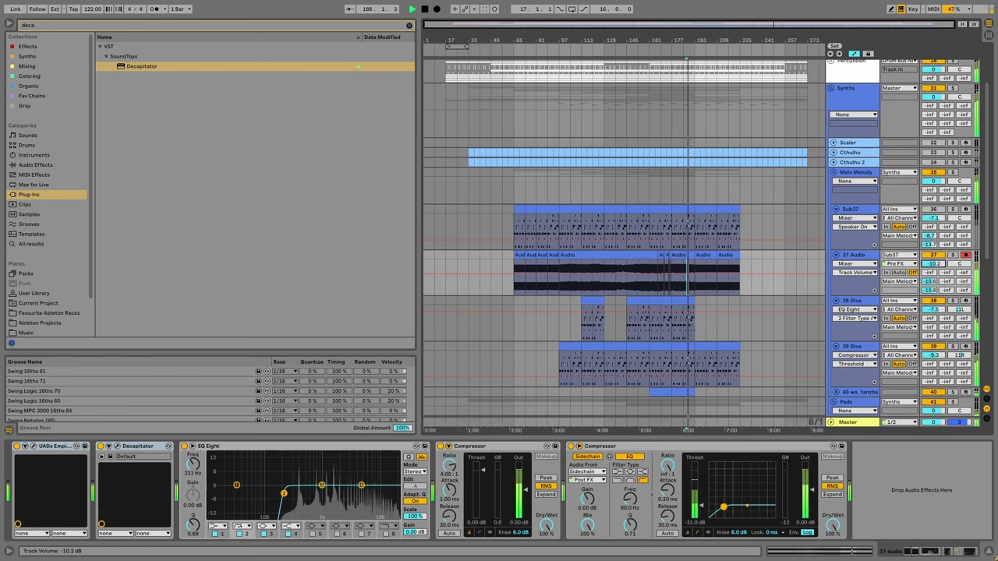
left_click(952, 255)
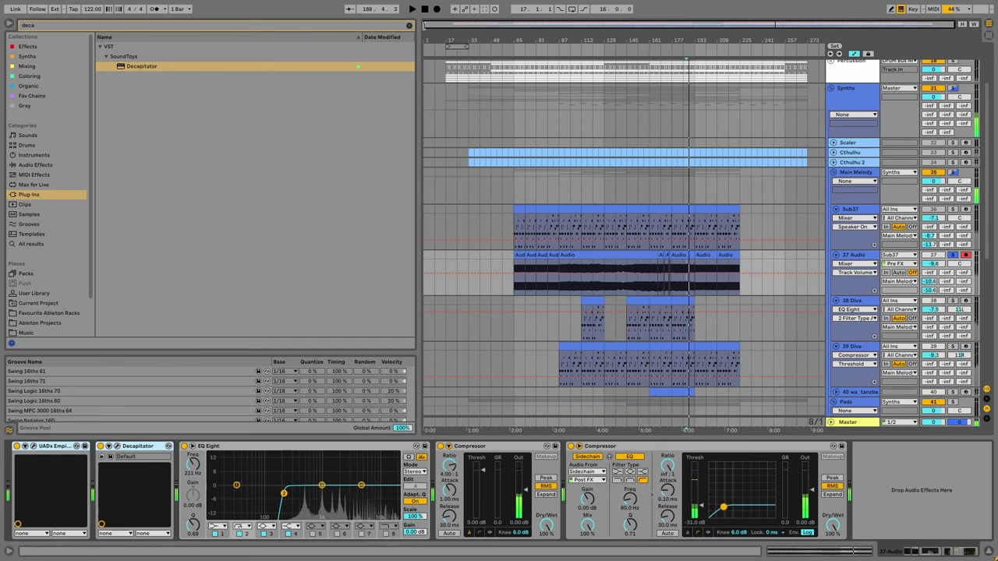
Clear the plug-in search, insert Auto Pan between Decapitator and EQ Eight on 37 Audio and set its amount to 21.4%.
left_click(408, 27)
left_click(34, 155)
left_click(35, 165)
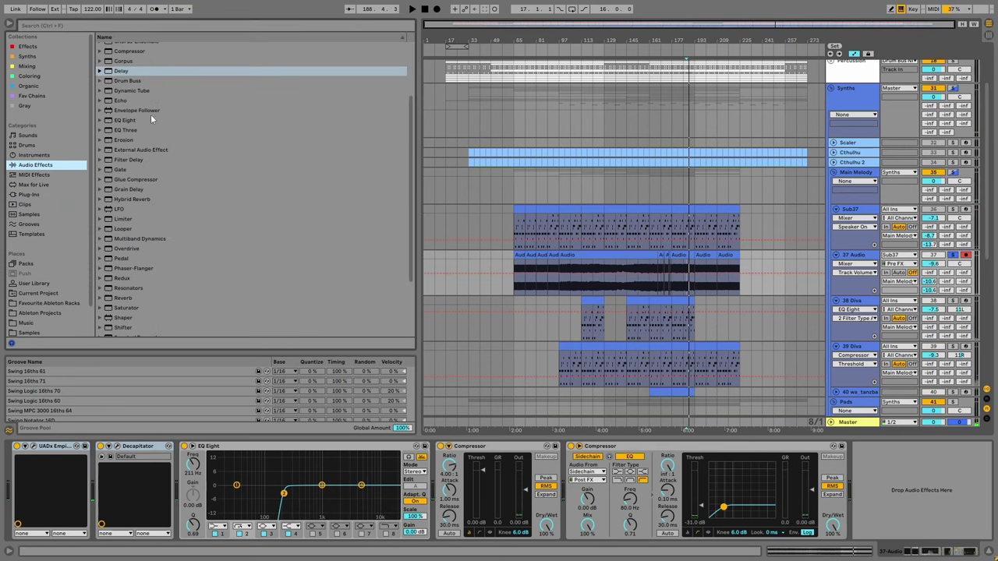
scroll(148, 101, "up", 1)
left_click(128, 84)
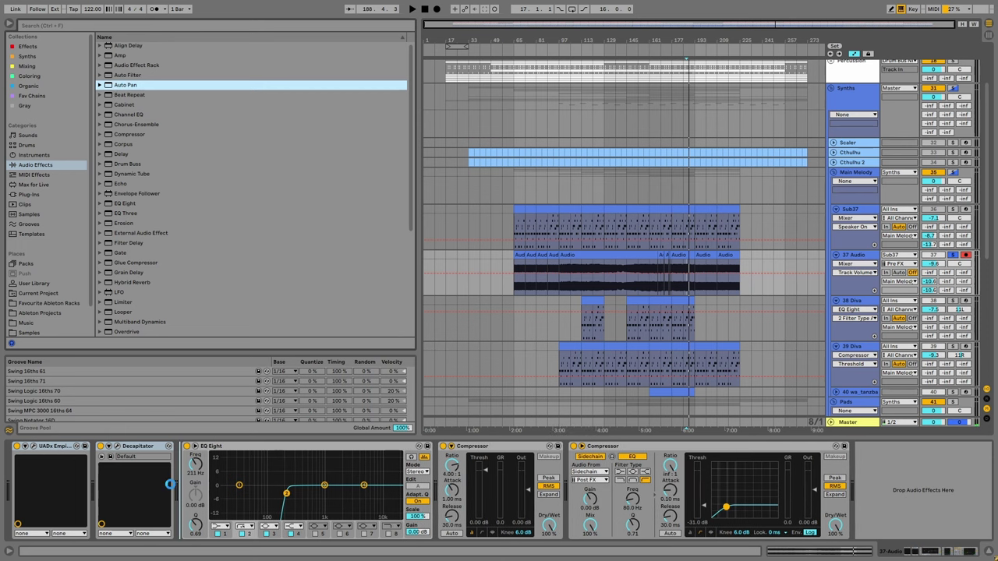
key("Return")
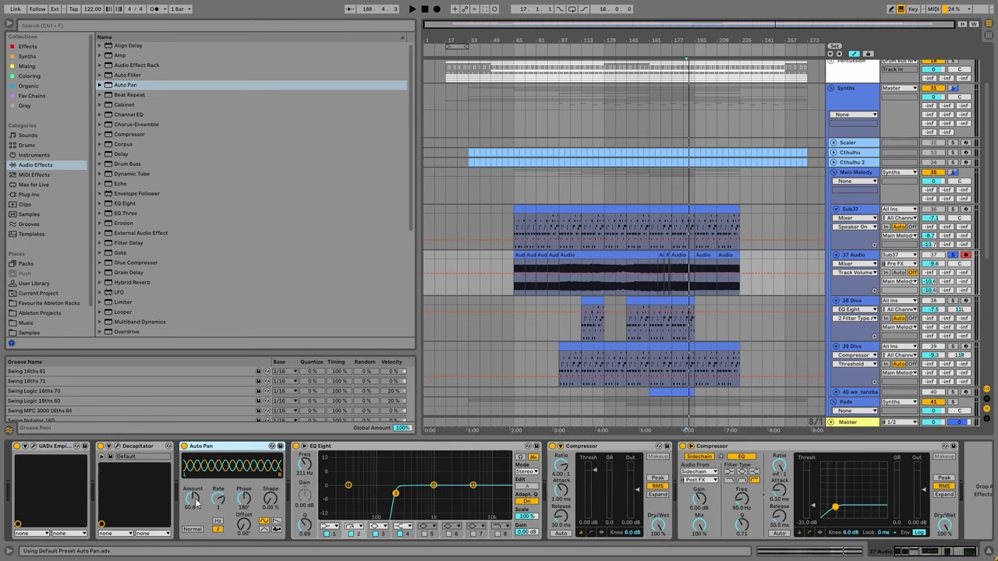
key("space")
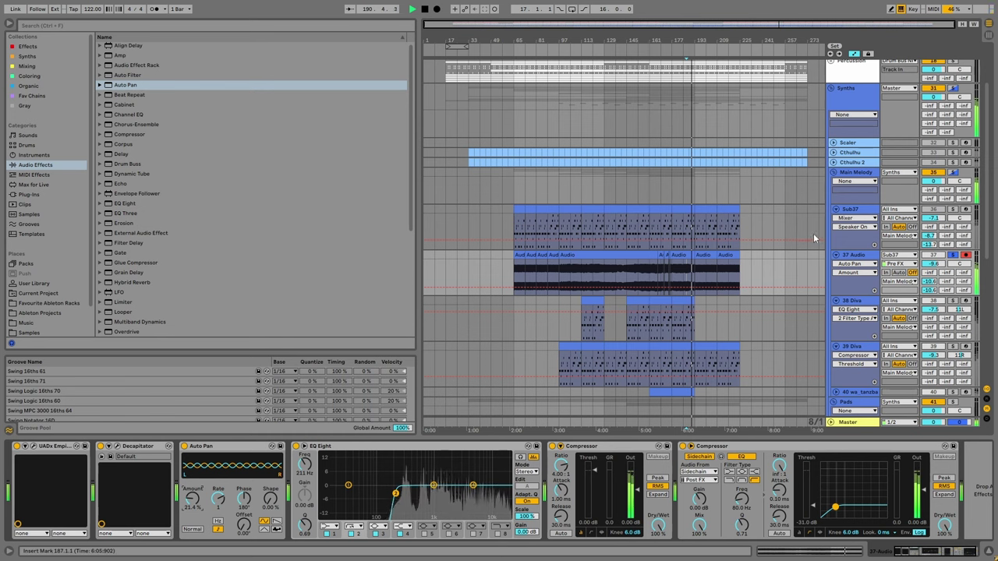
Collapse the Main Melody group, and fold and reopen the Synths group while the track plays.
left_click(833, 172)
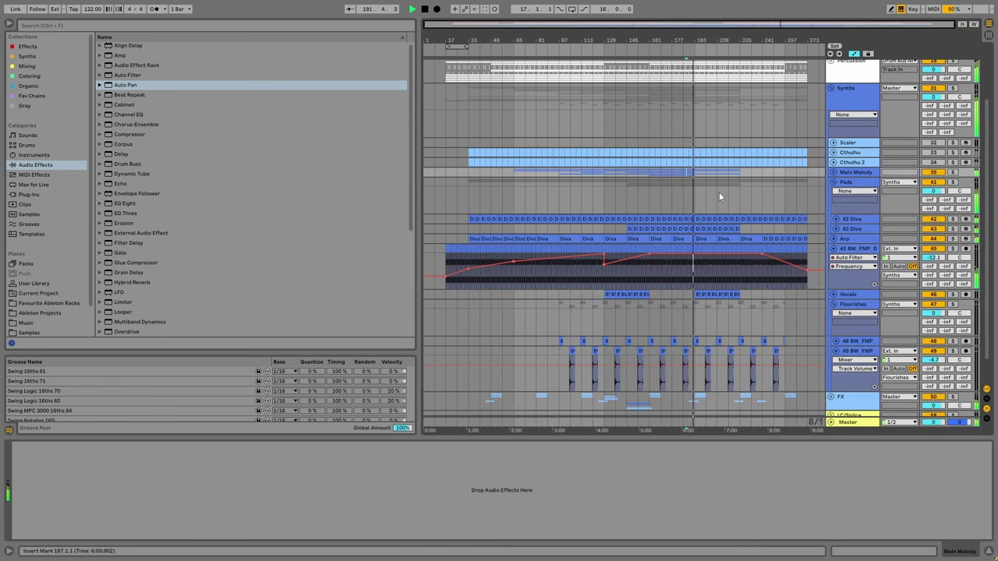
scroll(718, 191, "up", 5)
left_click(831, 160)
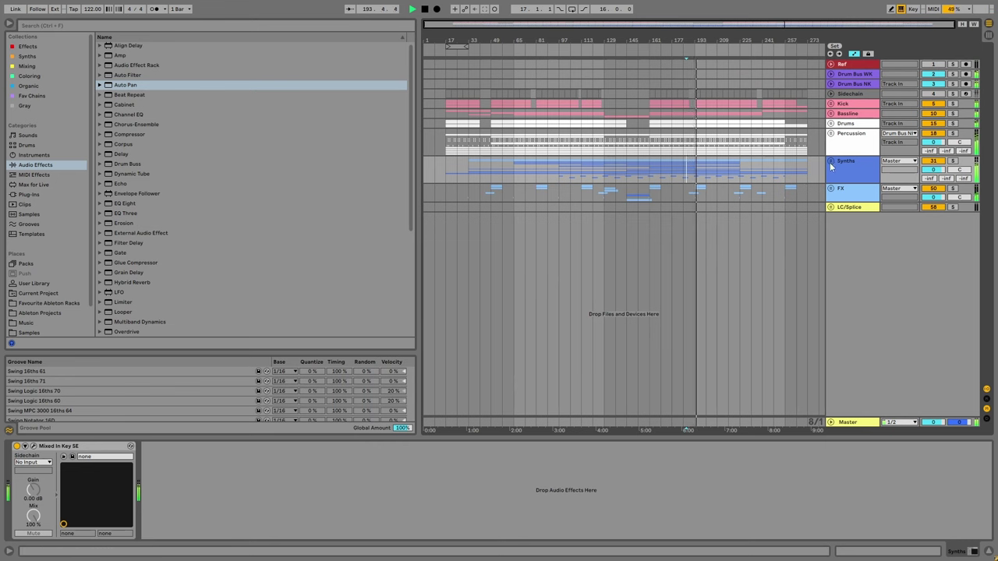
left_click(831, 160)
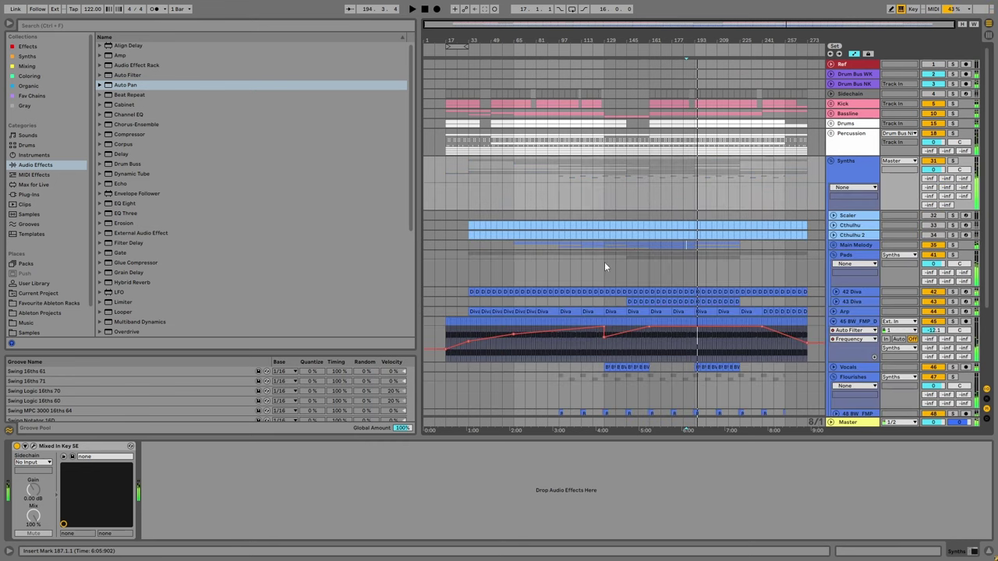
Fold the Pads group and the 45 BW_FMP_D track, insert a MIDI track below them and unfold it.
left_click(604, 267)
left_click(833, 256)
left_click(833, 274)
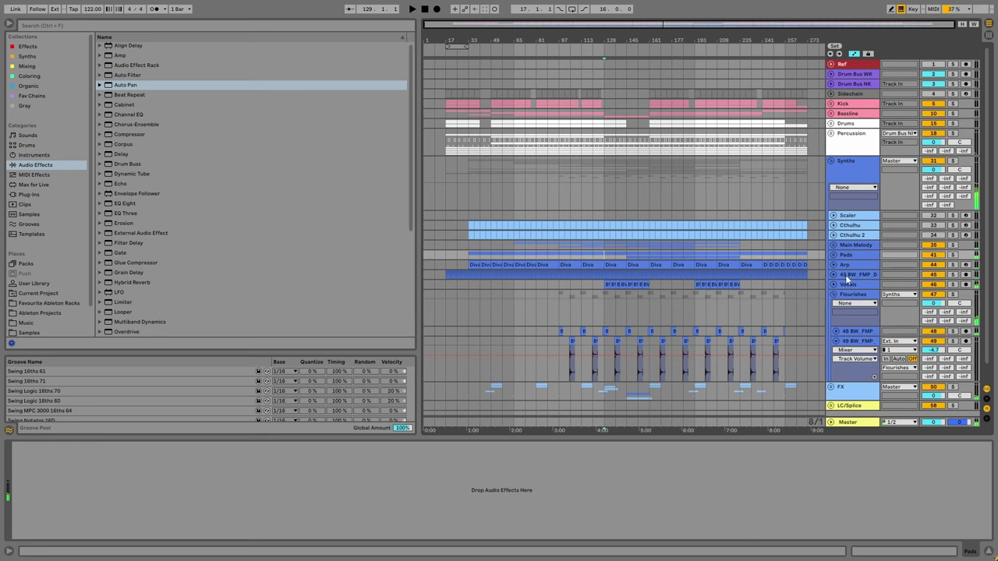
right_click(848, 278)
left_click(880, 376)
key("ctrl+shift+t")
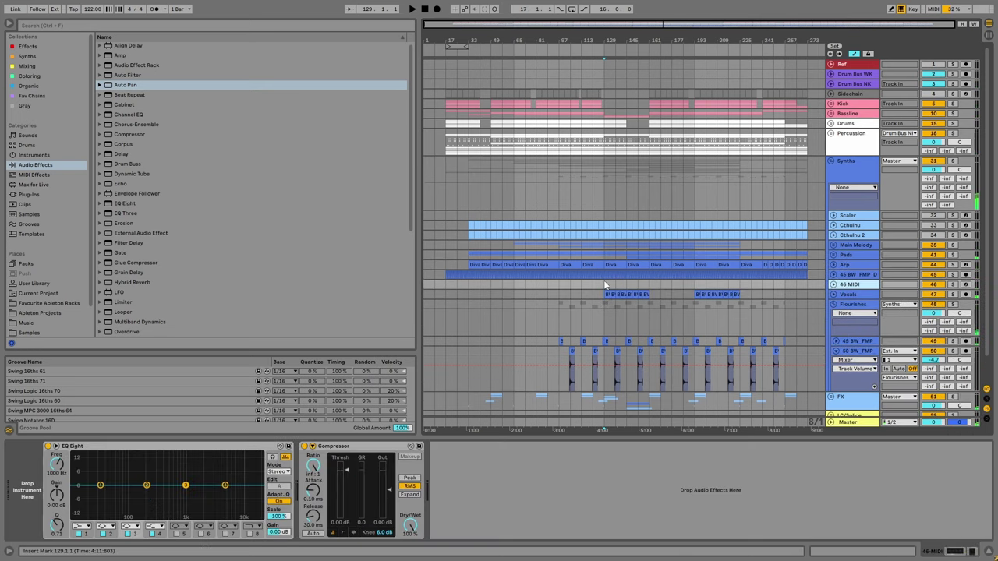
left_click(833, 284)
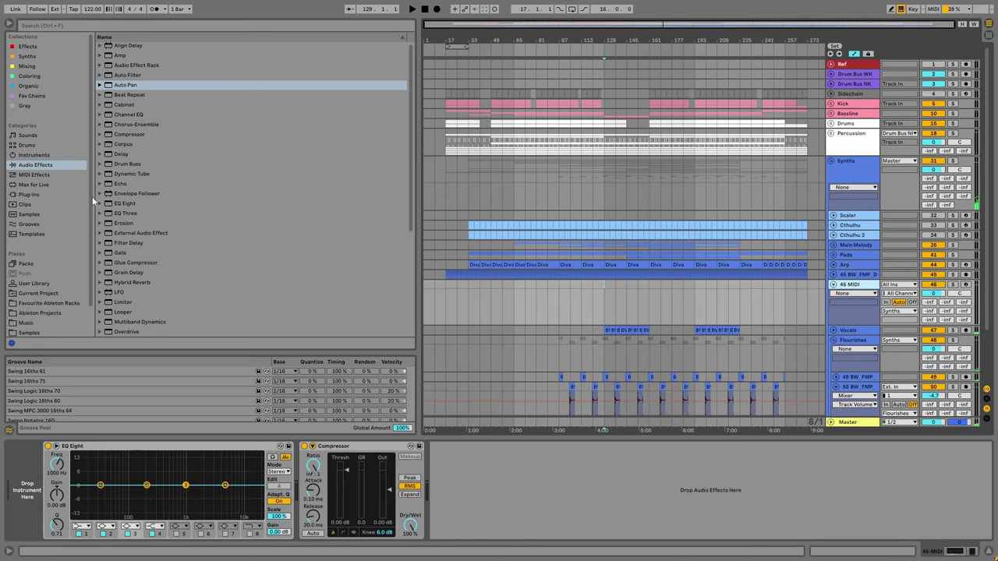
Load the Prophet 6 preset of External Instrument onto the new MIDI track.
left_click(45, 155)
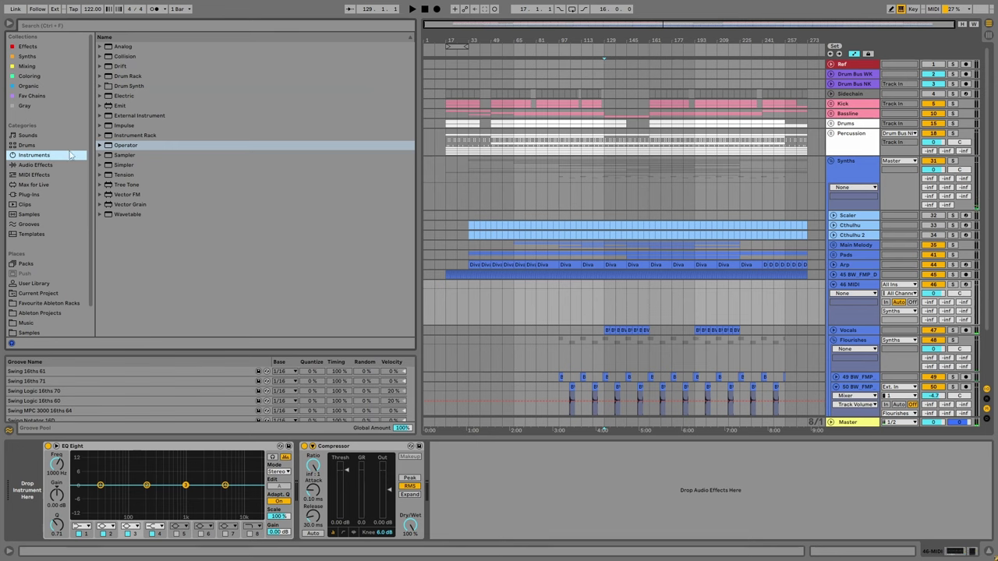
left_click(45, 163)
scroll(100, 200, "down", 4)
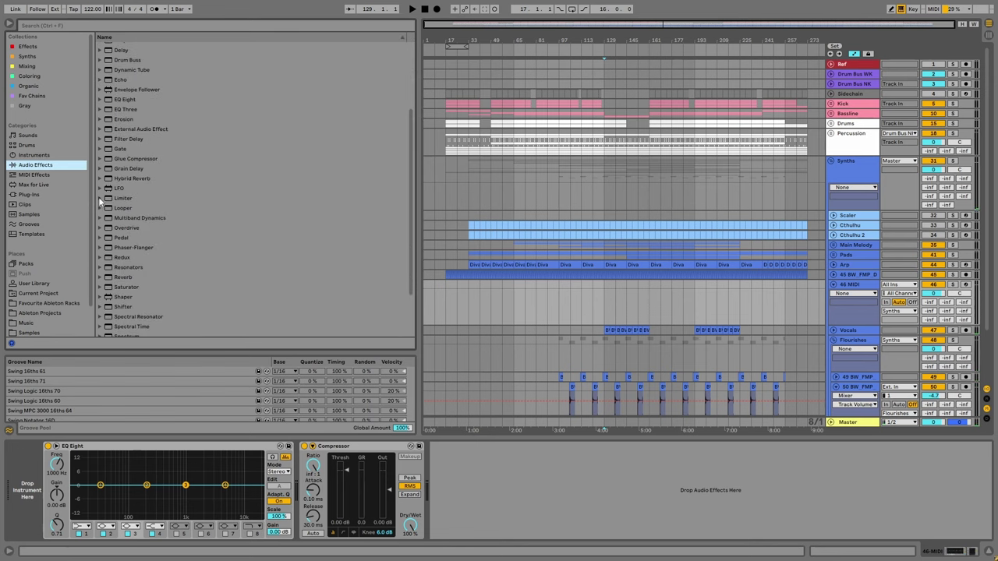
left_click(65, 155)
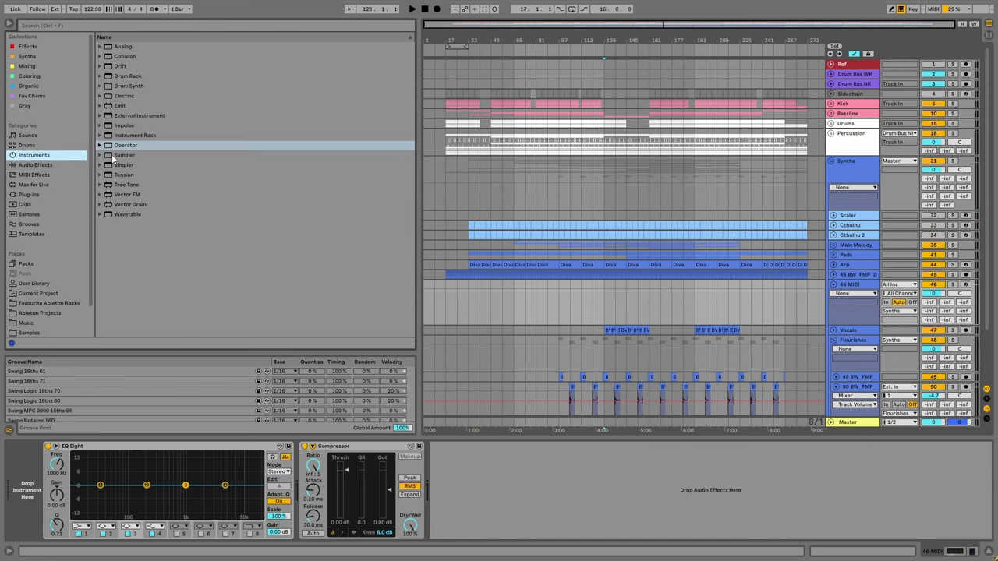
left_click(99, 116)
left_click(137, 175)
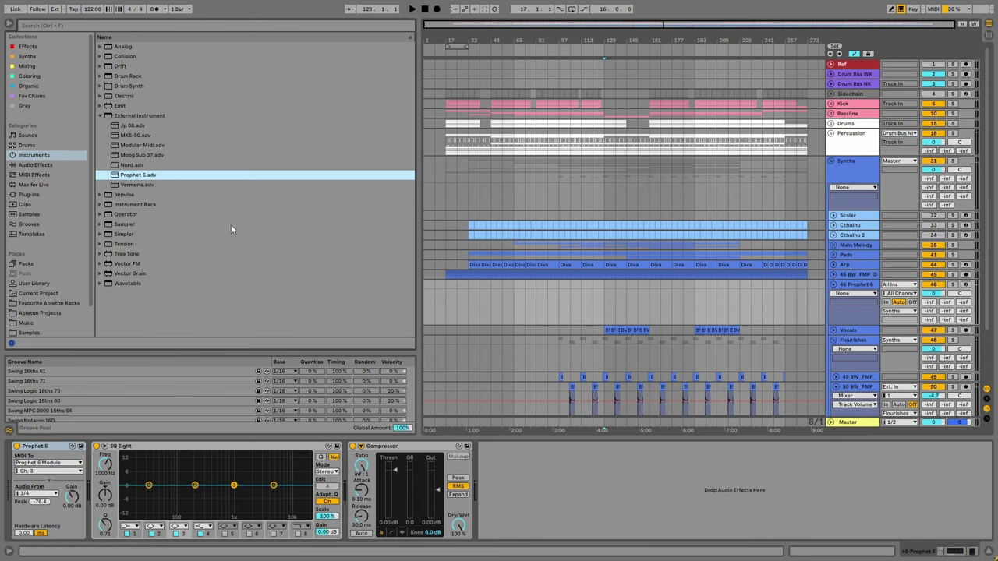
Search the plug-ins for diva and load the VST3 version of Diva onto the new MIDI track.
key("ctrl+f")
left_click(44, 197)
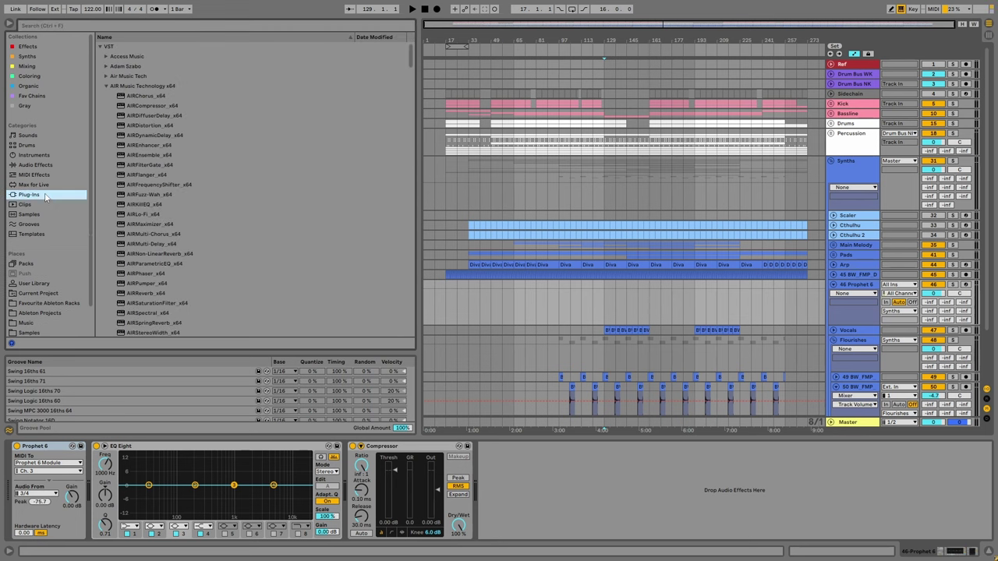
key("ctrl+f")
type("diva")
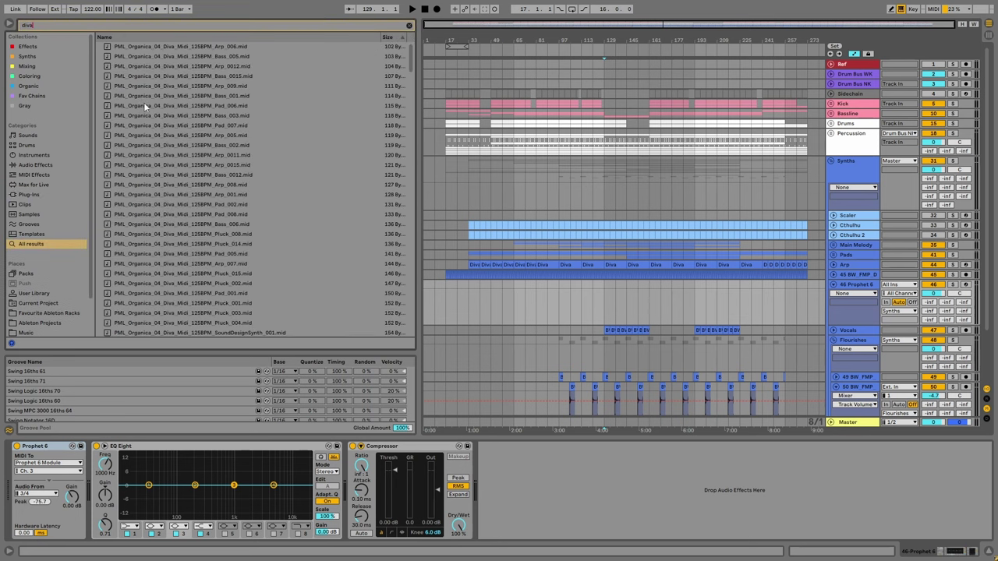
left_click(44, 194)
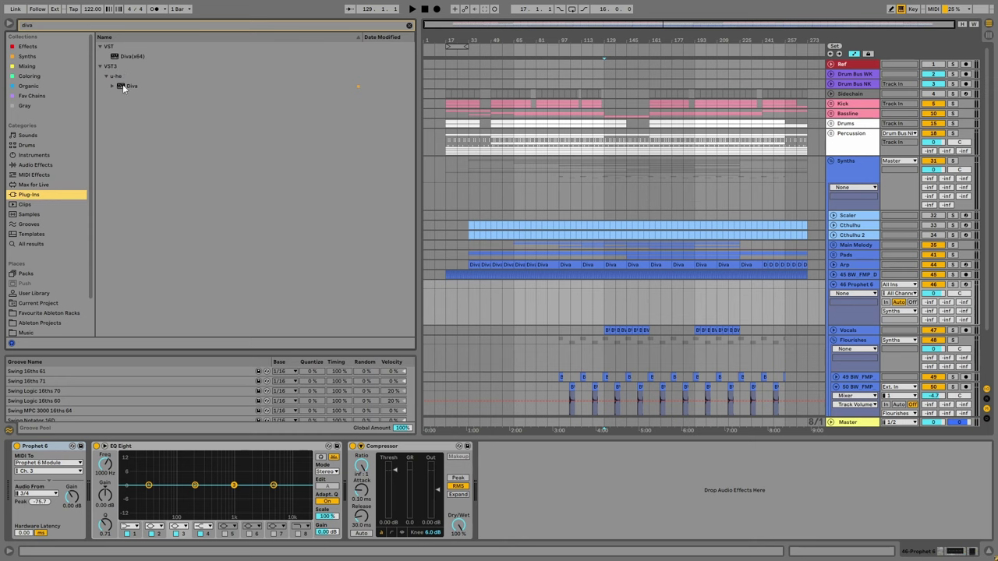
double_click(123, 88)
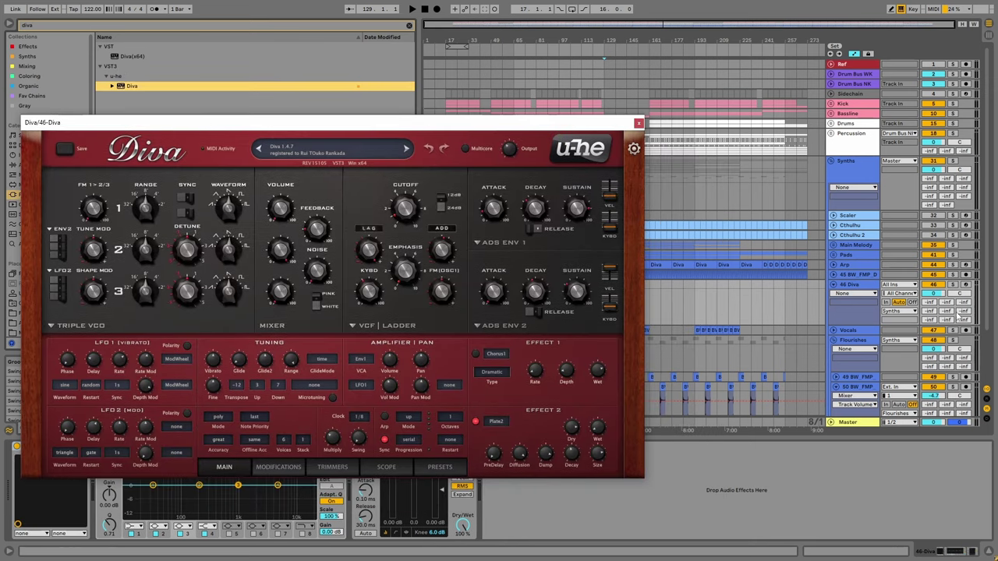
Solo the Pads group and move the Diva window clear of the track controls and device chain.
left_click(953, 246)
left_click_drag(566, 123, 700, 226)
left_click_drag(594, 227, 596, 91)
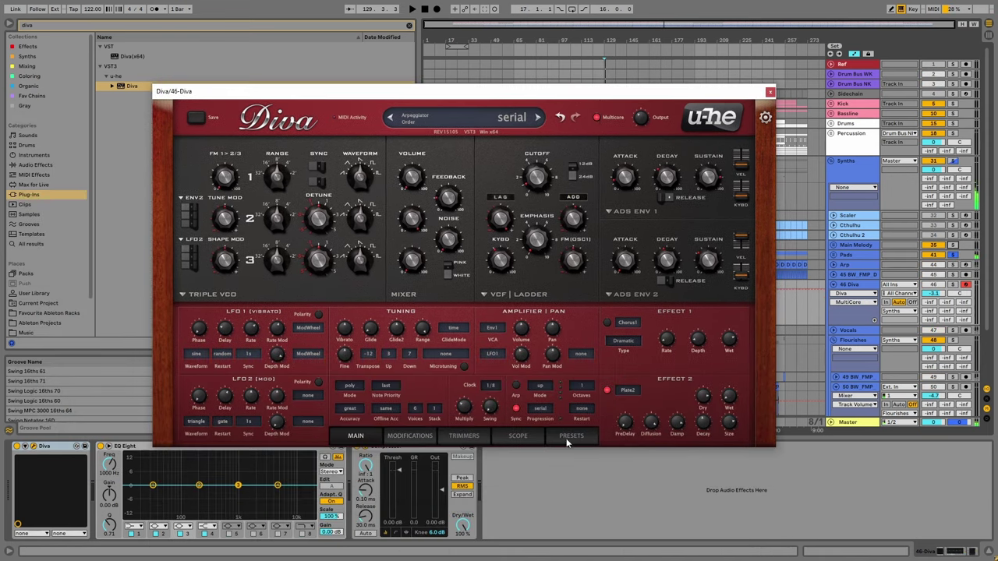
Open the Basic Wavez - Visions Vol. 2 folder in Diva's preset browser and go to its lead presets.
left_click(570, 435)
left_click(188, 258)
left_click(234, 275)
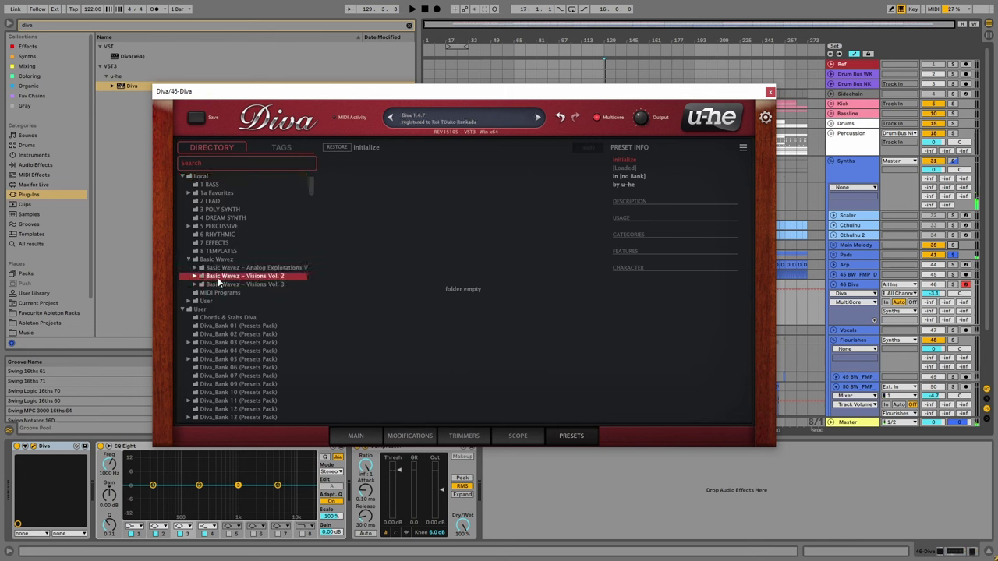
left_click(202, 276)
left_click(220, 284)
scroll(406, 312, "right", 3)
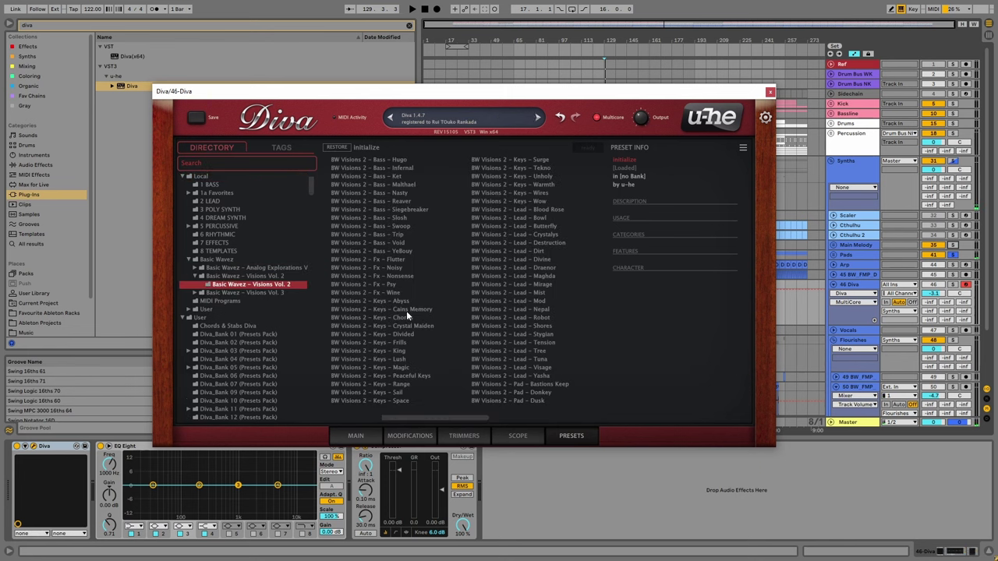
Audition the Visions 2 lead presets from Mirage onward and load BW Visions 2 - Lead - Yasha.
left_click(530, 284)
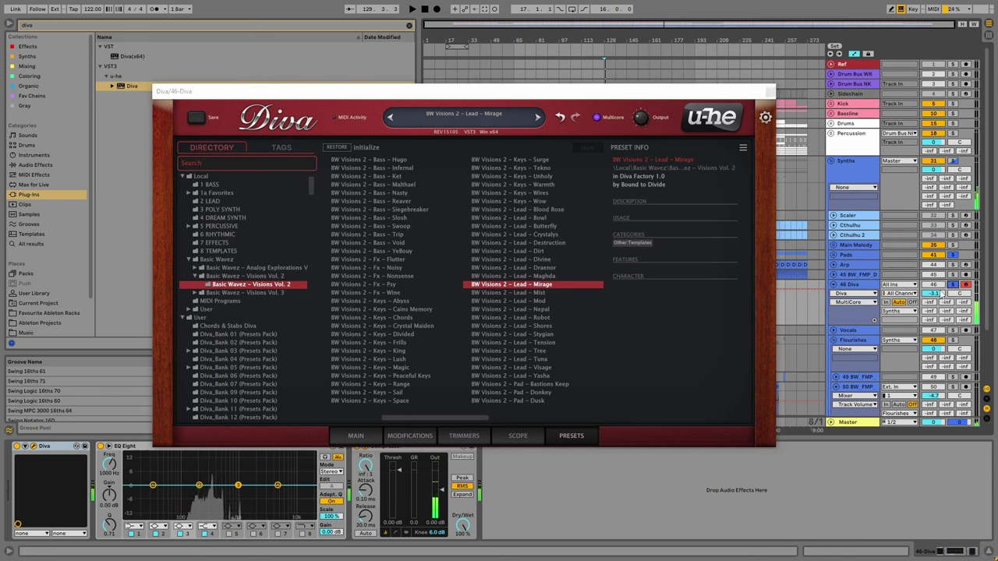
key("Down")
key("Down")
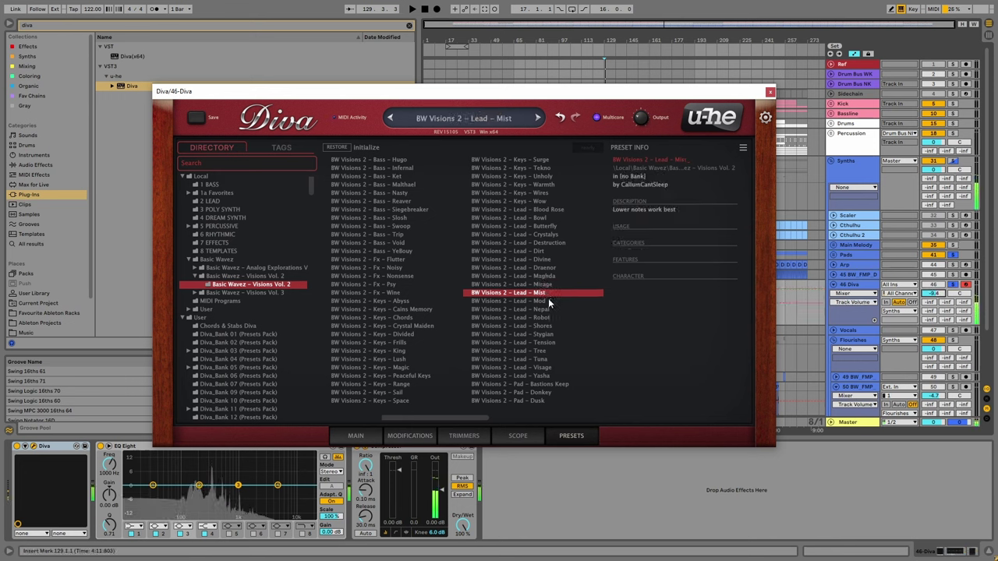
key("Down")
key("Down")
key("Down")
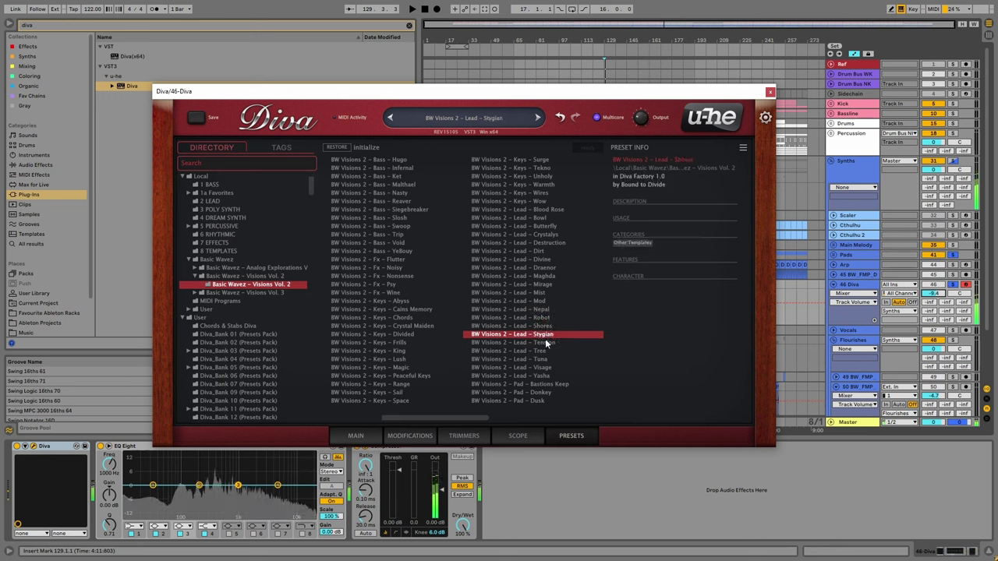
left_click(548, 343)
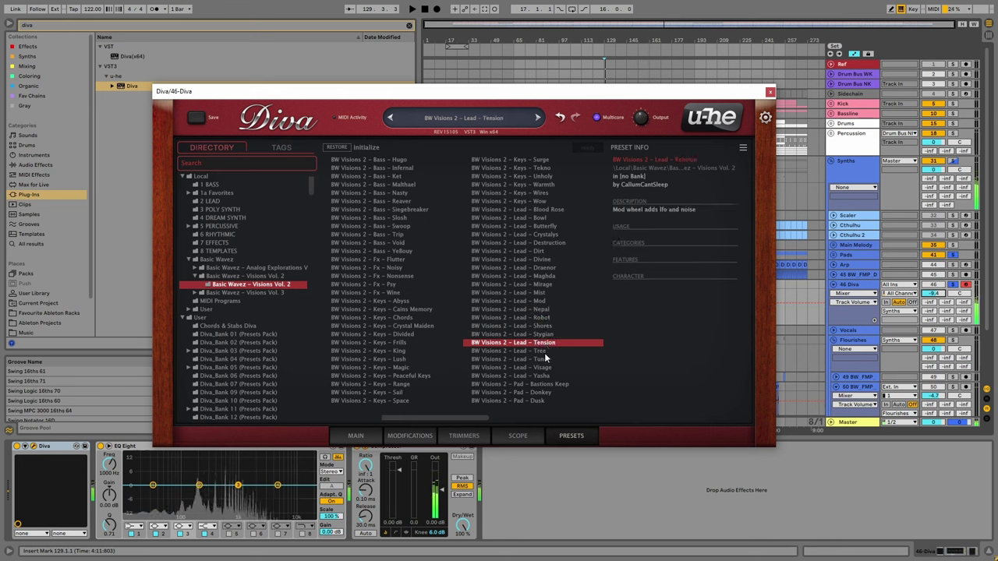
key("Down")
key("Down")
key("Down")
key("Down")
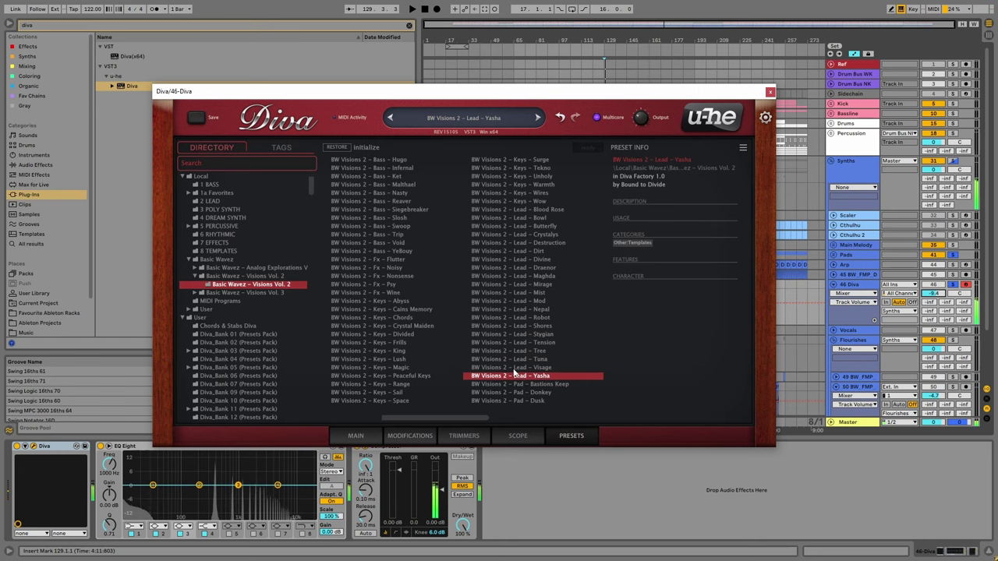
Check the preset's effects on Diva's main page, set the 46 Diva track volume to -12.5 dB and close the plug-in window.
left_click(355, 436)
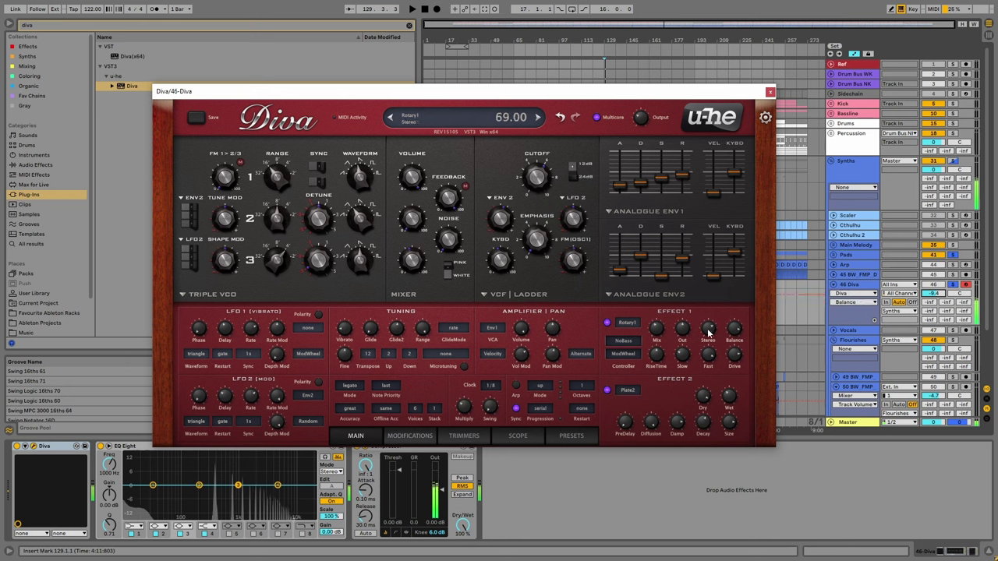
left_click(606, 322)
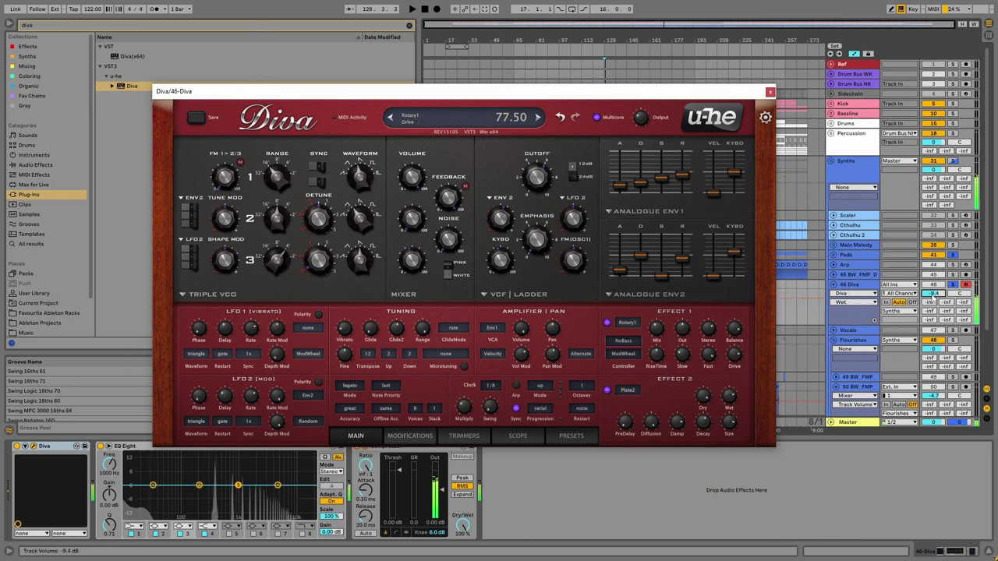
left_click_drag(931, 294, 931, 312)
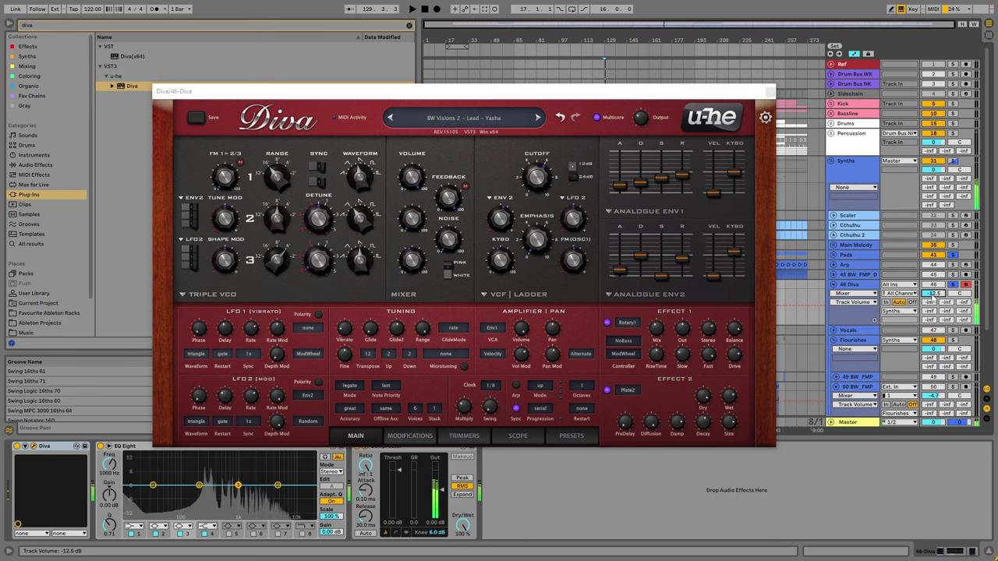
left_click(769, 91)
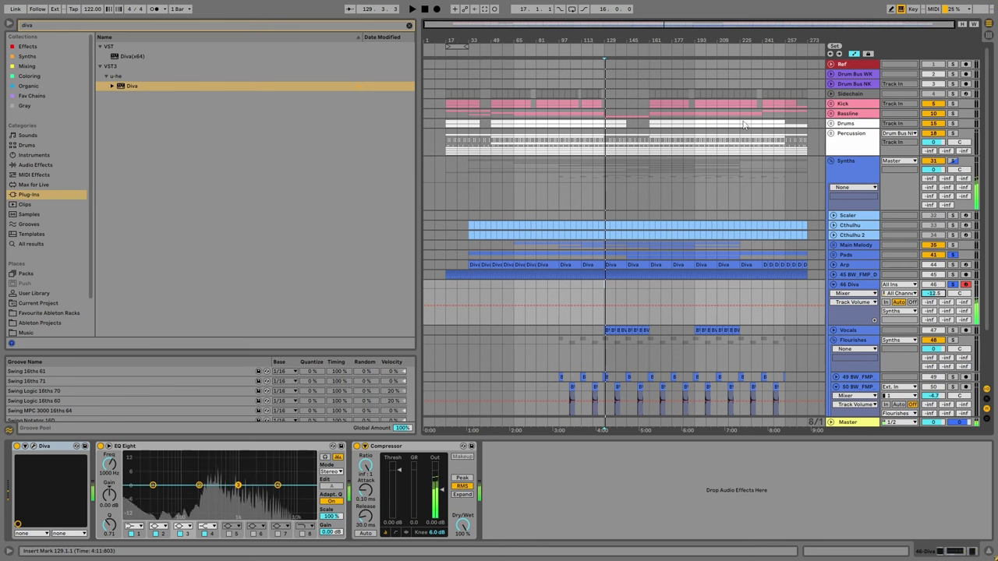
Insert an empty MIDI clip on 46 Diva from bar 129 to 145.
left_click_drag(605, 283, 627, 284)
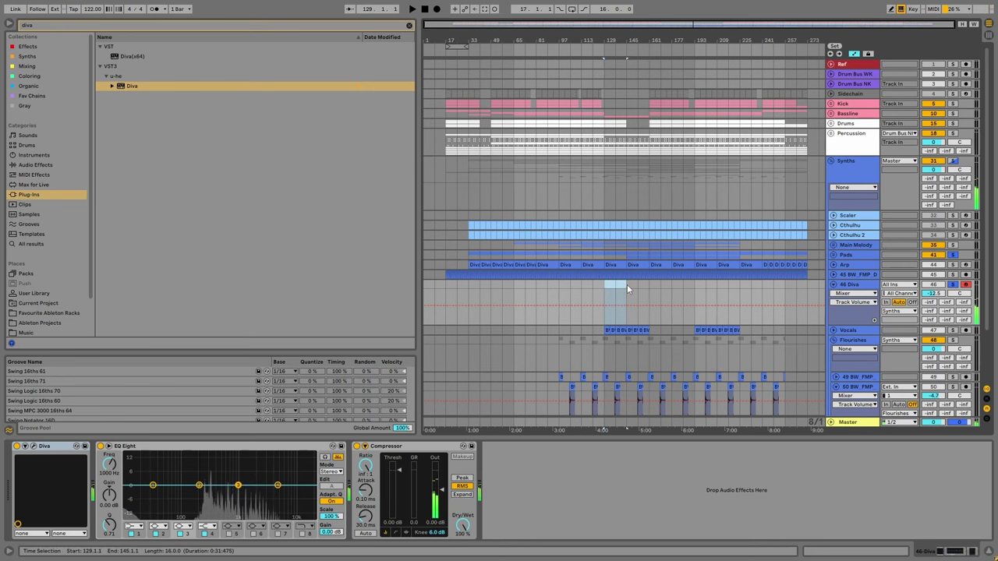
right_click(626, 283)
left_click(661, 371)
Unfold the Pads group and consolidate the 42 Diva clips from bar 129 to 161 into one clip.
left_click(612, 221)
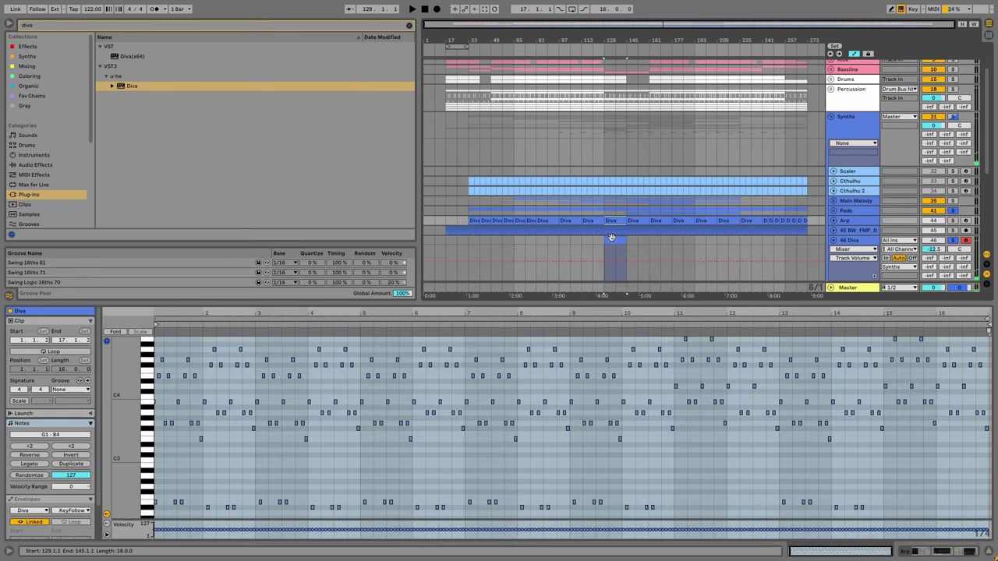
left_click(833, 210)
scroll(834, 211, "down", 2)
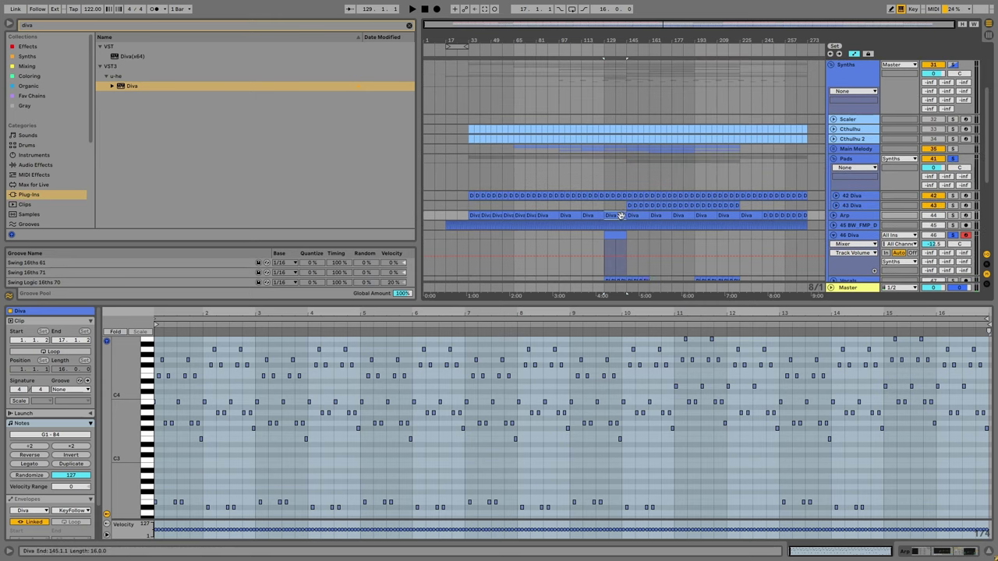
left_click(606, 196)
left_click(647, 194, "shift")
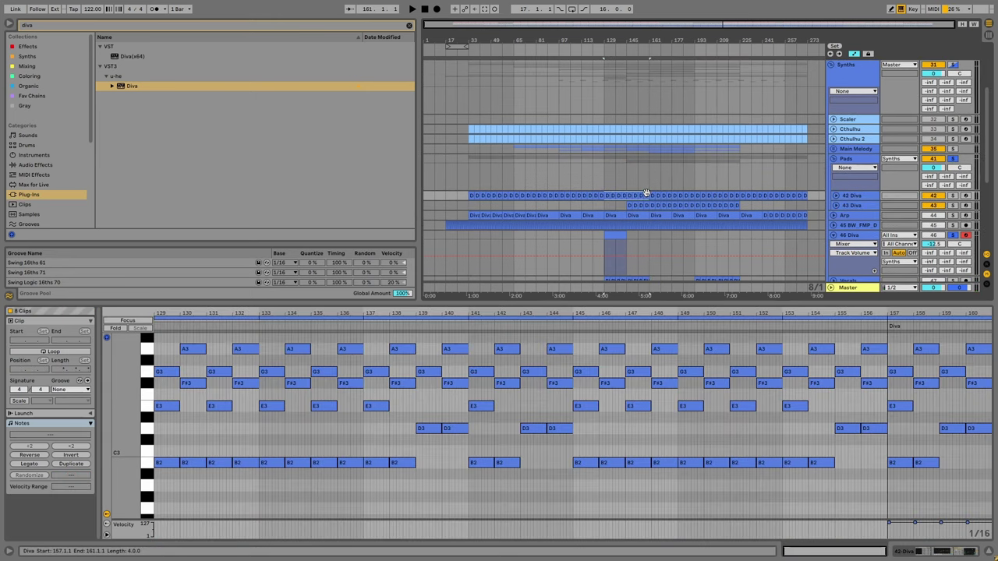
key("ctrl+j")
scroll(624, 199, "down", 1)
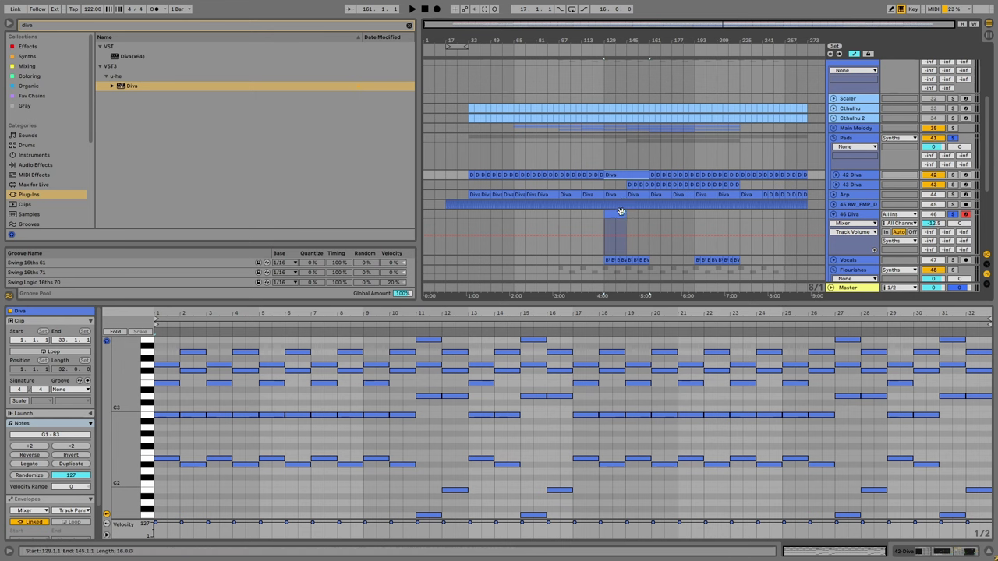
Extend the empty 46 Diva clip to bar 161 and colour it bright green.
left_click(646, 214)
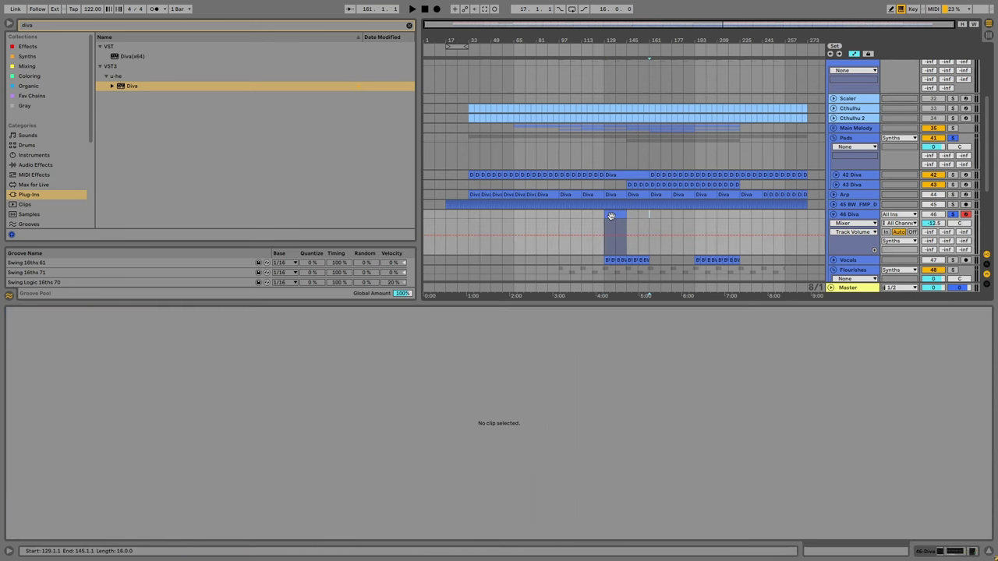
left_click(611, 216)
right_click(619, 217)
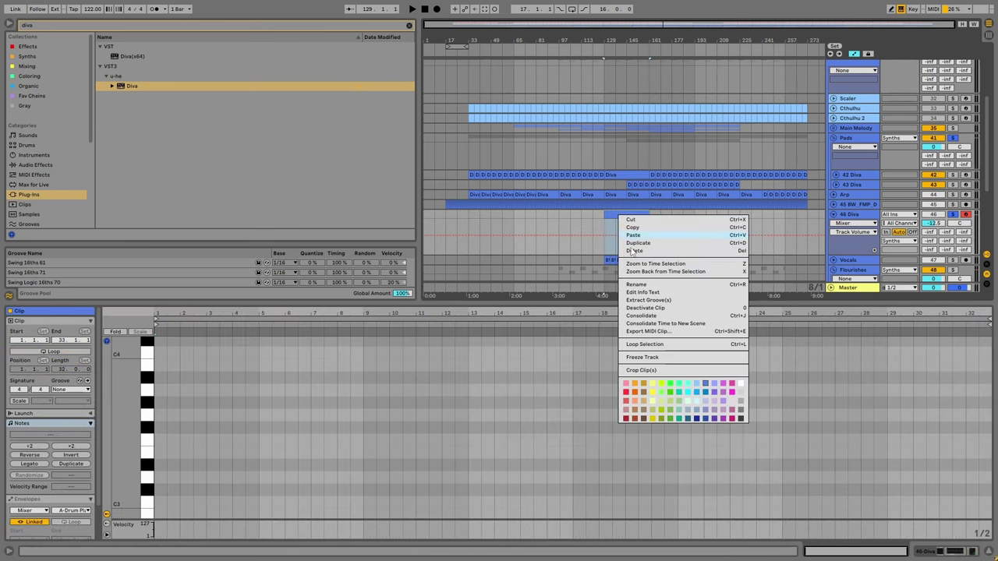
left_click(668, 387)
Edit the green clip together with the 42 Diva clip, focus on 46 Diva and add a one-bar G3 note at bar 129.
left_click(620, 174, "shift")
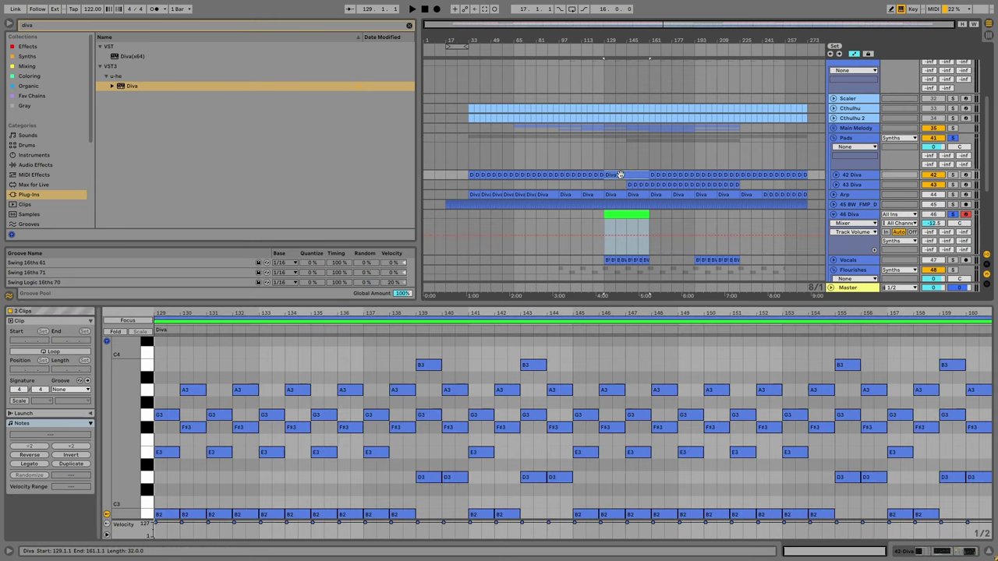
left_click(123, 318)
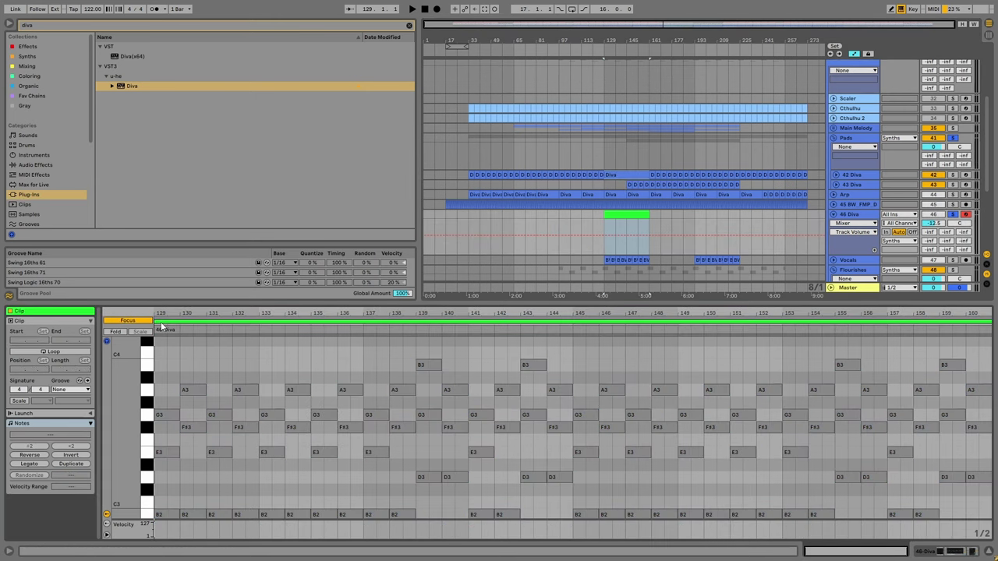
scroll(219, 423, "down", 1)
scroll(307, 408, "down", 3)
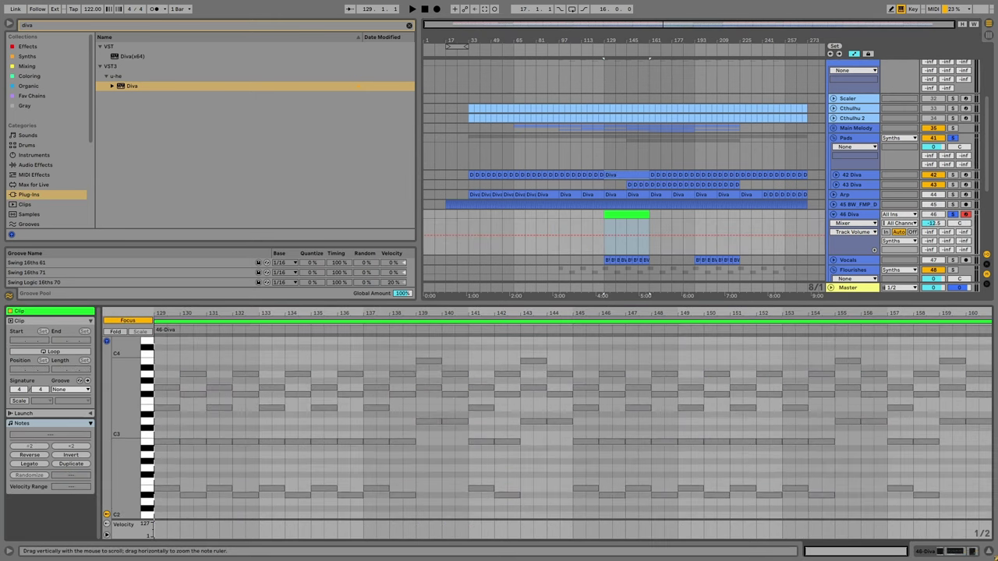
scroll(319, 381, "up", 1)
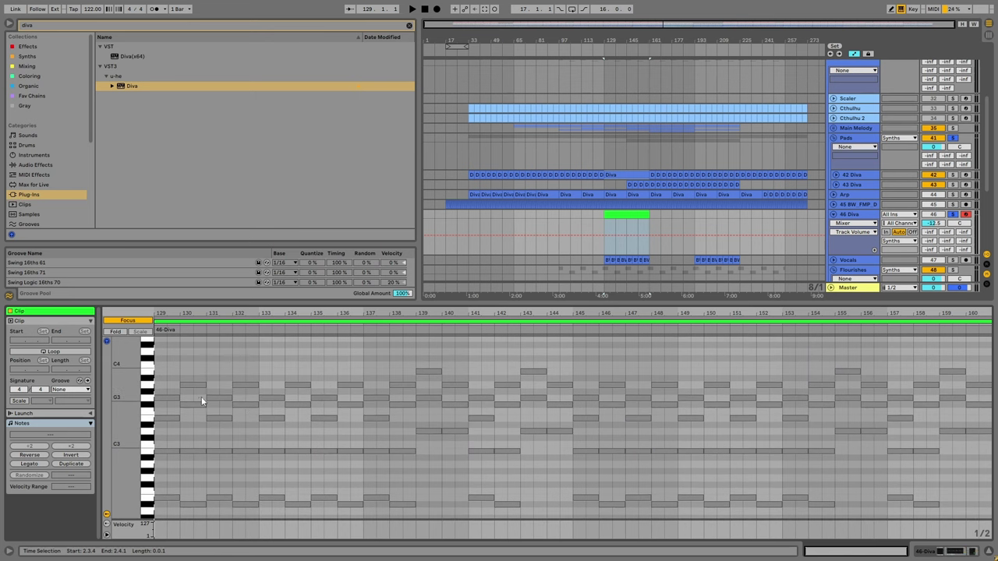
double_click(159, 398)
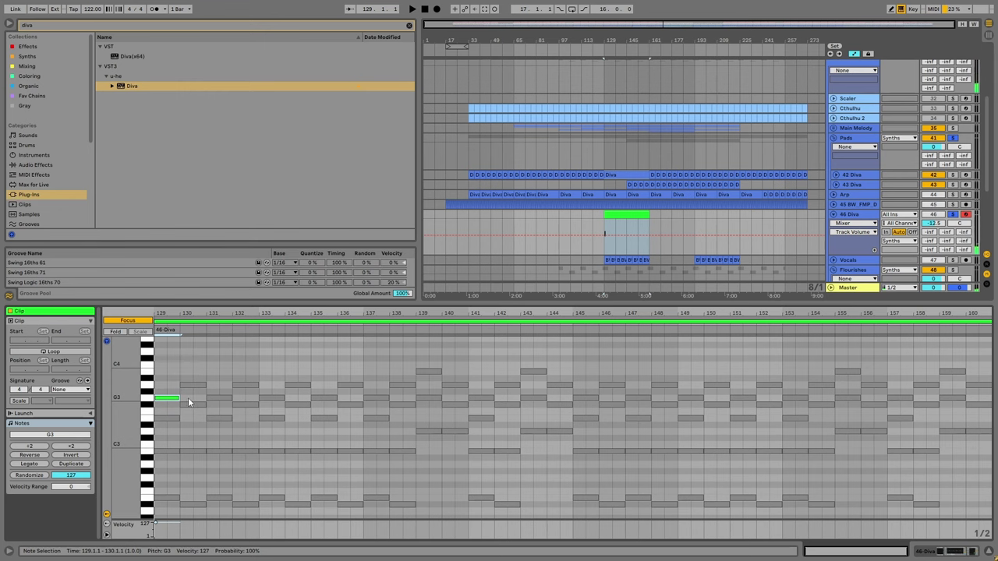
Add one-bar notes A3 at bar 130, E4 at bar 131 and B3 at bar 132 in the 46 Diva clip and start playback.
double_click(193, 385)
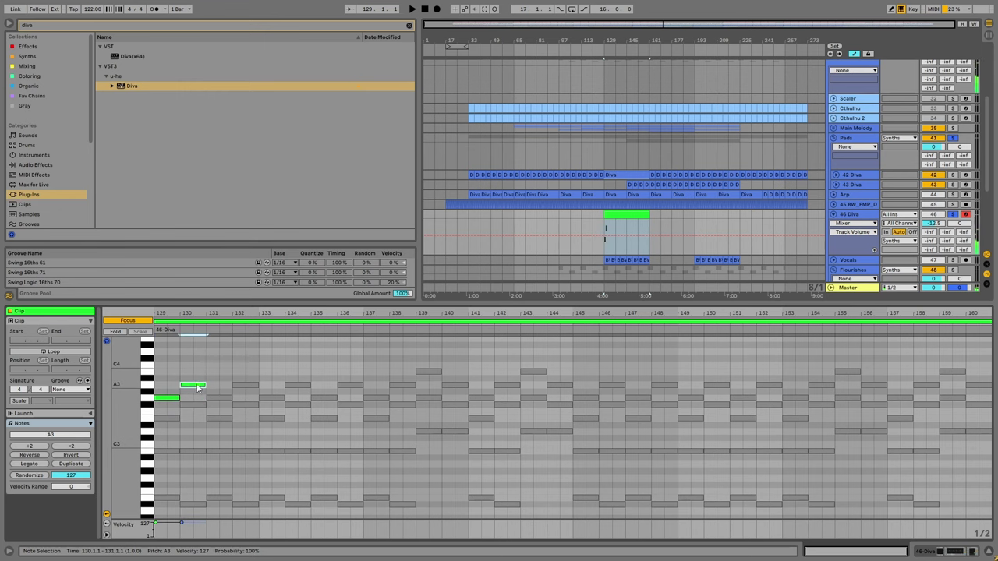
left_click_drag(217, 389, 218, 422)
key("shift+Up")
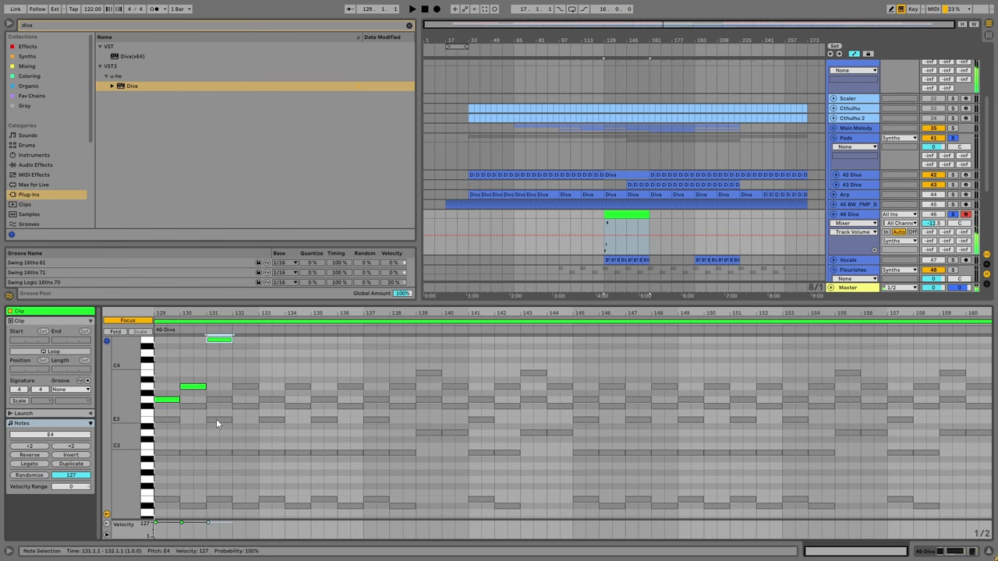
double_click(243, 340)
left_click_drag(244, 340, 243, 456)
key("shift+Up")
key("space")
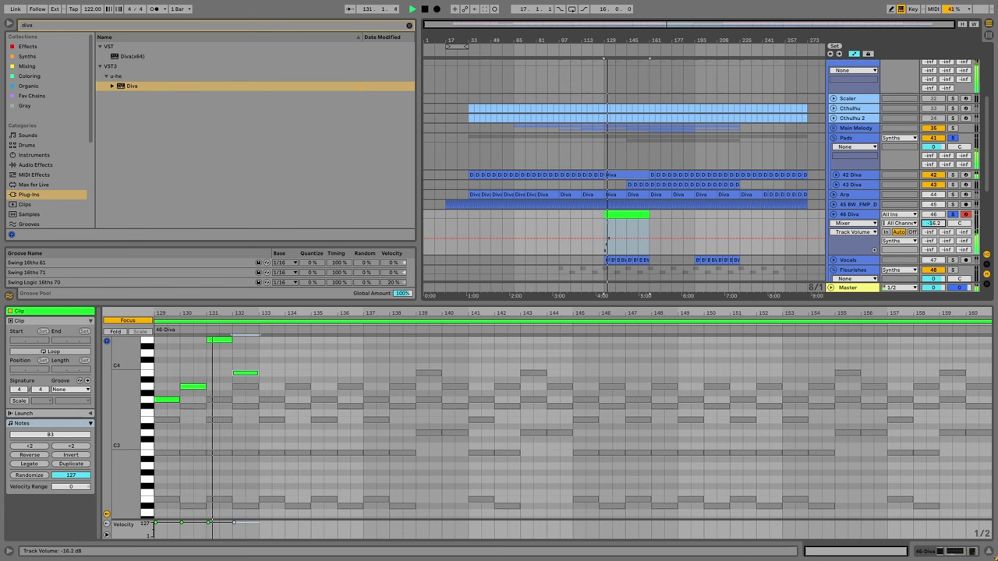
Continue the 46 Diva melody with one-bar notes C4, A3, E4 and D4 in bars 133 to 136.
scroll(257, 397, "up", 2)
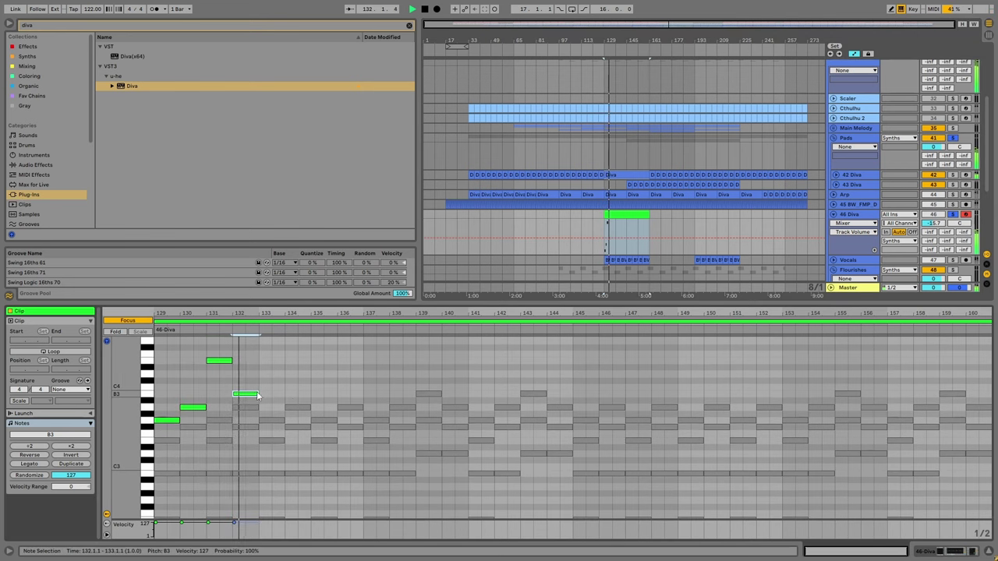
double_click(271, 388)
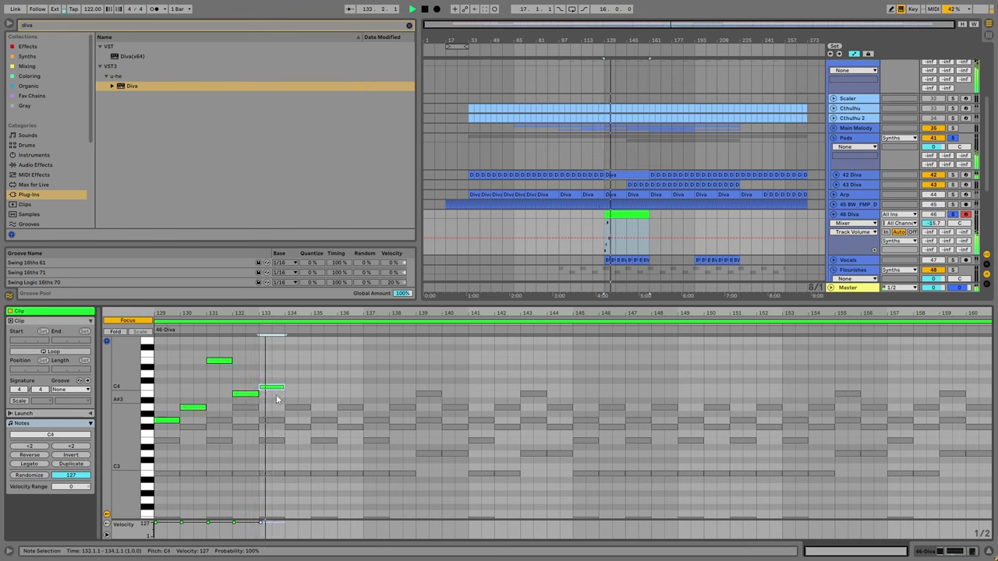
double_click(295, 388)
left_click_drag(296, 395, 332, 443)
double_click(326, 421)
key("shift+Up")
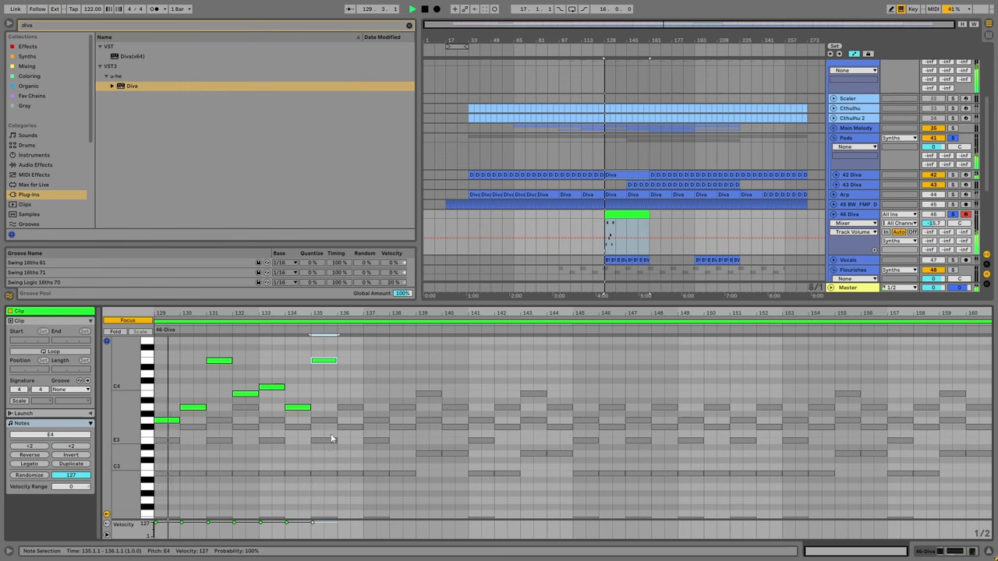
double_click(348, 361)
left_click_drag(349, 367, 350, 379)
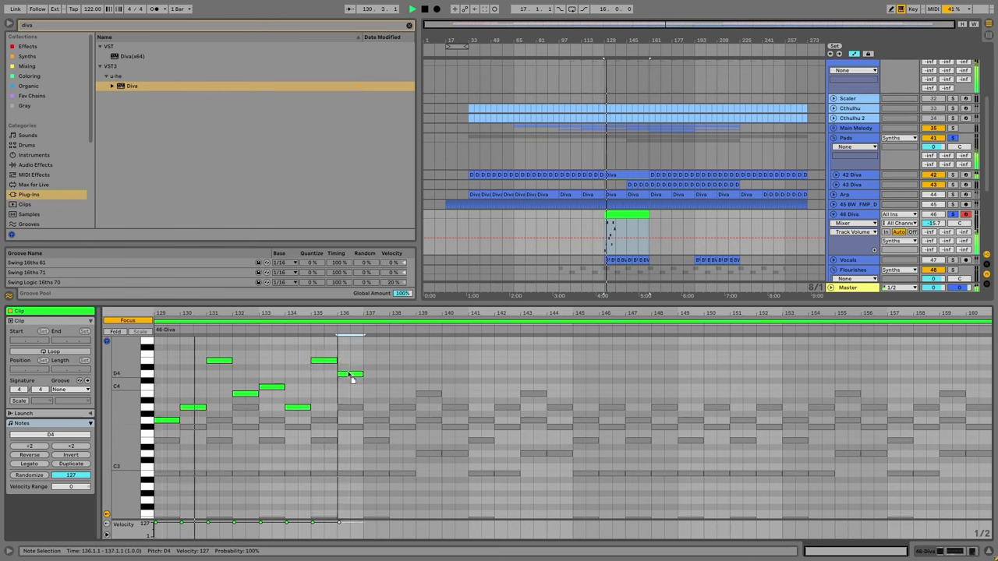
Set the 46 Diva track volume to -14.4 dB and lower the bar 135 note to B3 and the bar 136 note to E3.
left_click_drag(933, 227, 941, 225)
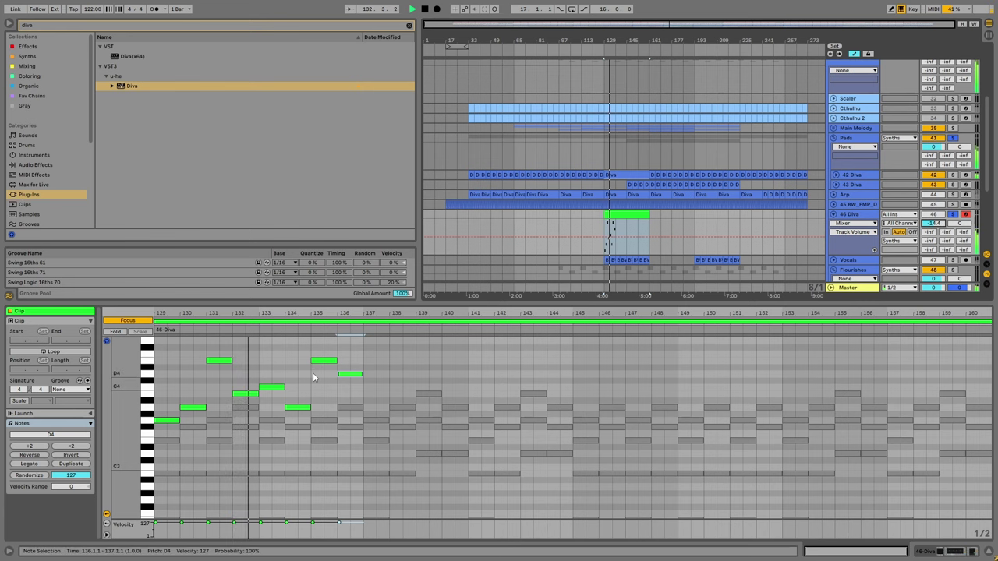
scroll(279, 395, "down", 2)
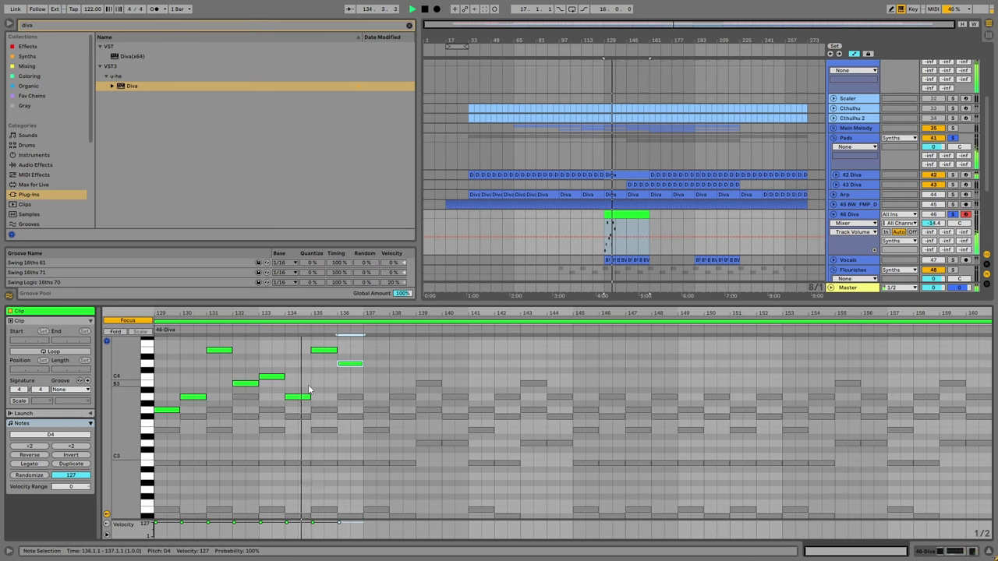
key("ctrl+Left")
key("ctrl+Left")
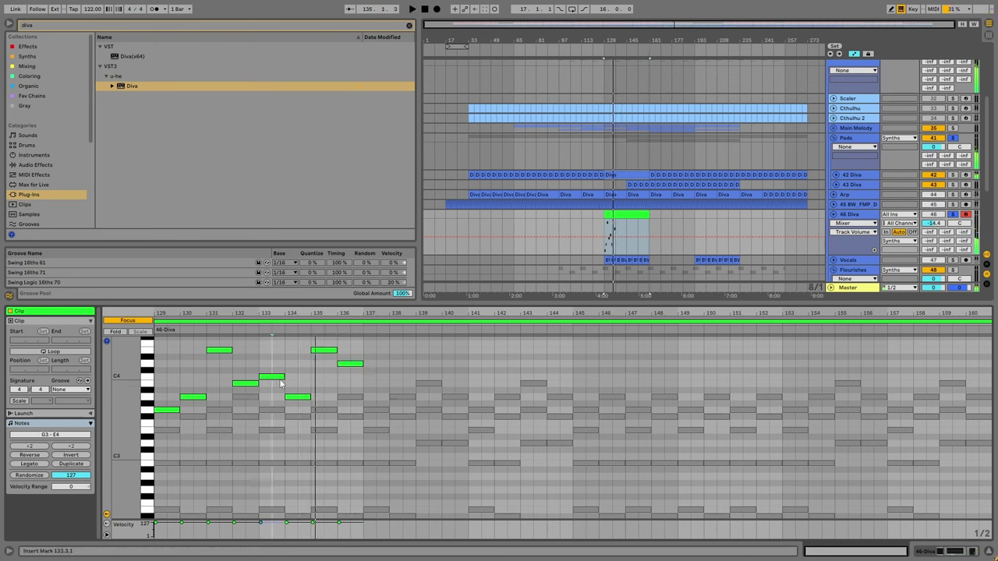
left_click_drag(318, 360, 352, 431)
Duplicate the eight-bar melody in the 46 Diva clip into bars 137 to 144.
key("ctrl+a")
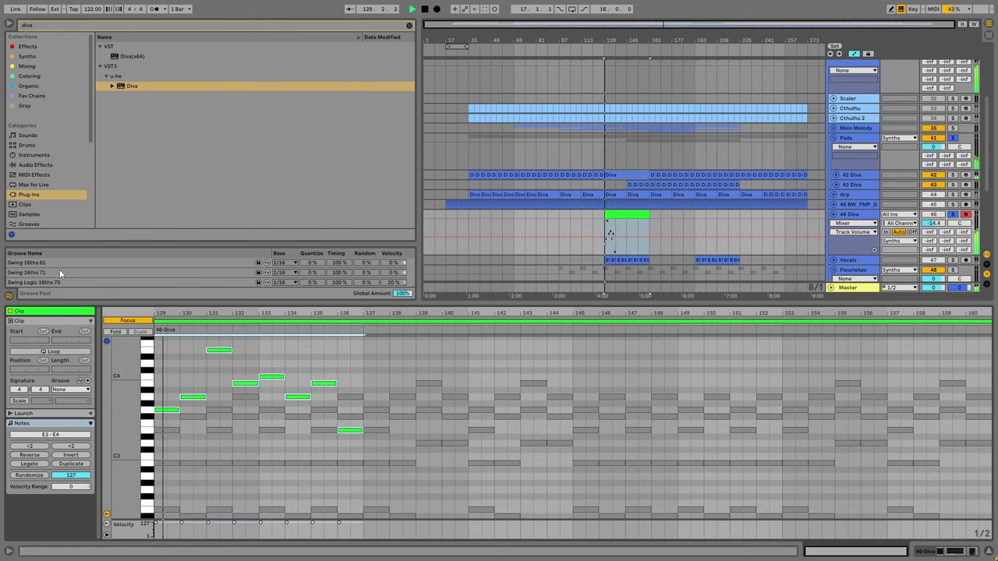
key("ctrl+d")
key("space")
scroll(488, 401, "up", 3)
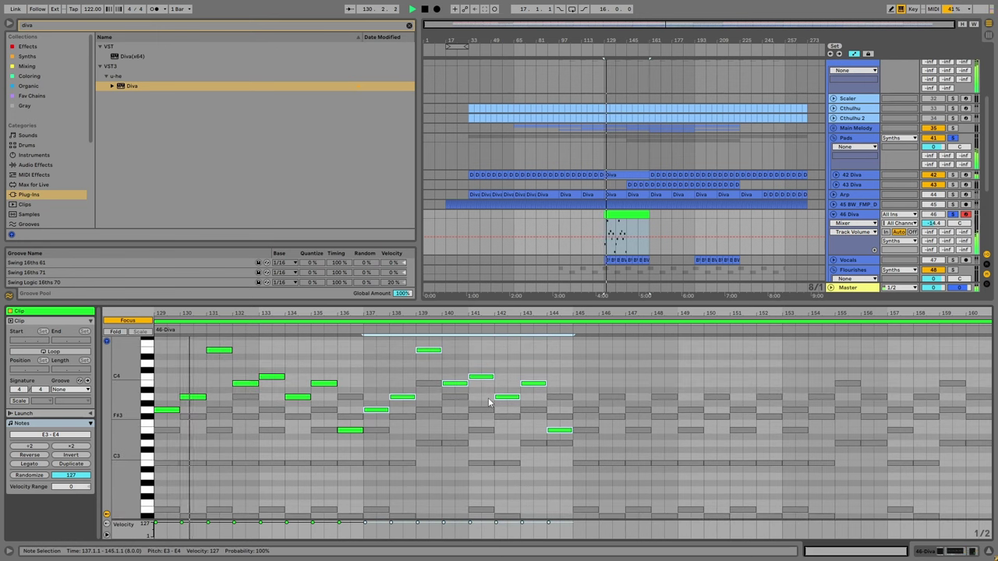
Vary the duplicated phrase: C4 in bar 139, A3 in bar 141, F#3 in bar 142, C4 in bar 143 and E4 in bar 144.
left_click(428, 353)
left_click_drag(427, 353, 426, 379)
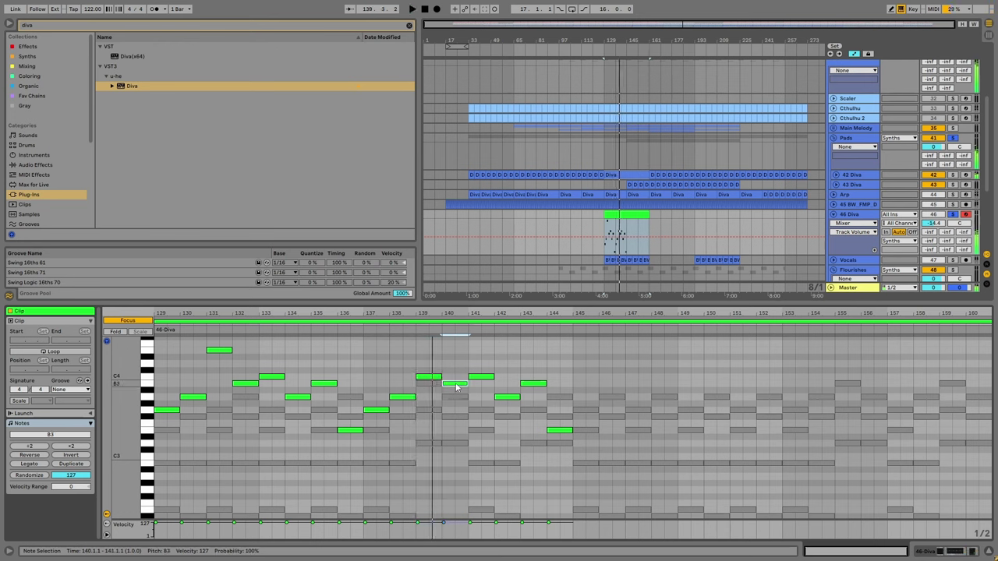
left_click(417, 328)
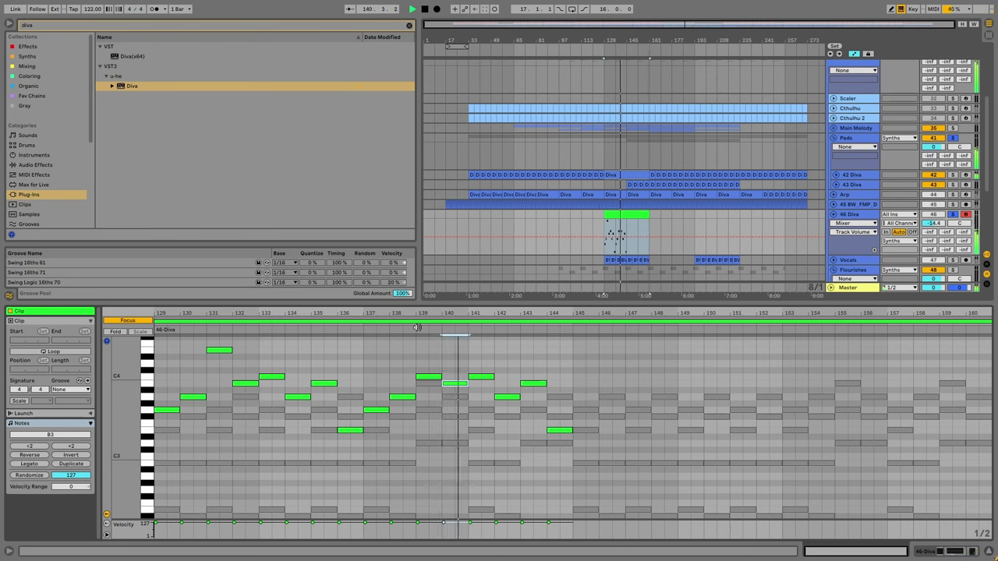
key("space")
left_click_drag(481, 378, 484, 392)
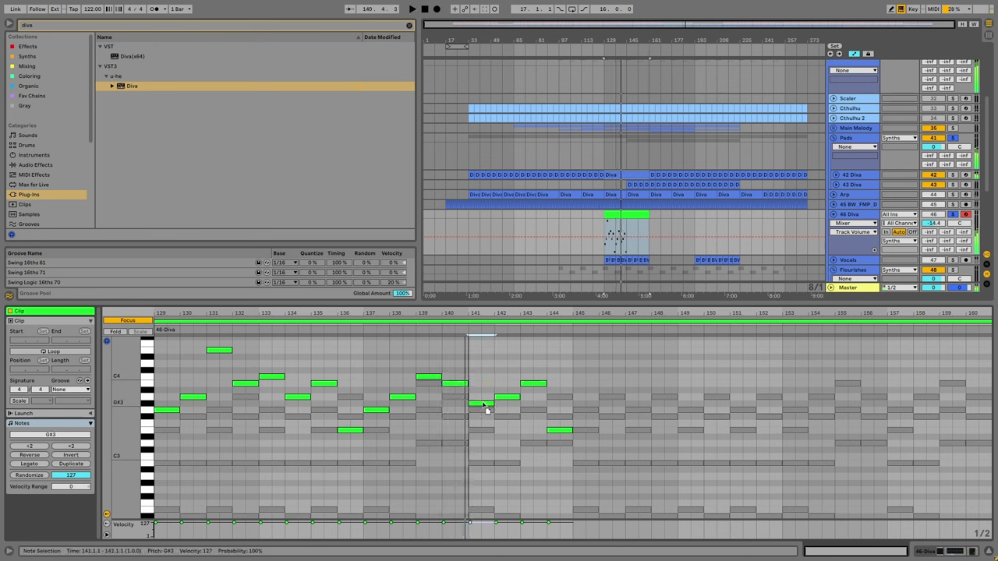
key("space")
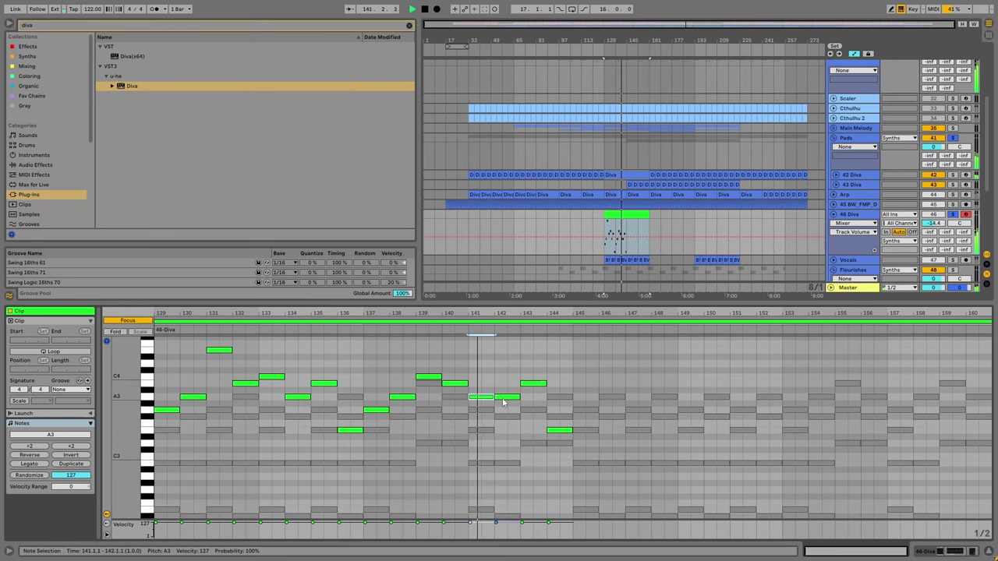
left_click_drag(505, 400, 508, 421)
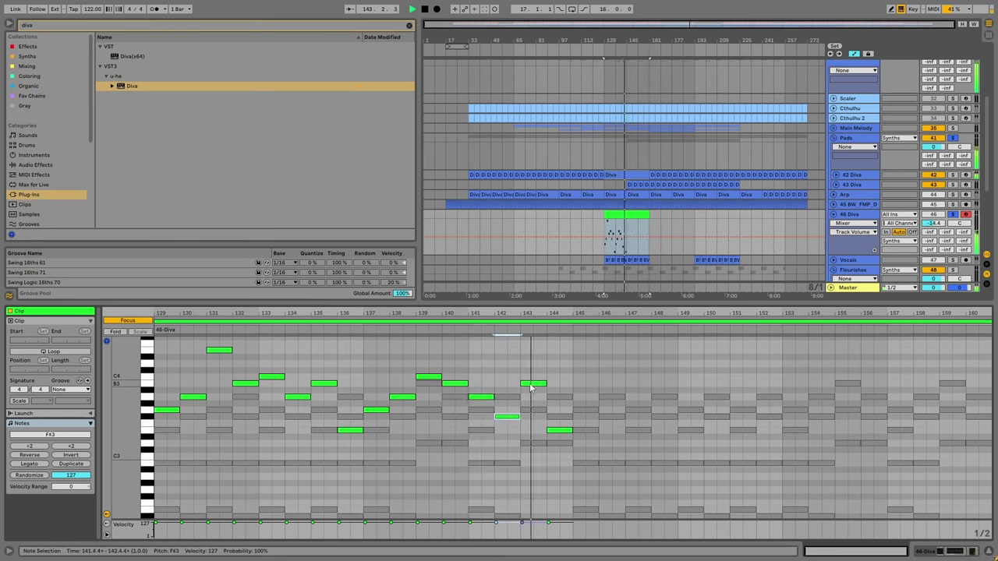
left_click_drag(531, 386, 531, 380)
left_click_drag(559, 431, 558, 354)
Duplicate the whole 16-bar melody from bar 145 and set the 46 Diva track volume to -11.9 dB.
key("ctrl+a")
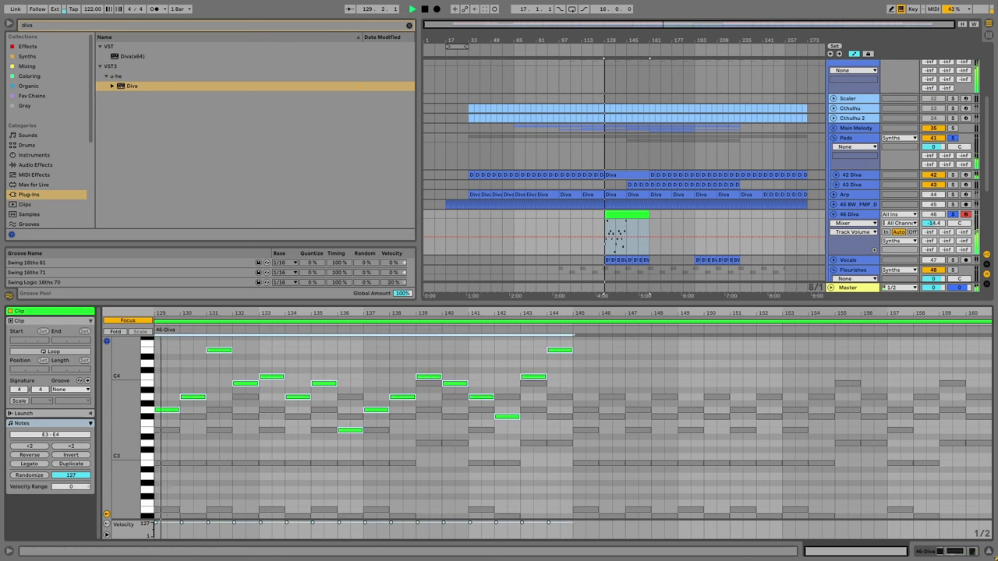
key("ctrl+d")
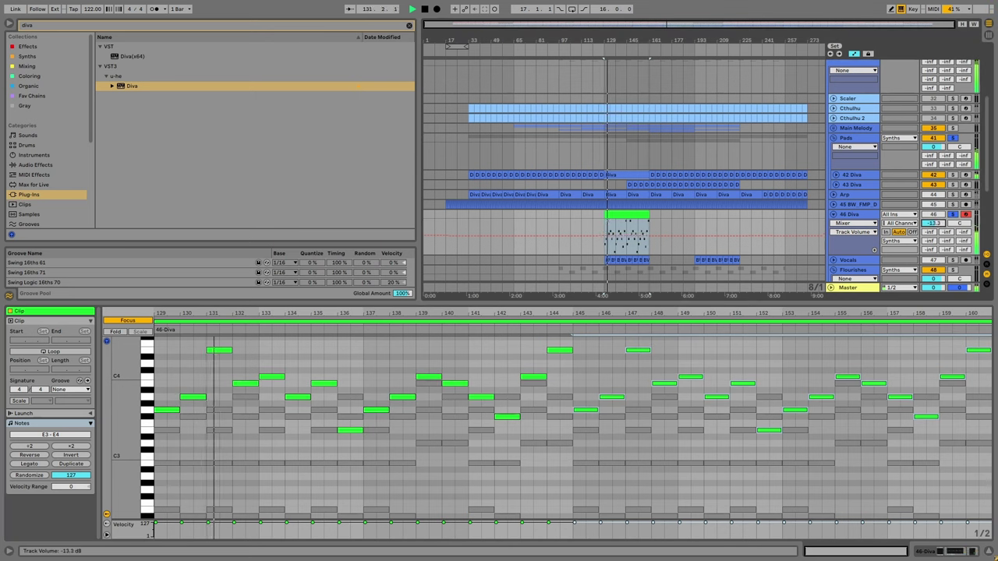
left_click_drag(940, 224, 934, 201)
scroll(956, 199, "down", 1)
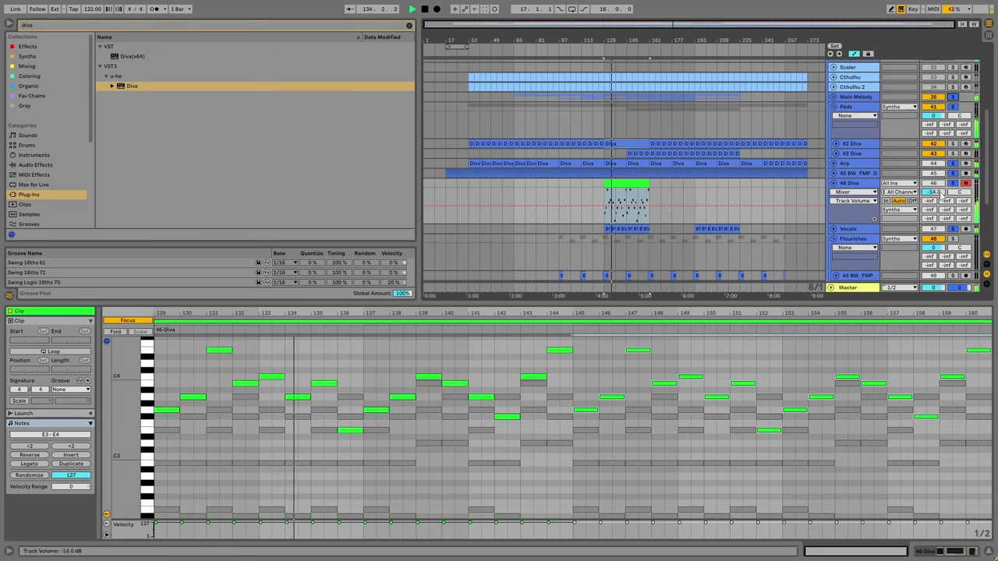
mouse_move(934, 192)
left_mouse_down()
mouse_move(933, 177)
mouse_move(933, 190)
left_mouse_up()
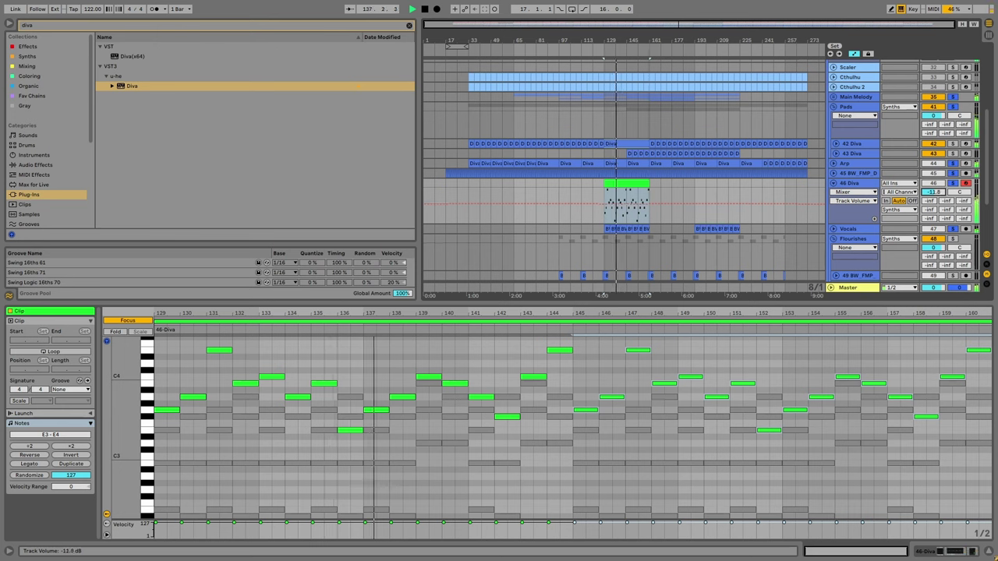
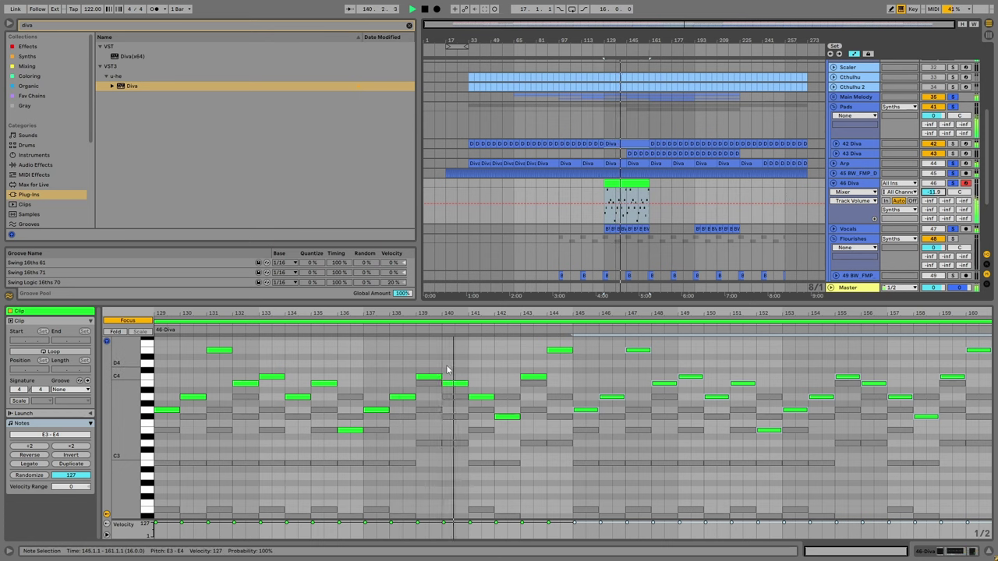
Repitch the 46 Diva notes in bars 139, 140, 143 and 144 to B3, D4, D3 and F#3 while auditioning them.
left_click_drag(456, 383, 454, 352)
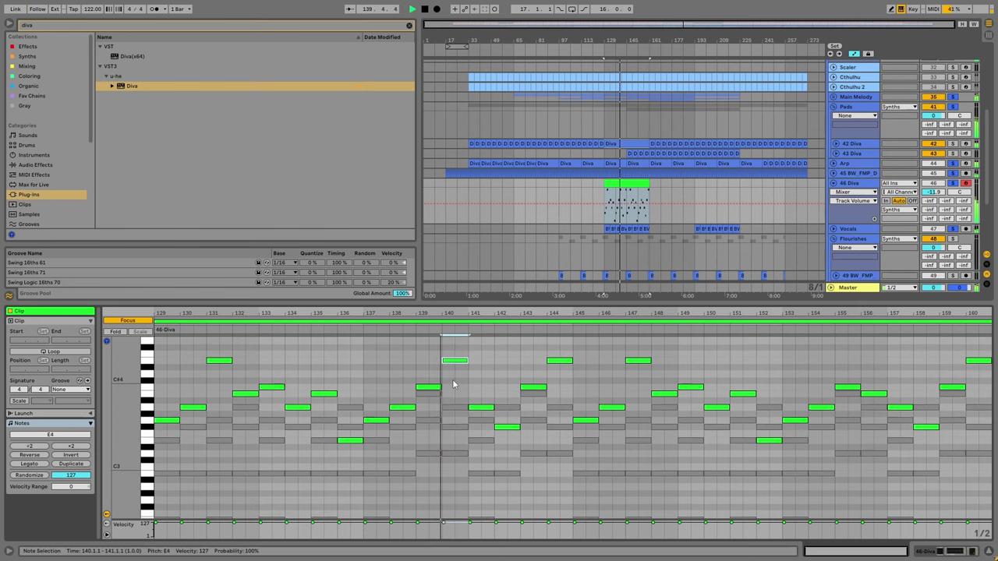
key("Down")
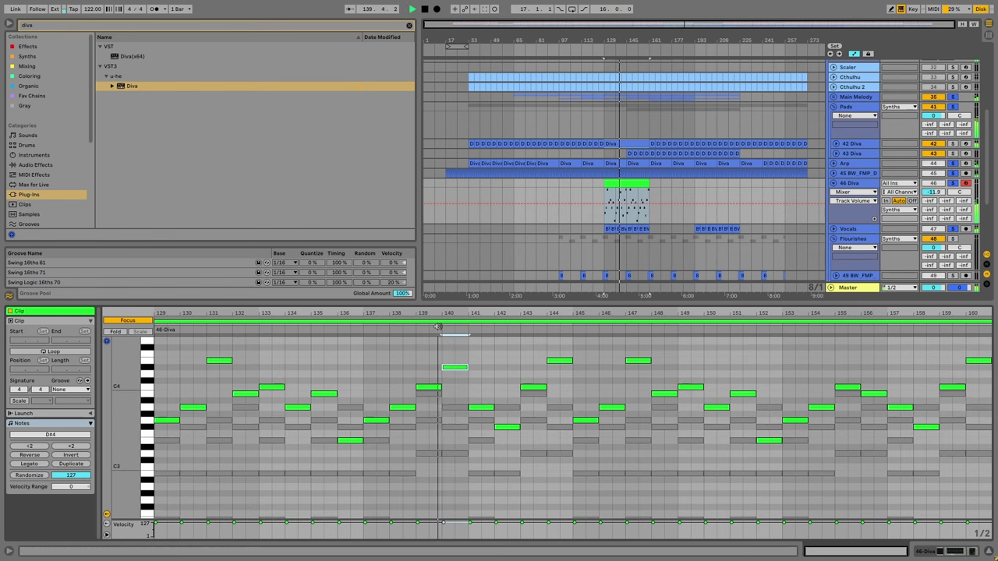
key("Down")
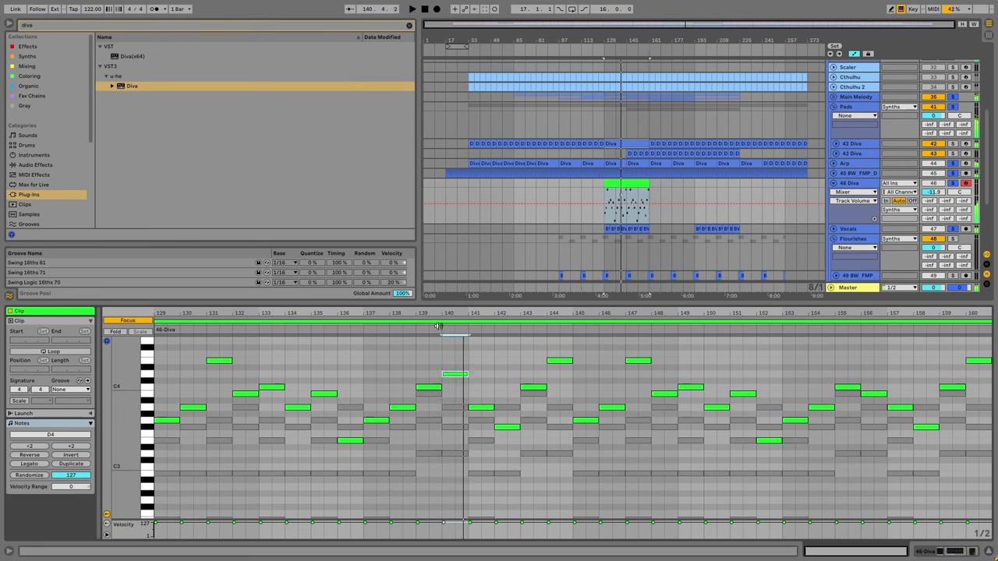
left_click(426, 378)
left_click(426, 387)
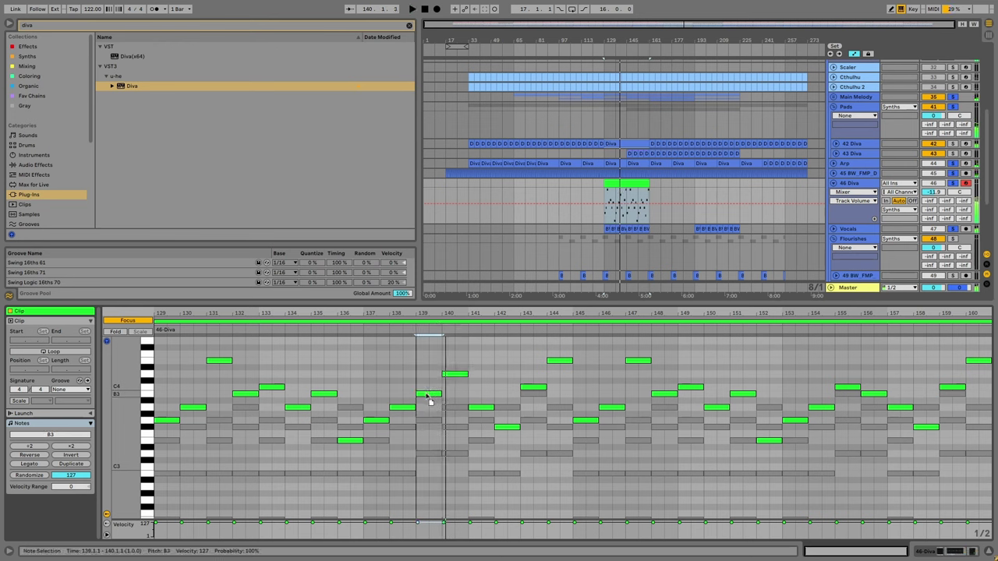
left_click(411, 327)
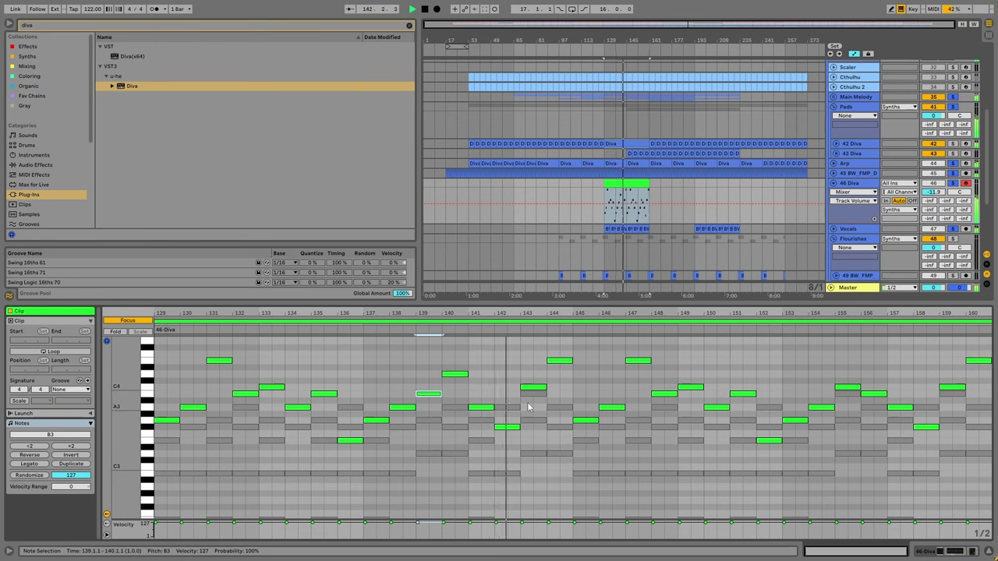
left_click_drag(535, 392, 534, 455)
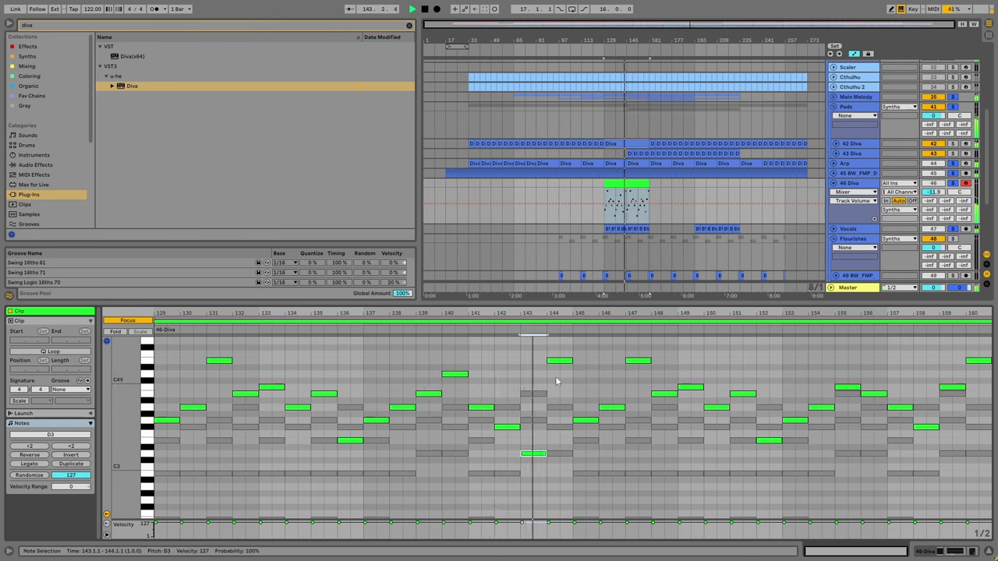
left_click_drag(558, 361, 560, 429)
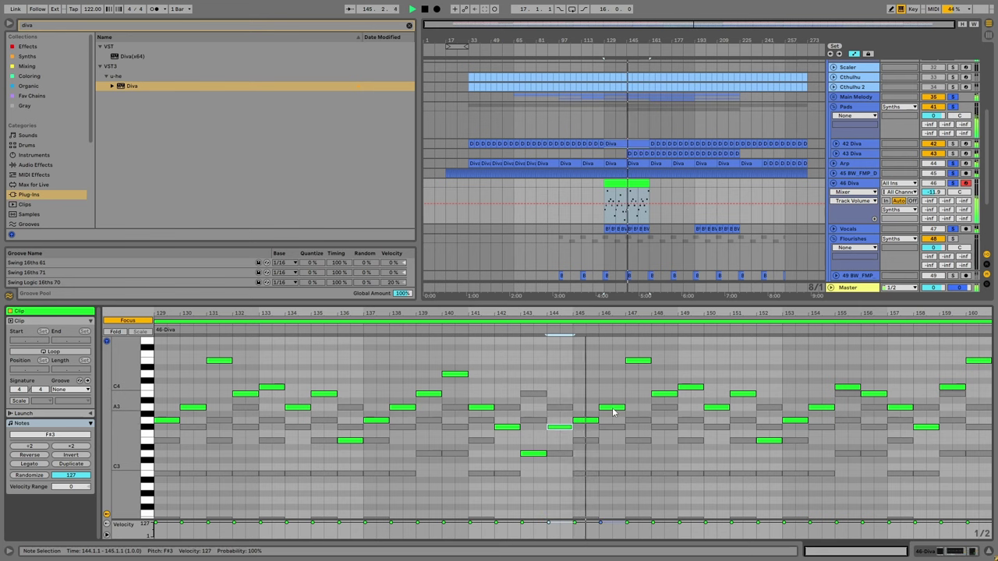
Copy the 46 Diva notes from bars 137 to 140, unfold the 42 Diva track and paste the notes at bar 153.
scroll(380, 466, "down", 1)
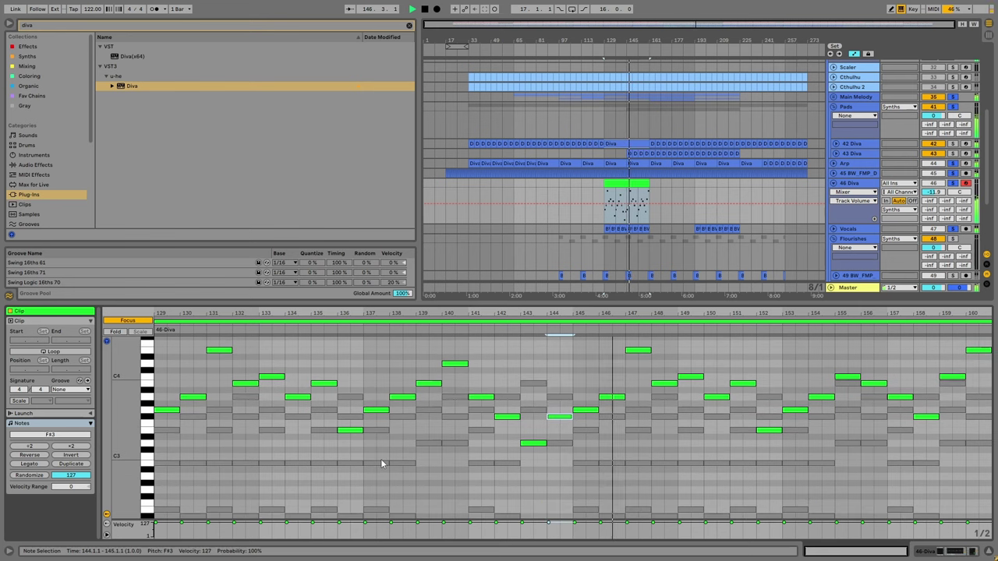
left_click_drag(381, 458, 458, 343)
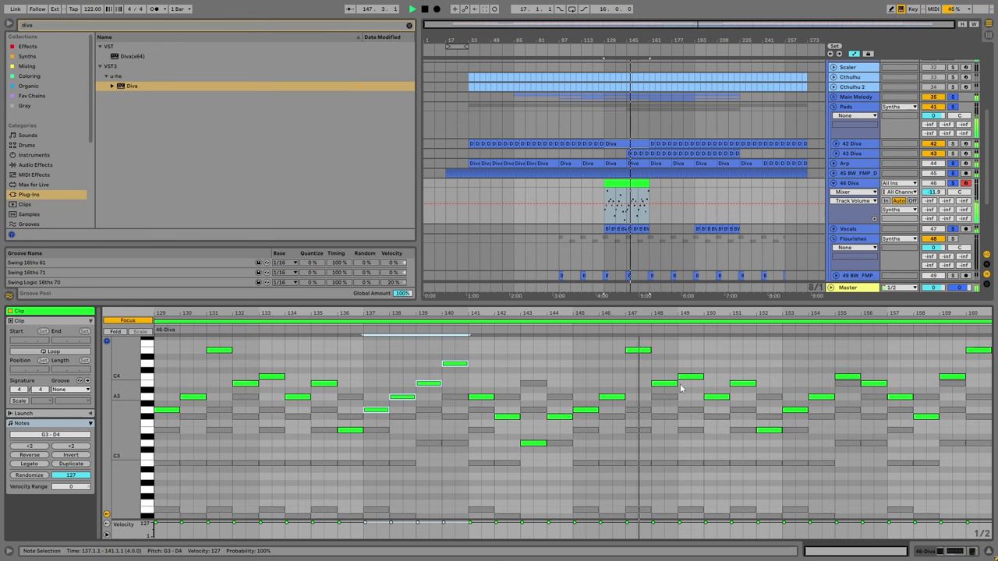
scroll(581, 380, "down", 6)
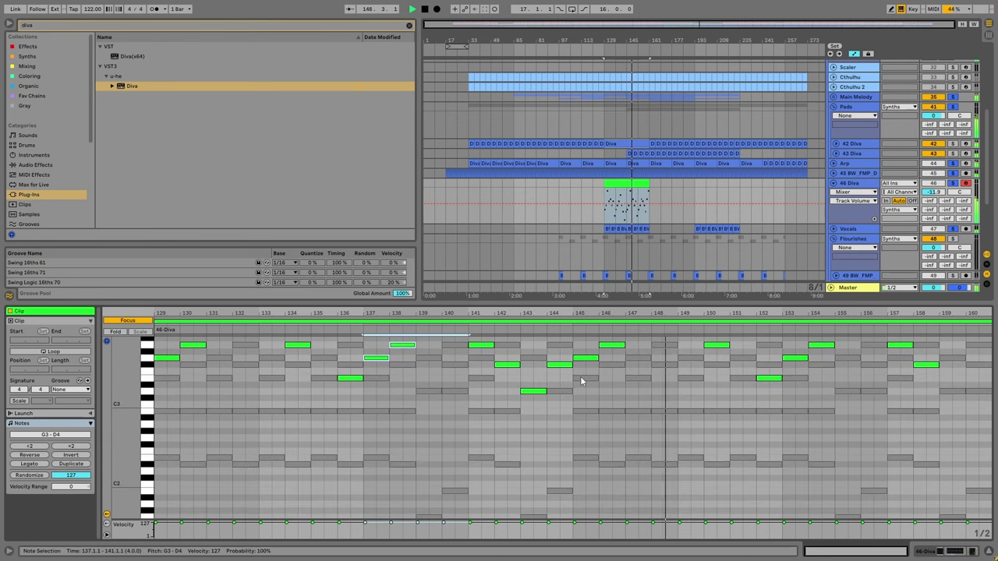
scroll(580, 380, "up", 7)
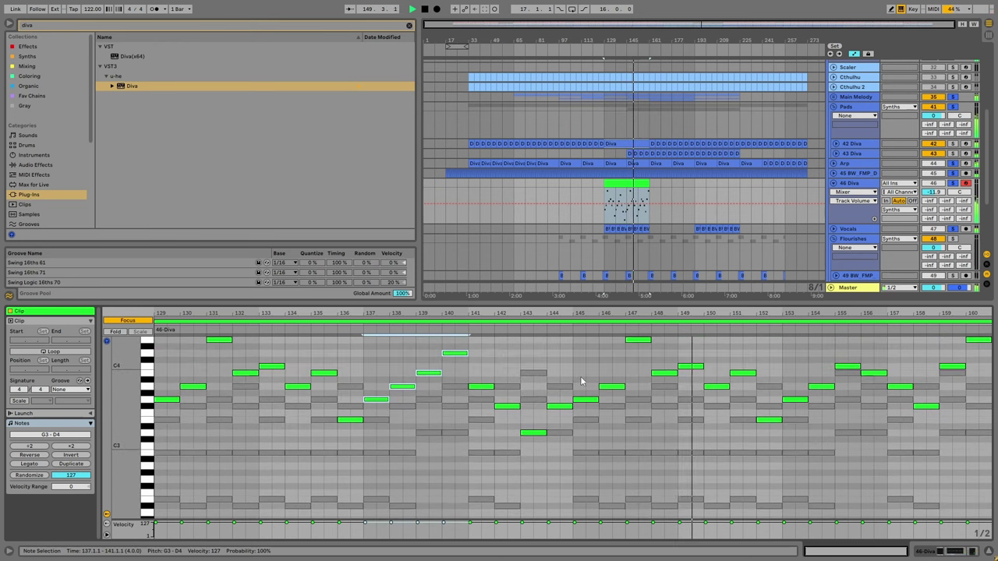
left_click(836, 143)
mouse_move(636, 51)
left_mouse_down()
mouse_move(636, 72)
mouse_move(636, 60)
left_mouse_up()
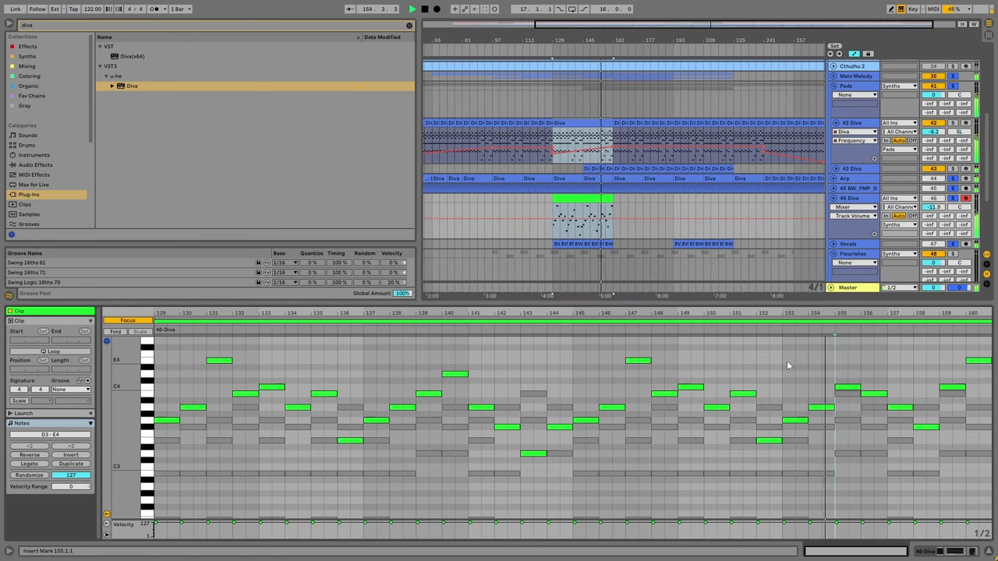
left_click(781, 363)
key("ctrl+v")
left_click(869, 397)
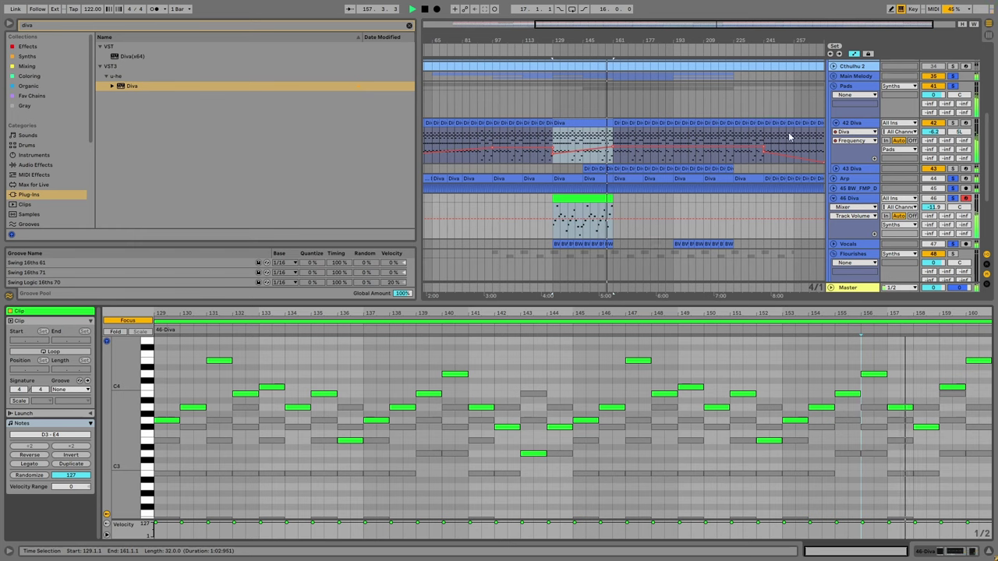
Recolour the 46 Diva clip to match its track's blue and hide the clip's note editor.
right_click(846, 87)
left_click(879, 281)
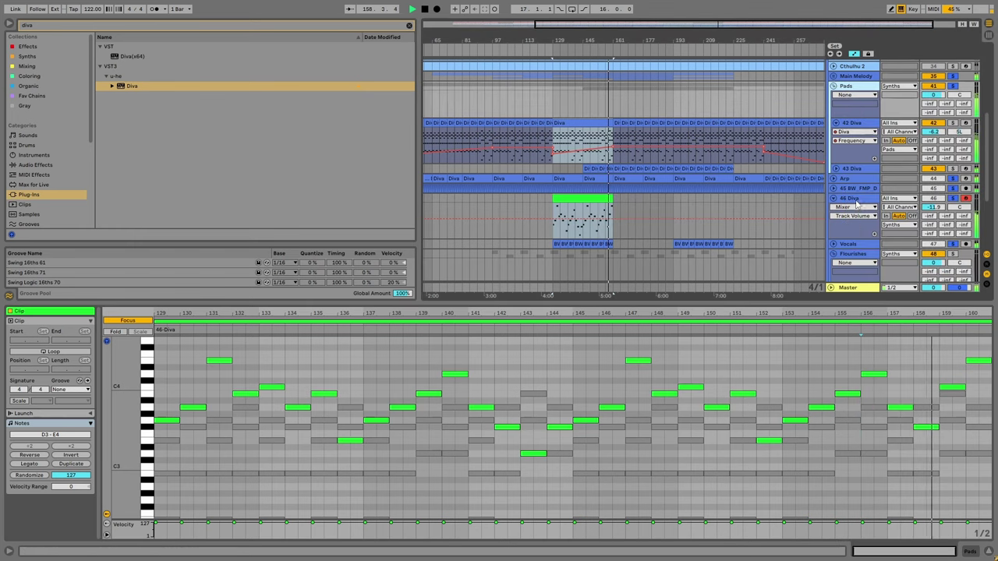
right_click(857, 200)
left_click(897, 393)
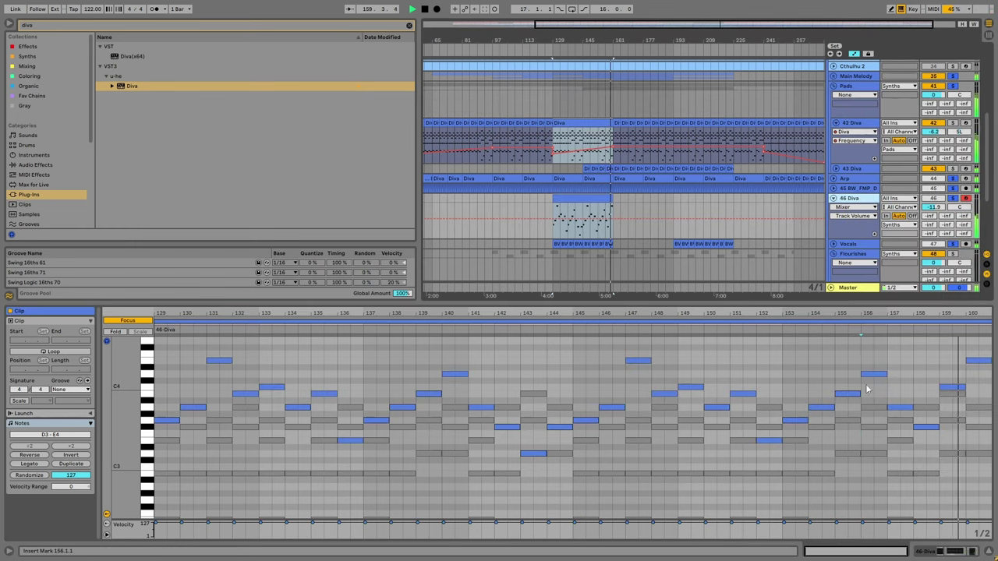
key("ctrl+alt+l")
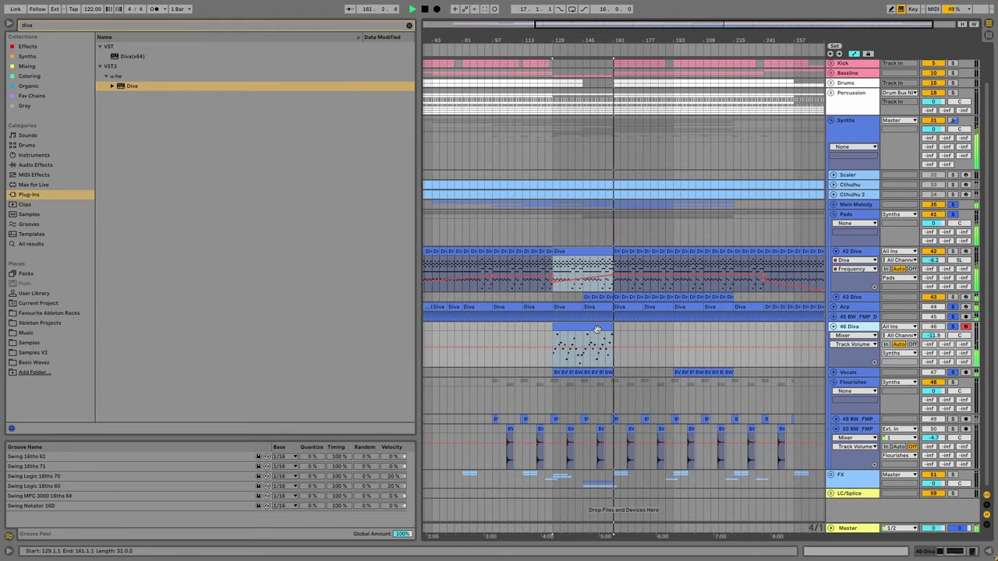
left_click(596, 328)
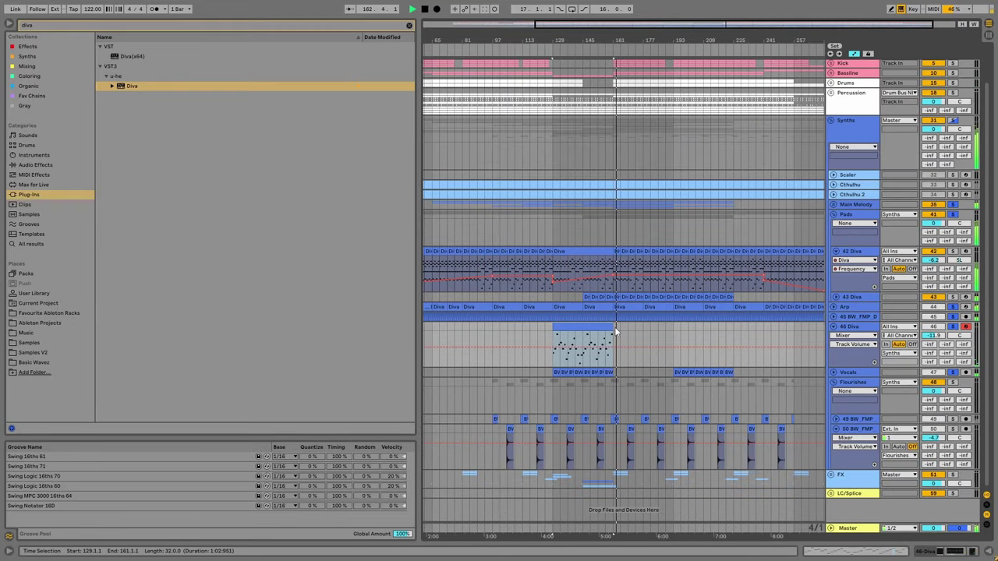
Expand the Main Melody group and collapse its Sub37, 37 Audio, 38 Diva and 39 Diva tracks.
left_click(833, 205)
scroll(834, 195, "down", 3)
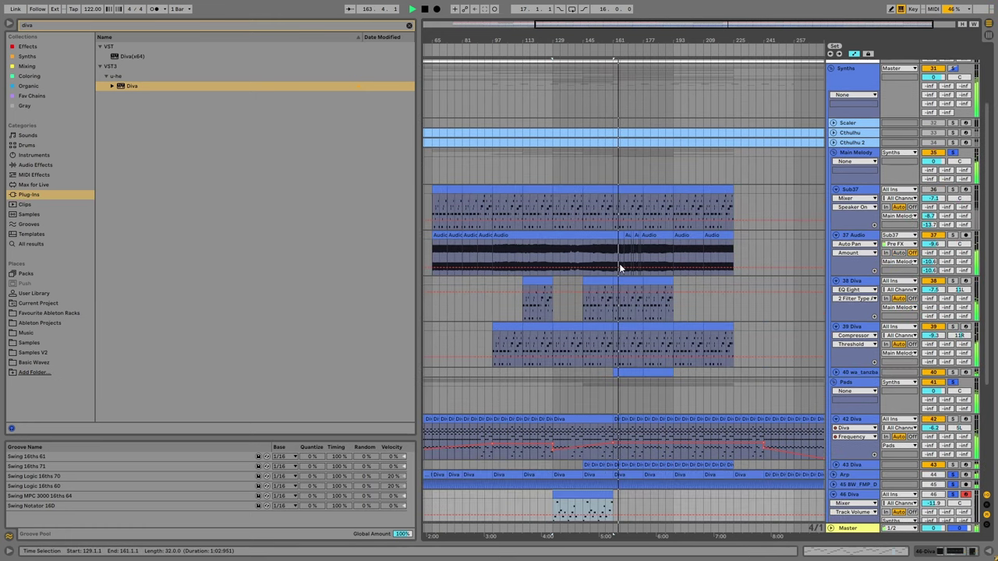
left_click(835, 178)
left_click(834, 188)
left_click(834, 198)
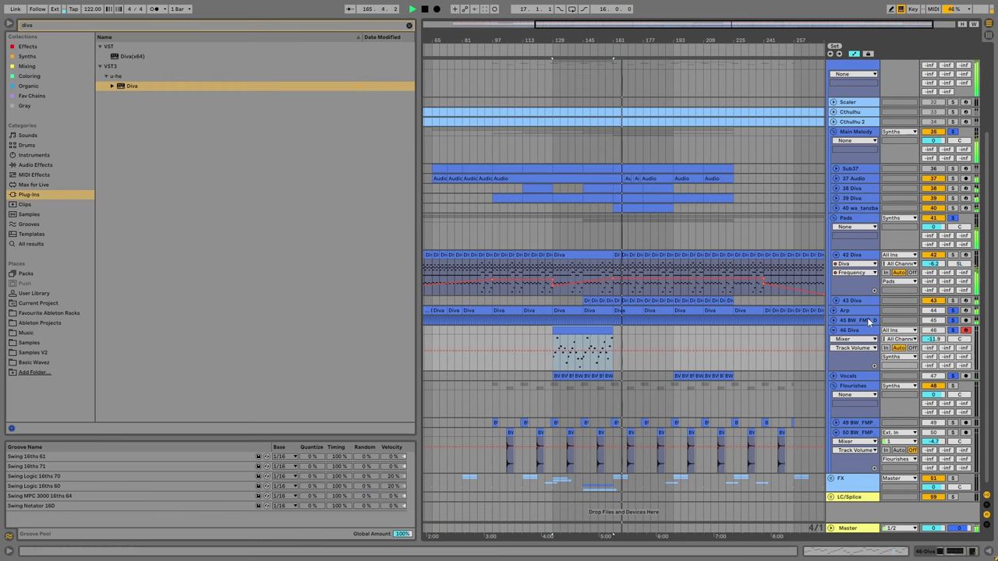
Unfold the Arp track and show its Diva Frequency automation during playback.
left_click(834, 310)
key("space")
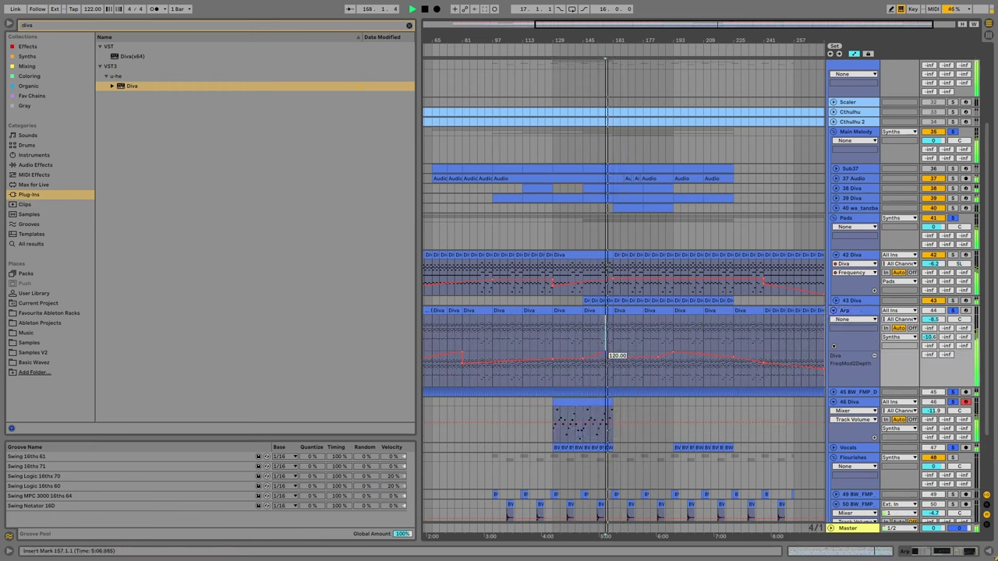
left_click(858, 323)
left_click(853, 337)
left_click(851, 329)
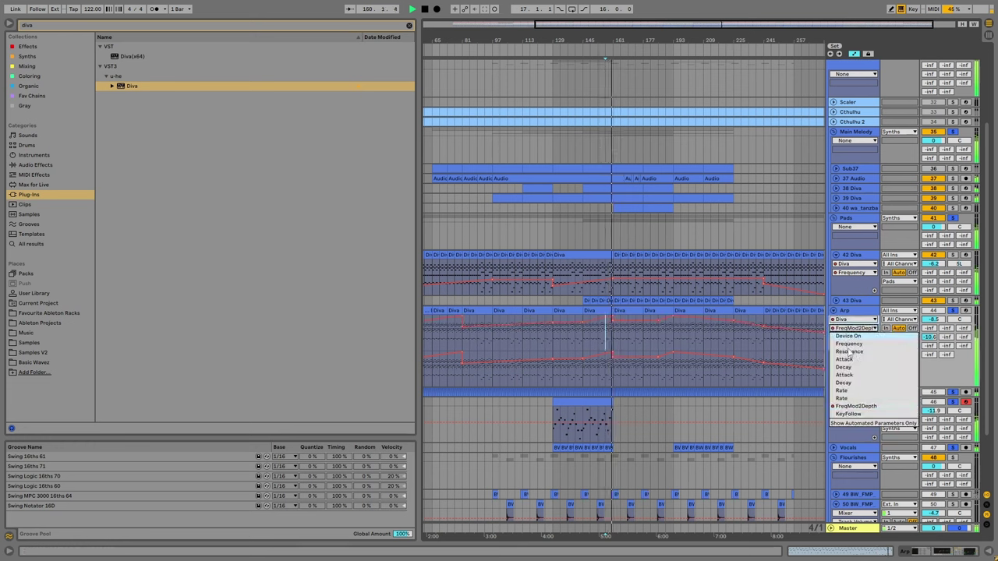
left_click(849, 343)
Draw rising Frequency automation ramps on the Arp track into bars 81, 113, 129, 161 and 193, and fold the track.
left_click(604, 343)
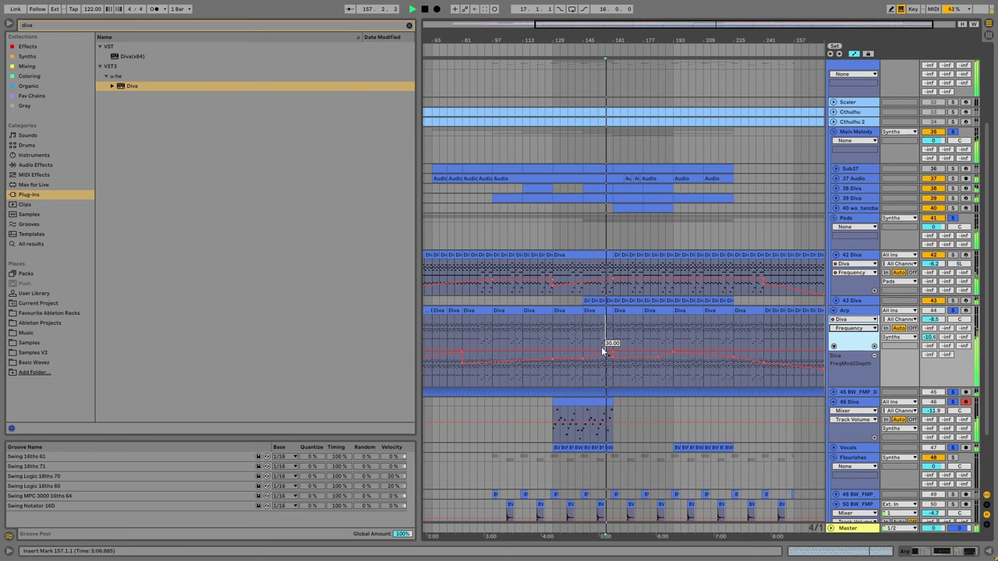
left_click_drag(613, 351, 697, 348)
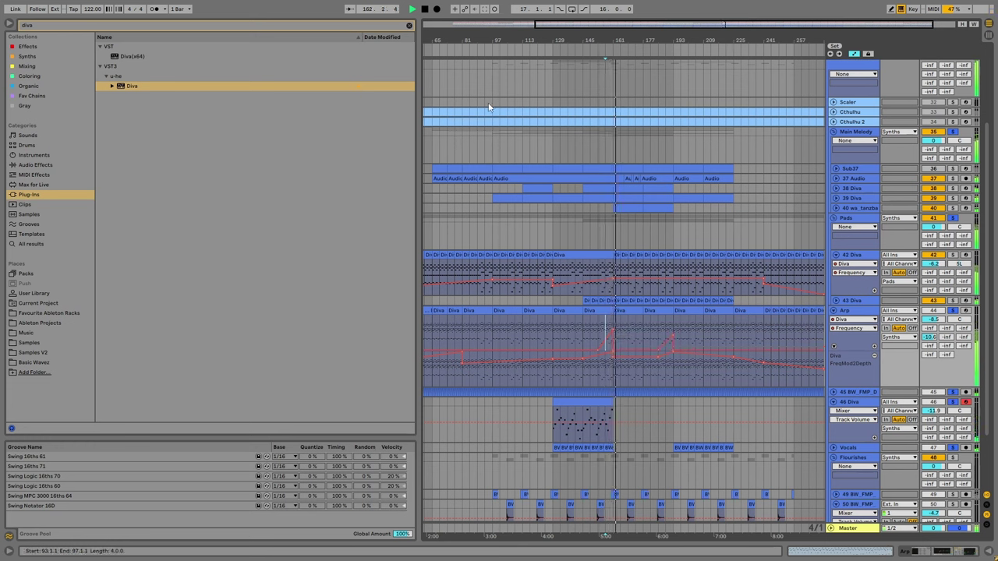
scroll(541, 355, "left", 5)
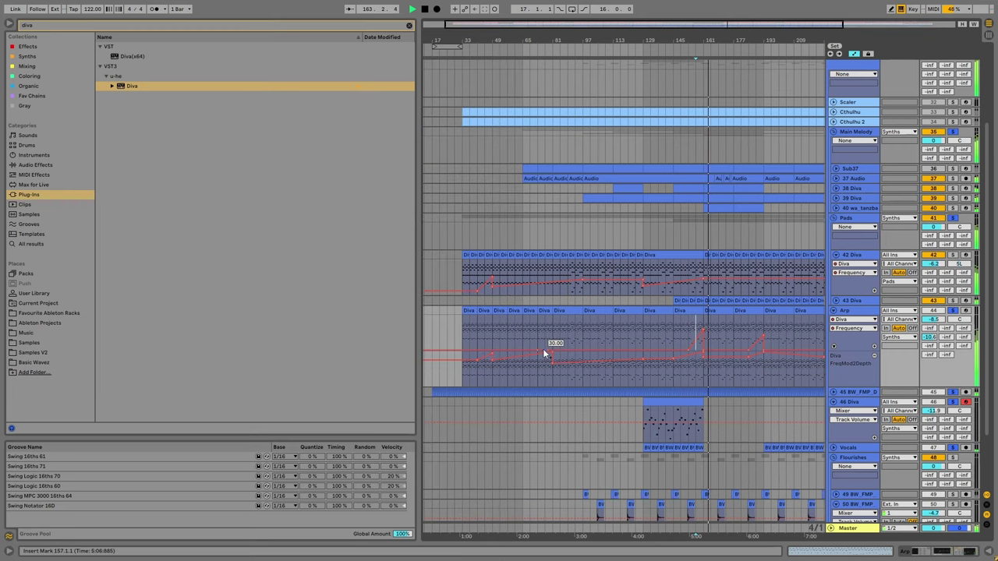
left_click_drag(546, 352, 552, 334)
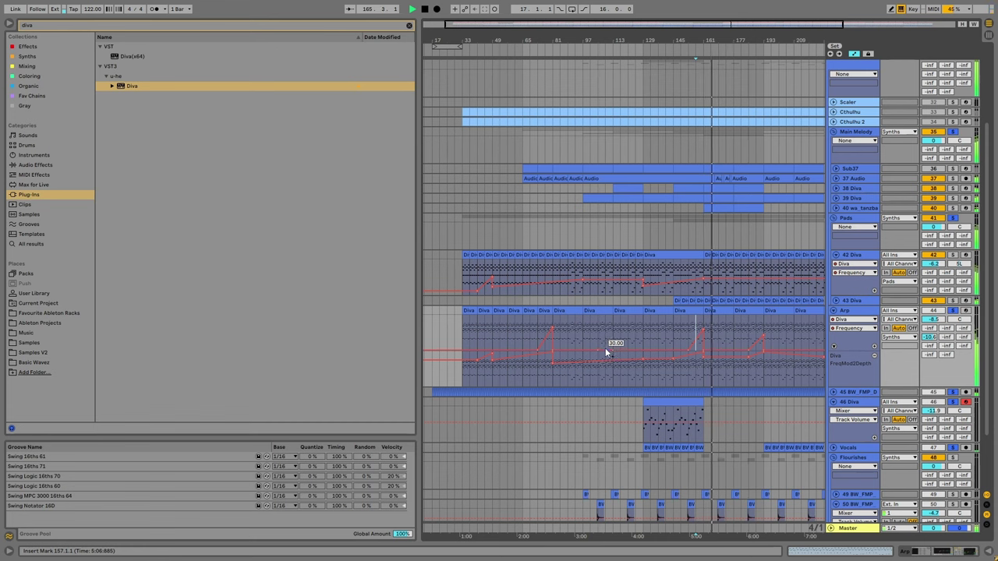
left_click_drag(611, 347, 613, 337)
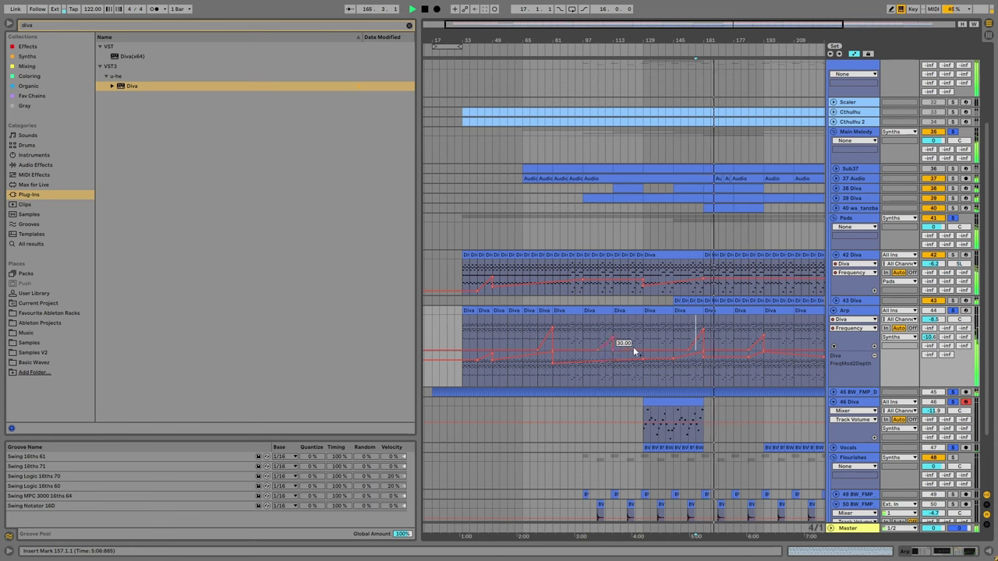
left_click_drag(638, 354, 638, 320)
scroll(624, 296, "up", 2)
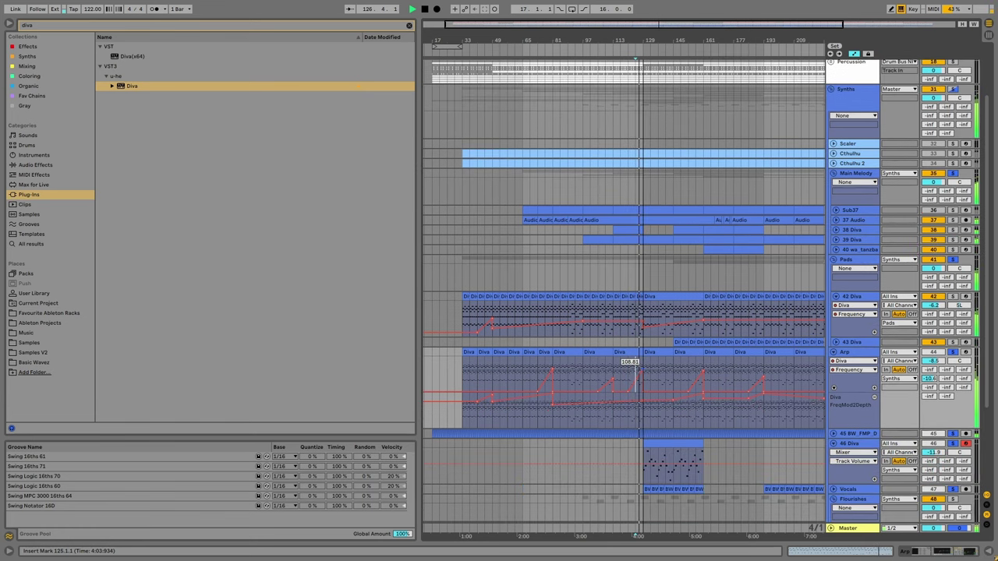
mouse_move(638, 361)
left_mouse_down()
mouse_move(636, 398)
mouse_move(632, 374)
left_mouse_up()
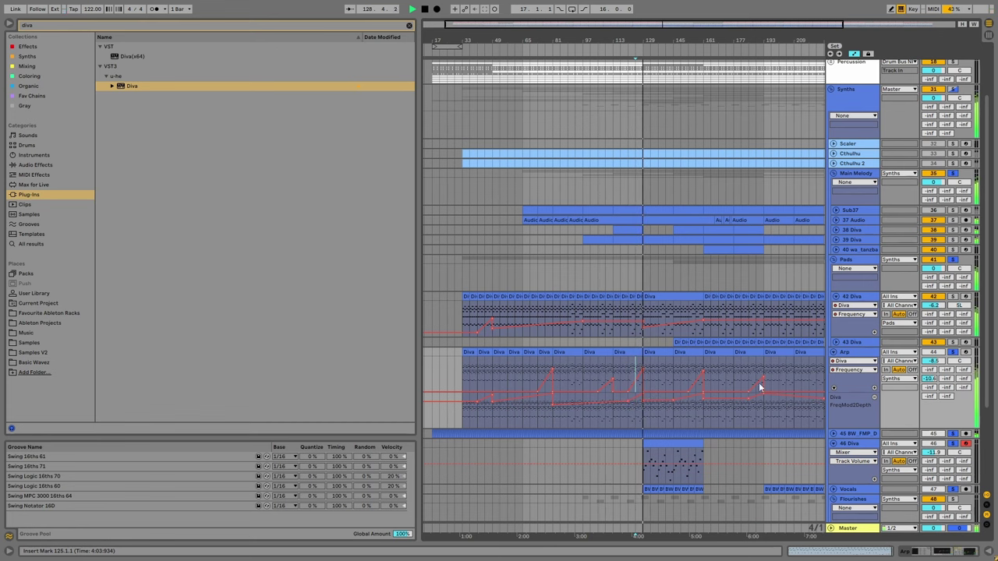
left_click(834, 353)
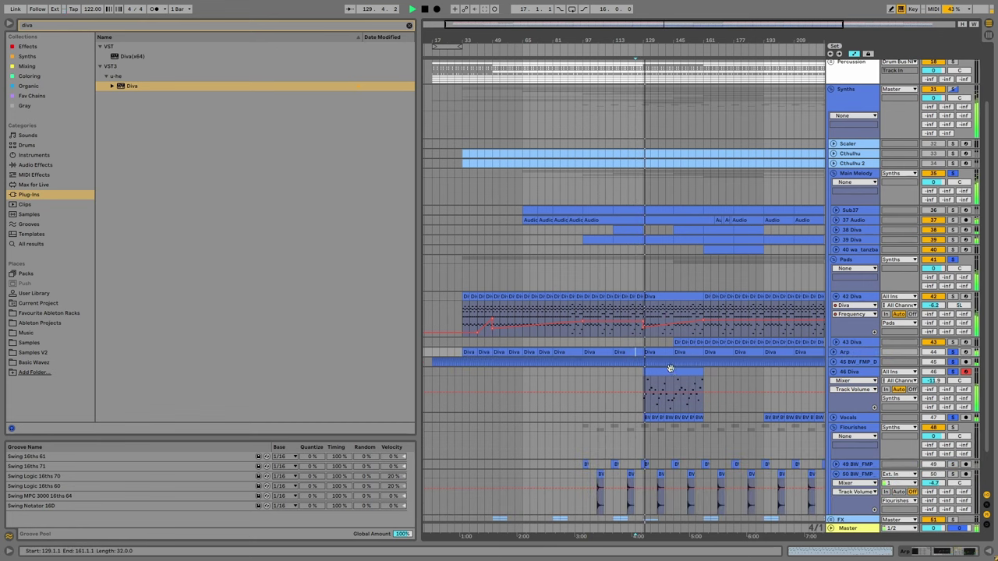
Set the 46 Diva volume to -12.0 dB, duplicate the track, and move the copy's clip to bar 161 for playback.
scroll(881, 367, "down", 1)
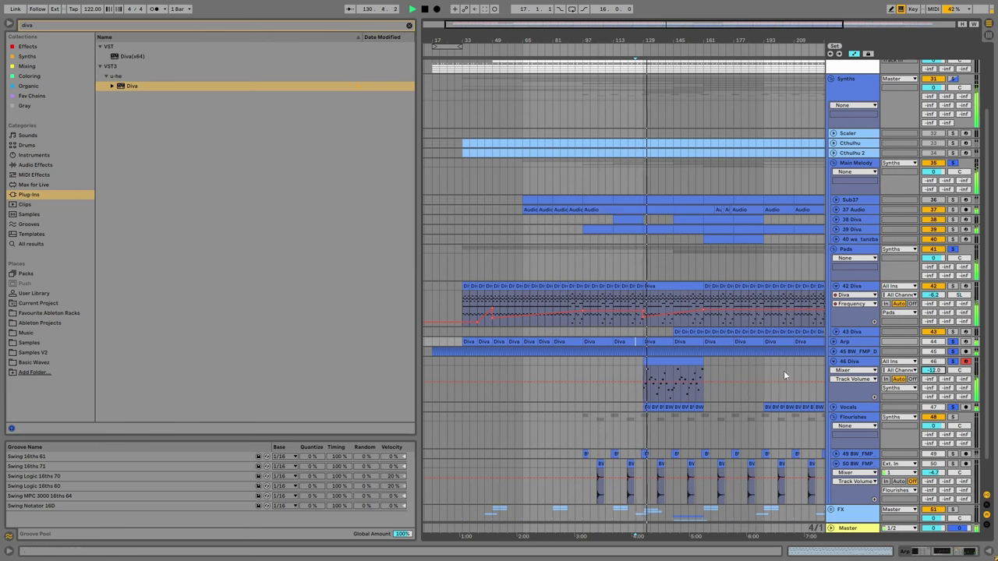
left_click(845, 362)
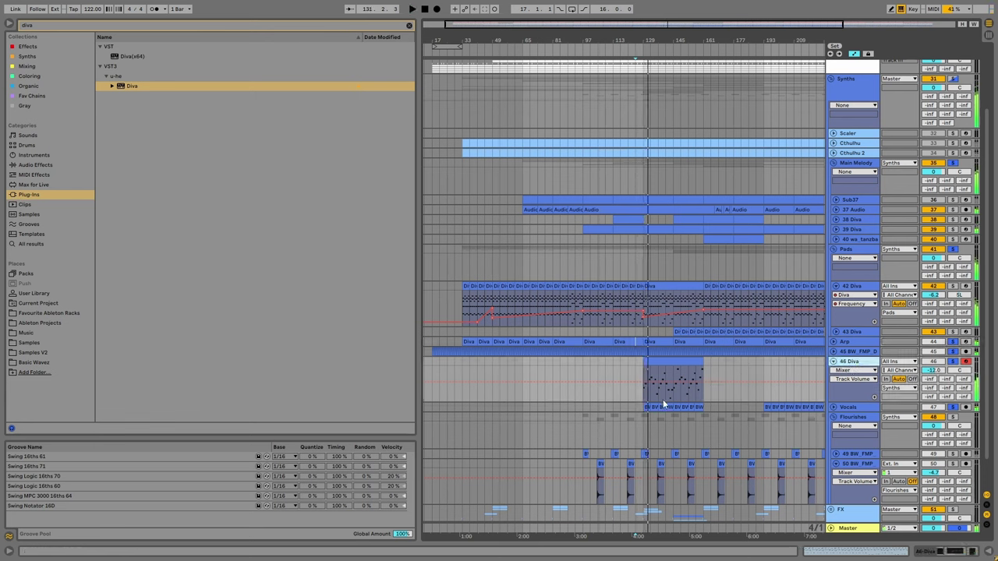
key("ctrl+d")
left_click_drag(661, 403, 717, 408)
left_click(948, 185)
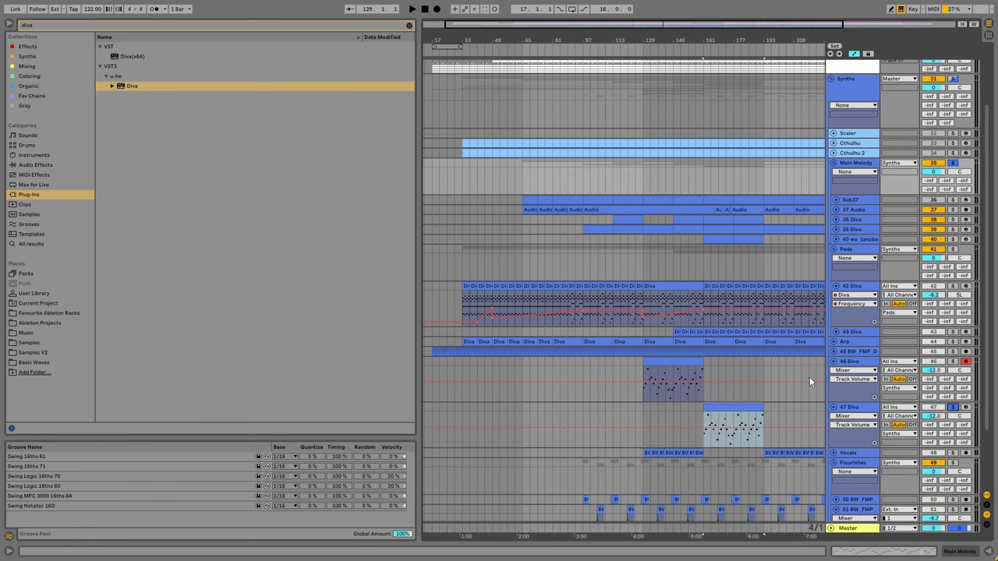
scroll(809, 382, "down", 2)
key("space")
scroll(783, 371, "up", 3)
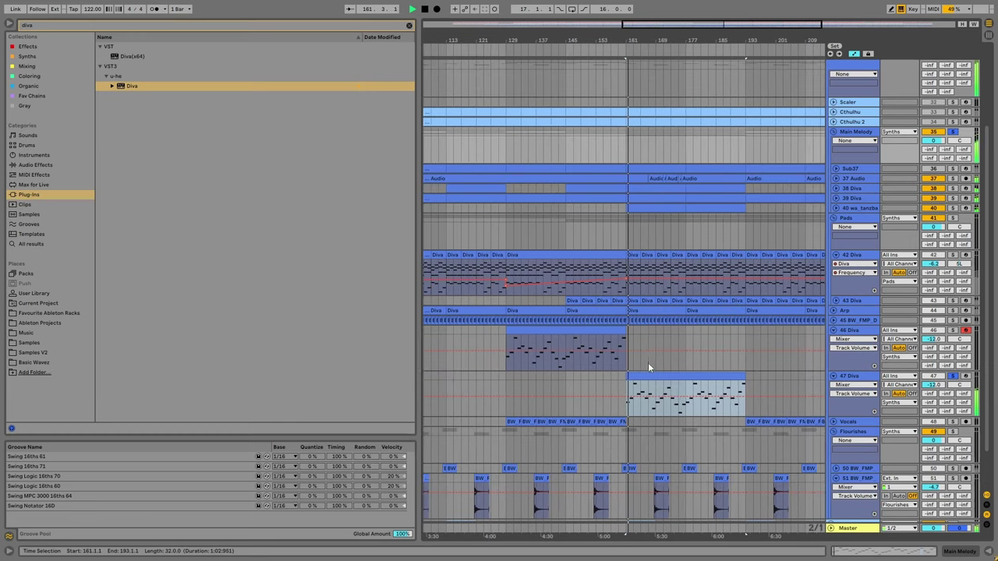
Copy the 38 Diva clip at bar 161 onto the 47 Diva track at the same position and open its notes.
left_click(835, 188)
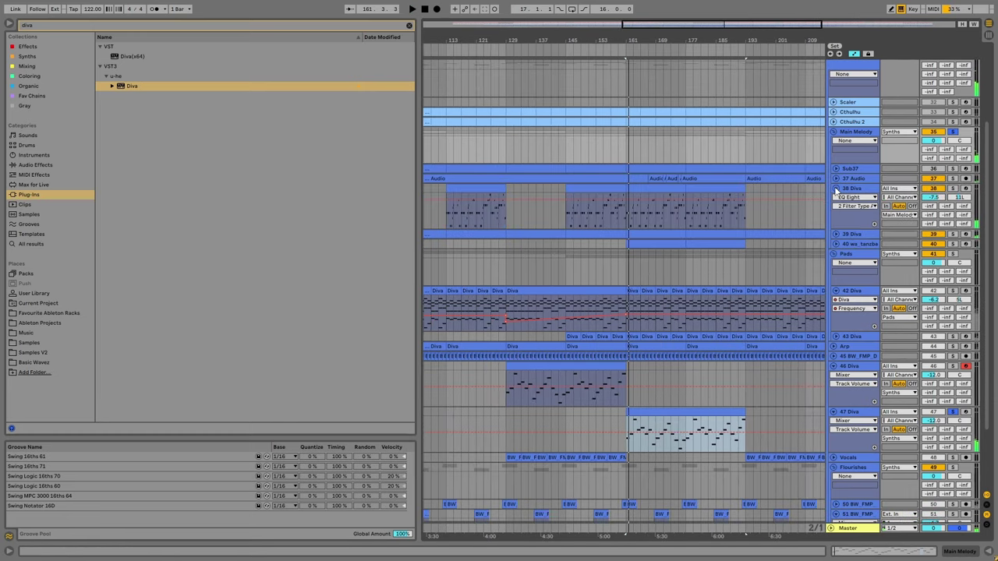
left_click(650, 189)
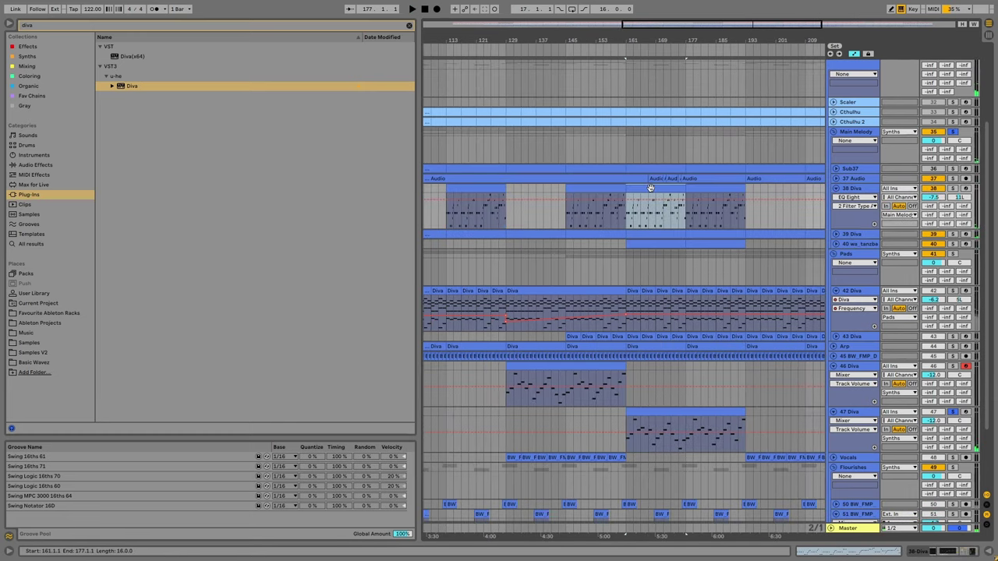
double_click(625, 411)
scroll(199, 468, "up", 2)
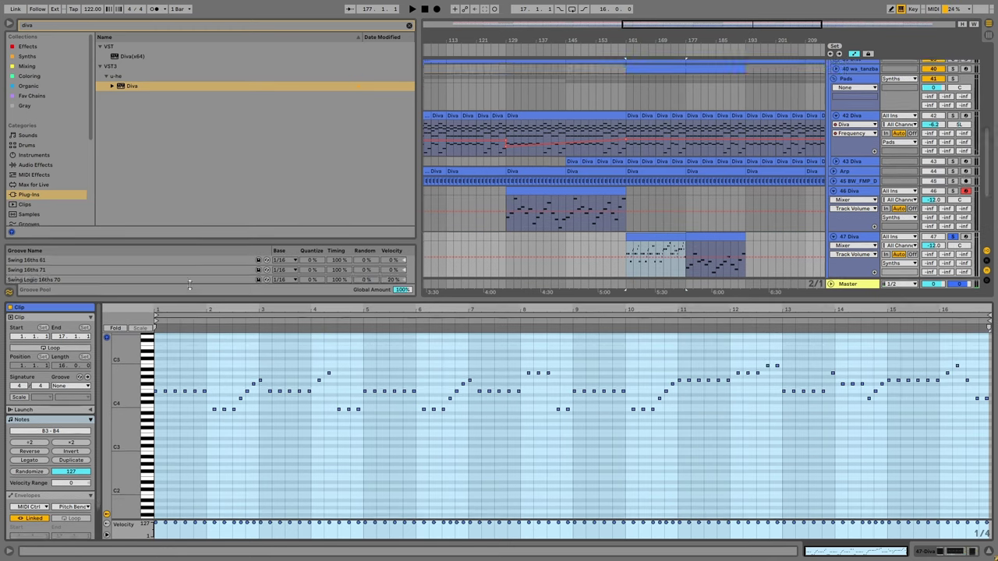
Merge the clip's repeated E4 notes in bar 1 and B3 notes in bar 2, and lengthen D4, E4 and F#4 to two sixteenths.
left_click_drag(185, 309, 199, 386)
left_click_drag(160, 347, 279, 348)
double_click(282, 435)
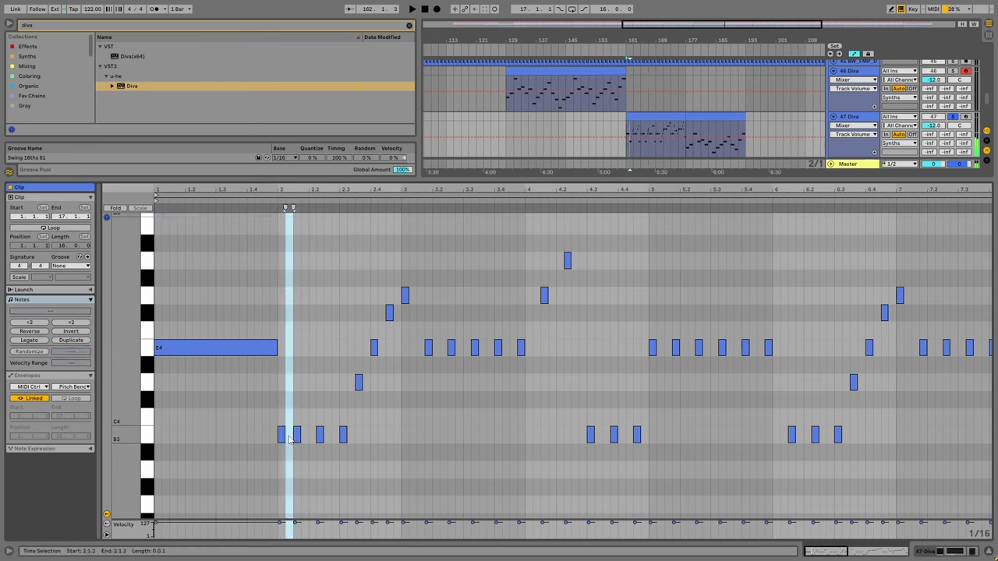
left_click_drag(284, 435, 355, 434)
left_click_drag(361, 388, 369, 383)
left_click_drag(377, 348, 384, 347)
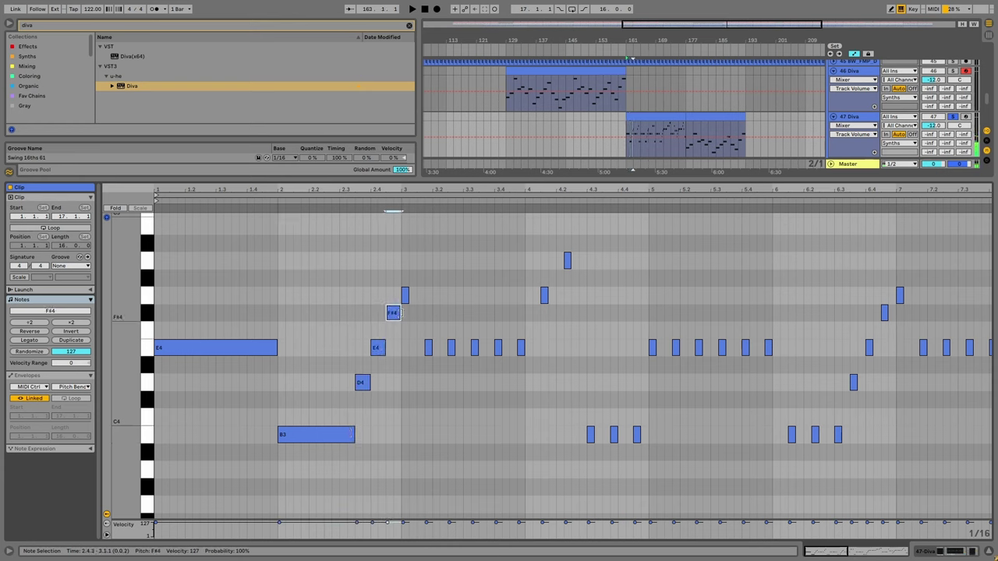
Lengthen G4 in bar 3, merge the following E4 notes, extend G4 and A4 in bar 4, and merge the B3 notes there.
left_click_drag(407, 296, 425, 298)
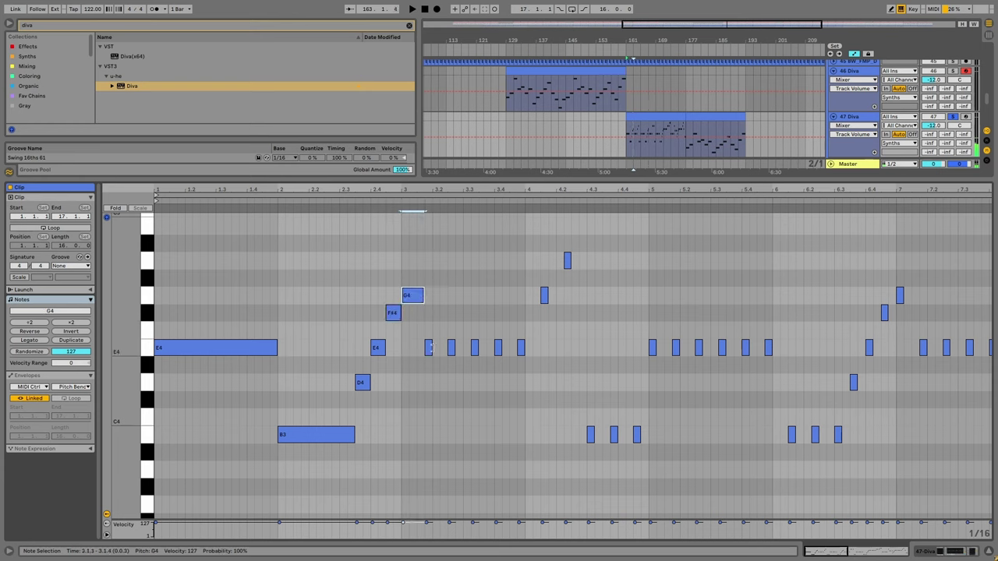
left_click_drag(431, 348, 539, 347)
left_click_drag(547, 296, 554, 296)
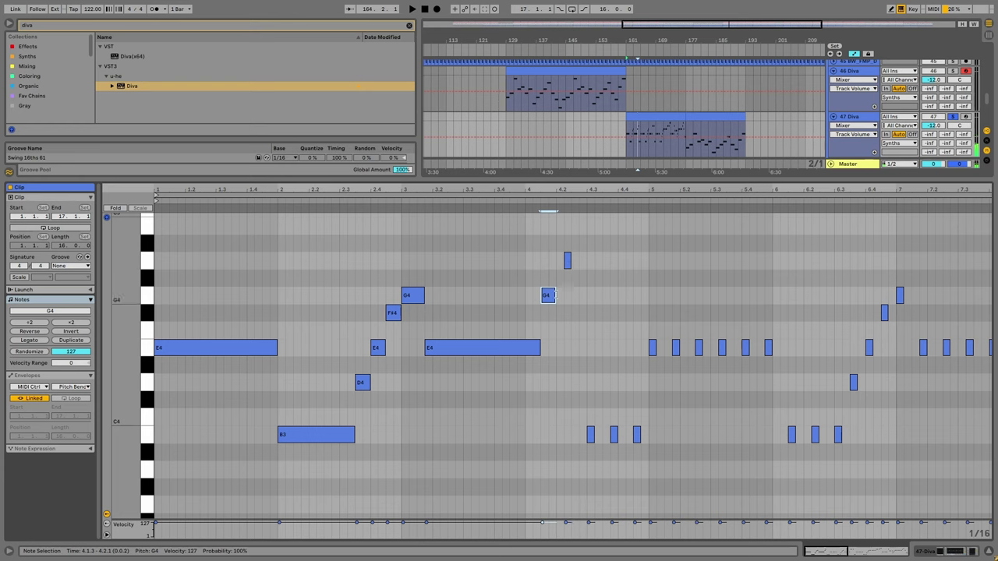
left_click_drag(581, 261, 582, 261)
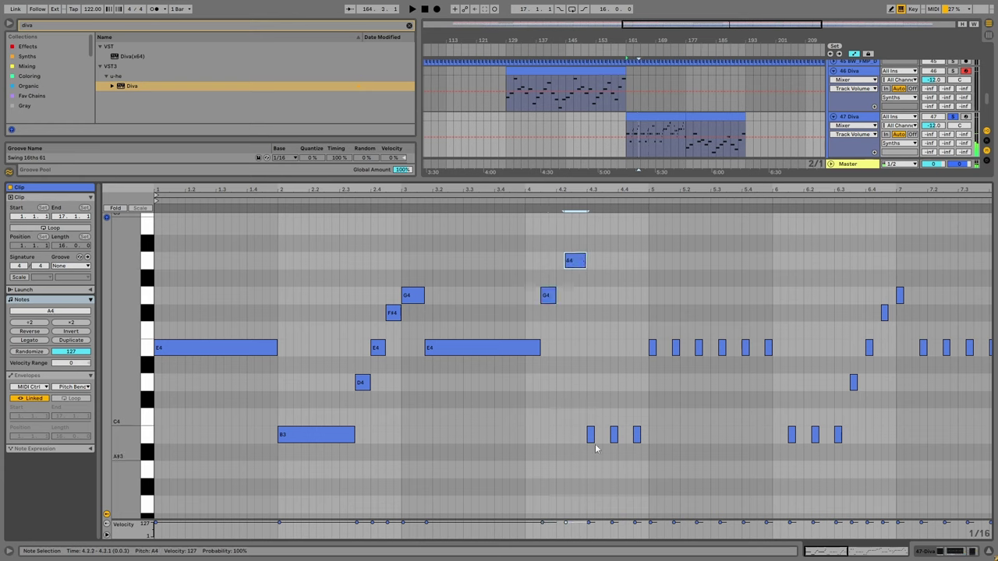
left_click_drag(593, 434, 647, 434)
Merge the repeated E4 notes from bar 5 and B3 notes in bar 6, and lengthen bar 6's D4, E4 and F#4.
left_click_drag(655, 350, 788, 349)
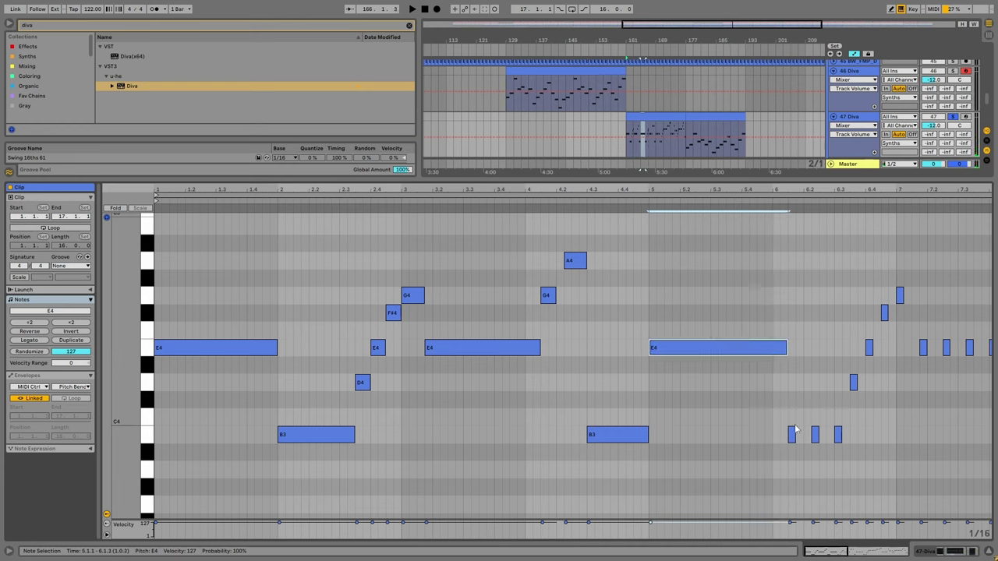
left_click_drag(793, 434, 848, 431)
left_click_drag(856, 382, 895, 314)
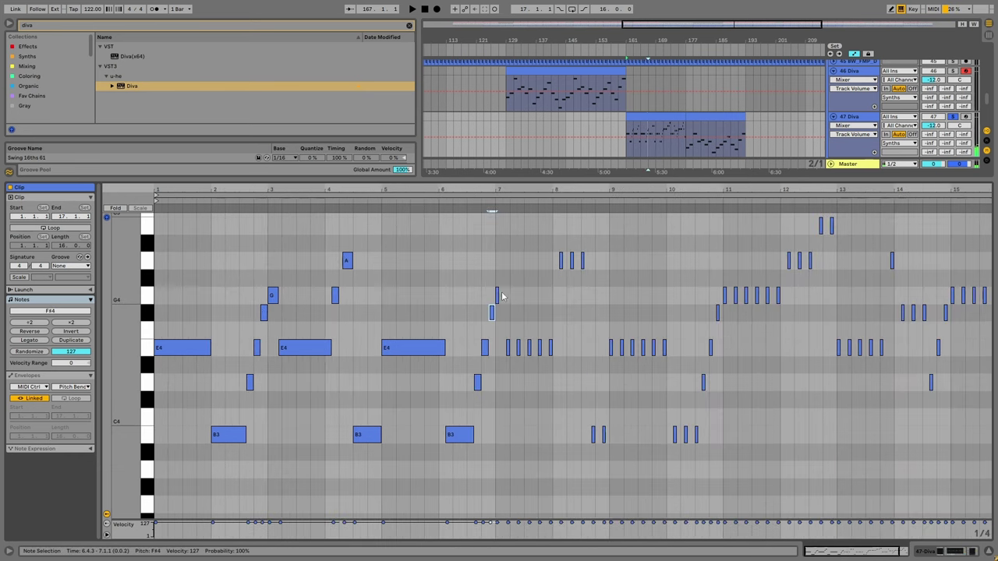
Try duplicating the edited notes of bars 1 to 6 and lengthening G4 in bar 7, A4 in bar 8 and the following B3.
left_click_drag(499, 455, 216, 301)
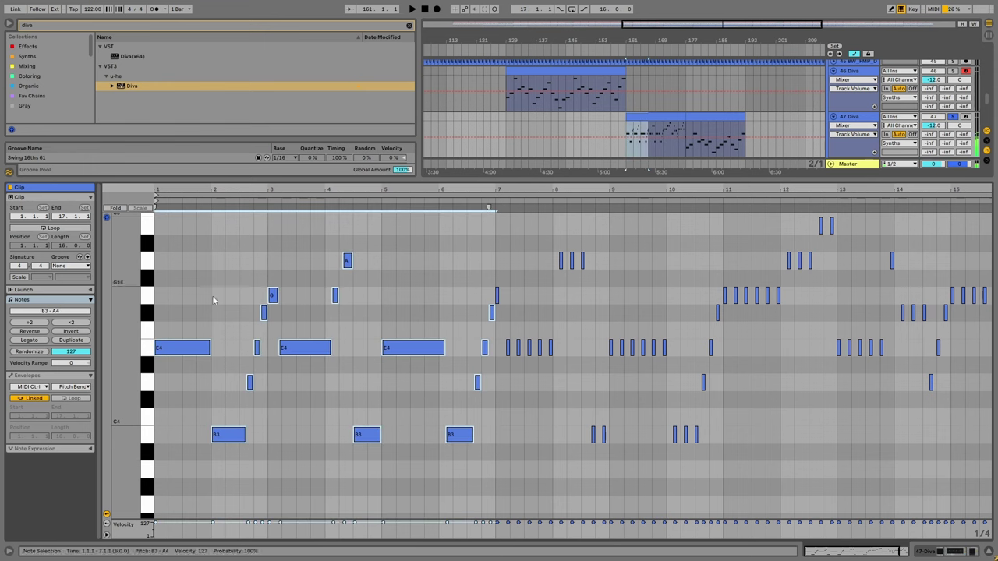
key("ctrl+d")
left_click_drag(547, 348, 538, 296)
left_click_drag(564, 434, 575, 262)
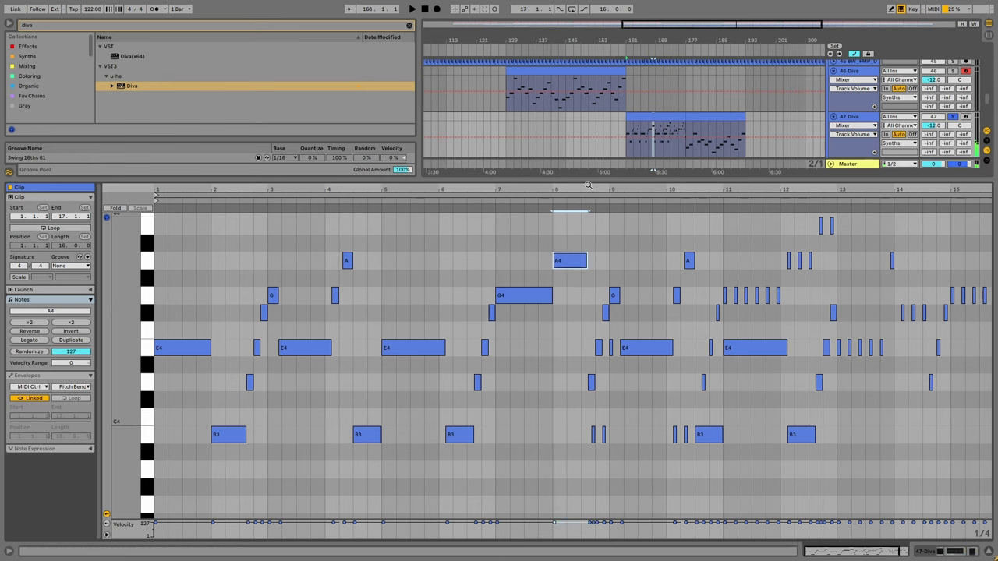
left_click_drag(588, 185, 589, 226)
double_click(590, 418)
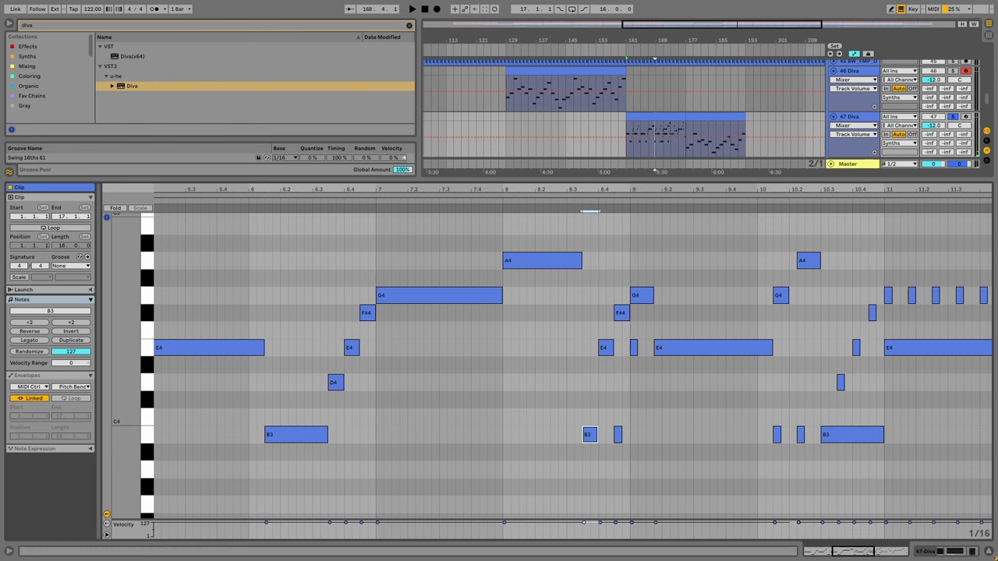
key("minus")
Undo the note edits in bars 7 and 8 and the duplication of bars 1 to 6.
key("ctrl+z")
key("ctrl+z")
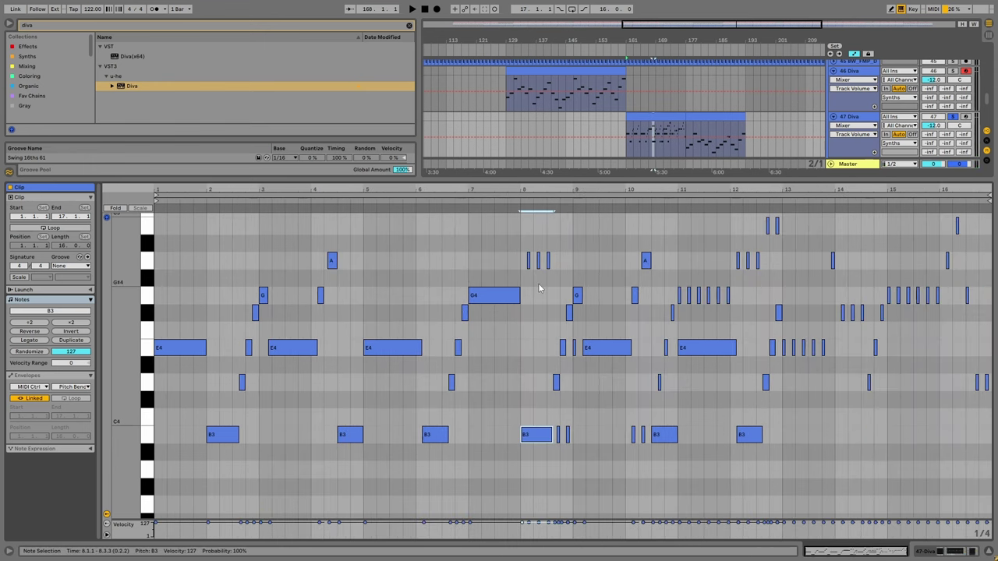
key("ctrl+z")
key("ctrl+z")
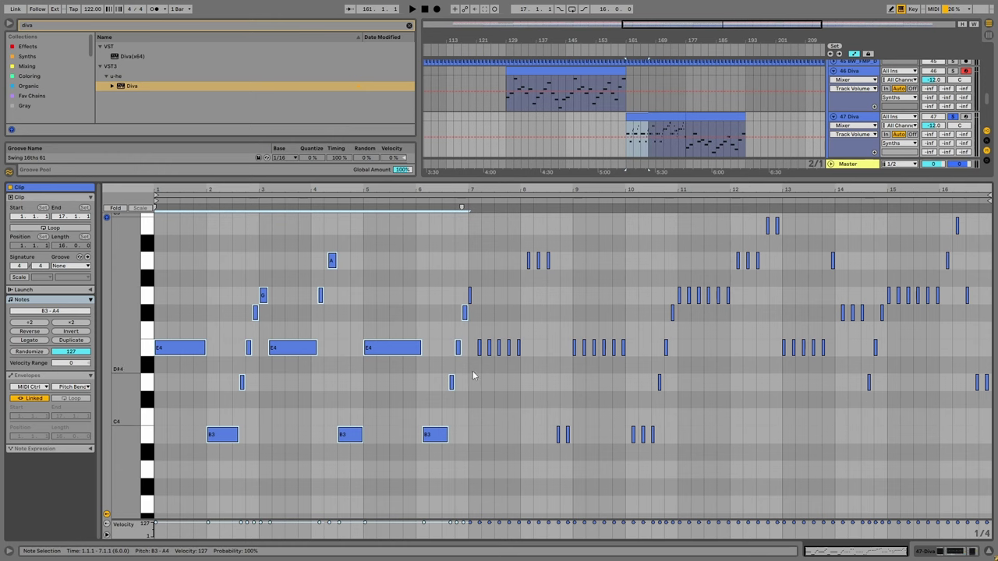
Lengthen G4 at the start of bar 7 and merge the following E4 notes into one reaching bar 8.
left_click(469, 295)
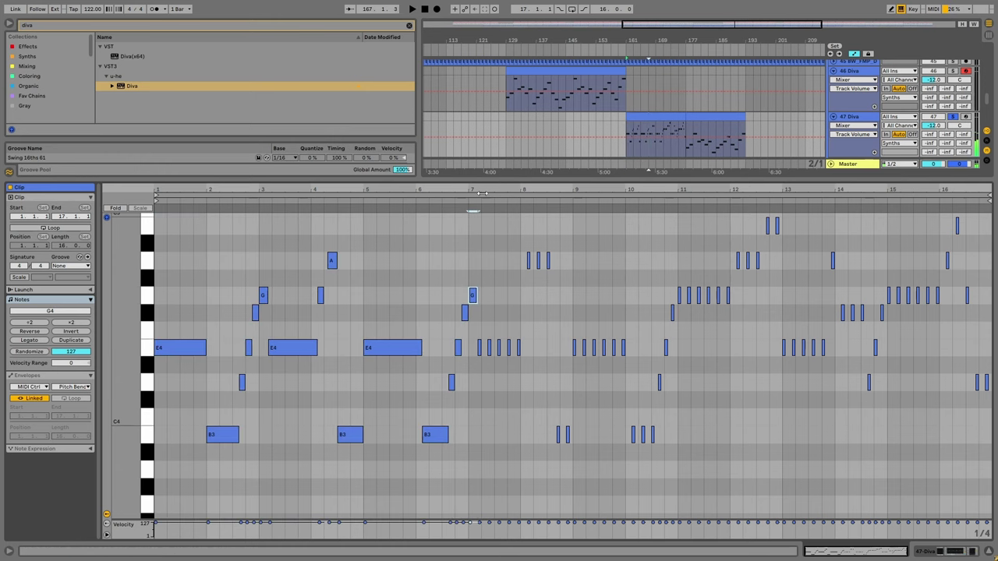
left_click_drag(479, 189, 479, 269)
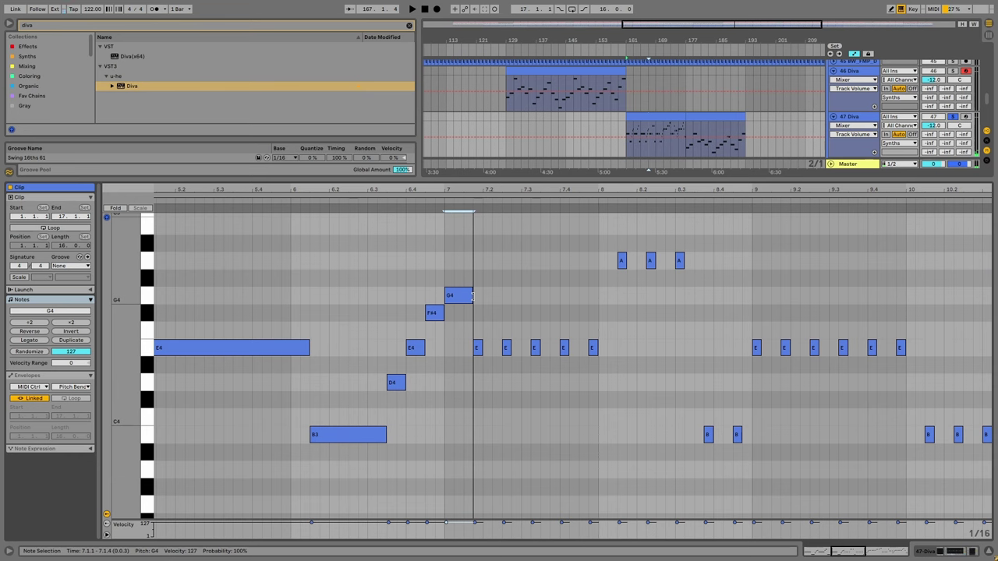
left_click_drag(480, 349, 598, 349)
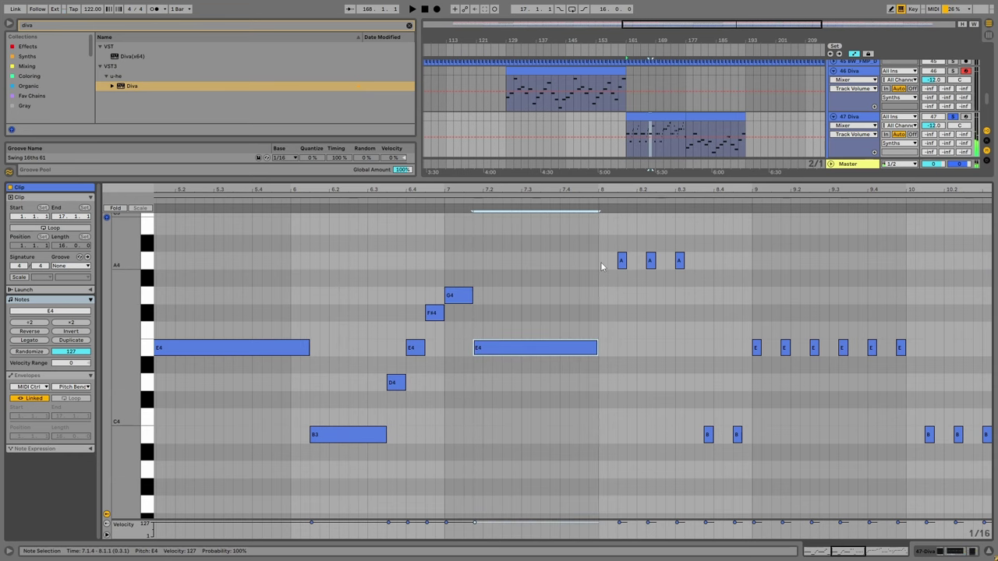
left_click_drag(599, 189, 597, 137)
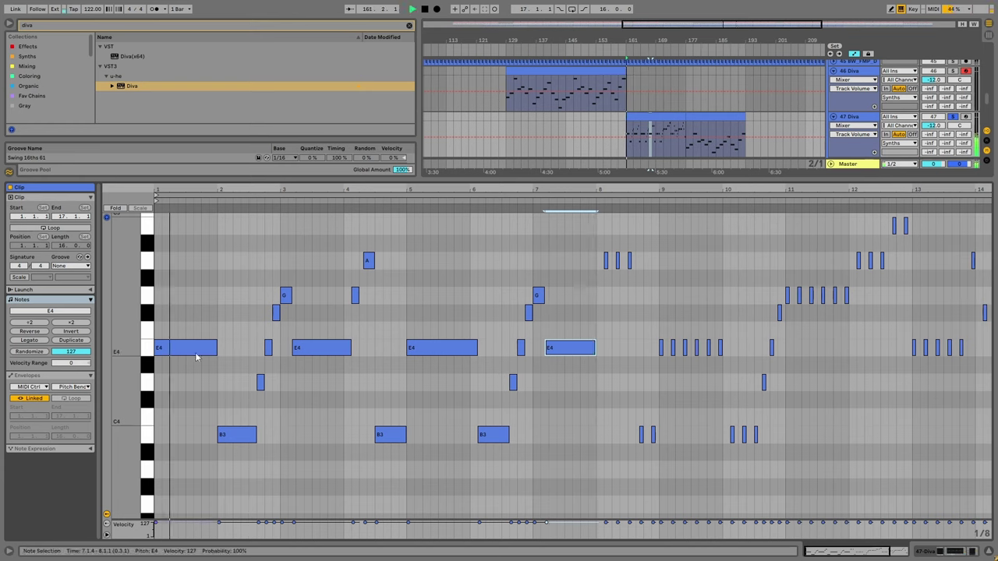
Transpose the long E4 in bar 1 up to G4 and bar 2's B3 up to D4, checking by playback.
left_click_drag(196, 357, 190, 304)
key("space")
left_click_drag(226, 434, 232, 390)
key("space")
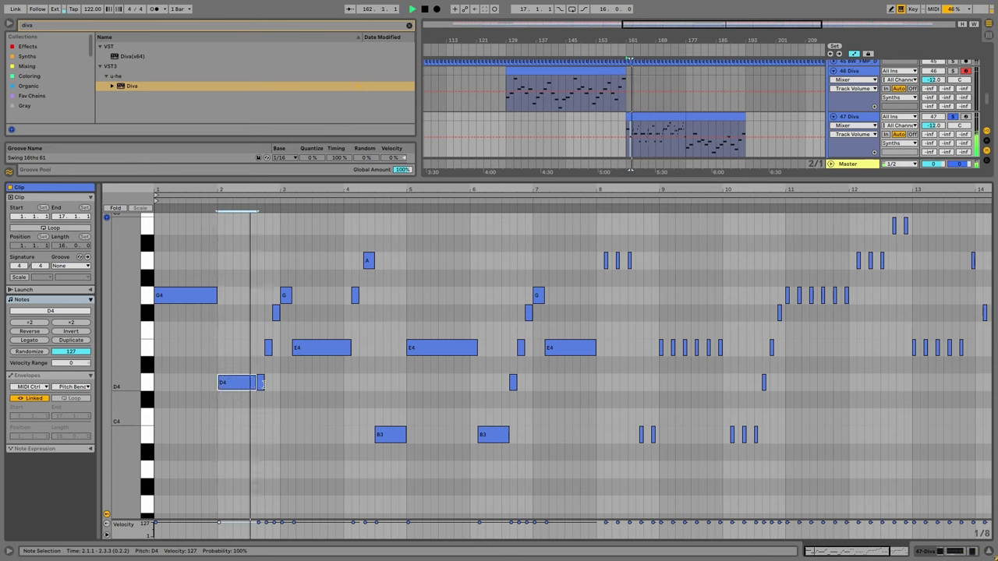
Transpose the three short notes ending bar 2 to F4, G4 and A4, and set the 47 Diva track volume to -8.2 dB.
left_click_drag(258, 394, 281, 308)
key("Up")
key("Up")
key("Up")
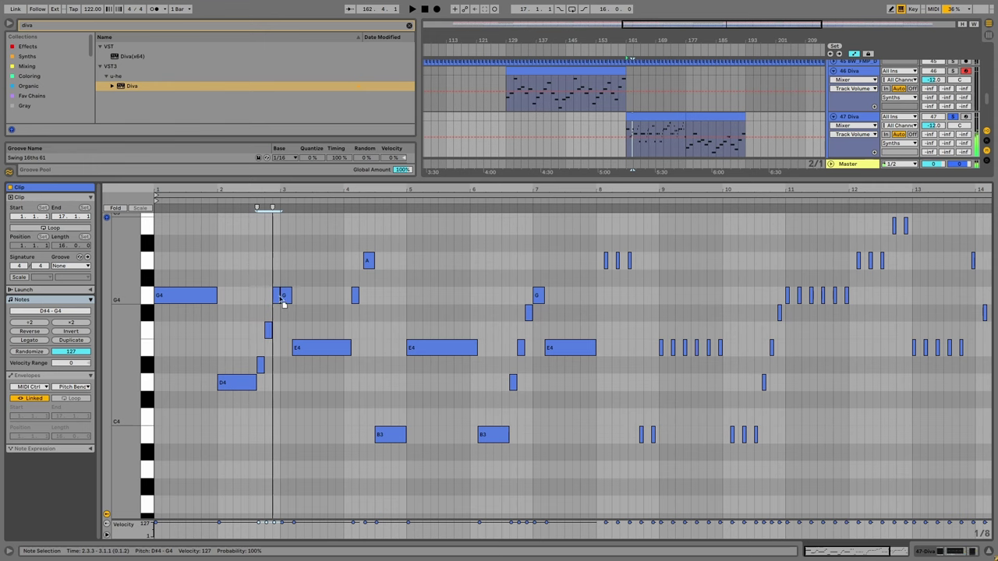
scroll(262, 332, "up", 1)
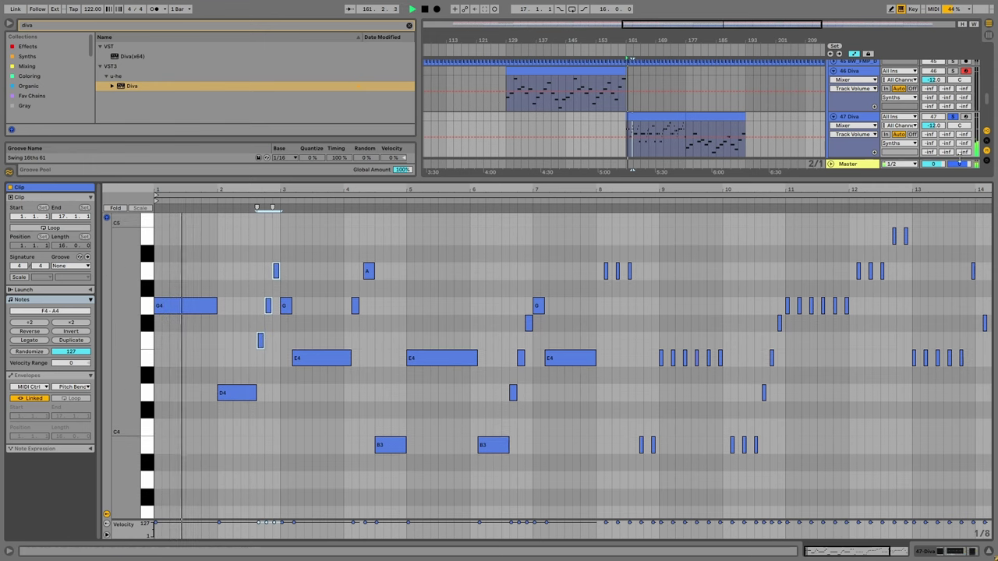
left_click_drag(933, 125, 933, 117)
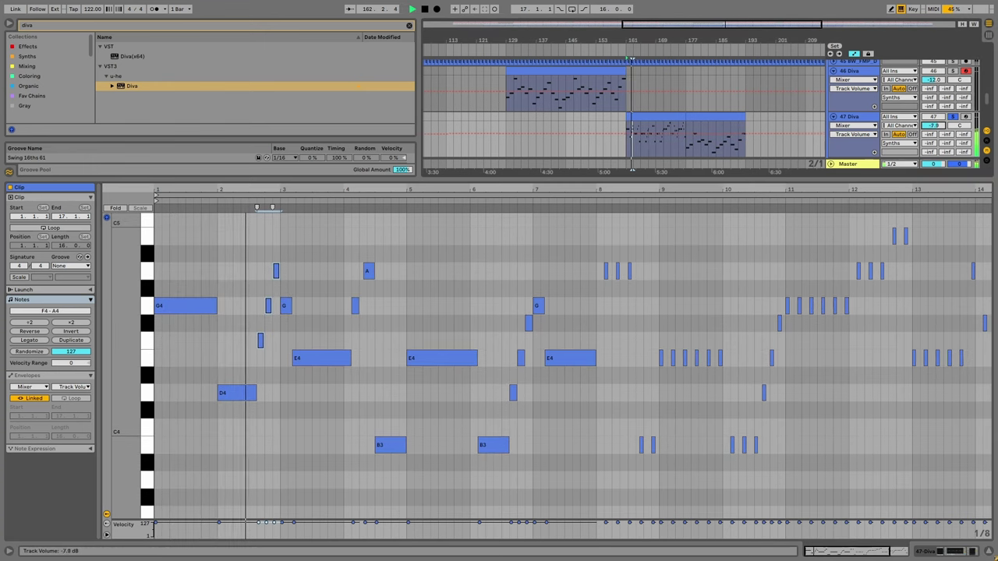
Retune the three short notes ending bar 2 to F#4, G4 and A4, and raise bar 3's opening G4 to B4.
left_click(261, 339)
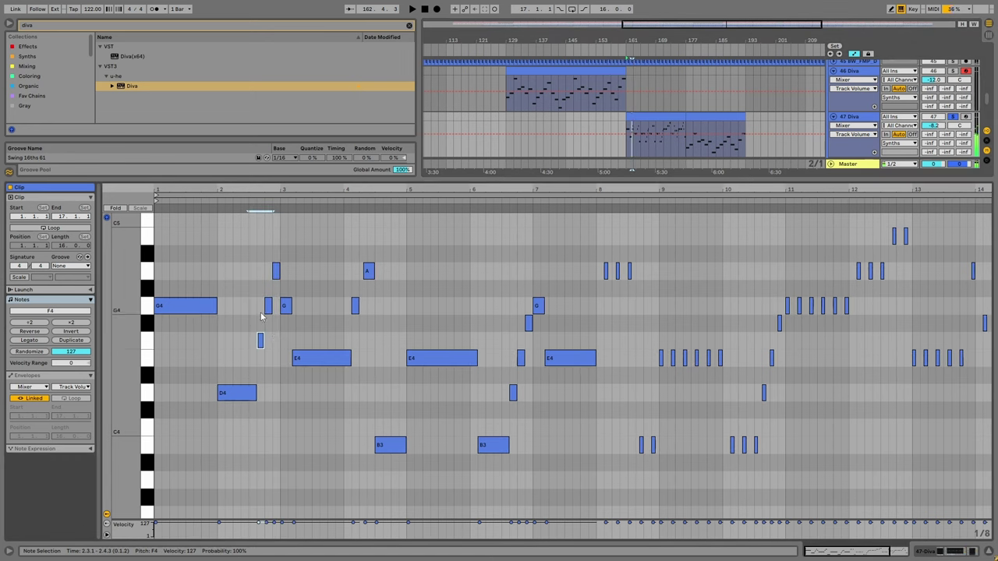
left_click_drag(266, 307, 276, 254)
left_click(247, 199)
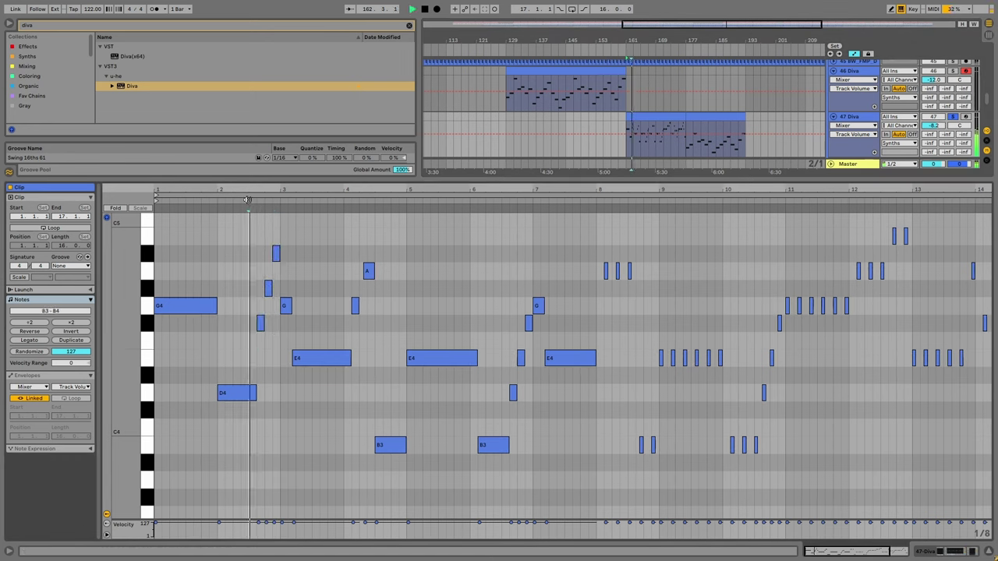
left_click(267, 287)
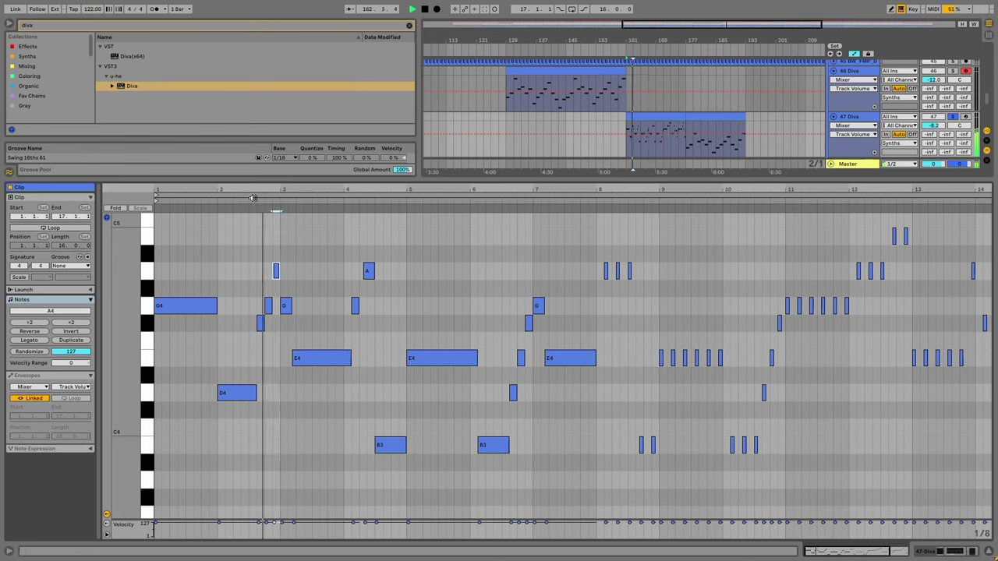
left_click(286, 305)
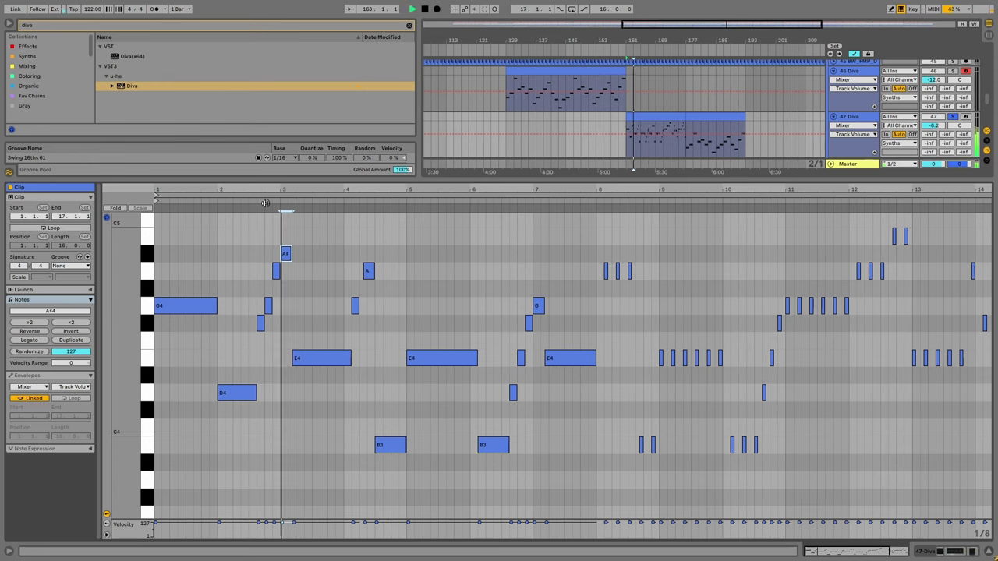
key("Up")
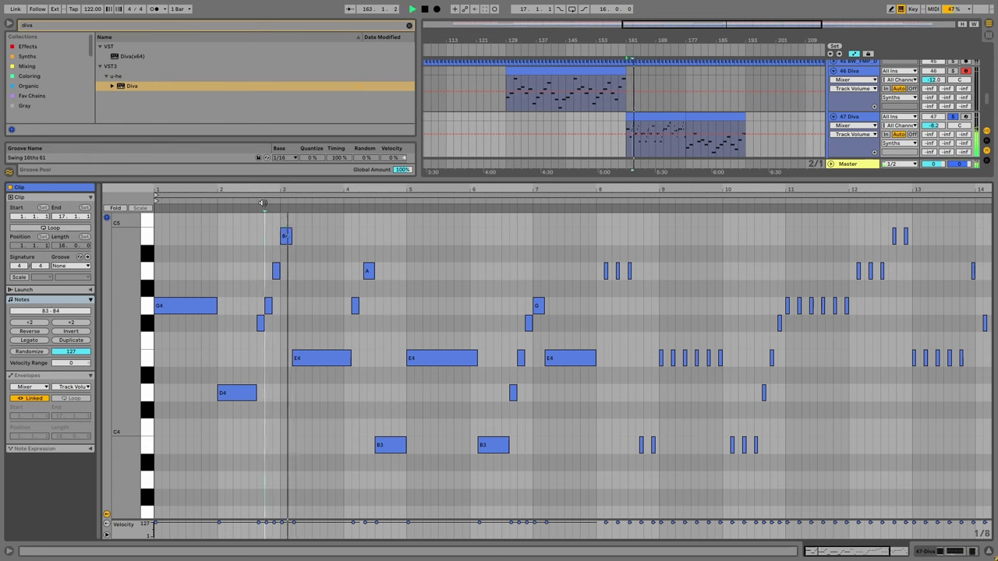
Raise bar 3's long E4 to G4 and the two short notes in bar 4 to B4 and C5.
left_click(305, 360)
key("Up")
key("Up")
key("Up")
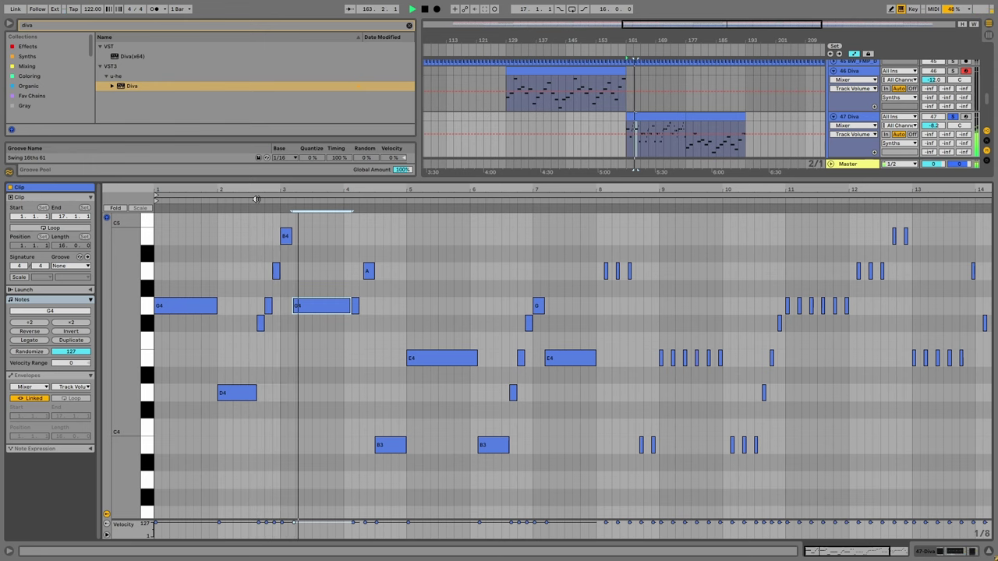
left_click(361, 314)
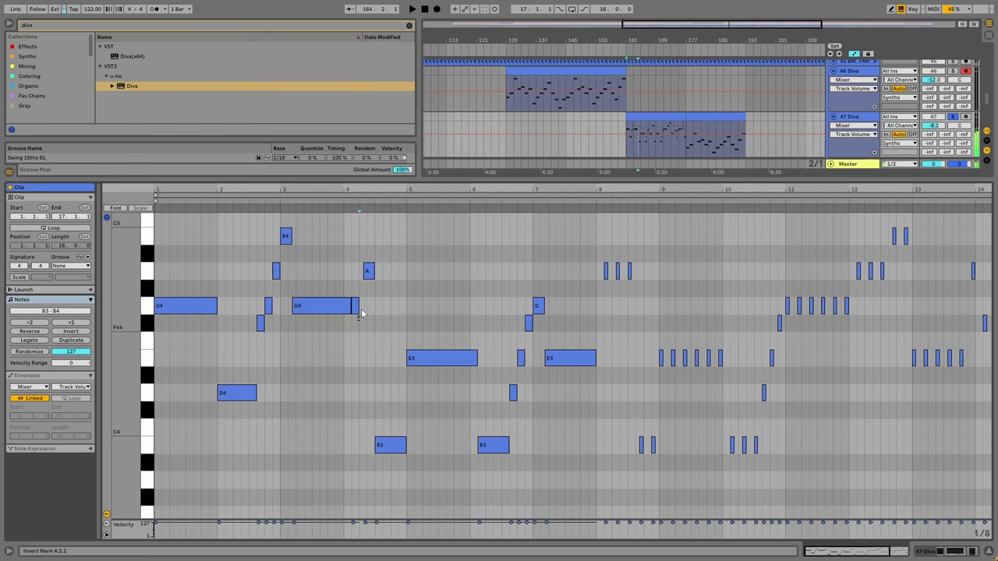
left_click_drag(361, 313, 361, 262)
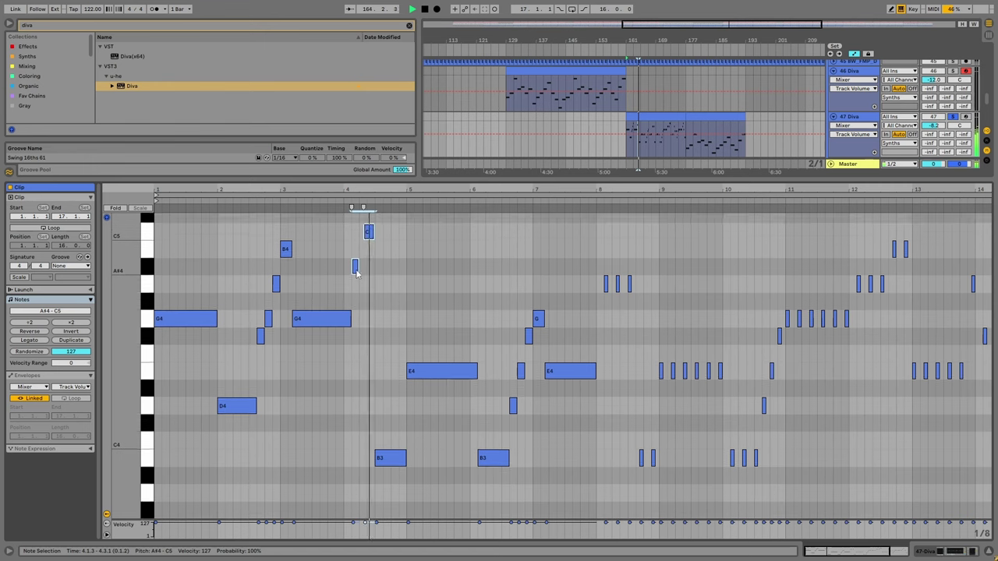
left_click(357, 271)
key("space")
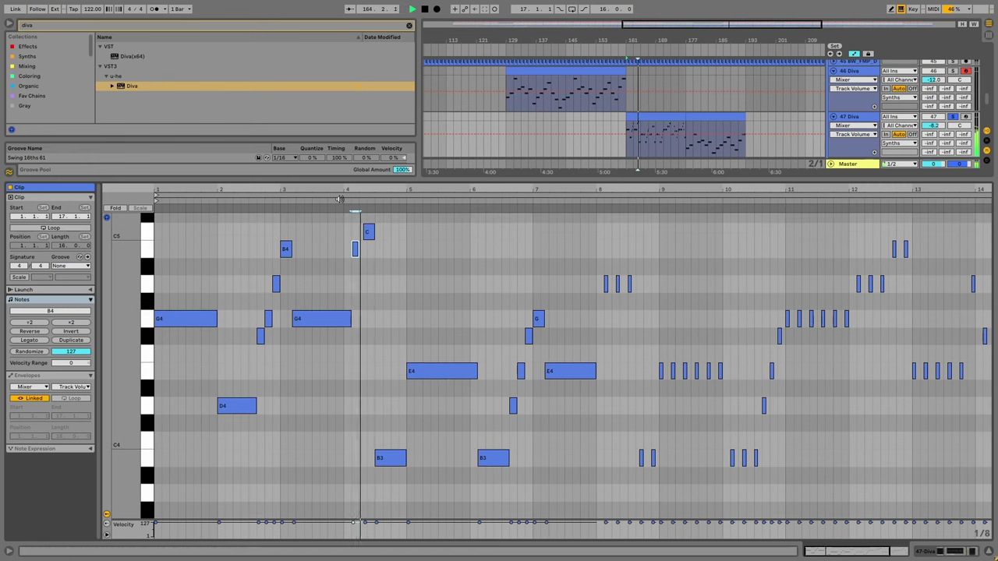
Raise bar 4's B3 to D4 and bar 5's long E4 to G4.
left_click(390, 460)
key("Up")
key("Up")
key("Up")
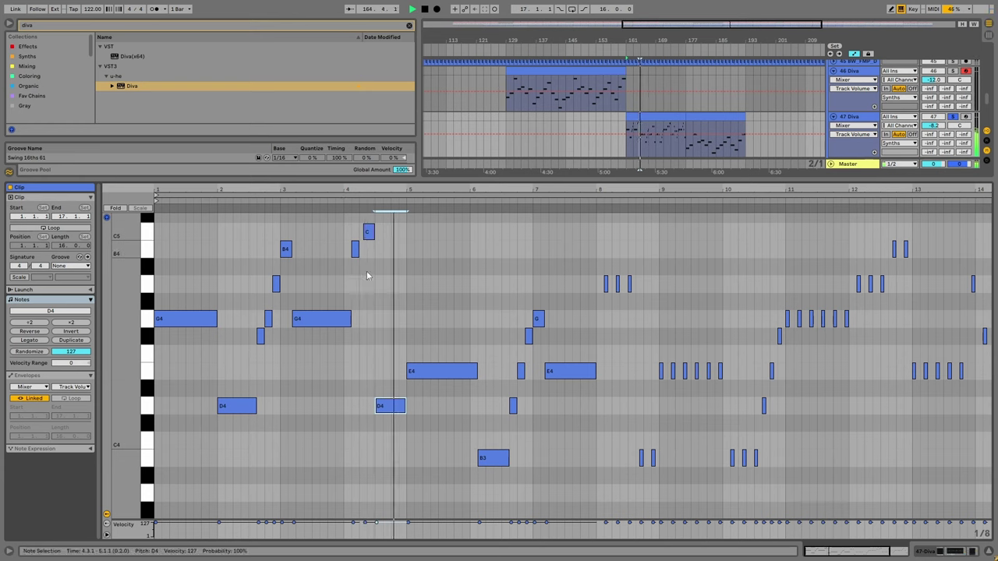
key("Up")
key("Down")
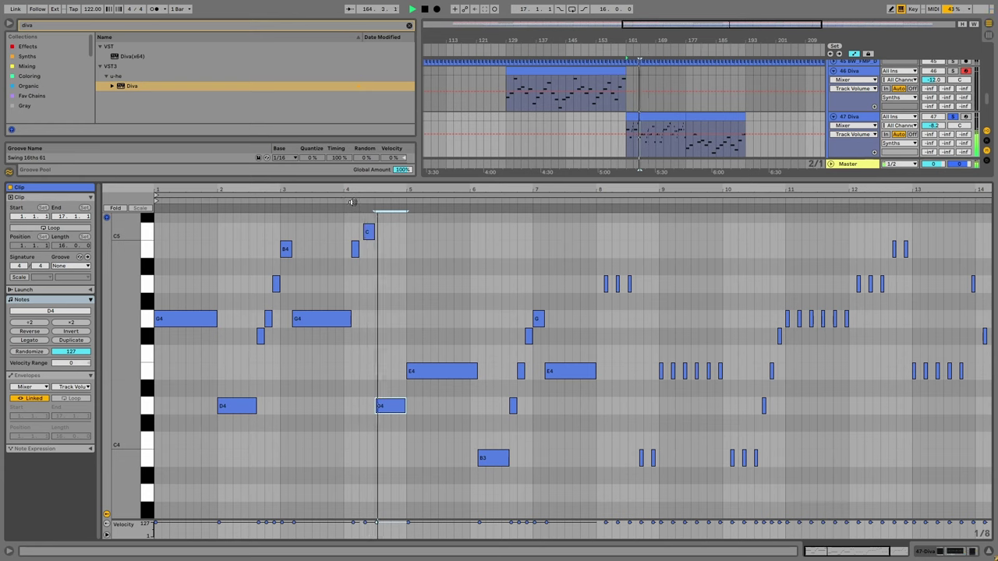
left_click(438, 371)
key("Up")
key("Up")
key("Up")
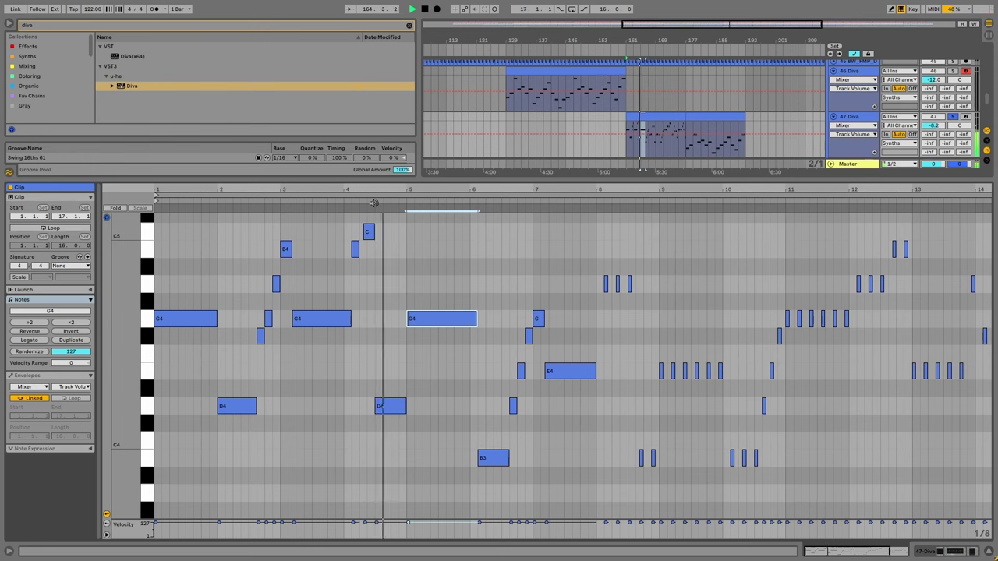
Raise bar 6's B3 to D4 and the three short notes after it to F#4, G4 and A4.
left_click(494, 459)
key("Up")
key("Up")
key("Up")
left_click_drag(510, 421, 532, 332)
key("Up")
key("Up")
key("Up")
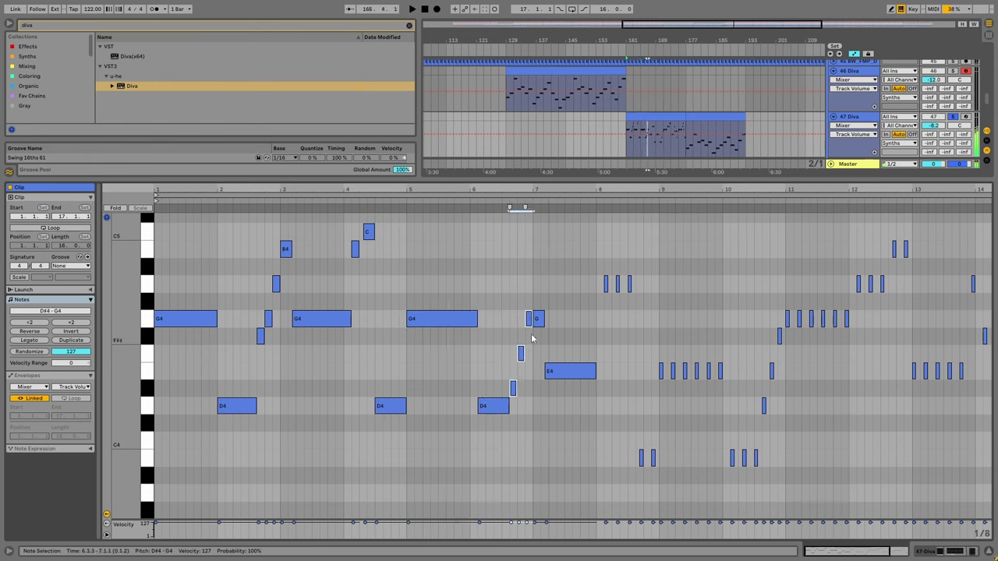
key("Up")
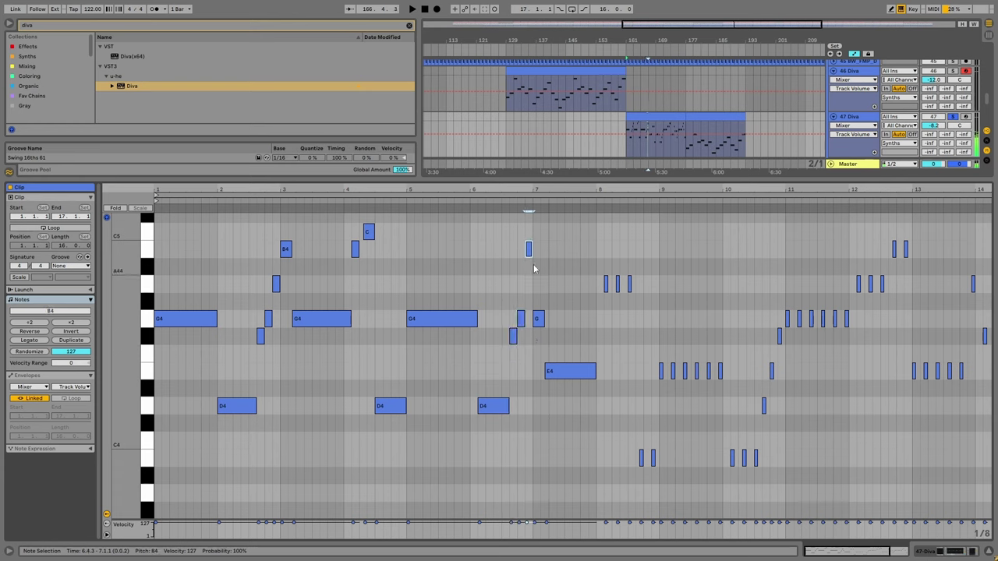
left_click(499, 200)
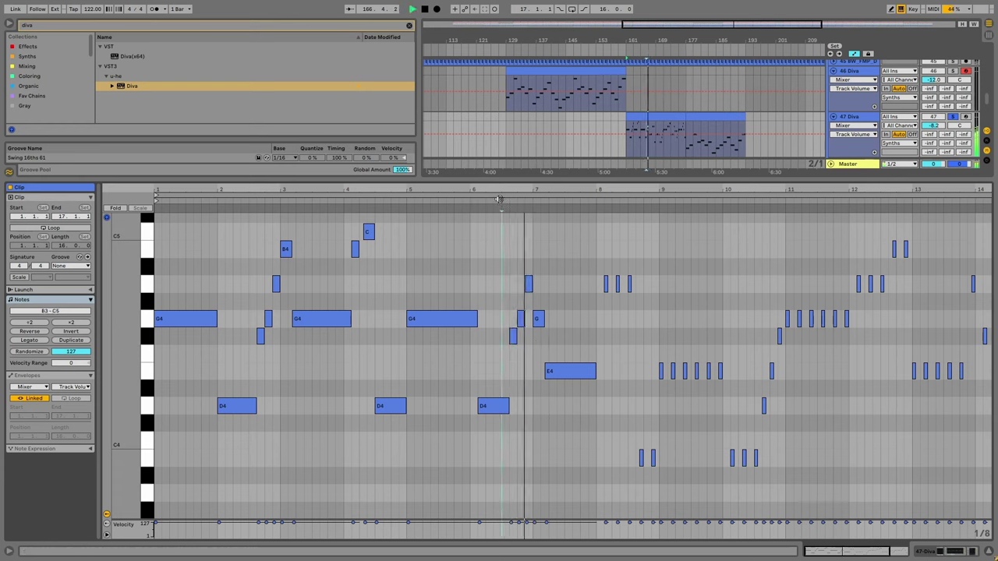
Raise bar 7's long E4 to G4 and its opening G4 to B4, and audition the result.
left_click(569, 371)
key("space")
key("Up")
key("Up")
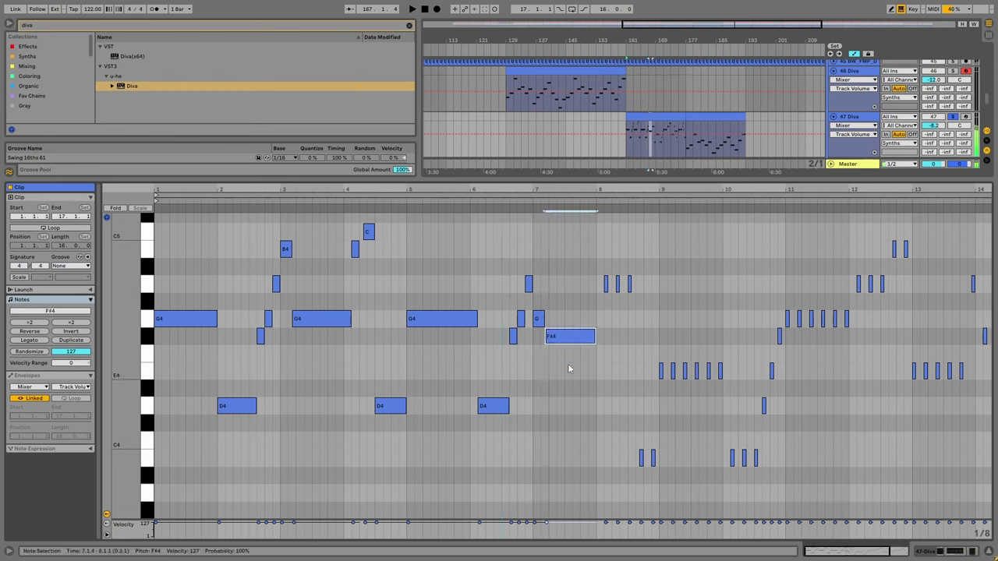
key("Down")
key("Down")
left_click_drag(570, 394, 537, 314)
key("Up")
key("Up")
key("Up")
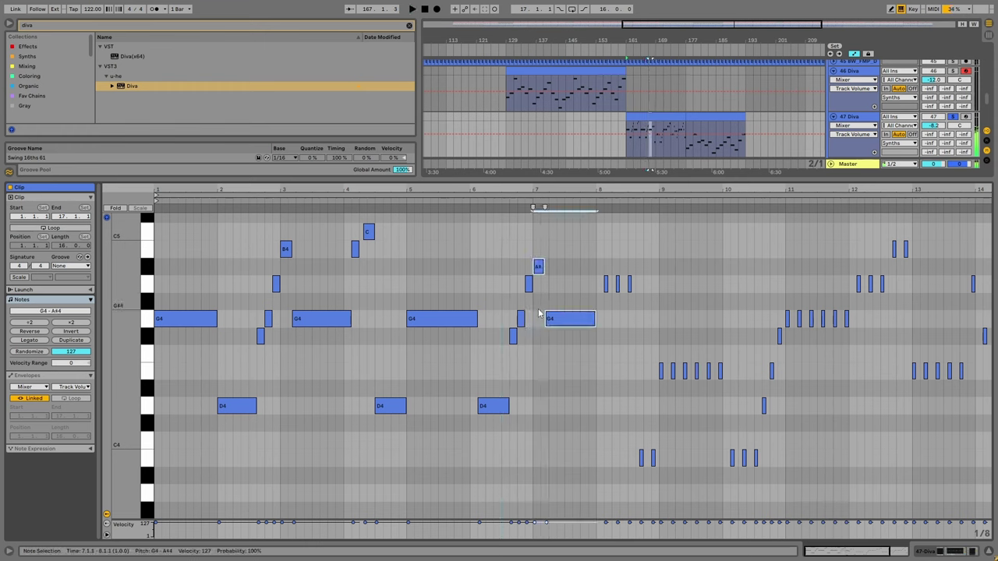
left_click(538, 267)
key("Up")
left_click(568, 321)
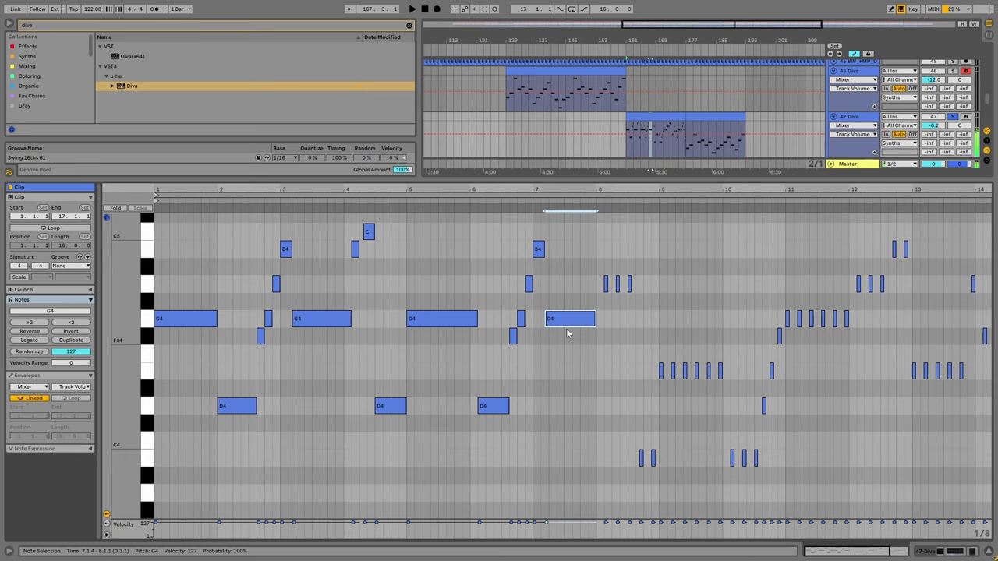
left_click(518, 212)
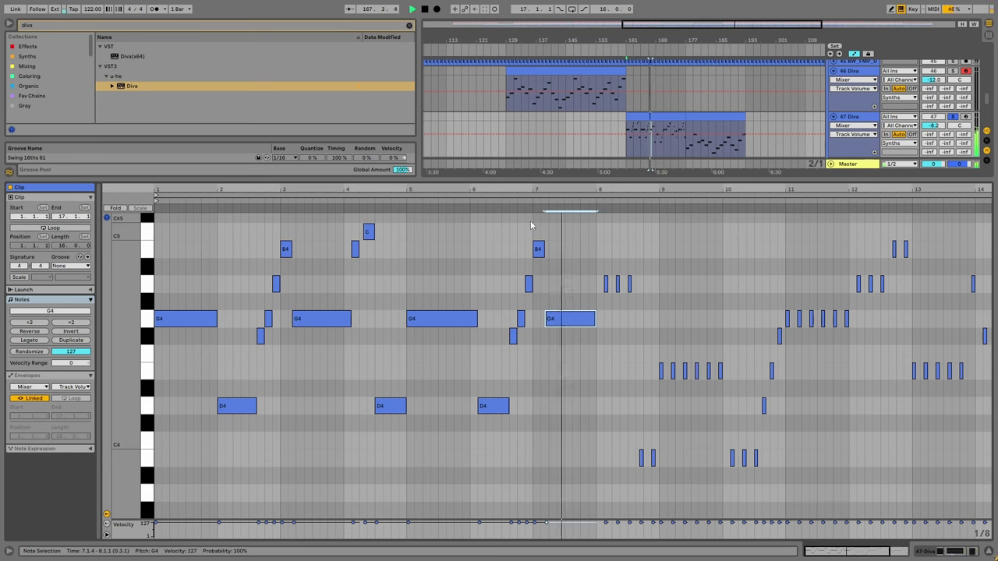
Replace the repeated A4 notes in bar 8 with one long note from the bar's start, and raise it to B4.
key("space")
double_click(598, 284)
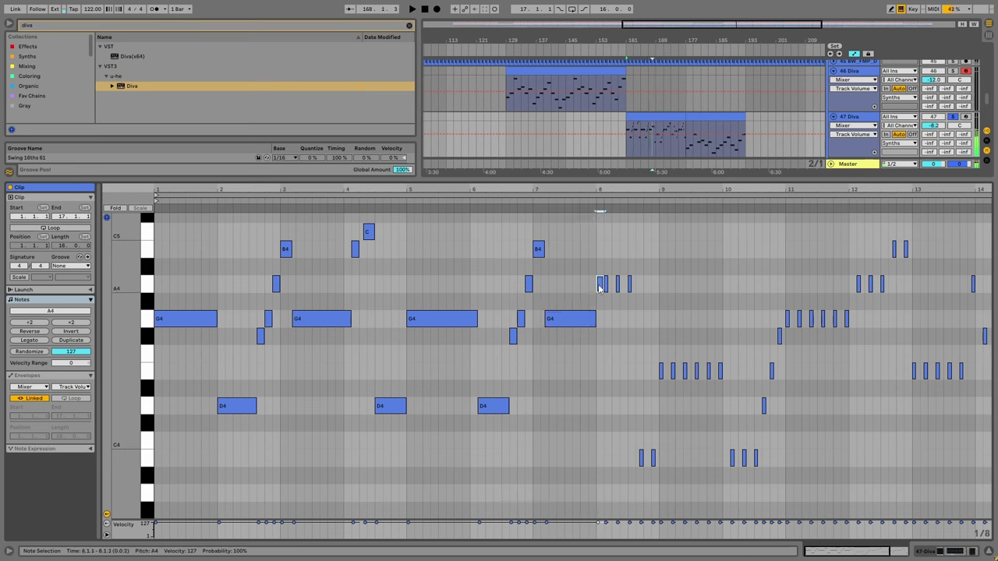
left_click_drag(631, 285, 635, 286)
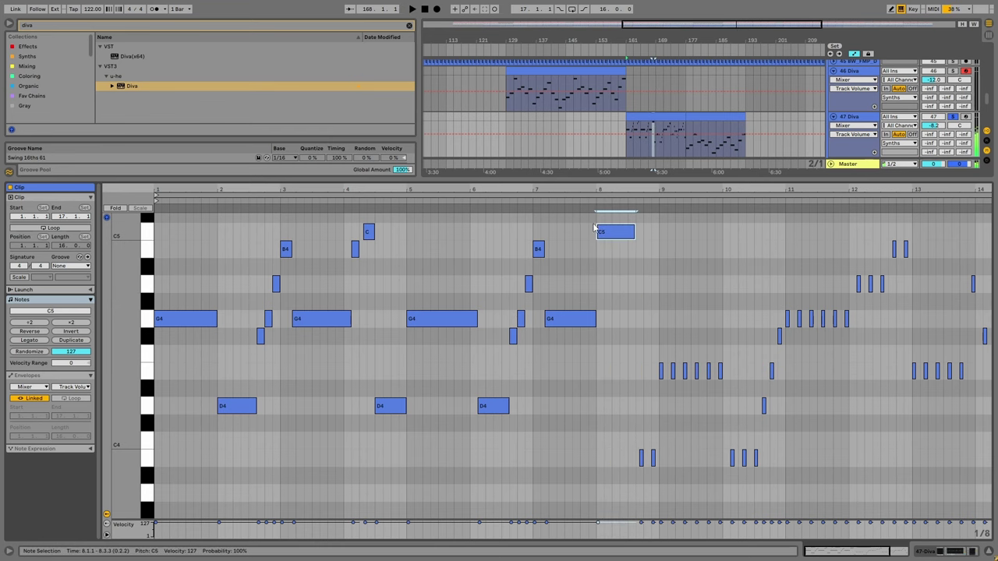
key("Up")
key("space")
scroll(613, 257, "up", 1)
key("Down")
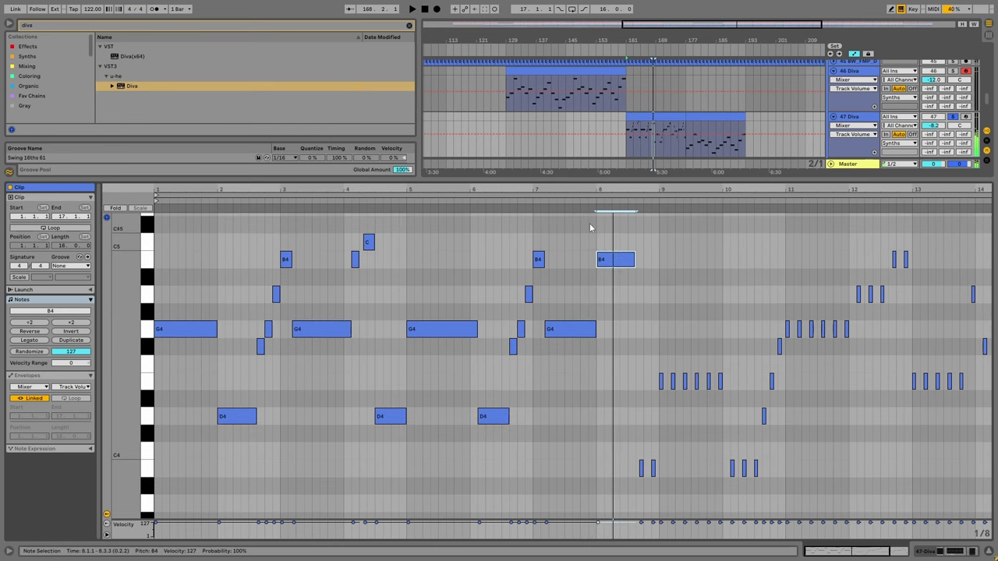
Merge bar 8's B3 notes into one D4 and bar 9's repeated E4 notes into one long G4.
left_click_drag(667, 497, 628, 467)
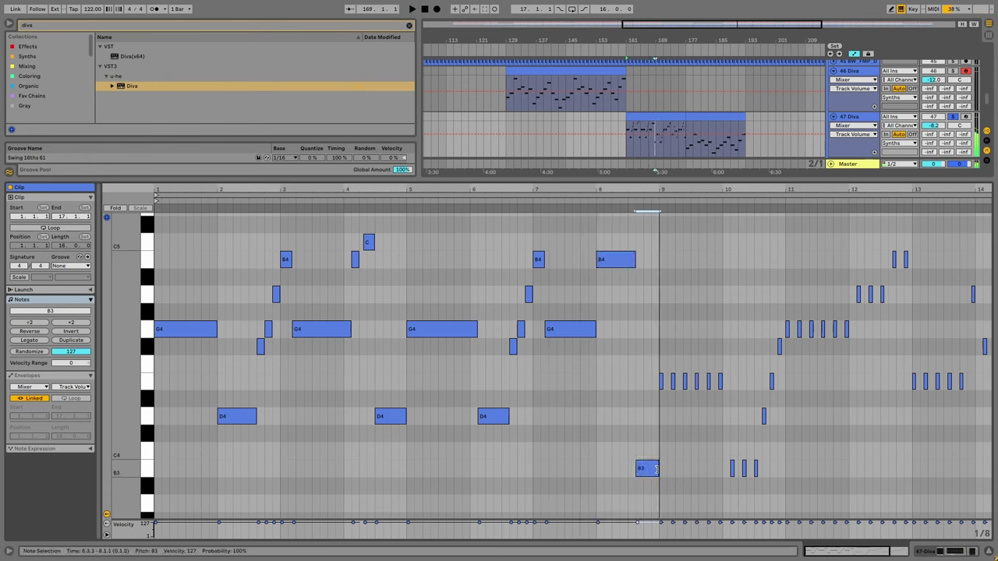
key("space")
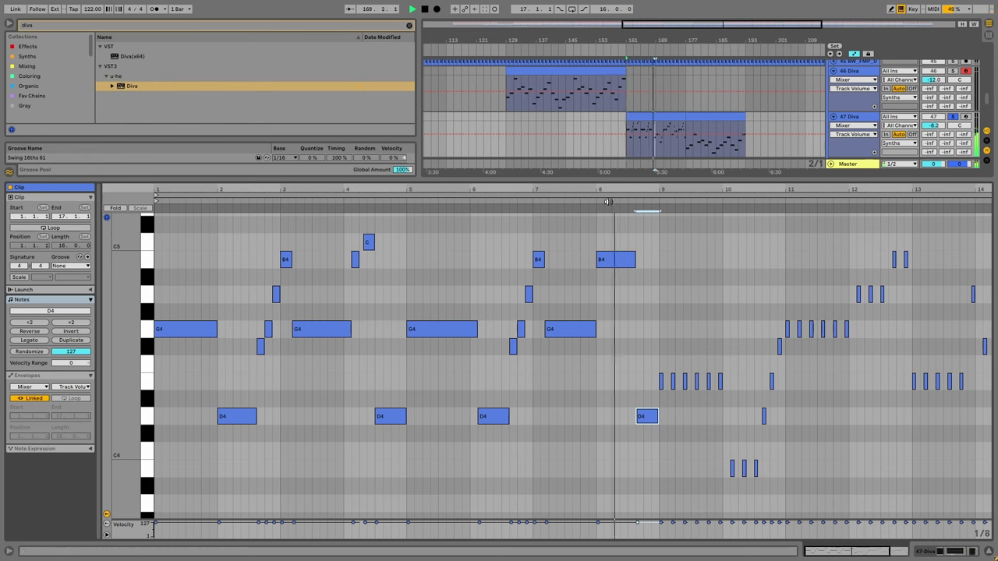
left_click_drag(668, 385, 712, 382)
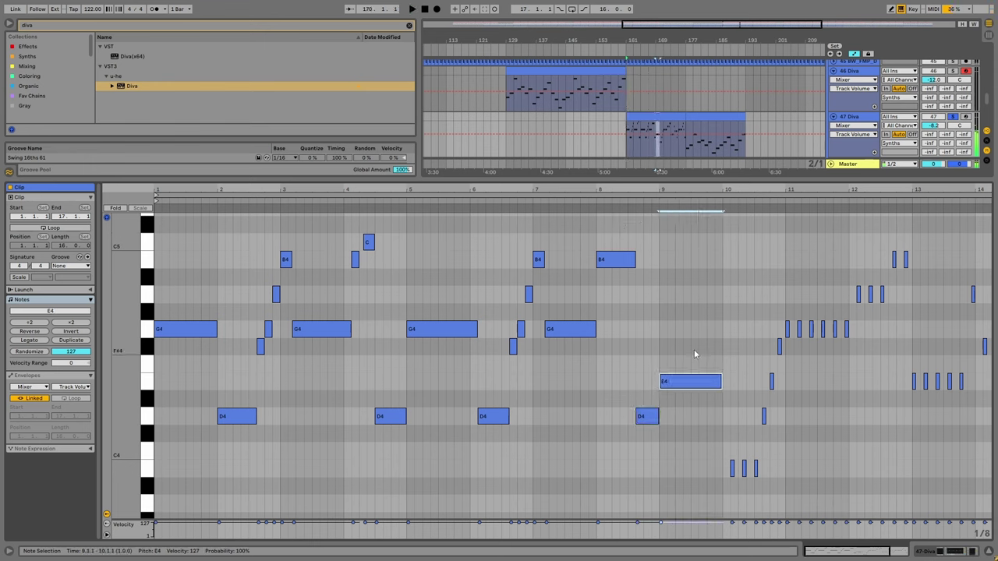
key("Up")
key("Up")
key("Up")
left_click(639, 204)
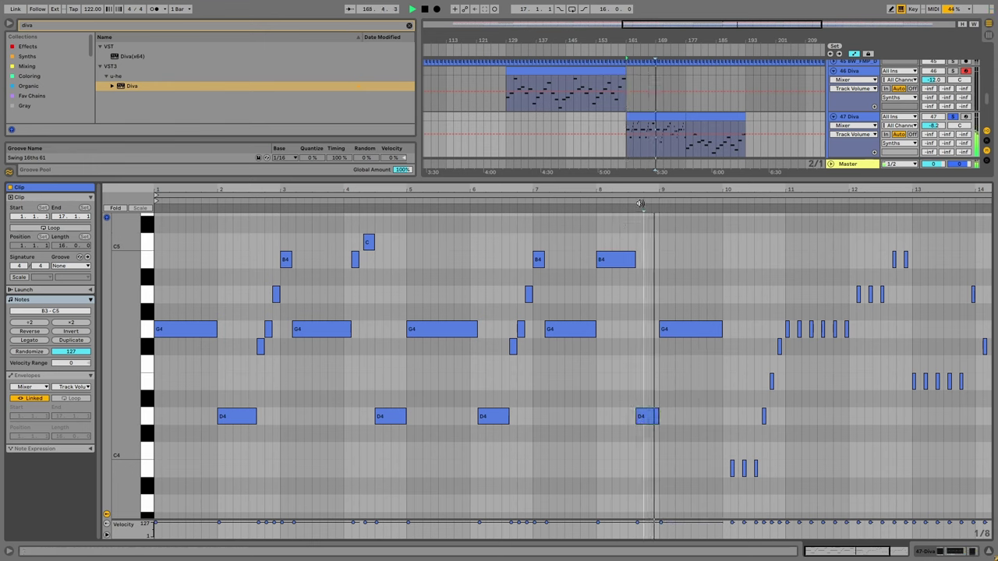
Merge bar 10's B3 notes into one long D4, and raise the three short notes after it to F#4, G4 and A4.
double_click(727, 469)
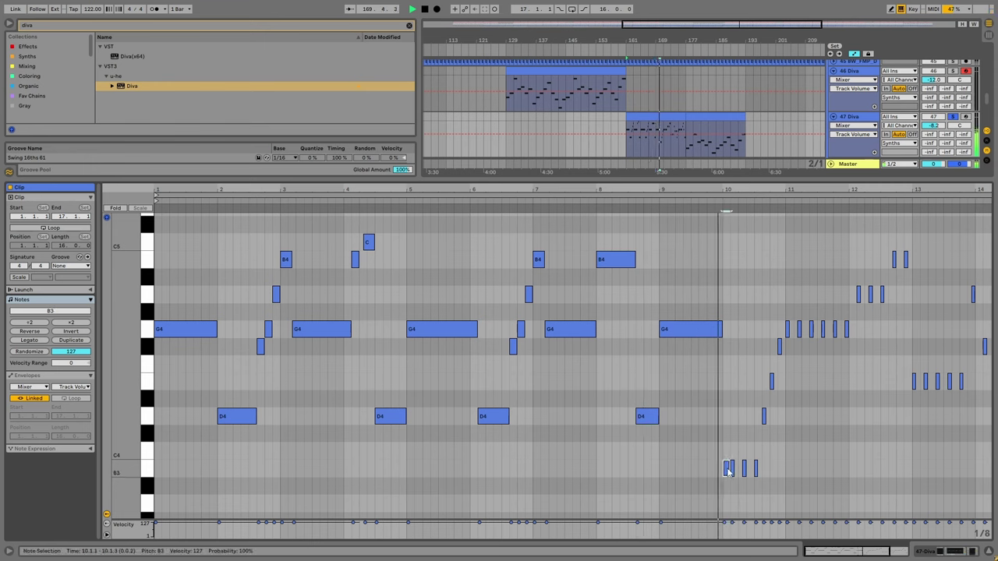
left_click_drag(733, 468, 758, 468)
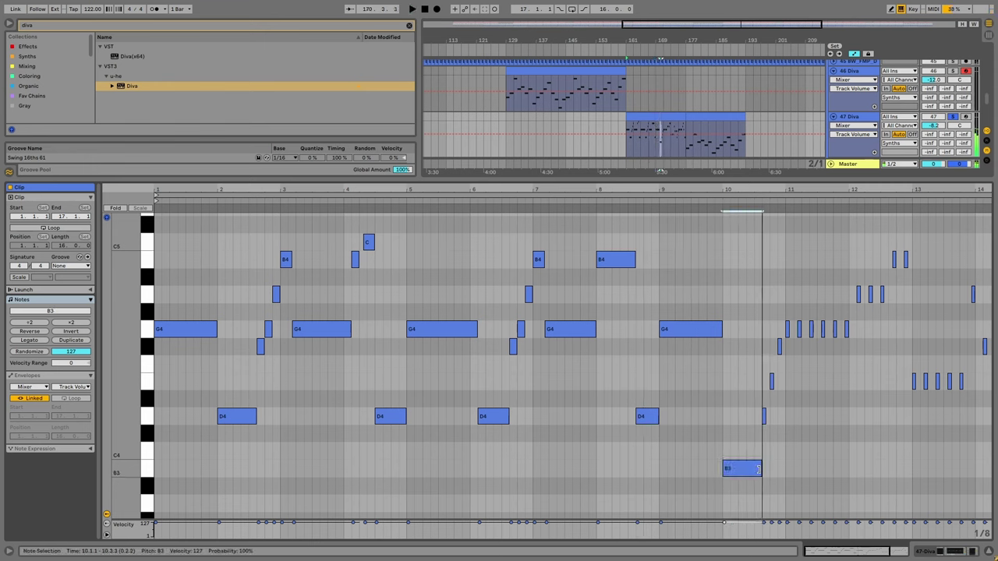
key("Up")
key("Up")
key("Up")
left_click_drag(762, 433, 785, 350)
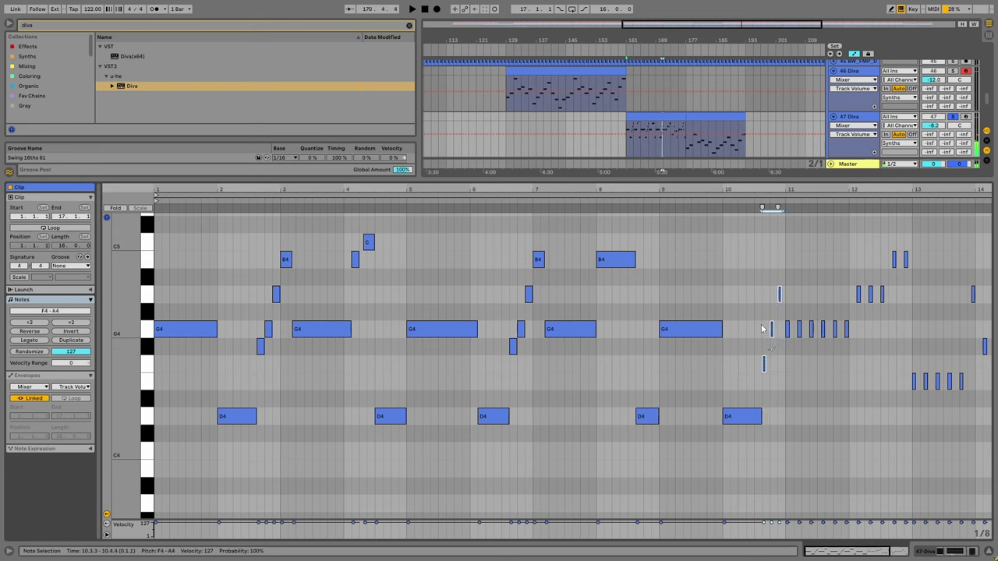
left_click(780, 294)
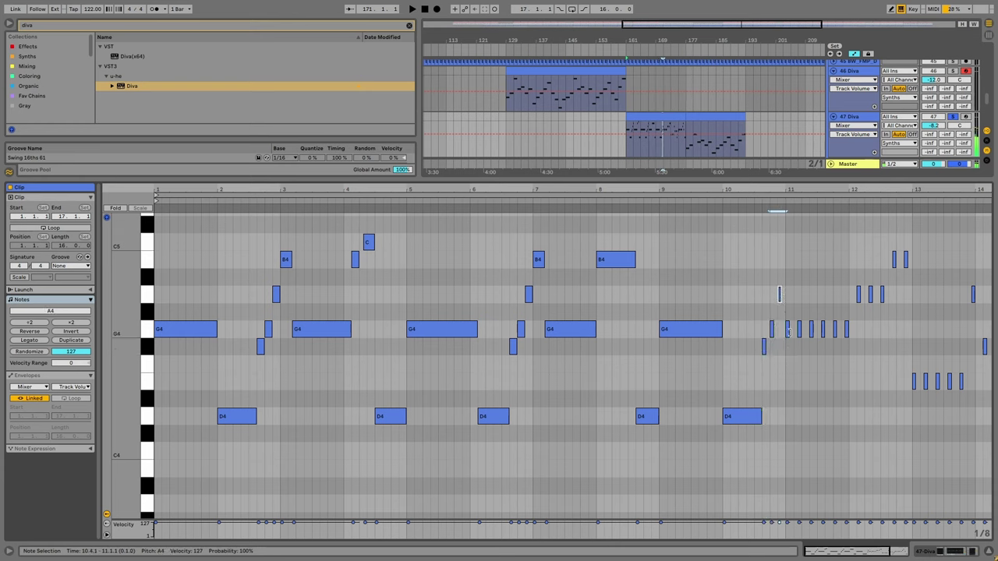
Replace the repeated G4 notes in bar 11 with one long note and raise it to B4.
left_click_drag(787, 329, 844, 328)
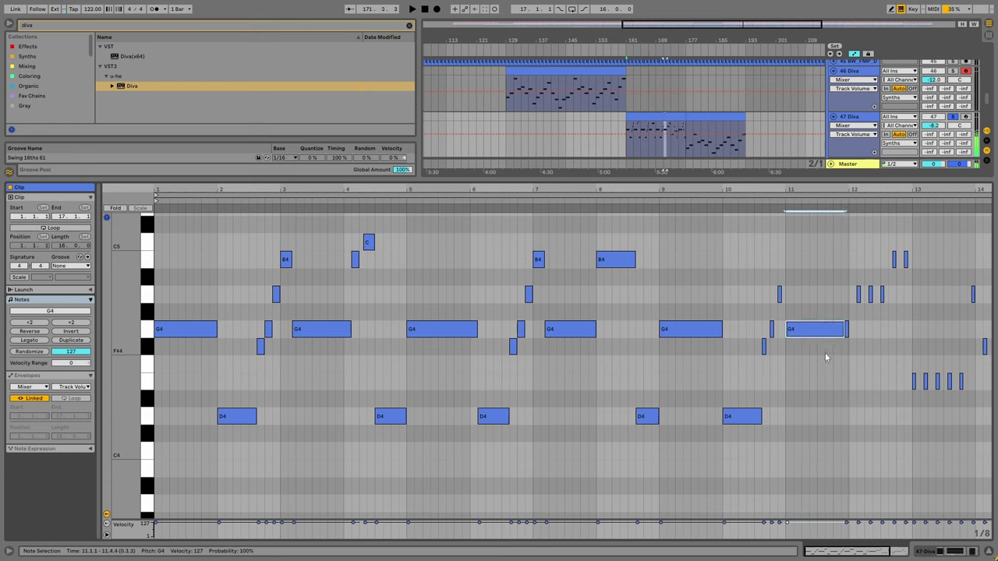
key("Up")
key("Up")
key("Up")
left_click(847, 334)
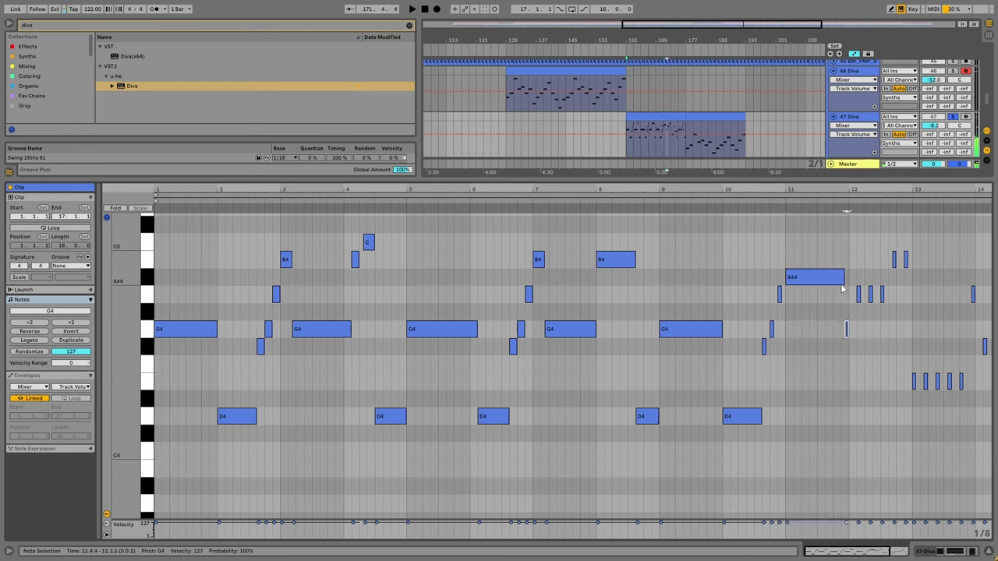
Replace the repeated A4 notes in bar 12 with one long C5 from the bar's start.
left_click_drag(843, 280, 893, 295)
key("Up")
key("Up")
key("Up")
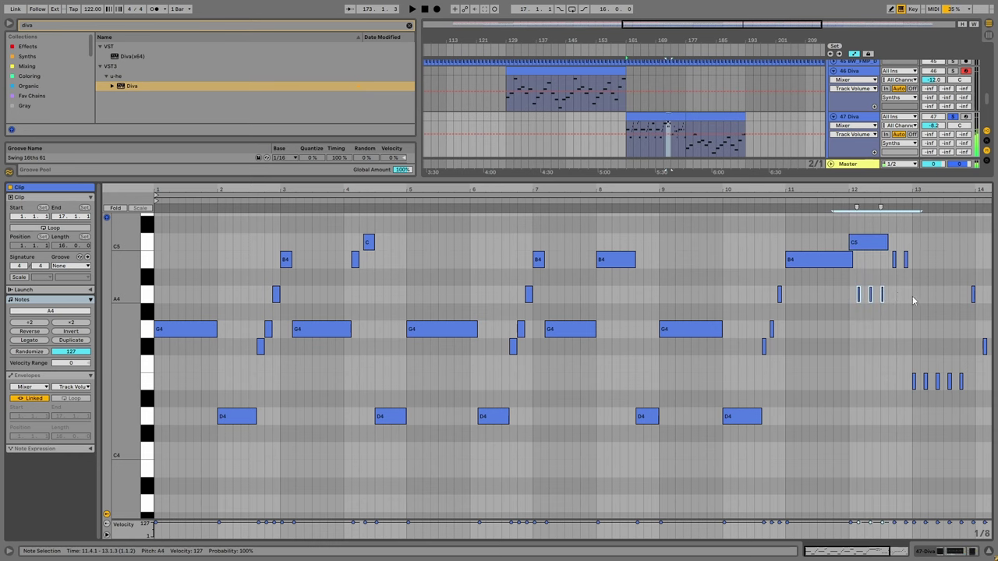
left_click_drag(852, 262, 907, 242)
Add a D#5 from 12.3.4 to the end of bar 12 and delete the leftover short B4 beneath it.
scroll(884, 193, "up", 4)
left_click(913, 224)
scroll(917, 194, "up", 2)
scroll(815, 257, "down", 2)
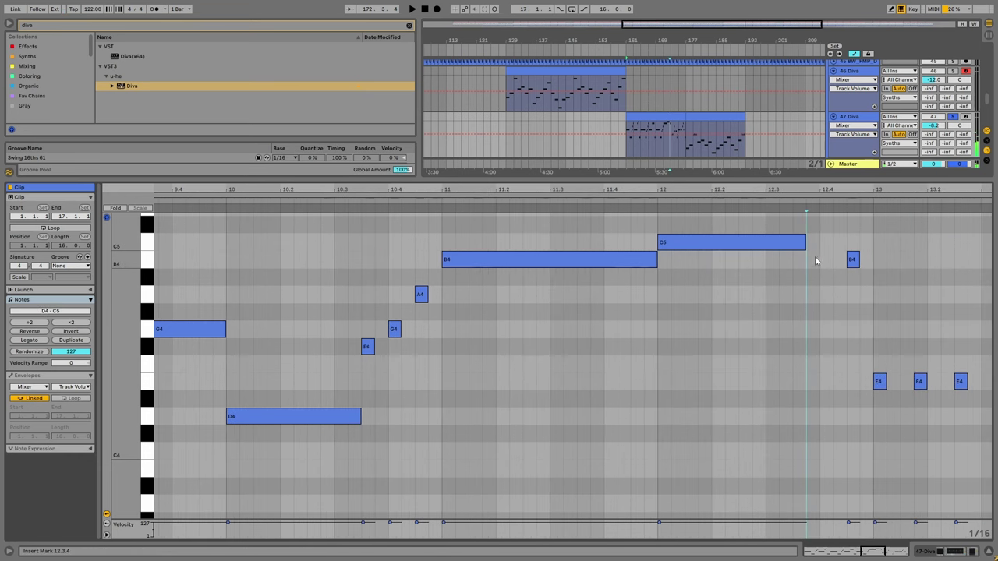
double_click(814, 258)
left_click_drag(818, 258, 872, 258)
key("Up")
key("Up")
key("Up")
key("Up")
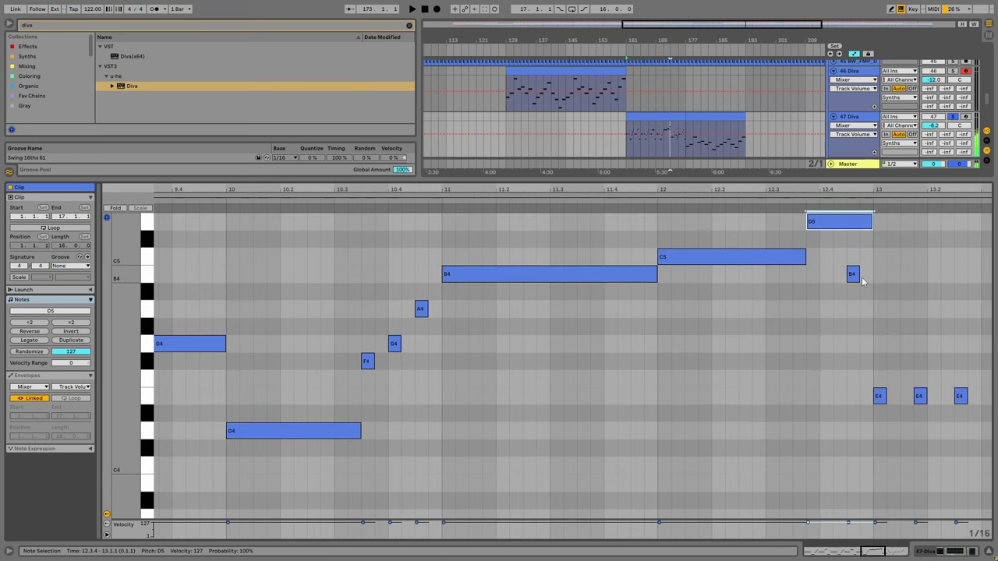
key("Delete")
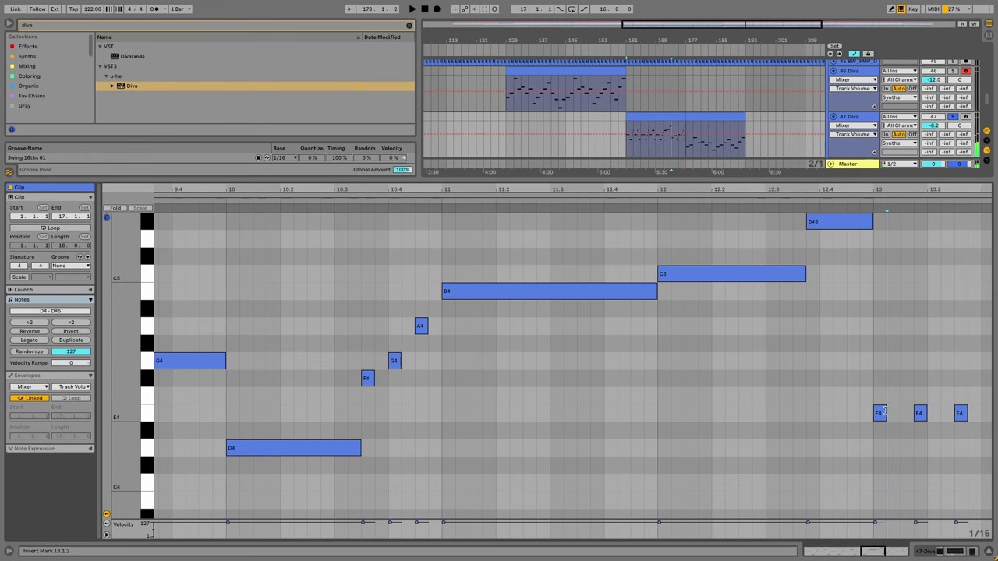
Extend bar 13's first E4 into a long note, raise it to G4, and delete the remaining short E4 notes.
left_click_drag(883, 413, 990, 413)
scroll(762, 245, "down", 3)
key("Up")
key("Up")
key("Up")
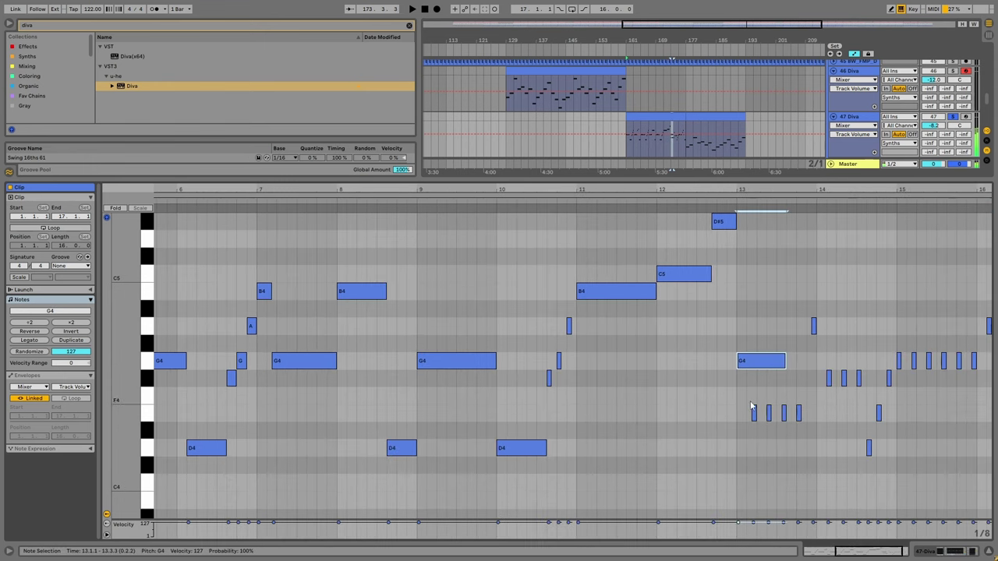
left_click_drag(751, 406, 802, 388)
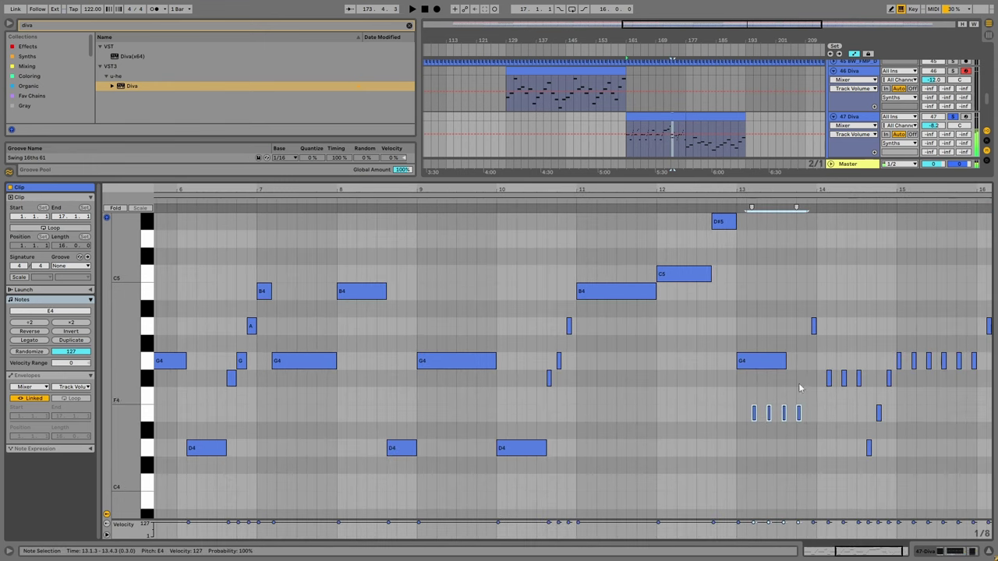
key("Delete")
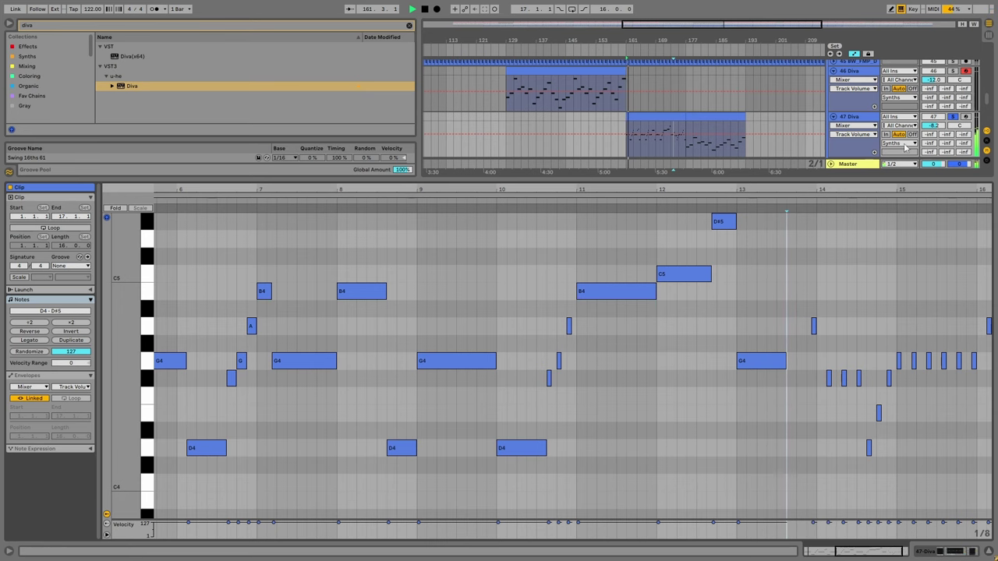
Play the phrase back and raise the D4 at the end of bar 8 to C5.
double_click(643, 185)
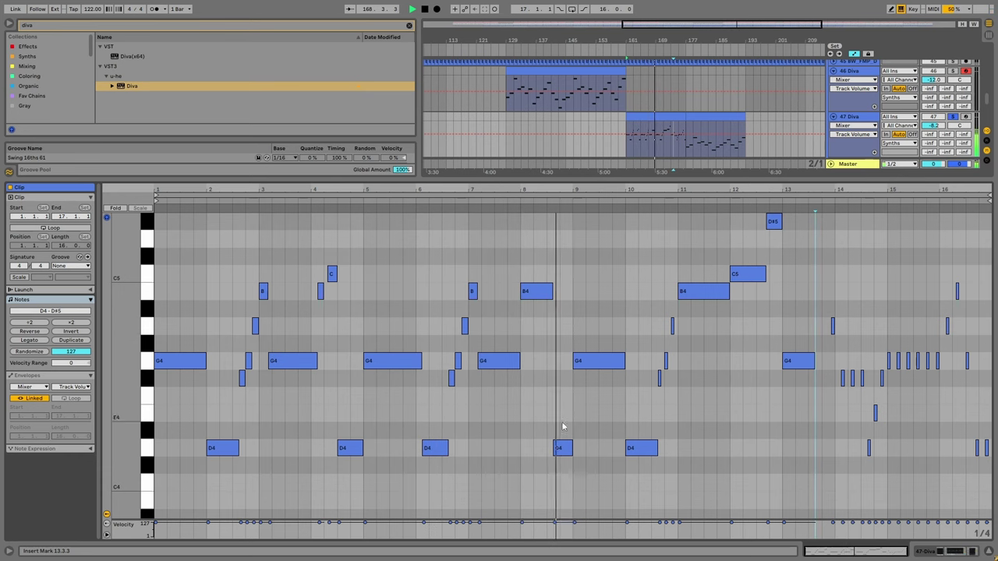
left_click_drag(563, 447, 567, 279)
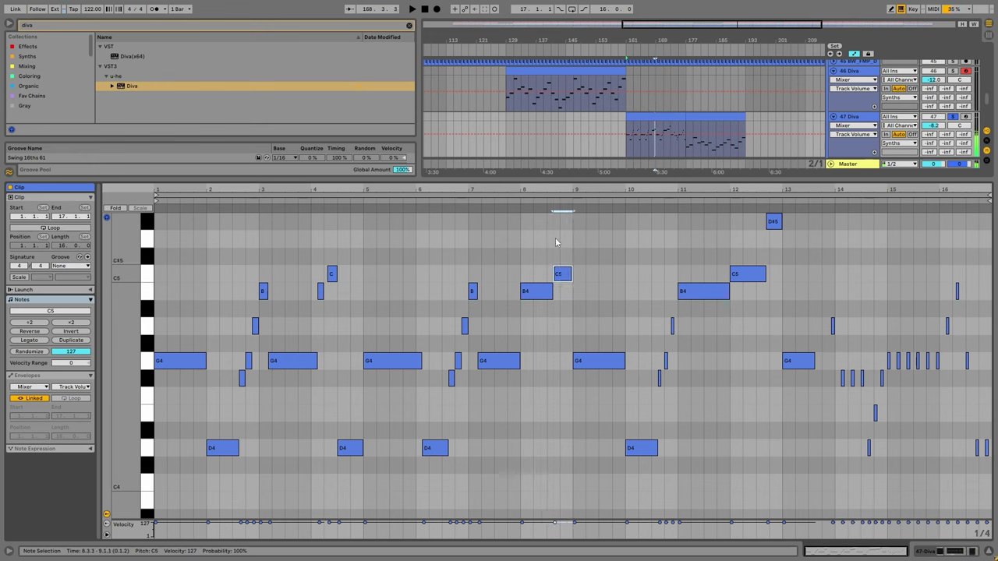
left_click(555, 242)
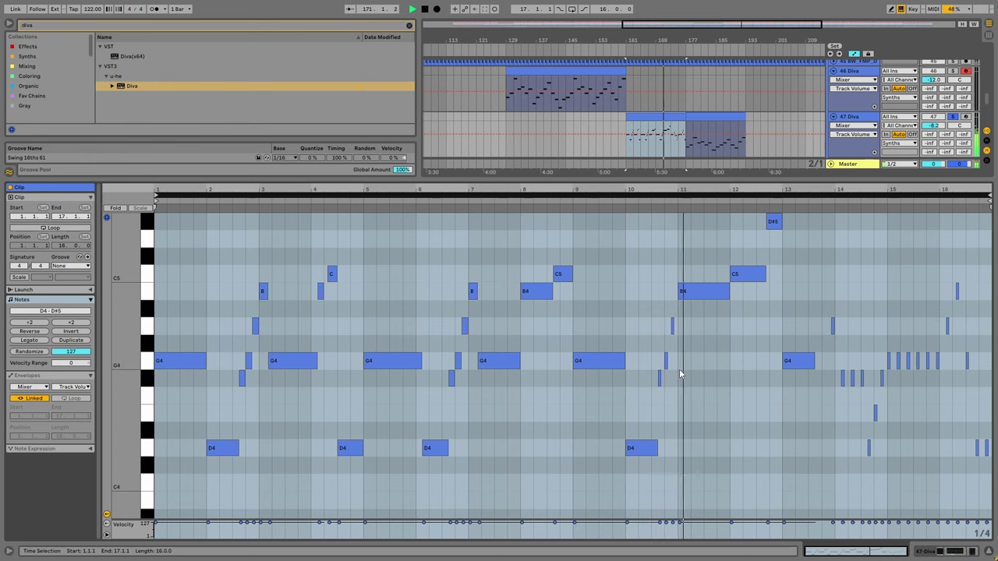
Audition bar 12's last note at E5 and C#5, and settle on D5.
scroll(733, 312, "up", 2)
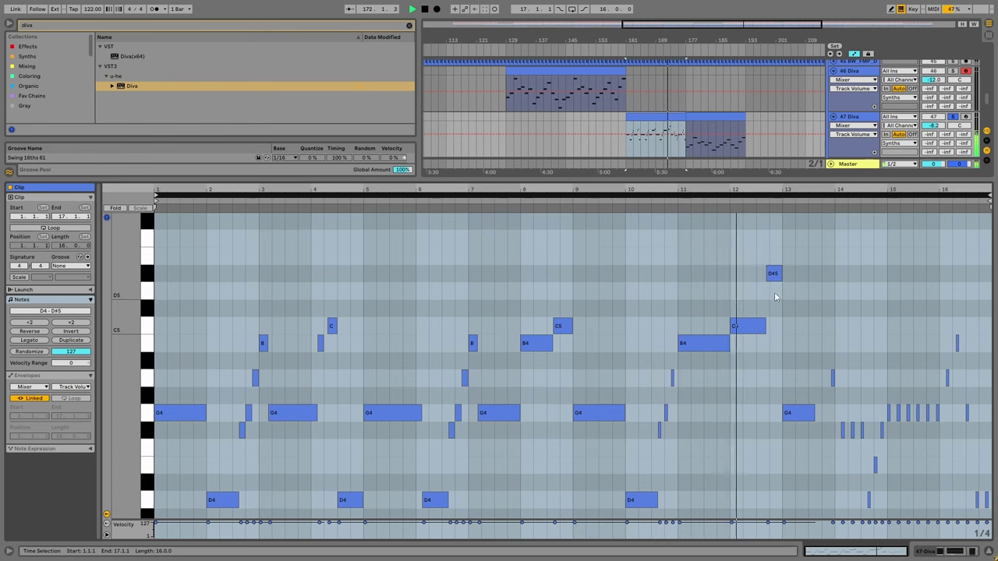
left_click(774, 297)
left_click_drag(775, 273, 779, 270)
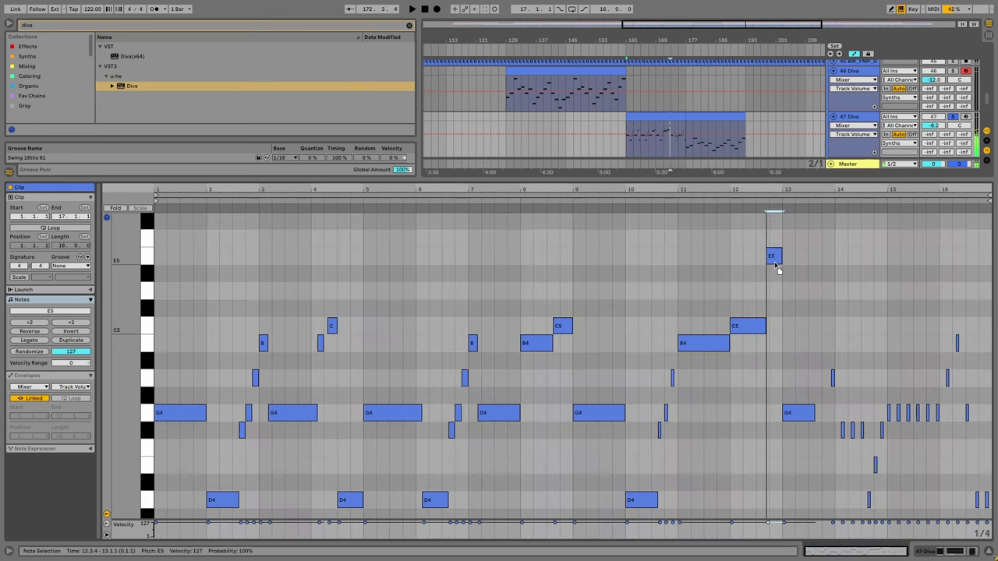
left_click(756, 200)
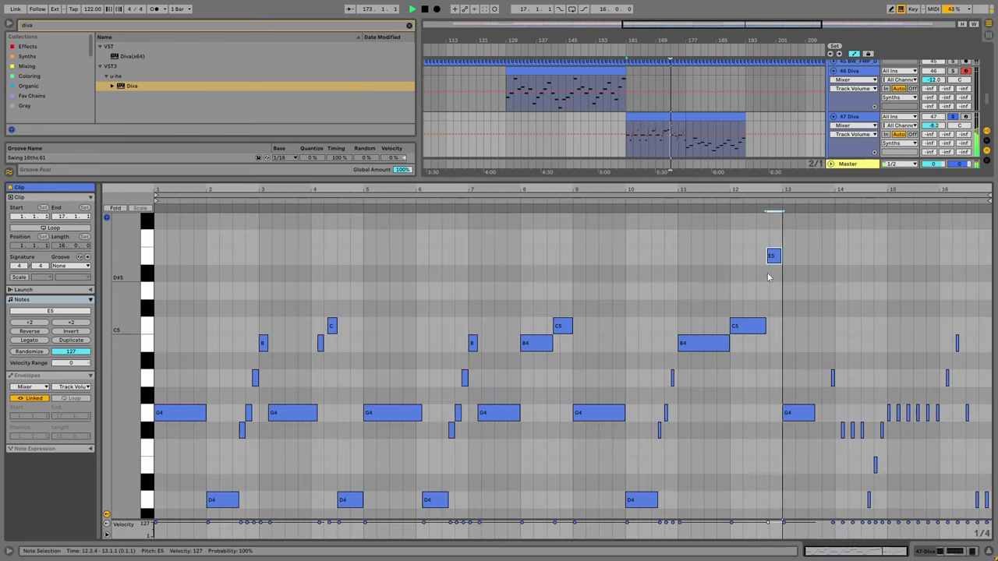
left_click_drag(774, 268, 775, 308)
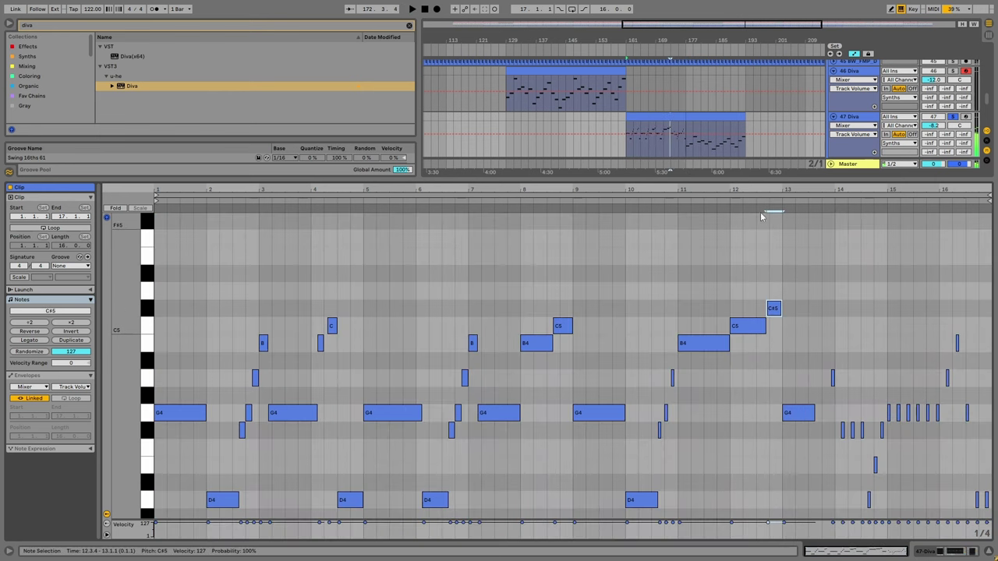
left_click(752, 201)
key("Up")
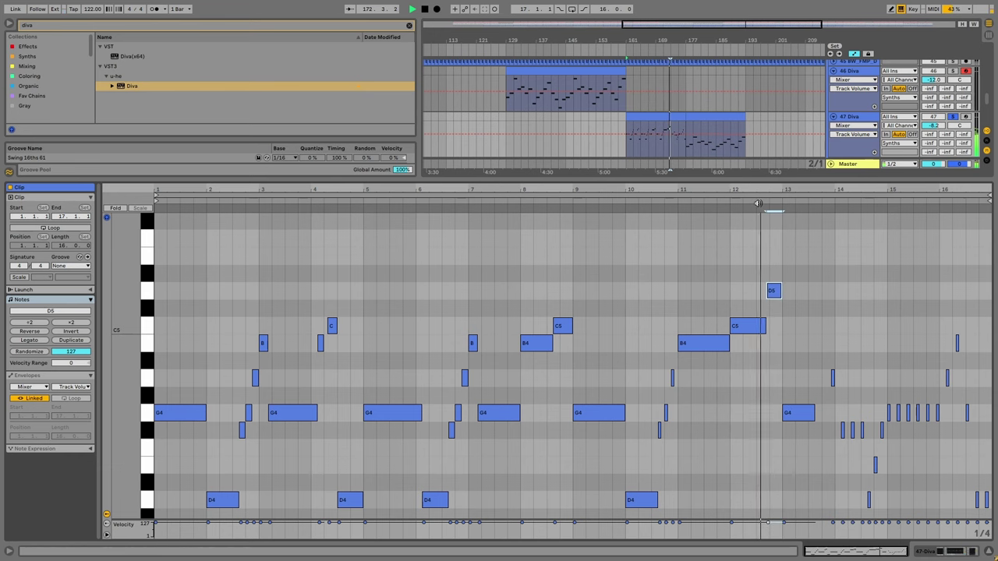
Lengthen bar 13's G4 until it meets the short A4 at the end of the bar.
scroll(811, 390, "down", 1)
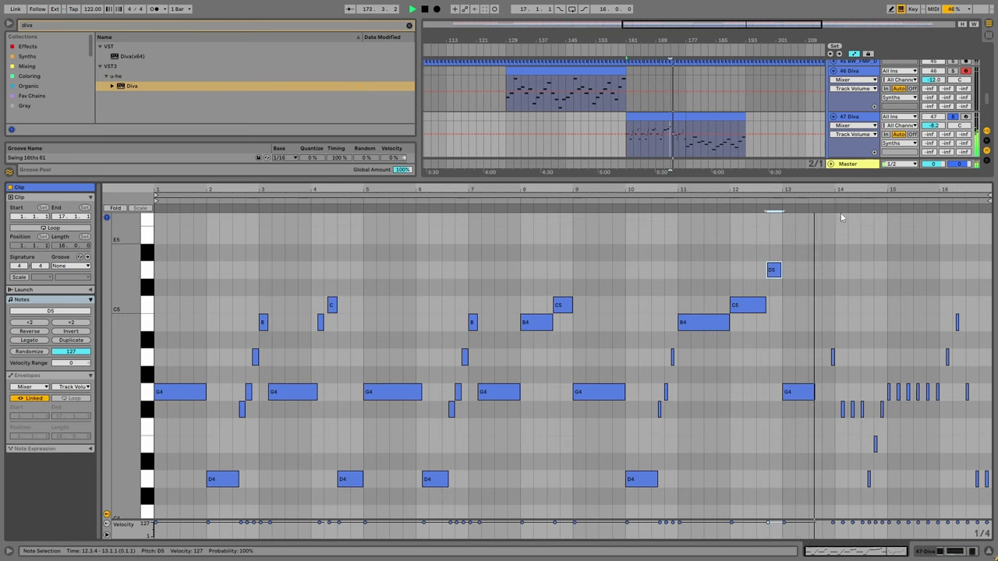
scroll(795, 397, "up", 4, "ctrl")
left_click_drag(778, 392, 821, 392)
left_click(826, 358)
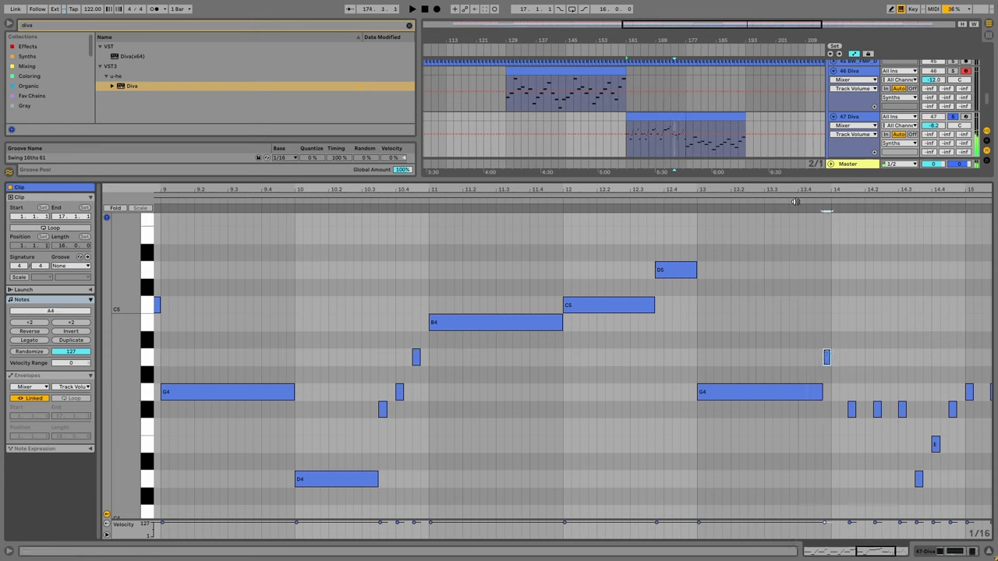
Merge bar 14's repeated F#4 notes into one long note from the bar's start, raise it to A4, and play it back.
double_click(837, 409)
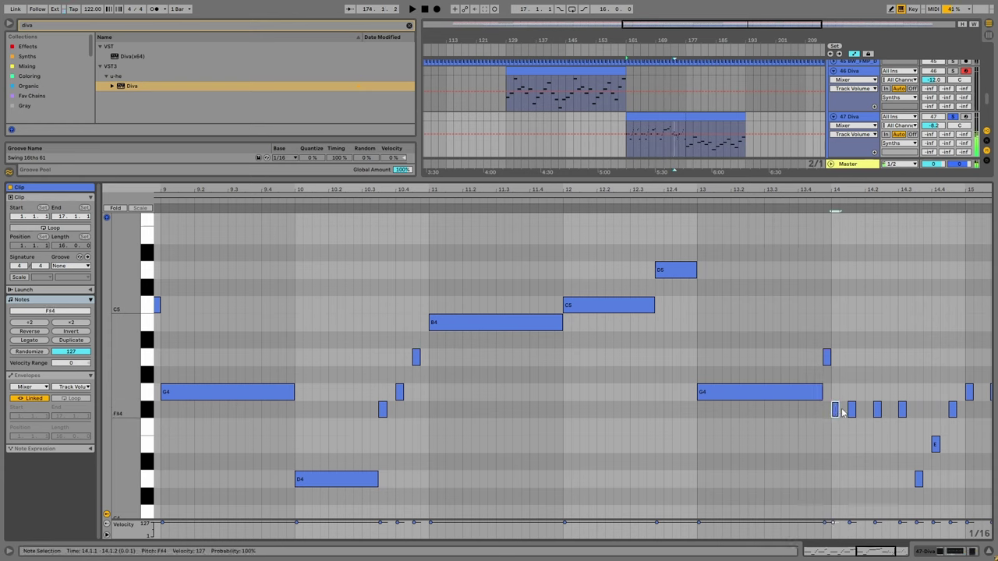
left_click_drag(841, 412, 912, 409)
key("Up")
key("Up")
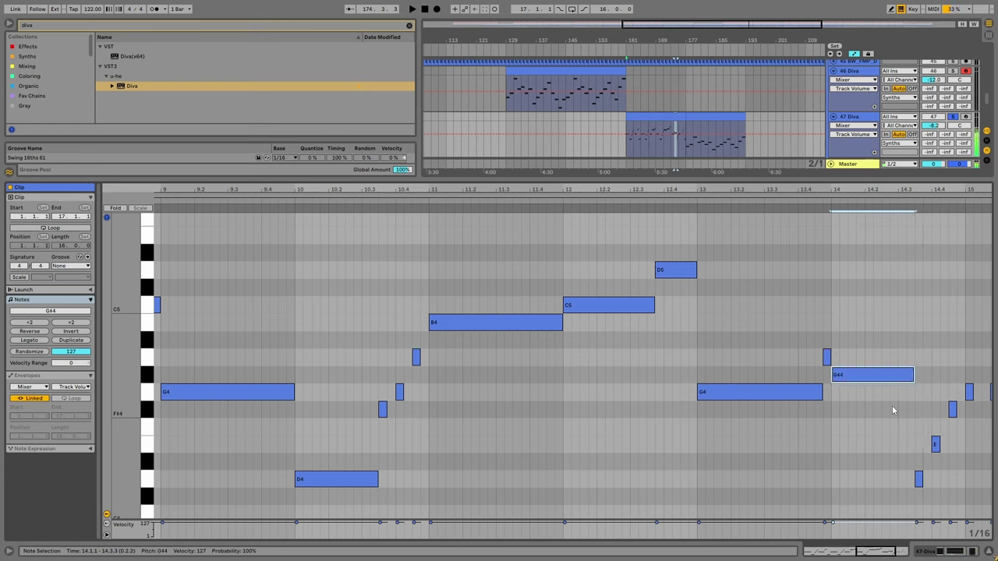
key("Up")
key("space")
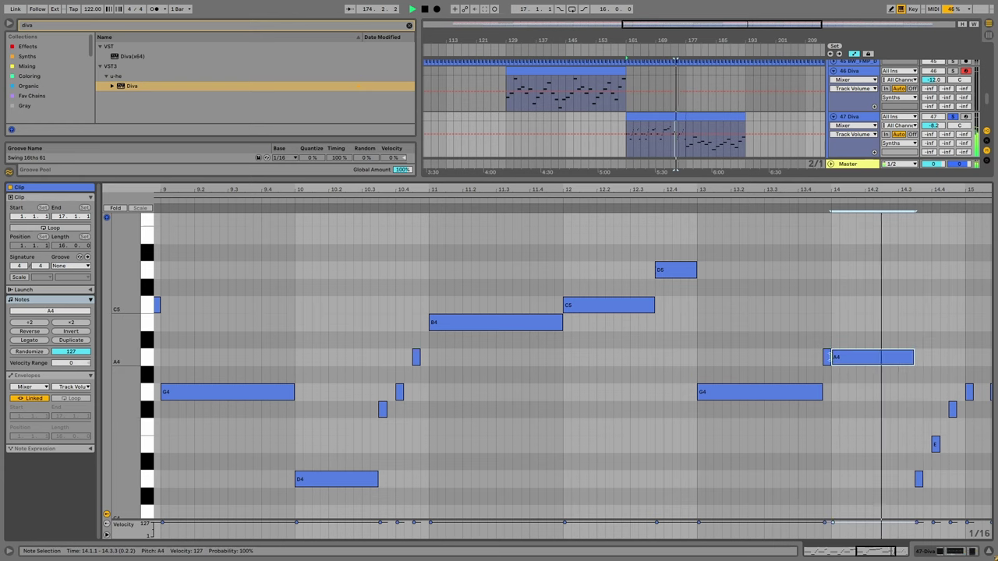
Raise the three short notes at the end of bar 14 to F#4, G4 and A4, and audition them.
left_click_drag(914, 489, 918, 409)
key("Up")
key("Up")
key("Up")
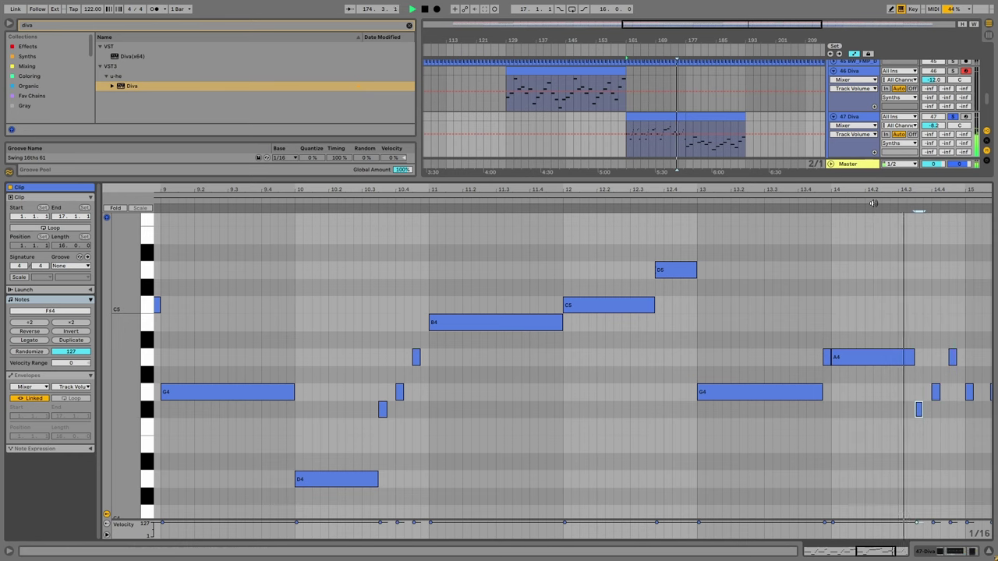
left_click_drag(873, 205, 865, 200)
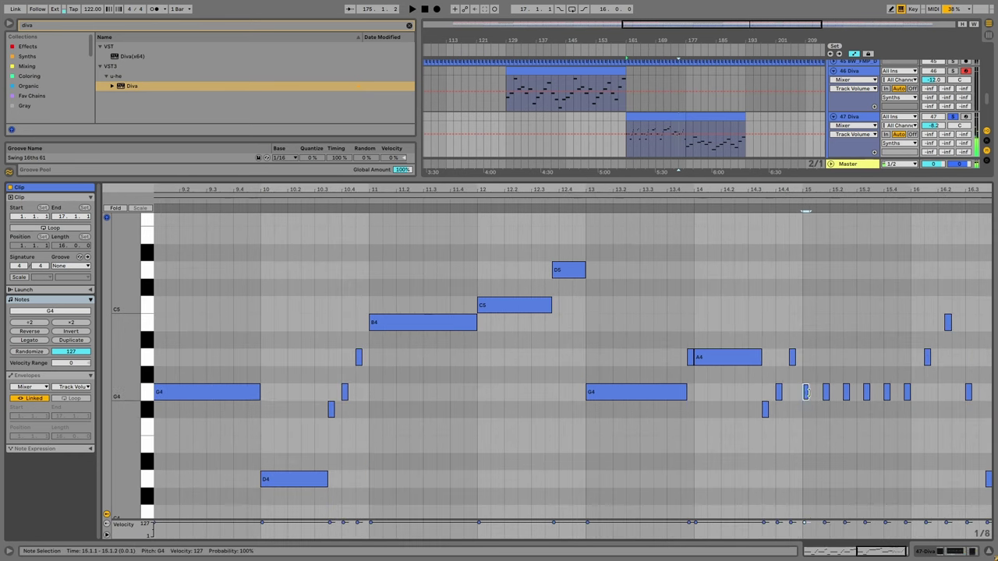
Replace the repeated G4 notes in bar 15 with one long note and raise it to B4.
left_click_drag(806, 392, 904, 392)
key("Up")
key("Up")
key("Delete")
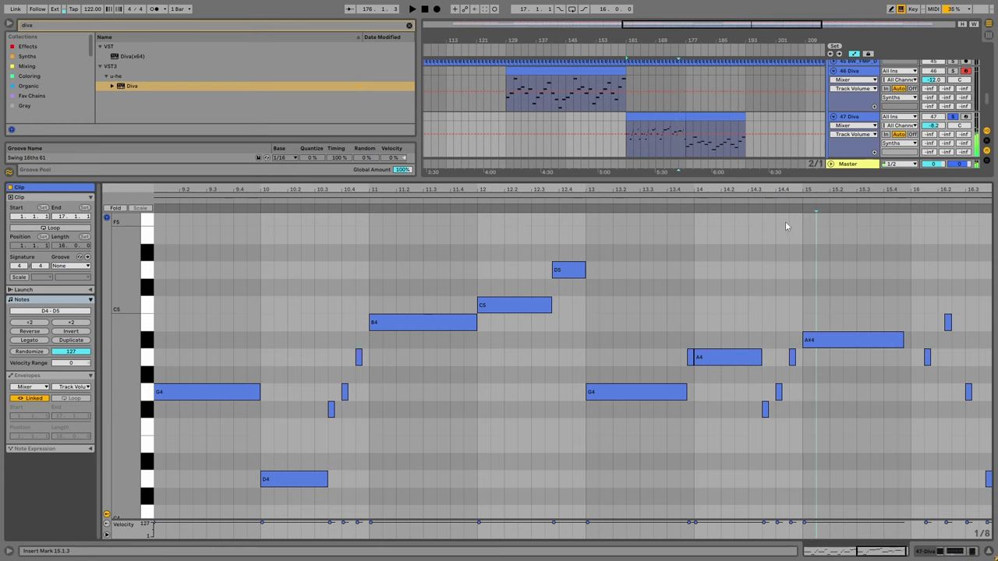
left_click(769, 207)
left_click(836, 351)
key("Up")
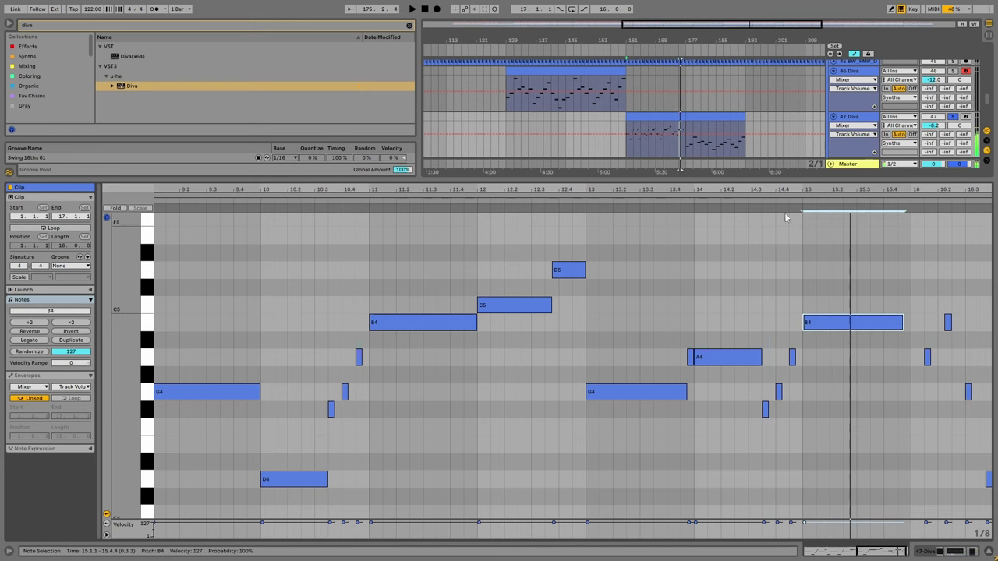
Raise the five short notes in bar 16 by three semitones.
key("minus")
key("minus")
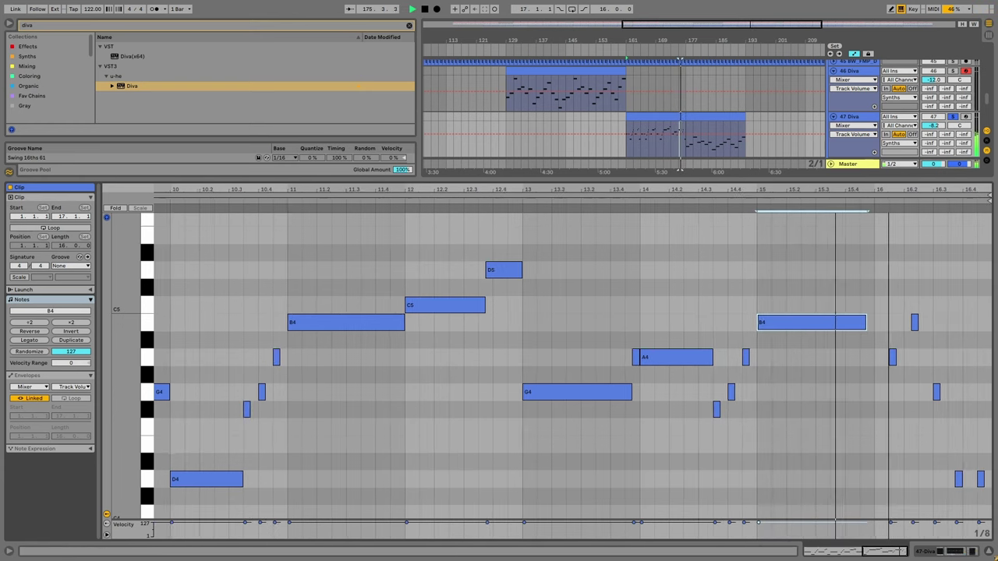
left_click_drag(924, 309, 990, 489)
key("Up")
key("Up")
key("Up")
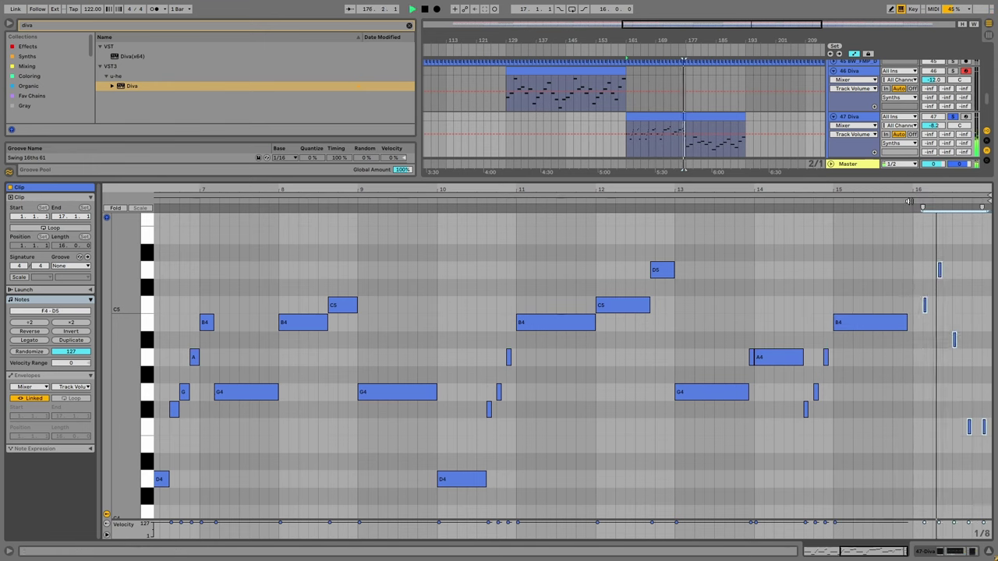
Raise bar 16's A#4 to B4 and its last two F4 notes to F#4, and audition the ending.
left_click_drag(953, 339, 953, 322)
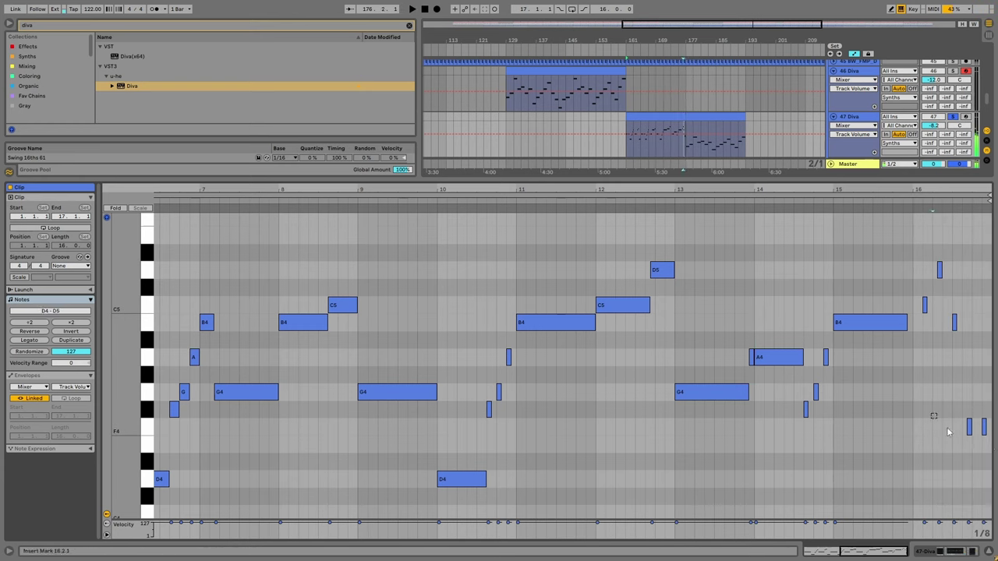
left_click_drag(961, 418, 990, 437)
key("Up")
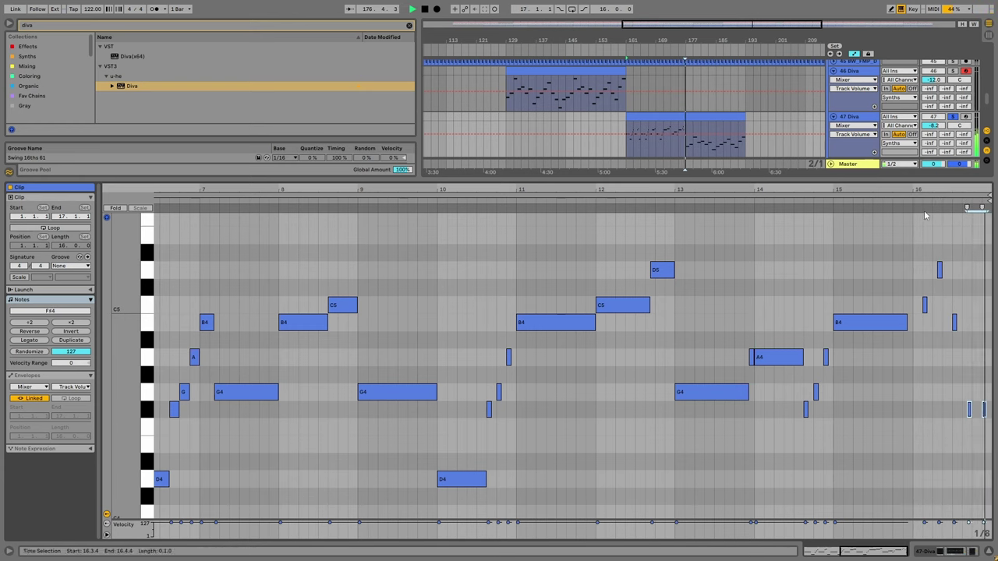
key("space")
Duplicate the edited 16-bar harmony clip on 47 Diva over the clip that follows at bar 177.
key("ctrl+a")
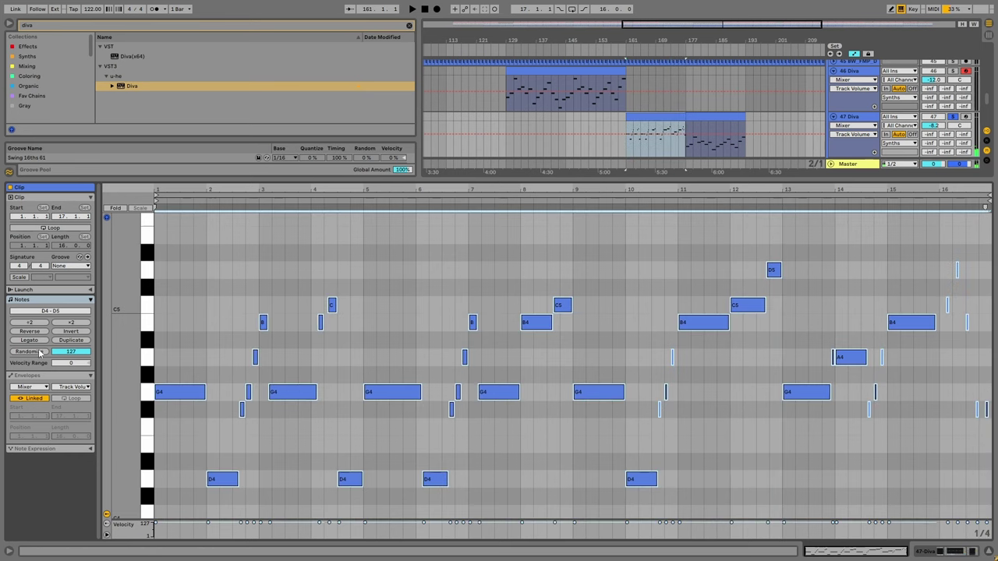
key("ctrl+d")
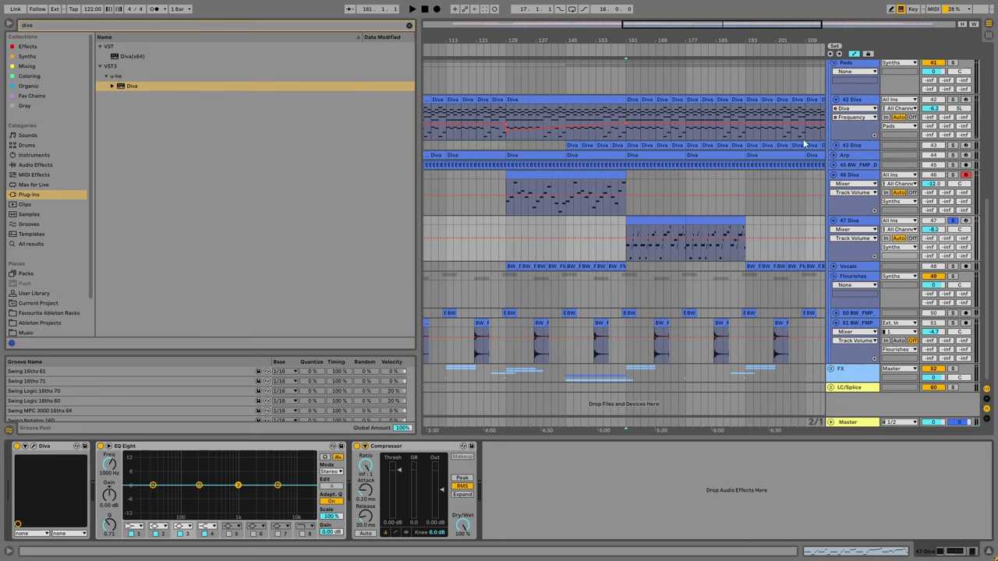
Open 47 Diva's synth and, during playback, audition the Visions Vol. 2 presets Lead Tuna, Lead Visage and Pad Donkey.
left_click(33, 446)
key("space")
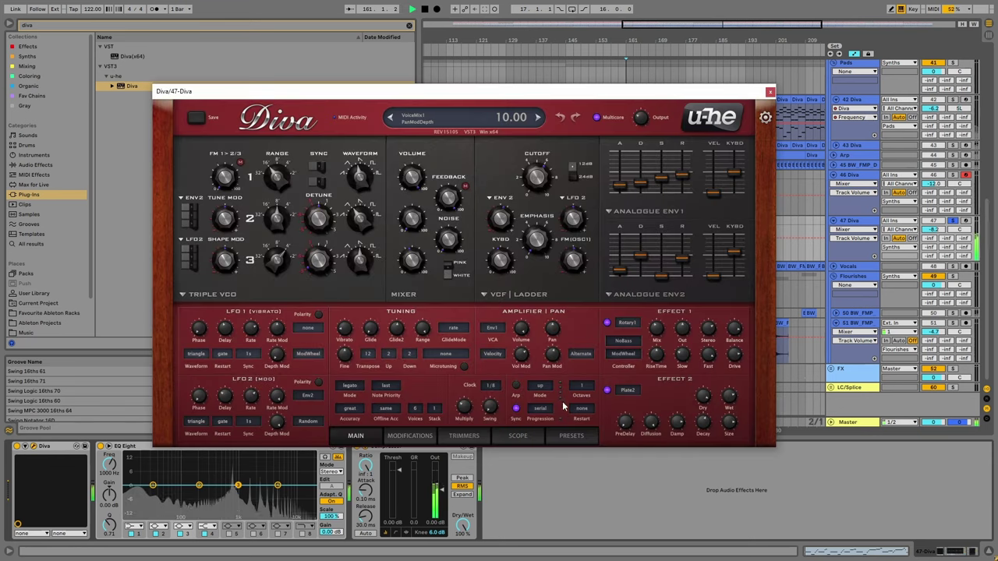
left_click(570, 434)
scroll(436, 335, "up", 3)
left_click(394, 359)
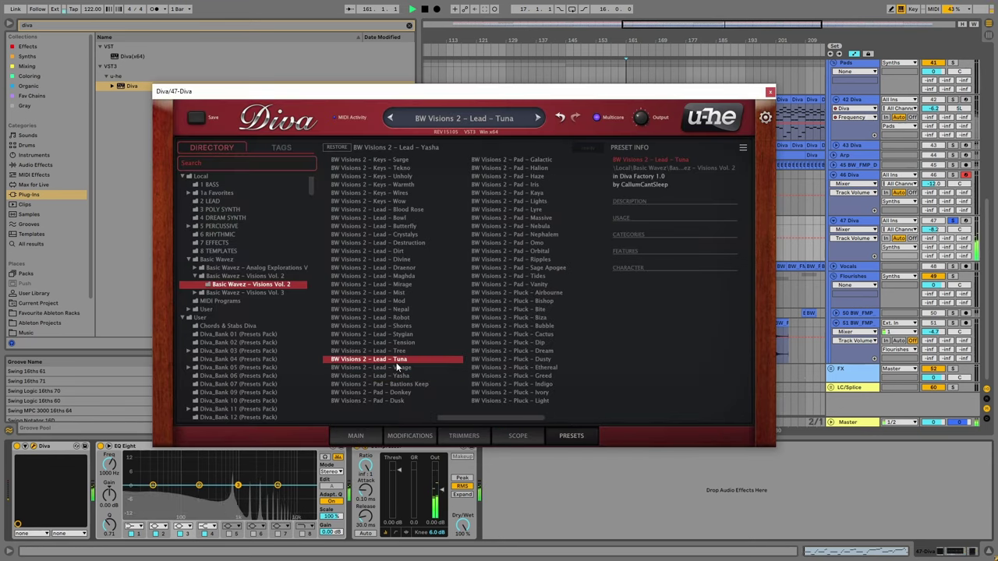
left_click(398, 368)
left_click(396, 392)
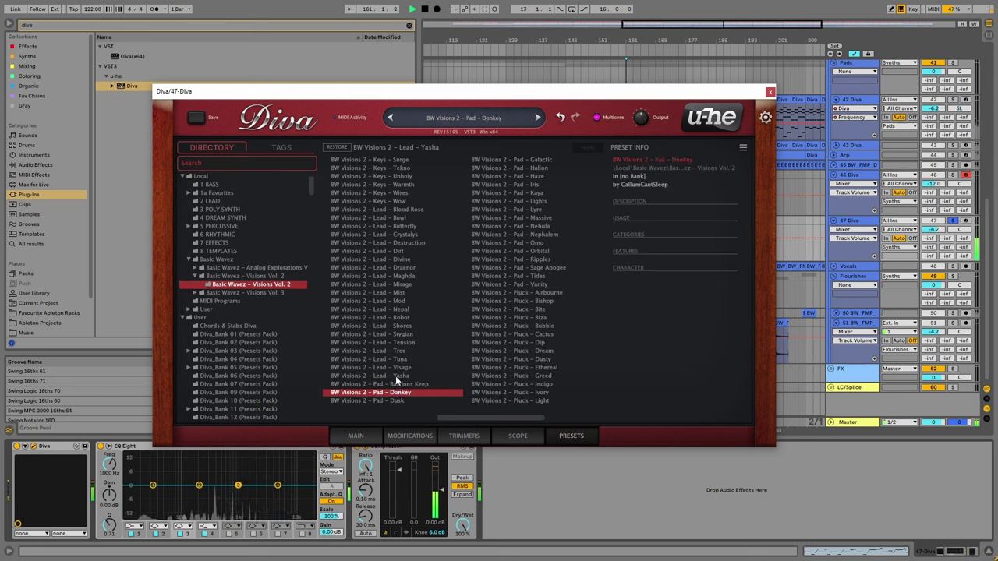
Audition the Visions 2 lead presets from Destruction up through Crystalys, Butterfly, Bowl and Blood Rose.
left_click(397, 252)
left_click(398, 242)
left_click(399, 234)
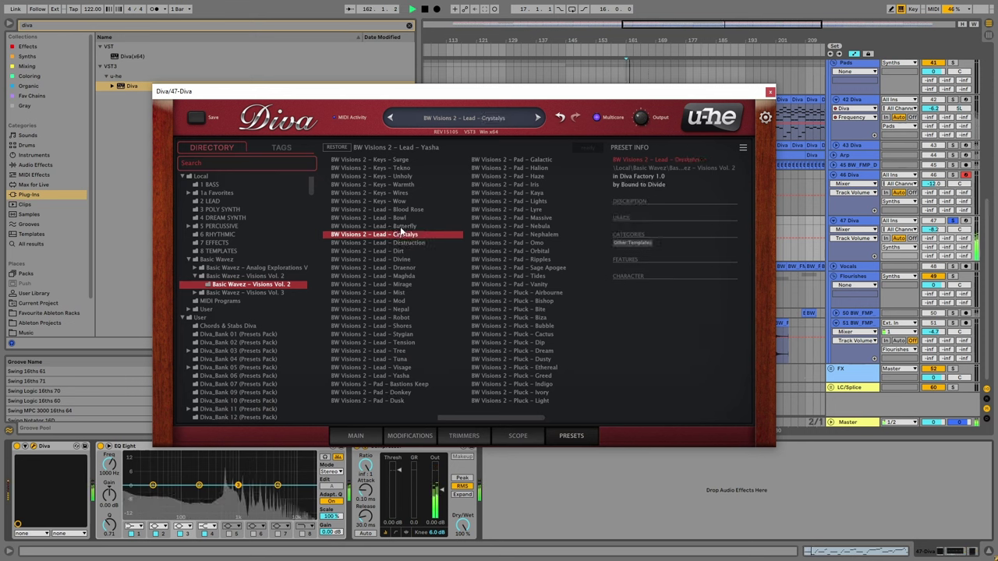
left_click(399, 226)
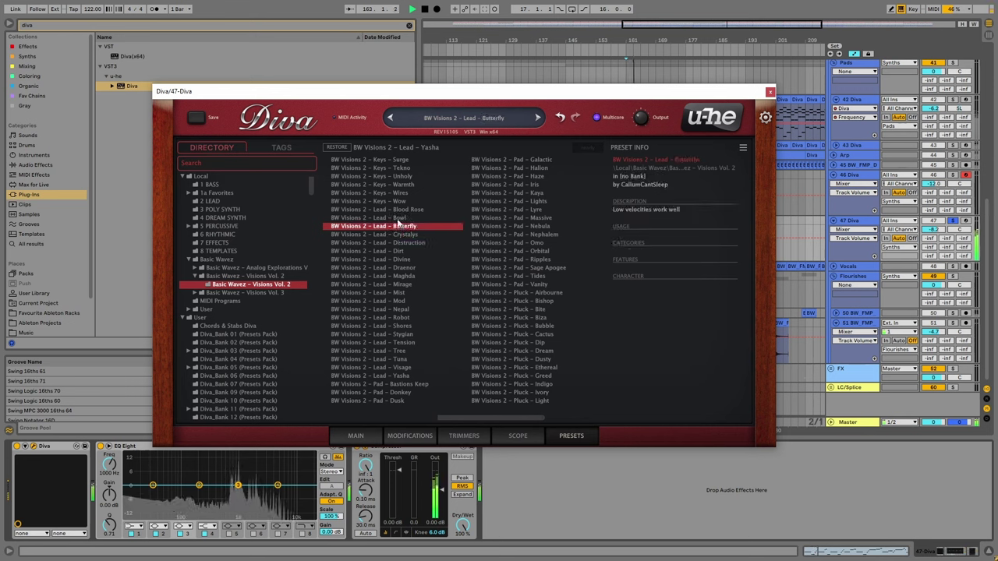
left_click(398, 218)
left_click(397, 209)
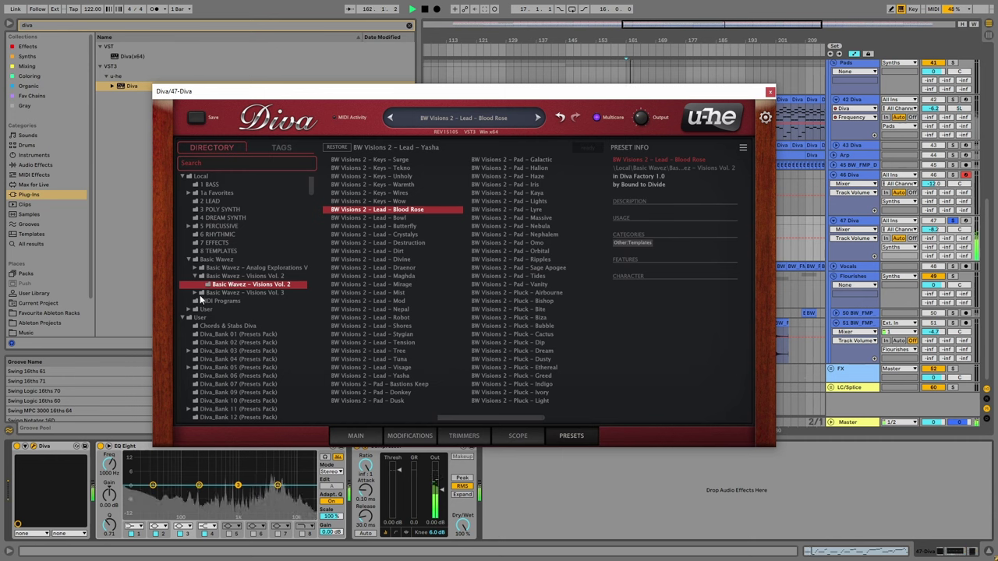
Audition the Basic Wavez Analog Explorations presets from Lead Solon to Lead Xuthus, plus LFO Starfire, Pad Vulcan and Pad Zephyr.
left_click(195, 268)
left_click(225, 276)
left_click(359, 285)
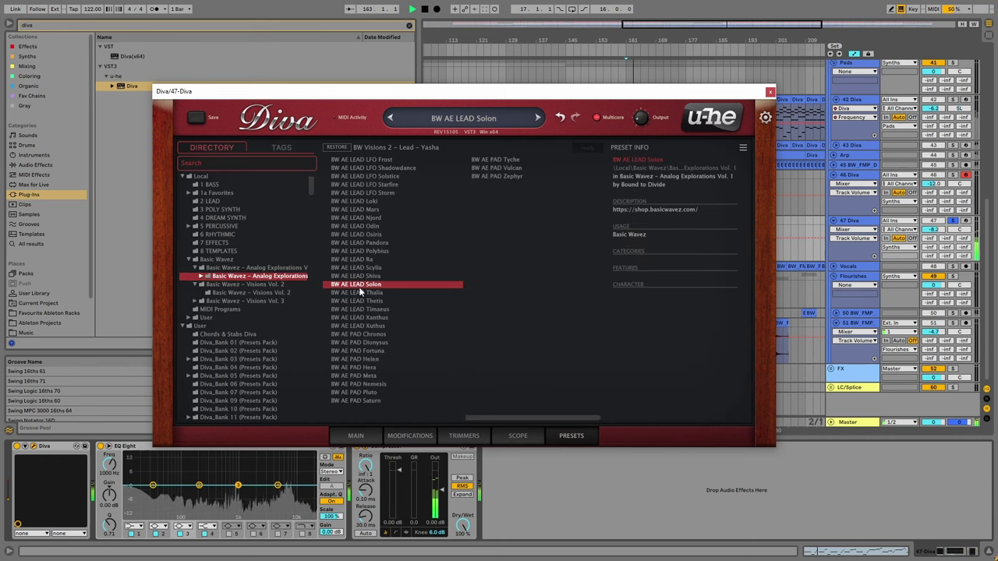
left_click(366, 293)
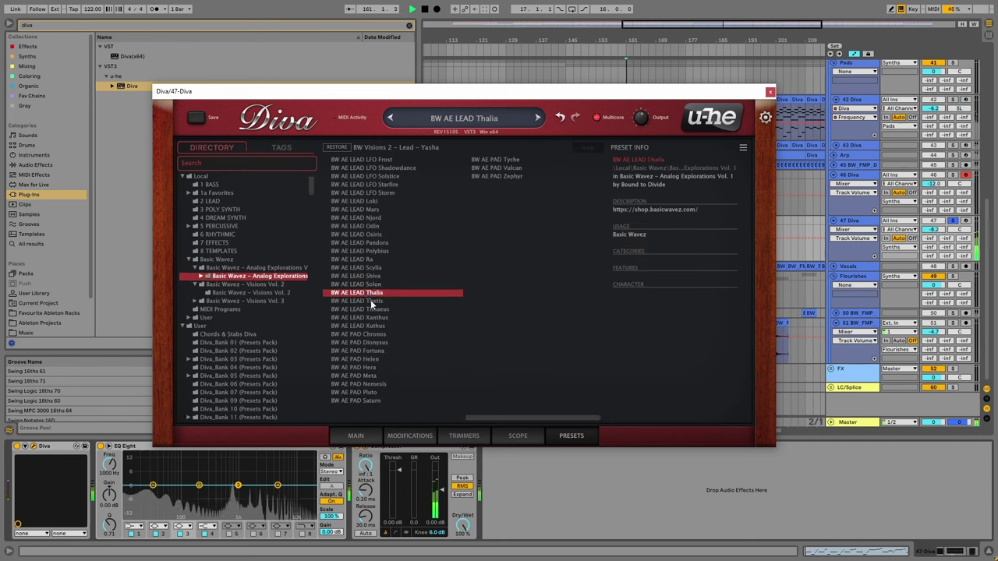
left_click(372, 302)
left_click(373, 310)
left_click(373, 318)
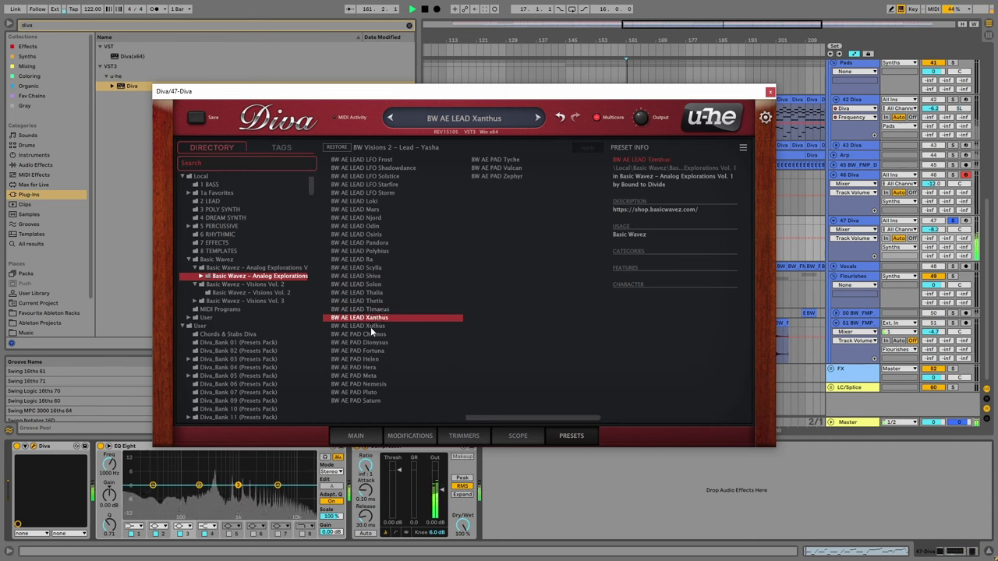
left_click(371, 328)
left_click(392, 185)
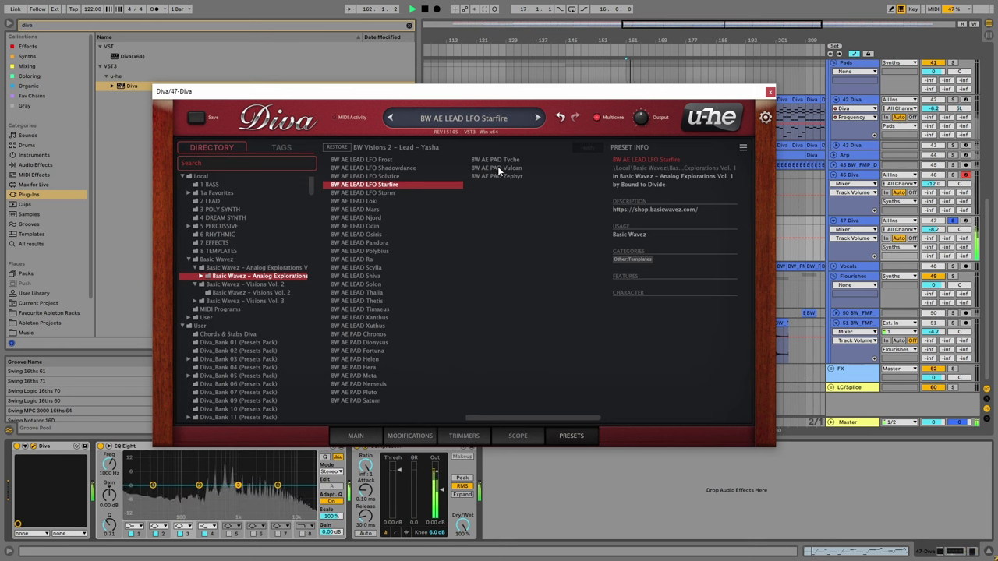
left_click(497, 167)
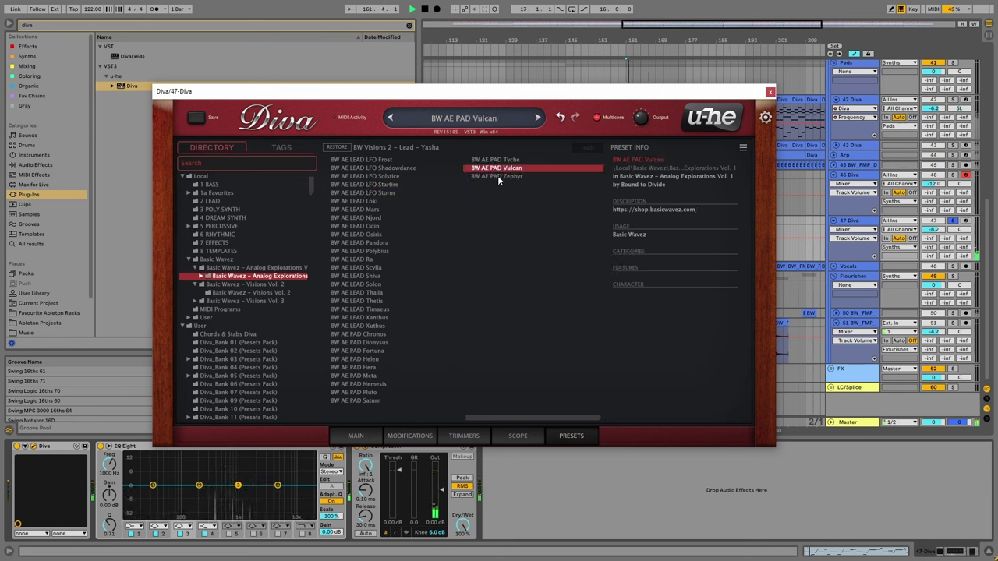
left_click(498, 176)
Audition the BW AE lead presets Aphrodite, Anubis, Anaxagoras, Anansi and Alcmene.
scroll(389, 347, "up", 5)
left_click(505, 301)
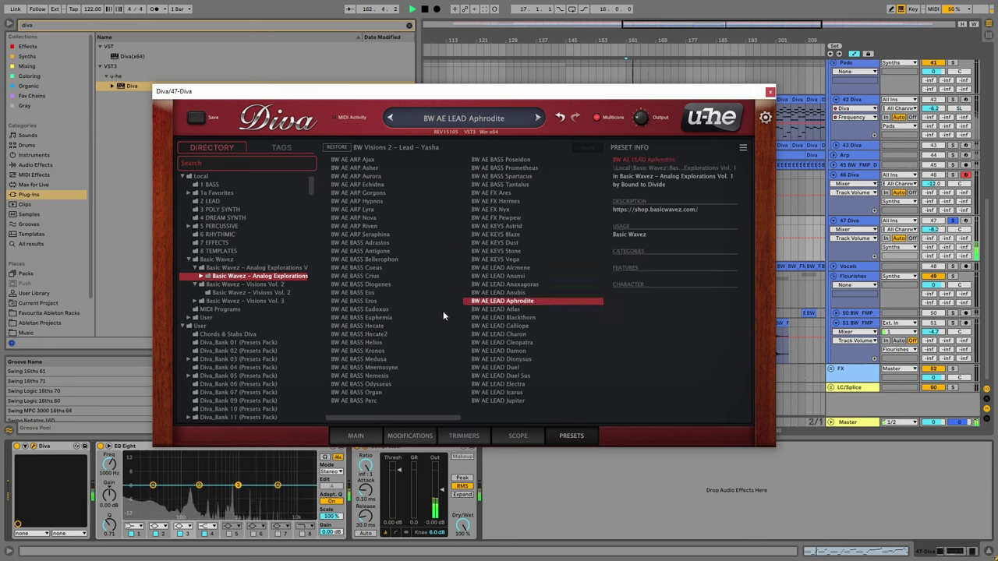
left_click(513, 292)
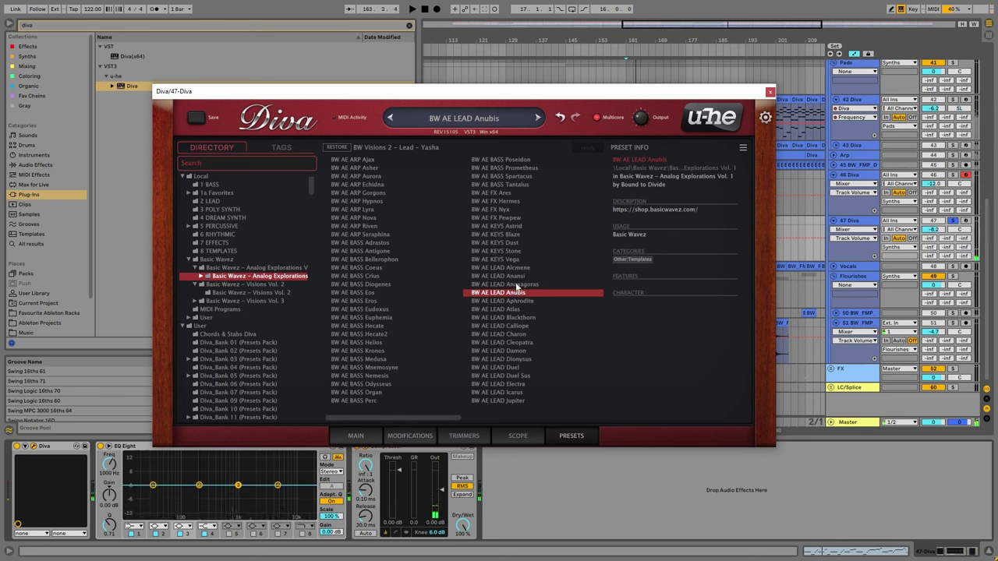
left_click(505, 284)
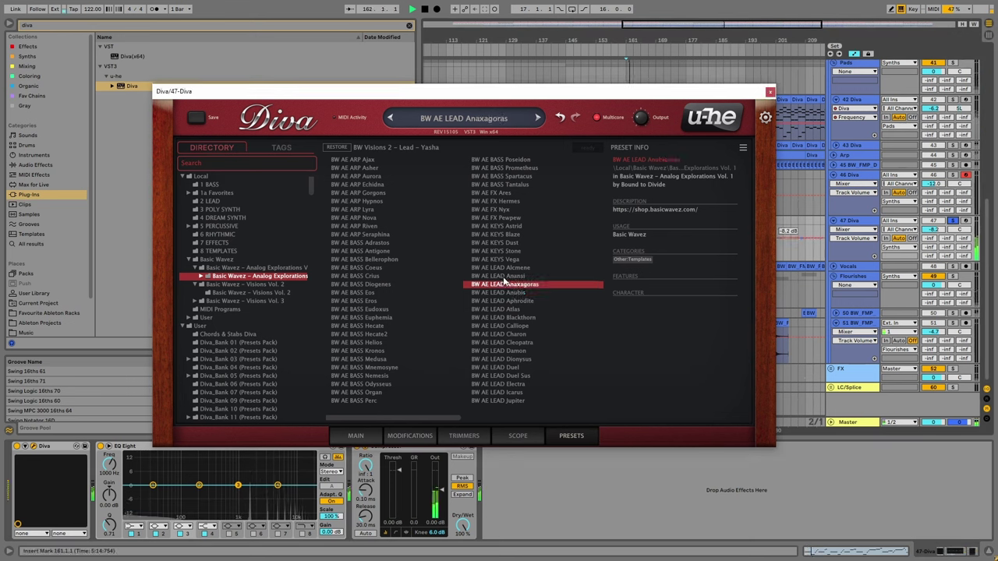
left_click(506, 276)
left_click(511, 268)
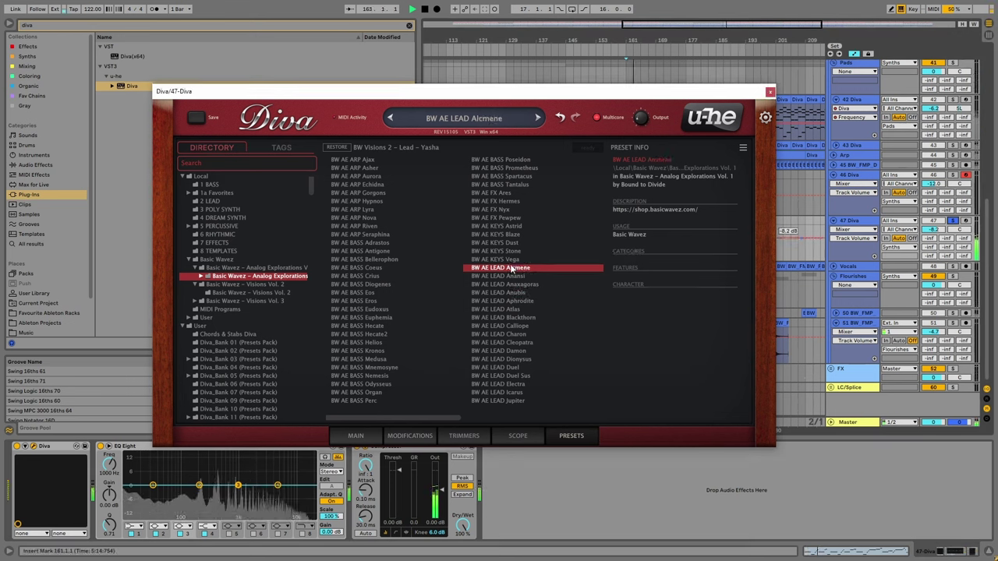
Try the Damon, Dionysus and Duel leads, then load BW AE LEAD Duel Sus and try its oscillator tuning.
left_click(512, 350)
left_click(512, 360)
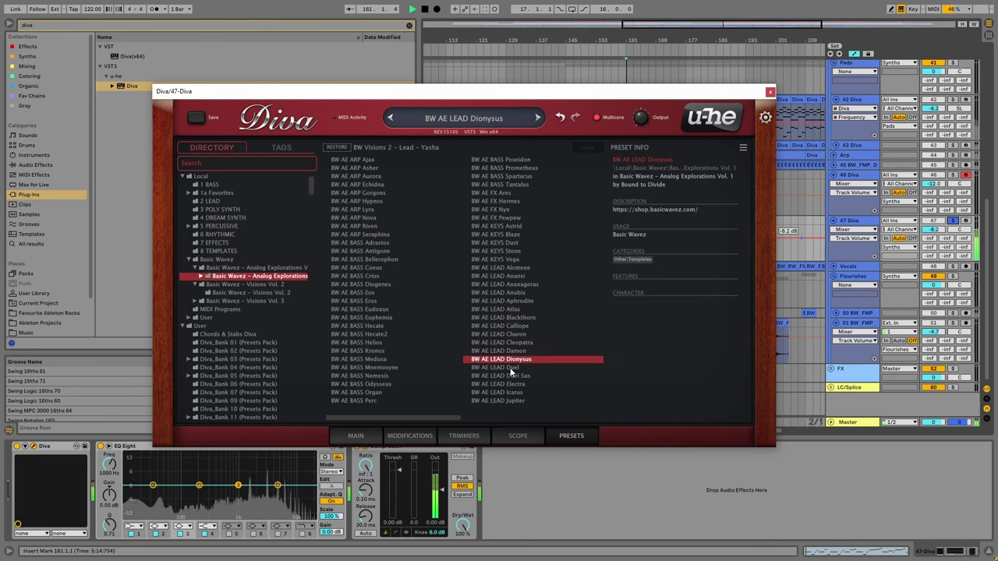
left_click(512, 368)
left_click(509, 376)
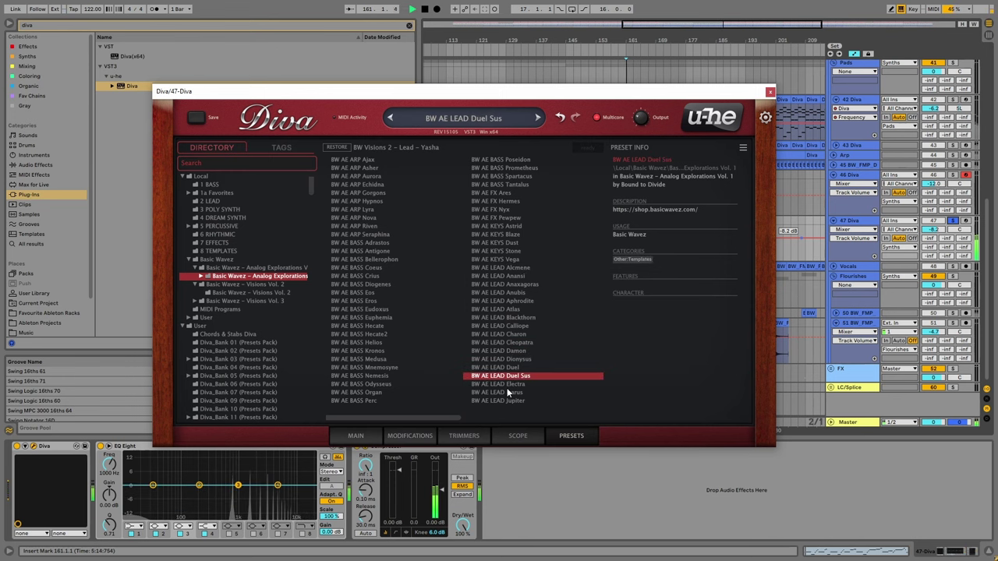
left_click(352, 435)
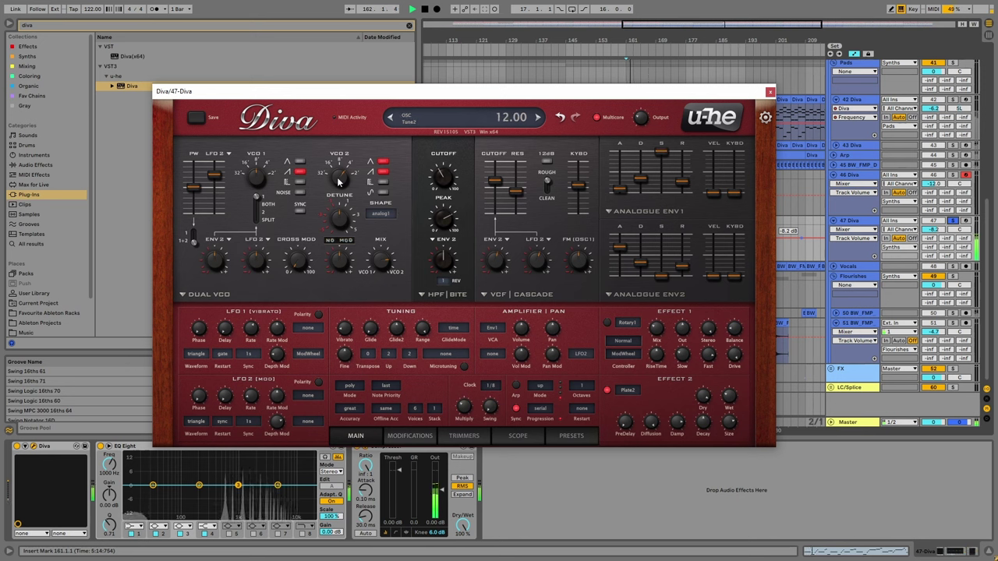
left_click(337, 178)
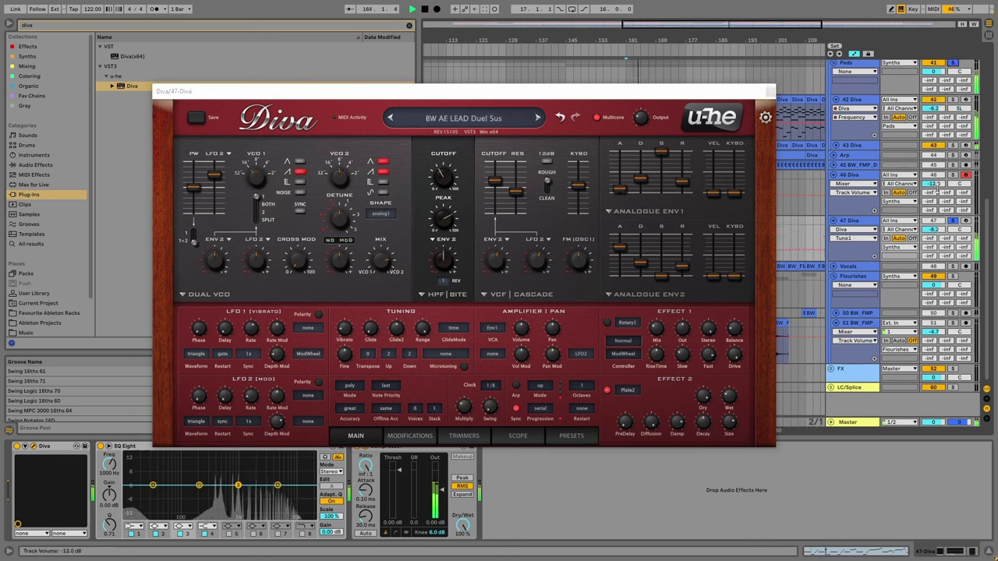
Solo the Main Melody group alongside 47 Diva in place of the Pads group.
scroll(959, 91, "up", 3)
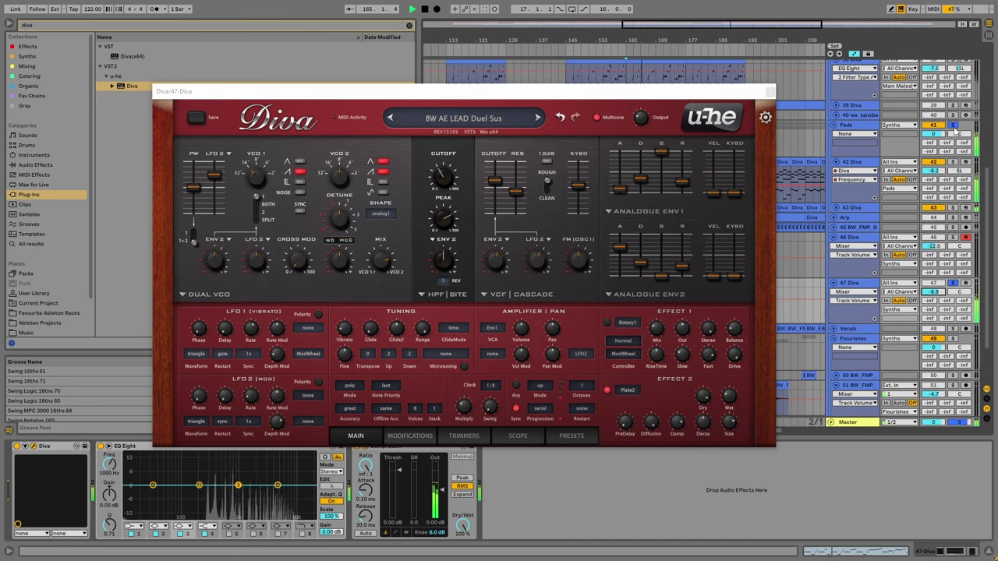
scroll(954, 130, "up", 3)
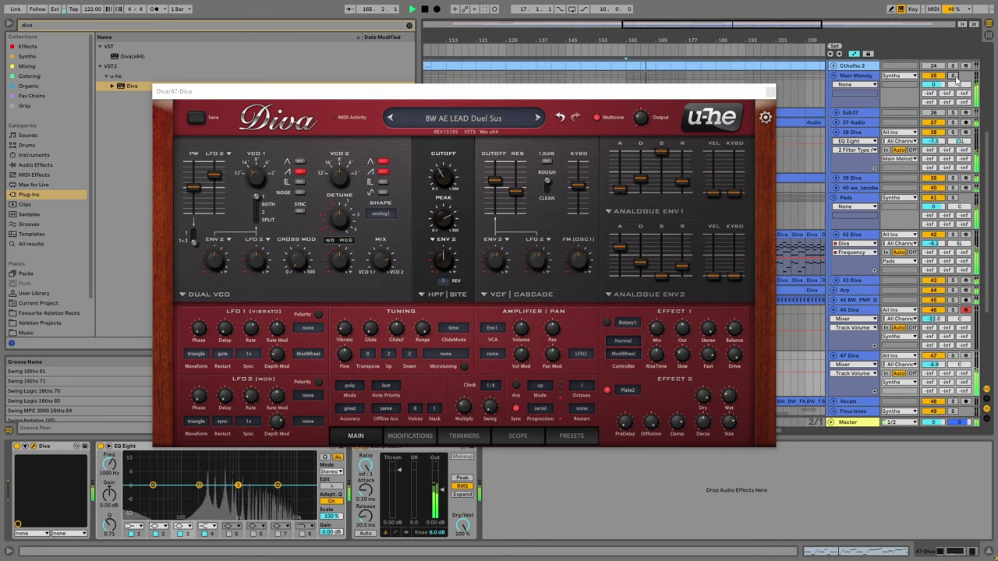
scroll(947, 308, "down", 1)
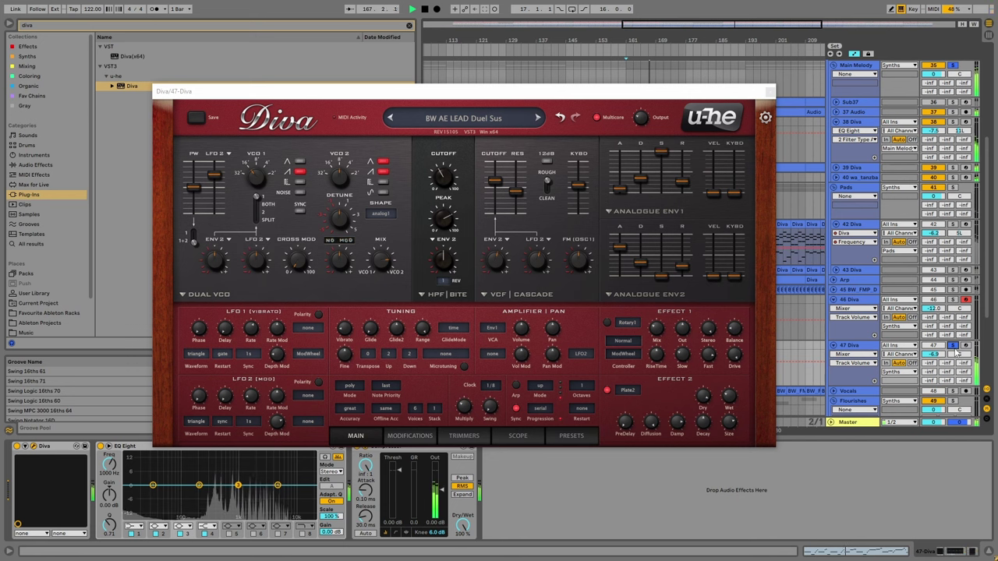
Raise 47 Diva's track volume to -6.0 dB and set its Plate2 reverb's wet level to 66.
left_click_drag(933, 353, 933, 352)
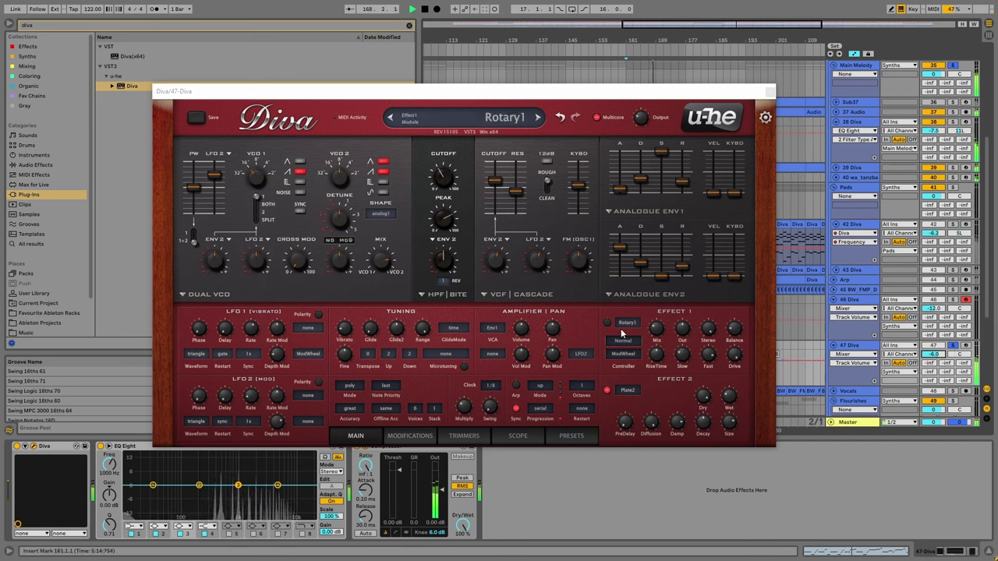
left_click_drag(729, 397, 734, 369)
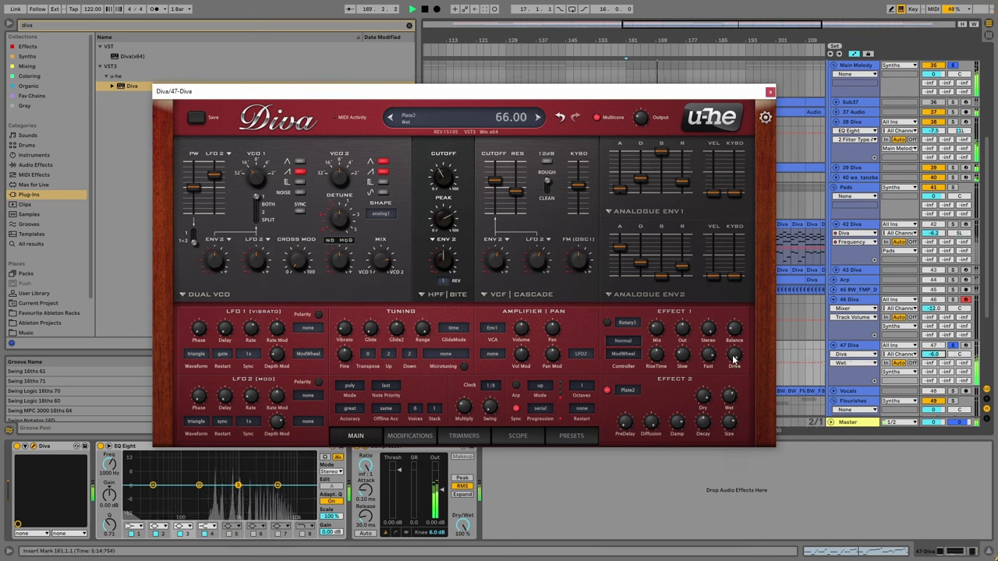
Sidechain 47 Diva's Compressor from the Sidechain track and lower its threshold to -26.3 dB.
left_click_drag(439, 92, 448, 43)
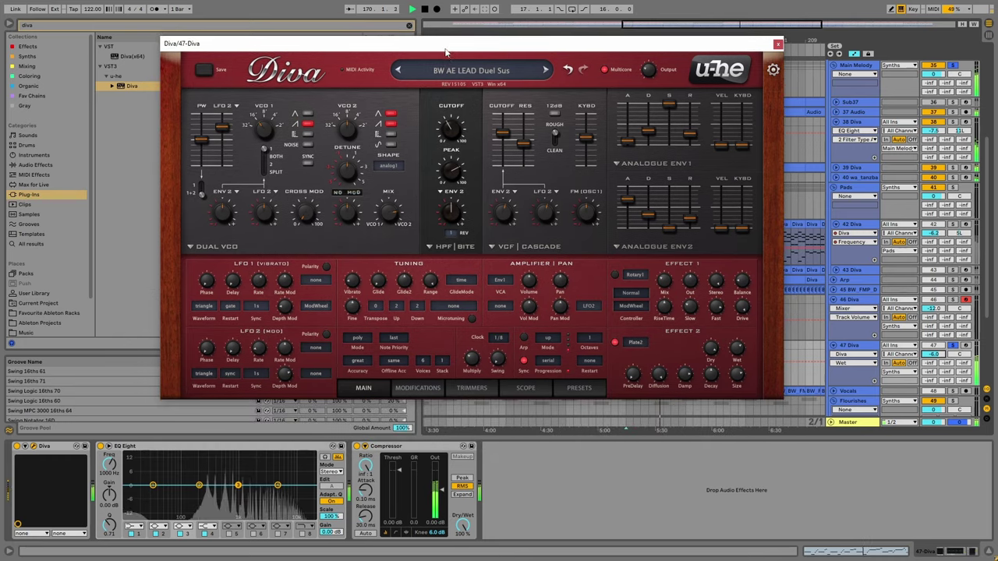
left_click(364, 447)
left_click(373, 471)
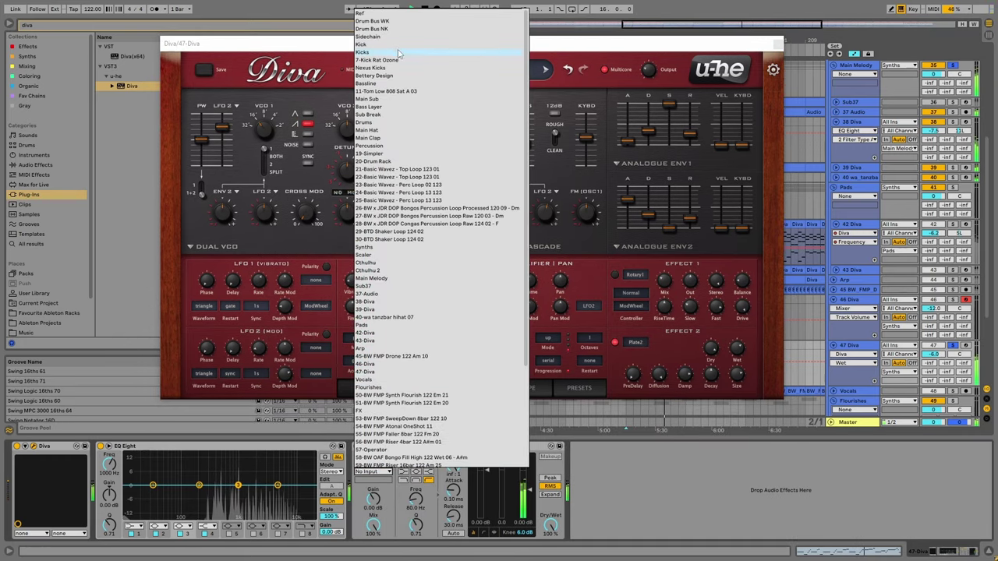
key("Escape")
left_click_drag(481, 503, 482, 530)
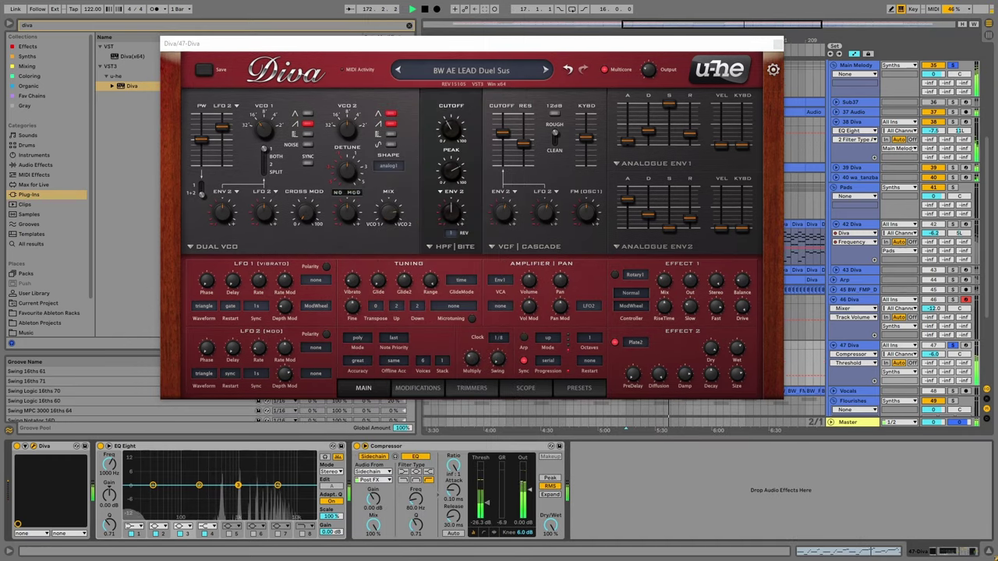
Set Diva's VCF cutoff to 103 and modulate its panning from Random at a depth of 50.
mouse_move(503, 134)
left_mouse_down()
mouse_move(505, 123)
mouse_move(507, 134)
left_mouse_up()
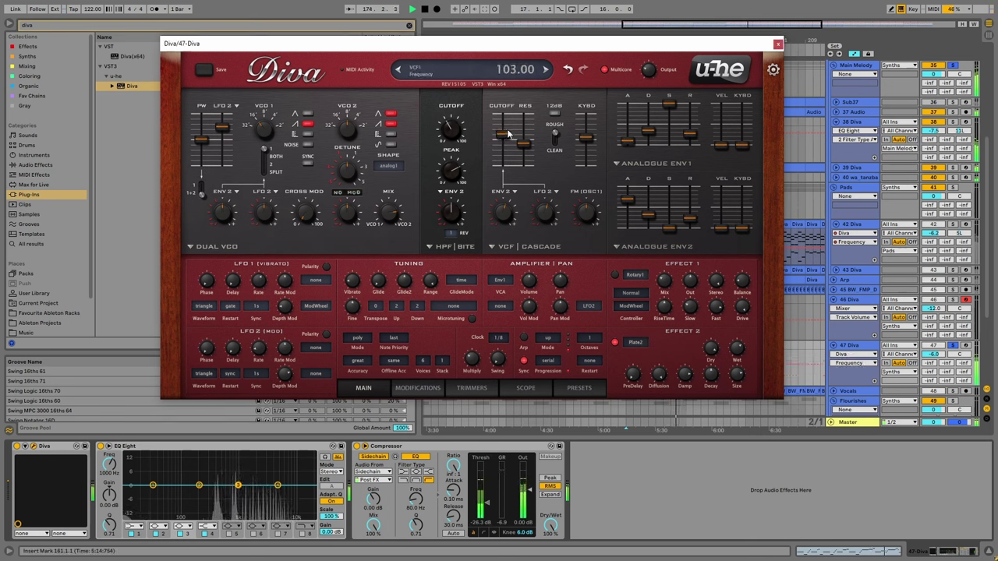
left_click_drag(561, 307, 567, 296)
left_click(587, 307)
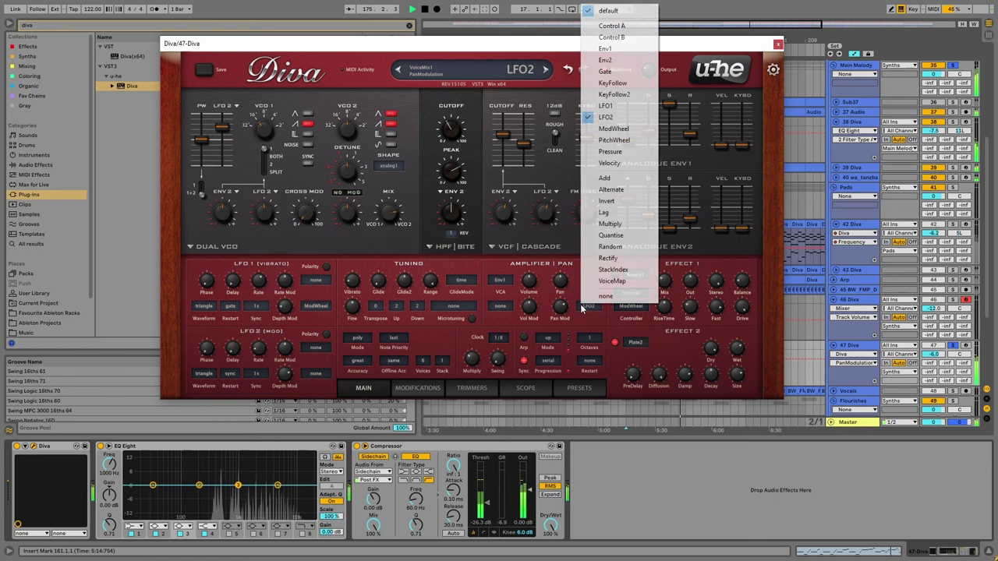
left_click(609, 246)
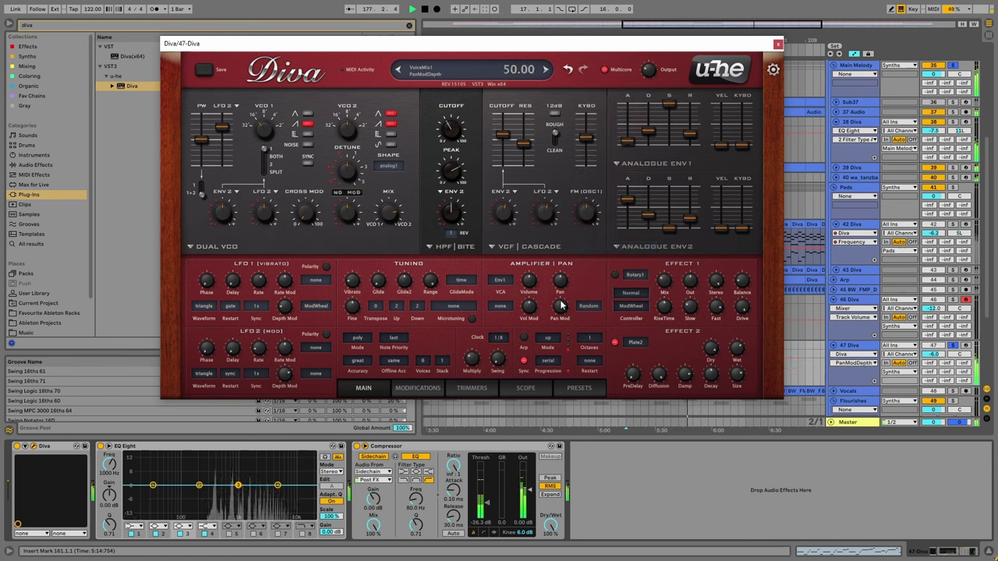
Adjust Diva's VCF cutoff and high-pass peak, and enable VCO 2's pulse waveform.
left_click_drag(503, 134, 506, 130)
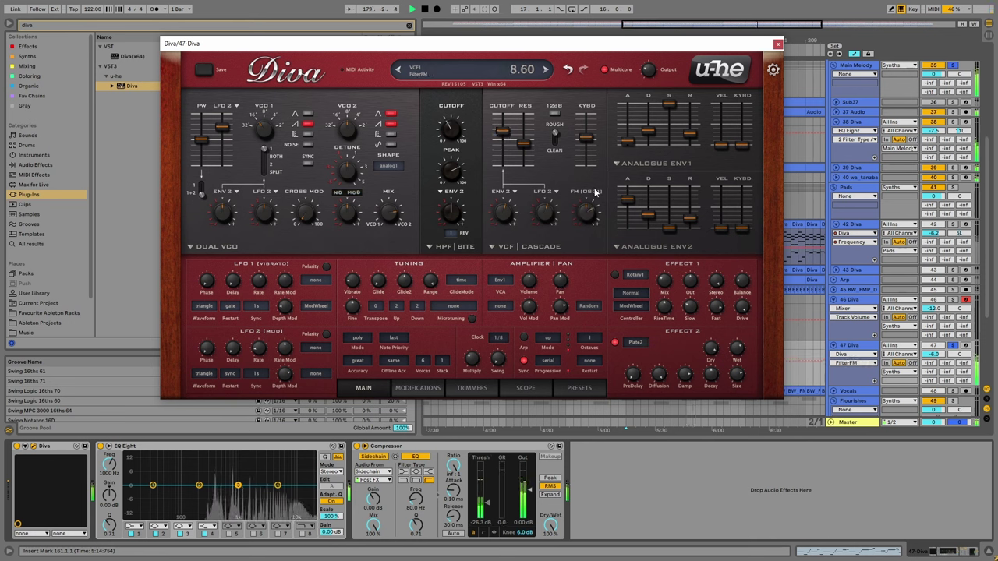
left_click(451, 179)
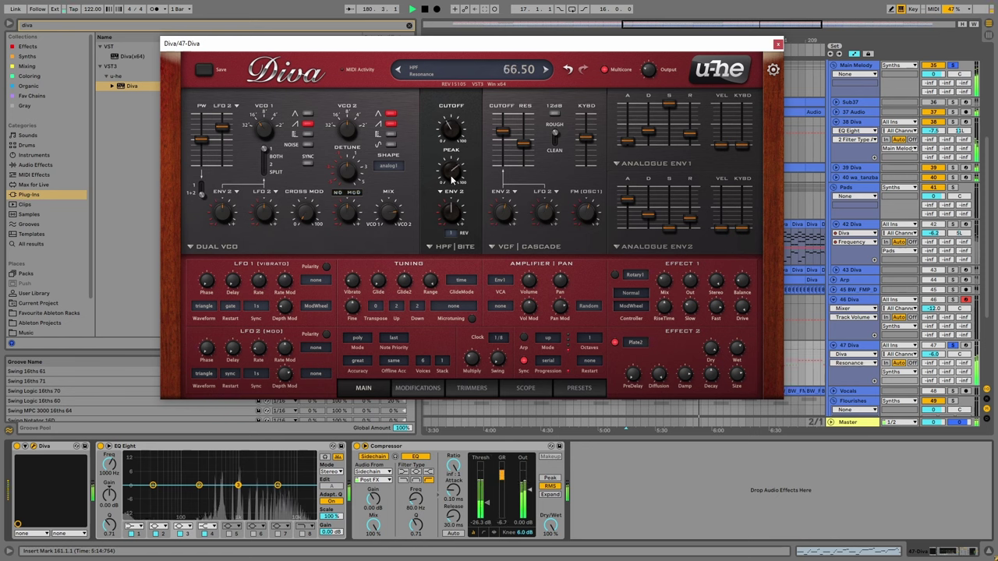
left_click(389, 133)
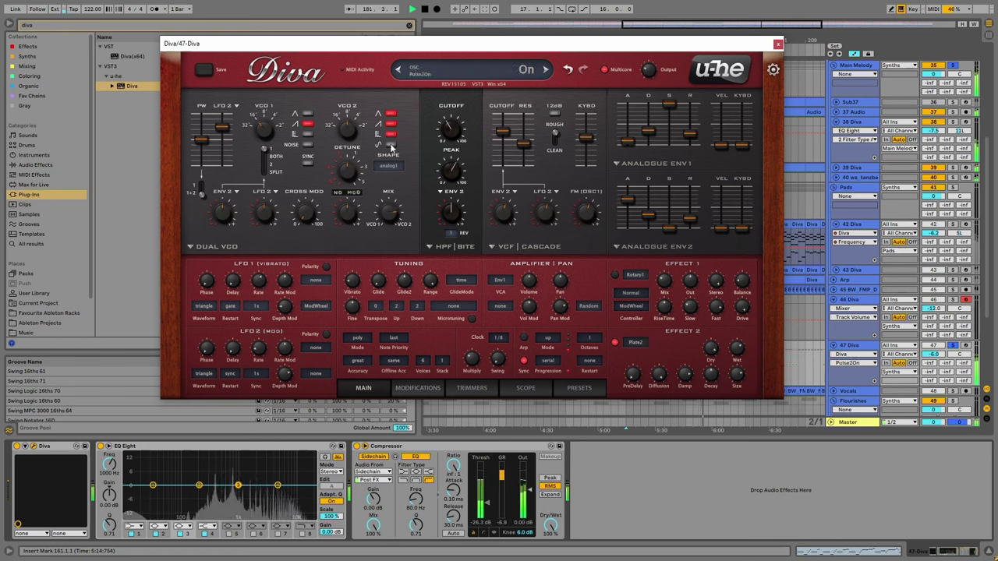
Enable VCO 1's pulse waveform and noise in Diva, and lower 47 Diva's track volume to -6.9 dB.
left_click(309, 134)
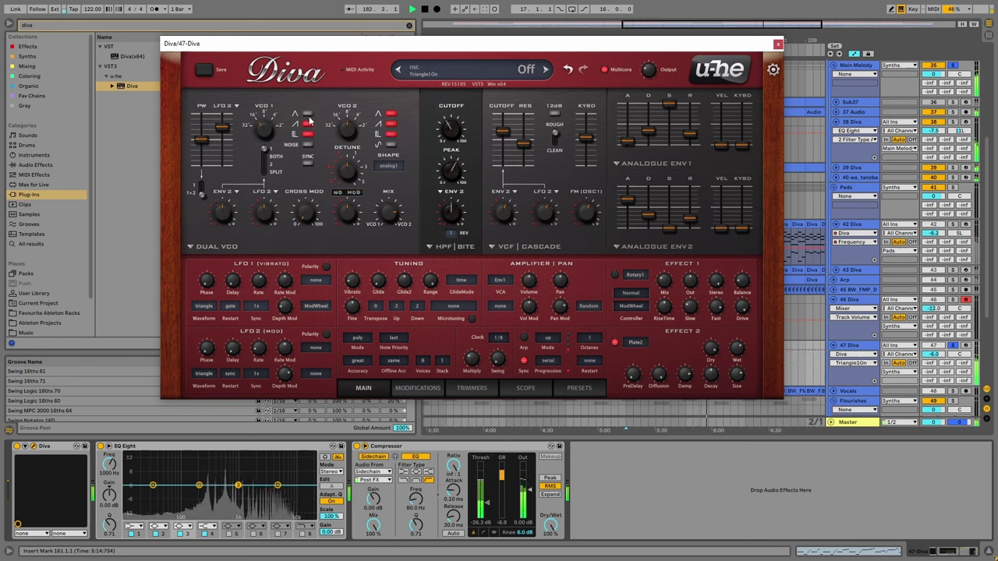
left_click(307, 145)
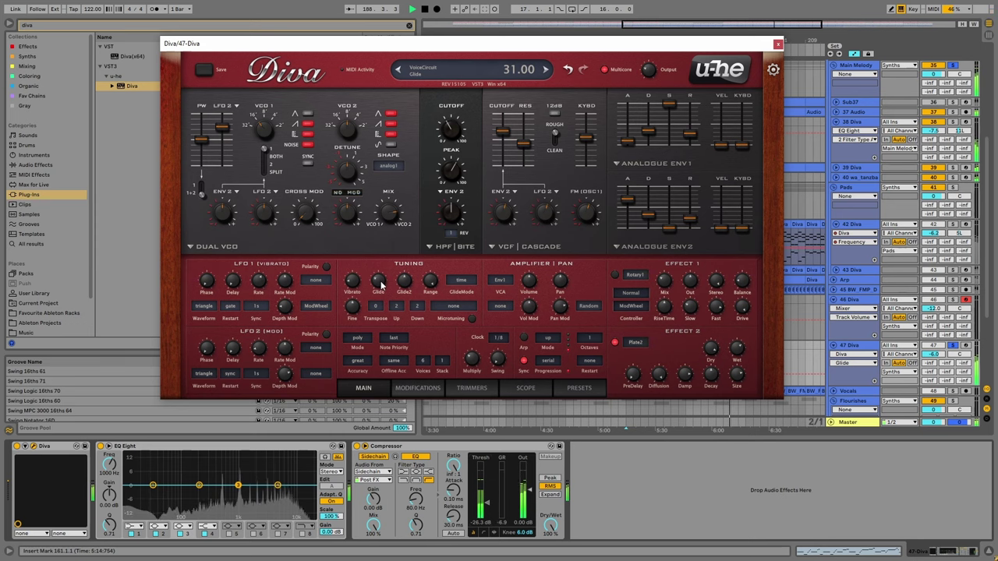
left_click(935, 354)
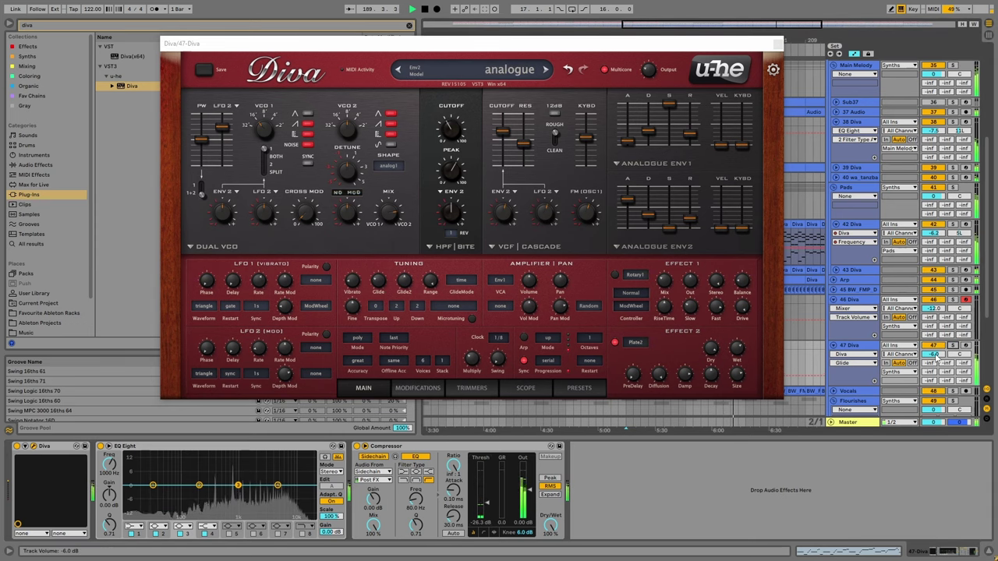
key("ctrl+alt+p")
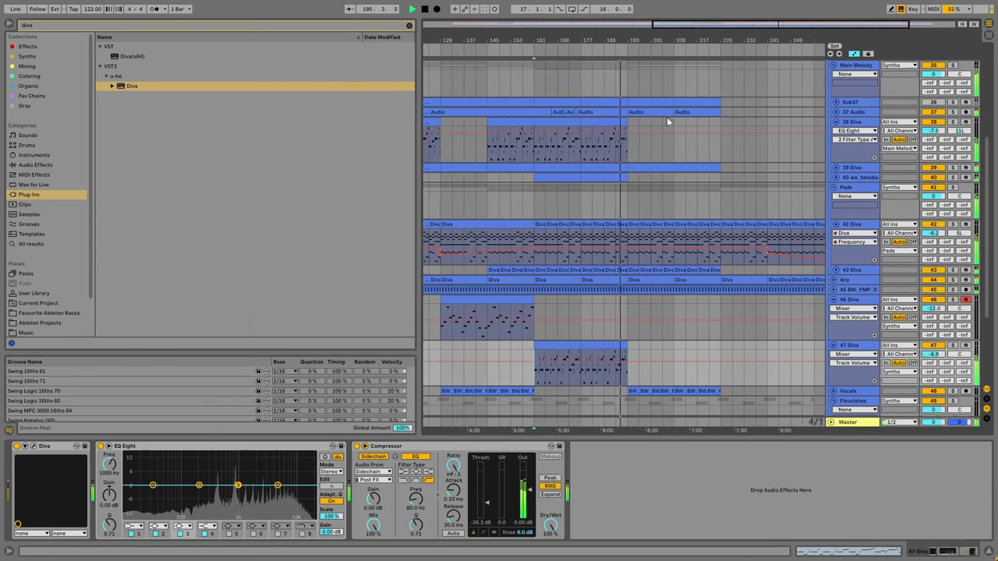
Solo the Arp track and remove the rising Diva Frequency automation ramp between bars 185 and 193.
scroll(647, 202, "down", 1)
key("Right")
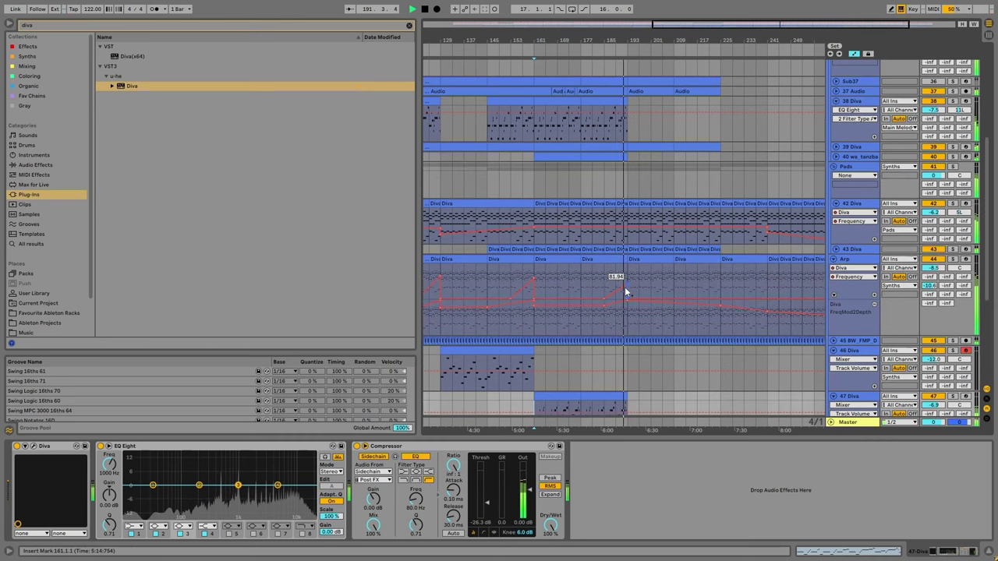
key("space")
left_click(601, 278)
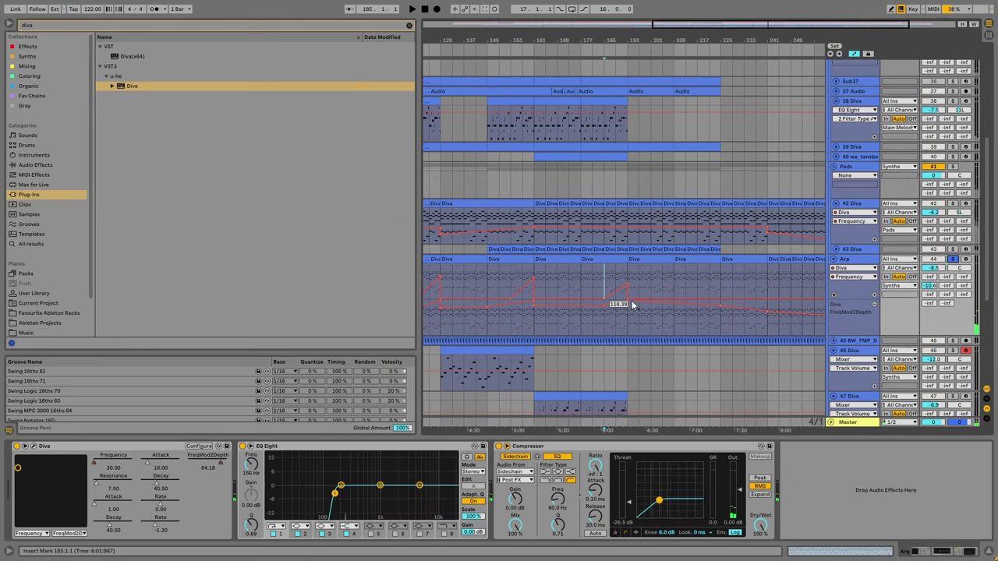
key("space")
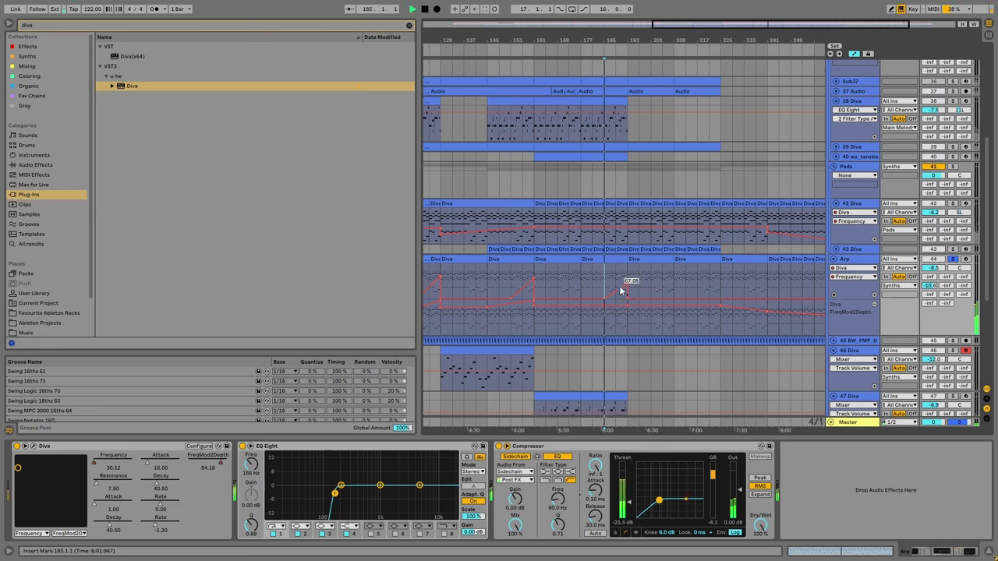
left_click(616, 278)
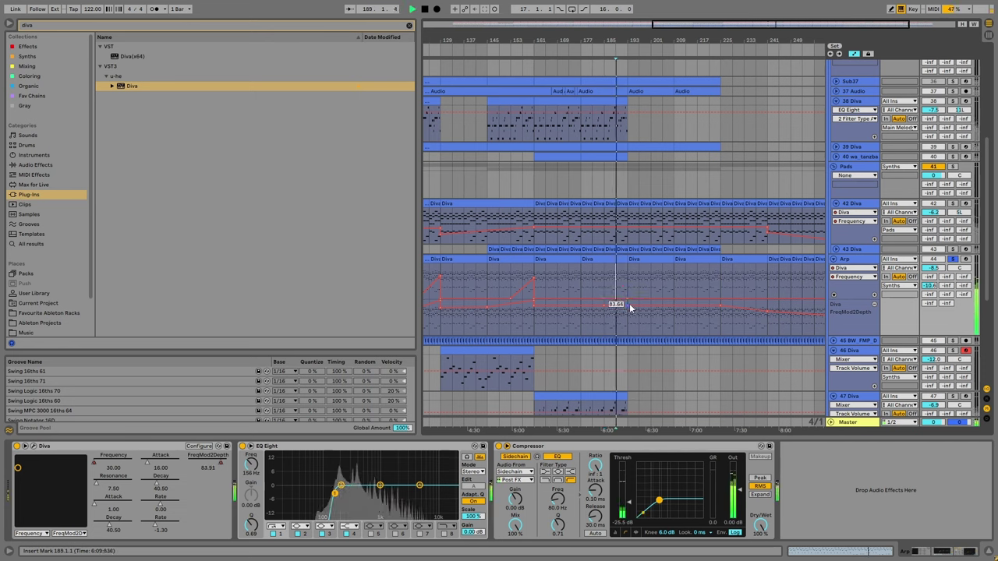
Draw a gradual rise in Arp's Diva Frequency automation from bar 193 to bar 225, audition it, and collapse the track.
left_click(582, 316)
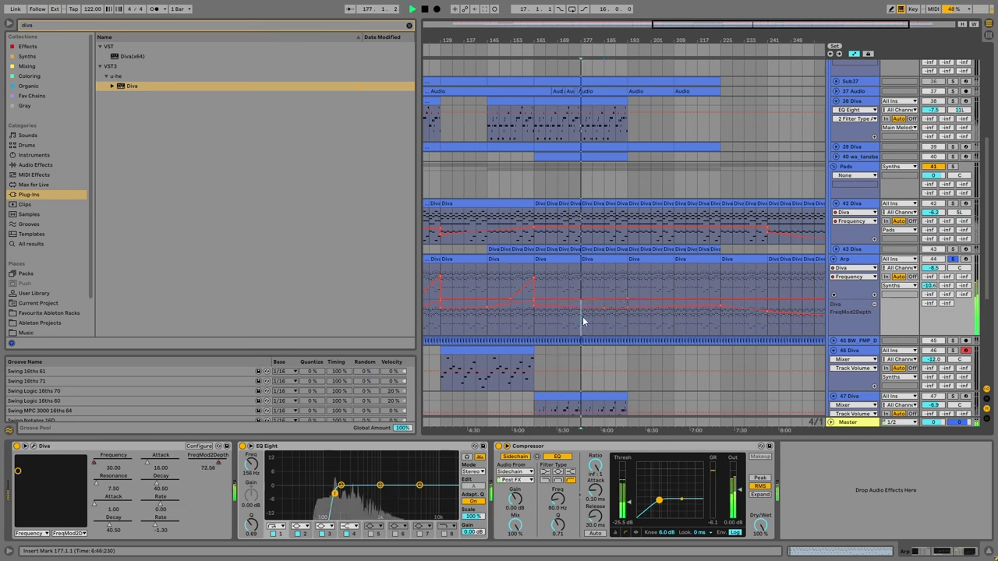
left_click(535, 305)
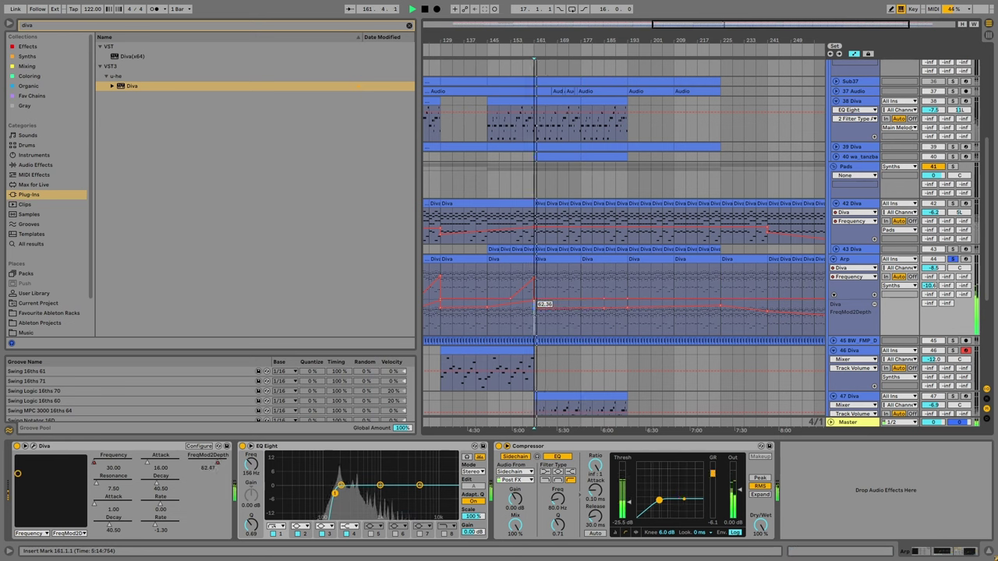
left_click(627, 322)
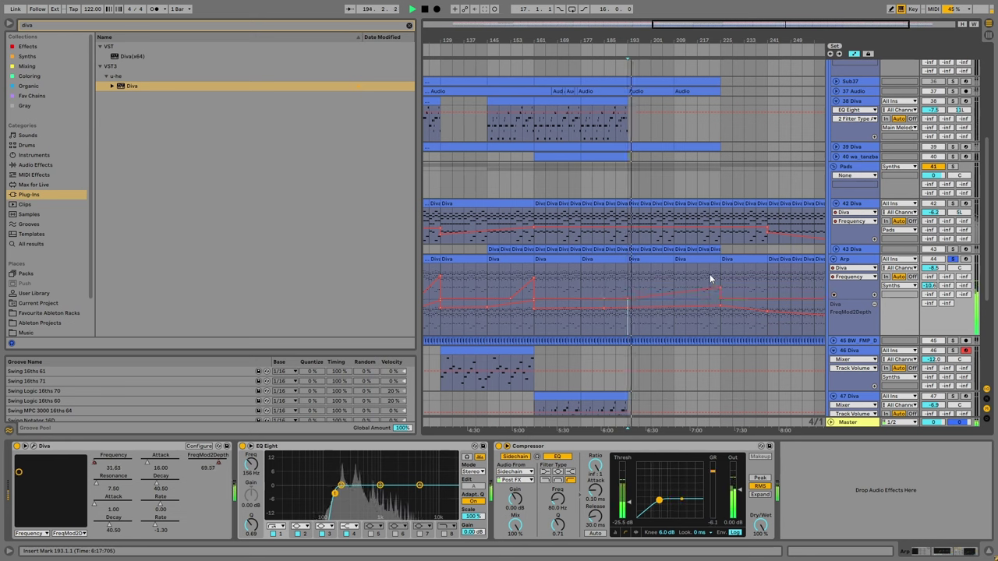
left_click(709, 287)
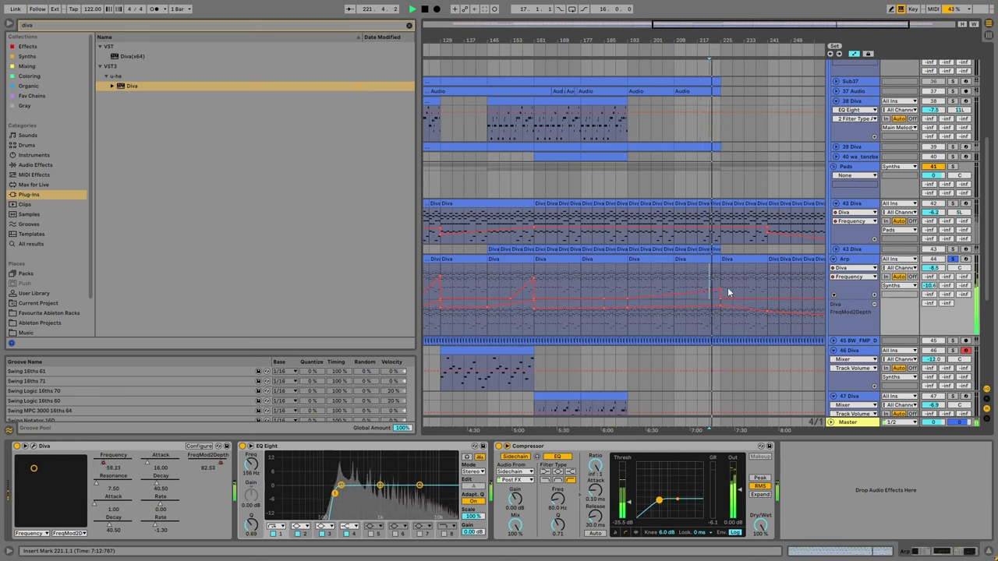
left_click(833, 259)
scroll(571, 308, "up", 5)
key("space")
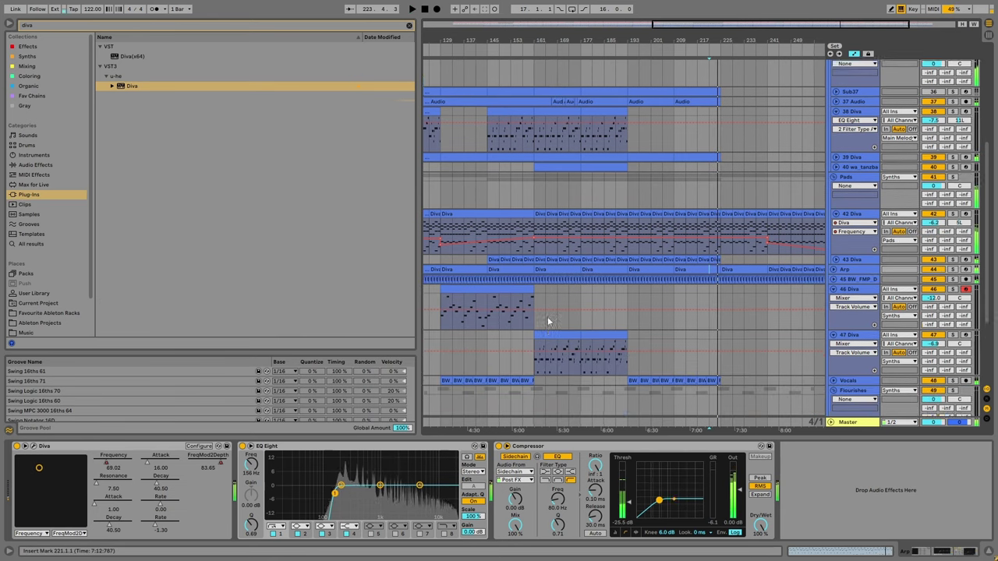
Delete 47 Diva's first clip at bars 161 to 177 and play the arrangement from bar 177.
scroll(547, 314, "down", 5)
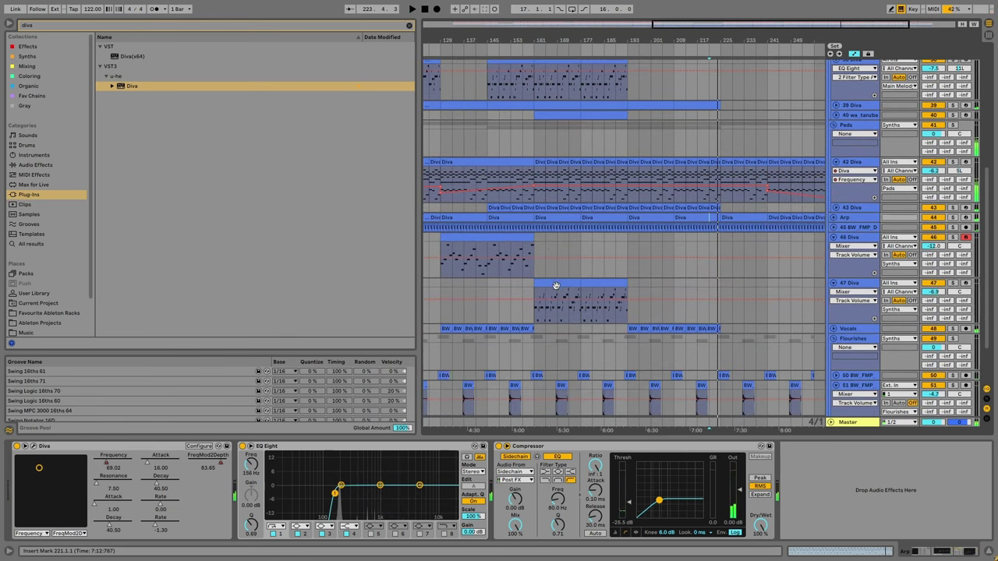
left_click(557, 286)
left_click(537, 282)
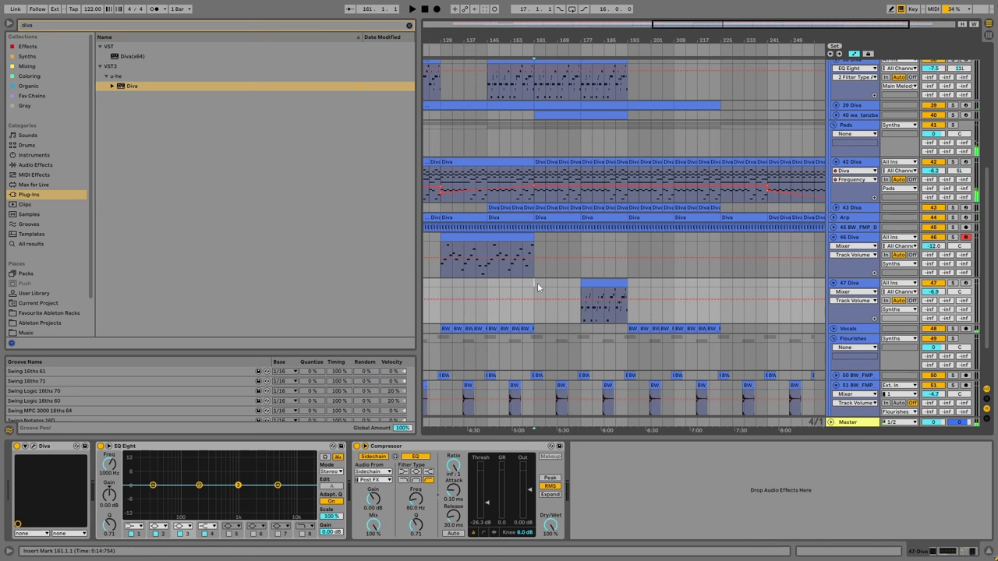
scroll(538, 284, "up", 2)
left_click(579, 304)
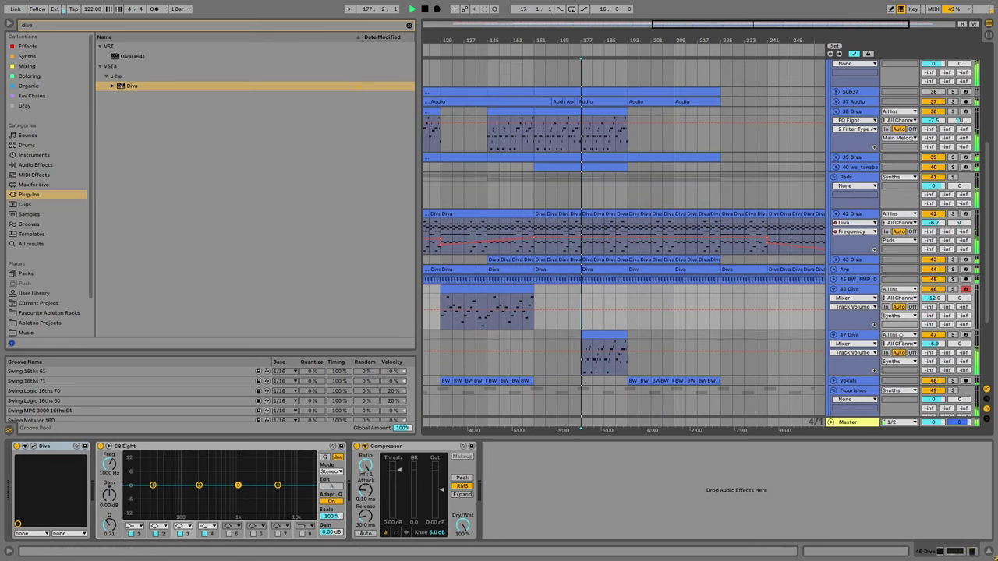
Turn band 2 of 47 Diva's EQ Eight into a low cut at 344 Hz and set the track volume to -8.3 dB.
left_click(861, 339)
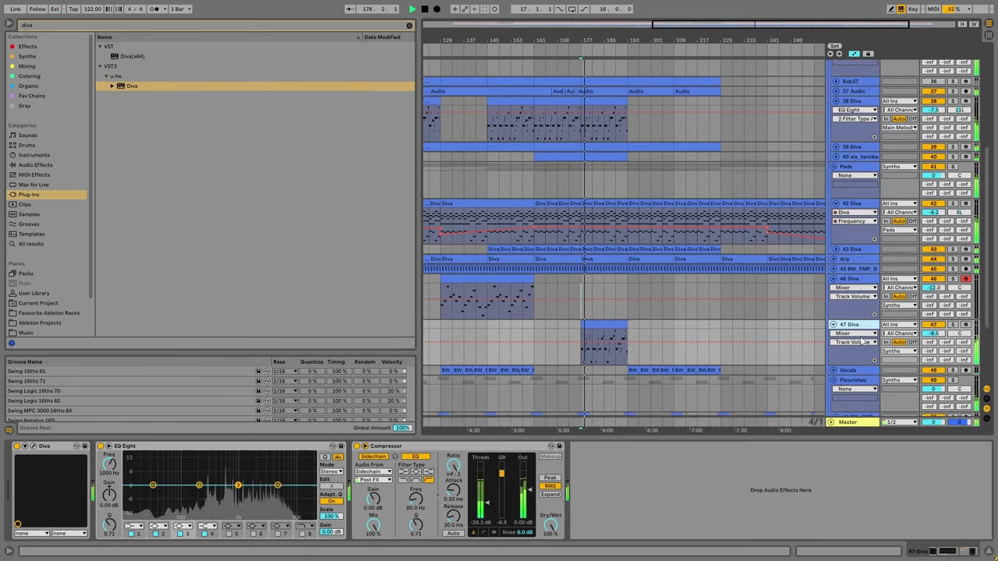
scroll(623, 327, "down", 1)
left_click(181, 526)
left_click(194, 477)
left_click_drag(207, 484, 220, 487)
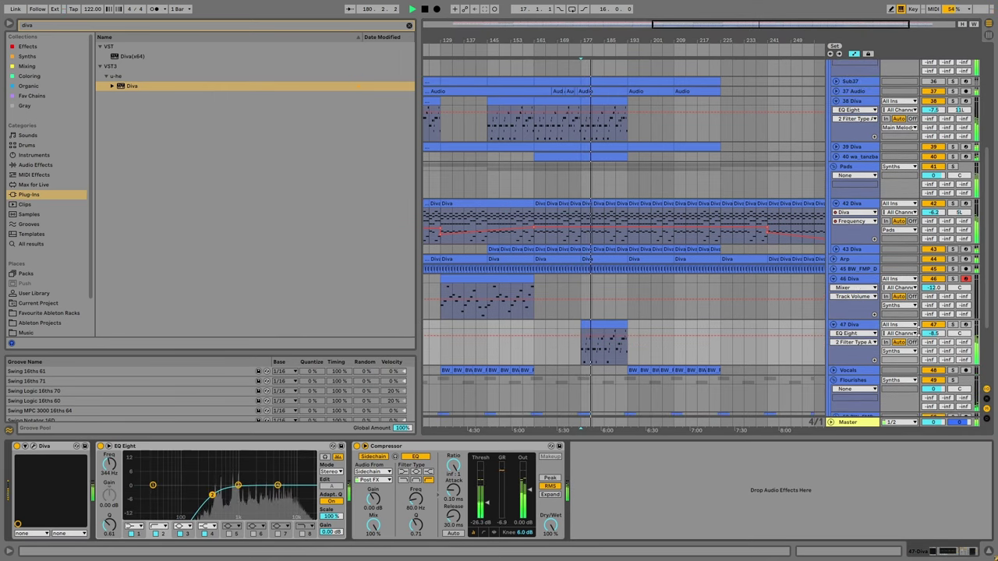
left_click_drag(933, 333, 933, 337)
left_click(952, 324)
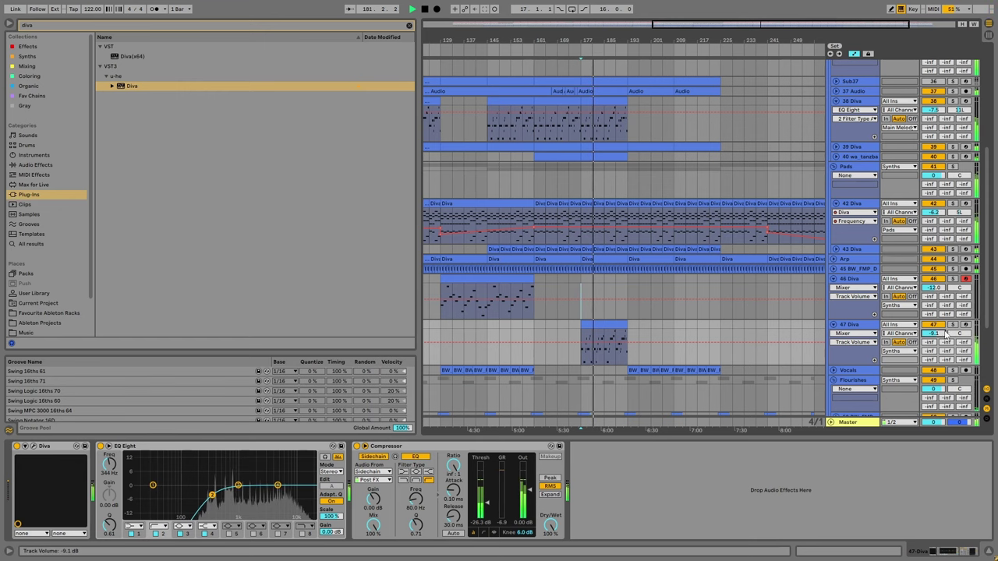
Reduce both of Diva's VCOs on 47 Diva to the saw waveform only and lower the VCF cutoff to 80.
left_click(34, 447)
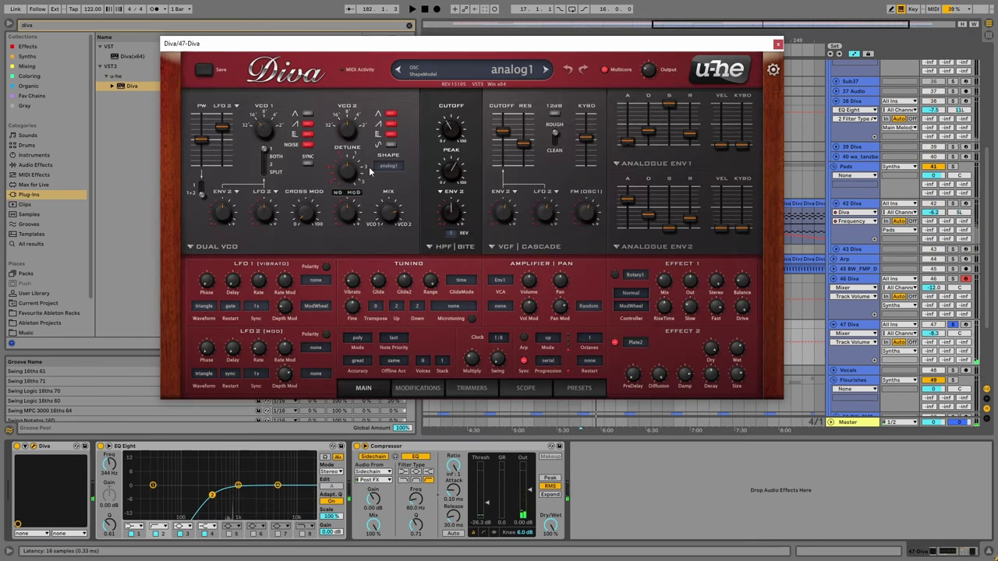
key("space")
left_click(391, 134)
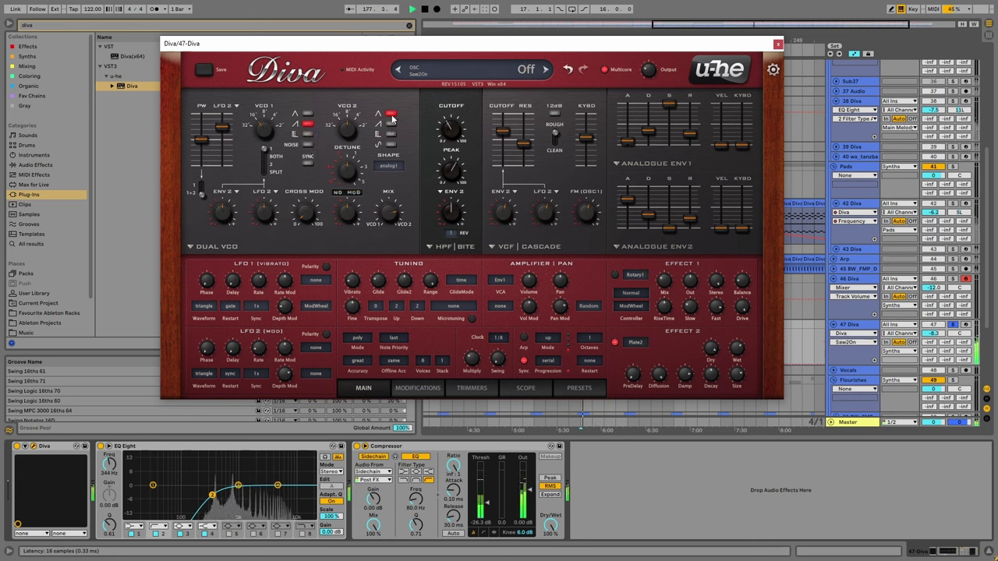
left_click(391, 123)
left_click(308, 123)
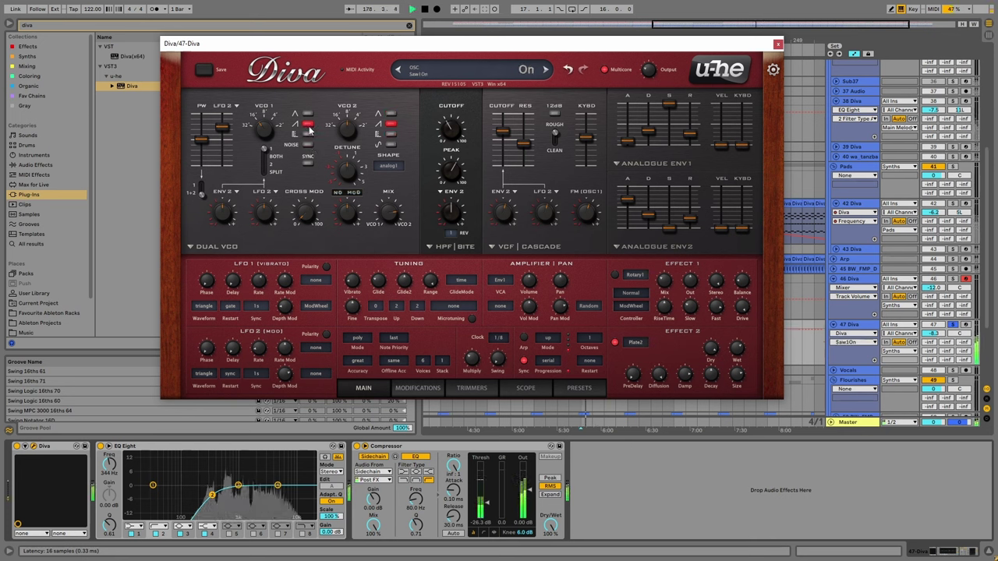
left_click_drag(502, 131, 508, 156)
Set the Plate2 reverb's size to 200, adjust its decay, and lower 47 Diva's track volume to -10.2 dB in the full mix.
mouse_move(738, 352)
left_mouse_down()
mouse_move(742, 340)
mouse_move(740, 357)
left_mouse_up()
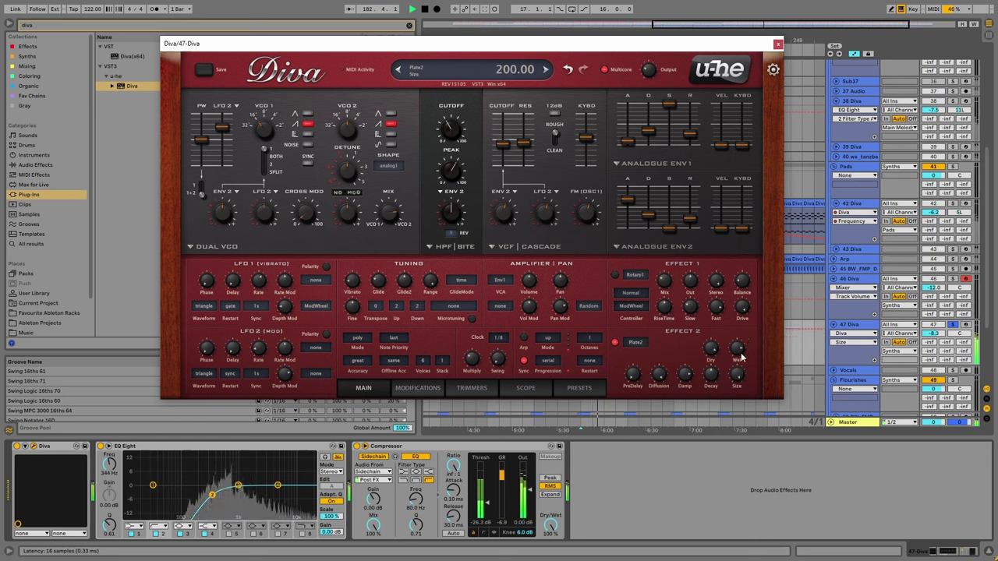
left_click(710, 375)
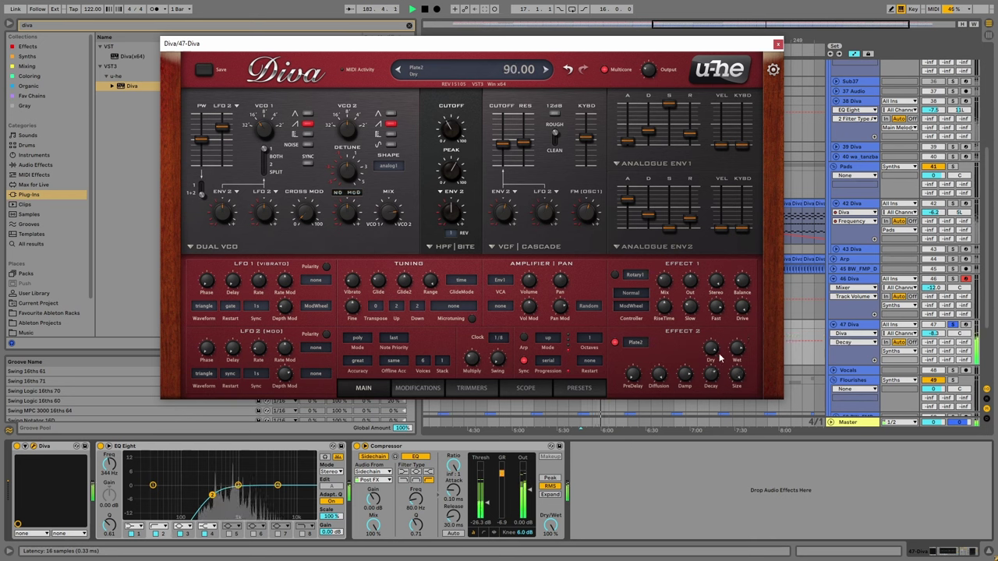
left_click_drag(953, 333, 953, 339)
left_click(952, 325)
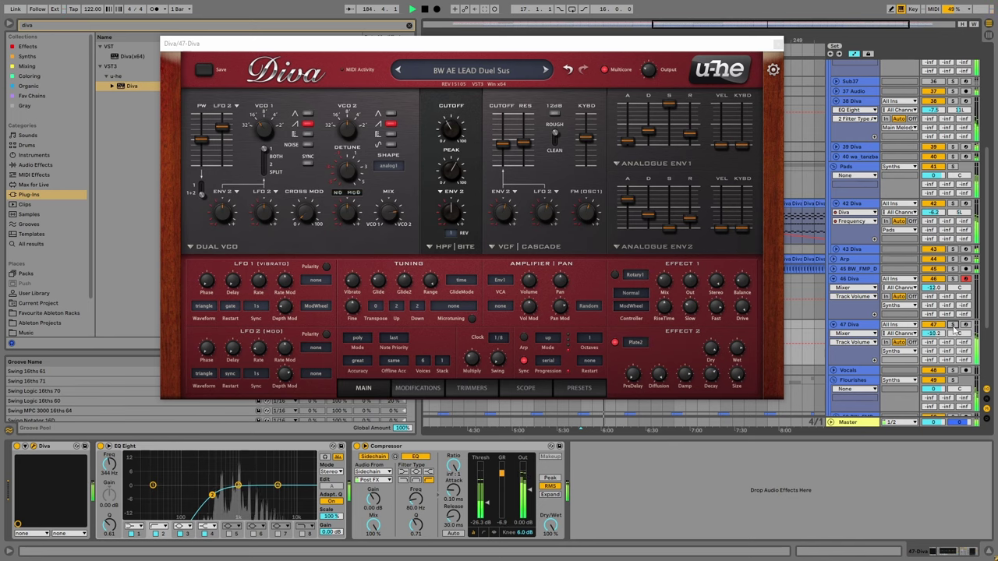
left_click(776, 43)
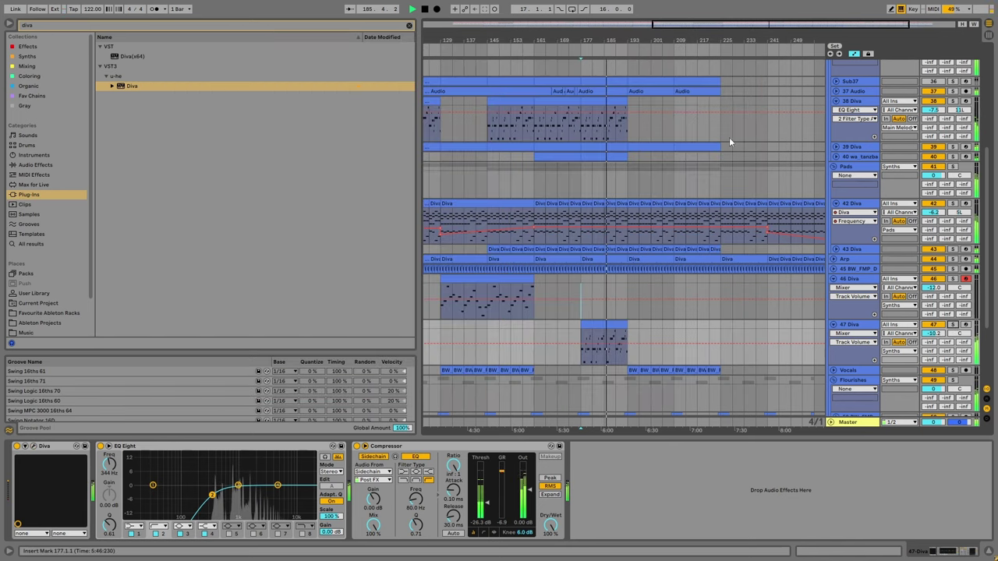
Lower 47 Diva's track volume to -11.7 dB while the full mix plays.
scroll(701, 179, "down", 3)
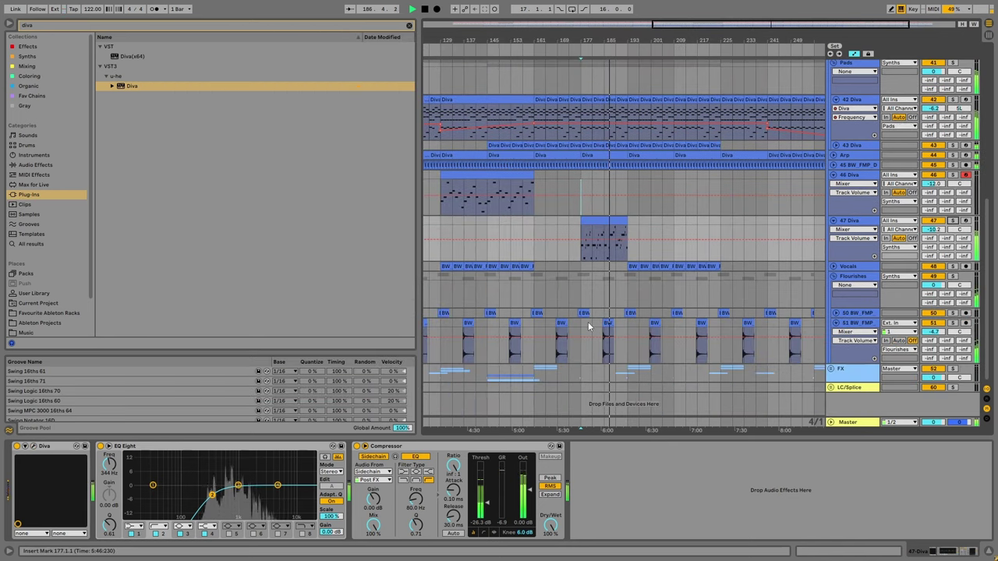
scroll(941, 230, "down", 3)
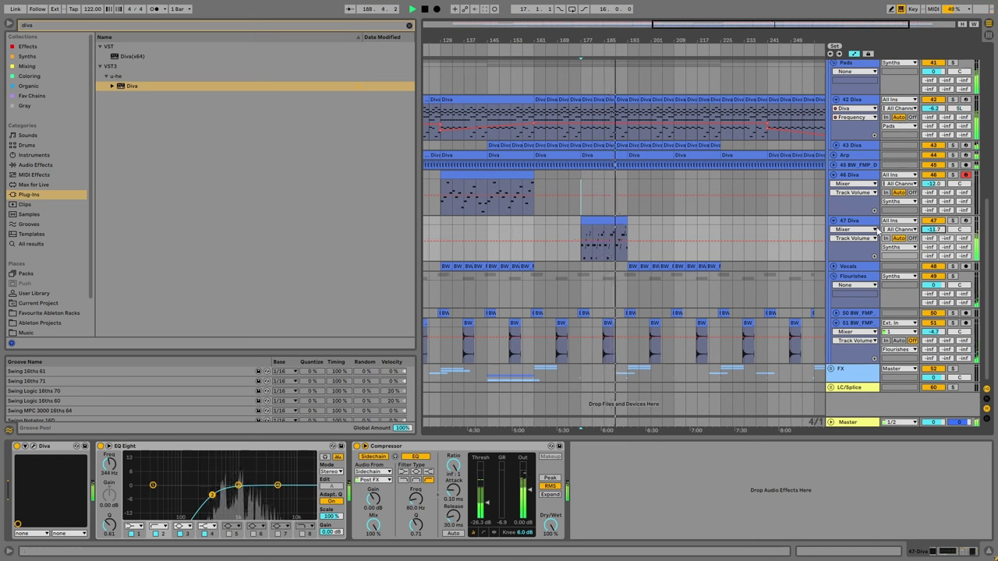
left_click(853, 229)
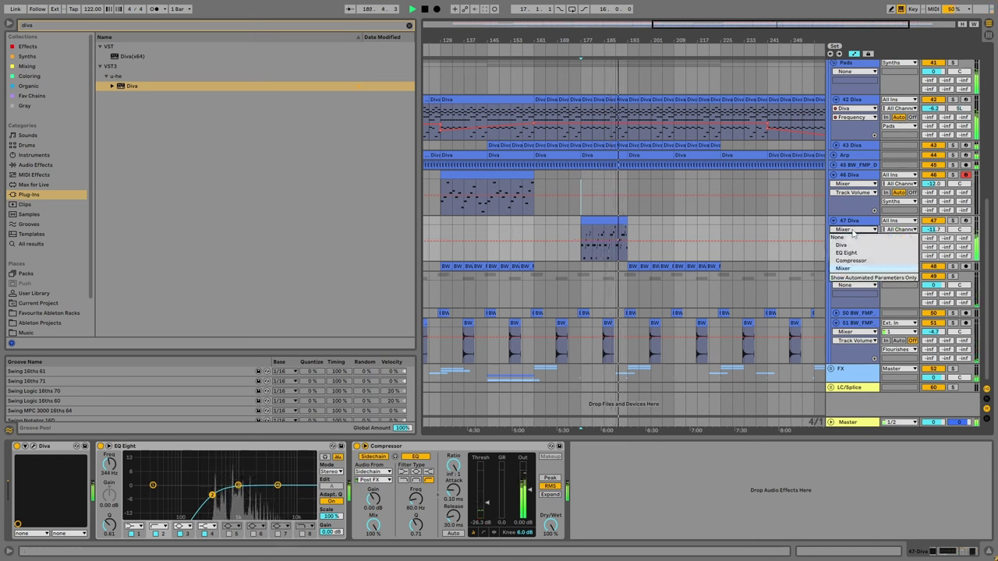
key("Escape")
Solo 47 Diva, assign Frequency to the Diva device's X axis, expose its parameters, and show the Frequency automation lane.
left_click(952, 222)
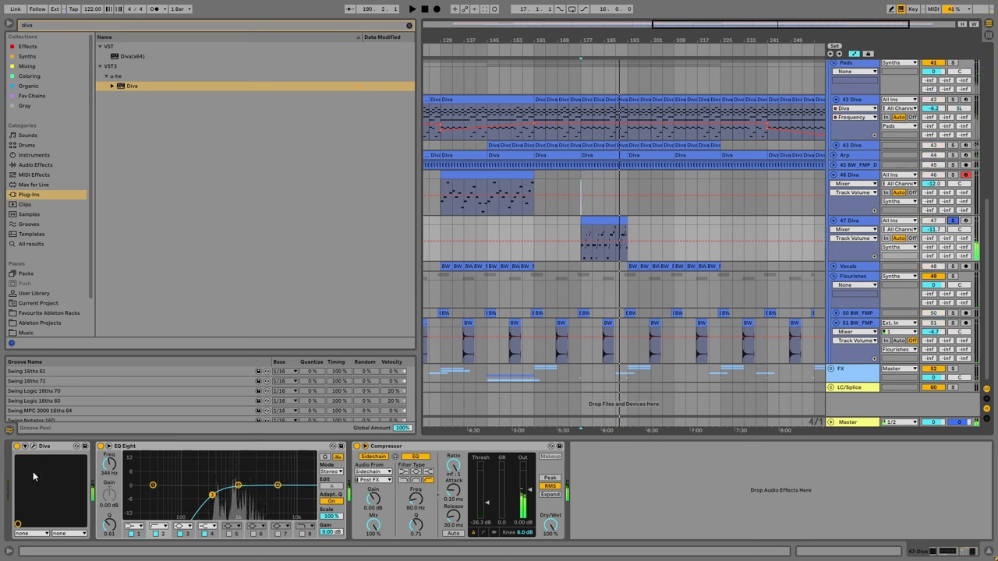
left_click(31, 534)
left_click(28, 464)
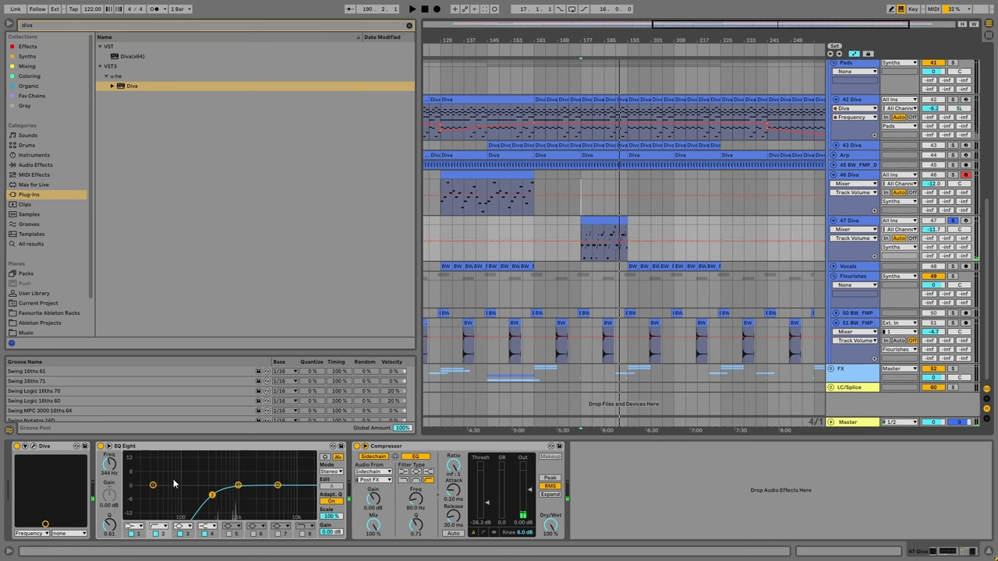
left_click(26, 447)
right_click(110, 461)
left_click(136, 470)
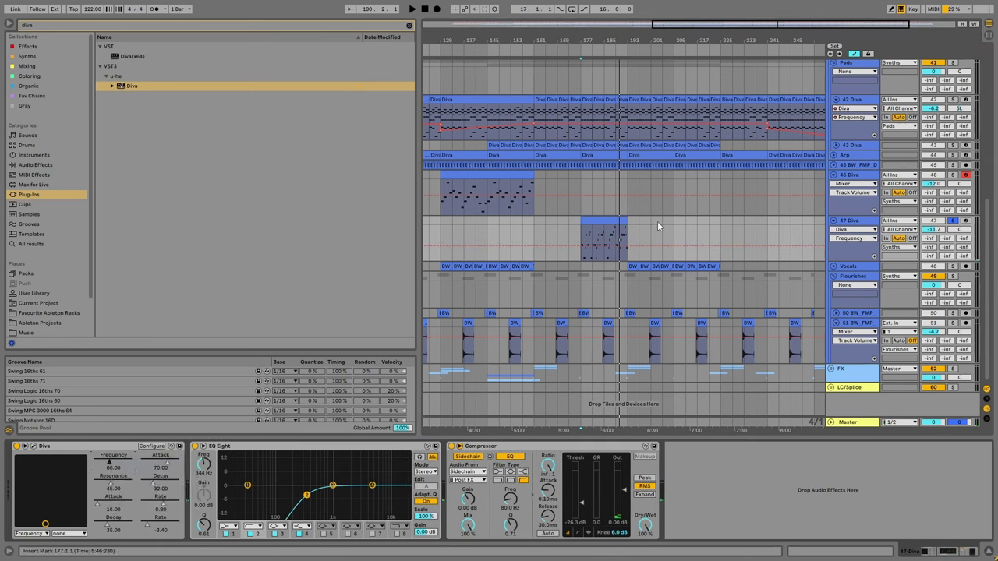
Draw 47 Diva's Frequency automation rising from 80 at bar 189 to a peak at bar 193, dropping back to 80 just after.
key("space")
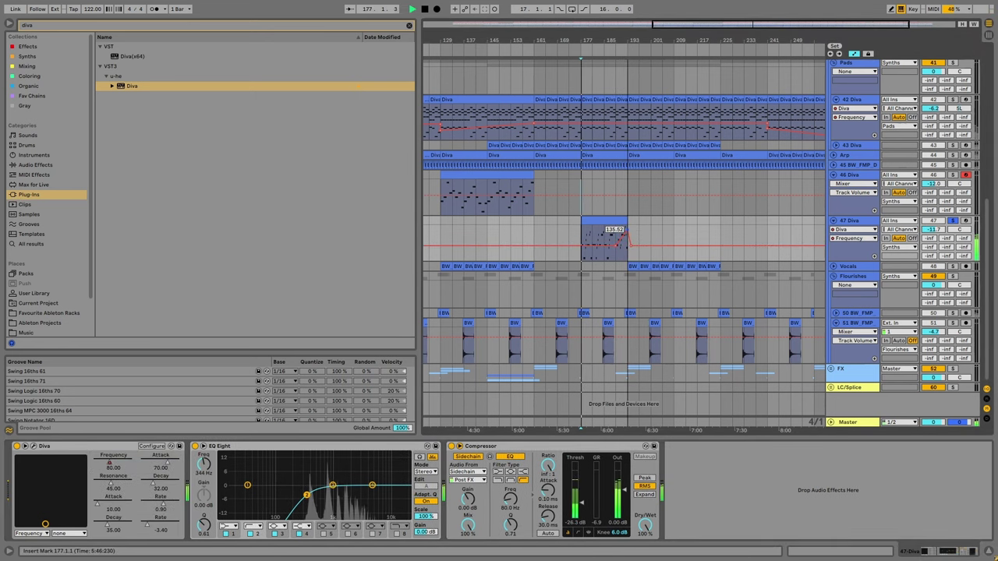
left_click(616, 225)
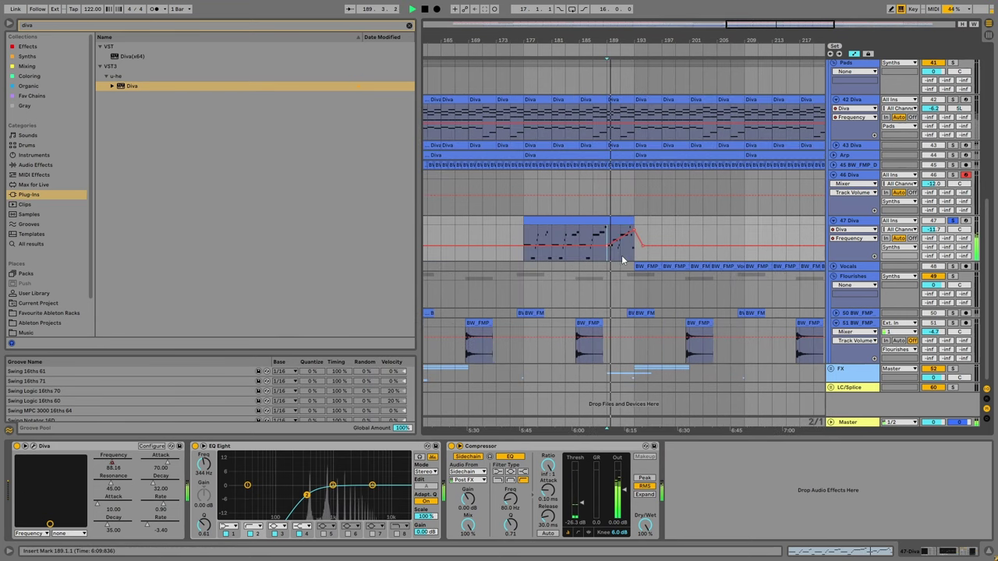
scroll(659, 241, "up", 2)
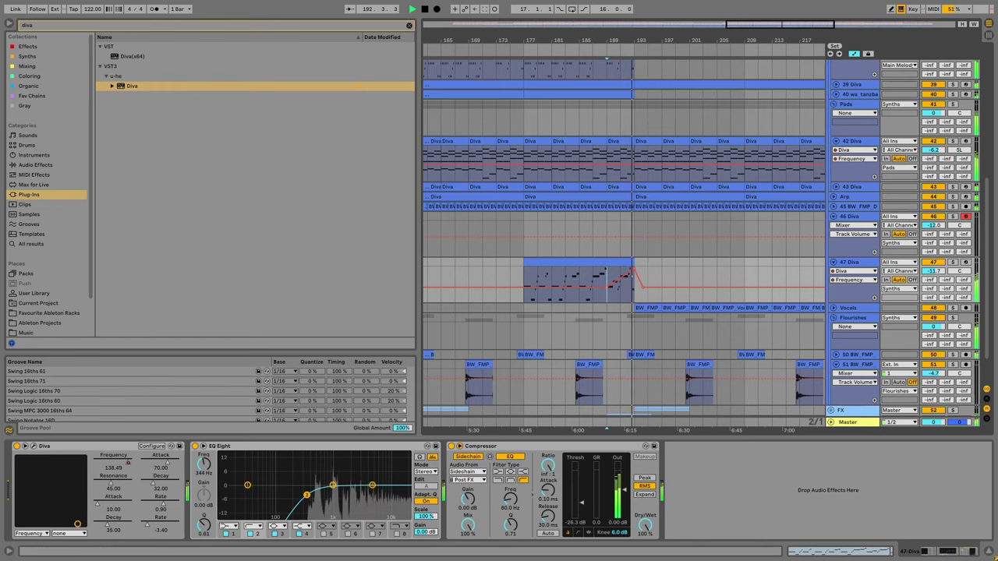
Reinstate 47 Diva's clip at bars 161 to 177 and ramp its Frequency automation from about 45 at bar 161 up to 80.
scroll(607, 247, "down", 4)
left_click_drag(584, 264, 613, 269)
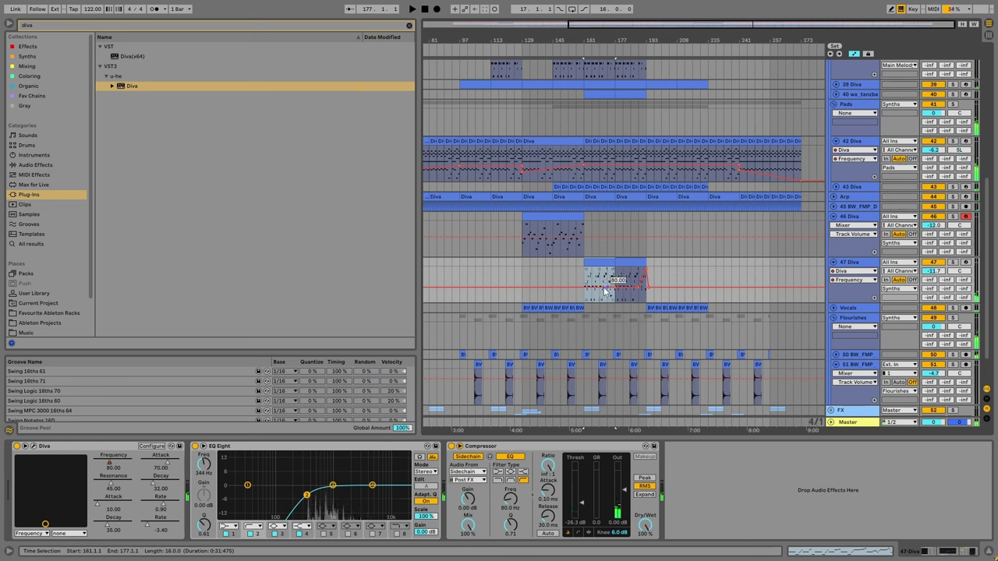
left_click(585, 293)
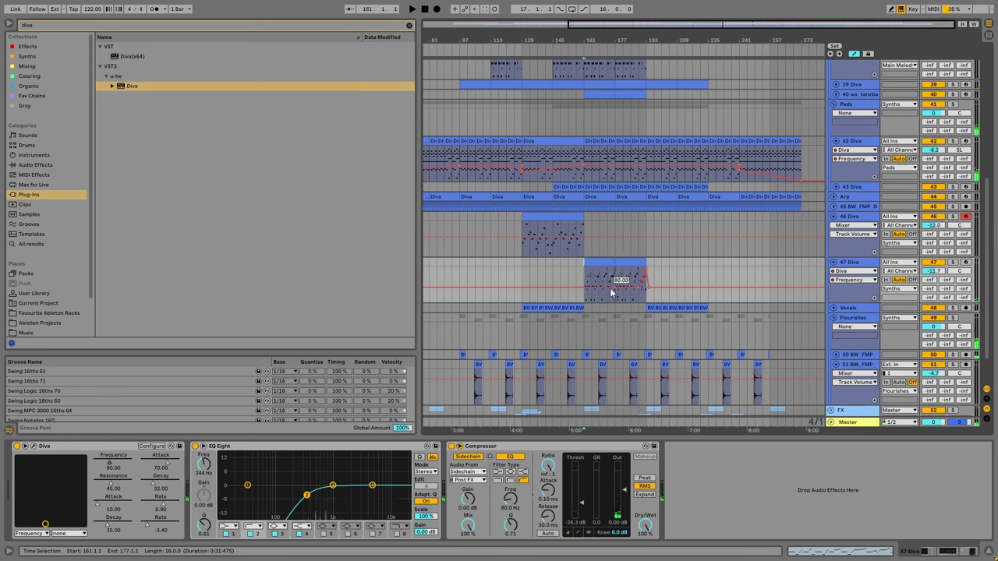
left_click_drag(587, 288, 587, 299)
Audition 47 Diva's Frequency sweep from bar 161, soloed and in the mix, and collapse the 46 Diva track.
key("space")
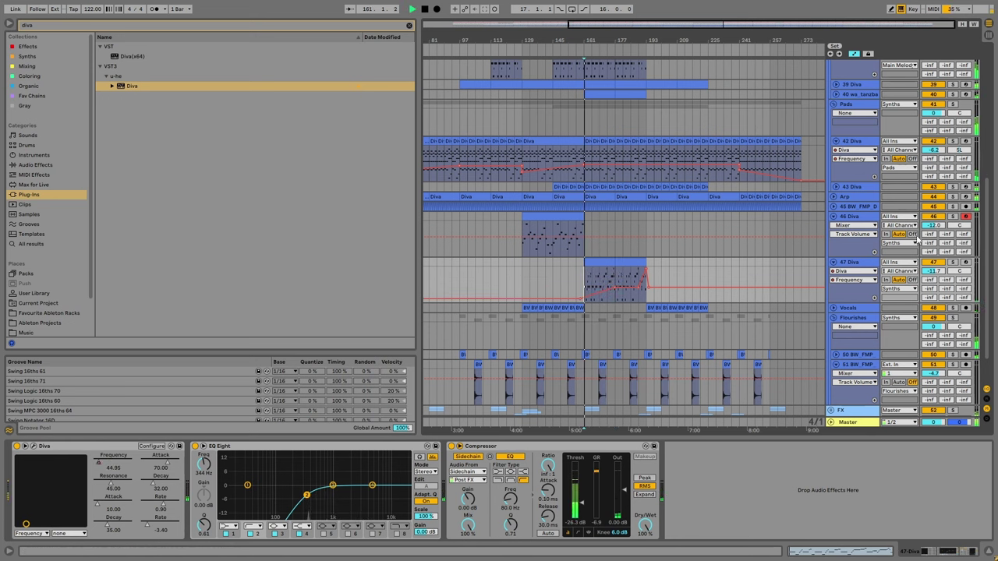
left_click(953, 263)
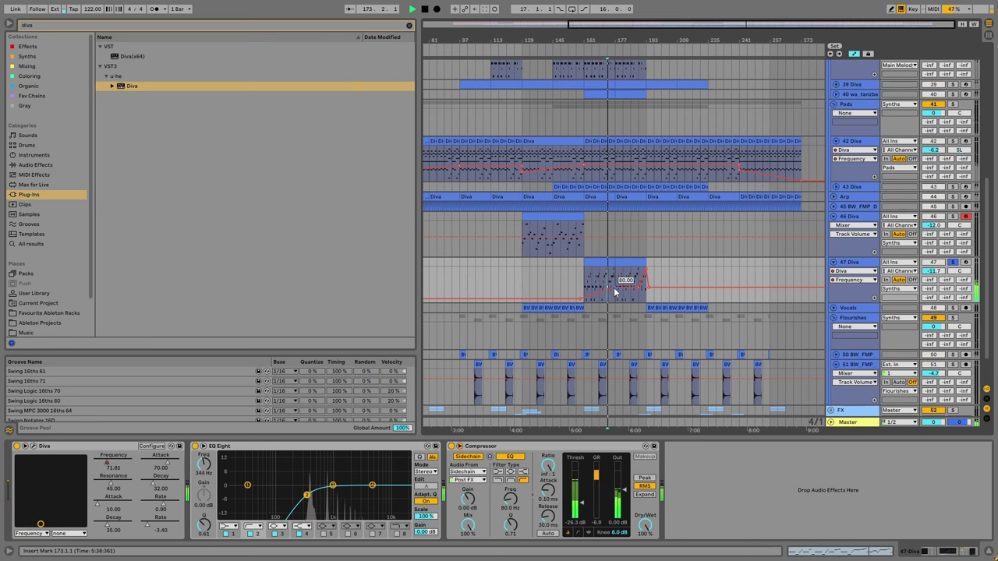
scroll(760, 239, "down", 2)
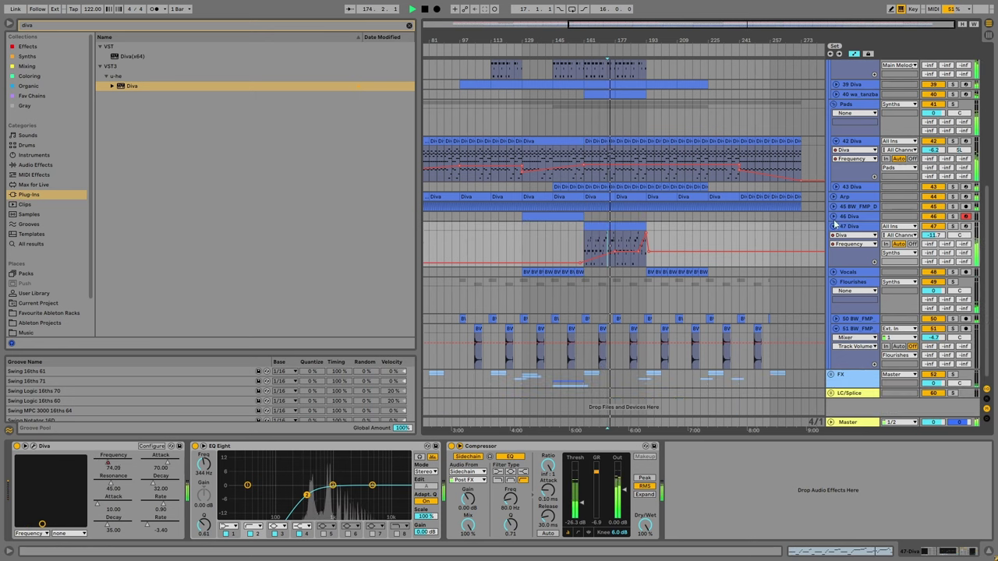
Expand the 37 Audio and Sub37 tracks in the Main Melody group and set 37 Audio's volume to -10.6 dB.
scroll(760, 239, "up", 10)
scroll(745, 248, "down", 4)
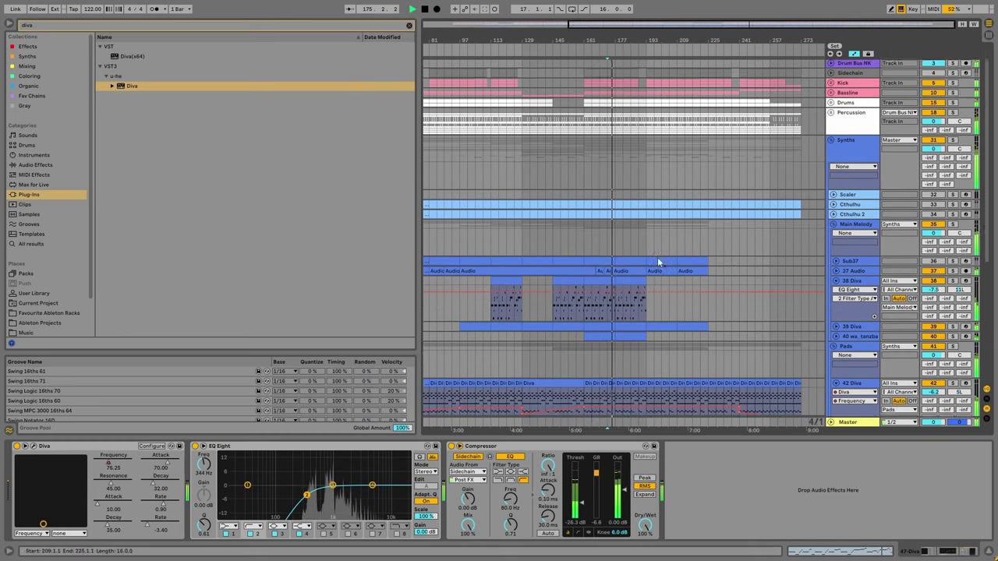
left_click(835, 209)
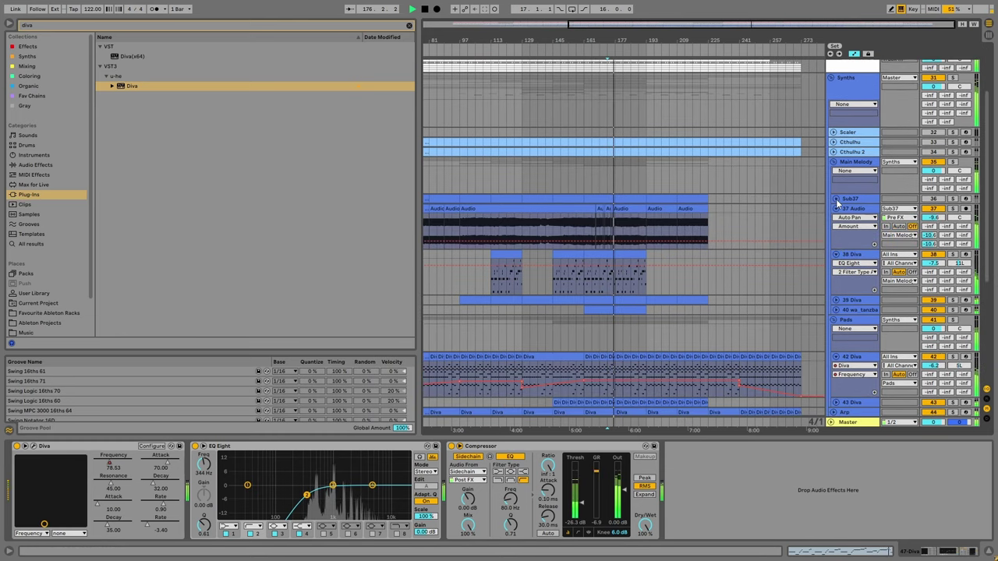
left_click(834, 199)
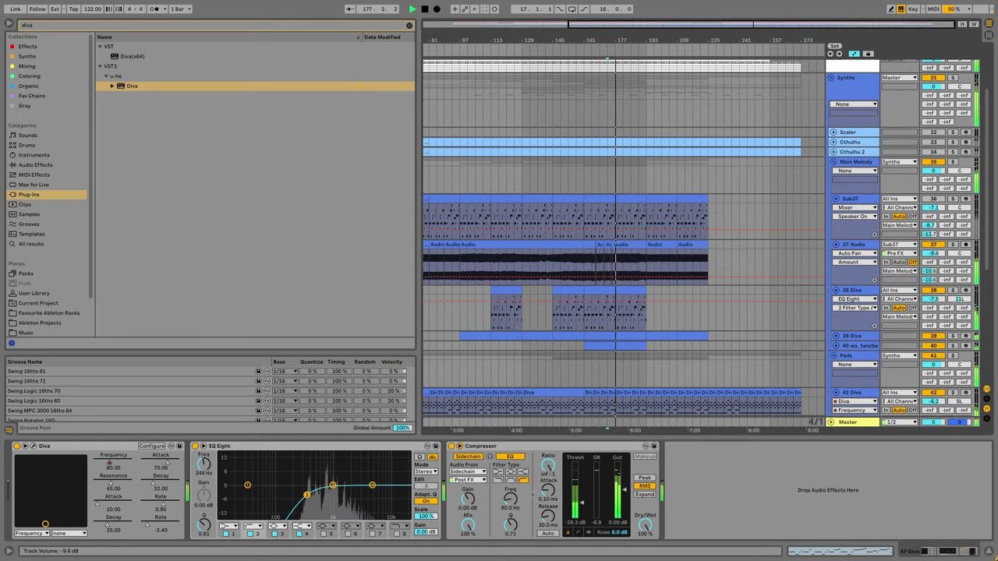
left_click_drag(933, 254, 932, 262)
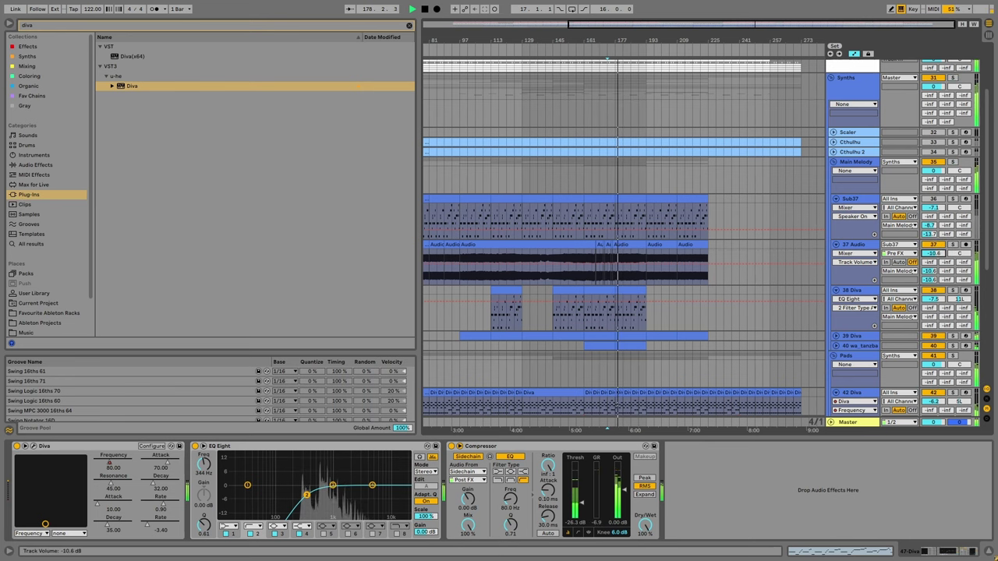
Collapse the Main Melody group and the Synths group in the arrangement.
left_click(833, 161)
scroll(811, 171, "up", 3)
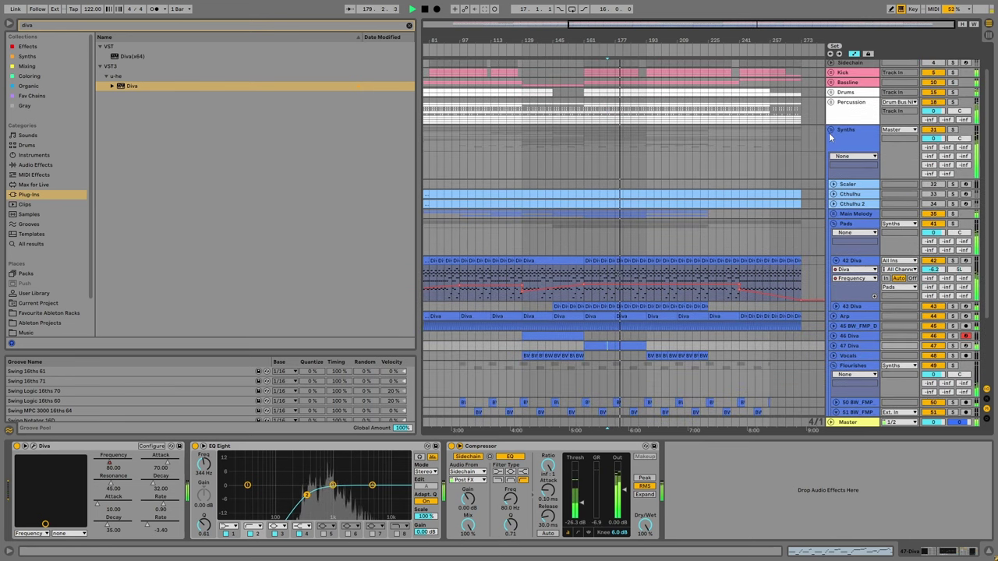
left_click(830, 130)
Expand the Drums and Percussion groups and insert a new audio track below Main Clap in the Drums group.
left_click(830, 123)
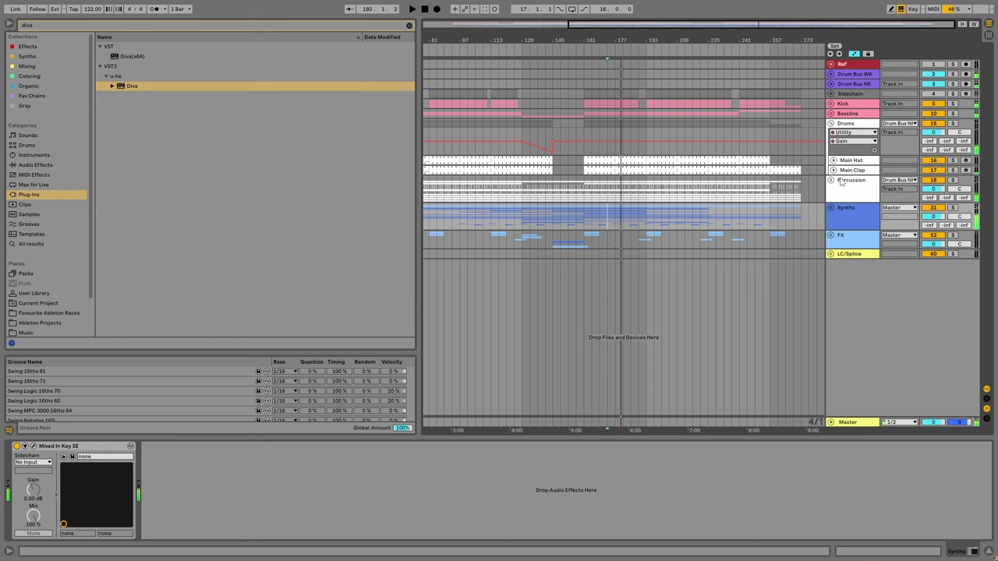
left_click(831, 180)
right_click(845, 170)
left_click(709, 209)
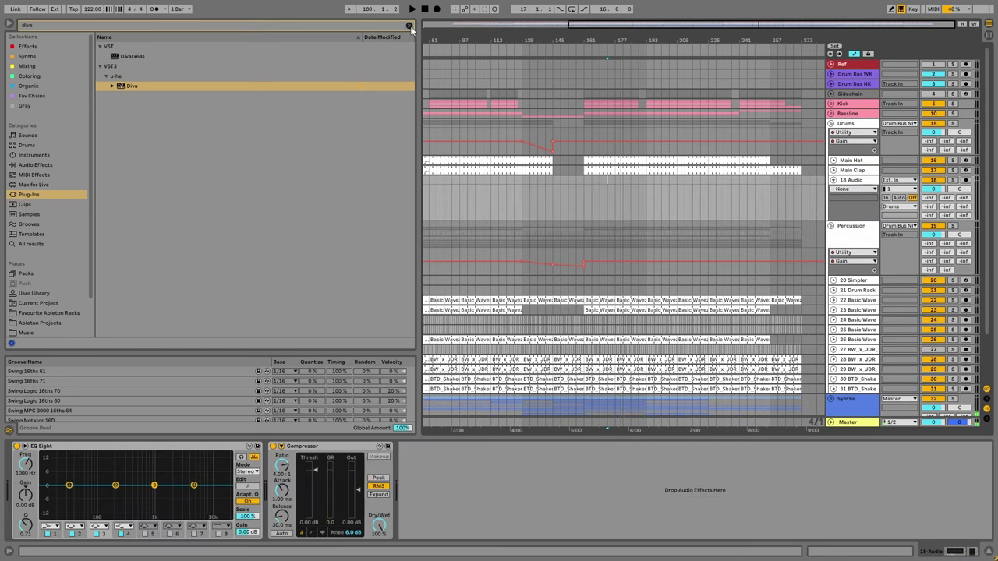
Clear the browser search and open the Drums folder in Basic Wavez, with FX and Atmos collapsed.
scroll(57, 287, "down", 2)
left_click(35, 321)
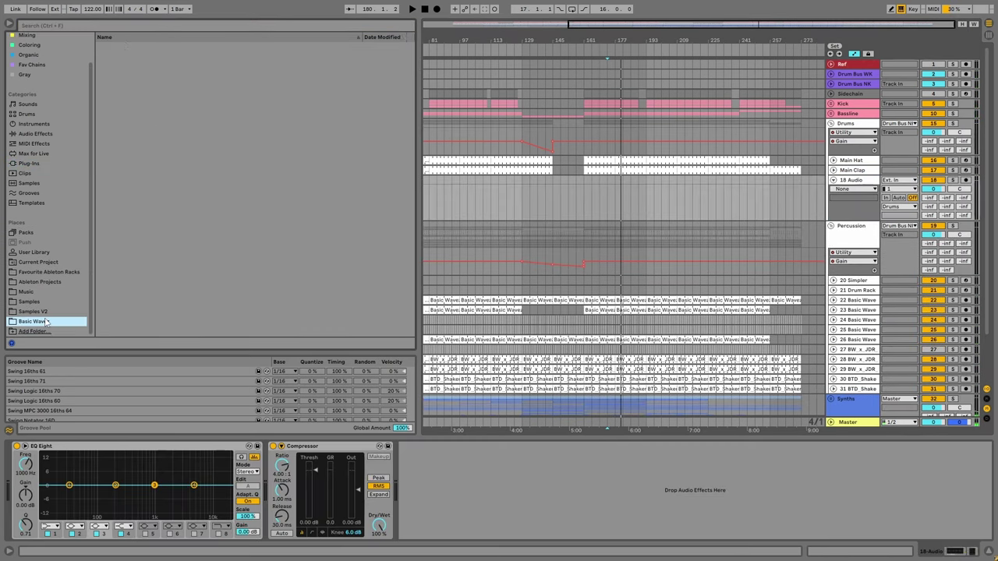
scroll(145, 251, "up", 3)
left_click(124, 104)
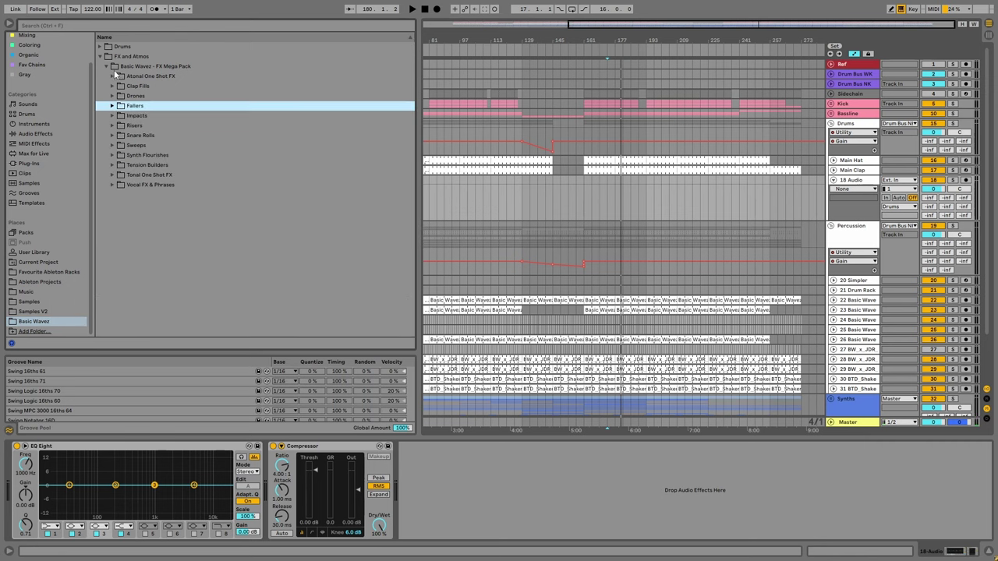
left_click(108, 67)
left_click(100, 56)
left_click(100, 46)
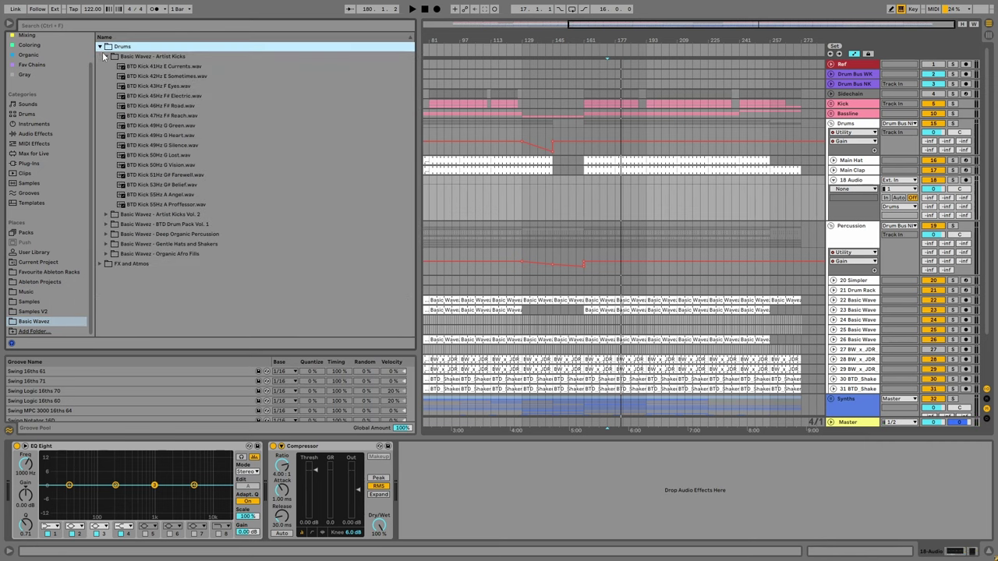
Open the Tambourine Loops folder under Loops in the Basic Wavez - Deep Organic Percussion pack.
left_click(105, 56)
left_click(106, 85)
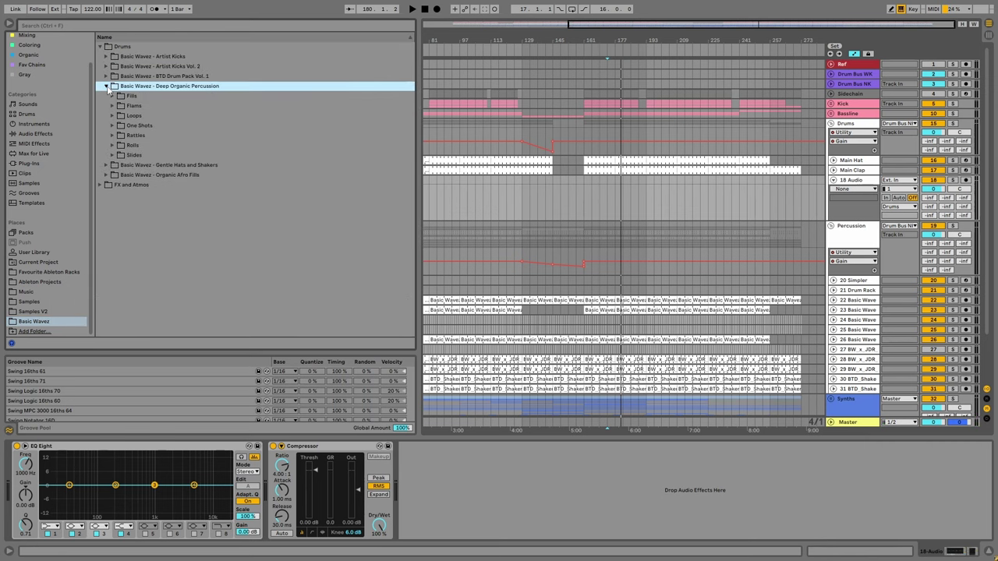
left_click(114, 127)
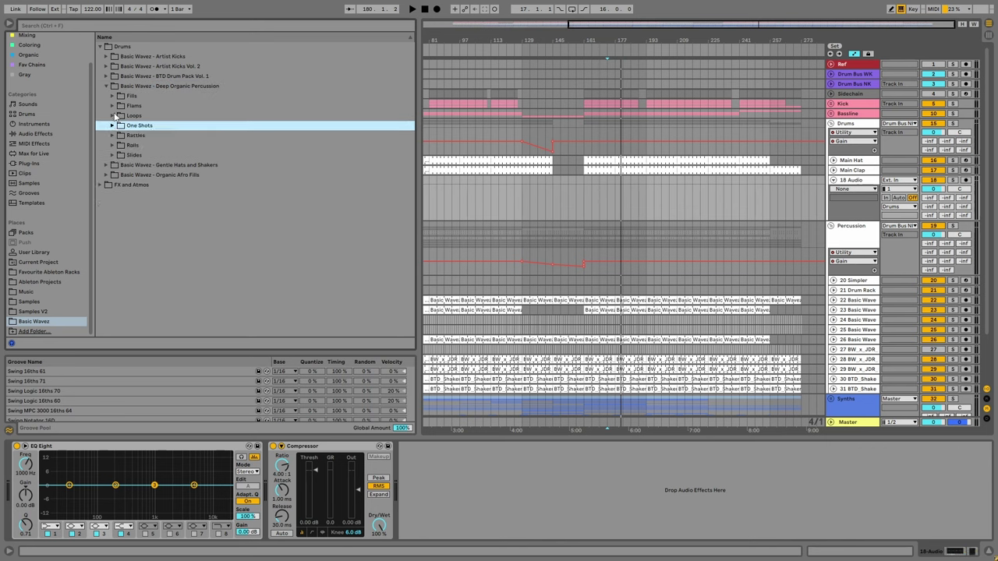
left_click(113, 115)
left_click(119, 175)
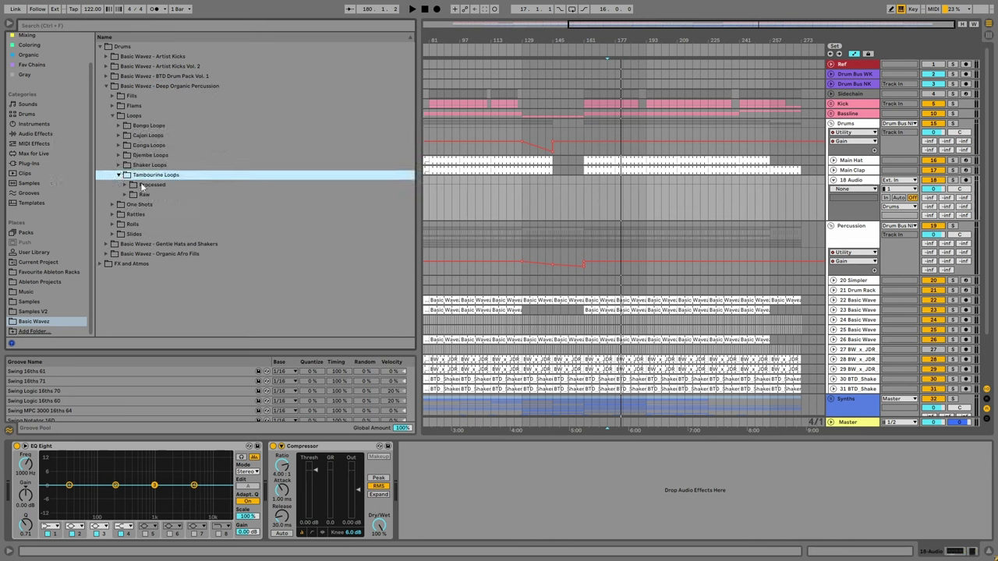
Audition the processed 120 BPM tambourine loops one after another, and close the Tambourine Loops folder.
left_click(144, 185)
key("Right")
key("Down")
key("Down")
key("Down")
key("Down")
key("Down")
key("Down")
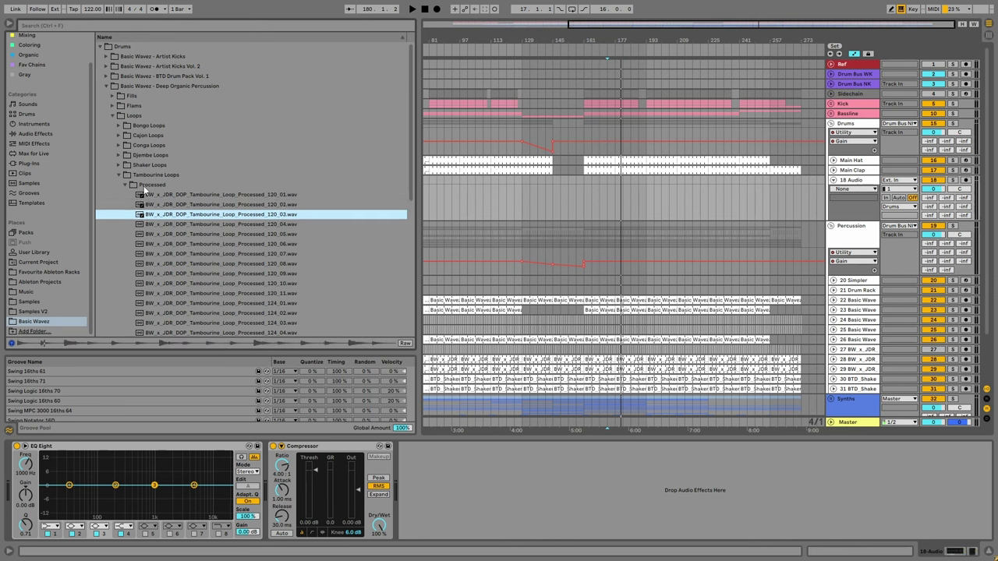
key("Down")
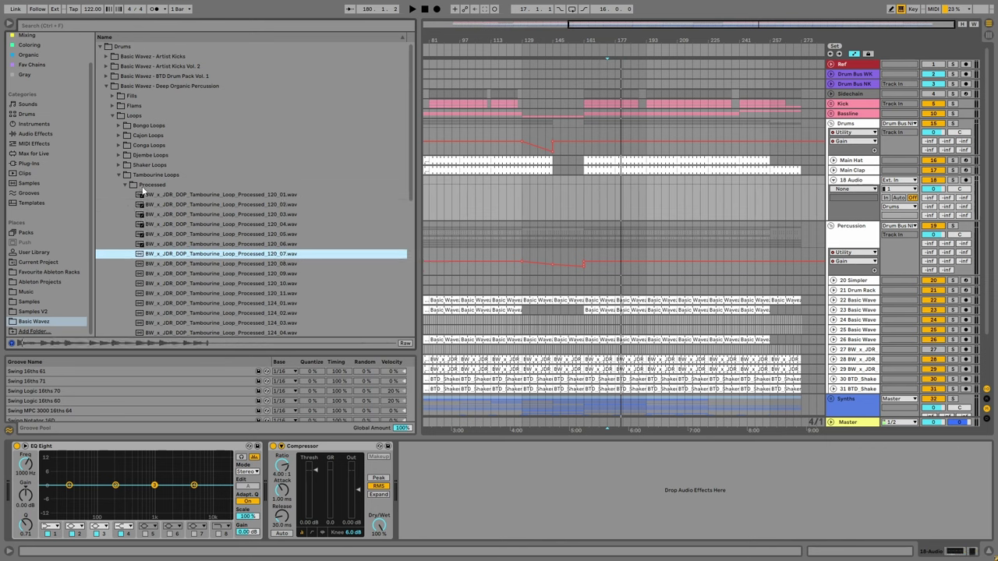
left_click(119, 174)
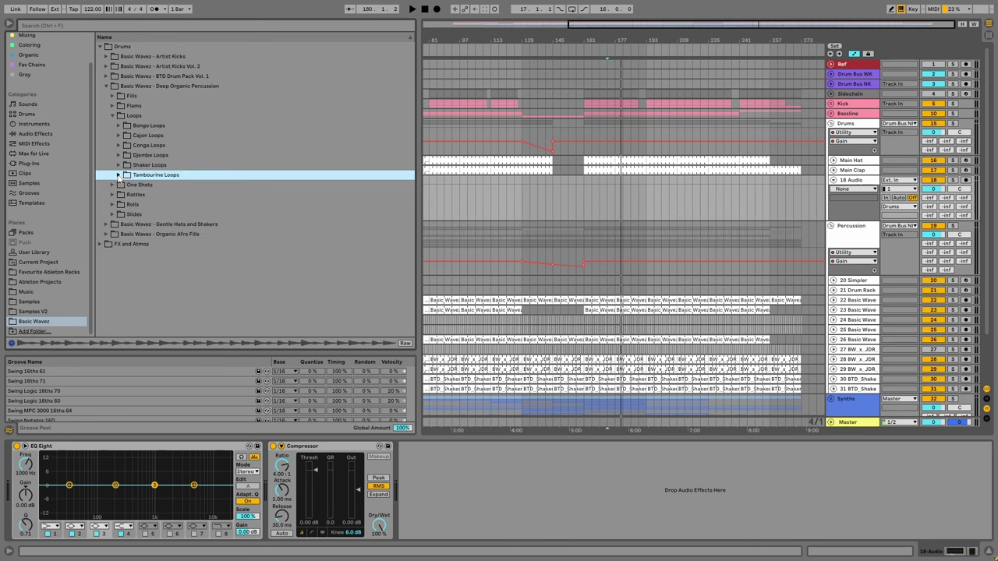
Close the Deep Organic Percussion pack and open the Basic Wavez - BTD Drum Pack Vol. 1 folder.
left_click(106, 86)
left_click(106, 76)
left_click(106, 75)
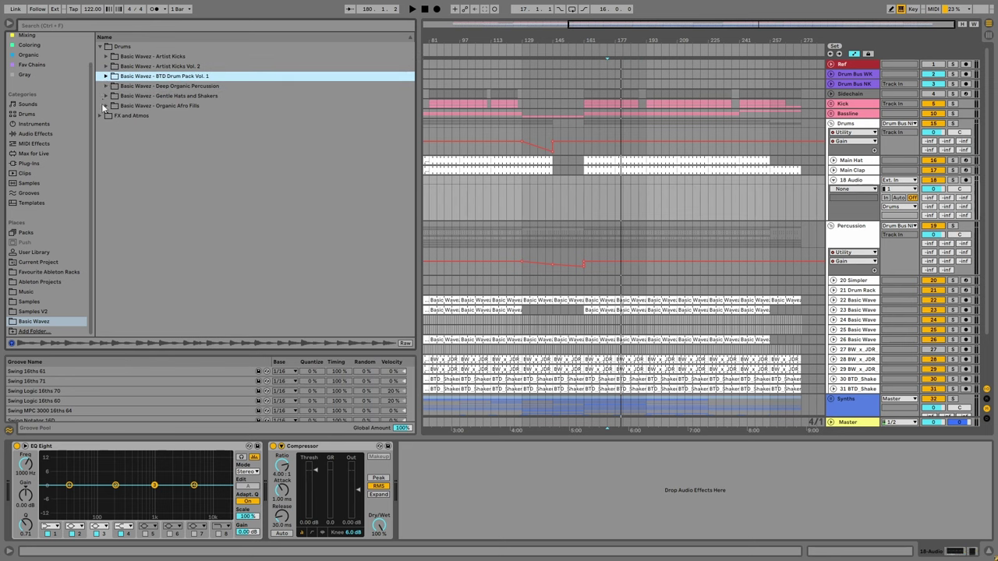
left_click(104, 106)
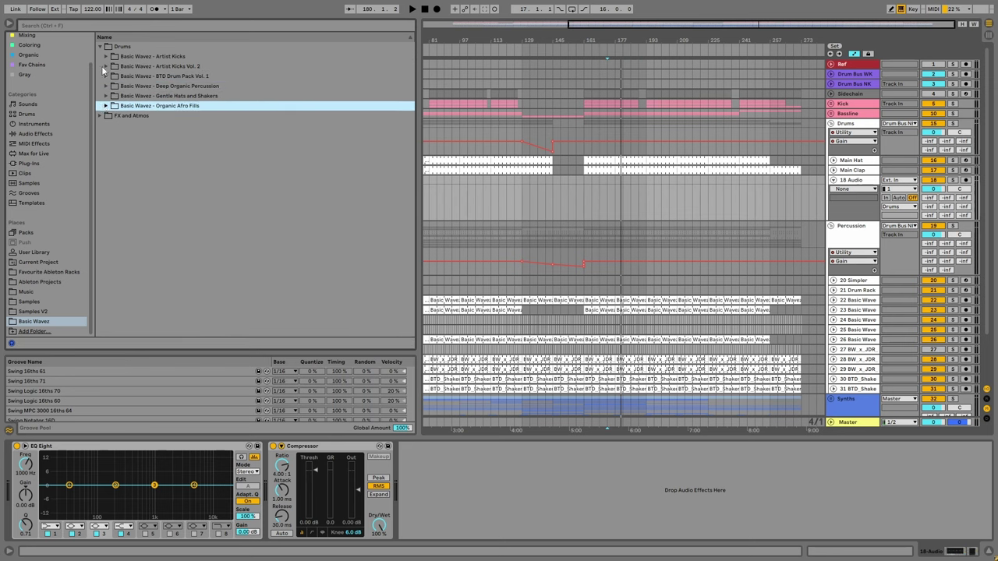
left_click(106, 76)
left_click(112, 126)
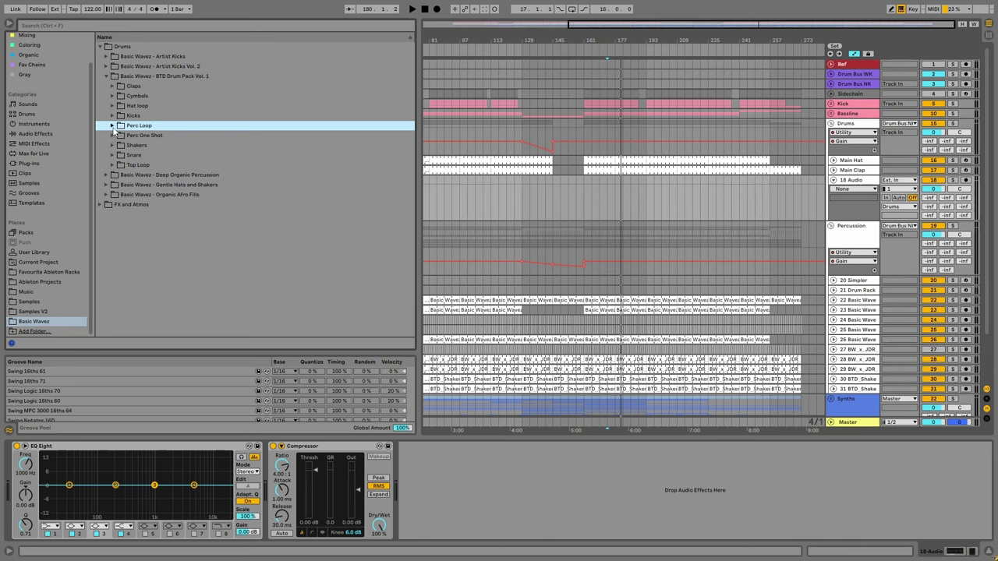
Open the Cymbals folder and audition its crash samples, including Crash 07 and Crash 08.
left_click(116, 95)
left_click(169, 194)
scroll(169, 156, "down", 3)
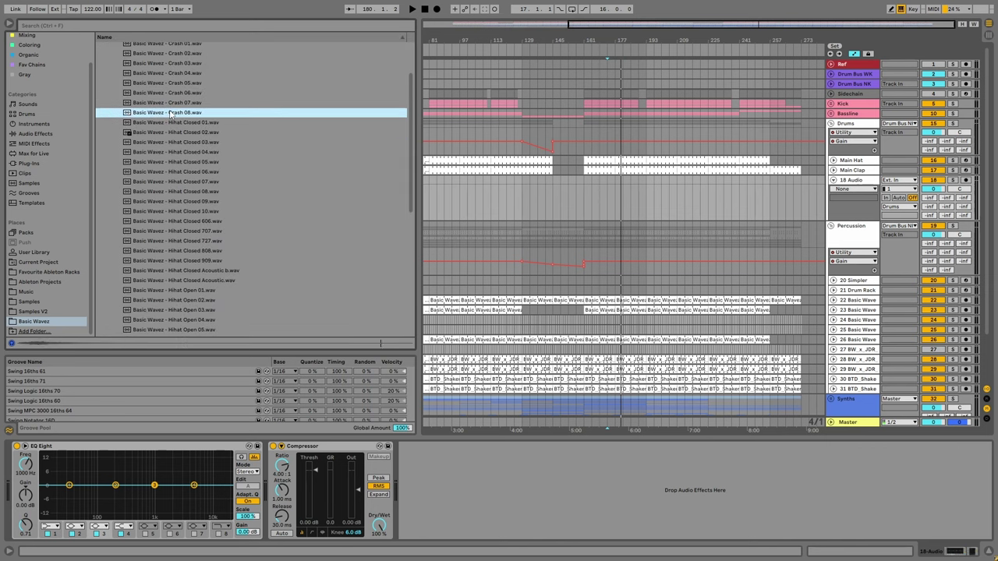
left_click(169, 104)
left_click(169, 113)
Expand the FX group and duplicate atonal one-shot track 55.
scroll(832, 411, "down", 3)
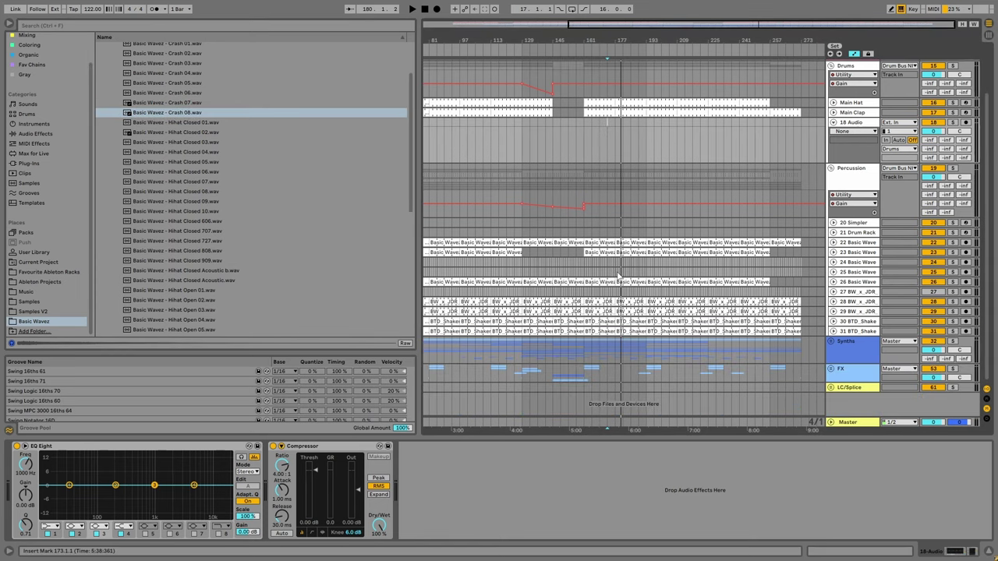
left_click(831, 369)
scroll(842, 328, "down", 5)
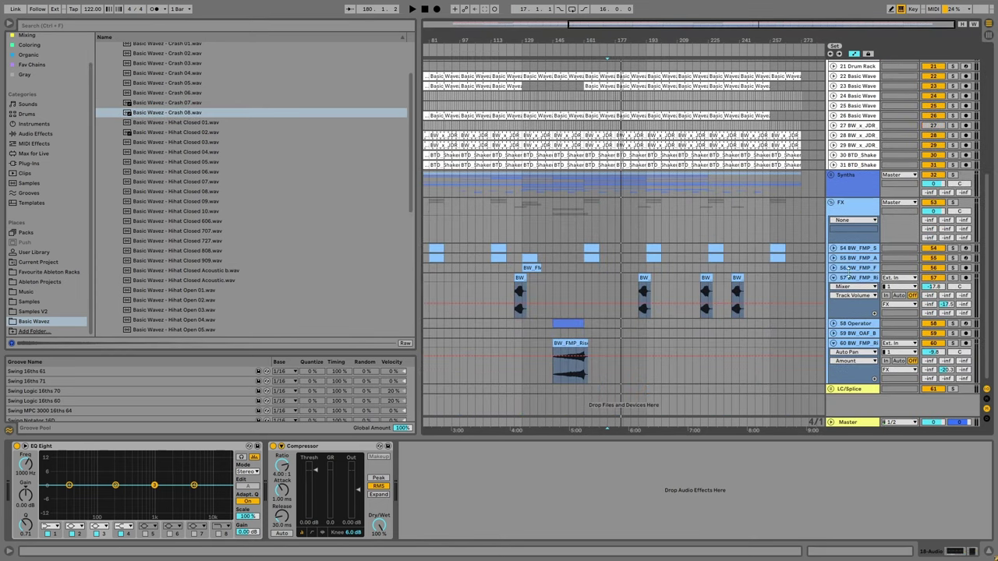
left_click(852, 258)
key("ctrl+d")
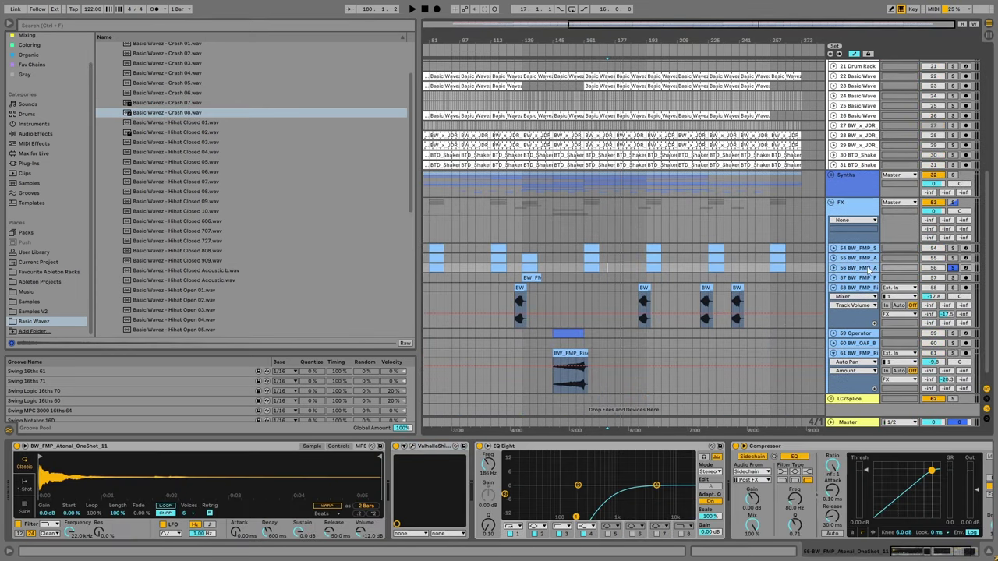
Play the duplicated FX track from bar 161 and replace its Simpler sample with Basic Wavez - Crash 08.
left_click(583, 290)
key("space")
key("space")
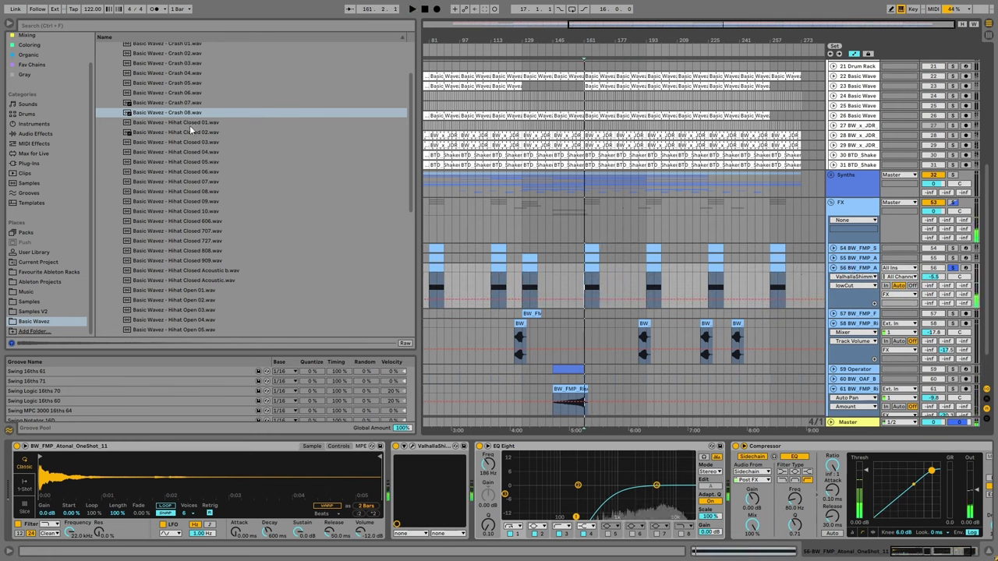
left_click(189, 114)
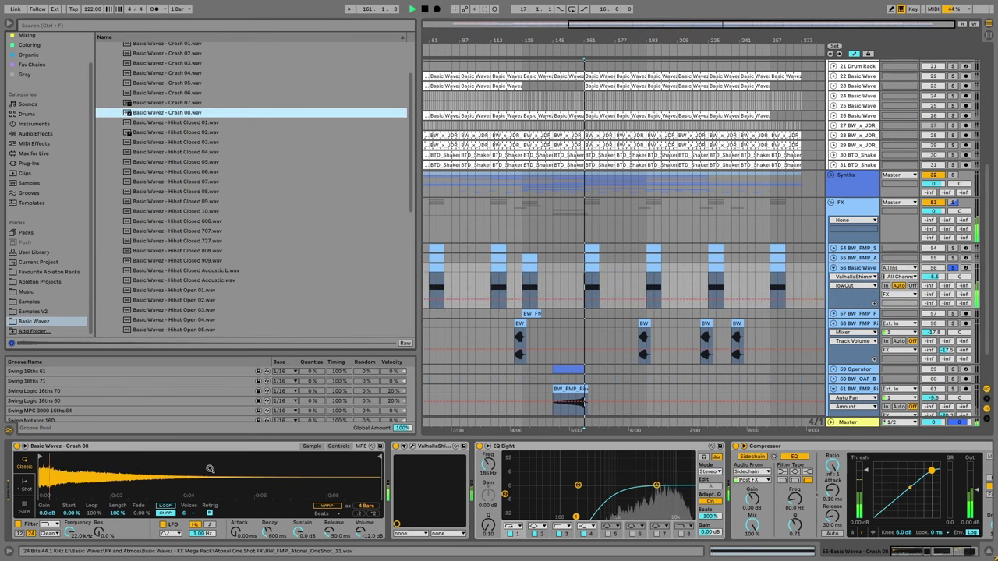
Listen to the crash from bar 161 with FX tracks 54 and 55 soloed alongside it.
key("space")
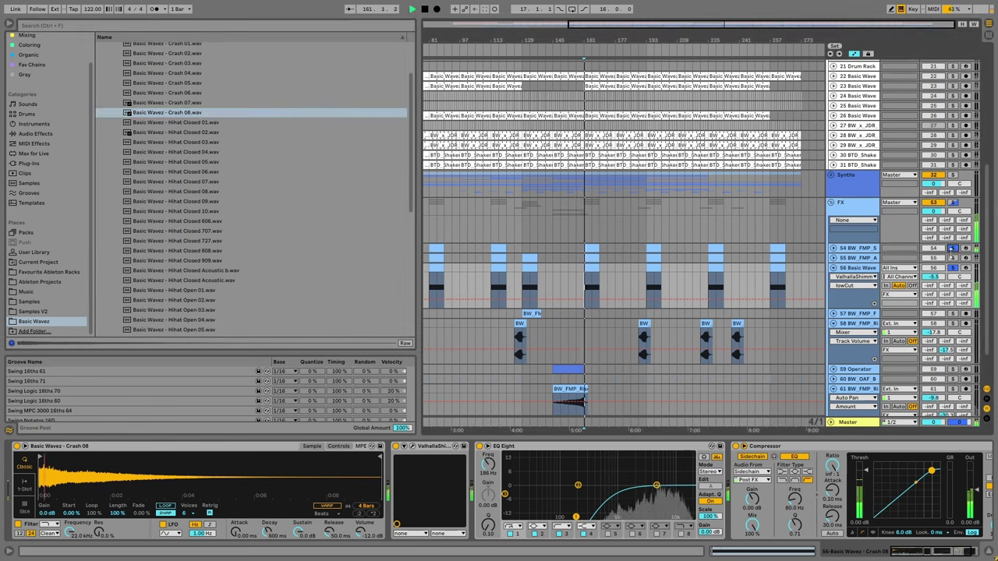
left_click(953, 258)
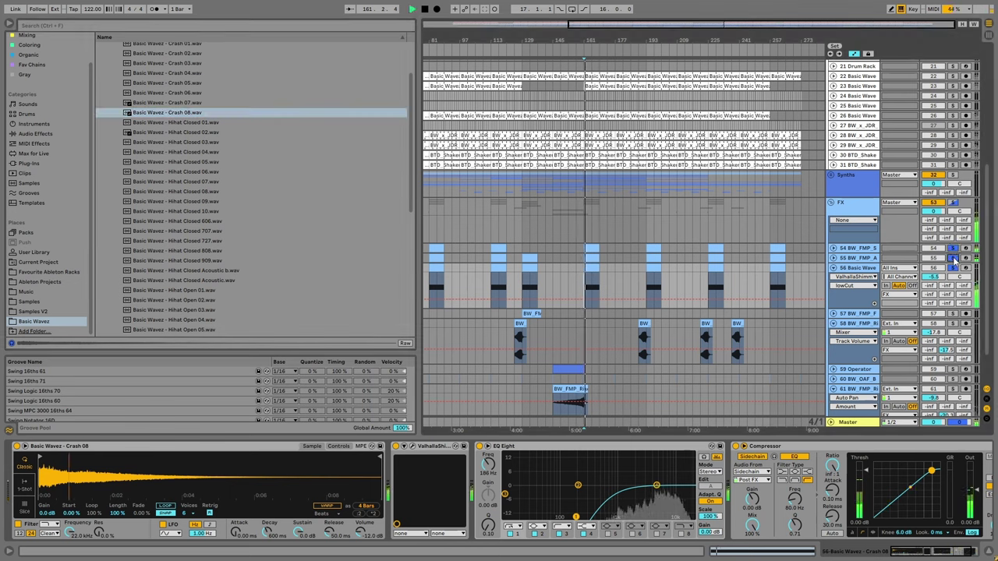
key("space")
Display track 55's Simpler sample, BW_FMP_Atonal_OneShot_11, and locate its file in the browser.
left_click(744, 258)
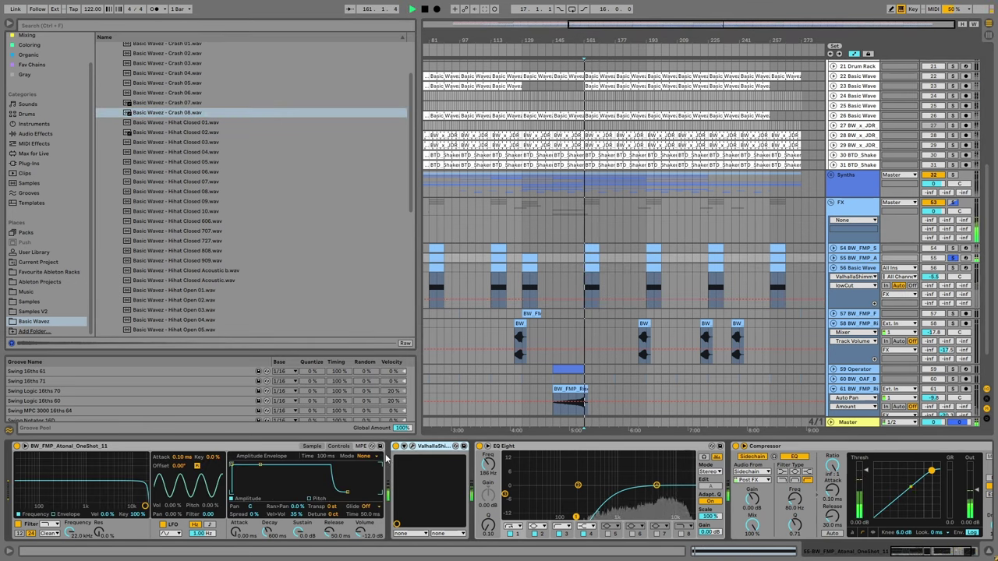
left_click(312, 446)
right_click(130, 477)
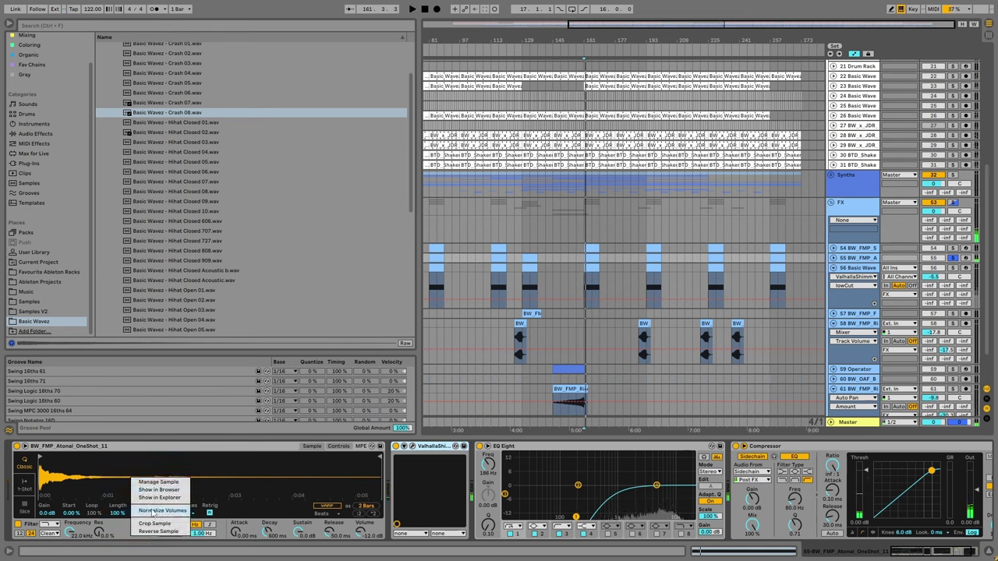
left_click(159, 489)
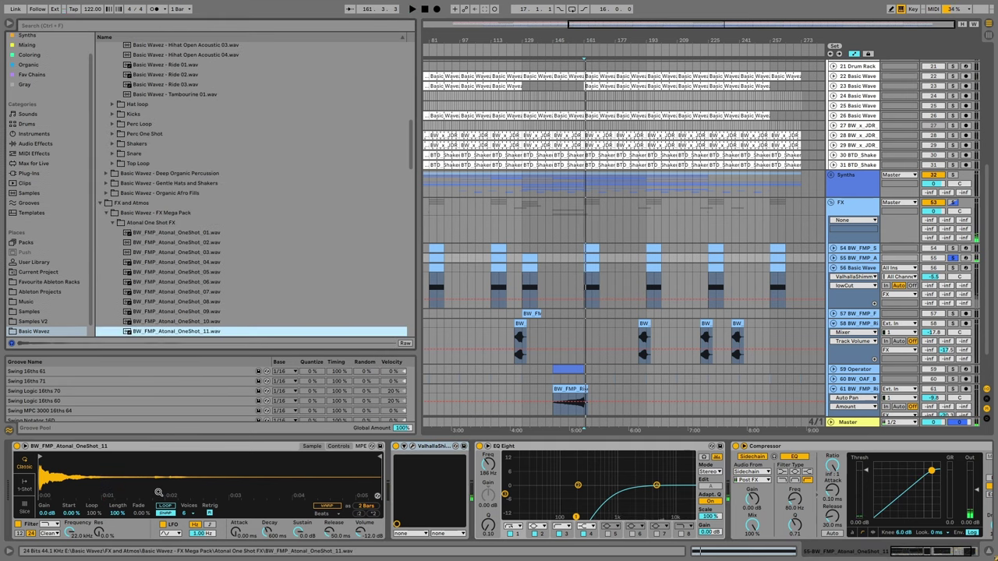
Audition the Atonal One Shot FX samples in sequence, through about BW_FMP_Atonal_OneShot_22.
left_click(203, 299)
key("Down")
key("Down")
key("Down")
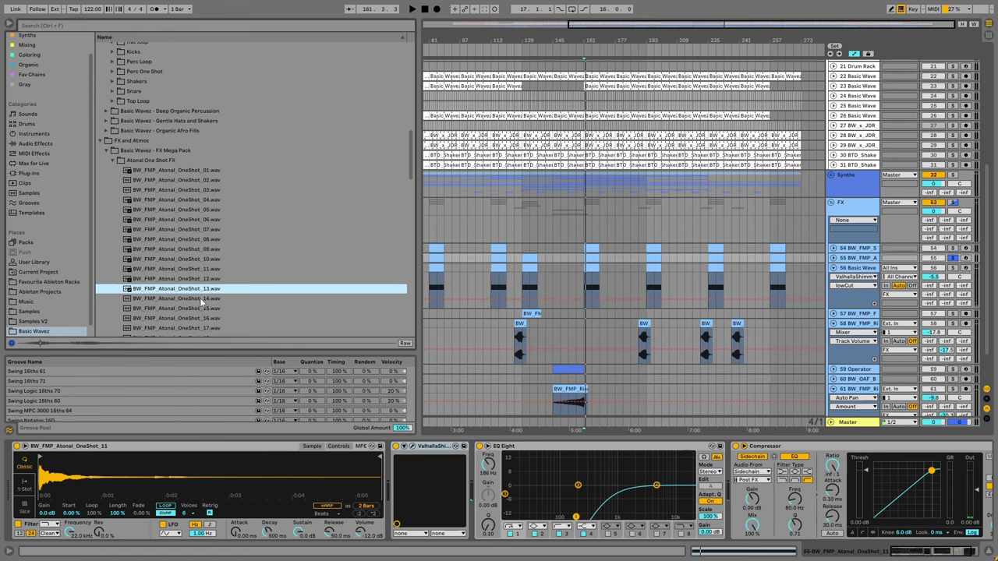
key("Down")
key("Down")
key("Down")
key("Down")
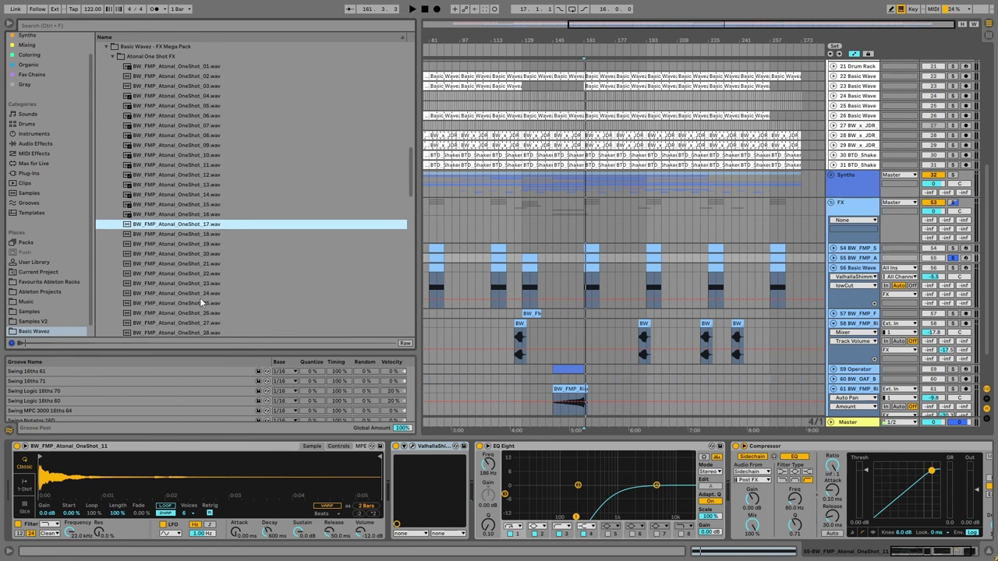
key("Down")
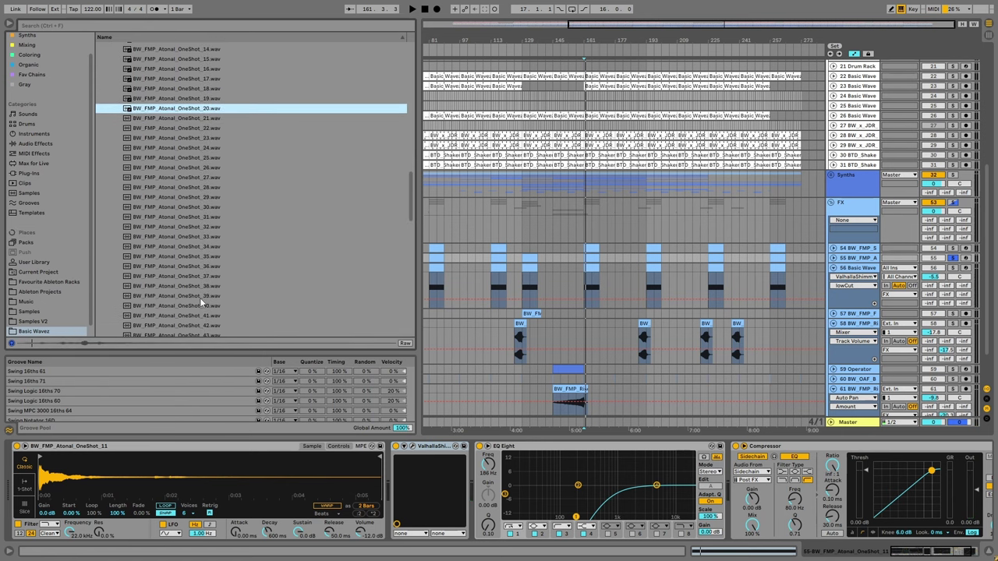
key("Down")
key("Down")
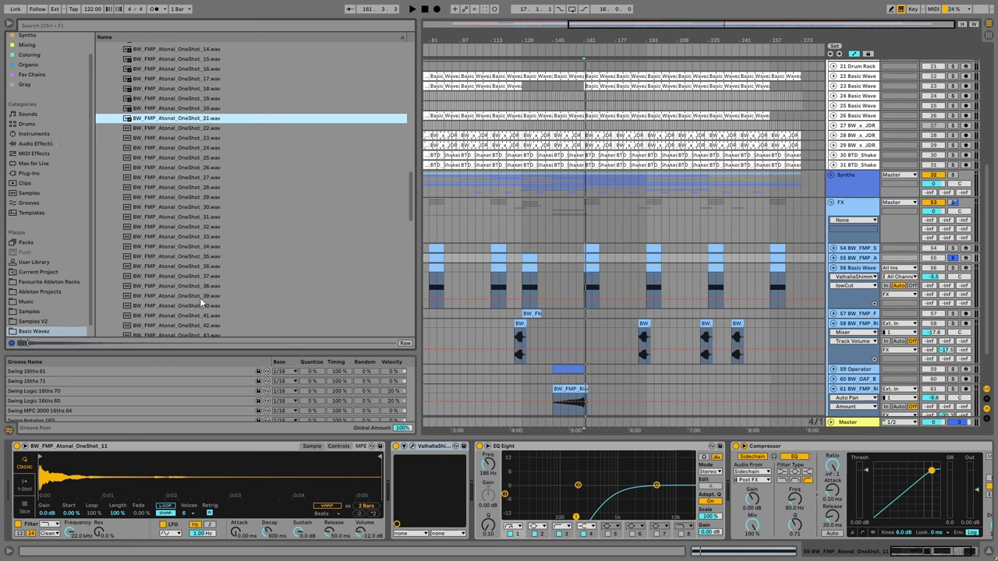
key("Down")
key("Up")
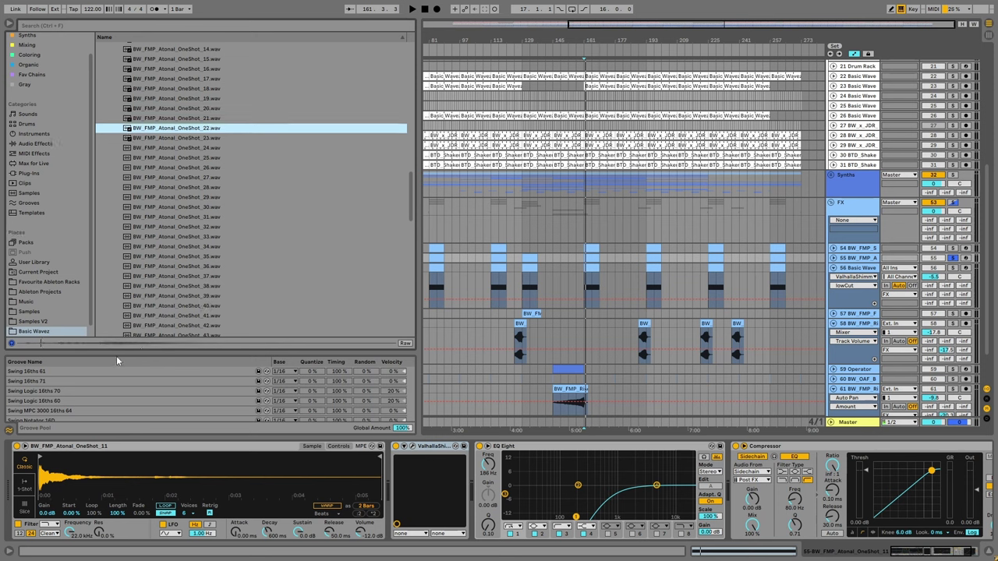
Audition the Atonal One Shot FX samples in sequence from BW_FMP_Atonal_OneShot_23 through BW_FMP_Atonal_OneShot_40.
key("Down")
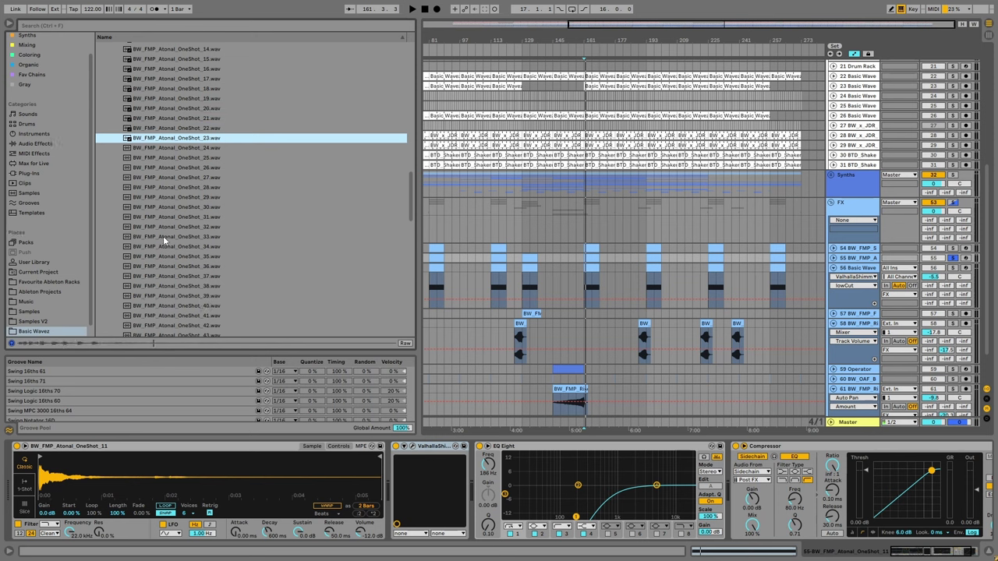
key("Down")
key("Down")
key("Down")
key("Down")
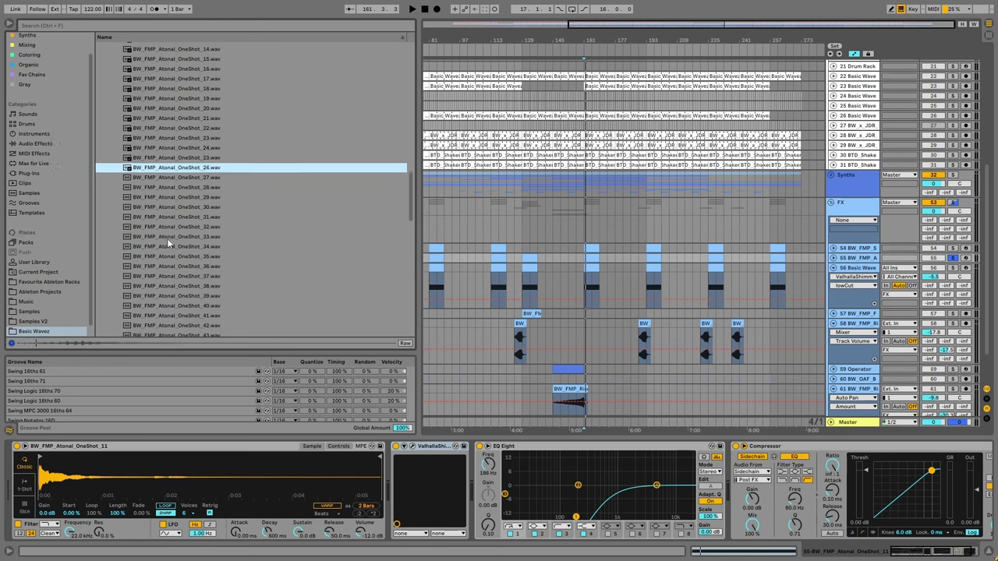
key("Down")
key("Down")
key("Down")
key("Down")
key("Down")
key("Down")
key("Down")
key("Down")
key("Down")
key("Down")
key("Down")
key("Down")
key("Down")
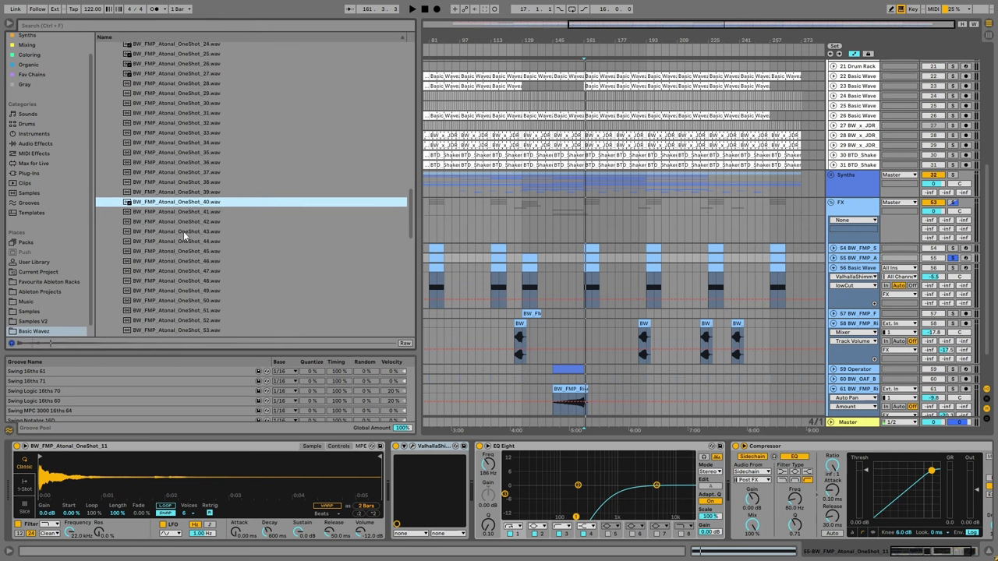
Replace track 55's Simpler sample with BW_FMP_Atonal_OneShot_40 and play it from bar 161 with FX tracks 54 and 56 soloed alongside.
left_click(183, 463)
key("Return")
key("space")
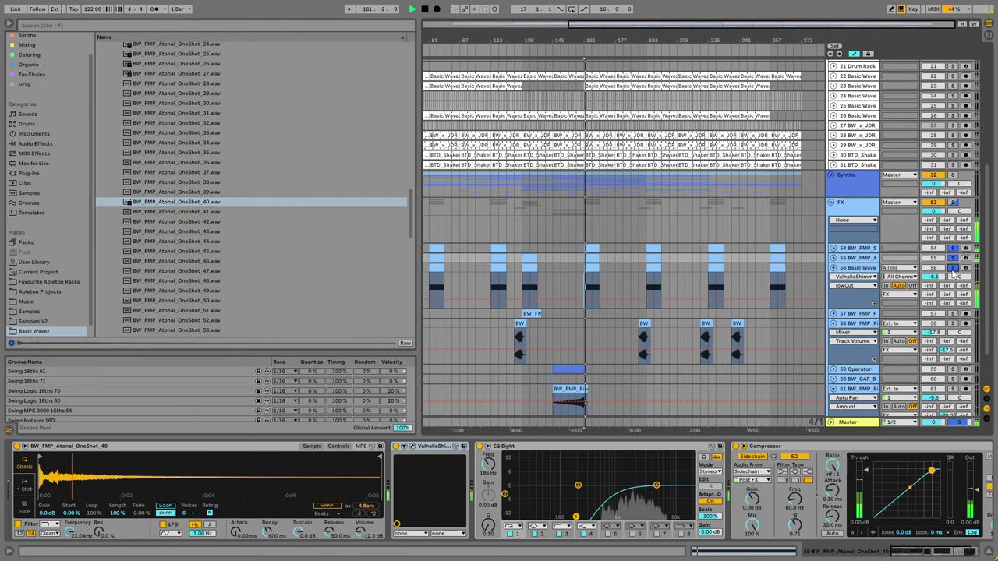
left_click(953, 268)
Listen to the transition from bar 161 with all tracks unsoloed and the drum and percussion groups in view.
left_click(581, 197)
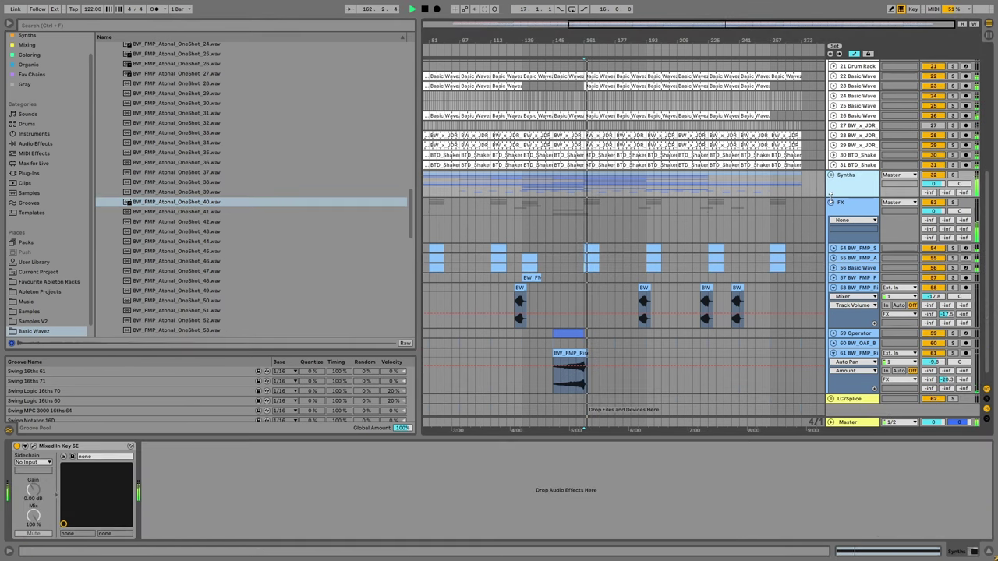
key("Left")
scroll(590, 195, "up", 4)
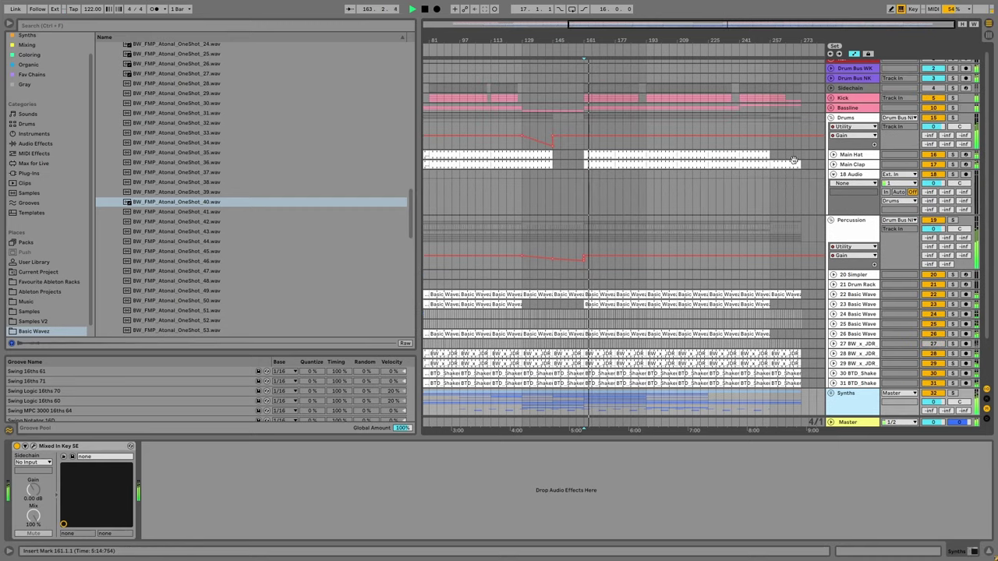
key("ctrl+alt+b")
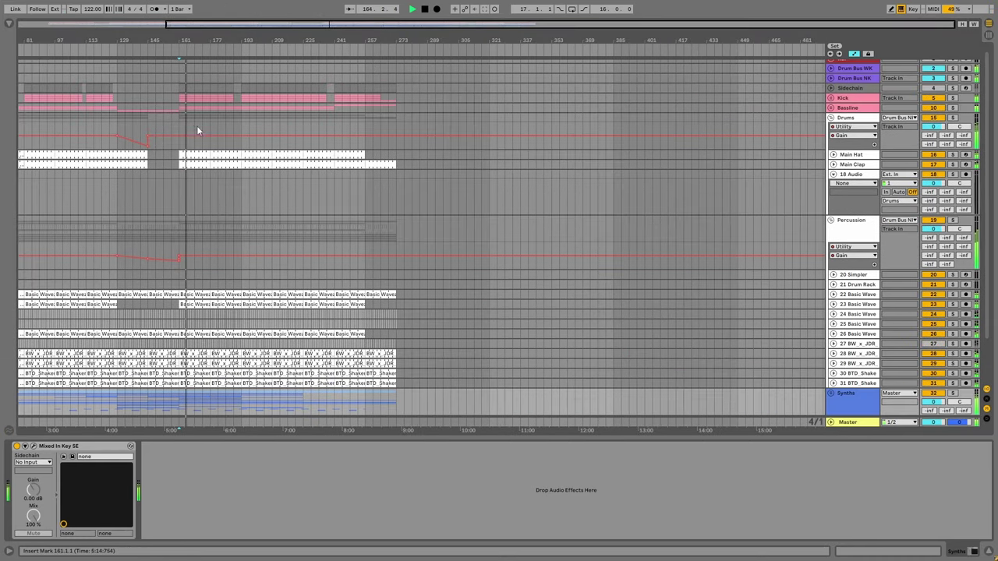
left_click(194, 125)
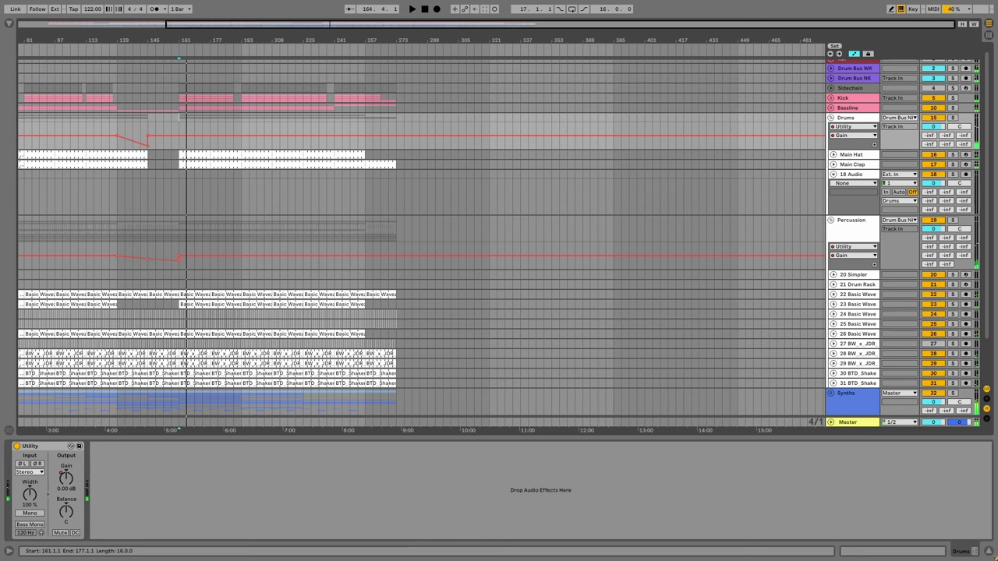
Audition the Basic Wavez Ride 01, 02 and 03 samples in the sample library's cymbals folder.
left_click(9, 26)
scroll(37, 278, "down", 1)
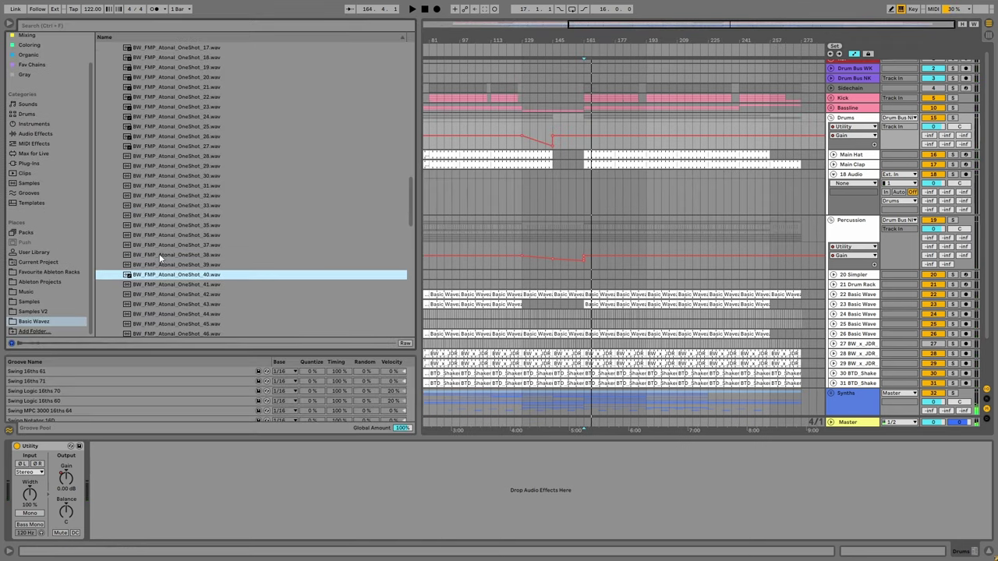
scroll(161, 258, "down", 5)
scroll(162, 259, "down", 5)
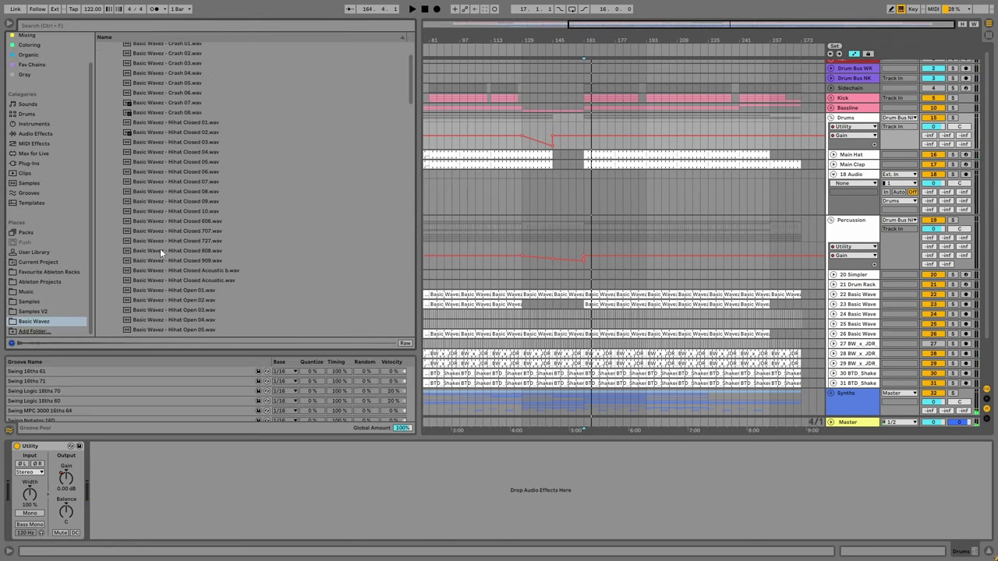
left_click(167, 263)
scroll(167, 263, "down", 3)
left_click(170, 250)
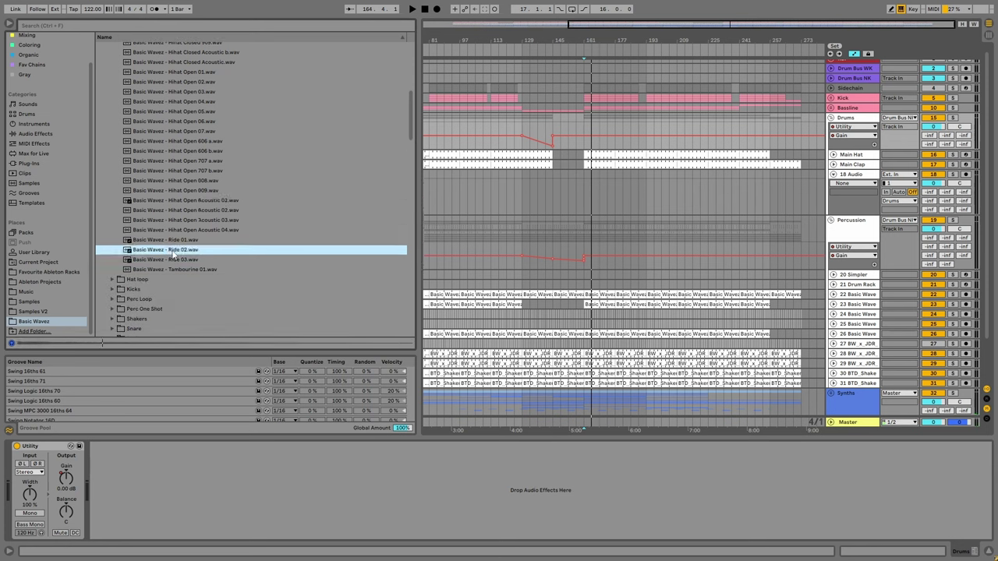
key("Down")
key("Up")
key("Up")
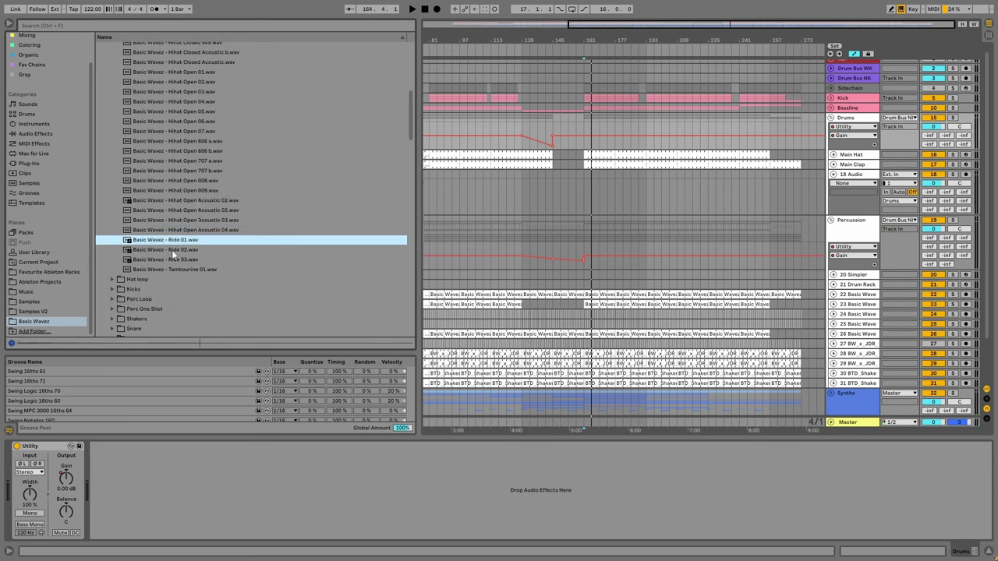
Audition the Perc Loop samples of Basic Wavez - BTD Drum Pack Vol. 1 through Perc Loop 17 123.
left_click(114, 301)
left_click(161, 226)
key("Down")
key("Down")
key("Down")
key("Down")
key("Down")
key("Down")
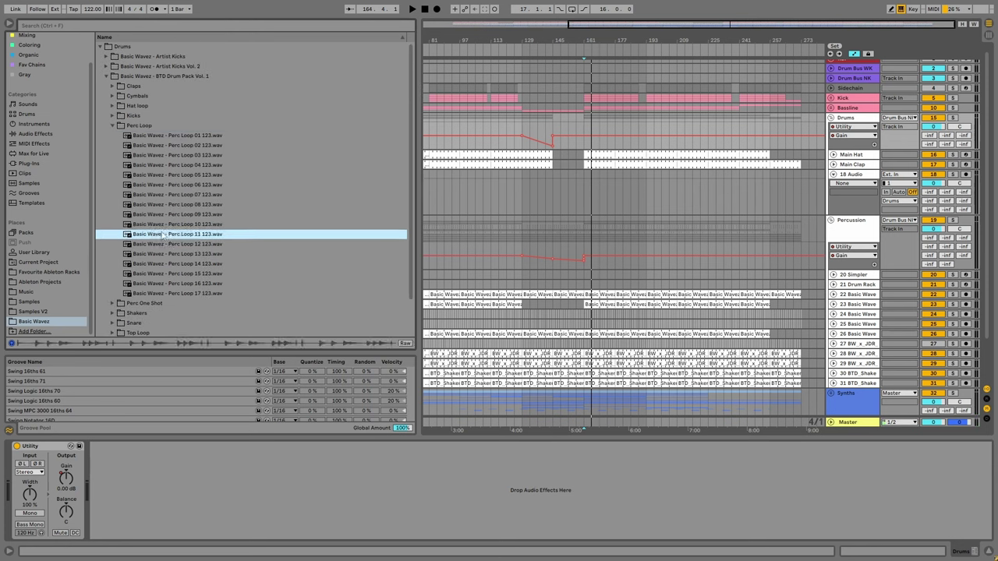
key("Down")
key("Down")
key("Down")
key("Down")
key("Down")
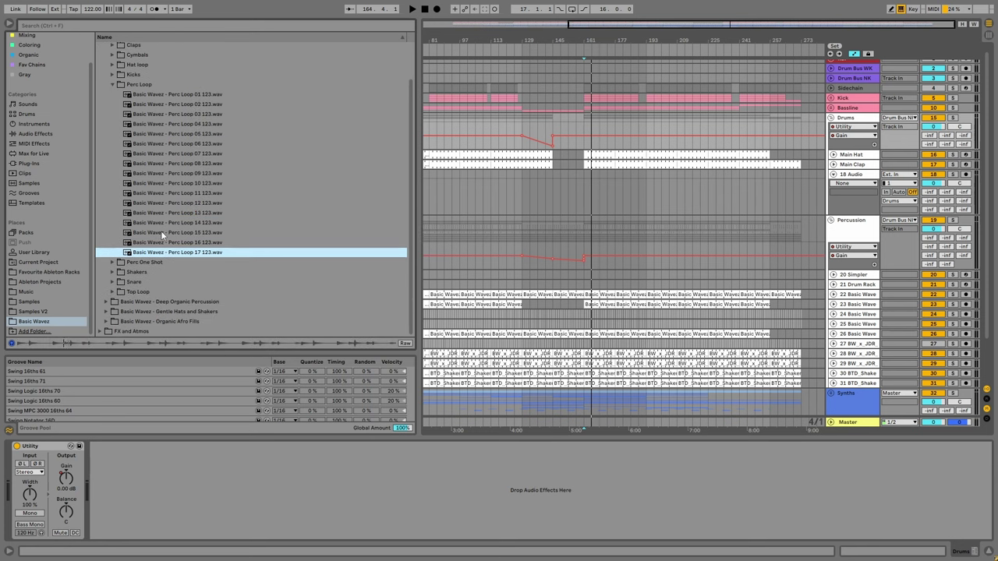
Audition the Top Loop samples of BTD Drum Pack Vol. 1 through Top Loop 123 10.
key("Right")
key("Down")
key("Down")
key("Down")
key("Down")
key("Down")
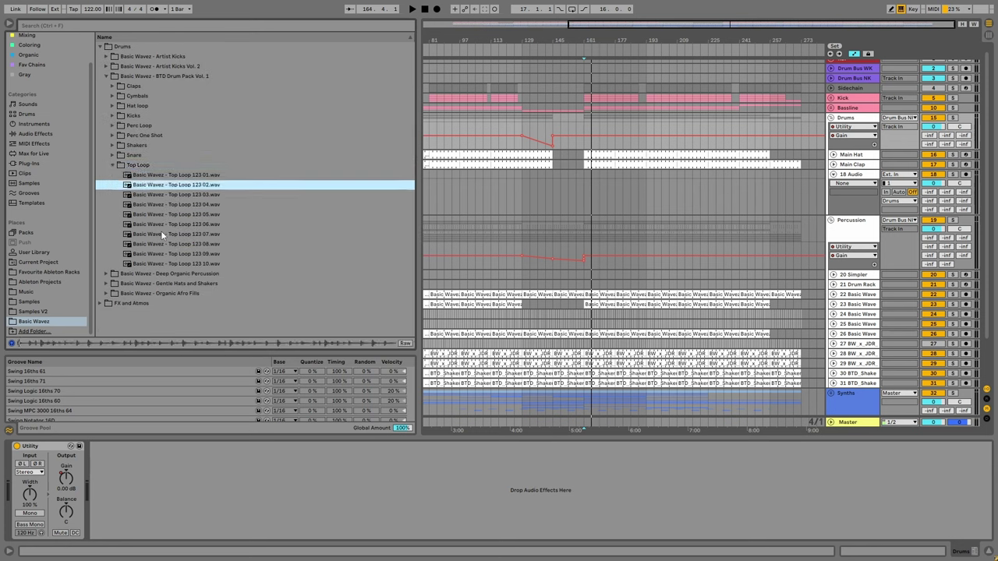
key("Down")
key("Down")
key("Down")
key("Down")
key("Down")
key("Down")
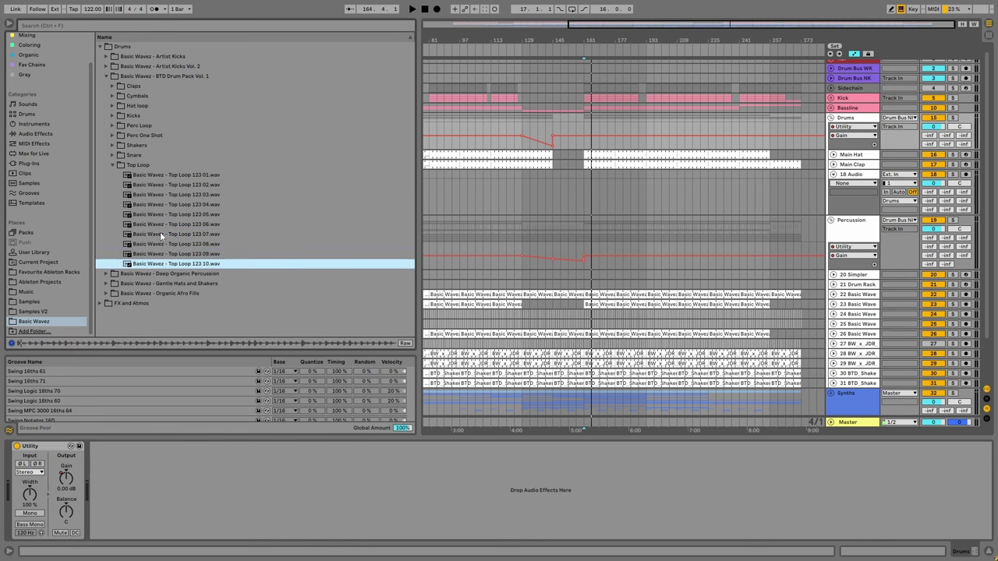
Audition the pack's Hat Loop samples through Hat Loop 15 120, then compare Hat Loops 12, 13 and 14 again.
left_click(113, 106)
key("Down")
key("Down")
key("Down")
key("Down")
key("Down")
key("Down")
key("Down")
key("Down")
key("Down")
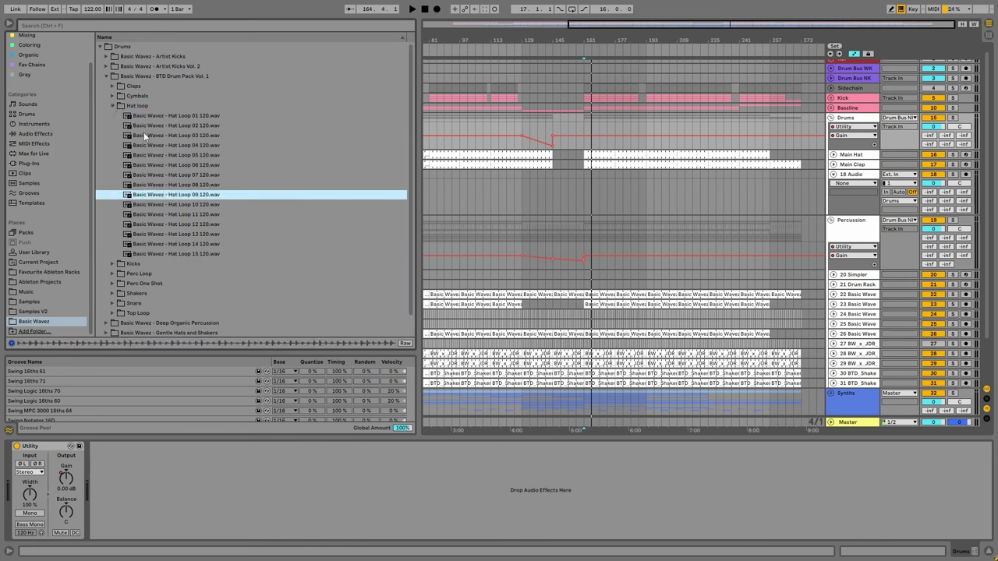
key("Down")
key("Down")
key("Down")
key("Down")
key("Down")
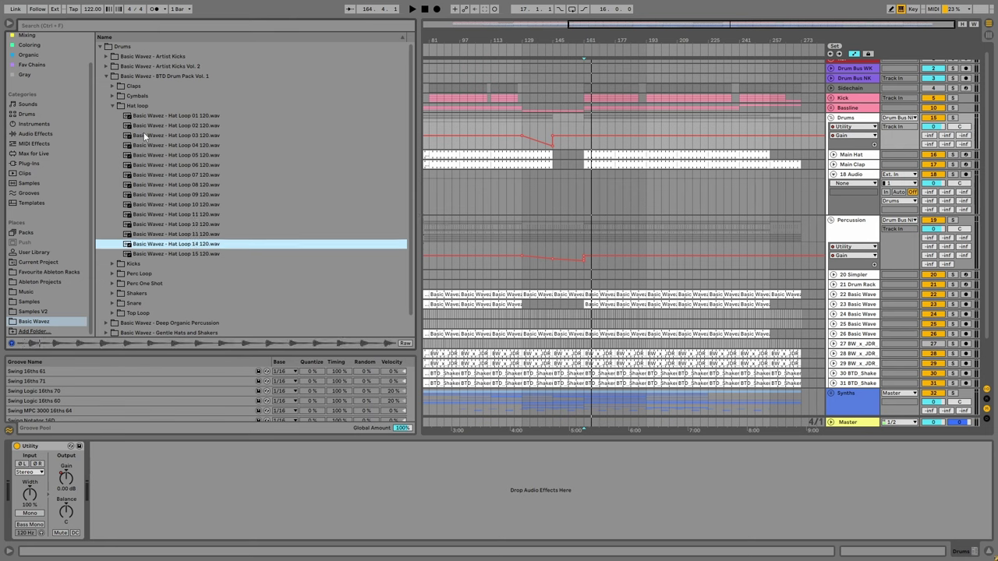
key("Down")
key("Up")
key("Up")
key("Up")
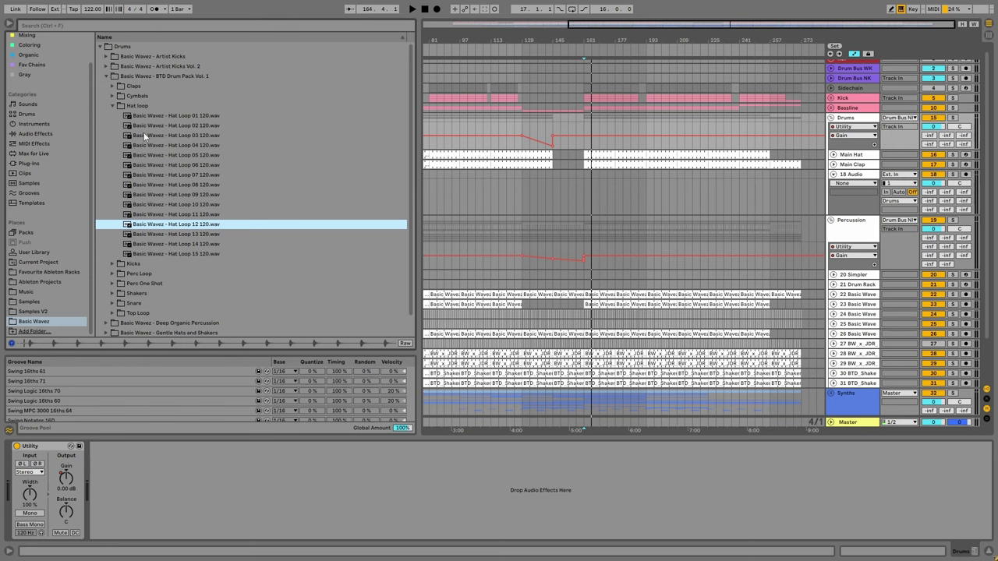
key("Down")
key("Down")
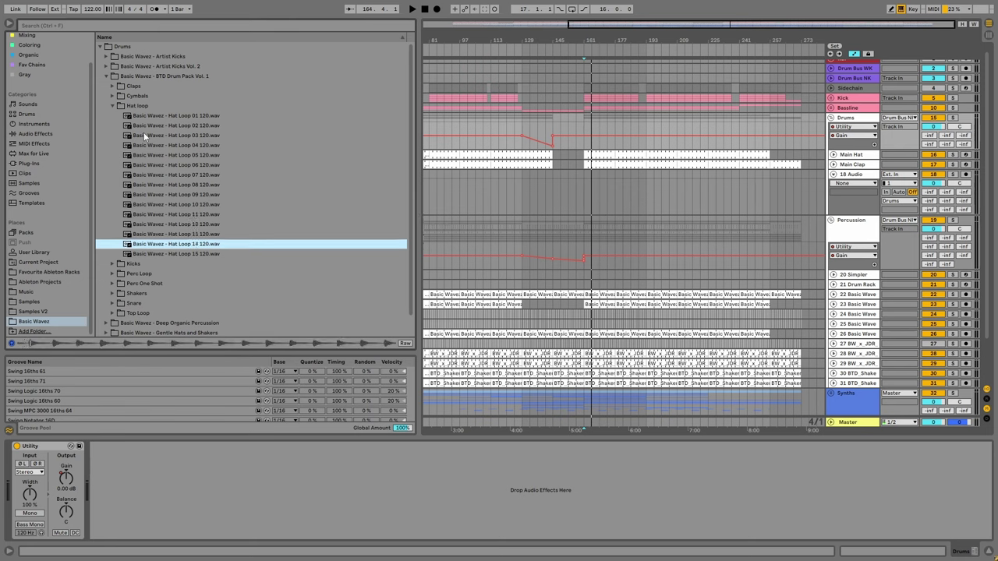
Place Basic Wavez - Hat Loop 14 120 on audio track 18 at bar 177, set its volume to -14.7 dB and play it.
left_click(846, 174)
left_click_drag(206, 244, 653, 197)
left_click_drag(929, 189, 936, 187)
key("space")
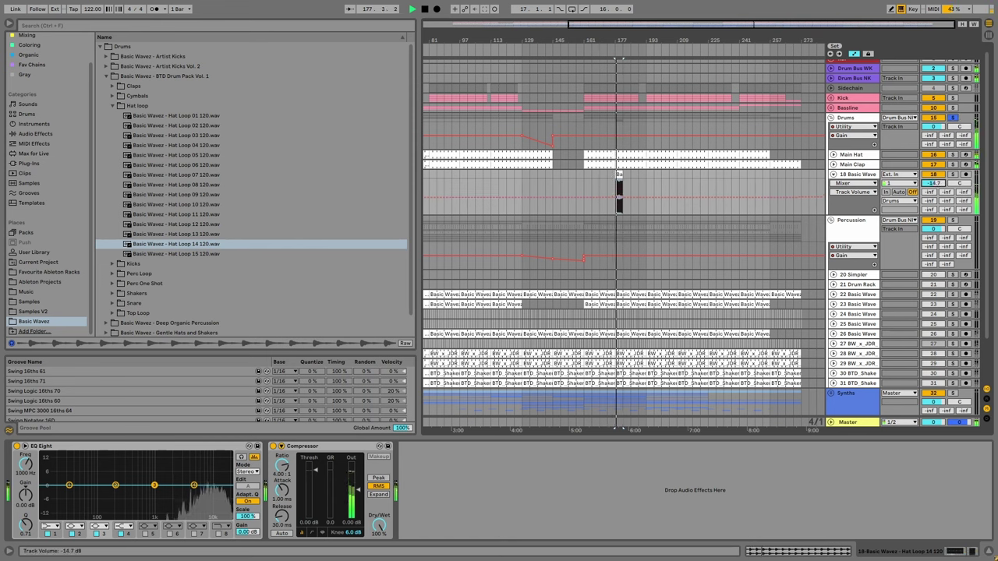
Return to the pack's Cymbals samples and audition Ride 01, Ride 02 and Ride 03.
left_click(114, 106)
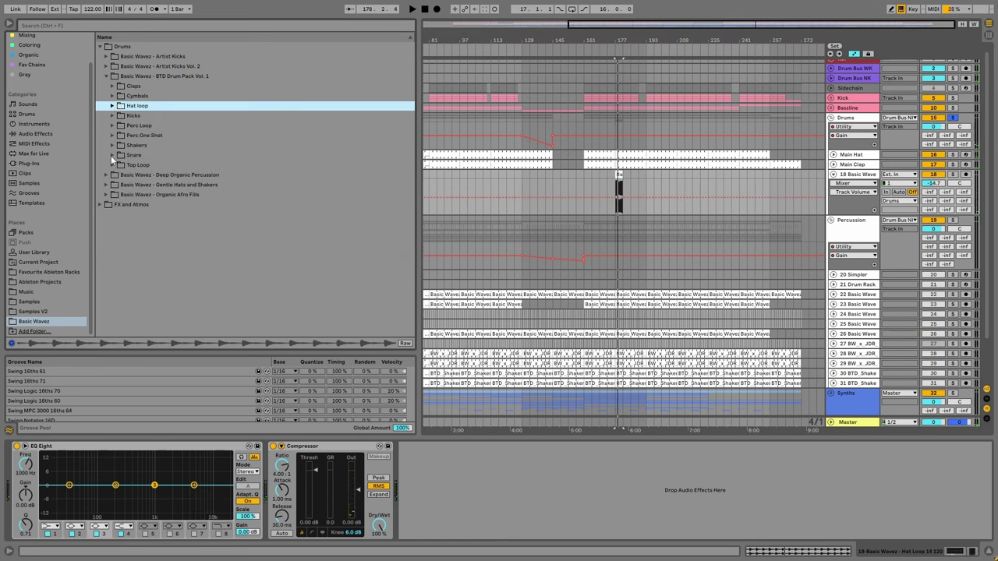
left_click(115, 96)
scroll(202, 245, "down", 6)
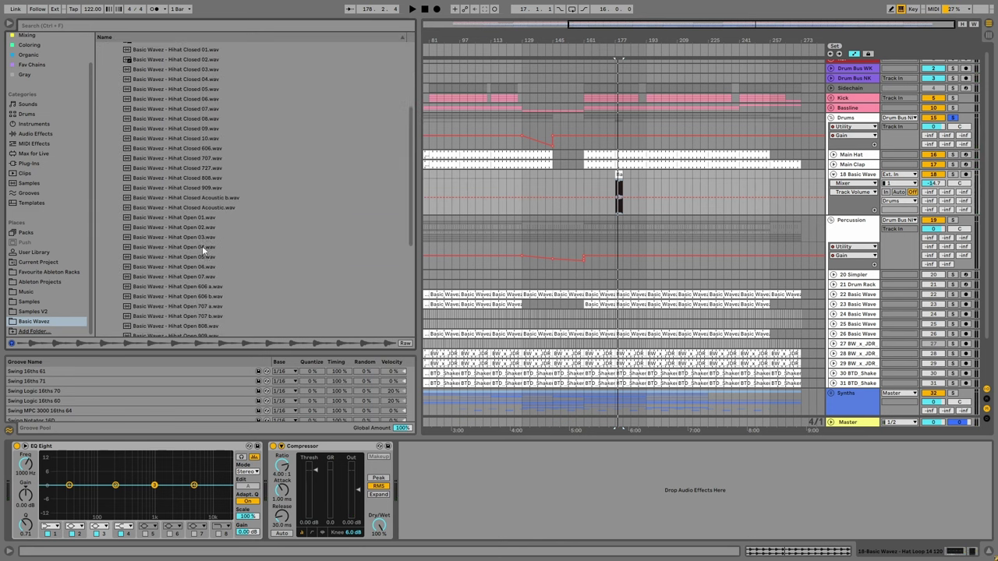
scroll(206, 255, "down", 3)
left_click(200, 260)
key("Down")
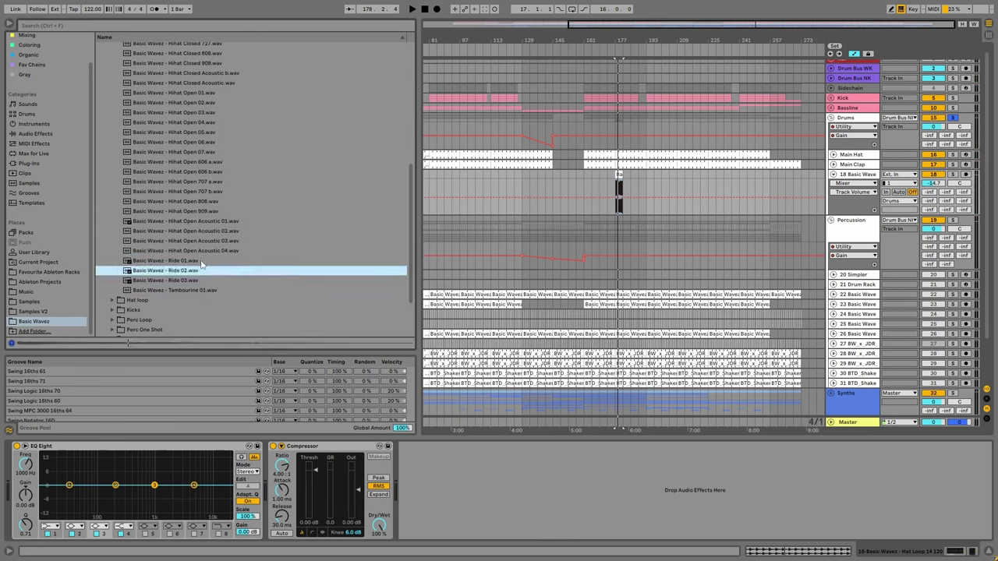
key("Down")
key("Up")
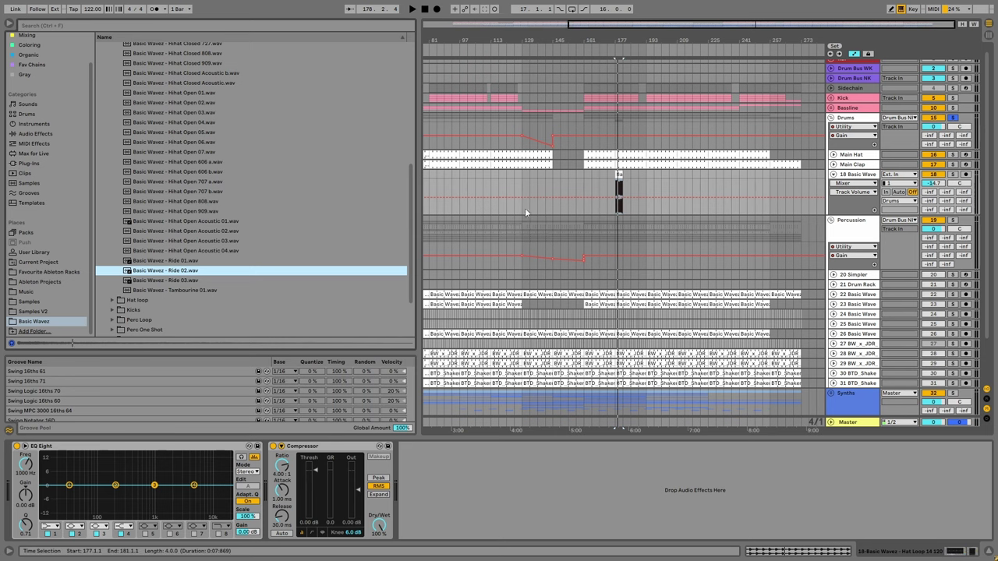
Insert a MIDI track with Basic Wavez - Ride 02 in Simpler below track 18 and create an empty four-bar MIDI clip at bar 177.
right_click(860, 182)
left_click(894, 261)
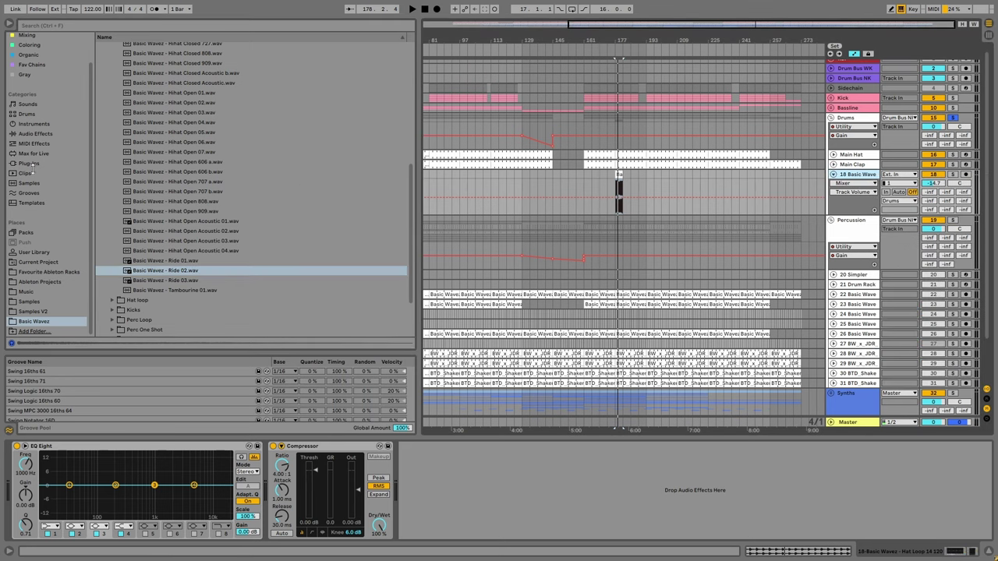
key("ctrl+shift+t")
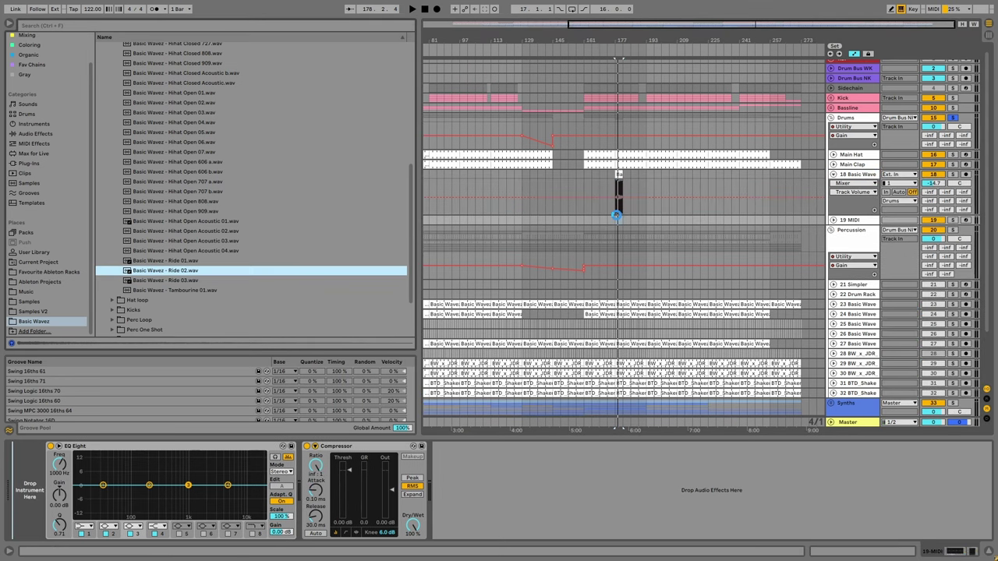
left_click_drag(615, 220, 618, 220)
right_click(617, 219)
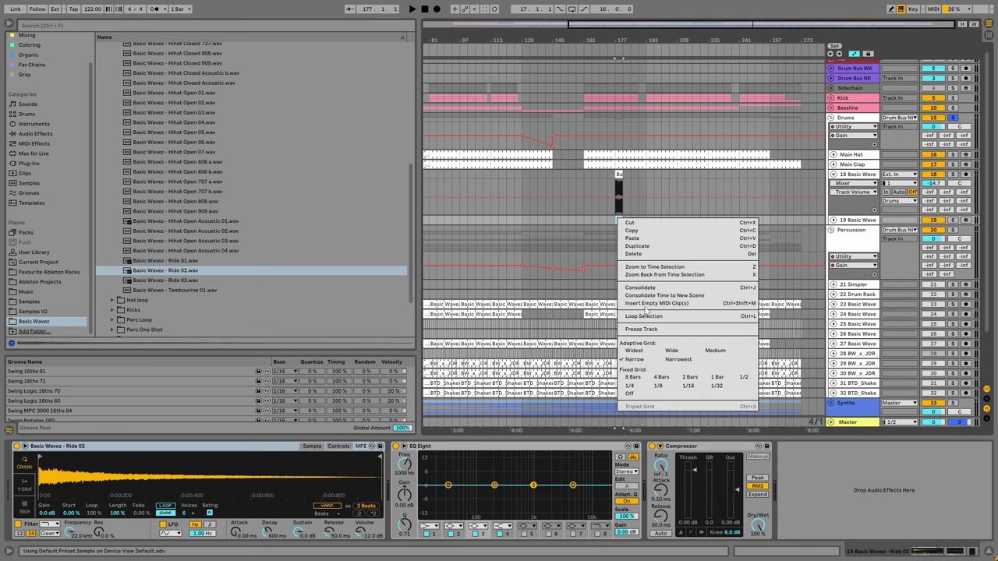
left_click(656, 303)
scroll(623, 109, "down", 1)
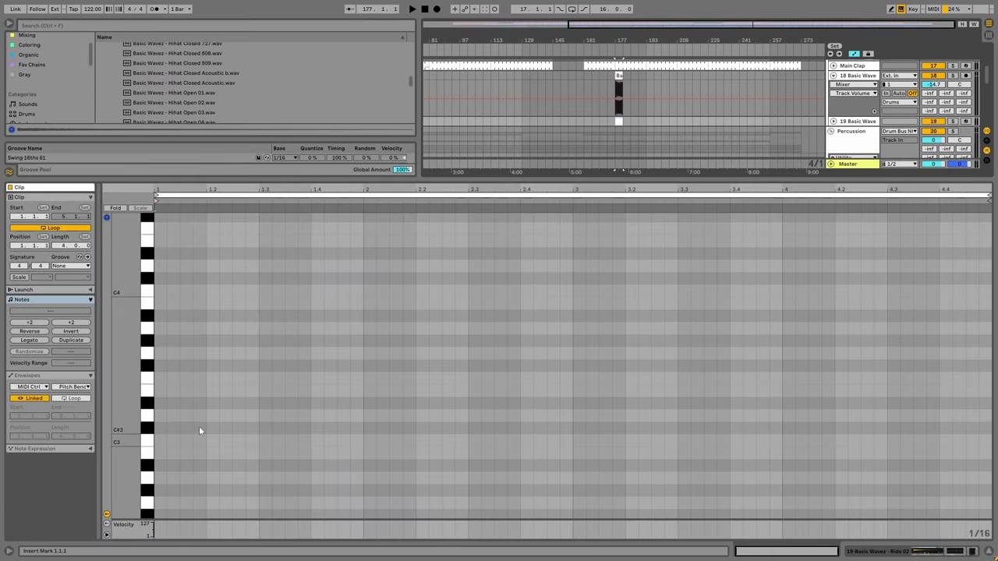
Draw an eighth-note C3 at the start of the ride clip and duplicate it back to back past the end of the first bar.
double_click(161, 441)
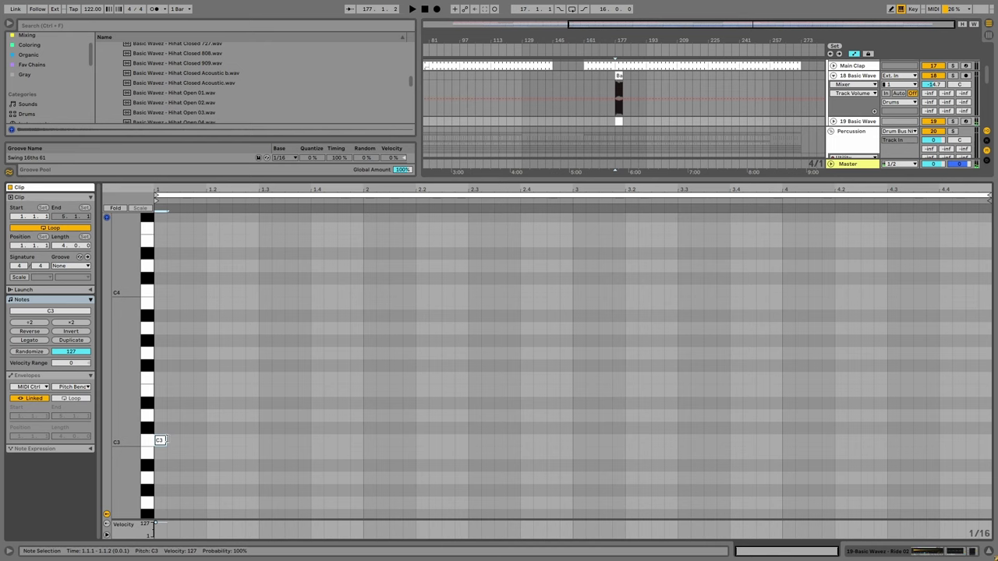
left_click_drag(165, 440, 183, 440)
key("ctrl+d")
key("ctrl+a")
key("ctrl+d")
key("ctrl+d")
key("ctrl+d")
key("ctrl+d")
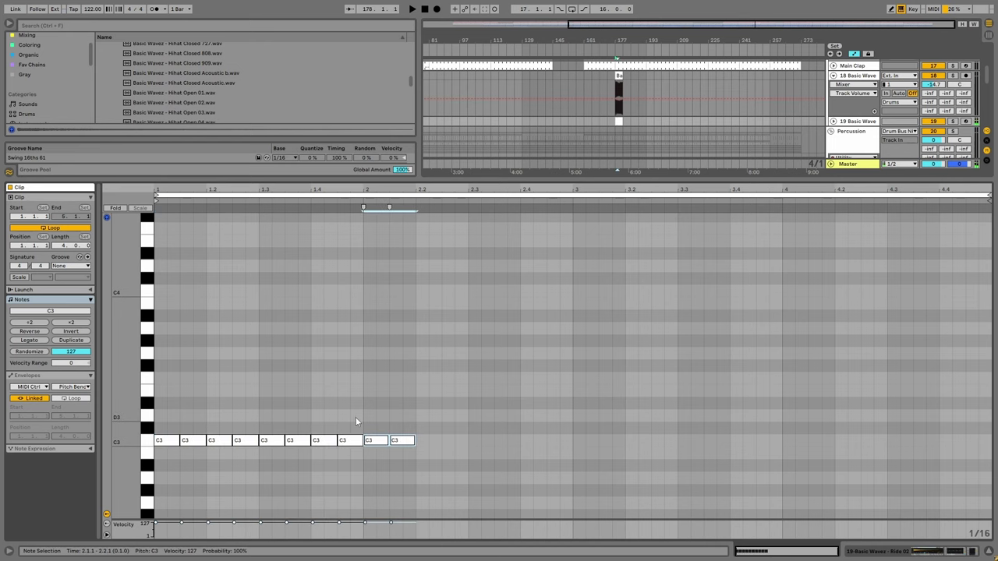
Lower the velocity of the on-beat C3 notes in the first bar, to 50 on beat three.
left_click(165, 440)
left_click_drag(208, 522, 260, 523)
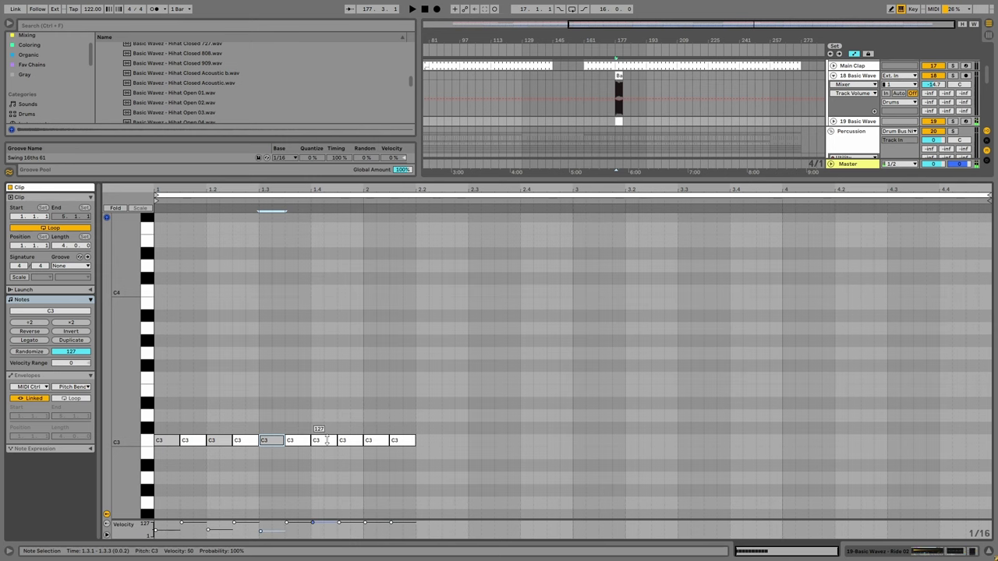
left_click(326, 440)
Duplicate the first bar's C3 pattern to fill the four-bar ride clip, undoing the copy that runs past its end.
left_click(166, 441, "shift")
key("ctrl+d")
key("ctrl+d")
key("ctrl+d")
key("ctrl+d")
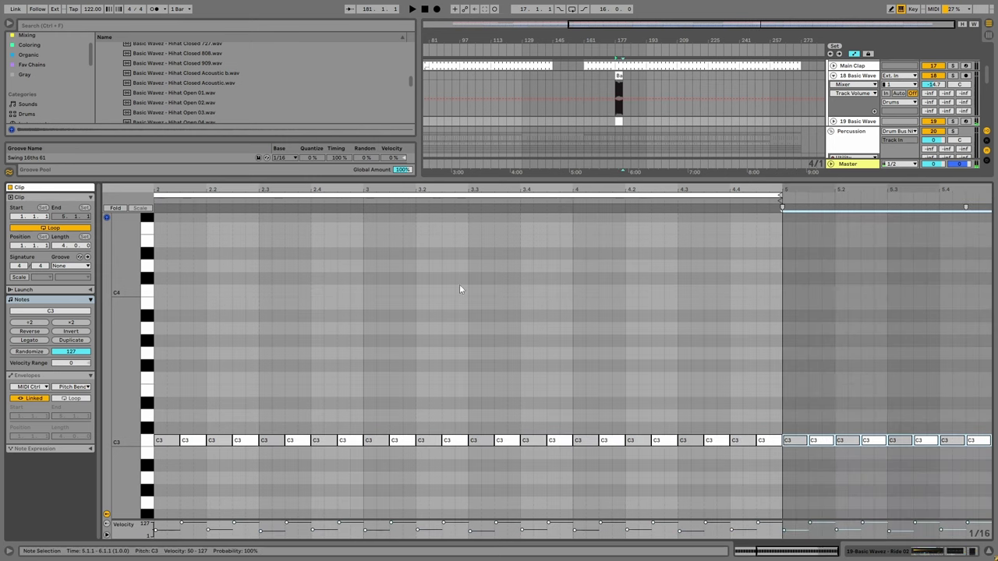
key("ctrl+z")
During playback, set the ride track's volume to -3.8 dB and its EQ Eight band 3 to a low cut at about 1.14 kHz.
key("space")
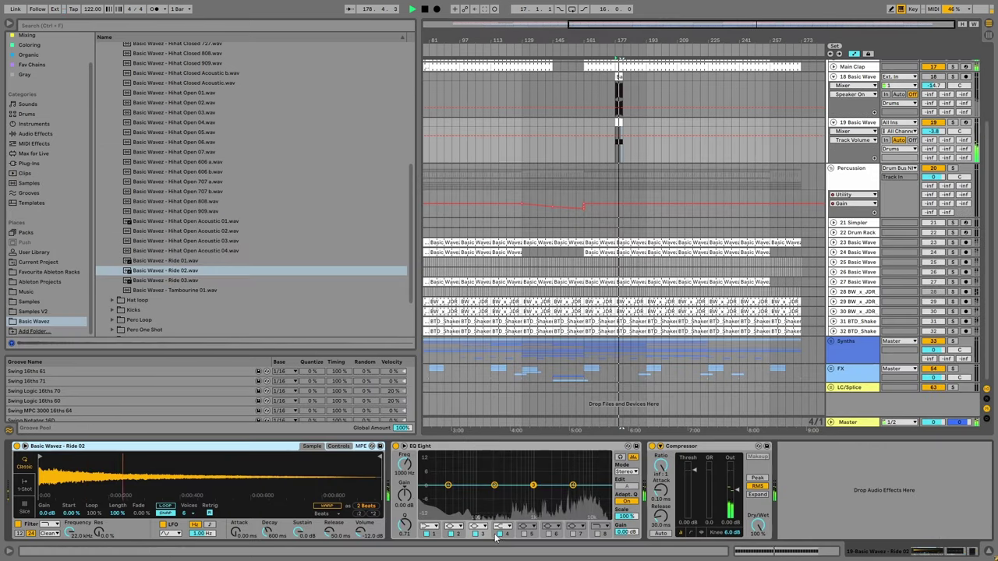
left_click(477, 526)
left_click(478, 467)
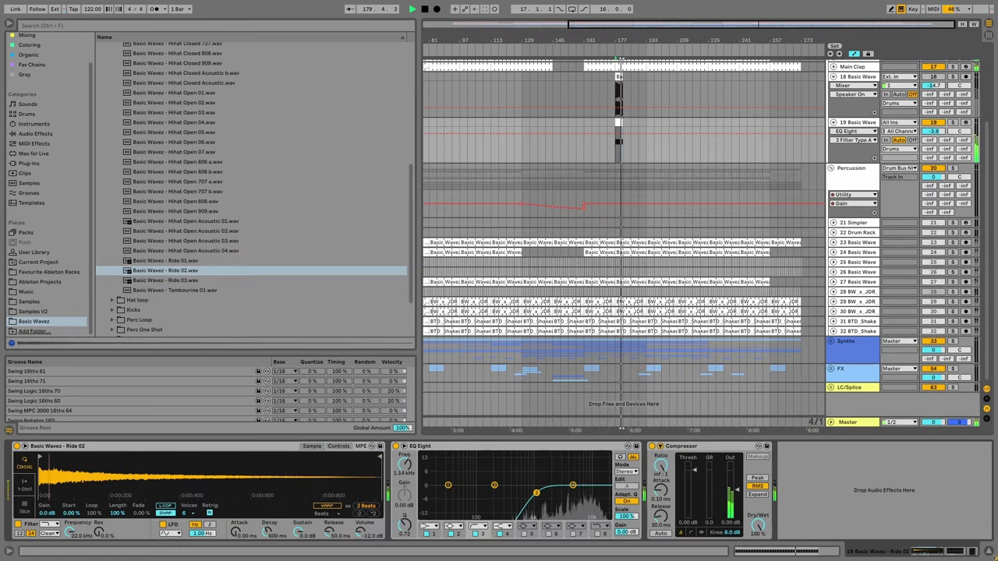
Move the ride EQ Eight's low cut to 2.20 kHz and sidechain its Compressor from the Sidechain track with a -30.0 dB threshold.
mouse_move(536, 493)
left_mouse_down()
mouse_move(514, 503)
mouse_move(553, 493)
left_mouse_up()
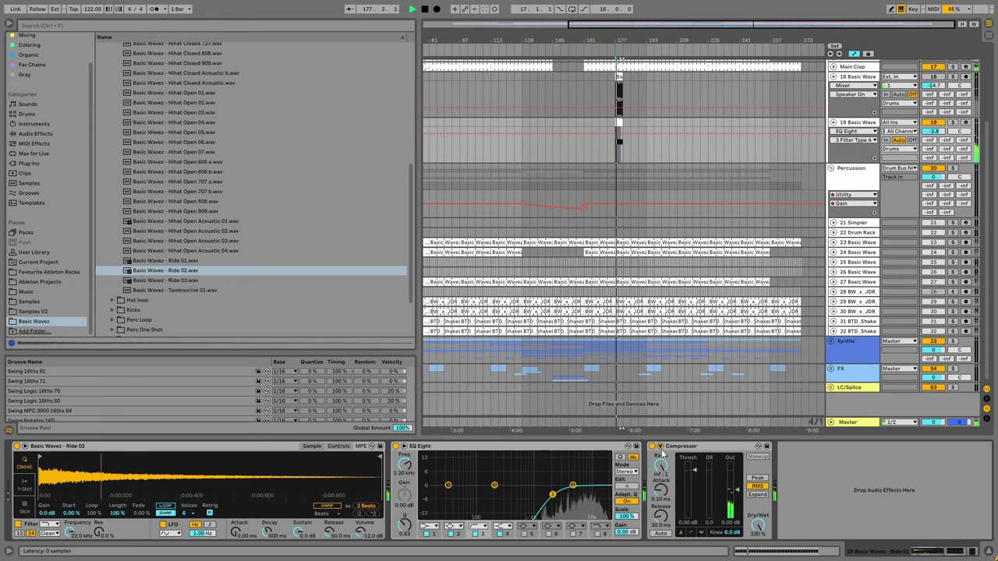
left_click(771, 446)
left_click(669, 472)
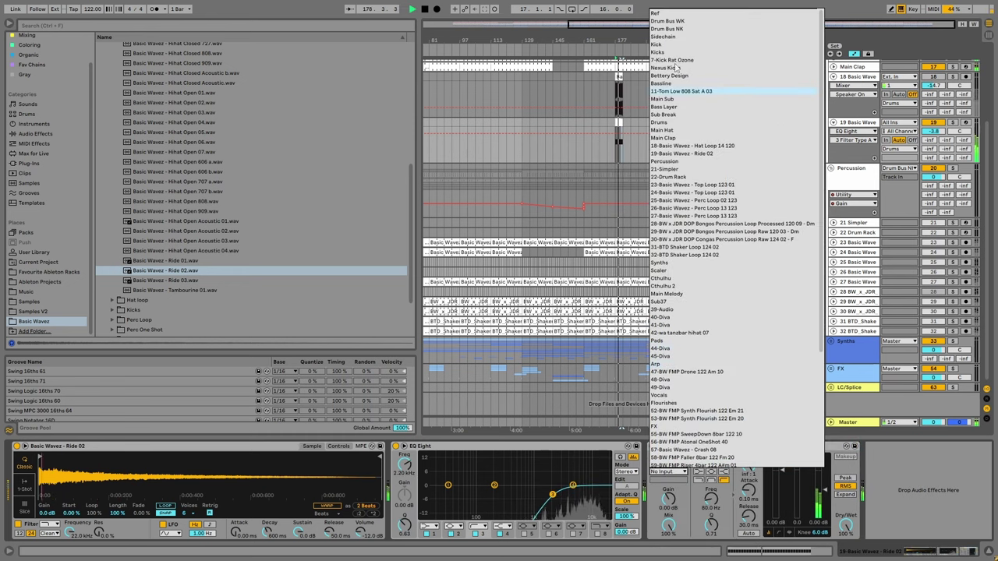
left_click(677, 64)
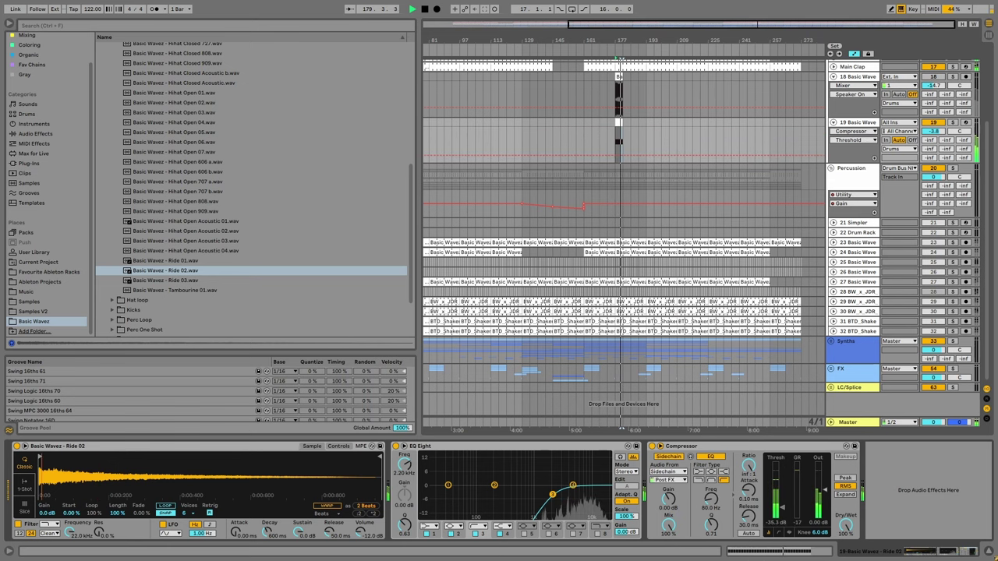
Extend the ride clip to 16 bars, ending at bar 193, and delete the Hat Loop 14 120 track.
left_click(621, 156)
left_click_drag(623, 122, 645, 137)
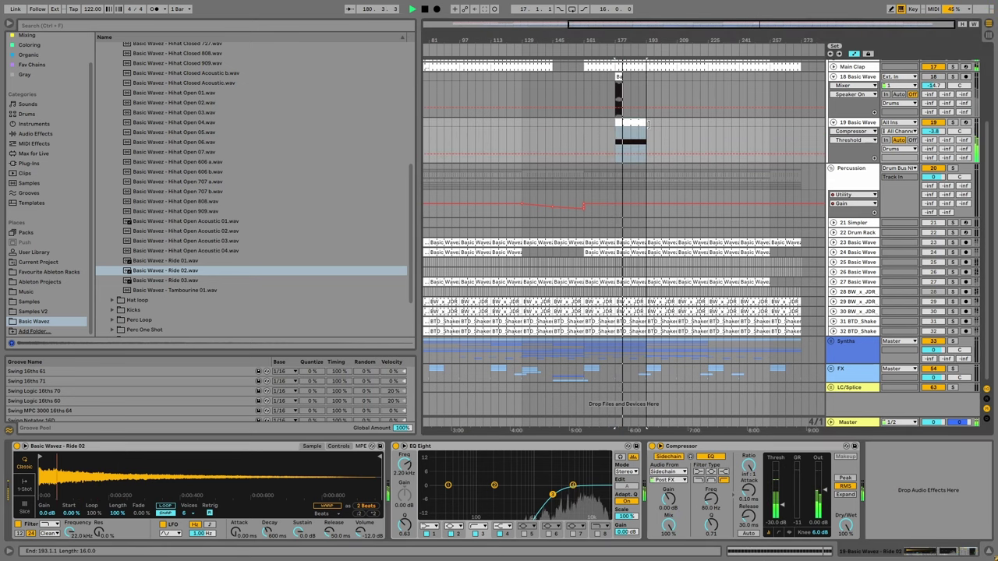
scroll(860, 138, "up", 3)
left_click(855, 138)
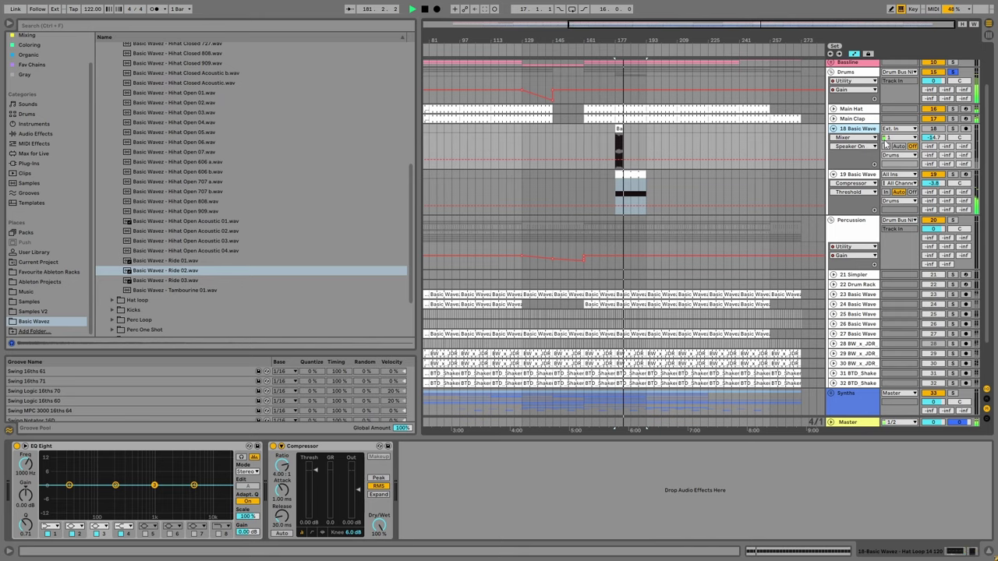
key("Delete")
Solo the ride track, insert the Resonators audio effect before its EQ Eight, and play from bar 177.
left_click(888, 129)
left_click(871, 133)
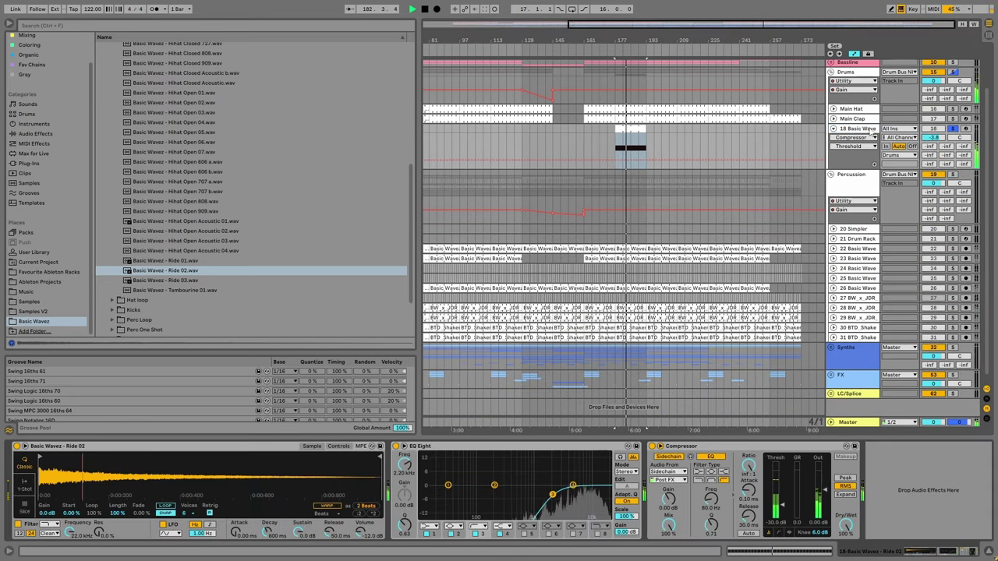
left_click(35, 123)
left_click(35, 133)
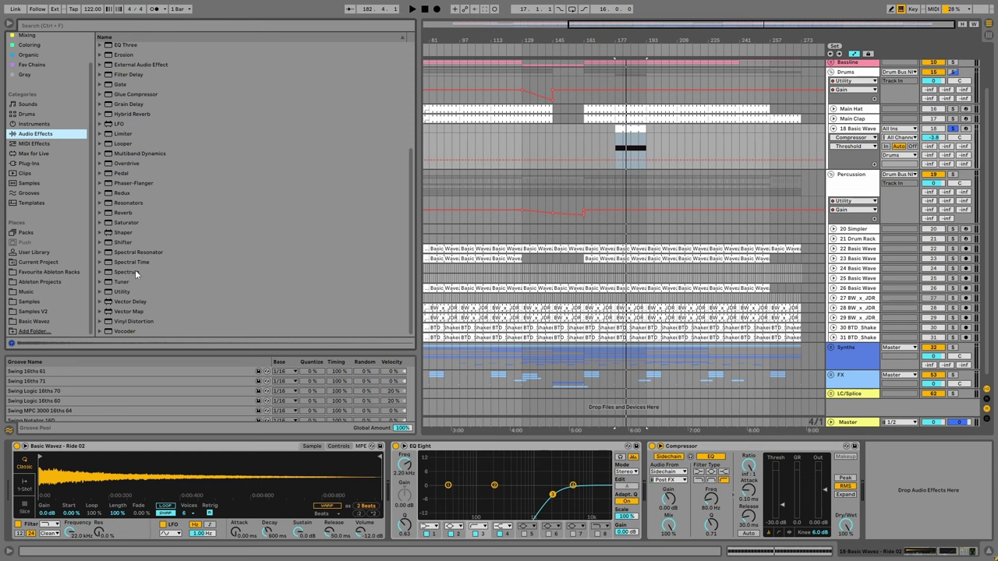
left_click(126, 203)
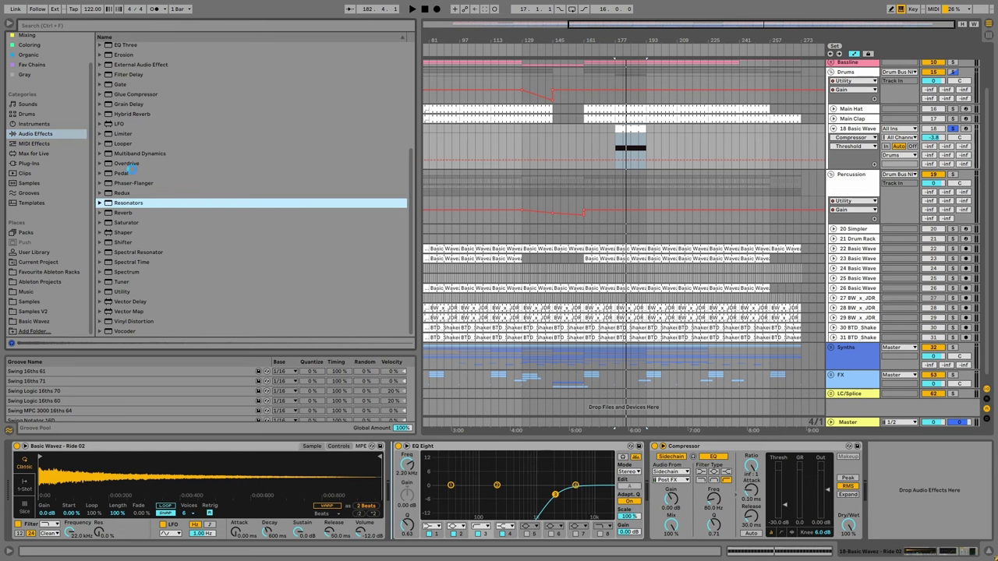
key("Return")
scroll(134, 175, "up", 5)
key("space")
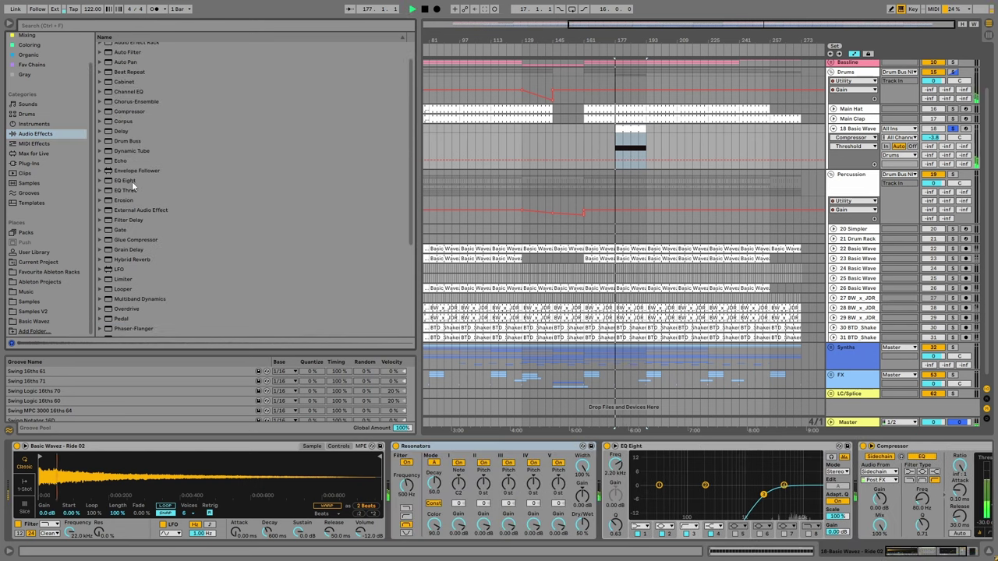
Insert a Reverb between the Resonators and EQ Eight, and set its decay to 2.41 s during playback.
scroll(133, 184, "up", 3)
scroll(133, 184, "down", 3)
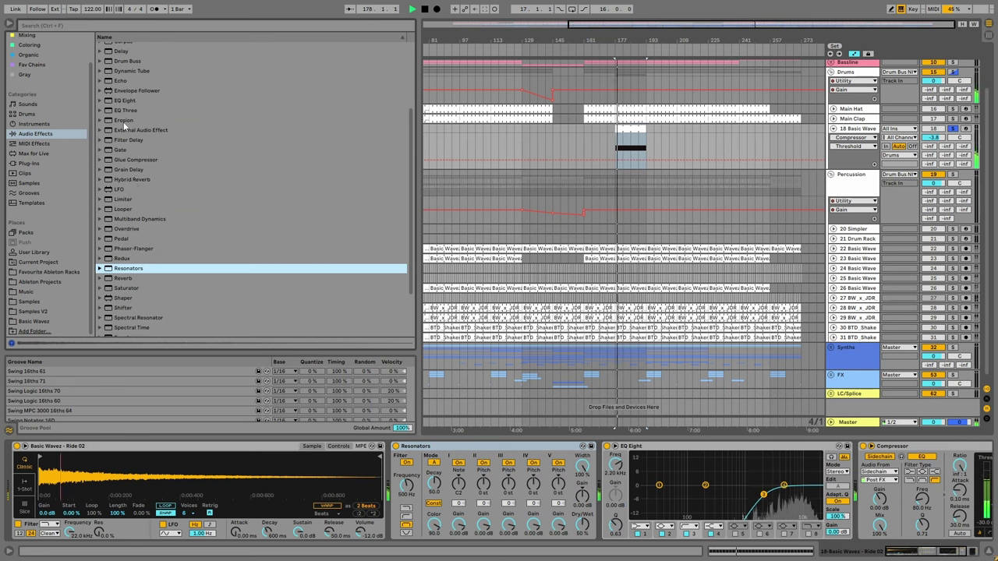
scroll(134, 194, "down", 2)
scroll(134, 192, "down", 1)
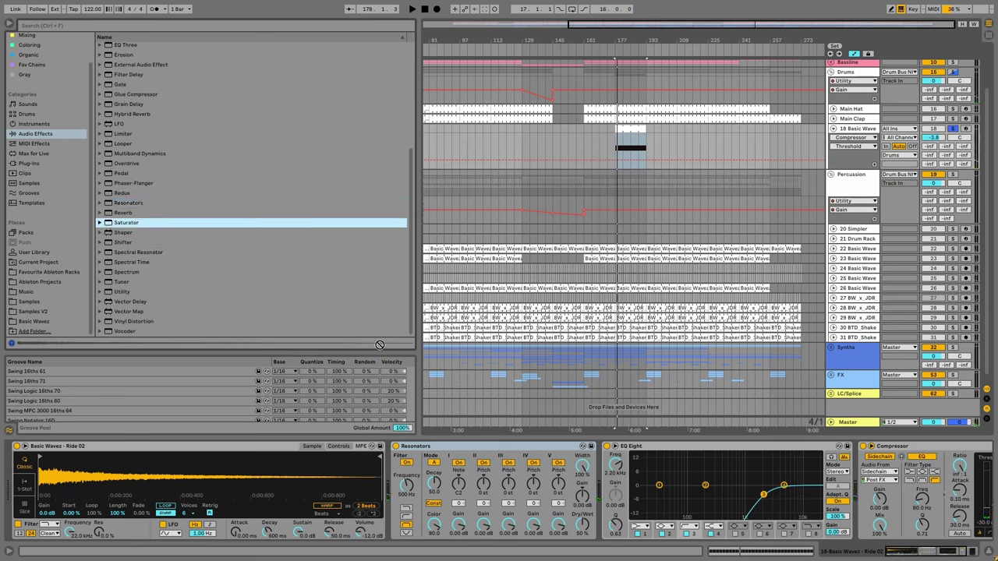
left_click_drag(129, 213, 586, 527)
key("space")
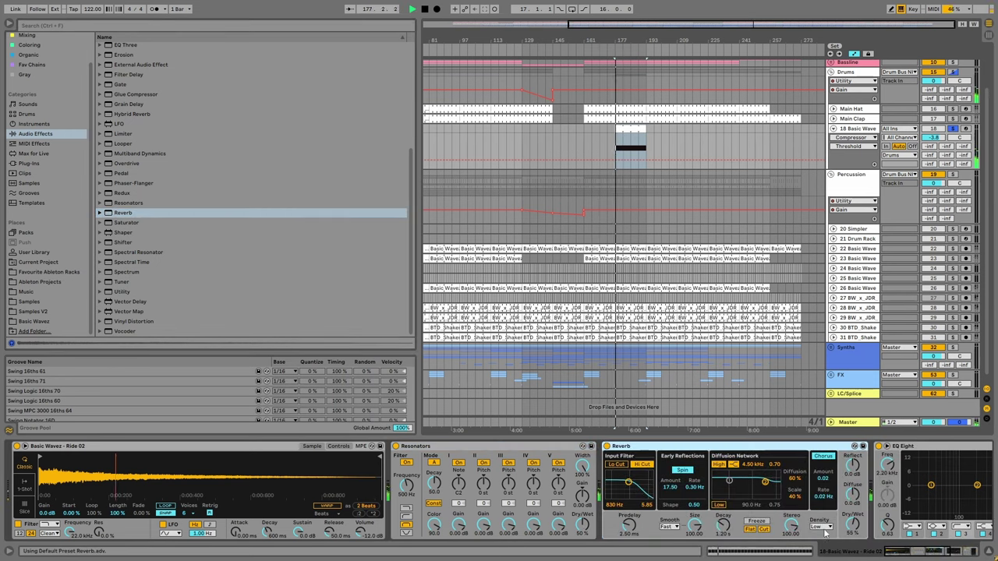
left_click_drag(724, 527, 723, 507)
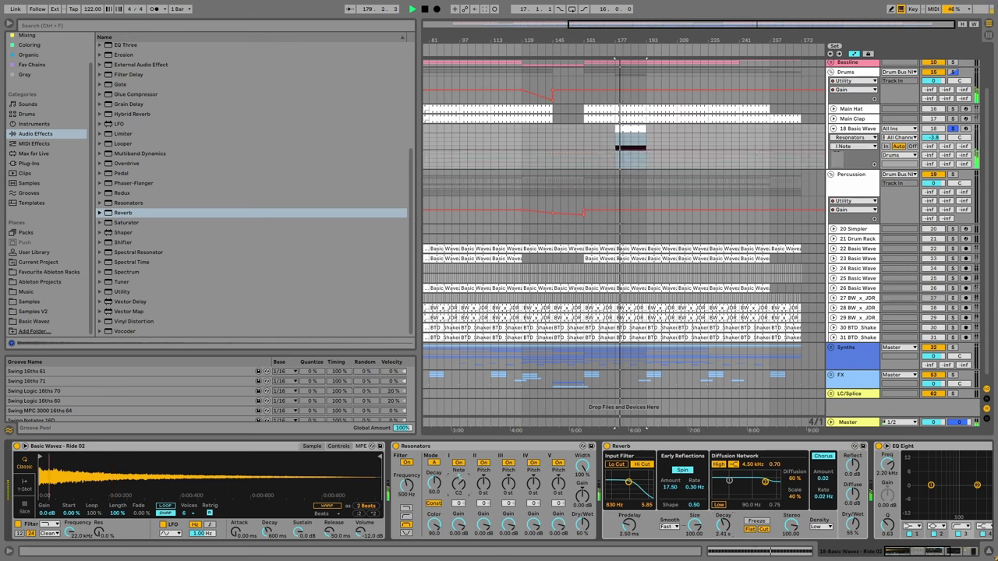
Set the Resonators' base note to C3, detune voices I to III by 8, 26 and 20, and set decay to 41.3 and color to 100.
mouse_move(485, 483)
left_mouse_down()
mouse_move(484, 507)
mouse_move(484, 481)
left_mouse_up()
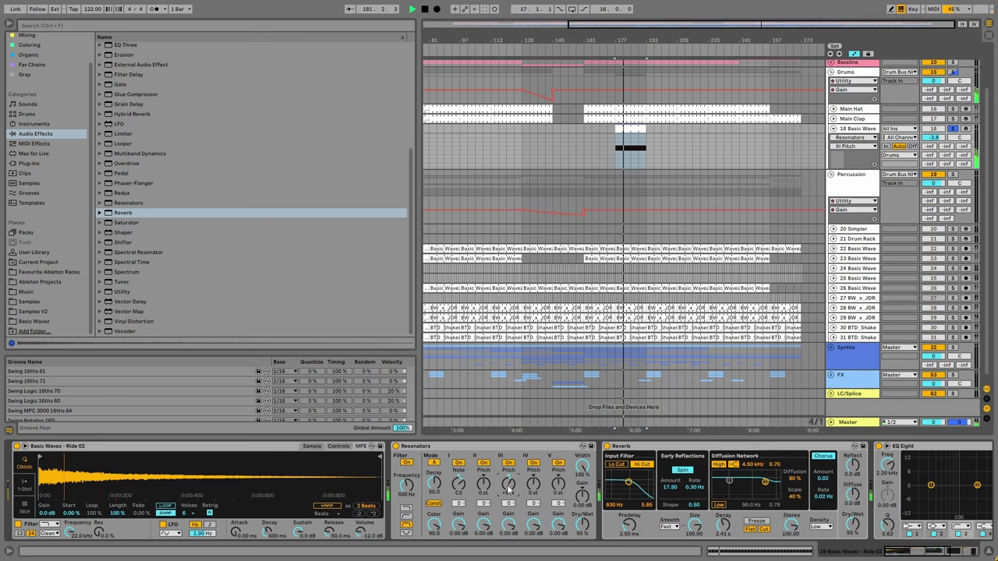
left_click_drag(508, 503, 434, 485)
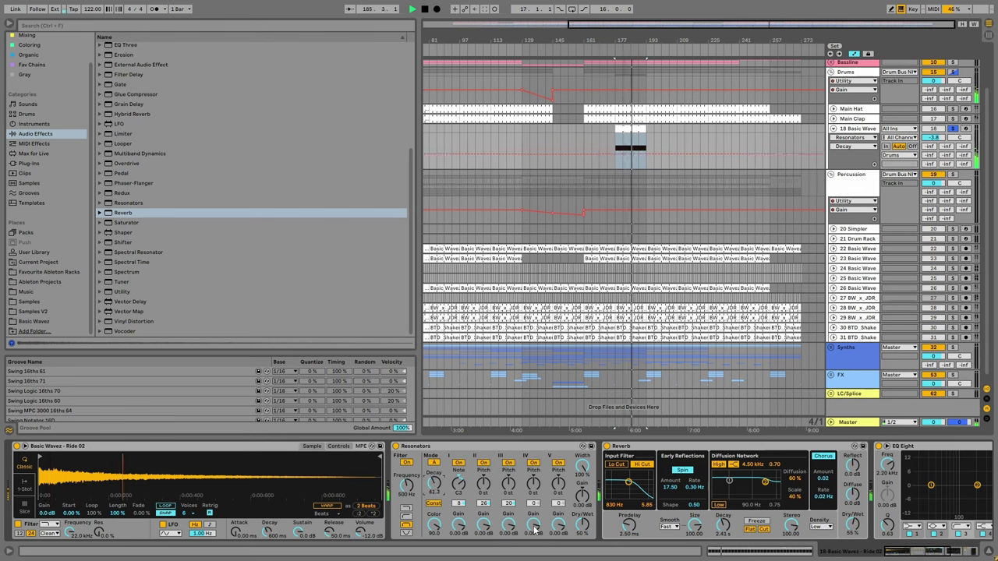
left_click(461, 527)
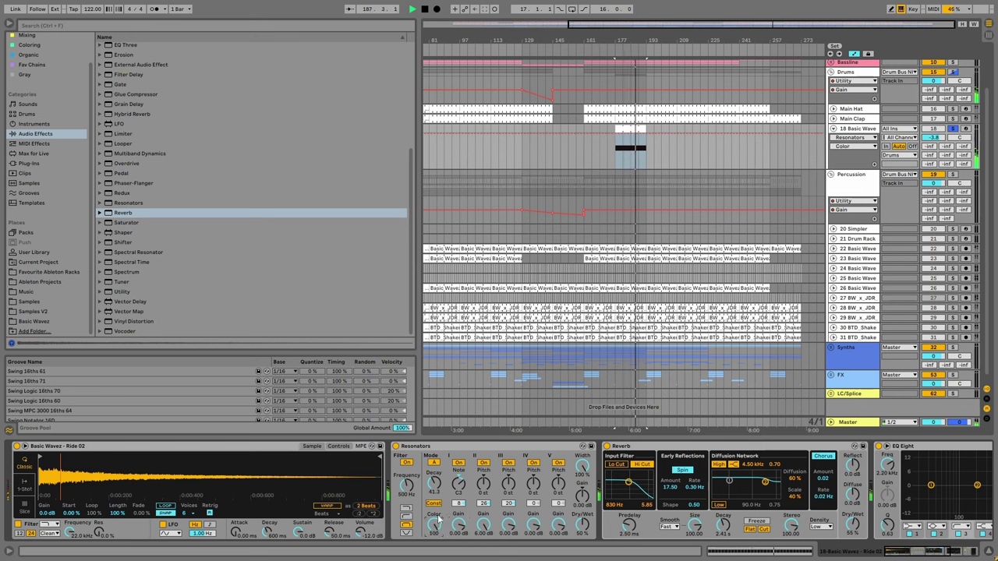
Tune Resonators voices III, IV and V to +7, +18 and -12 semitones, and set the device's dry/wet to 48%.
left_click_drag(533, 484, 560, 485)
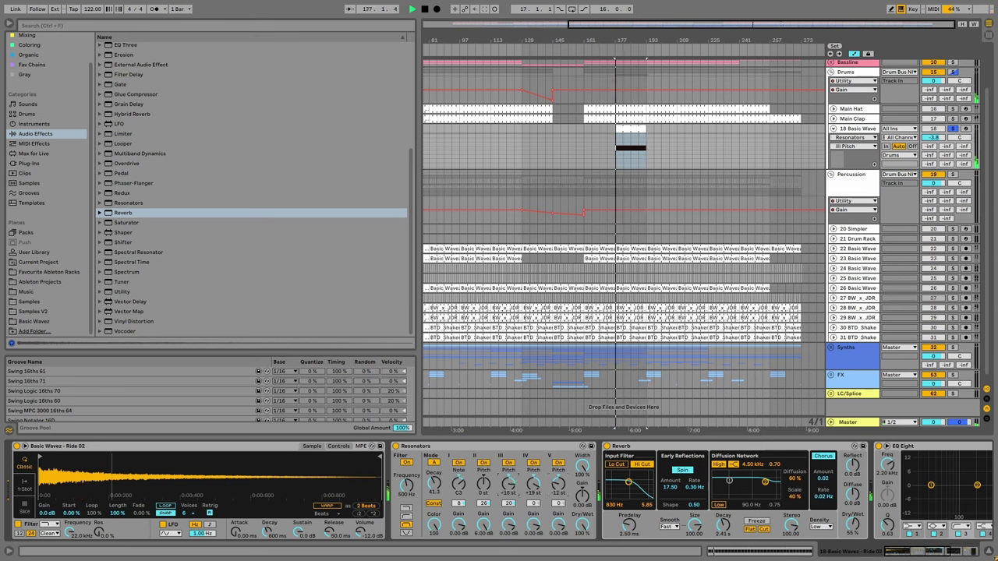
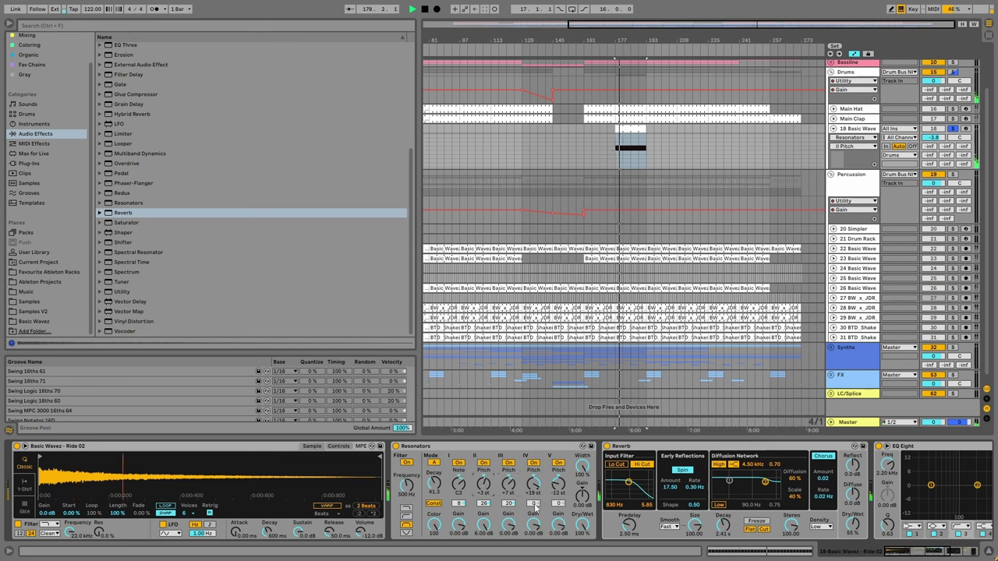
left_click_drag(485, 488, 481, 499)
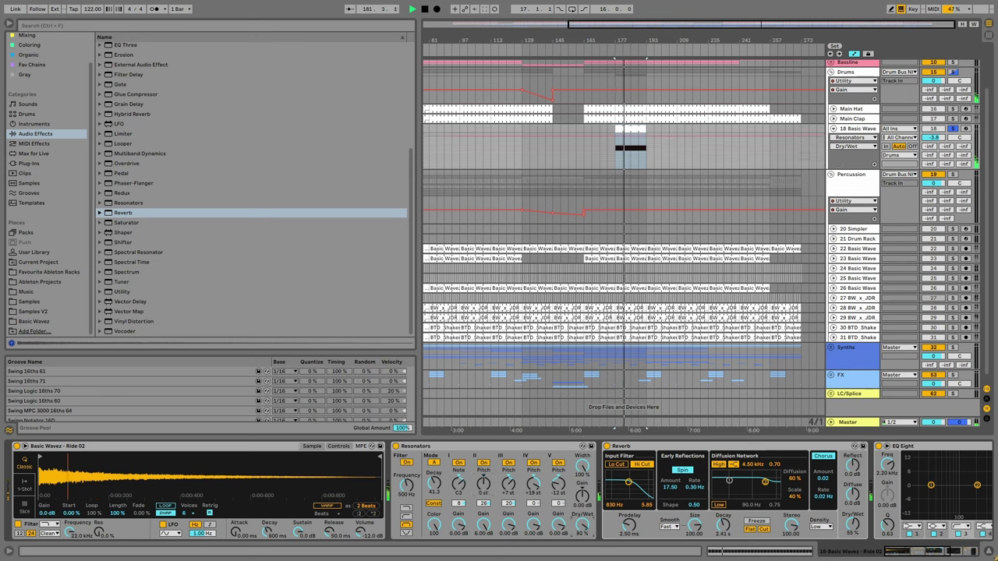
left_click(402, 455)
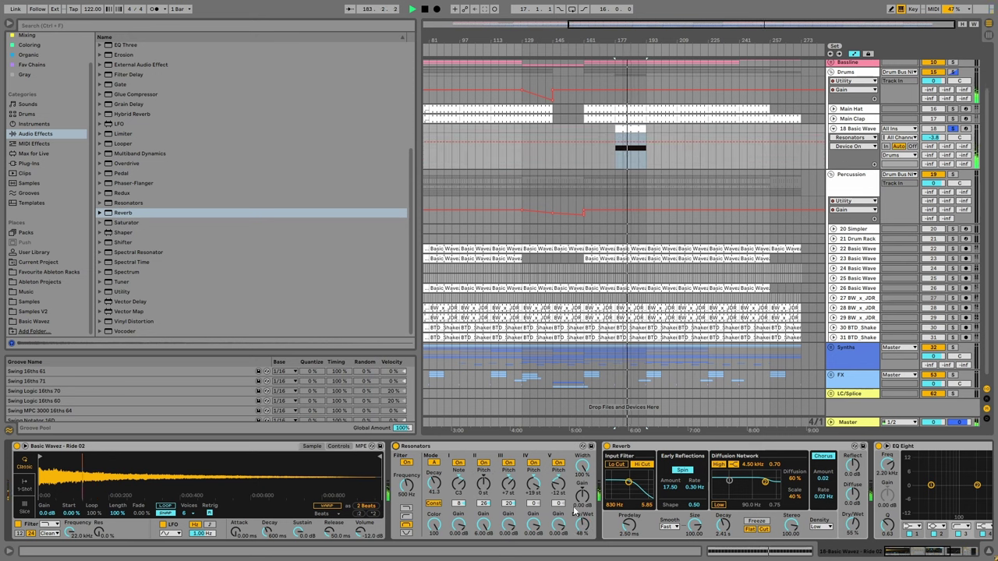
Raise Resonators voices IV and V to 6.00 dB, turn Const off, set decay to 48.4 and width to 0%, and adjust the global gain.
left_click(533, 526)
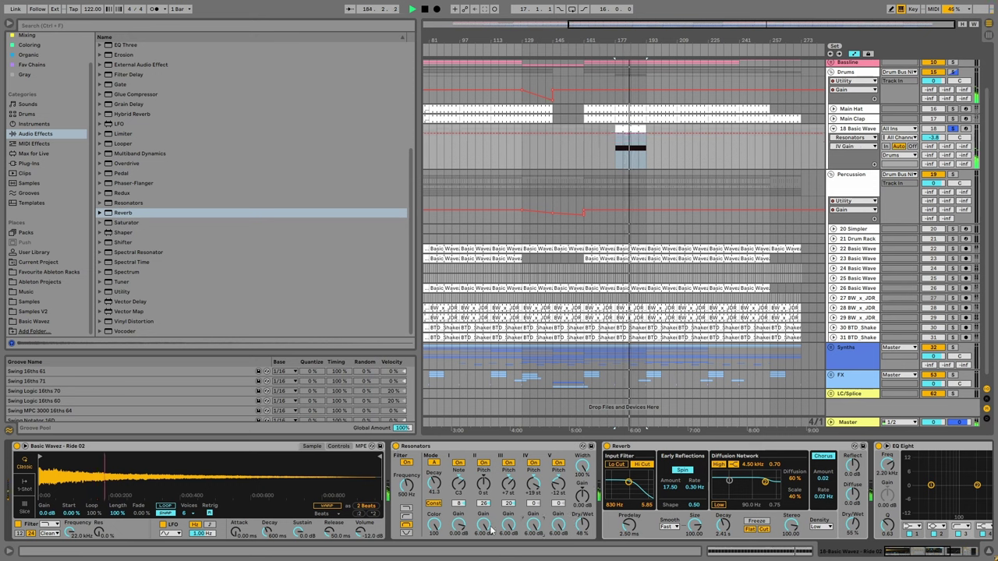
left_click_drag(433, 523, 433, 546)
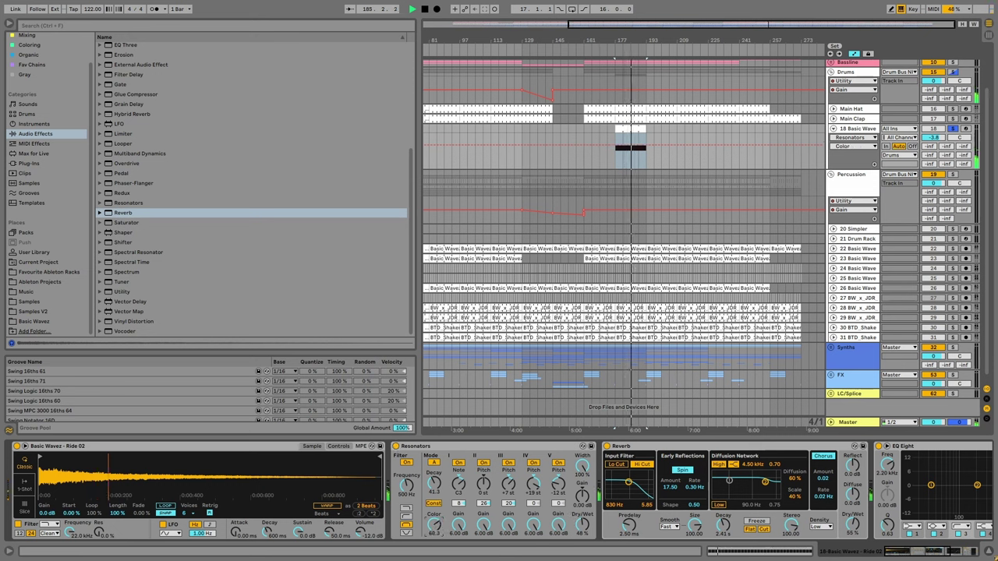
left_click(435, 483)
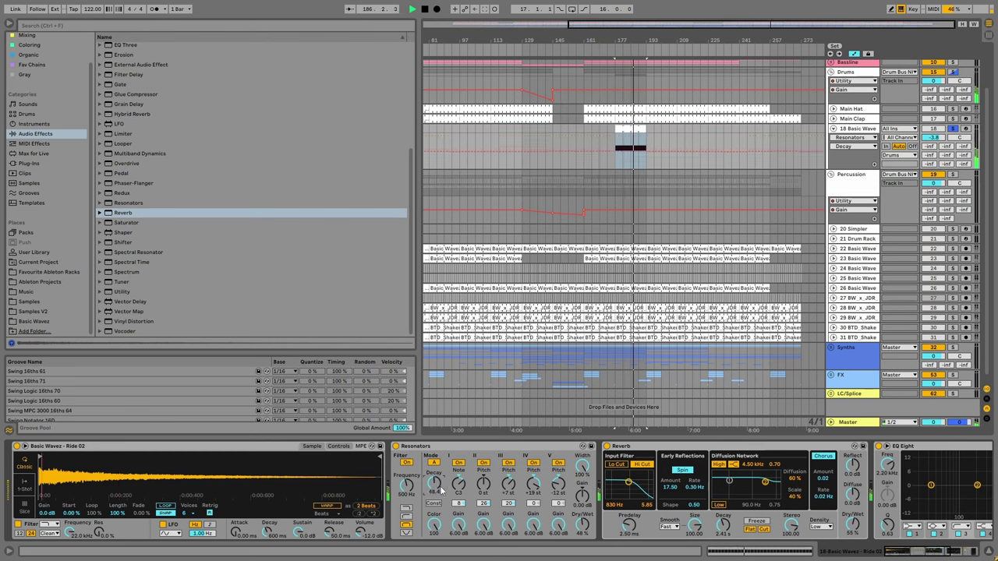
left_click(582, 496)
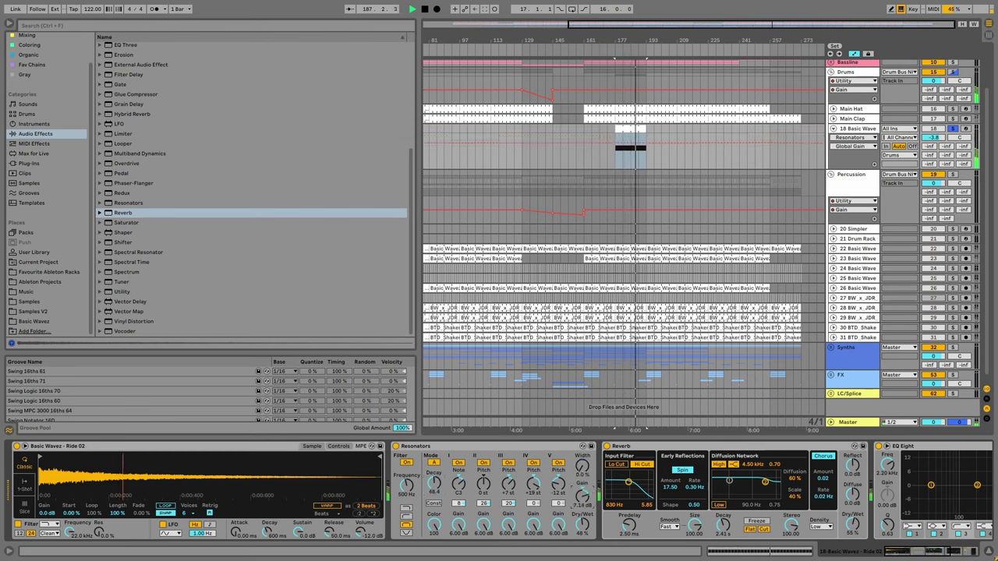
left_click_drag(581, 496, 582, 508)
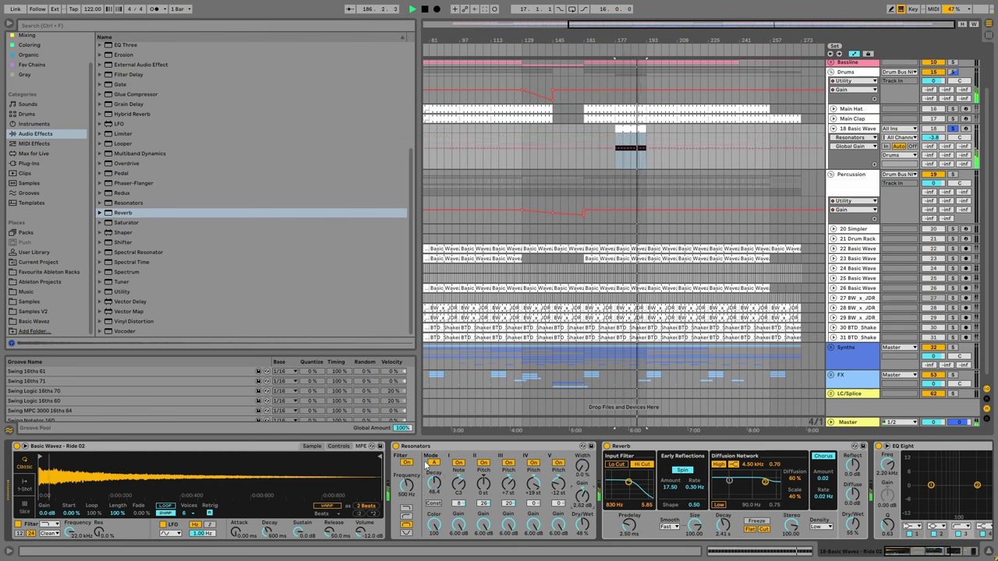
Compare the ride with the Resonators bypassed, re-enable them, and insert a Utility before the Reverb with adjusted gain.
left_click(395, 447)
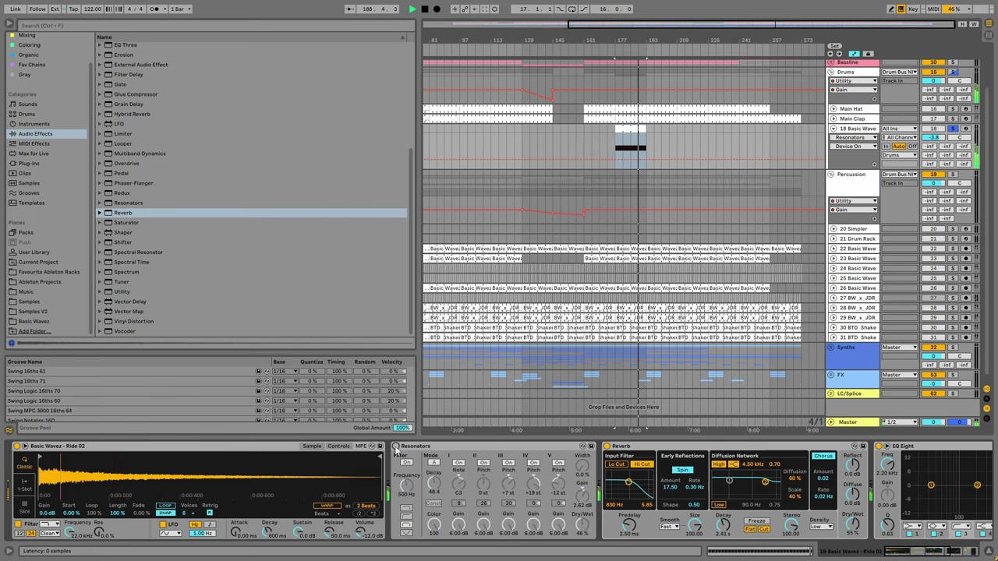
left_click(231, 292)
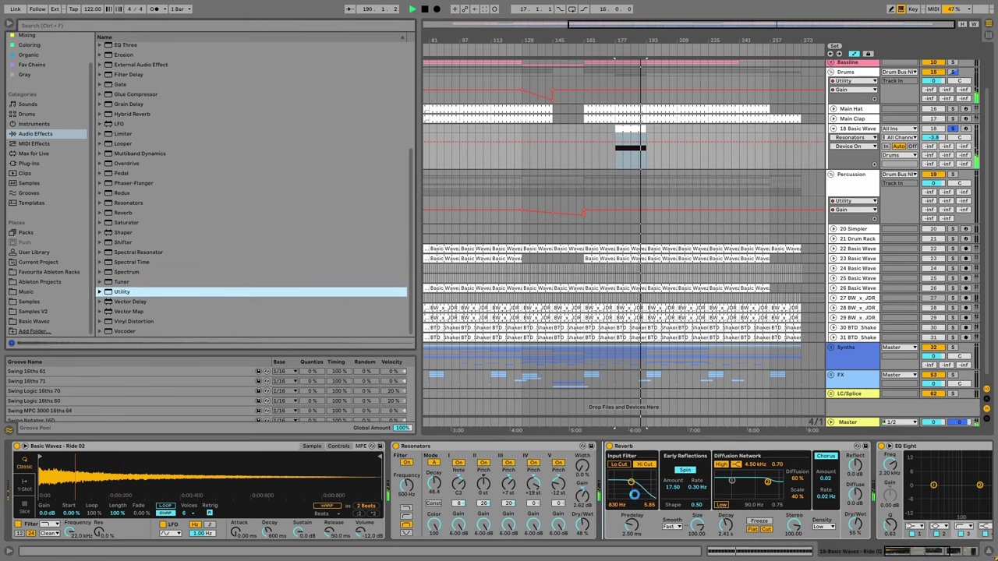
key("Return")
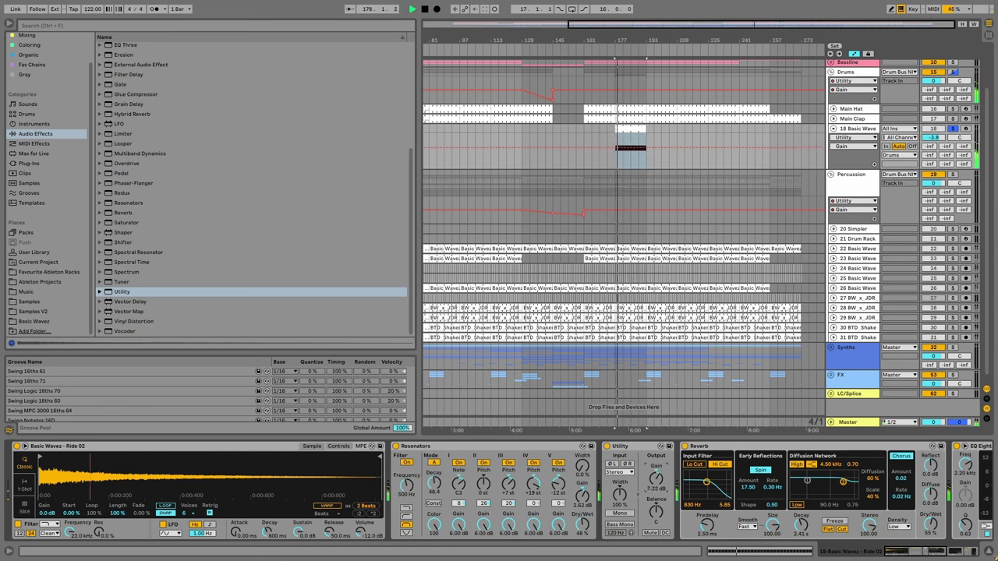
Set the ride track's volume to -10.0 dB and unsolo it to hear it with the other drums.
left_click_drag(933, 137, 933, 145)
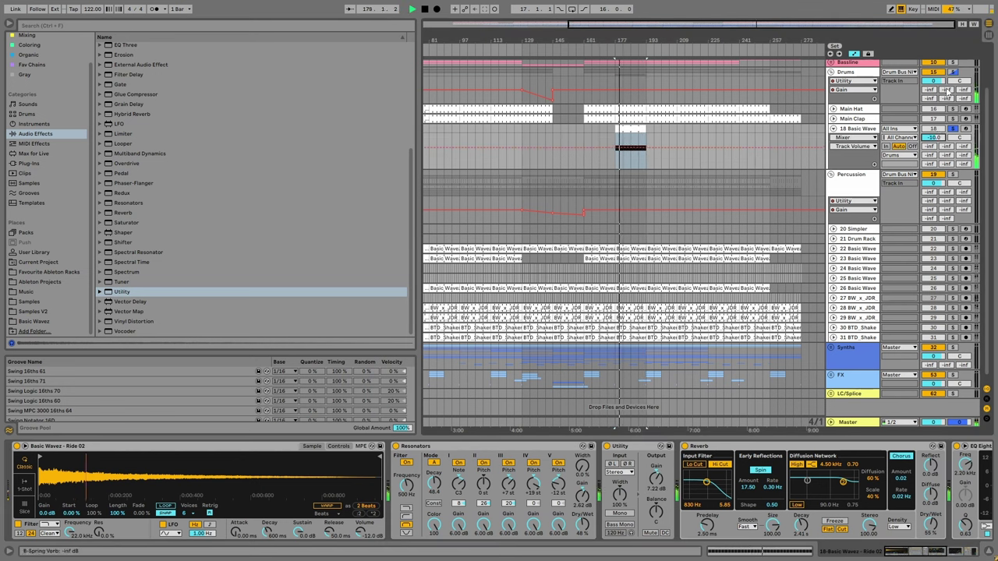
left_click(951, 129)
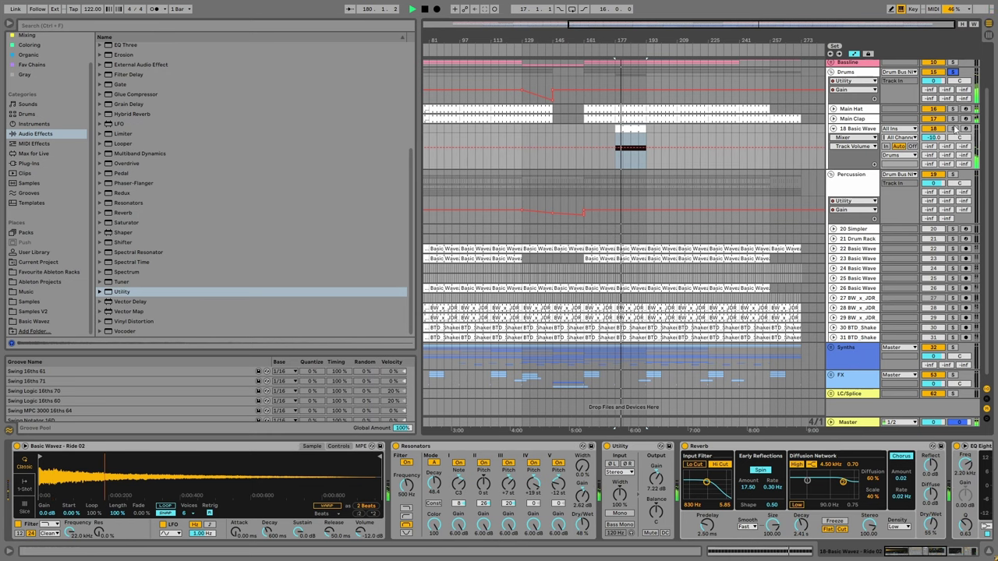
Try the ride clip at 32 bars, ending at bar 209, with playback from bar 193, and trim it back to 16 bars.
scroll(933, 155, "up", 2)
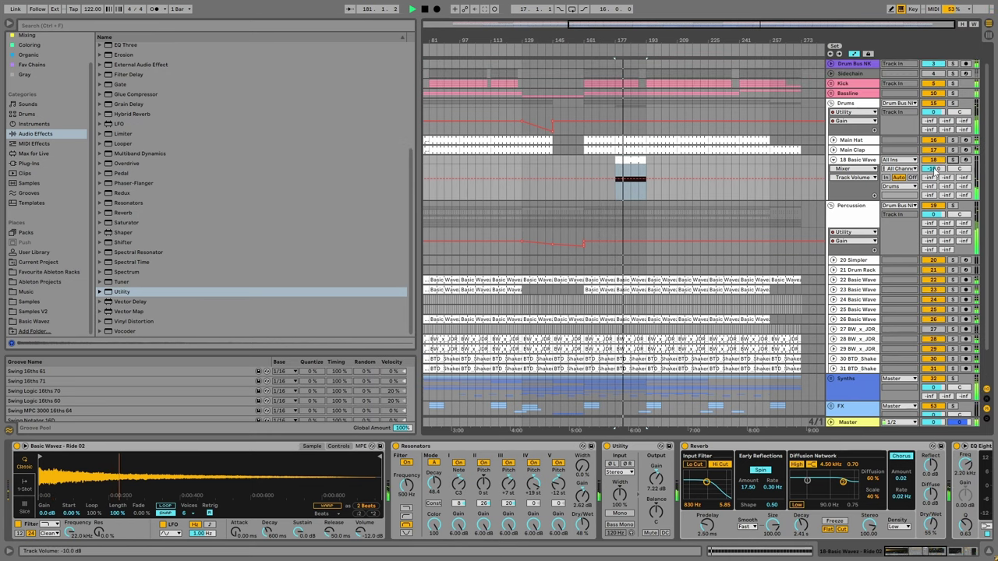
scroll(684, 184, "up", 2)
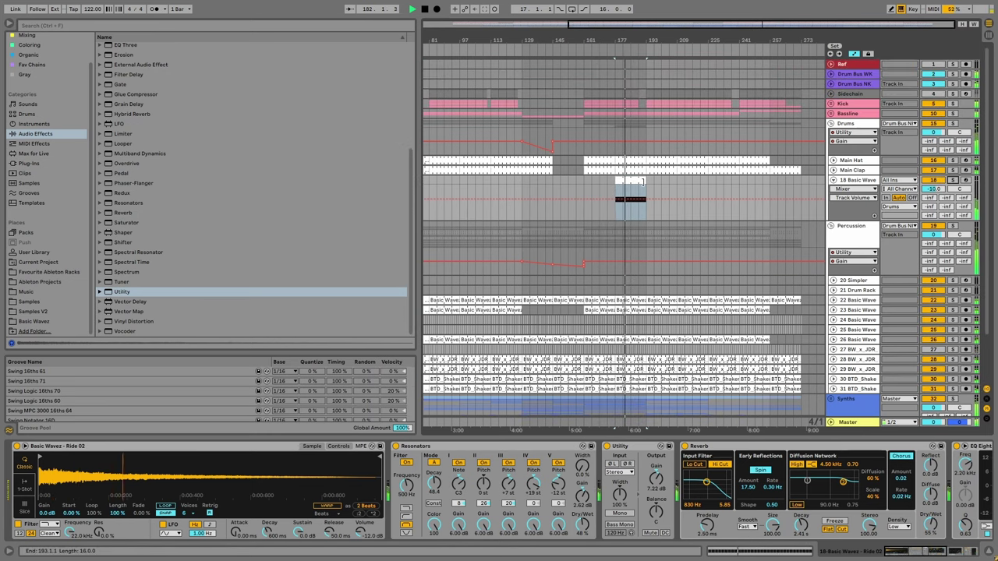
left_click_drag(643, 182, 677, 182)
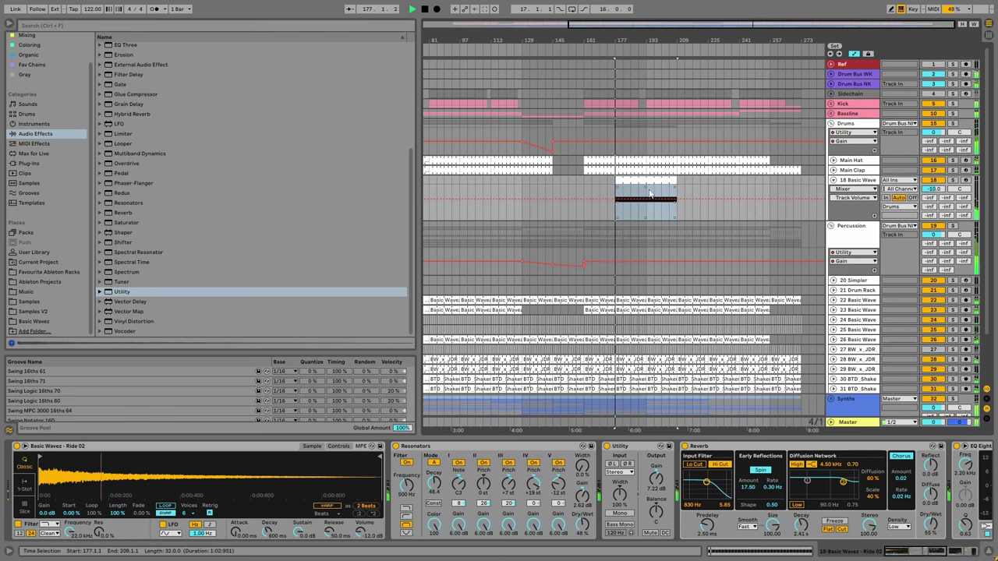
left_click(646, 201)
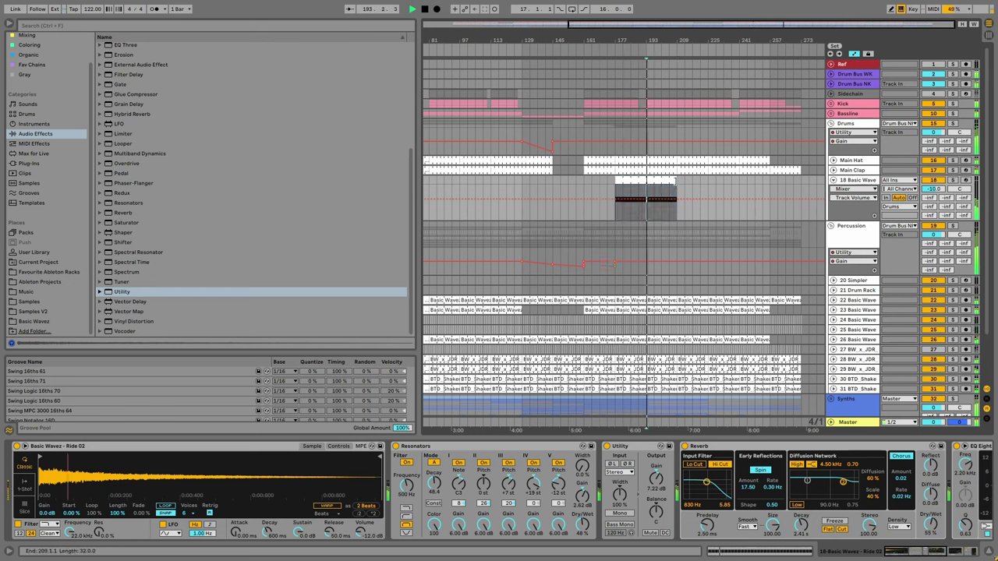
left_click_drag(676, 181, 643, 182)
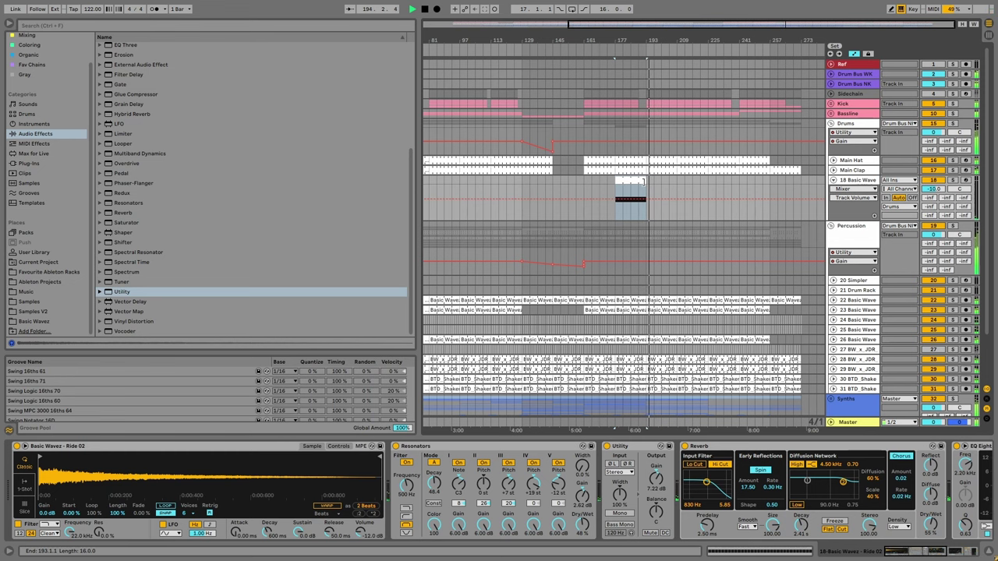
Rename the 18 Basic Wave track as Ride, fold it and the Drums group, and hide the browser.
key("ctrl+r")
type("R")
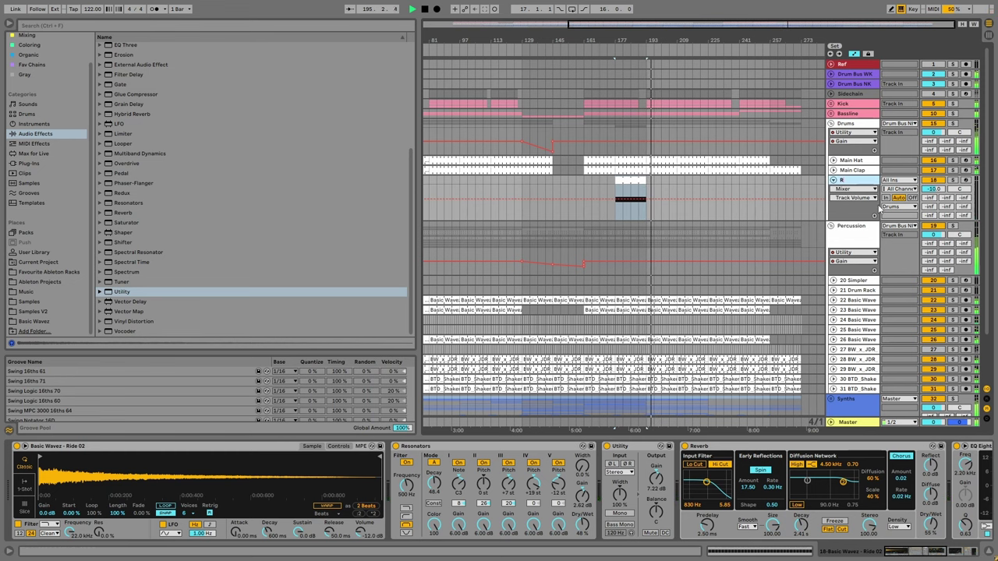
type("ide")
left_click(832, 180)
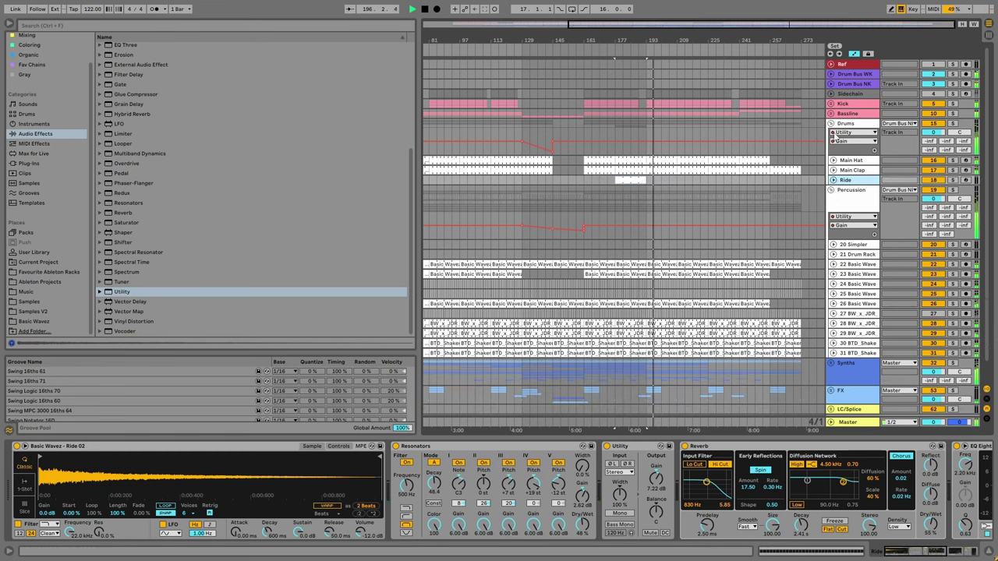
left_click(833, 123)
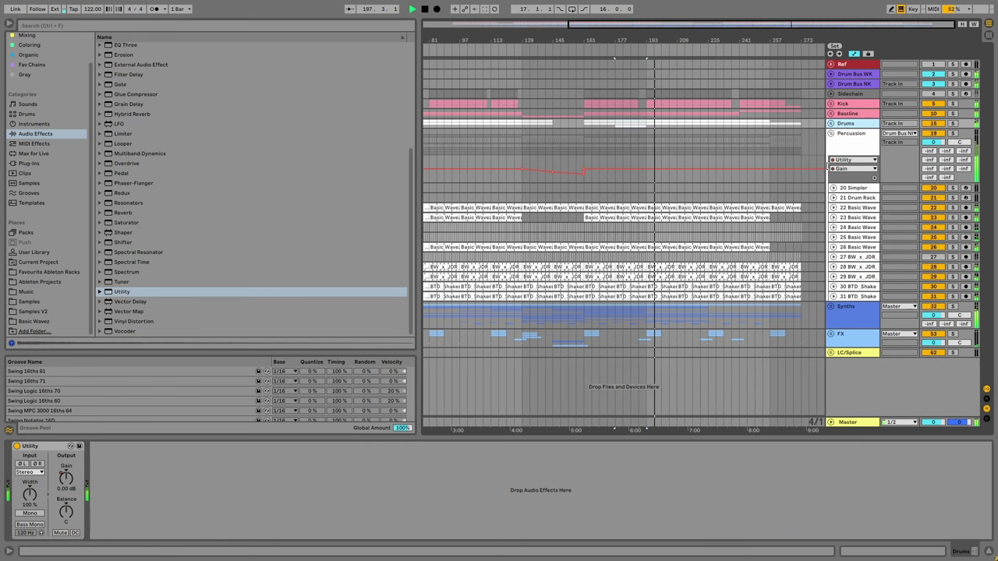
left_click(10, 24)
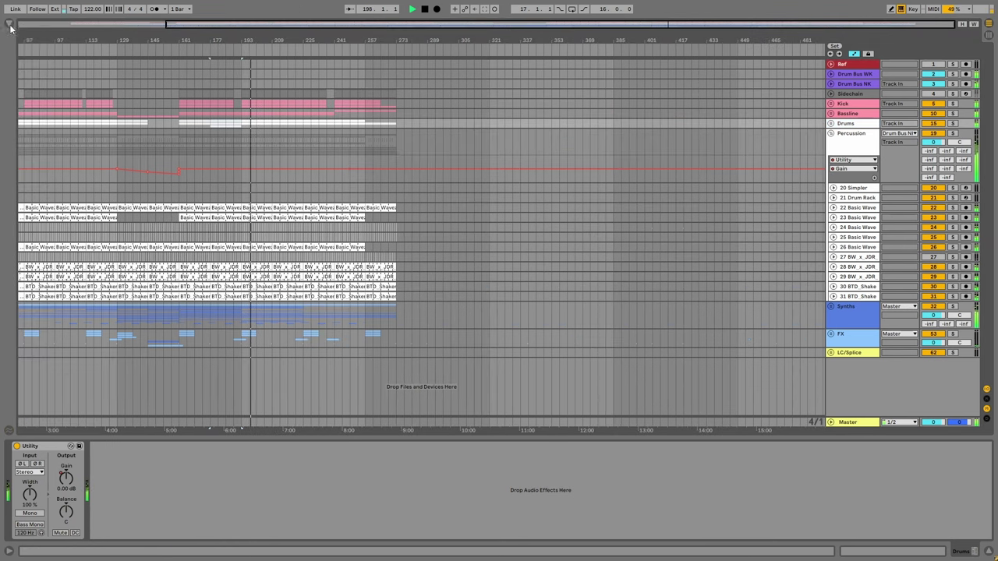
Create a one-bar kick dropout from bar 208 to bar 209.
left_click(275, 138)
key("plus")
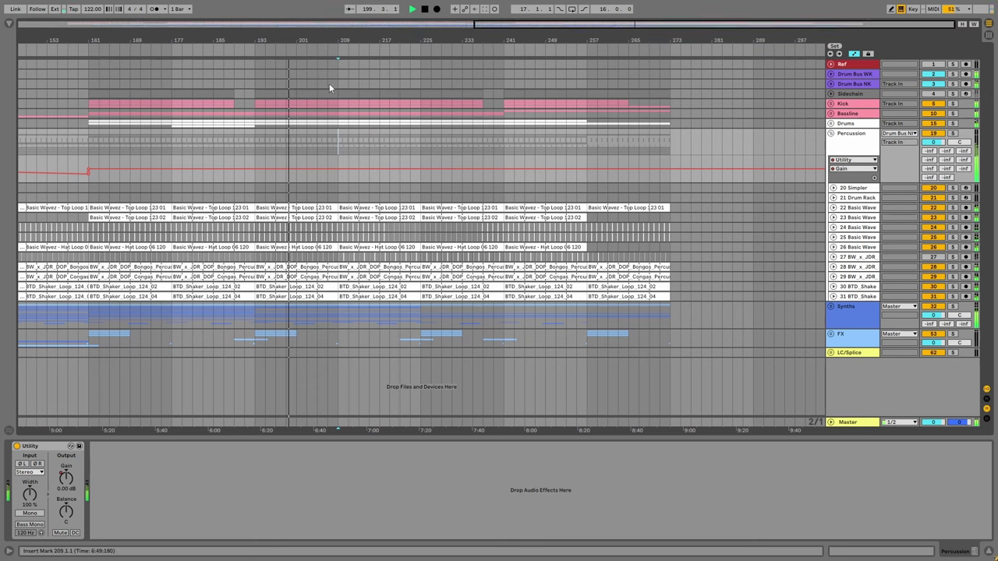
key("plus")
left_click(345, 101)
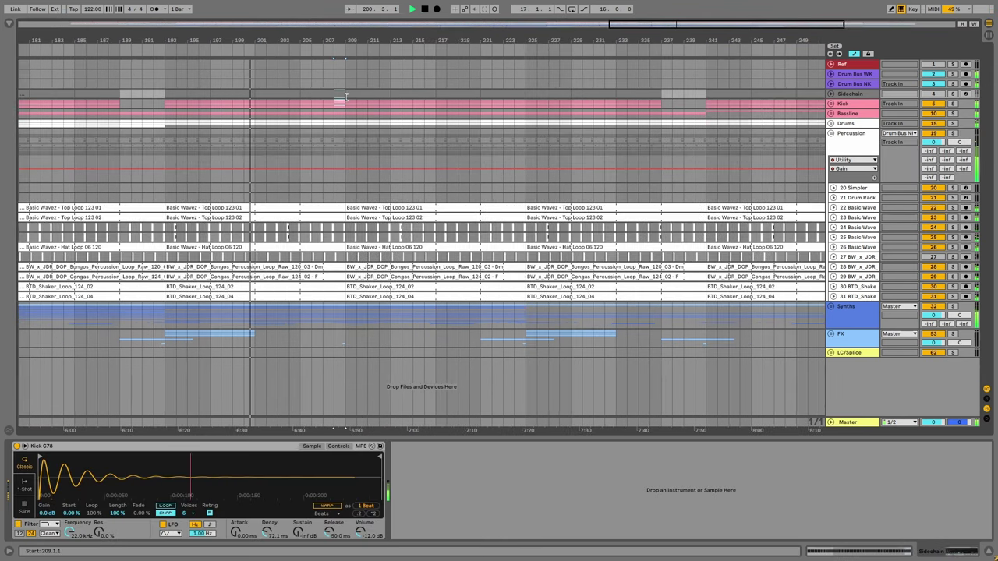
key("minus")
key("minus")
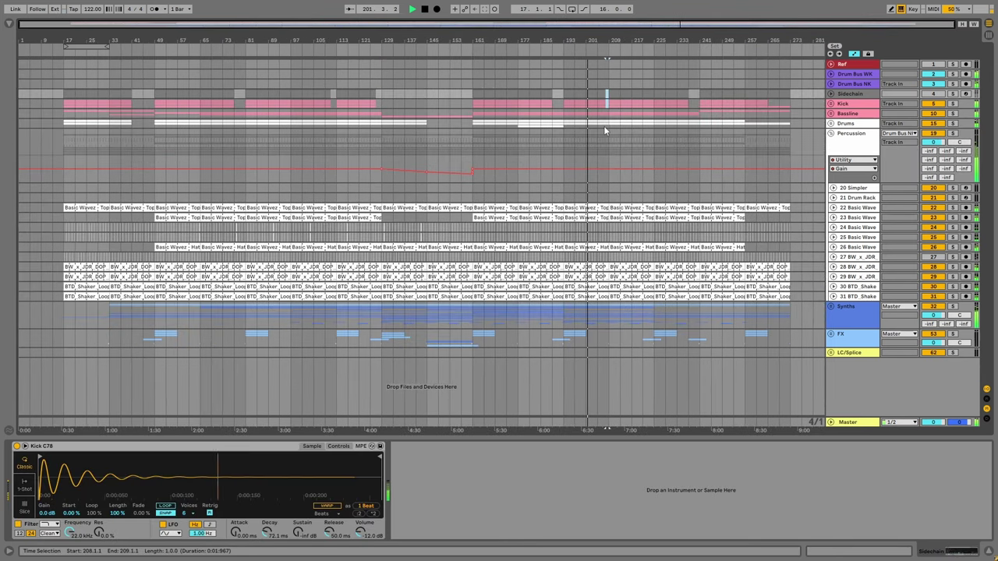
left_click(617, 134)
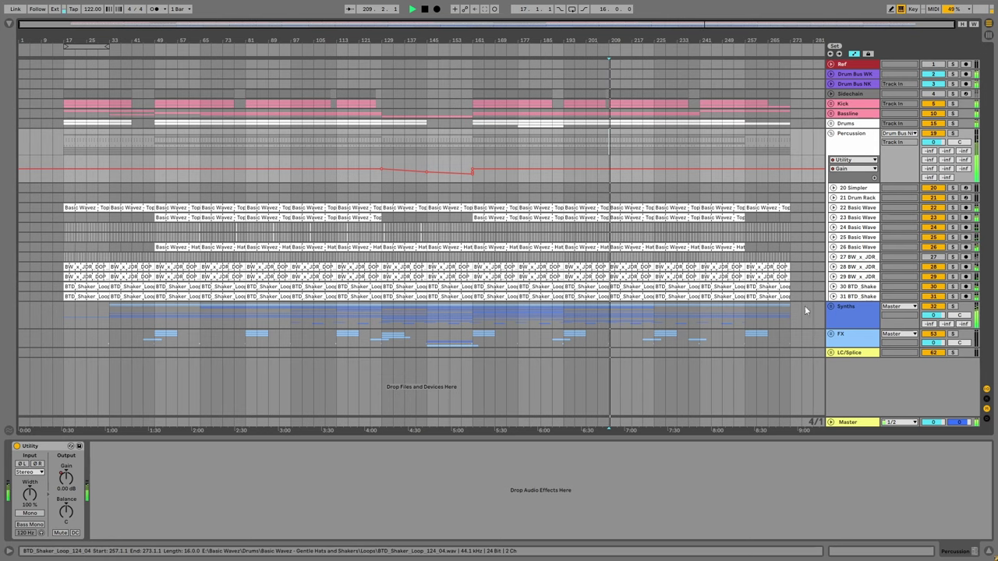
Unfold the Arp track in the Synths group and reshape its Diva automation around bar 209.
left_click(831, 307)
scroll(831, 300, "down", 5)
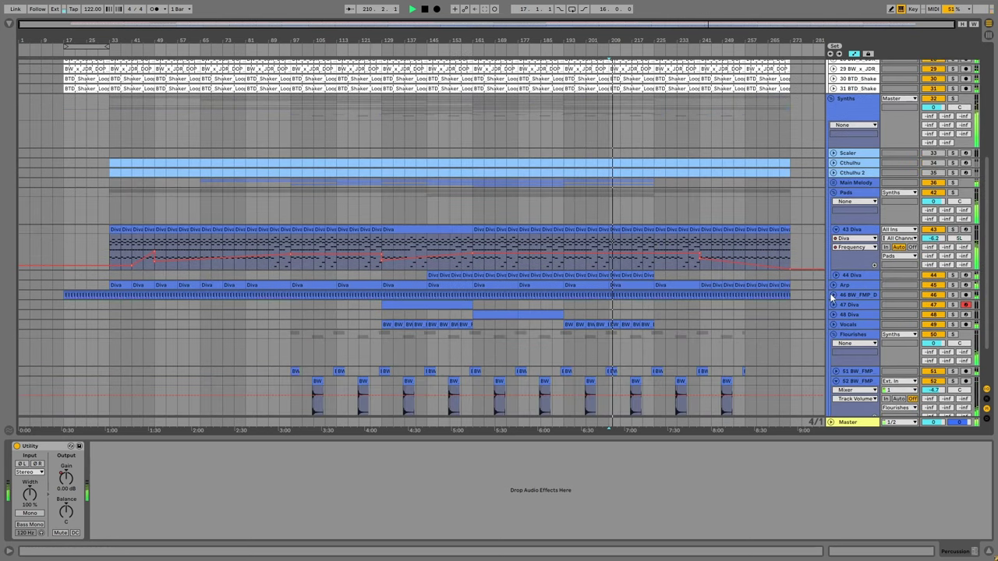
left_click(832, 294)
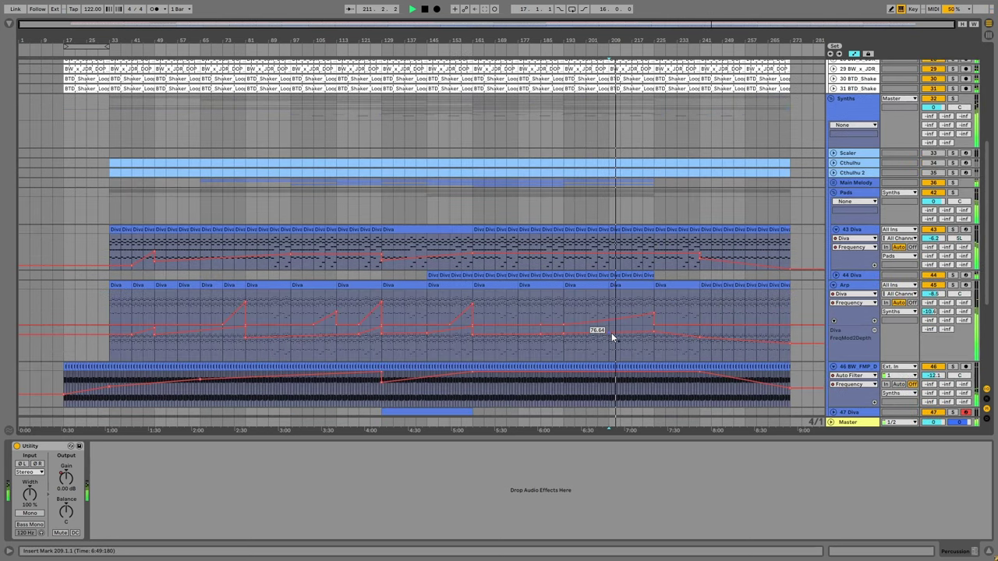
left_click(608, 332)
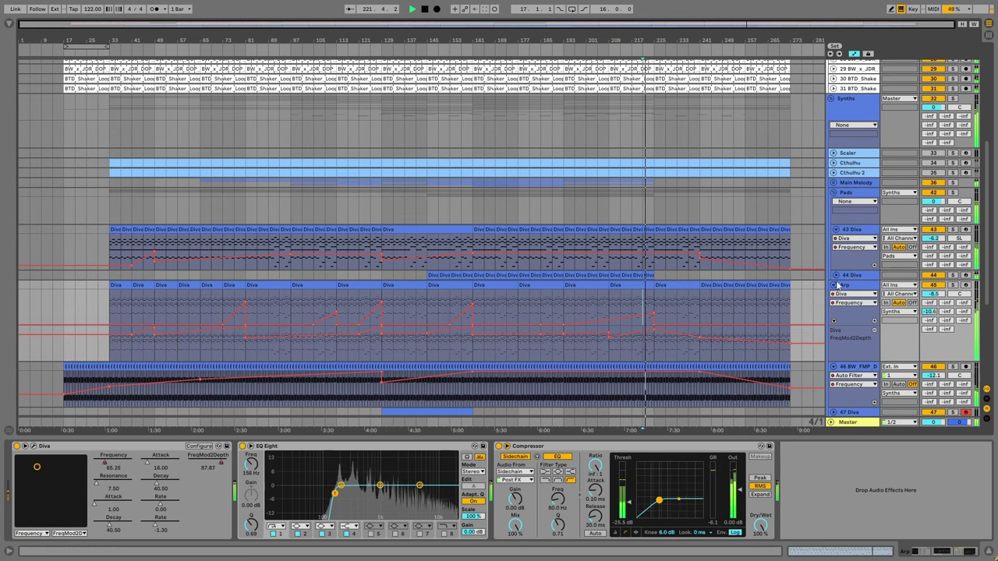
Add a fade-out from bar 209 to bar 225 on the last 38 Audio clip in the Main Melody group.
left_click(836, 275)
scroll(806, 216, "up", 1)
left_click(833, 203)
scroll(636, 240, "down", 2)
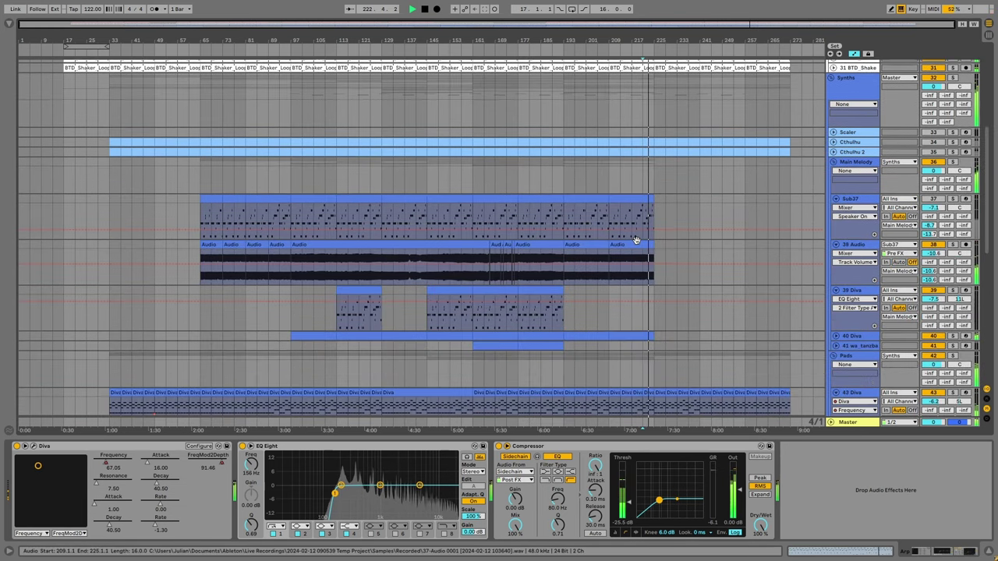
key("a")
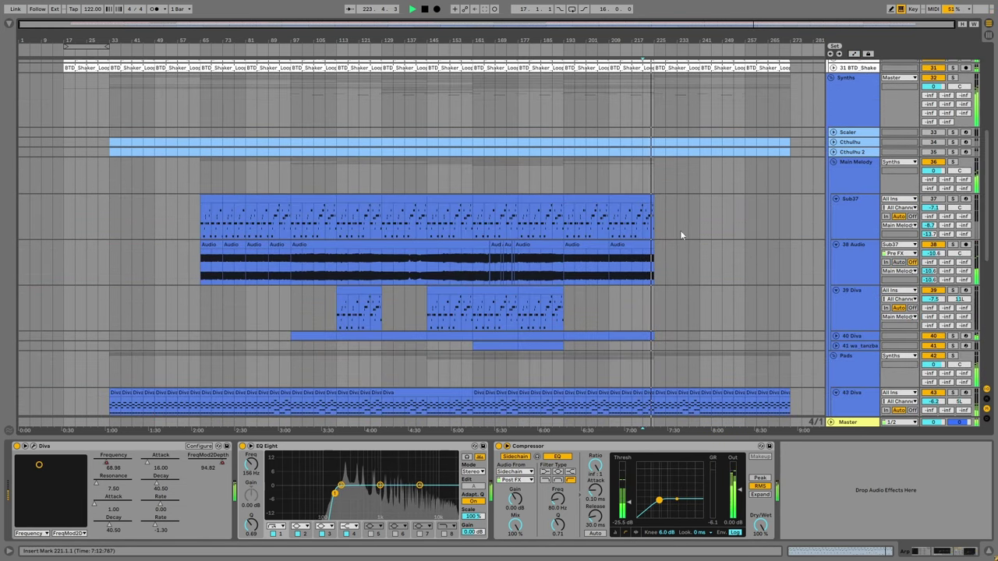
left_click_drag(652, 244, 610, 244)
scroll(722, 244, "down", 2)
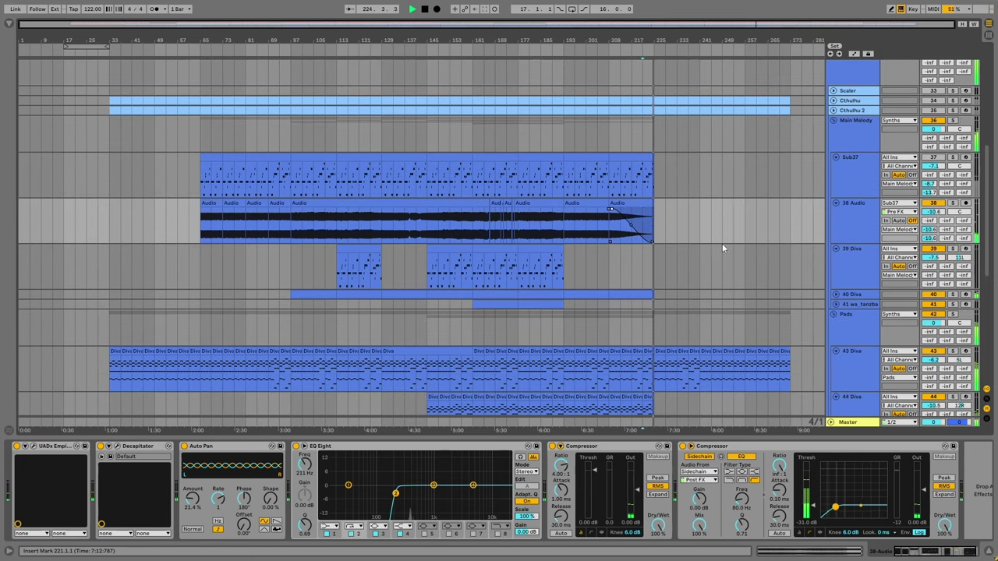
Fold the Main Melody group and its tracks, the two Diva pads, and the Arp track.
left_click(837, 156)
left_click(835, 166)
left_click(833, 172)
left_click(833, 120)
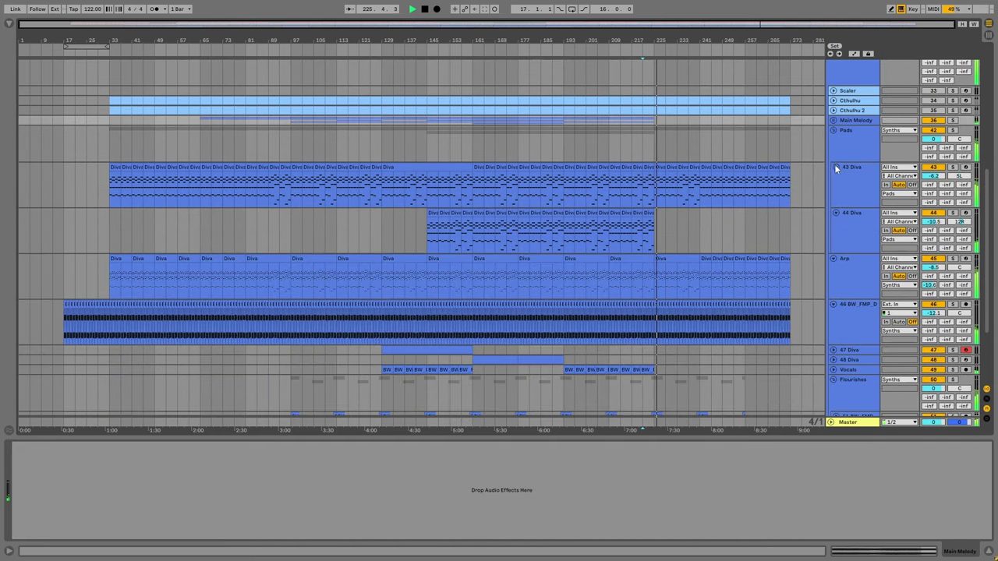
left_click(835, 168)
left_click(835, 177)
left_click(833, 187)
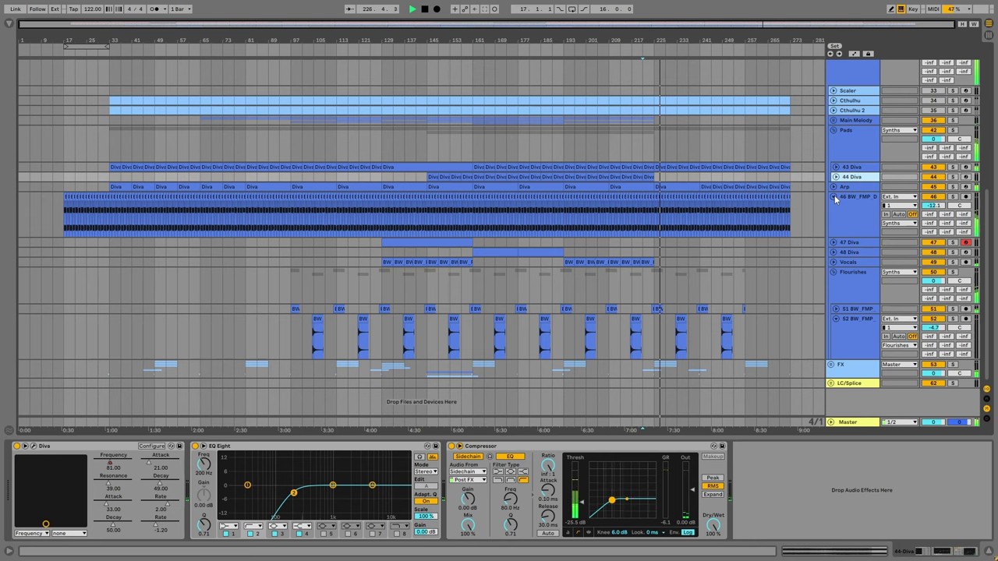
Examine the Diva Frequency automation on the 43 Diva pad track, and fold that track again.
left_click(835, 167)
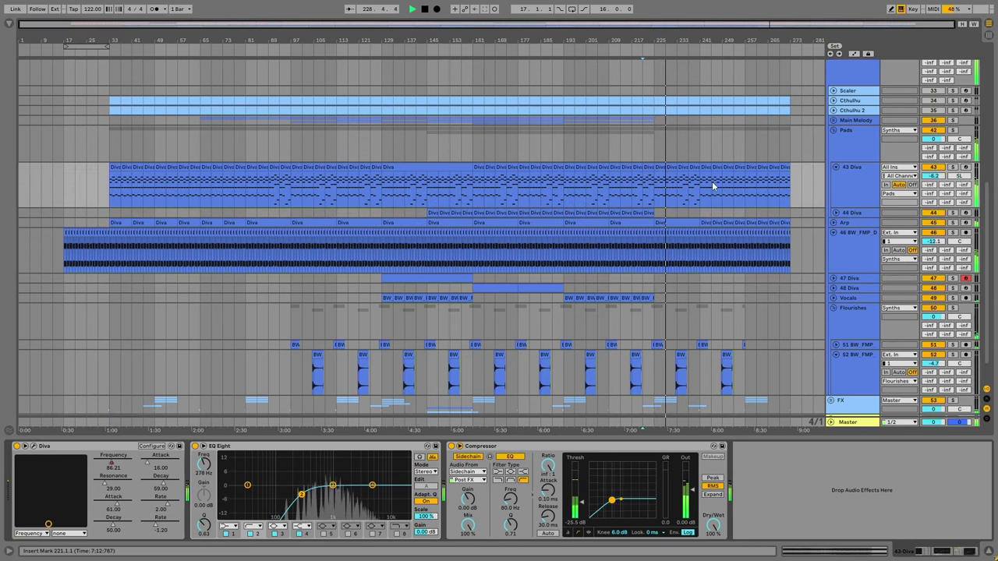
key("a")
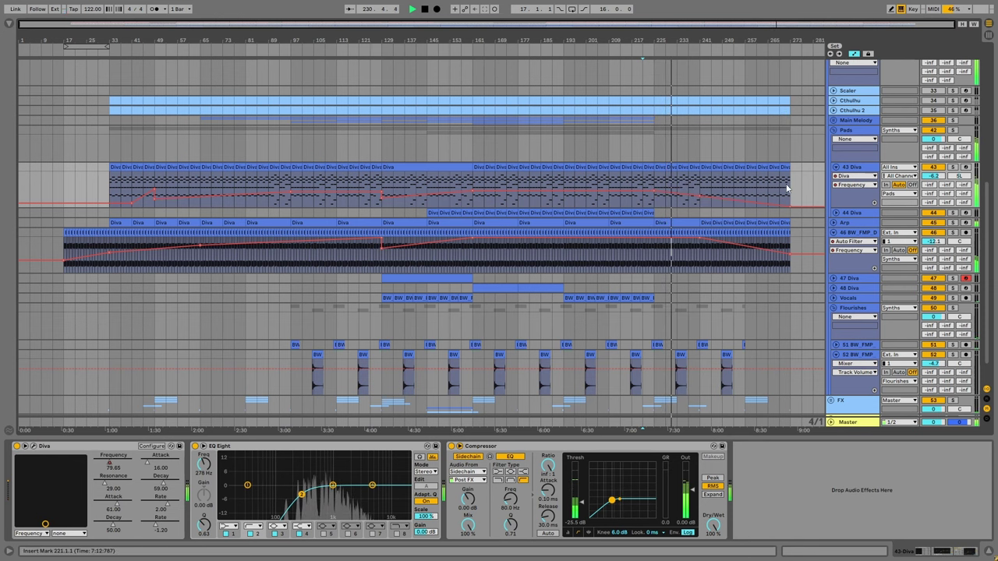
left_click(836, 166)
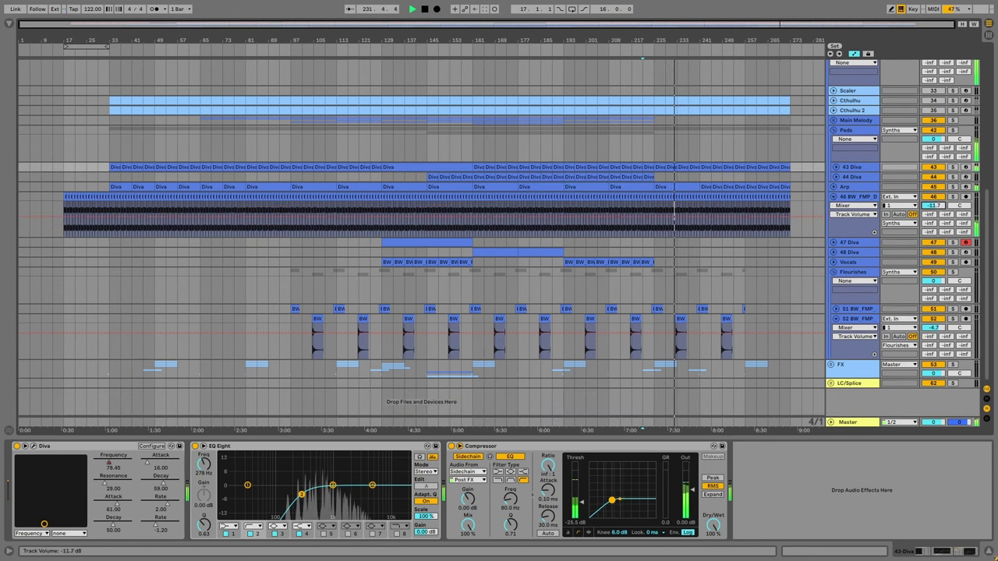
Set track 46's volume to -11.3 dB, rename it Atmo Pad, and fold it and the Pads group.
left_click(851, 197)
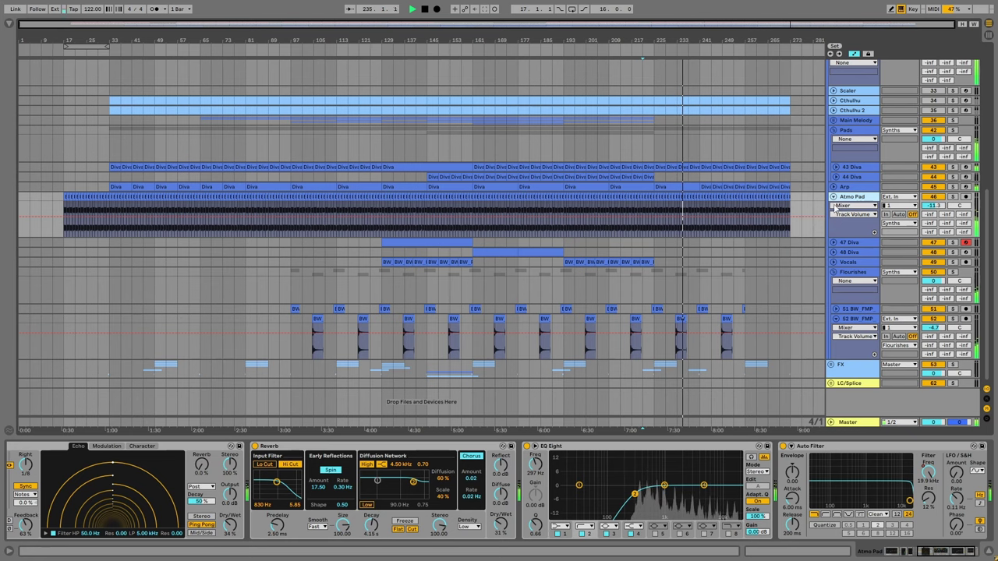
left_click(833, 197)
left_click(832, 130)
Fold the Flourishes group inside the Synths group.
scroll(715, 205, "up", 3)
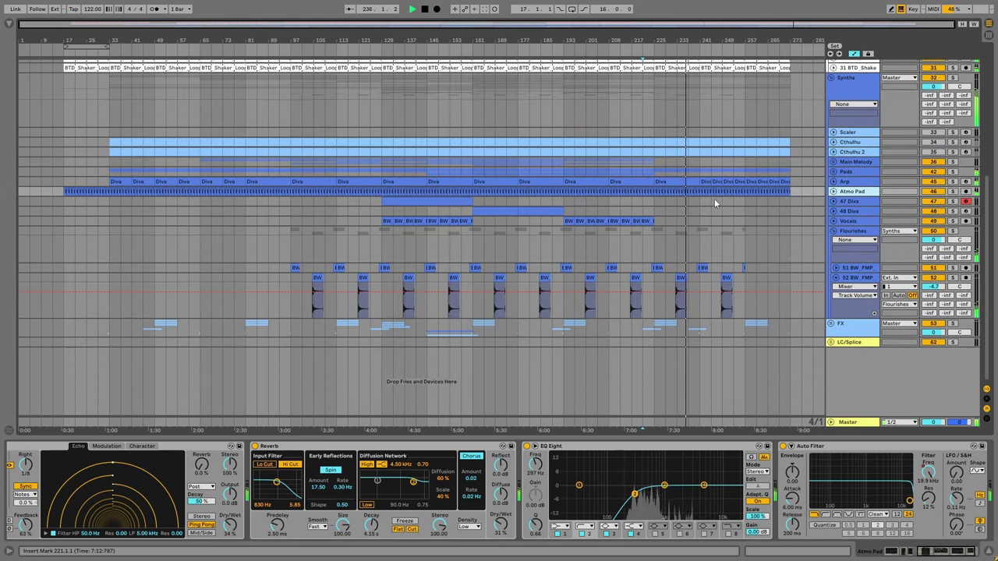
left_click(832, 231)
scroll(710, 233, "up", 3)
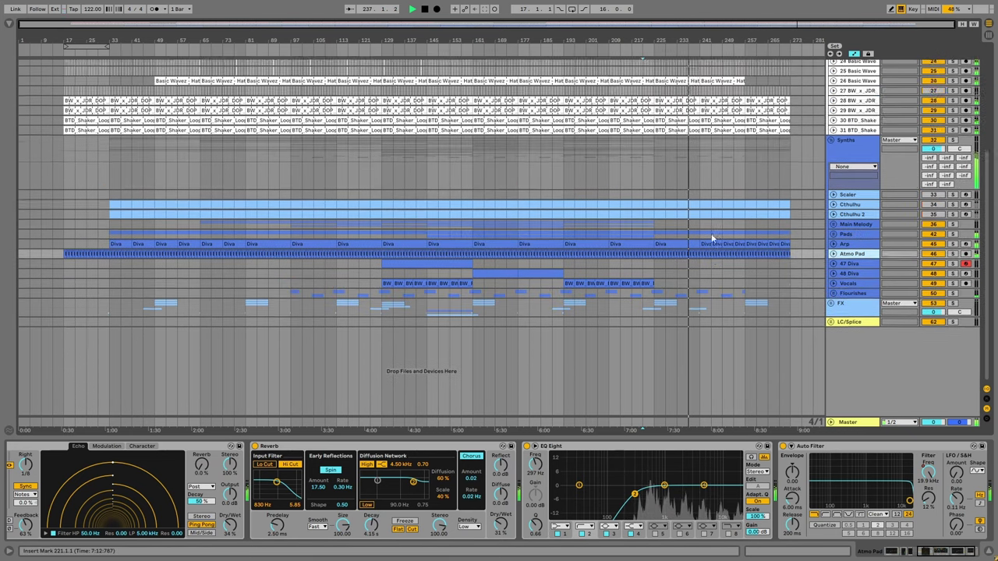
scroll(707, 234, "up", 6)
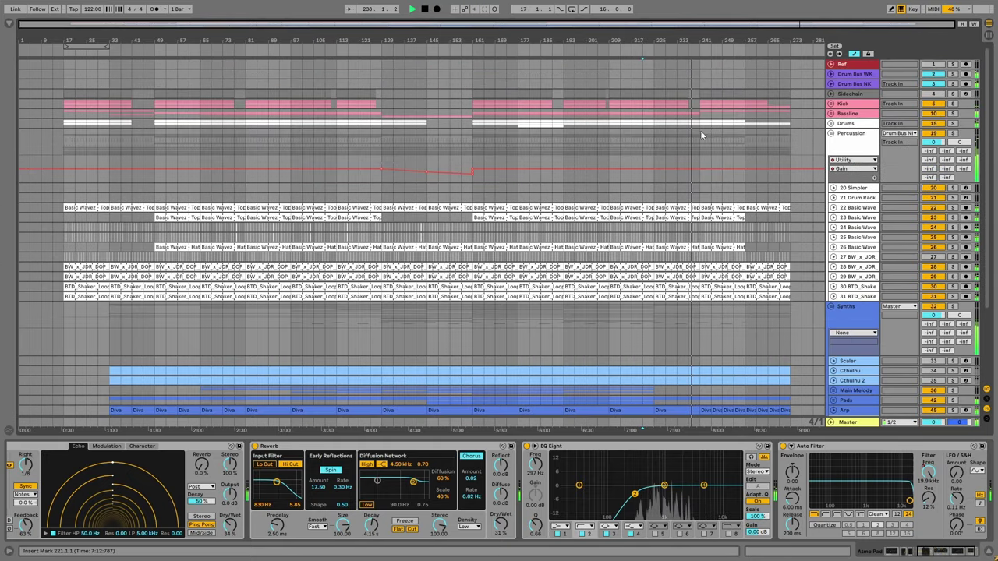
Select bars 193 to 225 on the Percussion group, and fold the Synths and Percussion groups.
left_click_drag(580, 135, 650, 141)
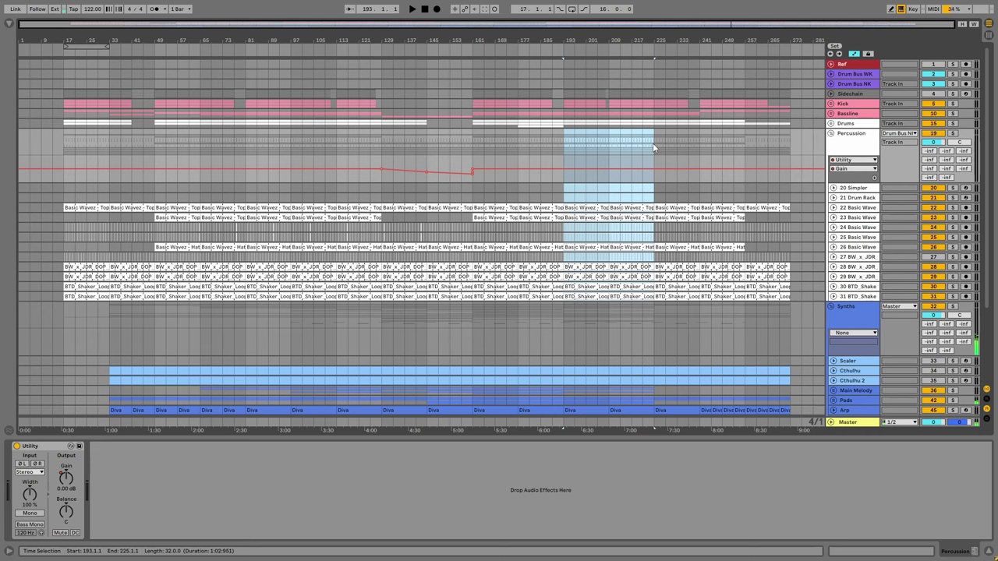
scroll(633, 231, "down", 2)
scroll(633, 231, "down", 2)
left_click(831, 206)
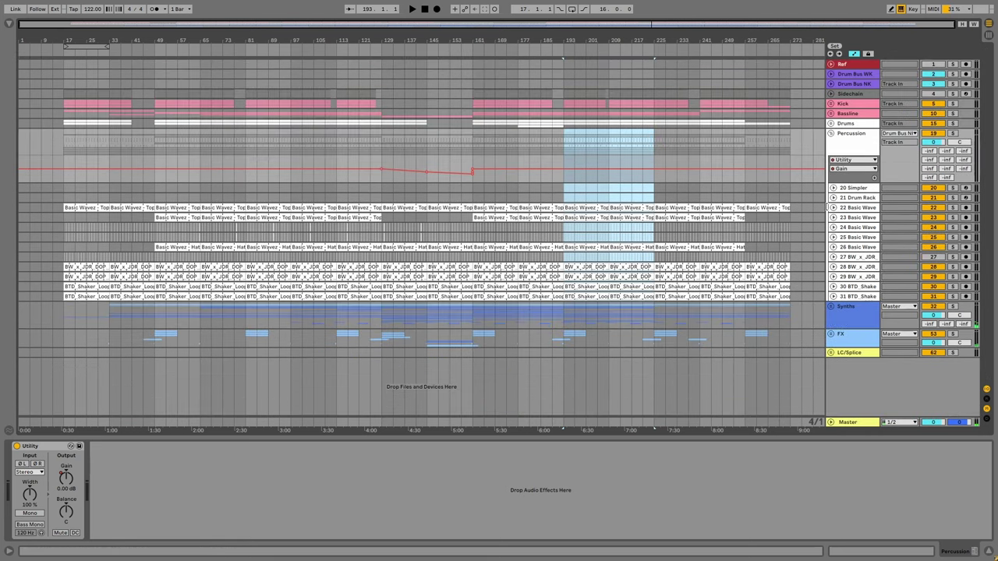
left_click(831, 134)
Unfold the Synths group to review its tracks, place the insert marker at bar 193, and fold the group.
left_click(563, 169)
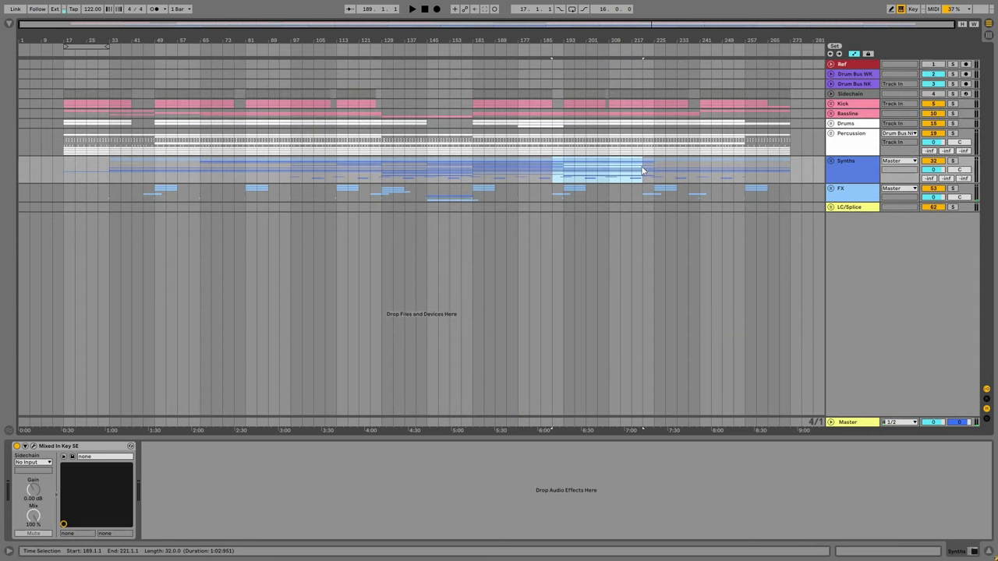
left_click(832, 161)
left_click(562, 285)
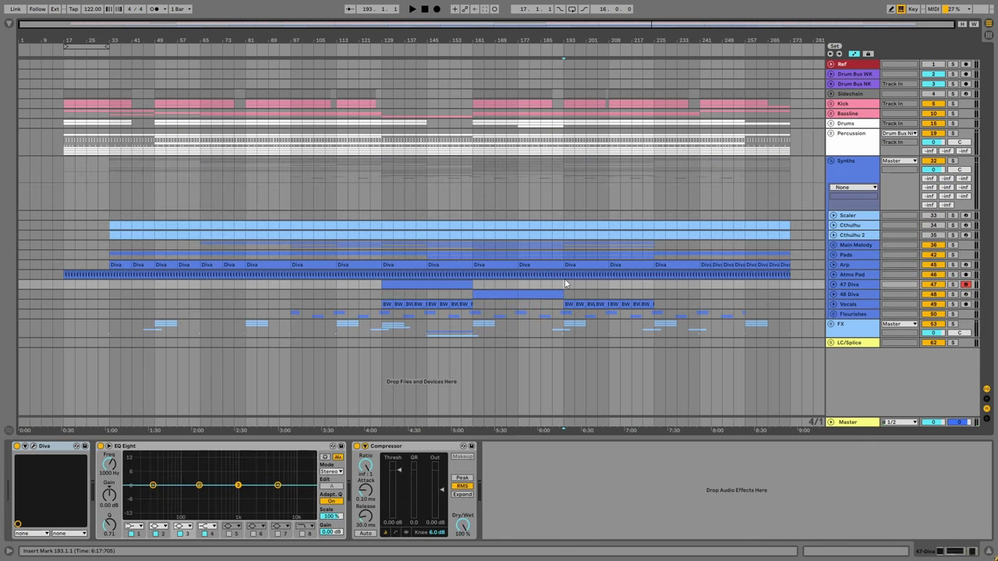
left_click(831, 160)
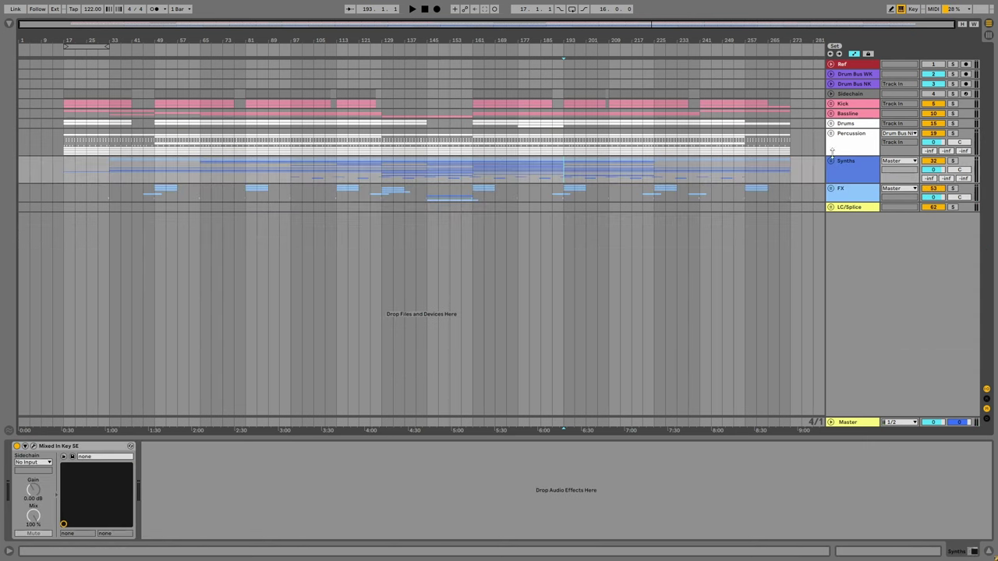
Unfold the Drum Bus NK track, select it, and solo it.
left_click(831, 84)
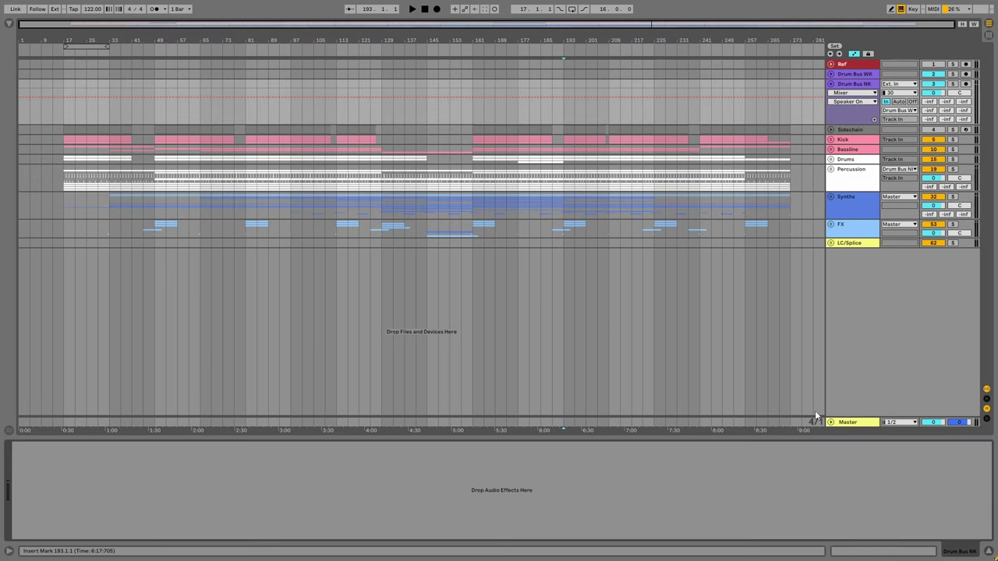
left_click(838, 422)
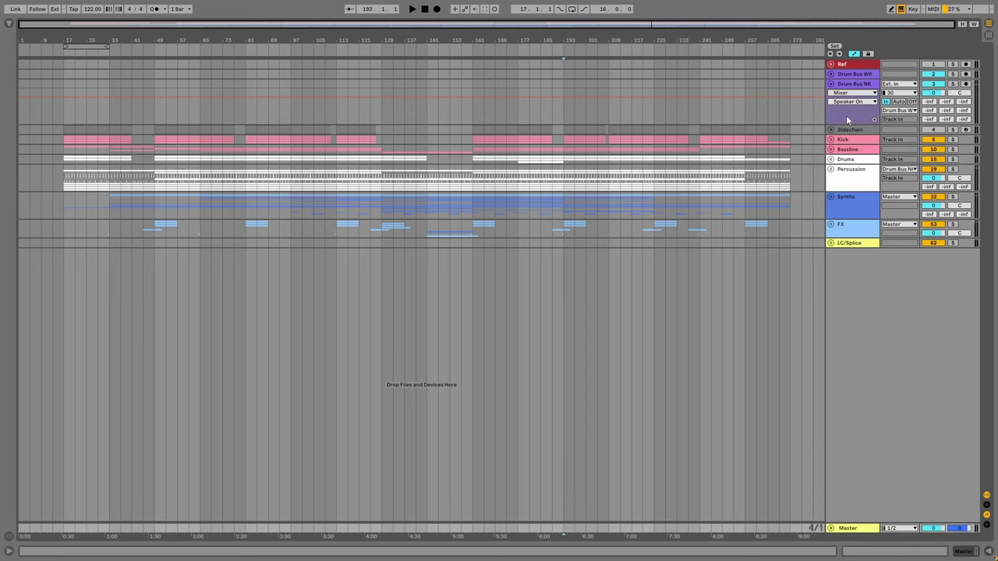
left_click(840, 113)
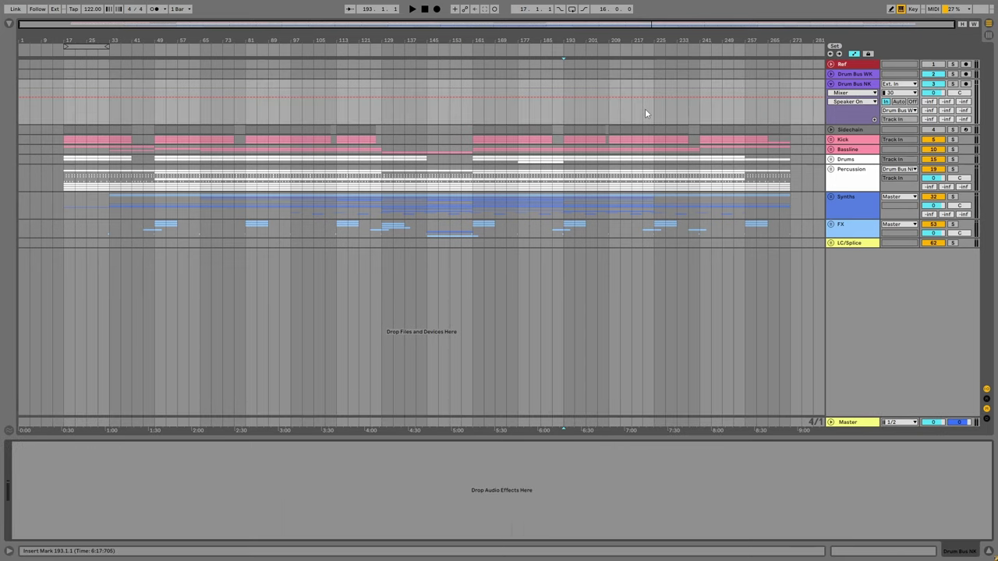
left_click(952, 83)
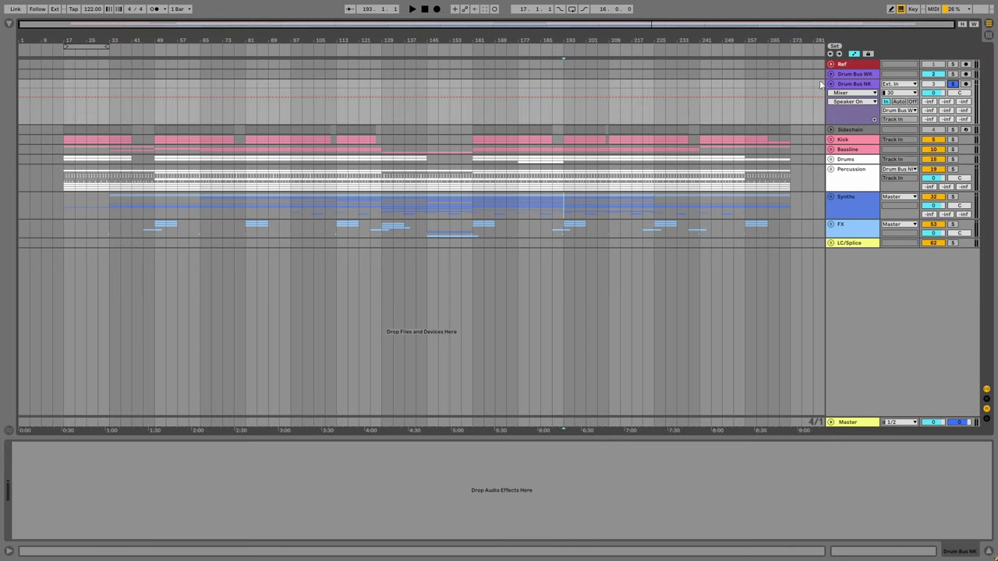
Search the browser for "dulus drum" and load Dulus Drum Processing.adg onto the Drum Bus NK track.
left_click(8, 24)
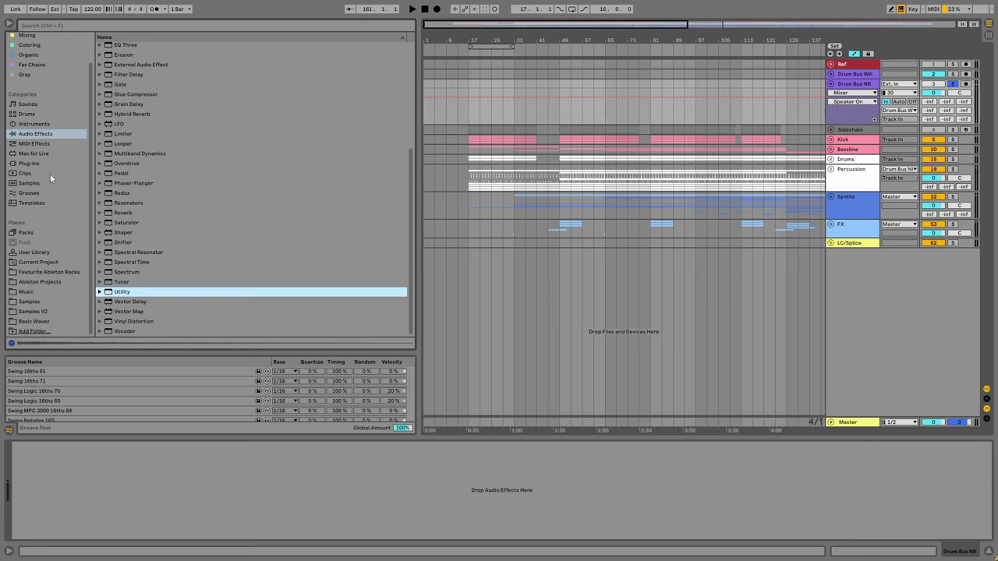
key("minus")
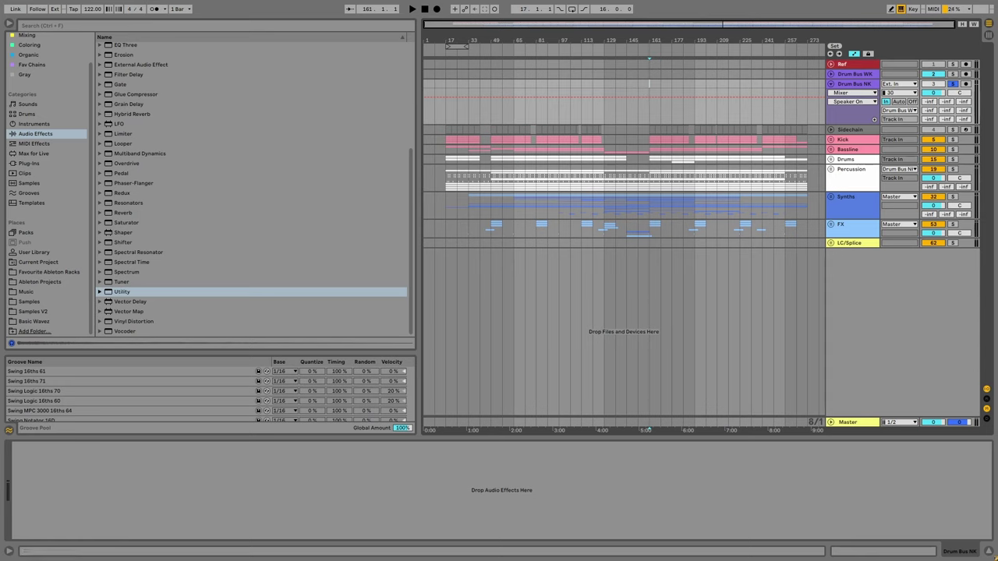
key("ctrl+f")
type("dulus d")
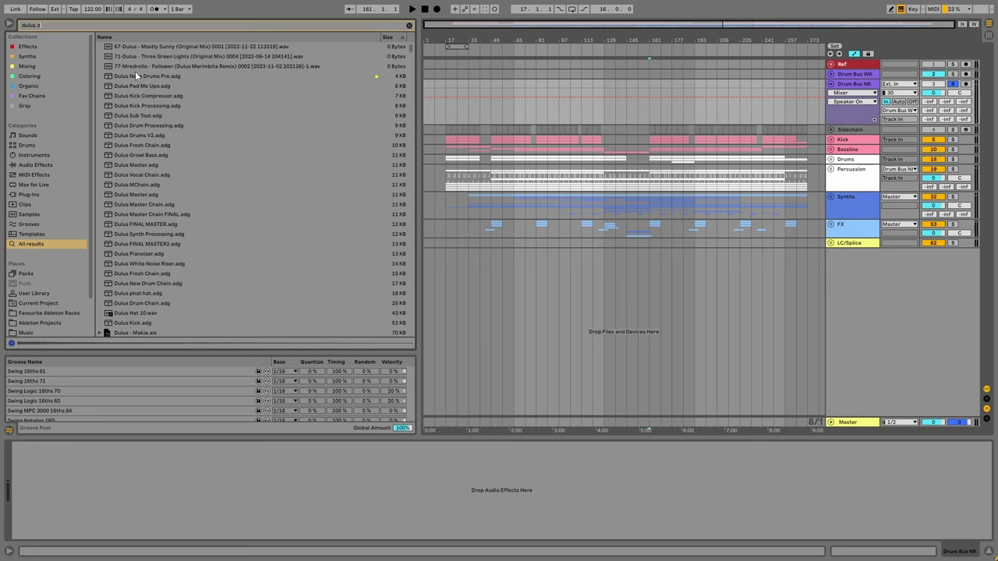
type("rum")
key("Down")
key("Down")
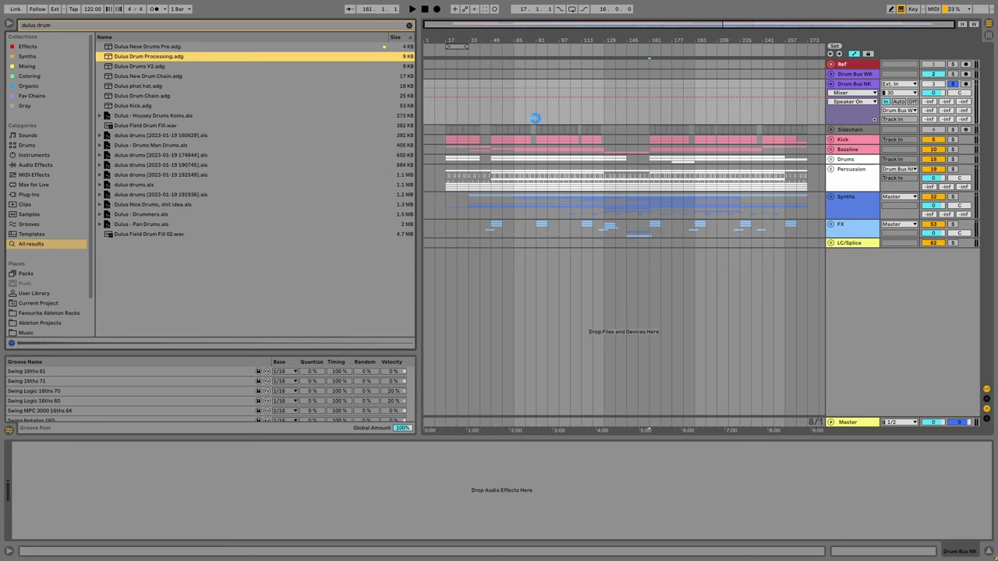
left_click(465, 122)
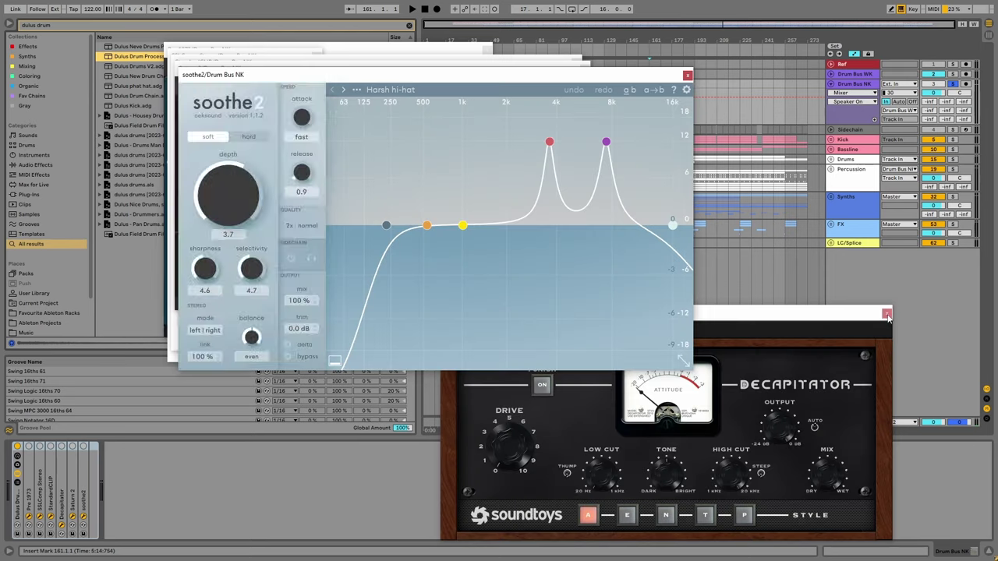
Close all the rack's open plug-in windows, and hide the browser to return to the arrangement at bar 161.
left_click(886, 313)
left_click(601, 79)
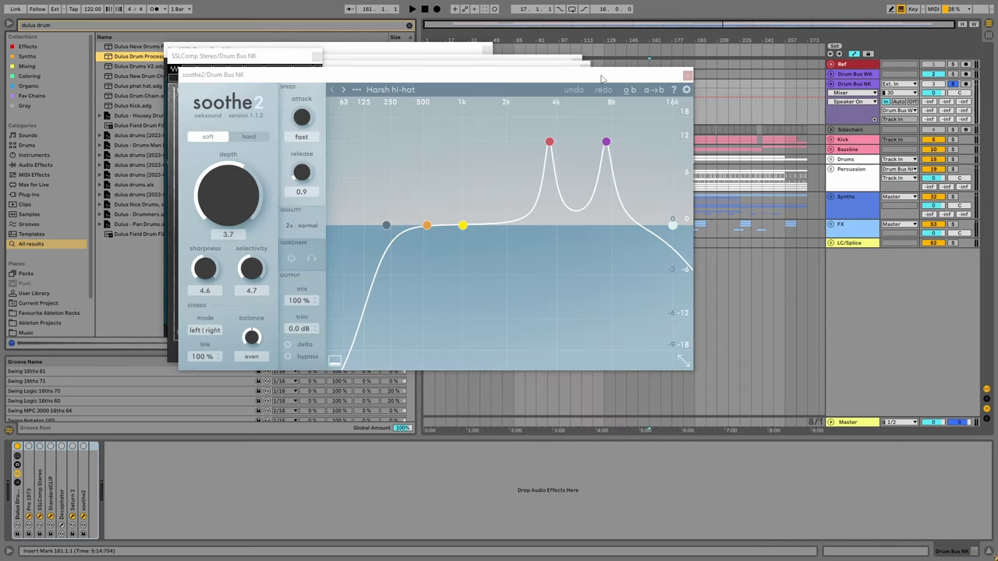
left_click(684, 75)
left_click(576, 62)
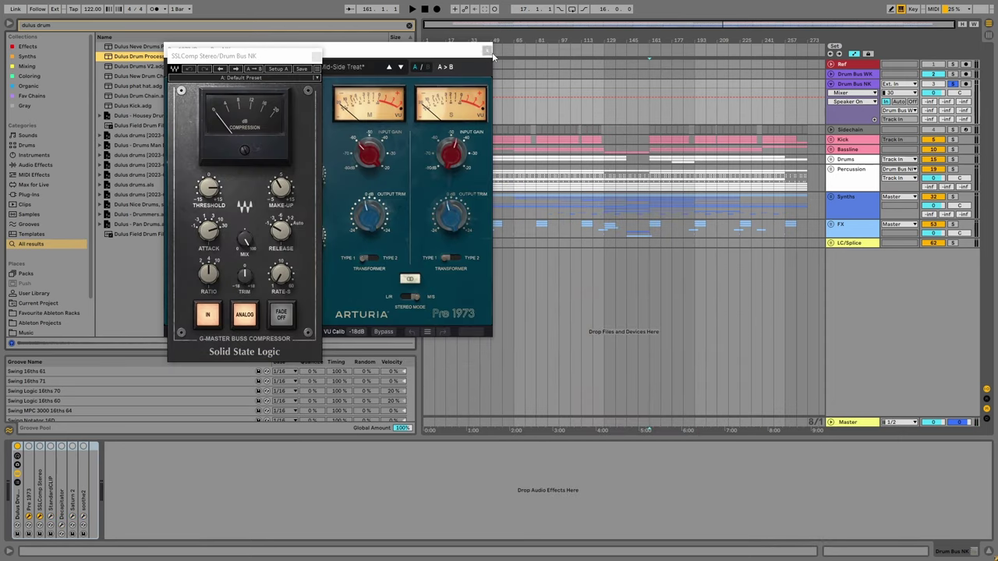
left_click(488, 55)
left_click(318, 57)
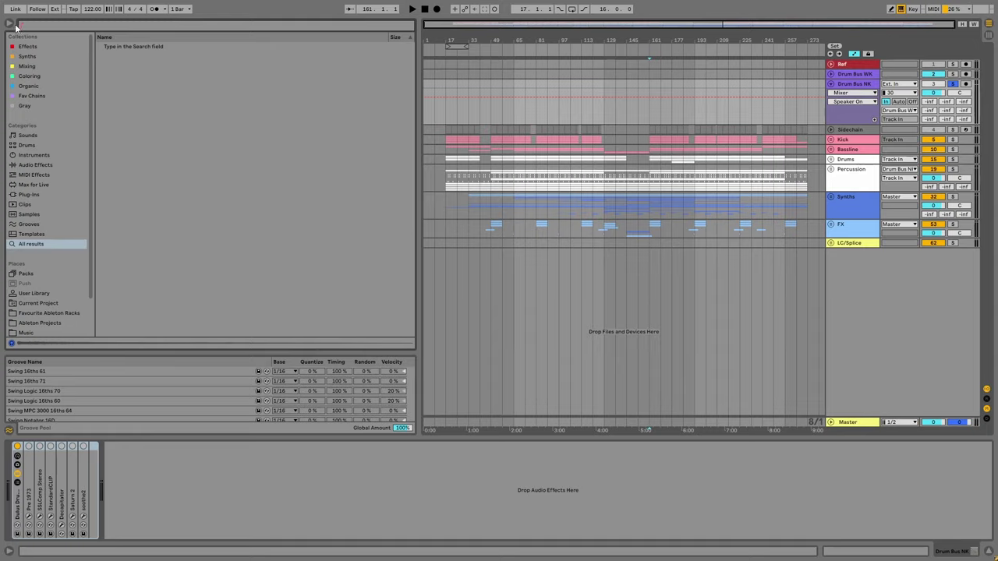
key("super+alt+b")
left_click(241, 108)
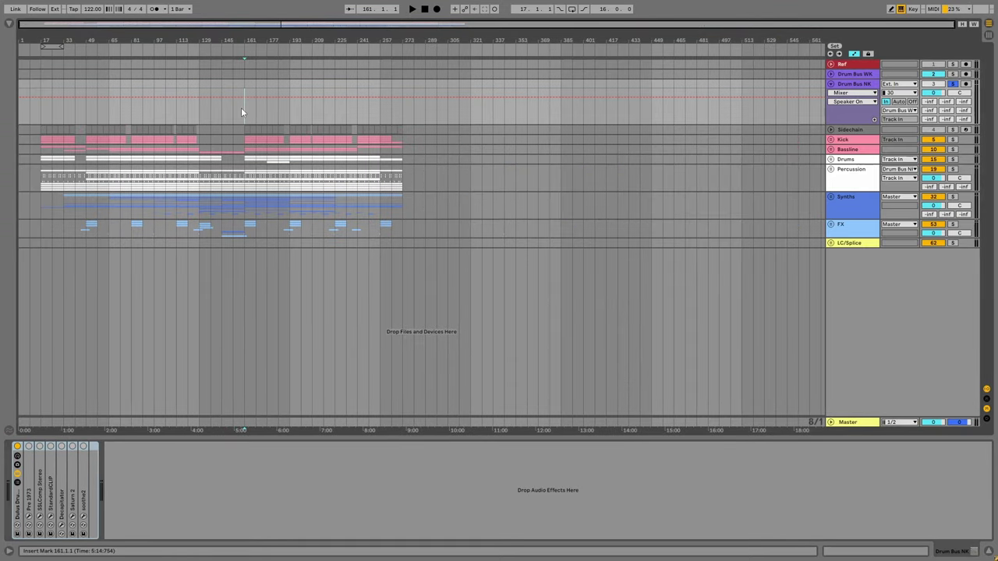
Delete the Pre 1973 preamp from the rack and unfold the remaining devices.
double_click(29, 476)
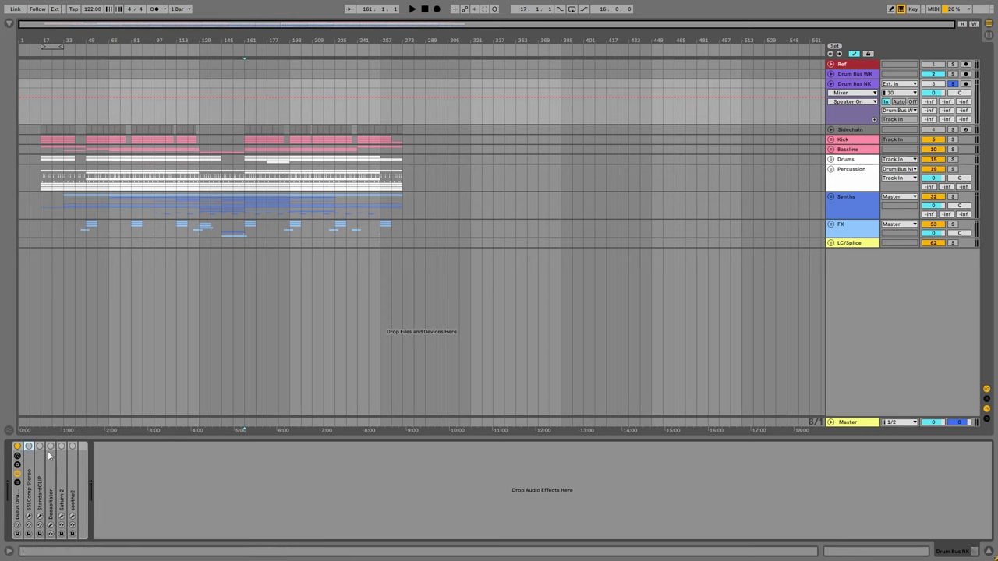
double_click(48, 448)
double_click(40, 483)
double_click(153, 473)
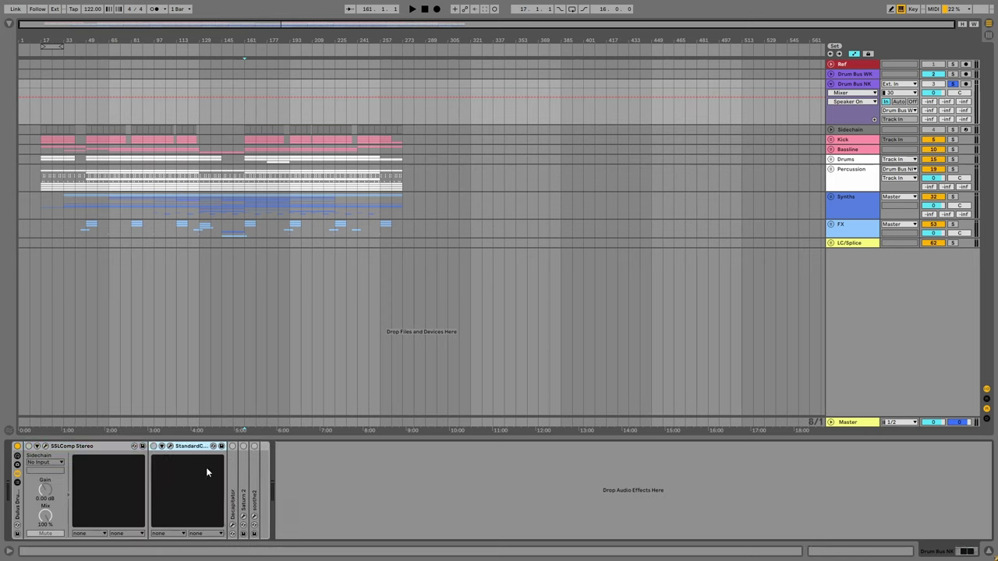
double_click(233, 468)
double_click(311, 468)
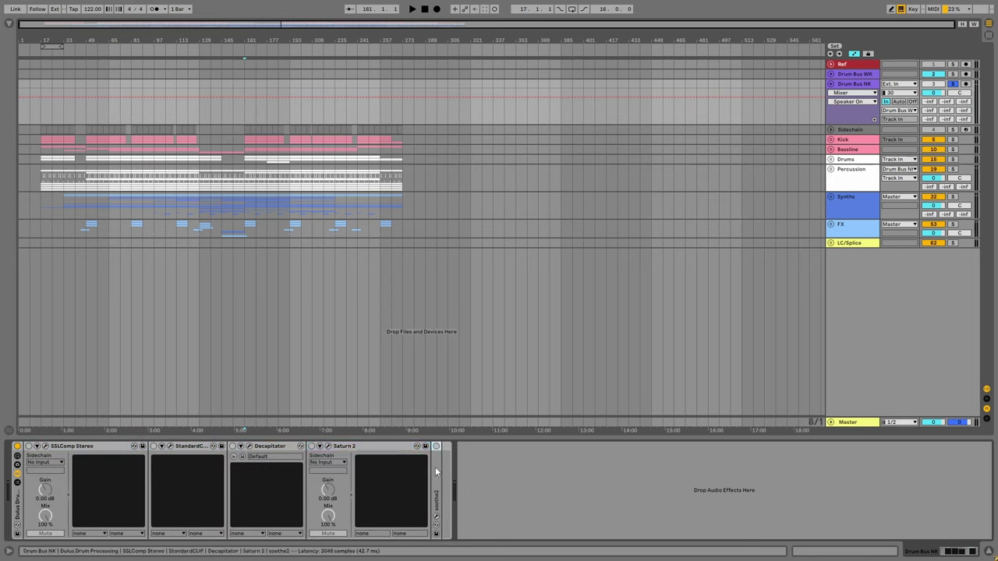
double_click(435, 467)
Move StandardCLIP to the end of the rack's device chain, after soothe2.
left_click(220, 449)
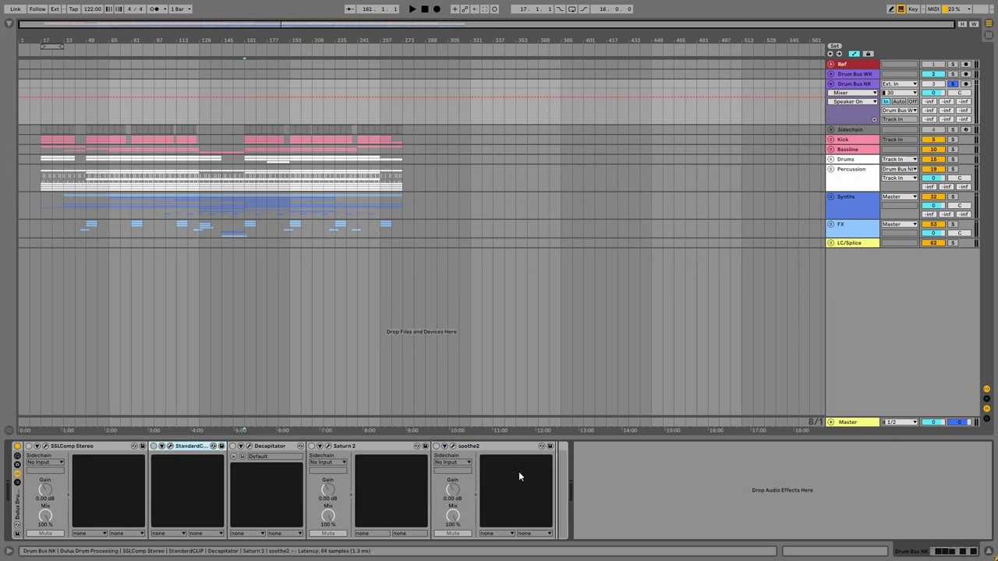
left_click(256, 467)
left_click_drag(253, 467, 555, 467)
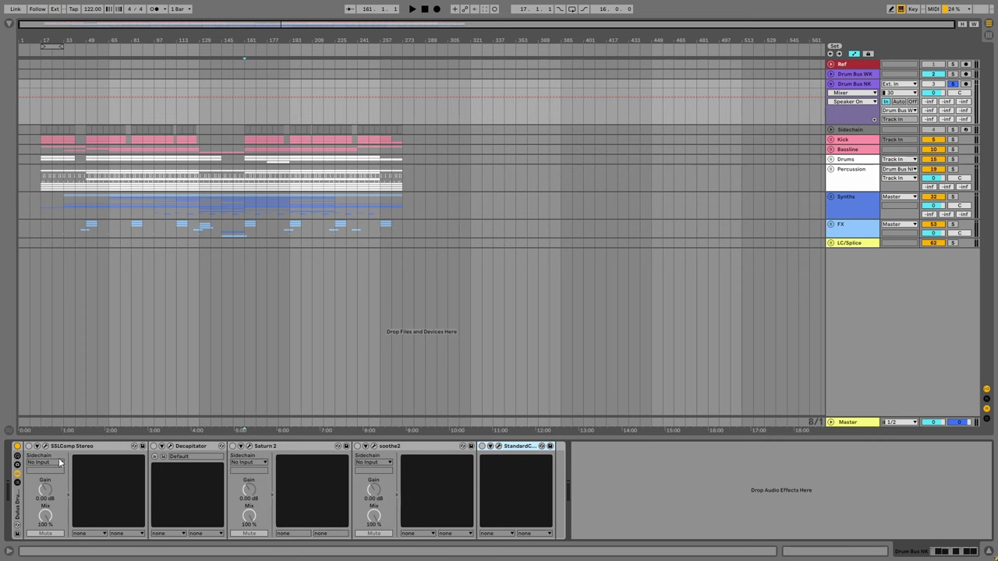
During playback, turn on SSLComp Stereo and adjust its threshold, and turn on Decapitator.
key("space")
left_click(45, 447)
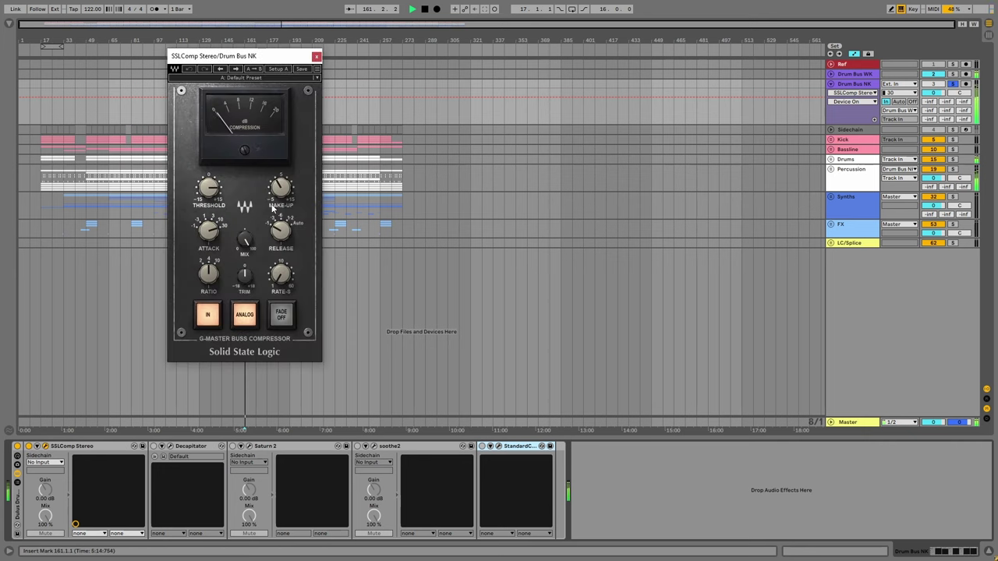
left_click(209, 188)
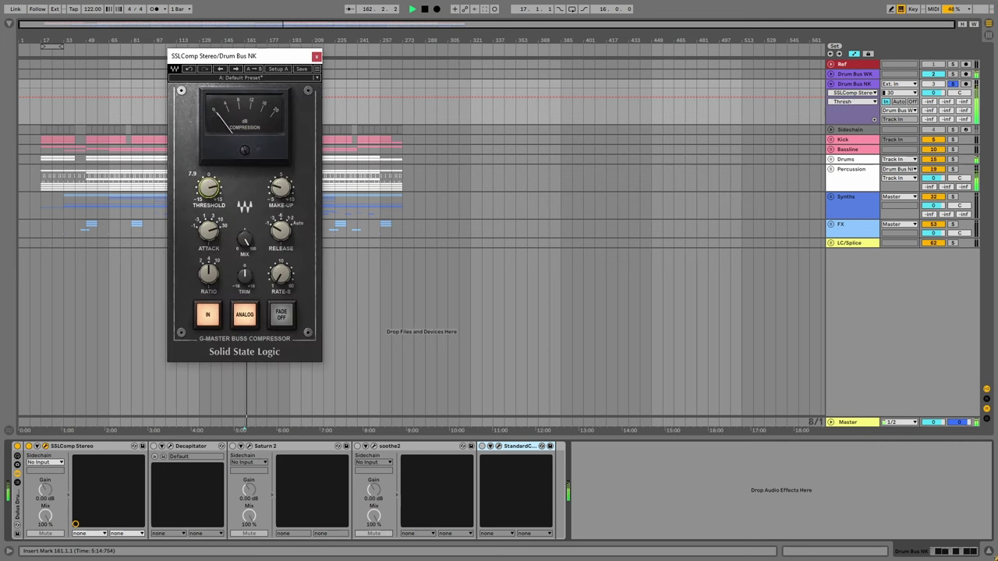
left_click_drag(209, 189, 230, 144)
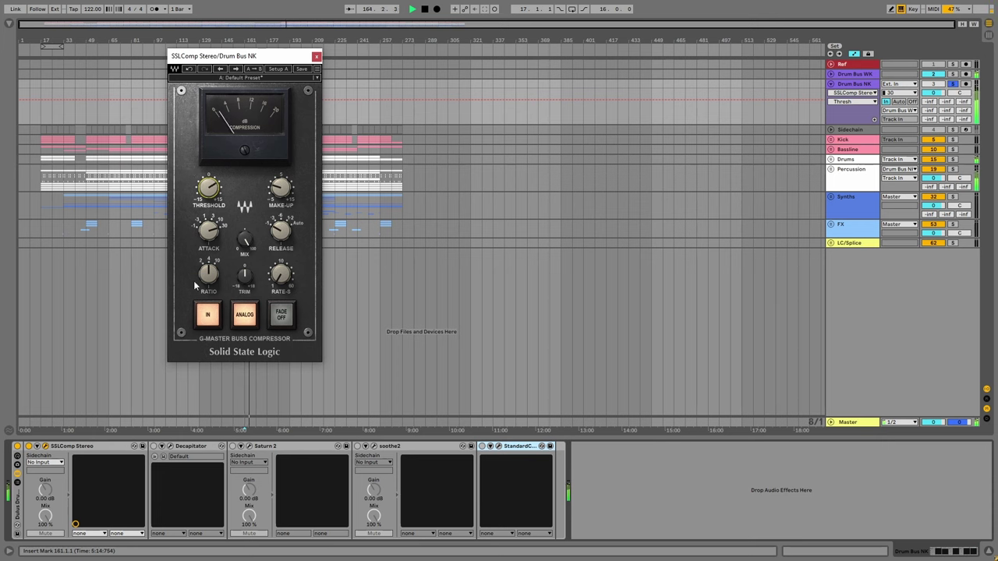
left_click(162, 445)
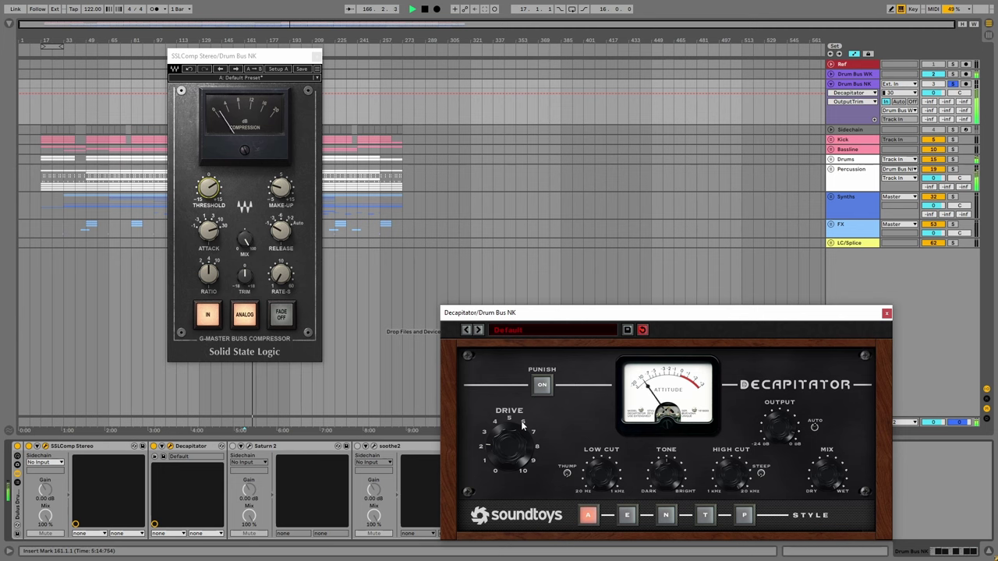
Turn on Saturn 2 and load its Bignify preset from the AT Drums category.
left_click(251, 446)
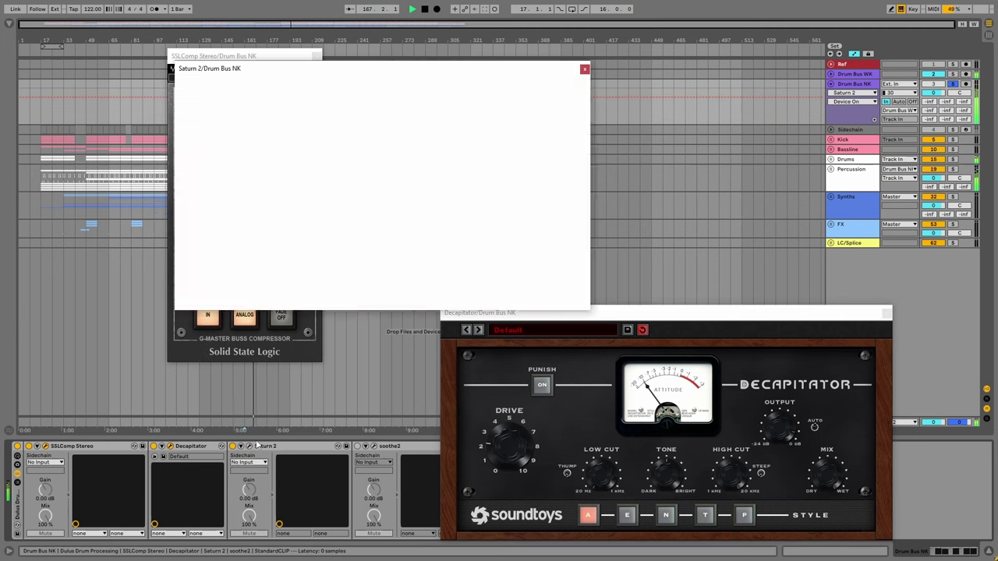
left_click(477, 88)
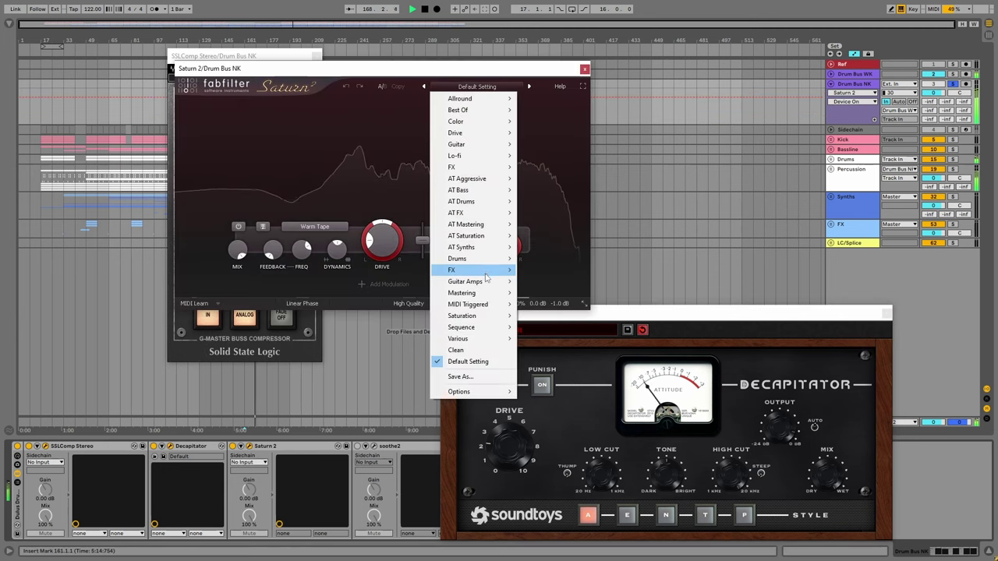
mouse_move(471, 201)
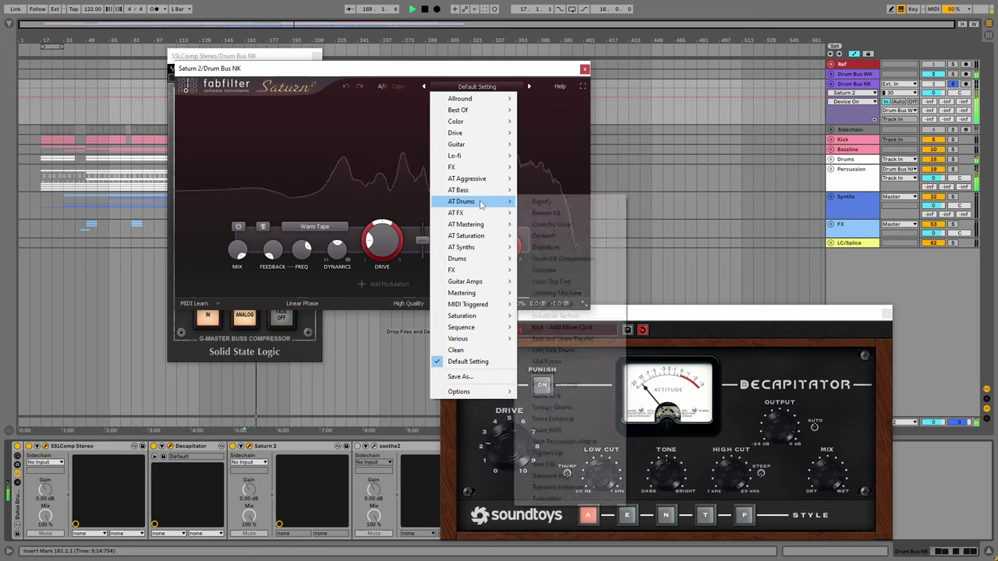
left_click(550, 204)
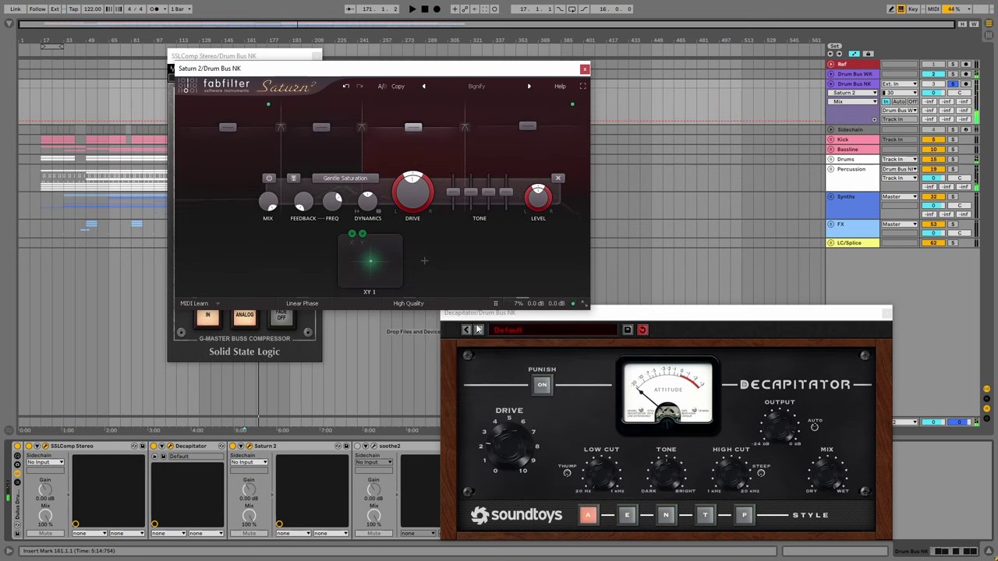
left_click(475, 86)
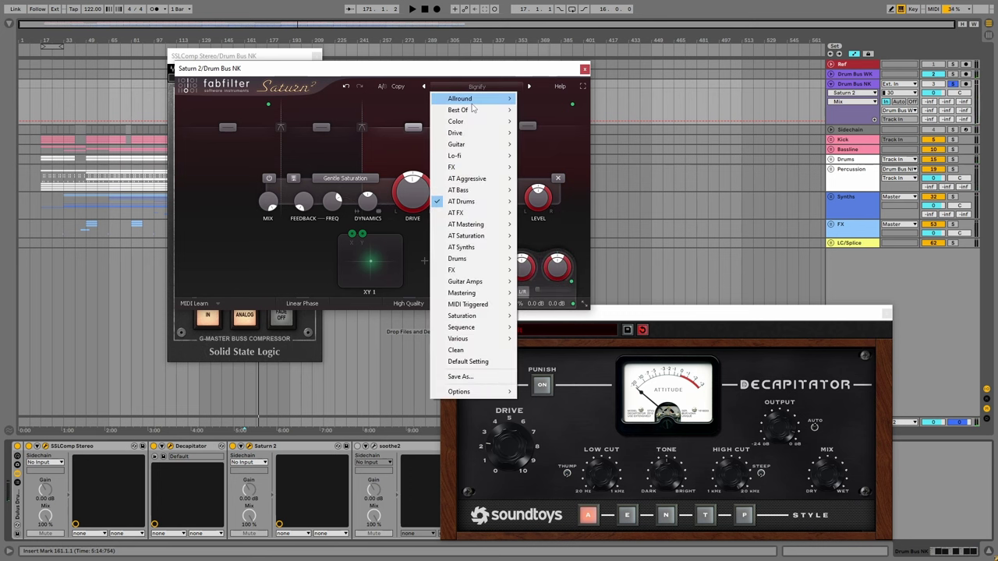
mouse_move(472, 110)
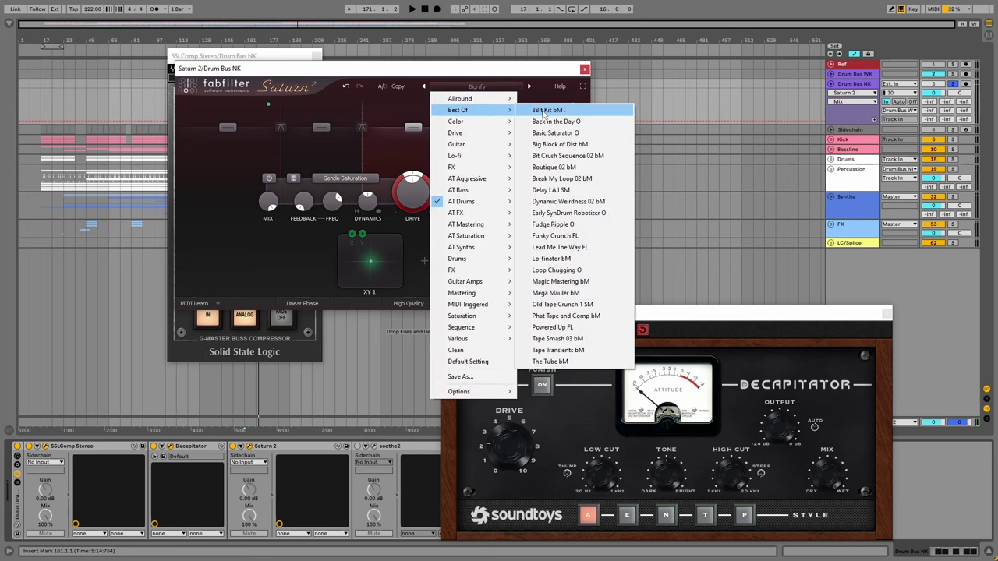
left_click(573, 134)
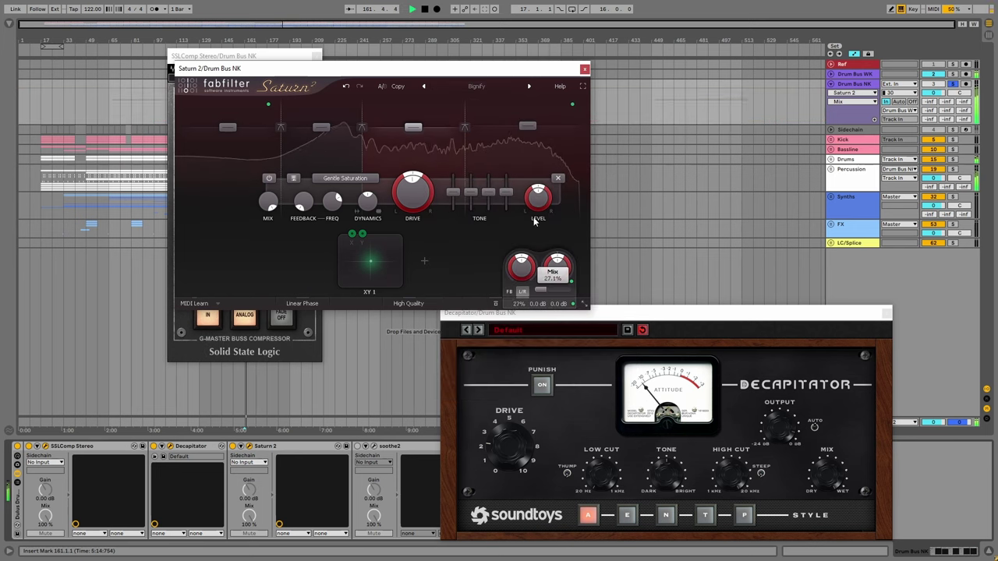
Set Saturn 2's overall mix to 15% and close the Saturn 2, SSLComp and Decapitator windows.
left_click_drag(518, 305, 528, 292)
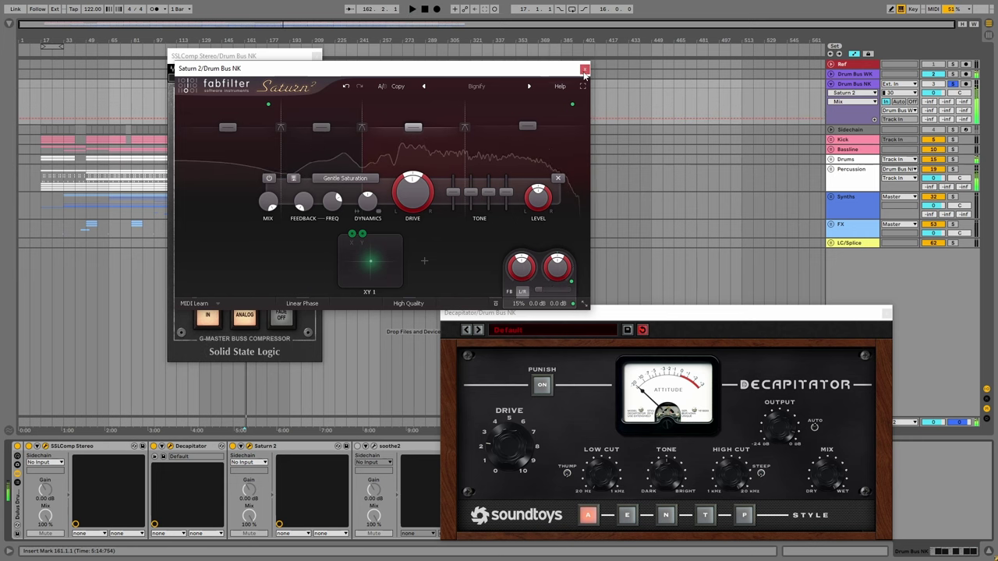
left_click(584, 68)
left_click(316, 56)
left_click(886, 313)
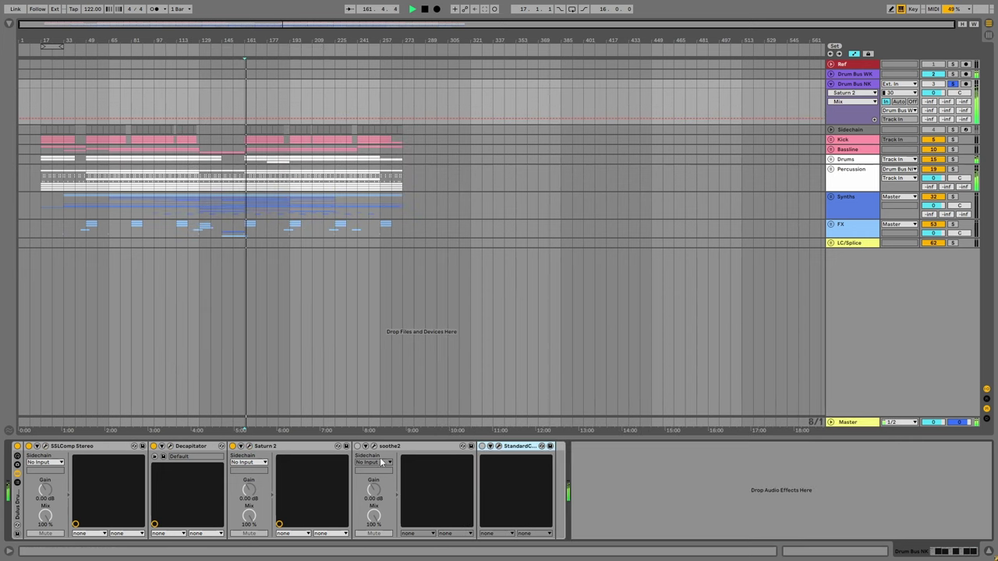
Turn on soothe2 and reduce its depth to 1.2 while monitoring the delta signal, with delta off again before closing its window.
left_click(337, 445)
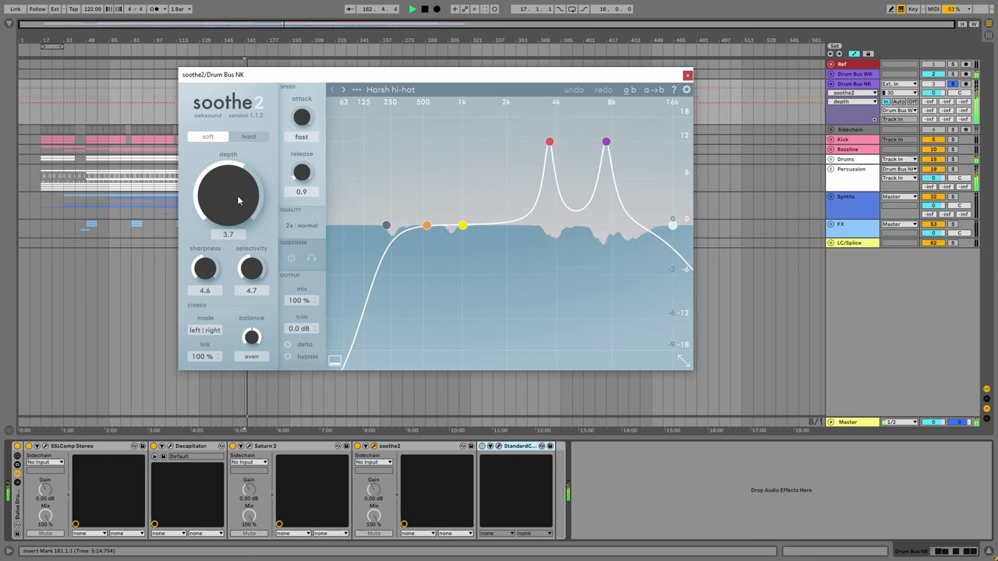
left_click(286, 344)
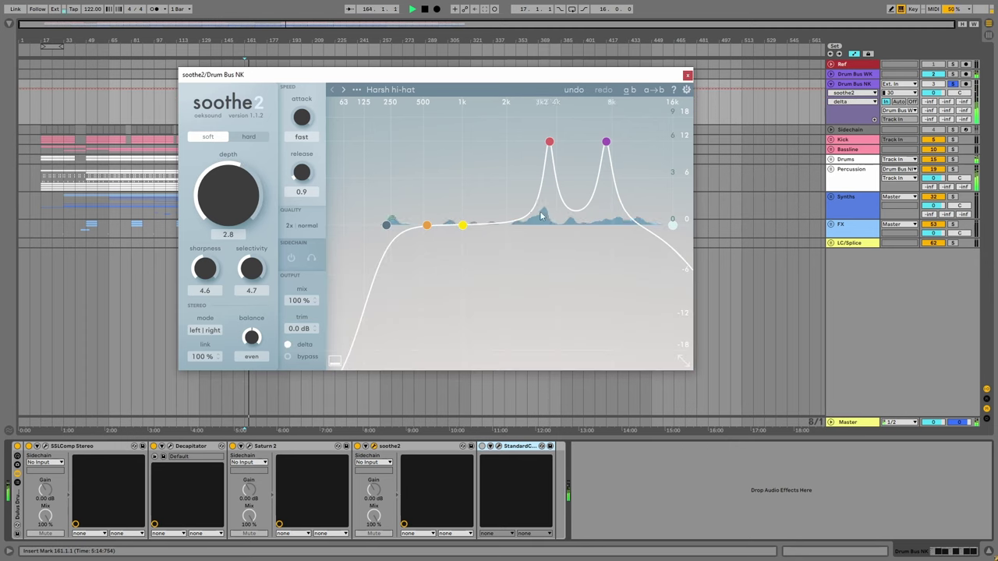
left_click_drag(220, 204, 222, 233)
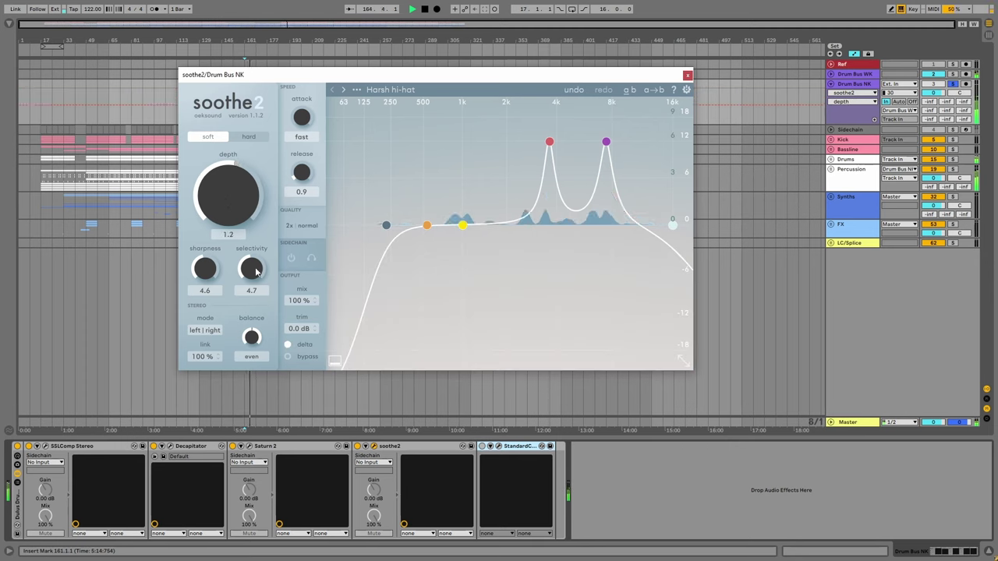
left_click(286, 343)
left_click(686, 75)
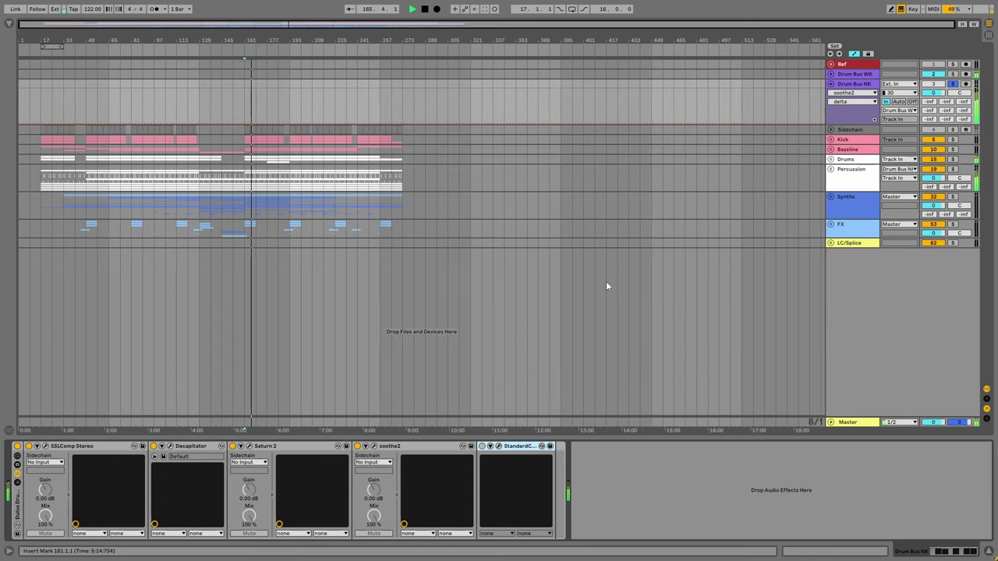
Turn on StandardCLIP, set its clip level to -5.20 dB during playback, and close its window.
left_click(499, 446)
left_click_drag(265, 184, 273, 205)
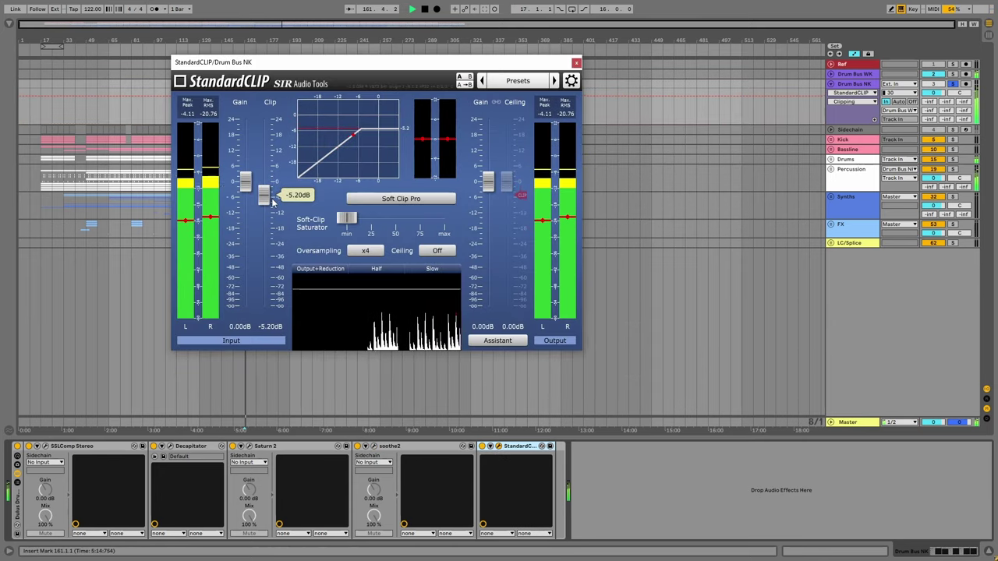
key("space")
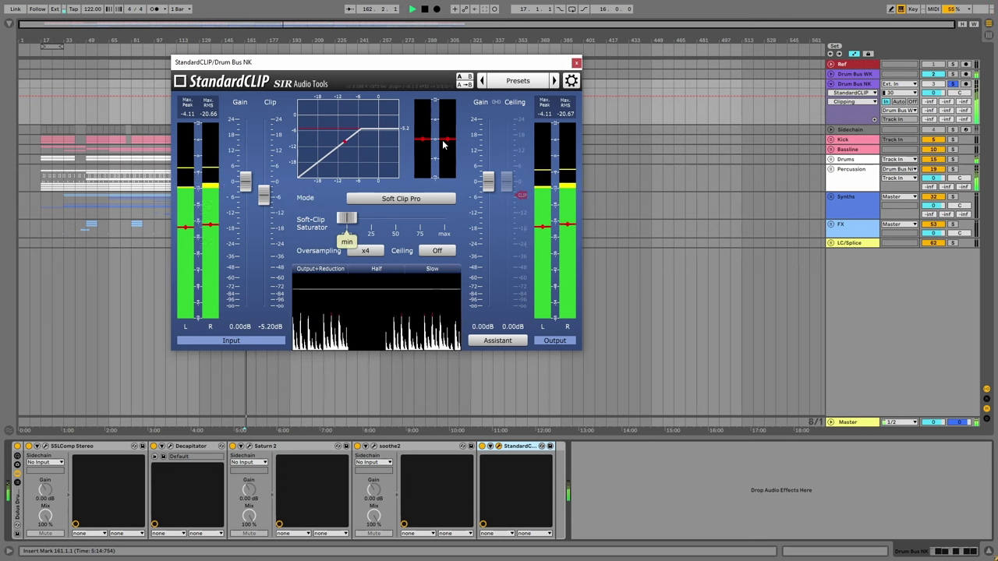
left_click(576, 62)
Stop playback, show the Session View mixer, and bypass the Dulus Drum Processing rack.
key("space")
key("Tab")
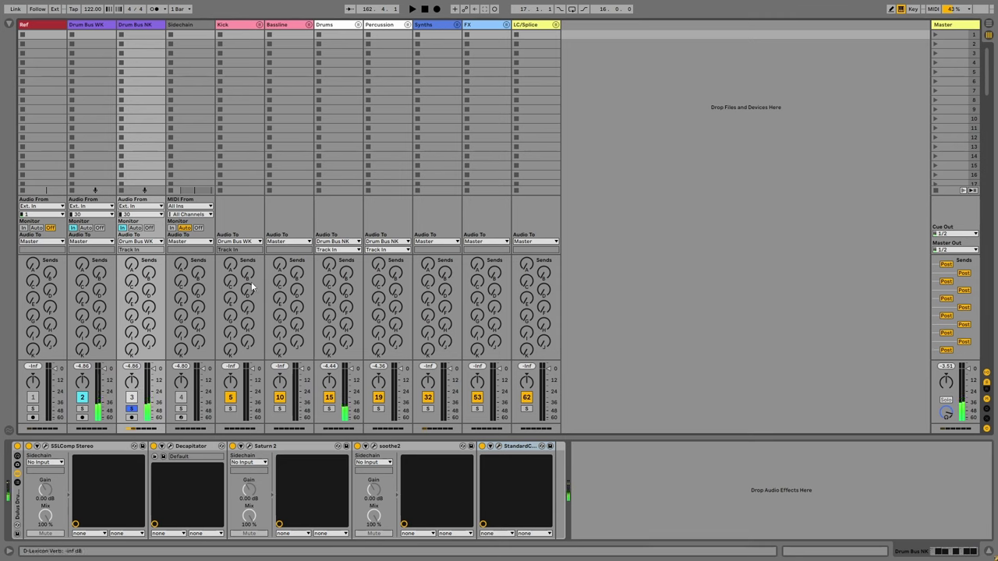
left_click(17, 446)
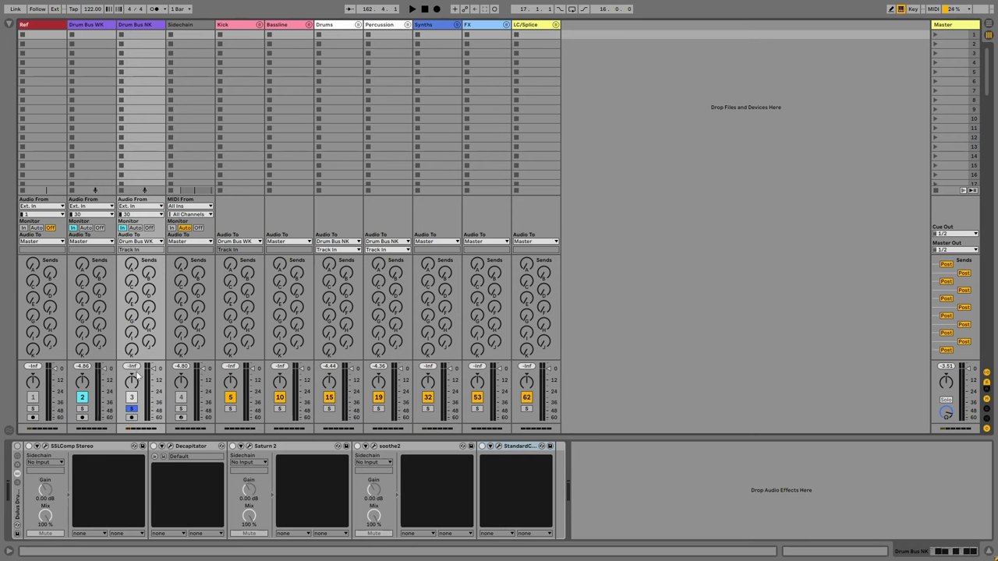
Compare Drum Bus NK's levels during playback with the Dulus Drum Processing rack on and bypassed, leaving the rack on.
key("space")
left_click(18, 448)
key("space")
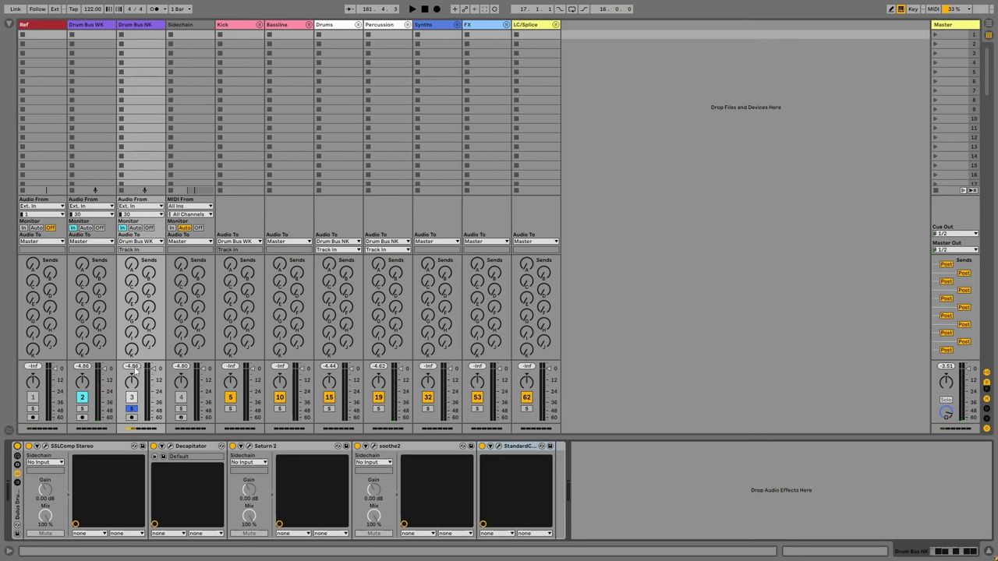
key("space")
left_click(18, 447)
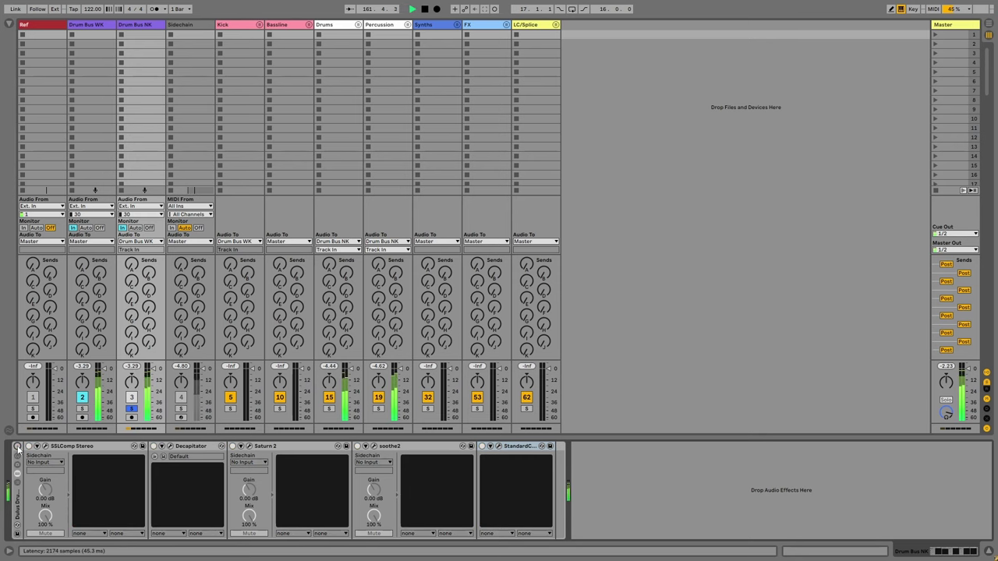
left_click(17, 447)
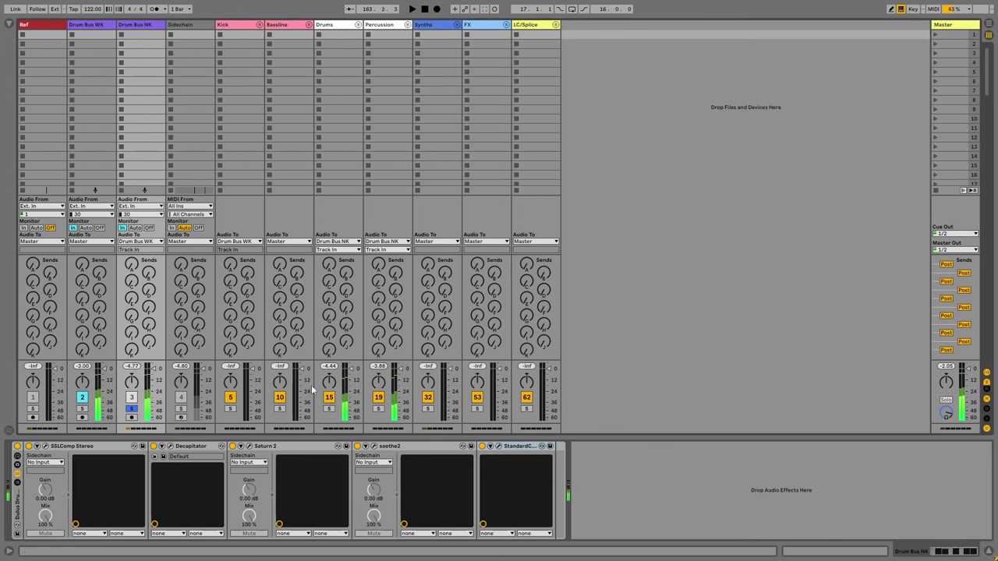
Return to Arrangement View, solo the Drum Bus WK track and show the browser.
key("Tab")
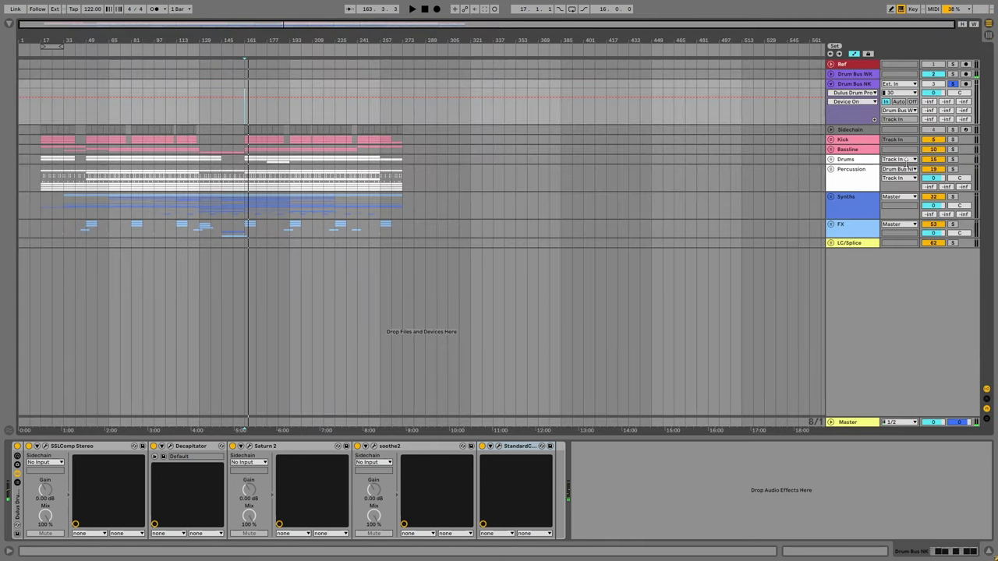
left_click(951, 73)
left_click(9, 23)
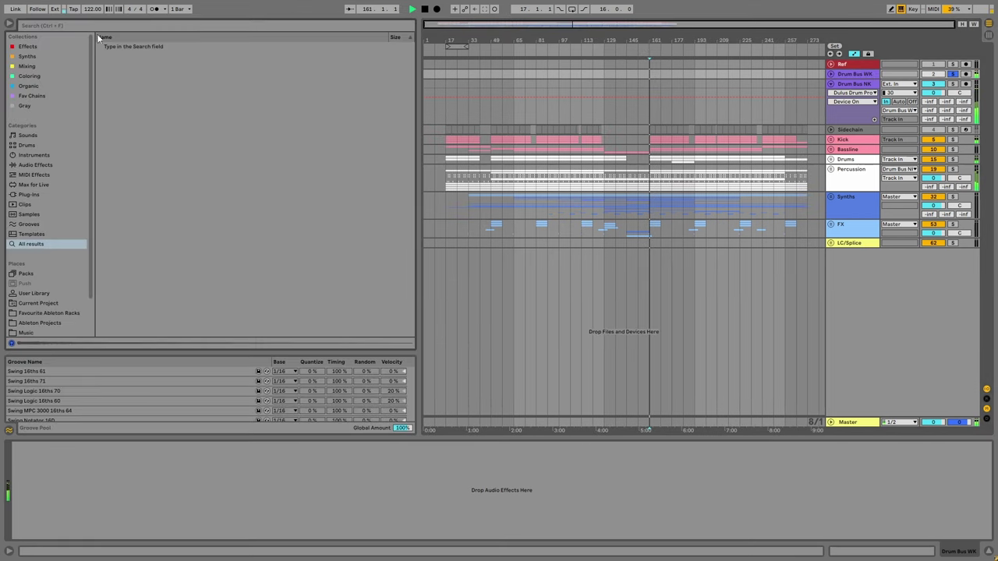
Review the device chains of Percussion, Drum Bus NK and Drum Bus WK, unfolding Drum Bus WK and leaving it selected.
left_click(833, 171)
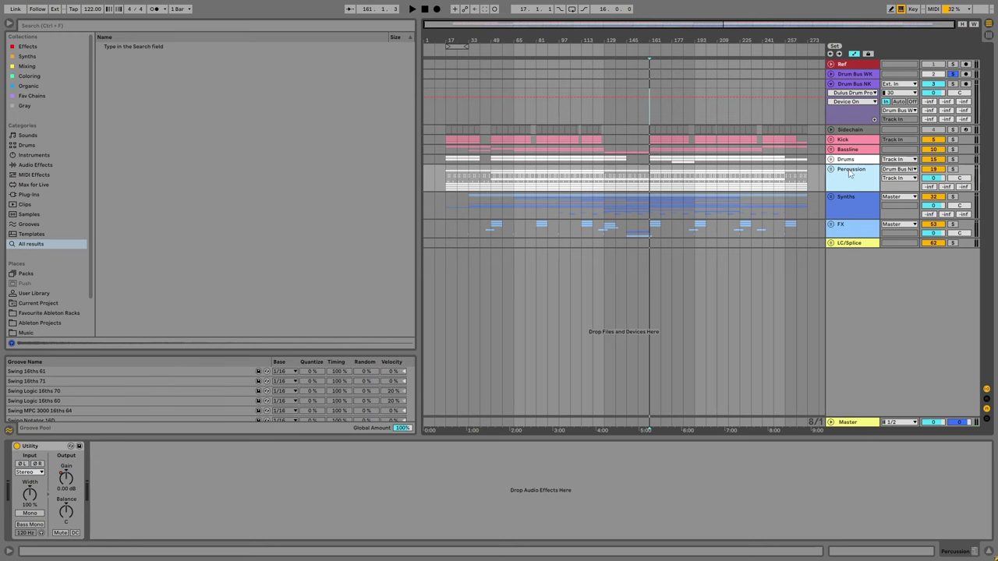
left_click(857, 84)
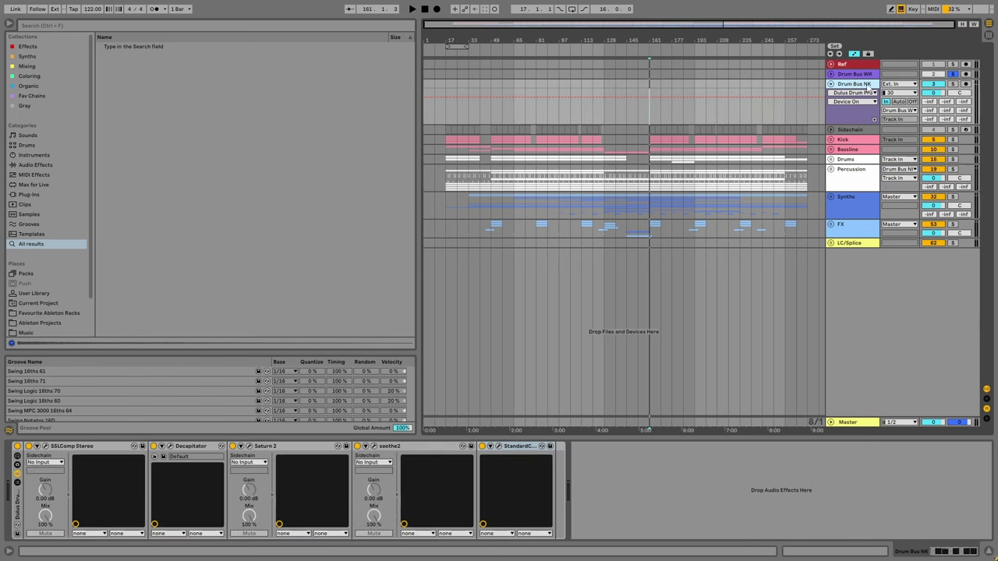
left_click(831, 74)
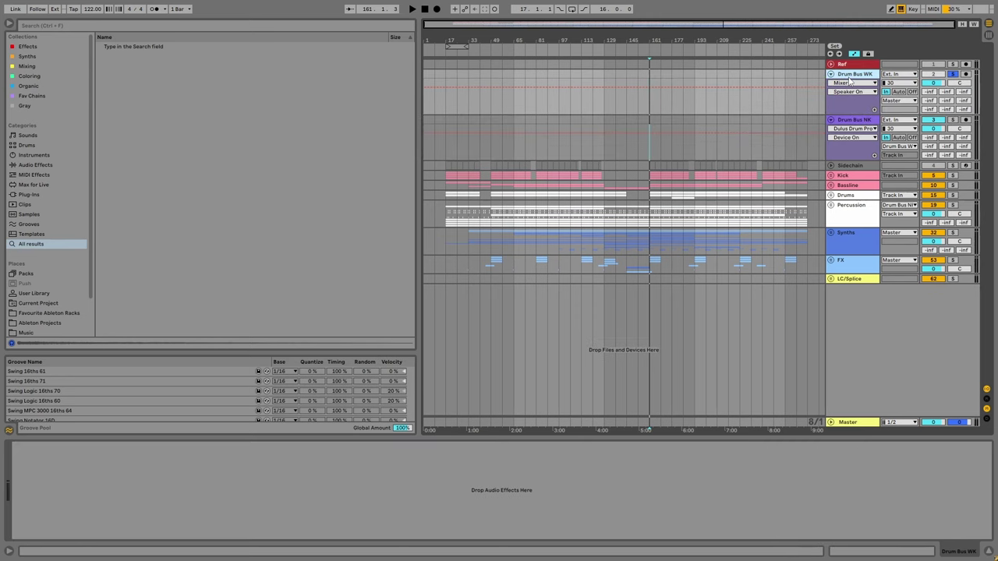
left_click(853, 122)
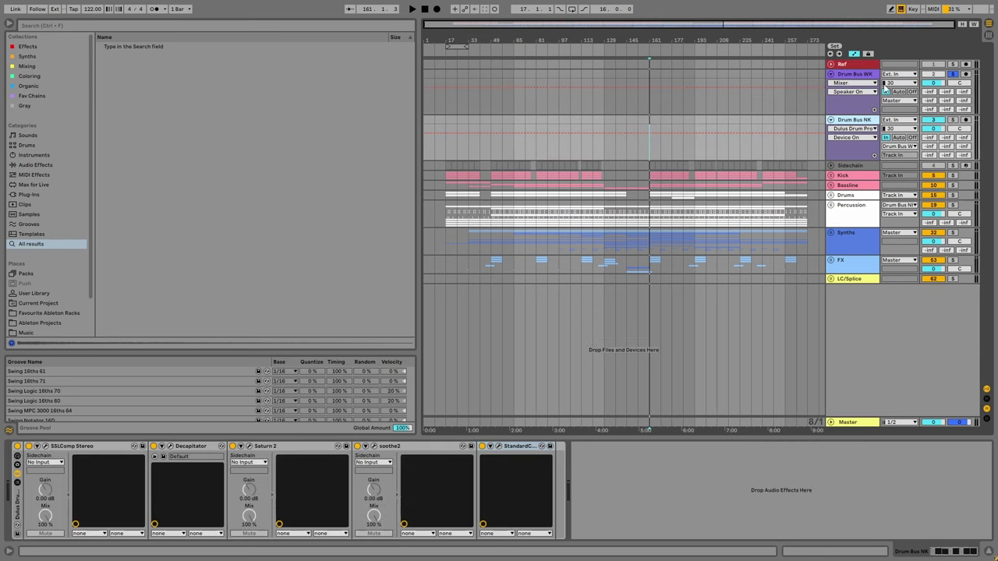
left_click(858, 76)
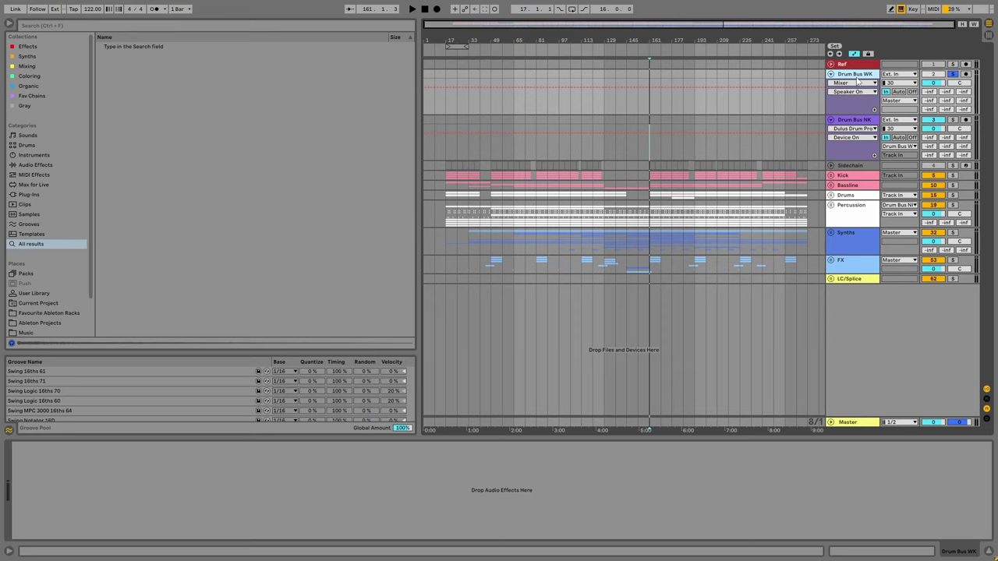
left_click(858, 121)
left_click(863, 75)
Search the browser for "dulus pre", load Dulus Neve Drums Pre.adg onto Drum Bus WK and clear the search before hiding the browser.
key("ctrl+f")
type("dulu")
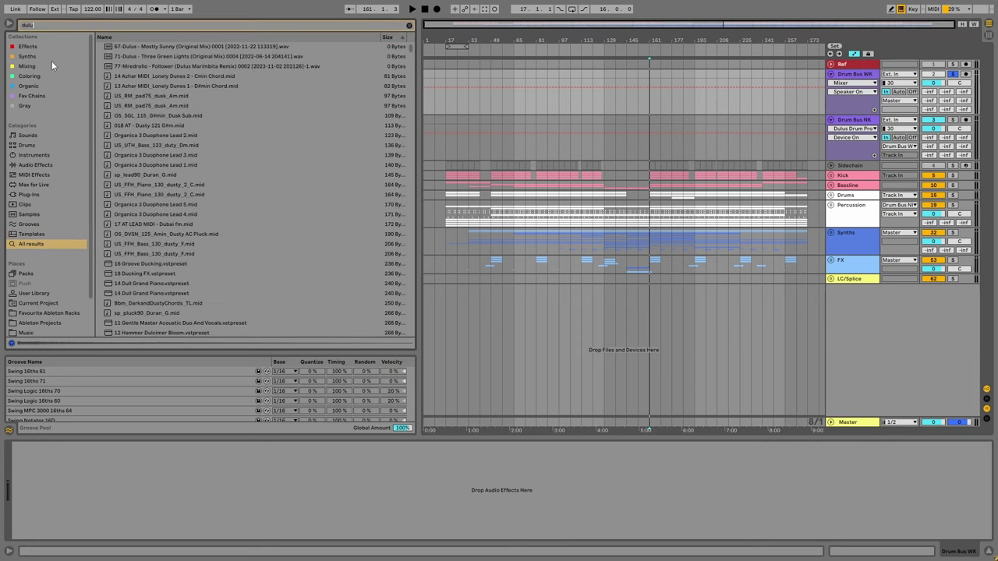
type("s pre")
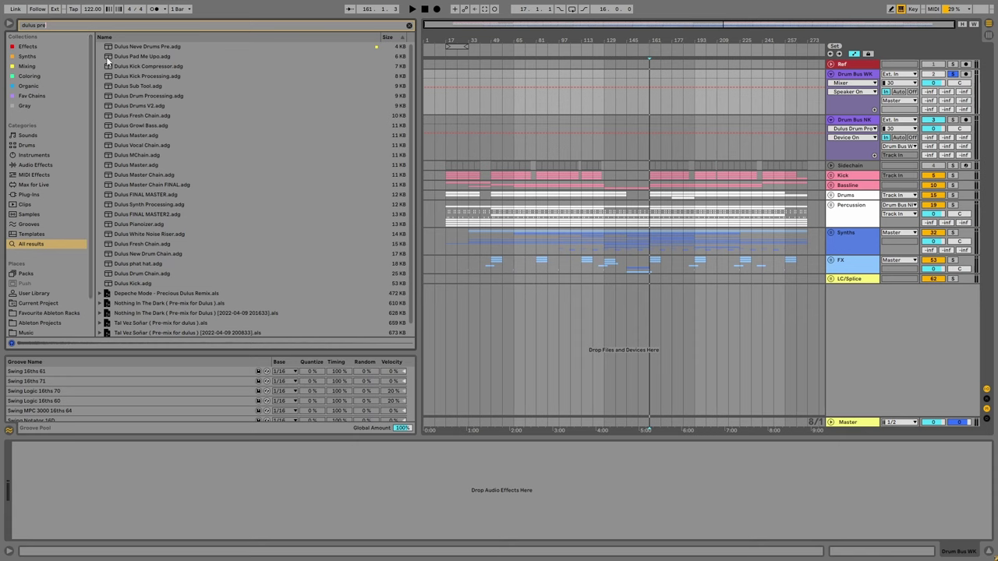
left_click(146, 47)
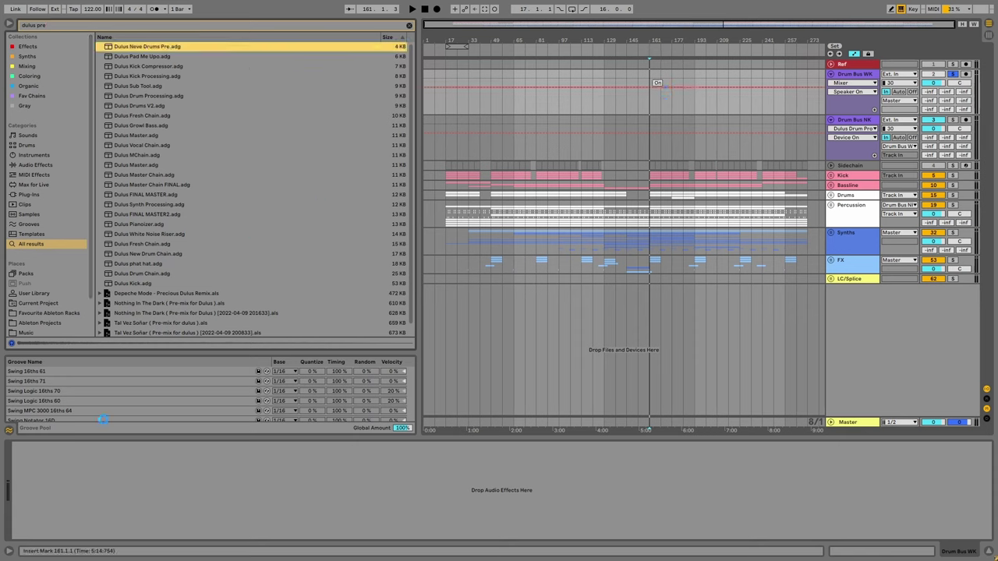
left_click(409, 25)
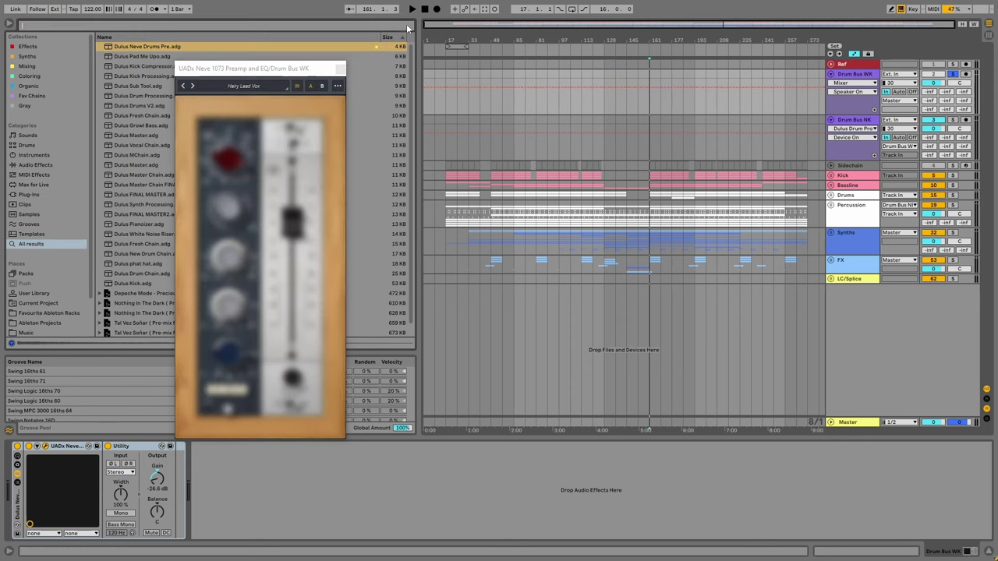
left_click(8, 23)
left_click_drag(238, 70, 359, 69)
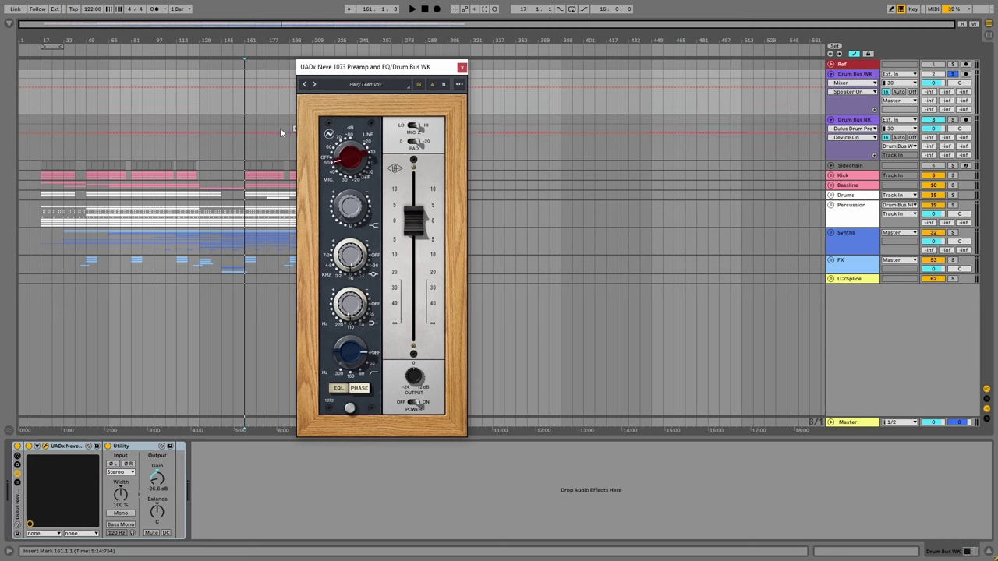
Lower the mic gain of the Neve 1073 preamp on Drum Bus WK and audition the soloed bus.
key("space")
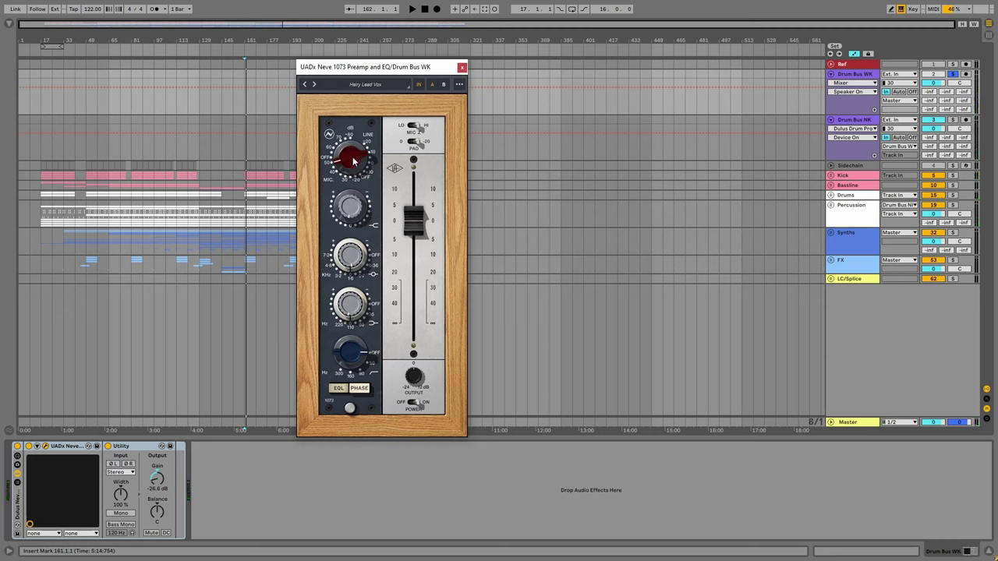
left_click_drag(353, 162, 358, 181)
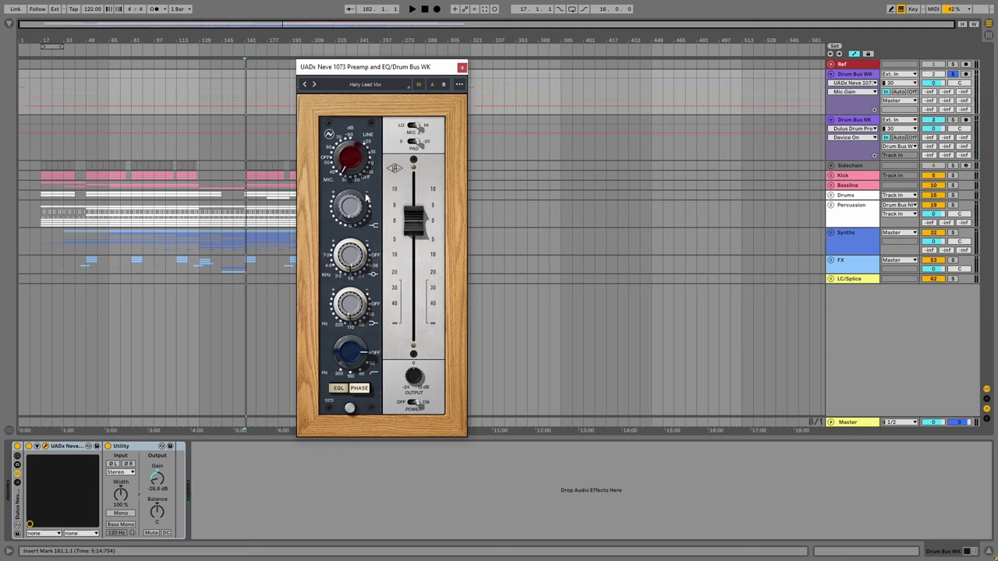
key("space")
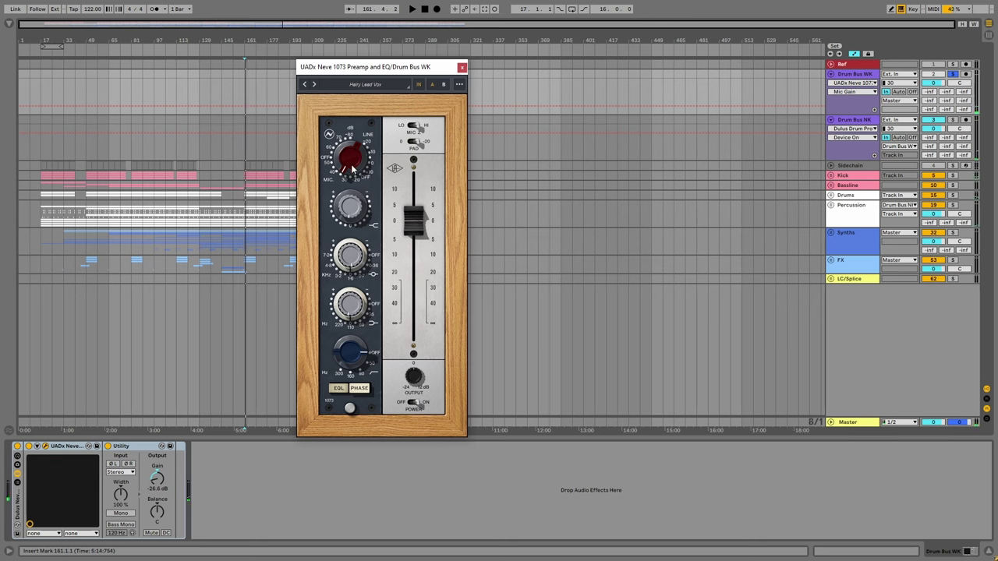
key("space")
key("space")
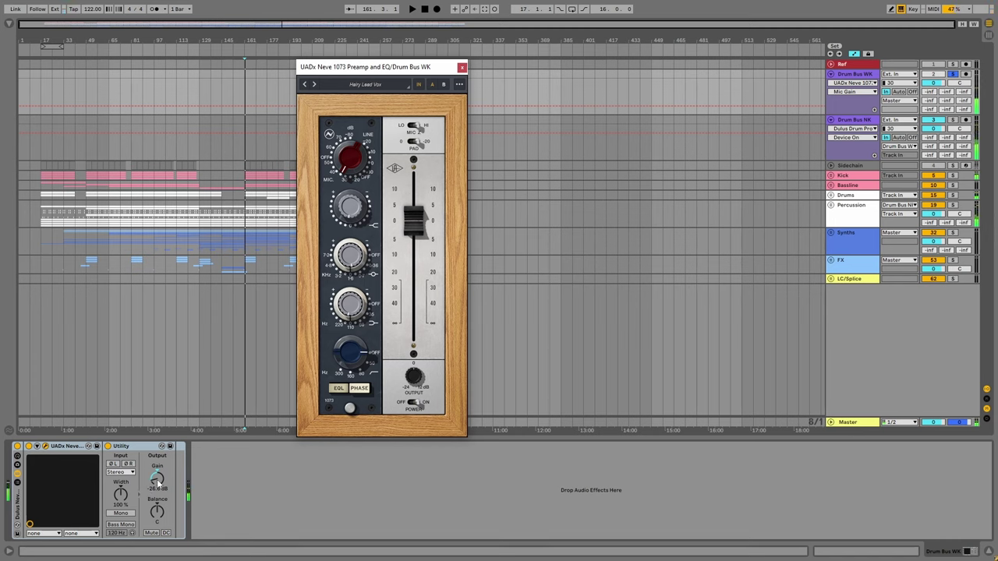
Set the Neve rack's Utility gain to -12.8 dB during playback and compare the sound with the rack bypassed and active.
left_click(148, 463)
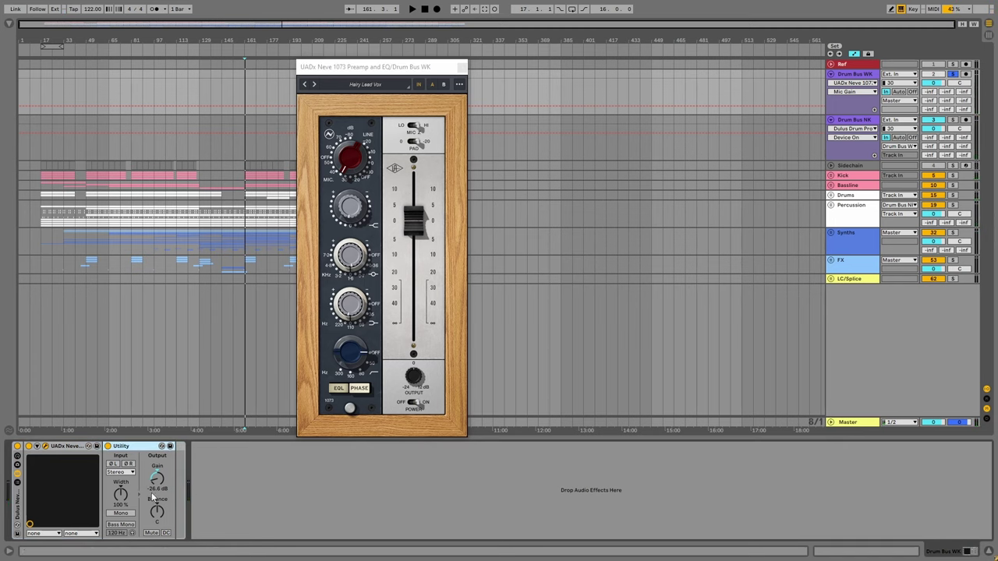
mouse_move(156, 484)
left_mouse_down()
mouse_move(157, 448)
mouse_move(156, 483)
left_mouse_up()
key("space")
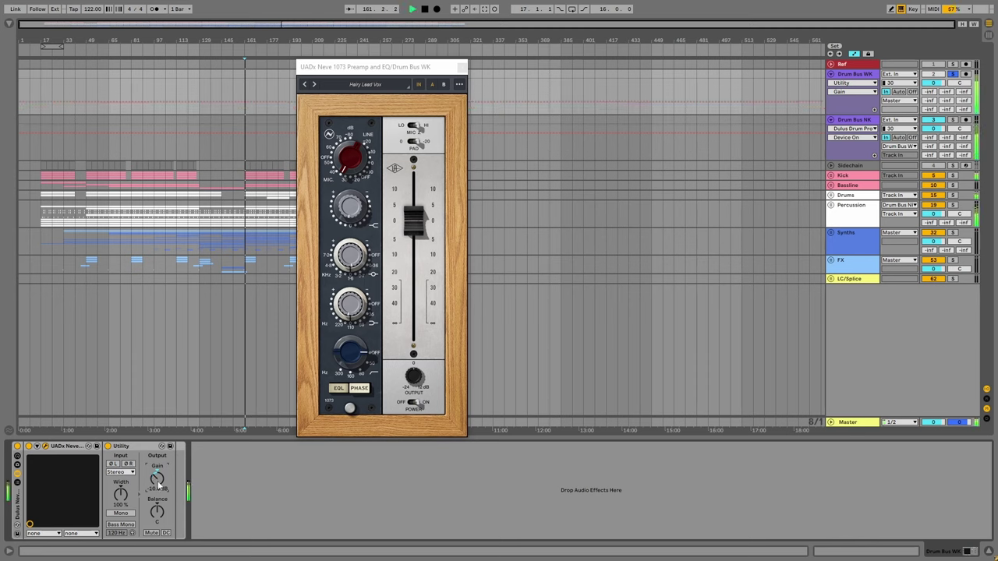
left_click(17, 447)
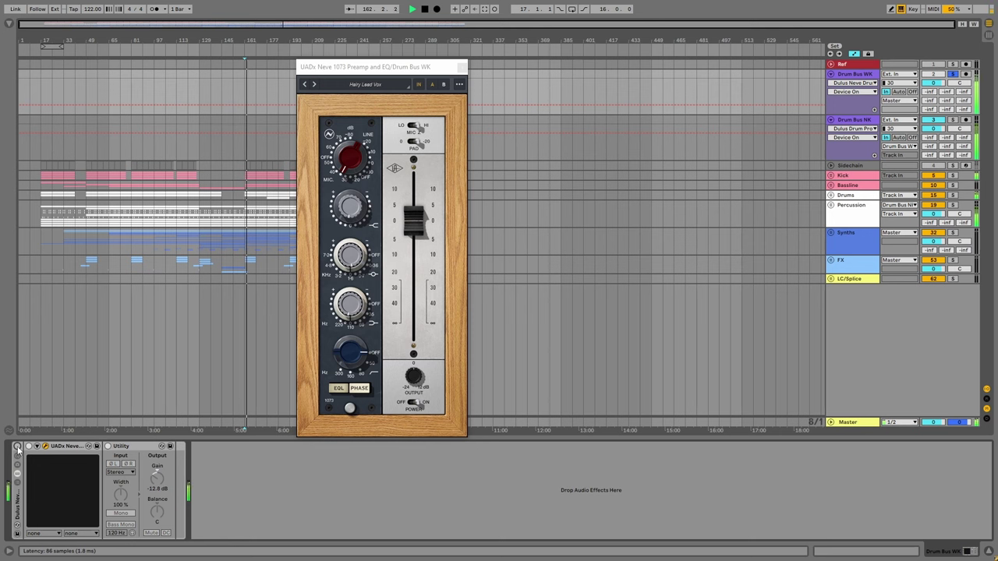
left_click(17, 447)
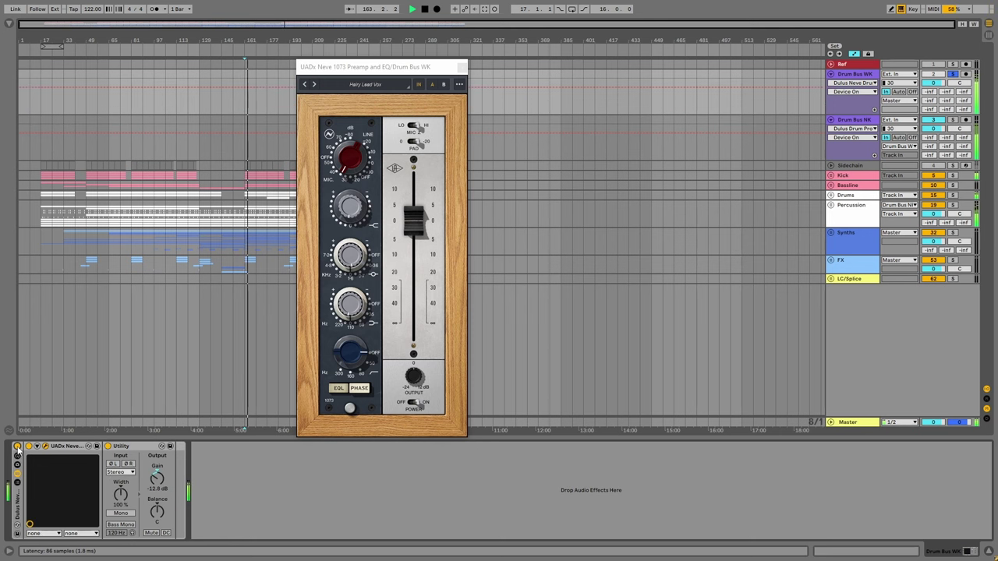
Compare Drum Bus WK's peak levels in the Session View mixer with the Neve rack bypassed and active.
key("Tab")
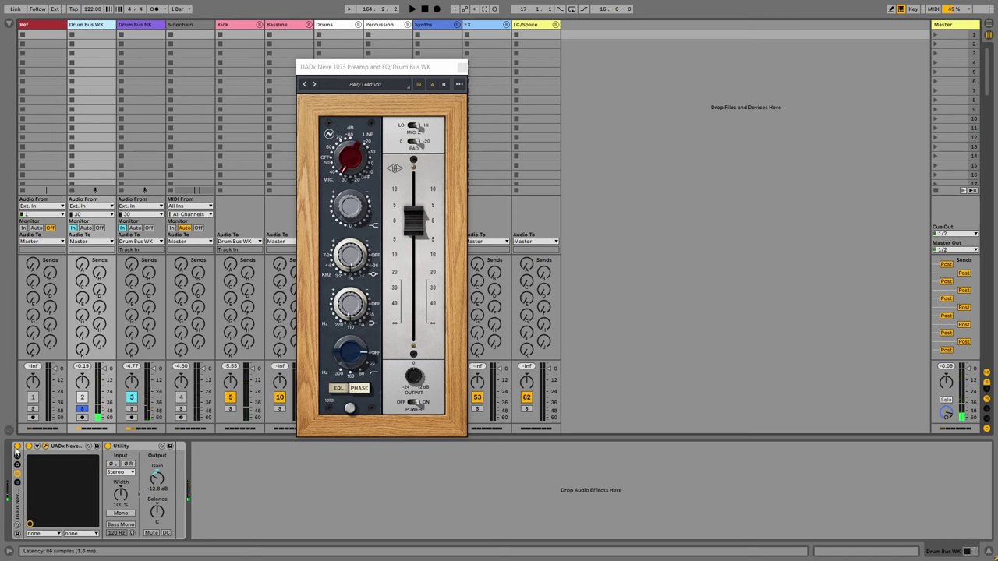
left_click(17, 447)
key("space")
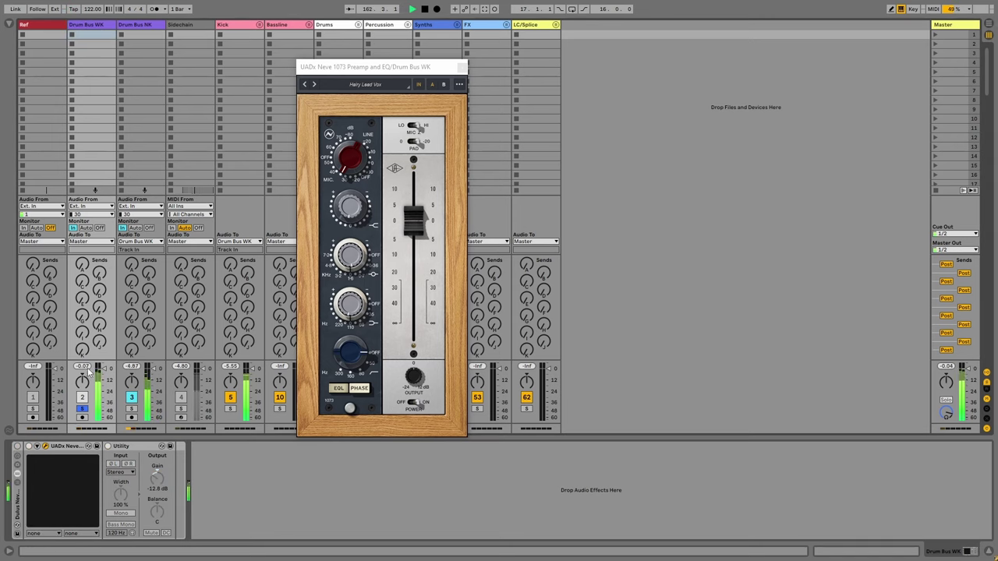
key("space")
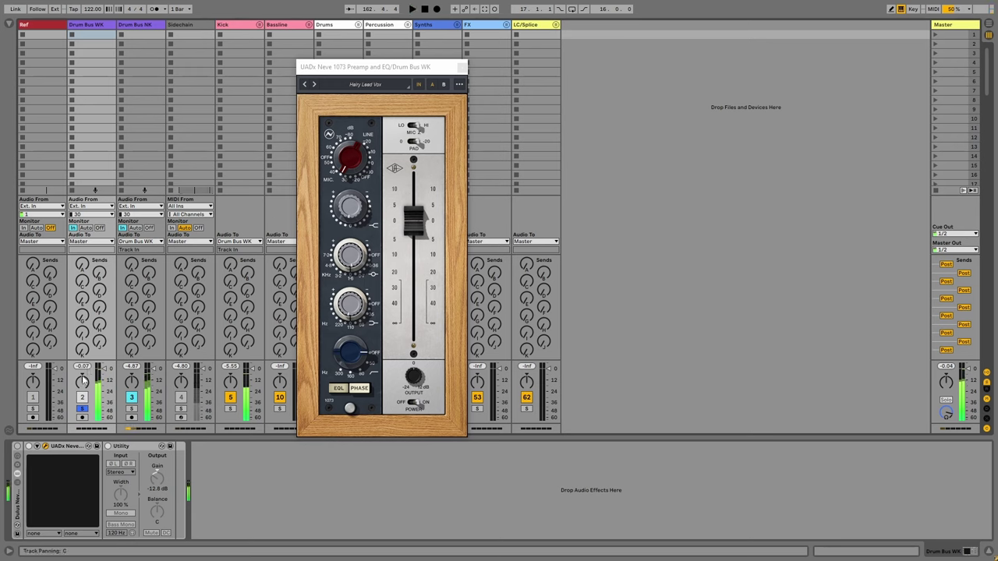
left_click(17, 446)
key("space")
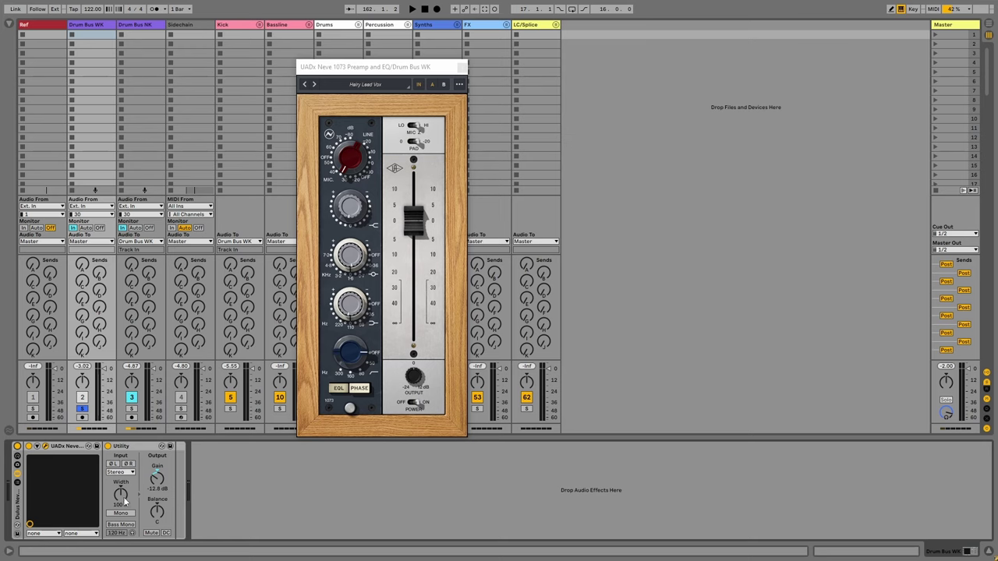
Raise the Utility gain to -11.8 dB during playback and compare against the bypassed Neve rack, leaving the rack on.
key("space")
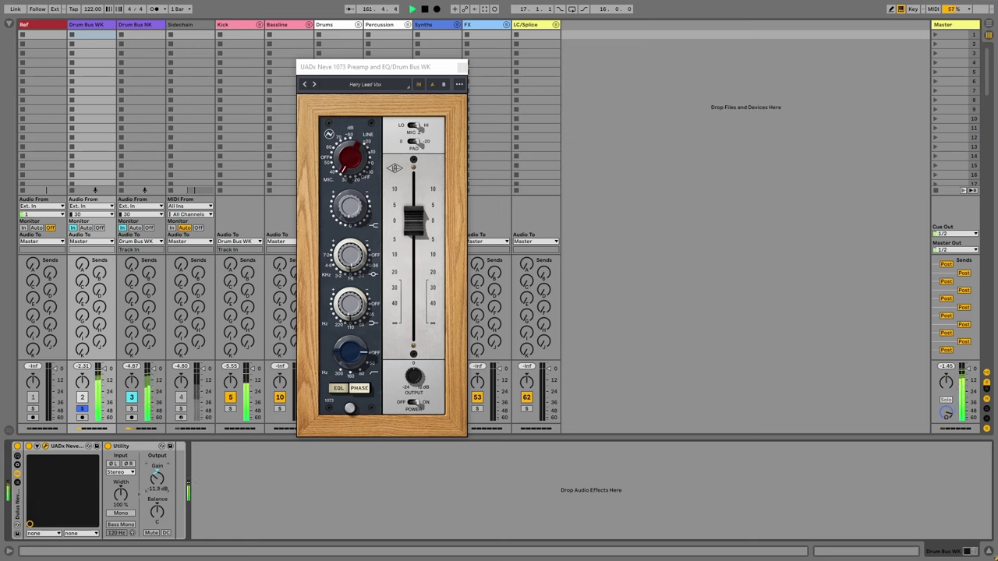
left_click(17, 447)
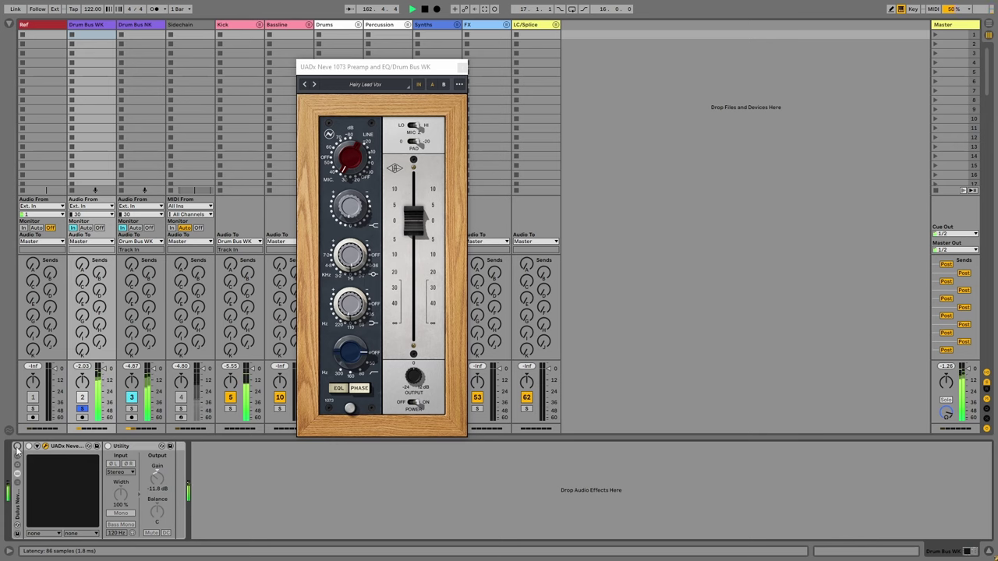
left_click(17, 447)
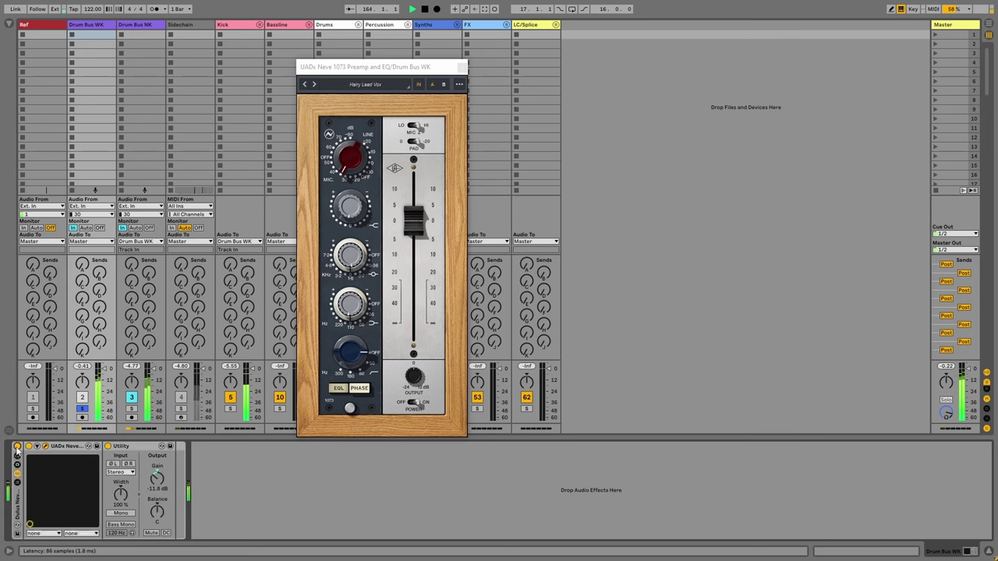
left_click(17, 447)
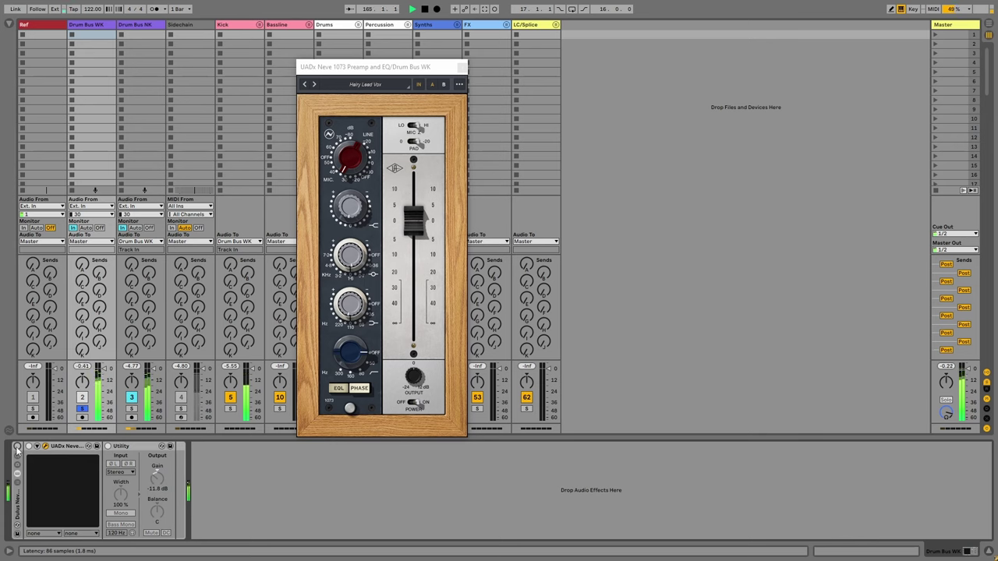
left_click(17, 448)
Return to Arrangement View, close the Neve 1073 window and fold the Drum Bus WK and Drum Bus NK tracks.
key("Tab")
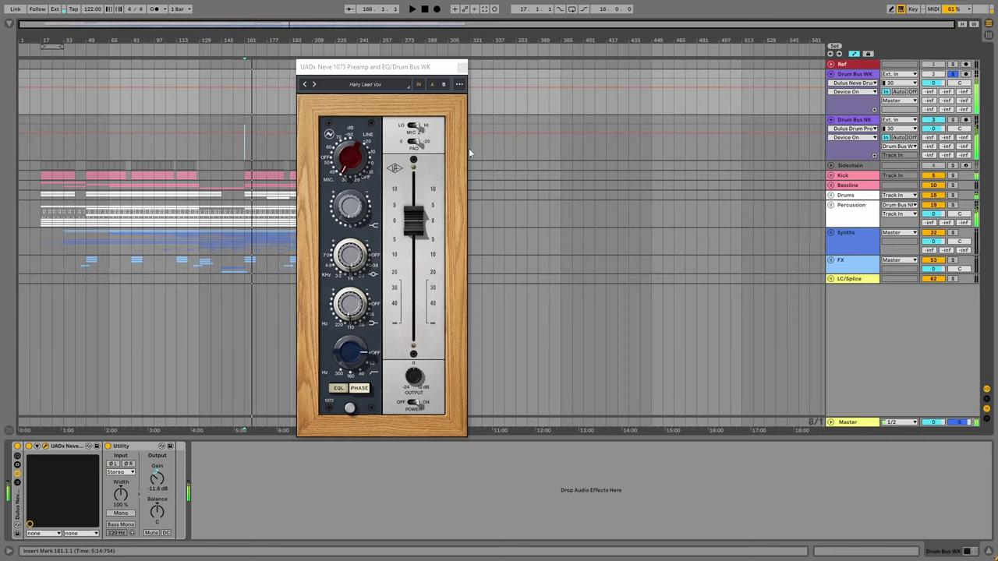
left_click(461, 66)
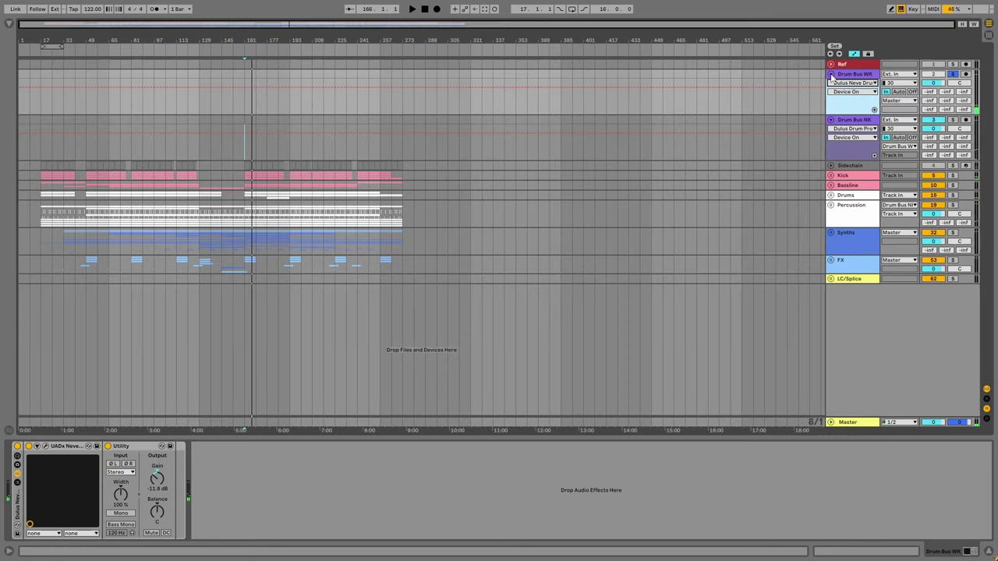
left_click(830, 73)
left_click(830, 84)
Find the Dulus MChain.adg rack by searching the browser for "dulus mchain" and load it onto the Master track.
left_click(244, 209)
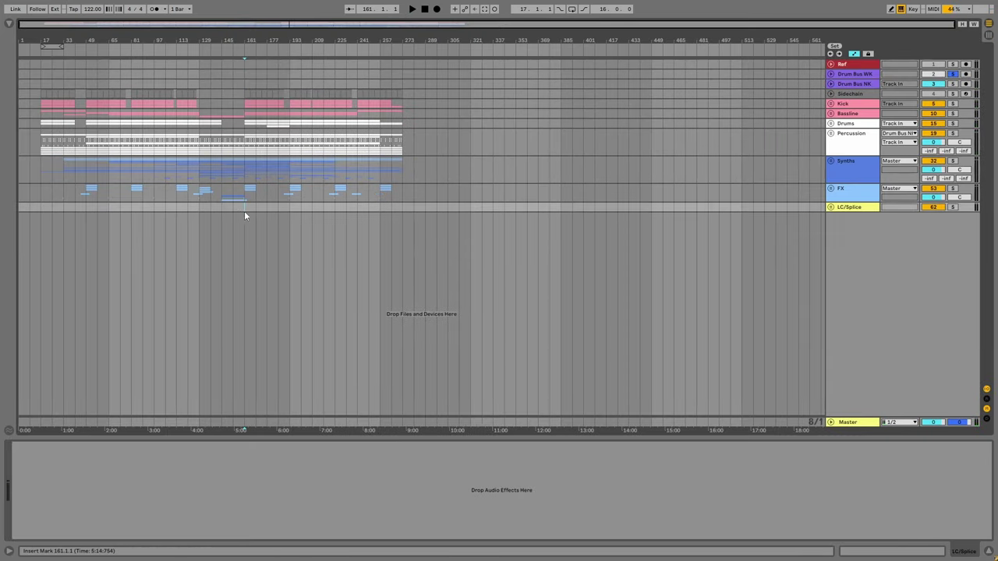
left_click(10, 26)
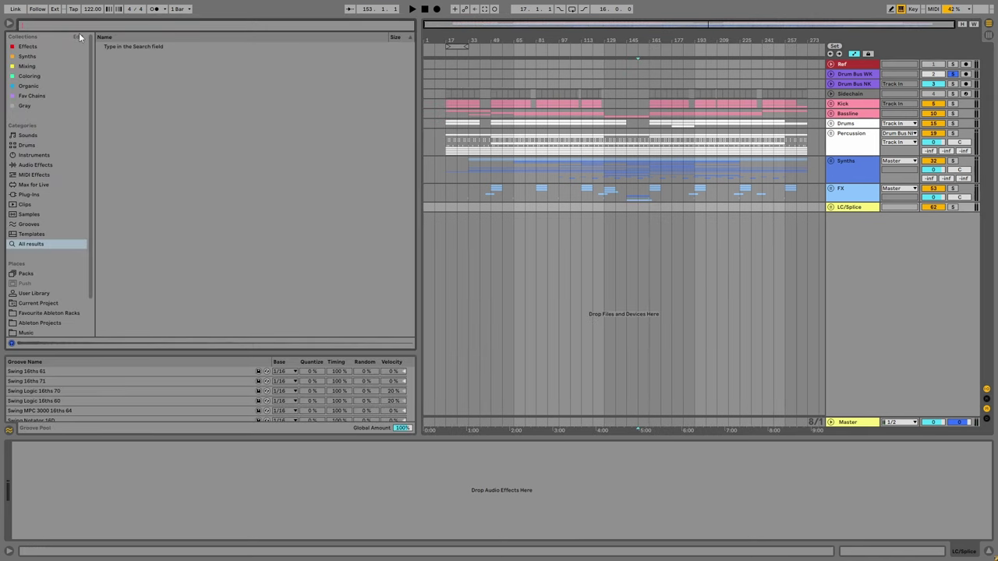
type("ter")
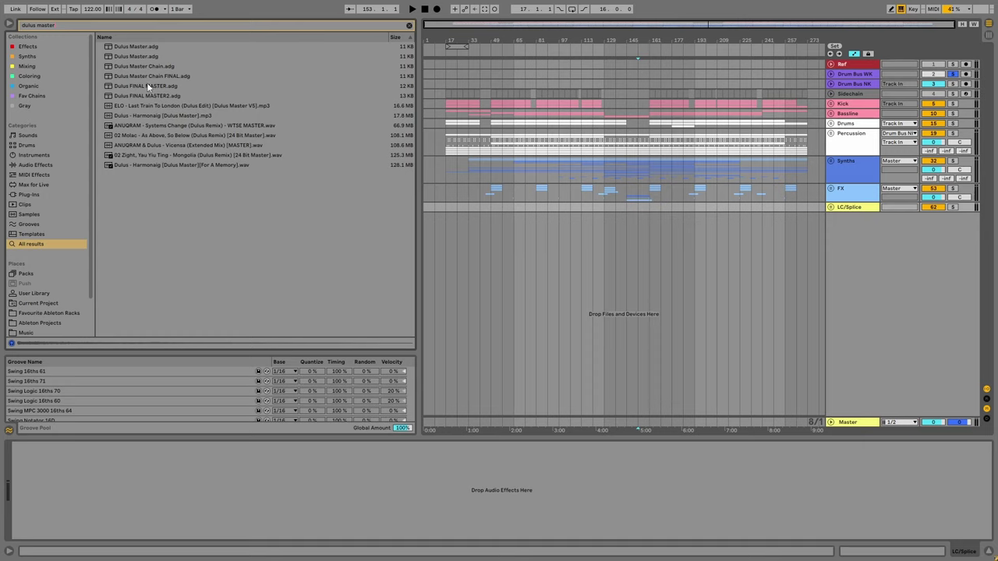
key("BackSpace")
key("BackSpace")
key("BackSpace")
key("BackSpace")
key("BackSpace")
type("chain")
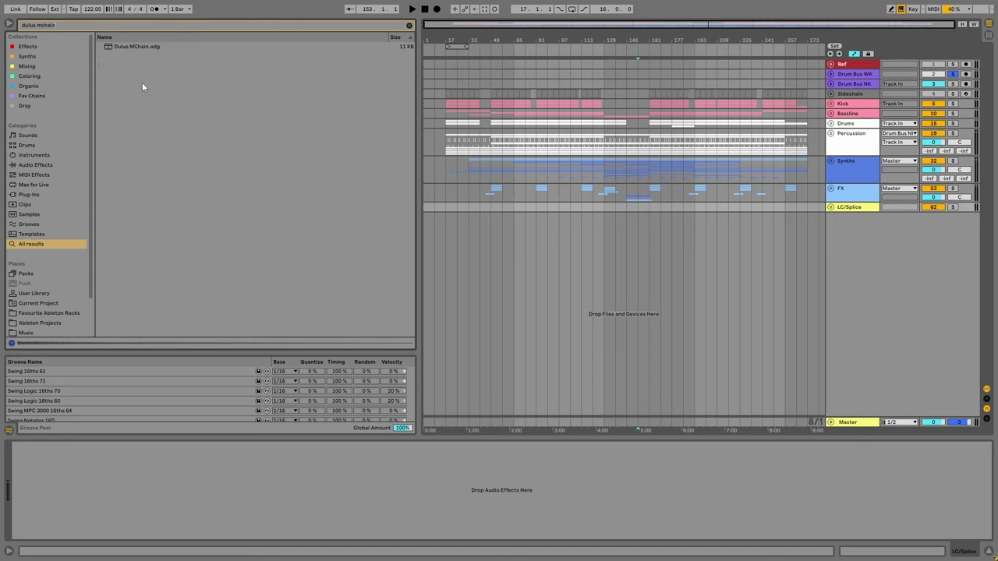
key("Down")
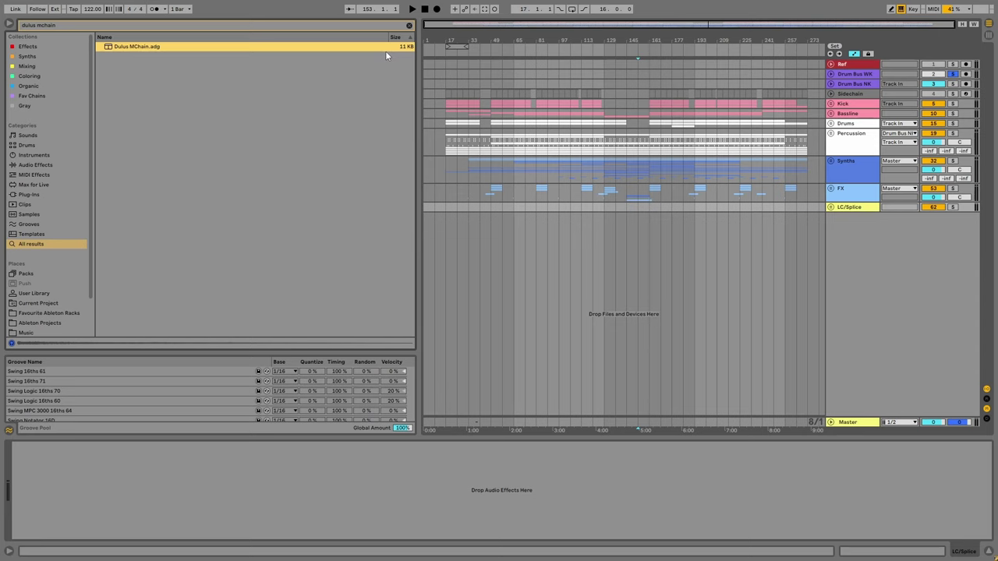
key("Return")
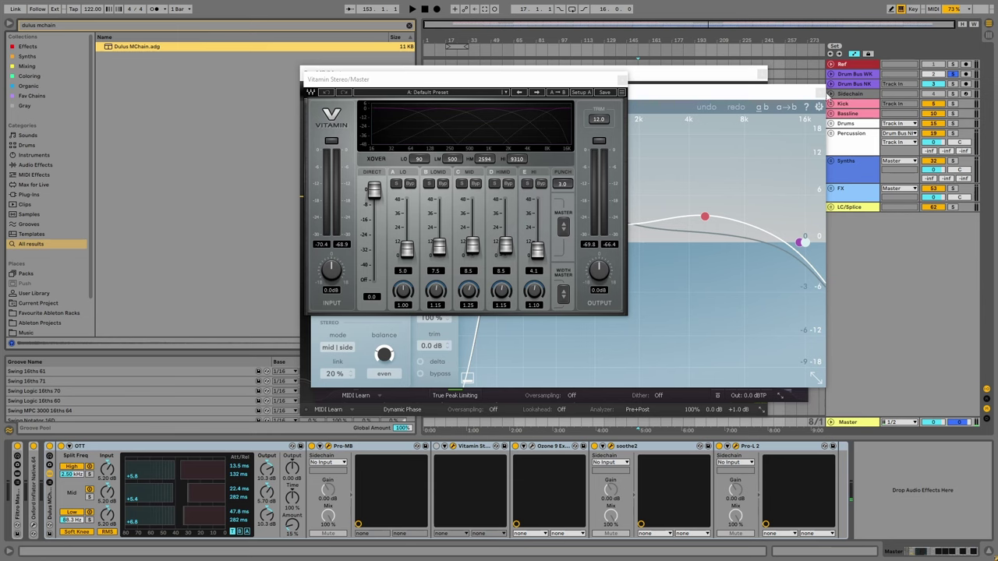
Close the newly loaded plug-in windows and set the Master chain's OTT Amount to 5.0 %.
left_click(761, 74)
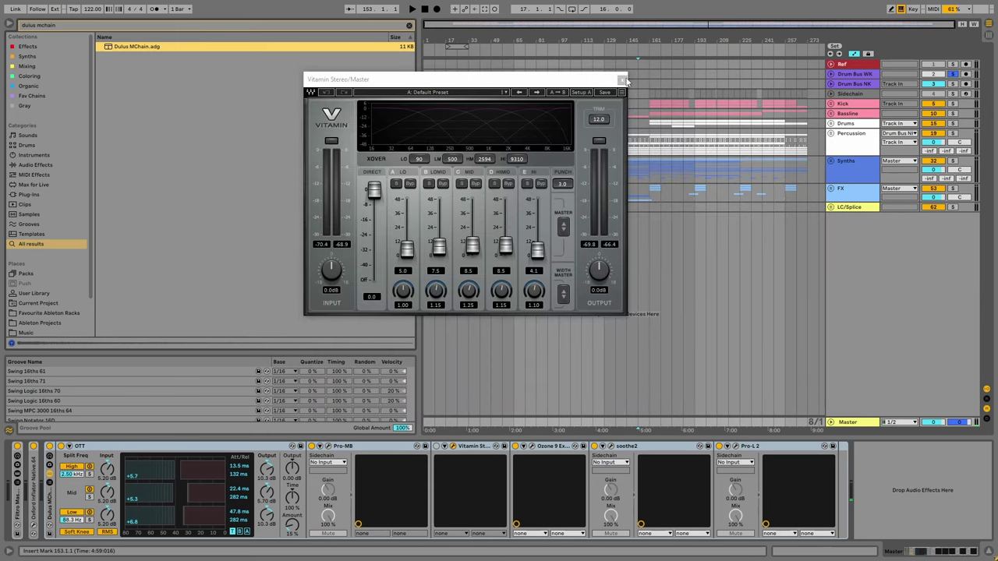
left_click(622, 80)
left_click_drag(292, 523, 292, 541)
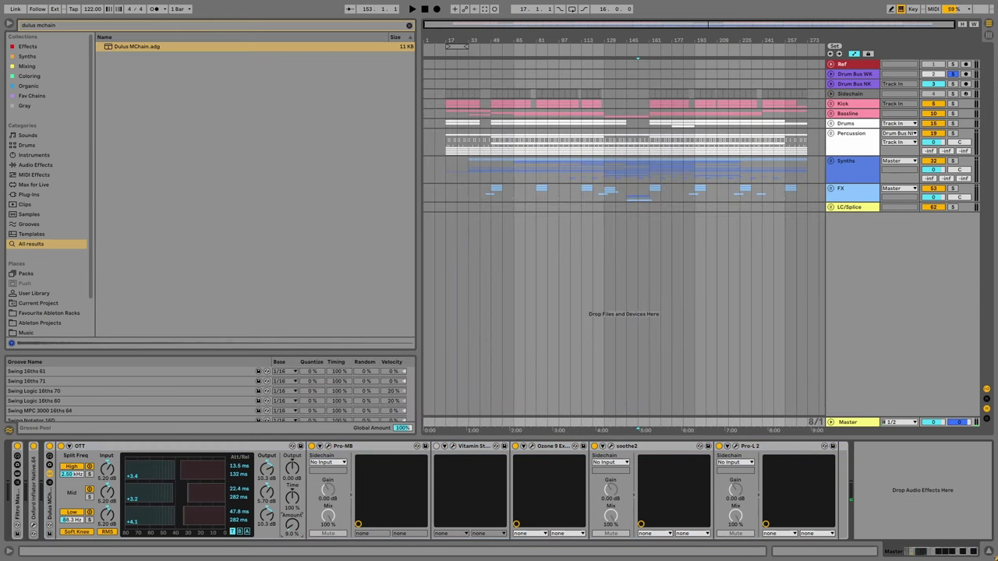
Expand the Oxford Inflator device on the Master, clear the browser search and hide the browser.
double_click(31, 444)
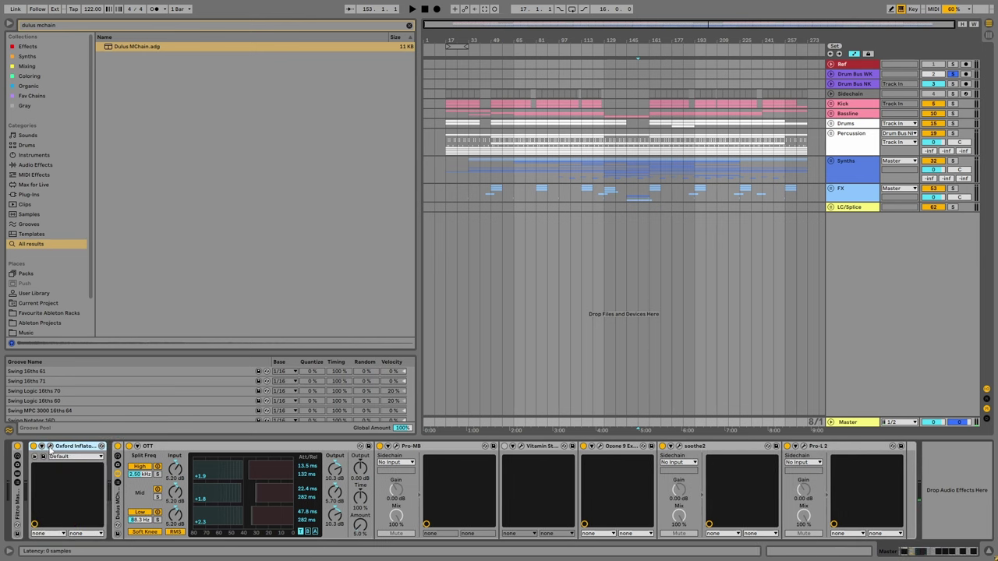
left_click(408, 25)
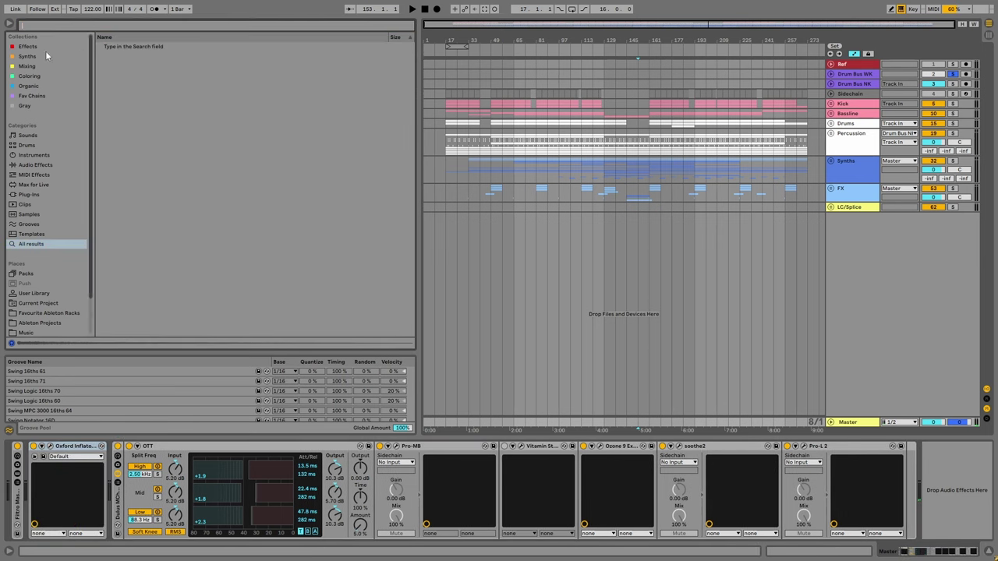
left_click(9, 24)
Examine the Master chain's Pro-L 2, Pro-MB, Ozone 9 Exciter, soothe2 and Oxford Inflator devices, closing the plug-in windows.
left_click(803, 446)
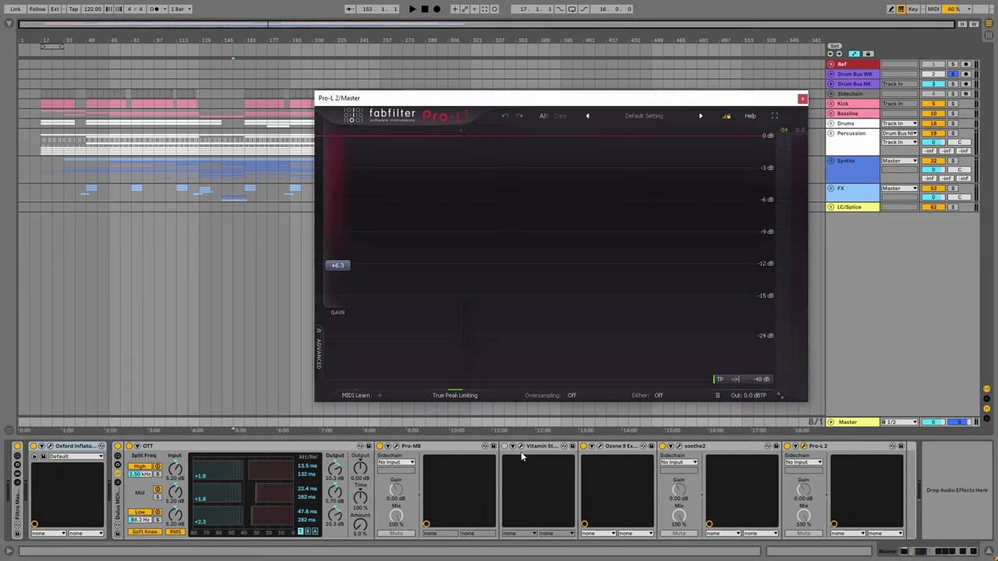
left_click(395, 445)
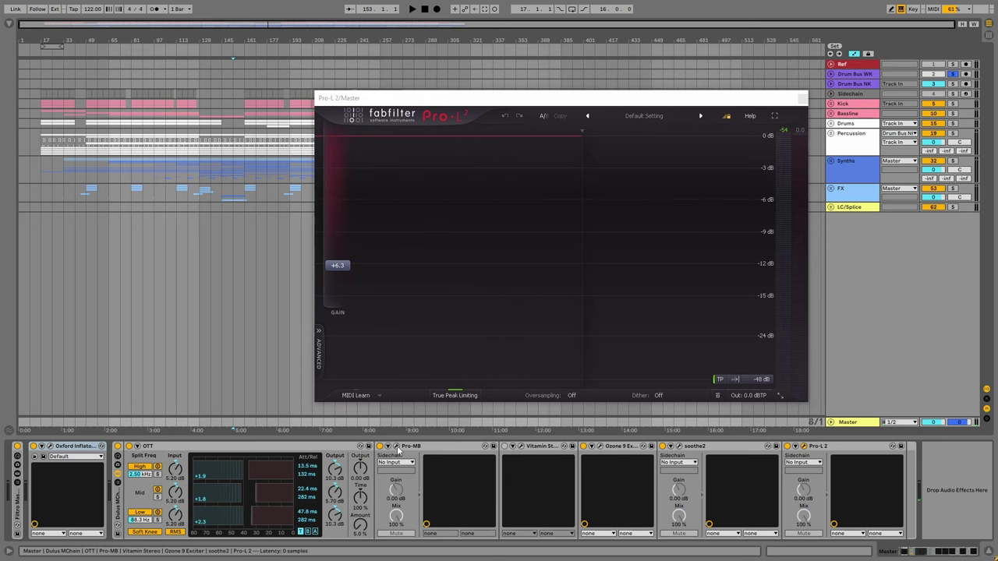
left_click(756, 74)
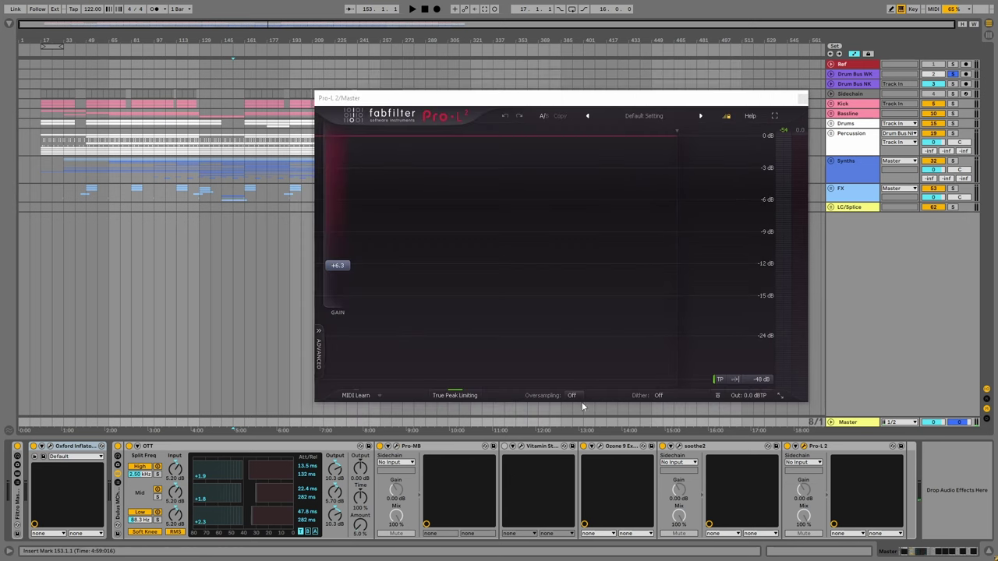
left_click(598, 447)
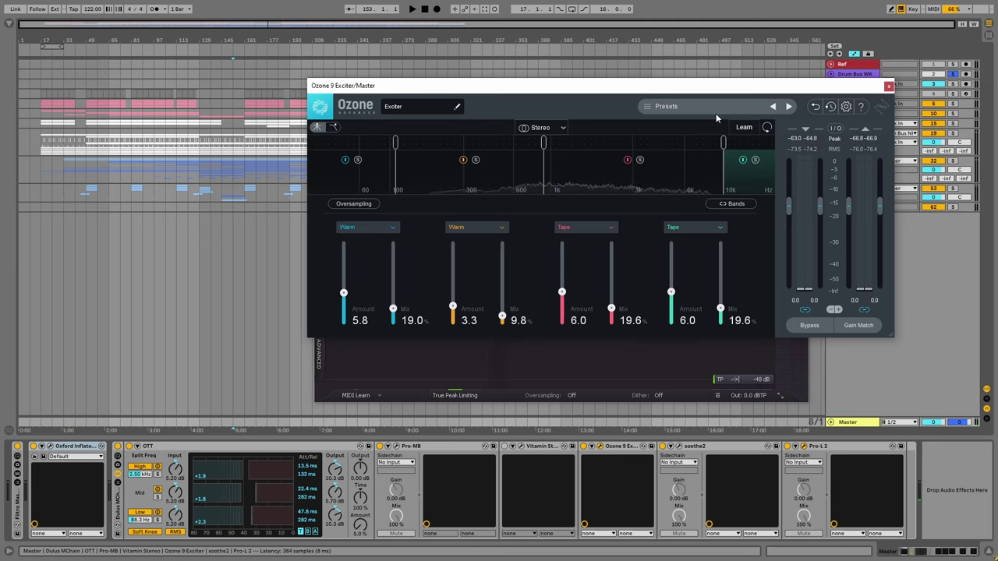
left_click(889, 85)
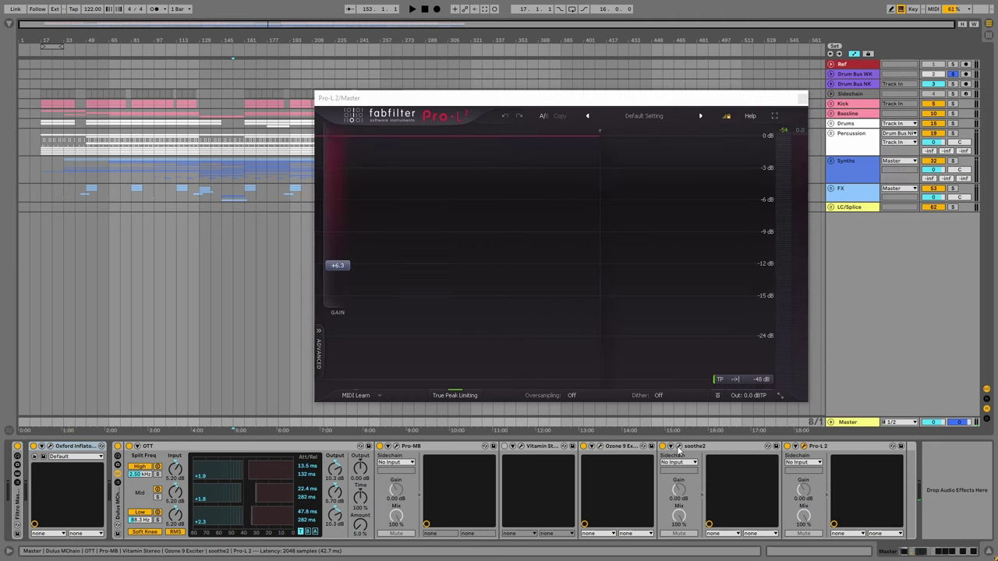
left_click(679, 446)
left_click(819, 93)
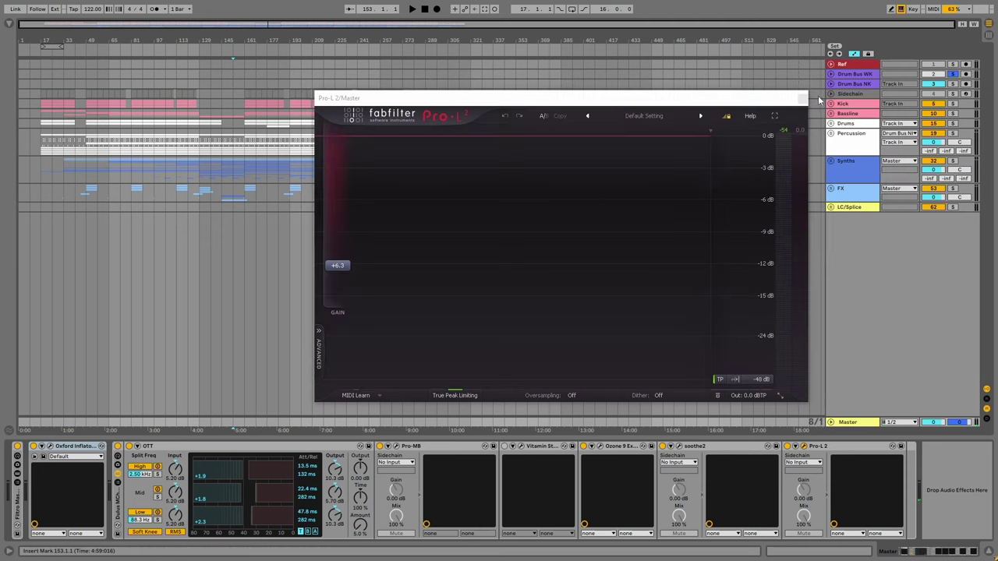
left_click(802, 98)
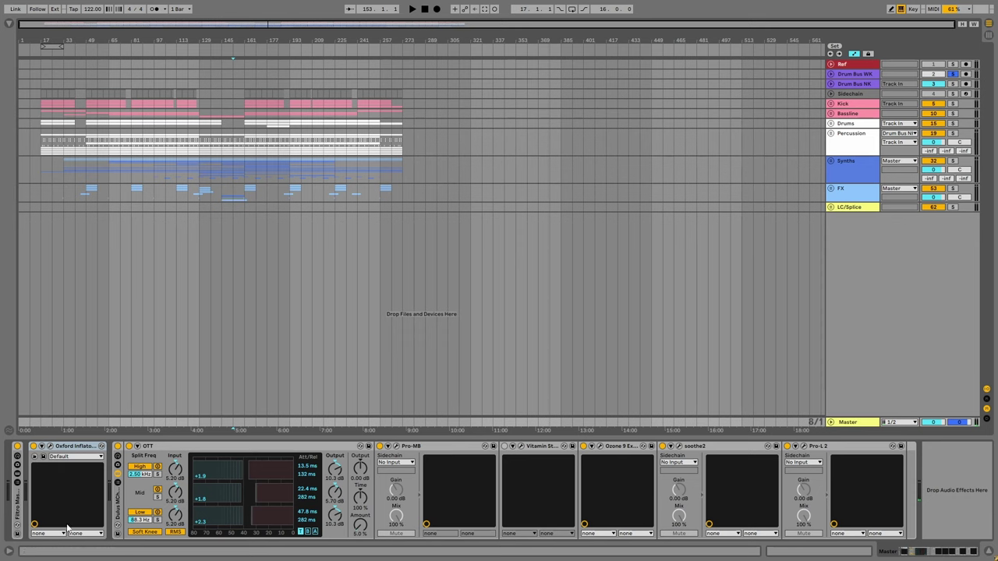
double_click(55, 446)
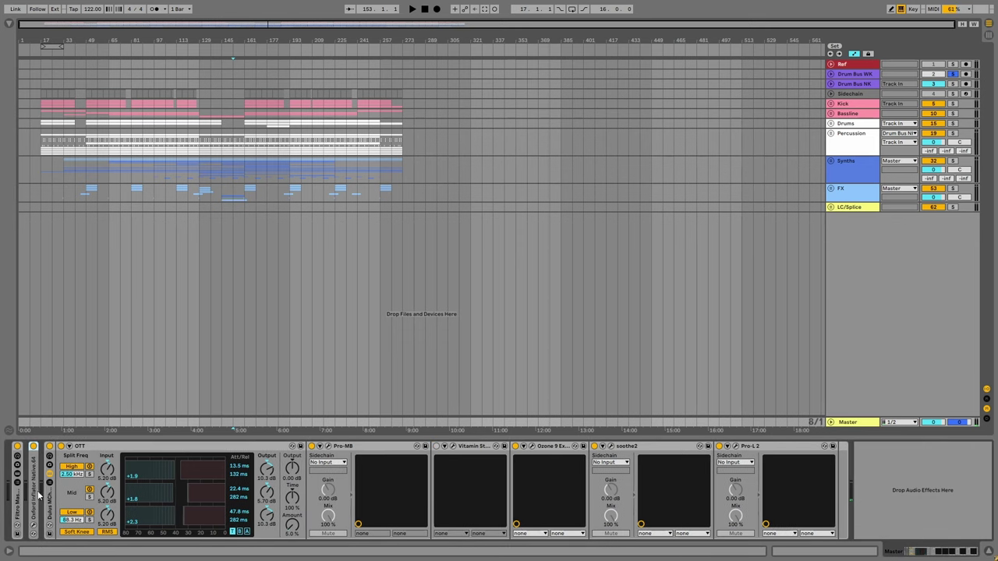
double_click(34, 492)
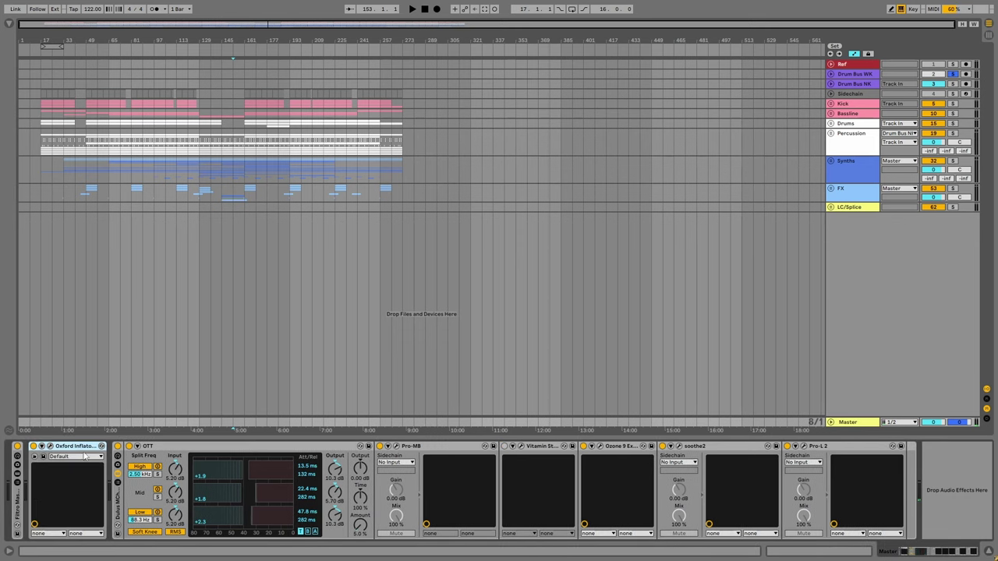
Reduce the gain of the Master's Pro-L 2 limiter to about +2.4 dB while playing from bar 161, and close its window.
left_click(803, 445)
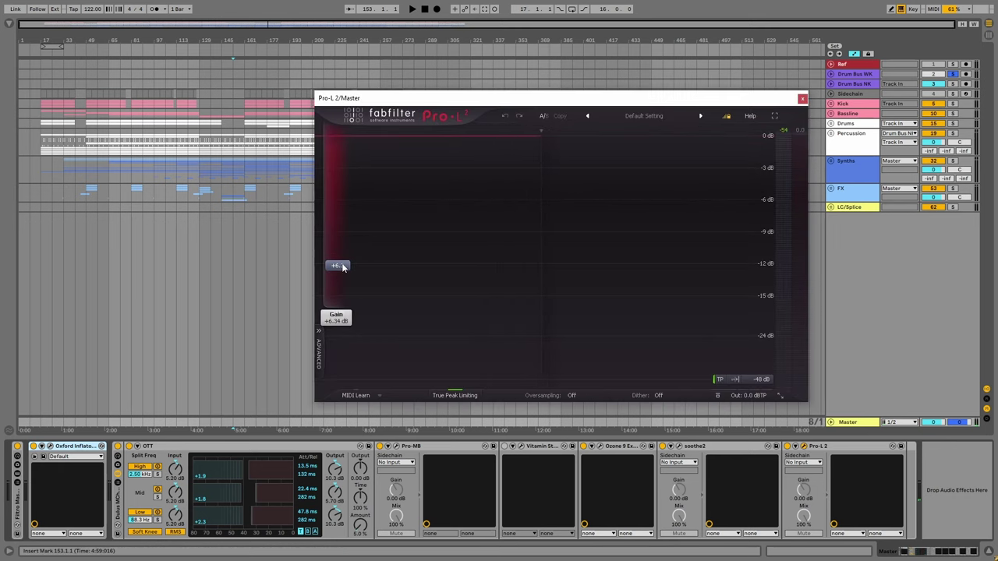
left_click_drag(337, 266, 405, 298)
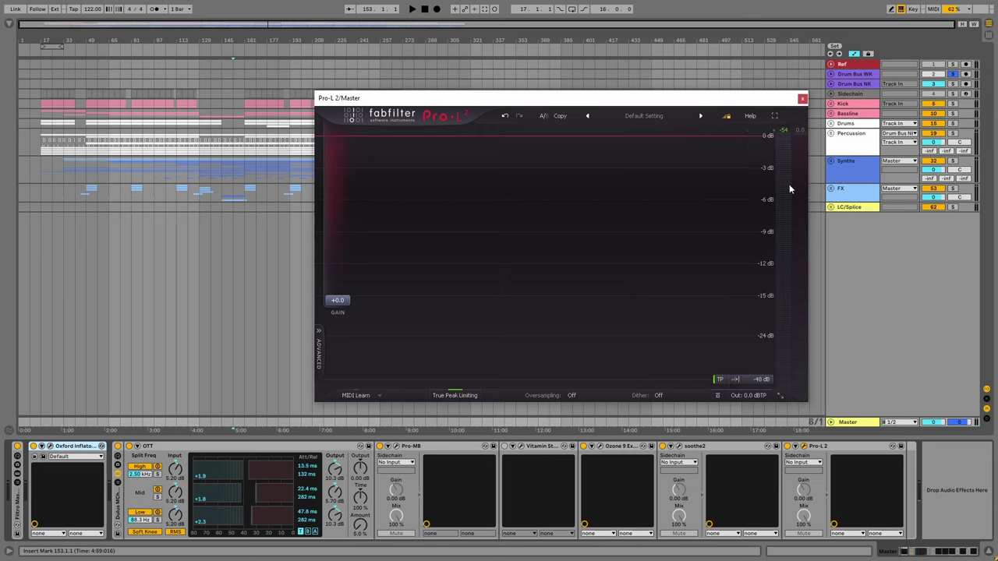
left_click_drag(341, 302, 341, 286)
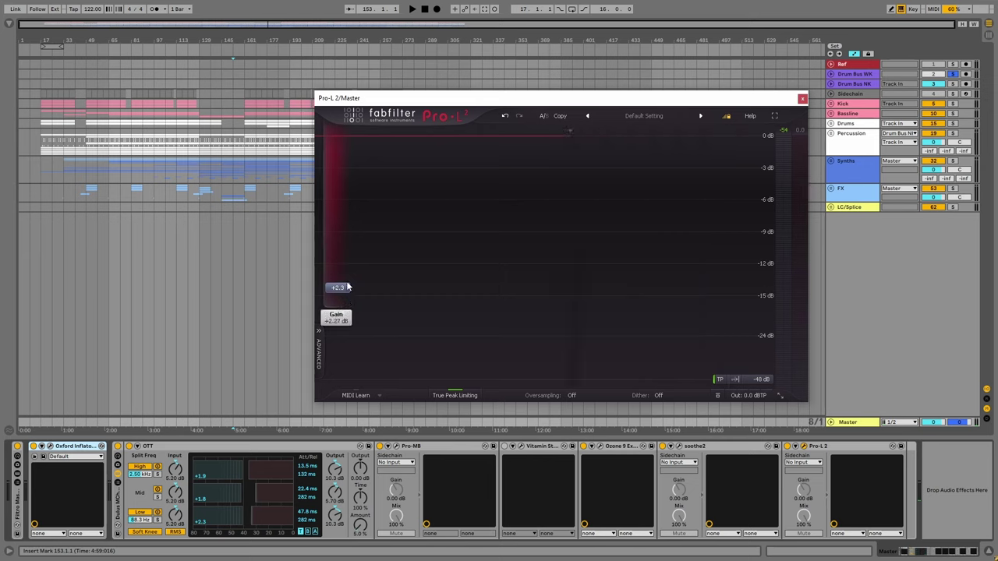
left_click(244, 136)
key("space")
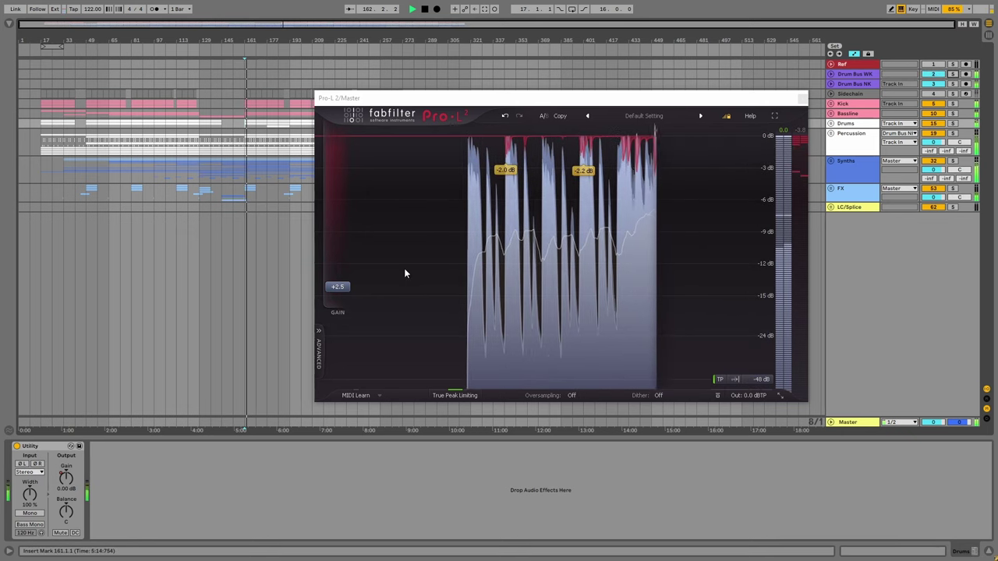
left_click_drag(337, 287, 346, 288)
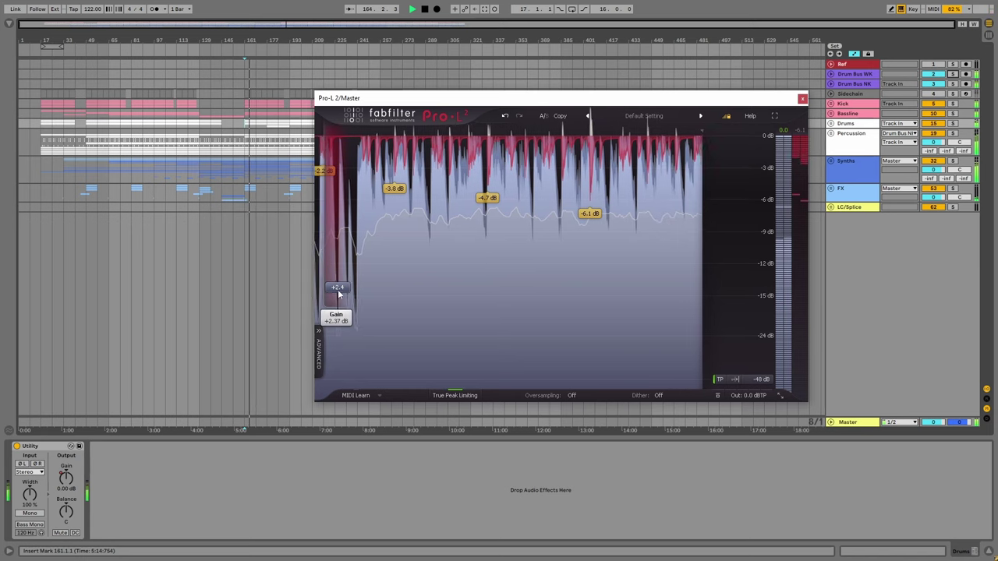
left_click(802, 98)
Try lowering the volume of all top-level tracks and groups together to -6.2 dB.
left_click(839, 107)
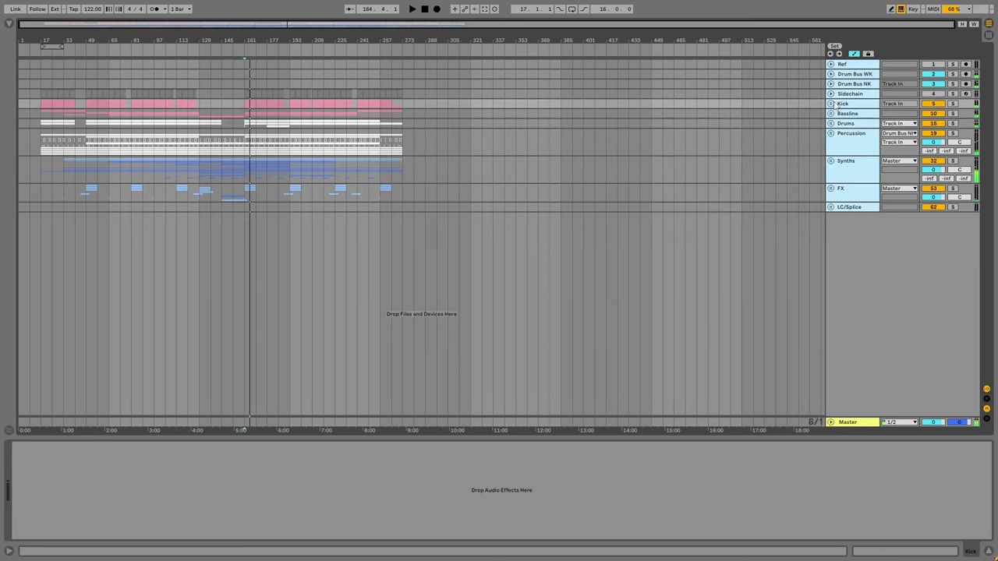
key("a")
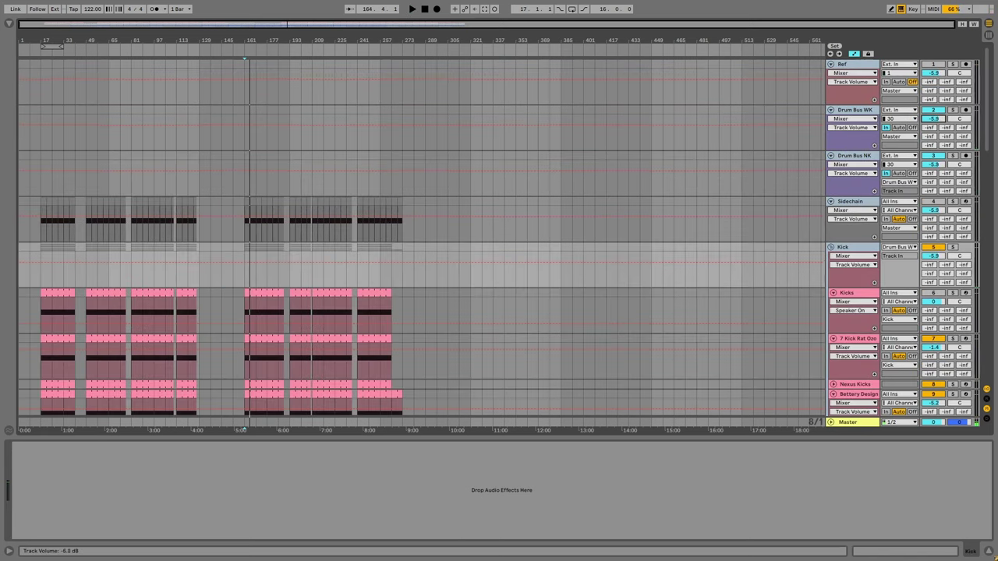
left_click(854, 115)
left_click(856, 155)
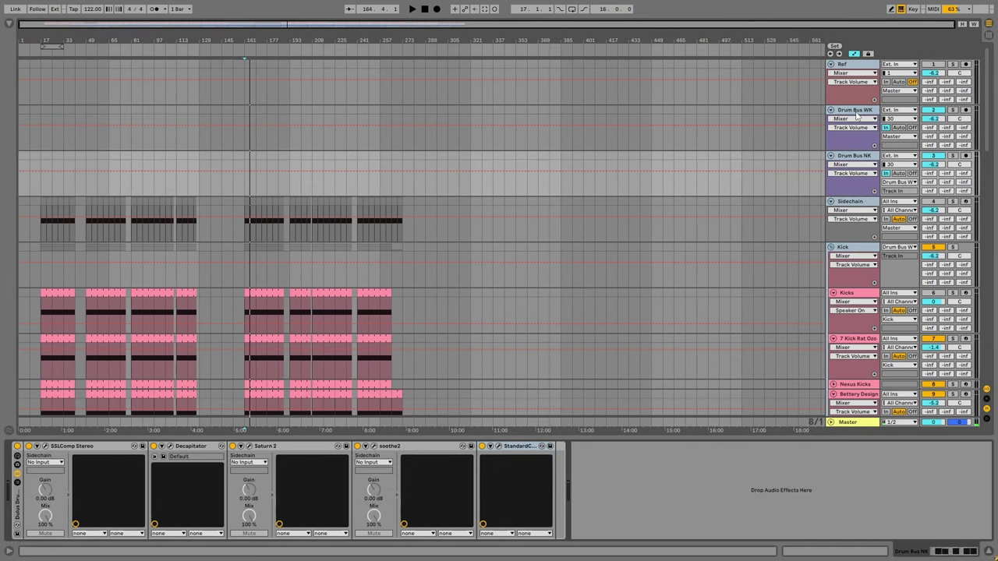
Reset the Drum Bus WK and Drum Bus NK track volumes to 0 dB.
left_click(855, 113)
left_click(753, 136)
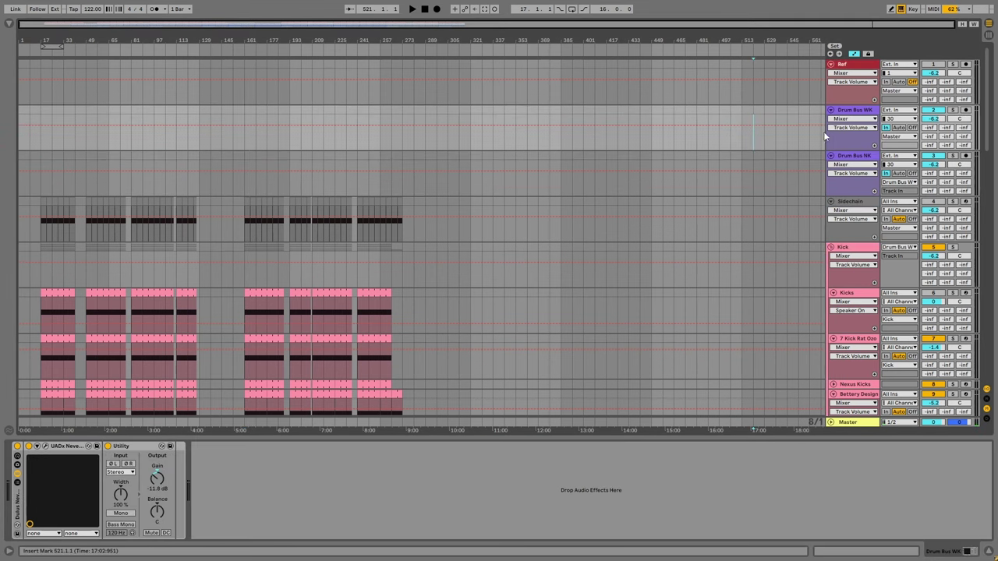
scroll(254, 209, "down", 2)
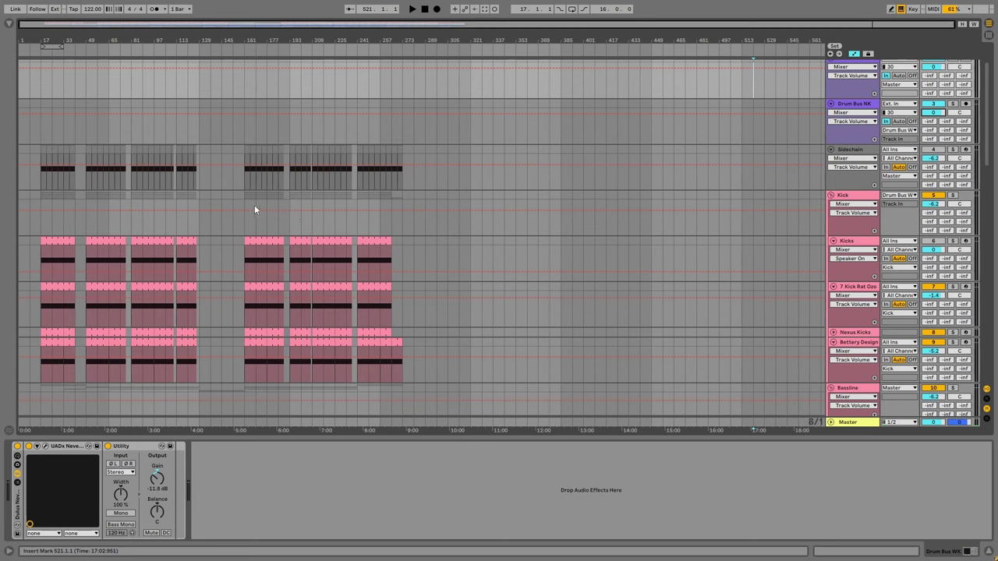
Play from bar 161 and try setting the SSLComp threshold on Drum Bus NK to 1.5.
left_click(244, 204)
key("space")
scroll(780, 172, "up", 2)
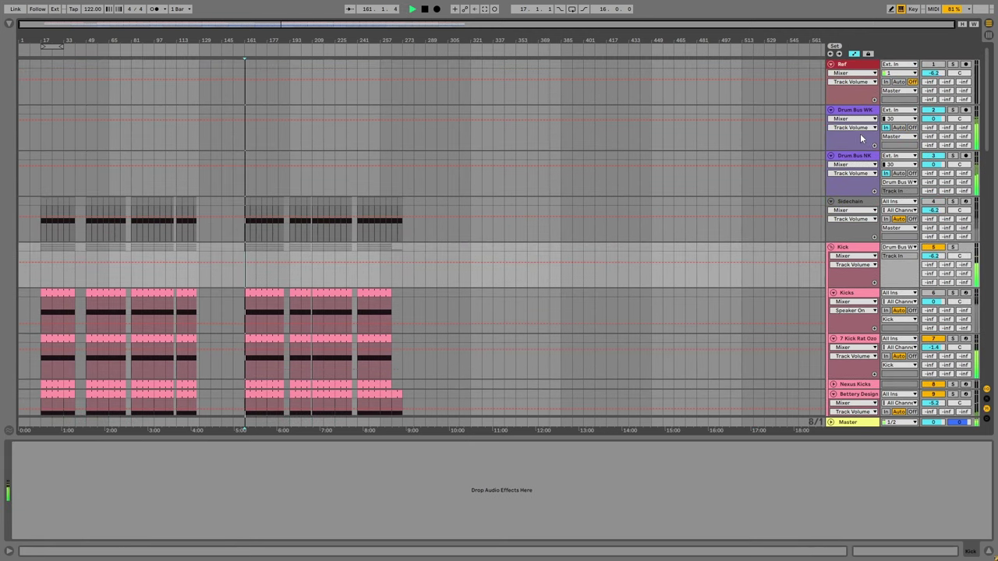
left_click(857, 129)
left_click(772, 176)
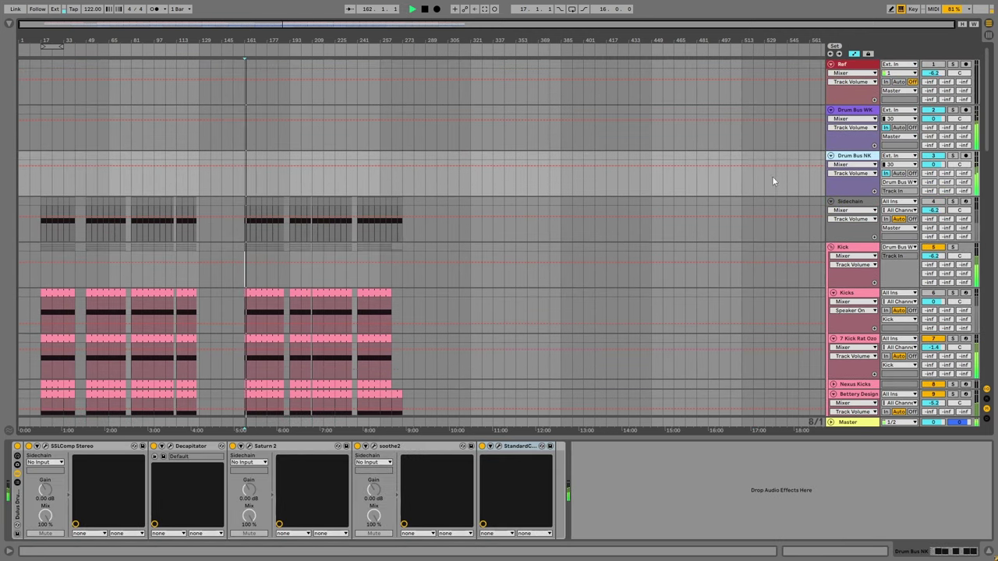
left_click(47, 448)
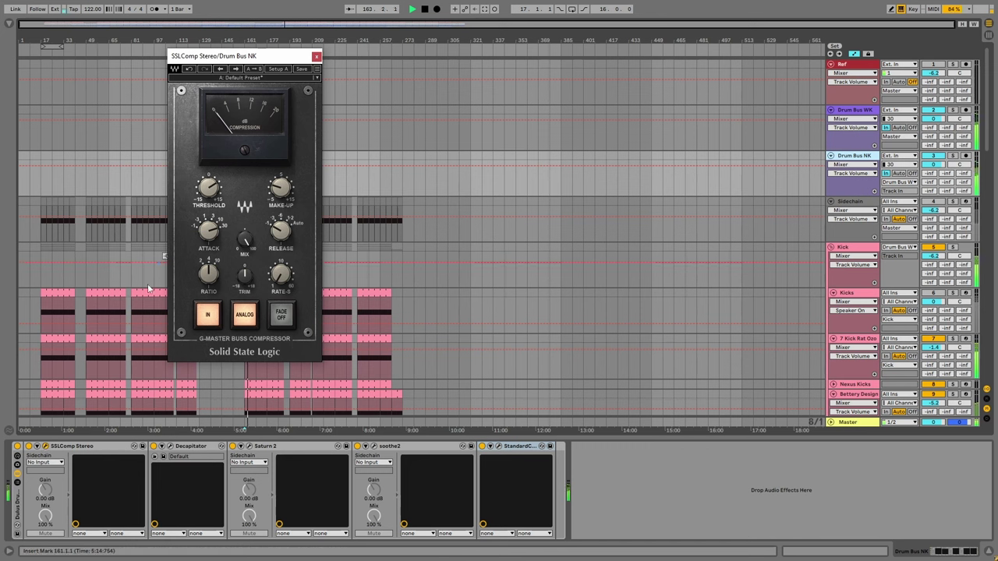
left_click_drag(208, 187, 208, 178)
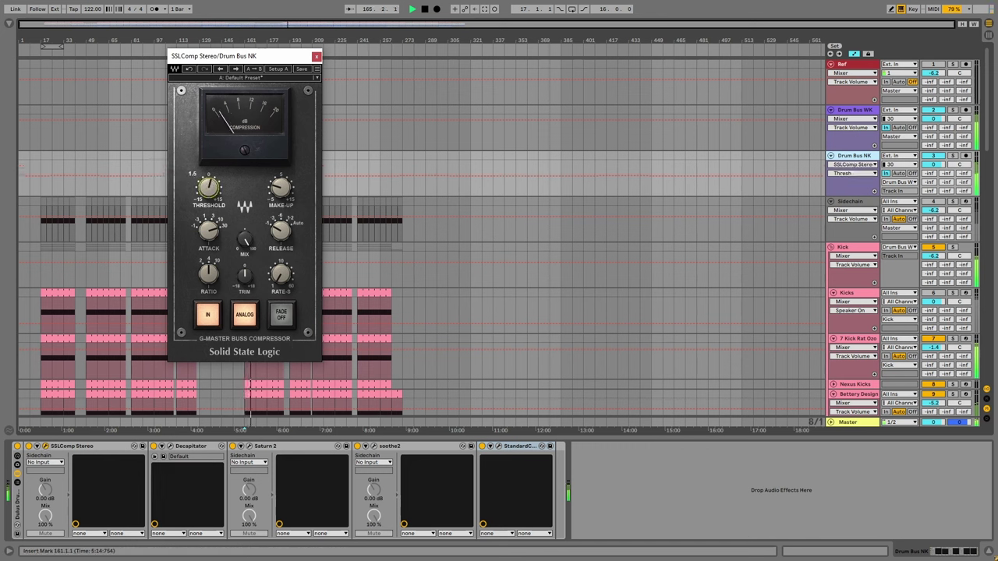
Close the SSLComp window and revert the changed track and group volumes to 0 dB.
left_click(316, 56)
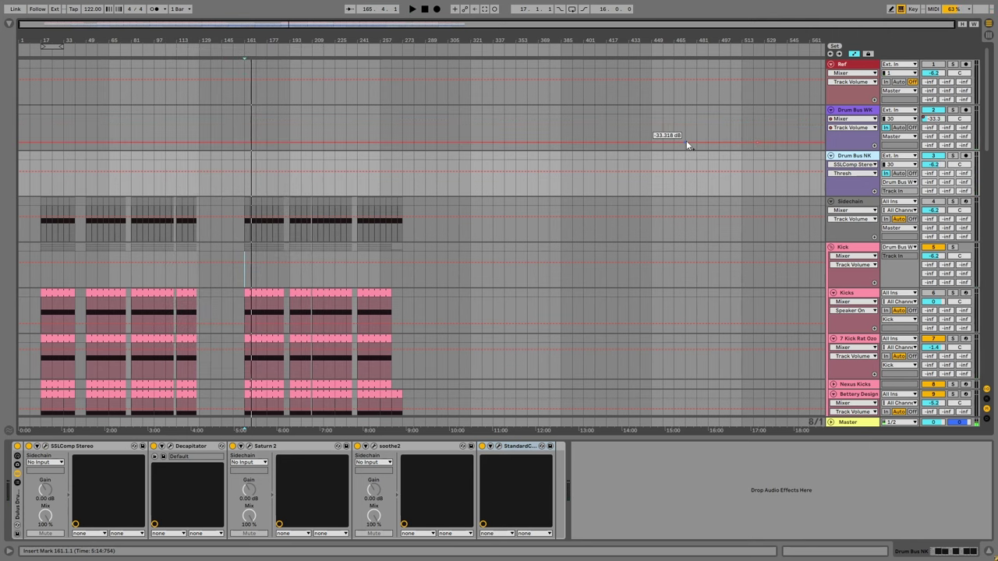
scroll(613, 220, "down", 2)
scroll(614, 219, "down", 2)
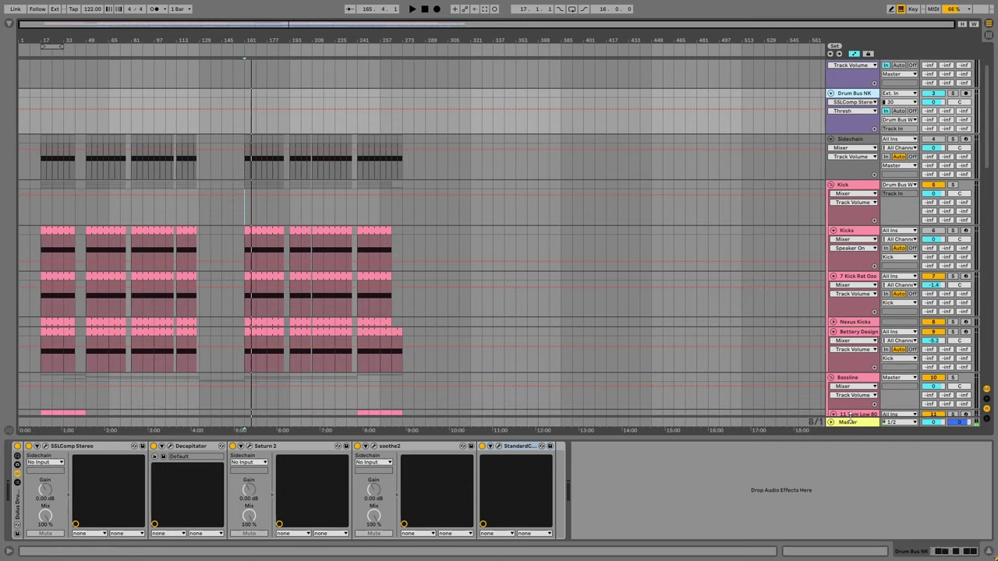
Insert a Utility device at the start of the Master chain and set its gain to -6.11 dB.
left_click(847, 422)
left_click(8, 24)
left_click(35, 165)
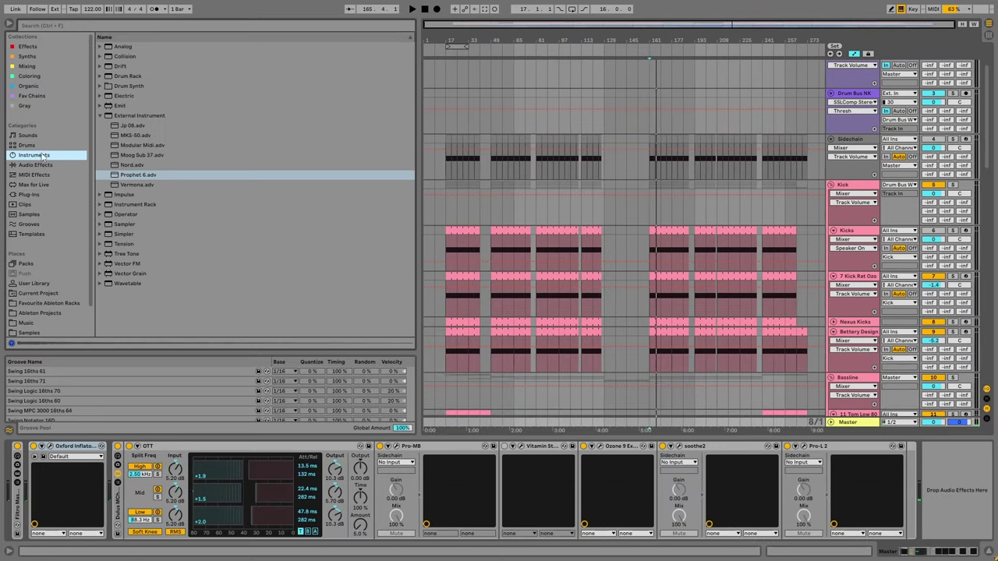
left_click_drag(135, 299, 63, 496)
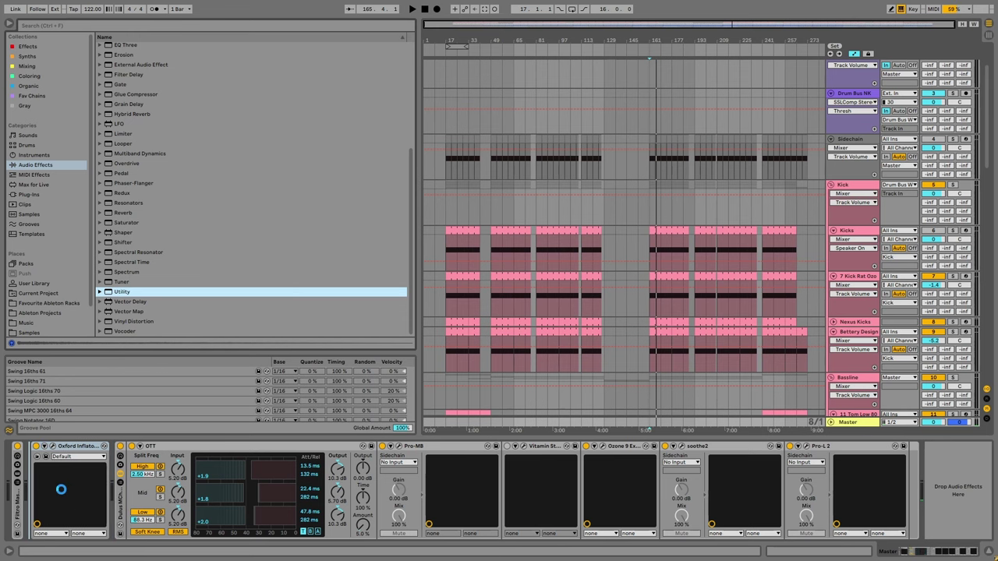
left_click_drag(121, 482, 78, 492)
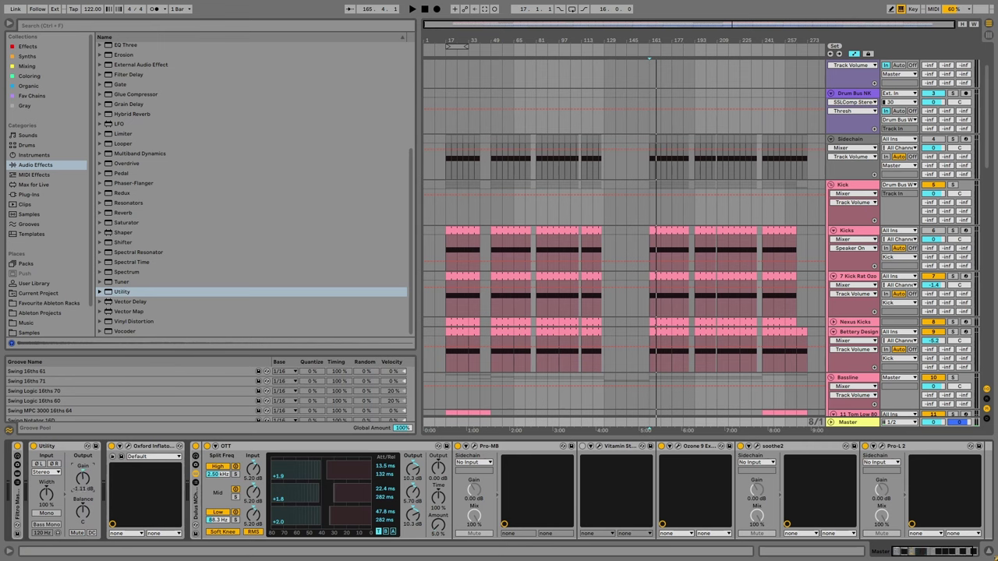
Raise the Pro-L 2 limiter gain on the Master to +8.05 dB during playback and close its window.
key("space")
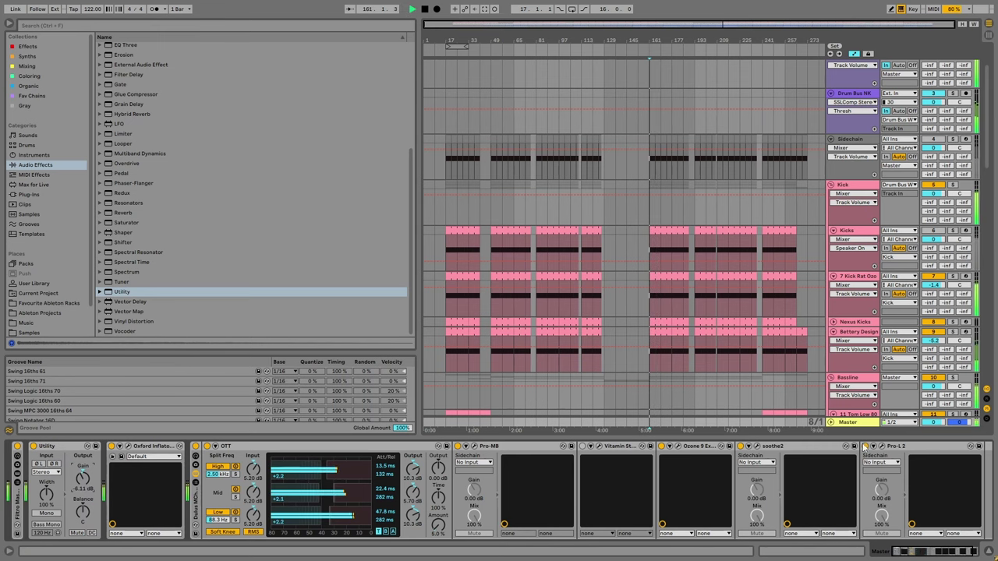
left_click(872, 446)
left_click_drag(577, 243, 576, 226)
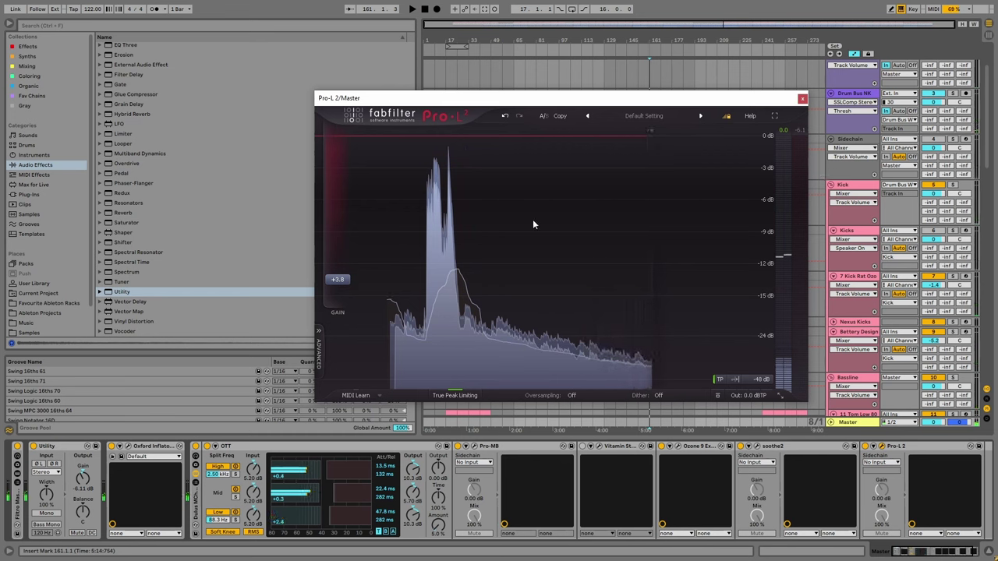
left_click_drag(336, 279, 347, 256)
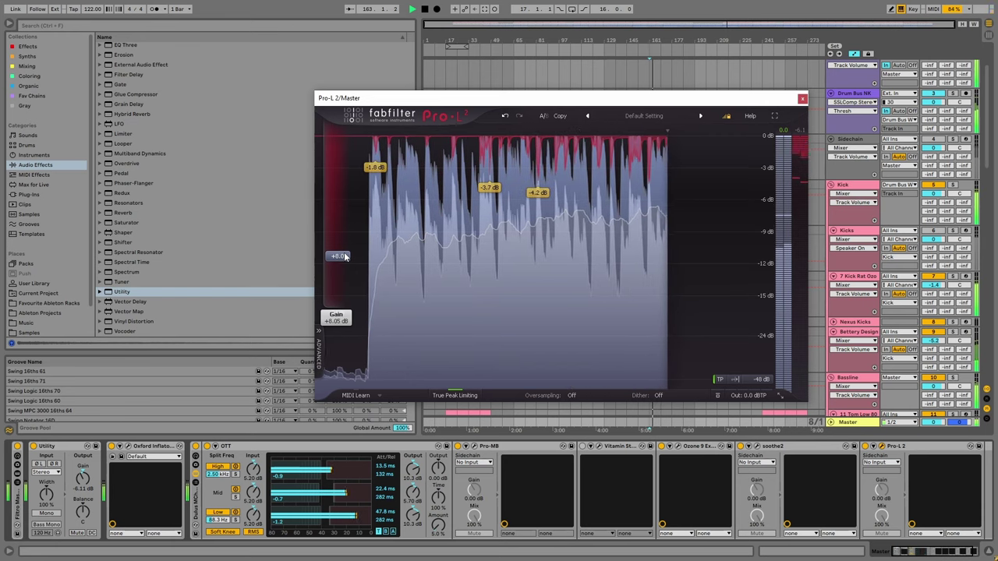
left_click(802, 98)
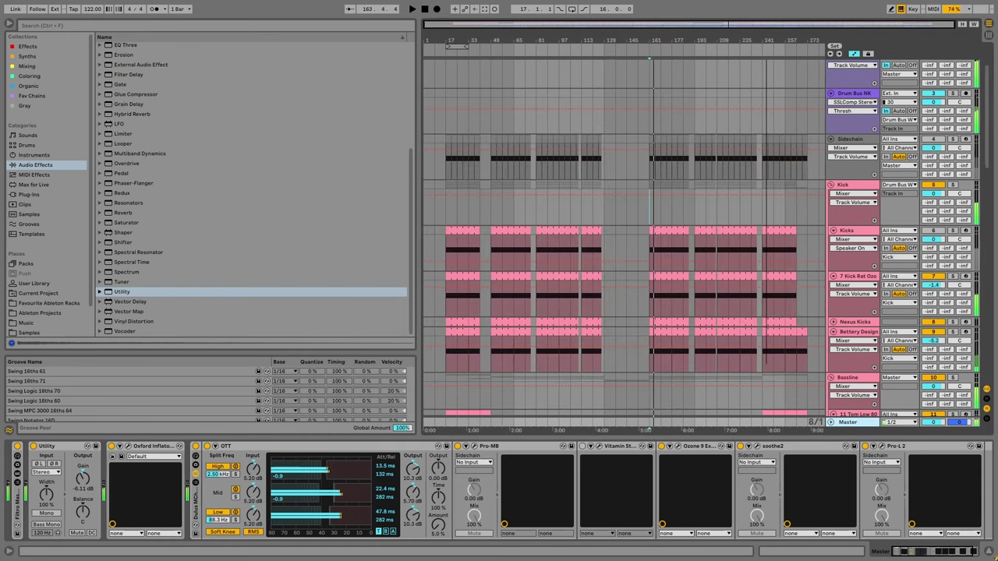
Hide the browser and fold all tracks for an overview of the whole arrangement.
left_click(13, 24)
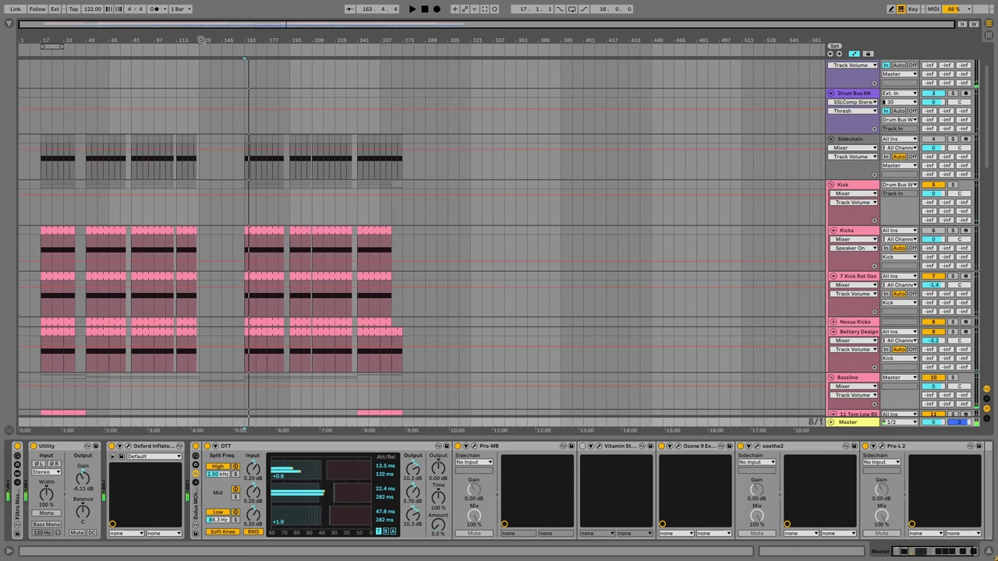
left_click_drag(197, 43, 211, 63)
scroll(848, 105, "up", 4)
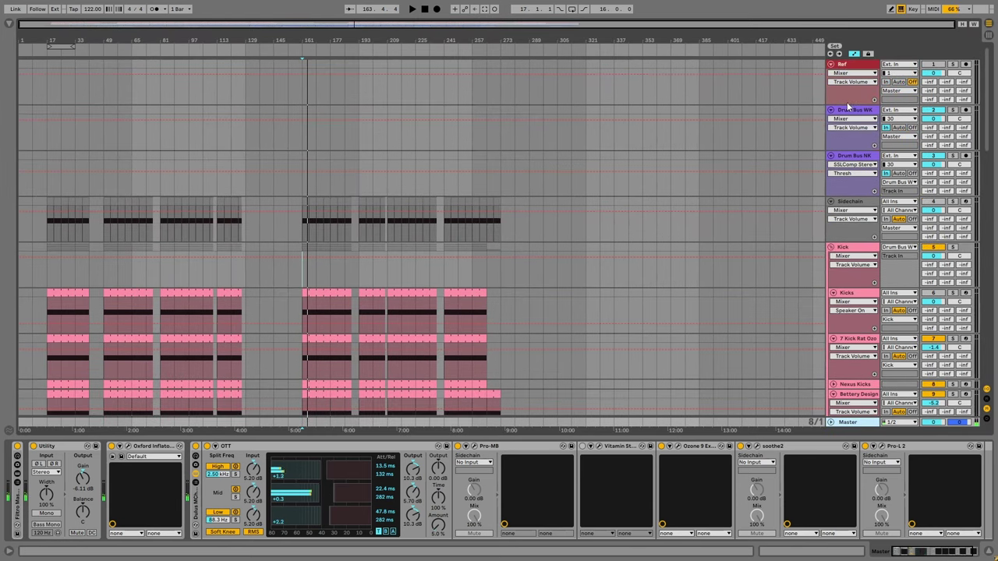
left_click(832, 64, "alt")
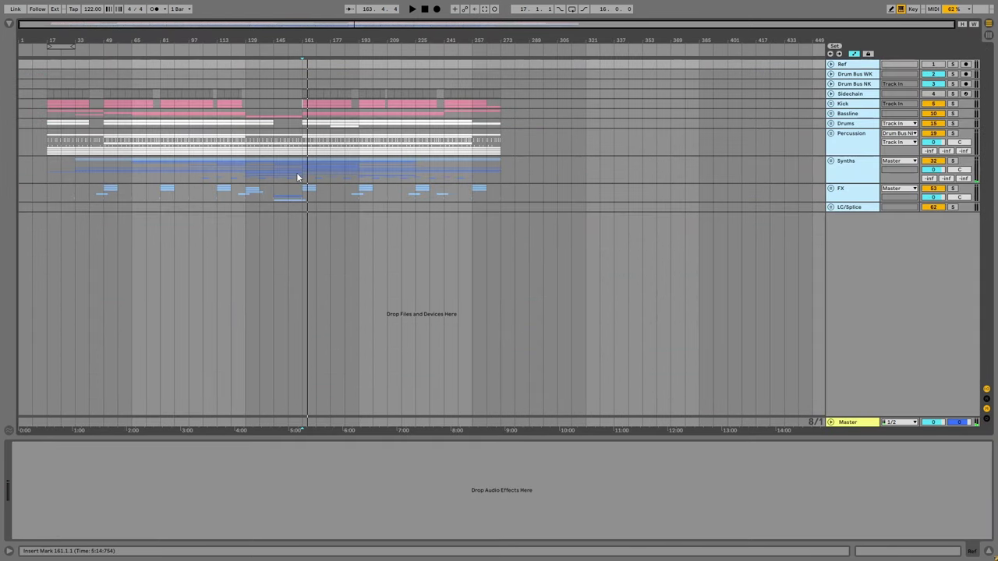
Add an audio track below LC/Splice, set its input to Resampling, and arm it for recording.
left_click(243, 200)
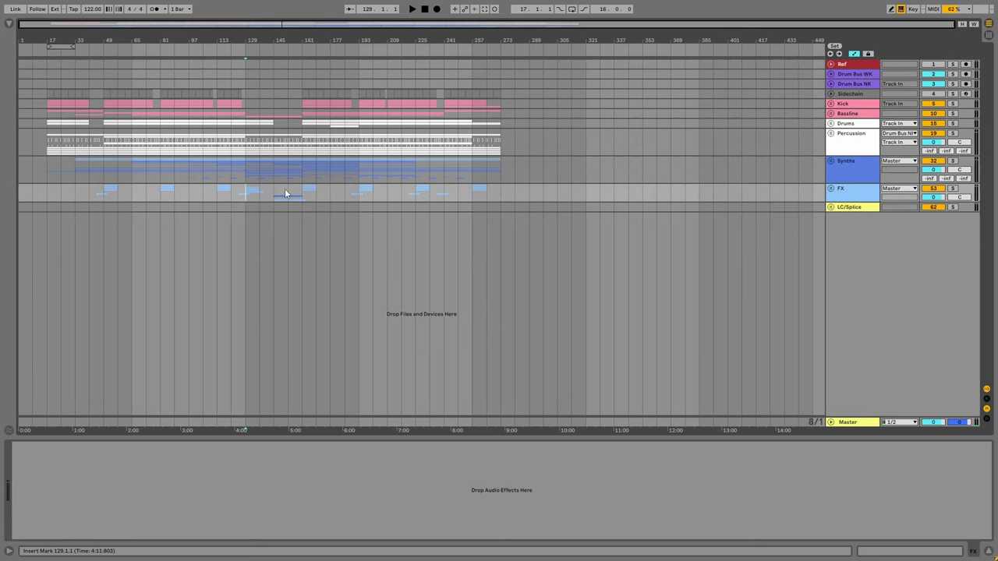
right_click(850, 221)
left_click(276, 236)
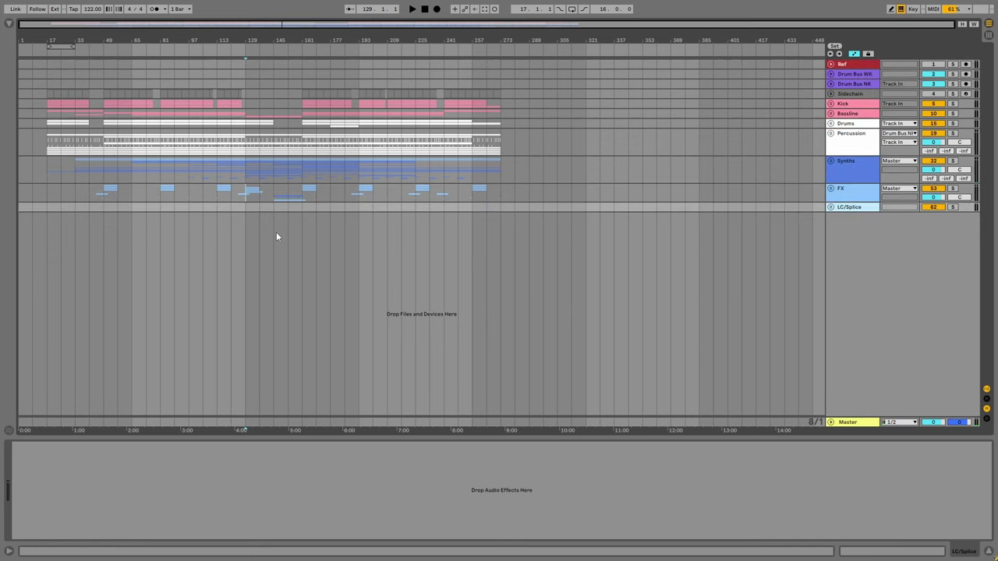
key("ctrl+t")
left_click(899, 216)
left_click(898, 244)
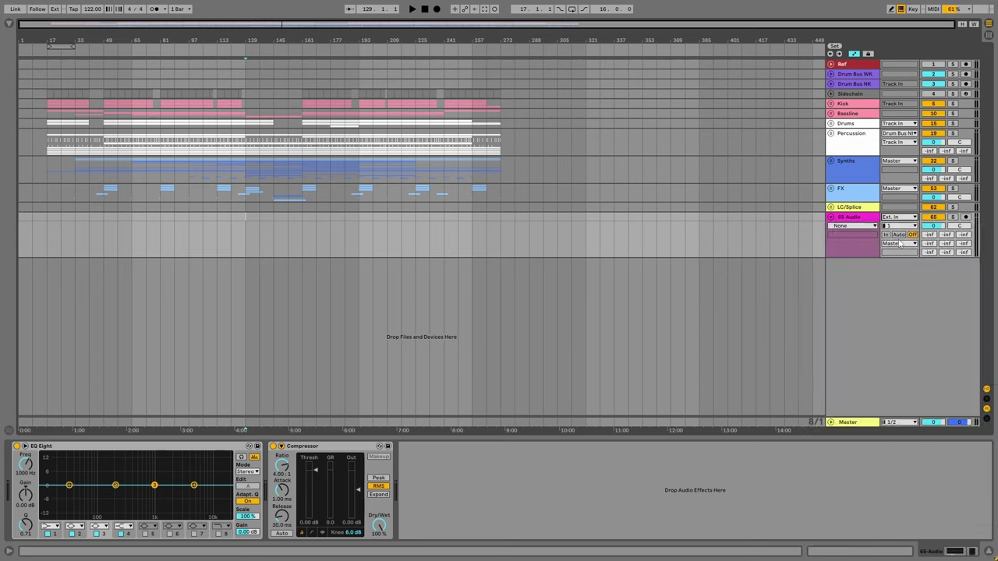
left_click(966, 217)
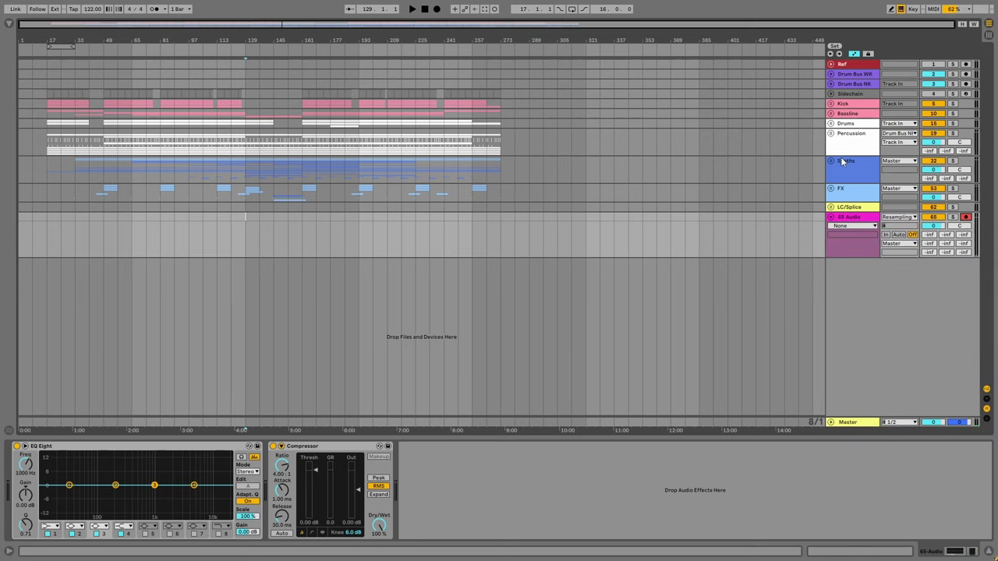
left_click(303, 267)
Unfold the Synths and Main Melody groups and check the Diva windows of 39 Diva and 40 Diva.
left_click(830, 161)
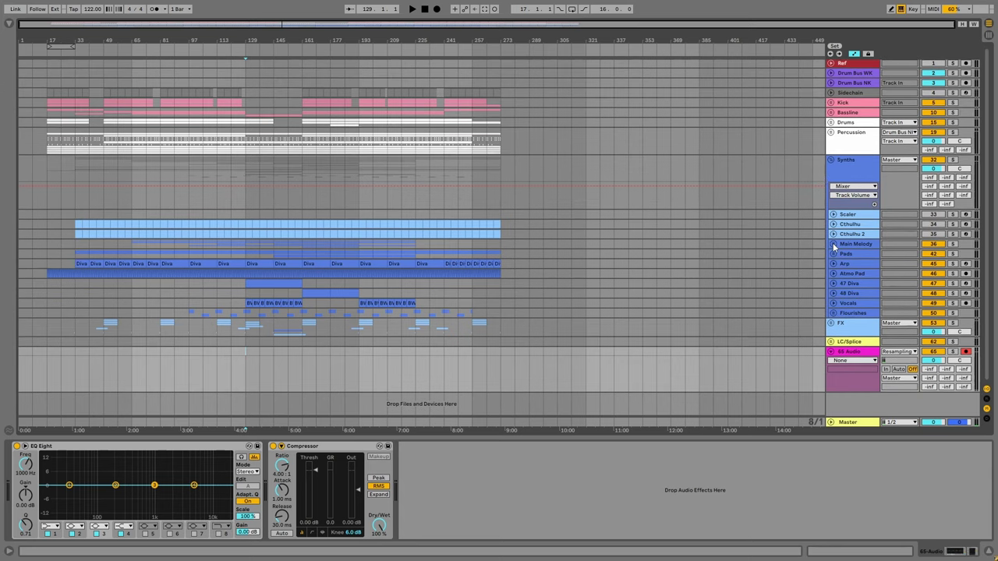
left_click(833, 245)
left_click(849, 259)
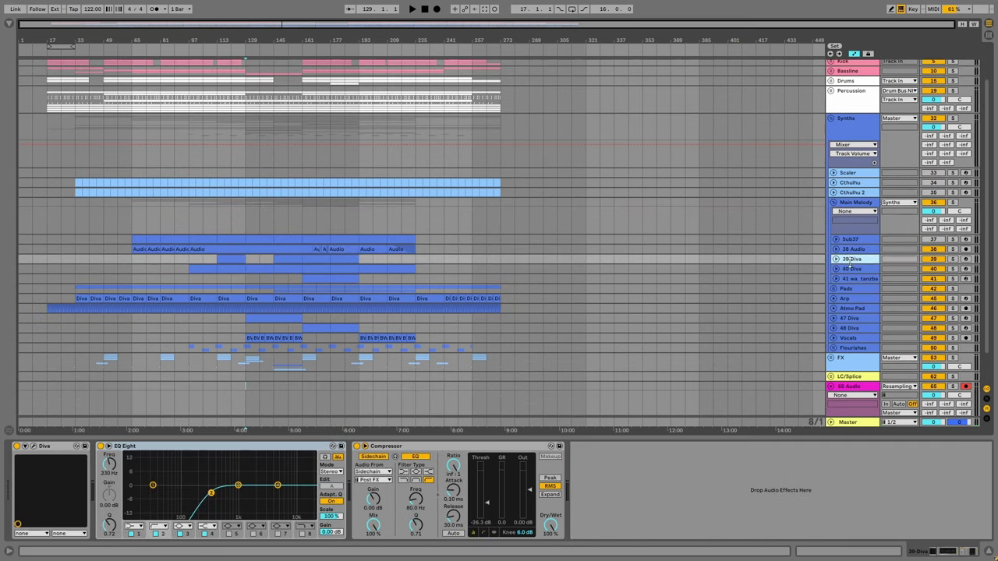
left_click(34, 446)
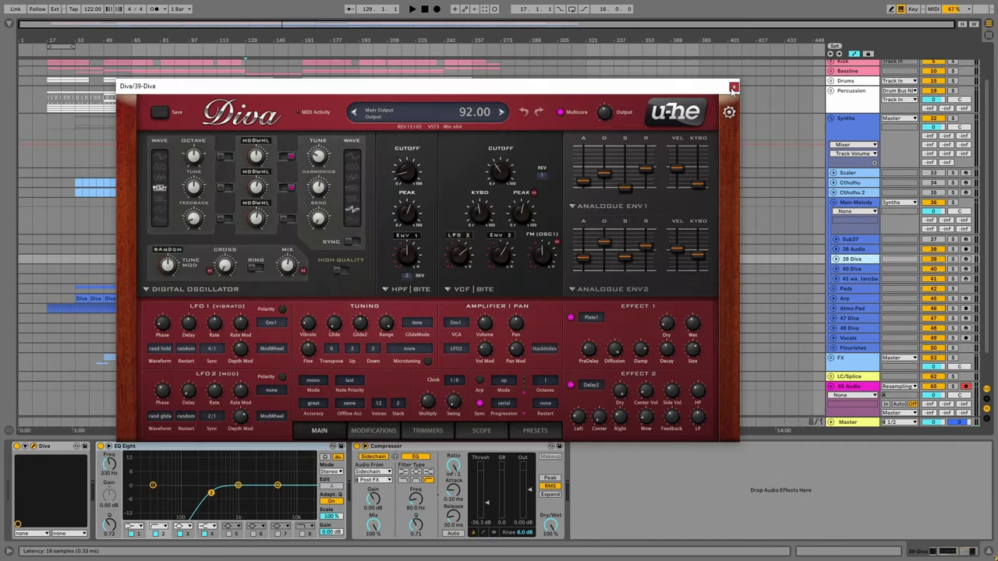
left_click(732, 87)
key("Down")
left_click(34, 446)
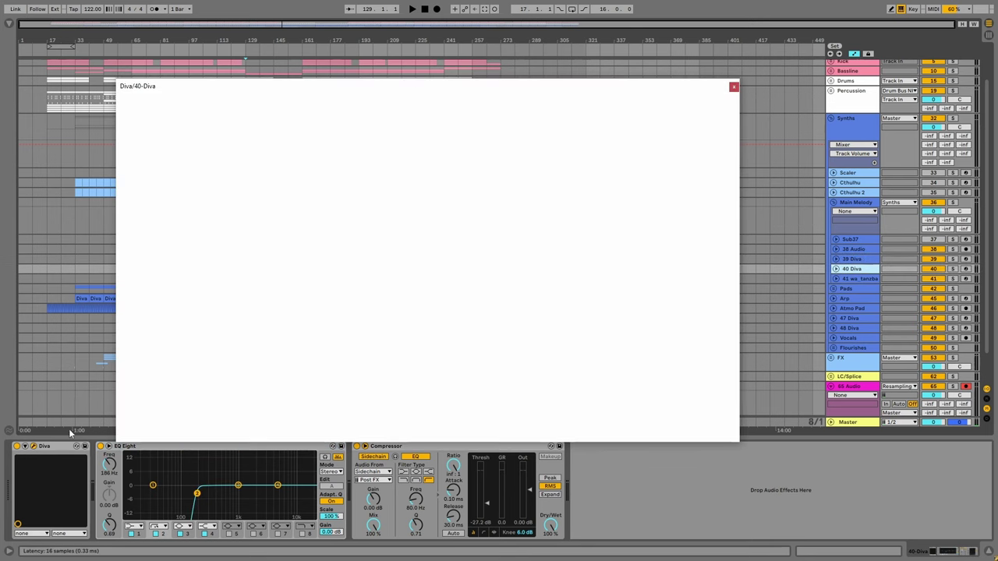
left_click(734, 87)
Unfold the Pads group and check the Diva windows of 43 Diva and 44 Diva.
left_click(840, 290)
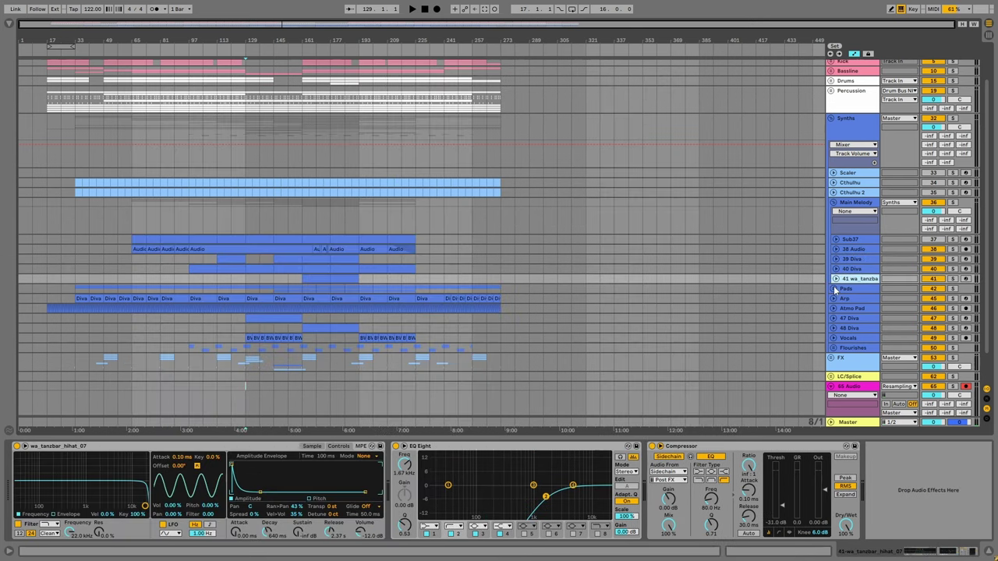
left_click(834, 287)
left_click(846, 296)
left_click(33, 446)
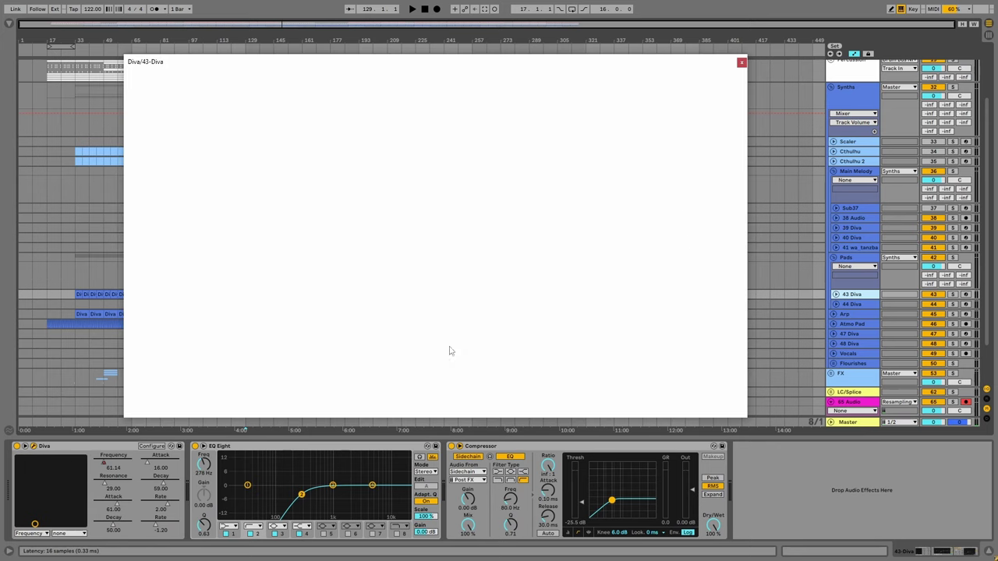
left_click(747, 64)
left_click(850, 303)
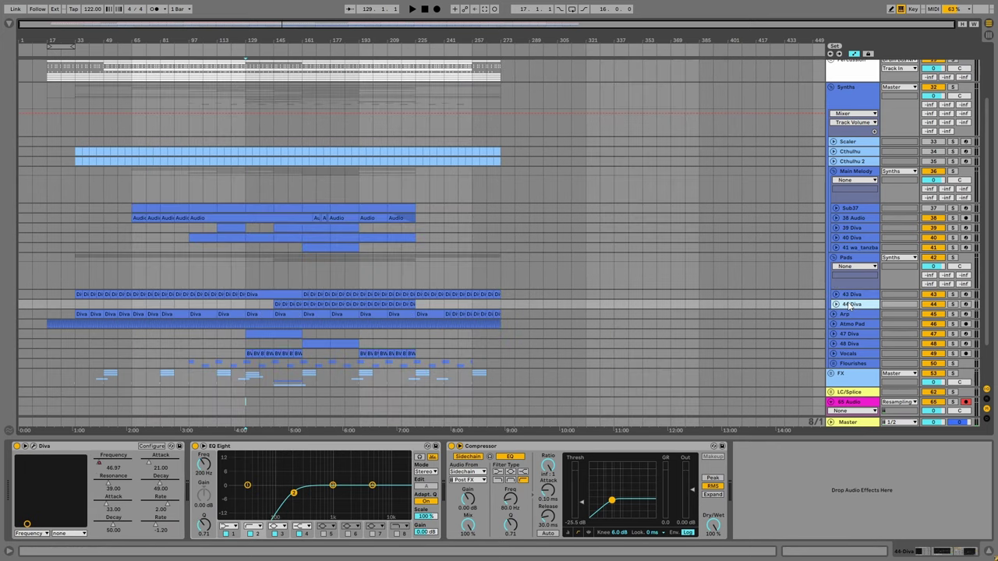
left_click(34, 446)
left_click(741, 62)
scroll(832, 327, "down", 1)
Check the Diva windows of the 47 Diva and 48 Diva tracks.
left_click(836, 324)
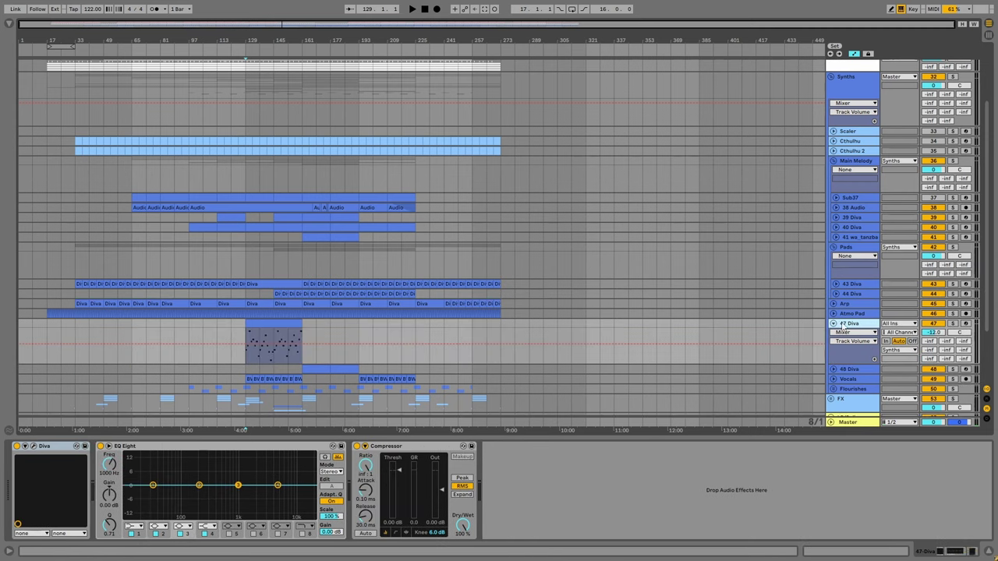
left_click(33, 446)
left_click(769, 91)
left_click(851, 371)
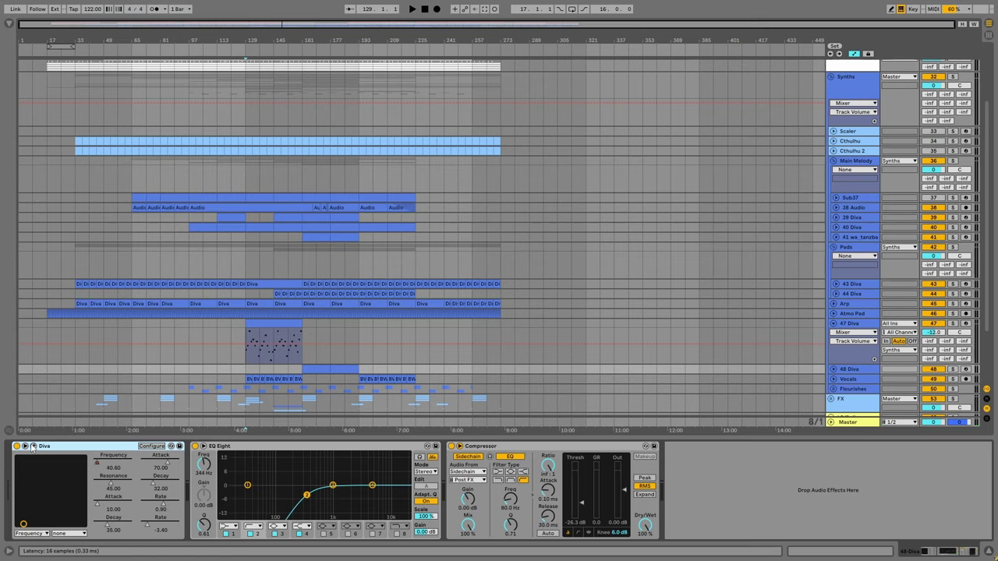
left_click(34, 446)
left_click(781, 44)
Delete the Scaler, Cthulhu and Cthulhu 2 tracks and fold the Synths group and its subgroups.
scroll(831, 356, "down", 2)
left_click(830, 356)
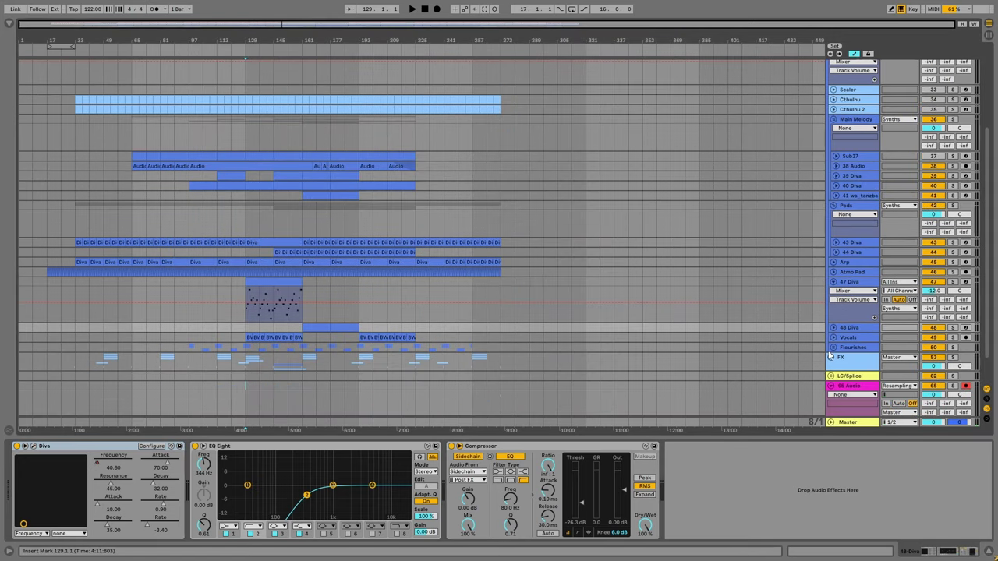
scroll(848, 192, "up", 3)
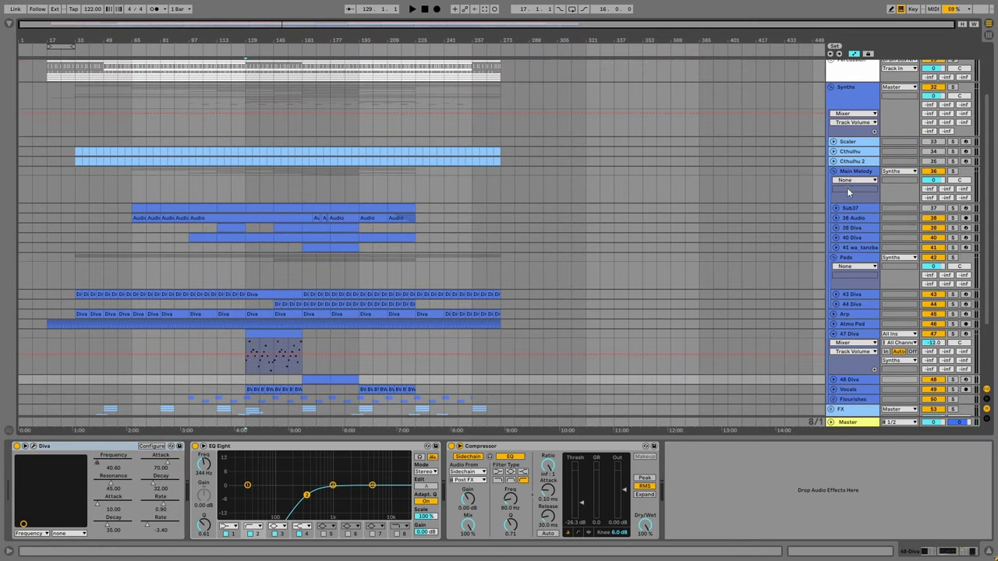
left_click(833, 171)
left_click(849, 142)
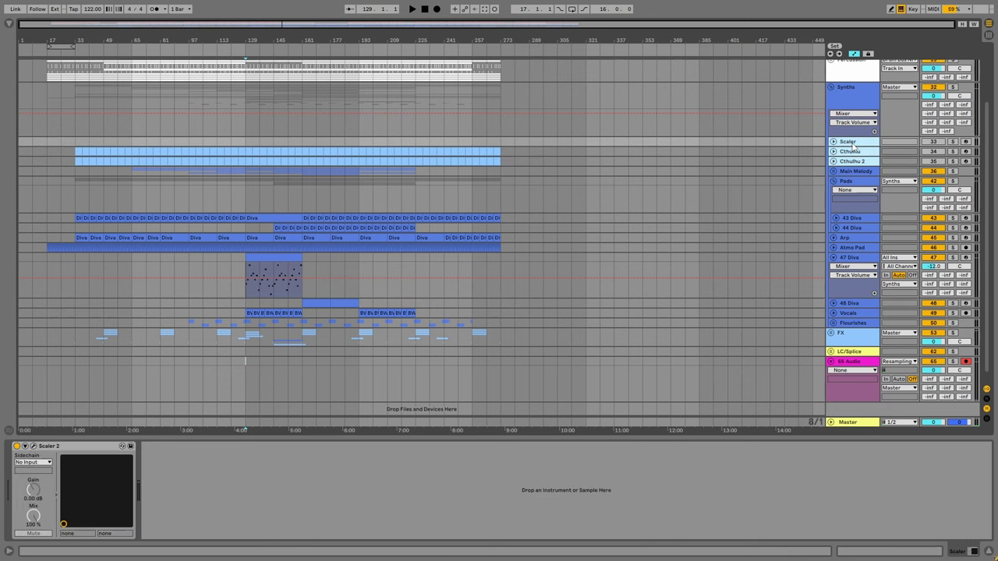
key("Delete")
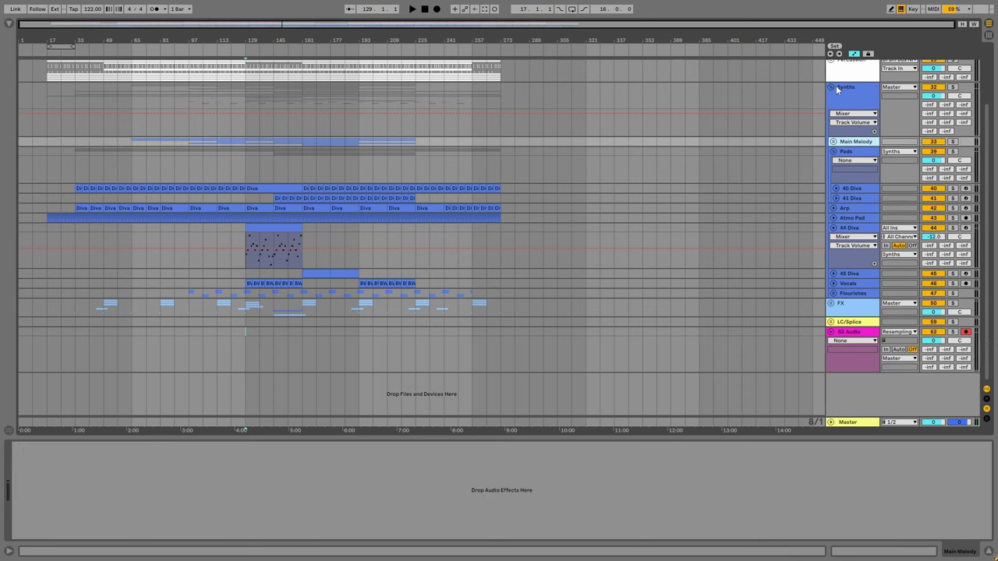
left_click(833, 151)
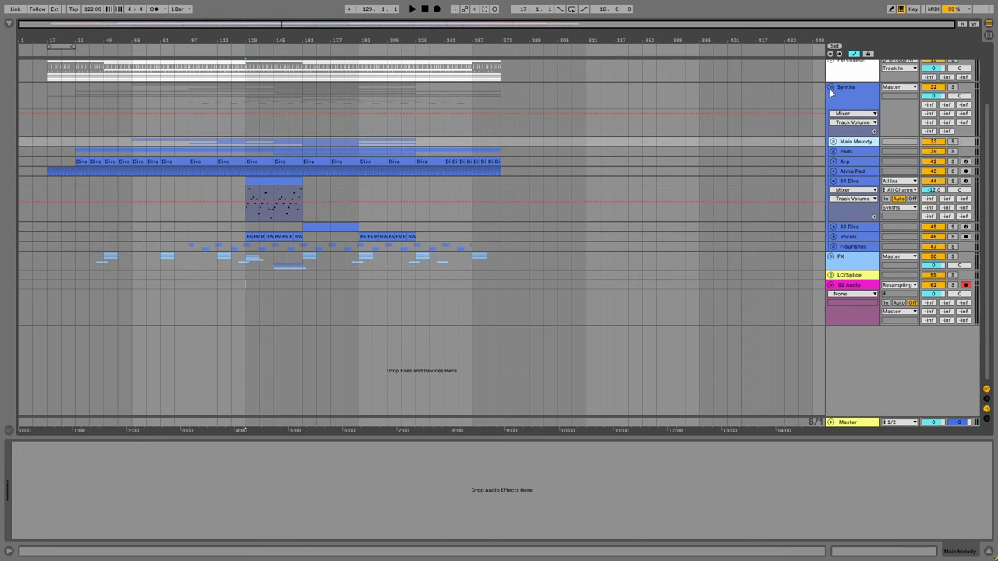
left_click(831, 88)
Start recording the resampled output onto the new audio track from bar 113.
left_click(246, 216)
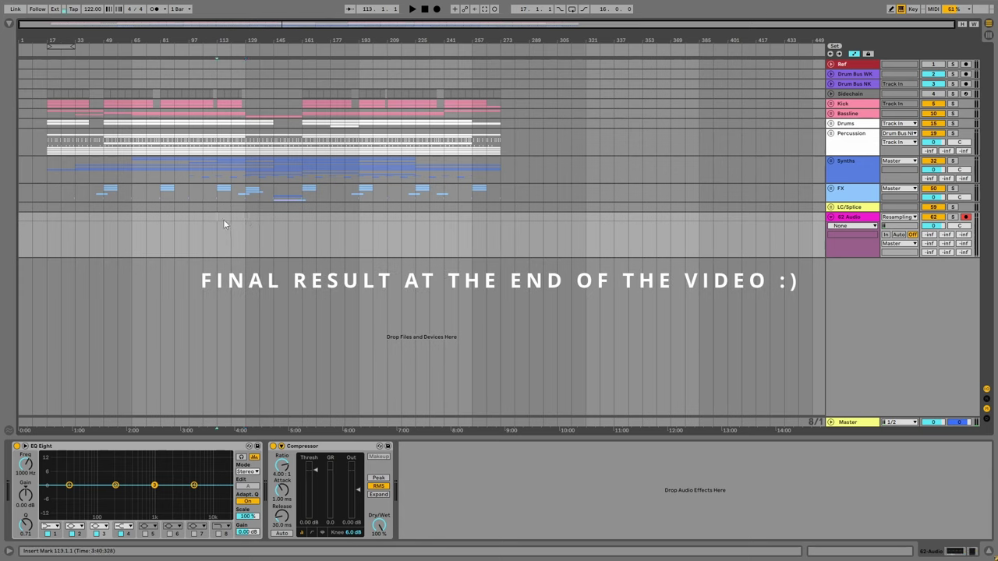
left_click_drag(217, 219, 351, 217)
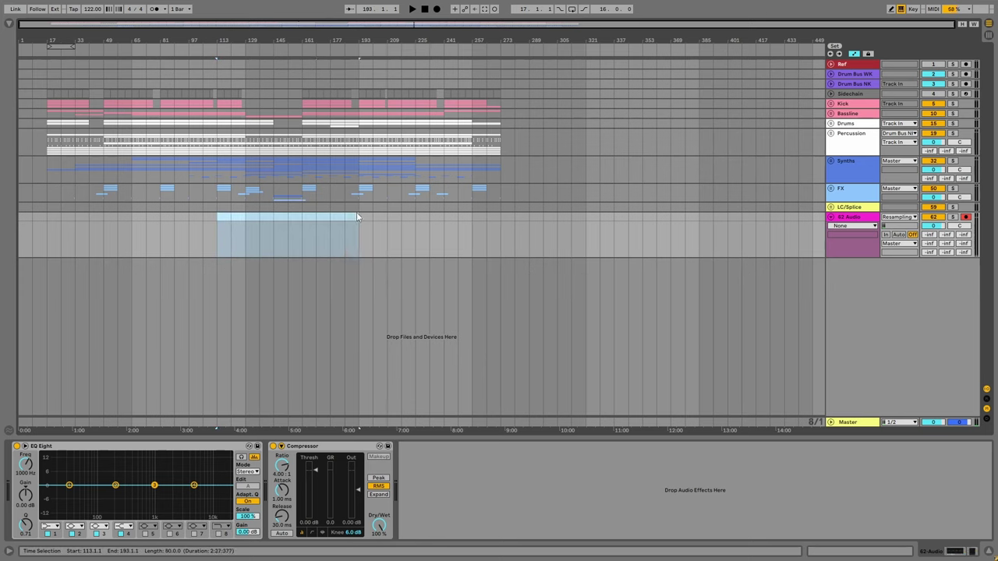
left_click(359, 217)
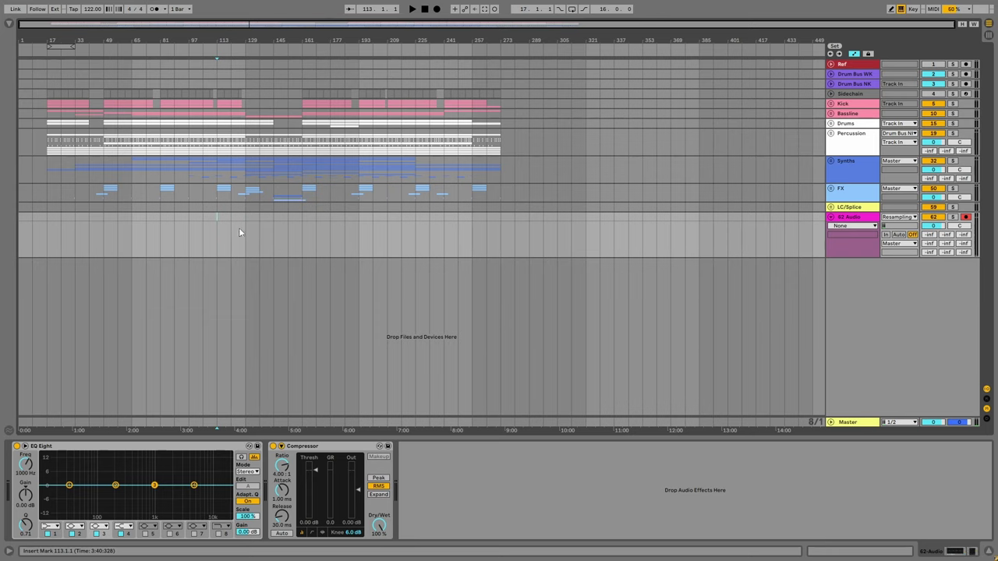
left_click_drag(217, 217, 361, 219)
left_click(216, 220)
left_click(437, 9)
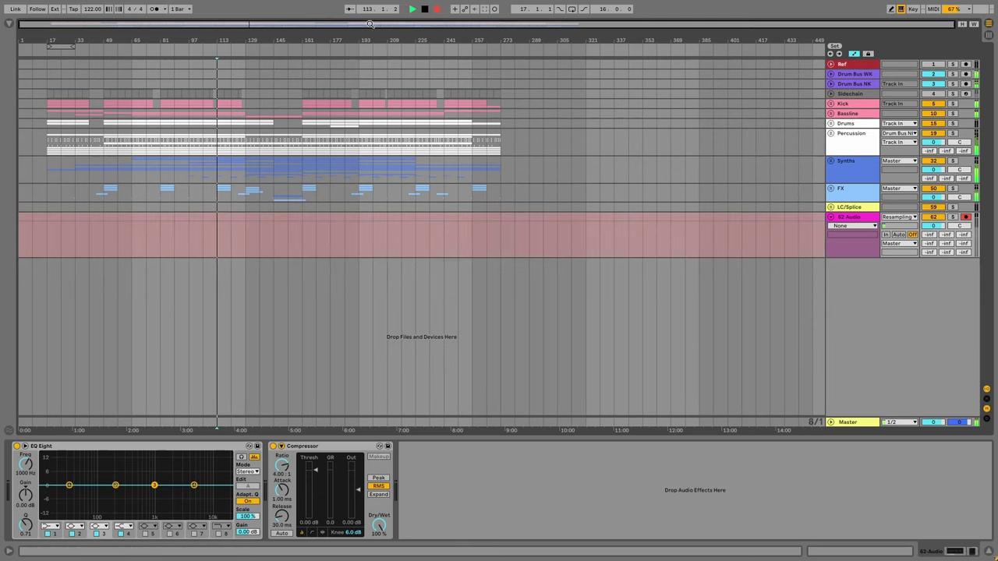
Examine the recorded waveform up close, then unfold the Bassline group and show the Main Sub track's devices.
left_click_drag(219, 39, 527, 59)
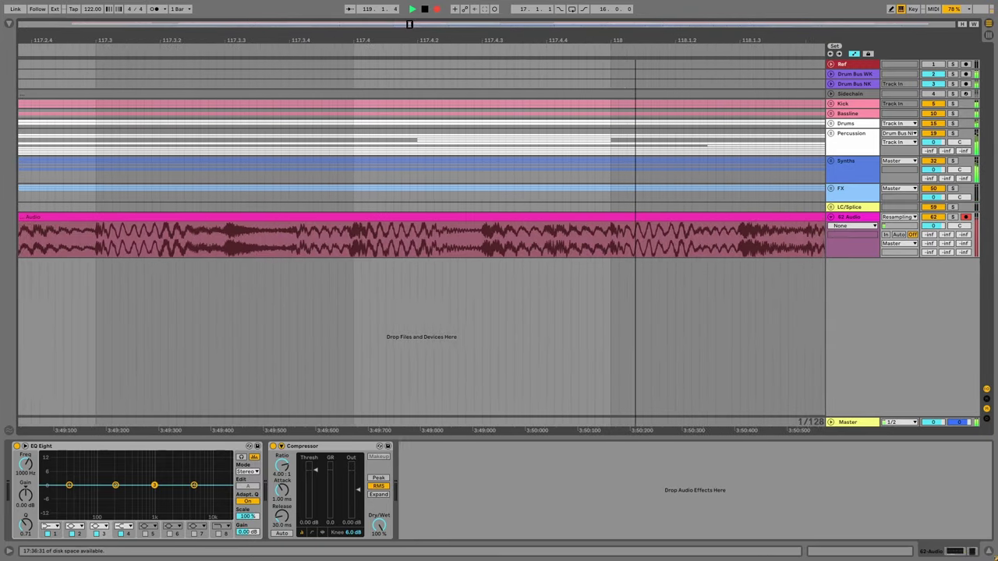
left_click(831, 113)
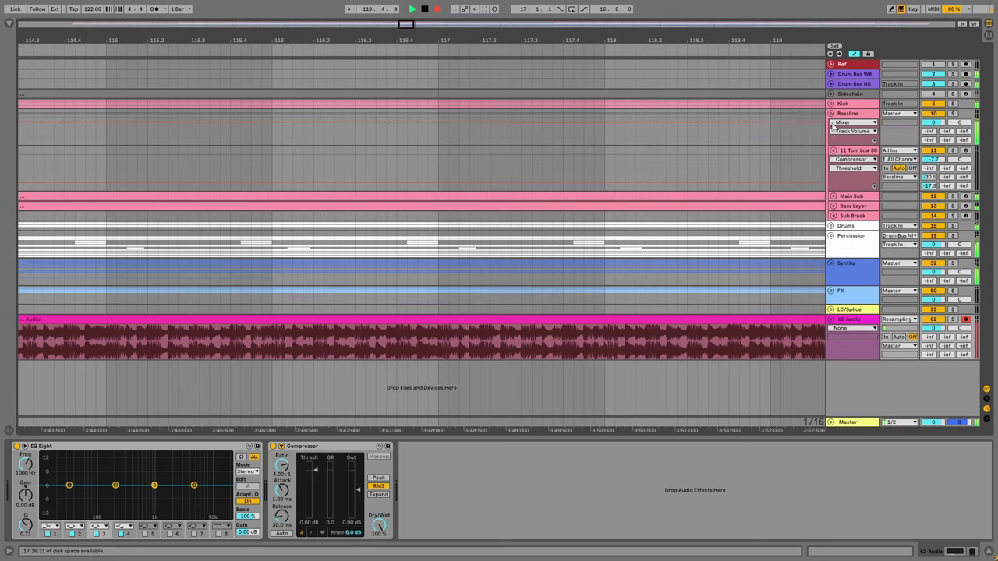
left_click(850, 197)
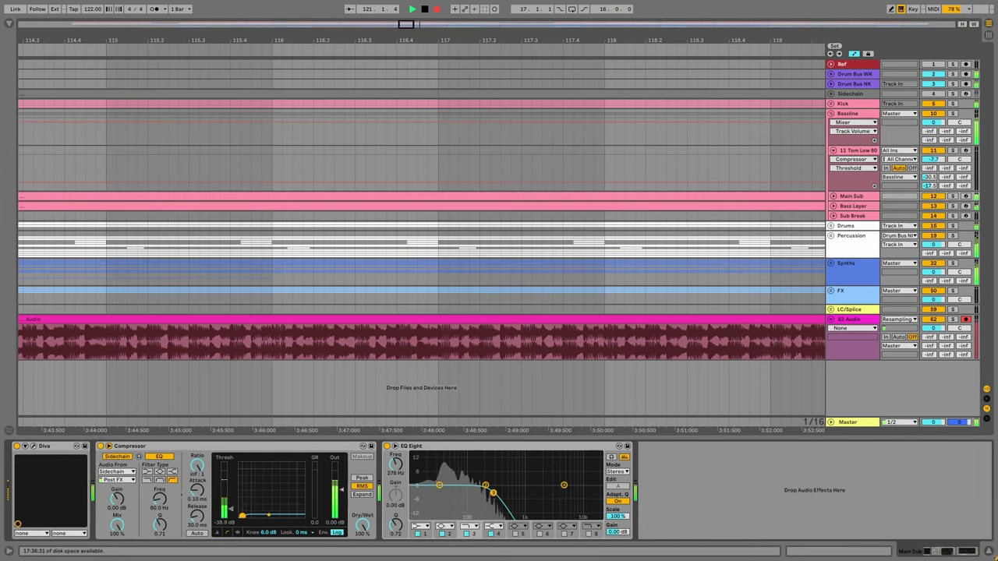
Check the Bass Layer track's devices, then hide the device view and examine the ongoing recording's waveform up to about bar 130.
left_click(862, 208)
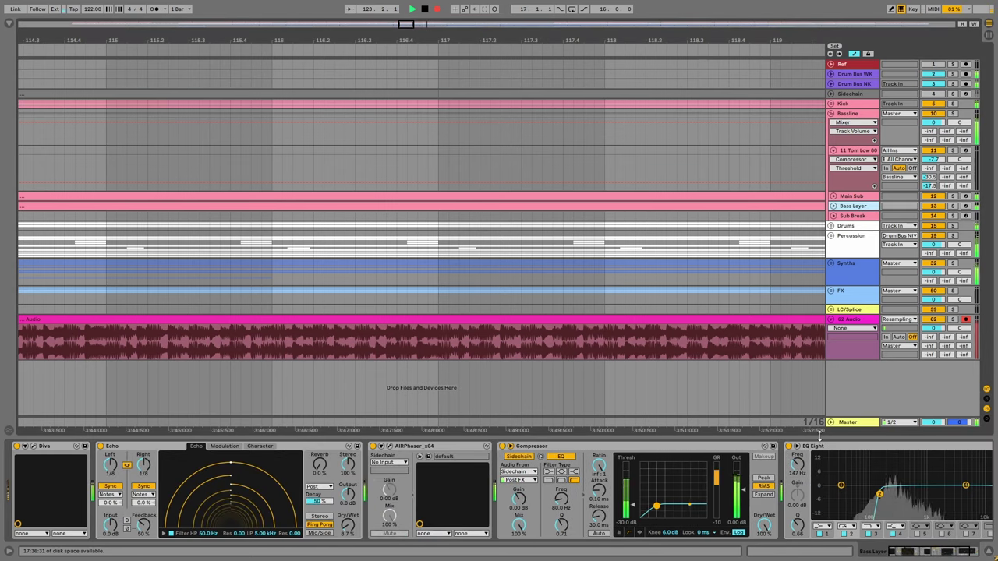
key("ctrl+alt+l")
key("minus")
key("minus")
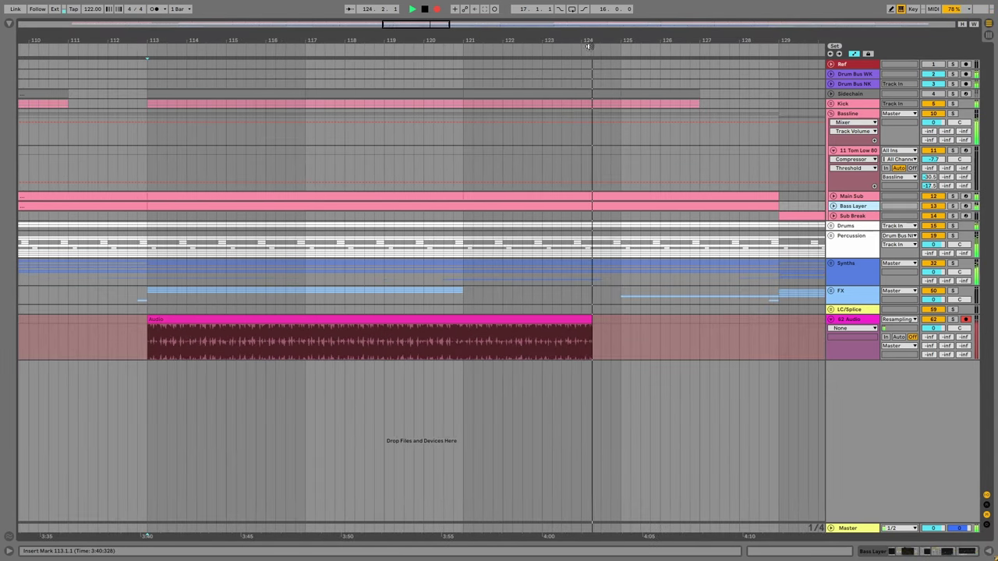
left_click_drag(588, 47, 588, 125)
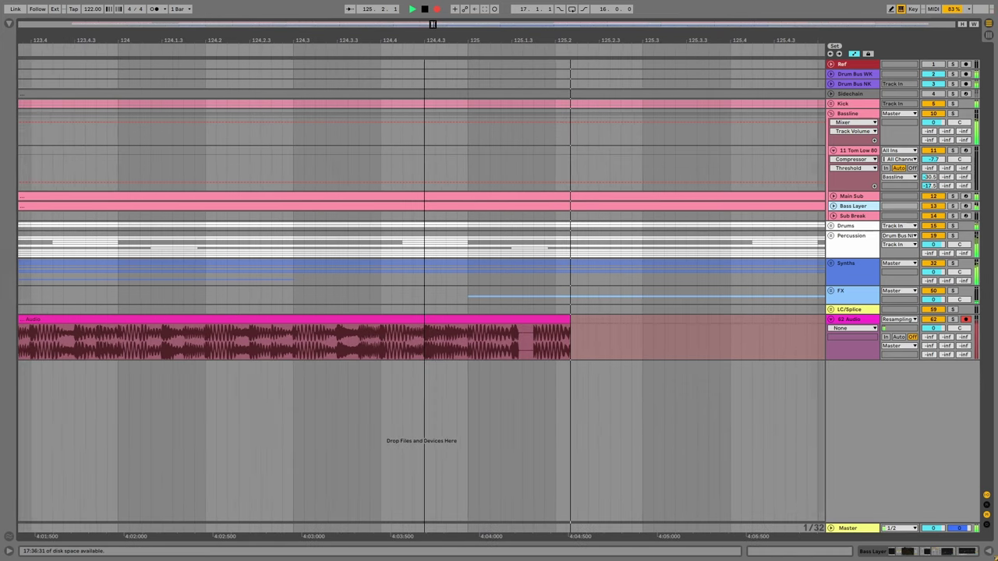
key("minus")
key("minus")
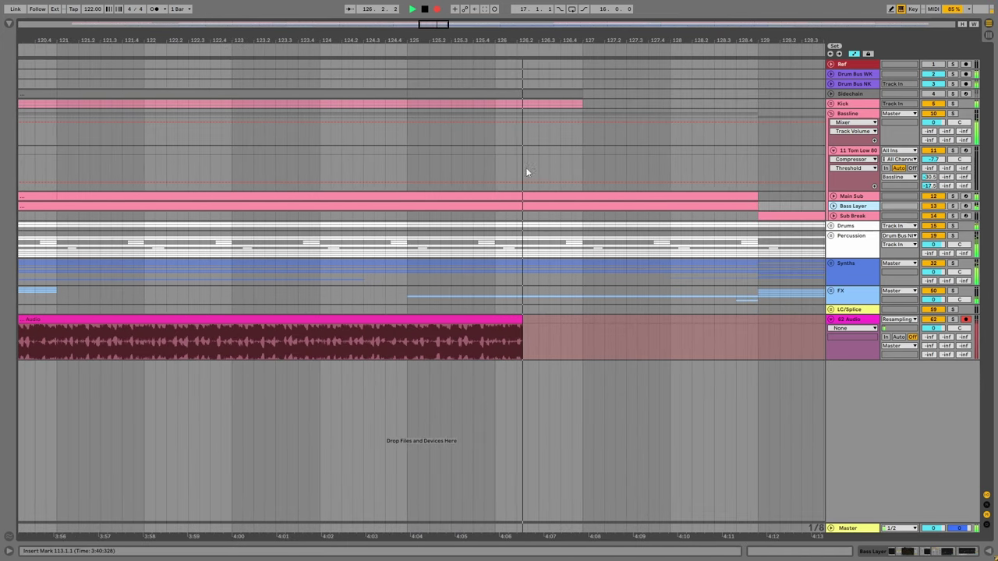
key("minus")
key("minus")
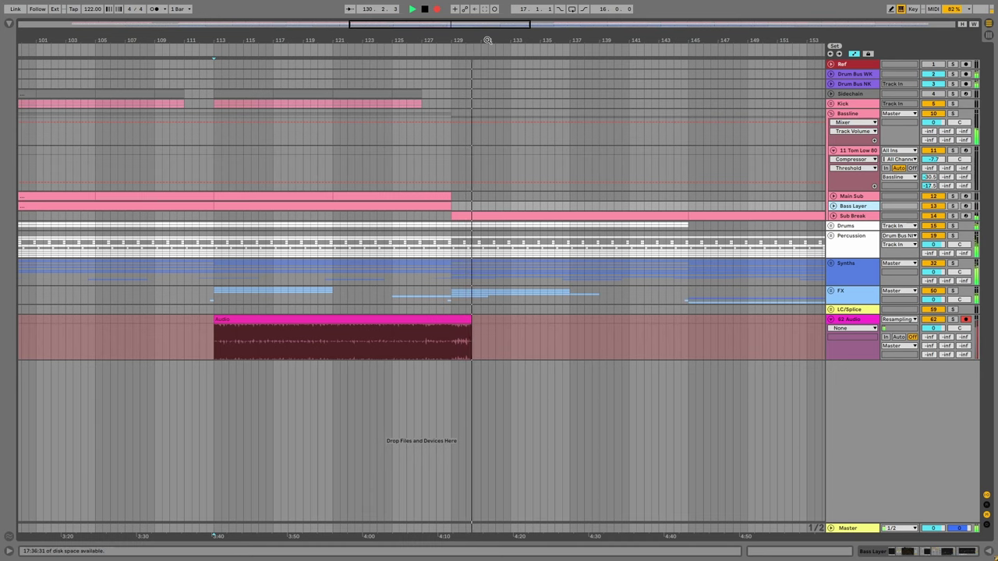
left_click_drag(488, 40, 487, 27)
Unfold the Synths group and set band 2 of the 44 Diva track's EQ Eight to a low cut at about 267 Hz.
left_click(831, 263)
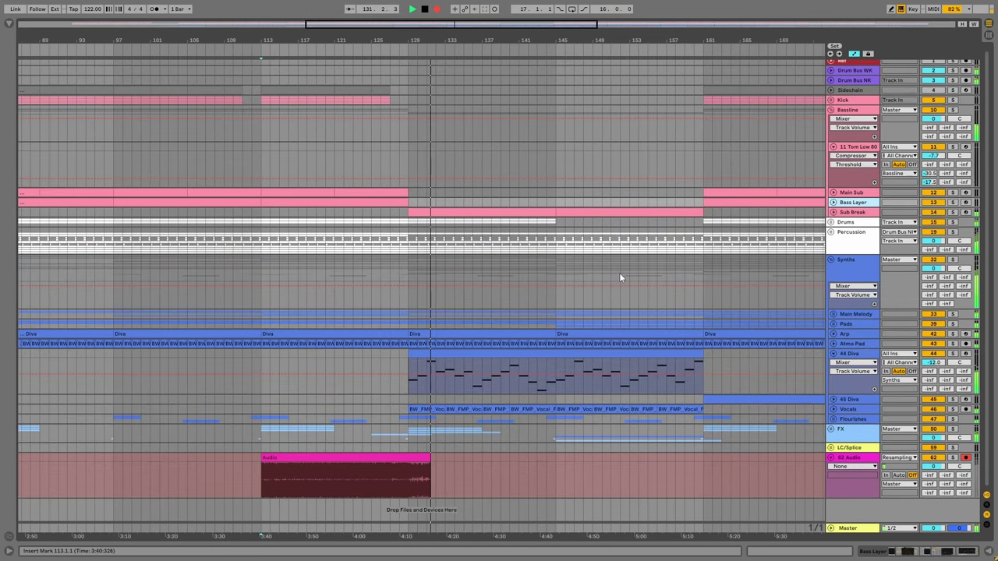
double_click(668, 372)
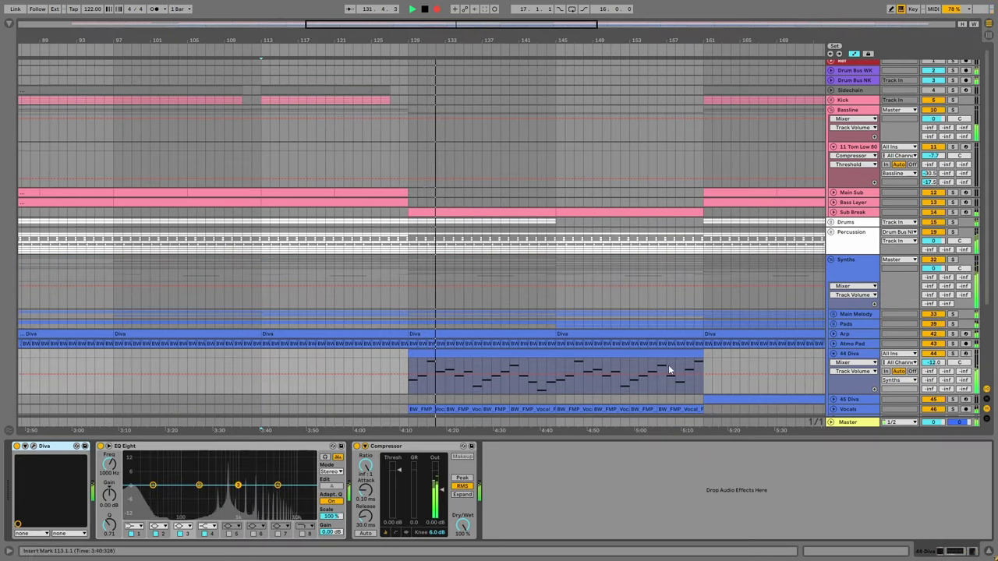
left_click(162, 527)
left_click(162, 467)
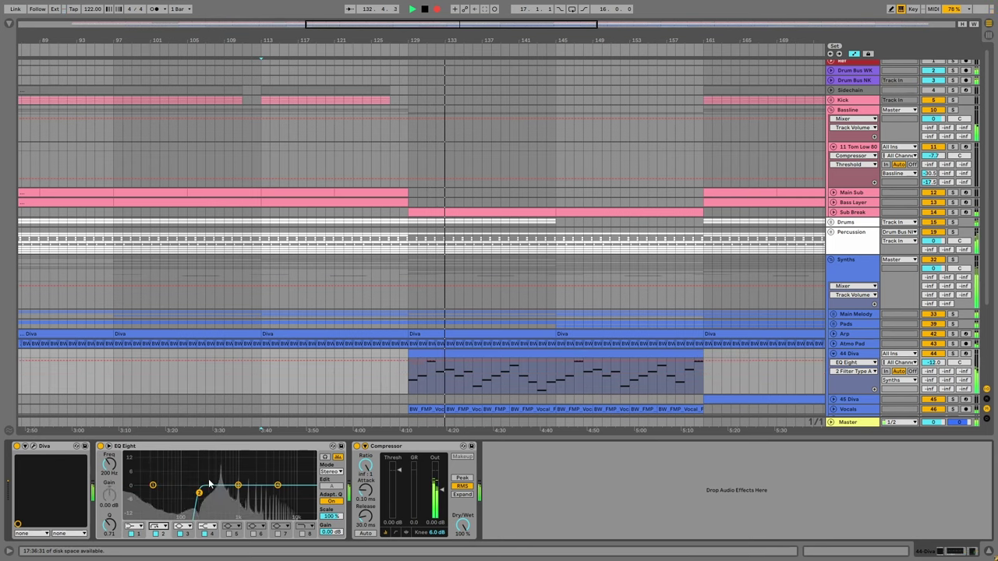
Automate the Diva filter's Frequency on the 44 Diva track to rise from bar 129 to bar 161.
left_click(34, 446)
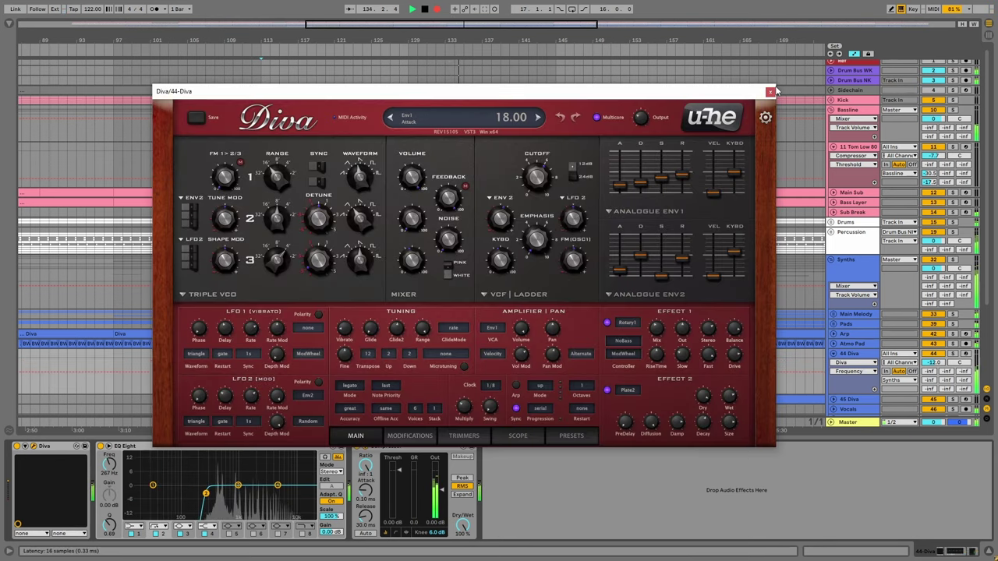
left_click_drag(696, 93, 701, 431)
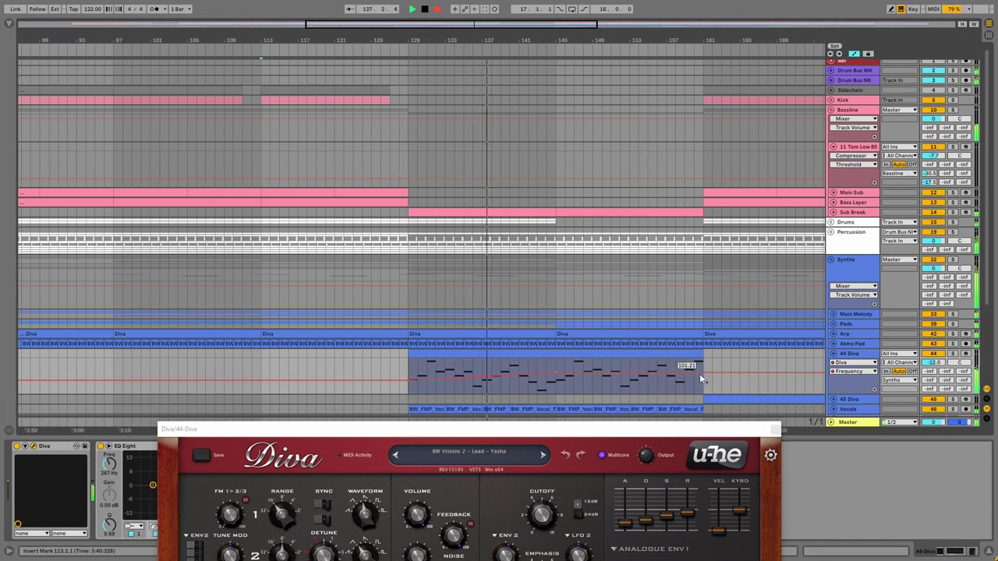
left_click(774, 429)
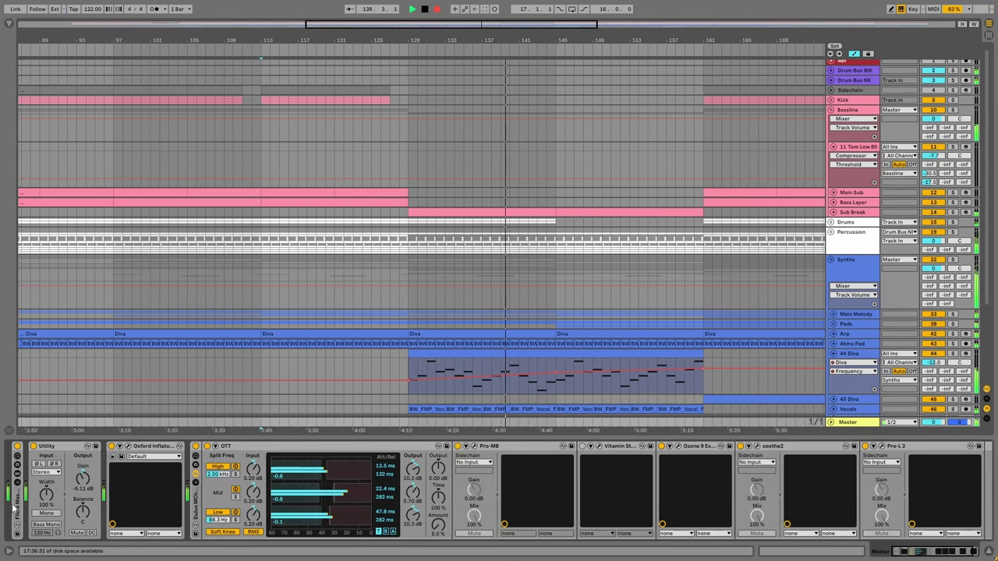
Show the Filtro Master filter automation on the Master track and draw a rising ramp that ends at bar 161.
double_click(24, 499)
right_click(47, 501)
key("Escape")
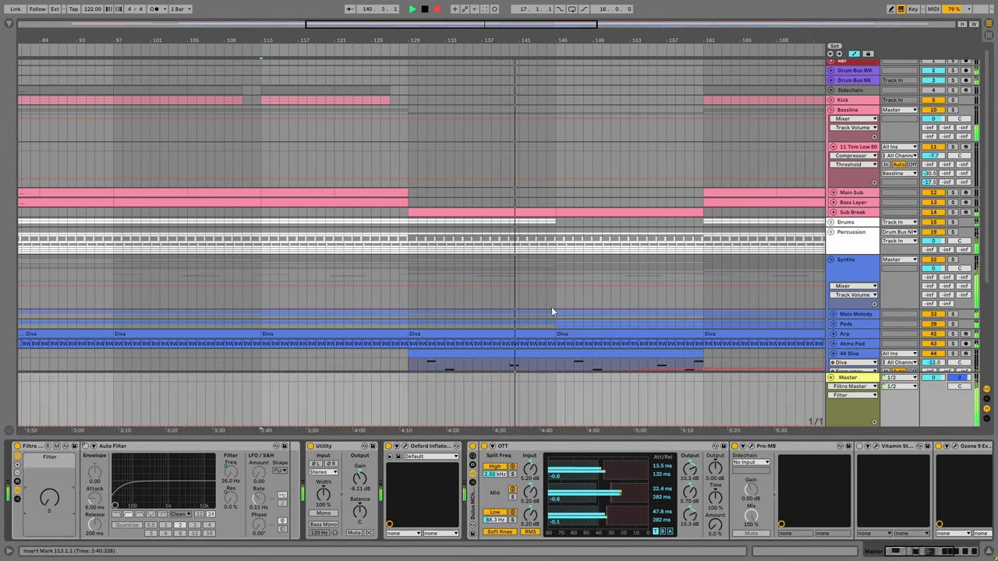
scroll(551, 306, "down", 5)
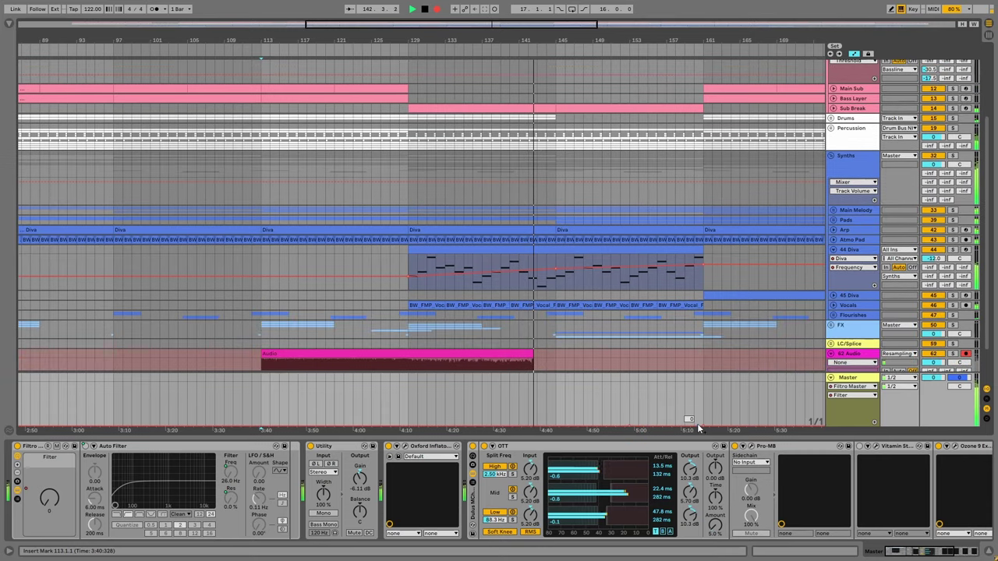
left_click_drag(703, 426, 703, 417)
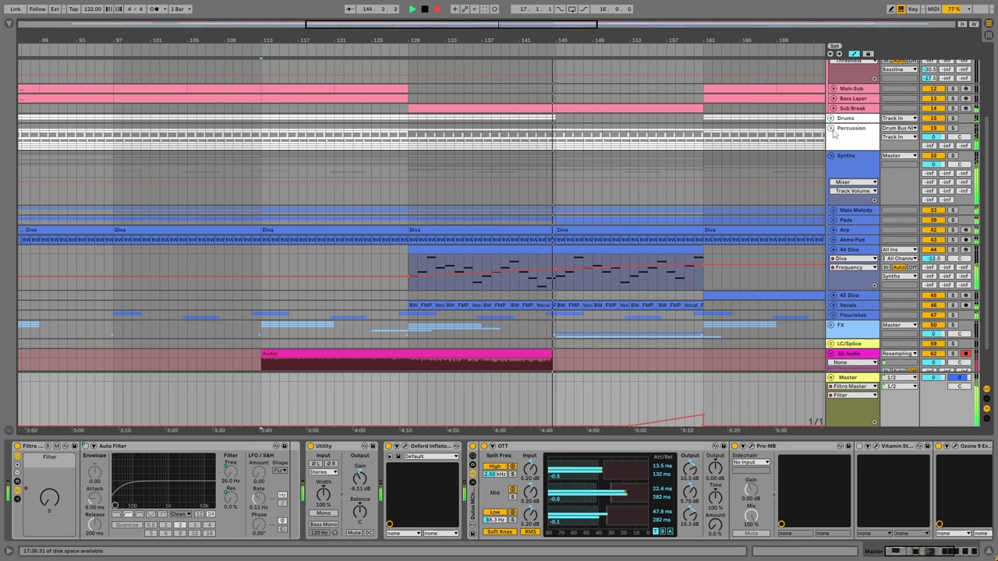
Unfold the Percussion group and lower its Utility Gain automation point at bar 161.
left_click(830, 118)
left_click(830, 118)
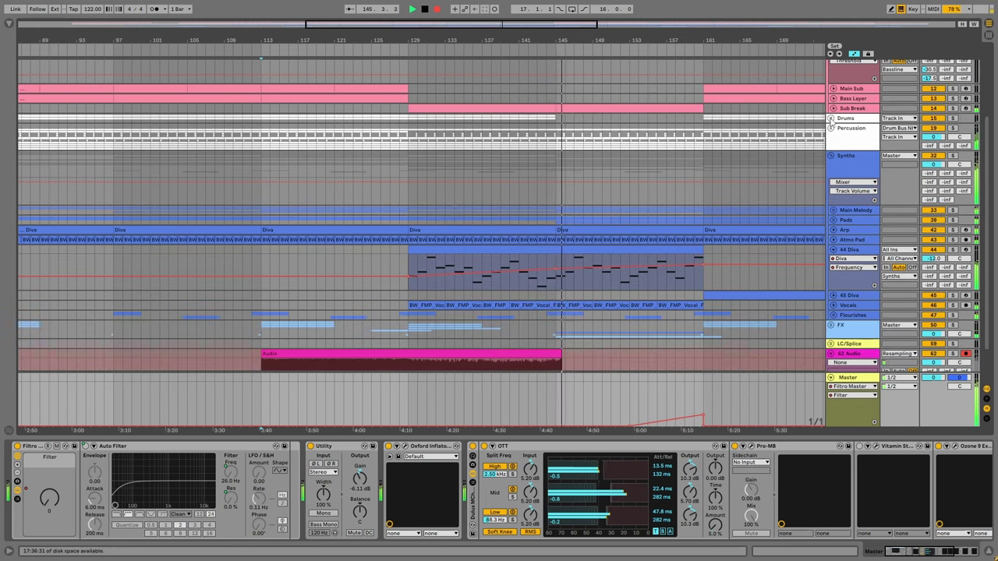
left_click(830, 128)
left_click(853, 154)
left_click(843, 170)
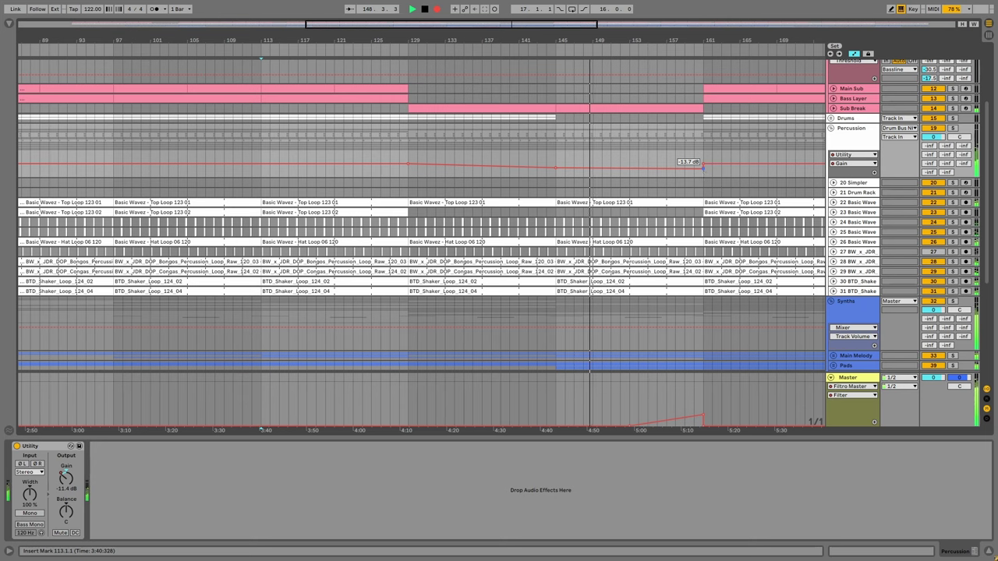
left_click_drag(703, 168, 703, 172)
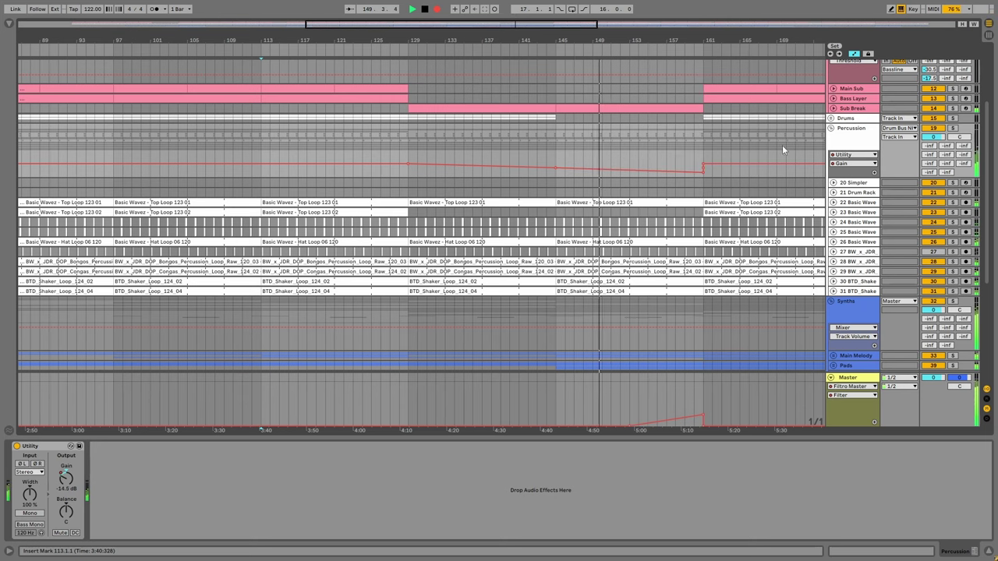
Lower the Arp track's FreqMod2Depth automation to about 30 at bar 161 and set the track's volume to -9.0 dB.
scroll(707, 248, "down", 5)
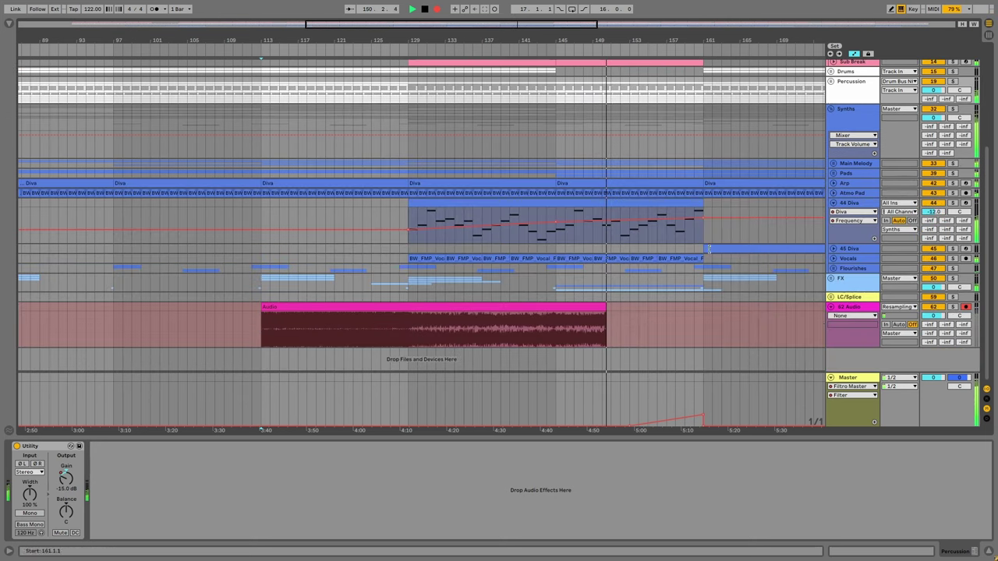
left_click(834, 183)
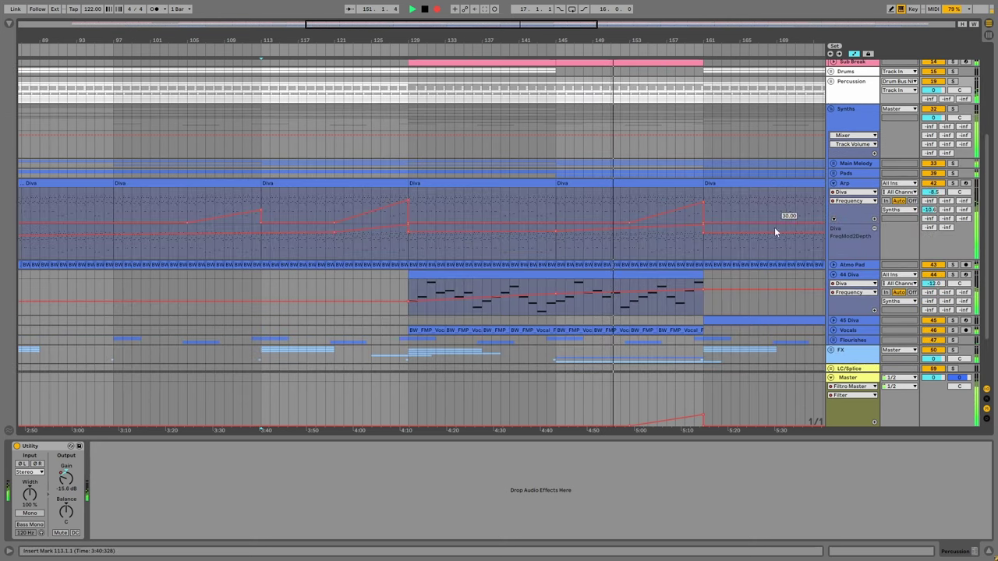
left_click(692, 227)
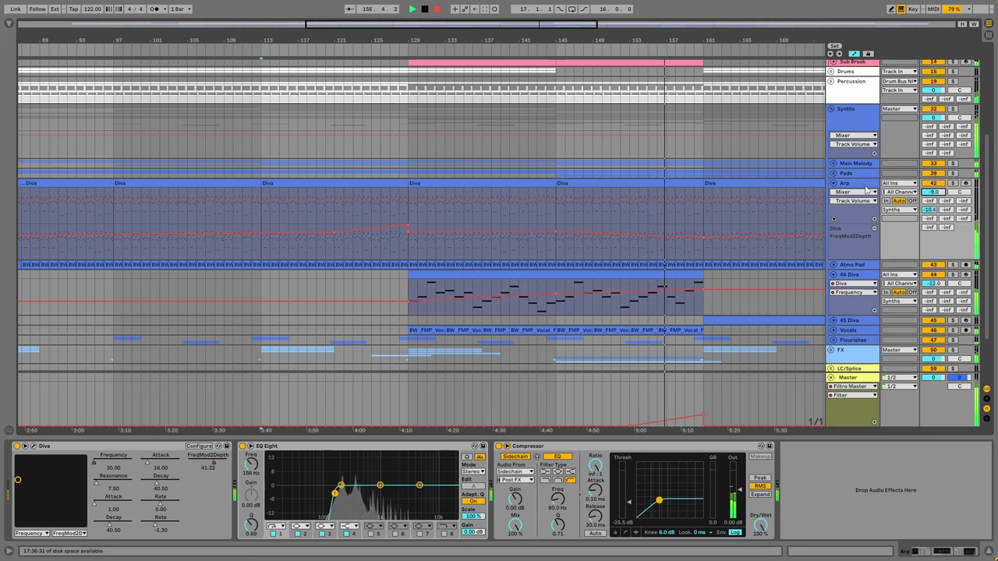
left_click(832, 183)
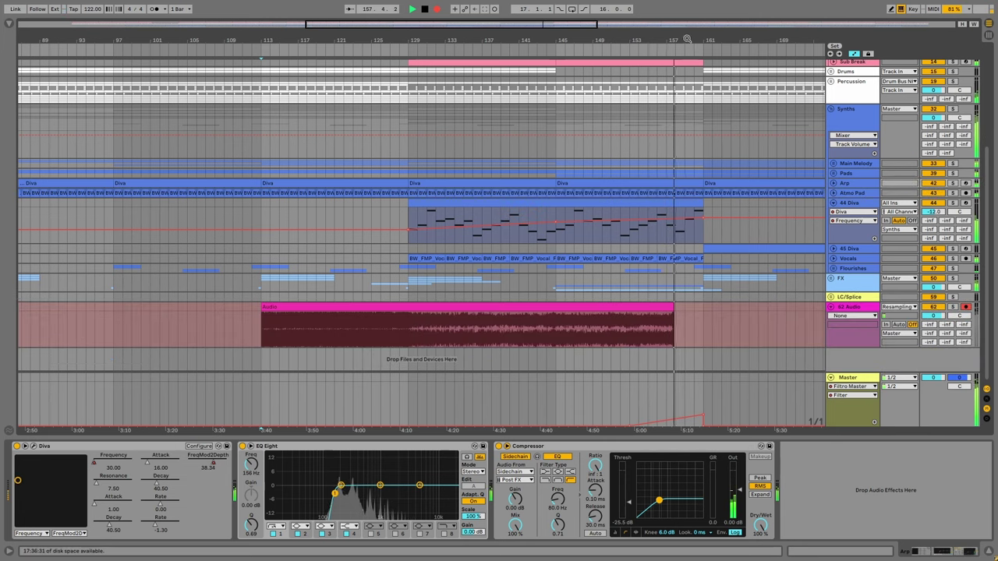
Fold the Synths group and examine the recorded waveform around the end of the break near bar 161.
scroll(687, 119, "up", 3)
scroll(686, 119, "up", 5)
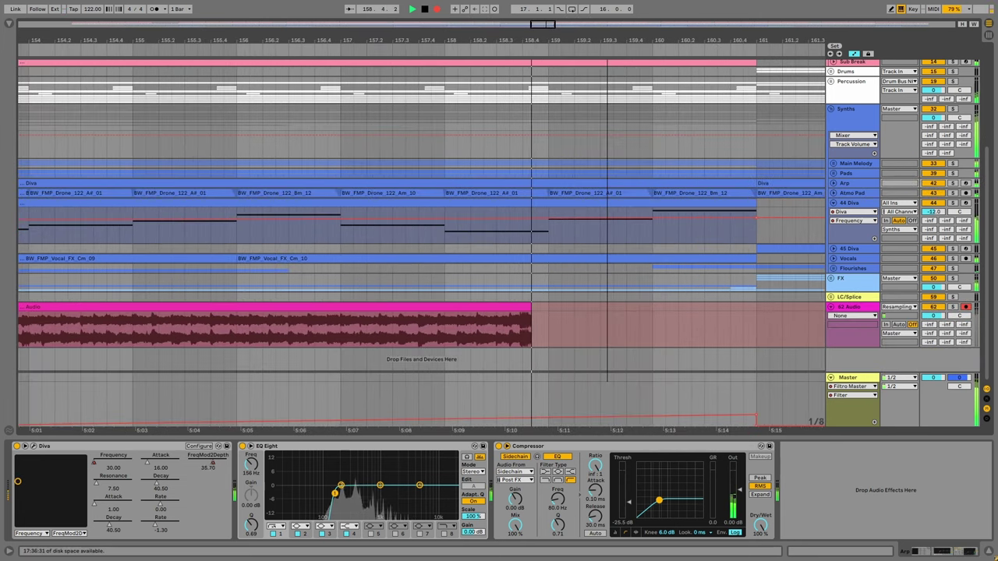
scroll(578, 211, "down", 8)
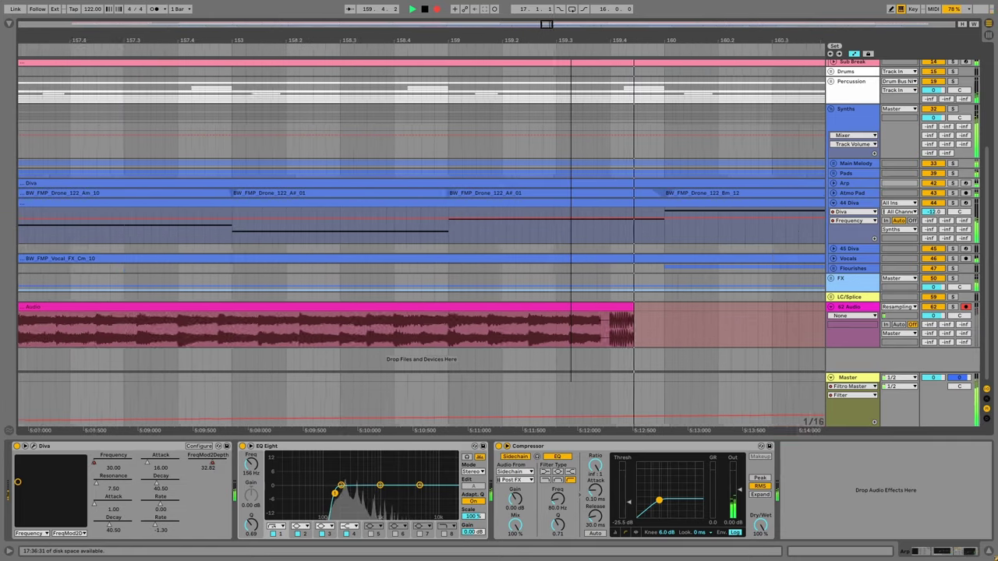
scroll(578, 210, "down", 5)
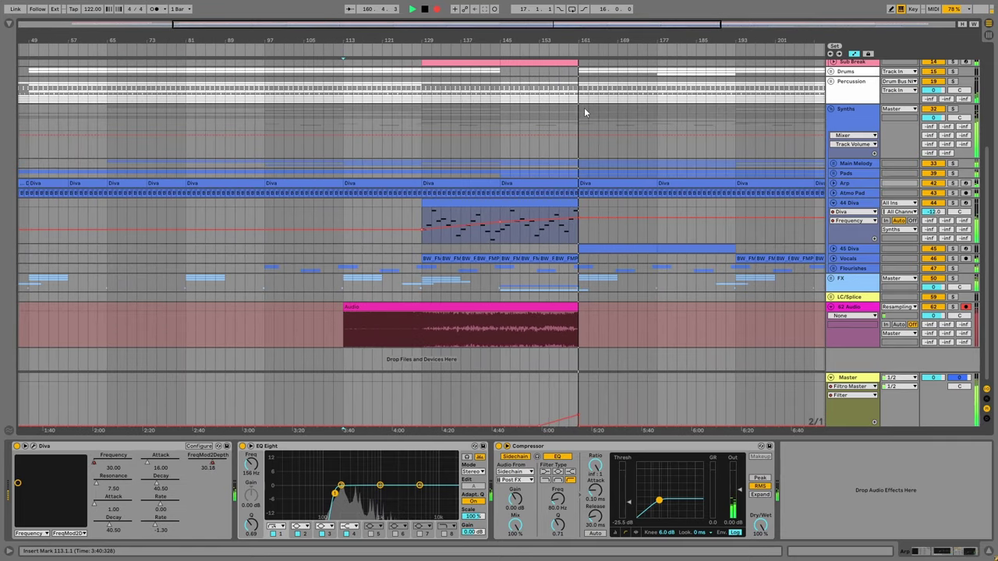
key("alt+u")
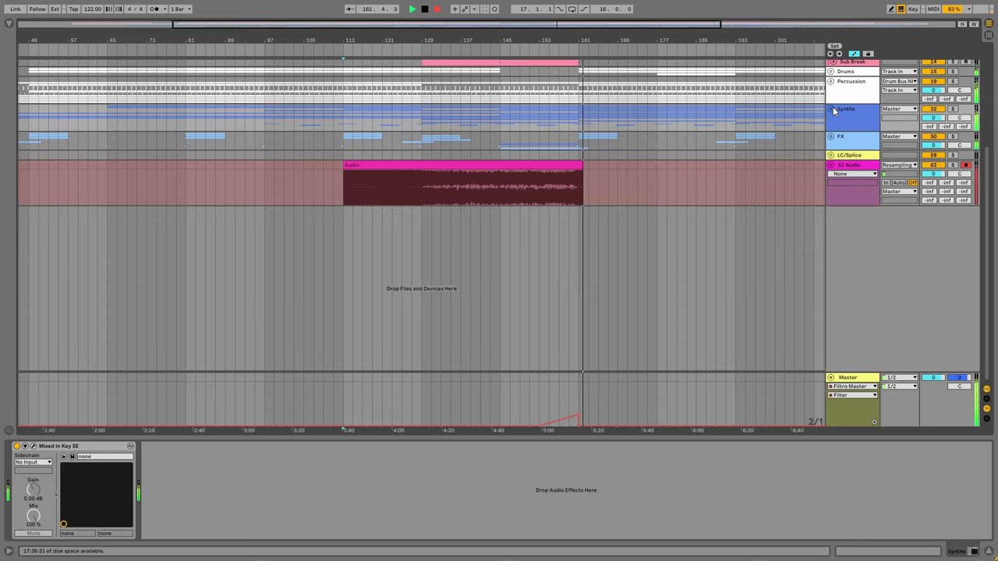
scroll(584, 38, "up", 5)
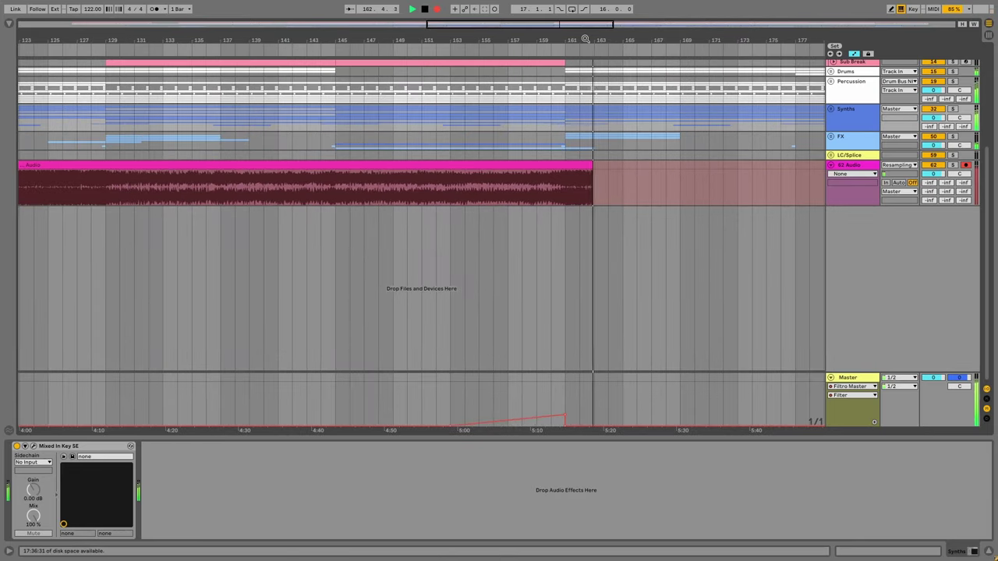
left_click_drag(590, 39, 428, 38)
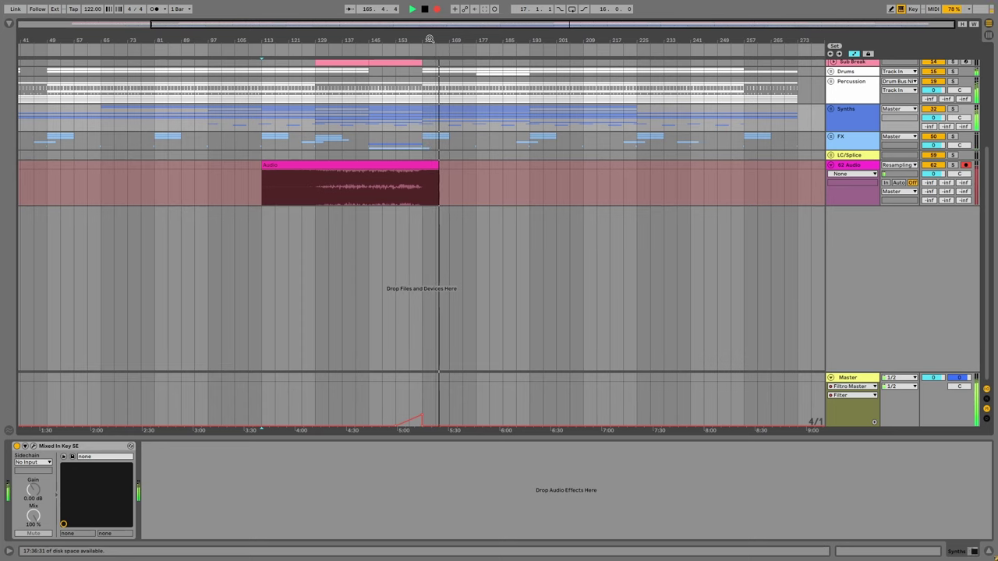
scroll(458, 160, "up", 2)
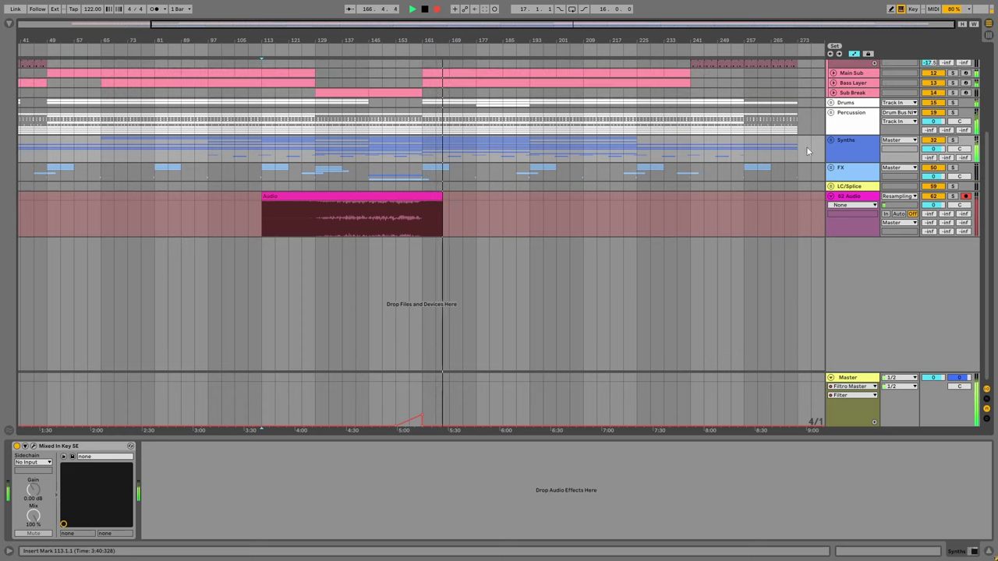
Unfold the Synths group along with its Main Melody, Pads, Arp, Atmo Pad and 45 Diva tracks.
key("u")
scroll(753, 271, "down", 2)
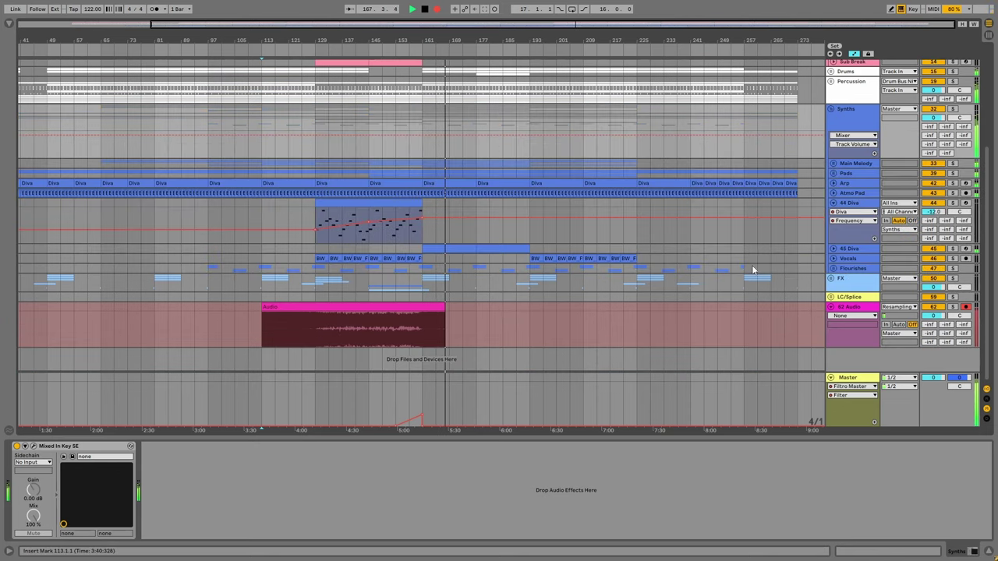
left_click(833, 248)
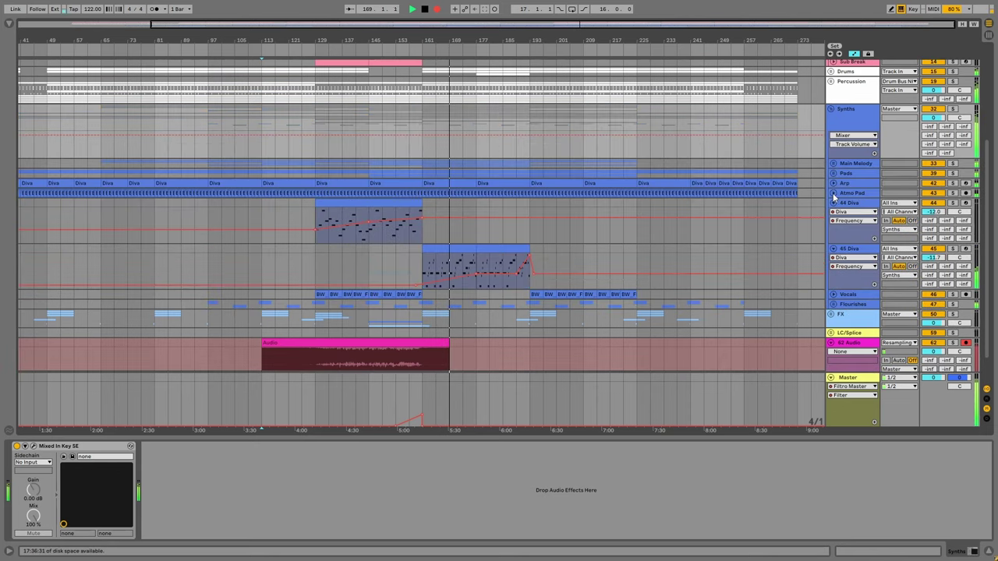
left_click(832, 194, "alt")
scroll(728, 167, "down", 4)
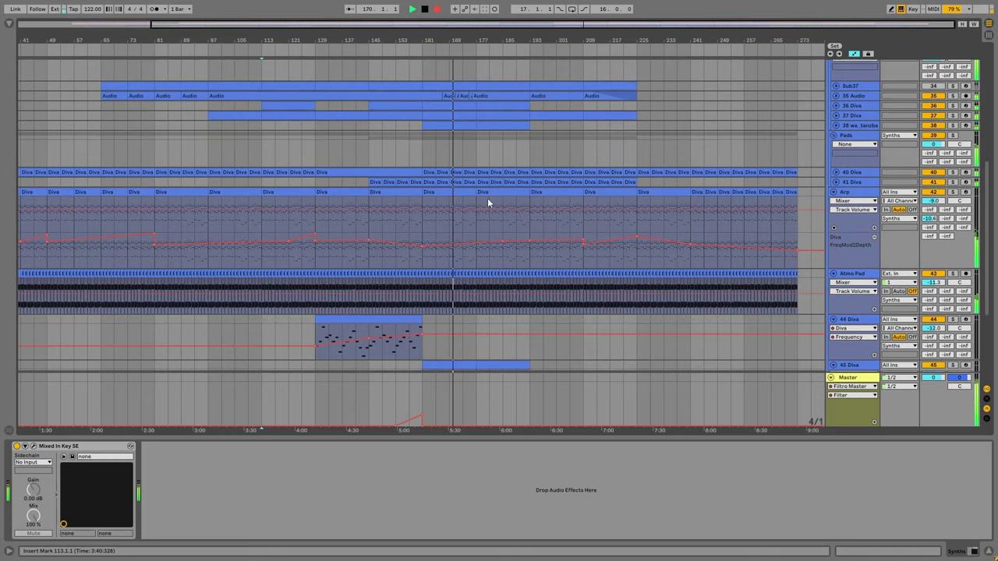
scroll(487, 203, "down", 3)
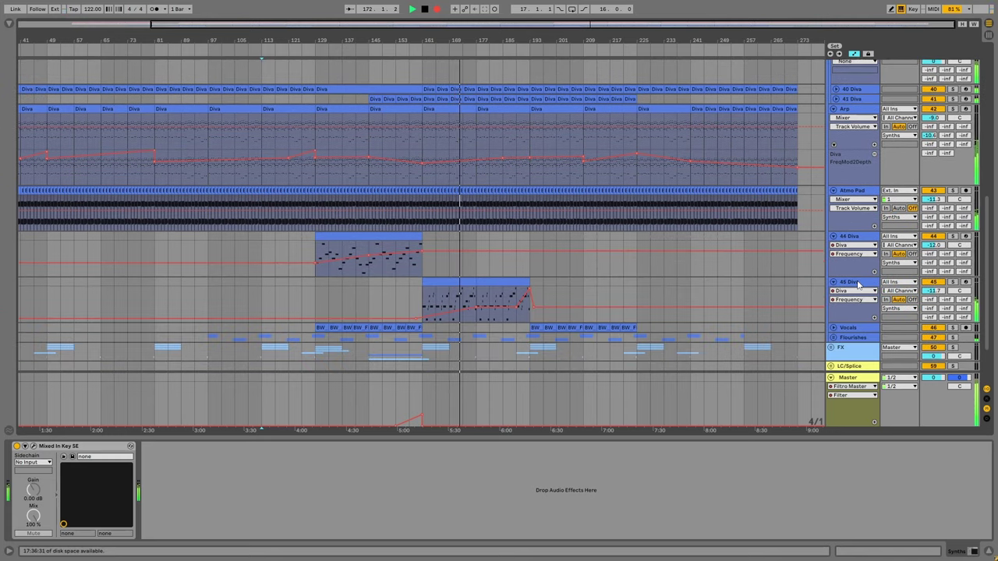
Set the 45 Diva track's volume to -8.8 dB, hide the device view and show the whole arrangement.
left_click_drag(939, 291, 939, 281)
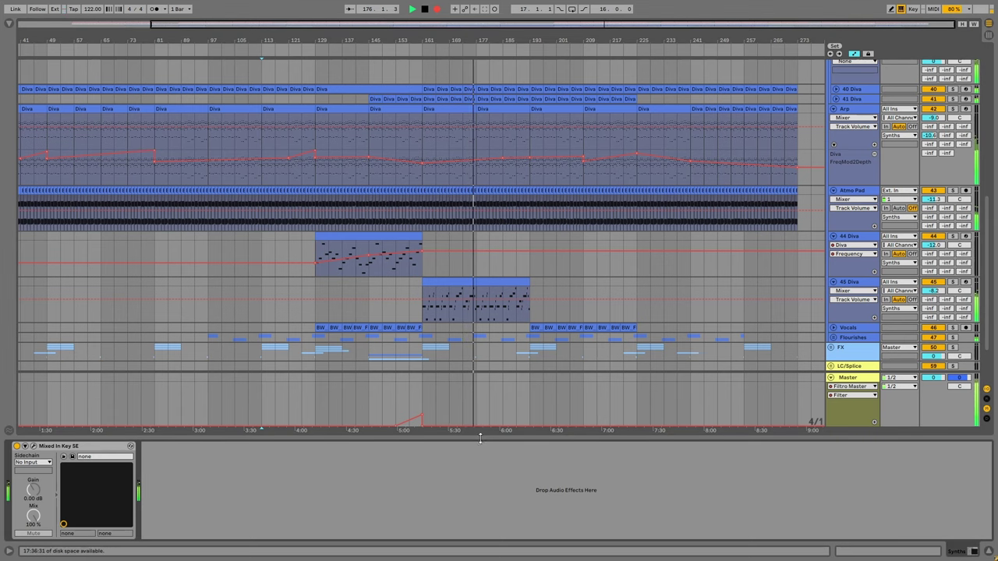
left_click_drag(480, 439, 480, 537)
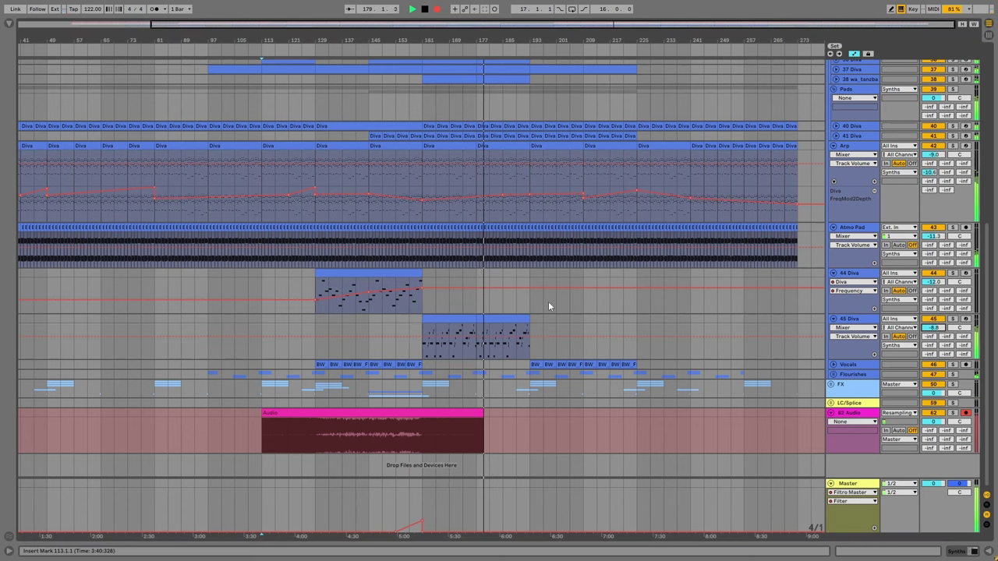
left_click_drag(486, 40, 558, 180)
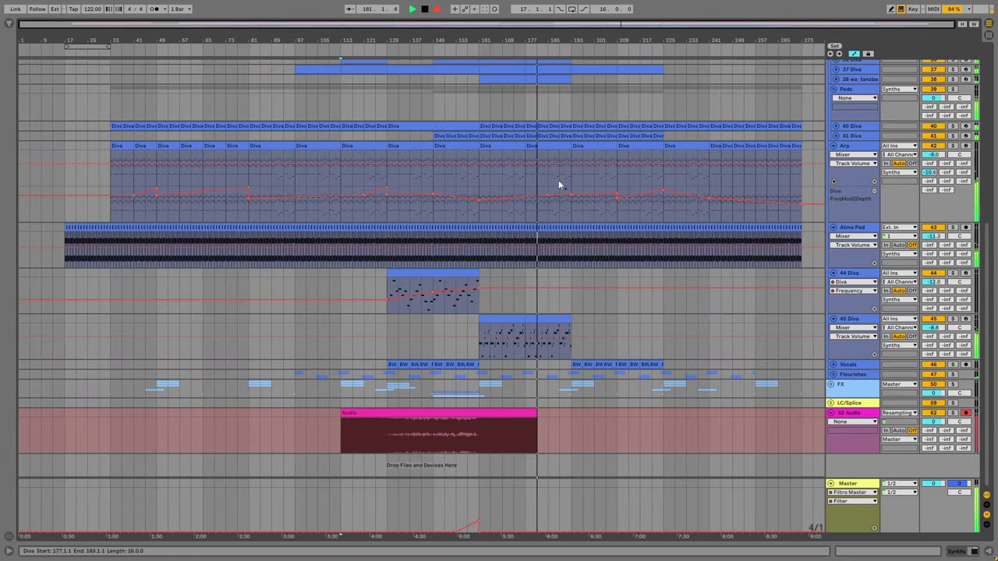
Unfold the FX group to show its individual effect tracks.
scroll(551, 235, "up", 3)
scroll(560, 233, "up", 5)
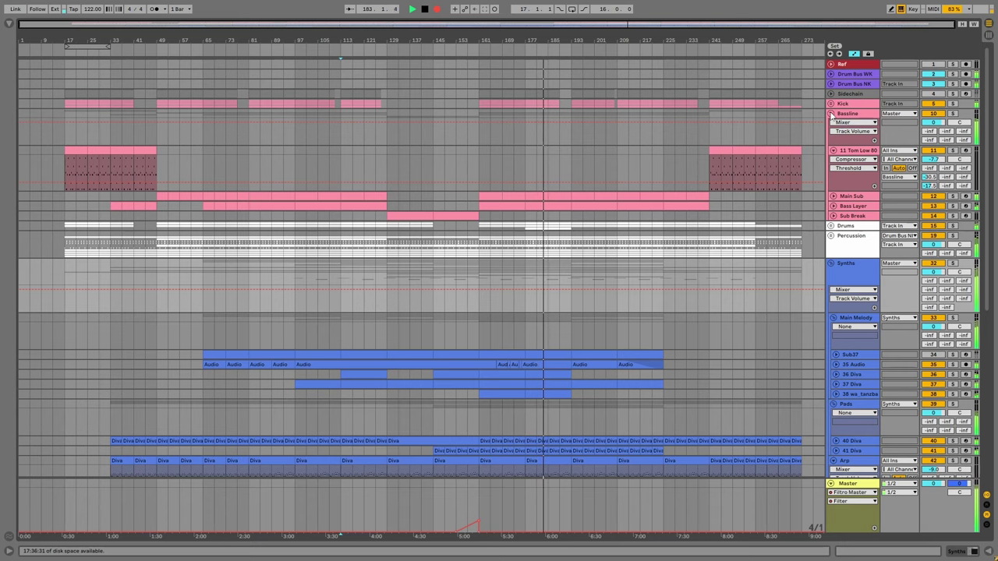
scroll(584, 218, "down", 5)
scroll(584, 217, "down", 3)
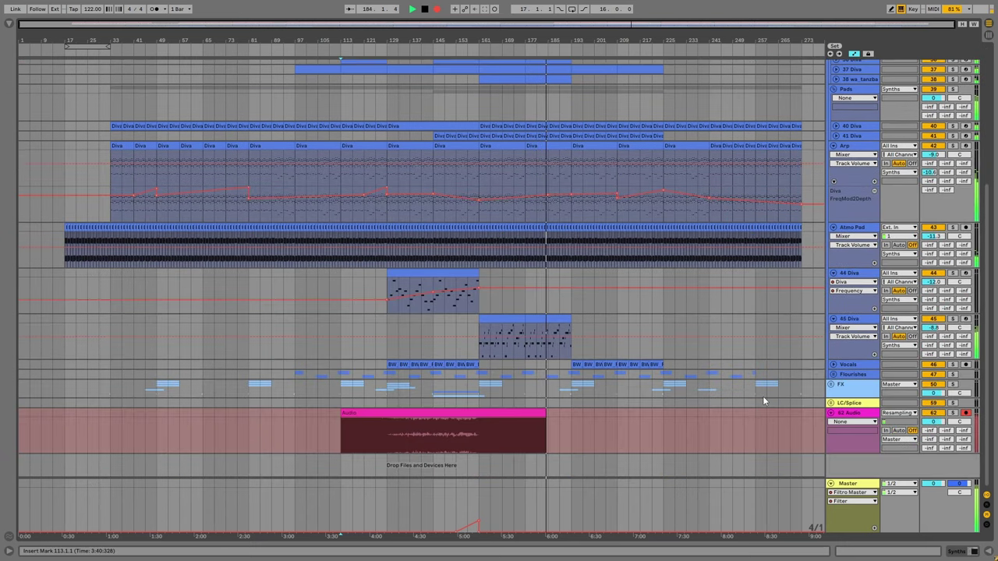
left_click(831, 384)
scroll(613, 351, "down", 3)
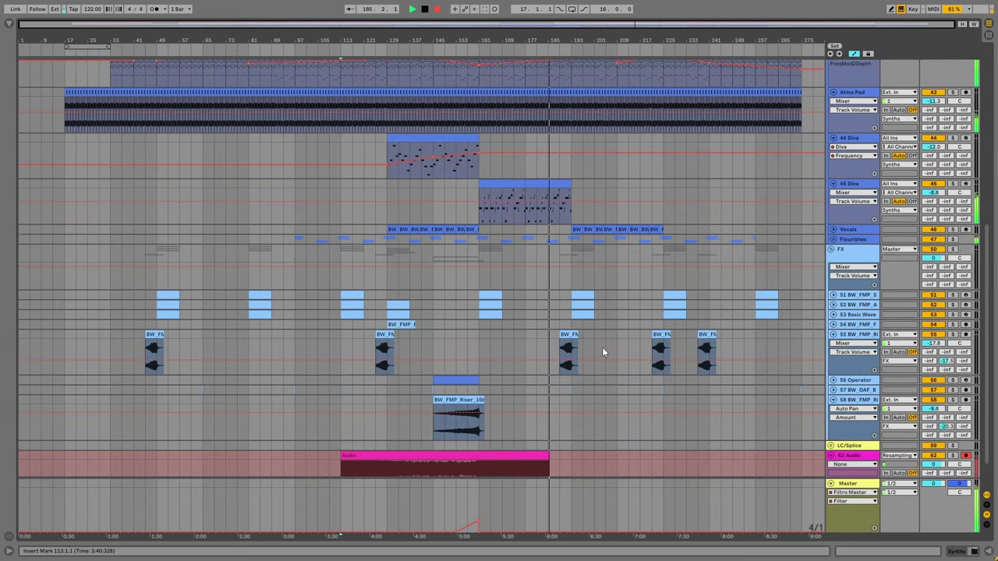
Copy the eight-bar Atonal OneShot clip on FX track 52 to bars 177 and 209.
left_click(832, 314)
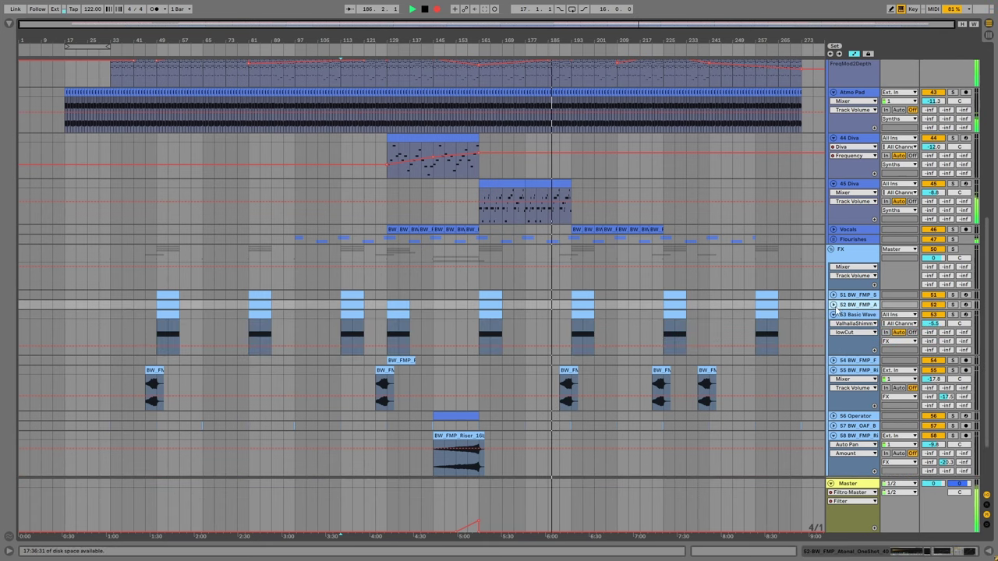
left_click(832, 305)
left_click(585, 304)
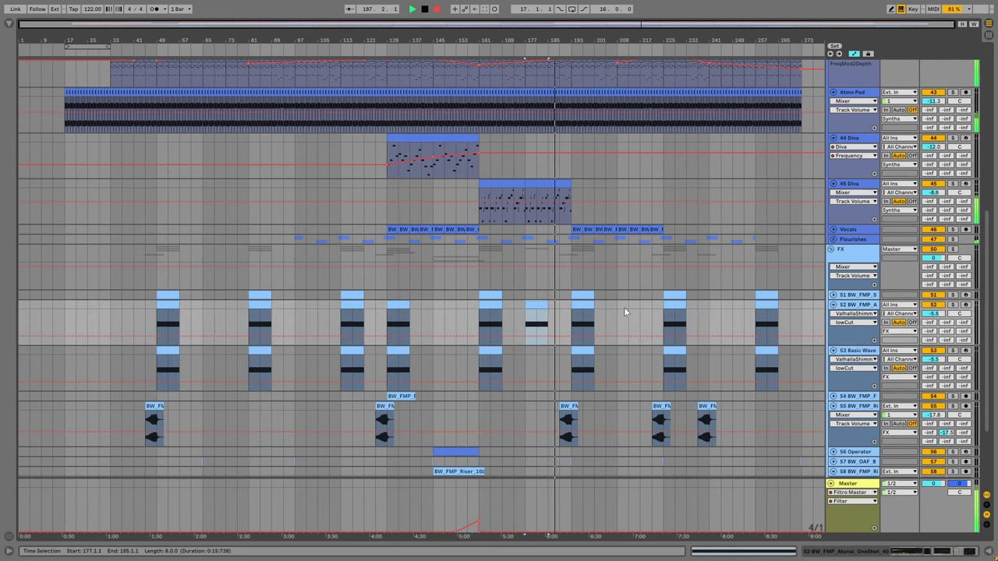
Fold FX tracks 52, 53 and 55 and the Arp track.
left_click(833, 304)
left_click(832, 314)
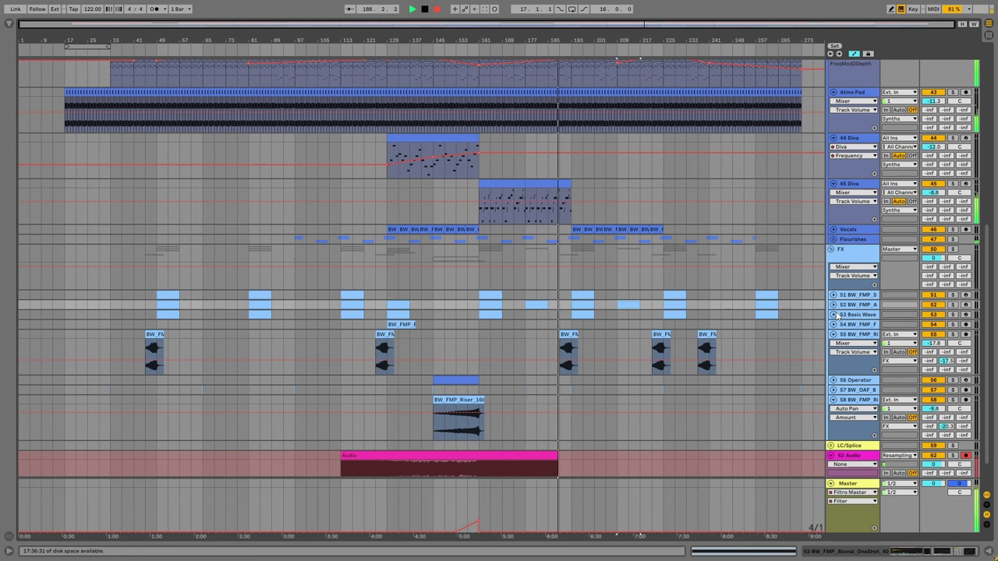
left_click(832, 333)
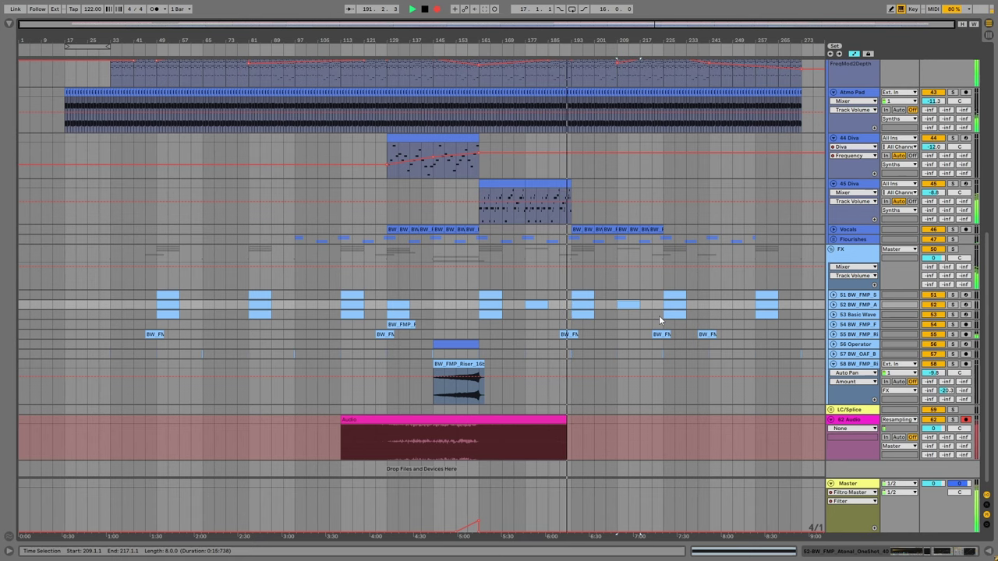
scroll(608, 257, "up", 10)
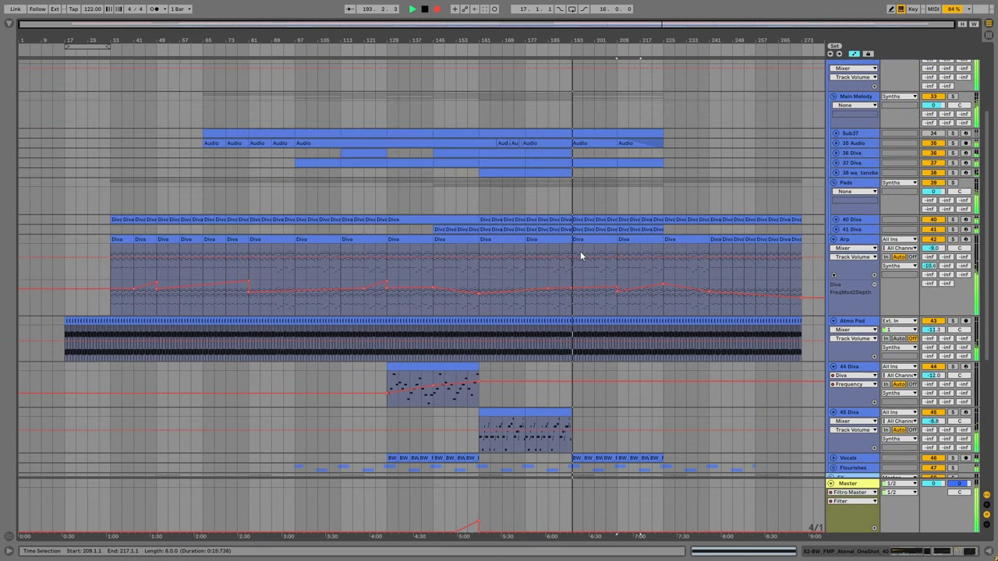
left_click(834, 240)
Fold the Pads group and the Atmo Pad and 44 Diva tracks.
scroll(642, 284, "down", 5)
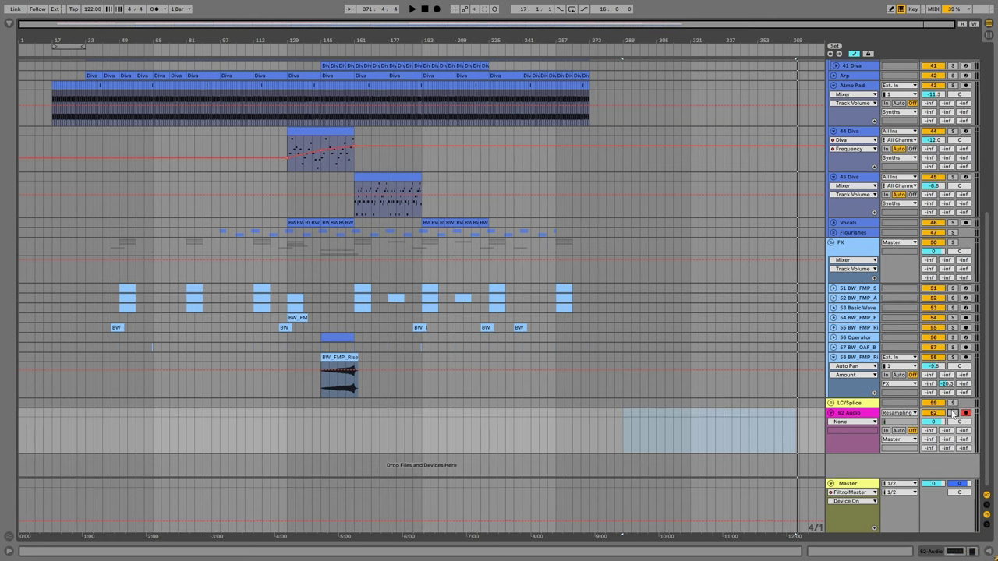
scroll(342, 306, "up", 5)
scroll(342, 306, "up", 4)
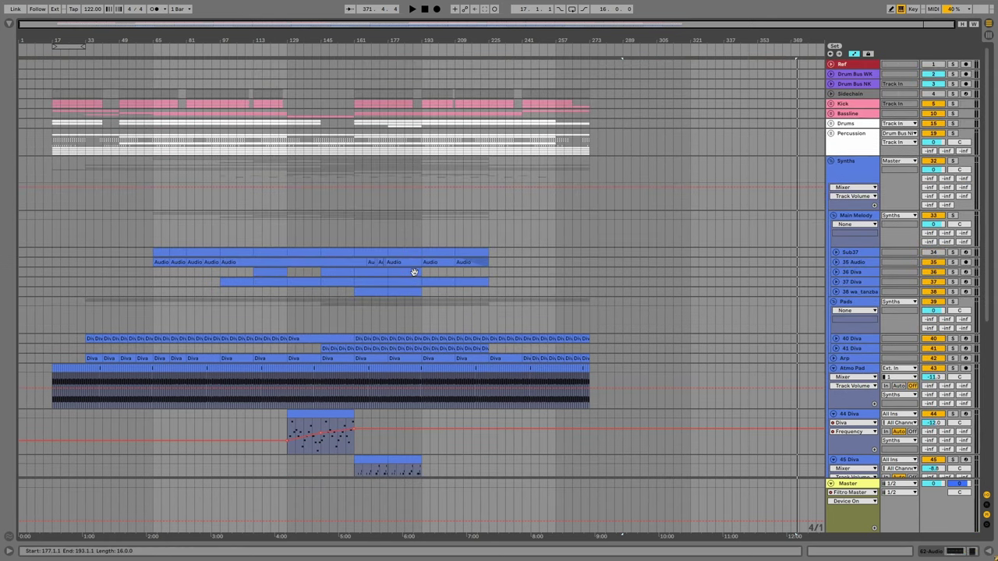
left_click(833, 302)
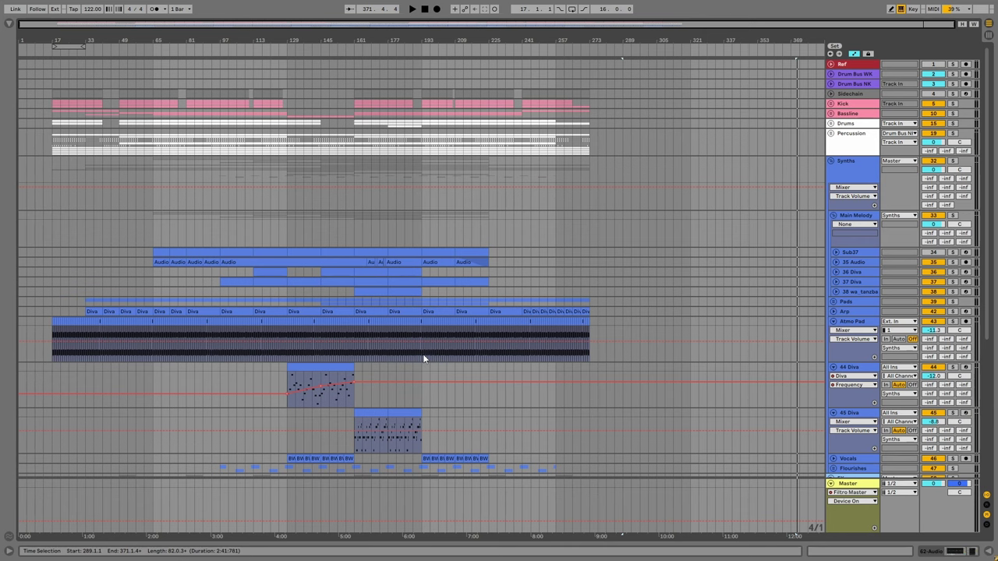
left_click_drag(424, 359, 500, 333)
left_click(852, 321)
scroll(683, 293, "down", 2)
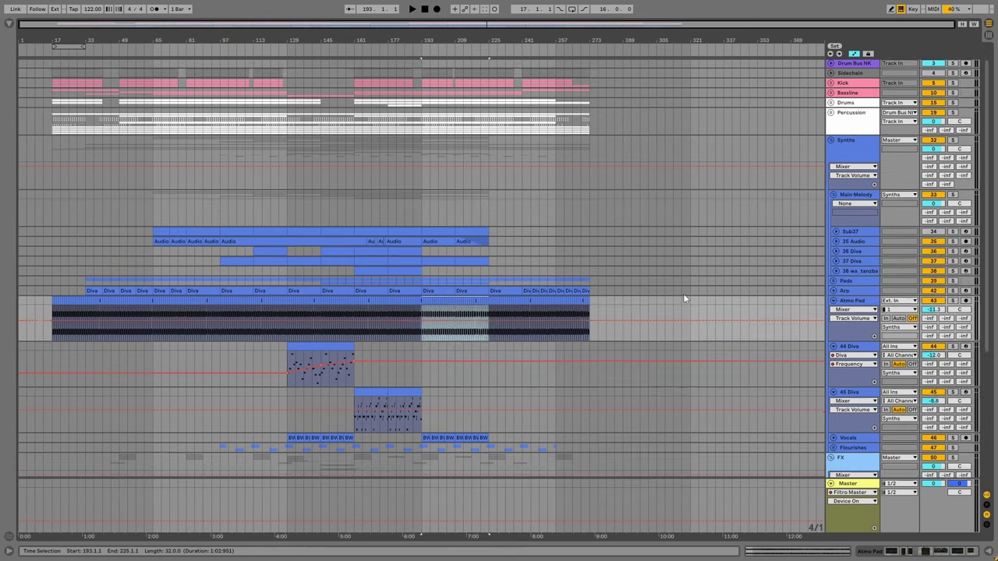
left_click(832, 301)
left_click(832, 310)
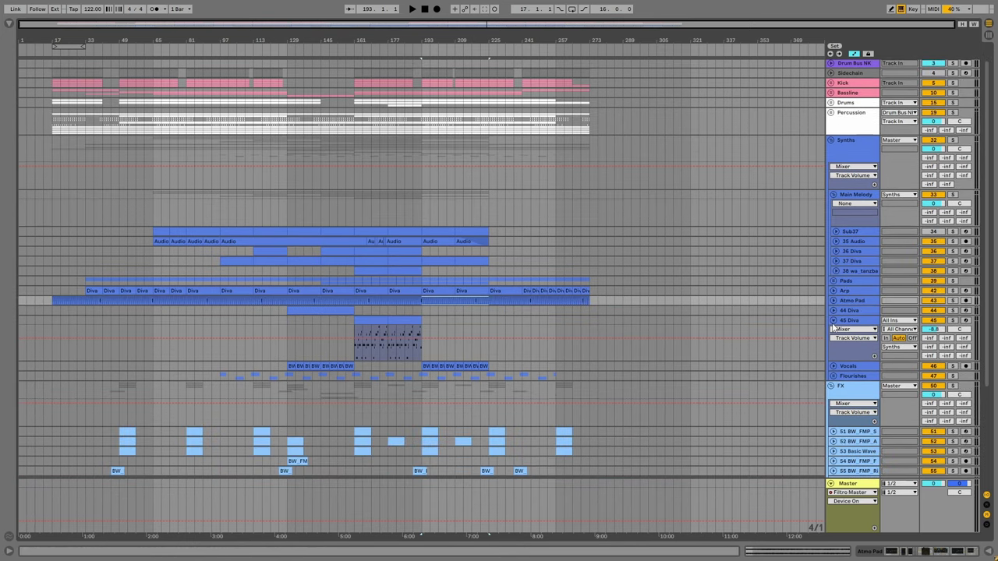
Consolidate the two 45 Diva clips between bars 161 and 193 into one clip and open its notes.
left_click(831, 321)
left_click(833, 322)
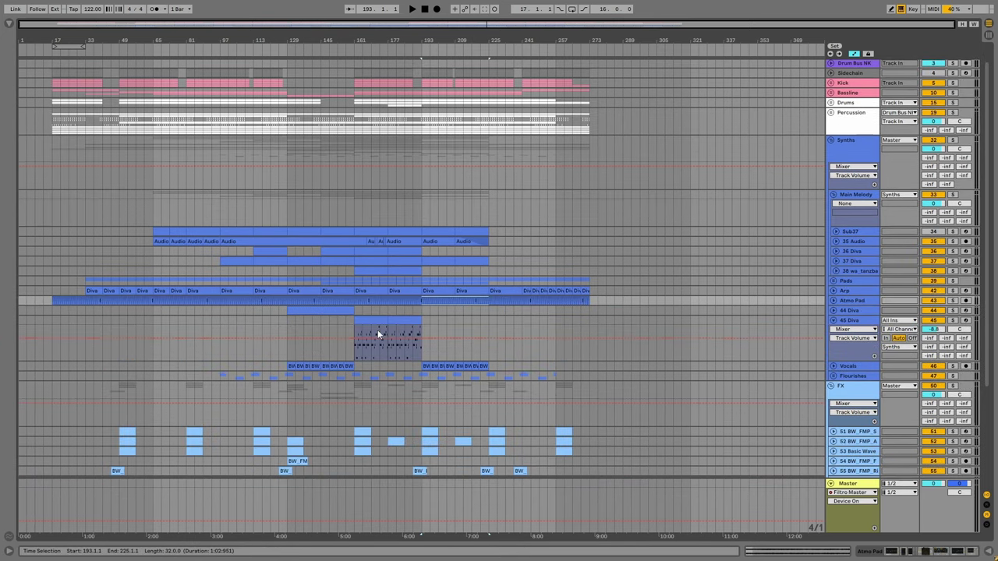
left_click(376, 324)
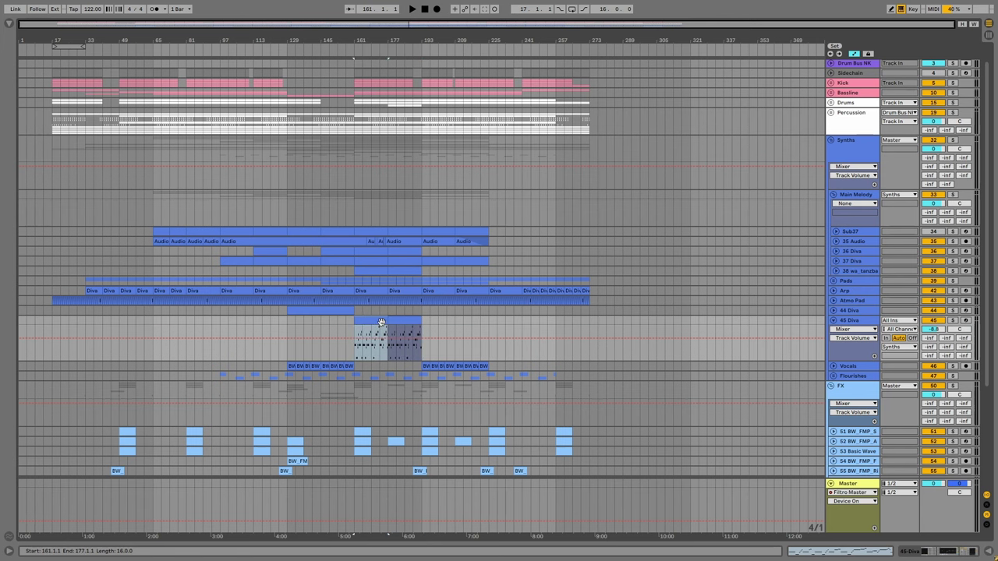
left_click(378, 321)
left_click(400, 322)
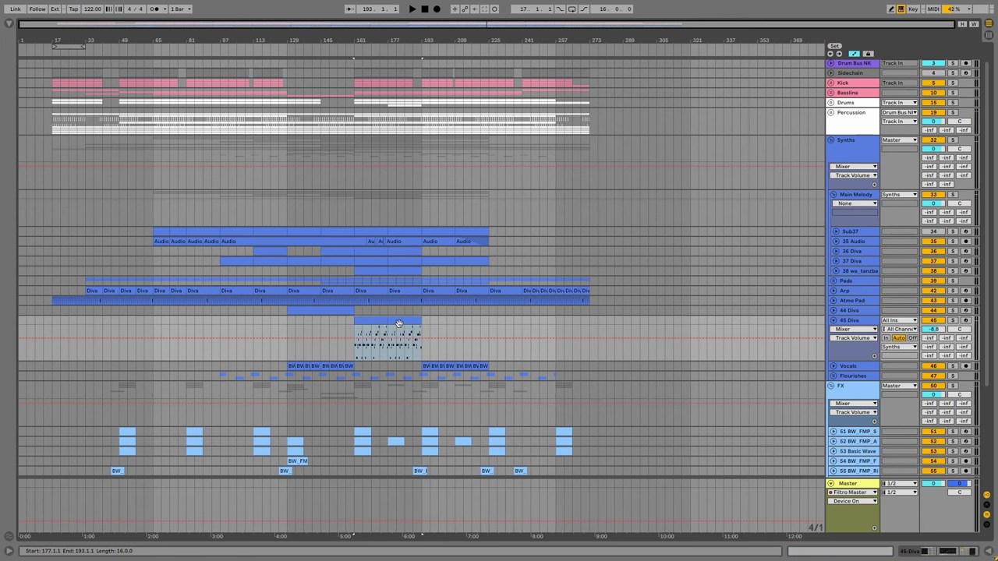
double_click(398, 322)
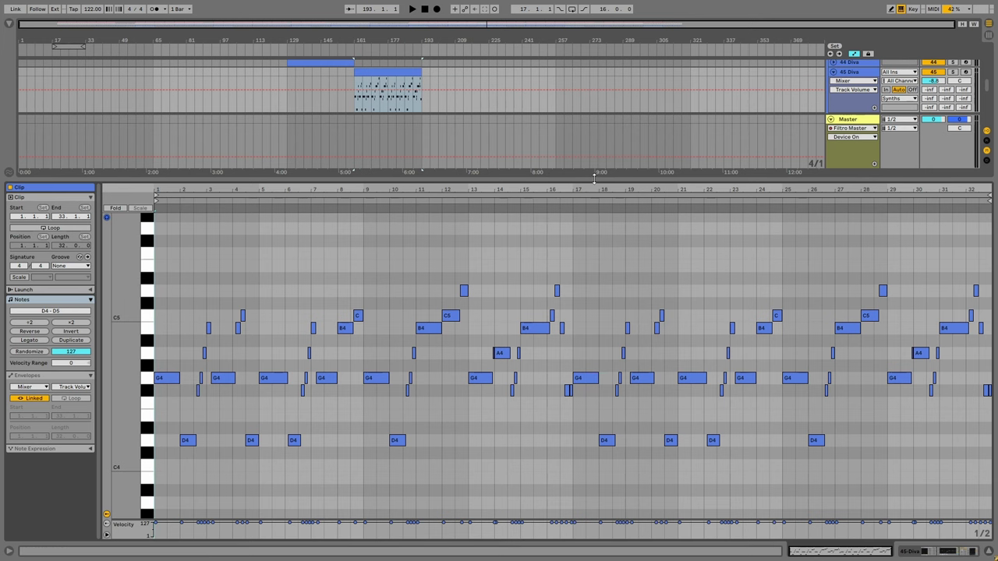
Hide the clip's note editor and fold the 45 Diva track and the FX group.
key("ctrl+alt+l")
left_click(832, 198)
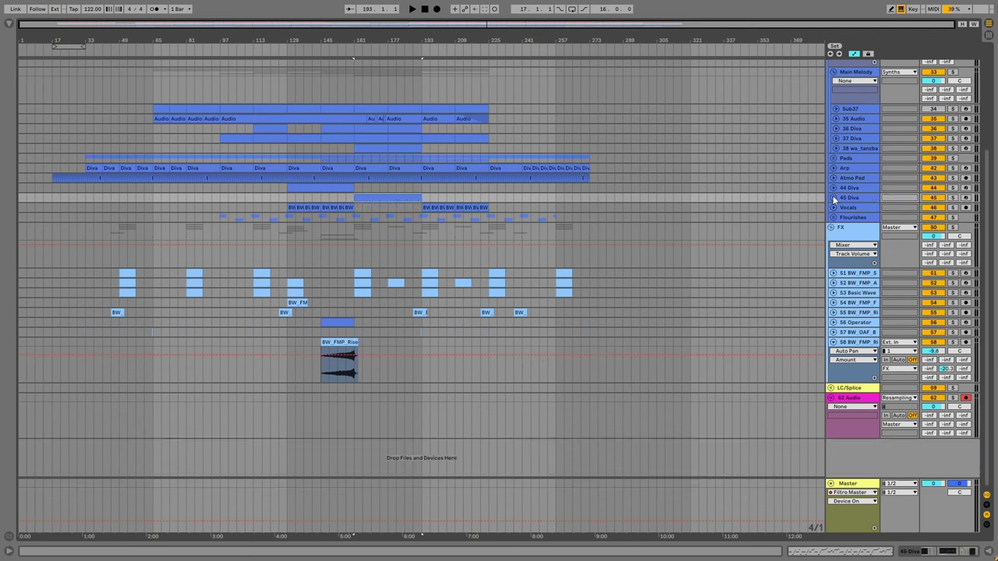
left_click(832, 198)
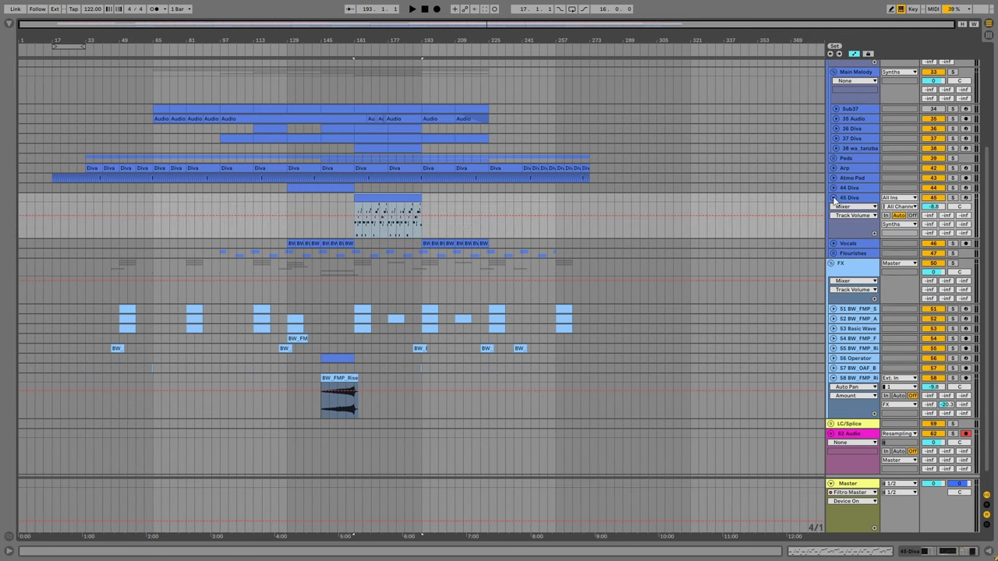
left_click(833, 198)
scroll(435, 258, "up", 4)
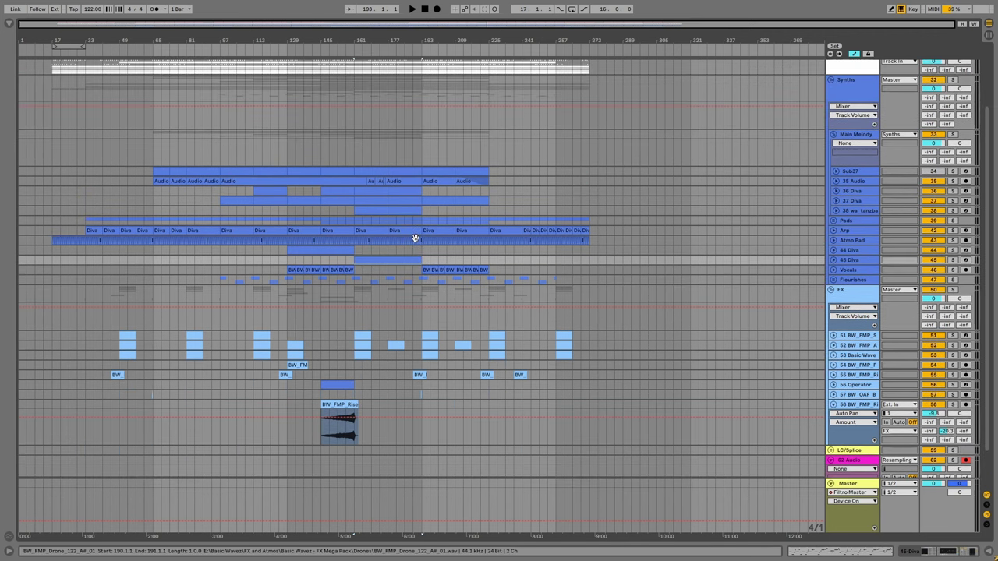
scroll(413, 248, "up", 2)
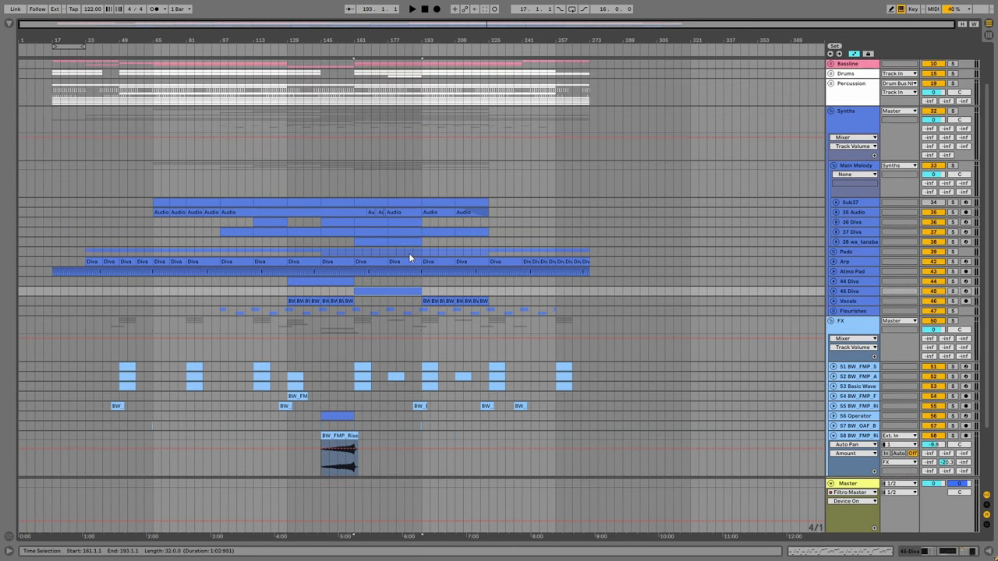
left_click(830, 320)
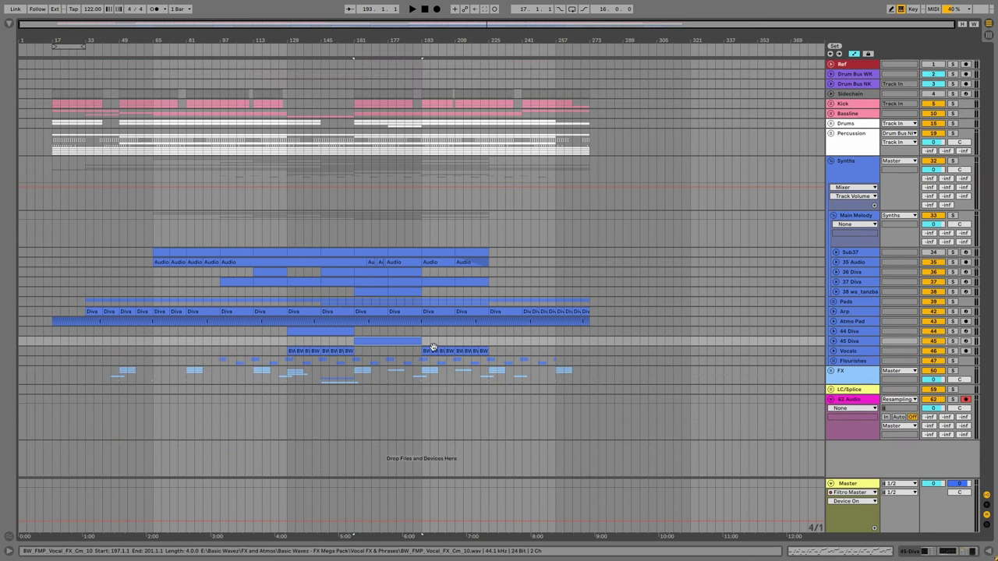
Select bars 65 to 97 across the Synths tracks and fold the Synths group.
left_click_drag(423, 272, 488, 214)
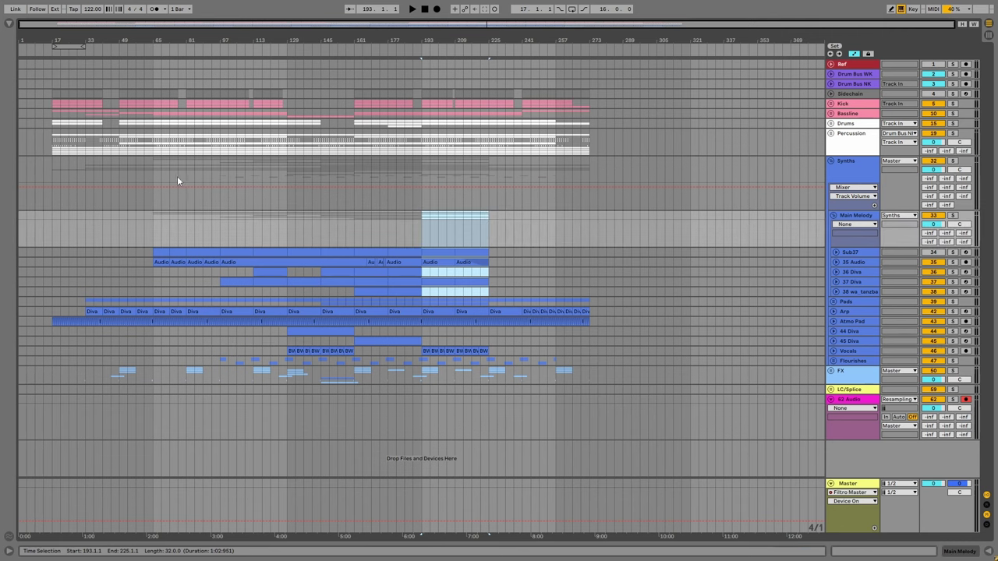
left_click_drag(160, 179, 220, 365)
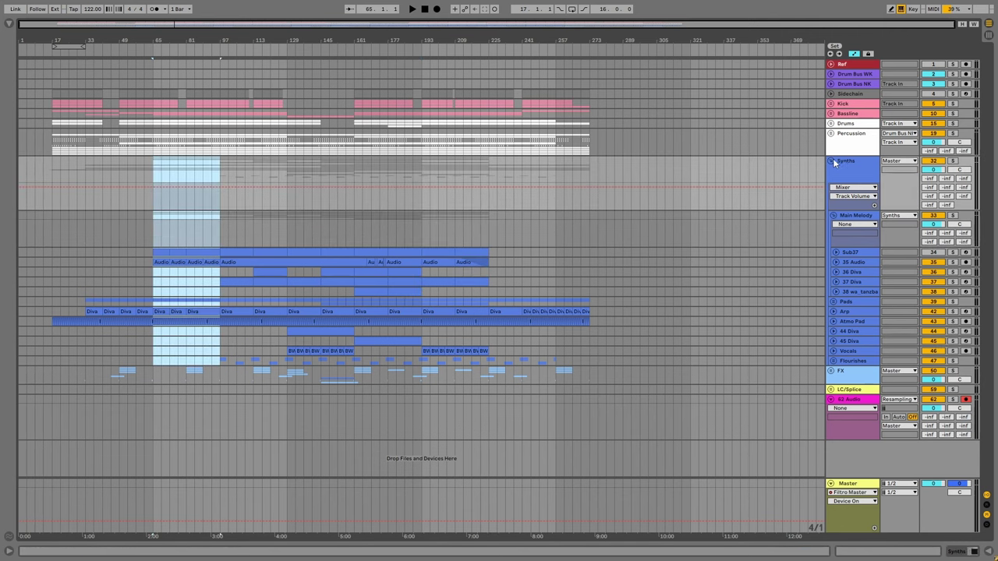
left_click(831, 161)
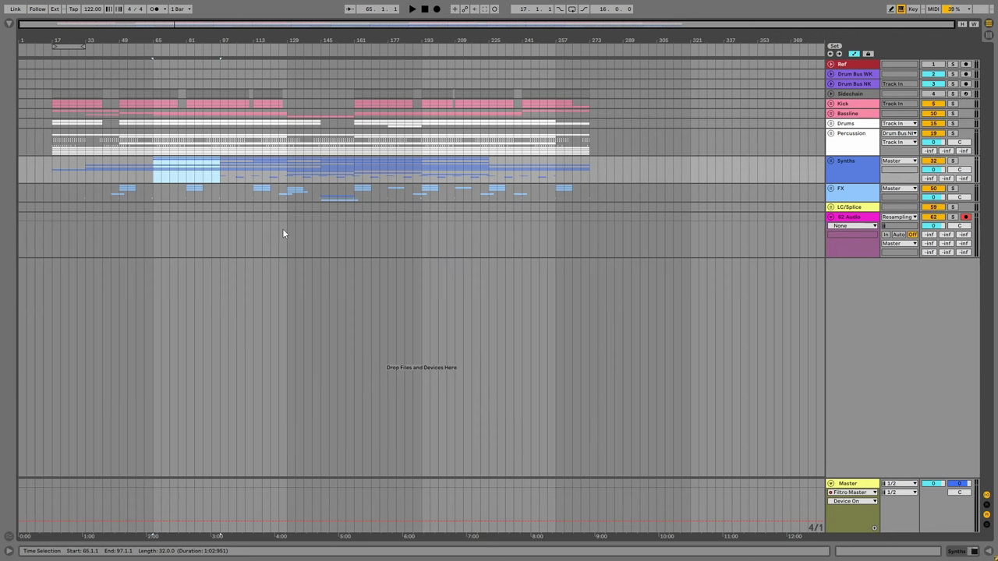
Unfold the FX group and assign its track color to the grouped tracks and clips.
left_click(831, 189)
left_click(831, 188)
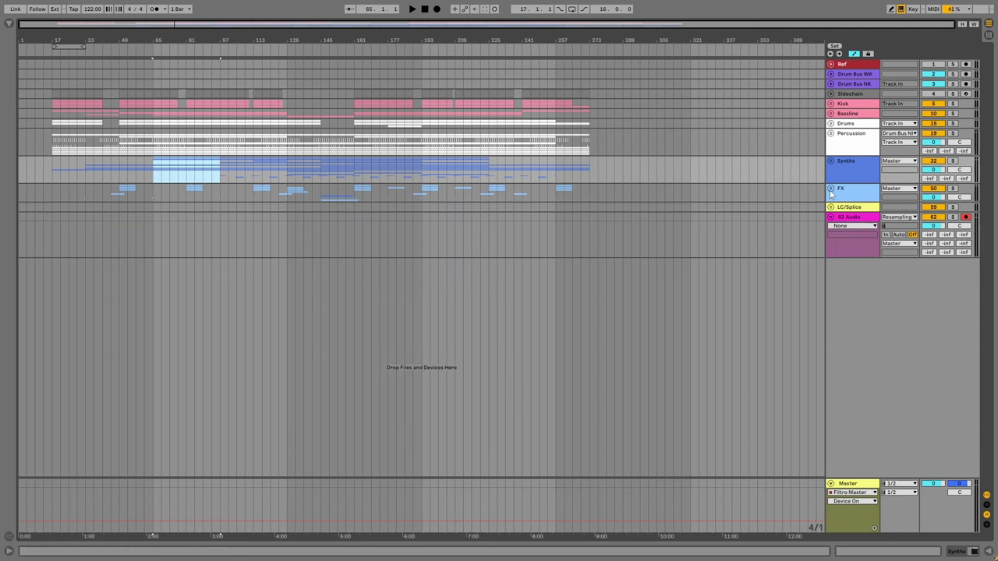
left_click(831, 189)
right_click(842, 189)
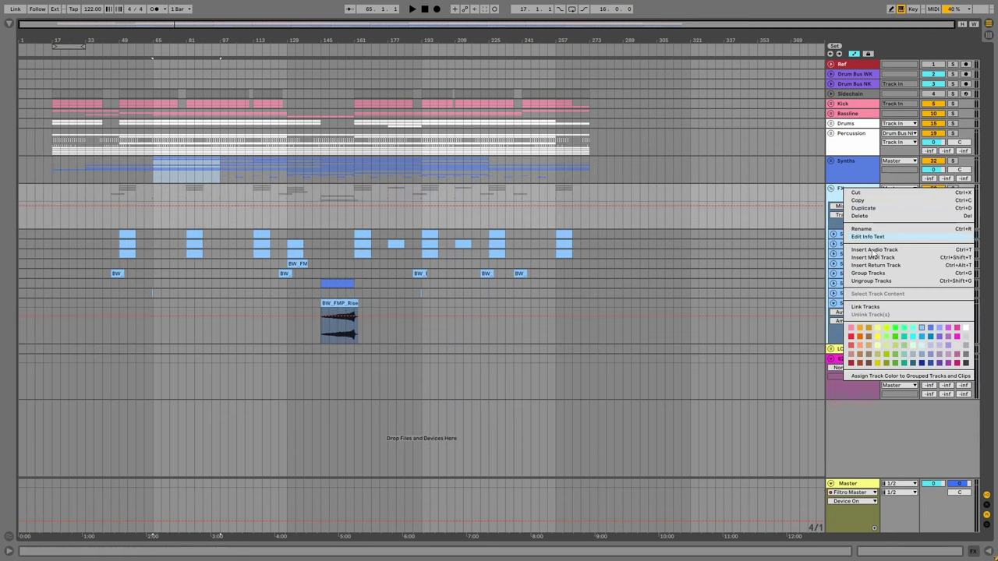
left_click(883, 385)
right_click(843, 195)
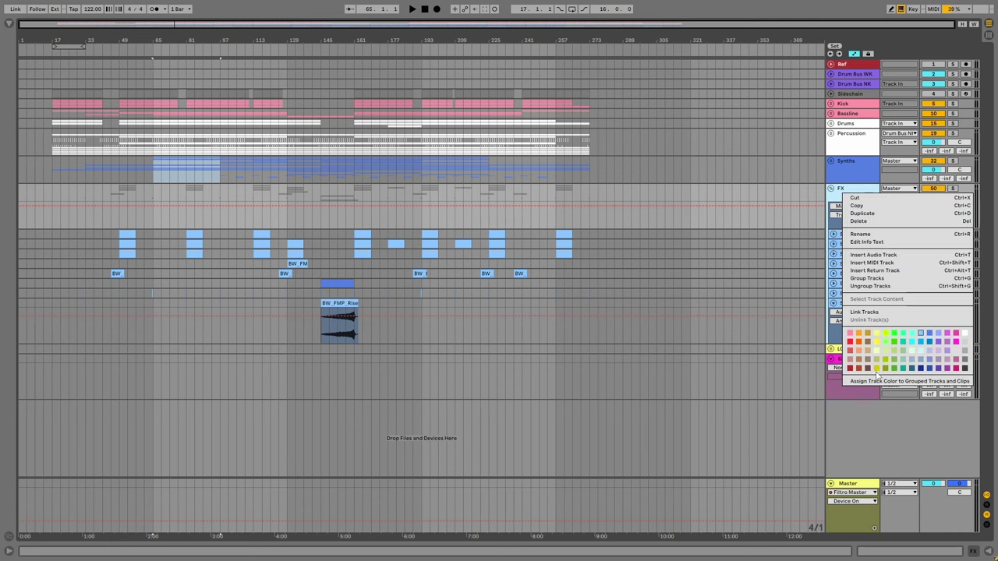
key("Escape")
Fold FX track 58 and the whole FX group.
left_click(832, 303)
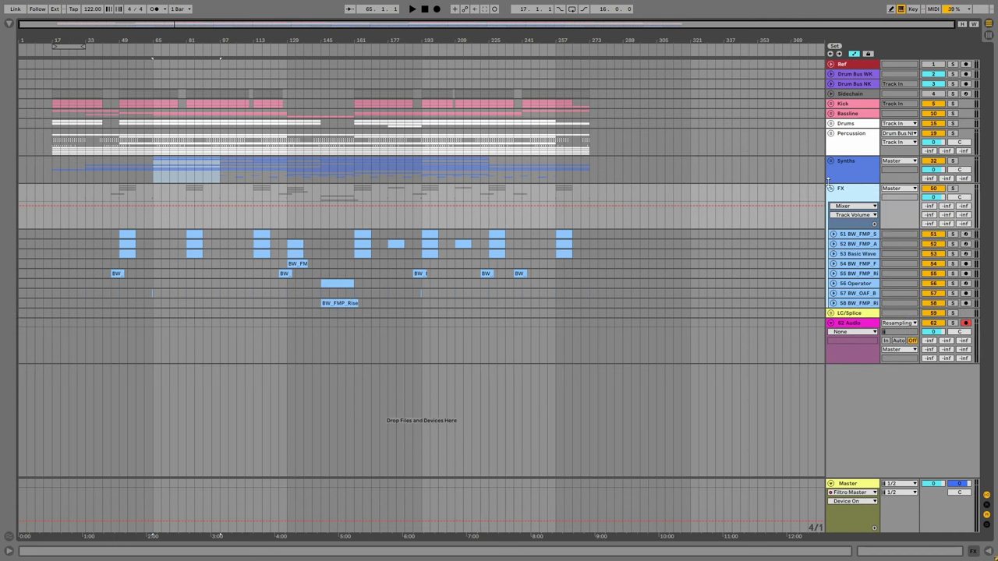
left_click(833, 189)
left_click(831, 188)
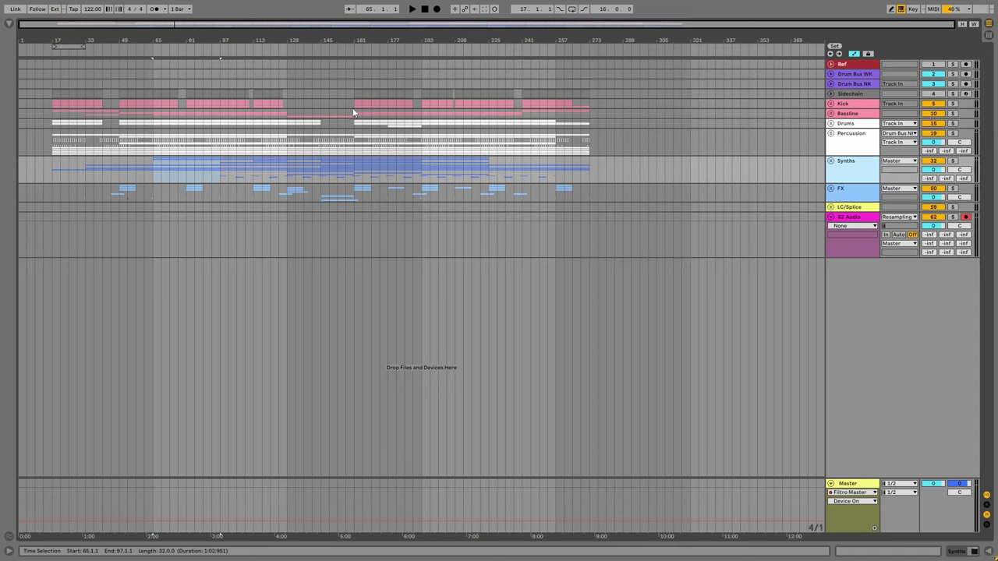
Unfold the Drums group and its Ride track and show the Ride track's device chain.
left_click_drag(354, 115, 594, 162)
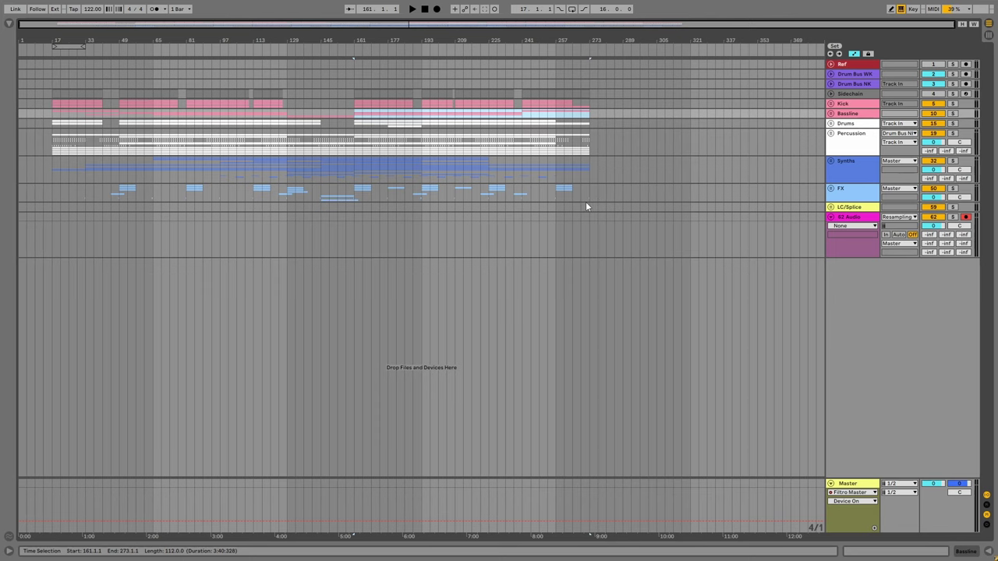
left_click(356, 125)
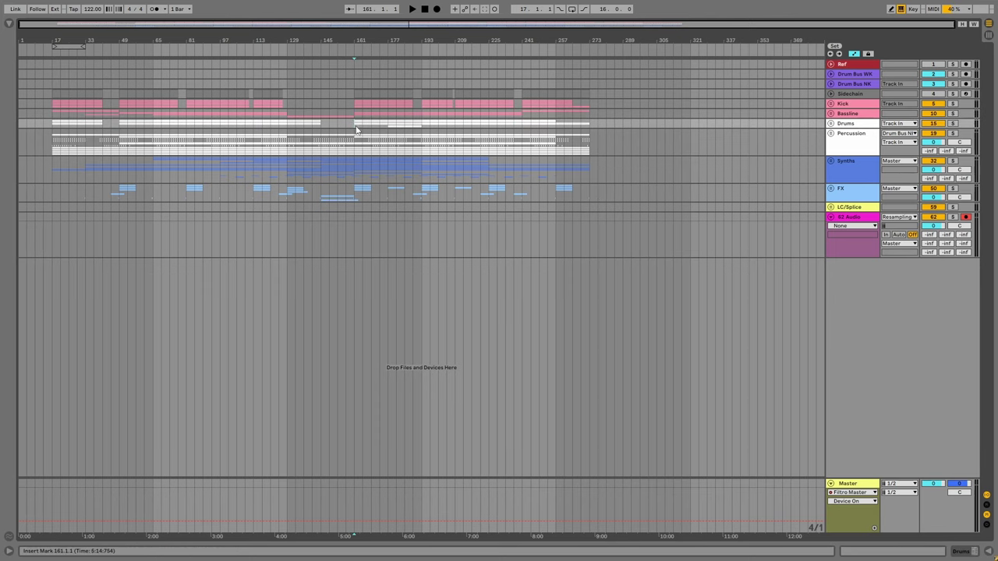
left_click(830, 123)
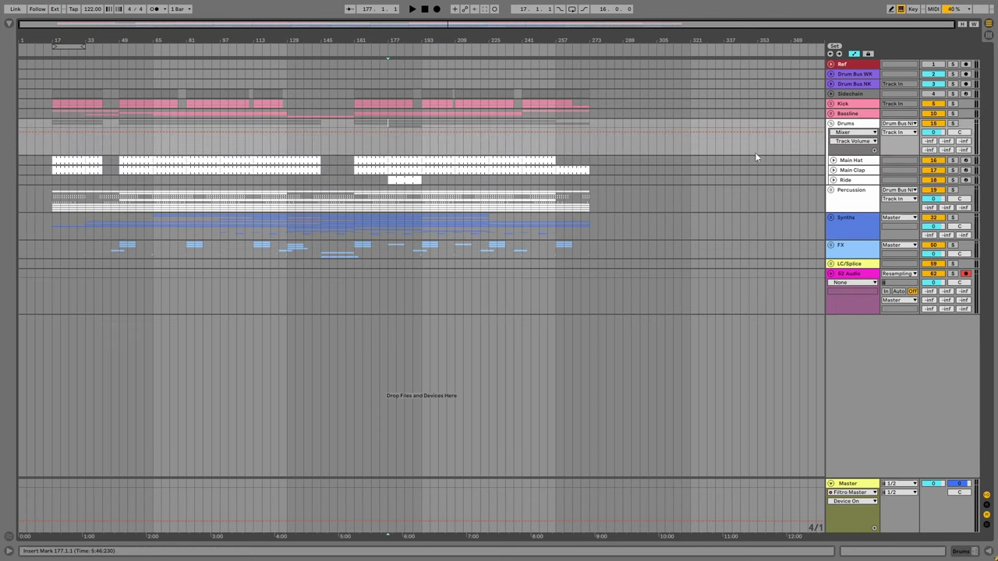
left_click(832, 180)
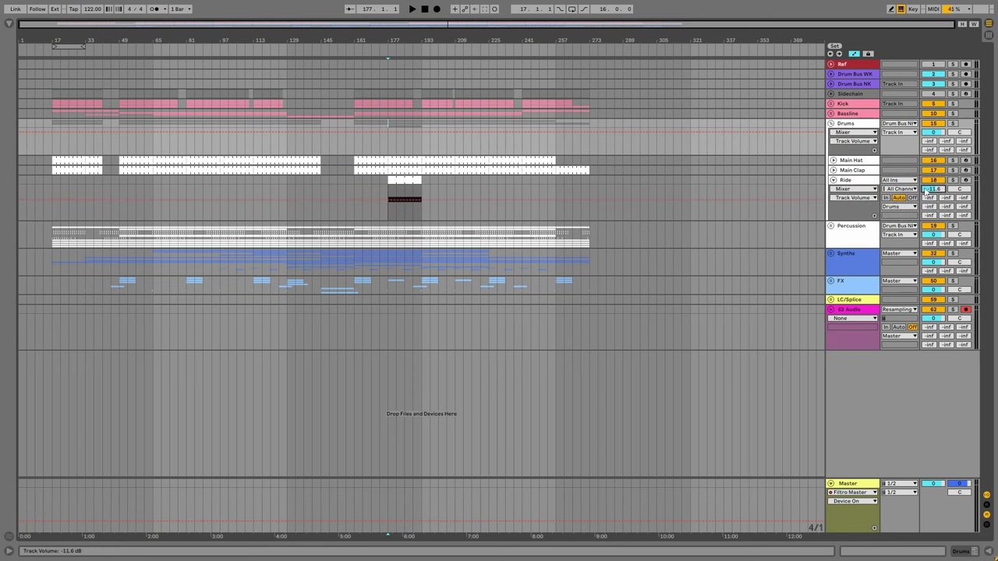
left_click(845, 181)
left_click(846, 181)
left_click(396, 214)
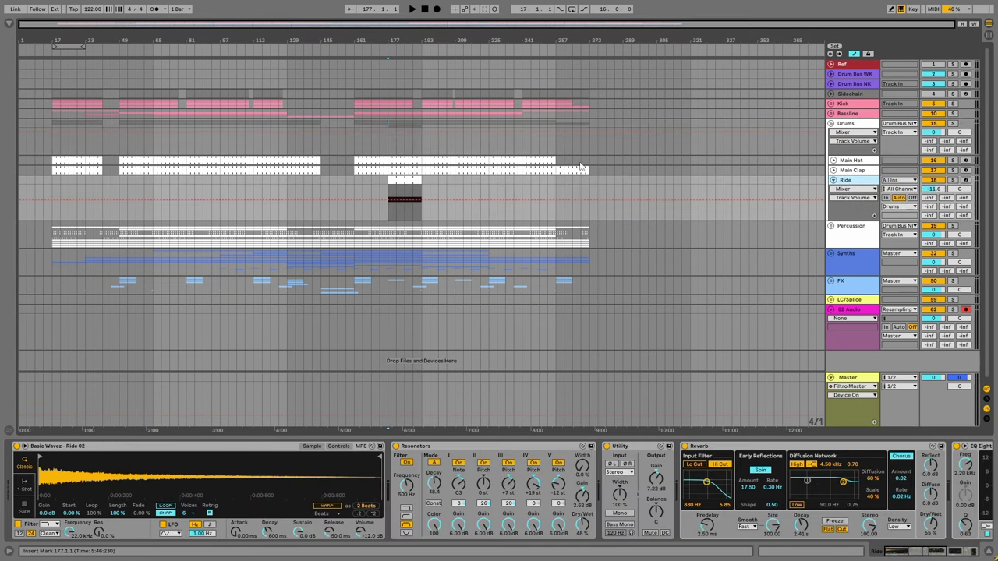
Select bars 177 to 193 on the Ride track and fold the Ride track.
left_click_drag(396, 214, 423, 181)
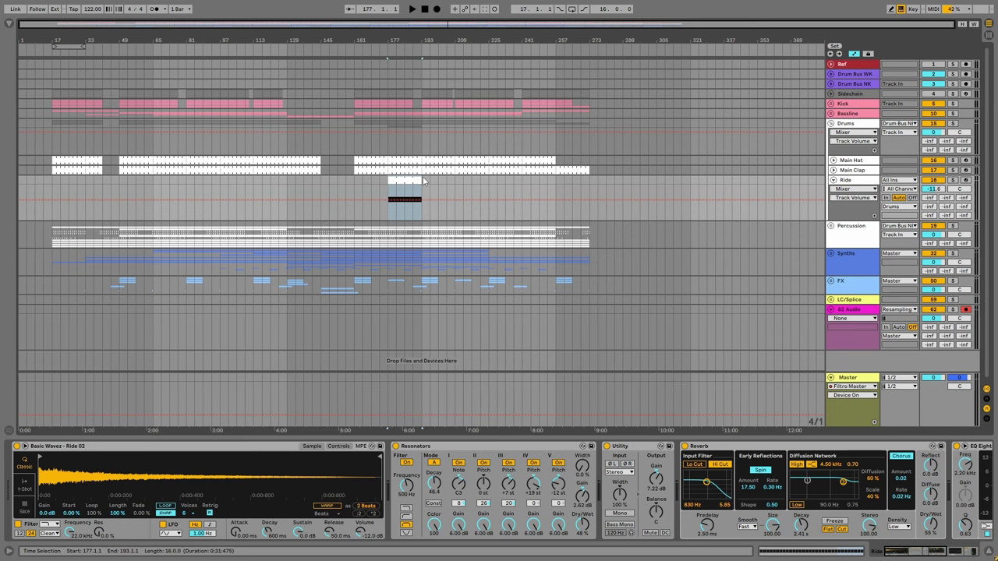
left_click(832, 180)
Unfold the Synths group, fold its Main Melody subgroup and fold the Synths group again.
left_click(830, 218)
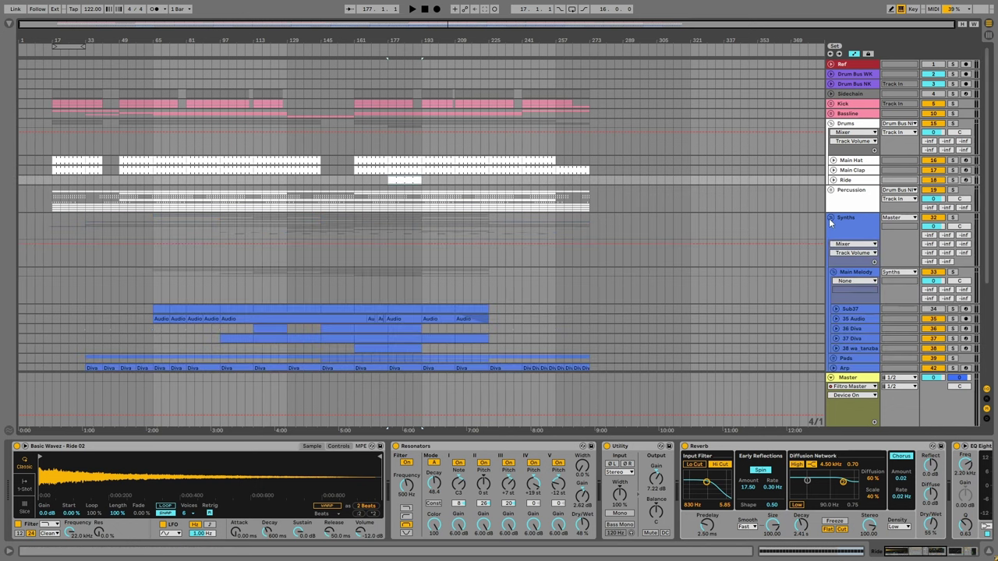
left_click(829, 219)
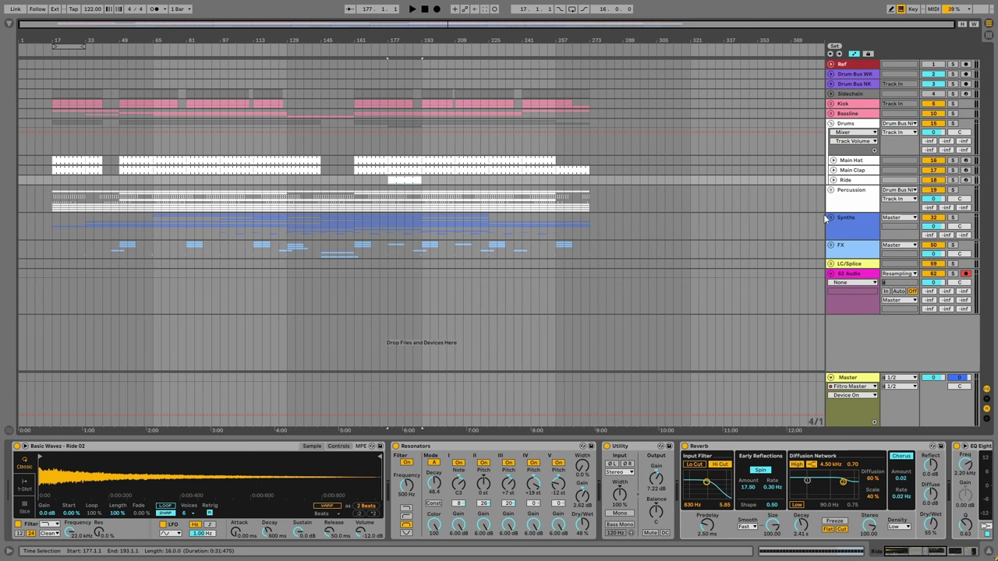
left_click(830, 218)
left_click(833, 271)
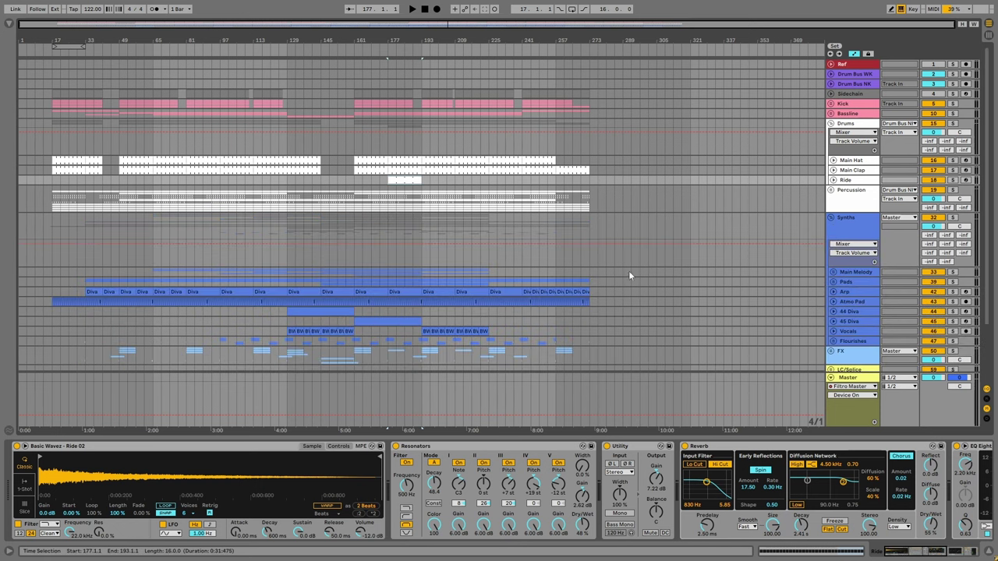
left_click(832, 216)
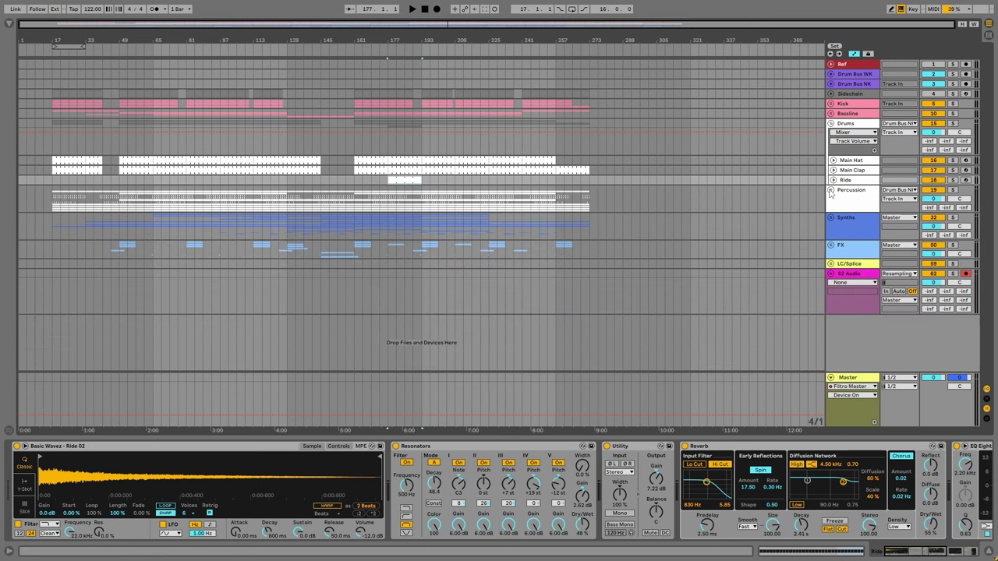
Fold the Drums group and place the insert marker at bar 185 on its track.
left_click(831, 123)
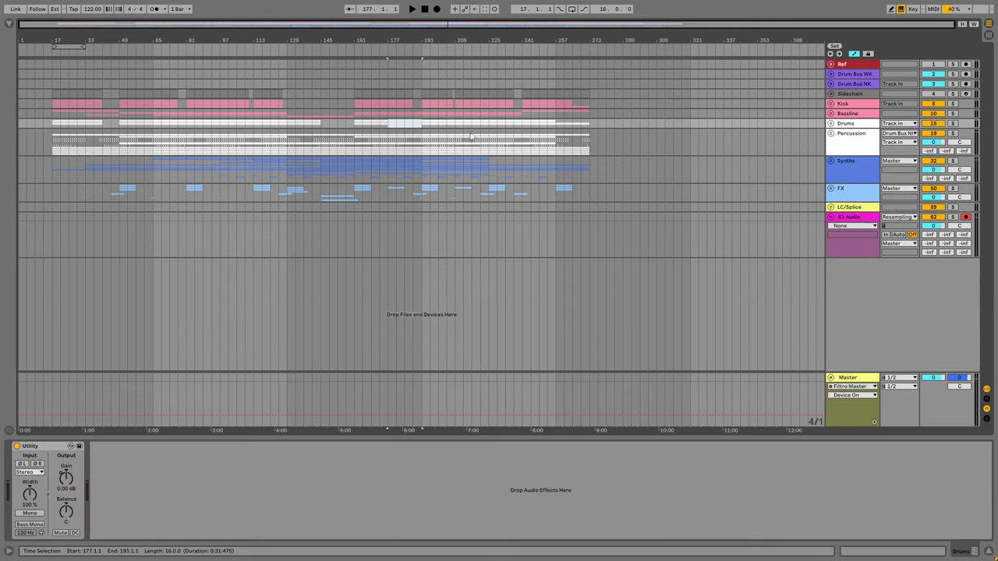
left_click(397, 127)
left_click_drag(389, 127, 431, 127)
left_click(396, 127)
left_click(404, 127)
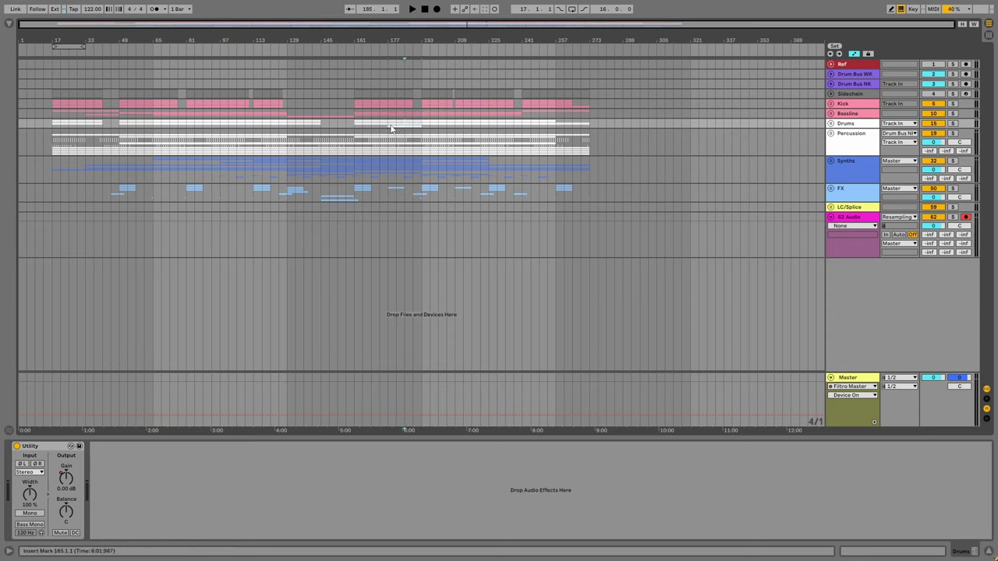
Unfold the Synths group to view its tracks and close it again.
left_click(745, 183)
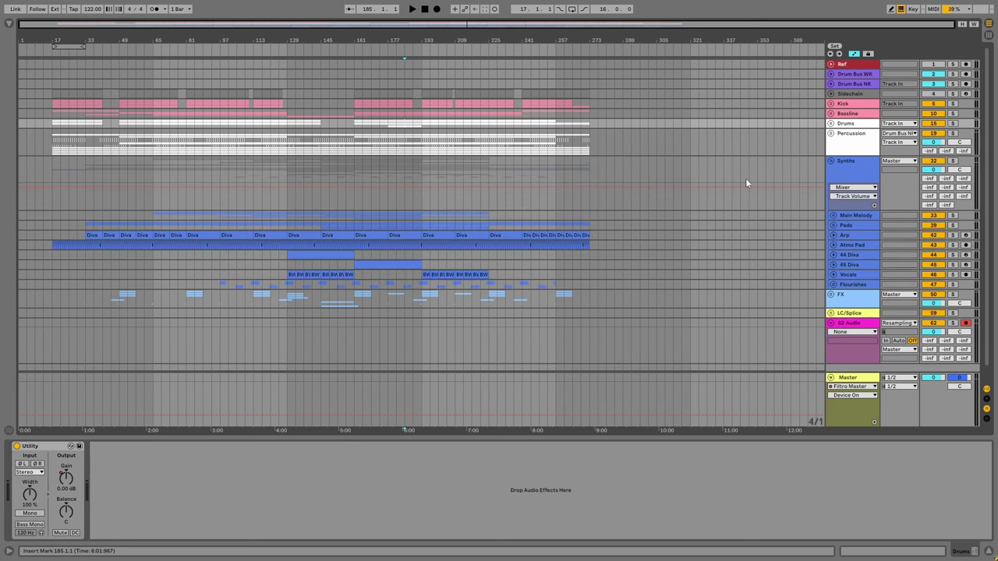
left_click(830, 160)
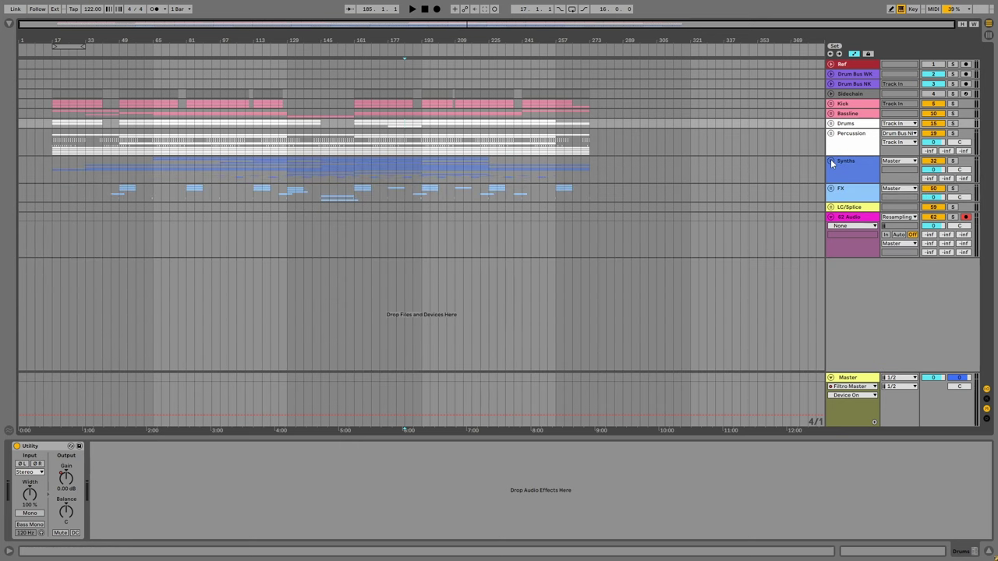